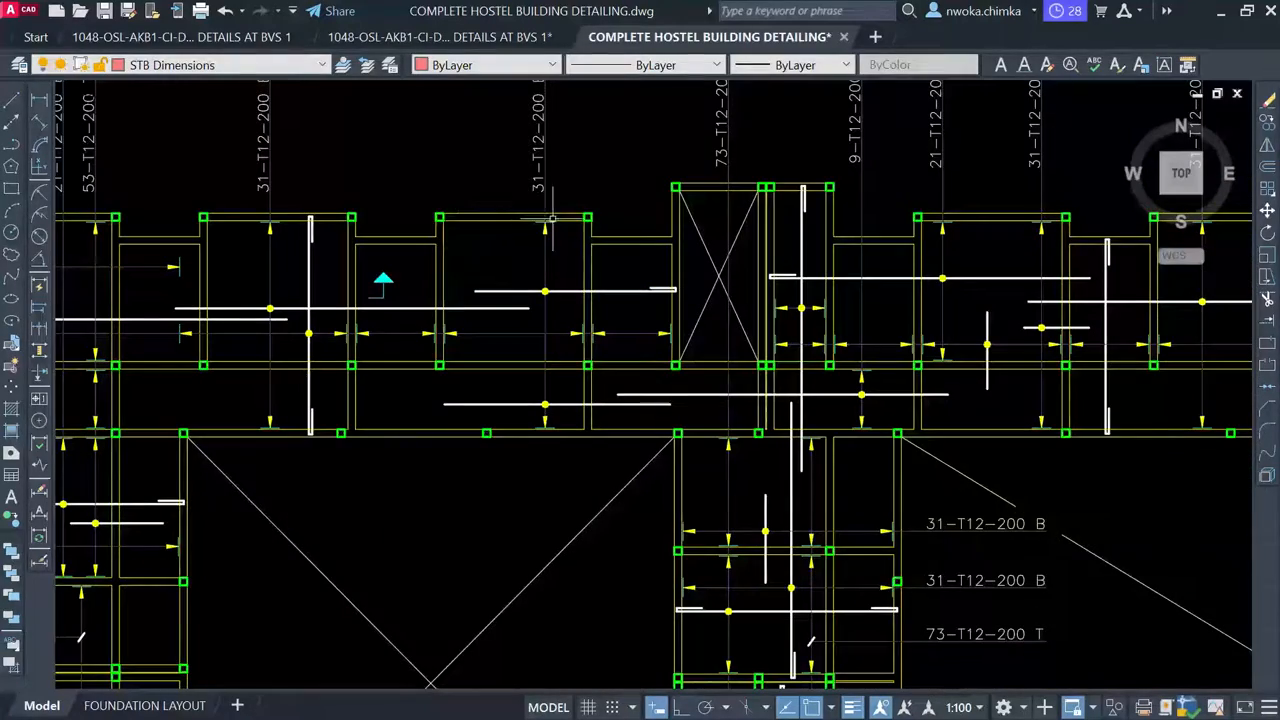
Zoom out across the hostel detail sheets and pan to the raft foundation sheet
scroll(612, 250, down, 3)
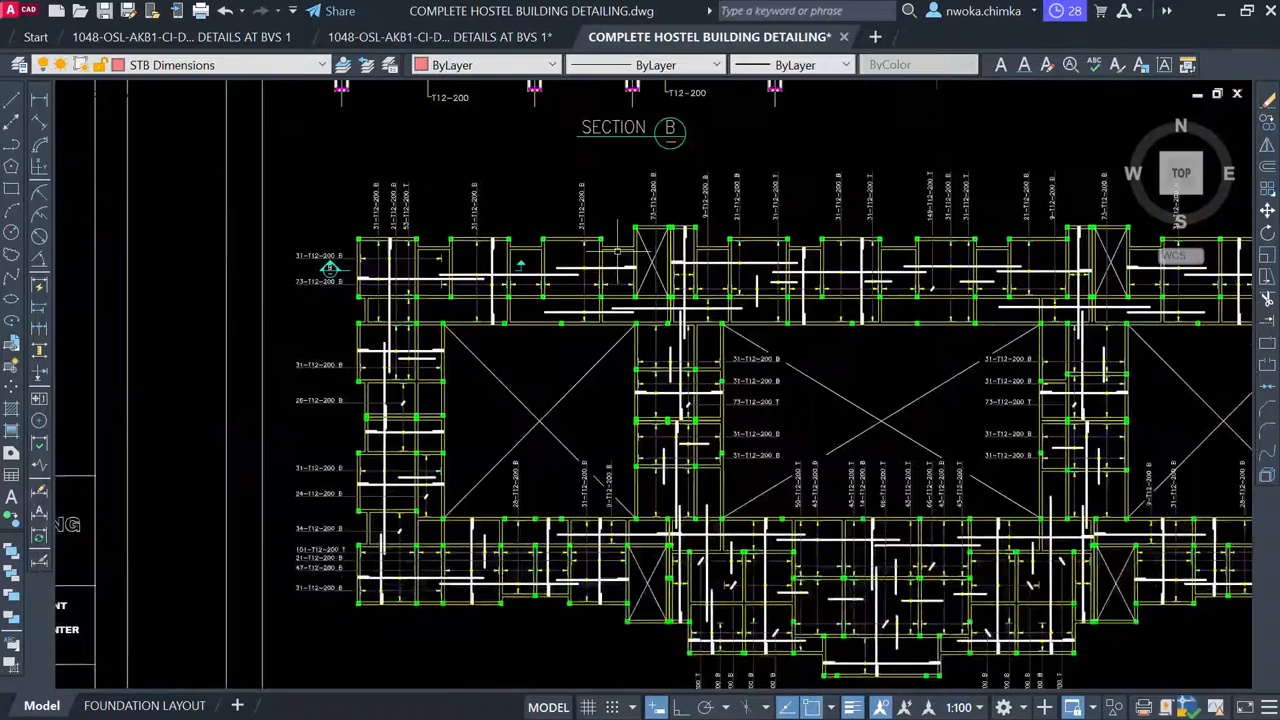
scroll(472, 259, up, 2)
scroll(603, 252, down, 3)
scroll(447, 287, down, 4)
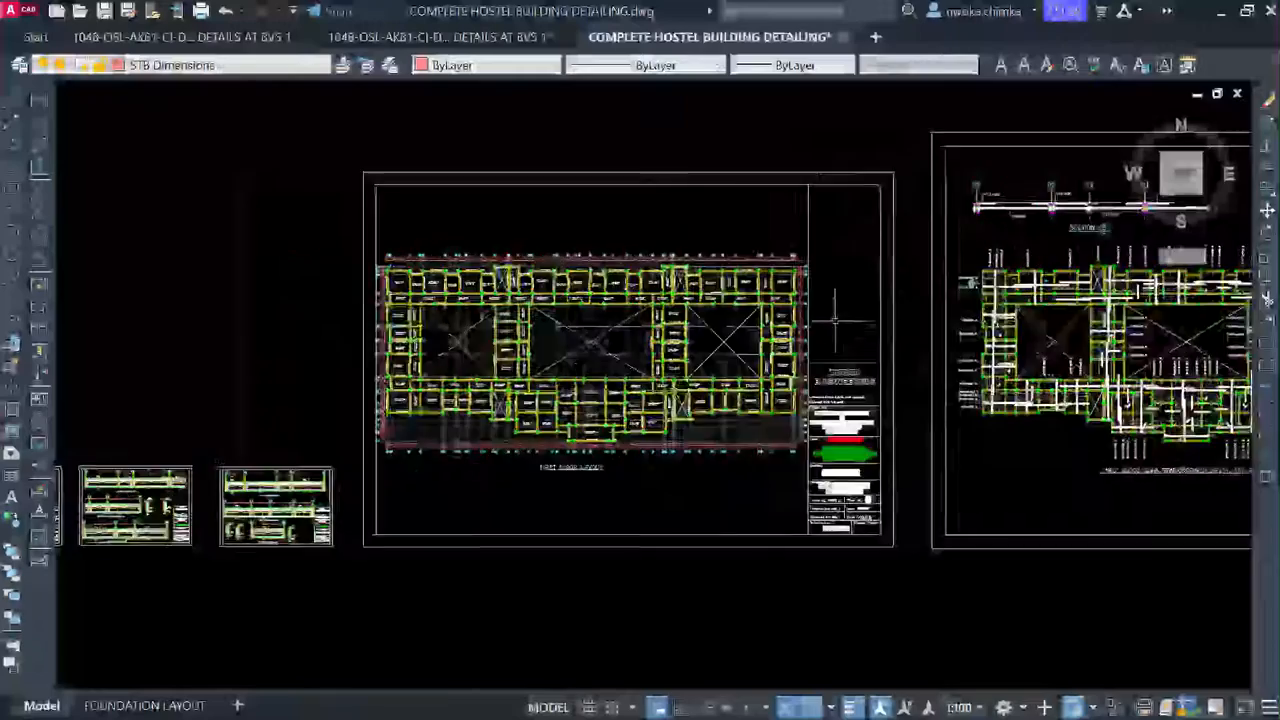
scroll(538, 357, up, 2)
scroll(538, 357, up, 4)
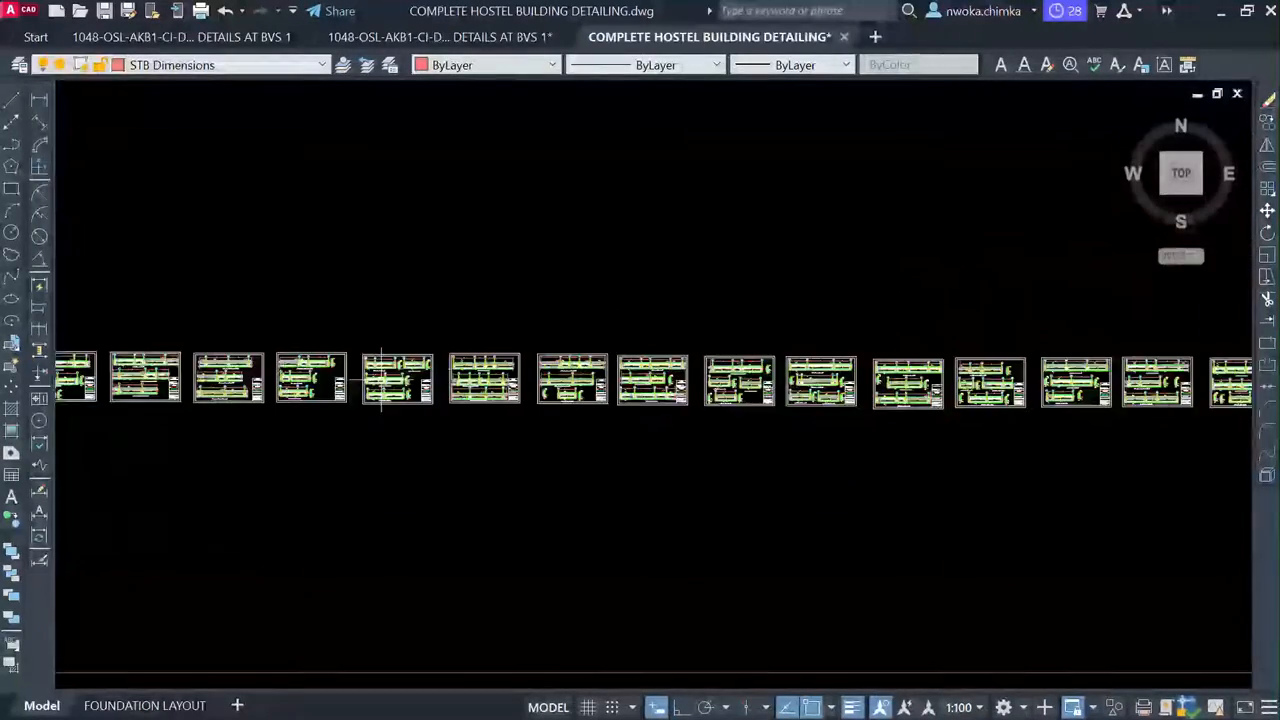
scroll(437, 369, down, 2)
scroll(514, 386, up, 5)
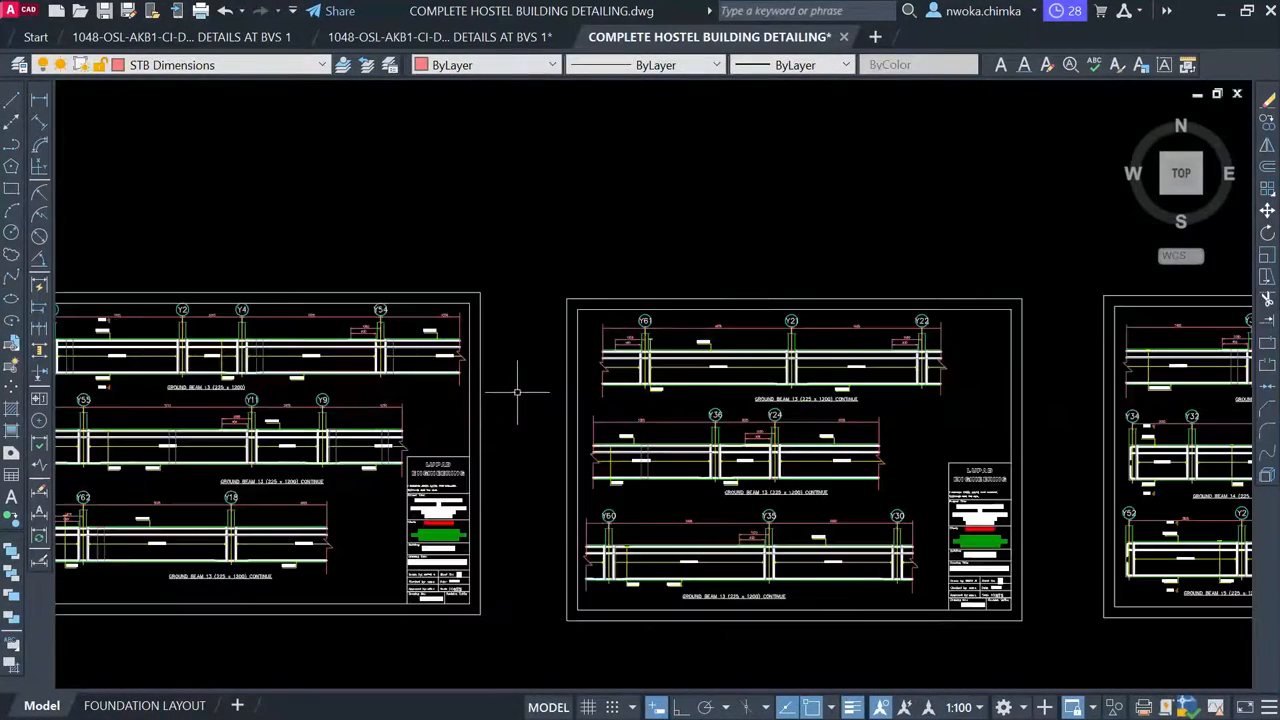
scroll(627, 360, down, 4)
scroll(536, 375, down, 2)
middle_drag(211, 376, 719, 387)
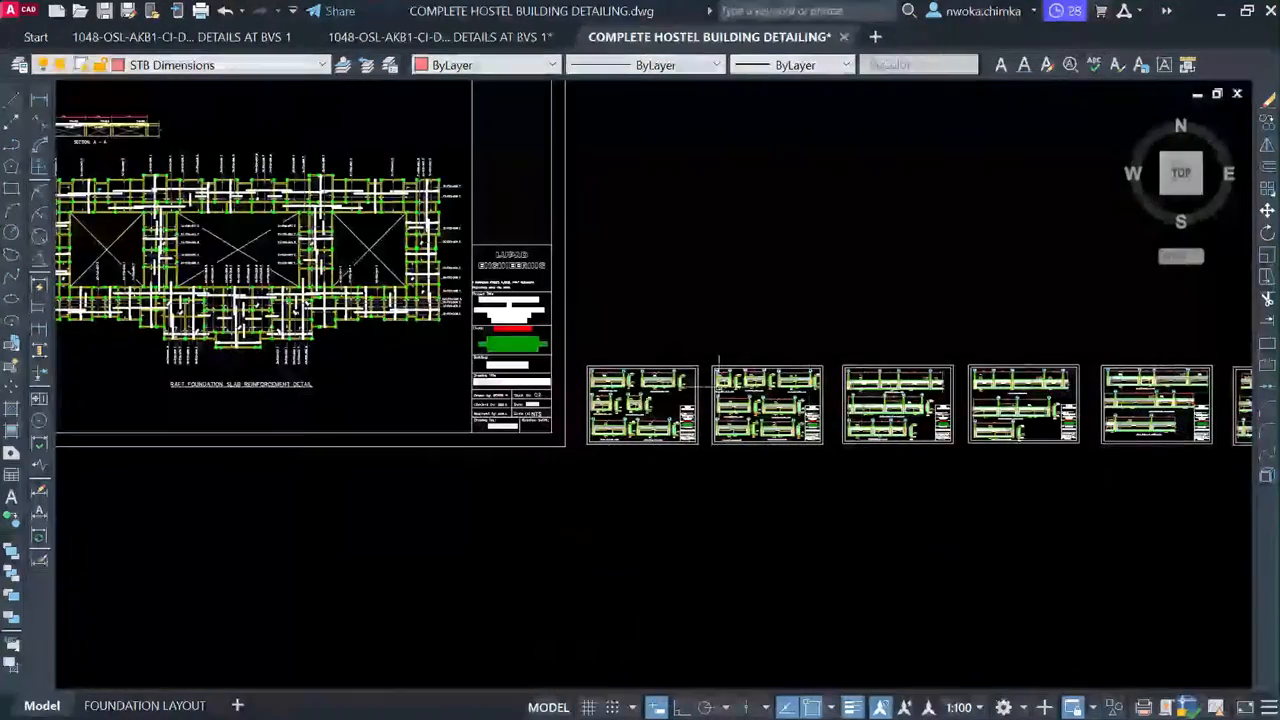
Pan to the column detail sheet and zoom into its reinforcement sections and slab notes
middle_drag(490, 354, 1025, 427)
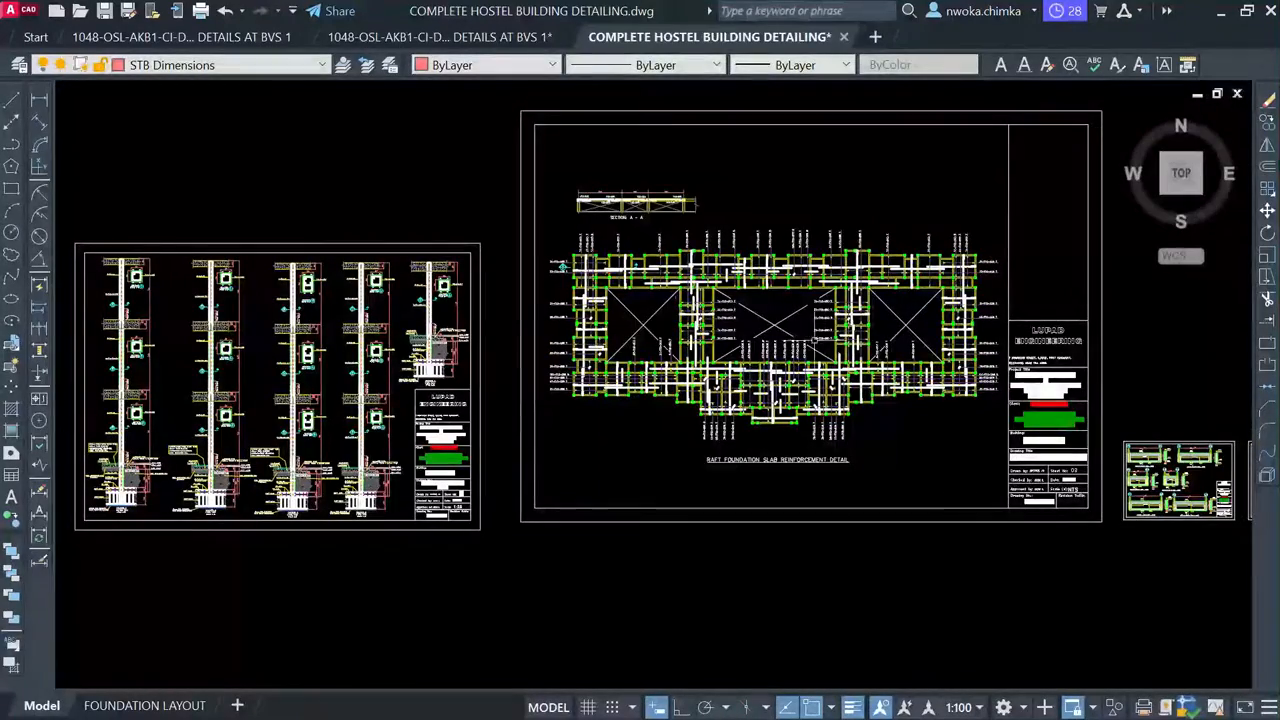
scroll(235, 410, up, 3)
scroll(630, 347, down, 3)
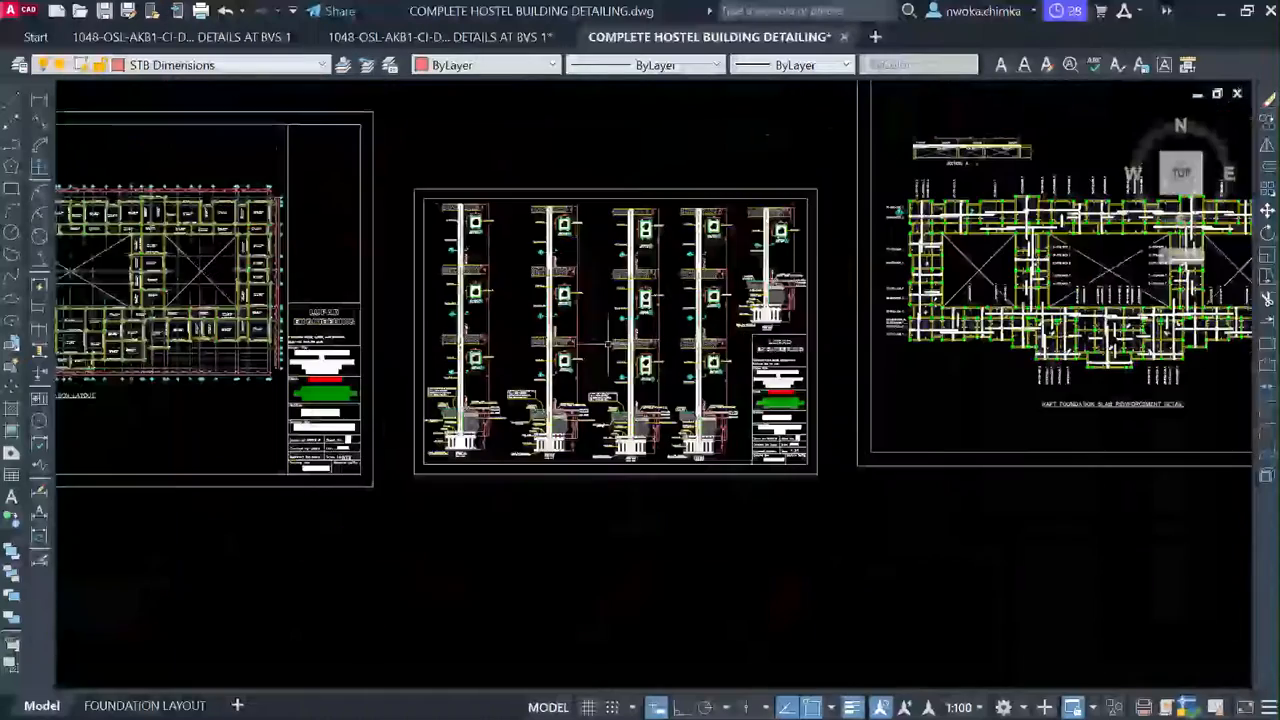
middle_drag(559, 336, 595, 328)
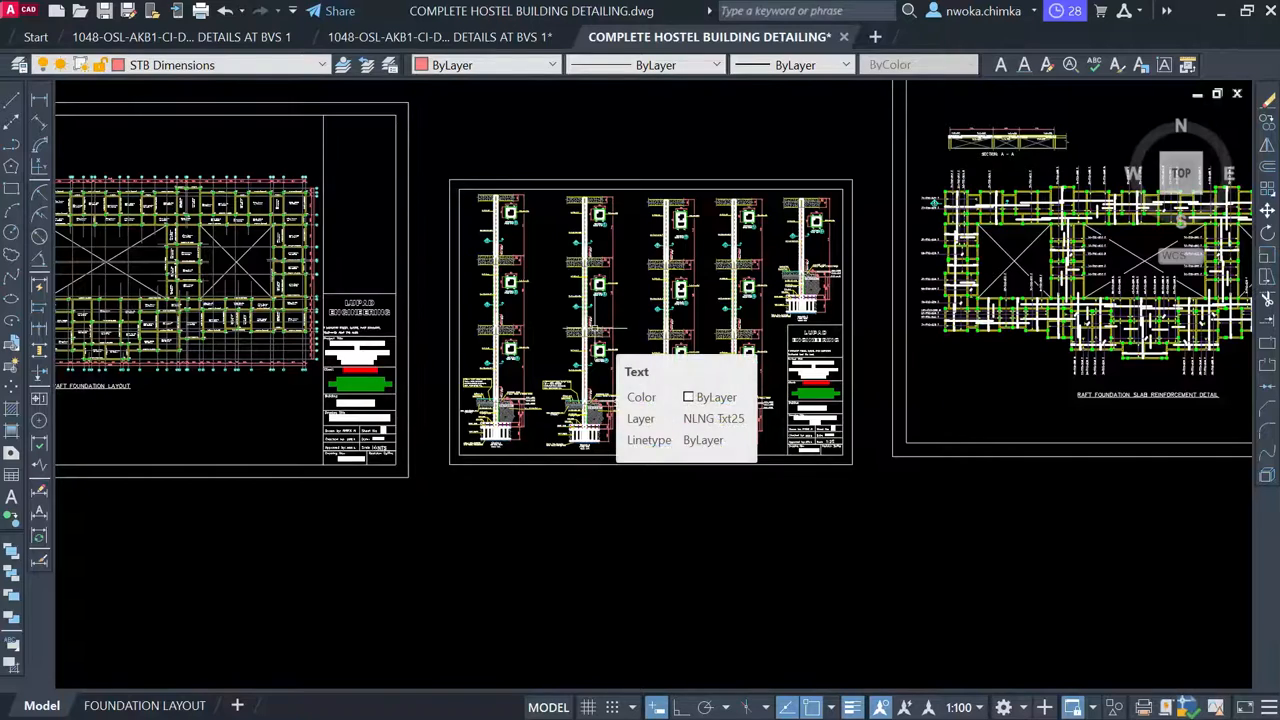
scroll(595, 328, up, 6)
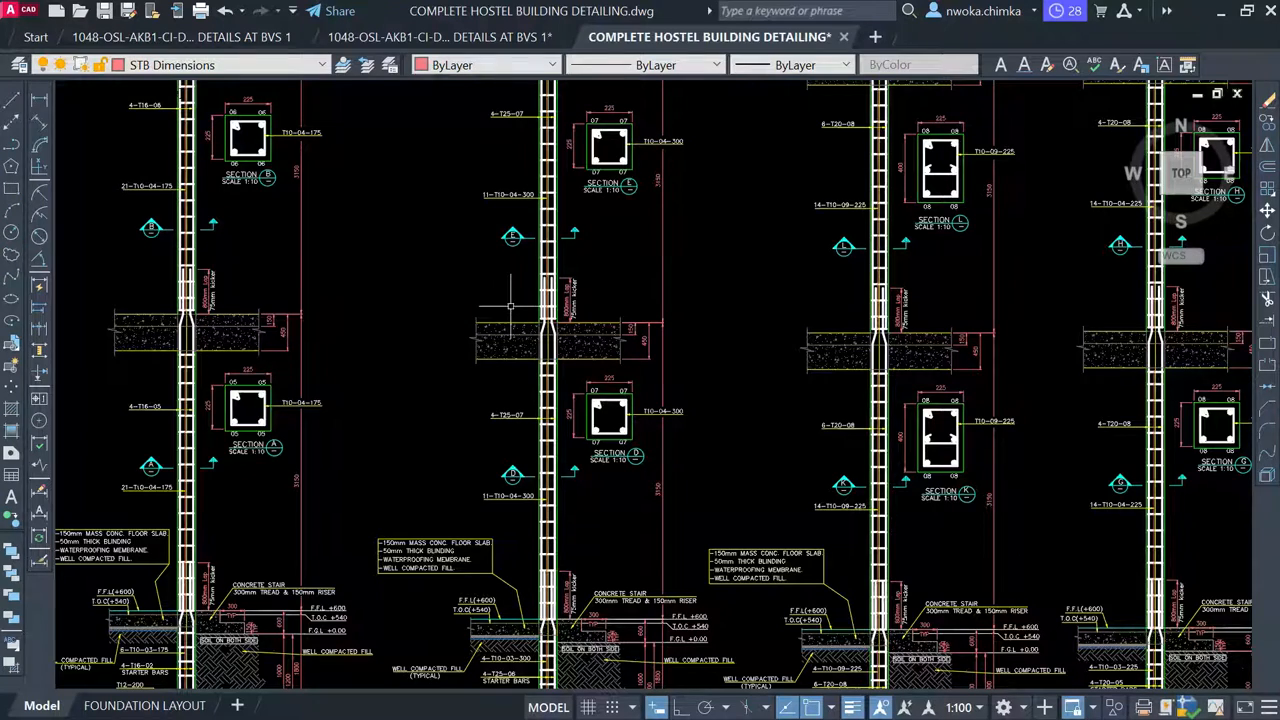
Zoom out to the full row of hostel sheets and pan to the left-hand sheets
scroll(505, 316, down, 5)
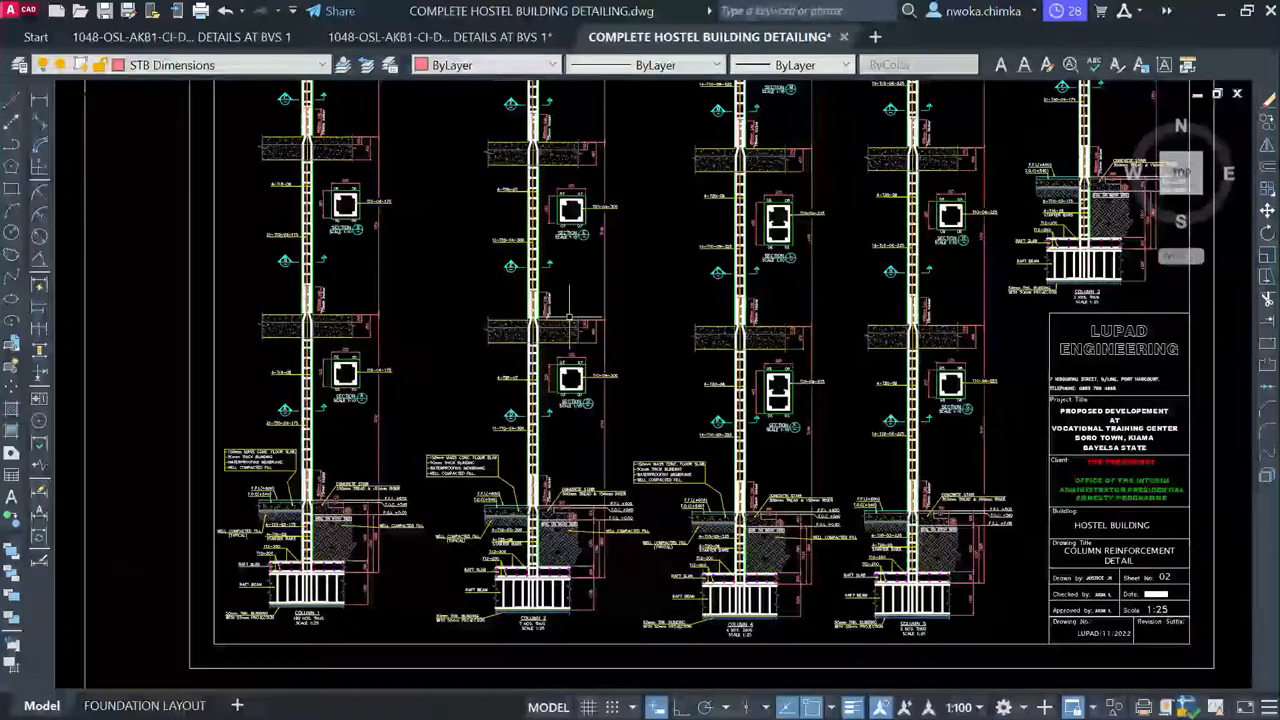
scroll(505, 316, down, 3)
scroll(543, 363, down, 6)
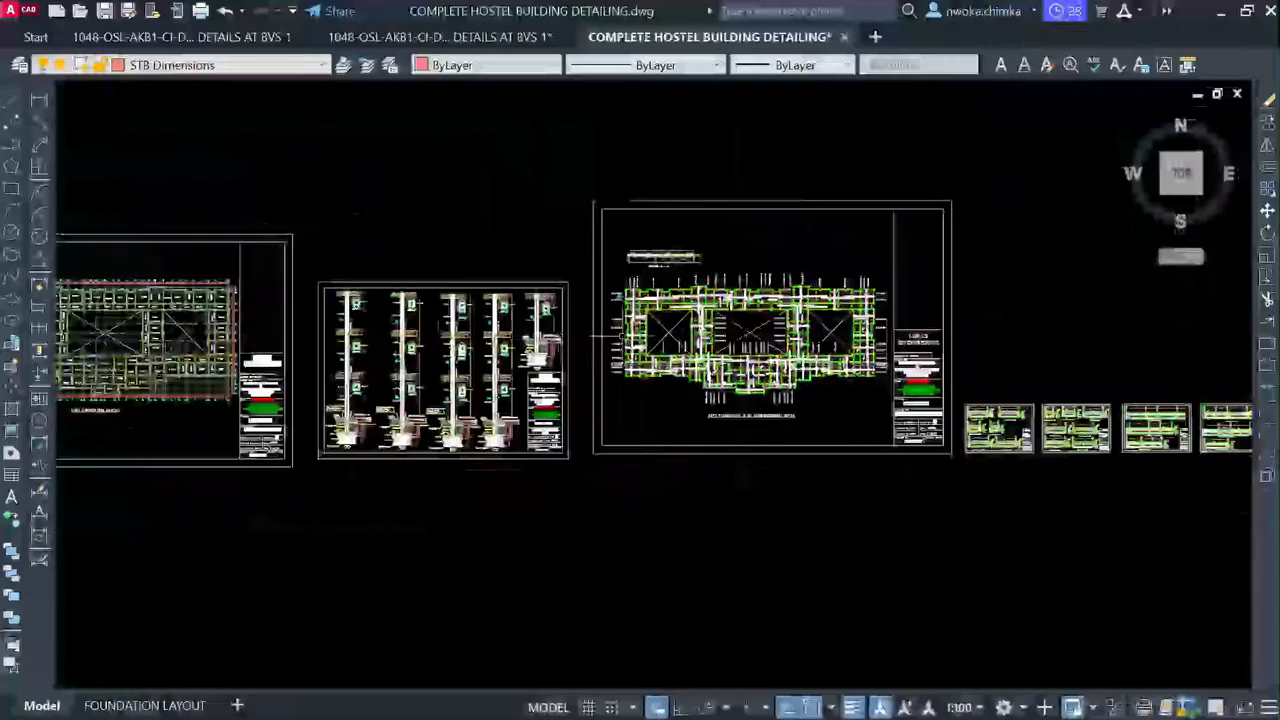
scroll(380, 358, up, 6)
scroll(430, 330, down, 8)
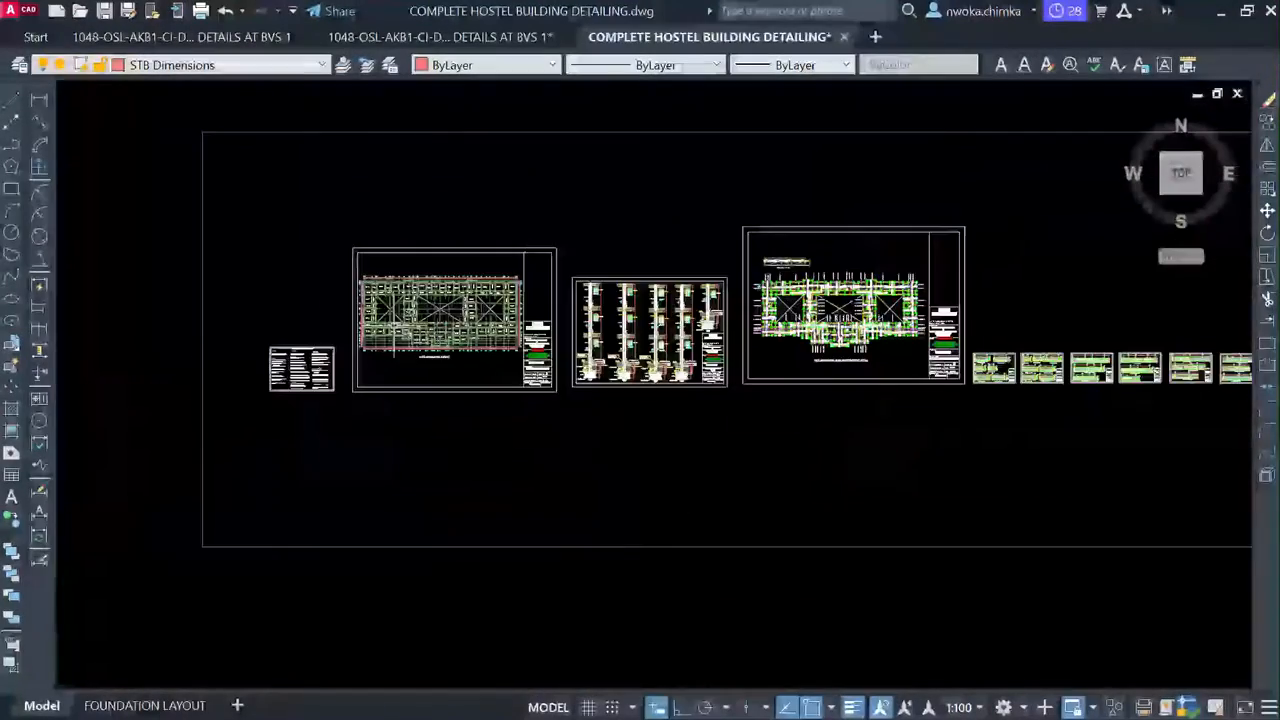
middle_drag(812, 316, 487, 318)
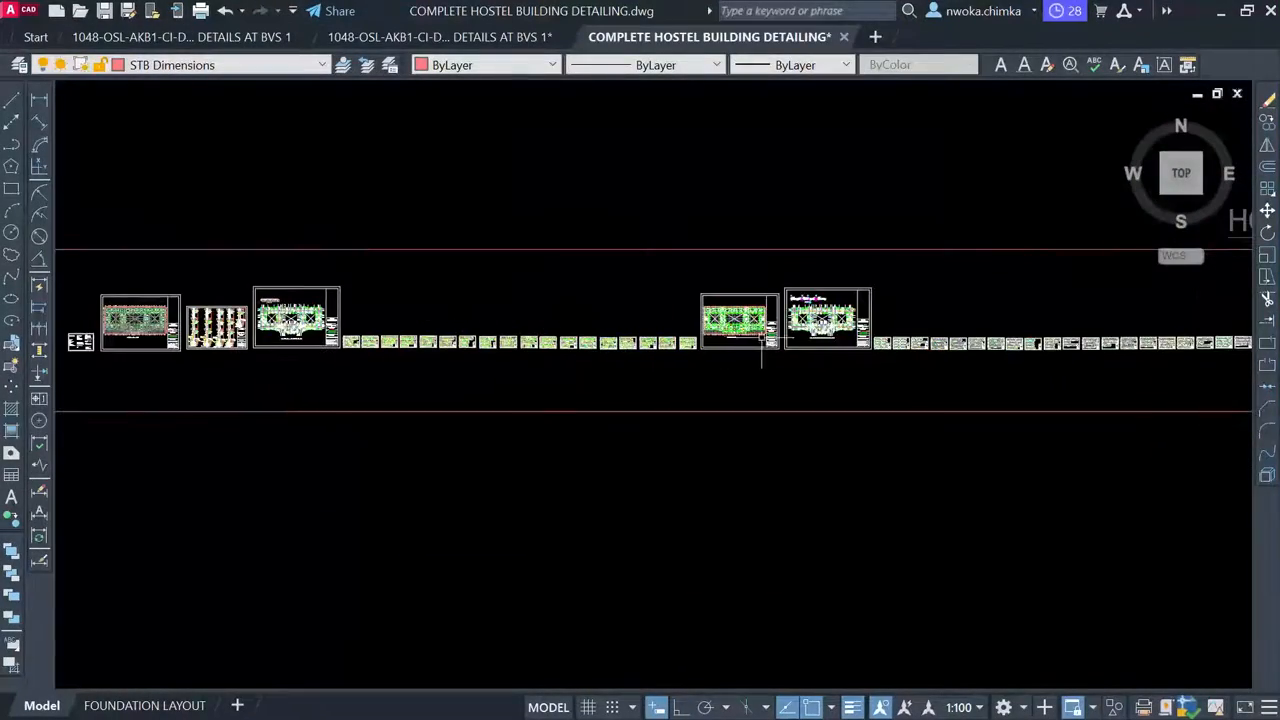
Zoom in around the second-floor slab reinforcement sheet between its neighbouring layouts
scroll(762, 340, up, 8)
scroll(762, 340, down, 5)
scroll(762, 340, up, 2)
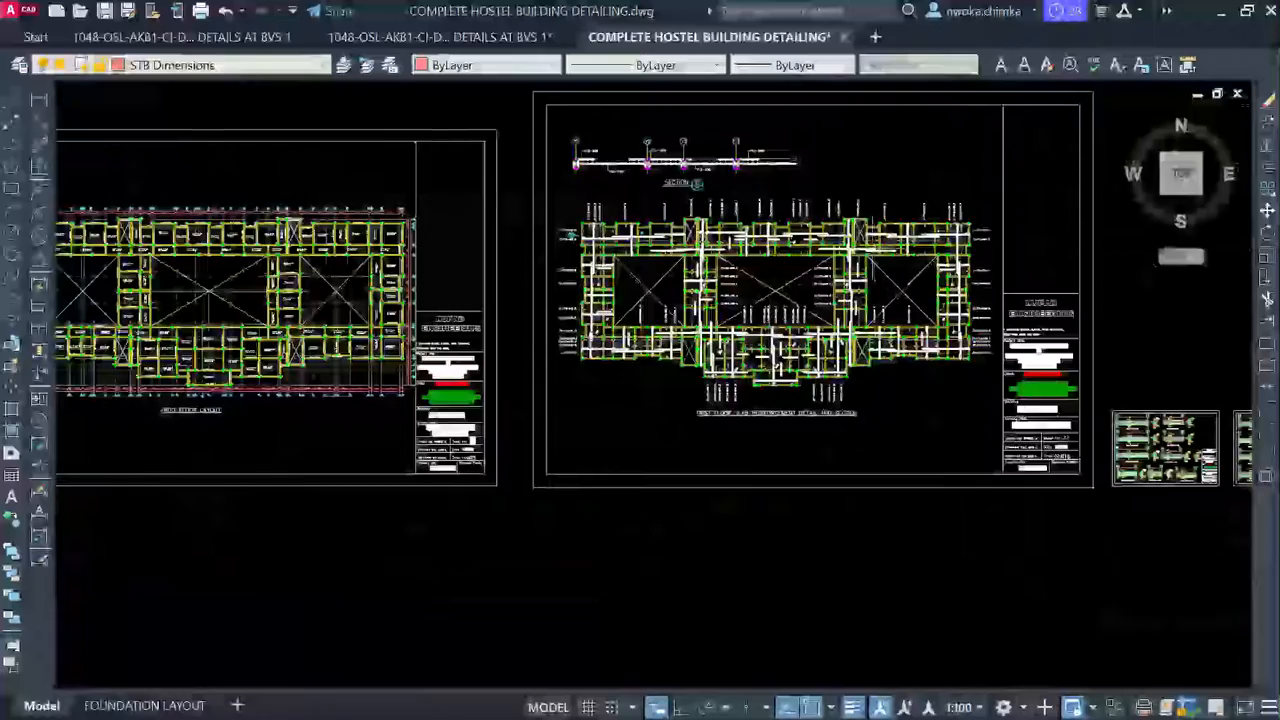
scroll(856, 305, up, 5)
scroll(540, 305, down, 5)
scroll(460, 301, down, 6)
scroll(586, 277, down, 5)
scroll(1040, 330, down, 2)
scroll(703, 295, up, 10)
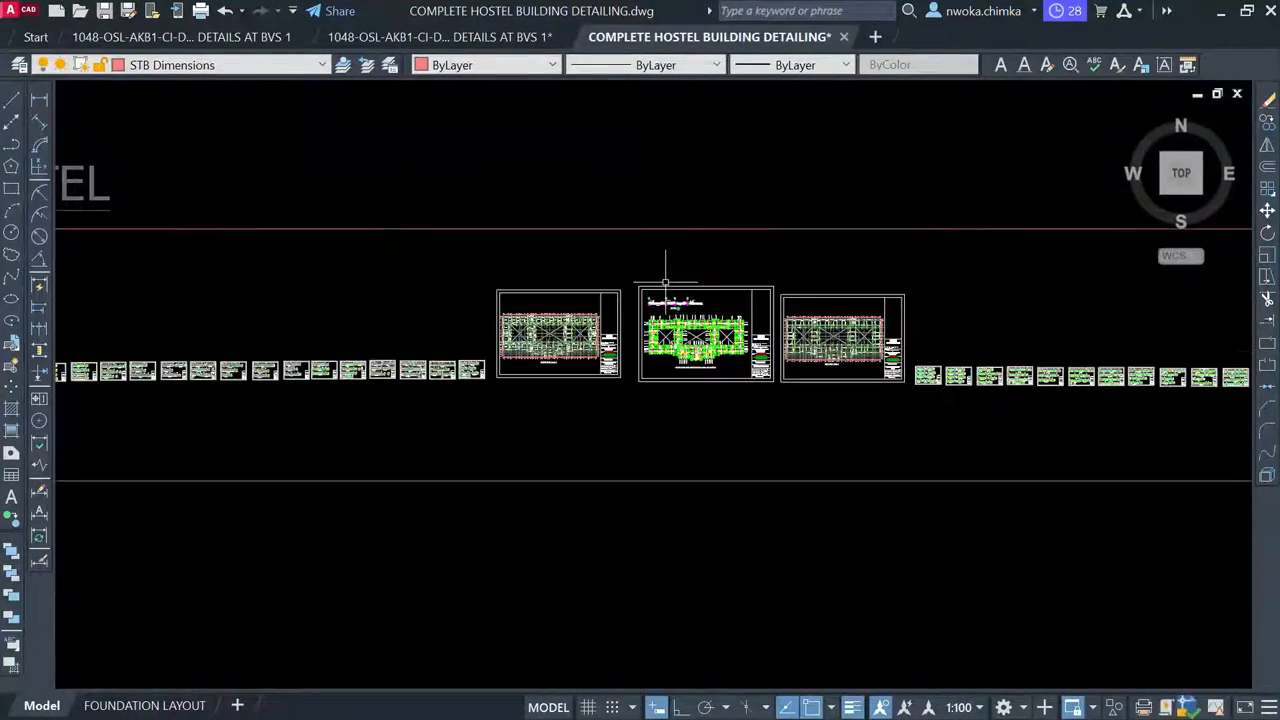
Zoom in on the second-floor slab plan's T12-200 callouts, then back out to the neighbouring beam sheets
scroll(737, 234, down, 5)
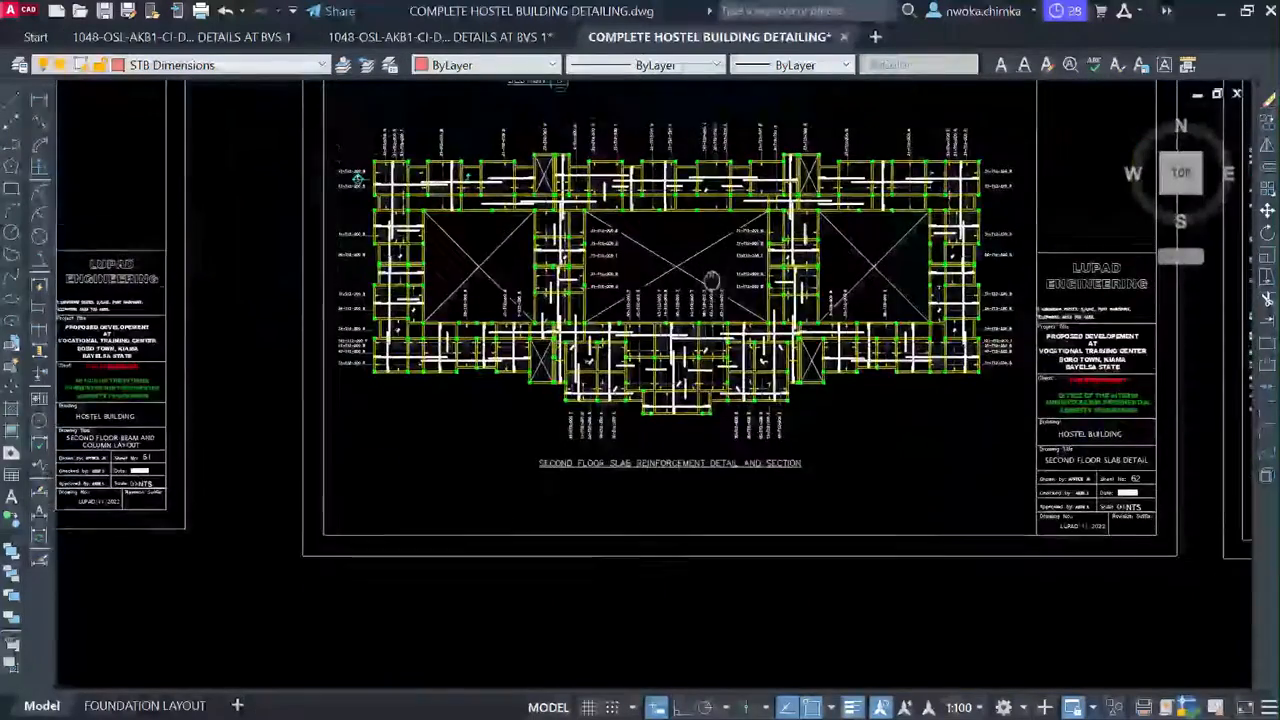
scroll(622, 256, up, 6)
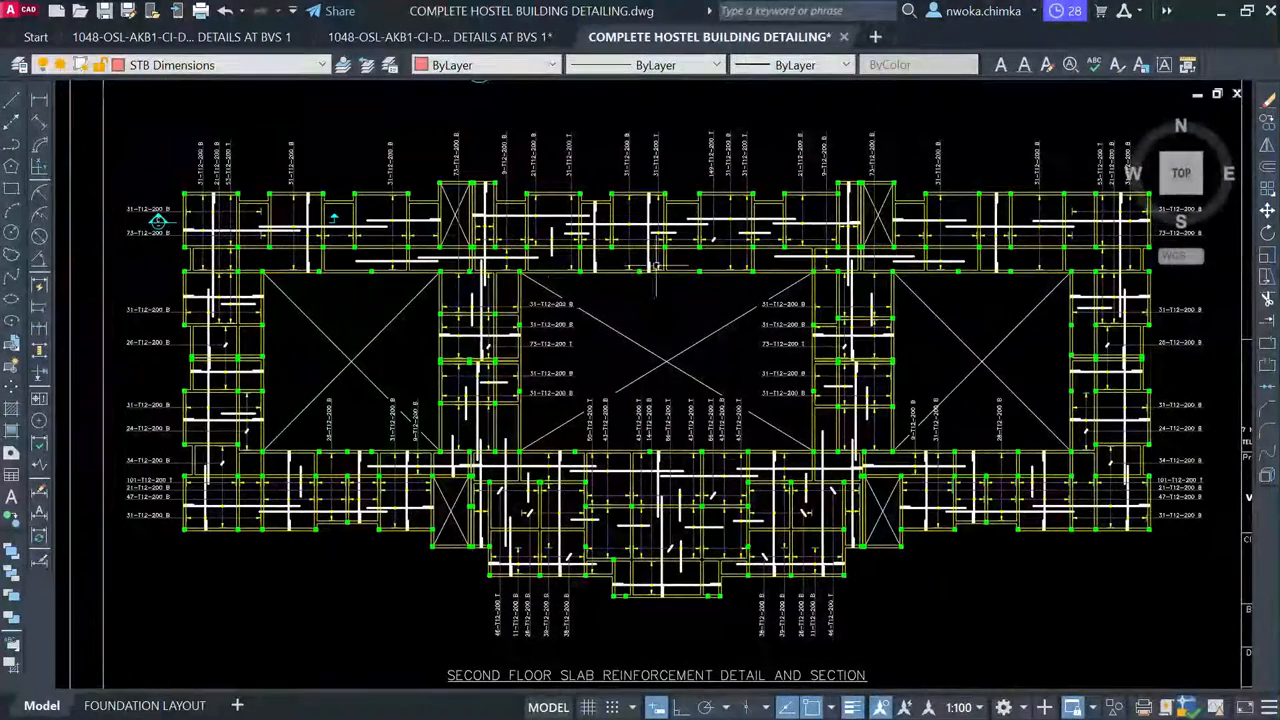
scroll(777, 317, down, 6)
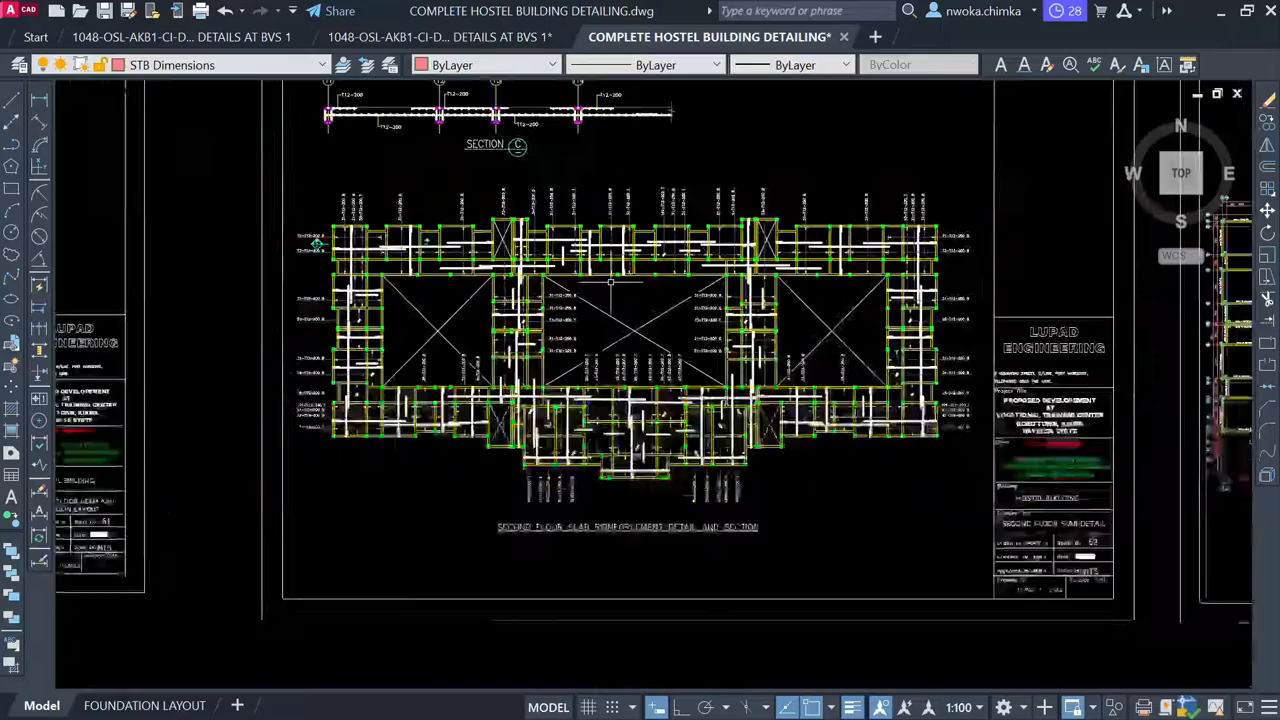
scroll(765, 338, up, 5)
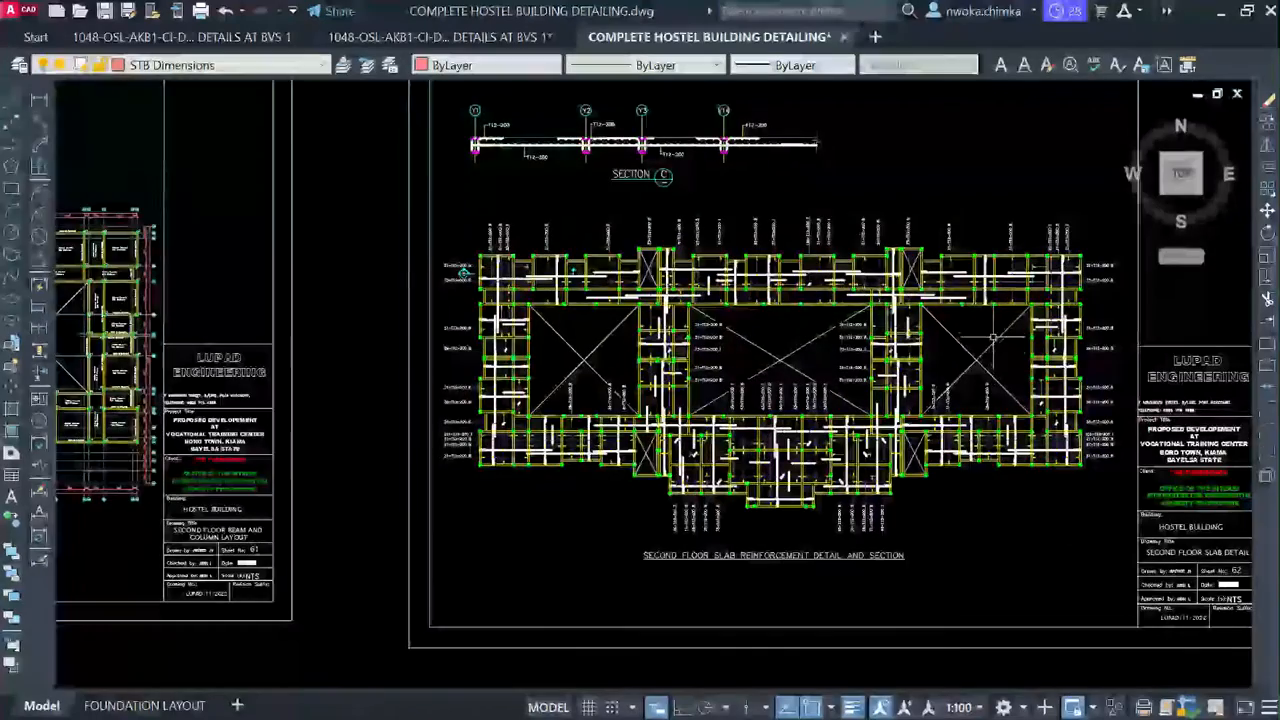
scroll(765, 338, up, 2)
scroll(682, 358, down, 1)
scroll(682, 358, up, 2)
scroll(505, 285, down, 5)
scroll(505, 285, down, 2)
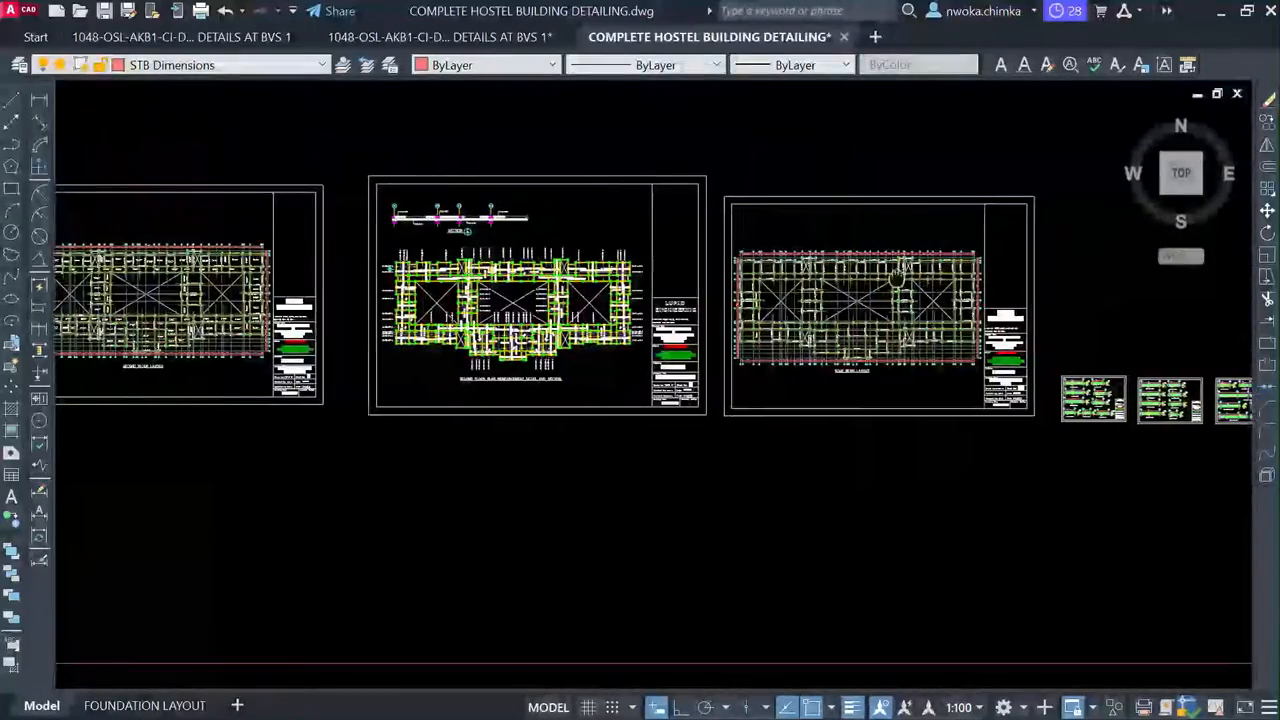
scroll(524, 259, up, 4)
middle_drag(998, 358, 572, 311)
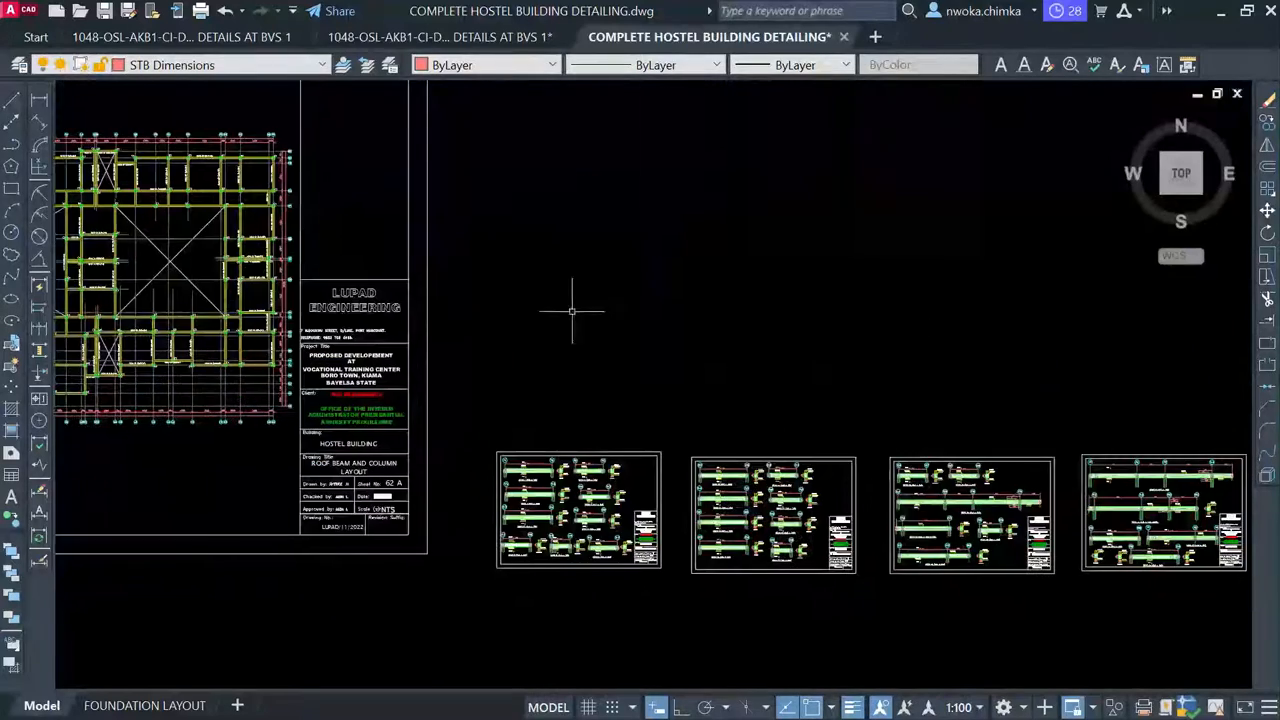
scroll(577, 513, up, 1)
middle_drag(583, 510, 558, 372)
scroll(558, 372, up, 2)
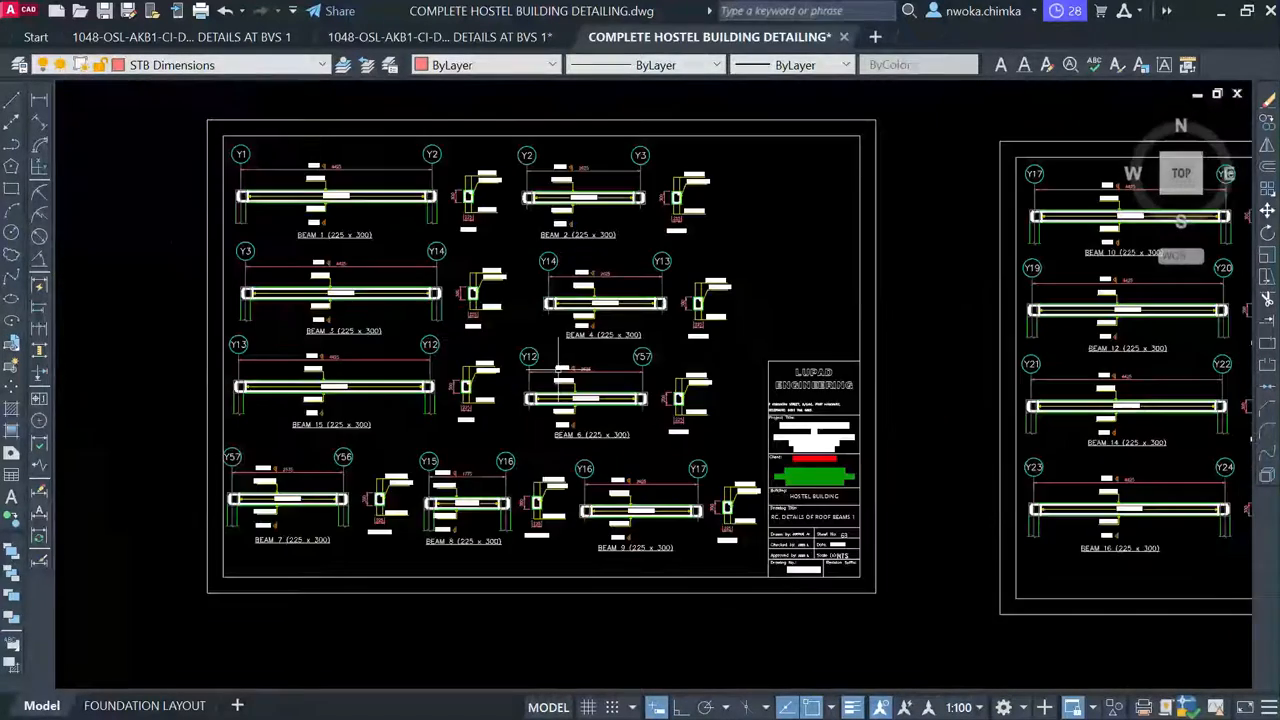
scroll(514, 291, up, 2)
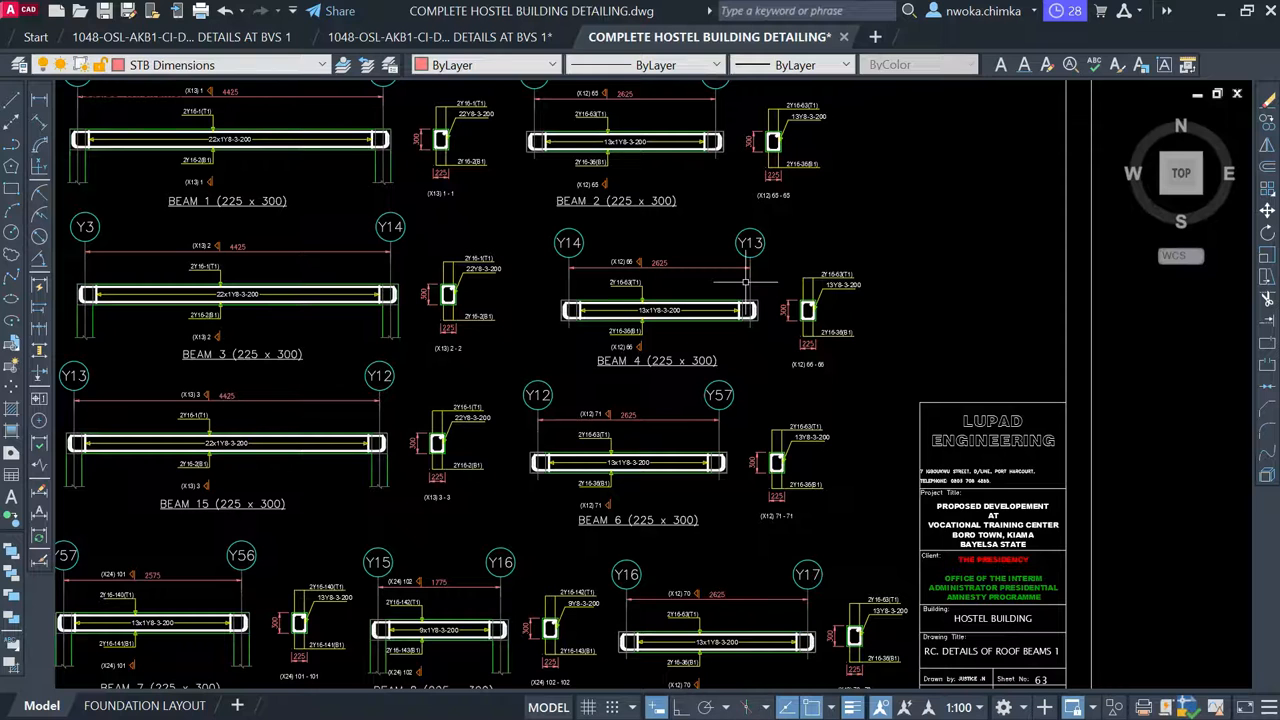
scroll(725, 288, down, 2)
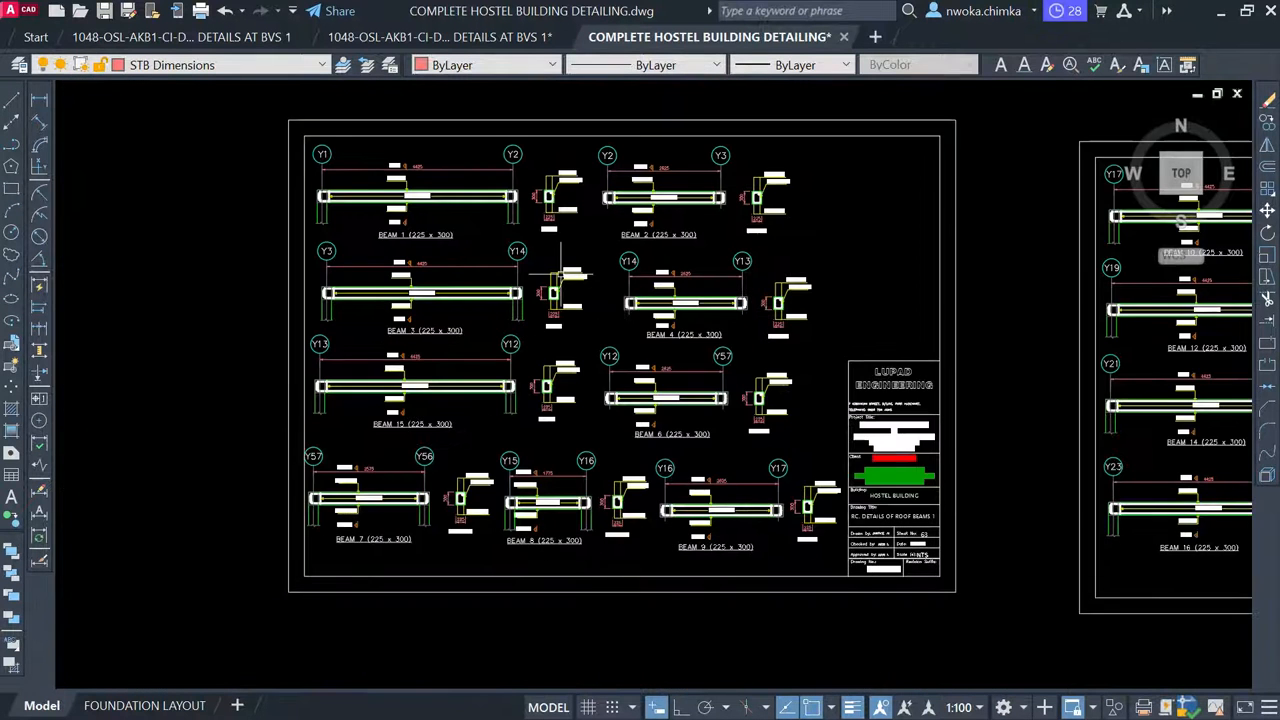
scroll(448, 213, up, 4)
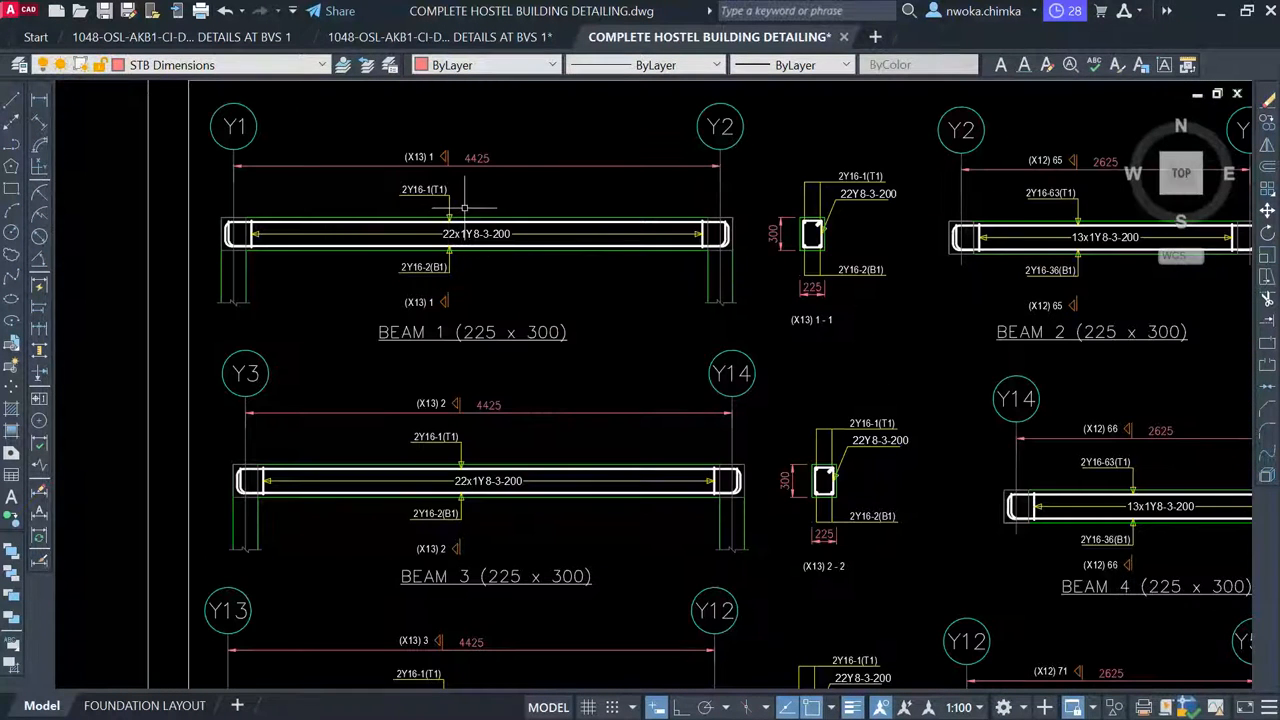
scroll(546, 206, down, 2)
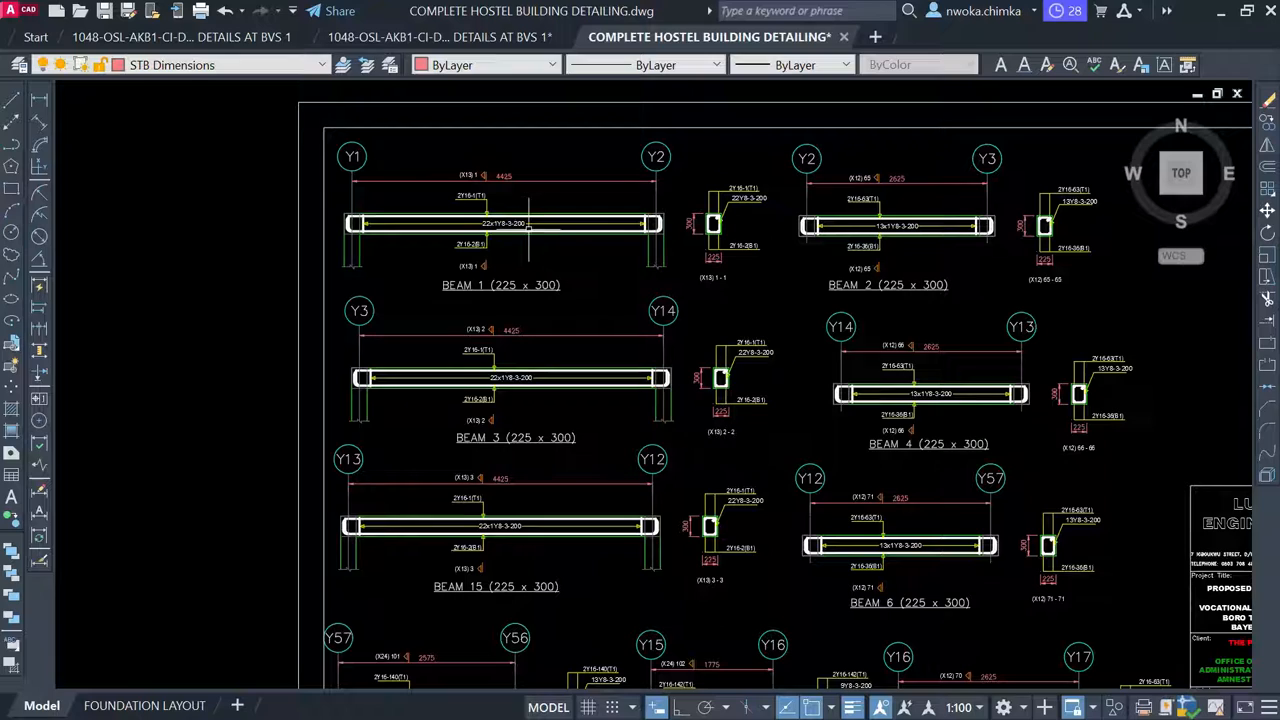
scroll(588, 222, down, 4)
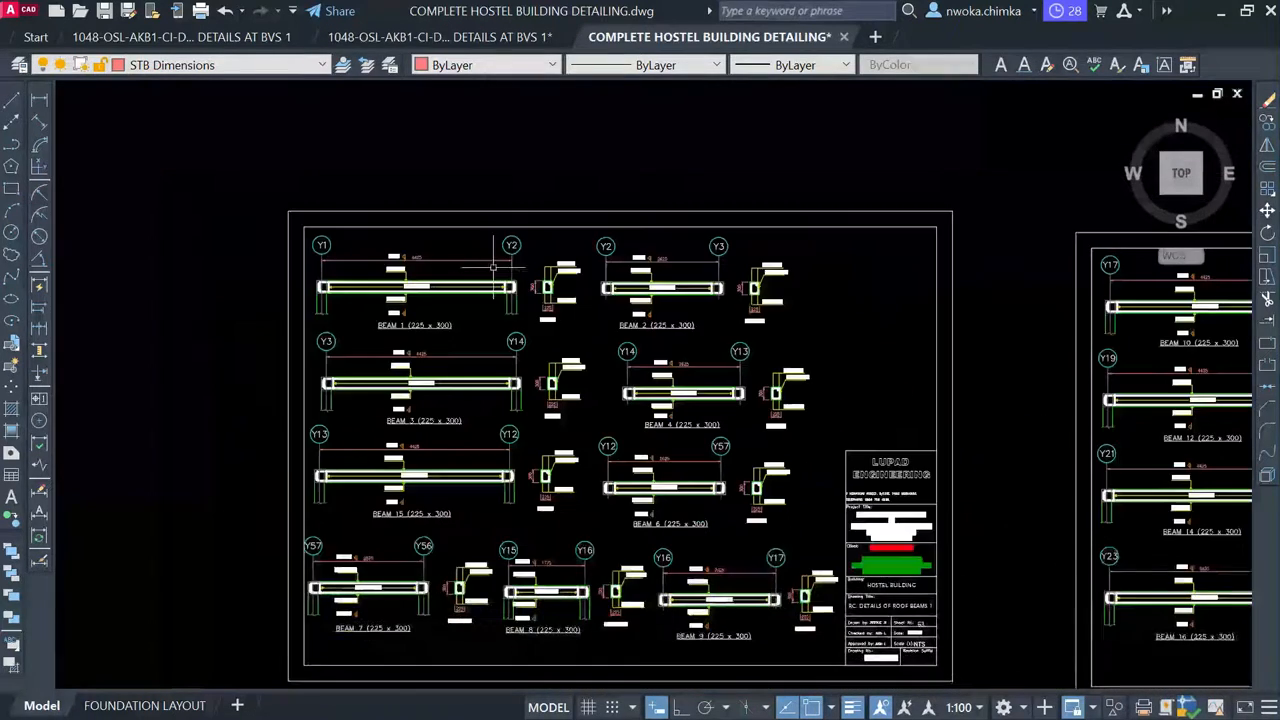
middle_drag(805, 307, 487, 269)
middle_drag(815, 327, 459, 275)
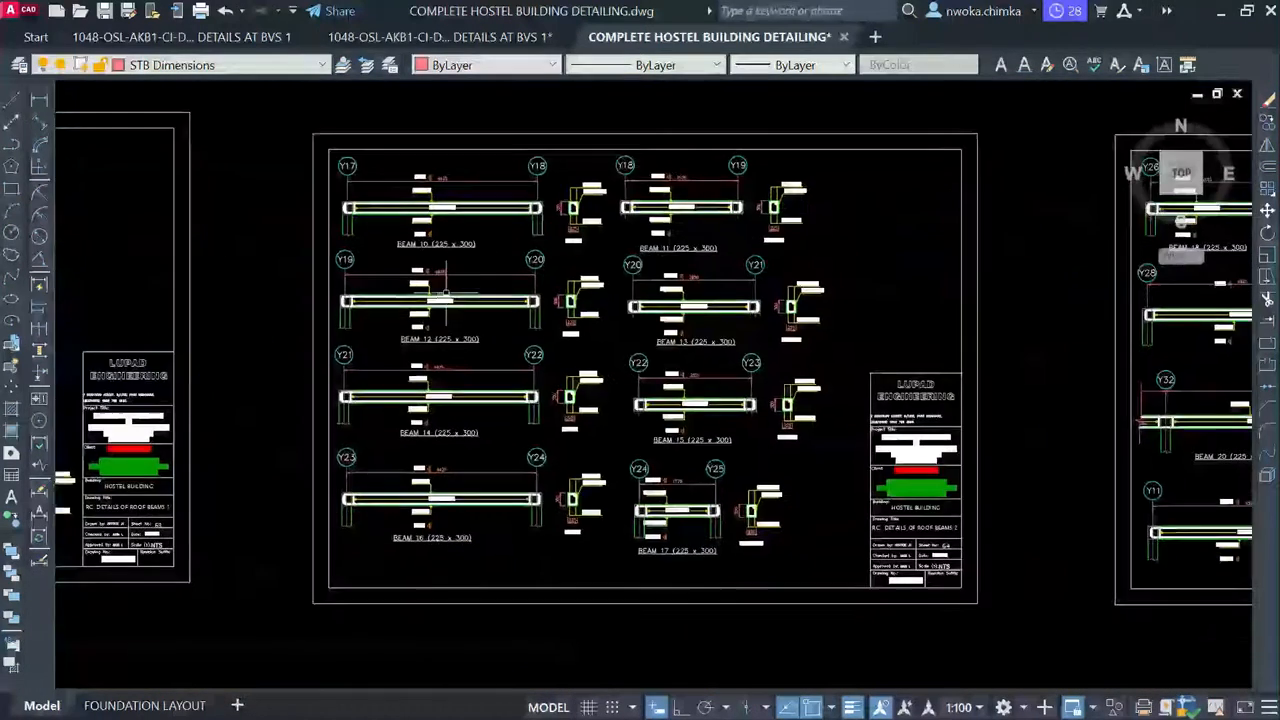
scroll(459, 275, up, 2)
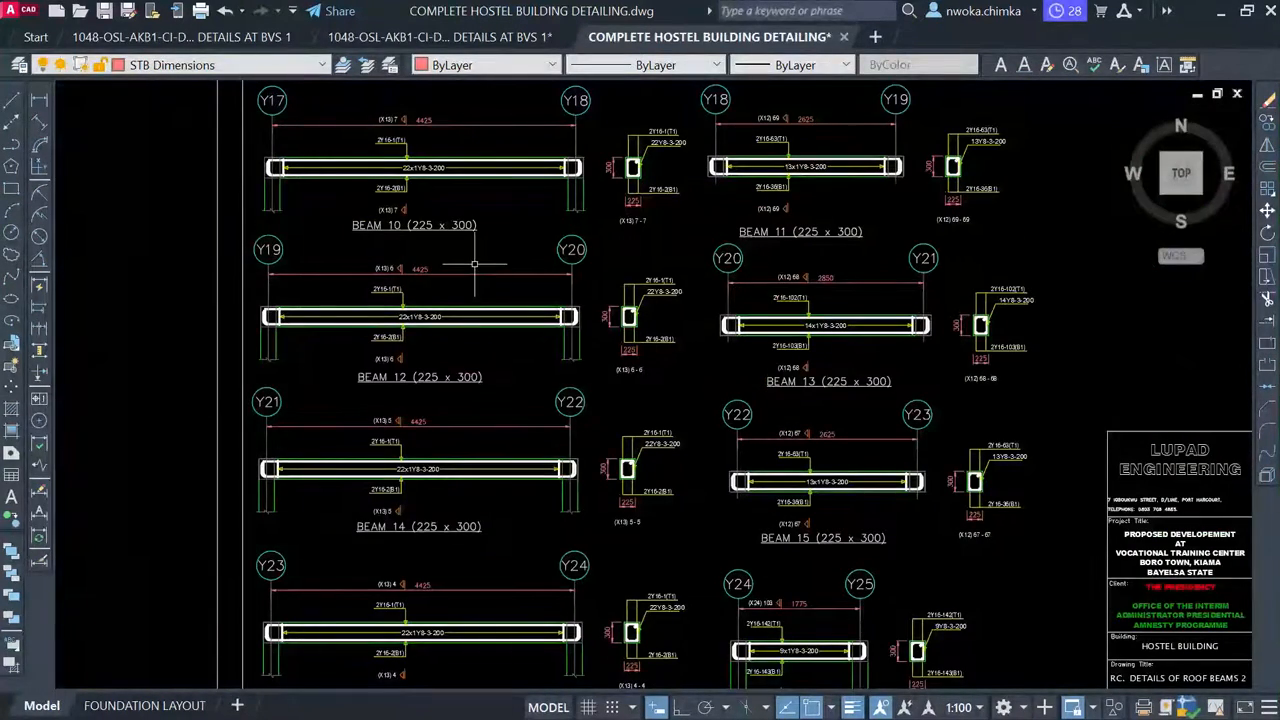
scroll(549, 263, down, 4)
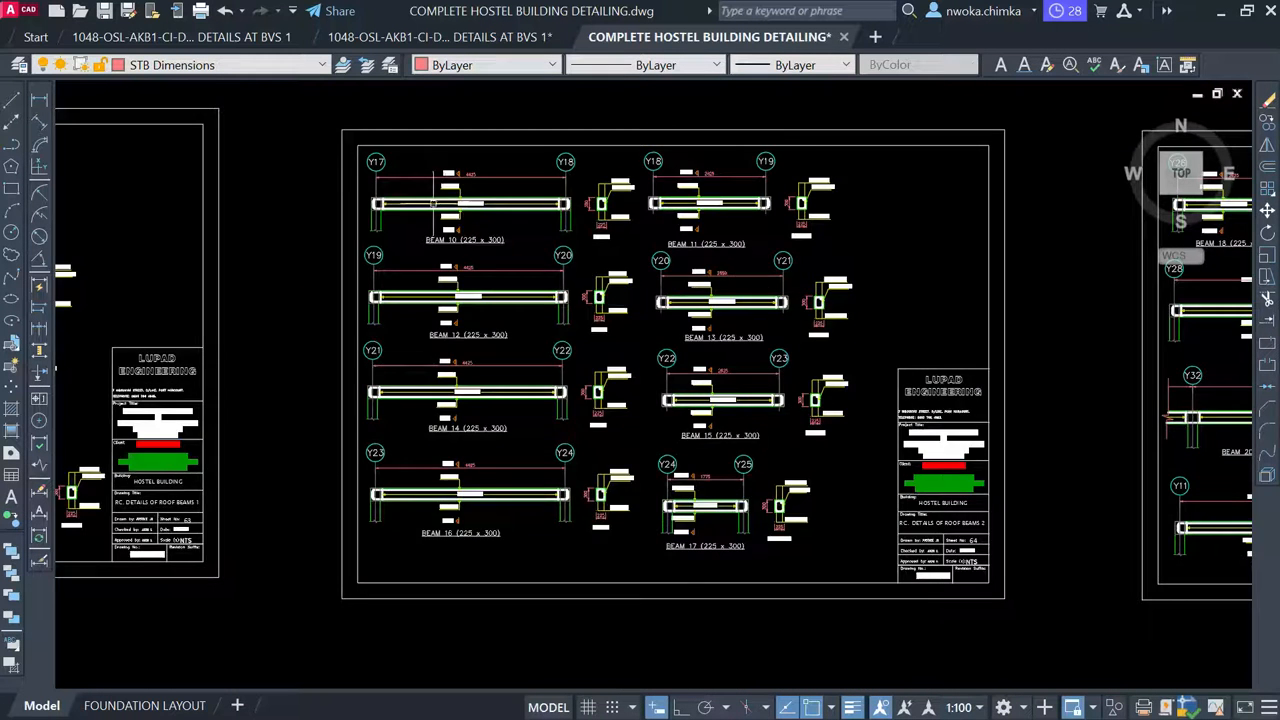
scroll(436, 230, up, 4)
middle_drag(455, 184, 471, 238)
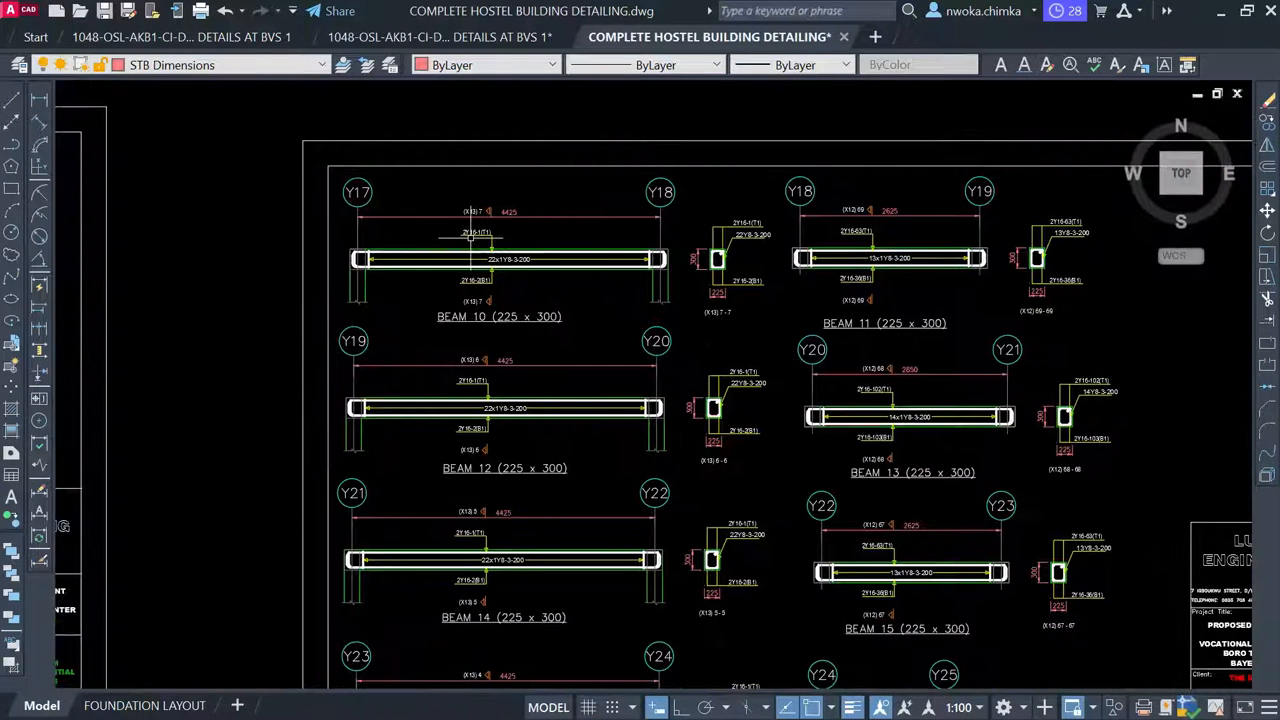
scroll(472, 232, down, 2)
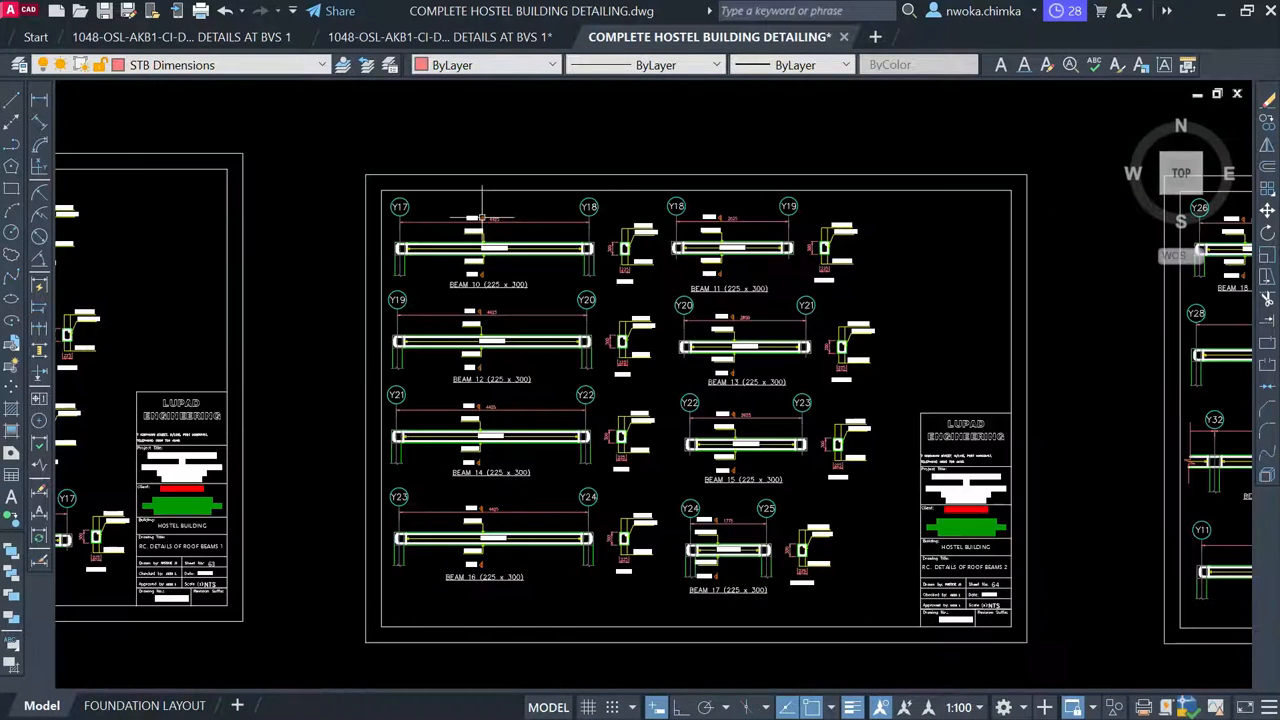
scroll(523, 265, up, 4)
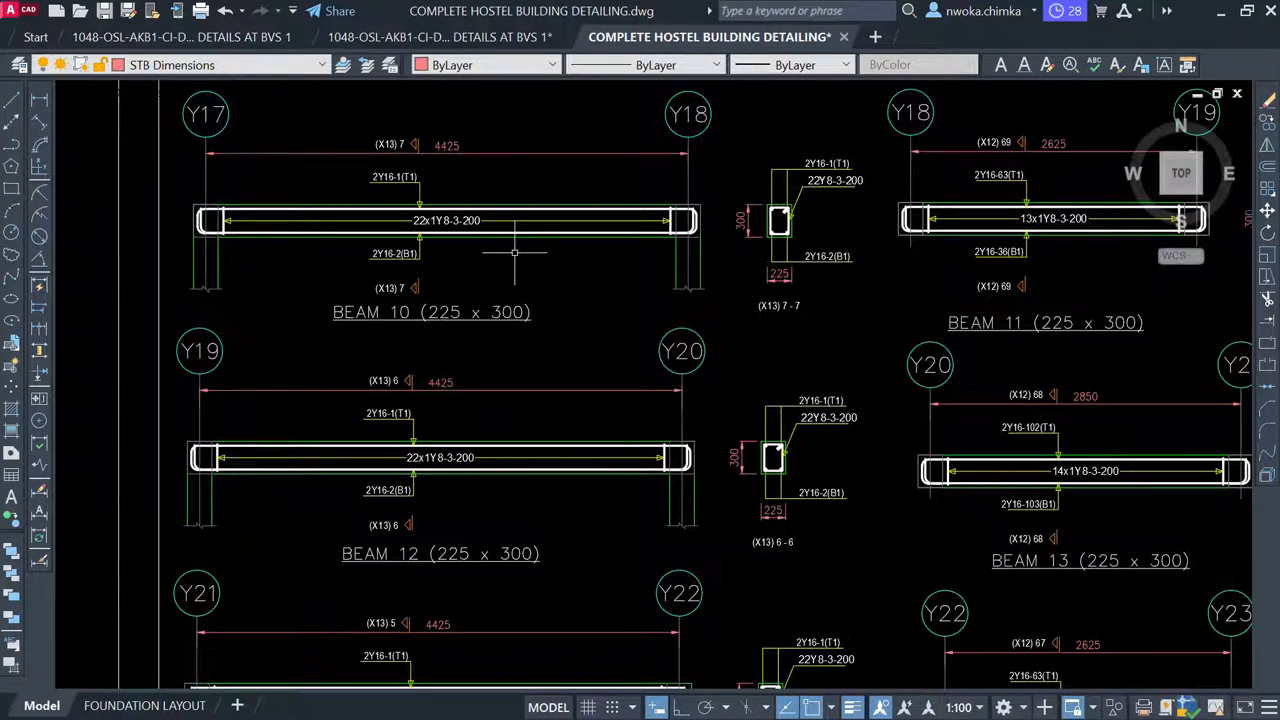
scroll(514, 258, down, 3)
scroll(909, 326, down, 1)
middle_drag(909, 326, 695, 325)
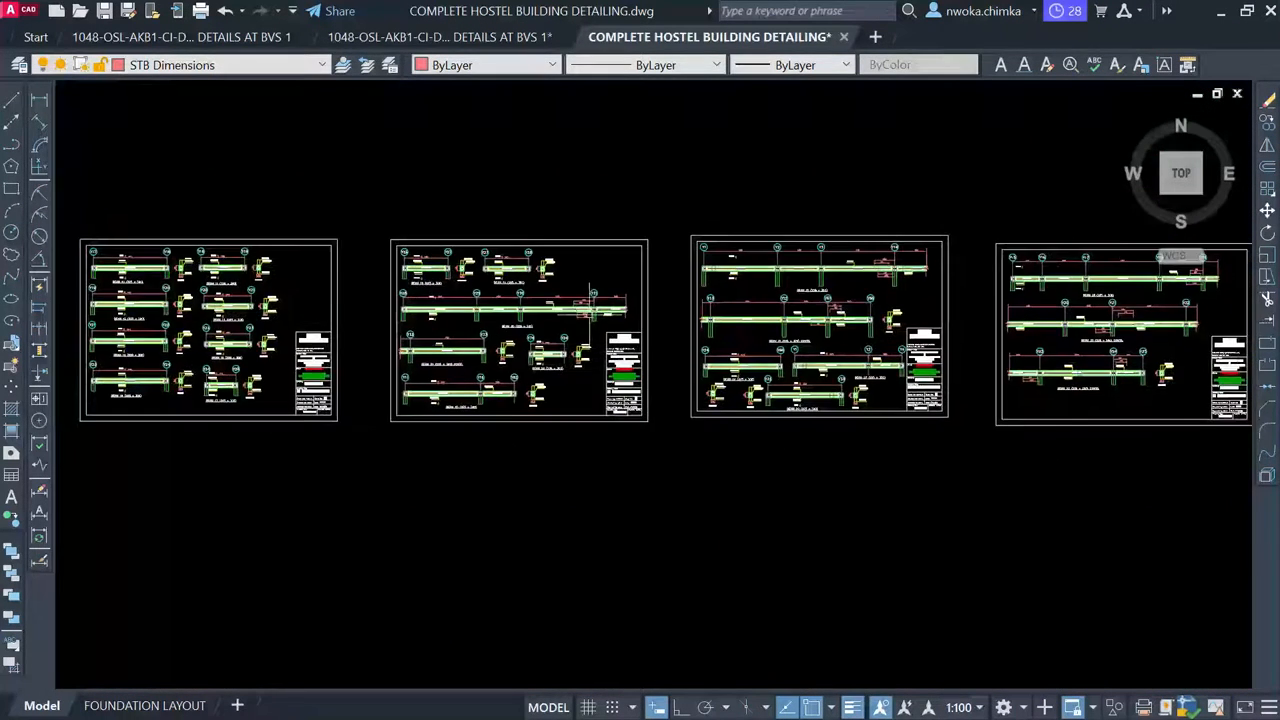
scroll(586, 300, up, 4)
scroll(517, 226, up, 1)
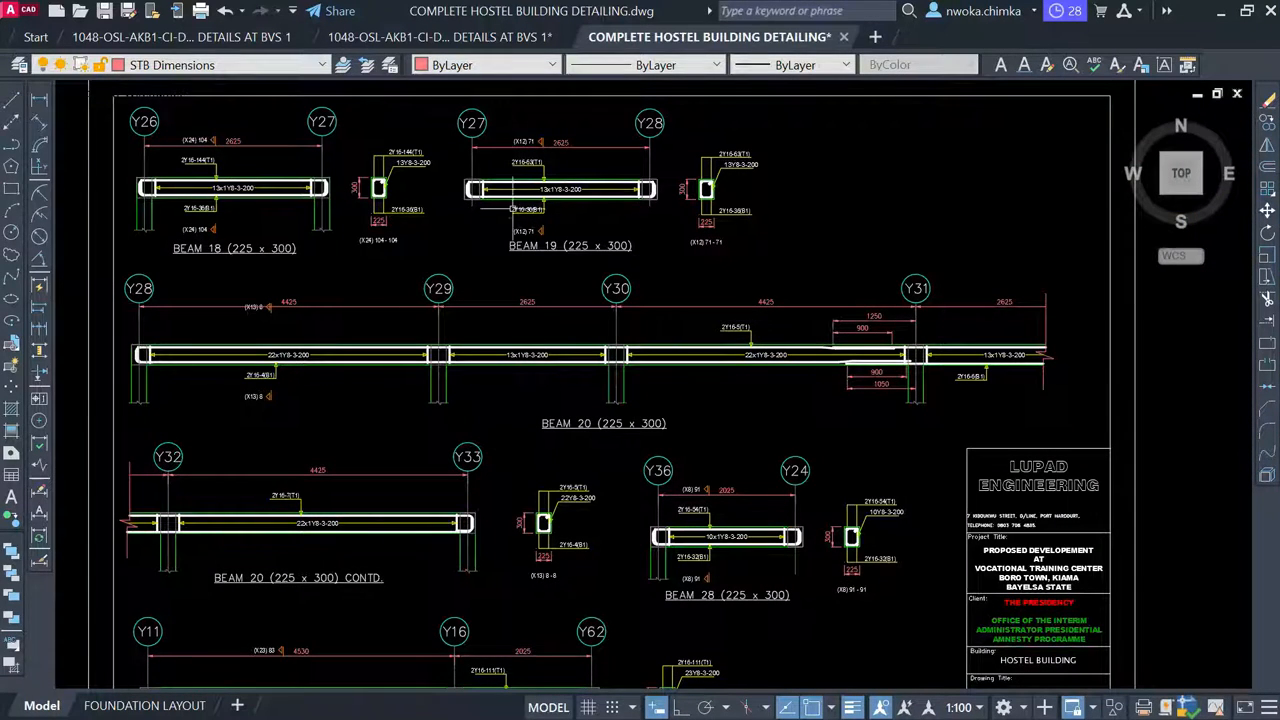
scroll(742, 296, down, 3)
middle_drag(900, 295, 729, 287)
middle_drag(853, 300, 561, 277)
scroll(543, 284, up, 3)
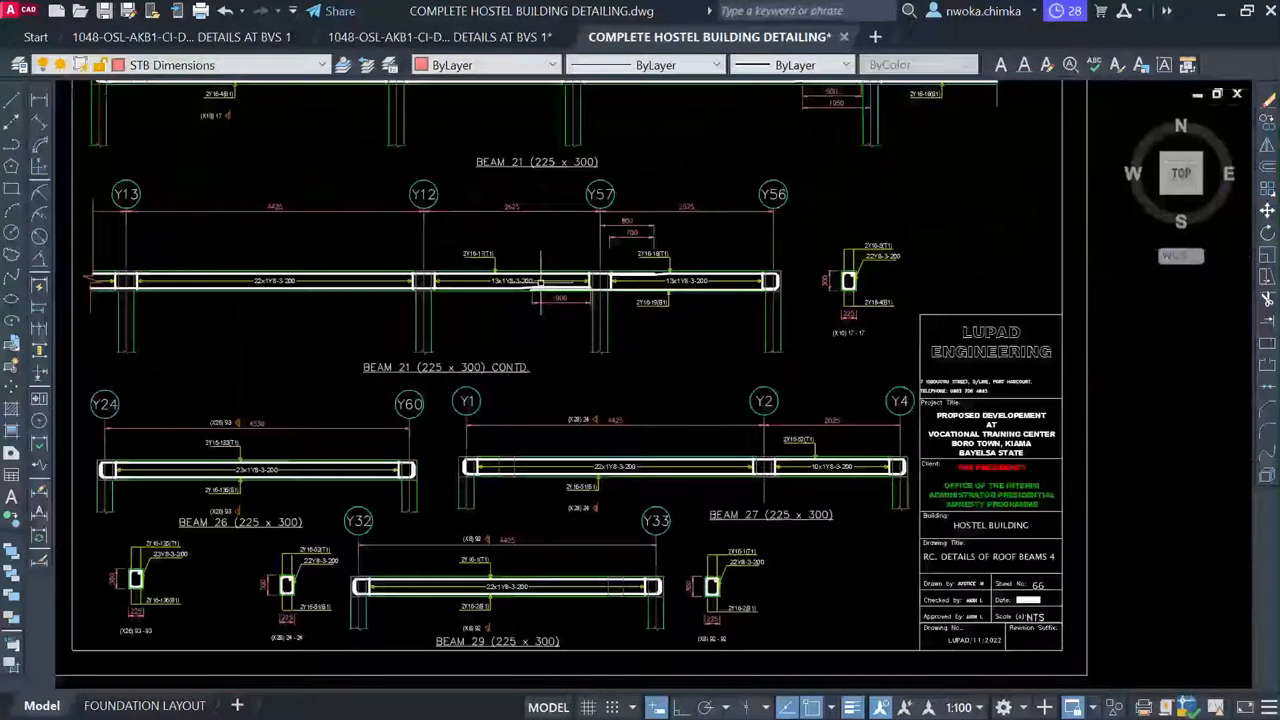
middle_drag(385, 256, 531, 264)
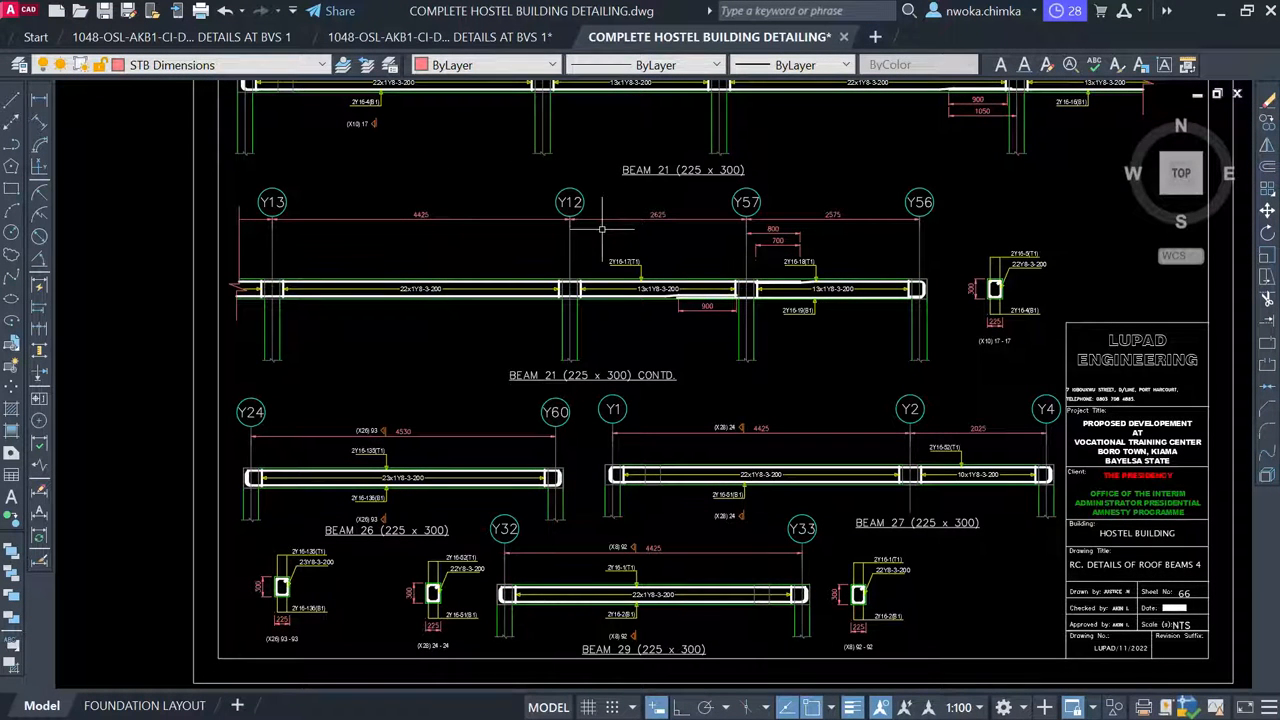
scroll(729, 222, up, 2)
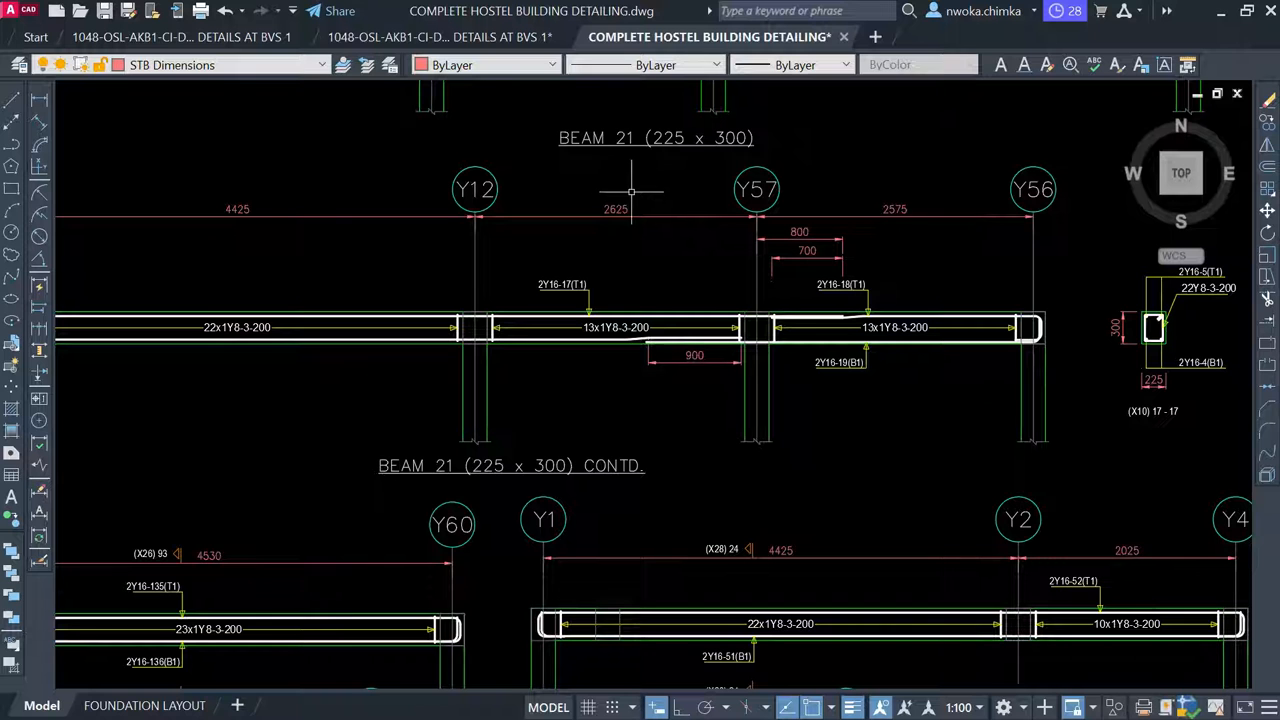
middle_drag(654, 213, 646, 241)
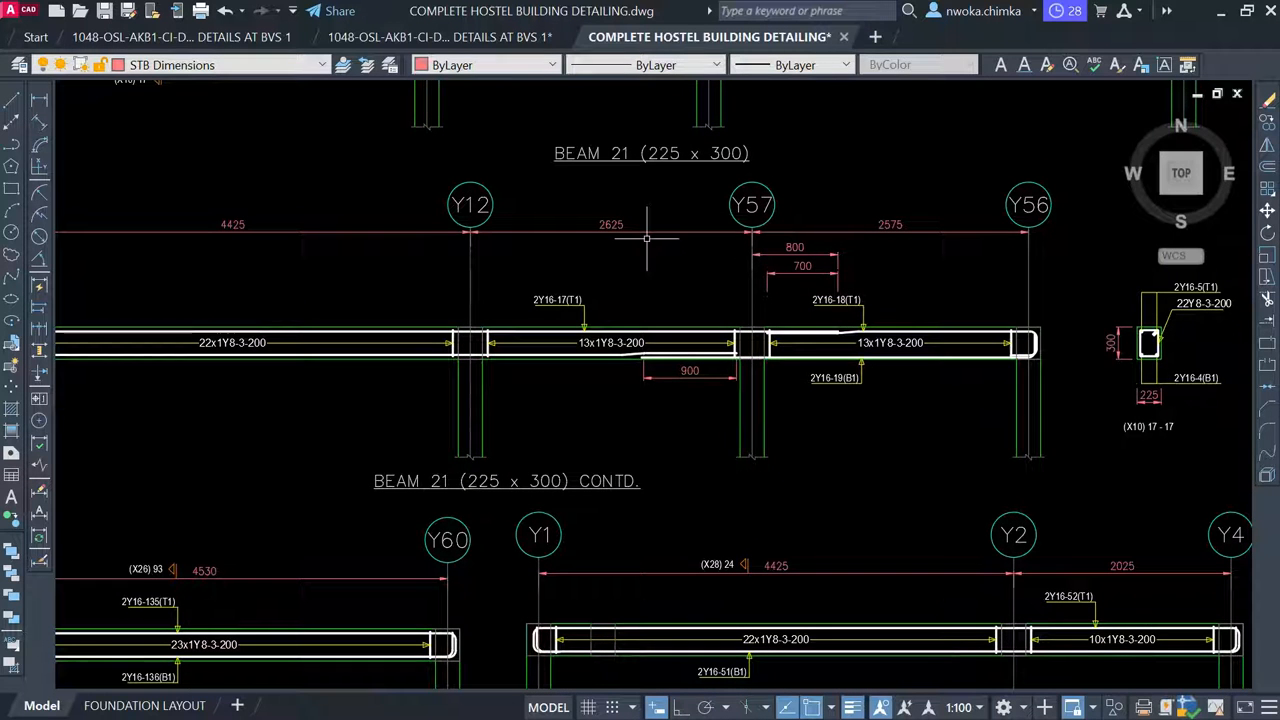
scroll(710, 238, down, 2)
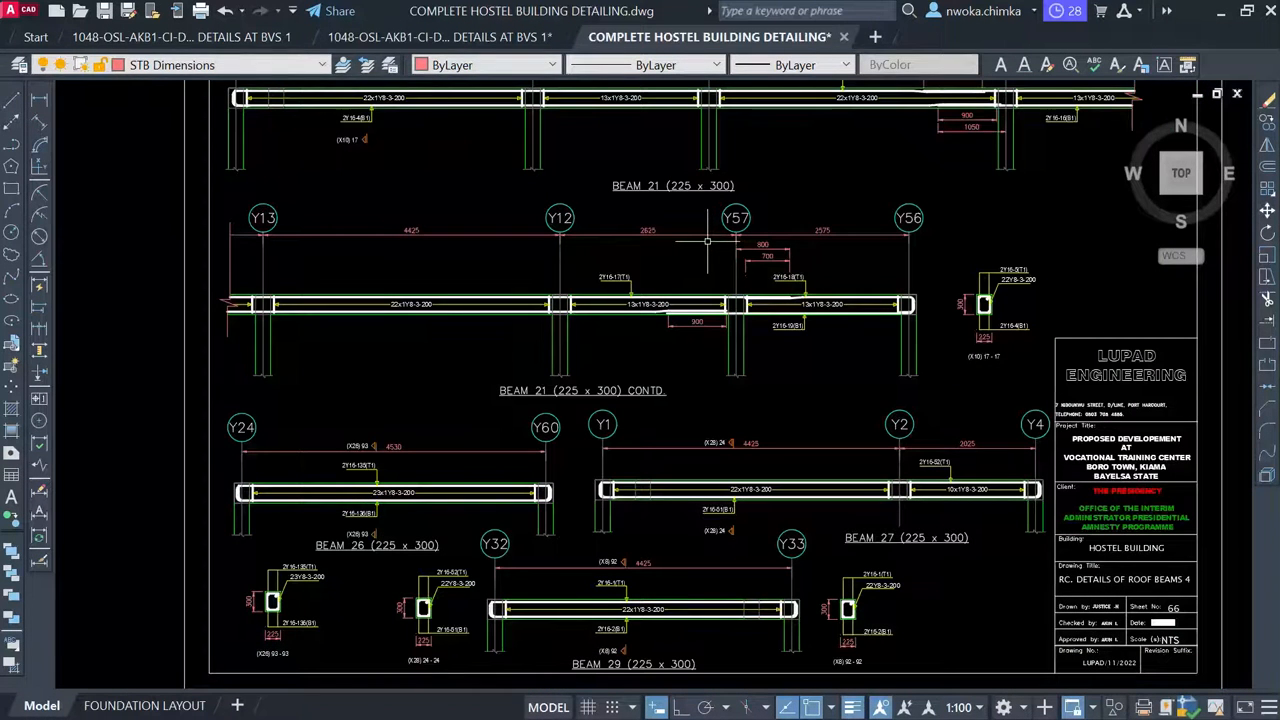
scroll(698, 297, up, 2)
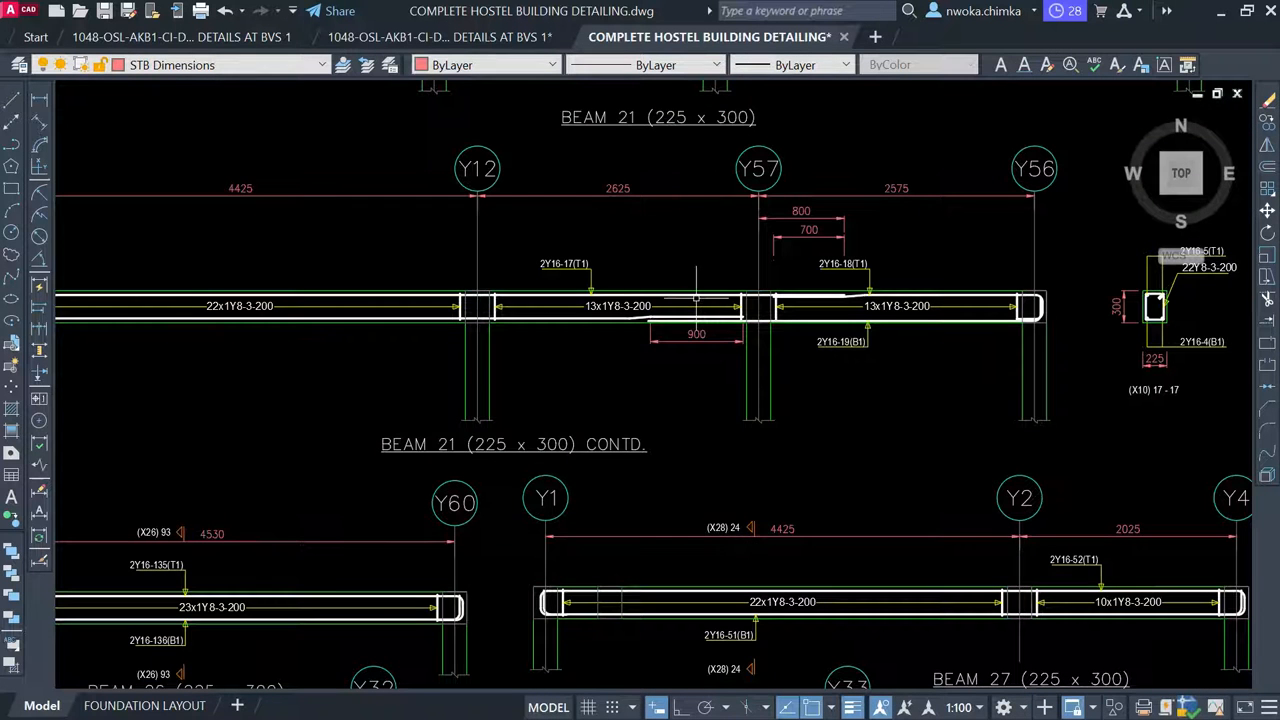
scroll(685, 297, down, 3)
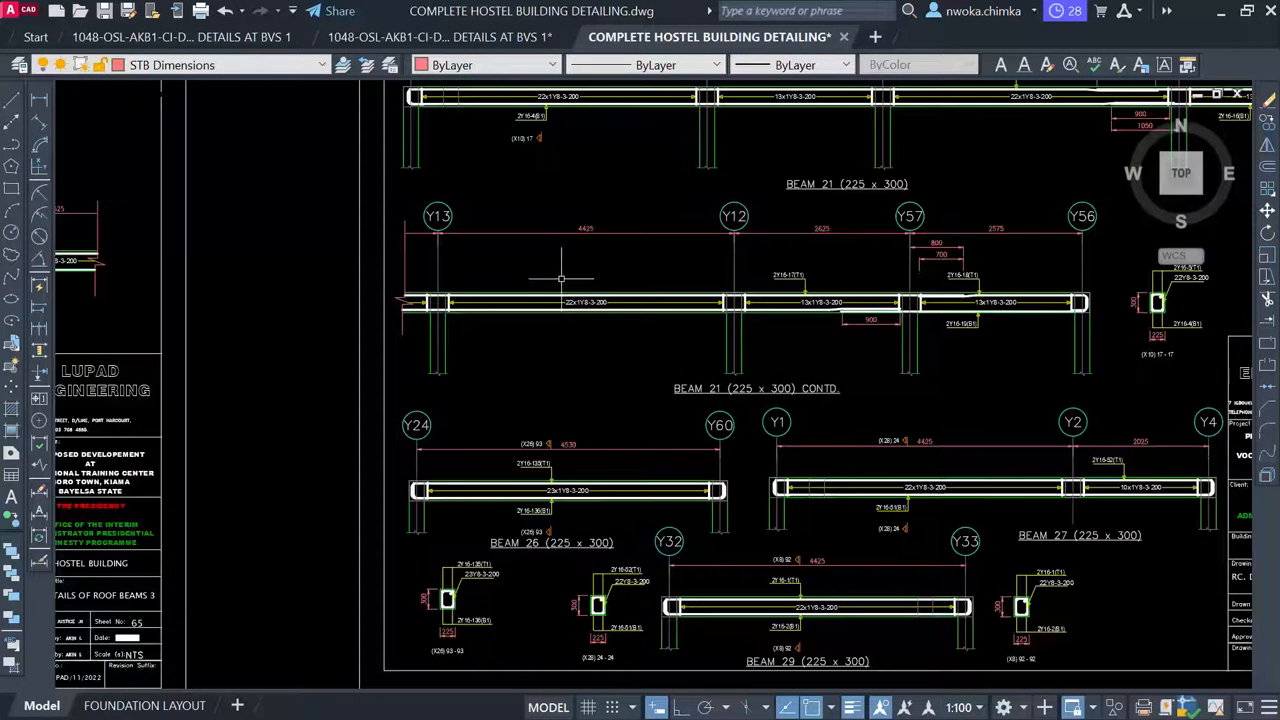
scroll(562, 276, down, 4)
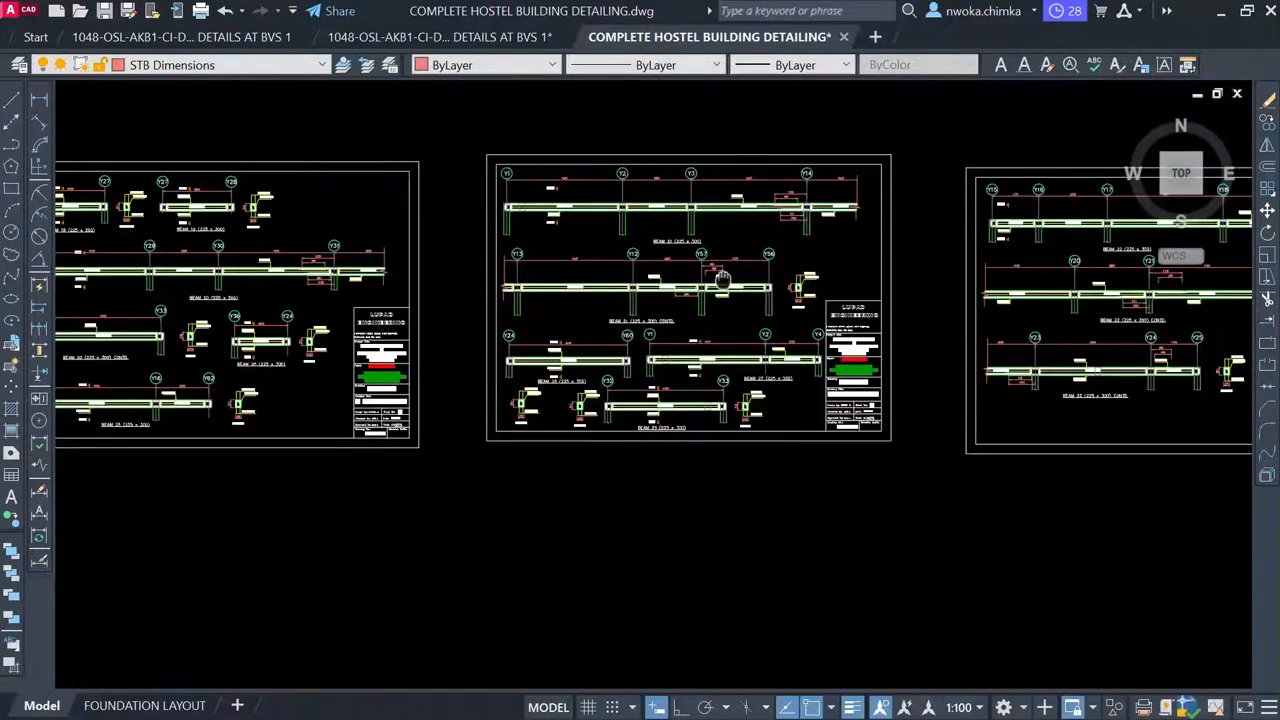
middle_drag(722, 280, 450, 302)
scroll(450, 295, down, 2)
middle_drag(1074, 340, 903, 320)
scroll(915, 315, up, 1)
scroll(840, 278, down, 4)
scroll(519, 259, down, 1)
middle_drag(265, 249, 637, 286)
Zoom over the slab reinforcement sheet and pan to the row of beam detail sheets
scroll(806, 264, up, 3)
scroll(555, 283, up, 6)
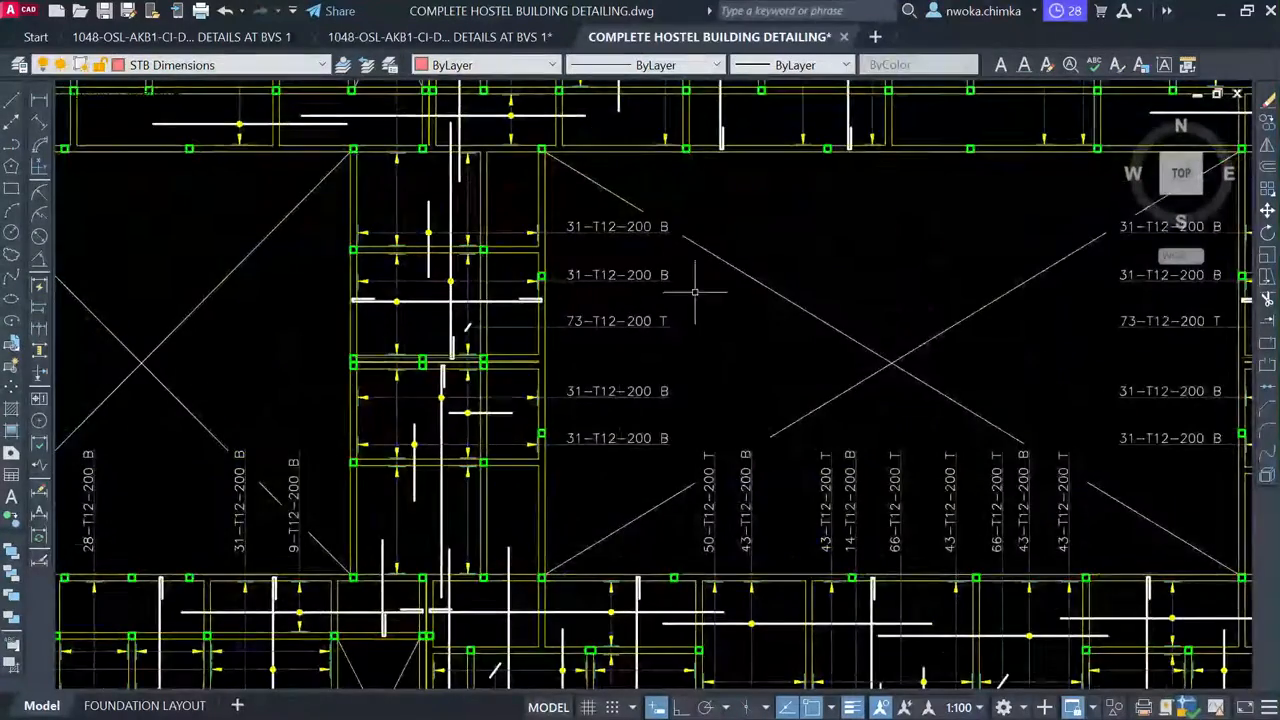
scroll(454, 303, up, 4)
scroll(750, 205, down, 6)
middle_drag(405, 271, 1079, 300)
scroll(303, 375, up, 2)
scroll(287, 378, up, 2)
Inspect the BEAM 103 details near grid X17, then minimize AutoCAD to the desktop
middle_drag(206, 354, 706, 290)
scroll(598, 303, up, 4)
scroll(465, 304, down, 2)
middle_drag(318, 298, 714, 319)
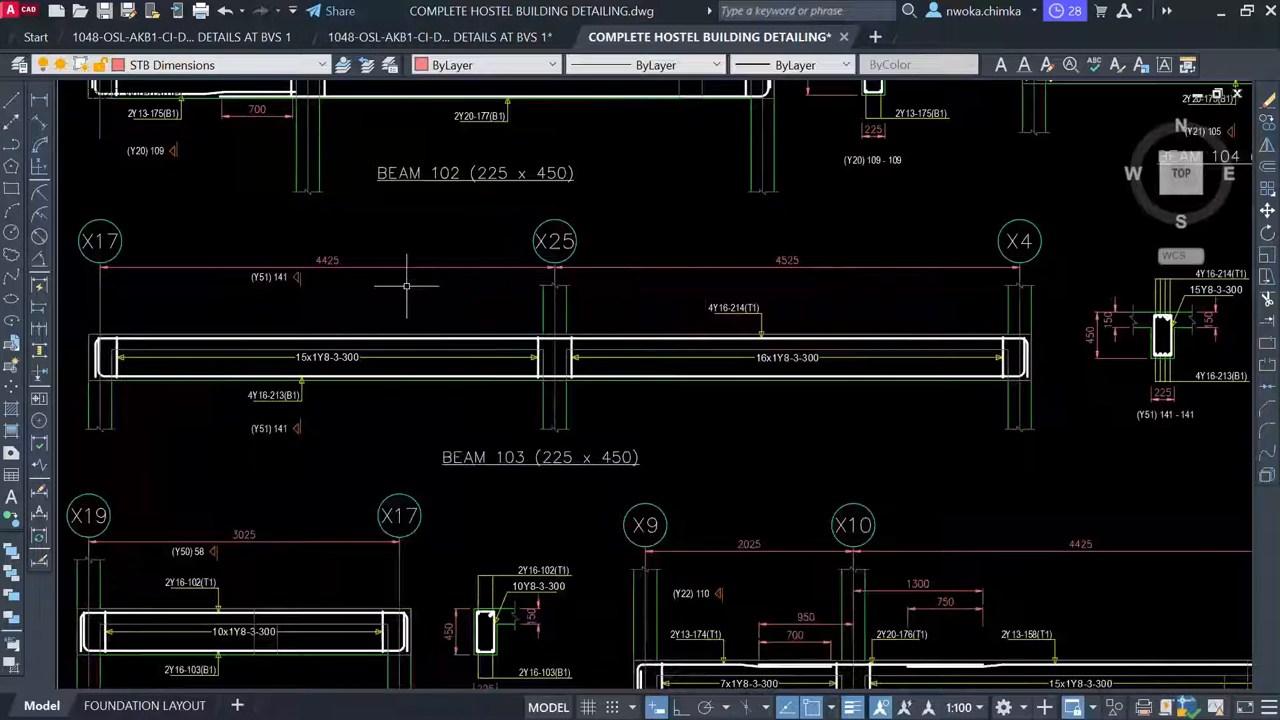
middle_drag(214, 300, 414, 288)
scroll(499, 262, up, 2)
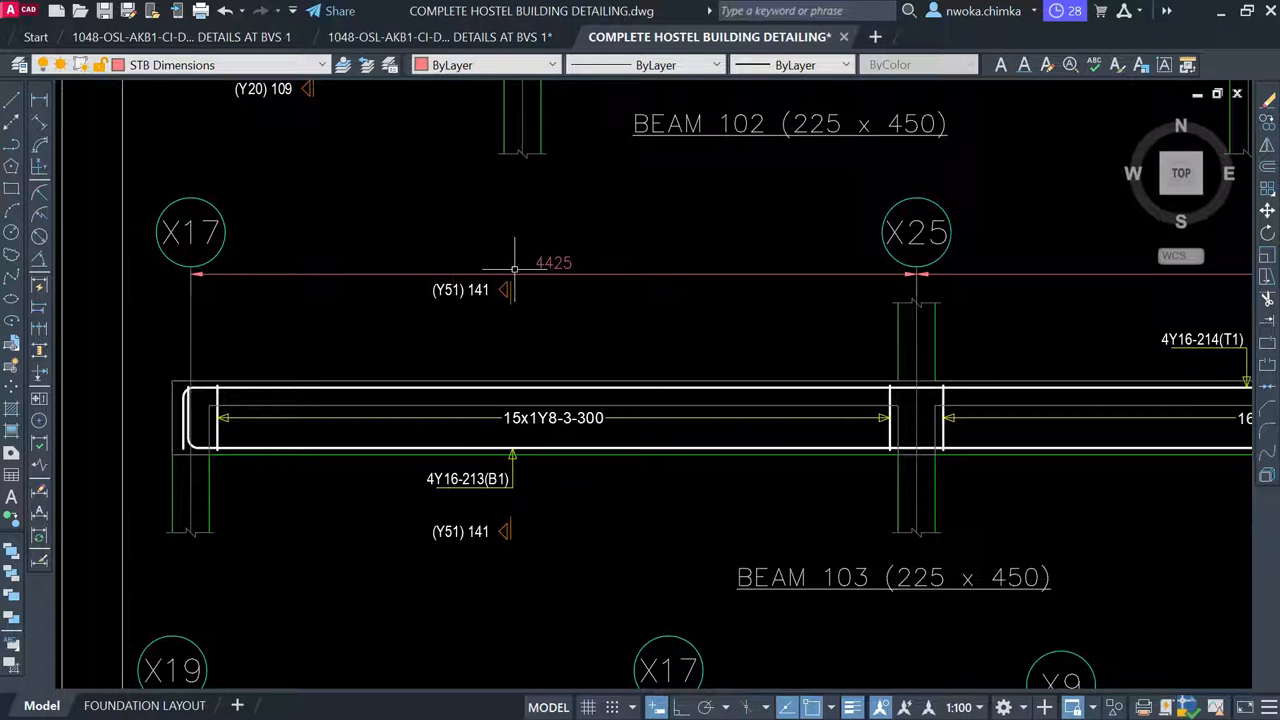
scroll(683, 260, down, 5)
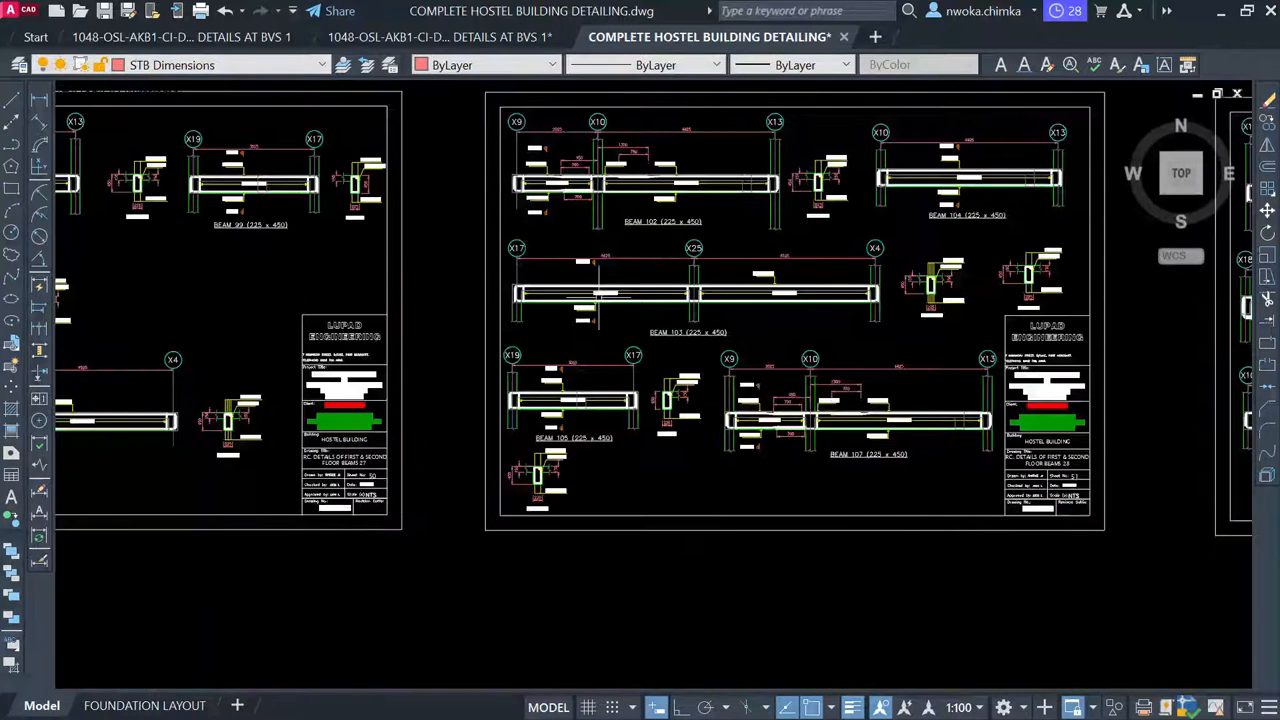
click(1222, 14)
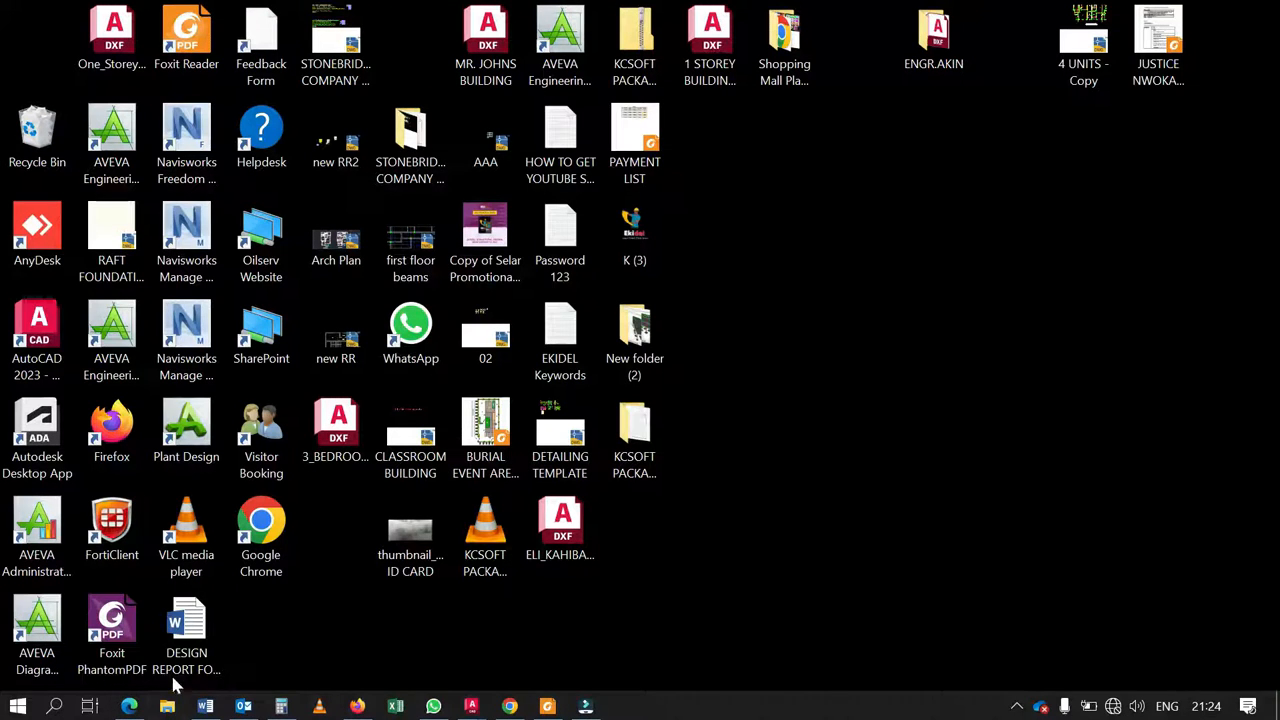
Copy the StoneBridge_Template2023_Release_2.5.847 zip from Documents in File Explorer
key(super+e)
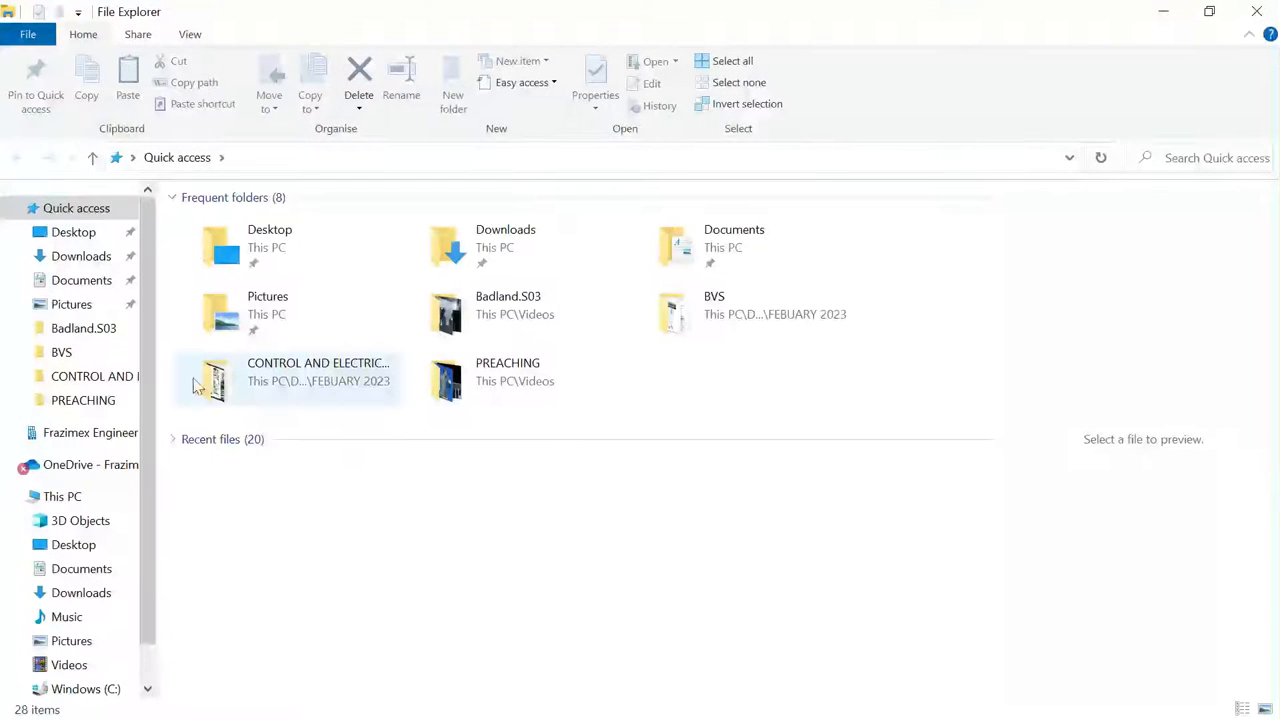
click(50, 283)
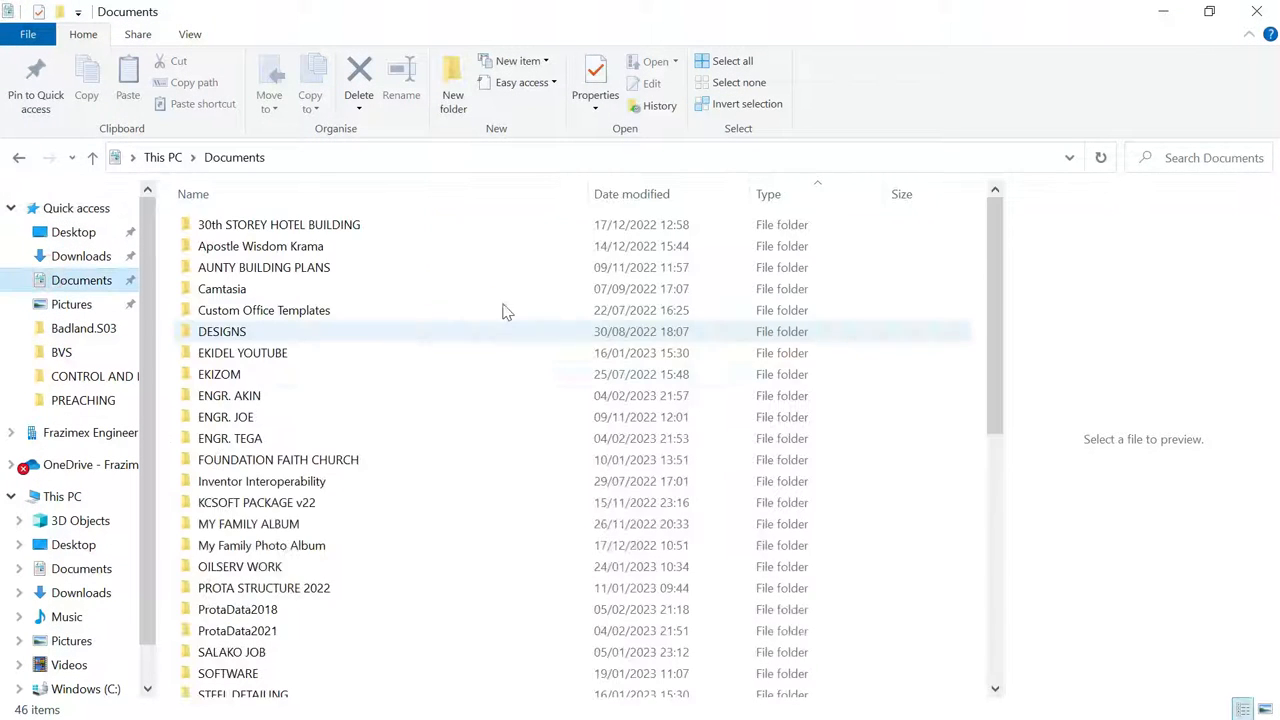
scroll(460, 380, down, 2)
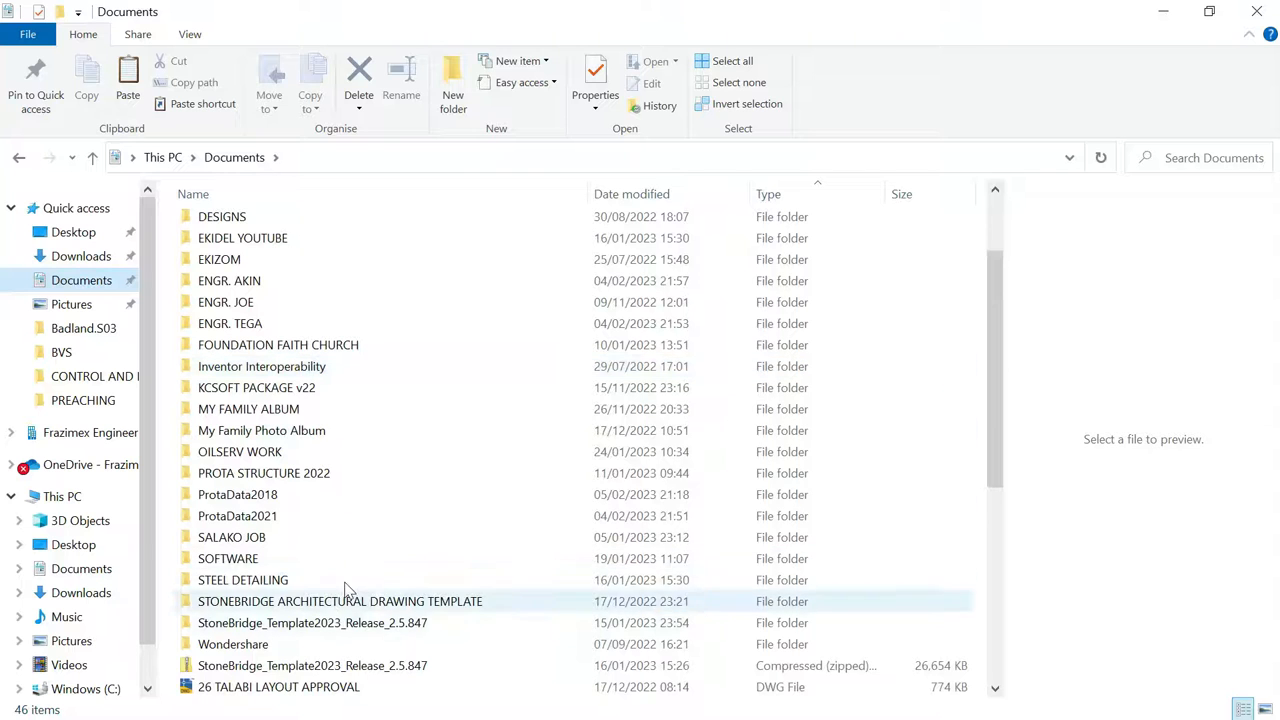
scroll(285, 588, down, 1)
click(258, 605)
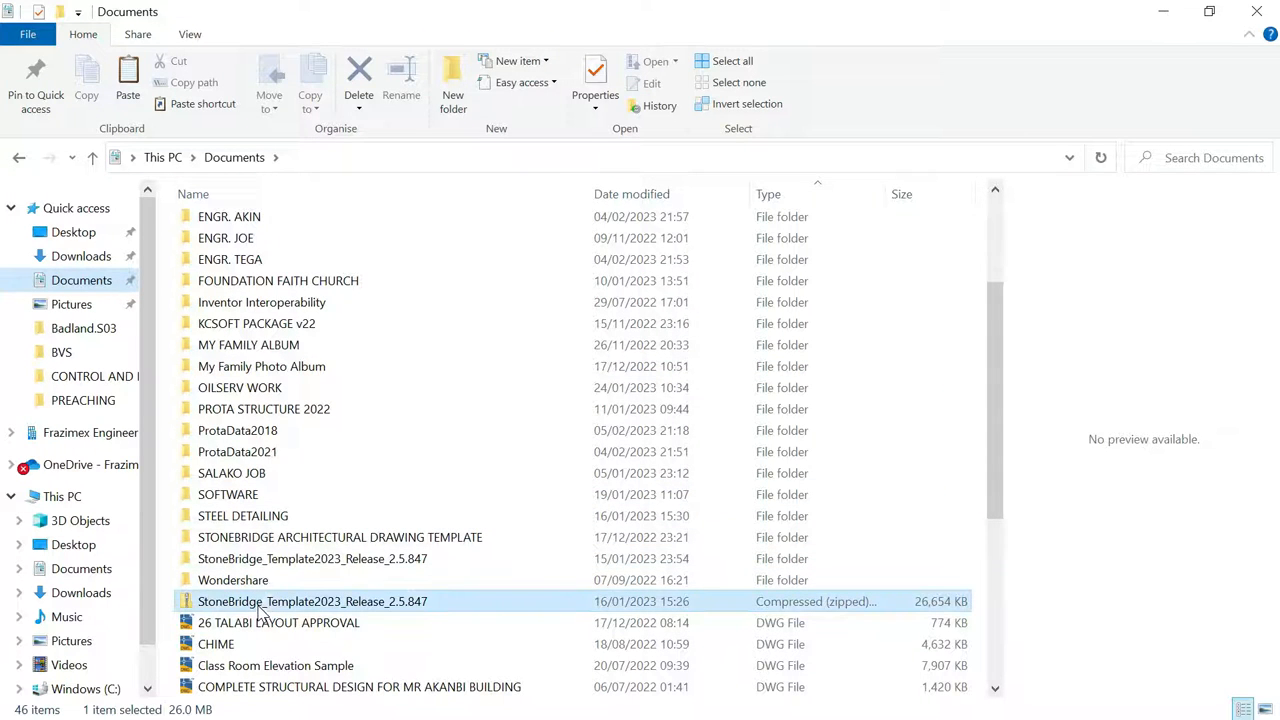
right_click(265, 600)
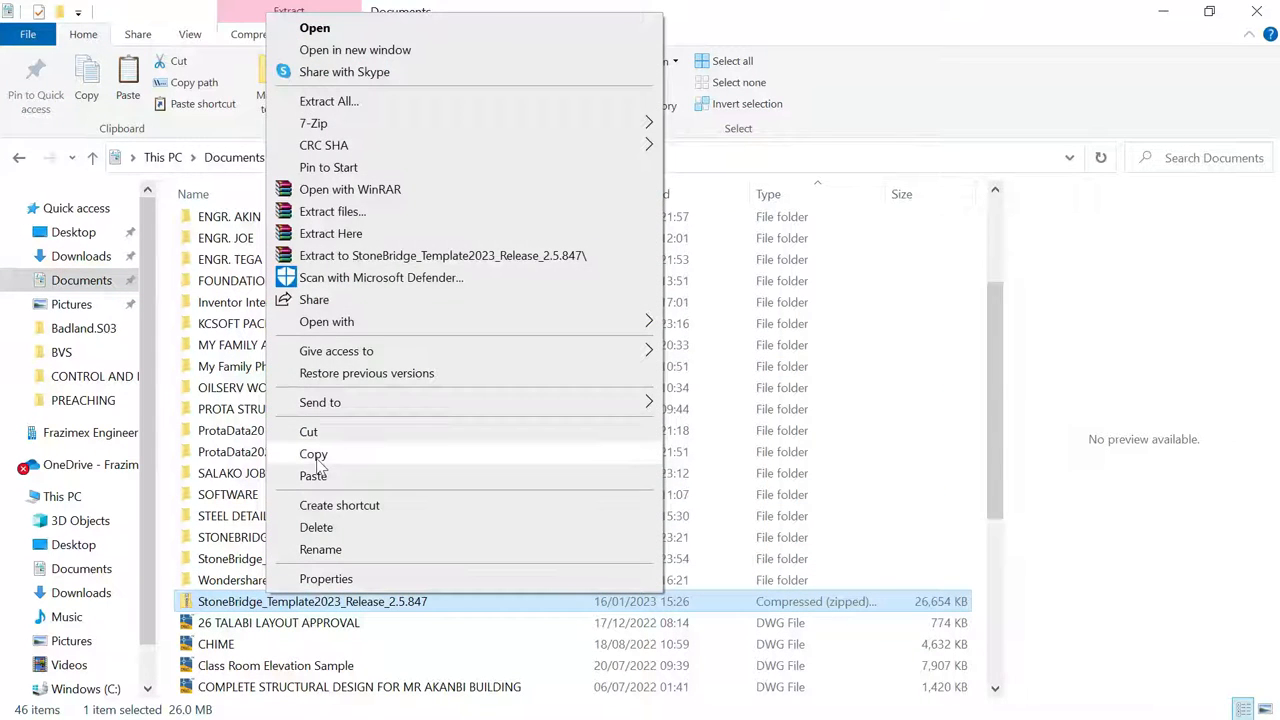
click(313, 453)
Paste the zip into Downloads, resolving the existing-file conflict
click(88, 258)
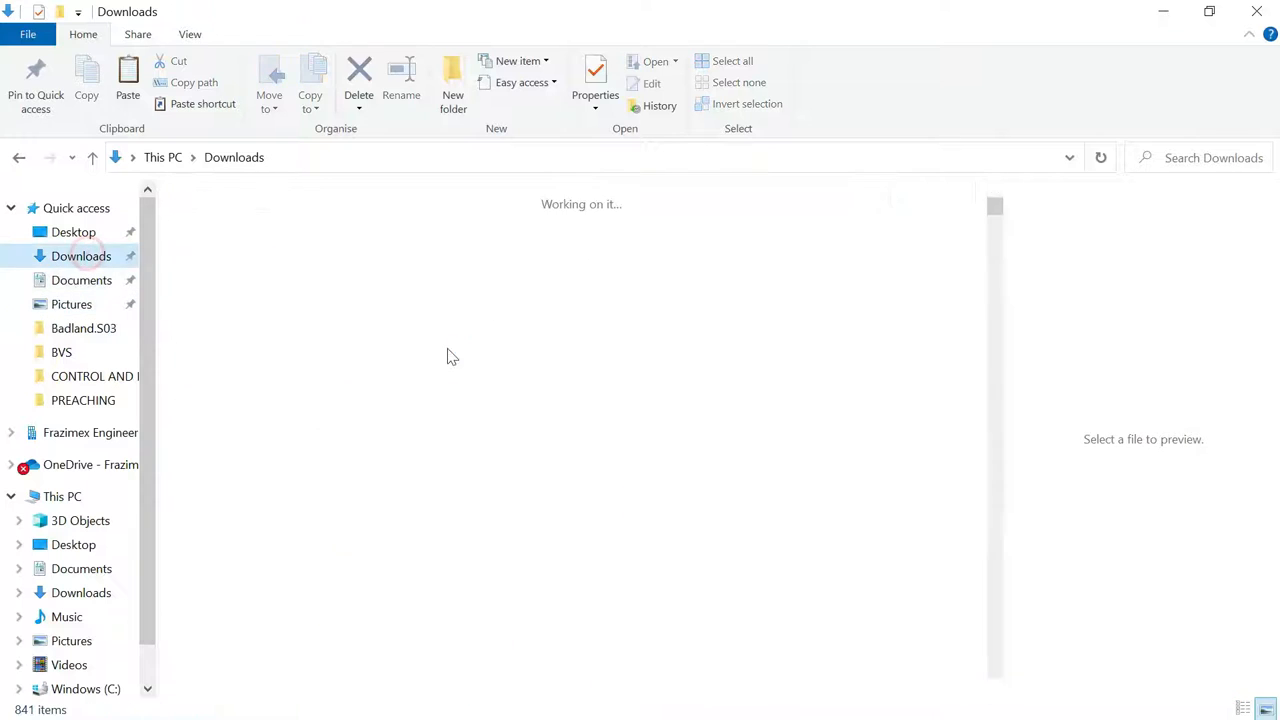
right_click(484, 262)
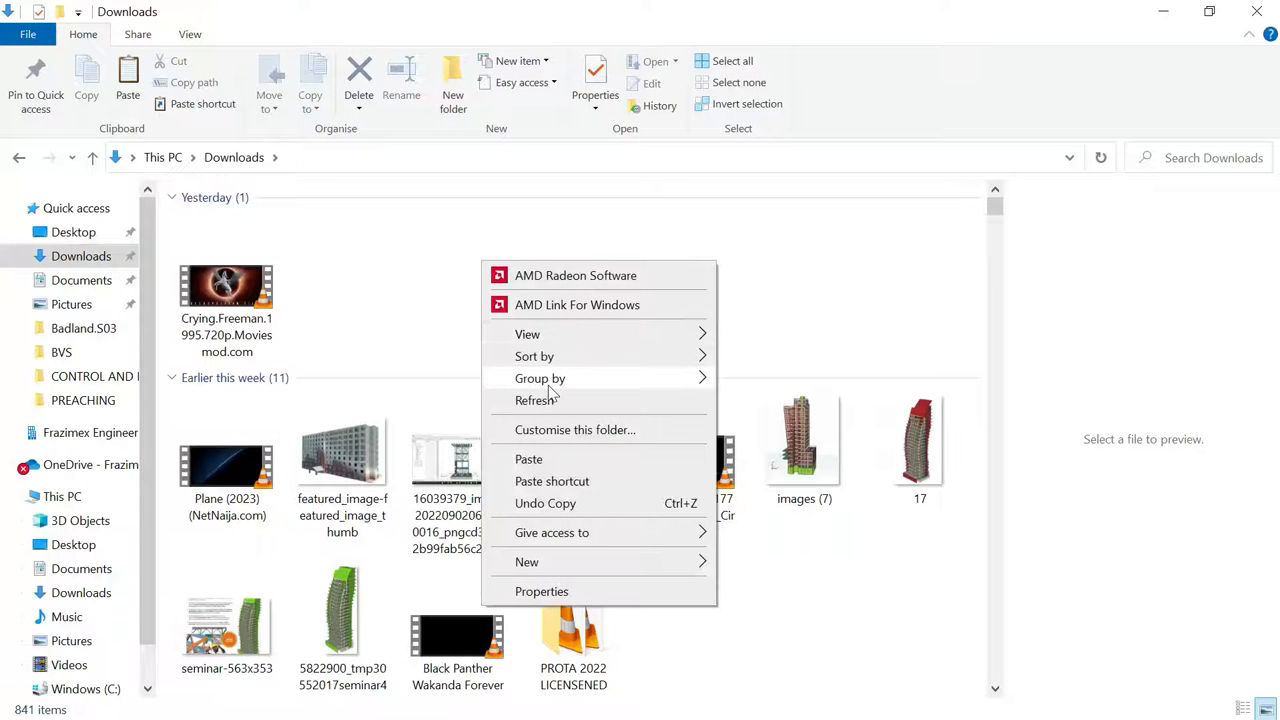
click(528, 459)
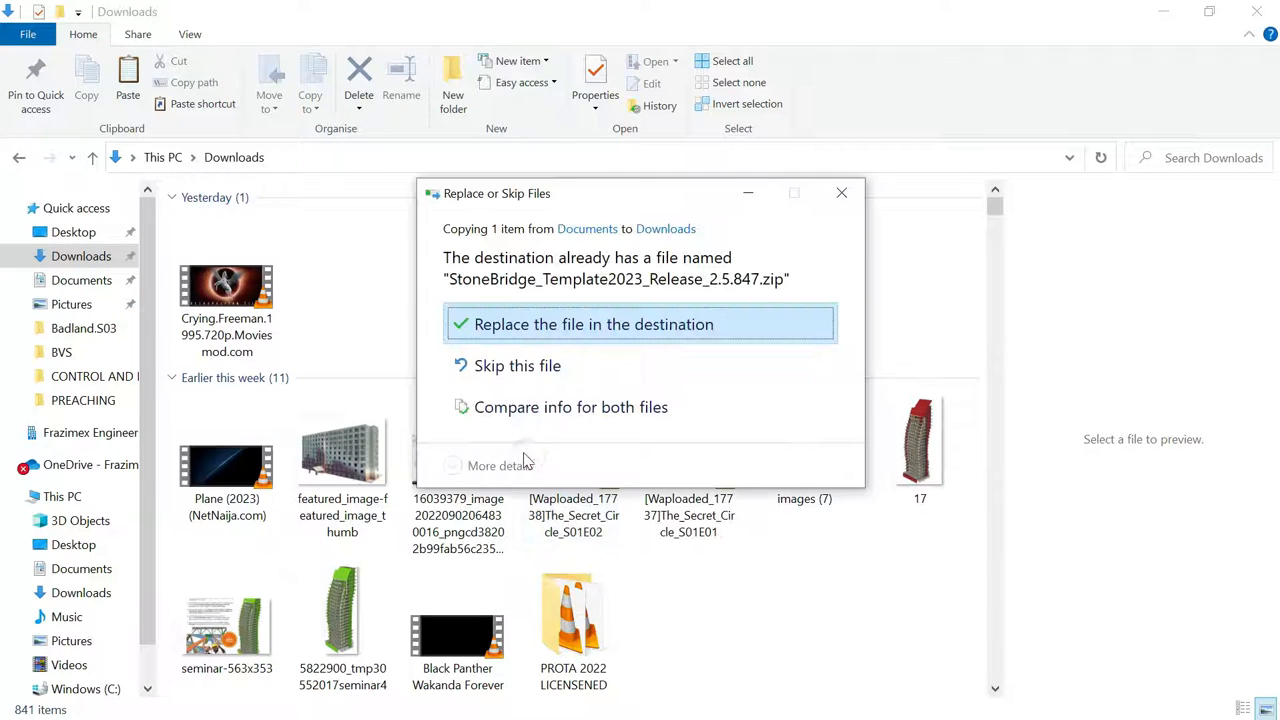
click(563, 365)
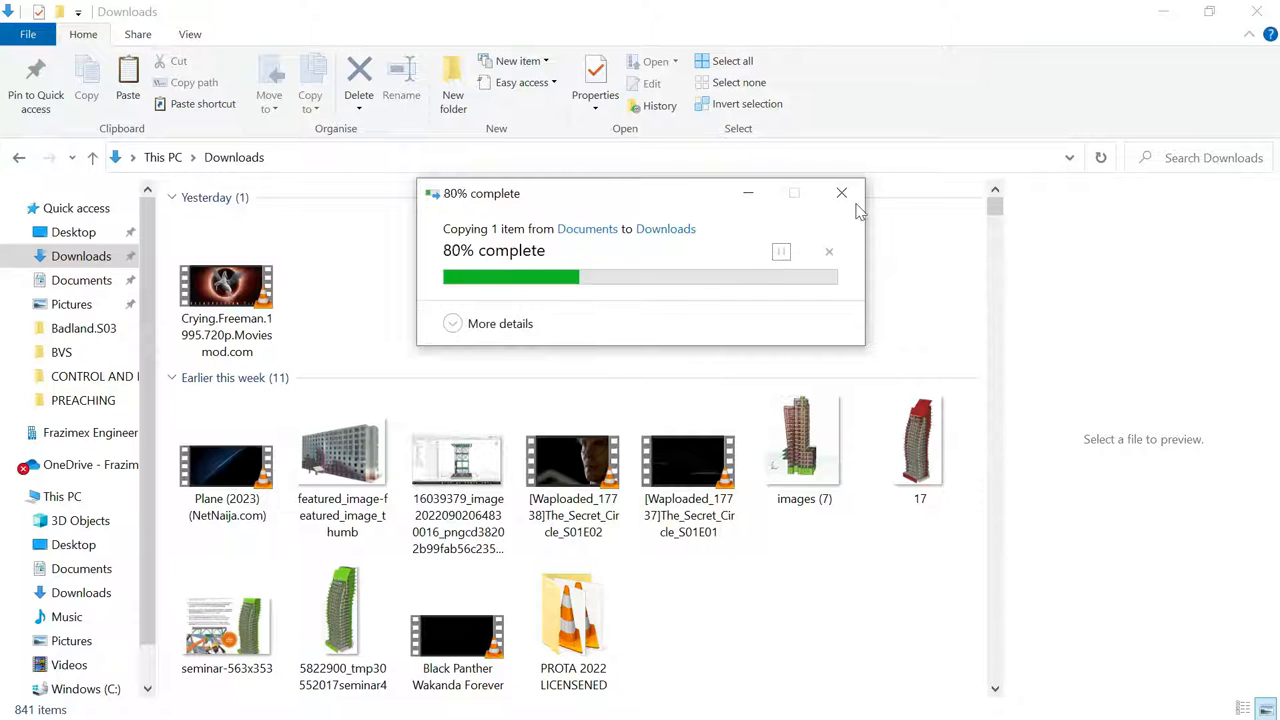
click(592, 272)
Refresh Downloads and paste the zip again, replacing the existing copy
right_click(508, 280)
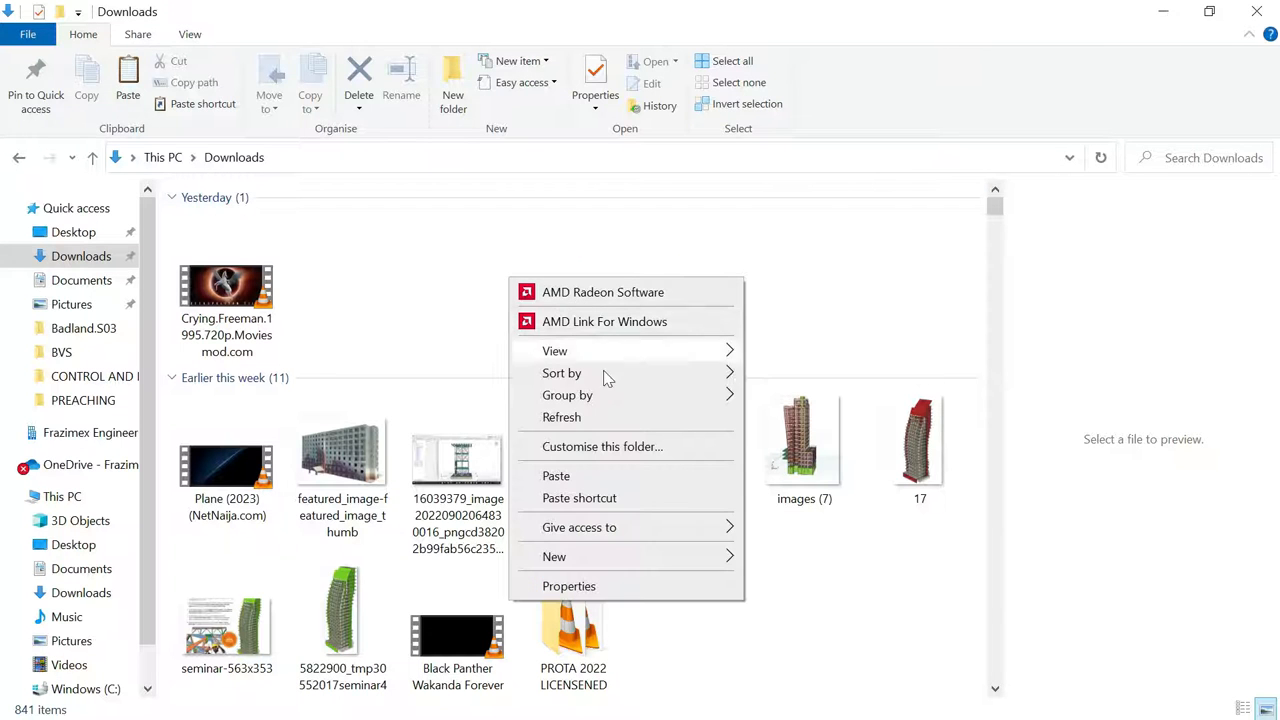
click(570, 416)
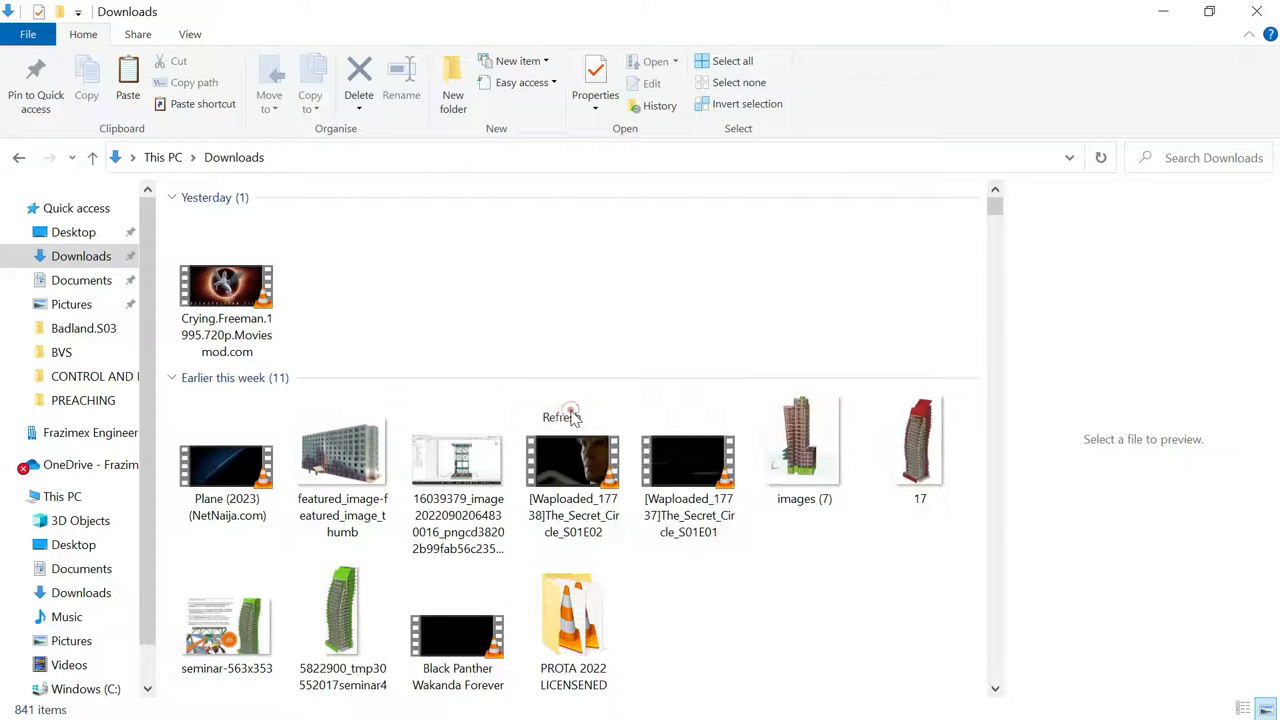
right_click(575, 314)
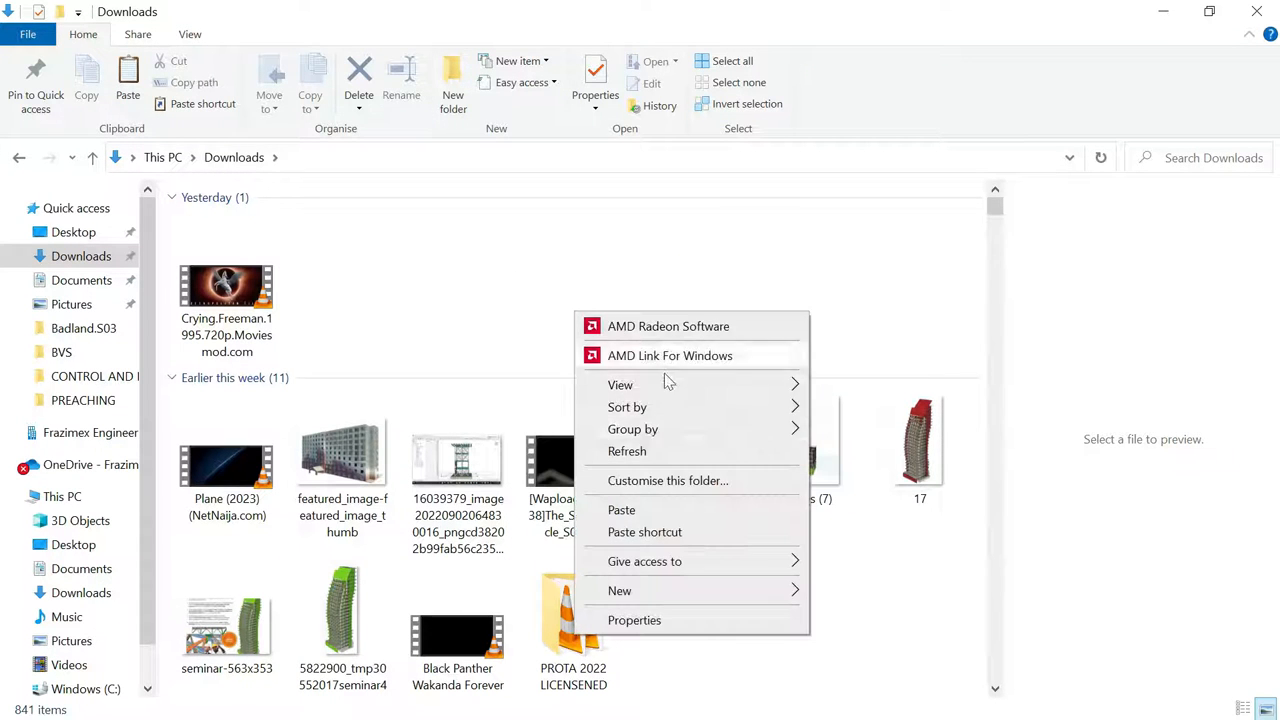
click(622, 511)
click(460, 405)
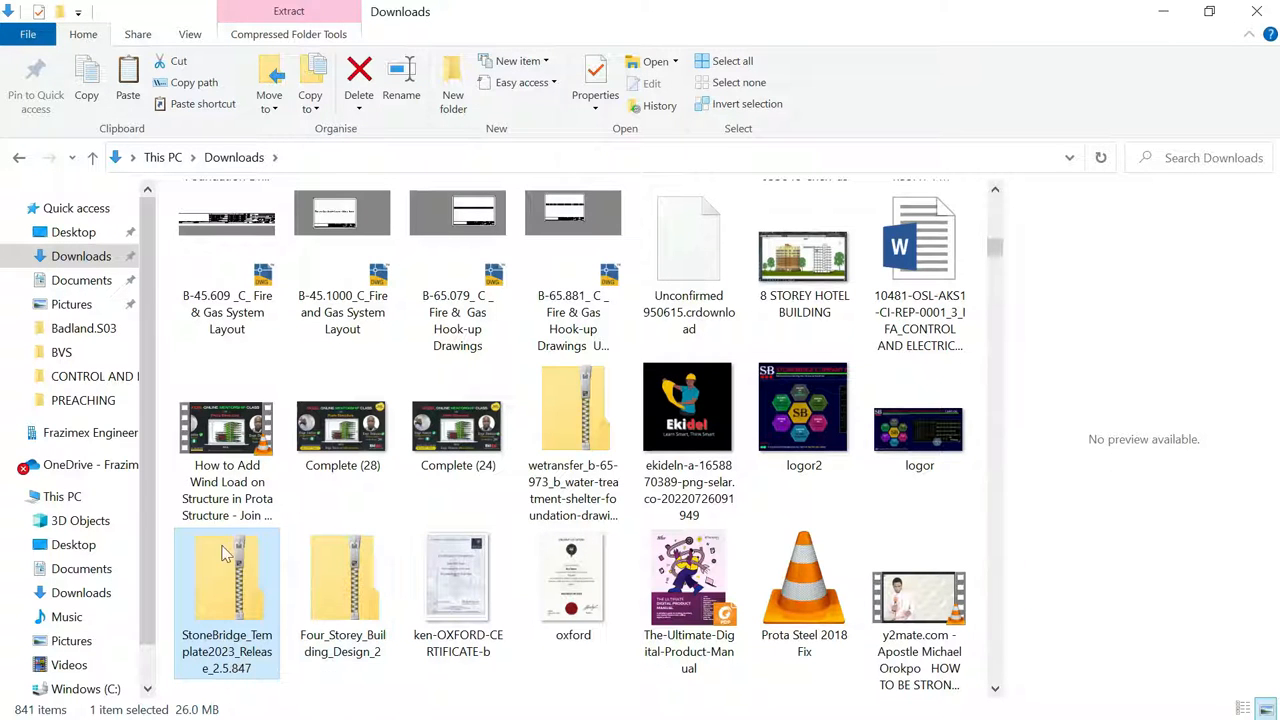
Copy the StoneBridge zip from Downloads and return to the Documents folder
right_click(240, 570)
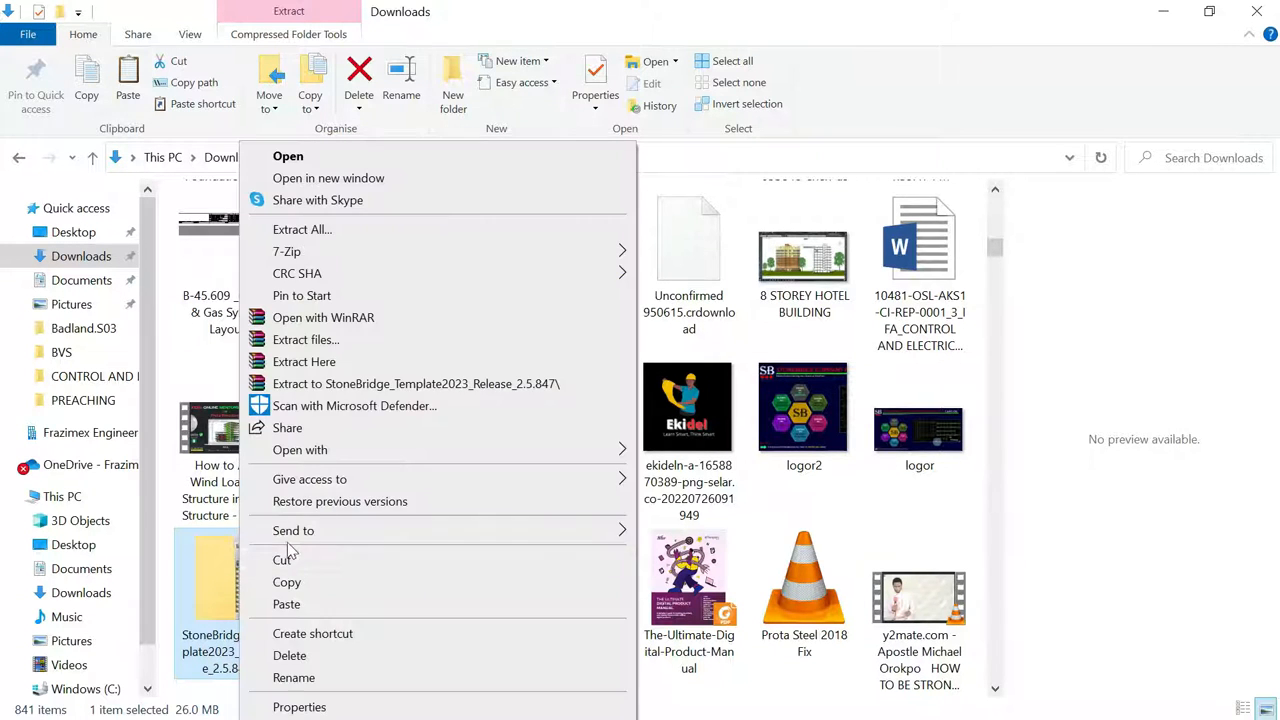
click(290, 584)
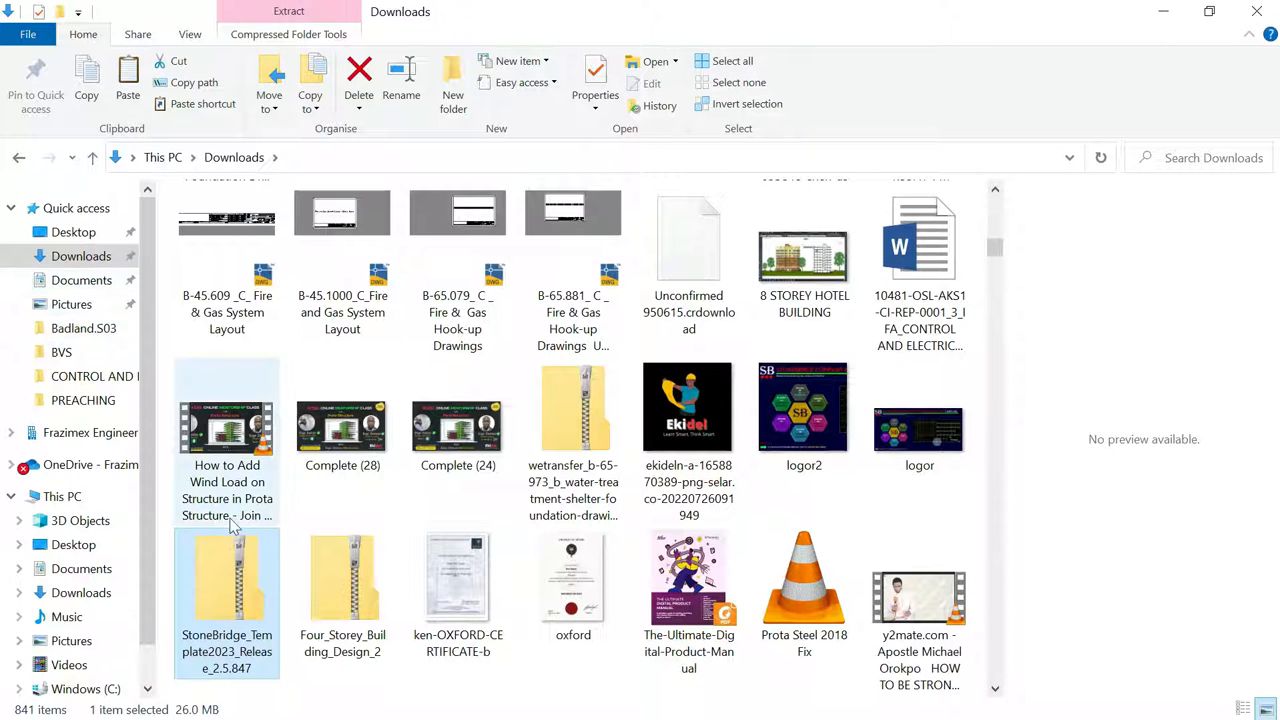
click(82, 282)
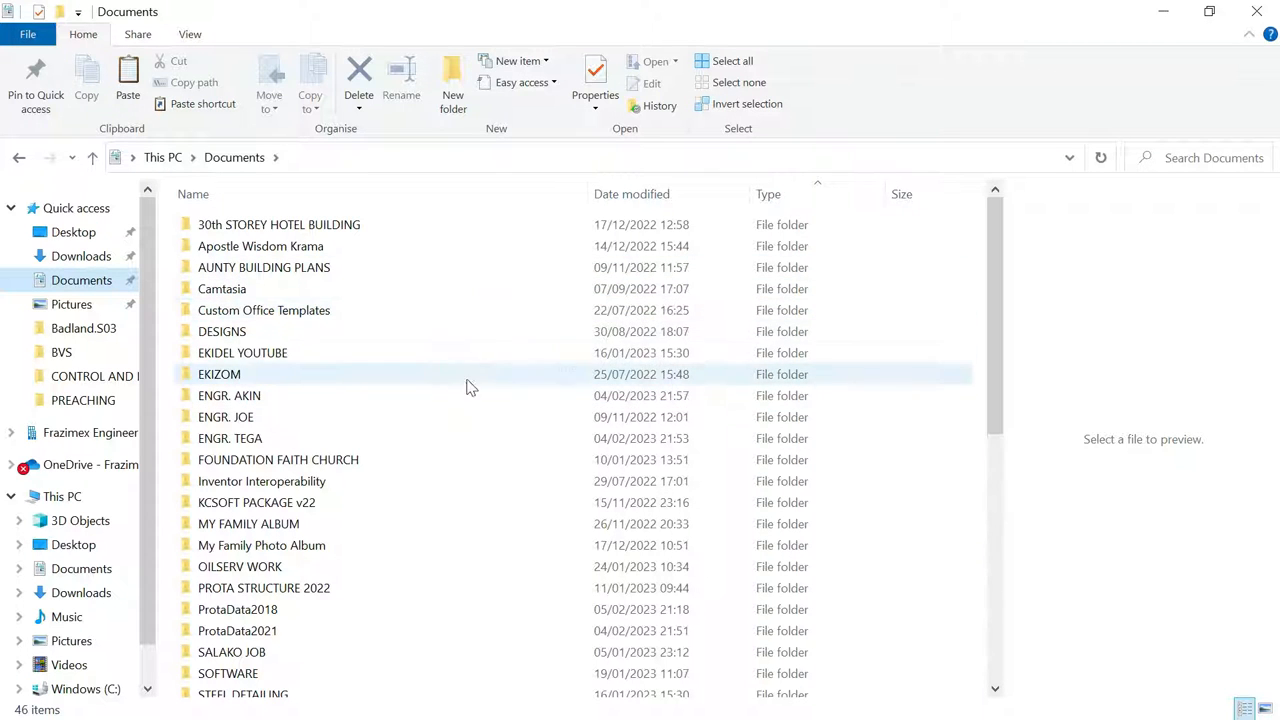
scroll(520, 360, down, 1)
scroll(310, 644, down, 1)
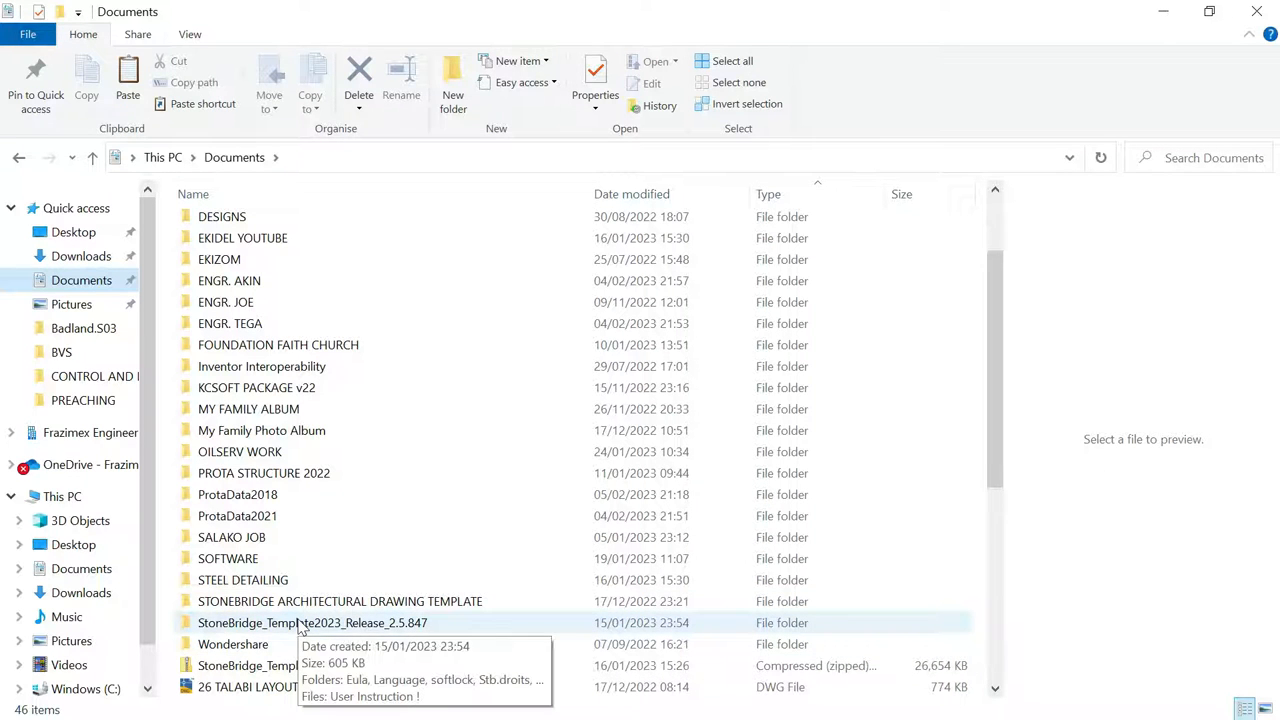
scroll(432, 413, up, 1)
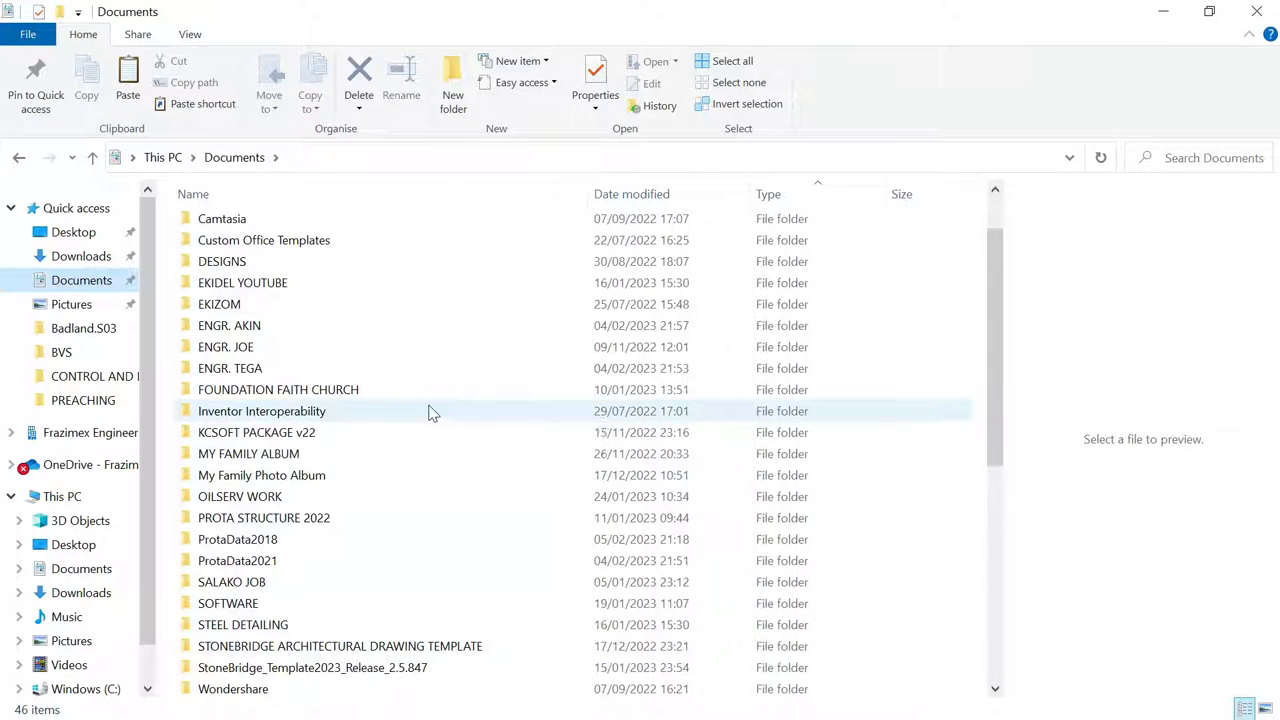
Paste the copied item onto the StoneBridge zip in Documents, making it 53,308 KB
click(229, 541)
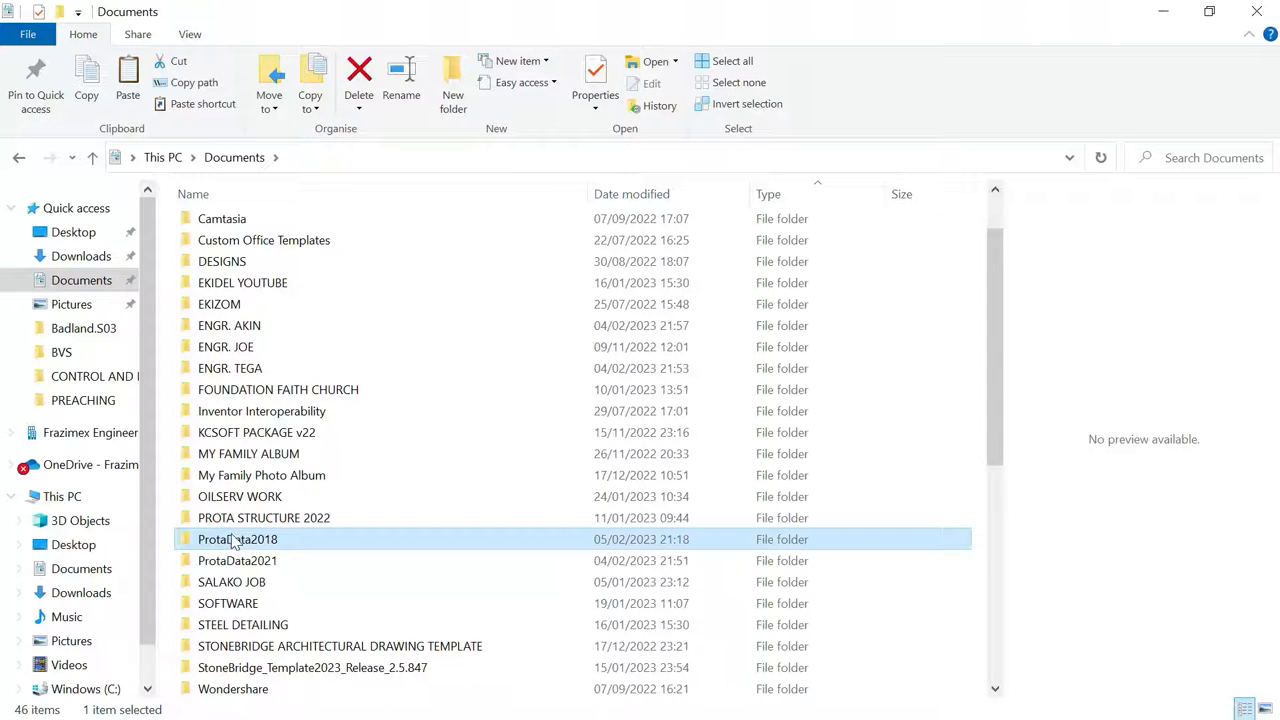
scroll(300, 530, down, 1)
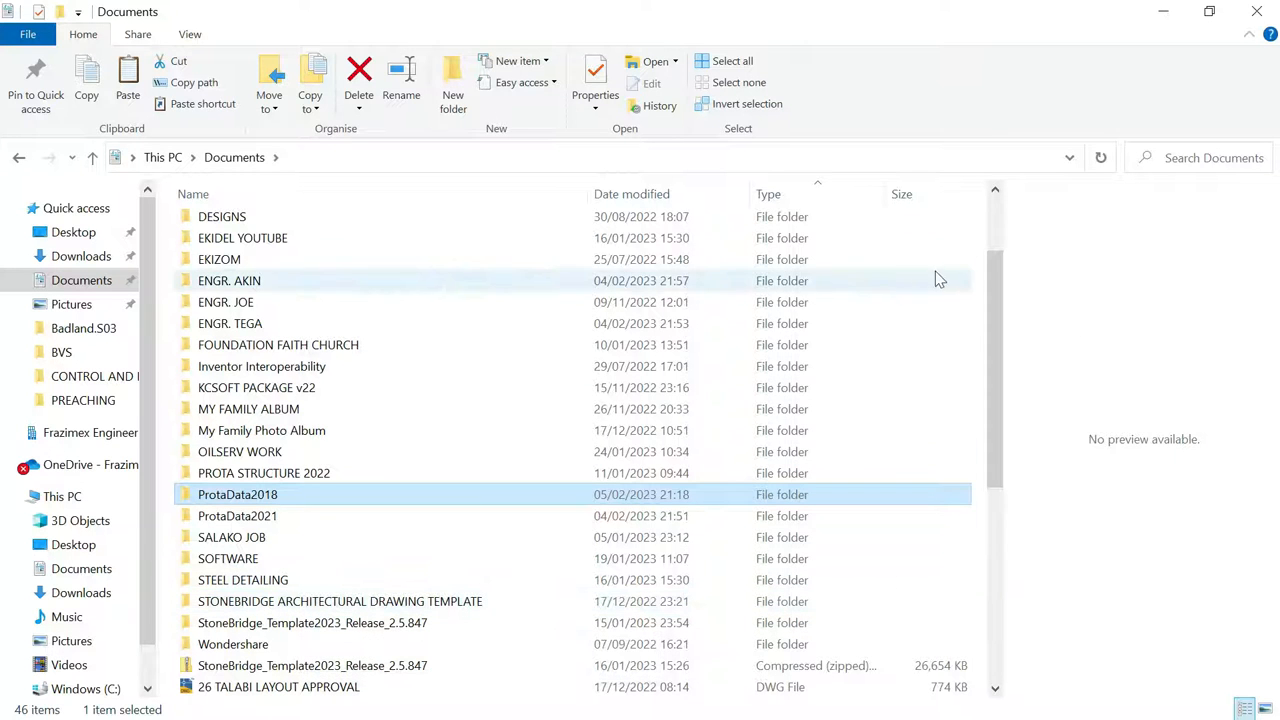
right_click(1060, 297)
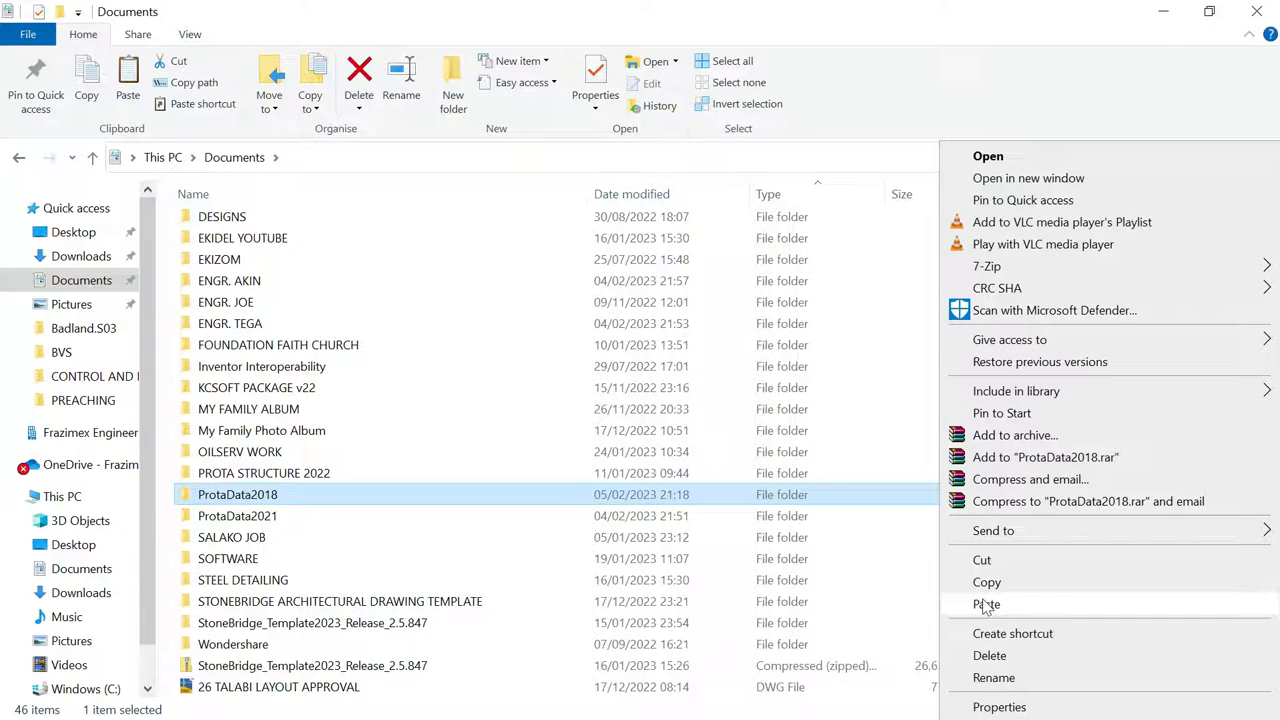
click(285, 668)
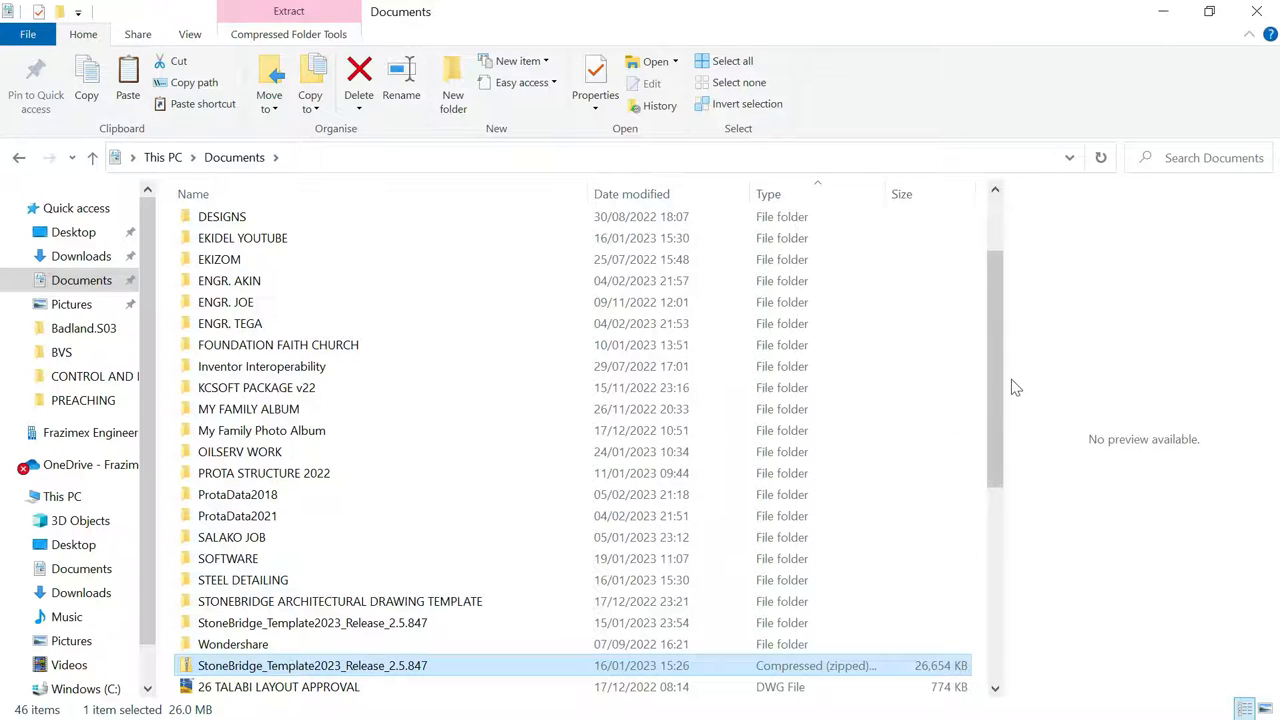
right_click(1110, 488)
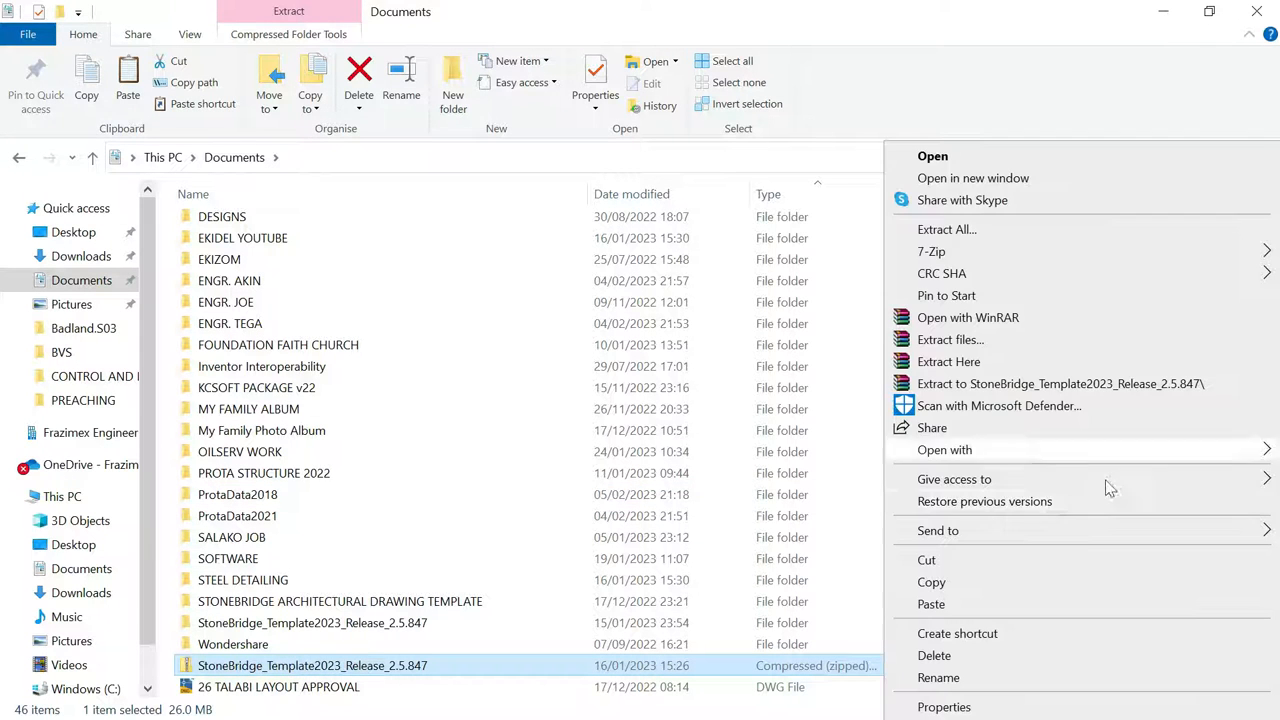
click(976, 604)
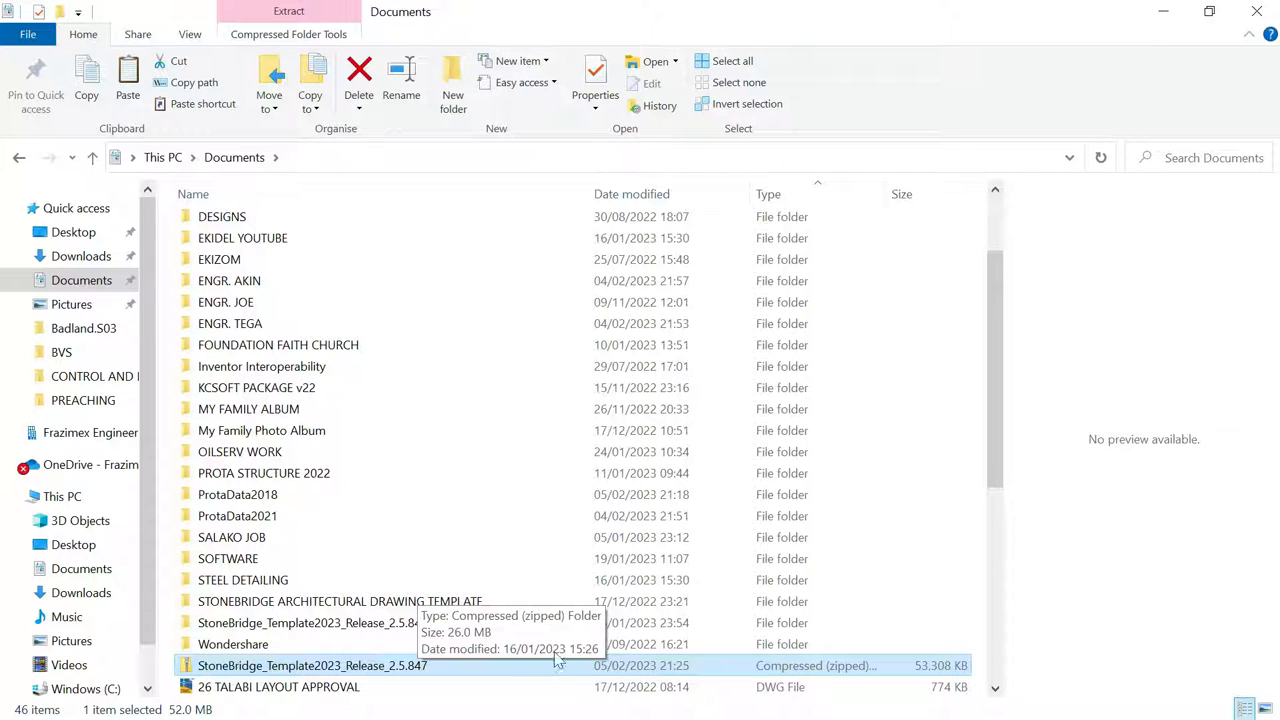
Extract the zip to StoneBridge_Template2023_Release_2.5.847\ and open the extracted folder
right_click(363, 670)
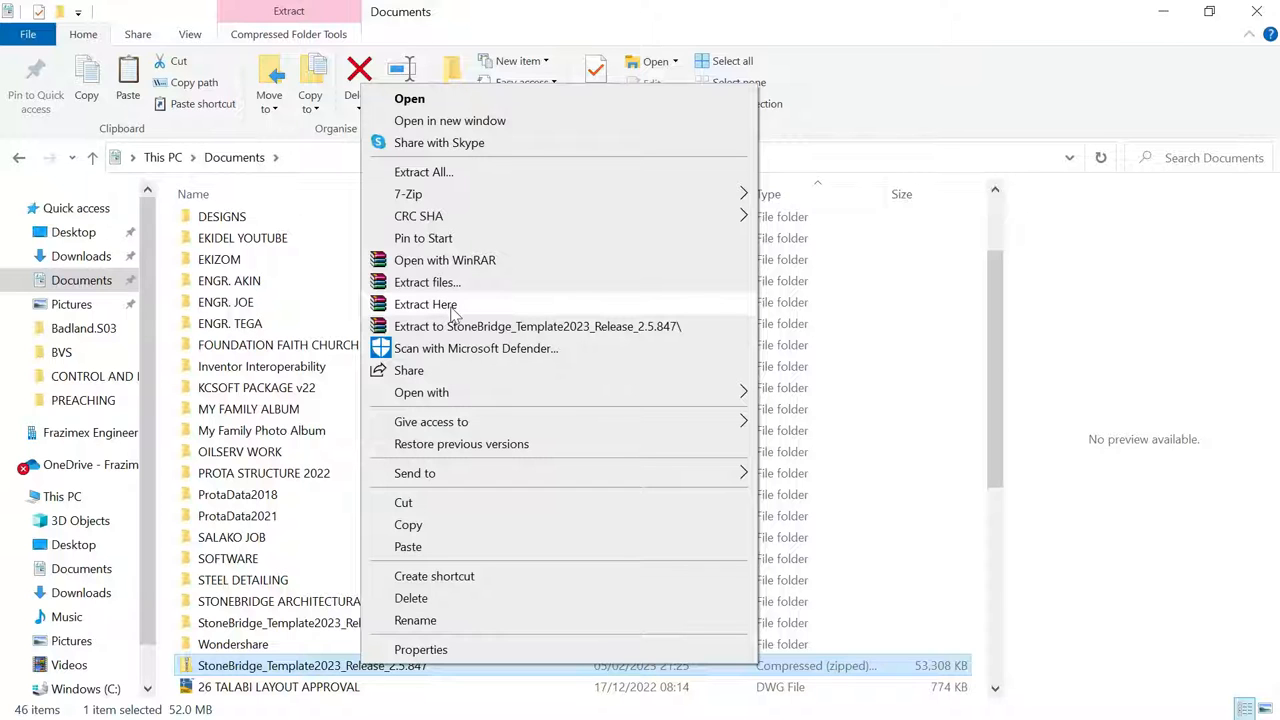
click(440, 326)
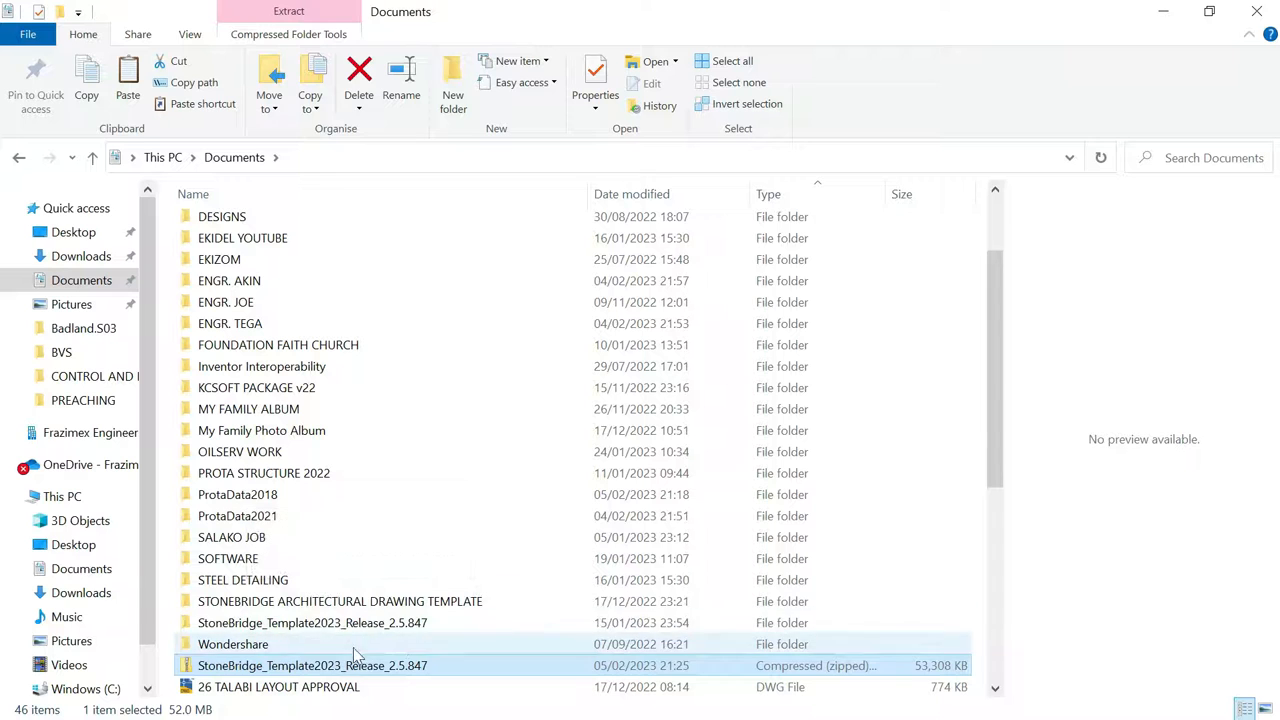
click(325, 623)
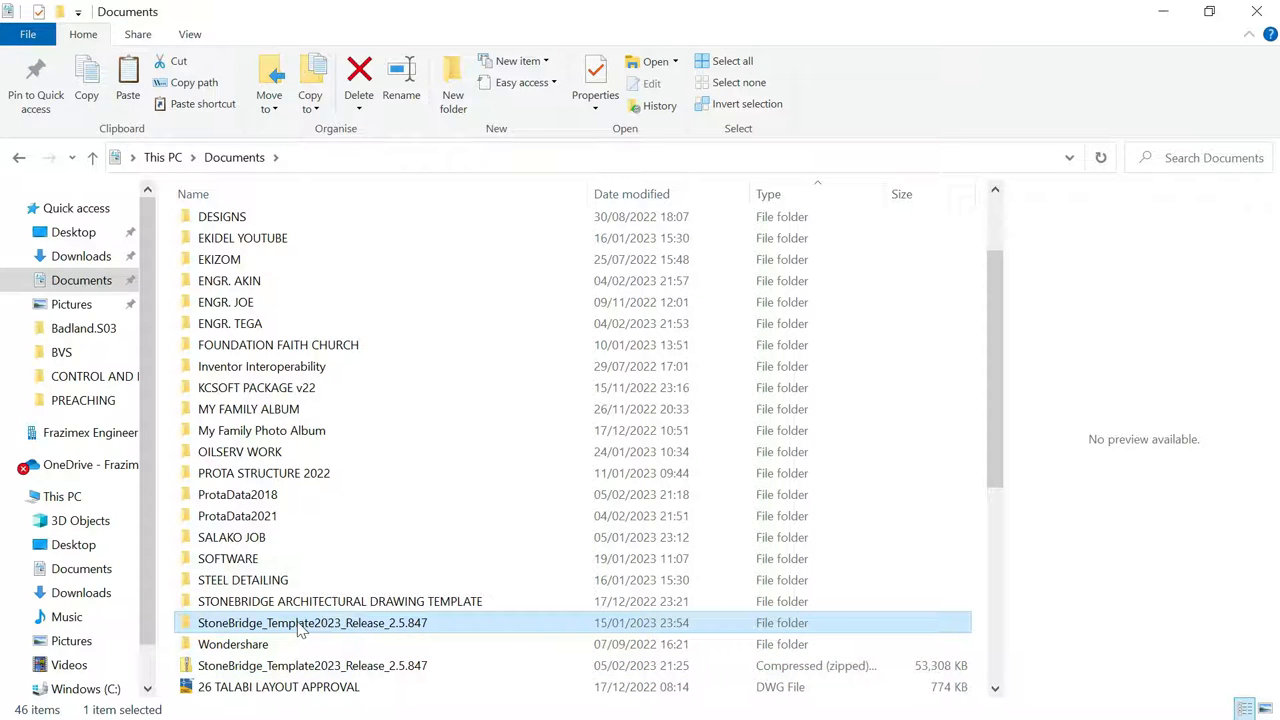
double_click(300, 625)
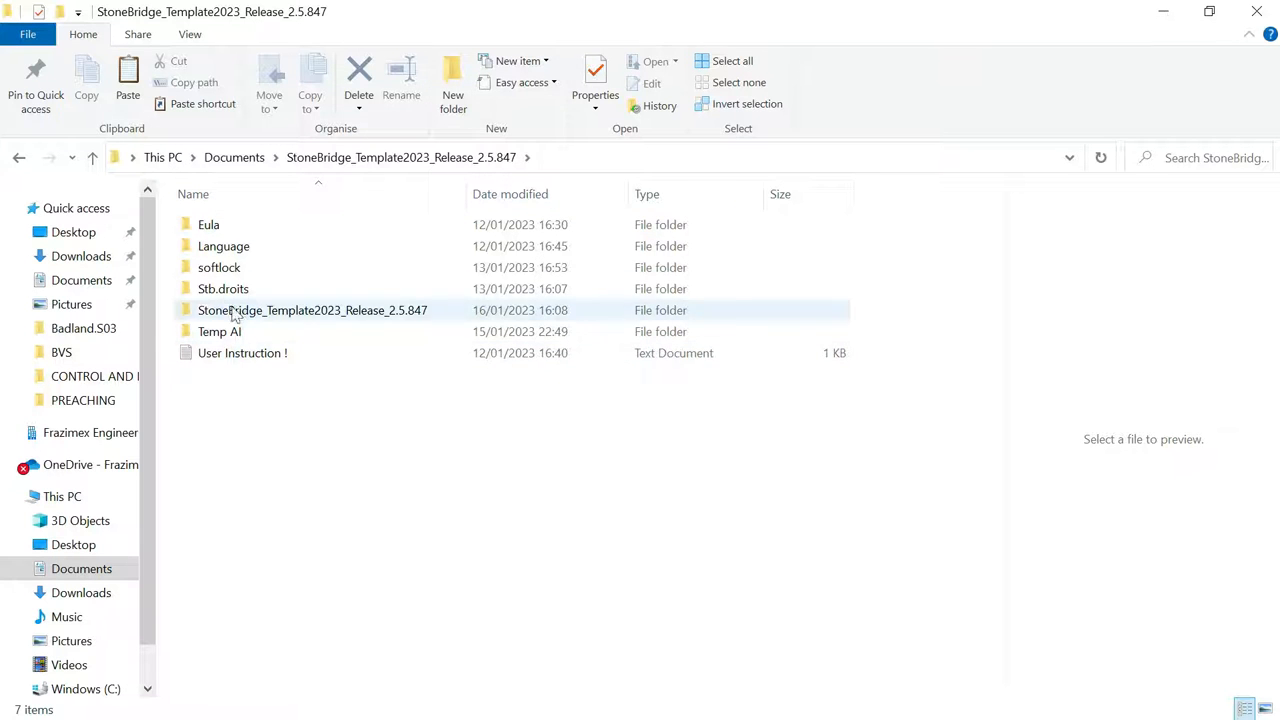
Open the inner folder and launch the StoneBridge_Template2023_Release_2.5.847 workbook in Excel
double_click(322, 312)
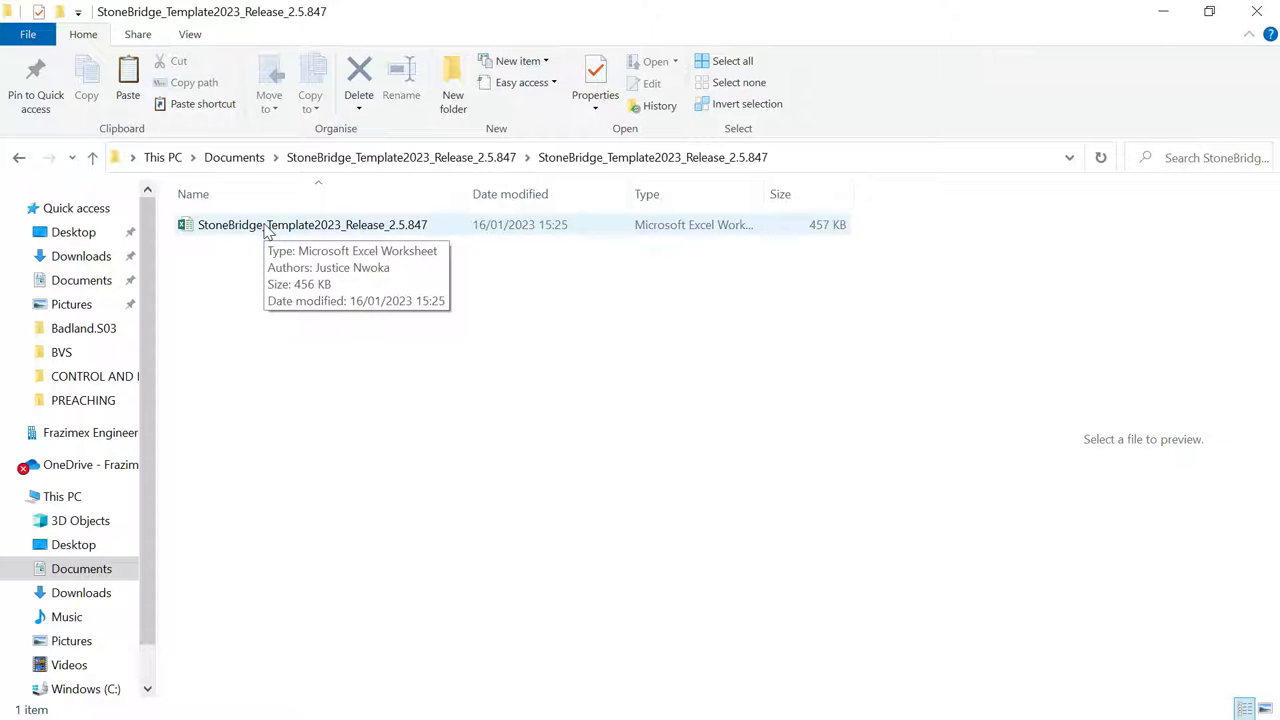
double_click(264, 225)
click(437, 291)
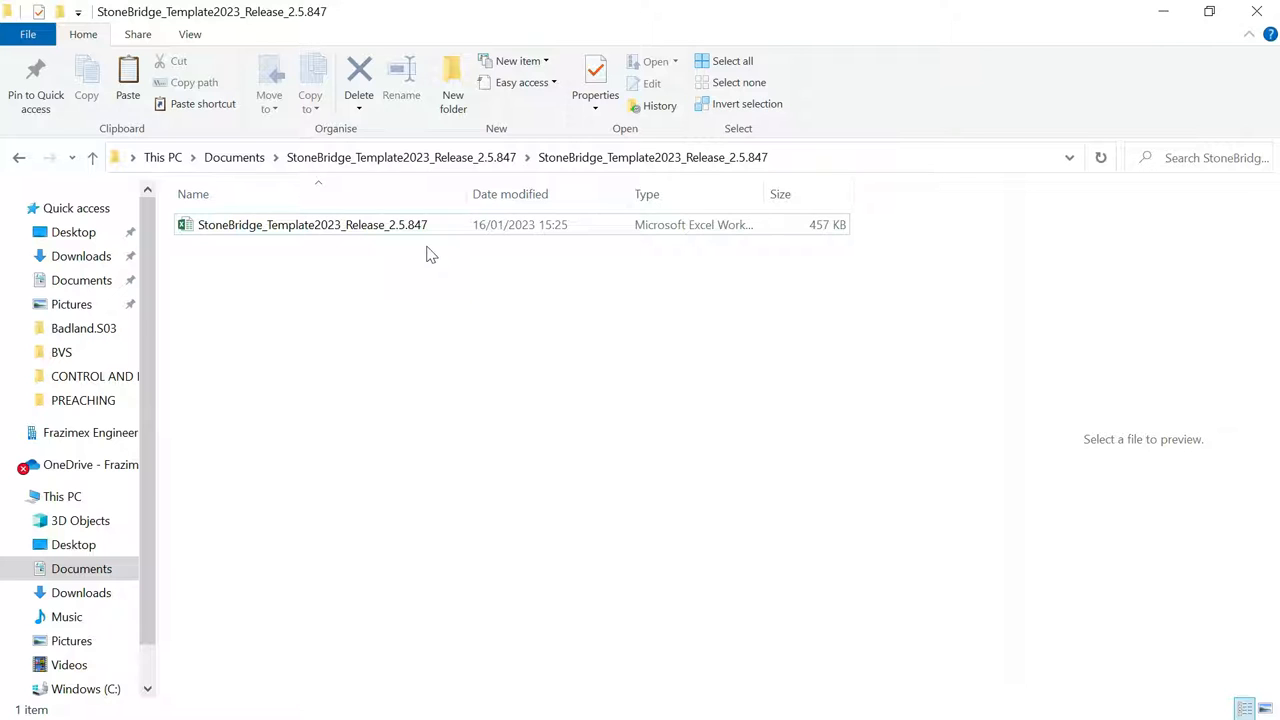
click(456, 460)
double_click(397, 228)
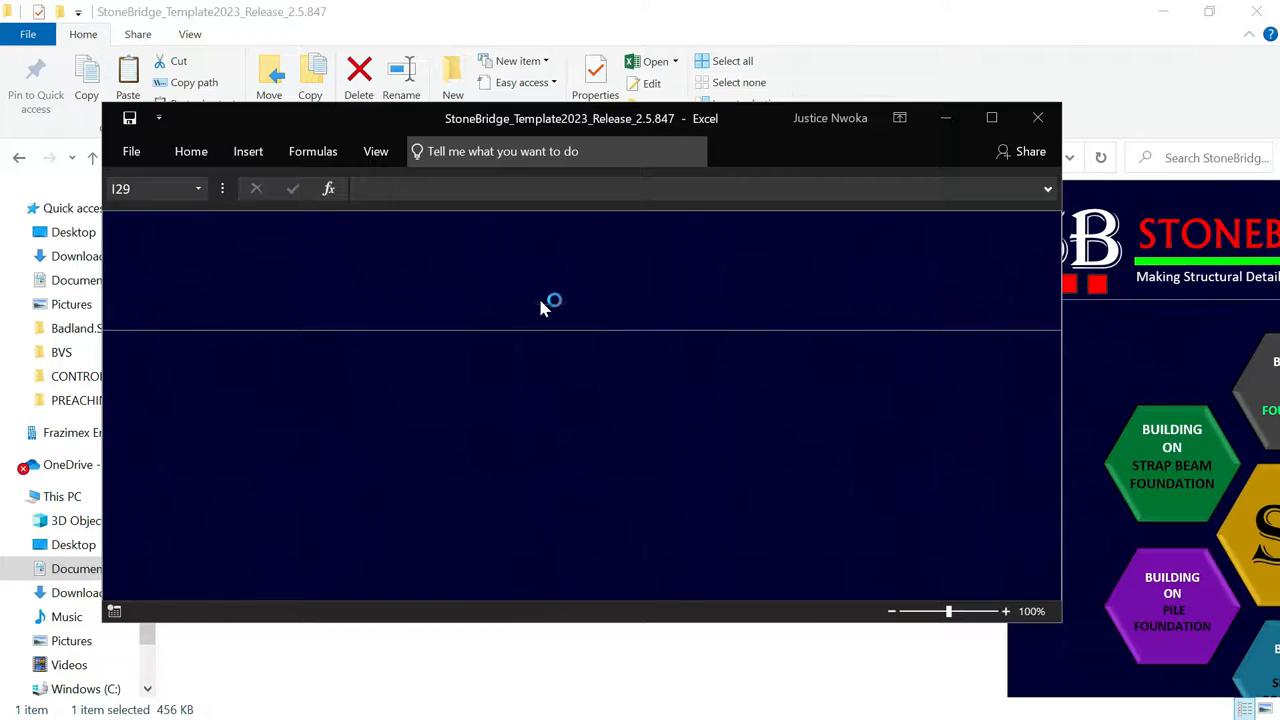
Maximize the StoneBridge template workbook, review its home sheet, then minimize Excel
click(992, 118)
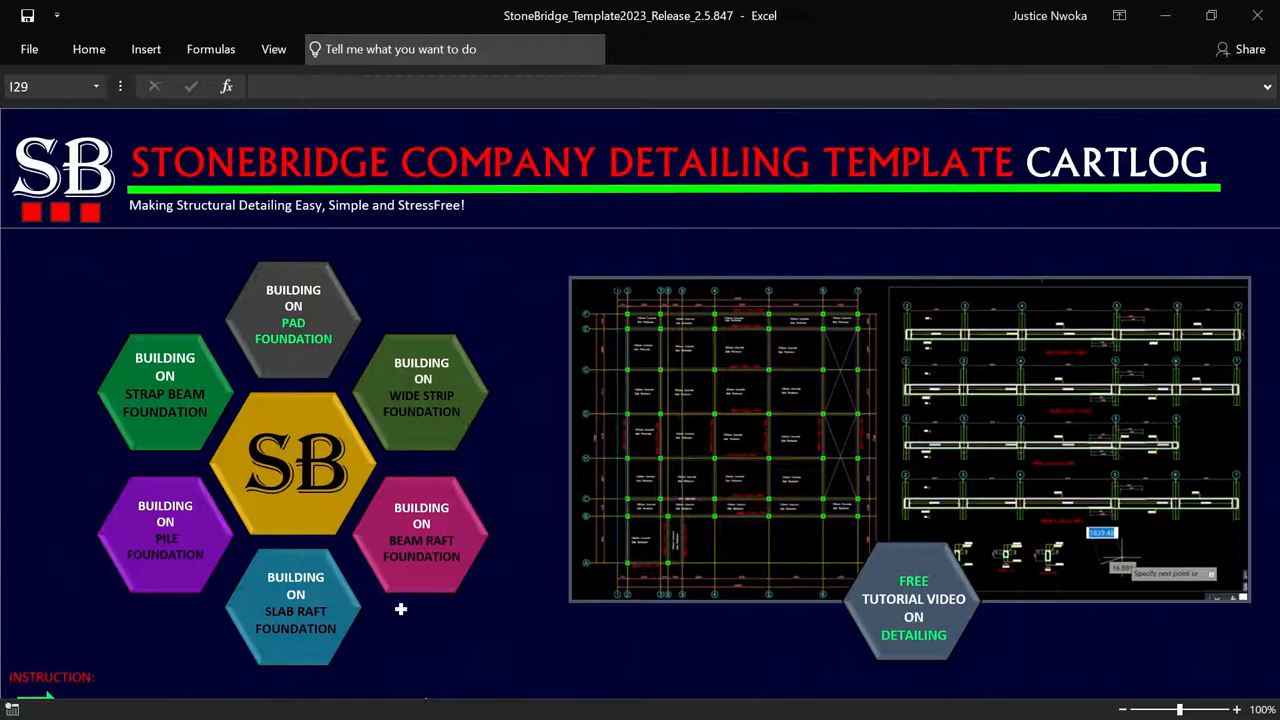
click(1165, 15)
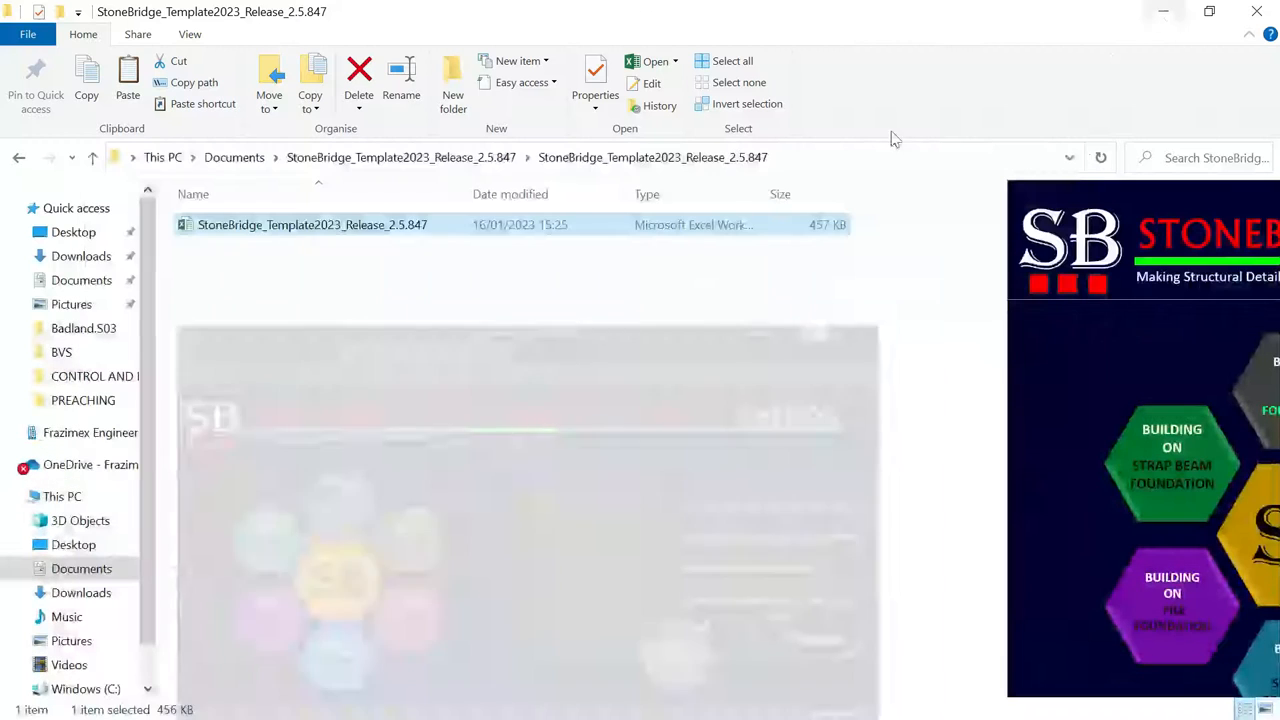
Go to ProtaData2018 › CLASSROOM_BLOCK_BUILDING › ExportedDrawings and open Drawing1.dwg
click(18, 157)
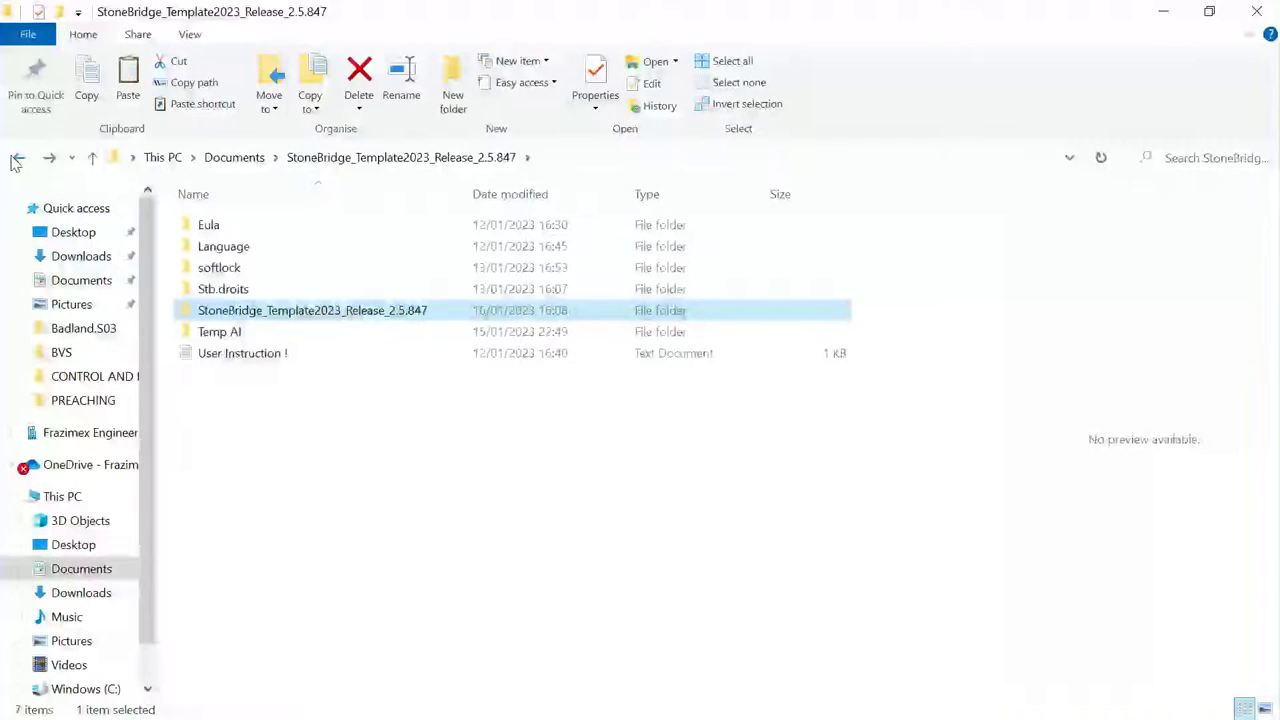
double_click(290, 560)
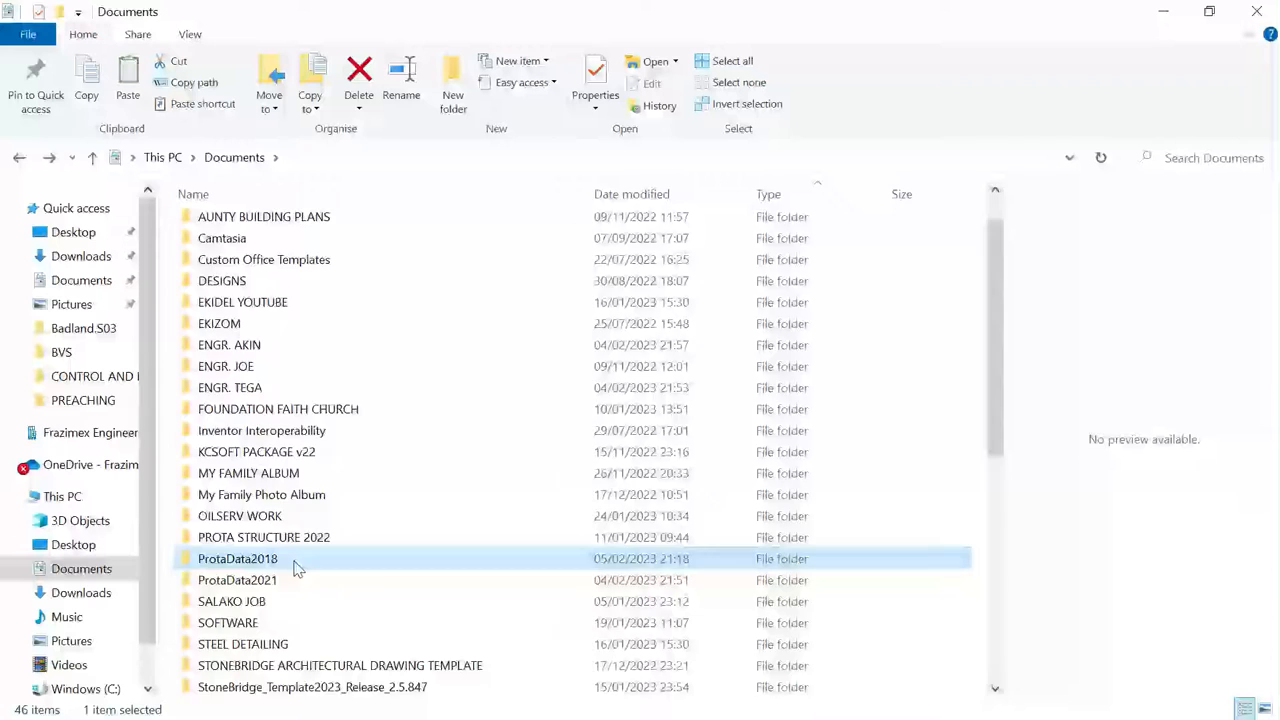
double_click(270, 233)
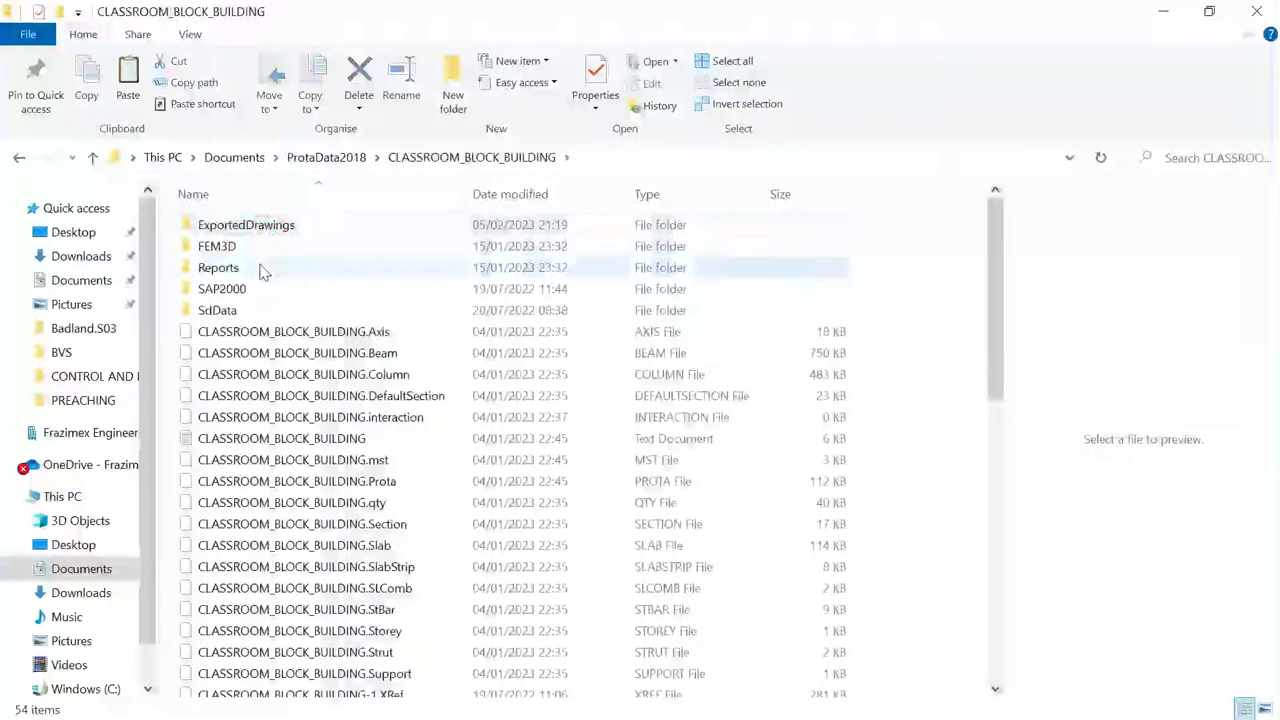
double_click(287, 229)
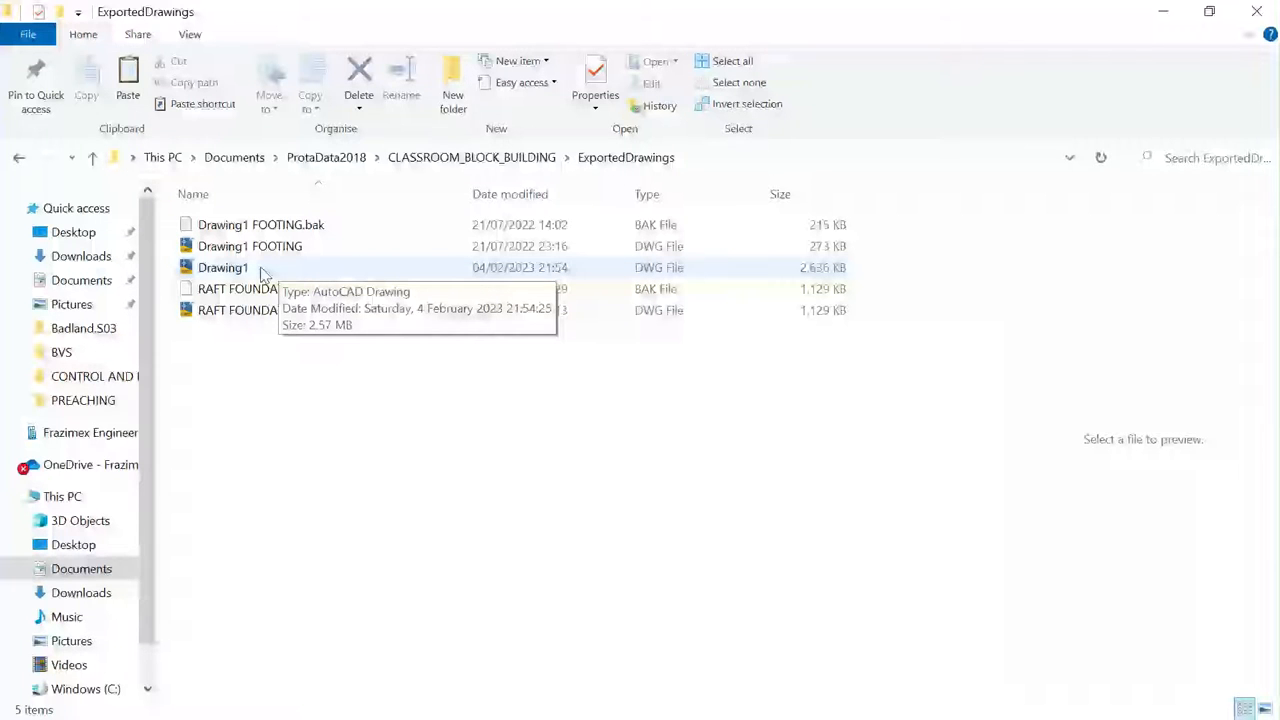
click(262, 270)
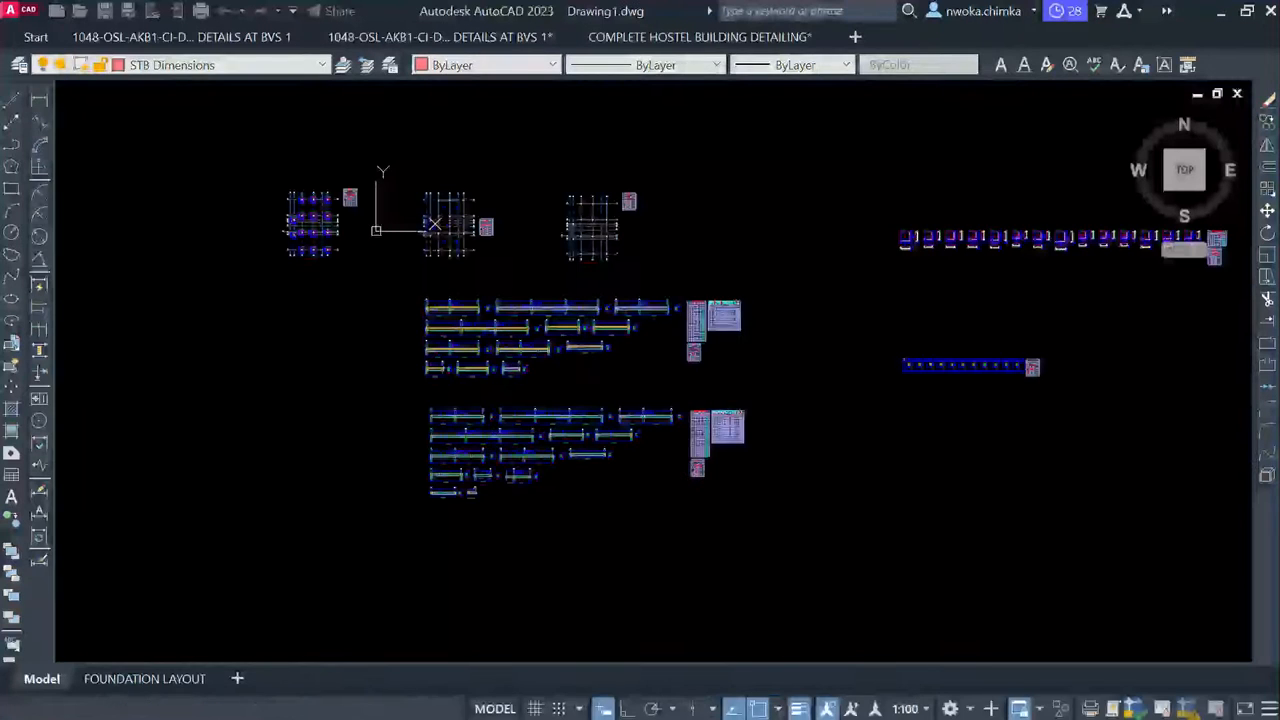
Zoom around Drawing1 and pan to bring its exported detail sheets into frame
scroll(414, 271, up, 8)
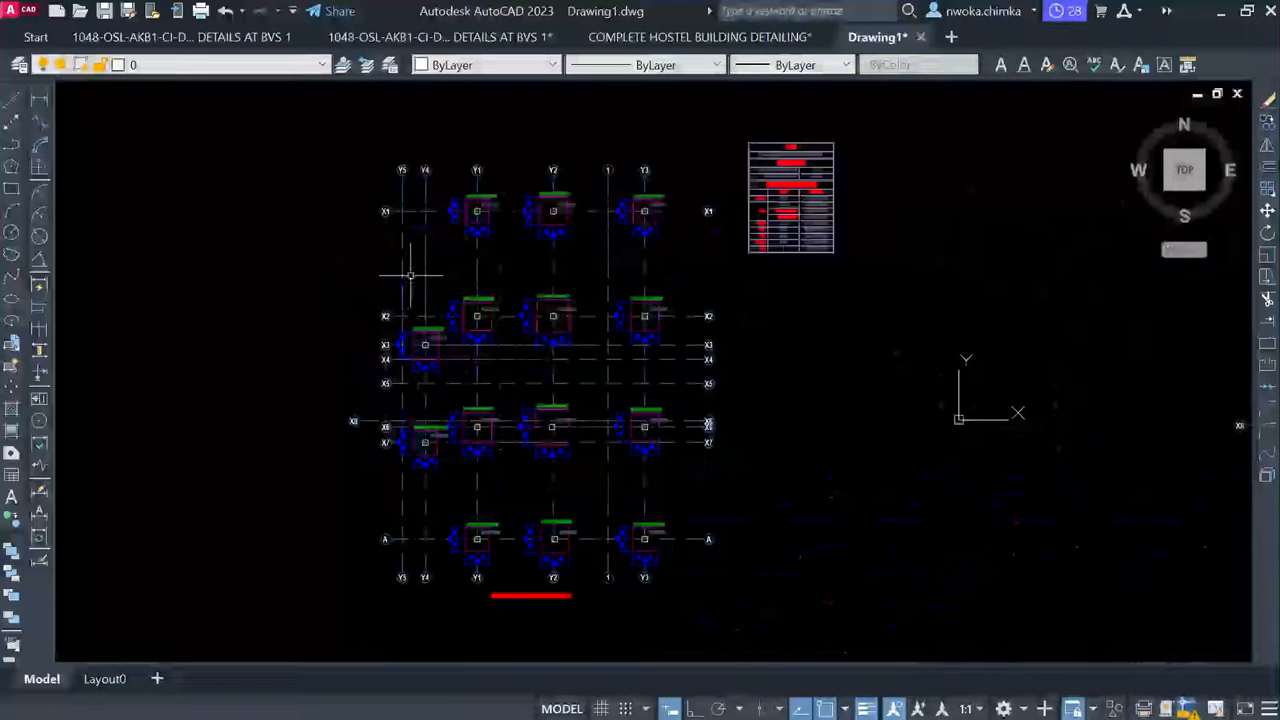
scroll(423, 277, down, 2)
scroll(346, 262, down, 4)
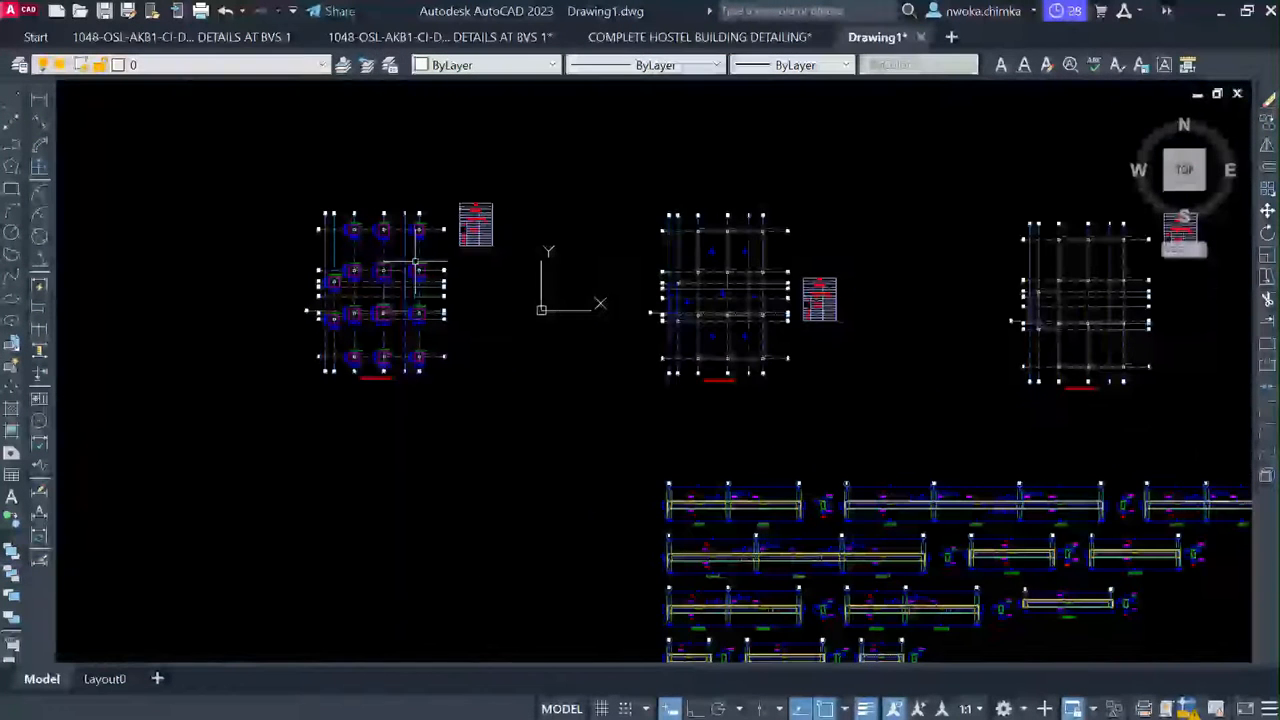
scroll(758, 263, up, 5)
scroll(706, 186, up, 2)
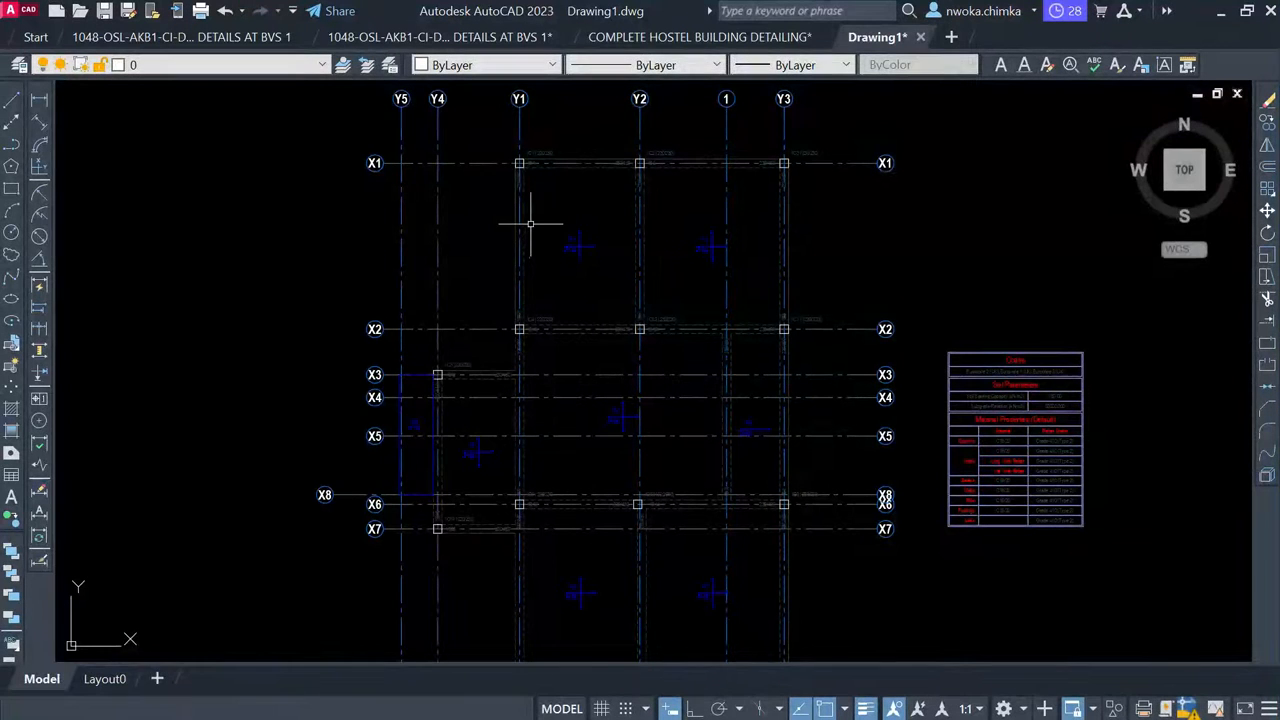
scroll(535, 217, down, 5)
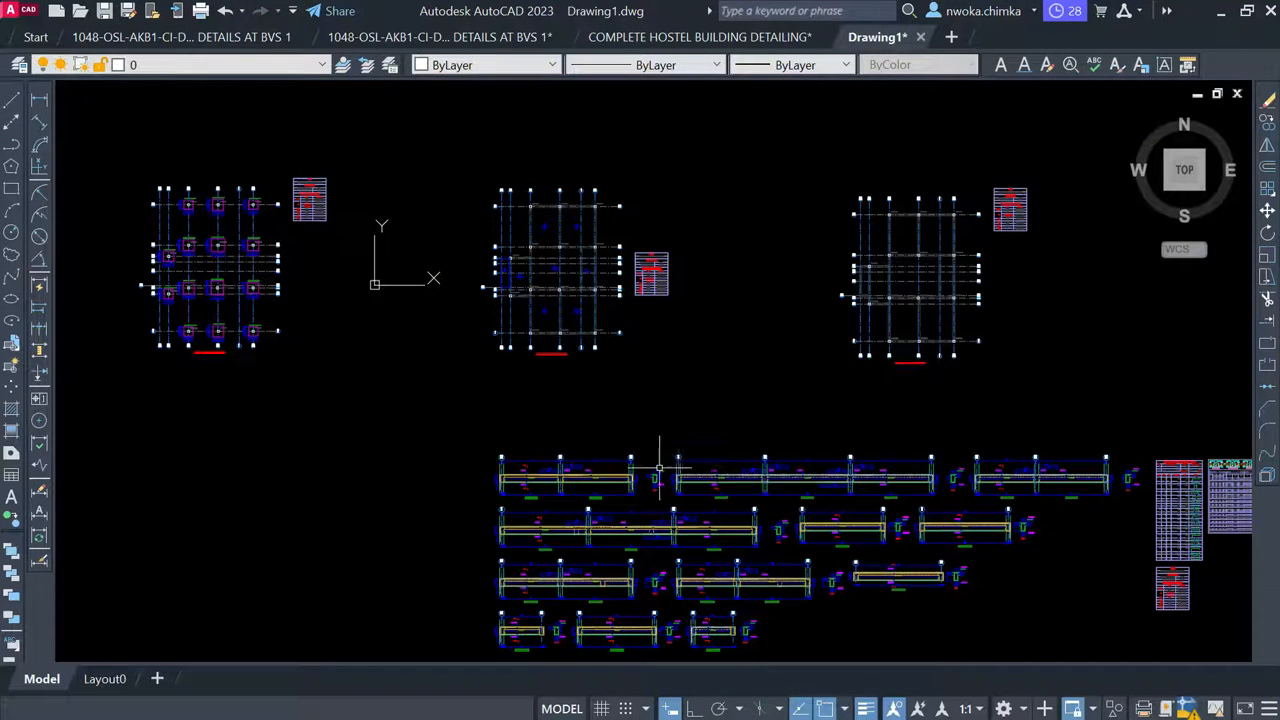
scroll(572, 496, up, 6)
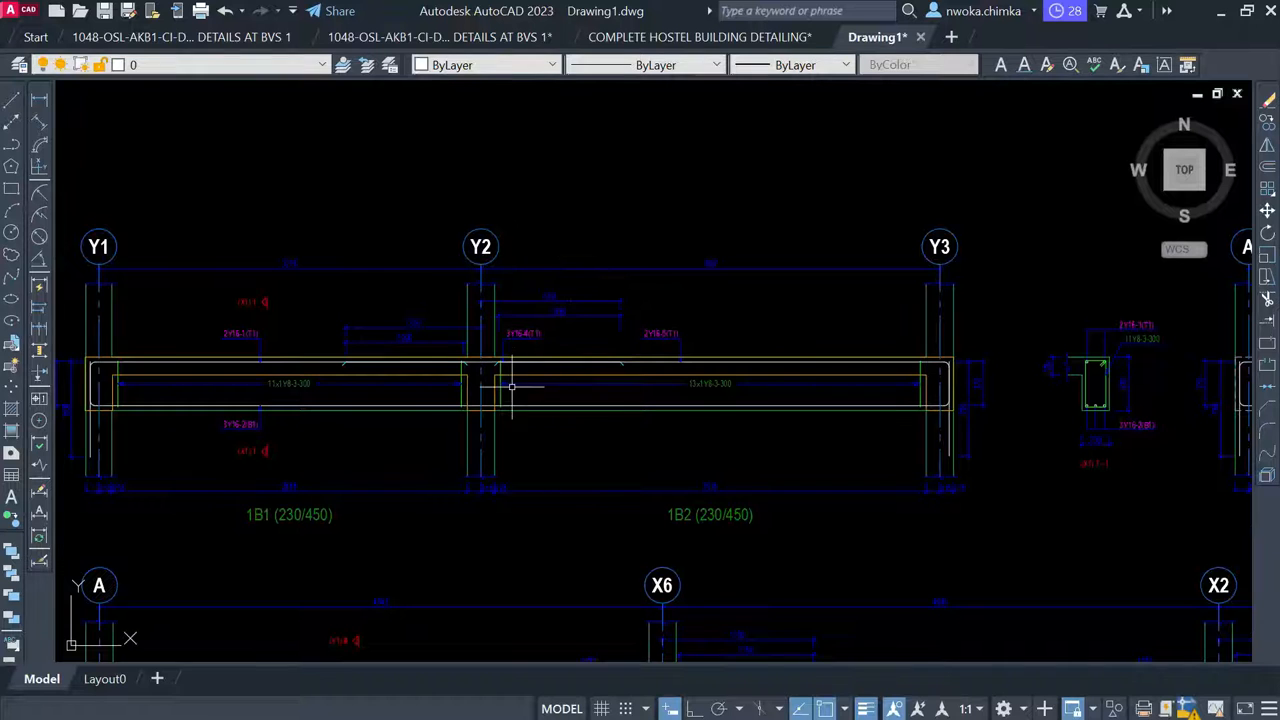
scroll(560, 310, down, 4)
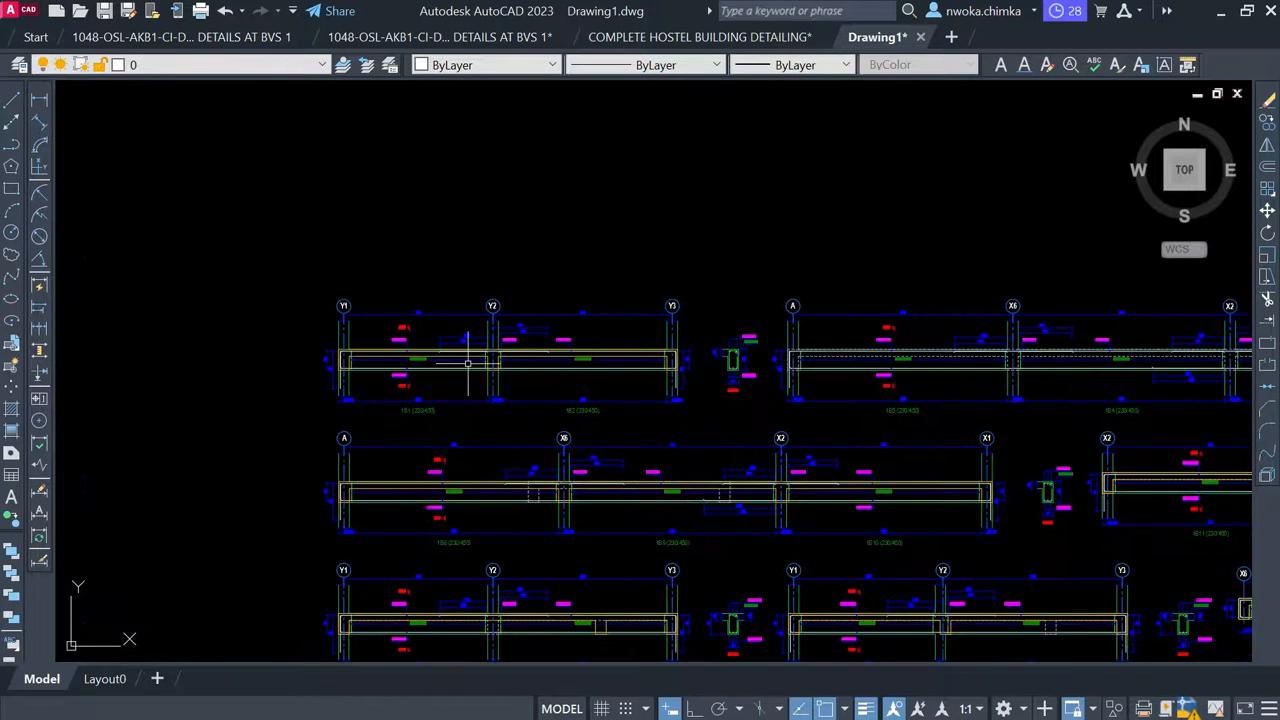
scroll(600, 320, down, 1)
scroll(605, 347, down, 4)
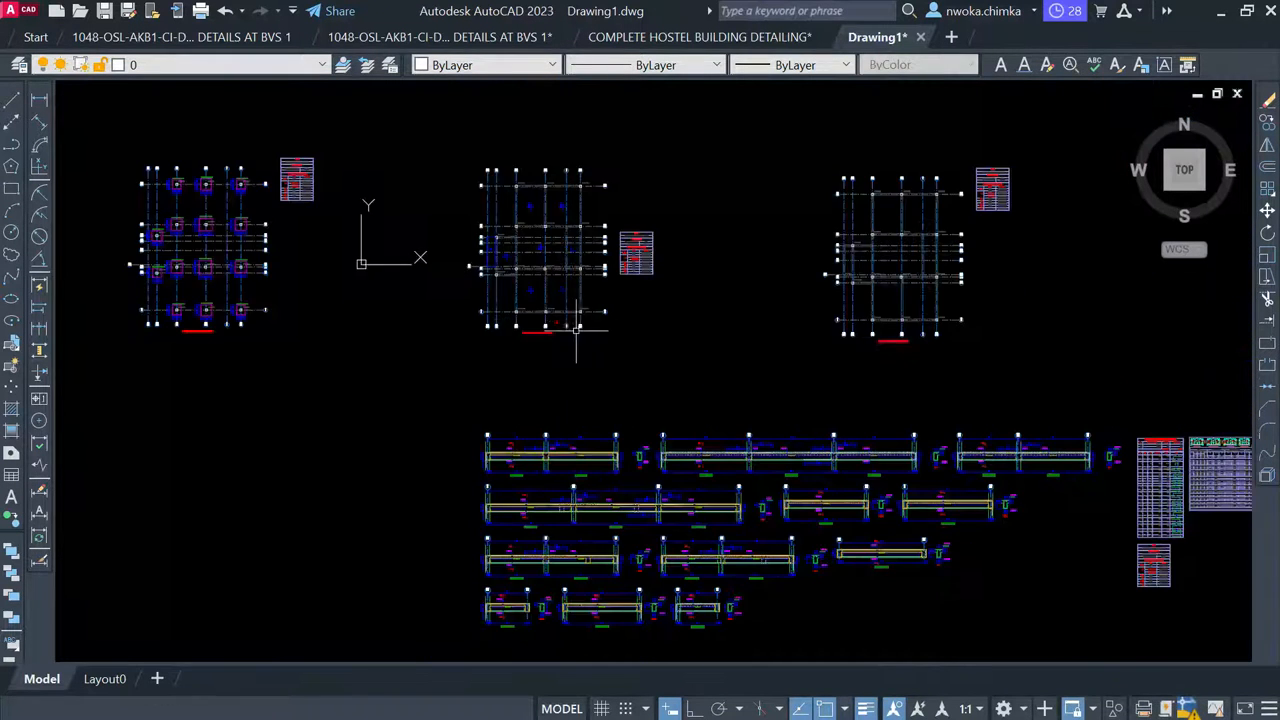
mouse_move(1109, 363)
middle_down()
mouse_move(889, 366)
mouse_move(751, 341)
middle_up()
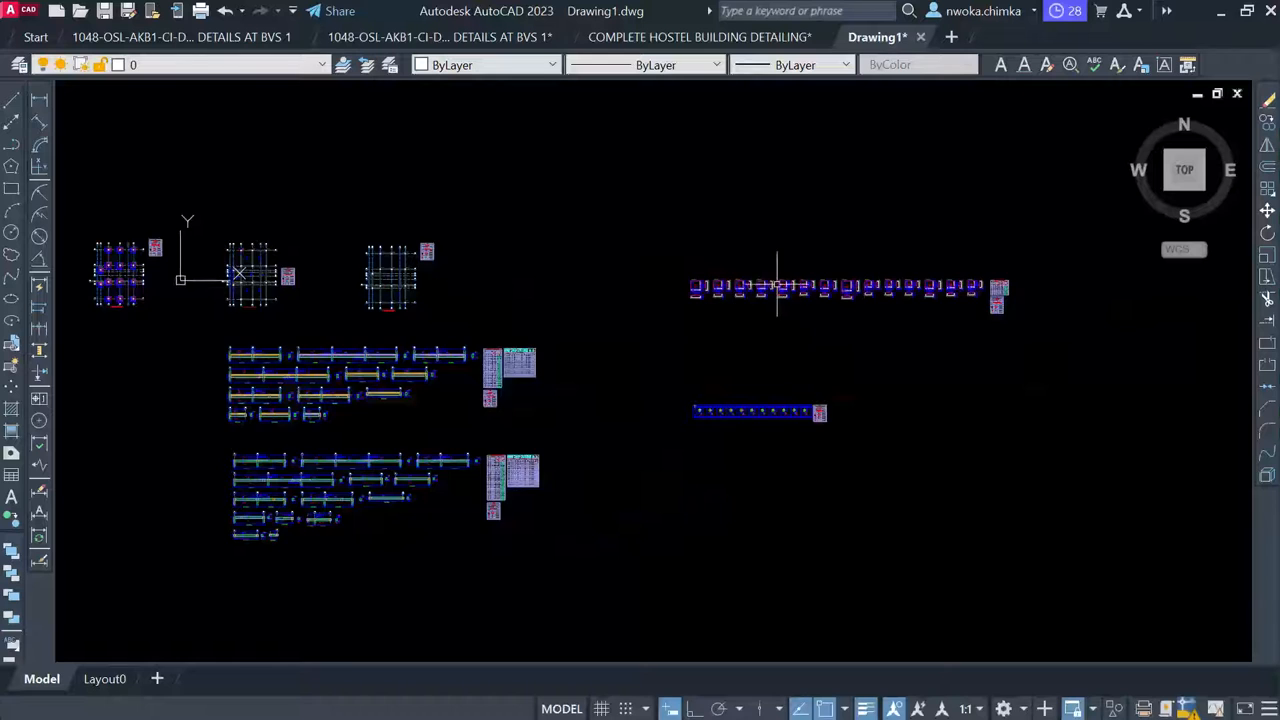
Zoom in on the pad-base layout on grid X1–X8 and A, then restore the AutoCAD window
scroll(775, 289, down, 1)
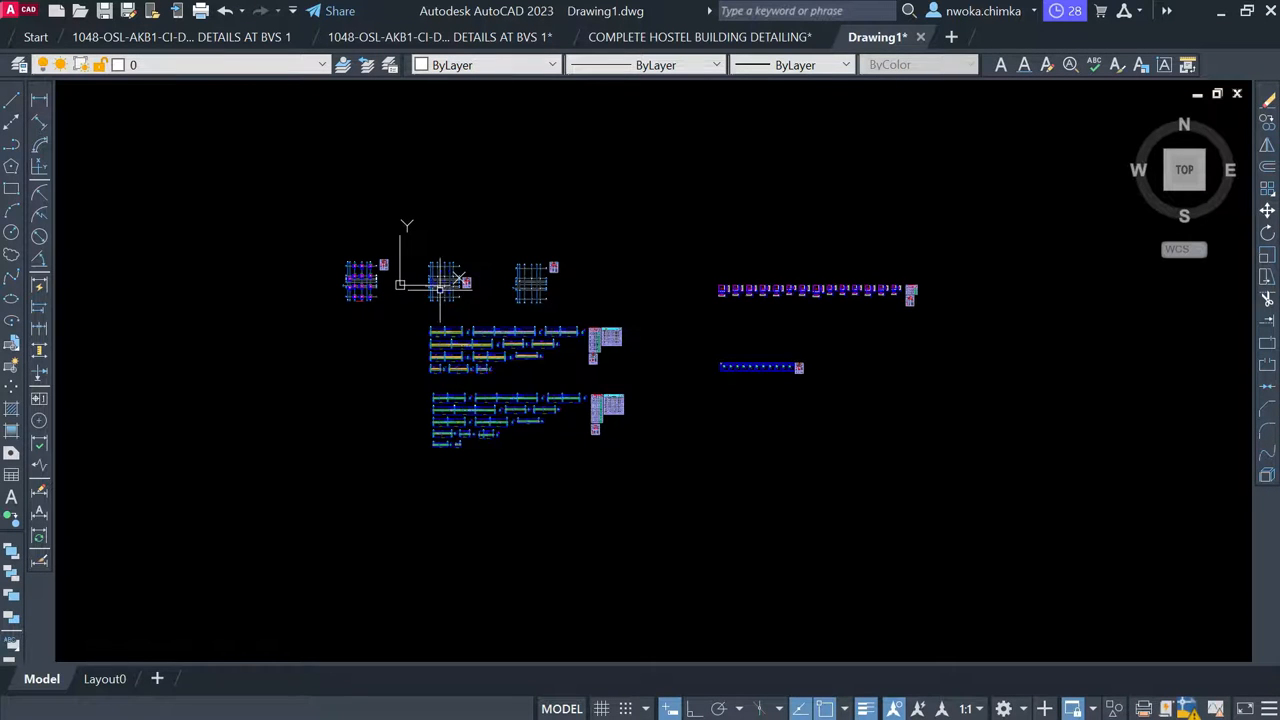
scroll(460, 295, up, 6)
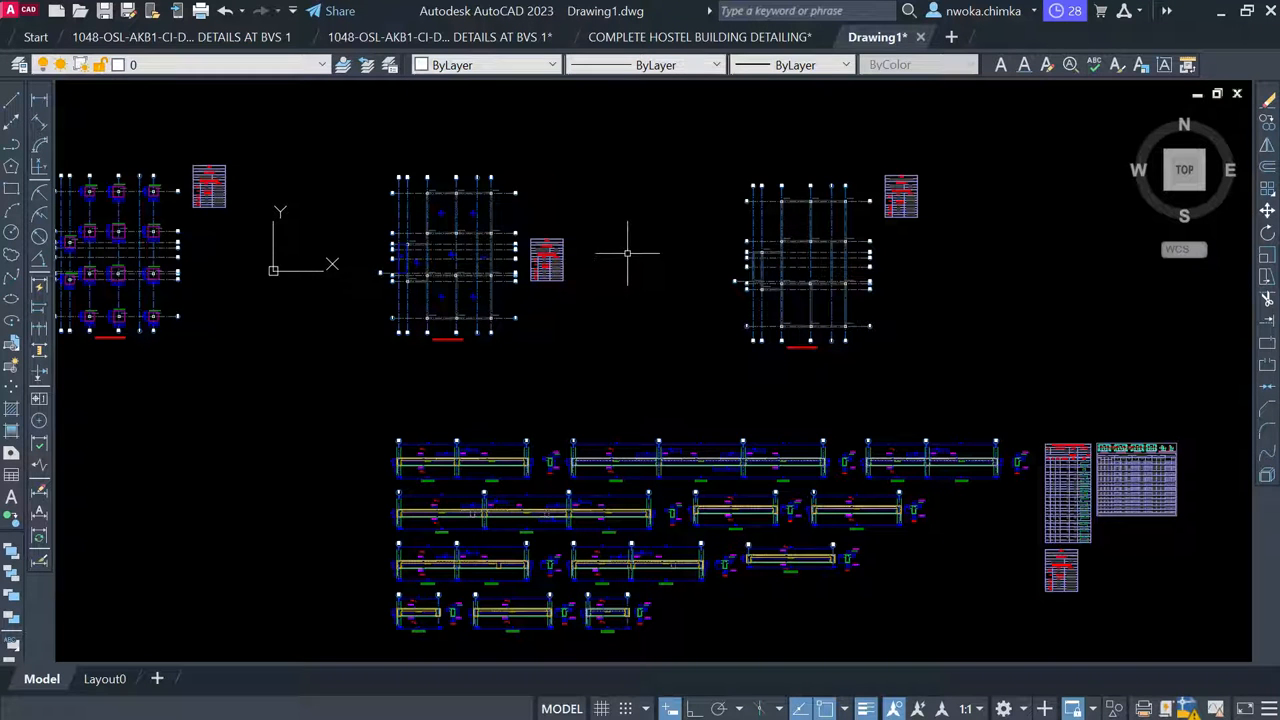
scroll(615, 255, down, 4)
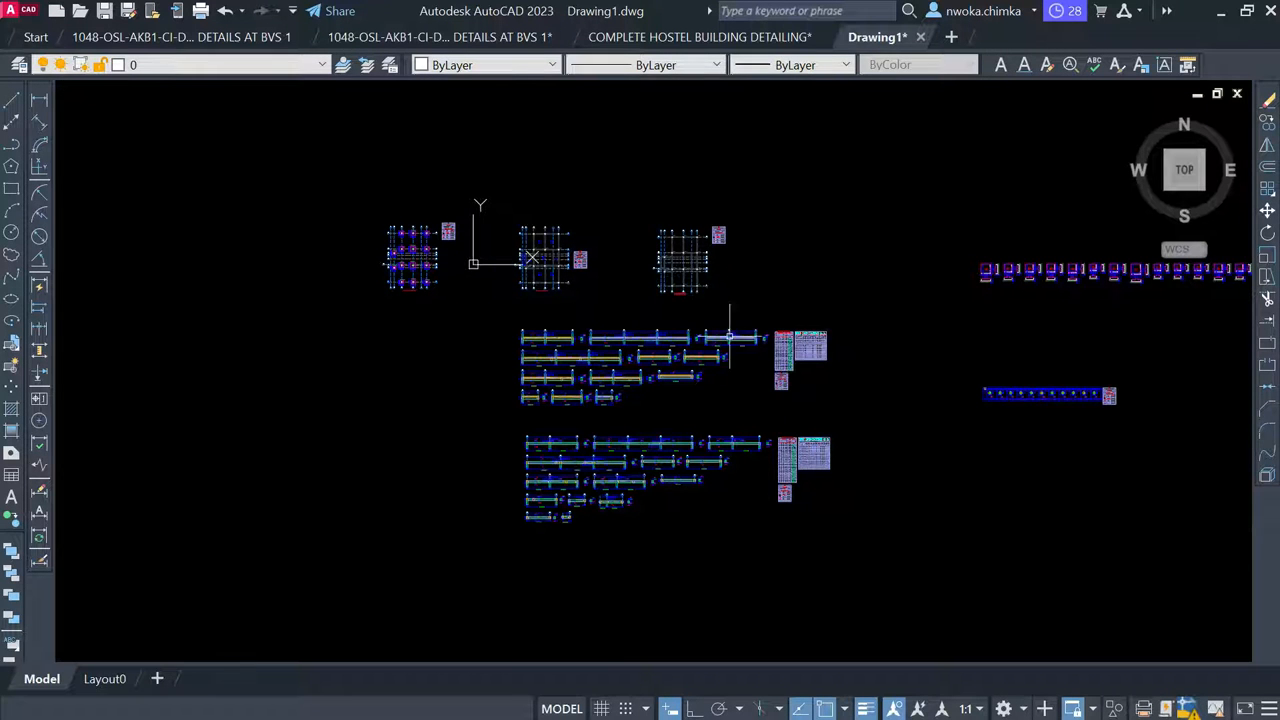
scroll(428, 272, up, 3)
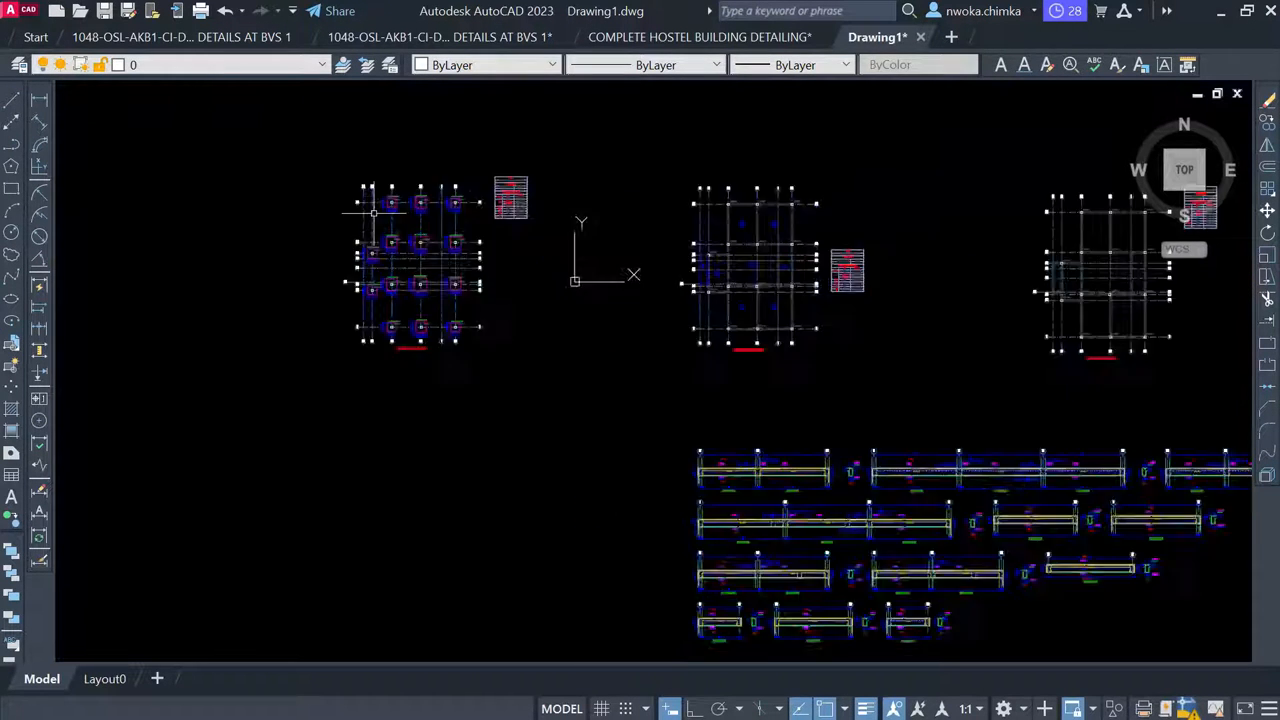
scroll(373, 213, up, 4)
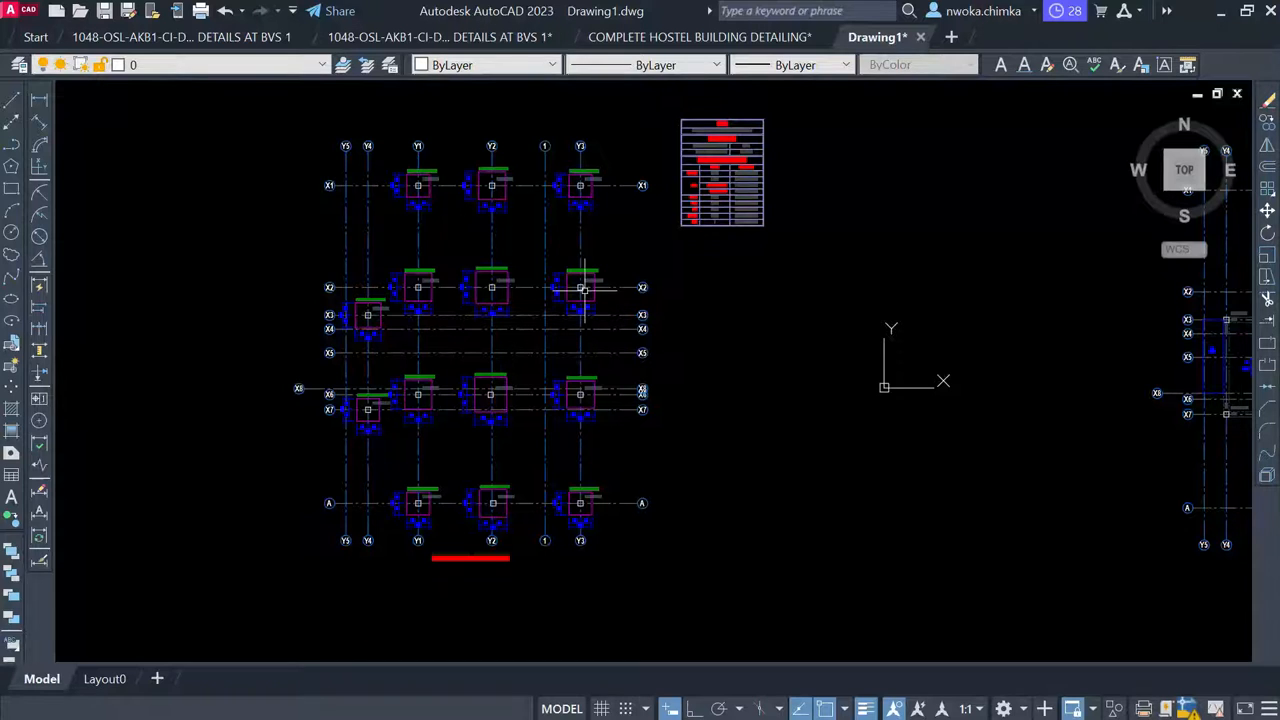
scroll(492, 287, down, 4)
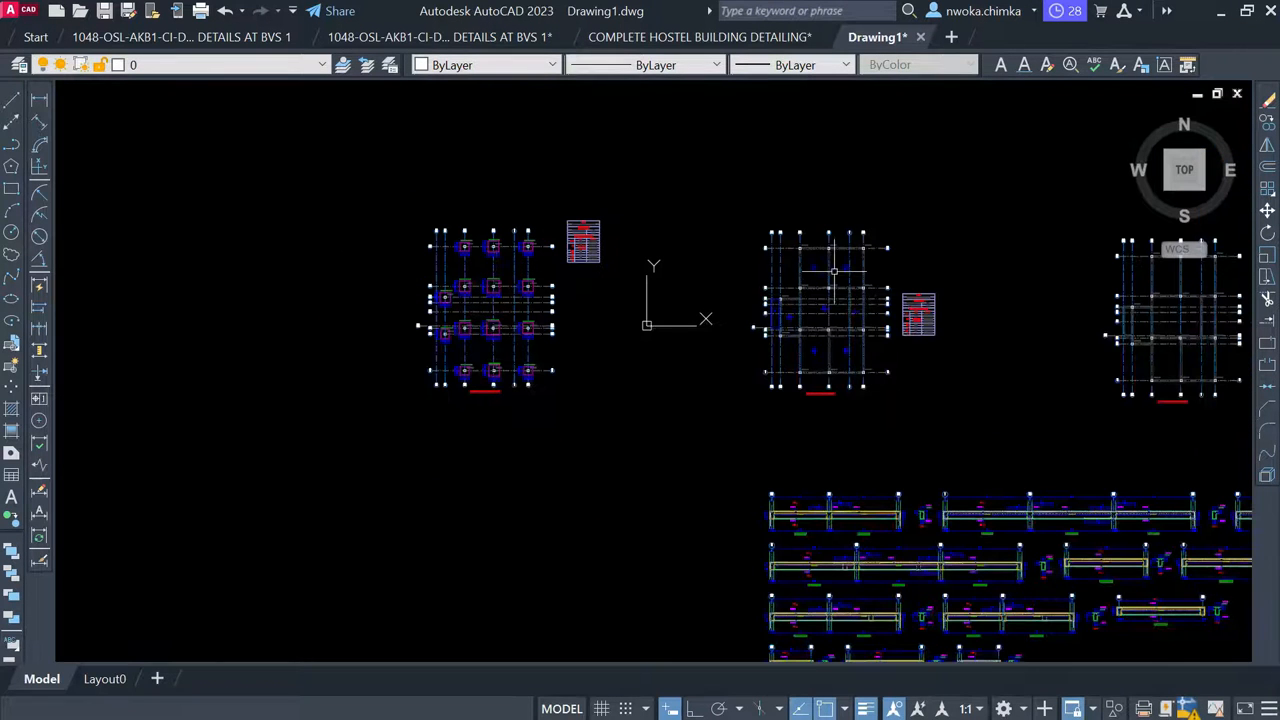
scroll(455, 295, up, 5)
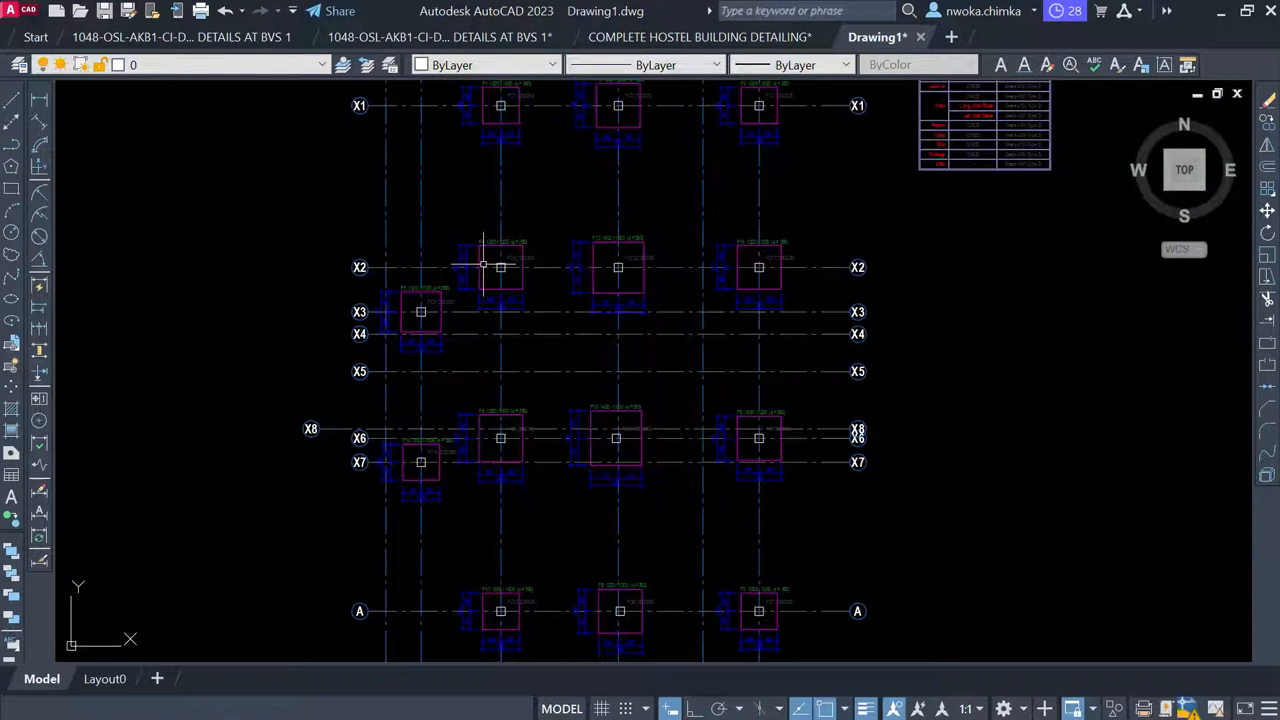
click(1247, 11)
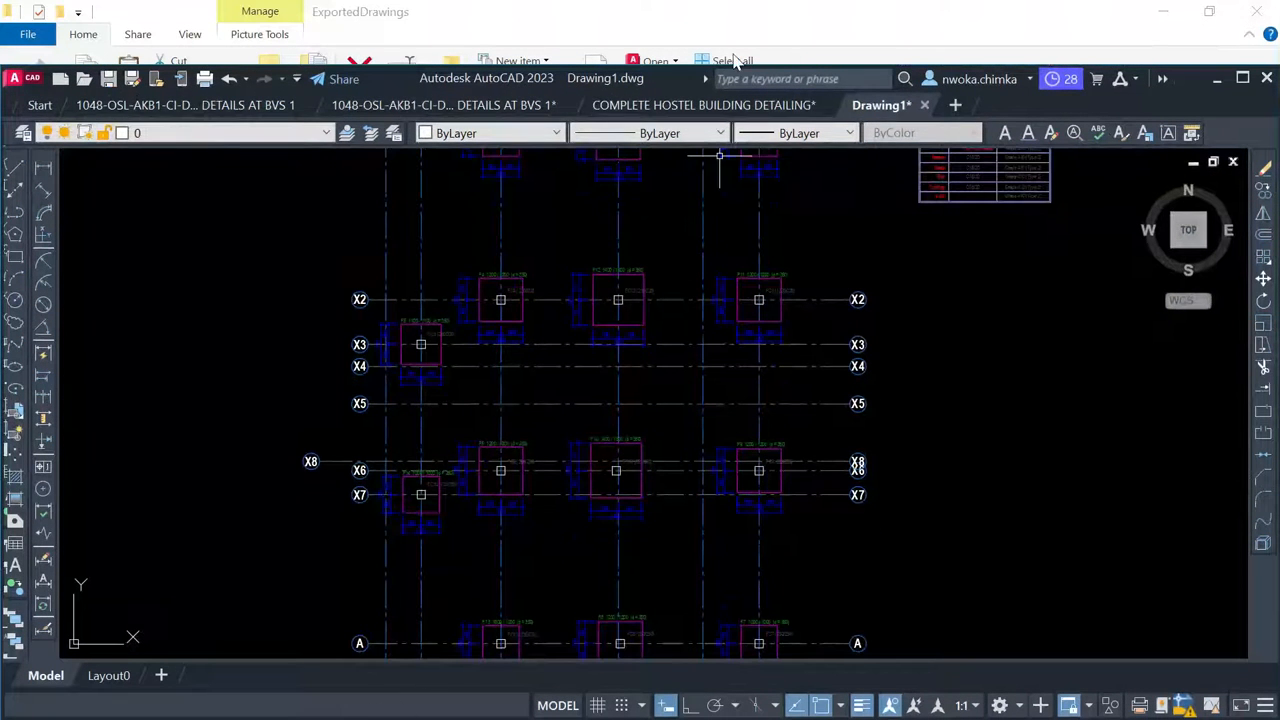
Re-maximize AutoCAD, then minimize it and the ExportedDrawings folder to reveal the Excel workbook
double_click(690, 72)
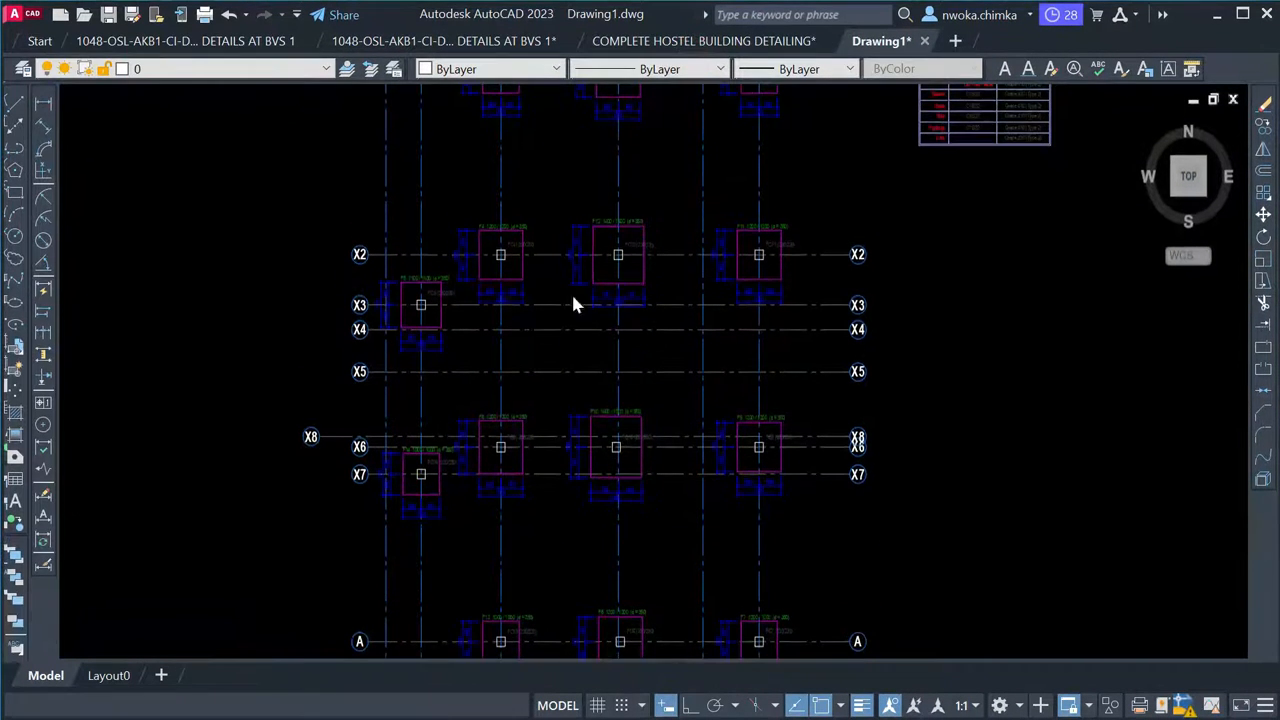
click(1242, 14)
click(1220, 11)
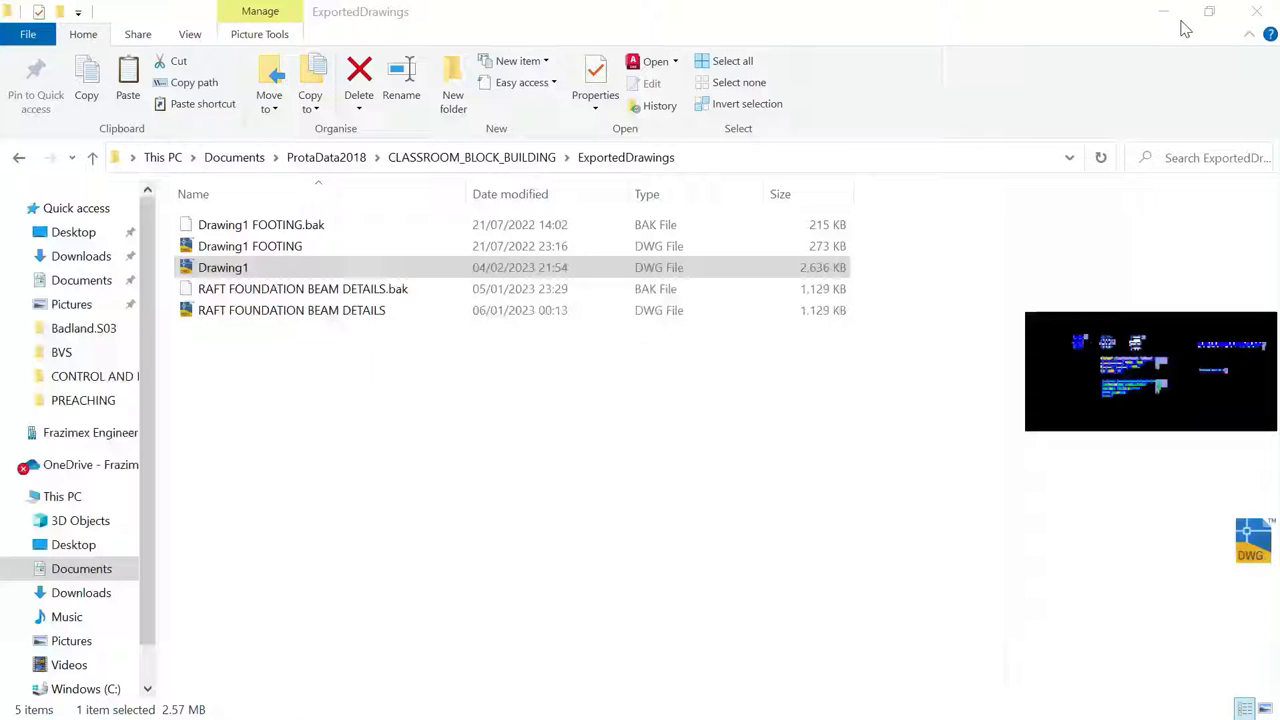
click(1163, 11)
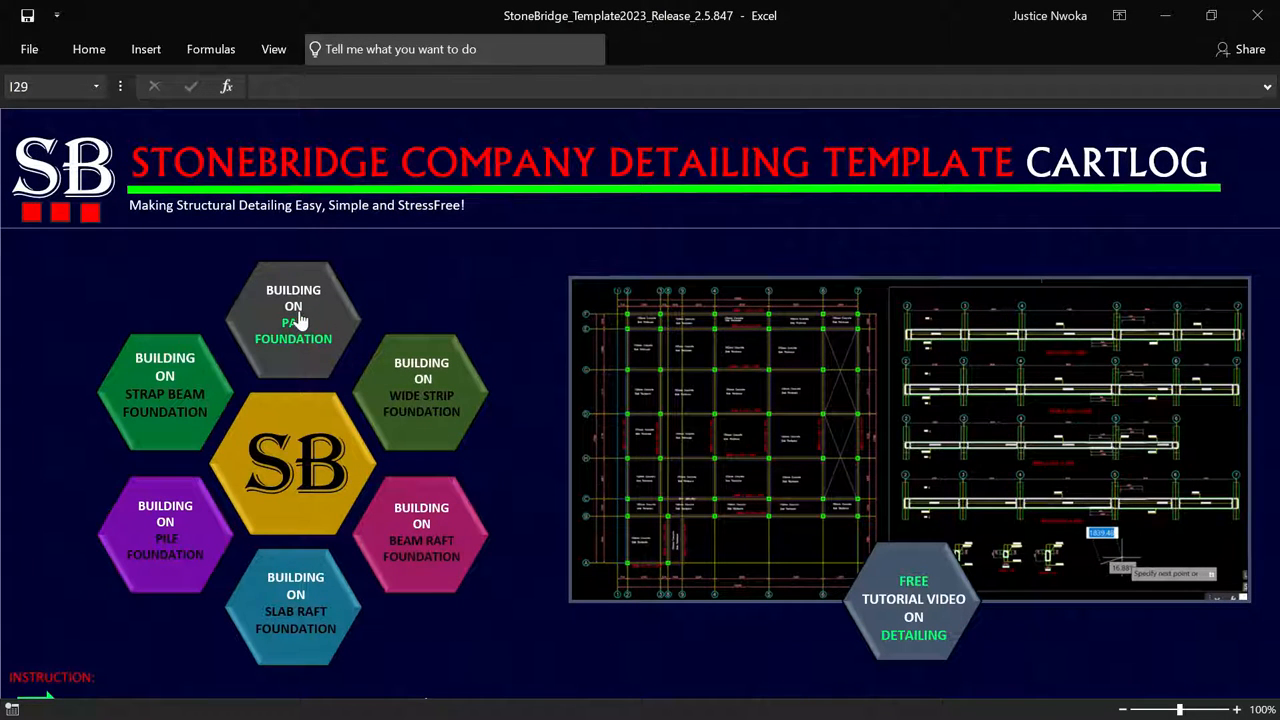
Launch the Building on Pad Foundation template in AutoCAD, then minimize AutoCAD and Excel
click(293, 311)
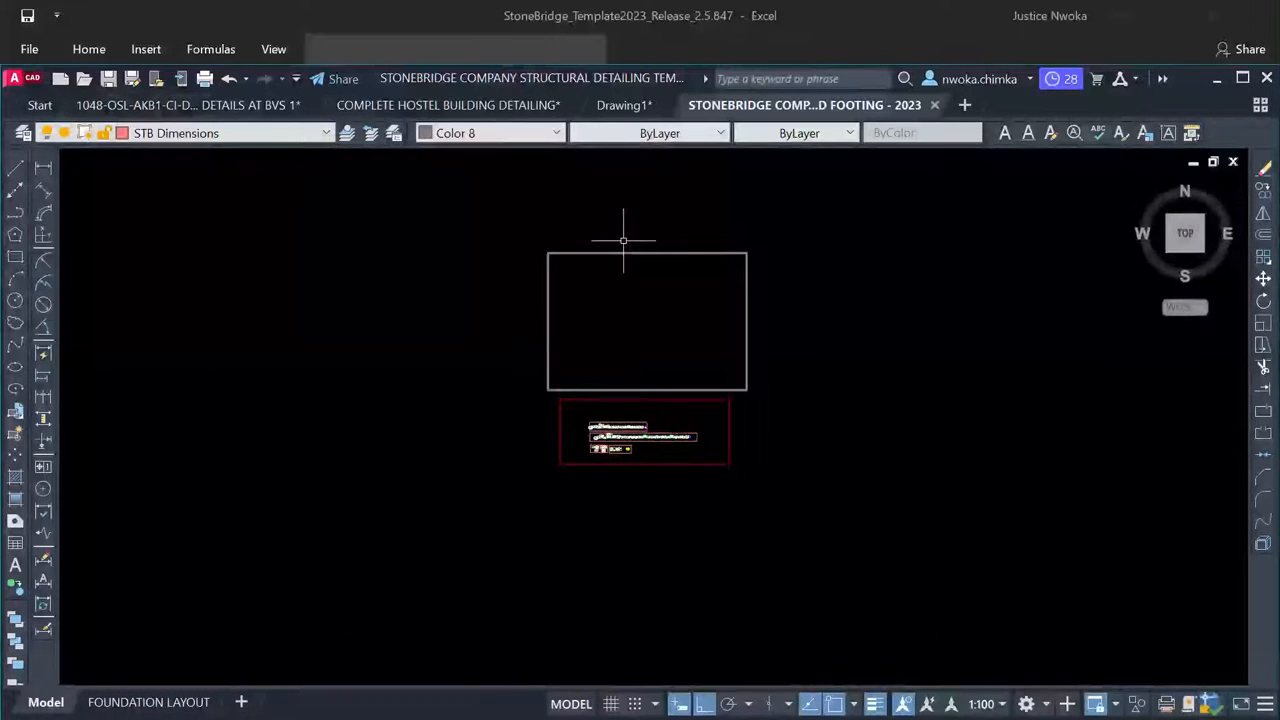
click(1217, 79)
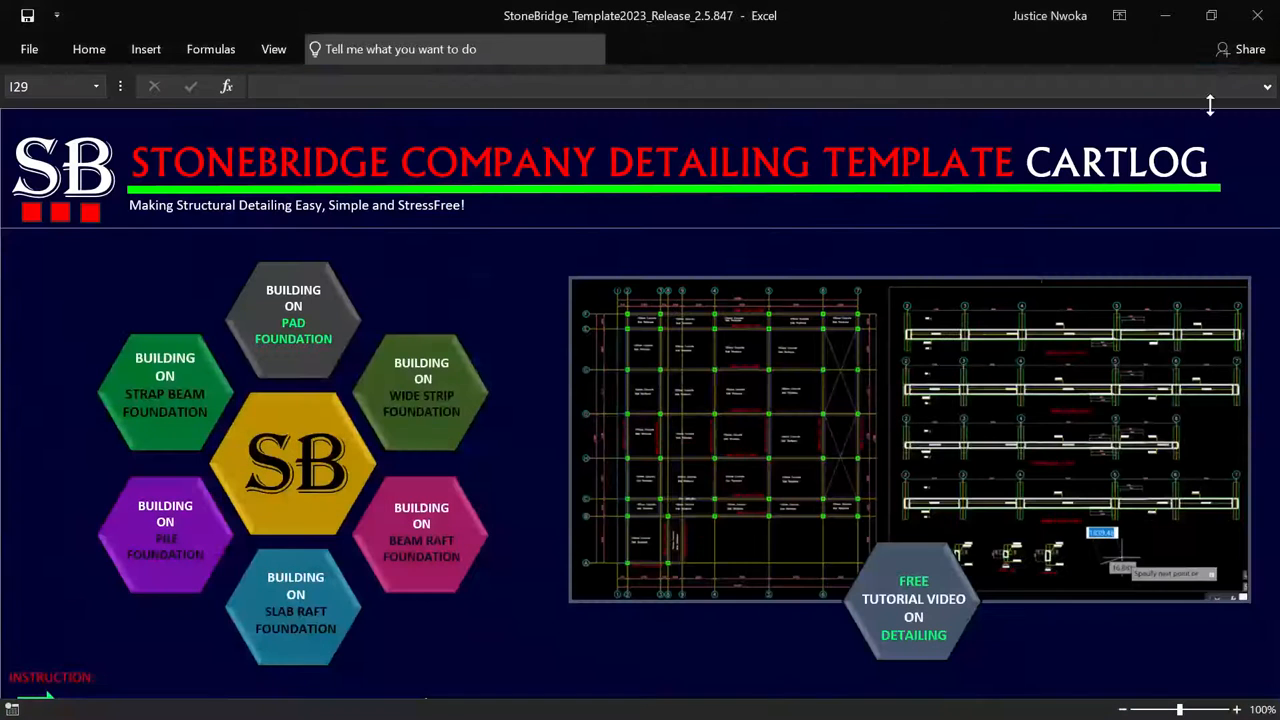
click(1168, 18)
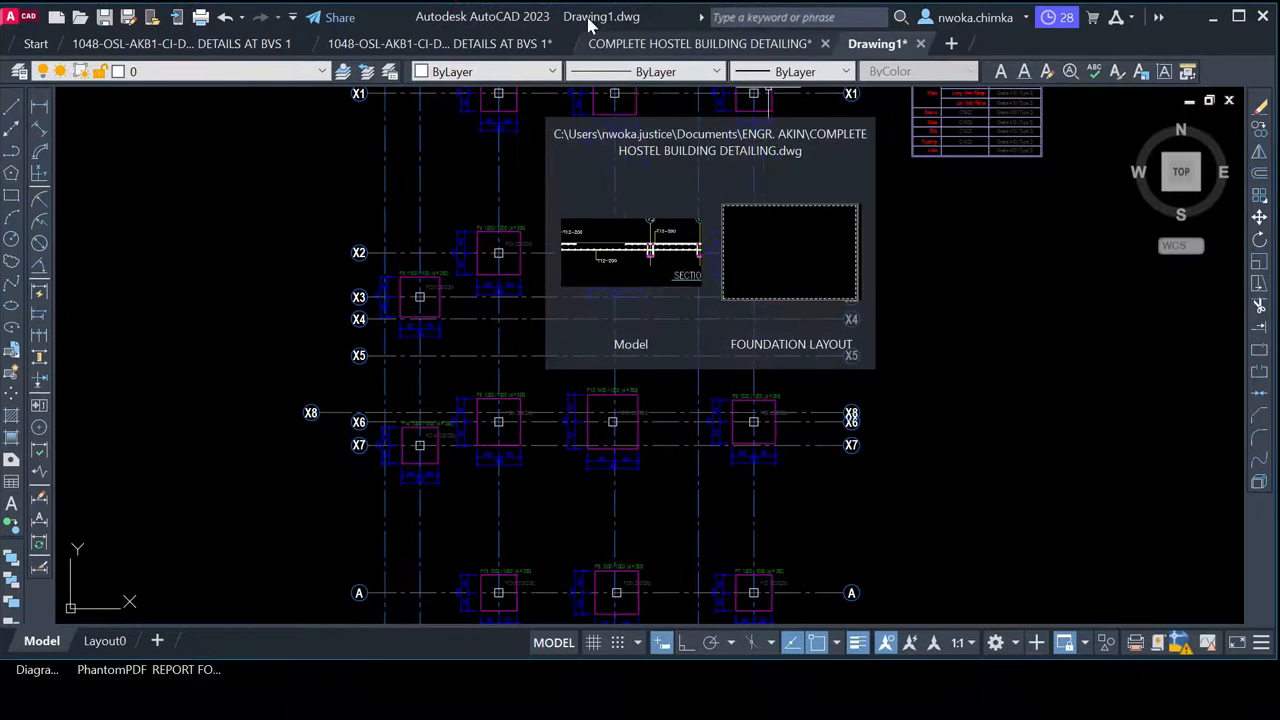
Bring the Excel StoneBridge detailing template workbook back to the front from the taskbar
click(395, 706)
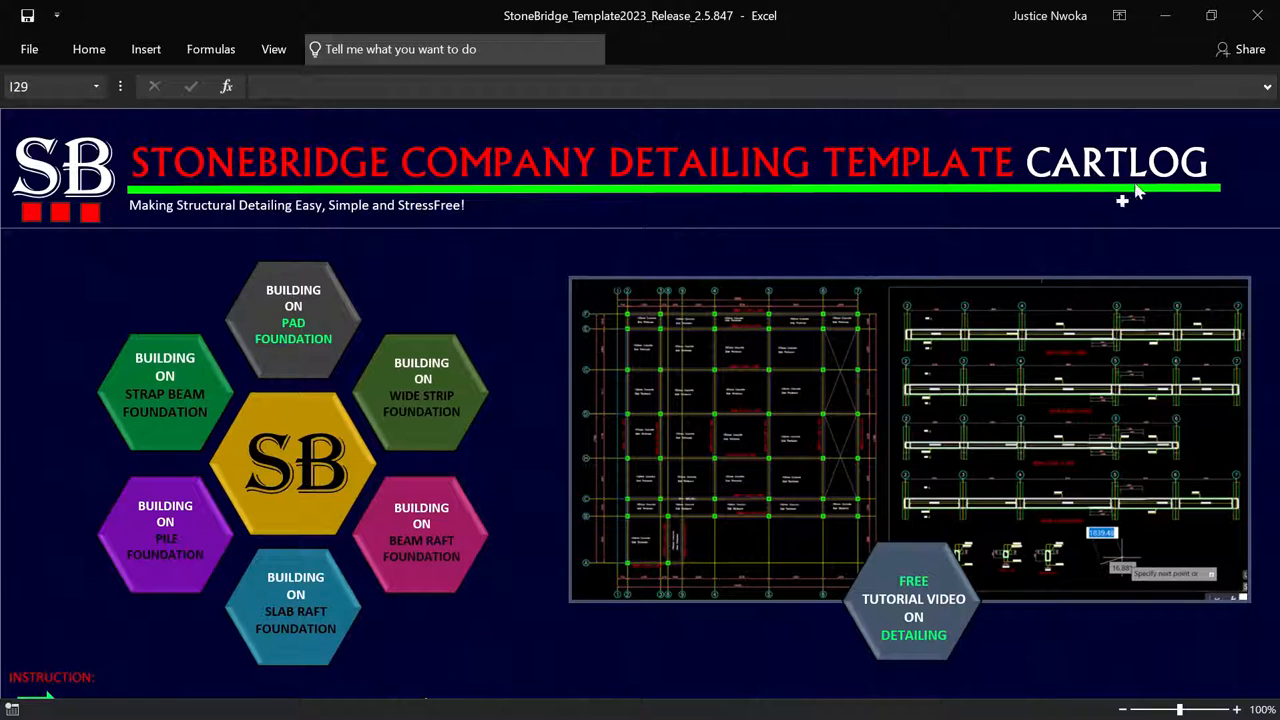
Minimize Excel, frame the StoneBridge template's empty grey work frame, then return to Drawing1
click(1162, 28)
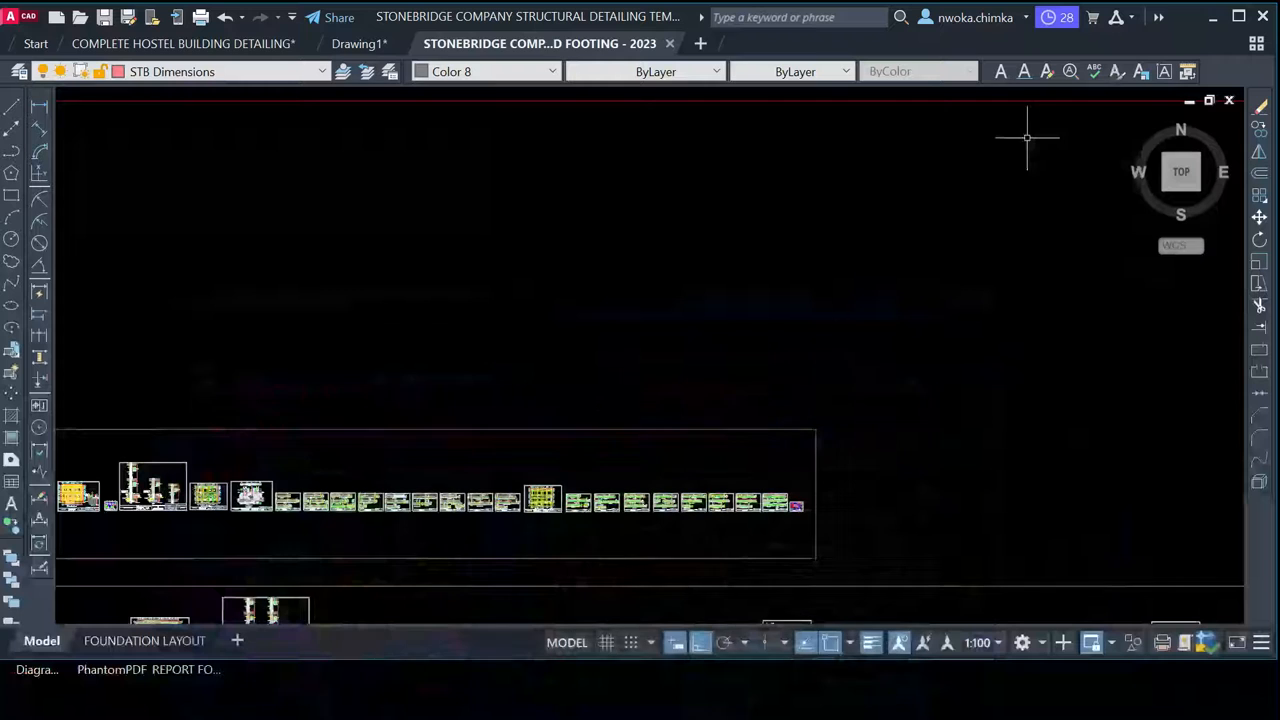
scroll(608, 366, down, 2)
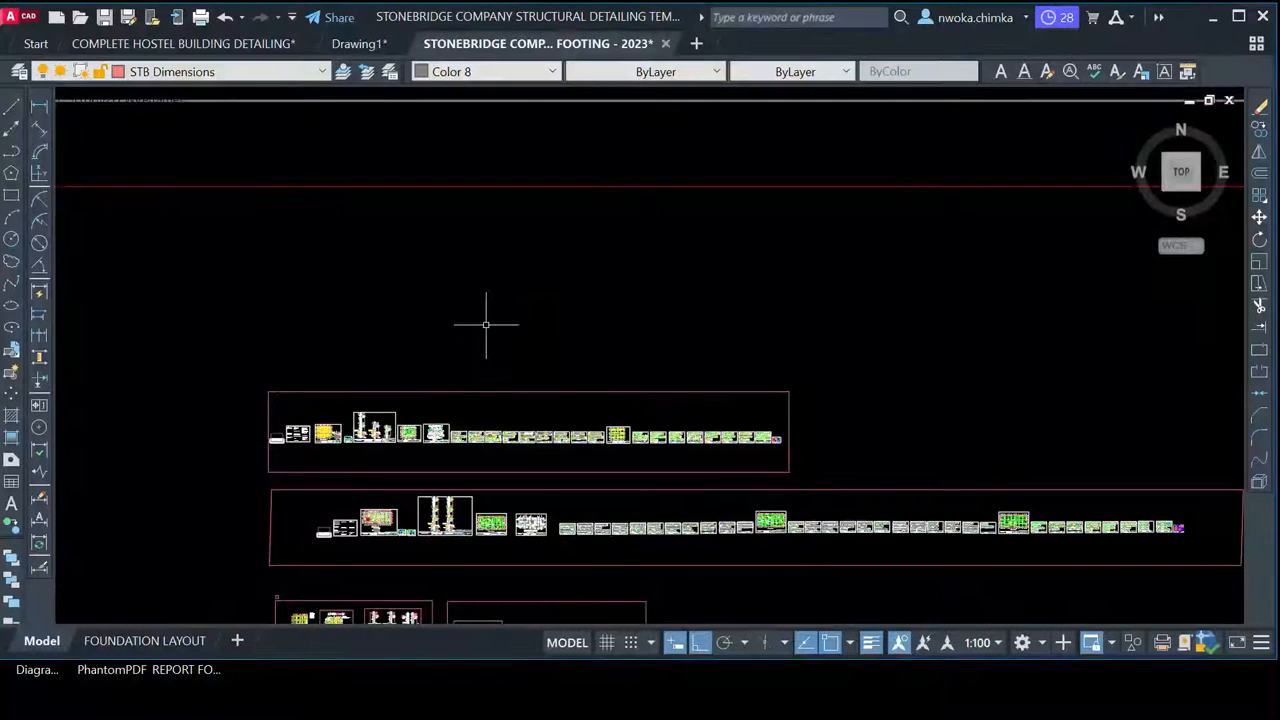
scroll(591, 283, down, 3)
middle_drag(591, 283, 555, 440)
middle_drag(521, 361, 504, 461)
middle_drag(485, 310, 484, 470)
middle_drag(368, 289, 366, 244)
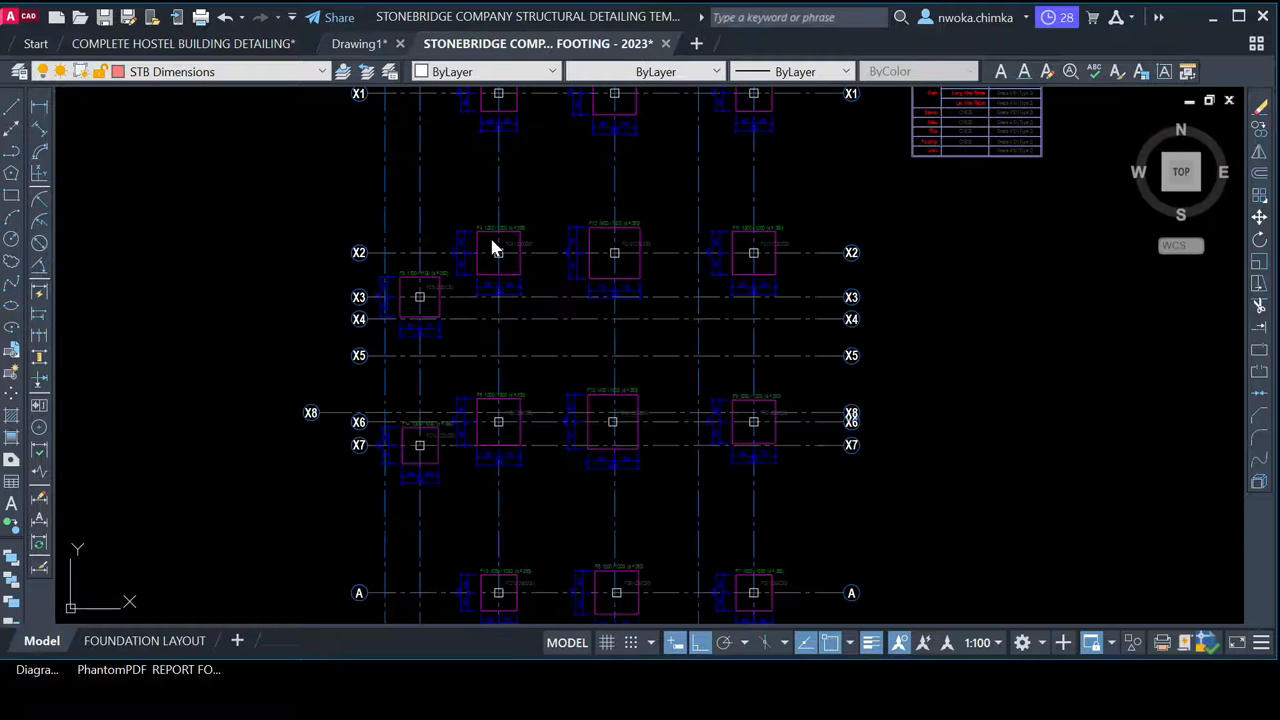
click(557, 43)
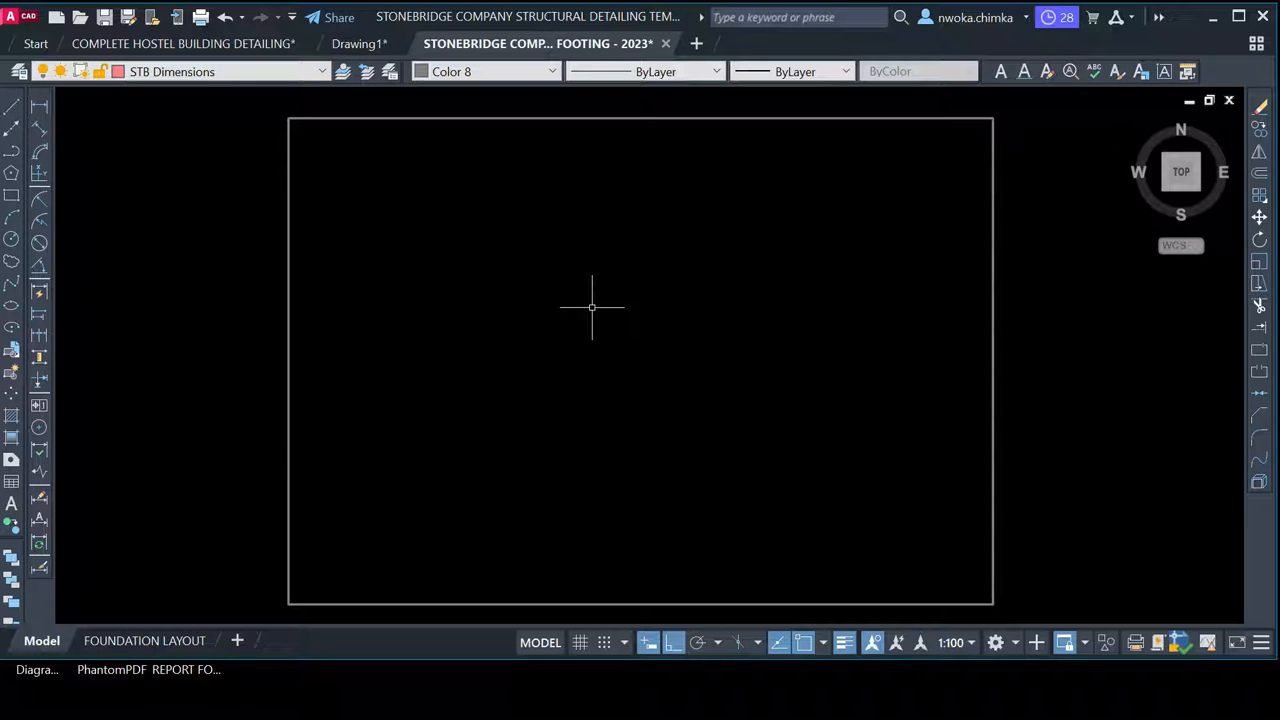
click(365, 44)
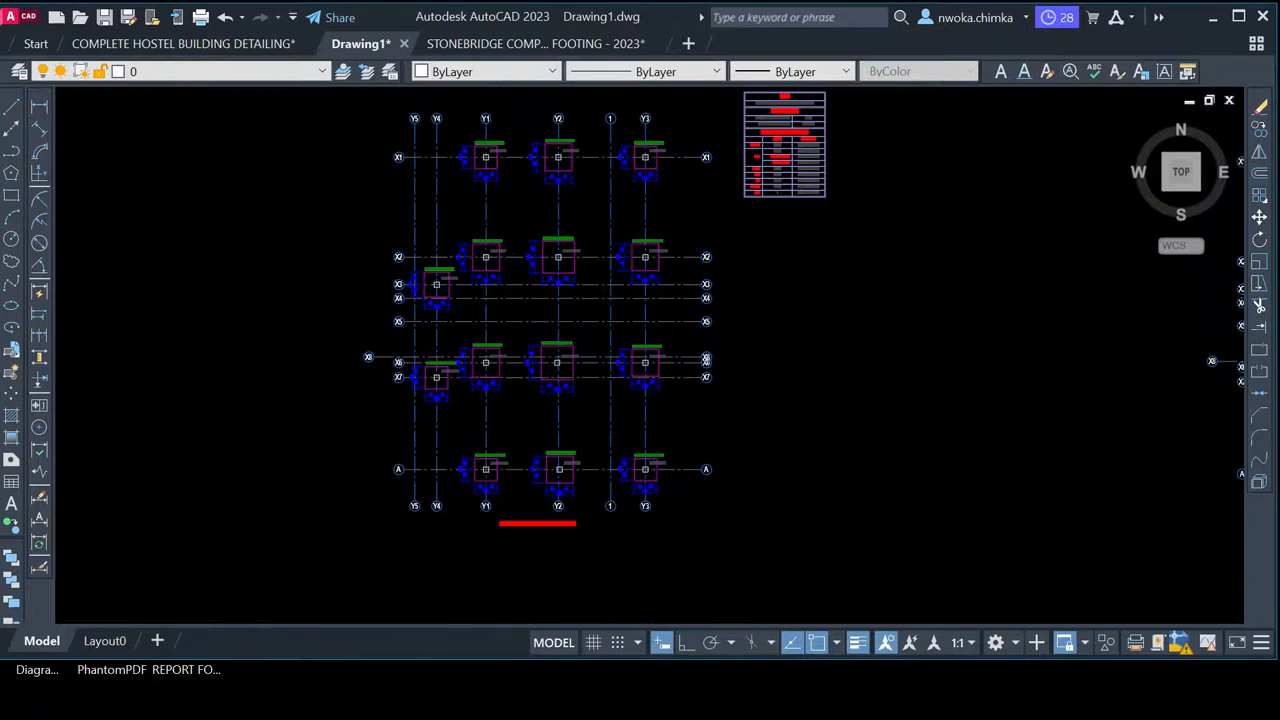
Window-select every hostel footing and beam detail in Drawing1 and copy them to the clipboard
scroll(482, 254, down, 4)
scroll(354, 143, down, 2)
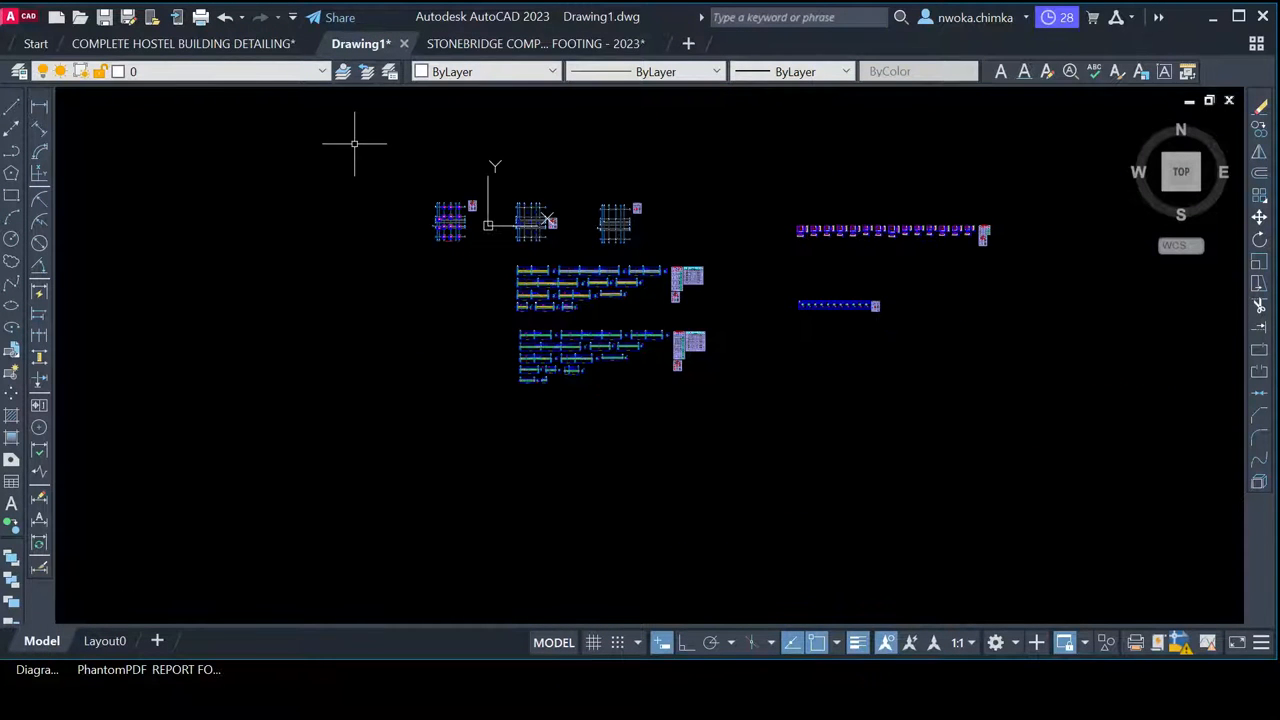
click(350, 143)
click(1108, 516)
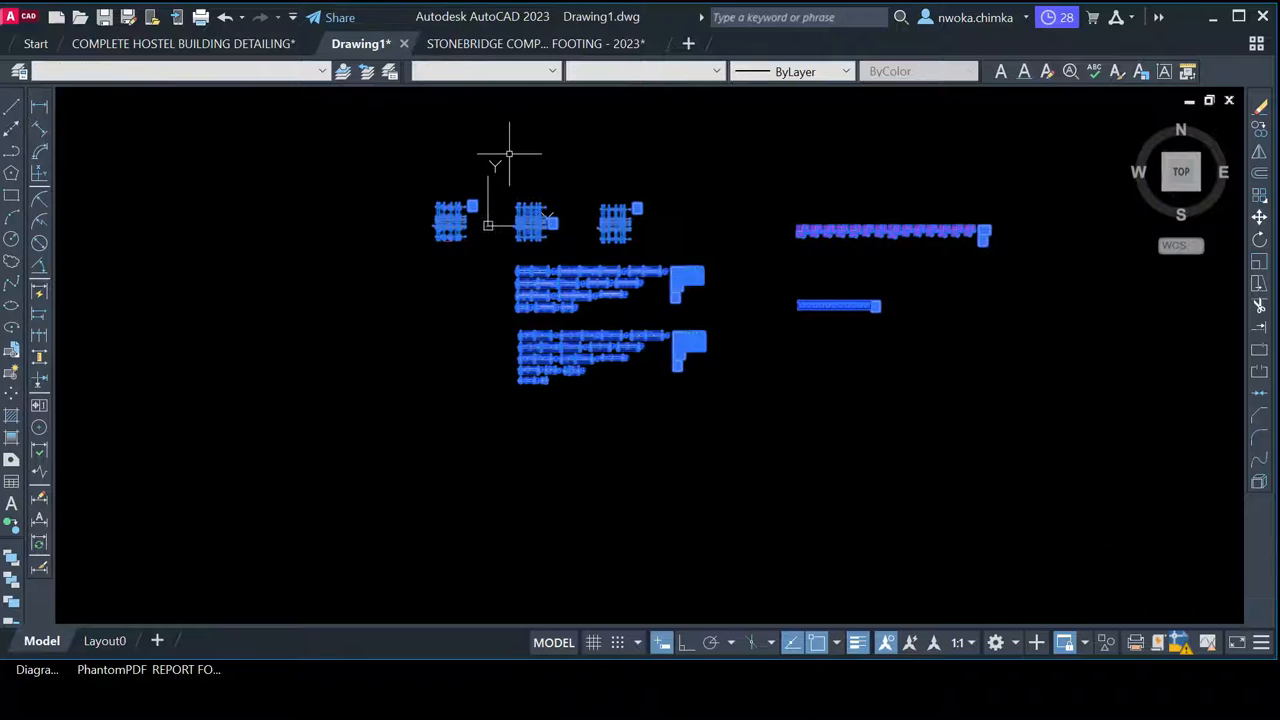
right_click(581, 200)
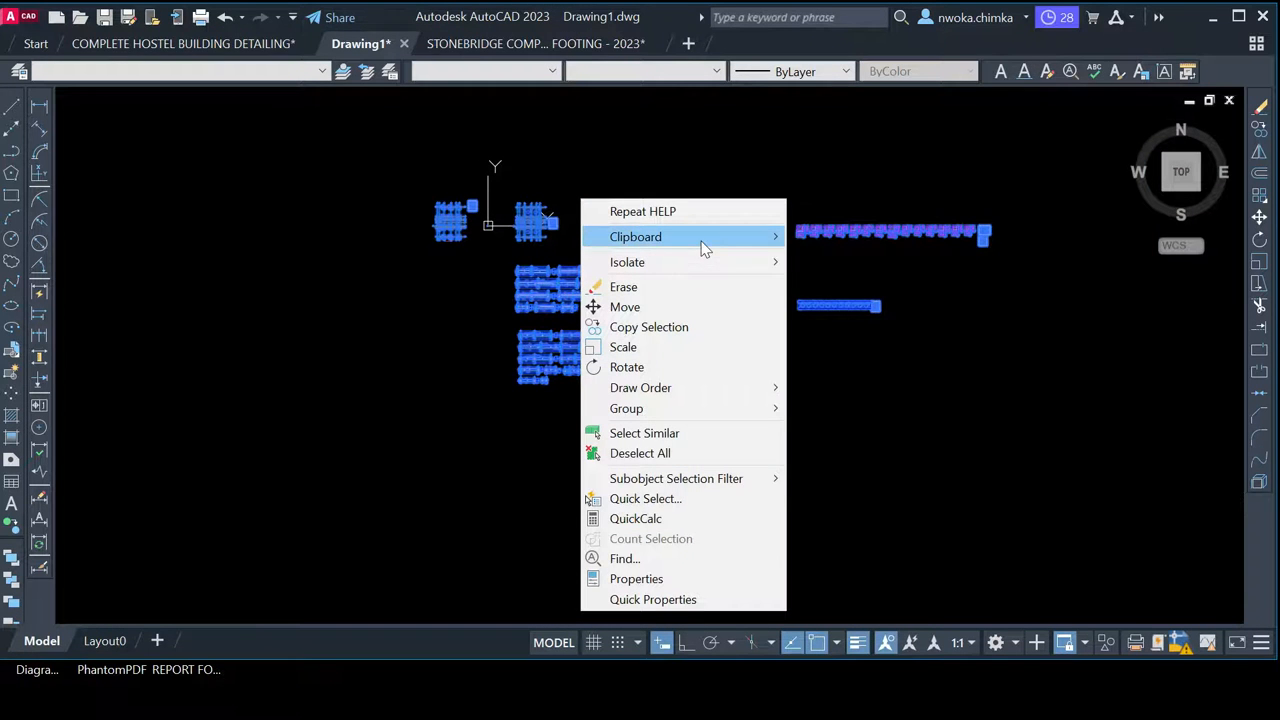
mouse_move(703, 240)
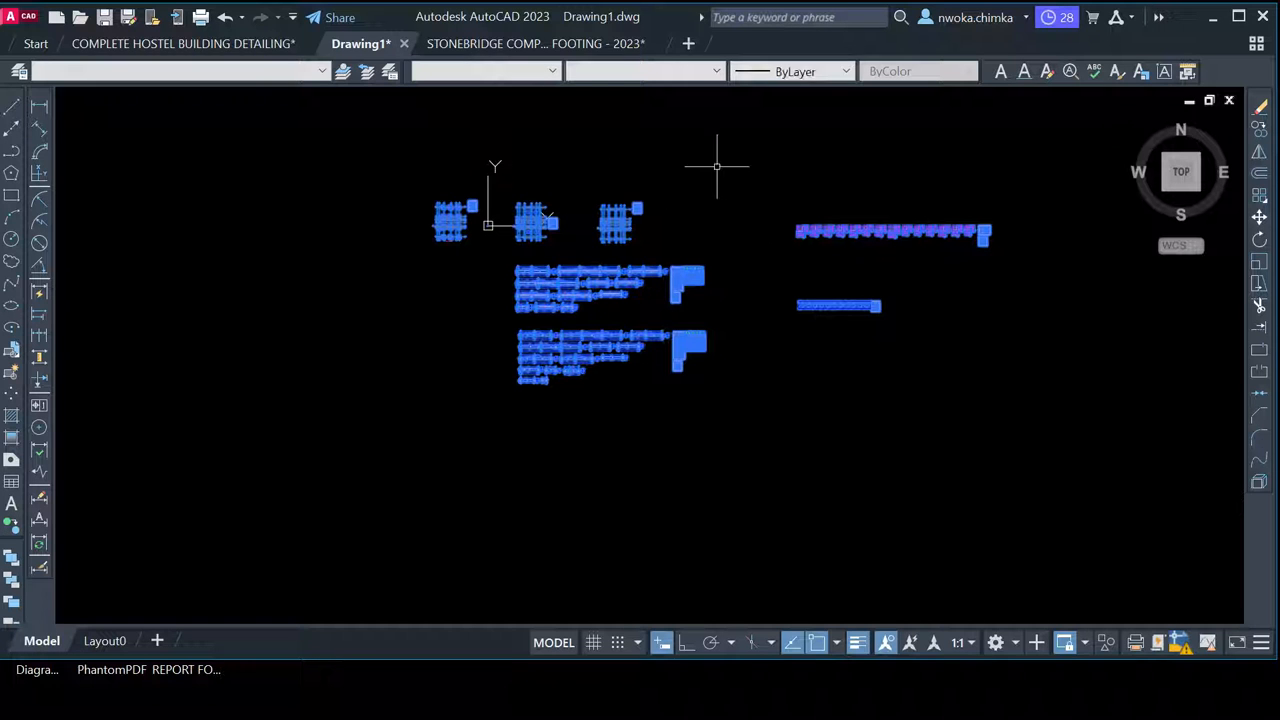
click(564, 45)
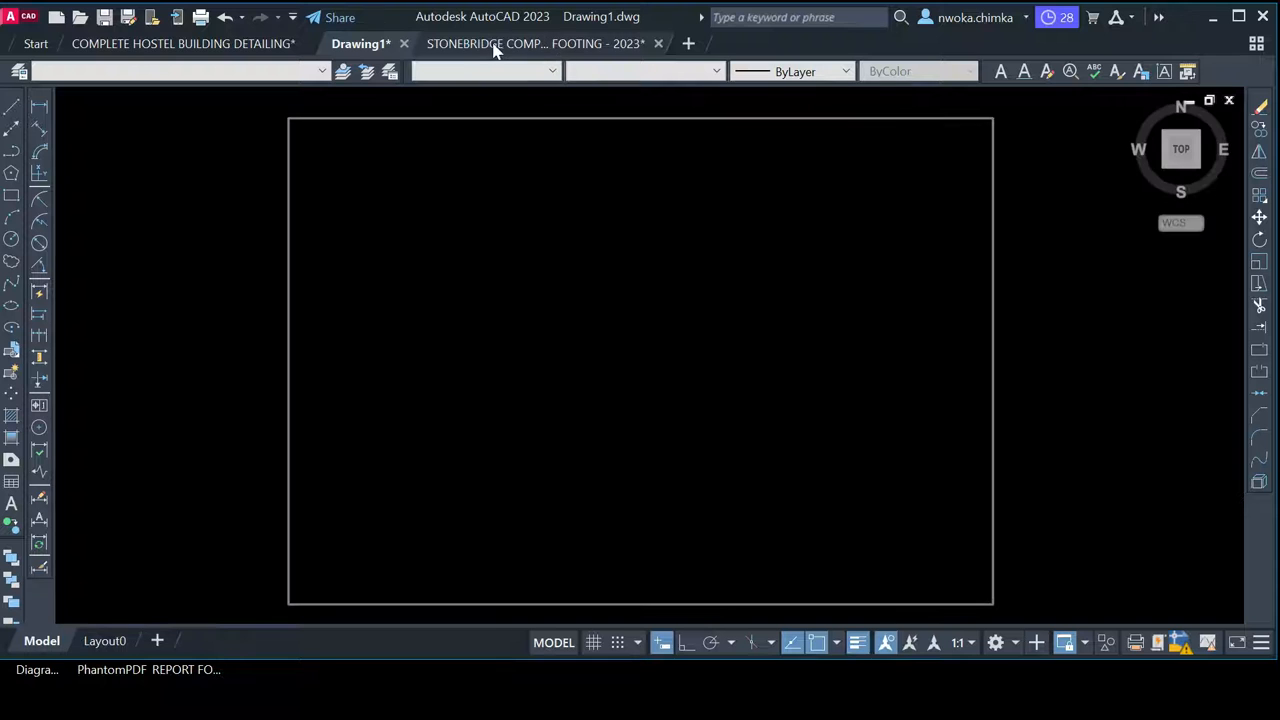
Paste the copied hostel details into the StoneBridge template inside the frame's upper middle
click(500, 46)
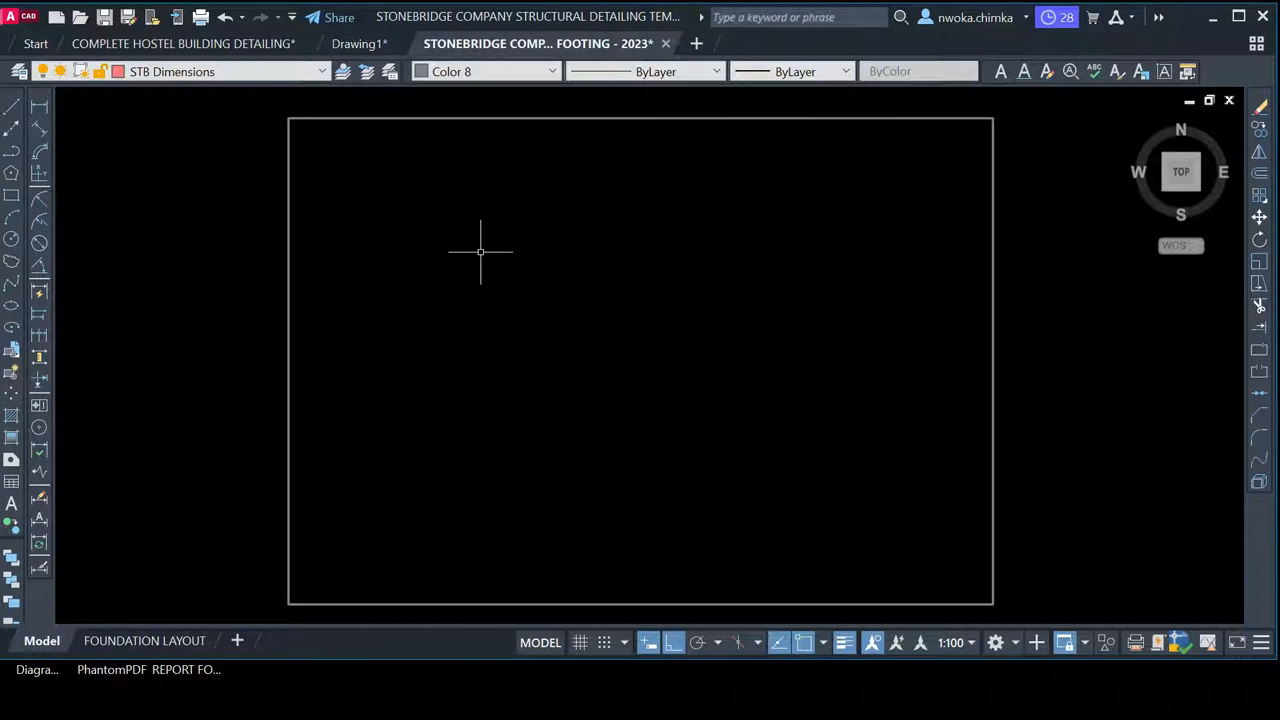
right_click(480, 250)
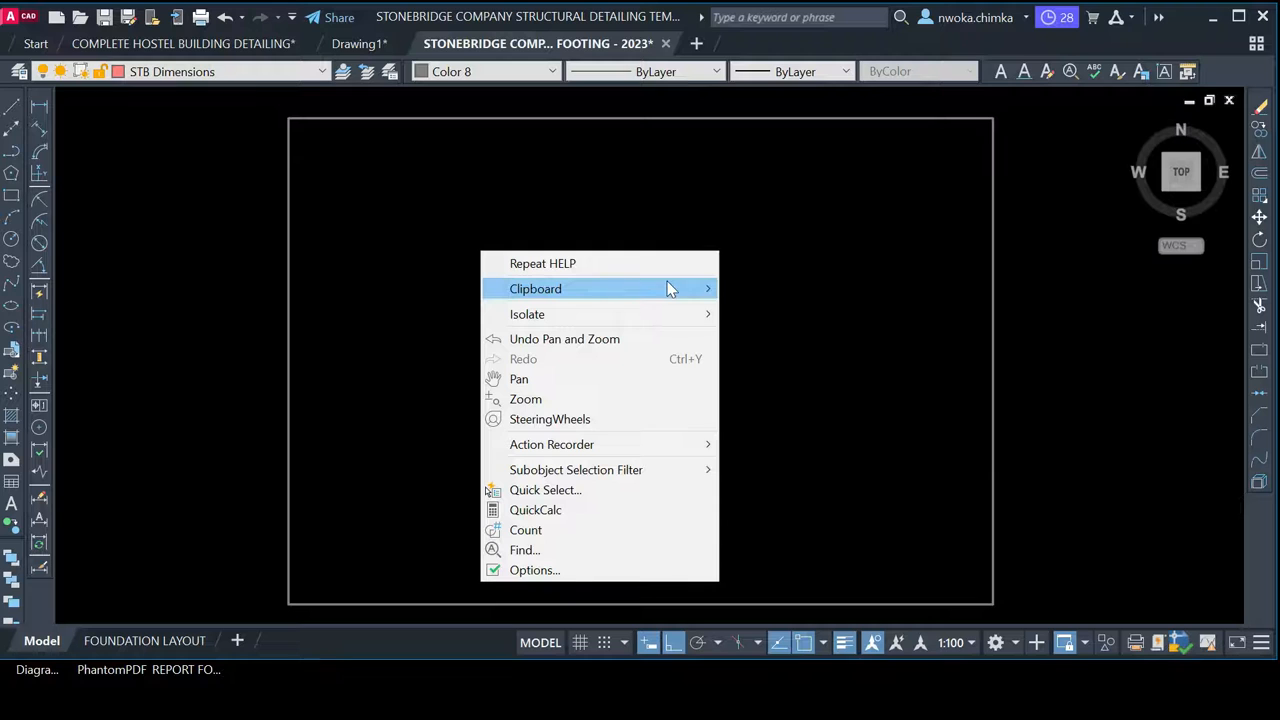
mouse_move(666, 288)
click(786, 368)
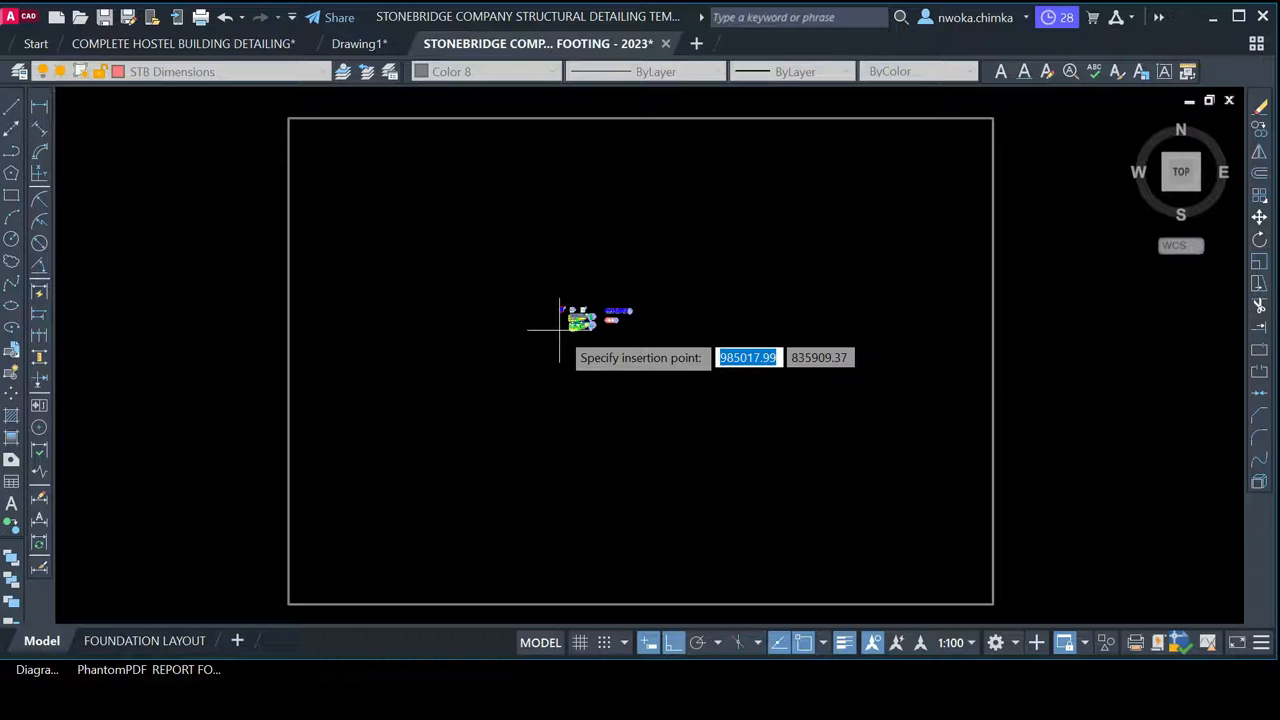
click(559, 329)
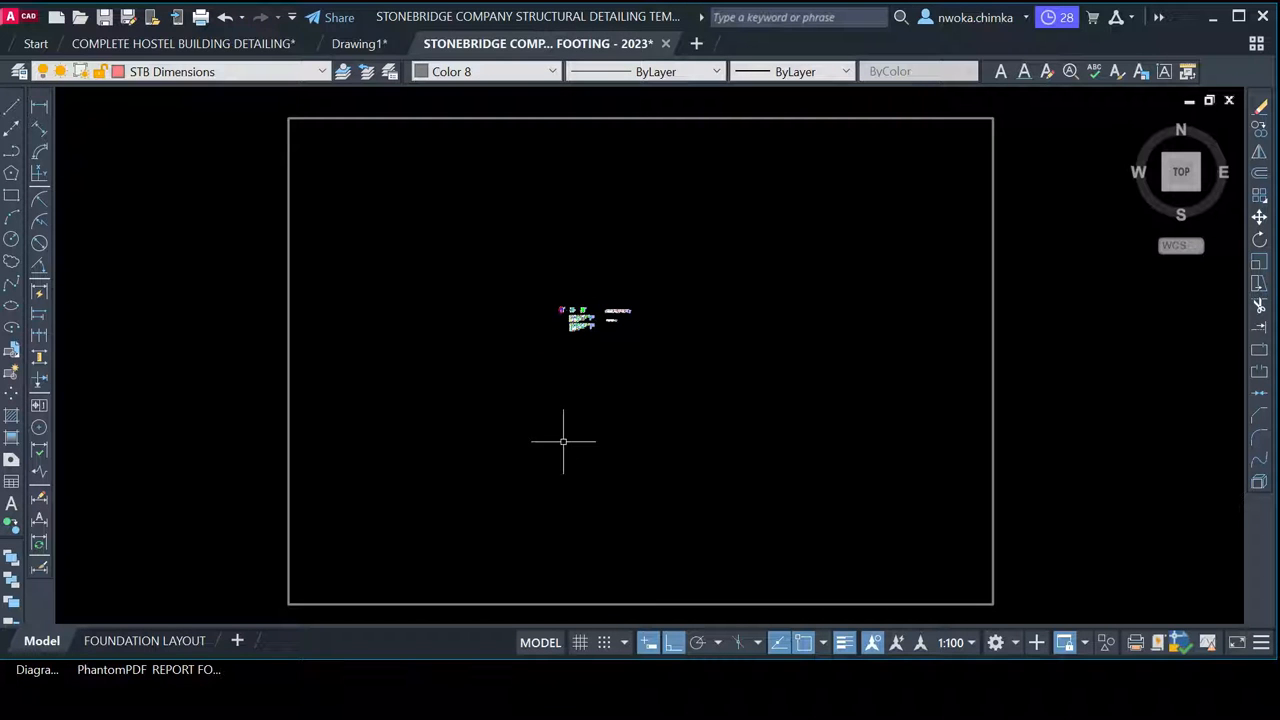
Compare grid bubbles Y1 and Y2 in the template with beams 1B1 and 1B2 in Drawing1
scroll(561, 314, up, 2)
scroll(600, 315, up, 5)
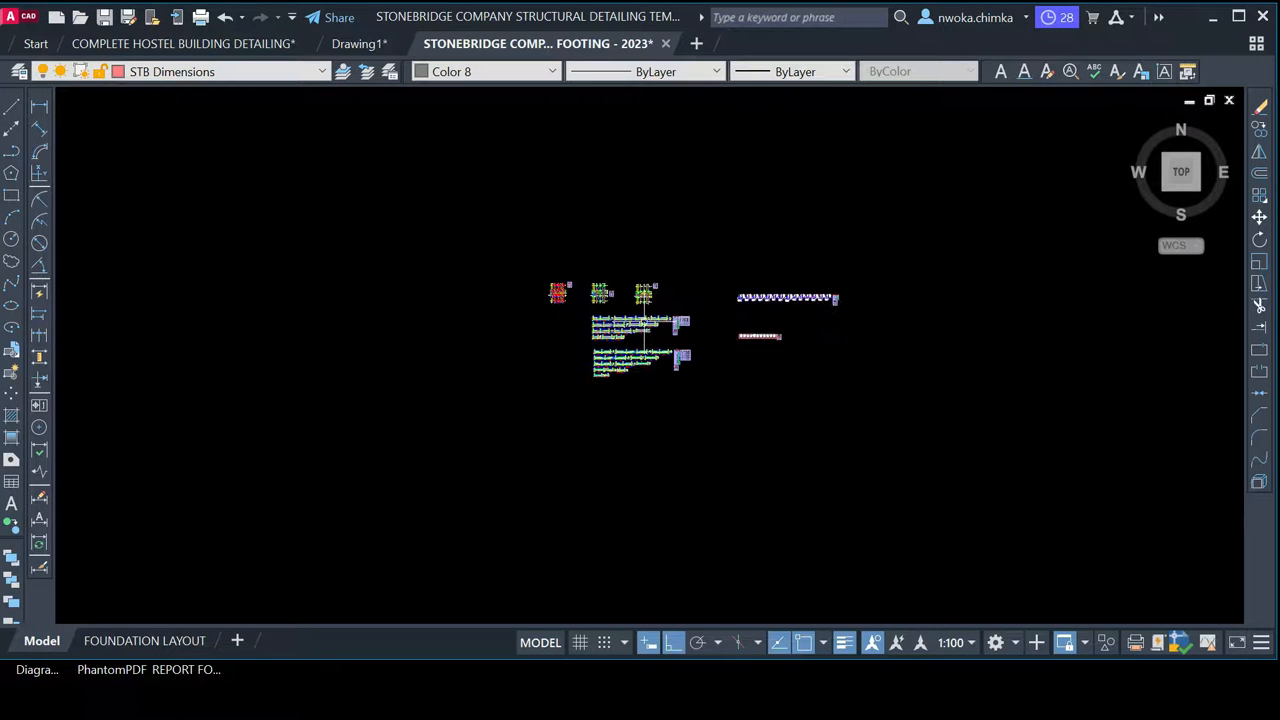
scroll(548, 315, up, 8)
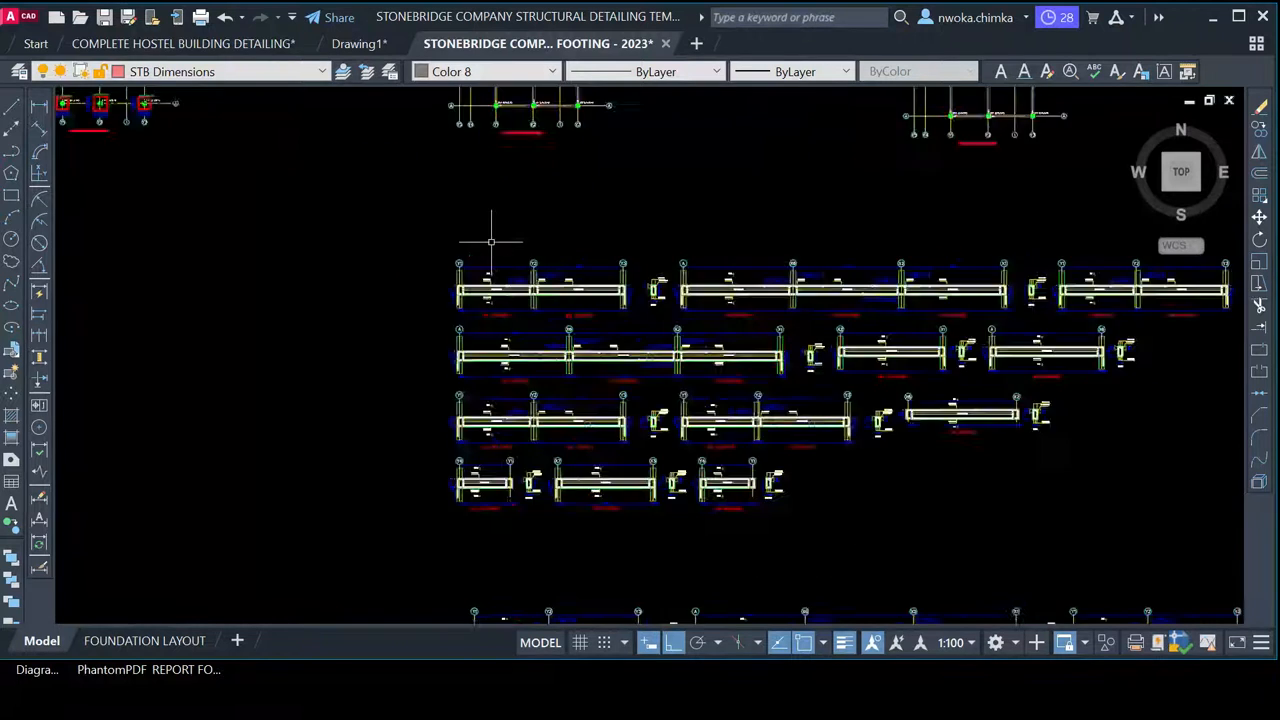
scroll(444, 333, up, 4)
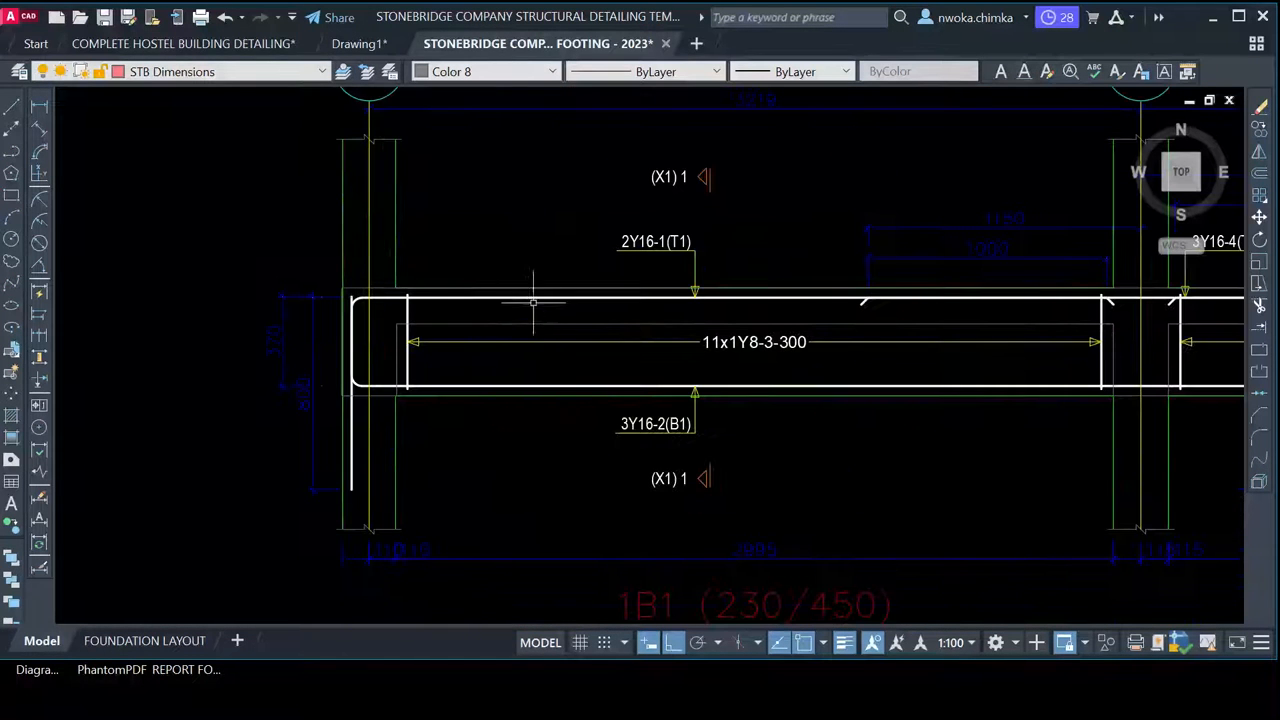
middle_drag(534, 286, 478, 404)
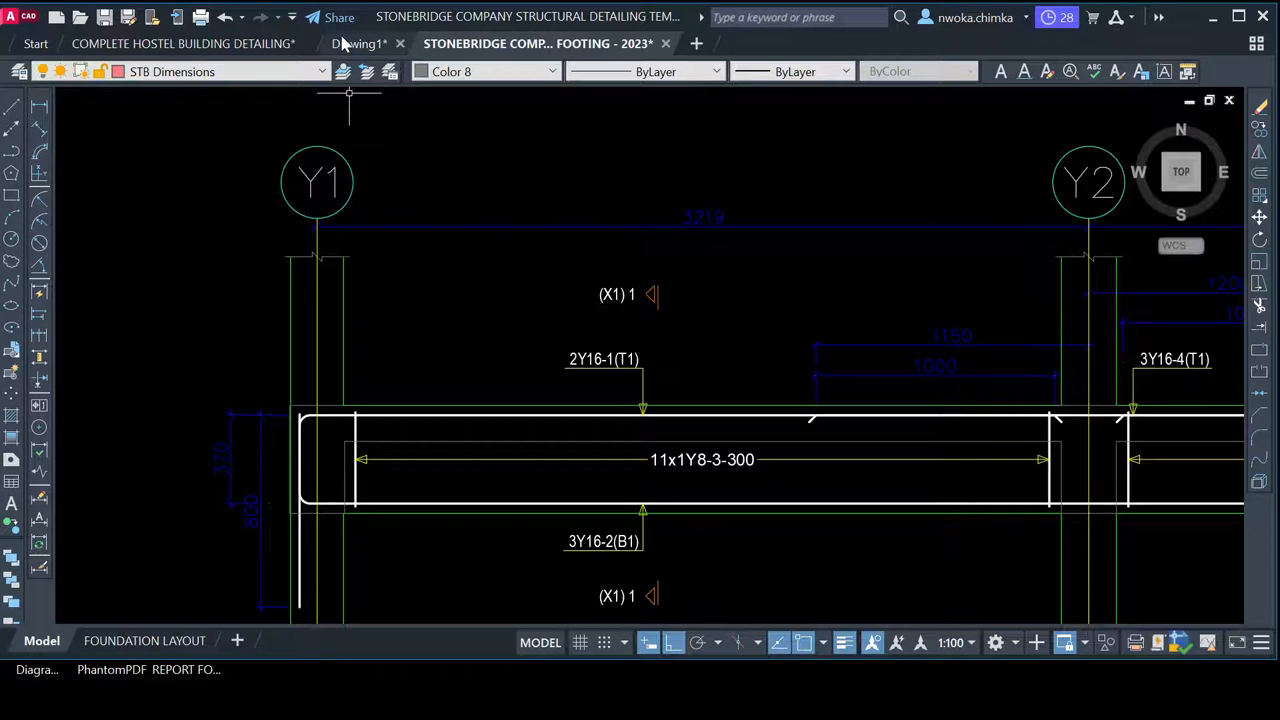
click(349, 43)
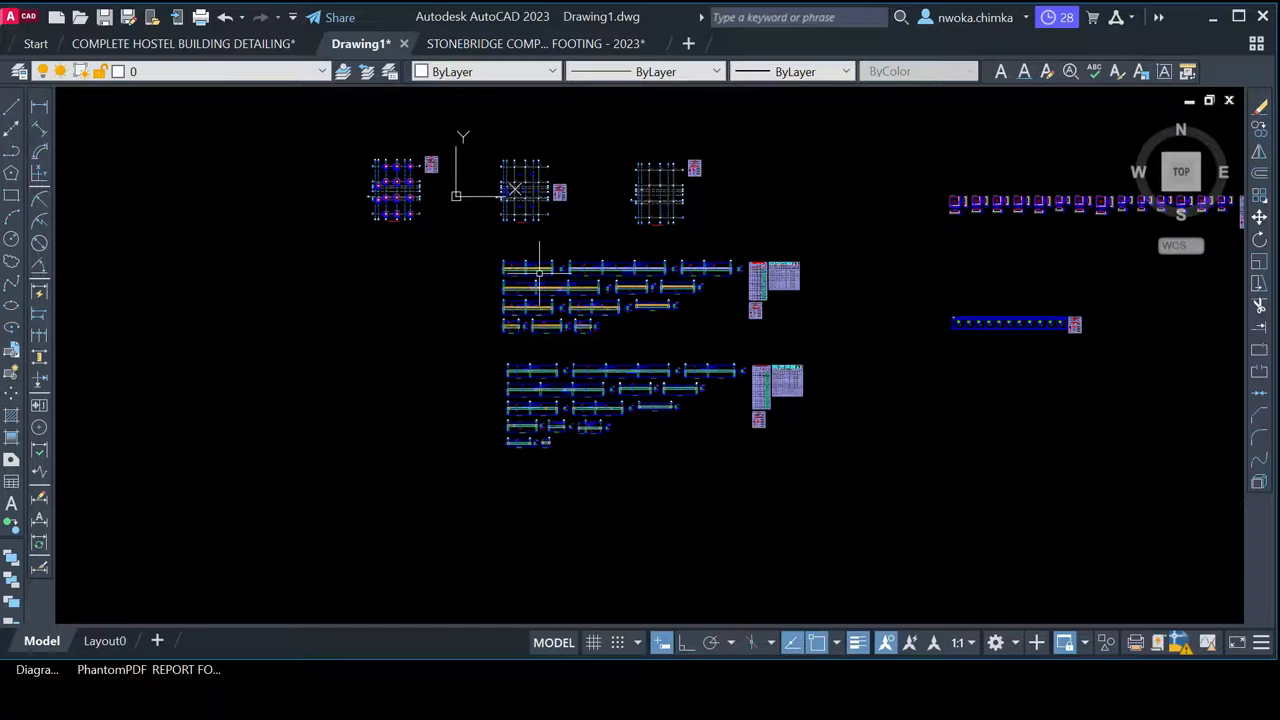
scroll(538, 264, up, 4)
scroll(538, 264, up, 5)
middle_drag(277, 263, 416, 267)
scroll(356, 278, up, 4)
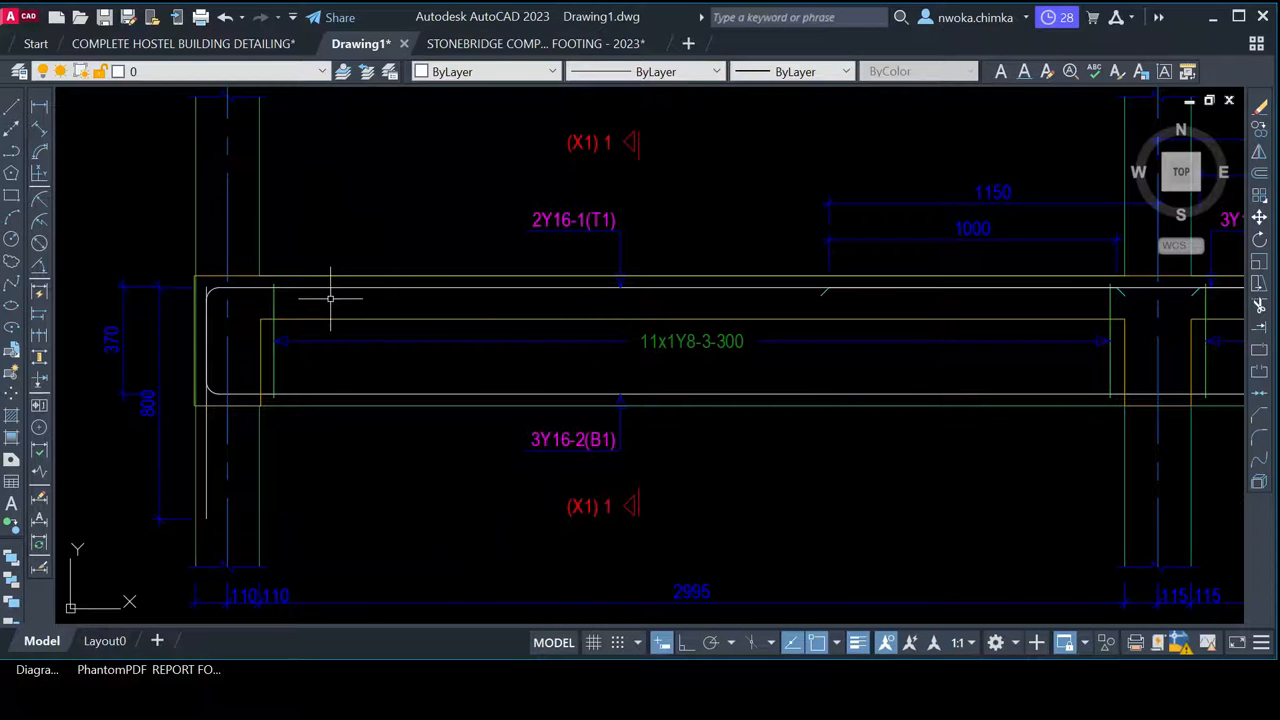
Cross-check beam labels between Drawing1 and STONEBRIDGE, then open the FOUNDATION LAYOUT sheet
click(532, 45)
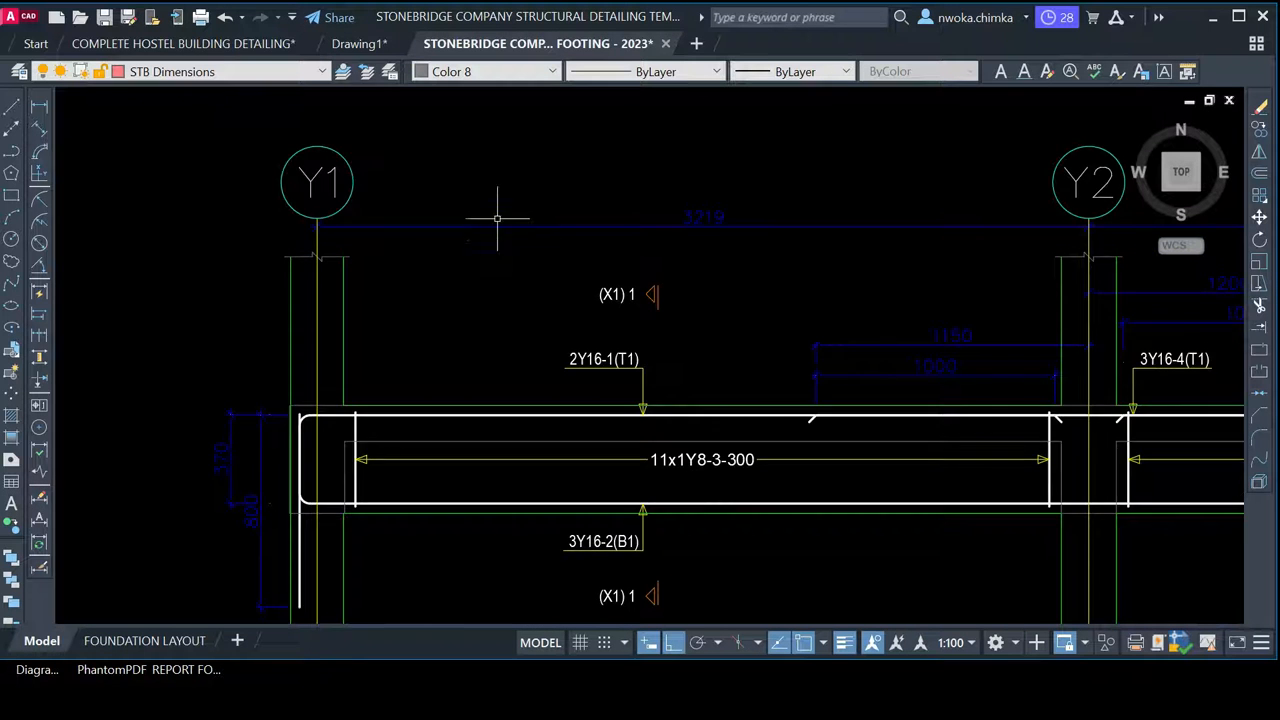
scroll(566, 303, up, 6)
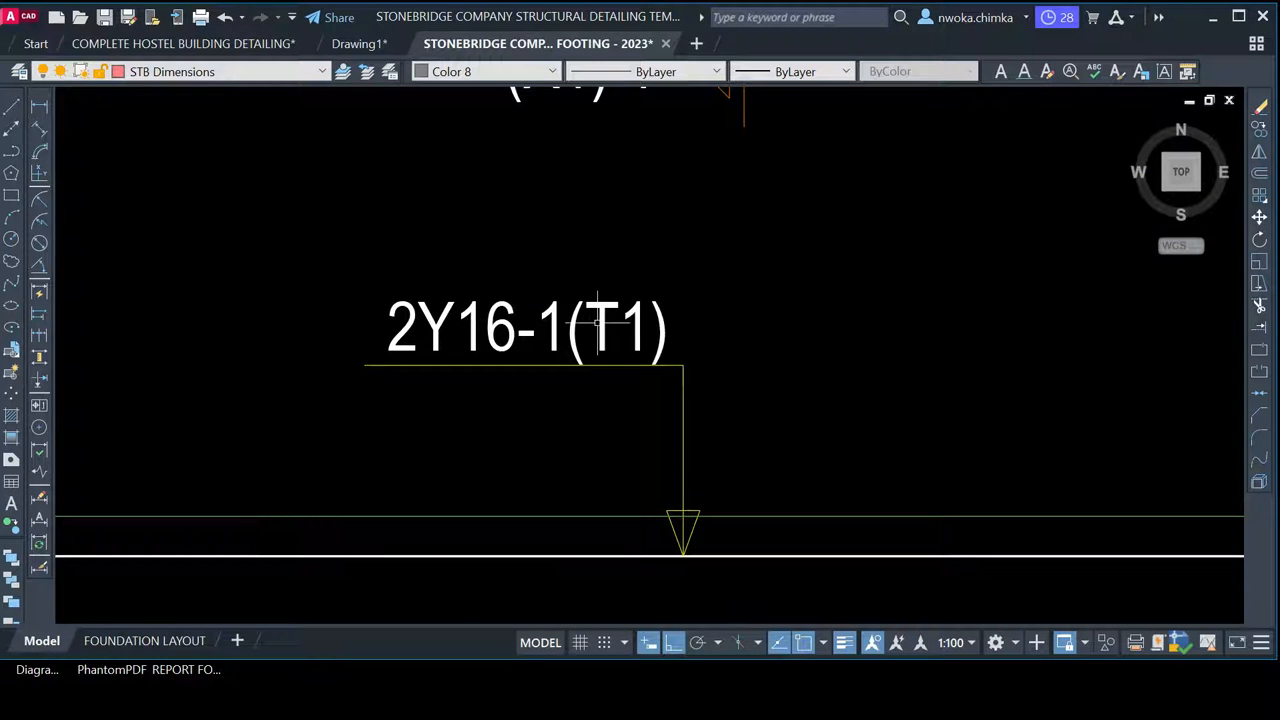
click(355, 44)
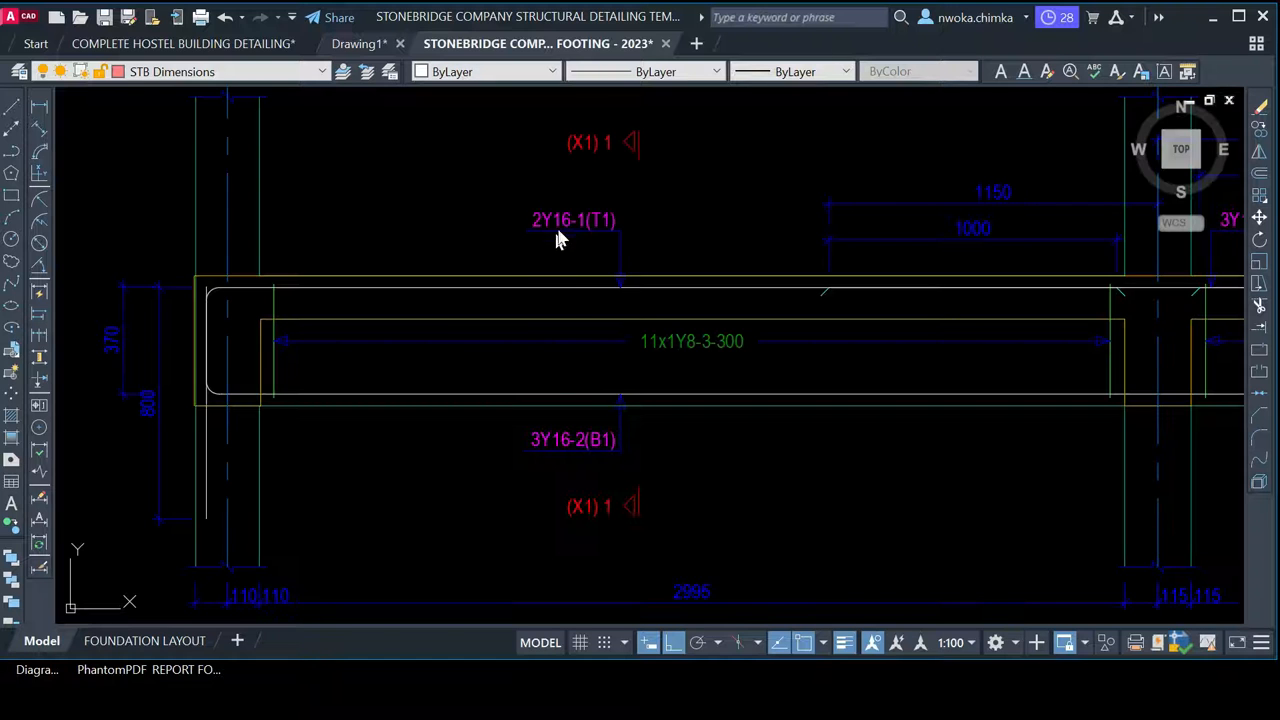
scroll(530, 250, down, 2)
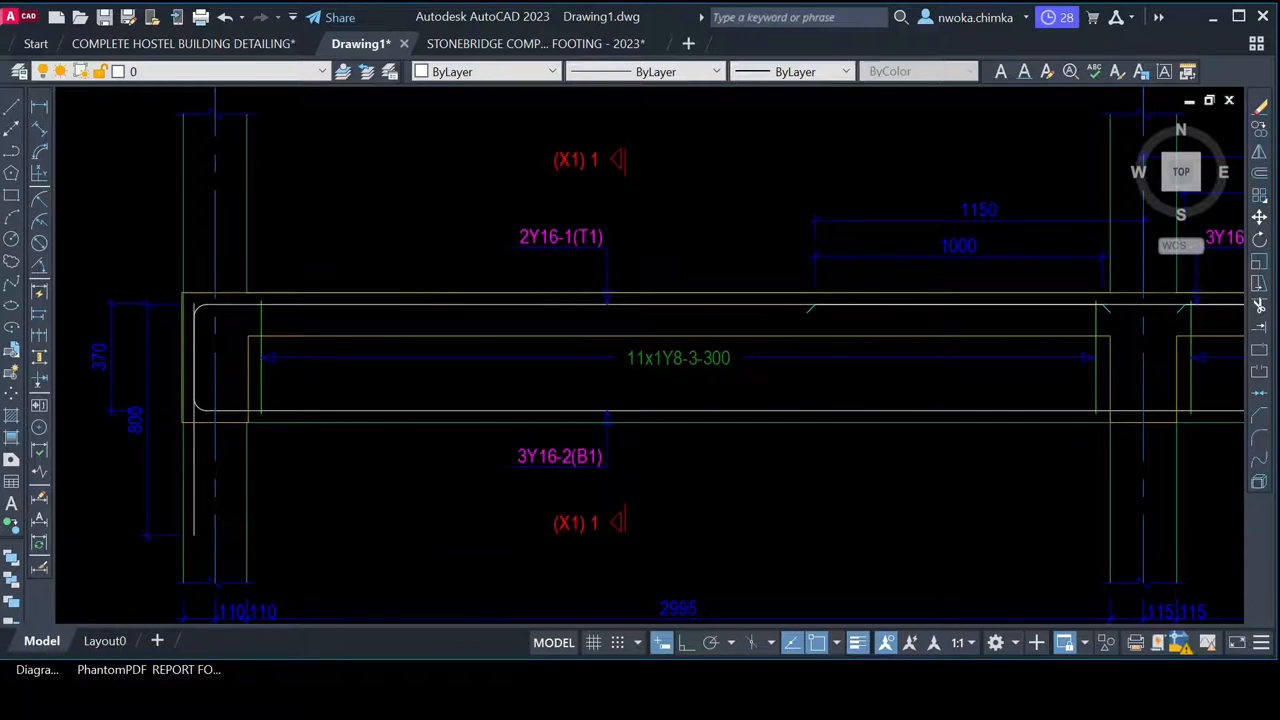
scroll(500, 300, down, 2)
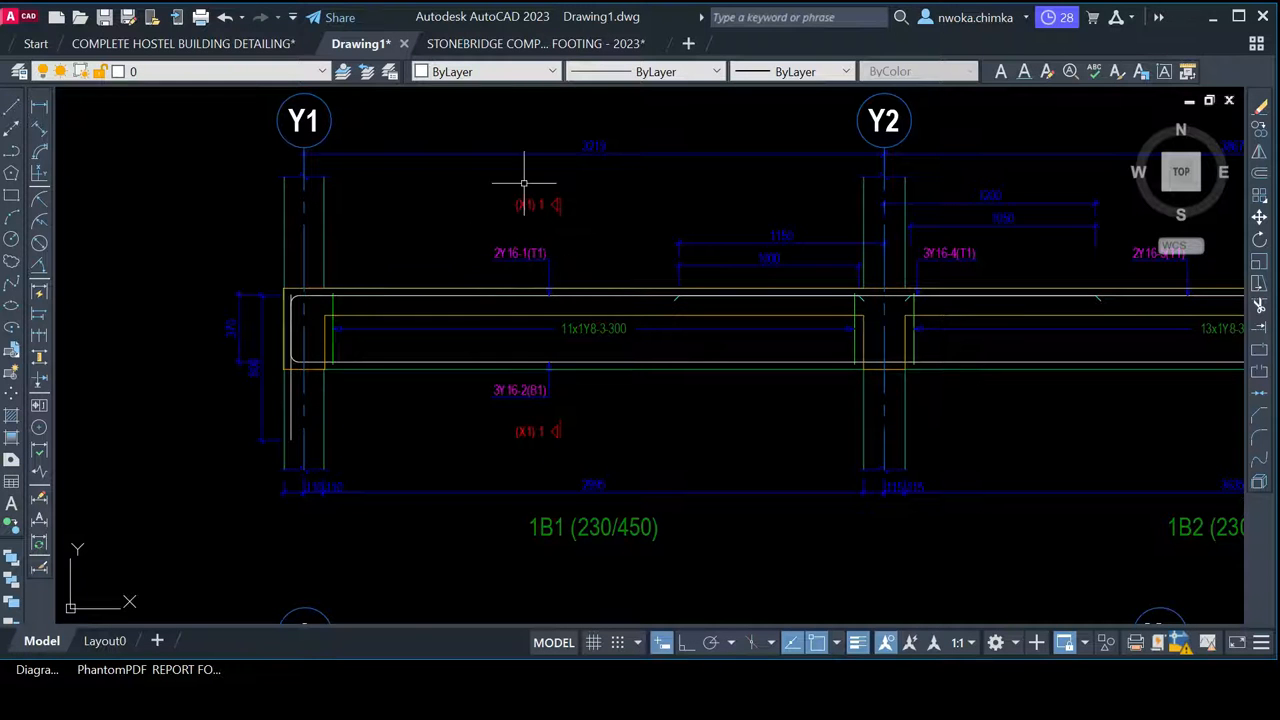
click(537, 41)
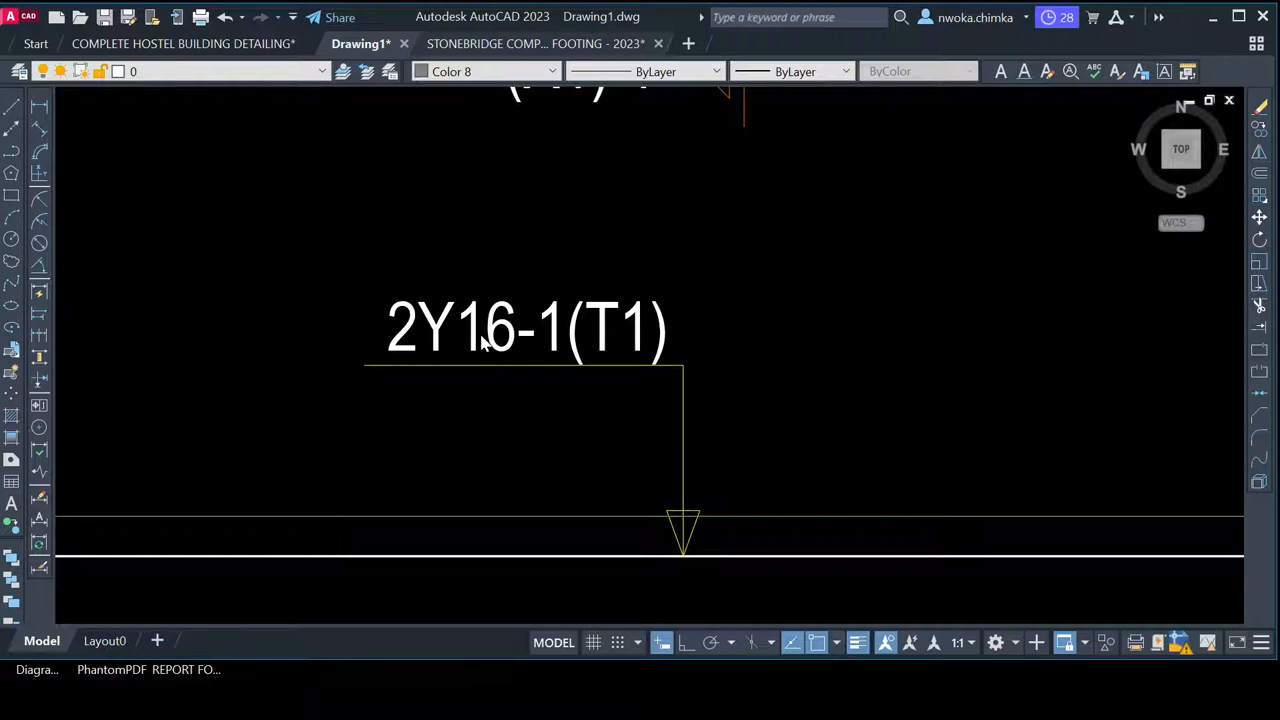
scroll(460, 255, down, 4)
scroll(463, 260, down, 3)
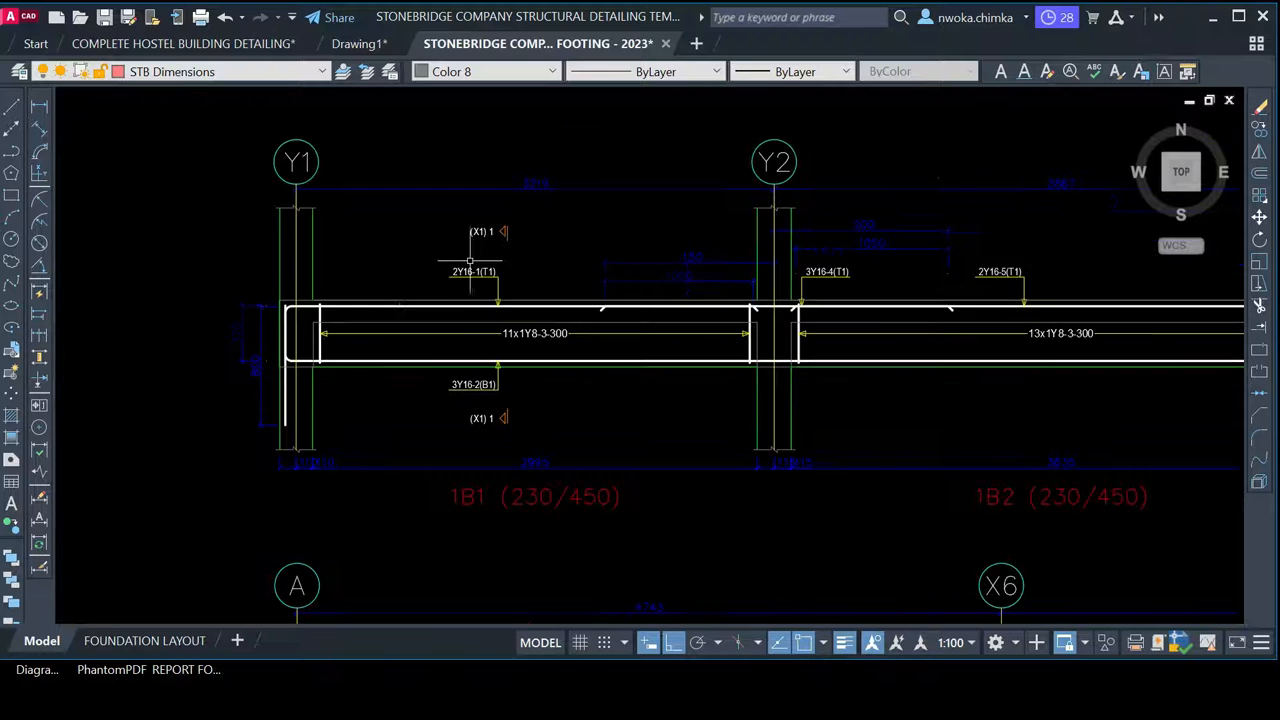
scroll(540, 280, down, 2)
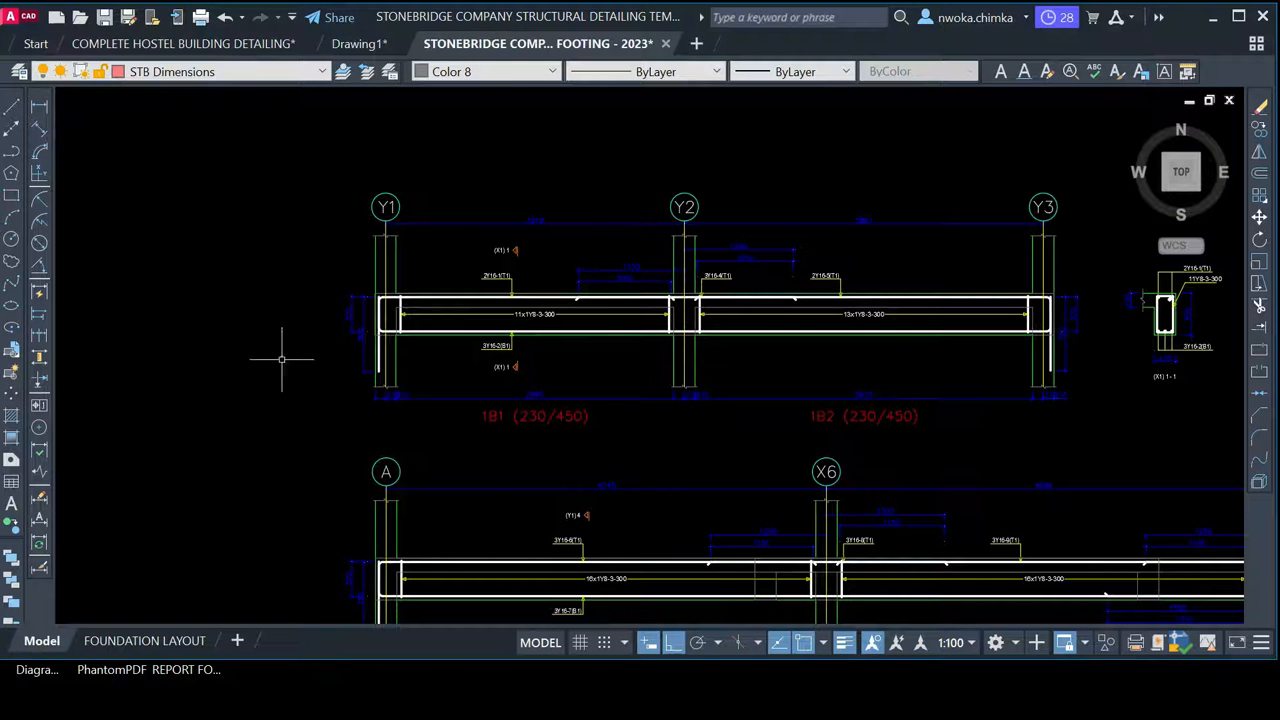
click(140, 641)
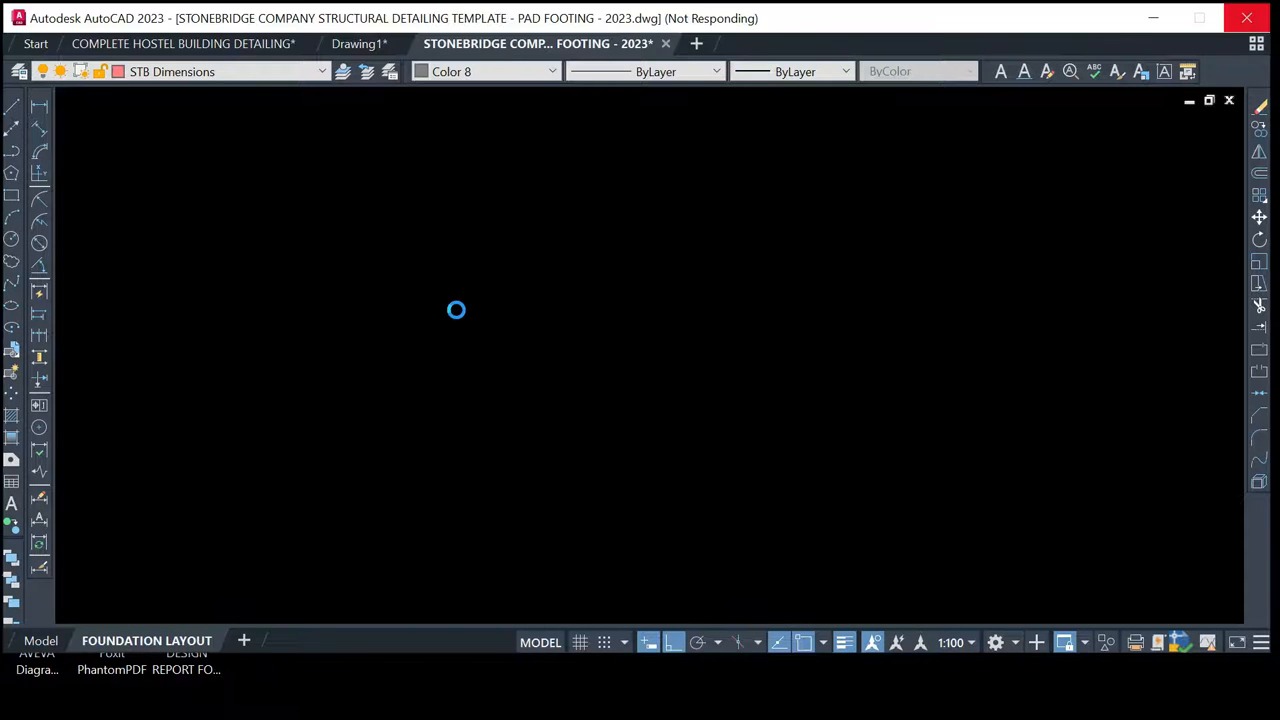
Inspect the FOUNDATION LAYOUT title block, then return to model space showing the pasted beam details
scroll(566, 456, up, 8)
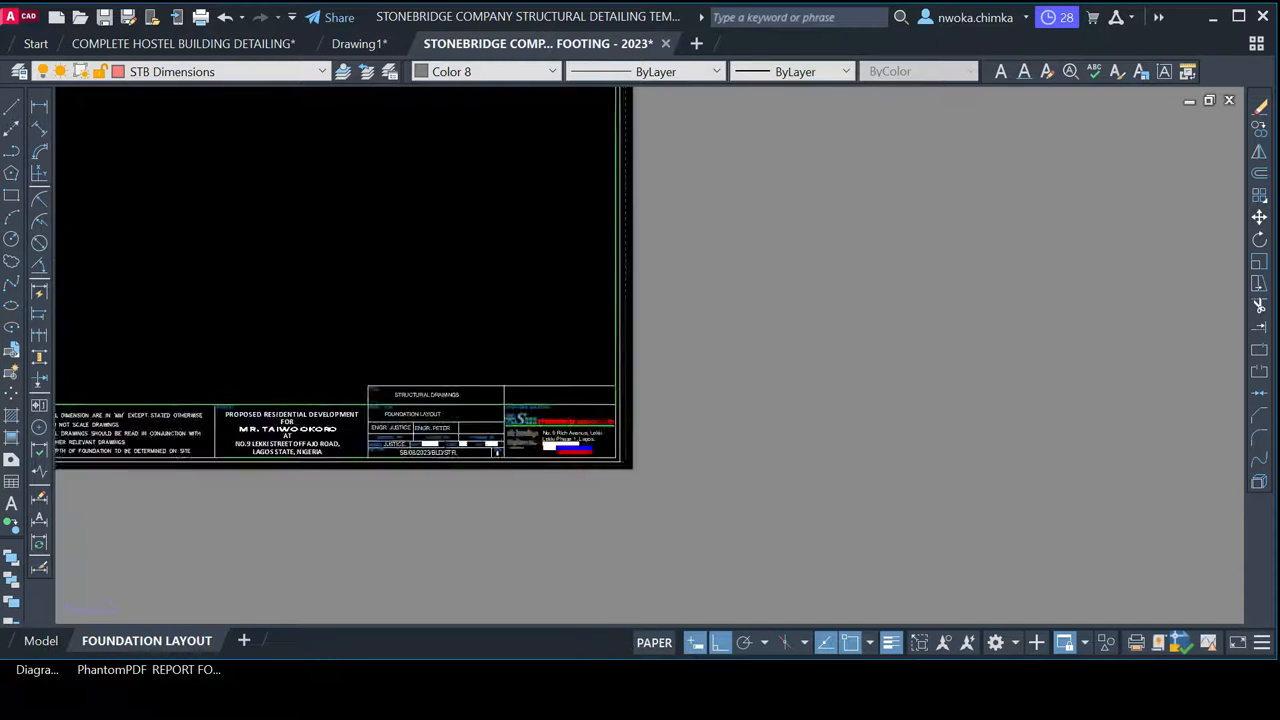
scroll(566, 456, up, 2)
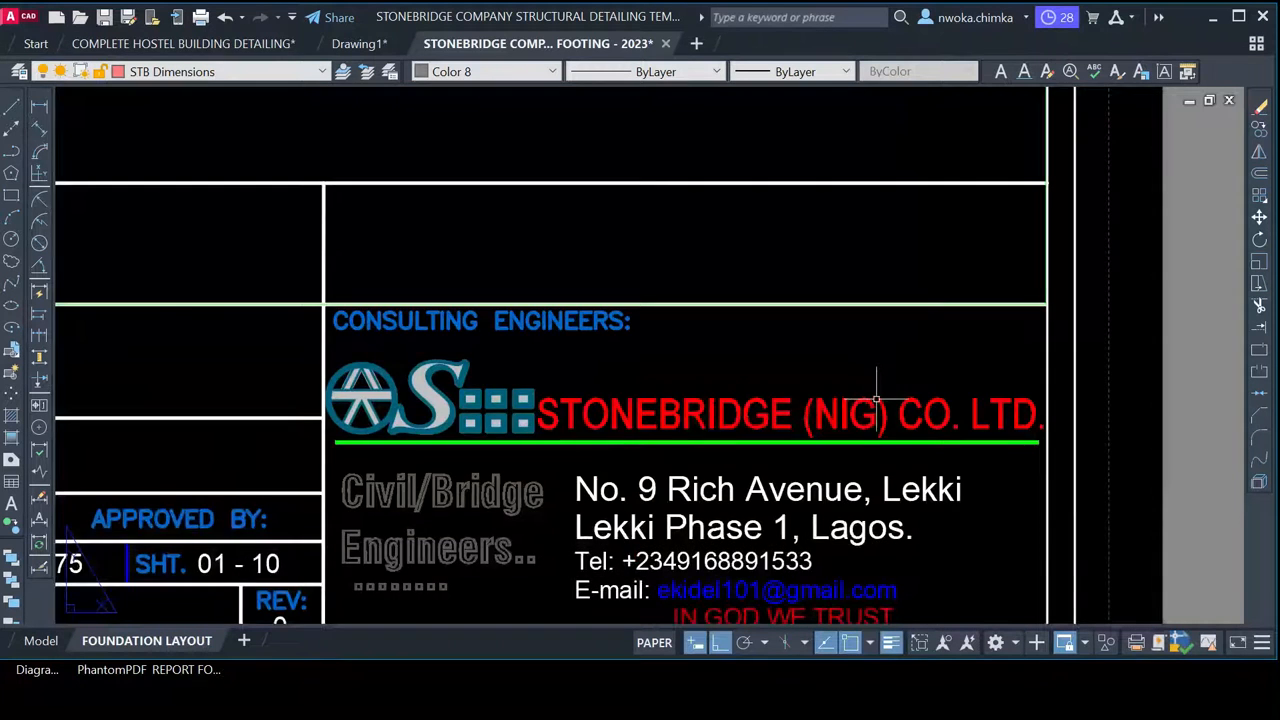
scroll(876, 400, down, 8)
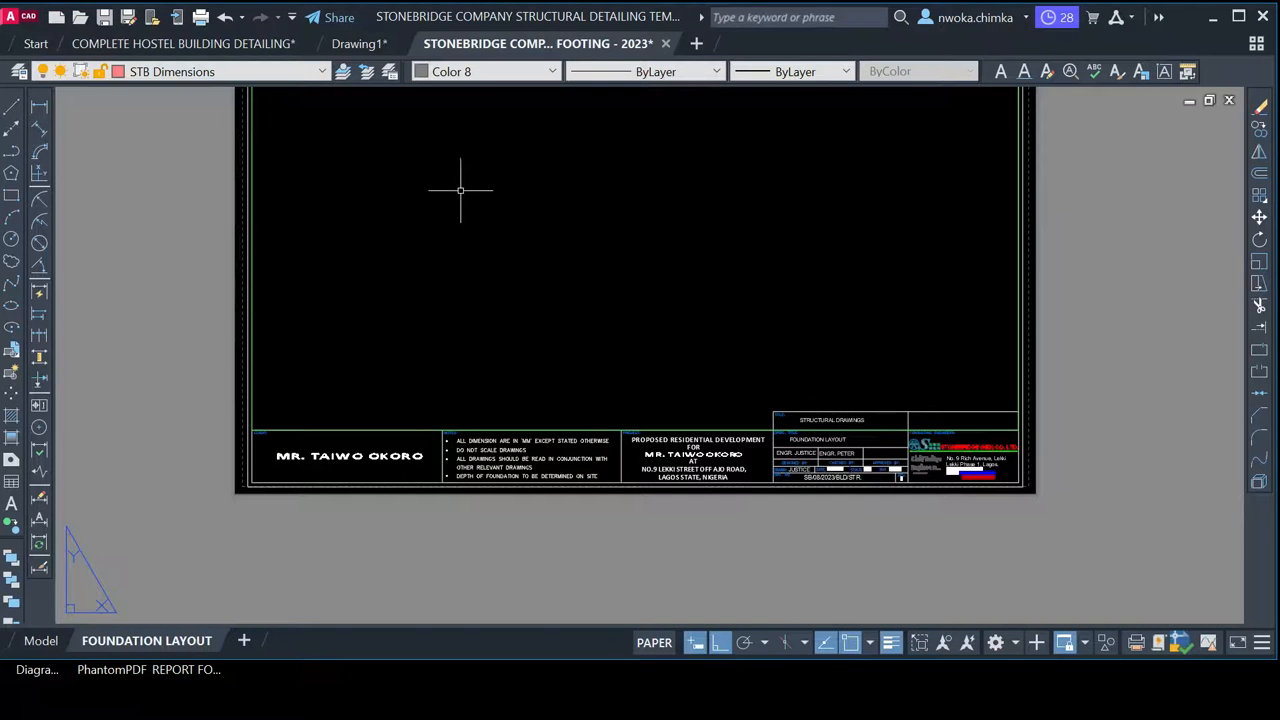
click(44, 641)
scroll(510, 228, down, 4)
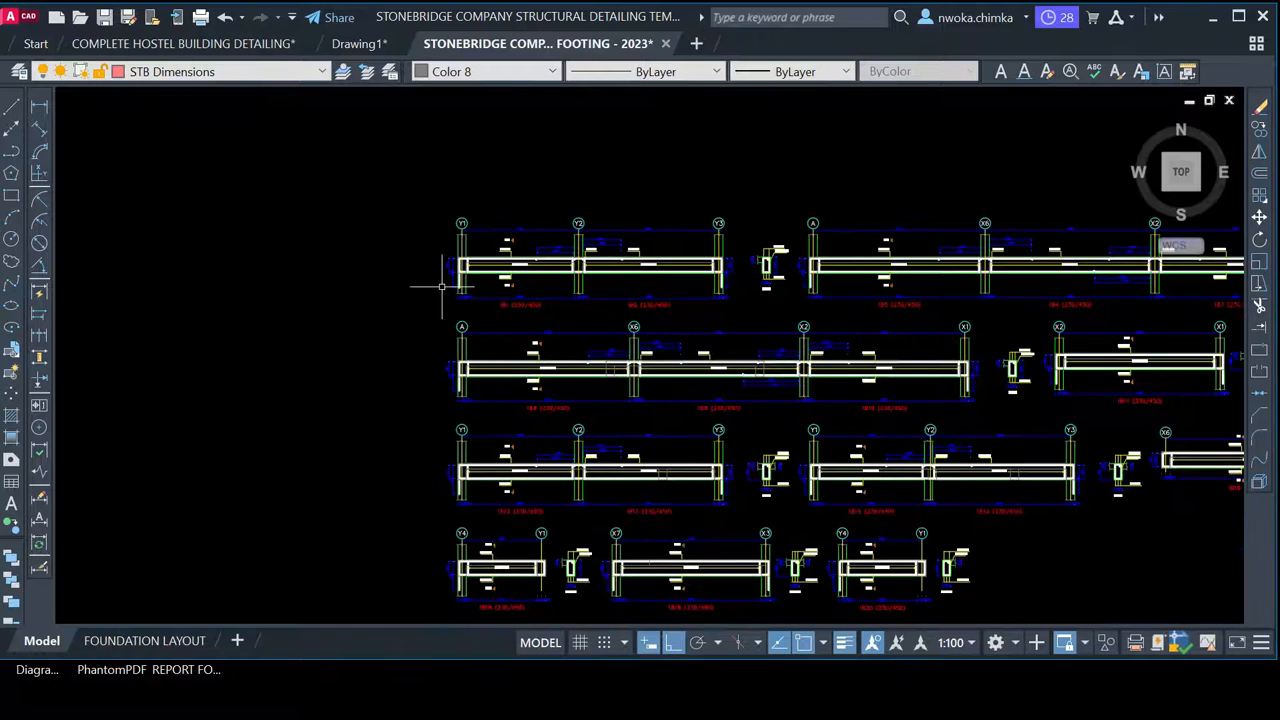
click(175, 641)
scroll(468, 287, down, 4)
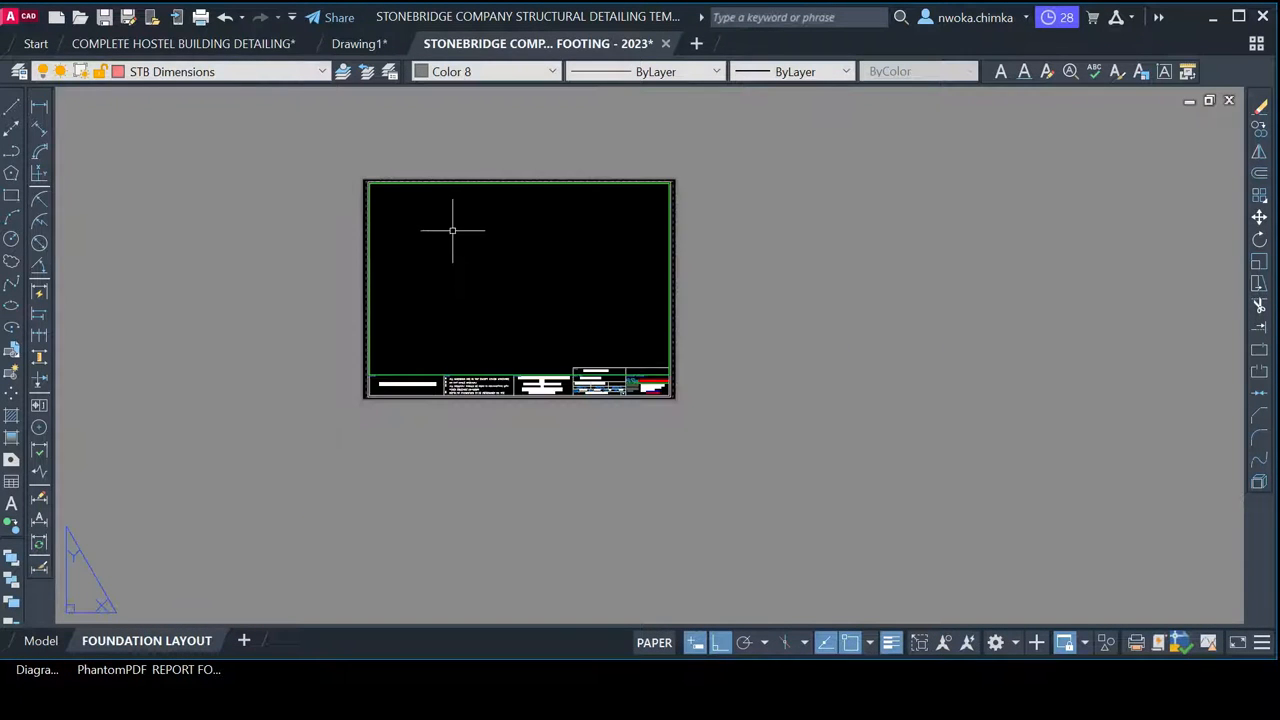
scroll(452, 230, up, 2)
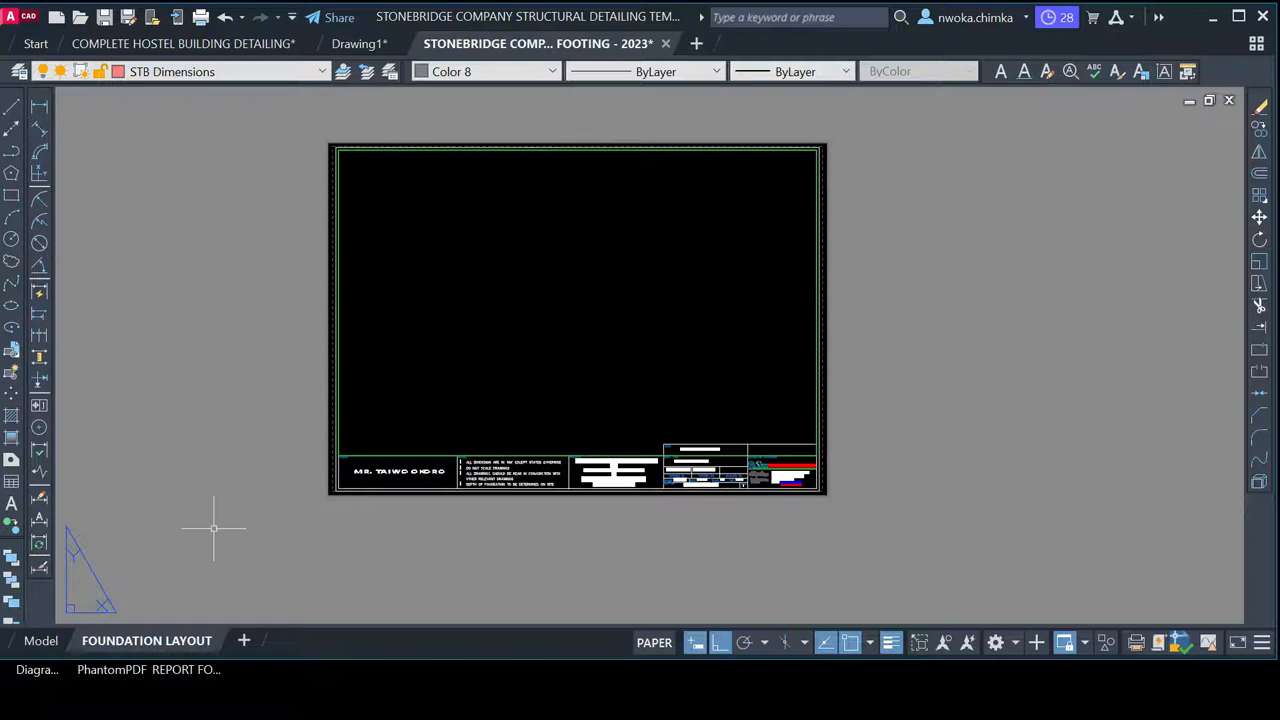
click(35, 640)
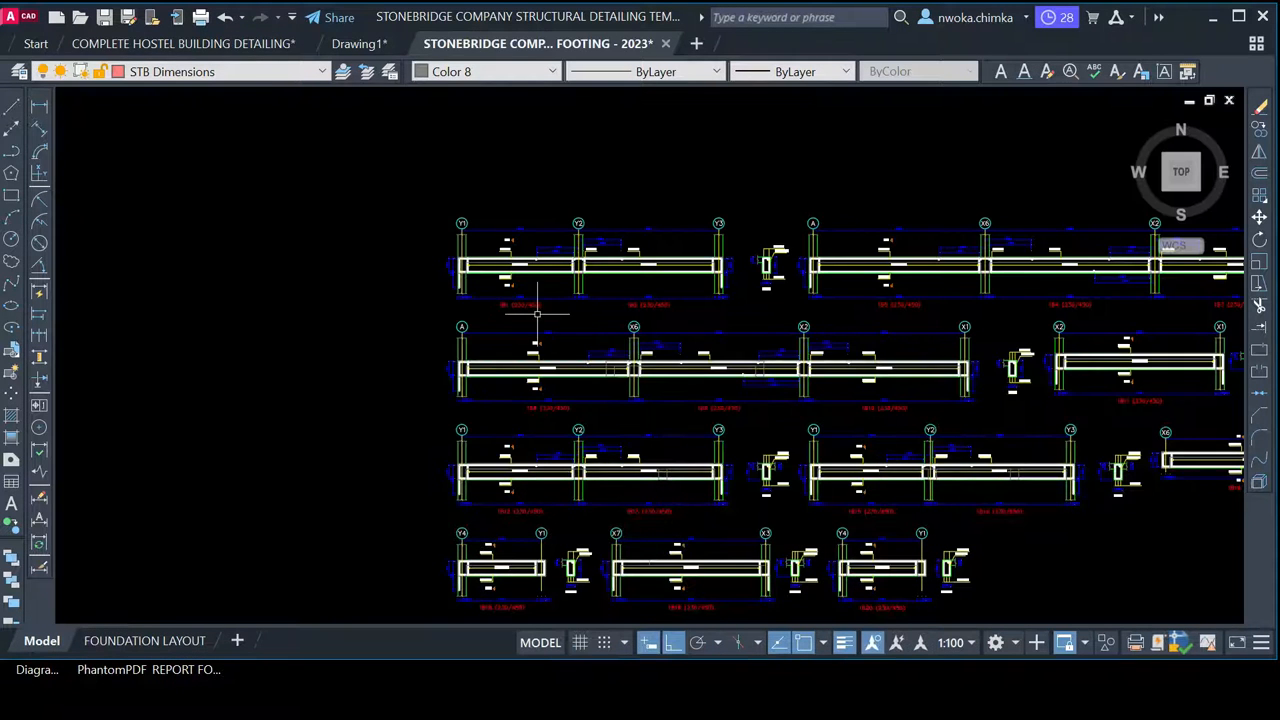
scroll(530, 287, down, 3)
scroll(543, 330, down, 3)
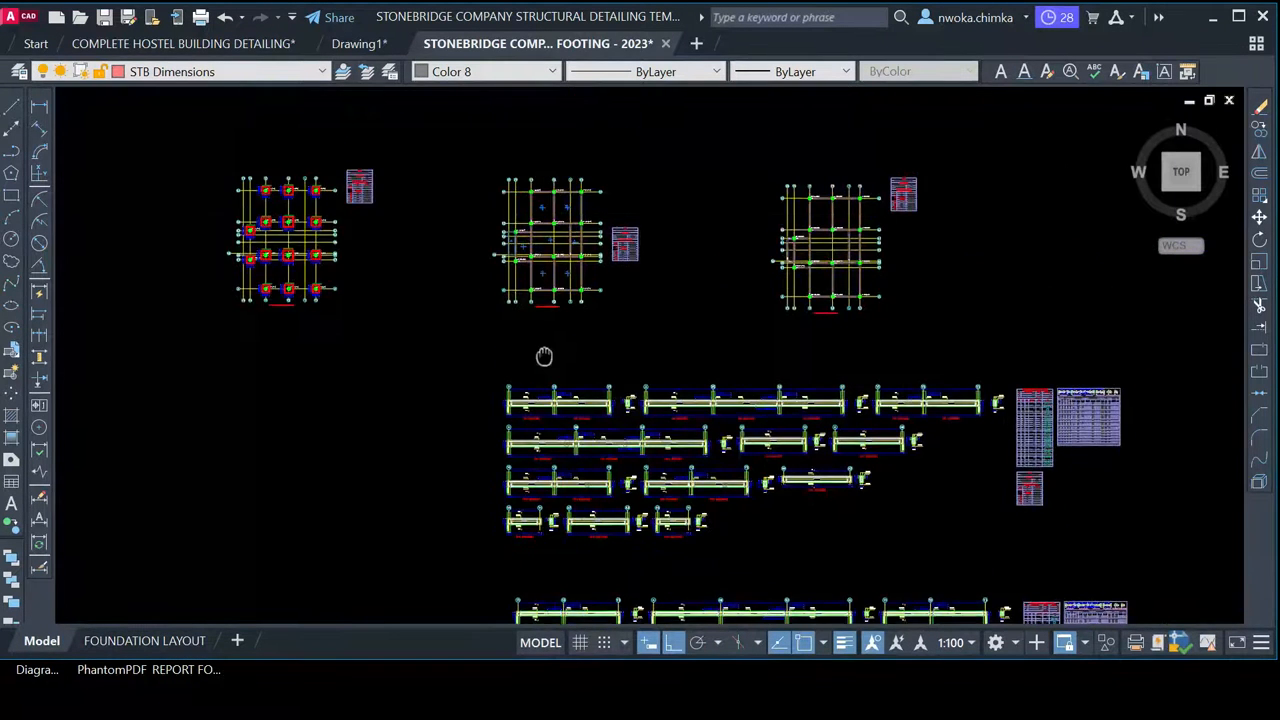
scroll(287, 230, up, 6)
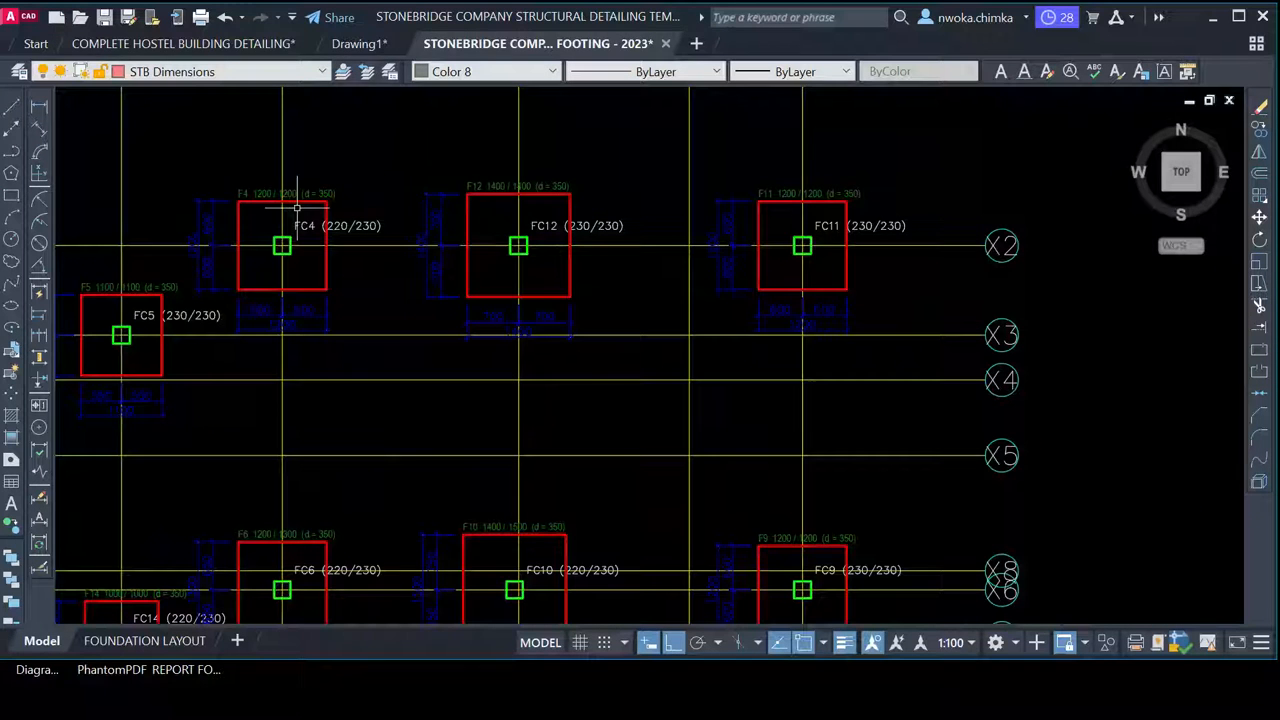
click(371, 43)
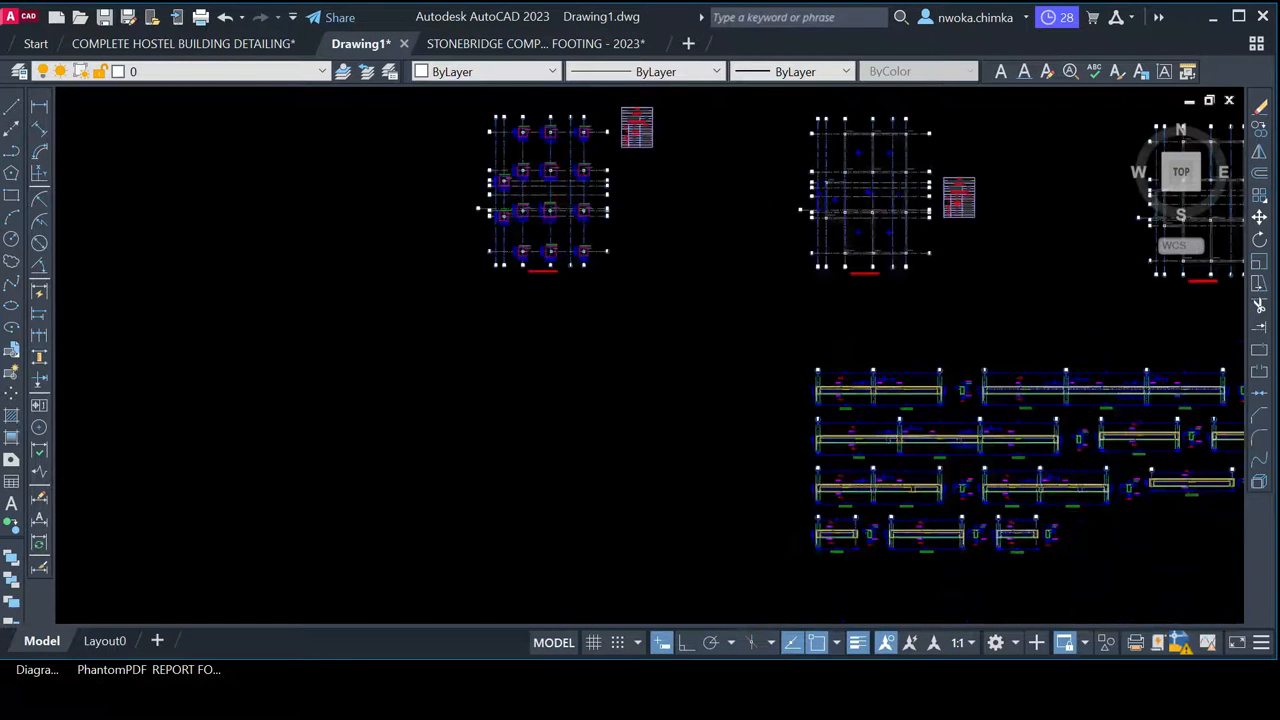
scroll(537, 171, up, 7)
middle_drag(537, 171, 571, 386)
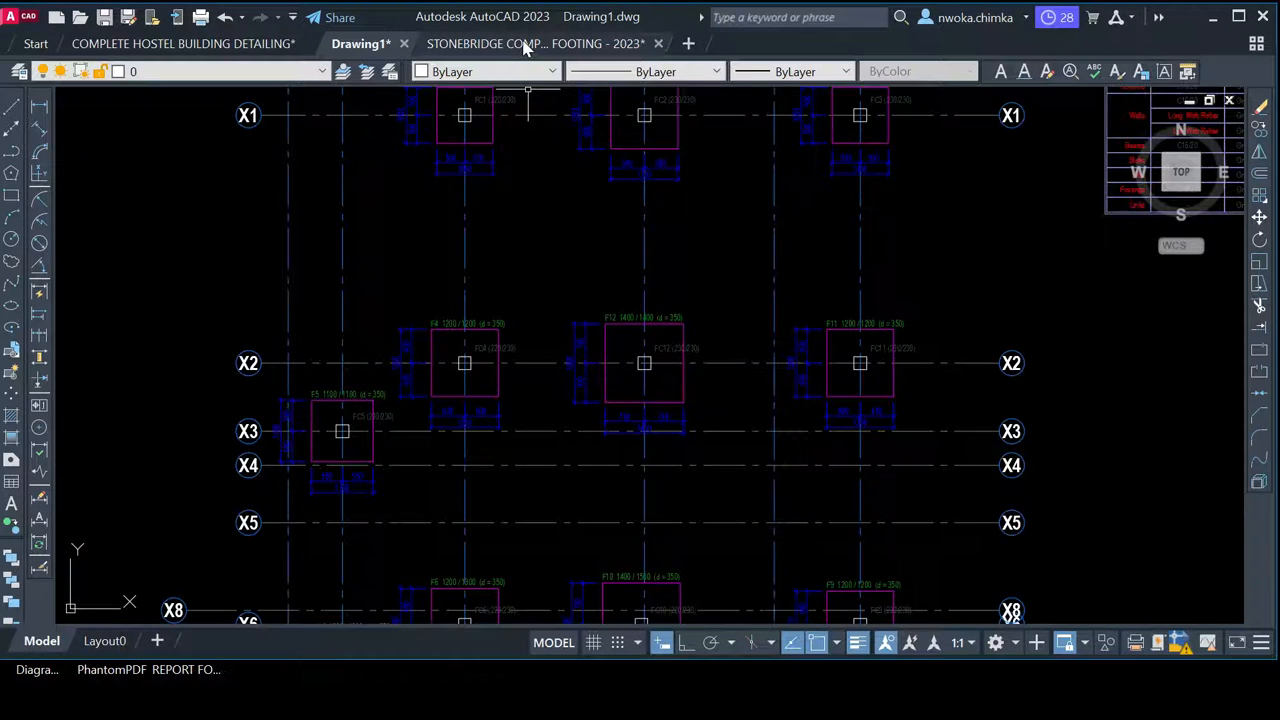
click(443, 43)
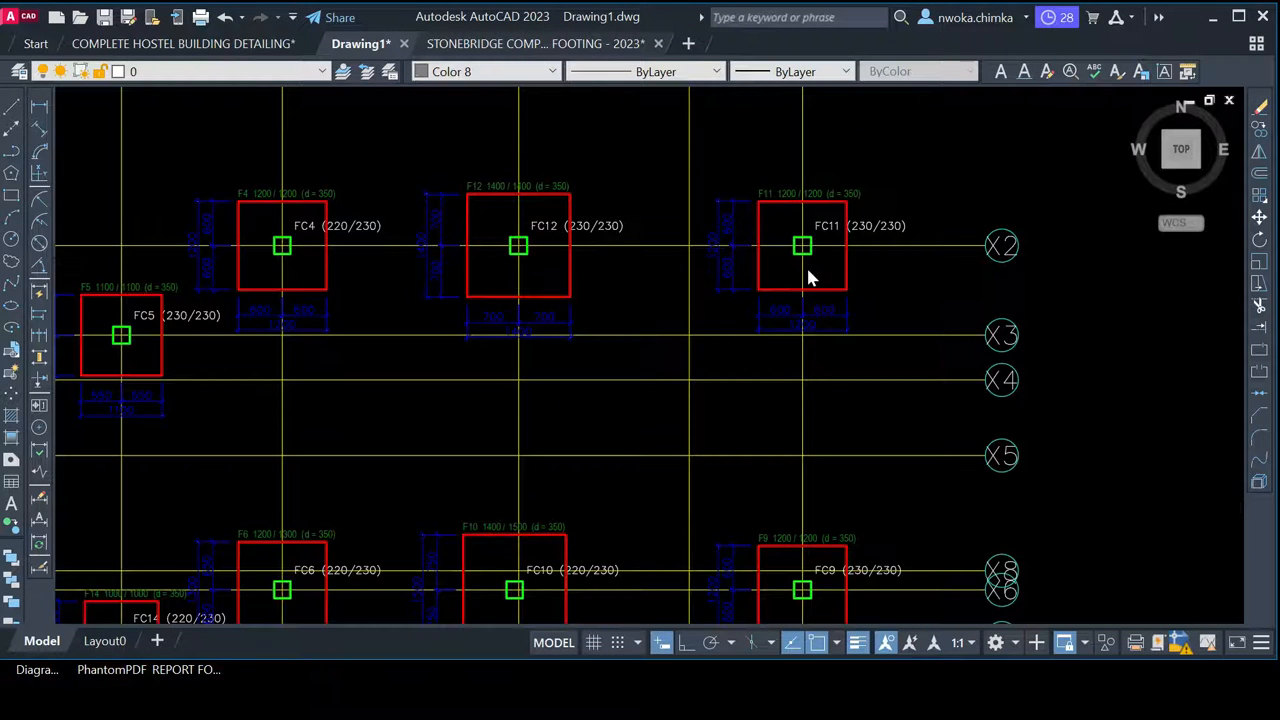
scroll(334, 204, down, 1)
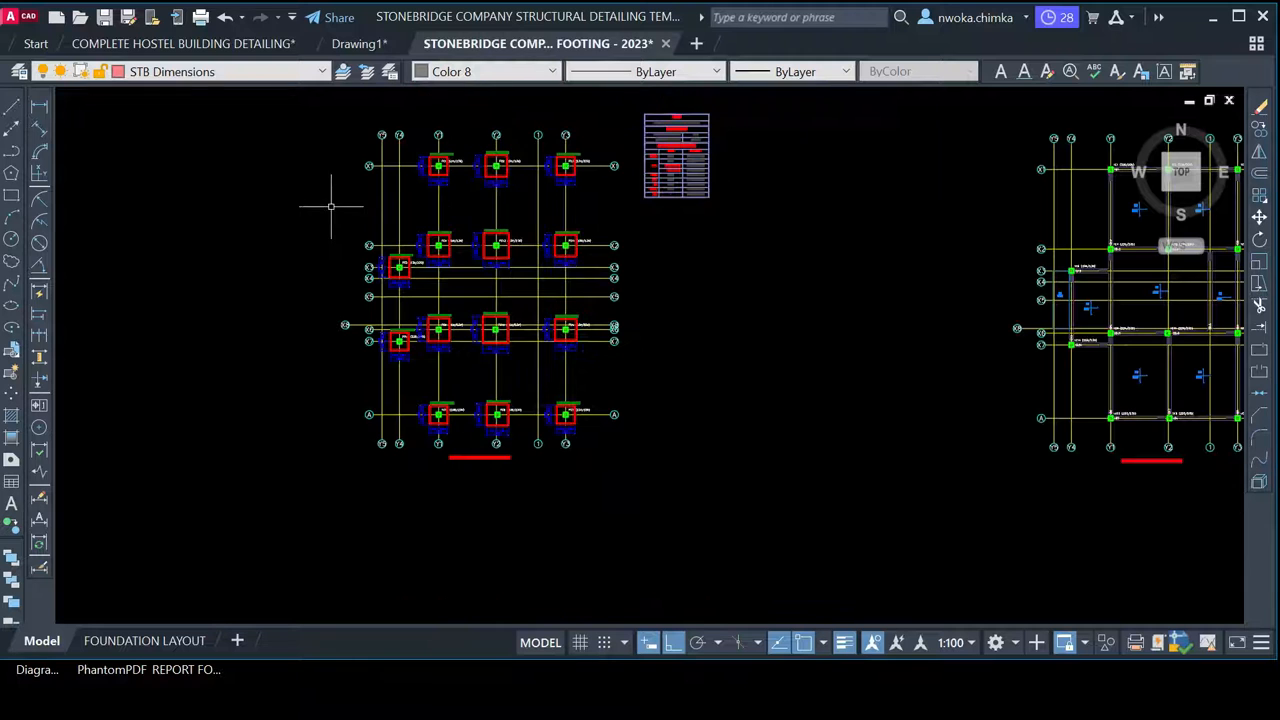
scroll(534, 251, down, 1)
scroll(423, 206, down, 1)
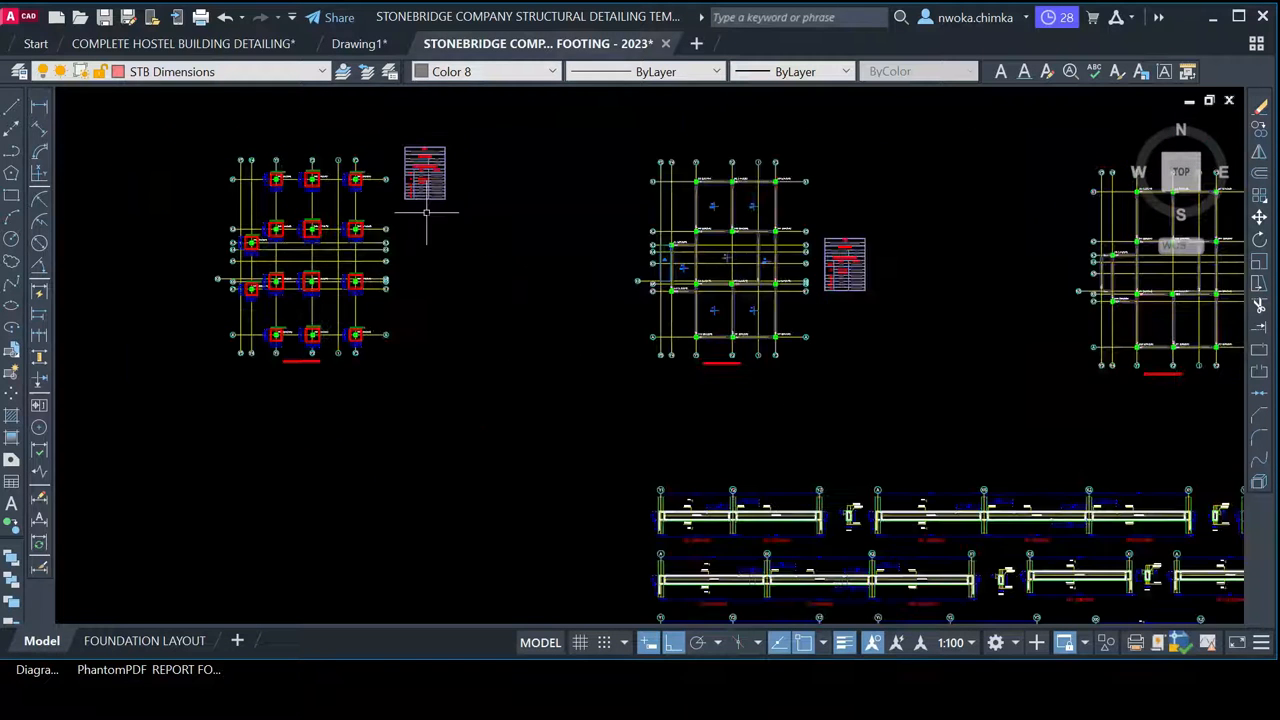
middle_drag(690, 311, 561, 162)
scroll(561, 160, down, 1)
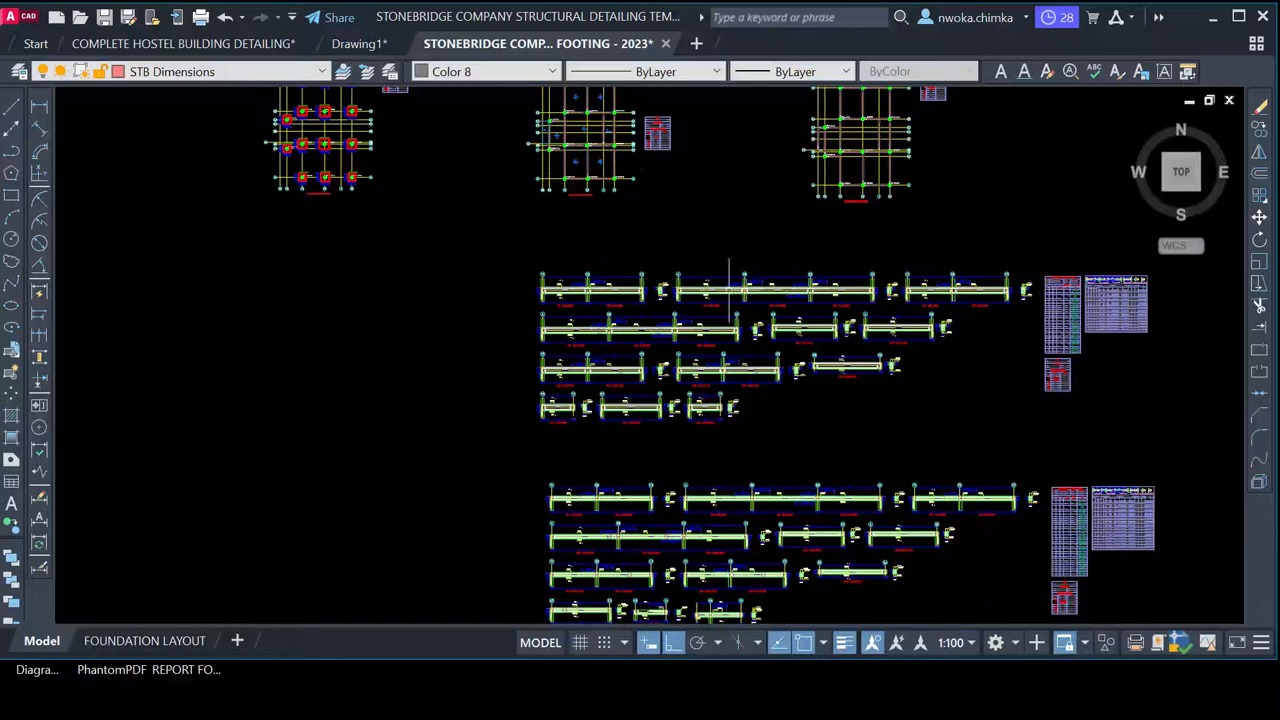
scroll(557, 215, down, 1)
scroll(661, 280, up, 1)
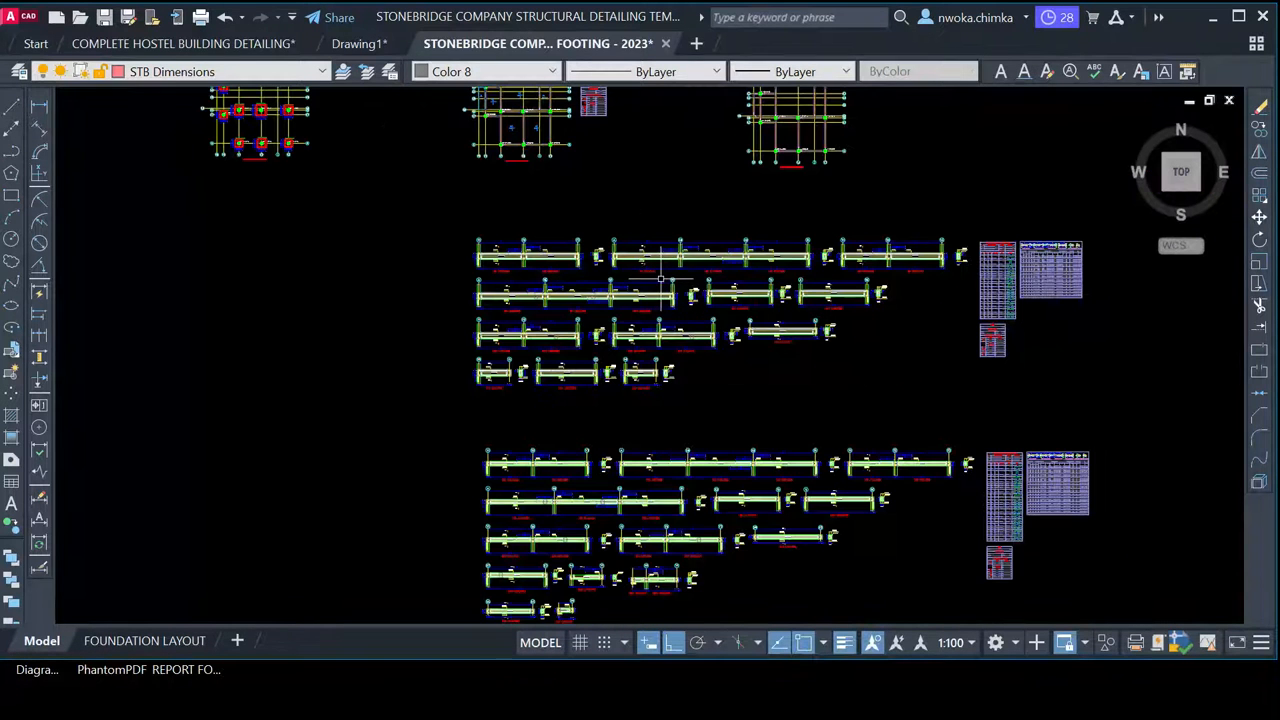
scroll(547, 270, up, 3)
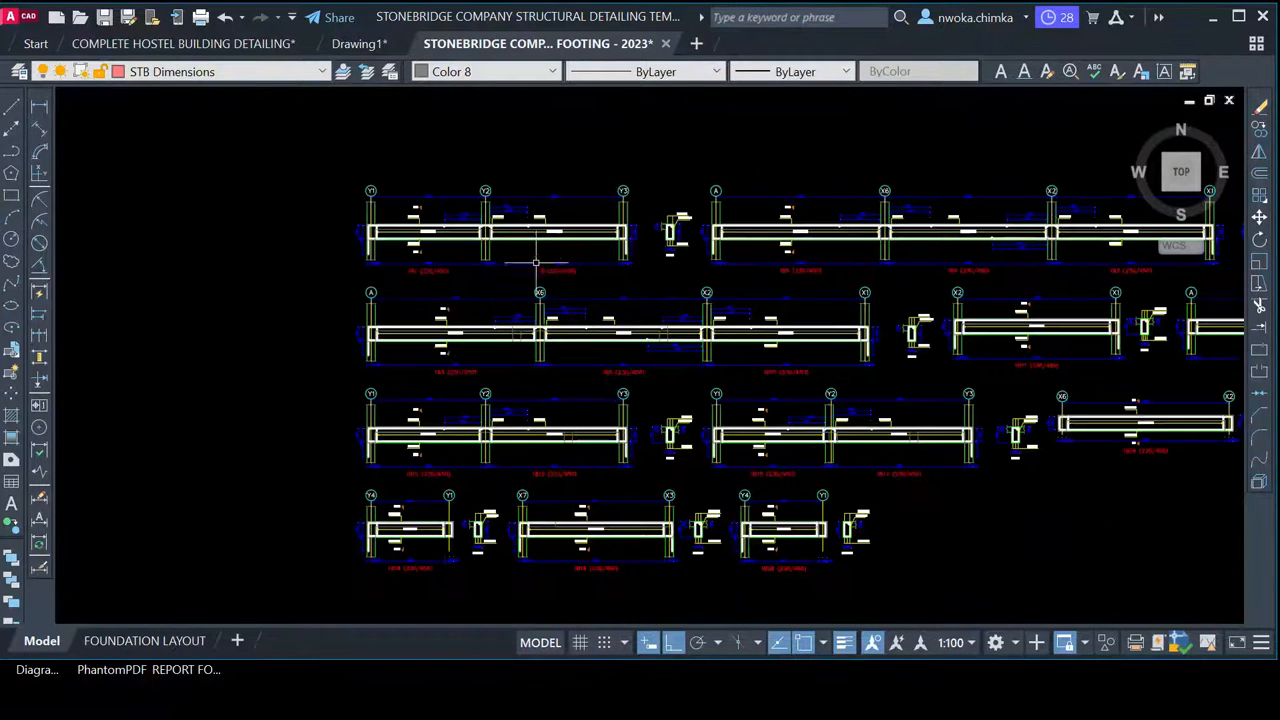
scroll(486, 140, down, 8)
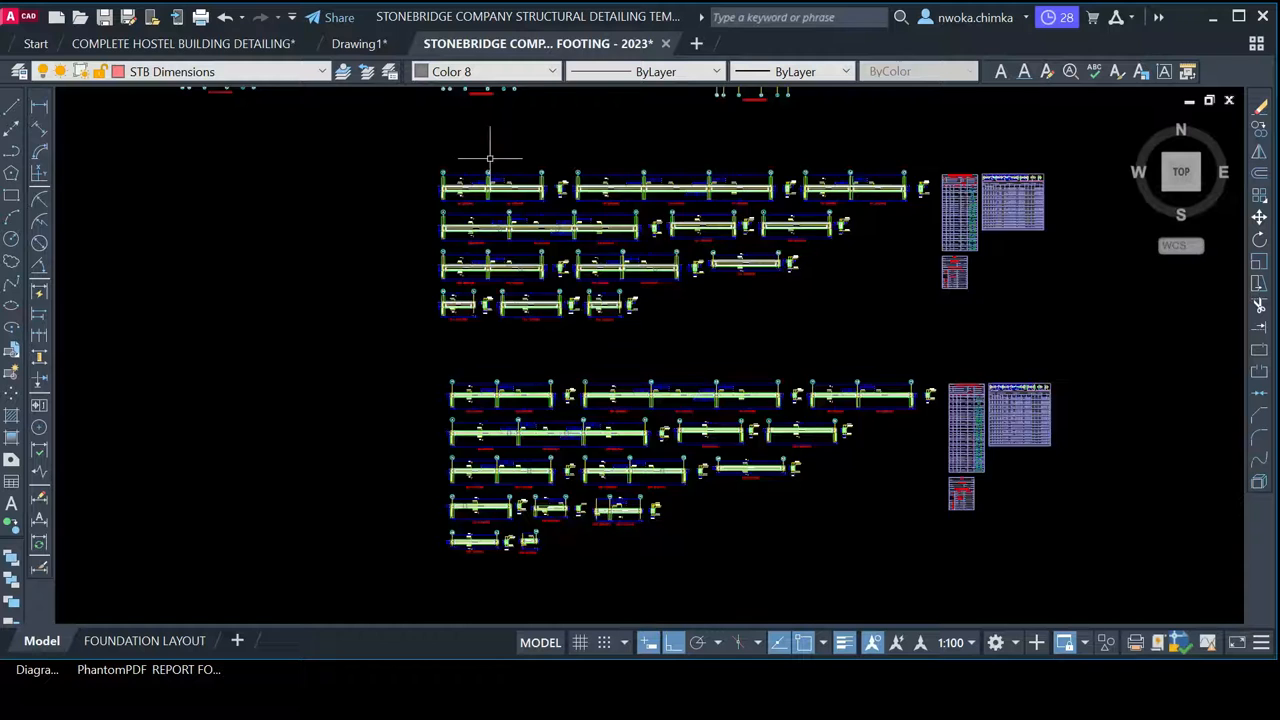
scroll(495, 173, down, 6)
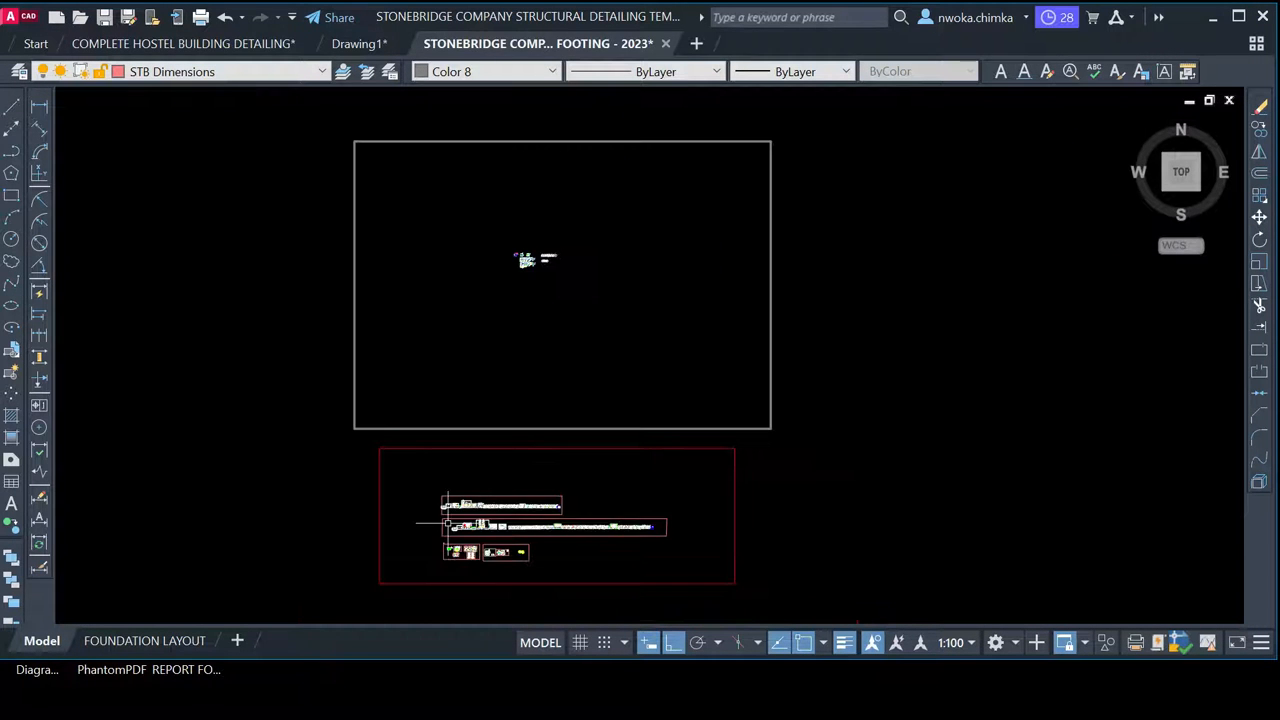
Zoom to the footing base details sheet and bring the StoneBridge Excel template to the front
scroll(455, 500, up, 5)
scroll(440, 480, up, 1)
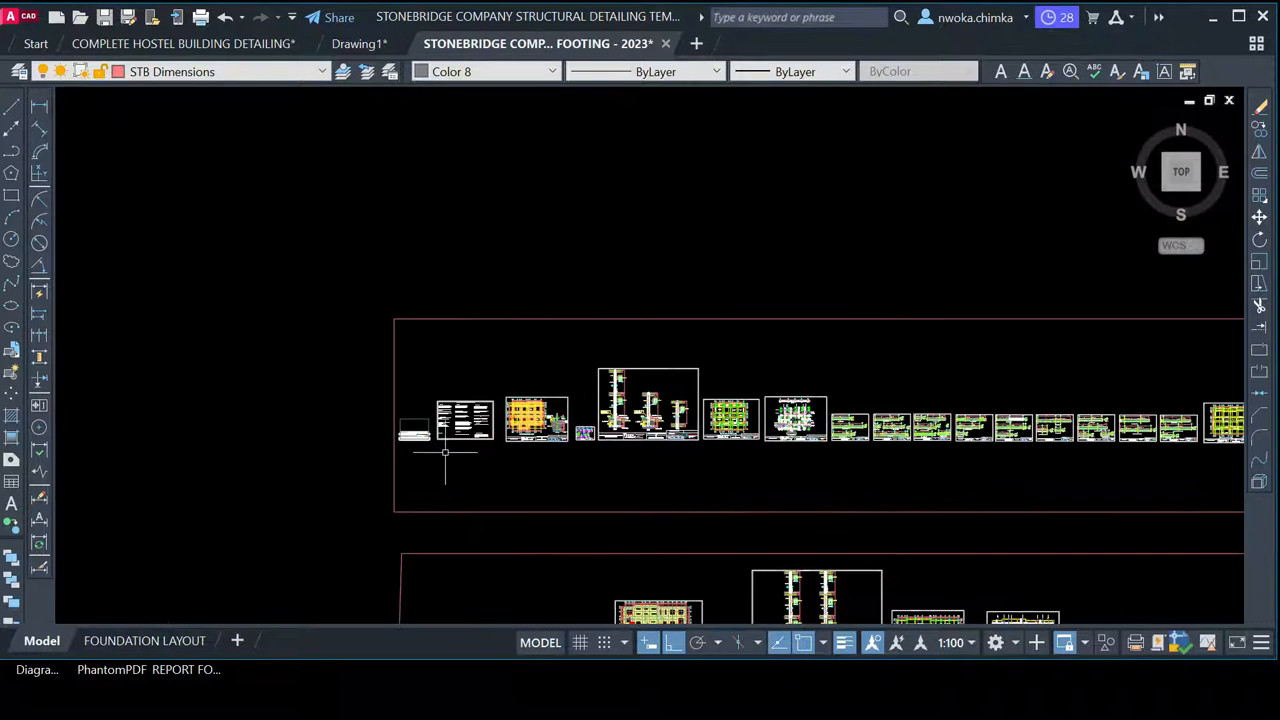
scroll(445, 452, up, 10)
scroll(300, 365, down, 6)
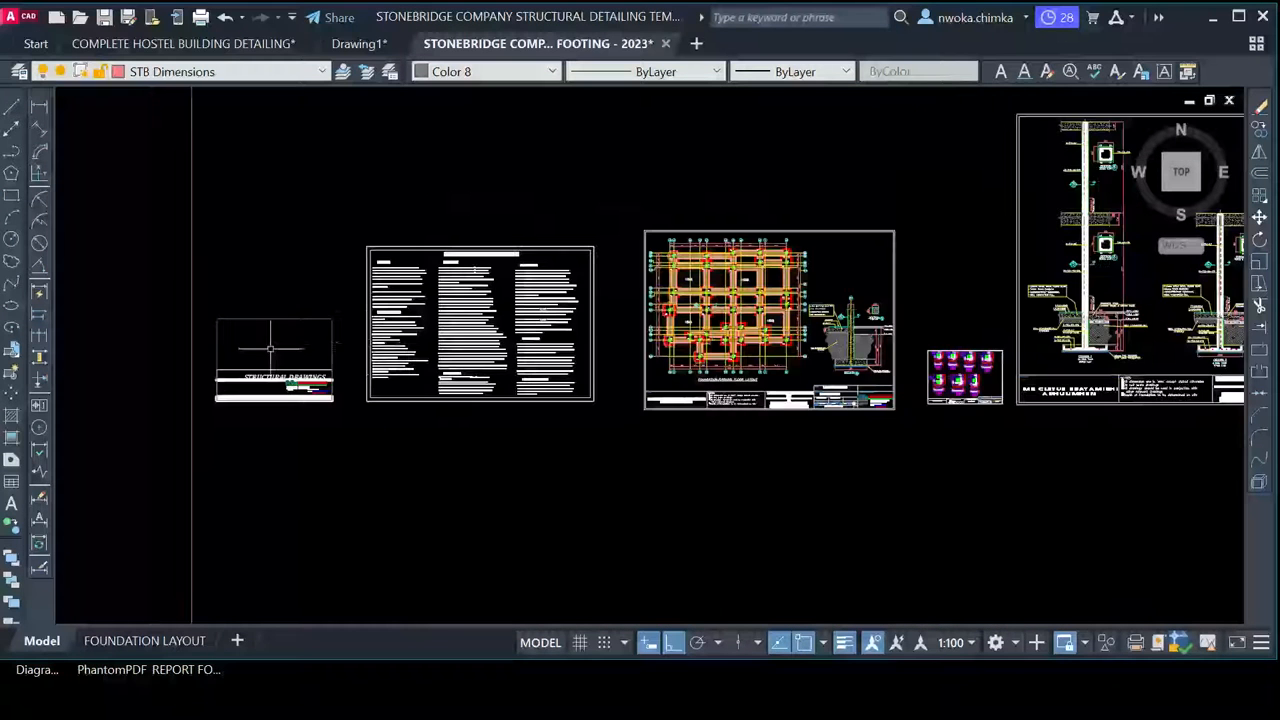
scroll(300, 345, down, 4)
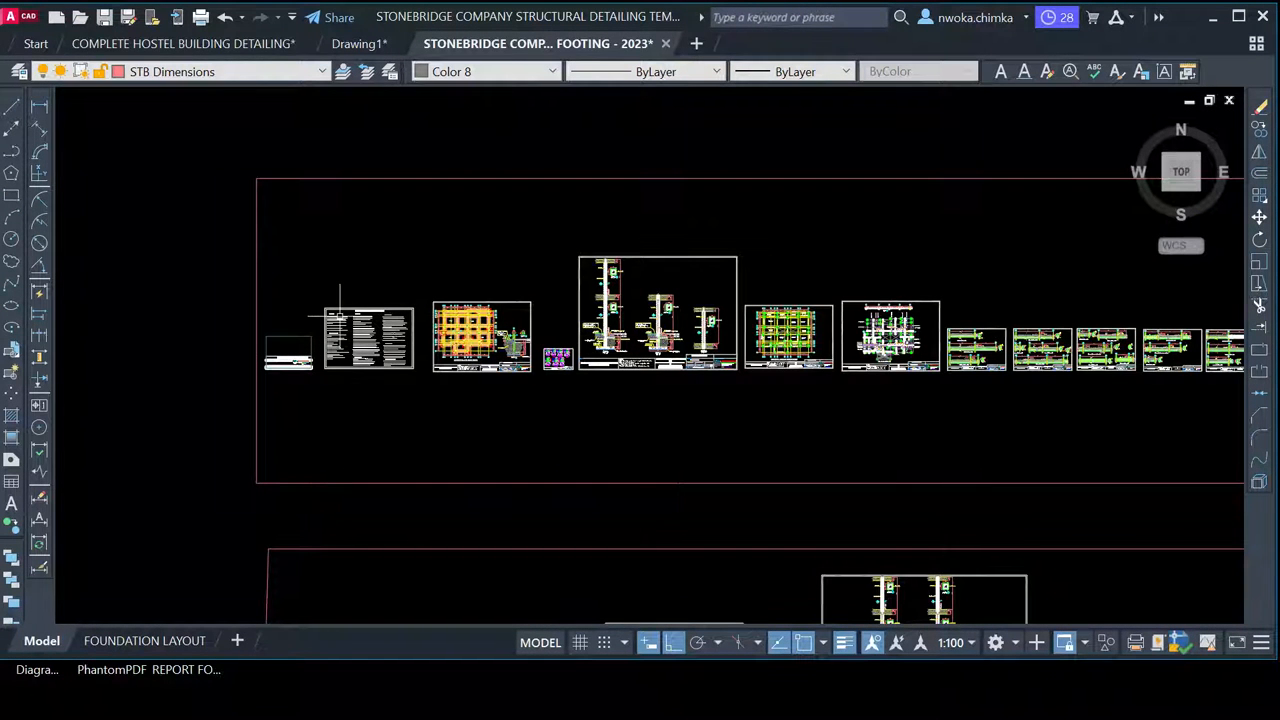
scroll(340, 317, down, 2)
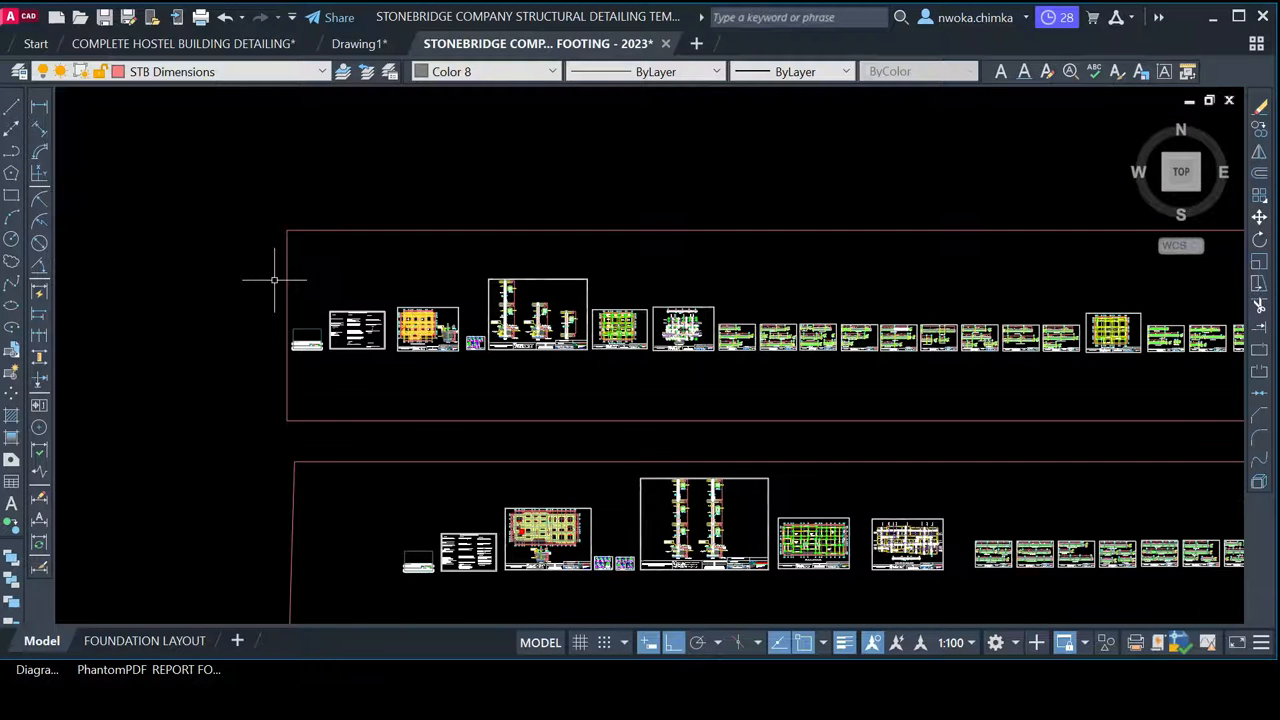
scroll(274, 279, down, 2)
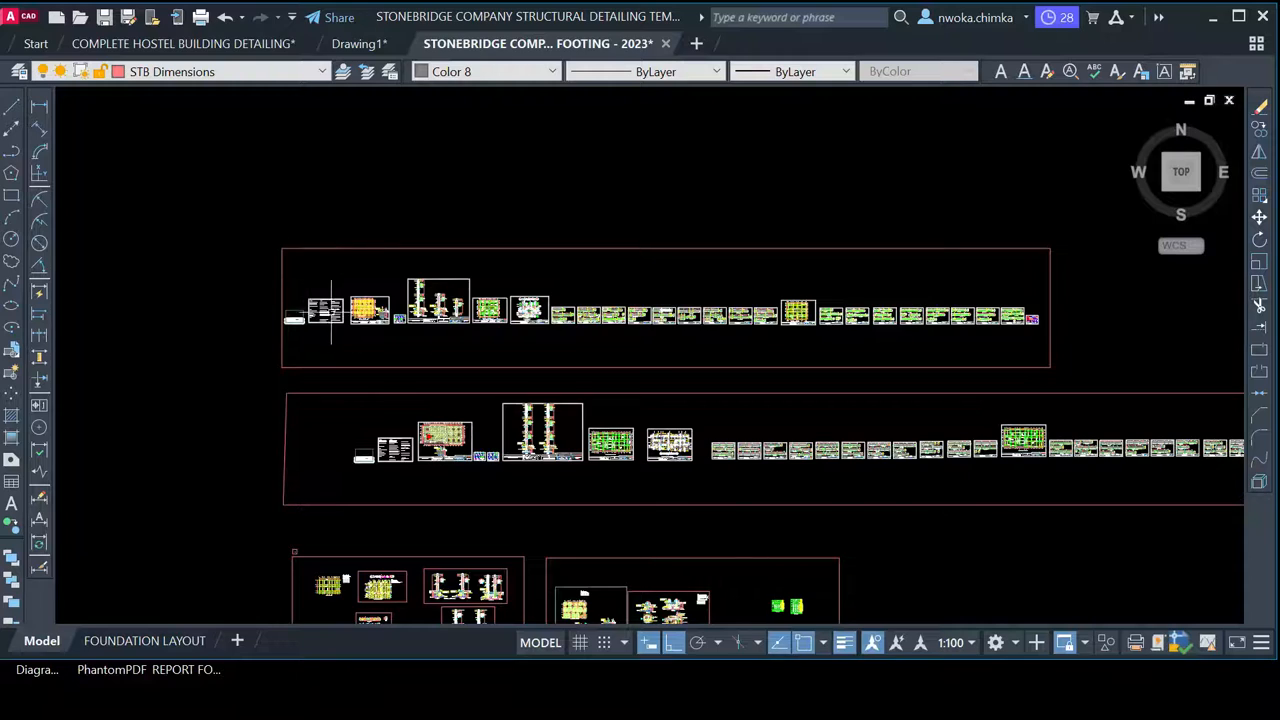
scroll(331, 310, up, 4)
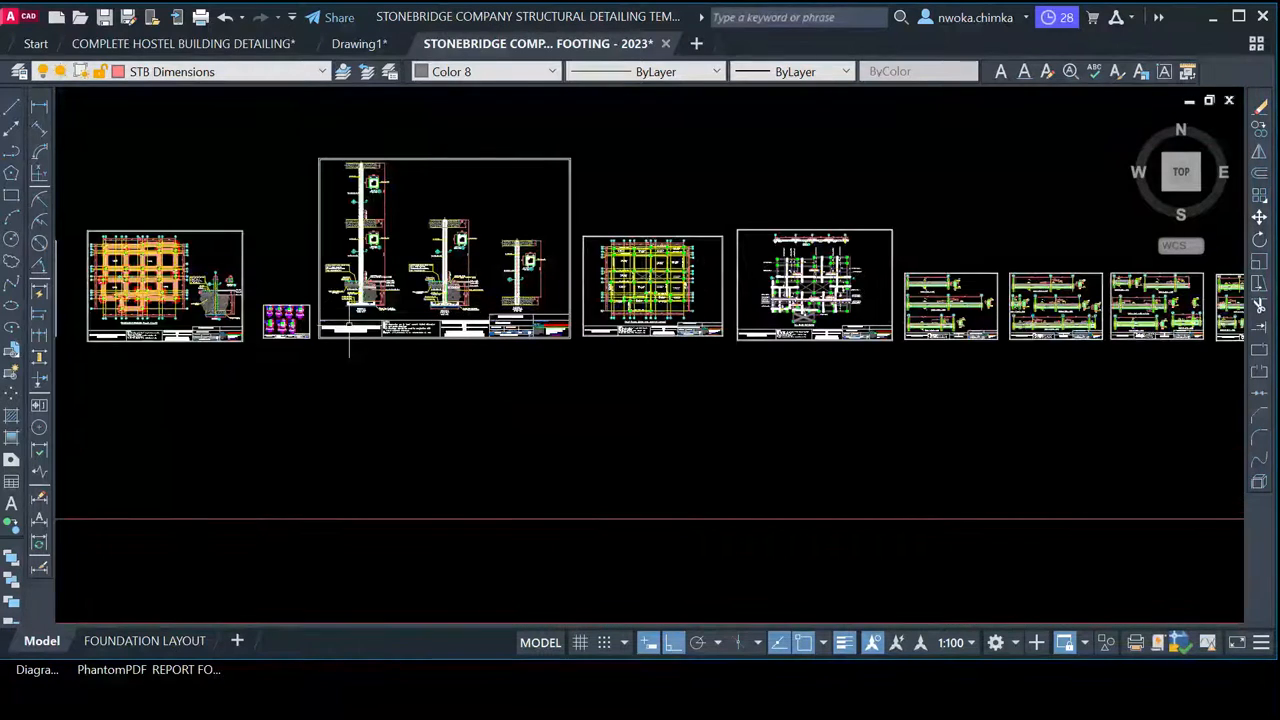
scroll(349, 325, up, 5)
middle_drag(280, 324, 601, 343)
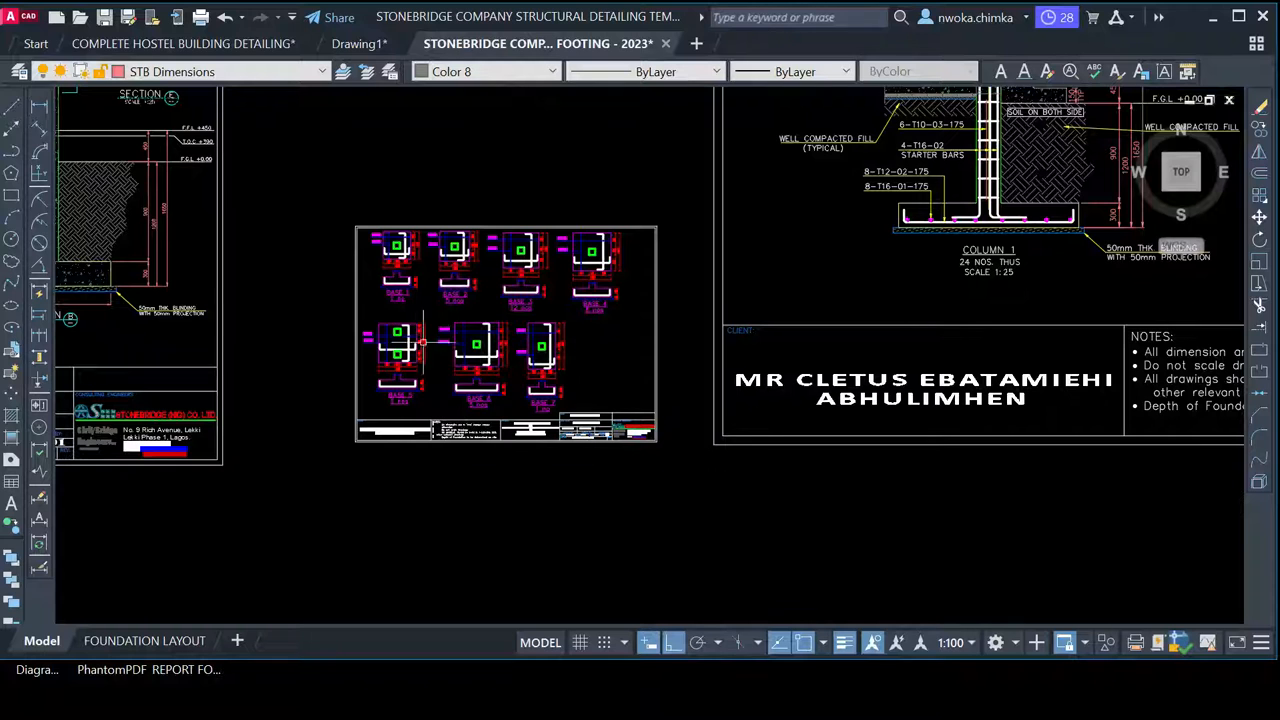
mouse_move(350, 710)
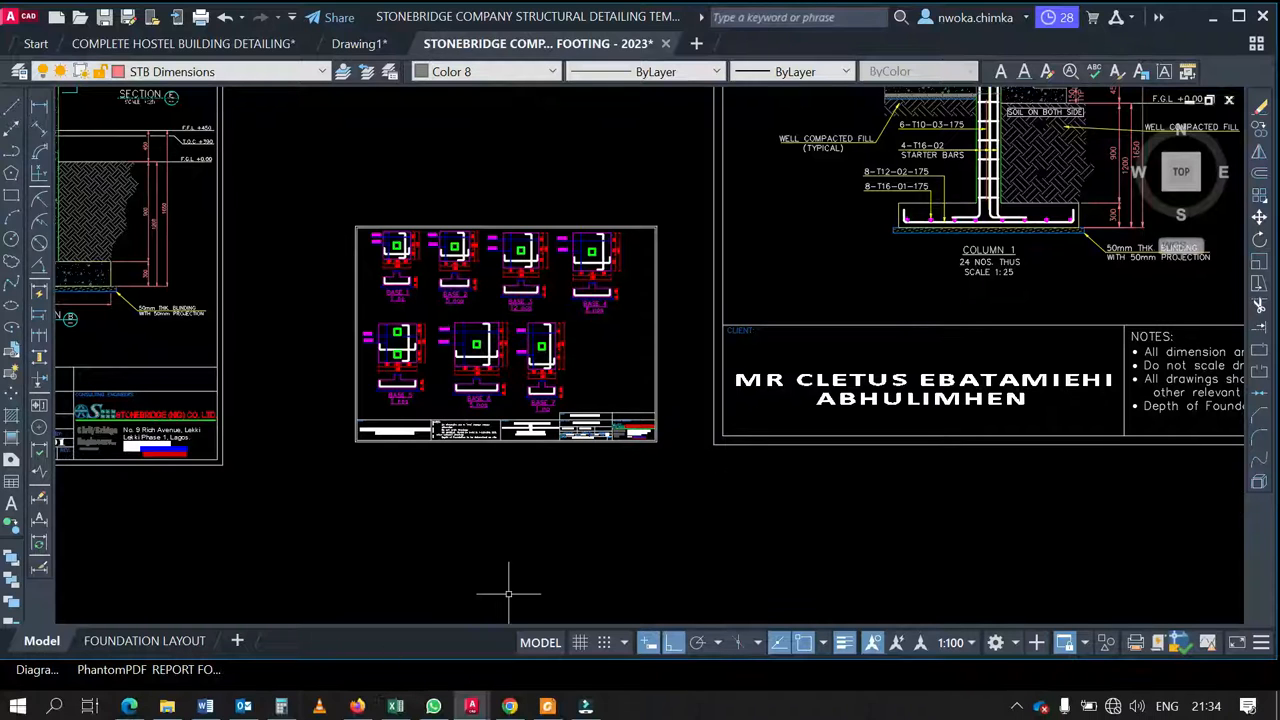
click(395, 707)
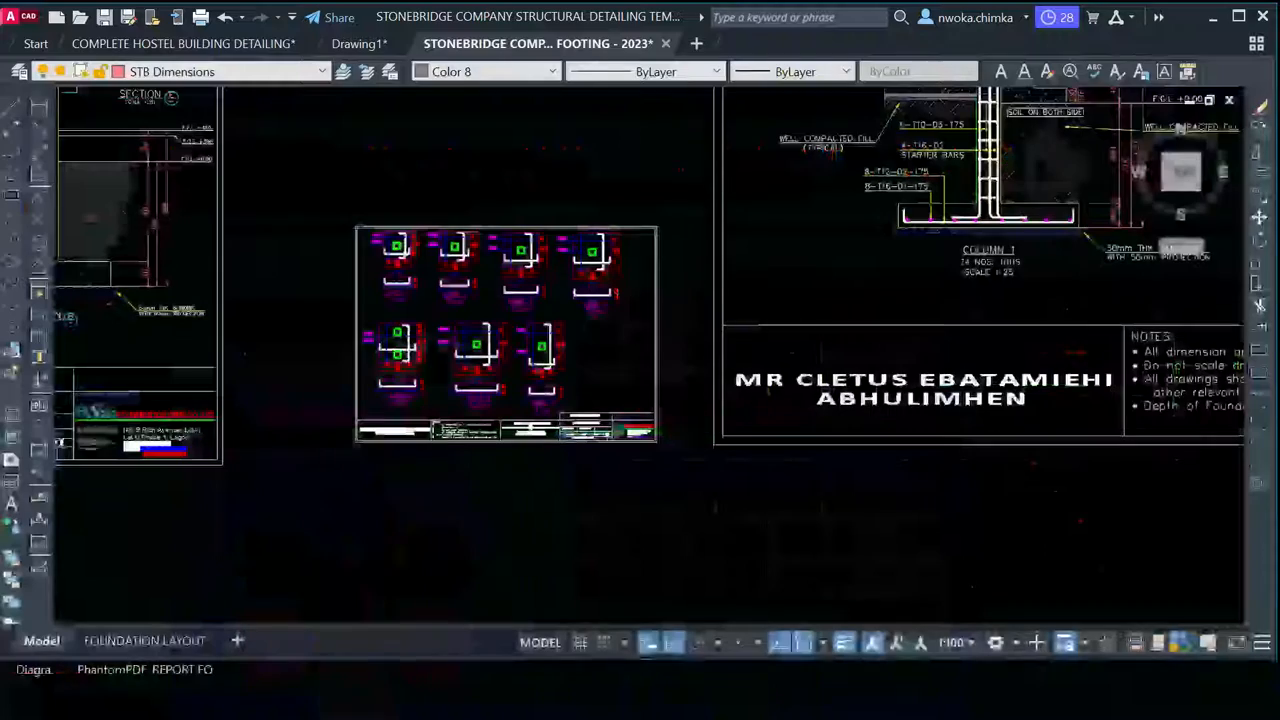
Minimize Excel and pan AutoCAD to the empty white-bordered area above the red-bordered sheets
click(1165, 15)
scroll(704, 310, down, 3)
middle_drag(630, 202, 753, 447)
scroll(731, 383, down, 2)
middle_drag(686, 309, 716, 520)
scroll(708, 465, down, 1)
scroll(640, 296, down, 1)
middle_drag(631, 275, 595, 519)
scroll(598, 432, down, 2)
middle_drag(574, 298, 478, 429)
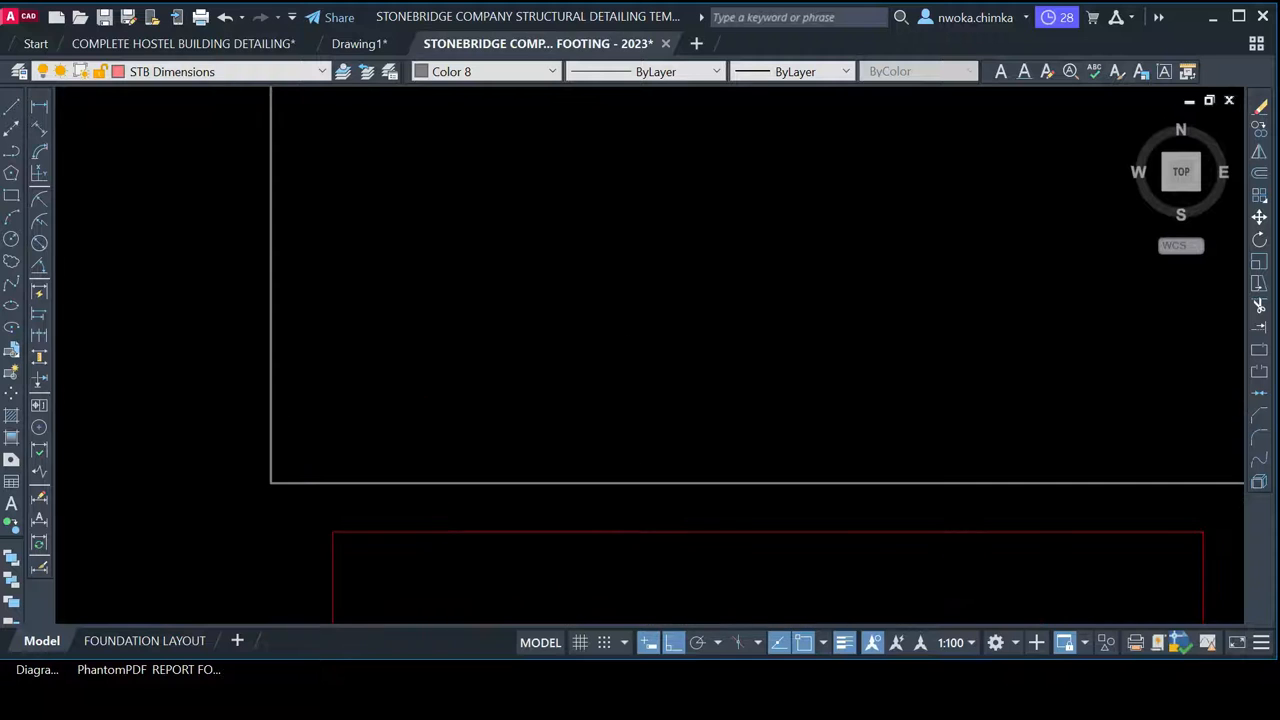
scroll(478, 423, down, 1)
Switch to the 1048-OSL drawing and zoom over its footing plans and STOREY: 1 beam details
click(357, 42)
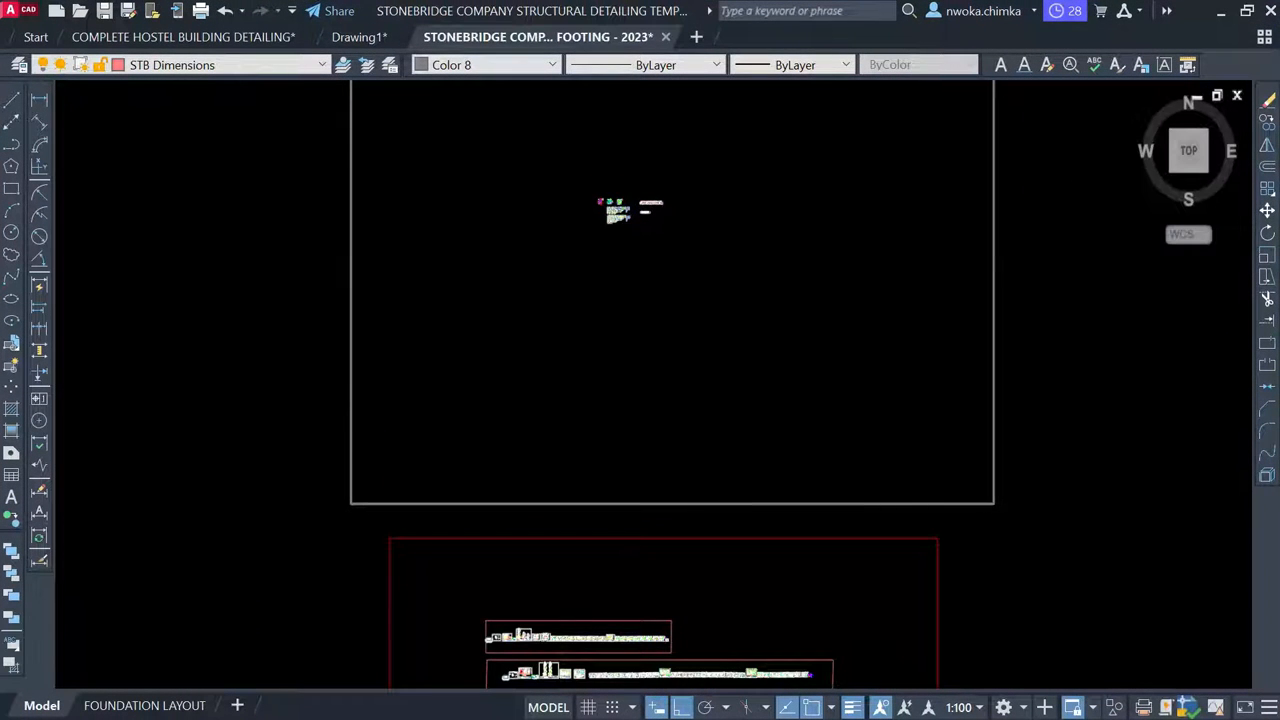
scroll(657, 177, up, 5)
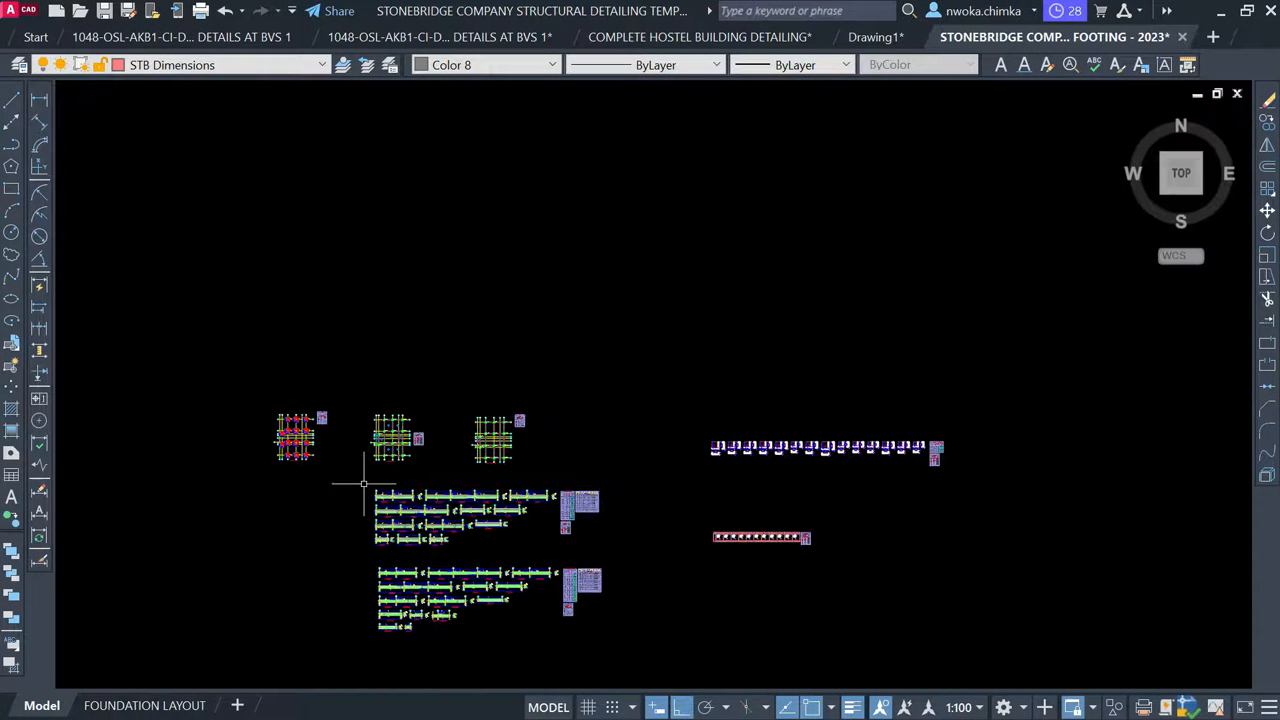
scroll(363, 484, up, 6)
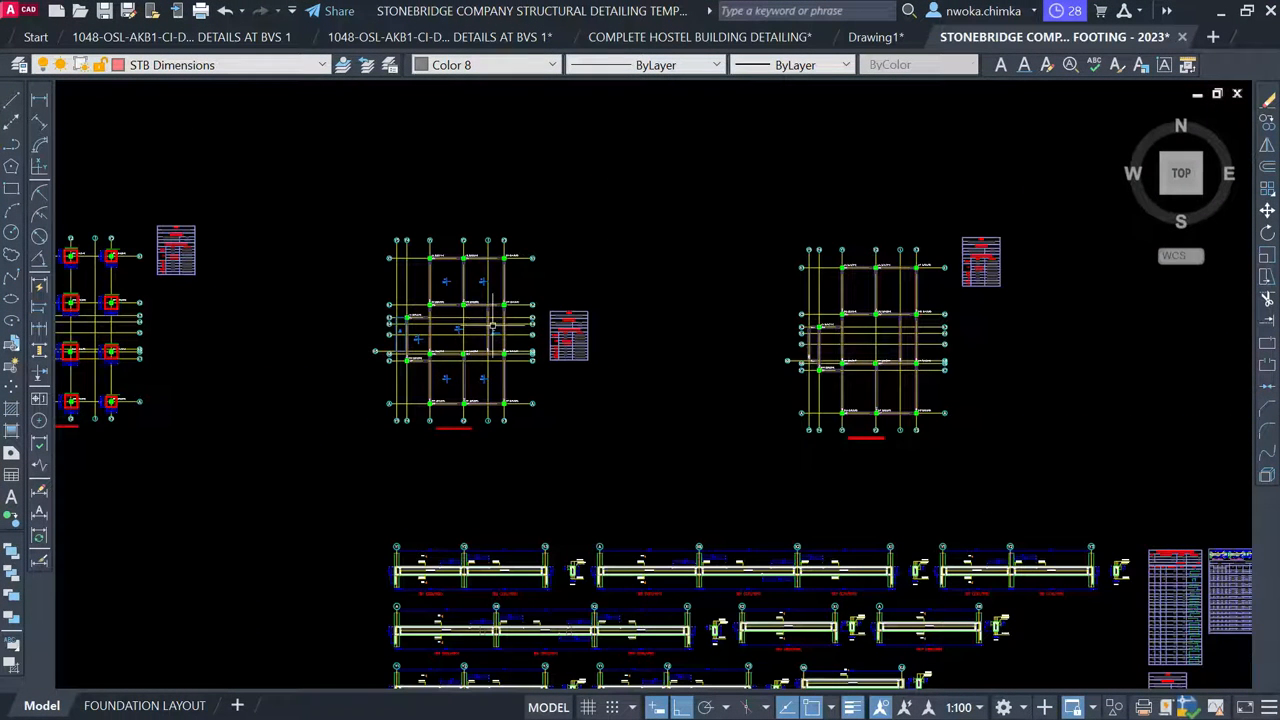
scroll(492, 326, up, 3)
scroll(506, 316, down, 4)
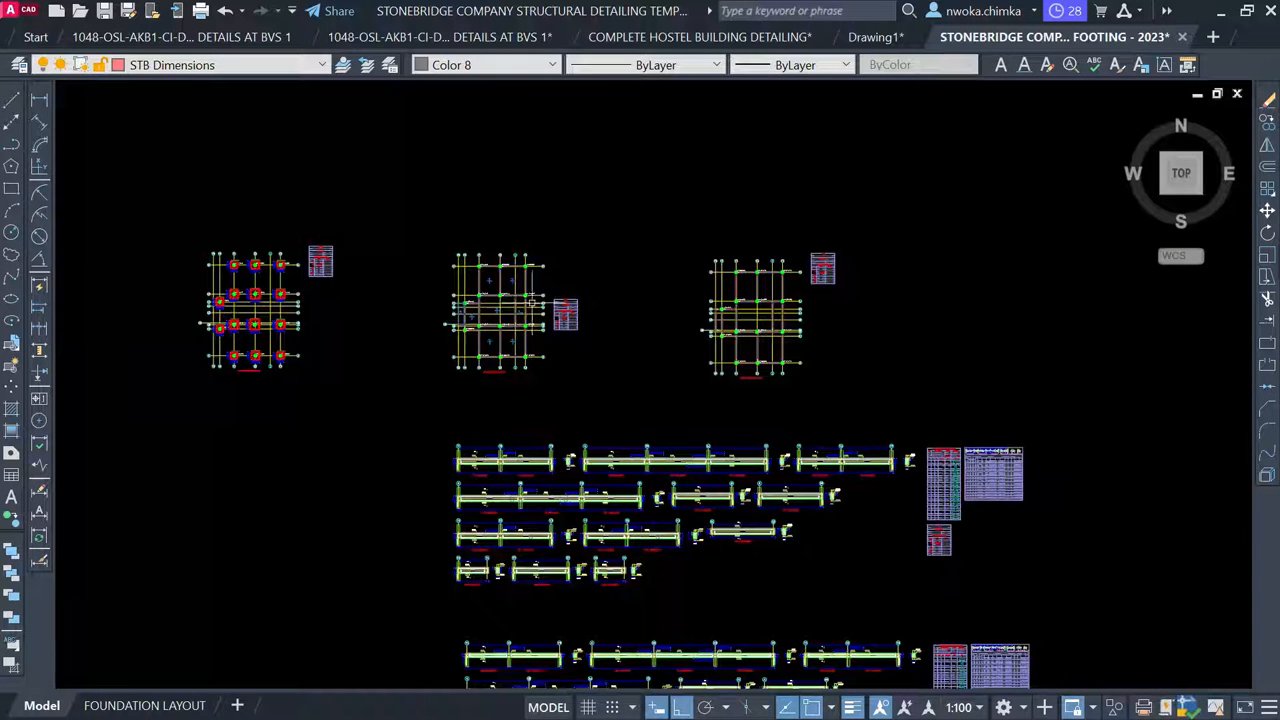
scroll(507, 345, up, 2)
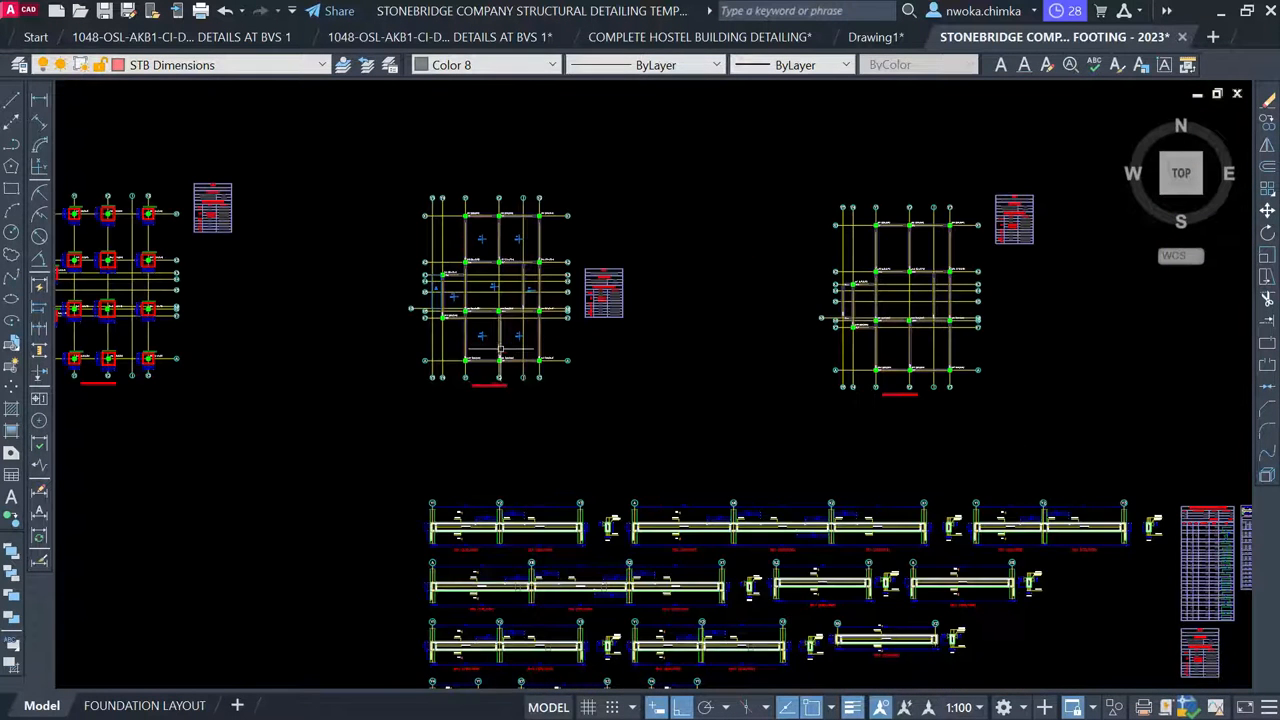
scroll(497, 385, up, 6)
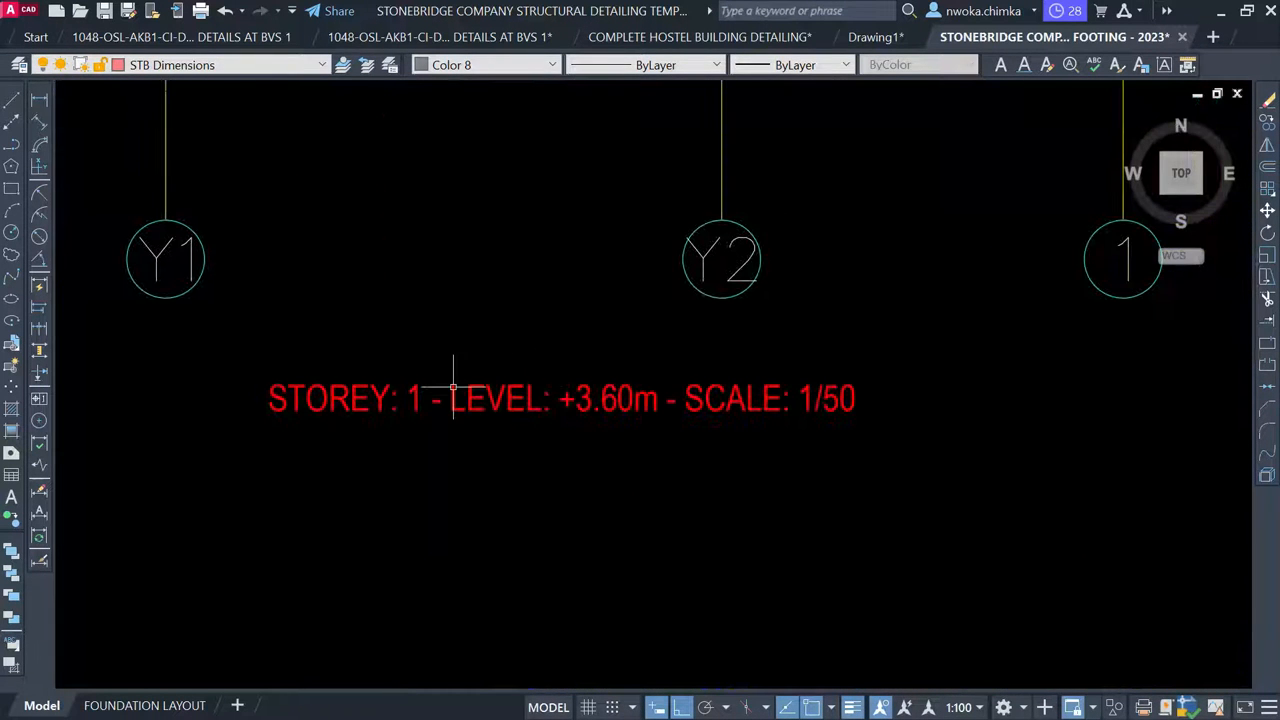
scroll(514, 387, down, 8)
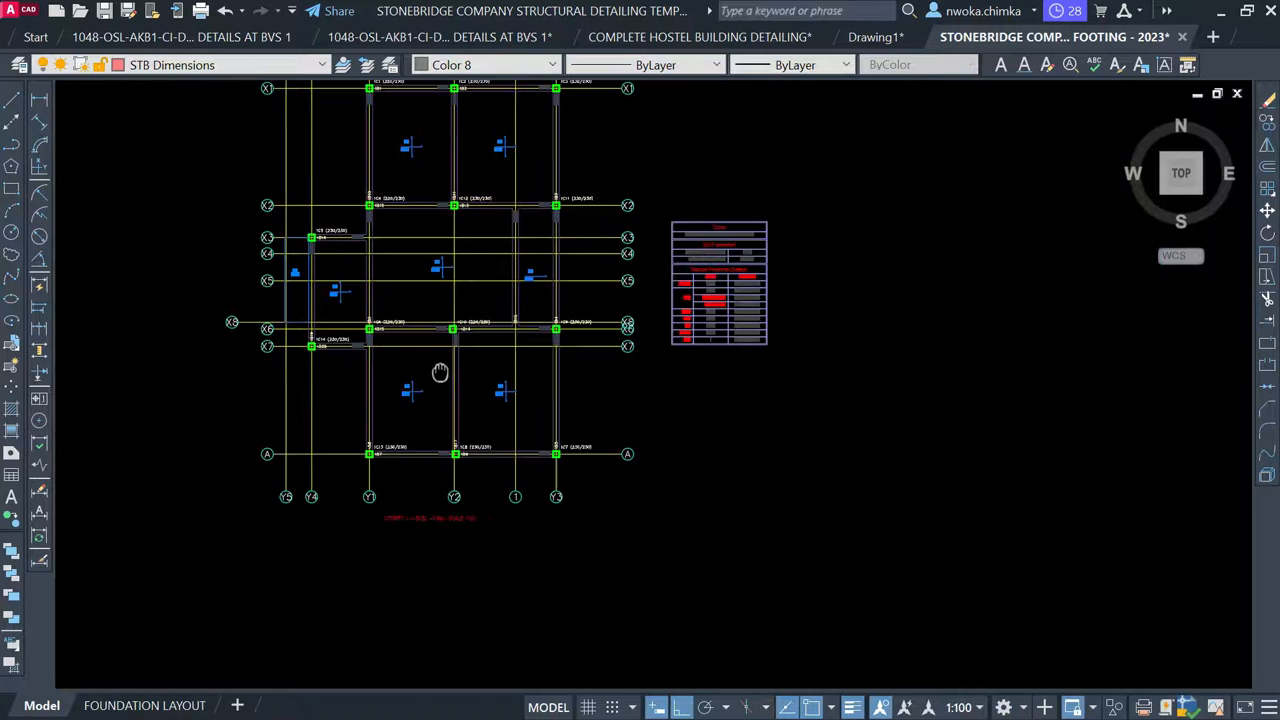
scroll(387, 193, down, 5)
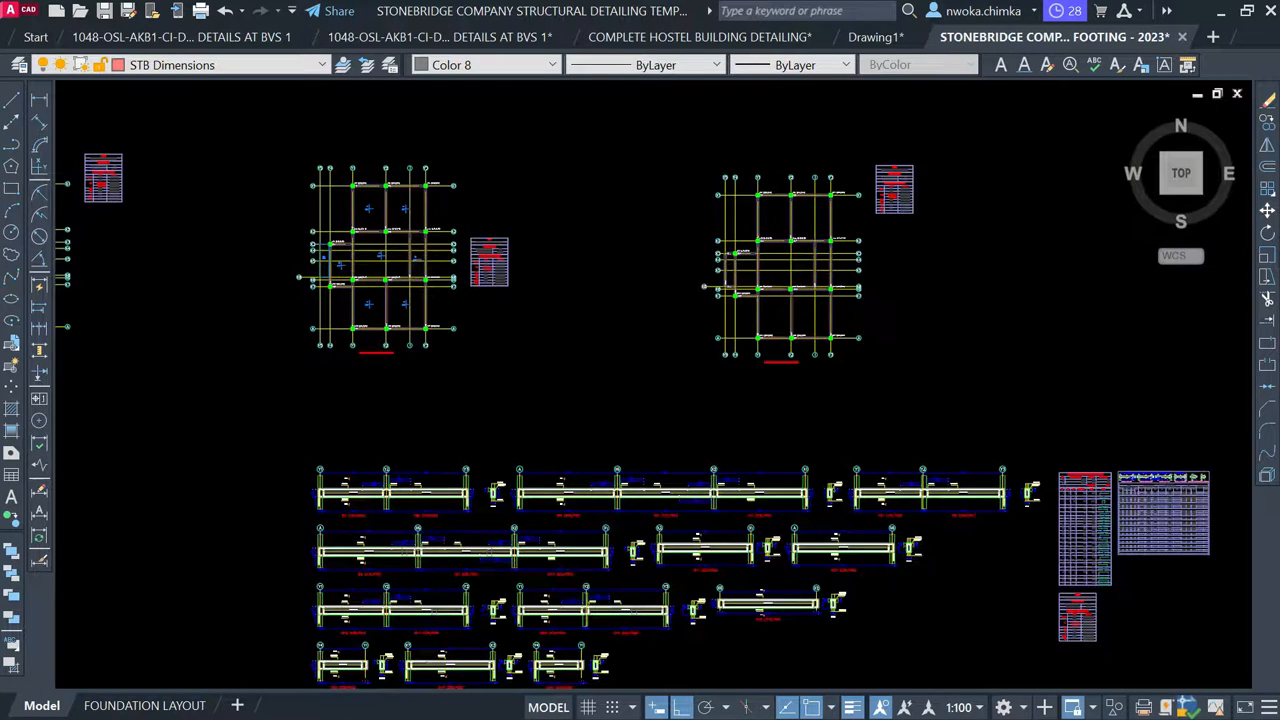
scroll(684, 280, up, 3)
scroll(884, 273, down, 4)
scroll(354, 264, up, 8)
scroll(354, 264, down, 4)
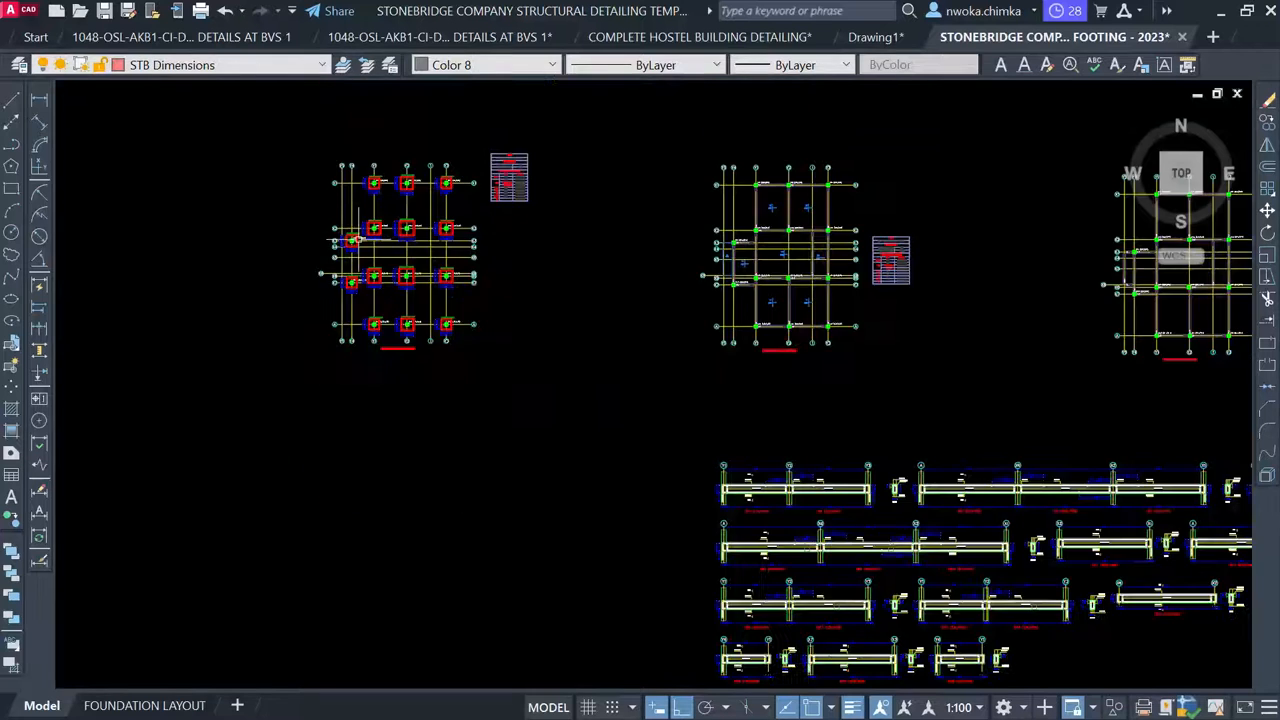
scroll(361, 228, up, 5)
scroll(405, 239, down, 6)
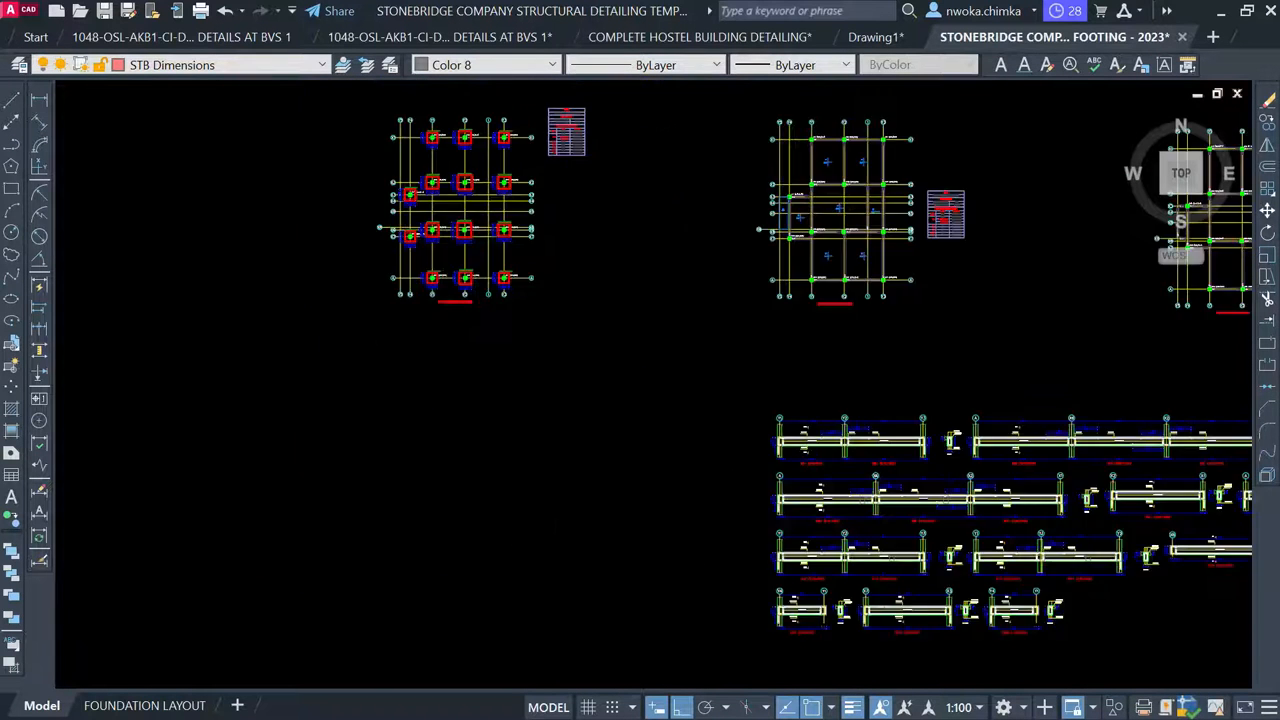
scroll(669, 382, down, 3)
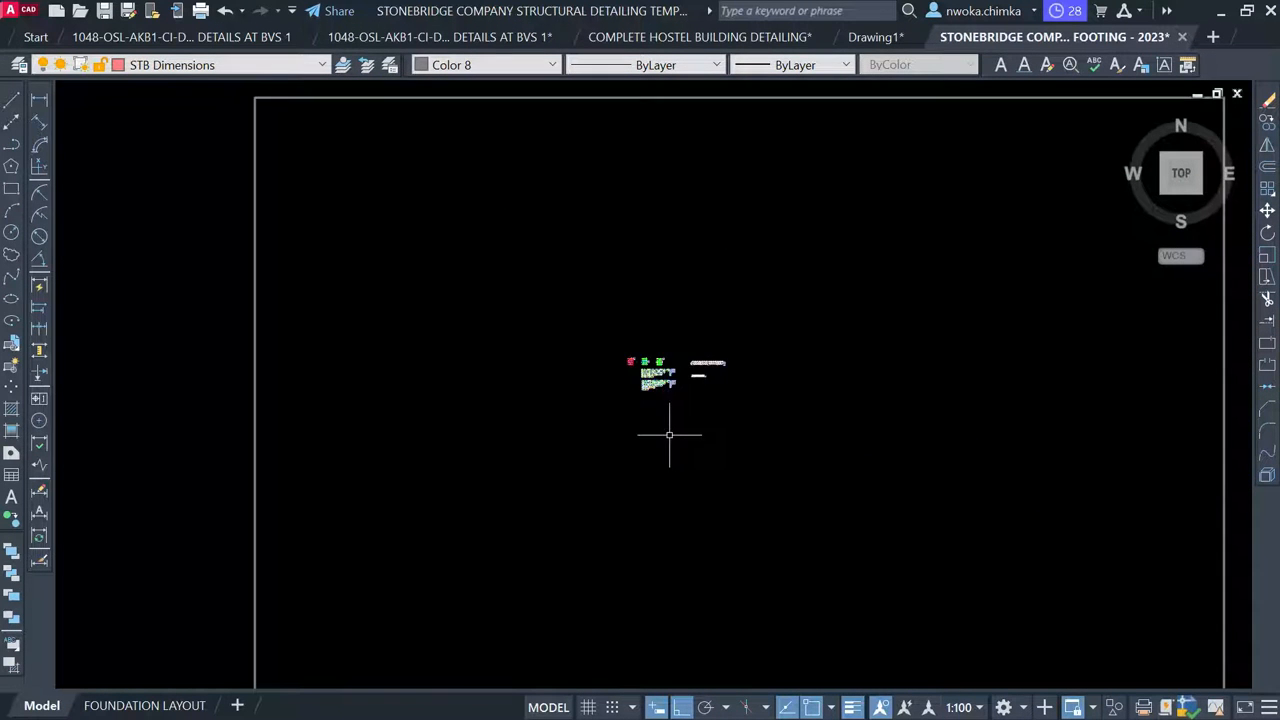
middle_drag(606, 591, 589, 211)
scroll(540, 295, down, 2)
scroll(515, 512, up, 8)
scroll(535, 398, up, 10)
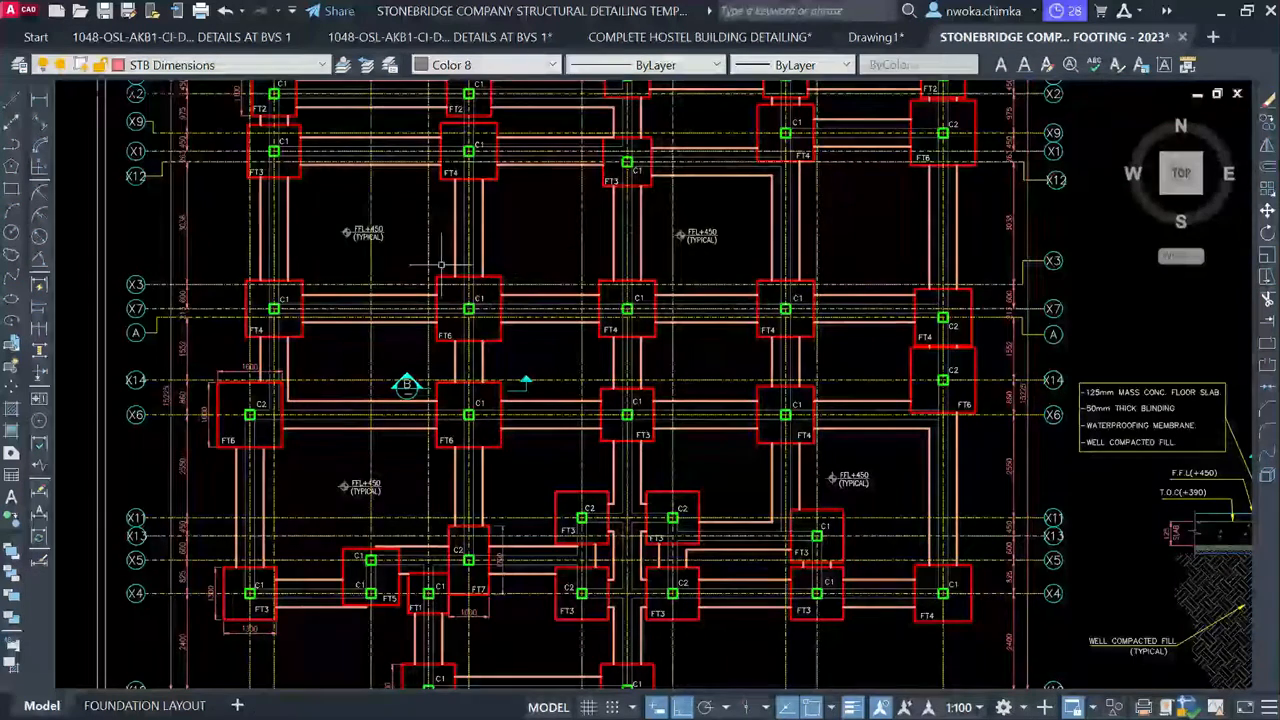
scroll(395, 278, down, 2)
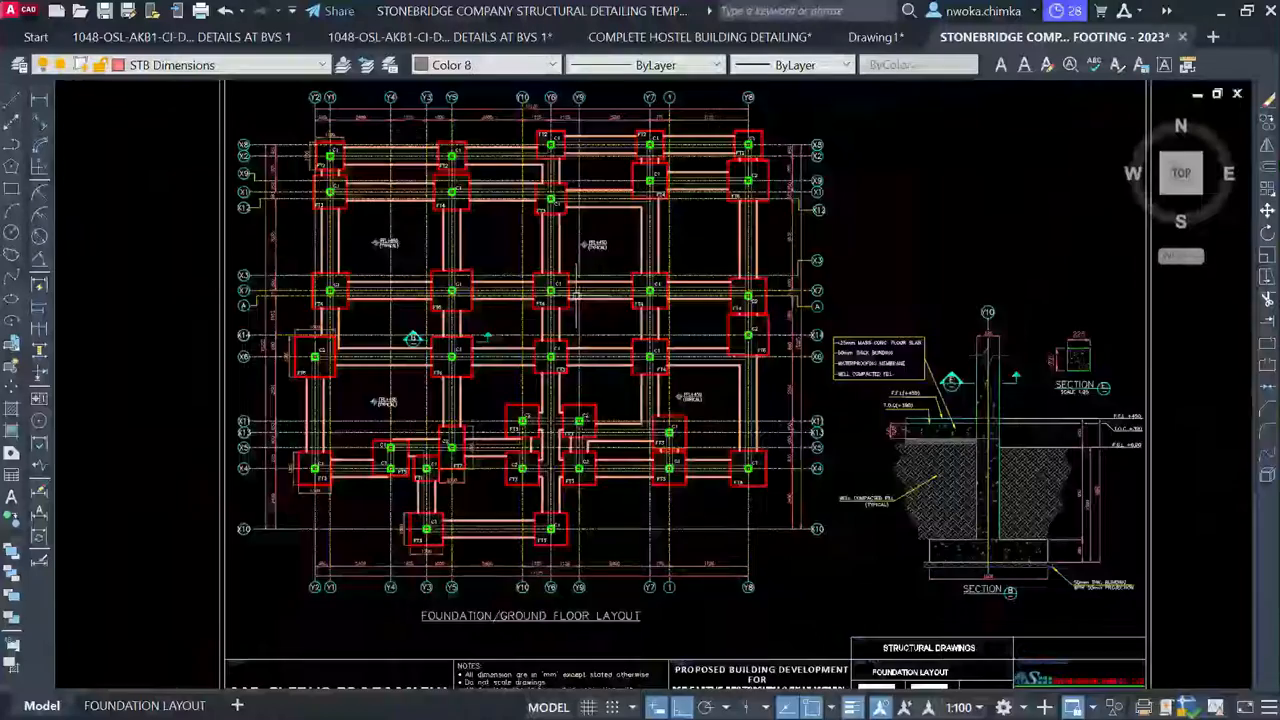
scroll(590, 292, up, 4)
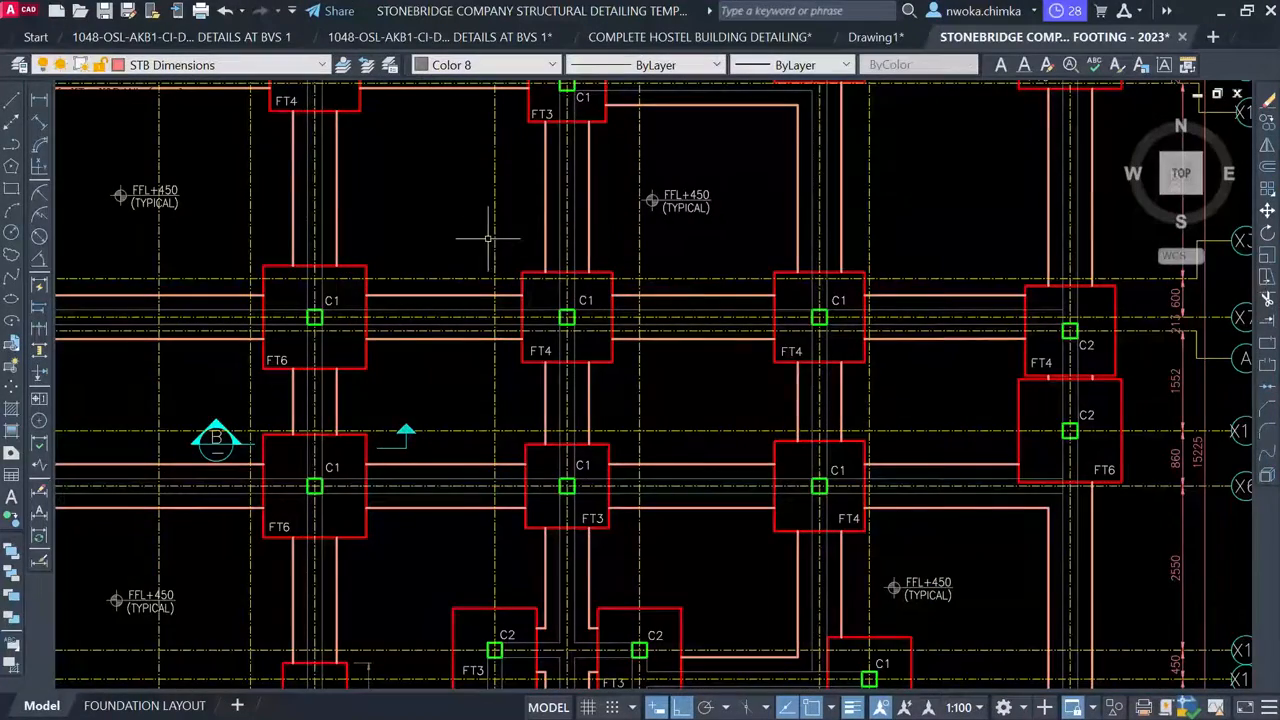
scroll(494, 320, down, 3)
scroll(892, 491, up, 4)
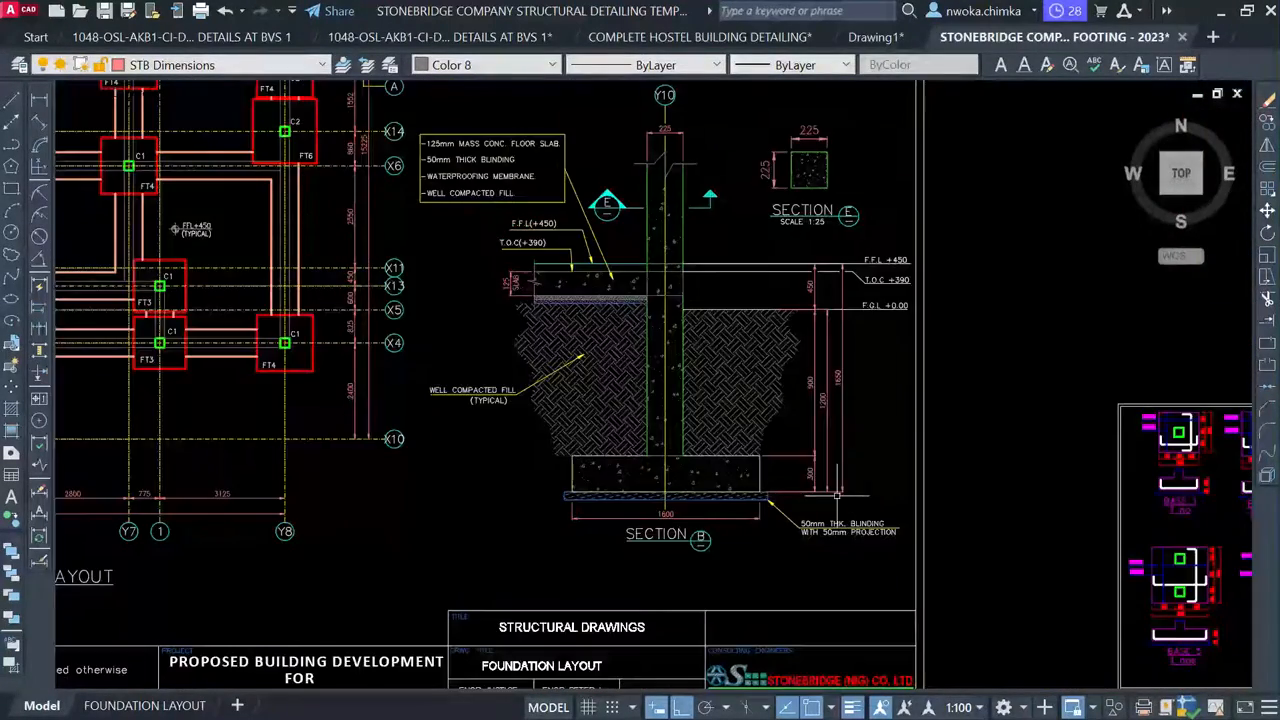
scroll(652, 477, up, 2)
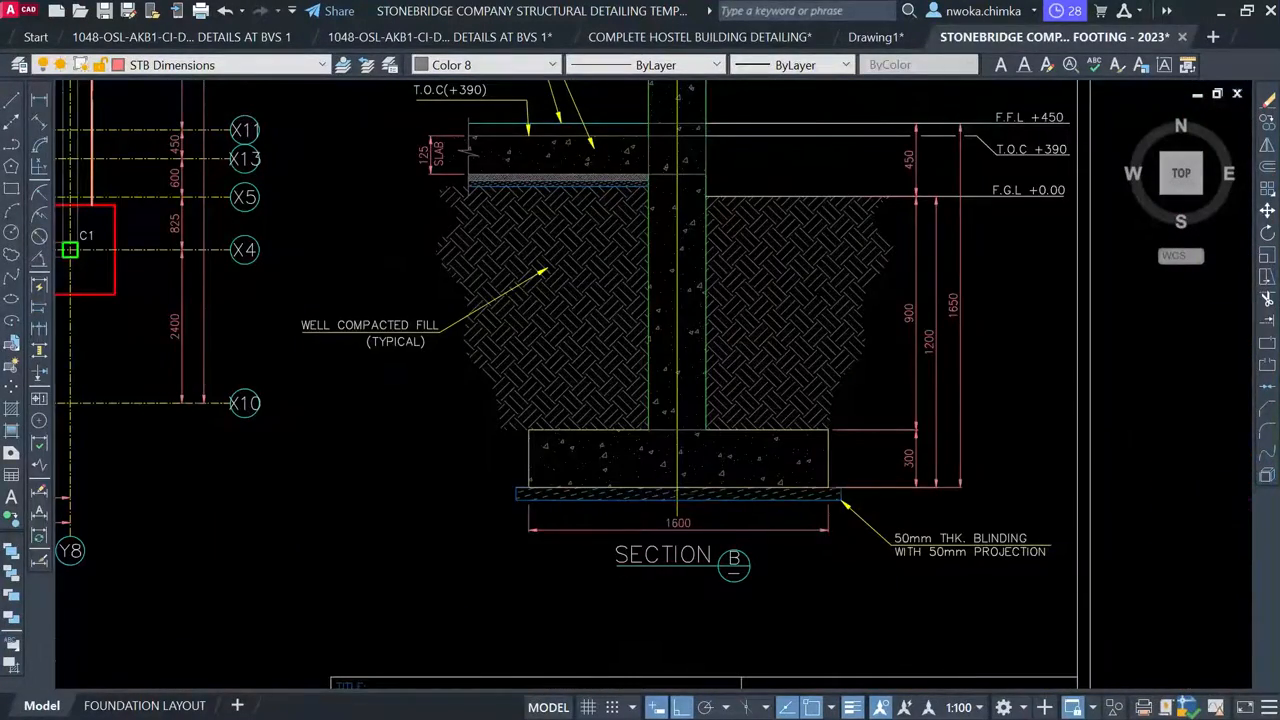
scroll(760, 440, down, 2)
scroll(780, 410, down, 1)
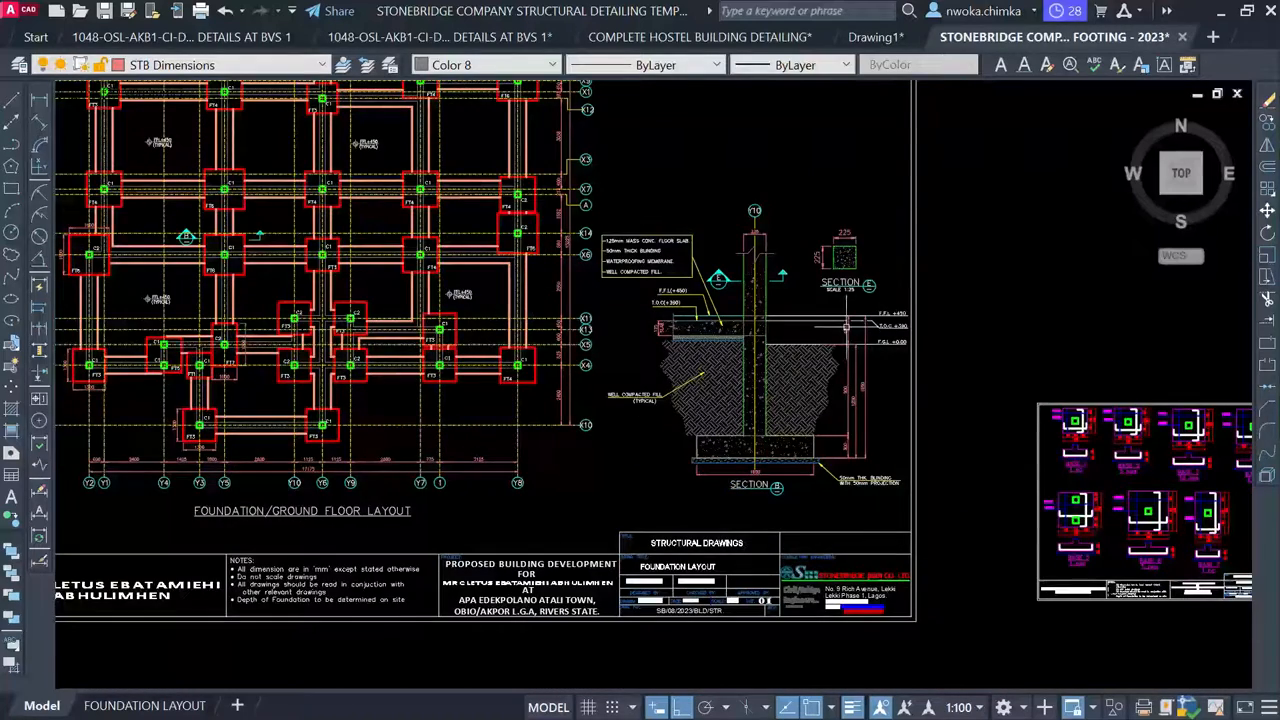
scroll(840, 316, up, 2)
scroll(830, 340, down, 4)
scroll(880, 430, up, 3)
scroll(820, 420, up, 5)
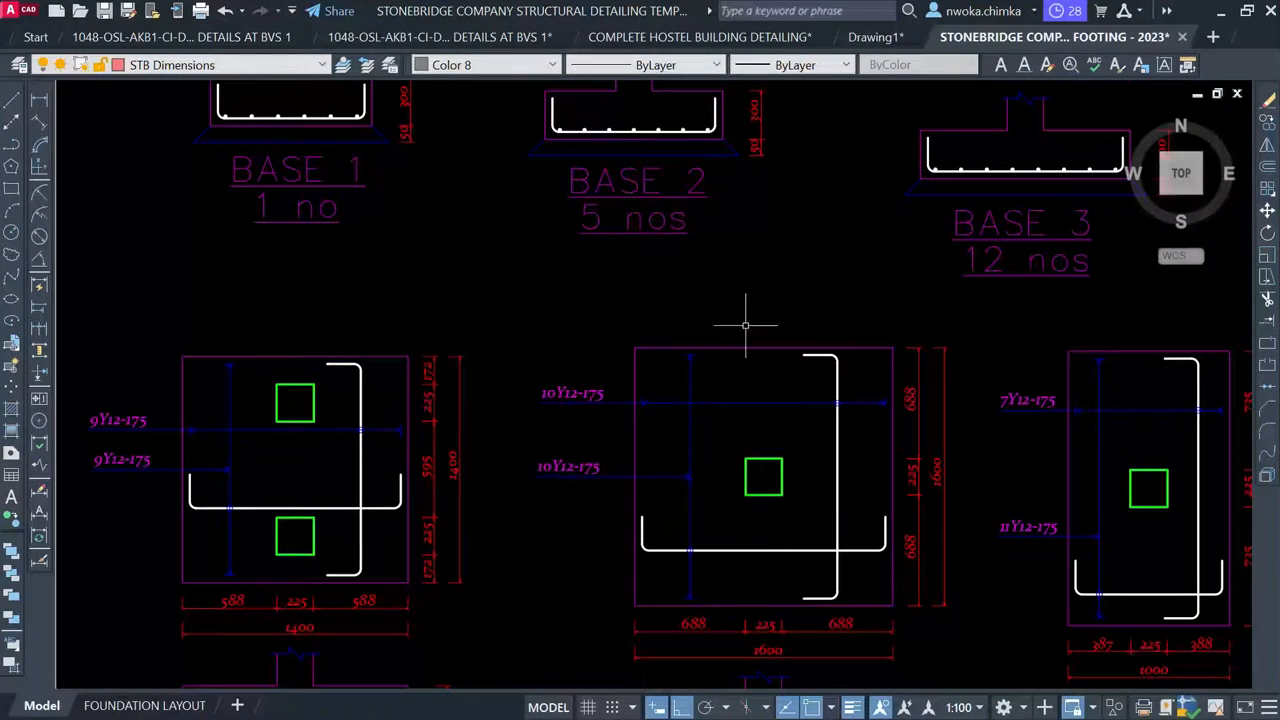
scroll(613, 325, down, 6)
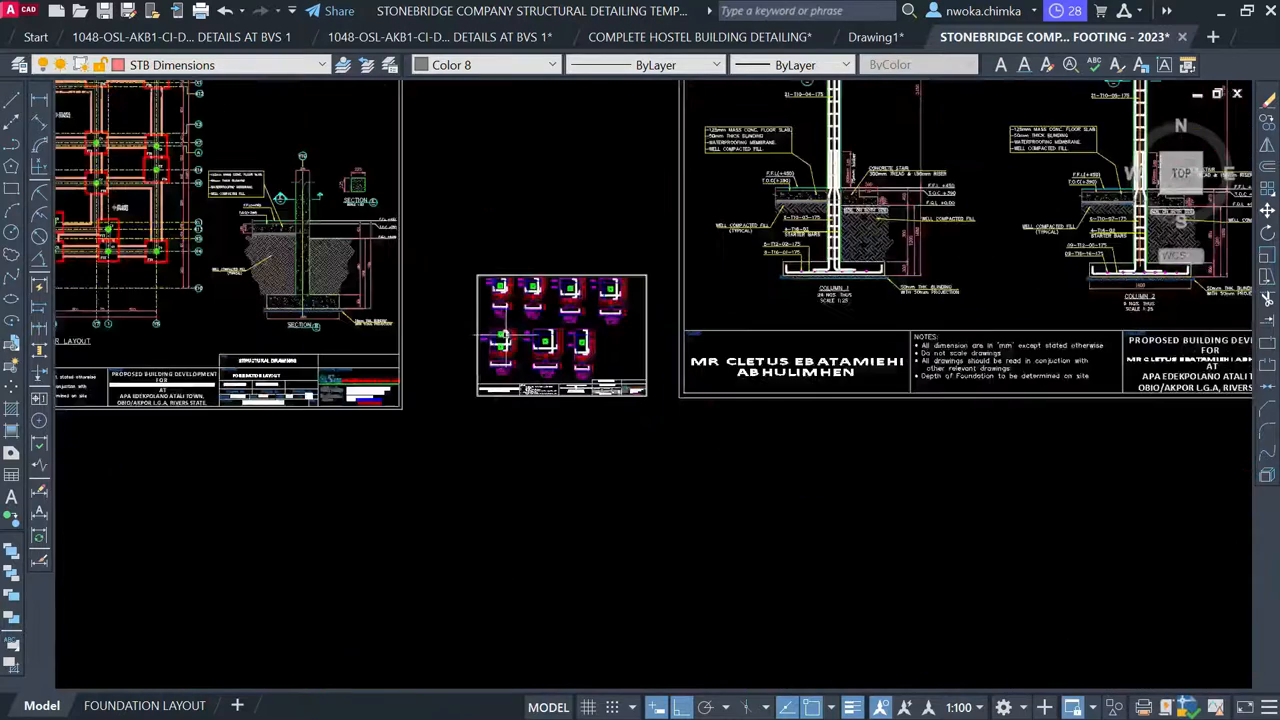
middle_drag(889, 233, 743, 429)
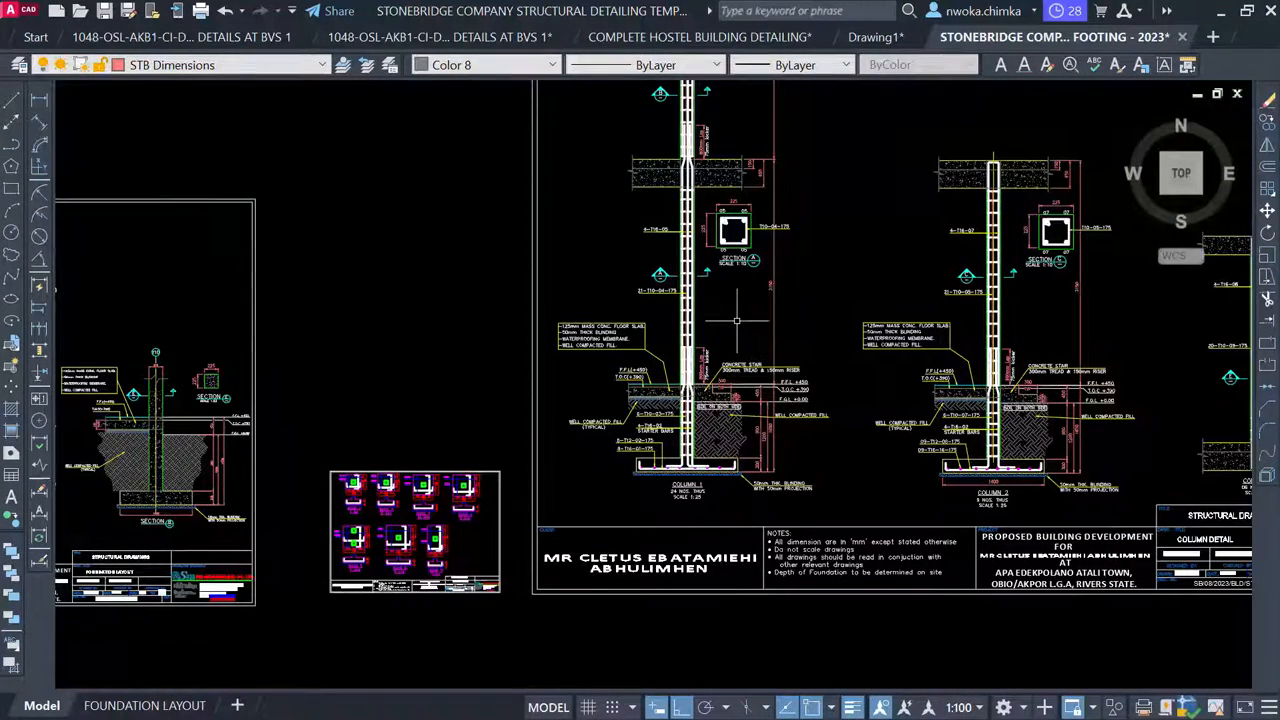
scroll(742, 428, up, 3)
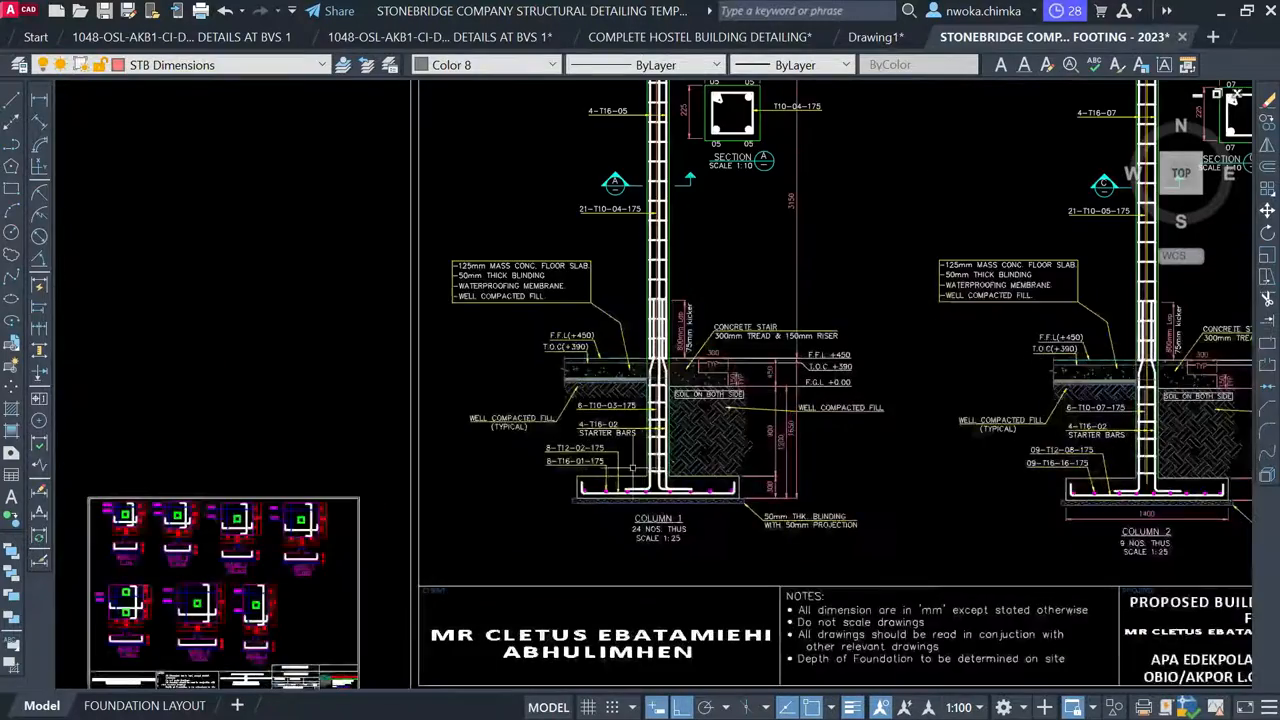
middle_drag(678, 446, 644, 609)
scroll(660, 536, down, 4)
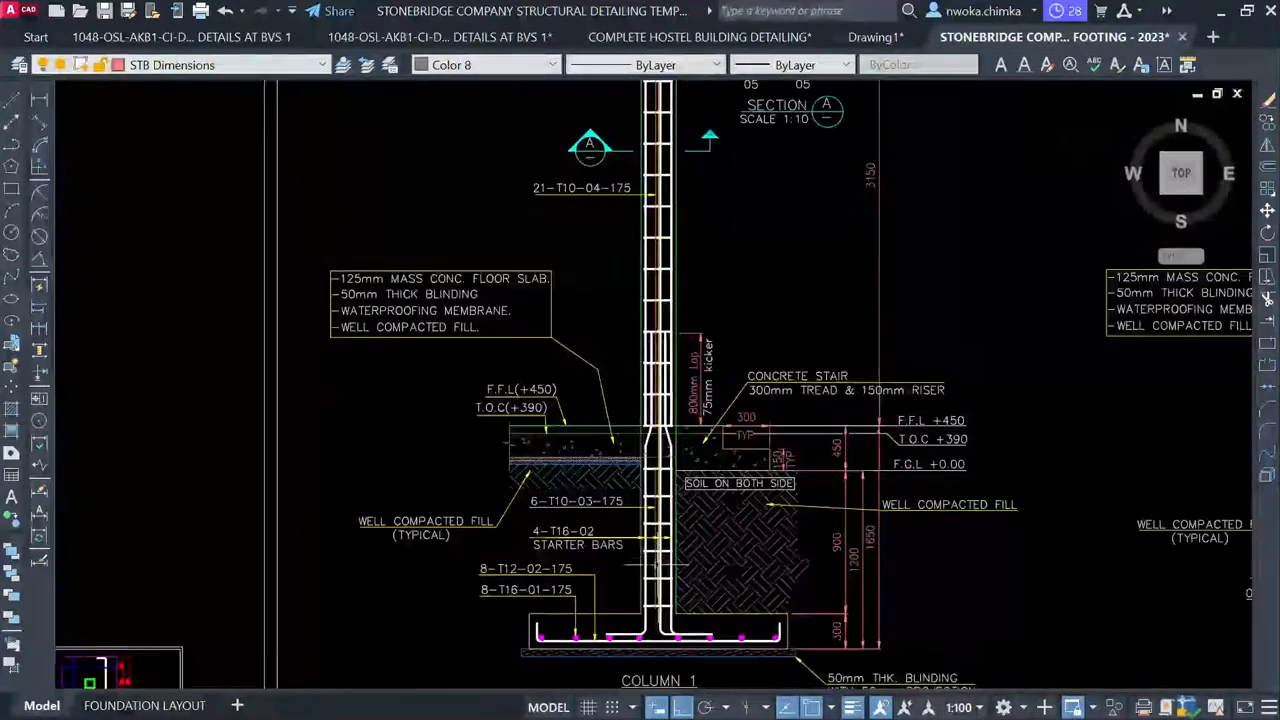
scroll(667, 589, up, 5)
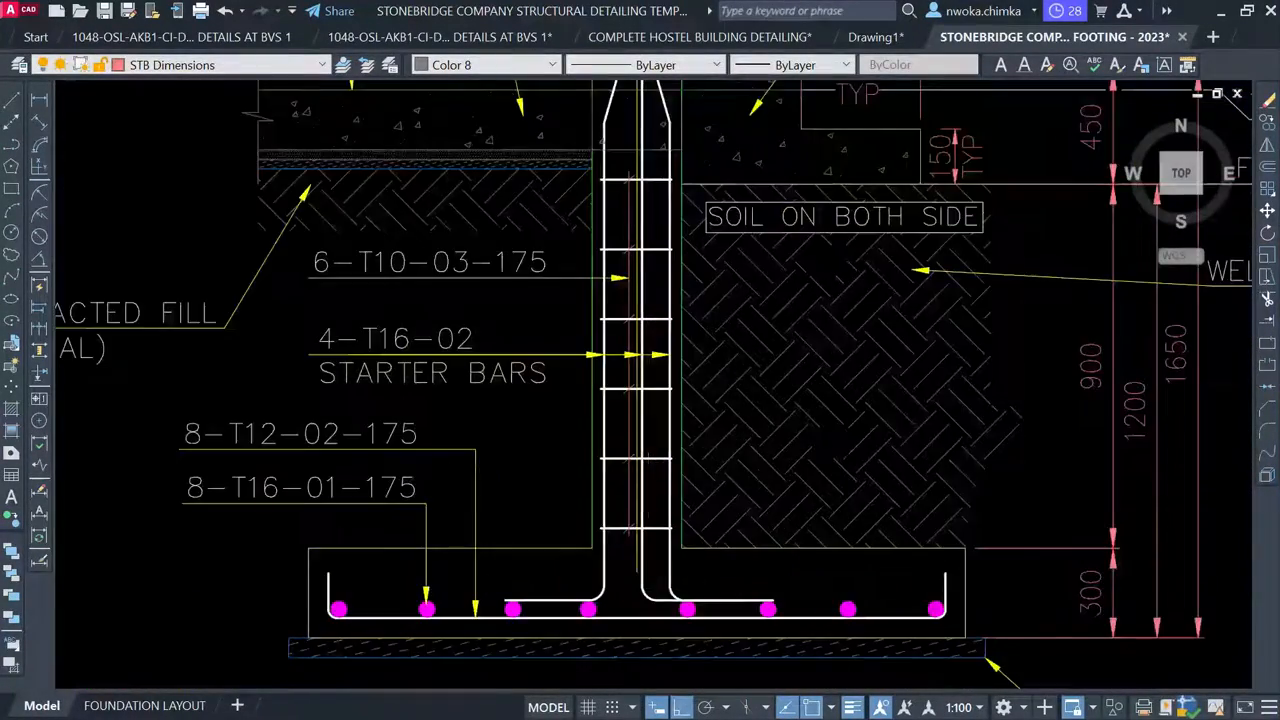
scroll(688, 368, down, 5)
middle_drag(676, 325, 629, 542)
scroll(623, 427, down, 1)
middle_drag(623, 312, 555, 494)
scroll(550, 366, up, 1)
scroll(478, 200, down, 5)
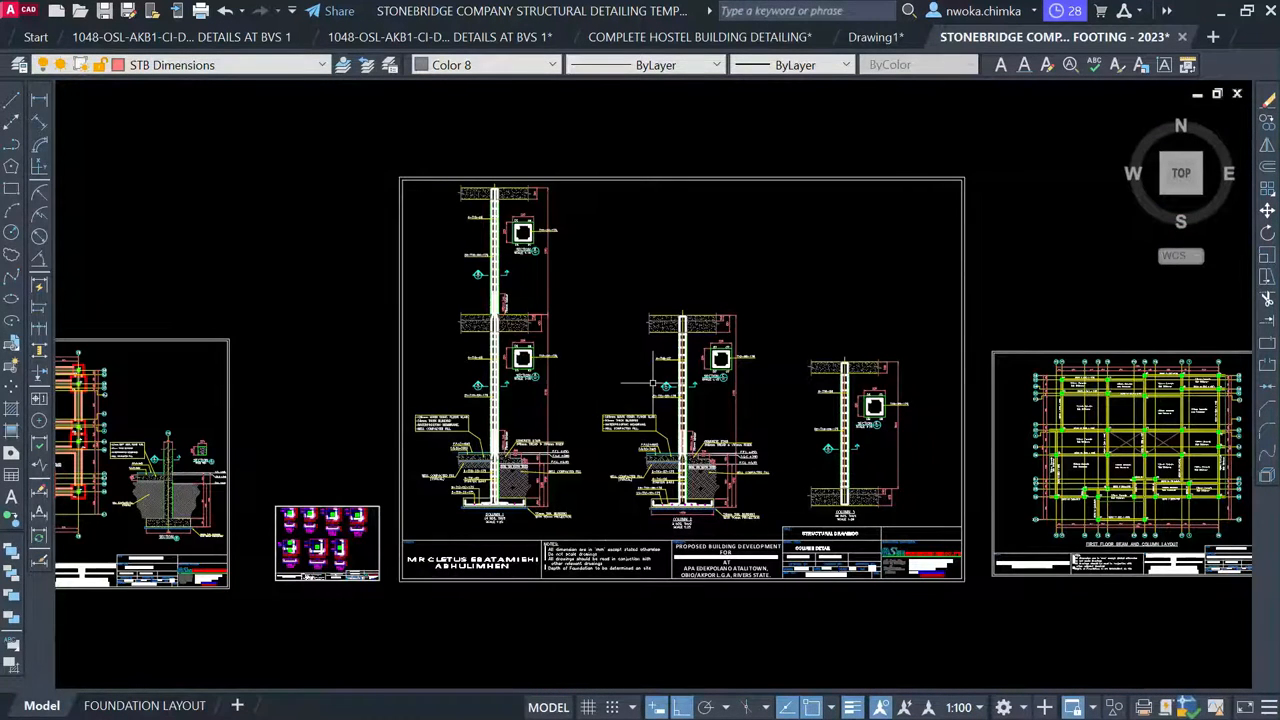
scroll(675, 313, up, 3)
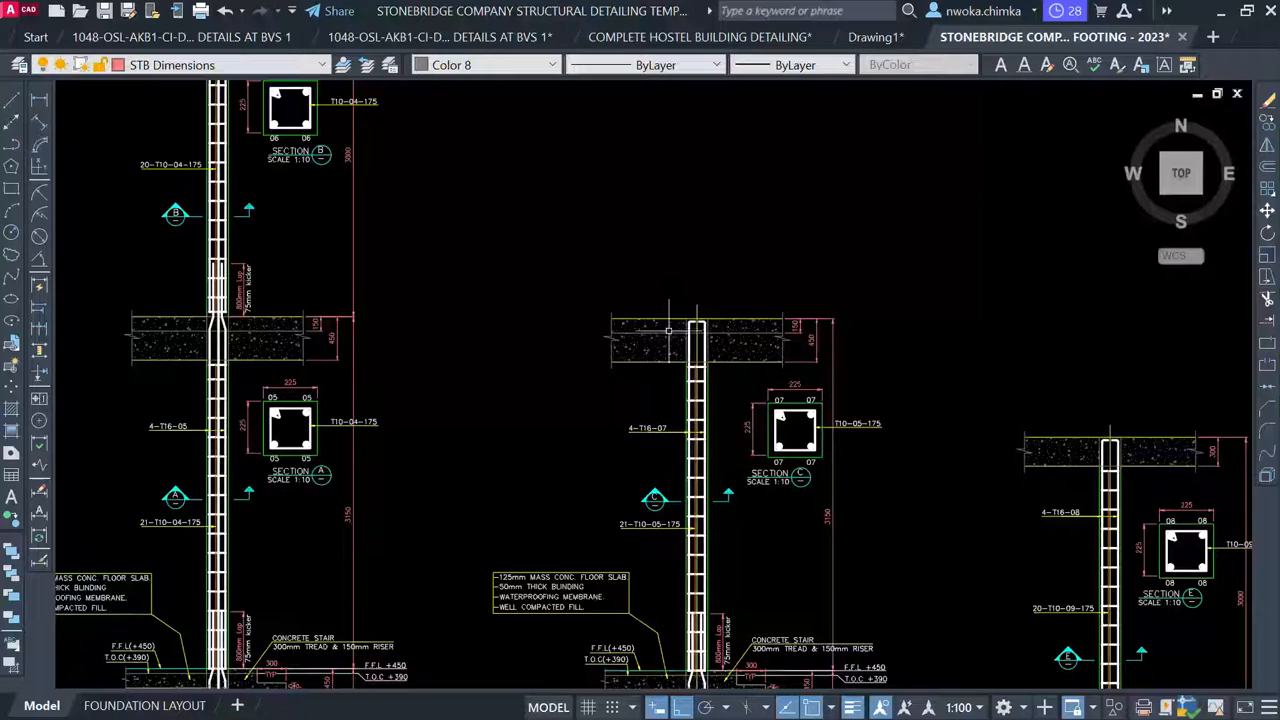
scroll(482, 295, down, 3)
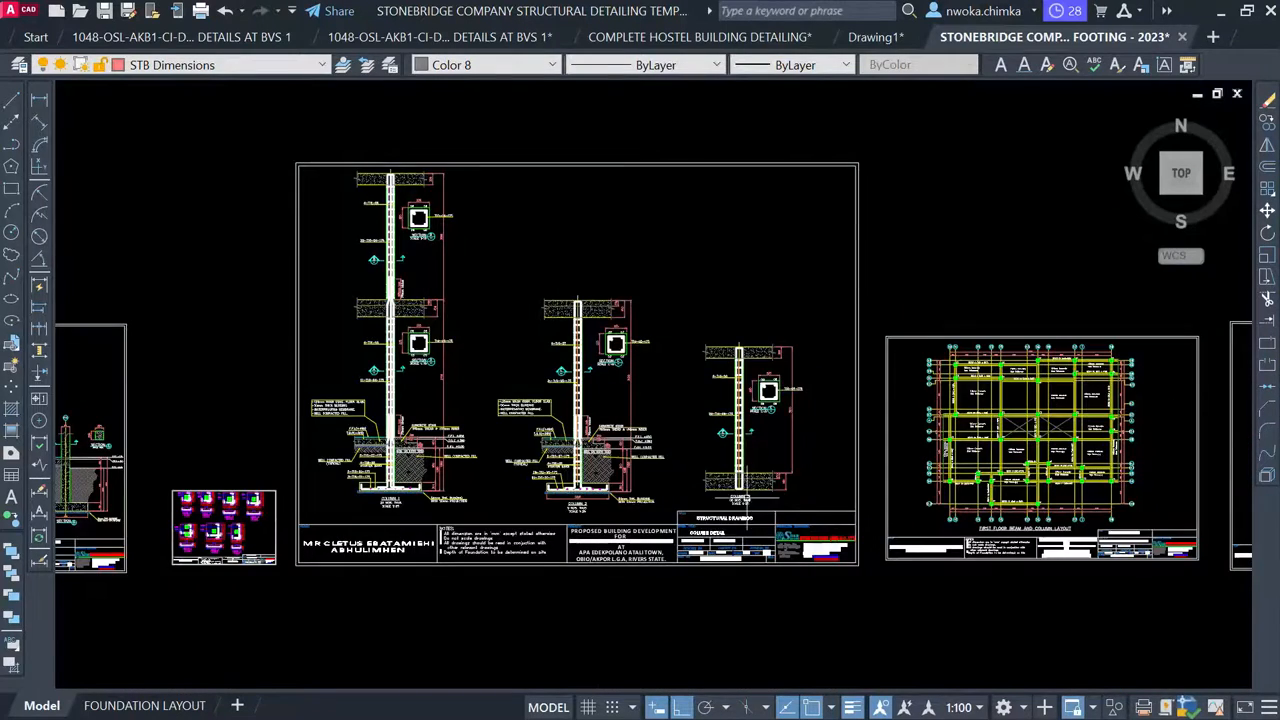
scroll(746, 500, up, 6)
scroll(760, 450, down, 5)
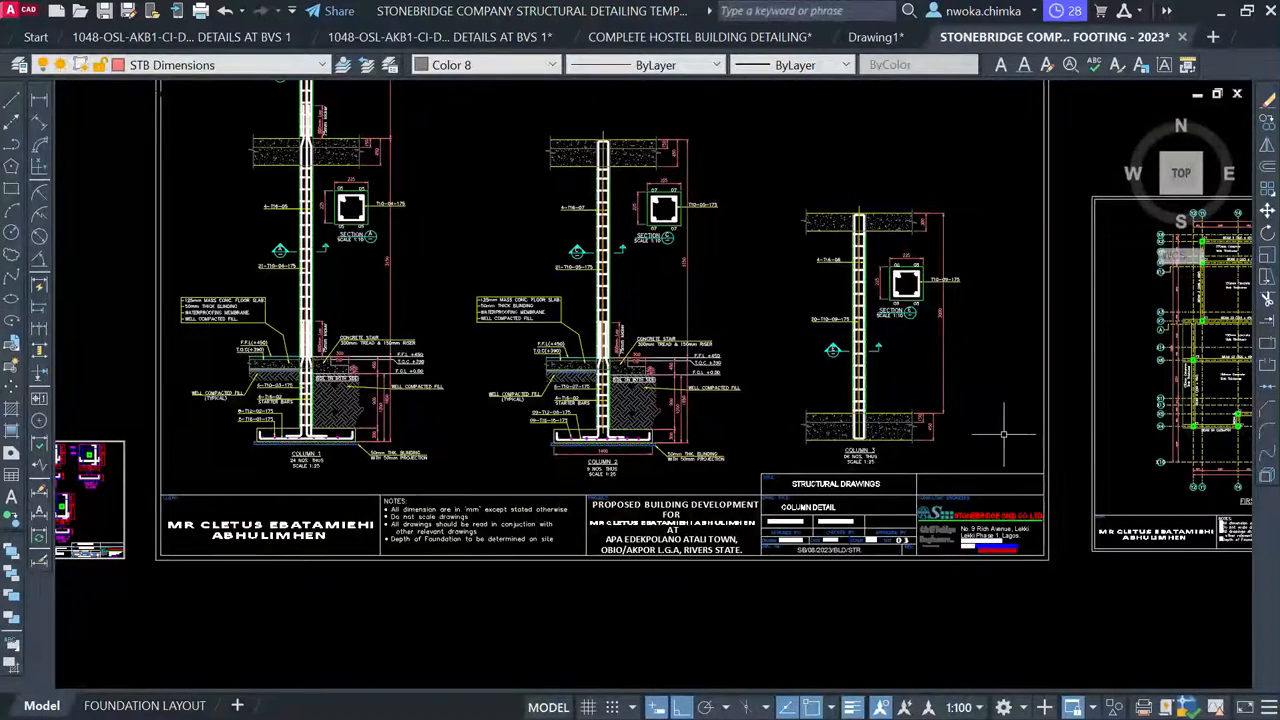
scroll(306, 457, up, 10)
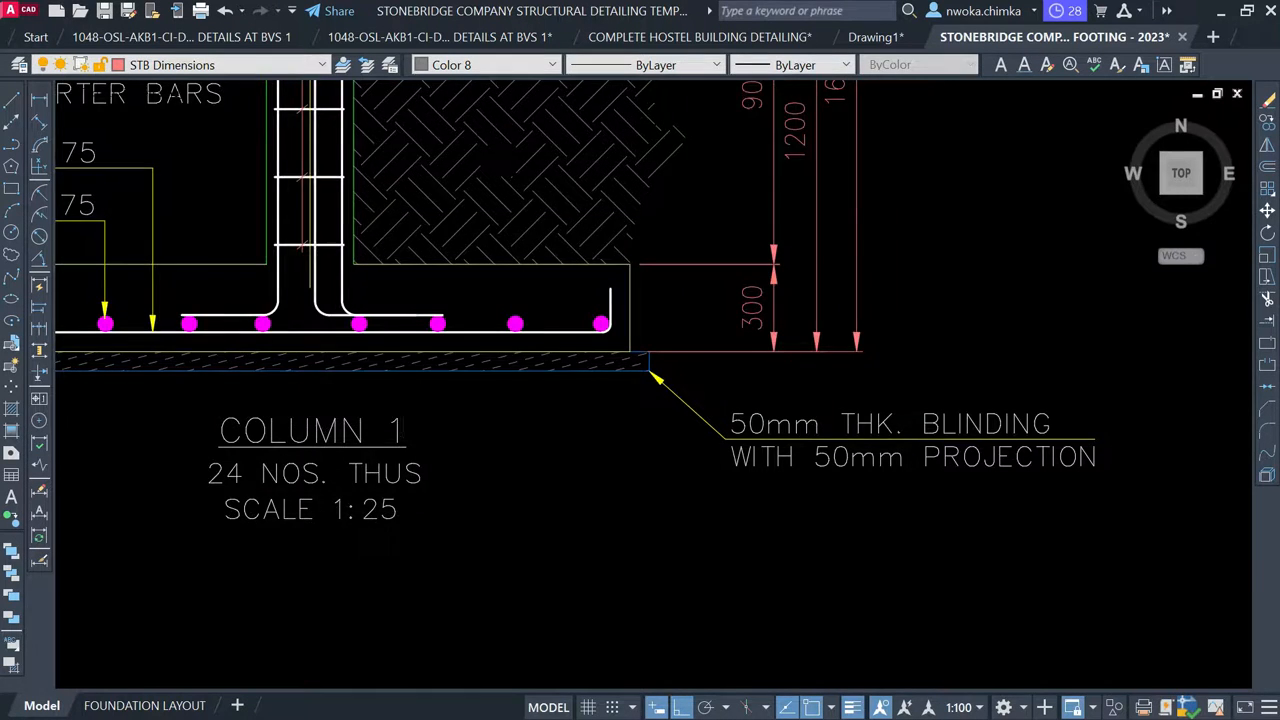
scroll(542, 335, down, 12)
scroll(550, 336, down, 1)
middle_drag(973, 359, 670, 382)
scroll(785, 354, up, 1)
scroll(830, 310, up, 6)
middle_drag(851, 243, 607, 269)
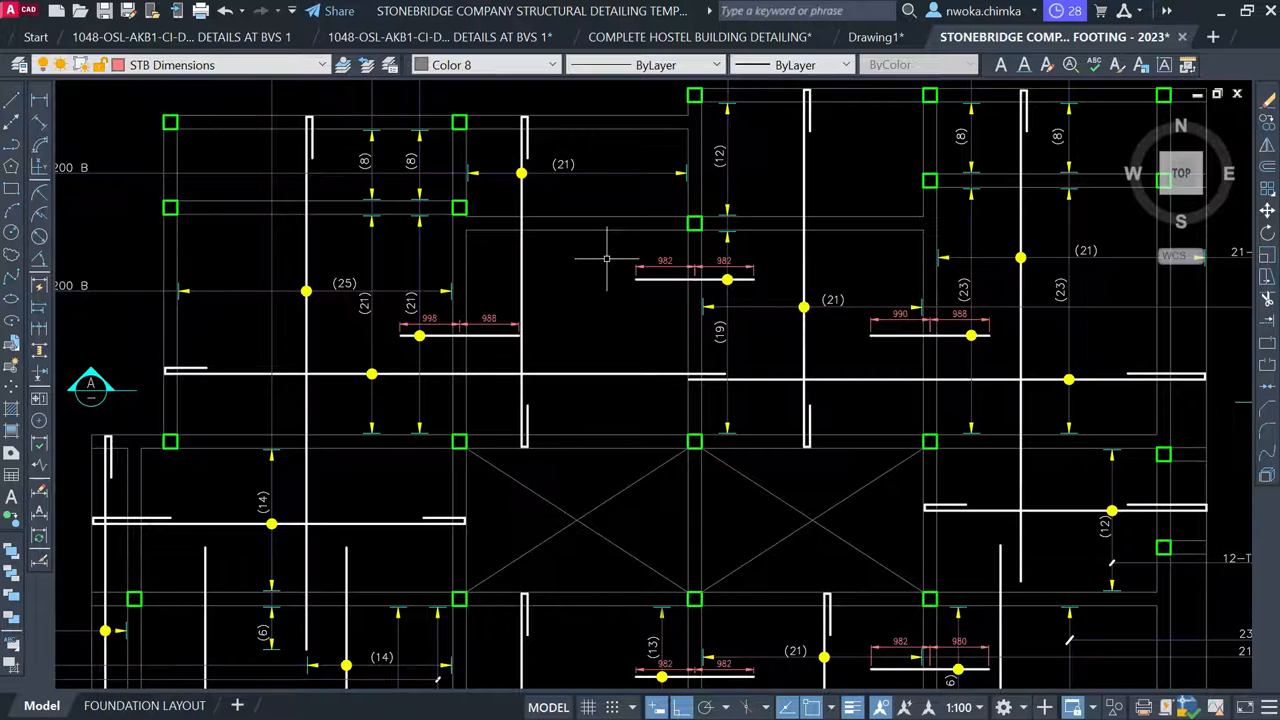
scroll(617, 250, down, 2)
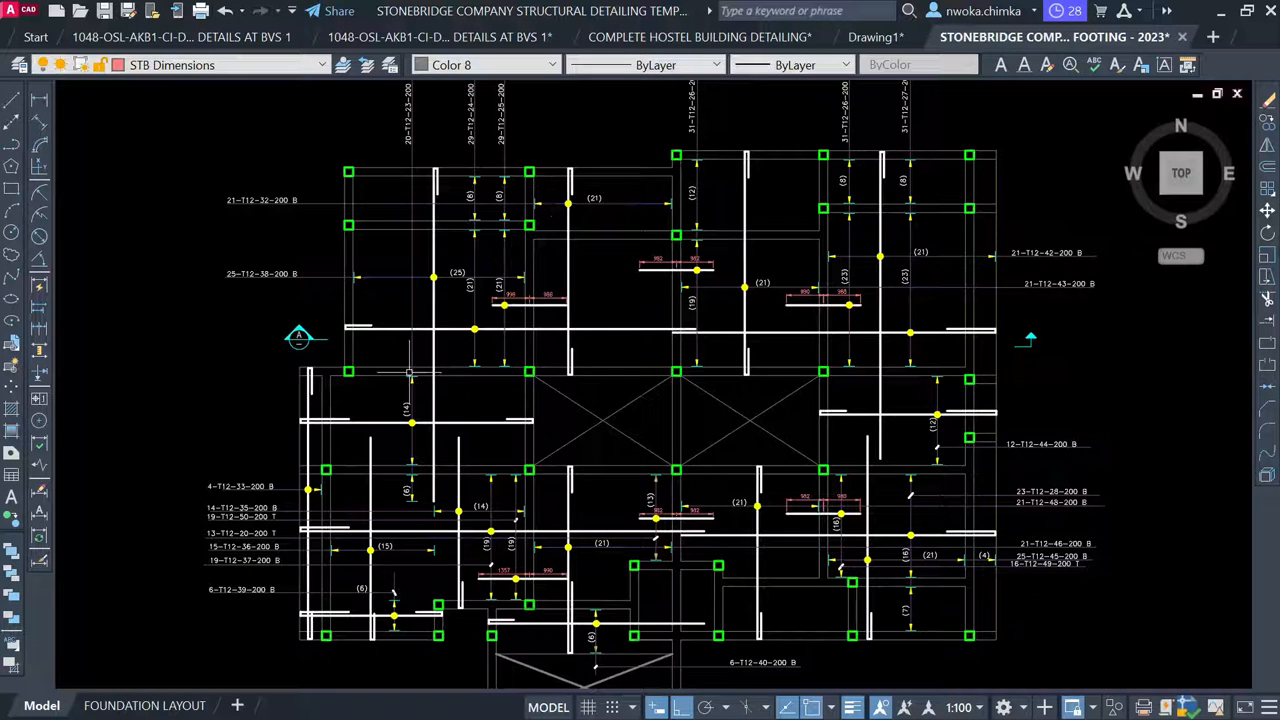
scroll(578, 161, up, 2)
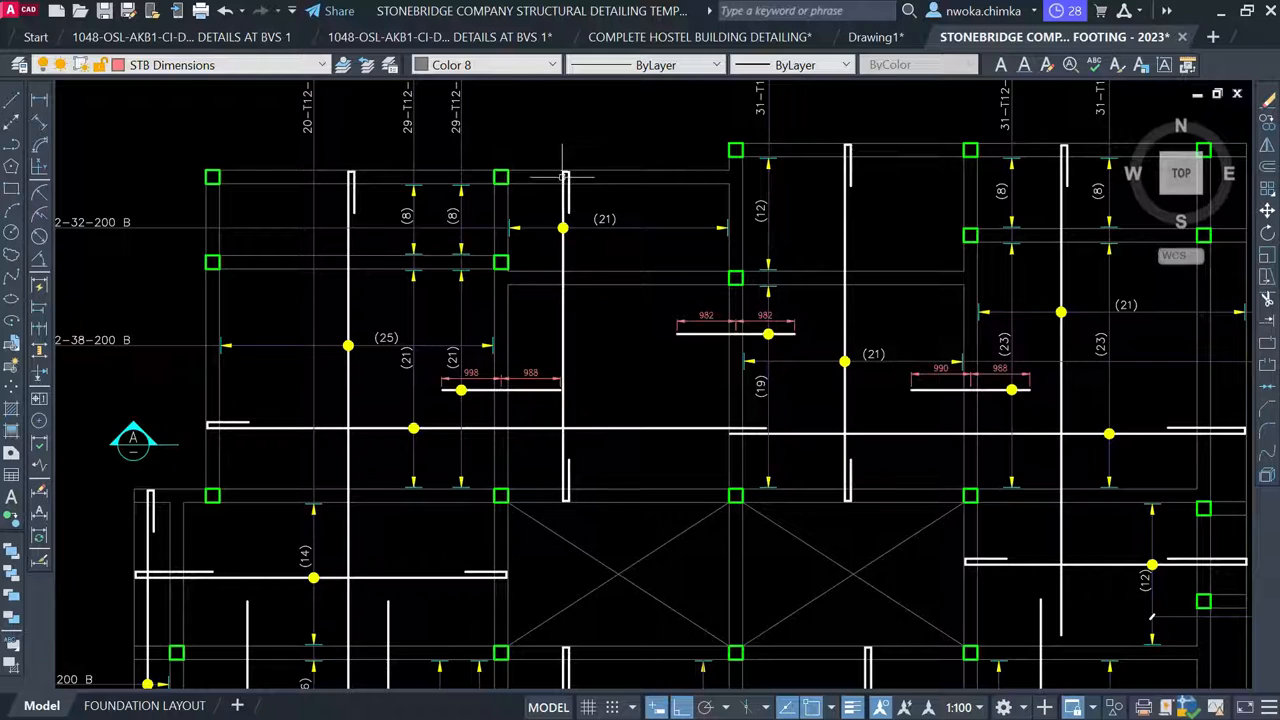
scroll(662, 340, down, 2)
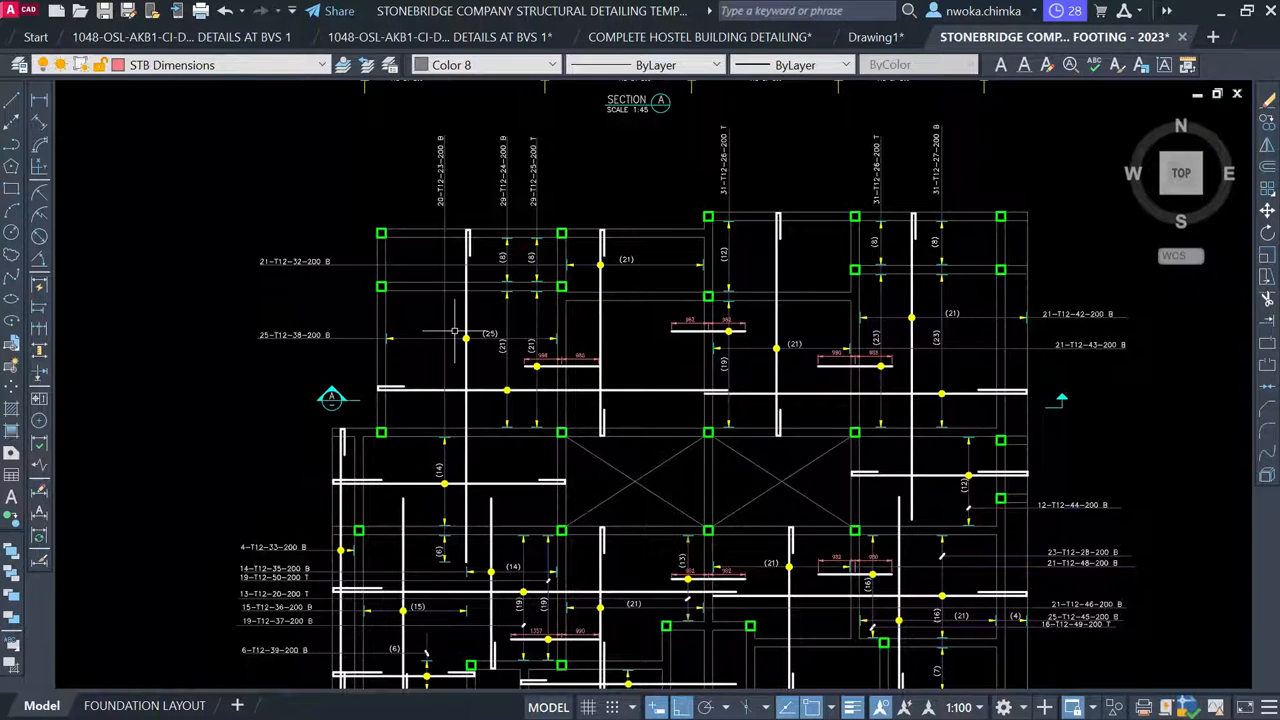
scroll(468, 387, down, 2)
scroll(357, 481, up, 5)
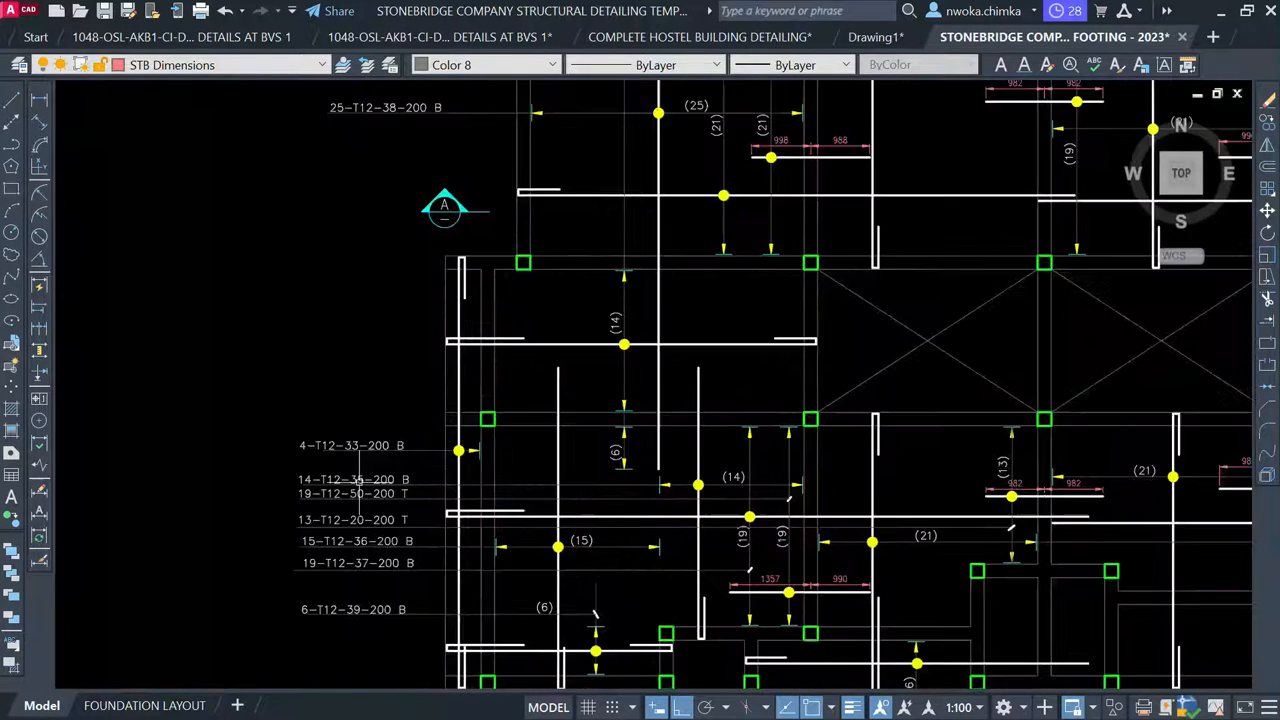
scroll(440, 477, down, 3)
middle_drag(525, 137, 497, 374)
scroll(497, 374, up, 3)
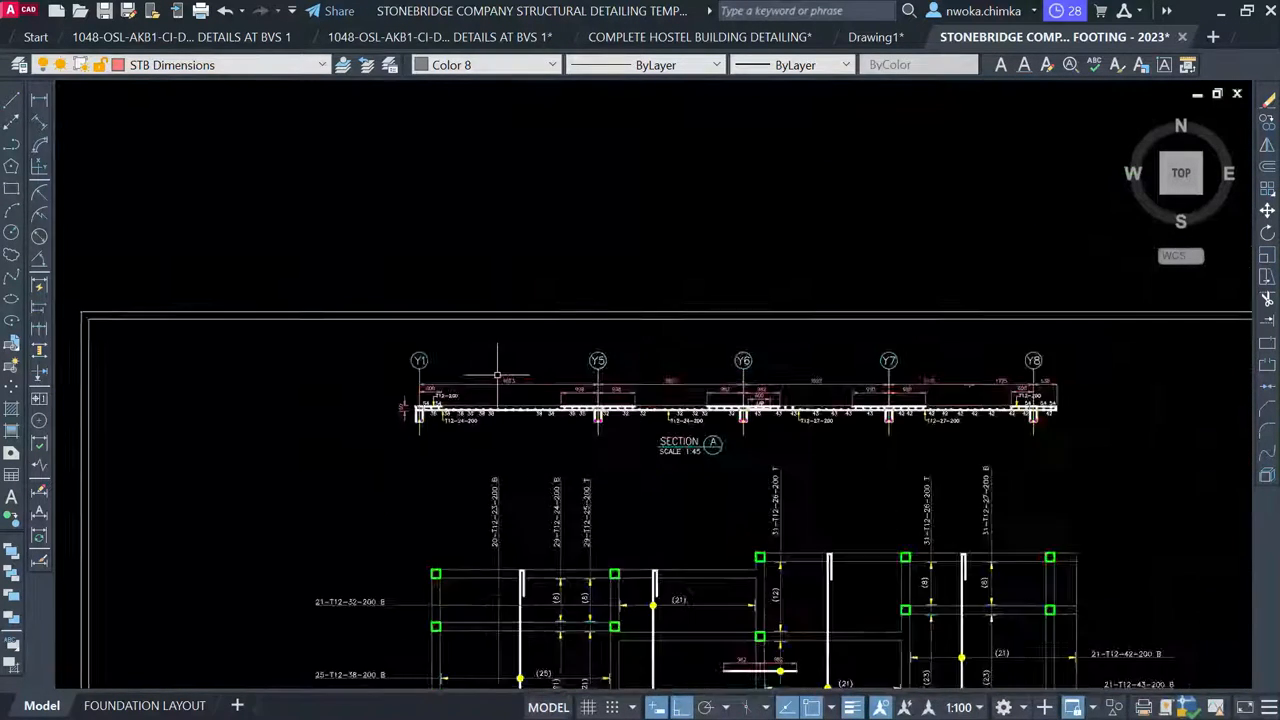
scroll(461, 424, up, 2)
scroll(430, 354, down, 4)
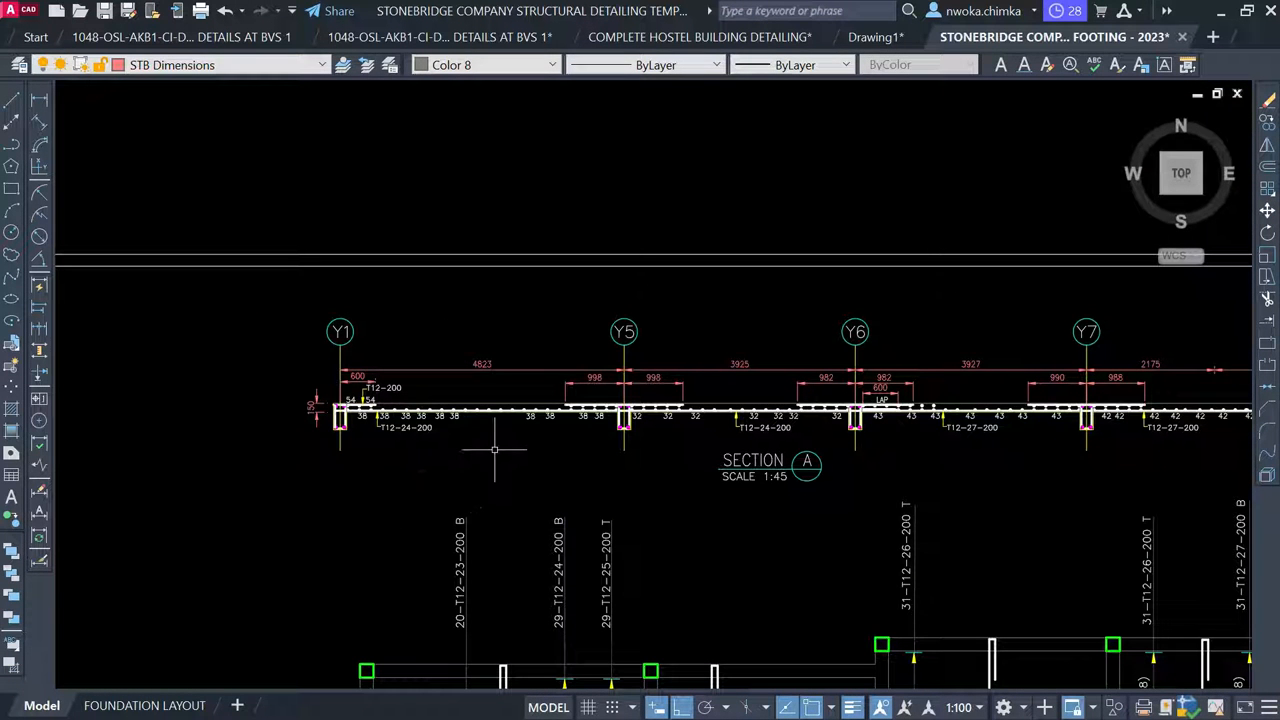
scroll(539, 342, down, 4)
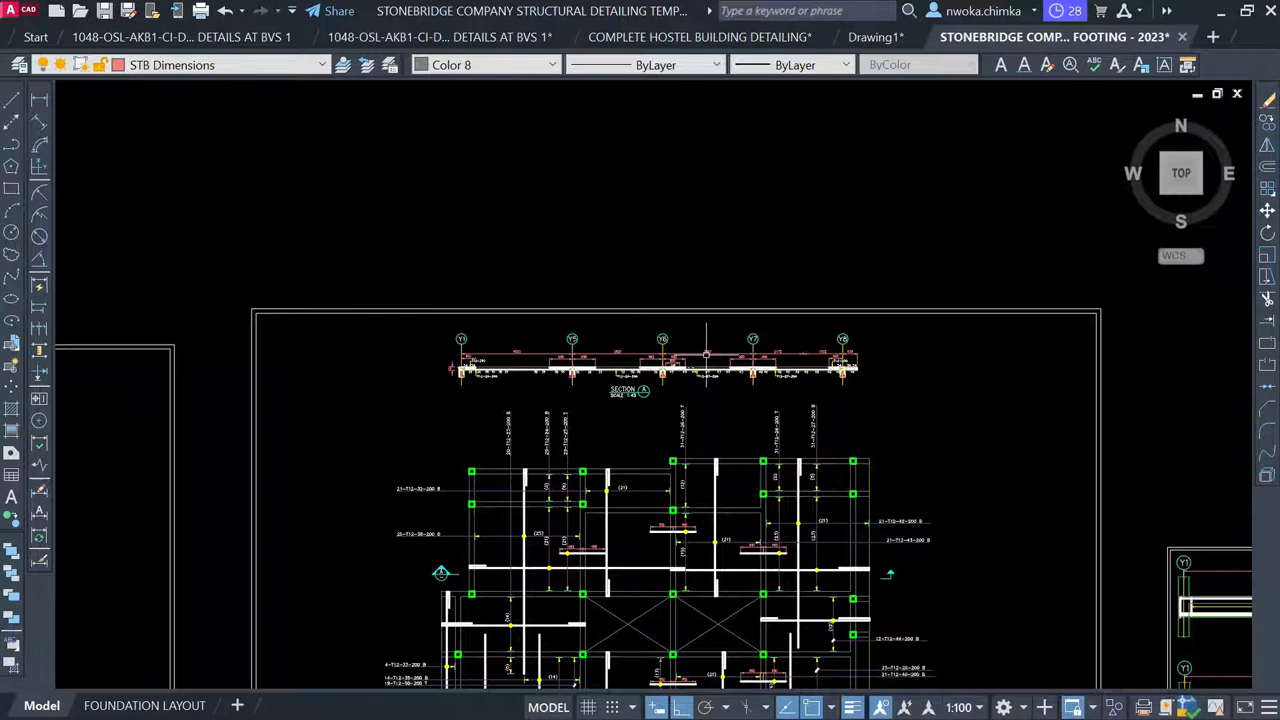
scroll(706, 355, up, 4)
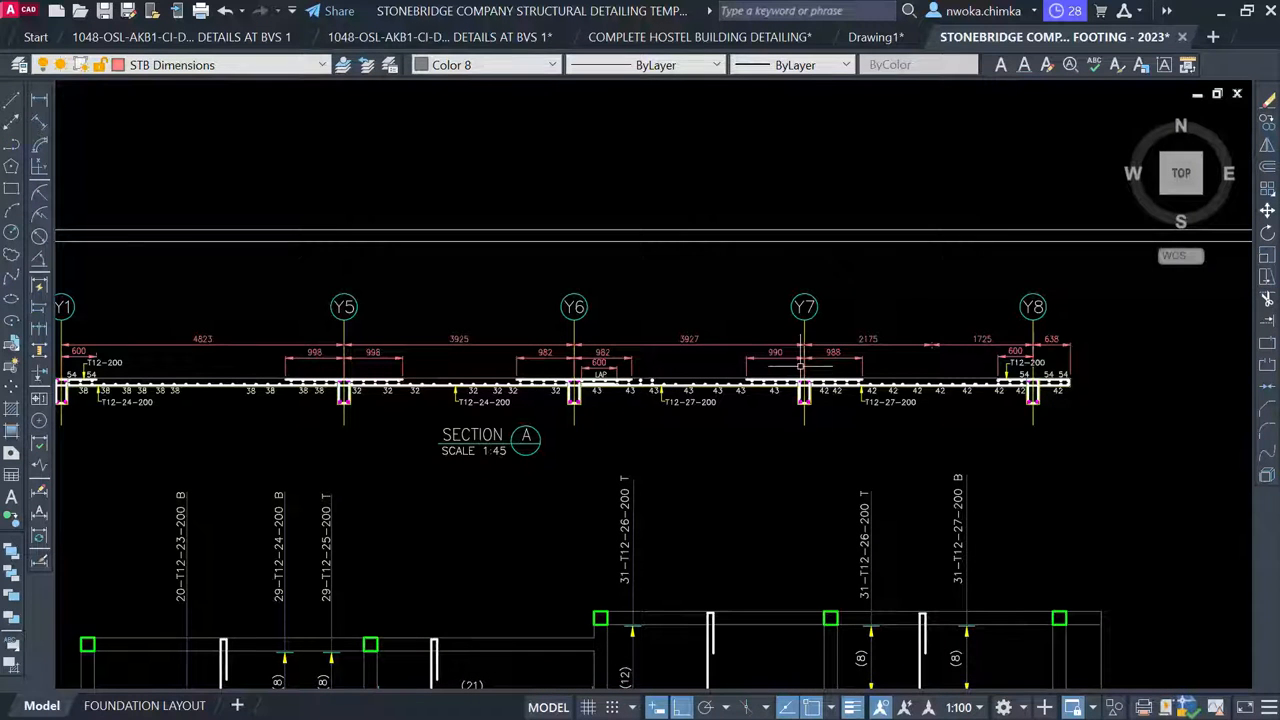
scroll(531, 419, down, 8)
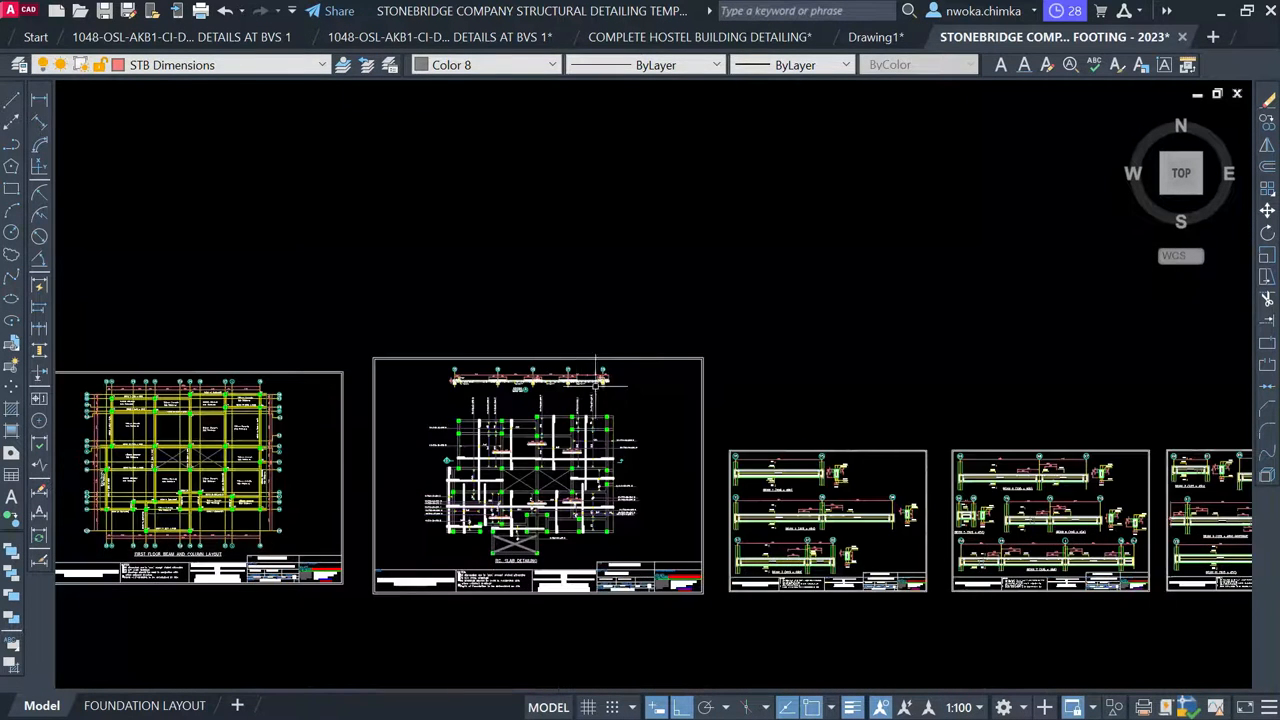
Window-select and delete the tables beside the beam details
middle_drag(662, 372, 713, 435)
scroll(803, 460, down, 1)
middle_drag(583, 329, 831, 546)
scroll(831, 540, down, 1)
middle_drag(704, 391, 731, 471)
scroll(677, 480, down, 1)
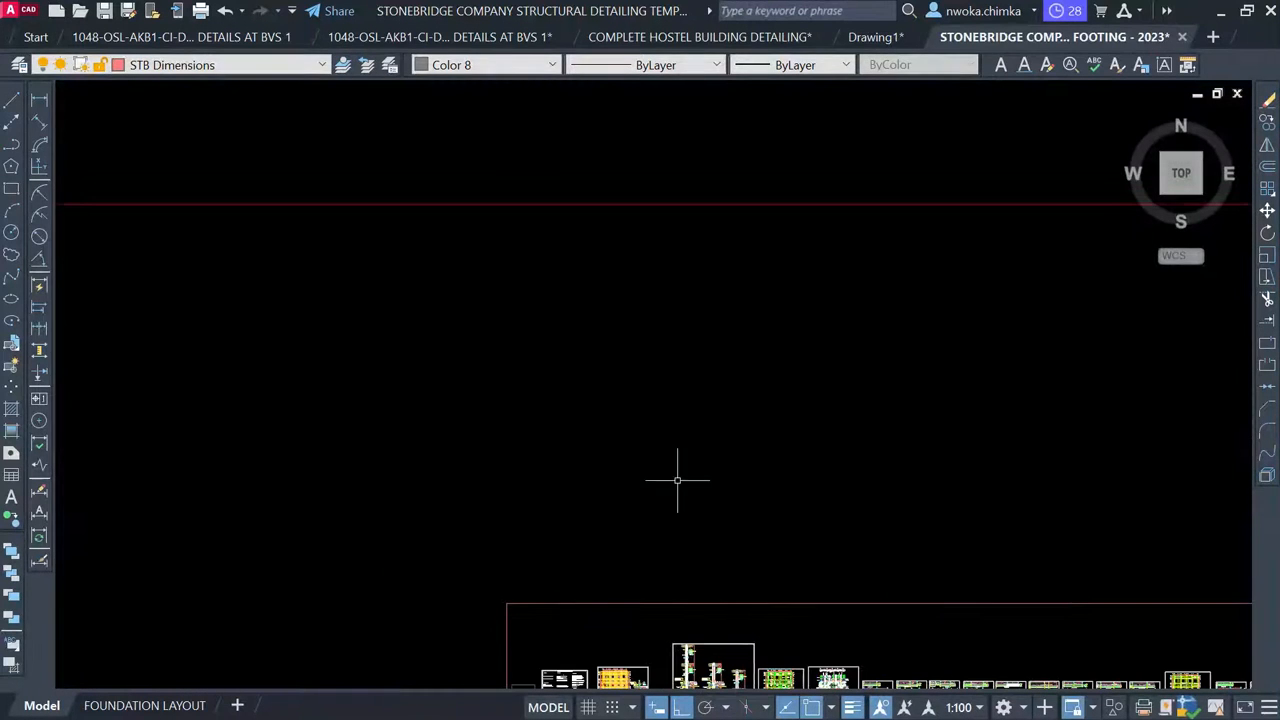
scroll(724, 246, down, 3)
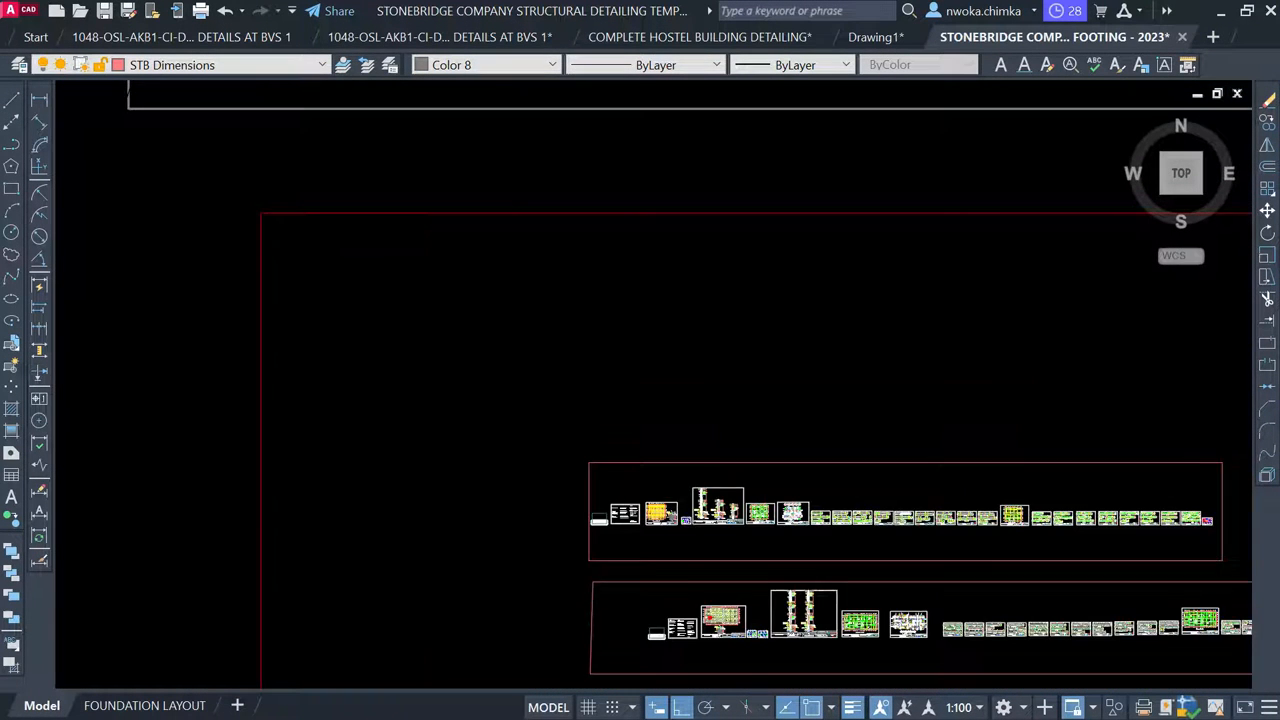
middle_drag(763, 194, 653, 480)
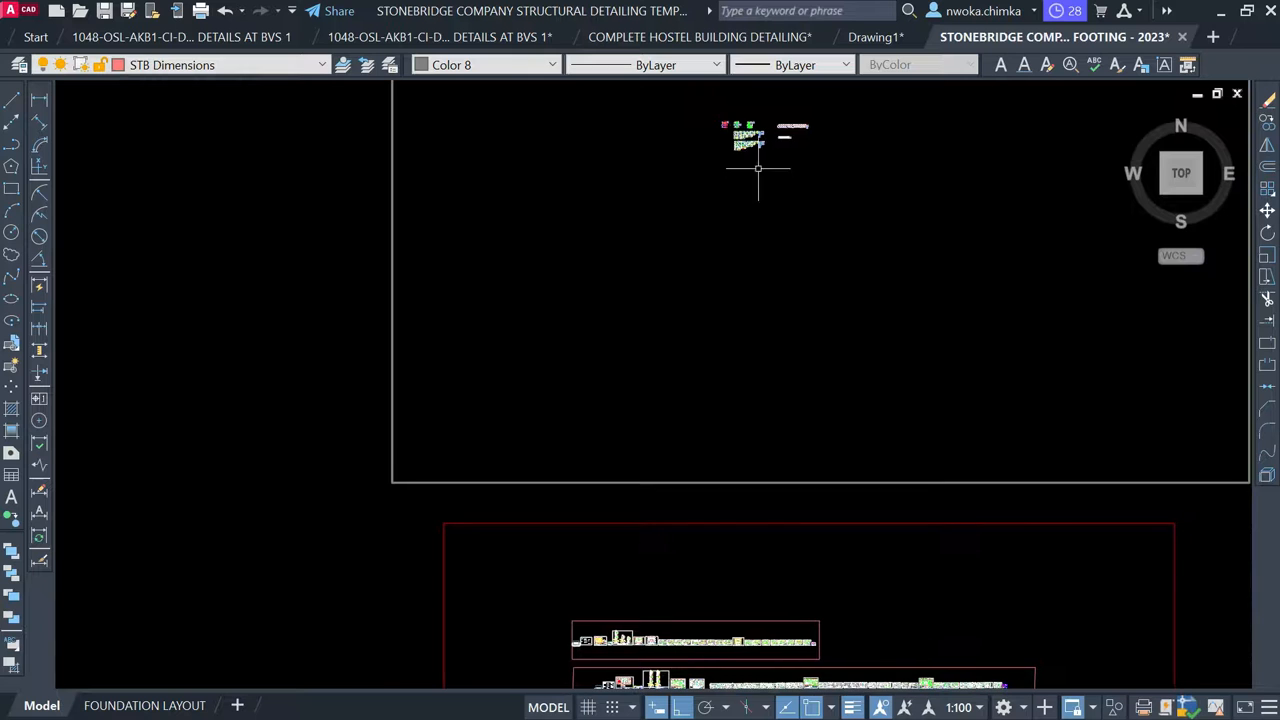
scroll(771, 120, up, 10)
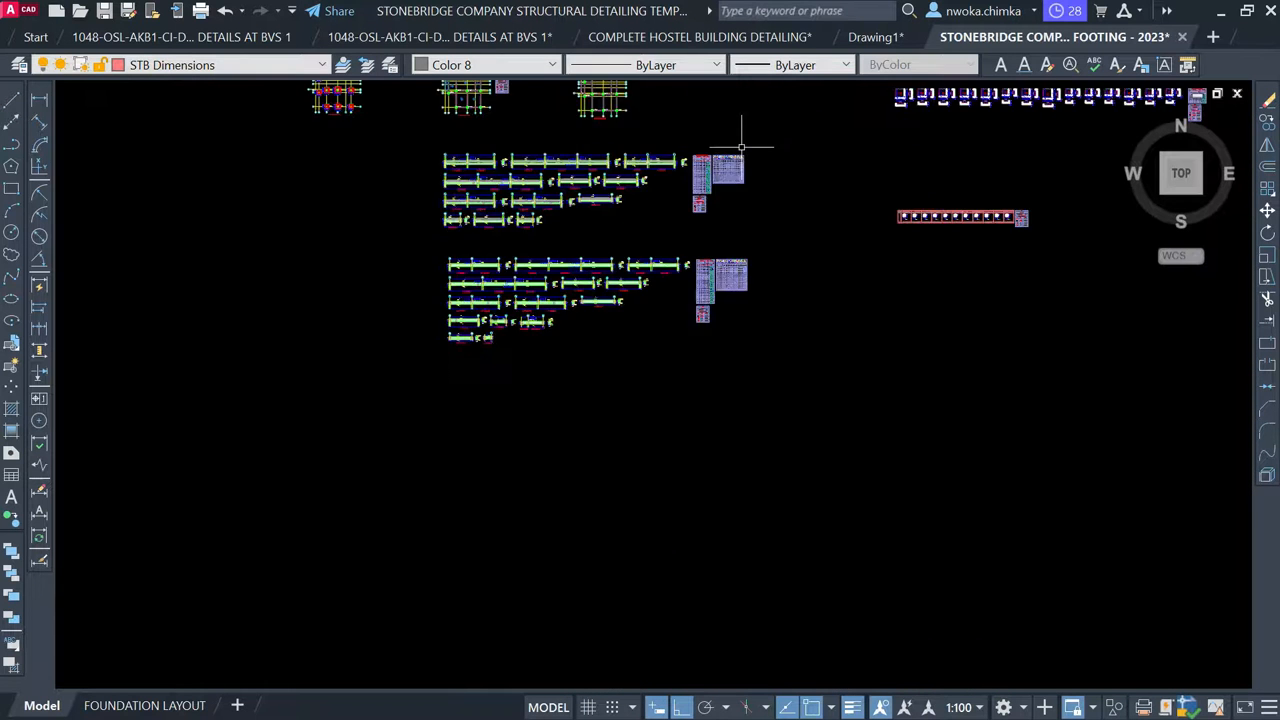
click(612, 132)
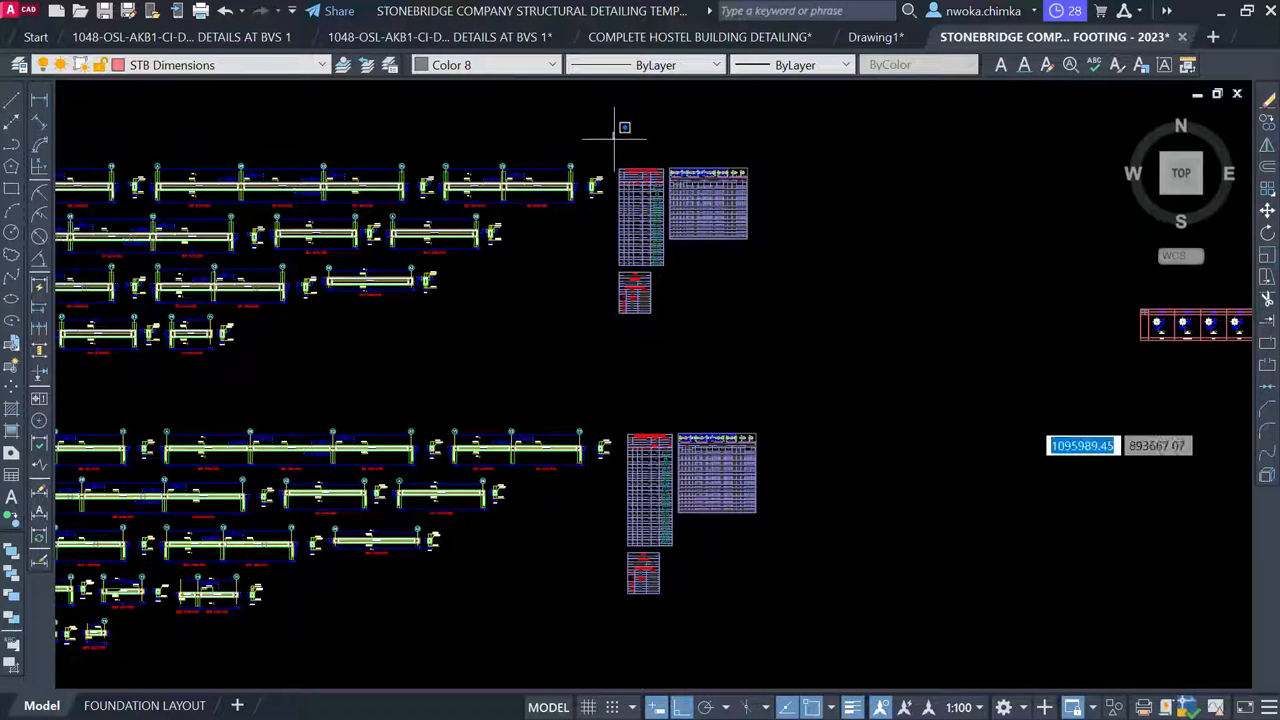
click(955, 607)
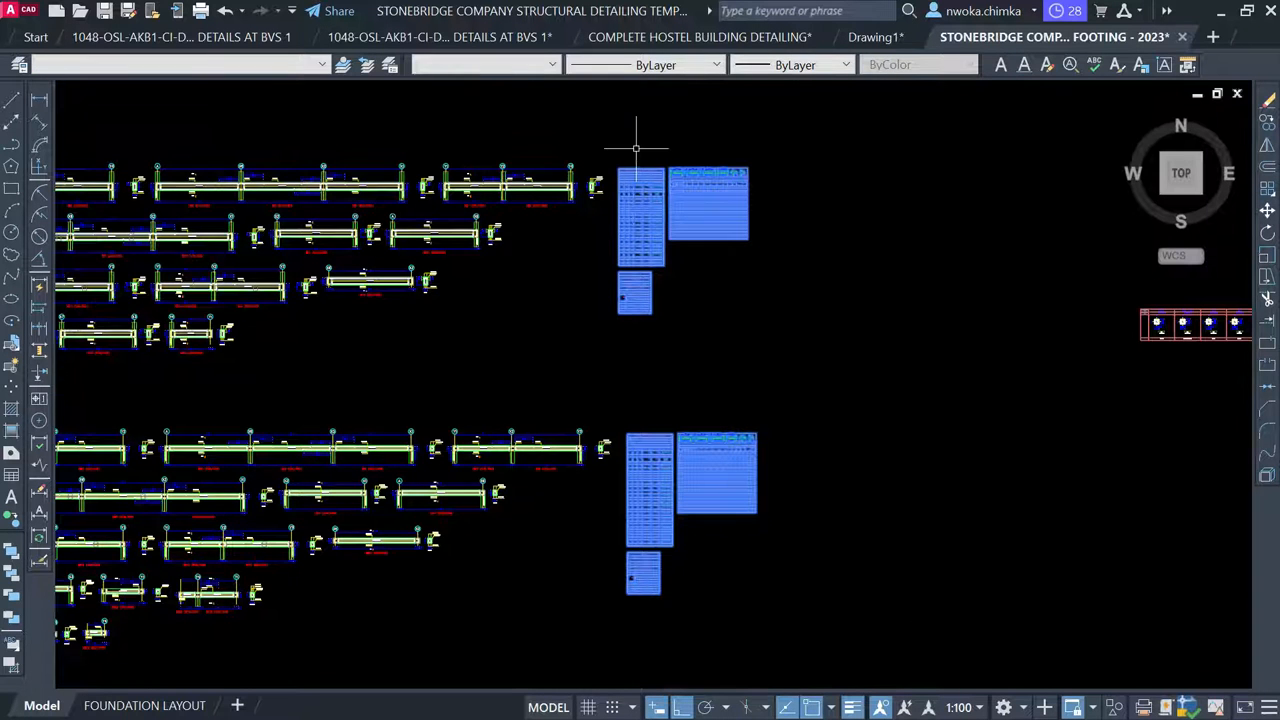
scroll(636, 148, up, 4)
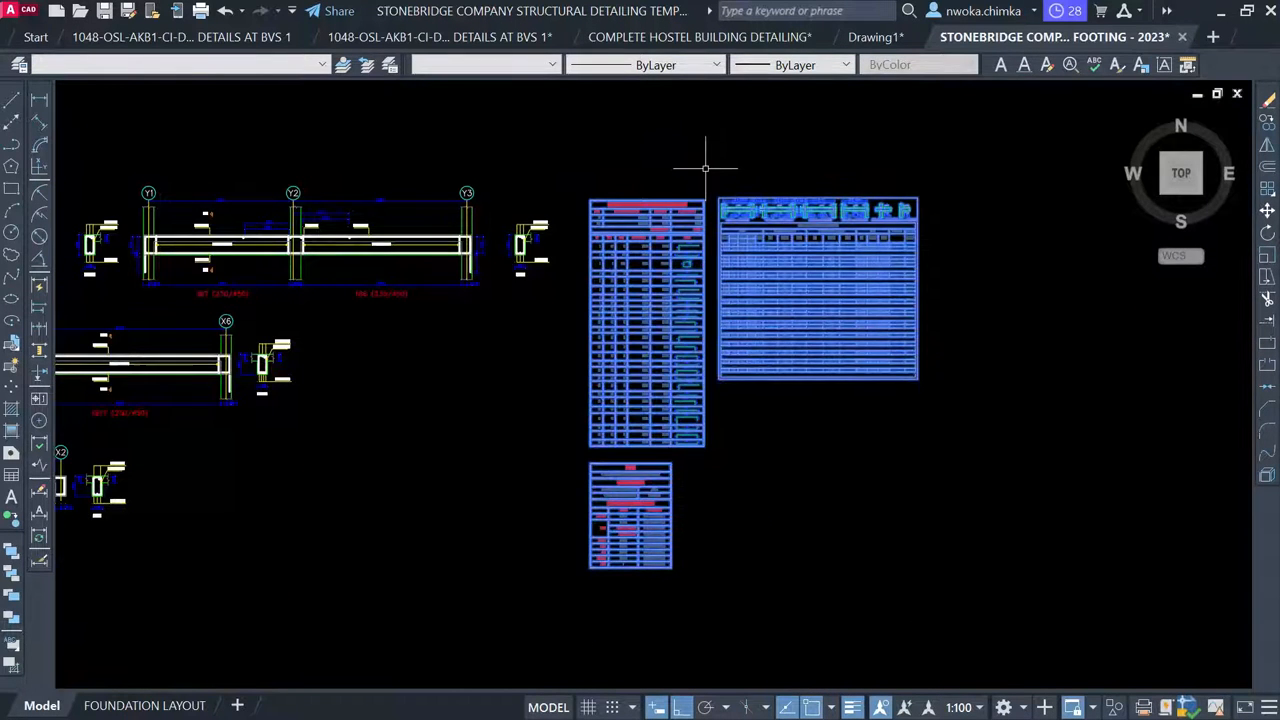
key(Delete)
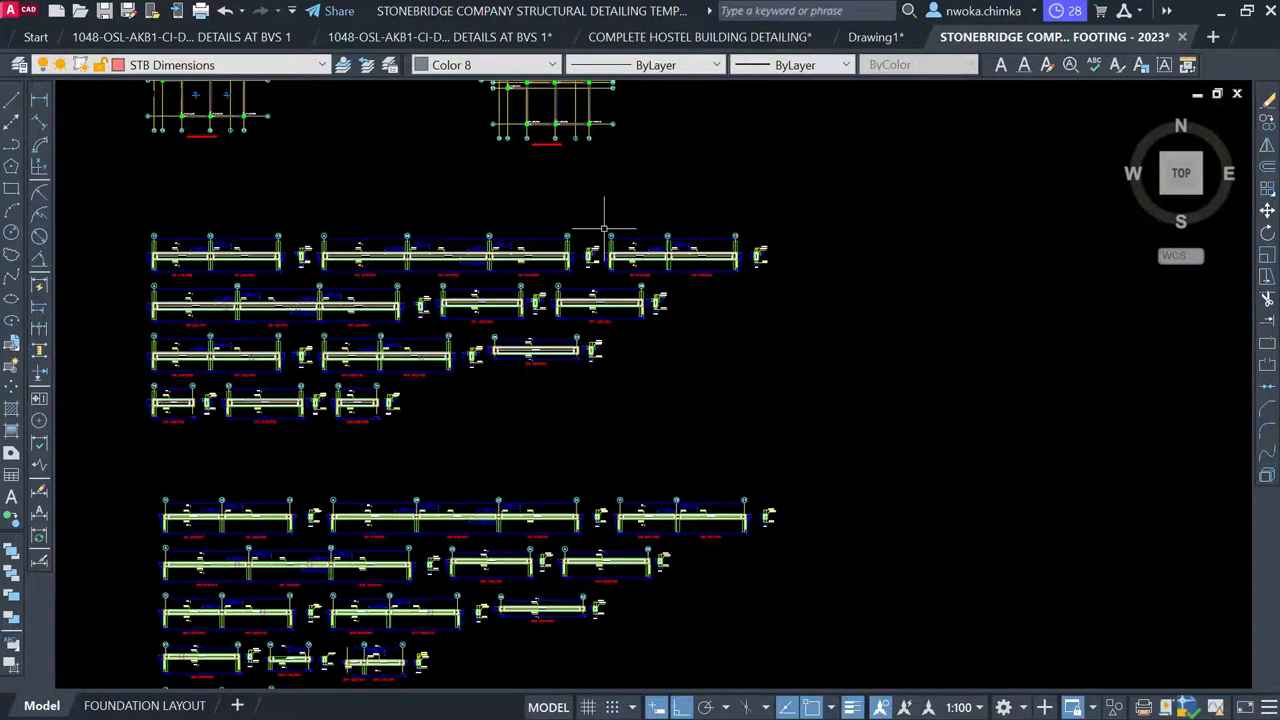
Select the legend tables beside the three plan layouts and delete them
middle_drag(604, 228, 1003, 513)
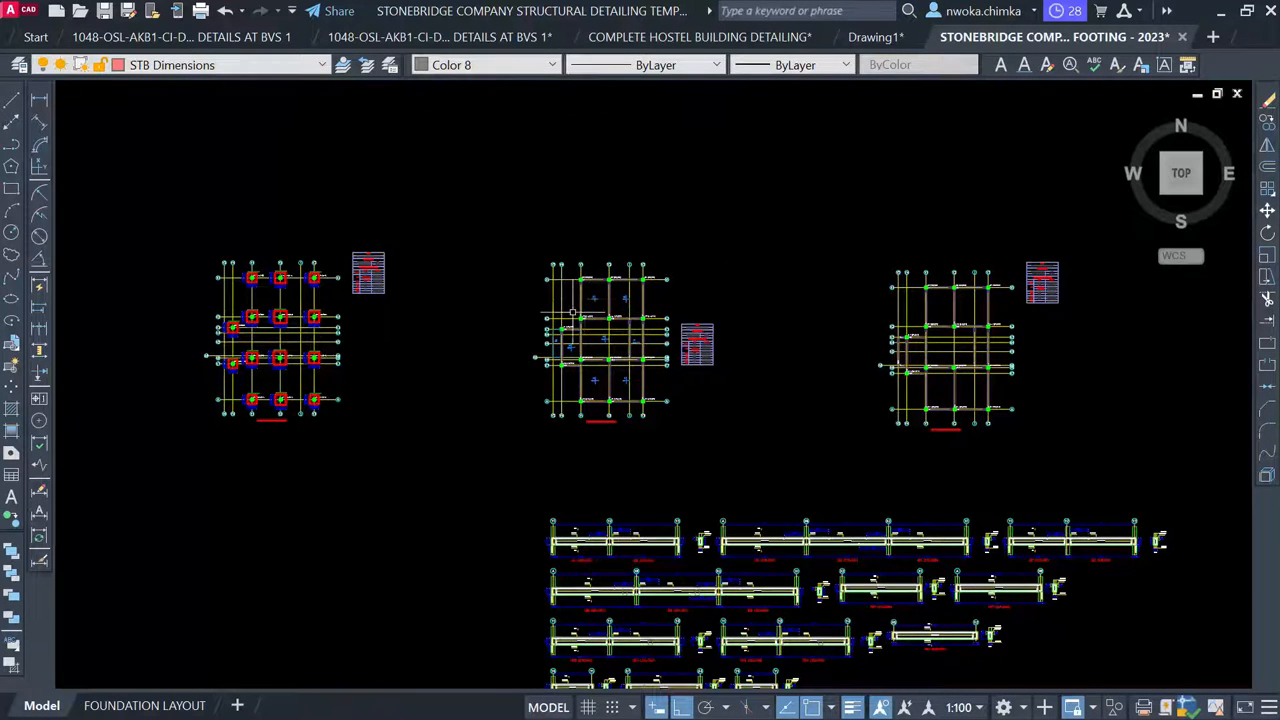
scroll(573, 313, up, 6)
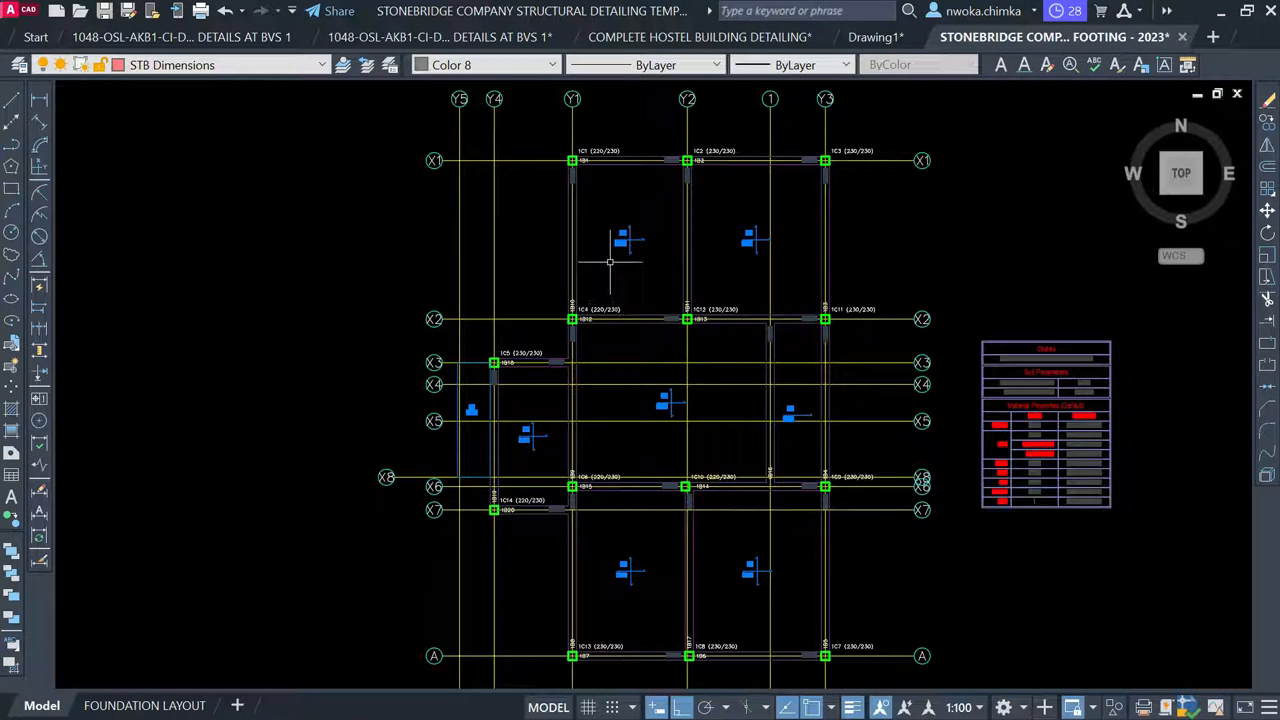
scroll(502, 244, down, 2)
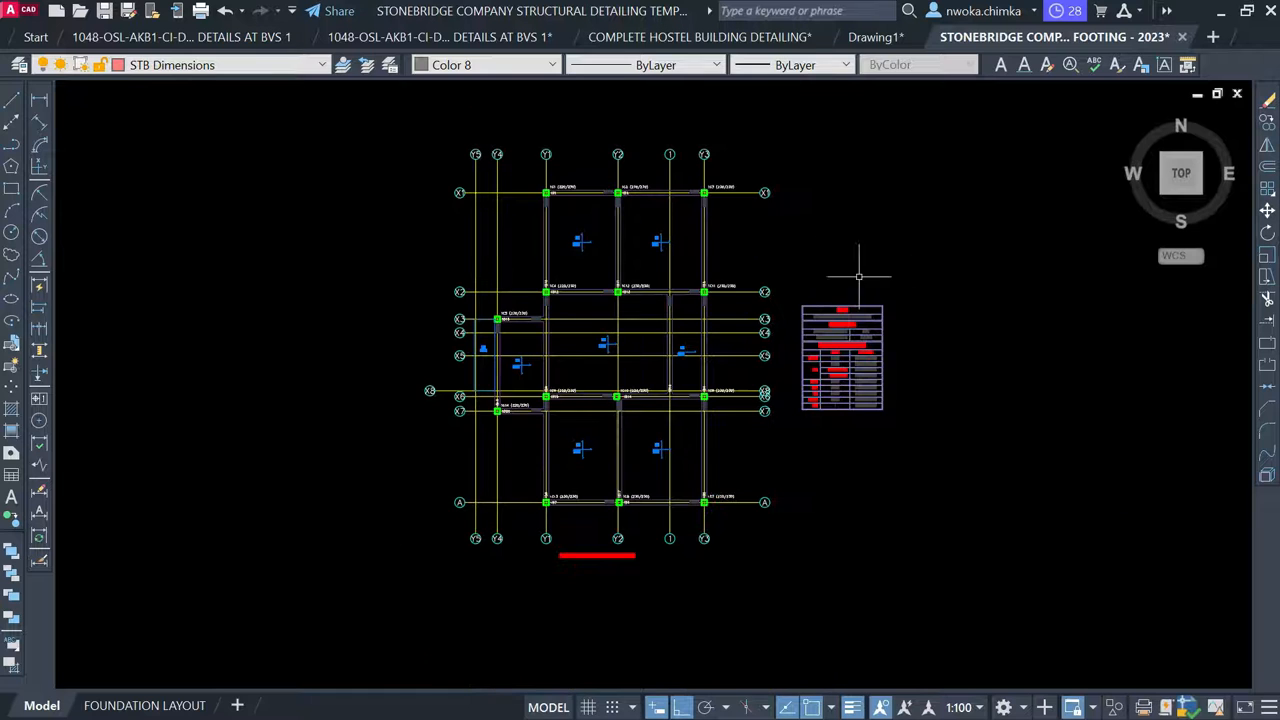
click(794, 280)
click(988, 469)
scroll(420, 245, down, 3)
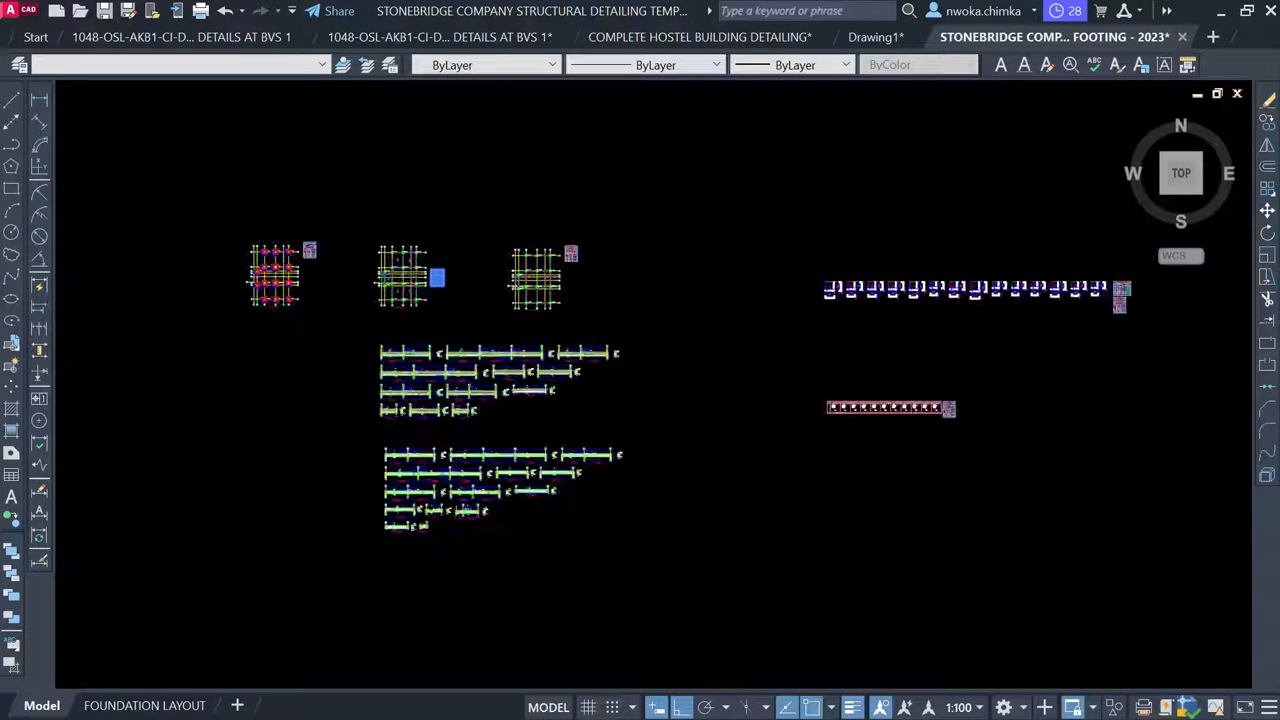
scroll(571, 225, up, 2)
click(566, 237)
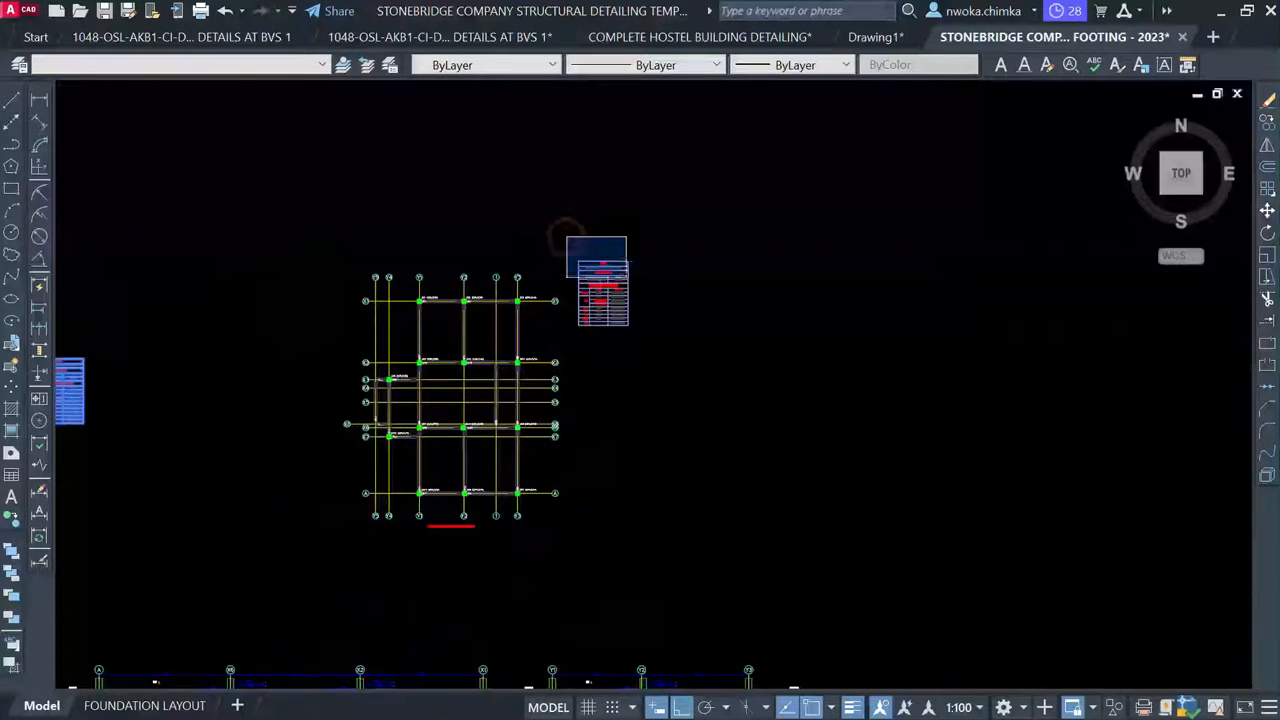
click(737, 377)
scroll(737, 377, down, 3)
scroll(357, 266, up, 4)
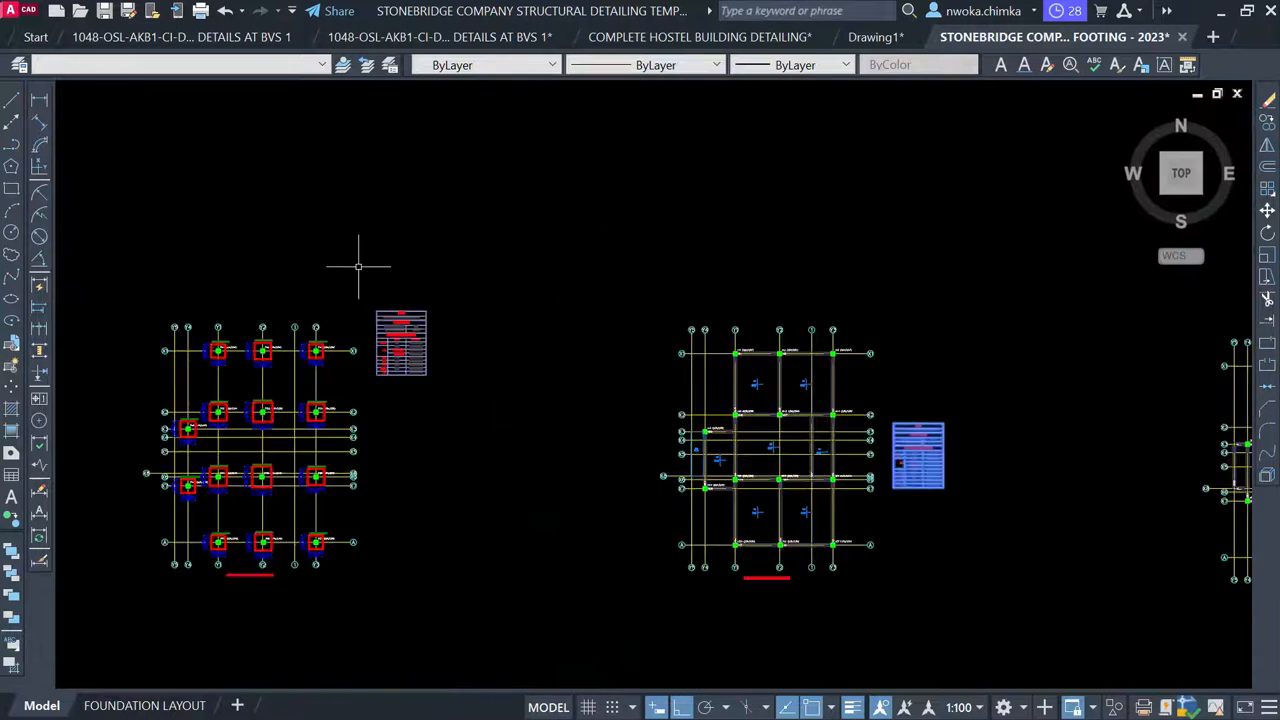
click(361, 268)
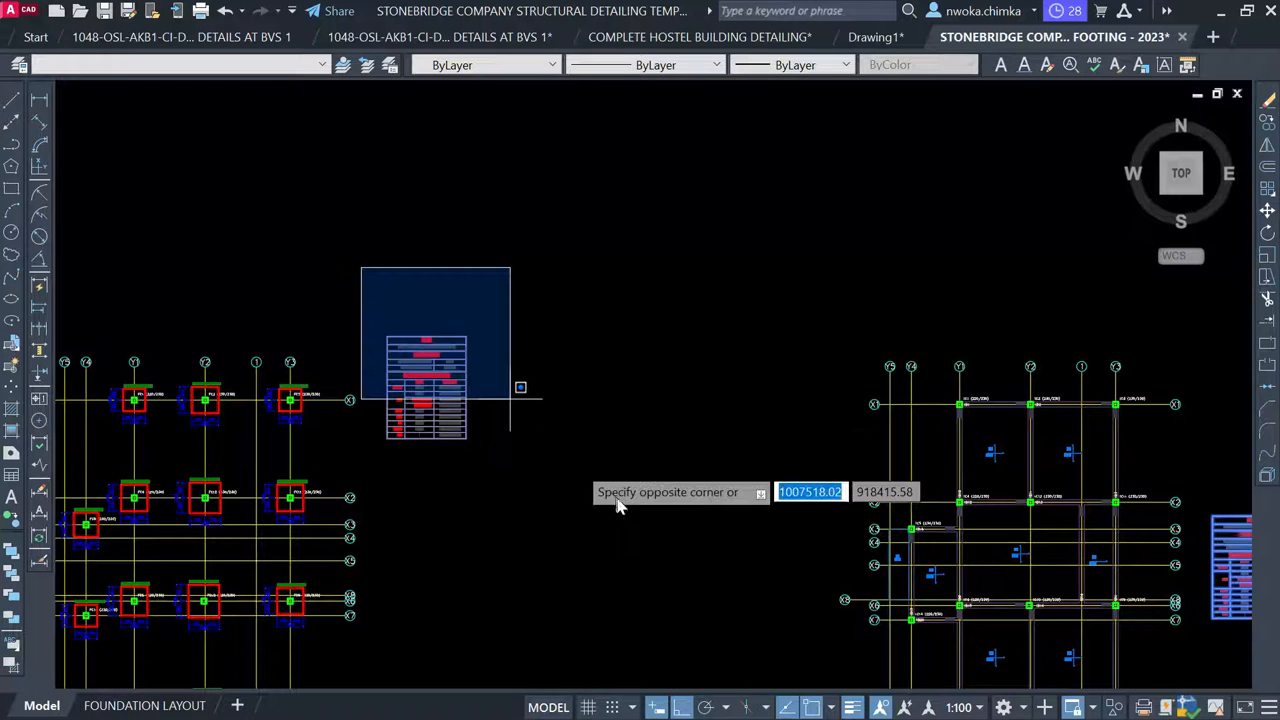
click(645, 456)
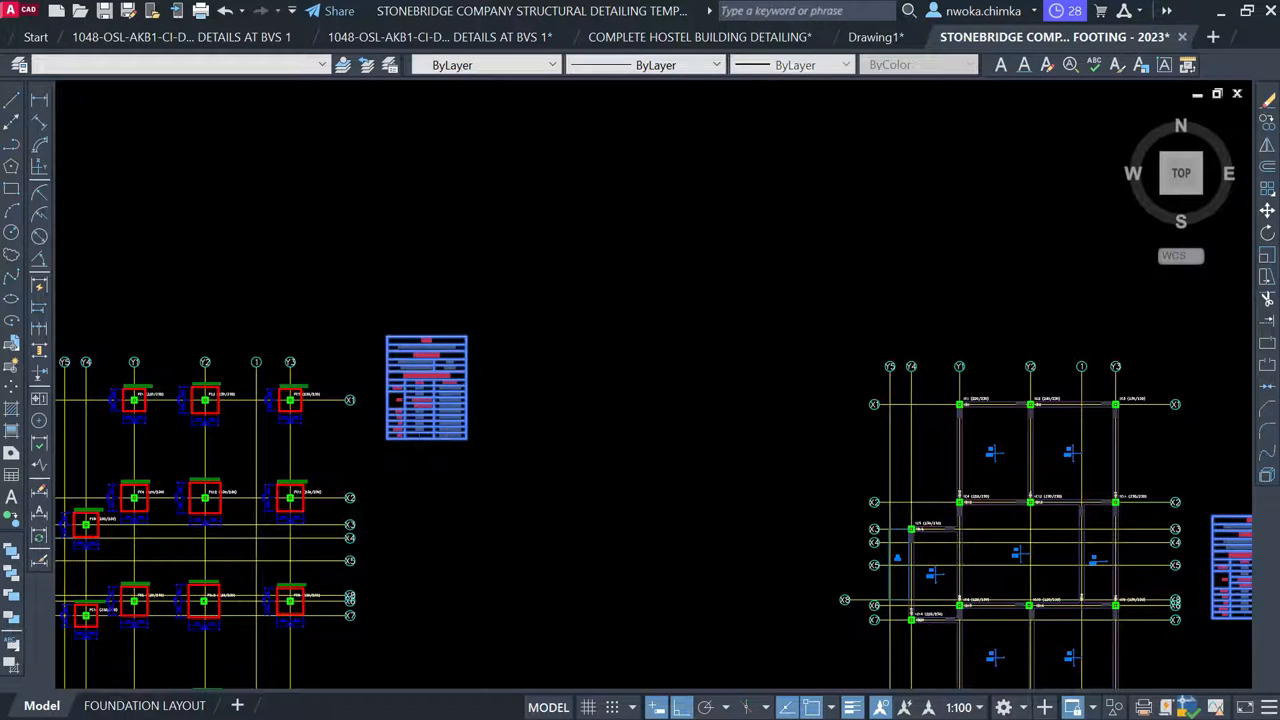
key(Delete)
scroll(526, 260, down, 4)
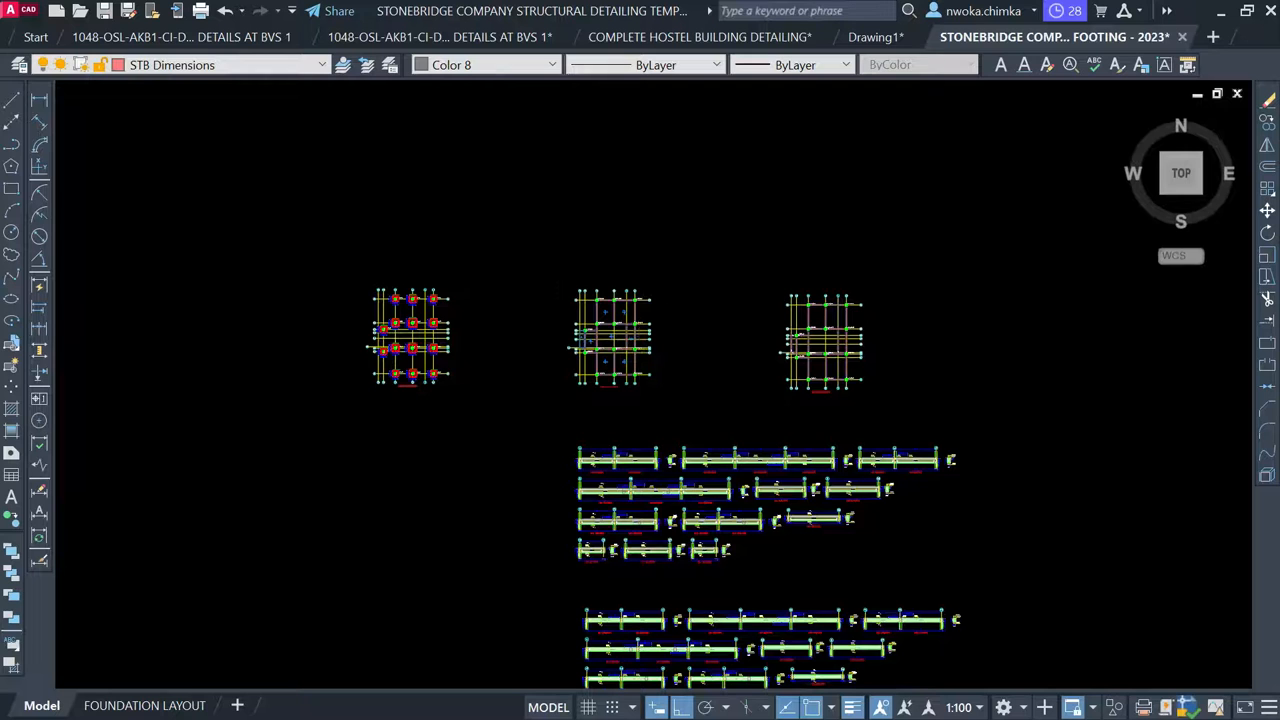
Pan to the red-framed sheet row and zoom onto the STRUCTURAL DRAWINGS cover and notes sheet
scroll(620, 325, up, 6)
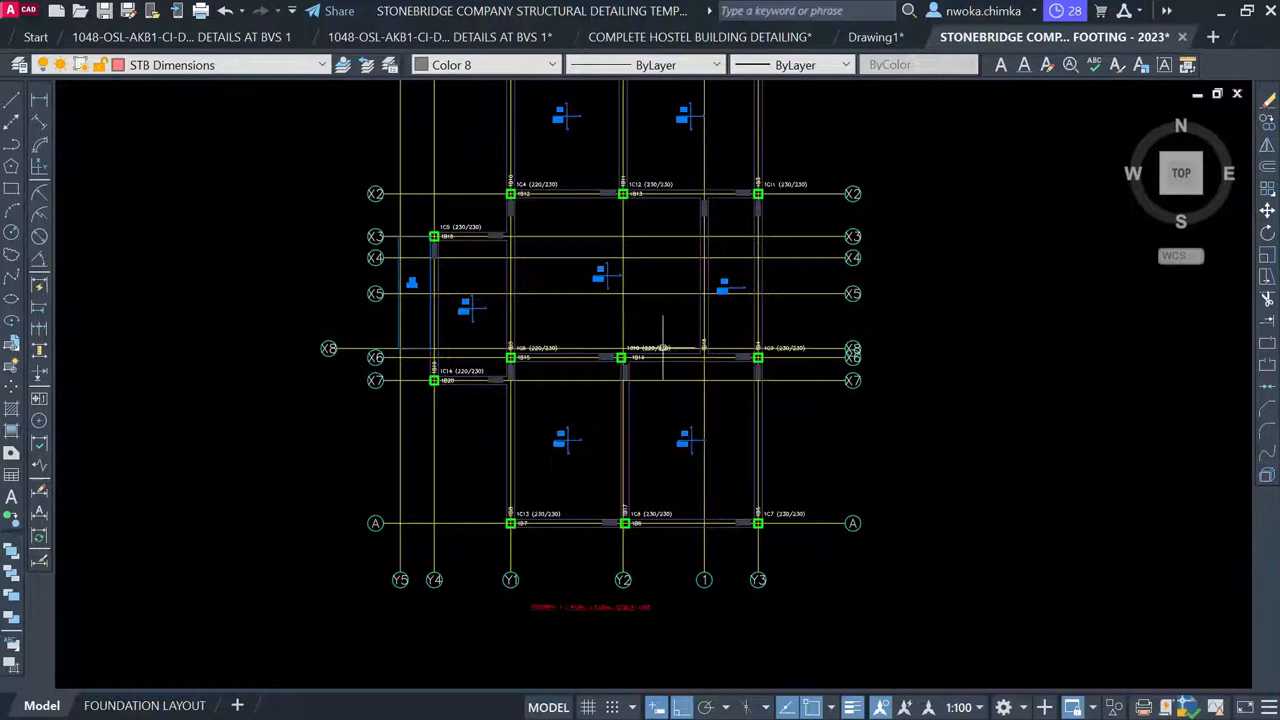
scroll(634, 302, up, 6)
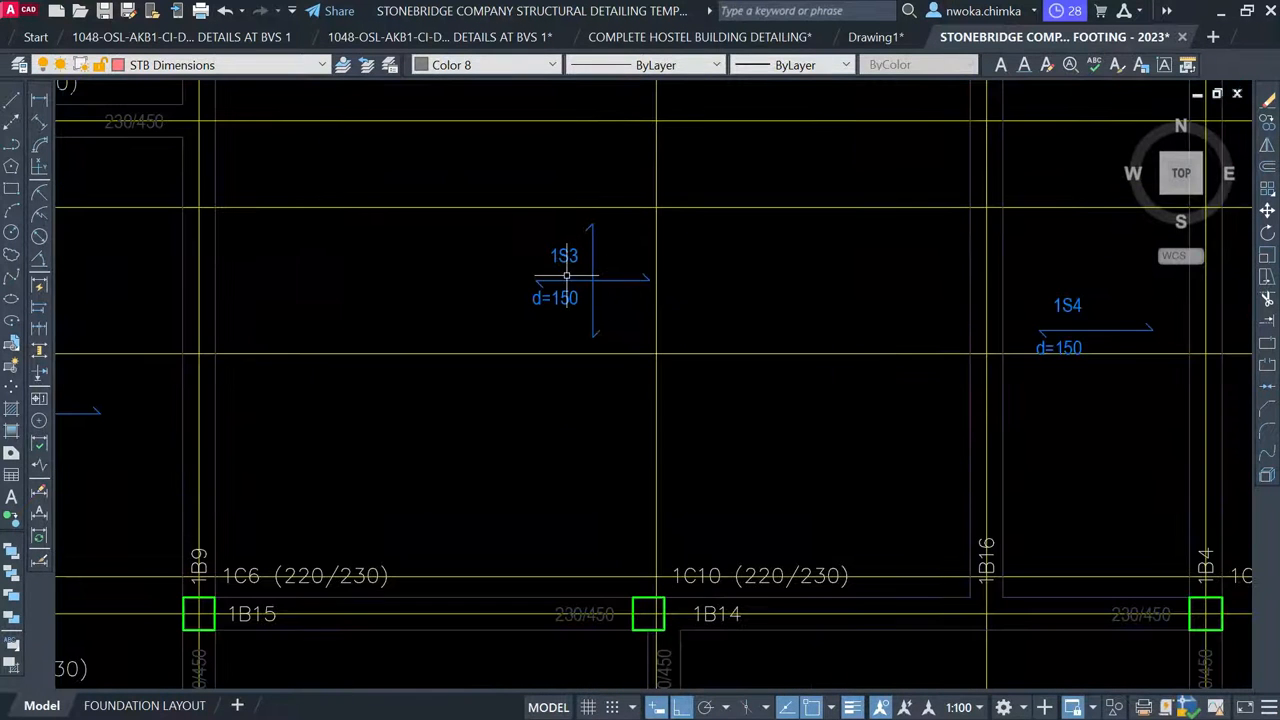
scroll(591, 287, down, 10)
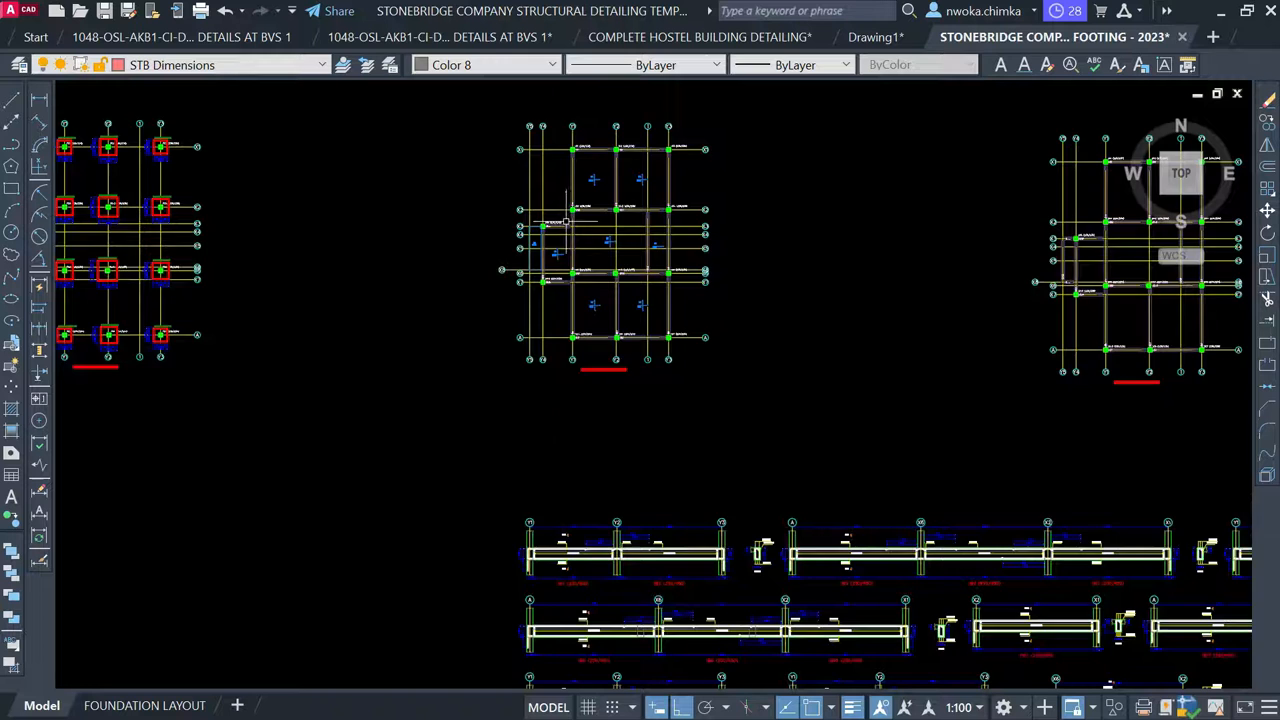
scroll(645, 338, down, 2)
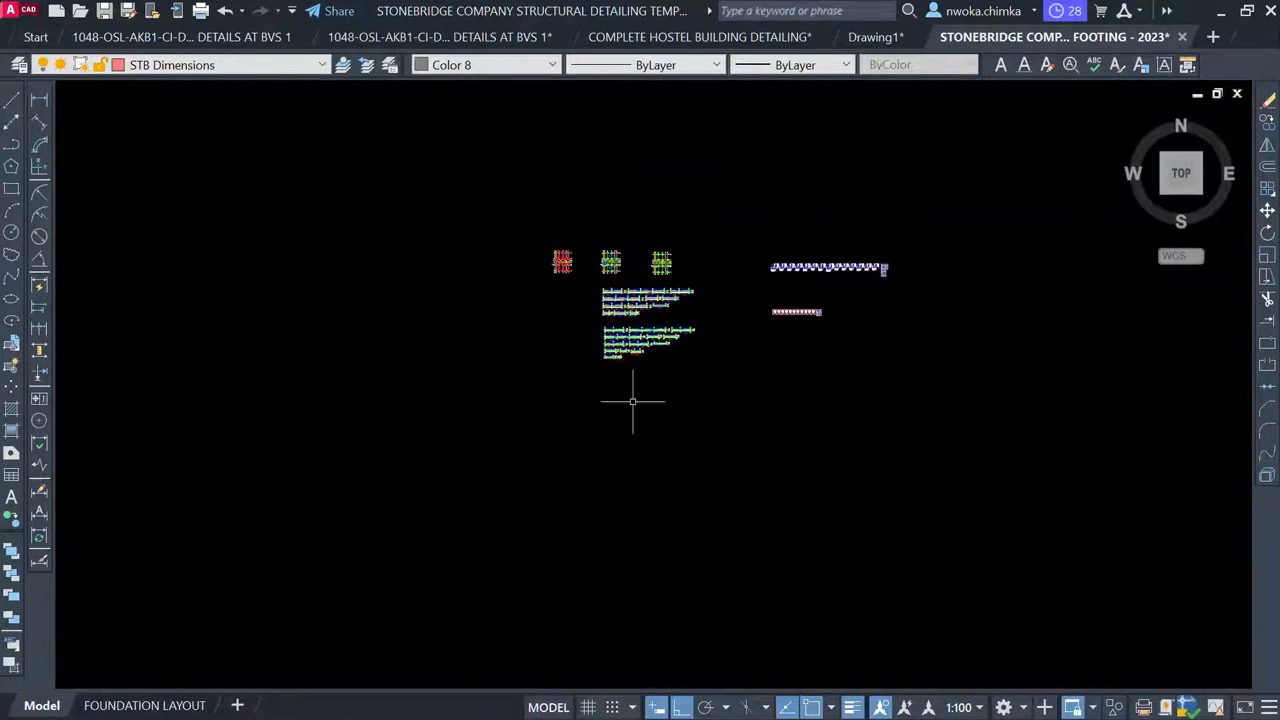
middle_drag(640, 453, 606, 226)
scroll(605, 220, down, 5)
mouse_move(568, 441)
middle_down()
mouse_move(586, 186)
mouse_move(629, 117)
middle_up()
scroll(502, 369, up, 8)
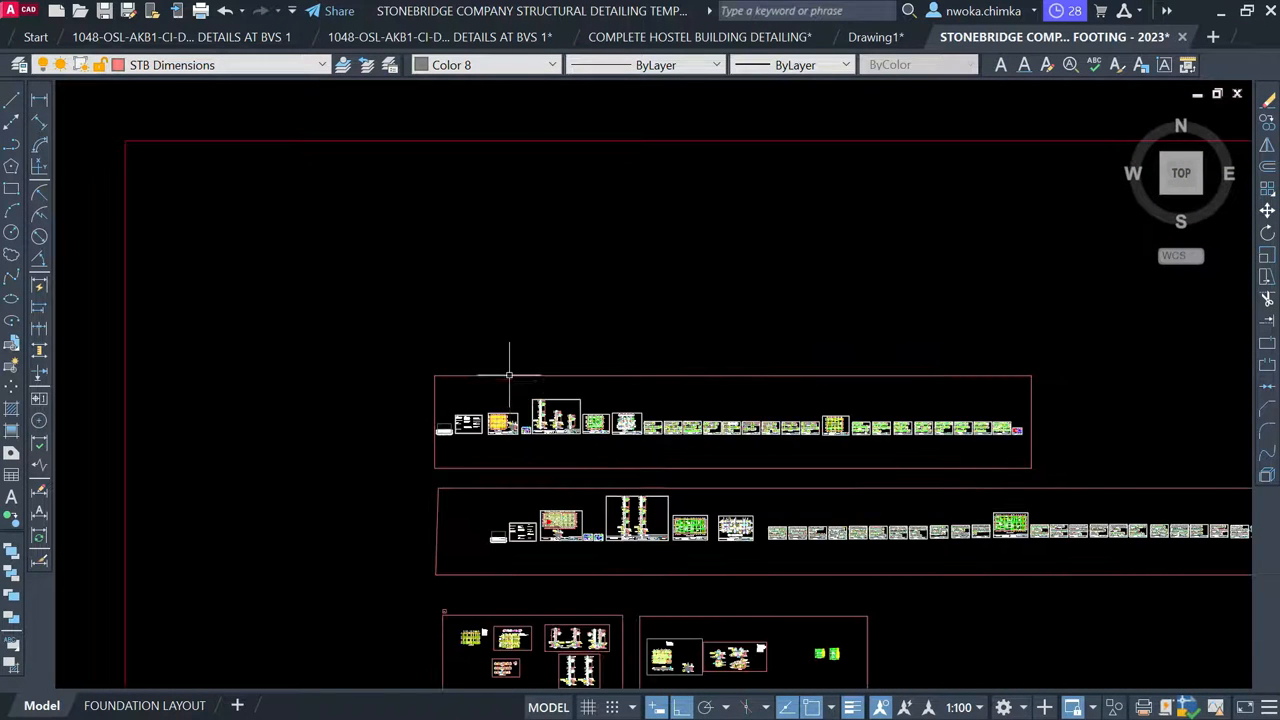
scroll(441, 438, up, 6)
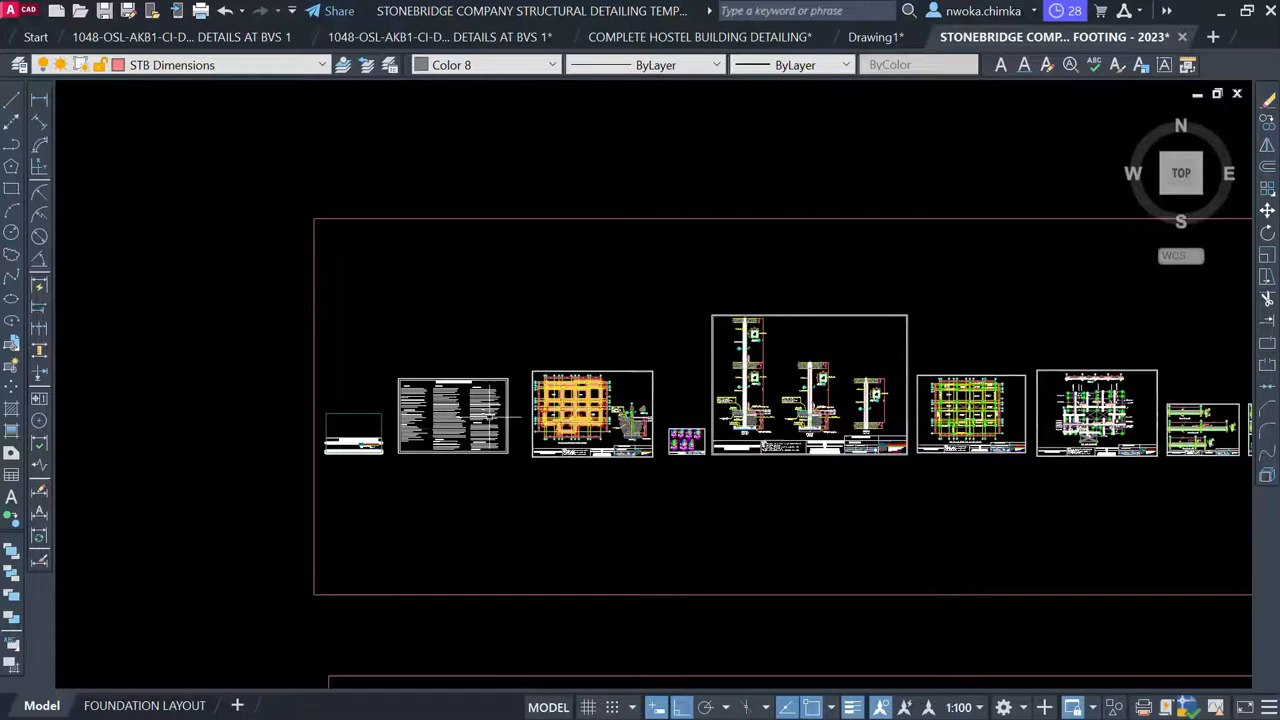
scroll(167, 487, up, 5)
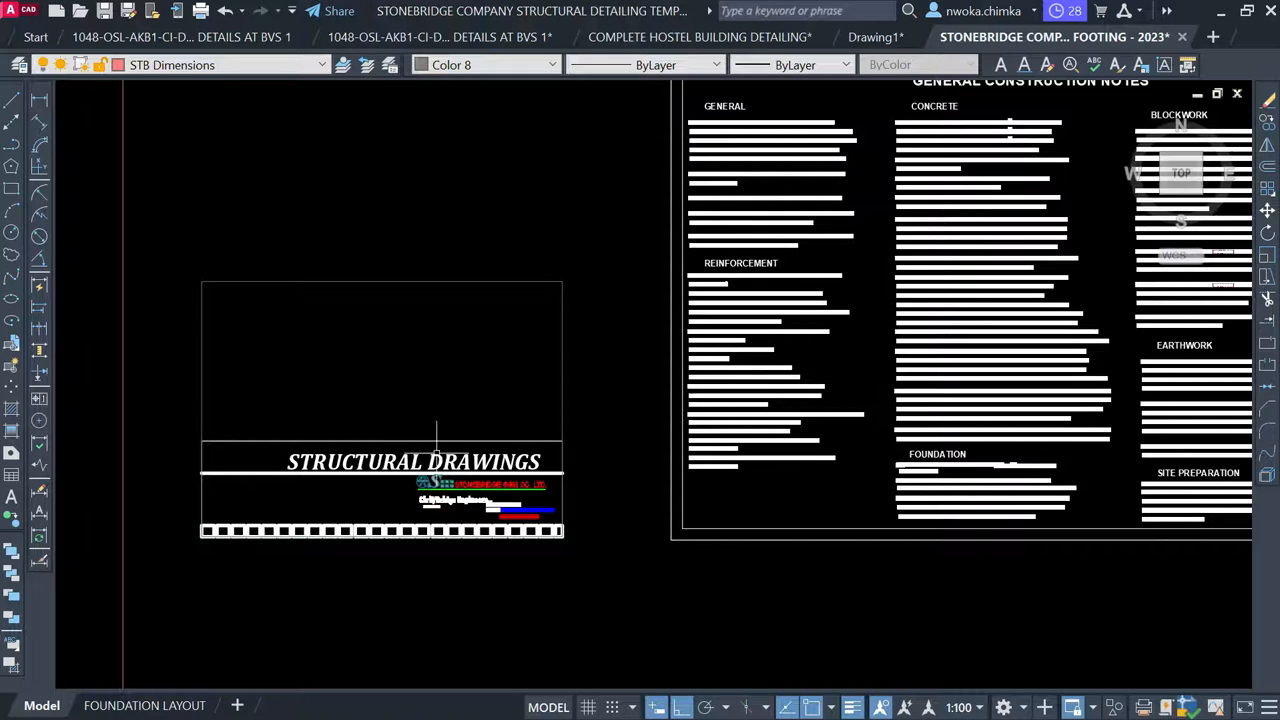
Zoom through the General Construction Notes to read the CONCRETE and FOUNDATION items
scroll(436, 479, up, 4)
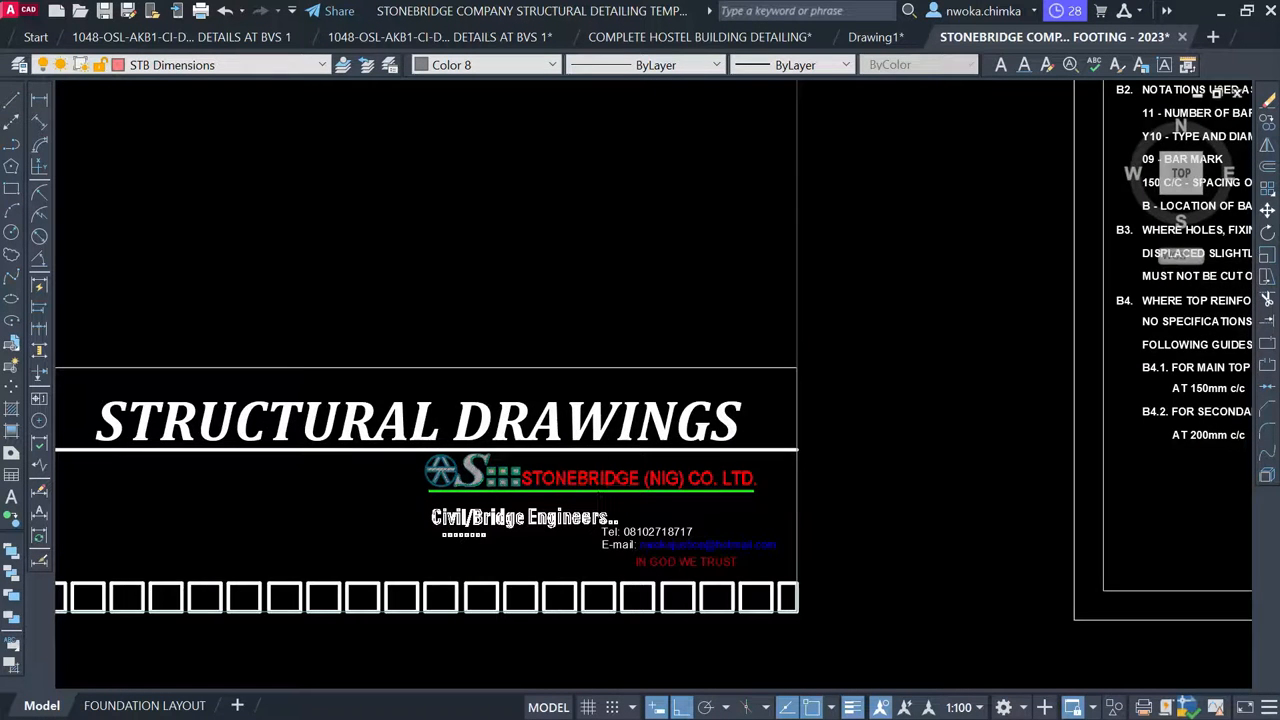
scroll(606, 486, down, 4)
scroll(650, 332, down, 4)
middle_drag(835, 321, 659, 316)
scroll(659, 240, up, 6)
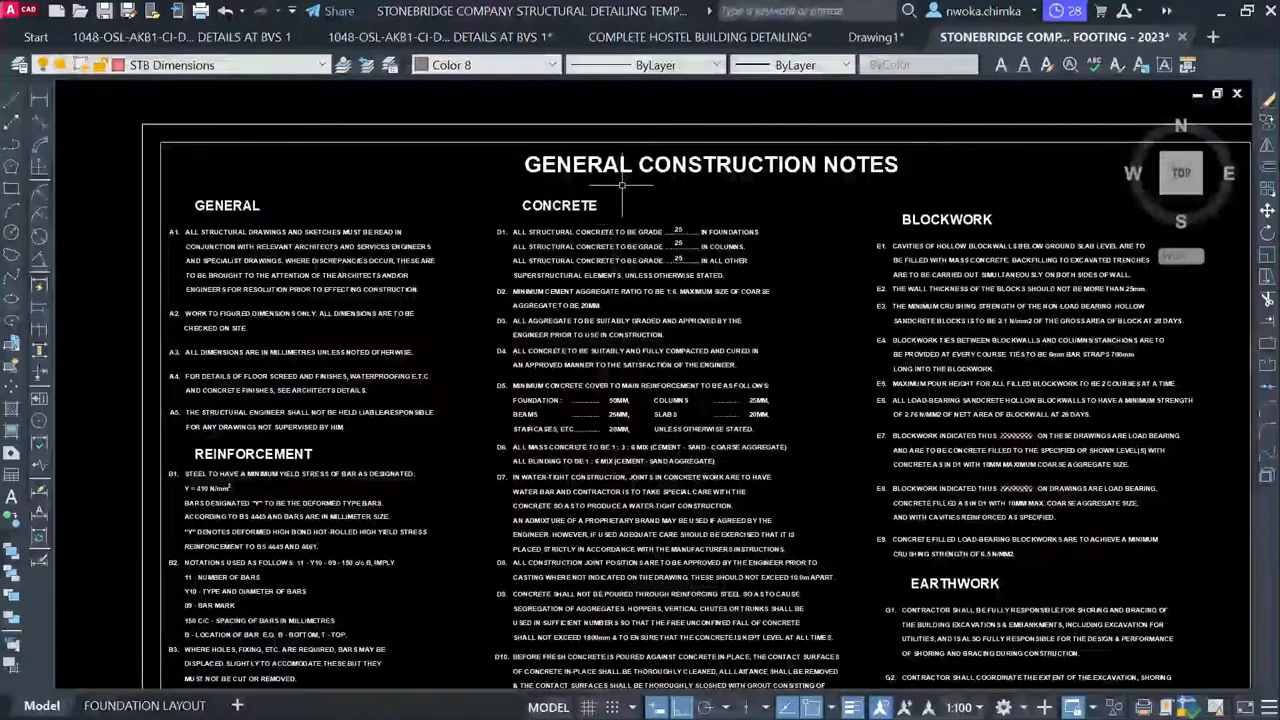
scroll(666, 137, down, 2)
scroll(677, 257, up, 5)
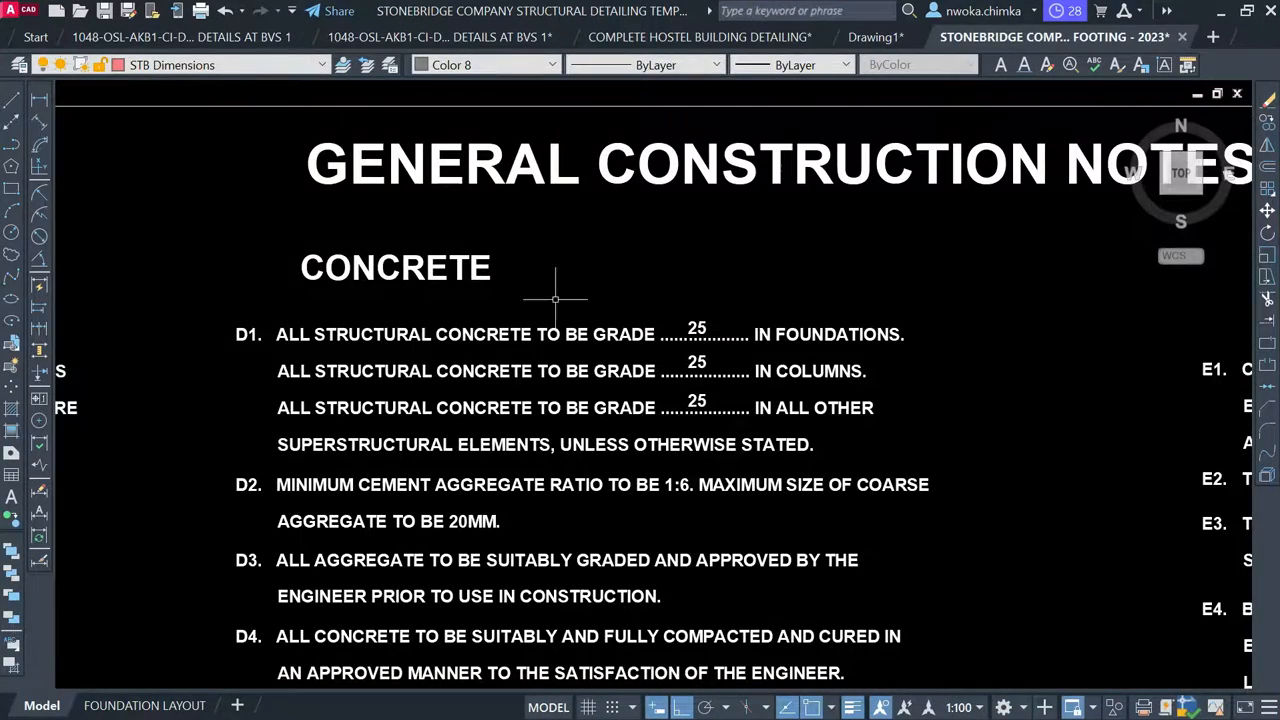
scroll(555, 298, down, 5)
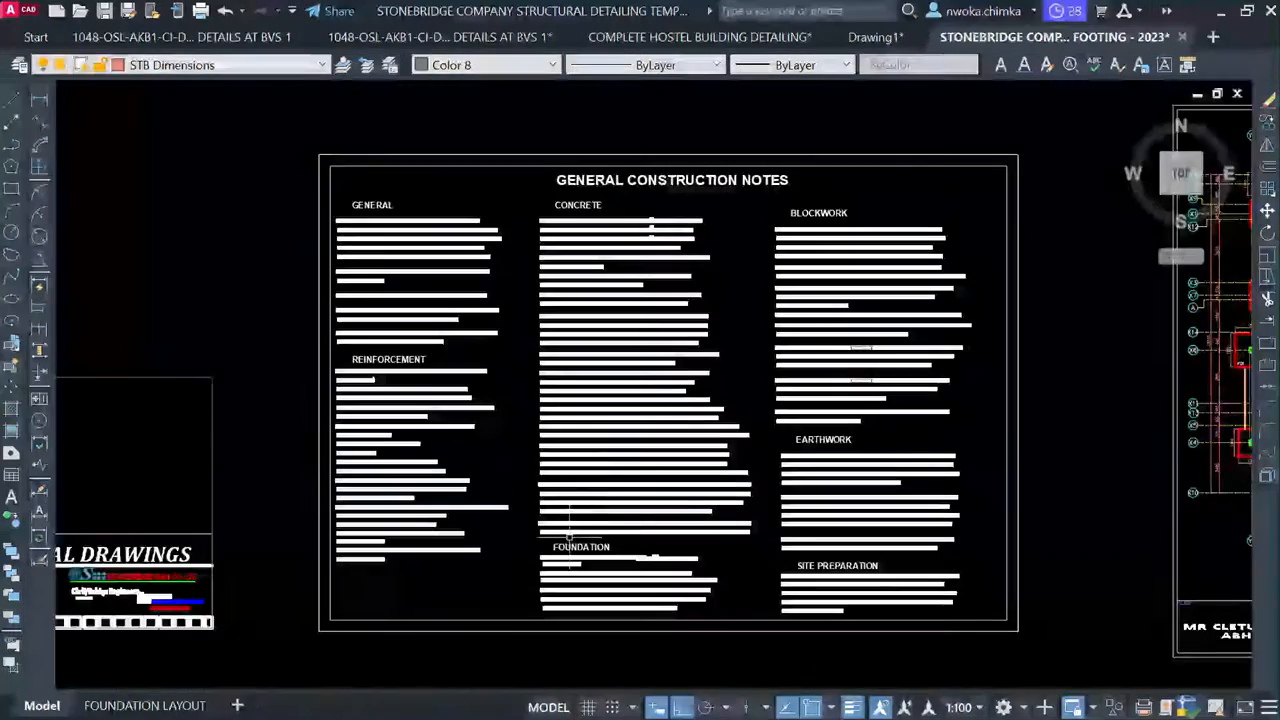
scroll(570, 537, up, 6)
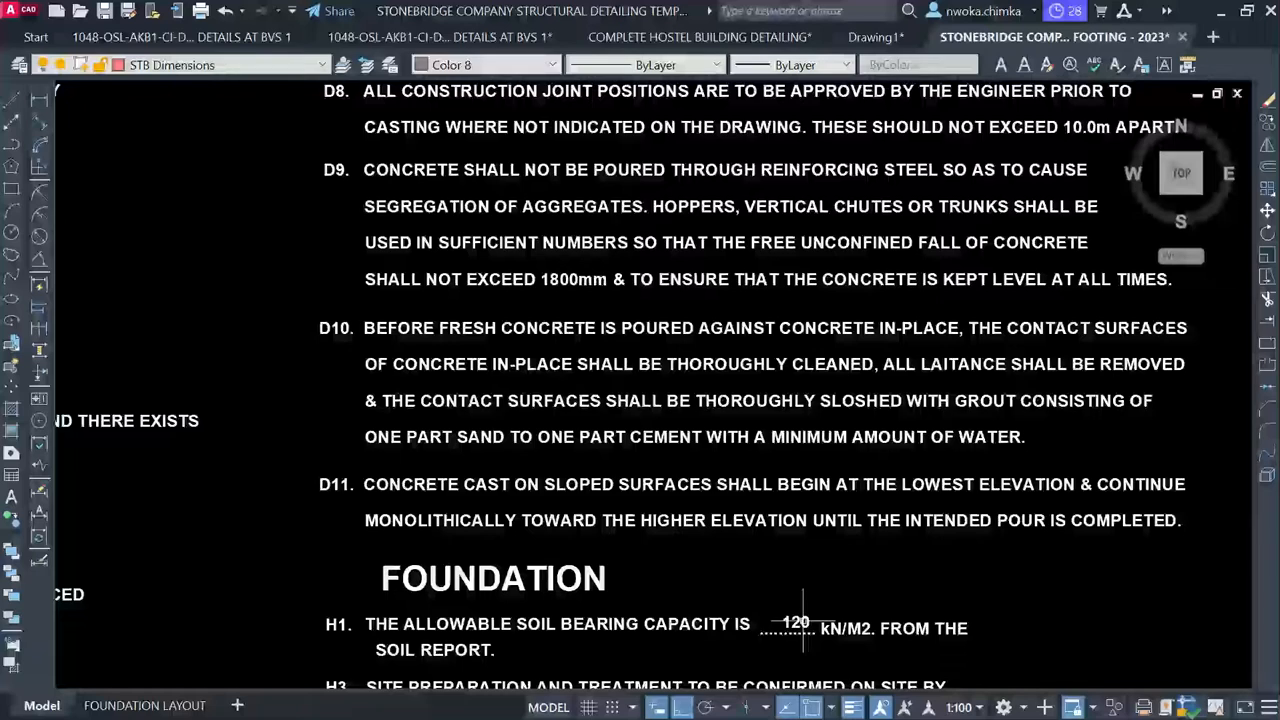
scroll(555, 471, down, 5)
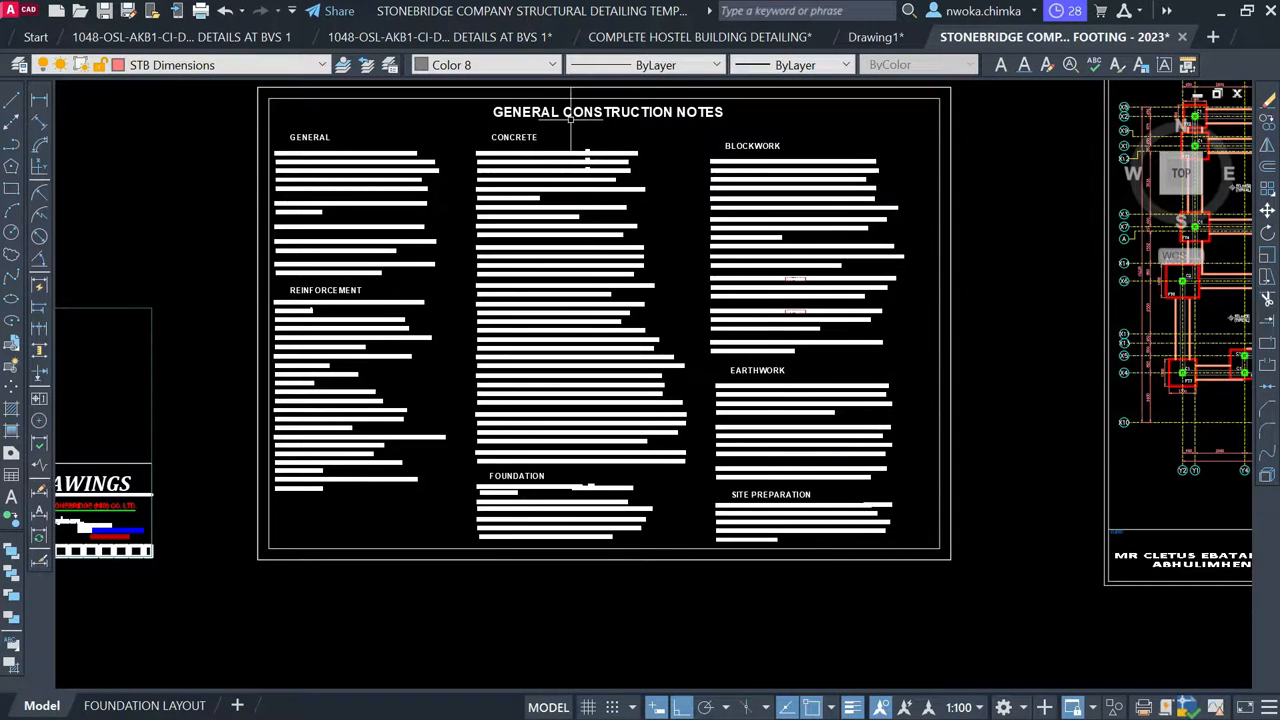
scroll(655, 162, down, 3)
Centre the foundation/ground floor layout and zoom onto its column and footing grid
middle_drag(817, 251, 646, 251)
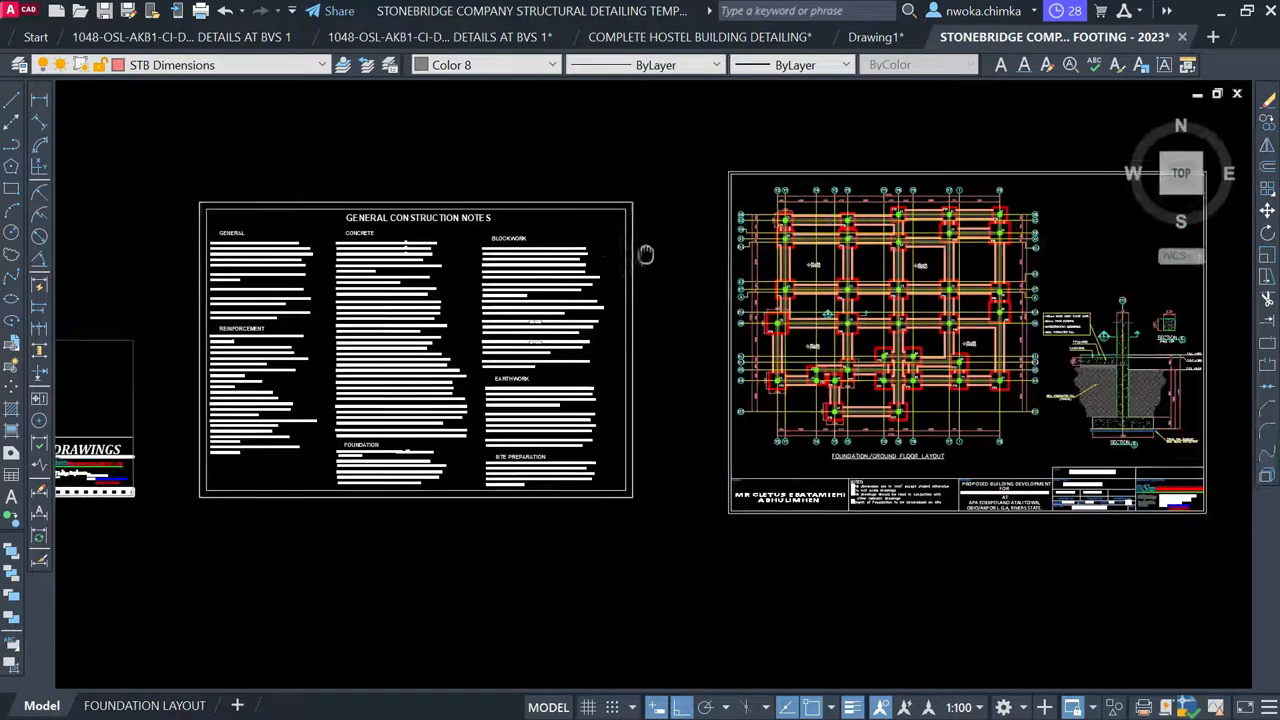
scroll(547, 175, down, 2)
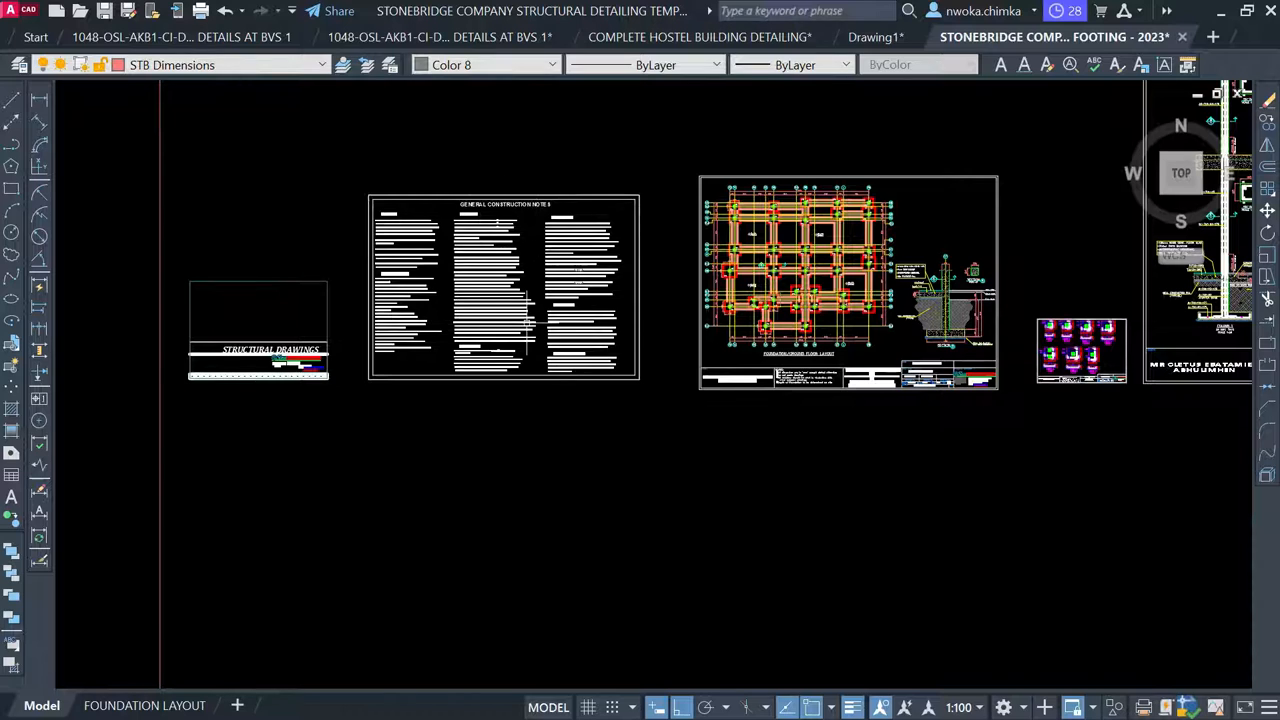
middle_drag(667, 234, 515, 277)
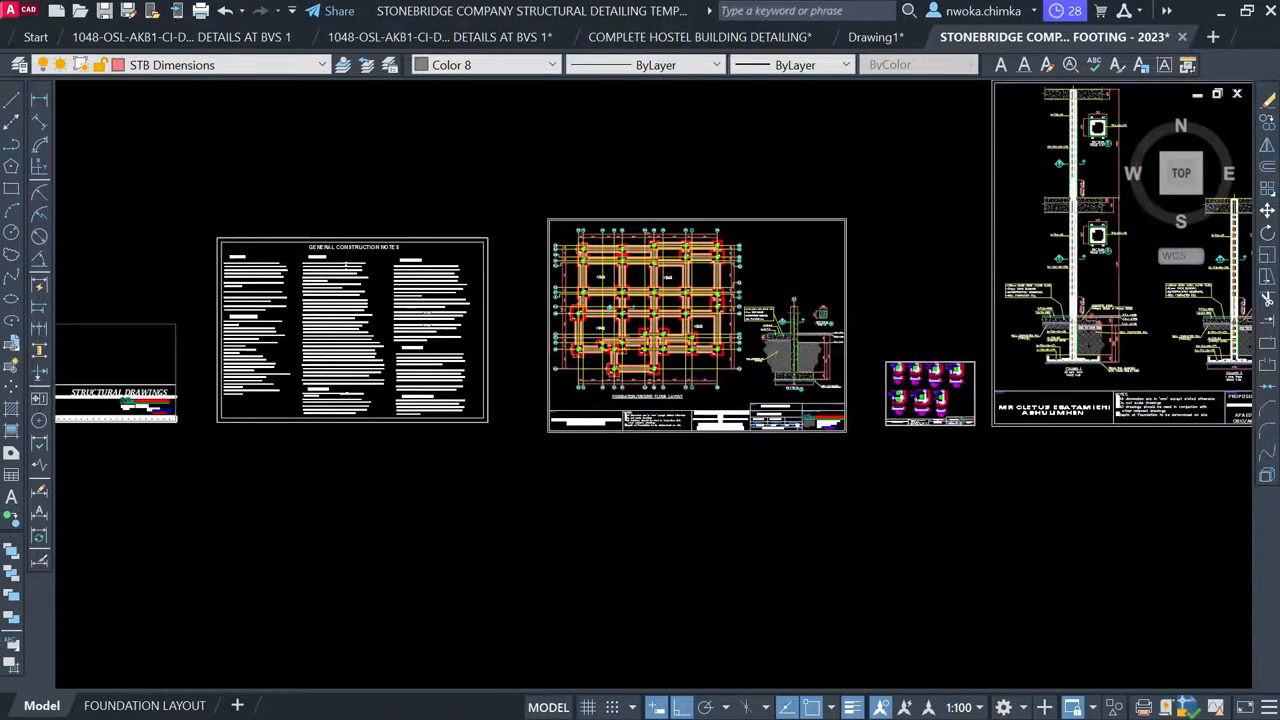
scroll(617, 255, up, 9)
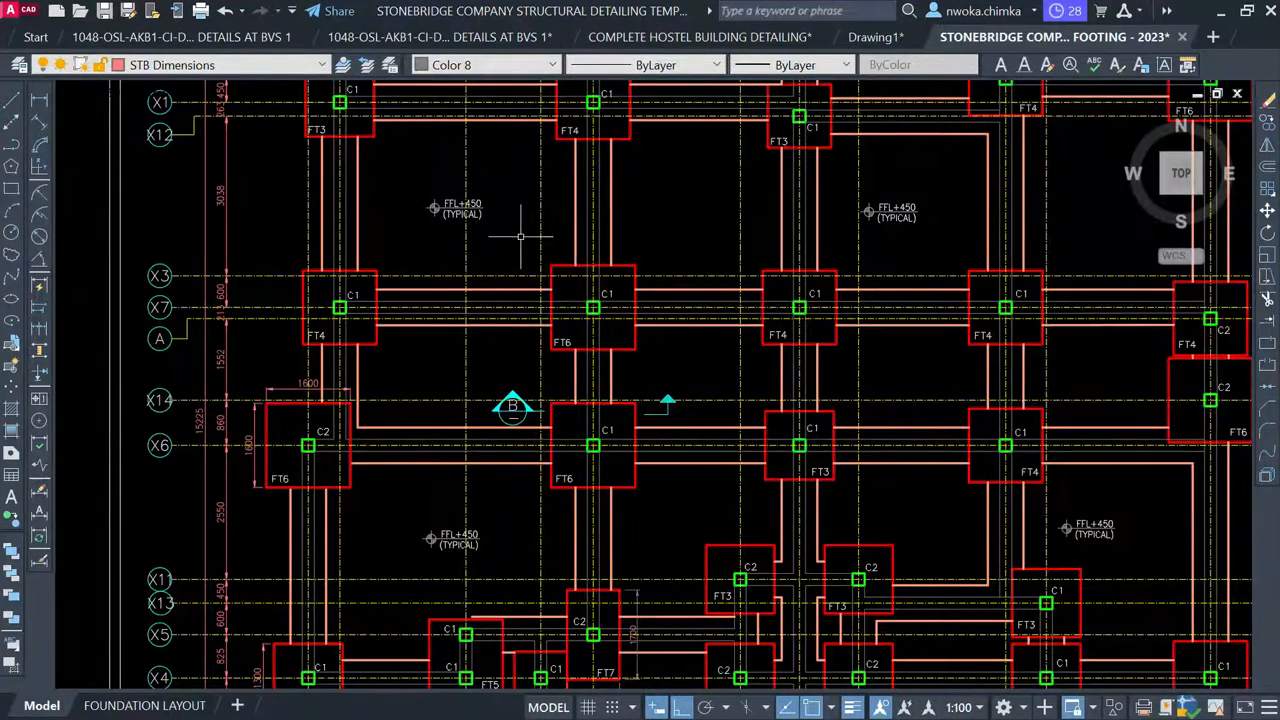
Pan to the First Floor Beam and Column Layout sheet and zoom in to inspect it
scroll(520, 237, down, 5)
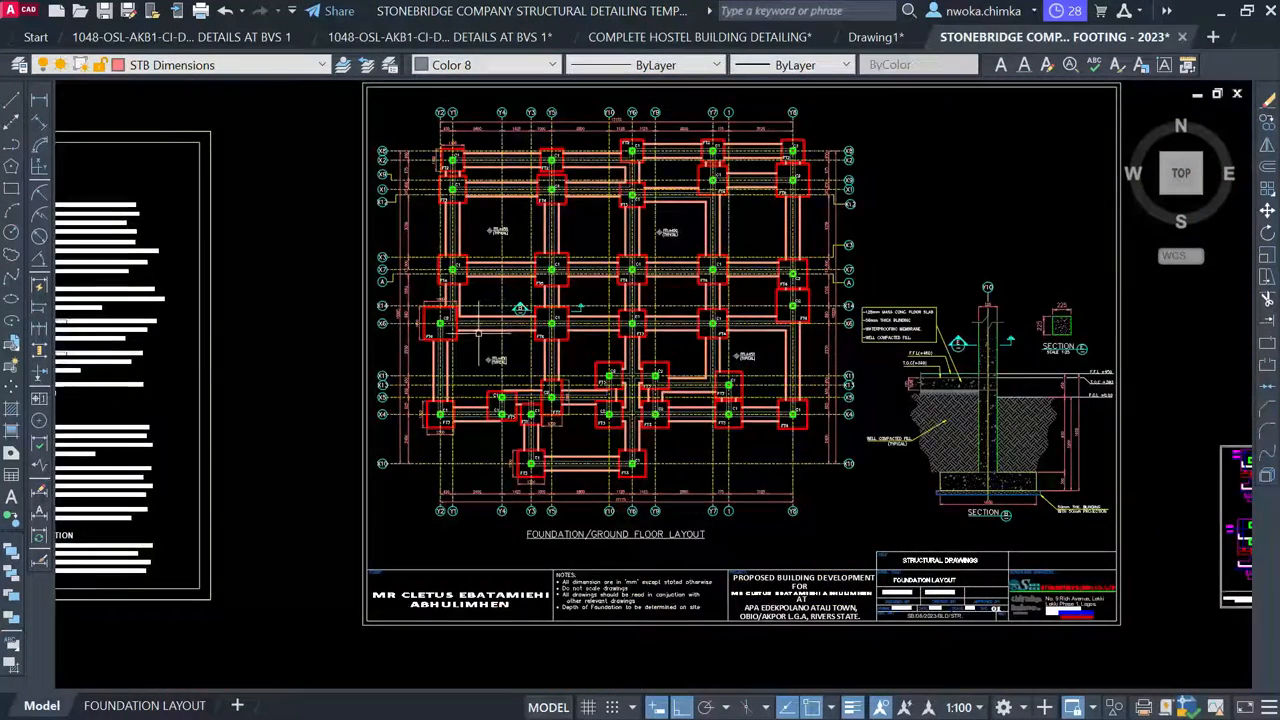
scroll(480, 330, down, 2)
scroll(476, 304, down, 3)
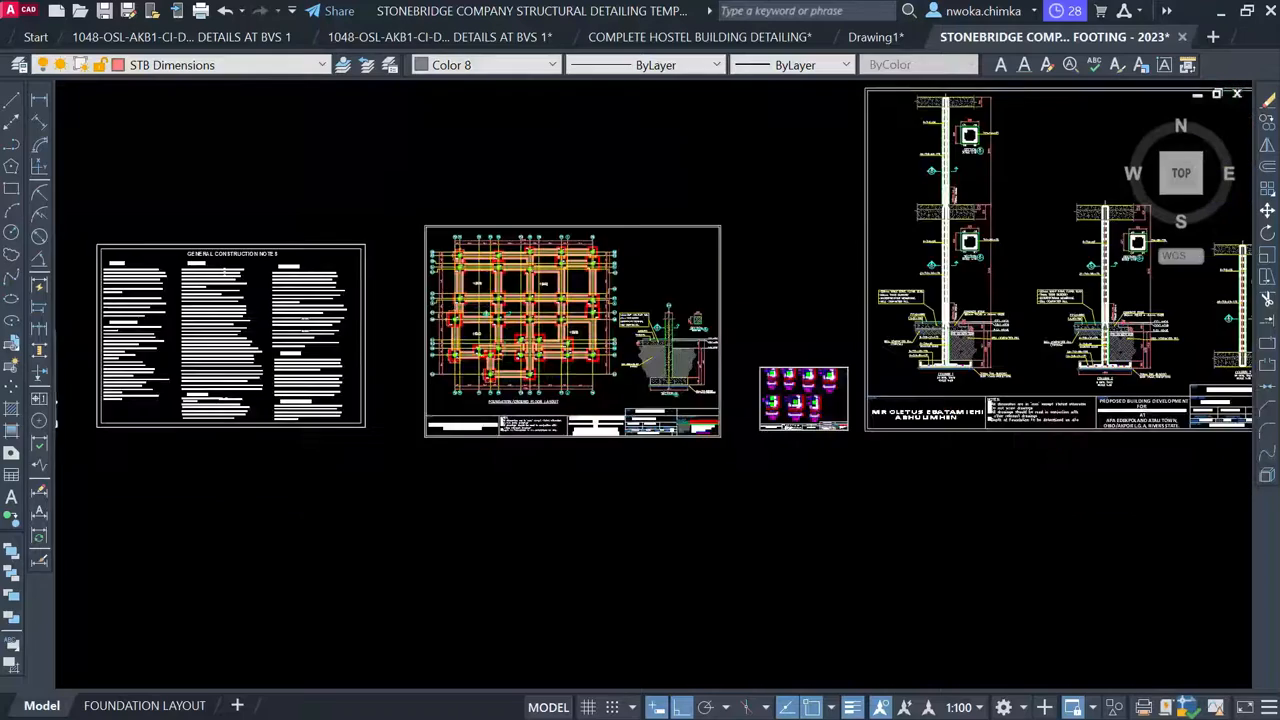
scroll(476, 304, down, 1)
middle_drag(894, 292, 424, 294)
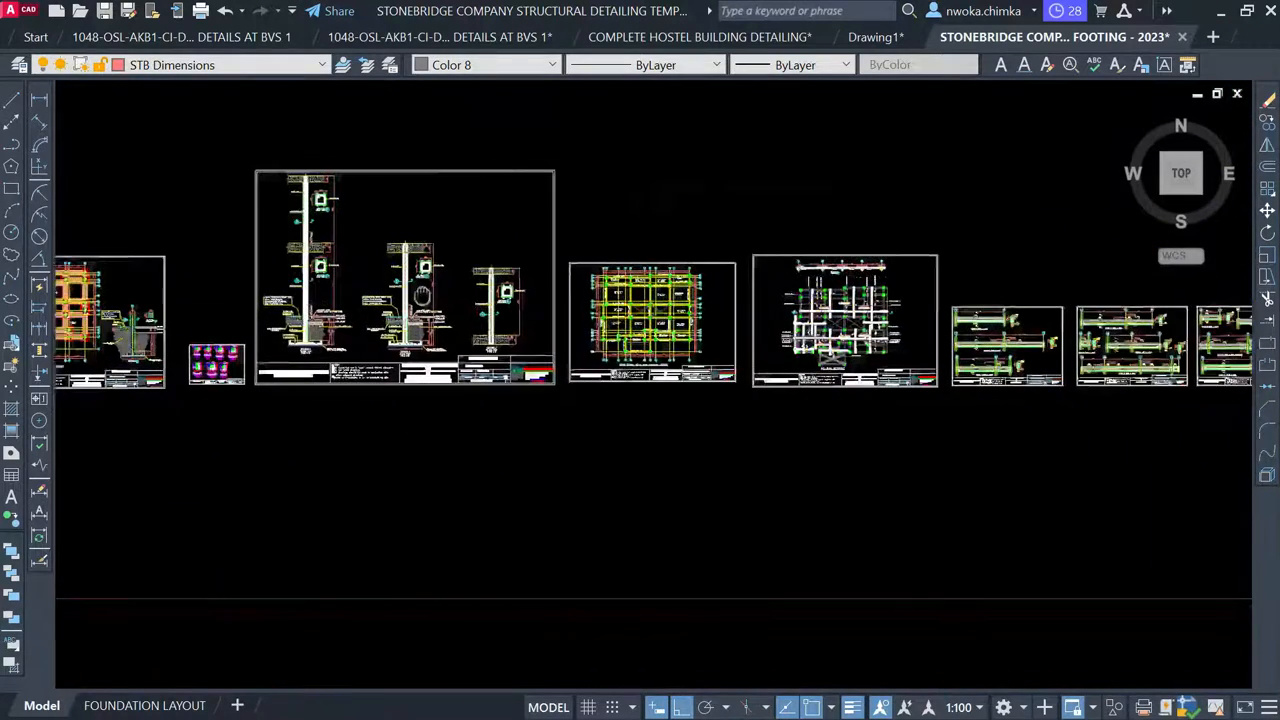
scroll(830, 318, up, 4)
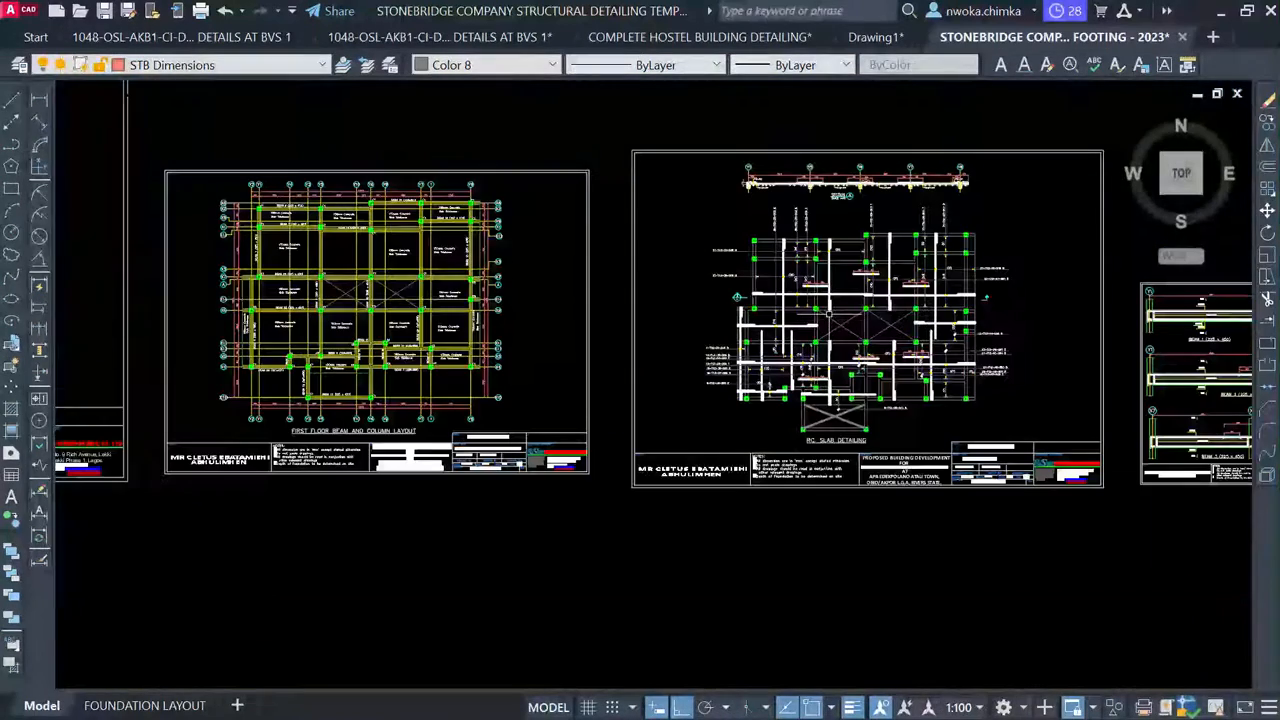
scroll(295, 277, up, 2)
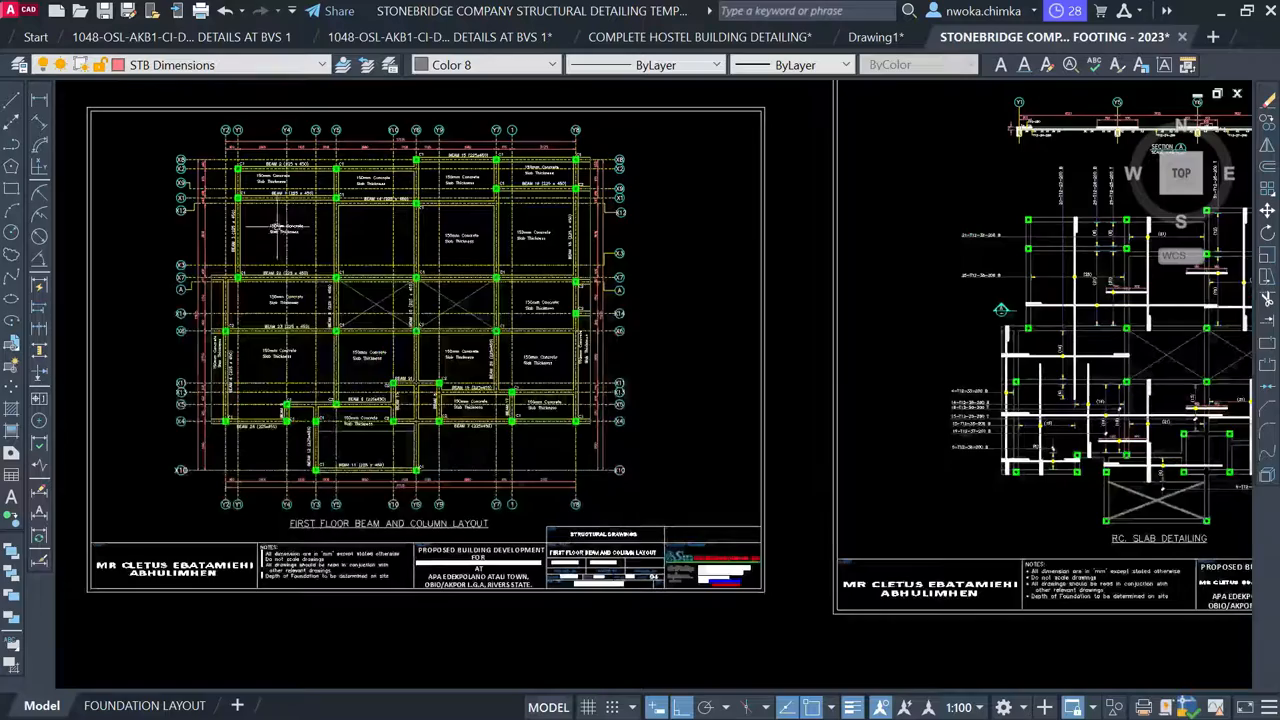
scroll(342, 492, up, 4)
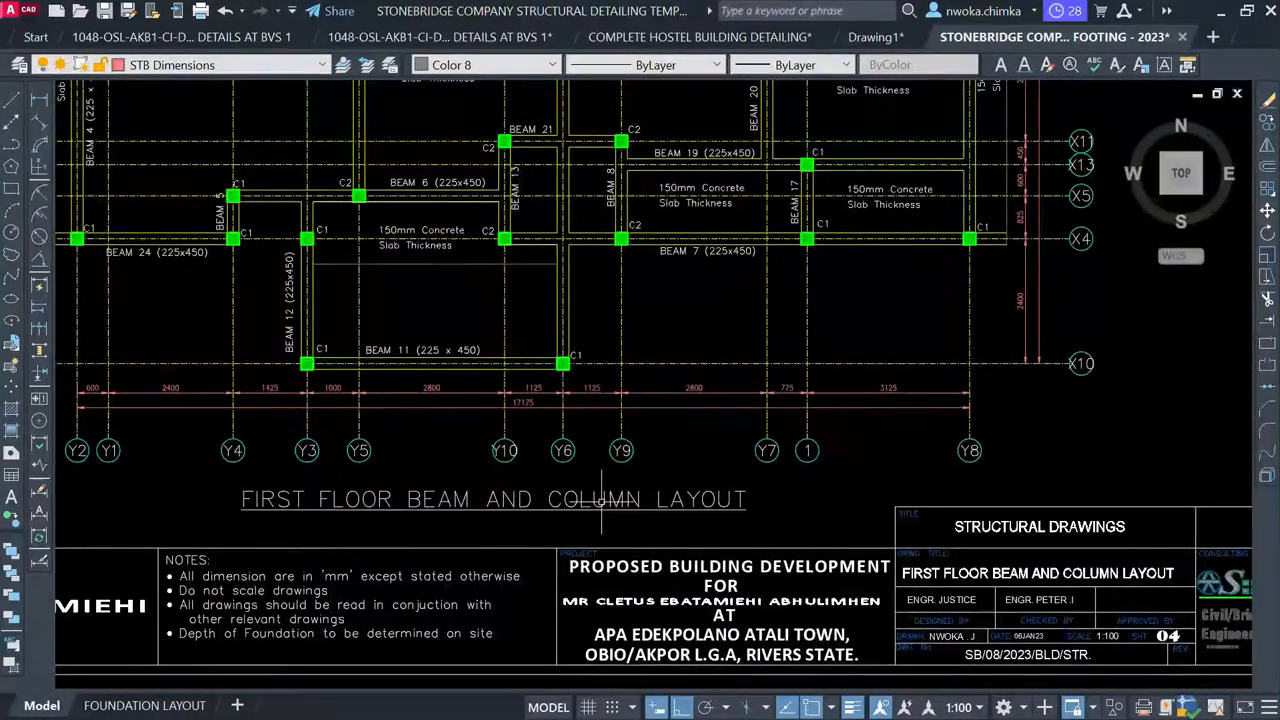
scroll(601, 498, down, 4)
scroll(461, 146, up, 4)
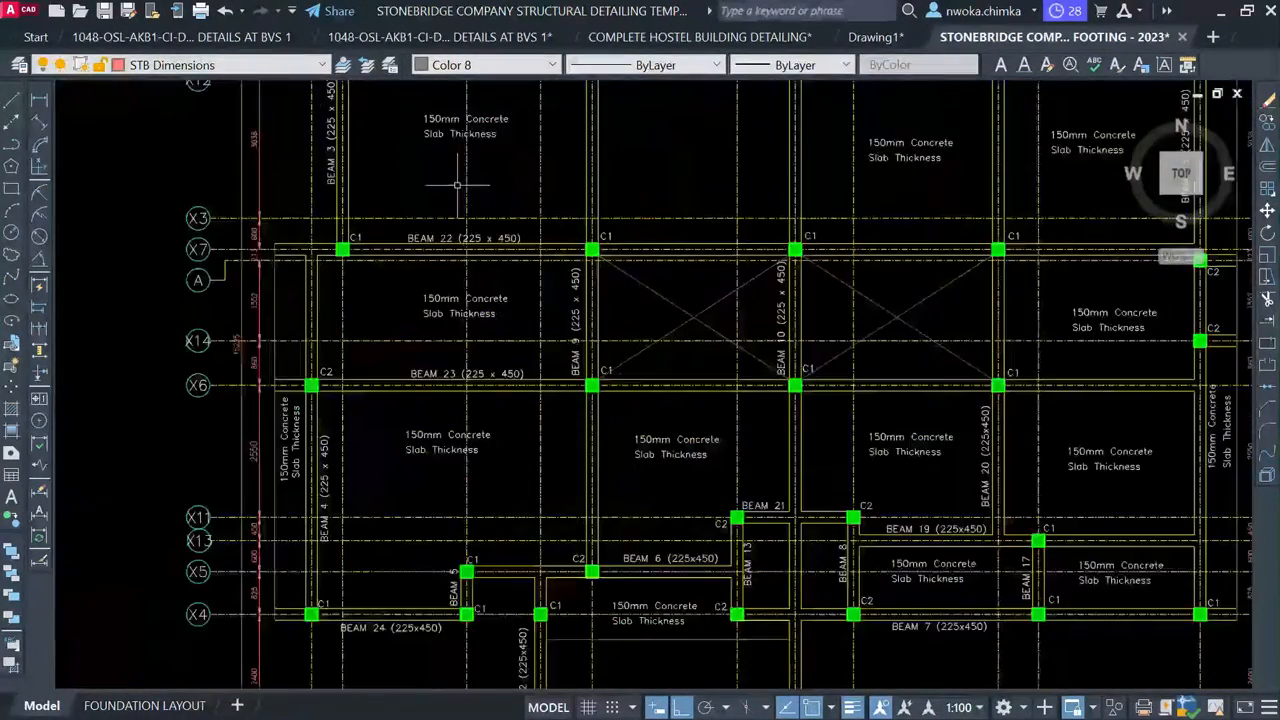
scroll(431, 290, up, 2)
Window-select the 150mm Concrete Slab Thickness note
click(438, 265)
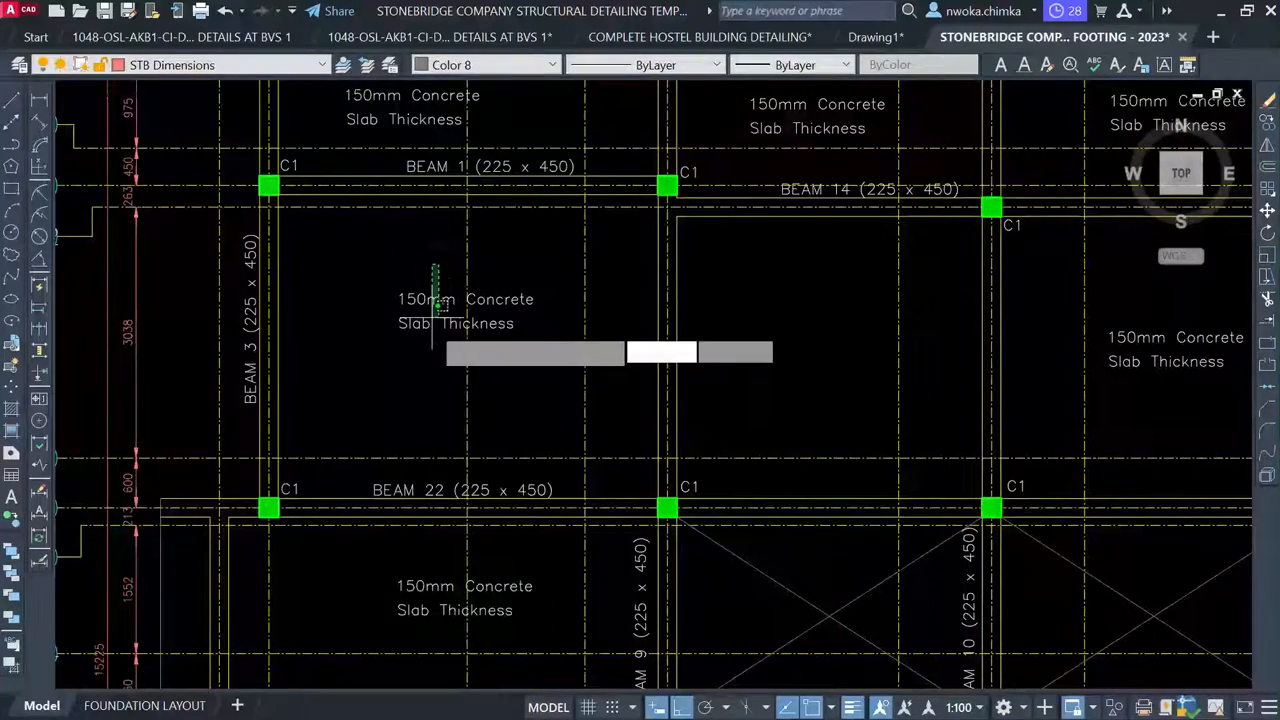
click(388, 360)
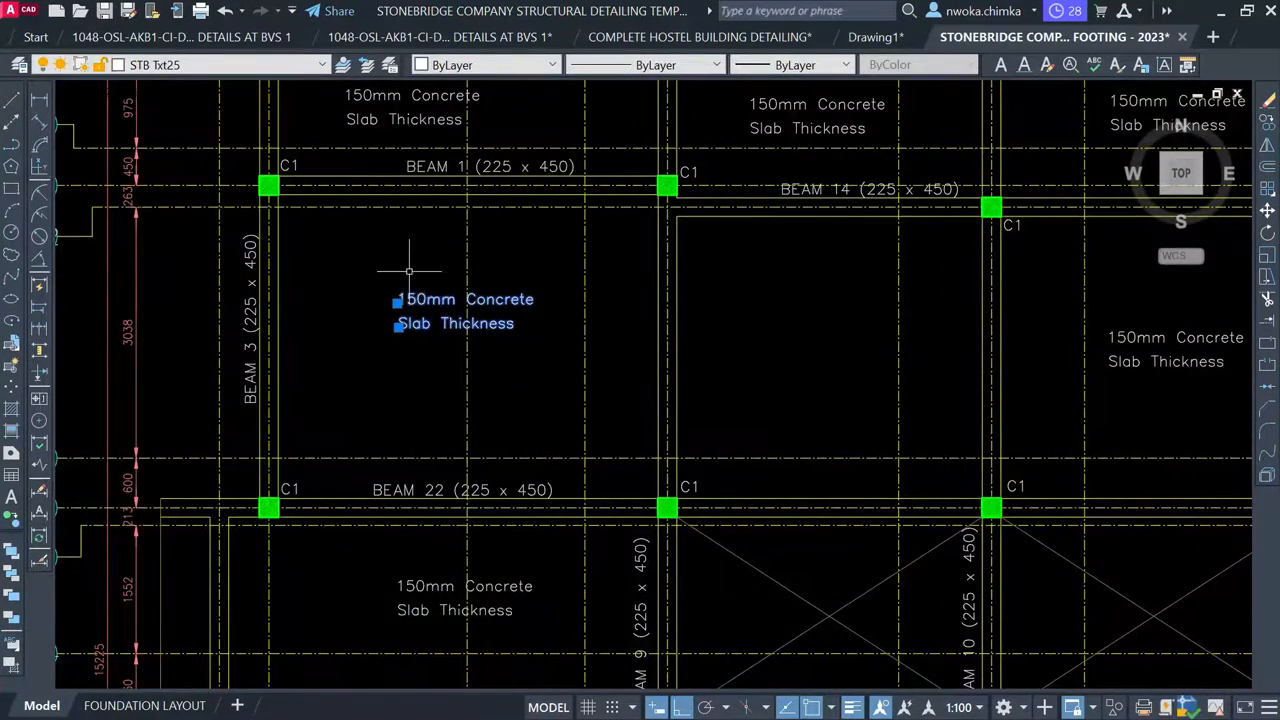
scroll(409, 270, down, 7)
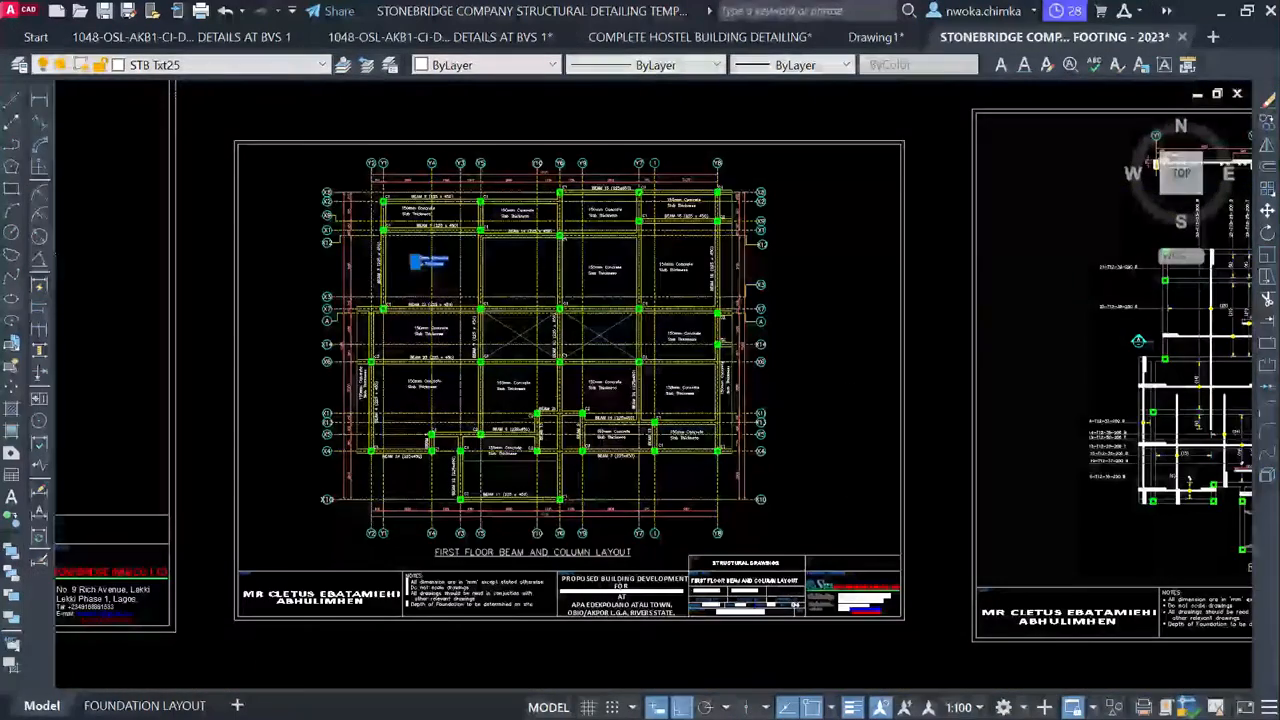
Select the FIRST FLOOR BEAM AND COLUMN LAYOUT title, start a copy, then cancel it
scroll(525, 535, up, 2)
click(492, 560)
text(co)
key(Return)
click(510, 545)
scroll(715, 545, down, 4)
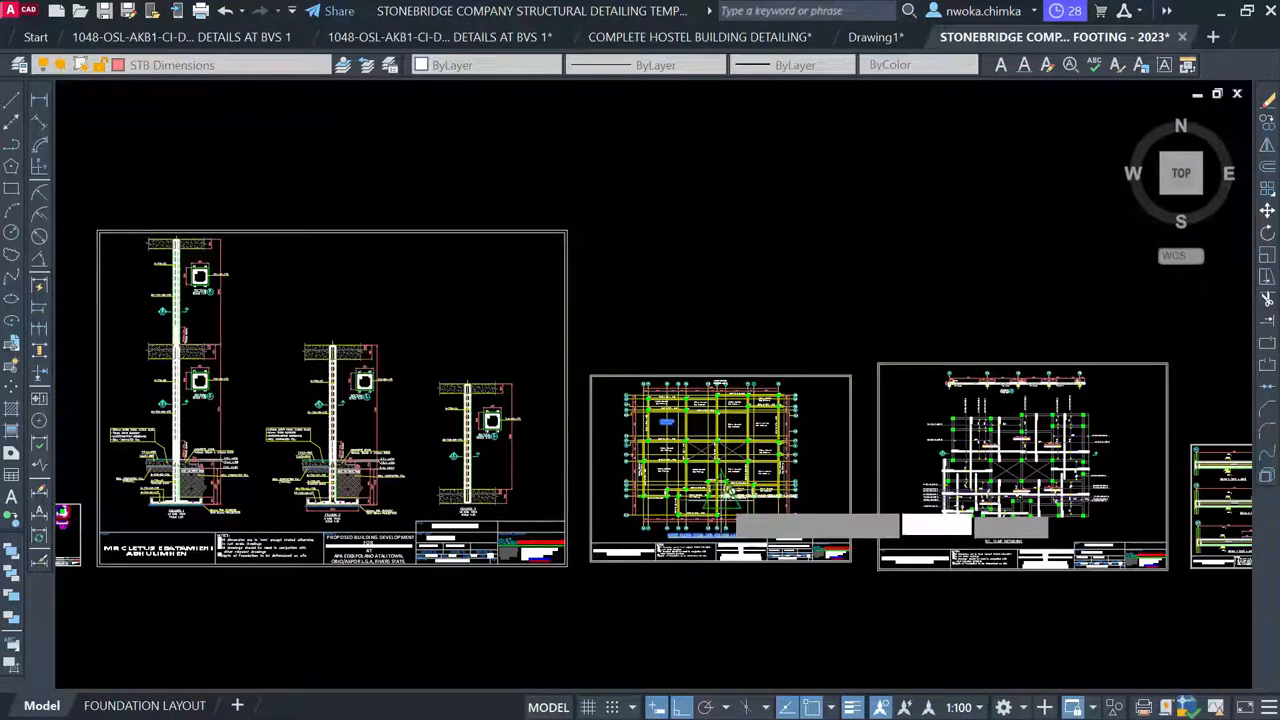
scroll(730, 492, up, 6)
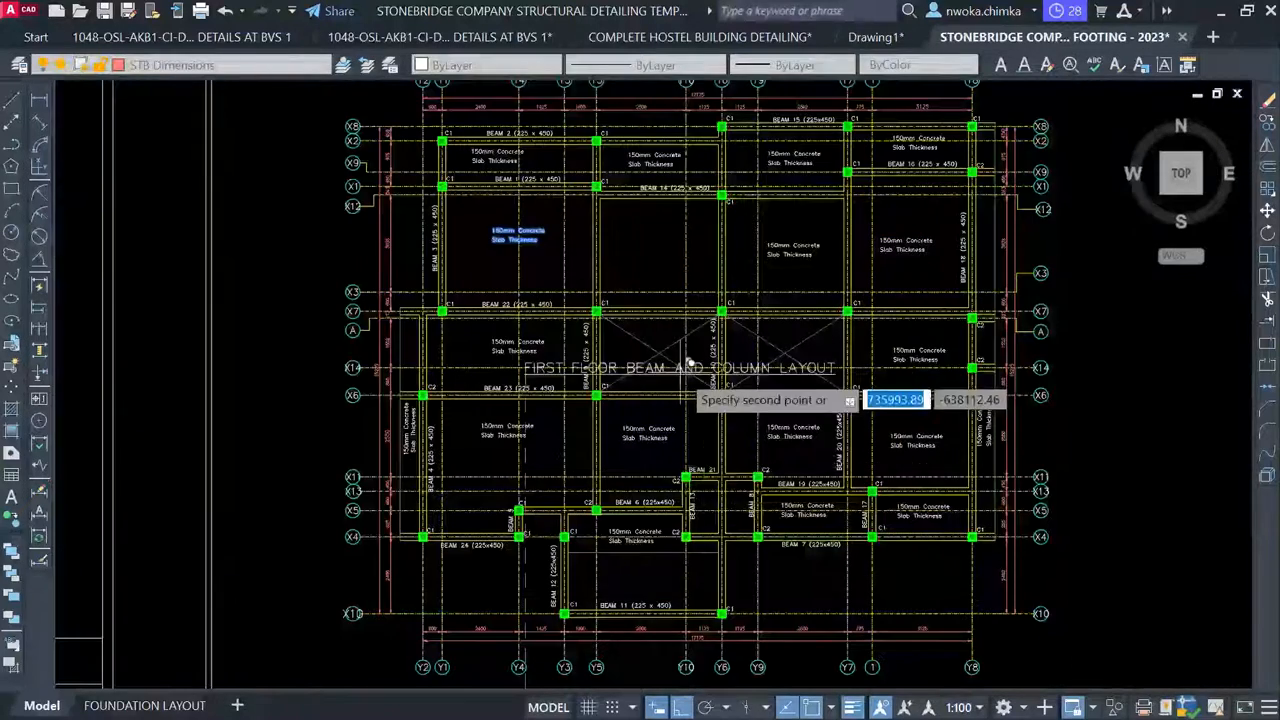
key(Escape)
Begin a selection window around the whole First Floor Beam and Column Layout sheet
scroll(613, 337, down, 3)
click(360, 136)
scroll(600, 160, down, 3)
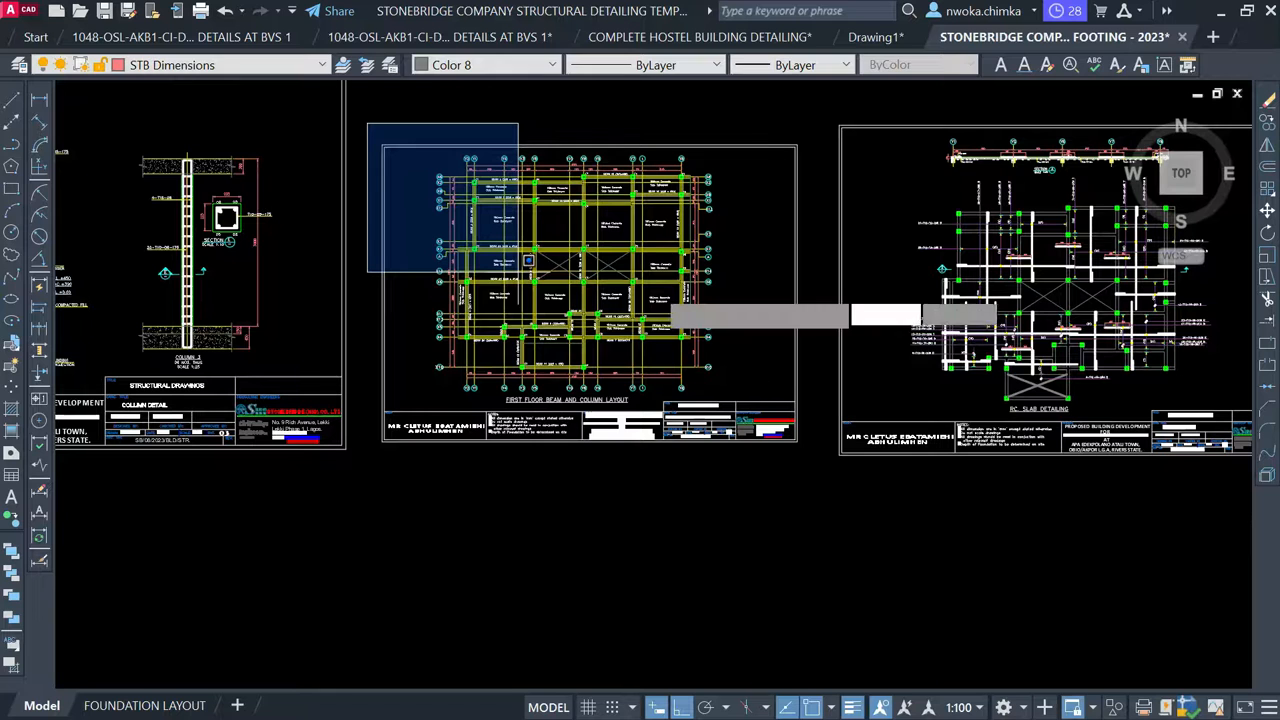
Finish selecting the whole beam layout sheet and start copying it from a base point
click(822, 484)
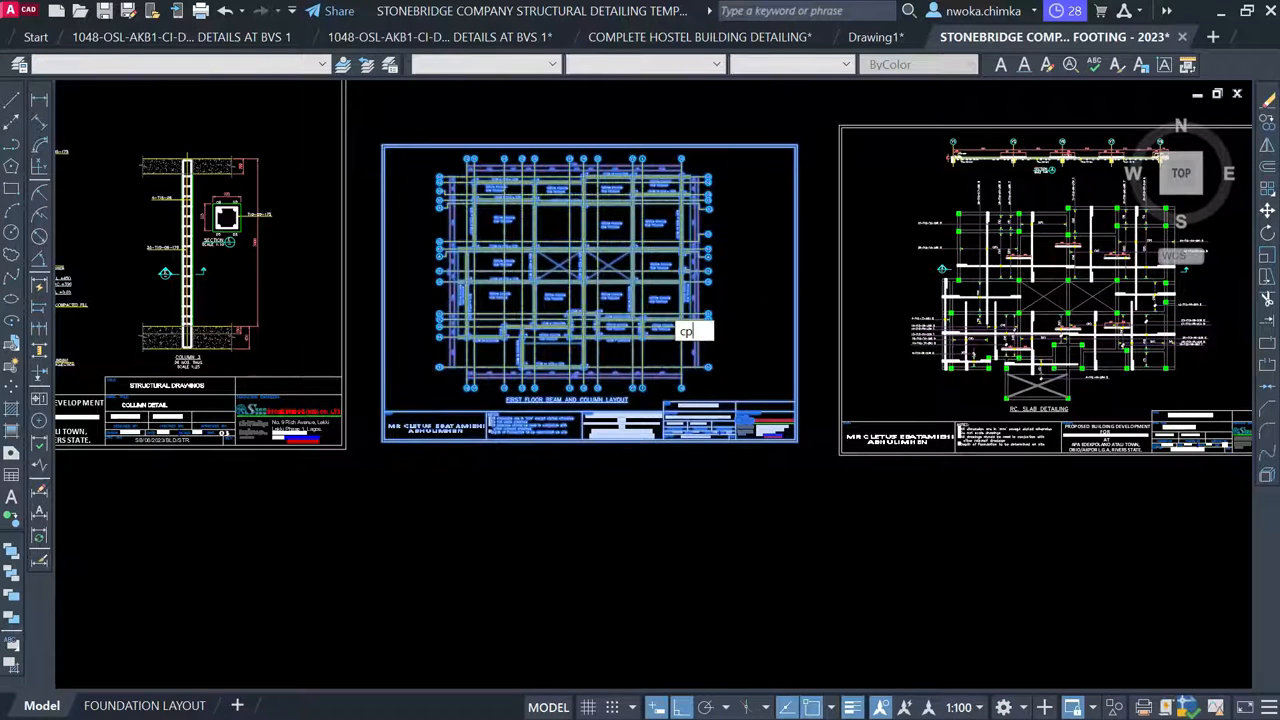
text(cp)
key(Return)
click(658, 303)
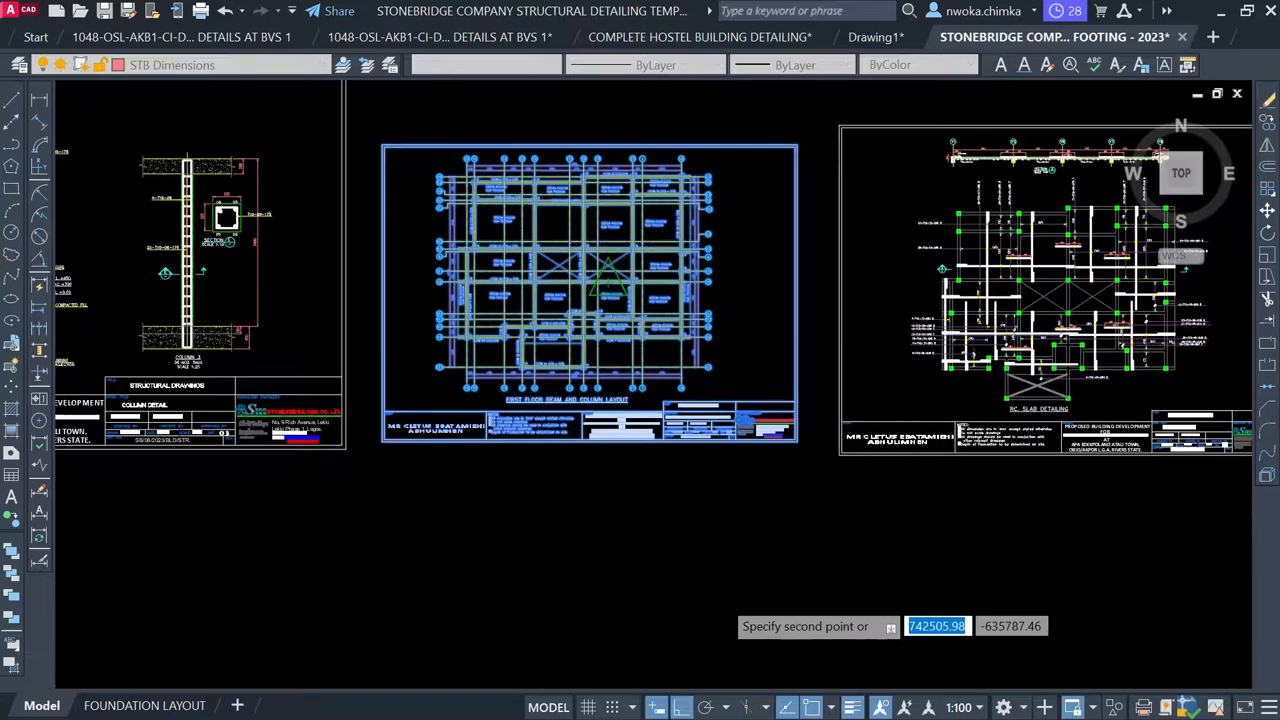
Pan around looking for a destination, then cancel the pending copy without placing it
scroll(721, 591, down, 4)
scroll(712, 498, down, 2)
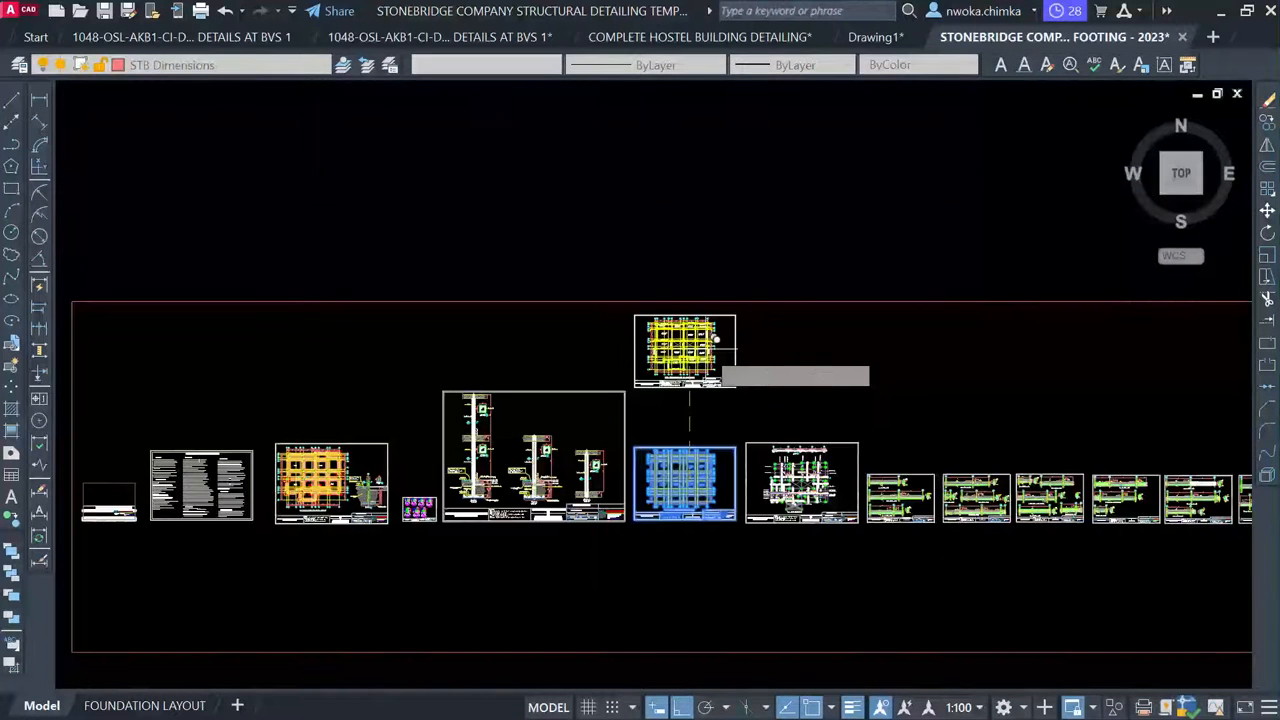
scroll(769, 616, down, 2)
middle_drag(738, 340, 717, 662)
scroll(717, 650, down, 1)
middle_drag(666, 377, 769, 686)
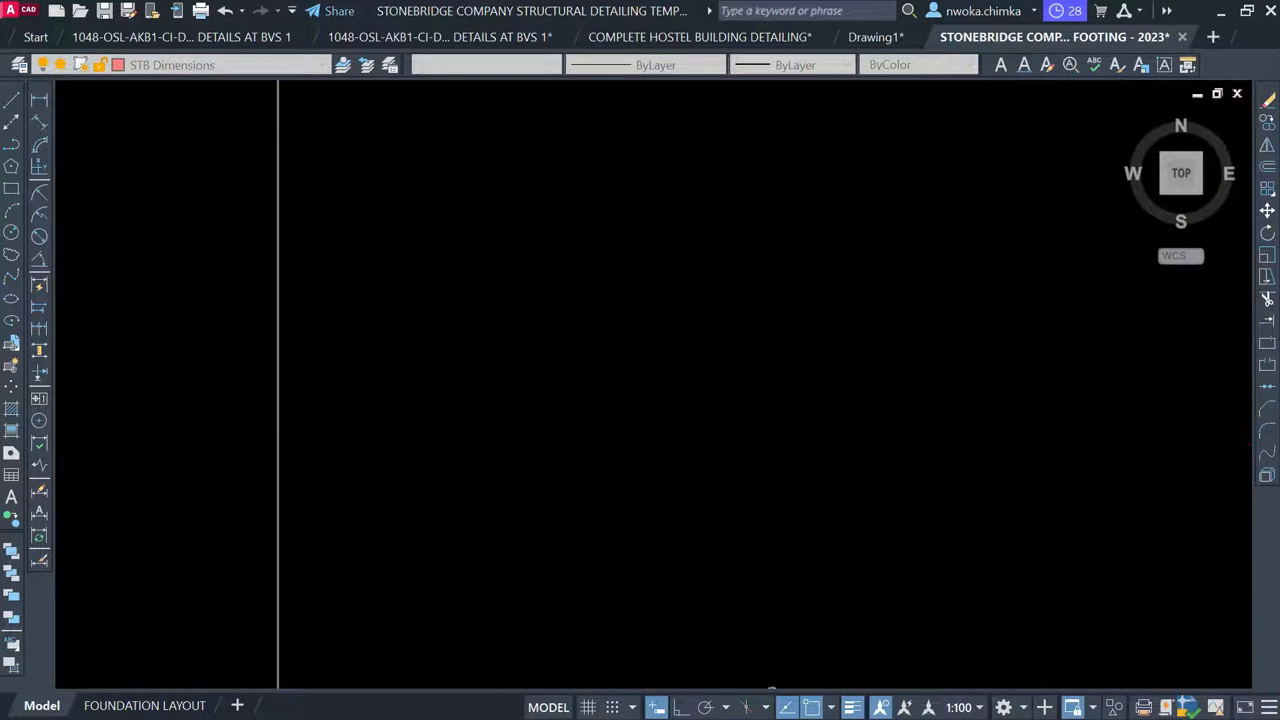
scroll(735, 430, down, 2)
scroll(735, 422, down, 2)
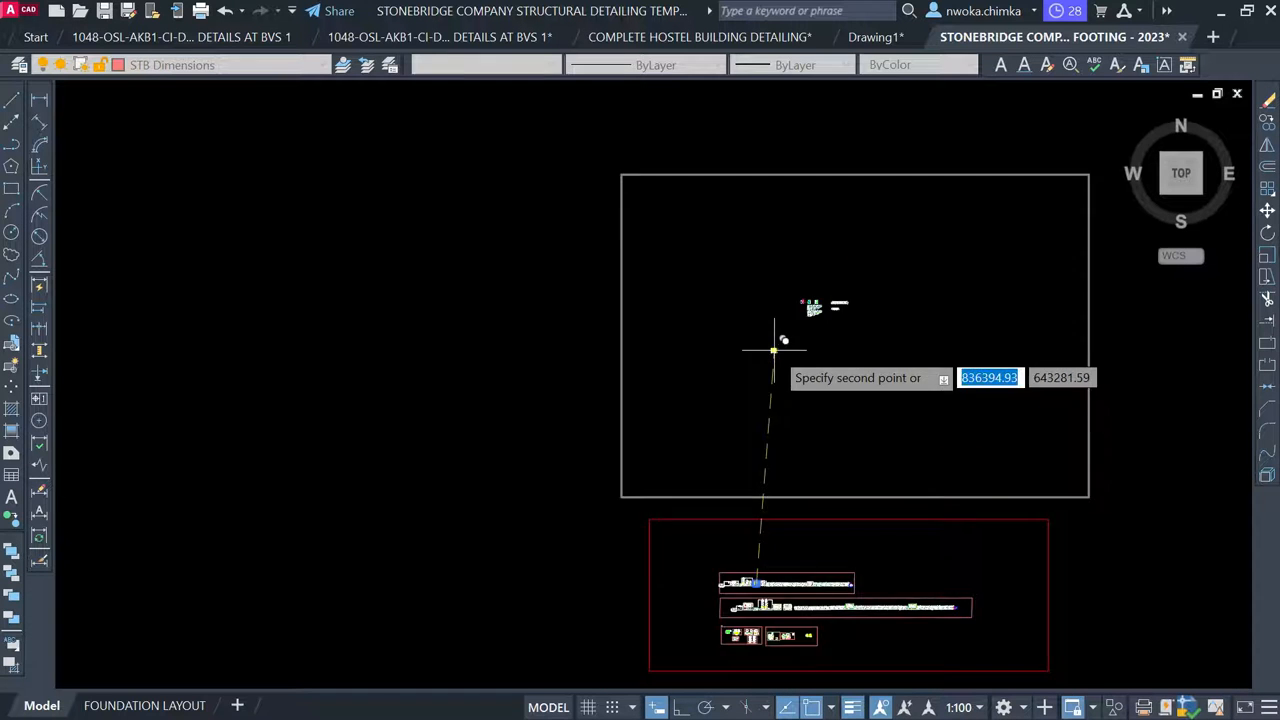
scroll(771, 345, up, 6)
middle_drag(785, 262, 666, 403)
scroll(666, 386, up, 2)
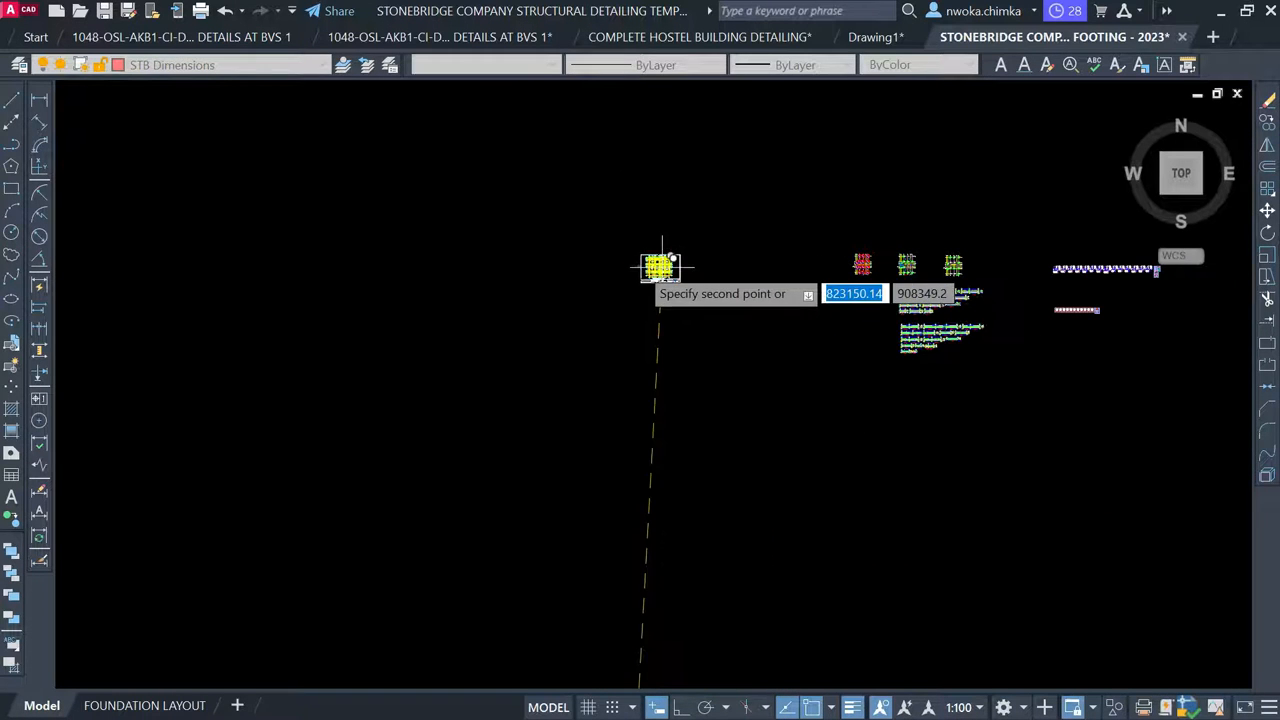
key(Escape)
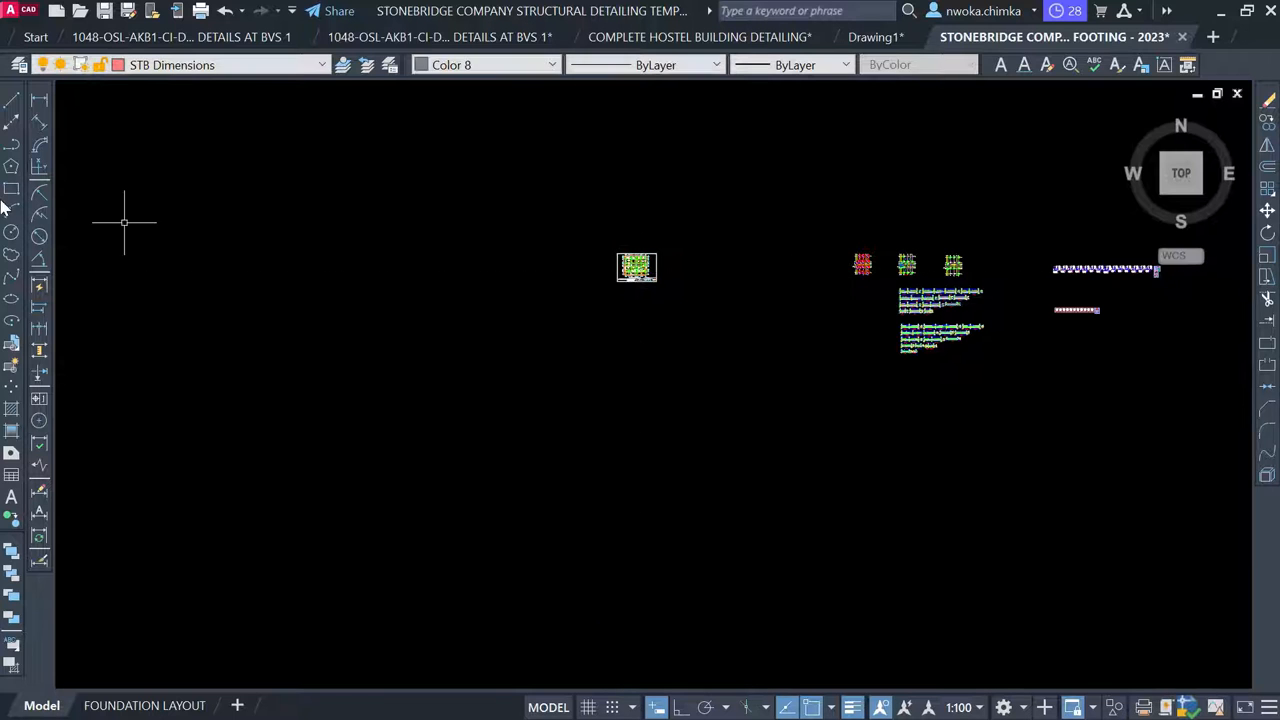
Draw a rectangle enclosing all the frame and beam detail drawings
click(14, 188)
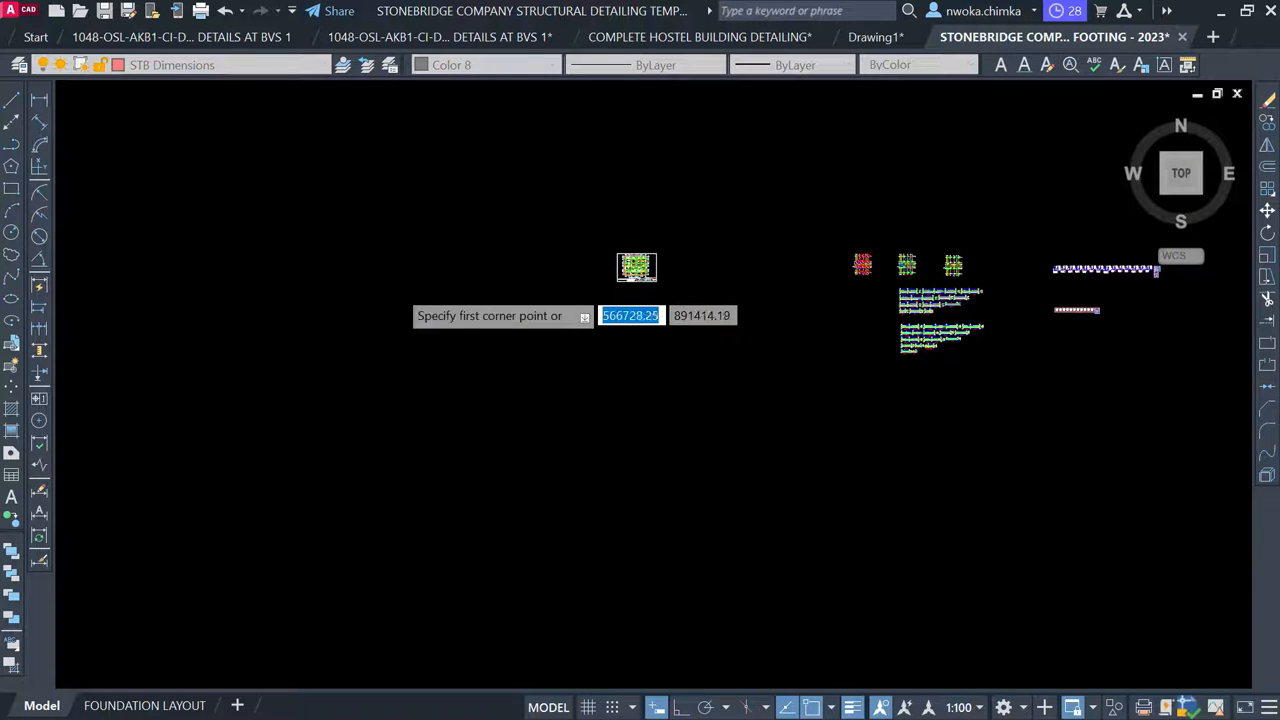
scroll(426, 288, down, 2)
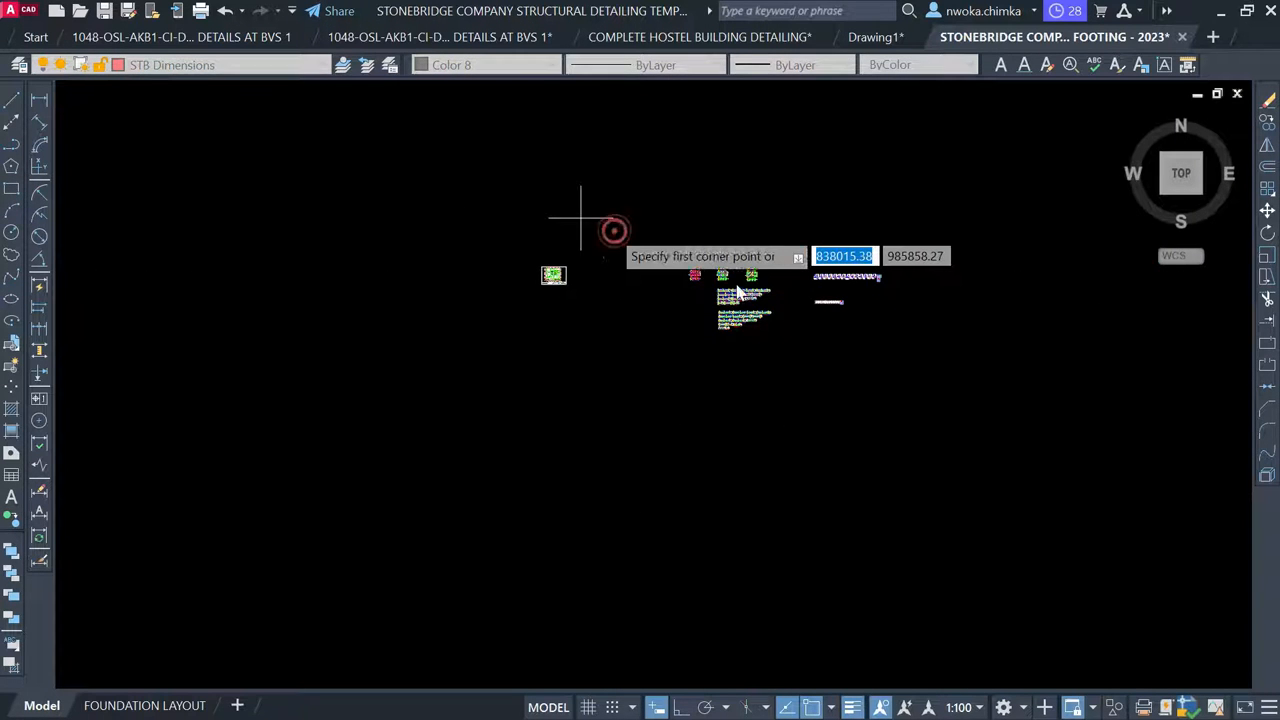
click(614, 230)
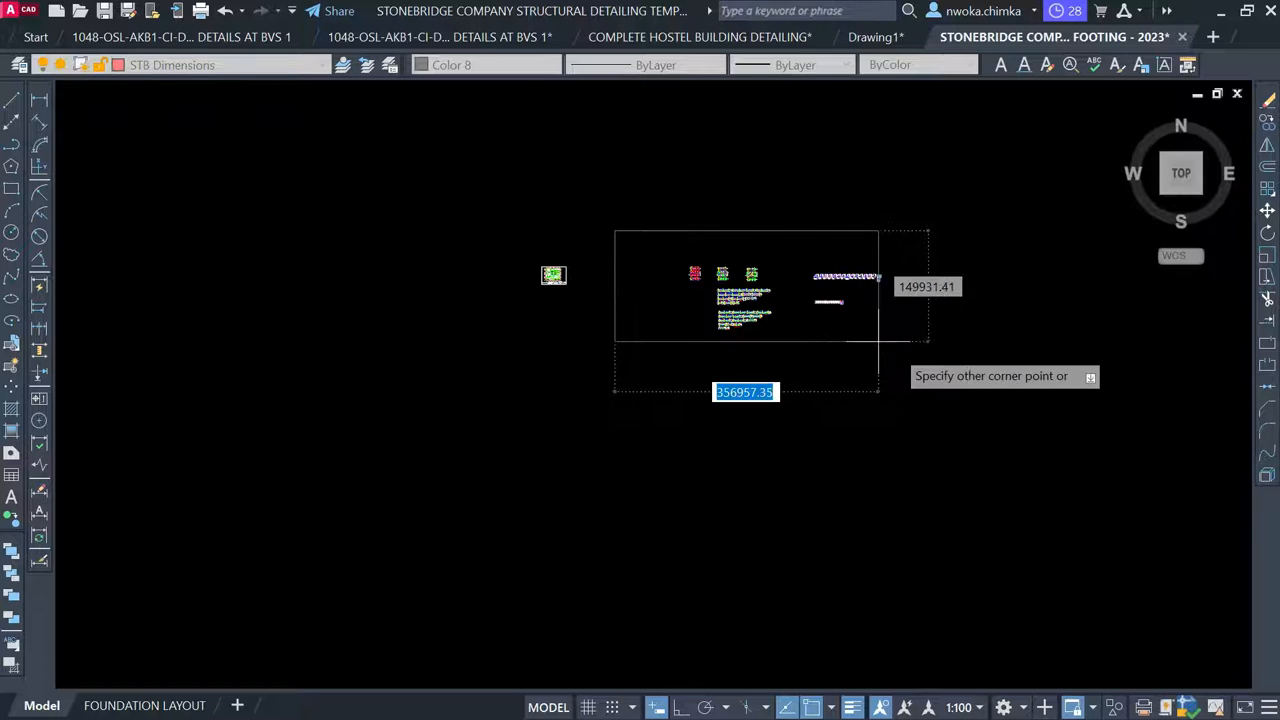
click(911, 364)
Select the new rectangular border and change its colour to Red
click(905, 366)
click(675, 348)
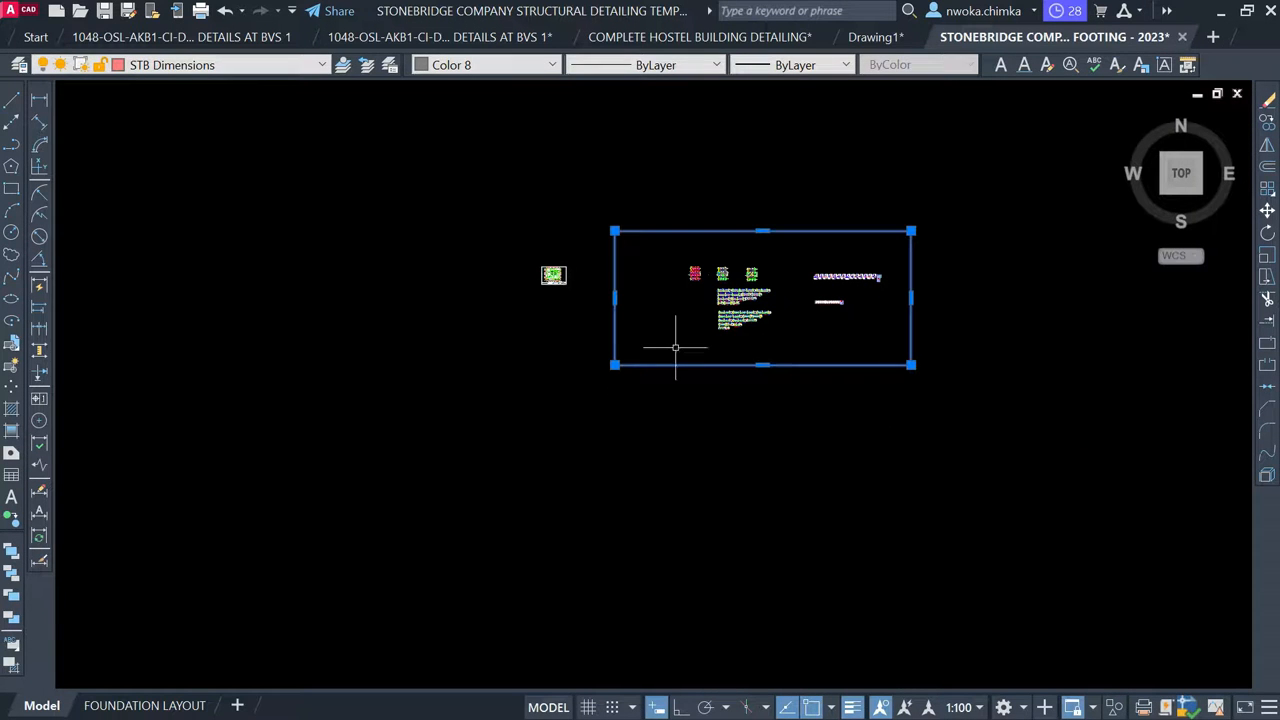
click(524, 68)
scroll(497, 130, up, 2)
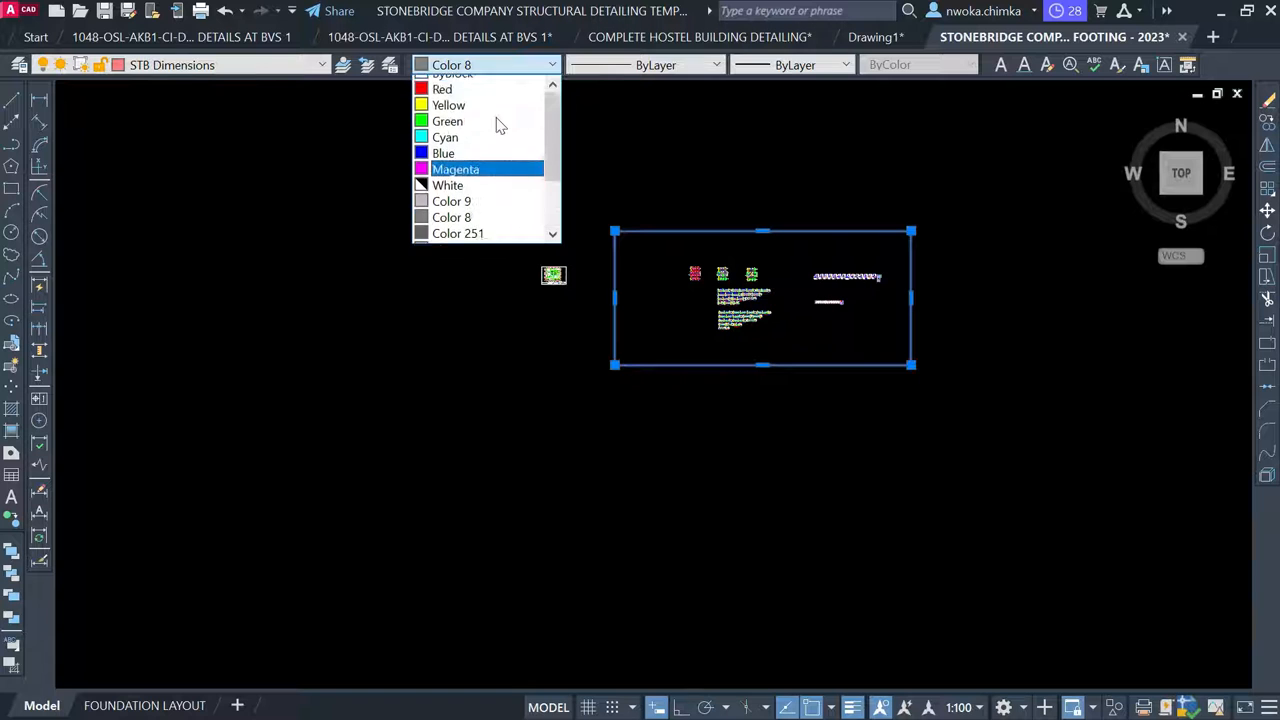
click(472, 117)
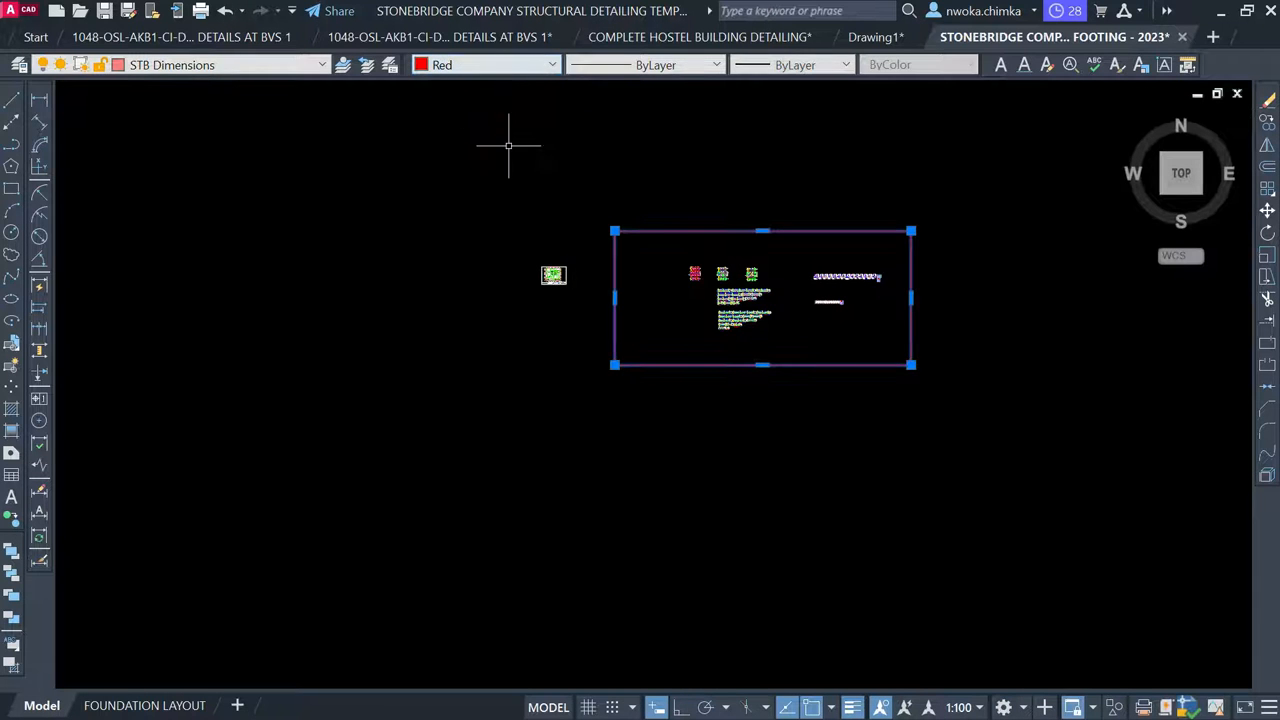
scroll(553, 274, up, 5)
key(Escape)
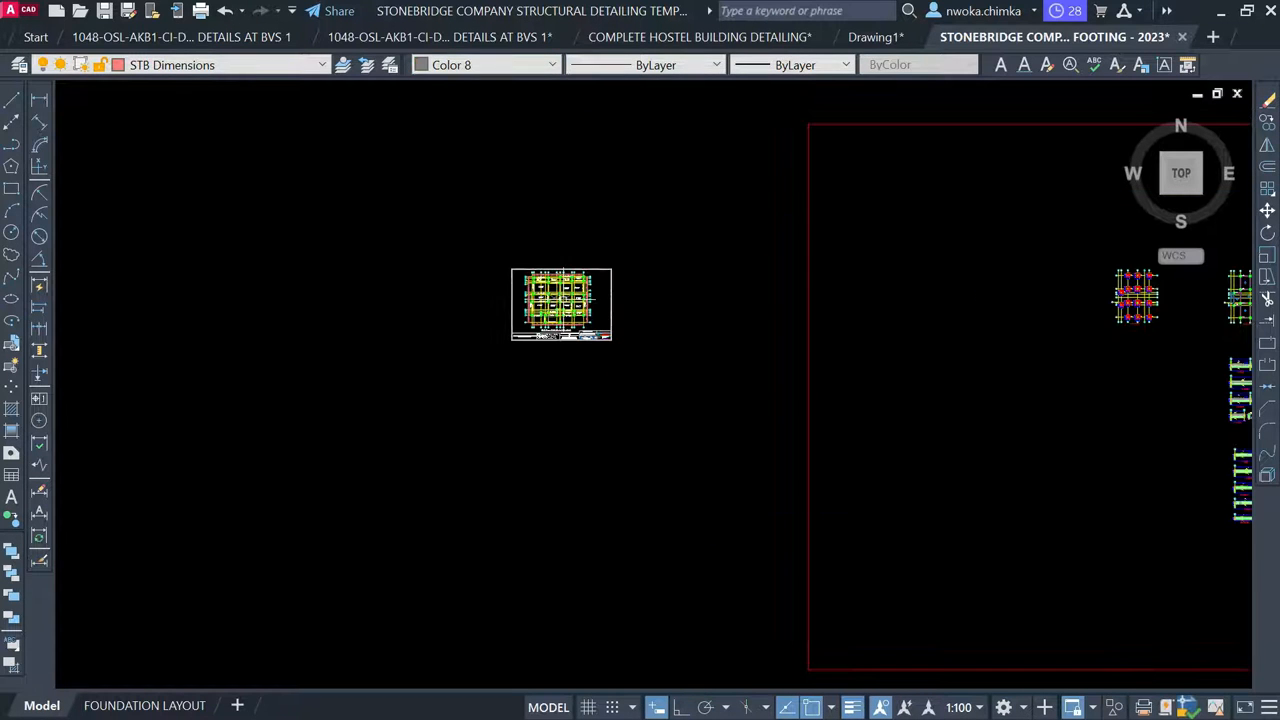
Window-select the third hostel frame detail
scroll(487, 303, down, 4)
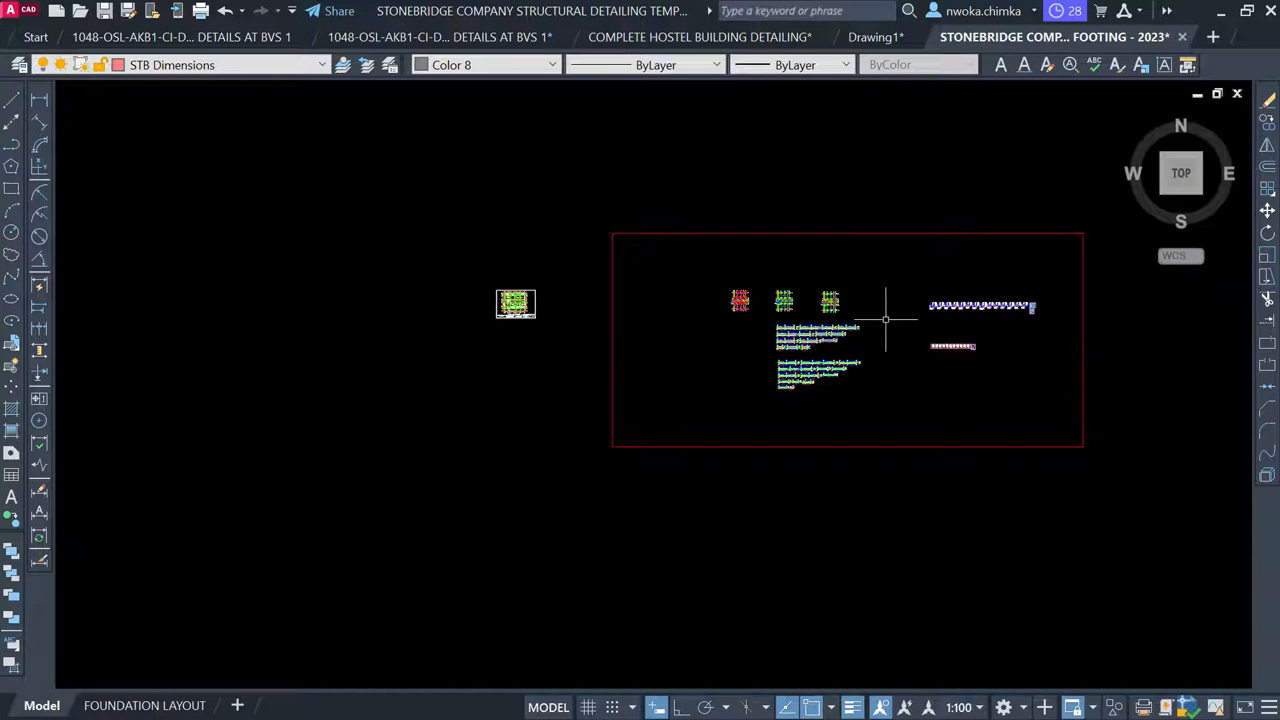
scroll(516, 303, up, 2)
scroll(516, 303, up, 2)
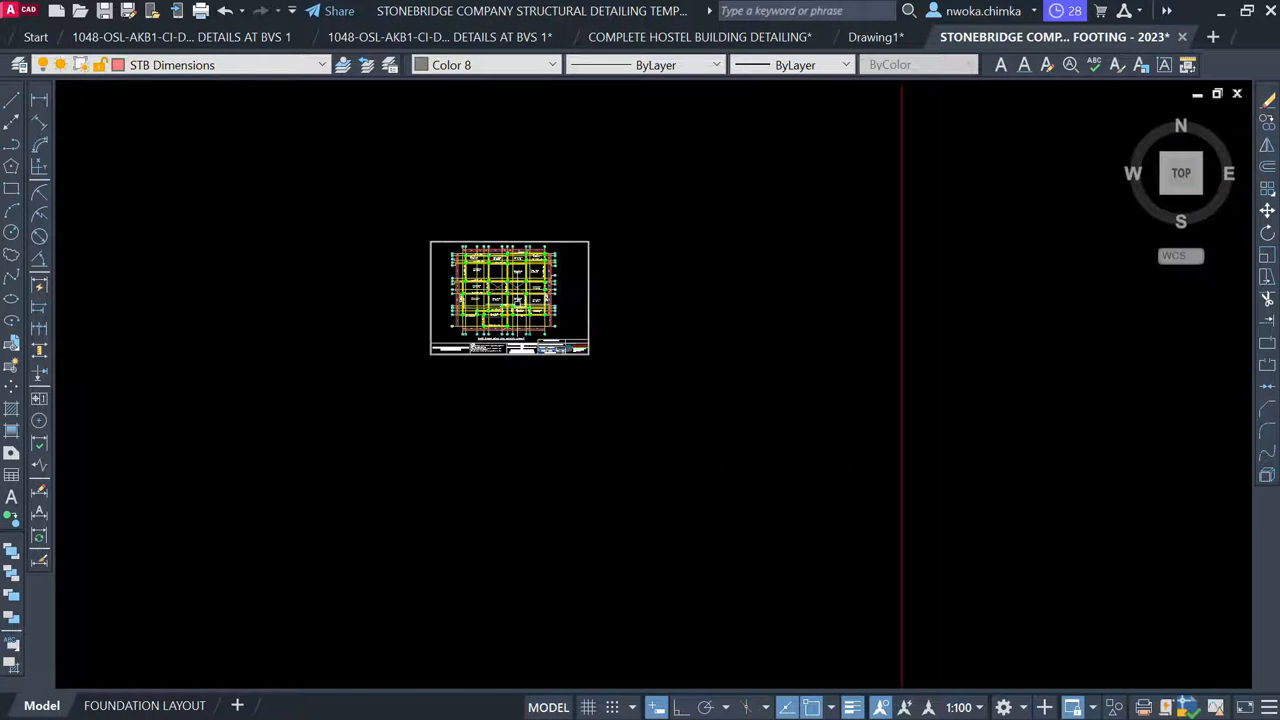
scroll(514, 270, up, 2)
scroll(428, 303, down, 4)
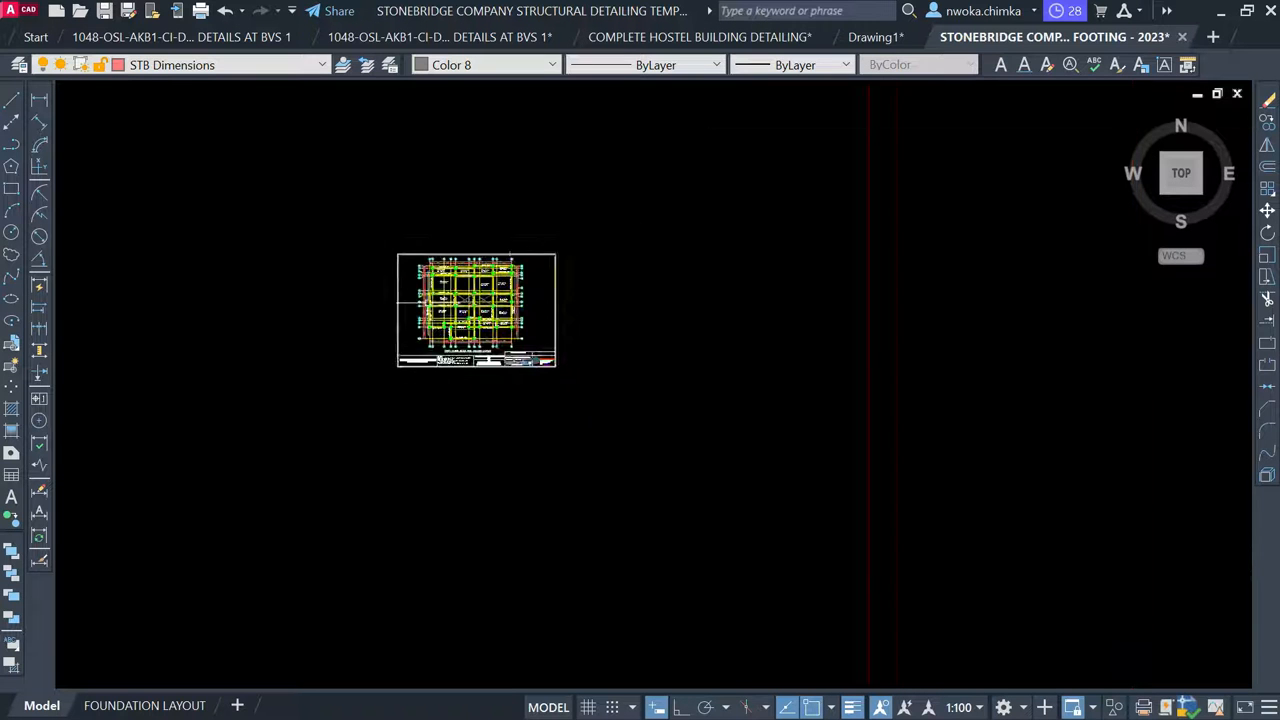
middle_drag(1153, 296, 858, 330)
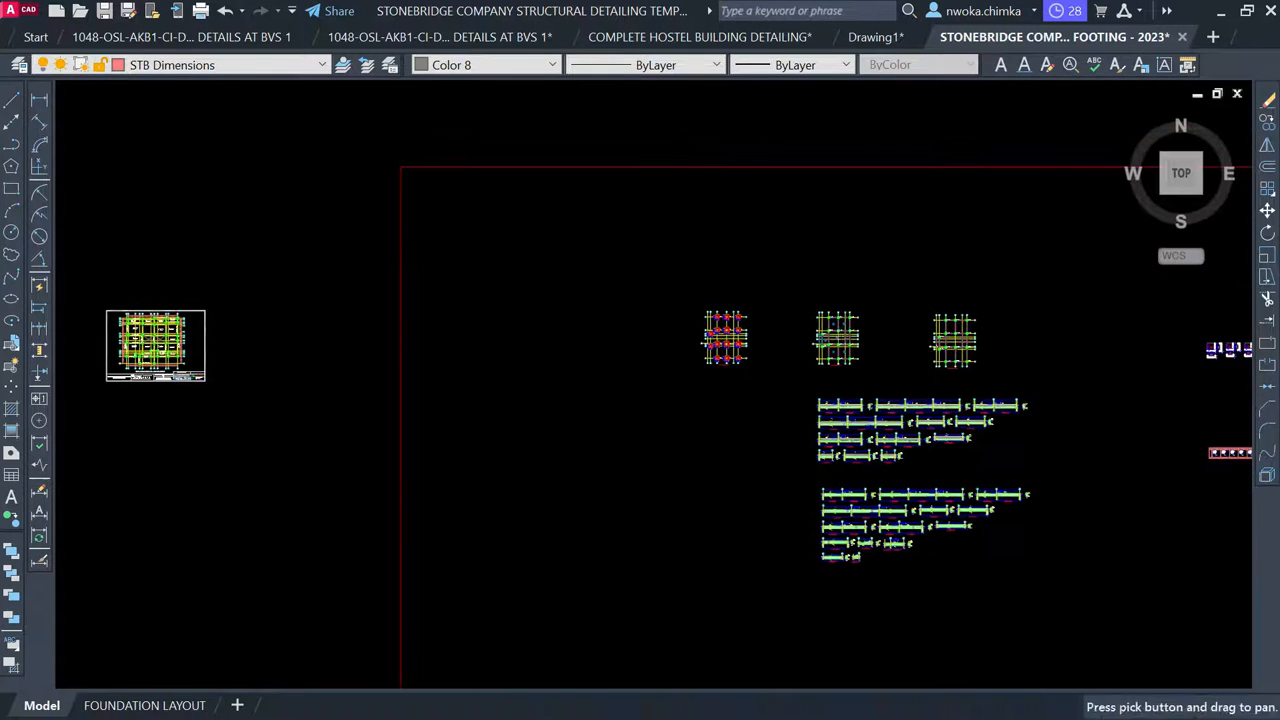
scroll(858, 330, up, 4)
click(751, 221)
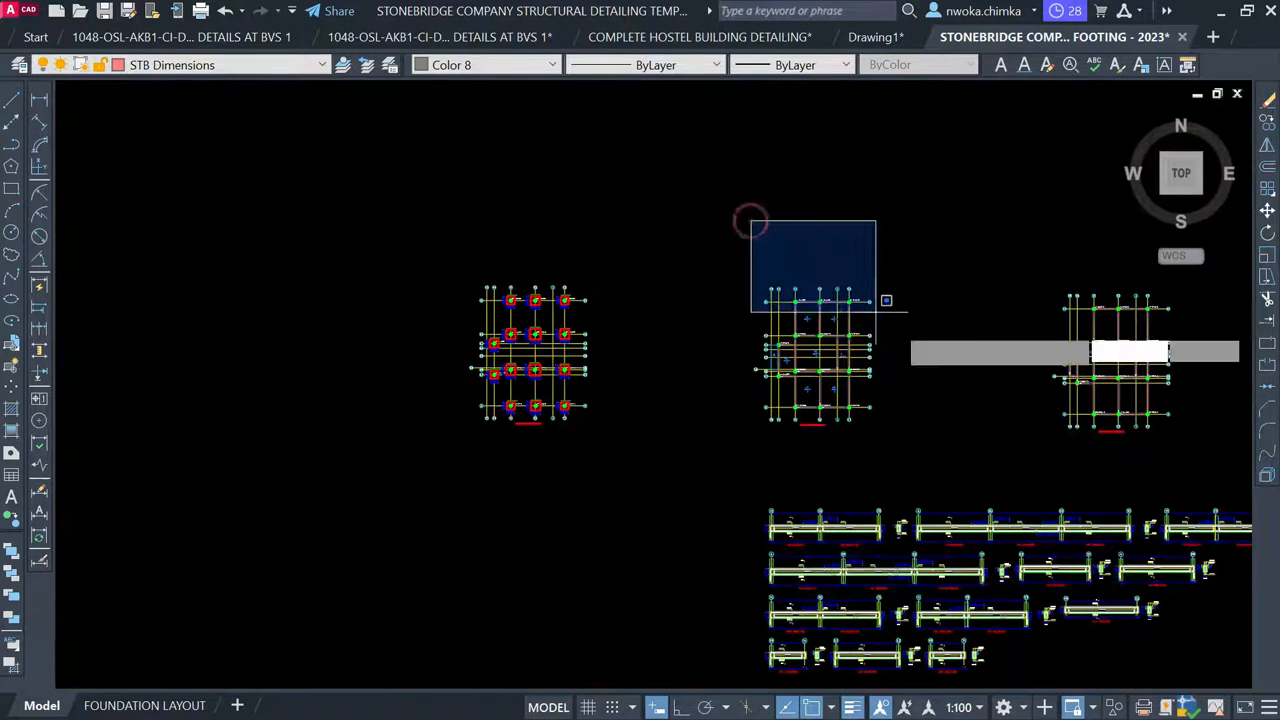
click(966, 438)
Copy the selected frame detail to the left of the other frames inside the red border
text(cp)
key(Return)
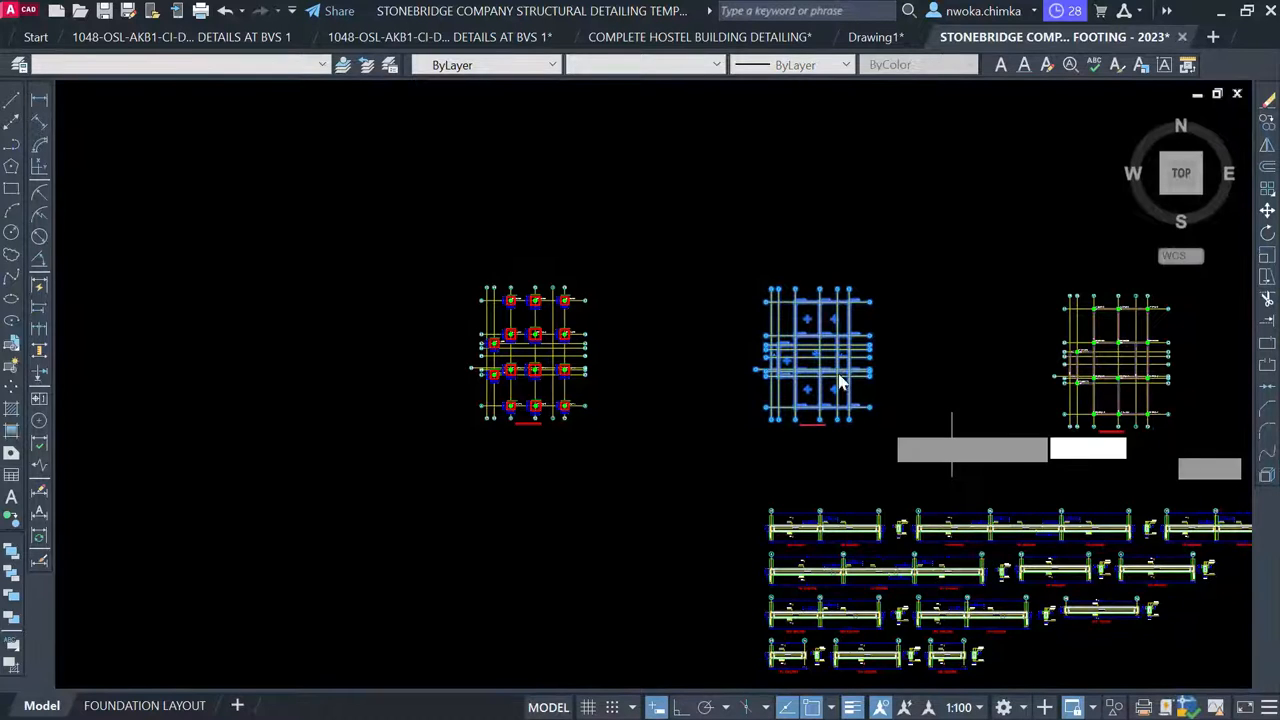
click(836, 355)
scroll(1109, 322, down, 2)
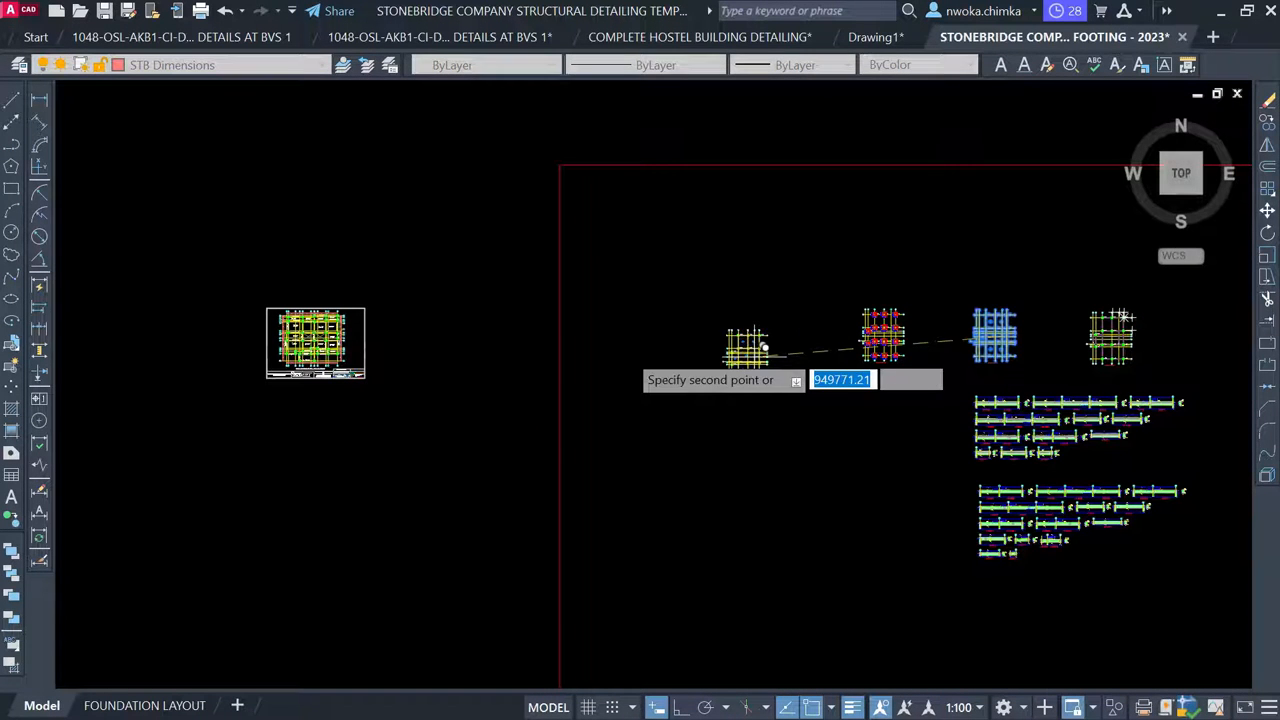
click(640, 339)
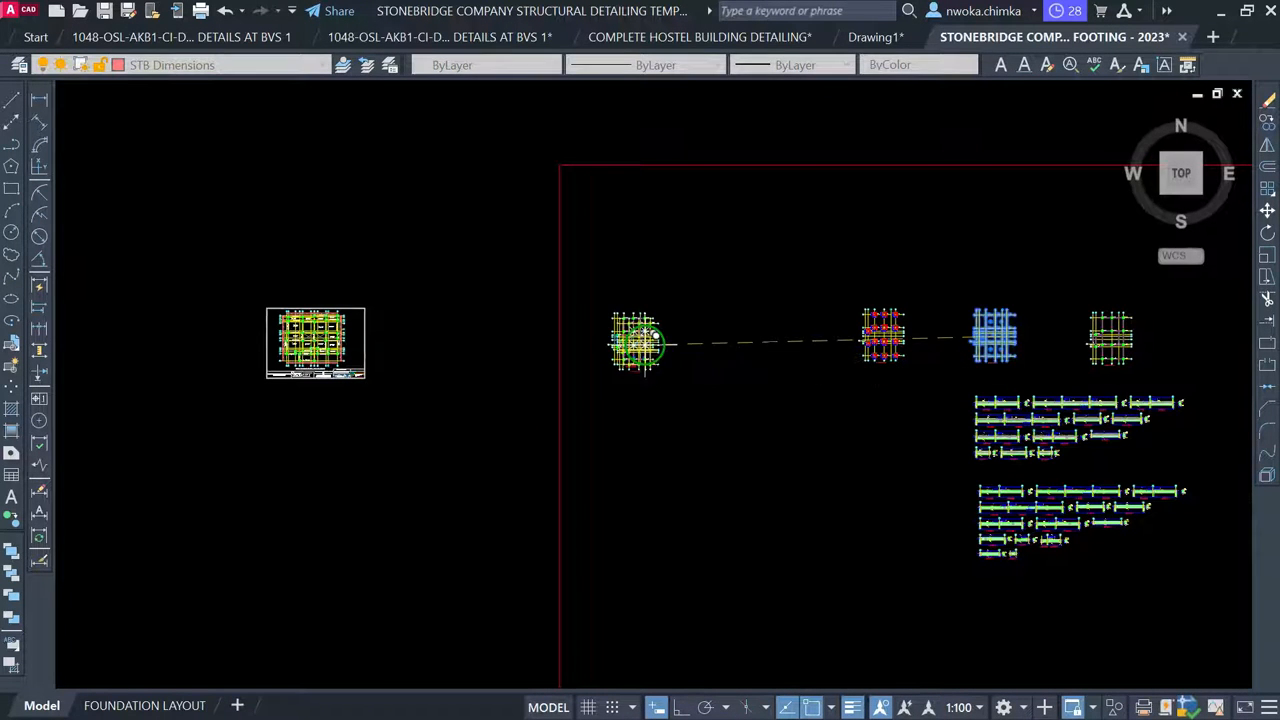
key(Escape)
scroll(335, 355, up, 4)
scroll(312, 318, up, 4)
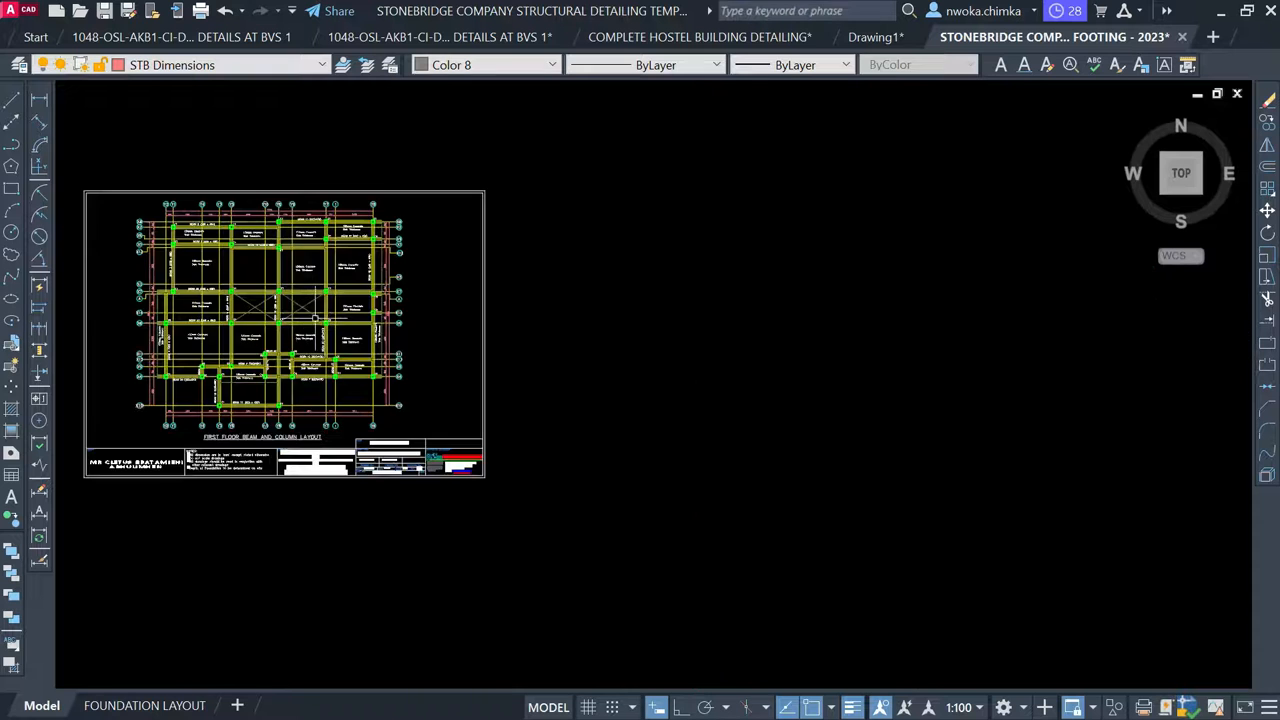
Select the 150mm Concrete Slab Thickness label and start a copy from a base point on it
scroll(273, 210, up, 4)
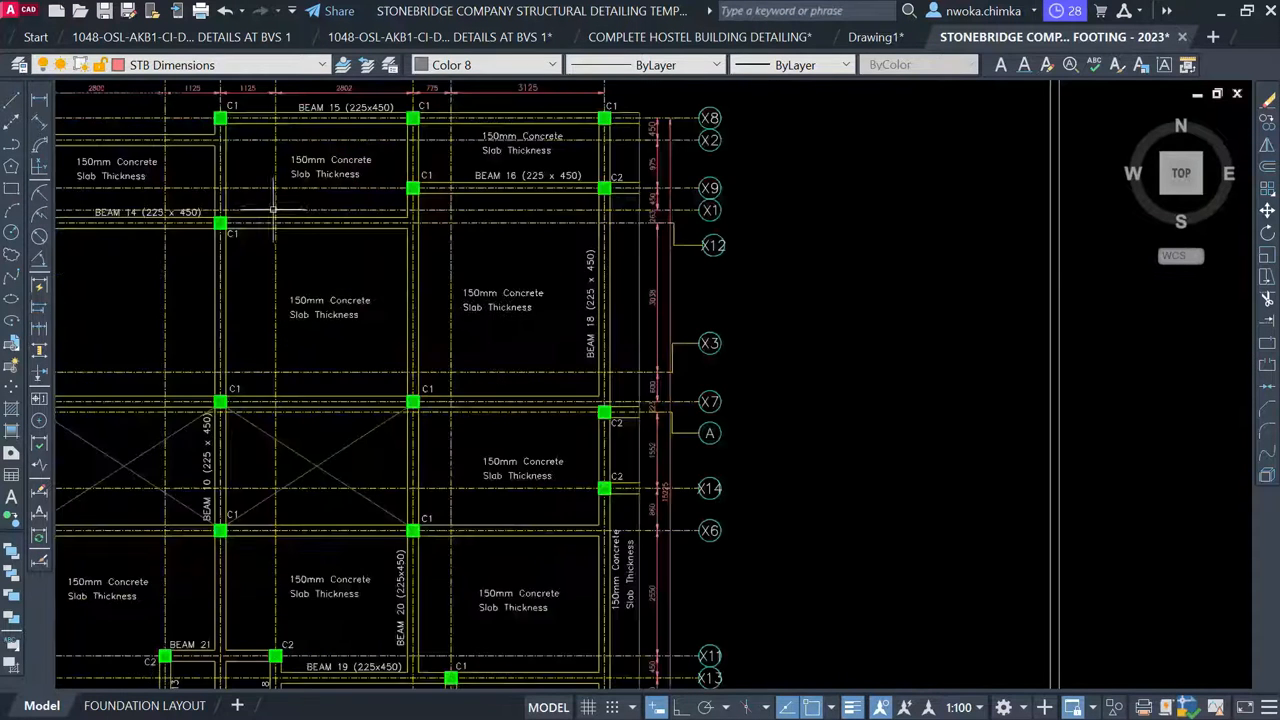
scroll(317, 285, up, 4)
click(325, 290)
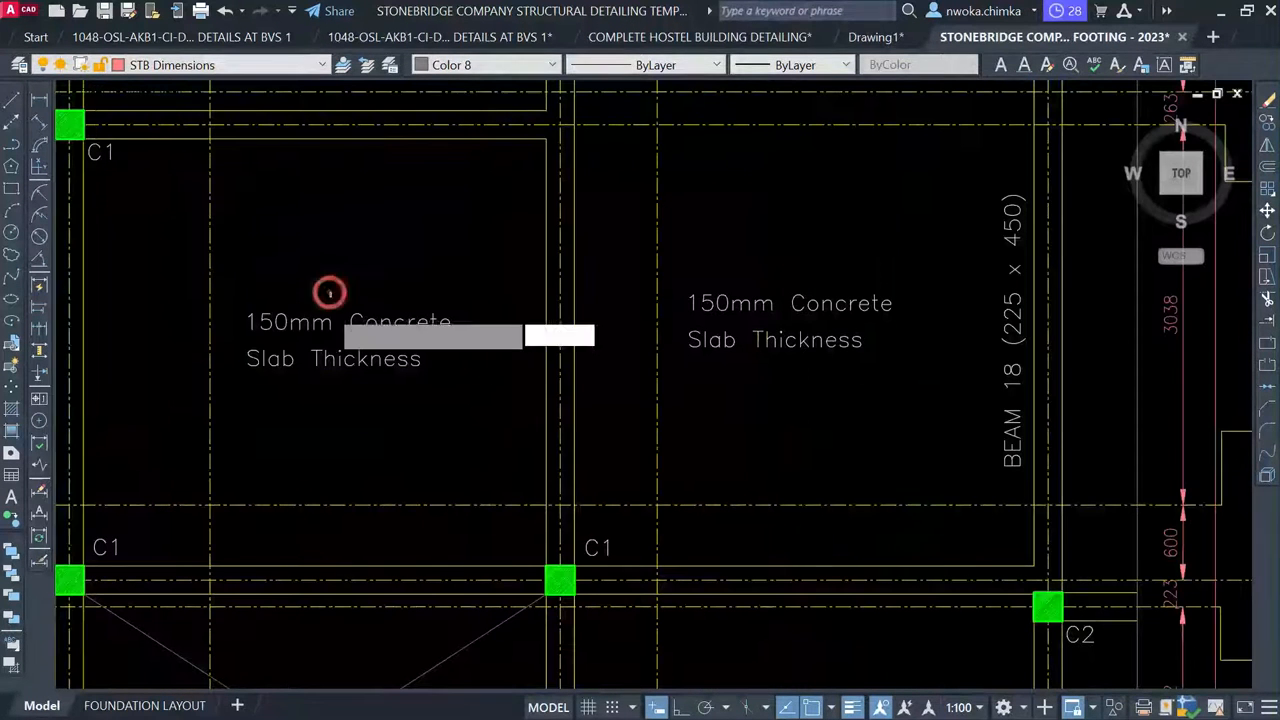
click(265, 376)
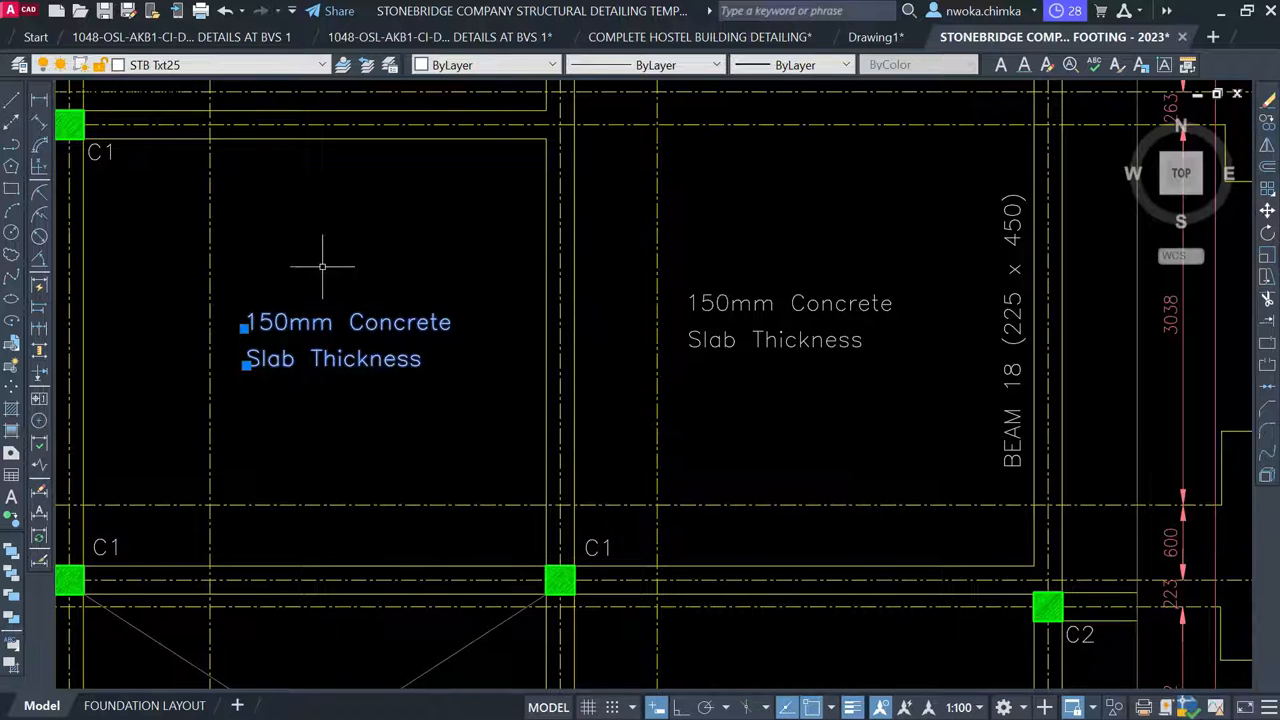
text(co)
key(Return)
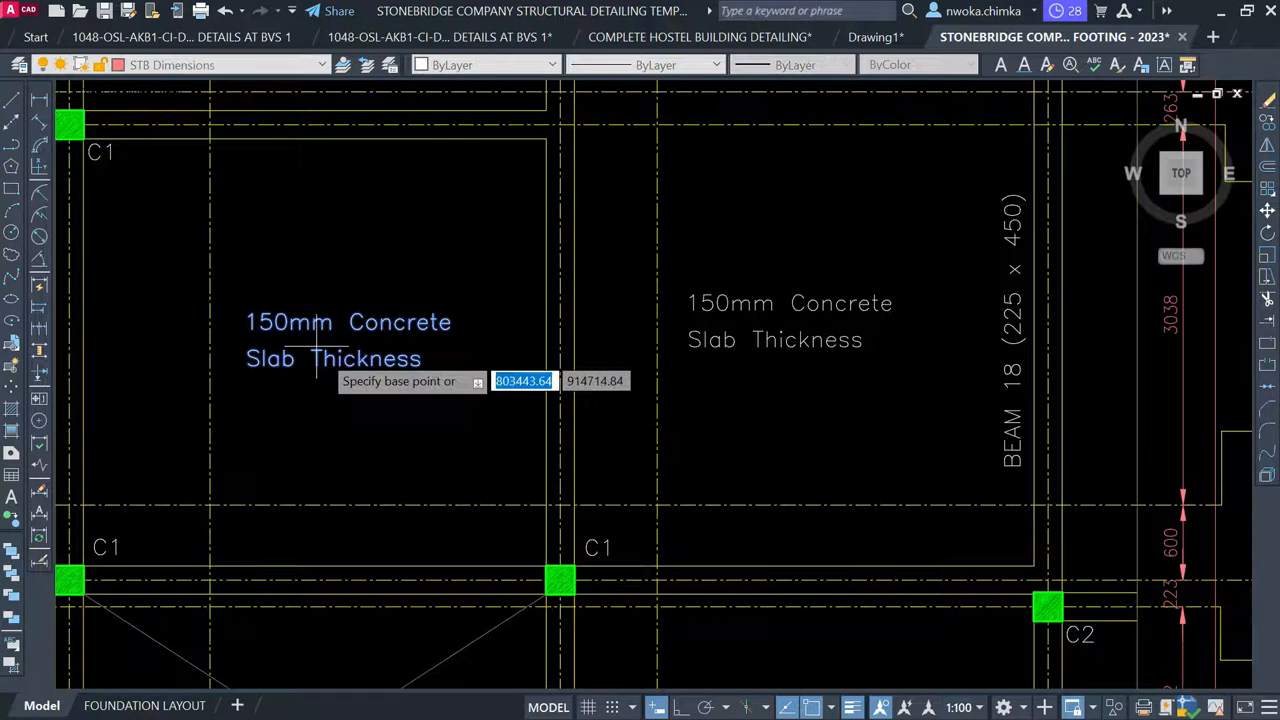
click(243, 357)
scroll(197, 269, down, 4)
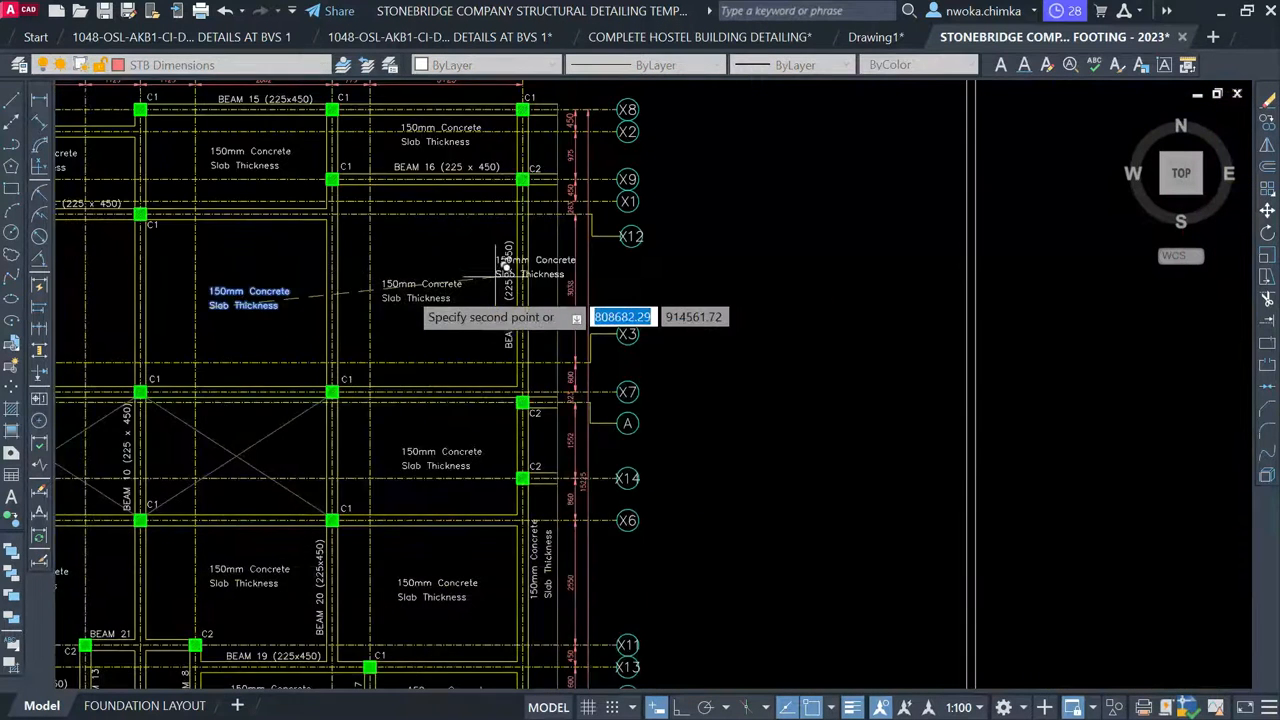
scroll(330, 290, down, 5)
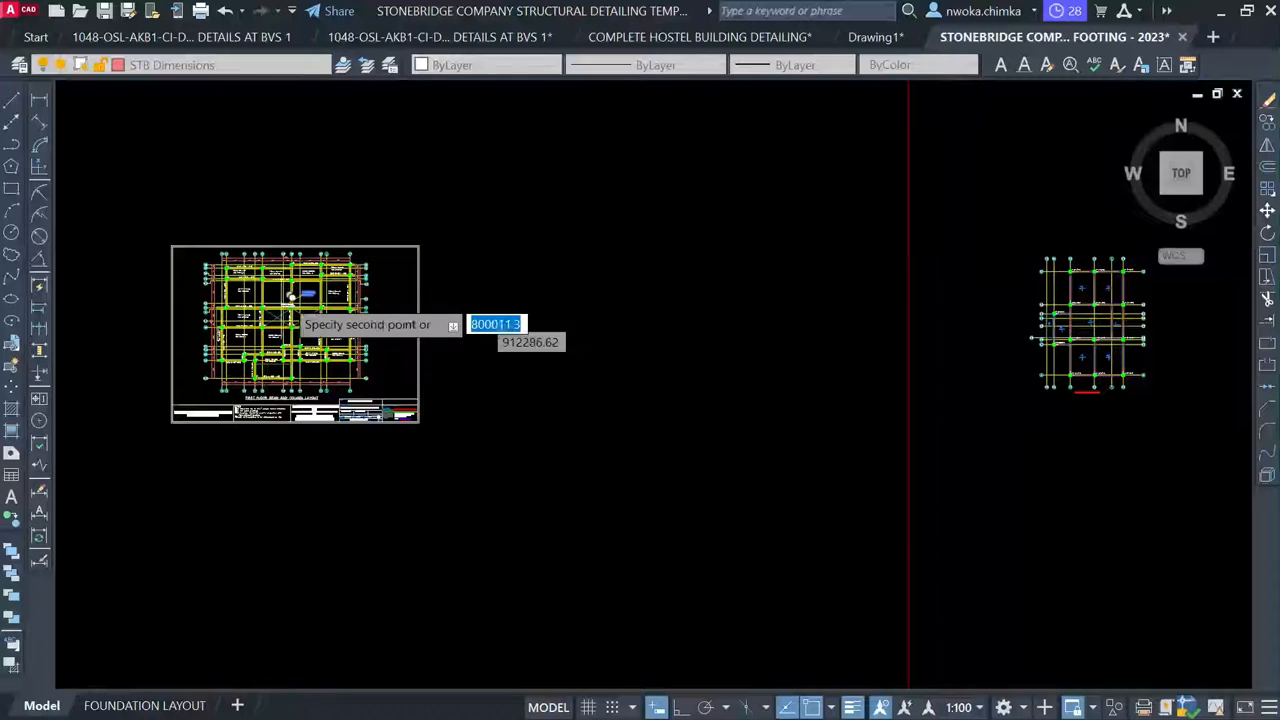
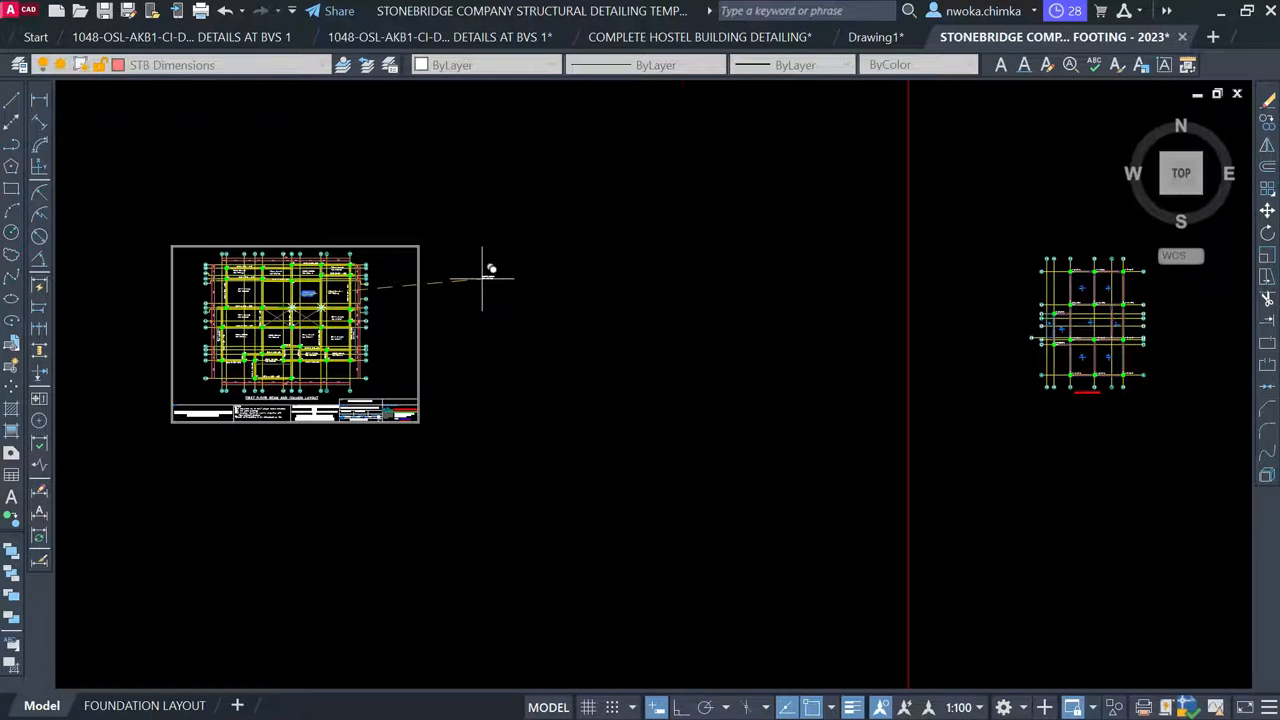
Pan and zoom between the footing grid plan and the beam-and-column layout sheet to compare them
middle_drag(1119, 381, 809, 363)
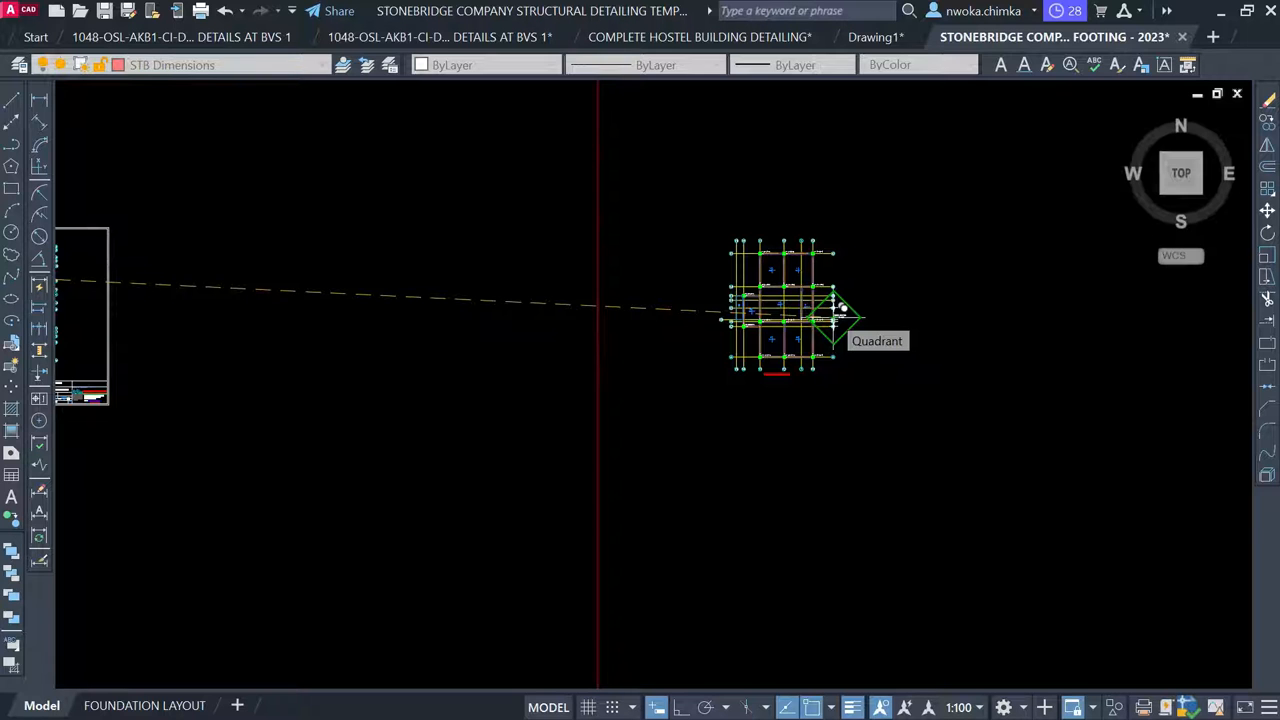
scroll(838, 295, up, 3)
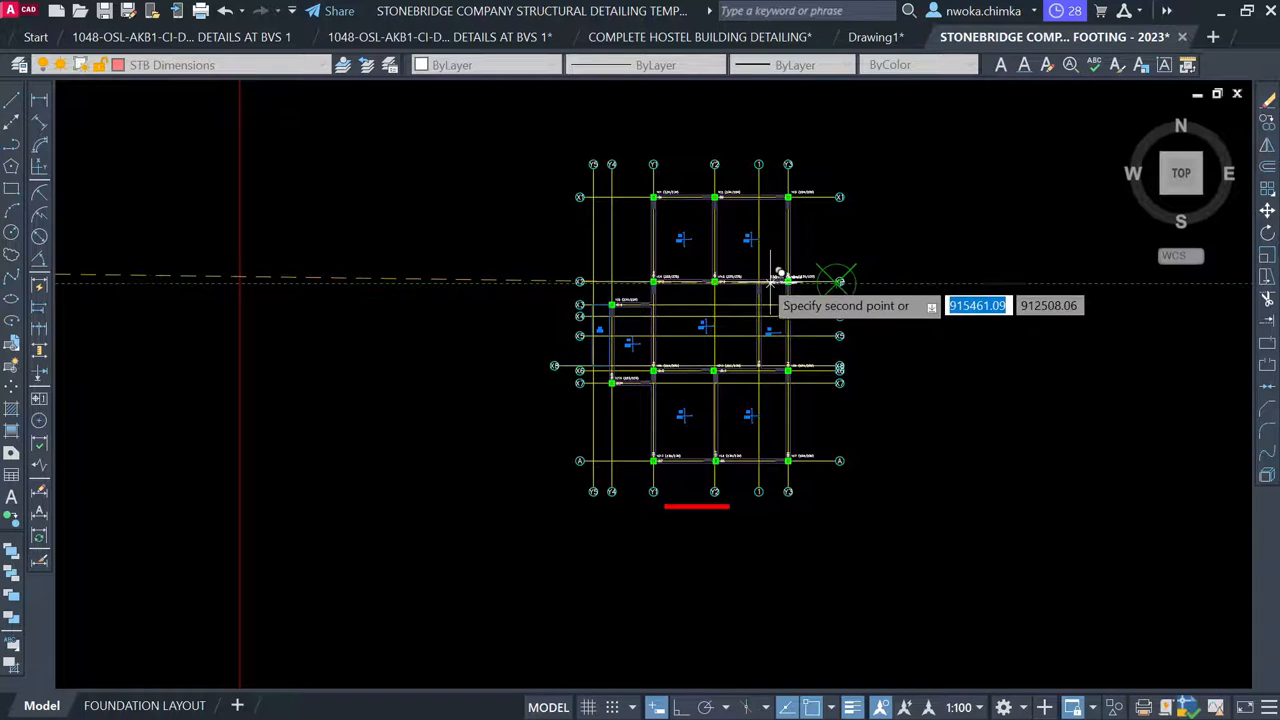
scroll(850, 270, down, 4)
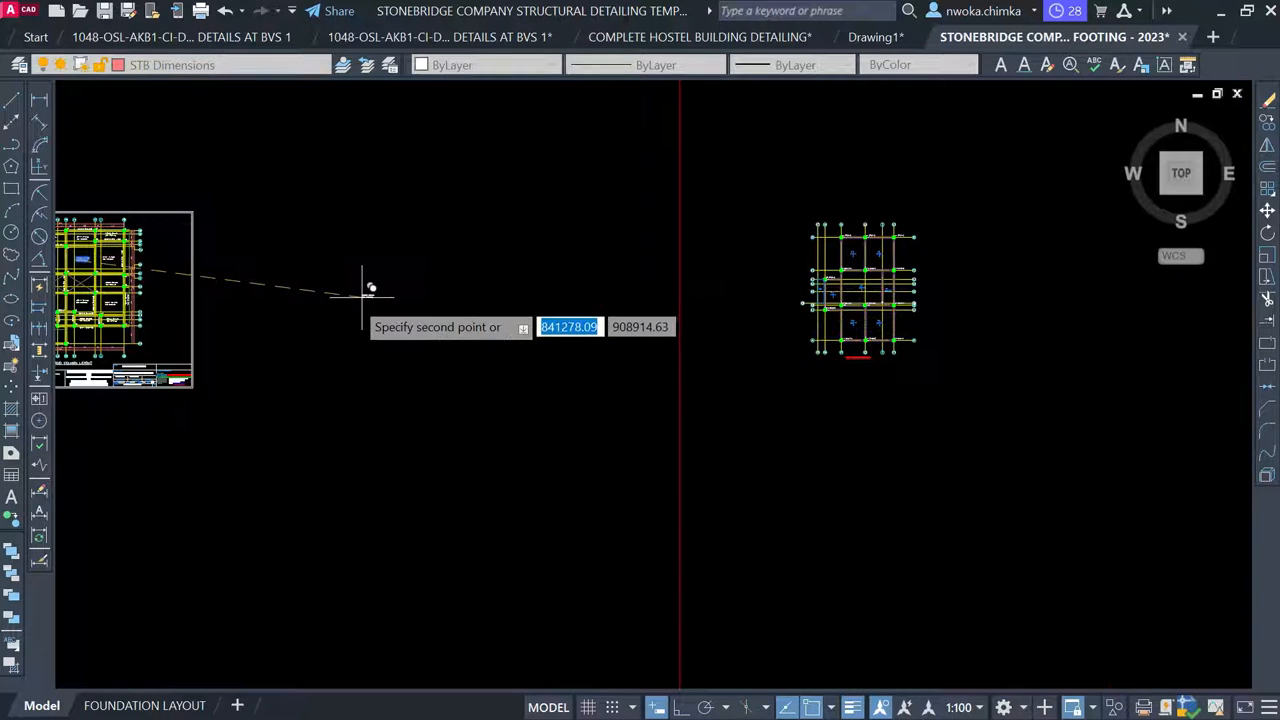
middle_drag(362, 297, 788, 304)
scroll(462, 262, up, 4)
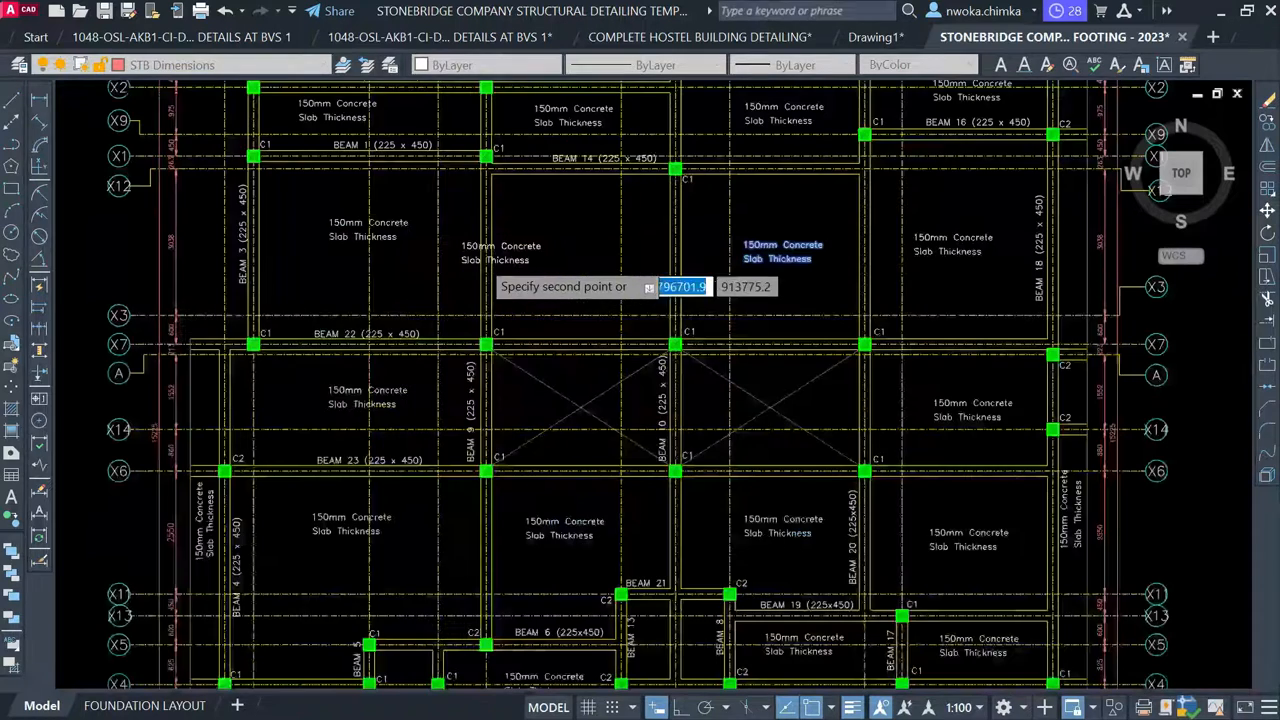
scroll(400, 420, down, 6)
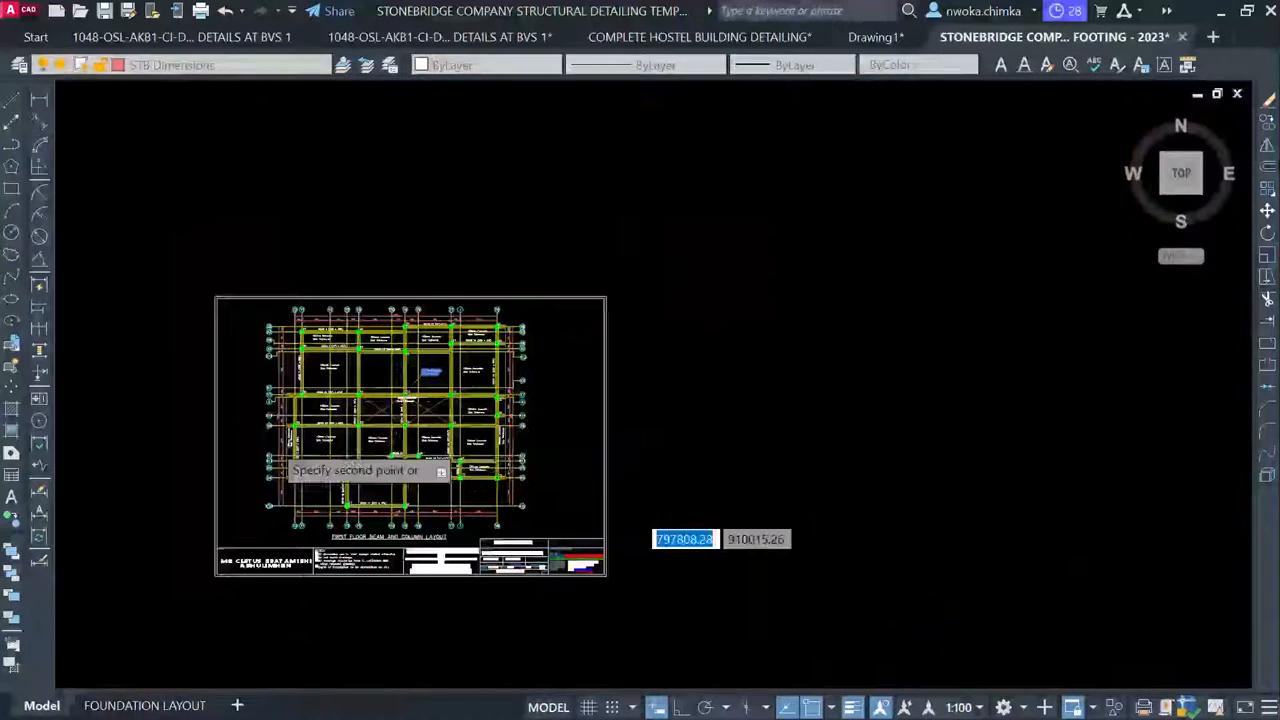
scroll(270, 445, down, 2)
middle_drag(790, 411, 409, 354)
scroll(790, 340, up, 8)
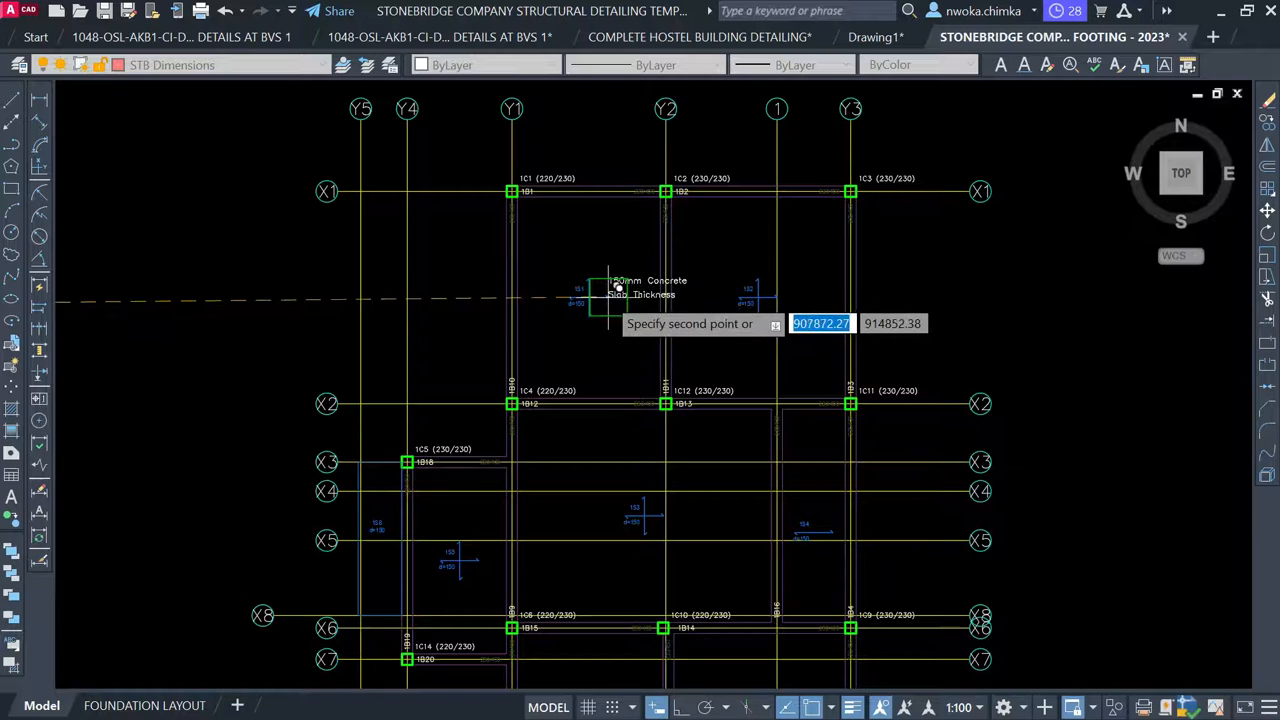
scroll(965, 235, down, 4)
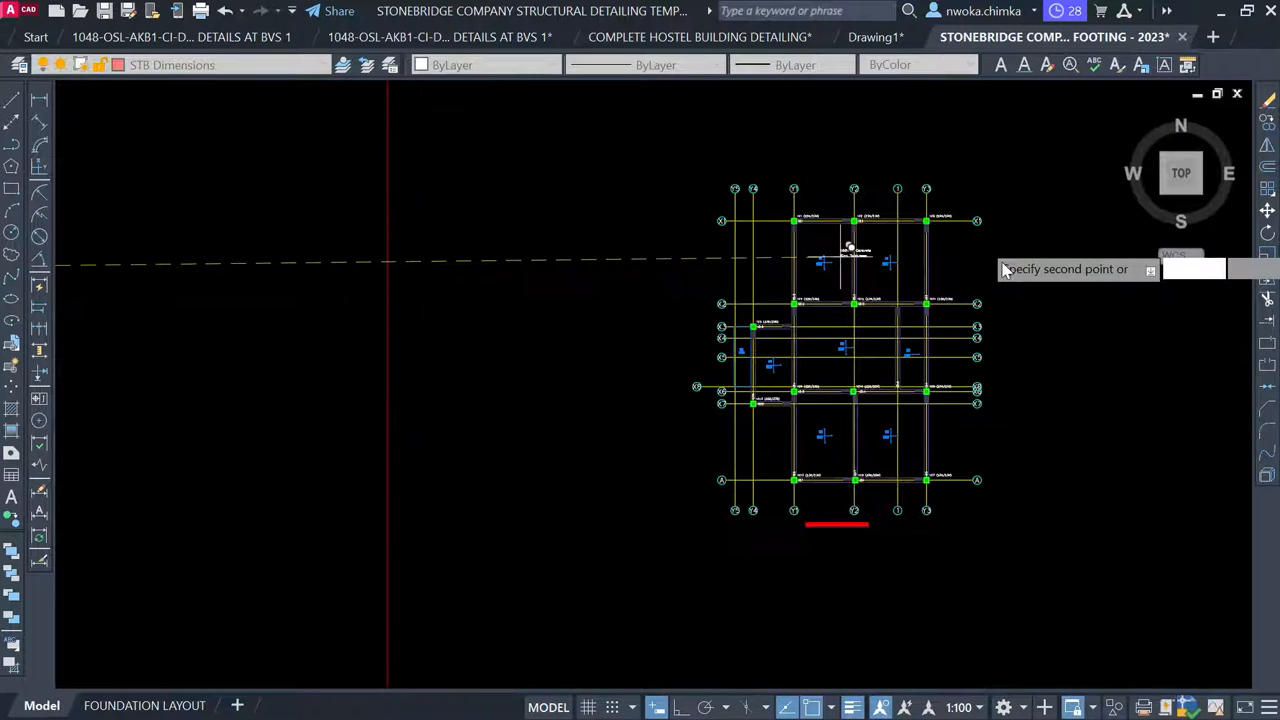
scroll(935, 315, down, 2)
Inspect the first-floor beam layout, recentre the footing plan, and cancel the slab-note move
middle_drag(472, 370, 1094, 326)
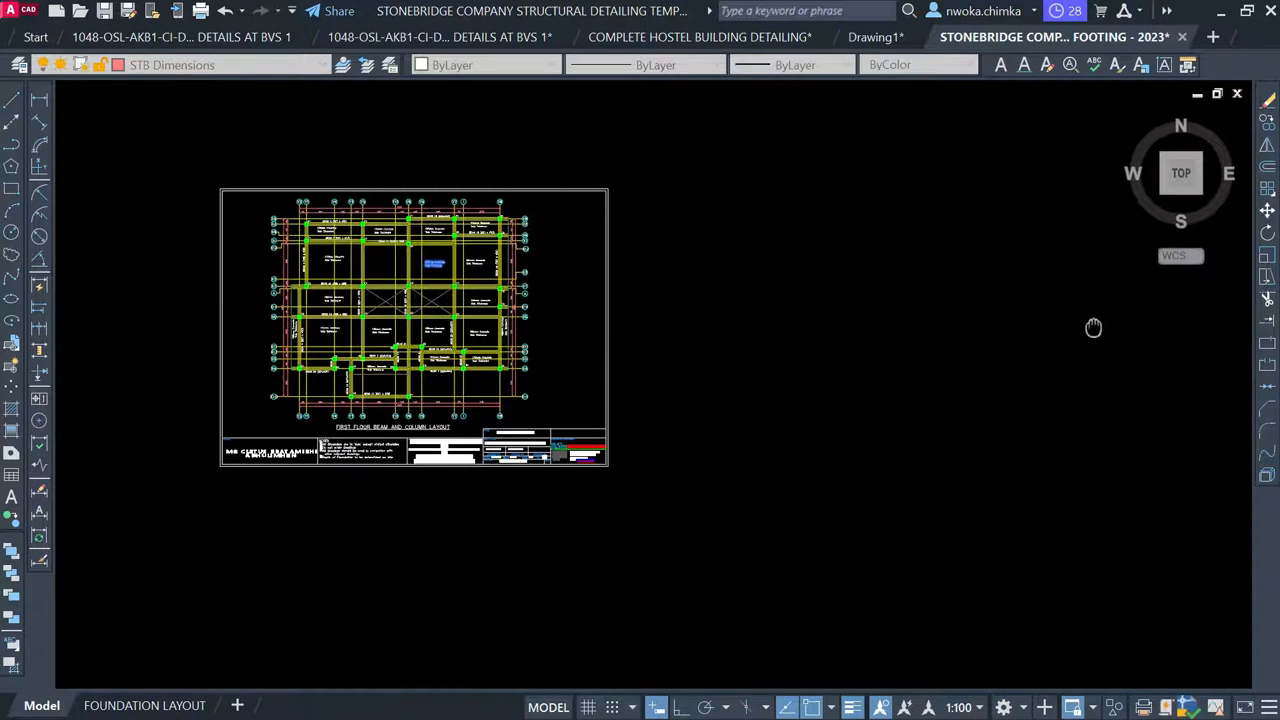
scroll(473, 262, up, 3)
scroll(430, 245, up, 6)
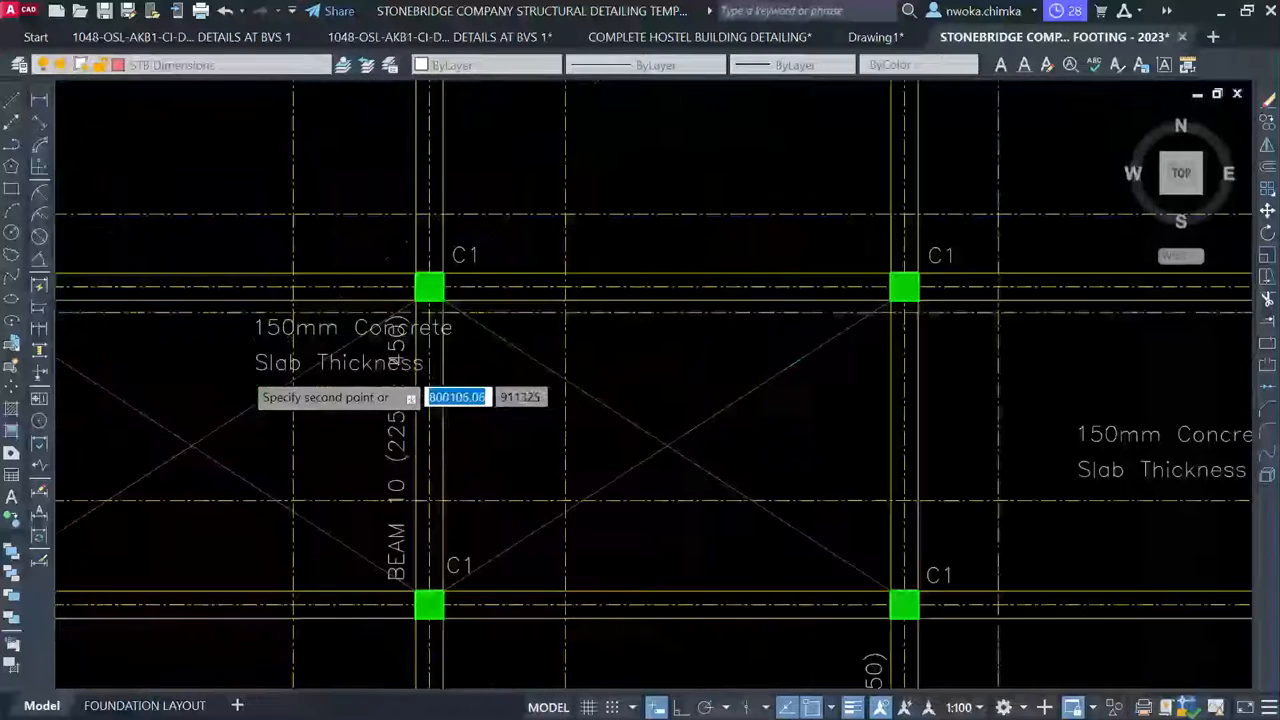
scroll(300, 360, down, 10)
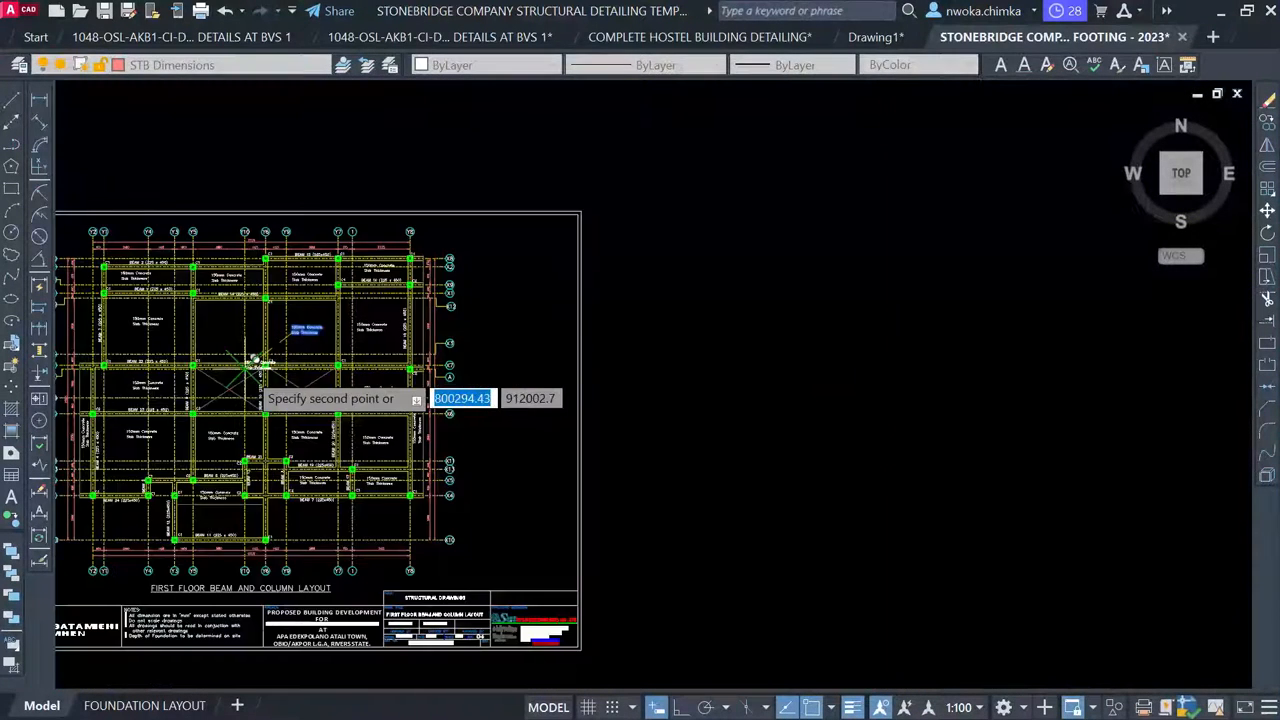
scroll(1096, 357, up, 3)
scroll(1094, 355, down, 1)
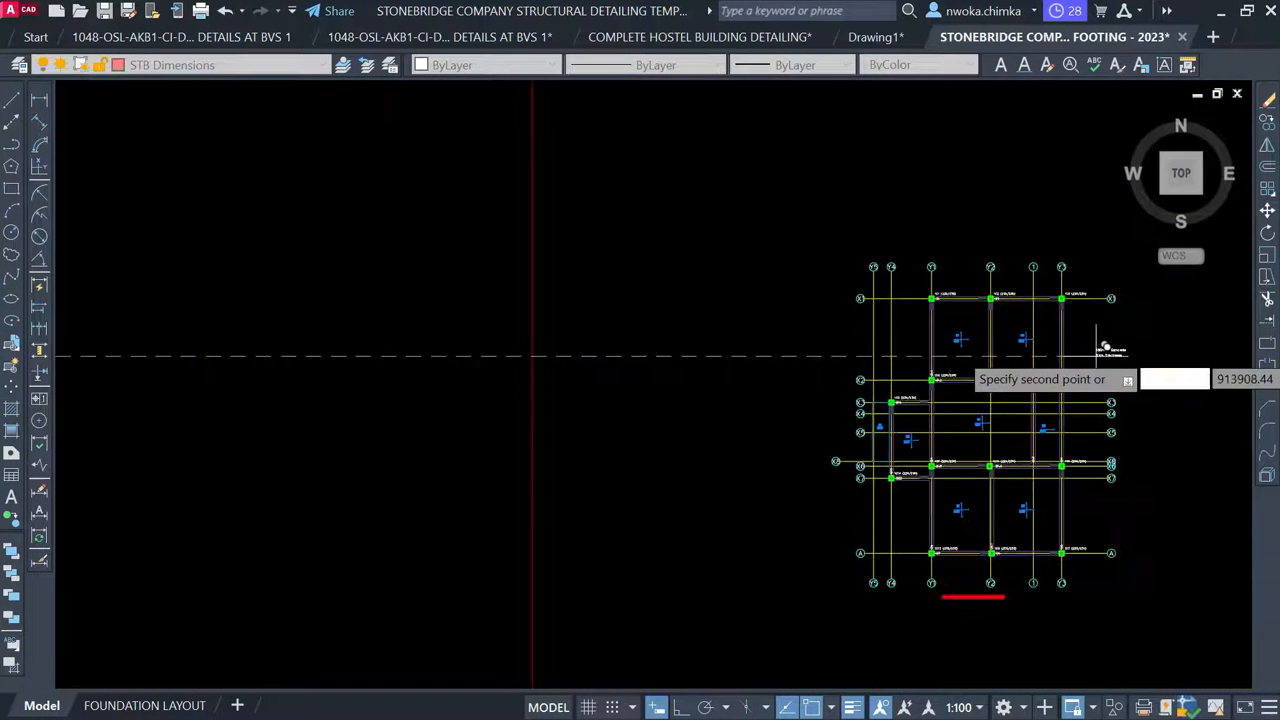
scroll(1094, 352, up, 1)
middle_drag(1090, 346, 880, 334)
scroll(800, 283, up, 5)
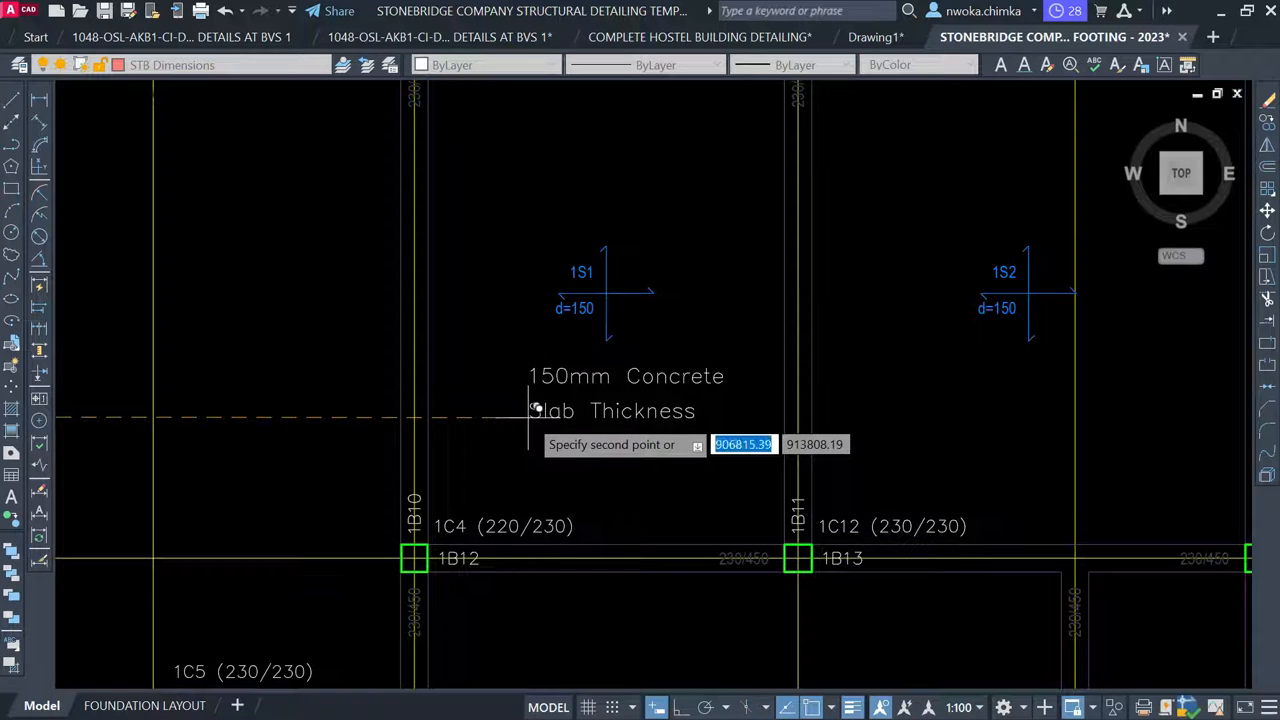
key(Escape)
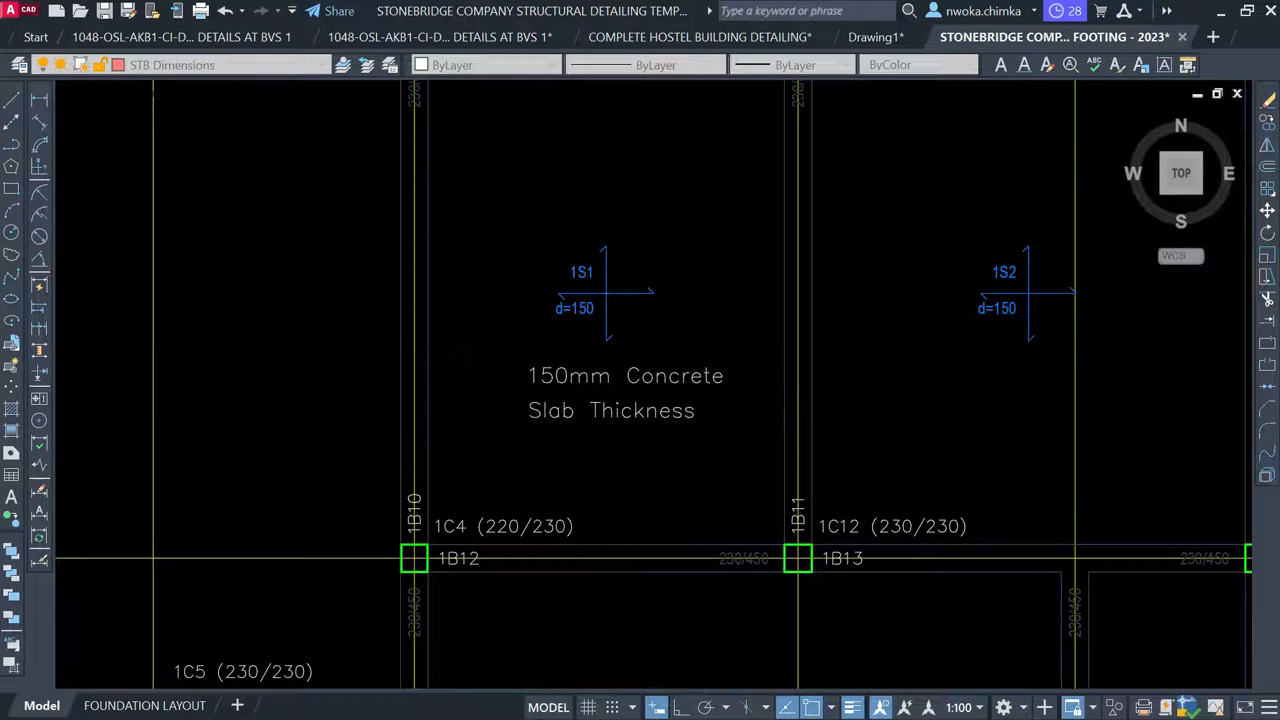
Save the drawing and edit the '150mm Concrete' slab note text, selecting its digits 50
key(ctrl+s)
scroll(588, 308, up, 4)
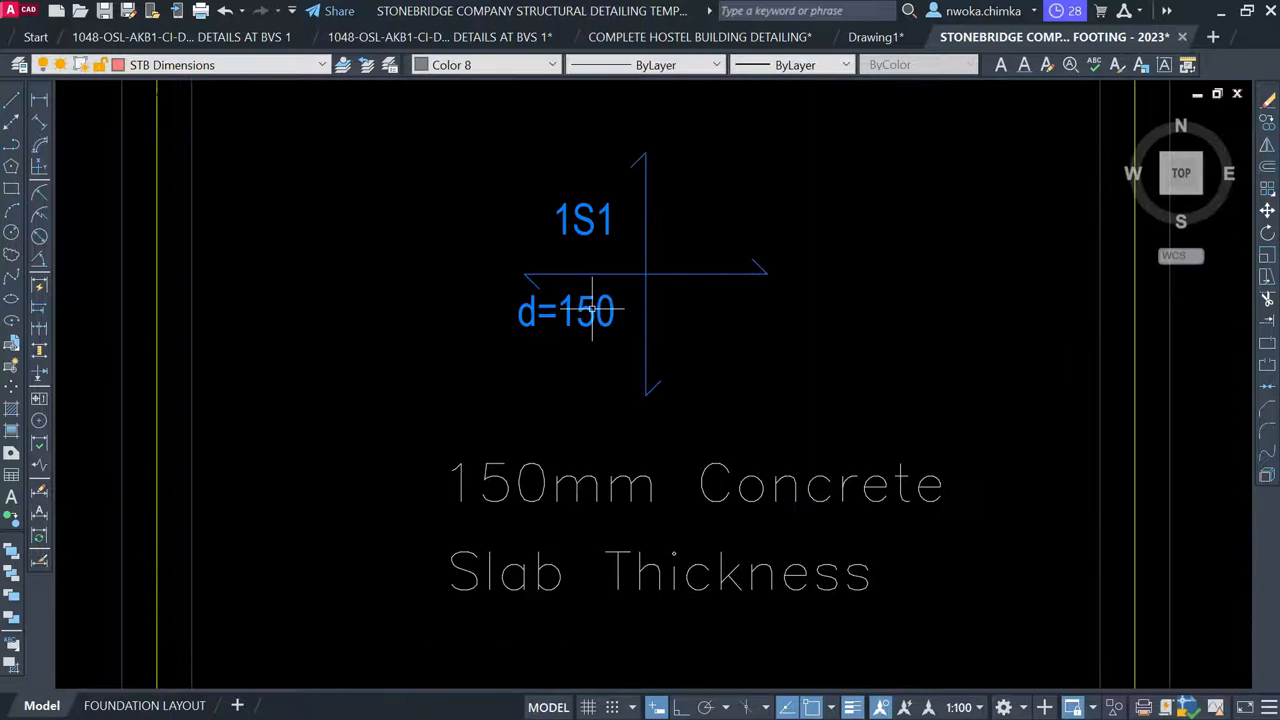
scroll(592, 312, down, 2)
mouse_move(554, 407)
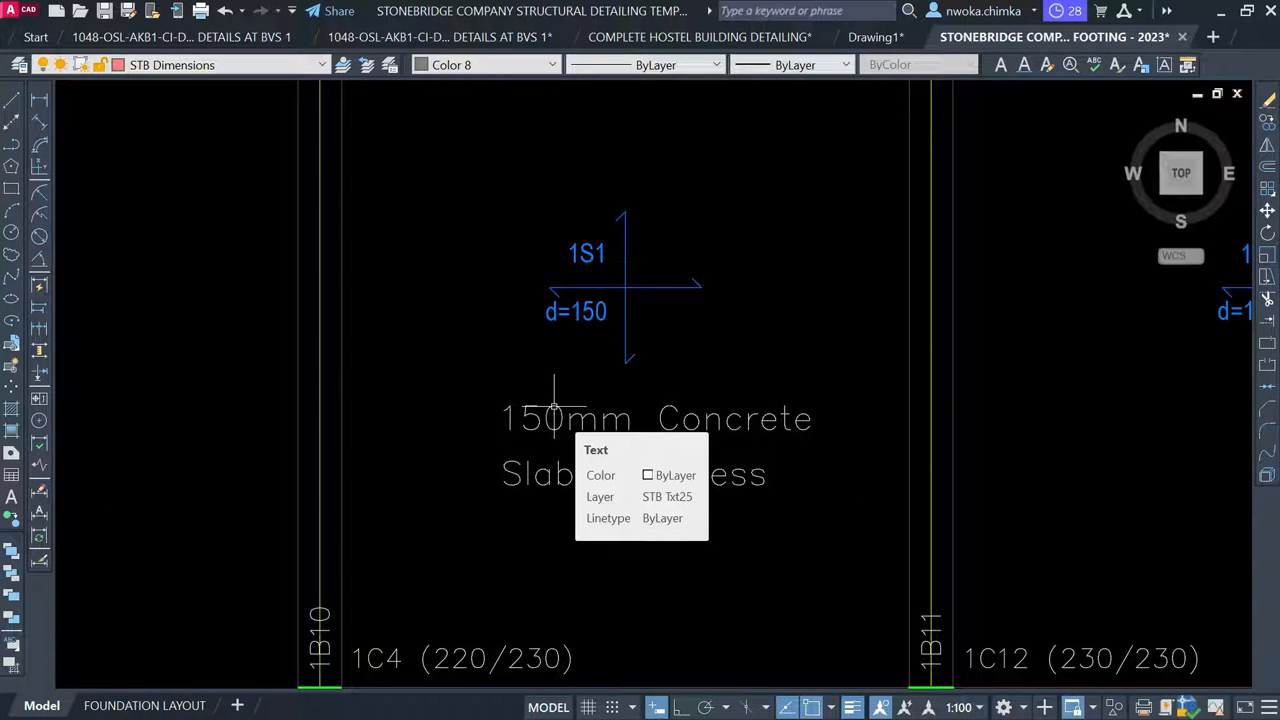
double_click(578, 433)
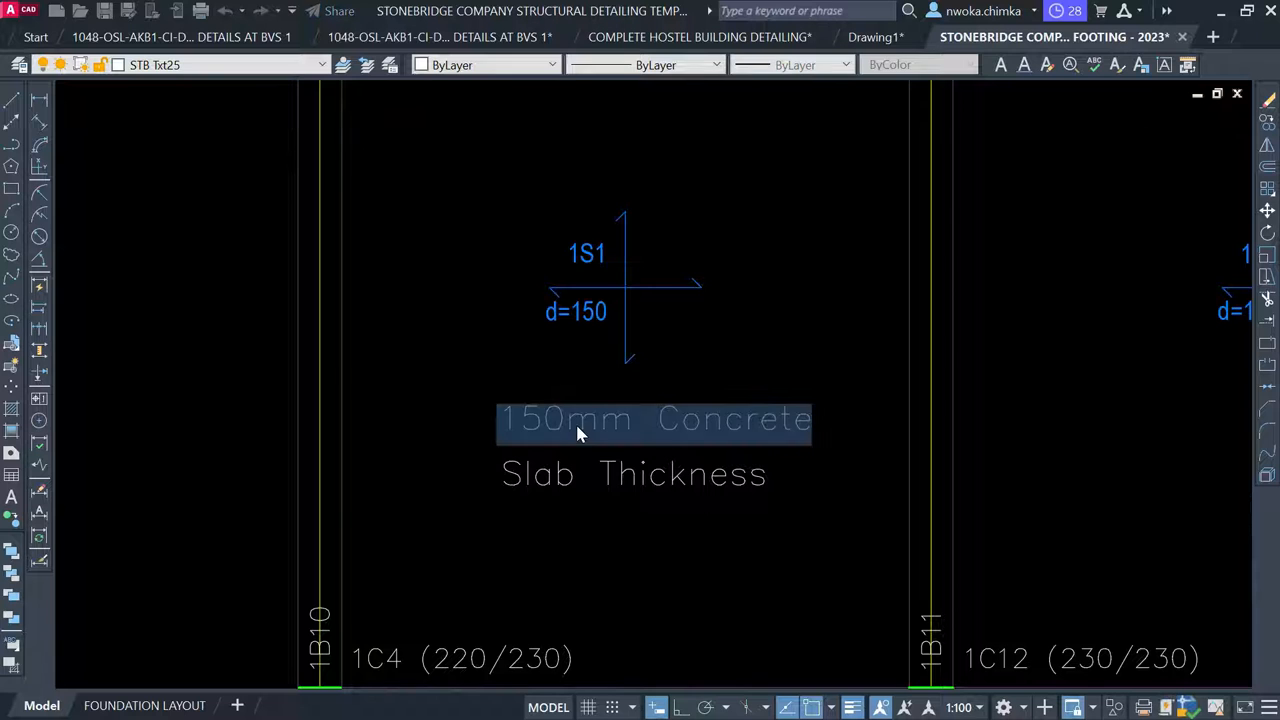
drag(521, 420, 566, 419)
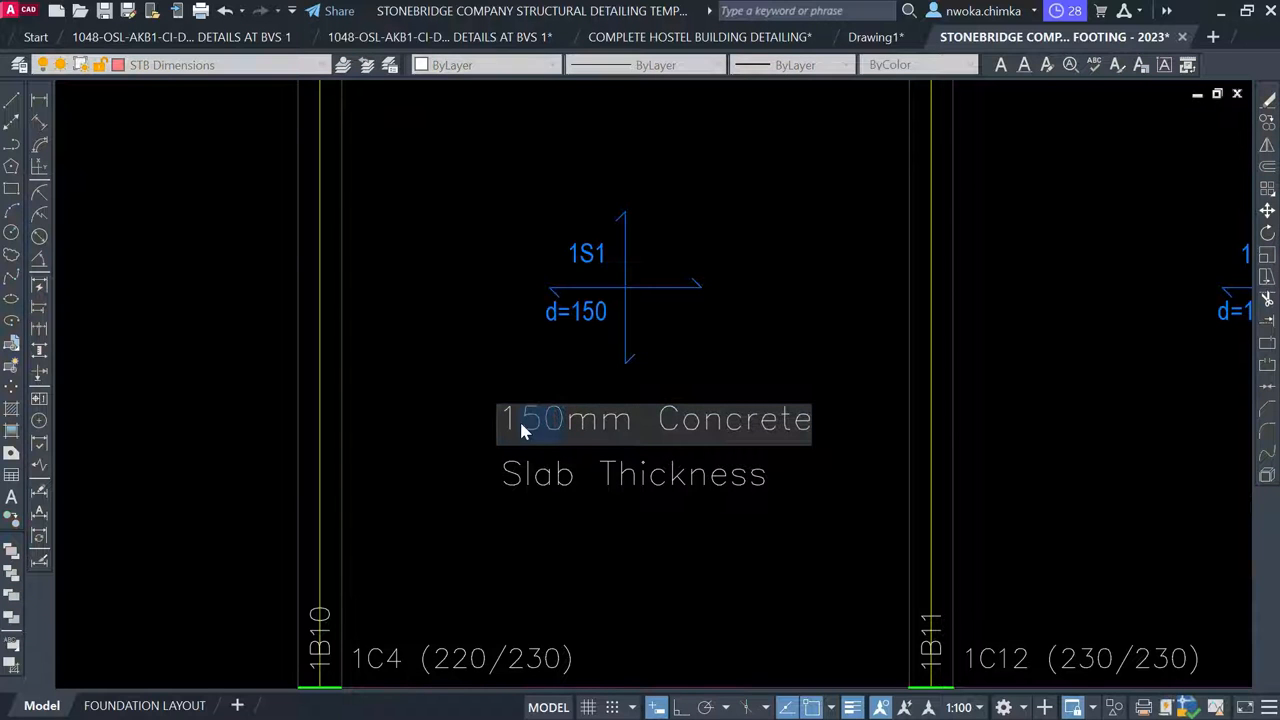
click(729, 365)
Window-select the 1S1 slab marker and delete it
scroll(657, 214, down, 2)
click(560, 188)
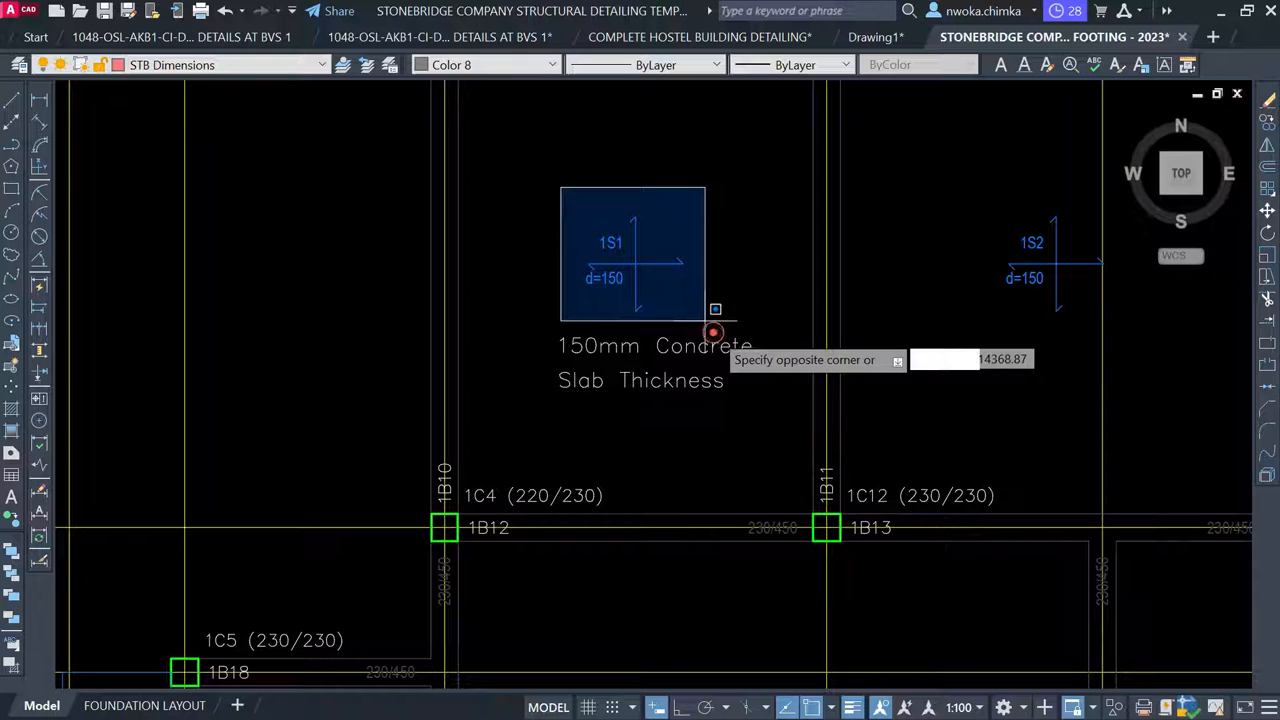
click(713, 333)
key(Delete)
Move the slab-thickness note higher and further left in its bay
click(694, 295)
click(650, 381)
key(Return)
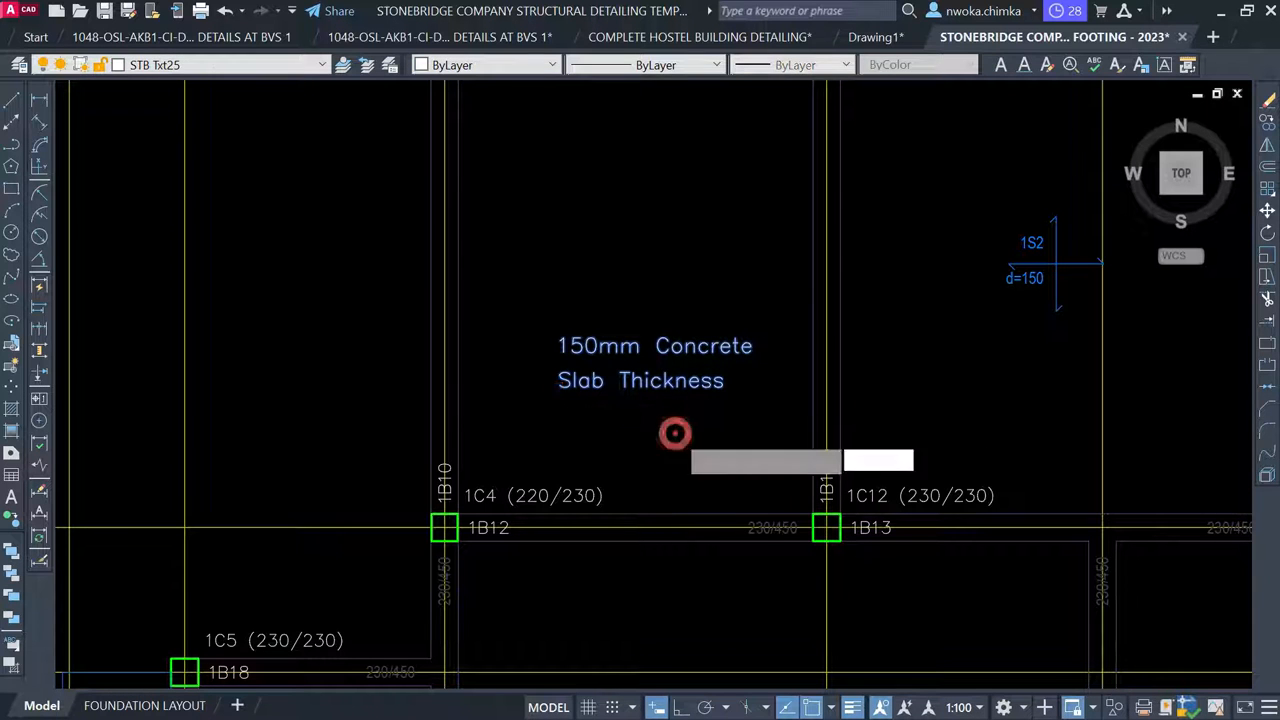
click(690, 417)
click(674, 338)
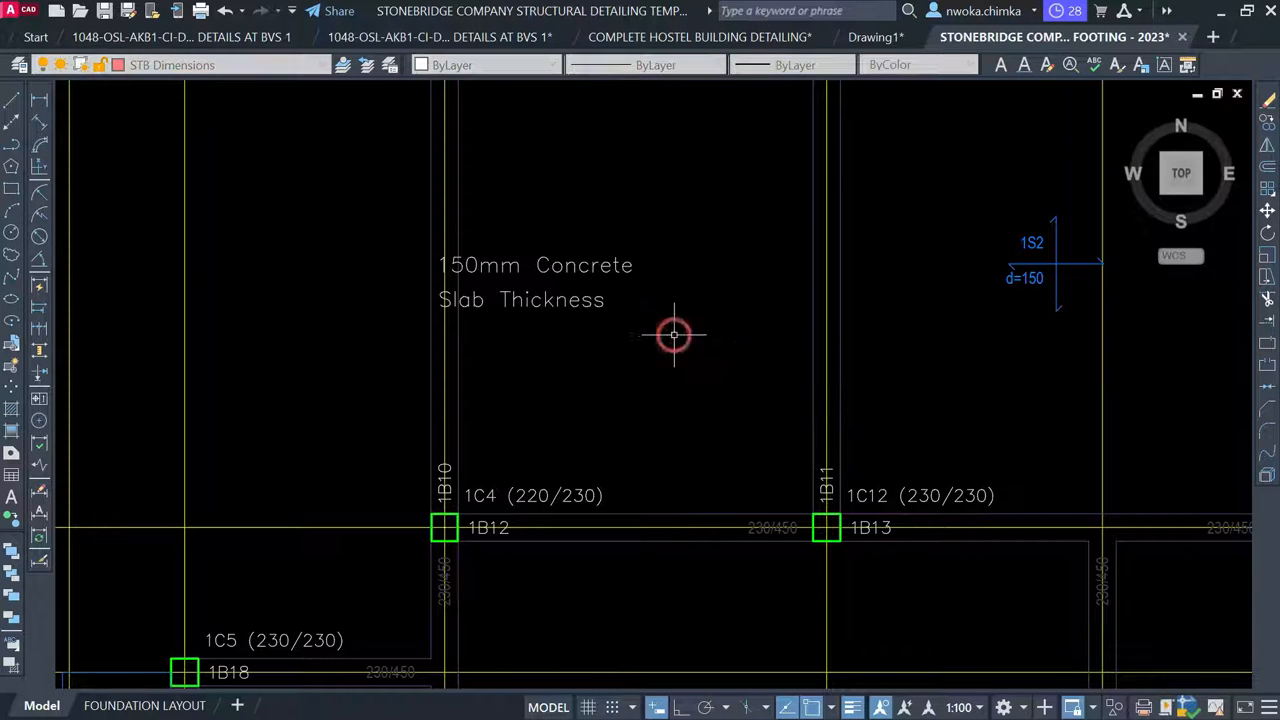
Reselect the slab-thickness note and pick a base point to move it again
click(645, 347)
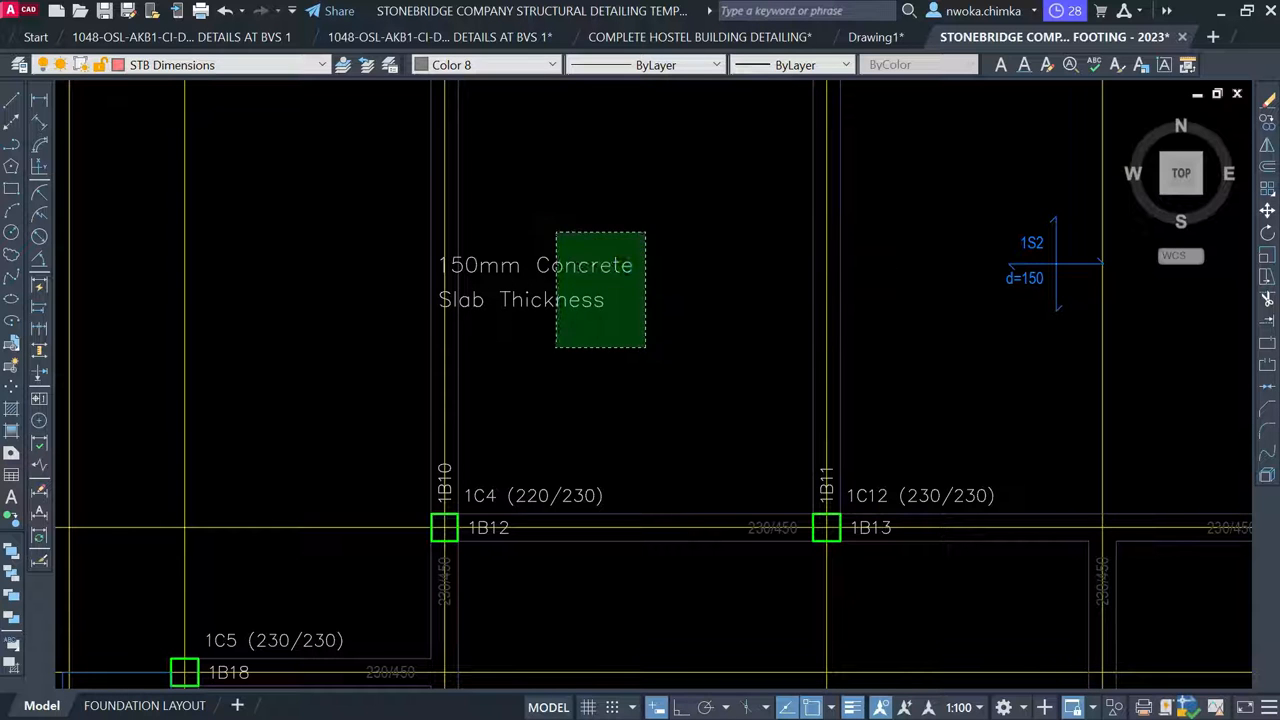
click(558, 241)
key(Return)
click(437, 304)
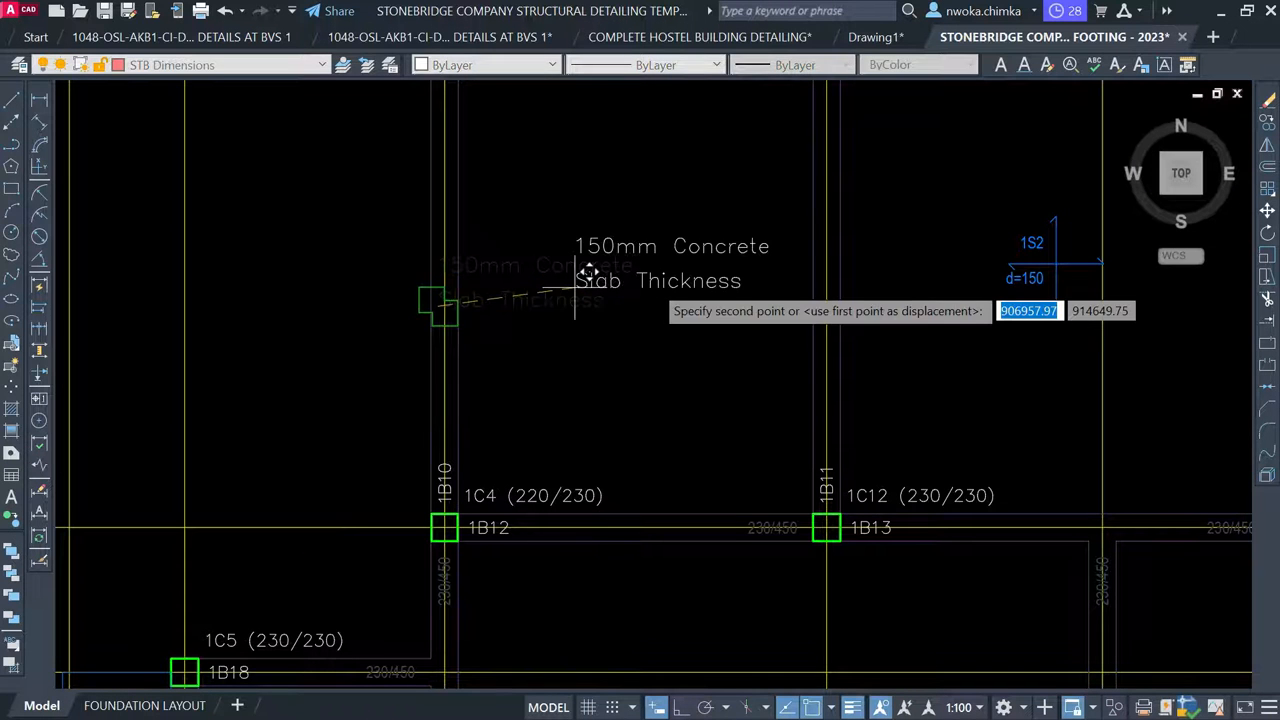
key(F2)
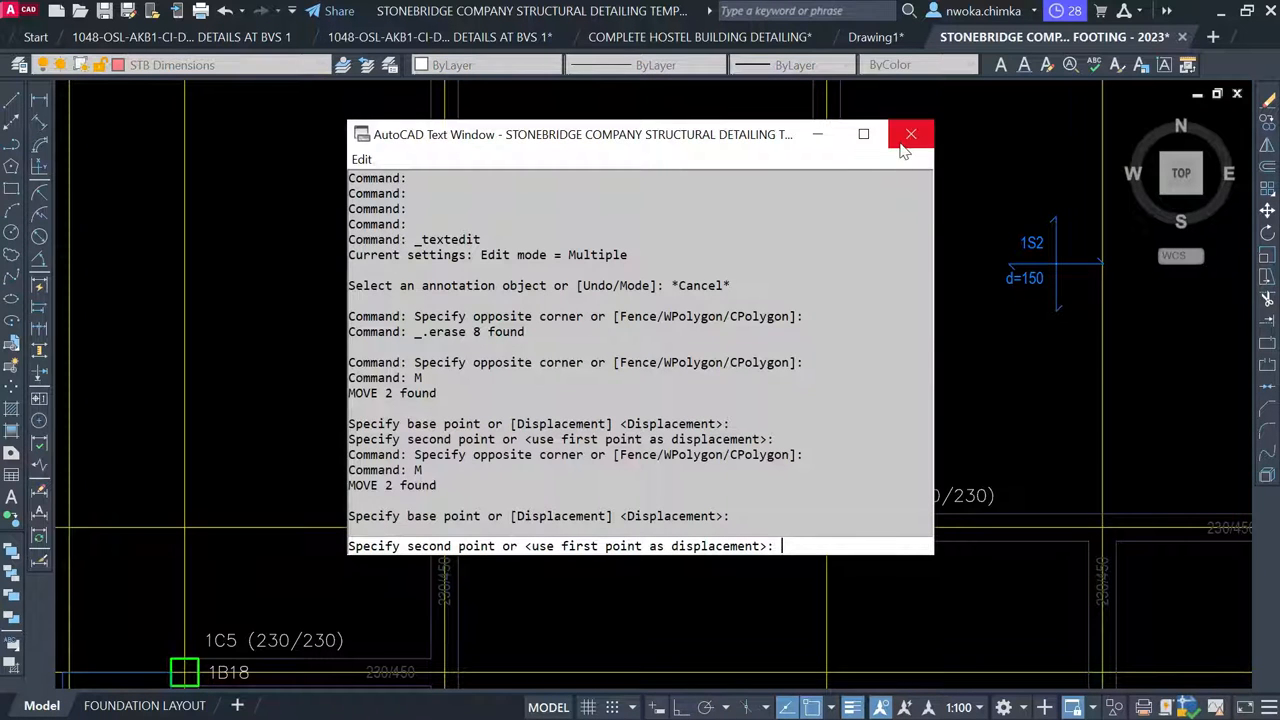
key(F2)
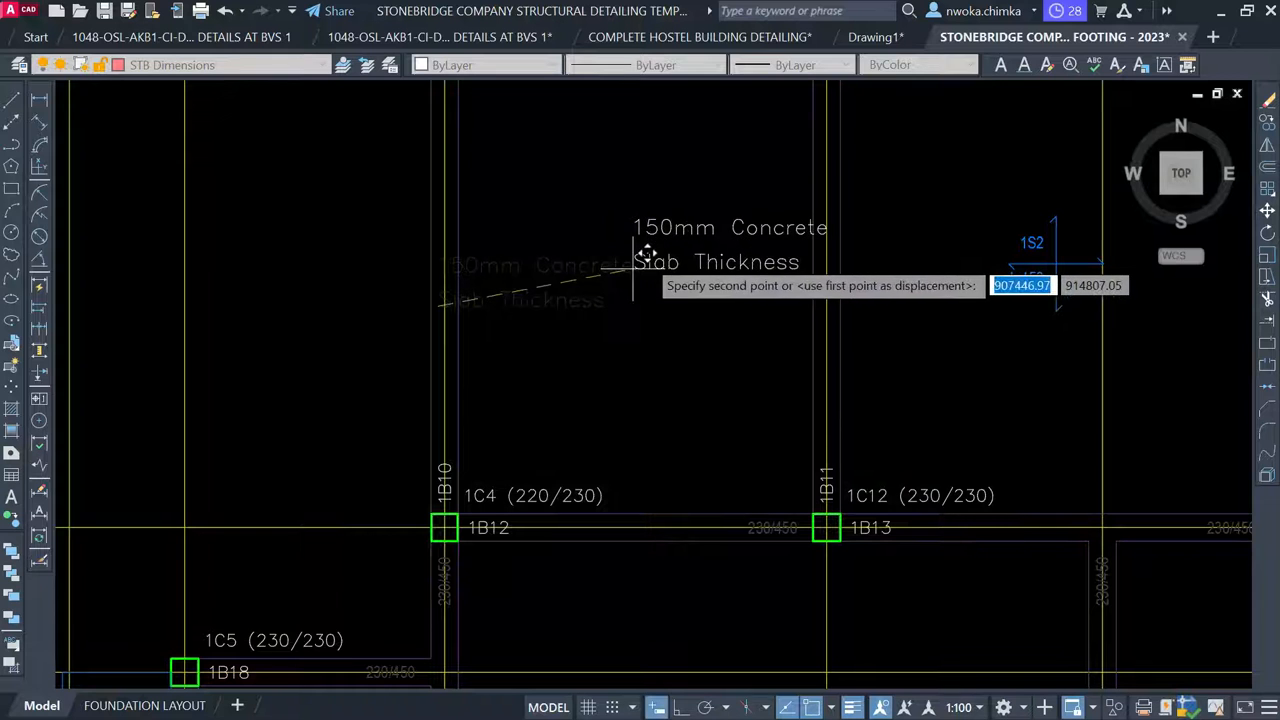
Drop the slab note at its new spot and erase the blue rebar symbol with E
click(568, 268)
scroll(497, 292, down, 4)
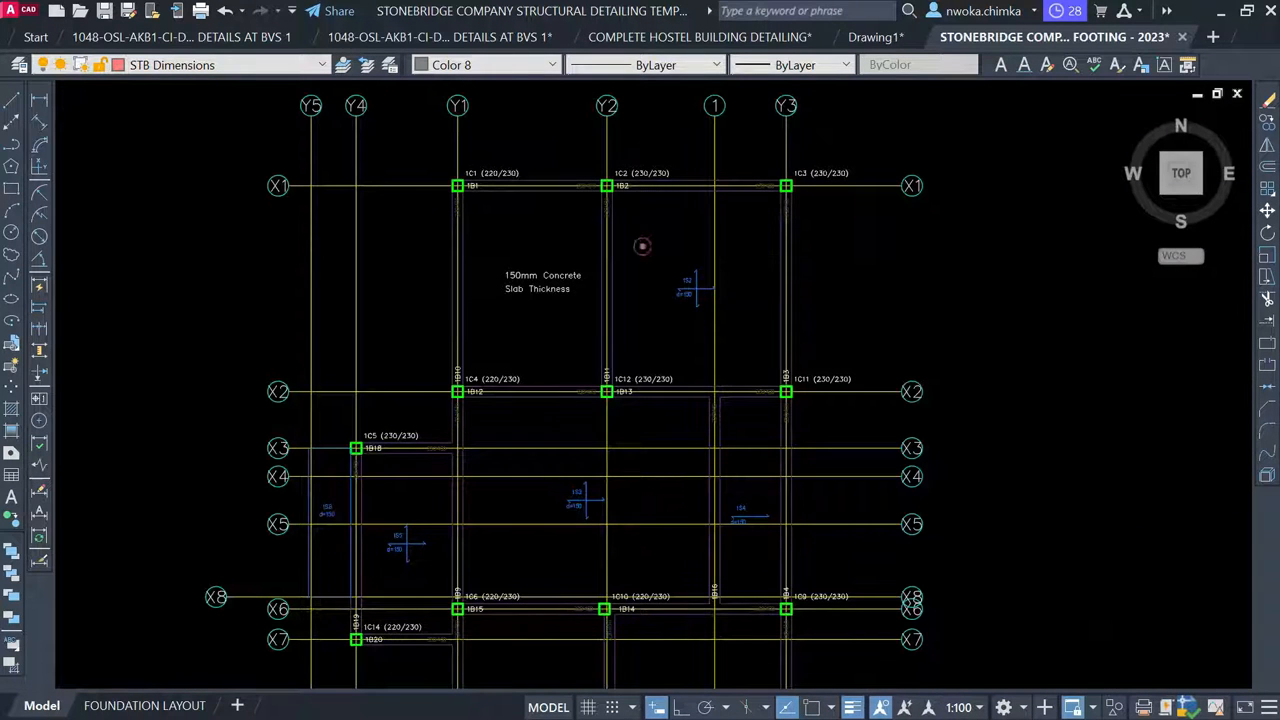
click(642, 245)
click(737, 336)
text(e)
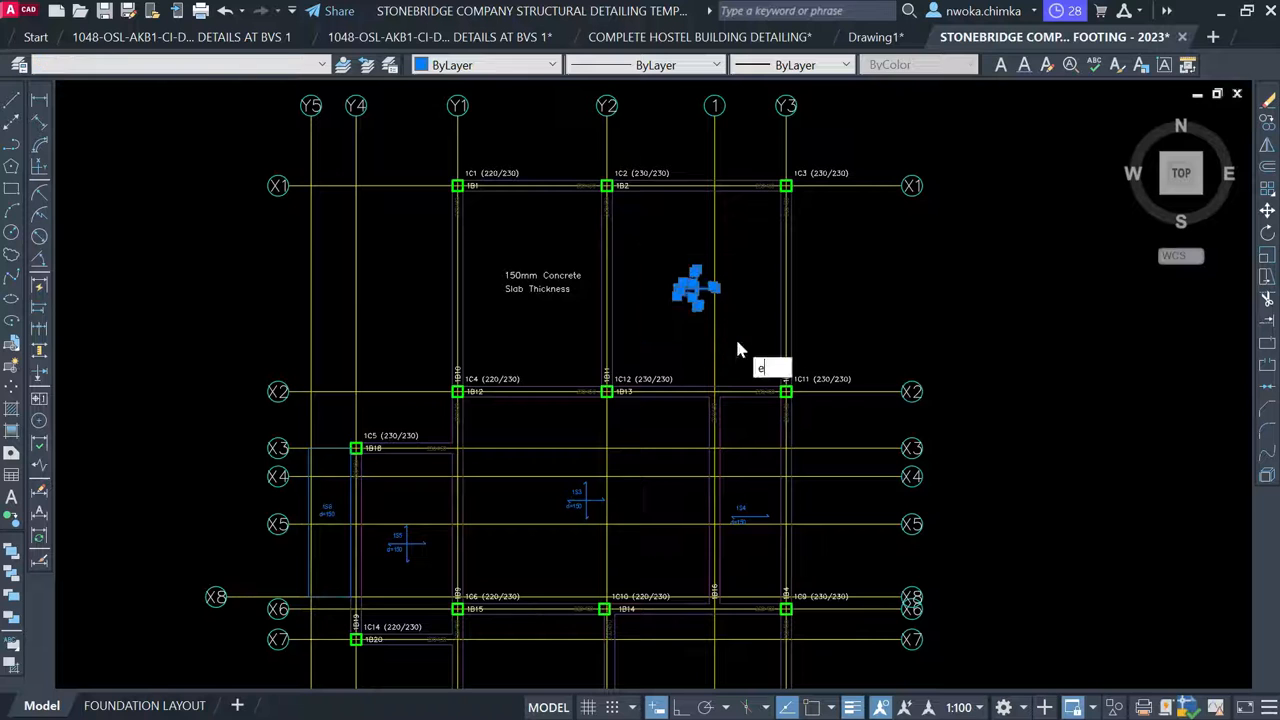
key(Return)
Copy the slab-thickness note from a base point into slab panels 1S6 and 1S7
click(572, 252)
click(527, 313)
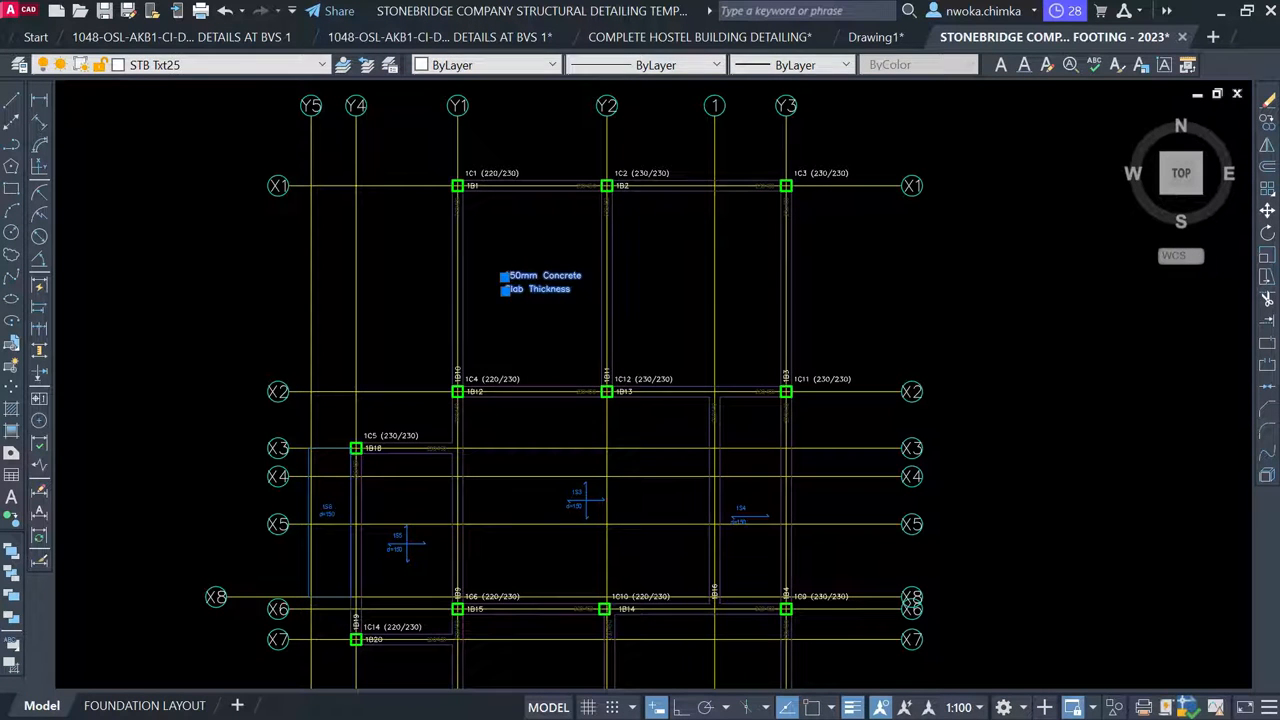
text(m)
key(Return)
click(531, 287)
scroll(697, 287, up, 2)
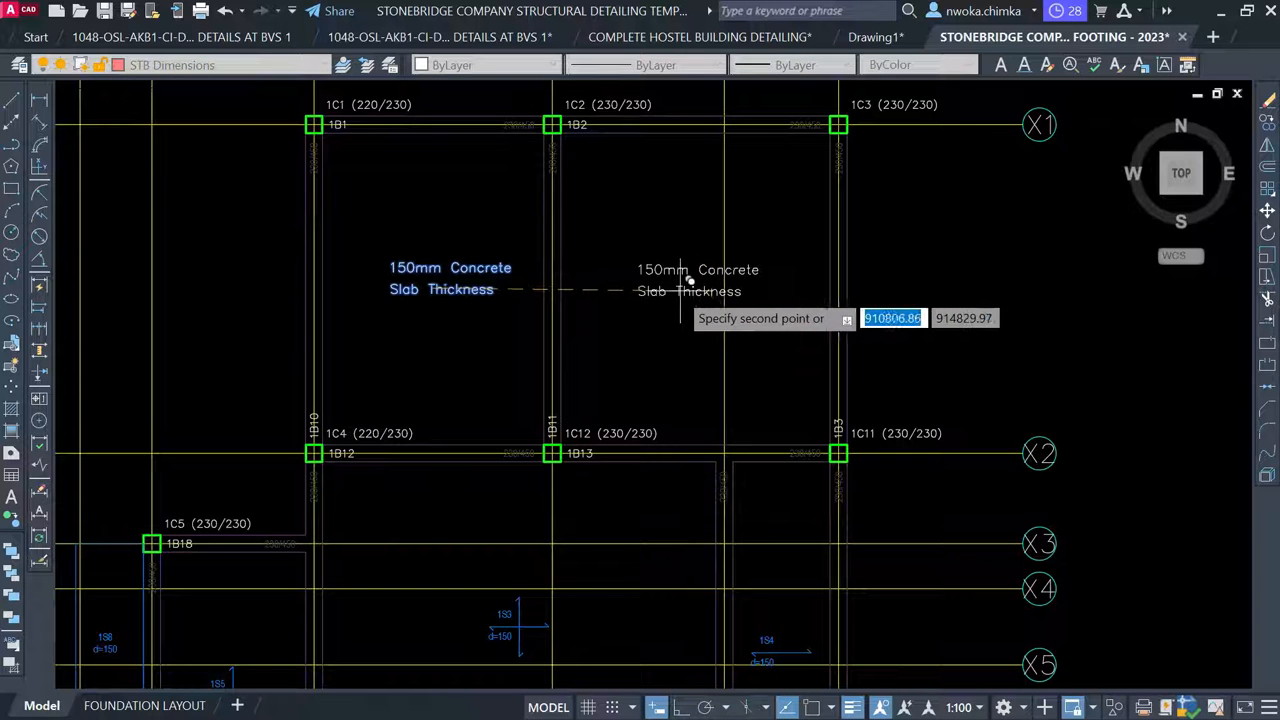
scroll(730, 220, down, 4)
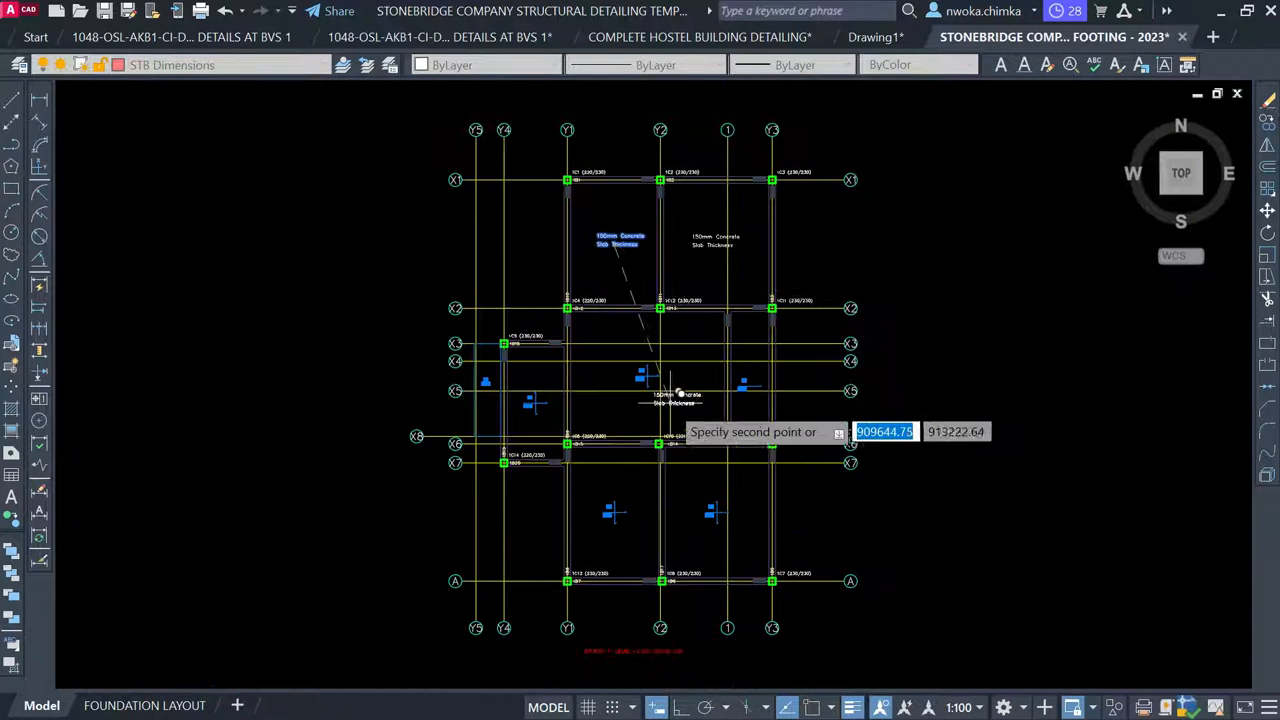
scroll(678, 393, up, 8)
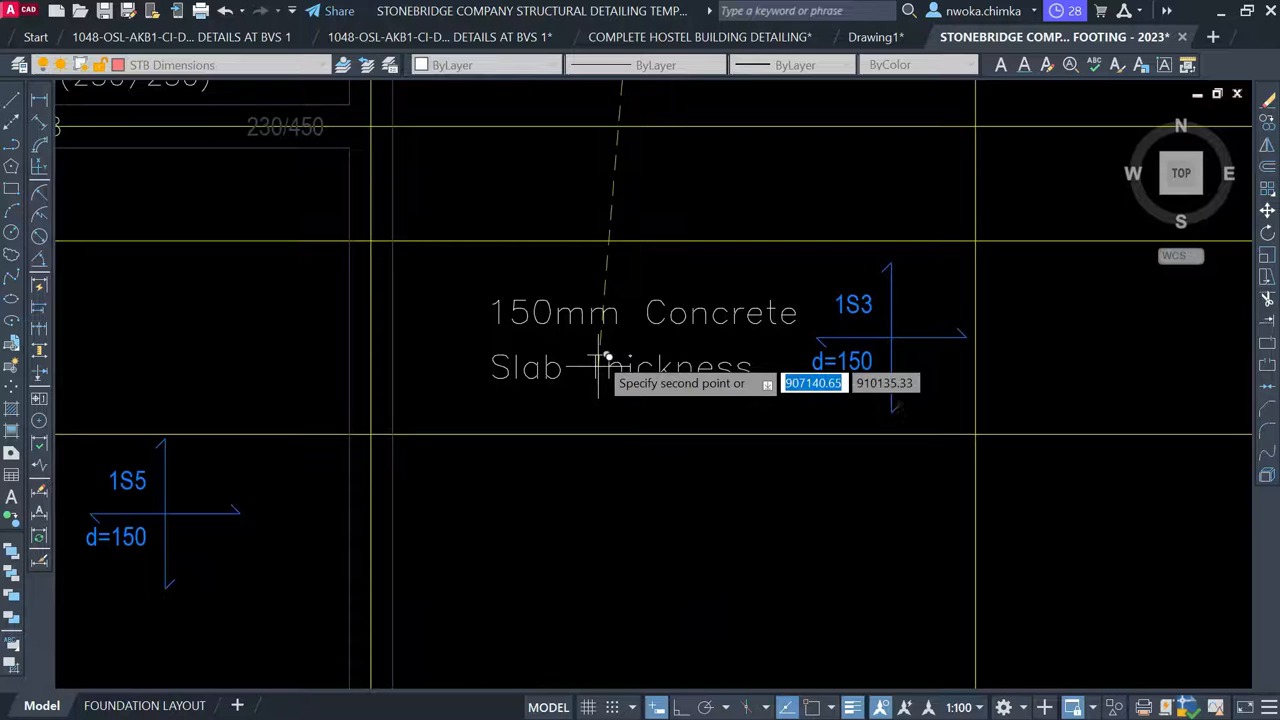
scroll(600, 340, down, 5)
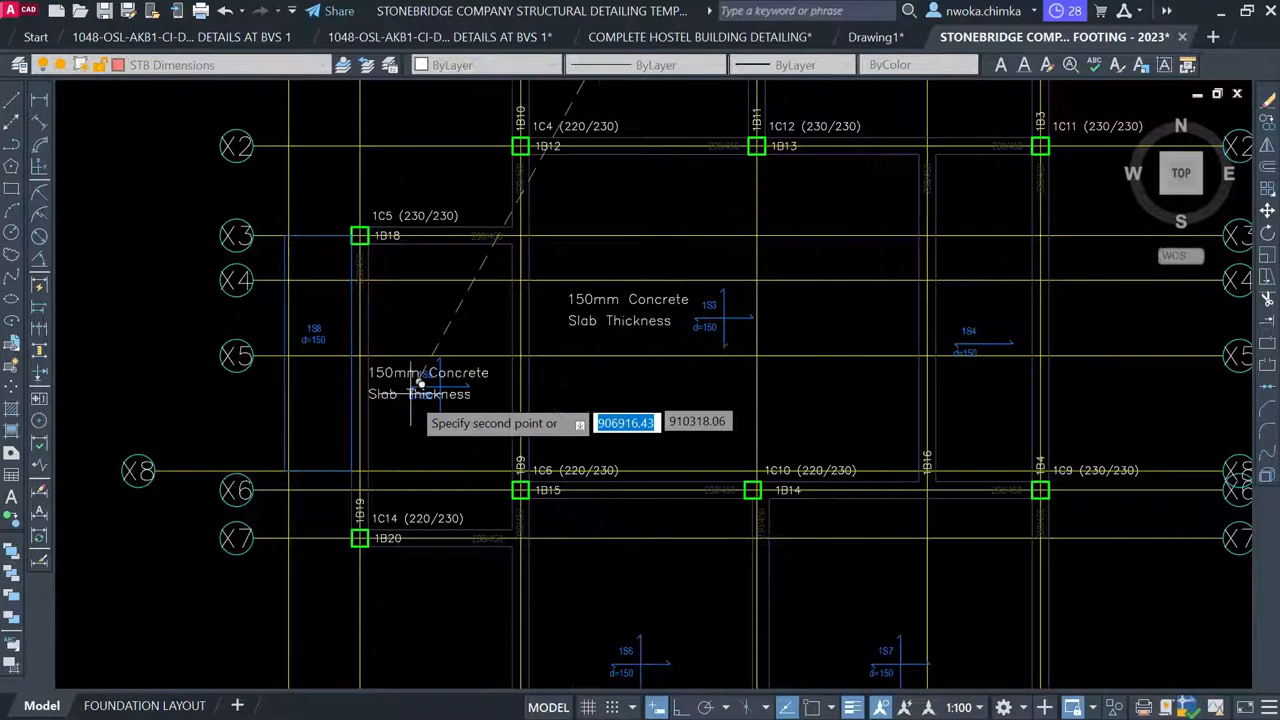
scroll(415, 390, up, 5)
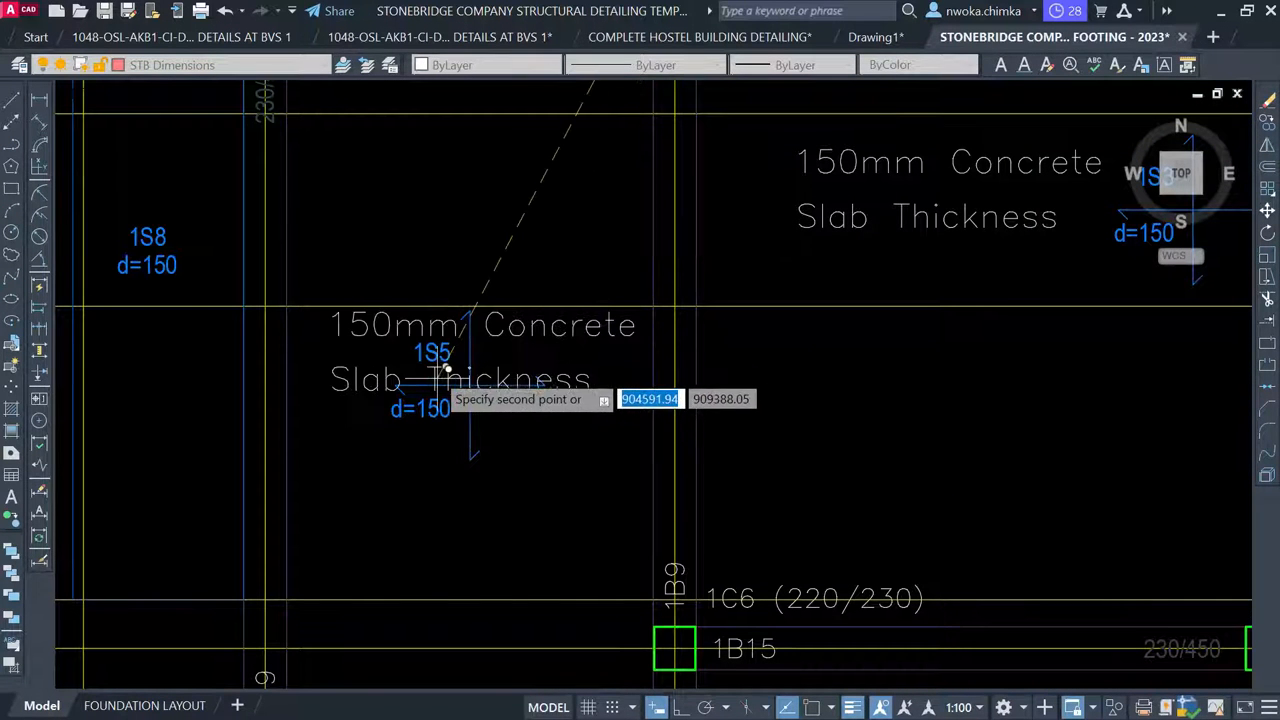
scroll(430, 350, down, 4)
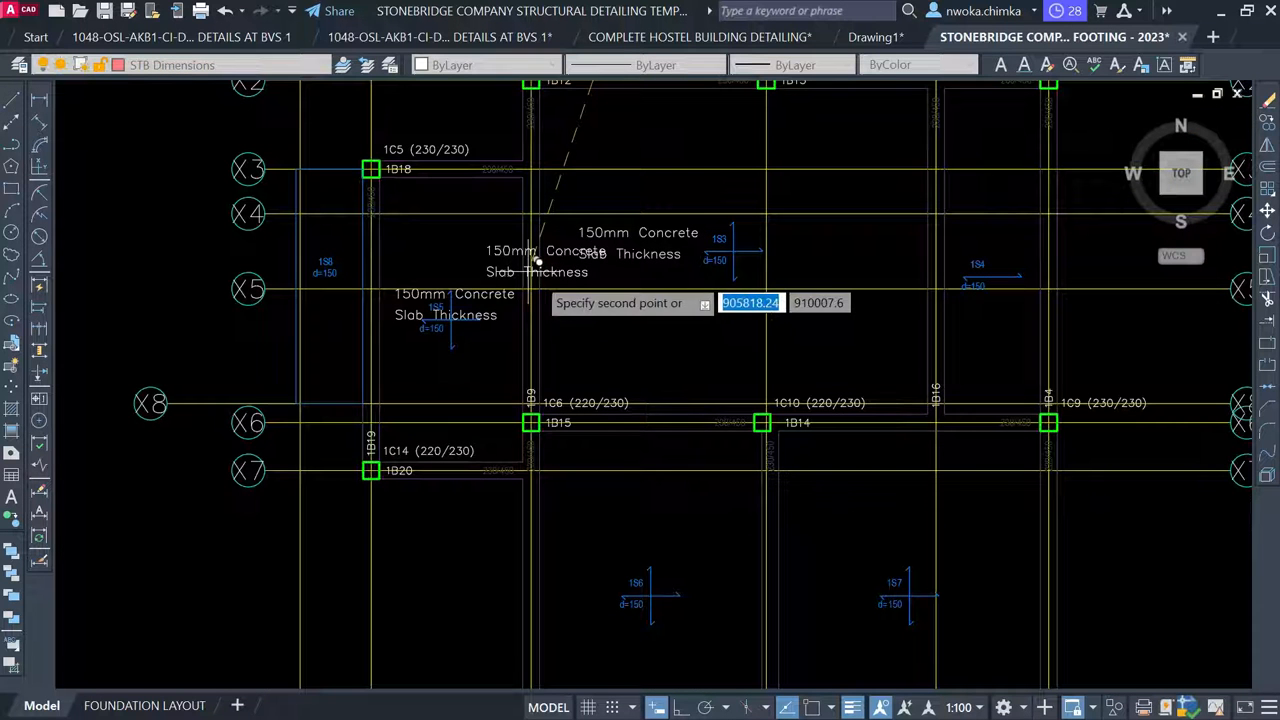
mouse_move(870, 295)
middle_down()
mouse_move(763, 343)
mouse_move(736, 140)
middle_up()
scroll(510, 465, up, 3)
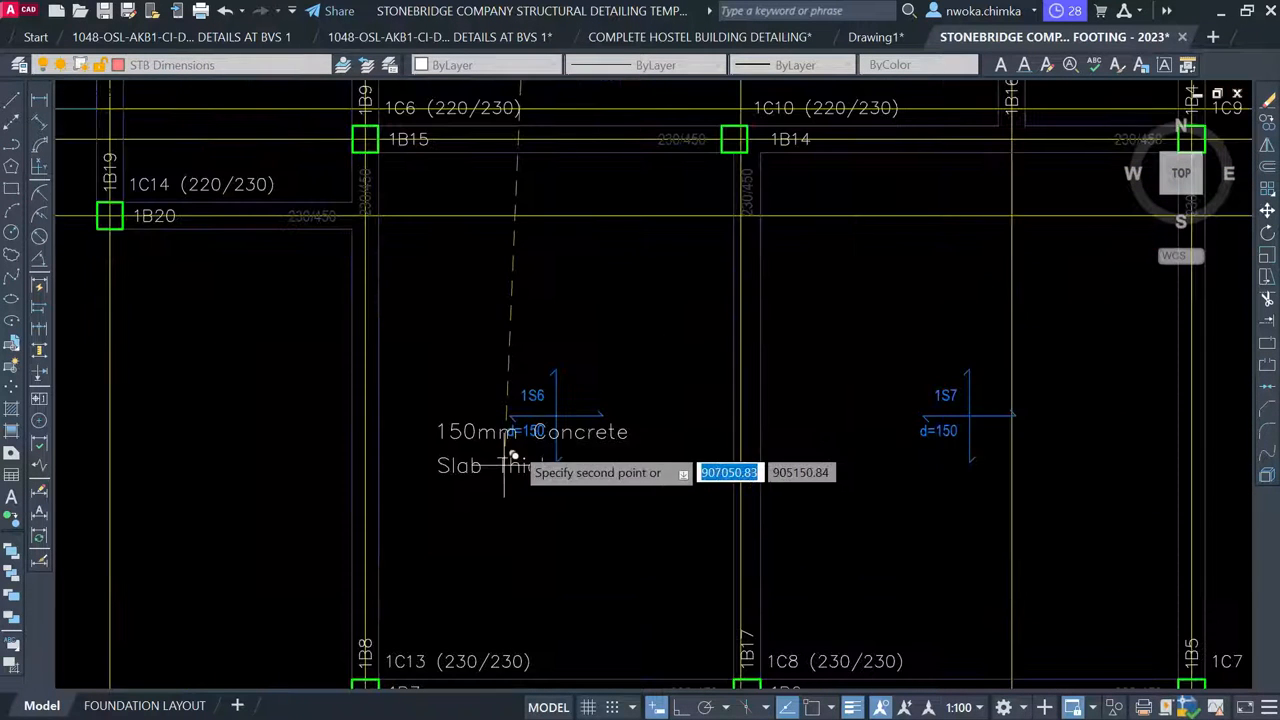
click(521, 423)
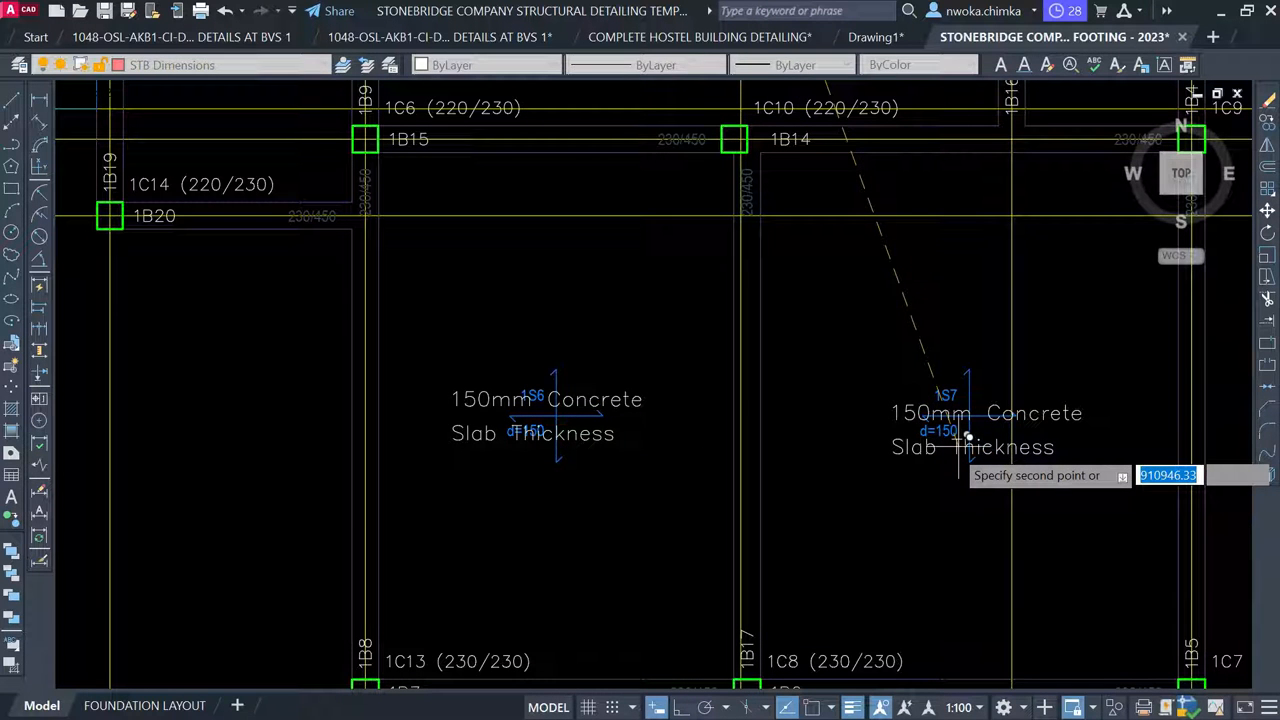
click(958, 446)
Place another copy of the slab-thickness note beside grid X5
scroll(673, 340, down, 5)
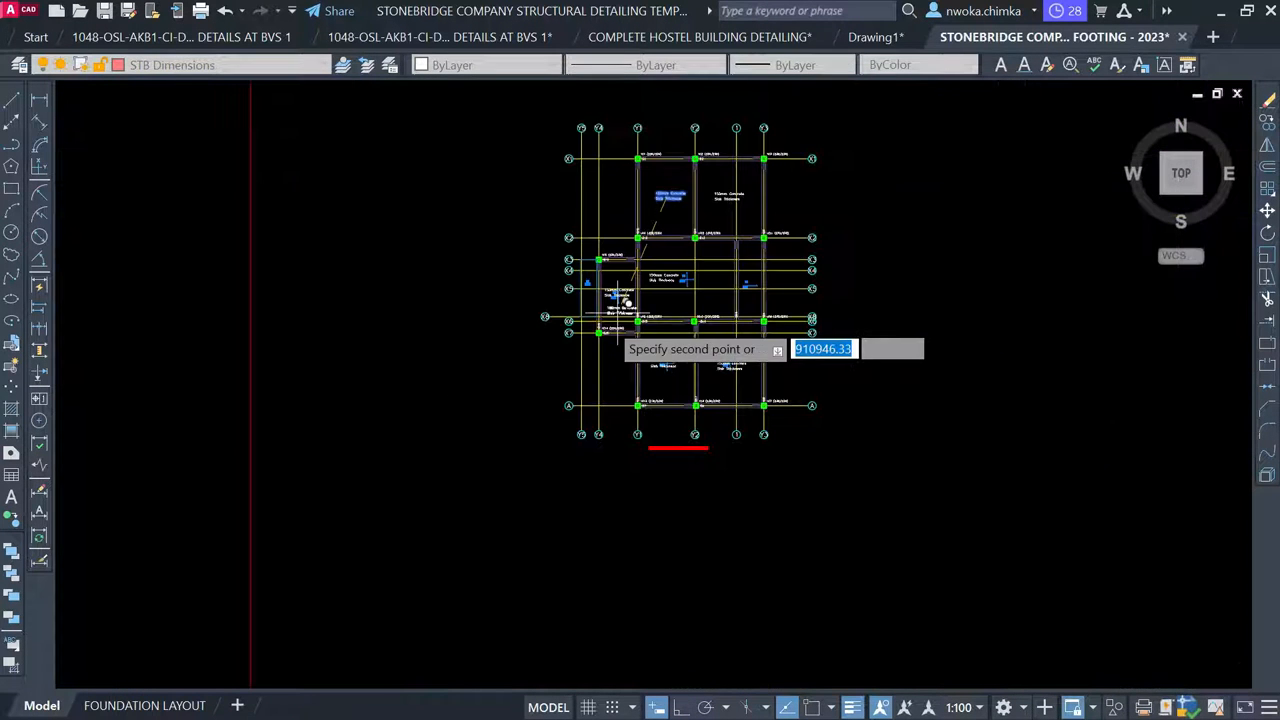
scroll(688, 268, up, 10)
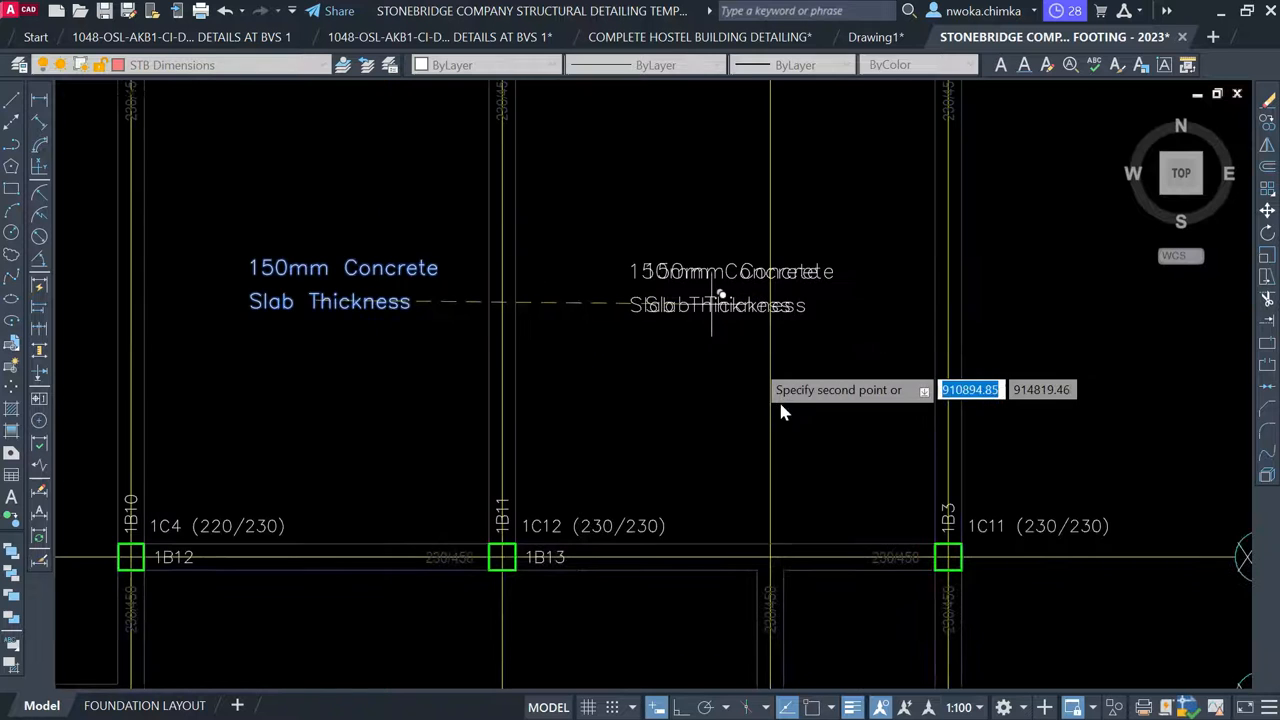
middle_drag(740, 433, 554, 161)
middle_drag(700, 577, 620, 317)
scroll(568, 332, up, 2)
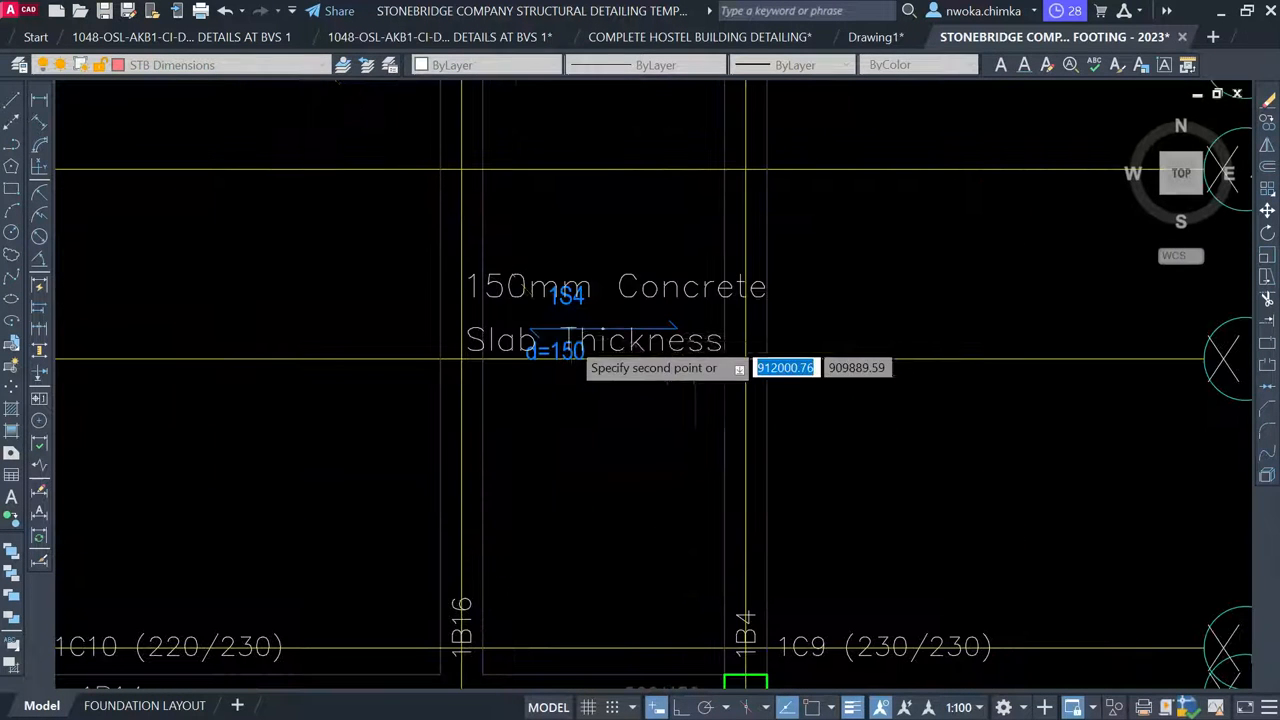
scroll(450, 375, down, 5)
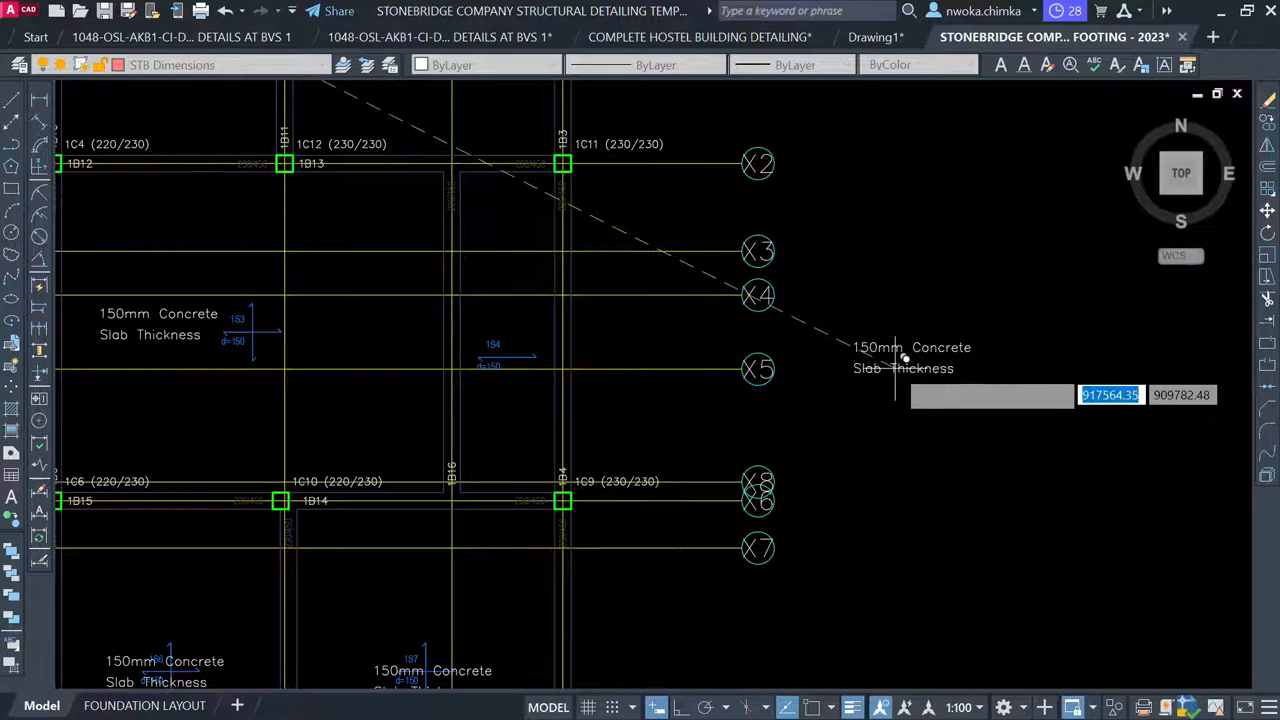
click(895, 358)
Rotate the new slab-thickness note copy 90° so it reads vertically
click(968, 288)
click(889, 414)
text(ro)
key(Return)
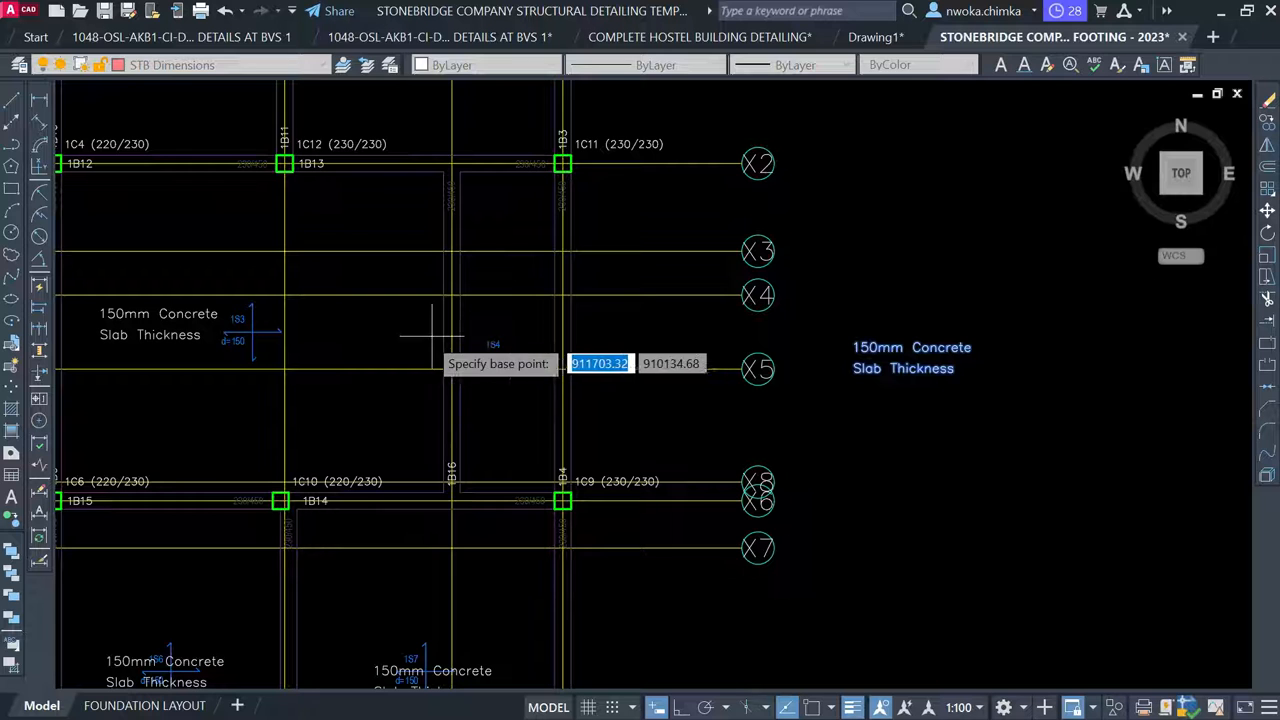
click(938, 357)
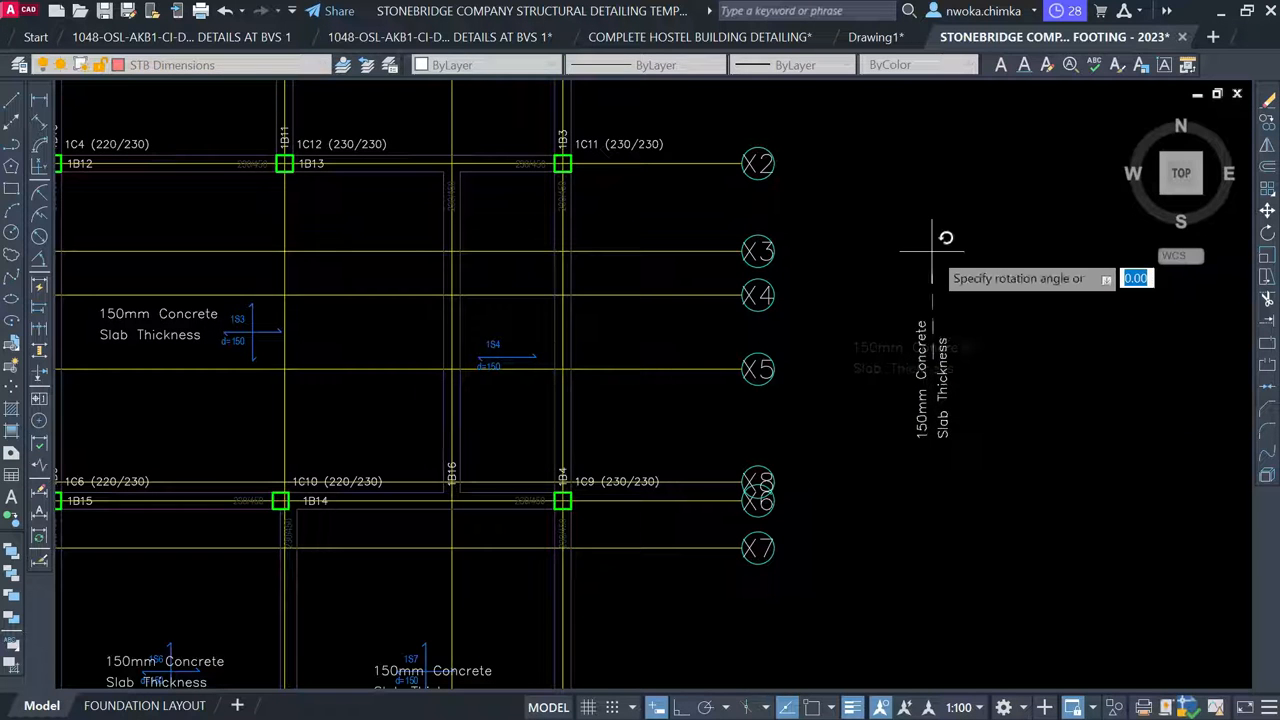
click(966, 297)
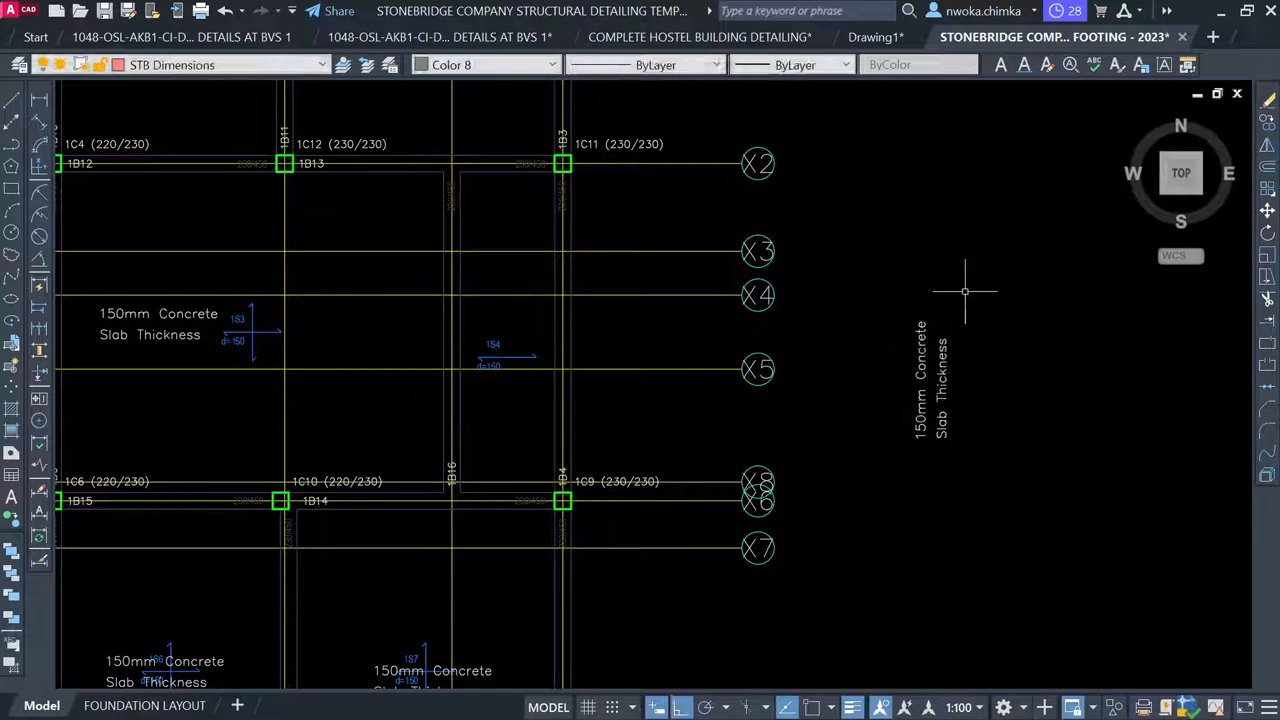
Move the vertical note into slab panel 1S4 with Ortho turned off
click(975, 298)
click(908, 393)
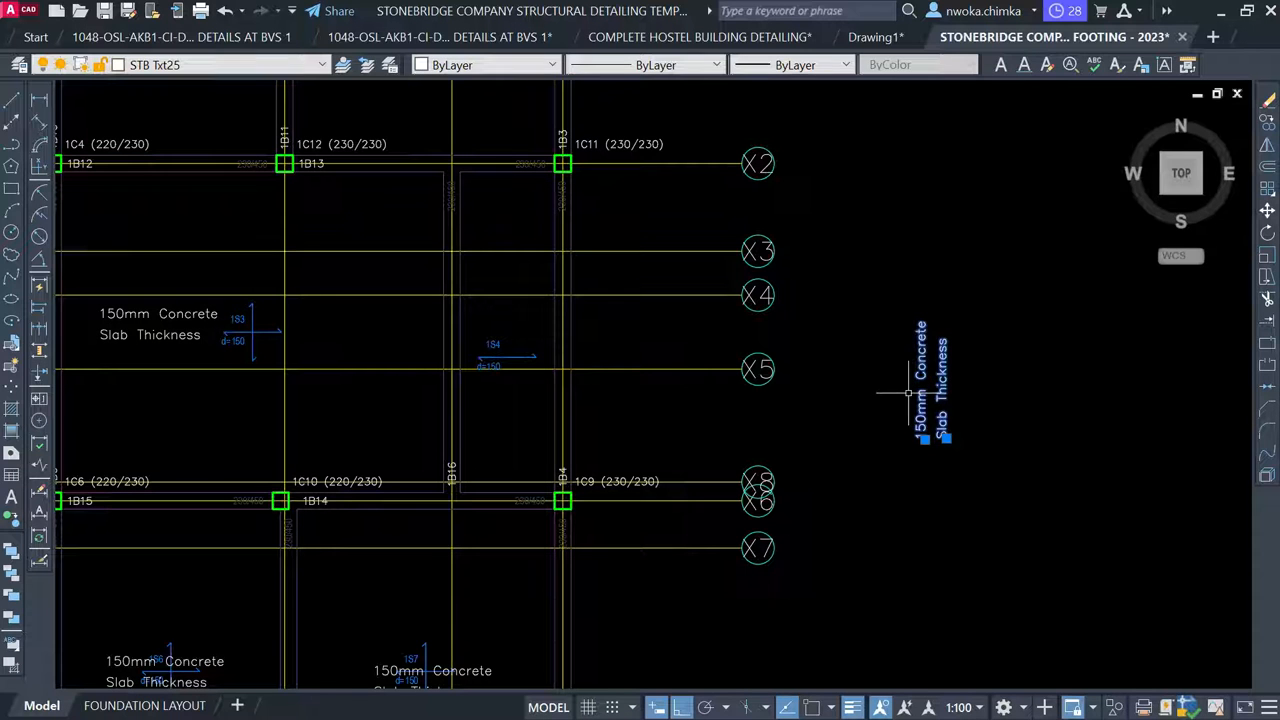
key(m)
key(space)
click(937, 387)
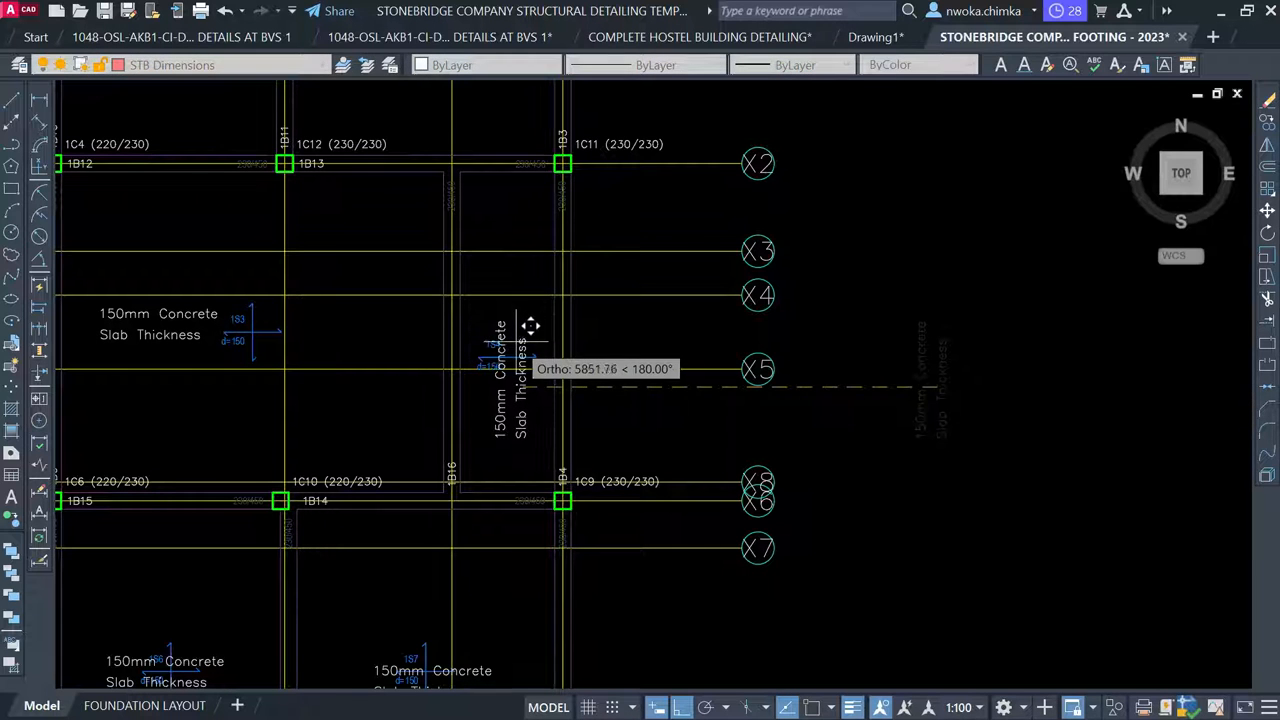
key(F8)
click(517, 338)
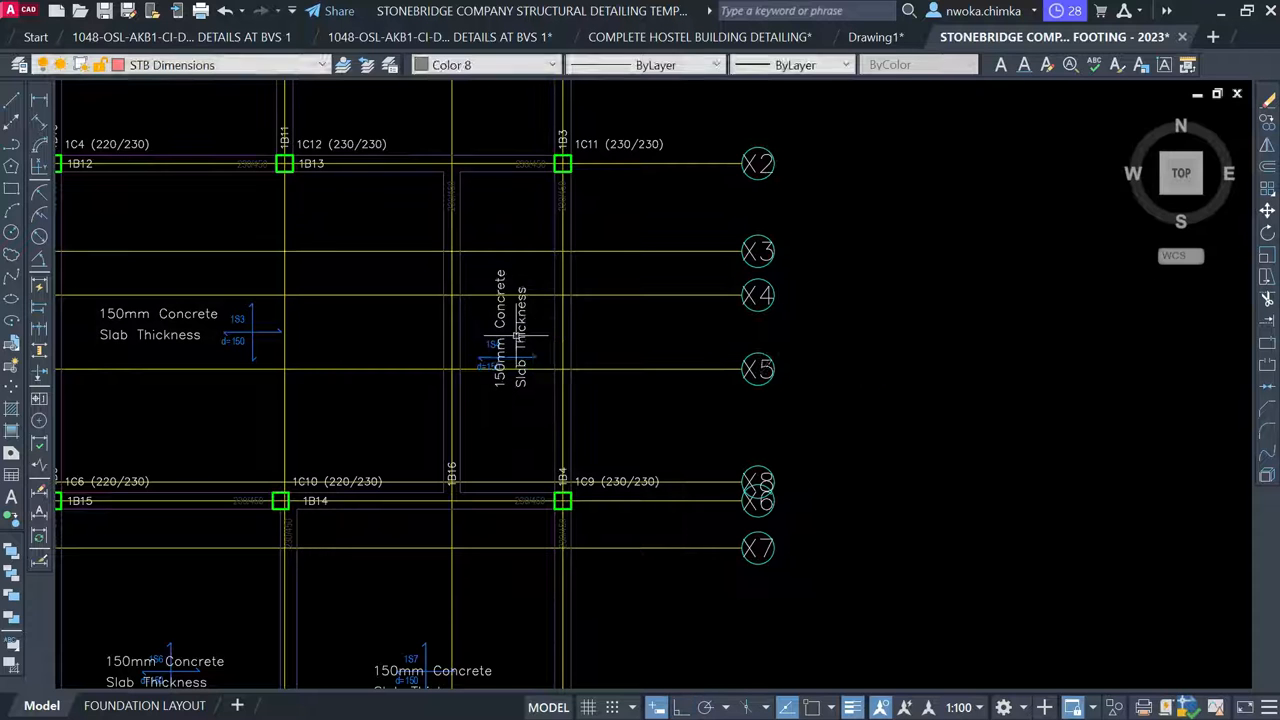
Copy the vertical '150mm Concrete Slab Thickness' lines into narrow panel 1S8
scroll(530, 328, up, 3)
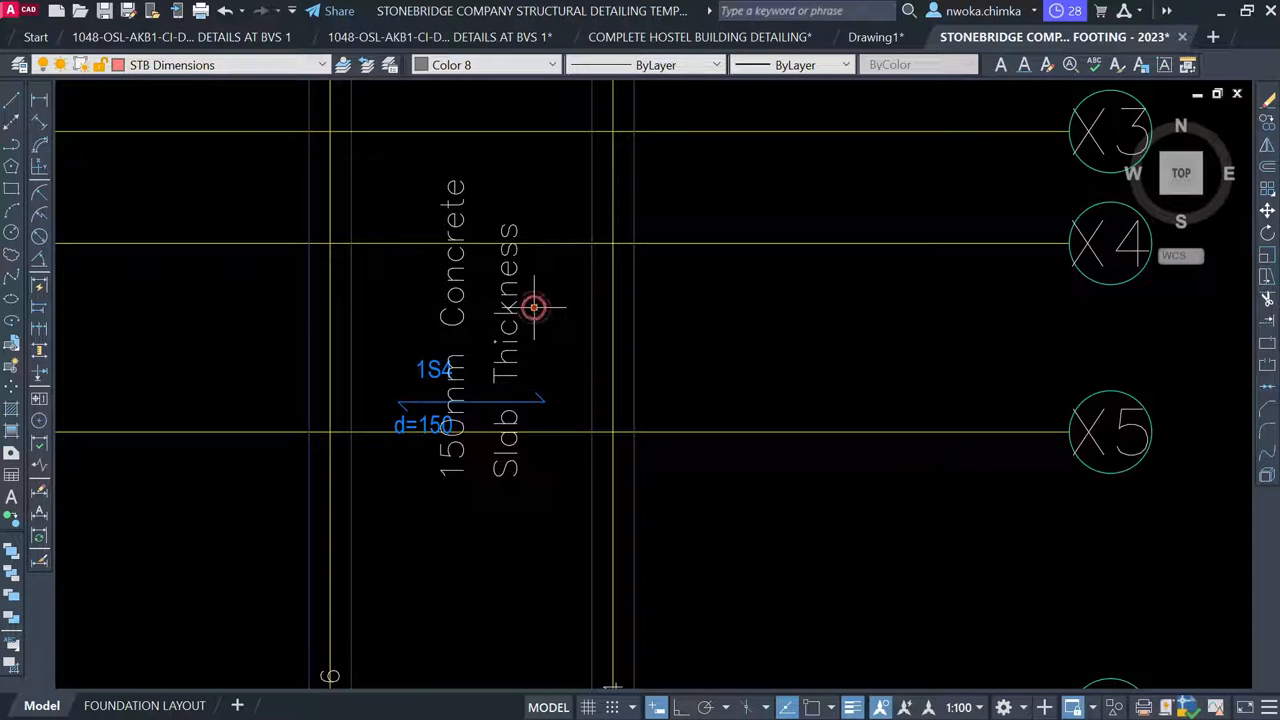
click(534, 307)
click(469, 294)
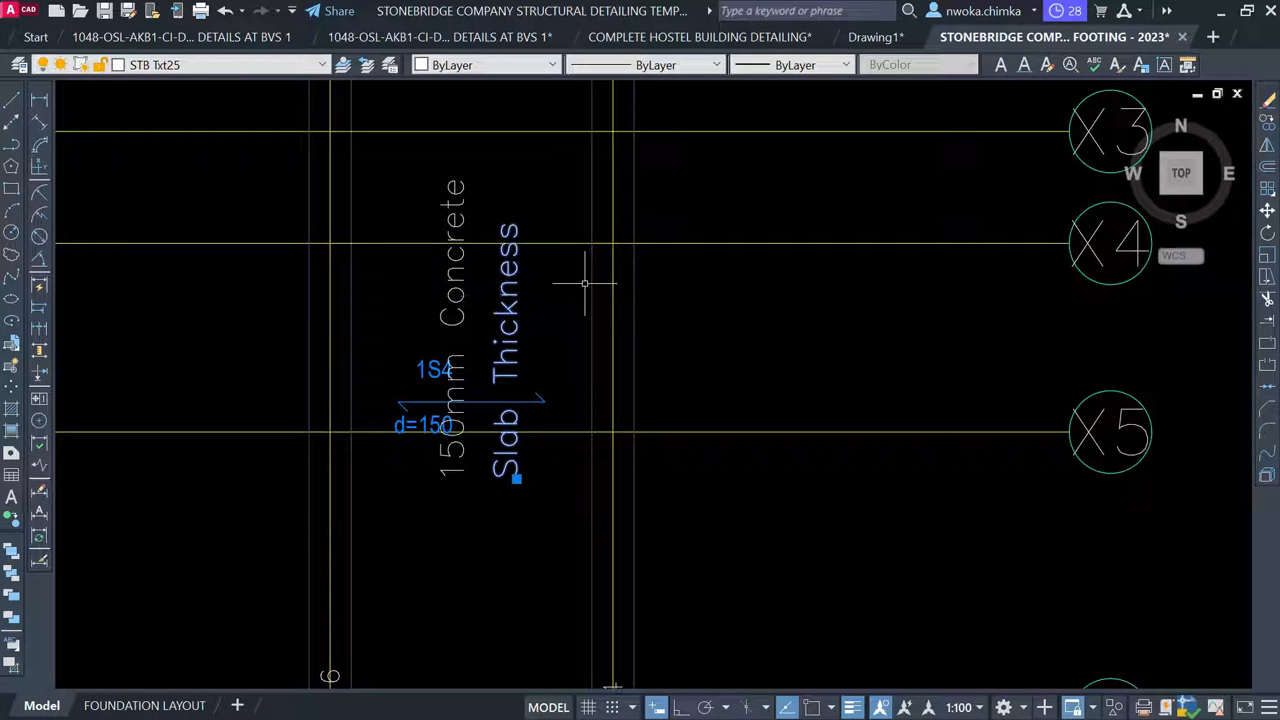
click(473, 302)
click(447, 310)
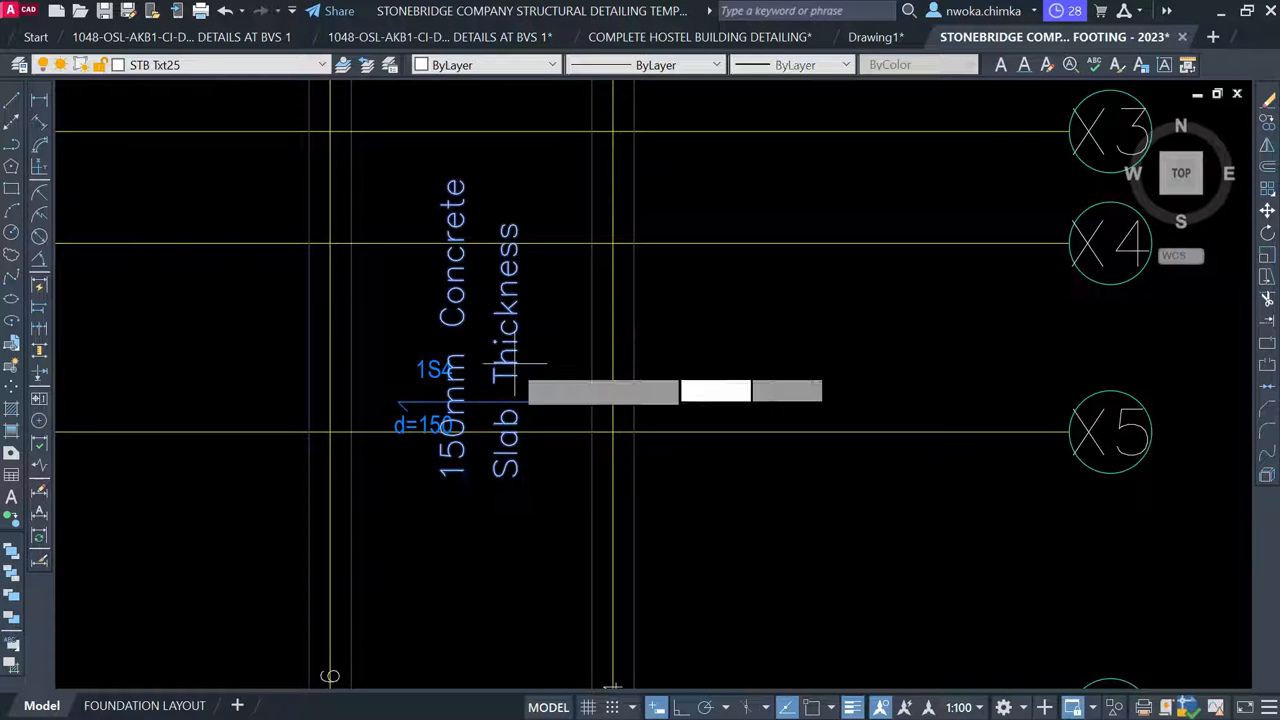
click(477, 349)
scroll(952, 354, down, 4)
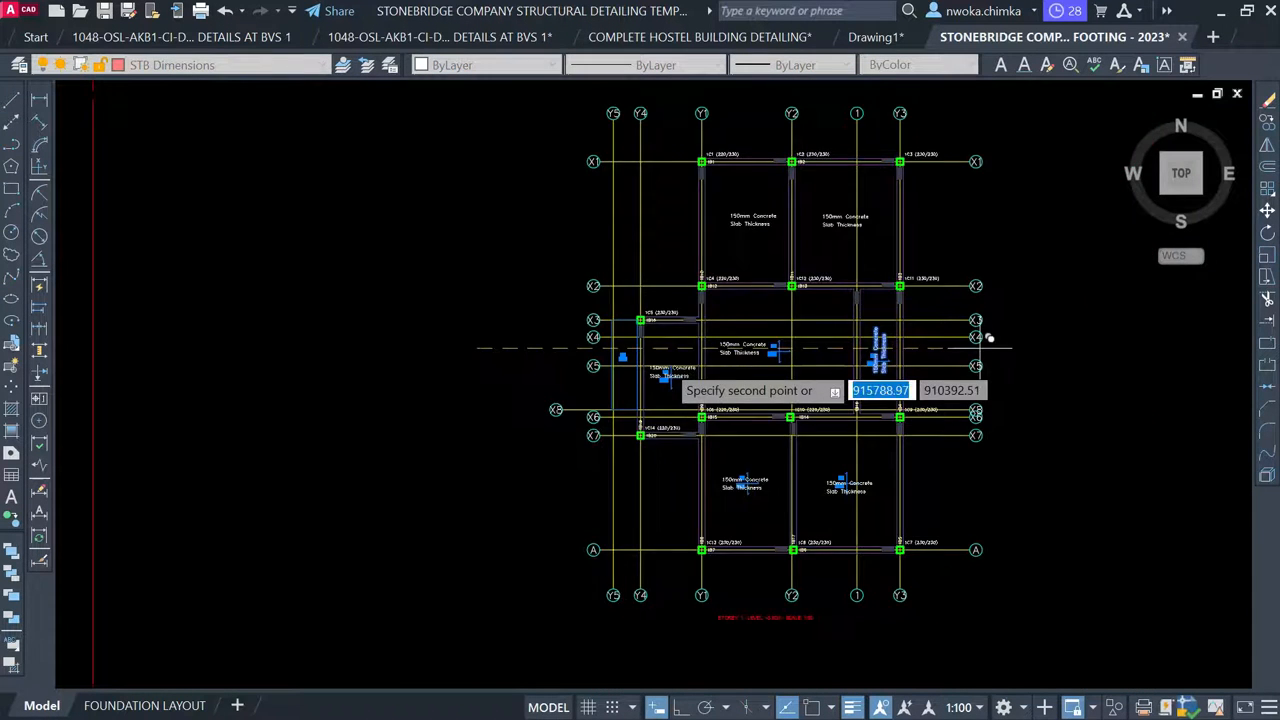
scroll(660, 362, up, 6)
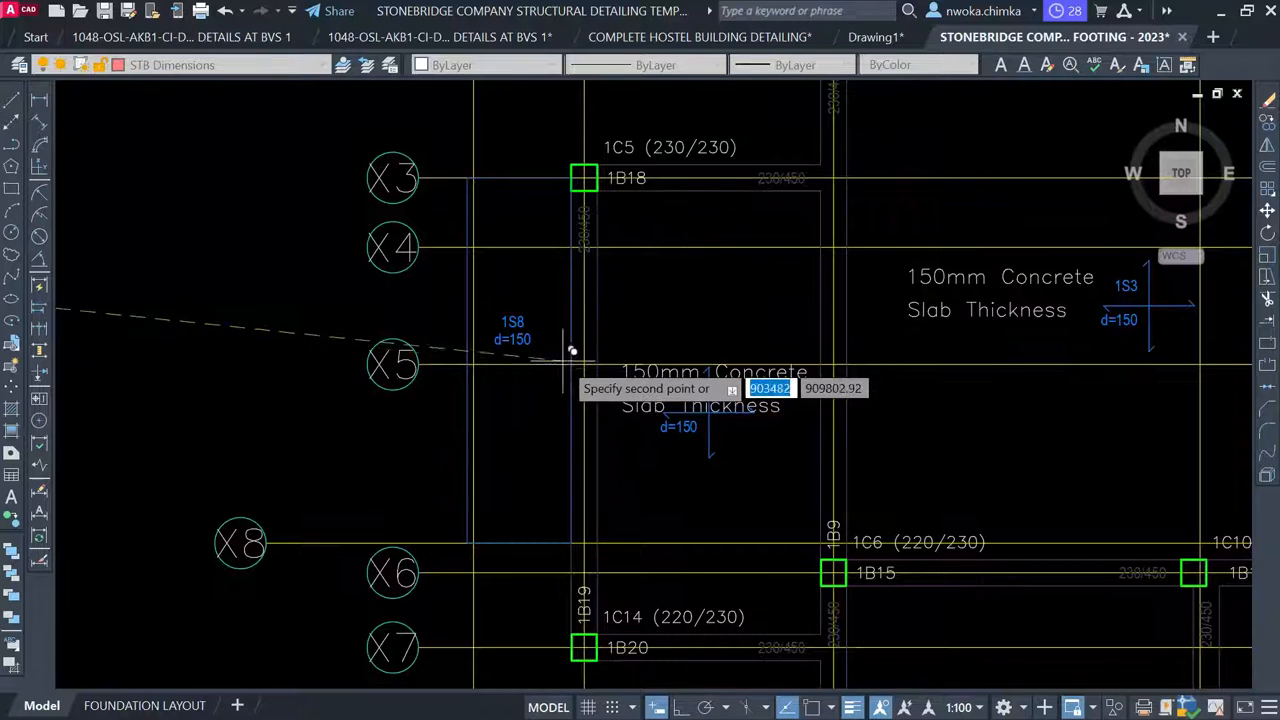
scroll(571, 350, down, 6)
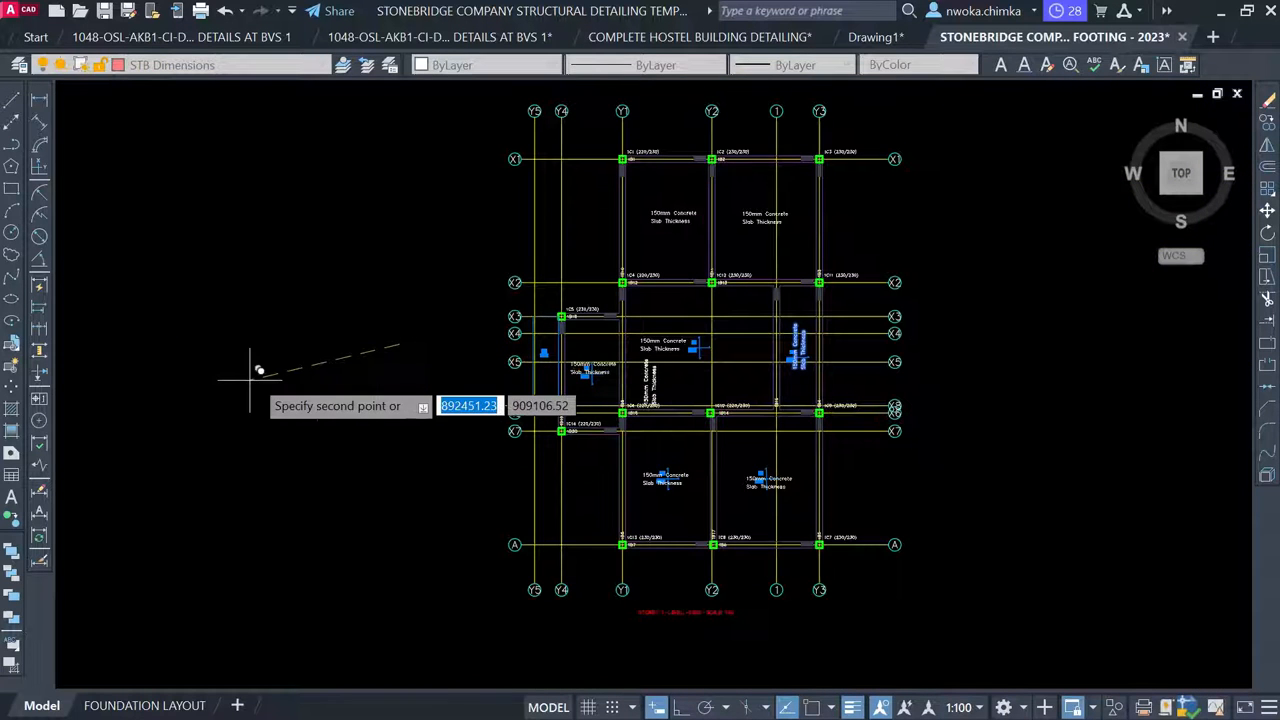
scroll(160, 358, up, 4)
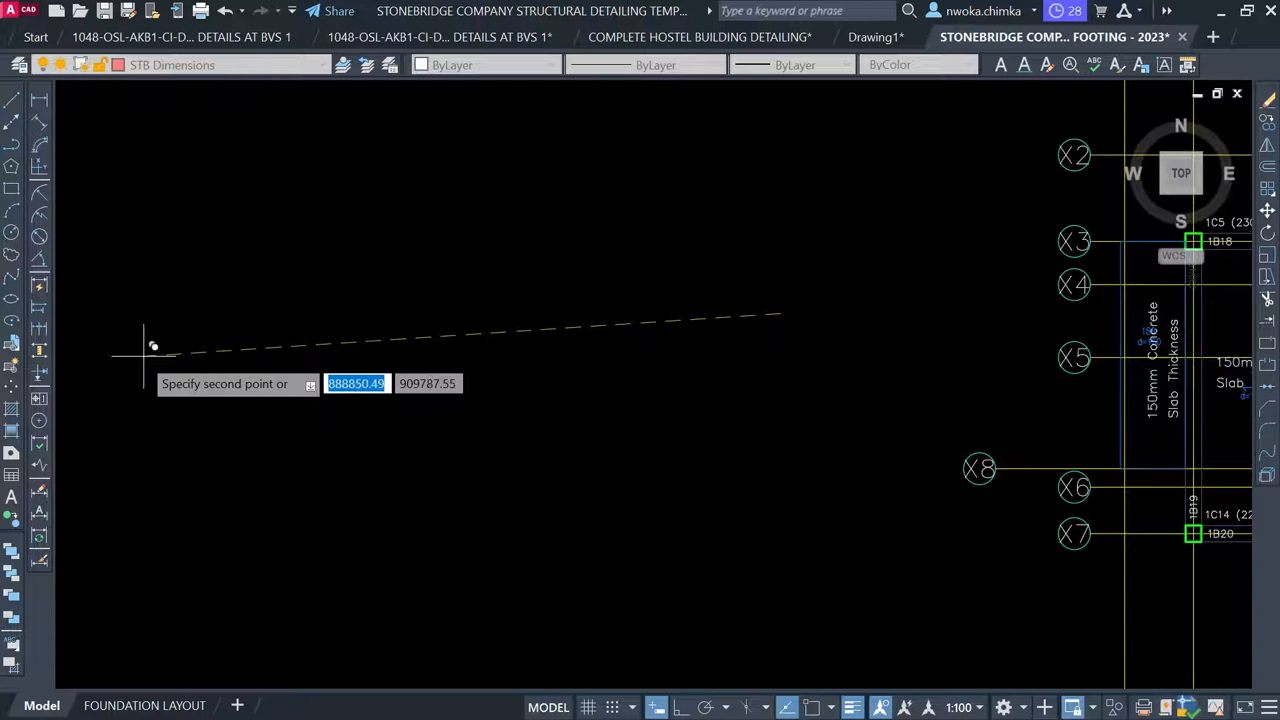
key(Escape)
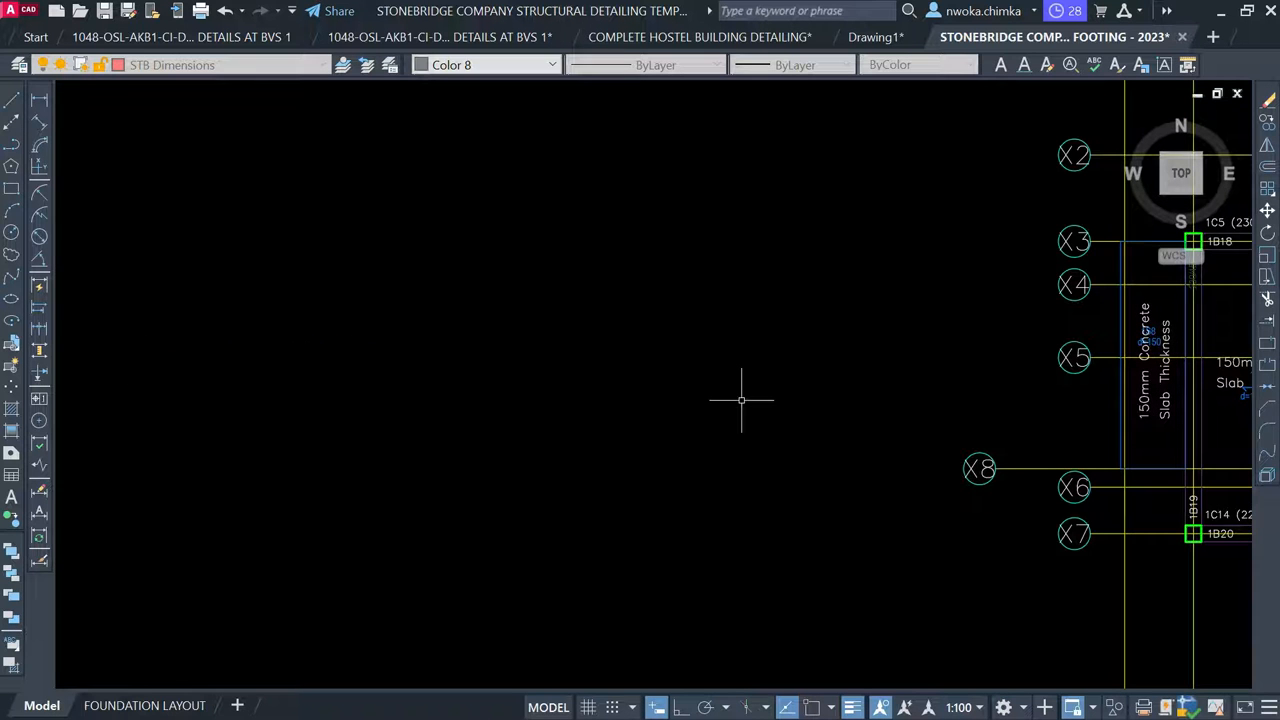
Select the 1S5 marker, use Select Similar, and erase every blue 1S slab marker
middle_drag(483, 360, 108, 312)
scroll(710, 307, up, 6)
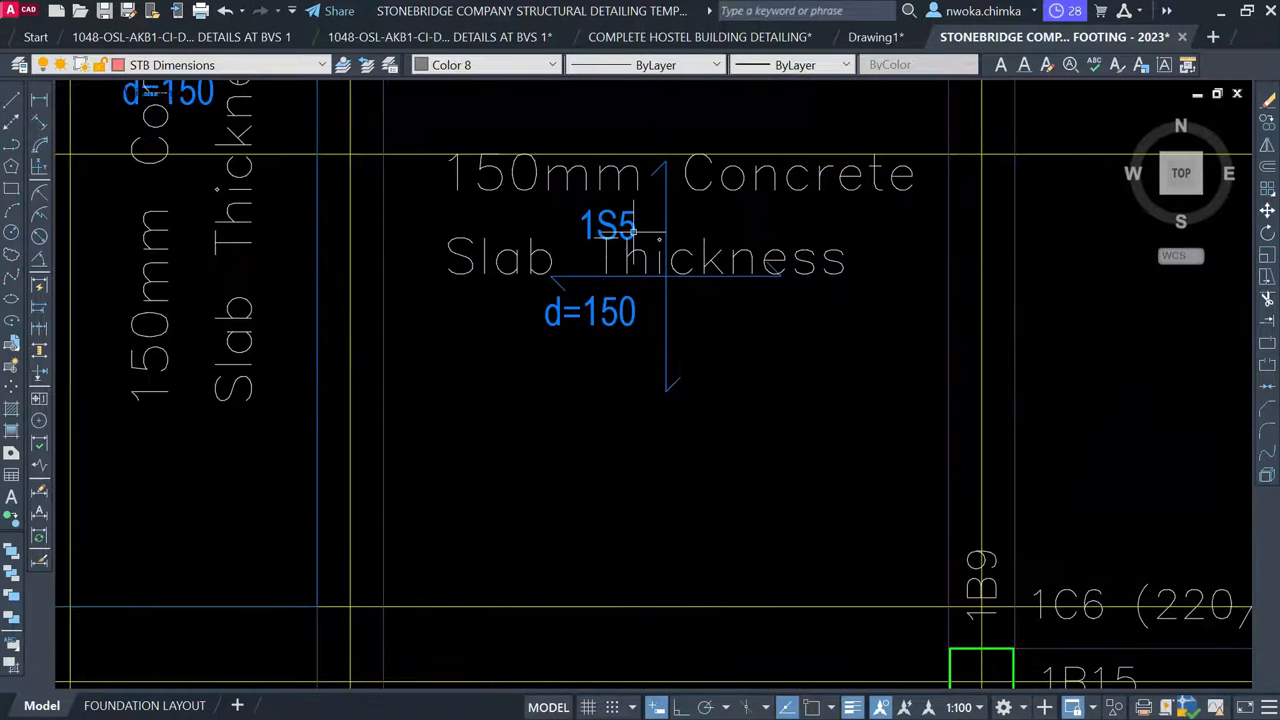
scroll(659, 239, down, 2)
click(554, 160)
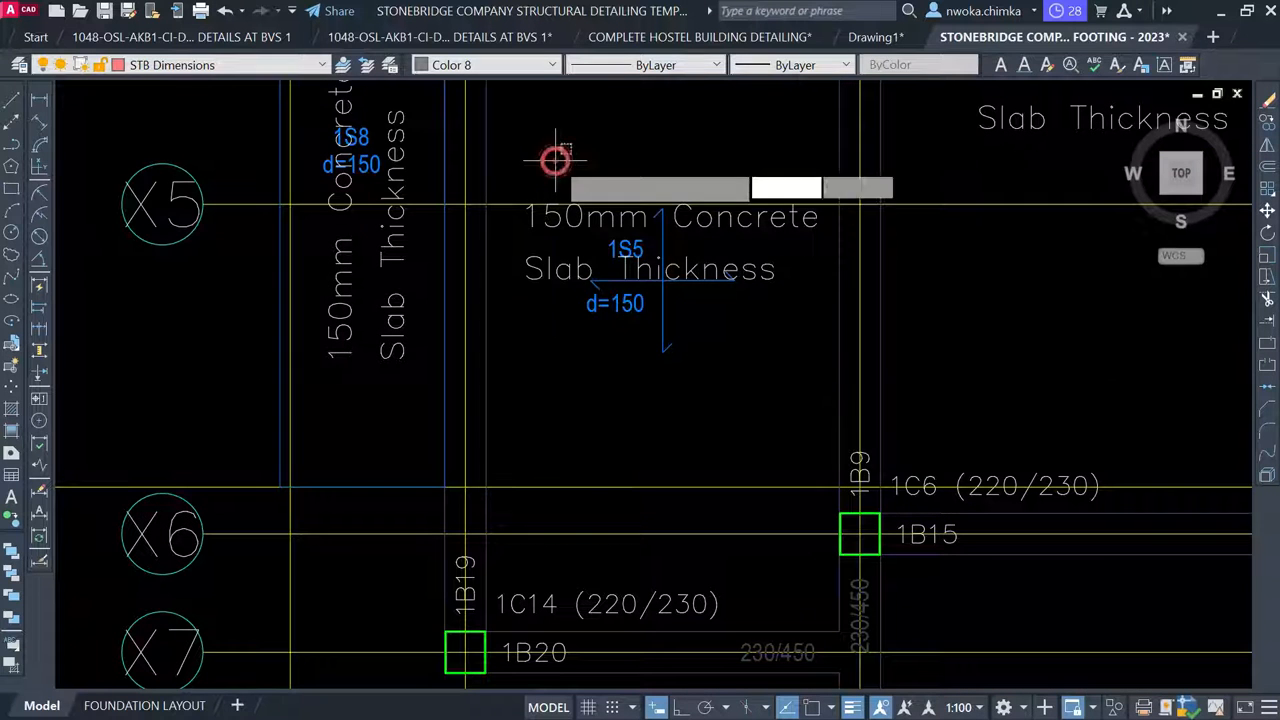
click(761, 389)
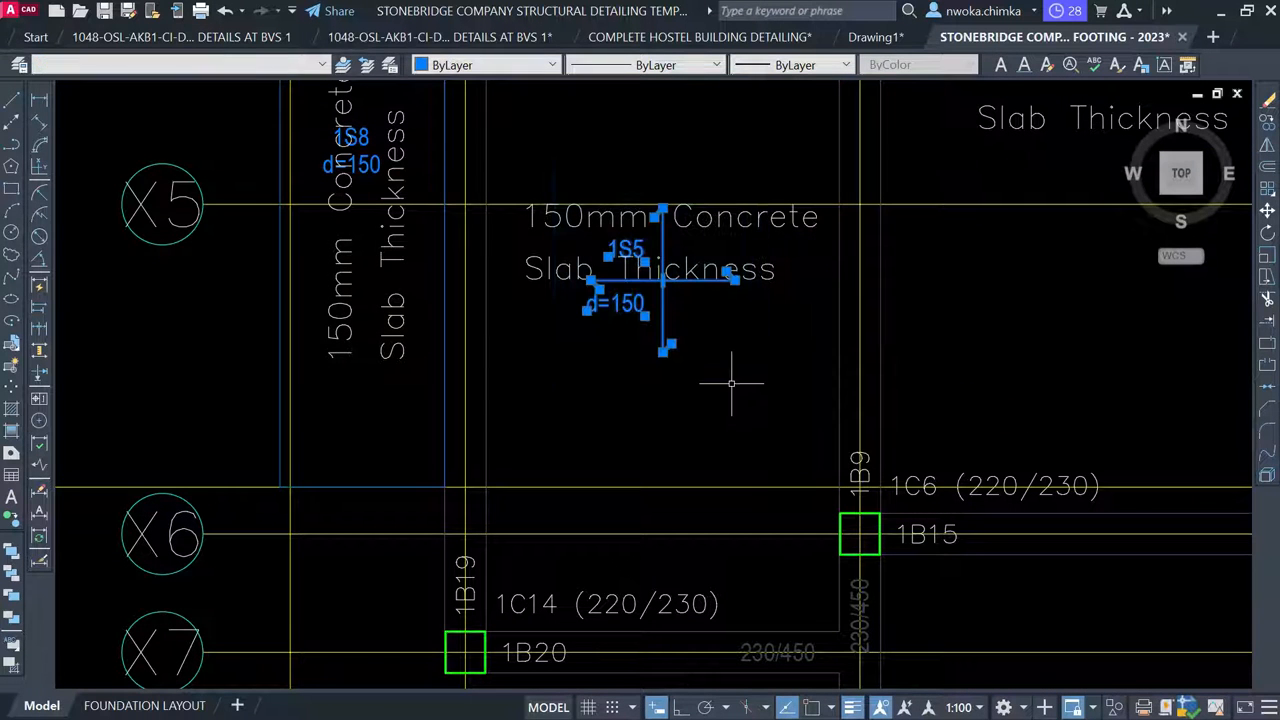
right_click(617, 156)
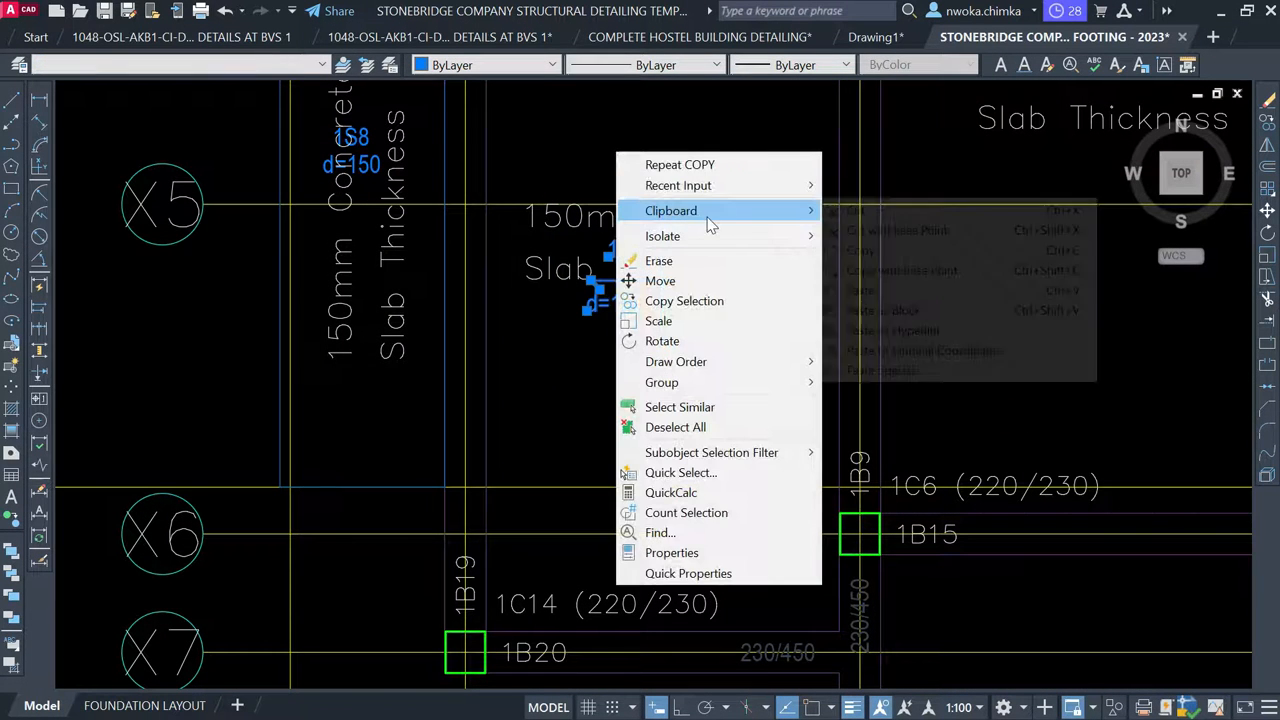
click(684, 409)
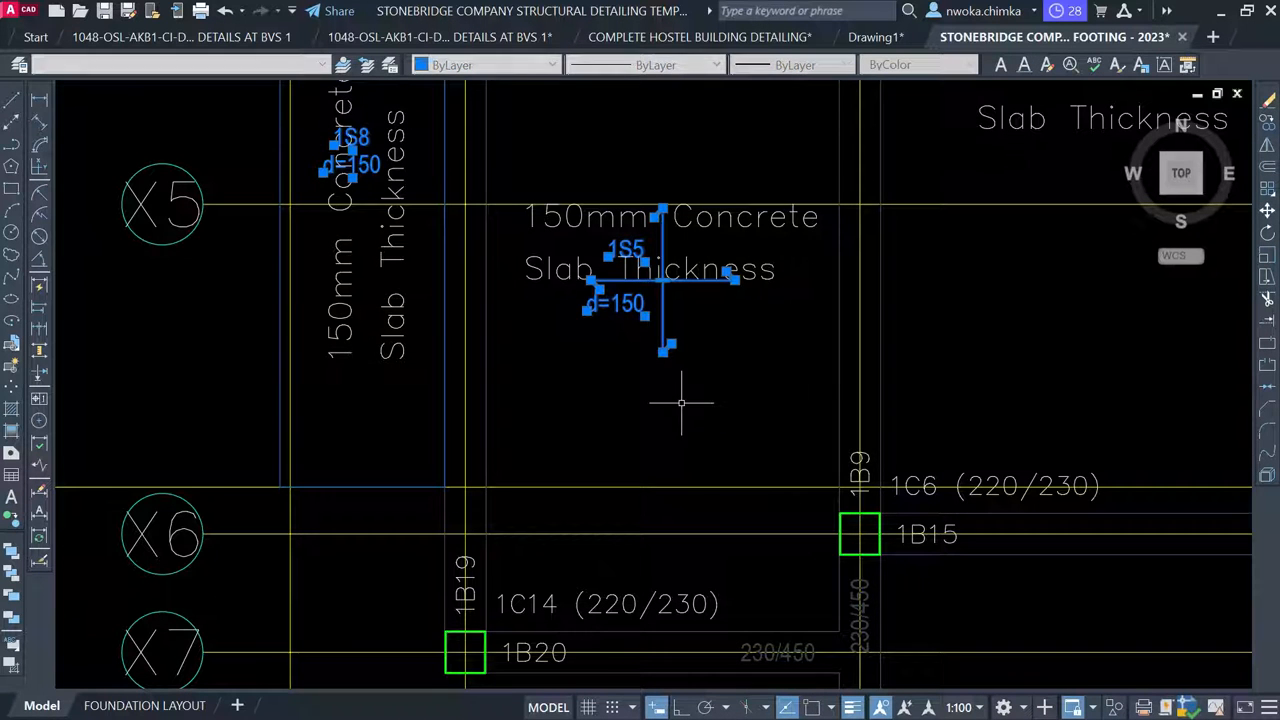
scroll(372, 263, down, 6)
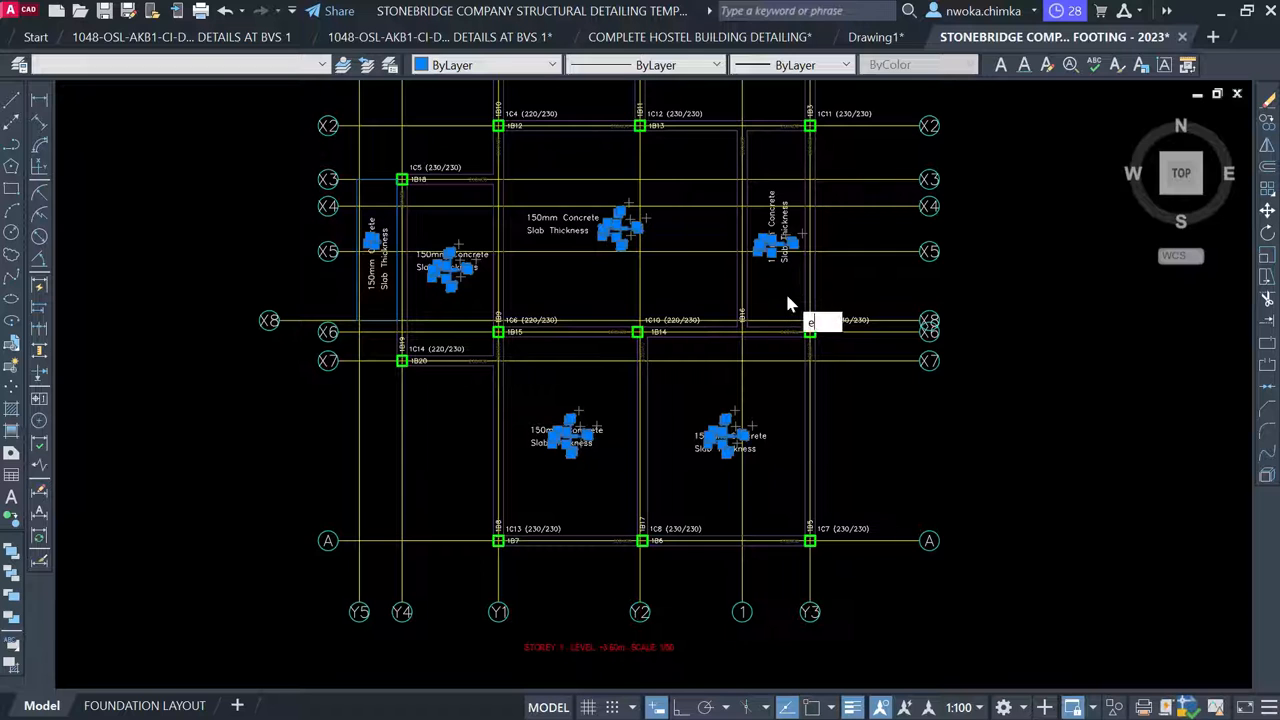
key(Return)
middle_drag(737, 294, 740, 423)
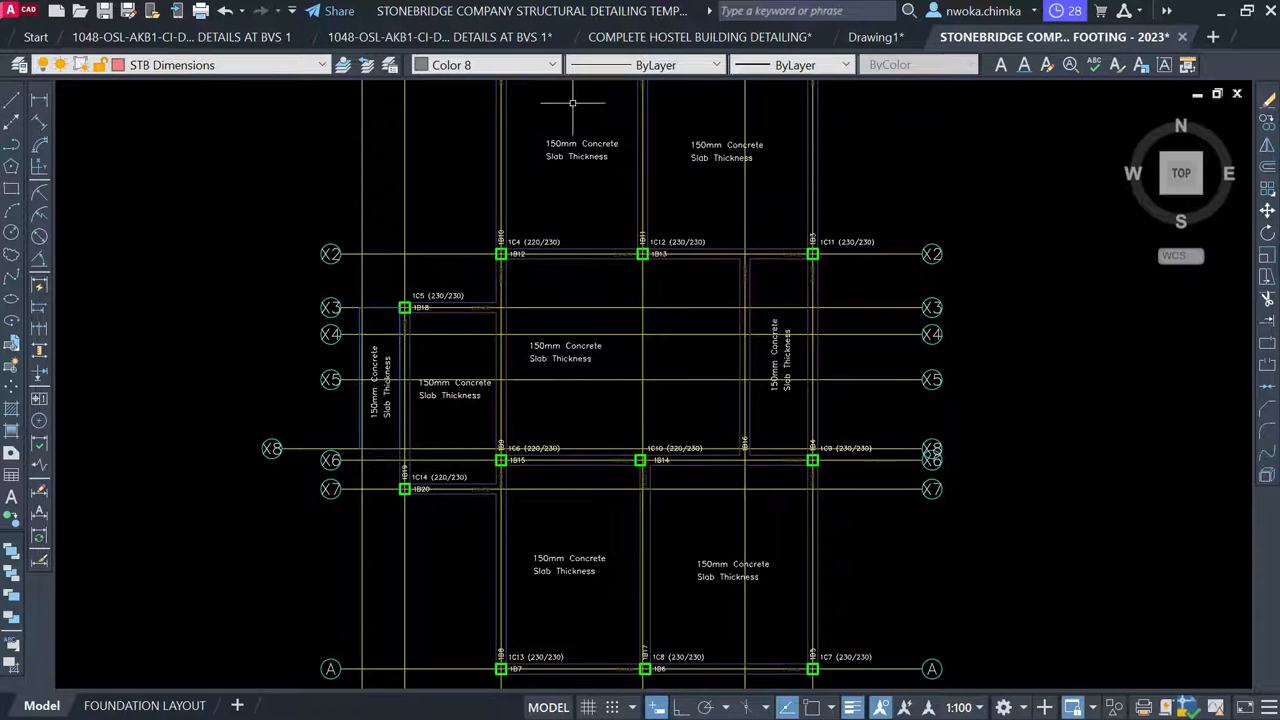
Pan to the First Floor Beam and Column Layout sheet and zoom to column C1 at Beams 1 and 14
scroll(674, 291, down, 4)
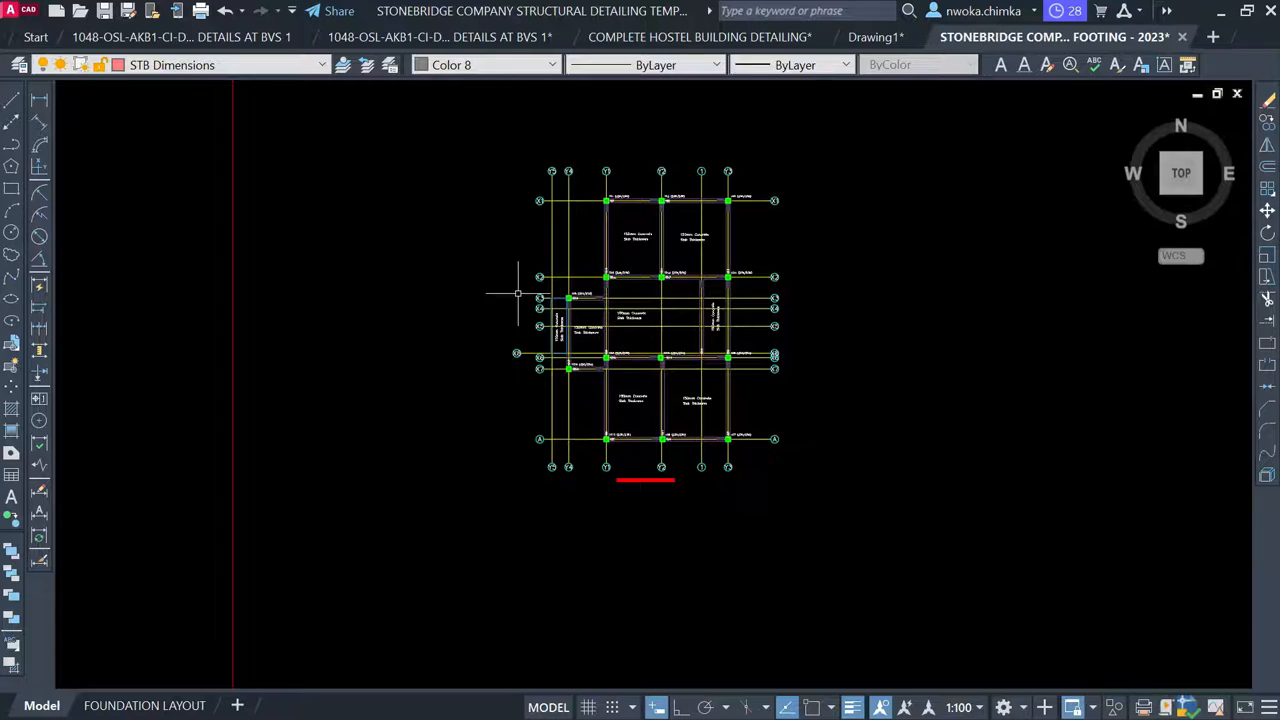
middle_drag(518, 293, 806, 296)
scroll(790, 296, down, 2)
middle_drag(475, 307, 996, 328)
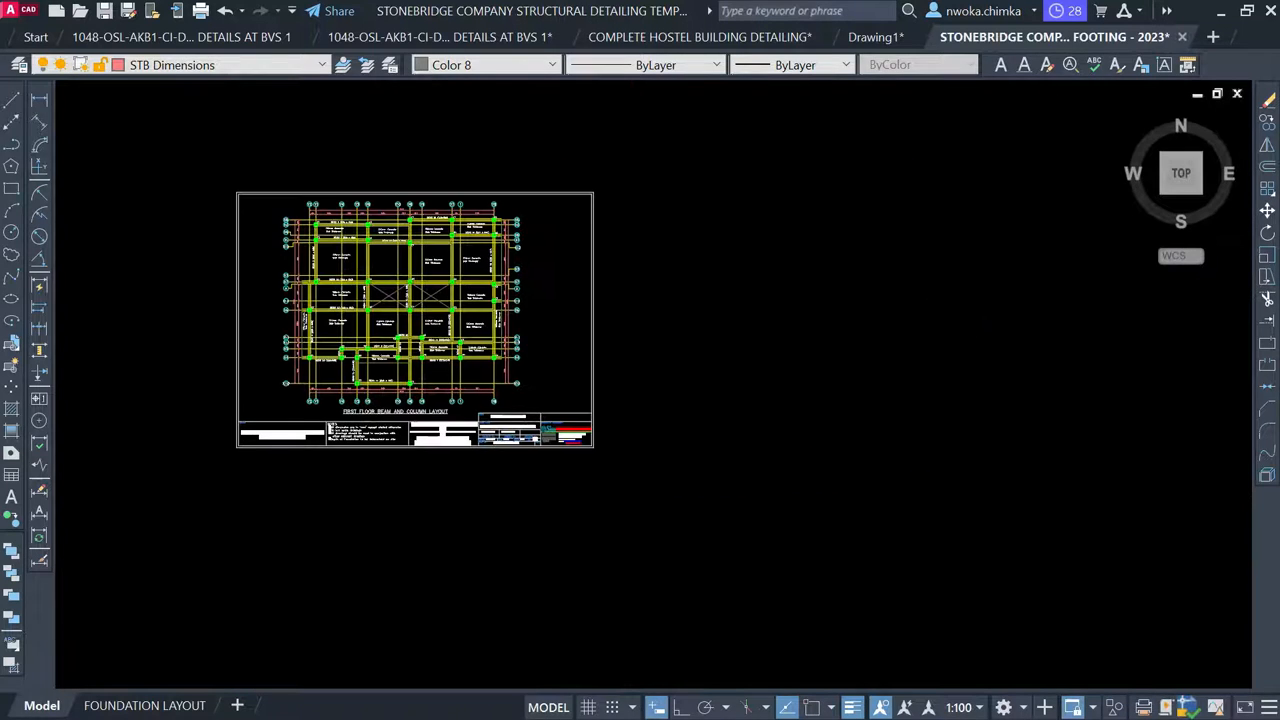
scroll(288, 284, up, 6)
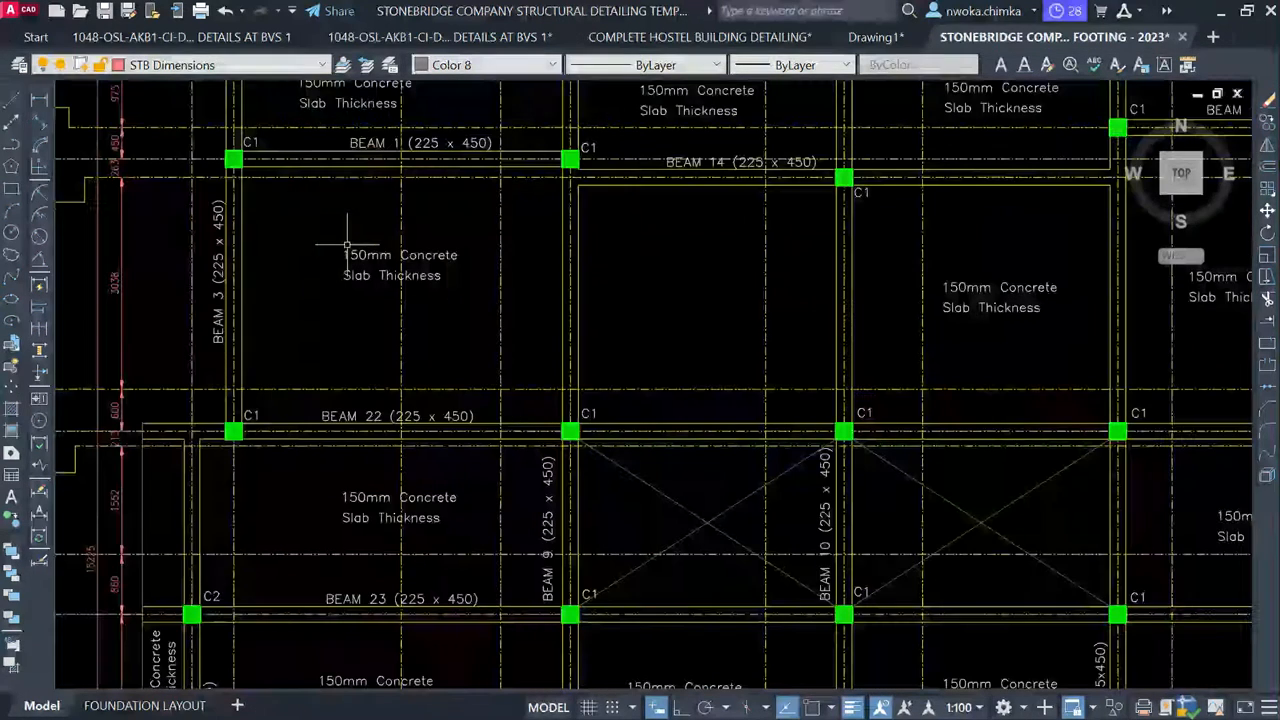
middle_drag(521, 229, 477, 285)
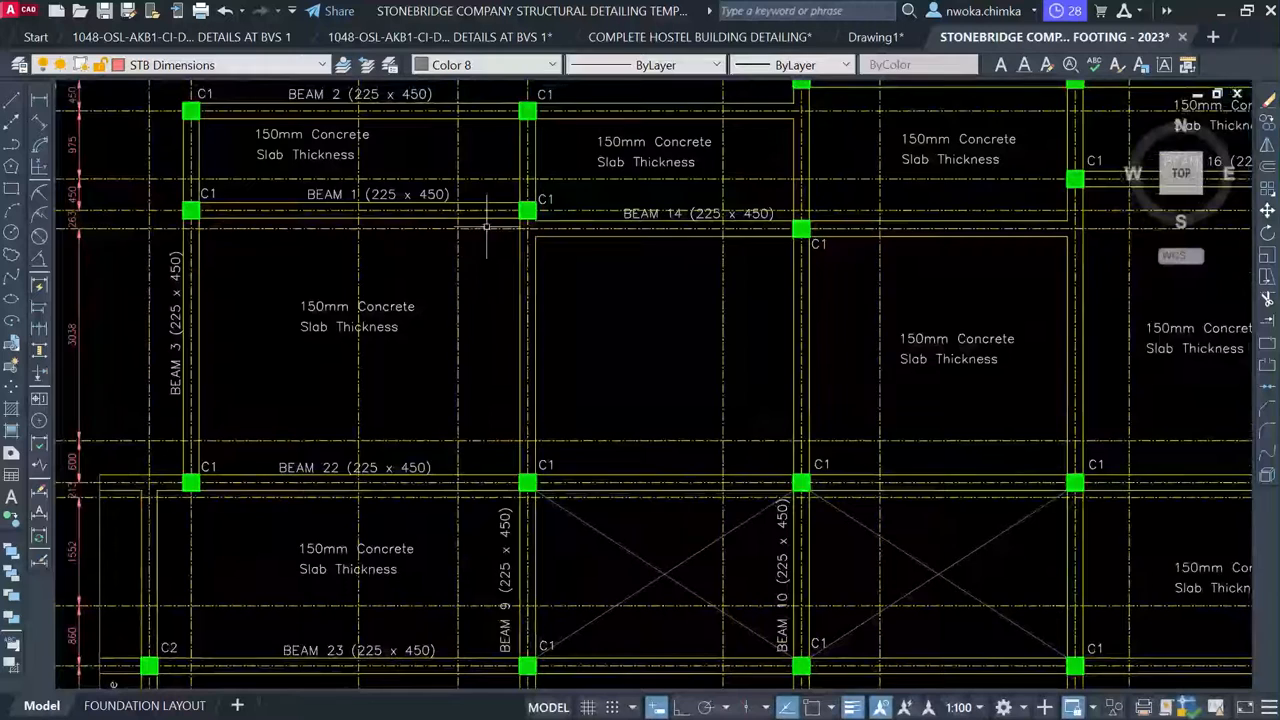
scroll(454, 244, up, 4)
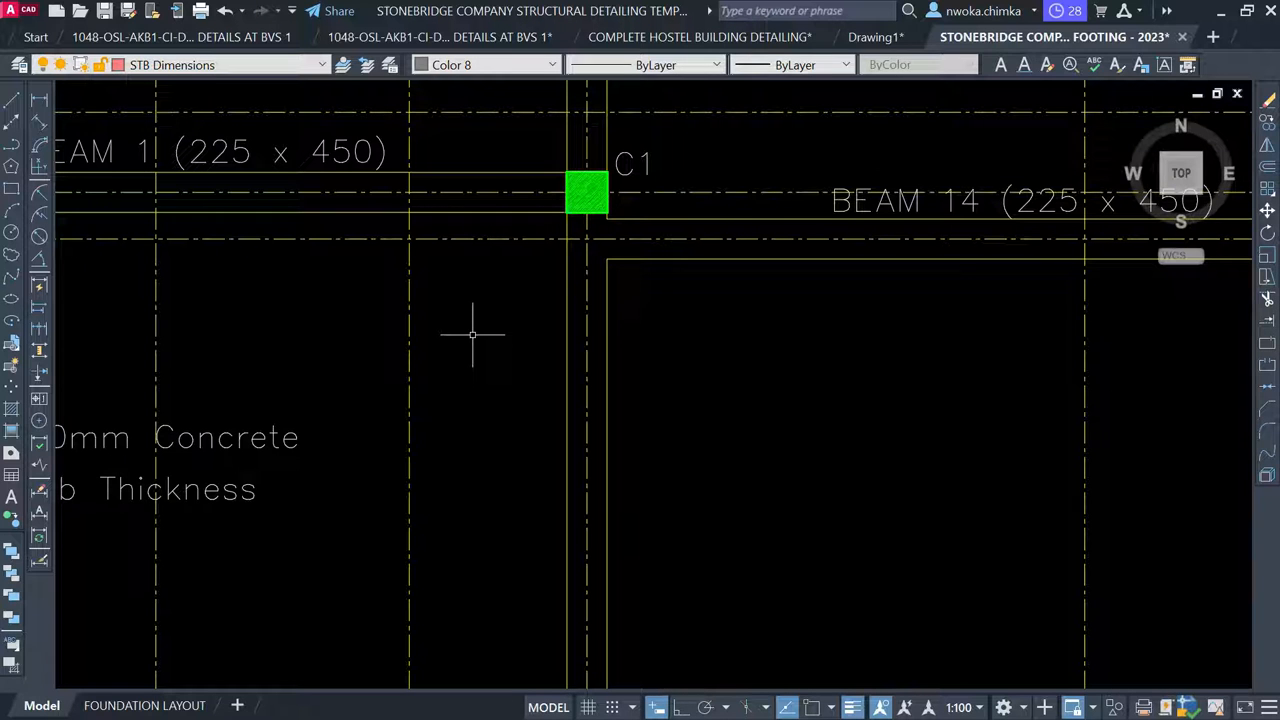
Copy the beam layout centreline style onto the footing plan's top gridlines with Match Properties
text(a)
key(Return)
click(455, 238)
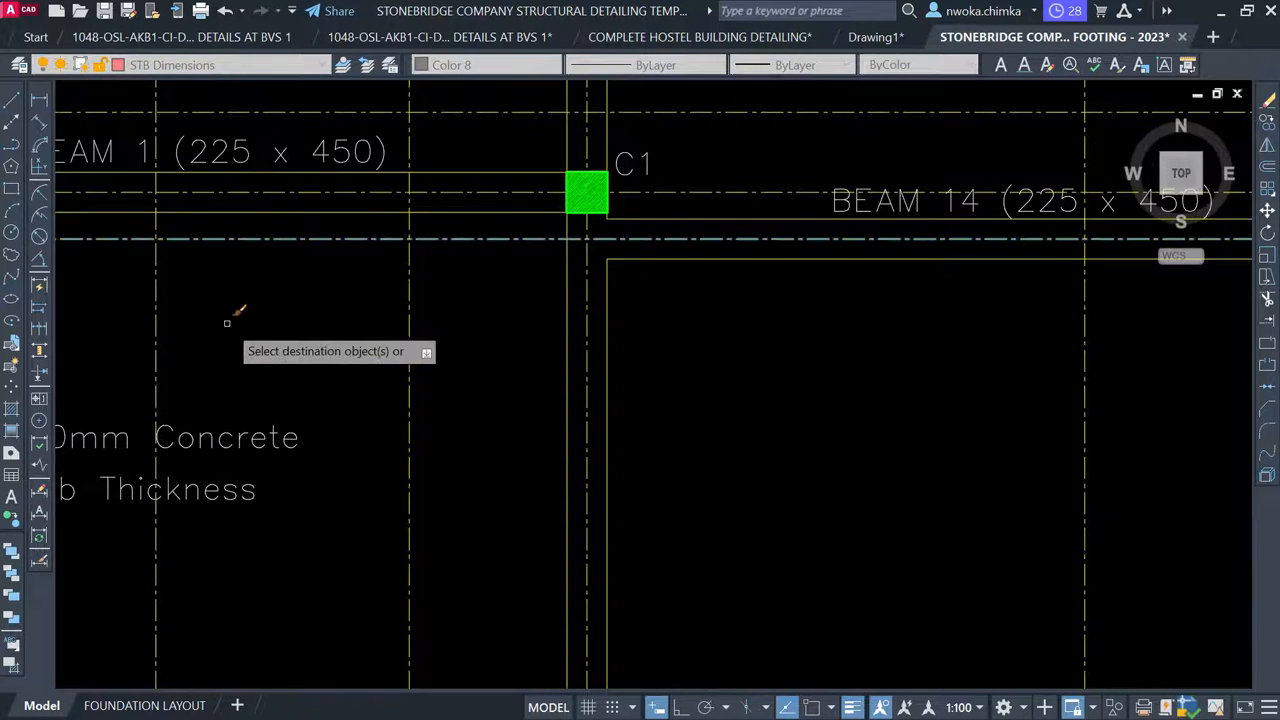
scroll(260, 310, down, 2)
scroll(277, 296, down, 7)
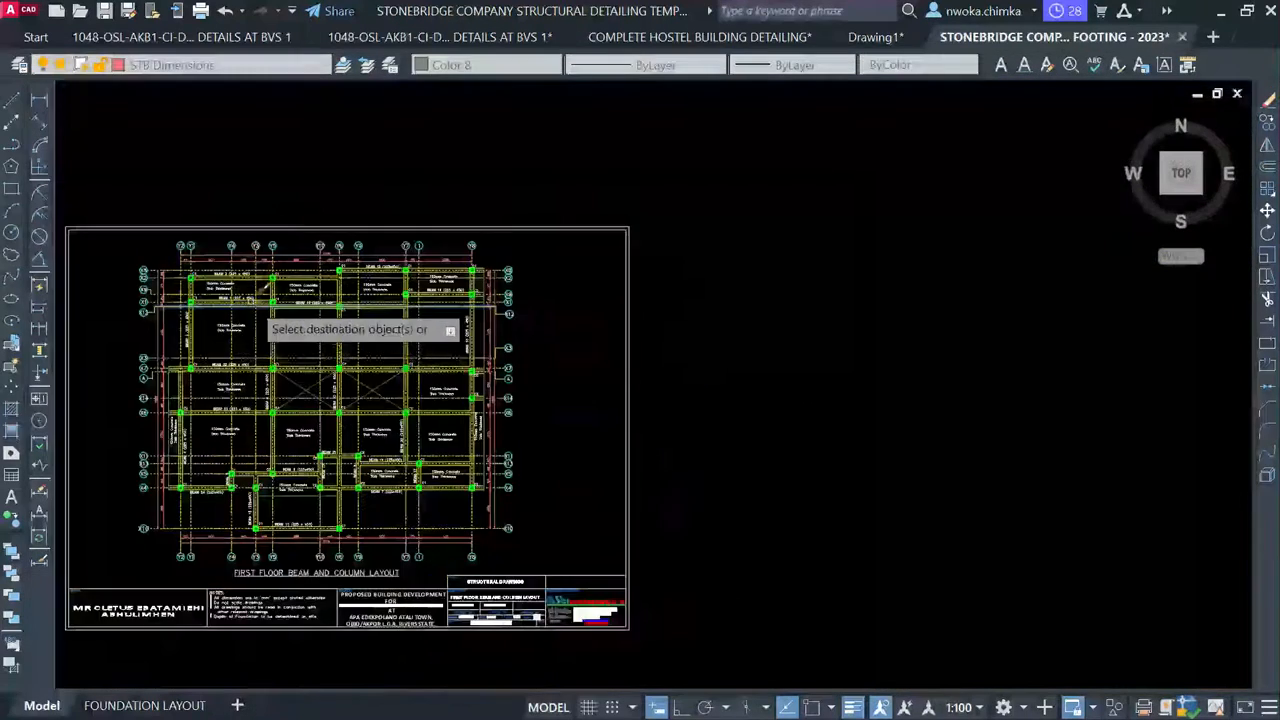
middle_drag(600, 352, 389, 354)
scroll(440, 343, down, 3)
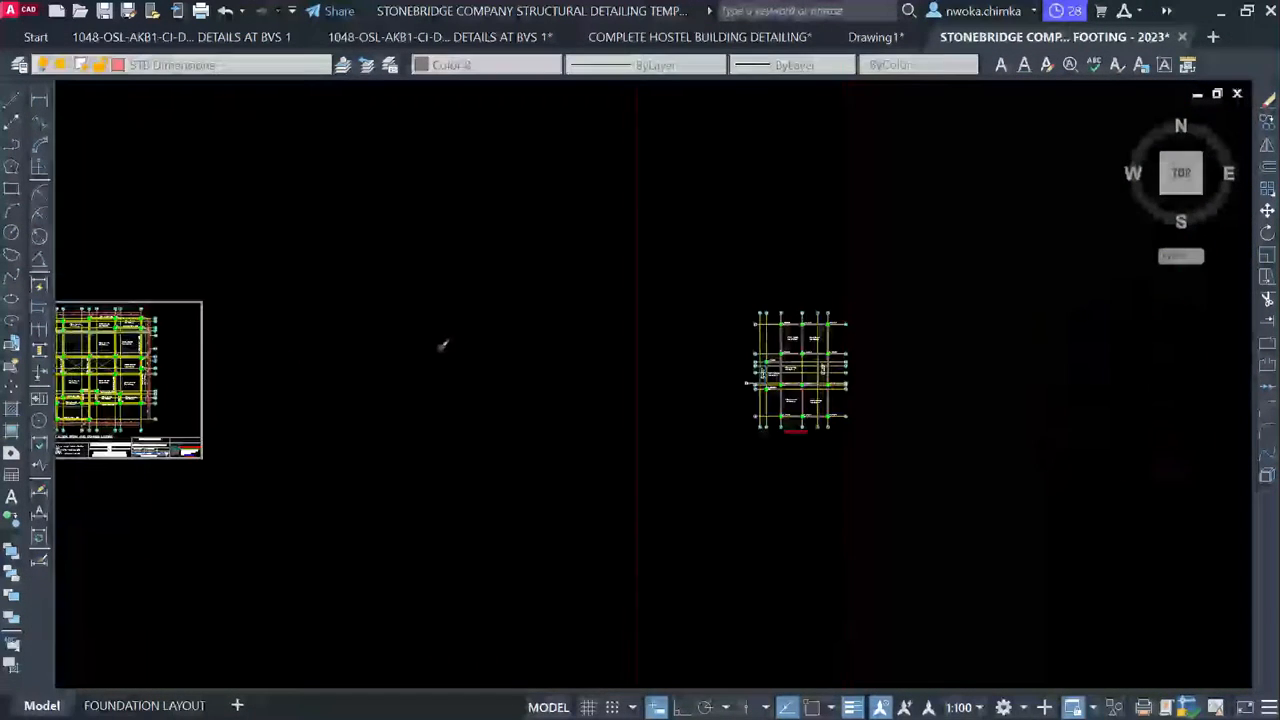
scroll(855, 320, up, 4)
scroll(818, 318, up, 6)
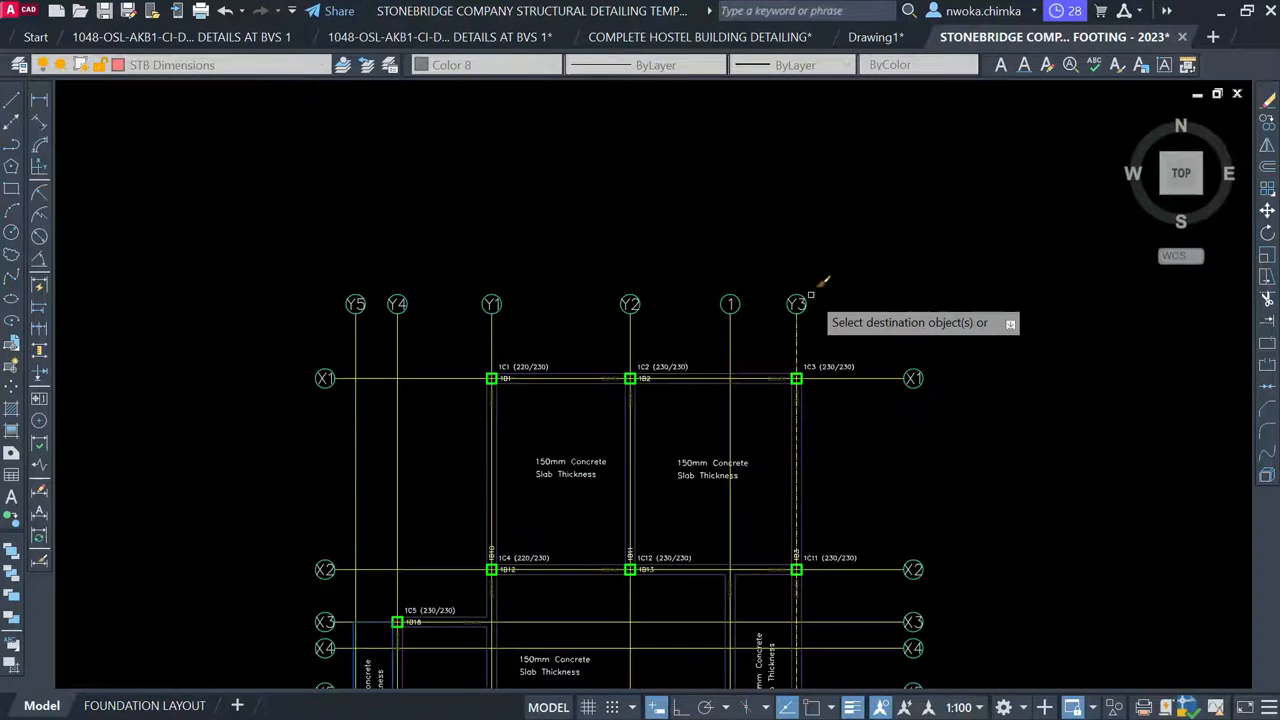
scroll(820, 332, down, 2)
click(815, 336)
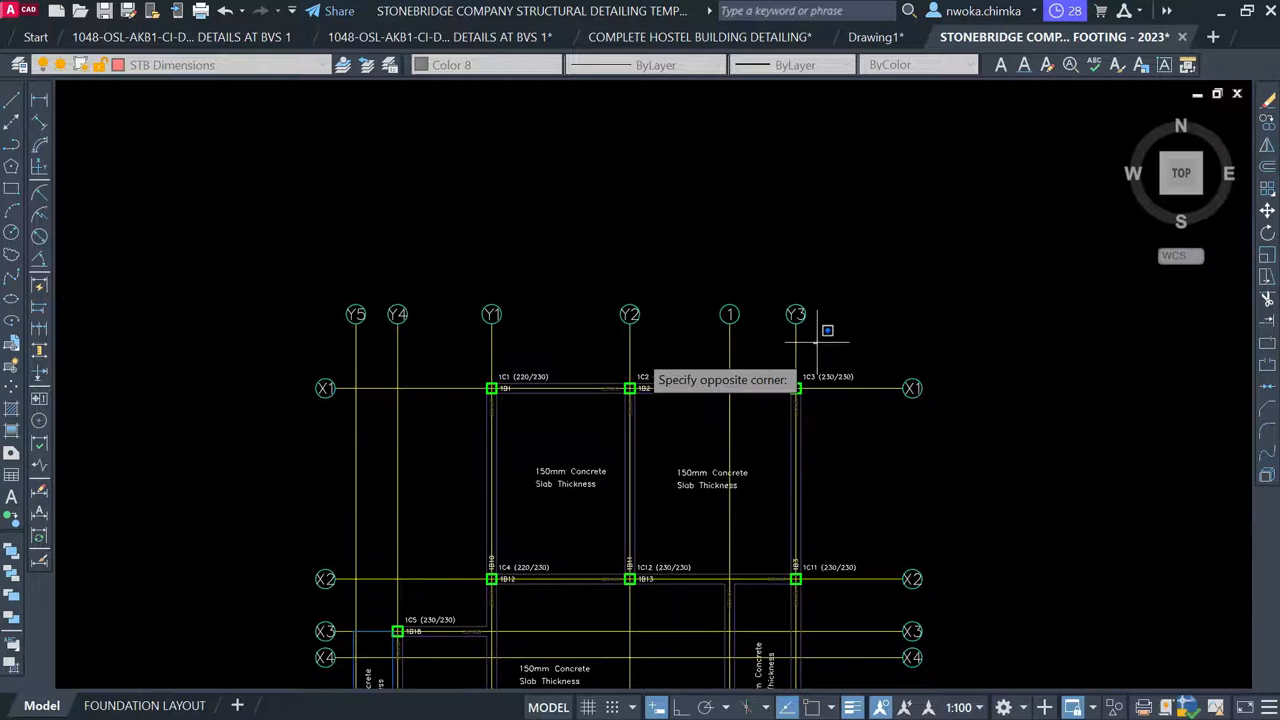
click(331, 339)
key(Escape)
scroll(375, 392, up, 8)
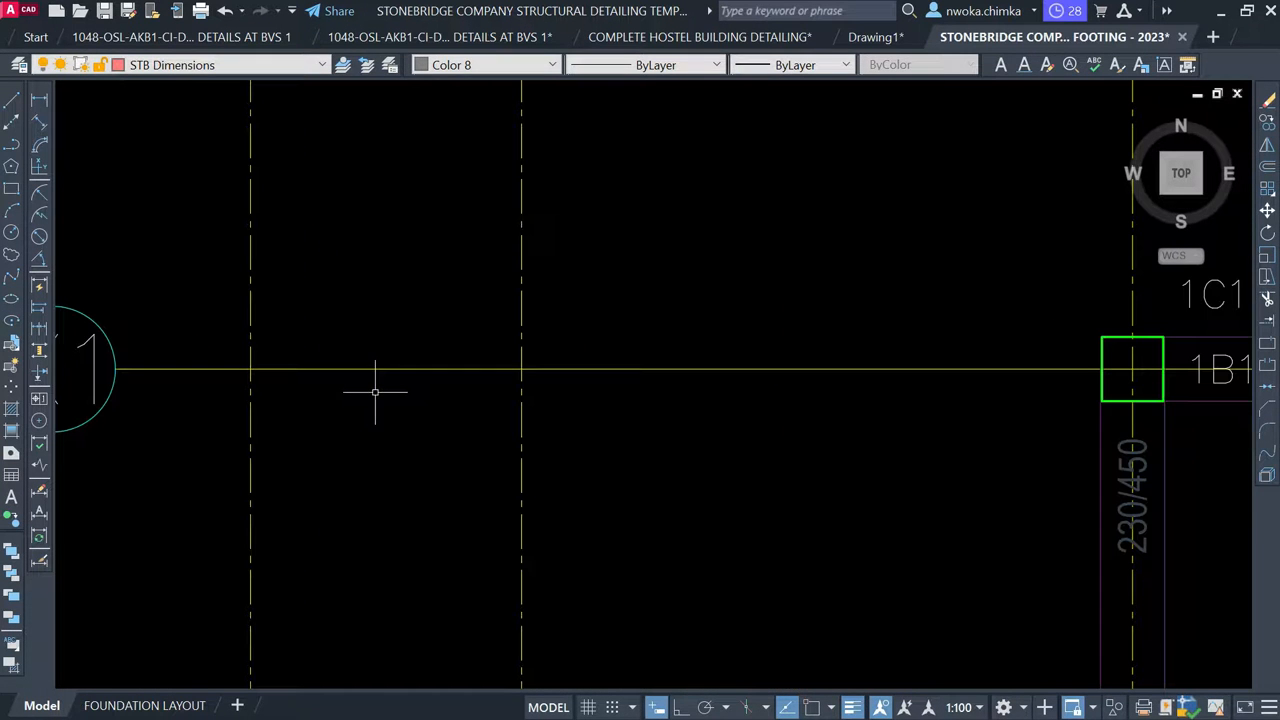
scroll(578, 326, down, 8)
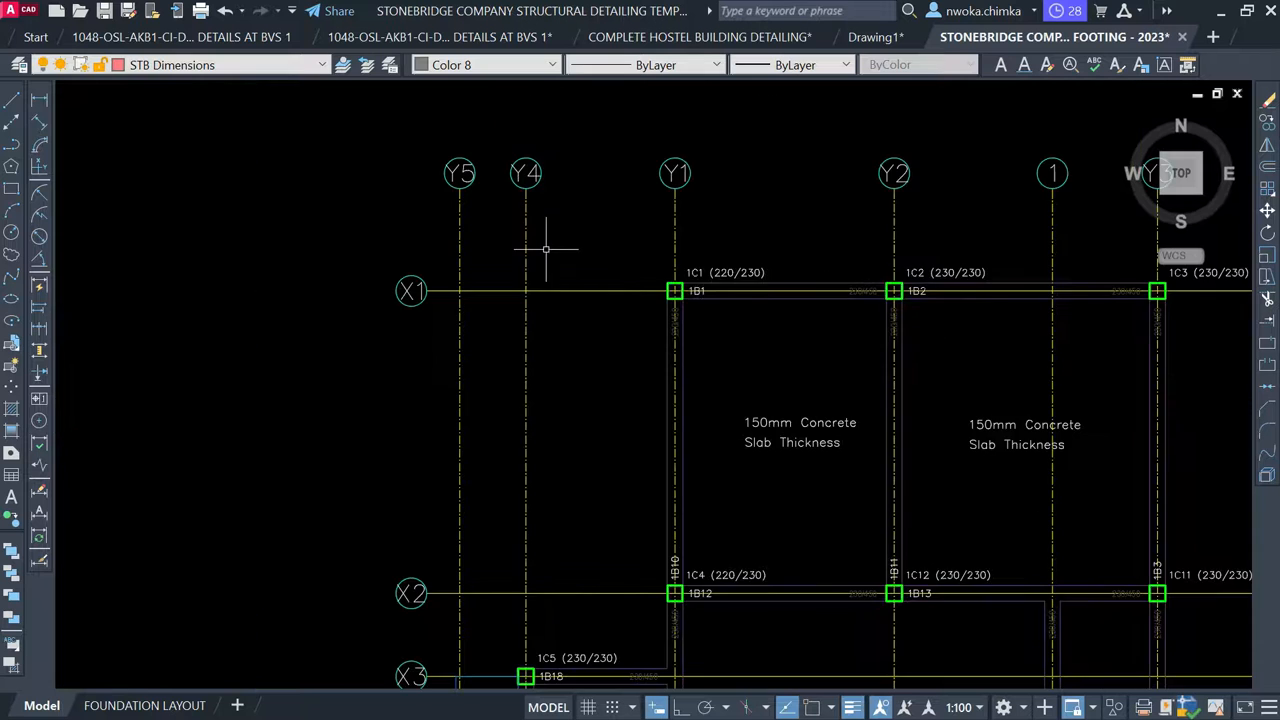
scroll(504, 456, up, 8)
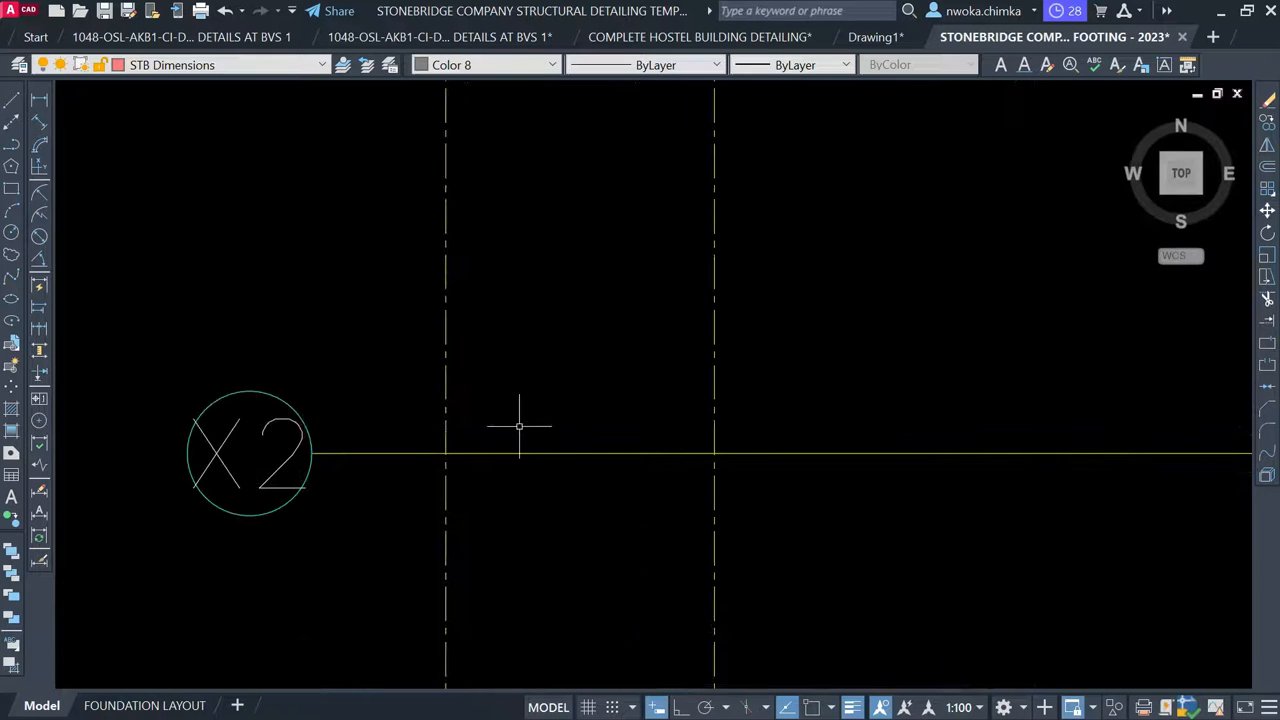
Match the remaining footing plan gridlines to a layout centreline's dash-dot style
text(a)
key(Return)
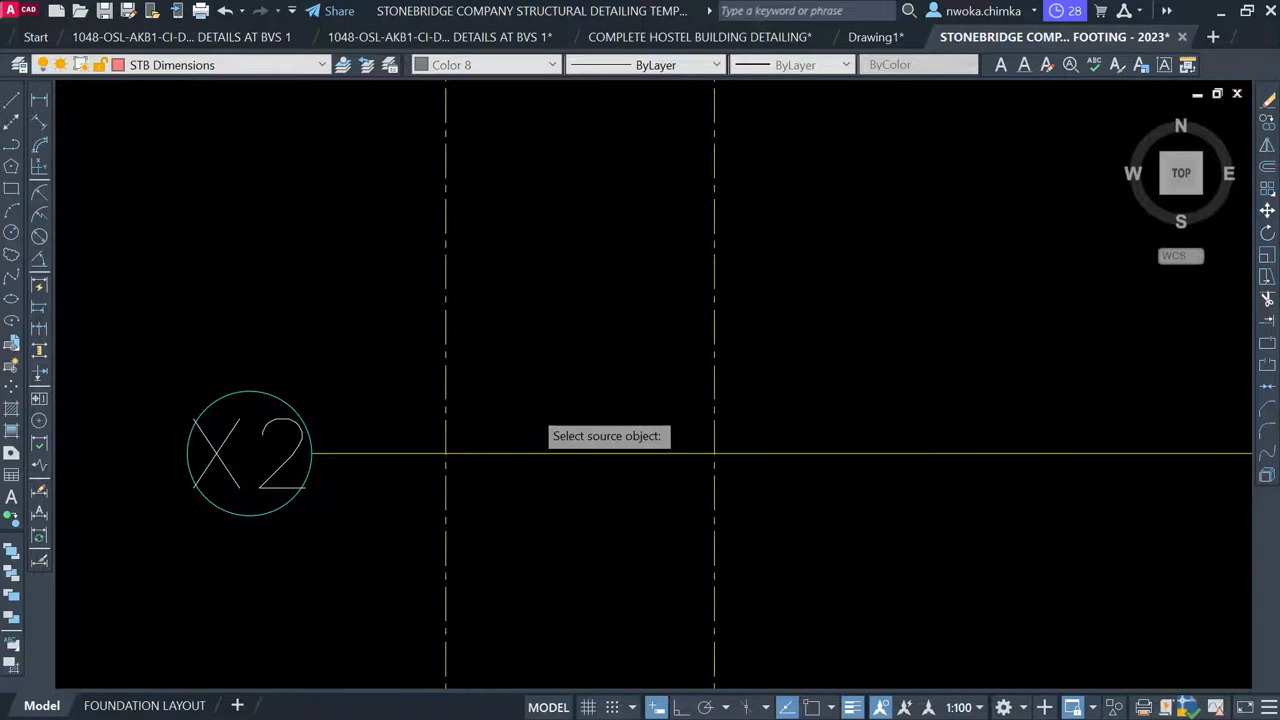
scroll(890, 252, down, 8)
scroll(890, 252, down, 5)
scroll(527, 360, down, 3)
middle_drag(354, 350, 1010, 267)
scroll(290, 200, up, 10)
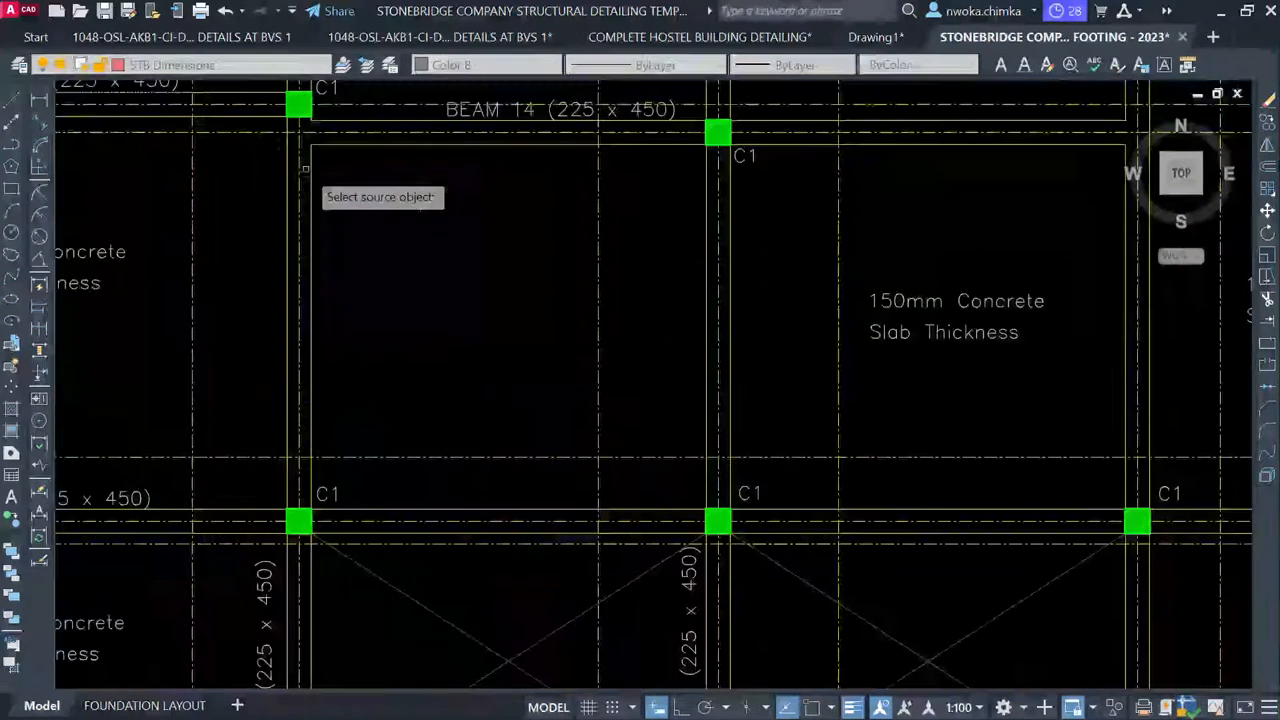
click(257, 133)
scroll(257, 135, down, 10)
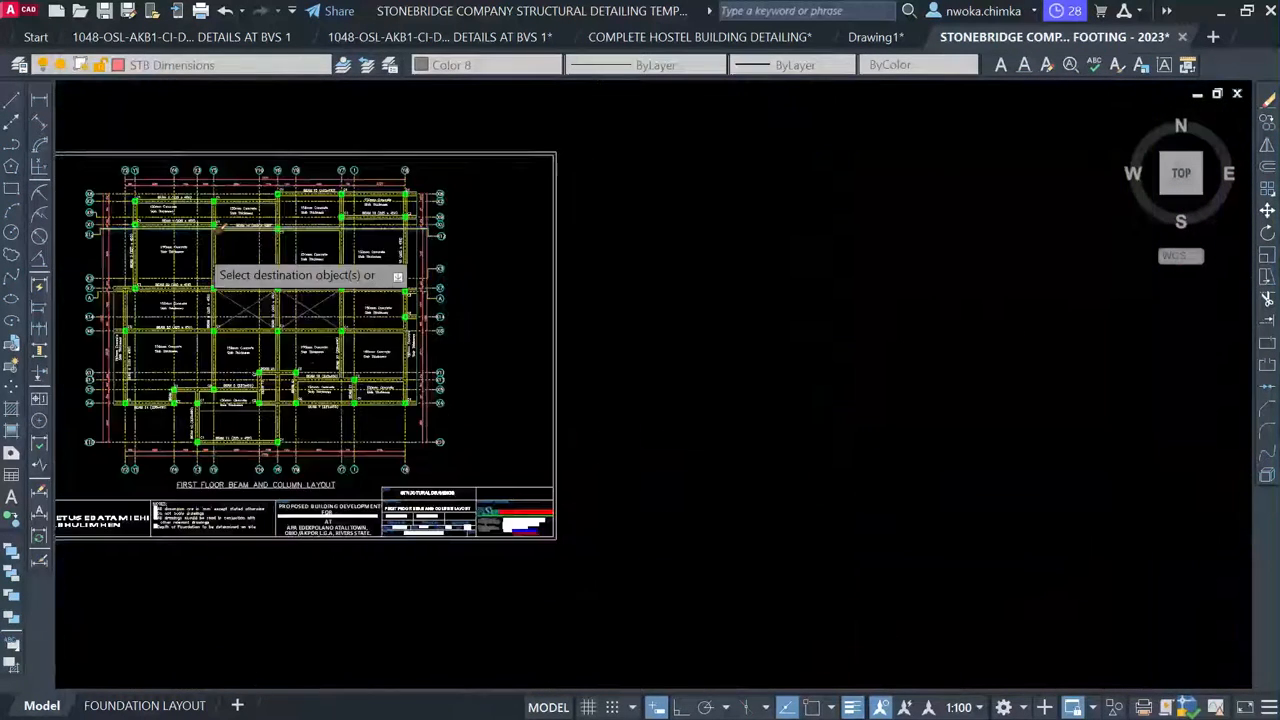
middle_drag(874, 325, 308, 239)
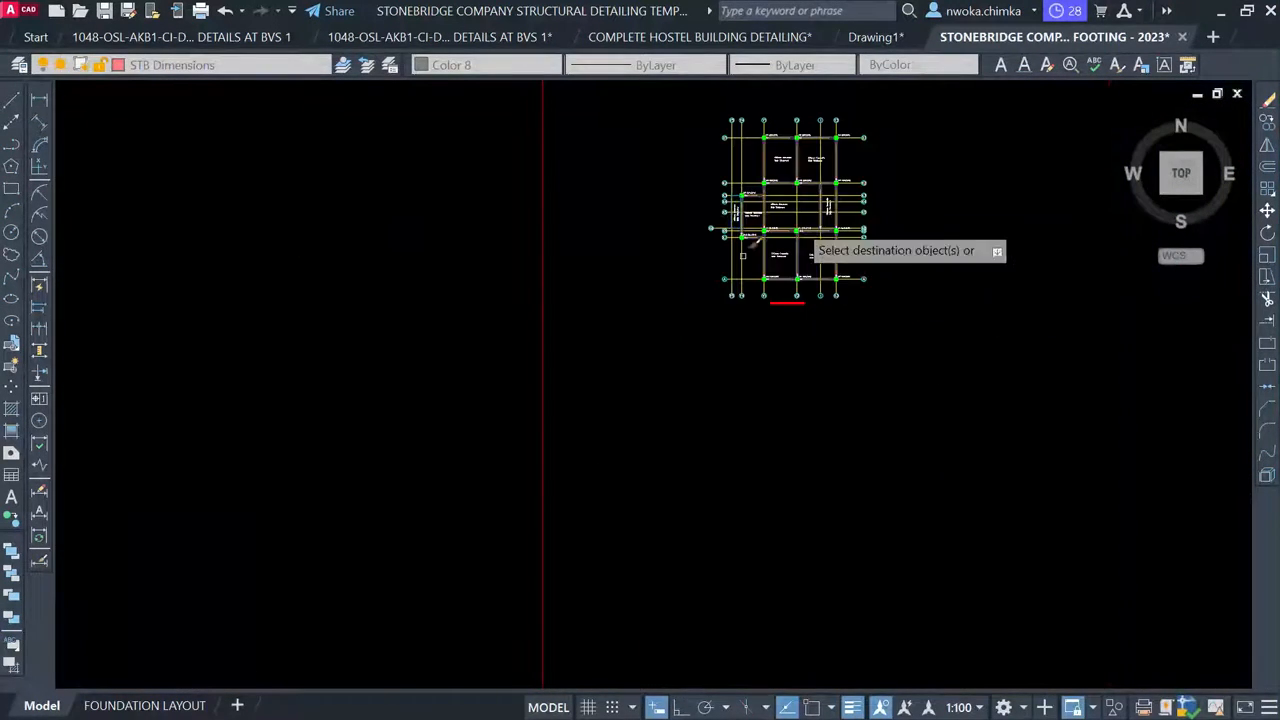
scroll(868, 175, up, 2)
middle_drag(908, 129, 760, 175)
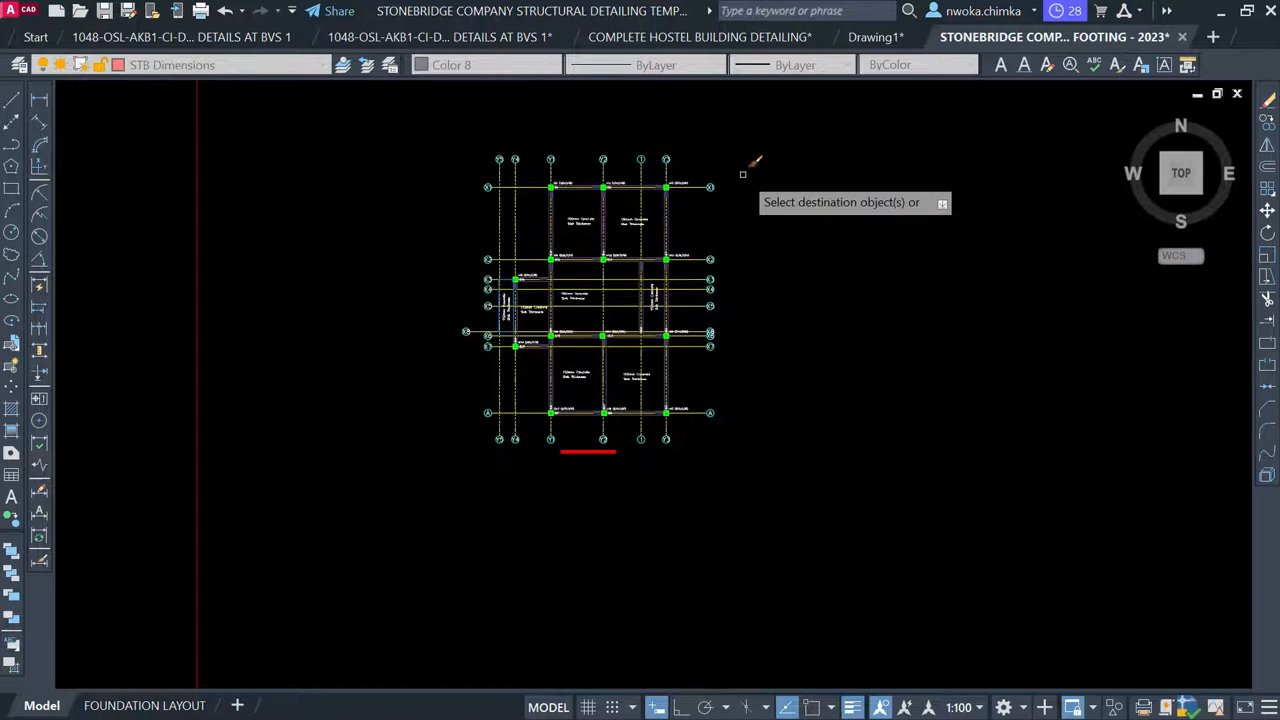
scroll(716, 175, up, 2)
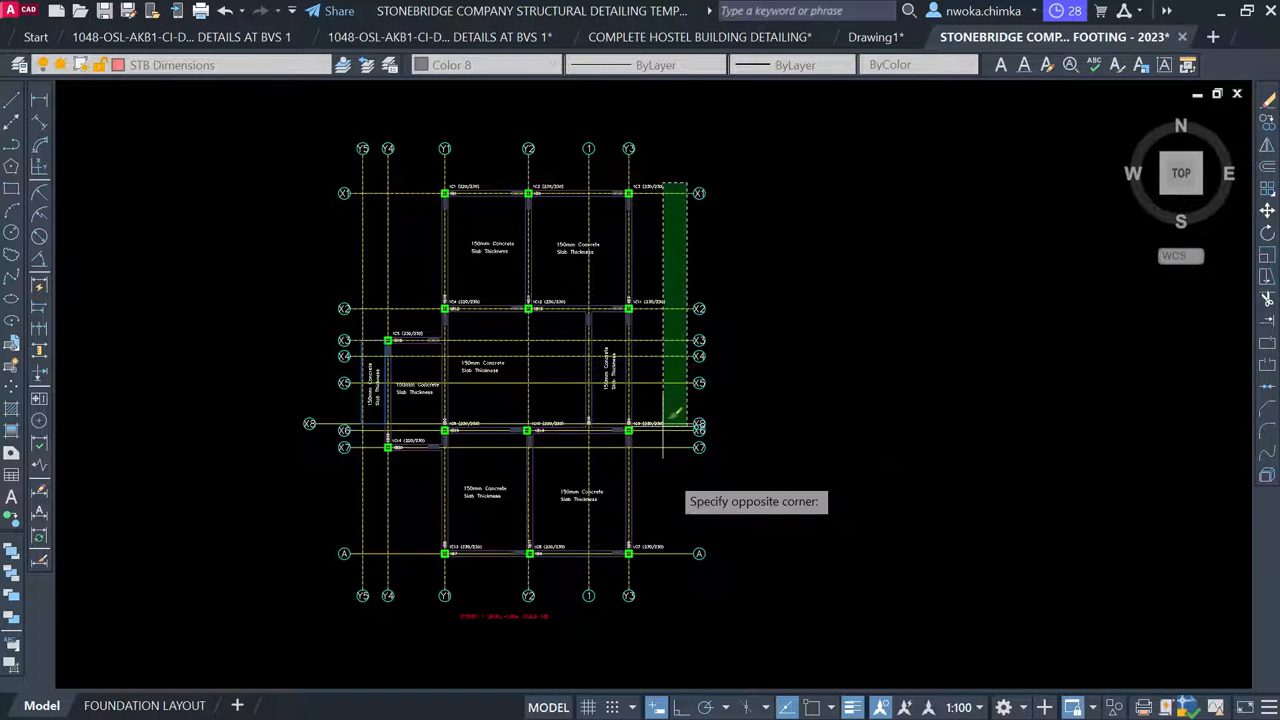
click(688, 561)
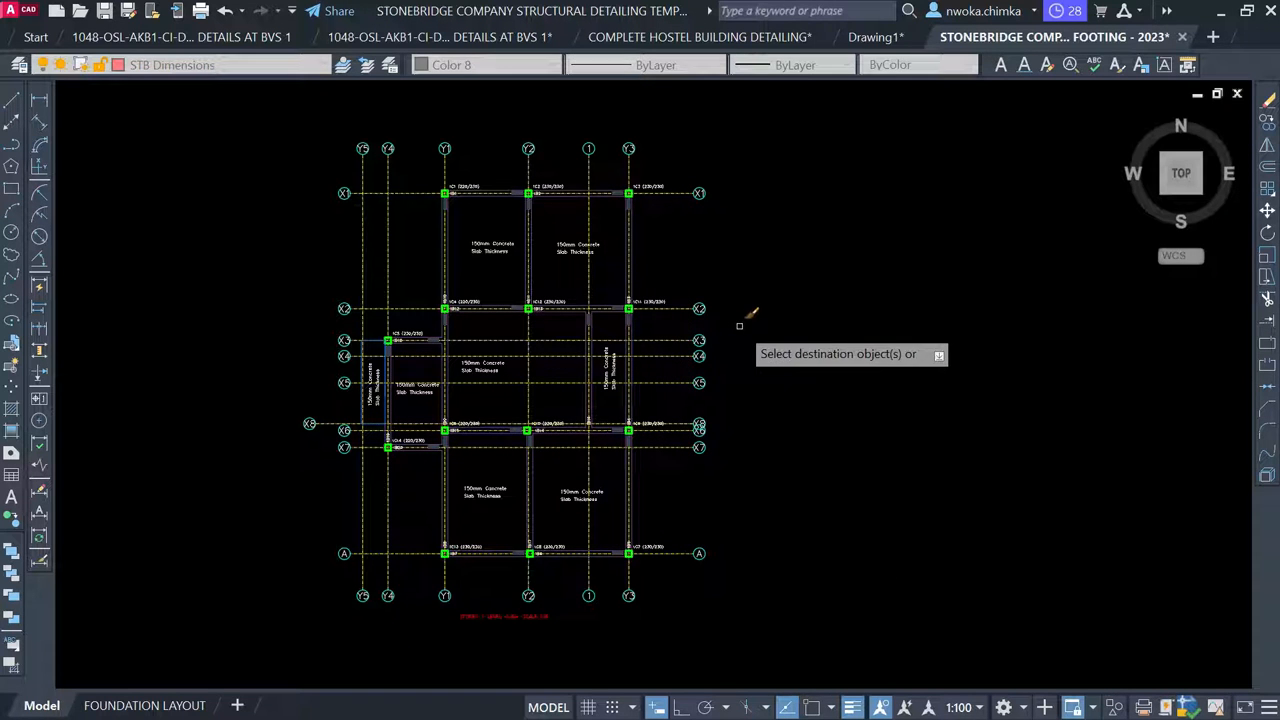
scroll(769, 316, down, 10)
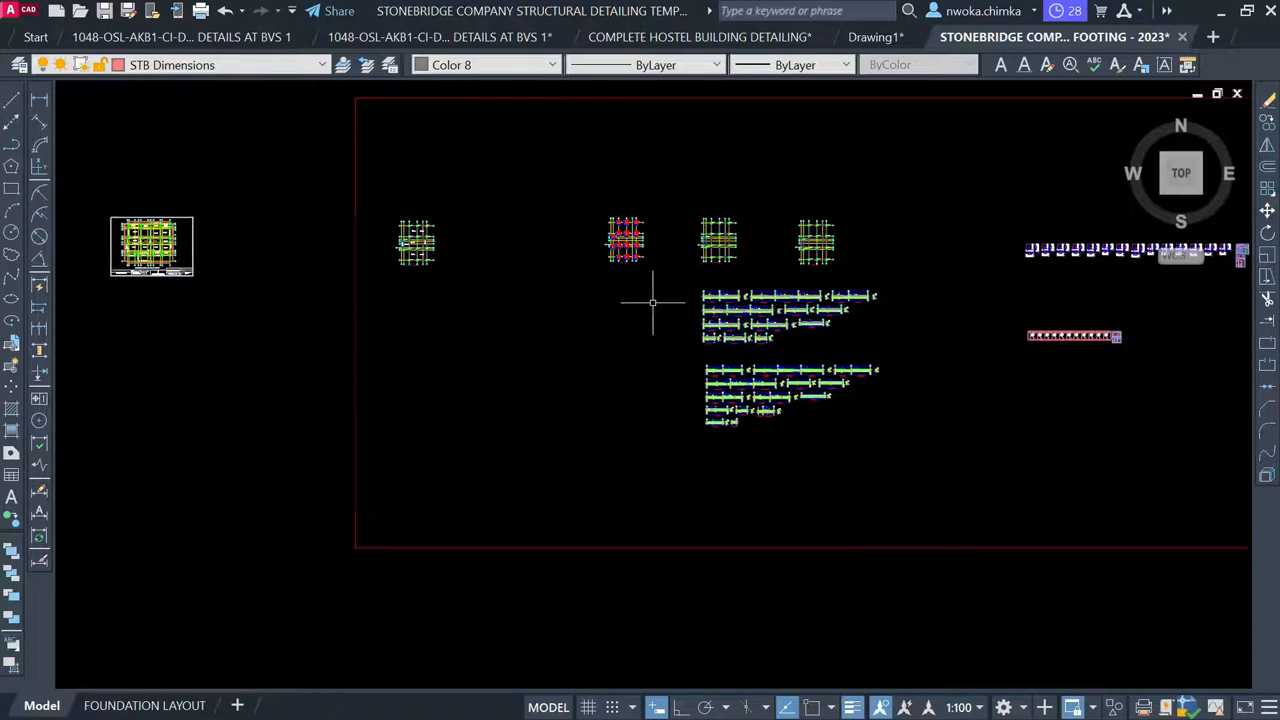
scroll(669, 311, up, 10)
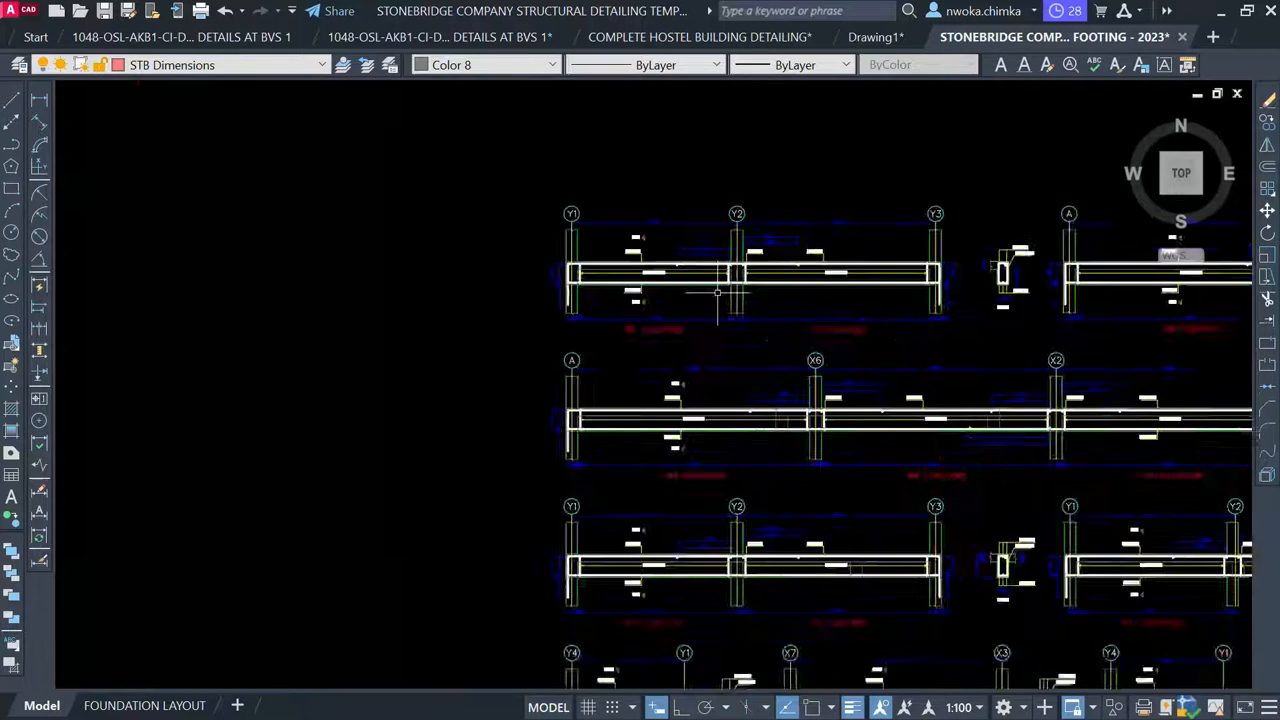
scroll(641, 241, up, 4)
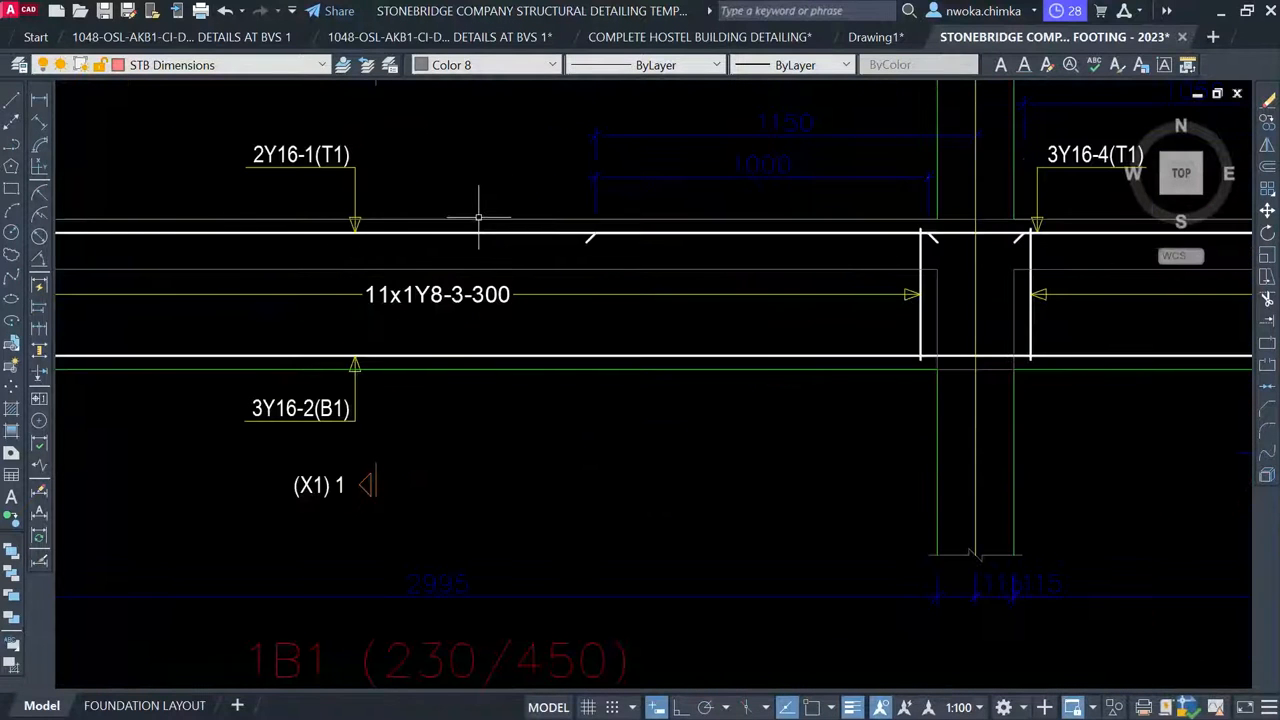
scroll(596, 222, down, 5)
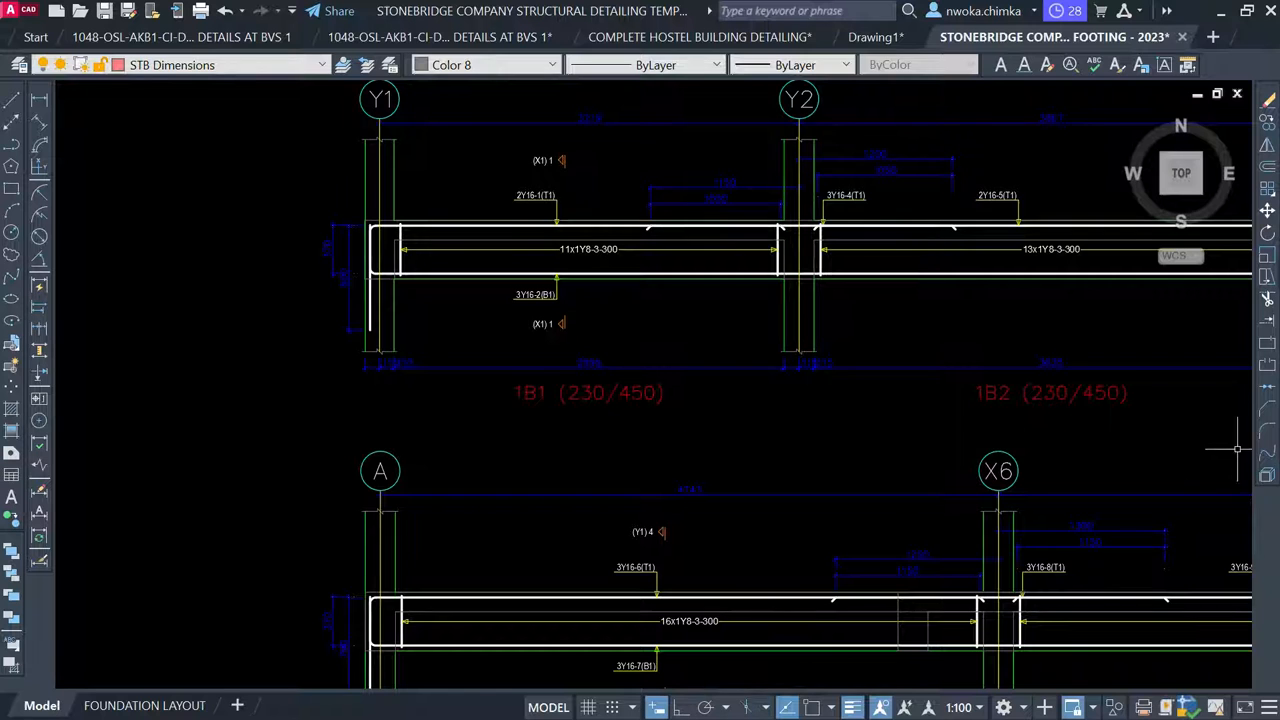
scroll(1206, 455, down, 4)
middle_drag(791, 330, 791, 417)
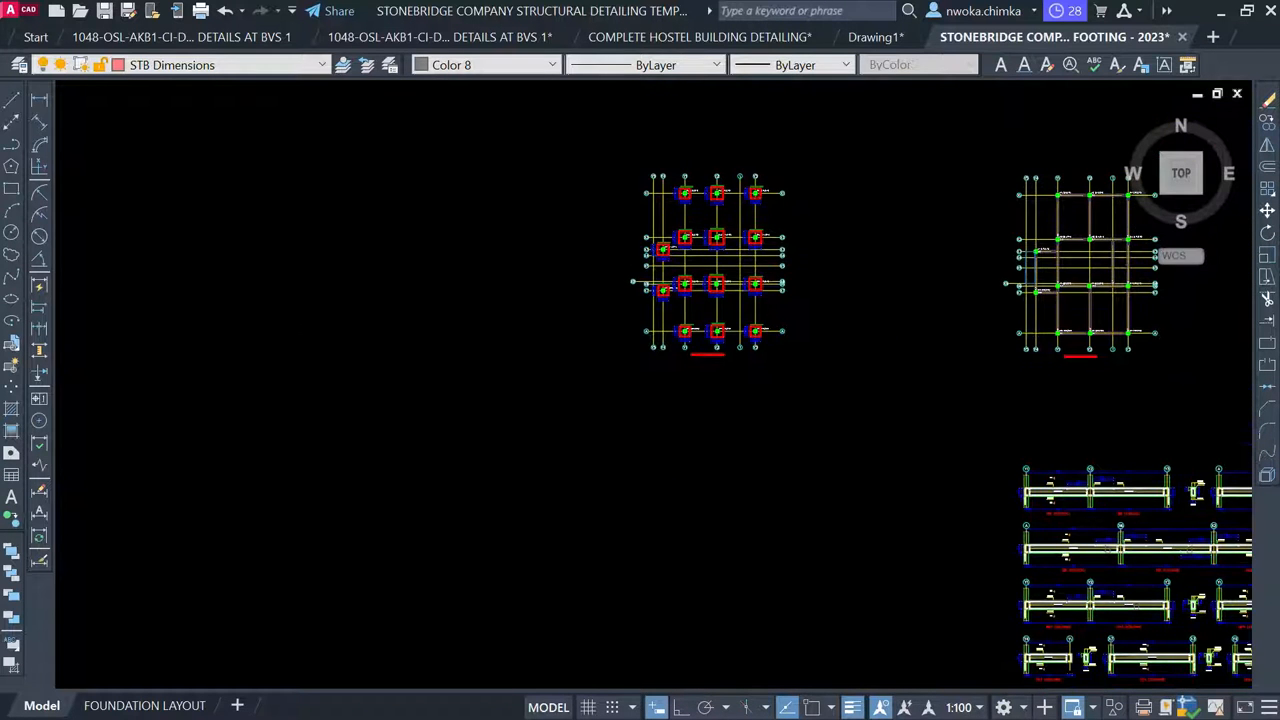
scroll(806, 376, down, 2)
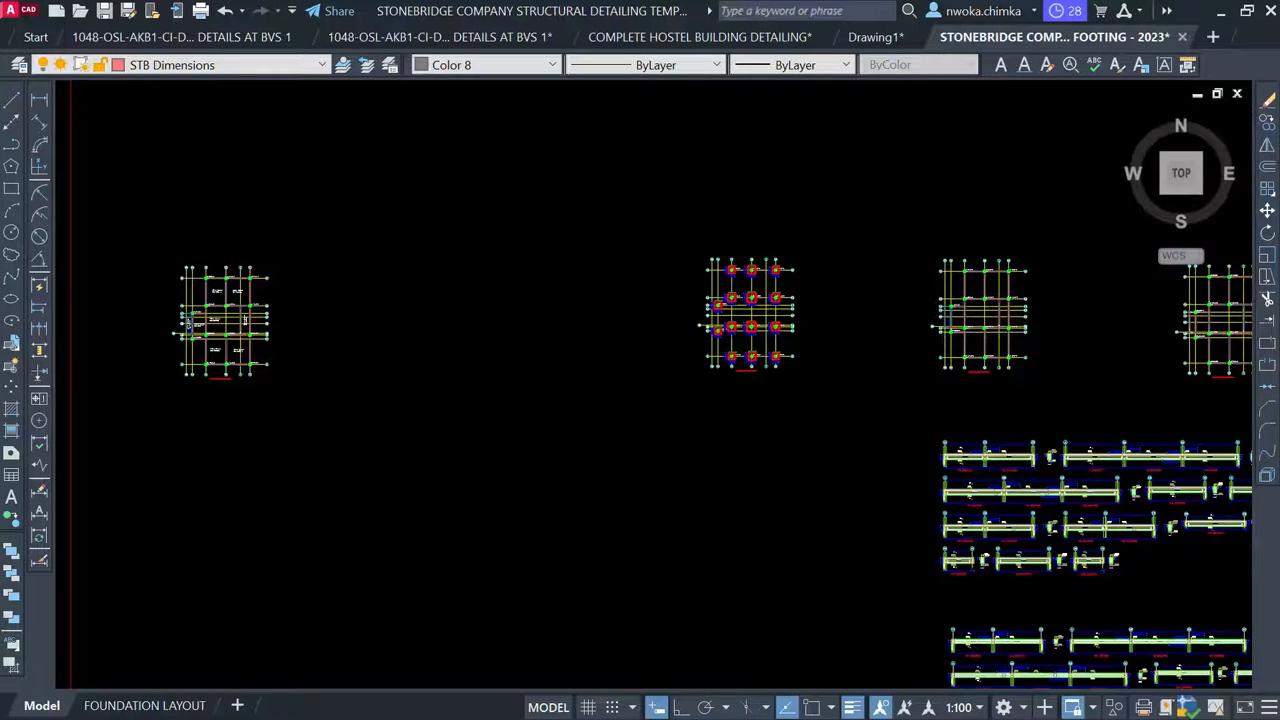
scroll(185, 318, up, 2)
middle_drag(185, 318, 415, 355)
scroll(400, 380, up, 6)
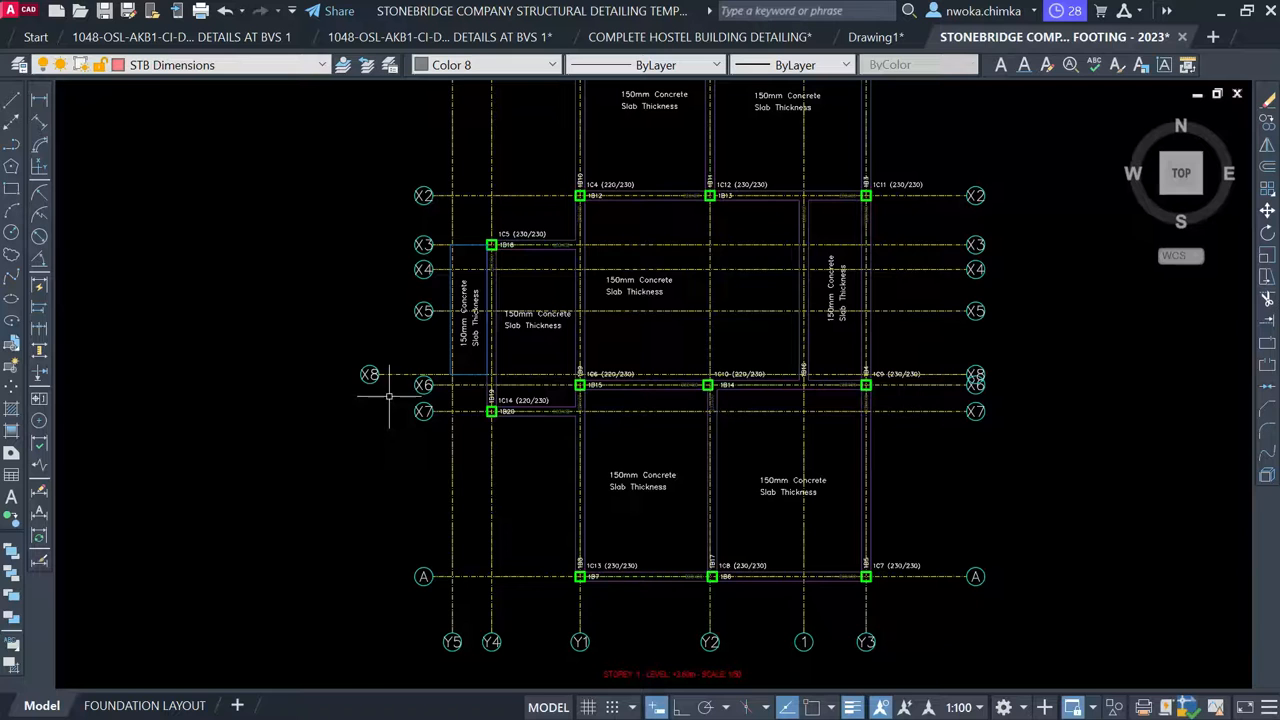
scroll(432, 312, up, 4)
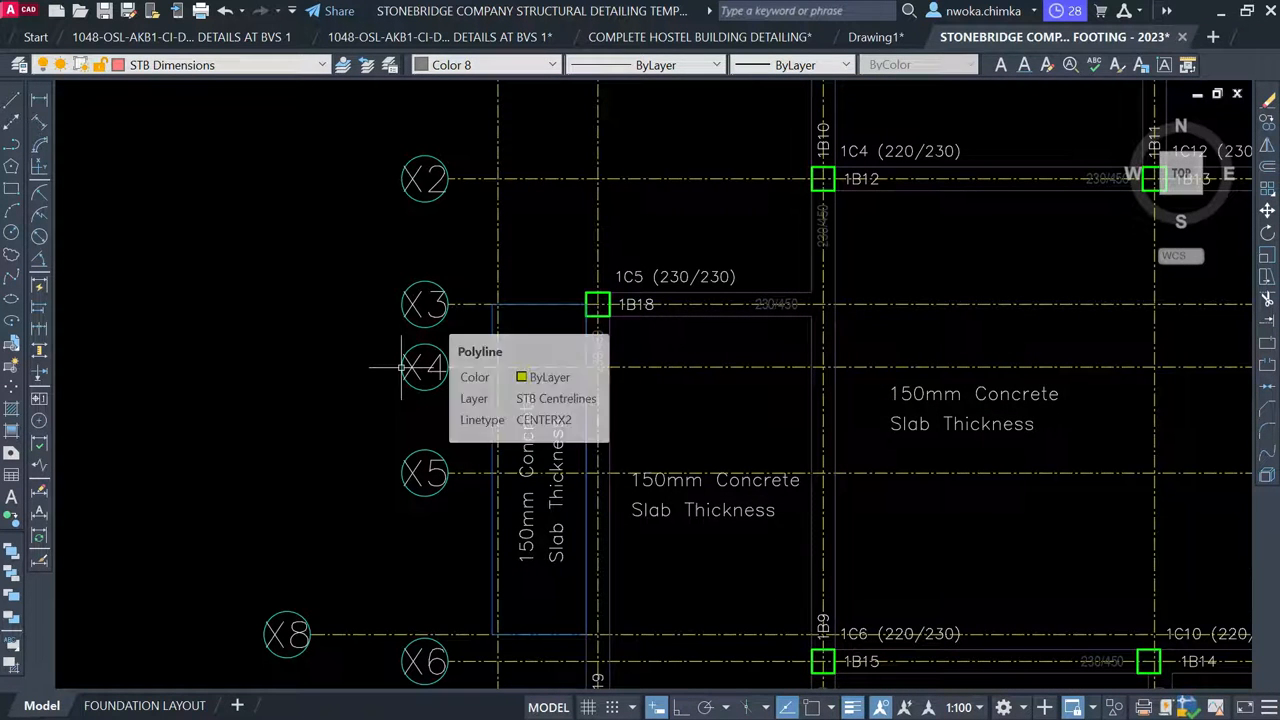
scroll(502, 292, down, 5)
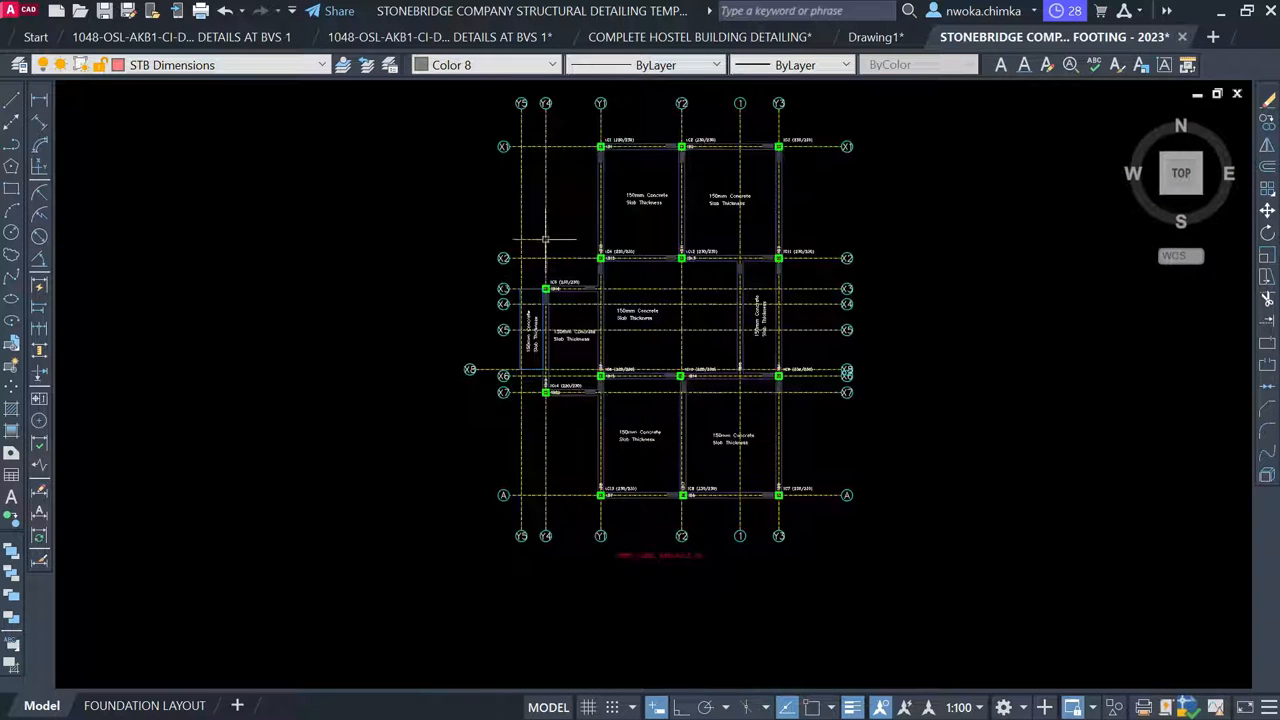
Stretch the left gridline ends and their bubbles 1100 outward
scroll(510, 124, up, 2)
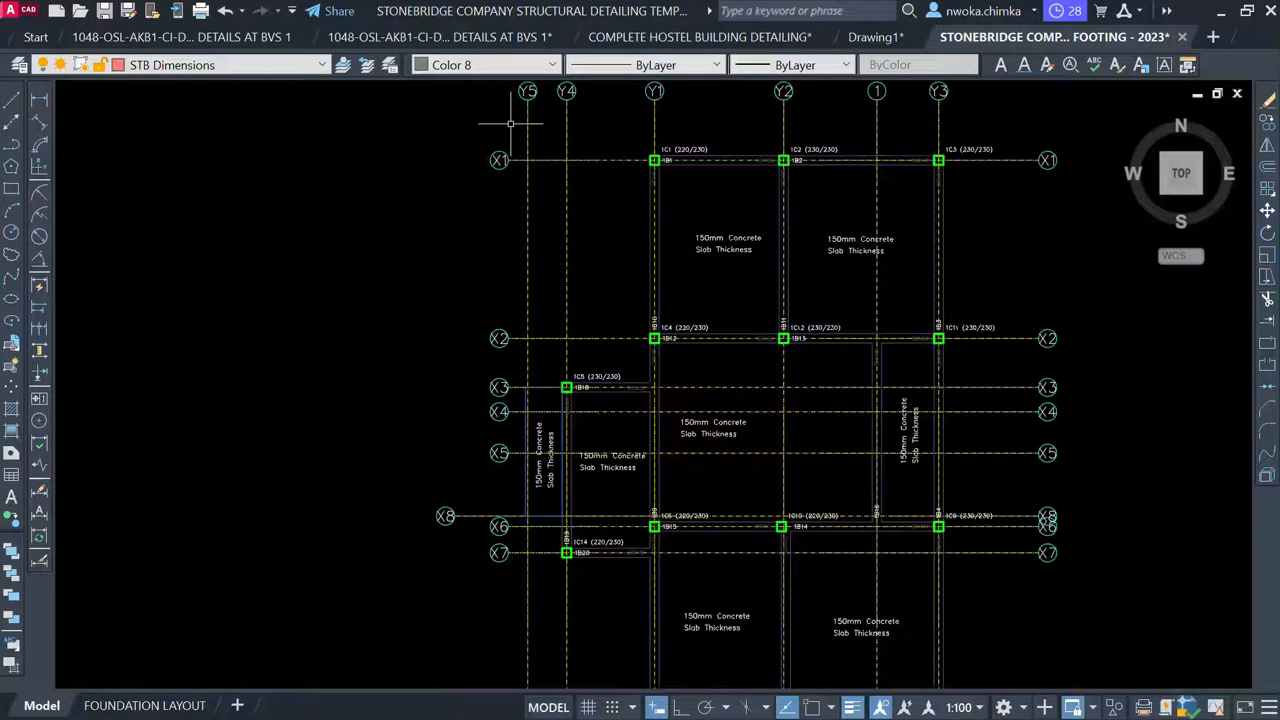
click(517, 124)
scroll(508, 140, down, 3)
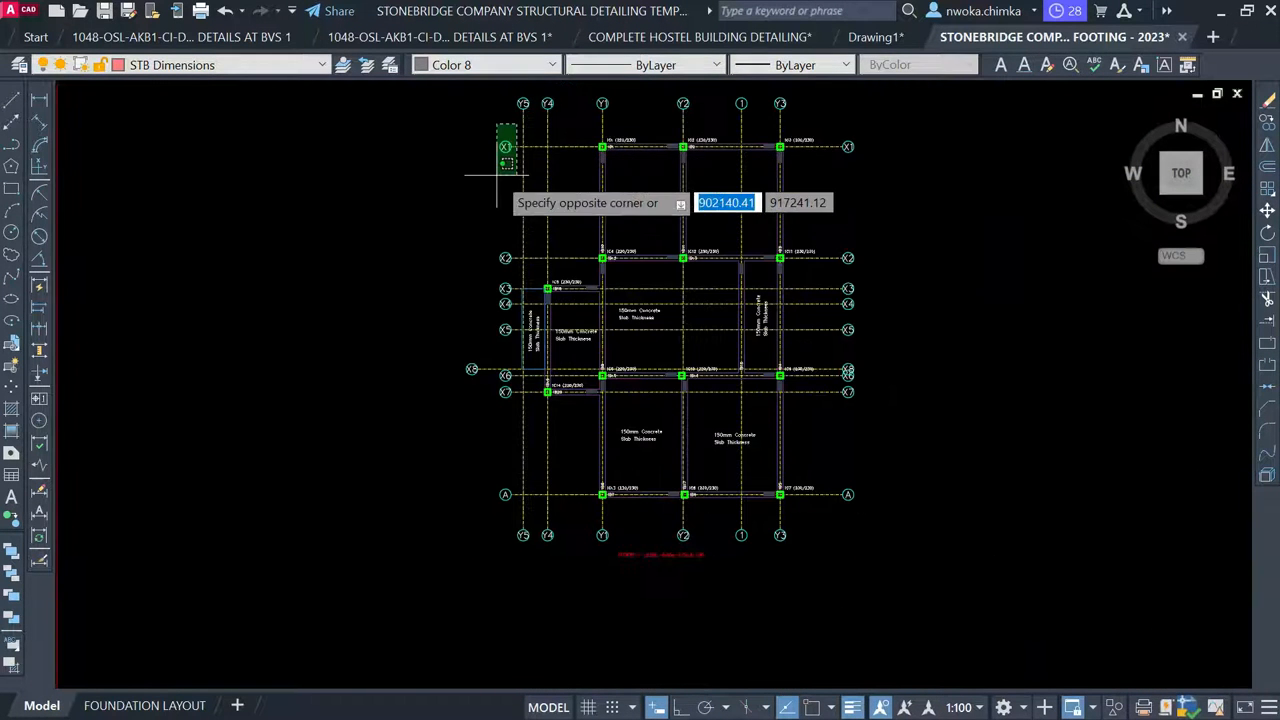
click(395, 535)
text(s)
key(Return)
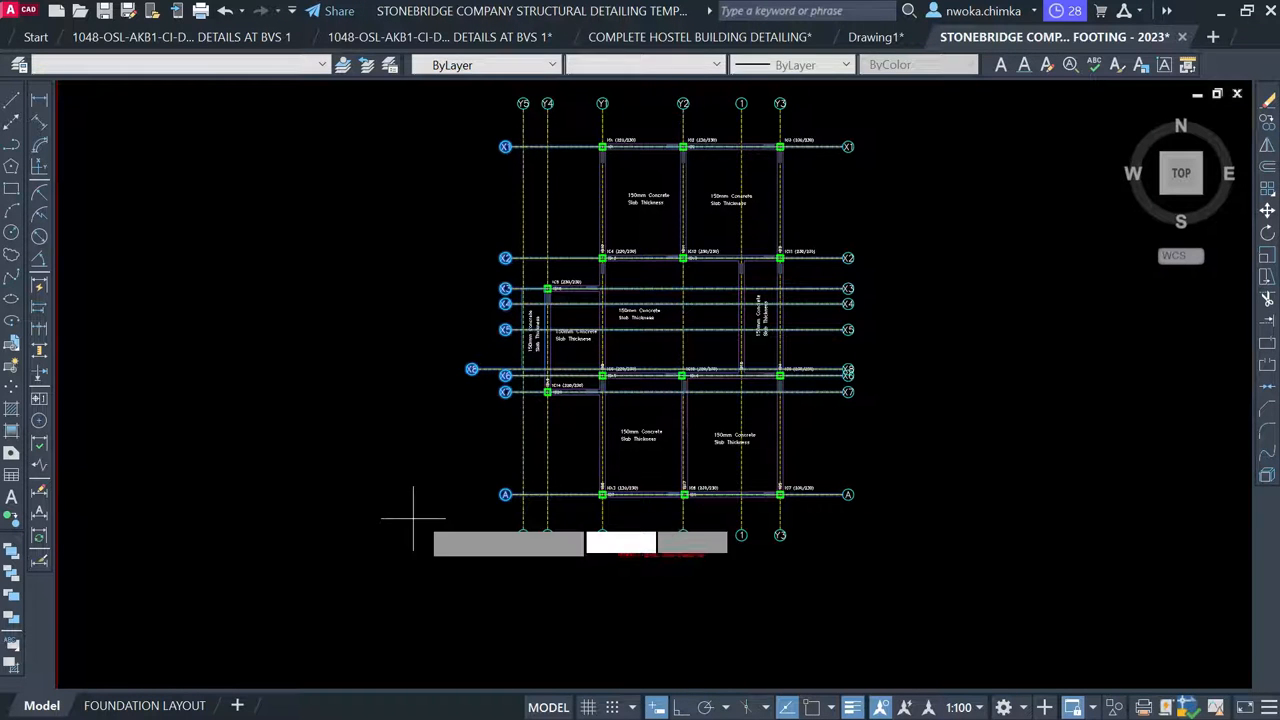
scroll(502, 380, up, 4)
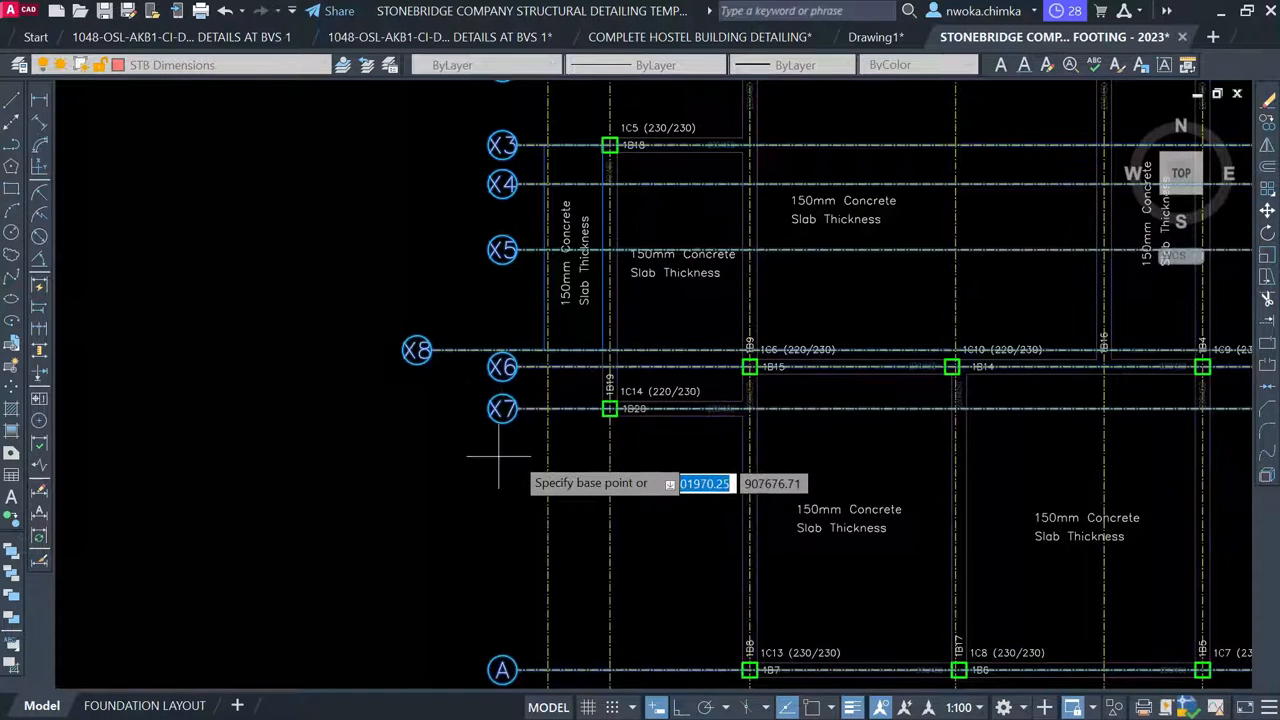
click(514, 456)
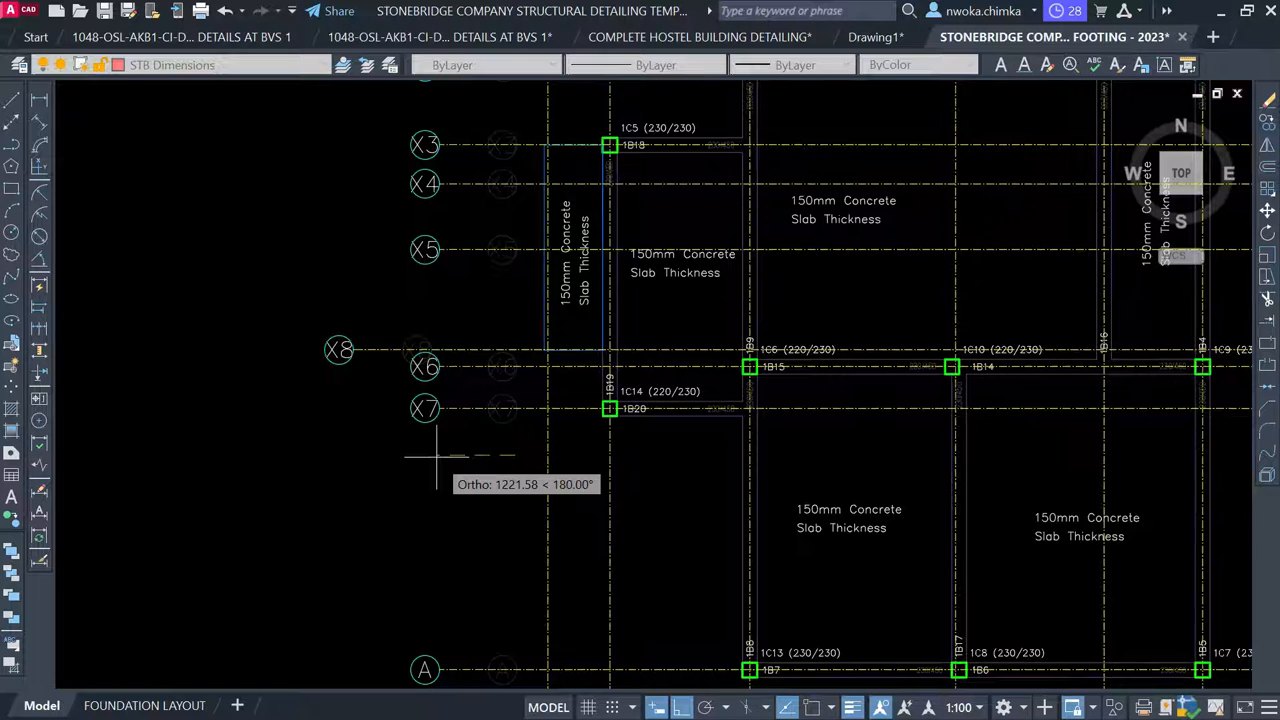
text(1100)
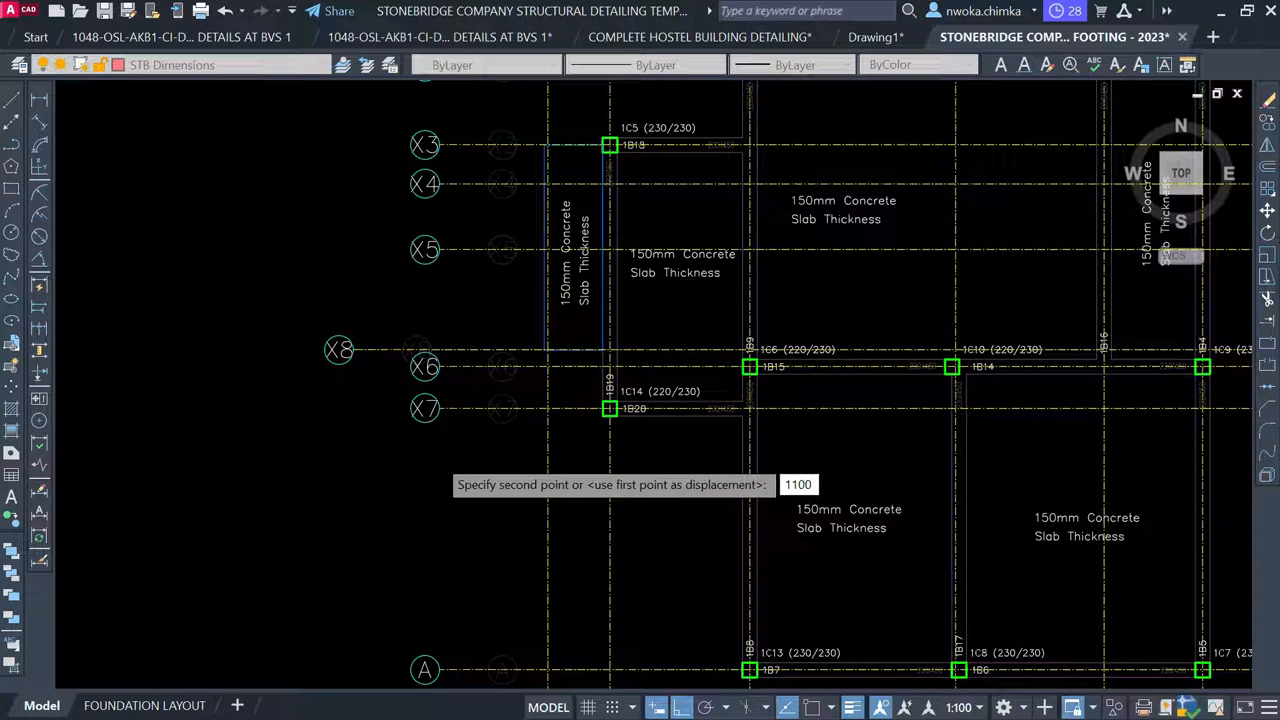
key(Return)
Delete the X8 grid bubbles and their text on both sides of the plan
scroll(428, 425, down, 2)
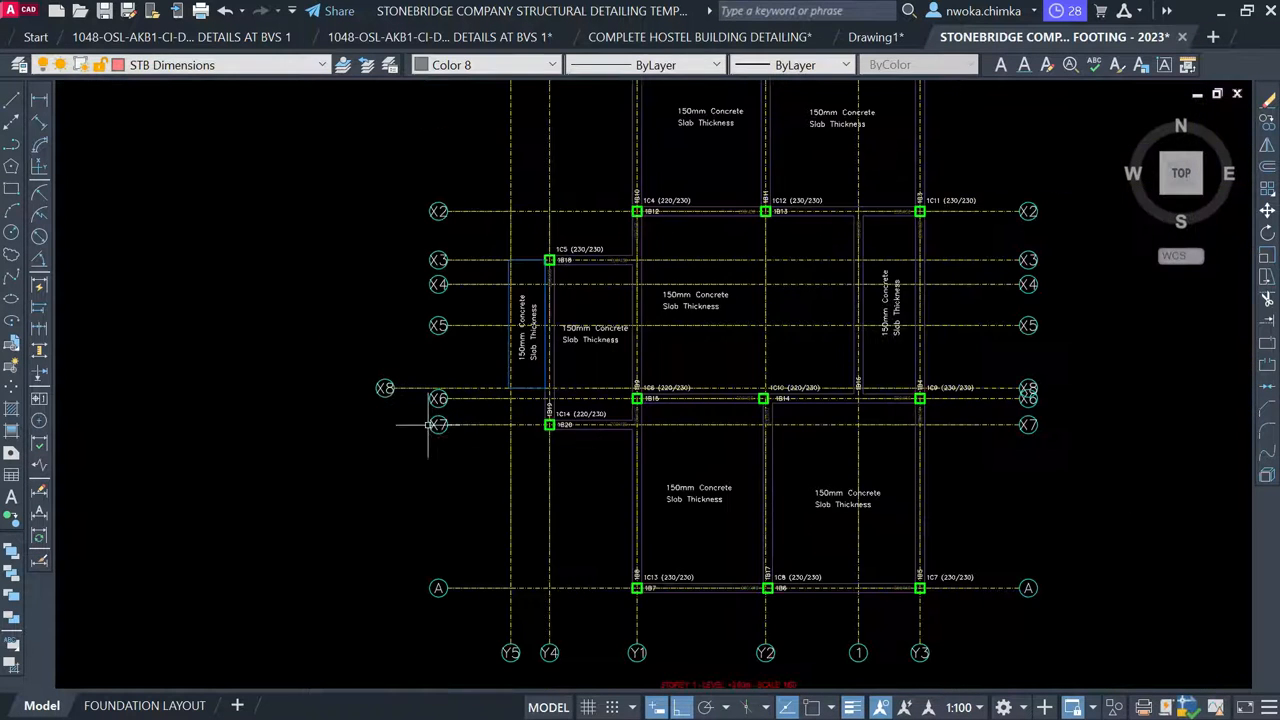
scroll(385, 388, up, 2)
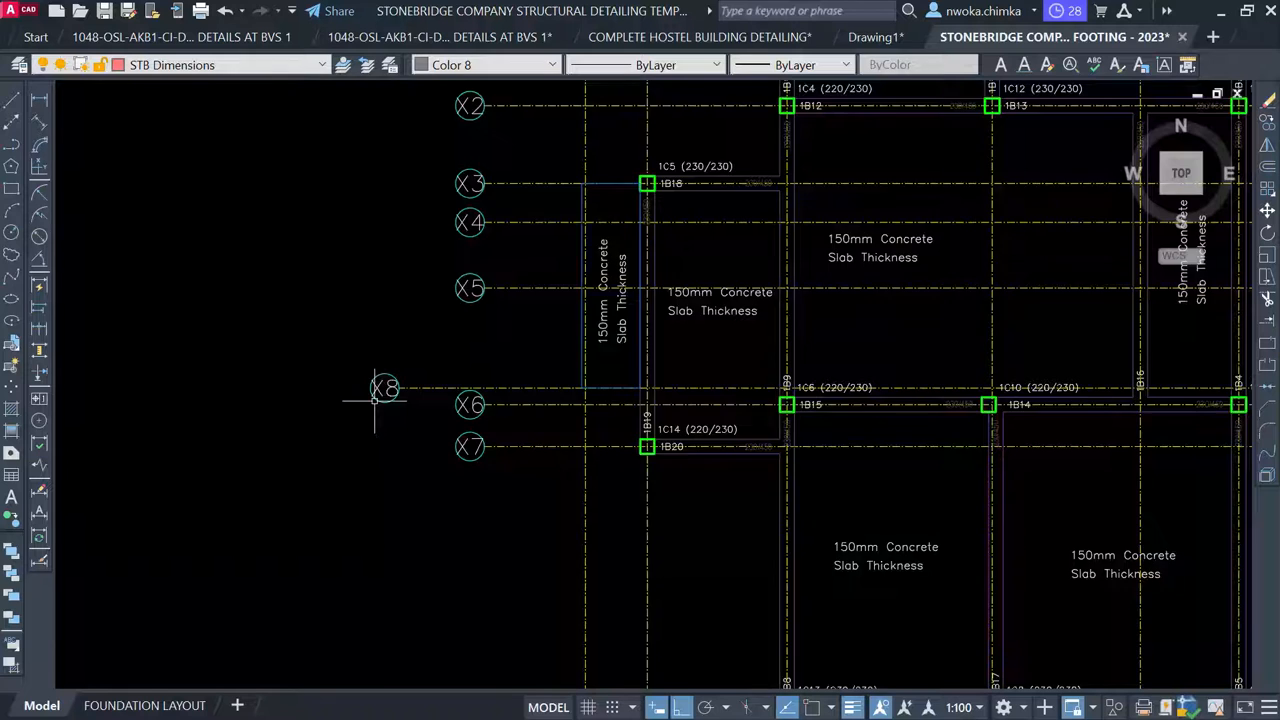
scroll(375, 400, up, 2)
click(430, 314)
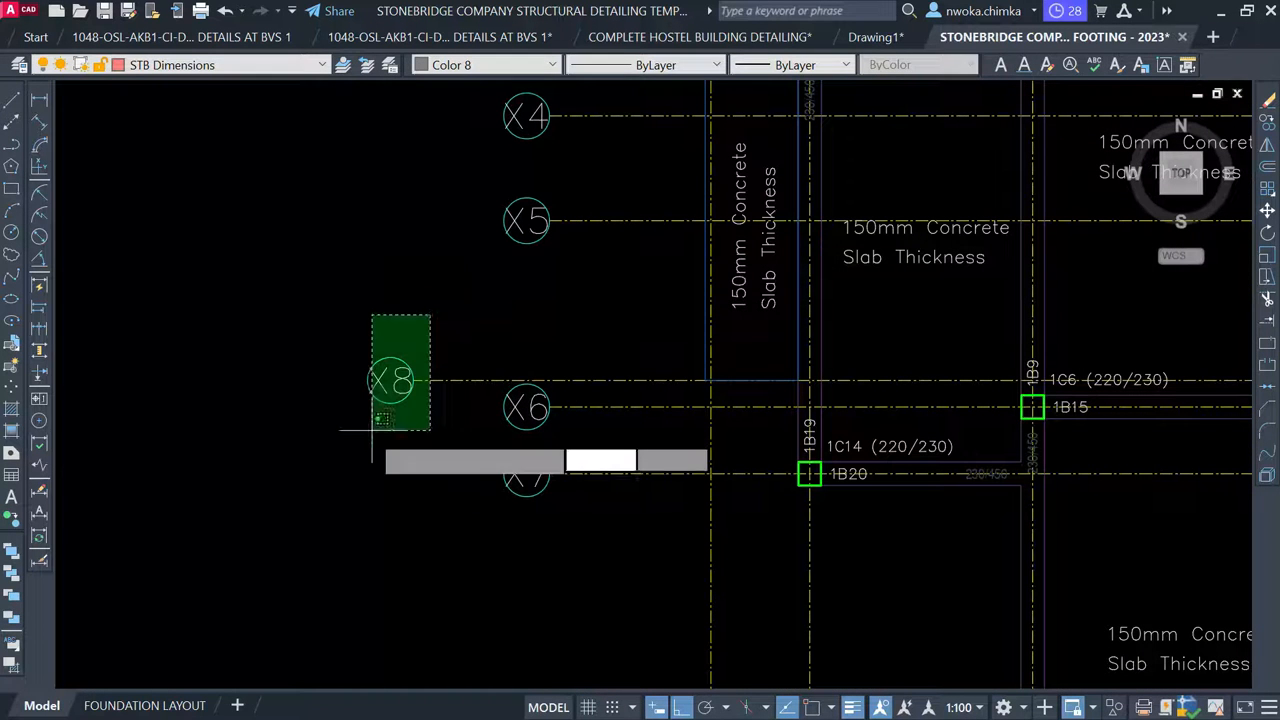
click(337, 449)
scroll(351, 398, down, 2)
middle_drag(774, 370, 422, 343)
scroll(1008, 350, up, 2)
scroll(1000, 320, up, 4)
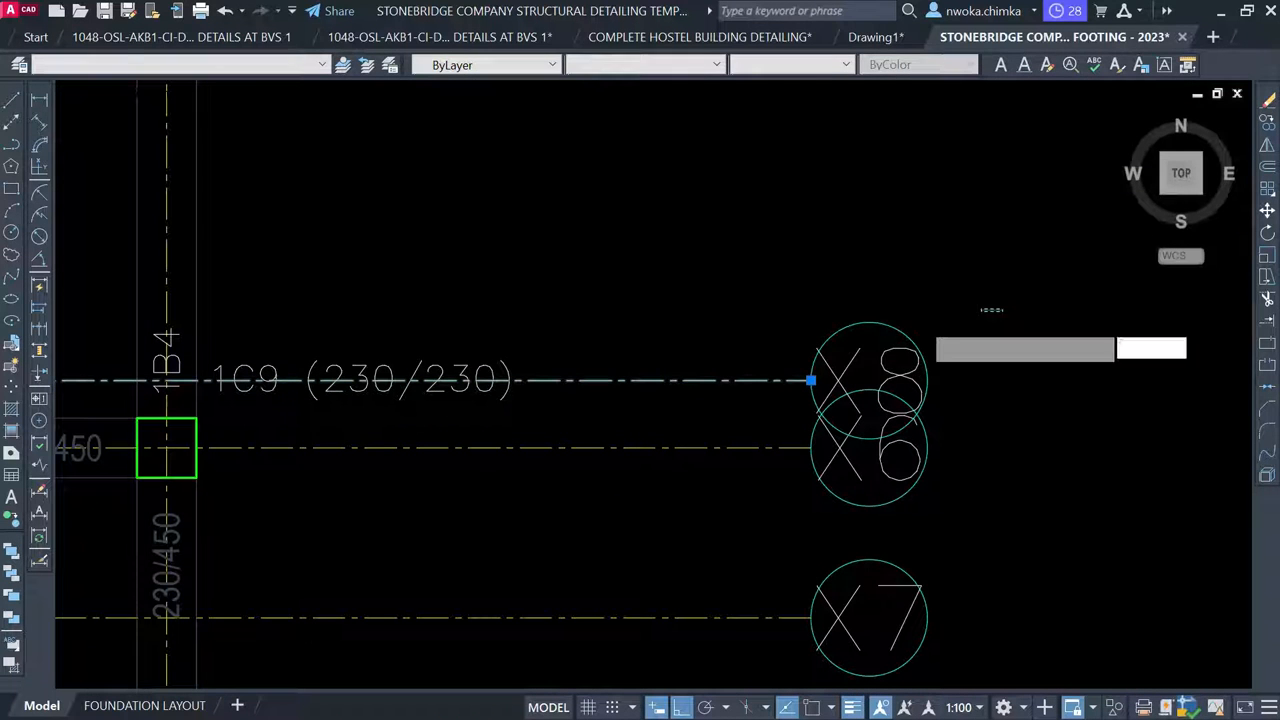
click(931, 314)
click(765, 349)
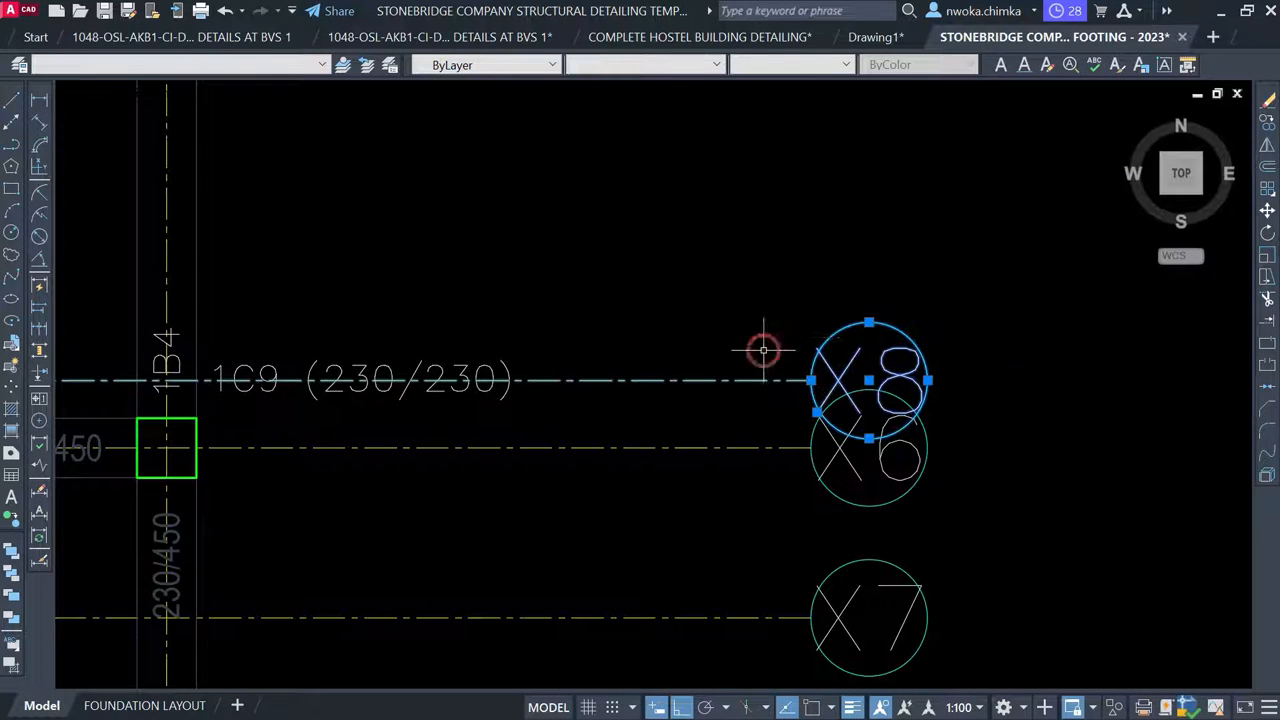
key(Delete)
Stretch the right ends of the horizontal gridlines so their bubbles sit closer to the plan
scroll(918, 295, down, 8)
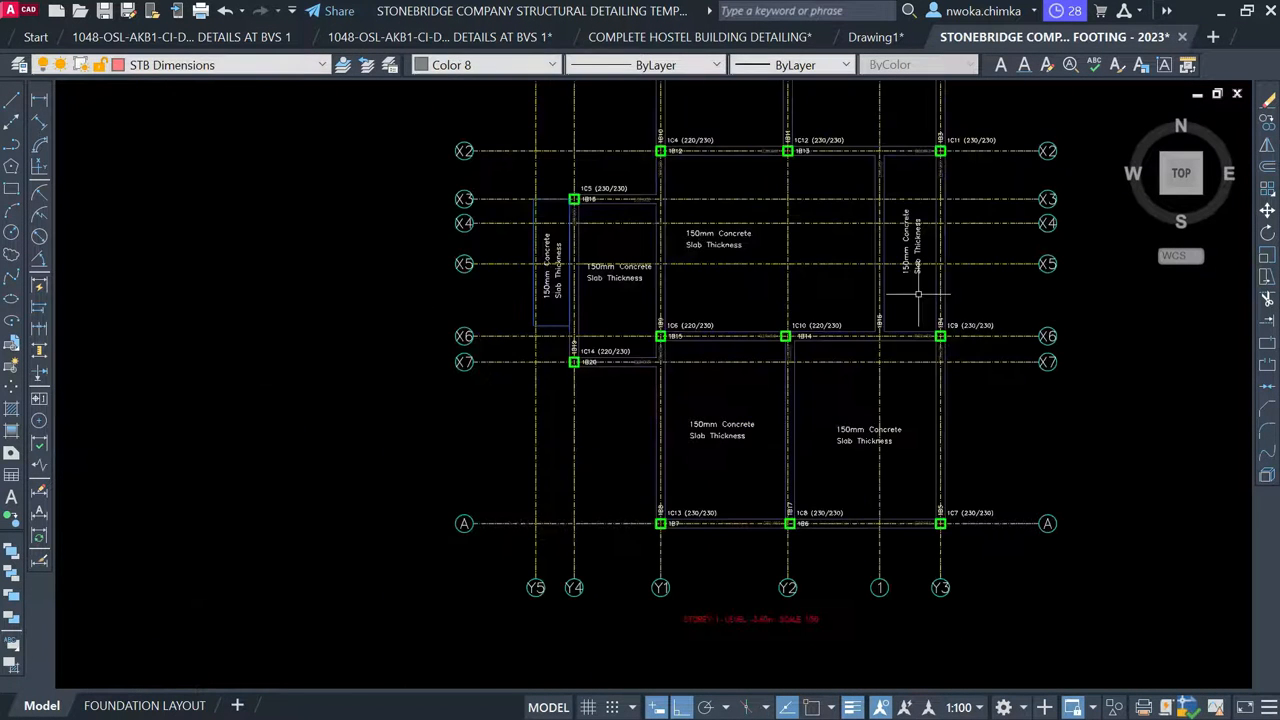
middle_drag(608, 290, 613, 443)
scroll(627, 340, down, 2)
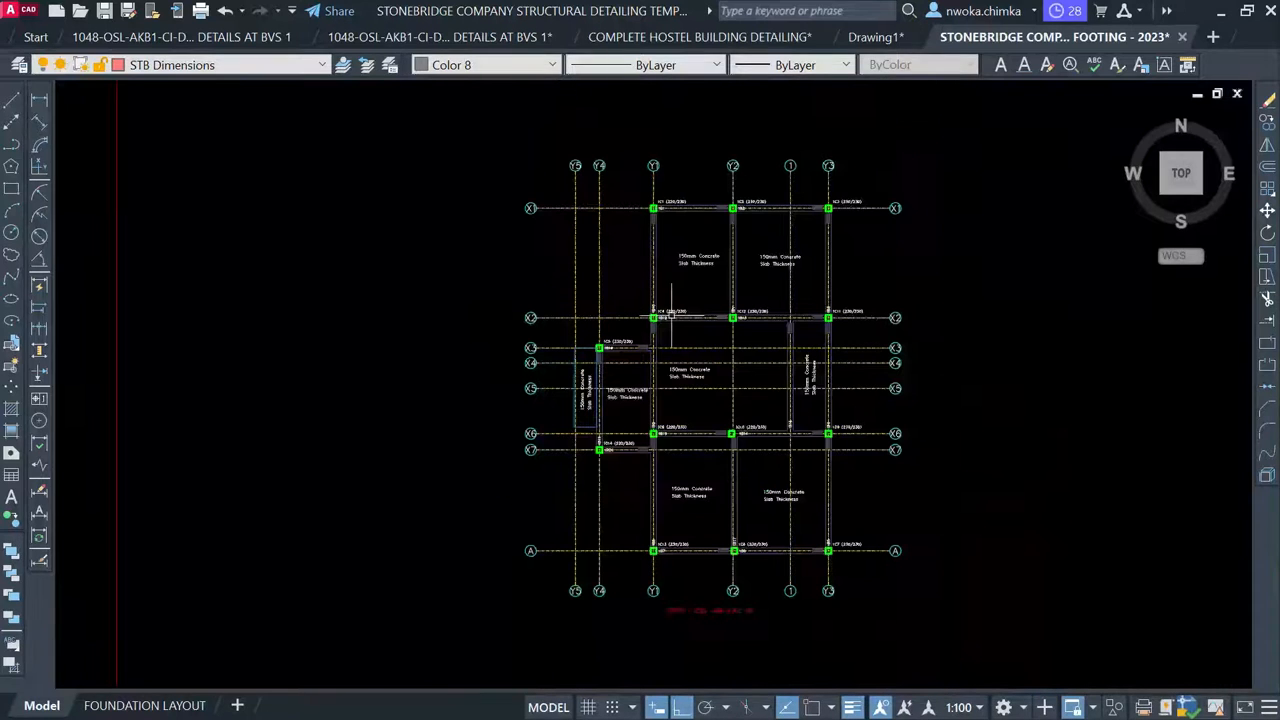
middle_drag(902, 319, 797, 325)
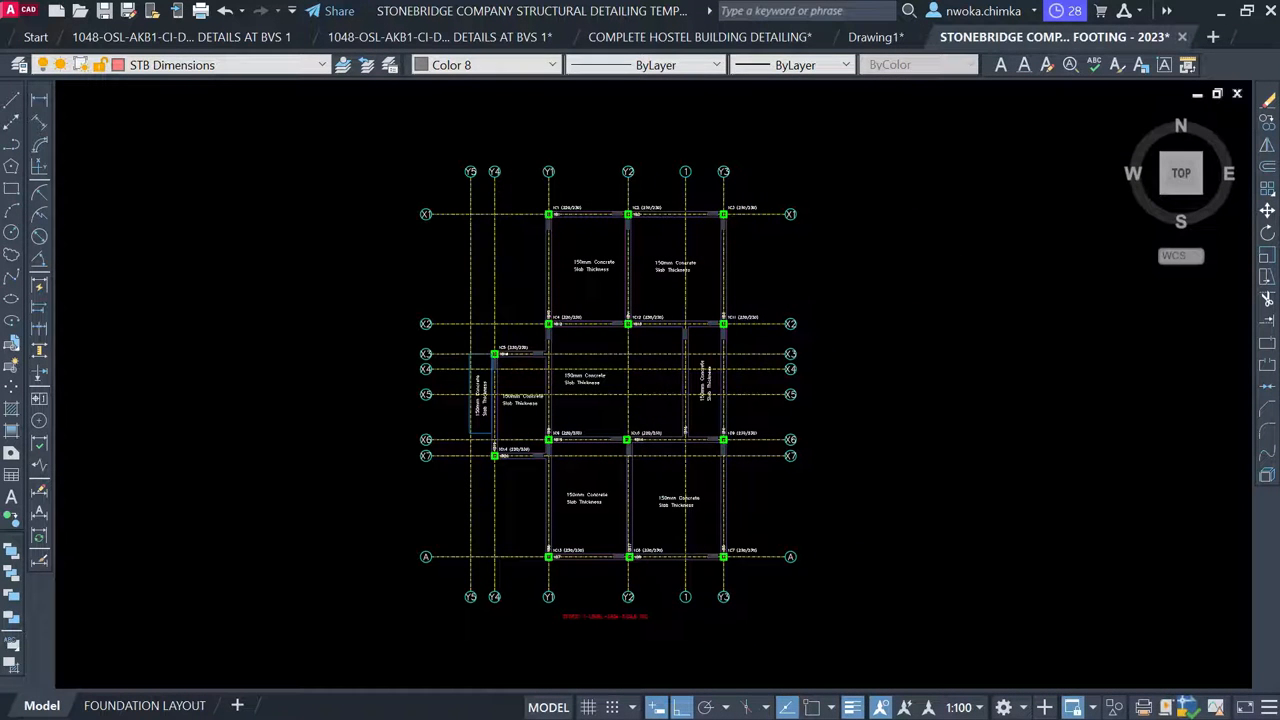
click(870, 155)
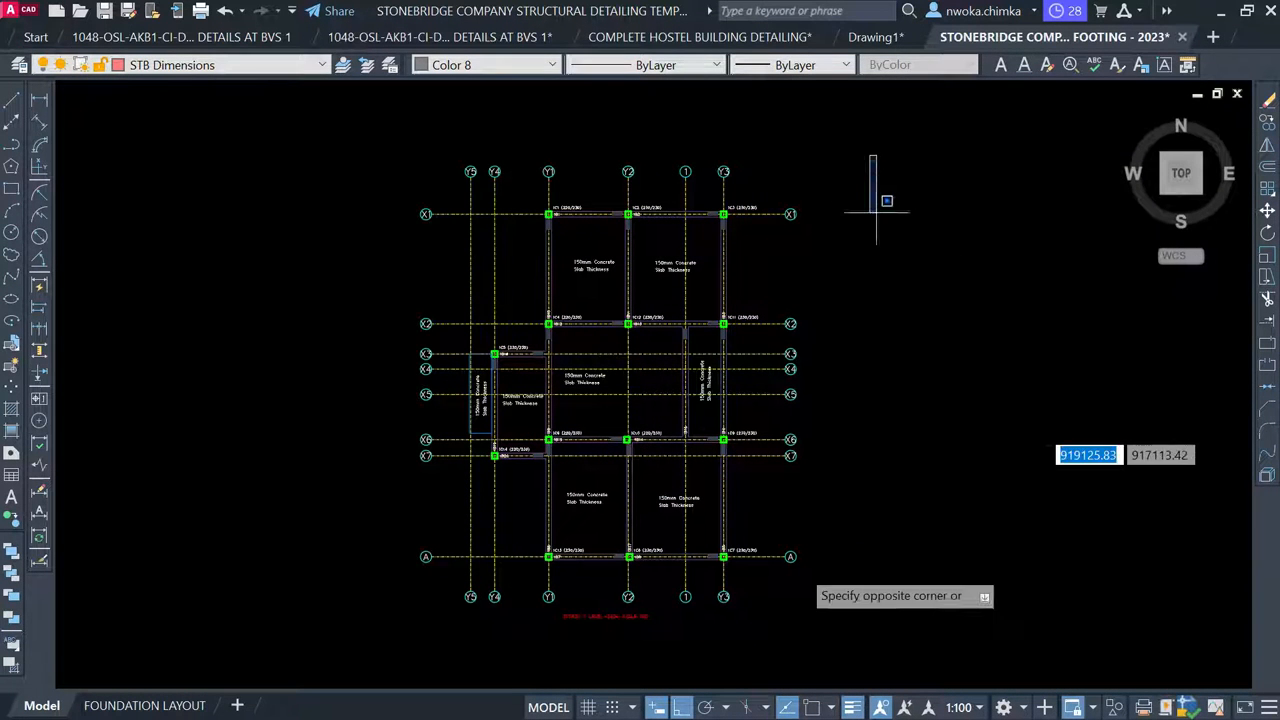
click(778, 614)
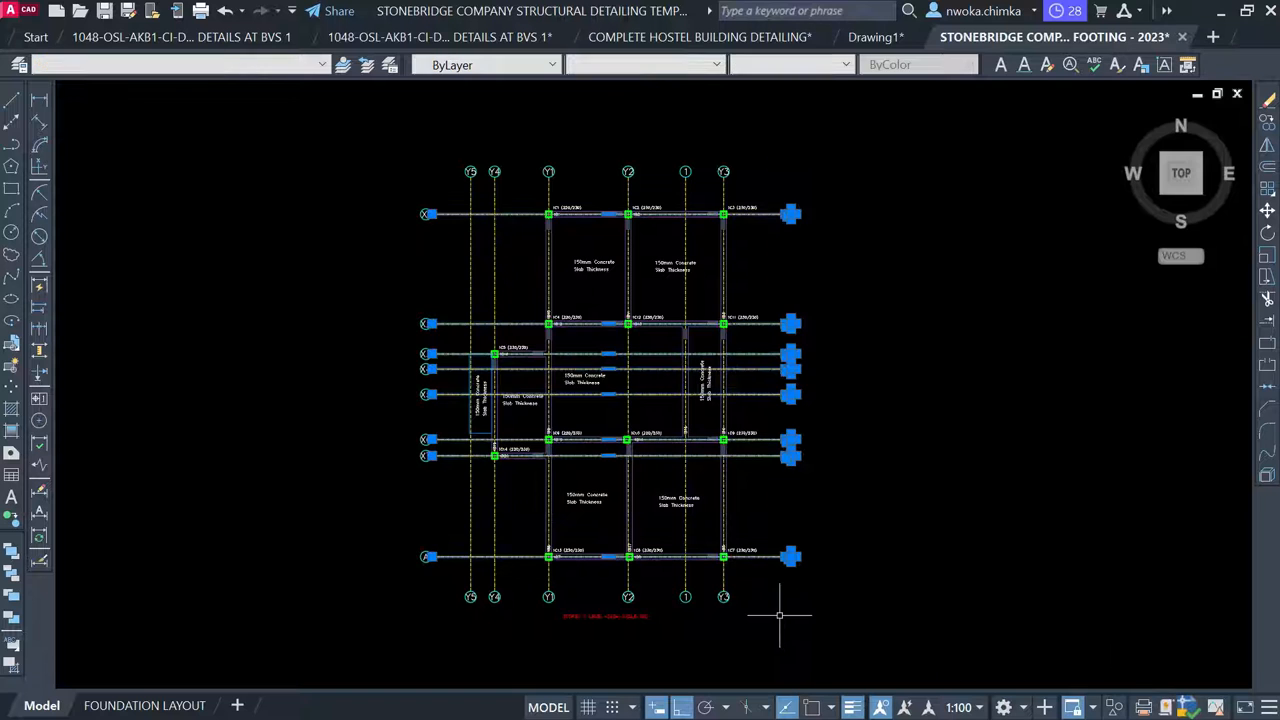
text(s)
key(Return)
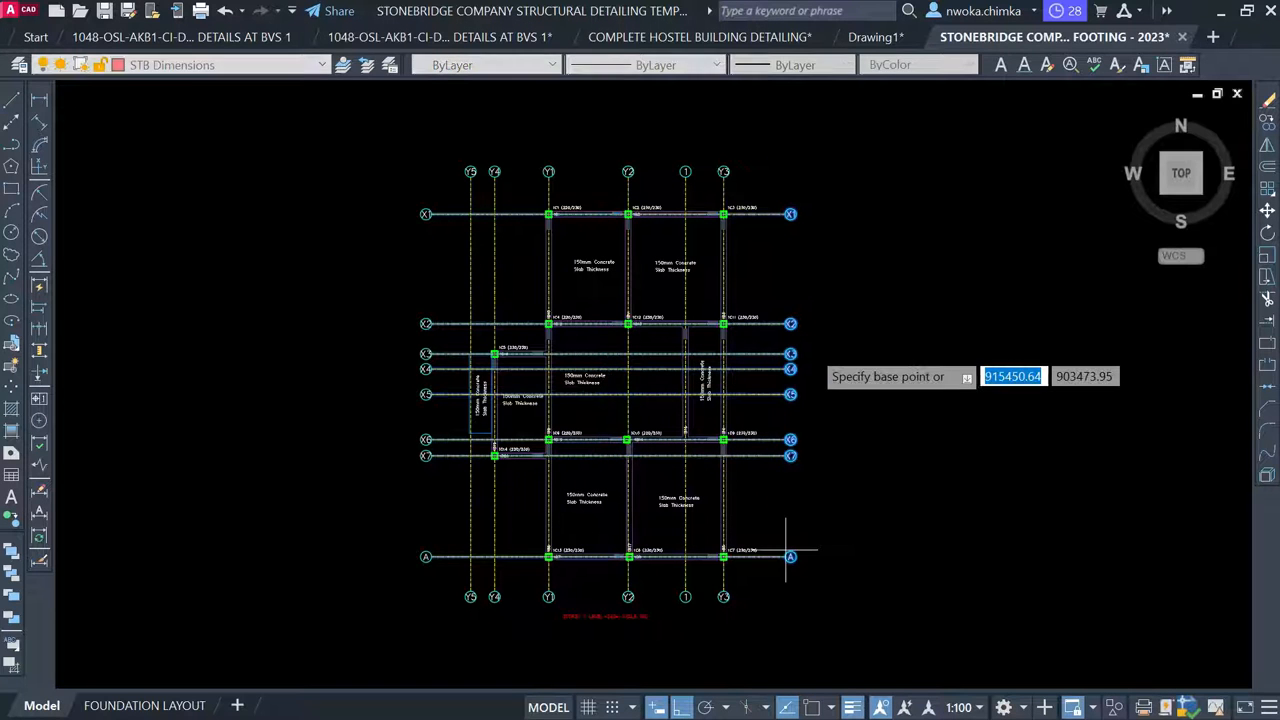
click(787, 256)
click(785, 256)
click(765, 260)
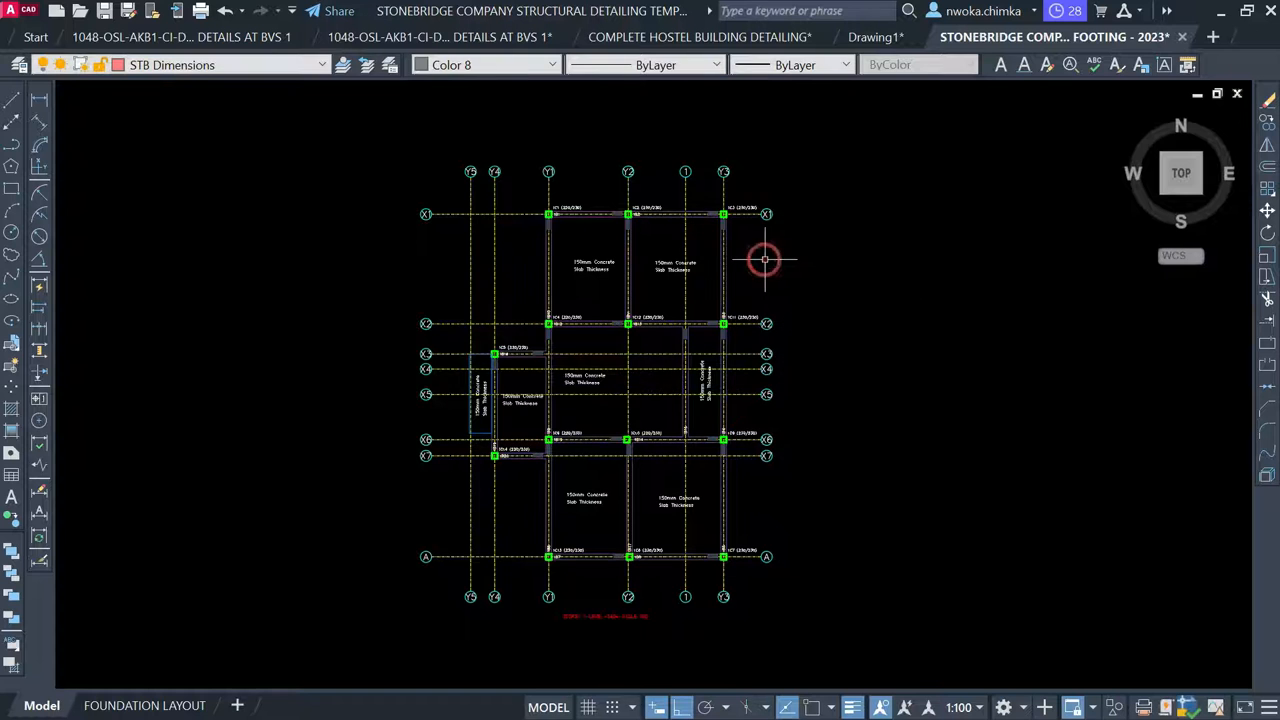
scroll(1005, 262, down, 2)
middle_drag(469, 323, 814, 329)
Bring the reference plan's dimensioned top-left corner into view
scroll(850, 318, down, 3)
middle_drag(371, 325, 382, 325)
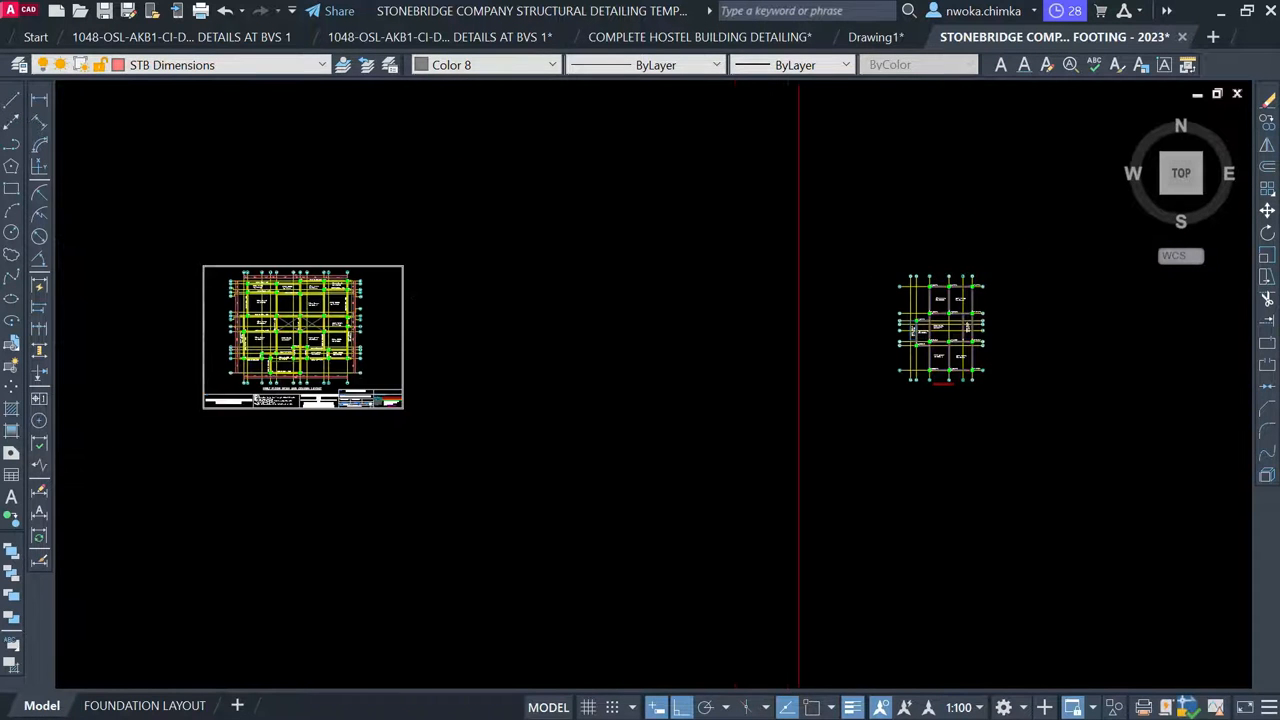
scroll(260, 310, up, 6)
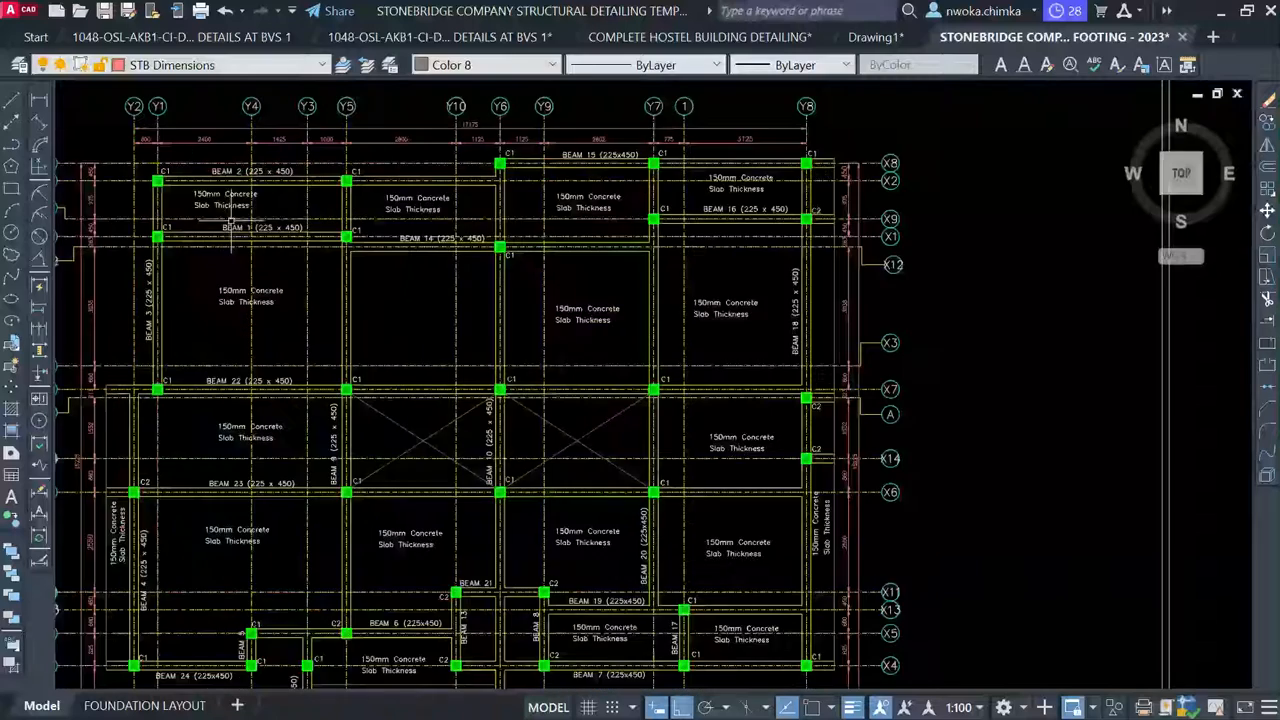
middle_drag(226, 228, 327, 297)
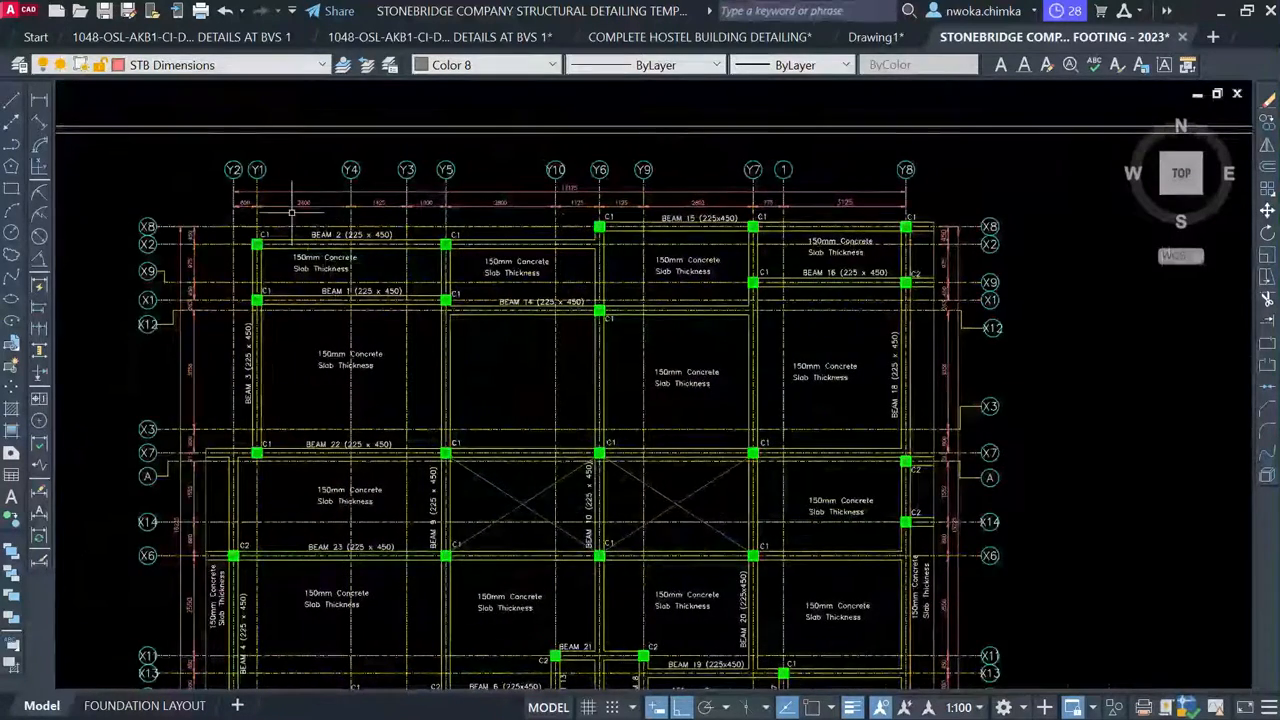
scroll(238, 205, up, 4)
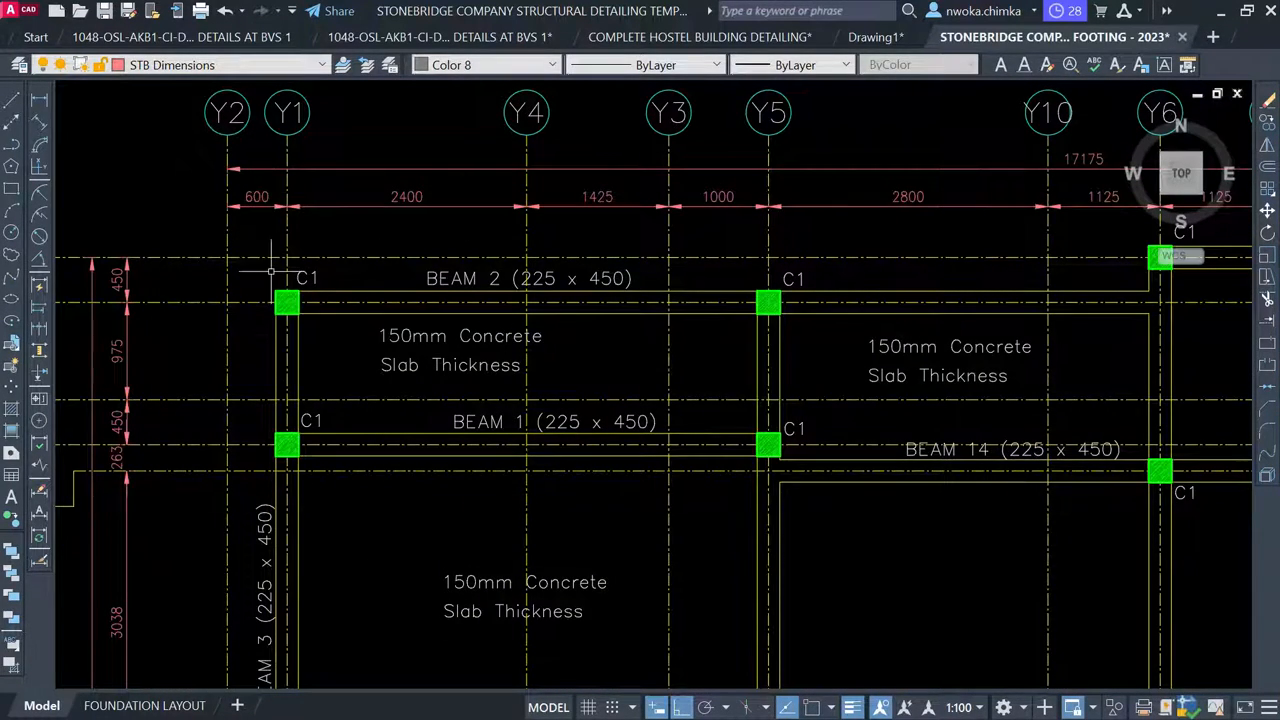
scroll(278, 266, down, 2)
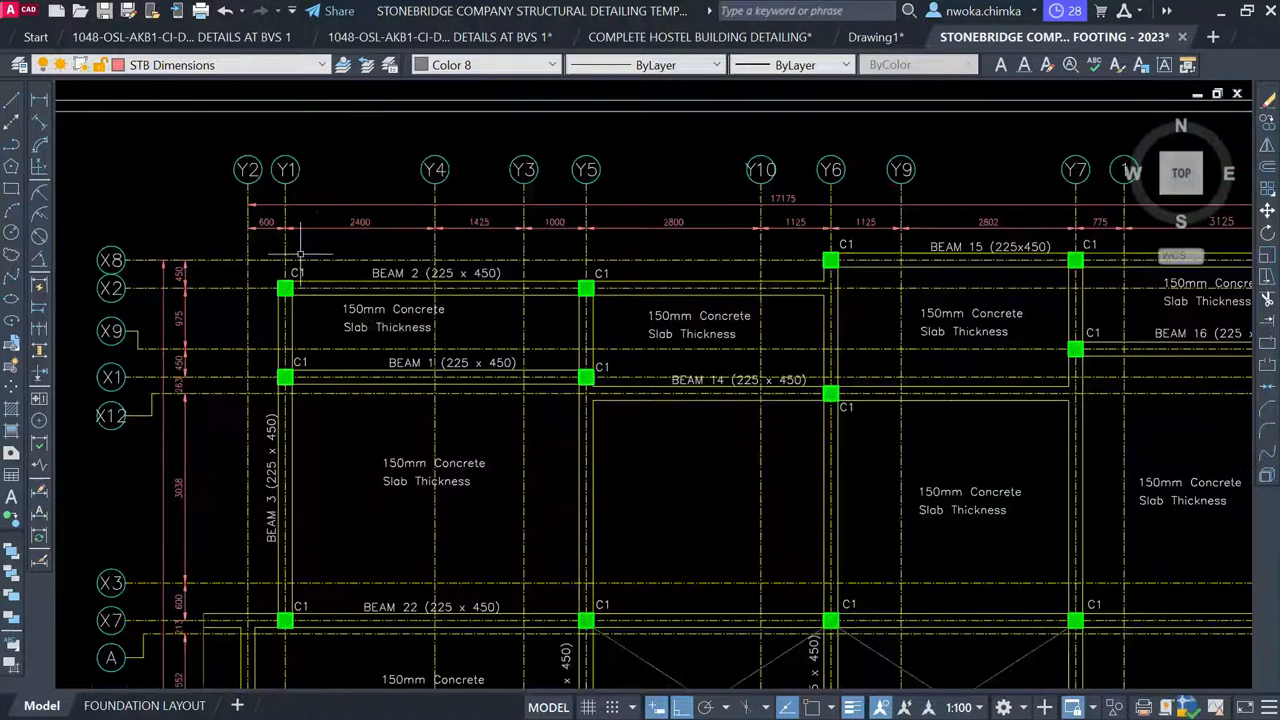
Keep STB Dimensions as the current layer and set the current colour to ByLayer
click(258, 65)
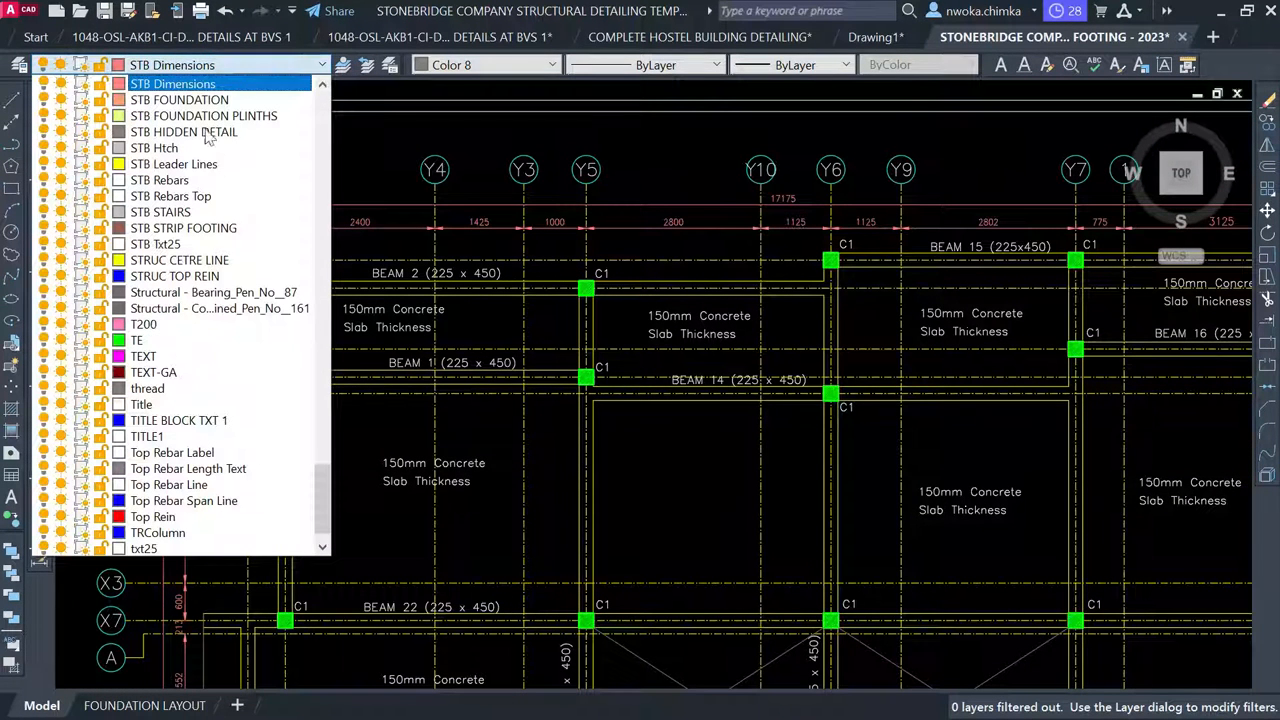
click(178, 86)
click(490, 65)
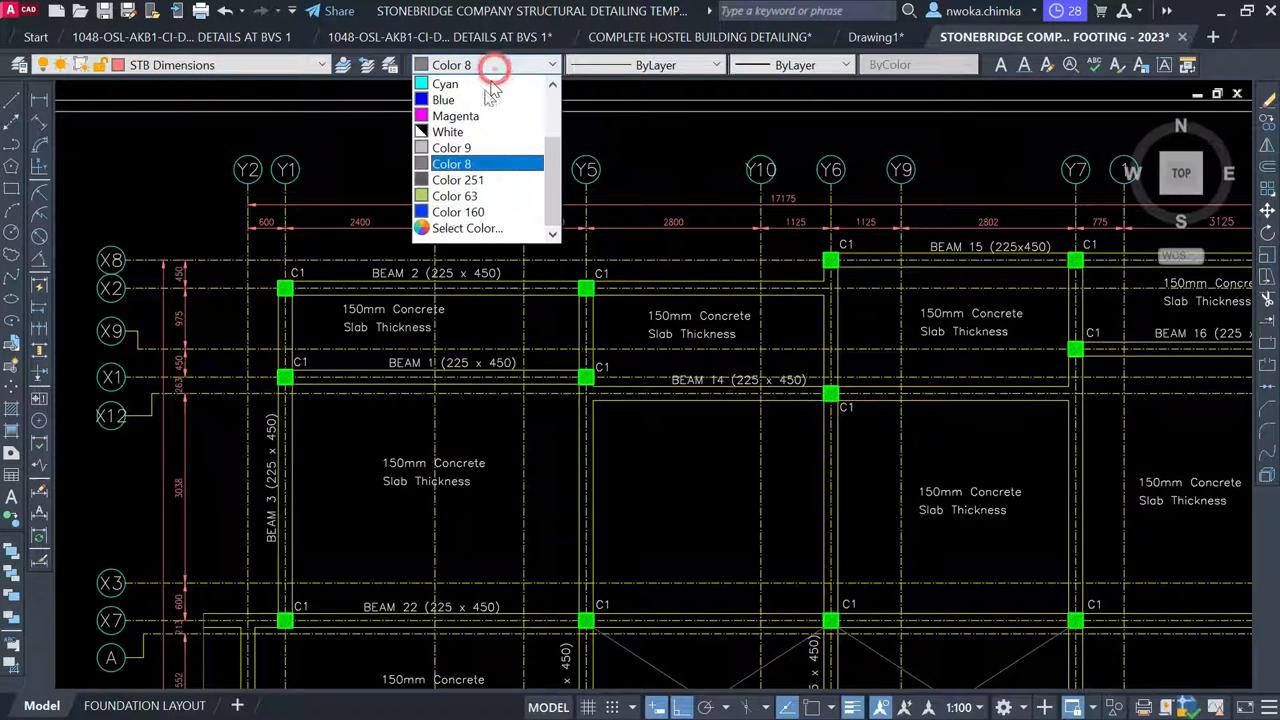
scroll(474, 107, up, 2)
click(452, 84)
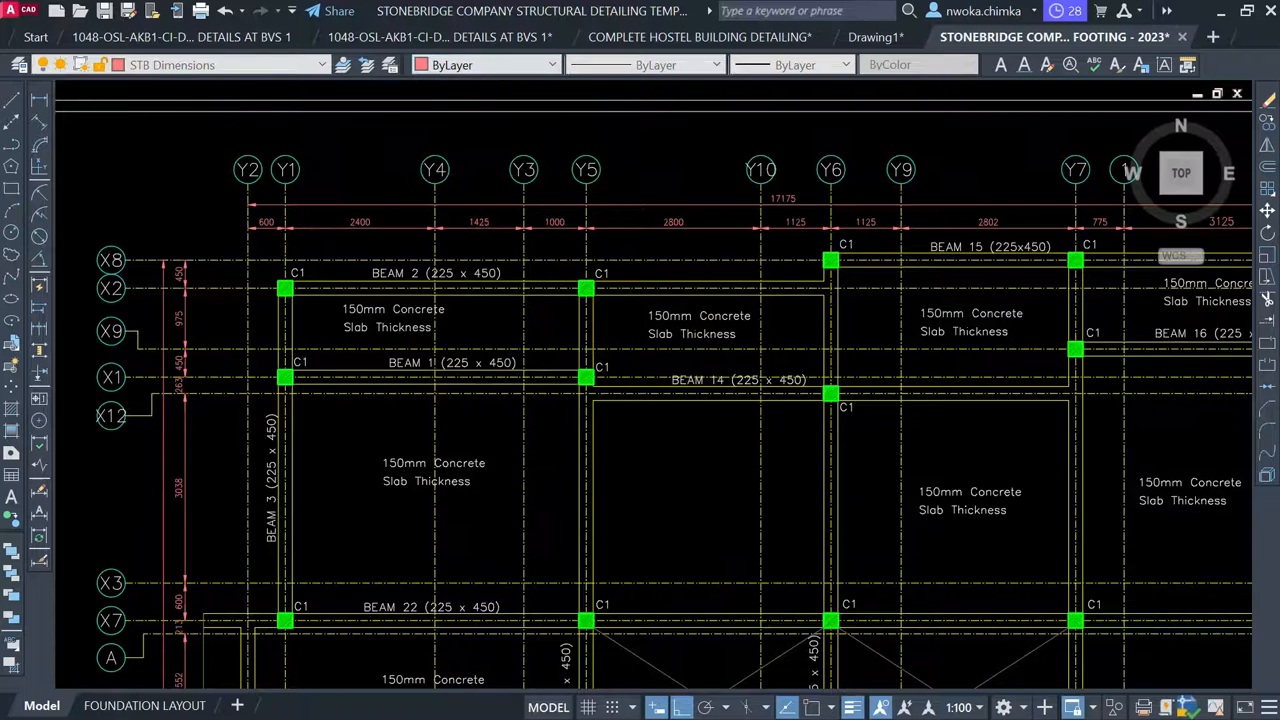
scroll(349, 202, down, 6)
Add the overall 10249 linear dimension from gridline Y5 to Y3 above X1
middle_drag(903, 226, 569, 226)
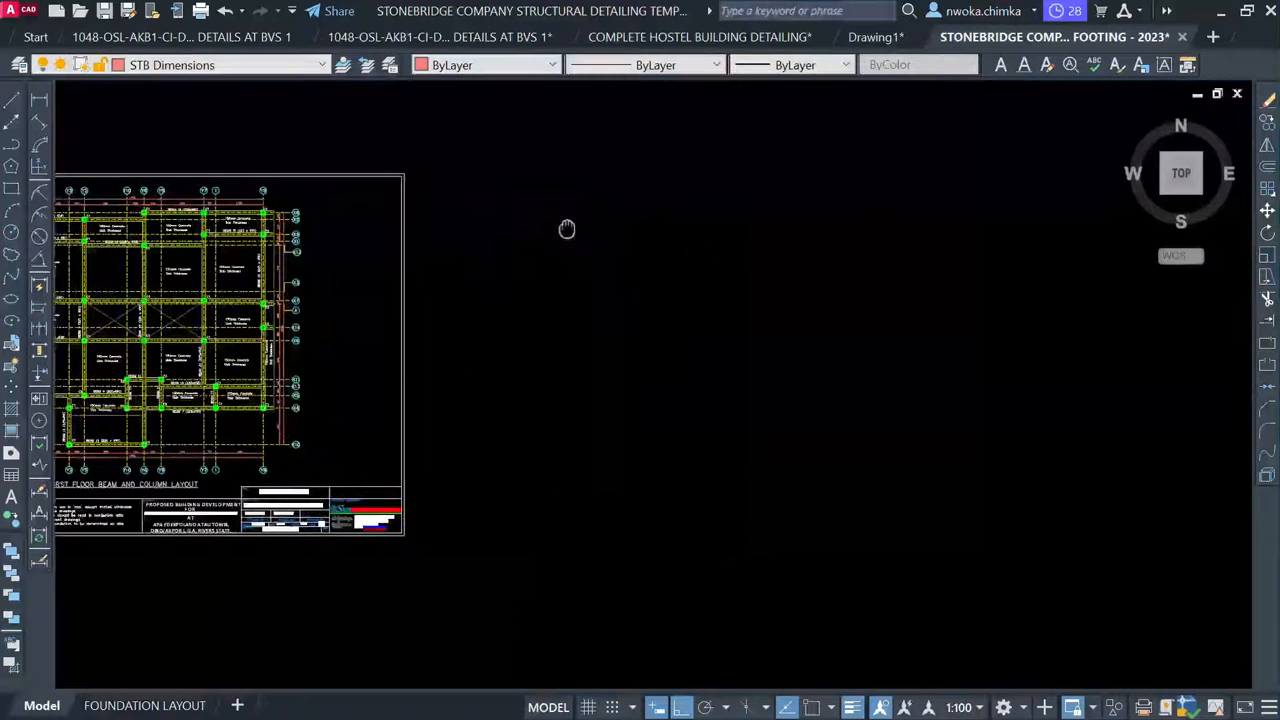
click(40, 101)
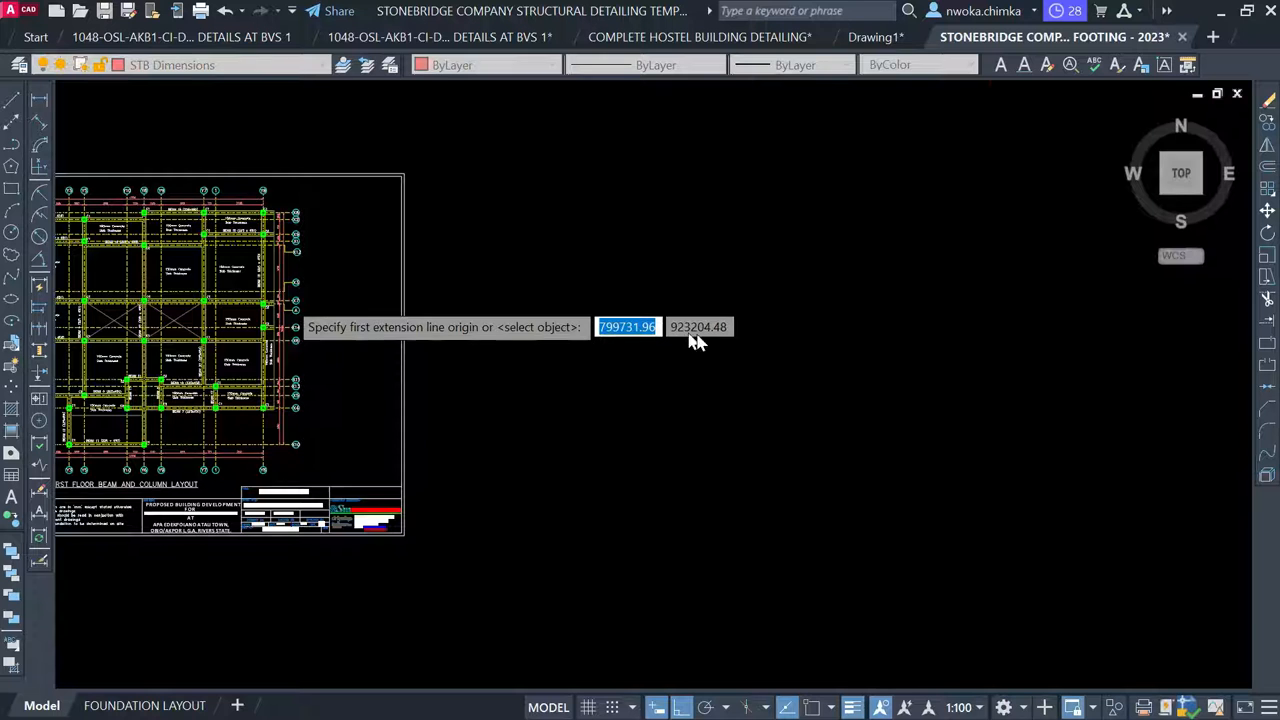
scroll(300, 305, down, 2)
middle_drag(980, 380, 517, 391)
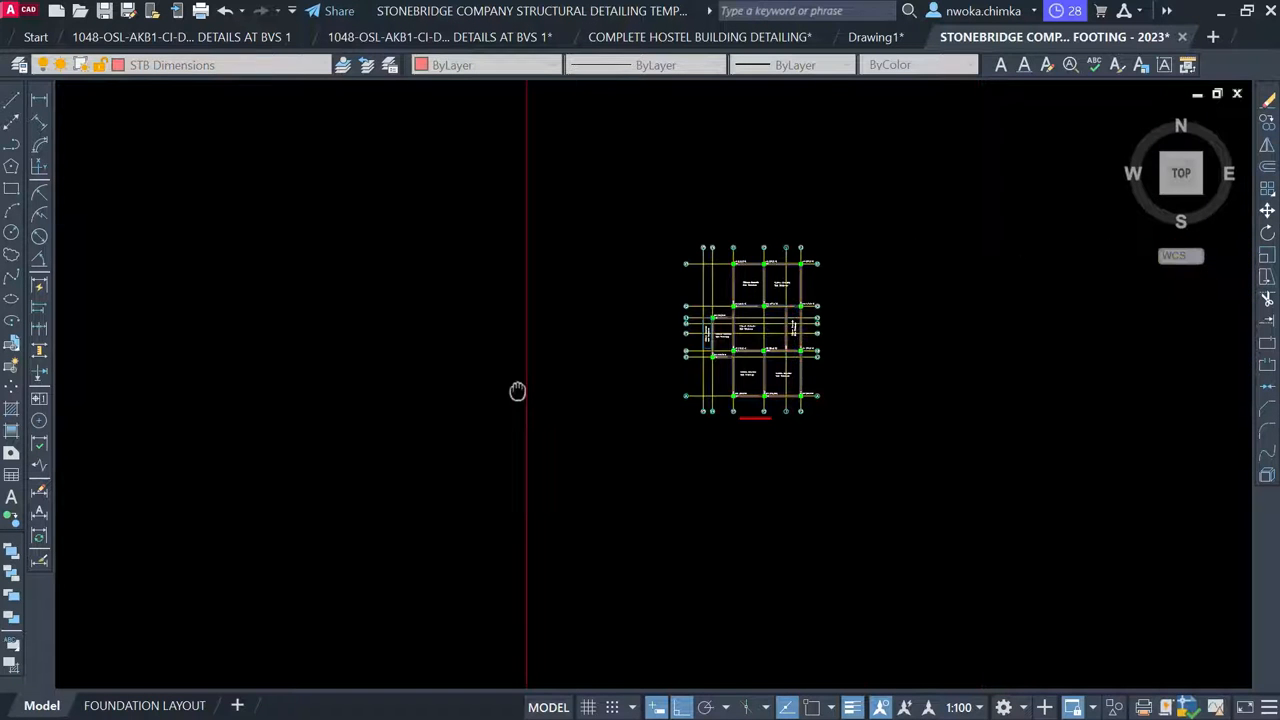
scroll(855, 250, up, 4)
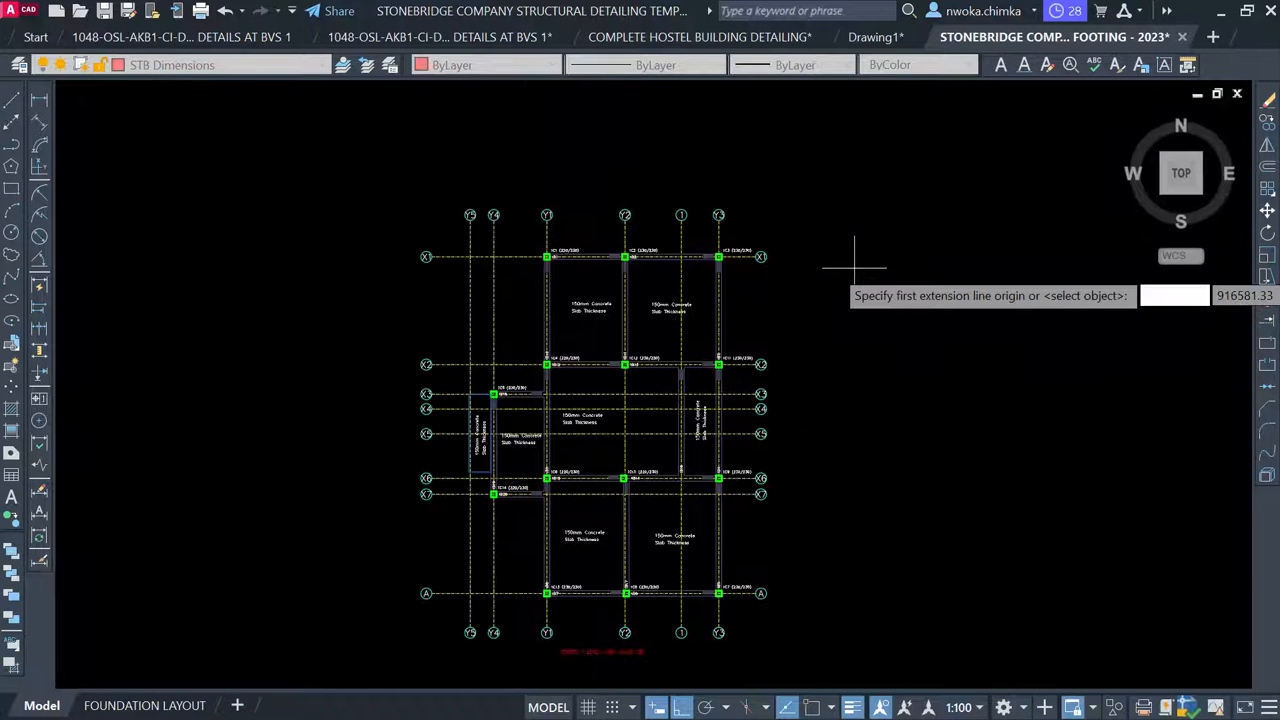
scroll(480, 216, up, 4)
middle_drag(515, 246, 430, 289)
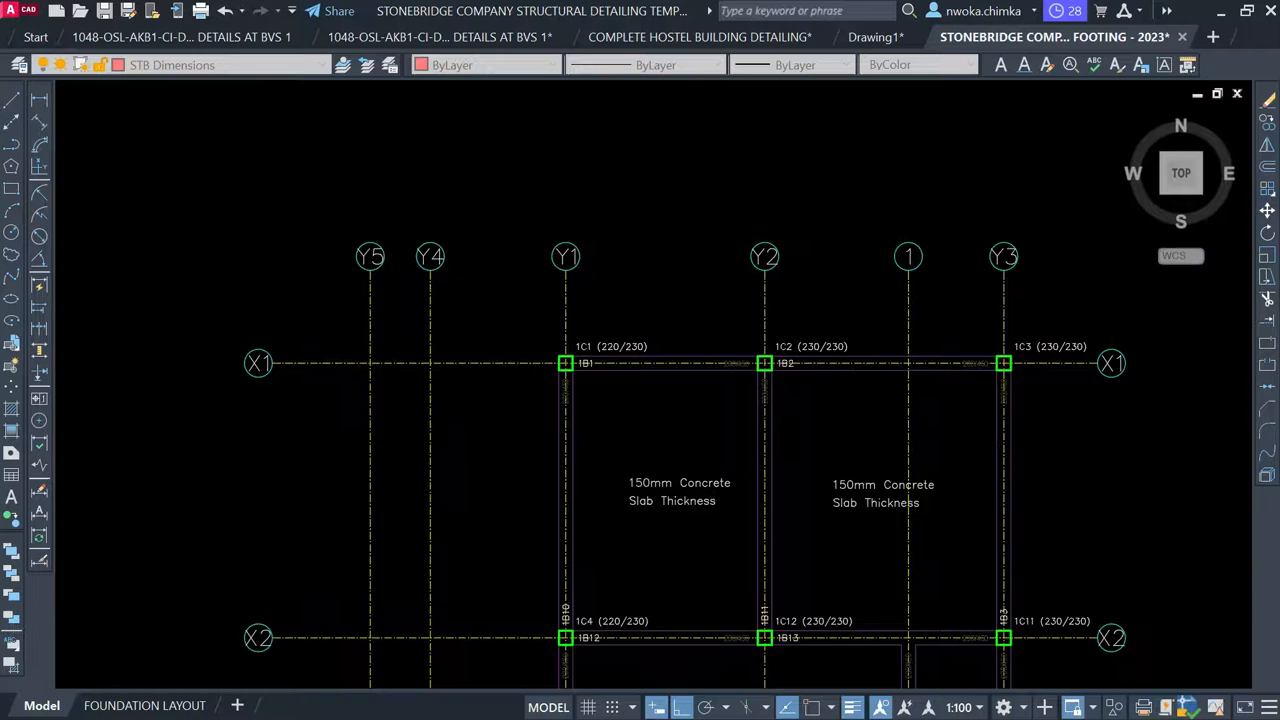
click(368, 298)
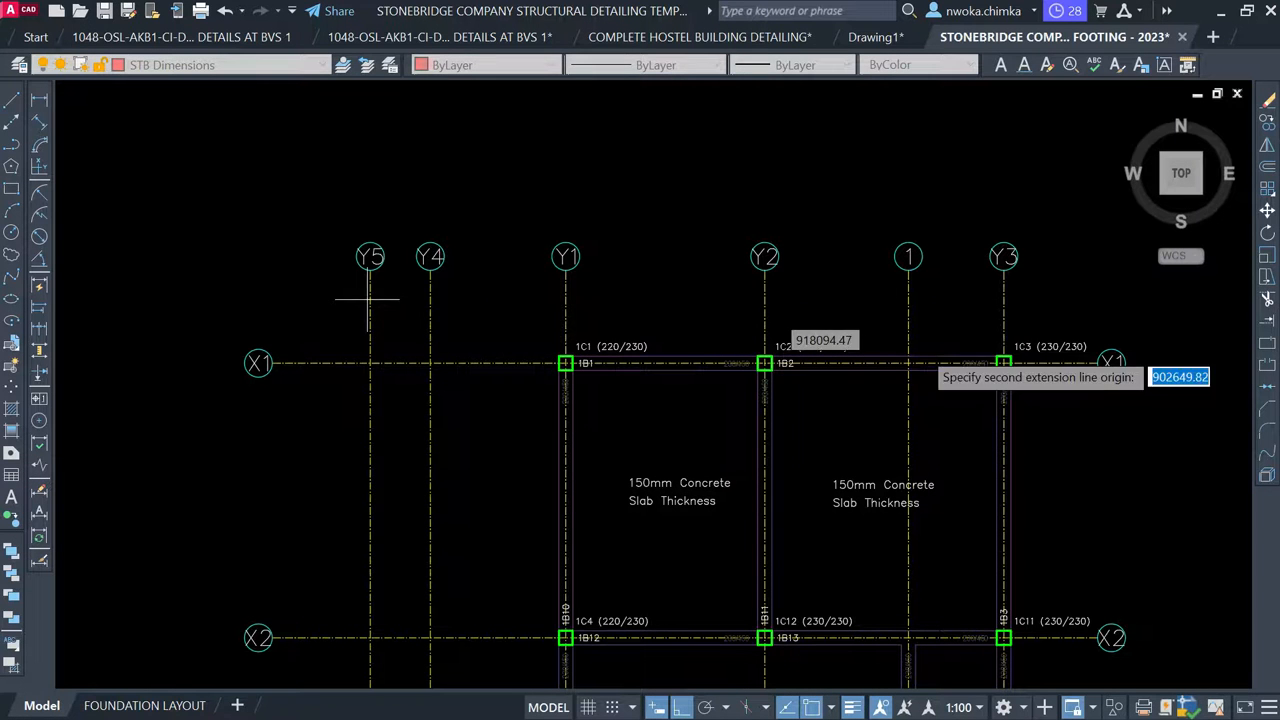
scroll(1005, 305, up, 2)
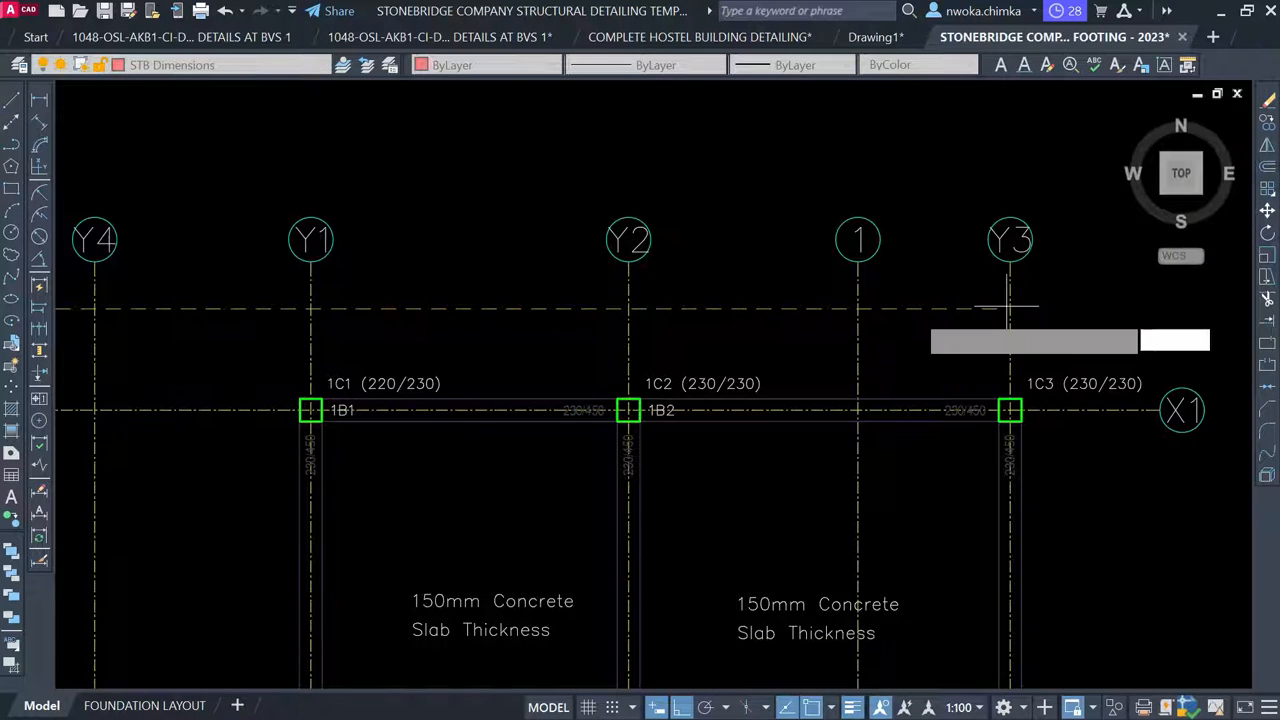
click(1010, 308)
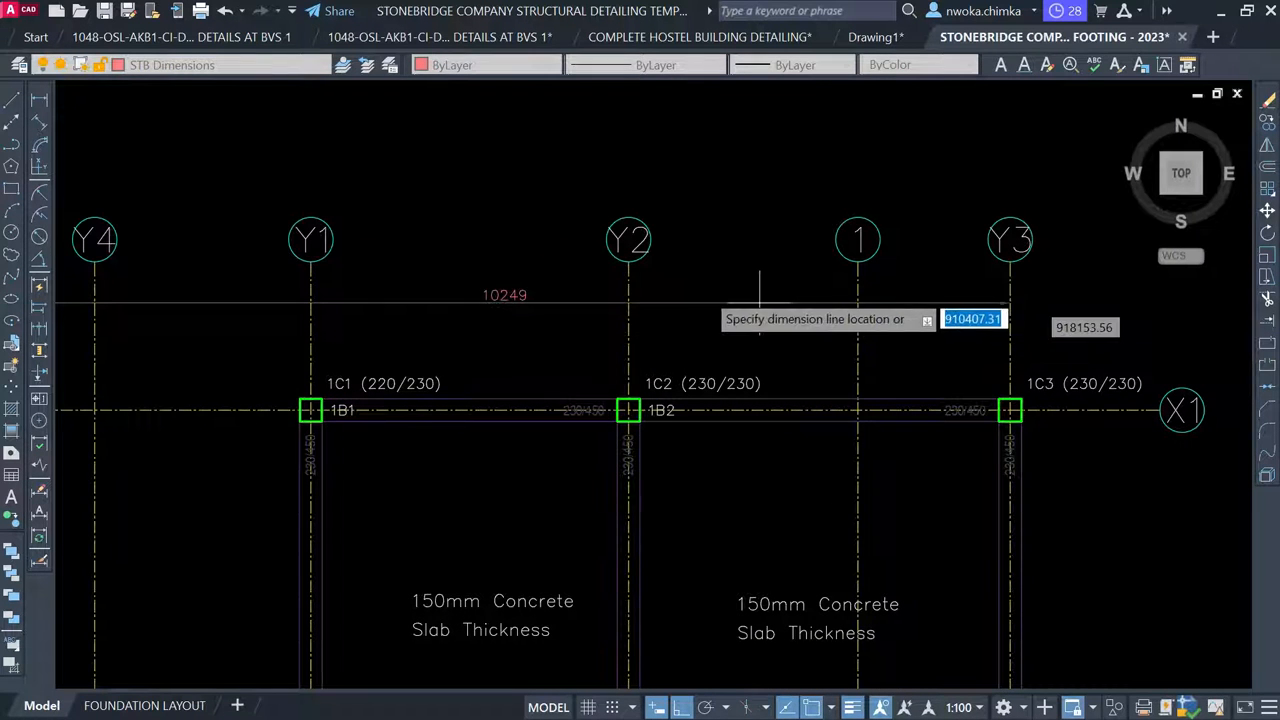
click(705, 283)
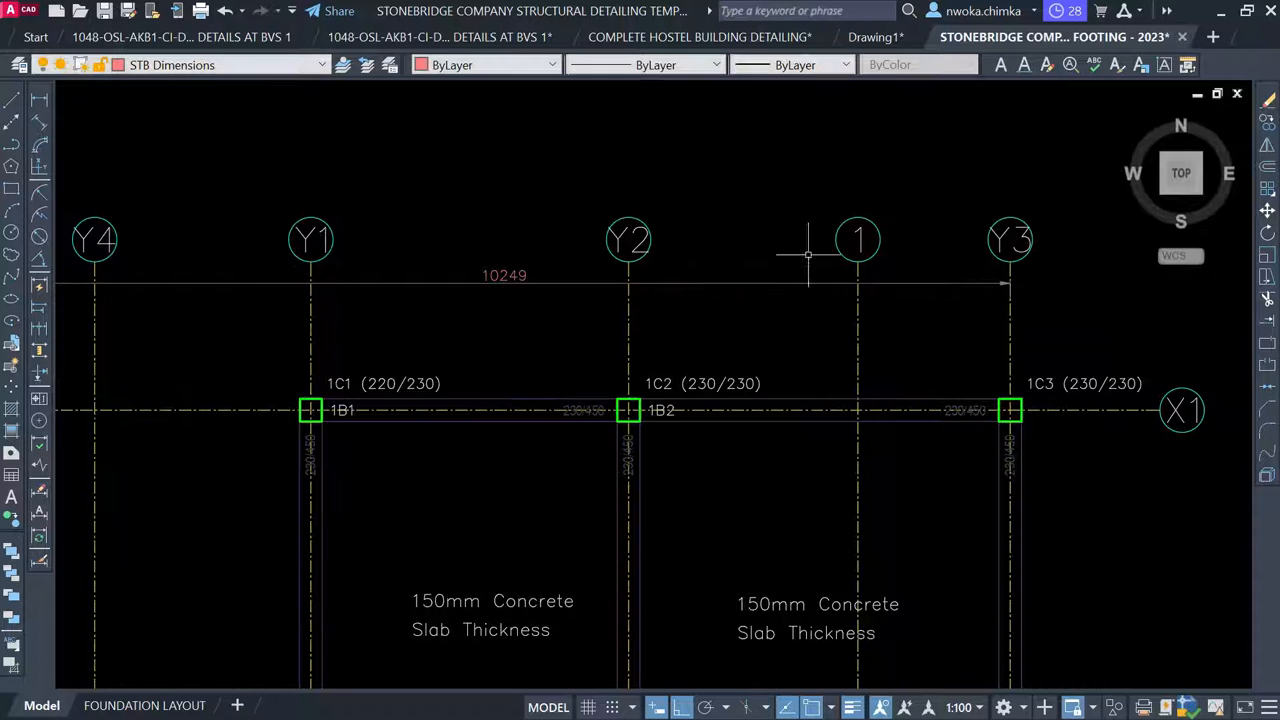
Add a 972 linear dimension from Y5 to Y4 below the overall one
key(space)
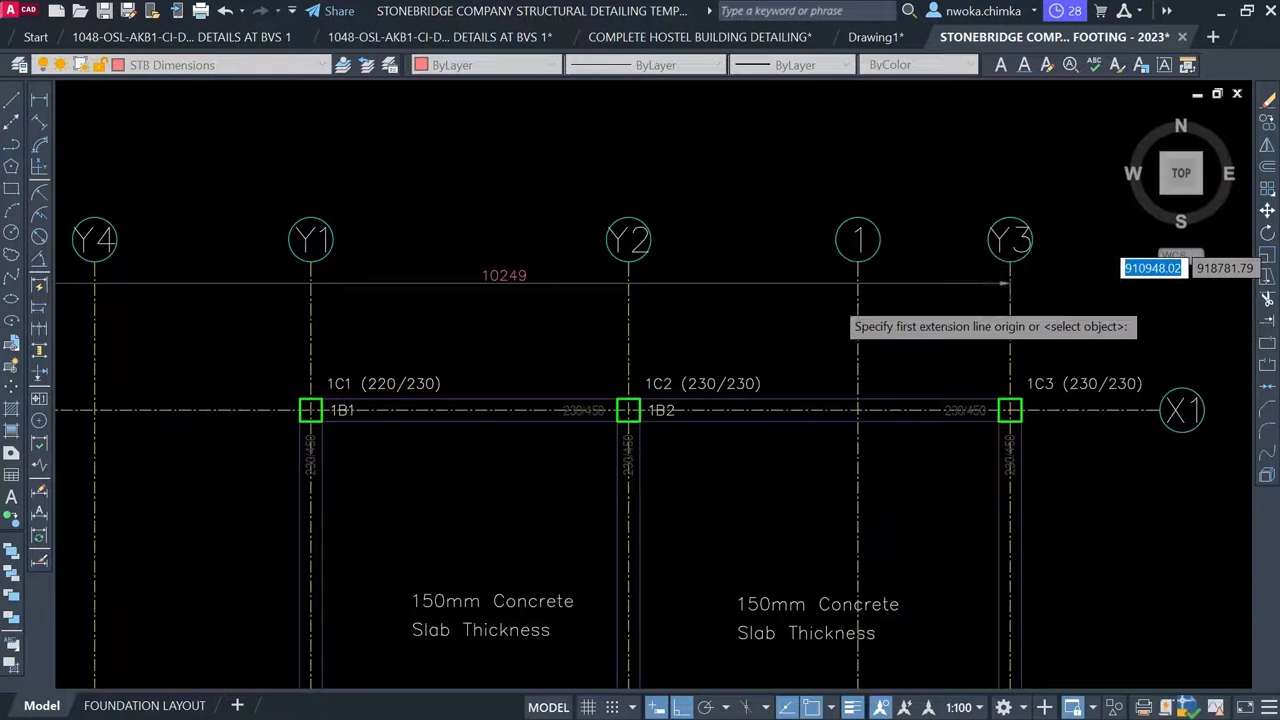
scroll(836, 300, down, 1)
scroll(297, 329, up, 1)
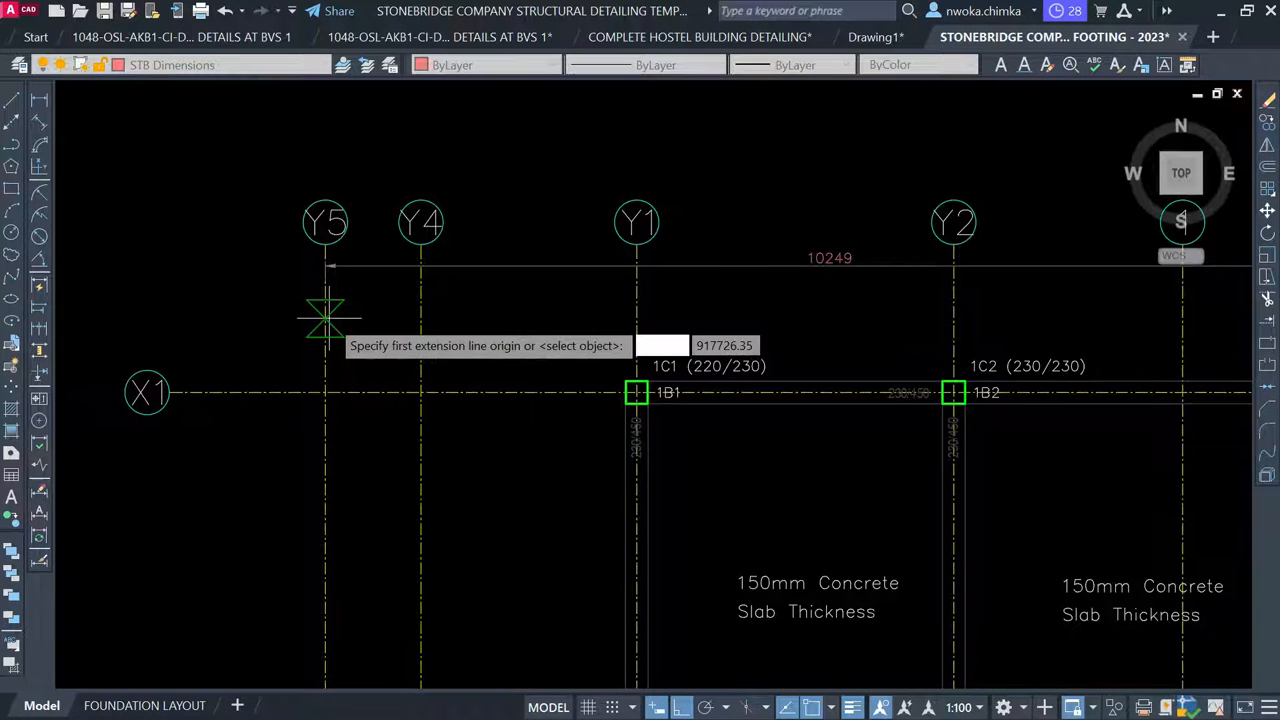
click(328, 318)
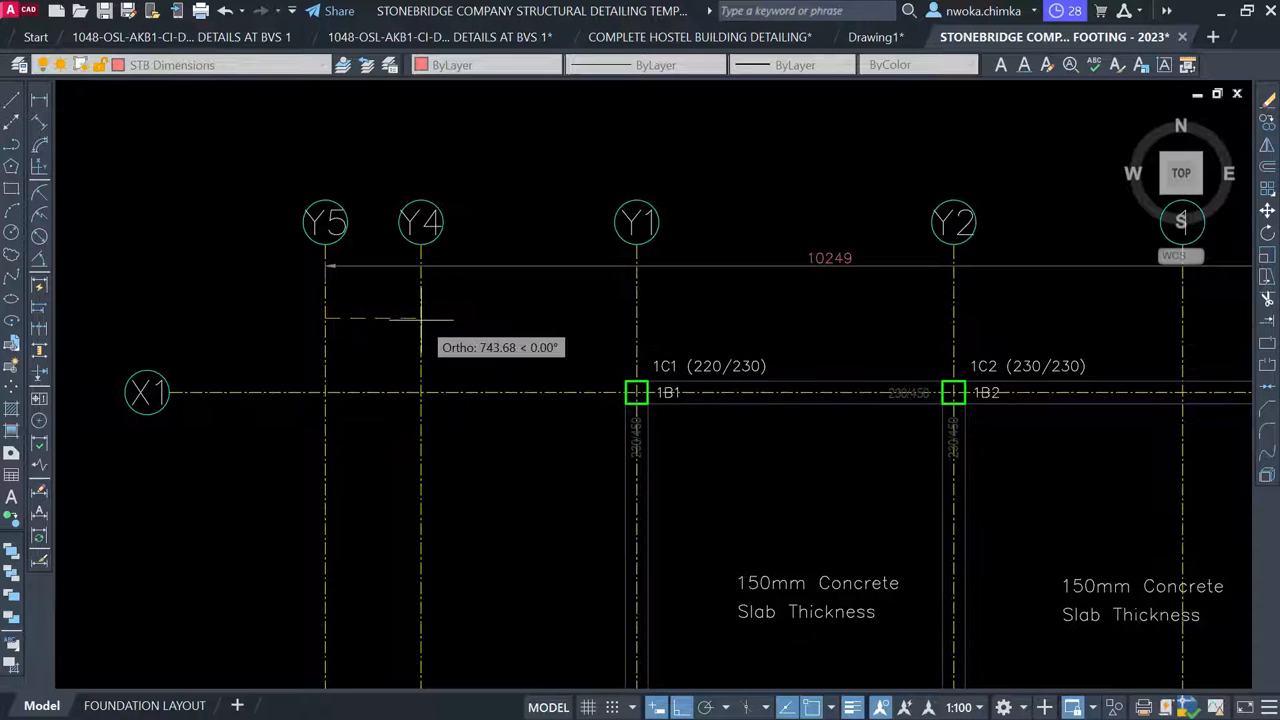
click(421, 318)
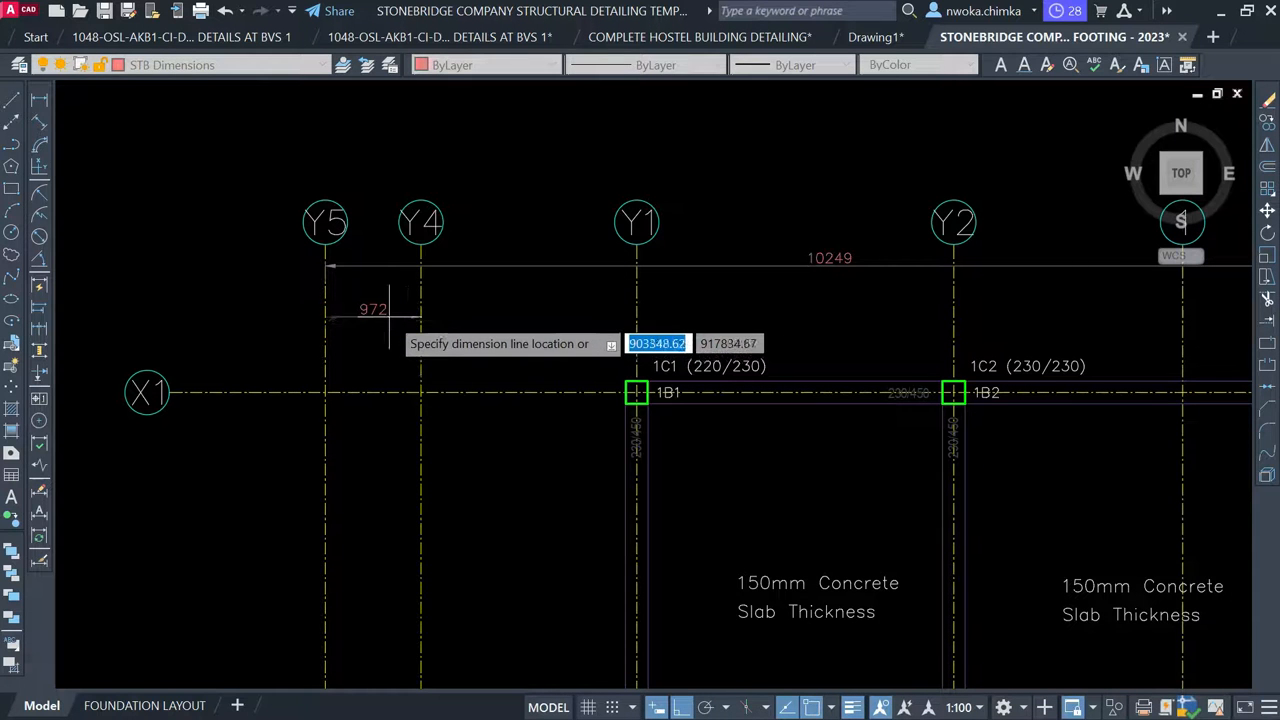
click(390, 310)
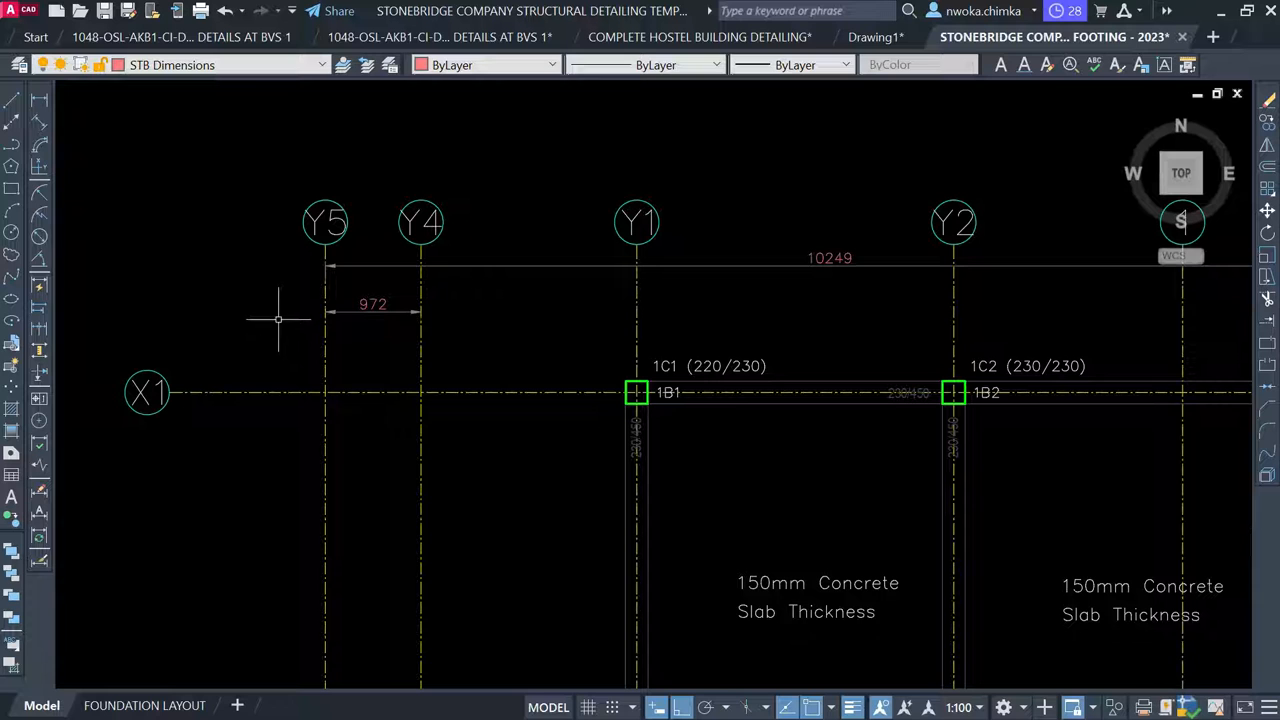
Continue the 972 dimension through Y1, Y2, 1 and Y3 as 2191, 3219, 2324 and 1543
text(mc)
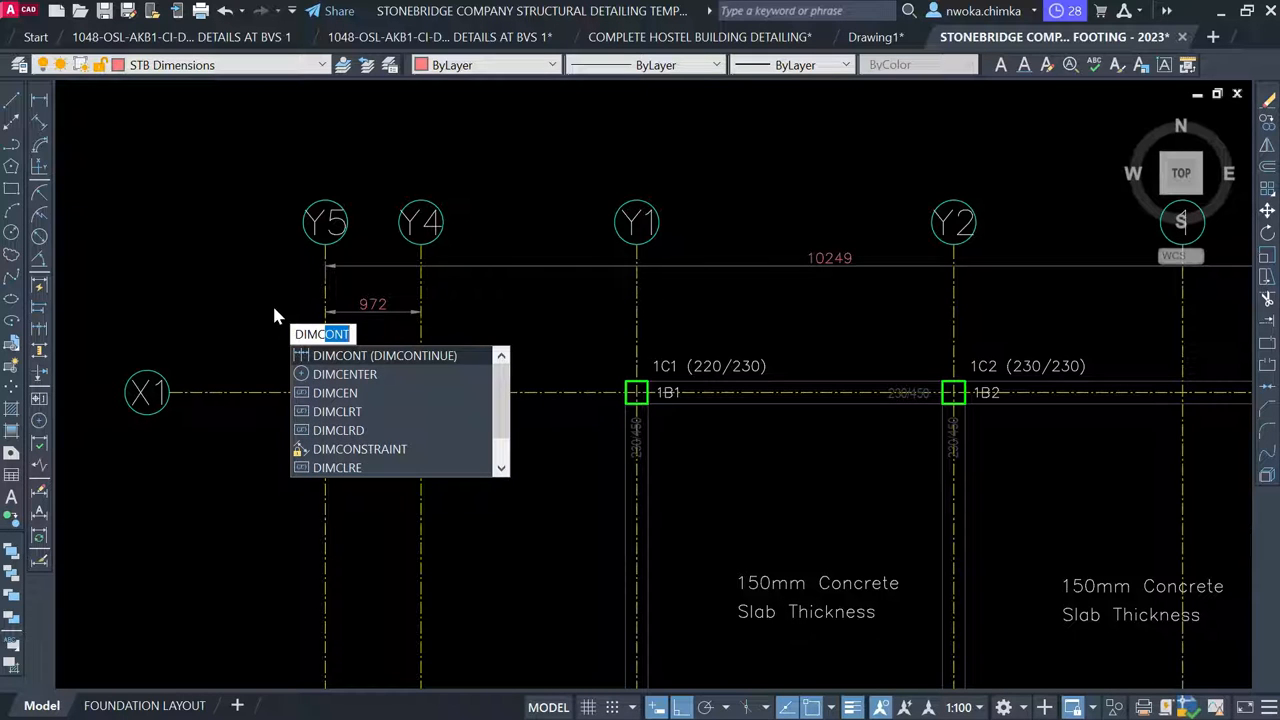
key(Return)
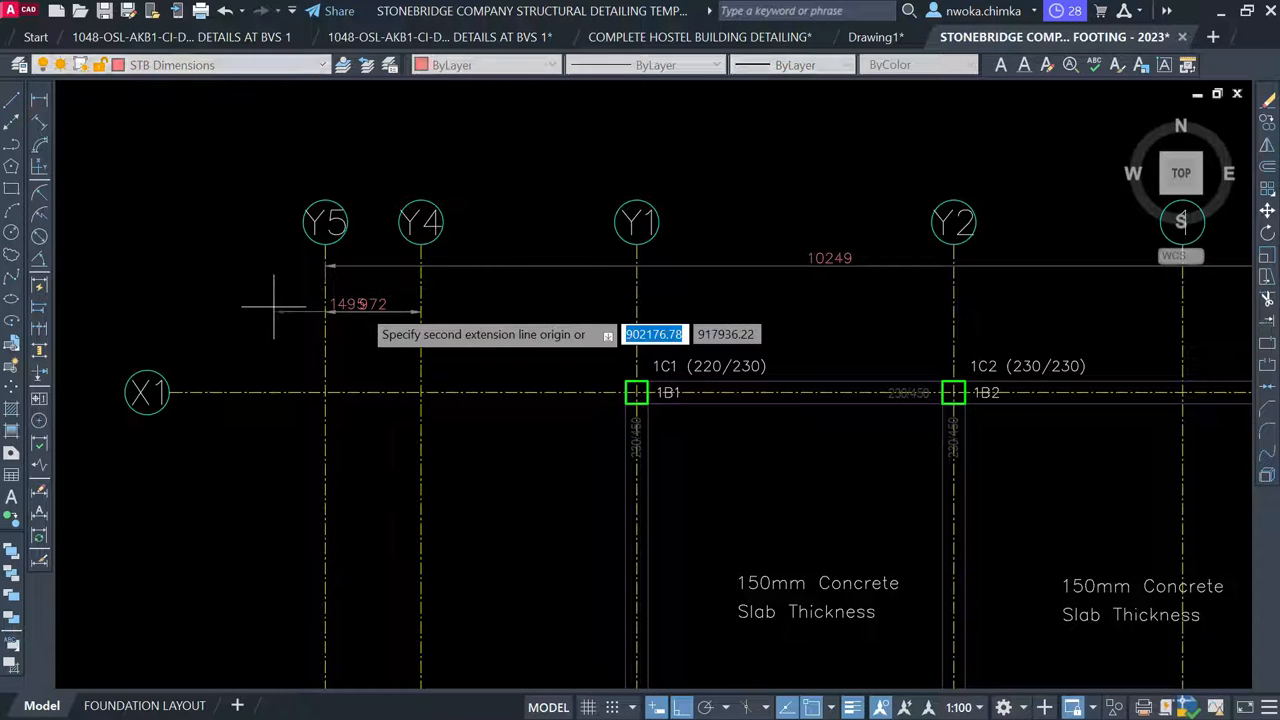
click(420, 305)
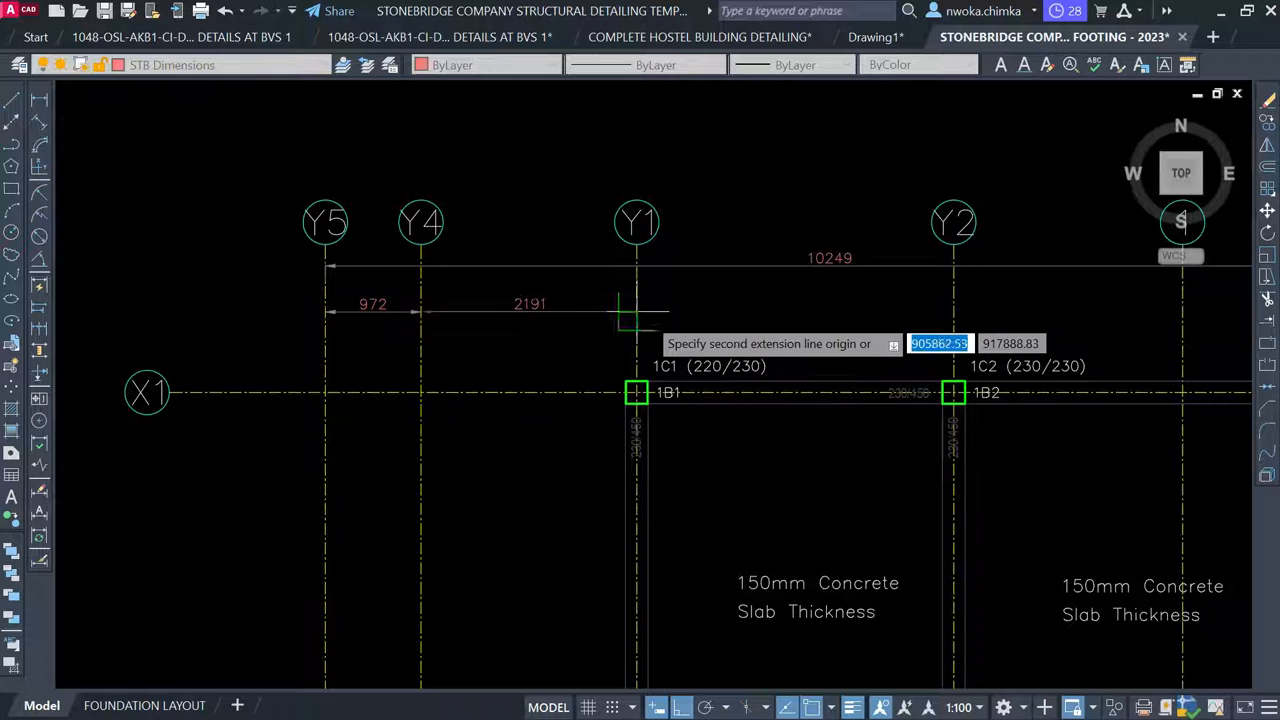
click(636, 312)
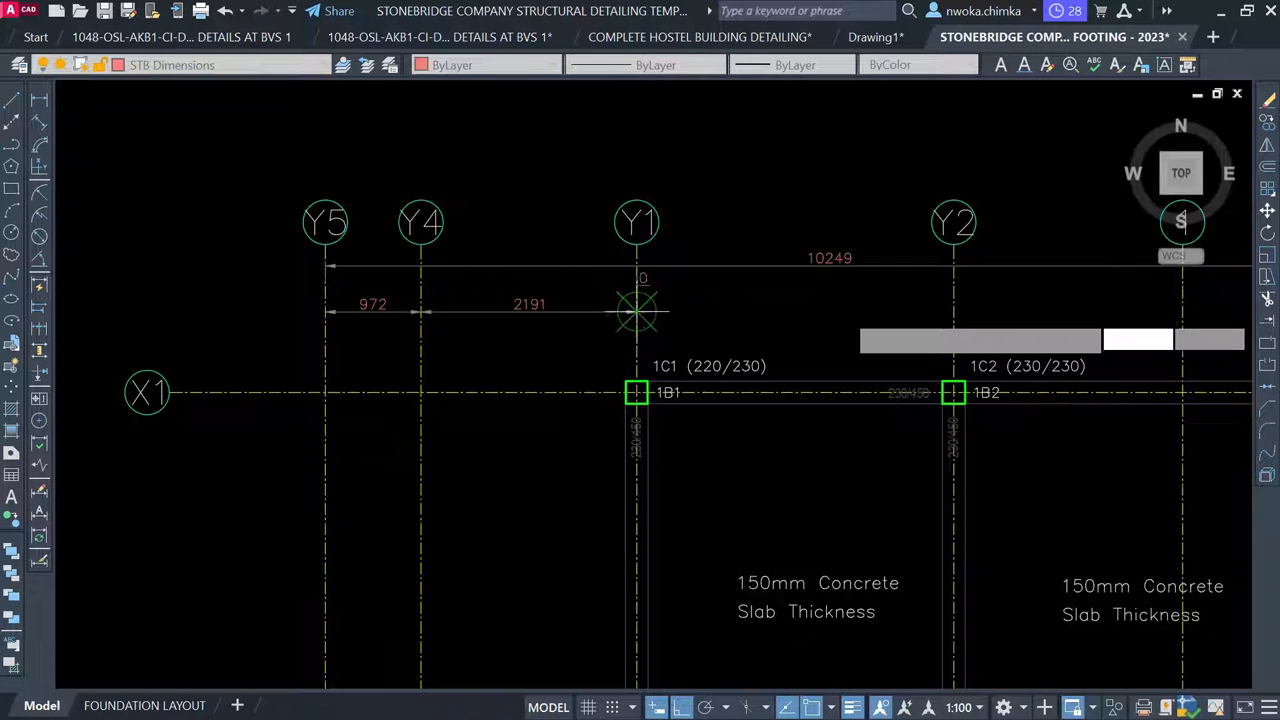
click(953, 312)
mouse_move(953, 312)
middle_down()
mouse_move(817, 314)
mouse_move(446, 279)
middle_up()
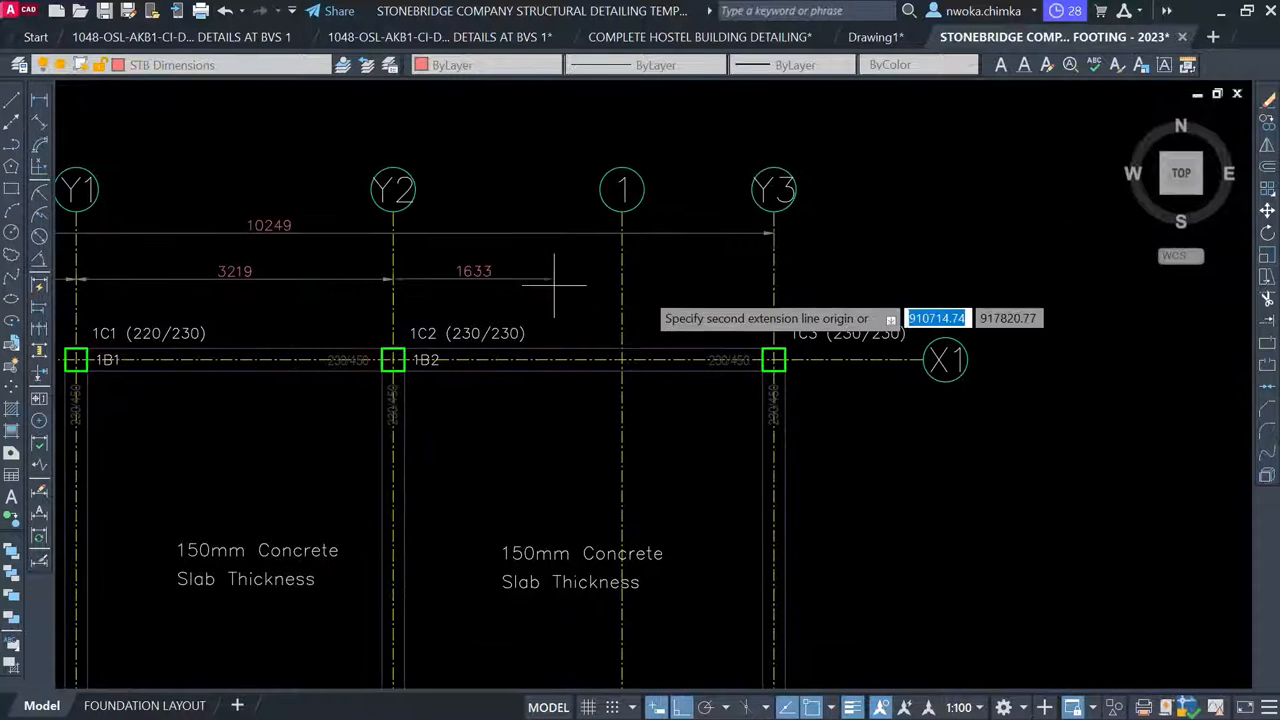
click(621, 279)
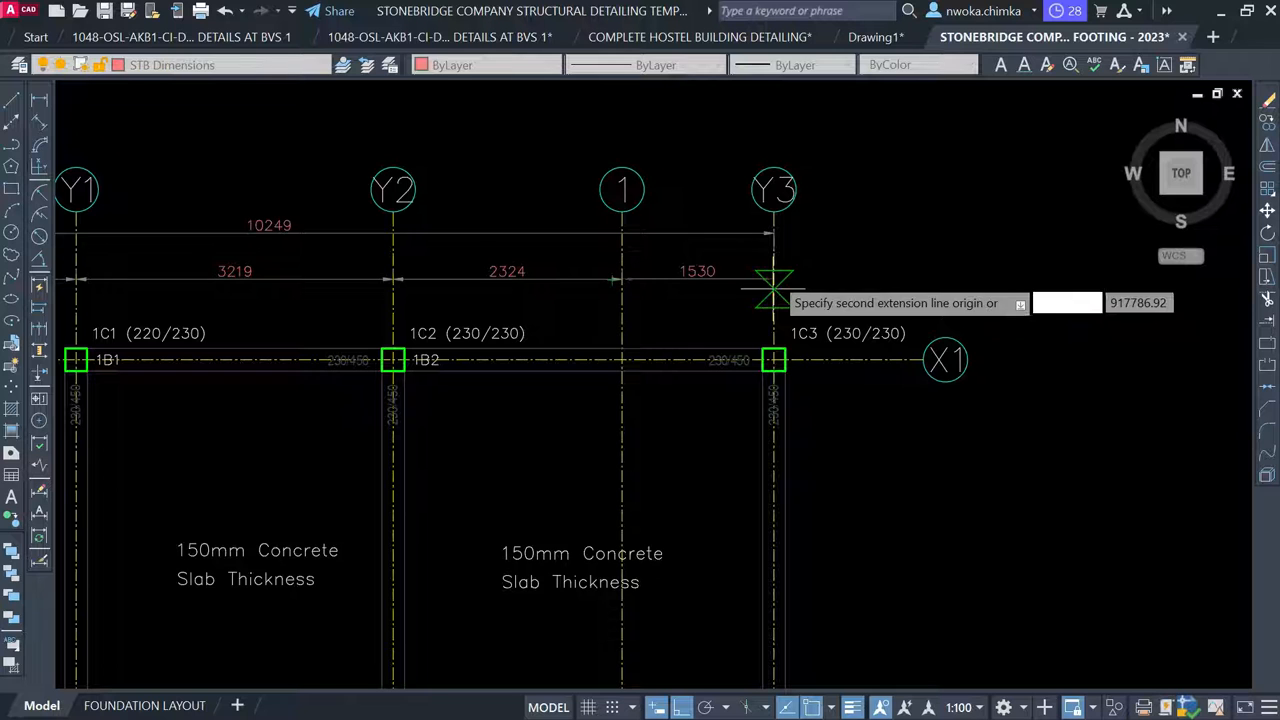
click(774, 276)
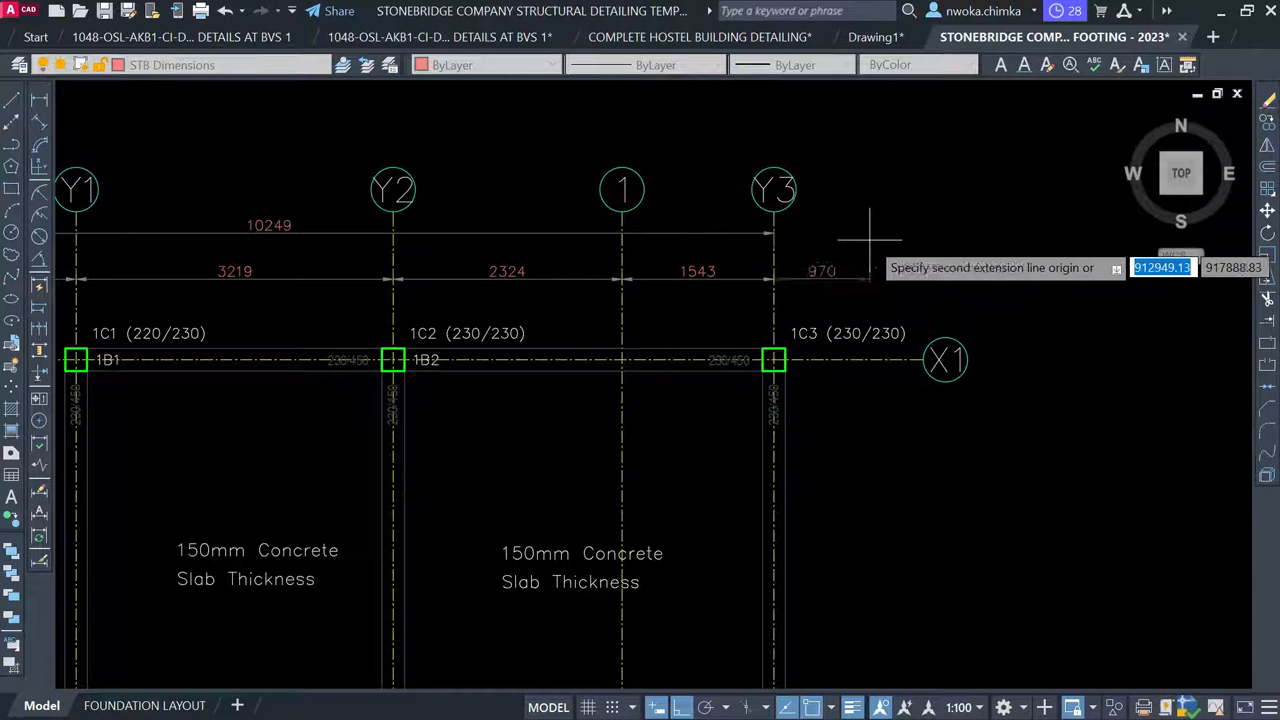
key(Escape)
scroll(922, 181, down, 2)
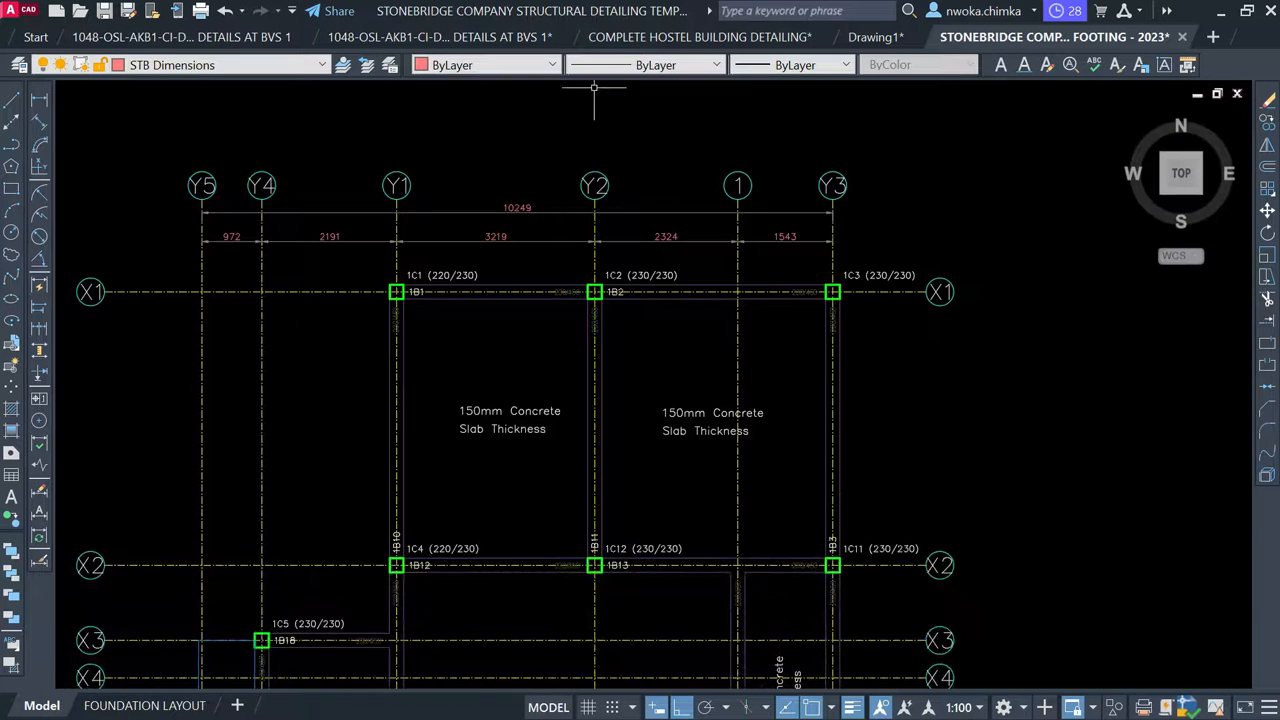
Start a vertical linear dimension from X1 to gridline A, then cancel it
click(40, 100)
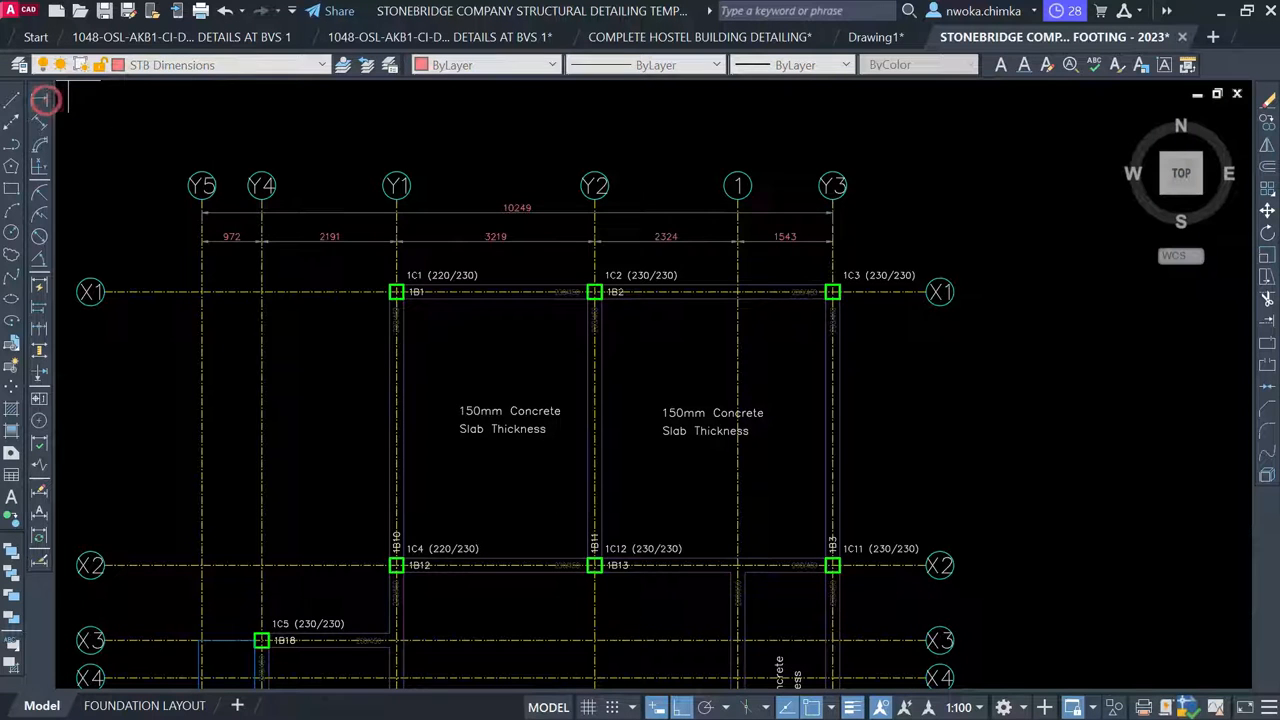
scroll(953, 145, down, 2)
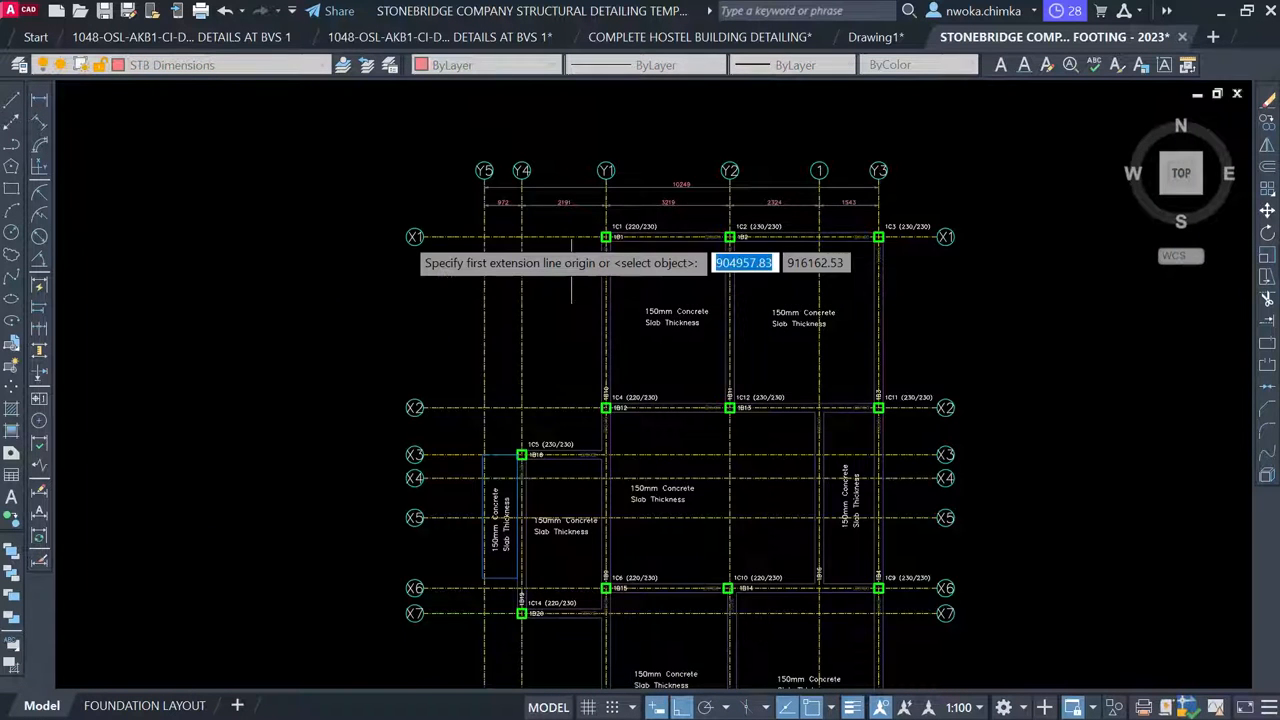
scroll(404, 237, up, 2)
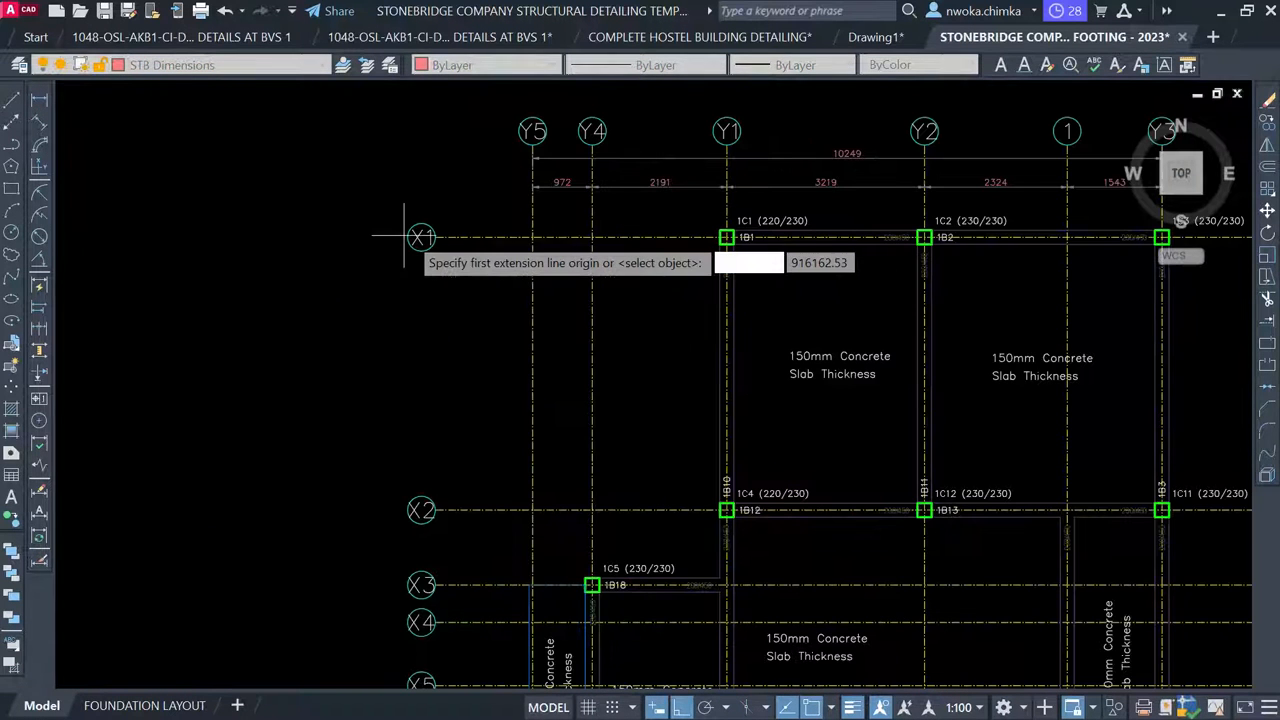
click(498, 237)
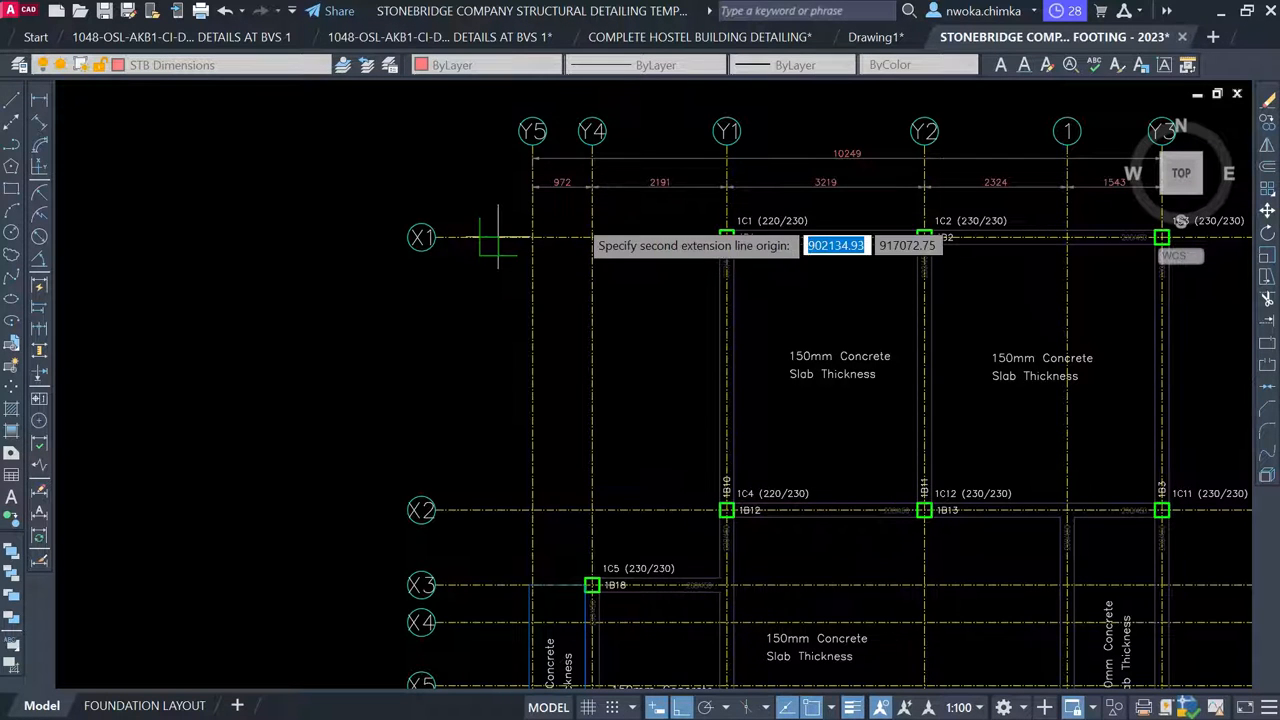
scroll(585, 200, down, 5)
scroll(570, 326, up, 3)
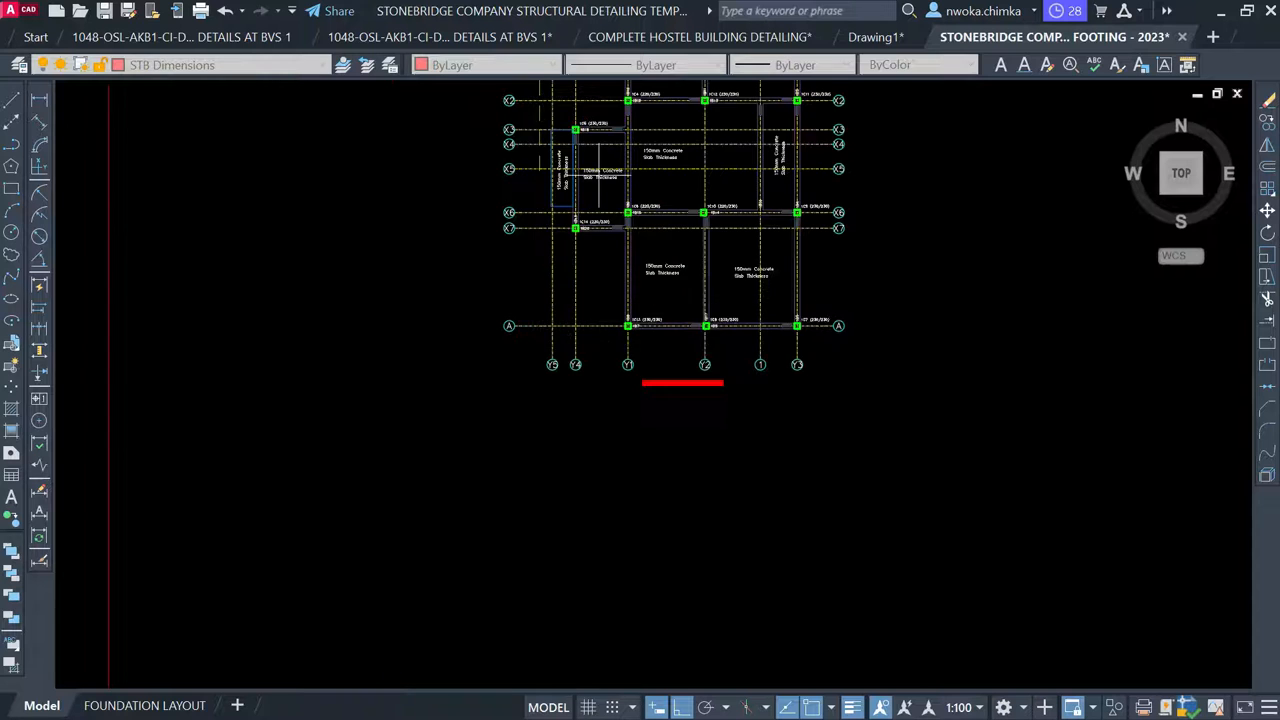
scroll(550, 330, up, 2)
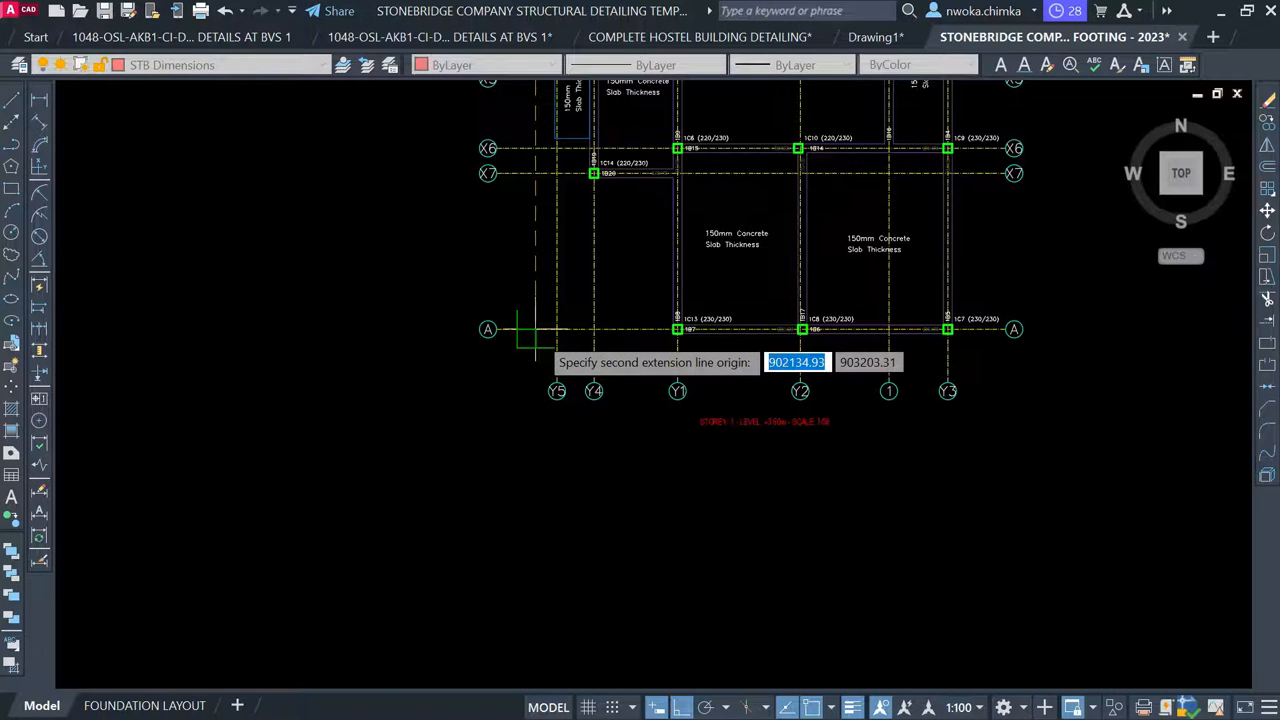
scroll(535, 330, up, 2)
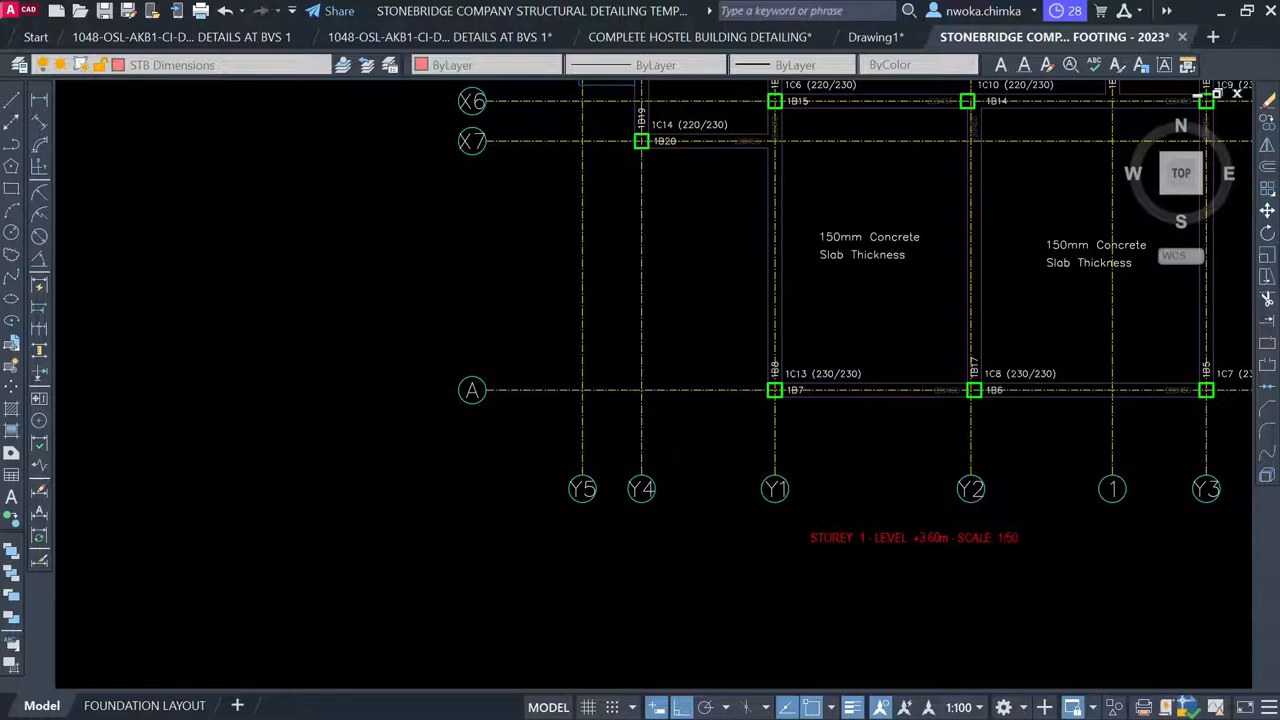
click(542, 334)
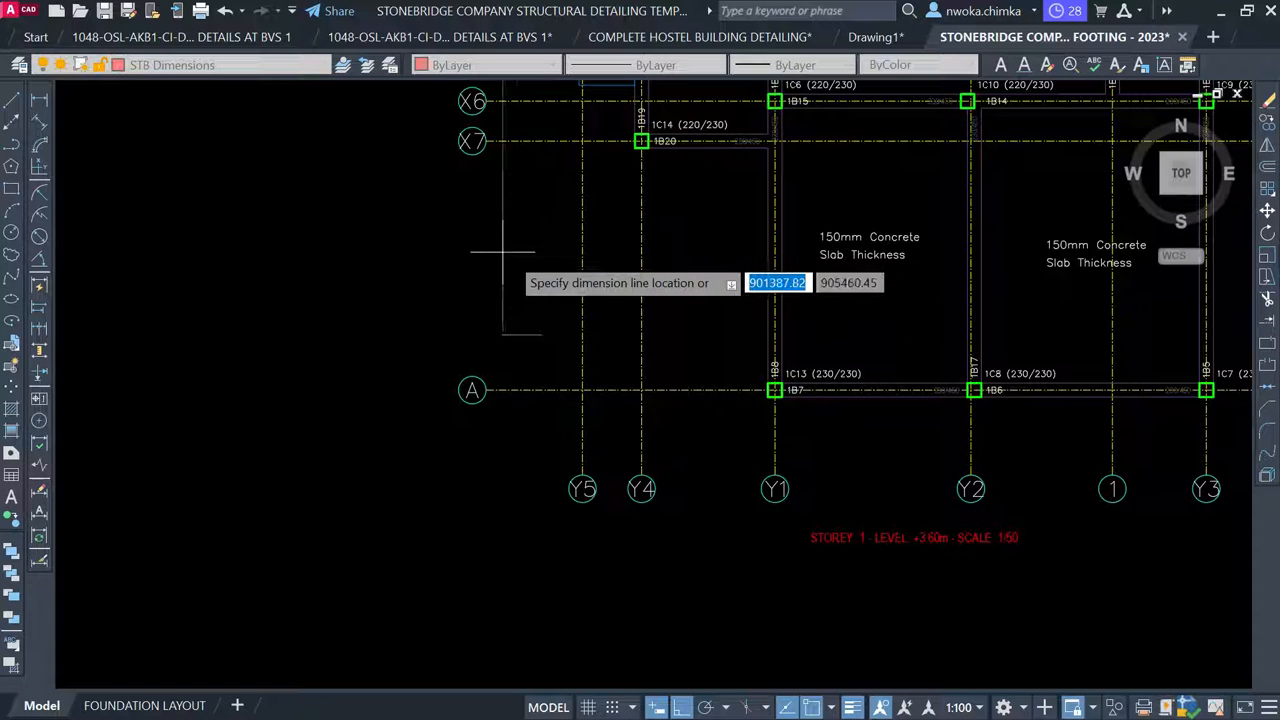
key(Escape)
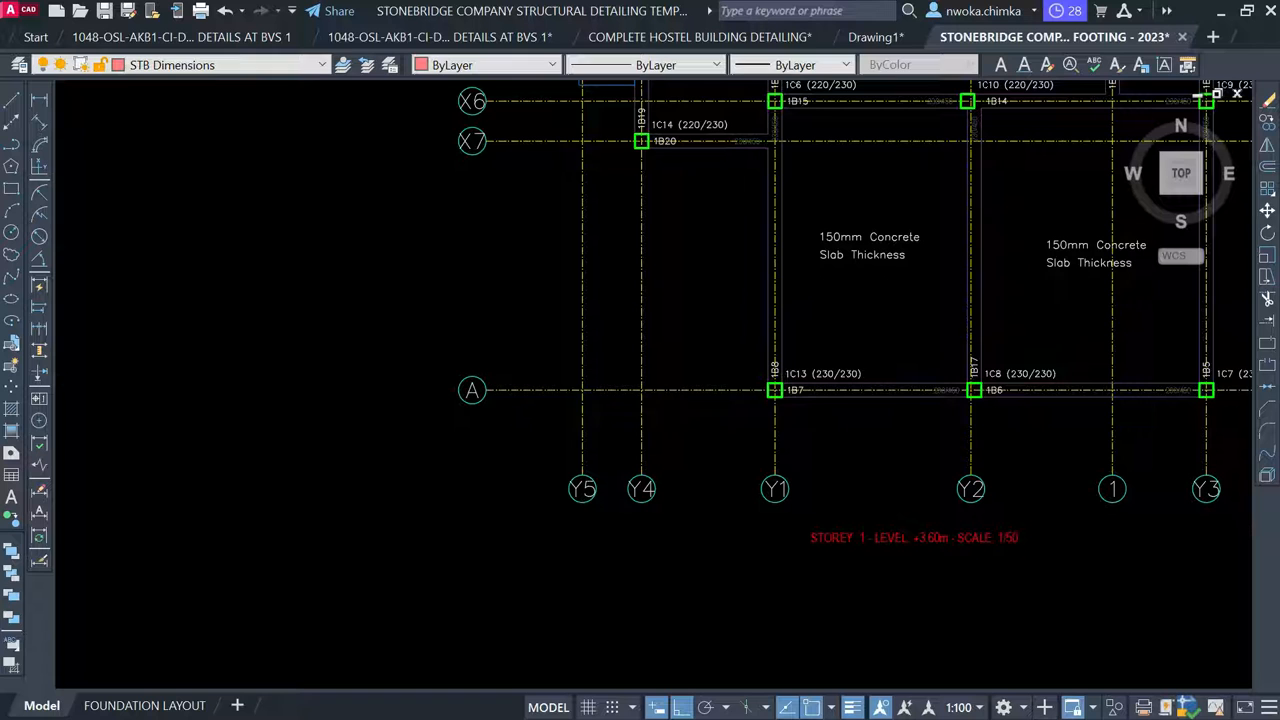
Place the overall 13868 vertical dimension from X1 on the plan's left side
key(Return)
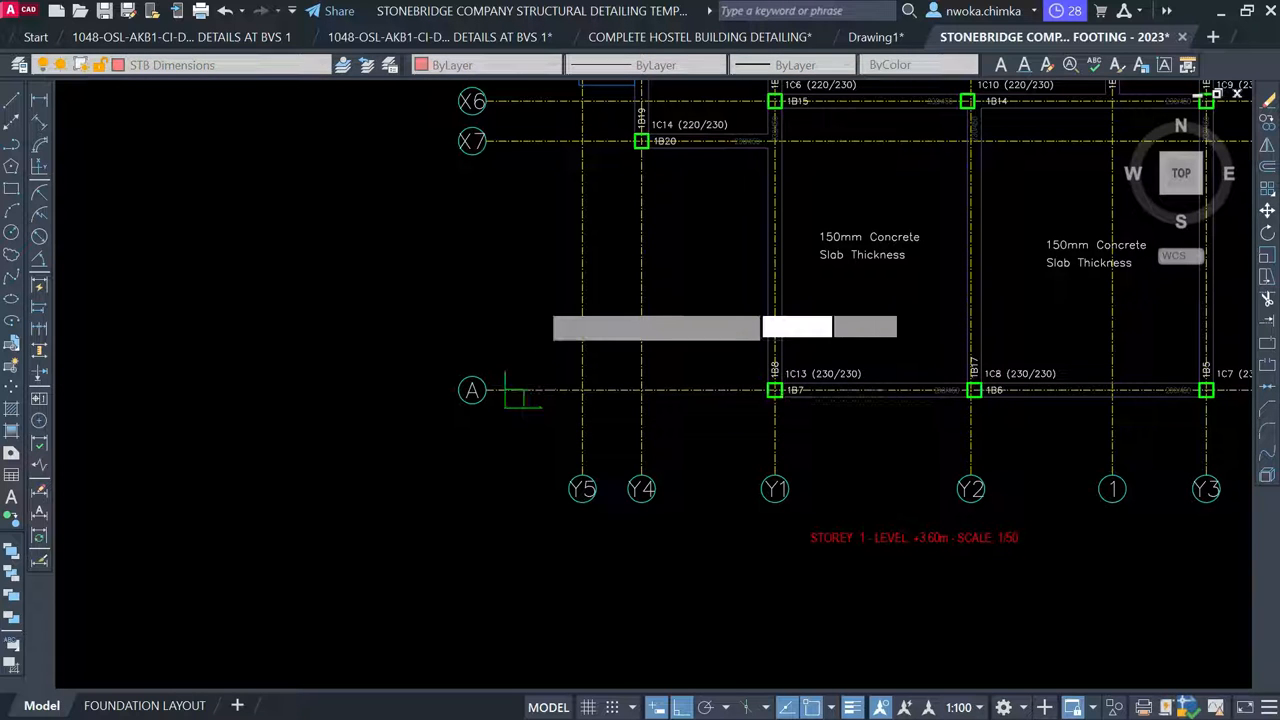
scroll(519, 424, down, 1)
middle_drag(519, 424, 519, 538)
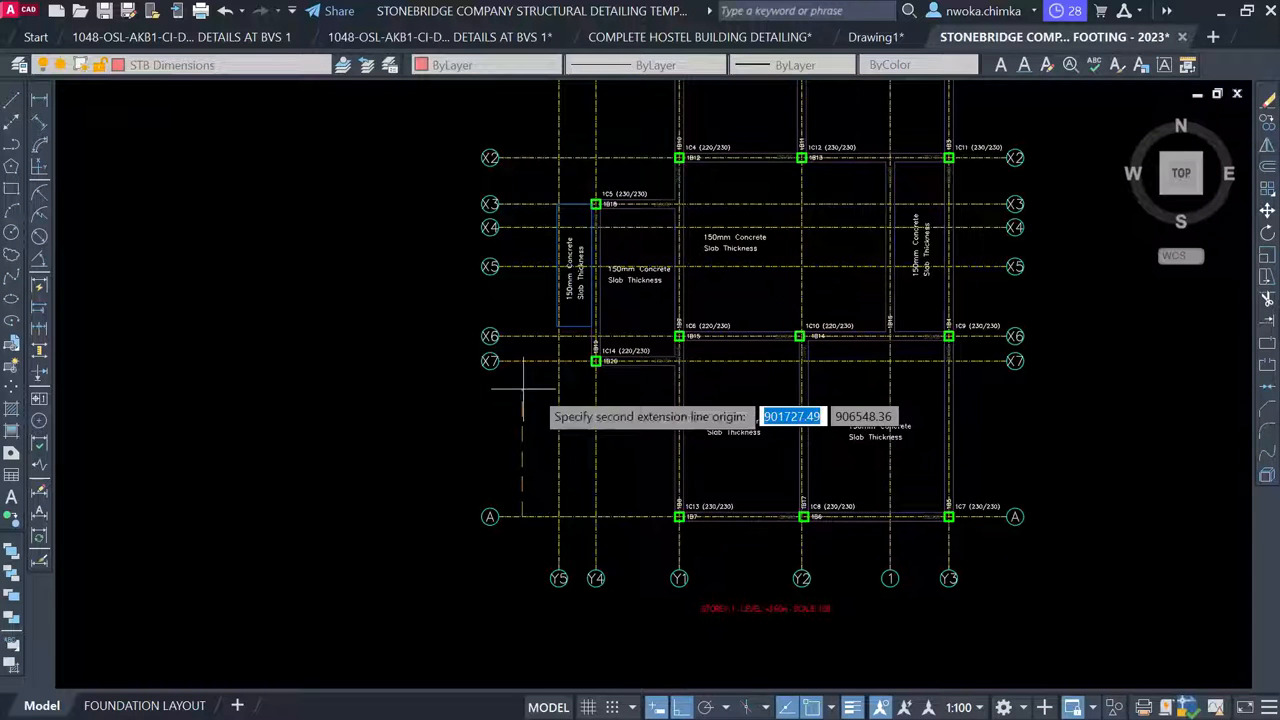
middle_drag(522, 388, 499, 493)
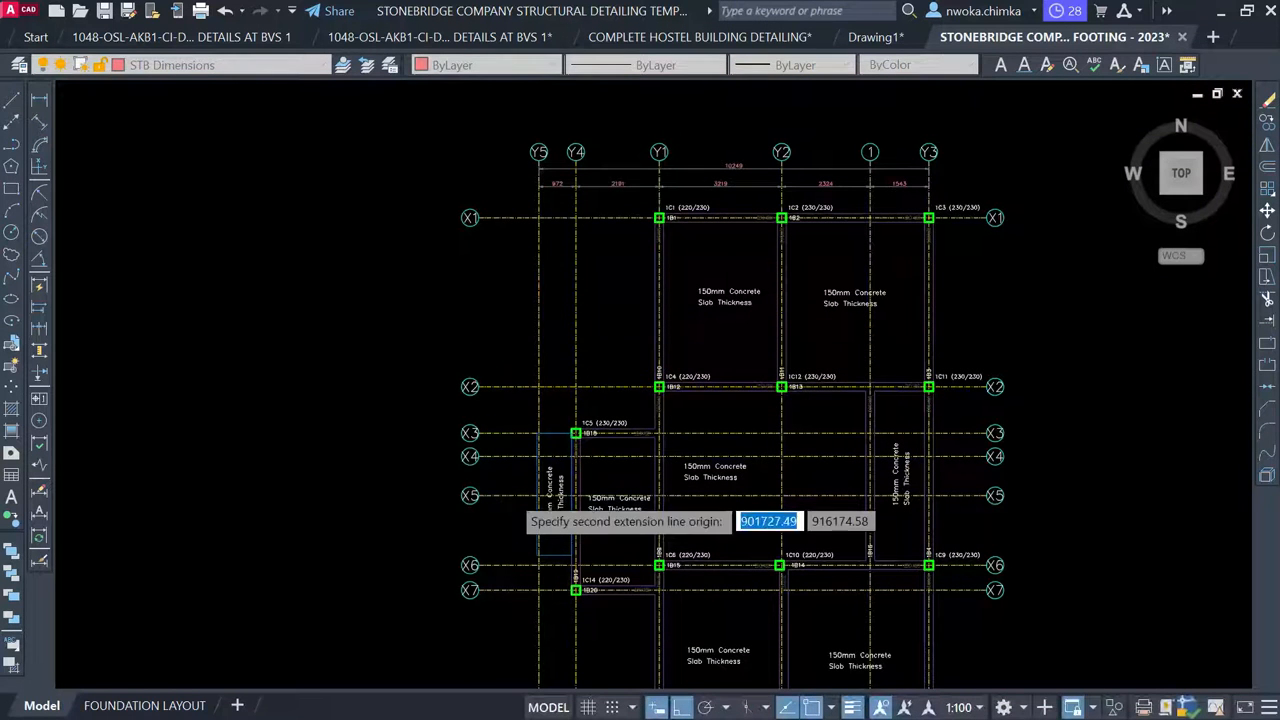
click(484, 217)
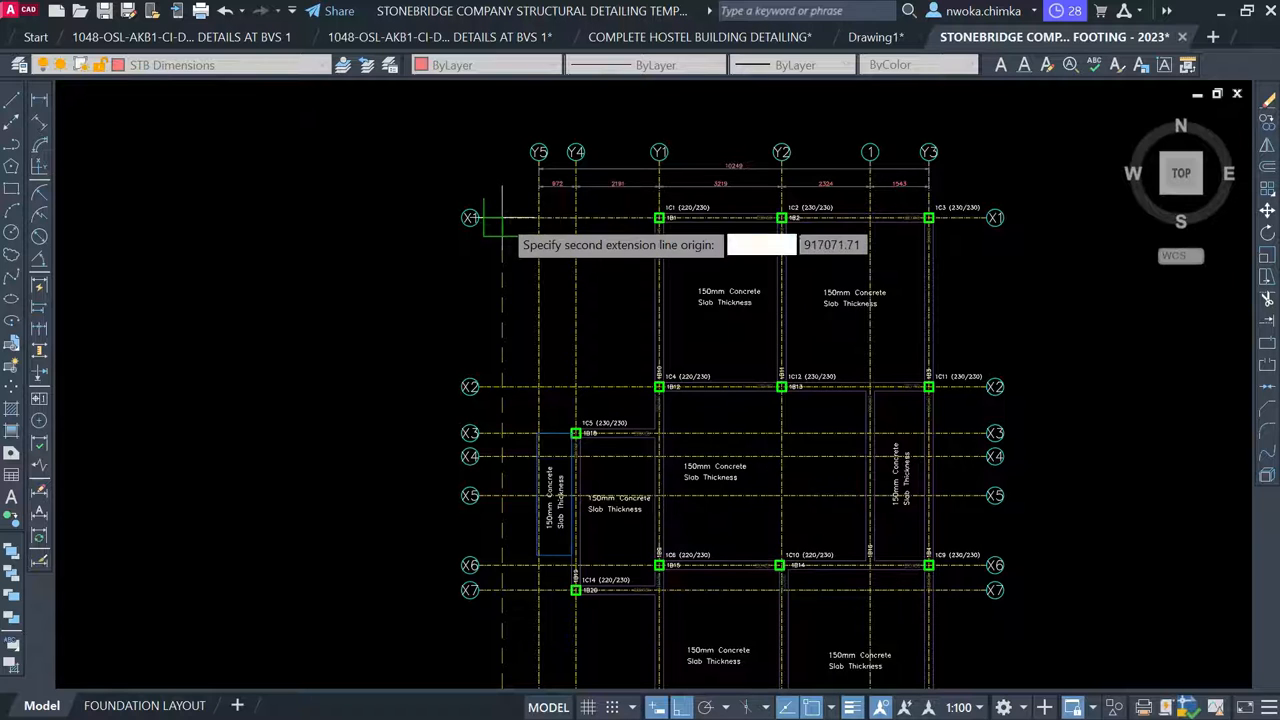
click(486, 220)
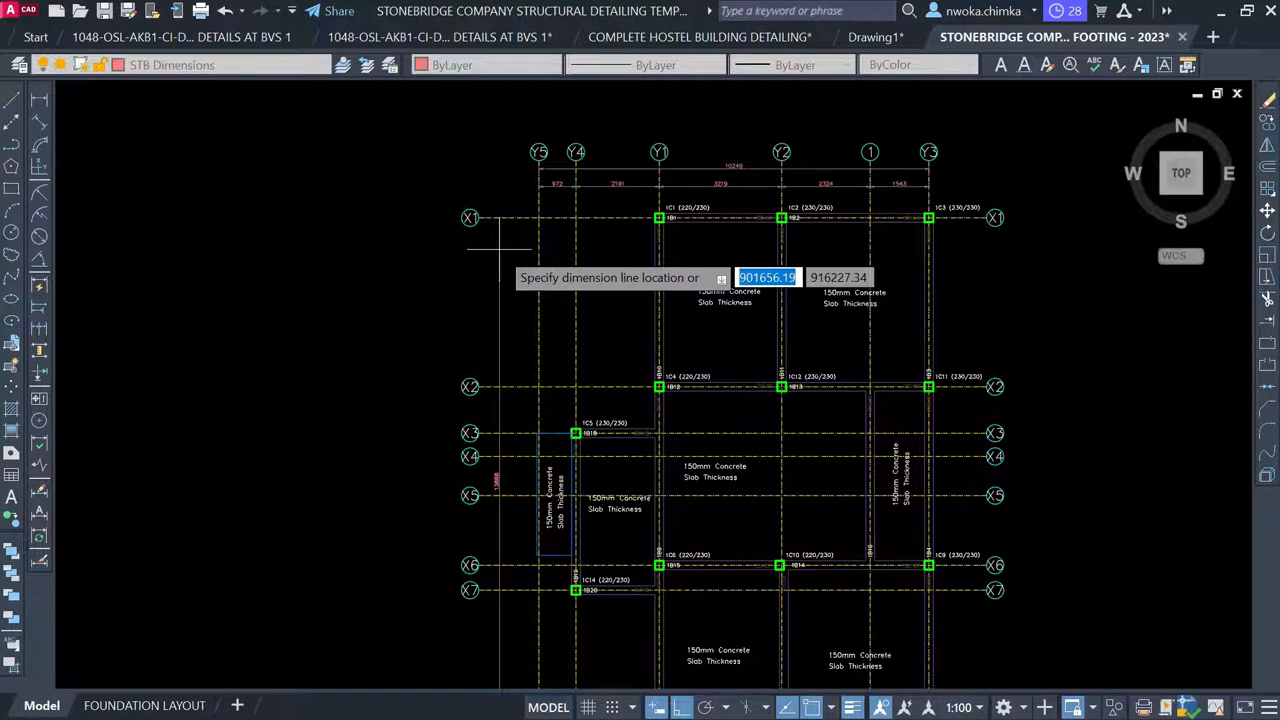
click(500, 250)
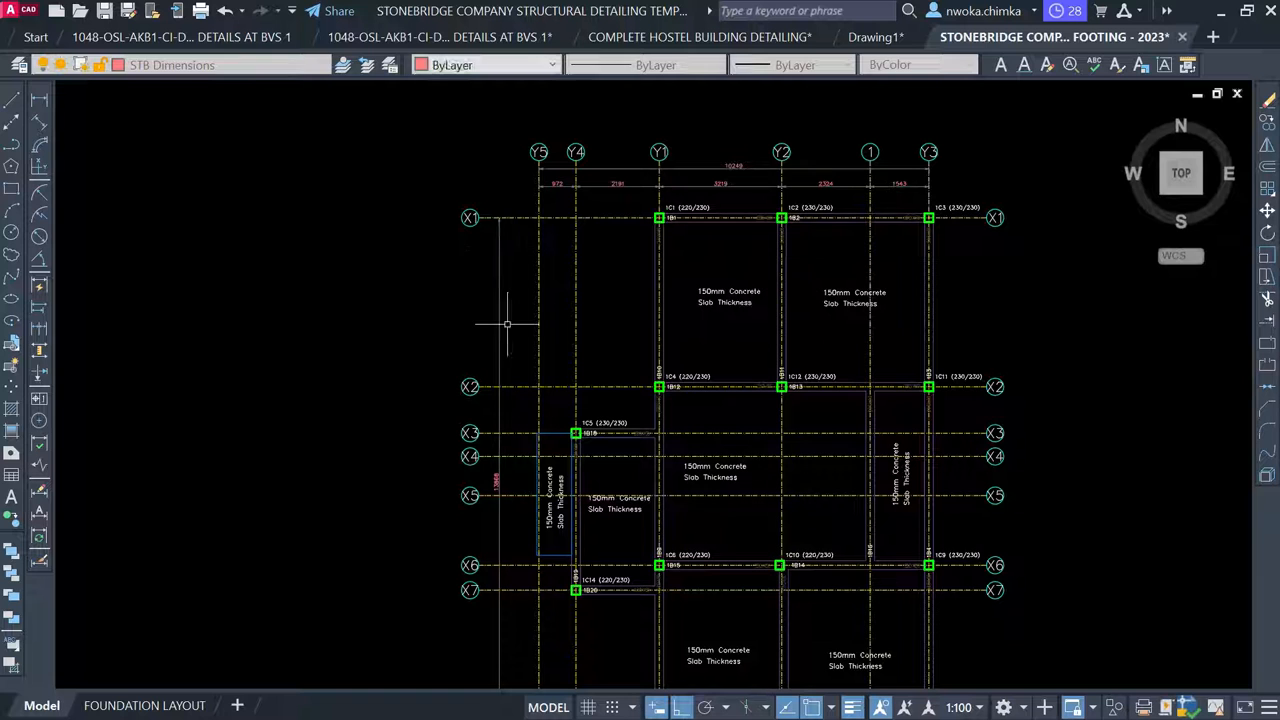
Add a 4439 linear dimension from grid X1 to X2 on the plan's left side
scroll(495, 500, up, 4)
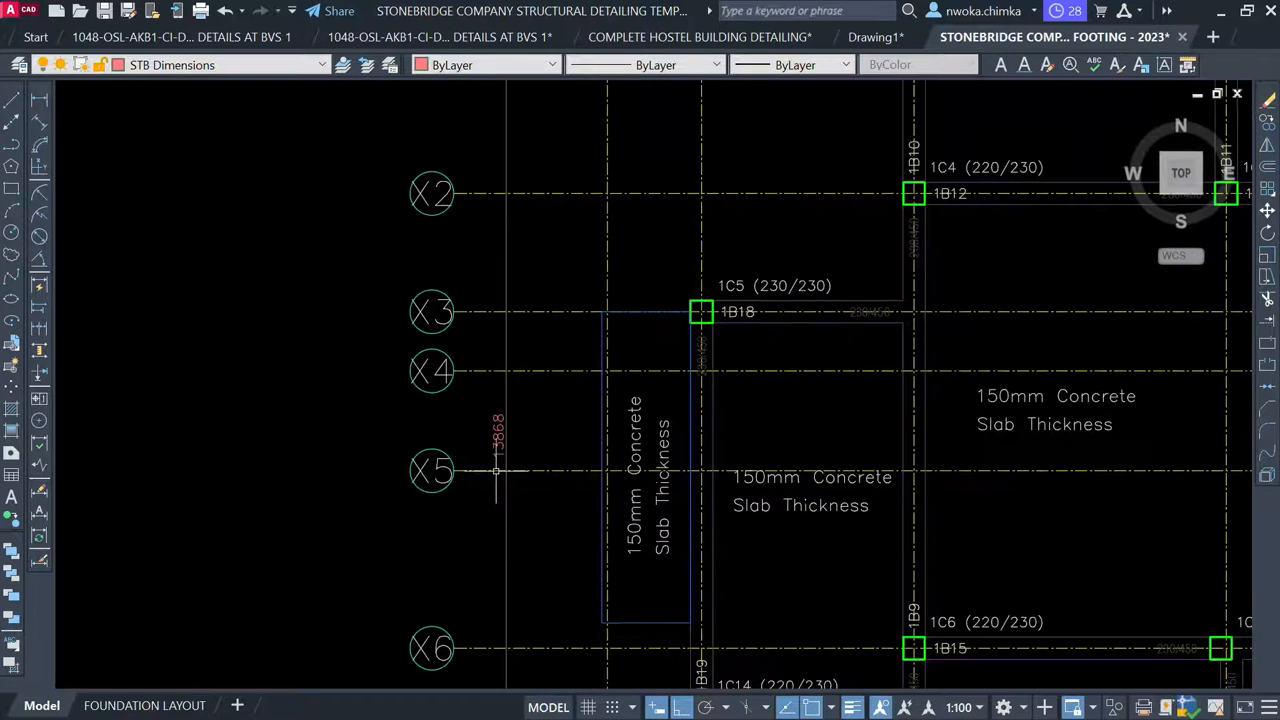
scroll(483, 420, down, 2)
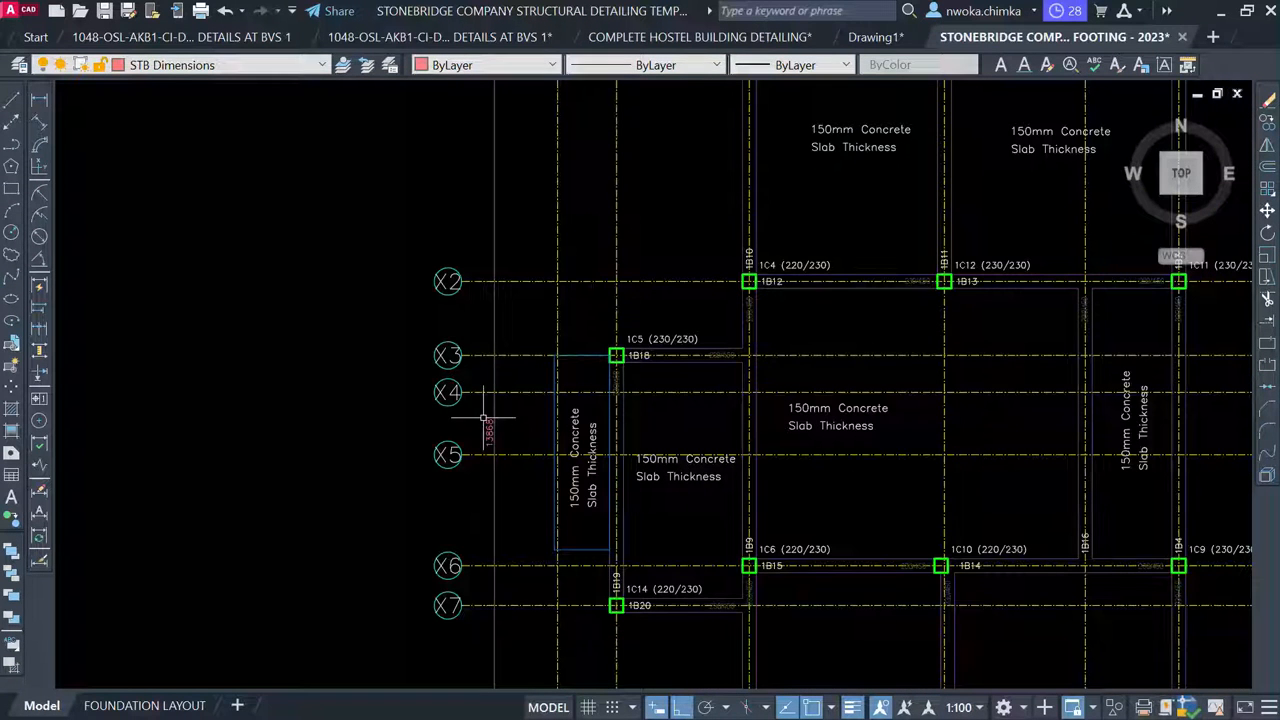
key(space)
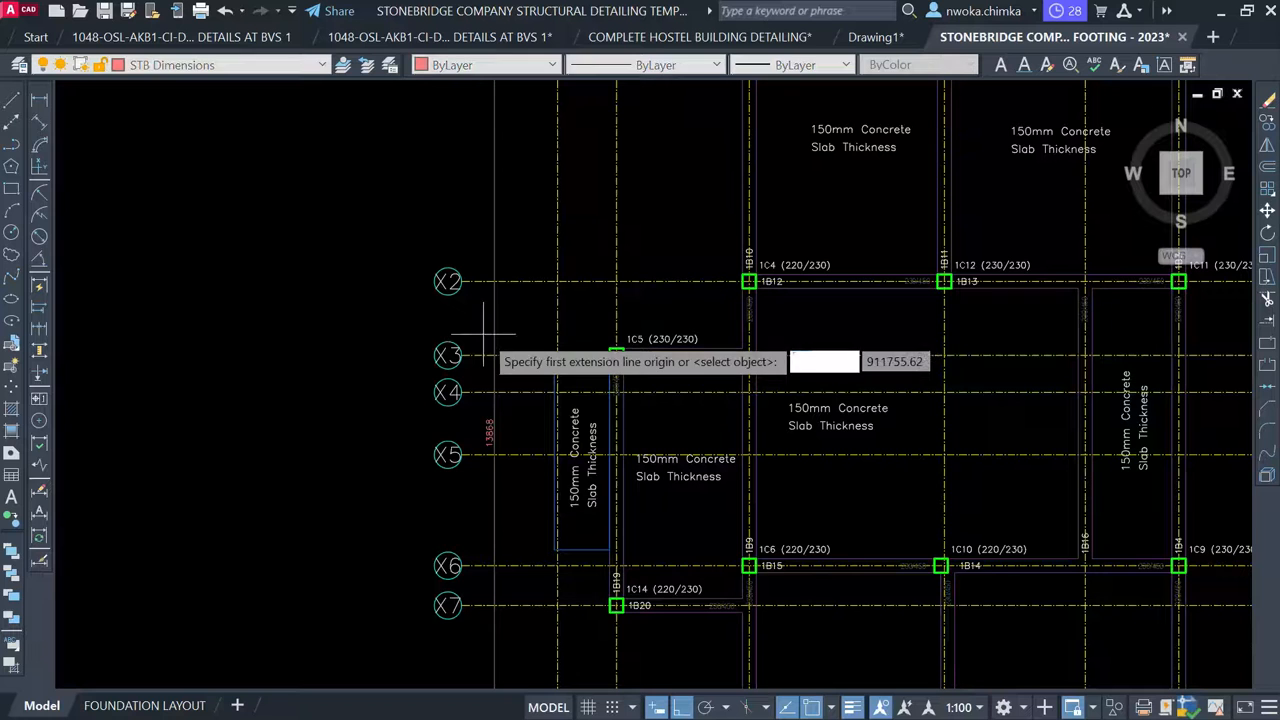
scroll(448, 352, down, 2)
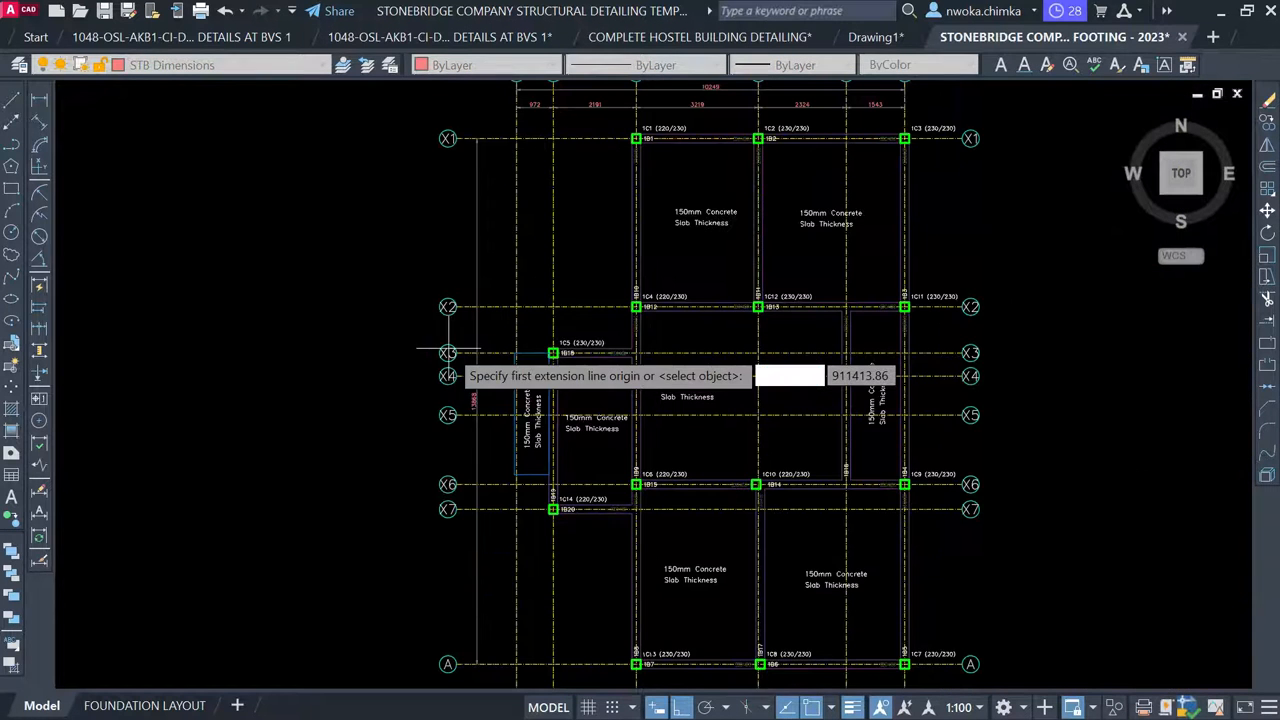
scroll(468, 143, up, 2)
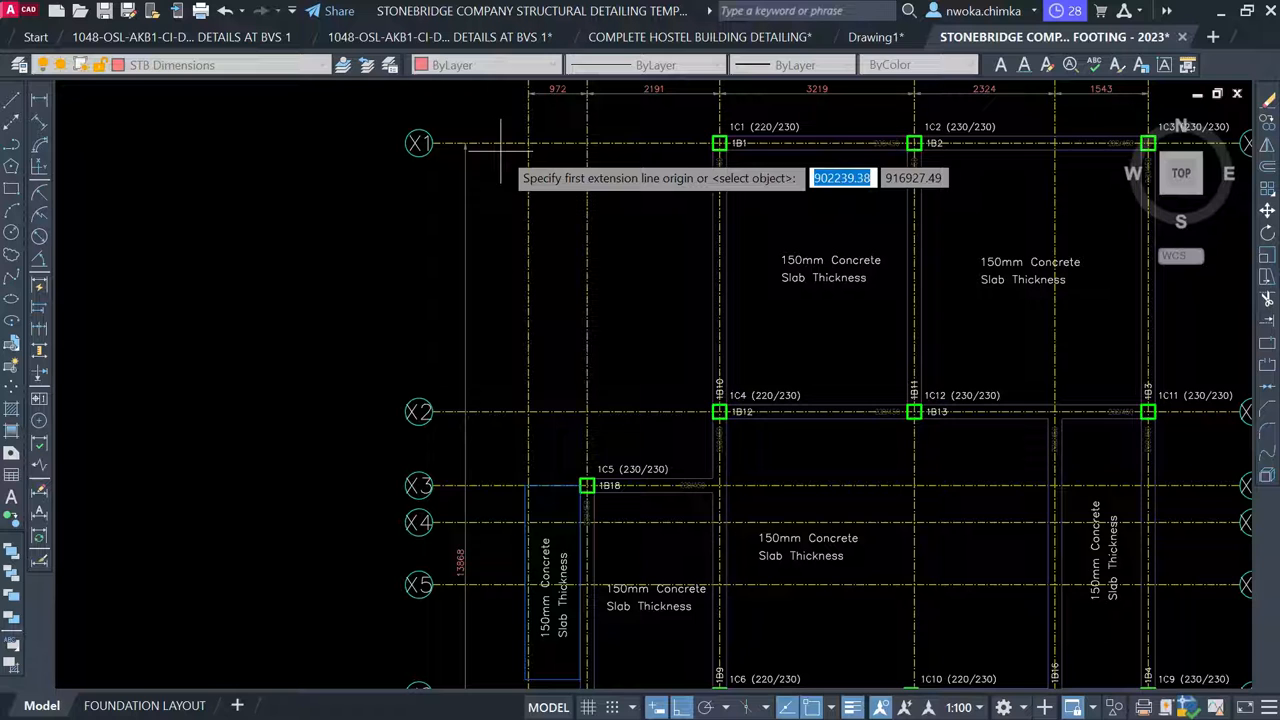
click(503, 143)
click(498, 411)
click(497, 411)
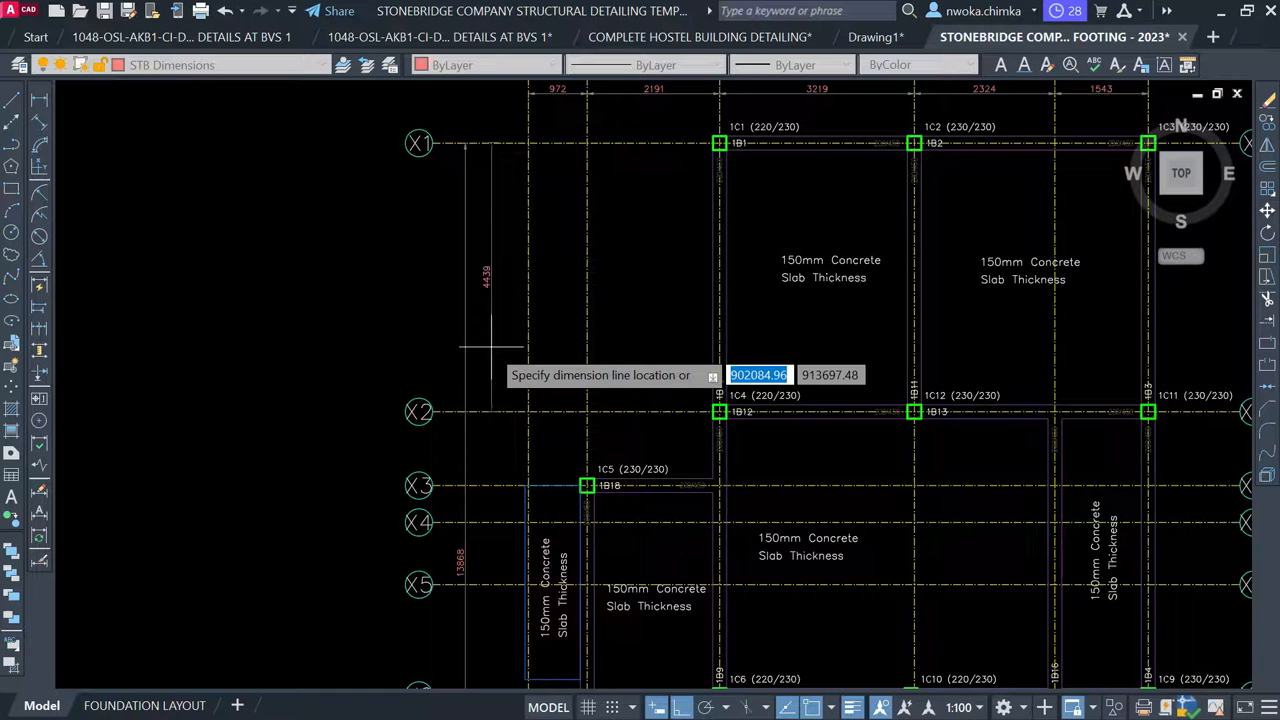
click(488, 351)
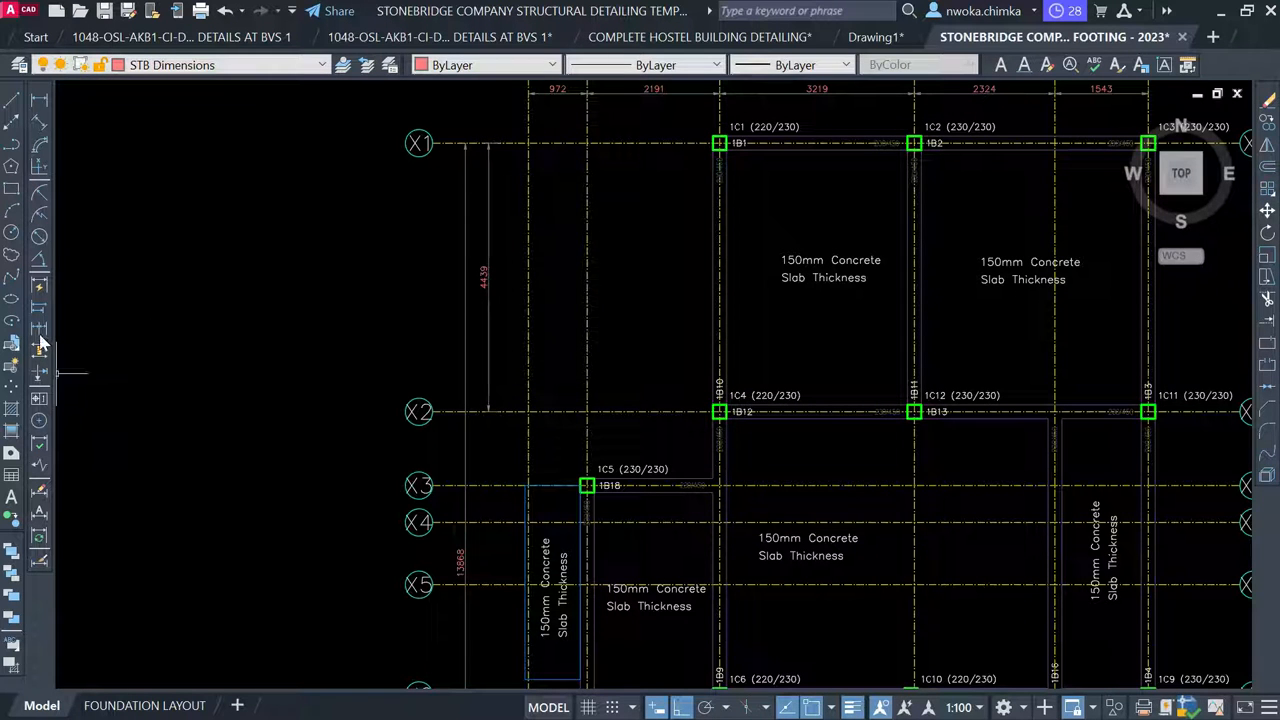
Continue the chain down to grid A with 1219, 610, 1029, 1829, 656 and 4087
key(space)
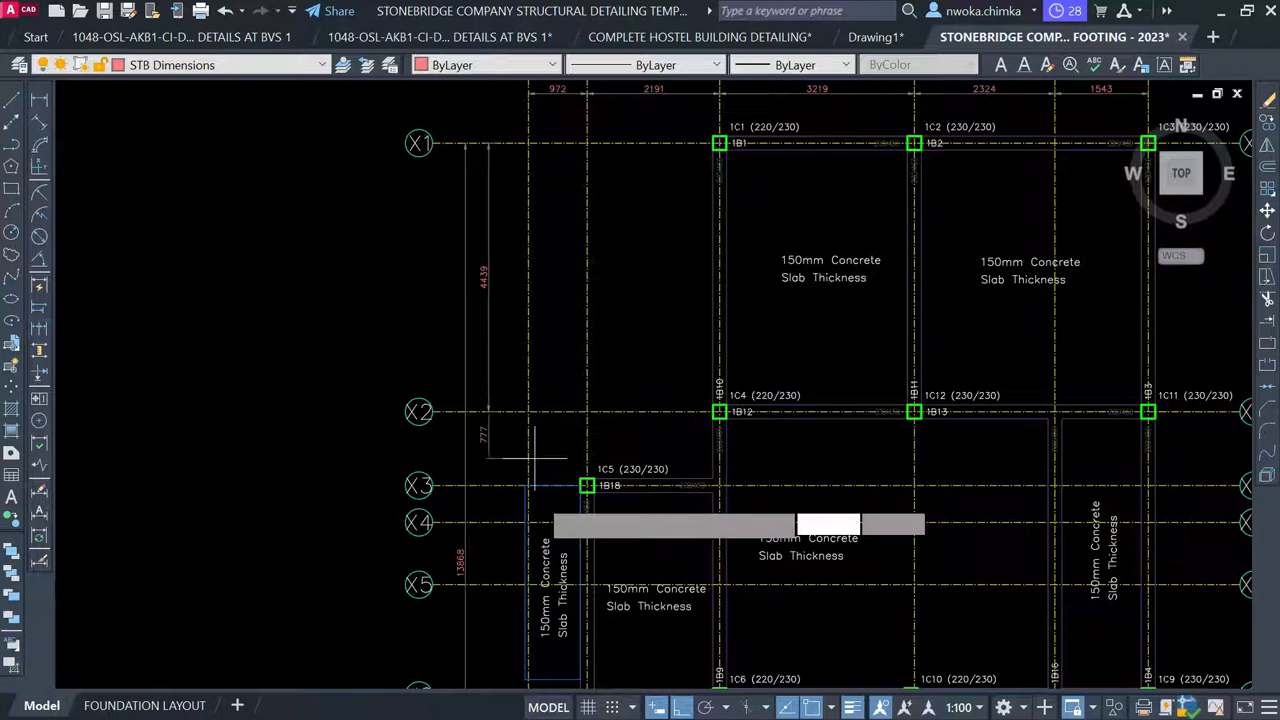
click(488, 411)
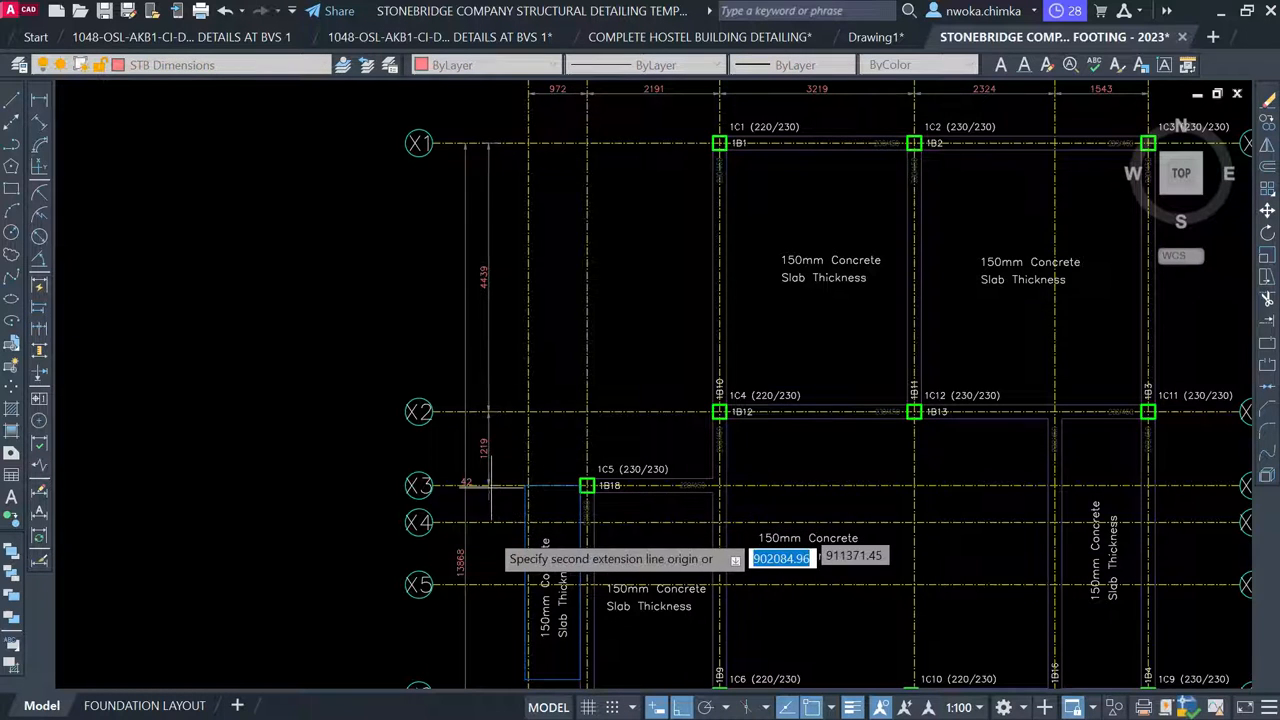
click(487, 522)
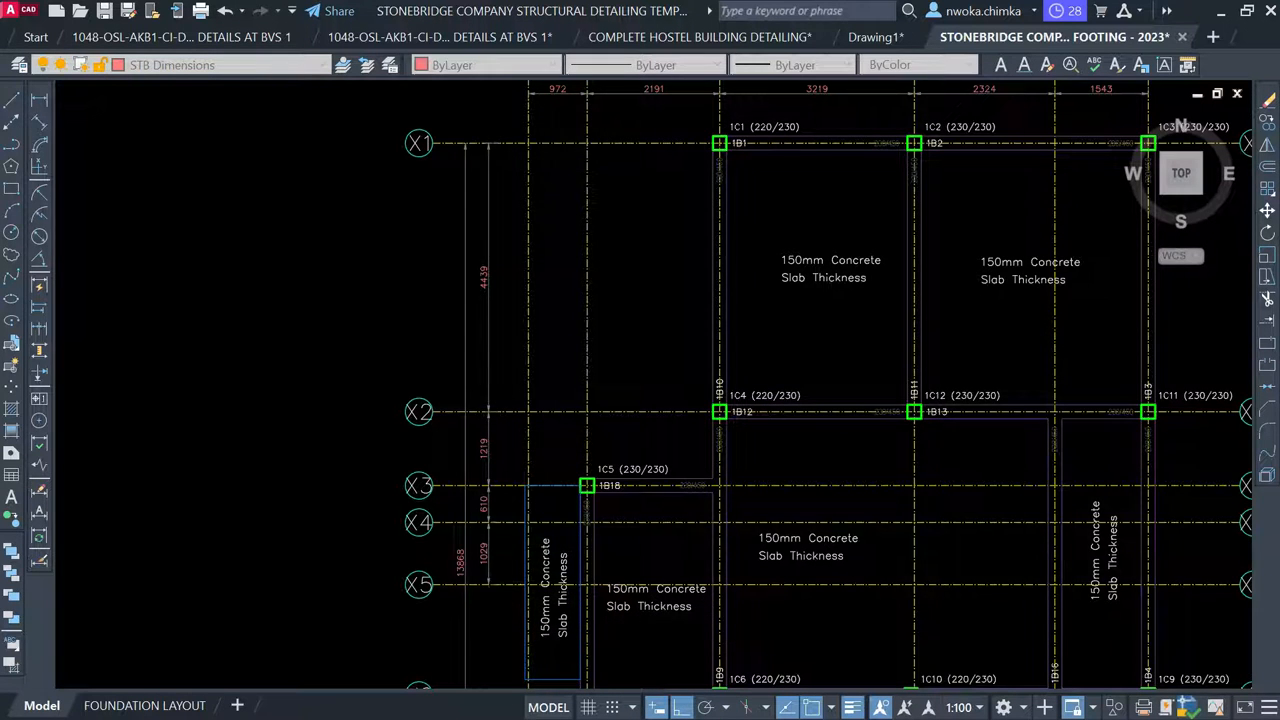
scroll(470, 295, down, 3)
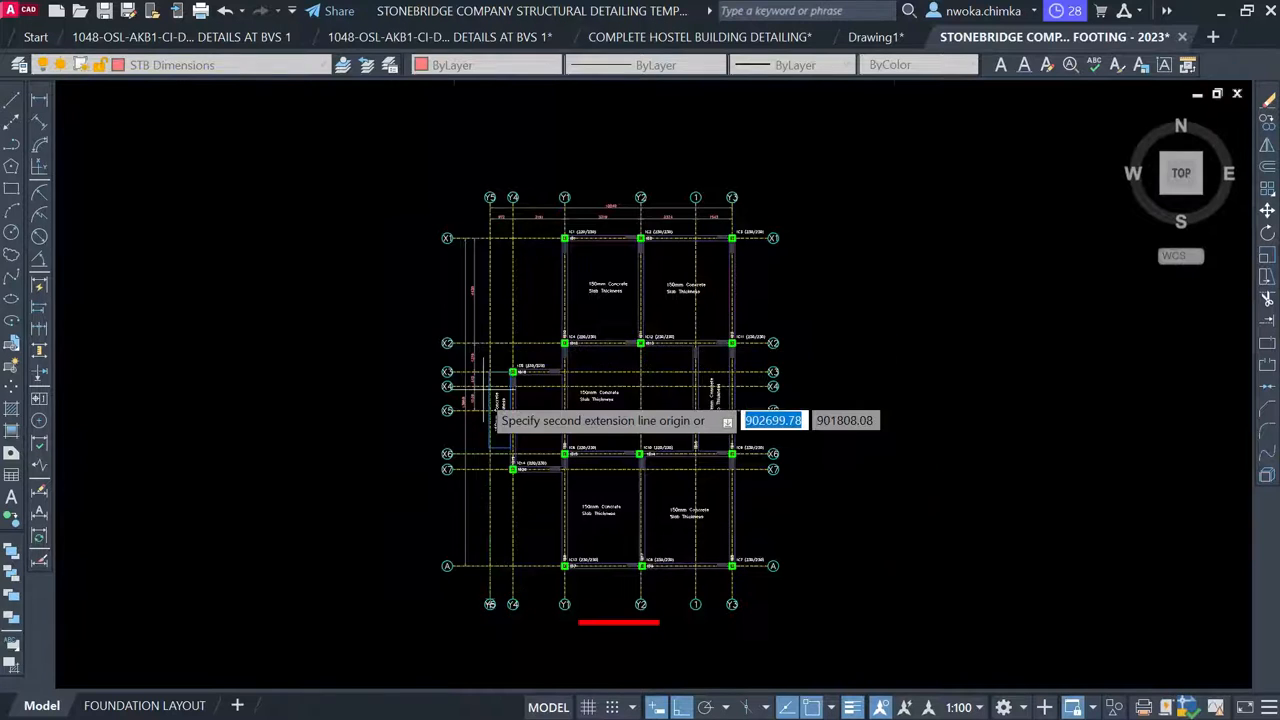
scroll(474, 430, up, 3)
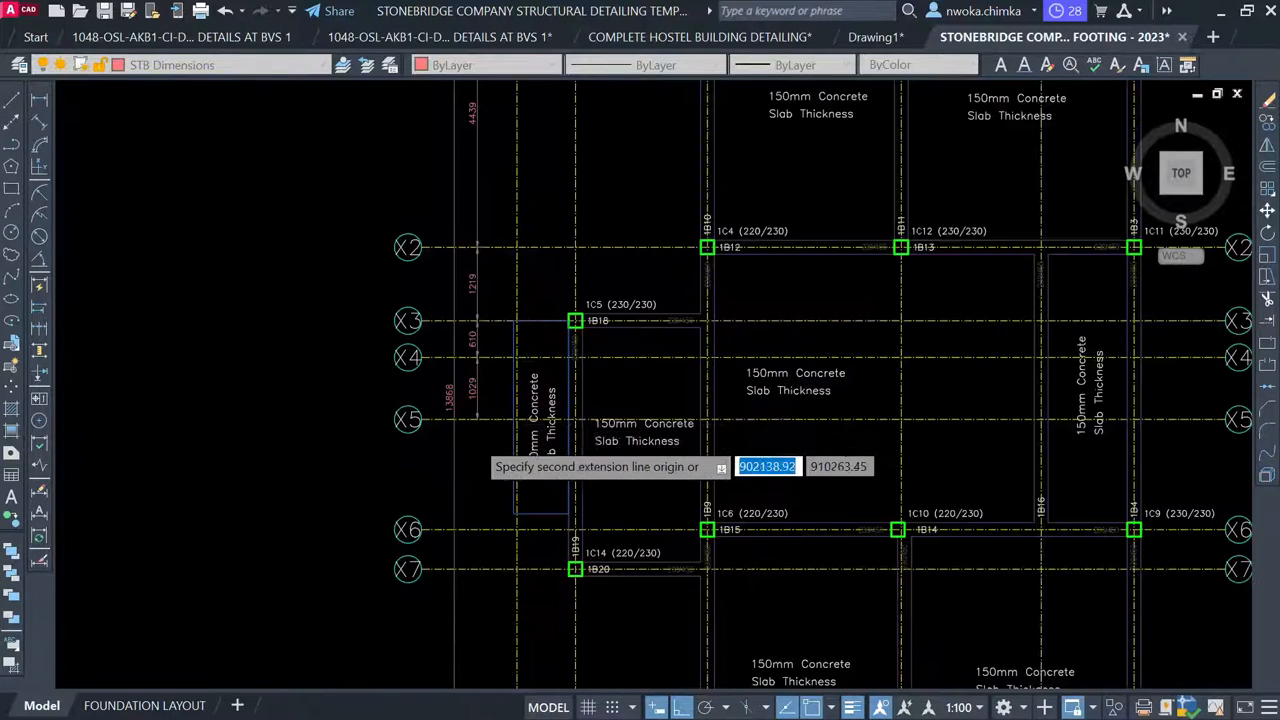
click(479, 530)
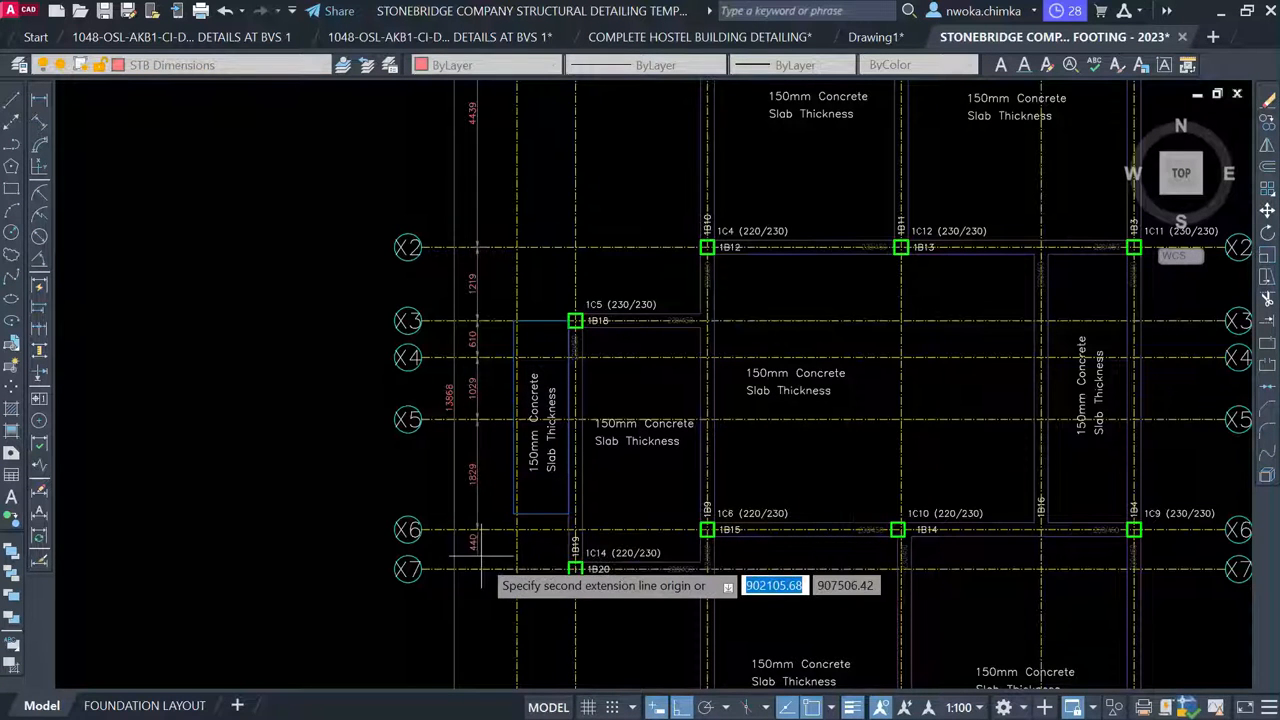
scroll(474, 569, down, 4)
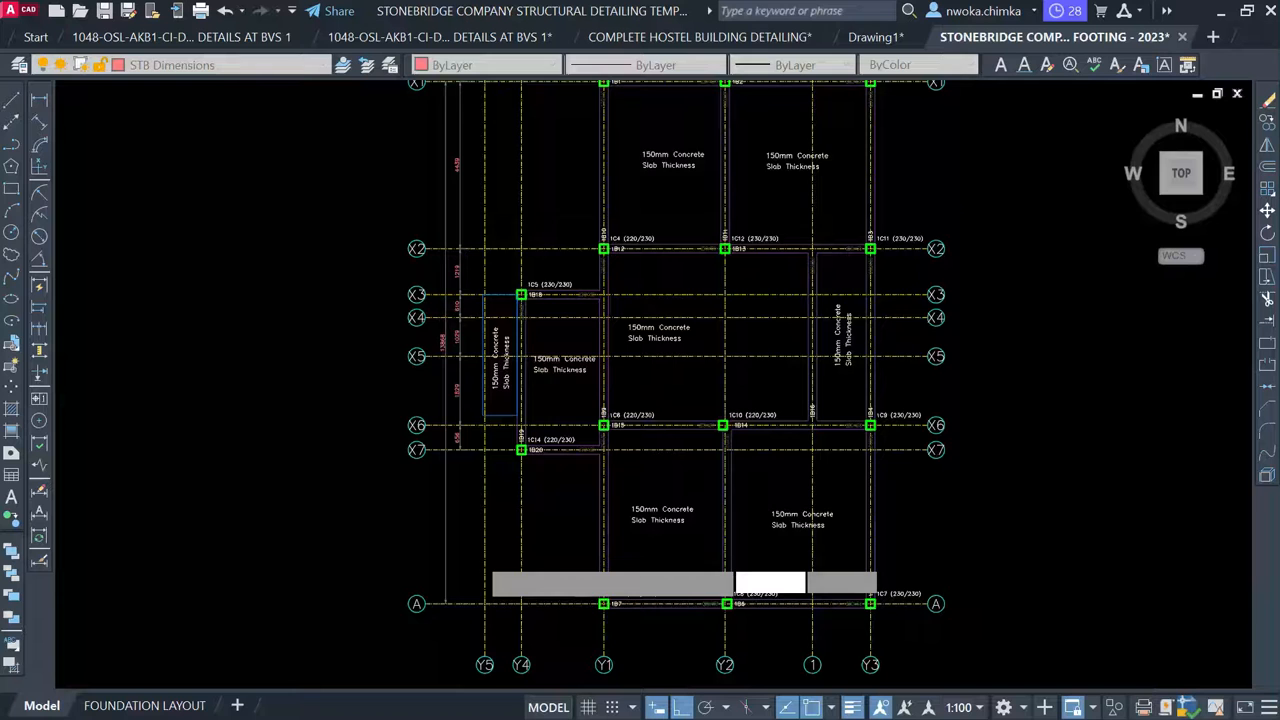
scroll(451, 455, up, 4)
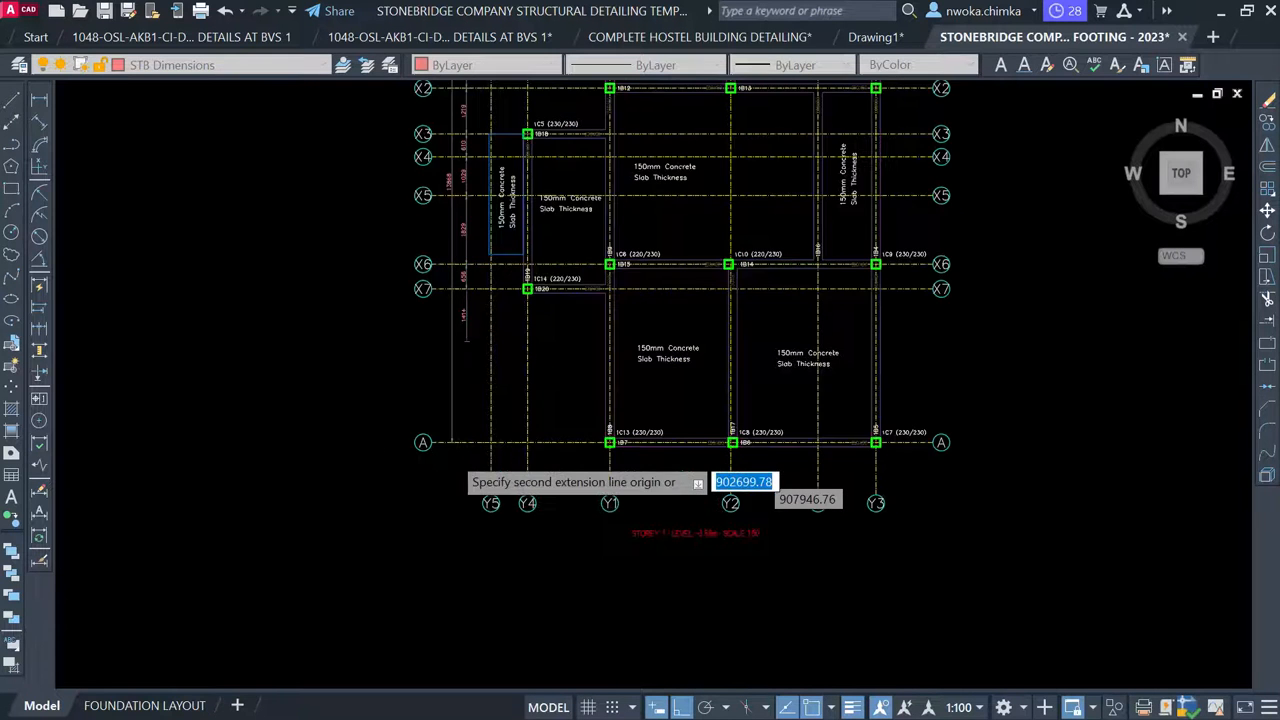
scroll(466, 441, up, 2)
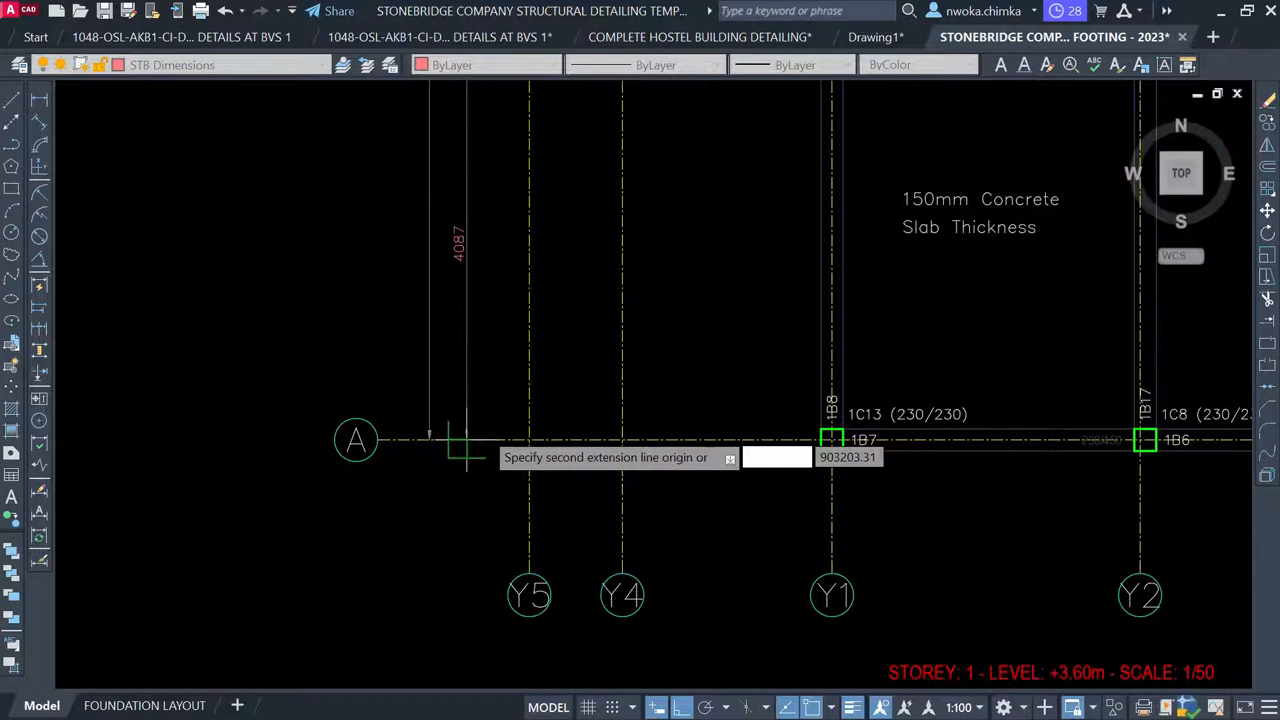
click(466, 440)
scroll(484, 432, down, 6)
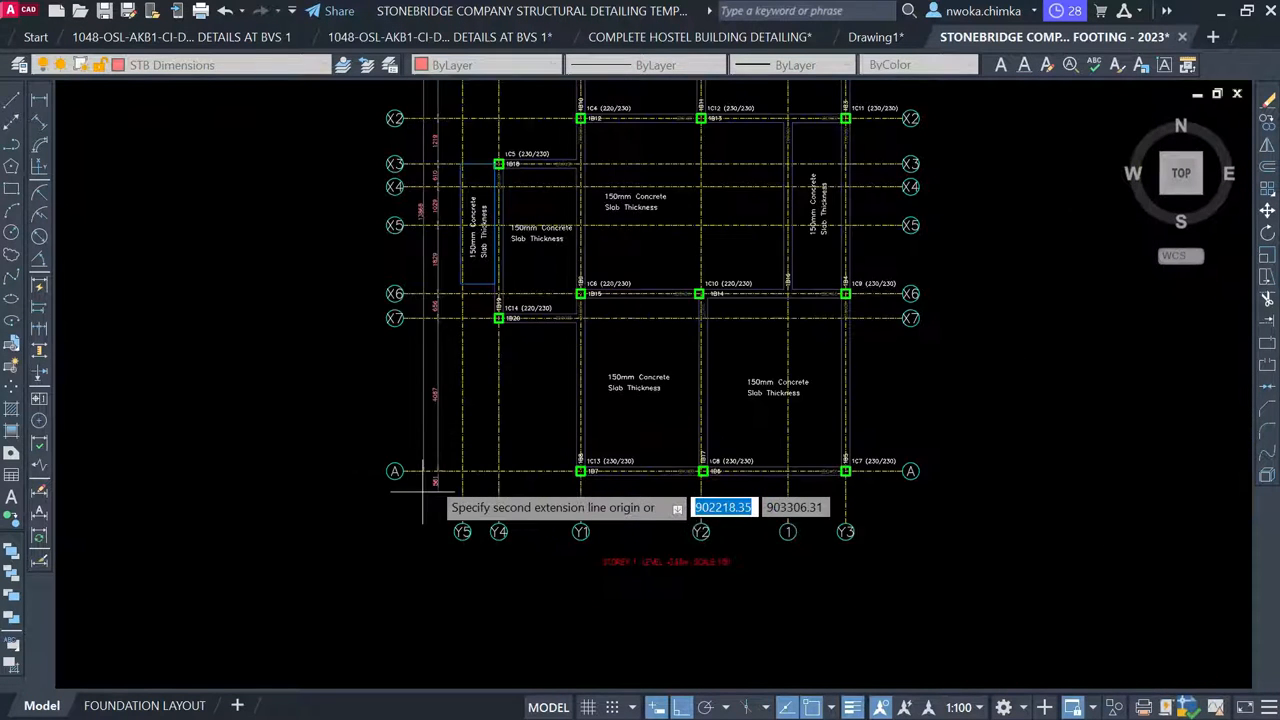
key(Escape)
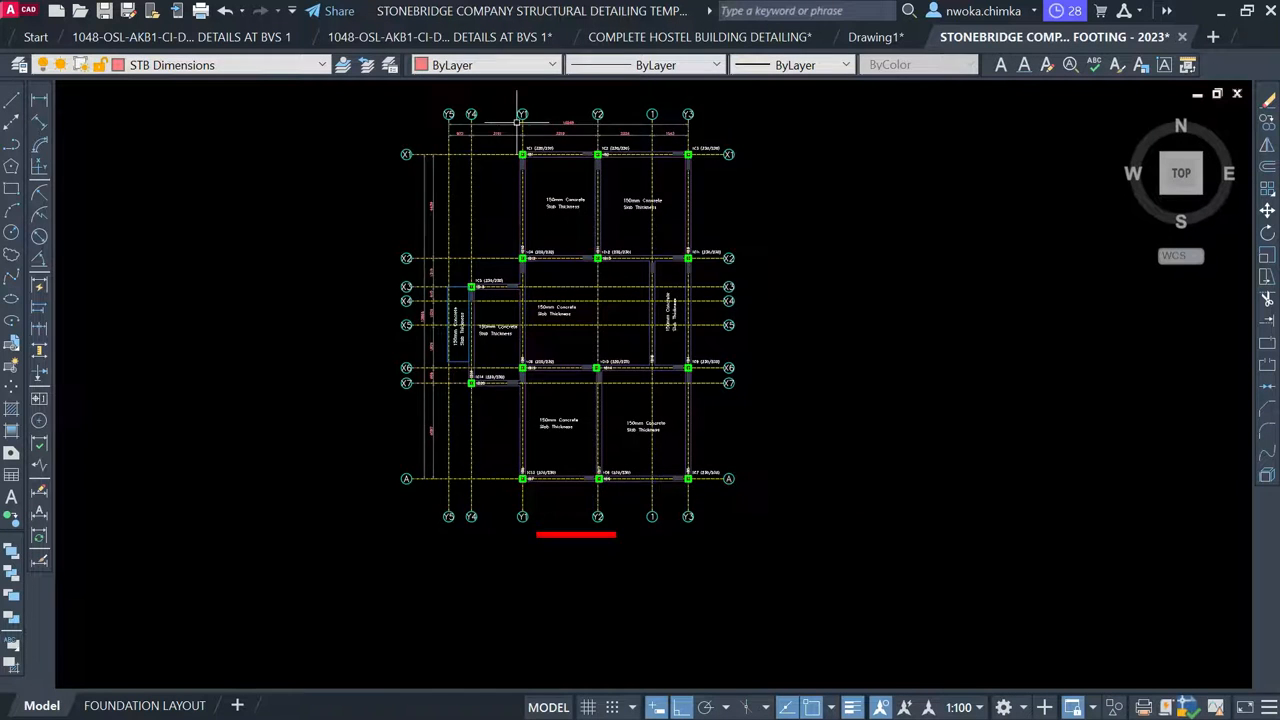
scroll(517, 121, up, 6)
scroll(459, 155, down, 2)
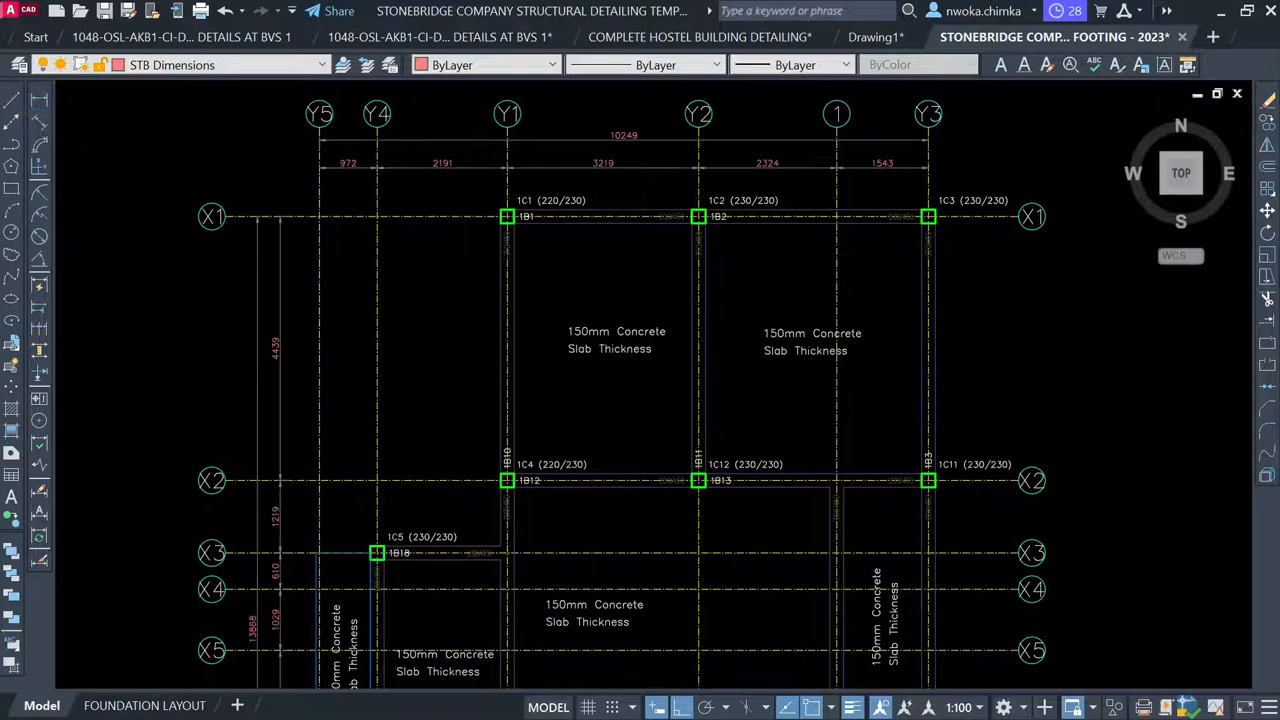
Dimension grid Y5 to Y4 below grid A, giving 972
scroll(394, 152, down, 2)
key(Return)
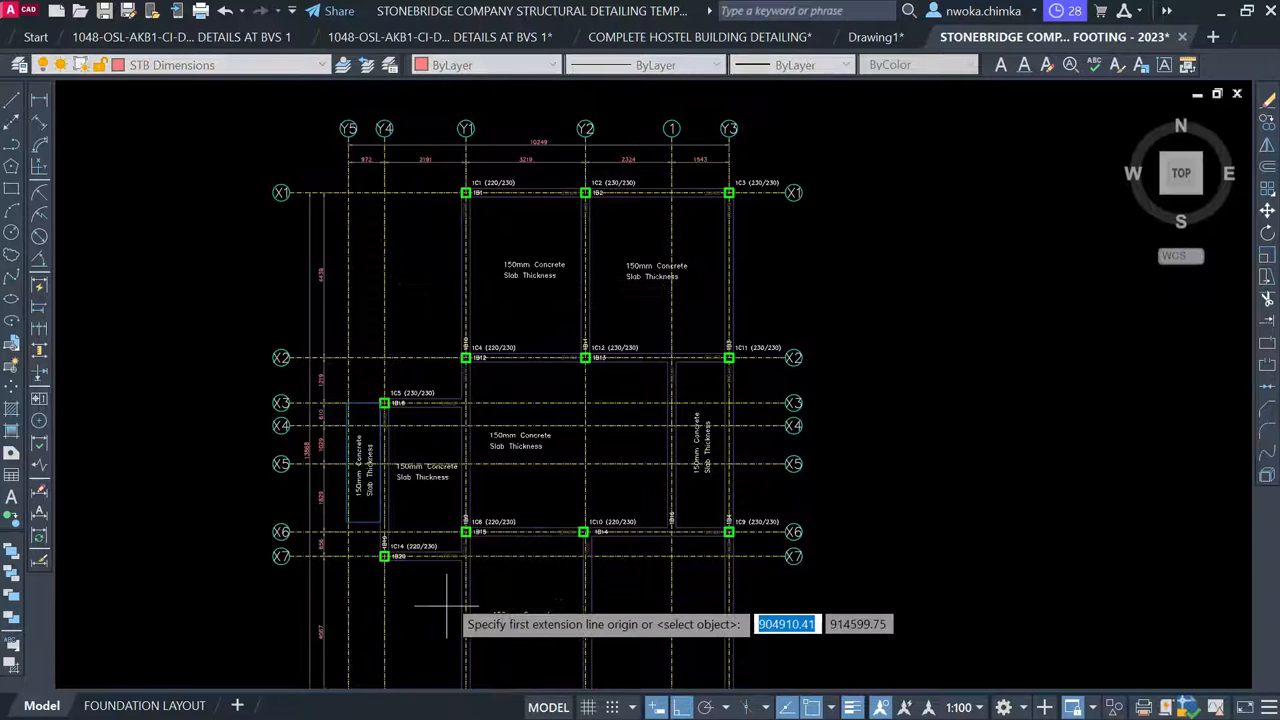
middle_drag(447, 605, 447, 340)
scroll(370, 460, up, 2)
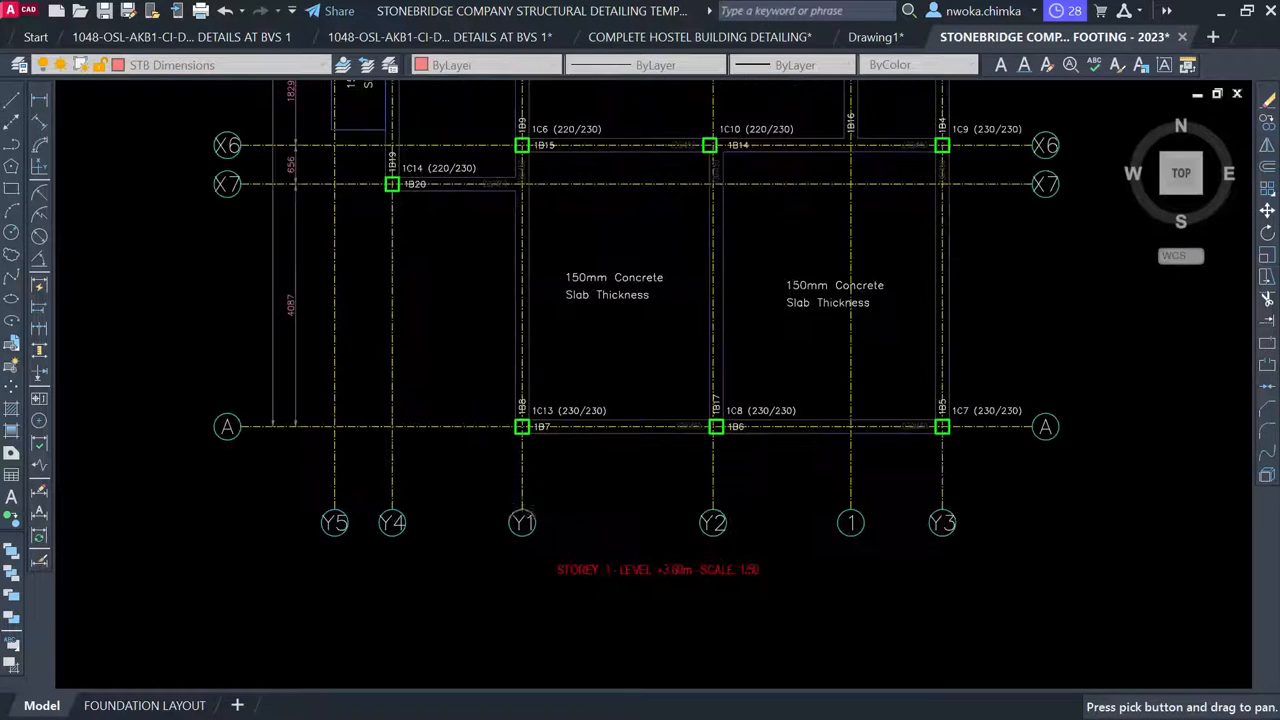
scroll(370, 465, up, 2)
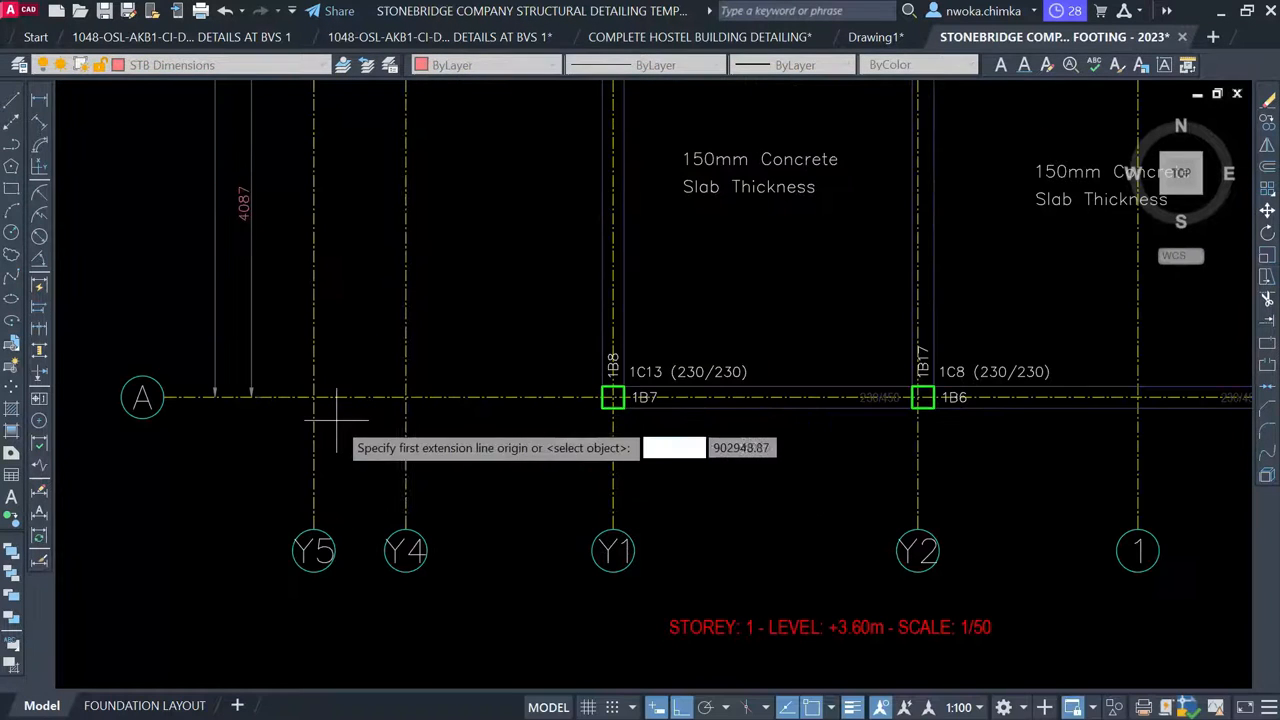
click(312, 470)
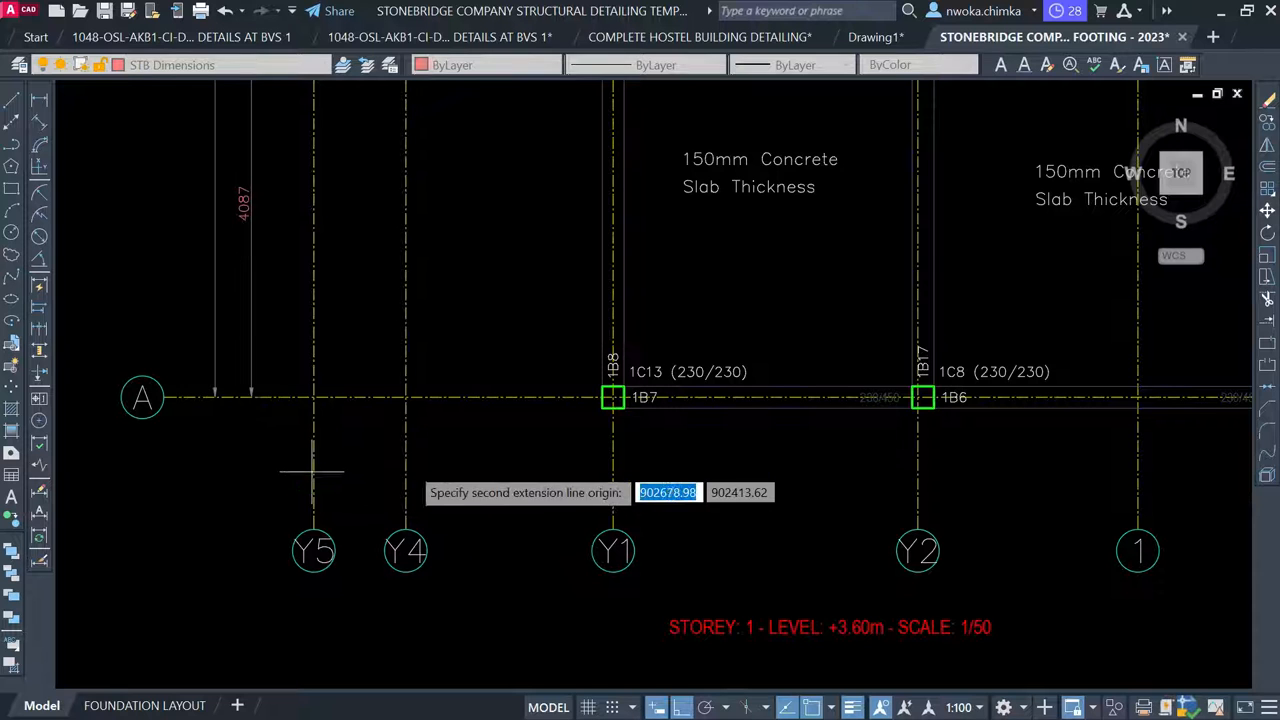
click(405, 476)
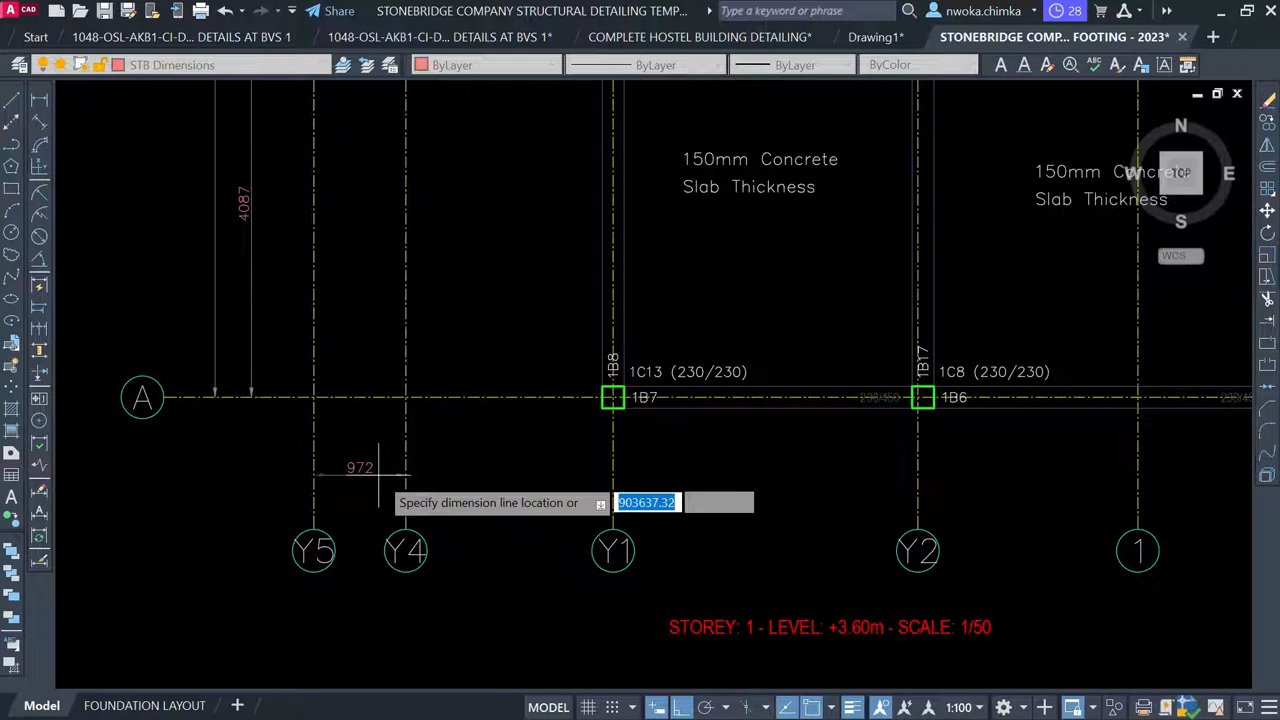
click(368, 488)
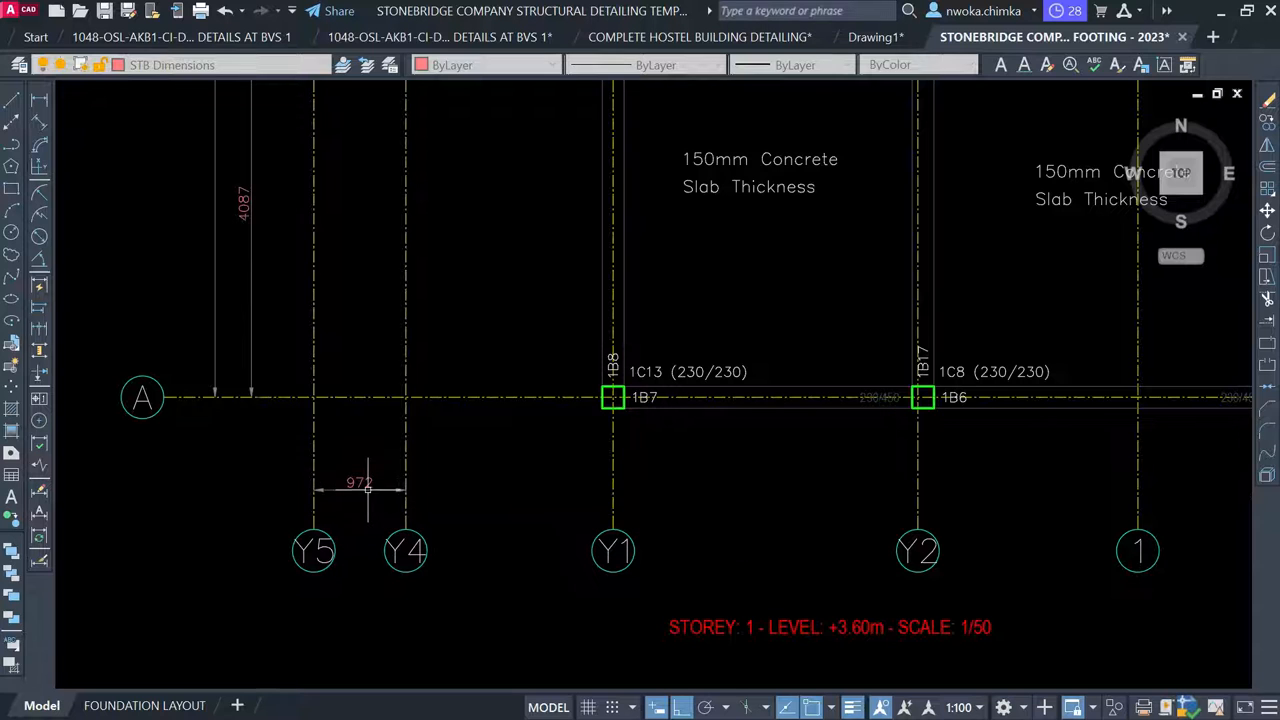
Continue the bottom chain through Y1, Y2, 1 and Y3 (2191, 3219, 2324, 1543)
click(41, 103)
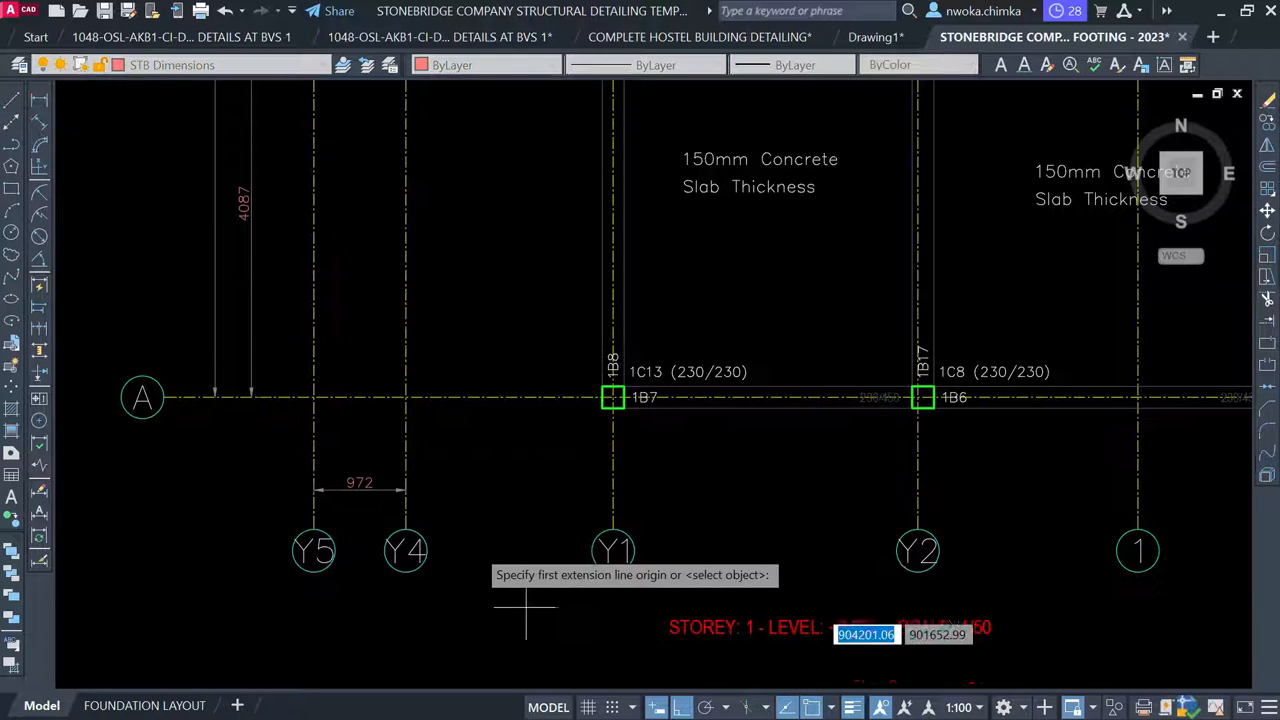
key(Escape)
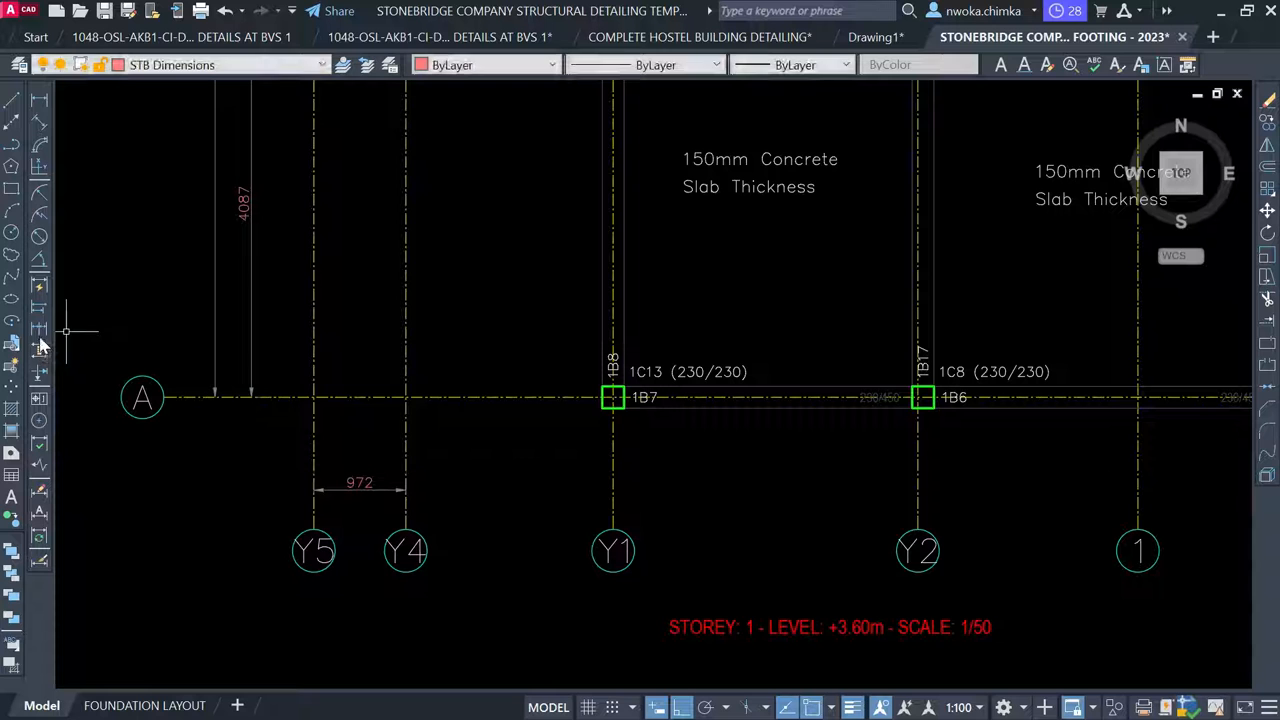
click(38, 330)
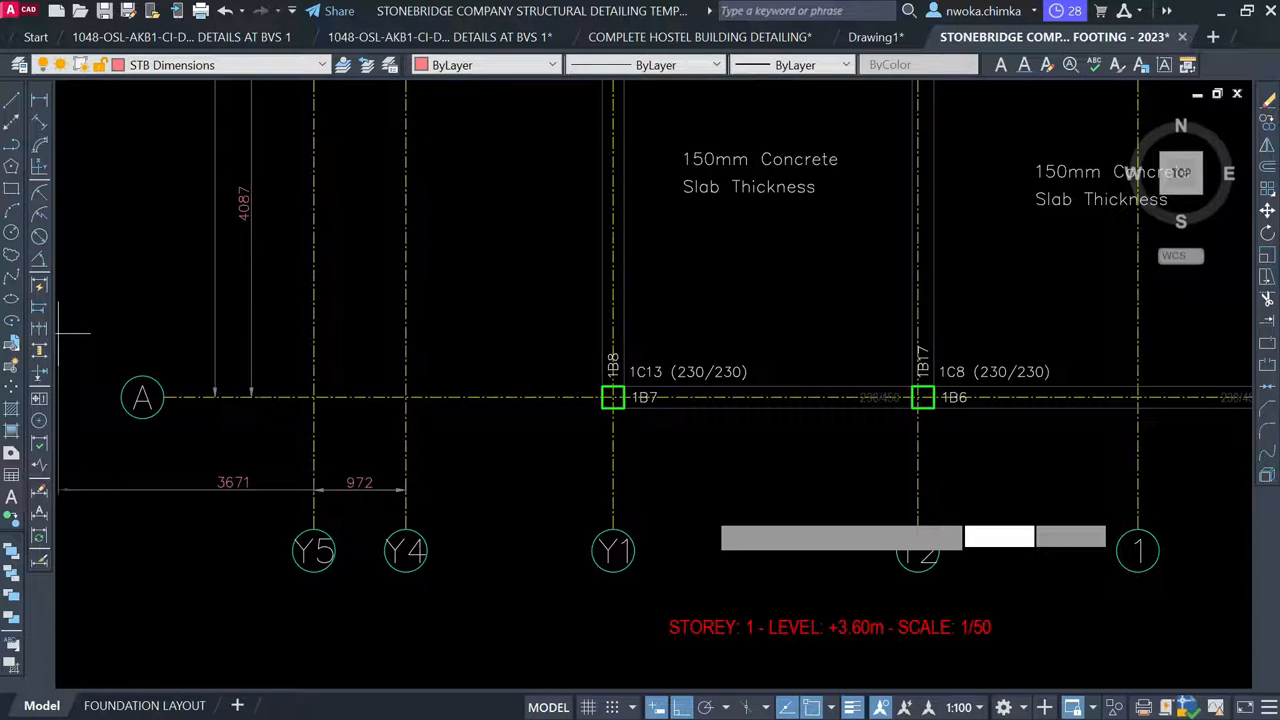
click(612, 490)
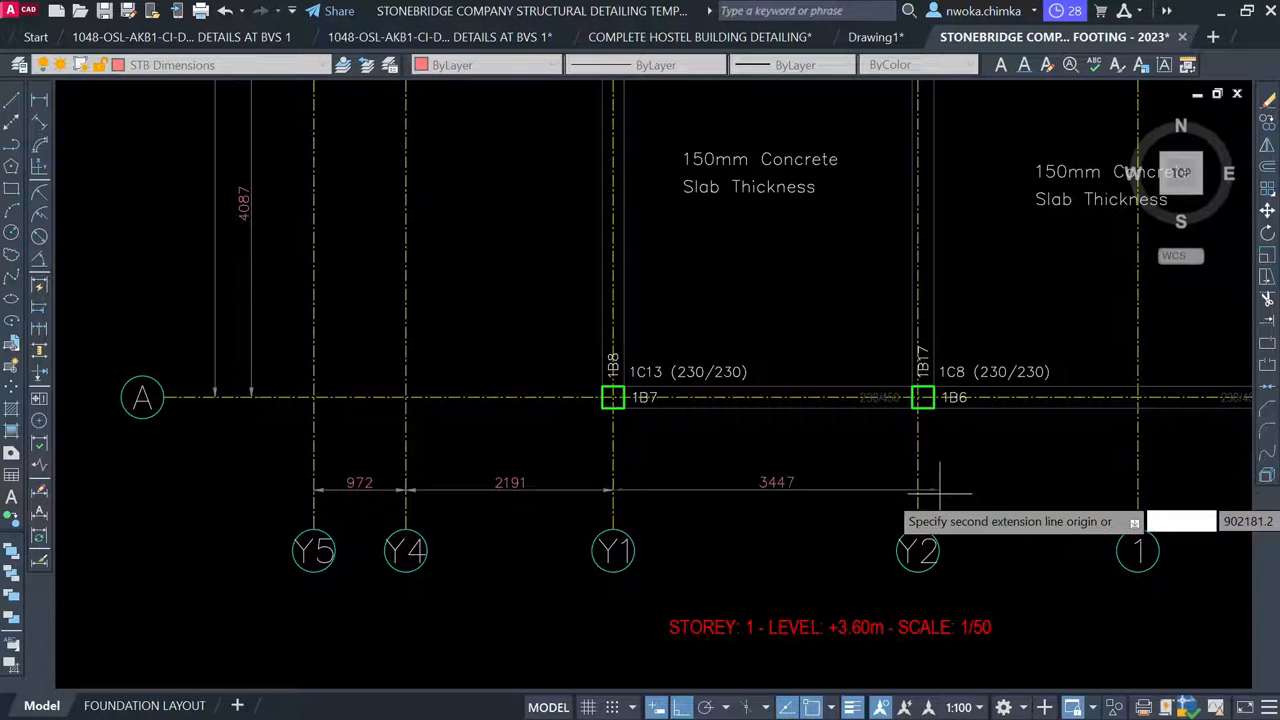
click(917, 490)
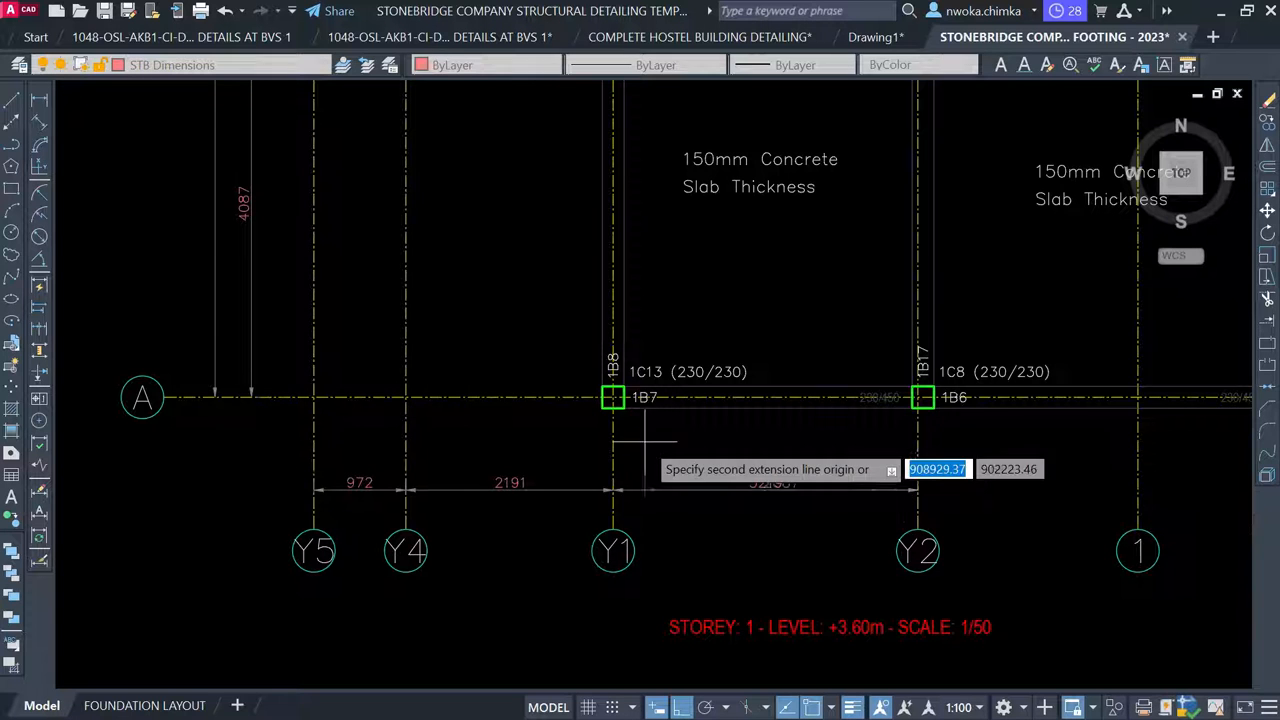
scroll(568, 451, down, 2)
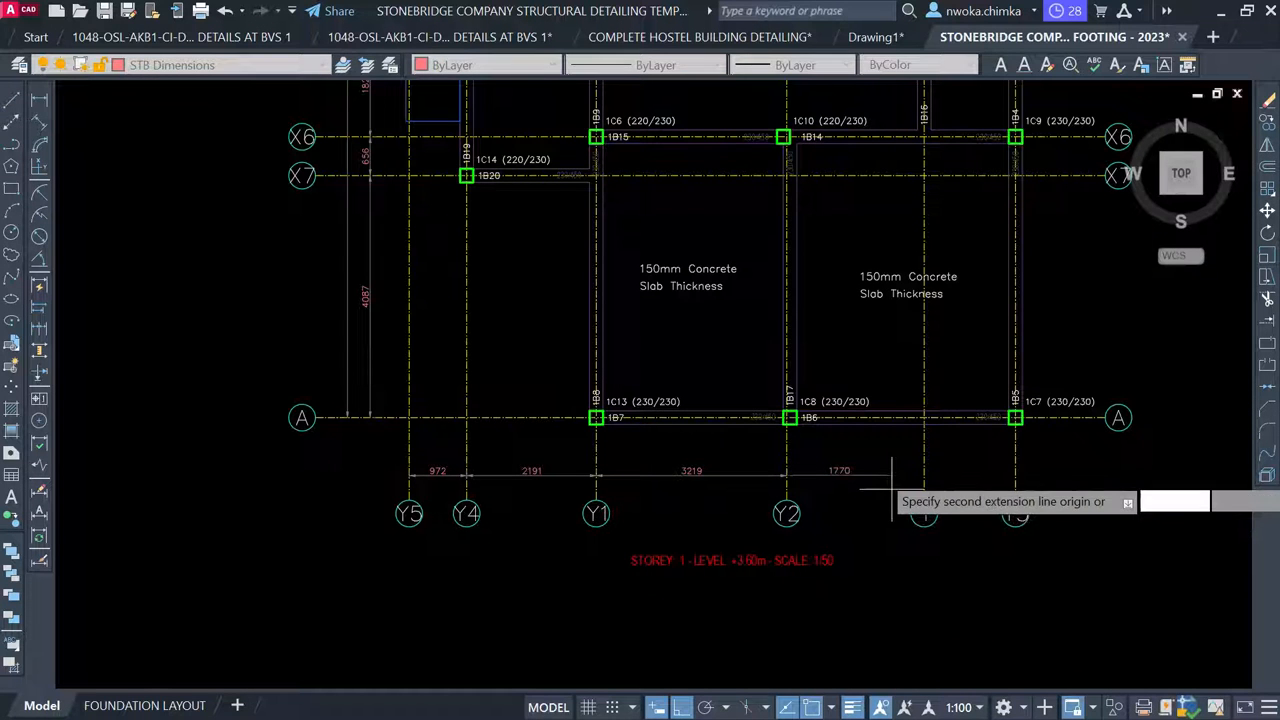
click(928, 472)
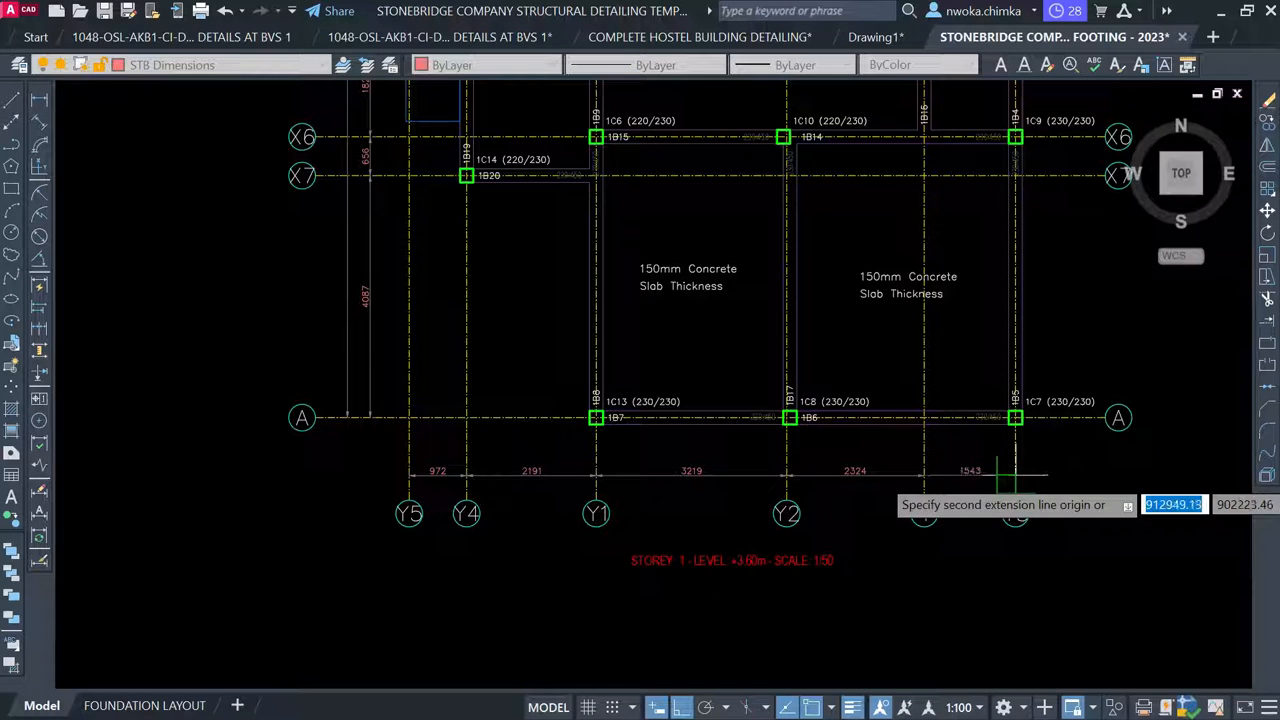
click(1015, 475)
key(Escape)
scroll(624, 477, down, 1)
scroll(940, 280, down, 1)
middle_drag(940, 280, 746, 416)
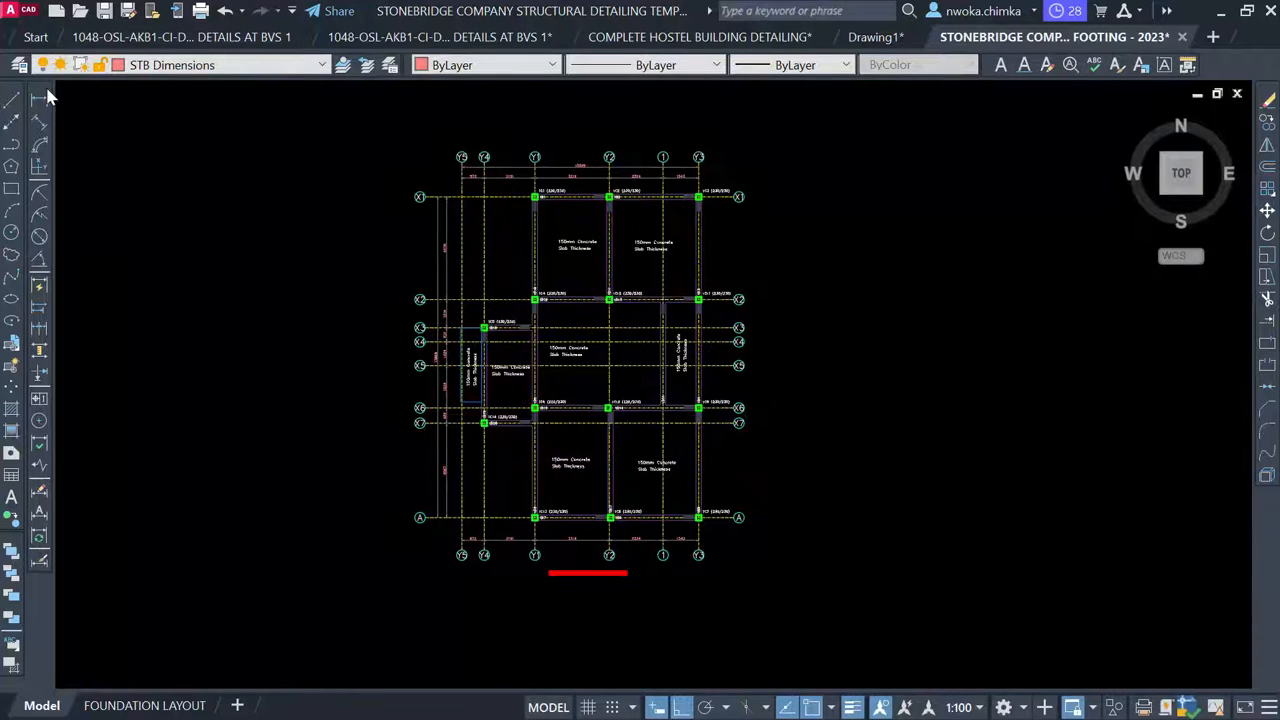
Add a 4439 dimension from grid X1 to X2 beside the right bubbles
scroll(721, 219, up, 3)
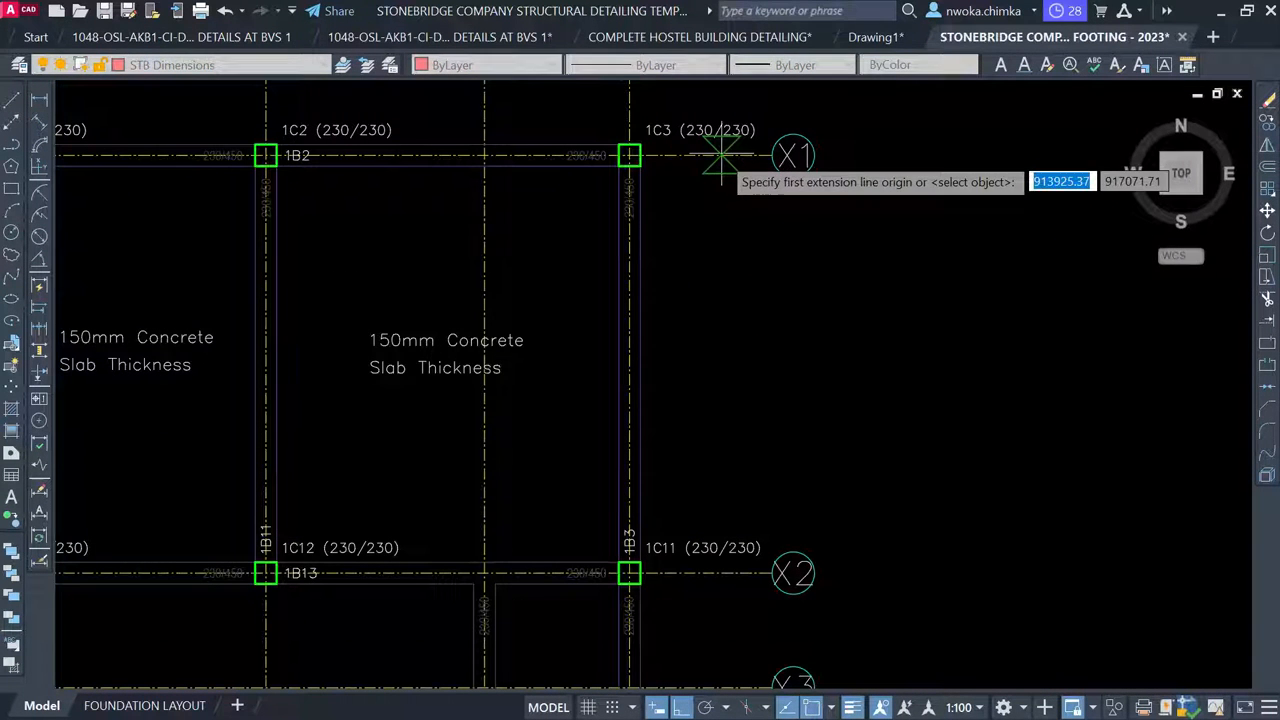
click(721, 157)
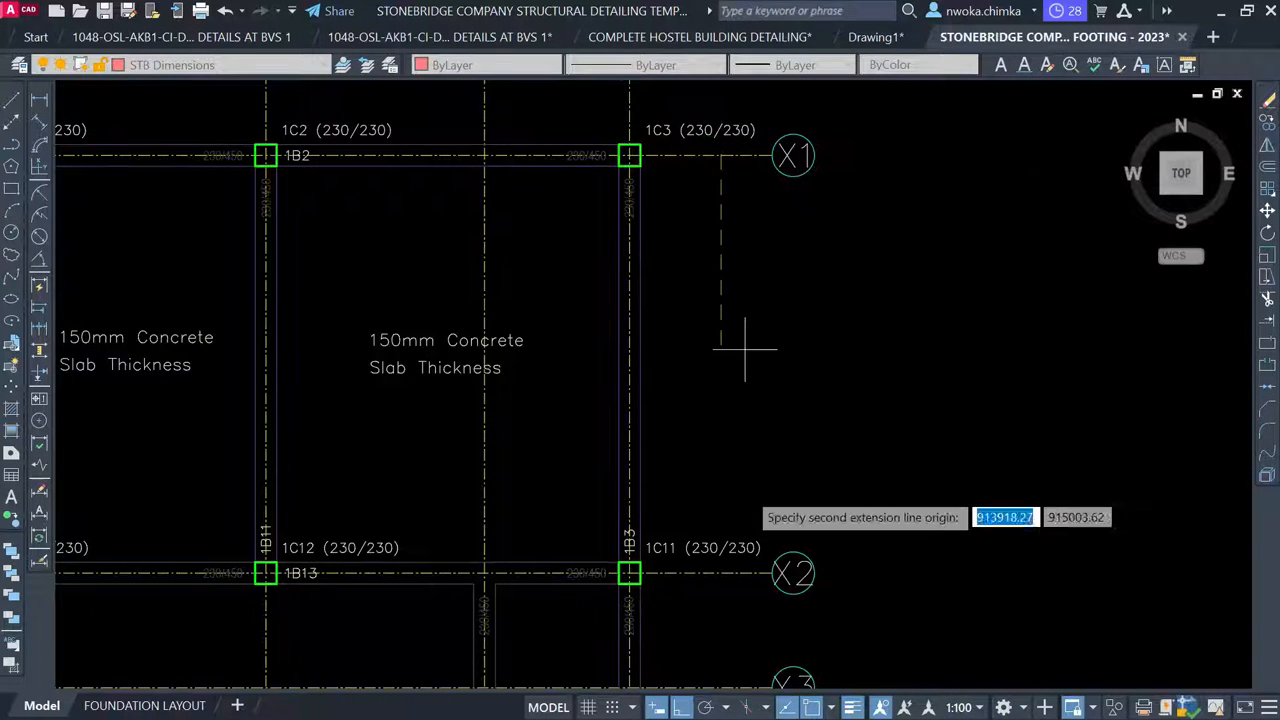
click(722, 573)
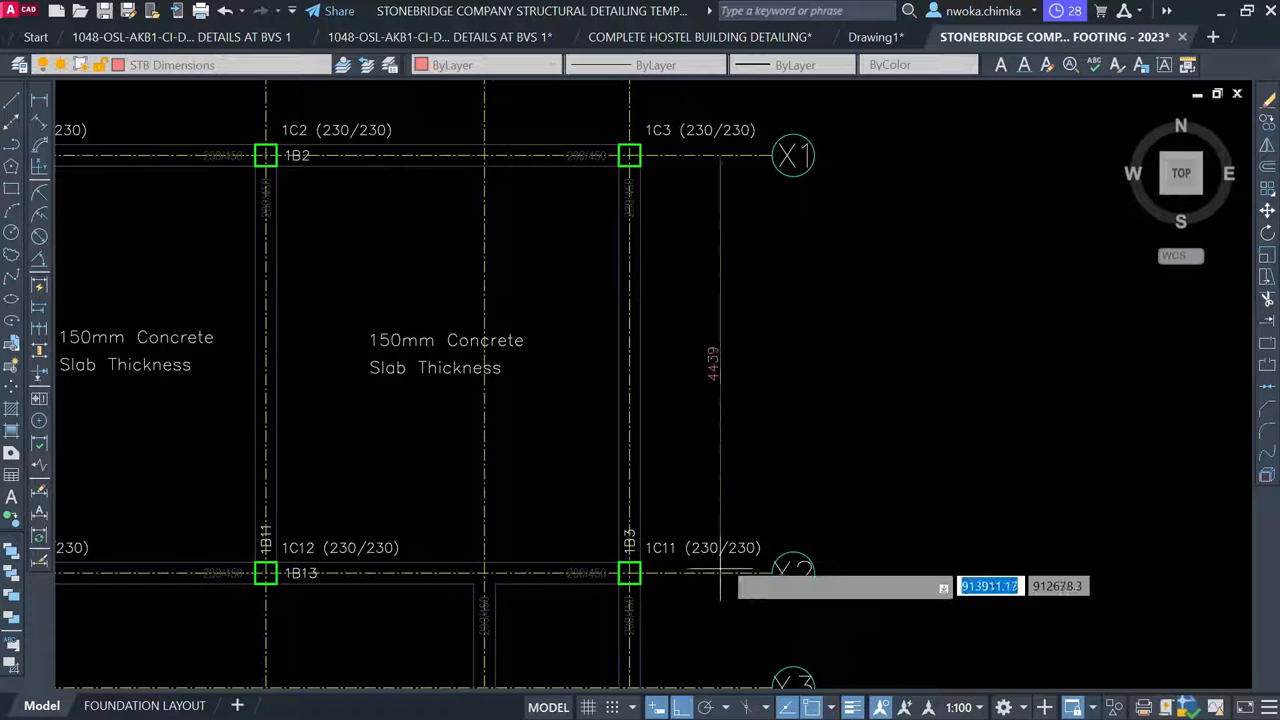
click(726, 374)
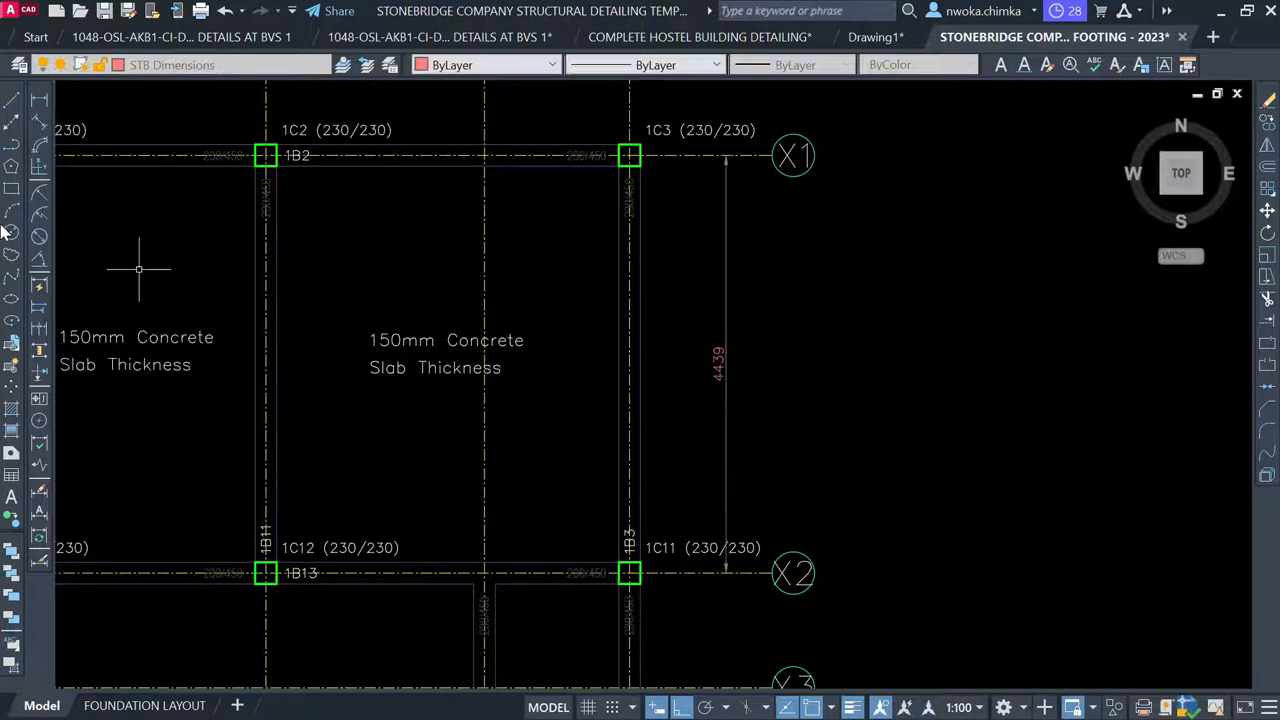
Use DIMCONTINUE to chain 1219, 610, 1029, 1829 and 656 down to X7, redoing the X5 point
text(dimc)
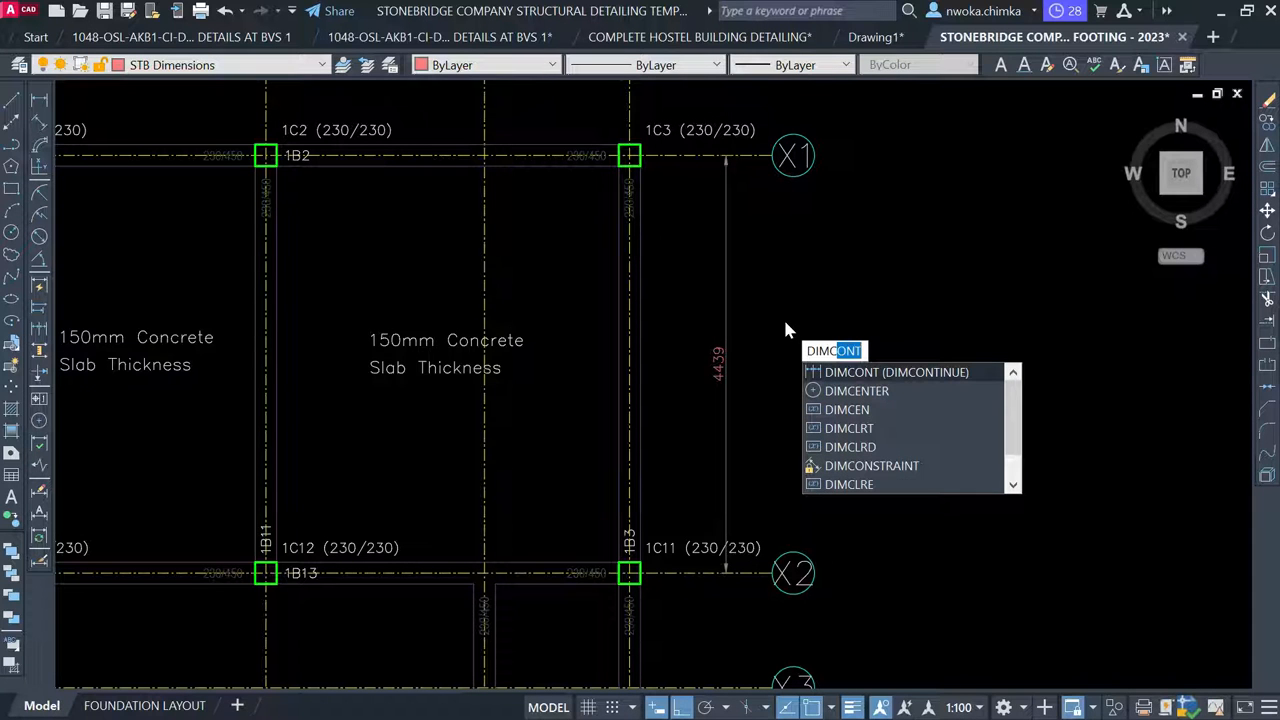
key(Return)
scroll(760, 215, down, 4)
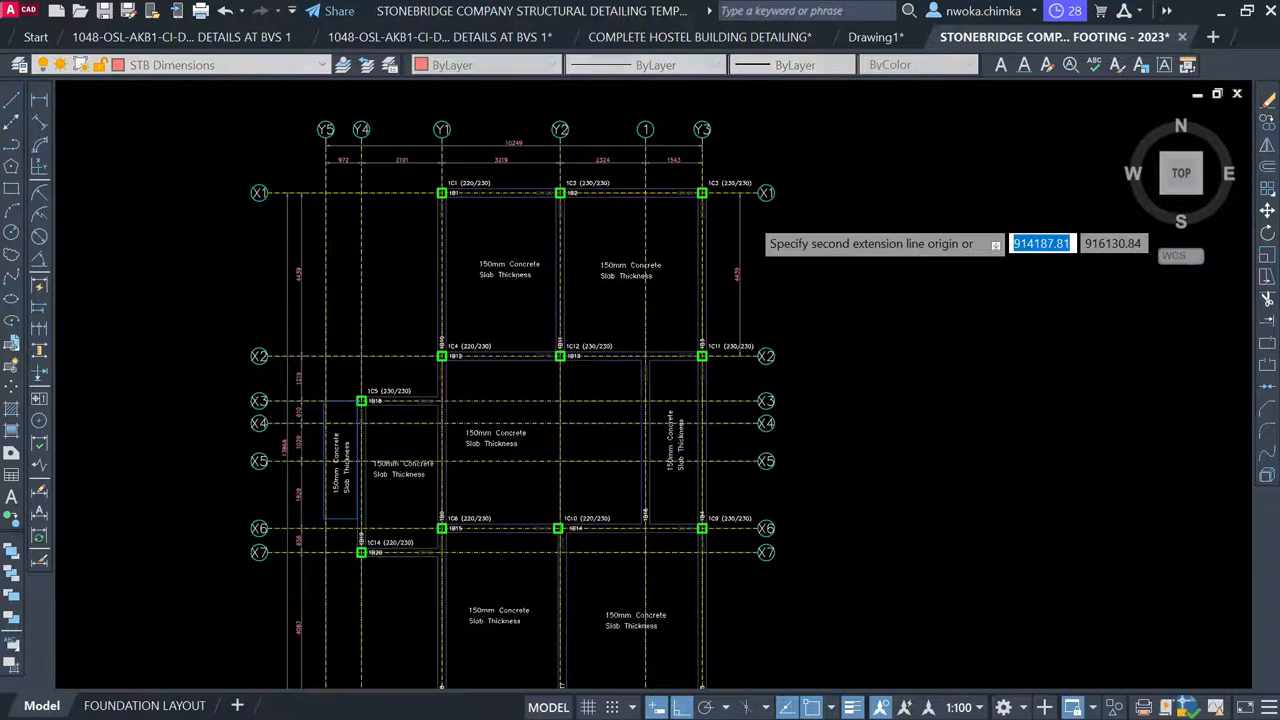
scroll(720, 305, up, 2)
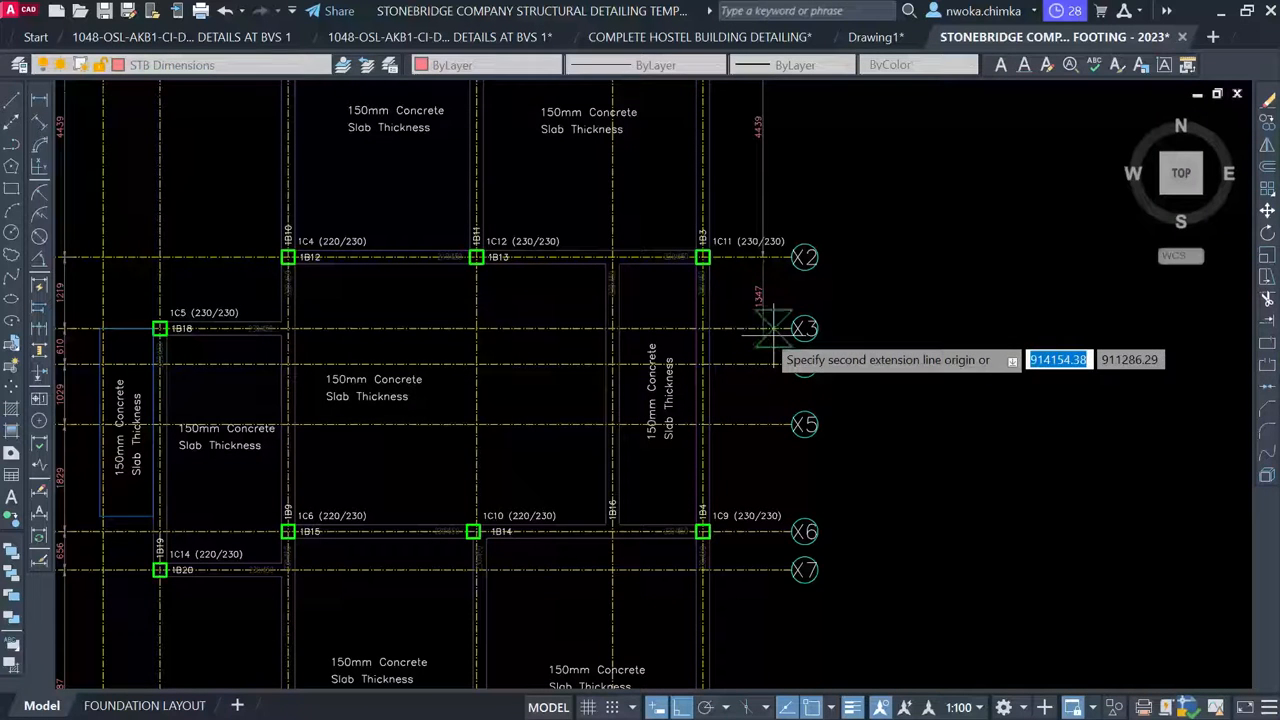
click(762, 328)
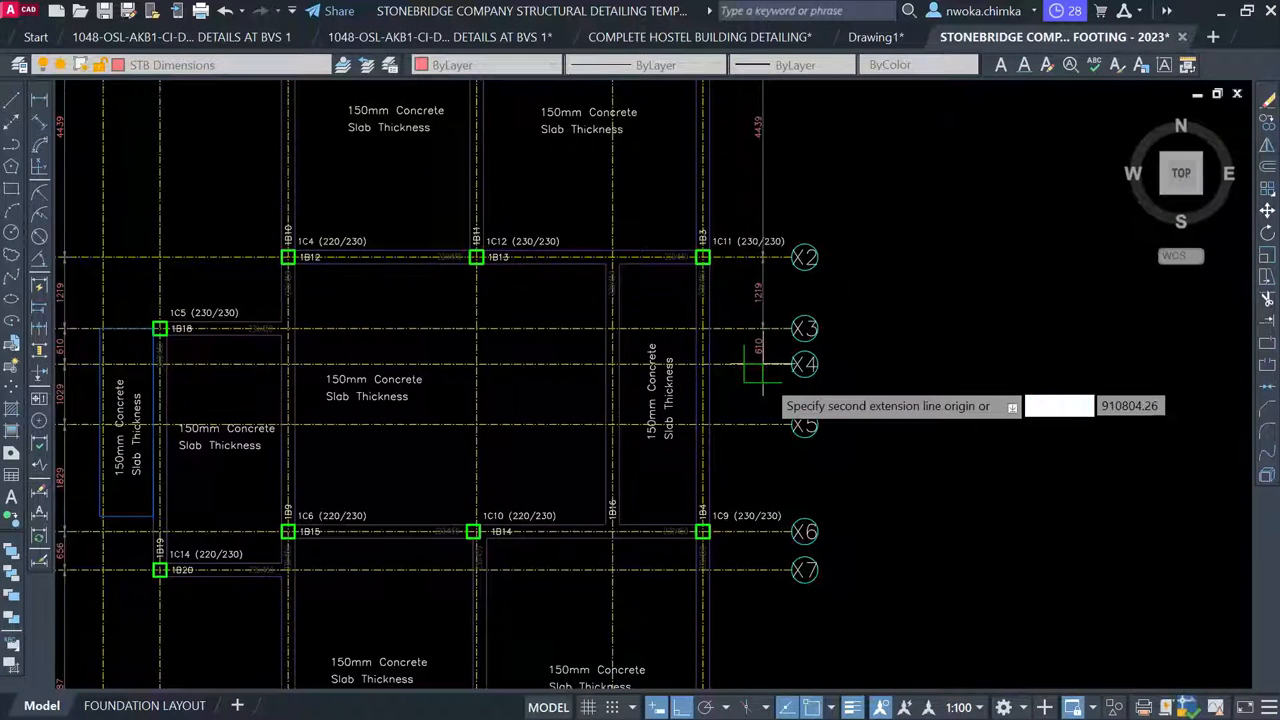
click(762, 364)
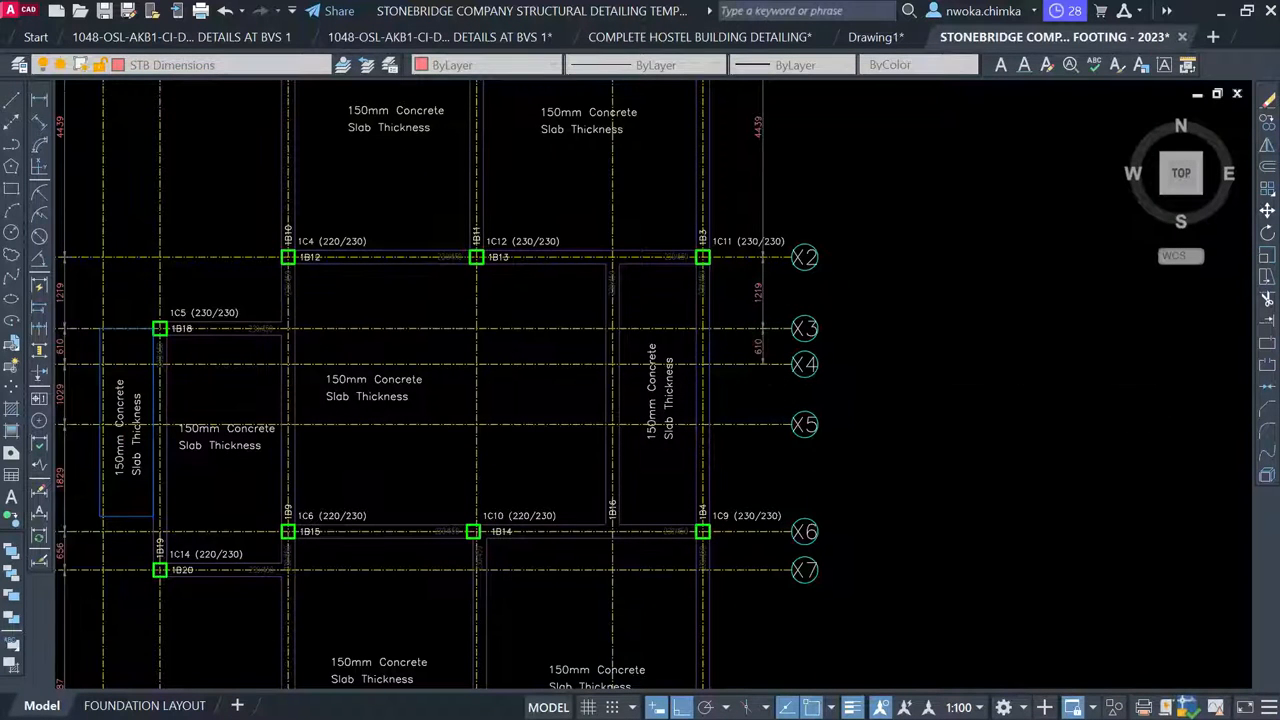
click(762, 424)
scroll(763, 542, up, 2)
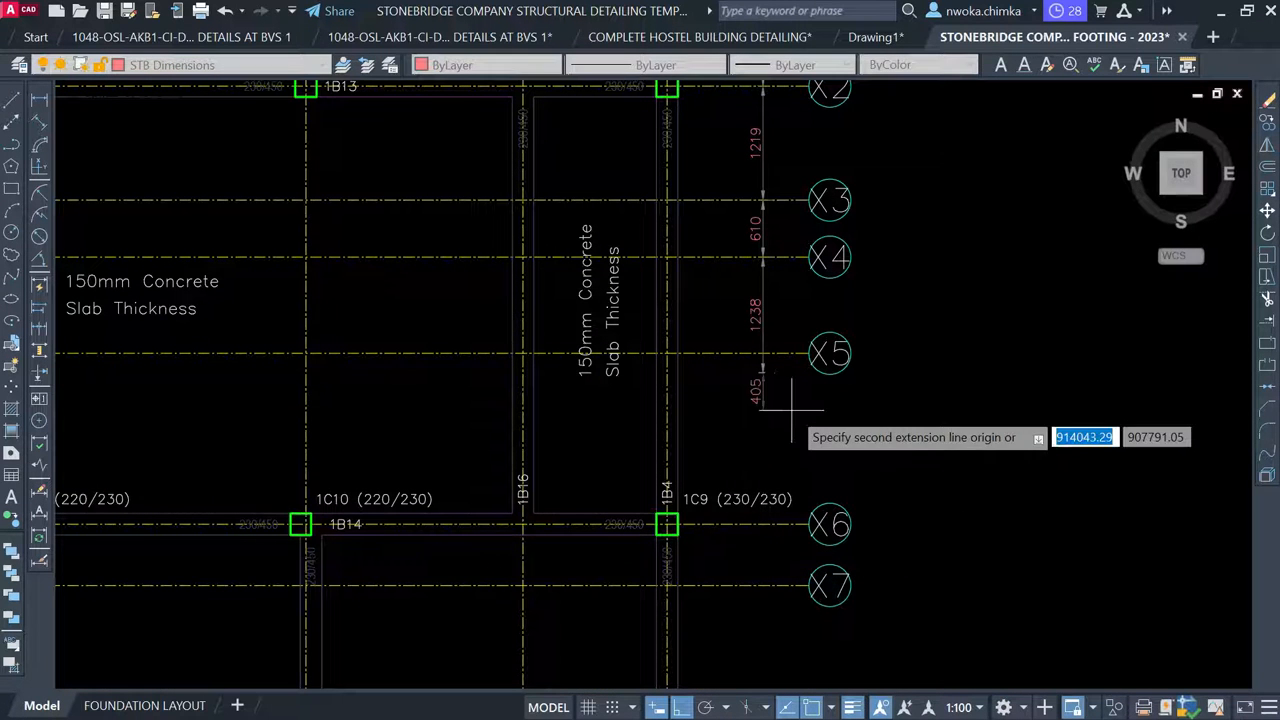
scroll(794, 376, up, 3)
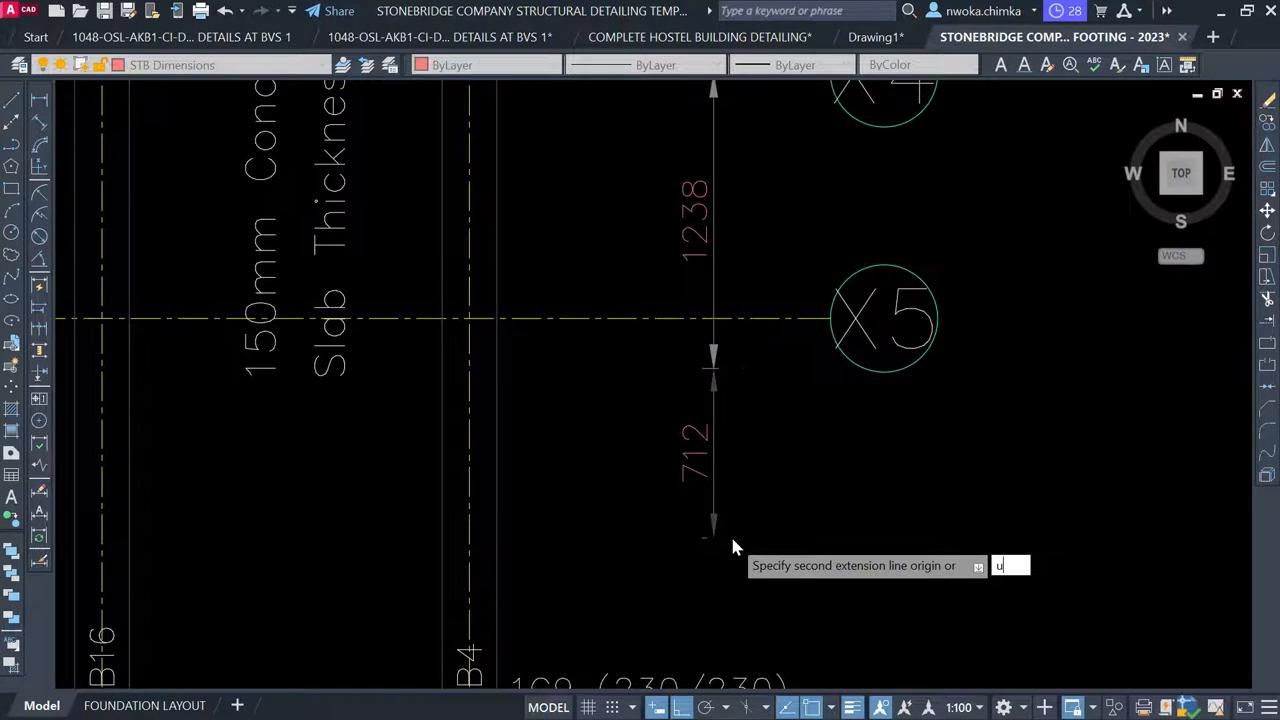
scroll(733, 548, down, 6)
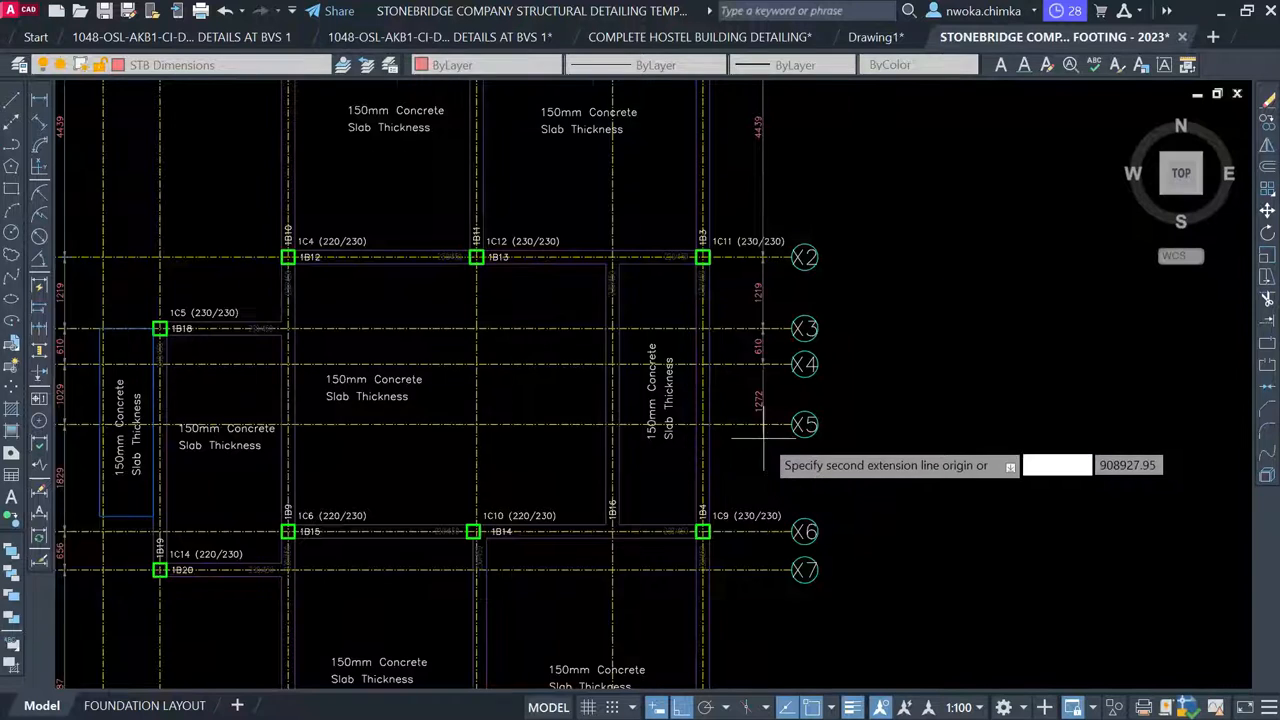
scroll(763, 437, up, 4)
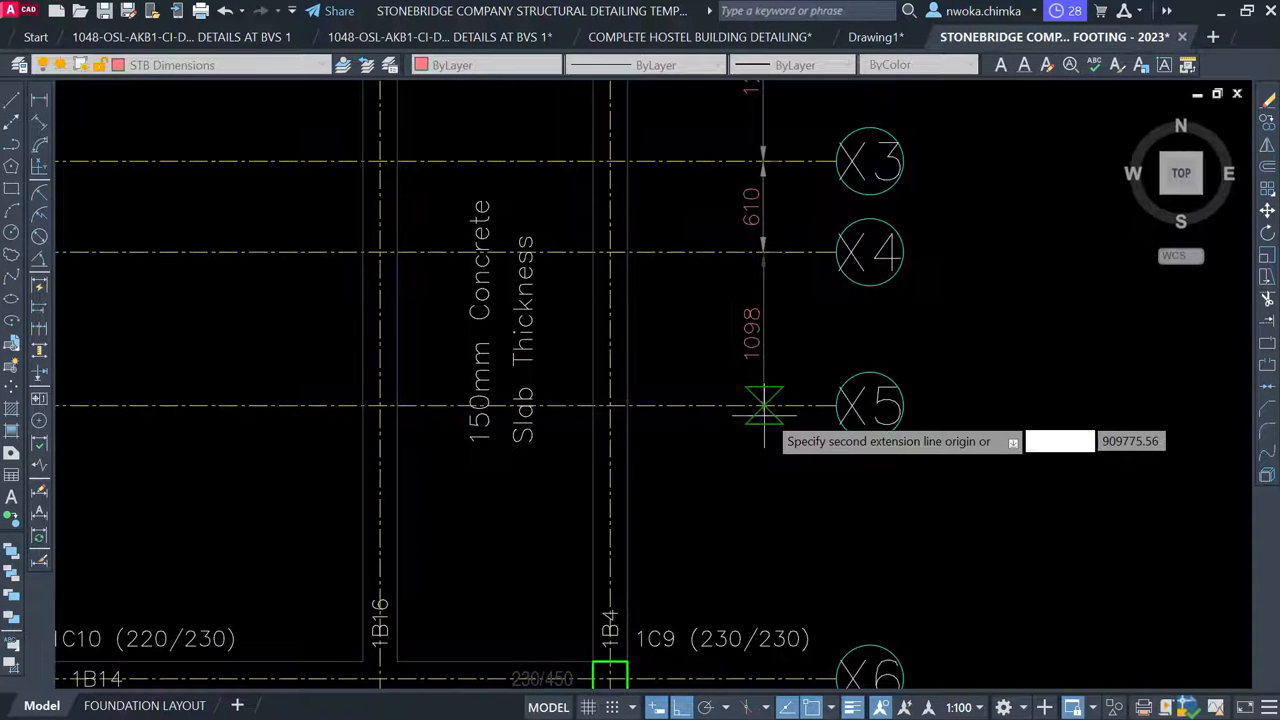
click(766, 410)
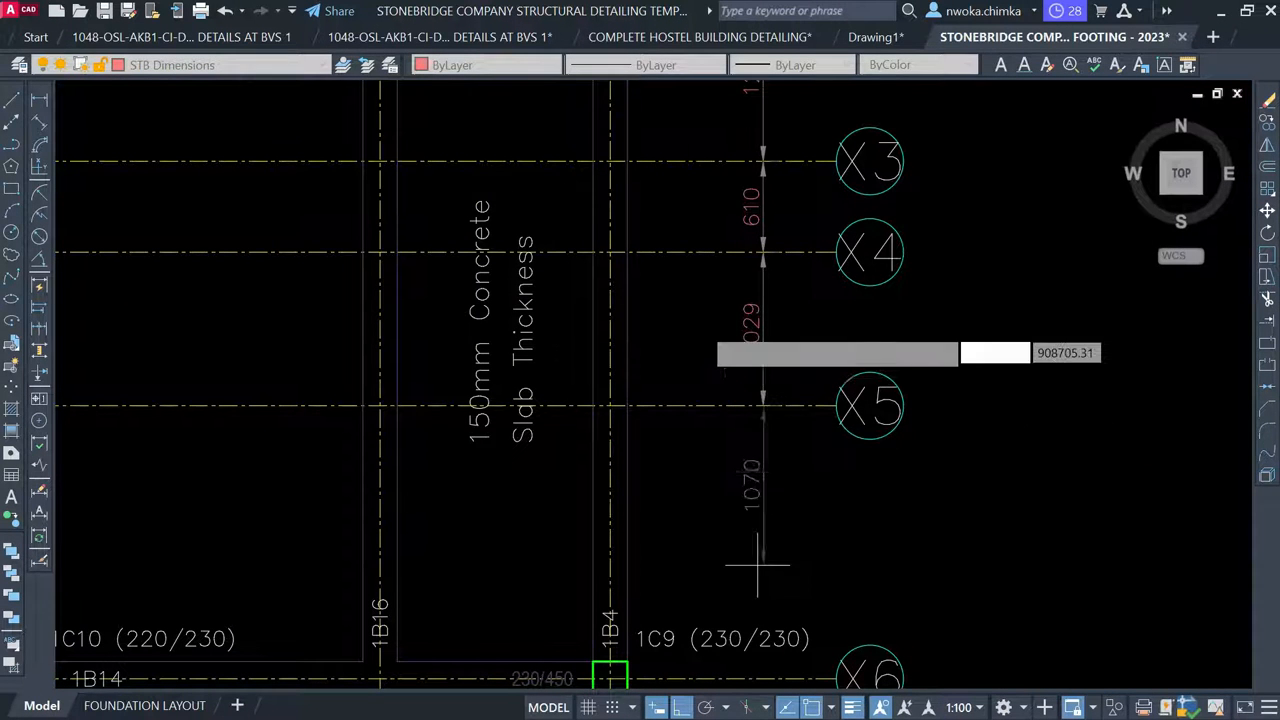
scroll(749, 560, down, 5)
scroll(718, 420, up, 4)
scroll(720, 440, up, 4)
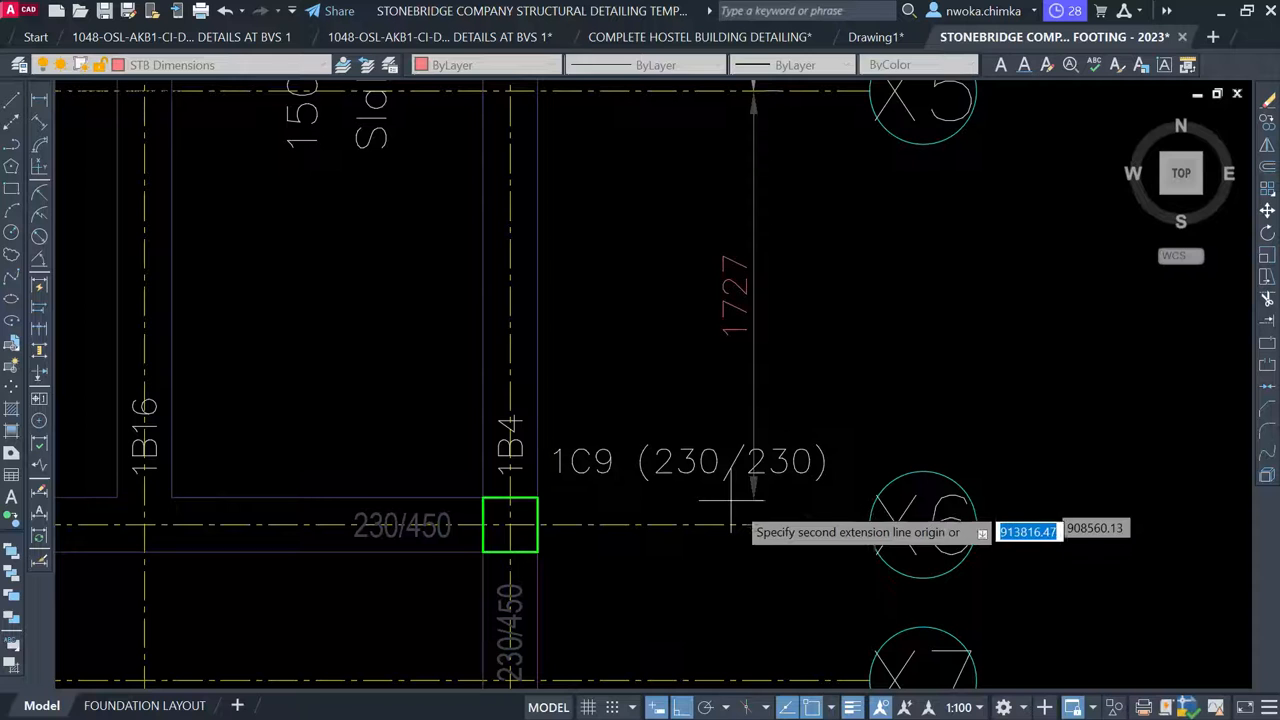
click(752, 524)
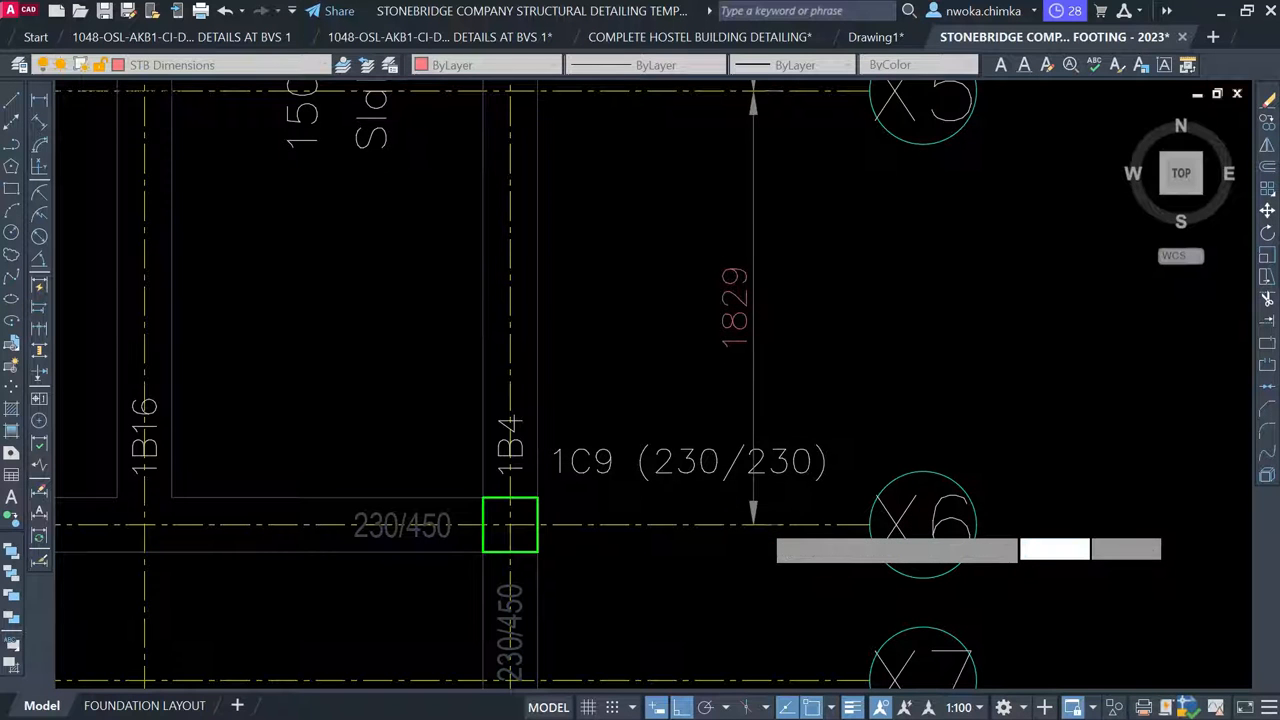
scroll(752, 524, down, 5)
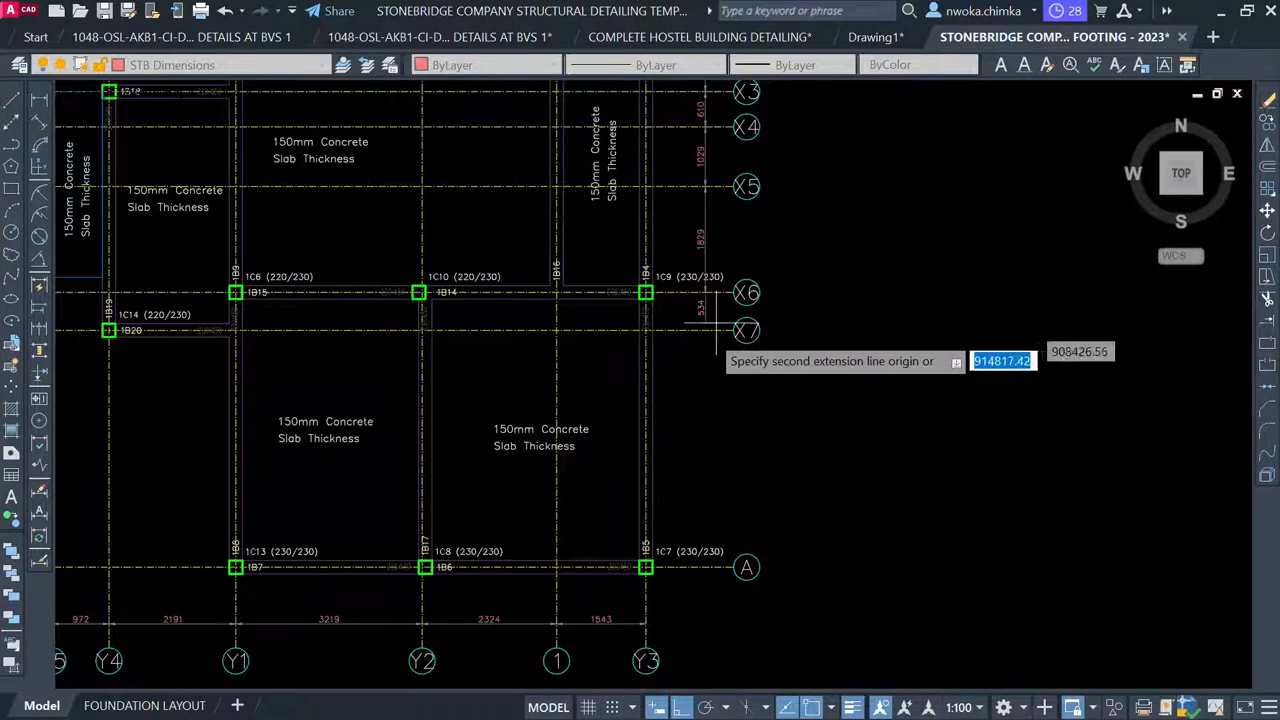
scroll(689, 343, up, 4)
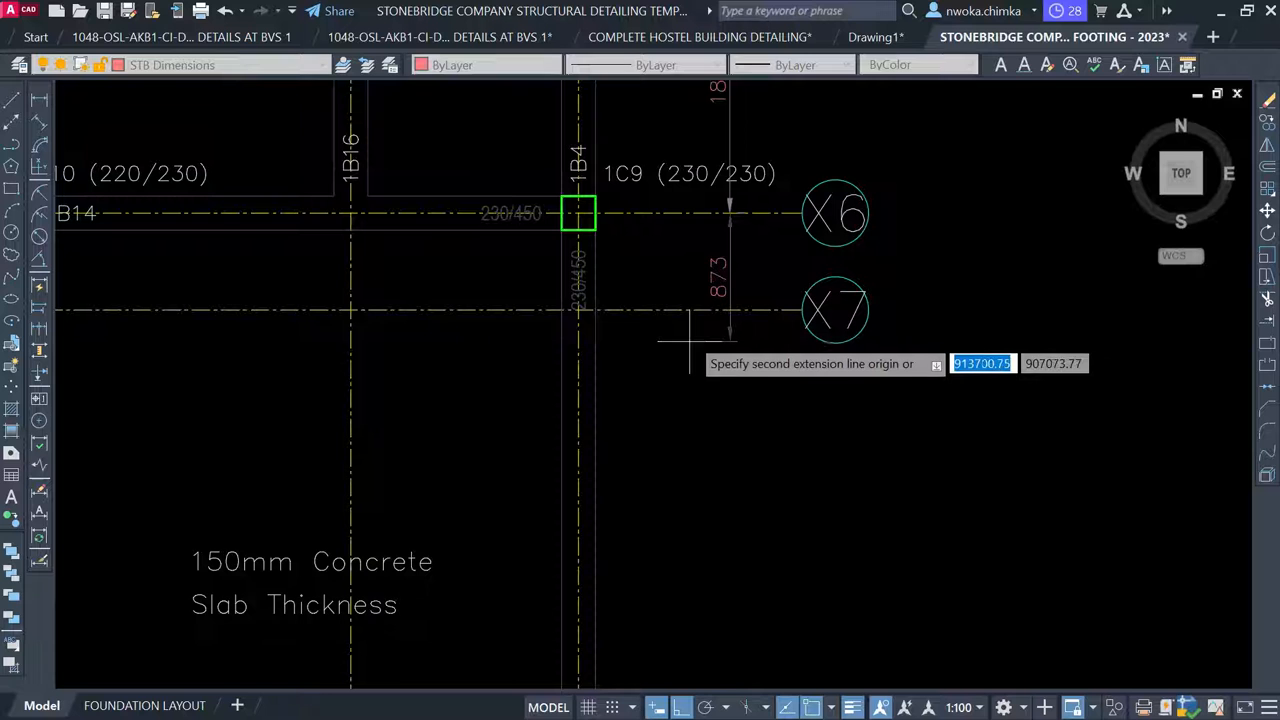
click(730, 310)
scroll(738, 218, down, 2)
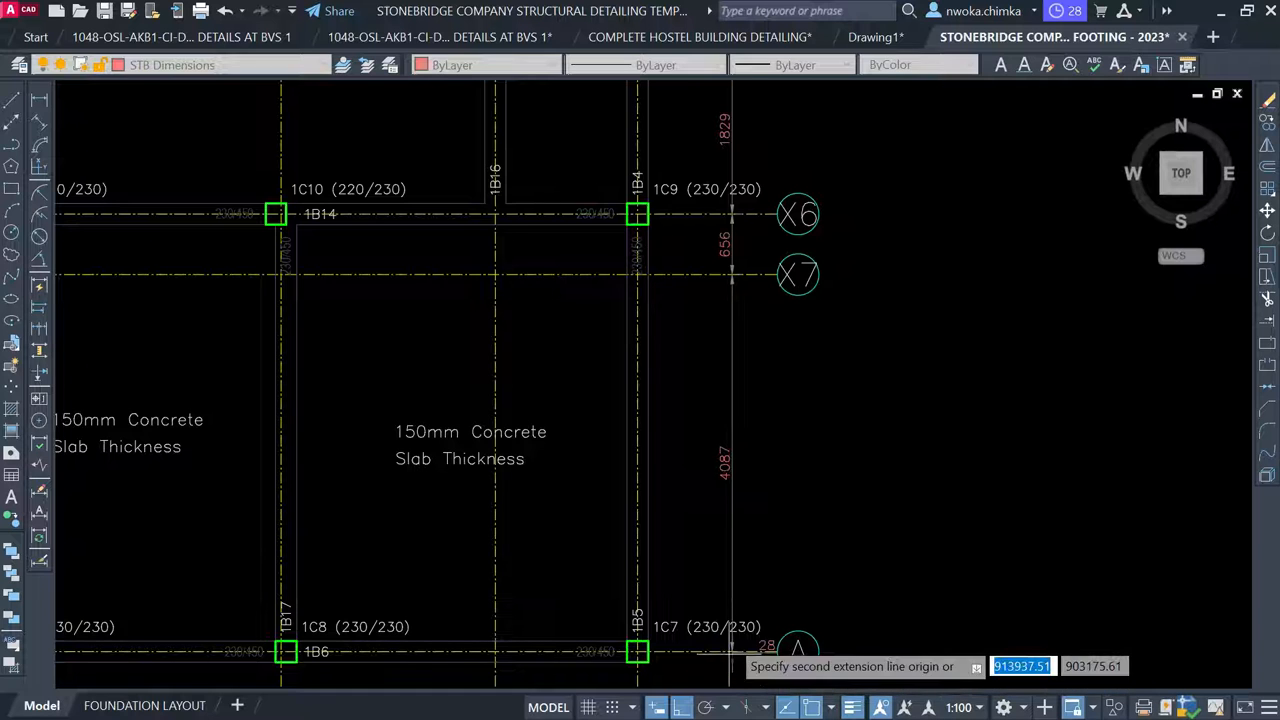
scroll(710, 420, down, 5)
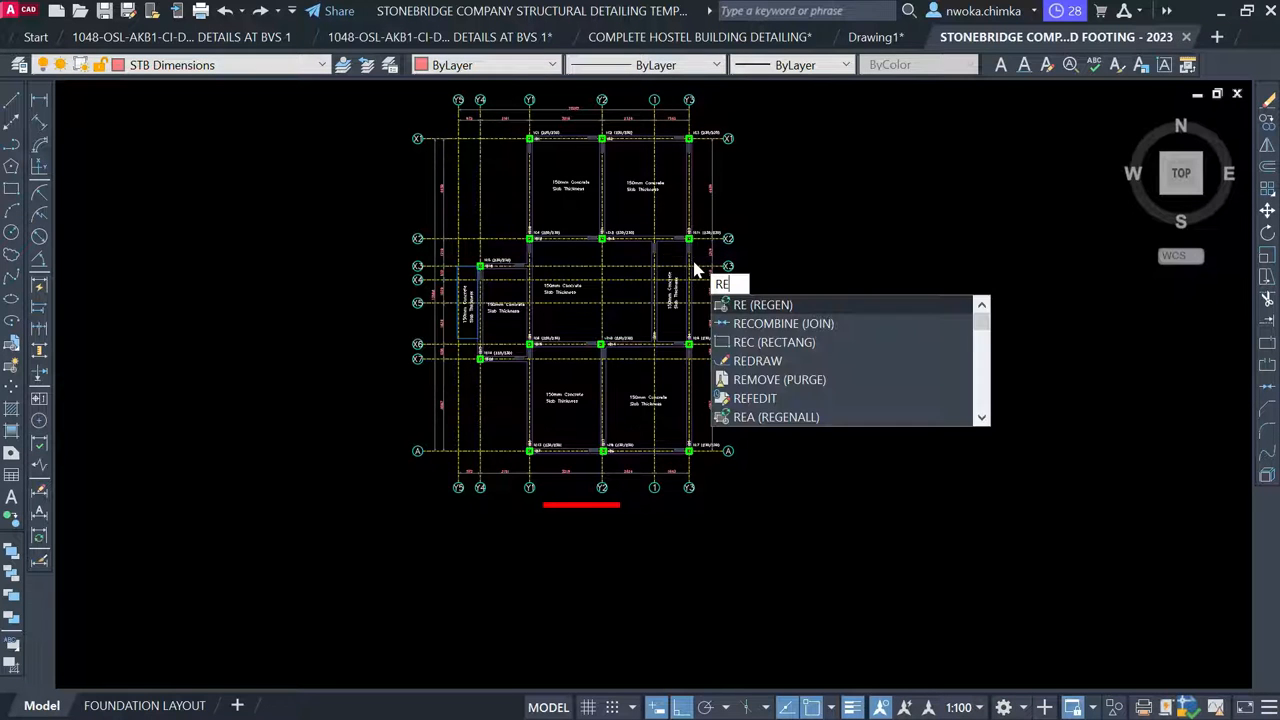
Select the FIRST FLOOR BEAM AND COLUMN LAYOUT title, begin copying it, then cancel the copy
key(Return)
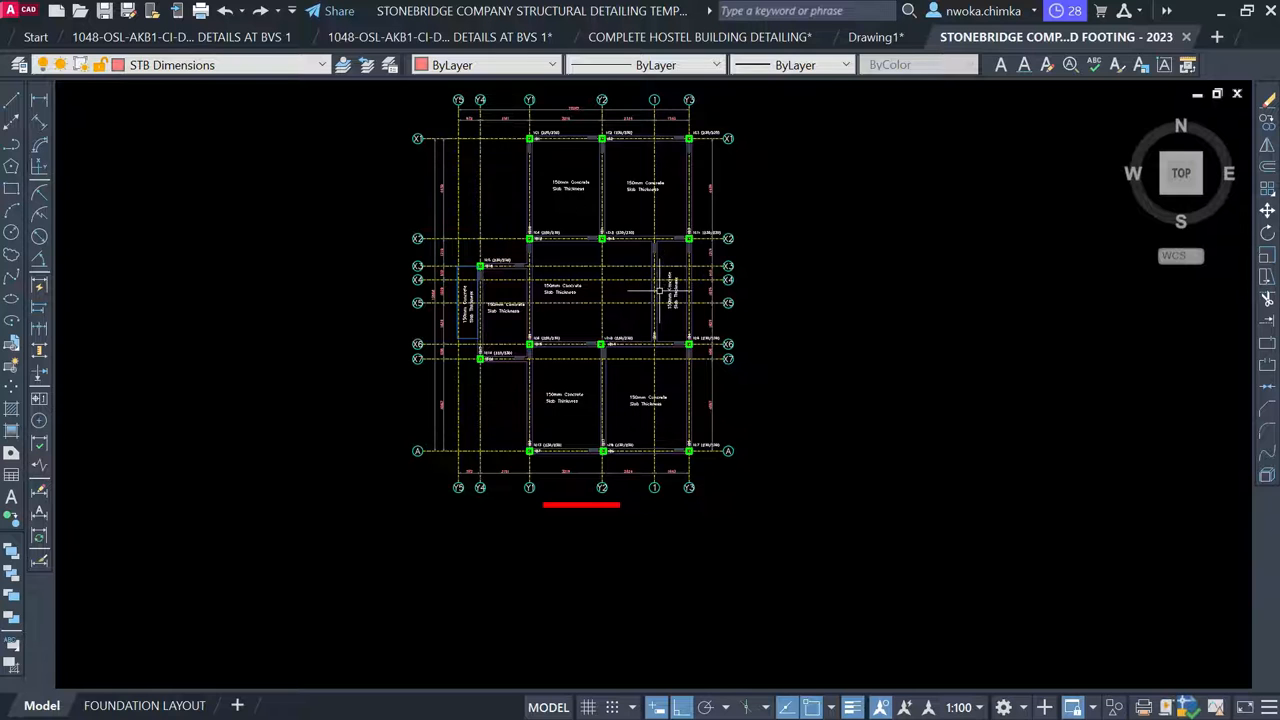
scroll(450, 378, down, 2)
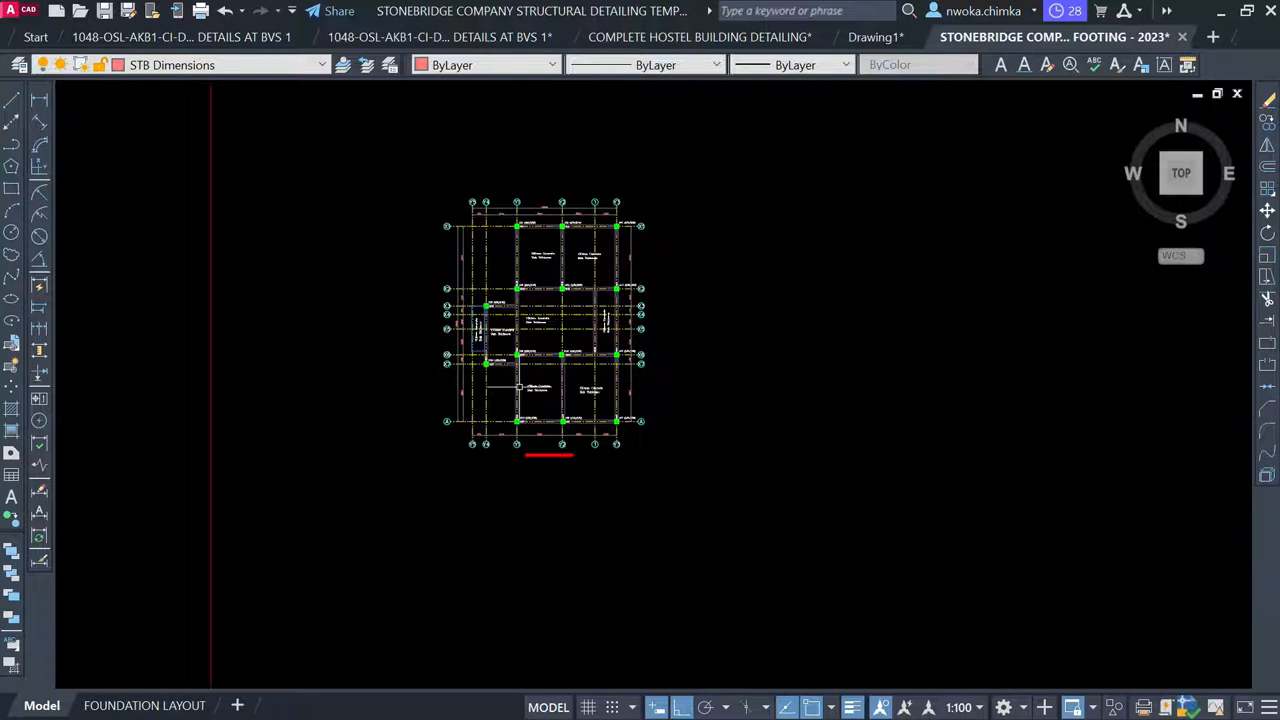
scroll(694, 363, down, 4)
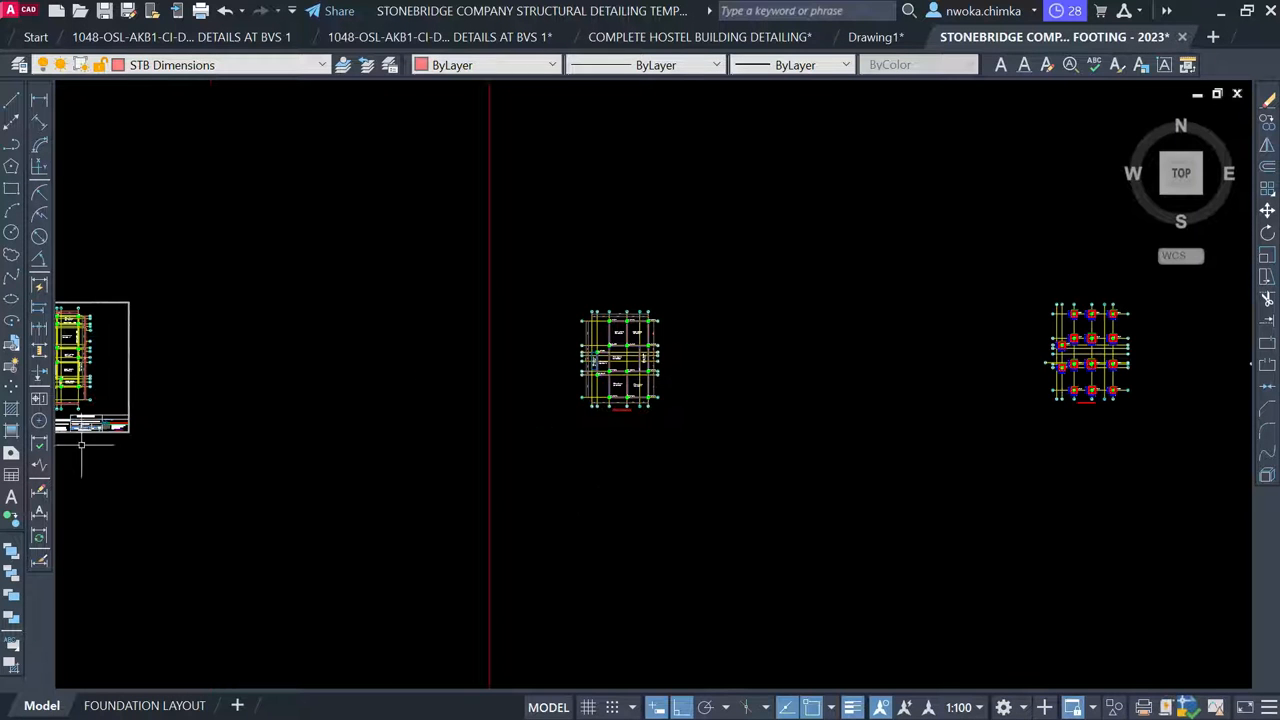
middle_drag(82, 445, 417, 420)
scroll(375, 410, up, 6)
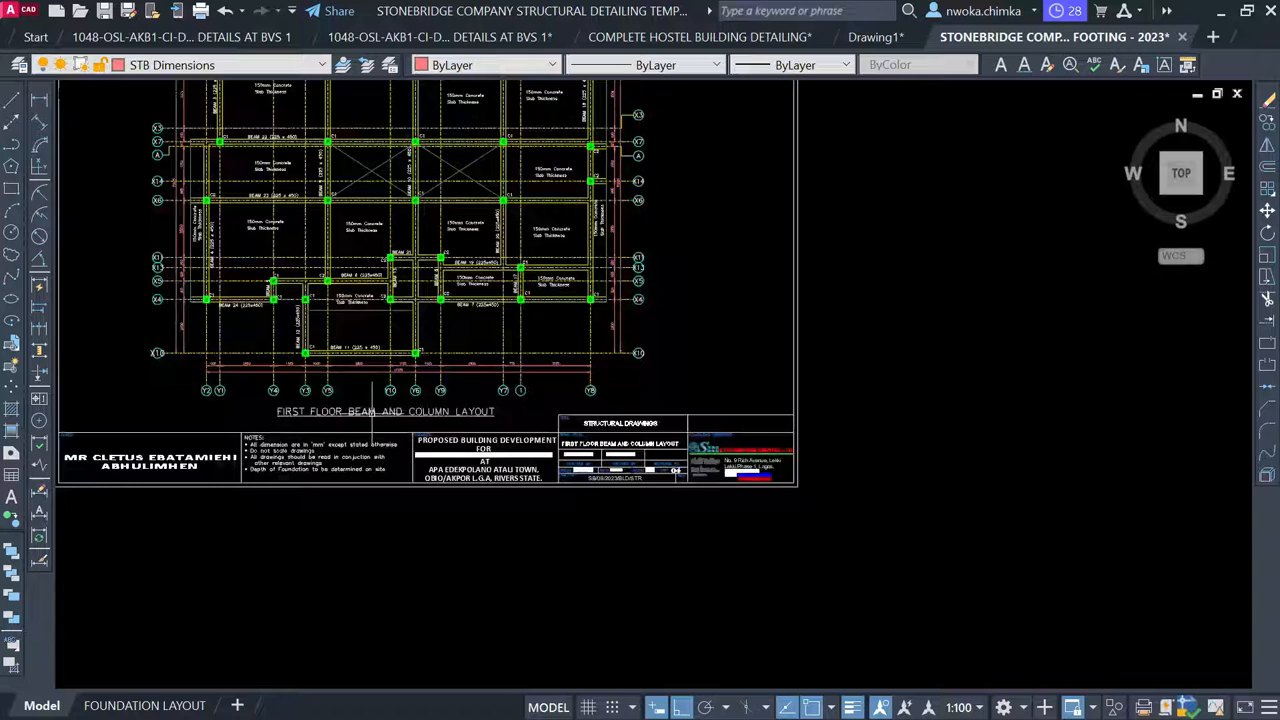
click(372, 411)
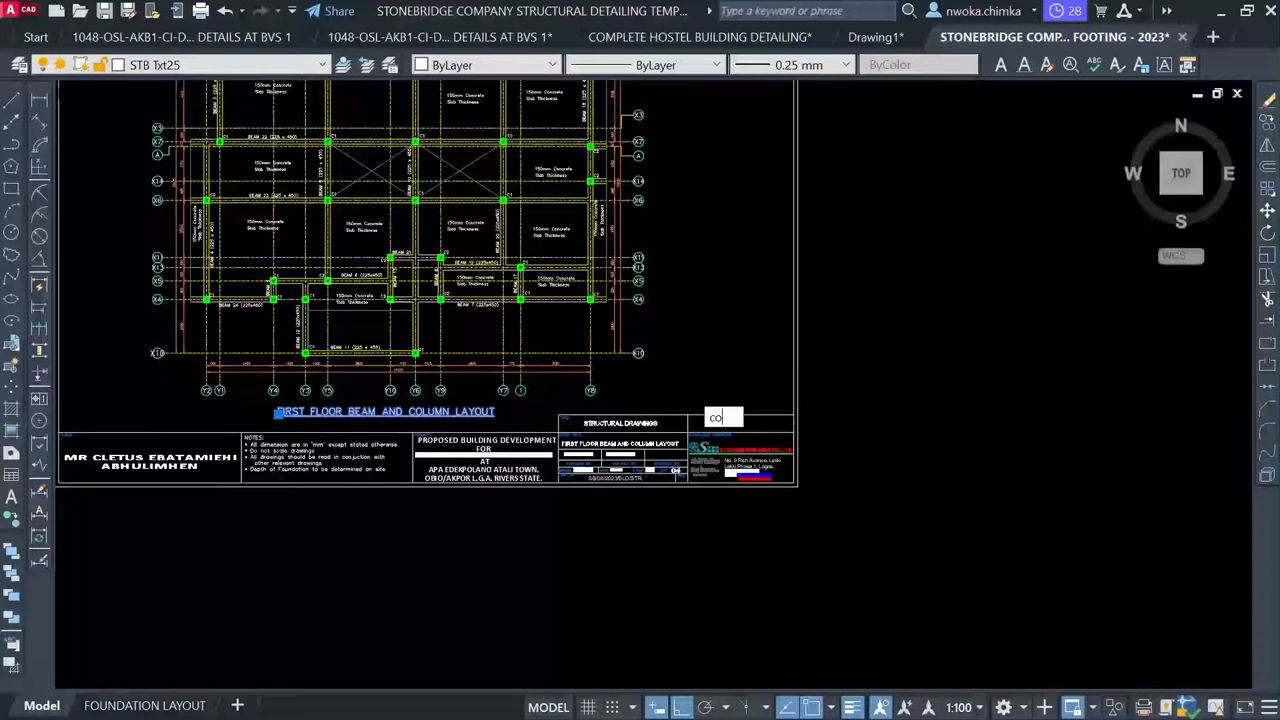
key(Return)
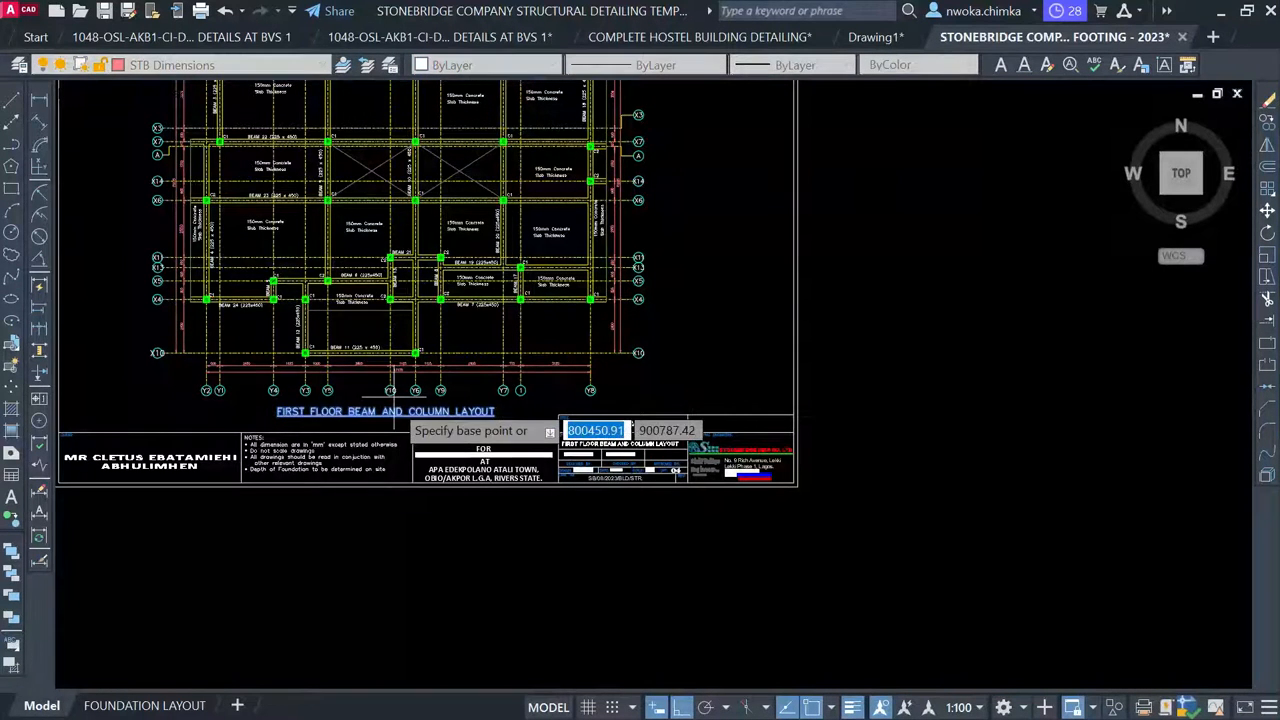
click(393, 394)
scroll(400, 395, down, 2)
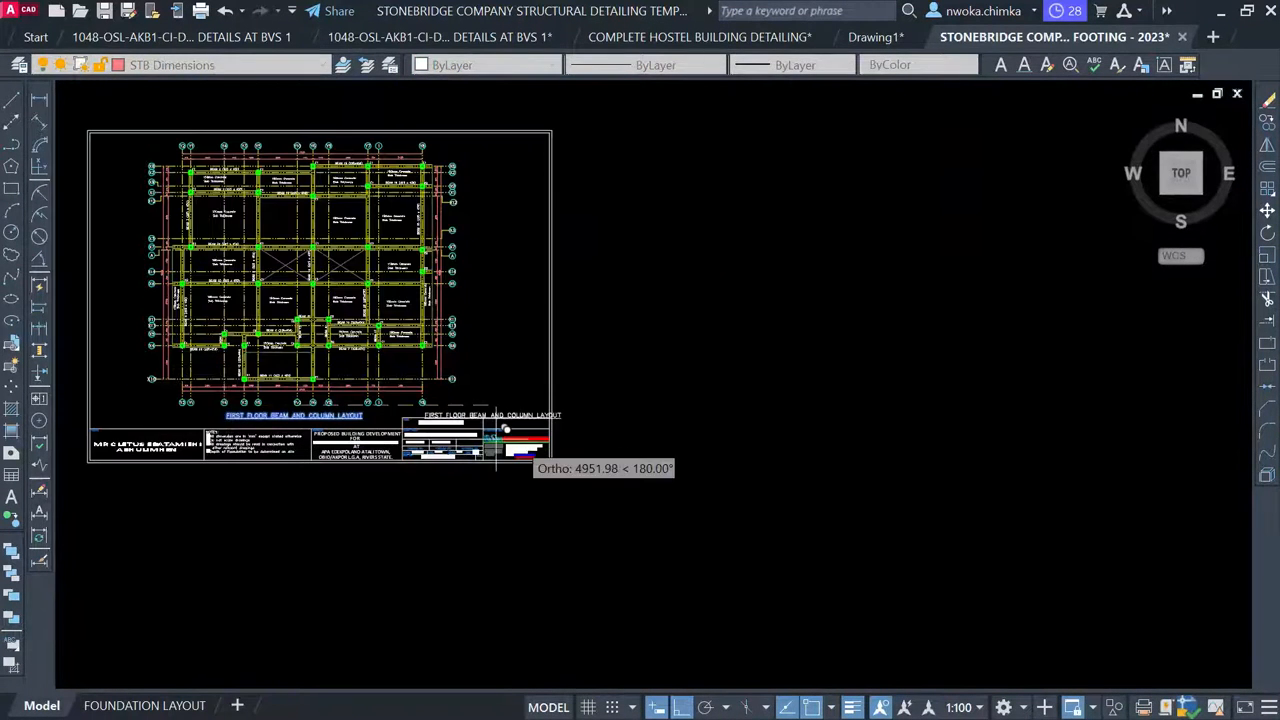
scroll(938, 438, down, 2)
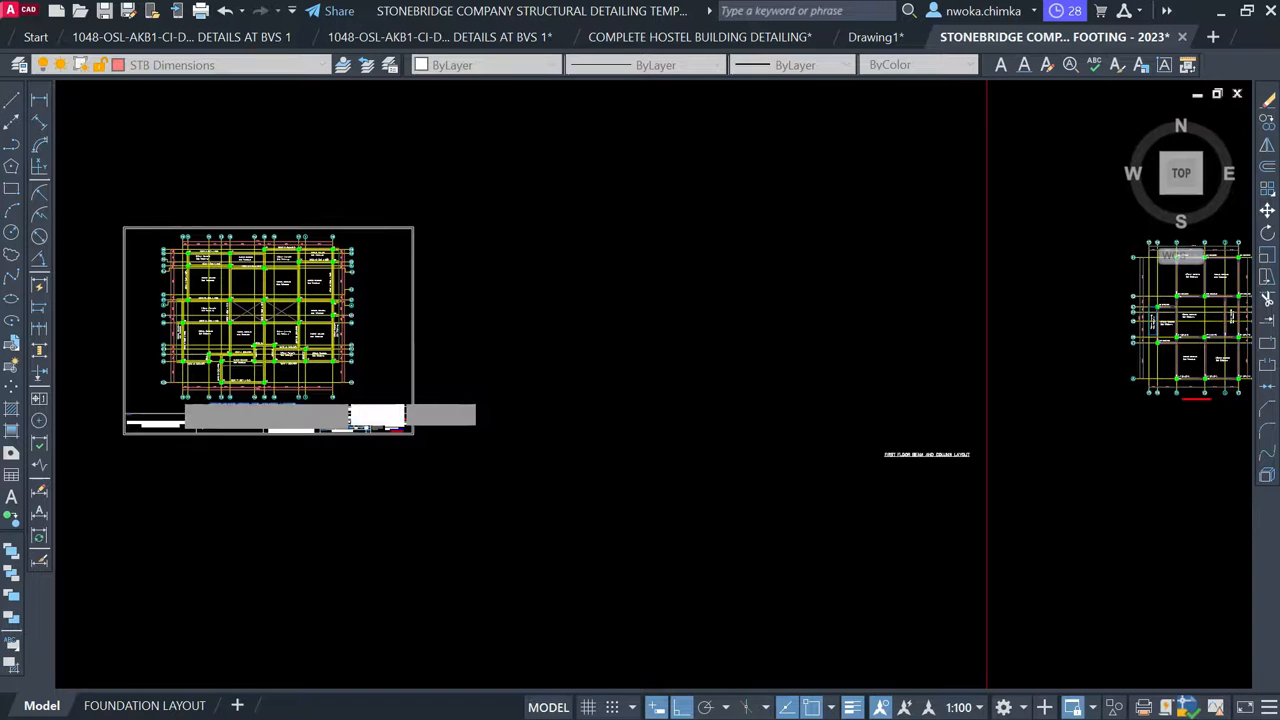
scroll(945, 404, down, 1)
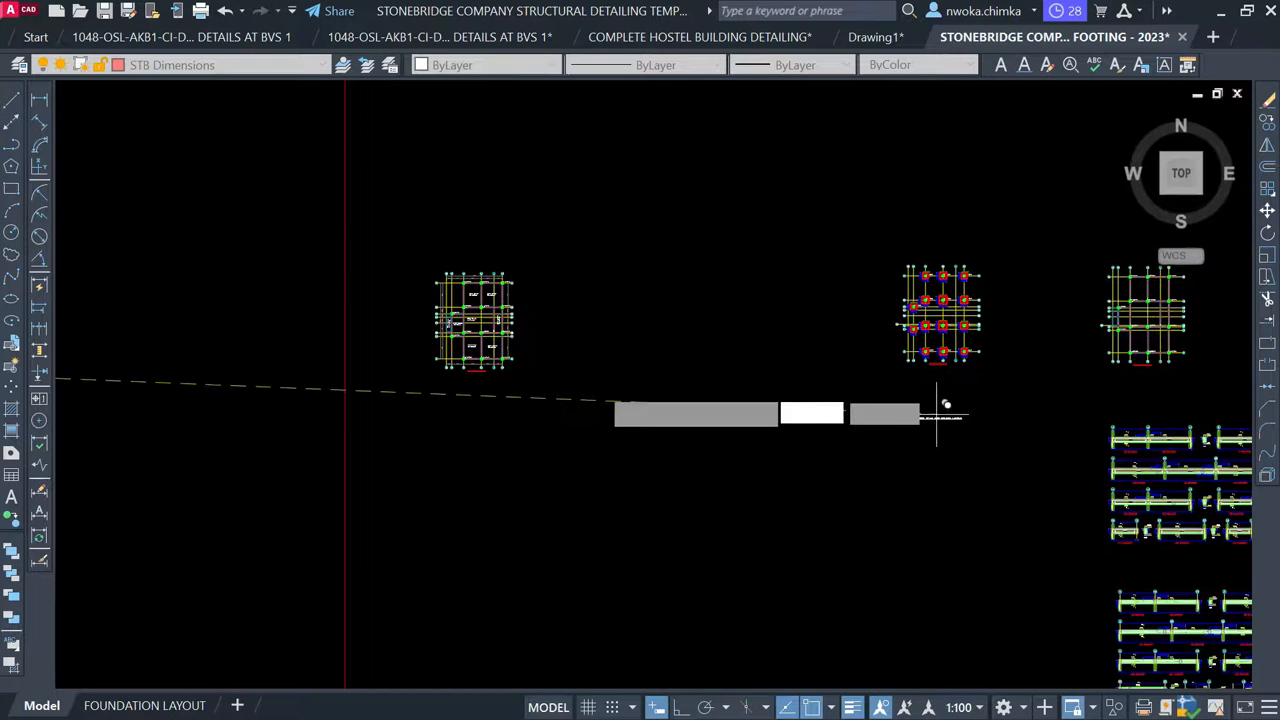
scroll(606, 397, up, 3)
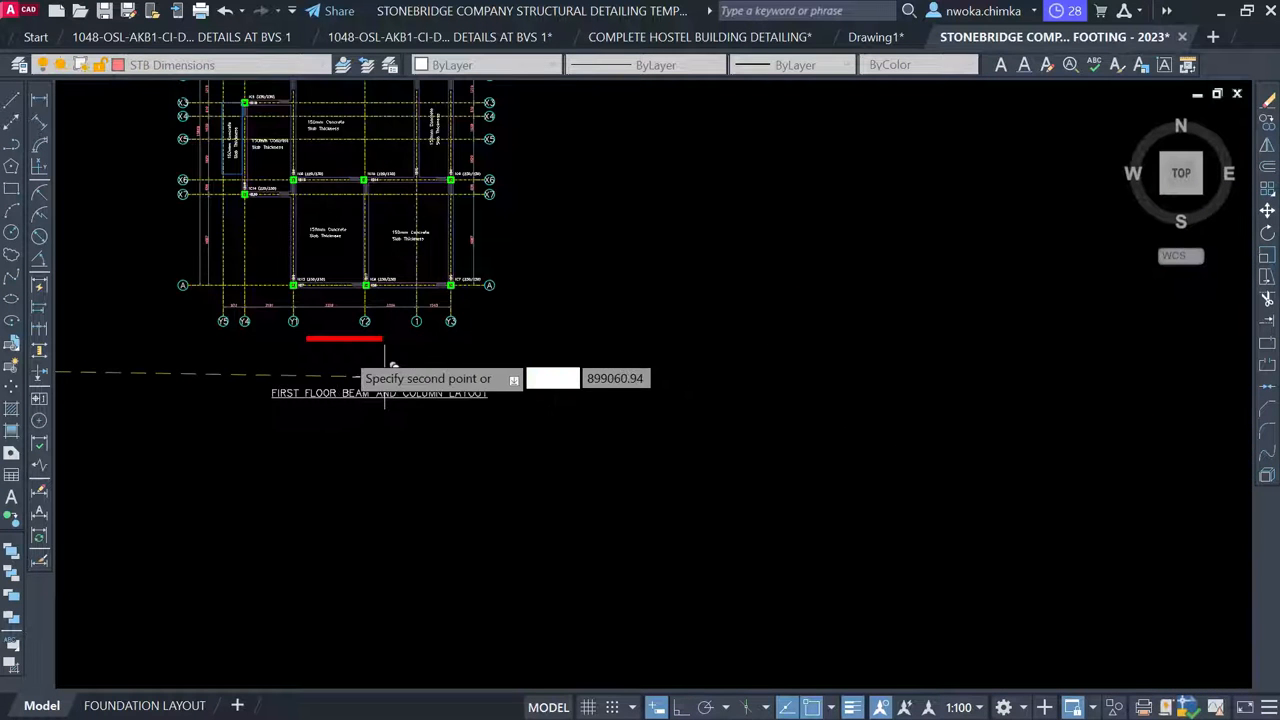
scroll(345, 352, up, 2)
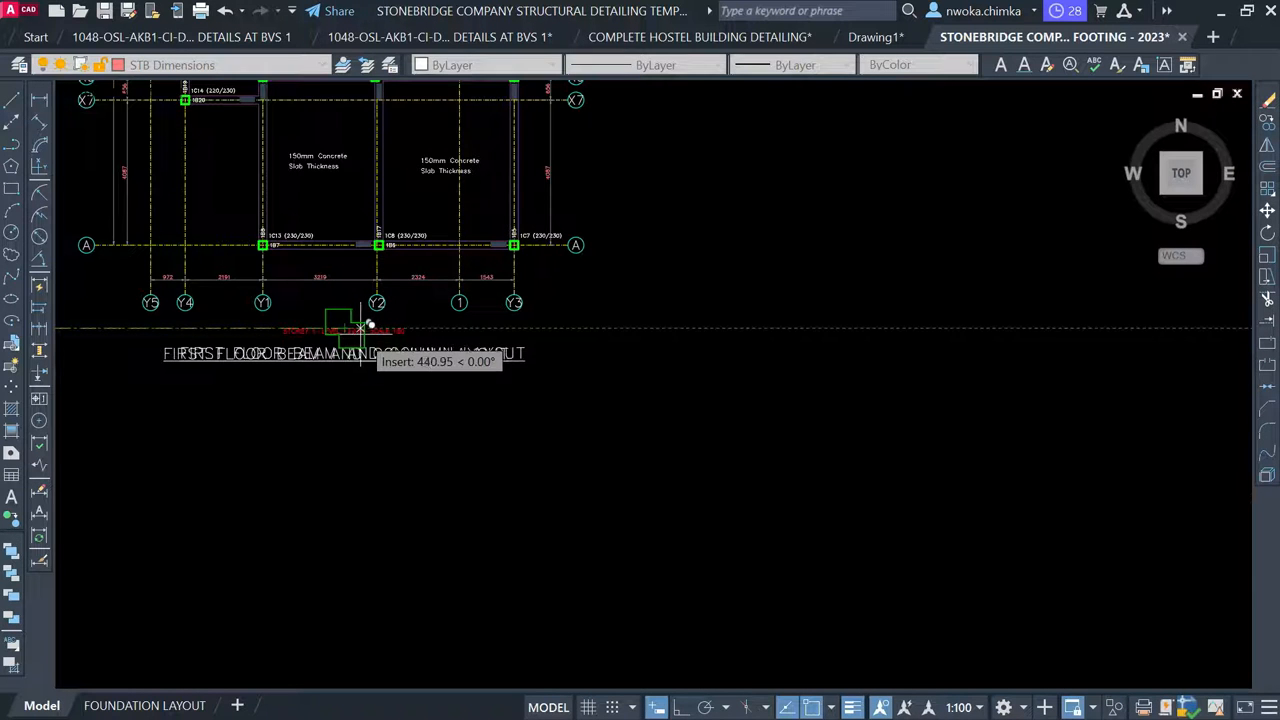
key(Escape)
Erase the red storey, level and scale note
scroll(326, 330, up, 4)
click(336, 332)
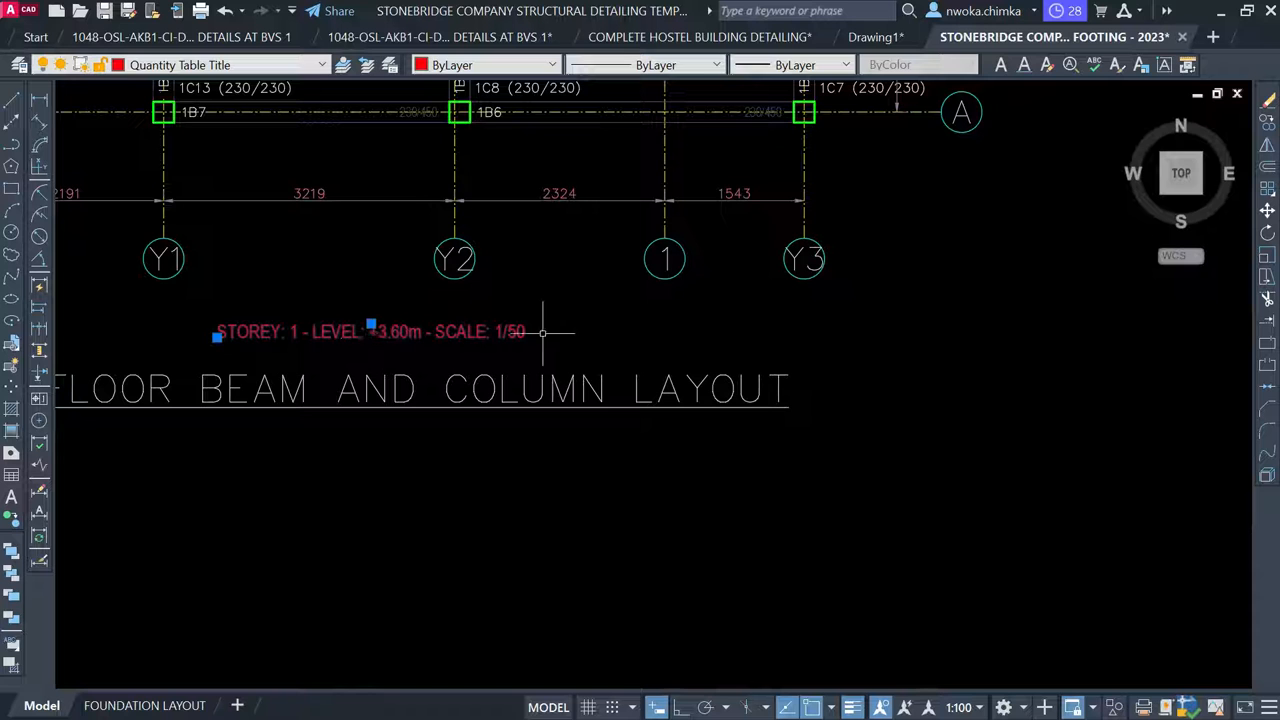
text(e)
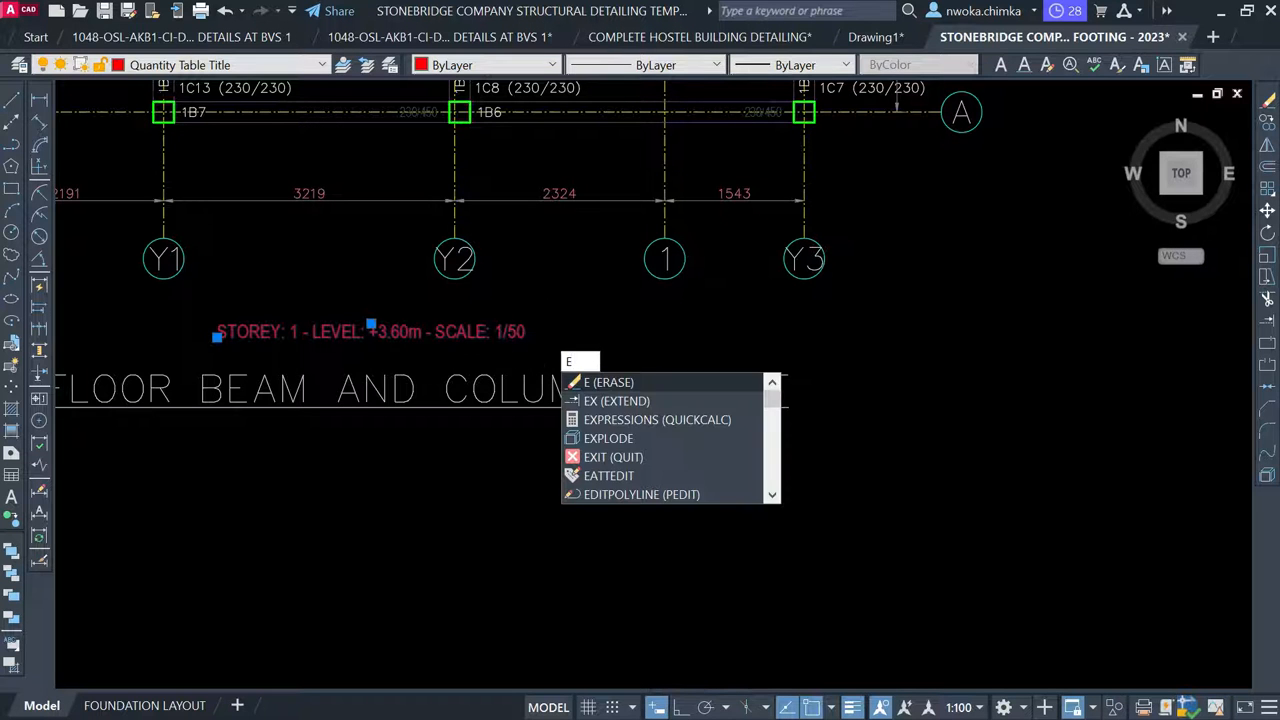
key(Return)
scroll(667, 337, down, 4)
Move the title and its underline to sit centred beneath the plan
click(600, 389)
click(584, 337)
text(m)
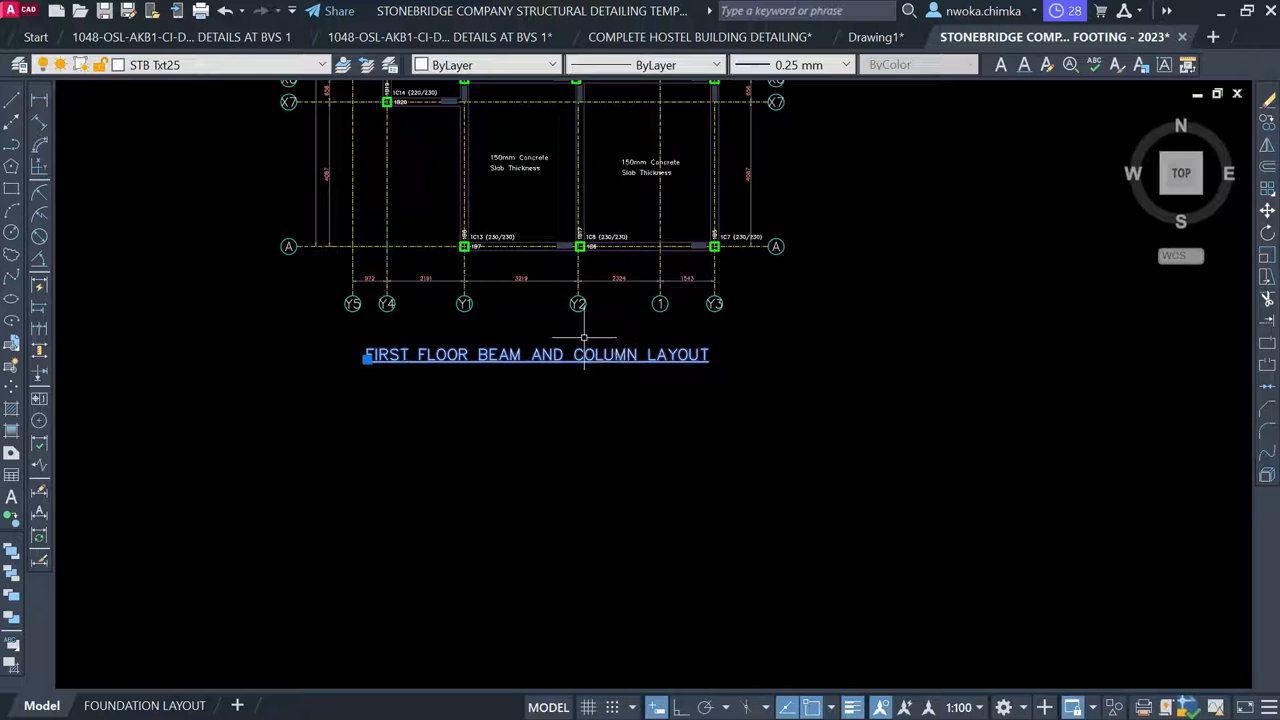
key(Return)
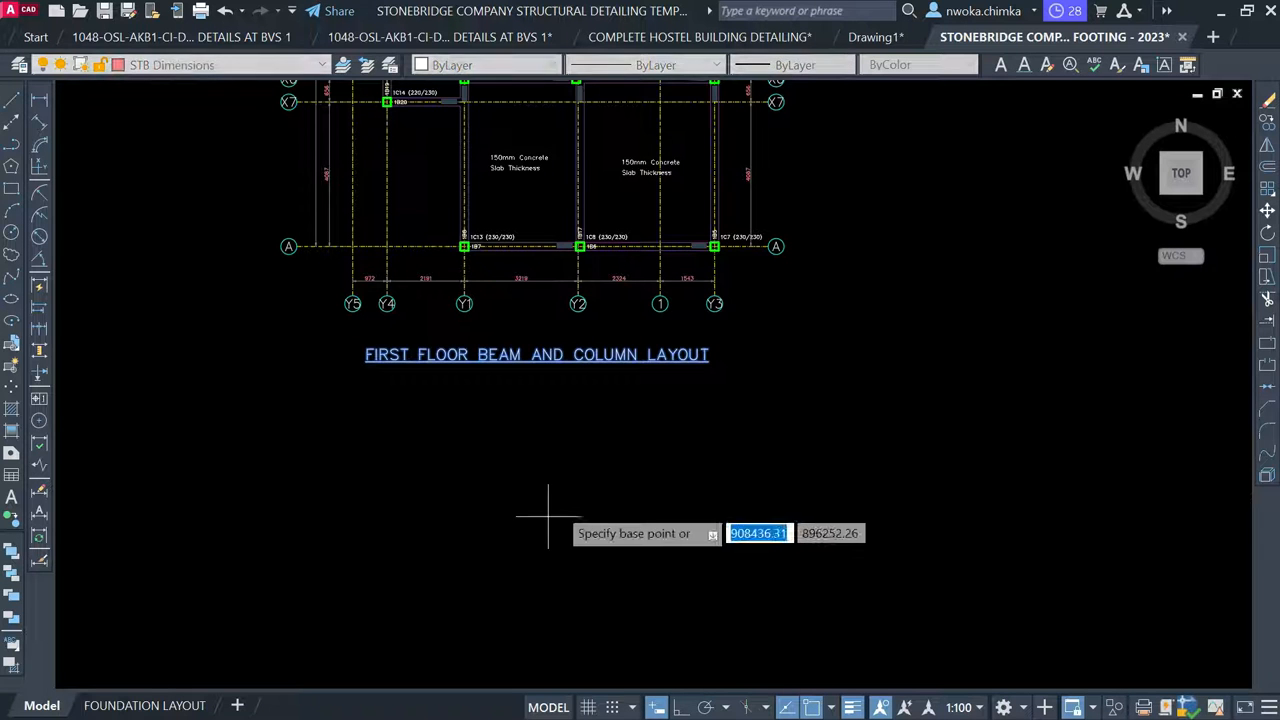
click(548, 517)
click(558, 505)
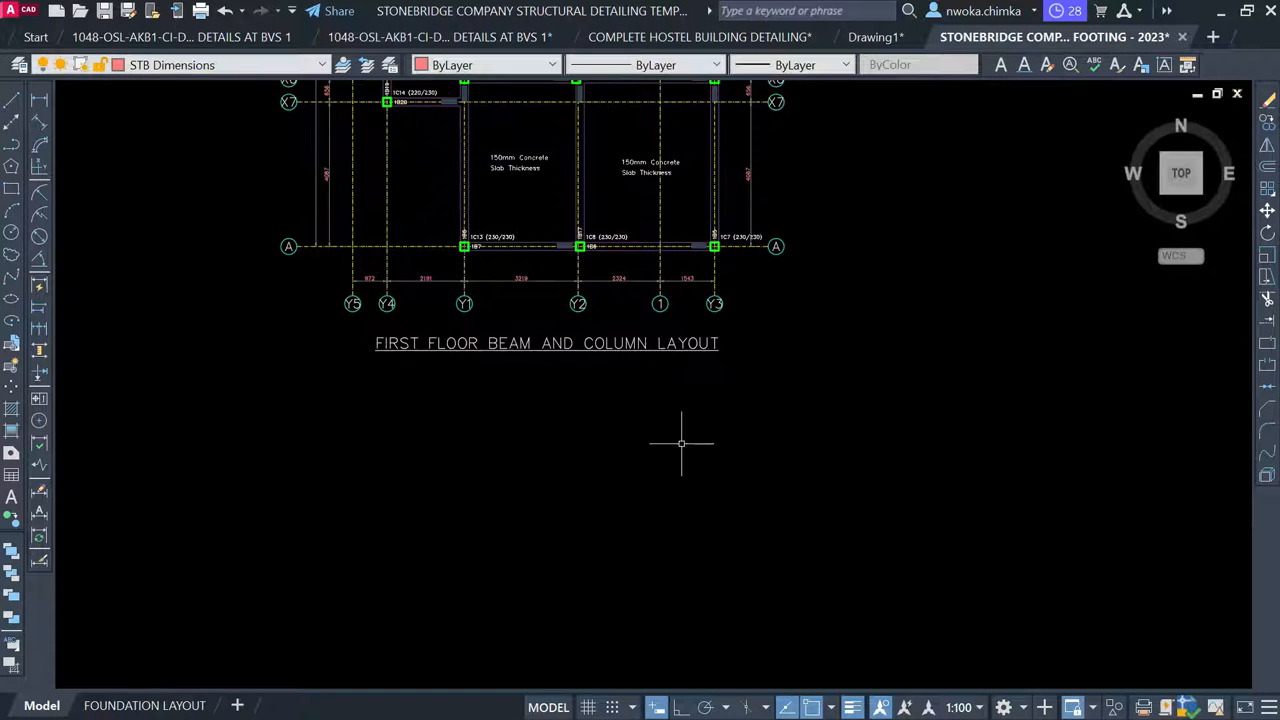
scroll(681, 443, down, 4)
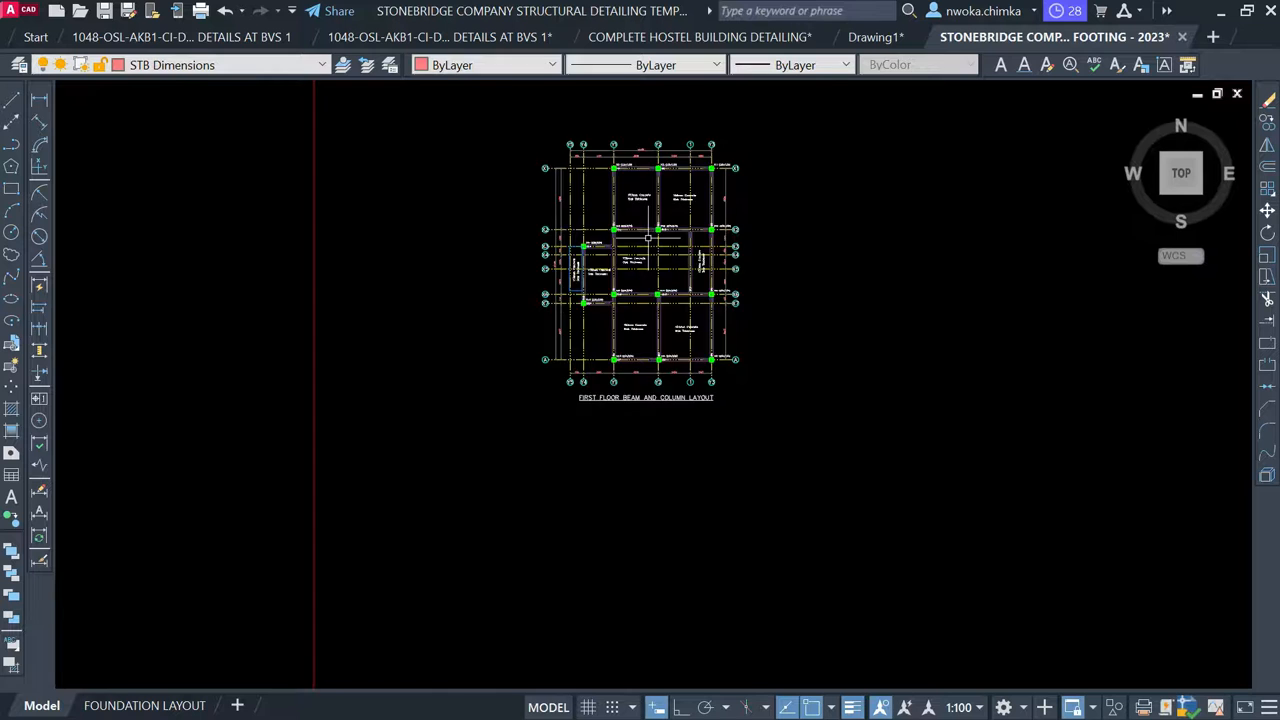
Pan to the framed title sheet, inspect a vertical beam polyline, and clear the selection
scroll(648, 236, up, 8)
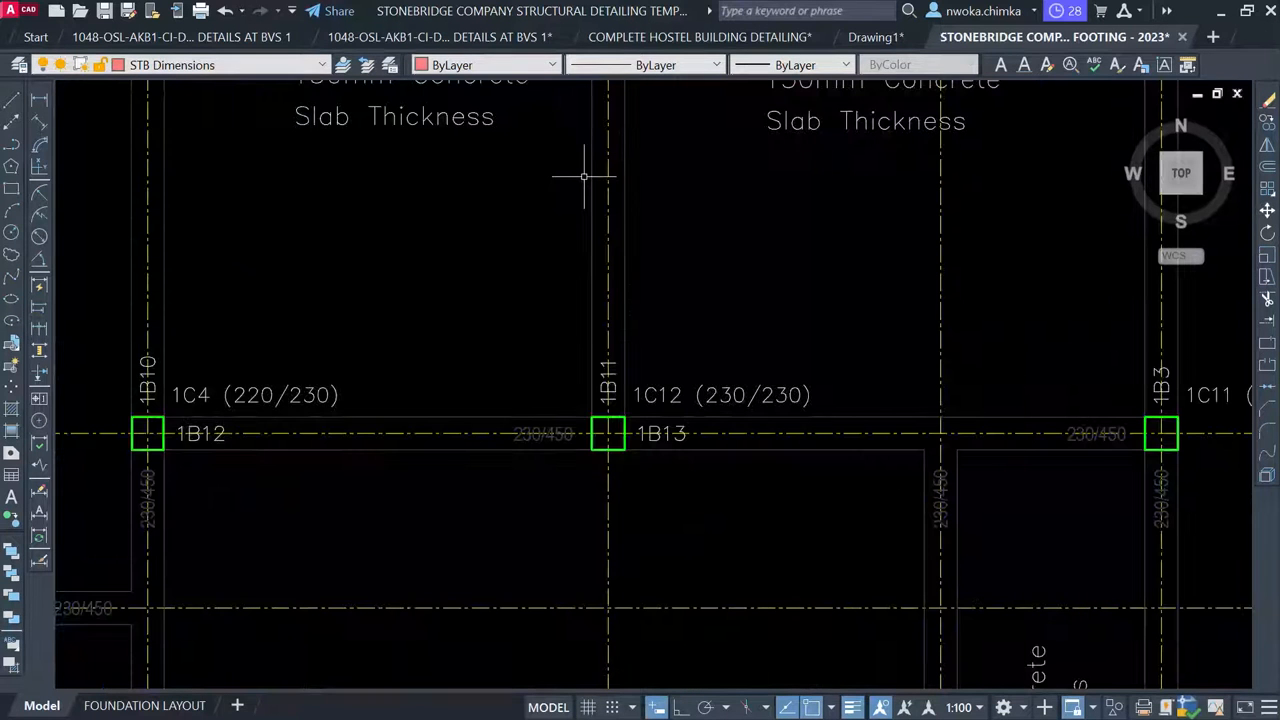
scroll(660, 177, down, 6)
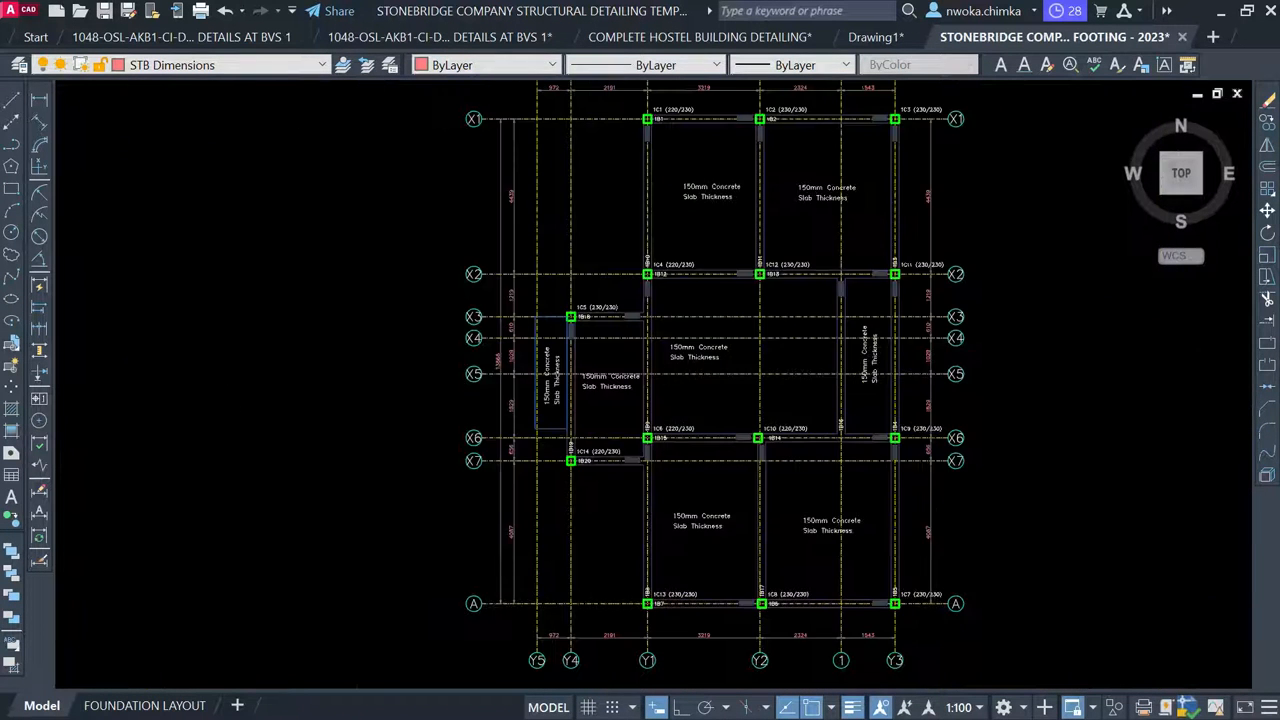
middle_drag(476, 291, 980, 289)
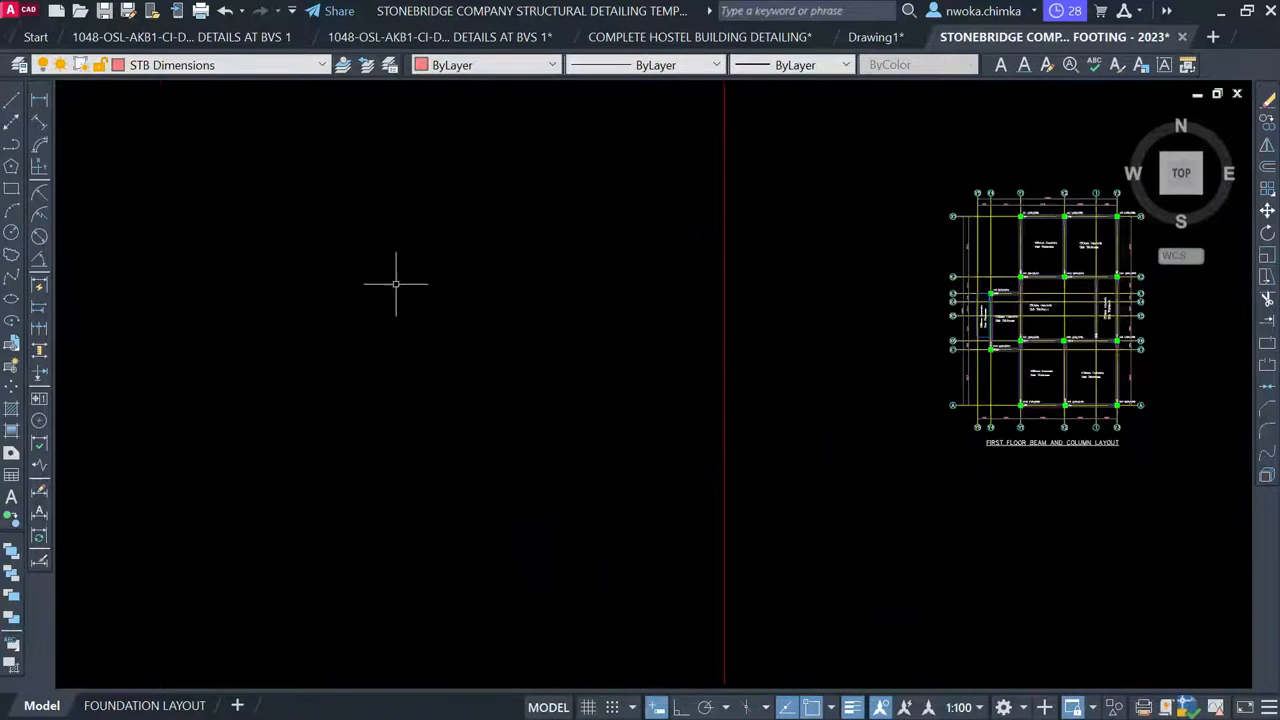
middle_drag(394, 277, 966, 266)
scroll(184, 258, up, 4)
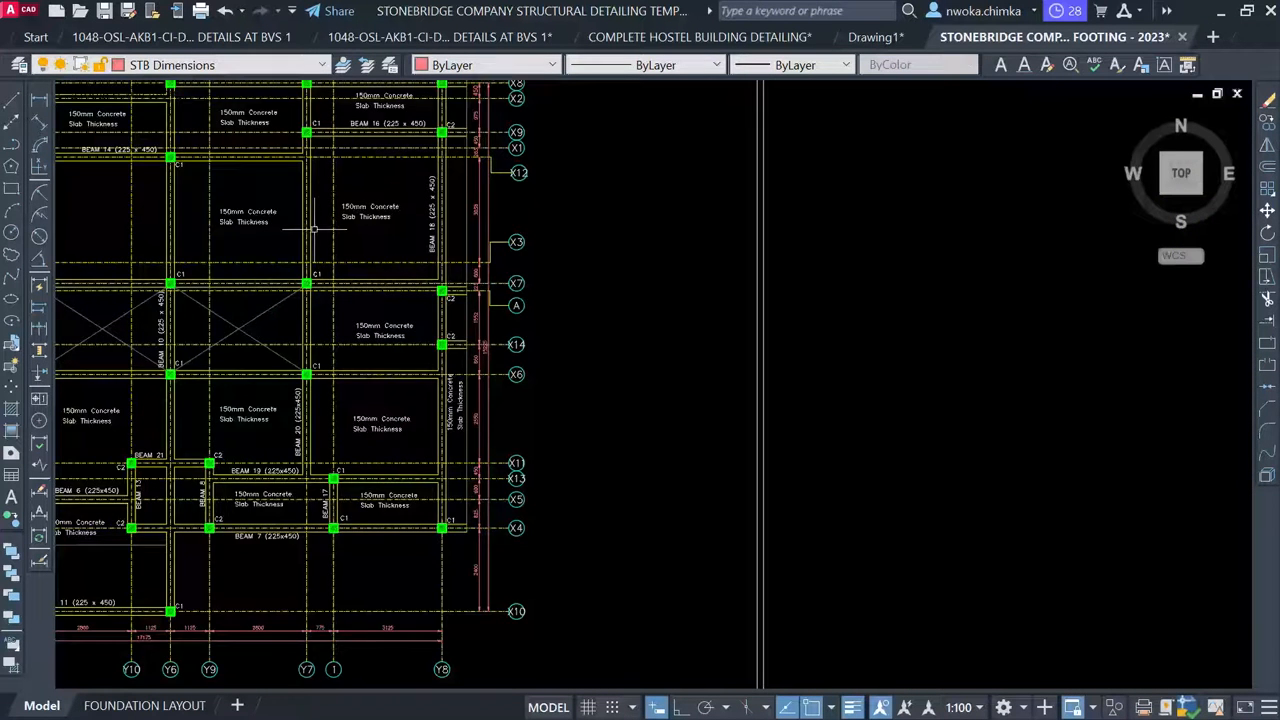
scroll(314, 227, up, 2)
scroll(310, 210, up, 2)
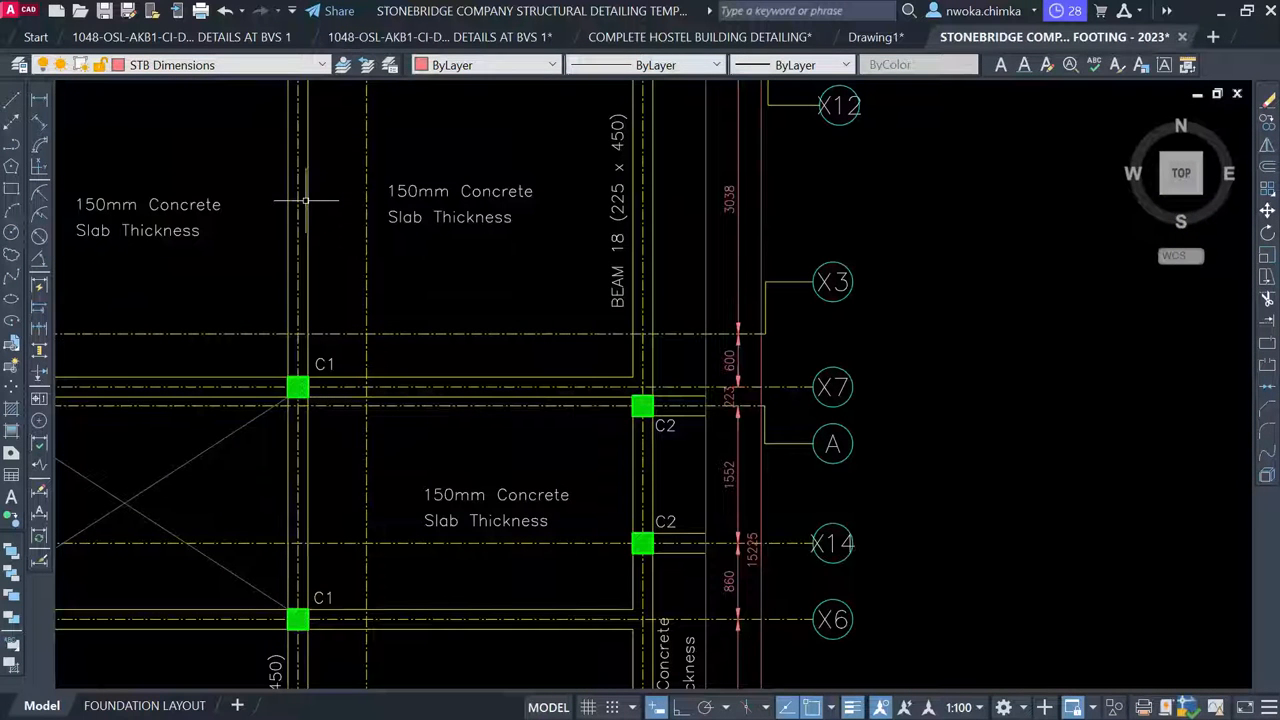
click(307, 197)
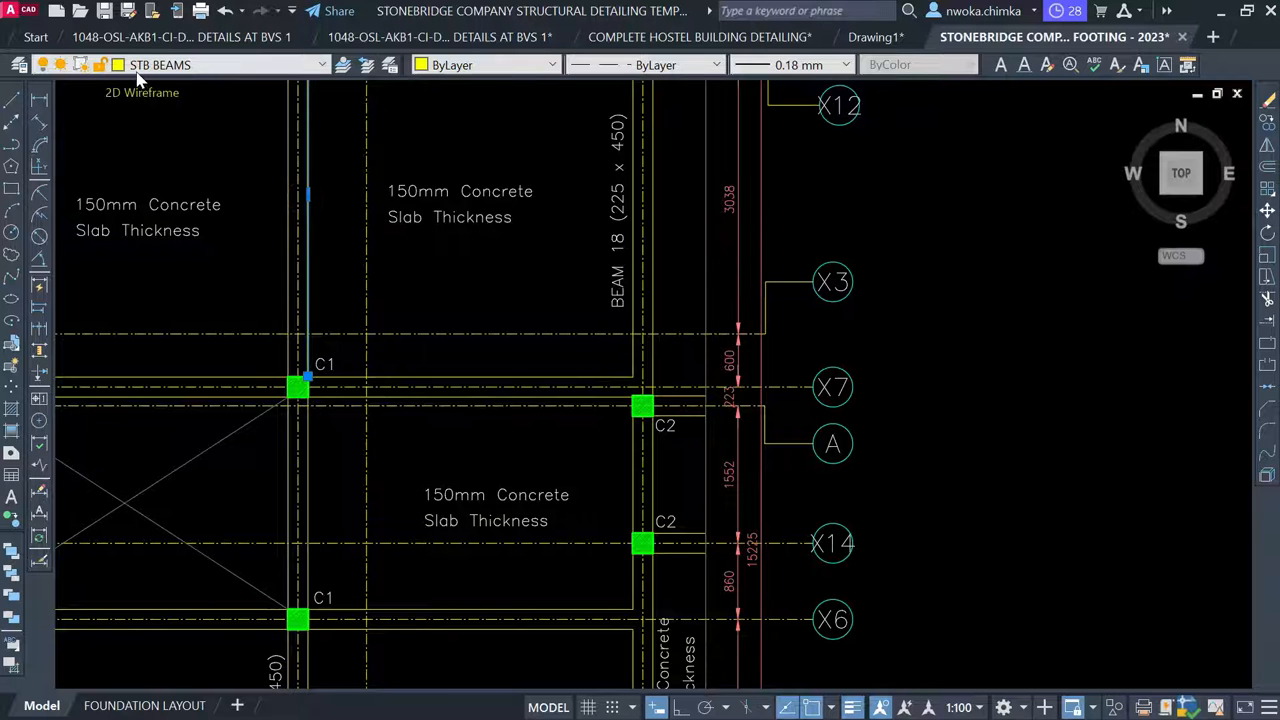
scroll(180, 307, down, 5)
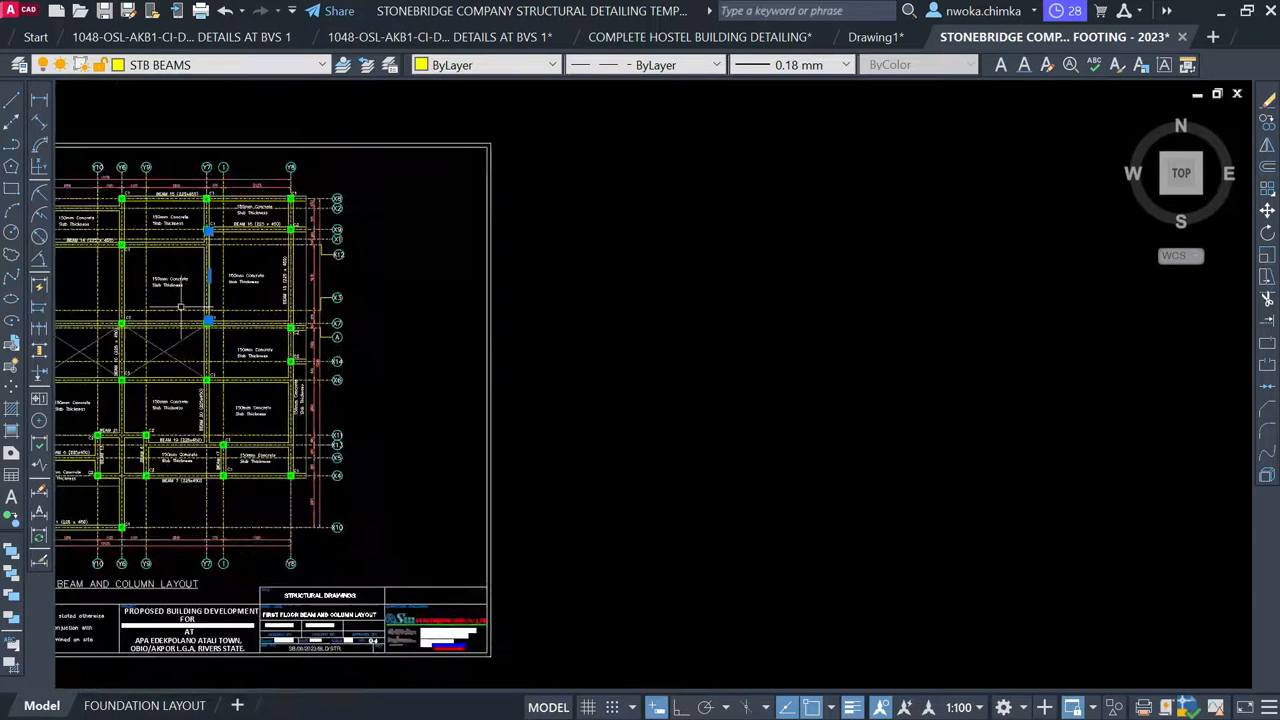
key(Escape)
Select beam line 1B10 and bring up its right-click editing menu
scroll(180, 310, down, 4)
scroll(1011, 300, up, 8)
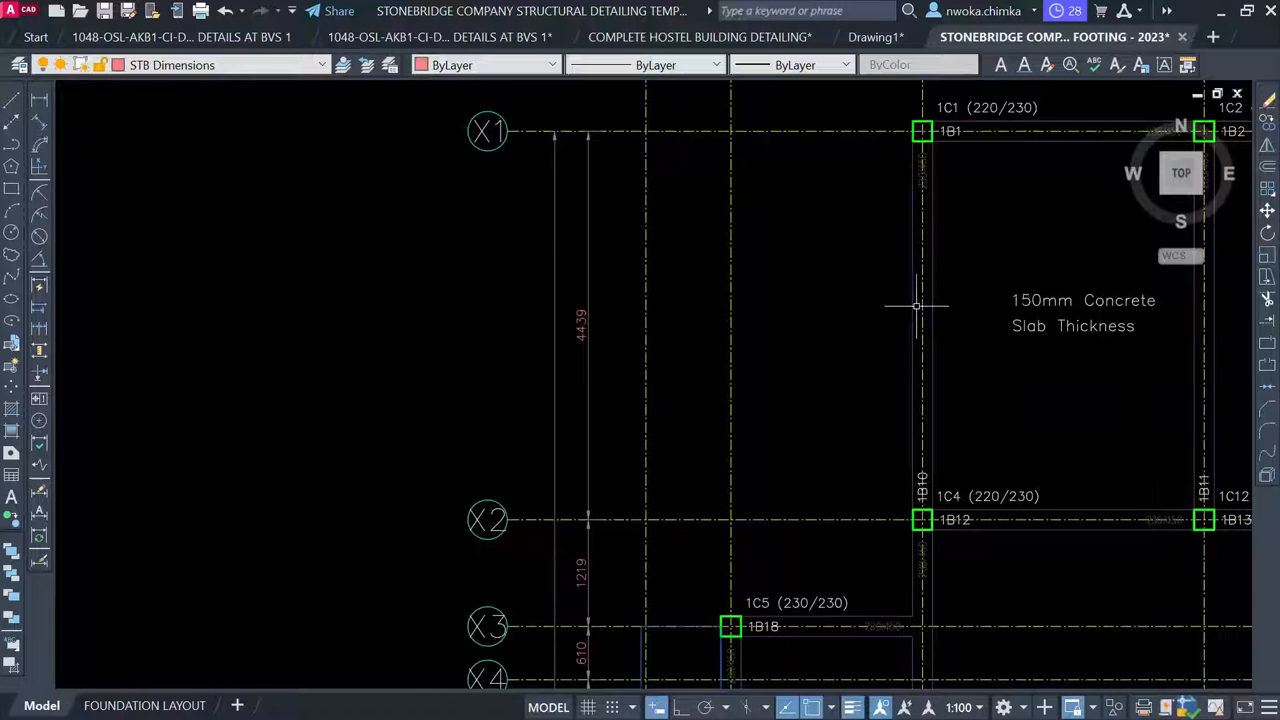
click(913, 309)
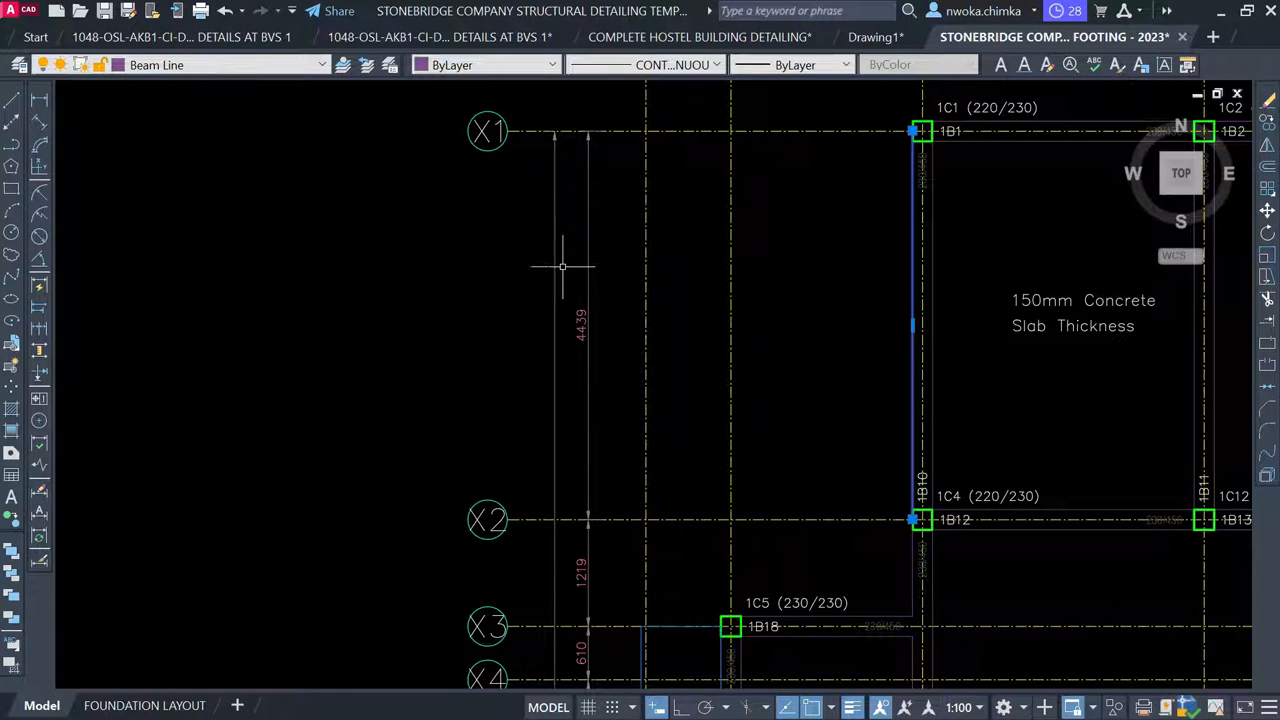
scroll(1039, 268, down, 4)
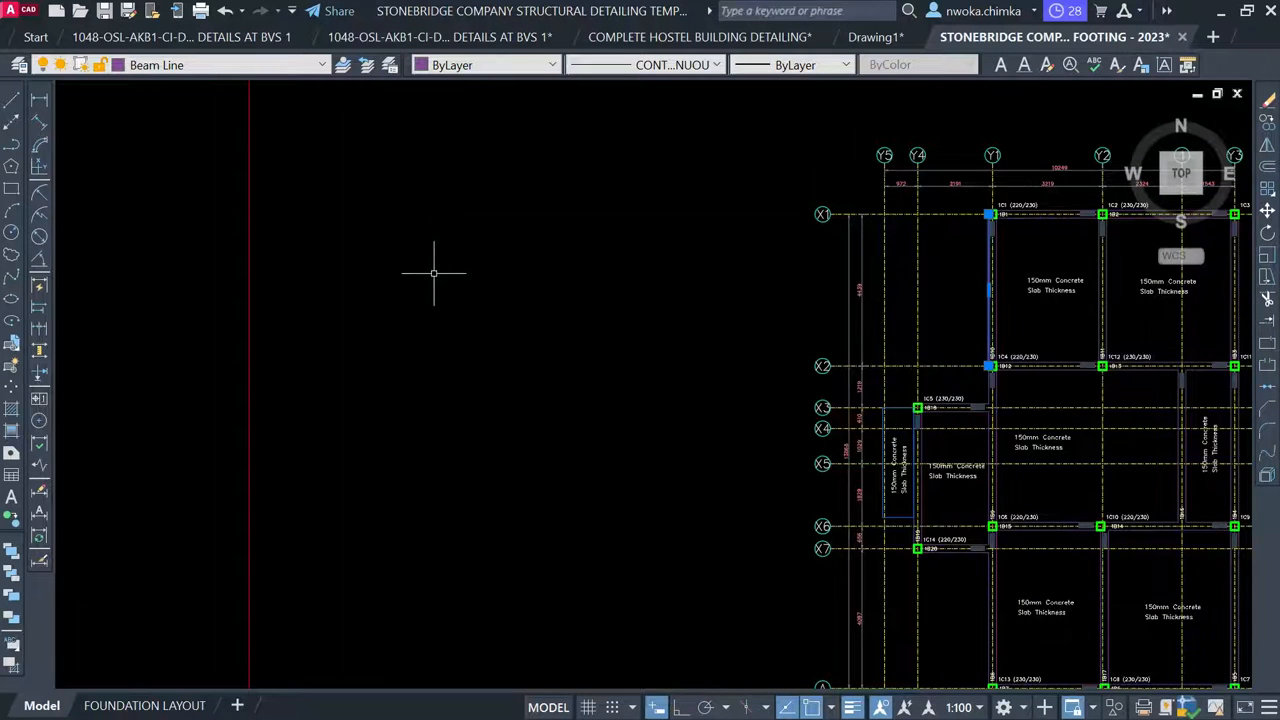
scroll(434, 272, down, 4)
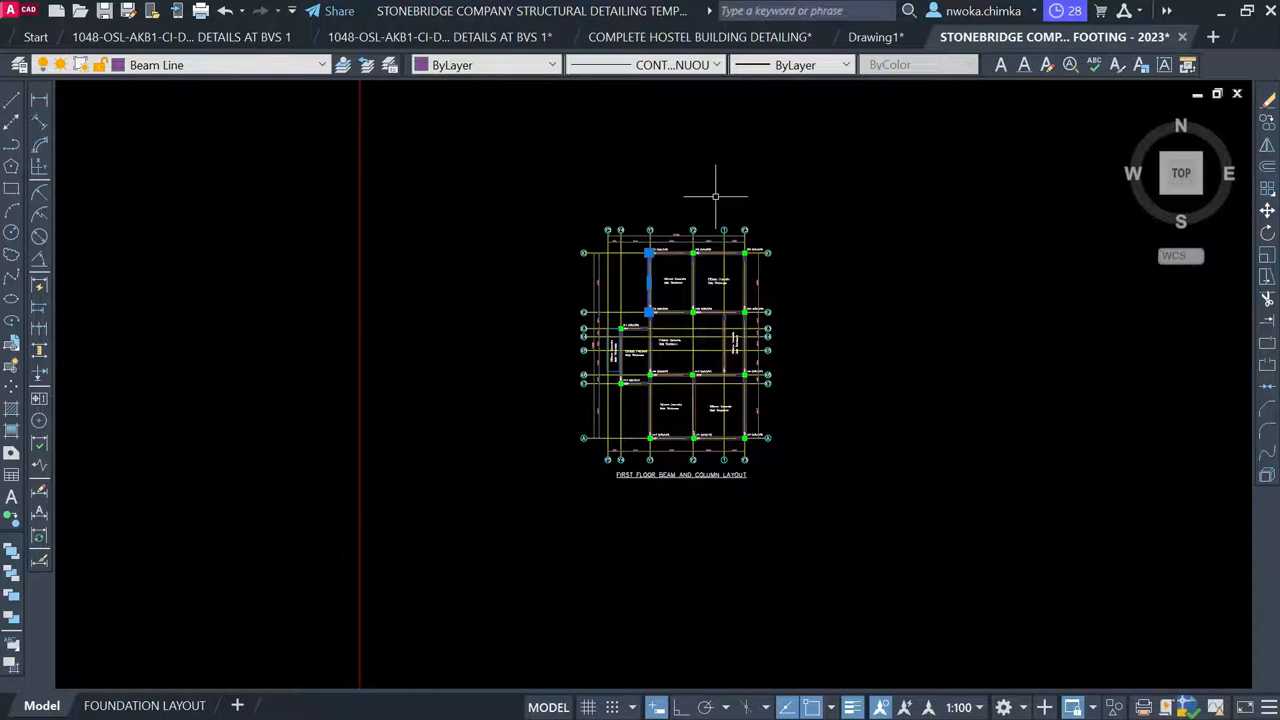
scroll(715, 197, up, 5)
key(Escape)
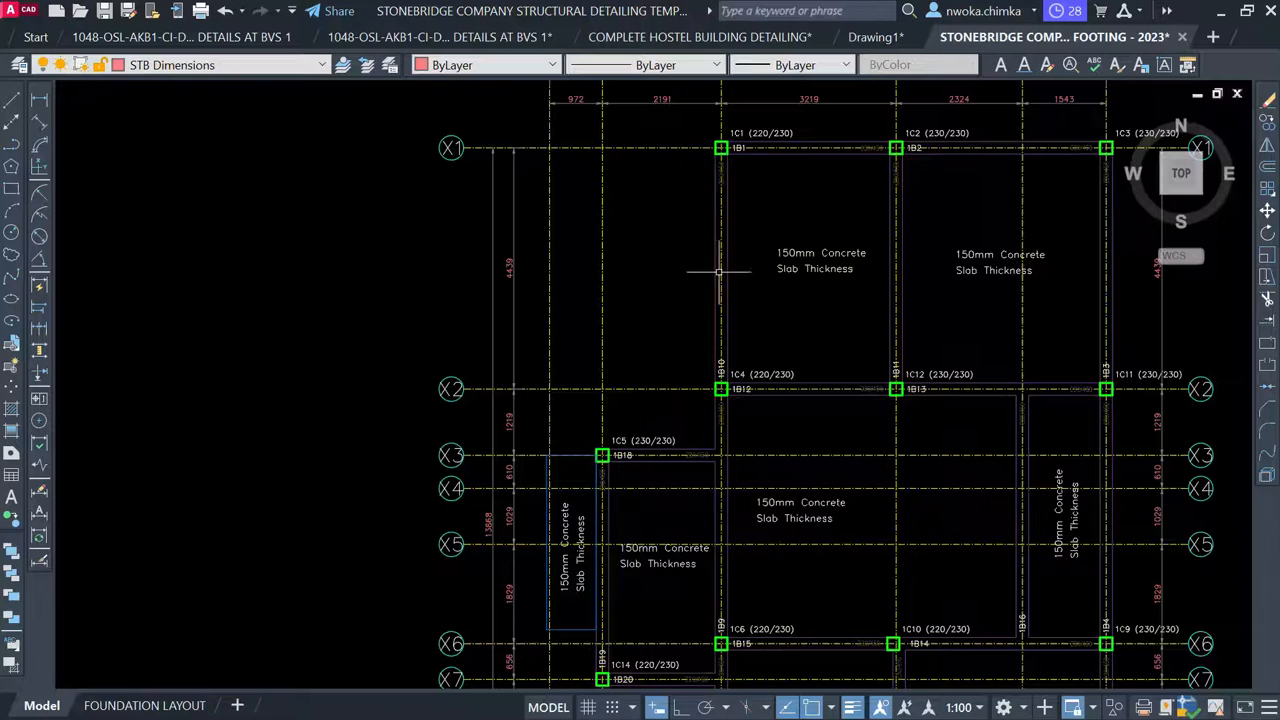
click(716, 271)
right_click(623, 218)
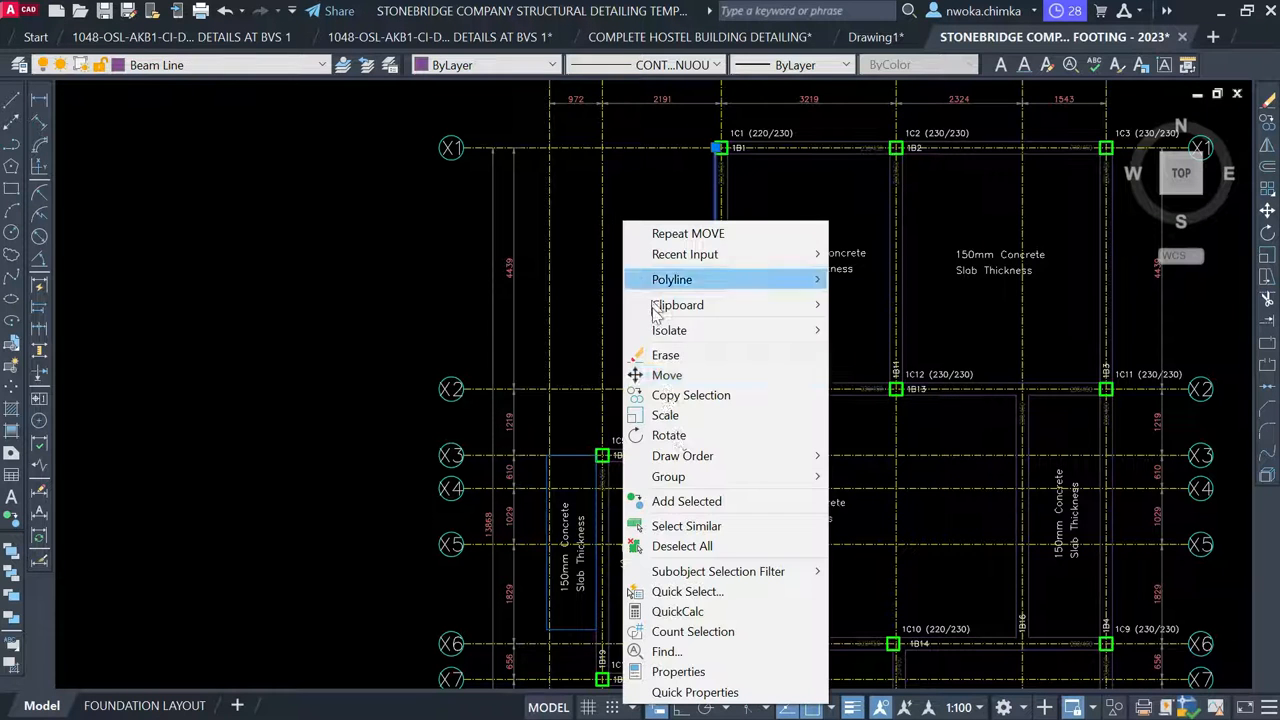
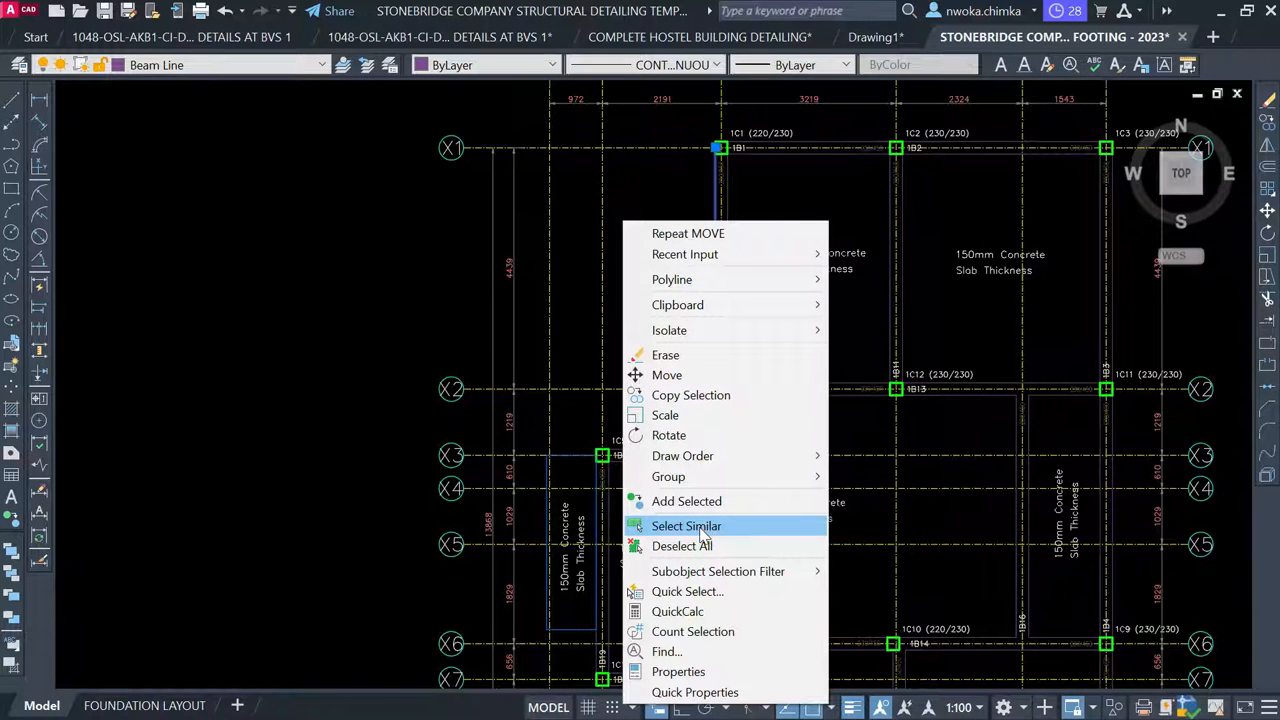
Select all similar beam lines and move them onto the STB BEAMS layer
click(686, 526)
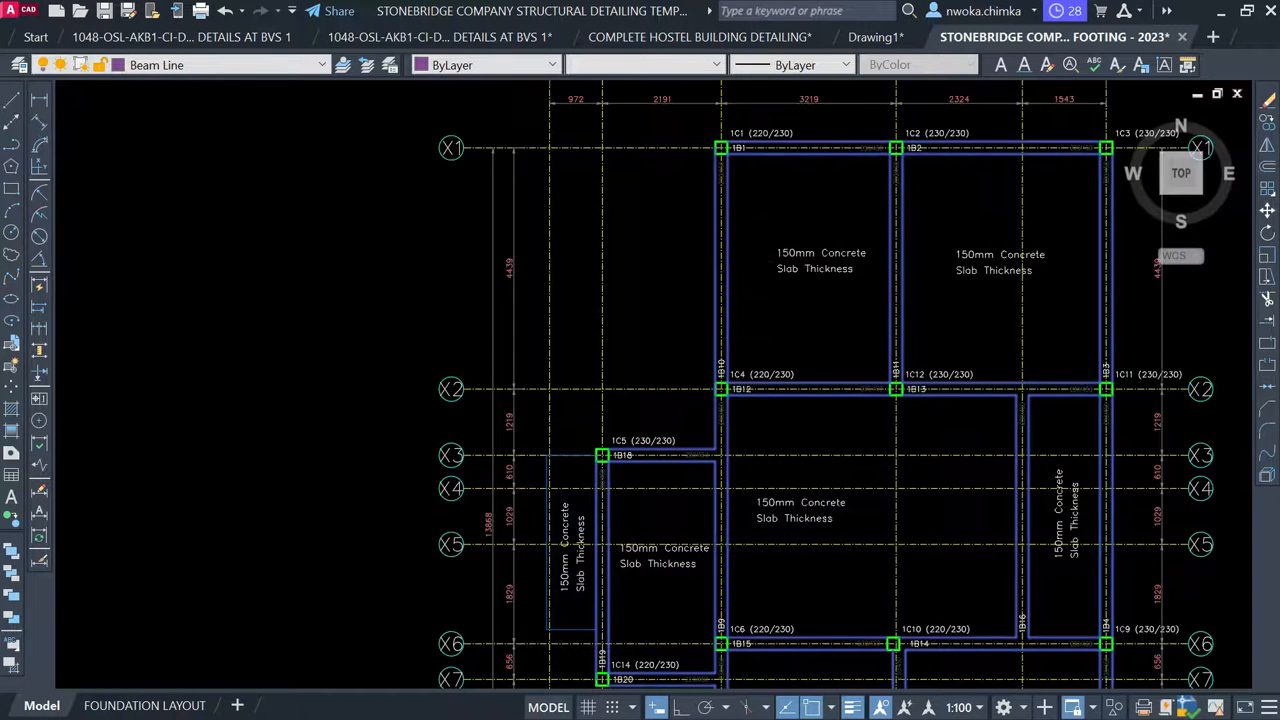
scroll(720, 262, down, 2)
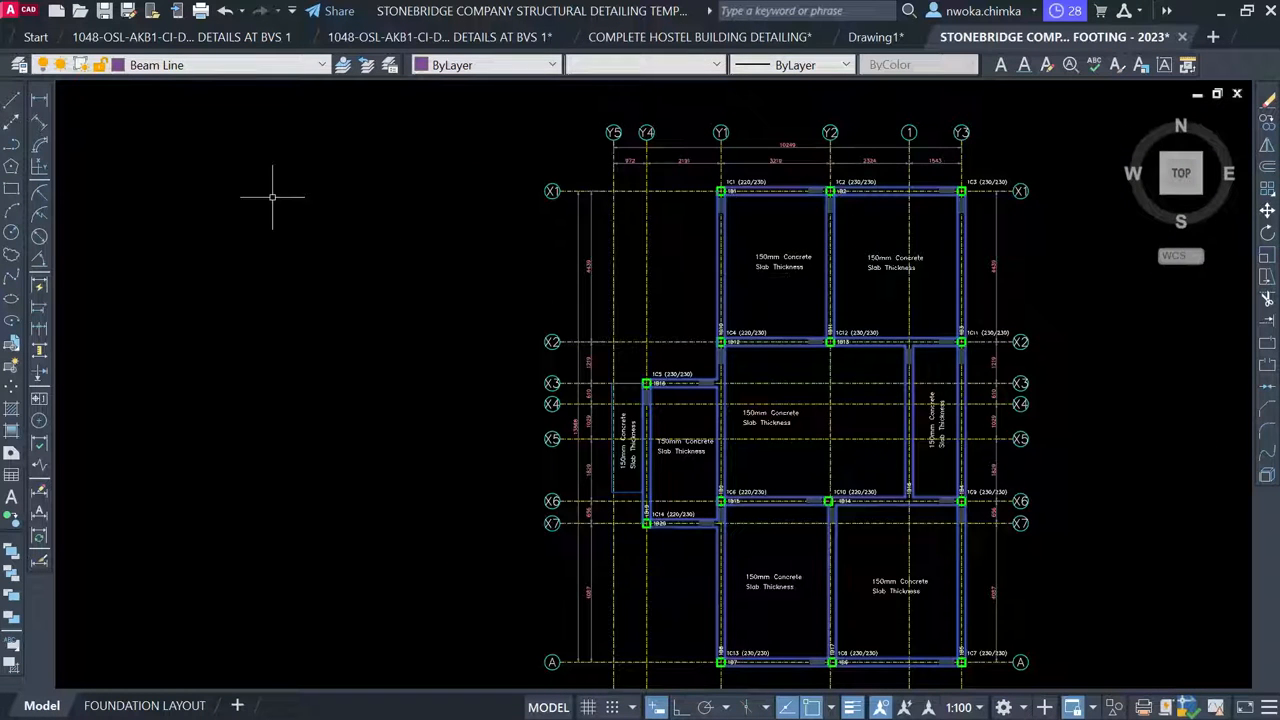
click(213, 66)
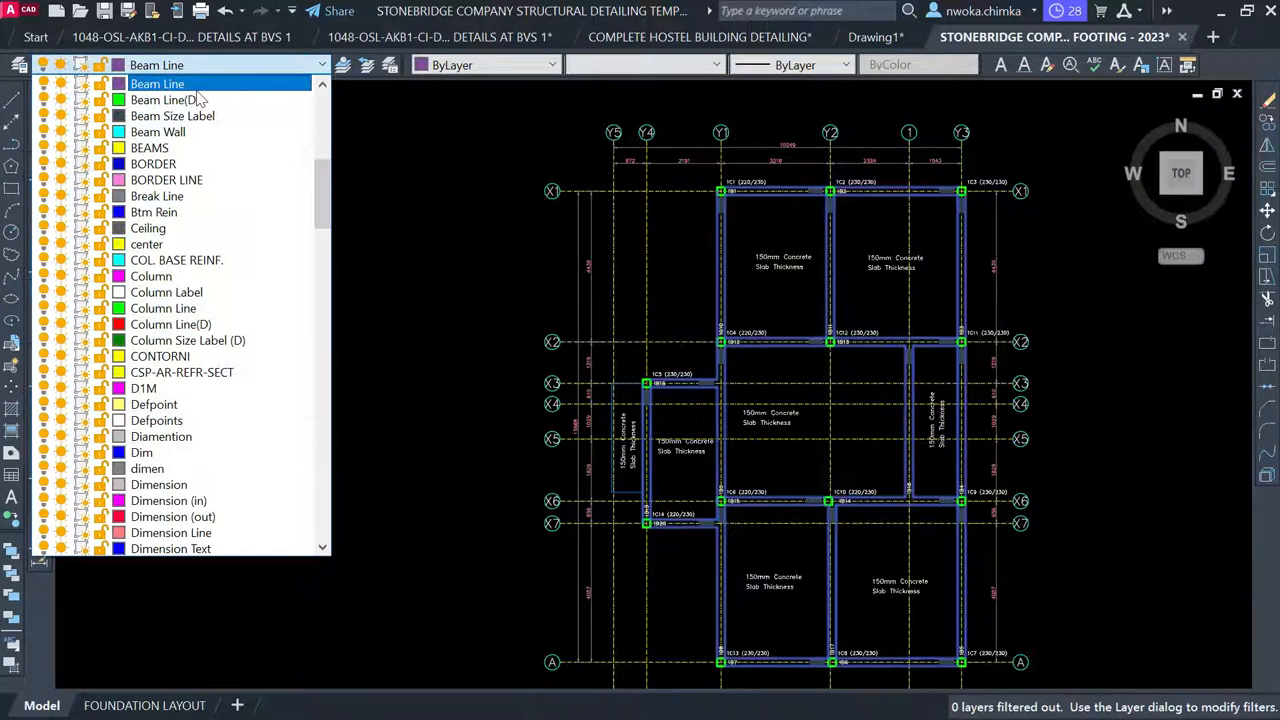
scroll(188, 198, down, 20)
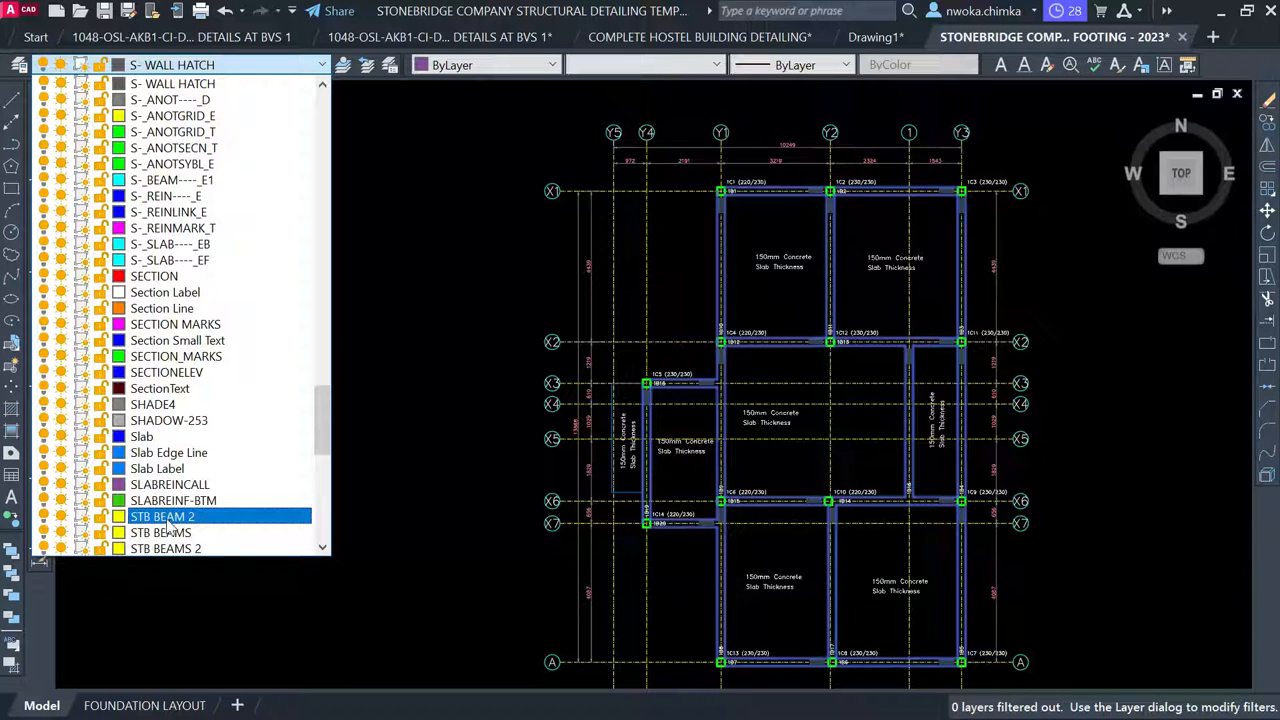
click(165, 533)
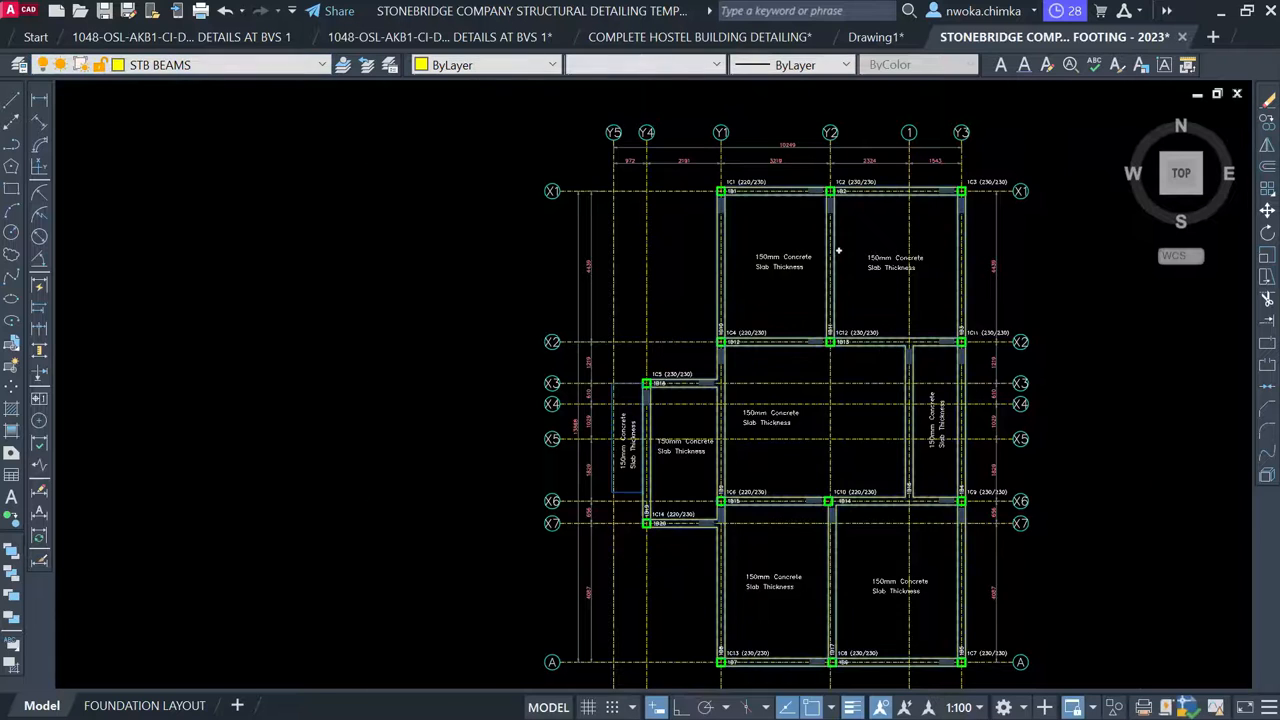
scroll(839, 252, up, 8)
scroll(788, 236, up, 2)
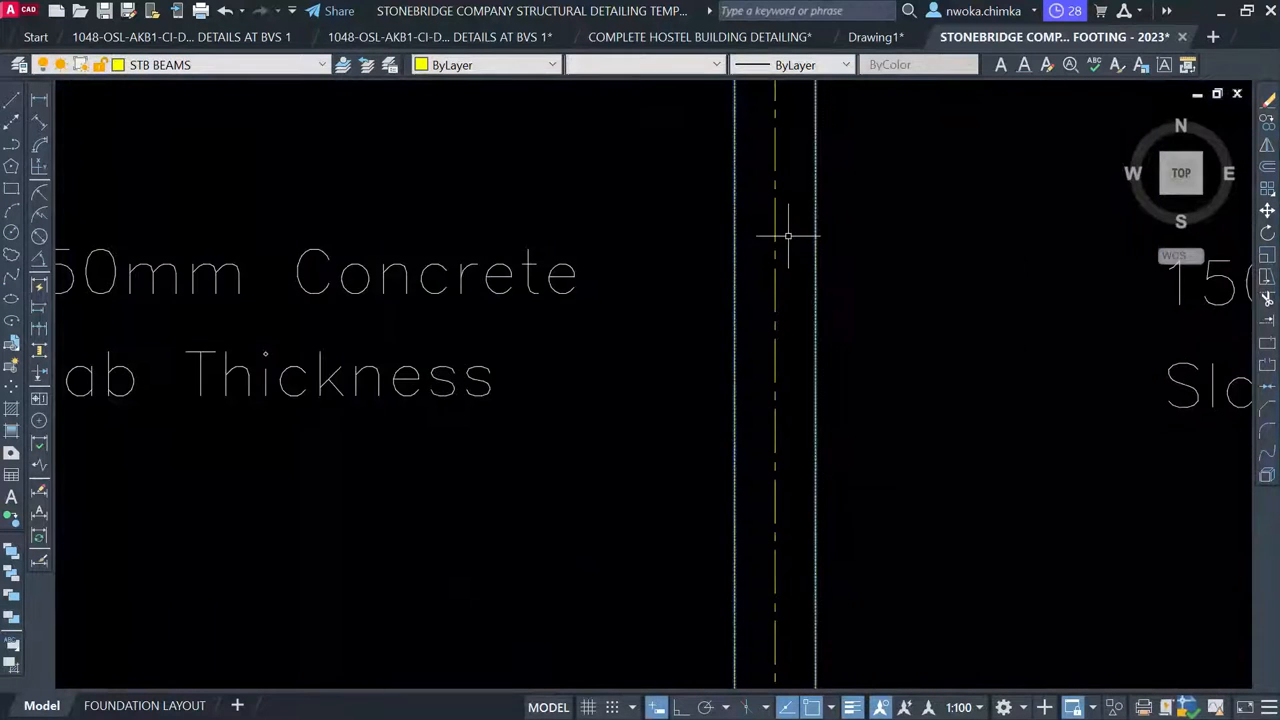
scroll(800, 234, up, 2)
scroll(653, 252, down, 10)
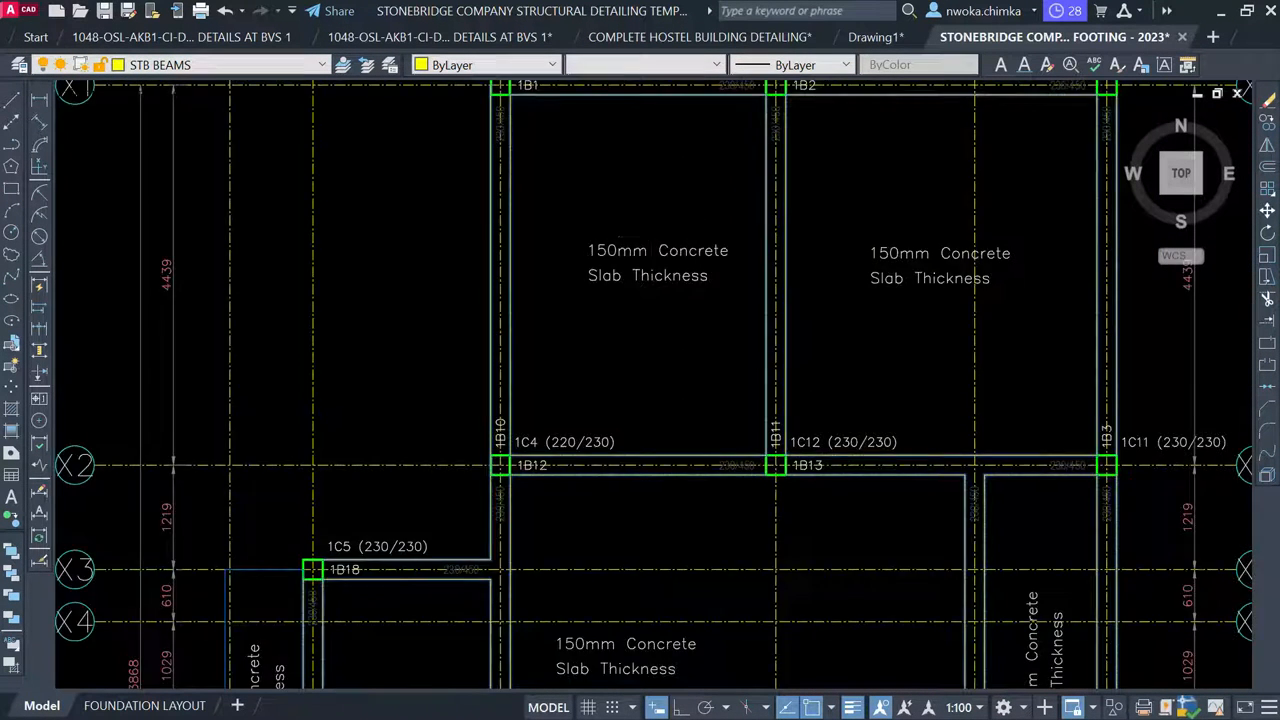
scroll(675, 238, down, 2)
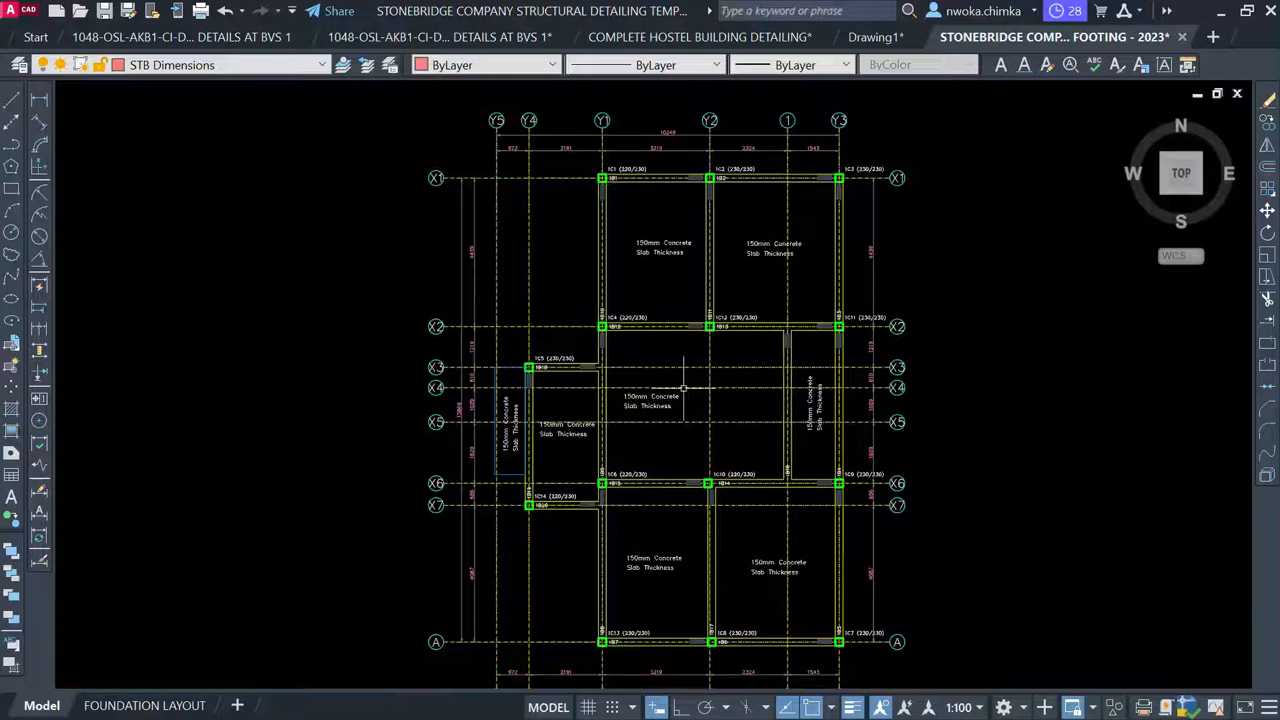
scroll(728, 515, up, 2)
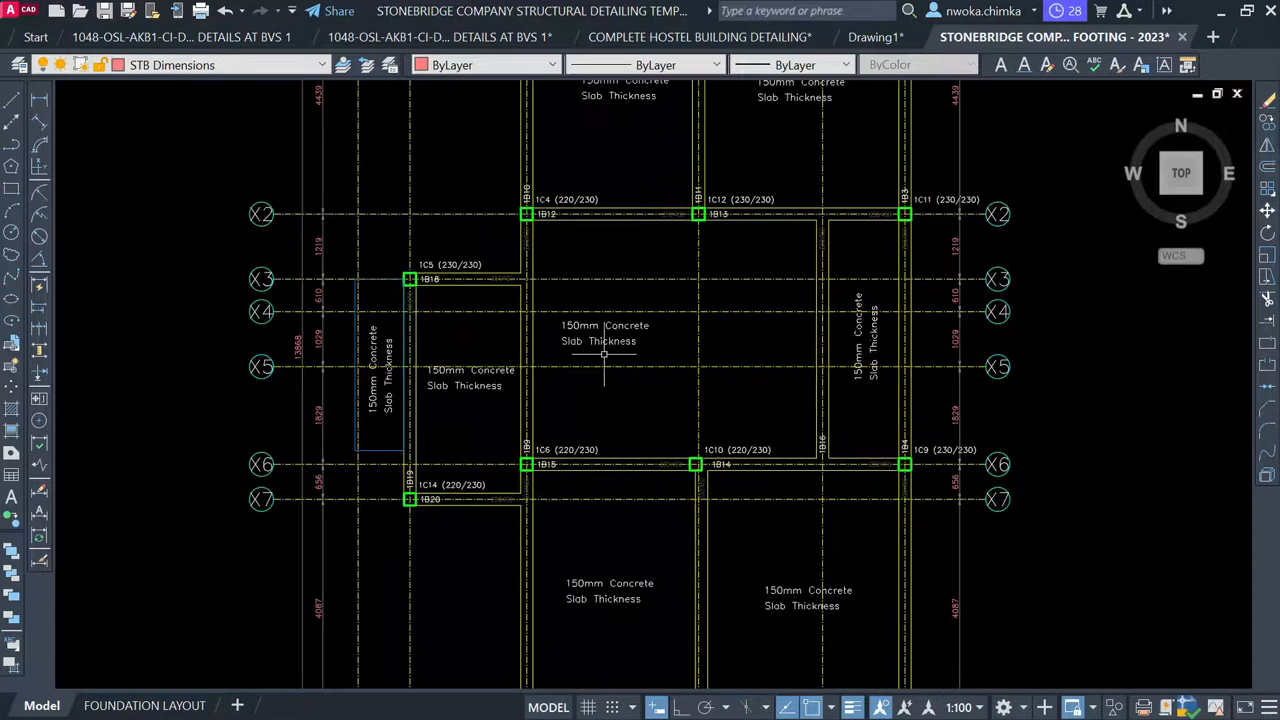
scroll(604, 354, down, 2)
scroll(444, 362, up, 3)
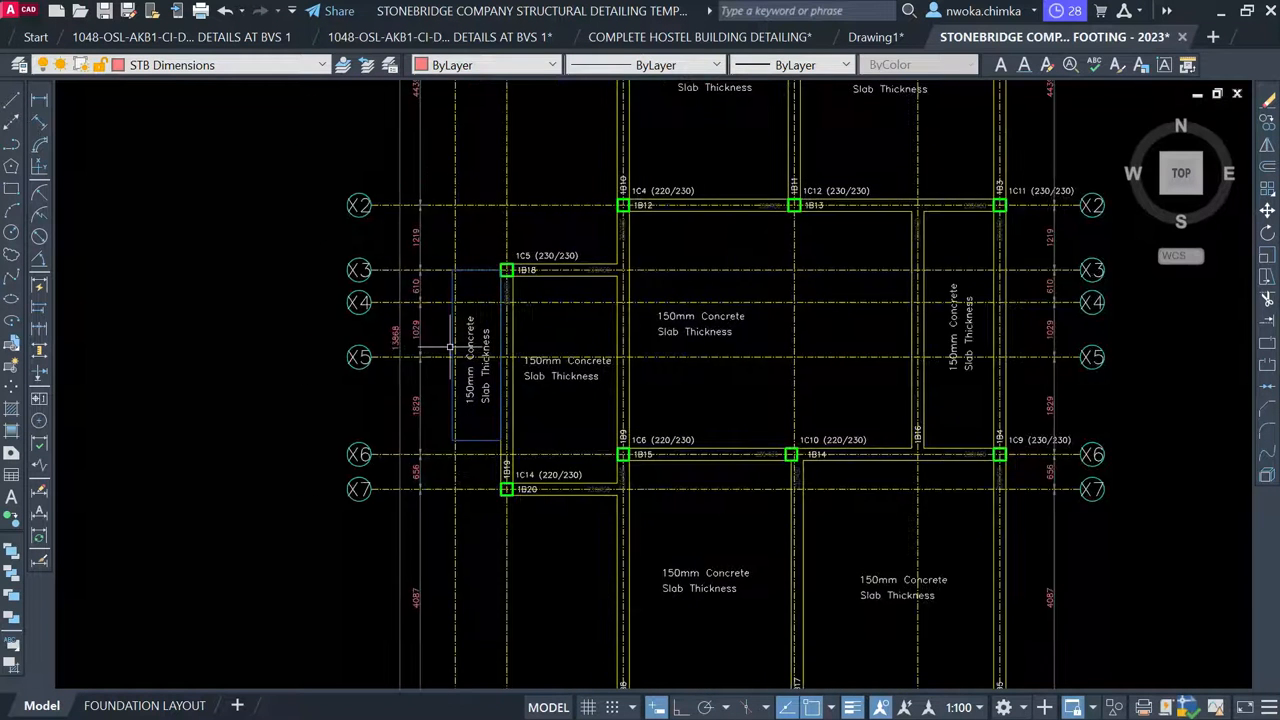
scroll(979, 332, down, 5)
mouse_move(343, 340)
middle_down()
mouse_move(734, 337)
mouse_move(335, 317)
middle_up()
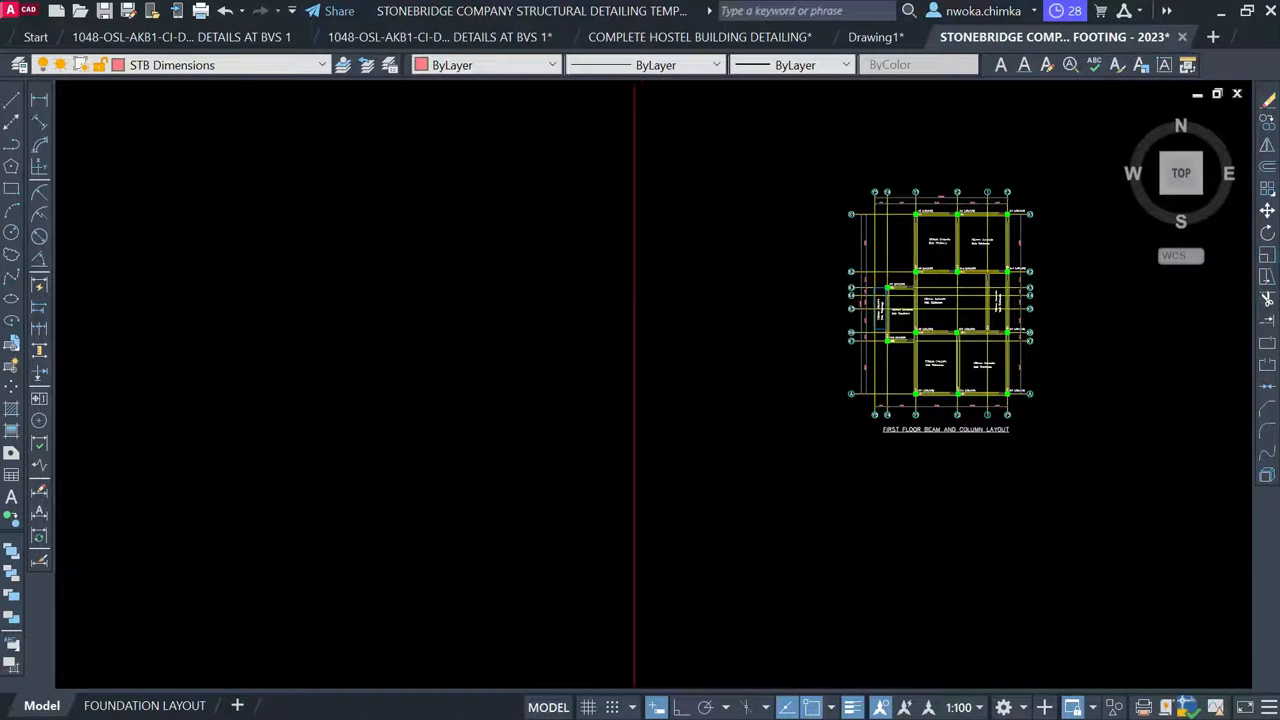
scroll(884, 302, up, 6)
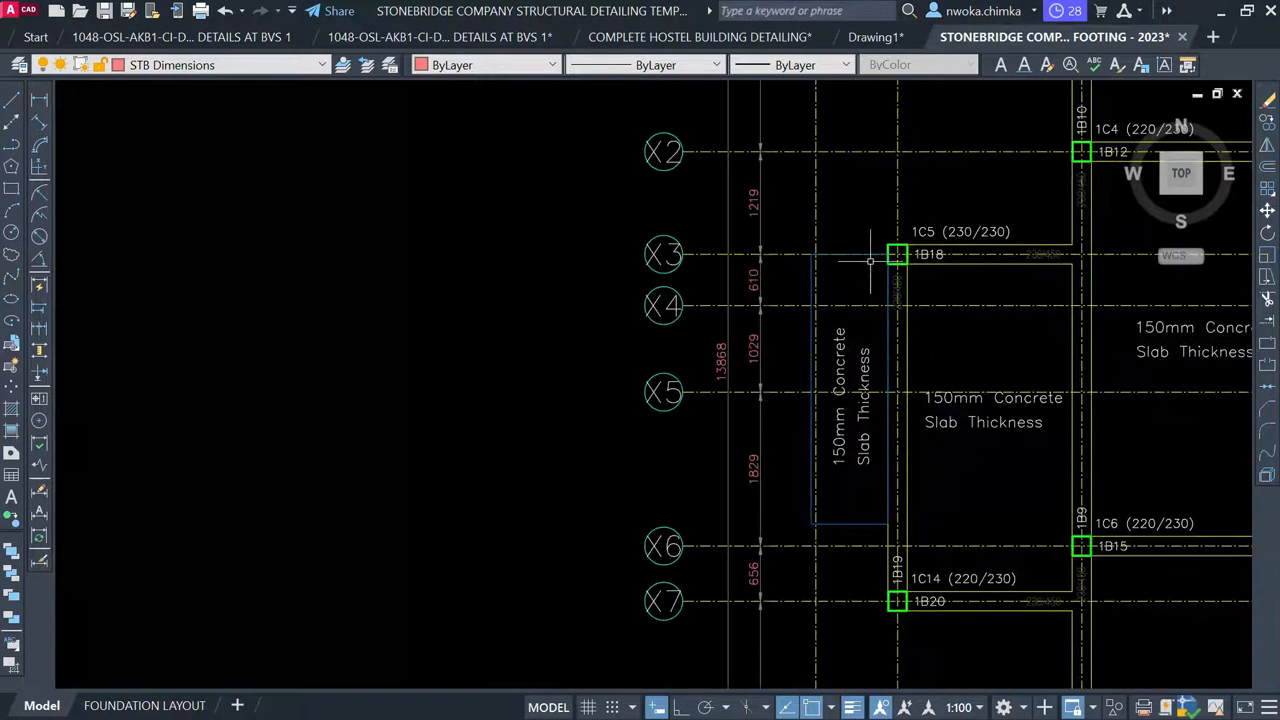
scroll(990, 287, down, 8)
middle_drag(357, 388, 1075, 306)
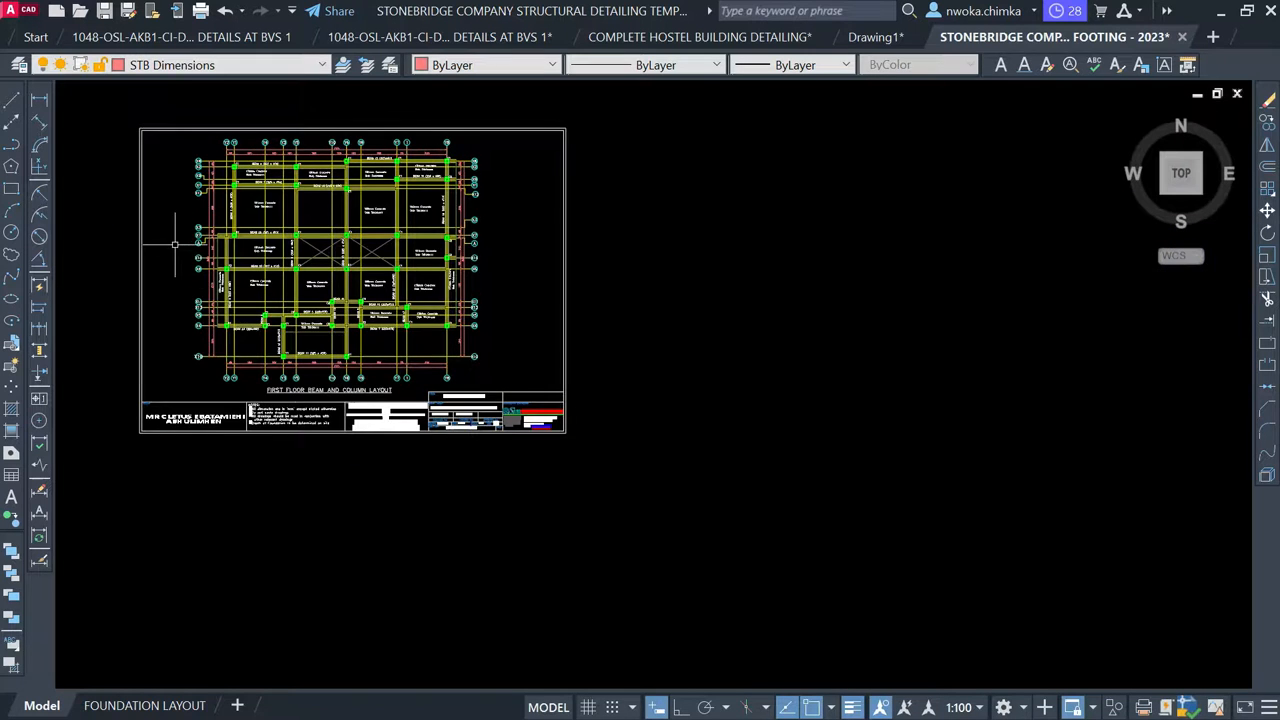
scroll(175, 243, up, 6)
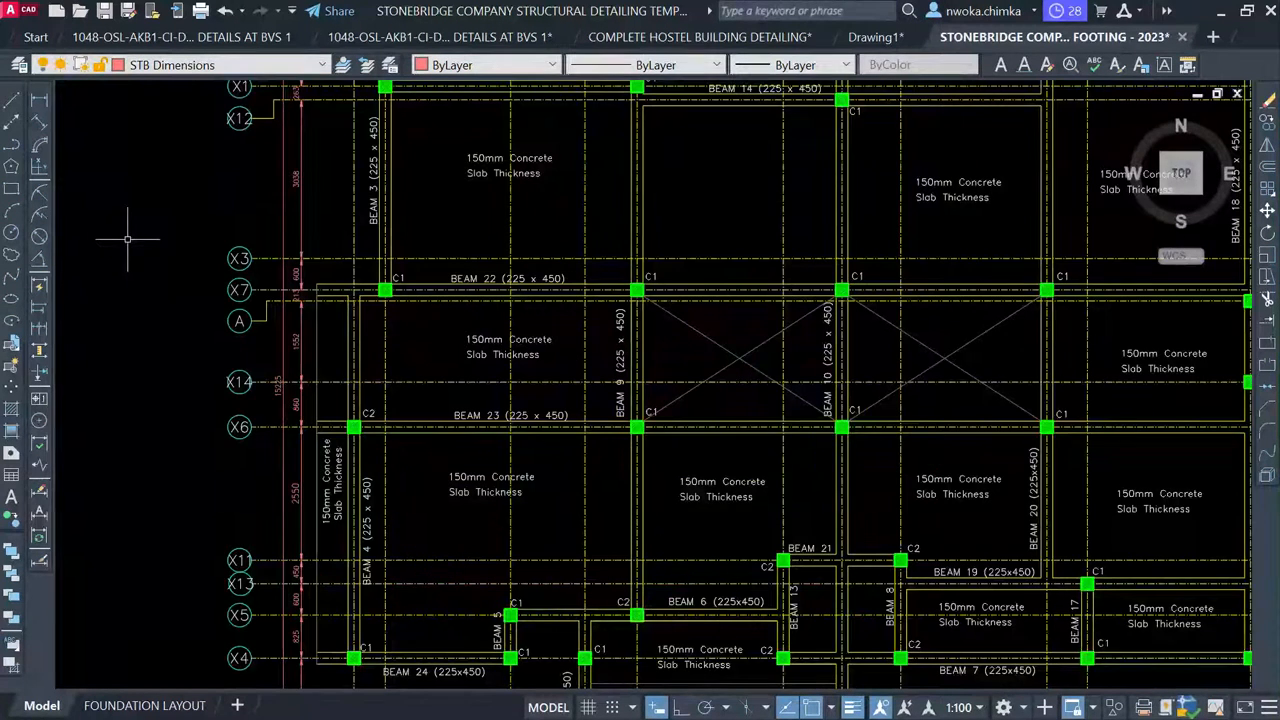
scroll(326, 378, up, 4)
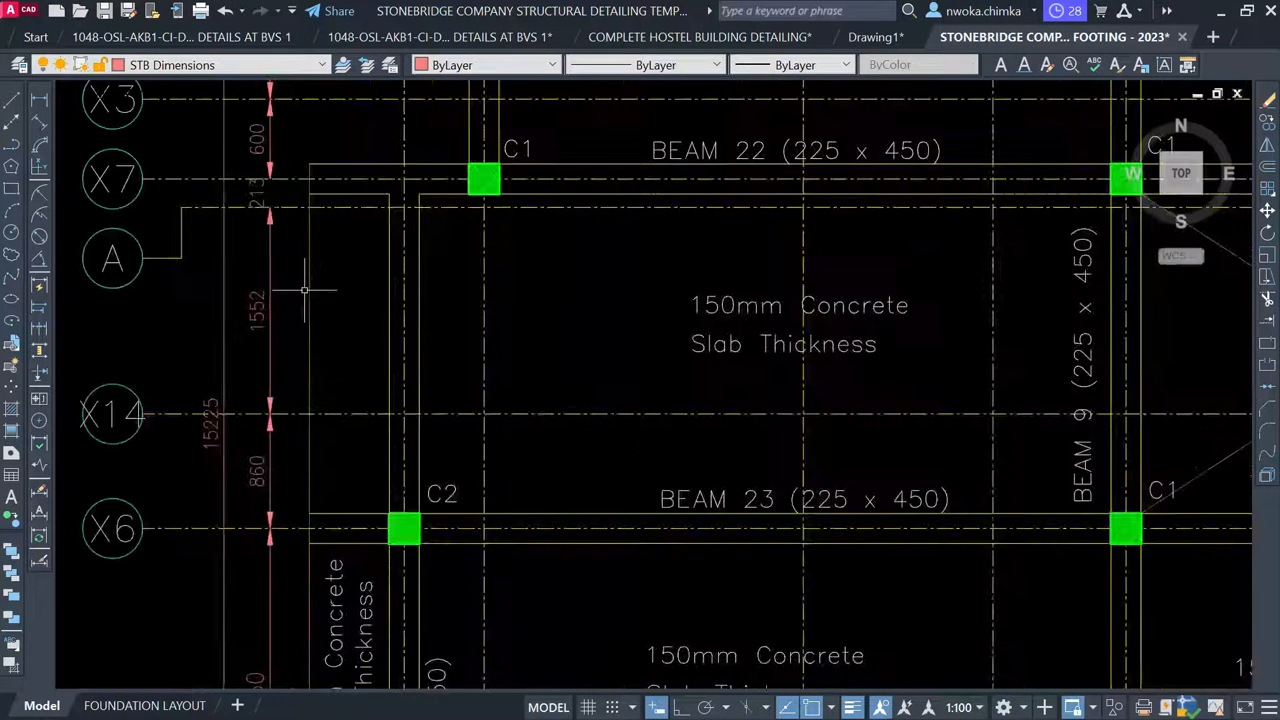
click(320, 268)
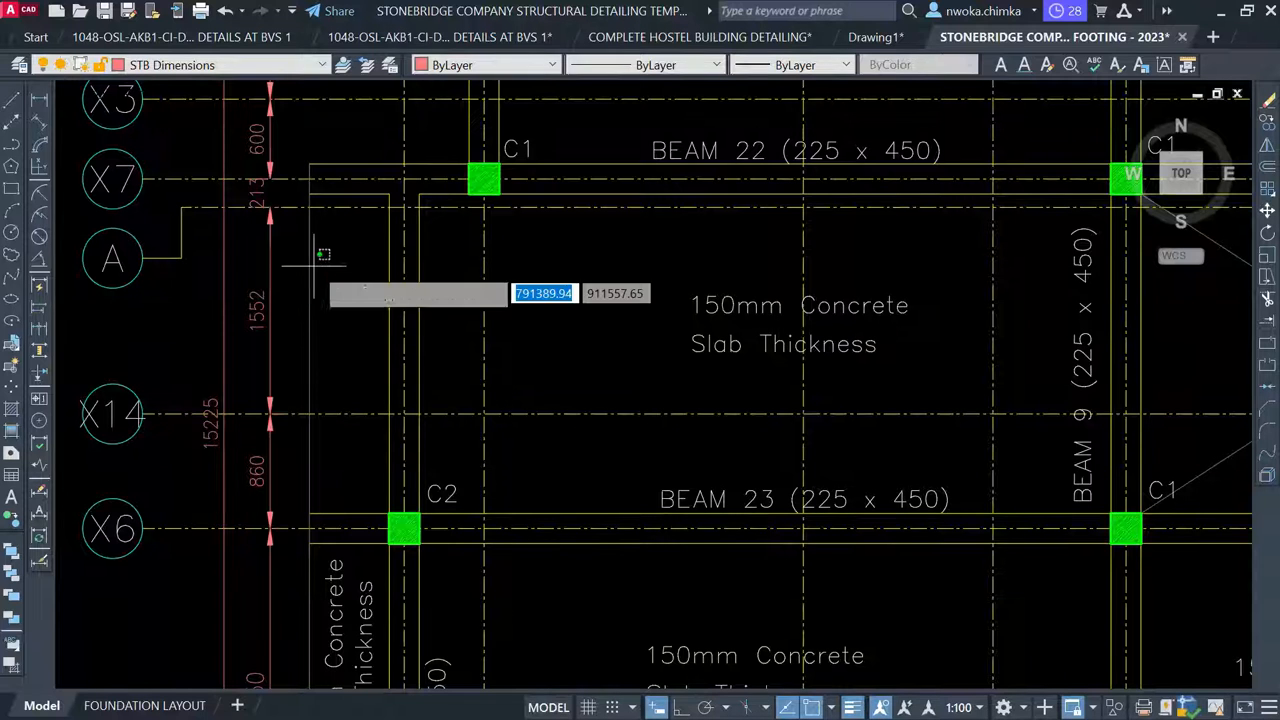
click(272, 294)
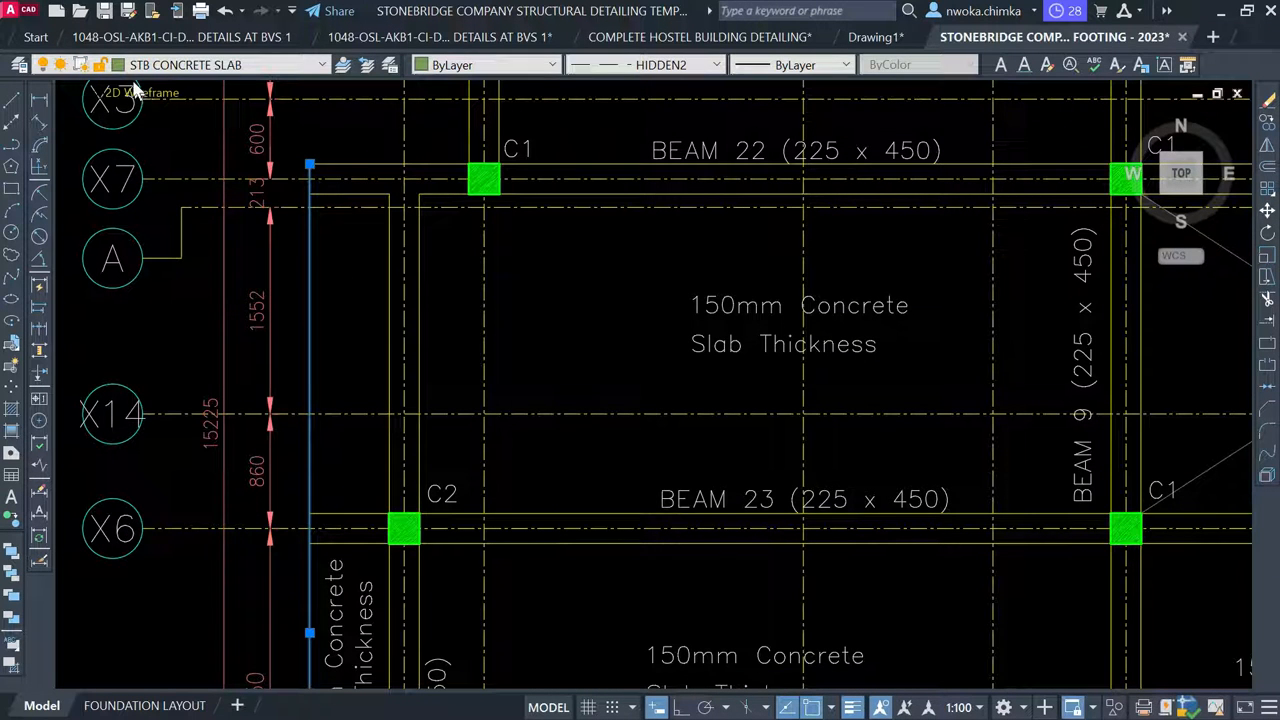
key(Escape)
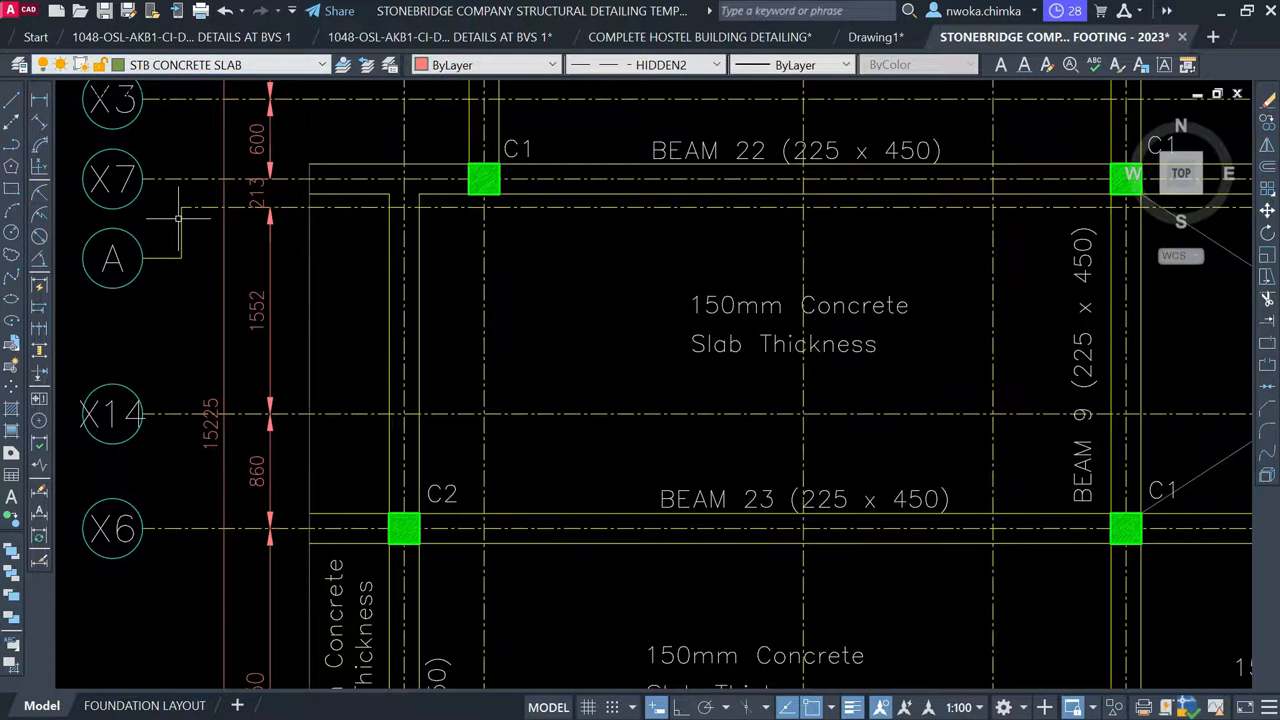
scroll(124, 279, down, 8)
scroll(139, 279, down, 4)
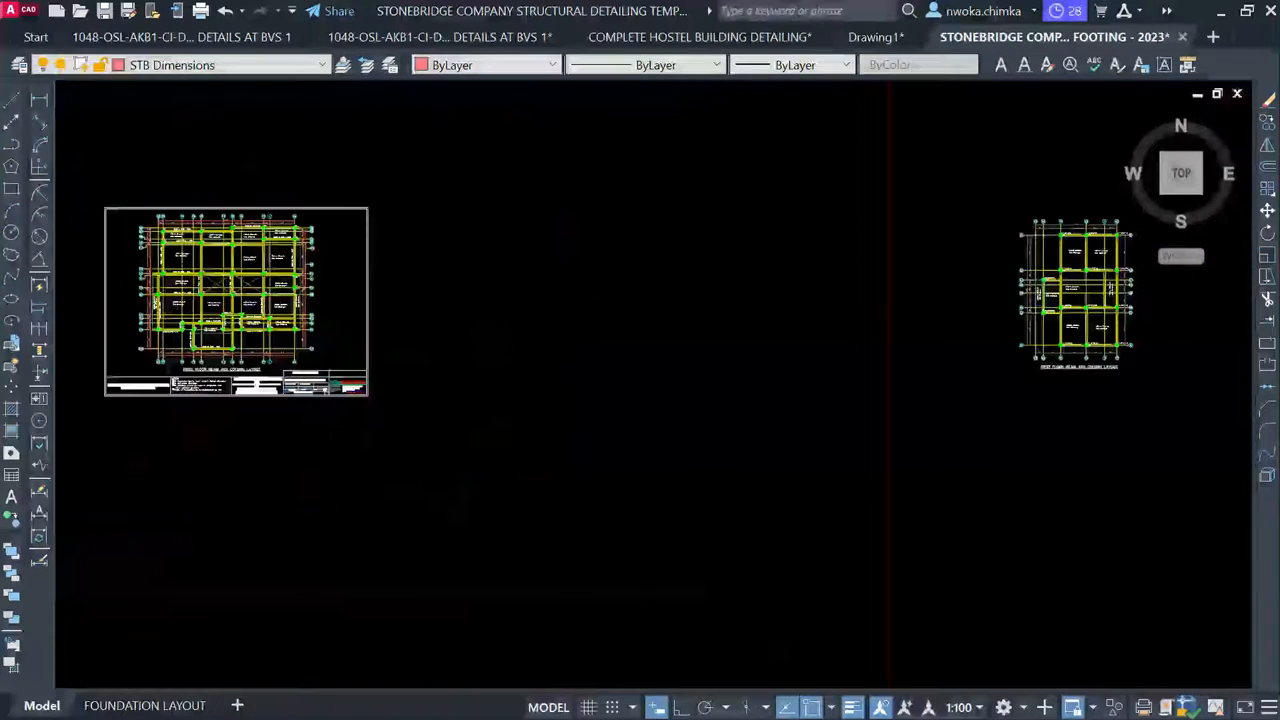
scroll(1043, 283, up, 2)
middle_drag(957, 287, 569, 306)
scroll(643, 305, up, 2)
scroll(645, 330, up, 5)
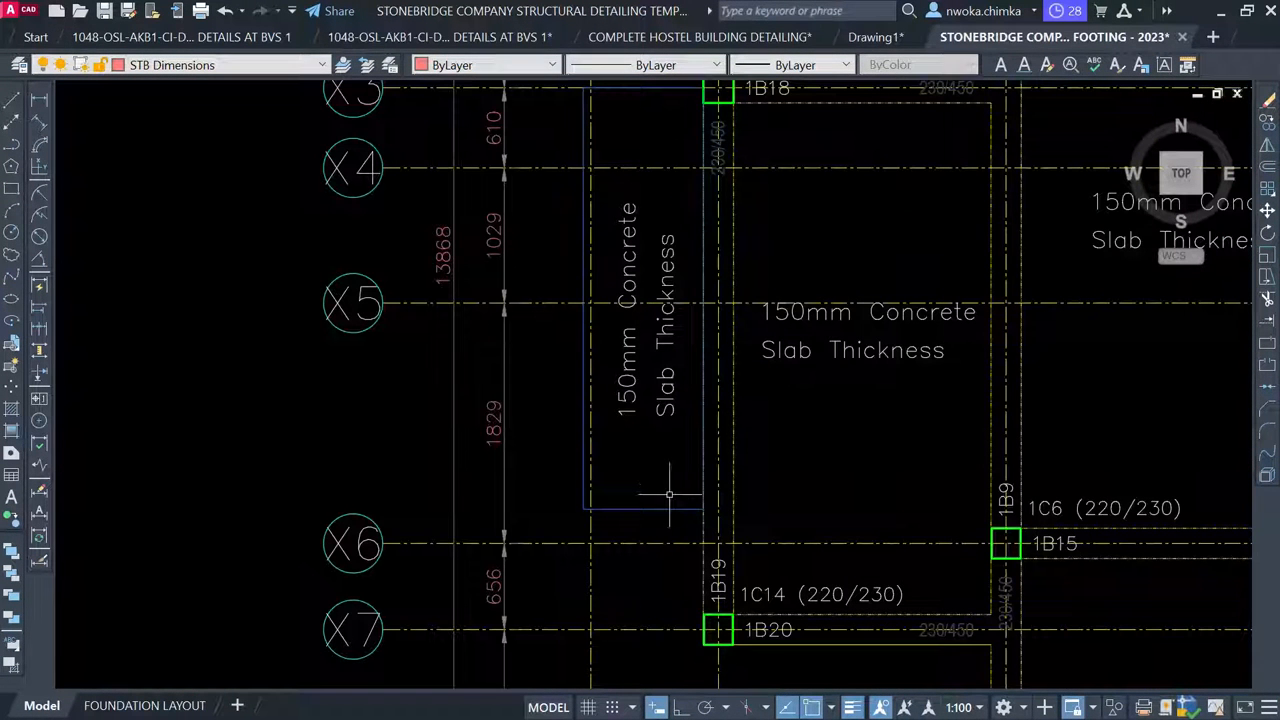
Use Select Similar on a slab-edge outline and reassign all slab edges to STB CONCRETE SLAB
click(662, 508)
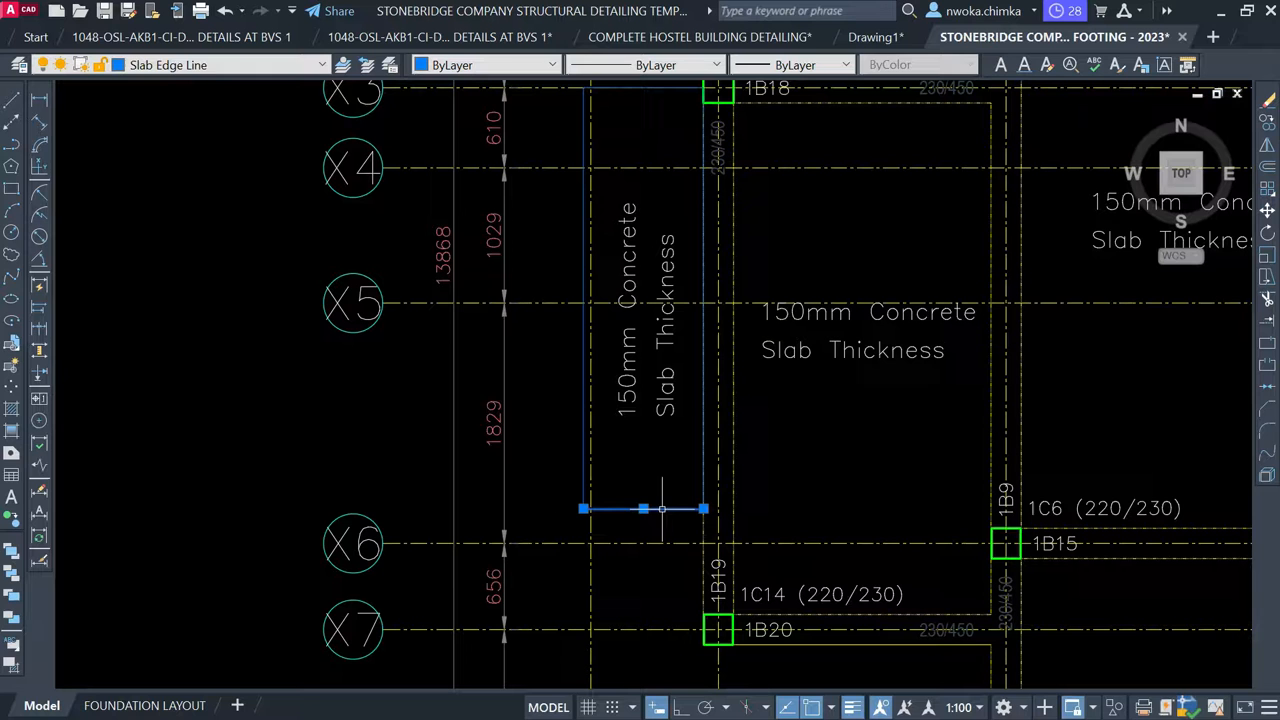
right_click(648, 440)
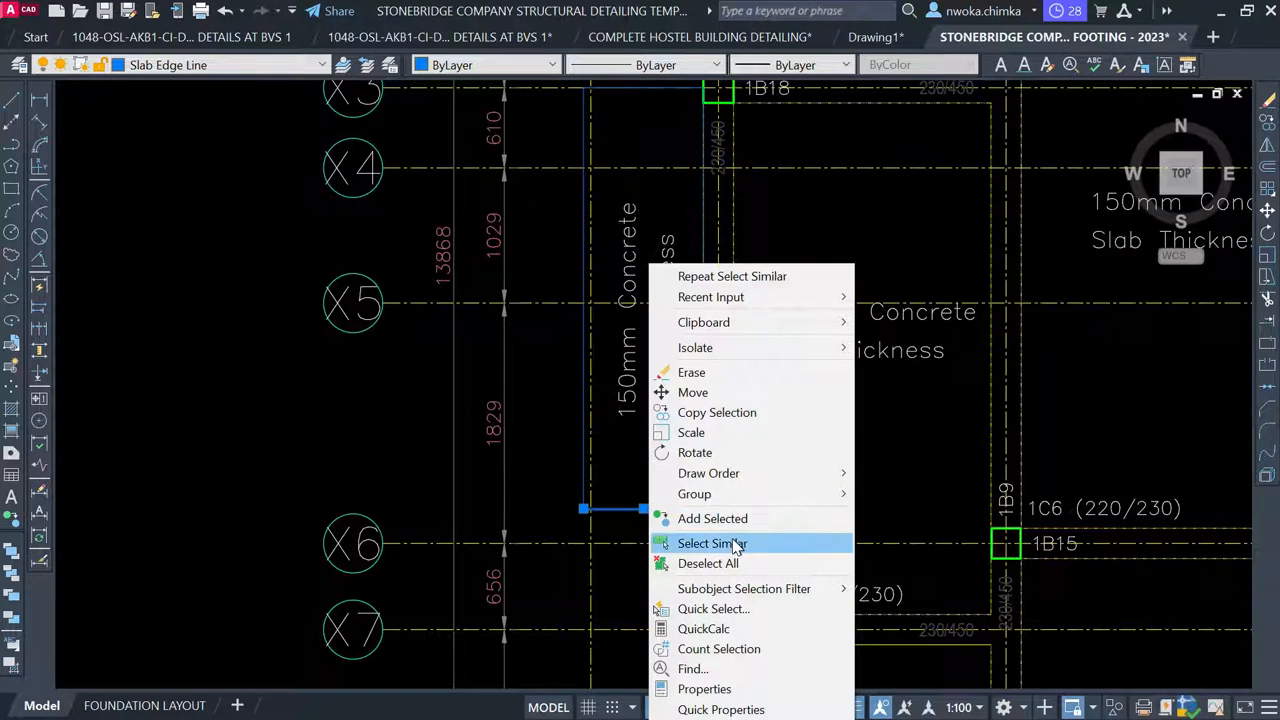
click(735, 545)
scroll(592, 370, down, 3)
scroll(590, 352, up, 2)
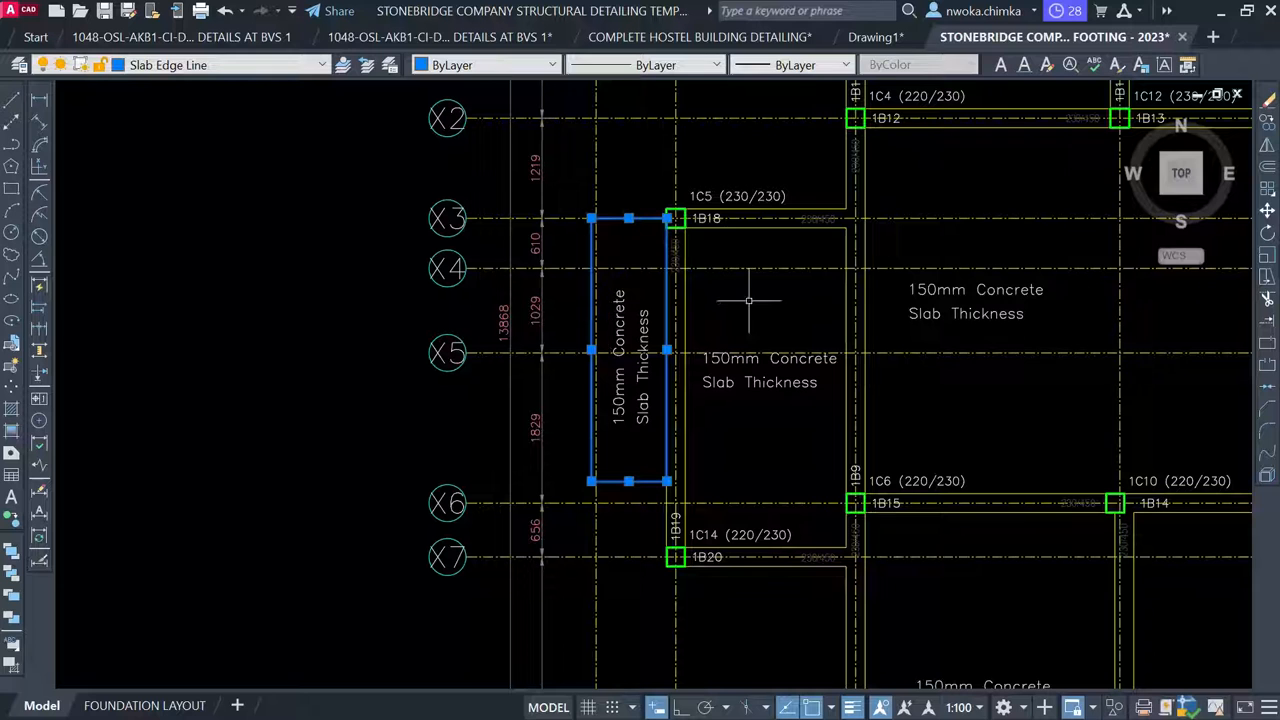
click(214, 64)
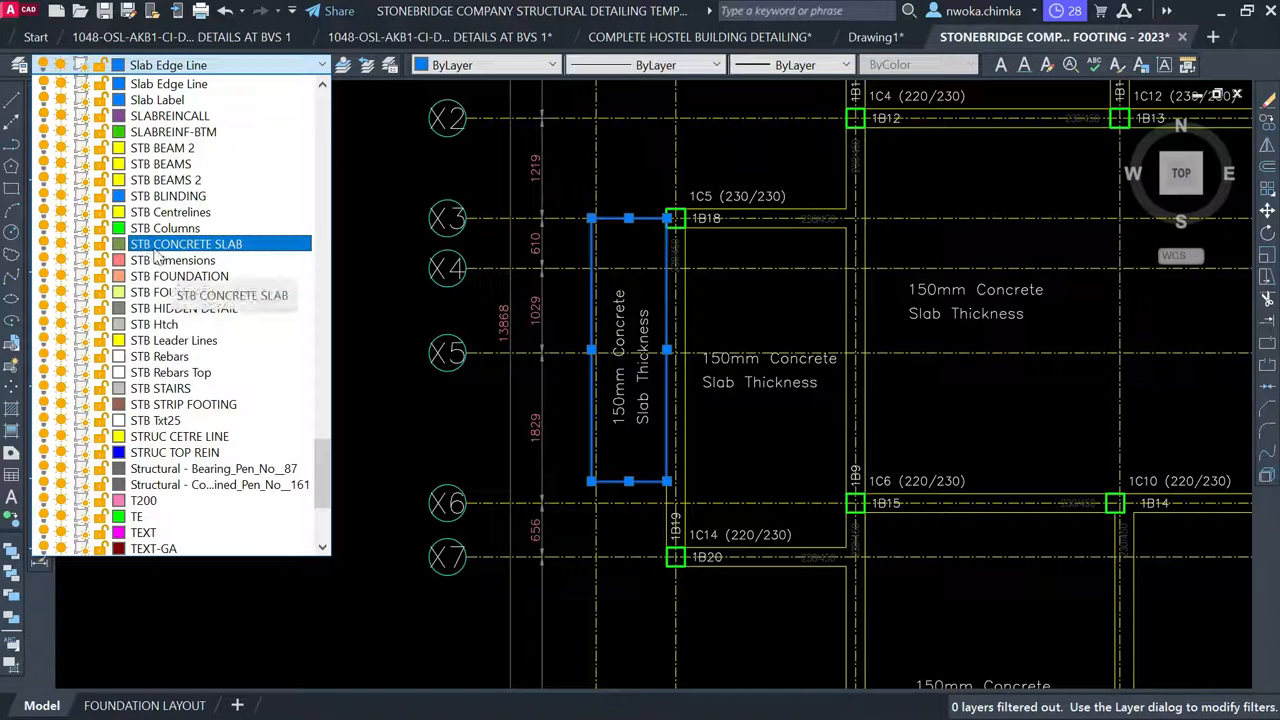
scroll(224, 252, down, 2)
click(200, 171)
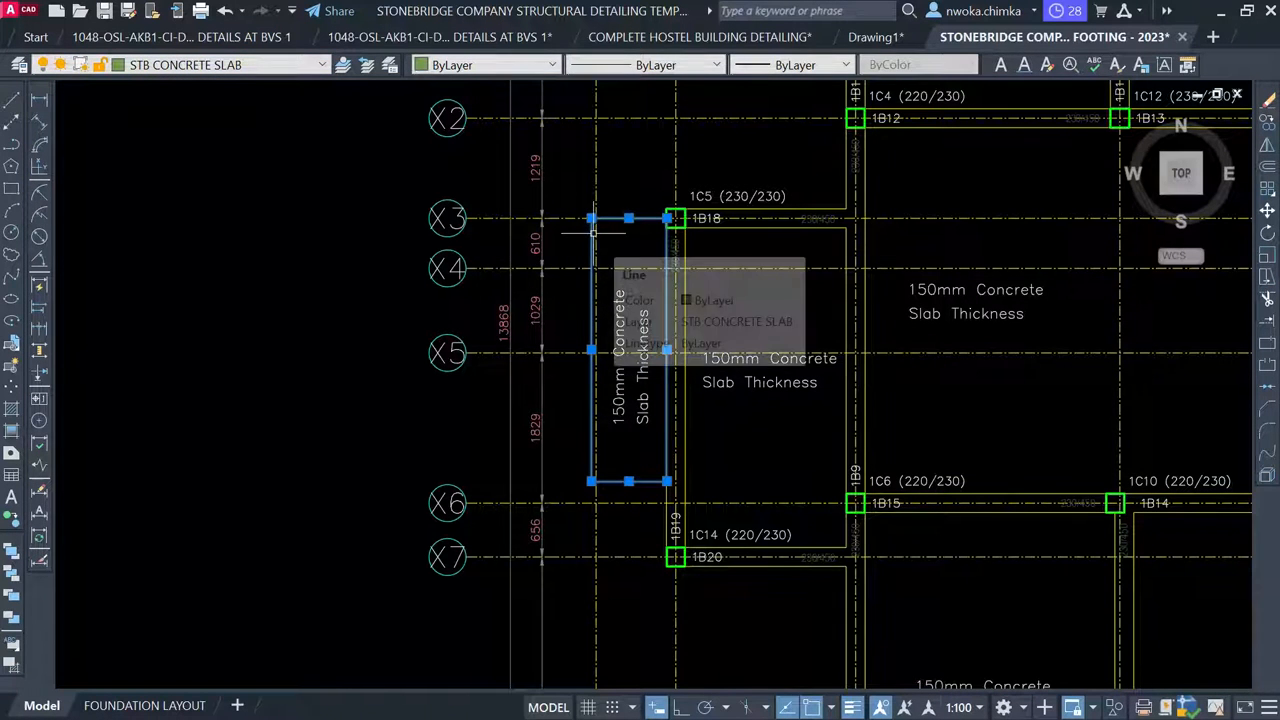
key(Escape)
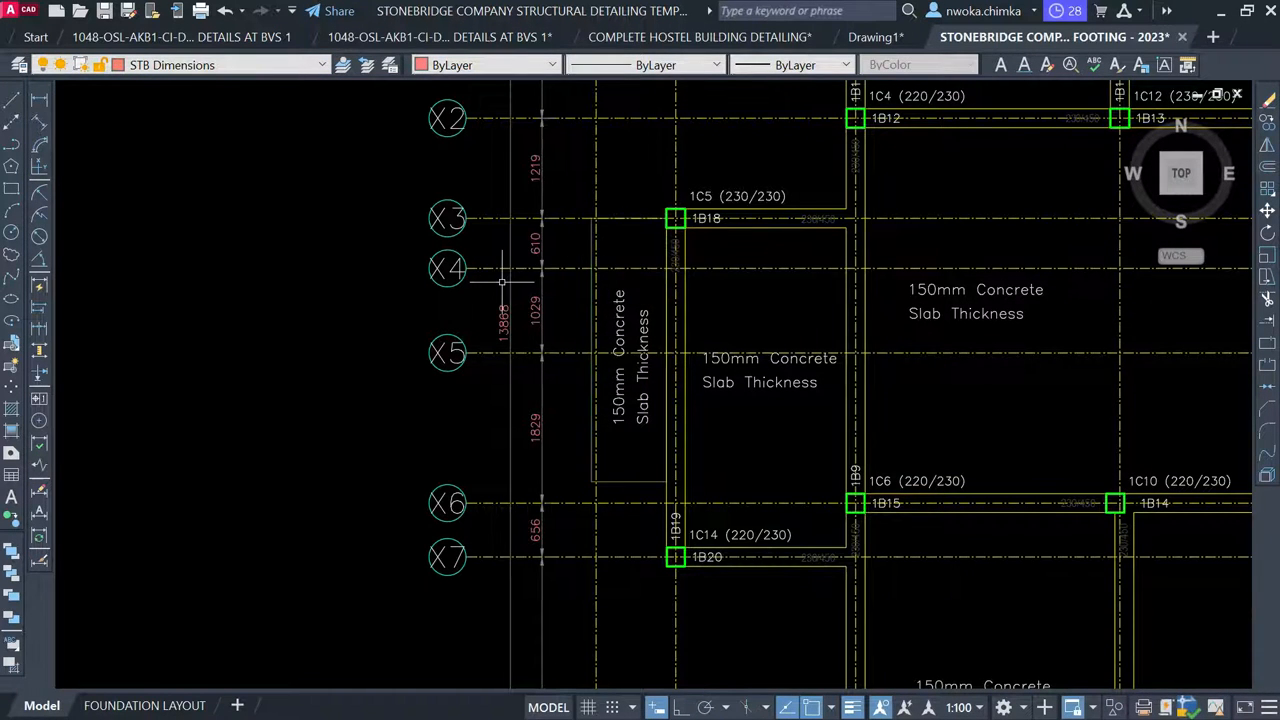
scroll(502, 282, down, 6)
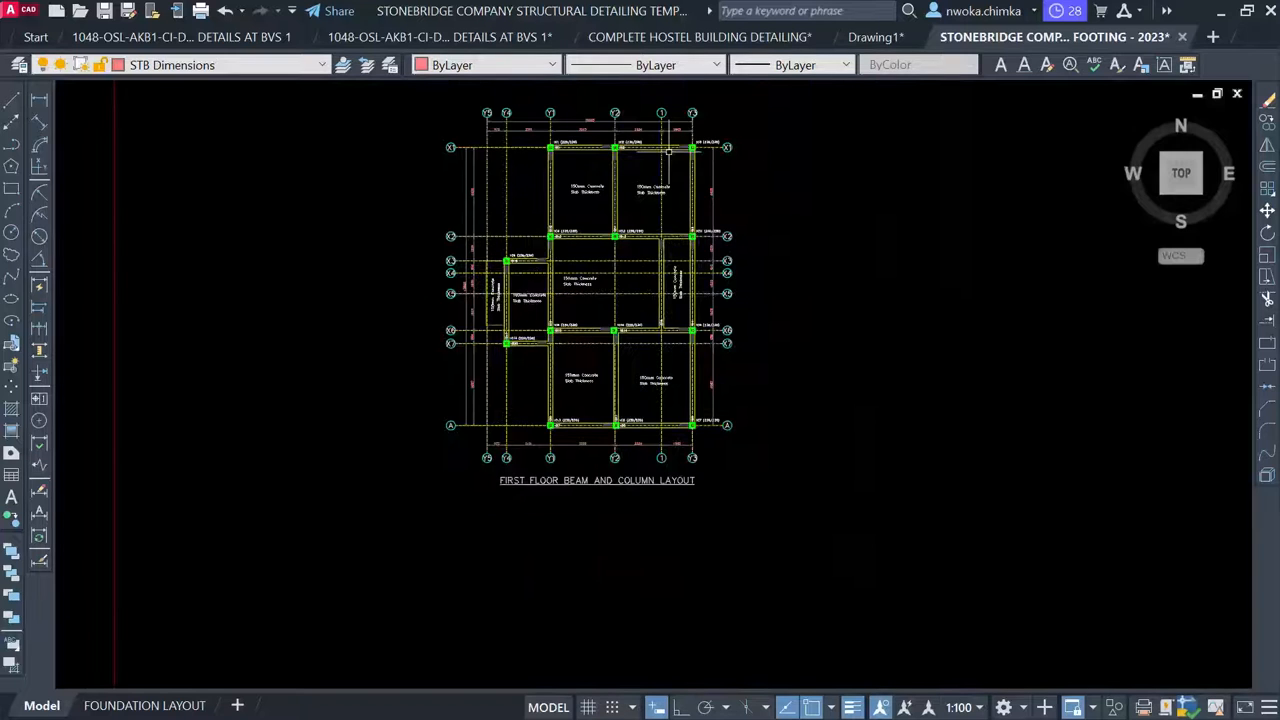
scroll(669, 150, up, 4)
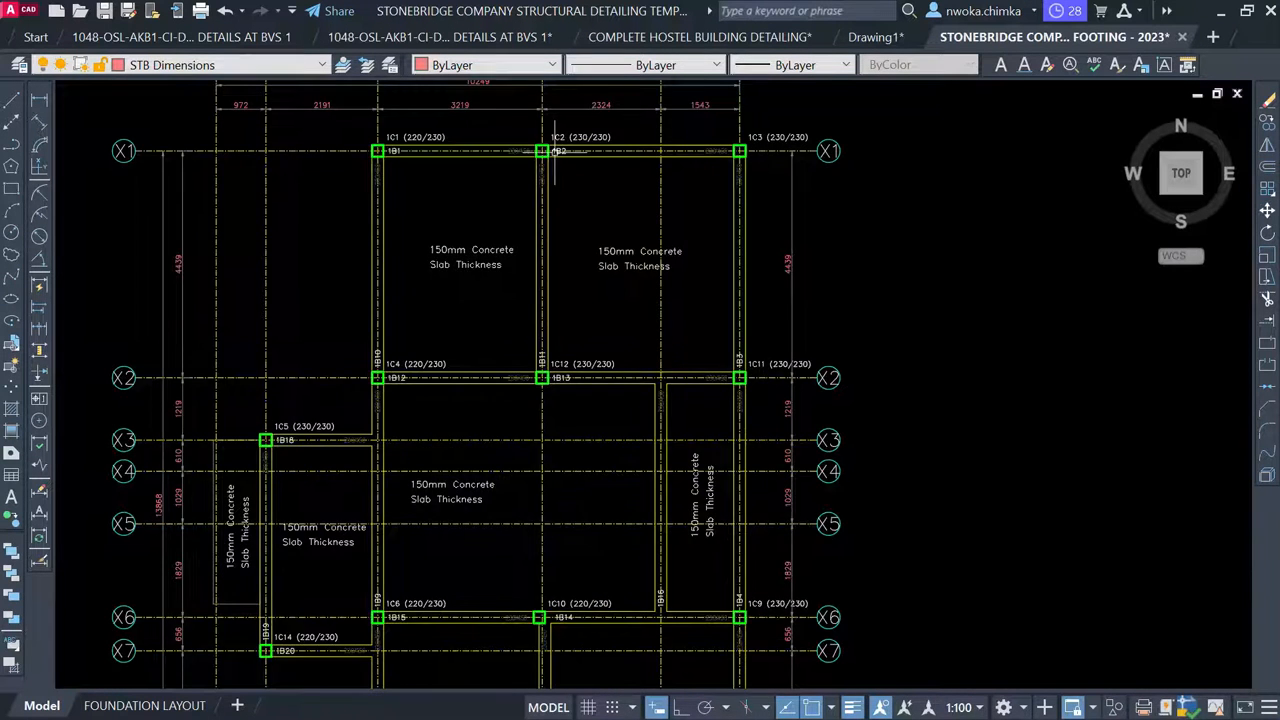
middle_drag(555, 150, 525, 196)
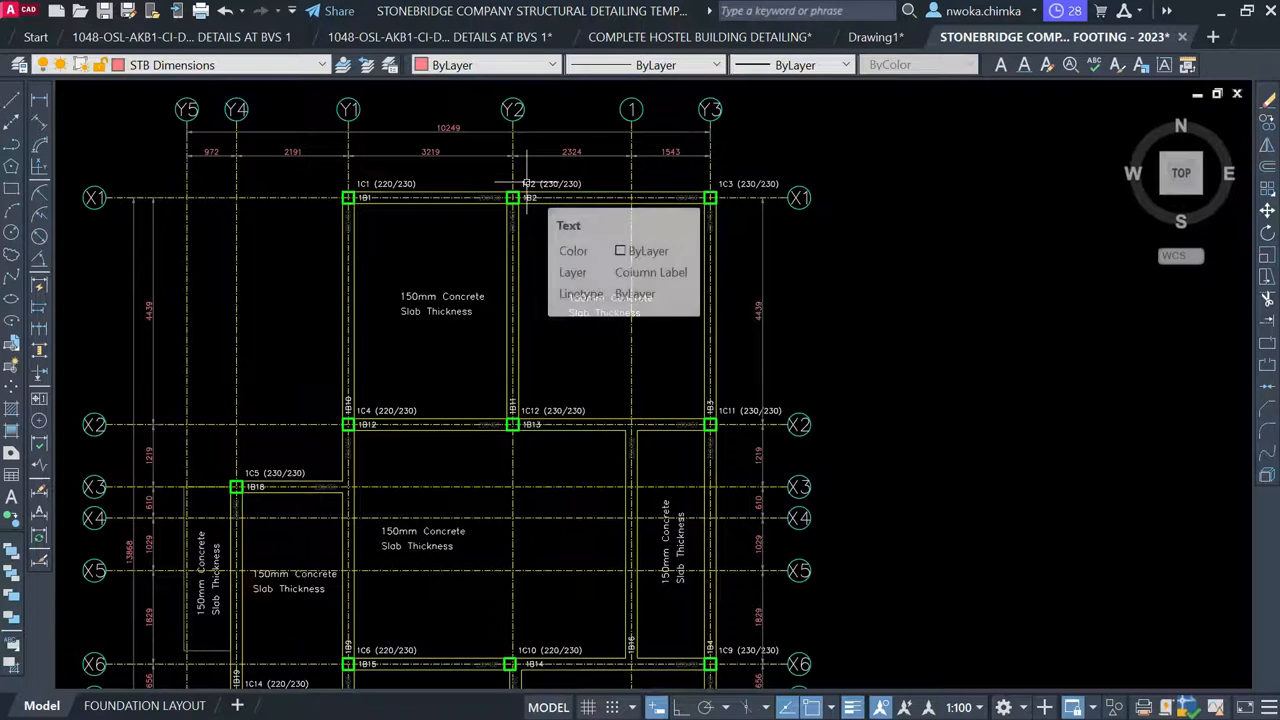
scroll(379, 168, up, 4)
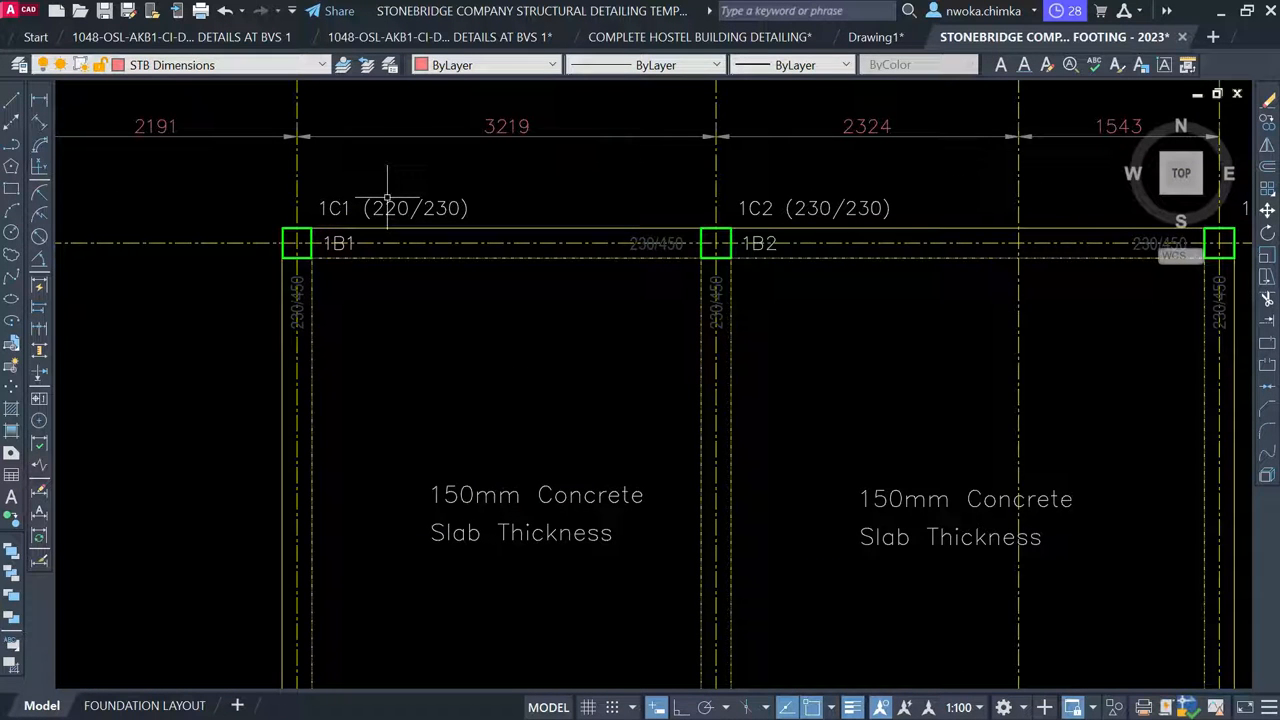
middle_drag(750, 270, 626, 254)
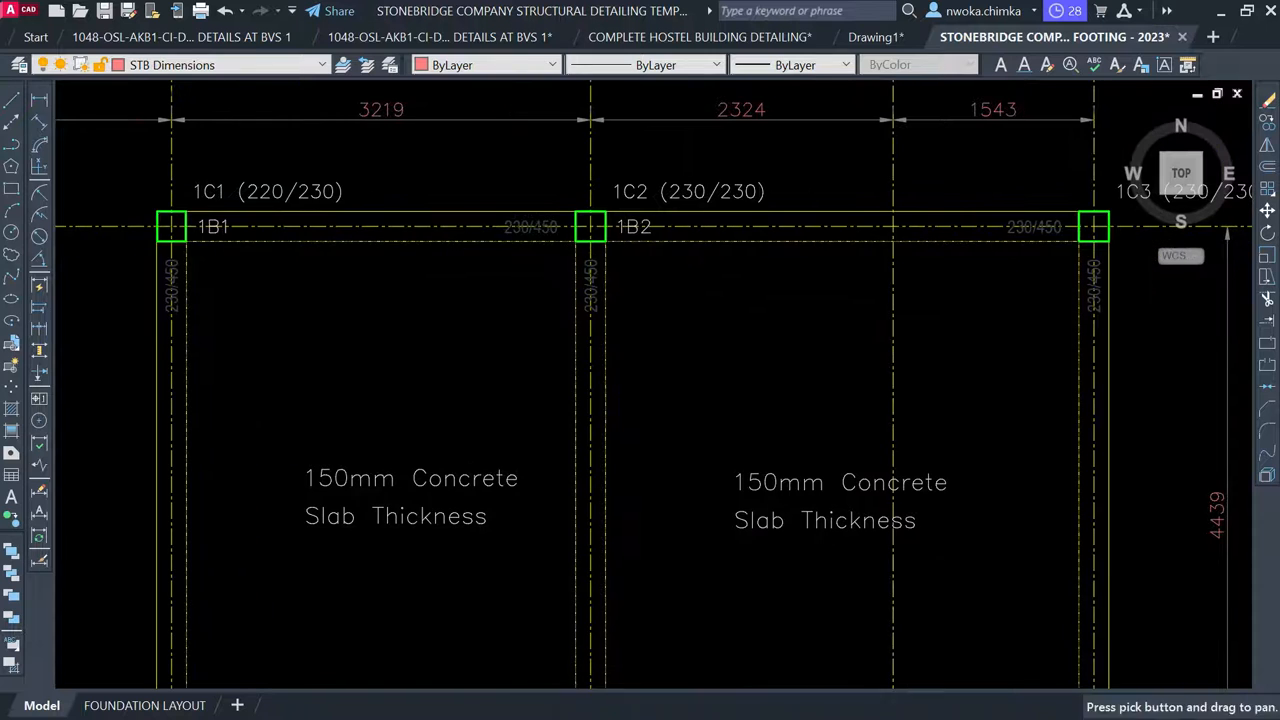
scroll(634, 214, down, 2)
scroll(650, 213, down, 2)
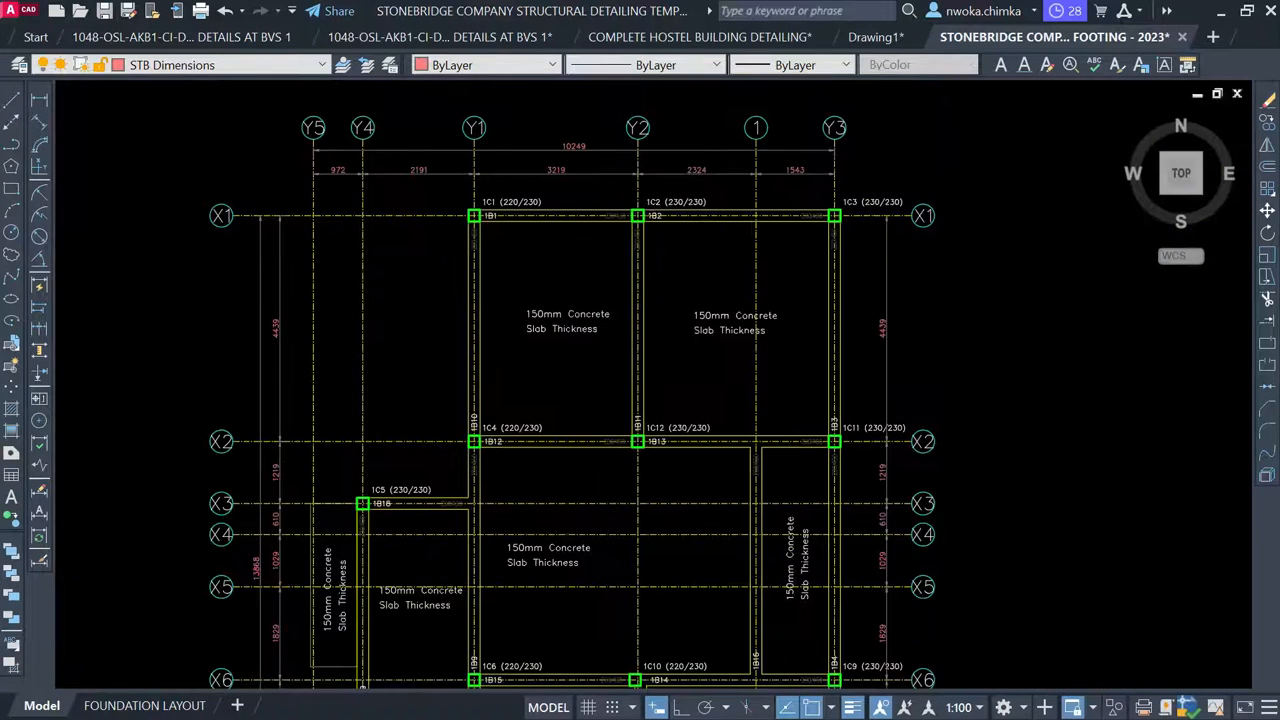
scroll(623, 208, up, 4)
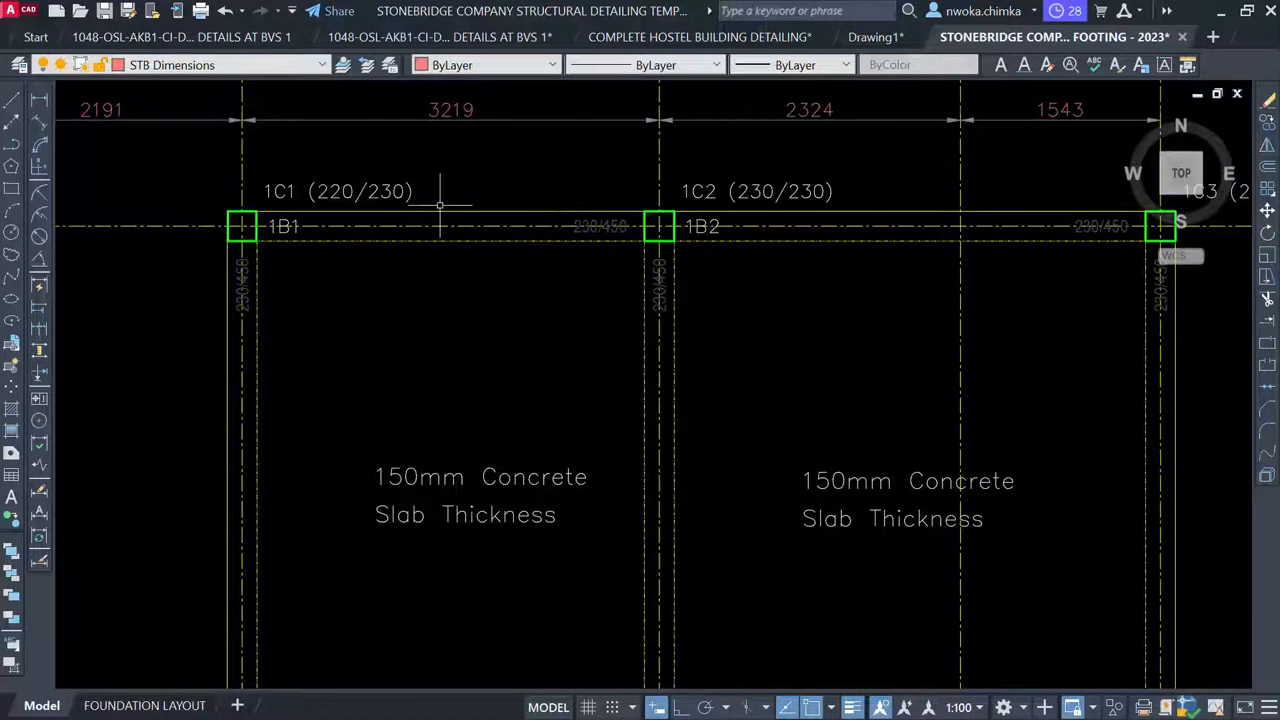
scroll(440, 205, down, 2)
scroll(511, 176, down, 8)
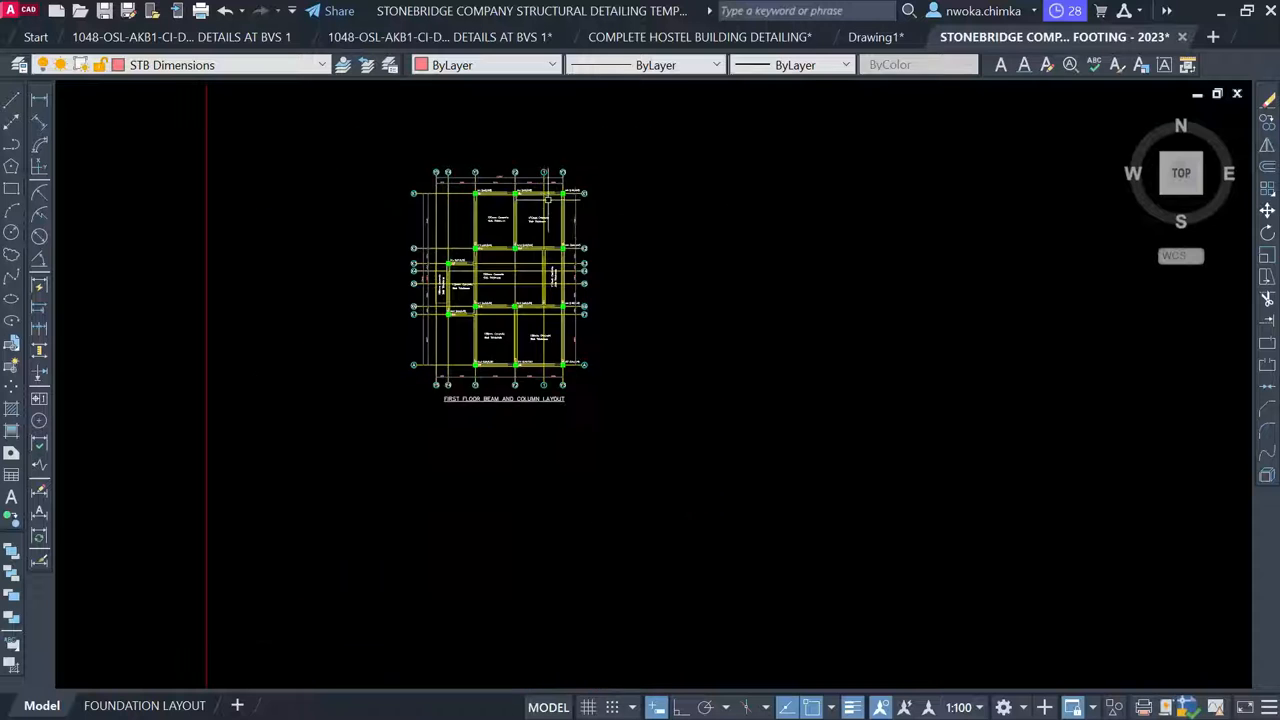
scroll(510, 338, up, 4)
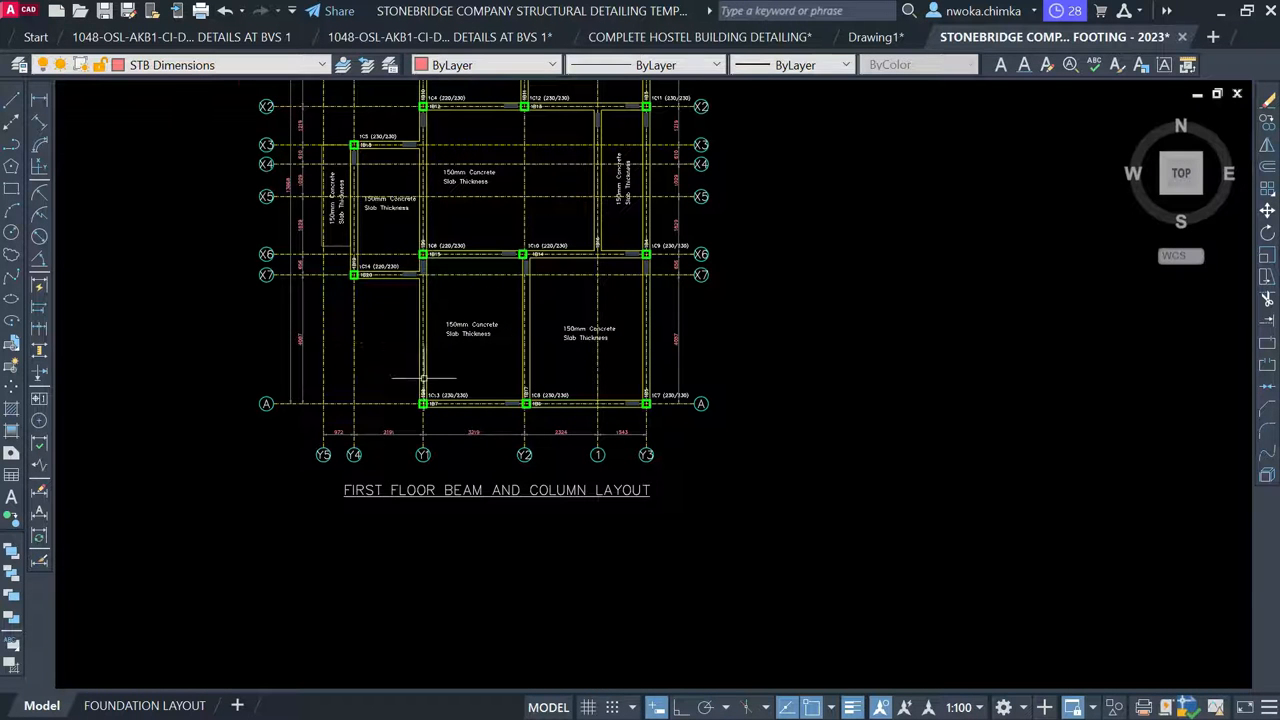
scroll(390, 330, down, 6)
middle_drag(378, 314, 846, 297)
scroll(285, 268, up, 9)
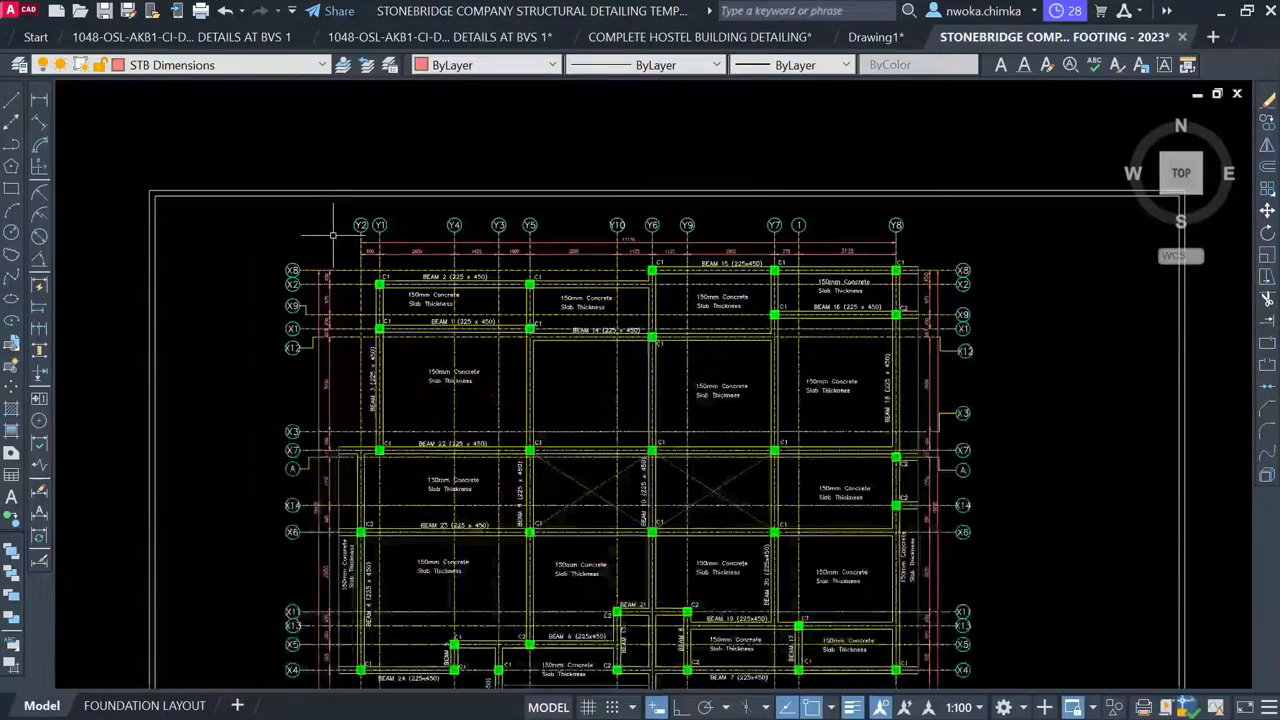
scroll(425, 280, up, 4)
scroll(400, 280, down, 2)
scroll(890, 290, down, 2)
scroll(890, 290, up, 2)
scroll(834, 266, up, 4)
scroll(854, 254, down, 6)
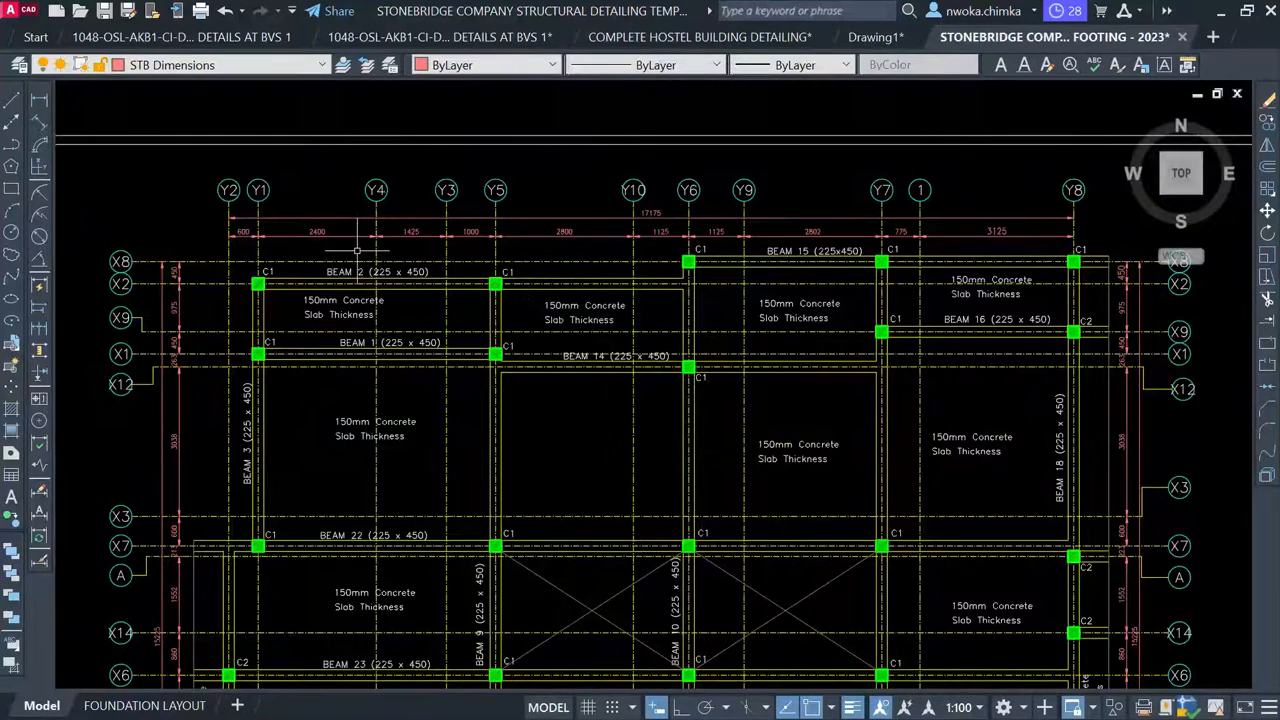
scroll(355, 250, up, 5)
scroll(318, 335, down, 2)
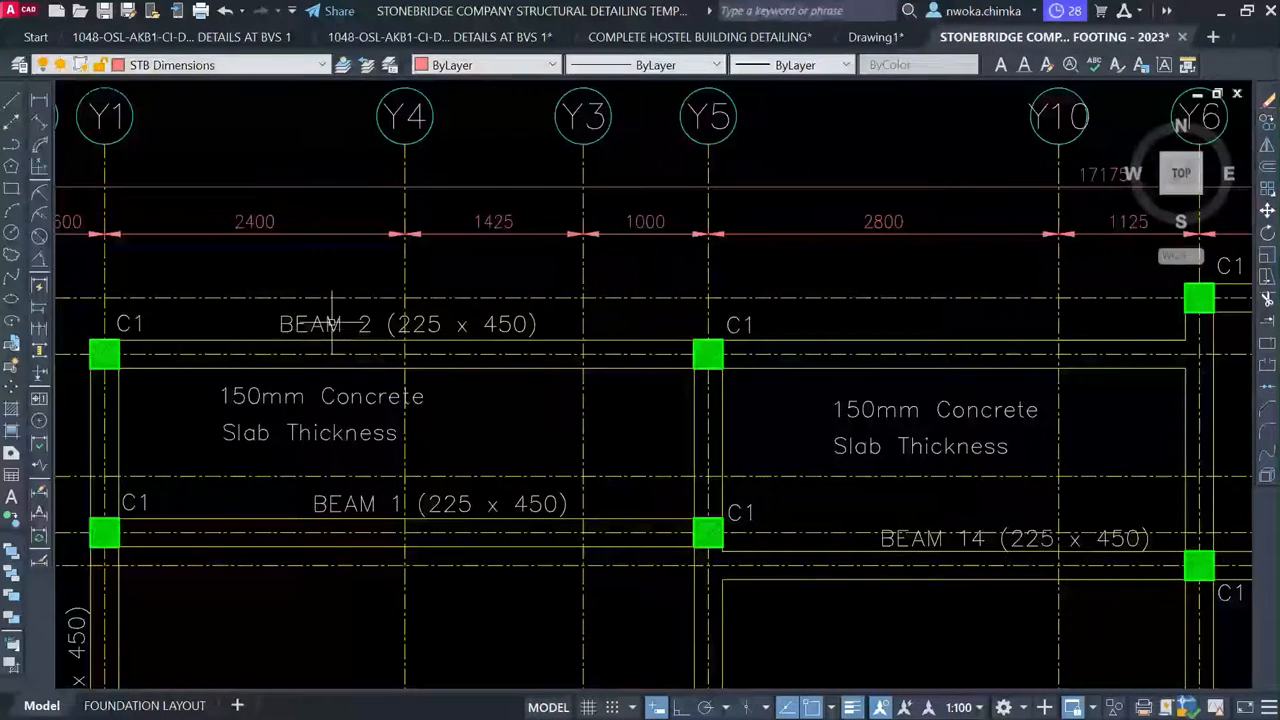
Copy the BEAM 2 (225 x 450) label to above beam 1B1 on the first-floor layout
click(332, 322)
text(co)
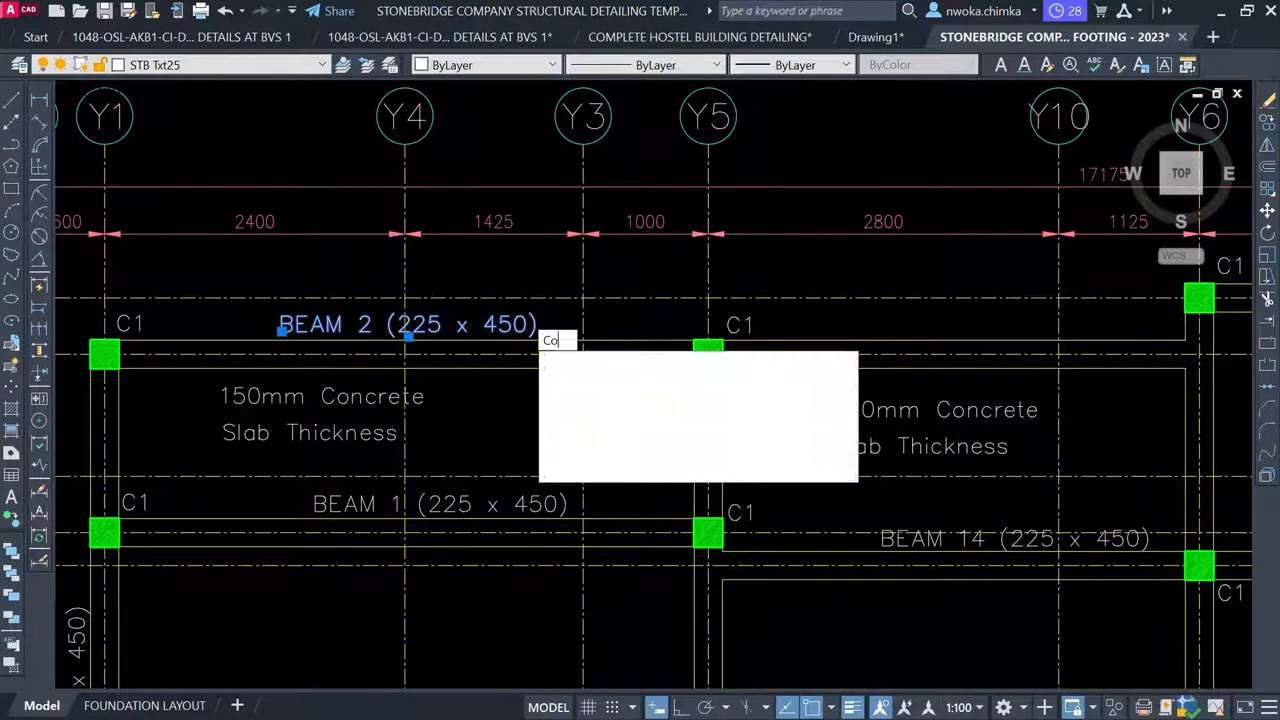
key(Return)
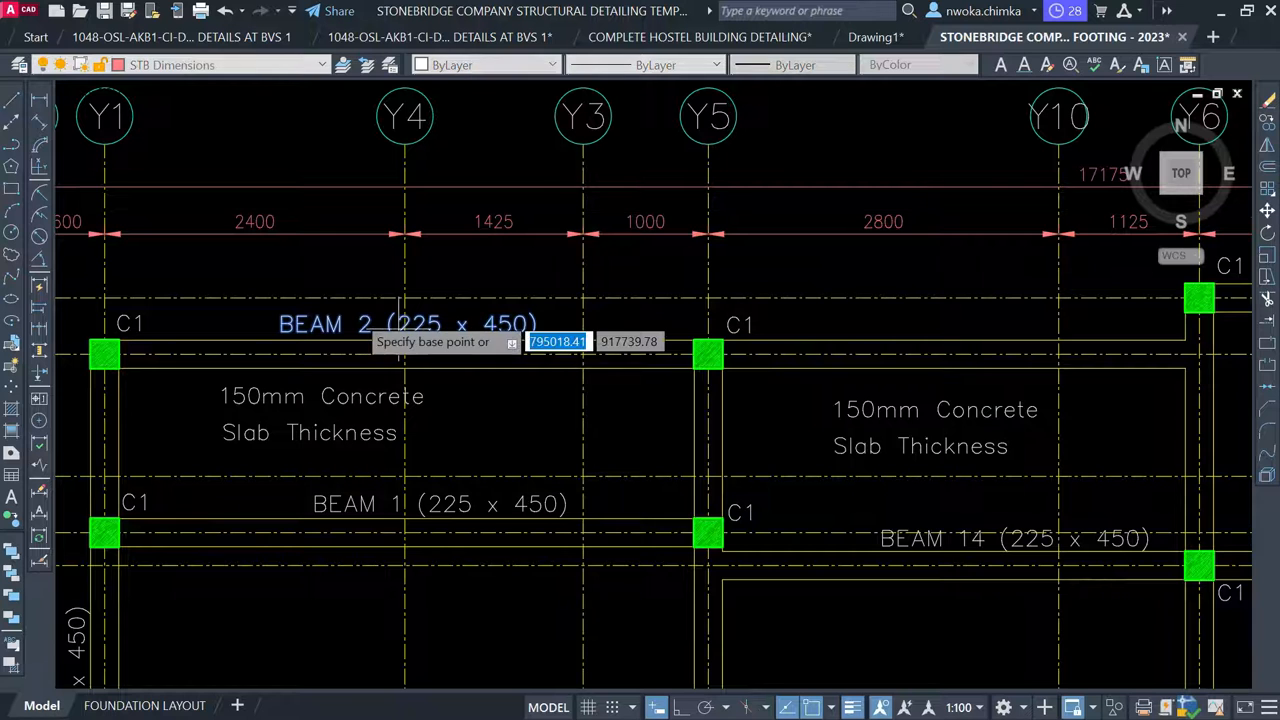
click(390, 340)
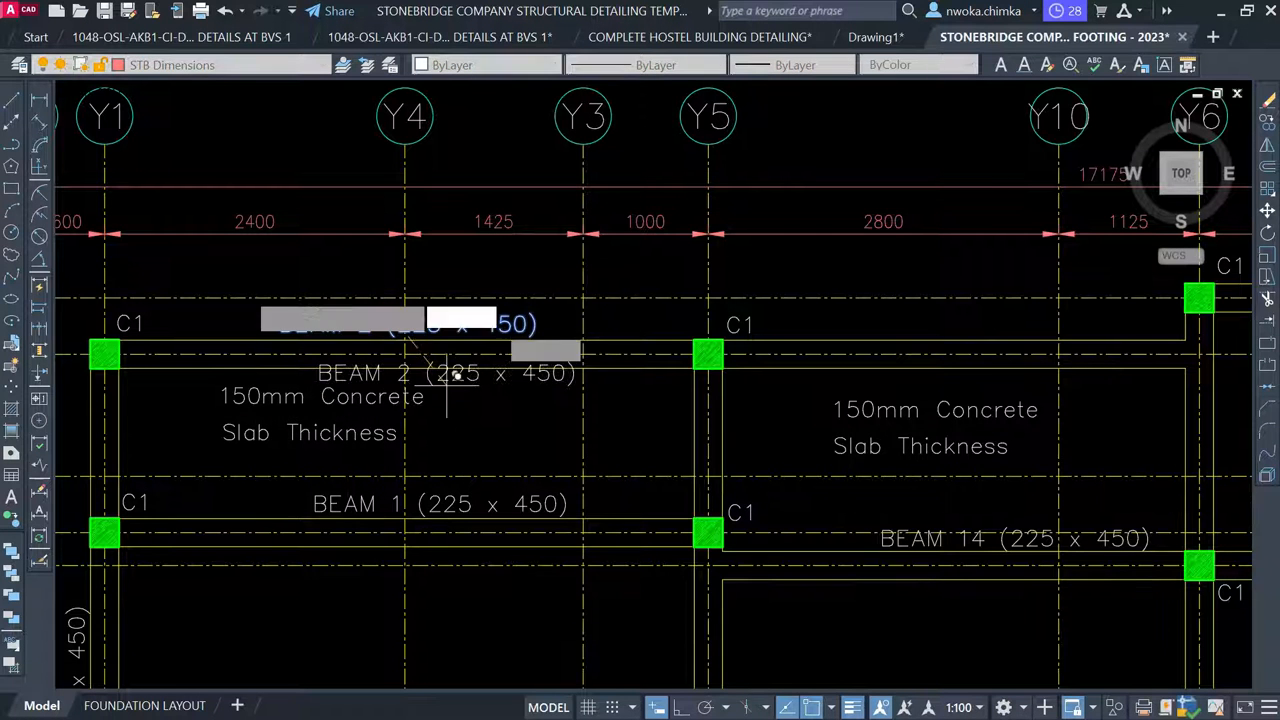
scroll(244, 262, down, 2)
scroll(250, 280, down, 5)
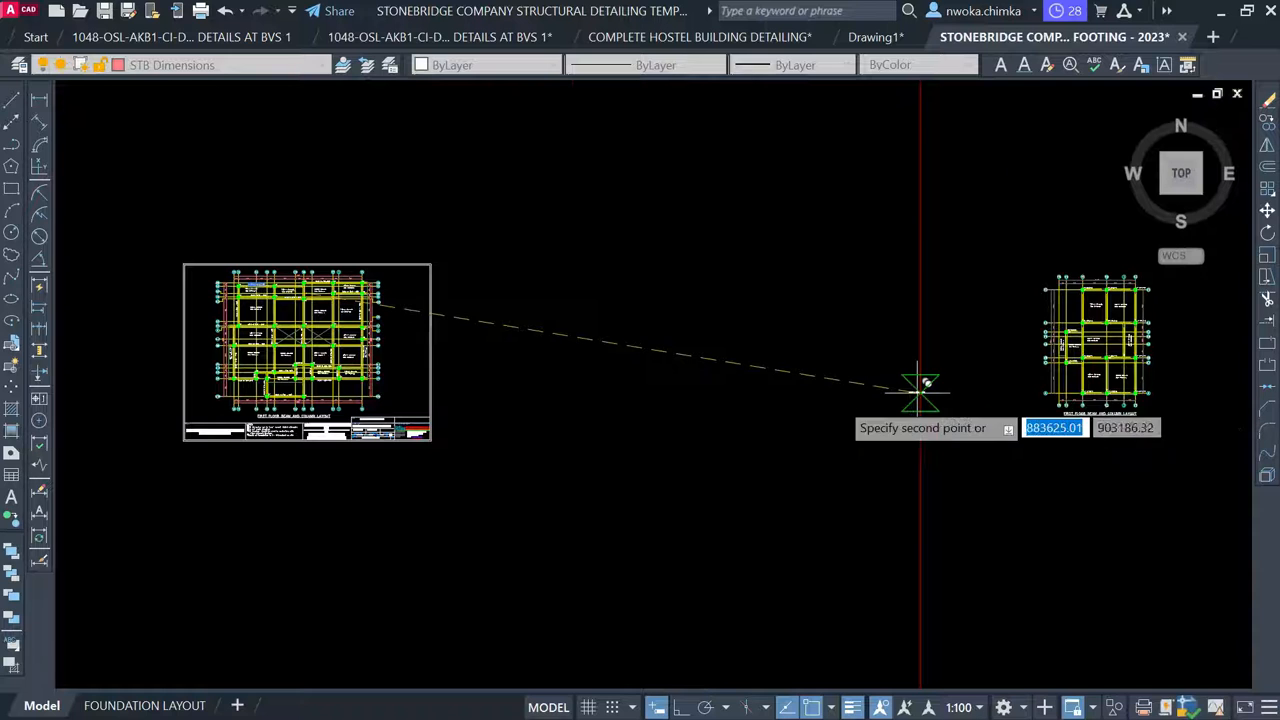
middle_drag(920, 380, 606, 380)
scroll(800, 280, up, 4)
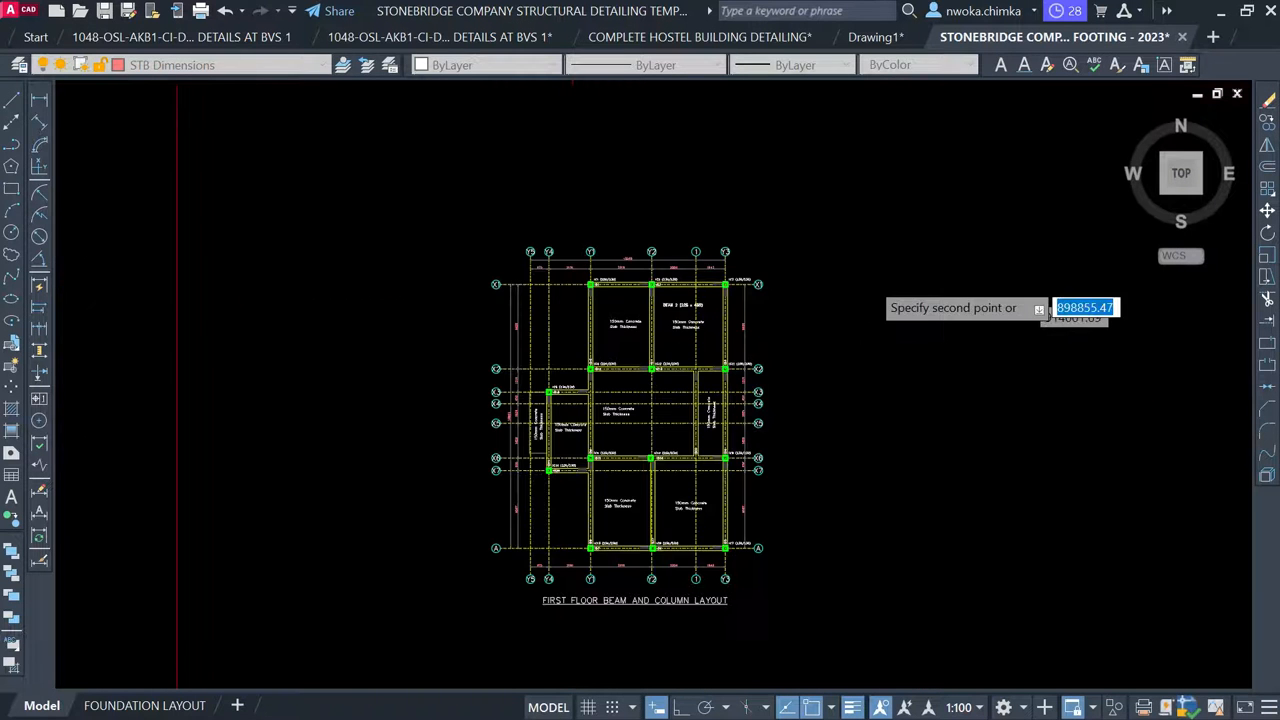
scroll(686, 286, up, 2)
scroll(653, 250, up, 6)
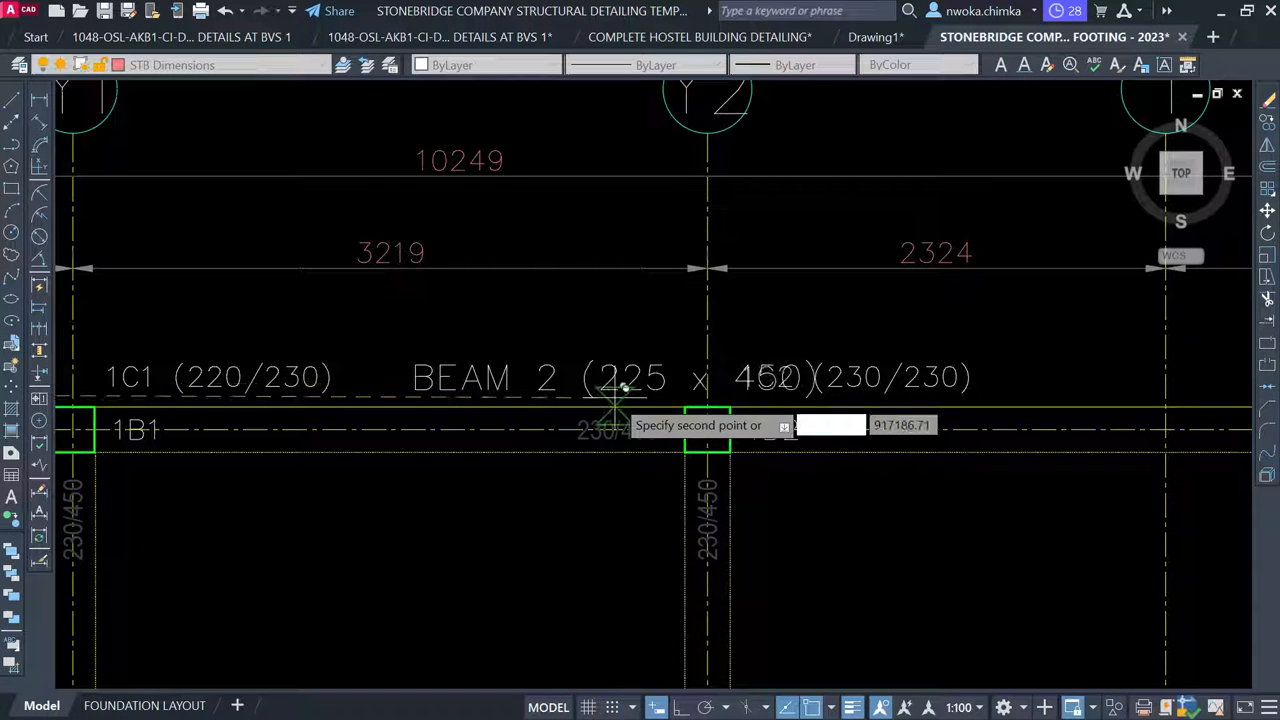
click(609, 397)
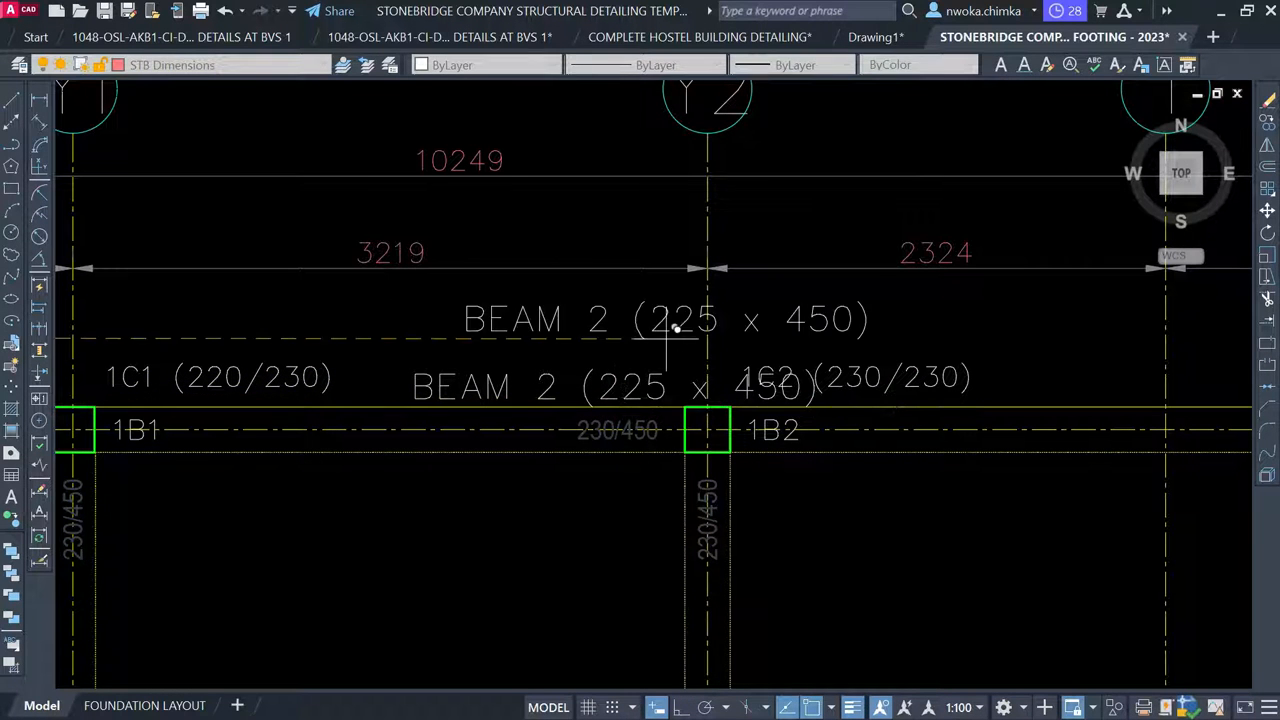
key(Escape)
Move the 1C2 (230/230) column label below the beam
middle_drag(840, 370, 632, 307)
click(681, 298)
click(645, 325)
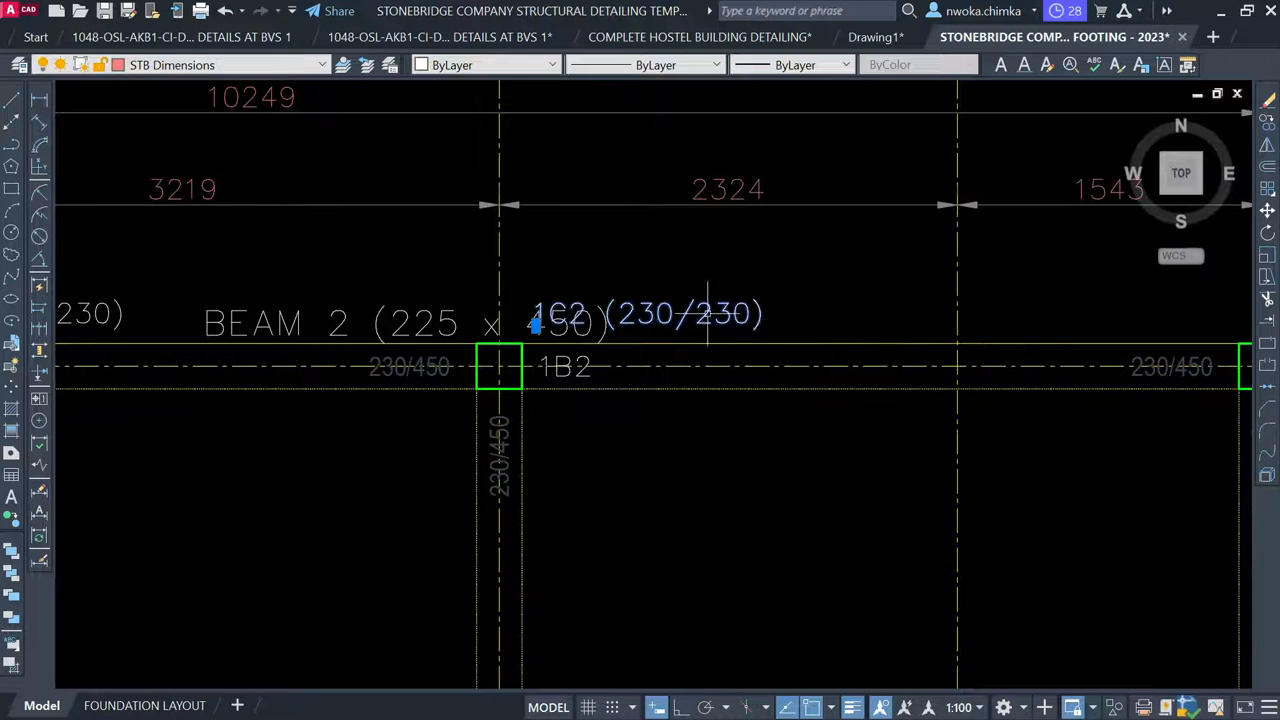
key(space)
click(636, 316)
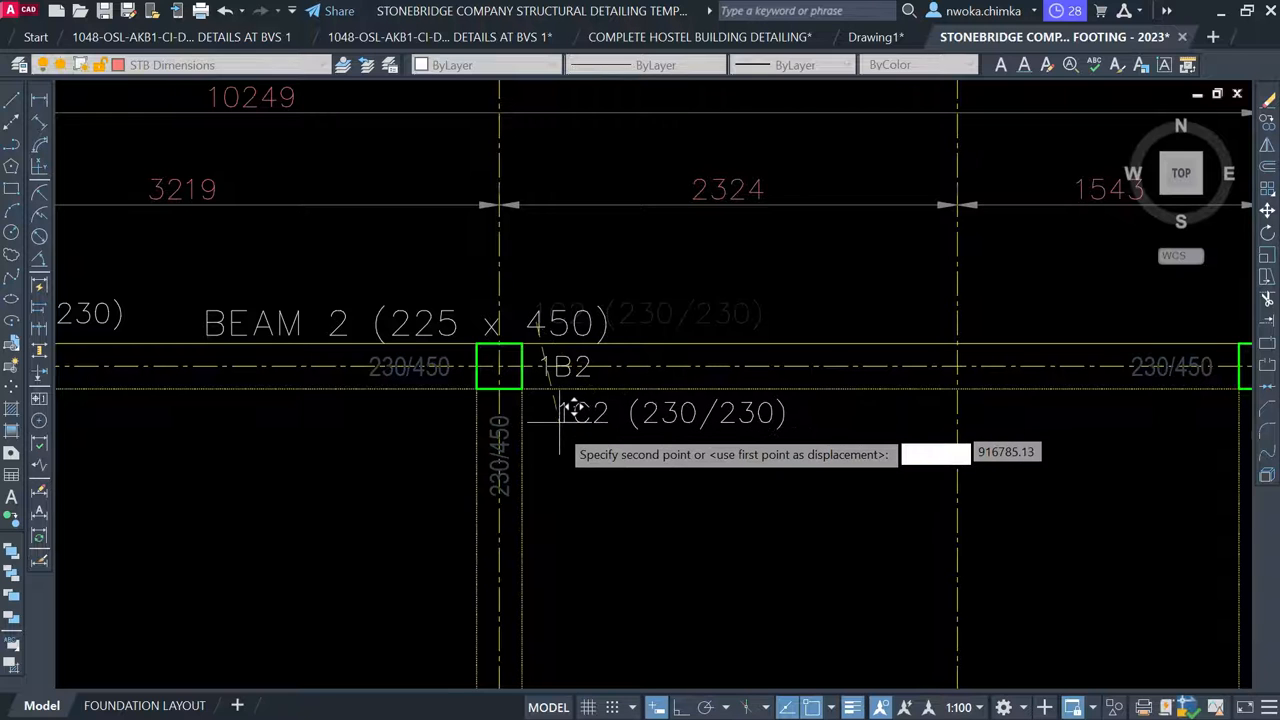
click(557, 432)
key(Escape)
Move the copied BEAM 2 label slightly higher, clear of the beam line
scroll(686, 340, down, 2)
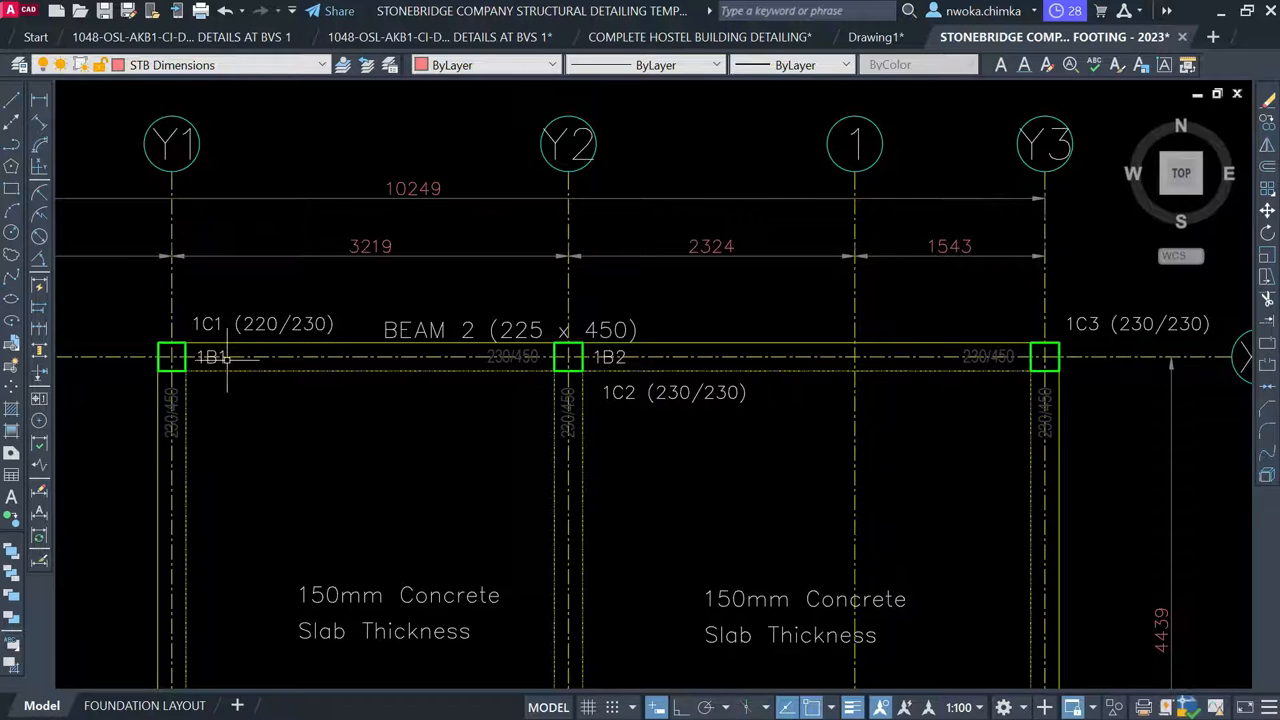
scroll(228, 357, up, 2)
scroll(467, 285, down, 2)
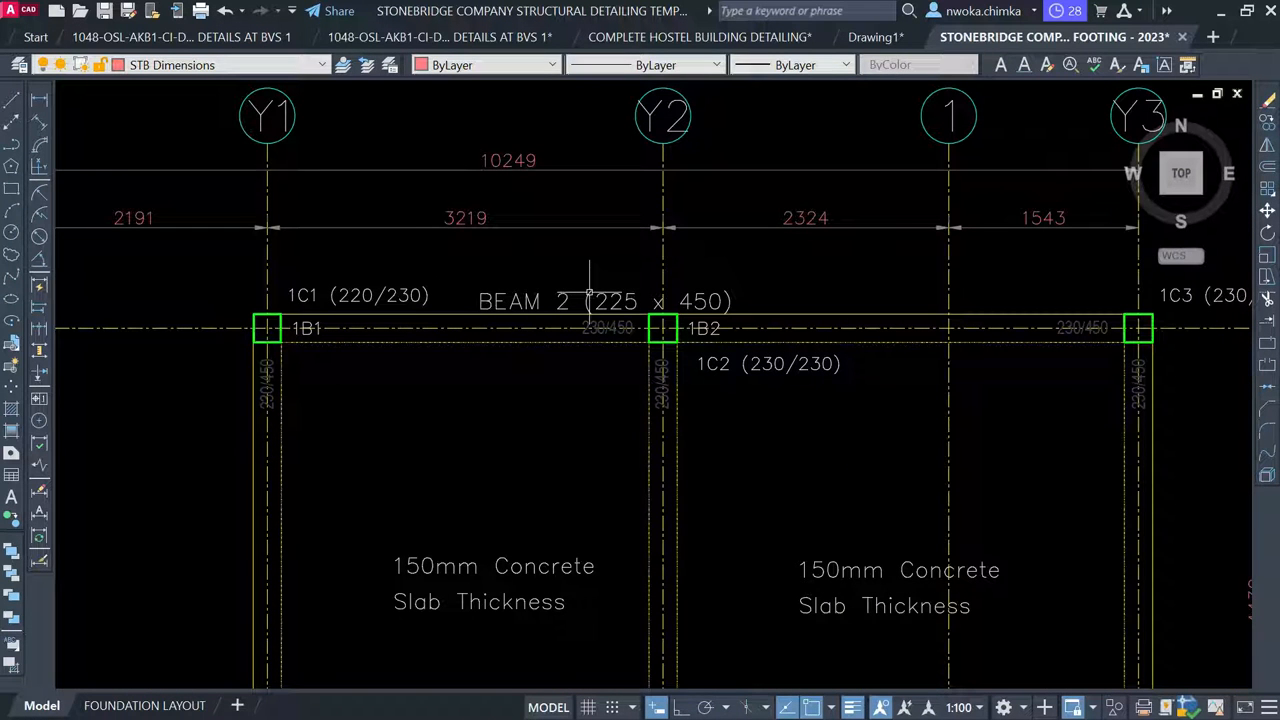
click(605, 300)
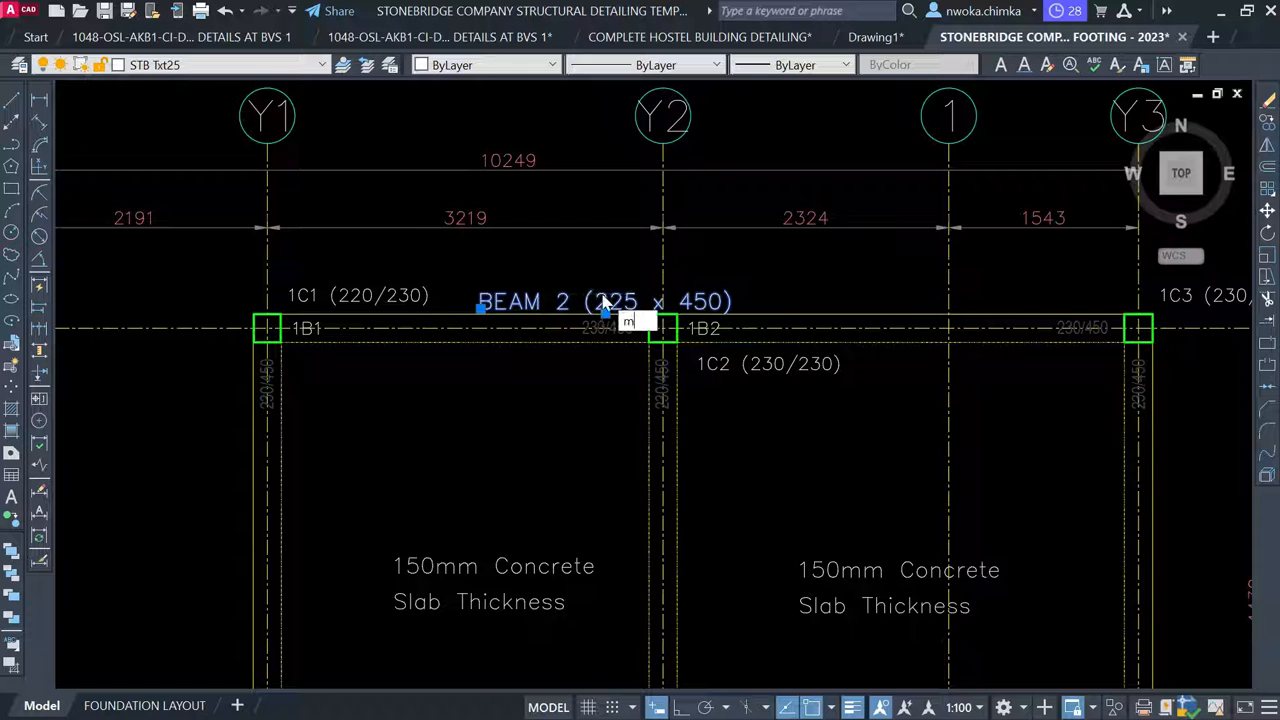
text(m)
key(Return)
scroll(603, 298, up, 2)
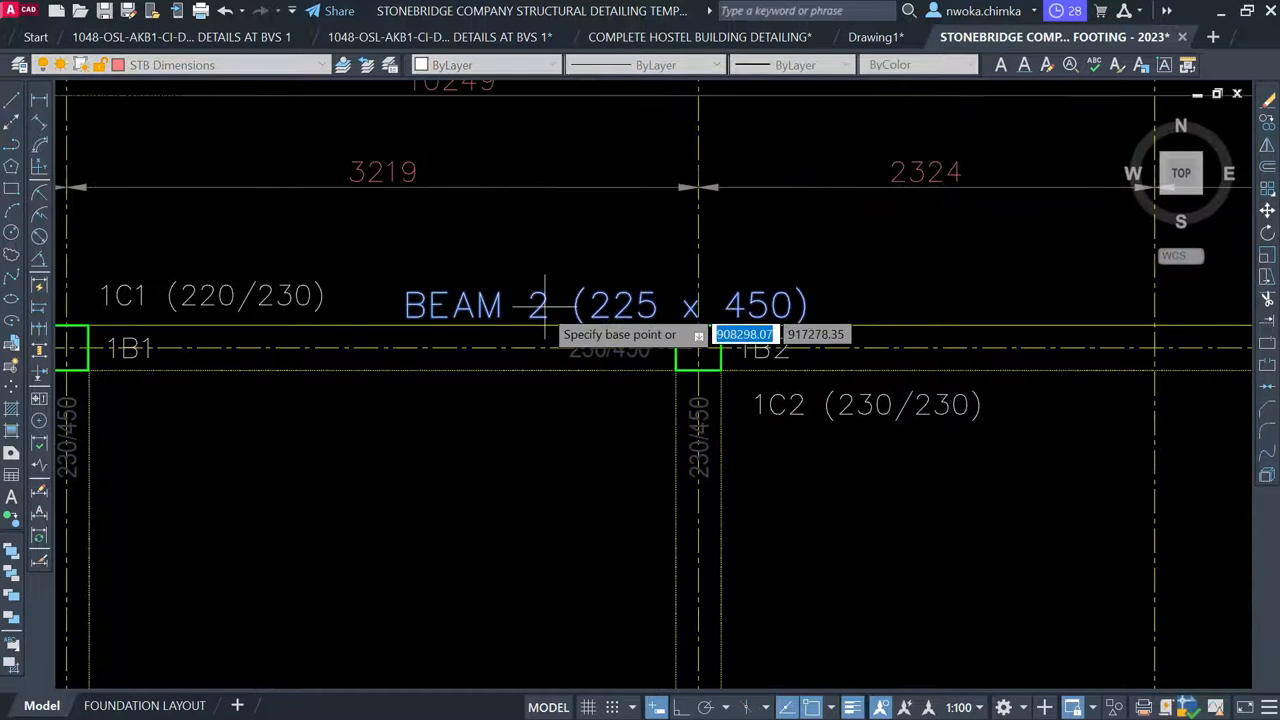
click(612, 306)
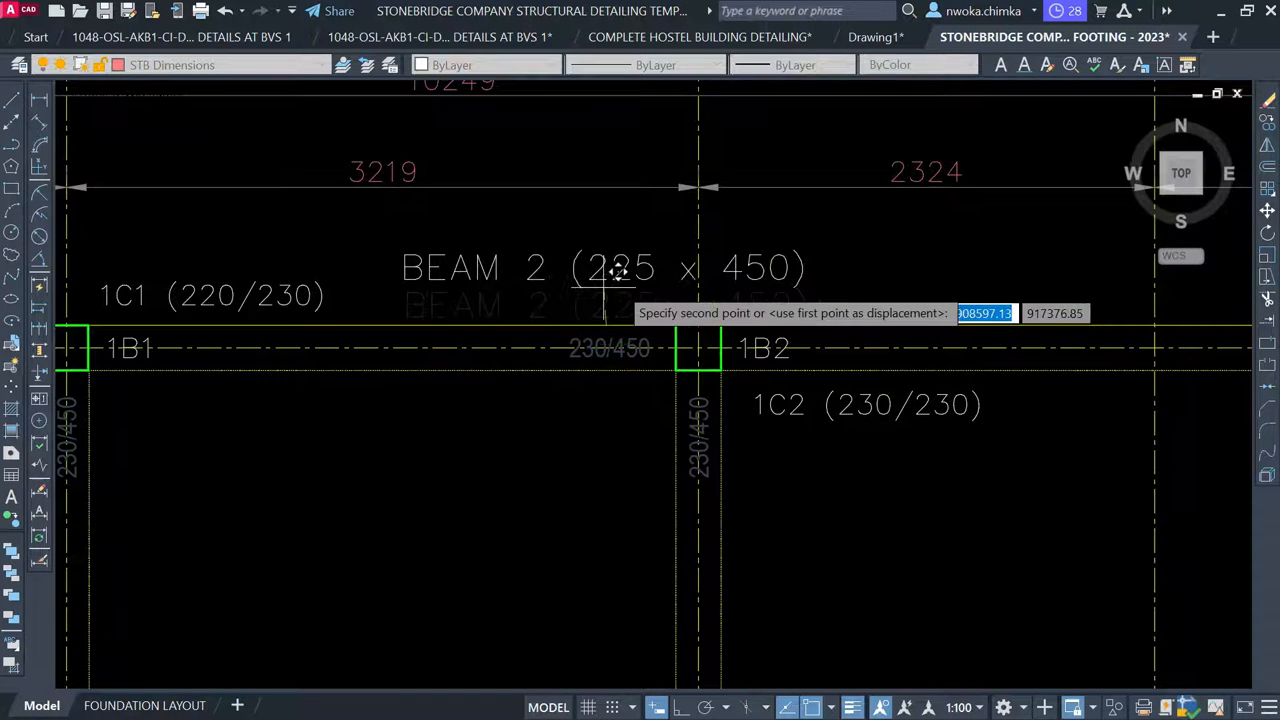
scroll(620, 297, up, 2)
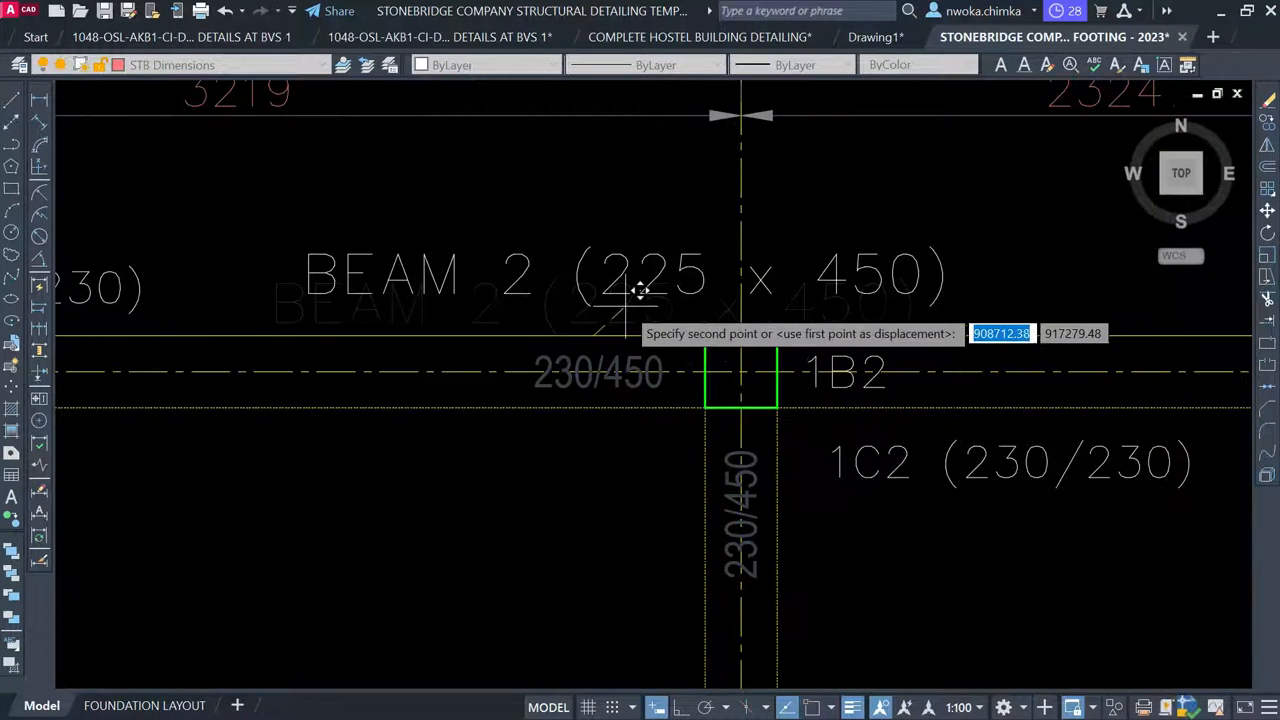
click(690, 320)
scroll(737, 257, down, 2)
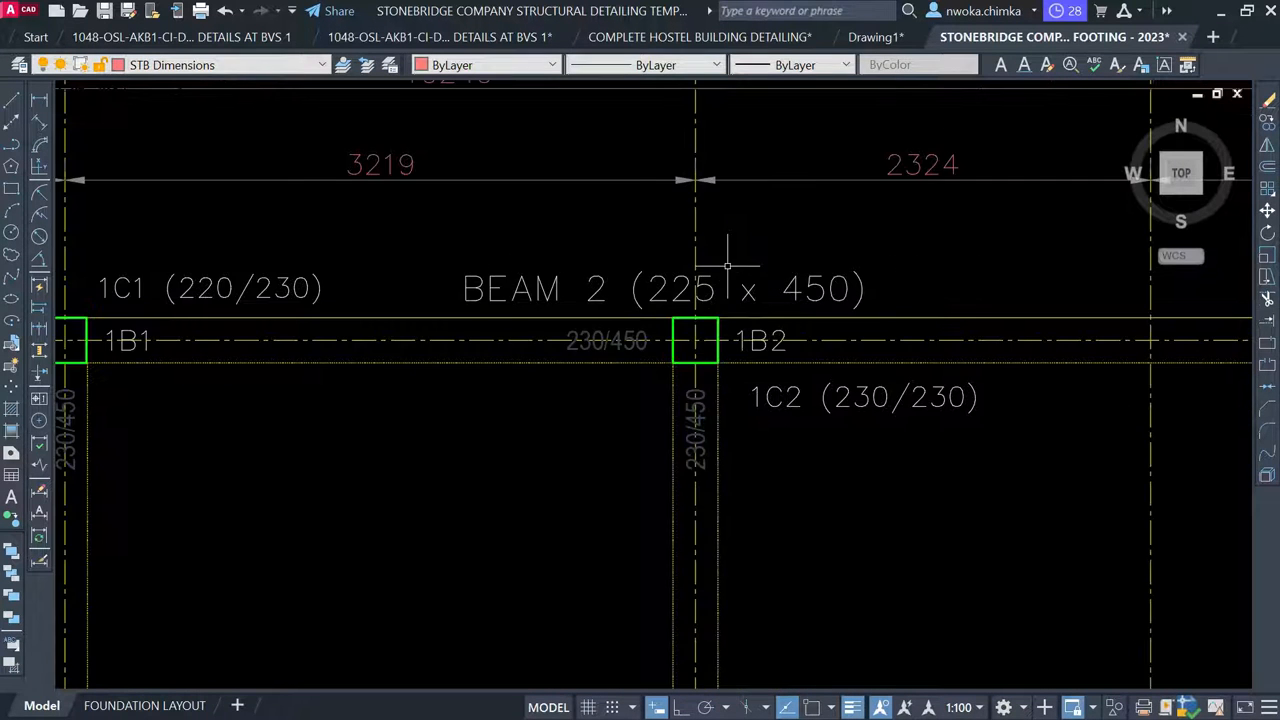
scroll(721, 265, up, 2)
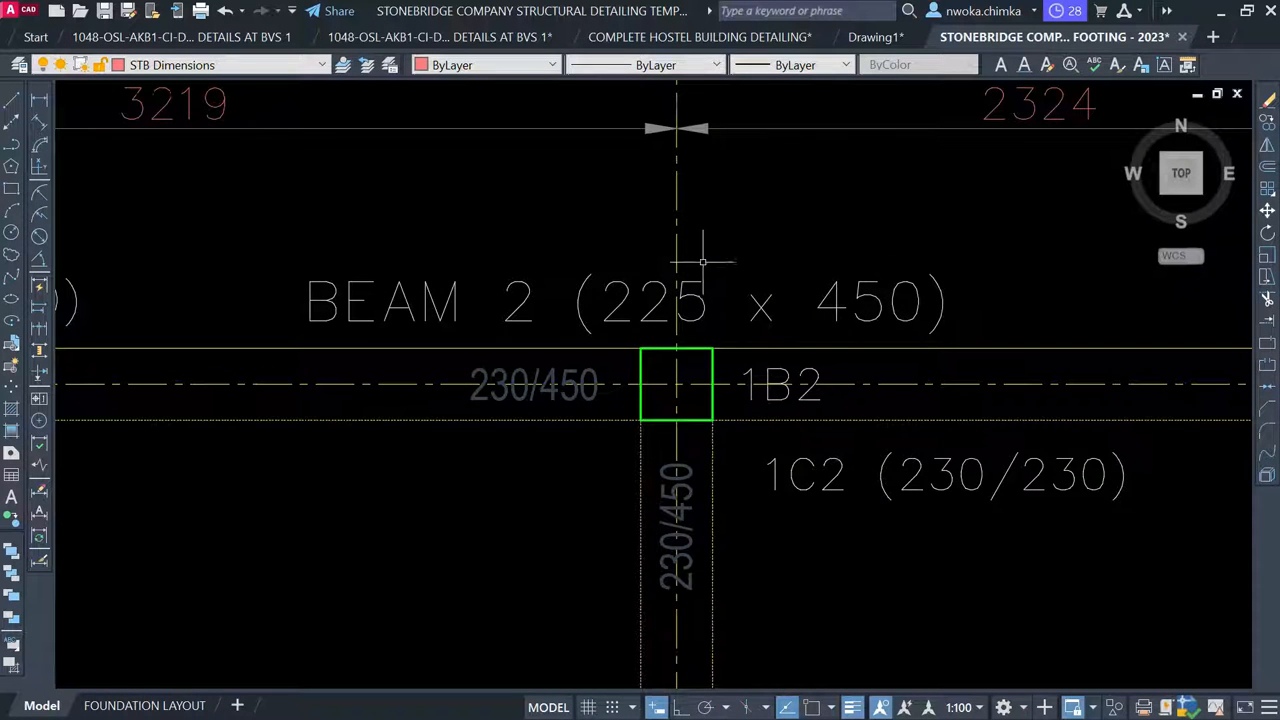
Break the vertical line at column 1C2 where it crosses the beam
text(r)
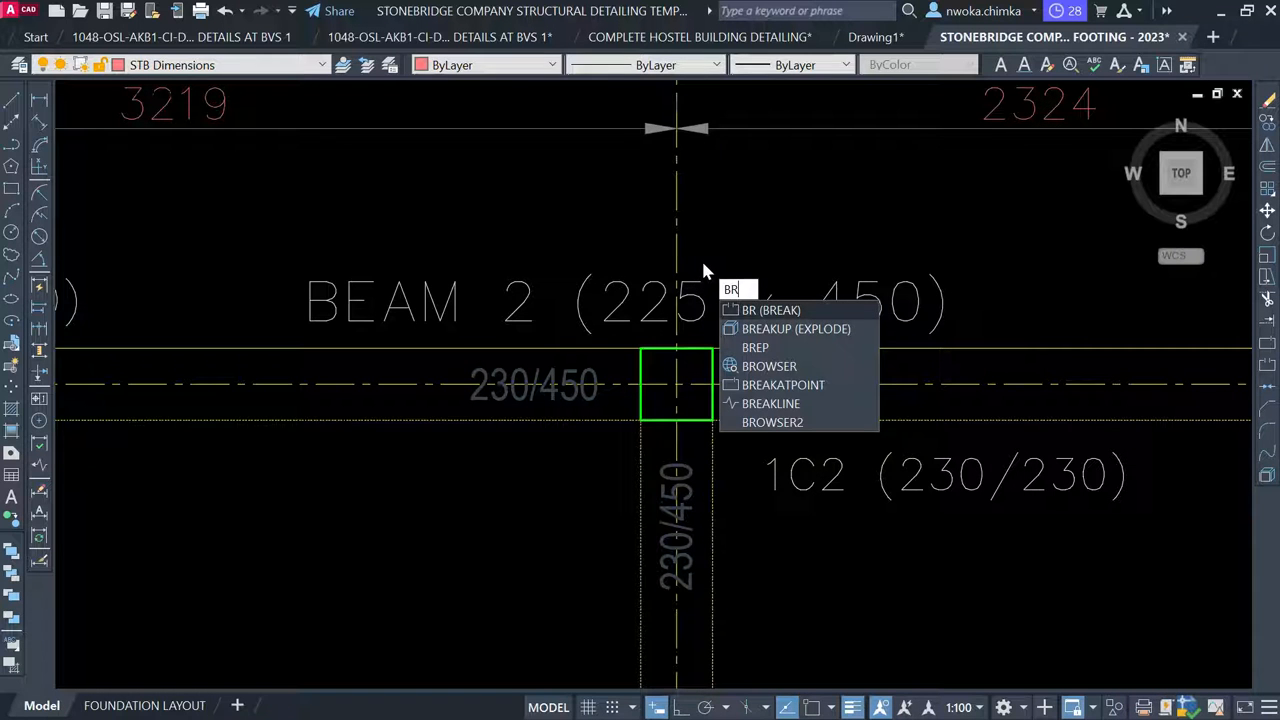
key(Return)
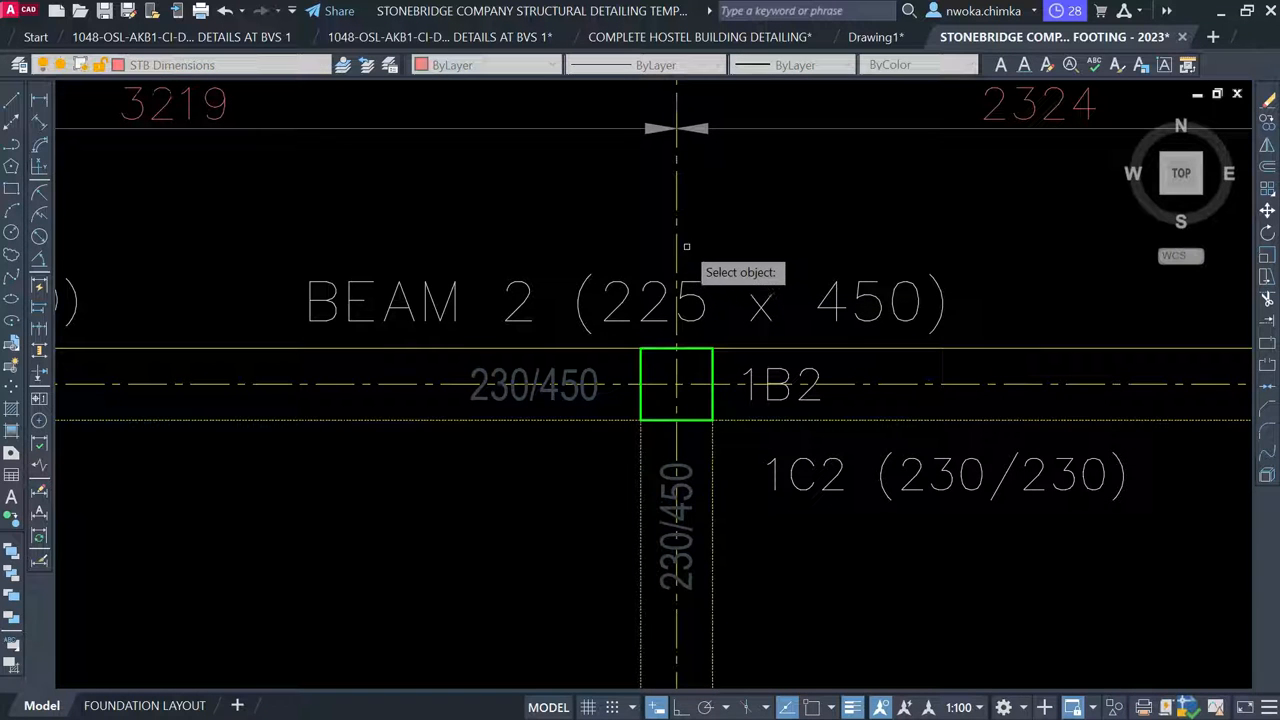
click(676, 250)
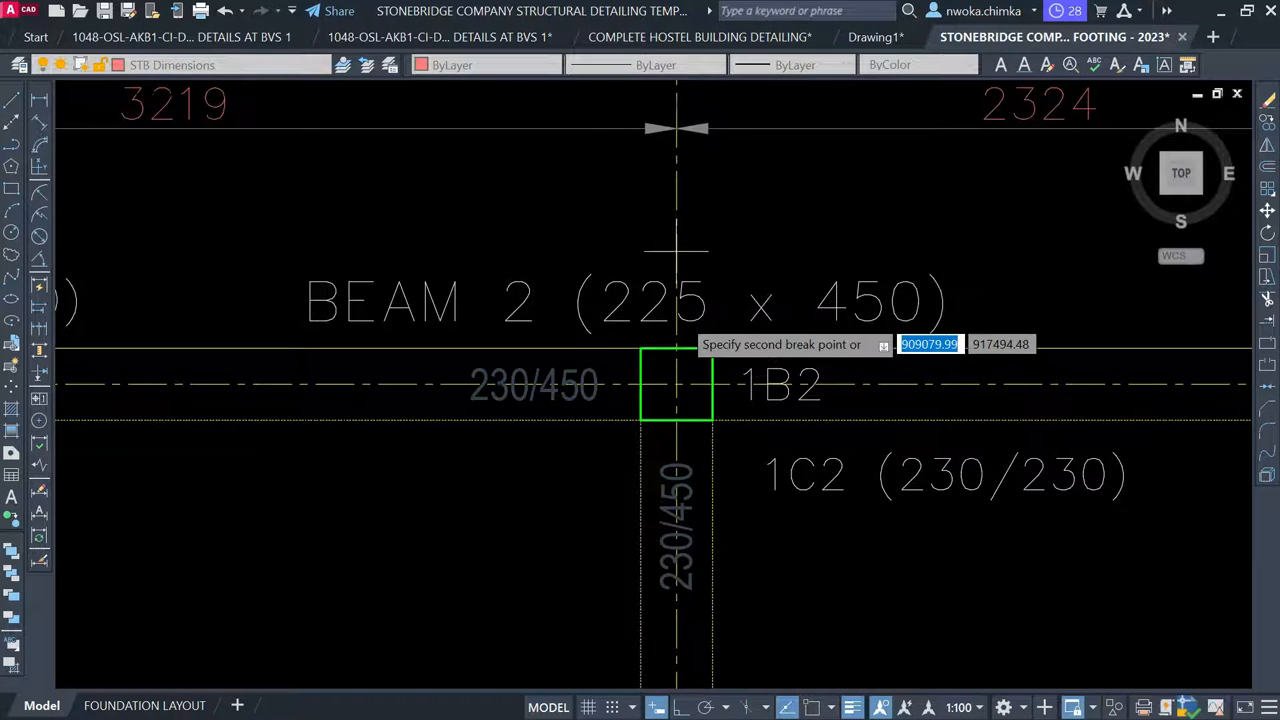
scroll(673, 330, up, 2)
scroll(680, 325, up, 2)
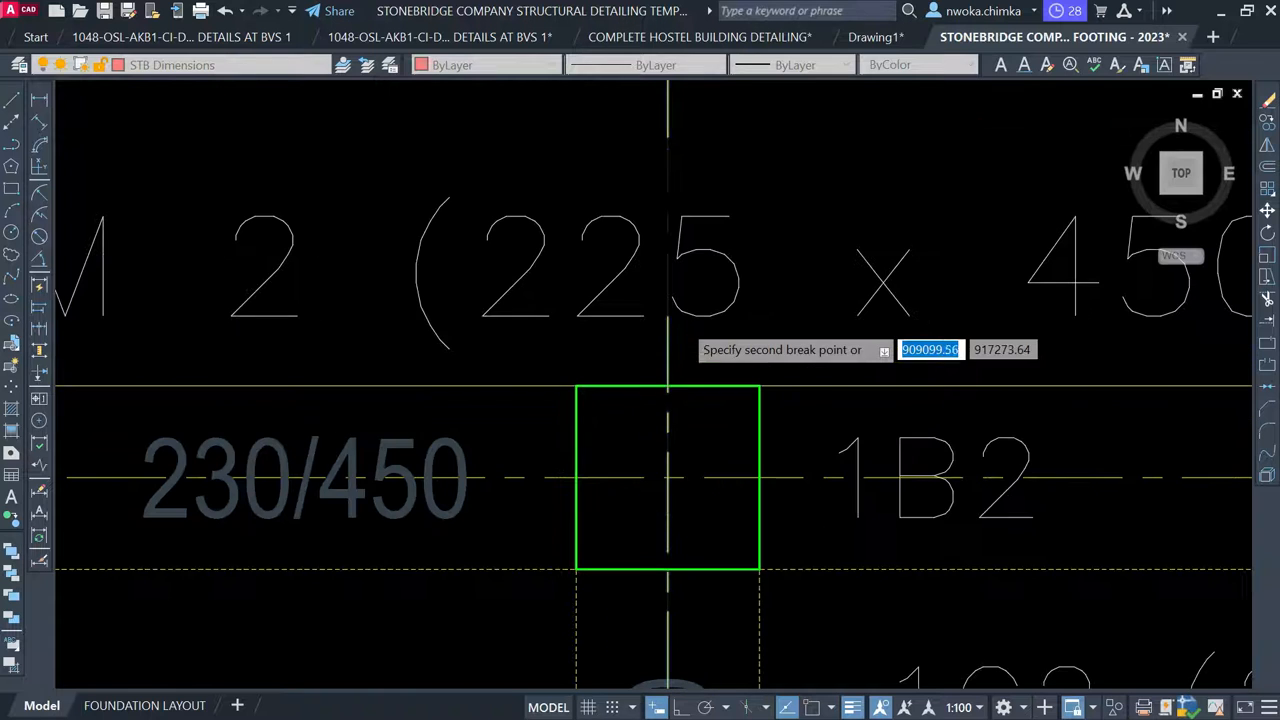
click(661, 352)
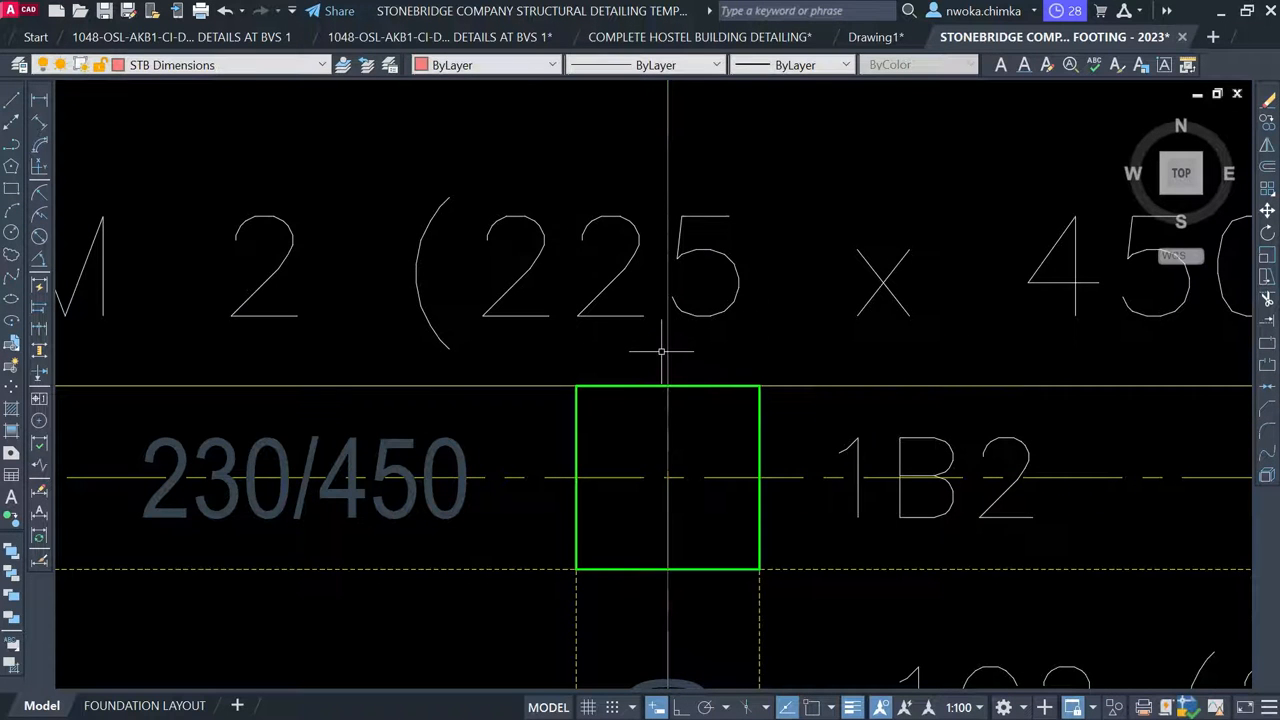
scroll(610, 335, down, 3)
scroll(642, 215, down, 4)
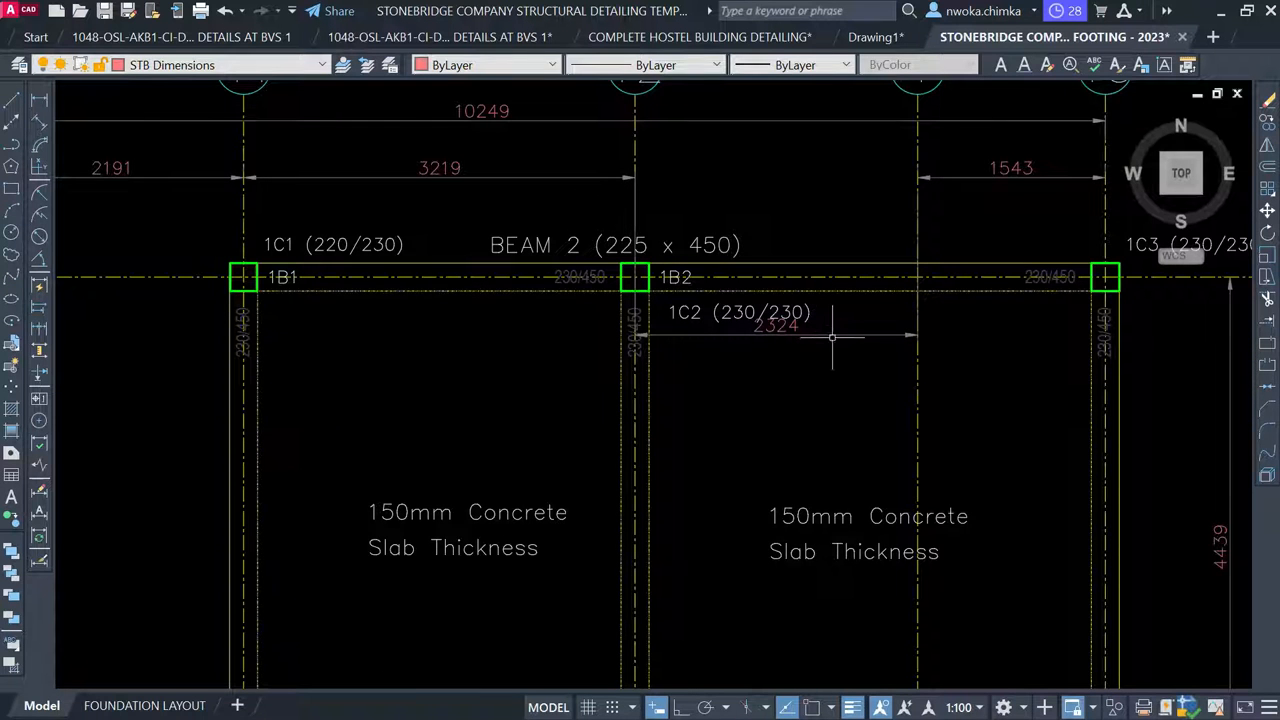
Grip-stretch the 2324 dimension into the top row, from gridline Y2 to gridline 1
click(832, 337)
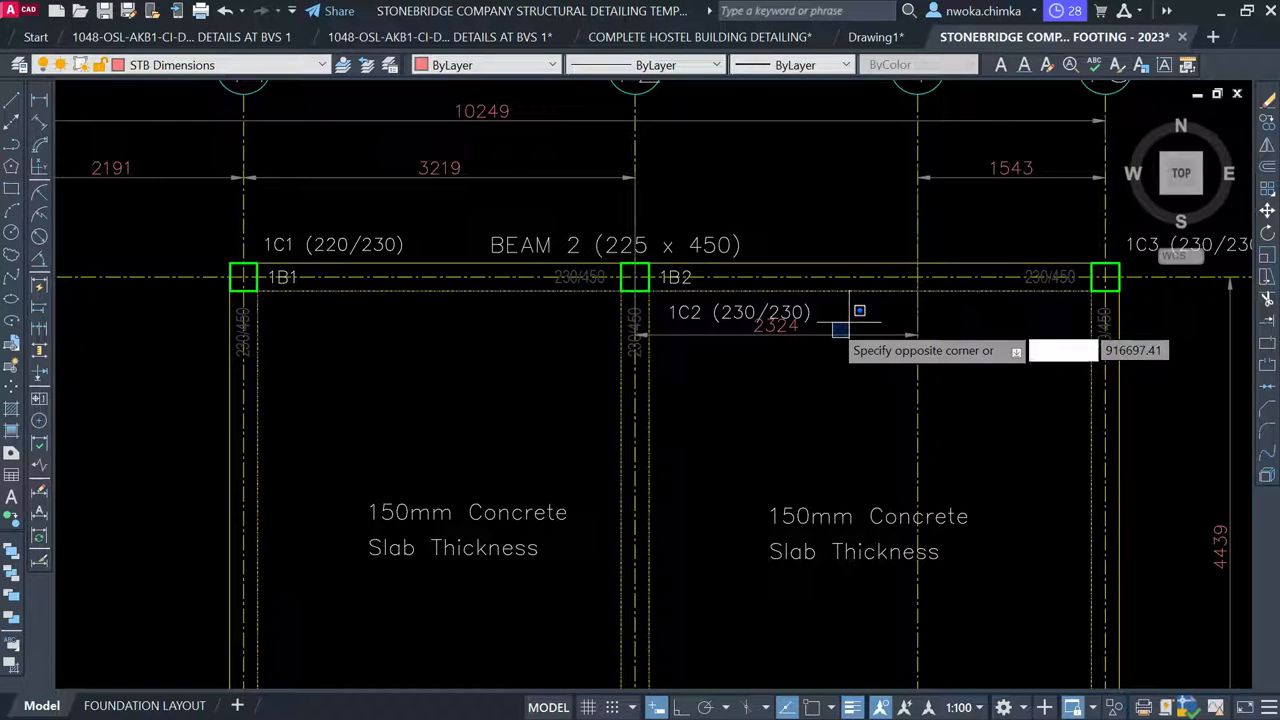
click(832, 322)
scroll(929, 336, up, 4)
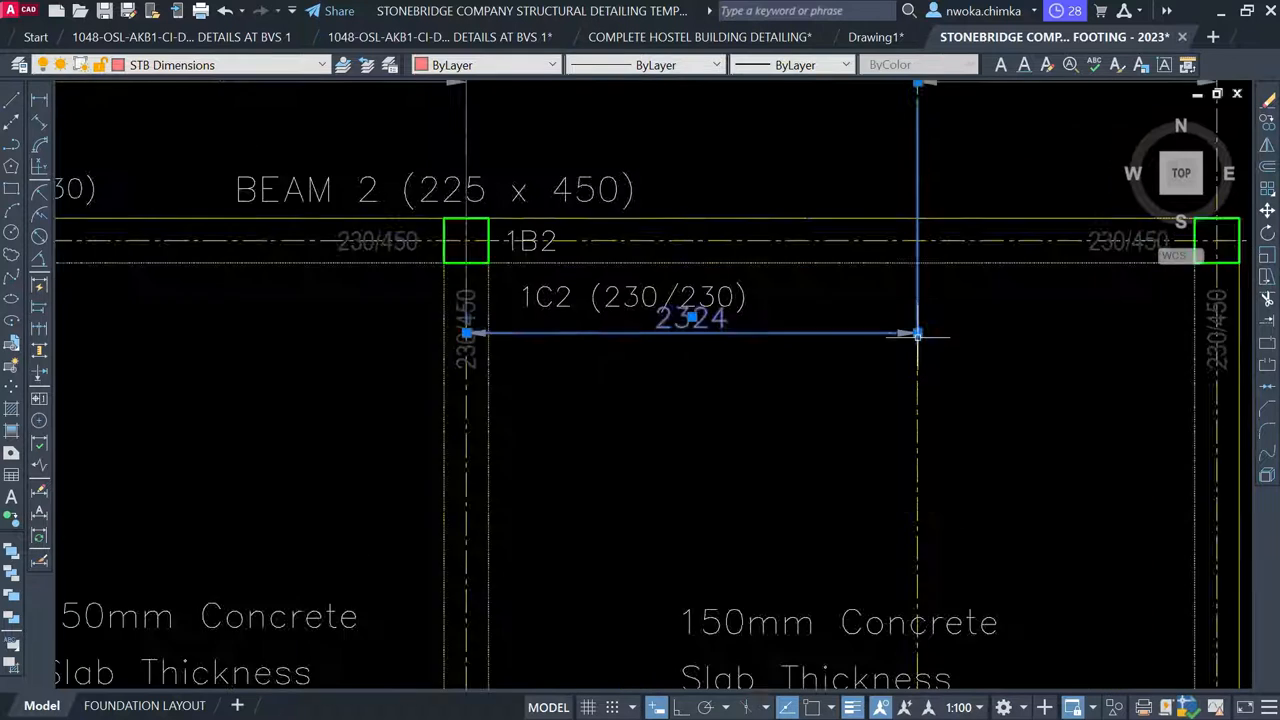
click(917, 329)
scroll(858, 388, down, 4)
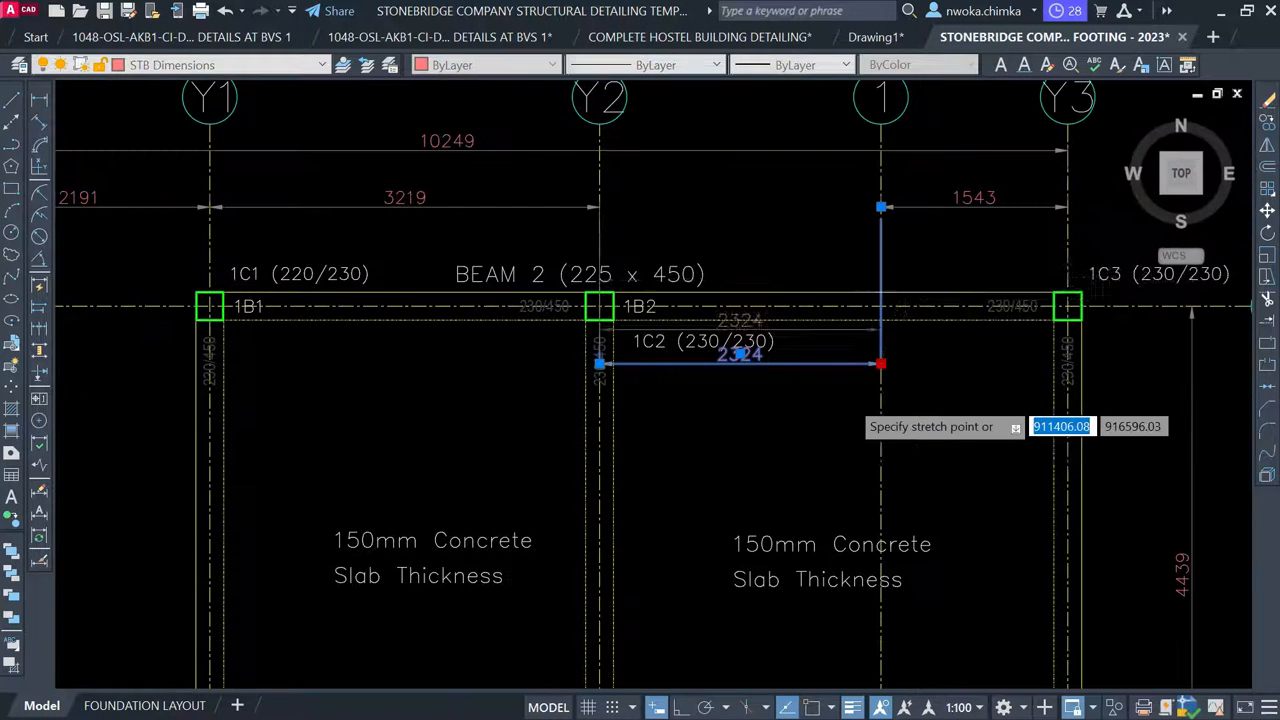
click(880, 208)
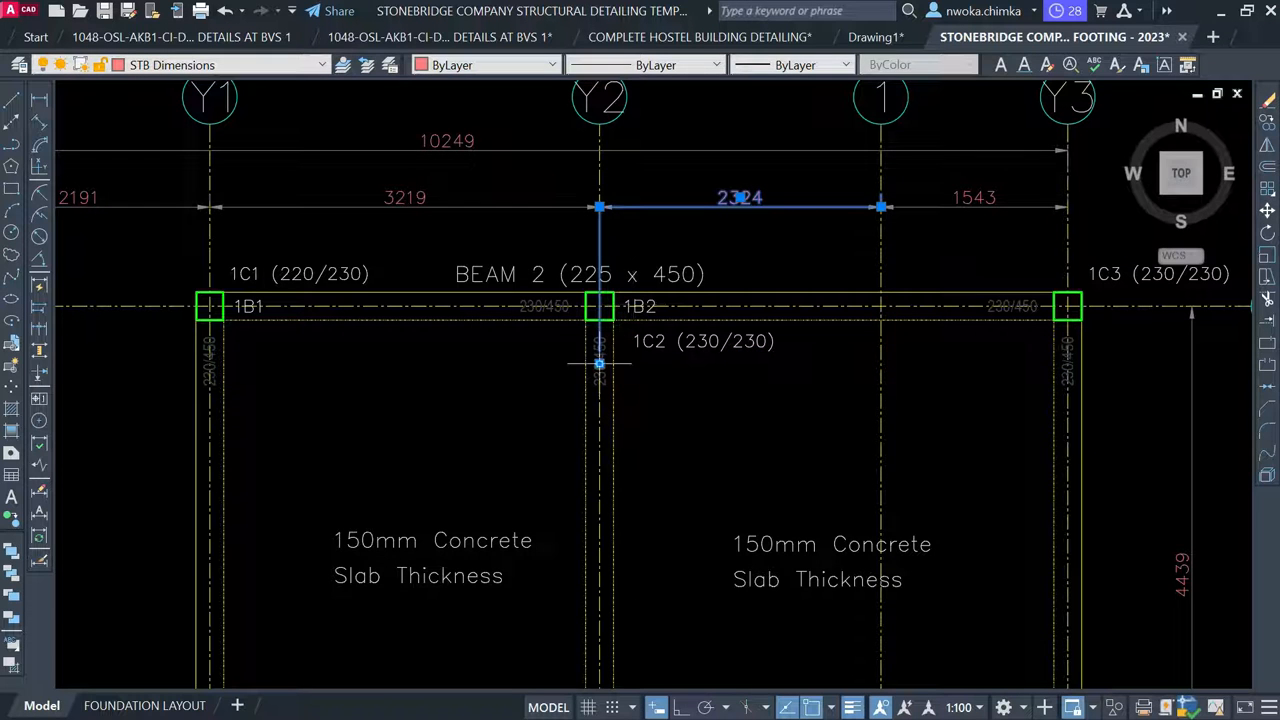
click(599, 207)
scroll(604, 203, up, 4)
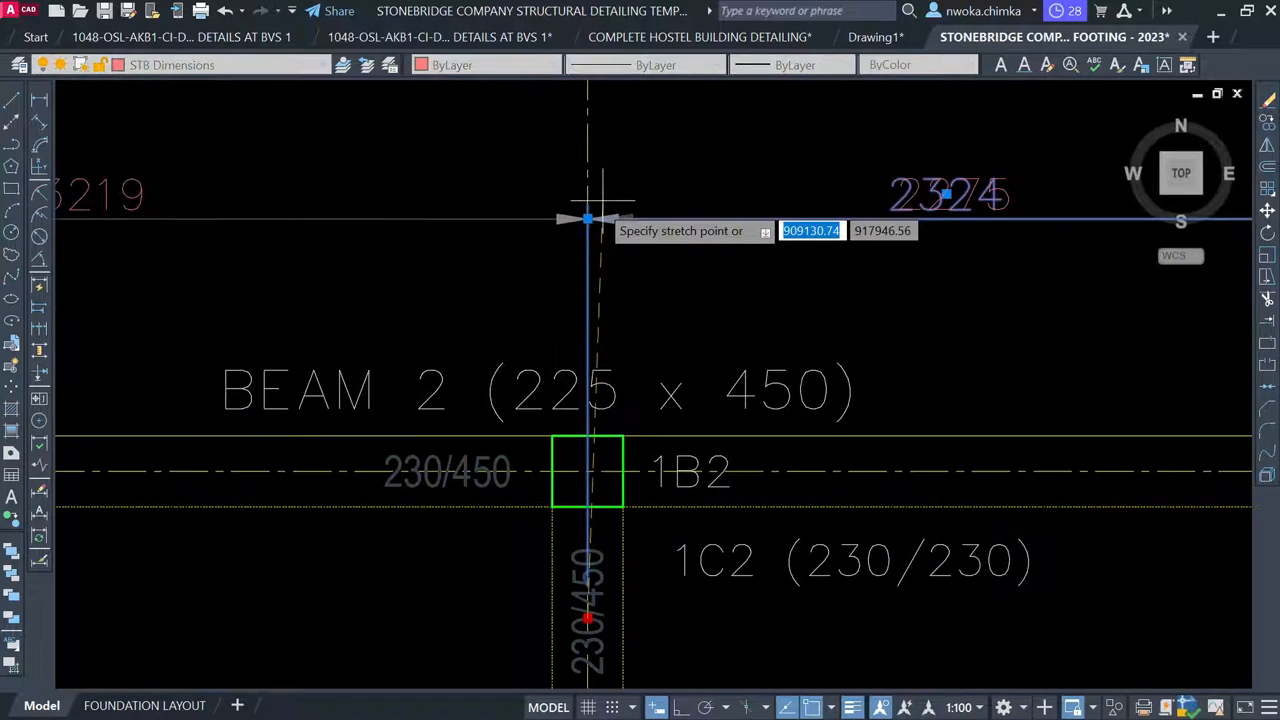
click(588, 218)
key(Escape)
scroll(588, 220, down, 4)
scroll(601, 286, up, 2)
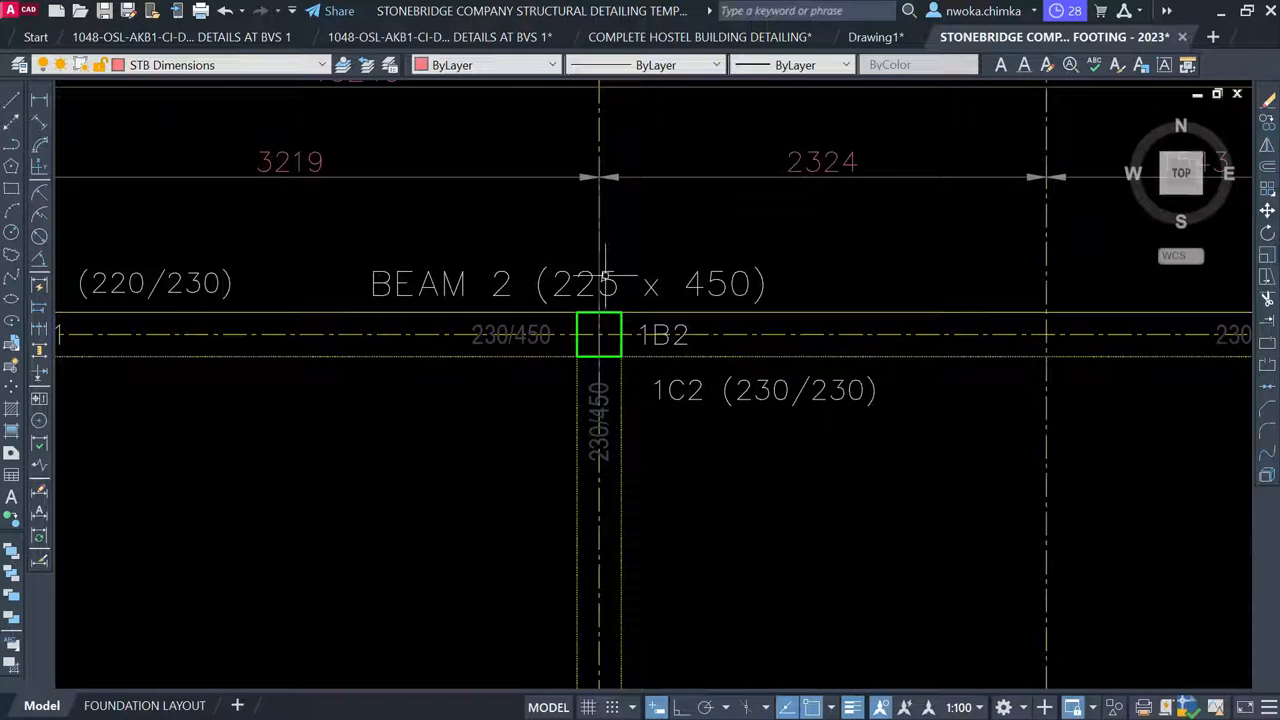
Stretch the 3219 dimension's extension line up to the column top
click(599, 263)
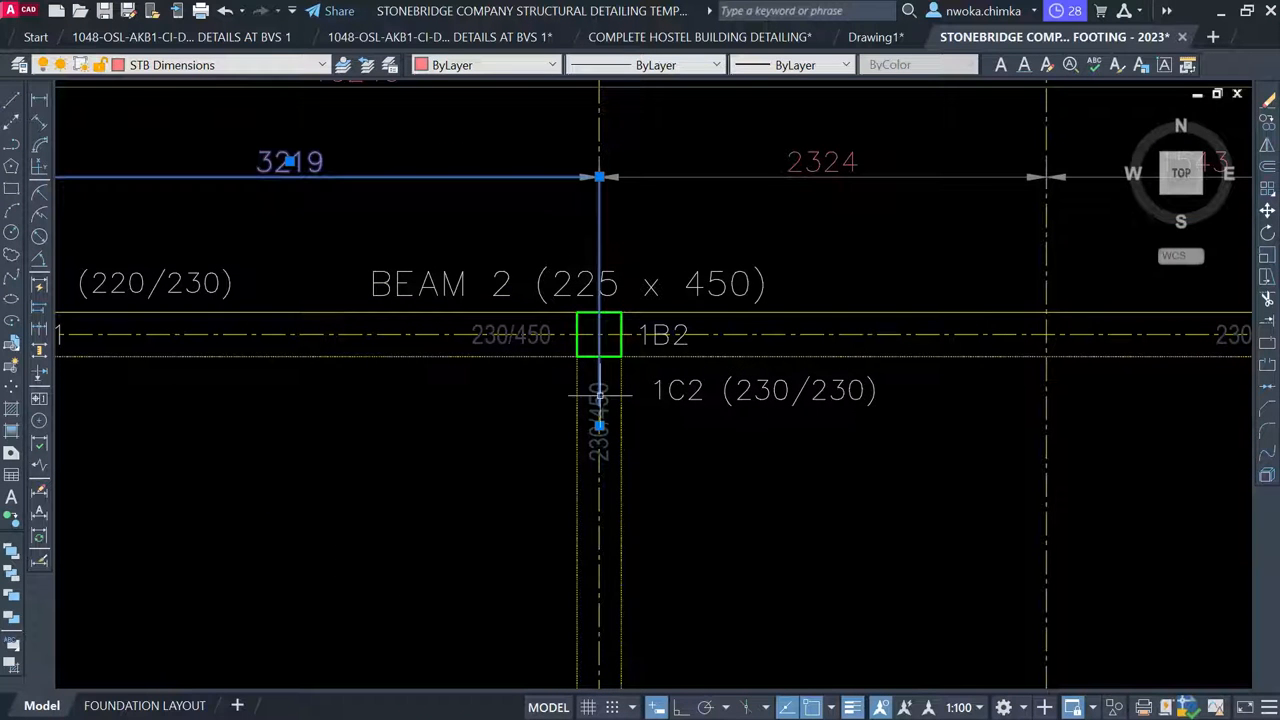
click(599, 427)
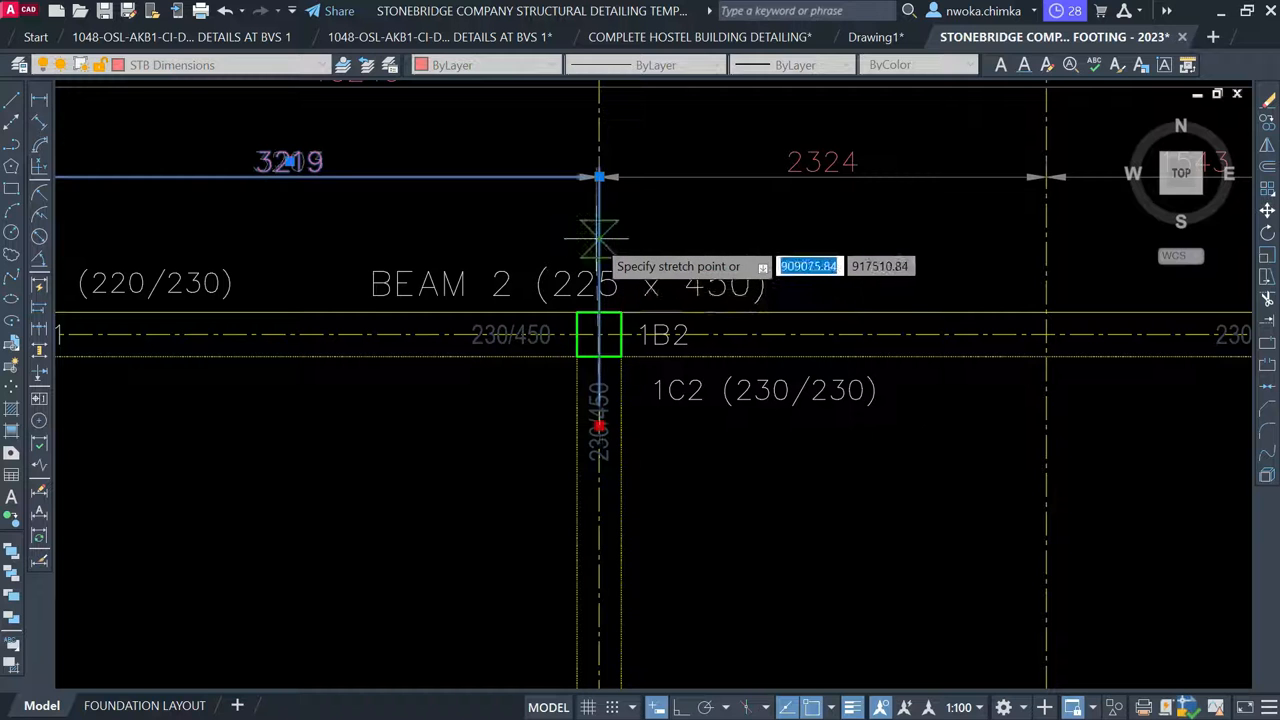
scroll(599, 250, up, 2)
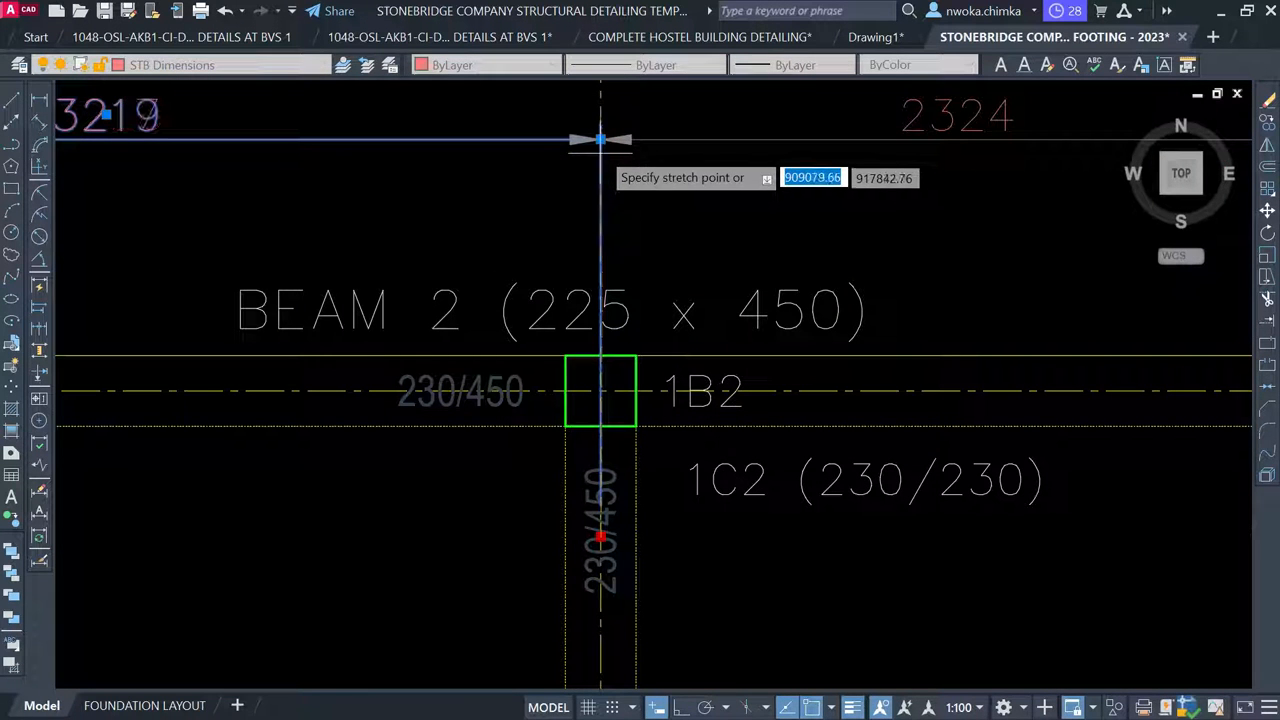
click(600, 138)
key(Escape)
scroll(769, 204, down, 2)
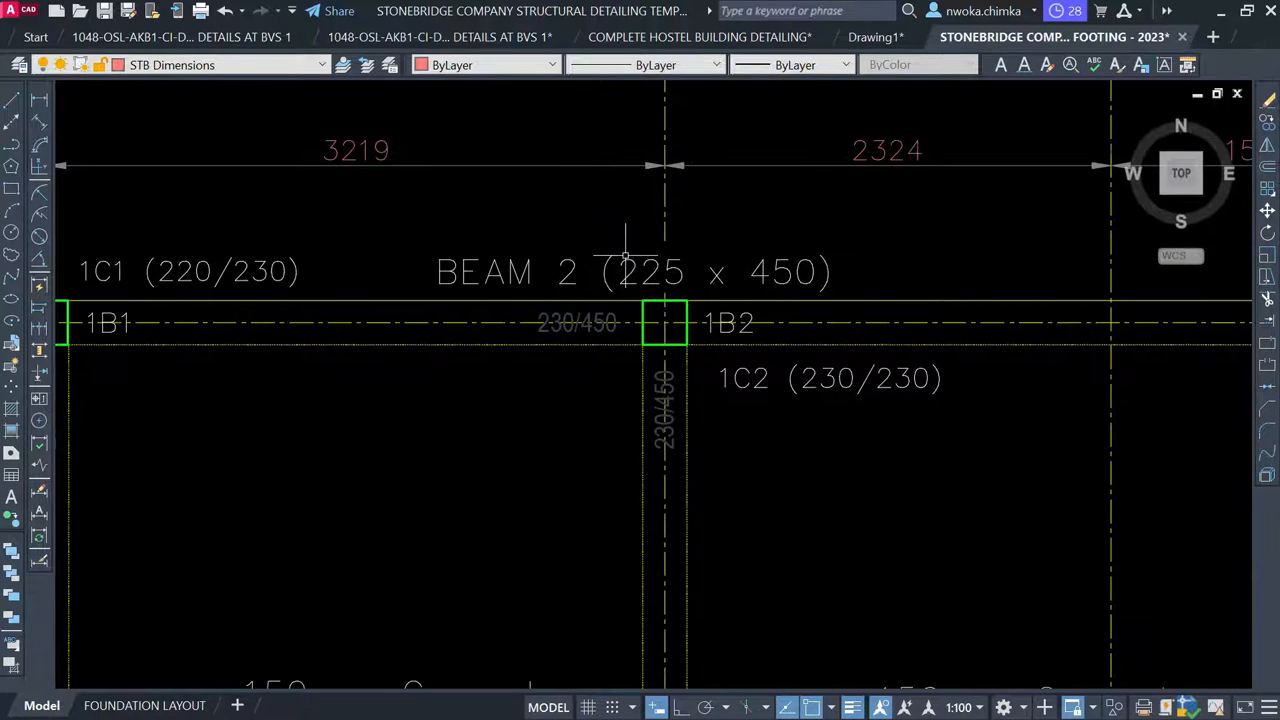
scroll(550, 270, down, 3)
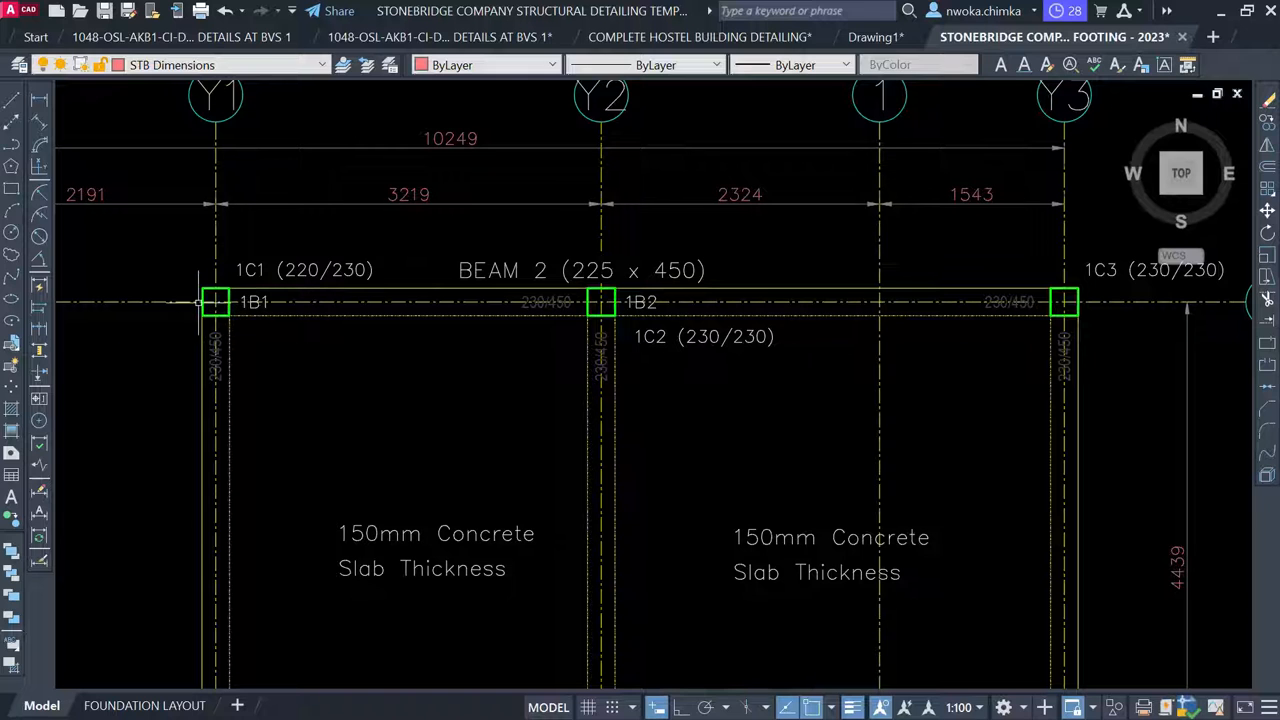
Edit the copied title above 1B1 to read BEAM 1 (225 x 450)
click(538, 270)
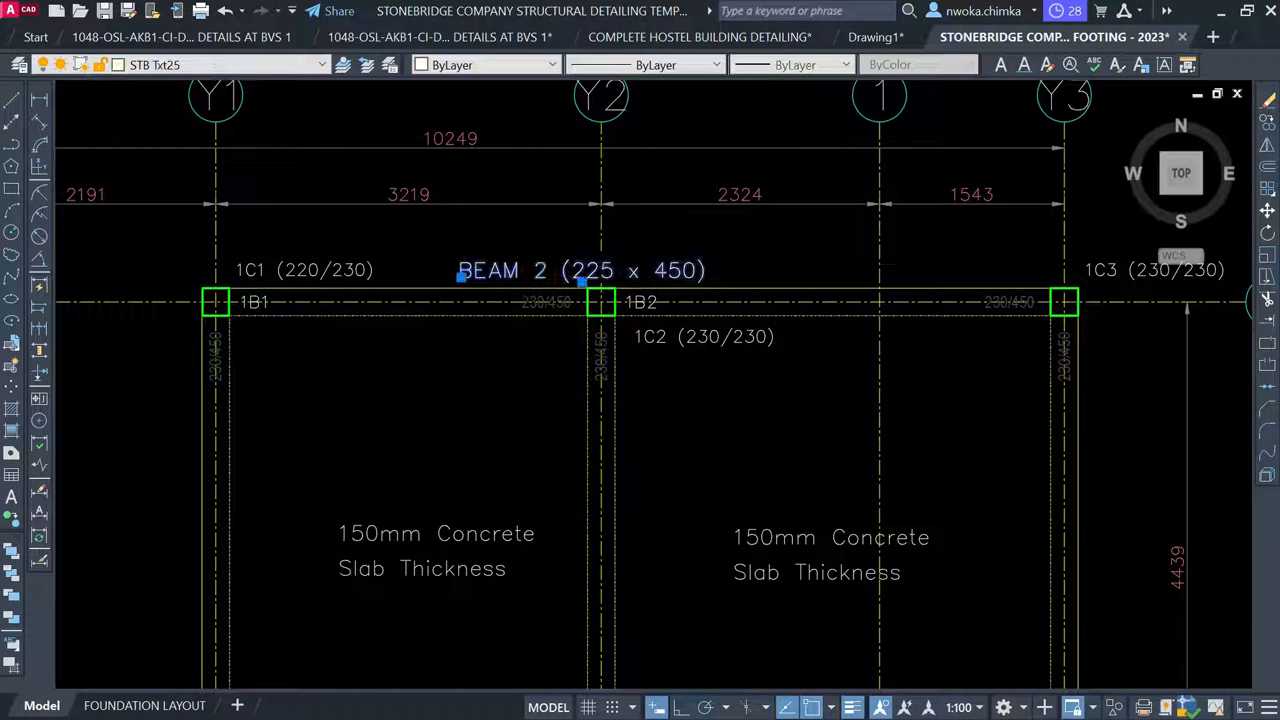
double_click(537, 277)
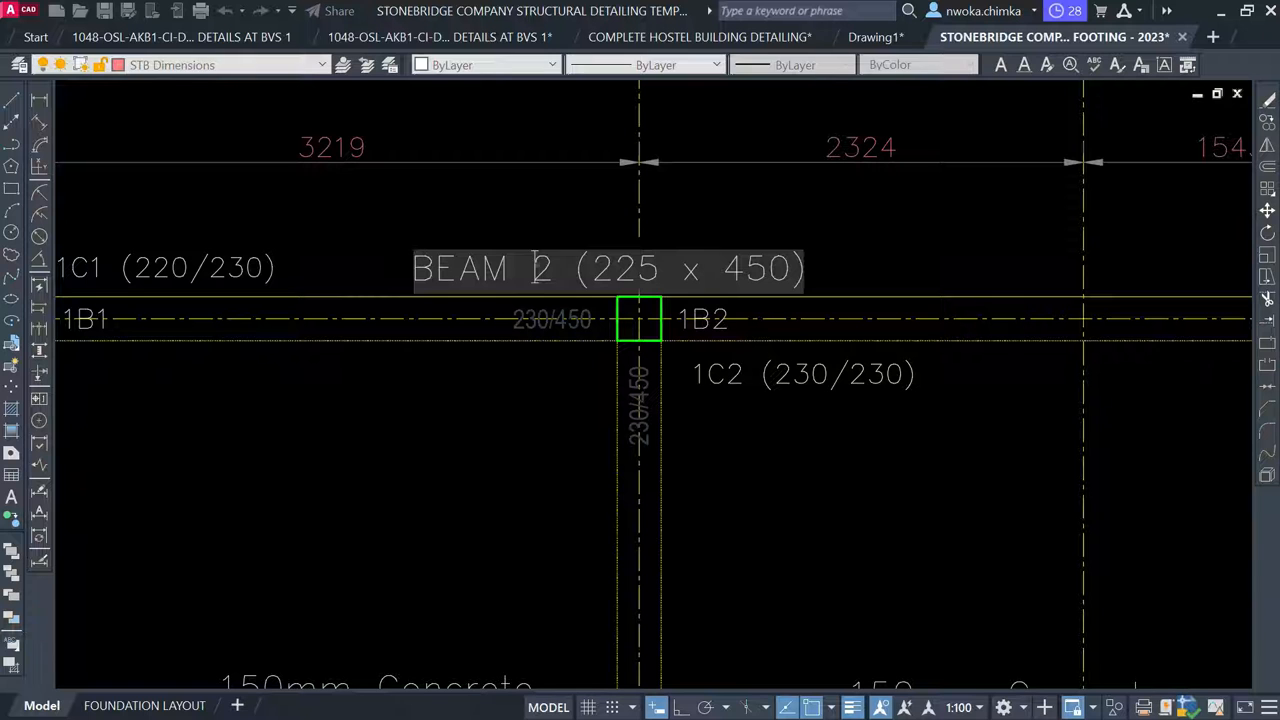
double_click(541, 270)
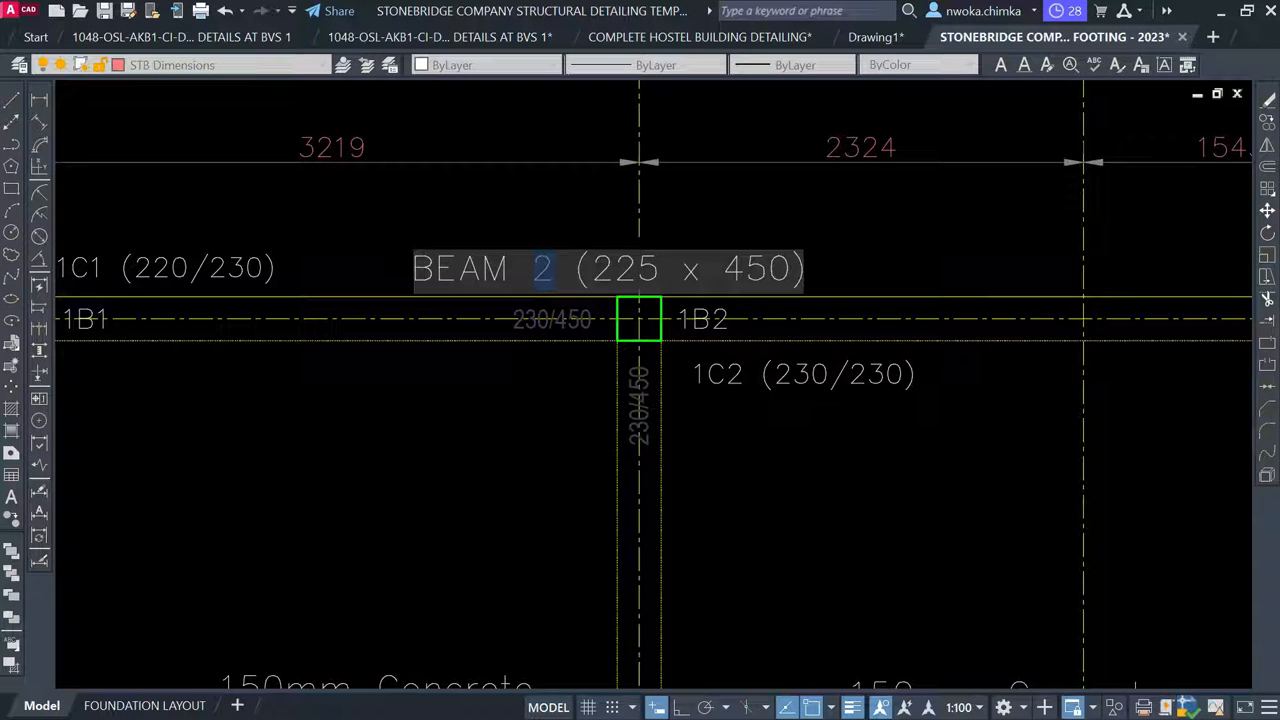
text(1)
key(Return)
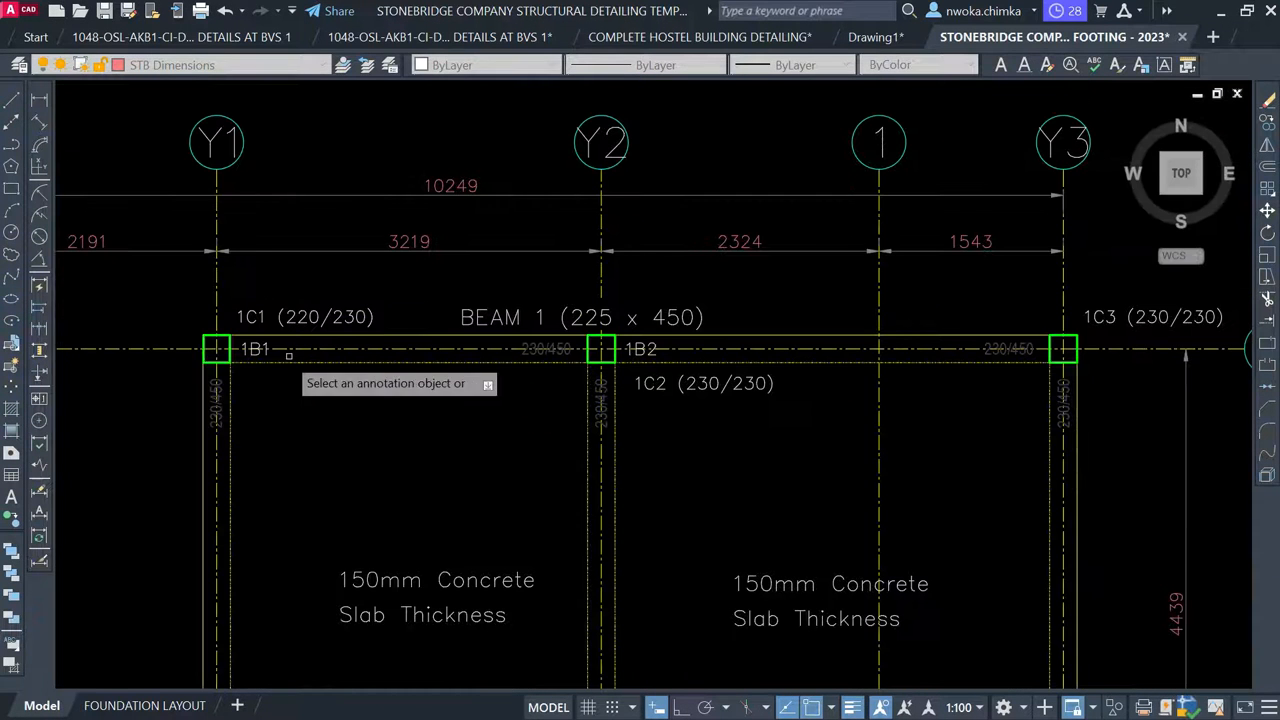
scroll(800, 352, up, 2)
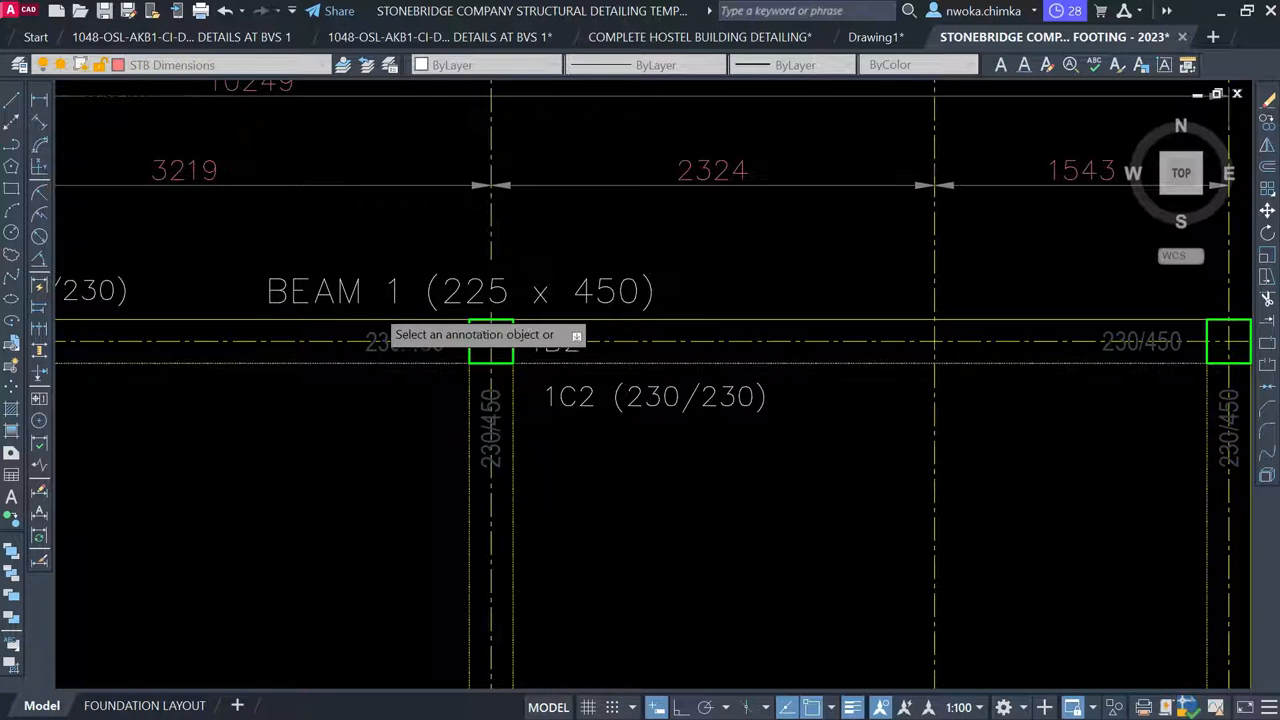
key(Escape)
scroll(622, 295, down, 2)
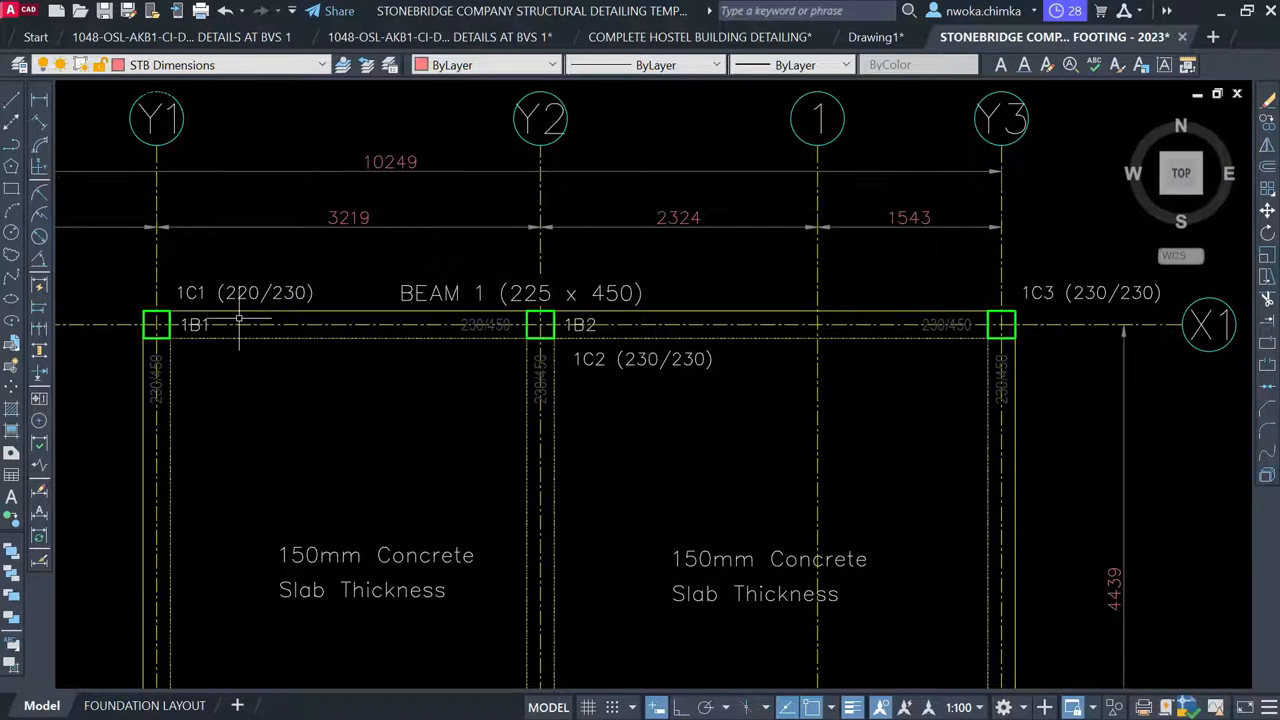
scroll(199, 330, up, 2)
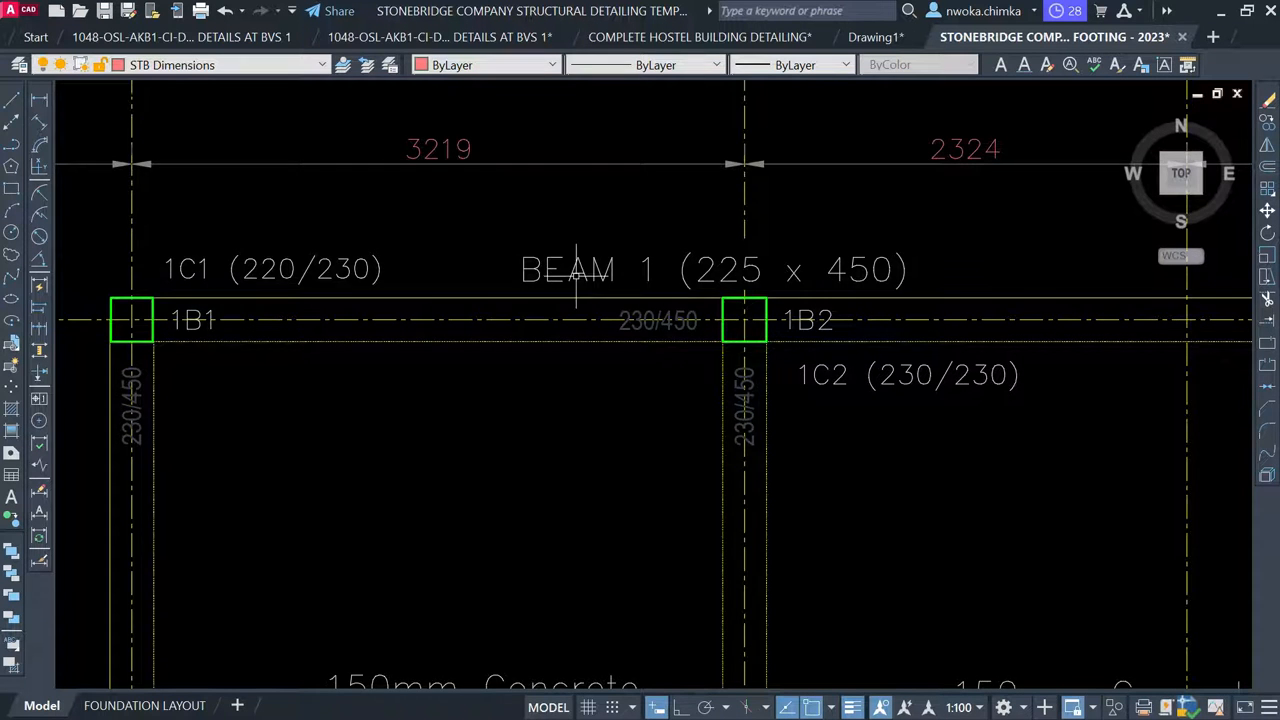
Copy the BEAM 1 (225 x 450) title into open model space beside the red-framed sheet
scroll(576, 278, down, 15)
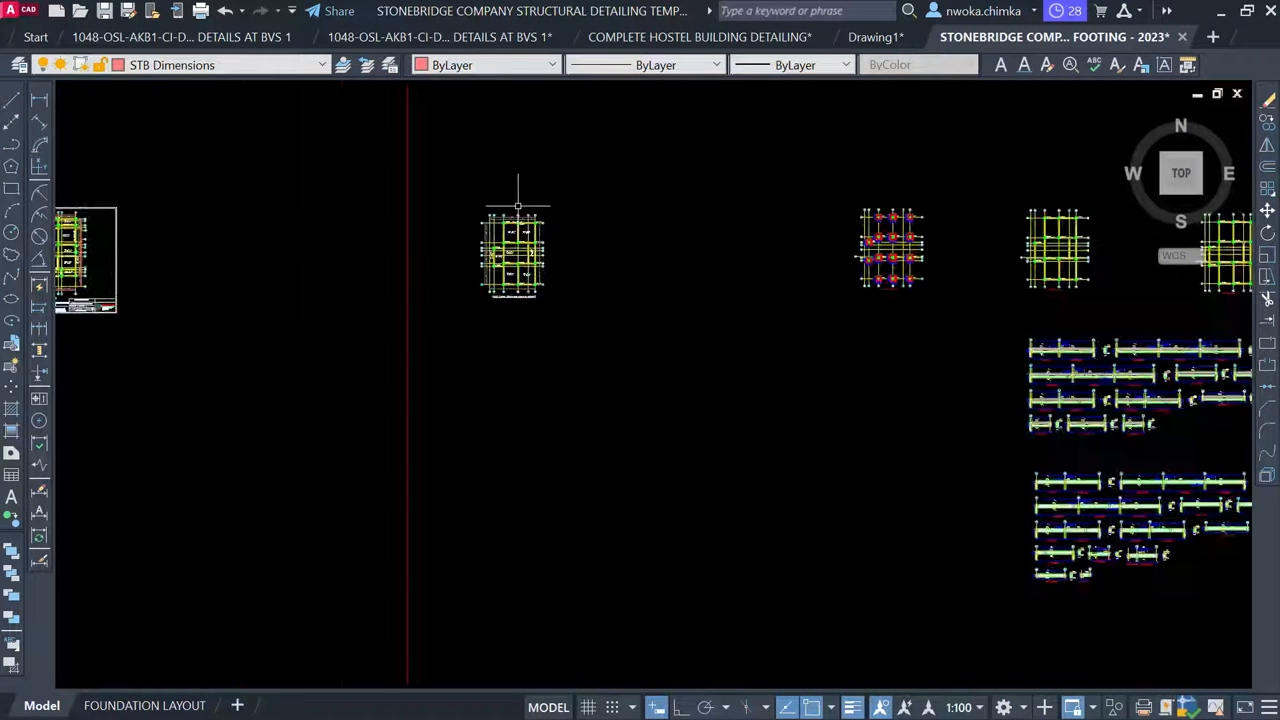
scroll(518, 205, down, 2)
scroll(666, 491, down, 1)
mouse_move(666, 491)
middle_down()
mouse_move(700, 480)
mouse_move(651, 249)
mouse_move(615, 282)
middle_up()
scroll(615, 282, down, 1)
middle_drag(663, 506, 654, 238)
scroll(620, 298, down, 2)
scroll(556, 530, up, 6)
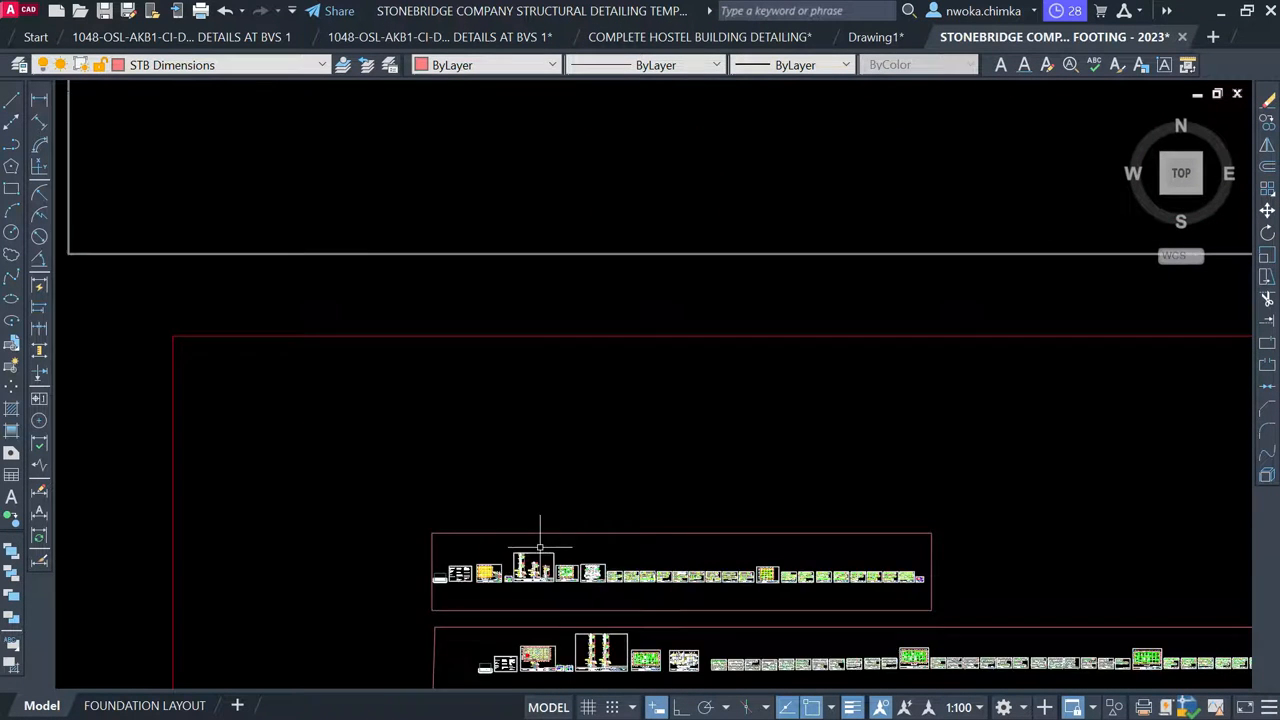
scroll(745, 568, up, 7)
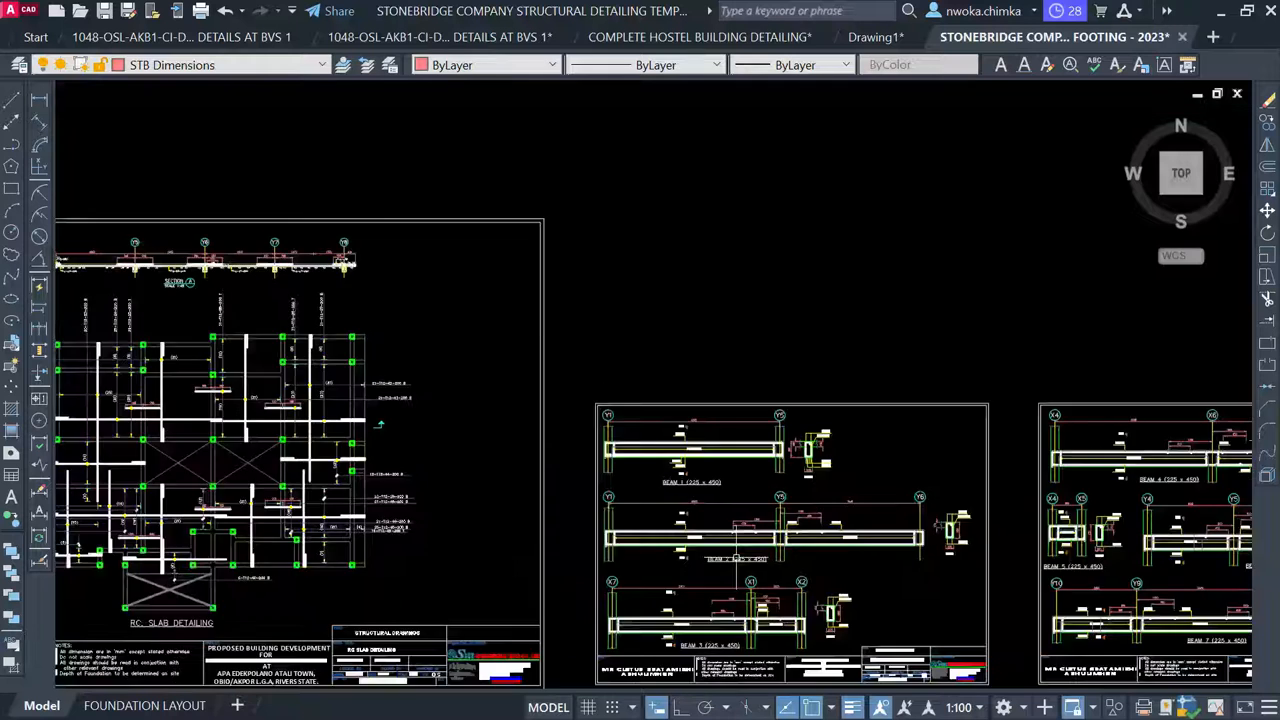
scroll(712, 478, up, 3)
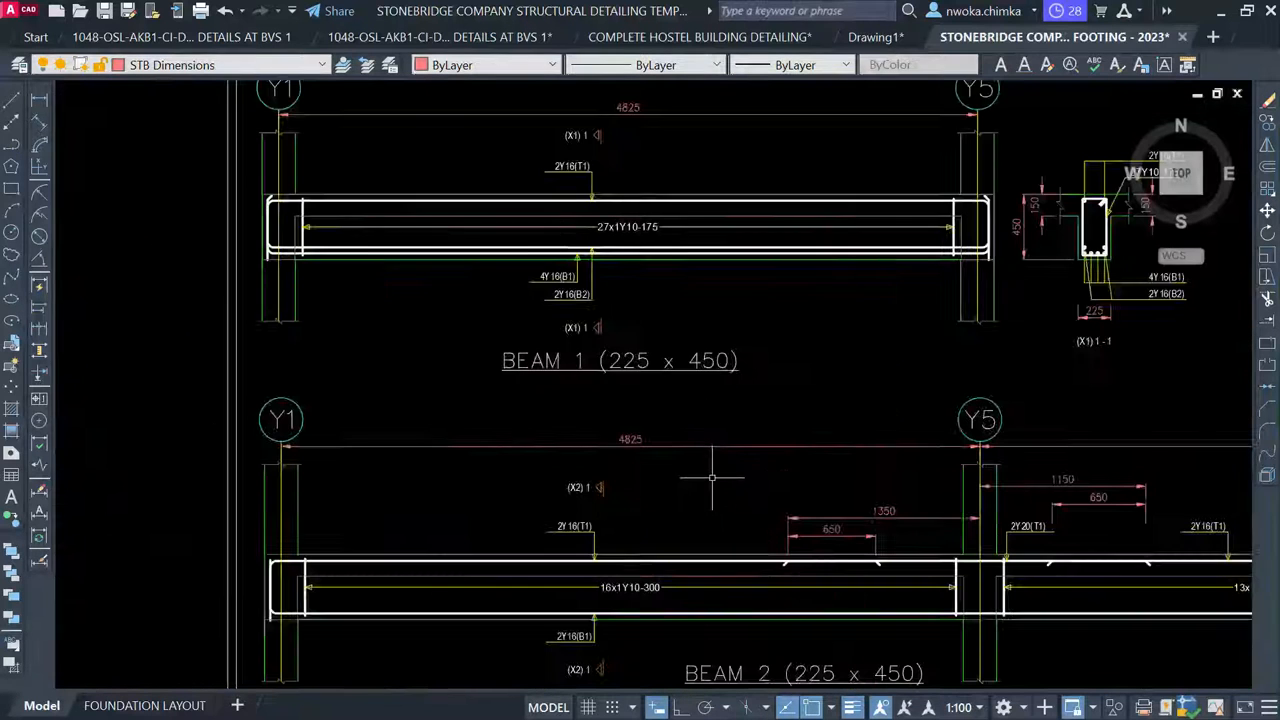
click(630, 360)
text(co)
key(Return)
click(606, 369)
scroll(530, 455, down, 1)
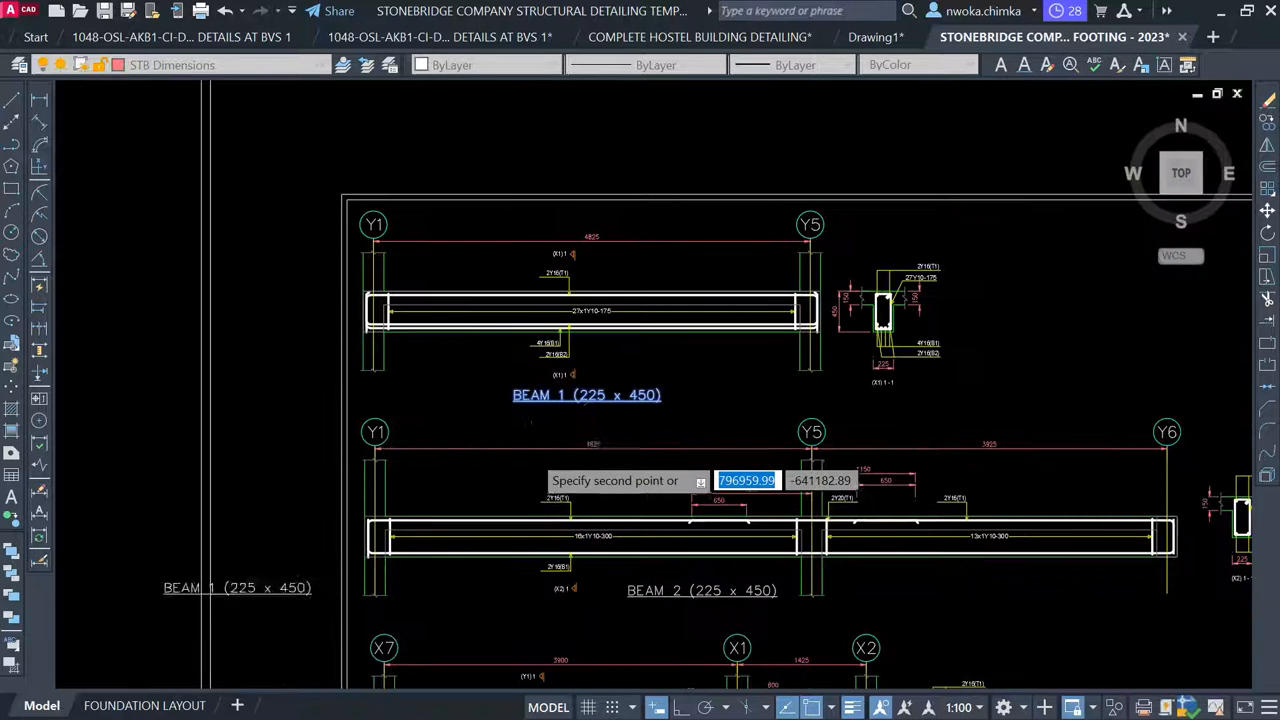
scroll(536, 448, down, 8)
scroll(532, 452, down, 2)
middle_drag(626, 258, 586, 606)
scroll(586, 590, down, 1)
middle_drag(663, 323, 609, 654)
scroll(609, 630, down, 3)
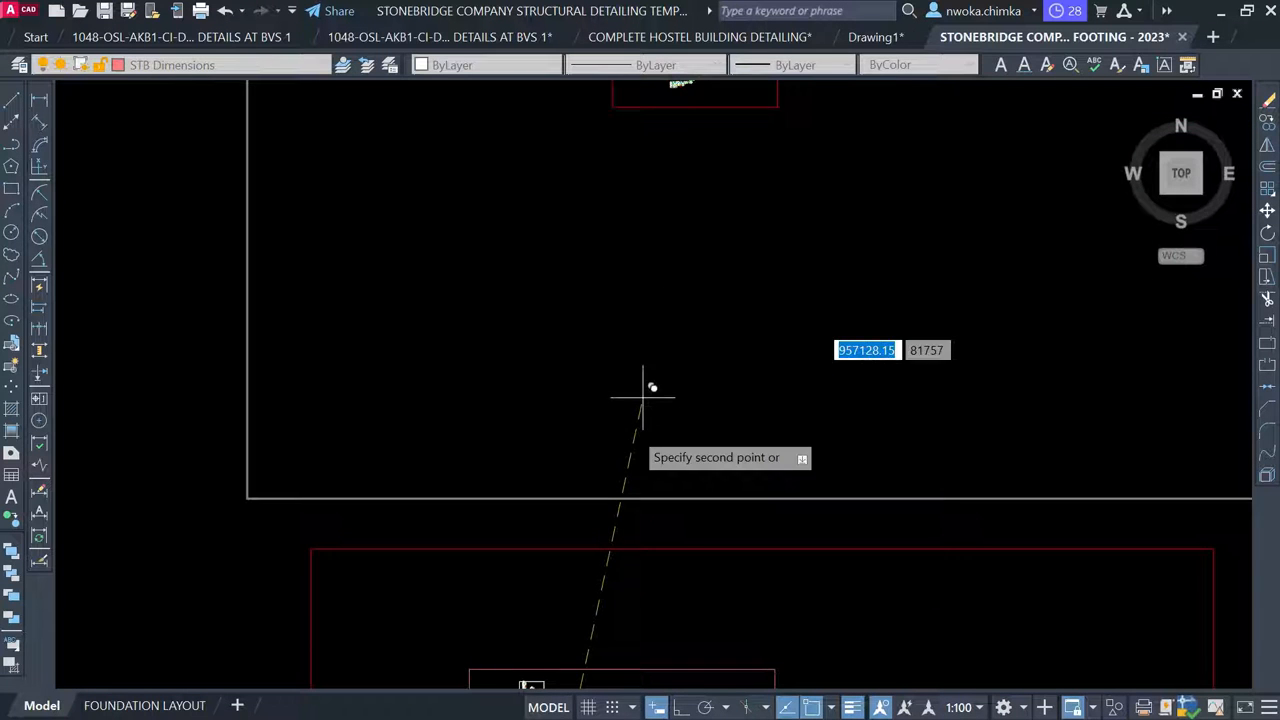
middle_drag(652, 324, 554, 603)
scroll(569, 398, up, 1)
scroll(584, 295, up, 10)
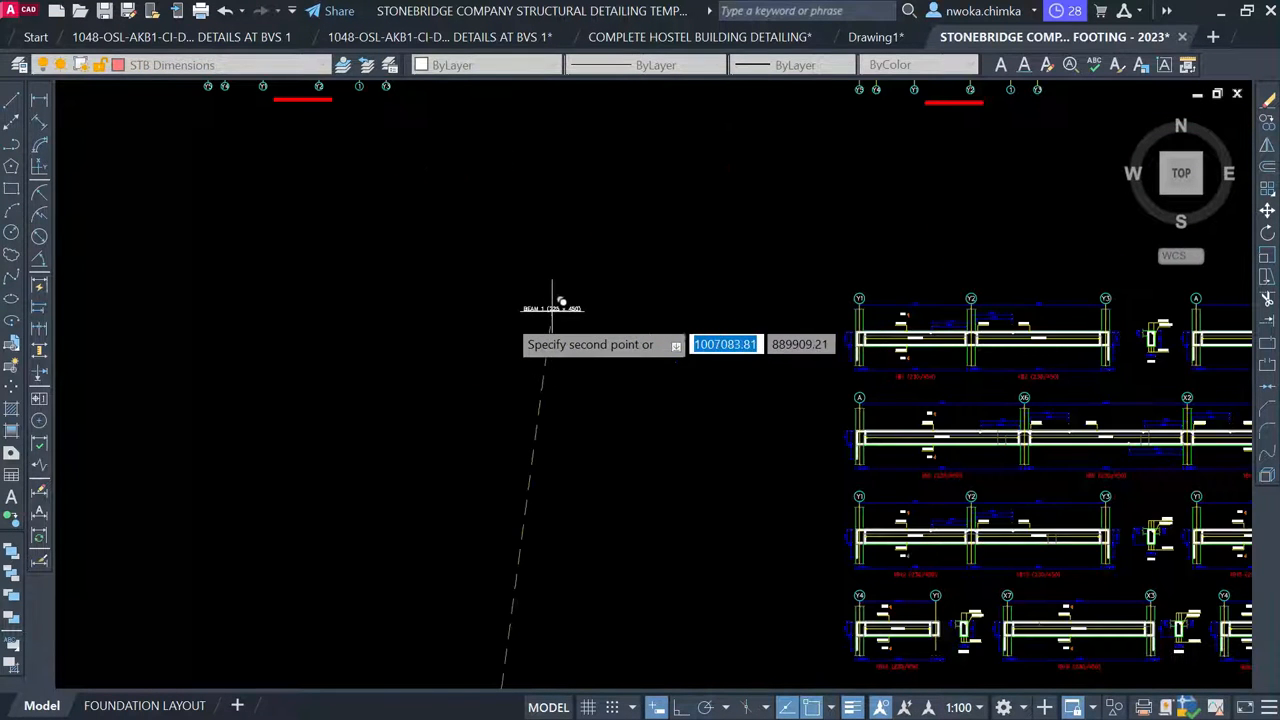
click(506, 310)
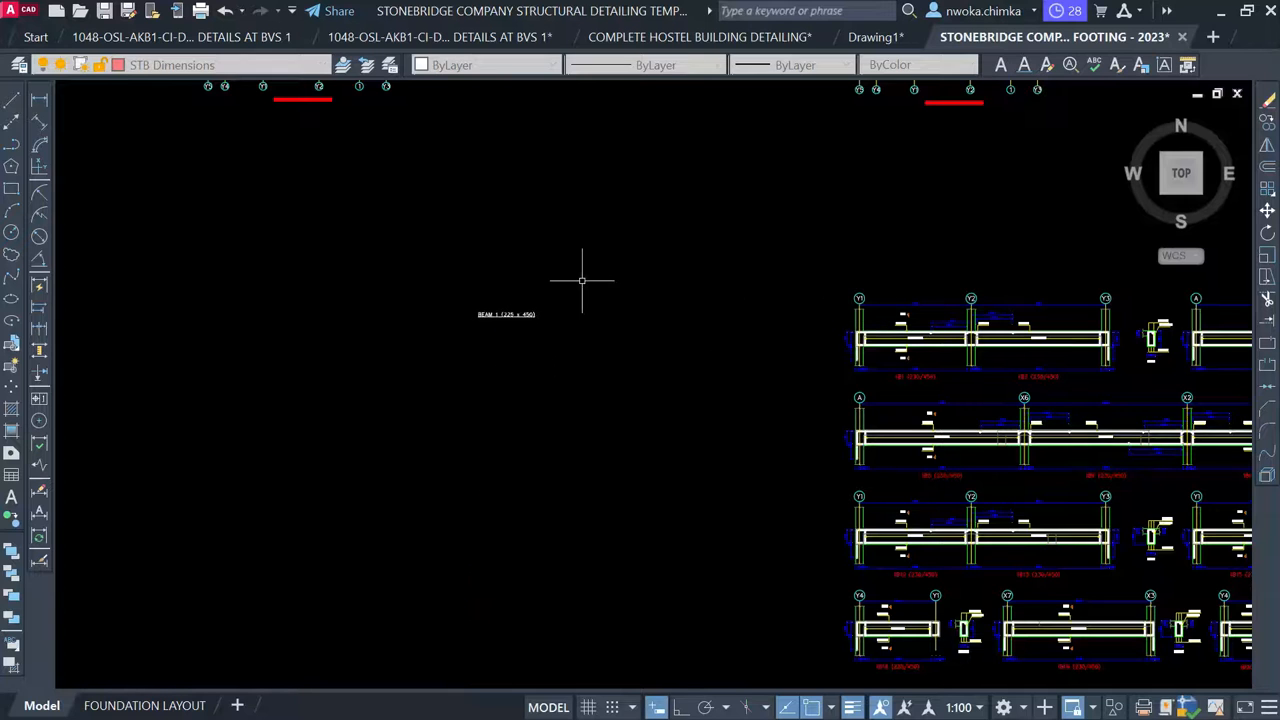
Start a rectangle for the detail frame and set its first corner
click(11, 189)
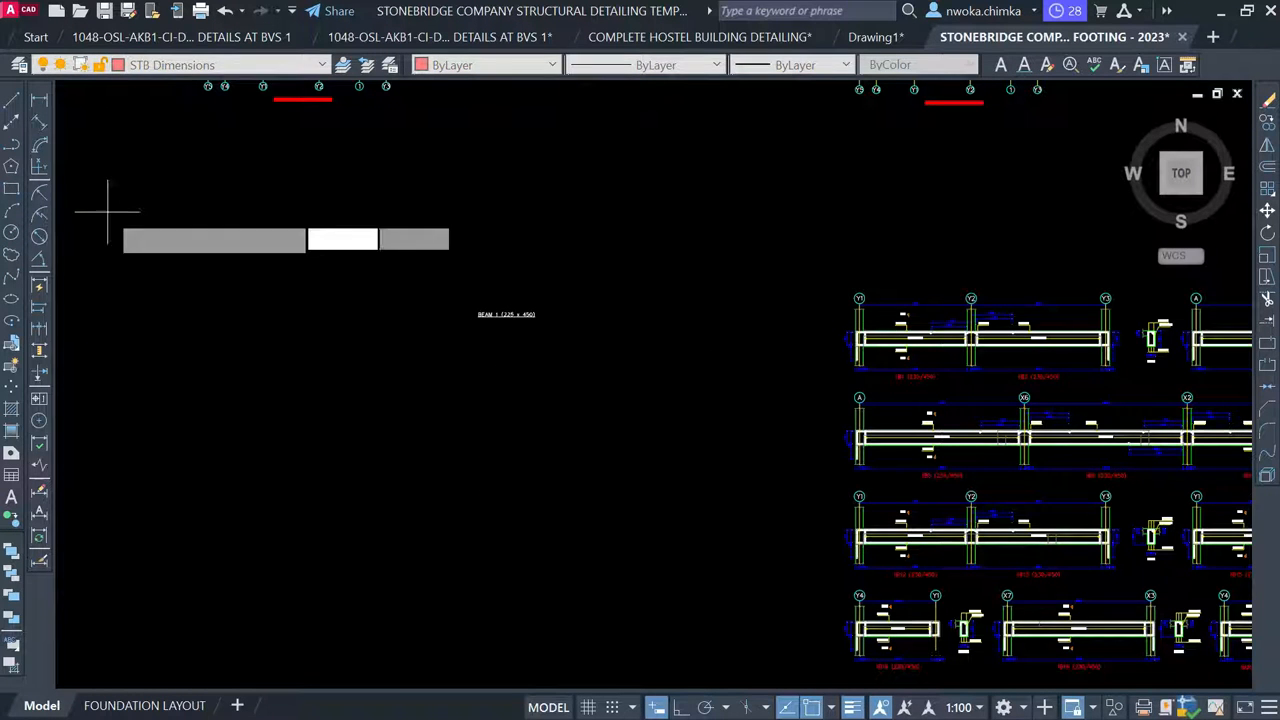
scroll(705, 325, down, 2)
scroll(674, 334, down, 2)
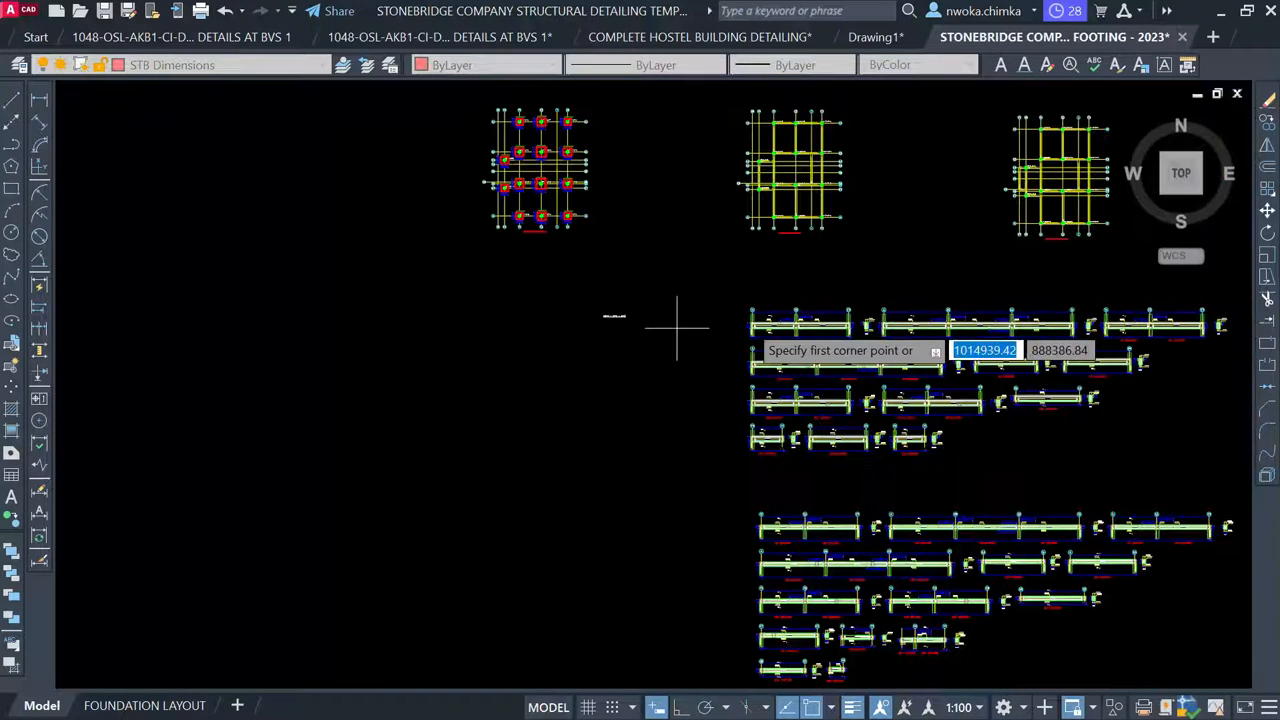
scroll(771, 320, down, 2)
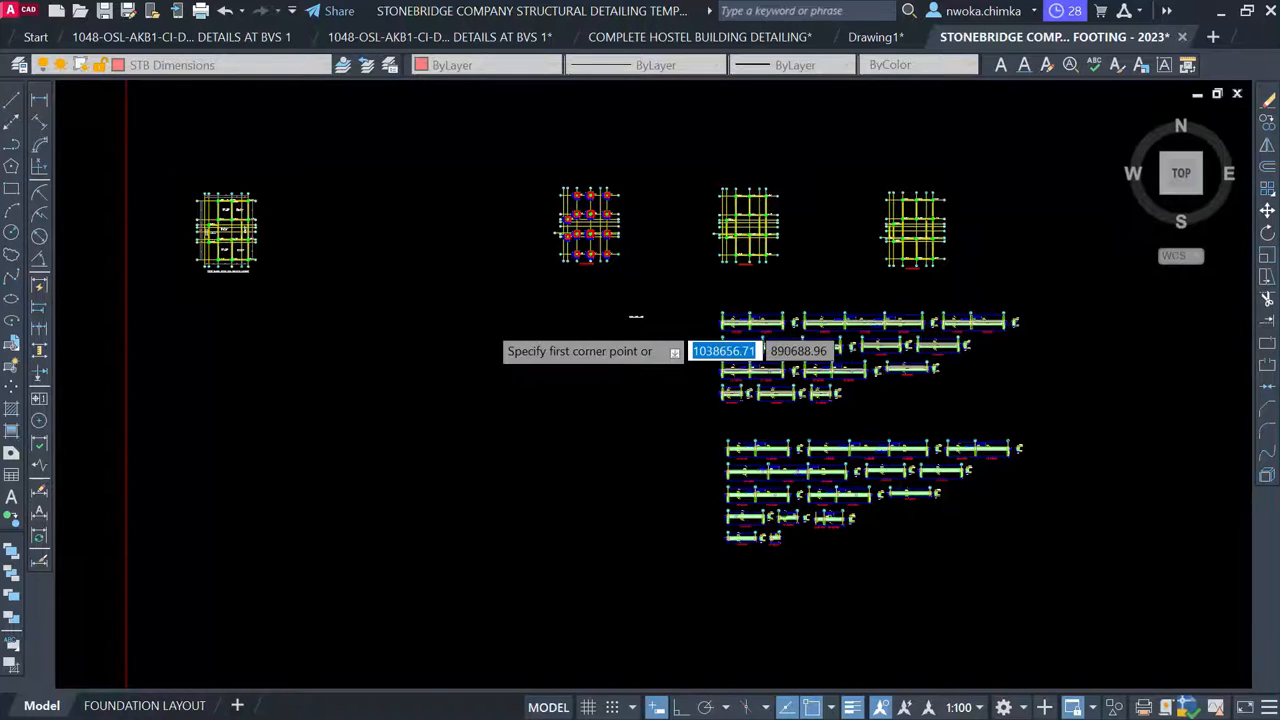
scroll(775, 316, down, 2)
scroll(383, 314, up, 2)
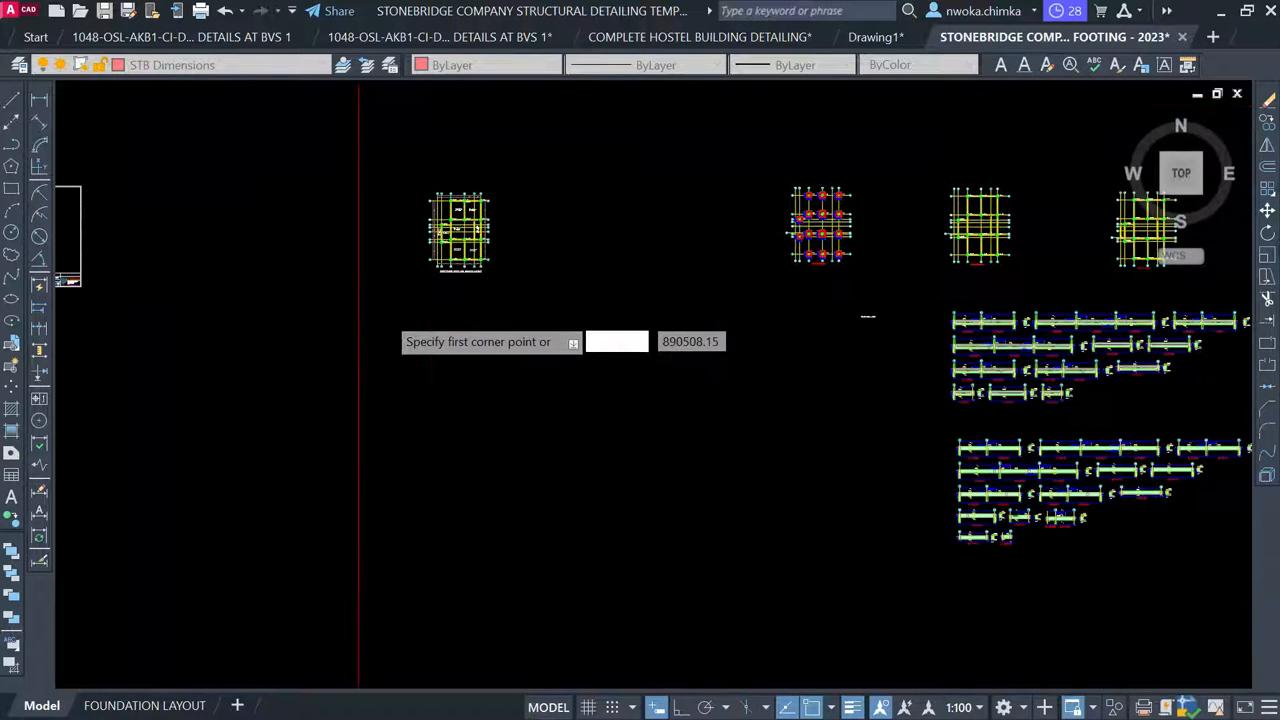
click(385, 314)
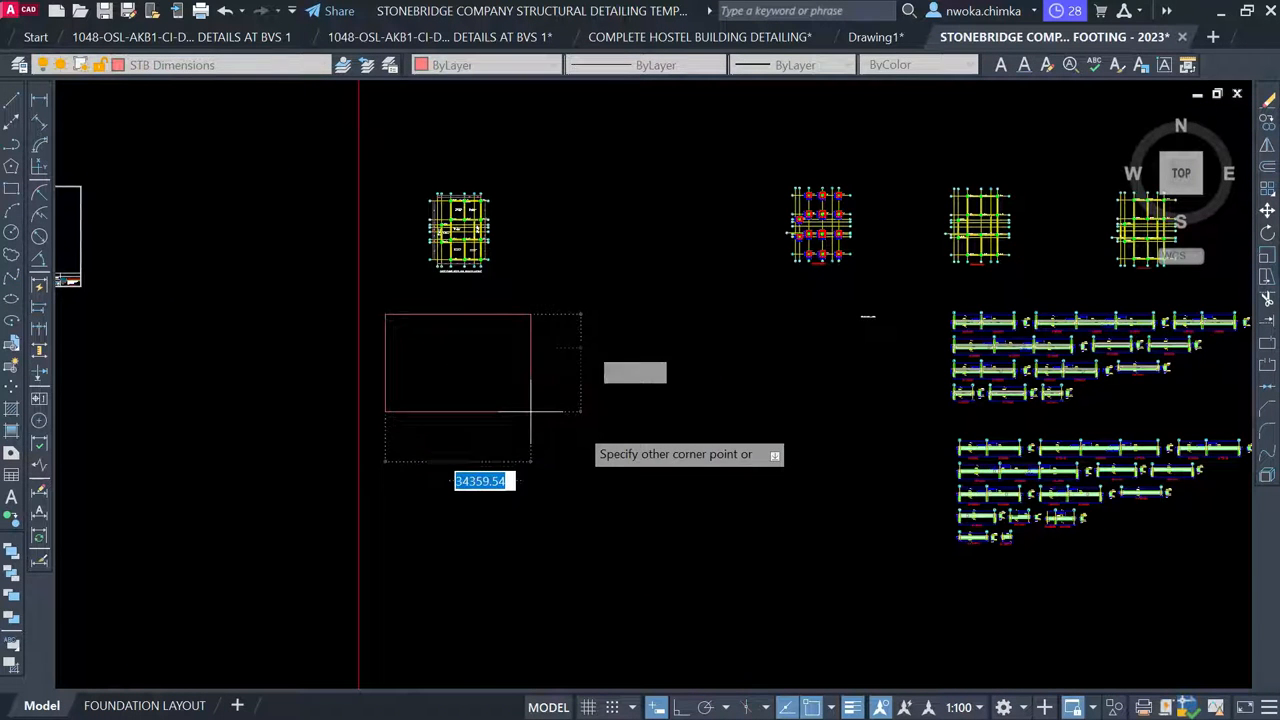
Complete the rectangular frame, check the FOUNDATION LAYOUT sheet, then return to Model
click(590, 437)
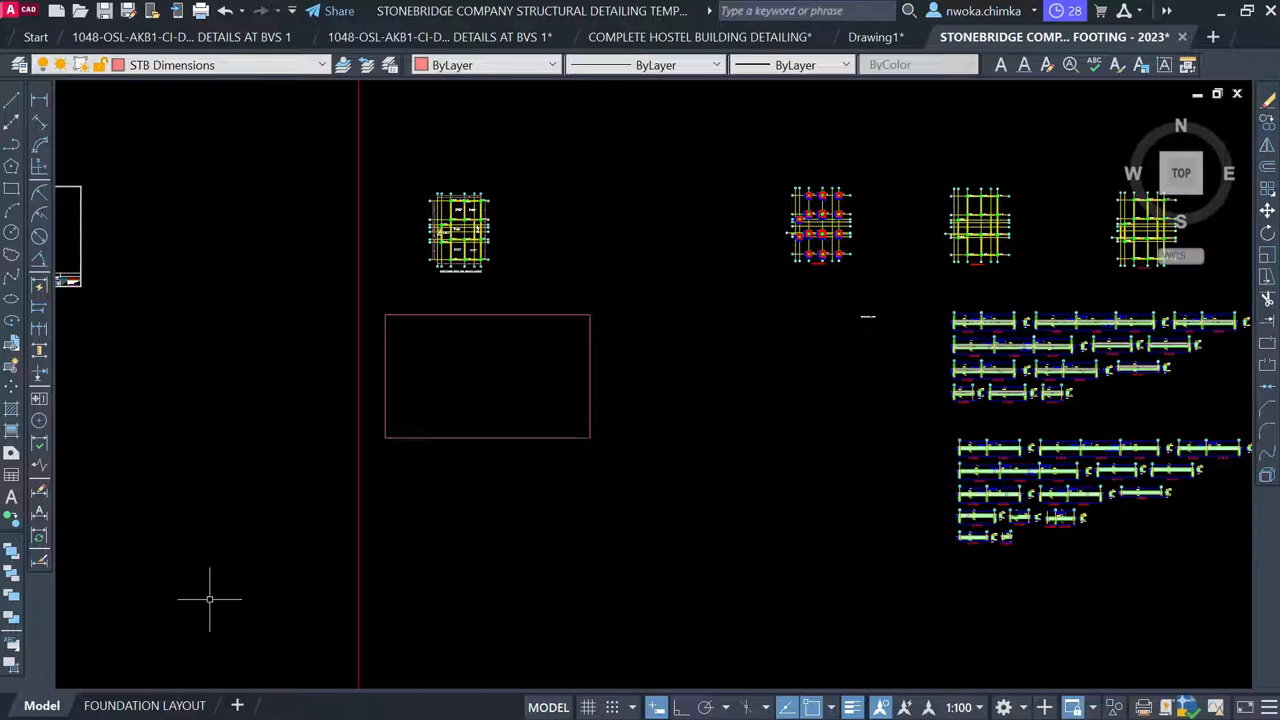
click(144, 705)
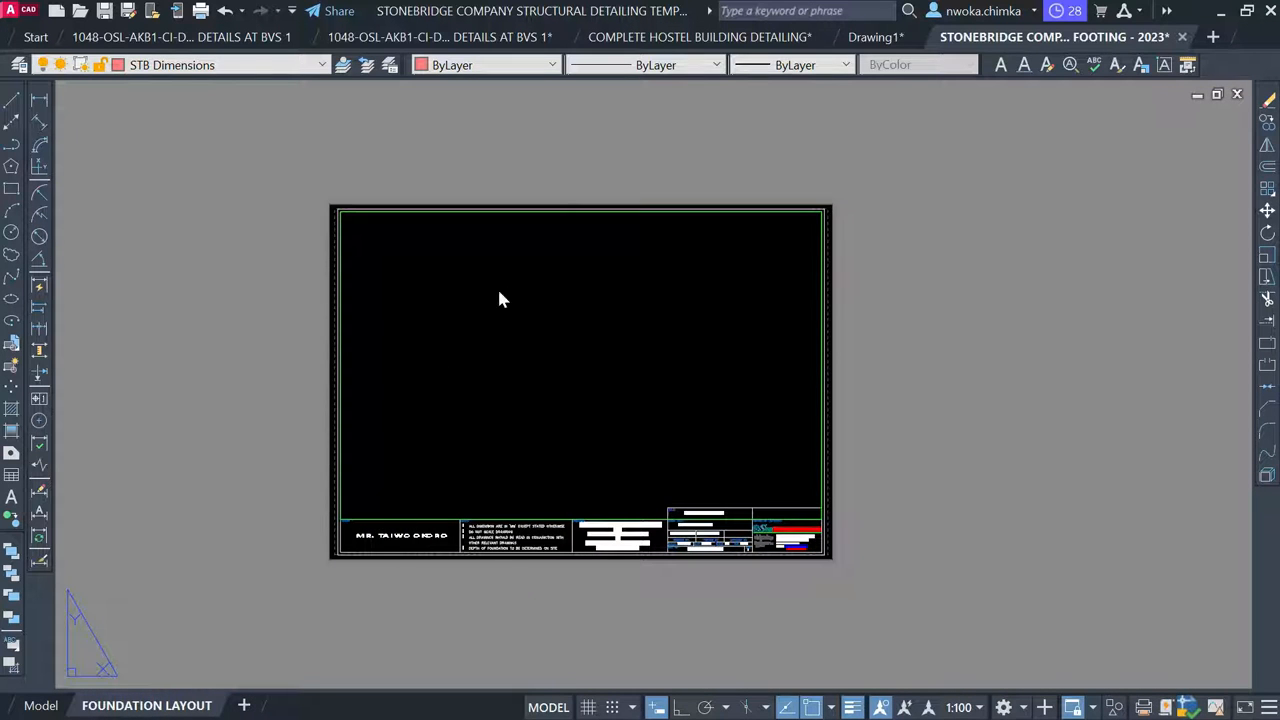
scroll(514, 280, up, 1)
scroll(482, 274, down, 1)
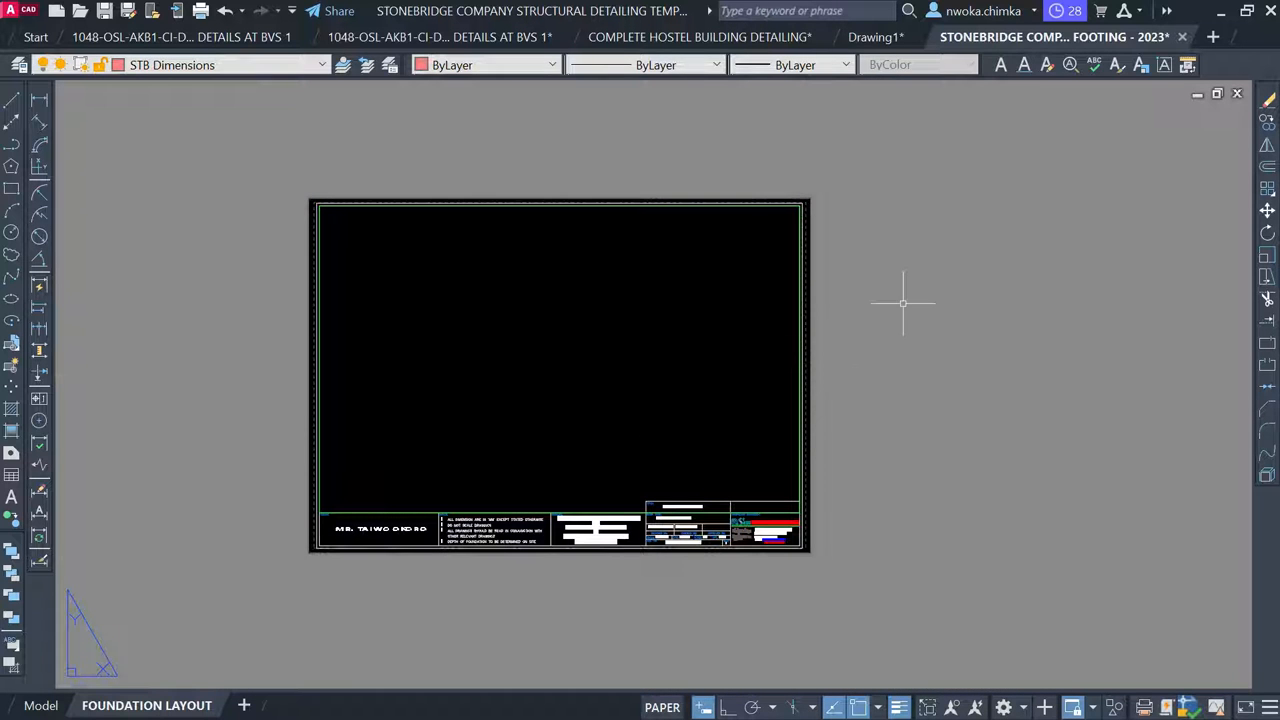
click(42, 706)
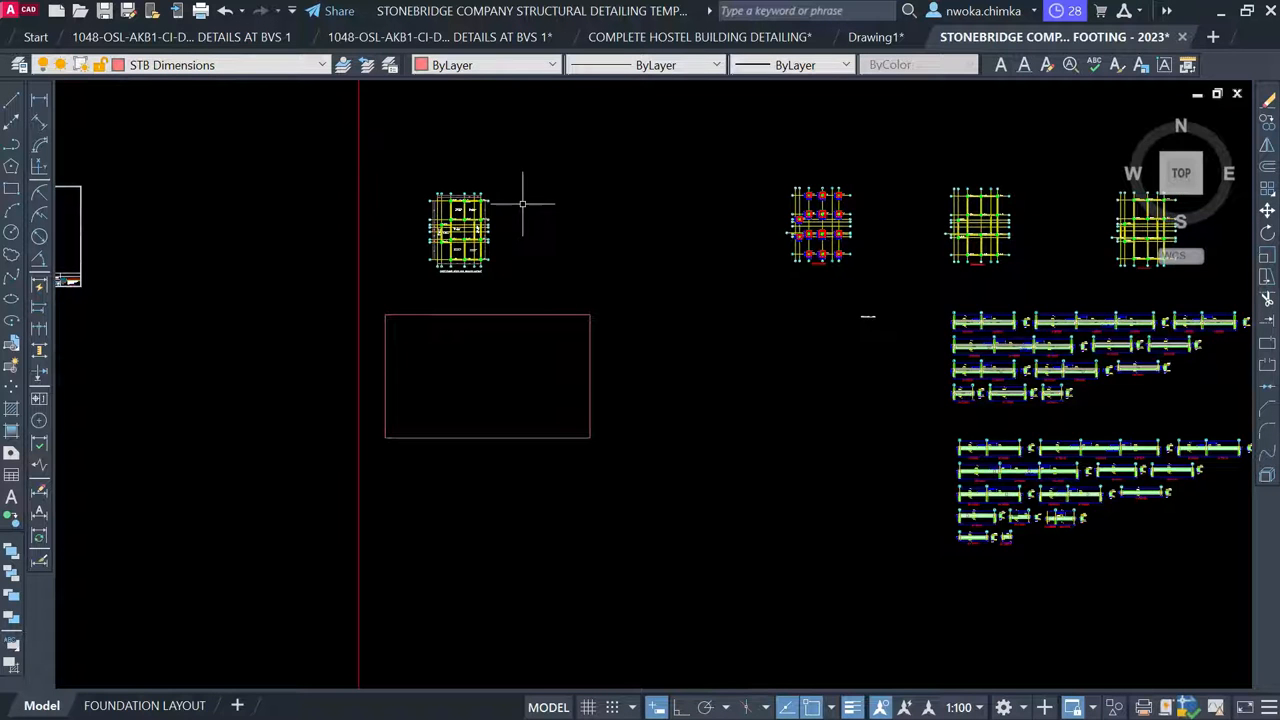
Zoom along BEAM 1 on the layout, then to the 1B1/1B2 (230/450) reinforcement elevations
scroll(380, 189, up, 10)
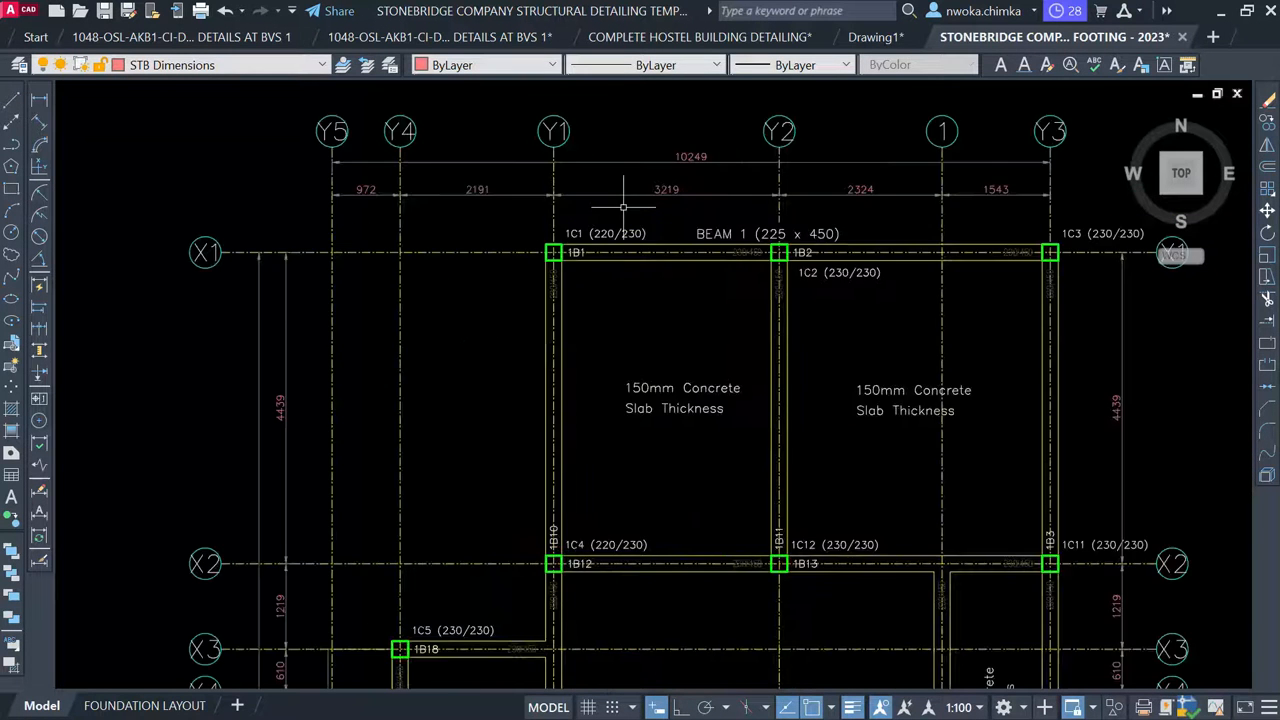
scroll(647, 233, up, 2)
scroll(549, 262, up, 1)
scroll(523, 262, down, 1)
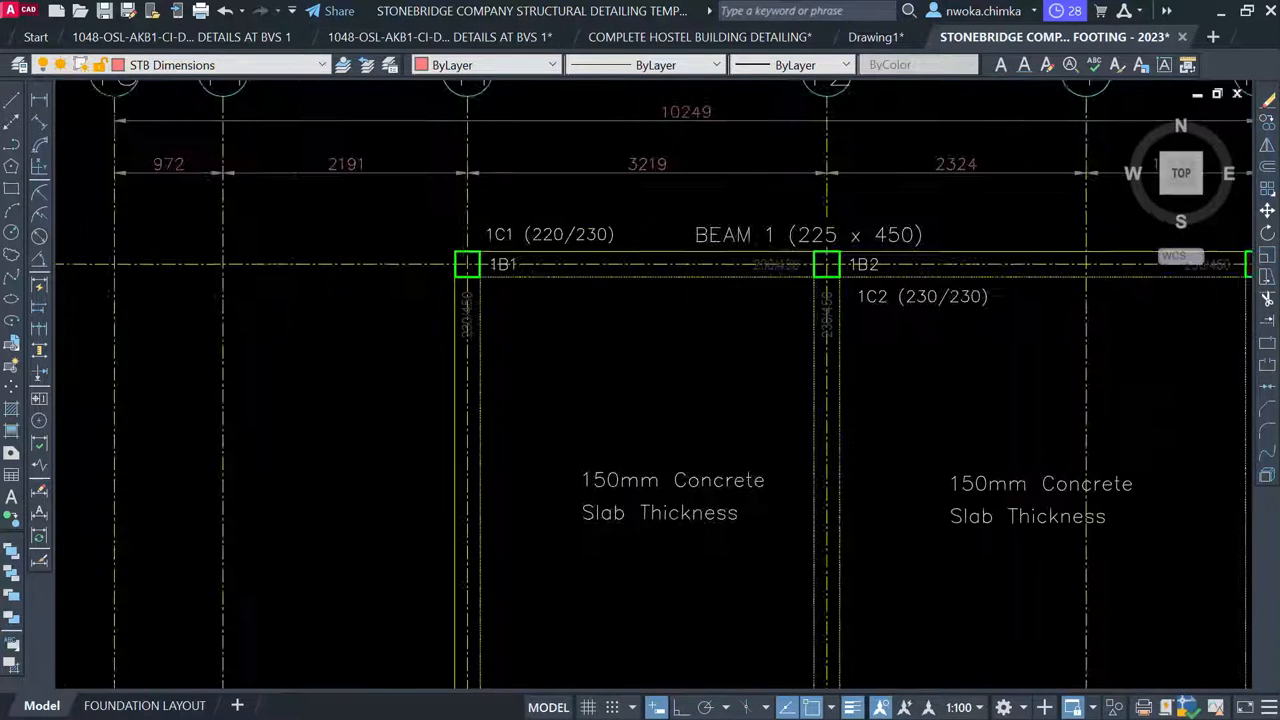
middle_drag(1029, 294, 871, 282)
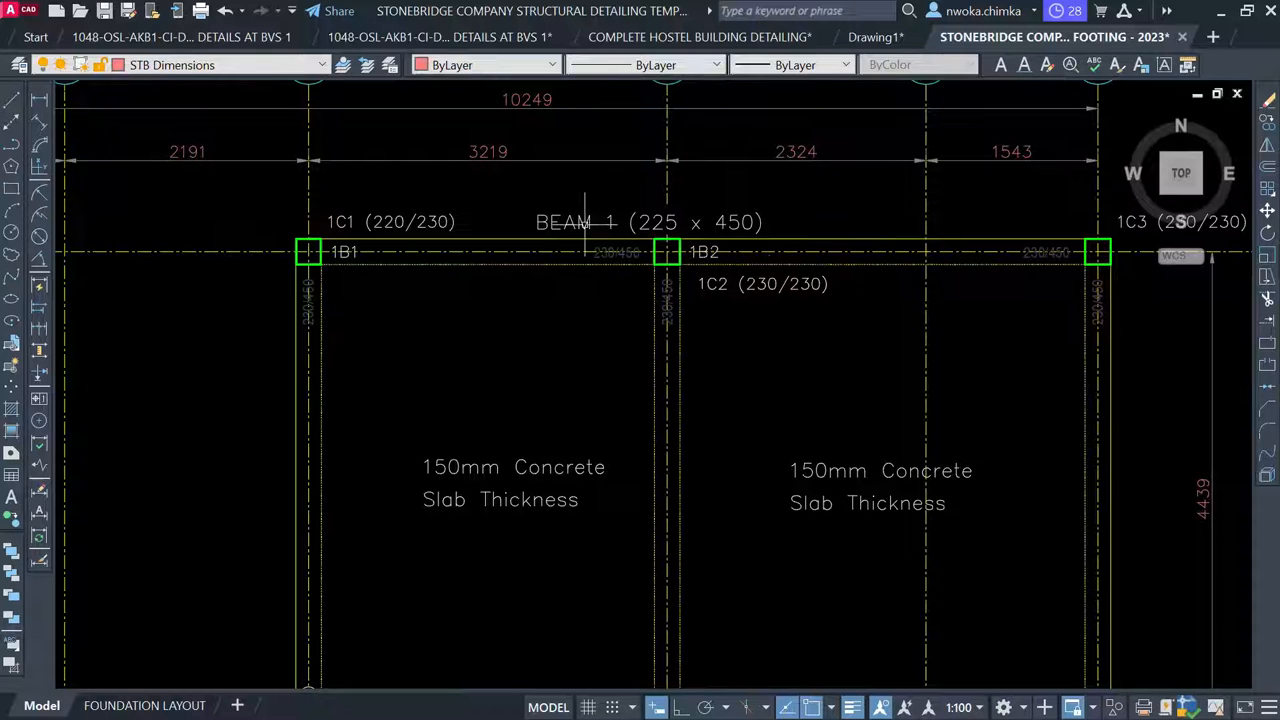
scroll(580, 222, down, 12)
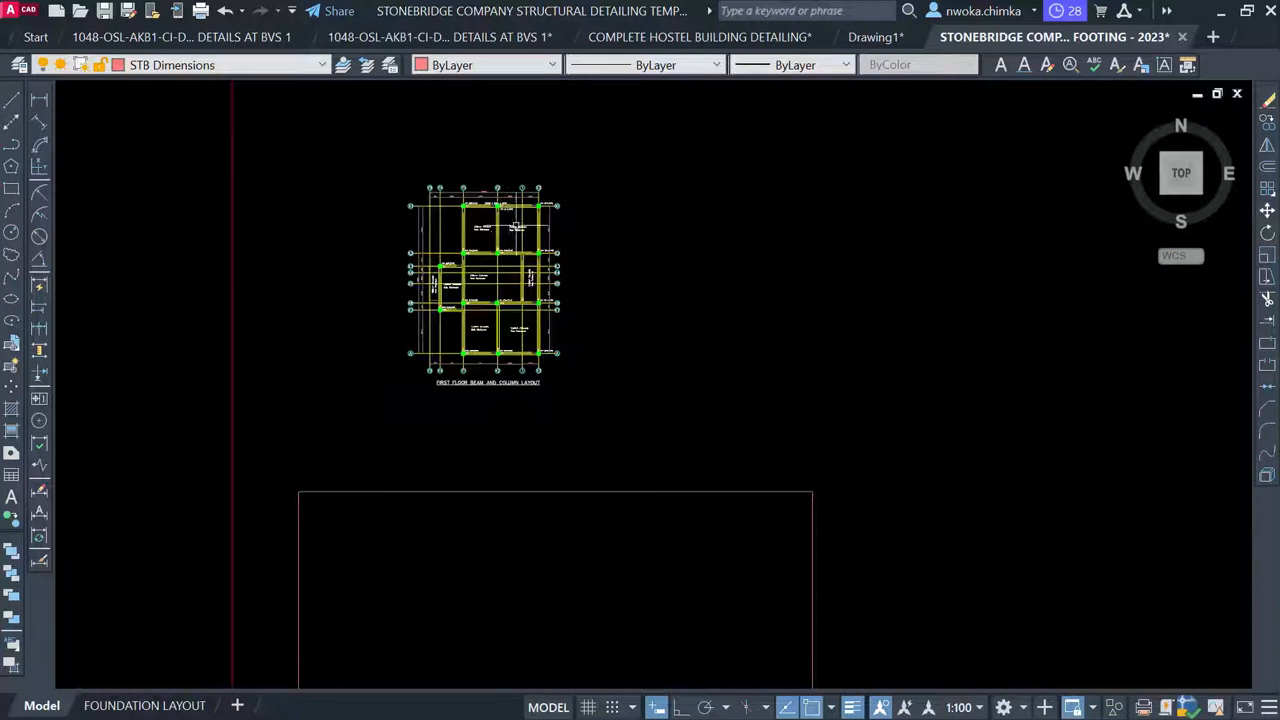
scroll(553, 240, down, 2)
scroll(1052, 352, up, 12)
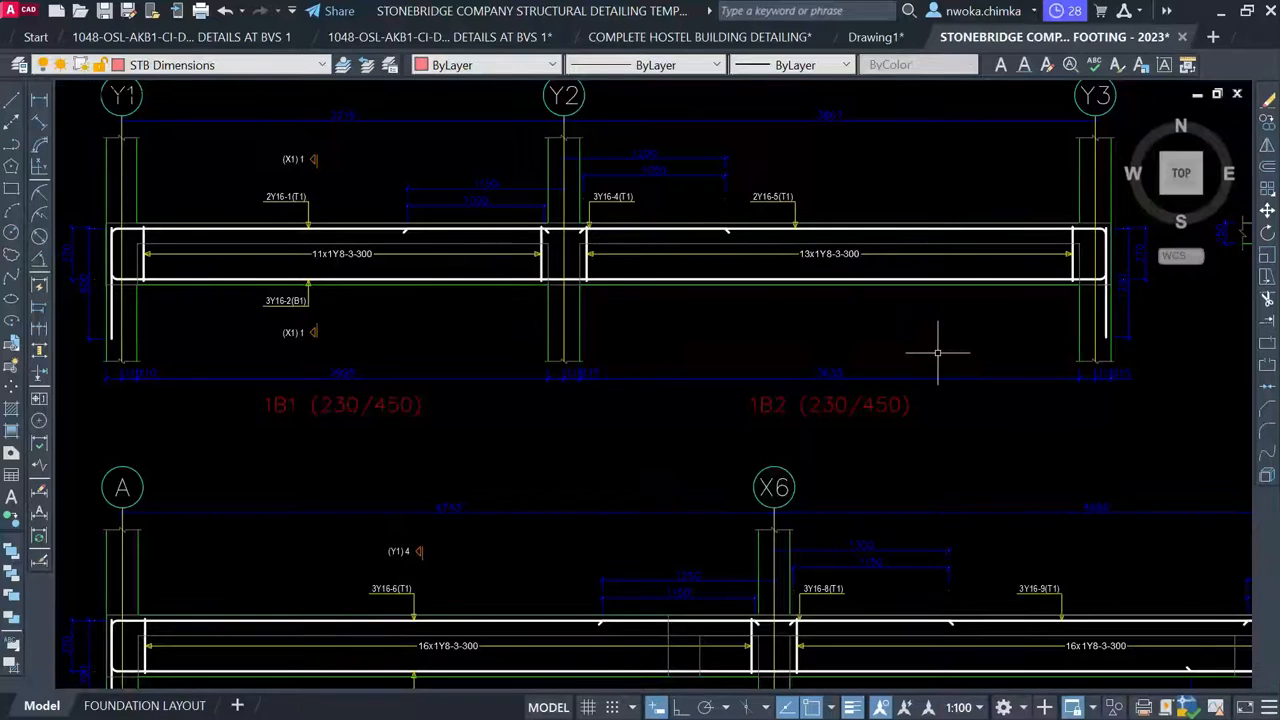
scroll(453, 330, down, 2)
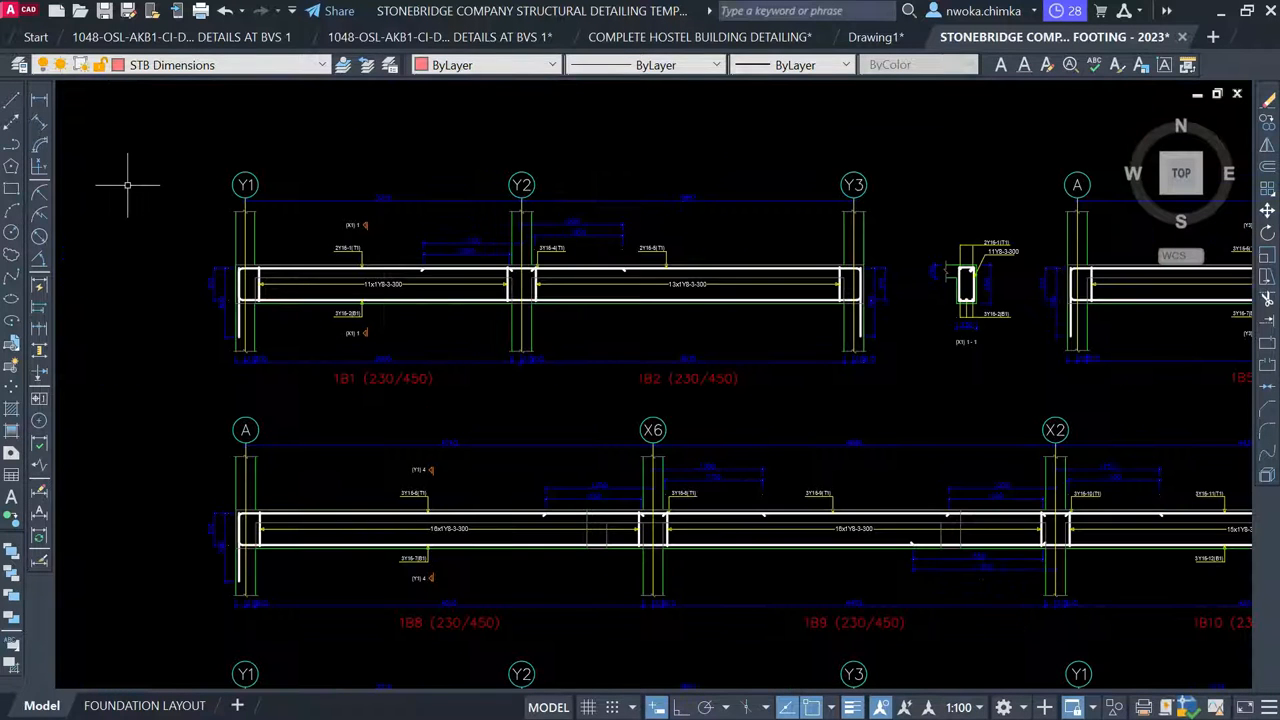
click(127, 116)
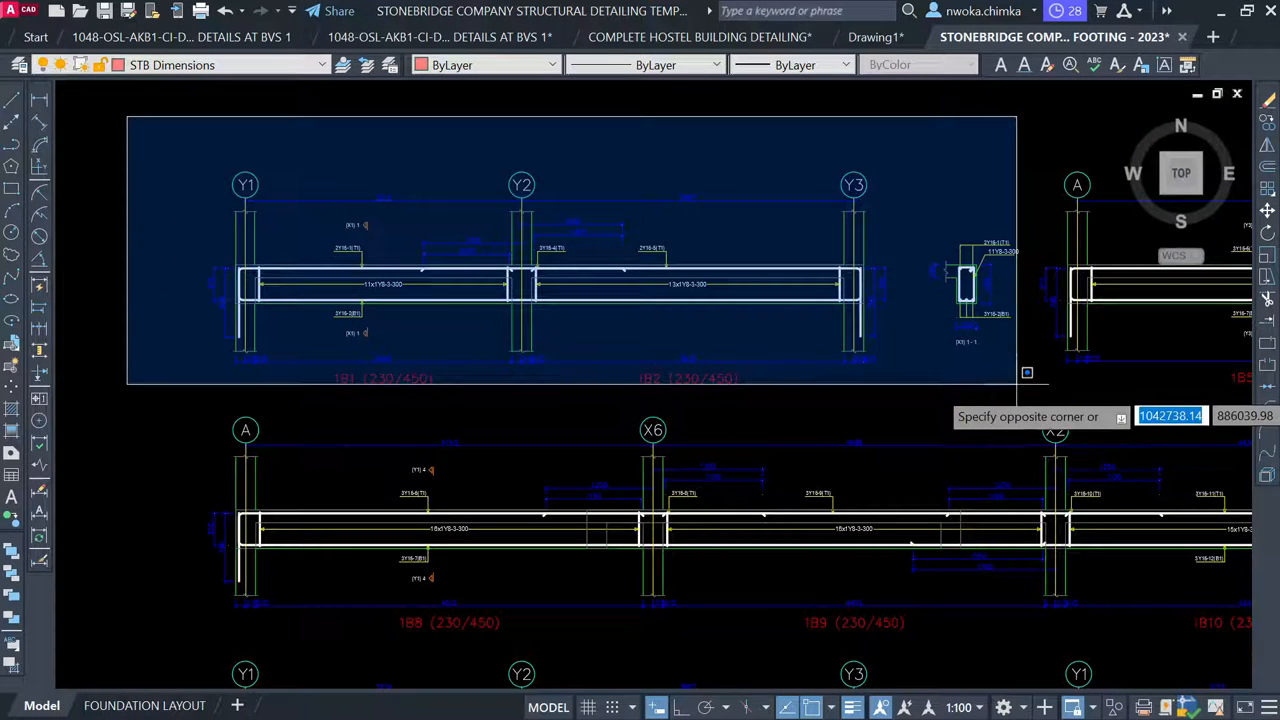
Move the window-selected 1B1/1B2 beam detail with M into the top of the new red frame
click(1034, 393)
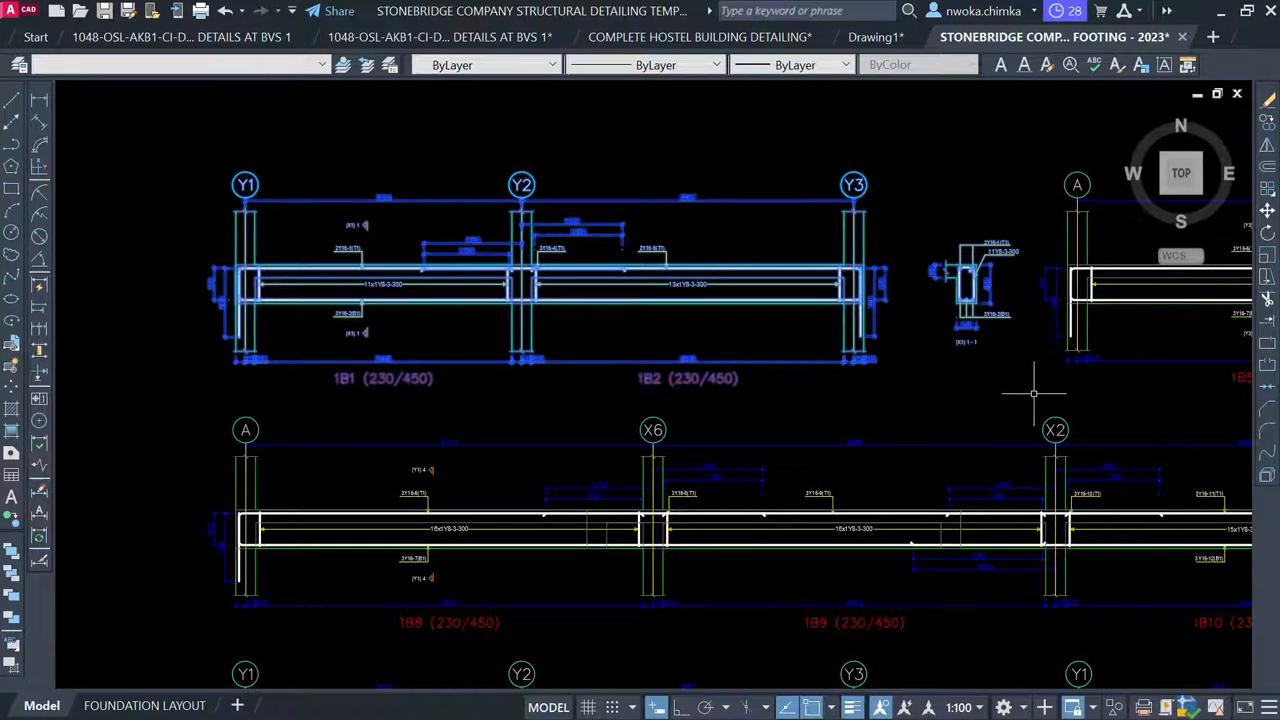
text(M)
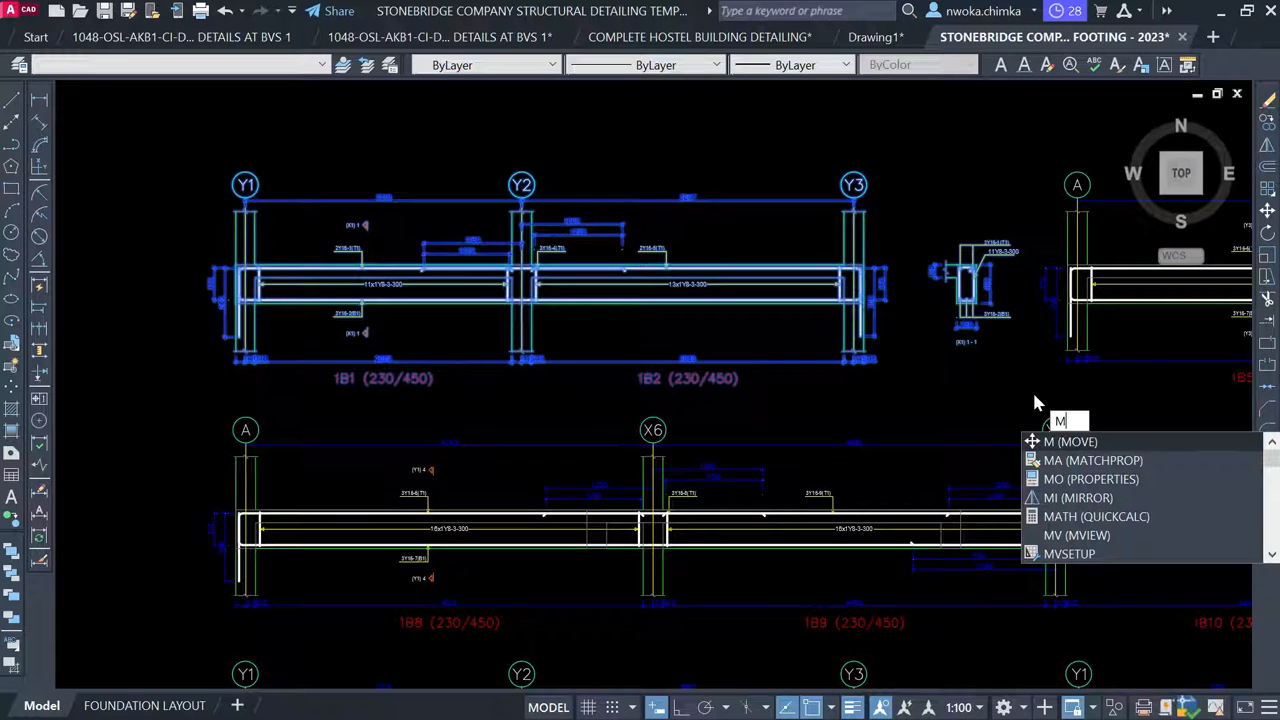
key(Return)
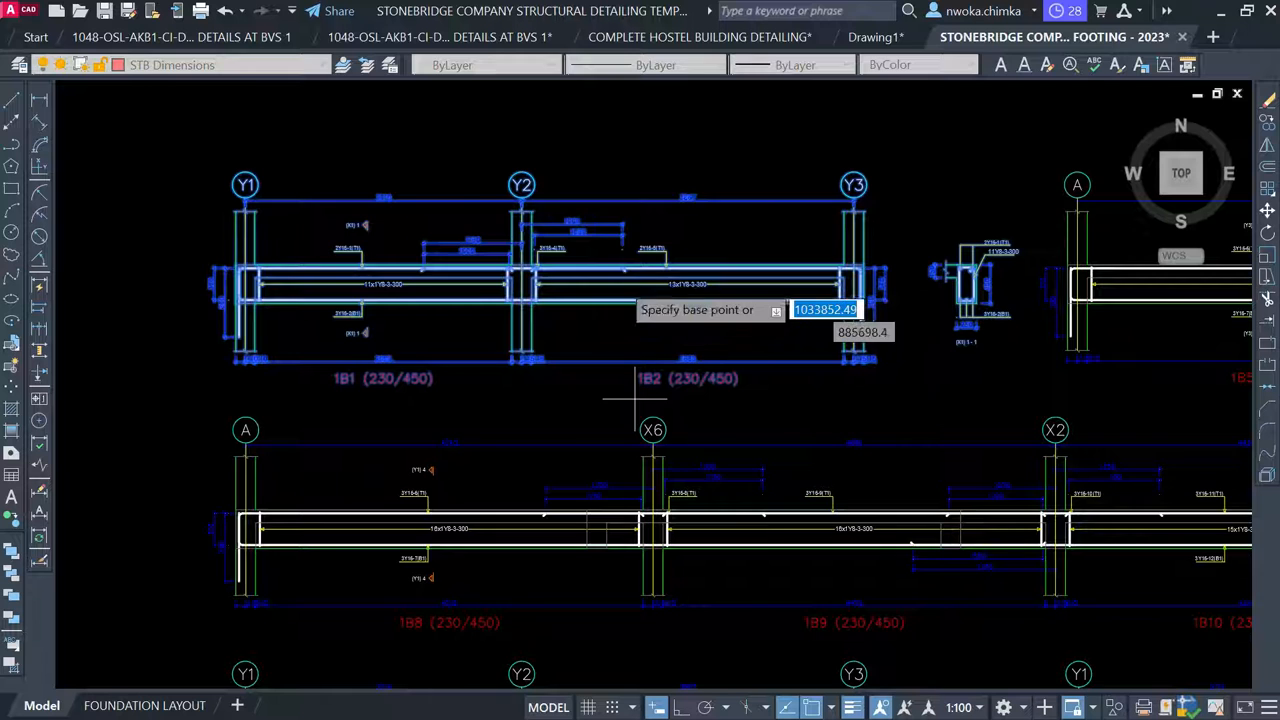
scroll(620, 340, down, 3)
scroll(605, 305, up, 1)
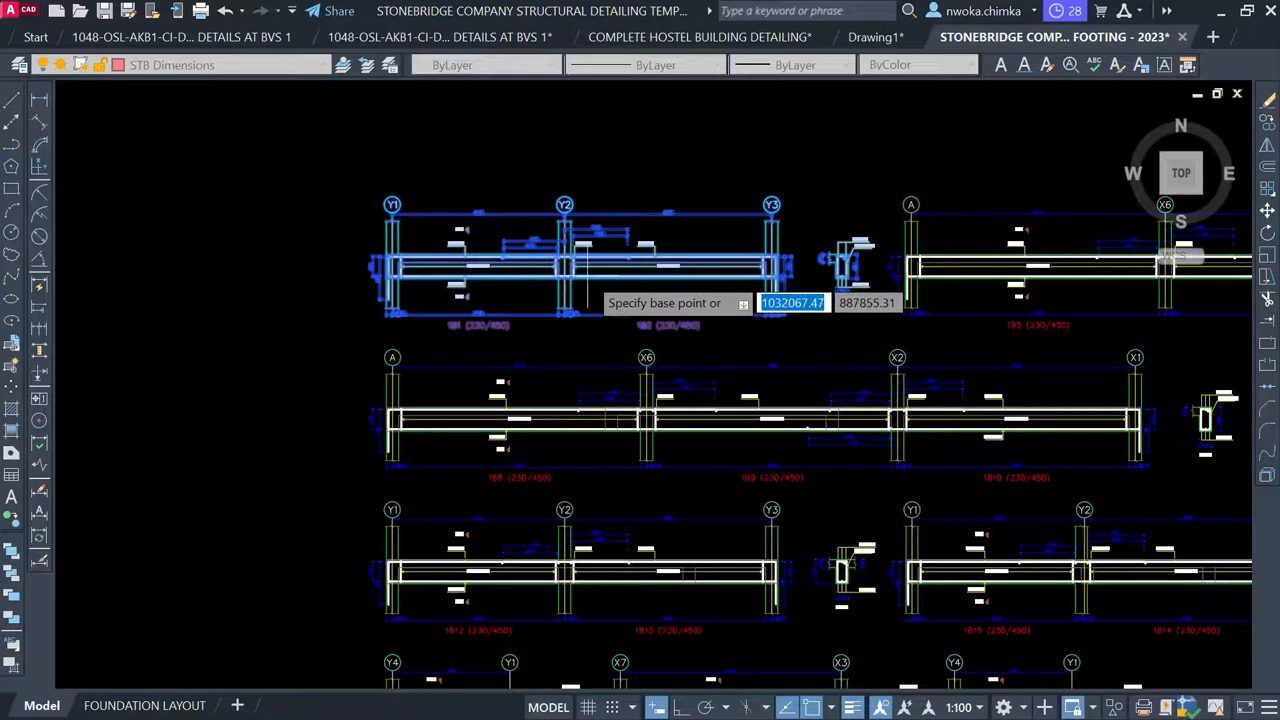
click(587, 275)
scroll(918, 230, down, 2)
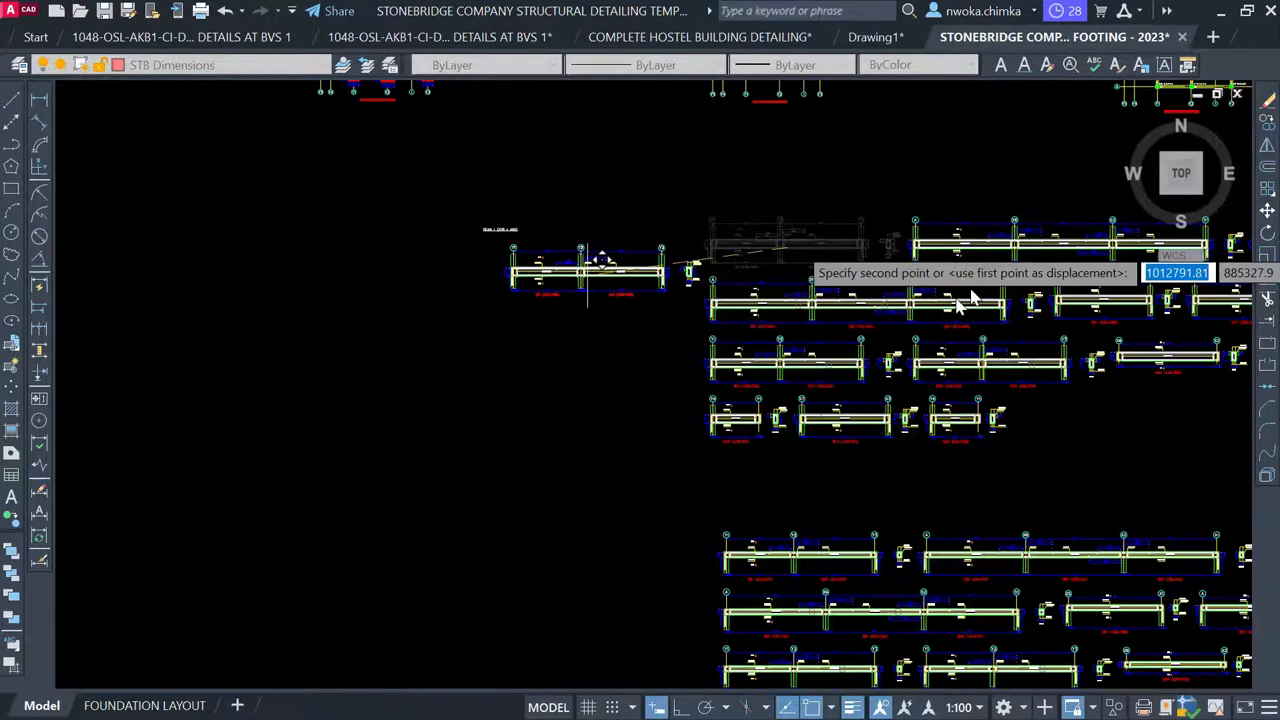
scroll(955, 300, down, 2)
middle_drag(357, 329, 792, 329)
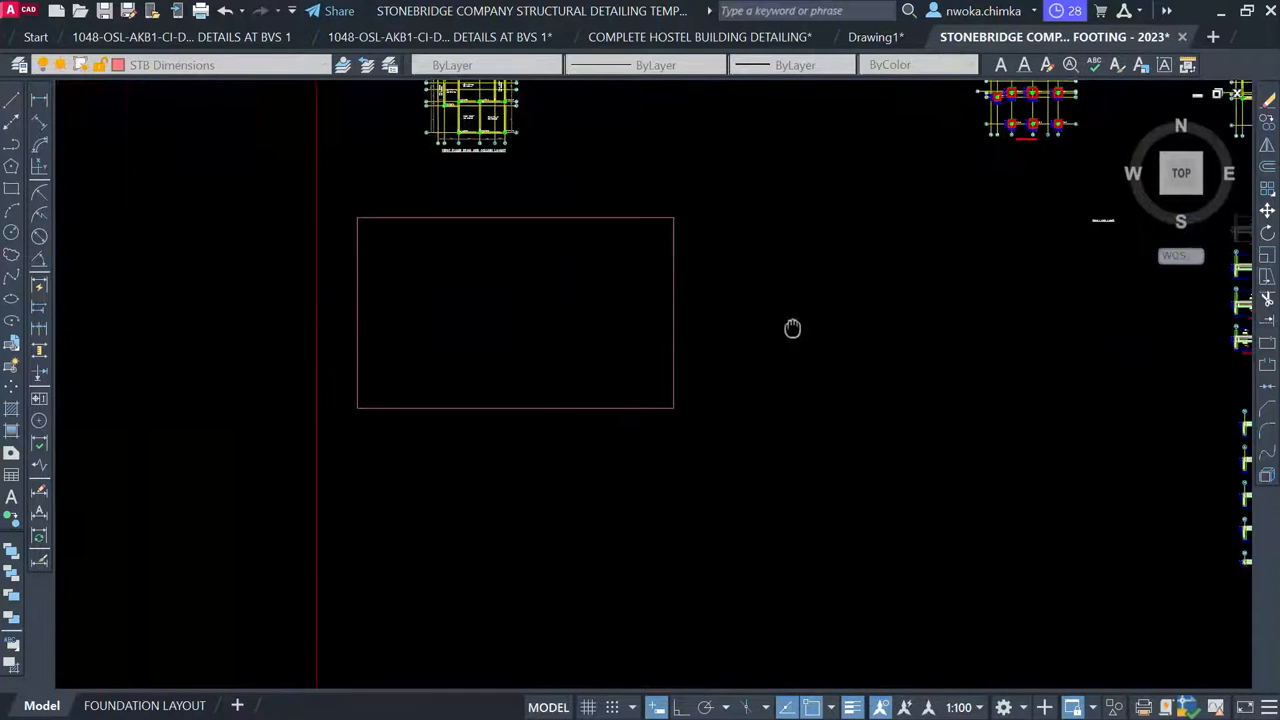
scroll(460, 212, up, 2)
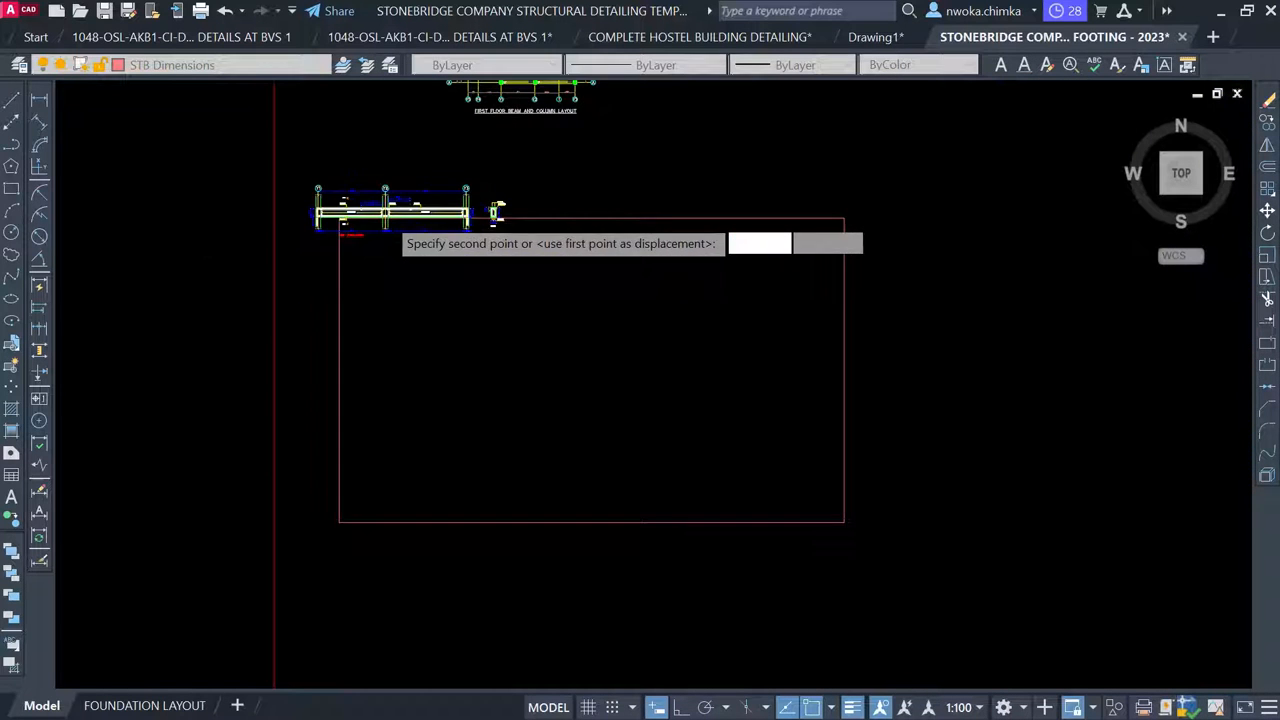
scroll(497, 210, up, 3)
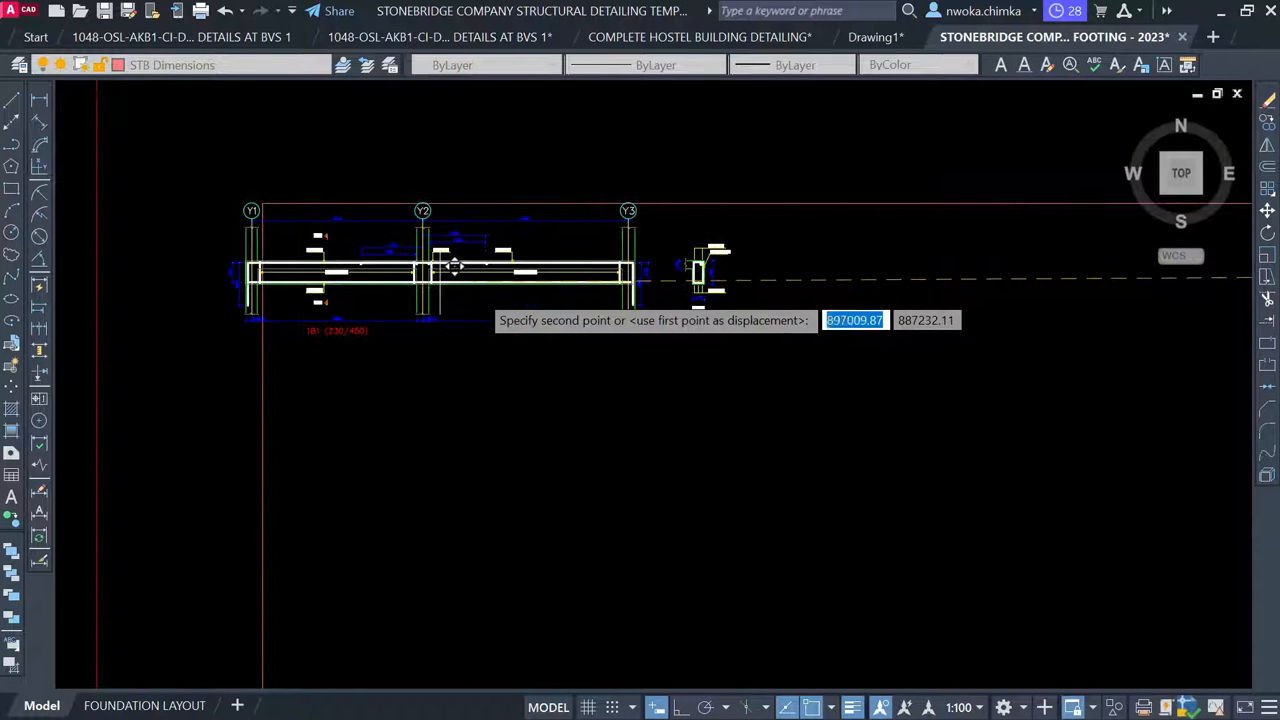
click(491, 277)
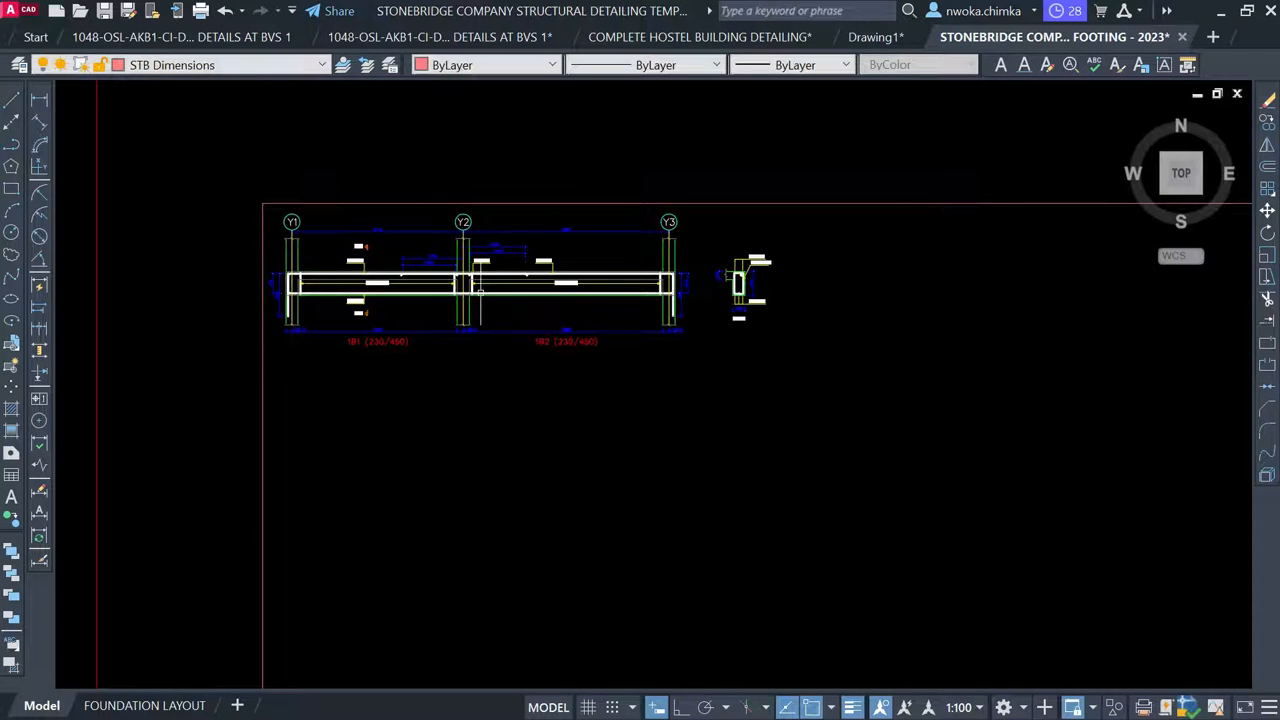
scroll(432, 240, down, 2)
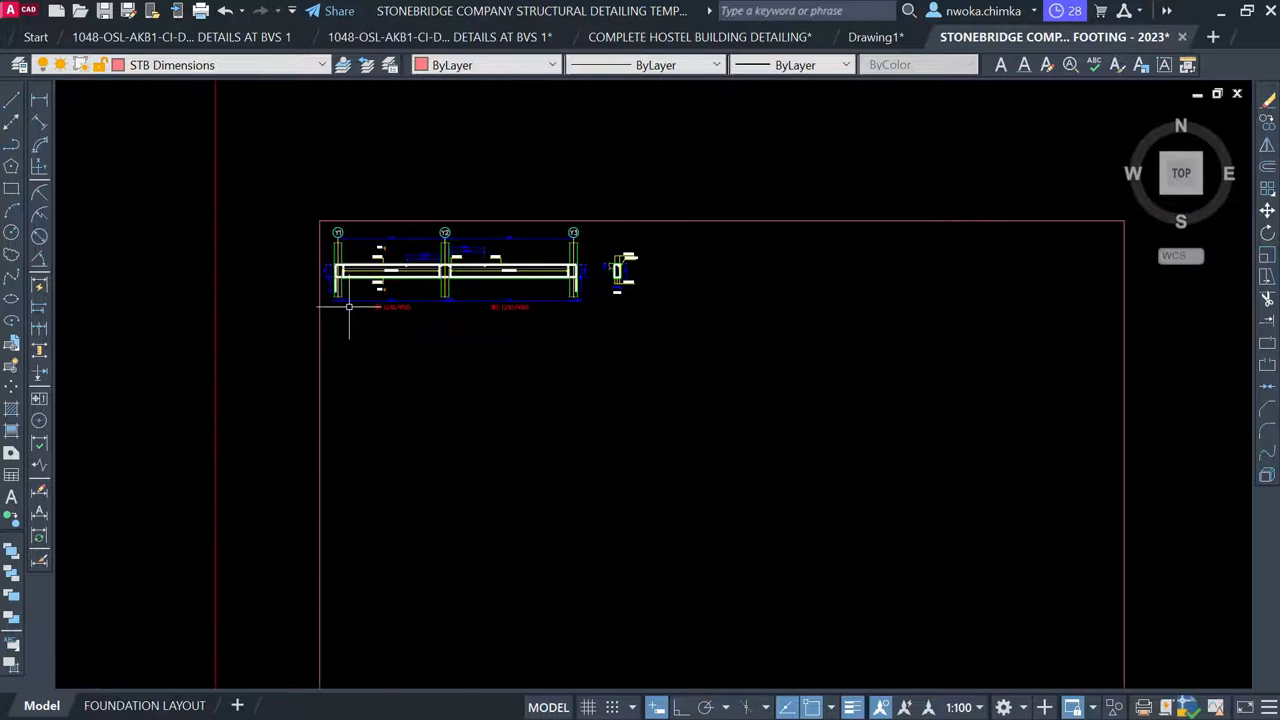
scroll(324, 264, up, 8)
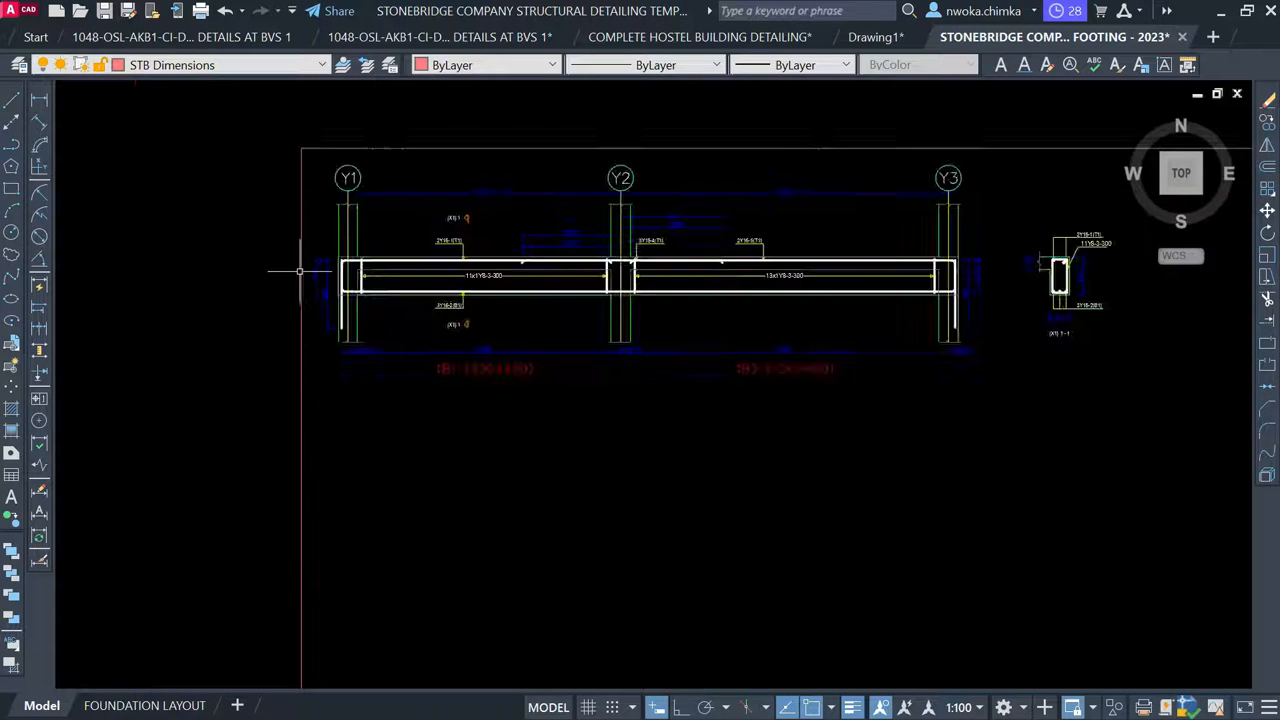
Erase the two vertical dimensions at the beam end
click(359, 217)
click(318, 318)
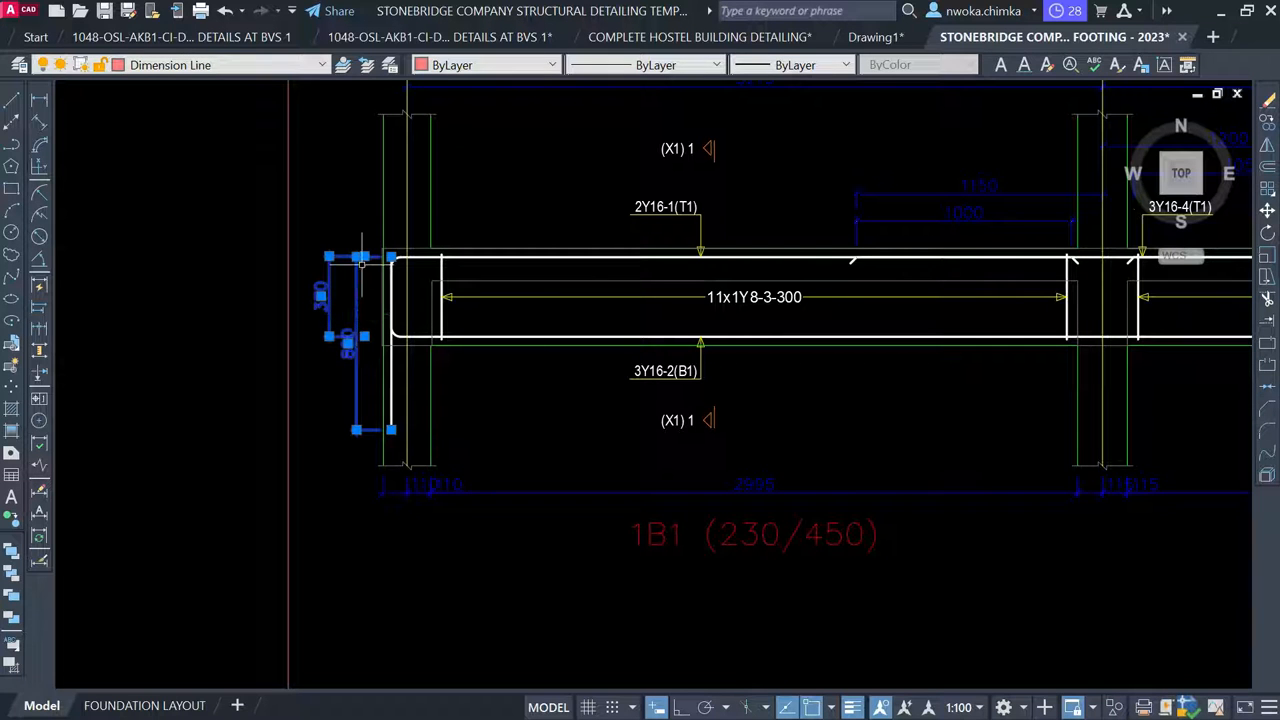
key(Delete)
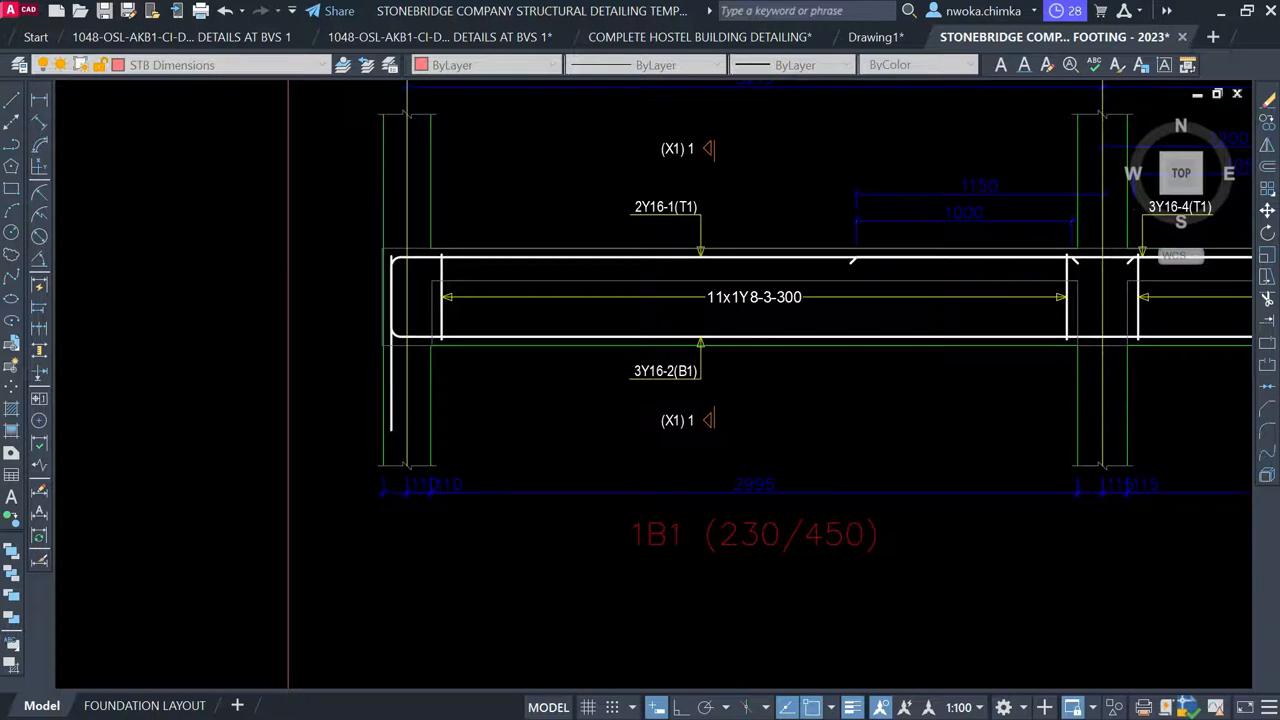
Pan over to compare with the existing BEAM 1 and BEAM 2 details, then return to the new frame
scroll(405, 225, down, 10)
scroll(560, 364, down, 4)
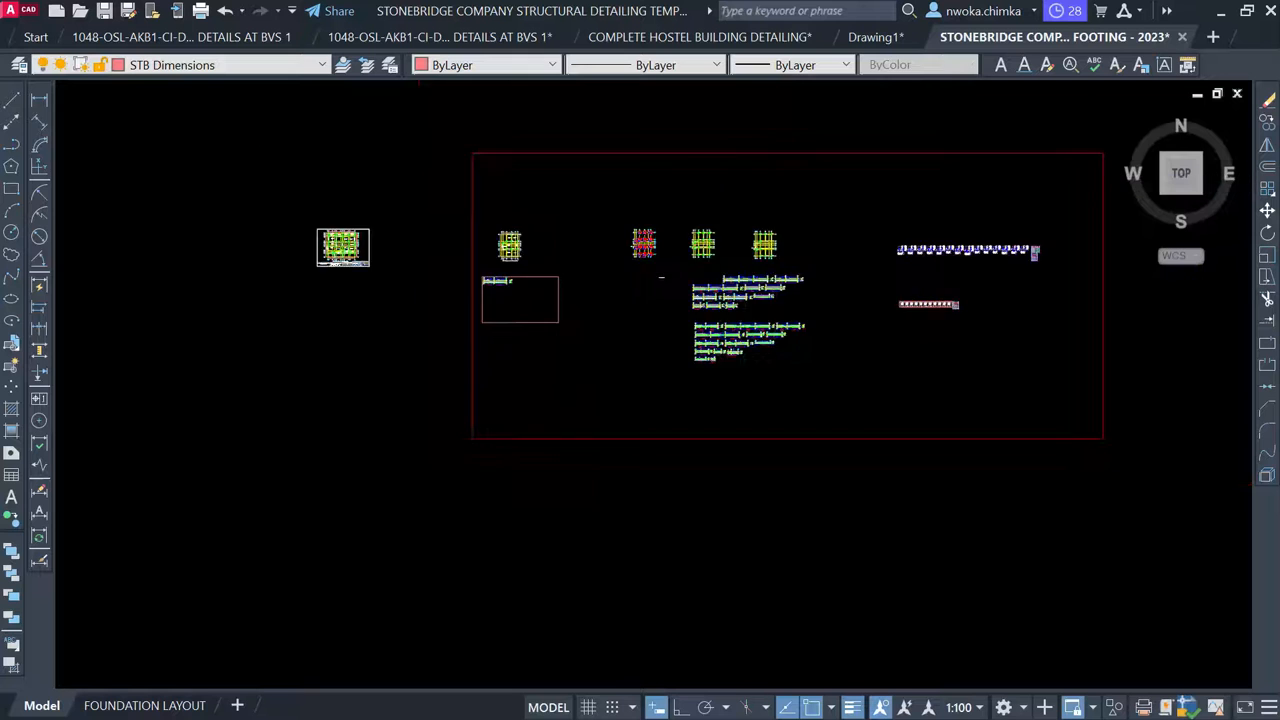
middle_drag(595, 484, 551, 223)
scroll(548, 218, down, 2)
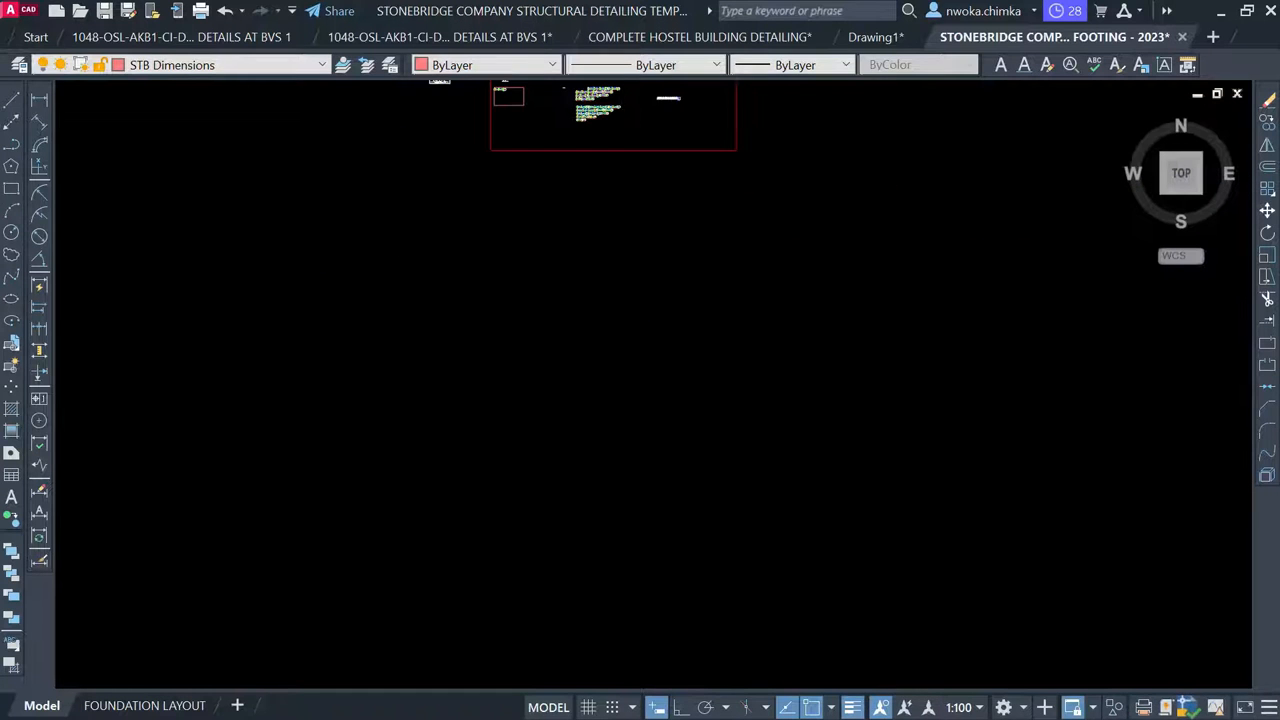
middle_drag(559, 418, 564, 222)
scroll(557, 318, down, 2)
scroll(484, 454, up, 3)
scroll(600, 540, up, 5)
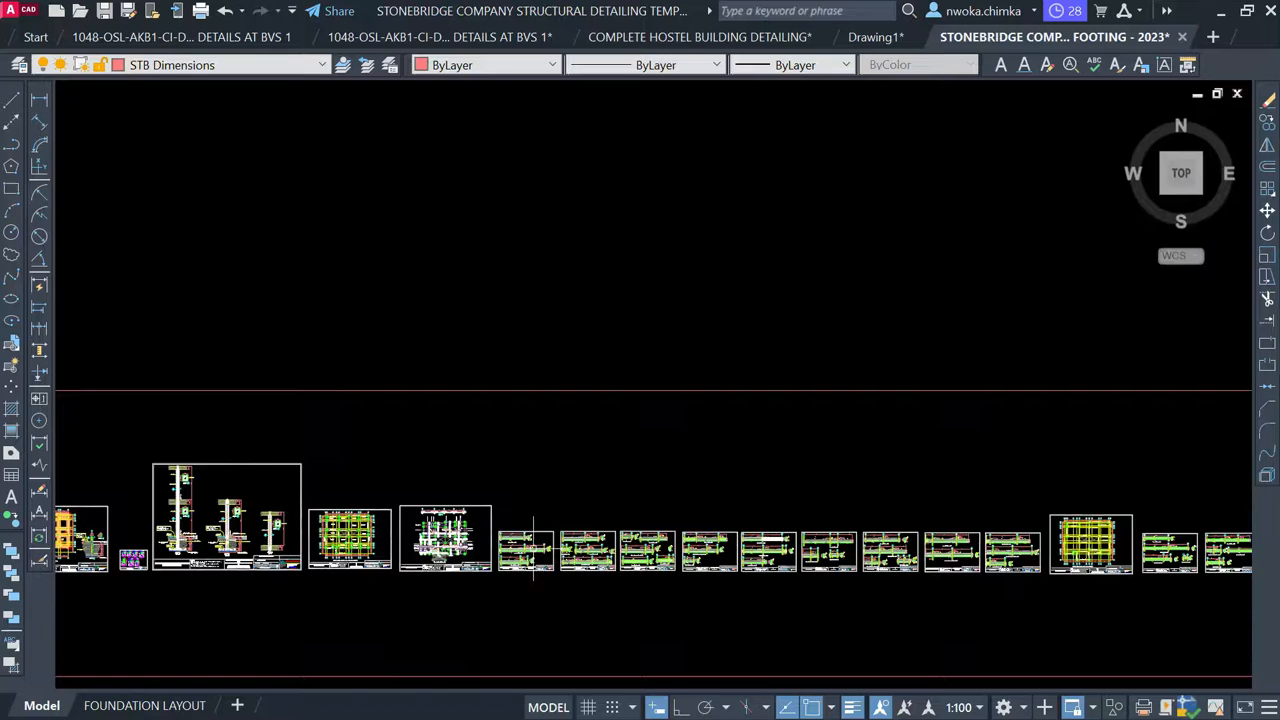
scroll(463, 531, up, 2)
scroll(264, 465, up, 2)
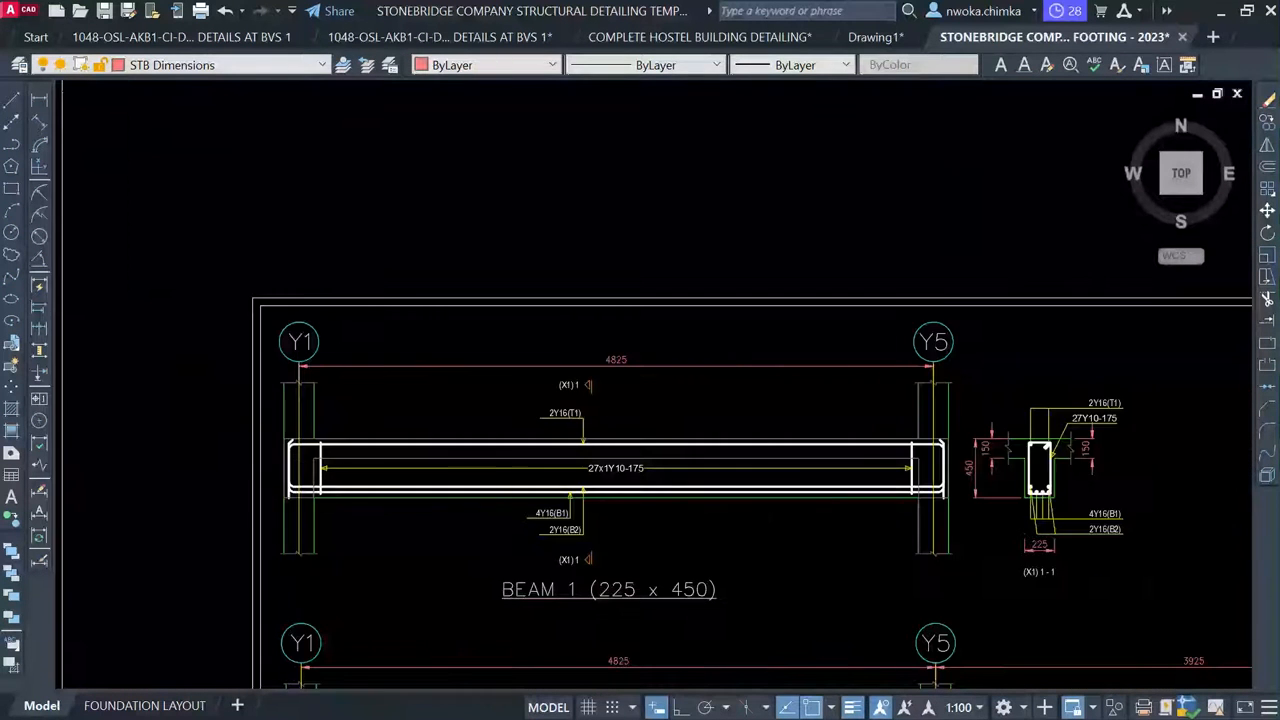
scroll(561, 477, up, 2)
middle_drag(715, 510, 440, 468)
scroll(450, 463, down, 2)
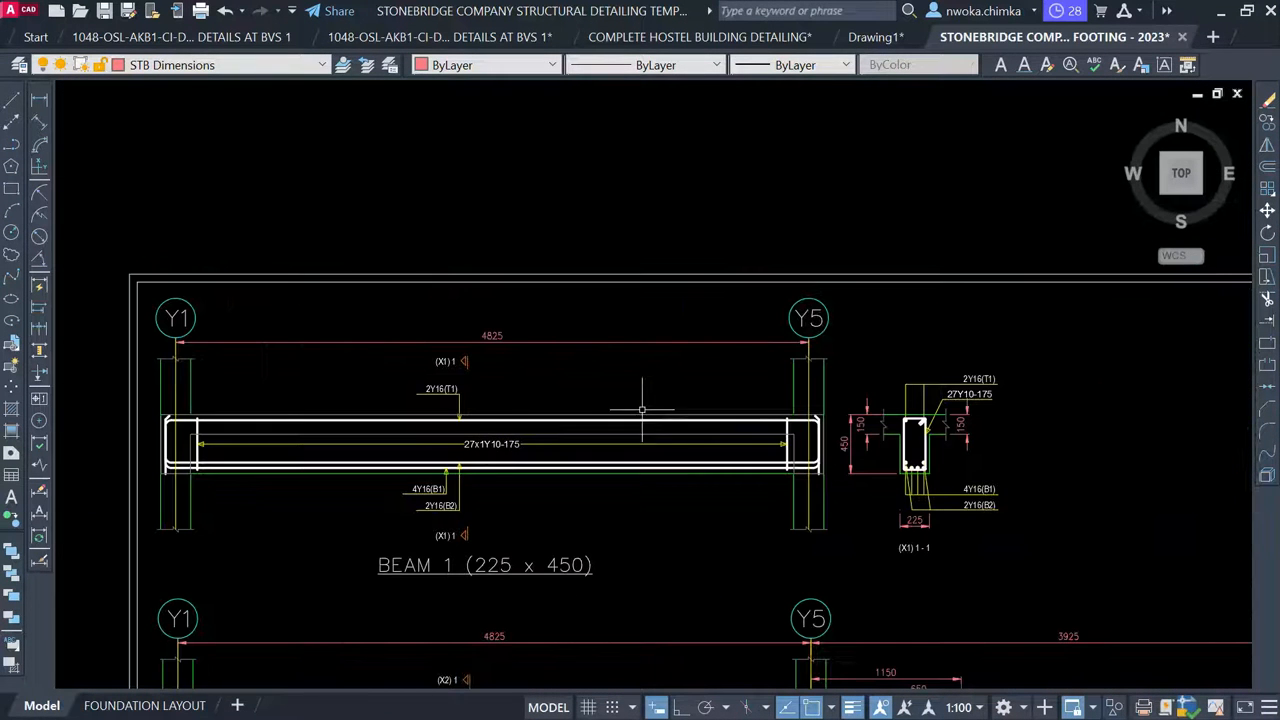
scroll(400, 275, down, 5)
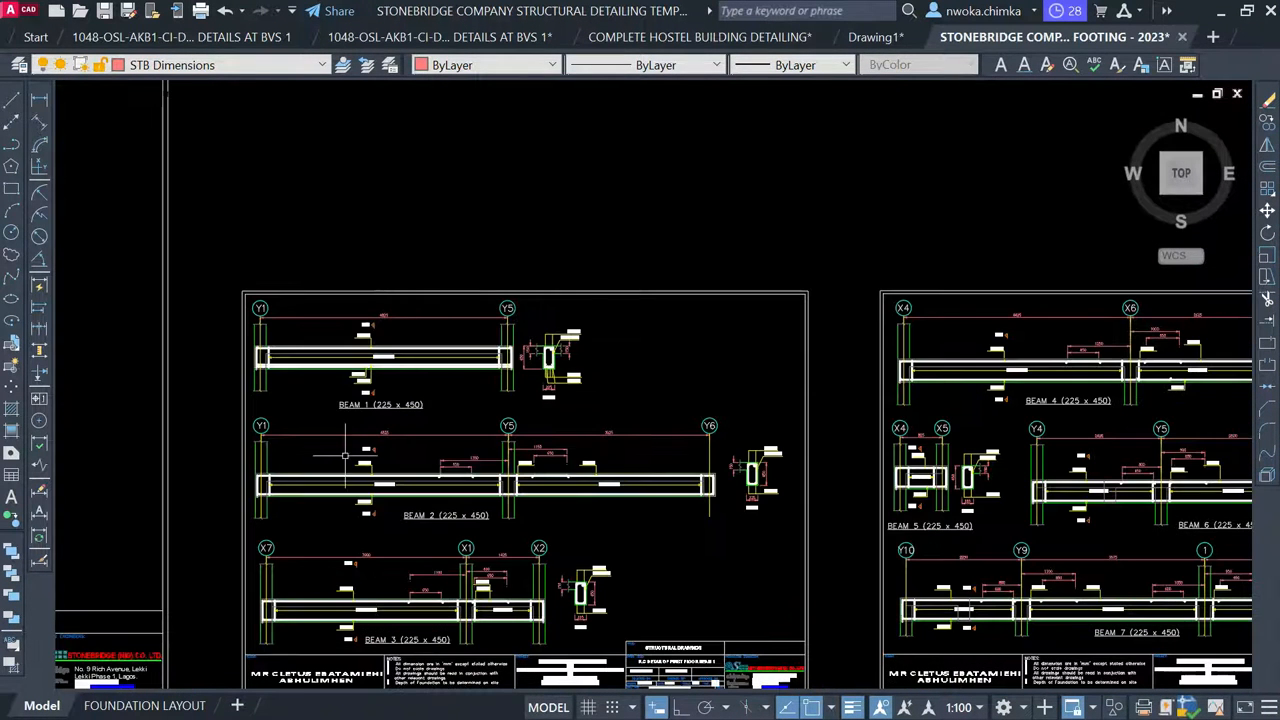
scroll(303, 442, up, 5)
middle_drag(1020, 403, 917, 410)
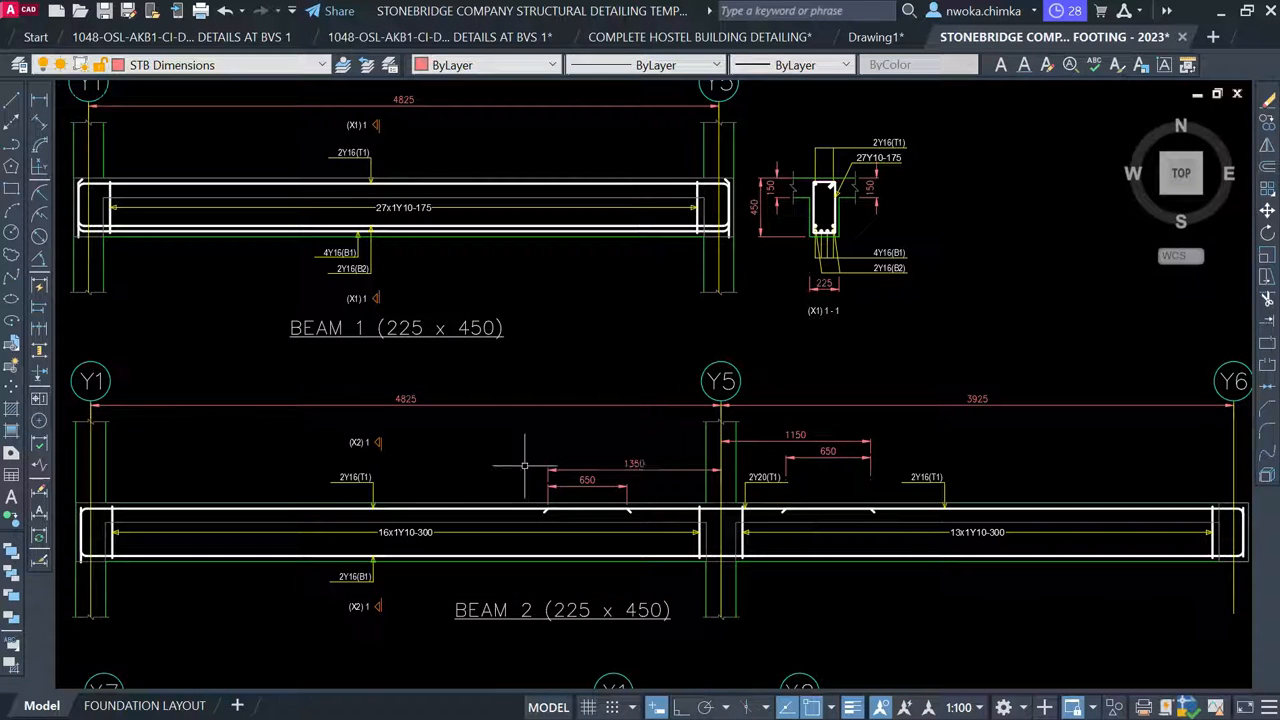
scroll(692, 437, down, 4)
middle_drag(517, 311, 787, 591)
scroll(690, 481, down, 2)
scroll(662, 430, down, 1)
middle_drag(655, 426, 765, 688)
scroll(592, 348, down, 2)
middle_drag(589, 340, 624, 614)
scroll(640, 508, down, 2)
middle_drag(603, 349, 600, 583)
scroll(611, 493, down, 2)
middle_drag(608, 490, 563, 675)
scroll(630, 376, up, 4)
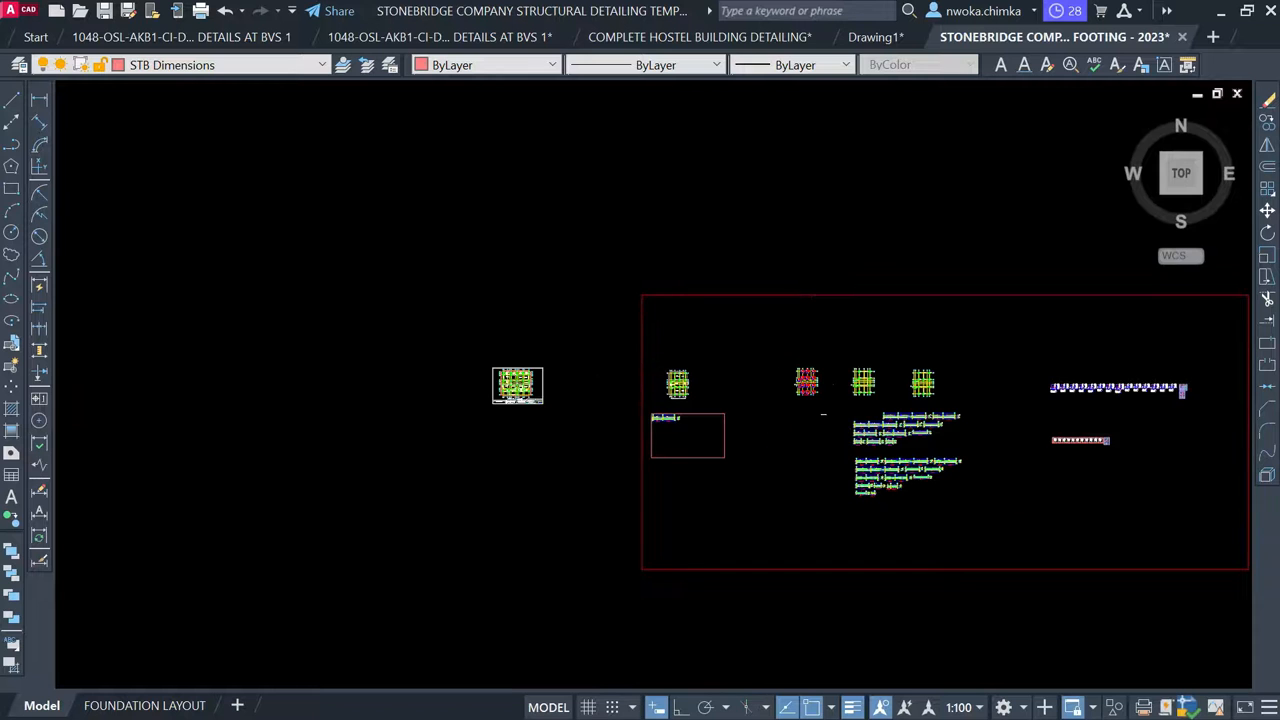
scroll(827, 510, up, 3)
scroll(403, 284, up, 4)
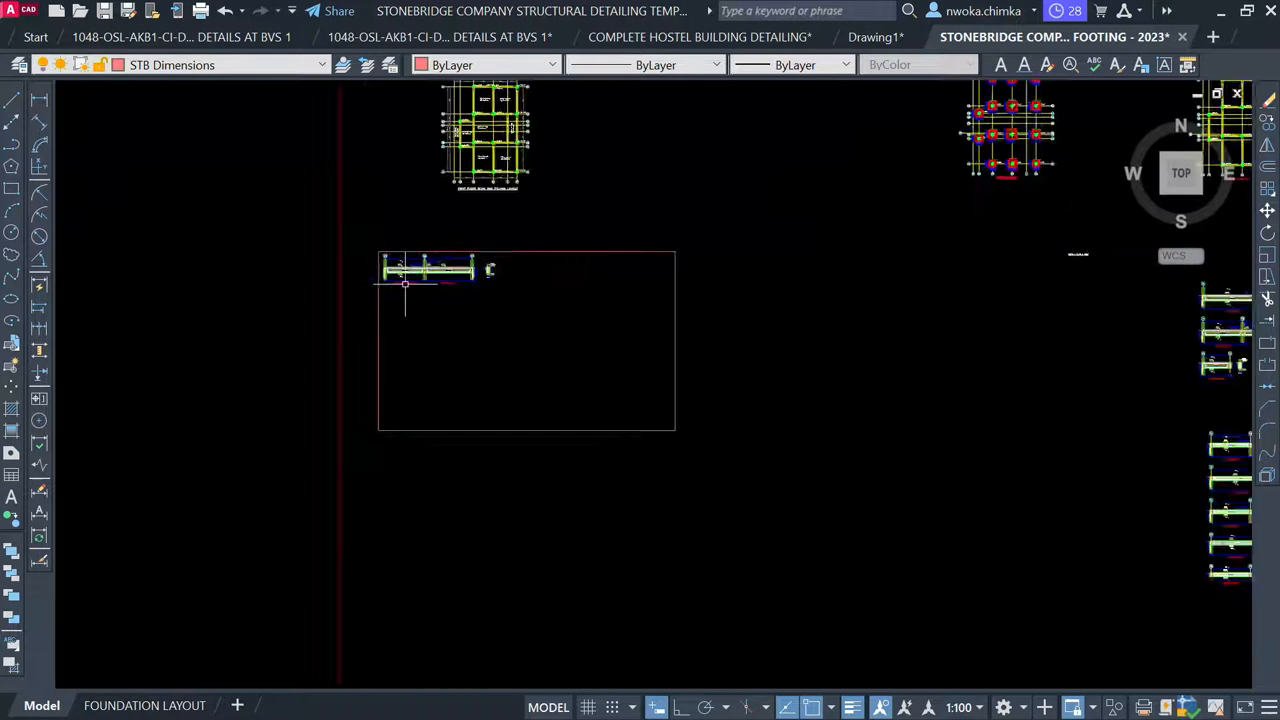
Erase the old dimensions along the bottom of the 1B1 beam
scroll(400, 283, up, 10)
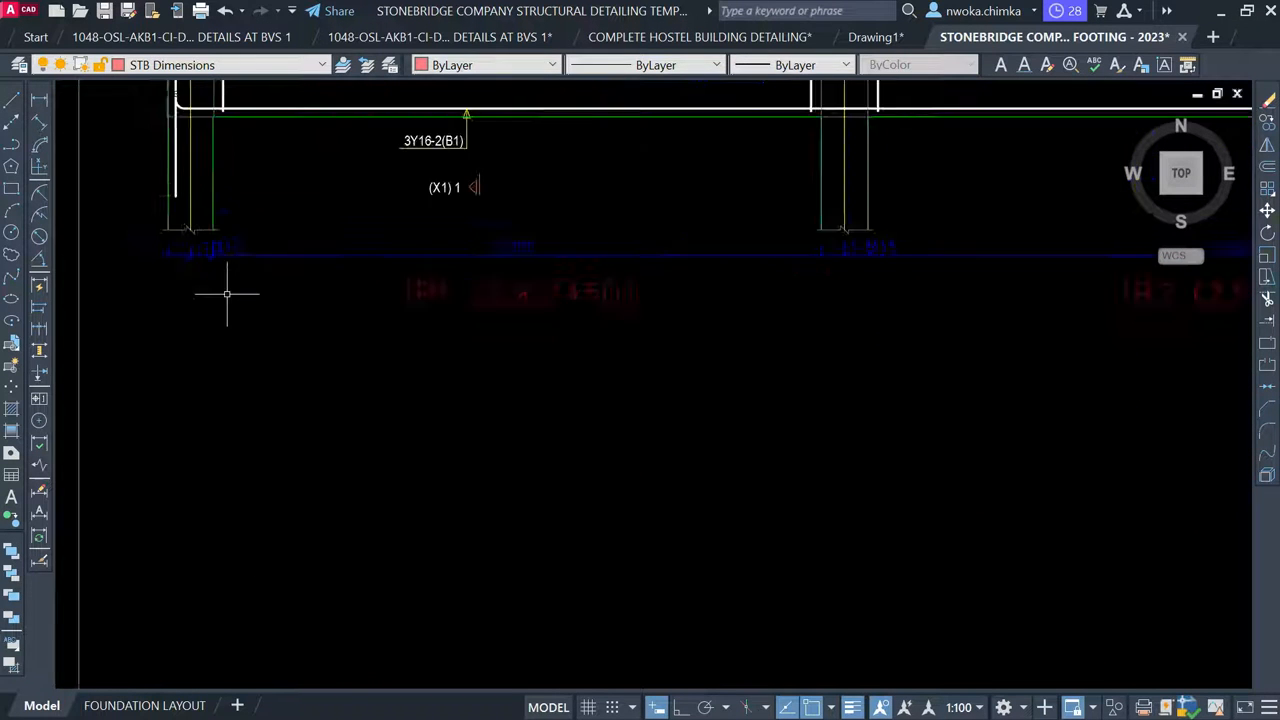
click(262, 272)
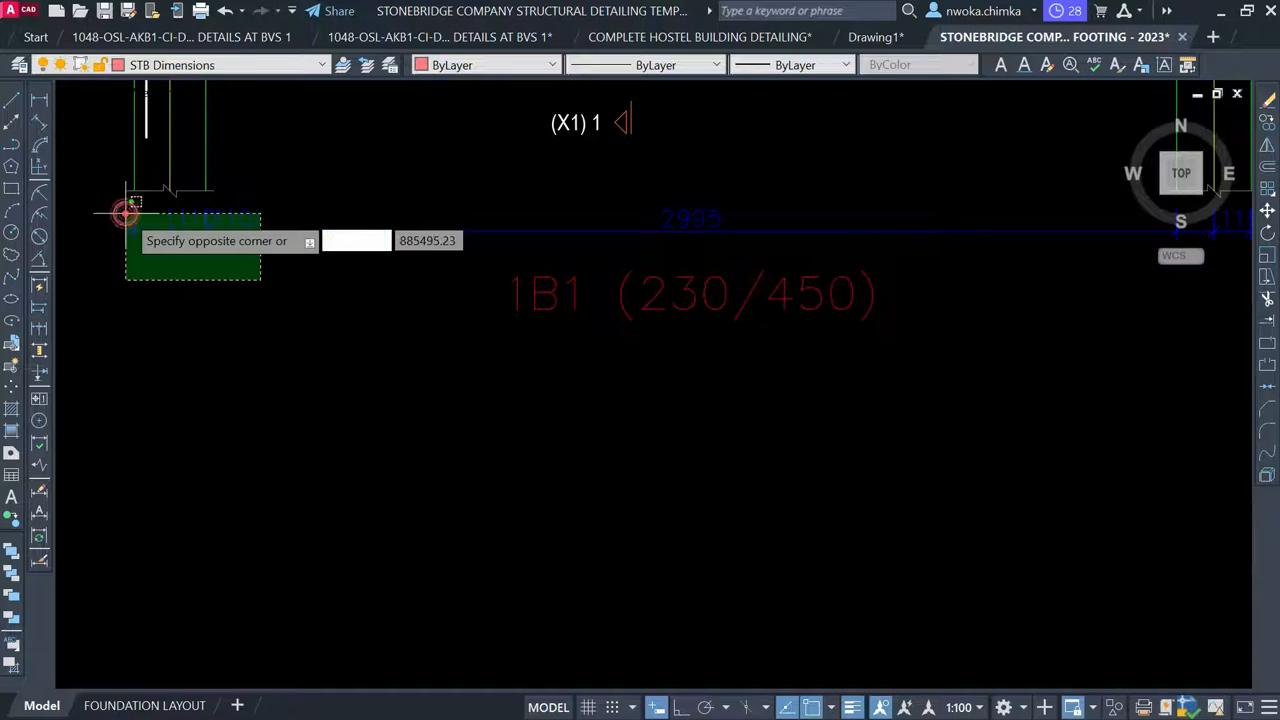
click(124, 208)
scroll(149, 271, down, 8)
scroll(434, 266, up, 7)
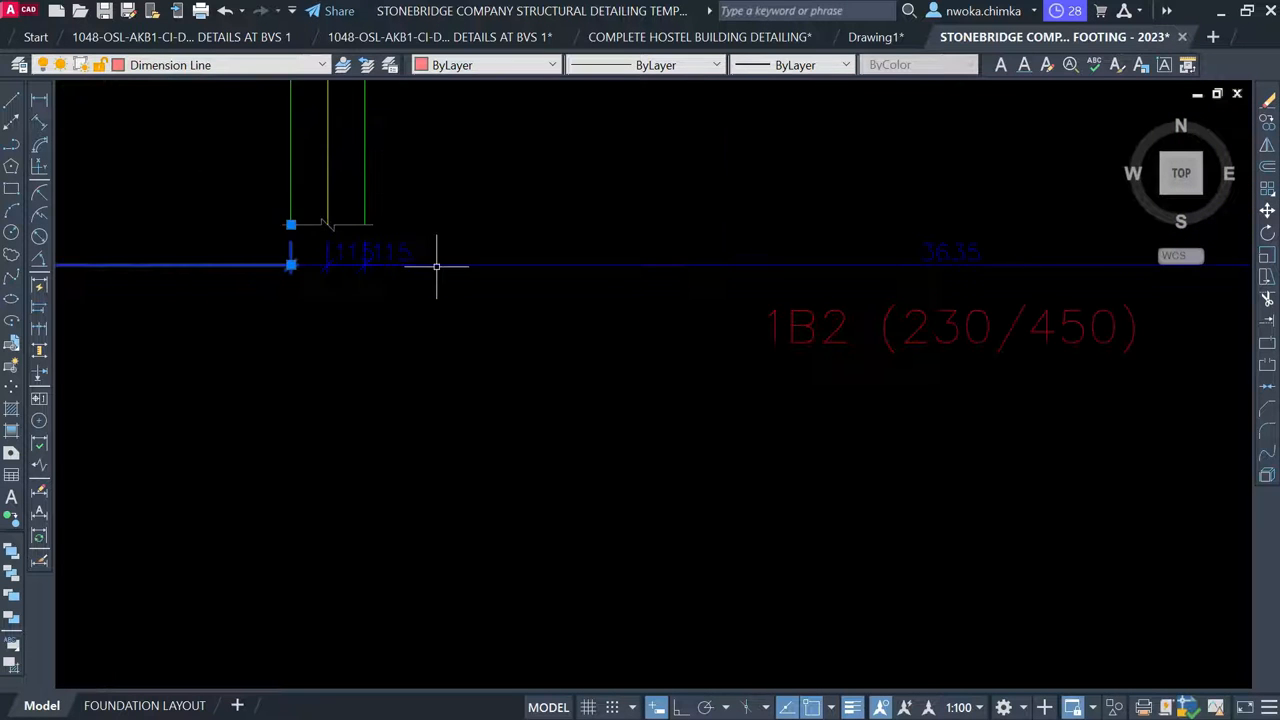
click(444, 251)
click(251, 298)
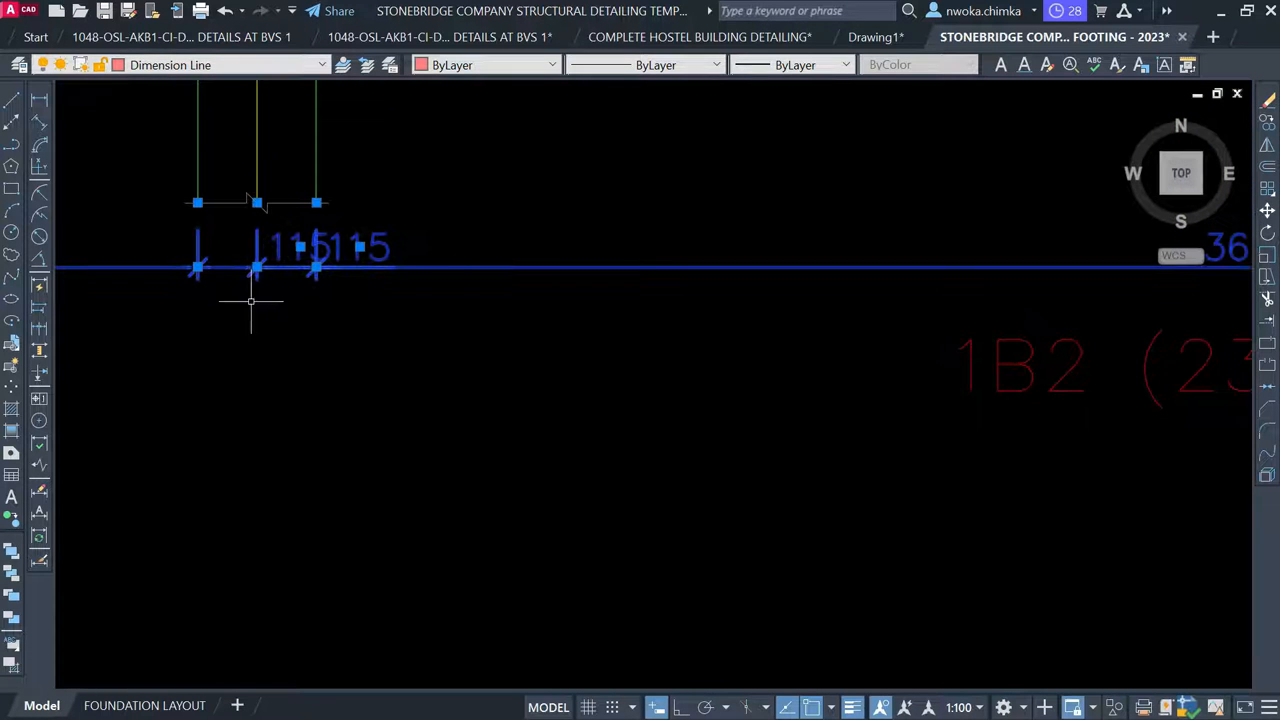
key(Return)
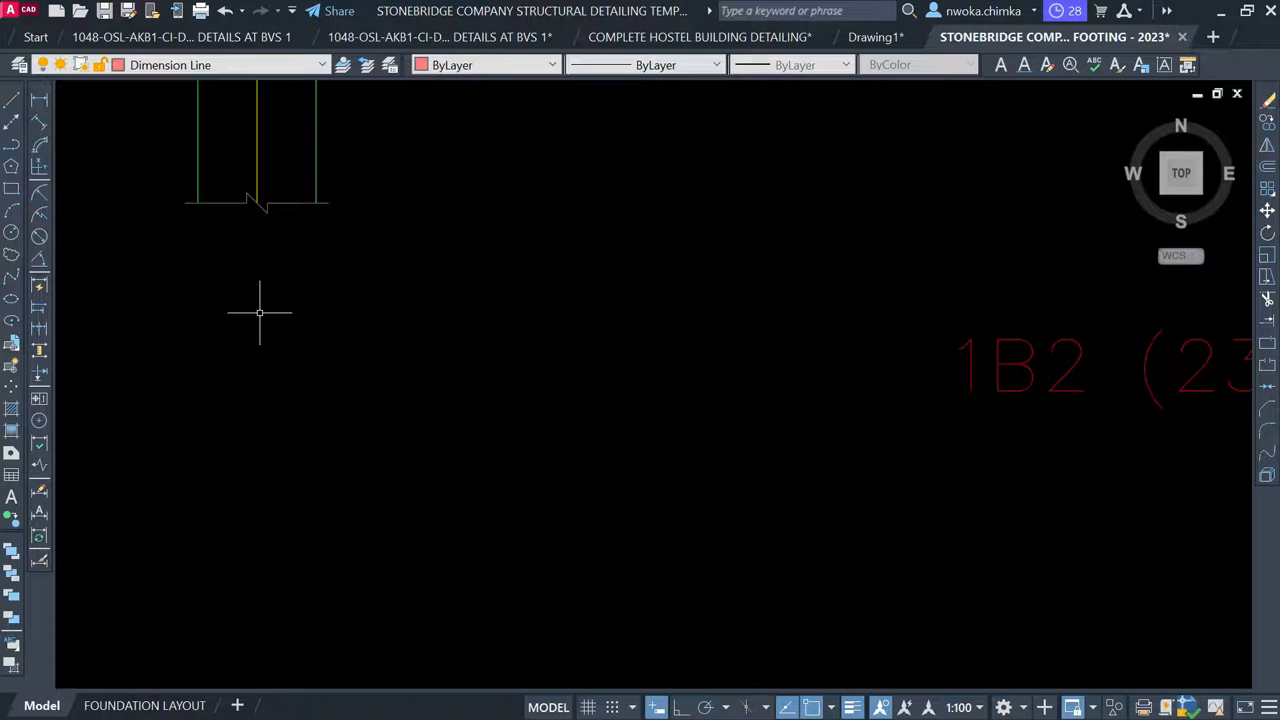
Erase the dimensions under the right support
scroll(285, 342, down, 6)
scroll(688, 319, up, 2)
scroll(906, 357, up, 4)
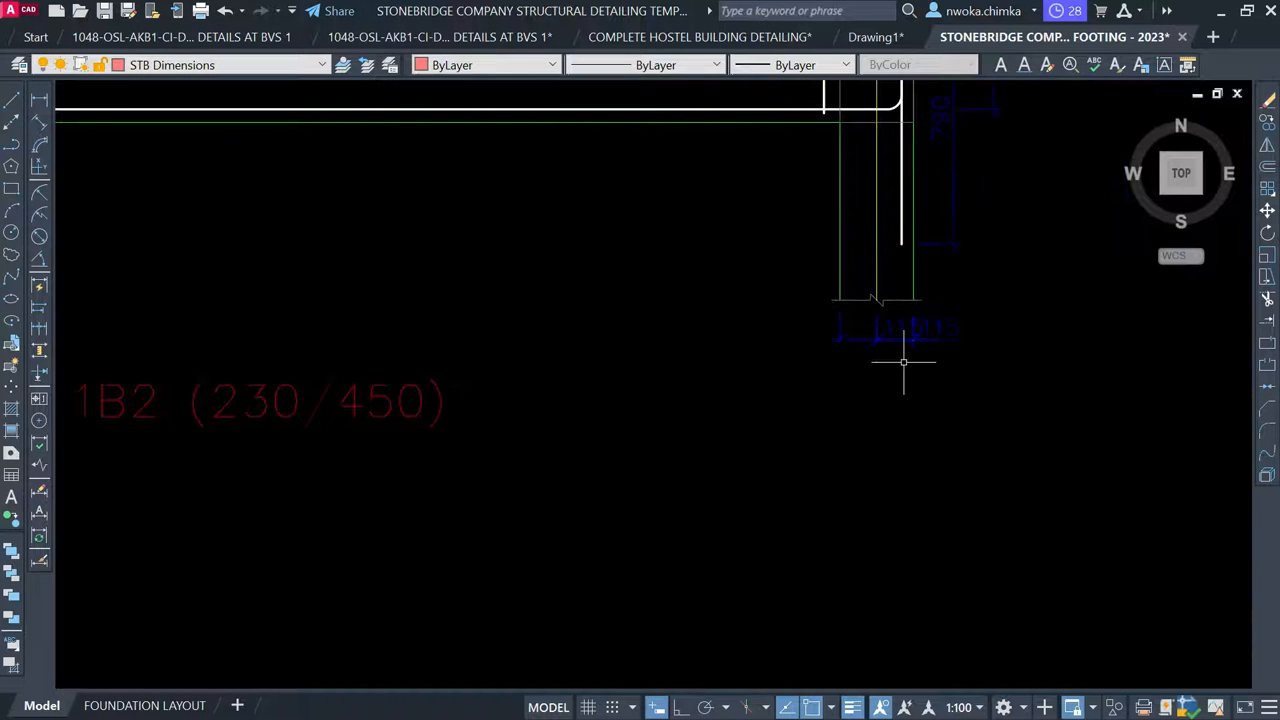
click(1035, 342)
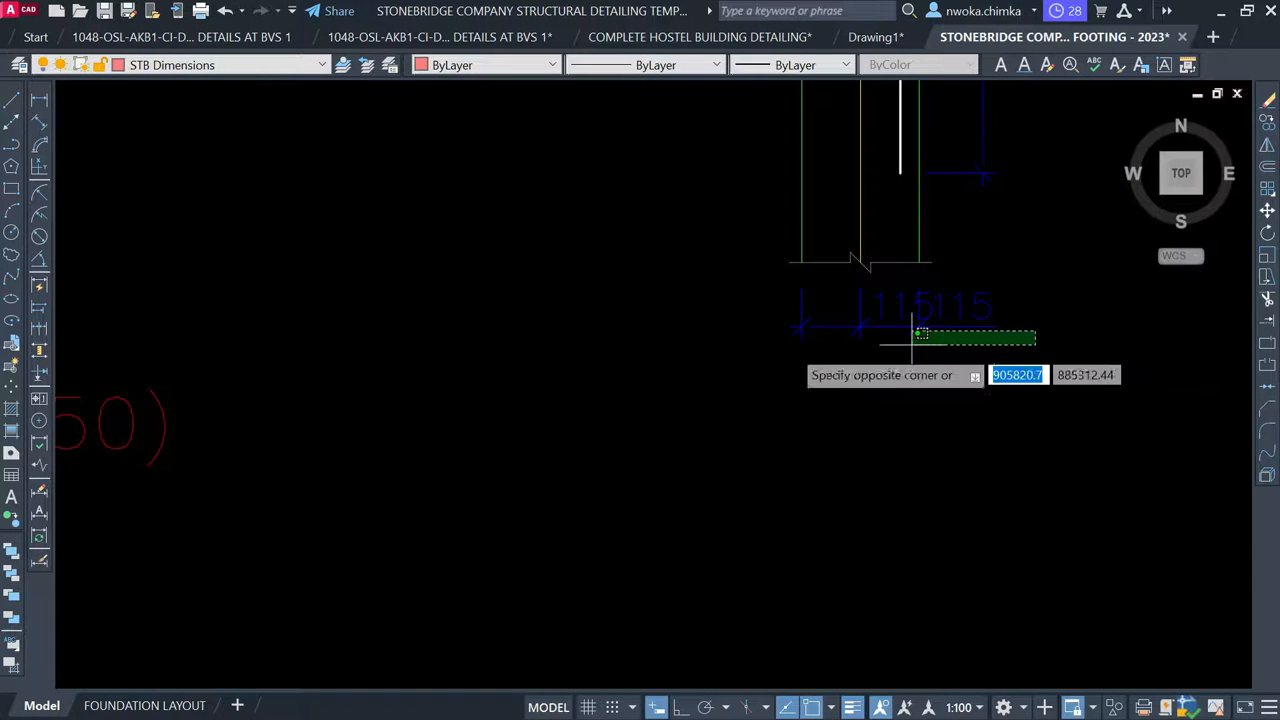
click(705, 337)
text(e)
key(Return)
Erase the vertical dimensions beside the beam end
scroll(720, 330, down, 4)
scroll(741, 304, up, 3)
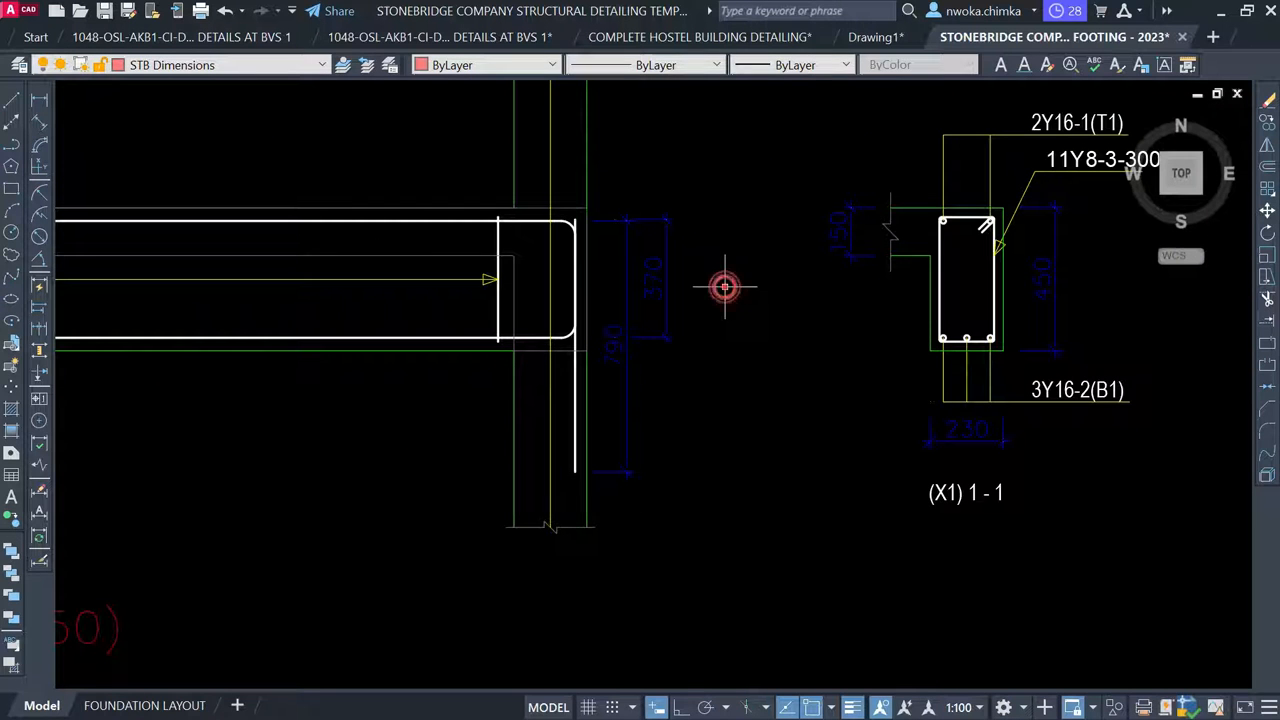
click(724, 287)
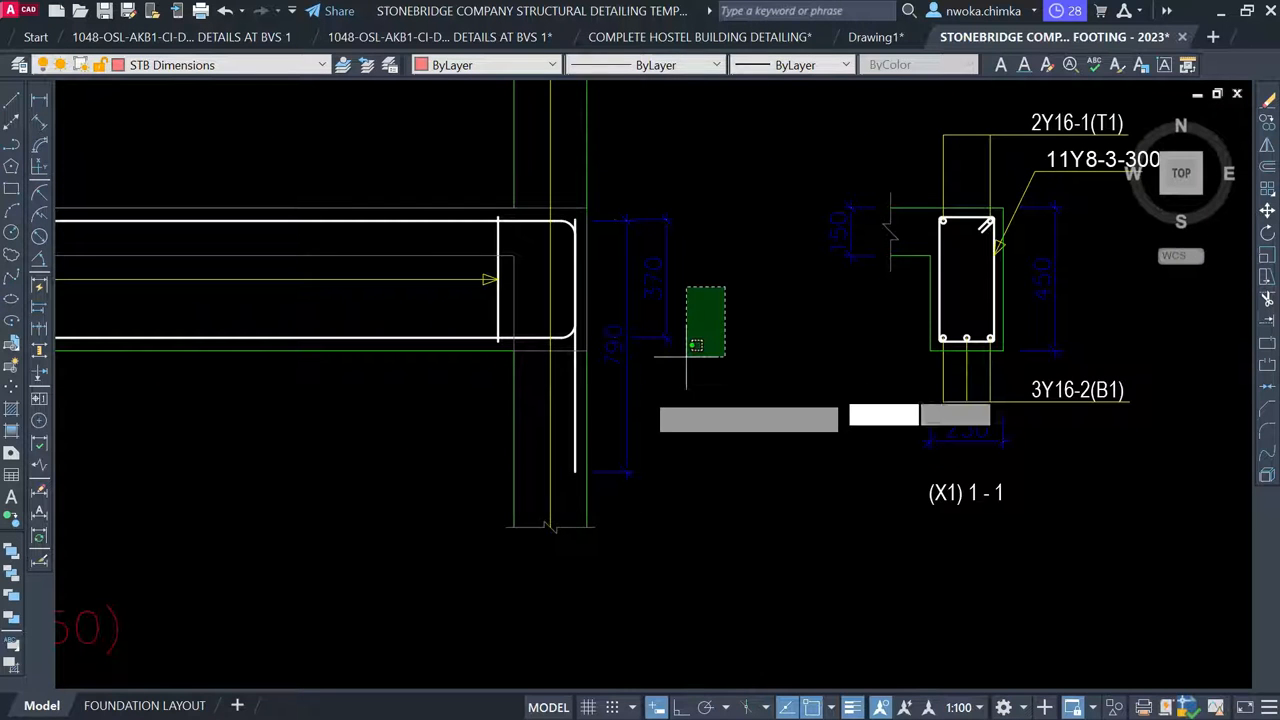
click(622, 420)
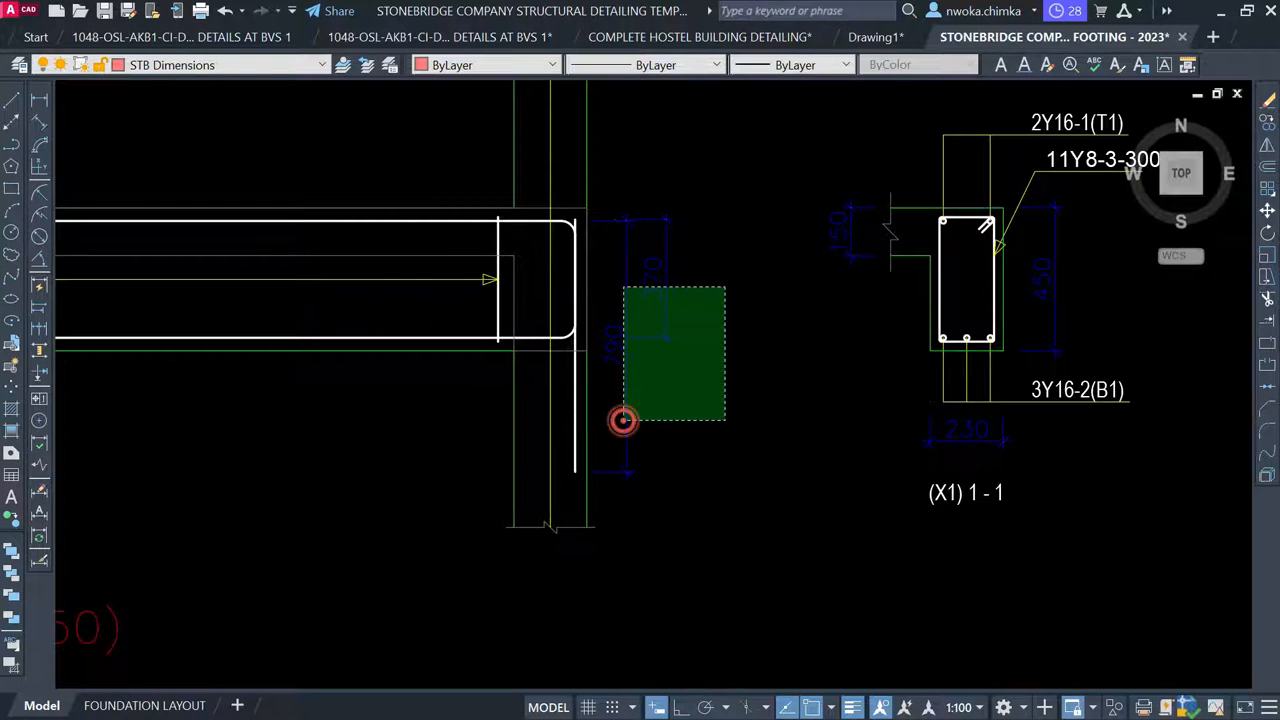
text(e)
key(Return)
scroll(785, 363, down, 4)
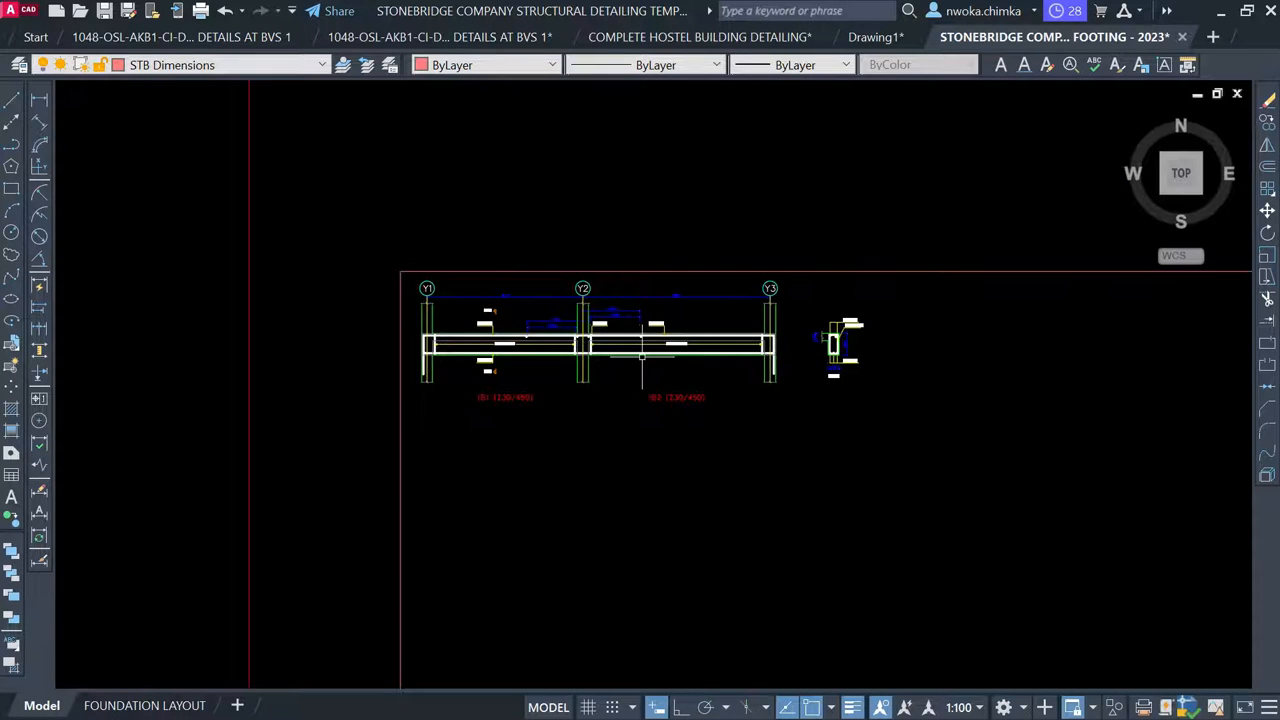
scroll(605, 318, up, 2)
scroll(600, 280, down, 10)
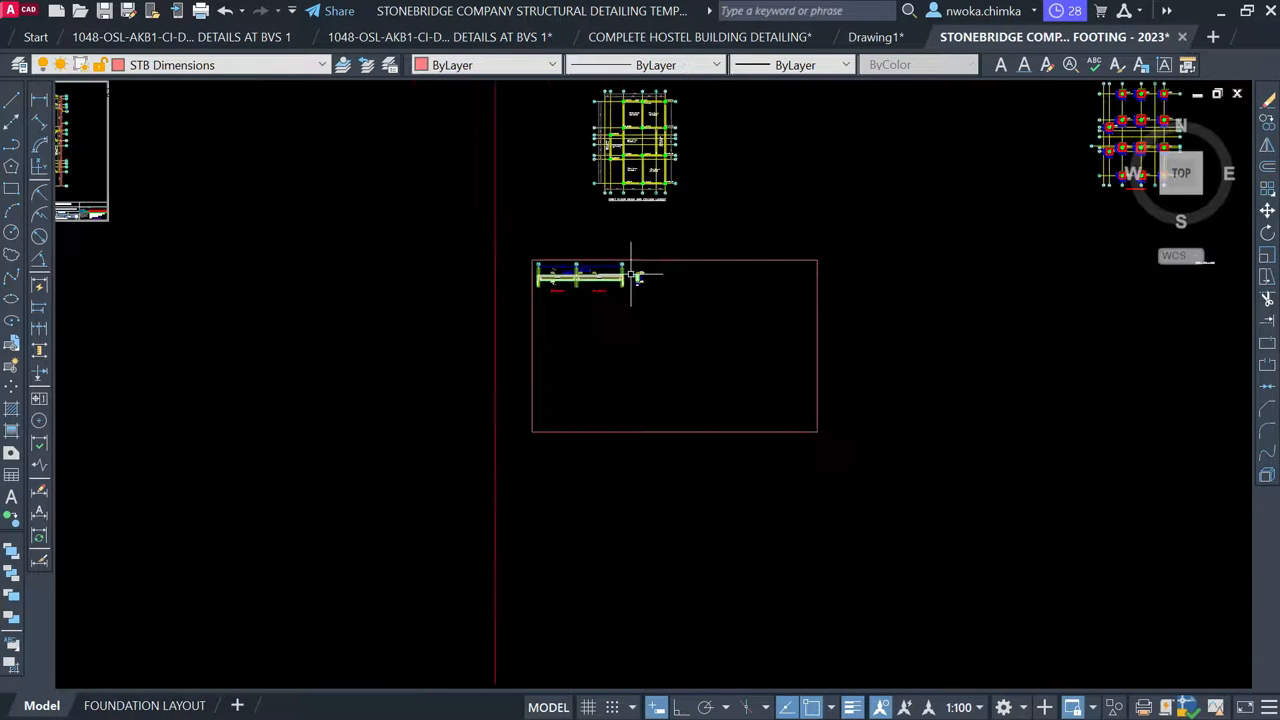
scroll(638, 270, down, 2)
middle_drag(808, 491, 648, 187)
Bring the existing BEAM 1 (225 x 450) detail into view and start window-selecting it
scroll(660, 245, down, 5)
middle_drag(669, 443, 623, 223)
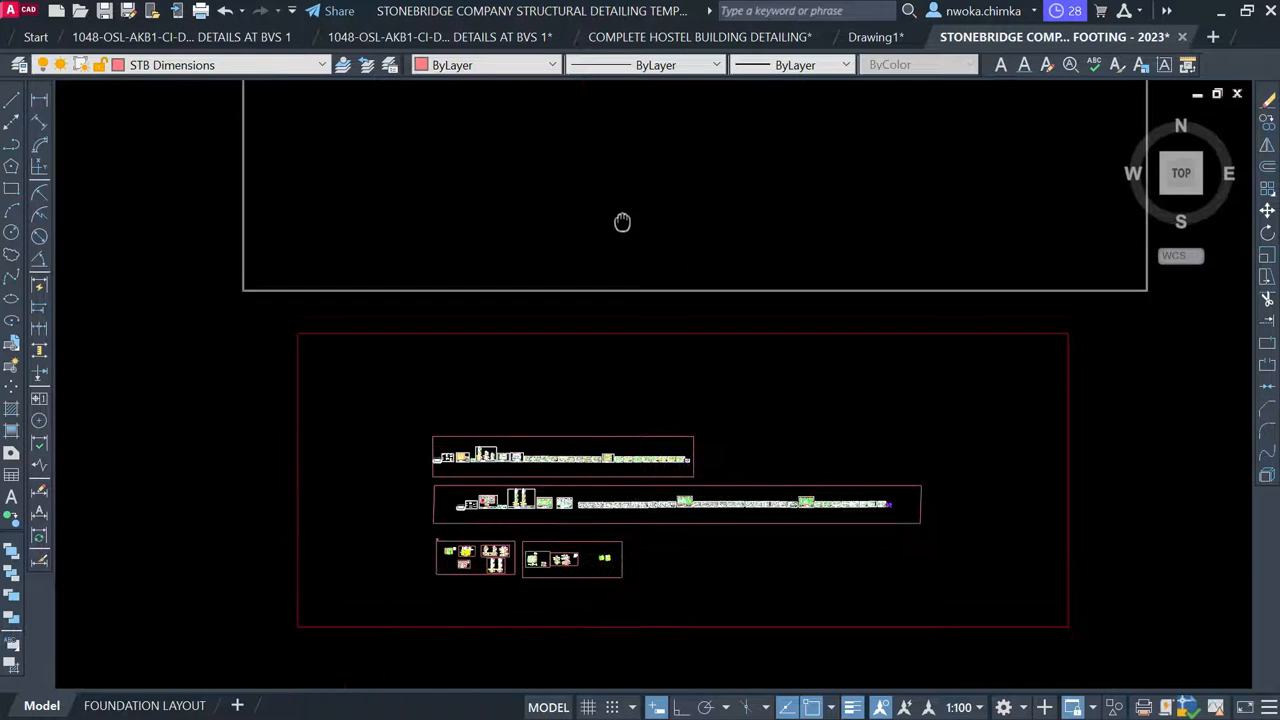
scroll(550, 440, up, 6)
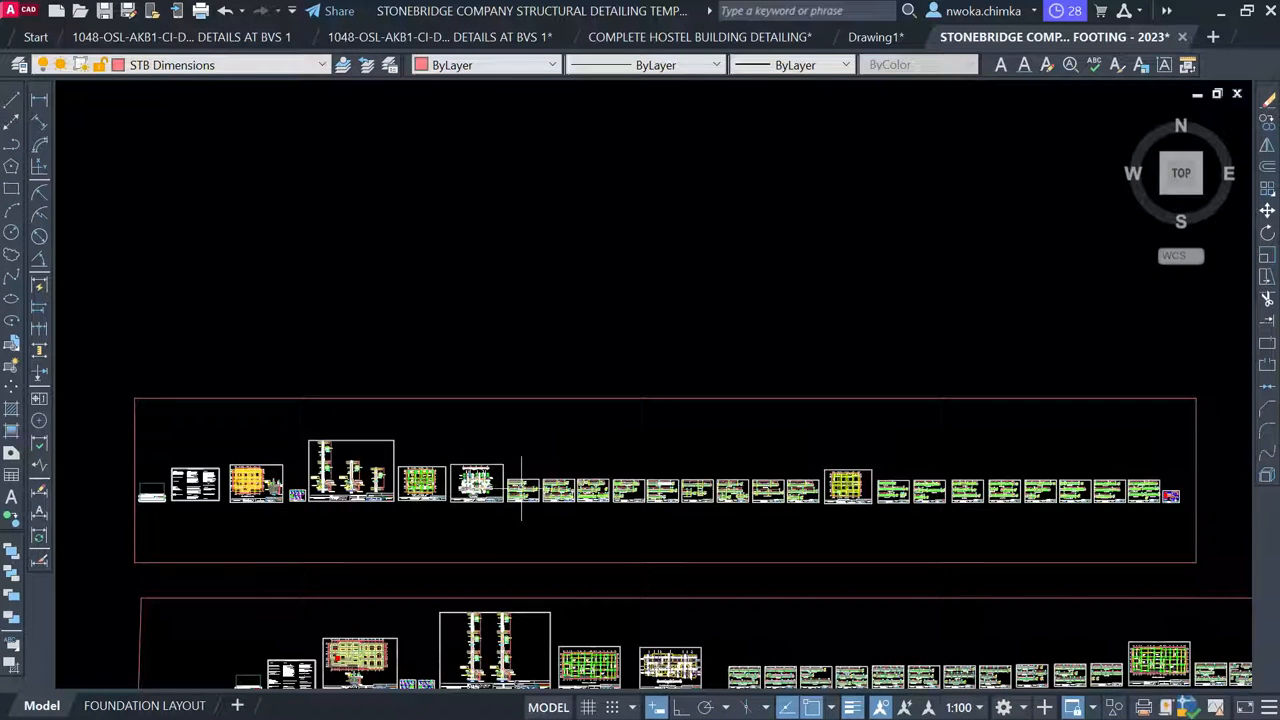
scroll(513, 489, up, 9)
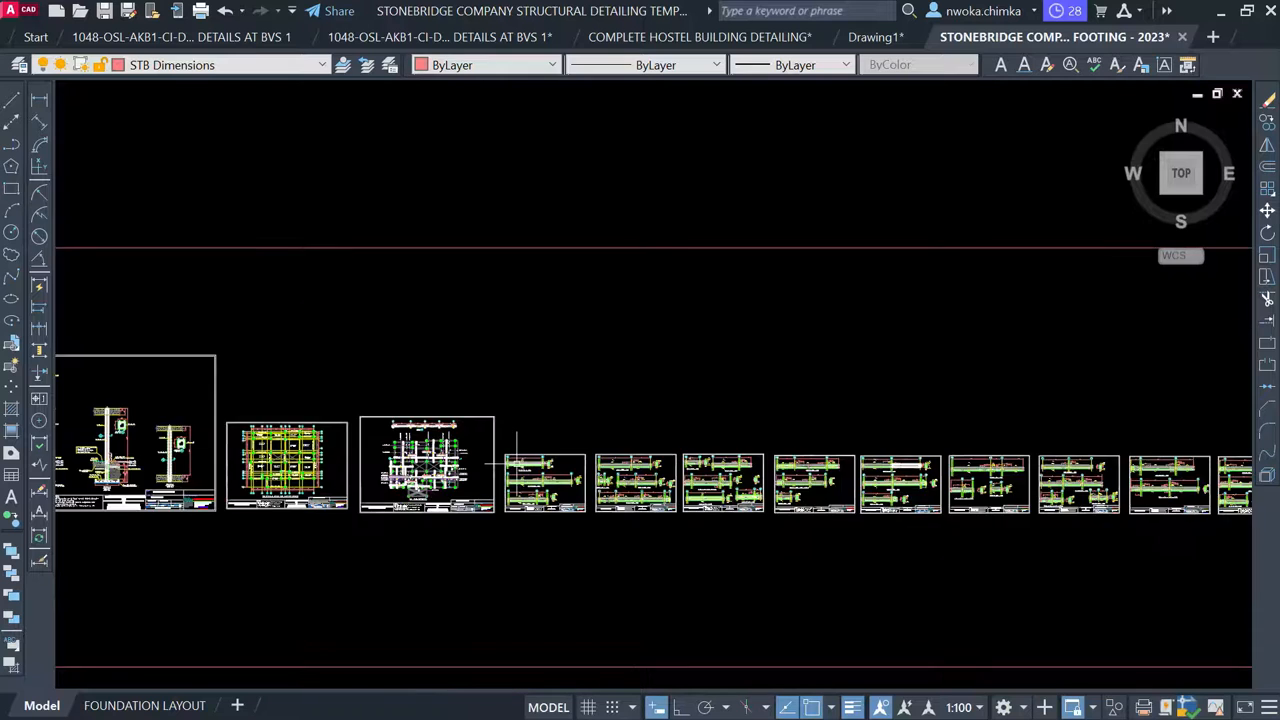
scroll(508, 460, up, 2)
click(437, 352)
Select the BEAM 1 (225 x 450) detail and start a CP copy from a base point
scroll(767, 490, up, 2)
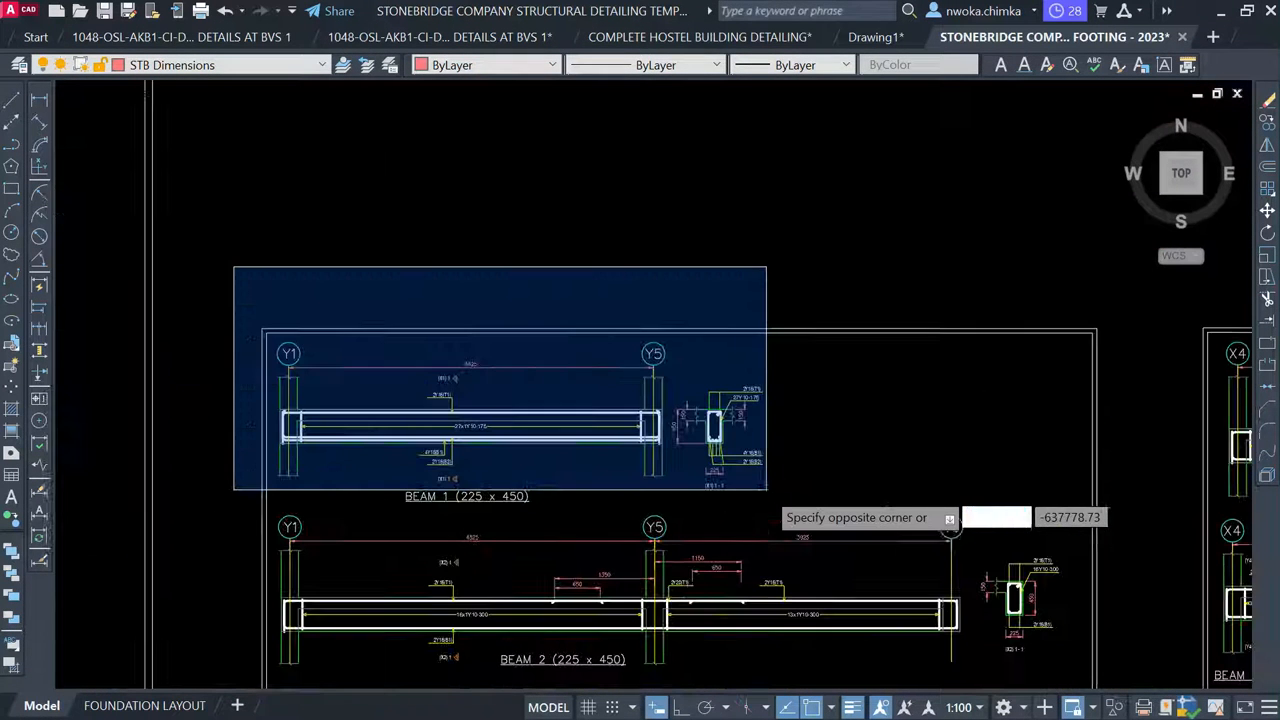
click(783, 513)
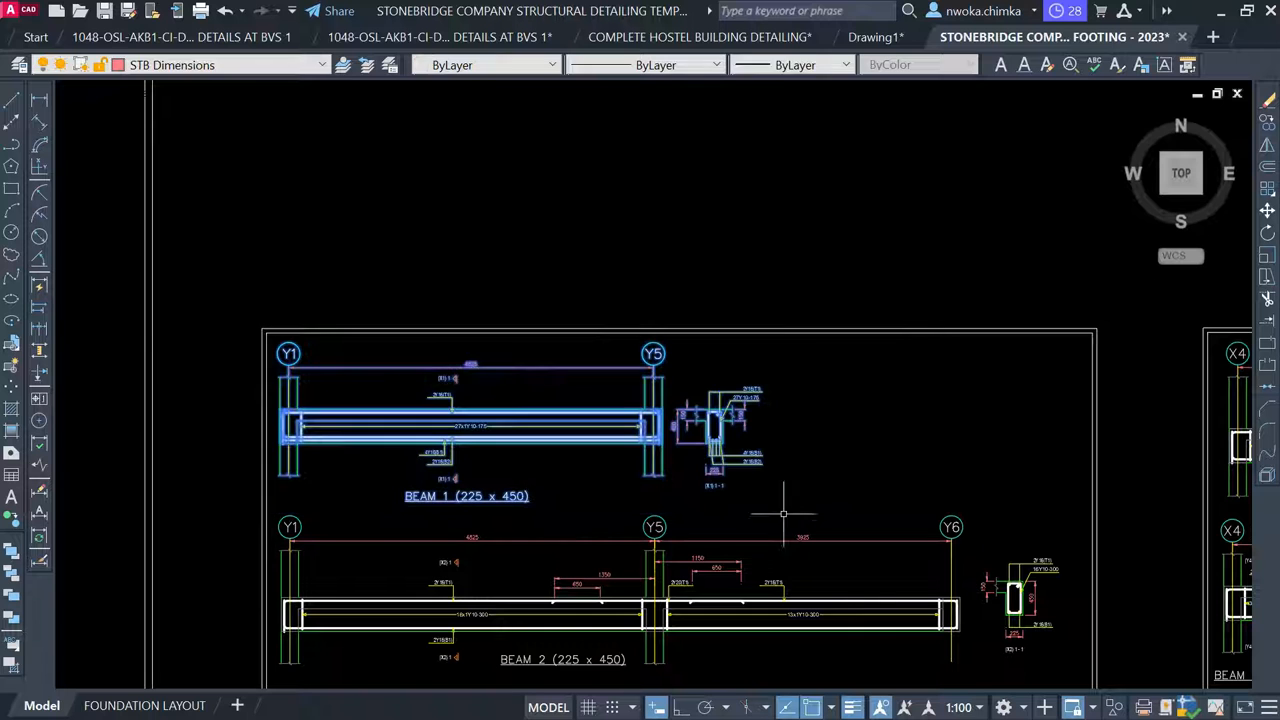
text(cp)
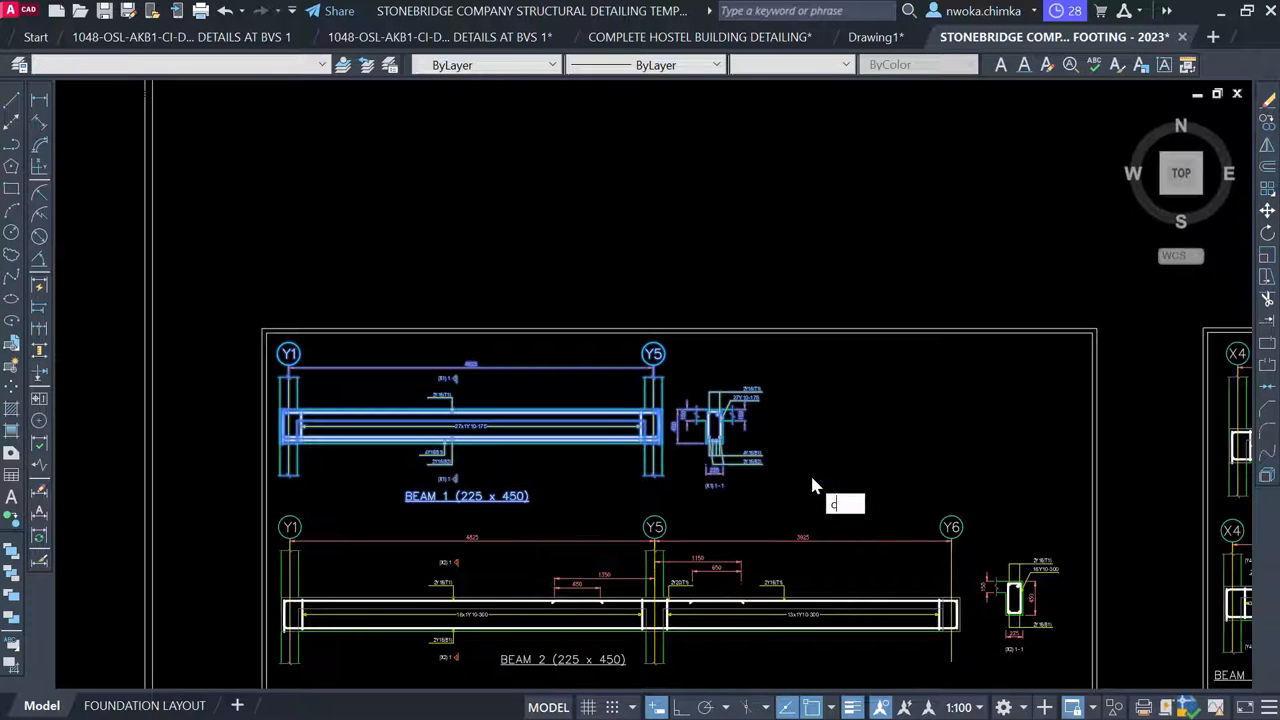
key(Return)
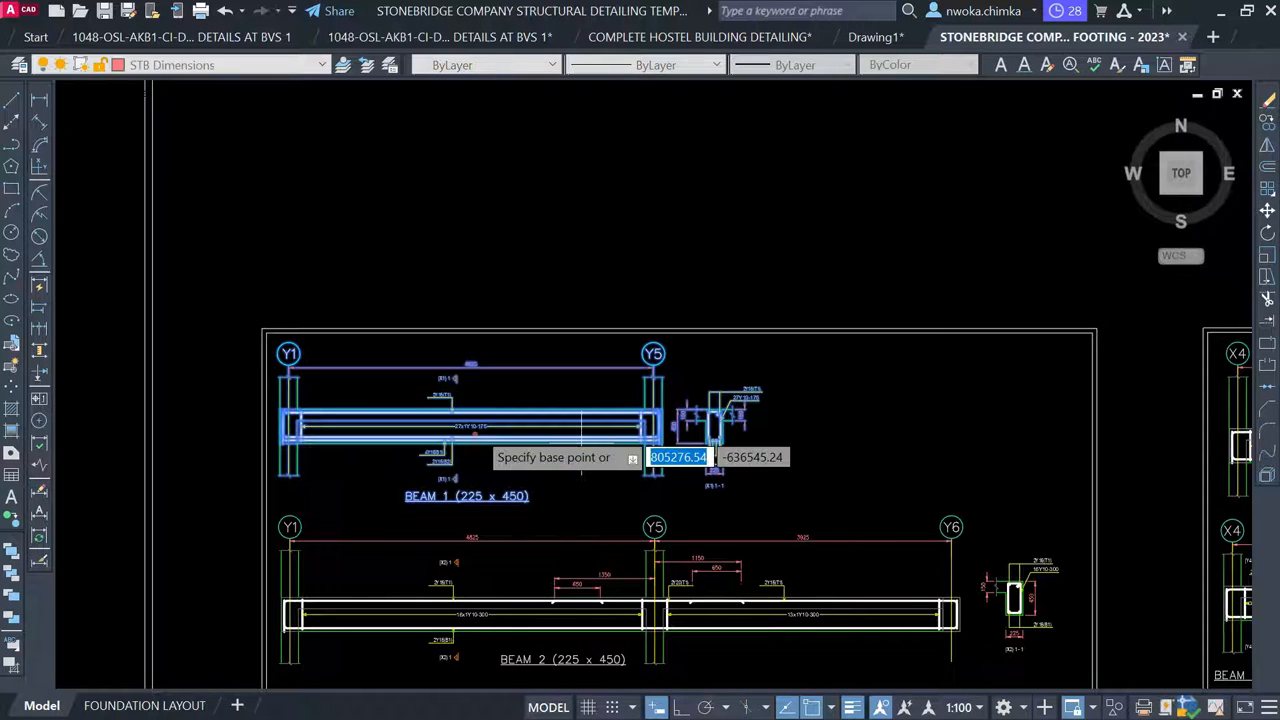
click(834, 440)
Place the copy below the small framed floor-plan sheet, left of the red frame
scroll(1034, 496, down, 2)
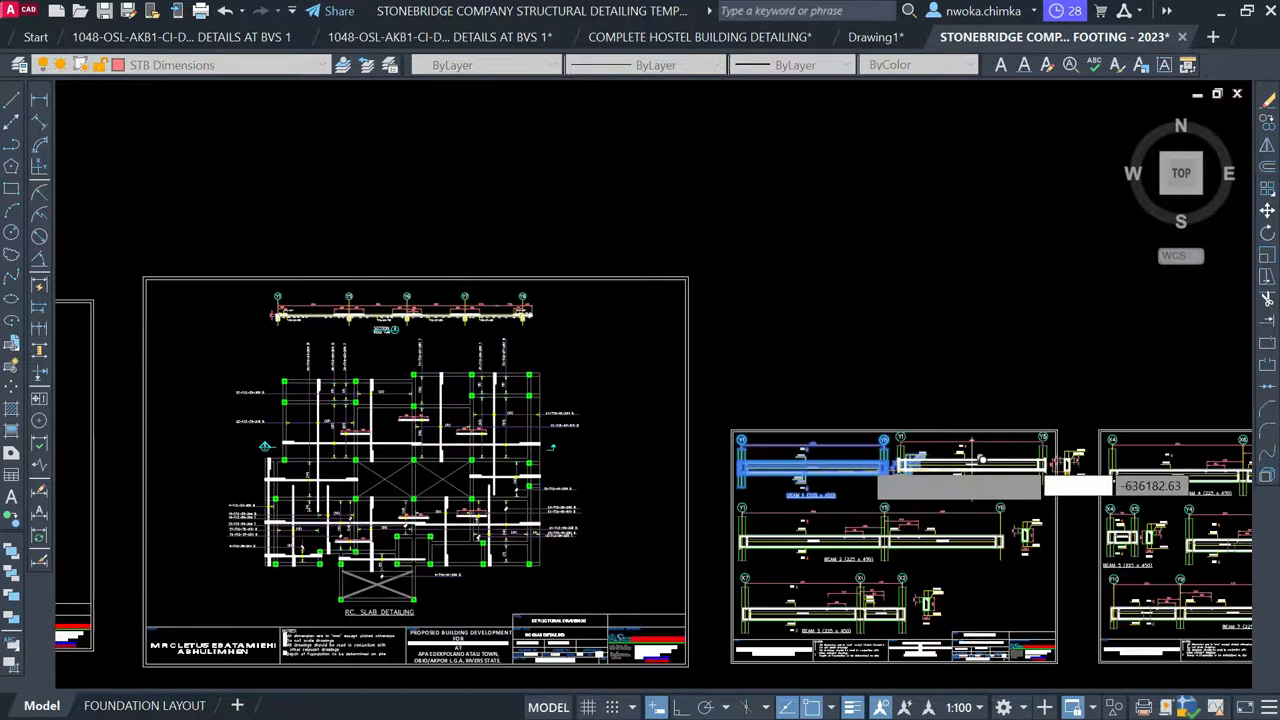
scroll(809, 320, down, 8)
mouse_move(809, 320)
middle_down()
mouse_move(876, 654)
mouse_move(754, 480)
middle_up()
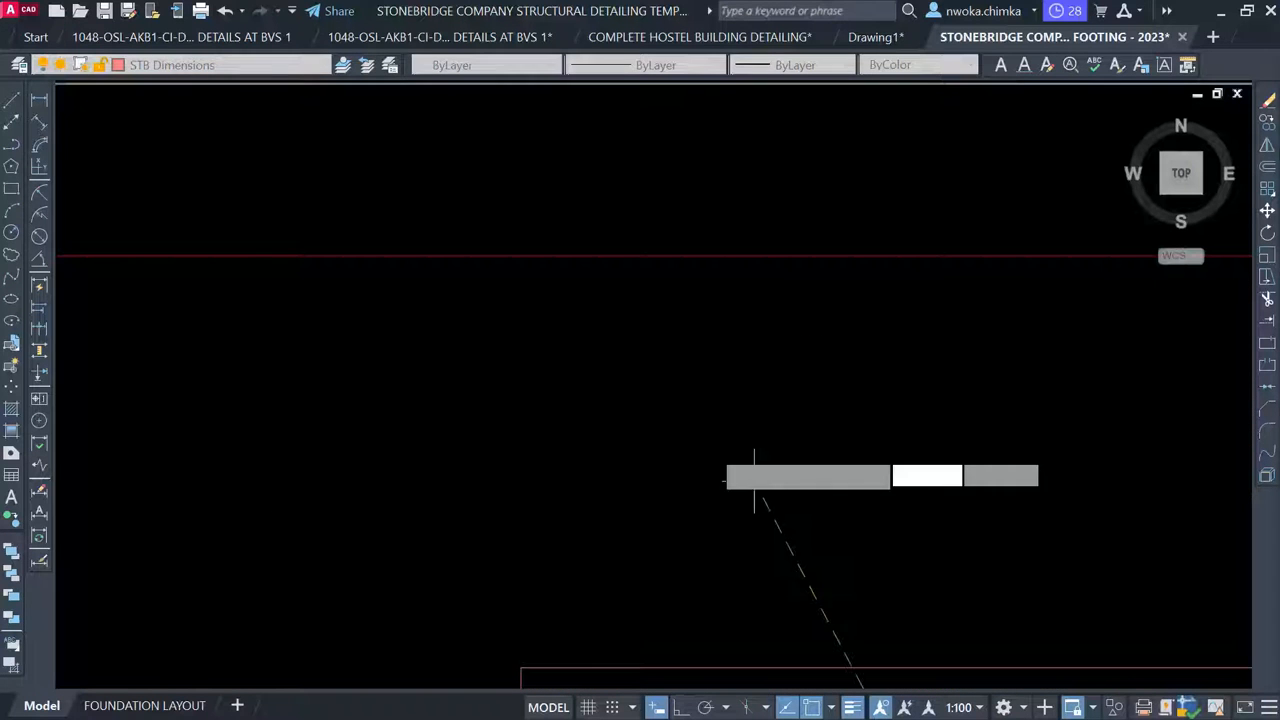
scroll(754, 480, down, 1)
scroll(668, 447, down, 1)
middle_drag(621, 374, 693, 686)
scroll(682, 577, down, 3)
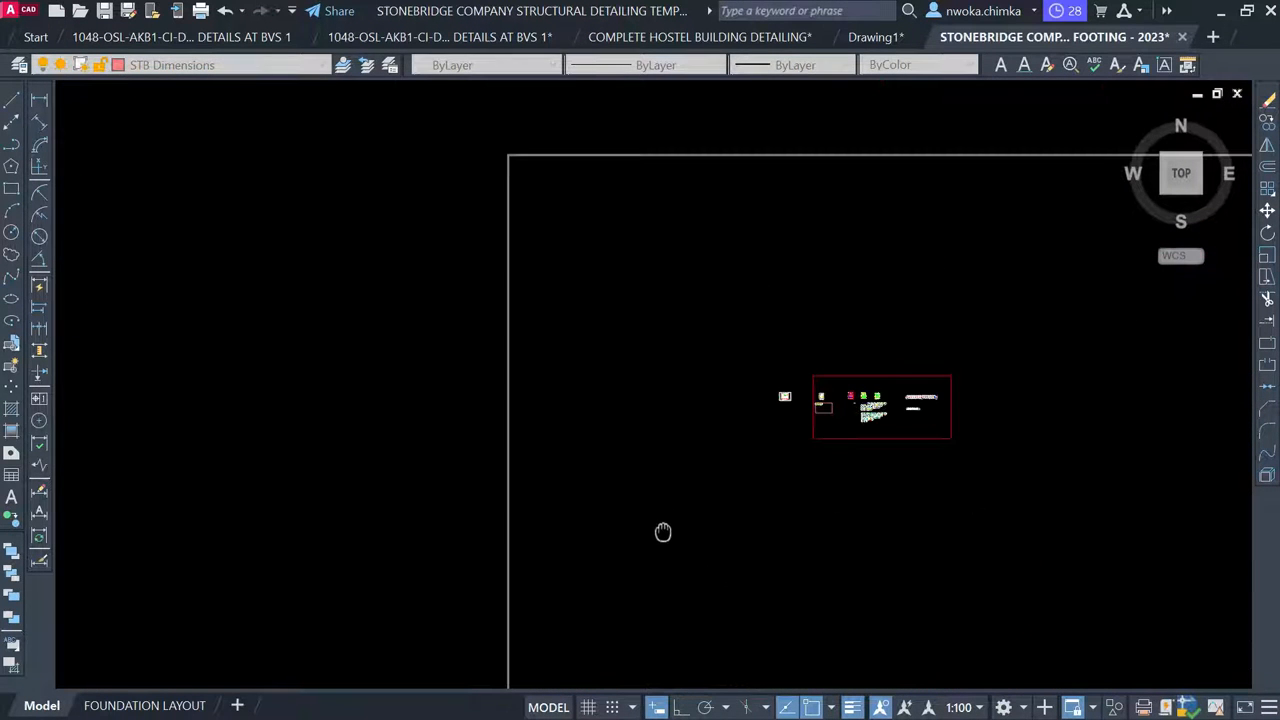
scroll(793, 432, up, 3)
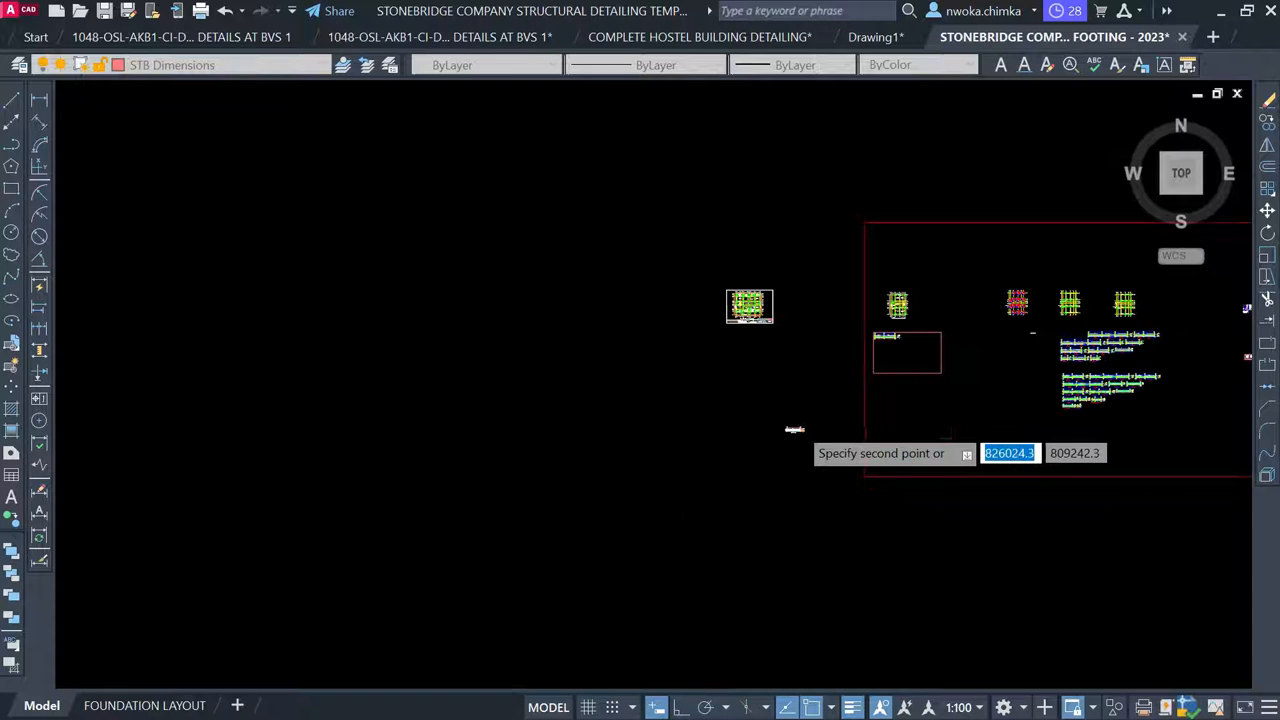
scroll(777, 330, up, 2)
scroll(778, 337, up, 2)
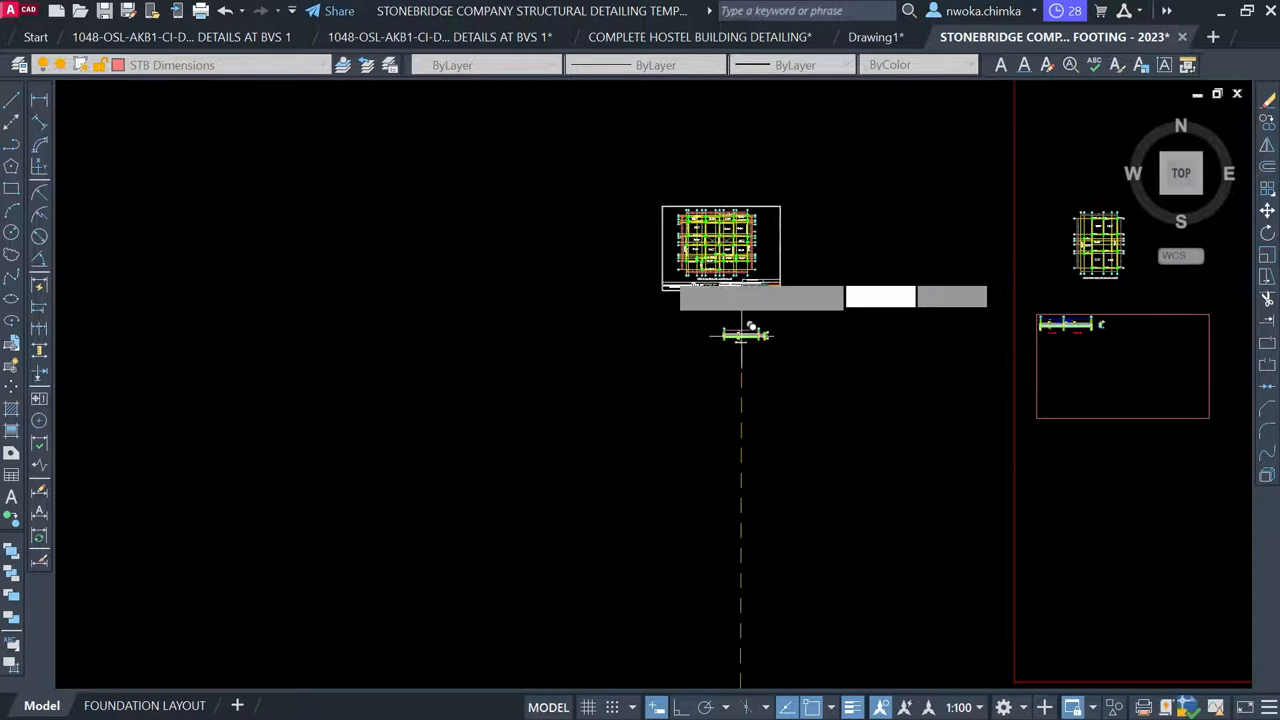
click(741, 334)
key(Escape)
scroll(368, 278, down, 1)
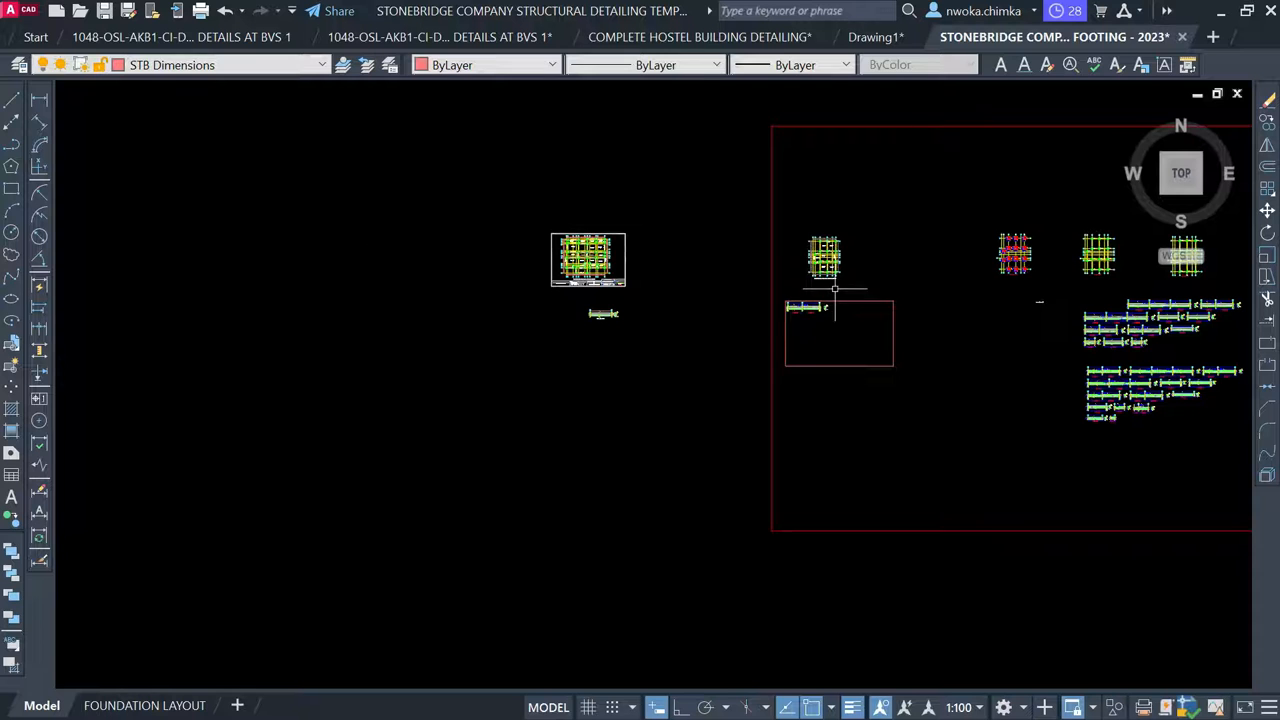
scroll(757, 263, down, 1)
middle_drag(757, 263, 500, 297)
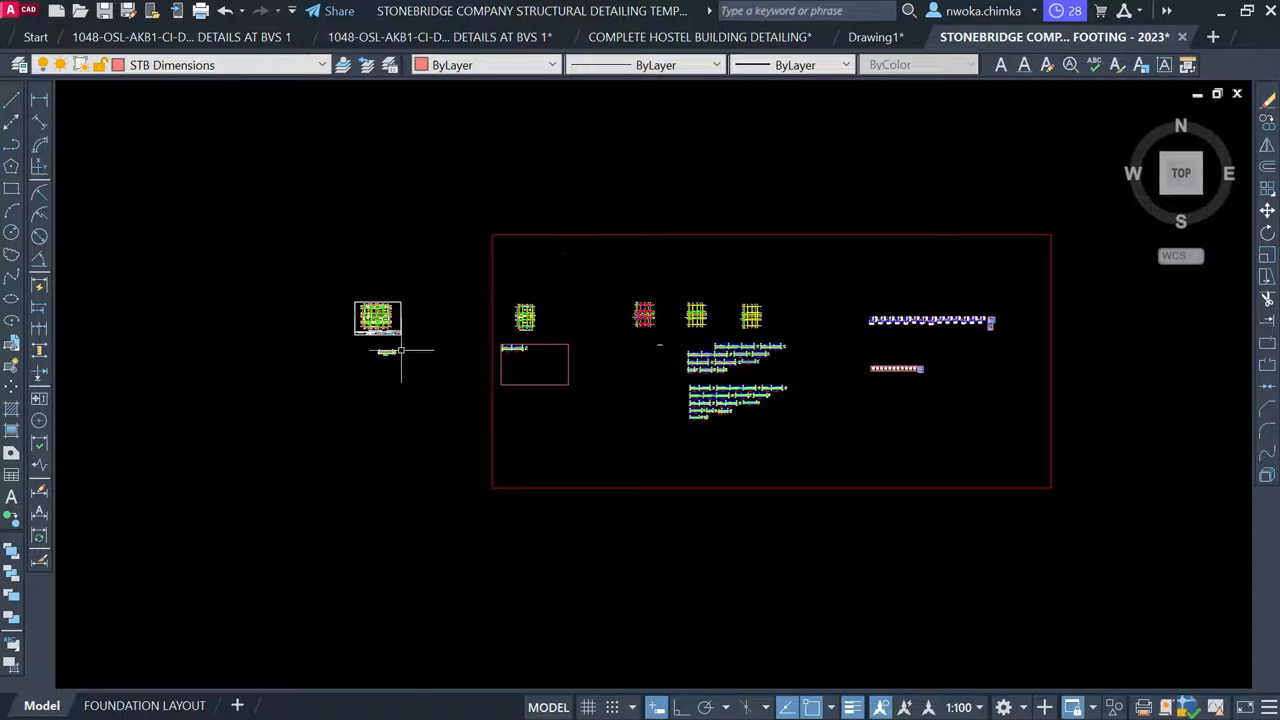
scroll(401, 351, up, 4)
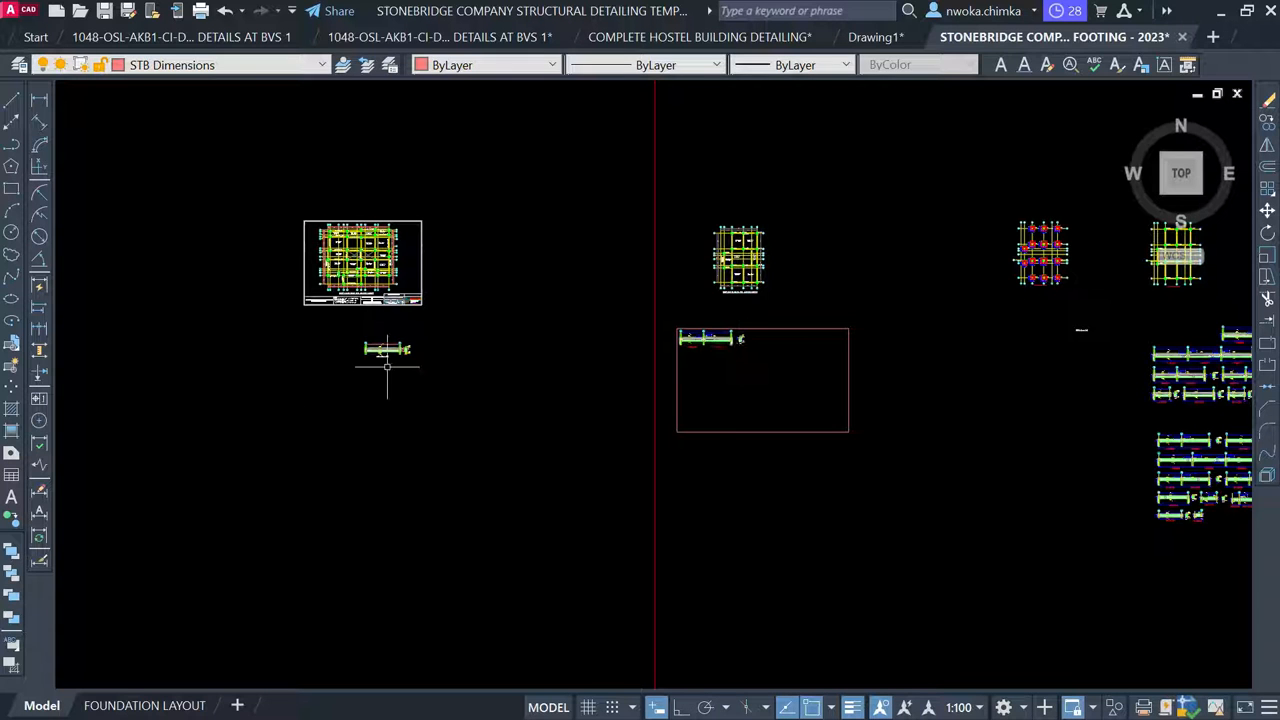
scroll(645, 340, up, 2)
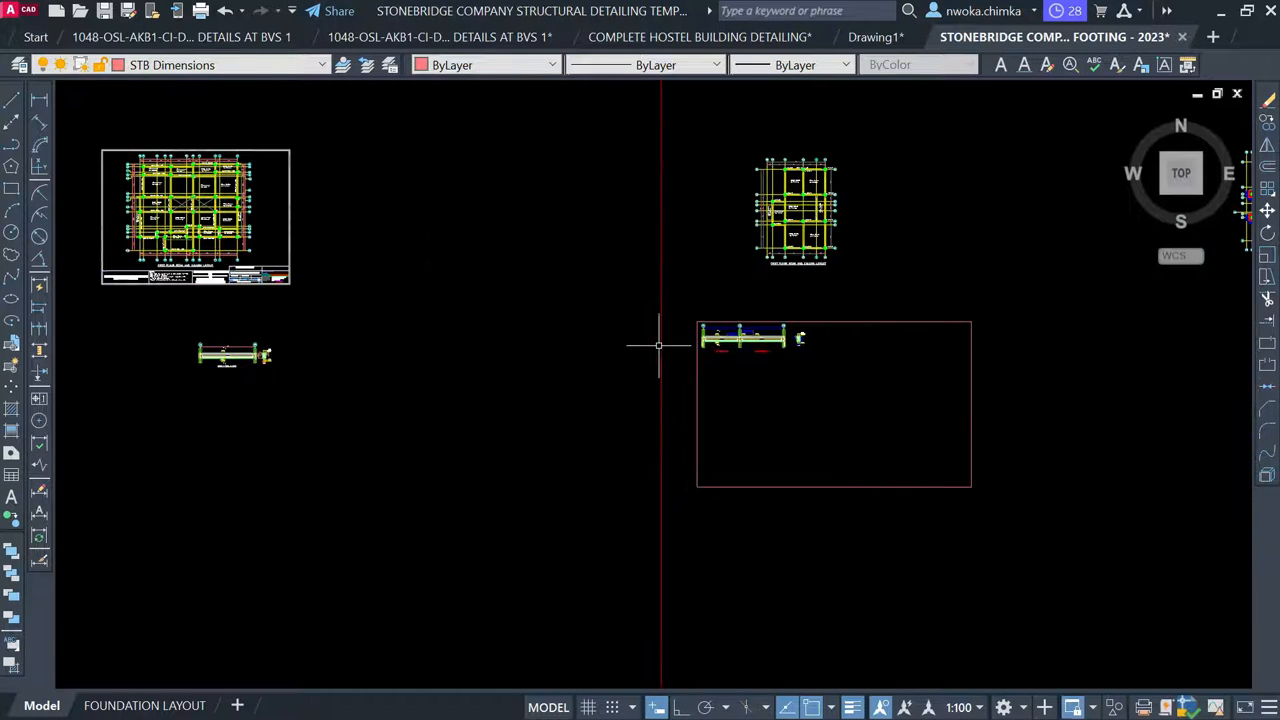
text(ma)
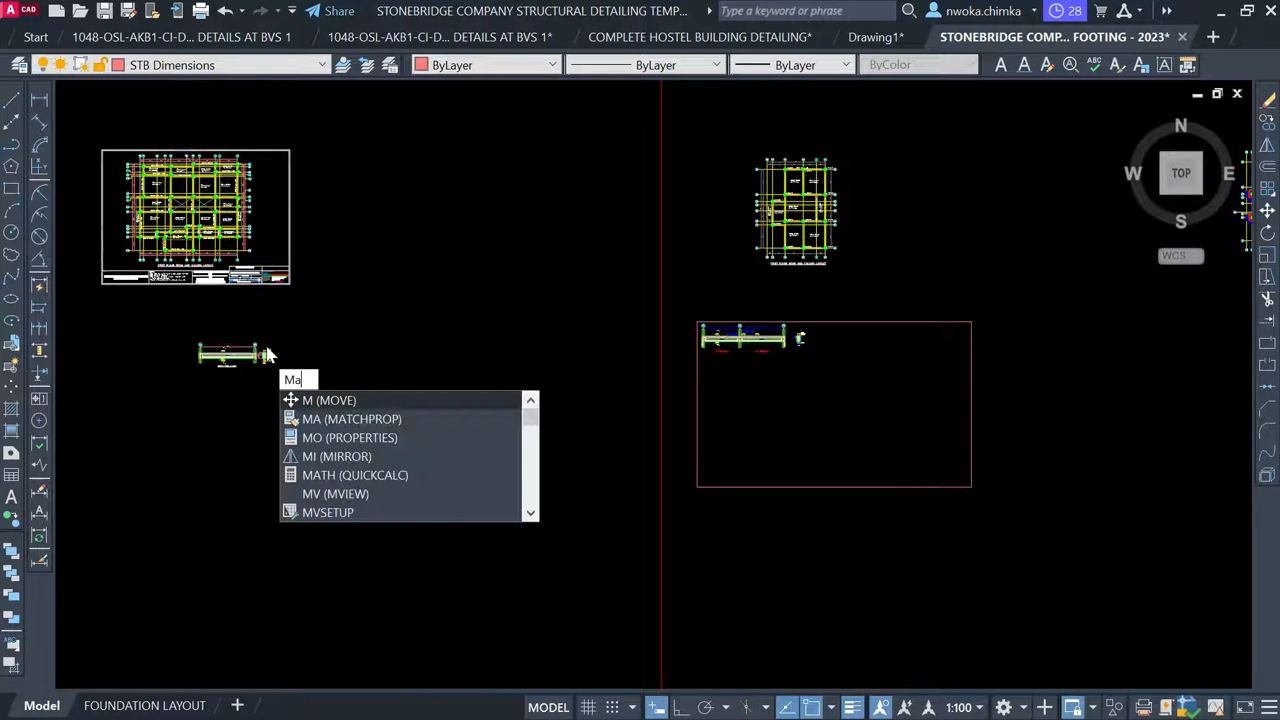
key(Return)
scroll(266, 350, up, 2)
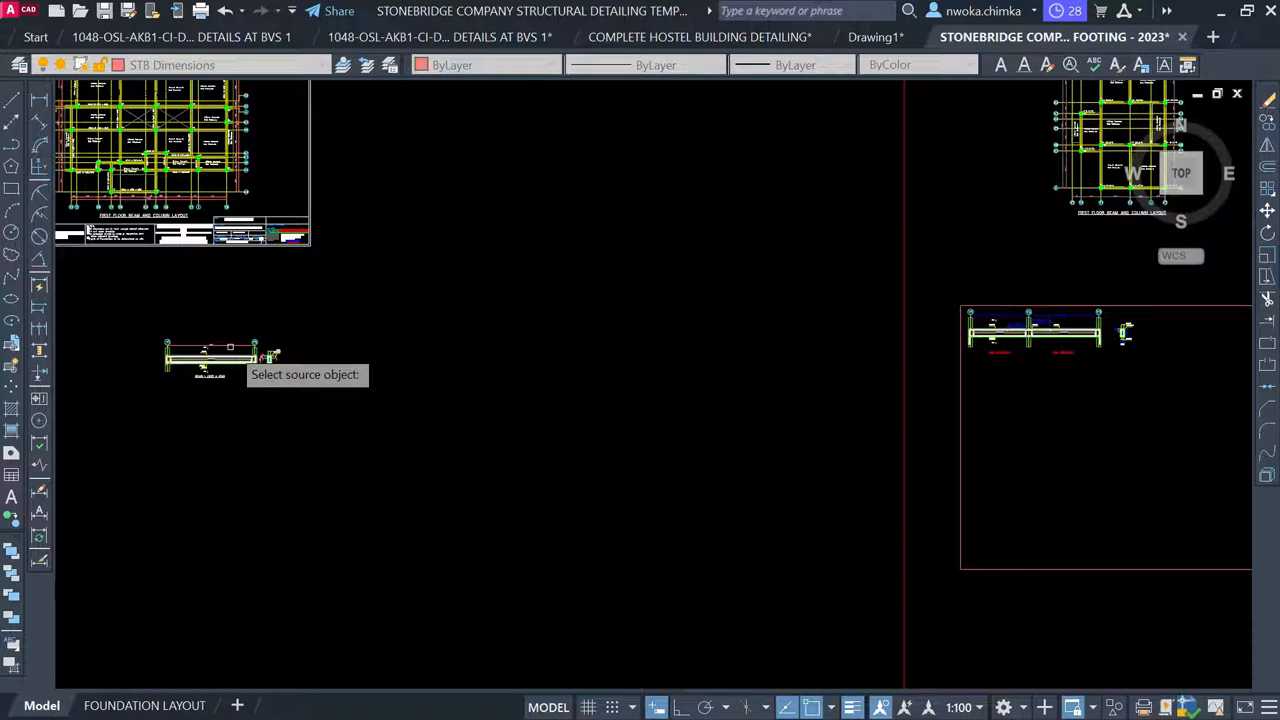
key(Escape)
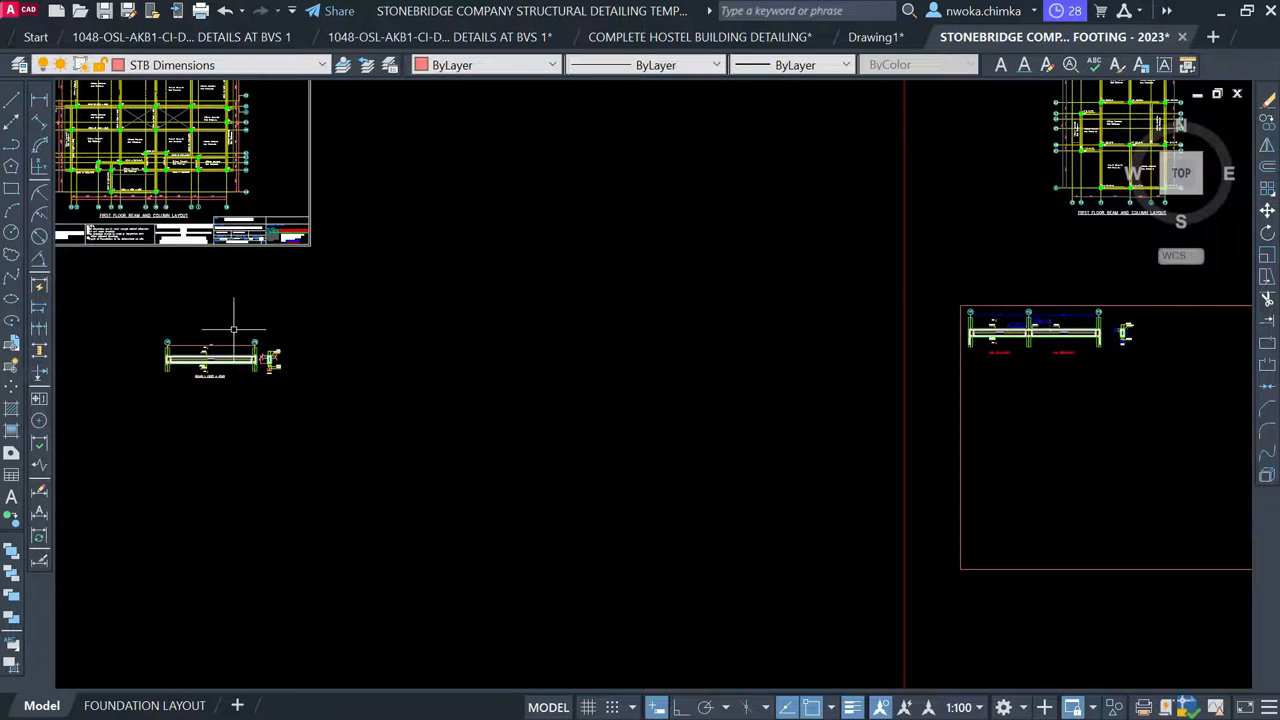
scroll(262, 317, down, 4)
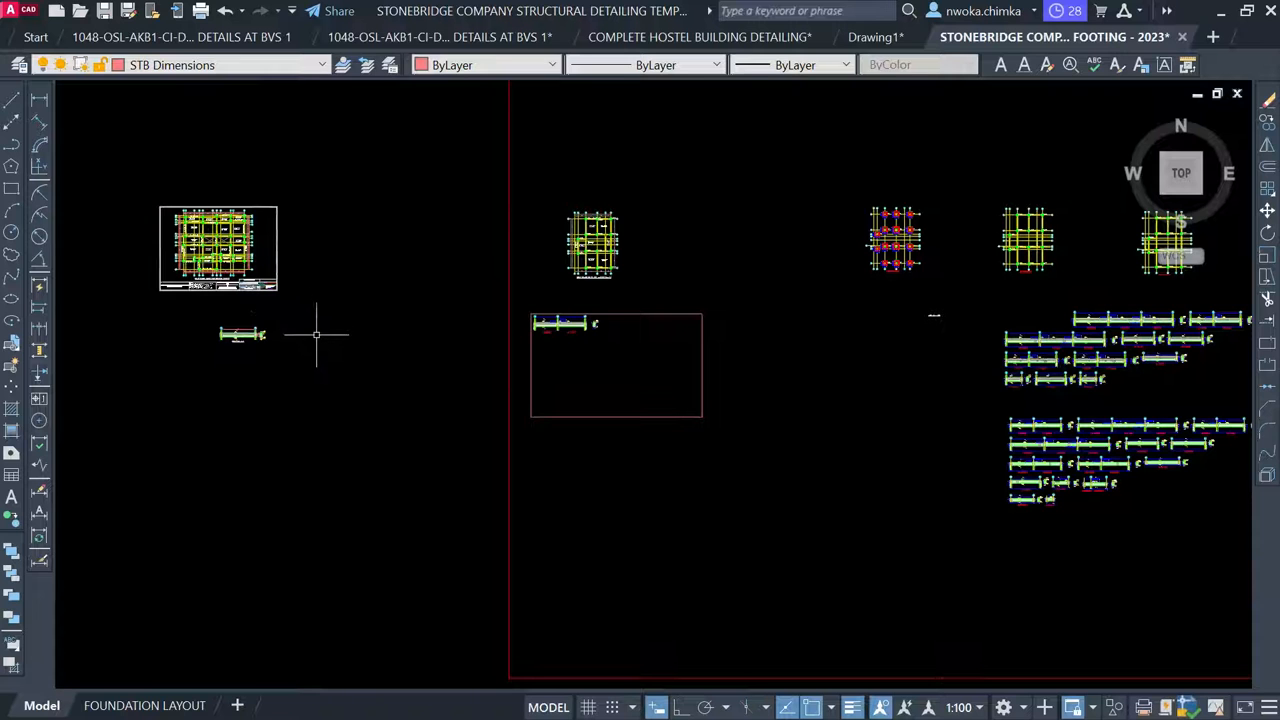
middle_drag(963, 329, 768, 340)
scroll(854, 337, up, 4)
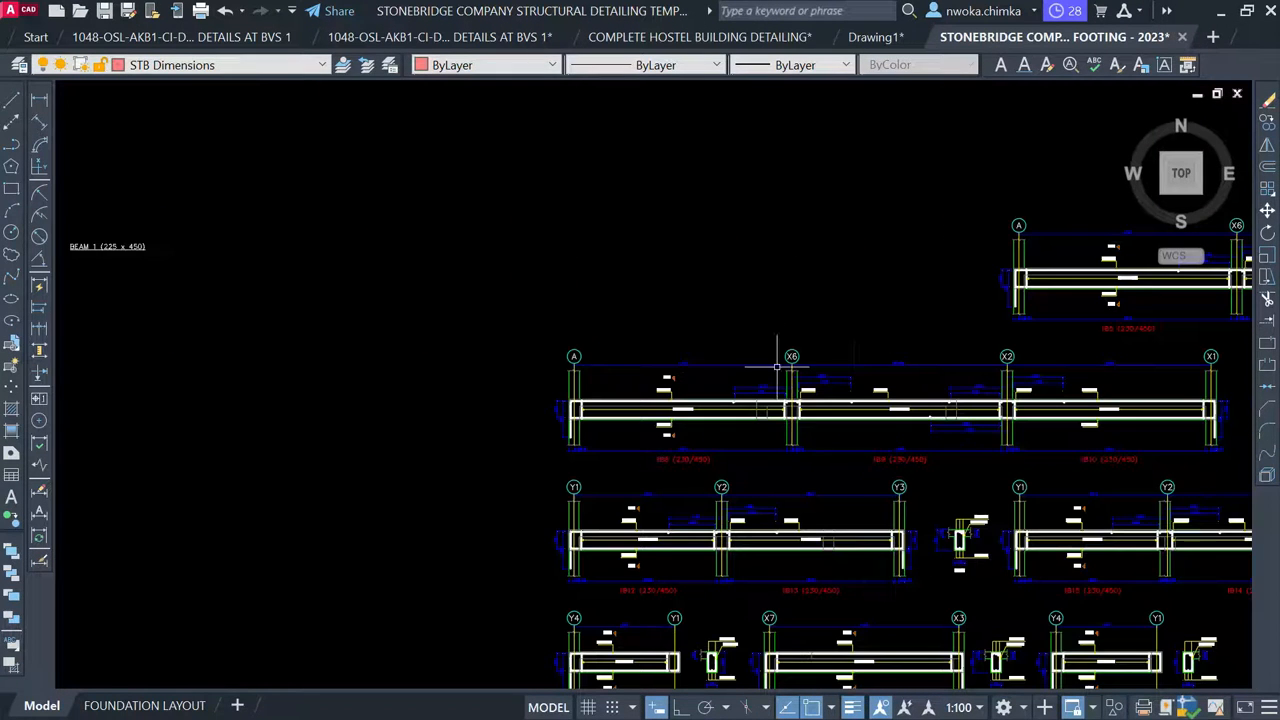
Pick one dimension on the first beam and use Select Similar to select every dimension
click(690, 366)
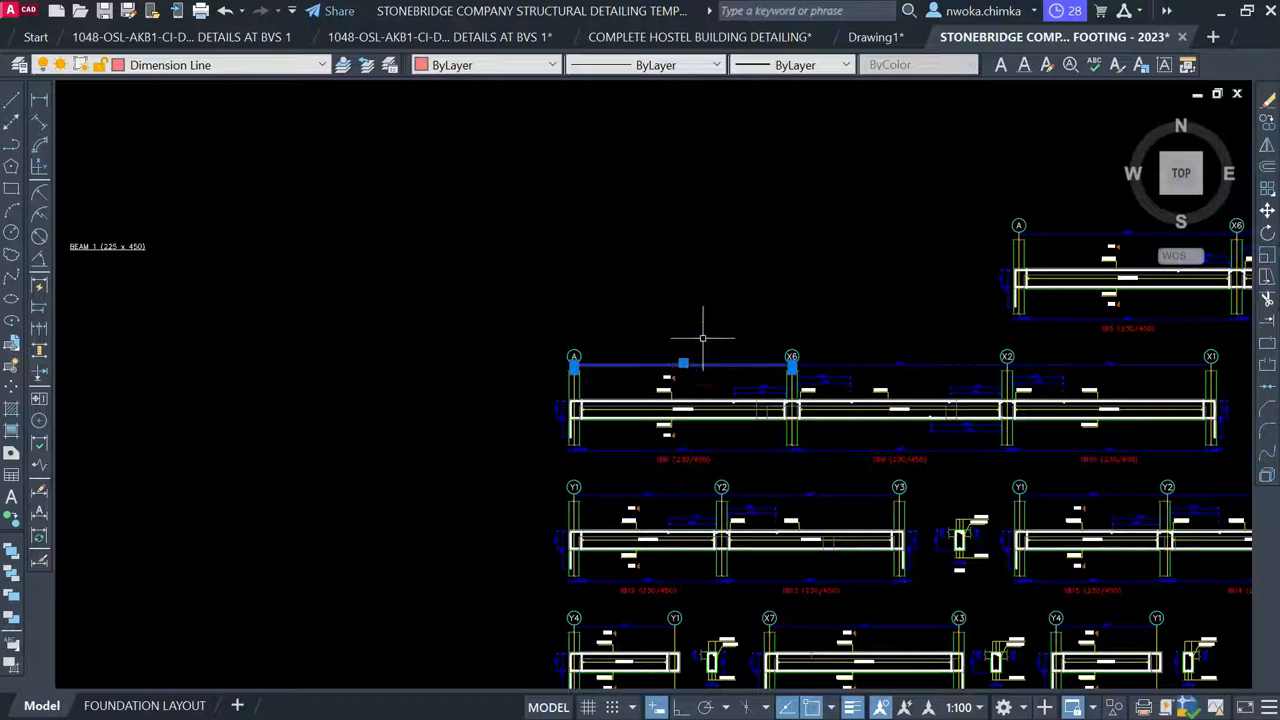
right_click(703, 340)
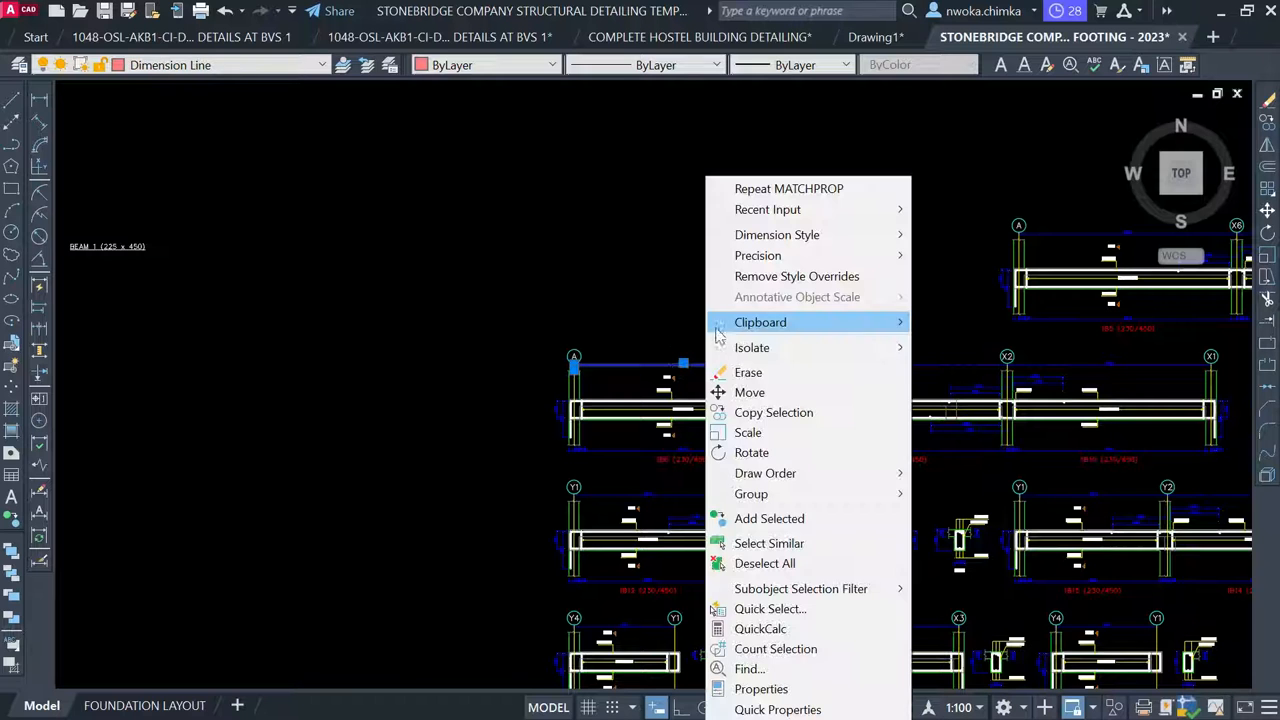
click(768, 542)
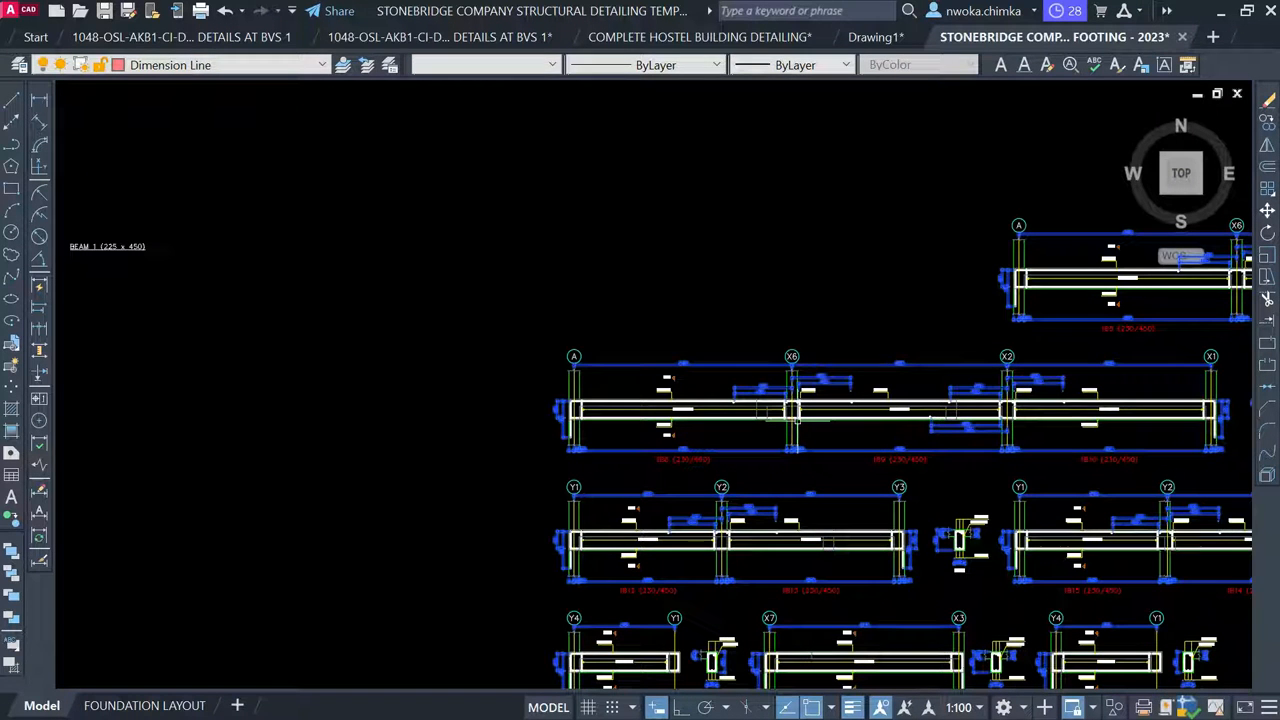
scroll(880, 350, down, 5)
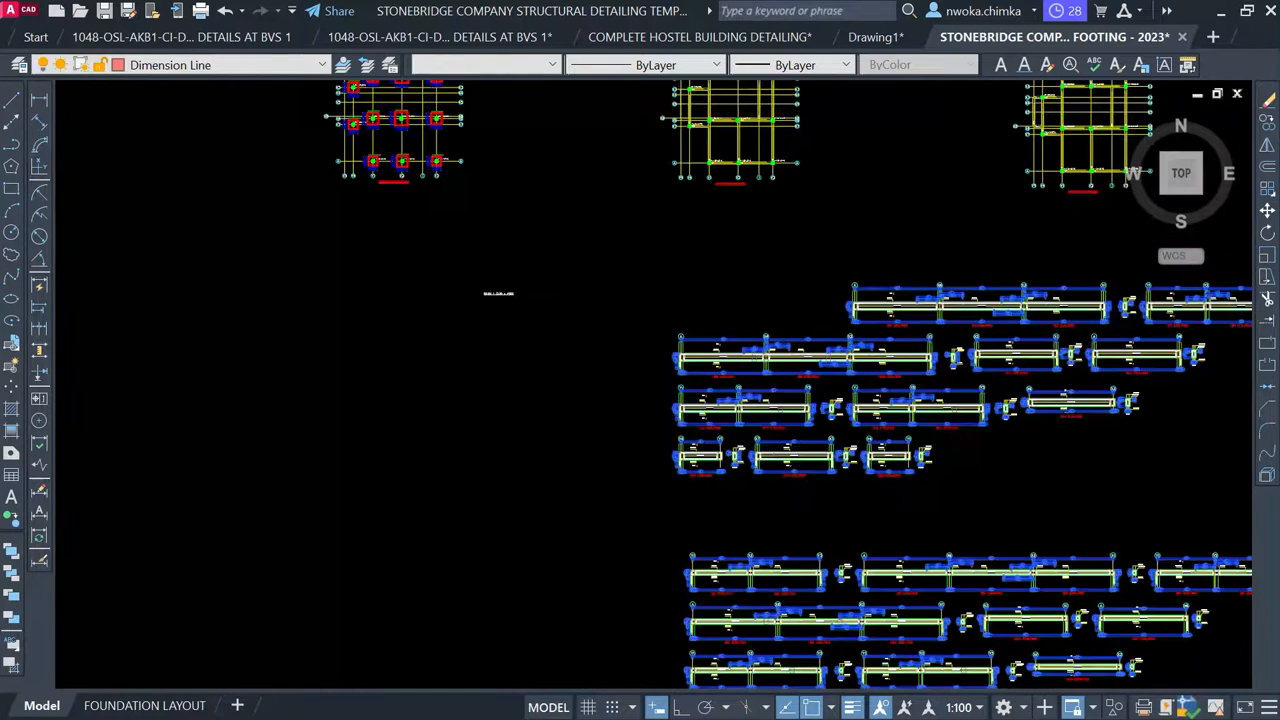
scroll(330, 335, up, 4)
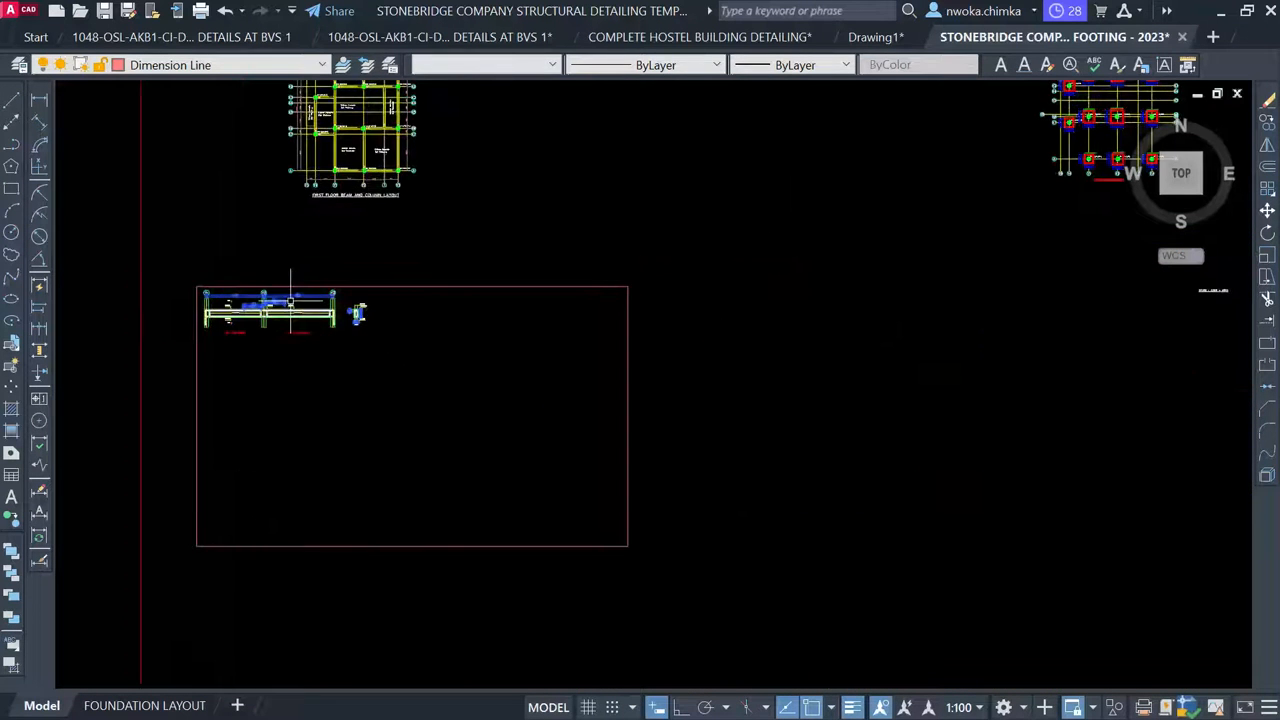
scroll(300, 305, down, 2)
scroll(330, 318, down, 4)
scroll(431, 271, up, 4)
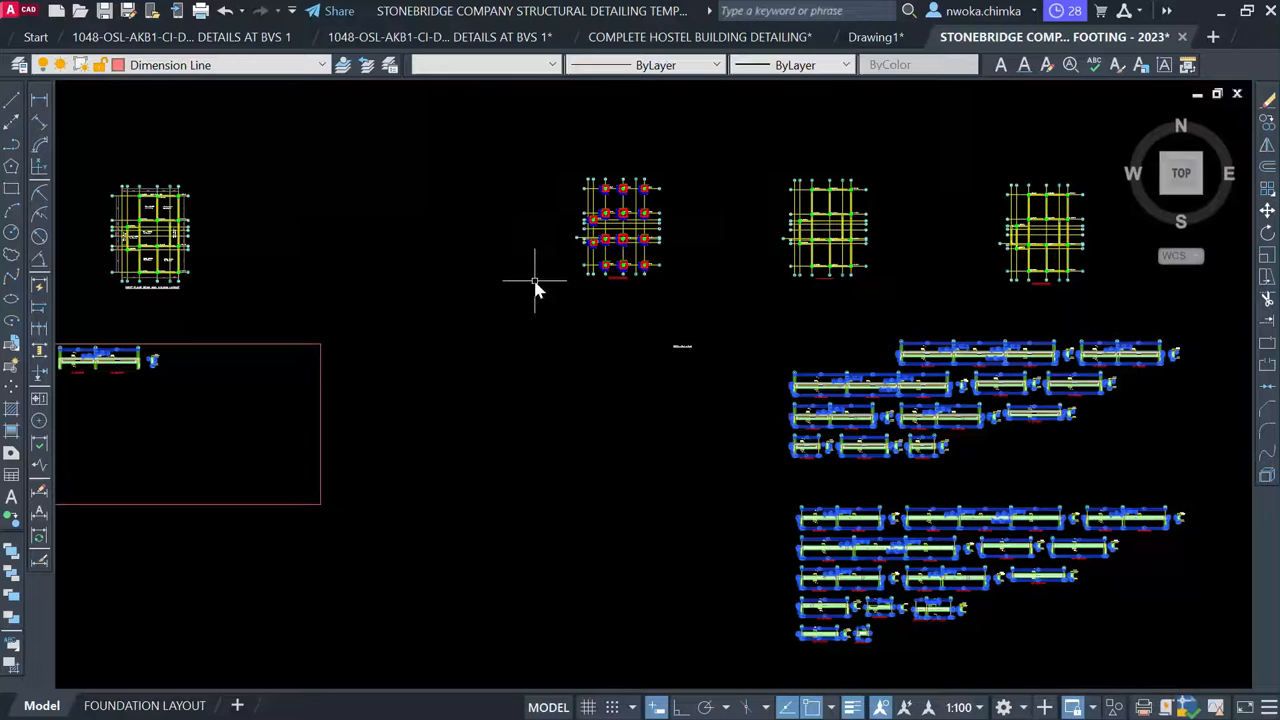
text(ch)
key(Return)
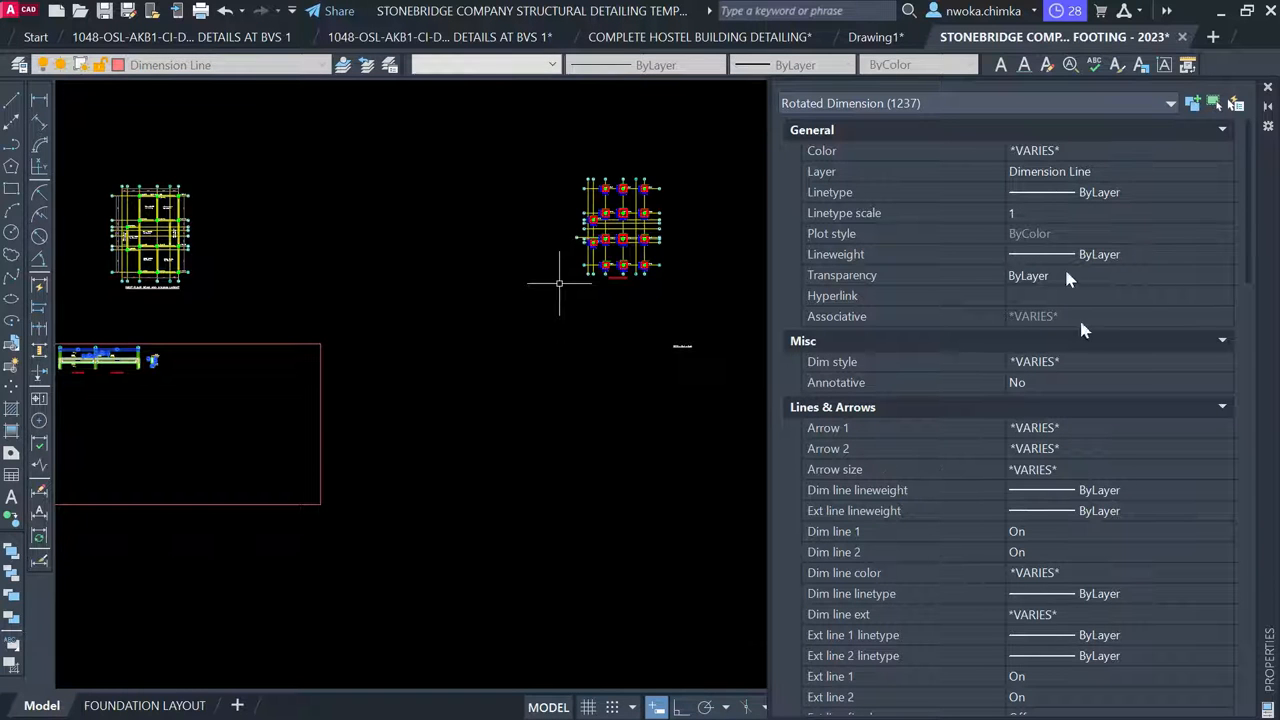
drag(1268, 166, 913, 119)
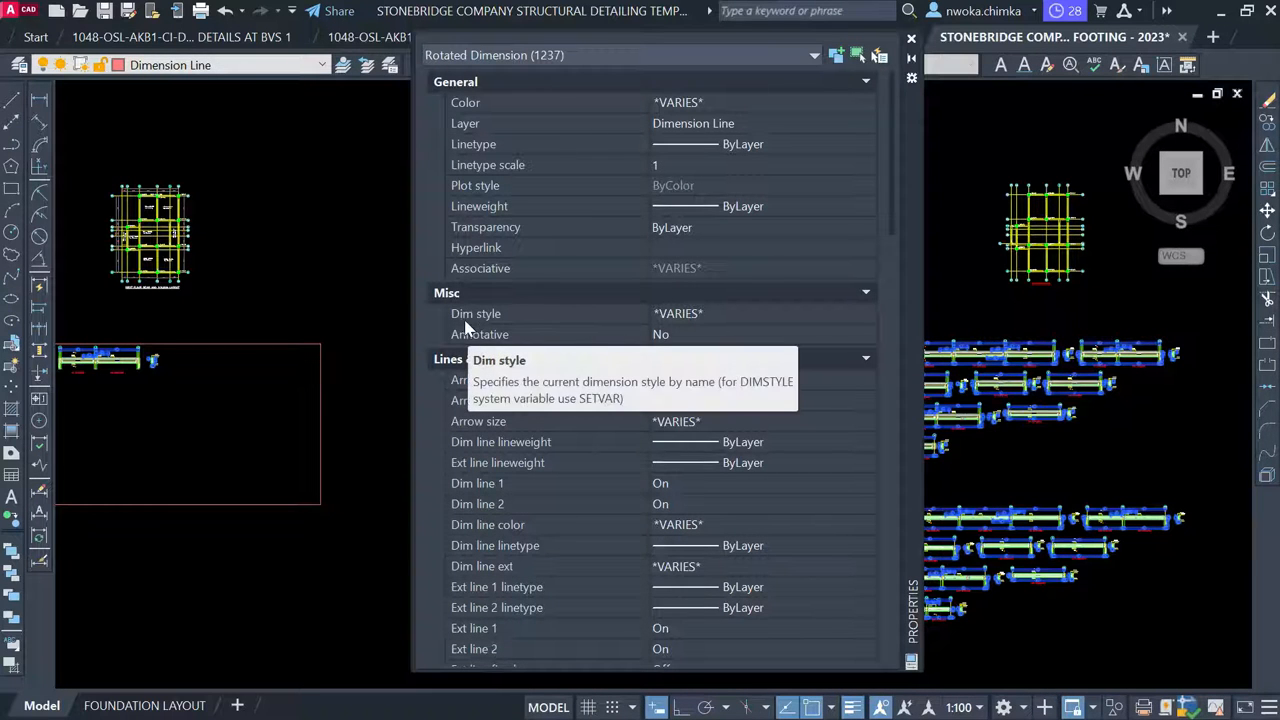
click(722, 314)
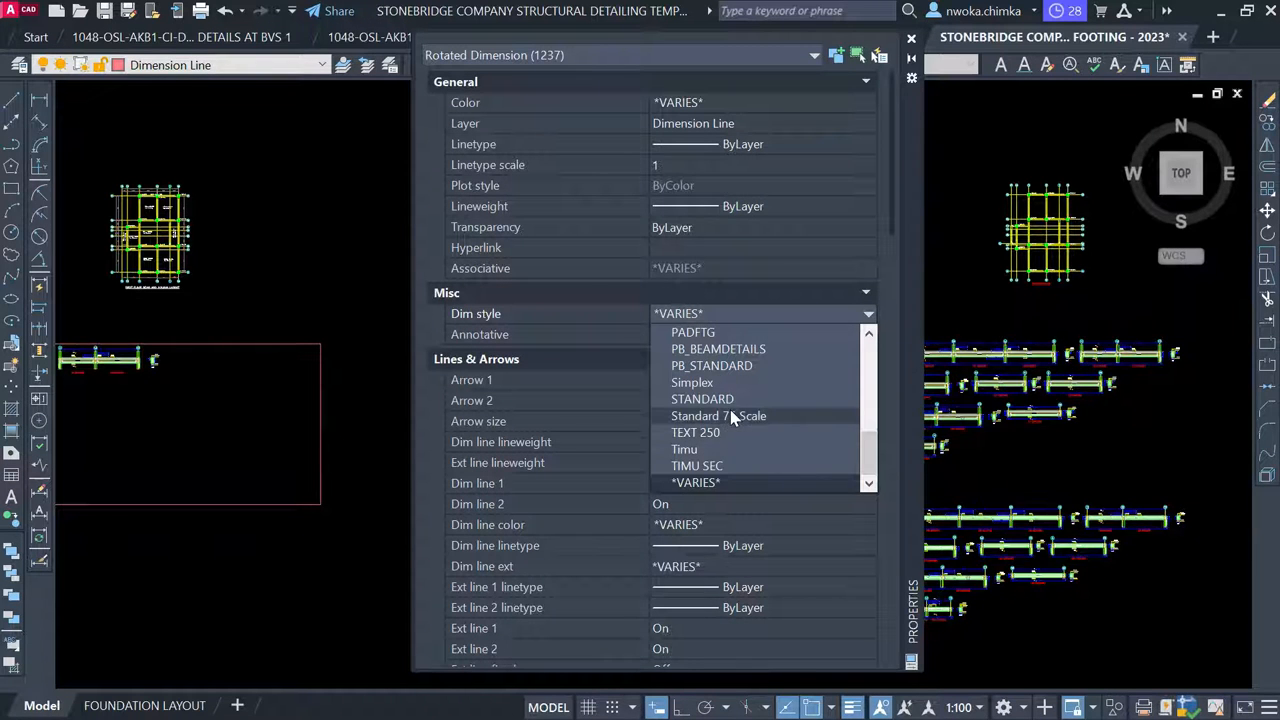
scroll(738, 400, up, 2)
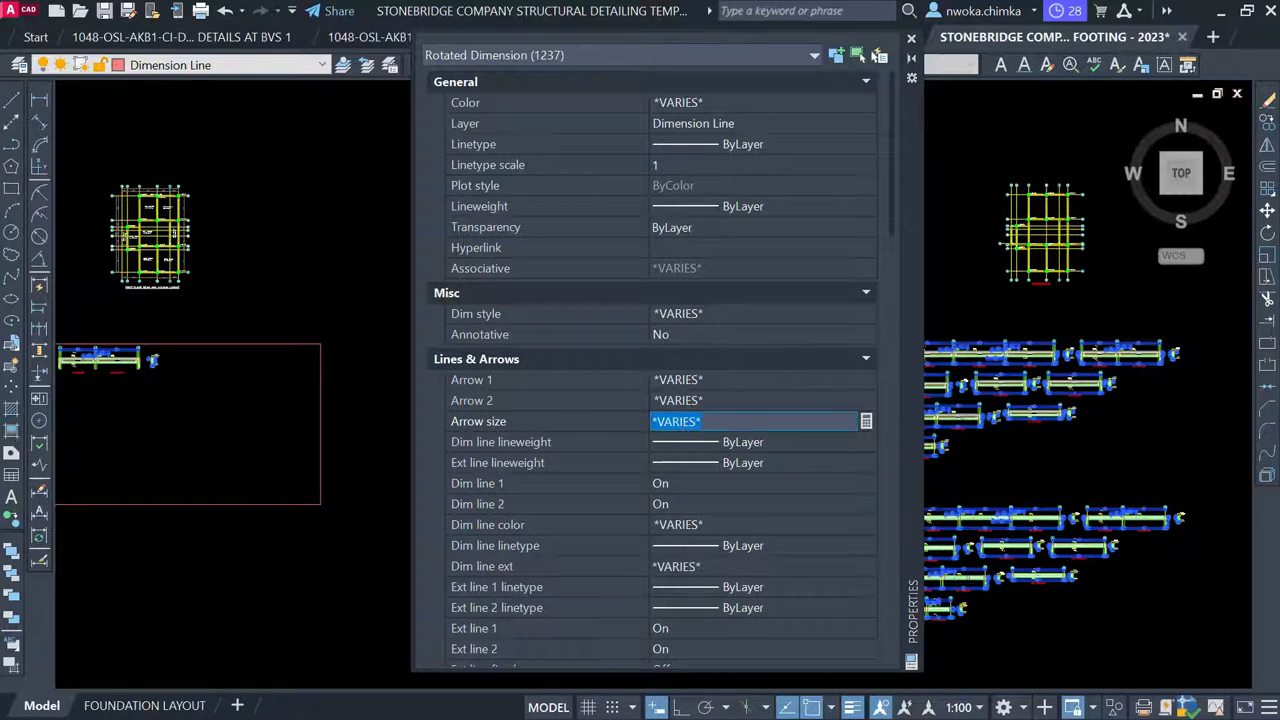
click(741, 314)
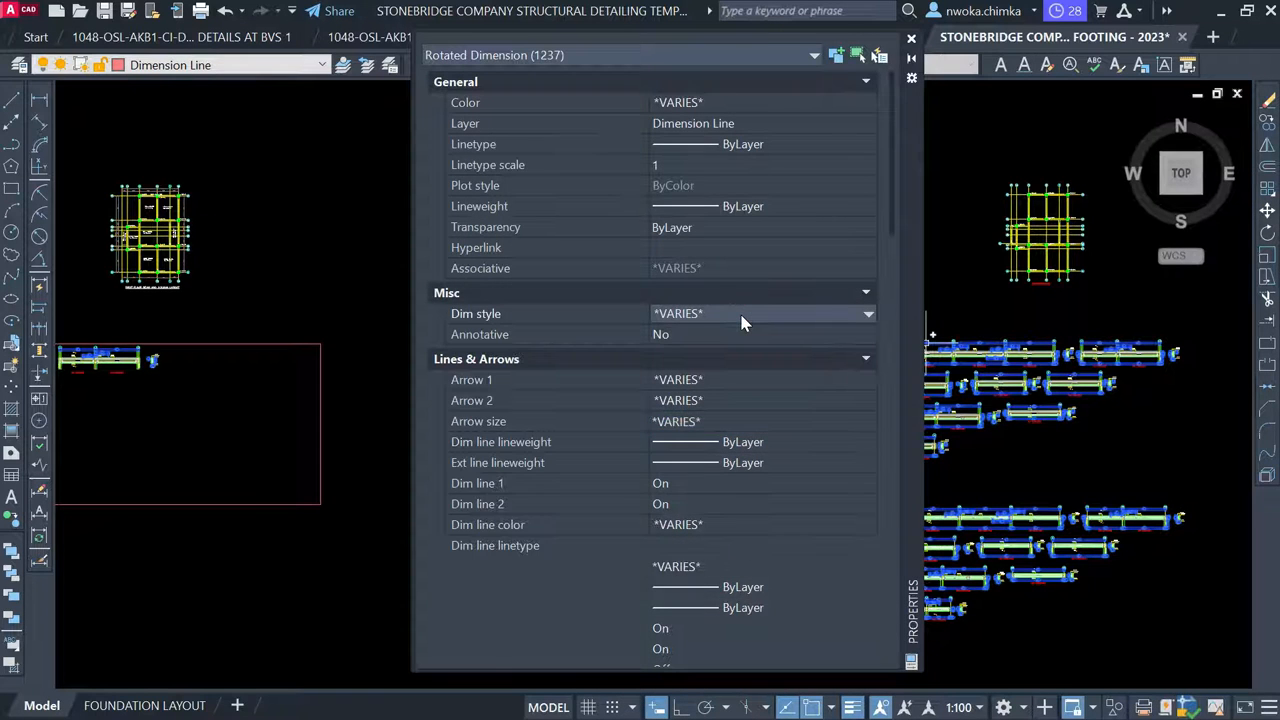
click(757, 318)
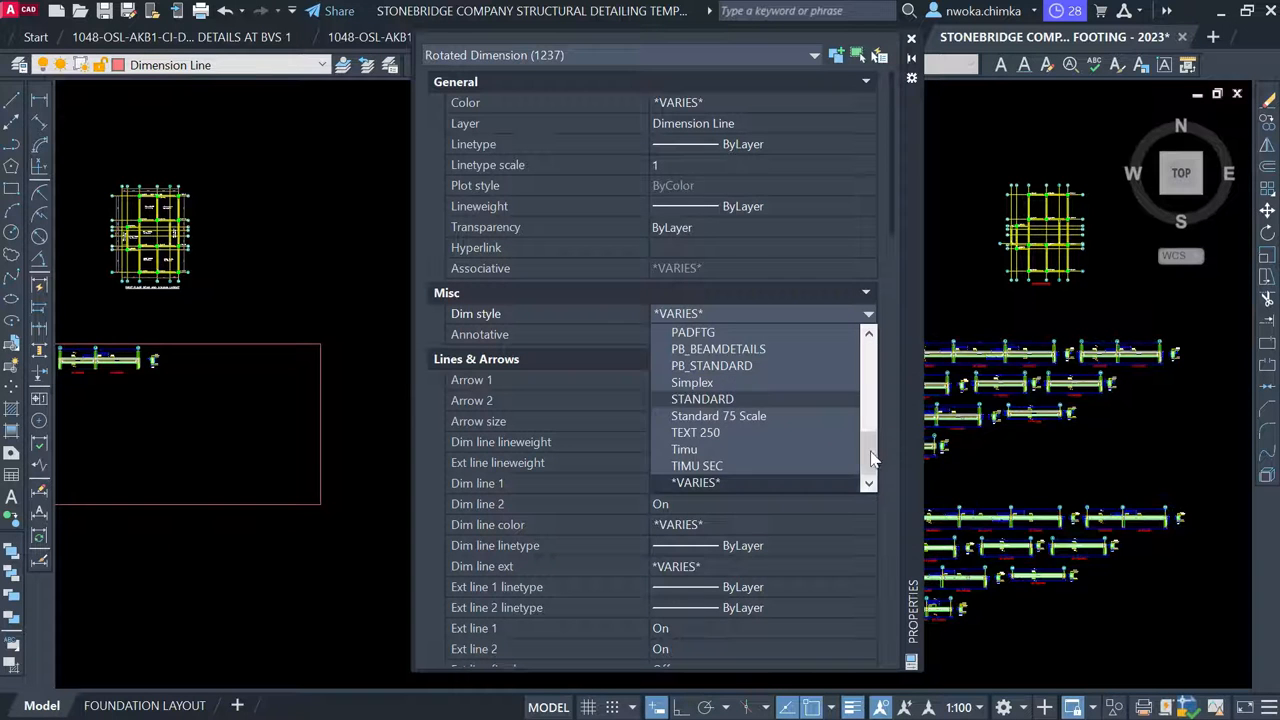
scroll(871, 451, up, 2)
scroll(867, 431, down, 2)
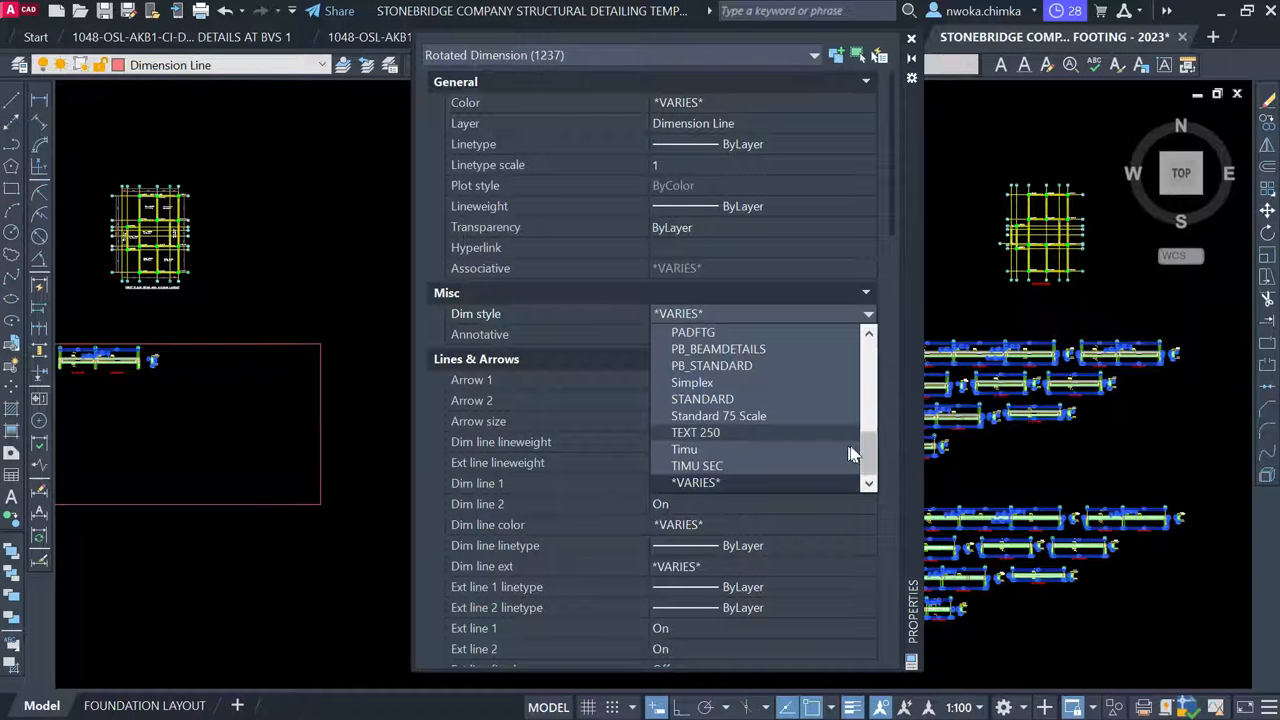
drag(867, 447, 870, 413)
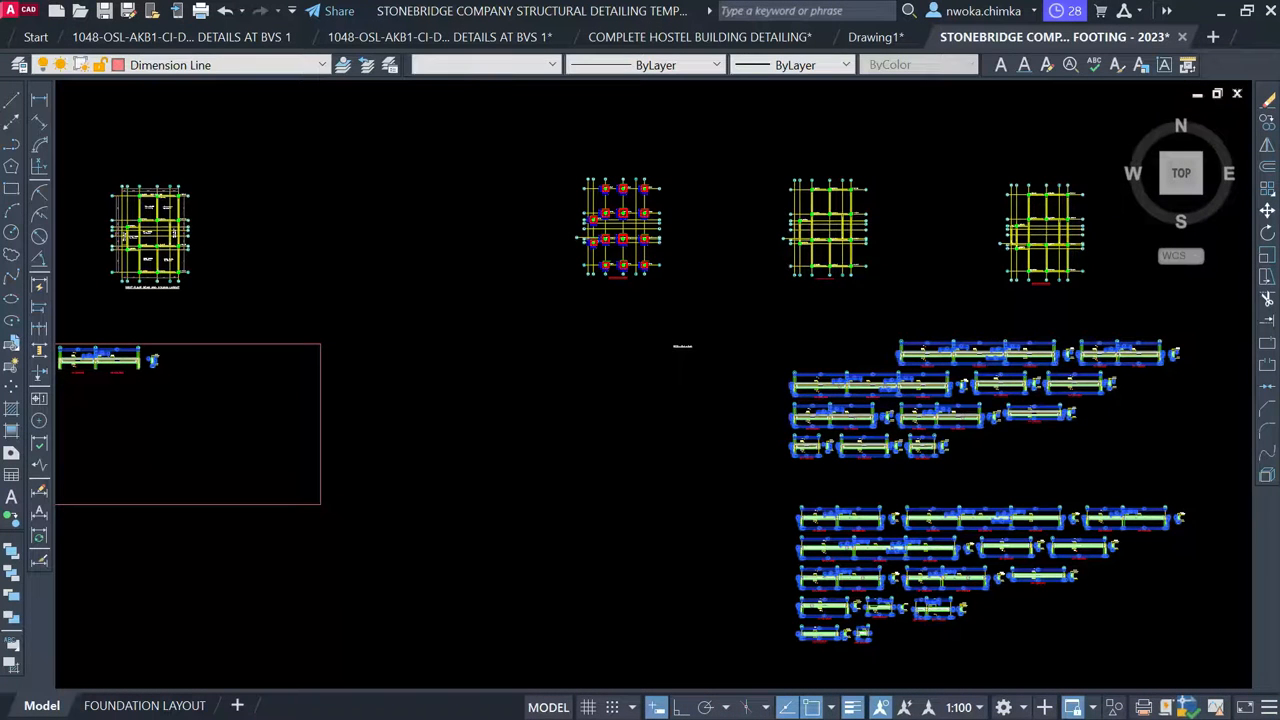
key(ctrl+s)
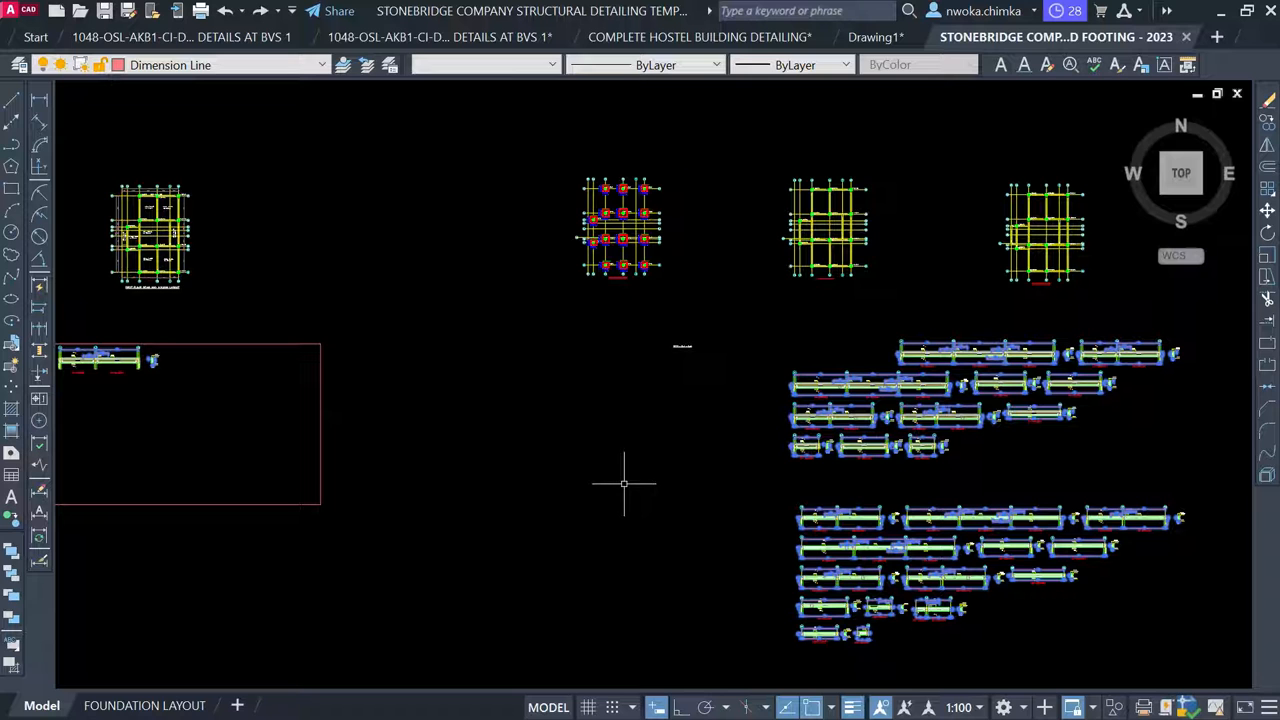
key(Escape)
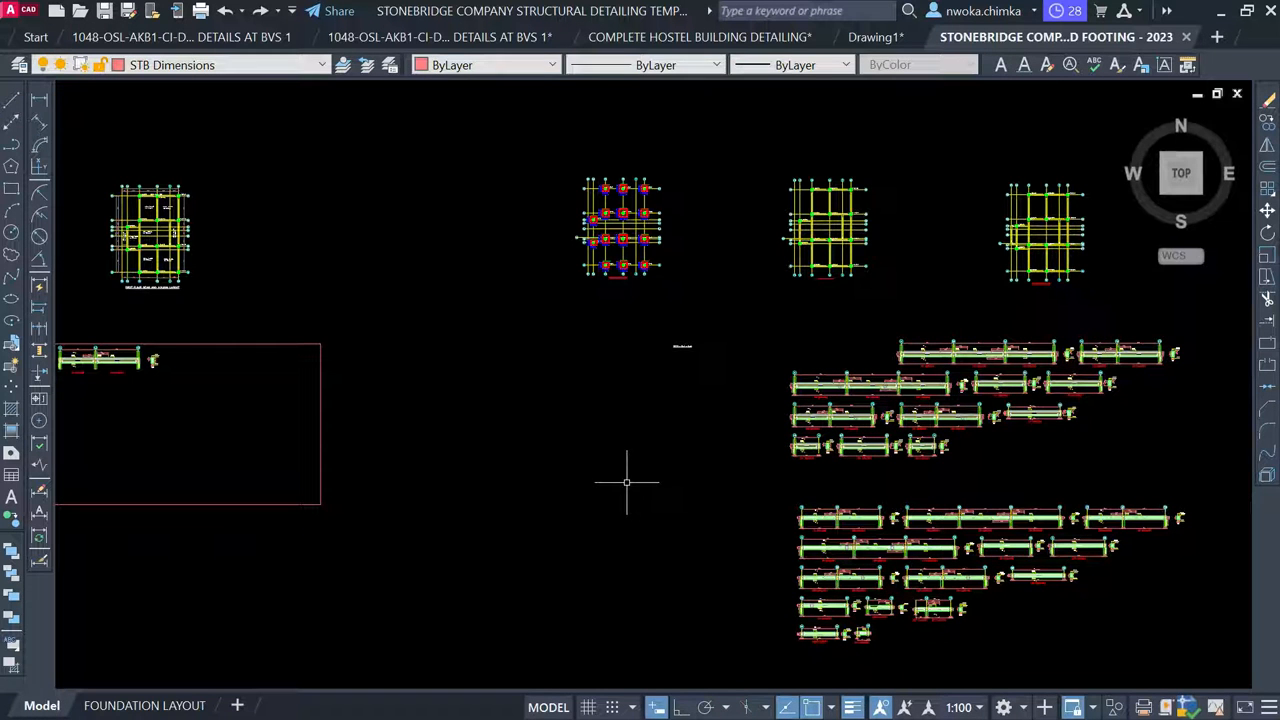
scroll(1013, 352, up, 8)
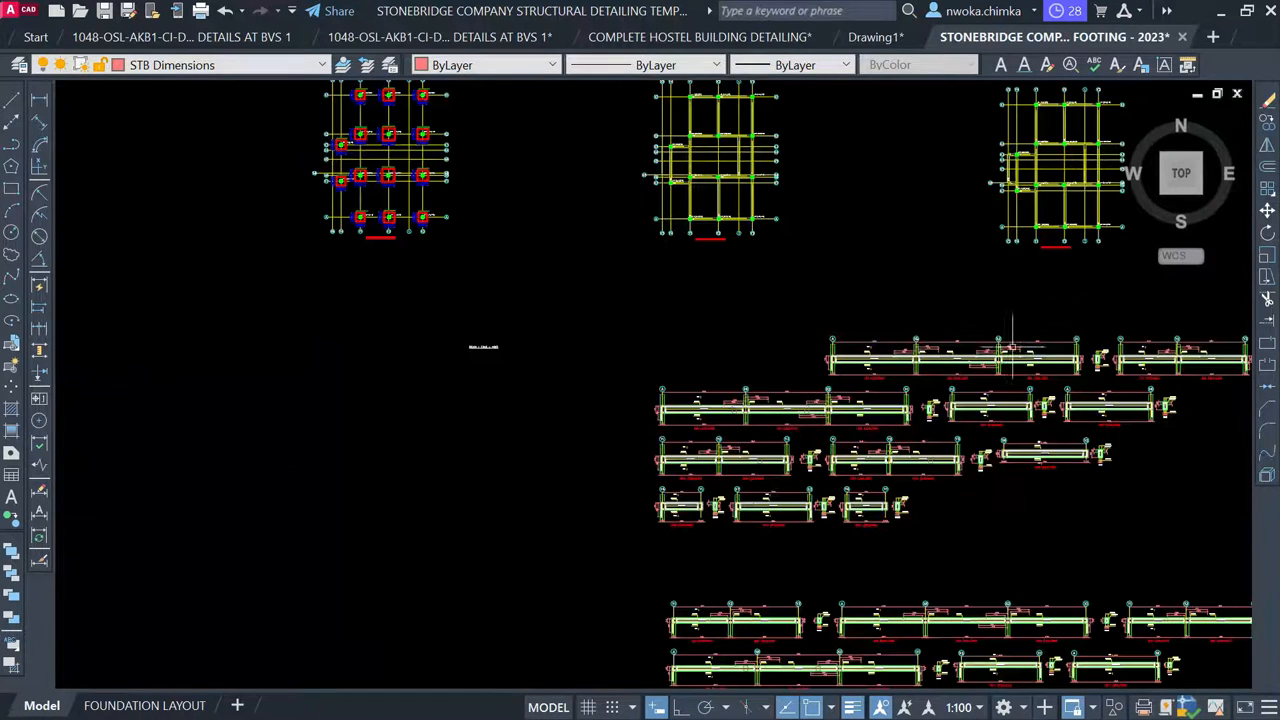
scroll(675, 367, down, 10)
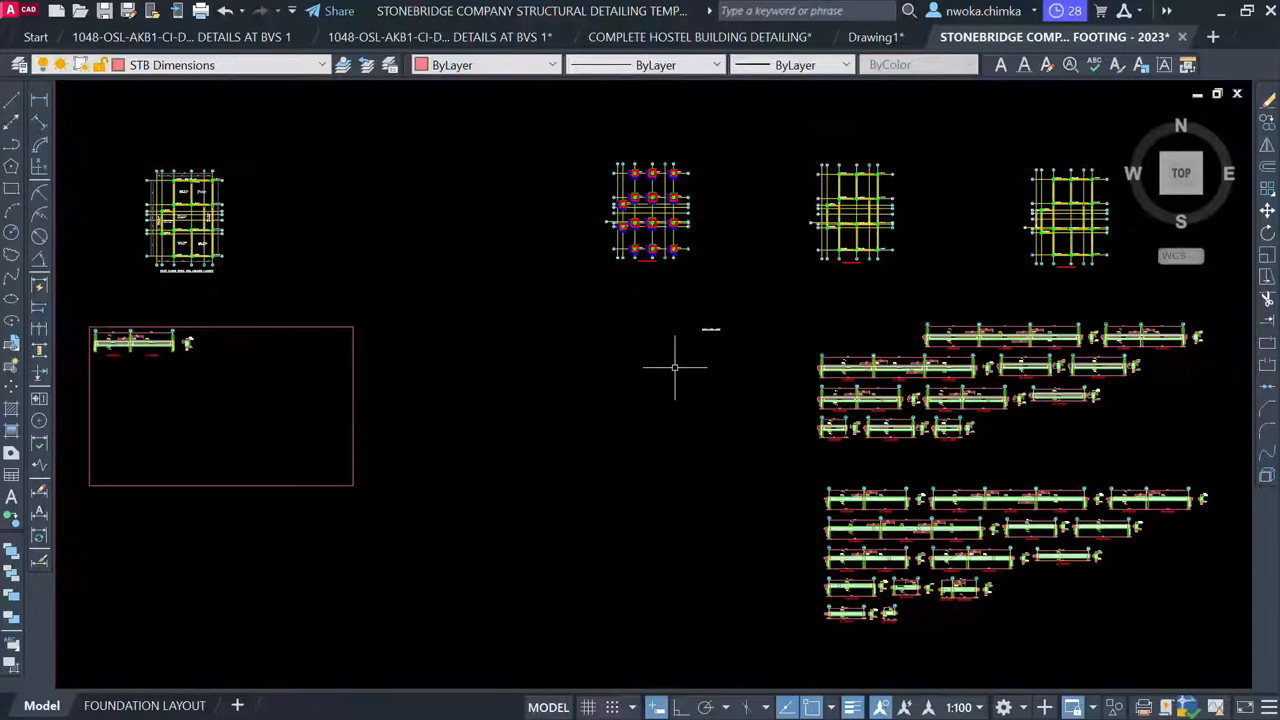
scroll(790, 288, down, 4)
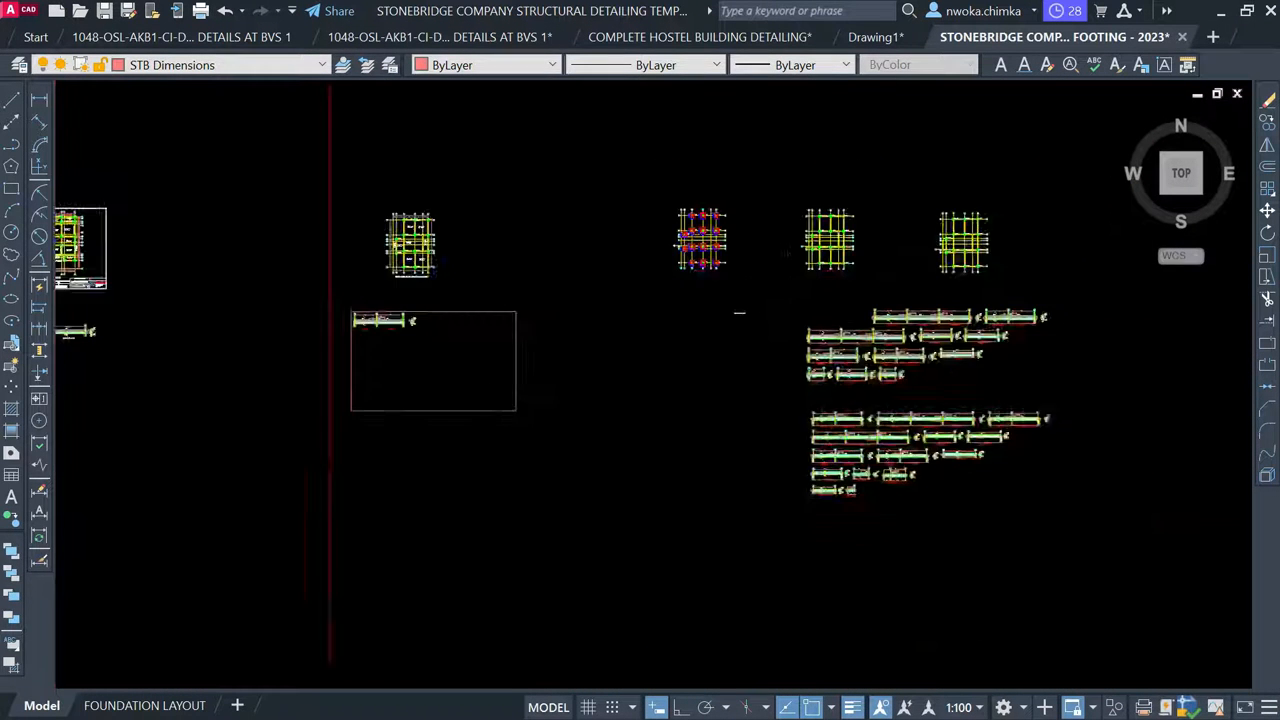
scroll(482, 345, down, 3)
scroll(530, 340, down, 2)
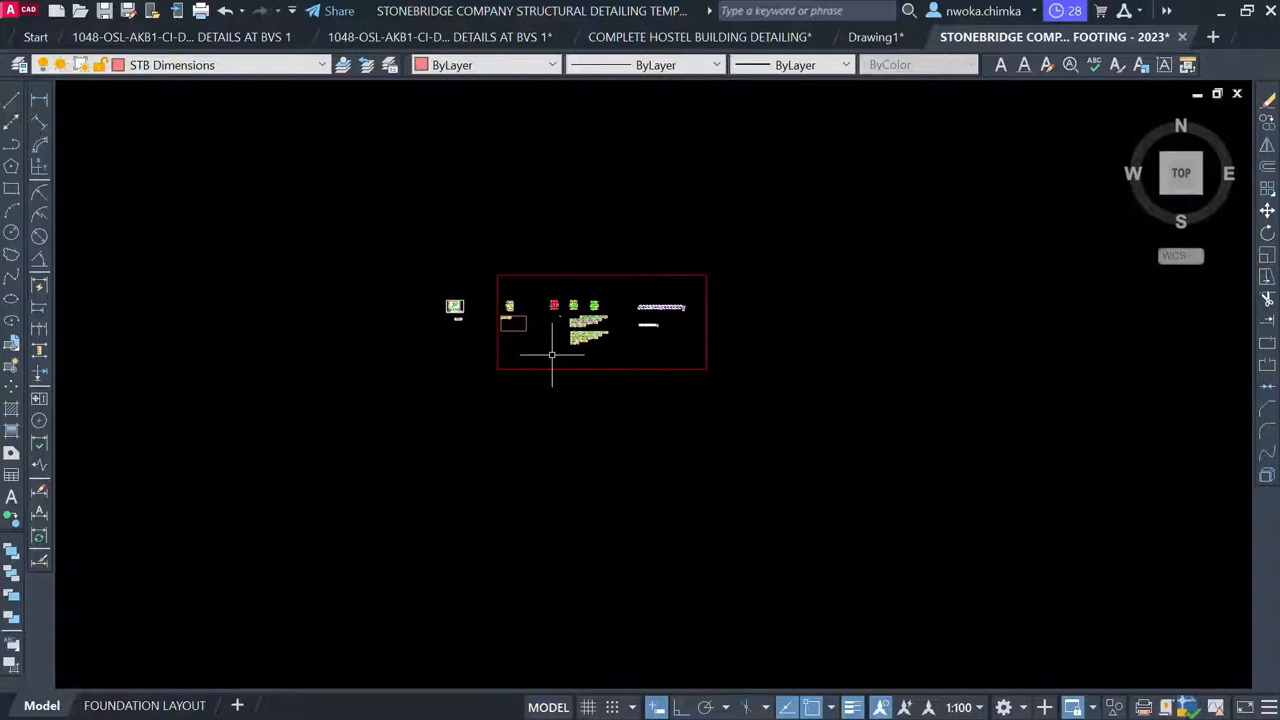
scroll(591, 514, down, 2)
middle_drag(591, 514, 580, 296)
scroll(577, 445, down, 2)
scroll(525, 560, up, 7)
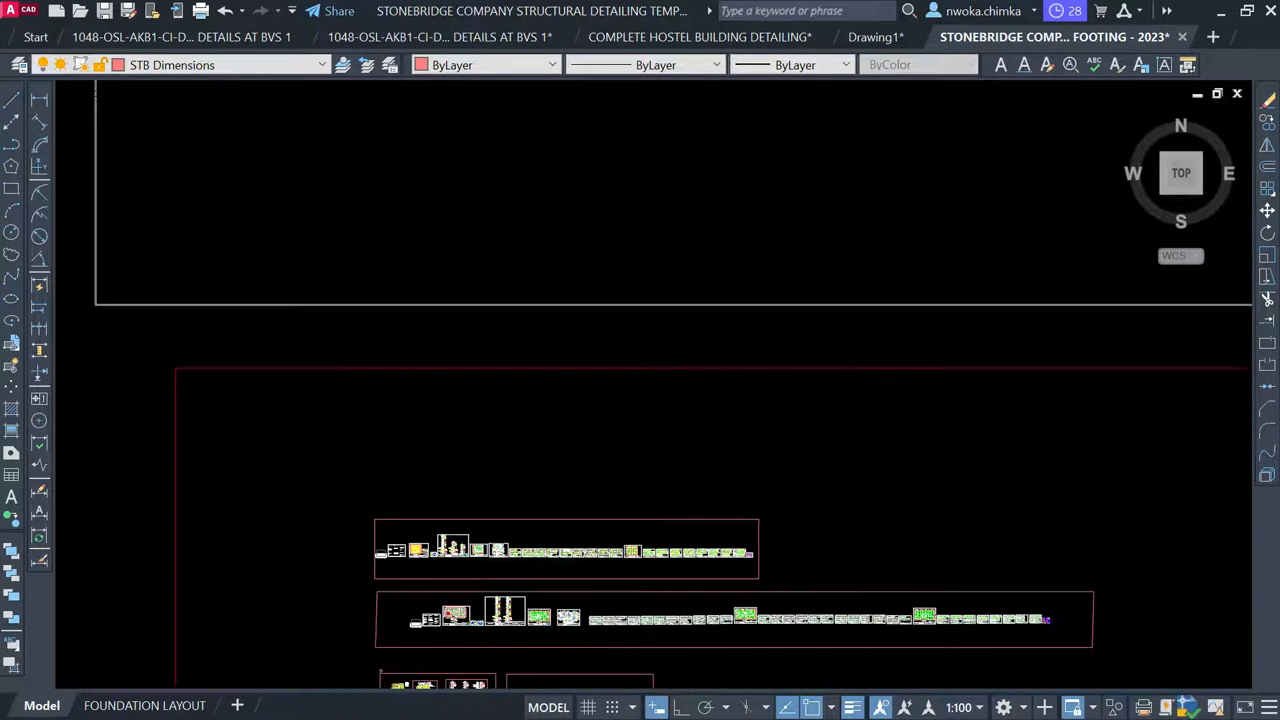
scroll(509, 476, up, 8)
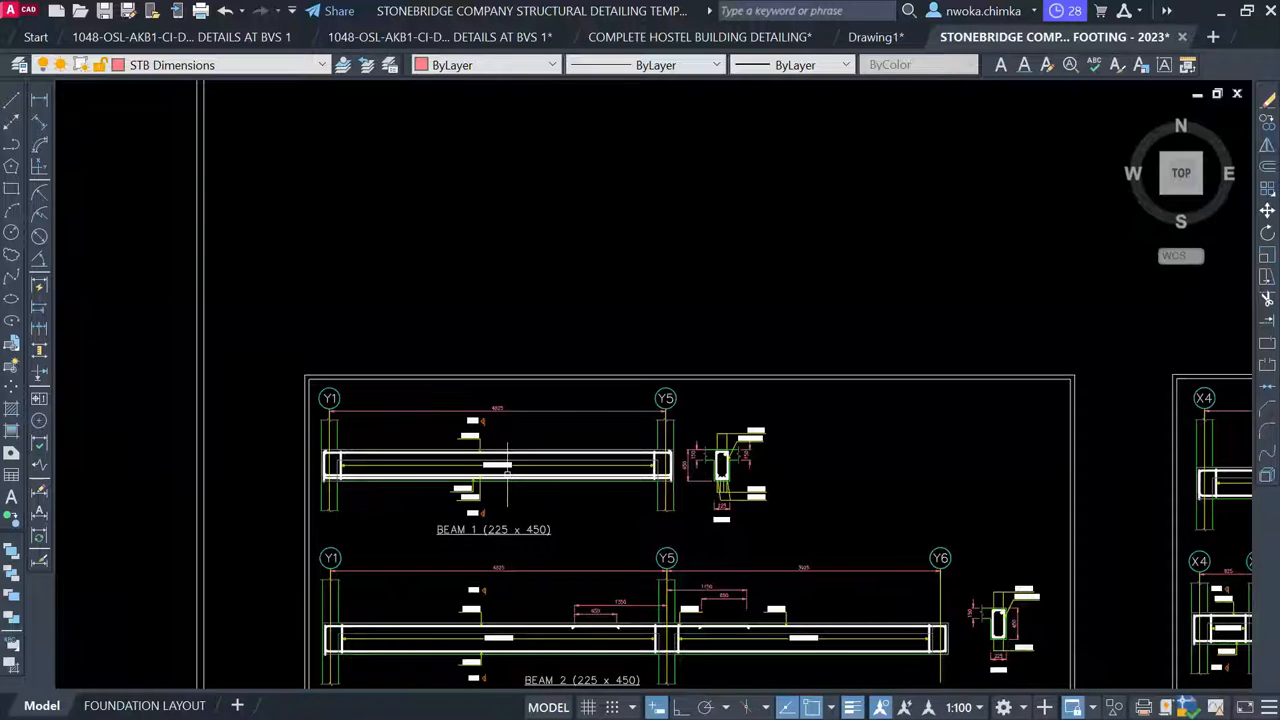
scroll(508, 466, up, 5)
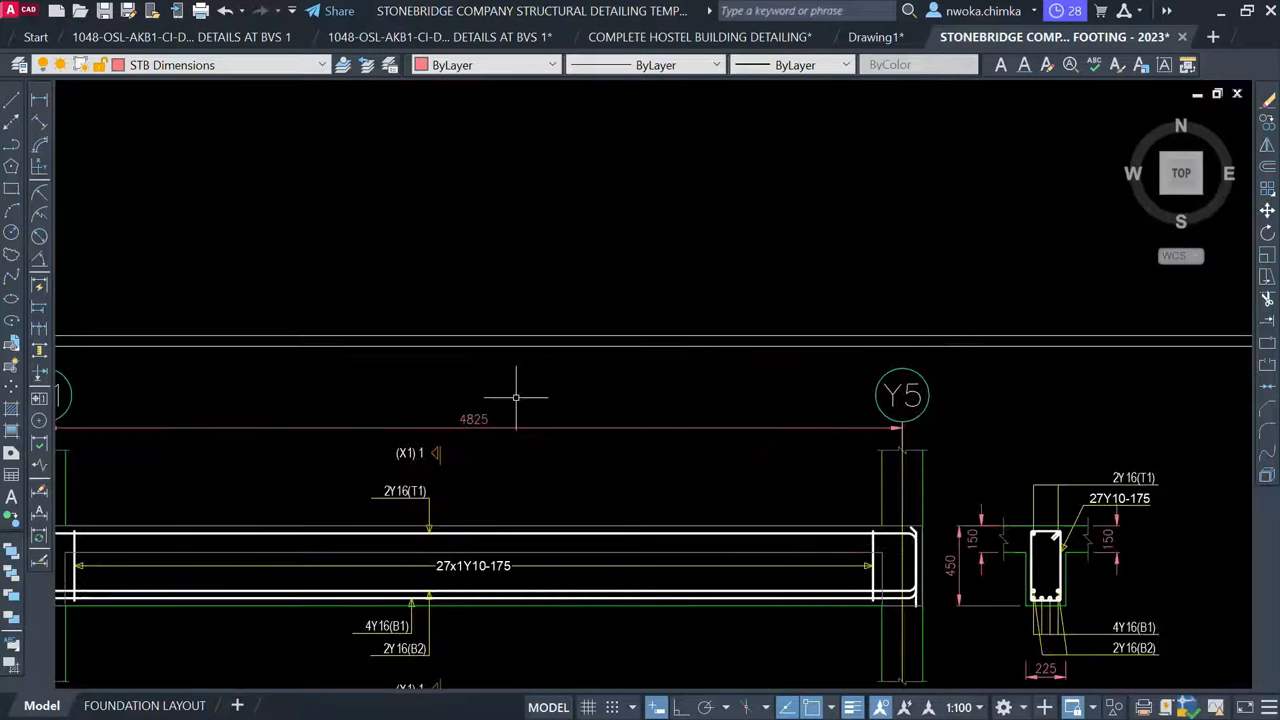
scroll(516, 406, down, 10)
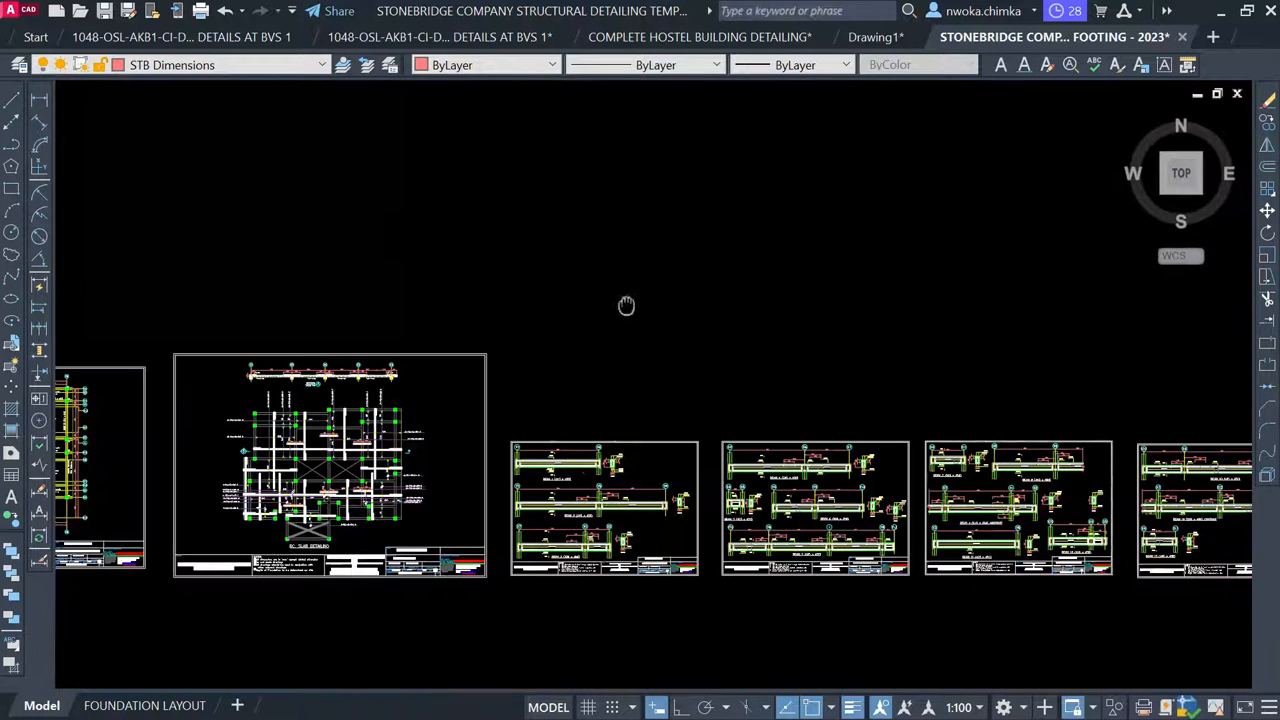
middle_drag(626, 306, 560, 589)
scroll(611, 403, down, 8)
middle_drag(611, 323, 611, 642)
middle_drag(685, 349, 655, 563)
scroll(717, 291, down, 2)
middle_drag(717, 291, 685, 389)
scroll(659, 360, up, 2)
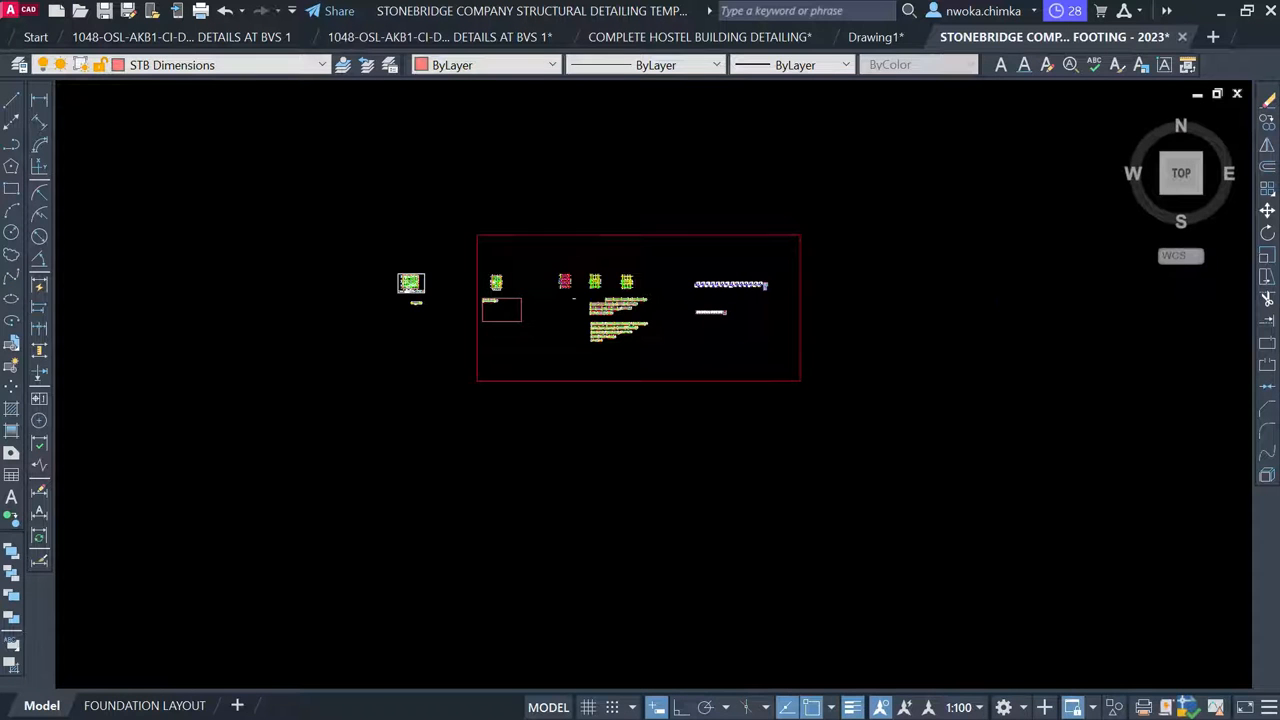
scroll(606, 278, up, 7)
scroll(560, 355, up, 2)
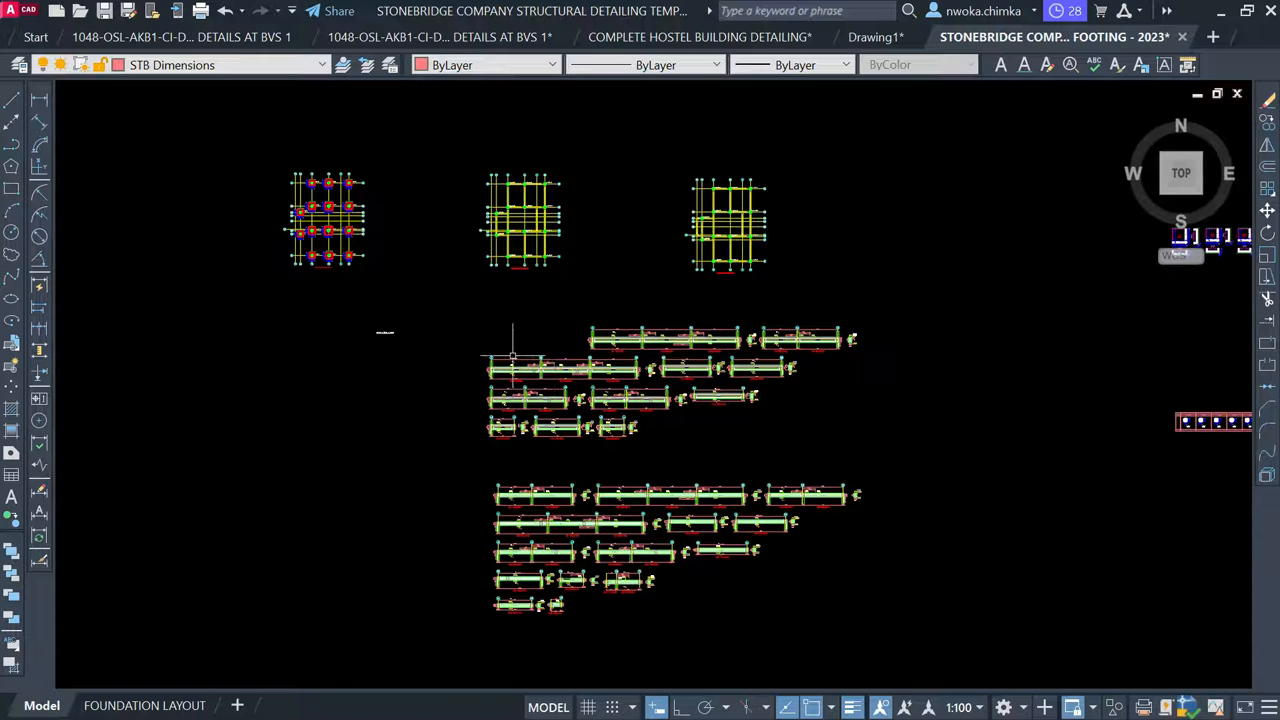
scroll(513, 355, up, 2)
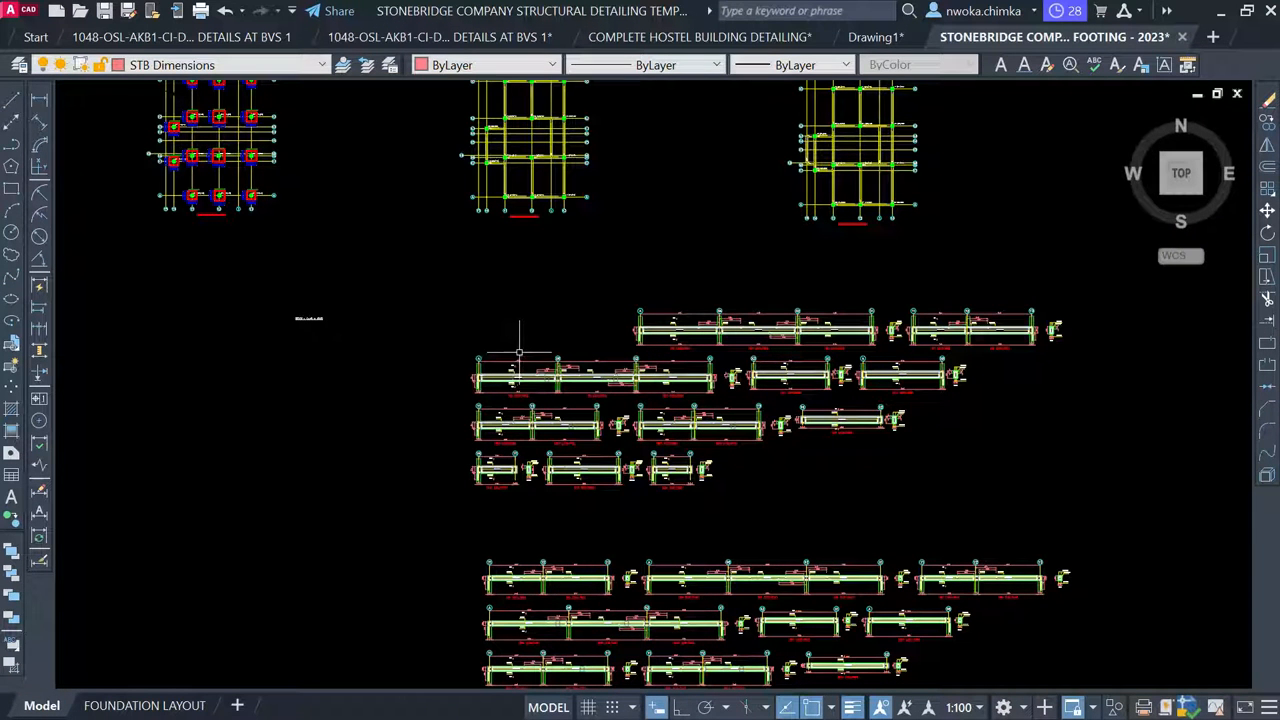
scroll(507, 370, up, 1)
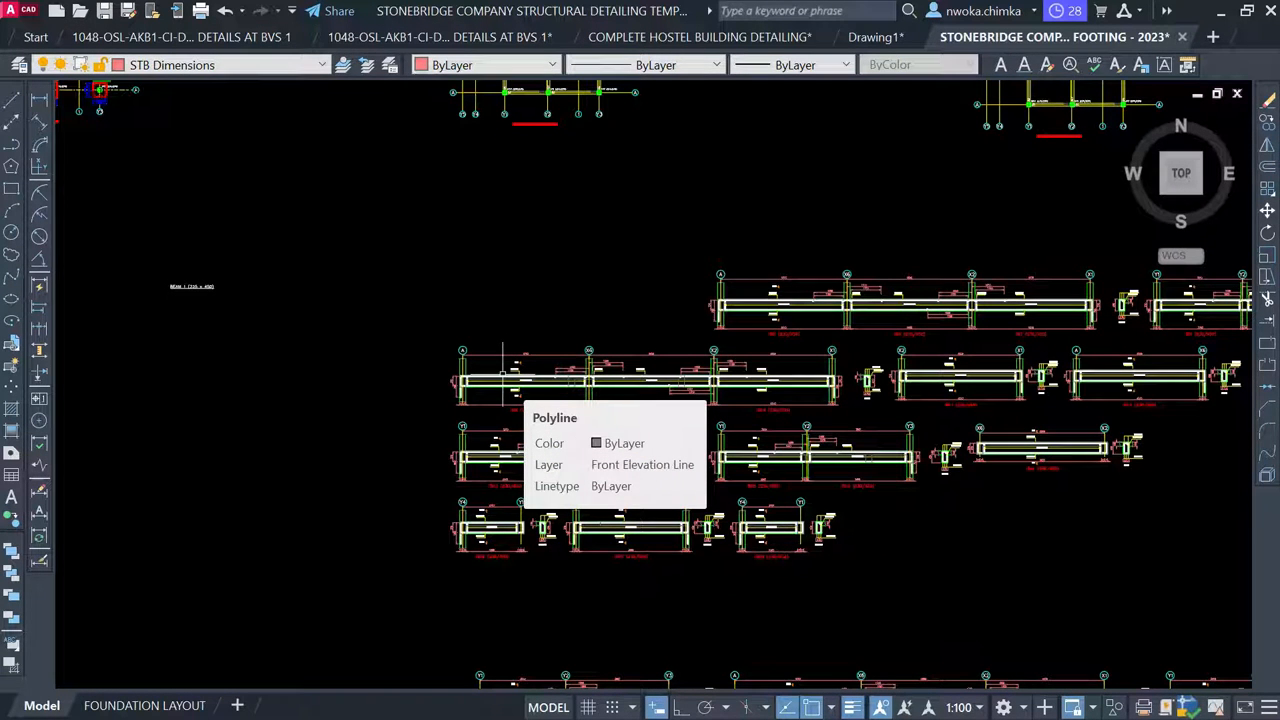
middle_drag(1022, 317, 1045, 320)
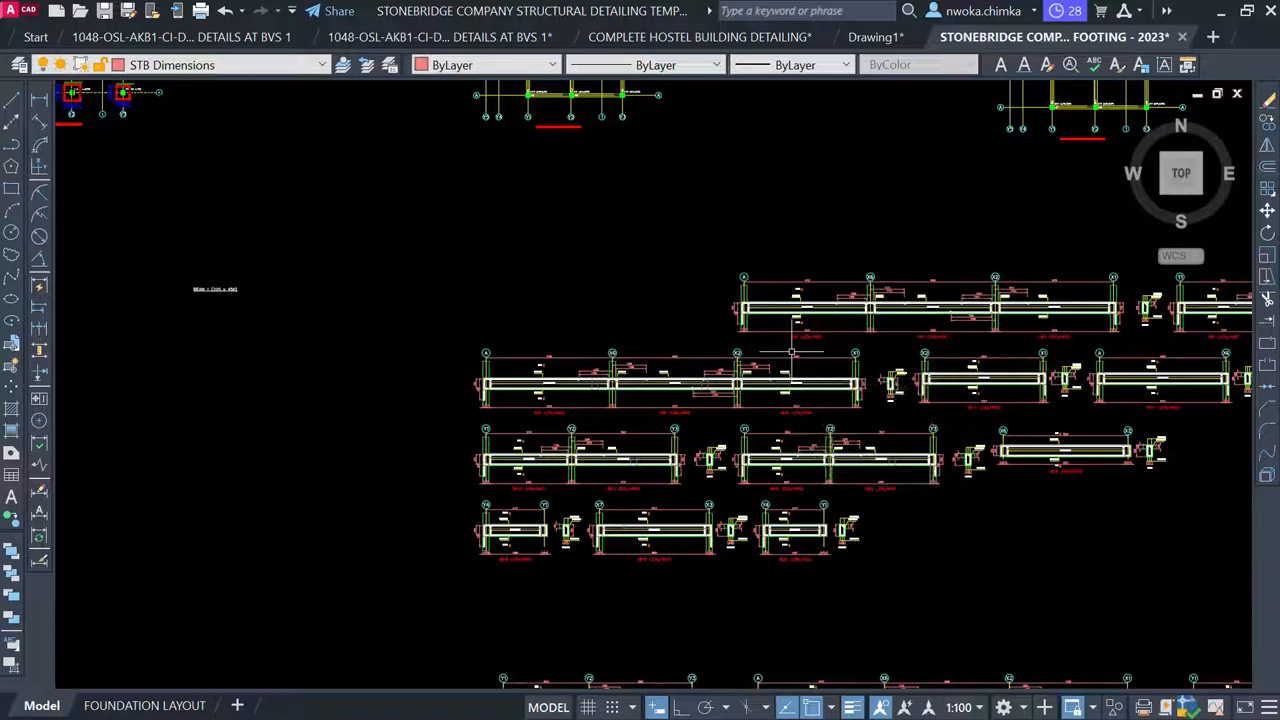
scroll(768, 357, down, 2)
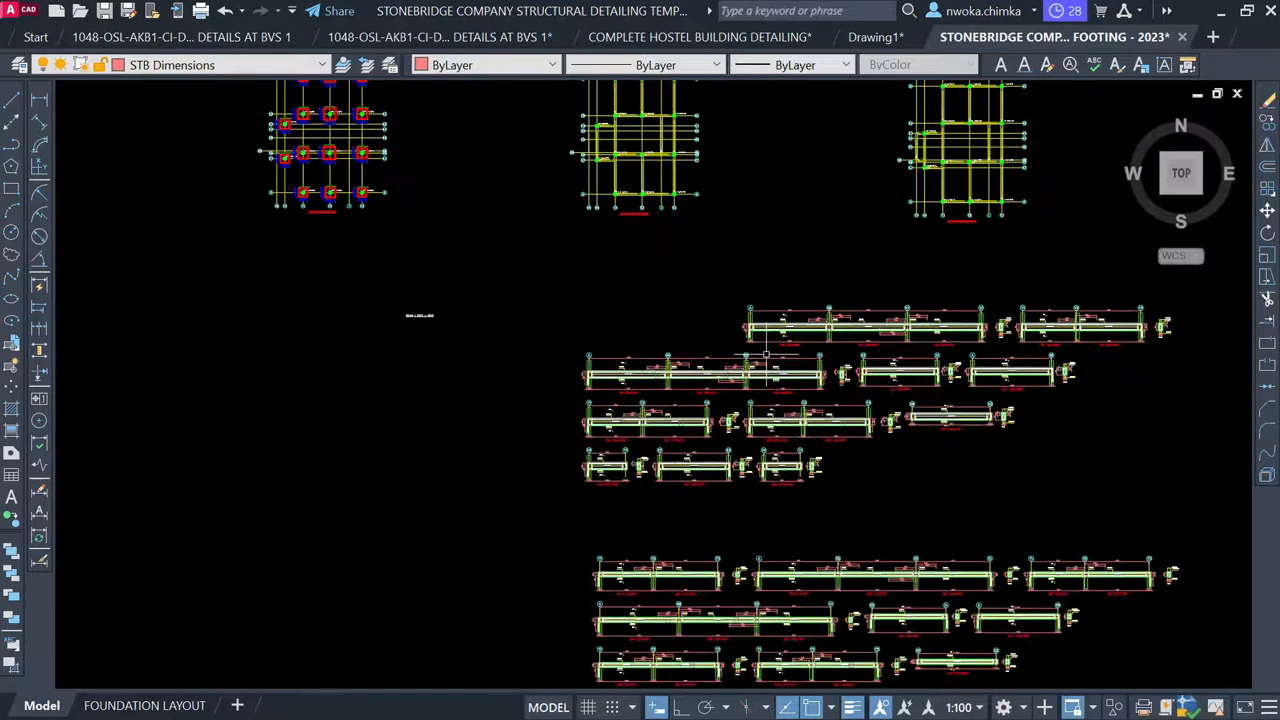
middle_drag(706, 351, 907, 313)
scroll(907, 313, down, 2)
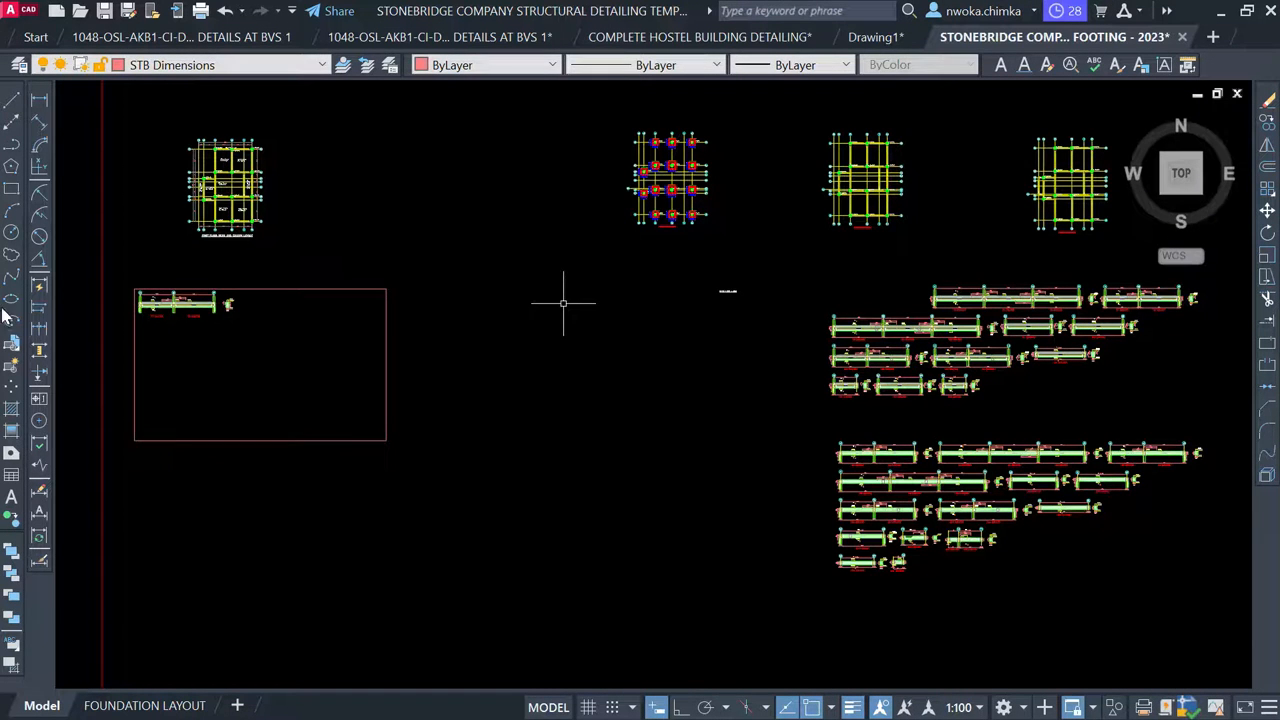
scroll(123, 288, up, 6)
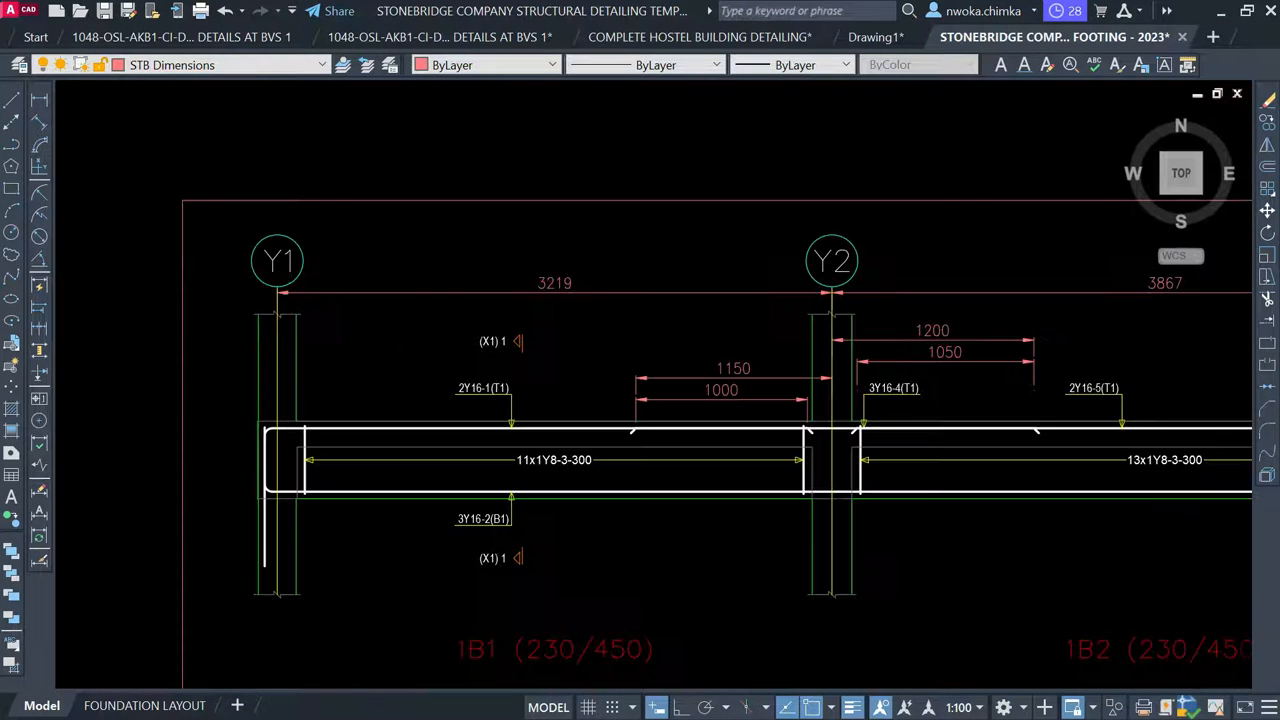
scroll(290, 295, down, 6)
middle_drag(469, 275, 463, 317)
scroll(420, 260, up, 4)
scroll(410, 181, up, 5)
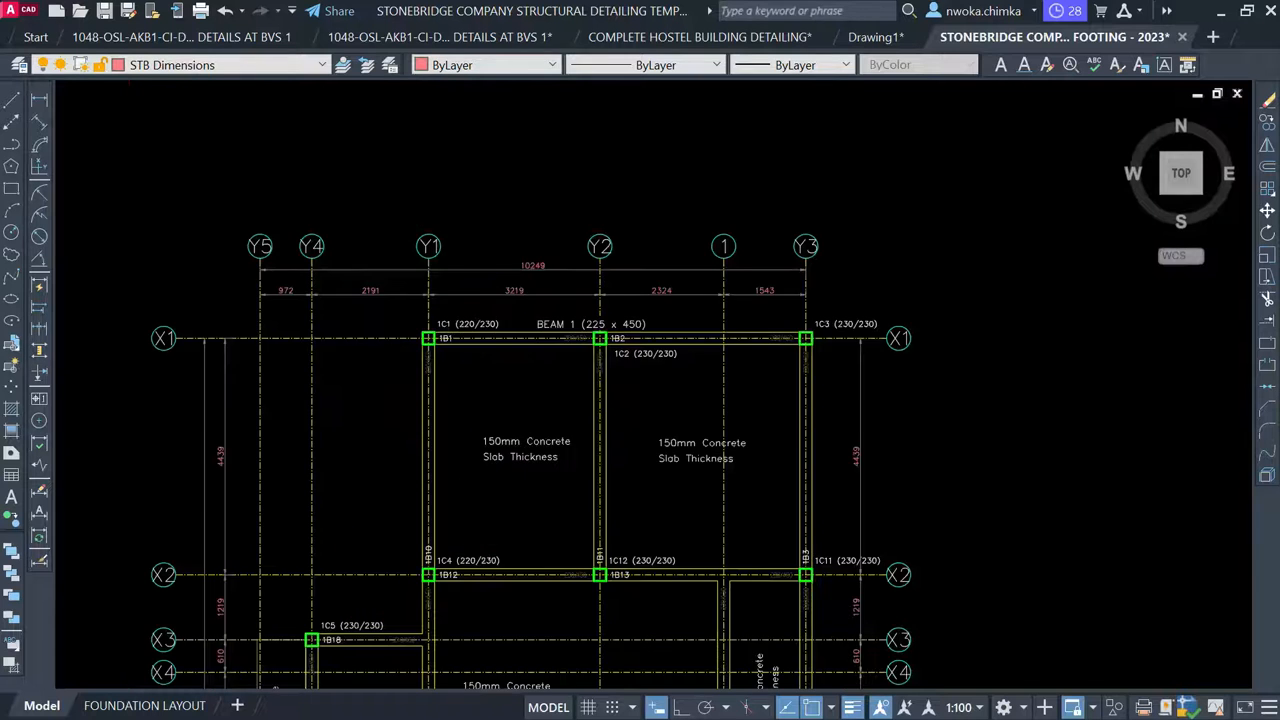
scroll(400, 300, up, 2)
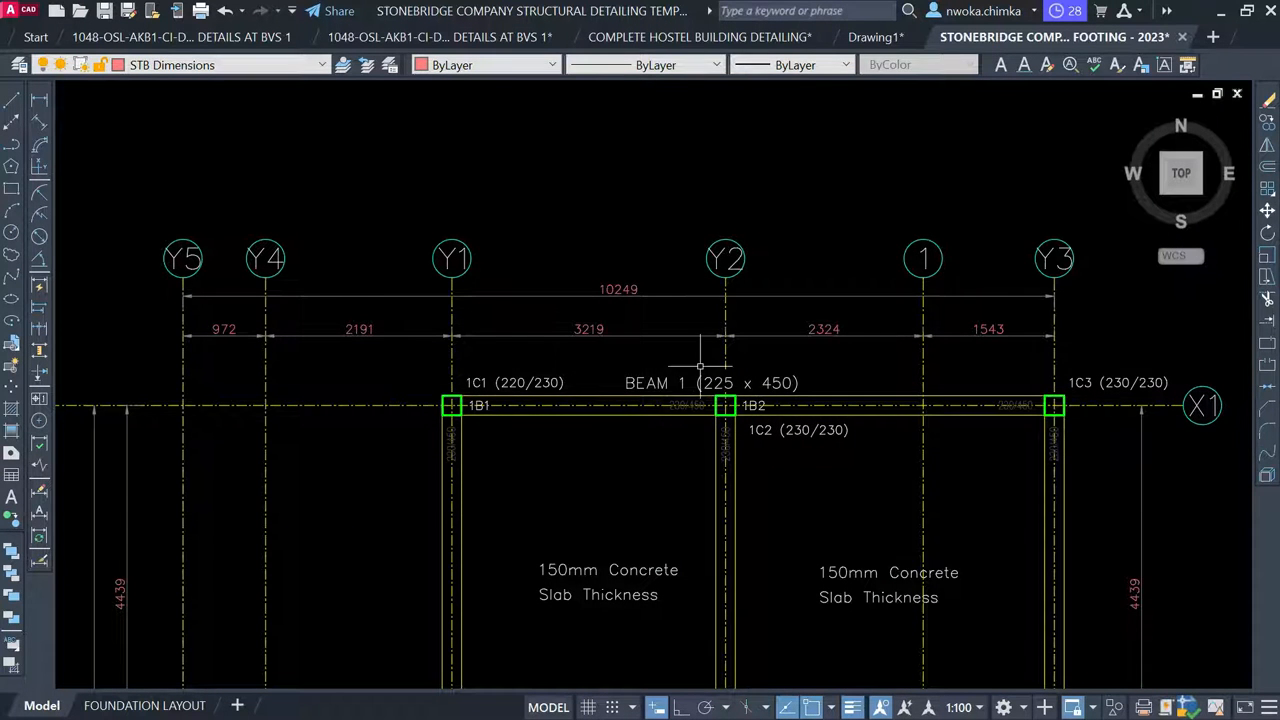
scroll(600, 203, down, 6)
scroll(600, 203, down, 3)
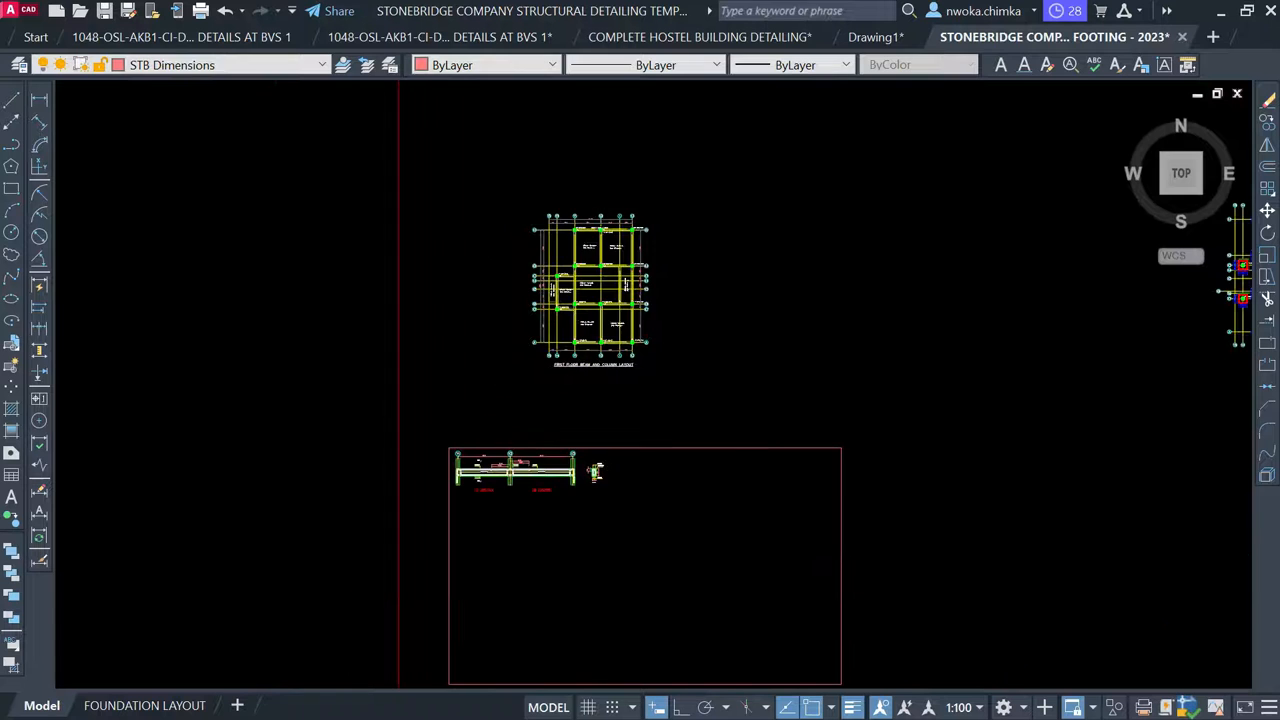
scroll(734, 347, down, 2)
scroll(1080, 400, up, 4)
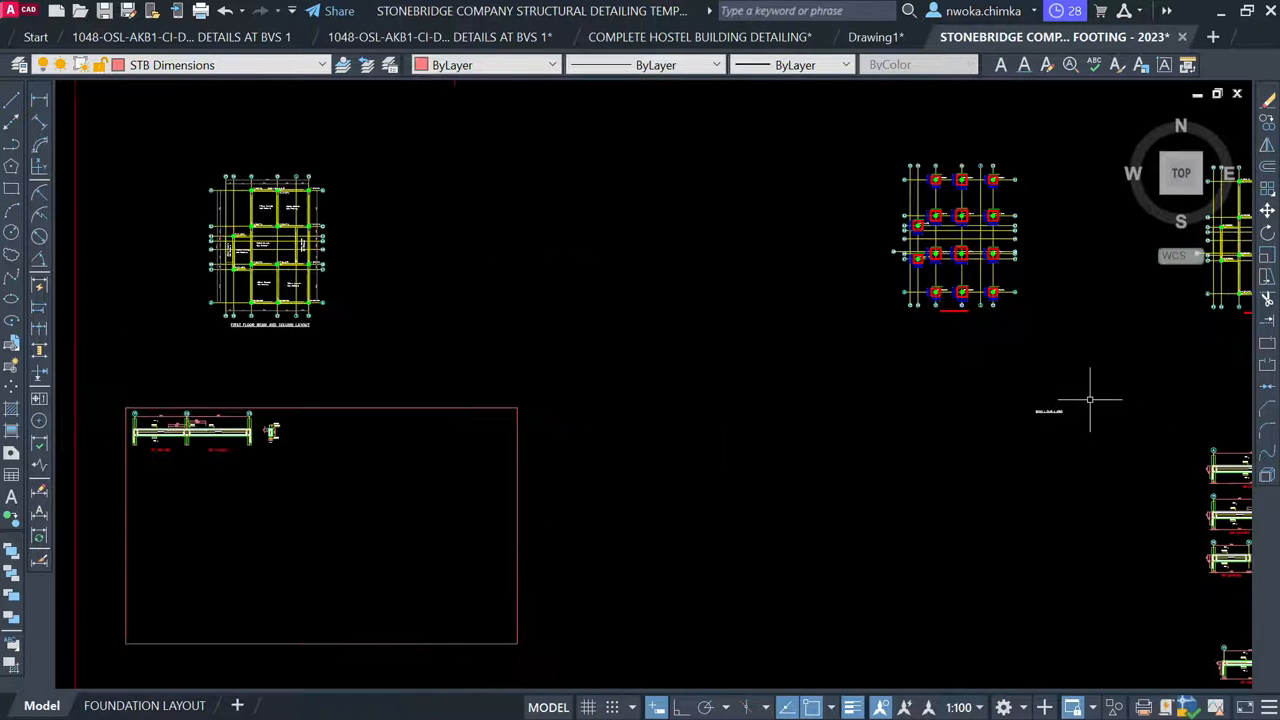
key(ctrl+1)
Select the small BEAM 1 title text, then clear the selection and close the Properties panel
click(1077, 400)
click(1002, 449)
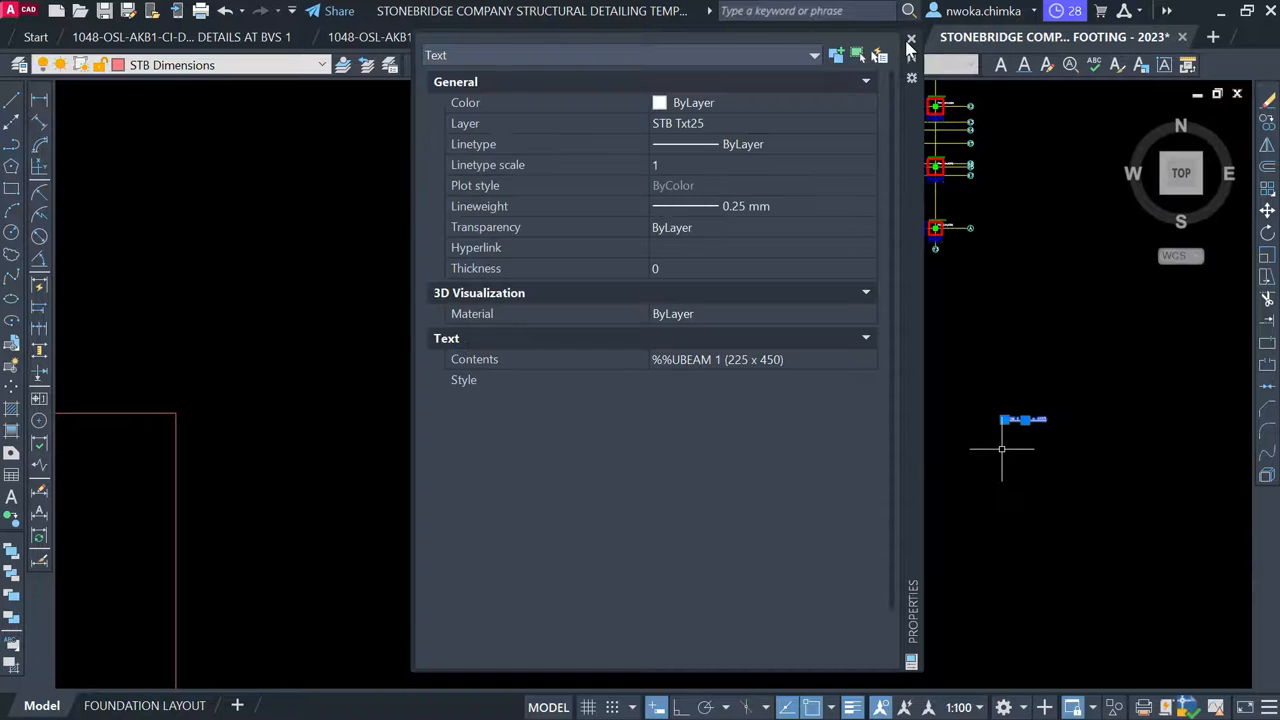
key(Escape)
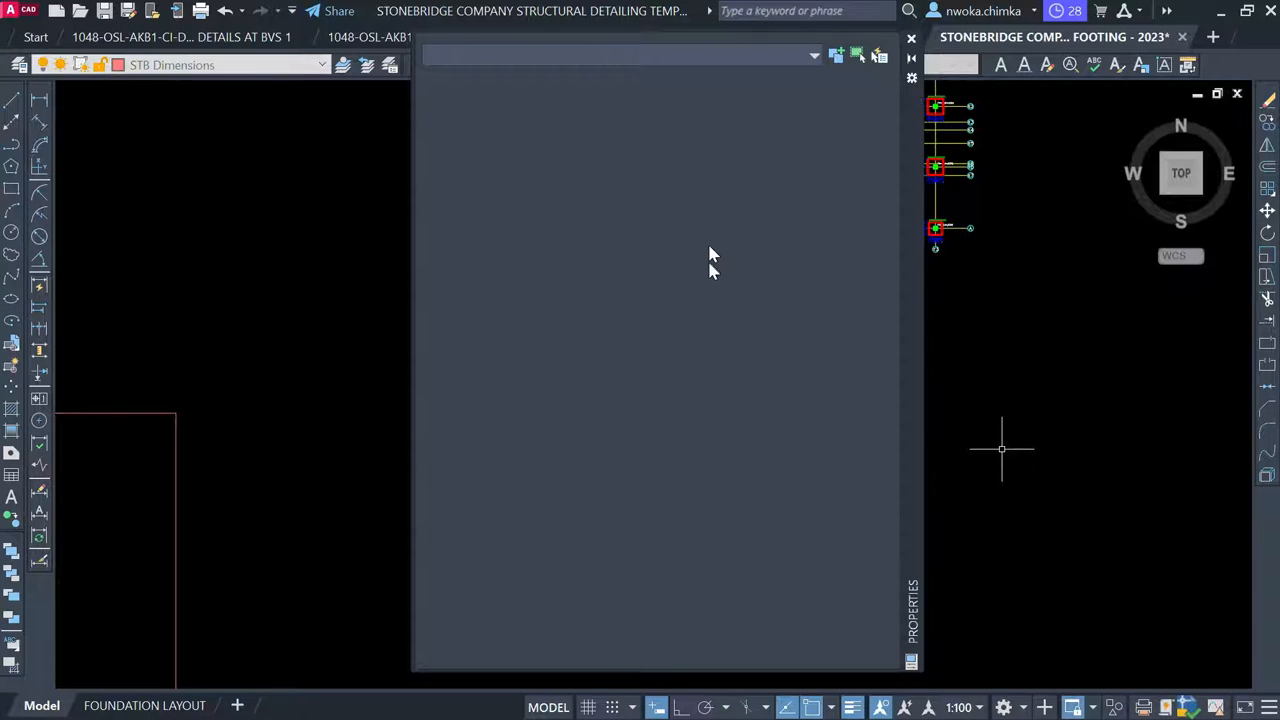
click(911, 38)
Copy the BEAM 1 (225 x 450) title beneath the new beam detail between the 1B1 and 1B2 labels
scroll(946, 262, down, 3)
scroll(572, 298, up, 6)
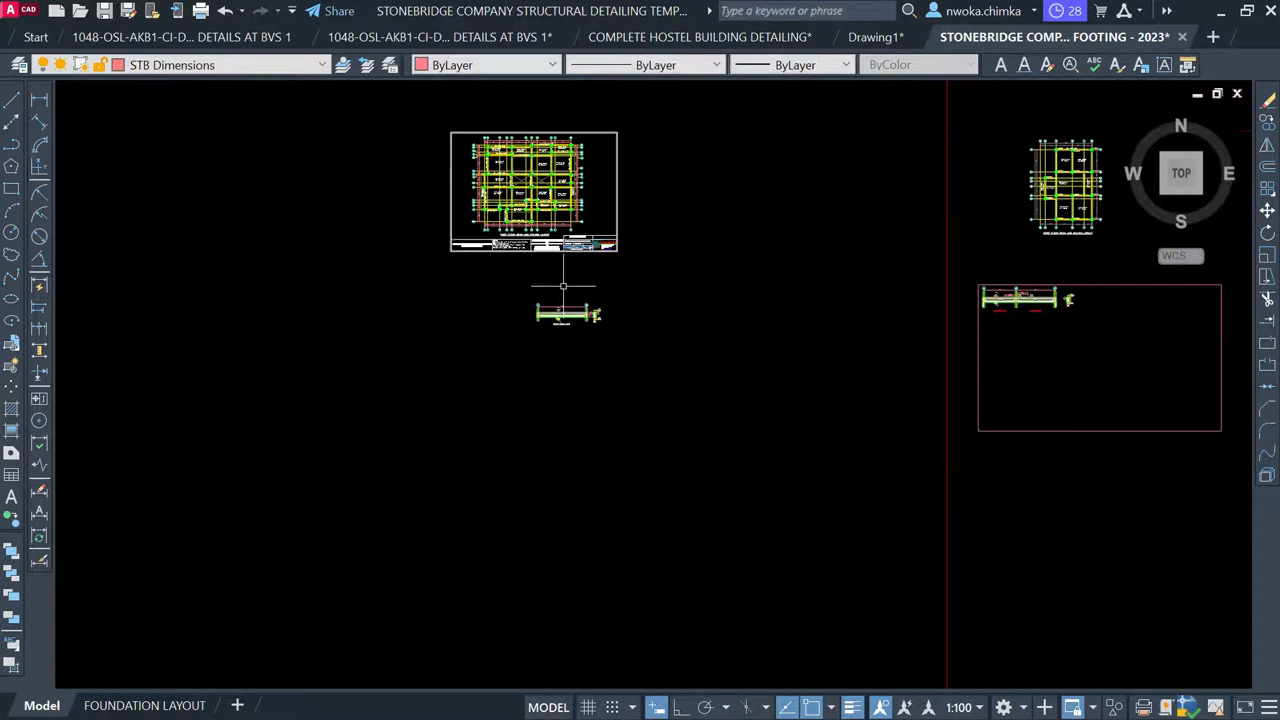
scroll(572, 298, up, 2)
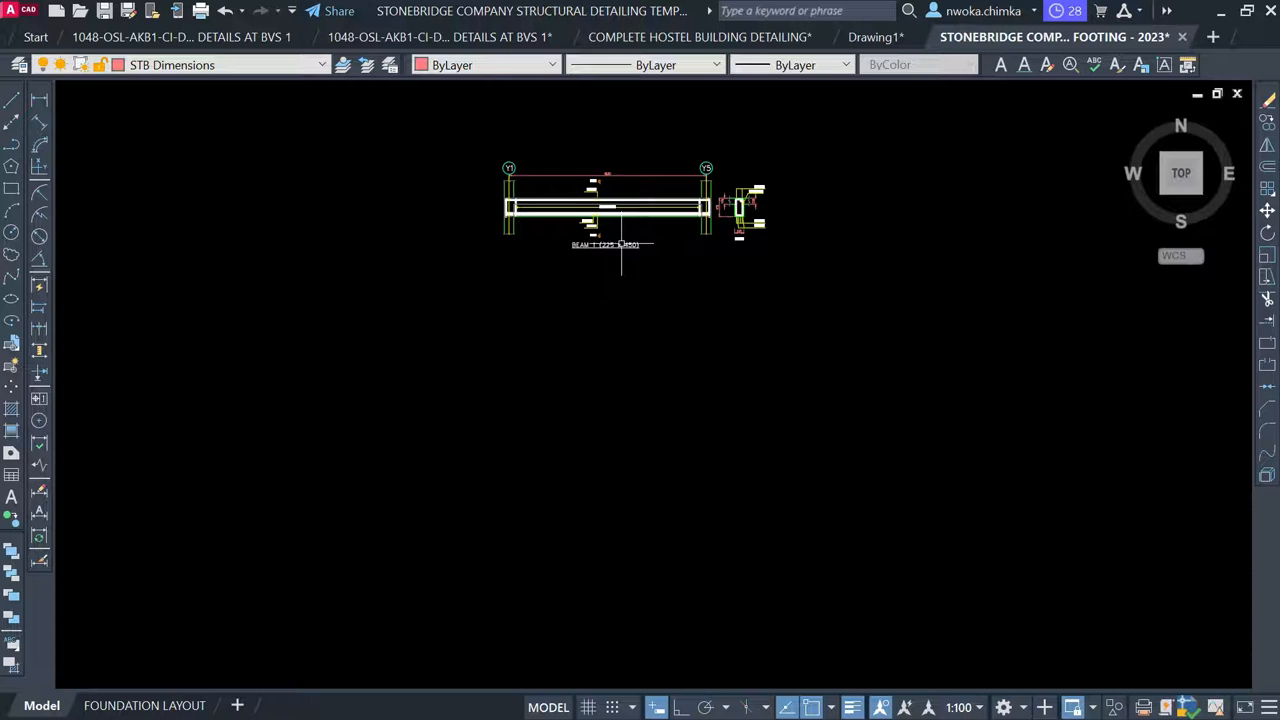
click(608, 245)
text(co)
key(Return)
scroll(624, 248, up, 4)
click(577, 252)
scroll(600, 251, down, 4)
scroll(145, 383, down, 2)
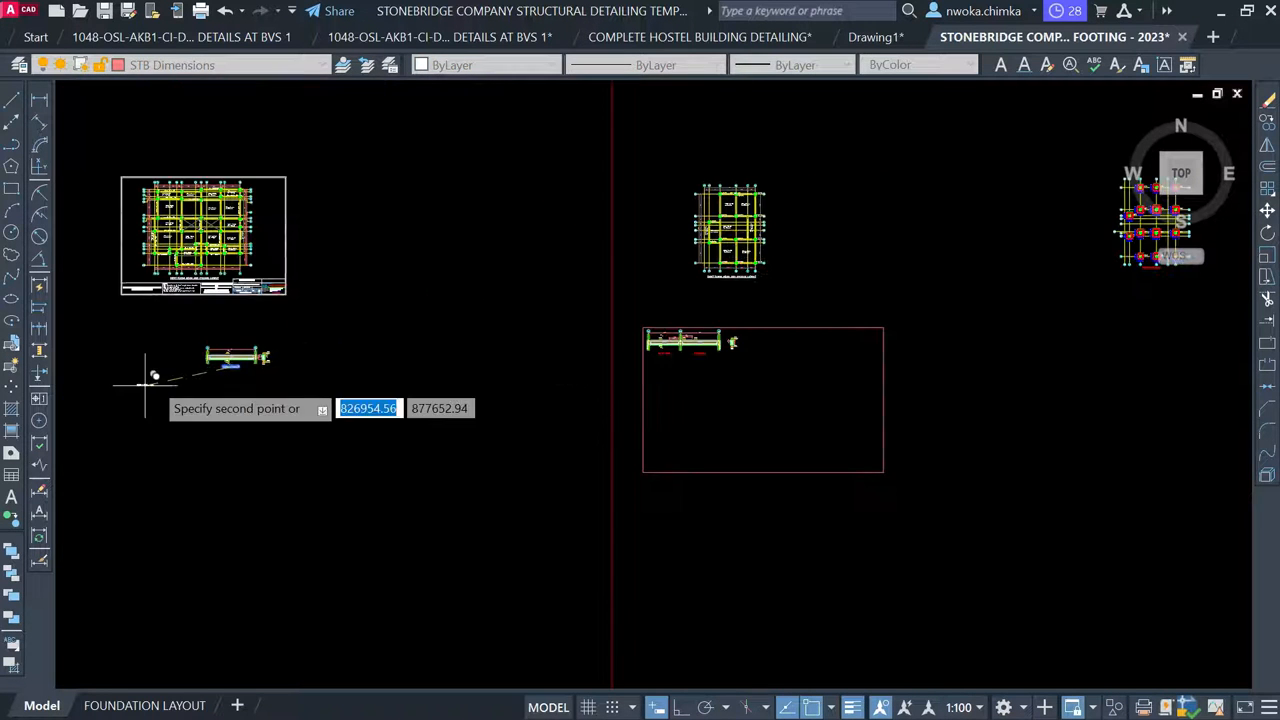
scroll(646, 356, up, 6)
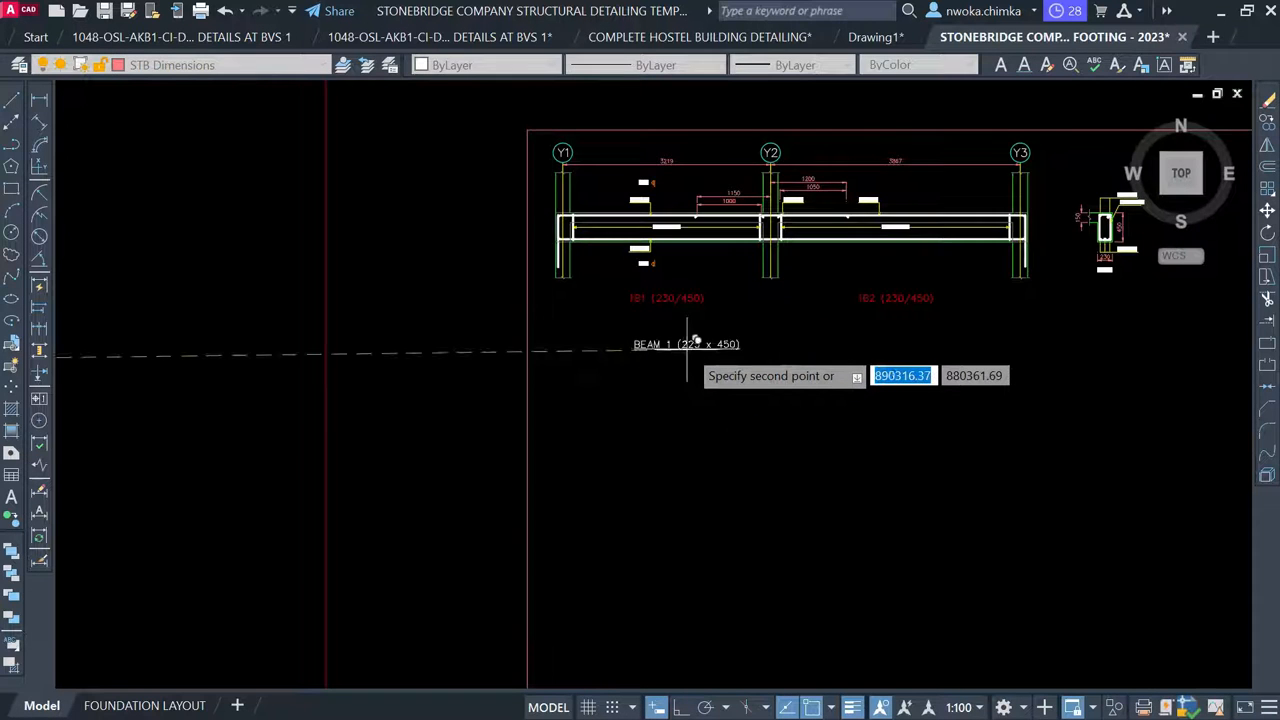
scroll(687, 348, up, 5)
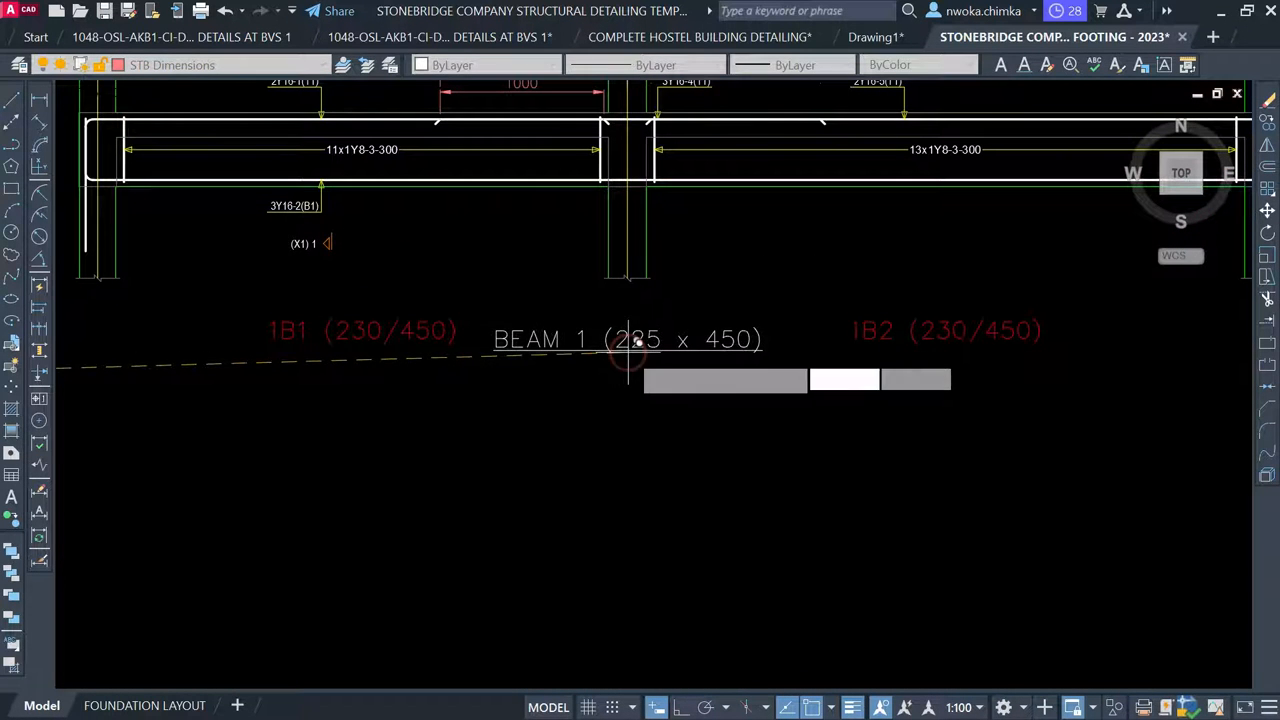
click(471, 534)
scroll(600, 282, down, 8)
Change the BEAM 1 detail title from 225 x 450 to 230 x 450
middle_drag(600, 282, 503, 538)
middle_drag(630, 310, 586, 479)
scroll(591, 234, up, 4)
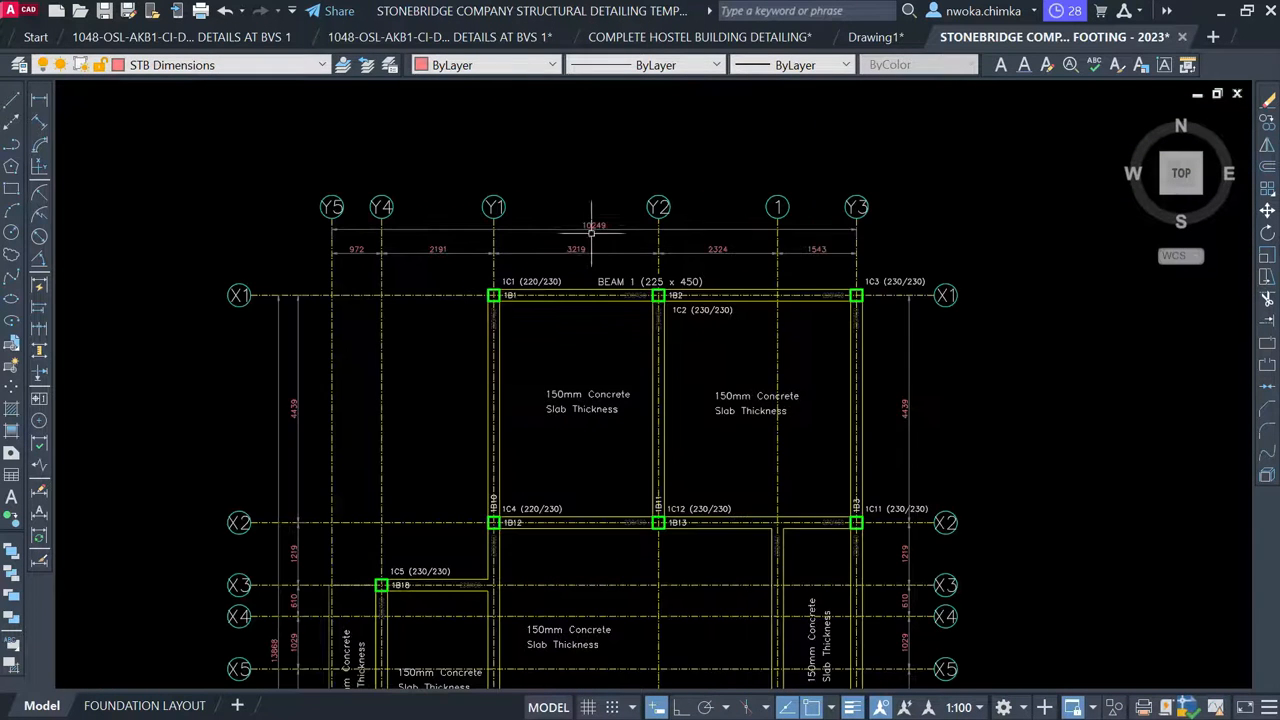
scroll(583, 291, up, 6)
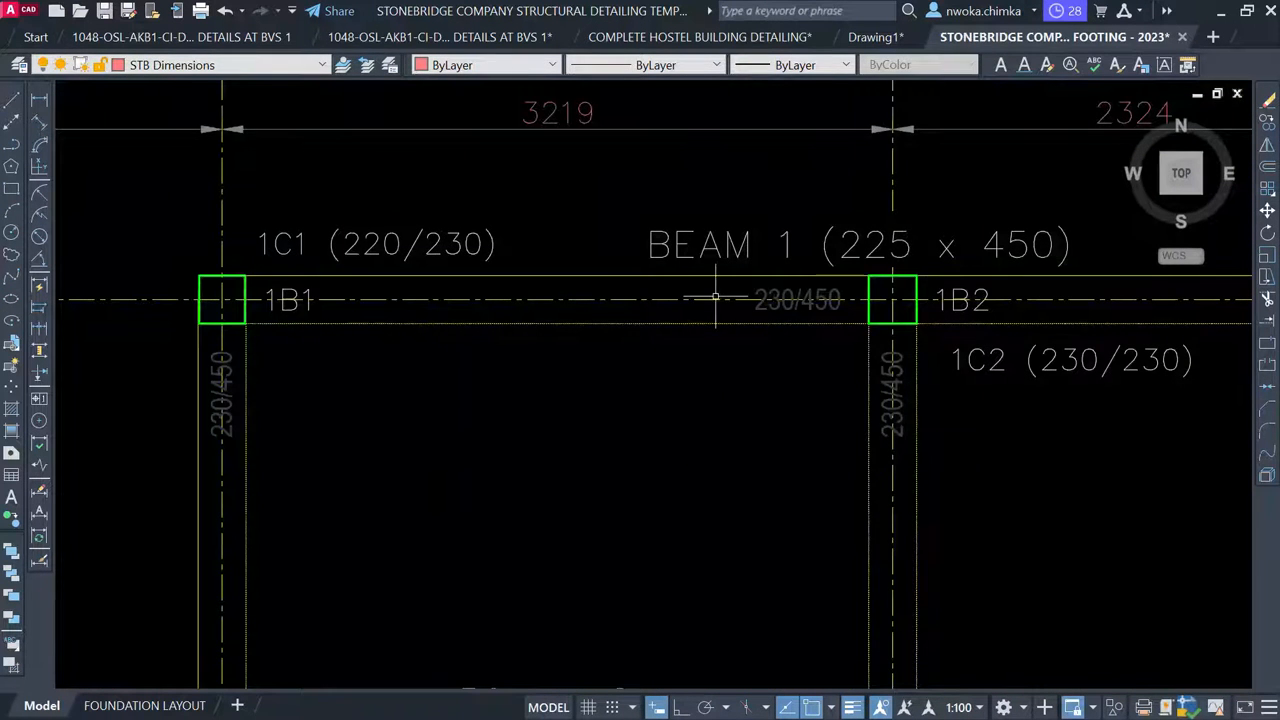
scroll(814, 299, up, 2)
scroll(700, 299, up, 2)
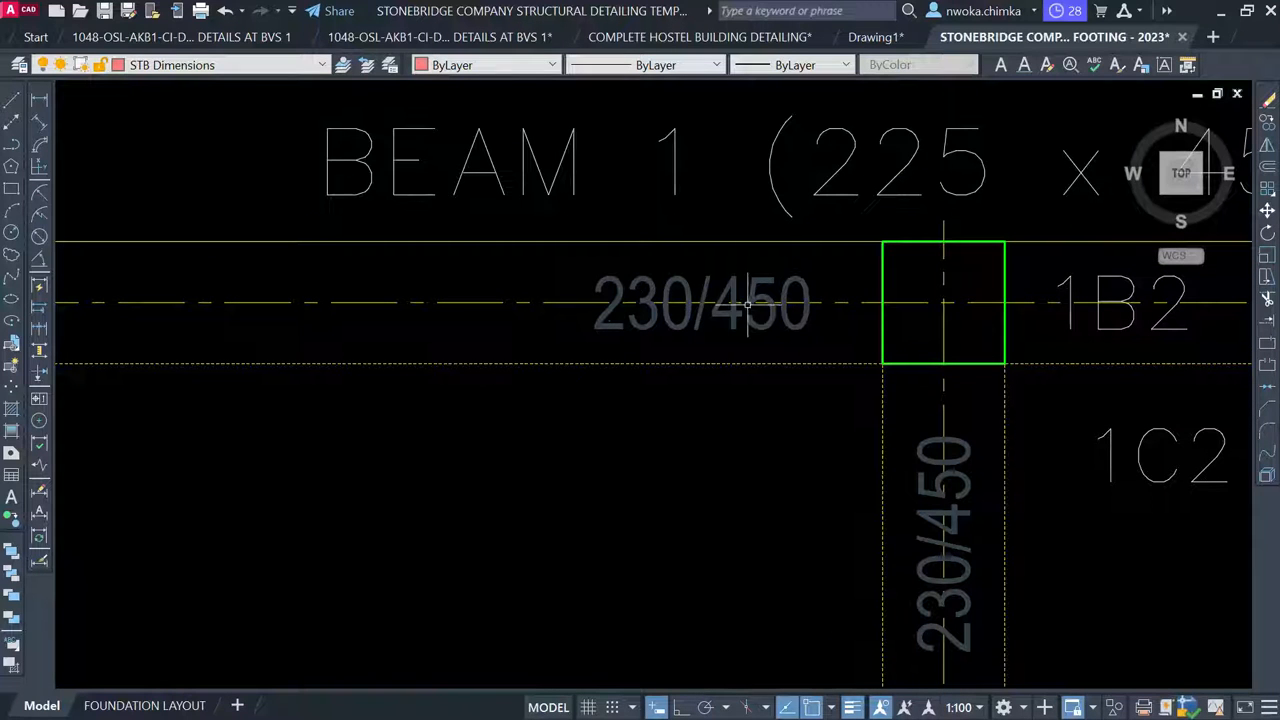
middle_drag(748, 304, 746, 332)
scroll(515, 331, down, 4)
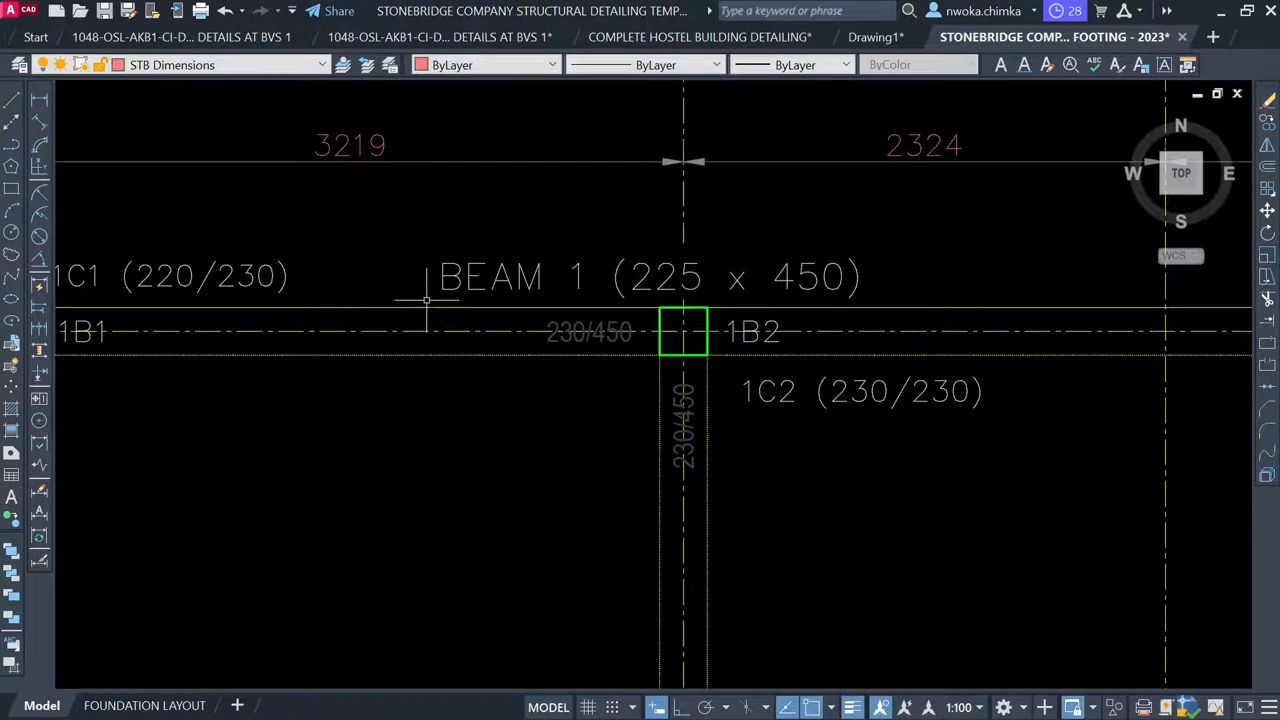
scroll(271, 300, down, 2)
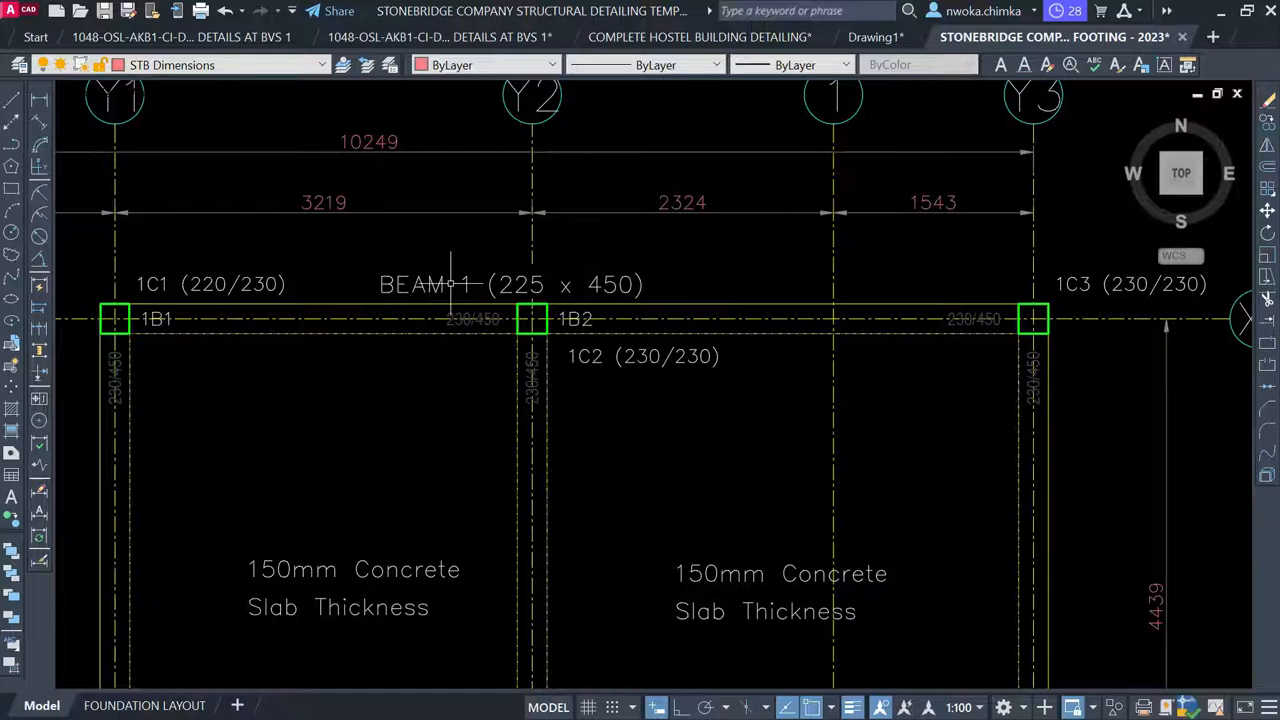
scroll(680, 215, down, 4)
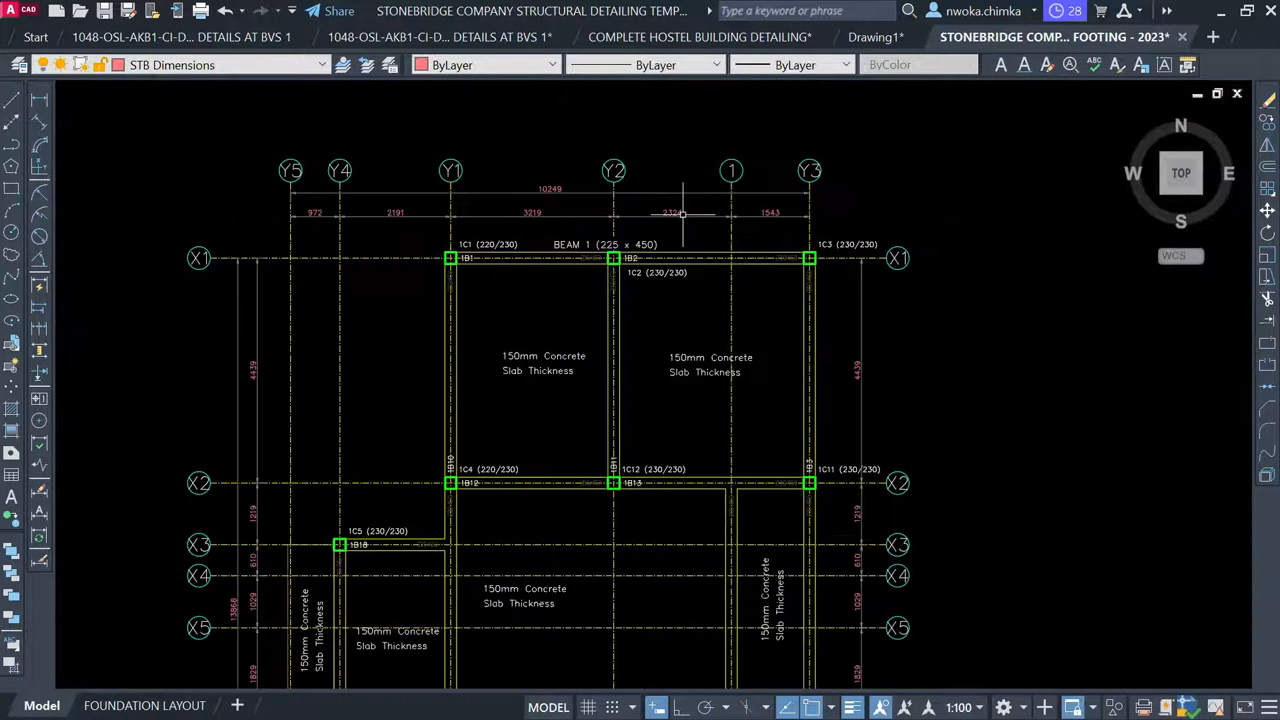
middle_drag(519, 465, 709, 89)
scroll(709, 88, down, 4)
middle_drag(491, 411, 588, 187)
scroll(616, 387, up, 6)
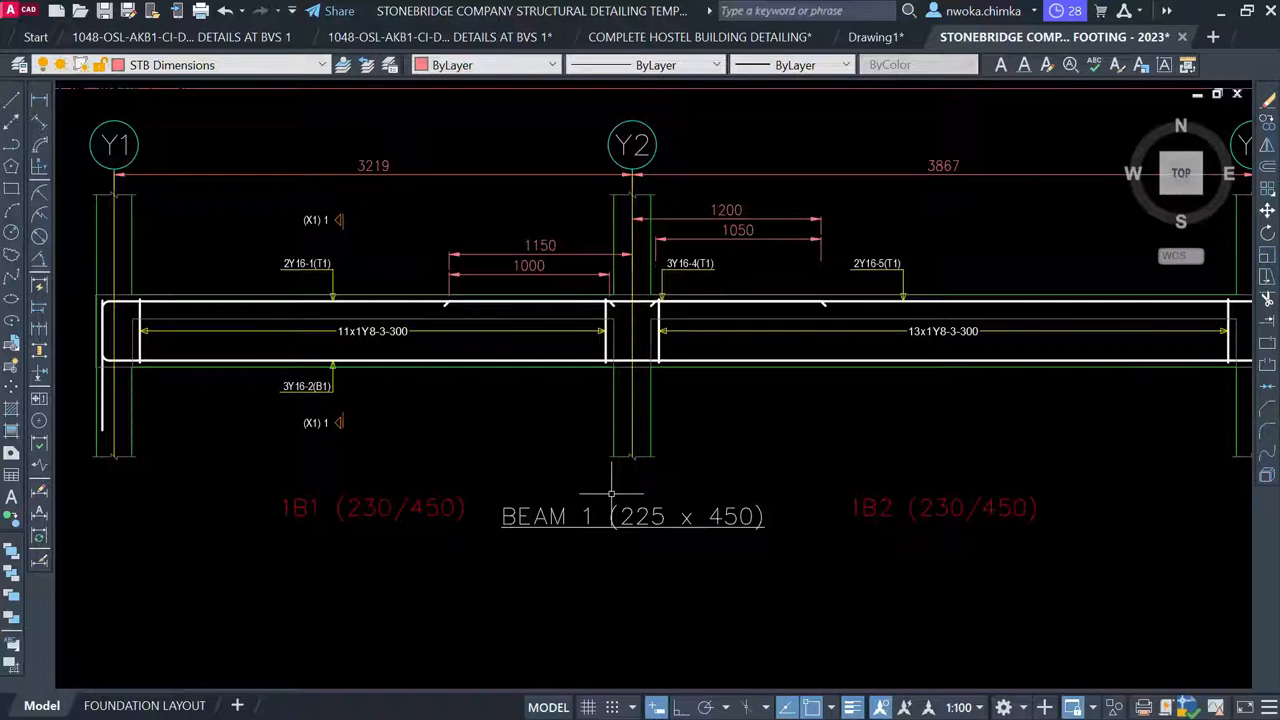
click(648, 516)
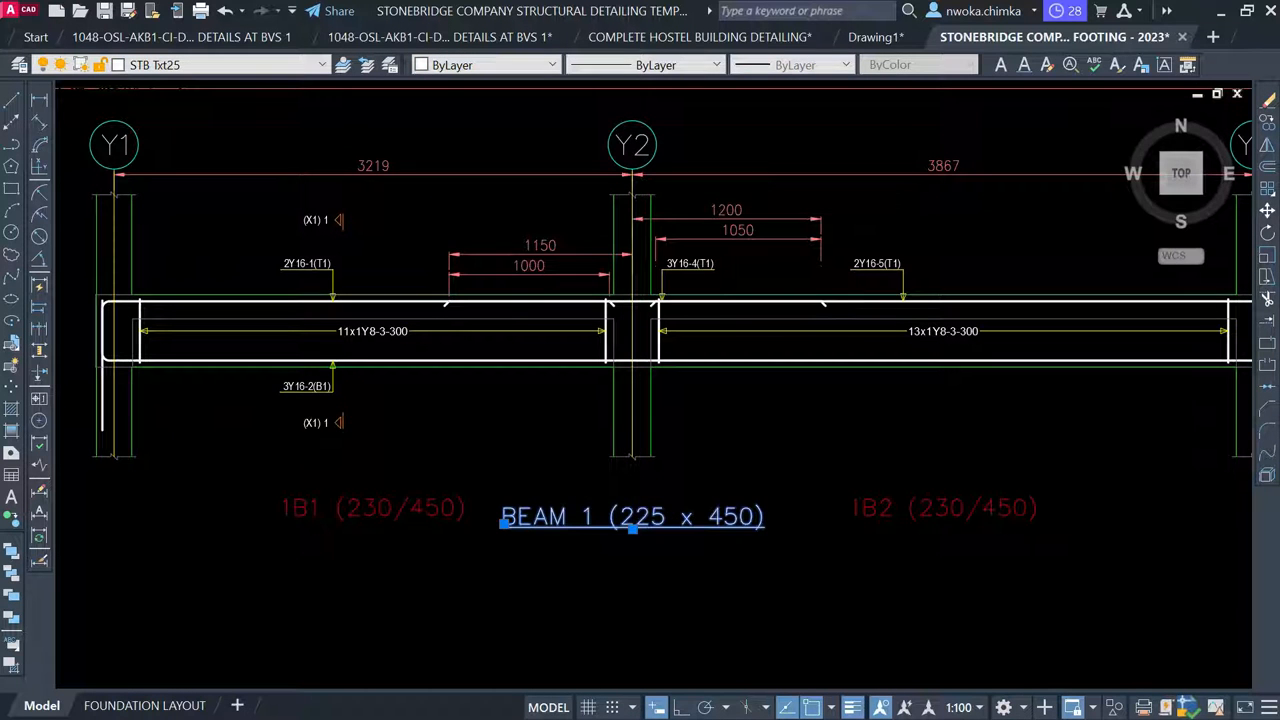
double_click(623, 527)
scroll(614, 530, up, 2)
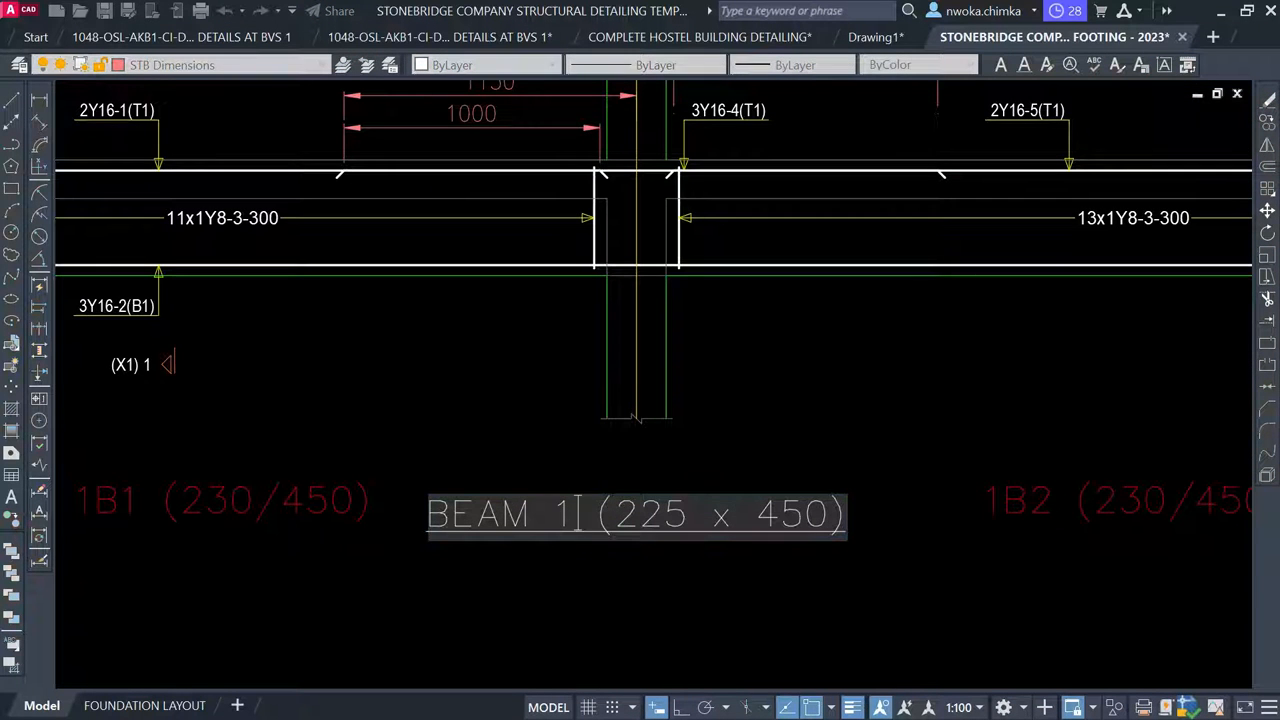
double_click(570, 515)
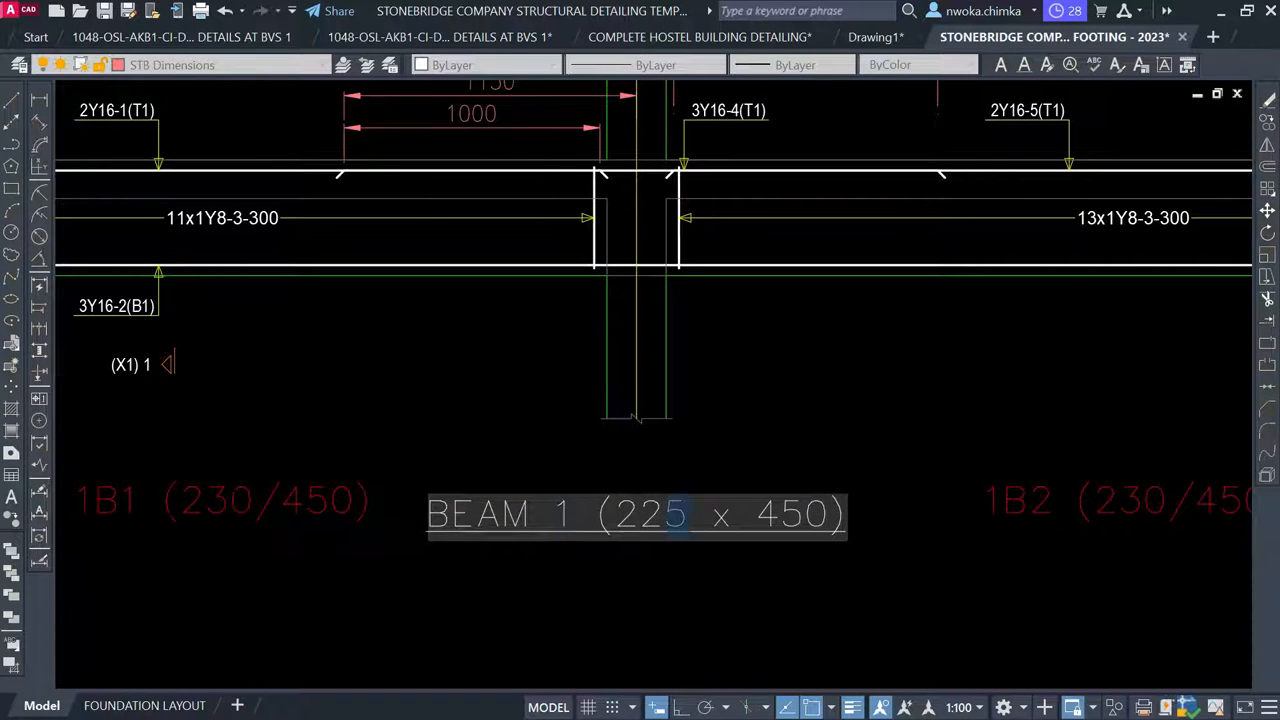
text(30)
click(818, 430)
scroll(440, 350, down, 5)
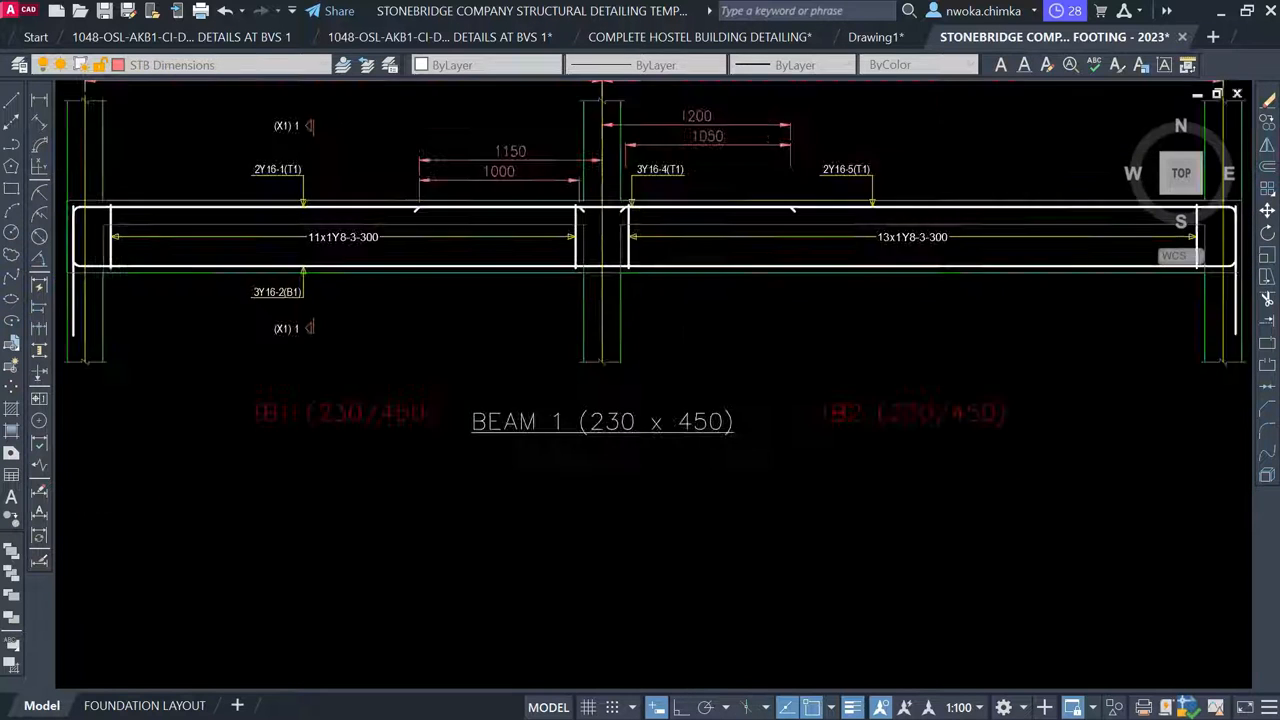
key(Escape)
Delete the red 1B1 and 1B2 (230/450) labels beneath the beam detail
click(414, 355)
click(752, 362)
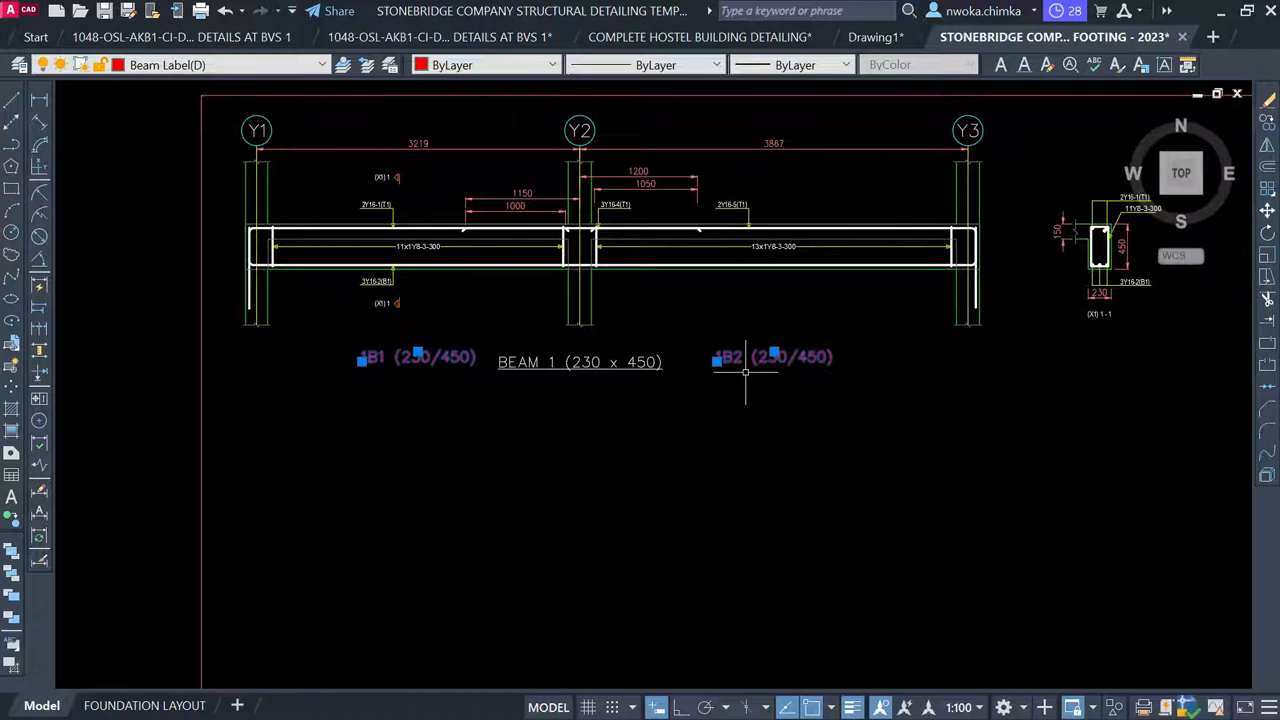
key(Delete)
Move the BEAM 1 (230 x 450) title slightly upward
click(670, 379)
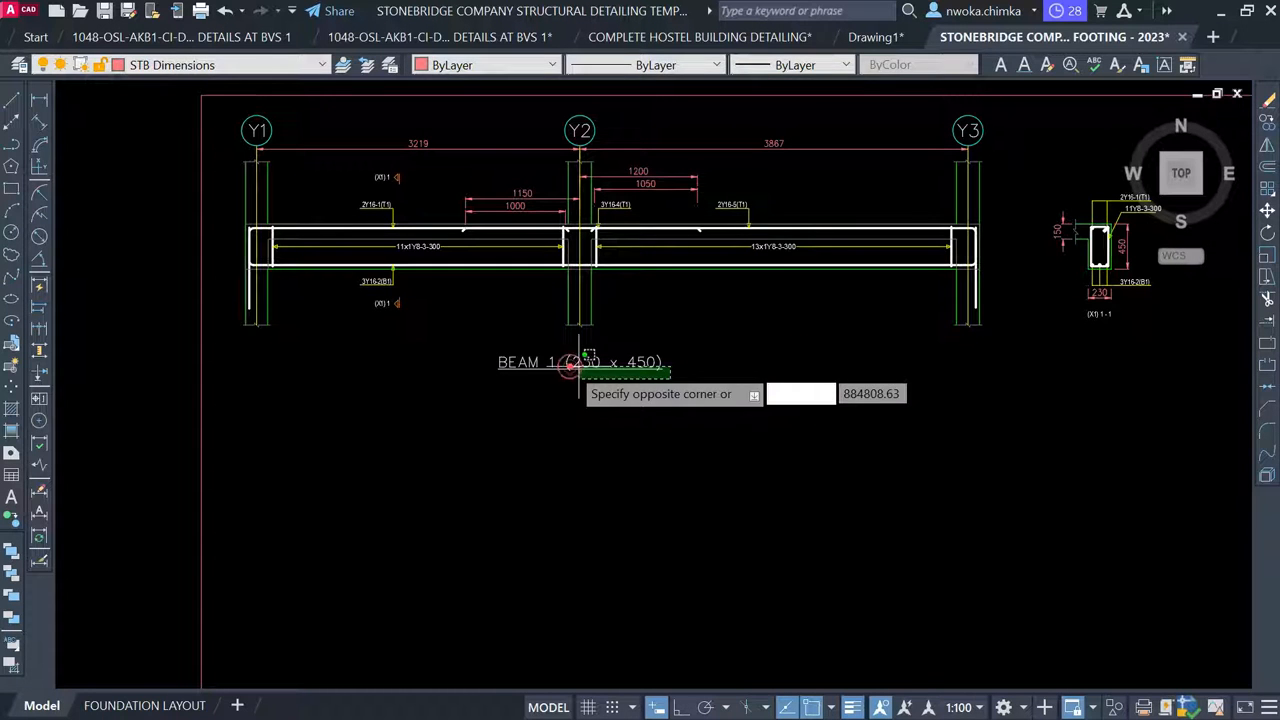
click(565, 365)
text(m)
key(Return)
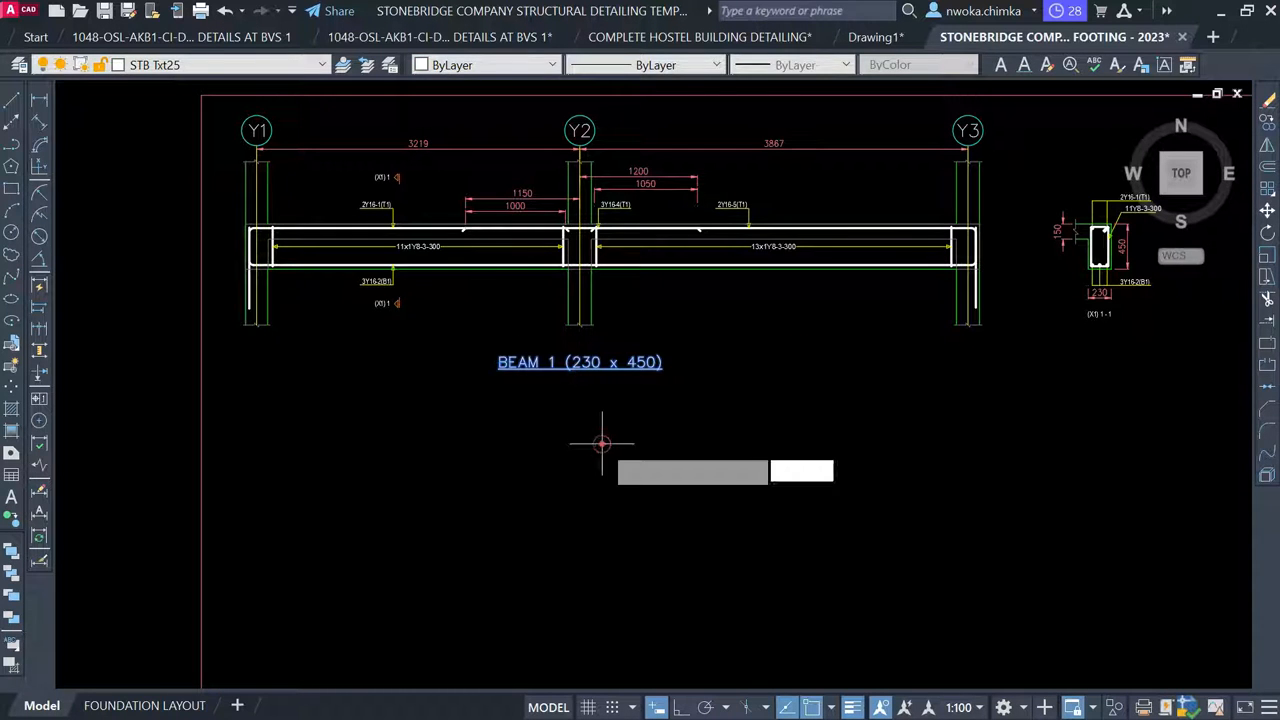
click(602, 440)
click(601, 435)
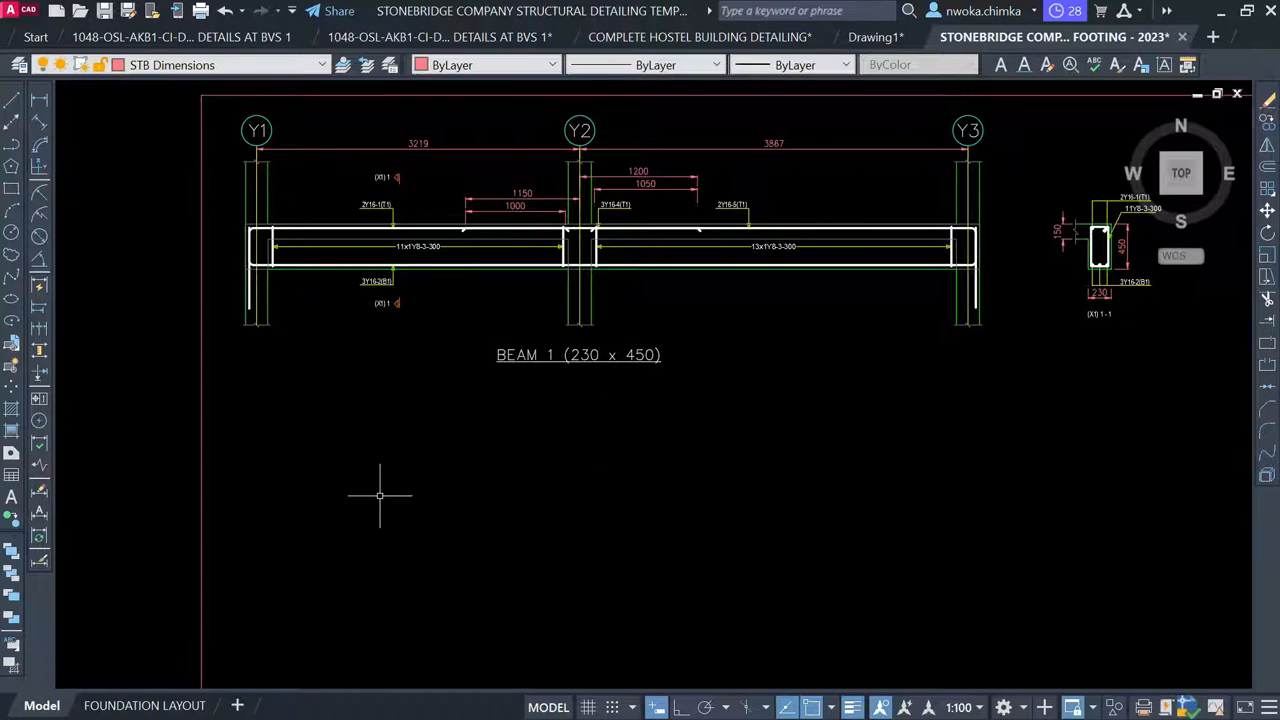
scroll(405, 470, down, 8)
middle_drag(620, 313, 619, 440)
Erase the 1B1, 1B2 and both 230/450 labels along the grid X1 beam on the floor plan
scroll(494, 350, up, 10)
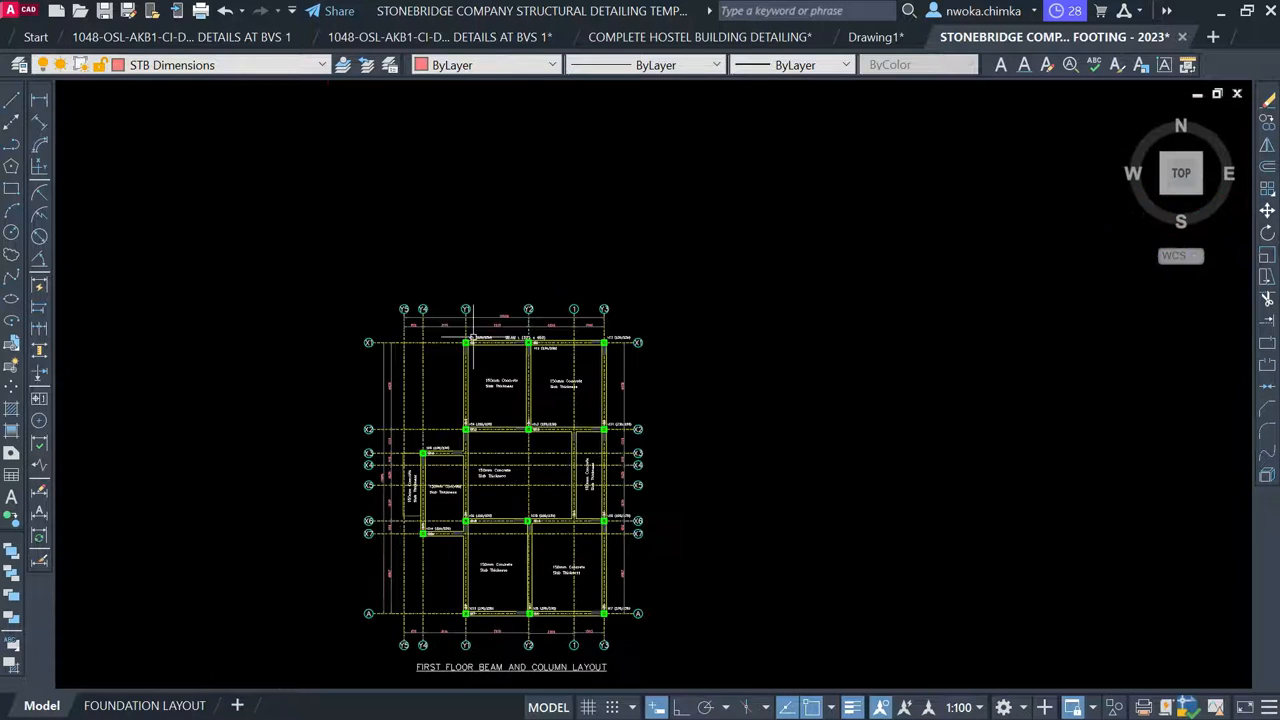
scroll(478, 360, up, 2)
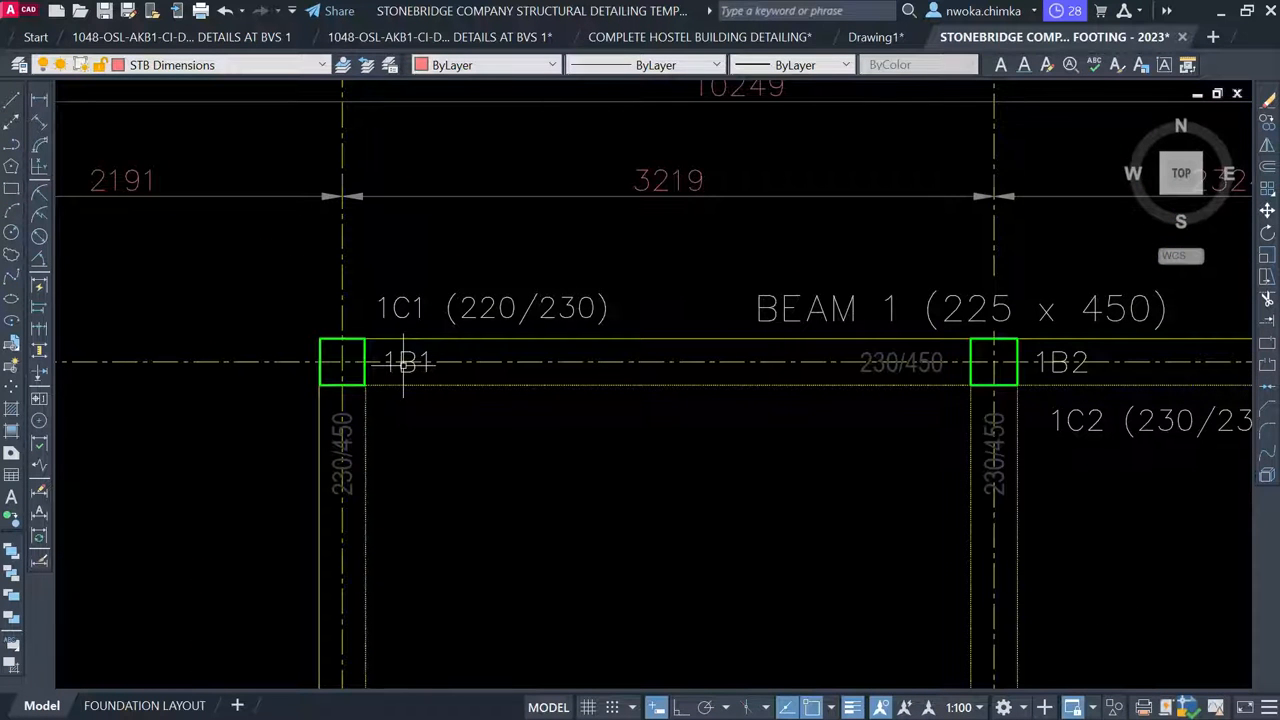
click(403, 368)
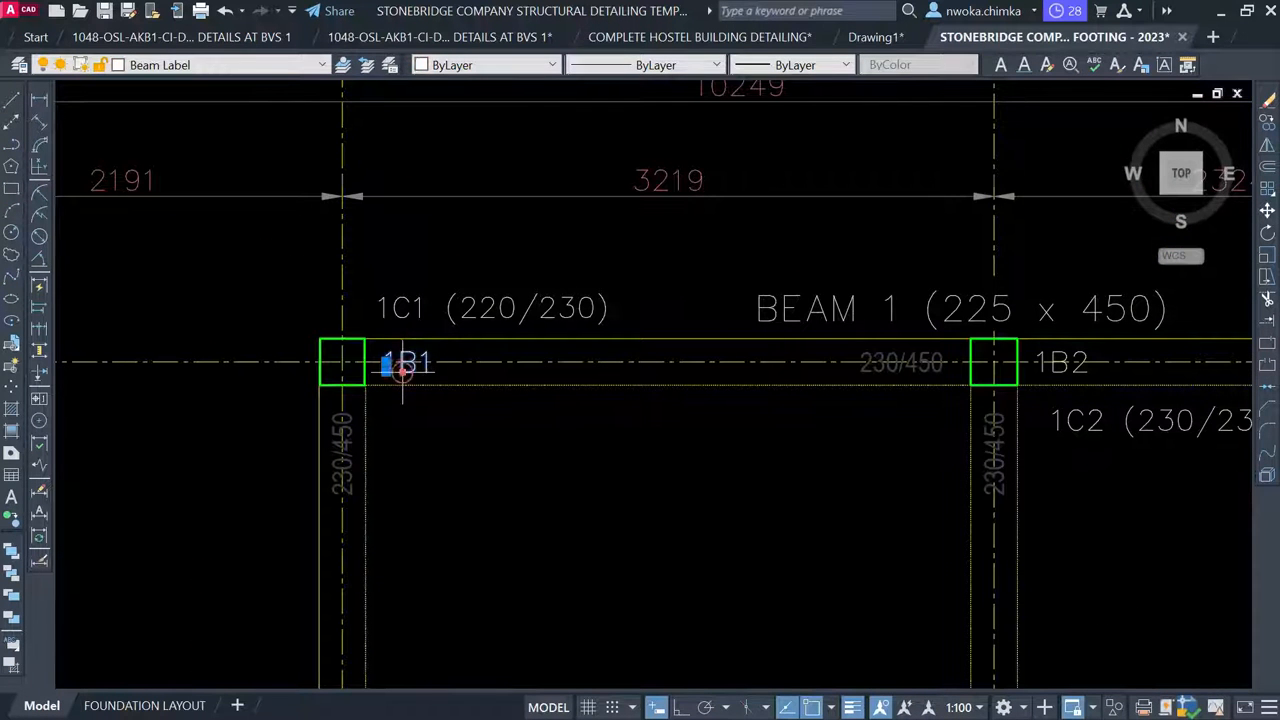
click(905, 362)
middle_drag(908, 357, 528, 337)
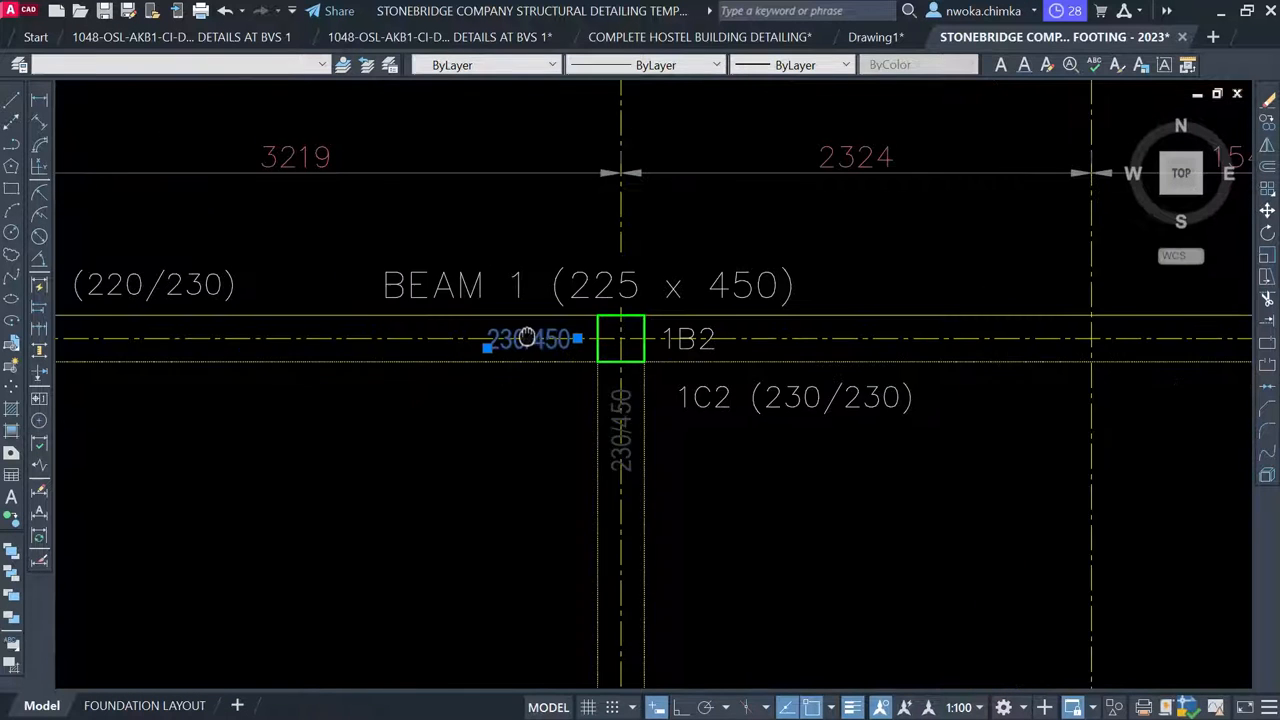
click(676, 336)
middle_drag(1268, 411, 857, 357)
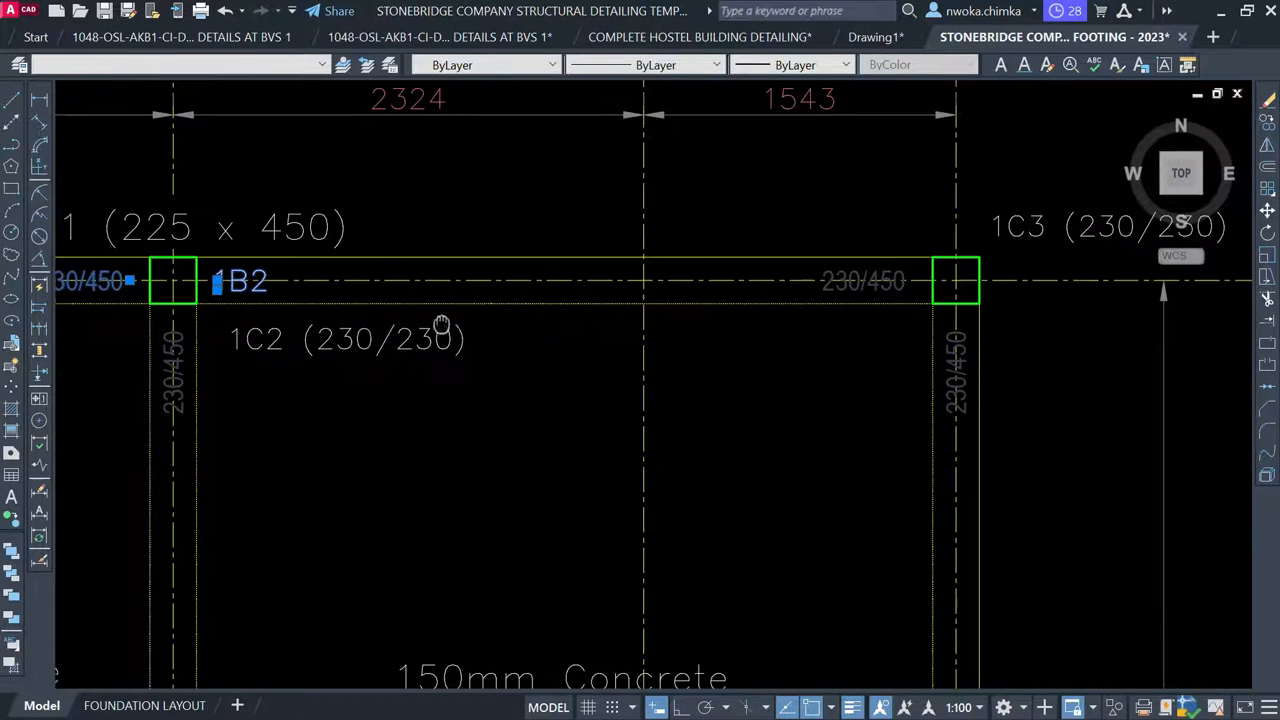
click(861, 287)
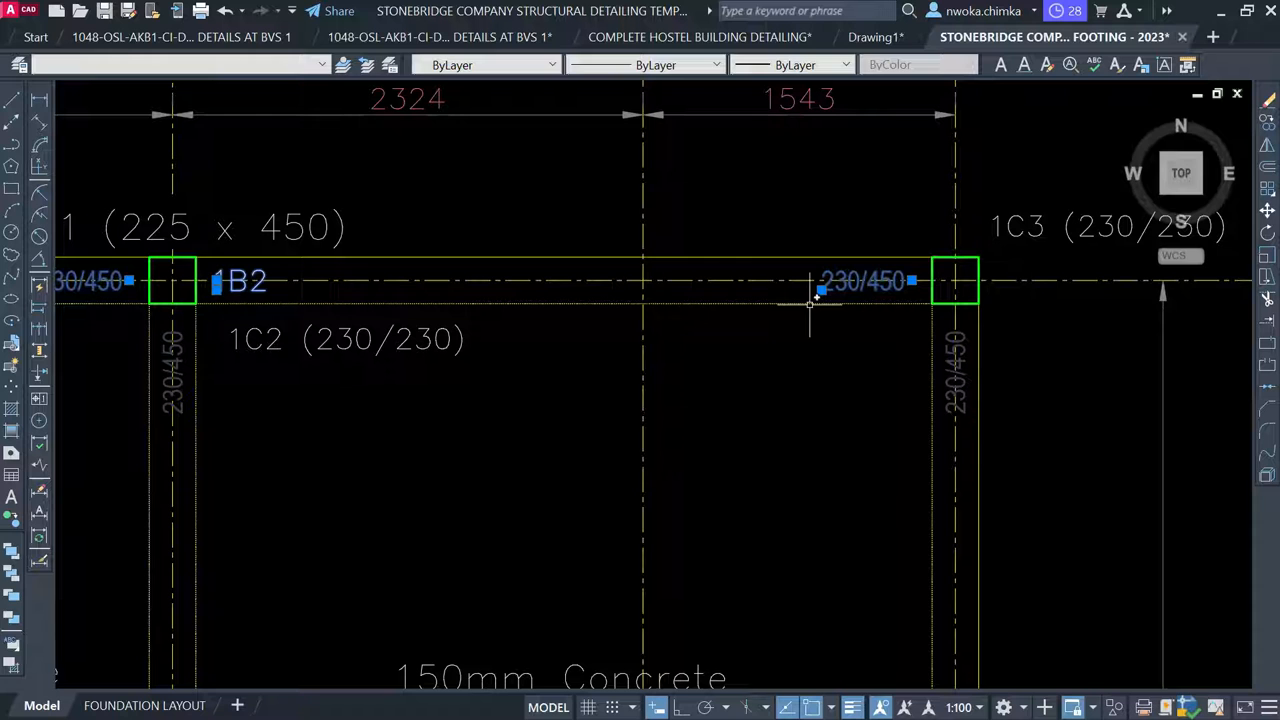
key(Delete)
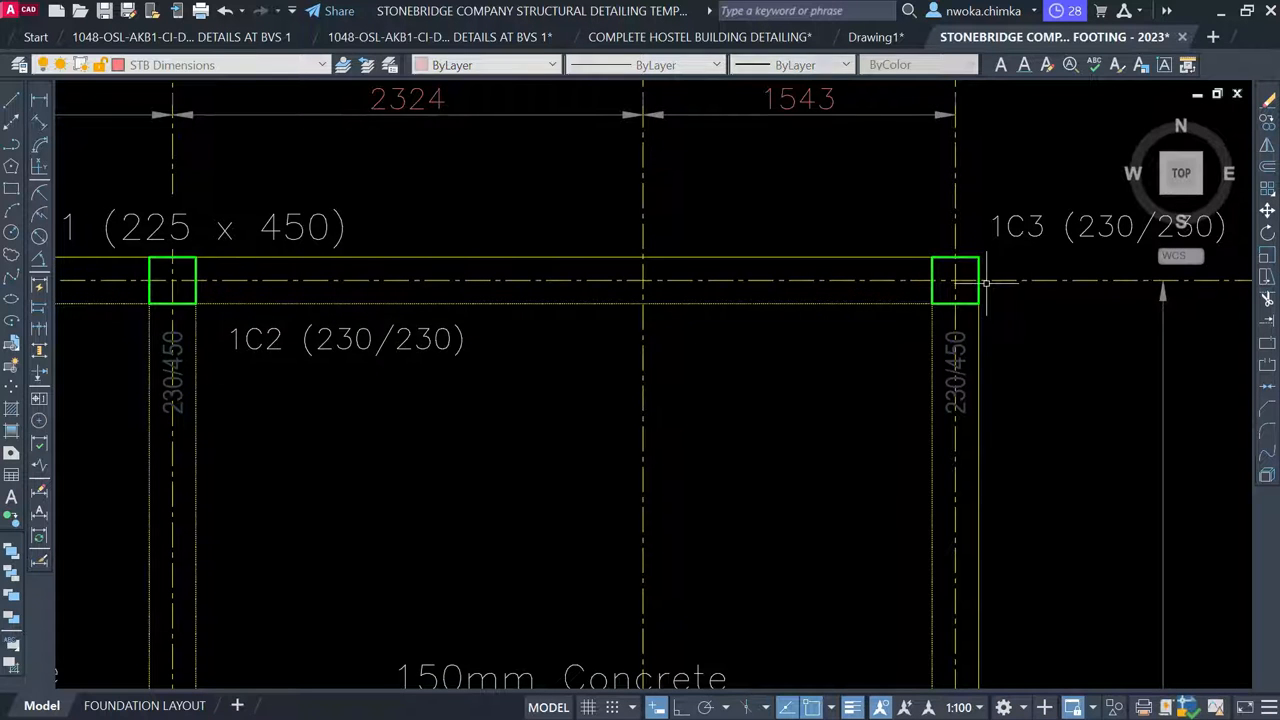
scroll(1160, 280, down, 2)
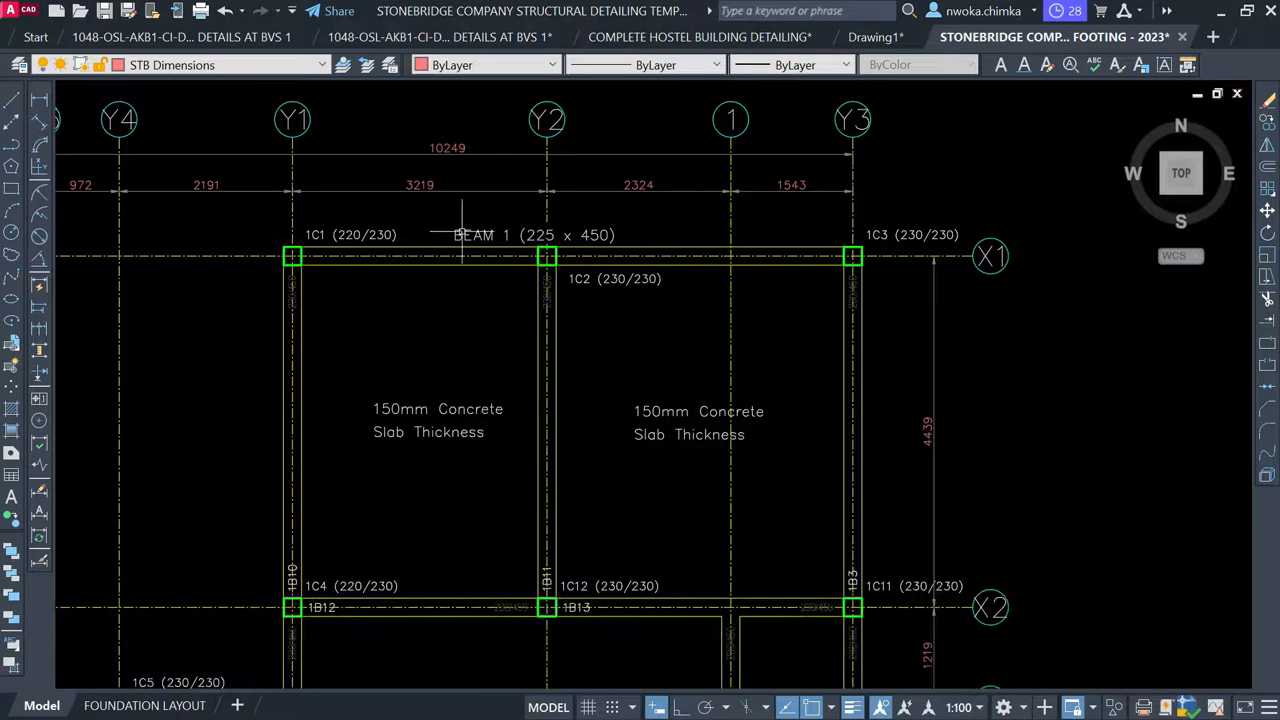
scroll(364, 234, up, 2)
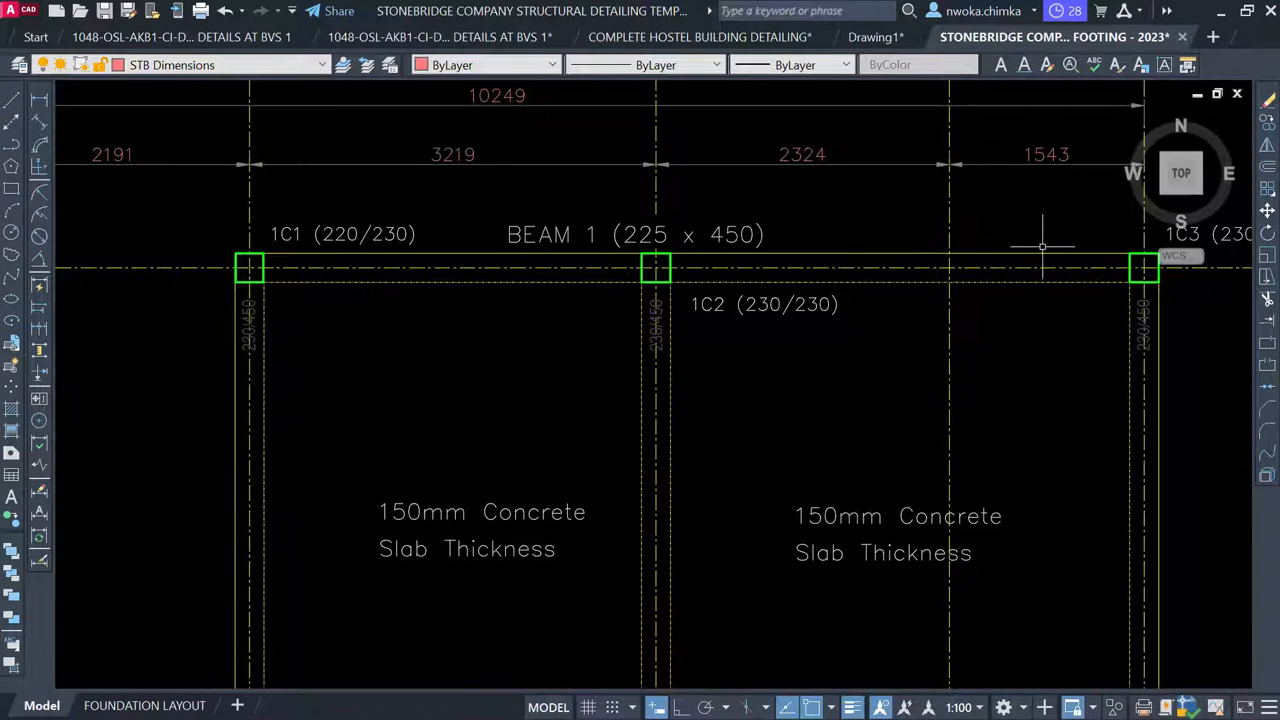
middle_drag(840, 228, 727, 242)
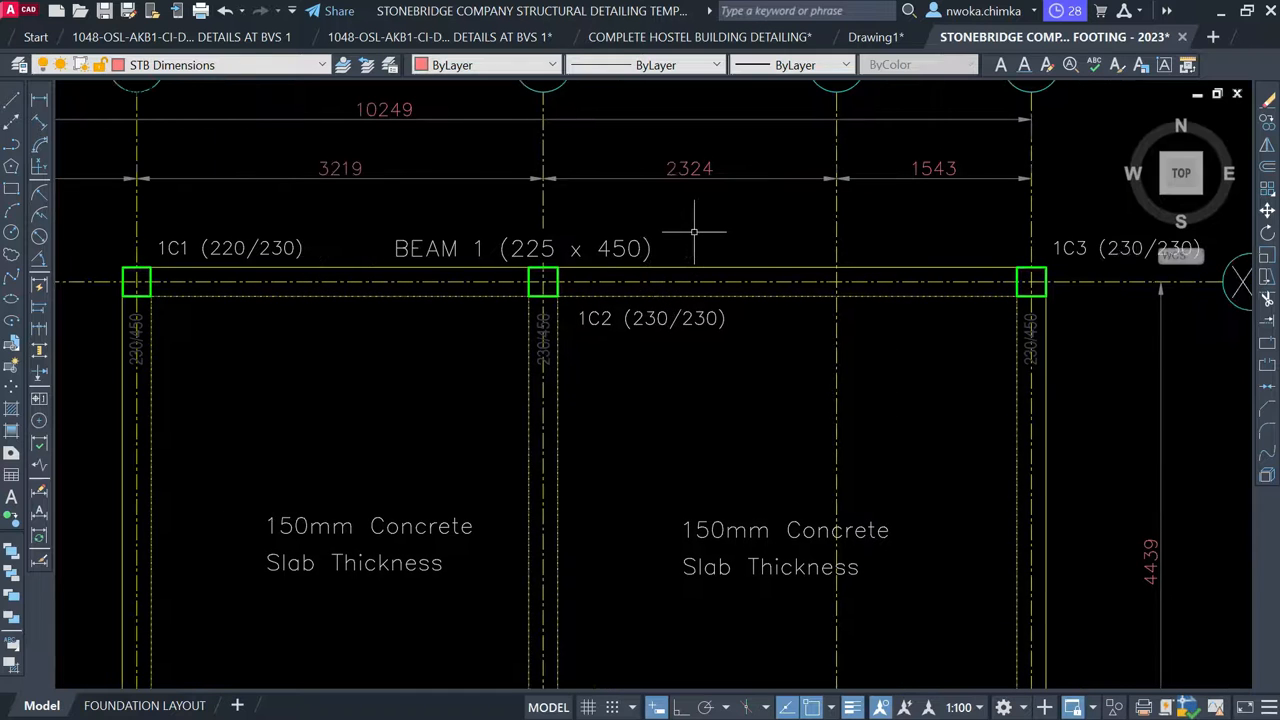
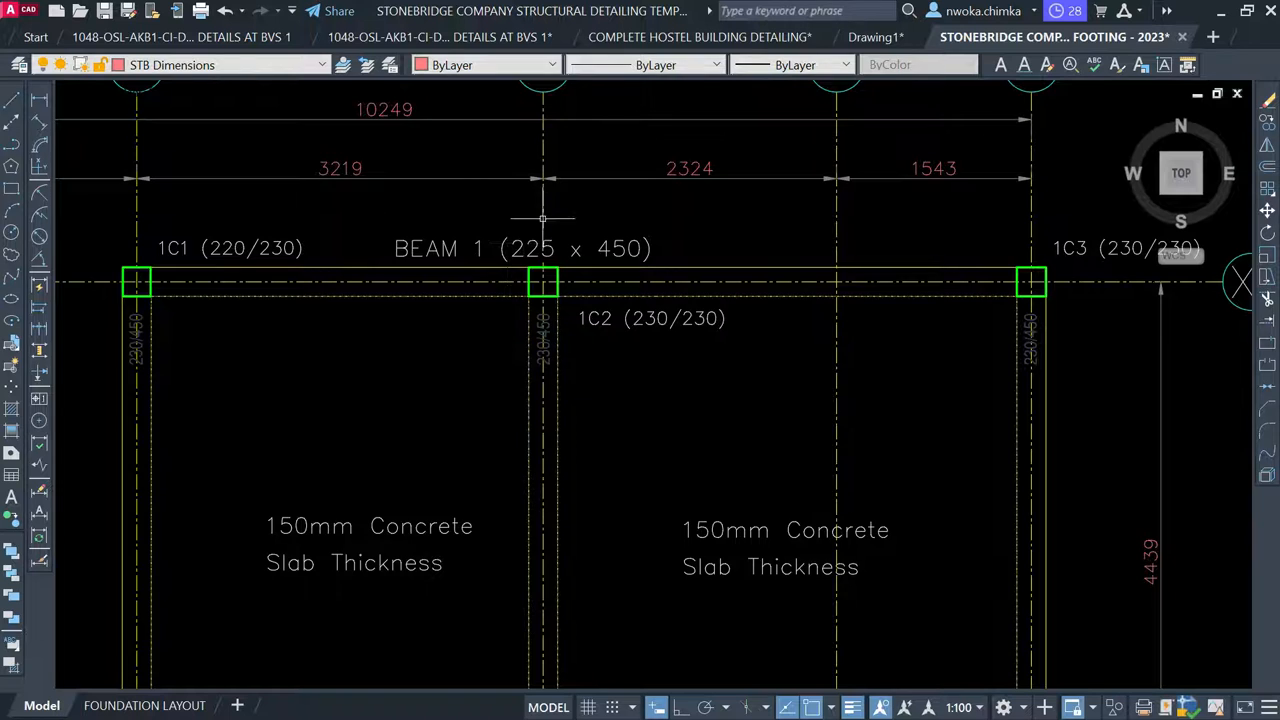
Copy the BEAM 1 (225 x 450) label from column 1C2 to above beam 1B12 on grid X2
scroll(542, 218, down, 6)
scroll(519, 345, up, 4)
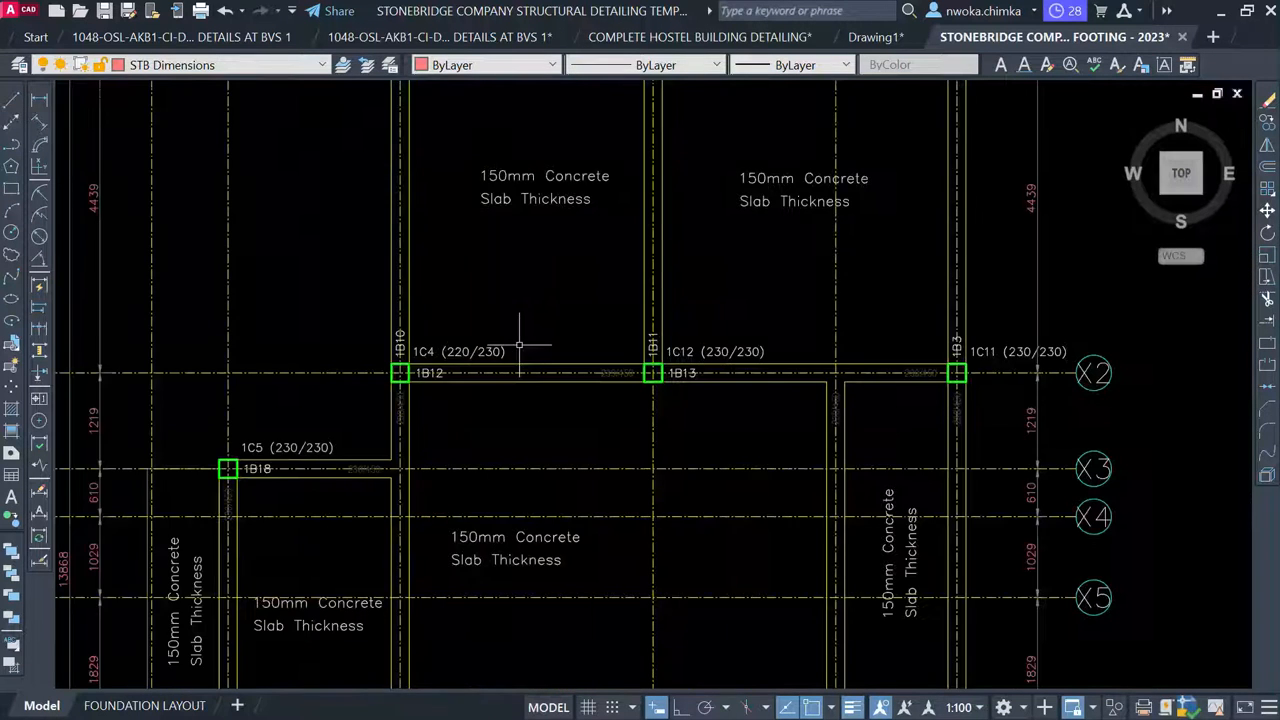
scroll(462, 376, up, 4)
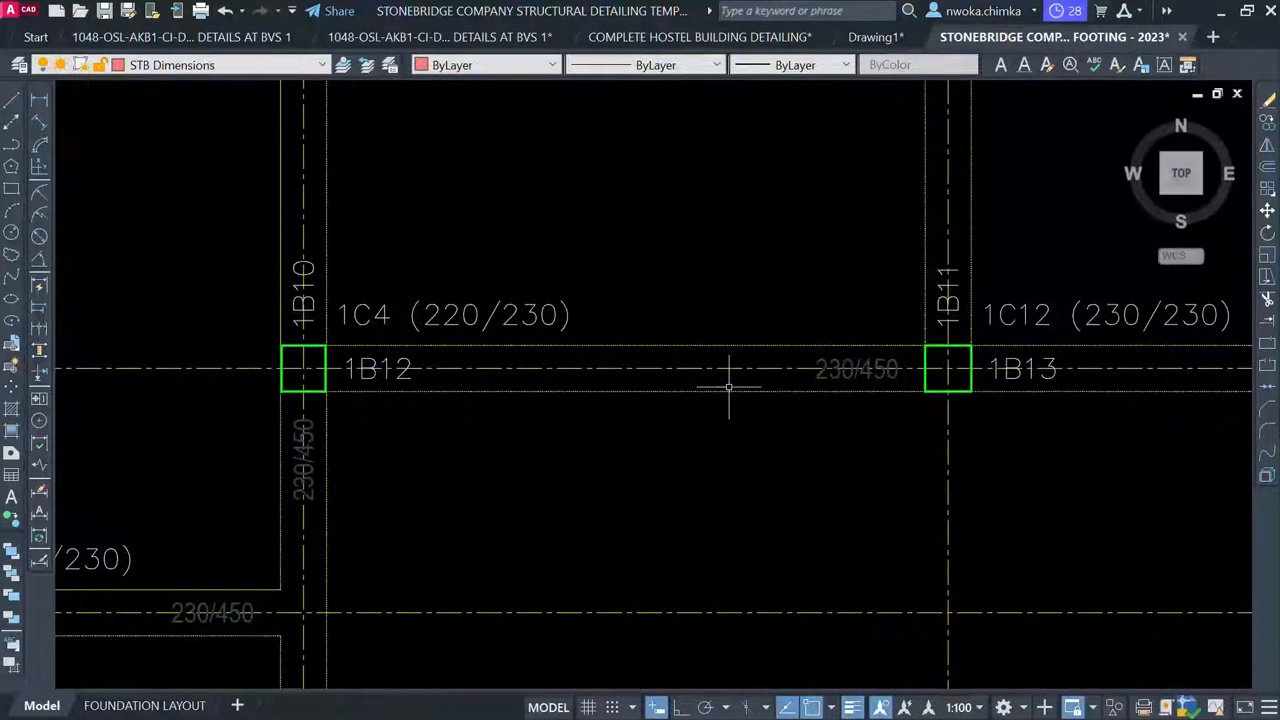
scroll(640, 204, down, 4)
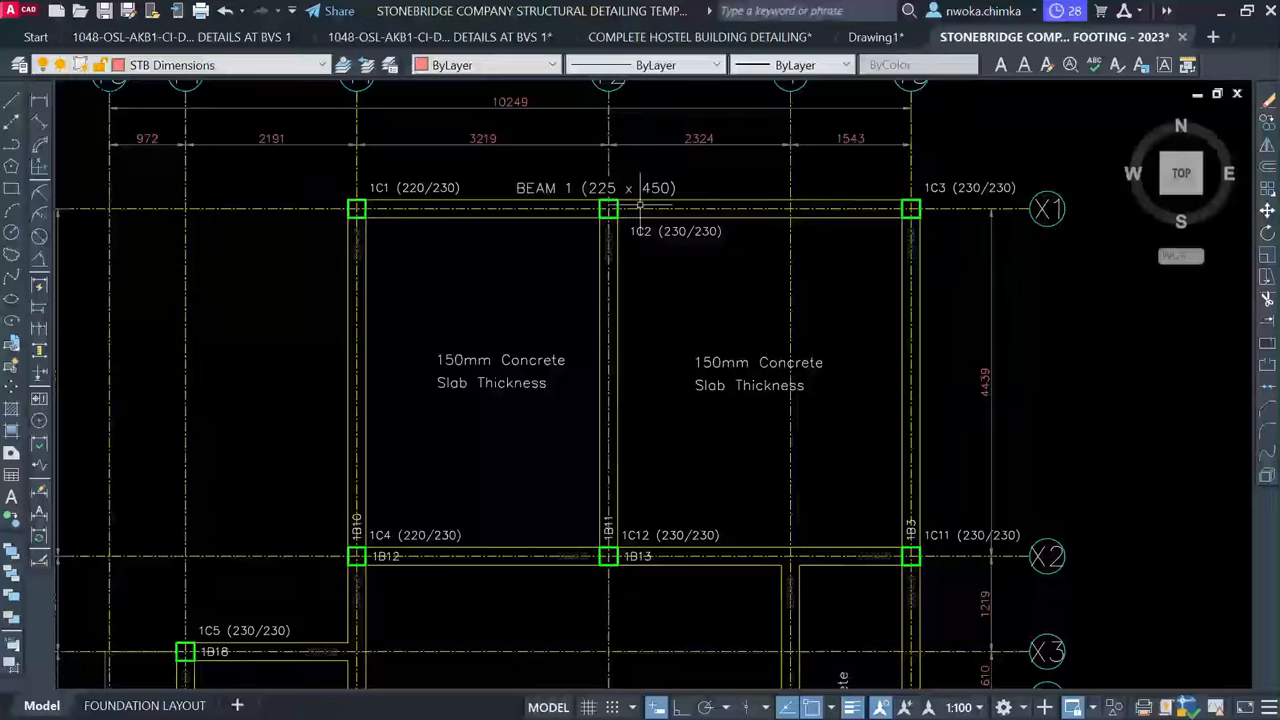
click(650, 186)
text(co)
key(Return)
scroll(630, 204, up, 2)
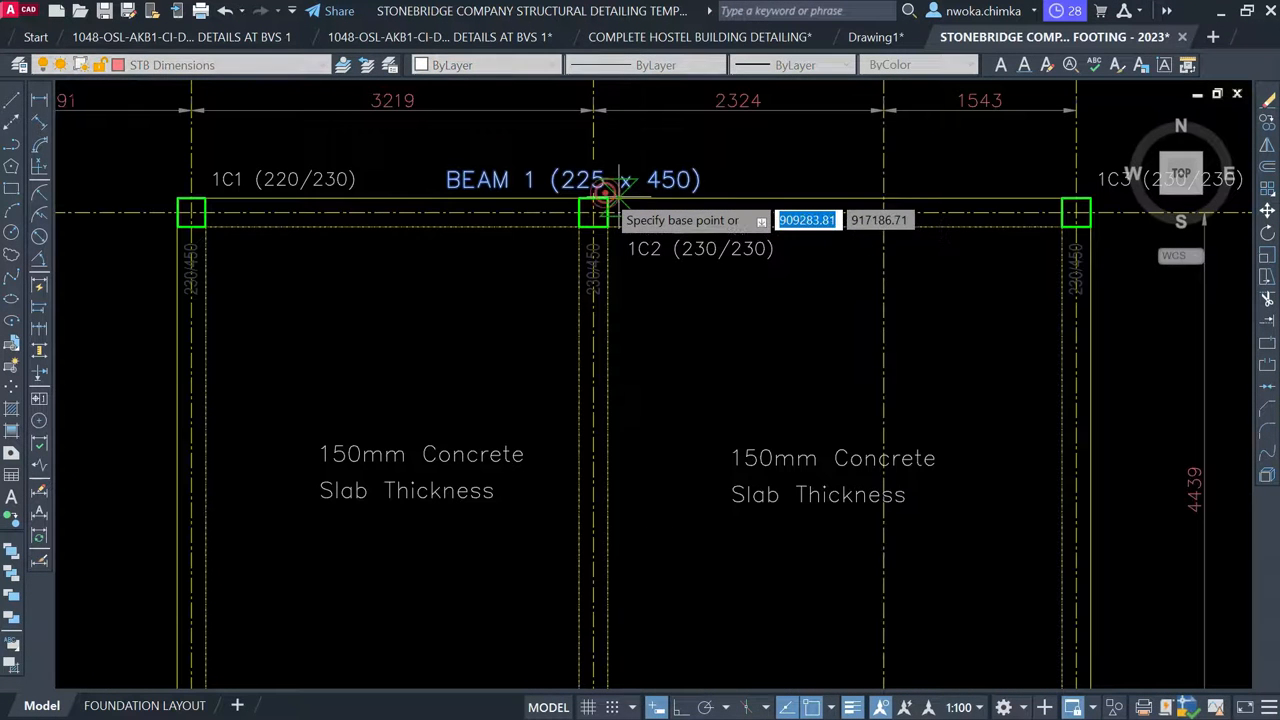
click(597, 207)
scroll(597, 207, down, 4)
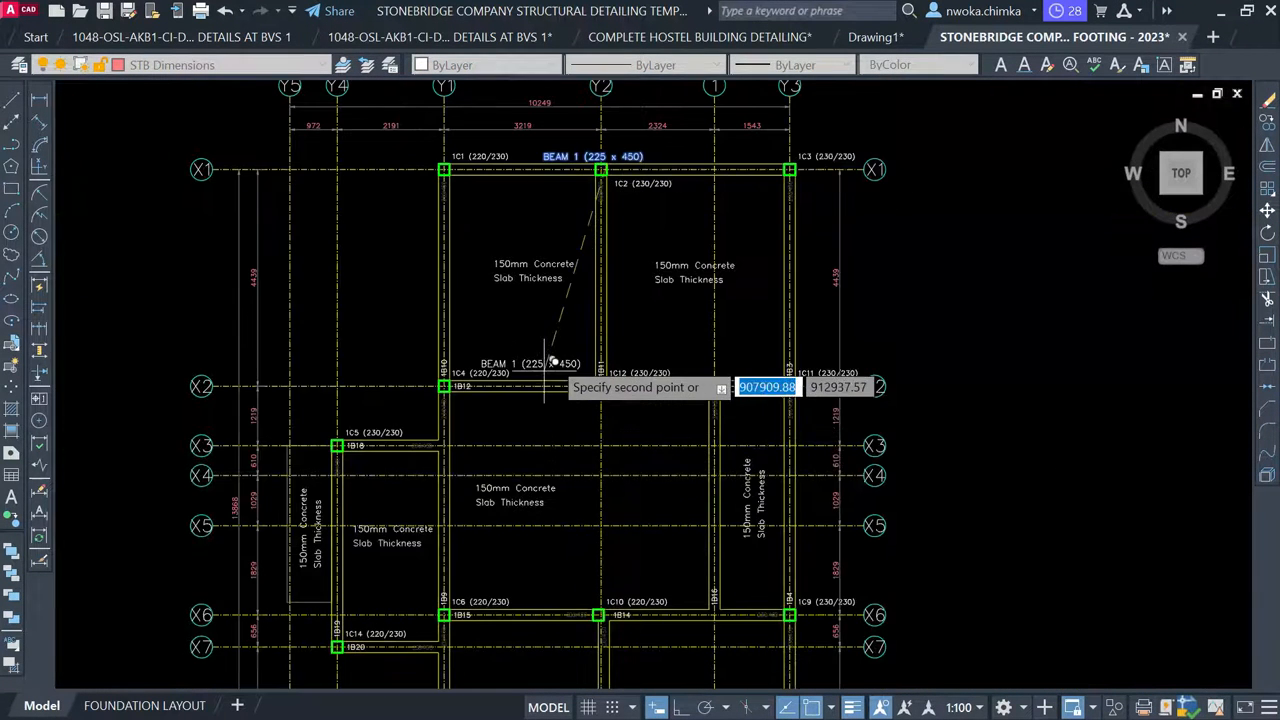
scroll(578, 342, up, 4)
scroll(578, 342, up, 2)
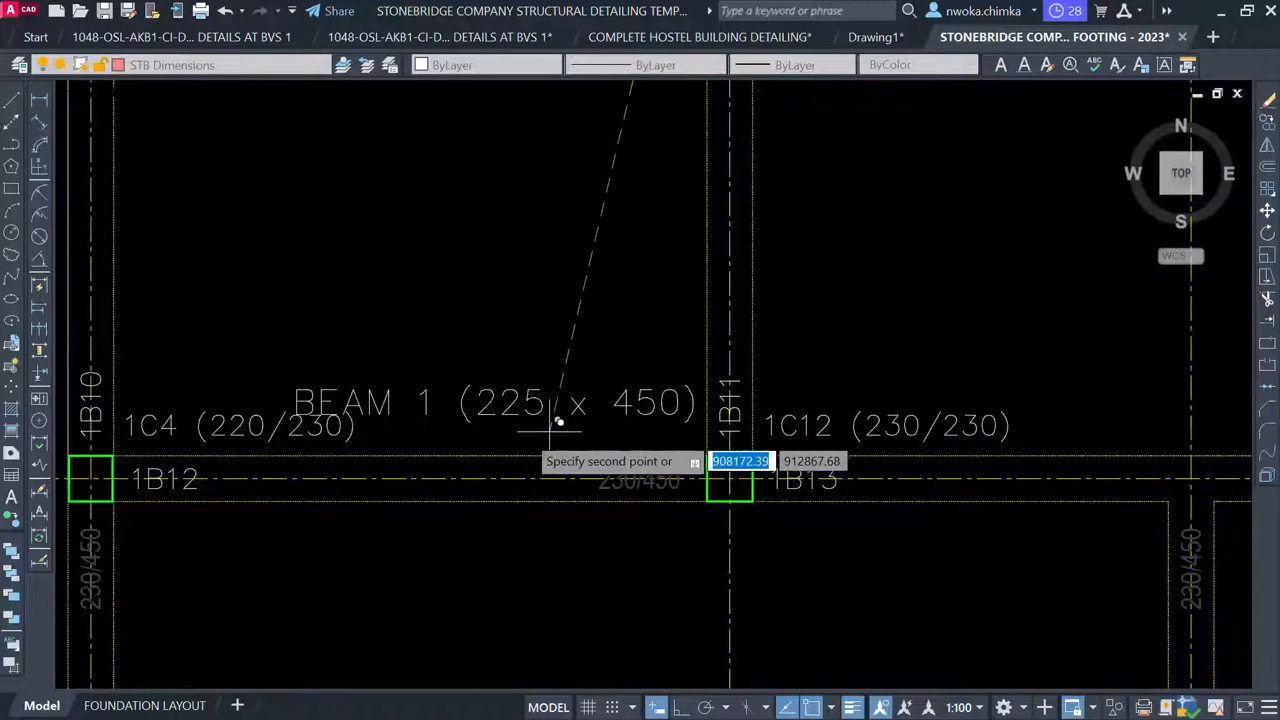
click(518, 455)
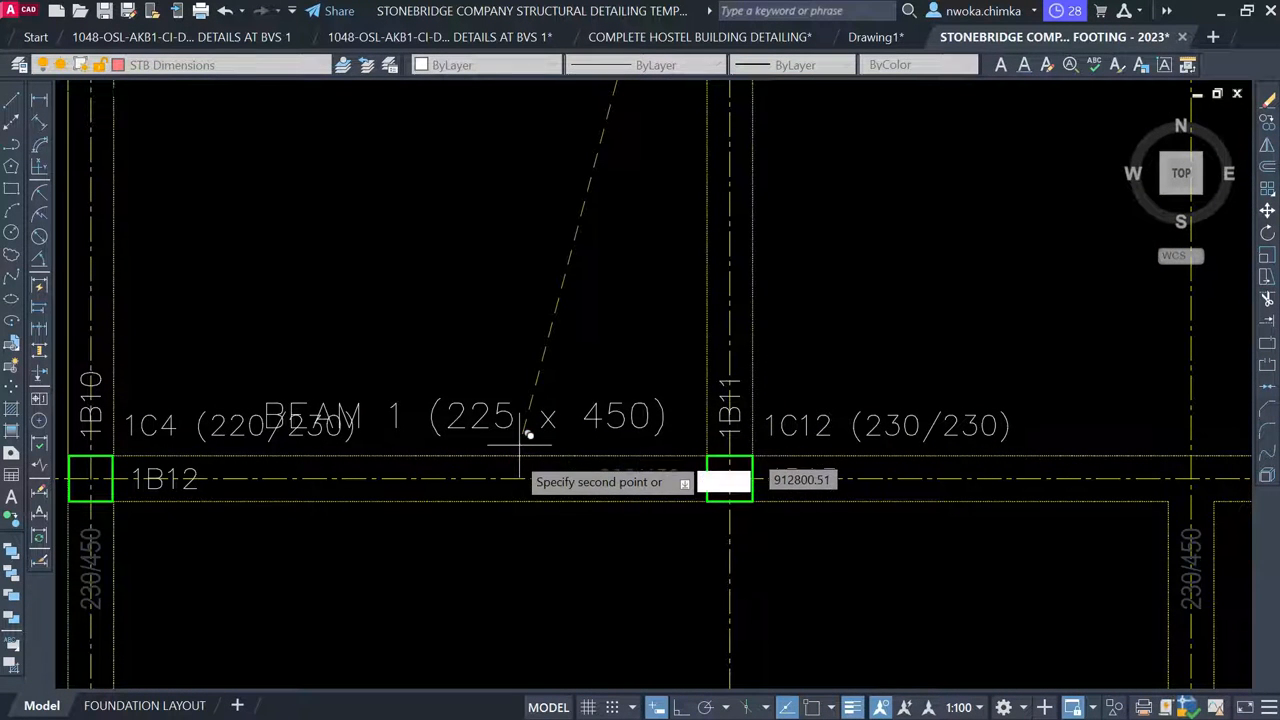
key(Escape)
Move the 1C4 (220/230) label below beam 1B12
click(218, 432)
text(m)
key(space)
click(242, 405)
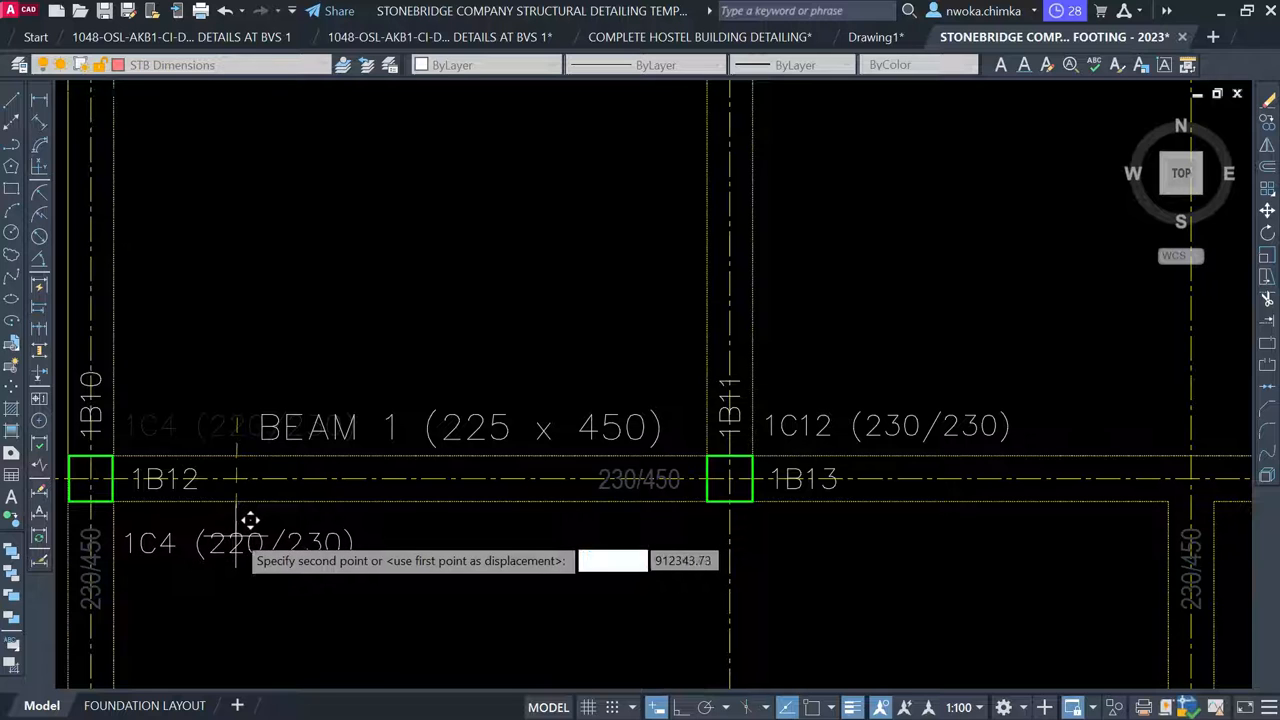
click(236, 514)
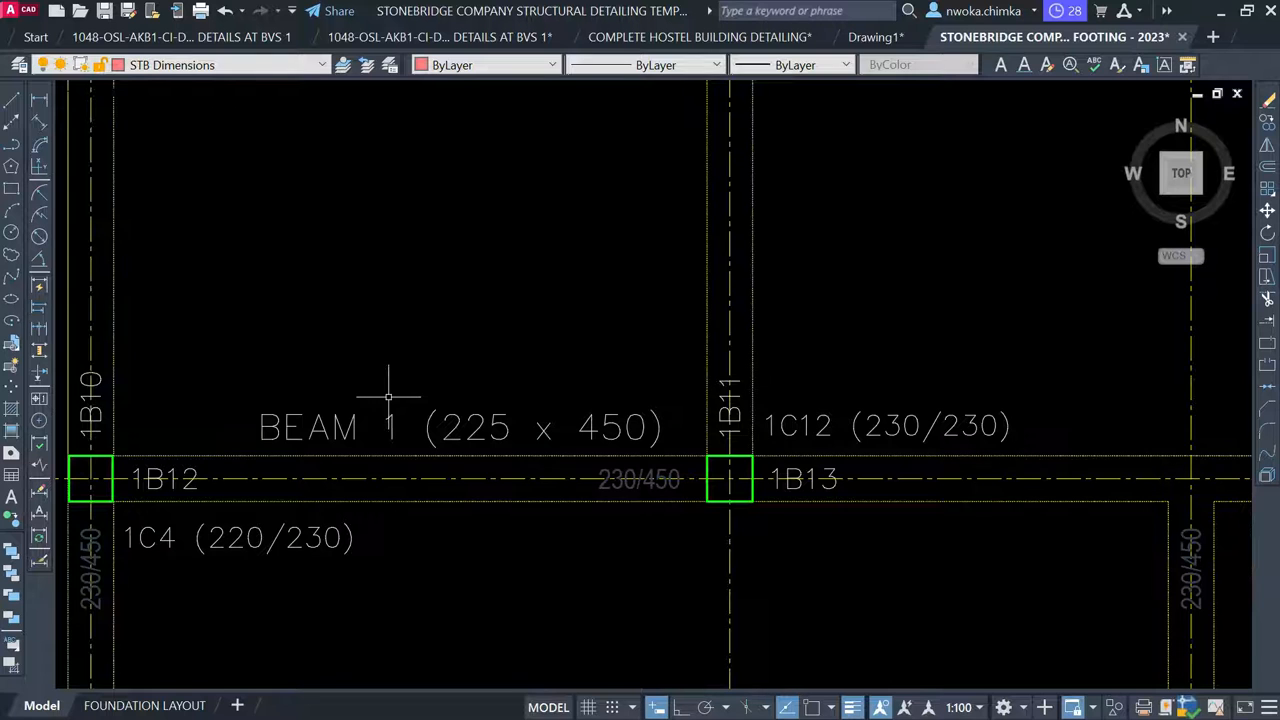
Renumber the copied beam label to BEAM 2
scroll(473, 345, down, 2)
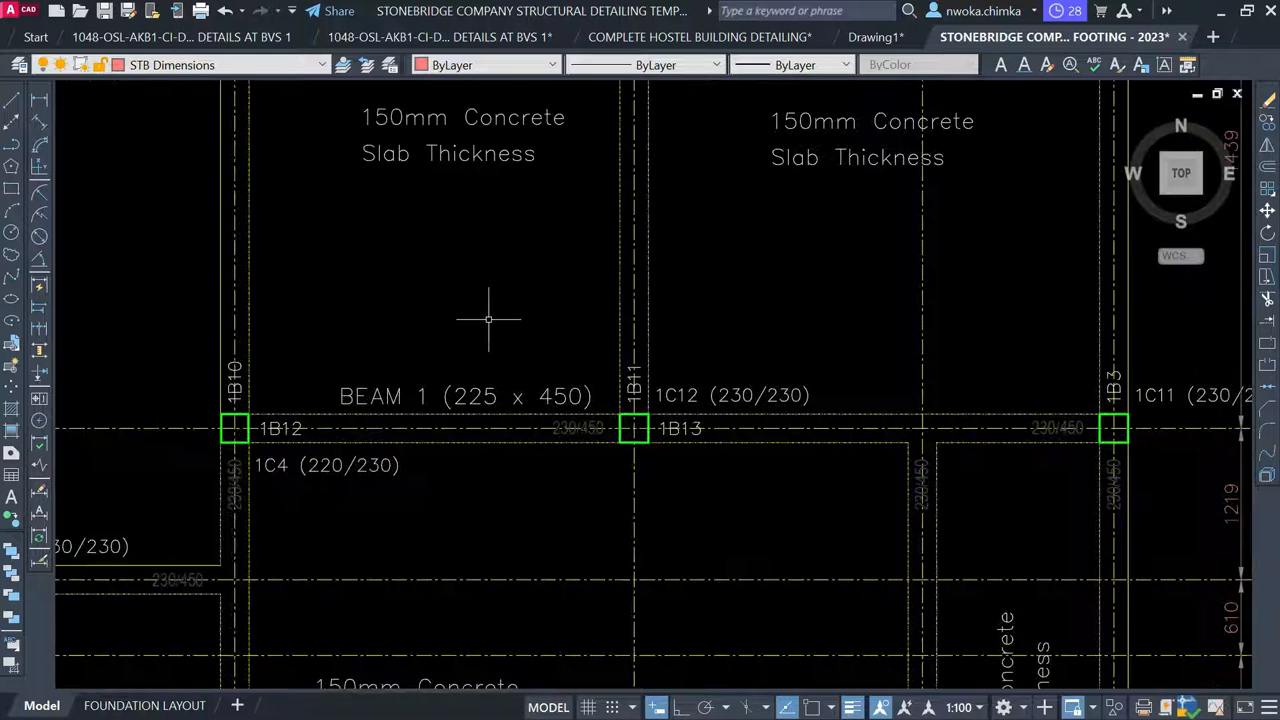
click(441, 394)
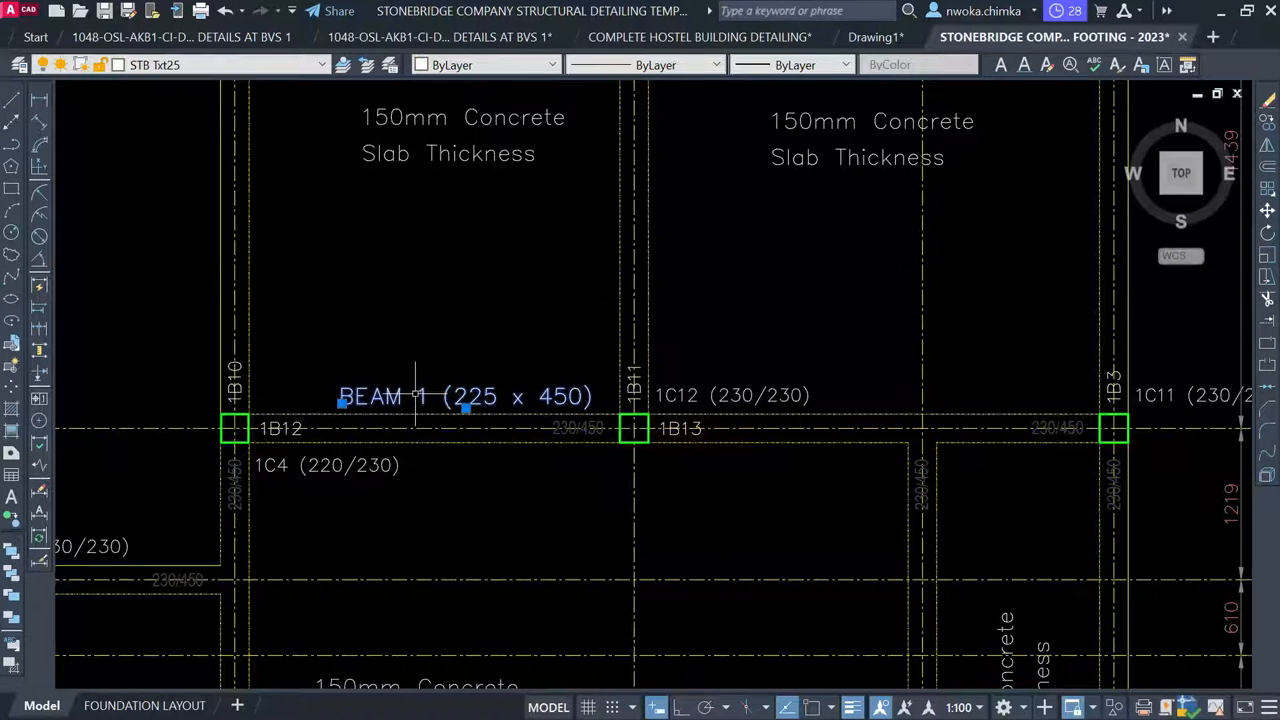
scroll(416, 395, up, 2)
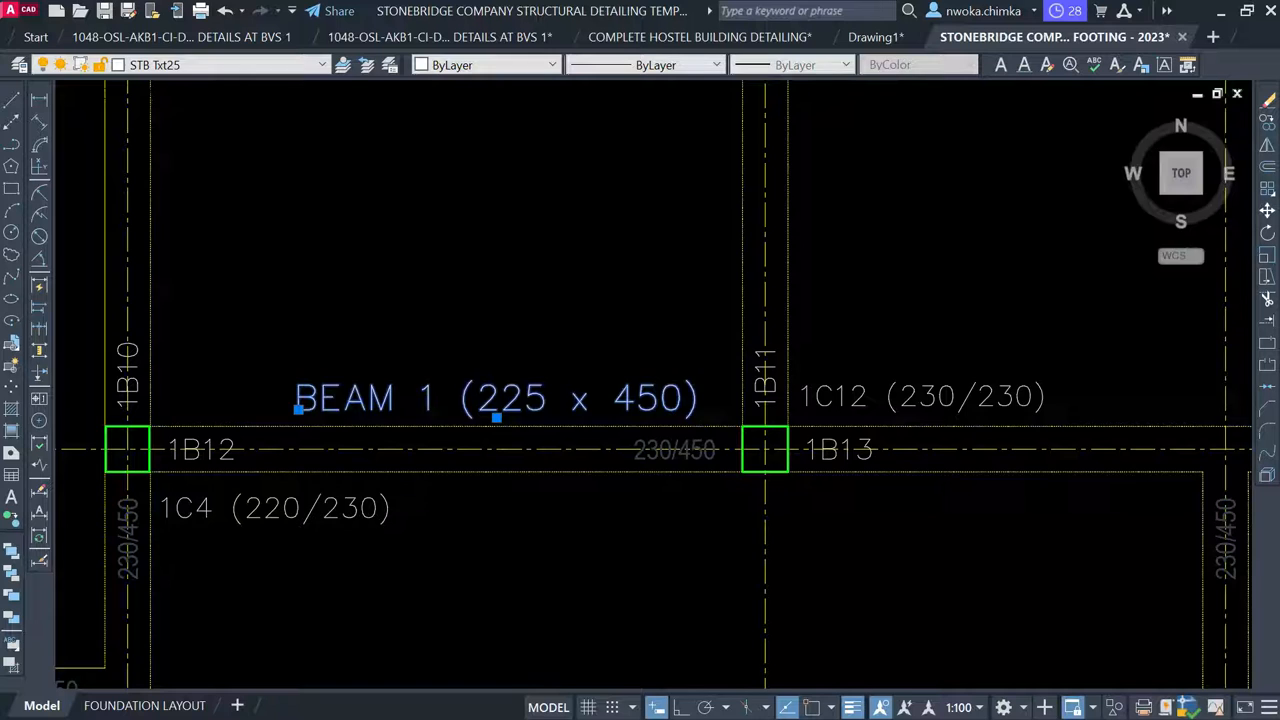
double_click(424, 394)
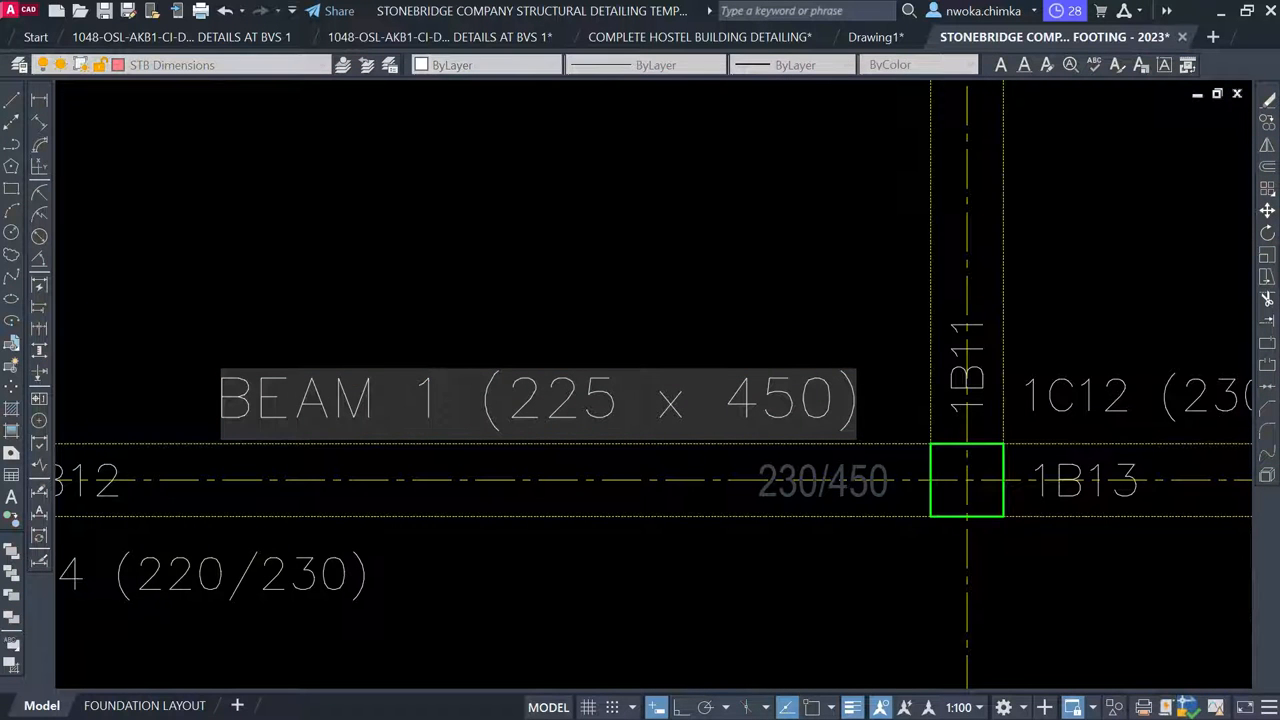
text(2)
click(531, 266)
Change the original label's width from 225 to 230, making it BEAM 1 (230 x 450)
scroll(534, 460, down, 5)
mouse_move(629, 298)
middle_down()
mouse_move(603, 388)
mouse_move(607, 355)
middle_up()
scroll(570, 237, up, 6)
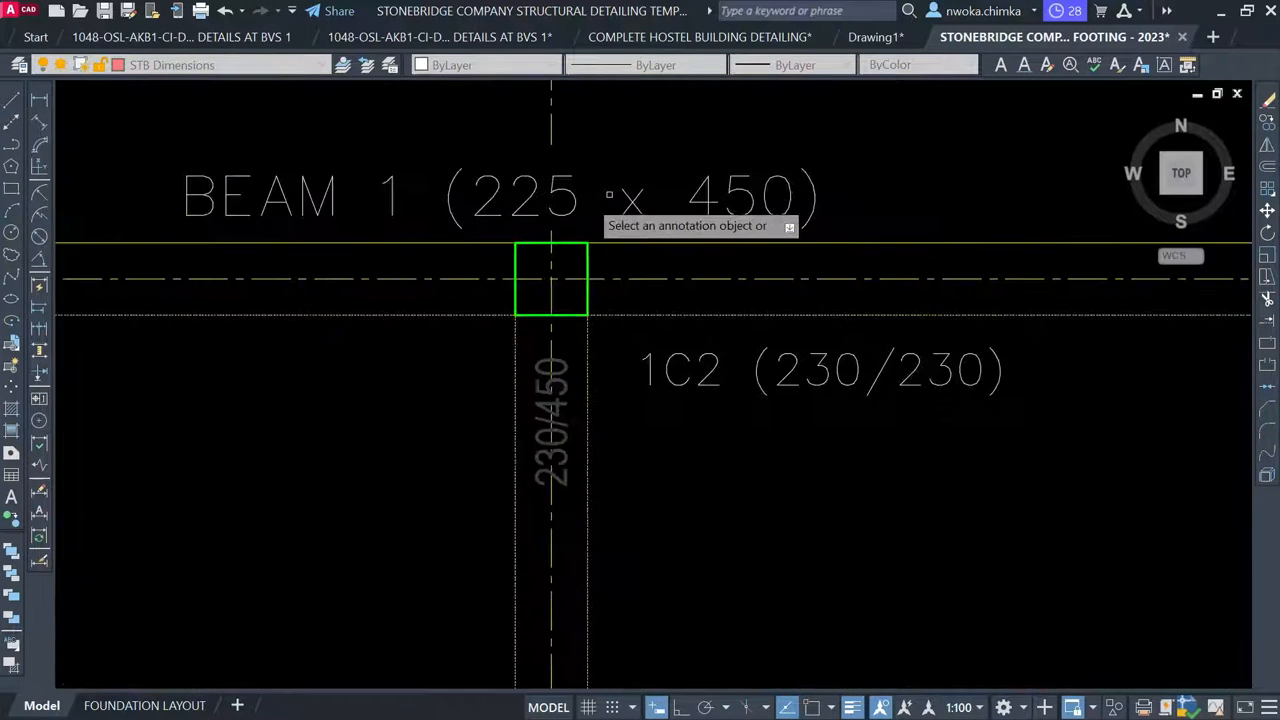
click(578, 214)
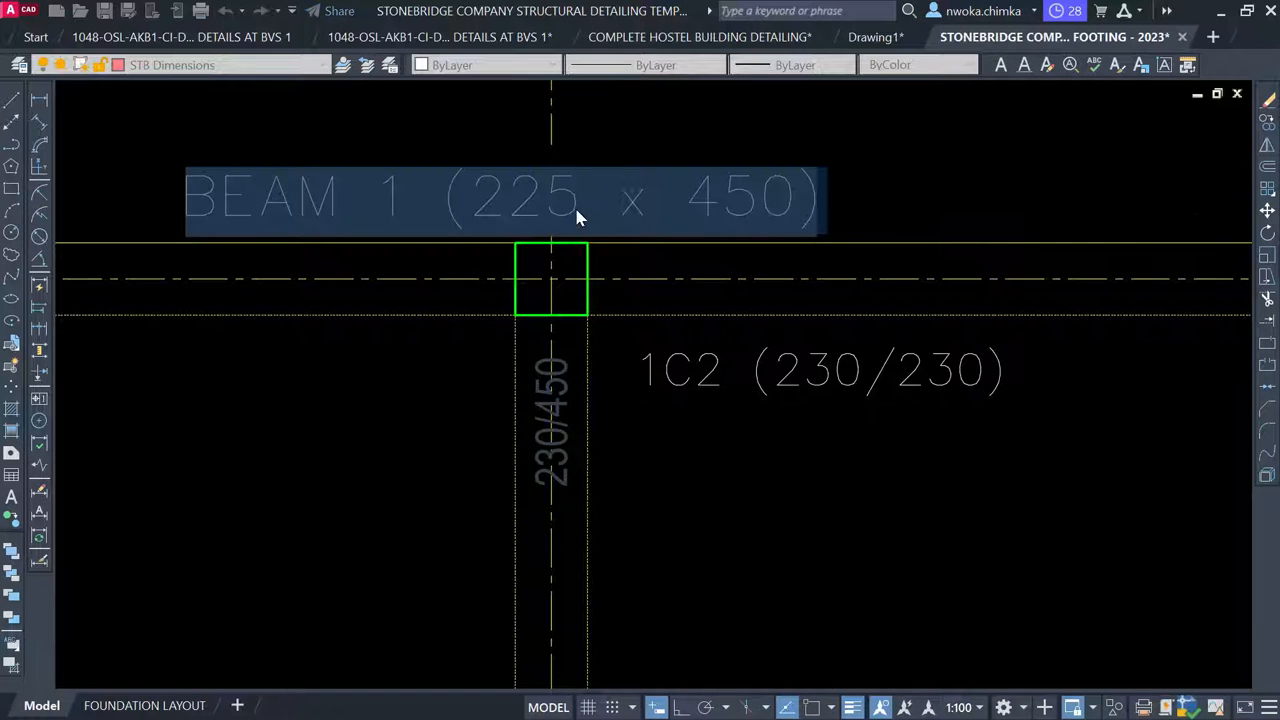
drag(588, 205, 512, 200)
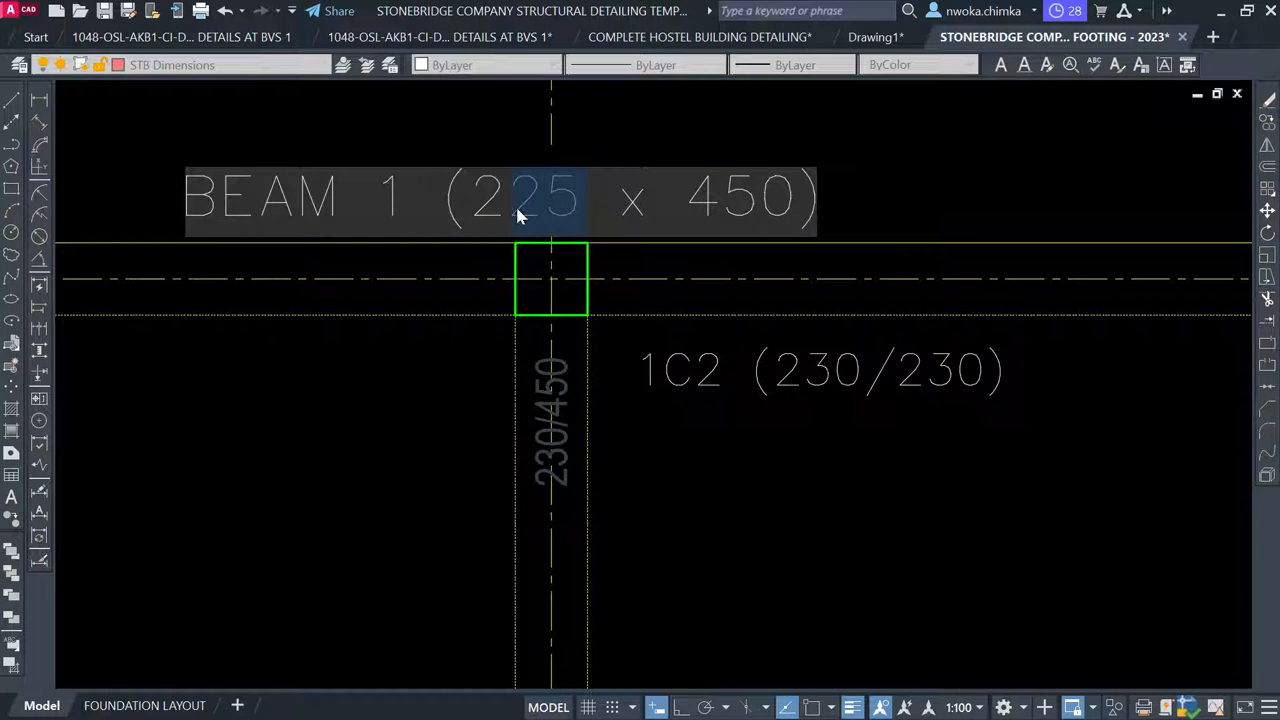
text(30)
click(593, 362)
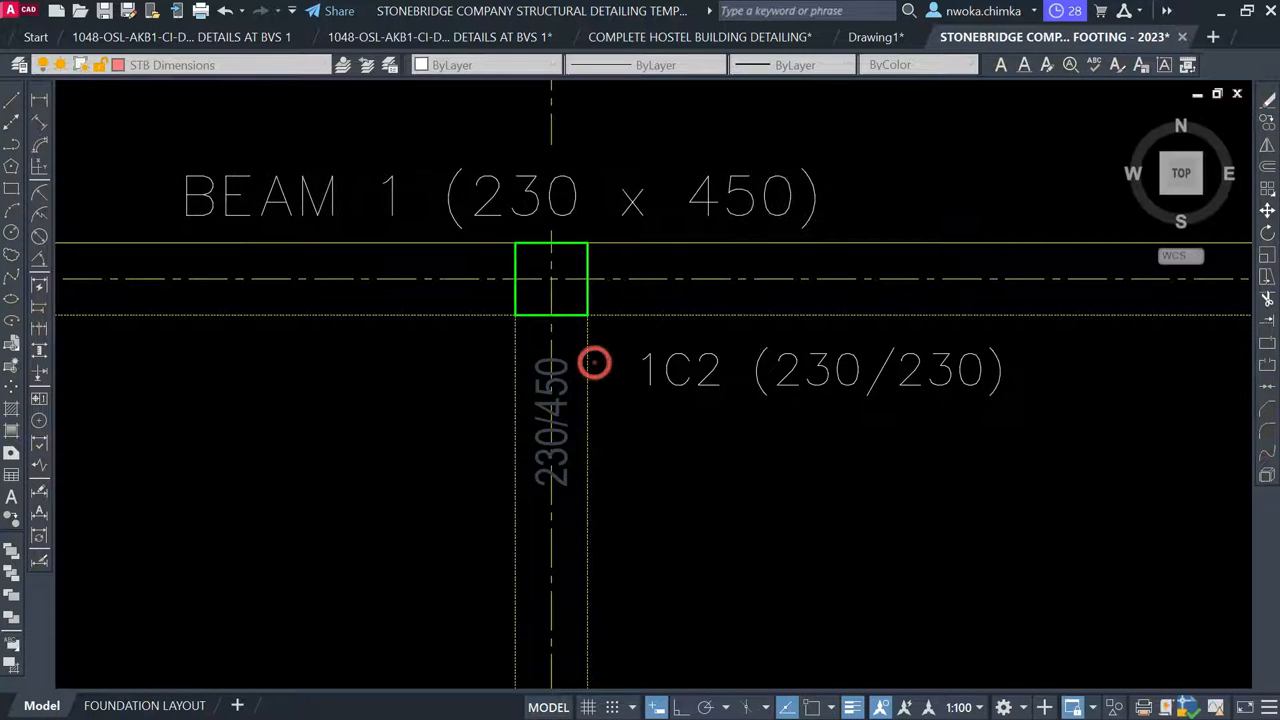
Change the BEAM 2 label's width from 225 to 230, making it BEAM 2 (230 x 450)
scroll(593, 362, down, 4)
scroll(550, 427, up, 5)
click(545, 406)
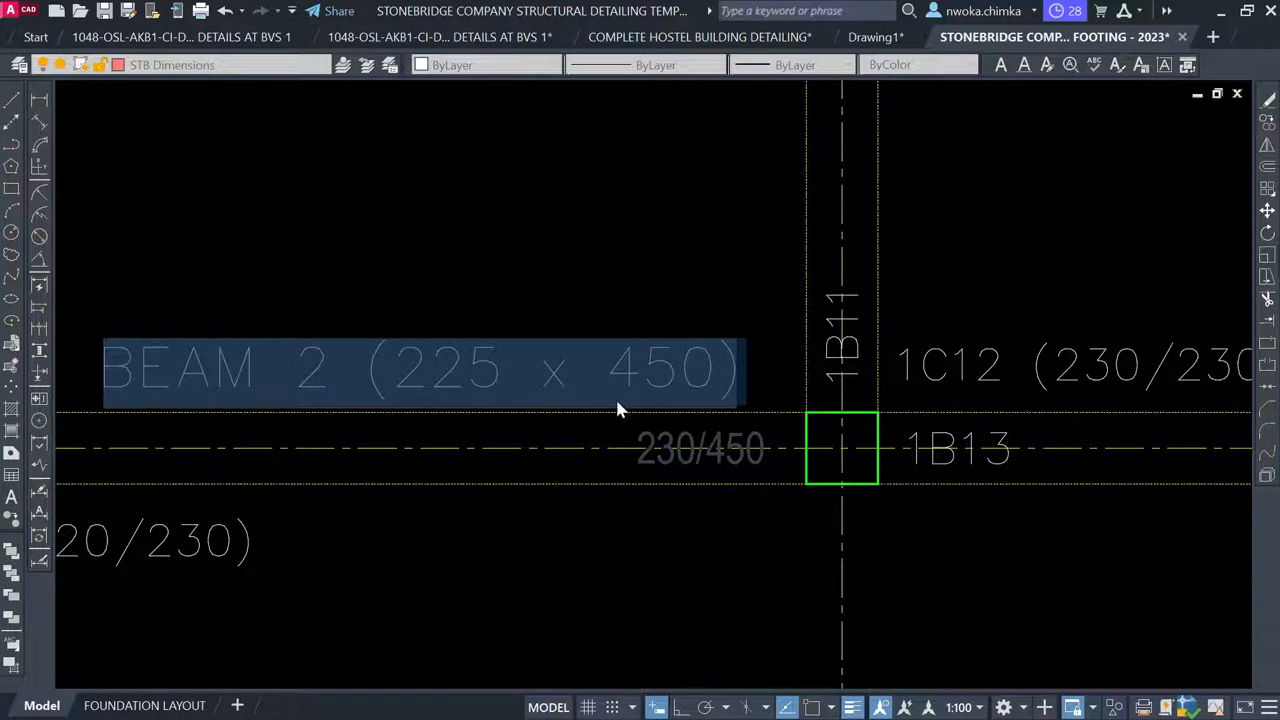
click(508, 369)
drag(508, 369, 433, 369)
text(30)
click(557, 268)
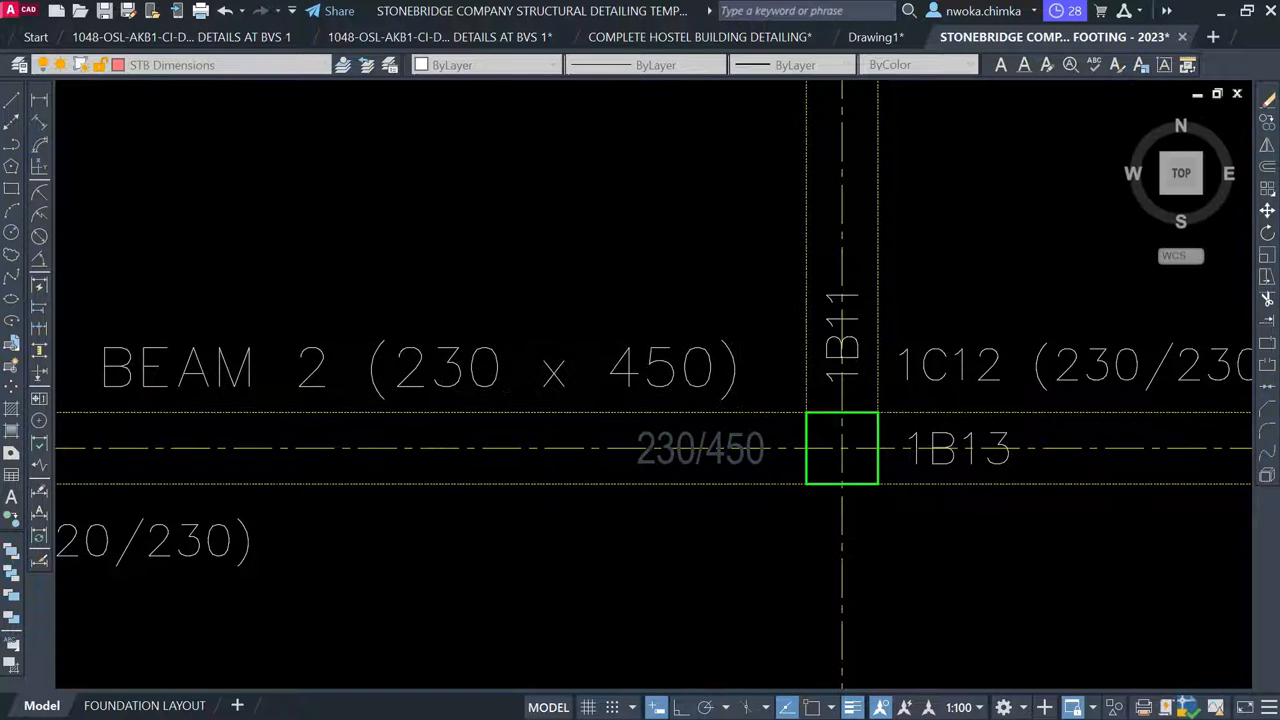
scroll(567, 222, down, 5)
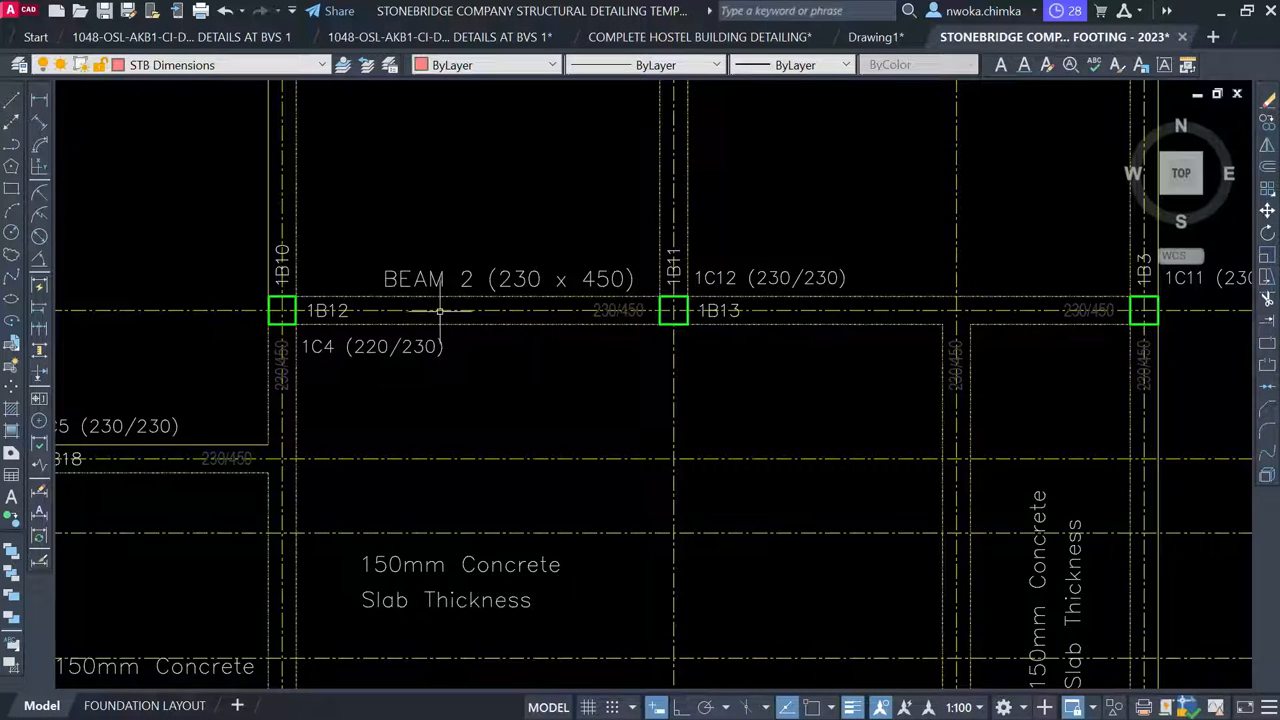
Pan to the beam rebar details and begin a selection window around the 1B12/1B13 (230/450) detail
scroll(531, 317, down, 3)
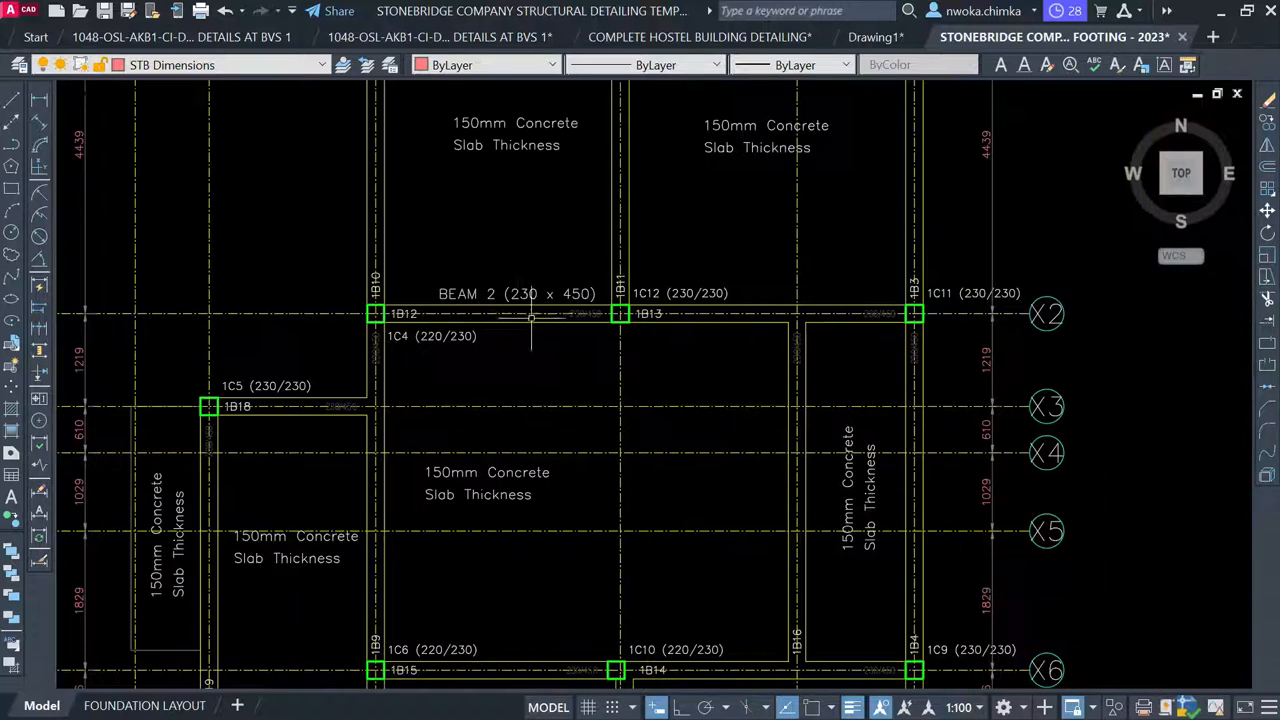
scroll(481, 293, down, 10)
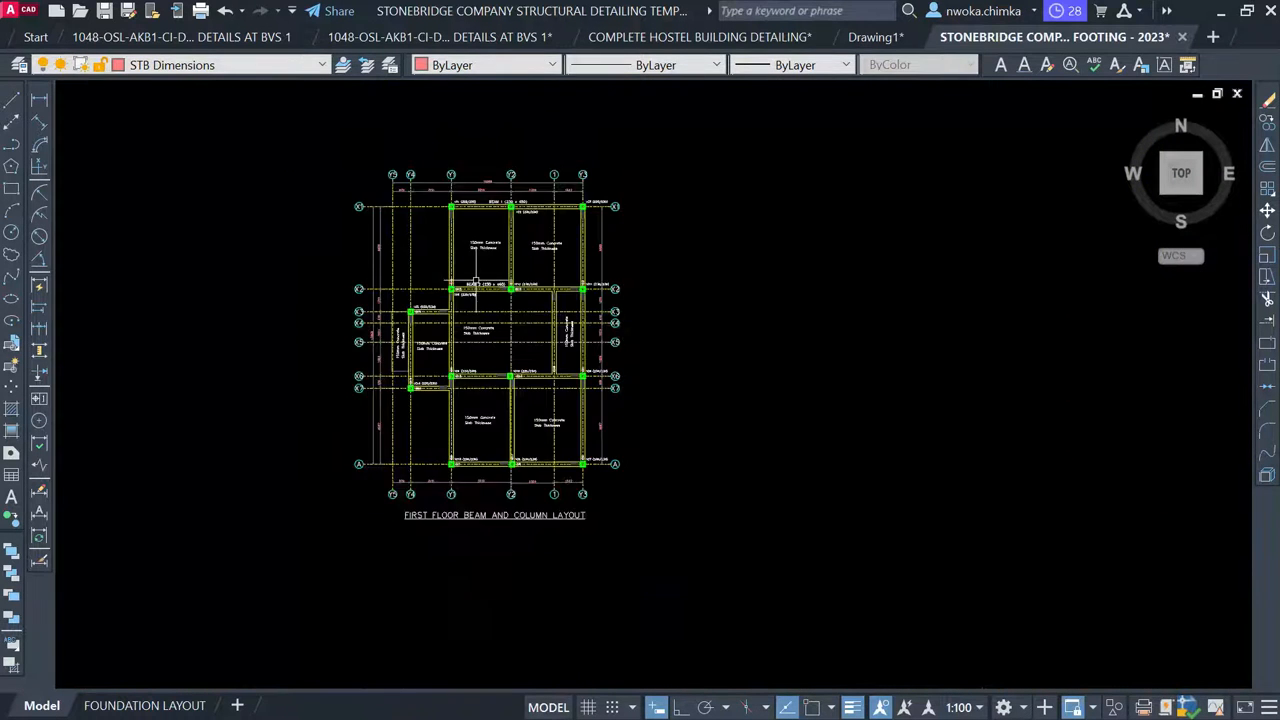
middle_drag(940, 351, 626, 299)
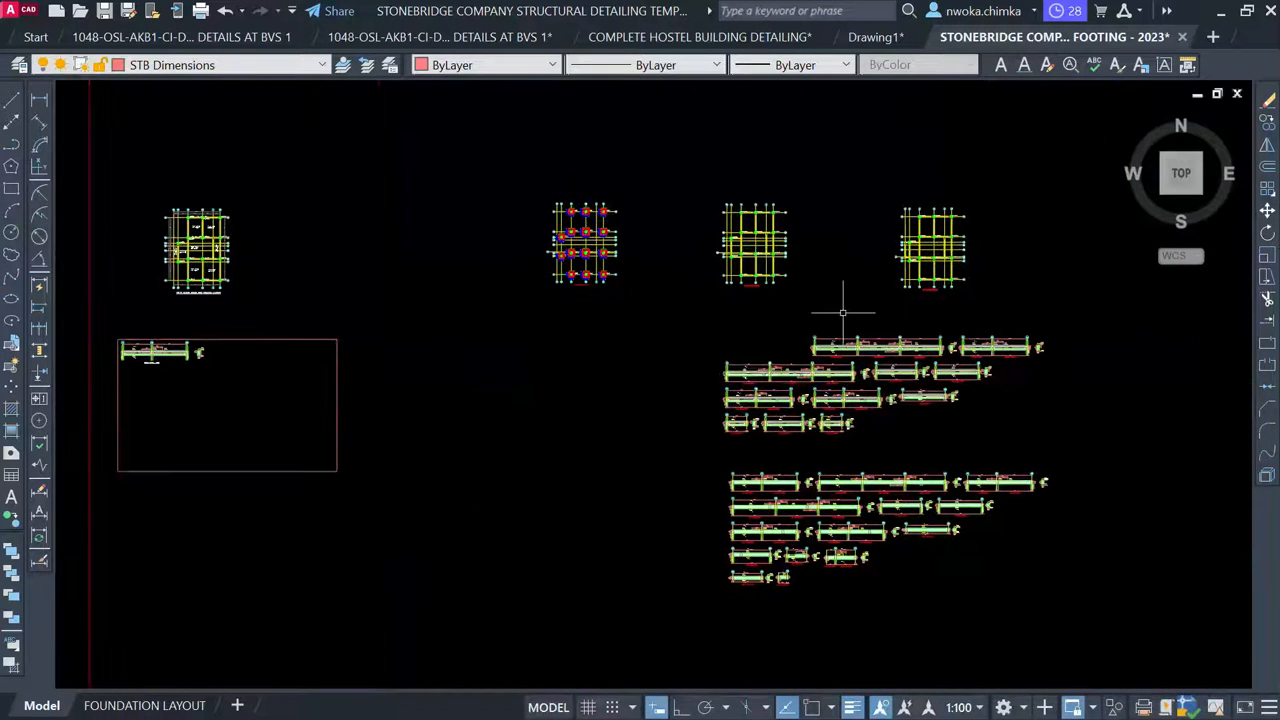
scroll(975, 333, up, 8)
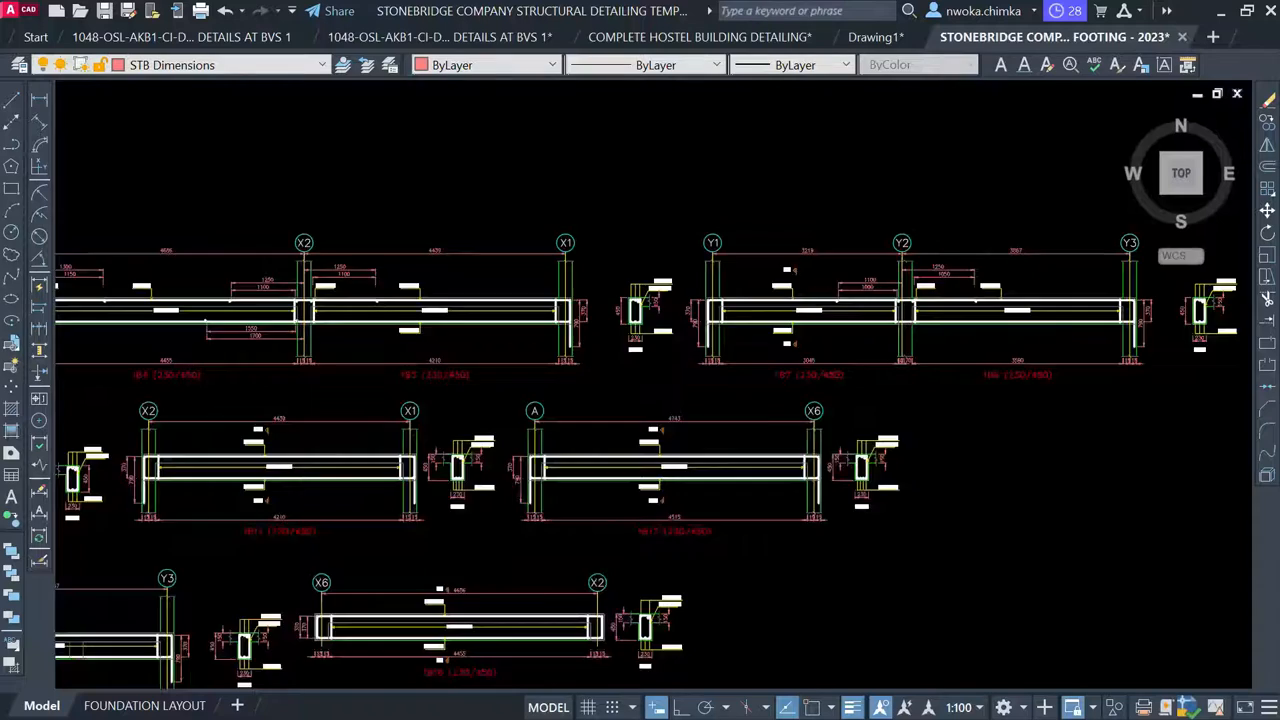
scroll(939, 322, down, 2)
scroll(522, 325, up, 2)
scroll(554, 230, down, 3)
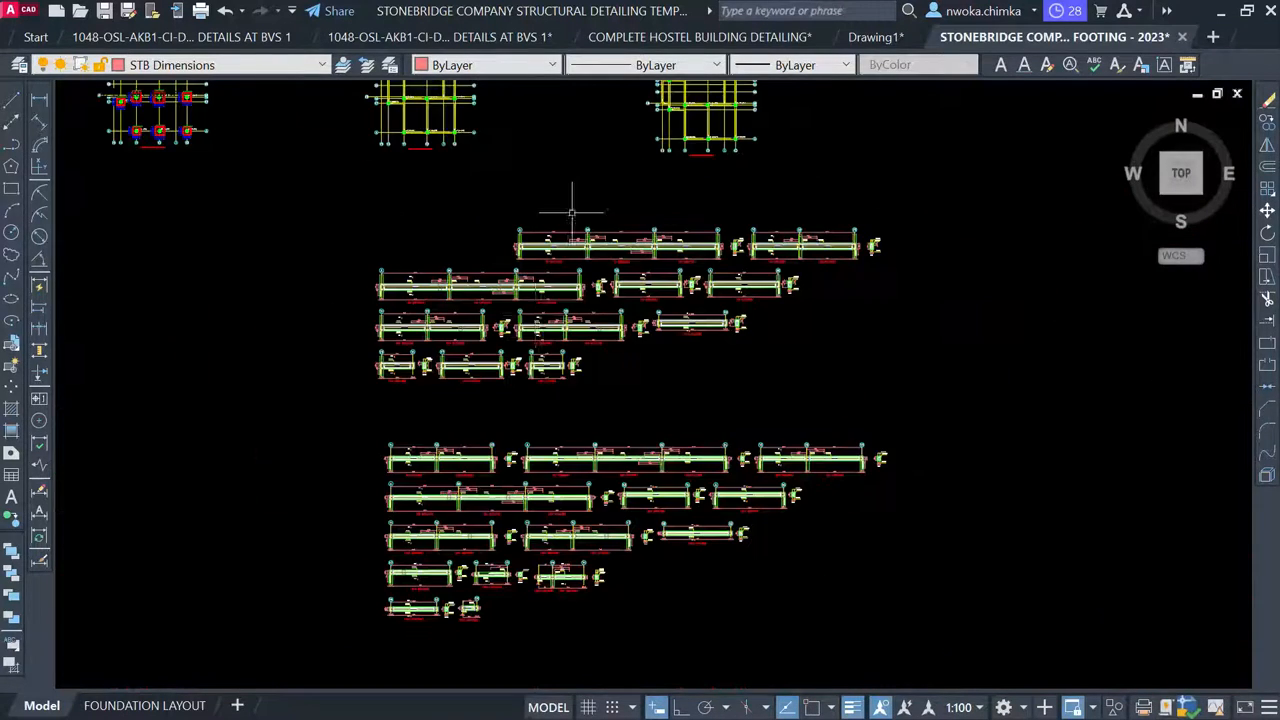
scroll(435, 396, up, 5)
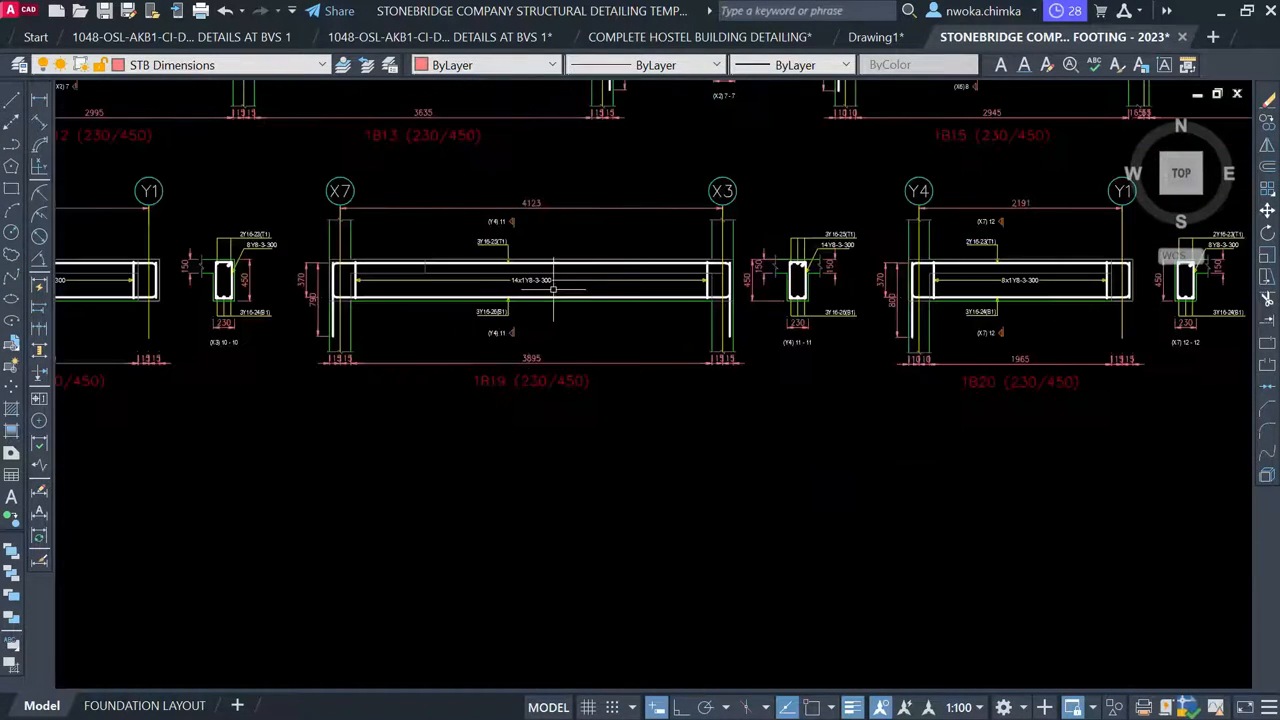
middle_drag(460, 335, 704, 446)
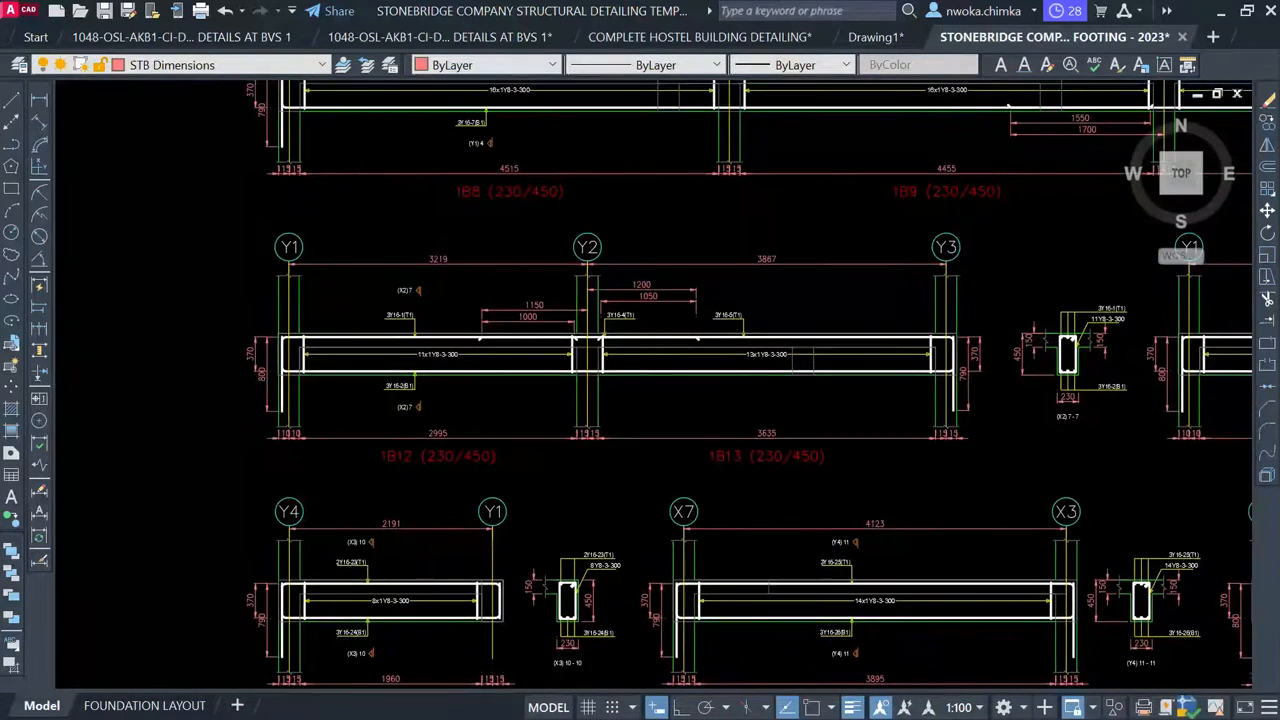
click(192, 198)
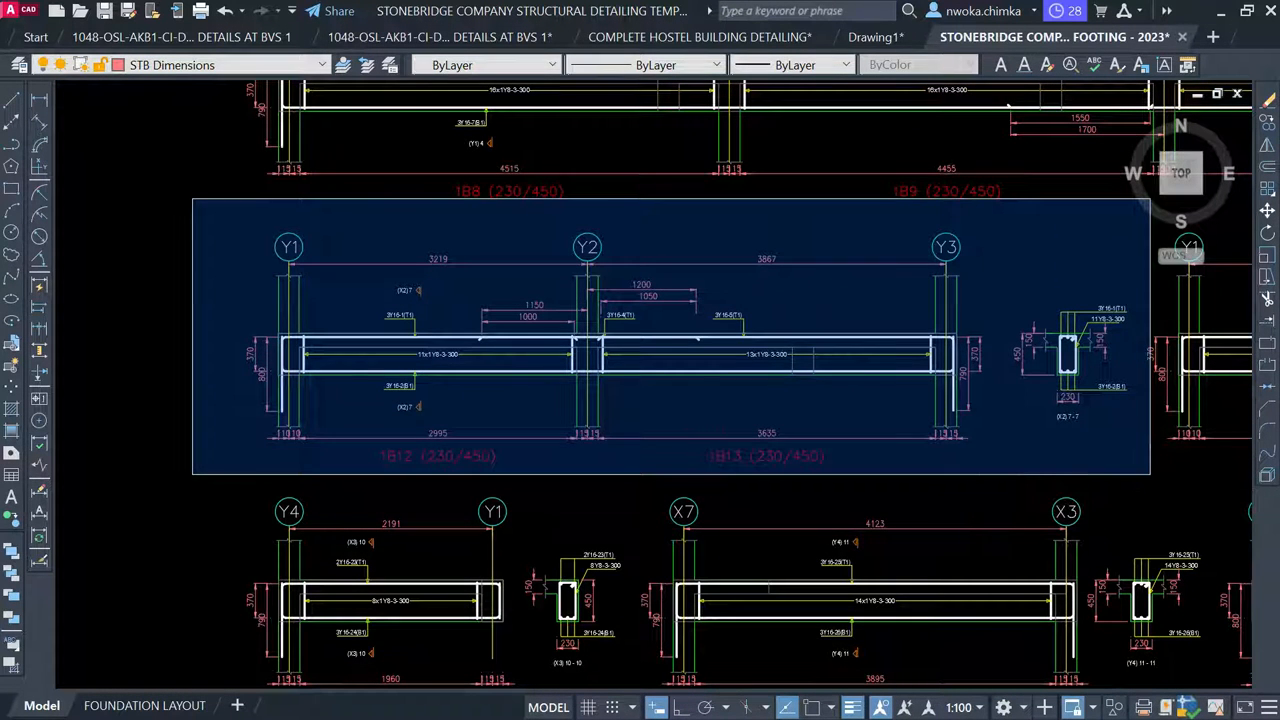
Move the whole 1B12/1B13 beam elevation and sections slightly lower within the sheet frame
click(1145, 466)
text(m)
key(Return)
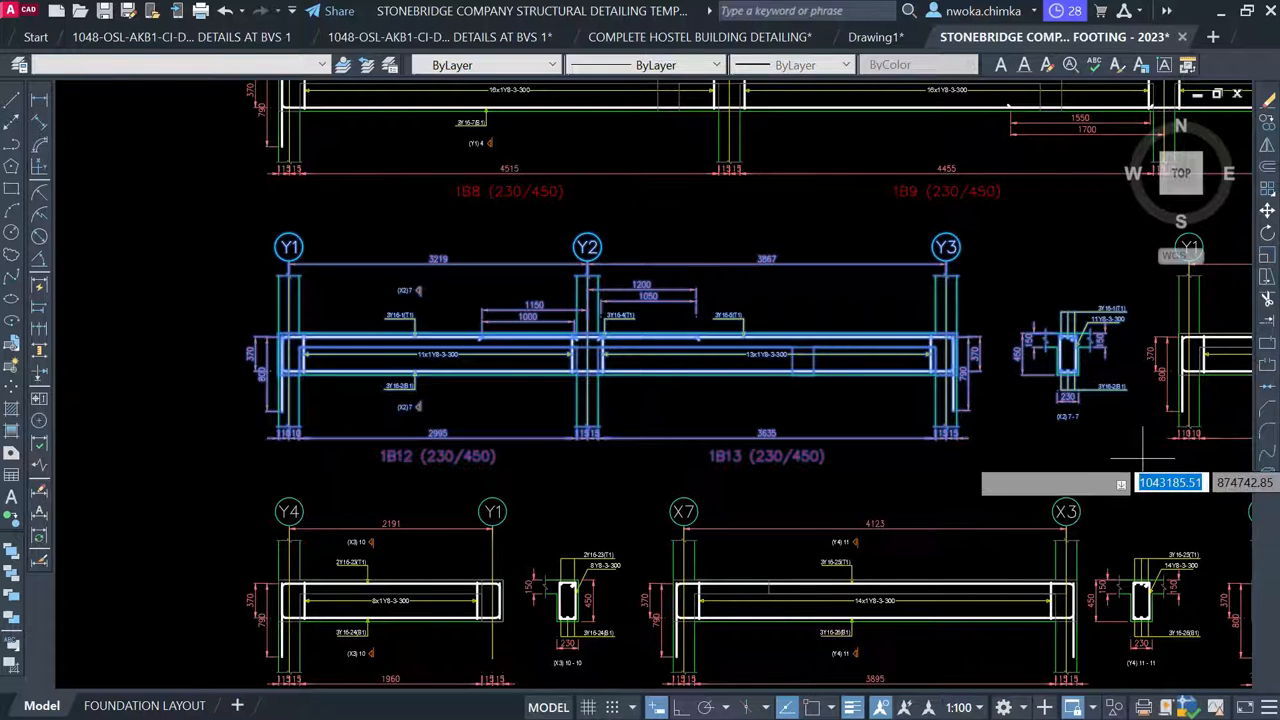
click(732, 331)
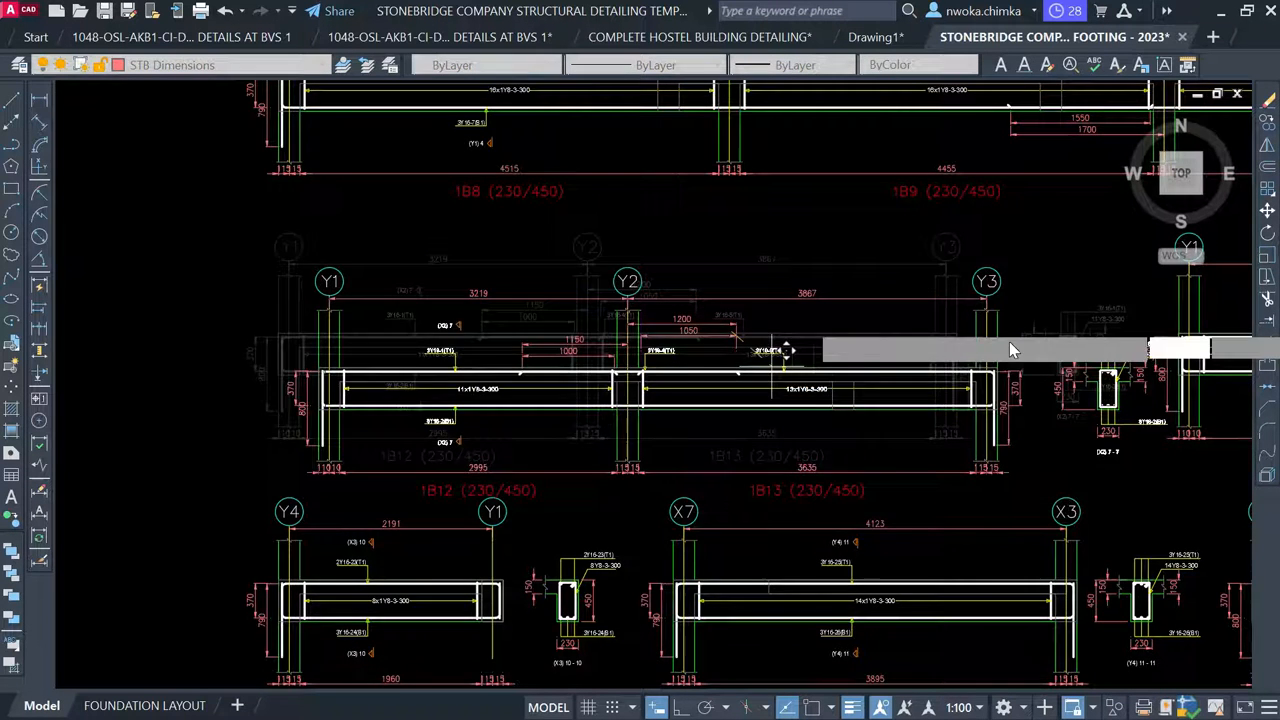
scroll(790, 345, down, 5)
scroll(665, 283, up, 4)
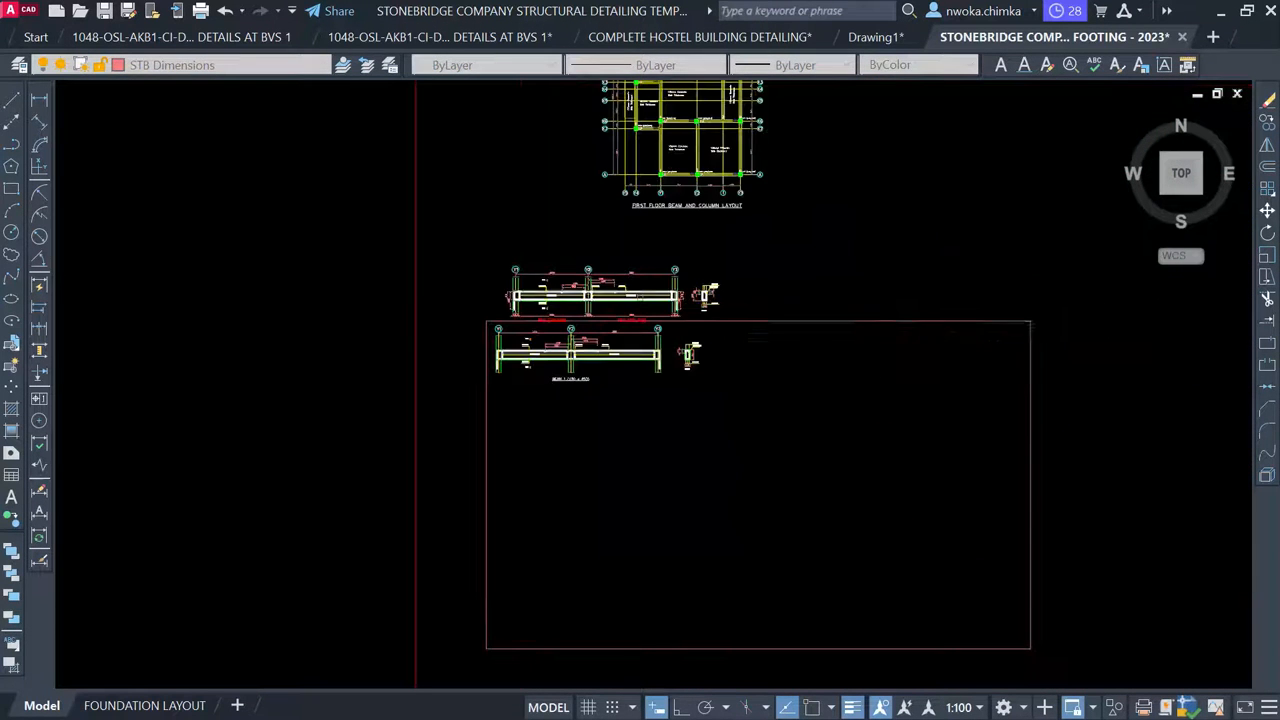
scroll(700, 295, up, 2)
scroll(671, 325, up, 2)
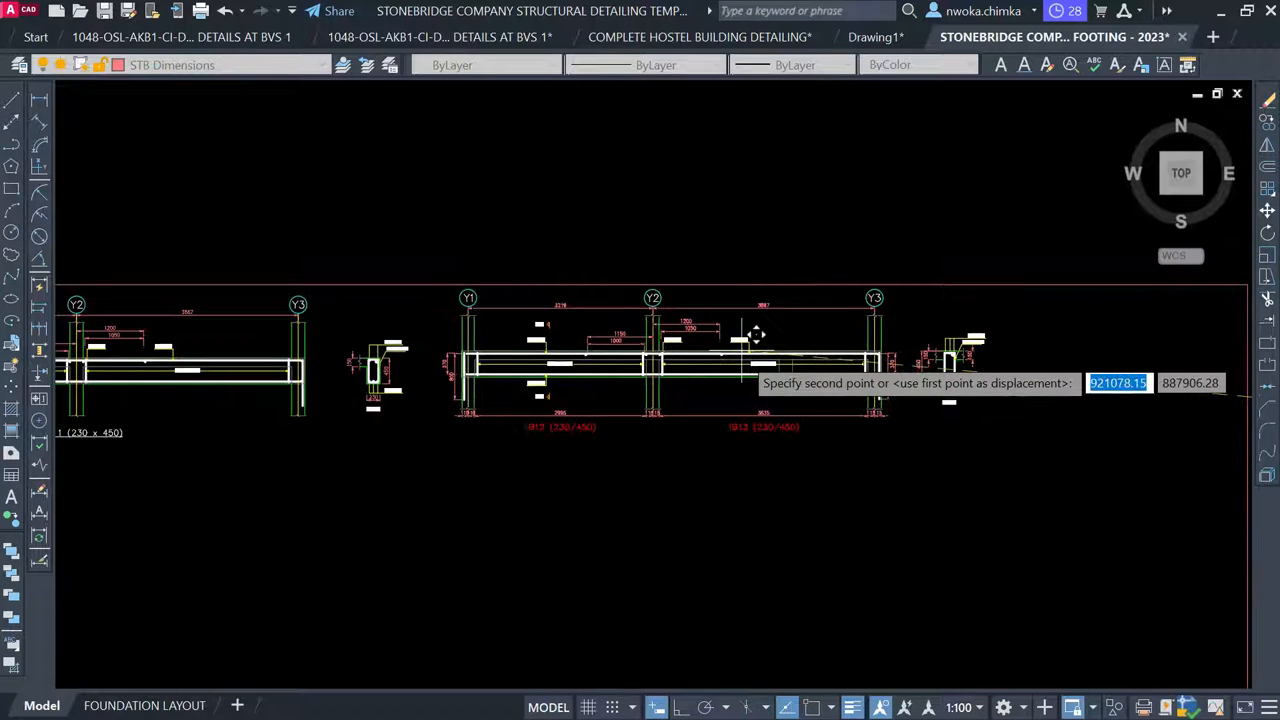
click(755, 338)
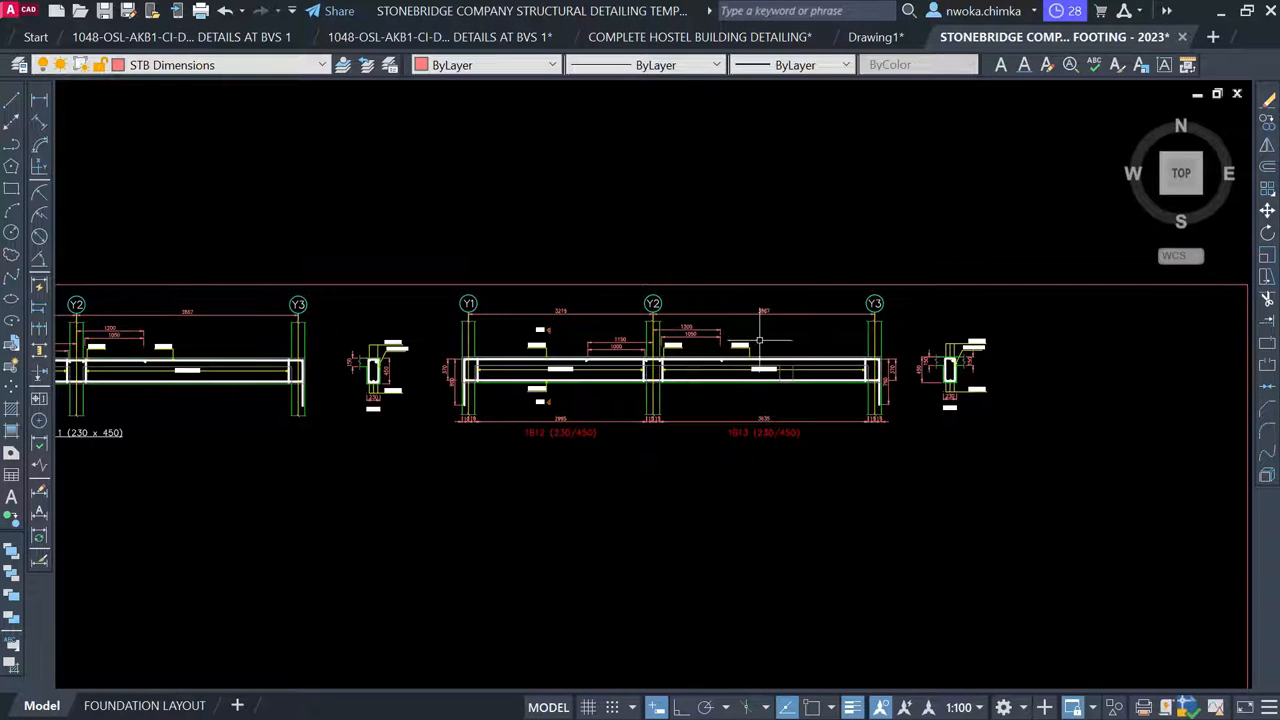
Erase the 370 and 800 end height dimensions at grid Y1
scroll(446, 370, up, 4)
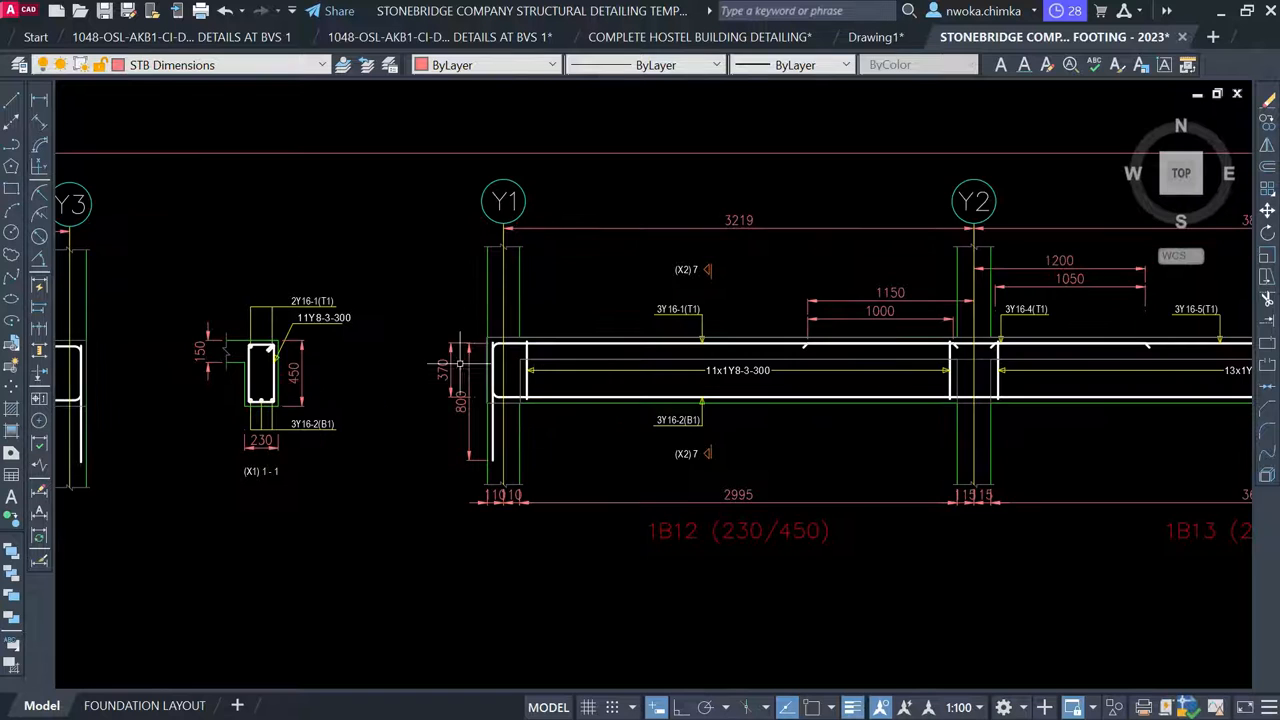
click(469, 309)
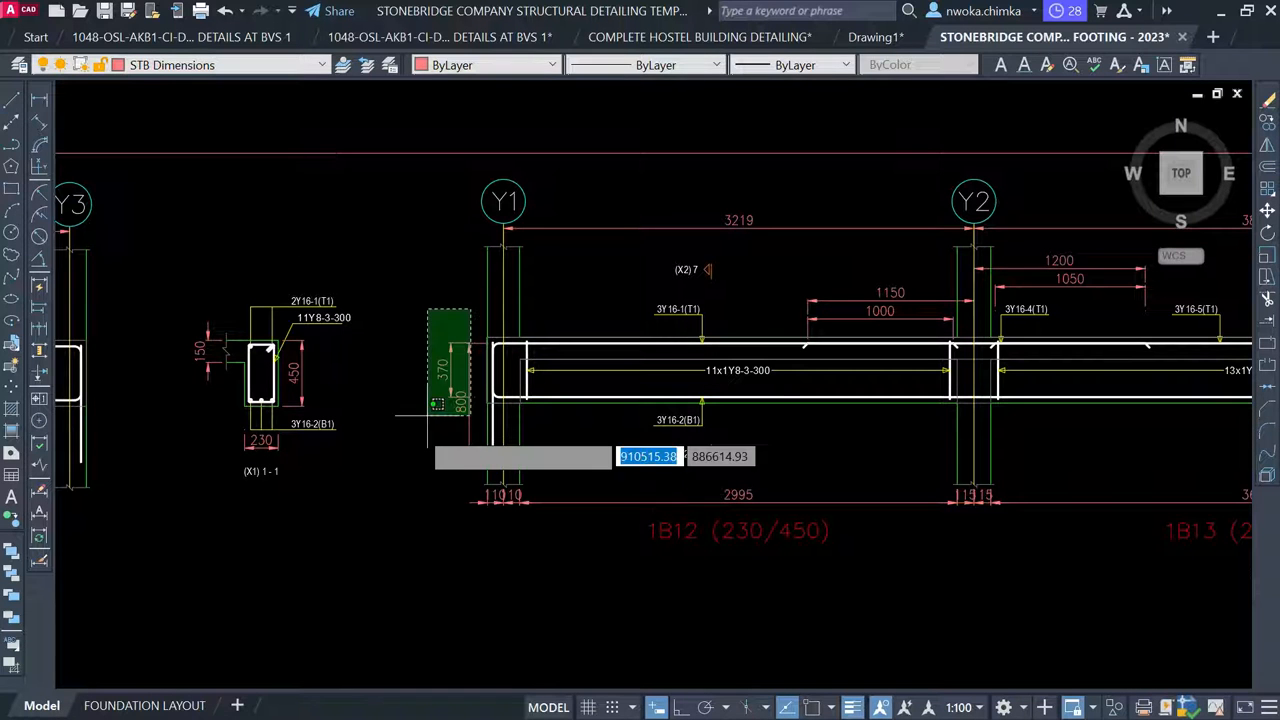
click(418, 428)
text(e)
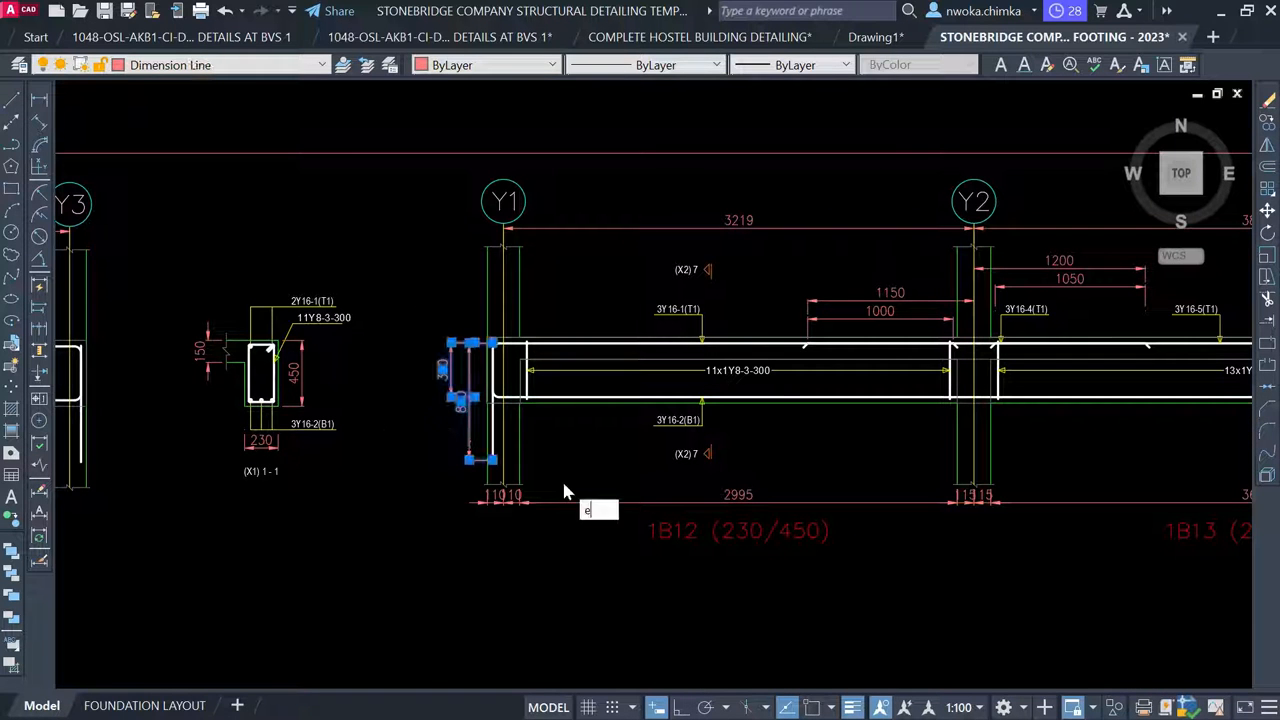
key(Return)
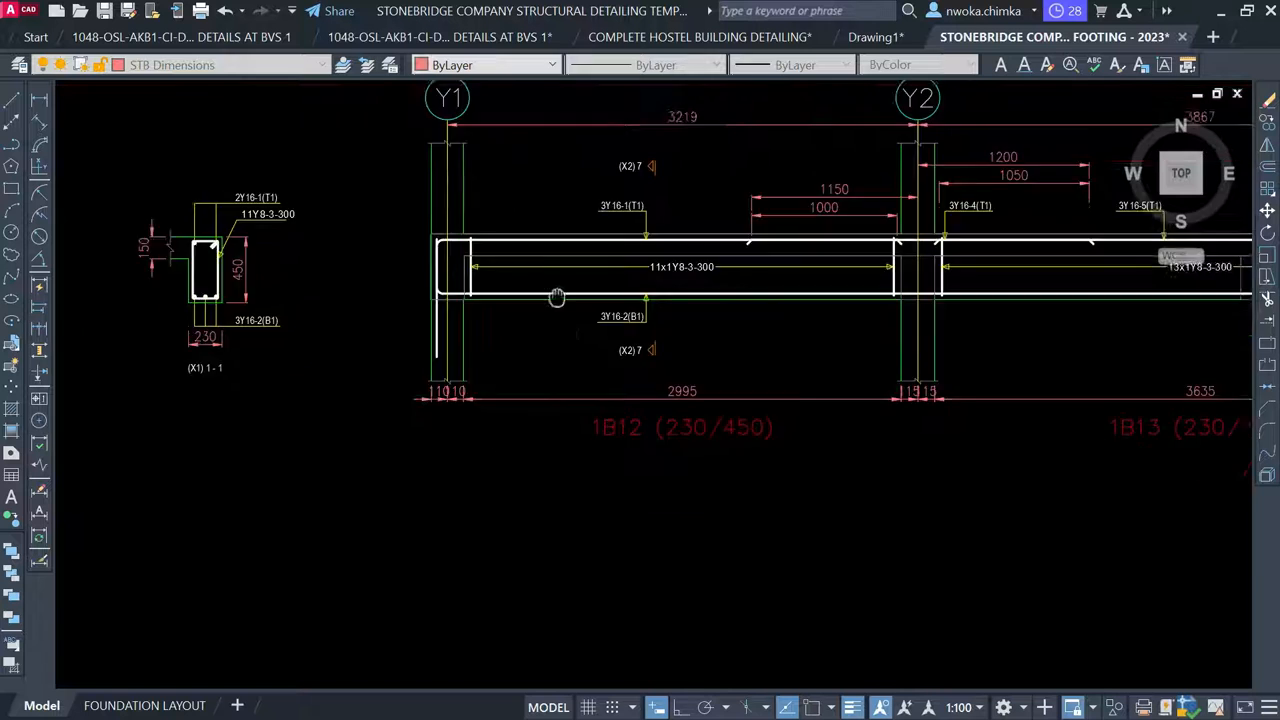
Delete the 110, 10, 2995 and 3635 bottom span dimensions up to grid Y2
scroll(443, 343, up, 4)
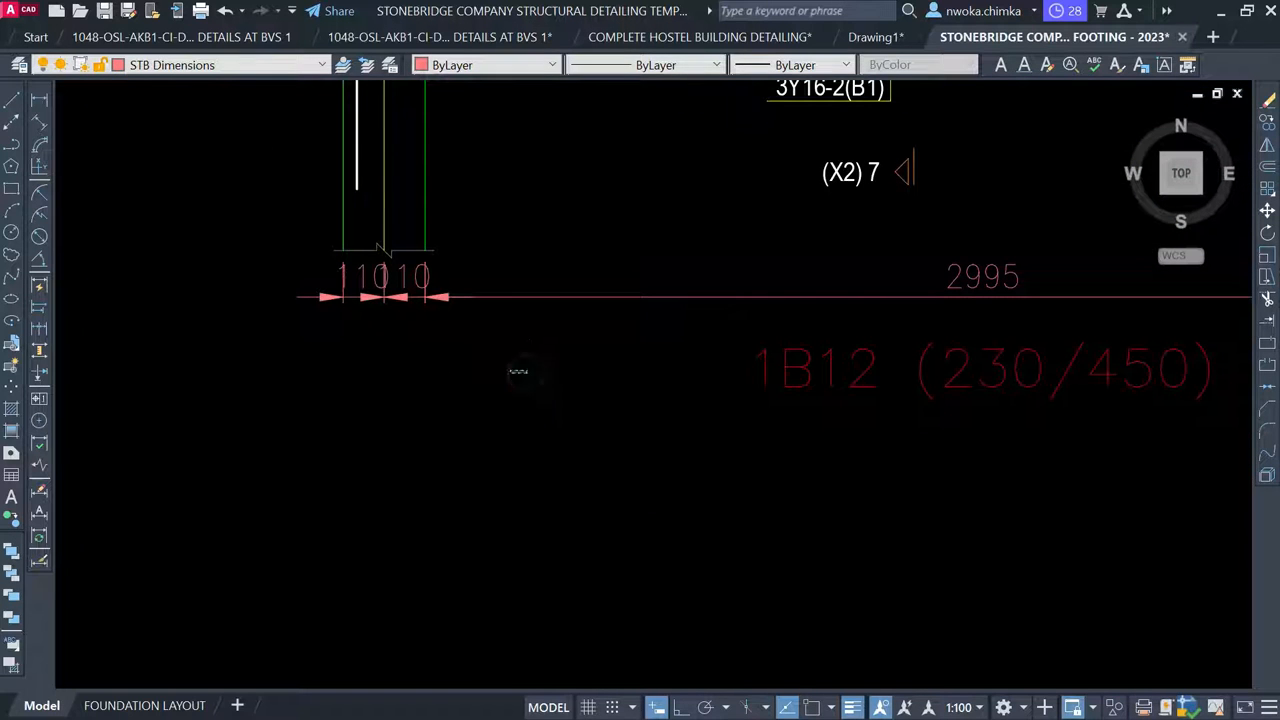
click(518, 371)
click(305, 282)
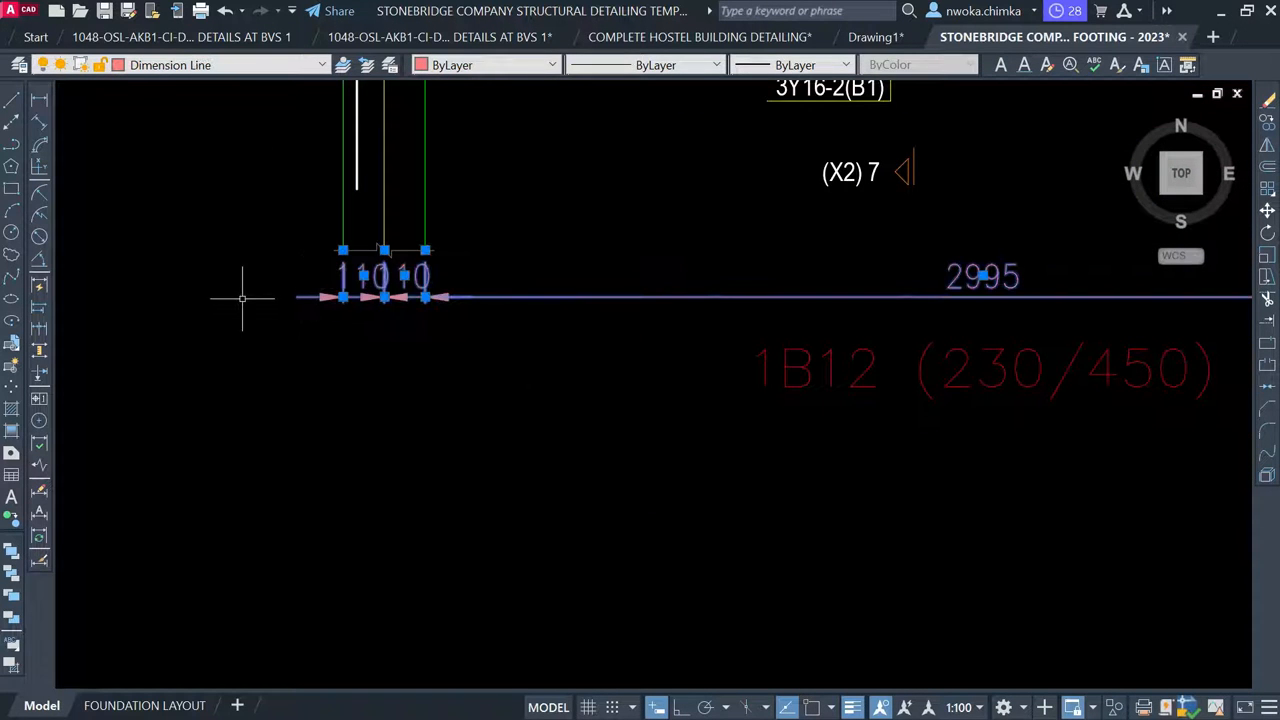
scroll(241, 297, down, 6)
scroll(638, 320, up, 4)
click(549, 352)
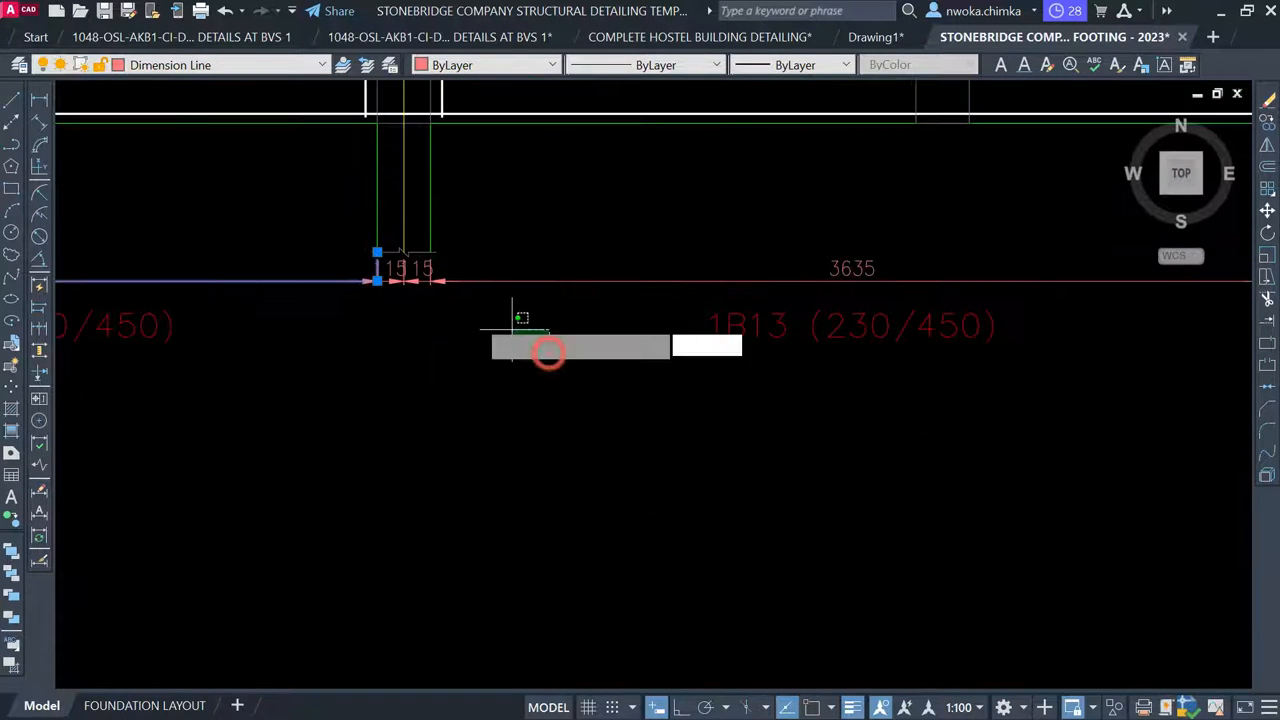
click(333, 271)
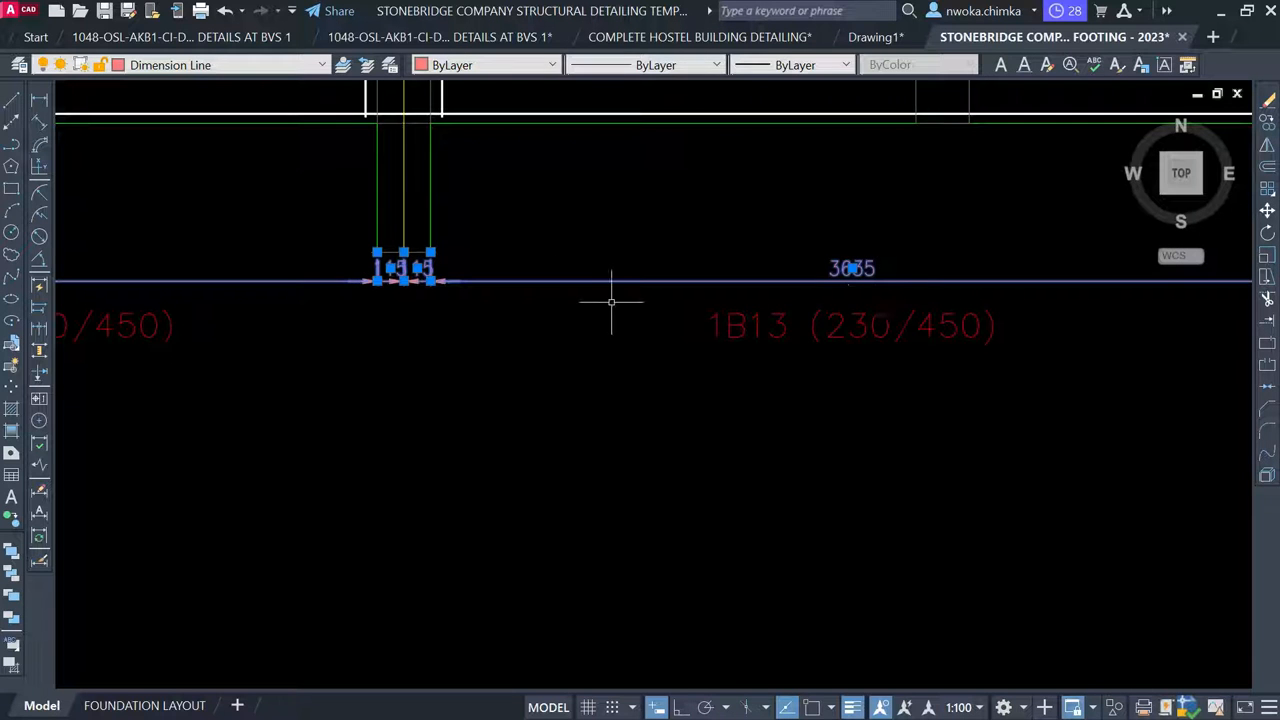
key(Delete)
Erase the small span dimensions at grid Y3, including the 1515 dimension
scroll(620, 322, down, 4)
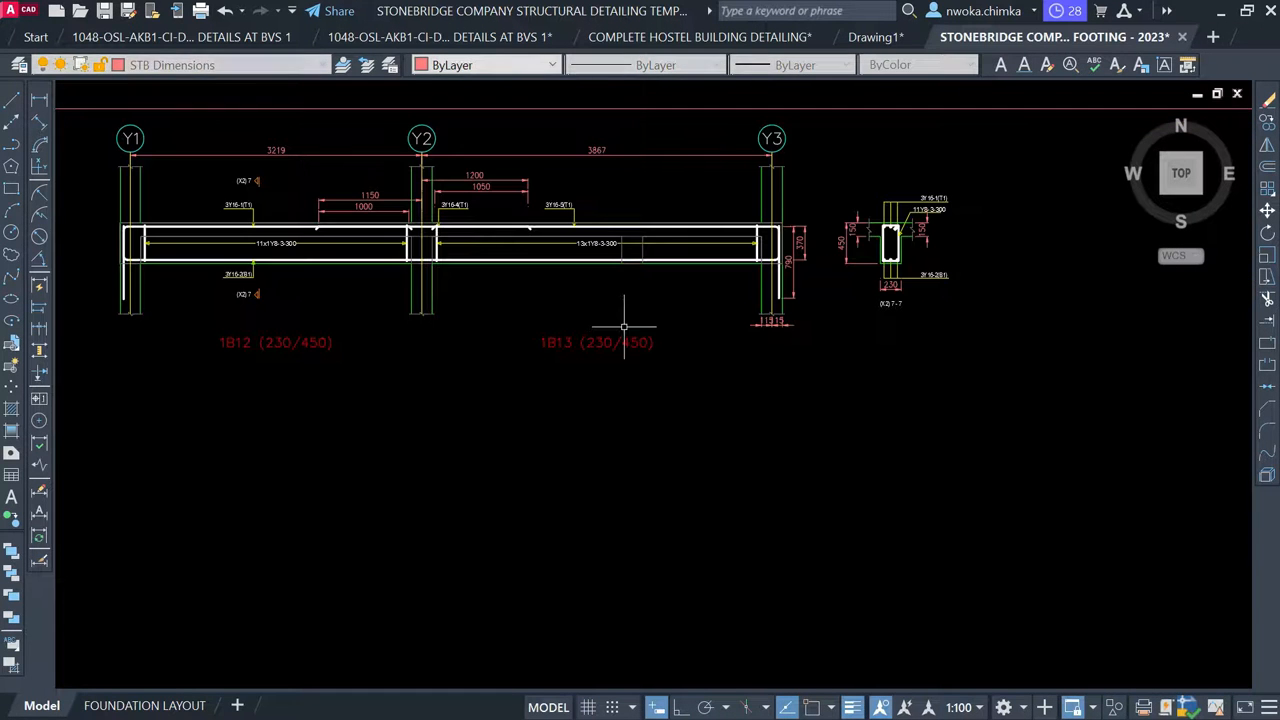
scroll(814, 343, up, 5)
click(778, 326)
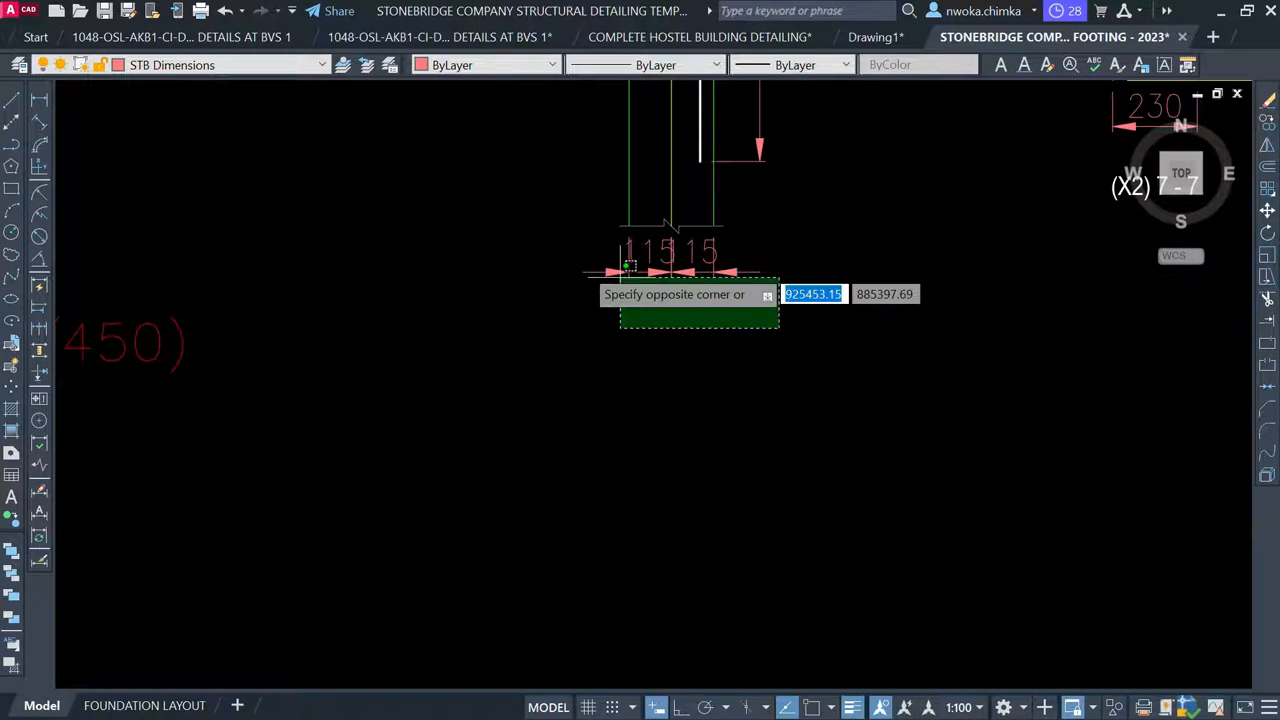
click(572, 245)
click(493, 320)
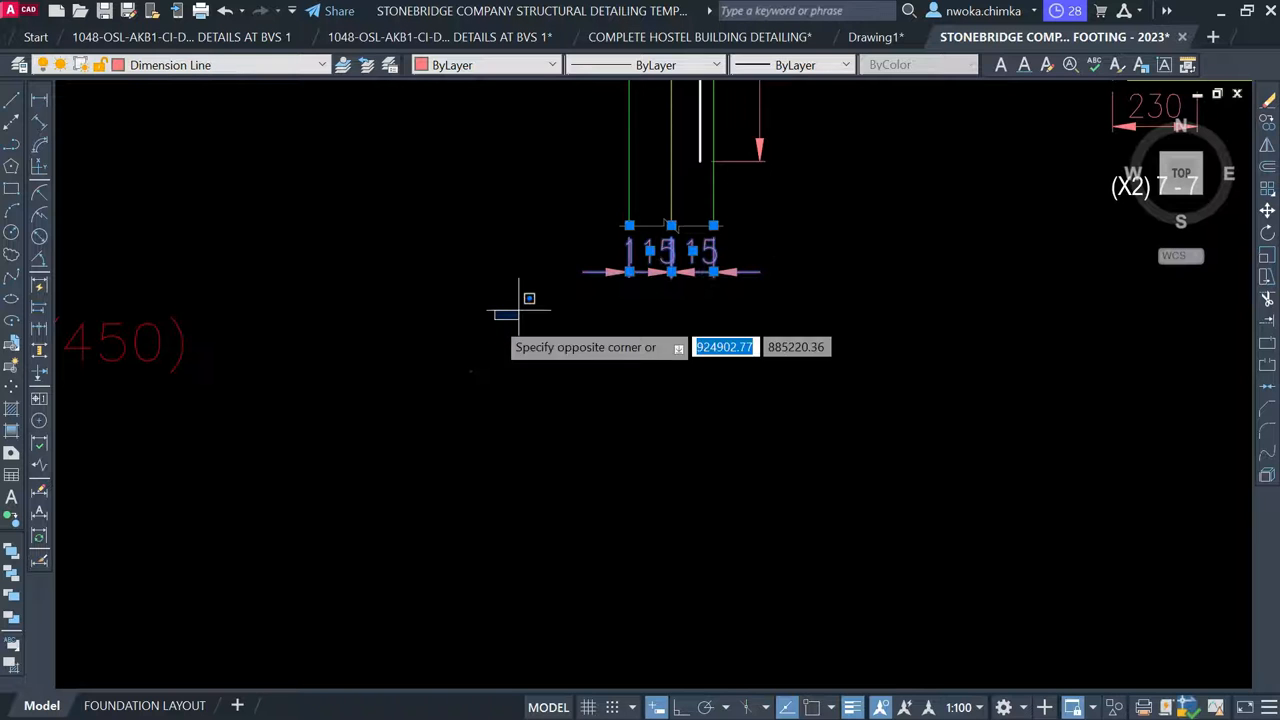
click(643, 383)
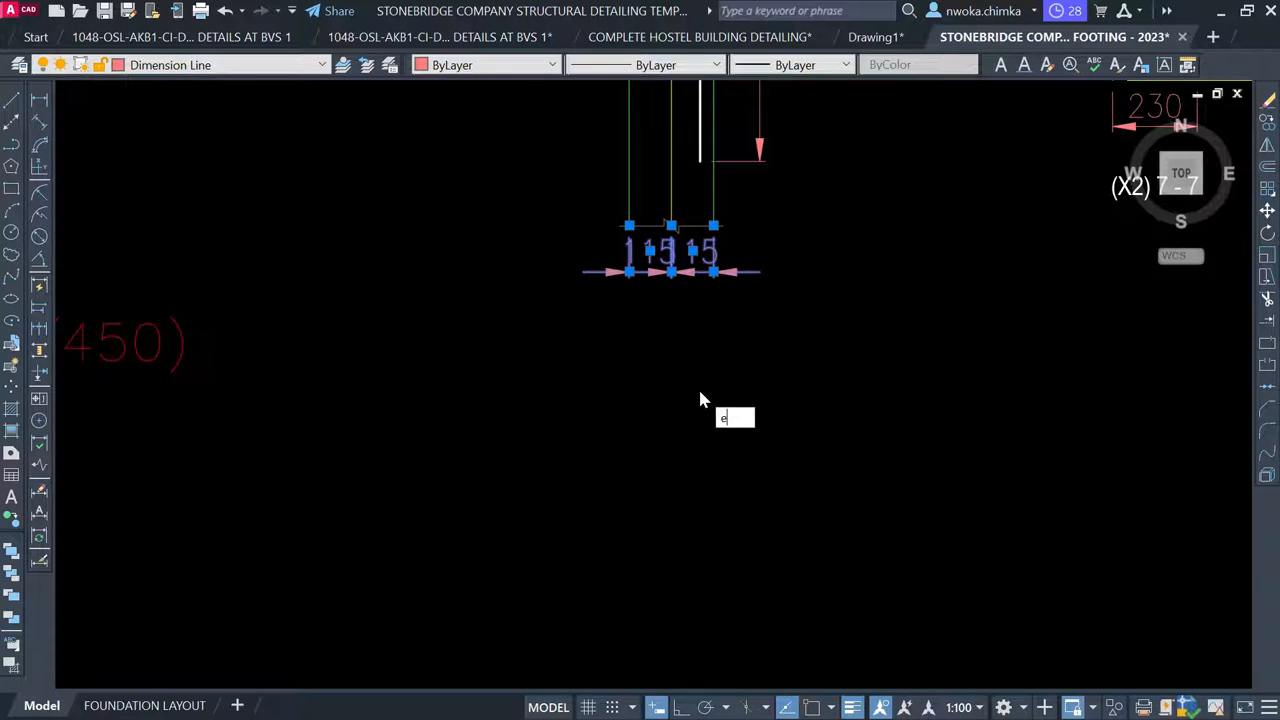
key(Return)
Erase the 370 and 790 end height dimensions
scroll(700, 386, down, 4)
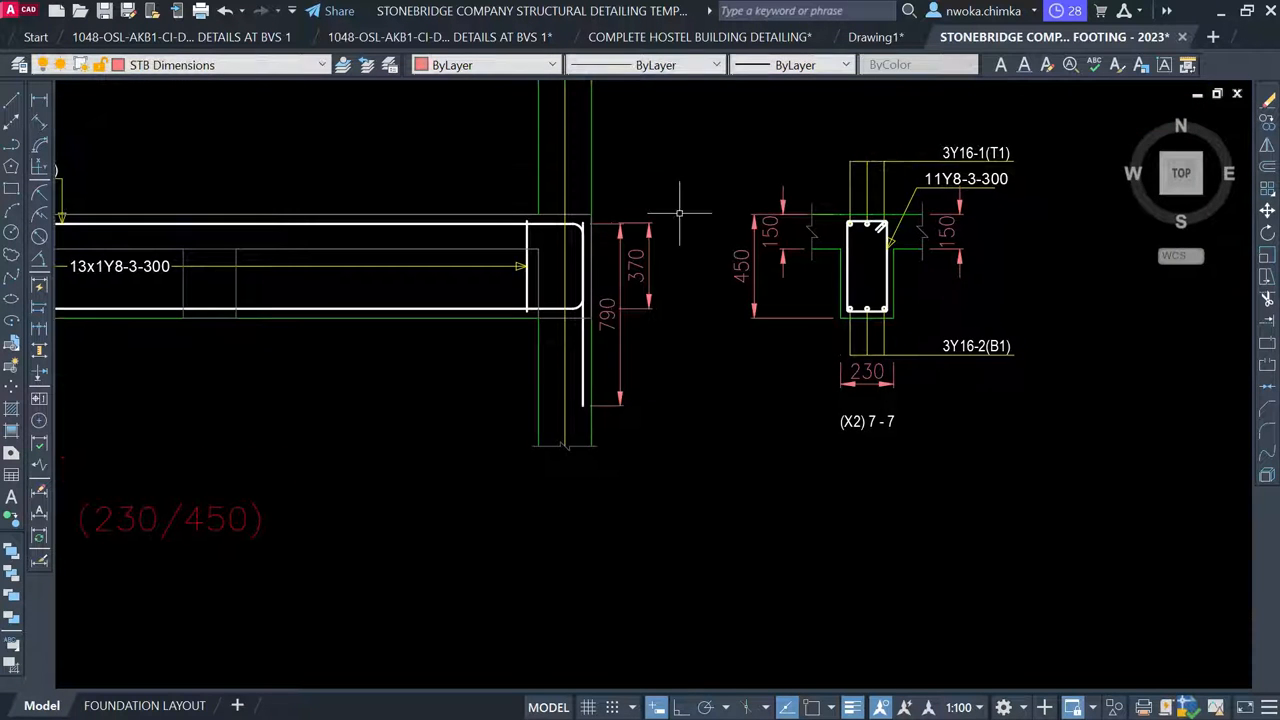
click(681, 186)
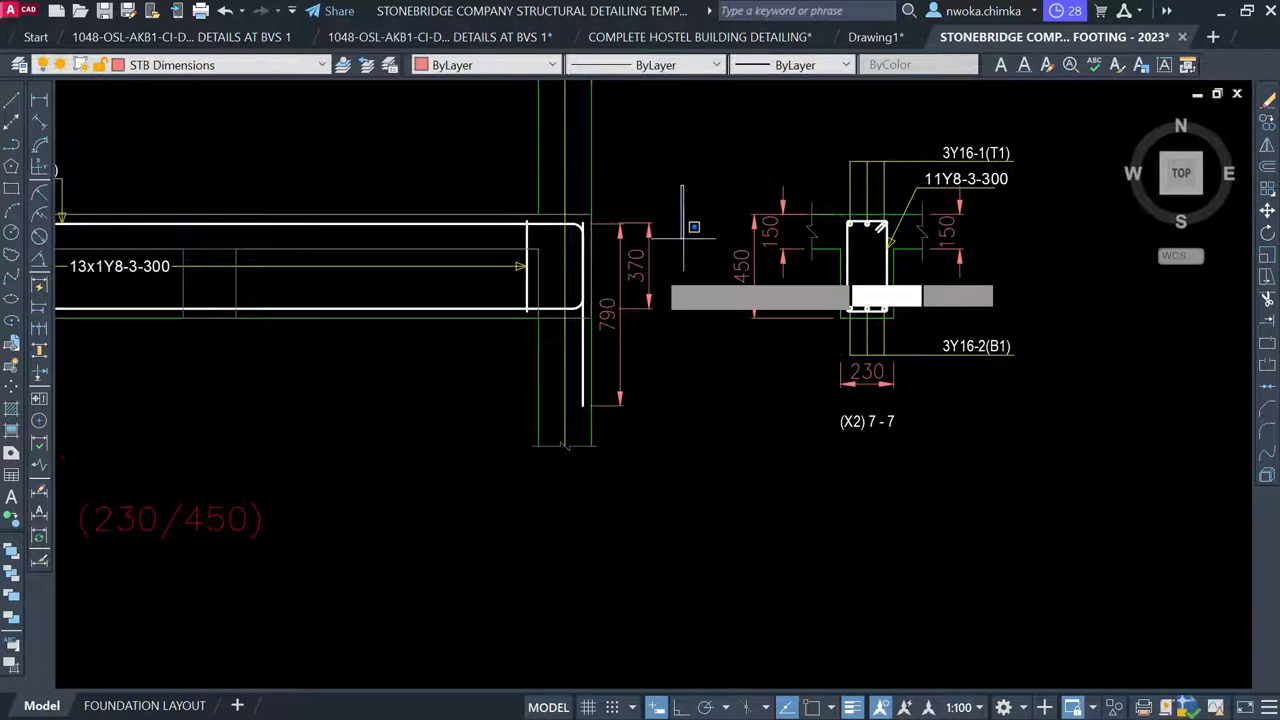
click(614, 276)
text(e)
key(Return)
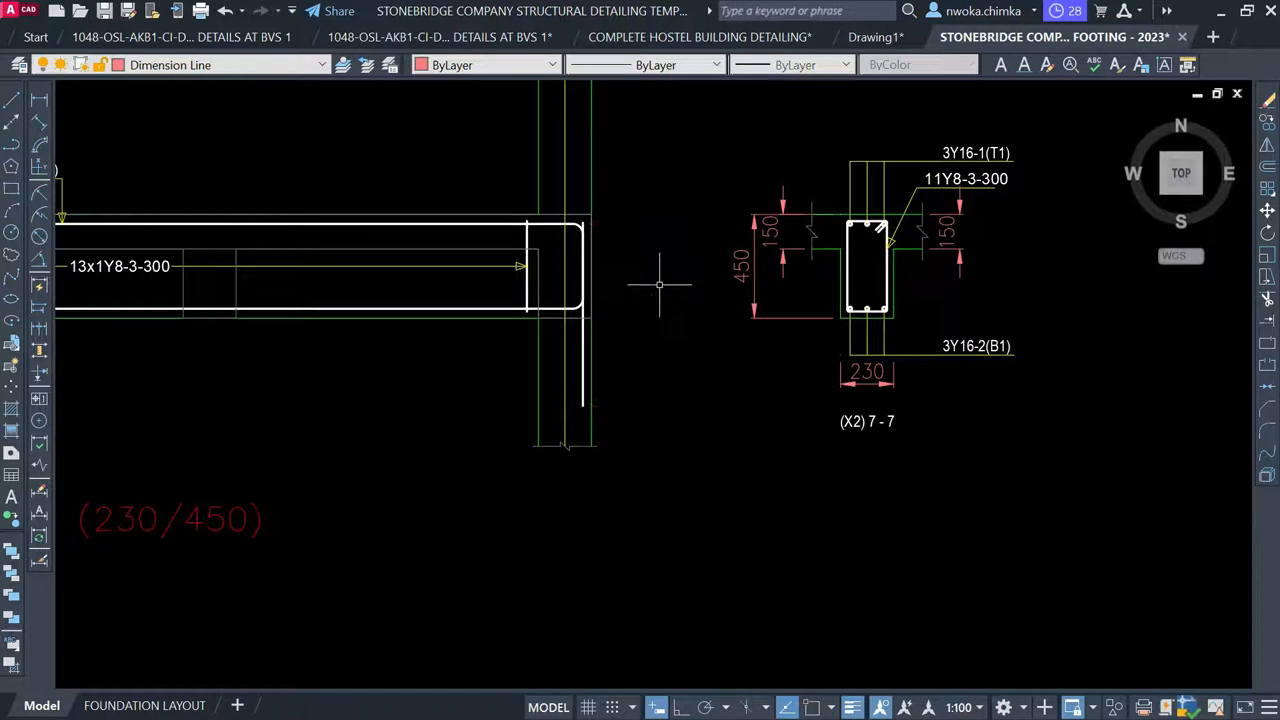
scroll(663, 277, down, 5)
scroll(788, 246, down, 4)
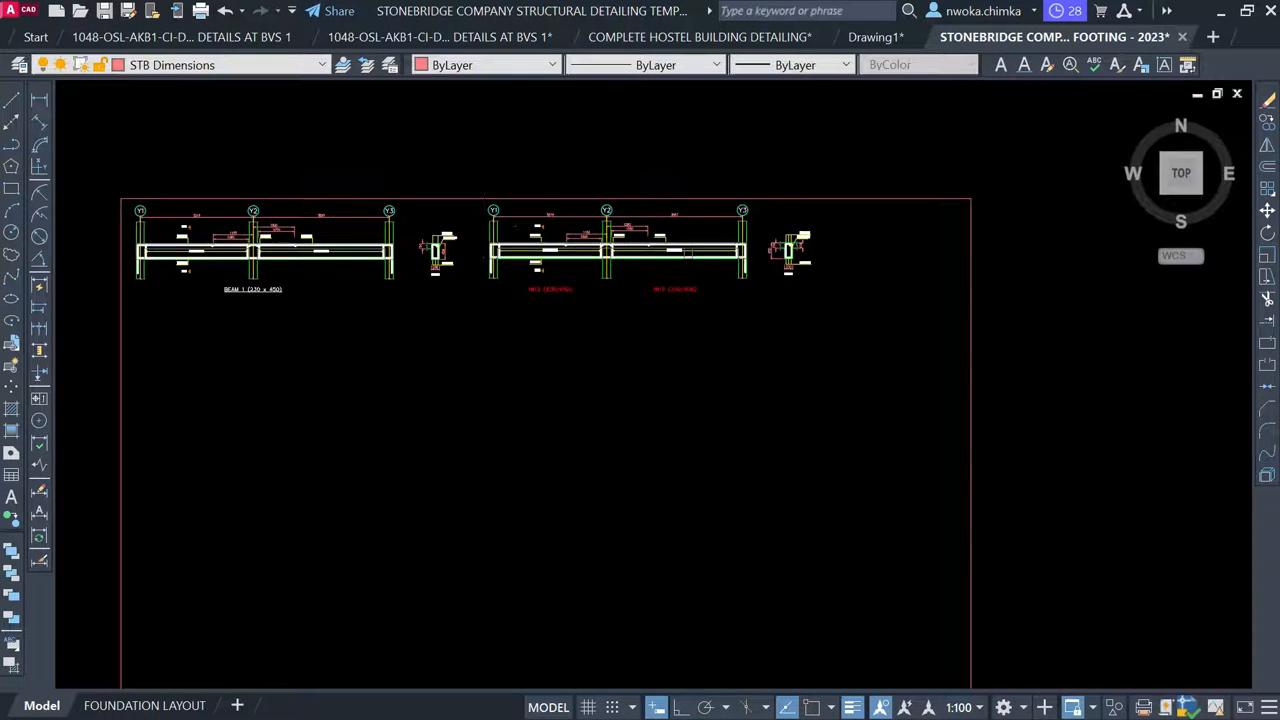
Shift the copied beam elevation and its sections slightly left
scroll(450, 220, up, 2)
click(385, 146)
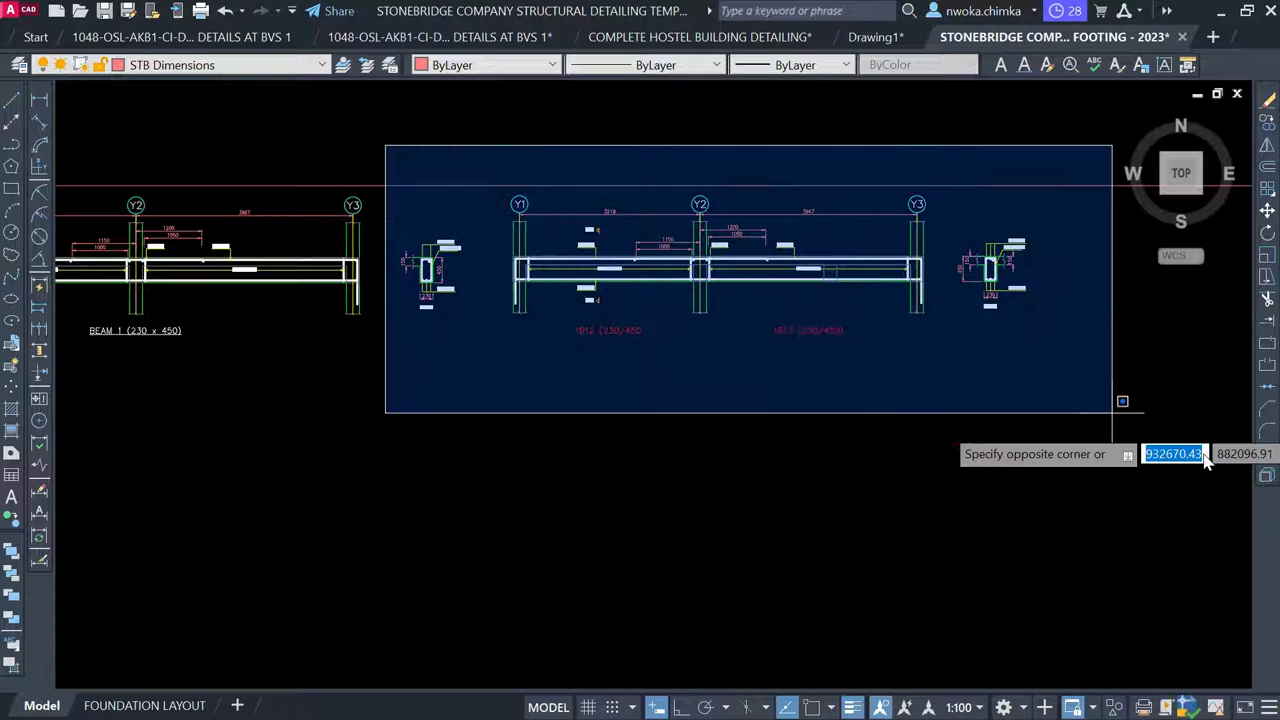
click(1171, 440)
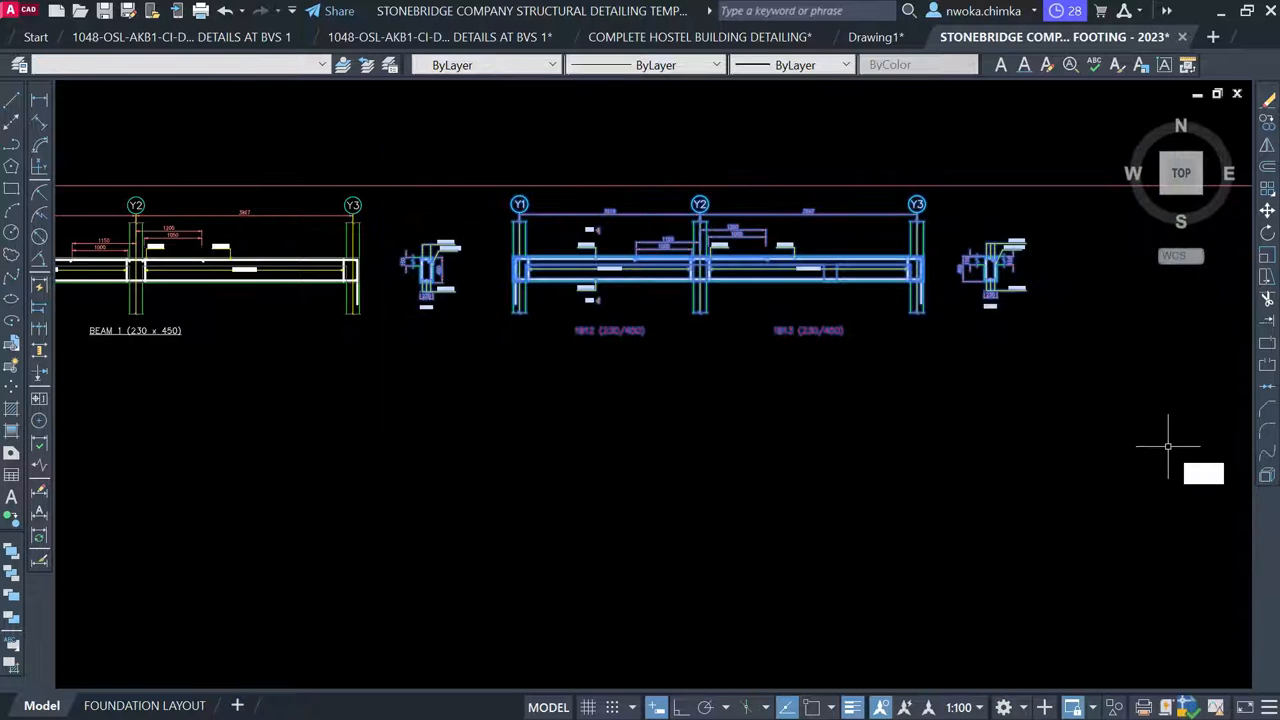
key(m)
key(space)
scroll(460, 350, up, 4)
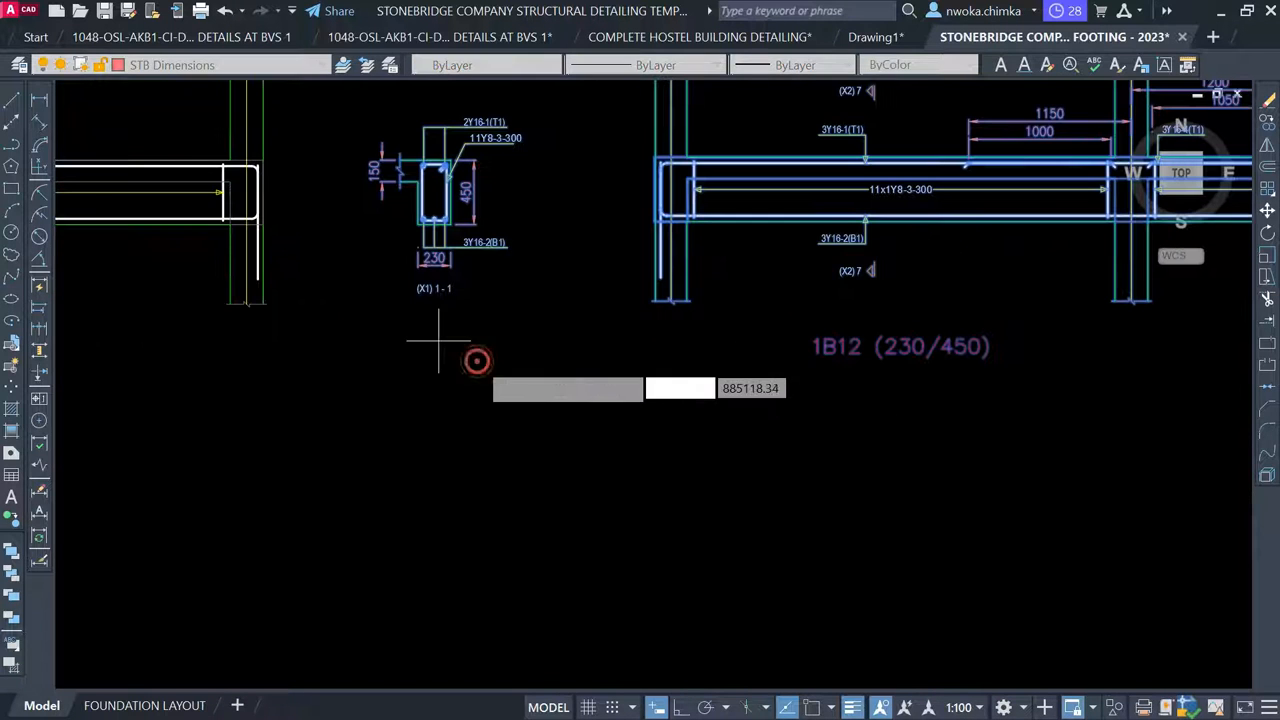
click(476, 360)
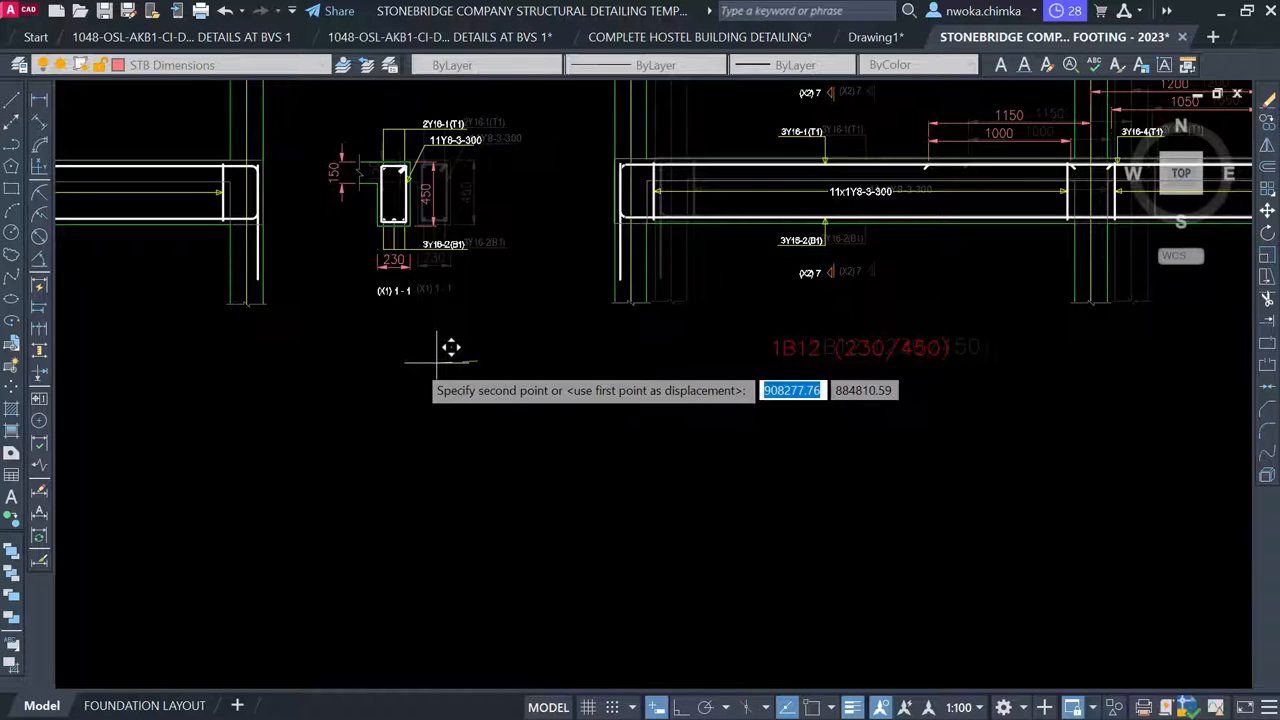
click(415, 362)
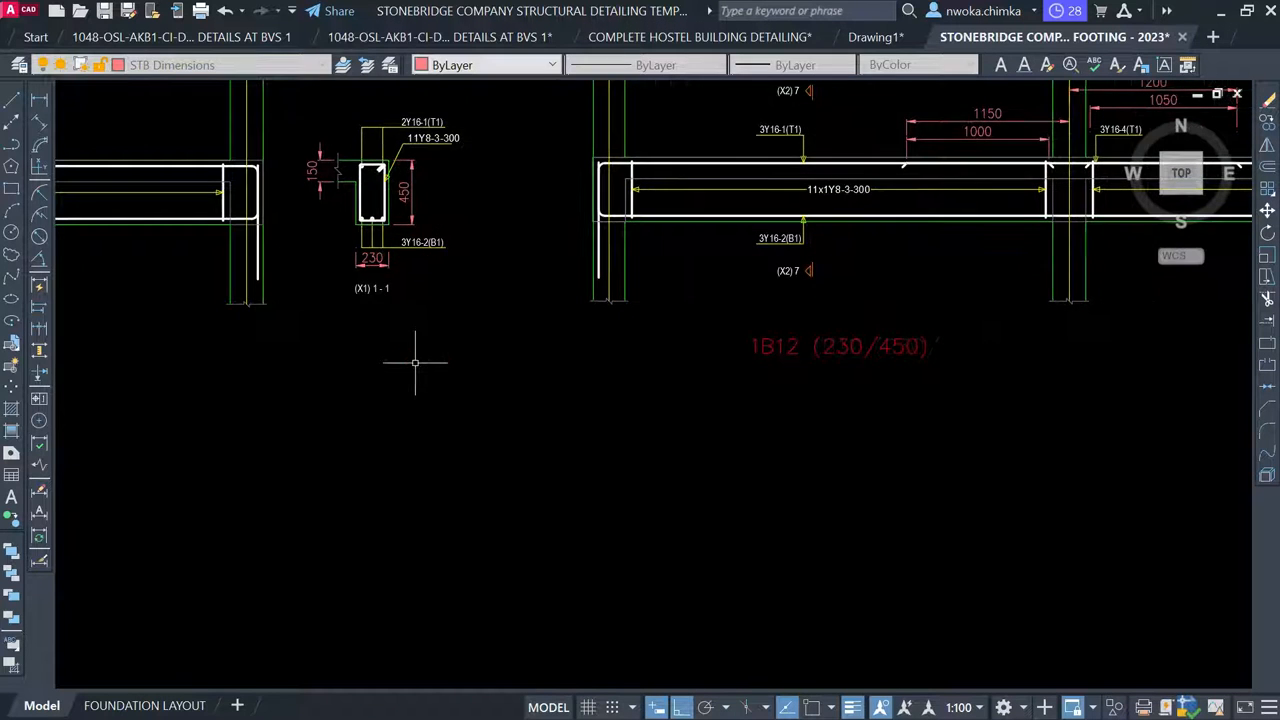
scroll(415, 362, down, 4)
Nudge the beam detail and section further left, beside the BEAM 1 detail
click(461, 170)
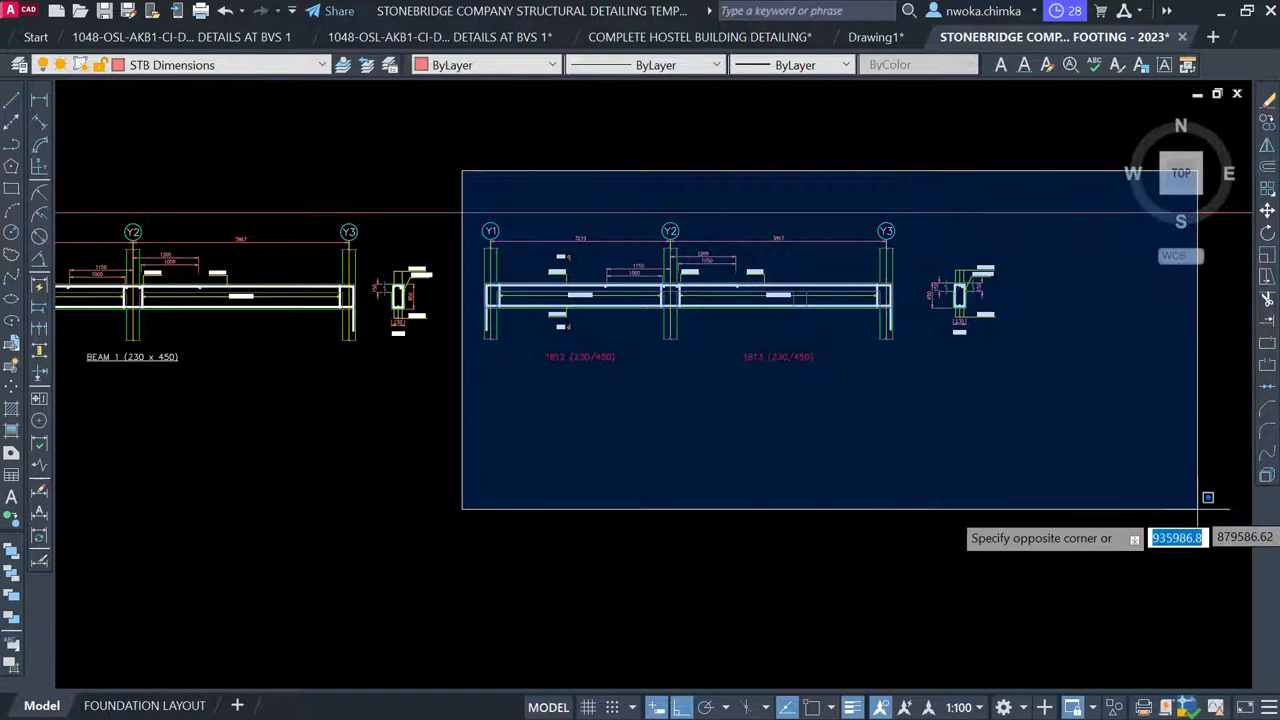
click(1165, 508)
text(m)
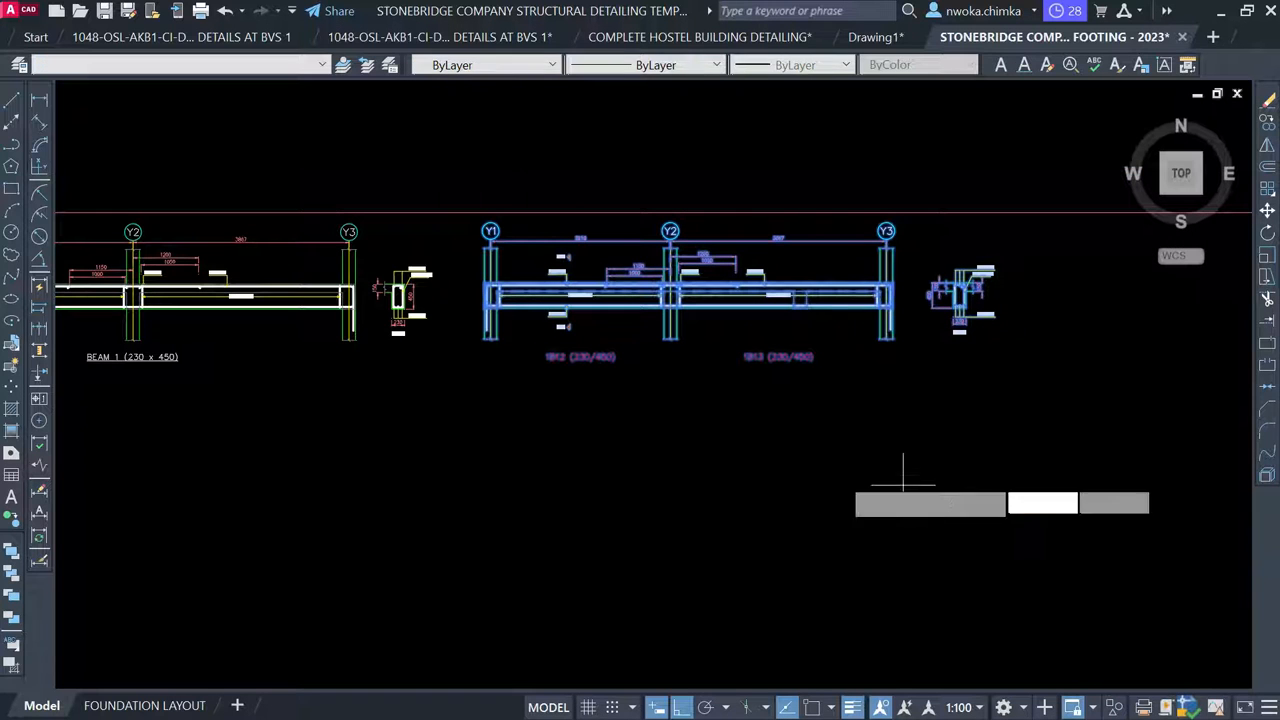
key(Return)
click(798, 472)
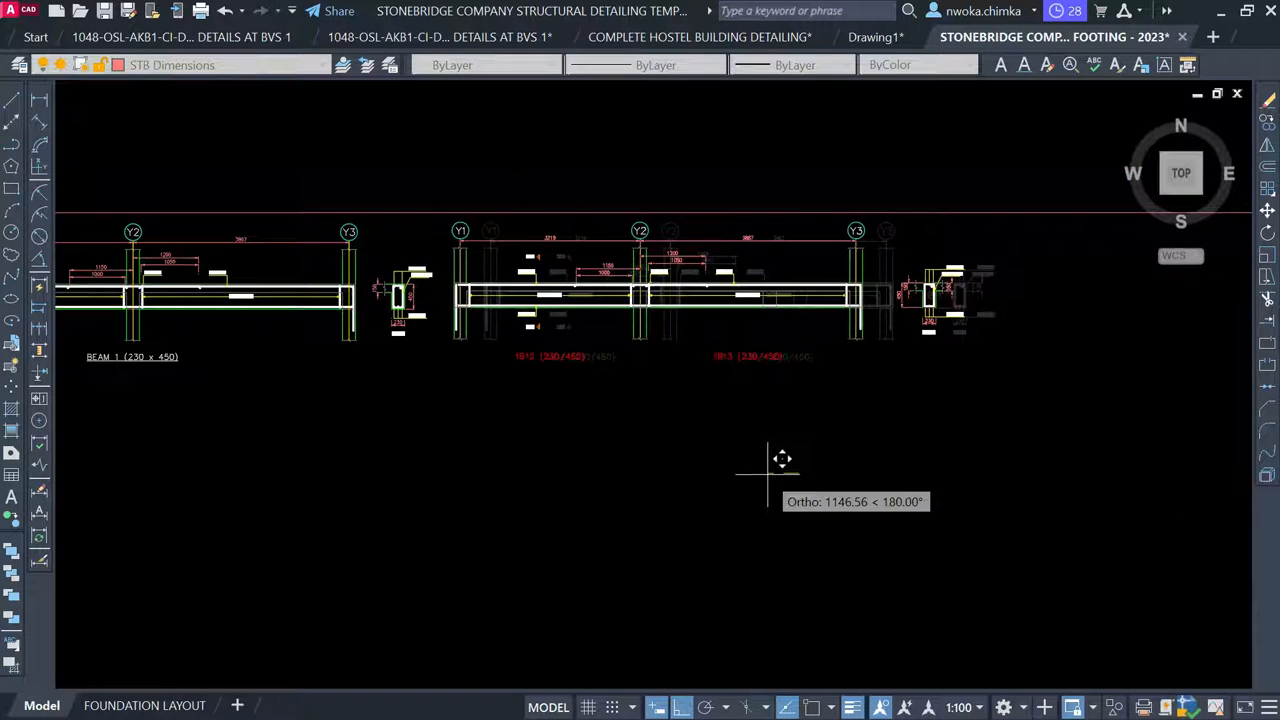
click(770, 474)
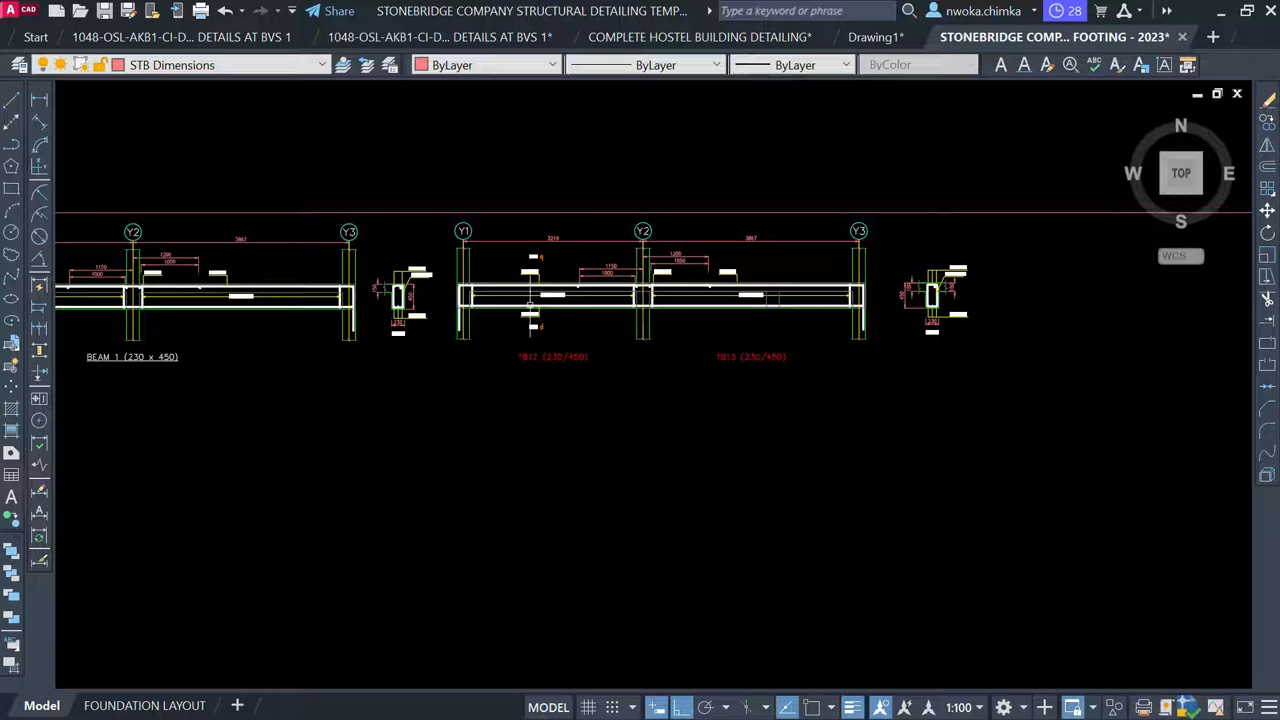
scroll(591, 266, down, 4)
scroll(466, 276, up, 6)
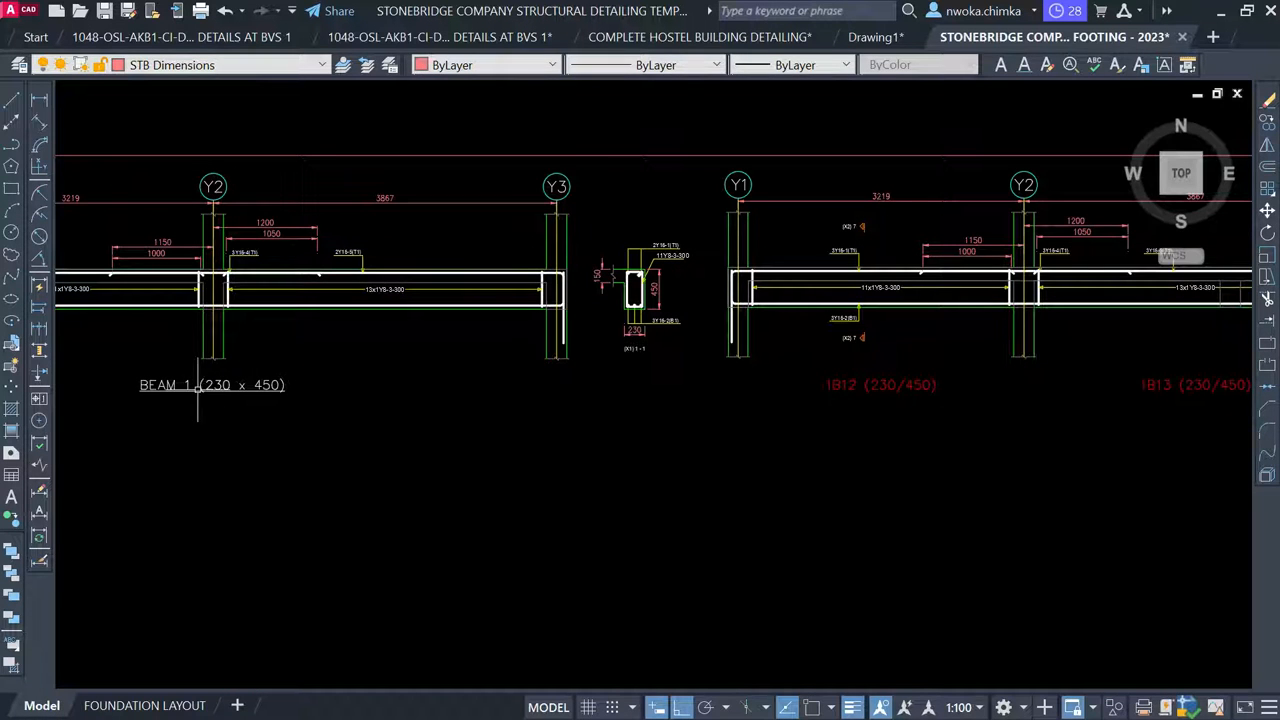
Place a BEAM 1 (230 x 450) title under the second beam detail
click(198, 389)
text(m)
key(Return)
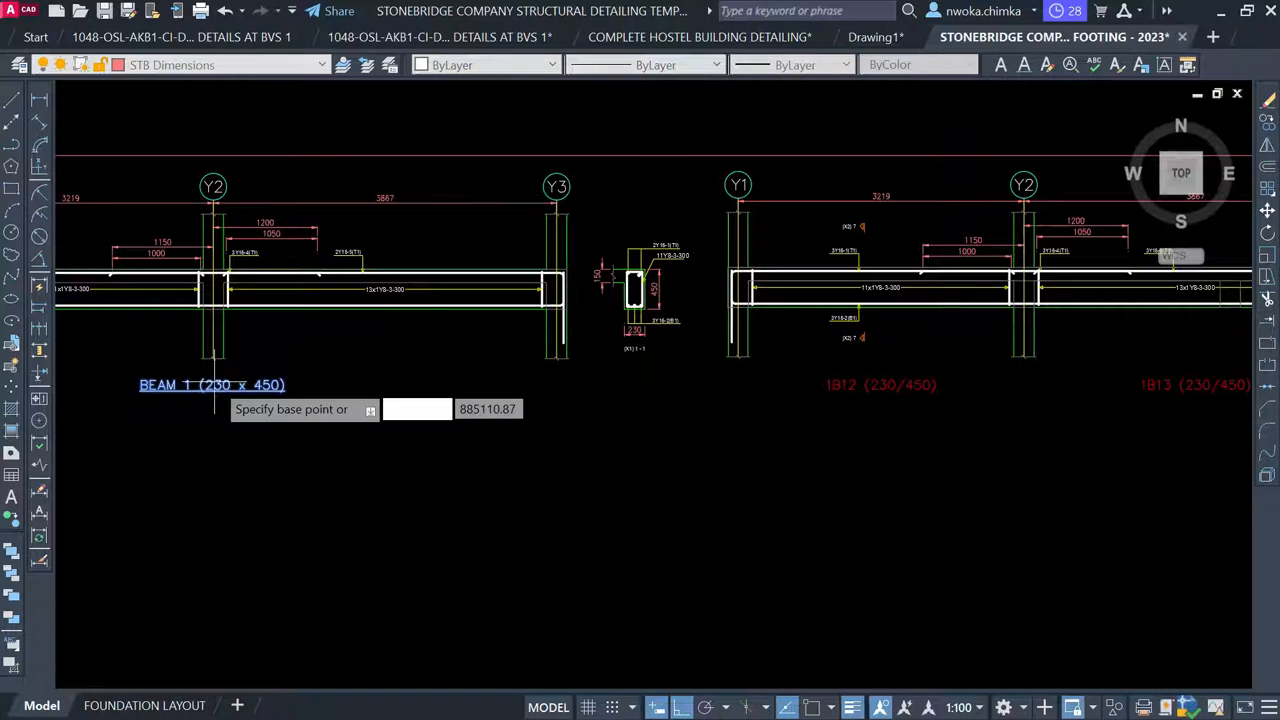
scroll(255, 392, down, 2)
click(240, 395)
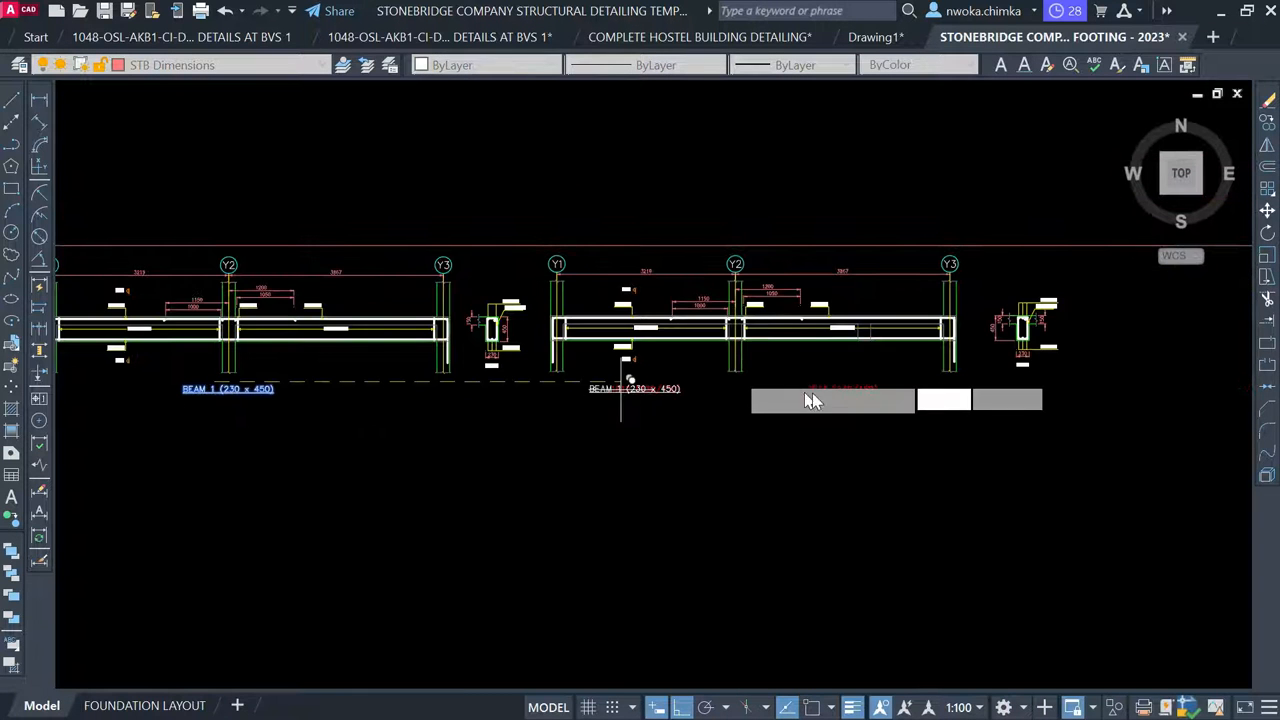
scroll(805, 405, up, 4)
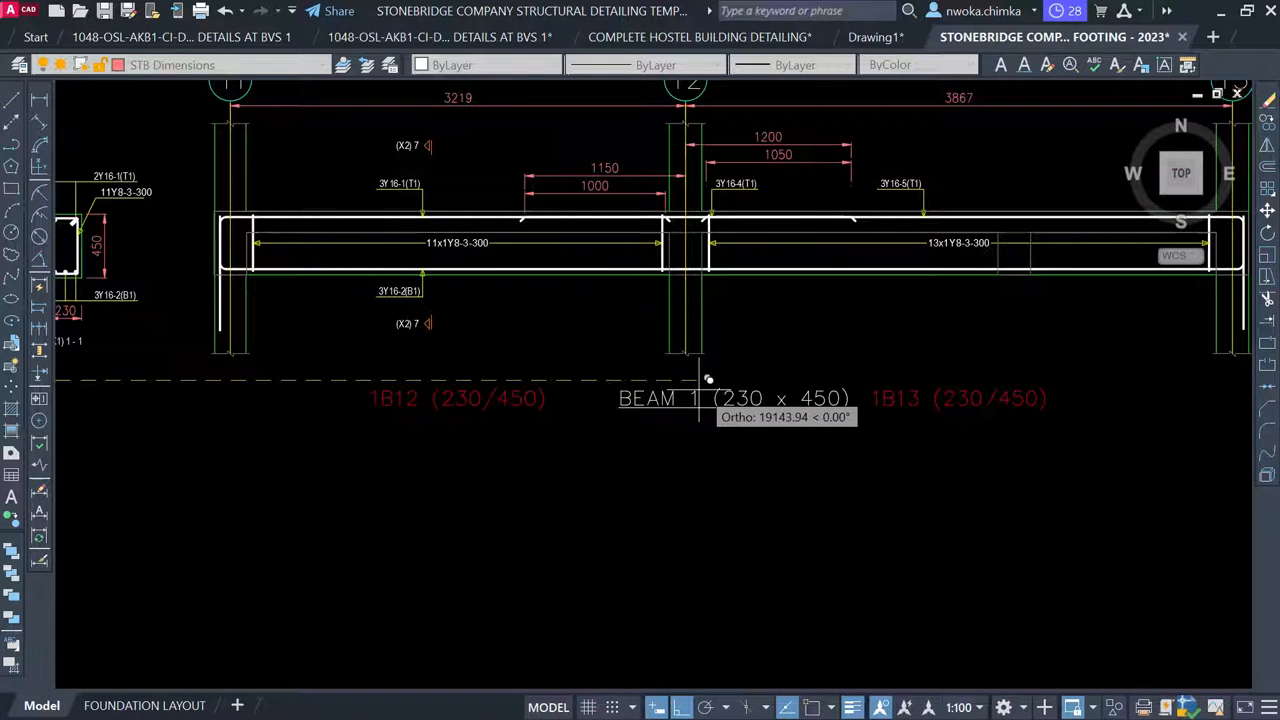
click(672, 383)
key(Escape)
scroll(655, 500, down, 6)
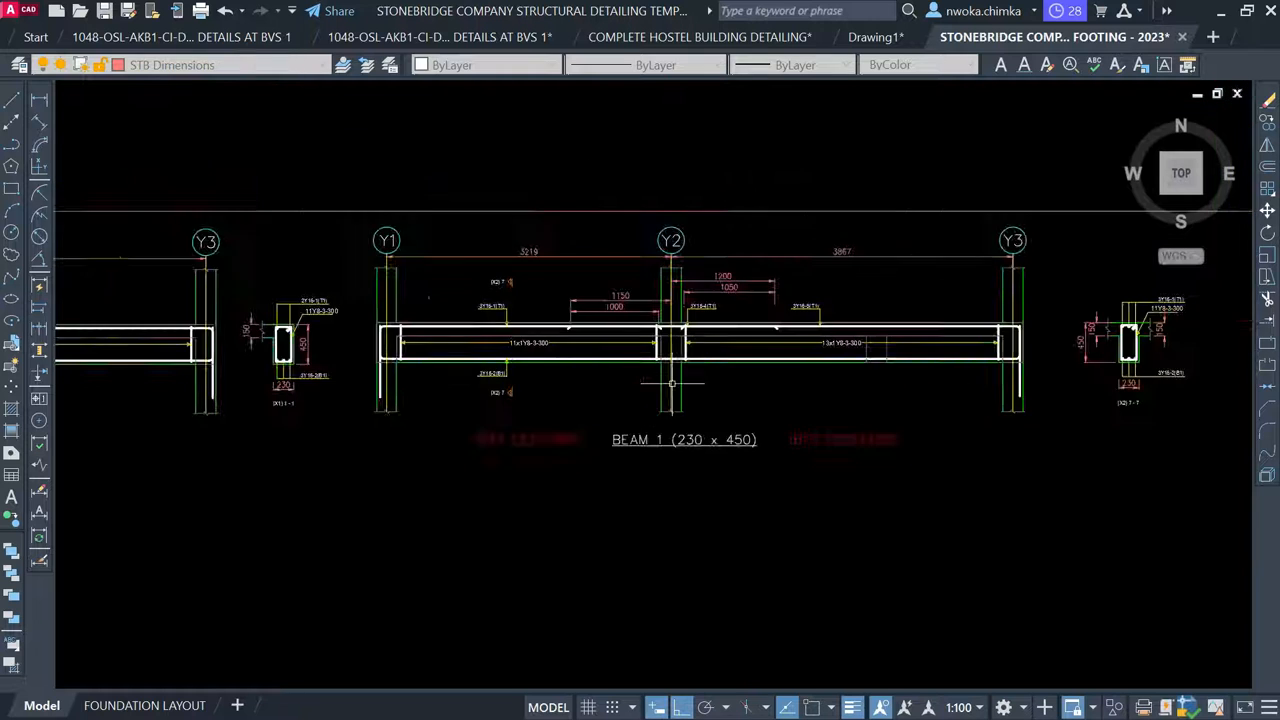
scroll(629, 463, down, 3)
scroll(629, 463, up, 8)
scroll(469, 332, up, 2)
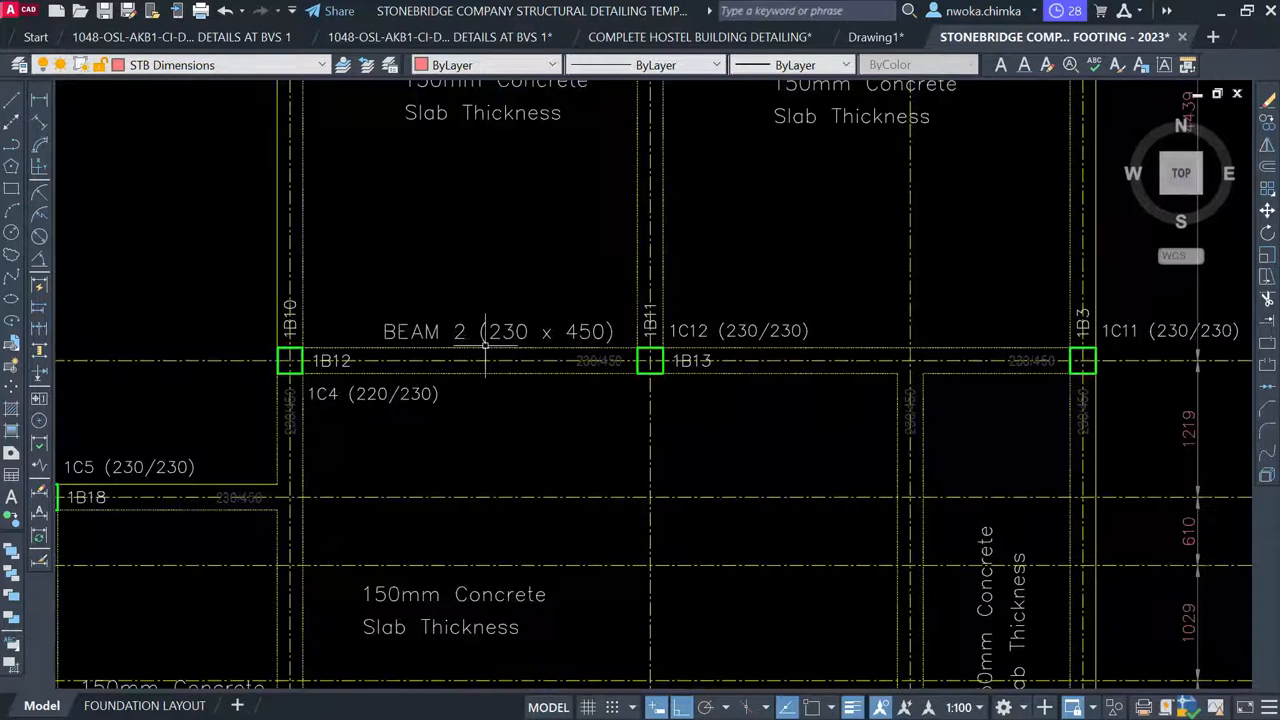
scroll(509, 336, down, 6)
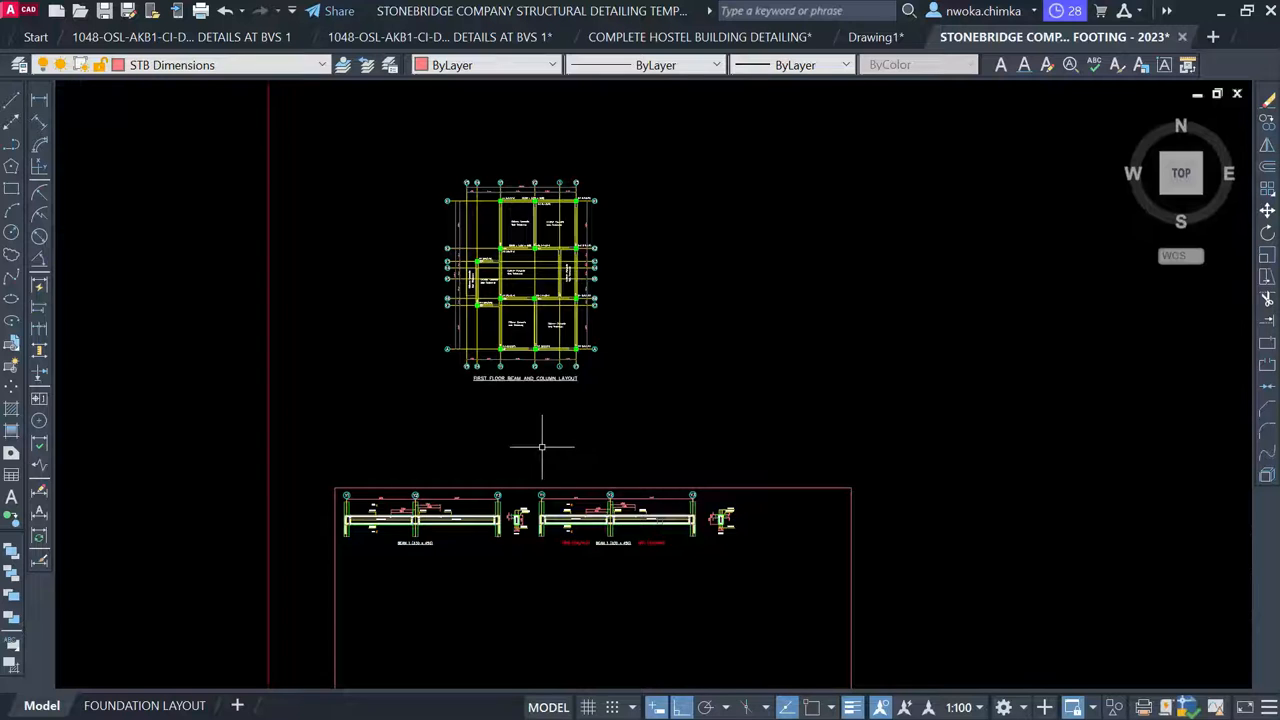
scroll(581, 507, up, 3)
scroll(640, 600, up, 4)
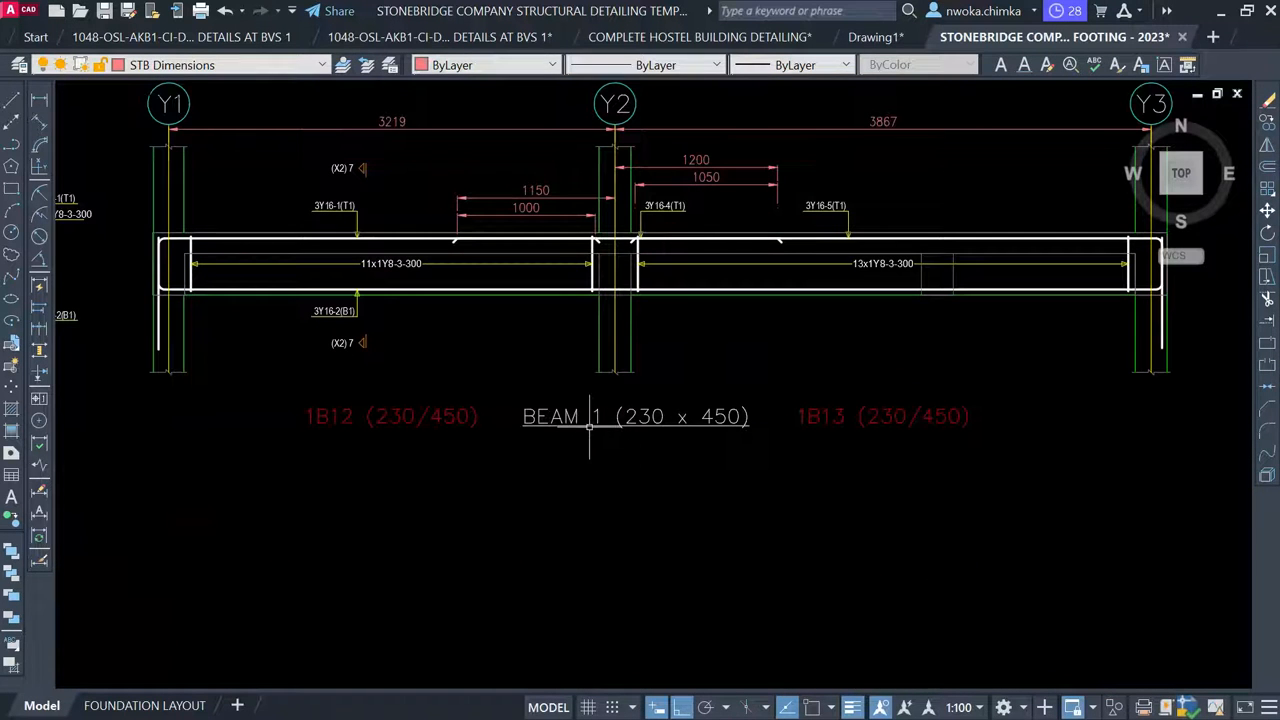
Renumber that title to BEAM 2 (230 x 450)
click(577, 418)
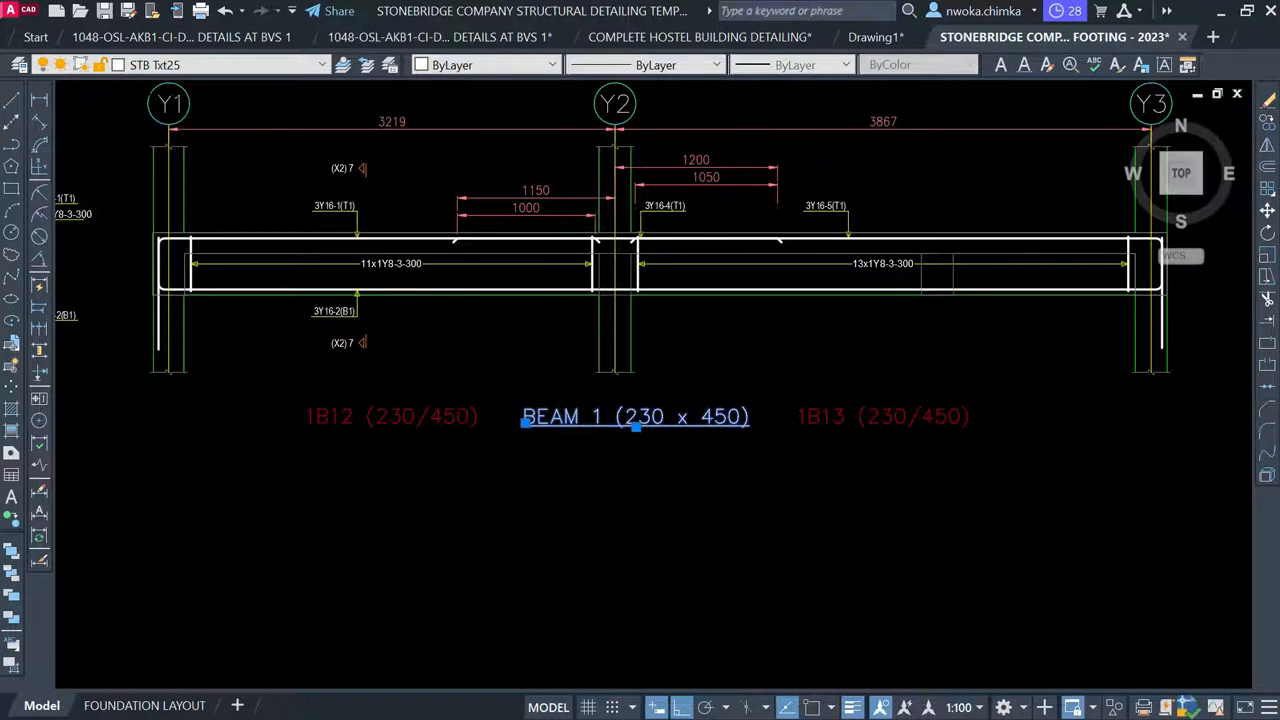
double_click(590, 418)
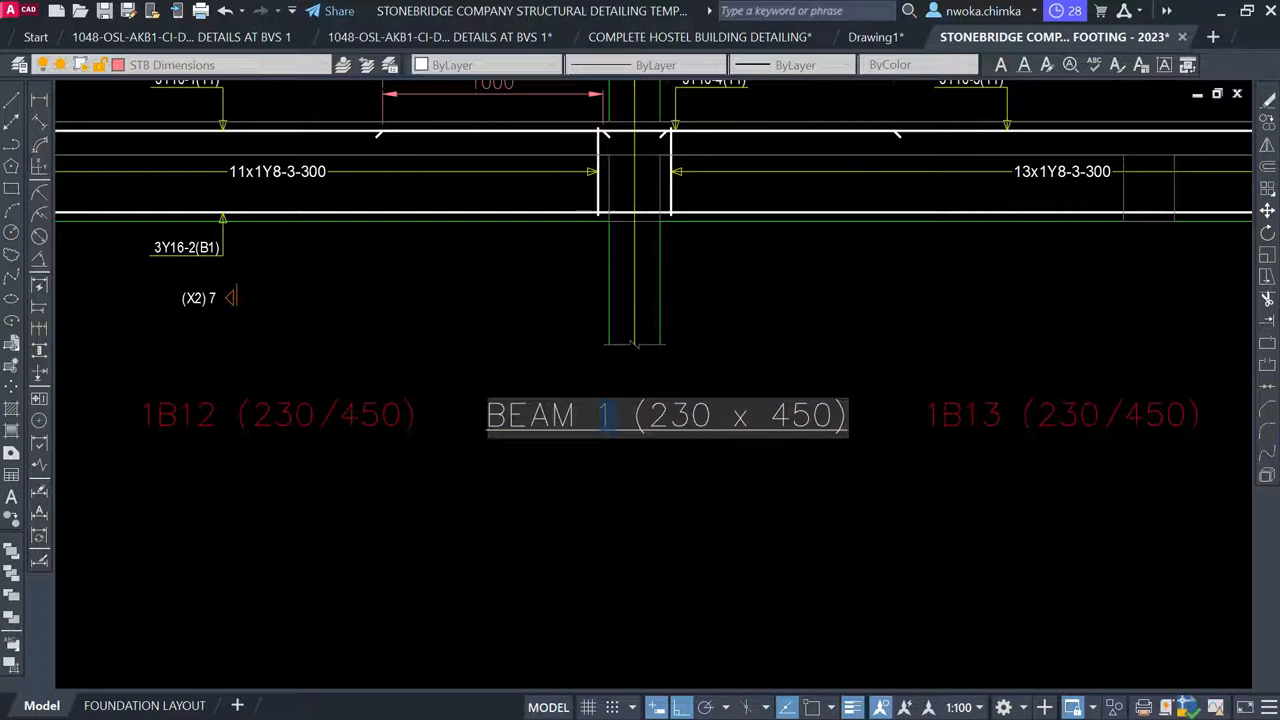
text(2)
click(629, 523)
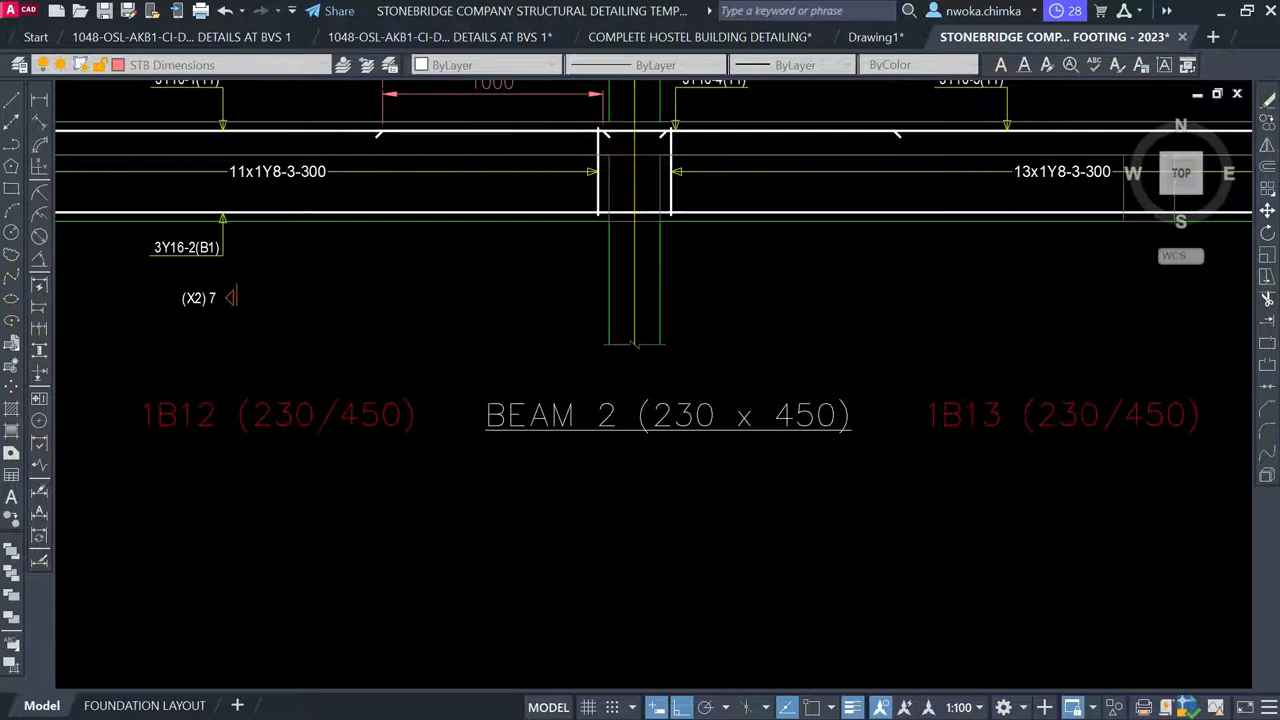
scroll(521, 393, down, 5)
scroll(544, 366, down, 2)
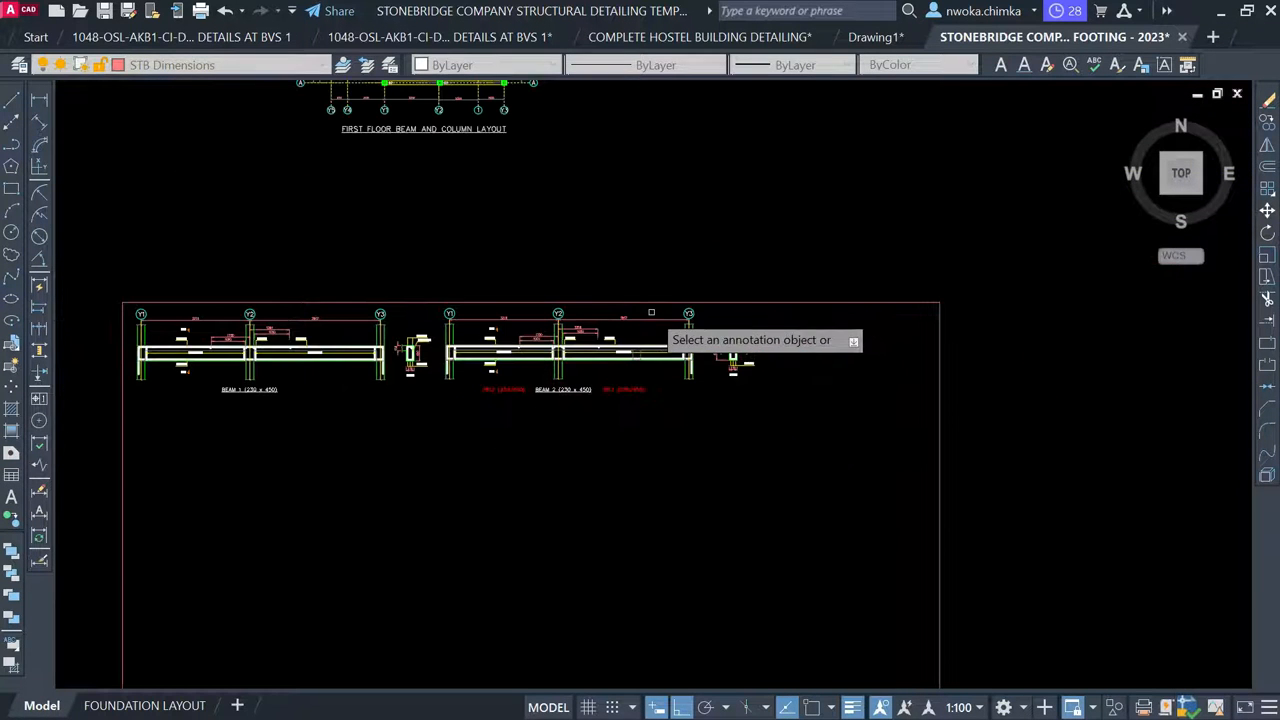
Start copying the BEAM 2 (230 x 450) label toward beam 1B18, then cancel the copy
key(Escape)
middle_drag(513, 323, 597, 567)
middle_drag(499, 229, 500, 305)
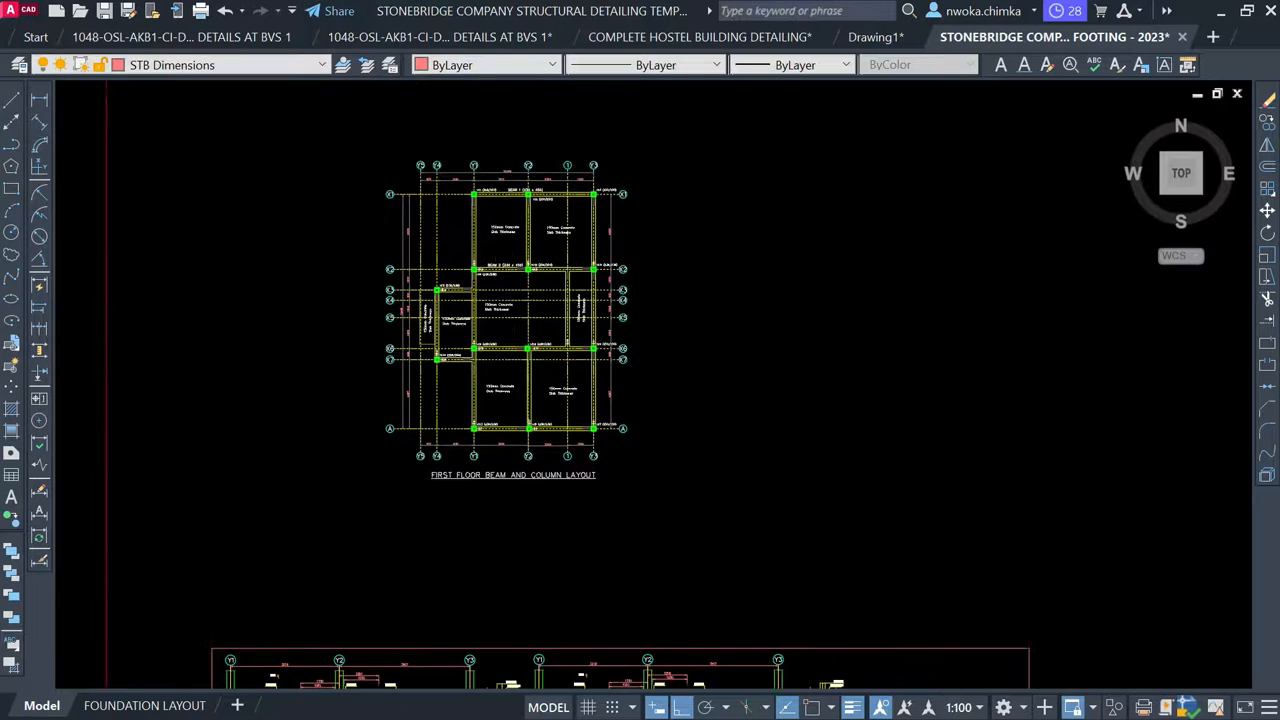
scroll(505, 249, up, 8)
click(511, 333)
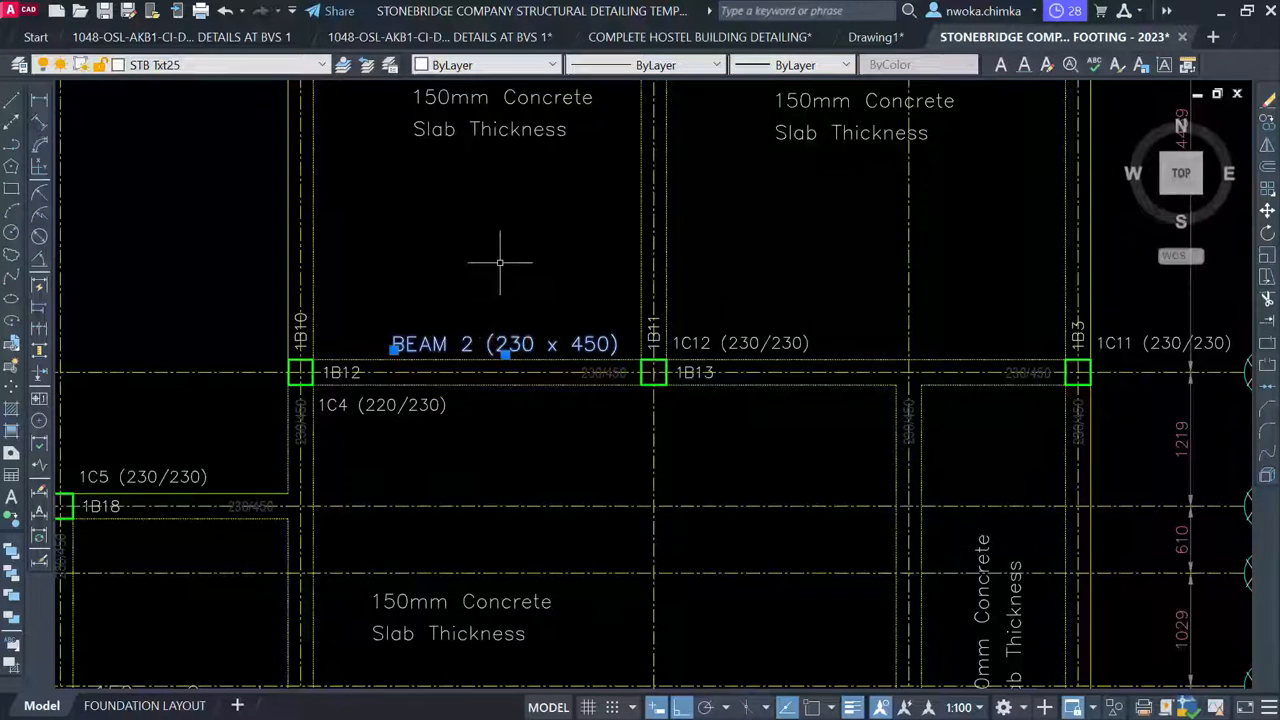
click(532, 343)
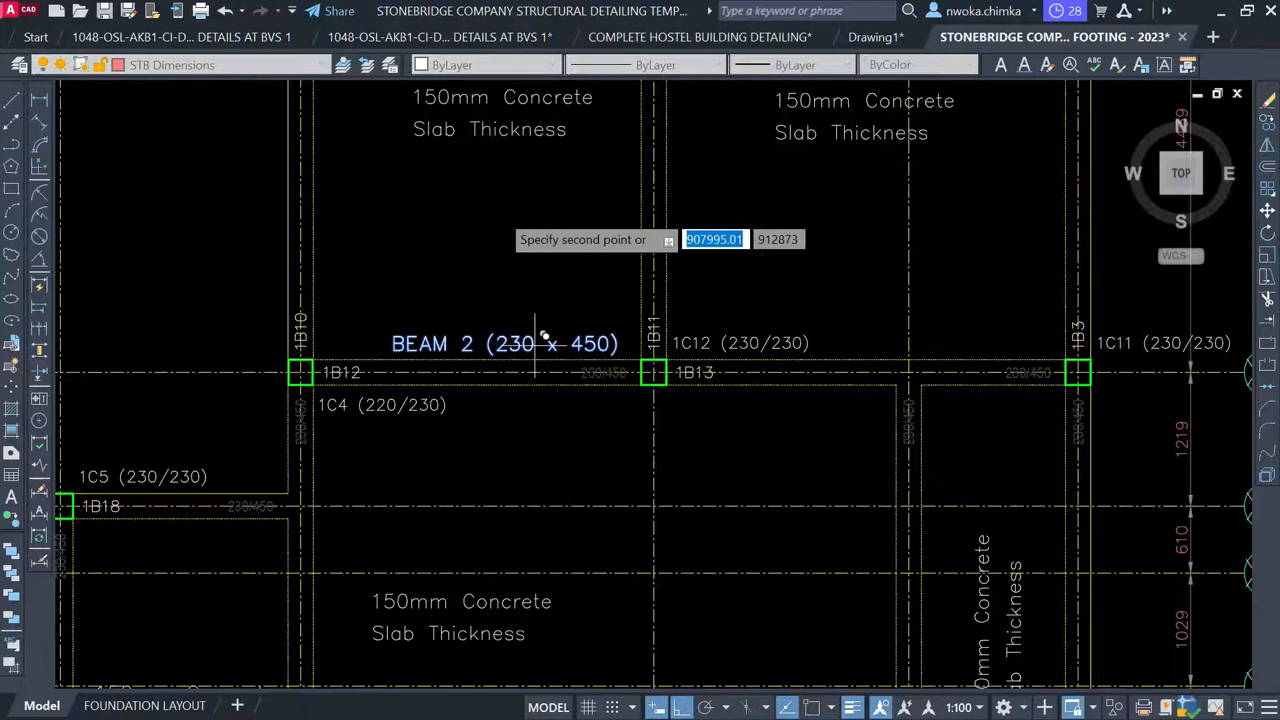
scroll(487, 212, down, 2)
middle_drag(505, 388, 624, 322)
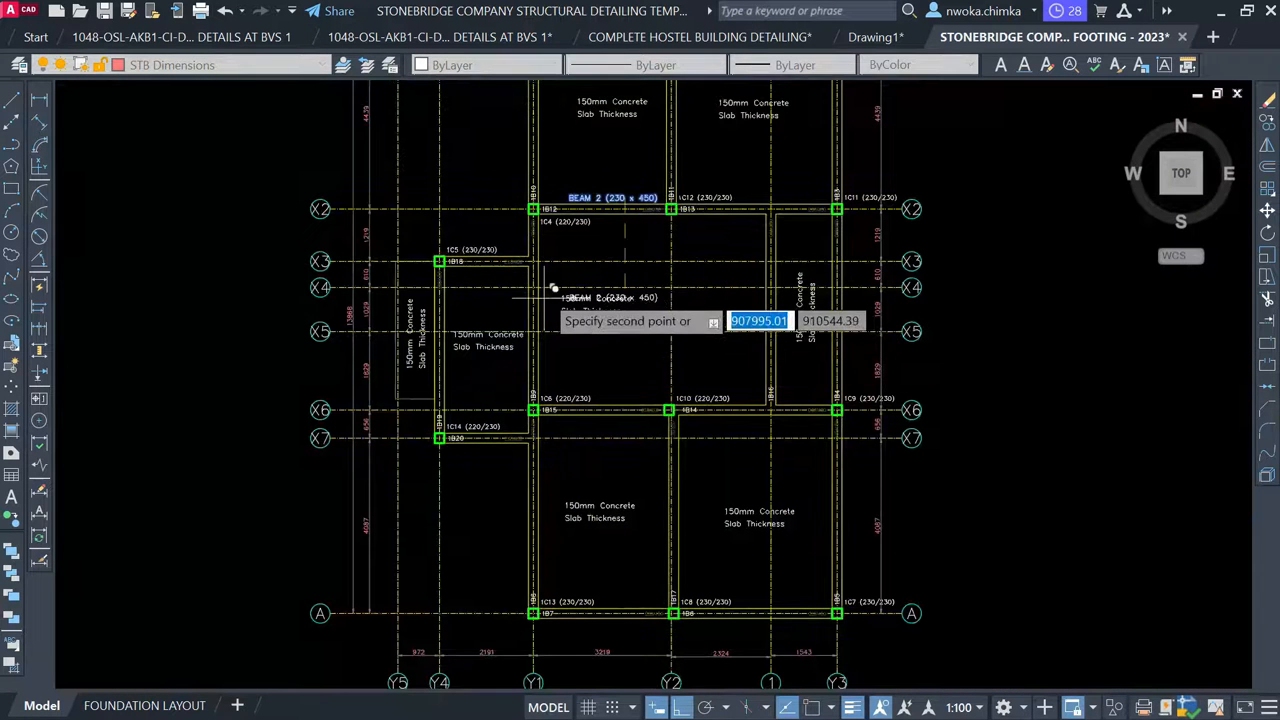
scroll(468, 215, up, 5)
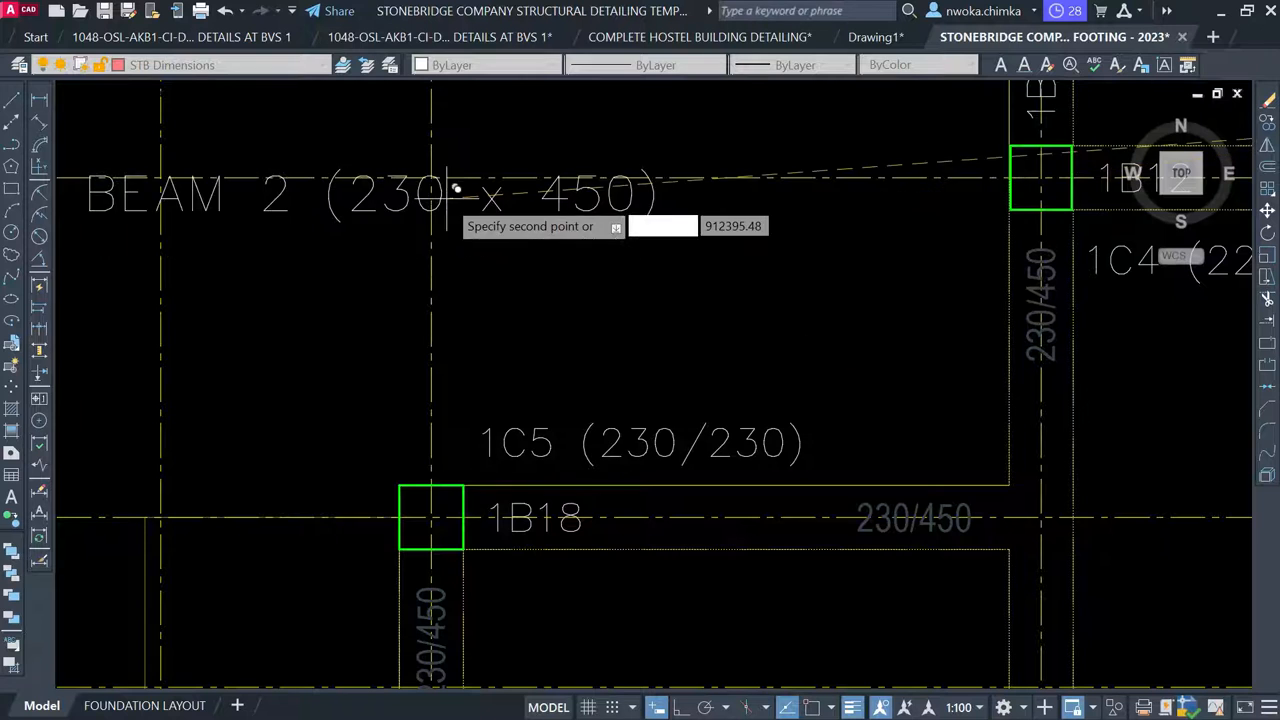
scroll(446, 215, down, 4)
scroll(635, 325, up, 4)
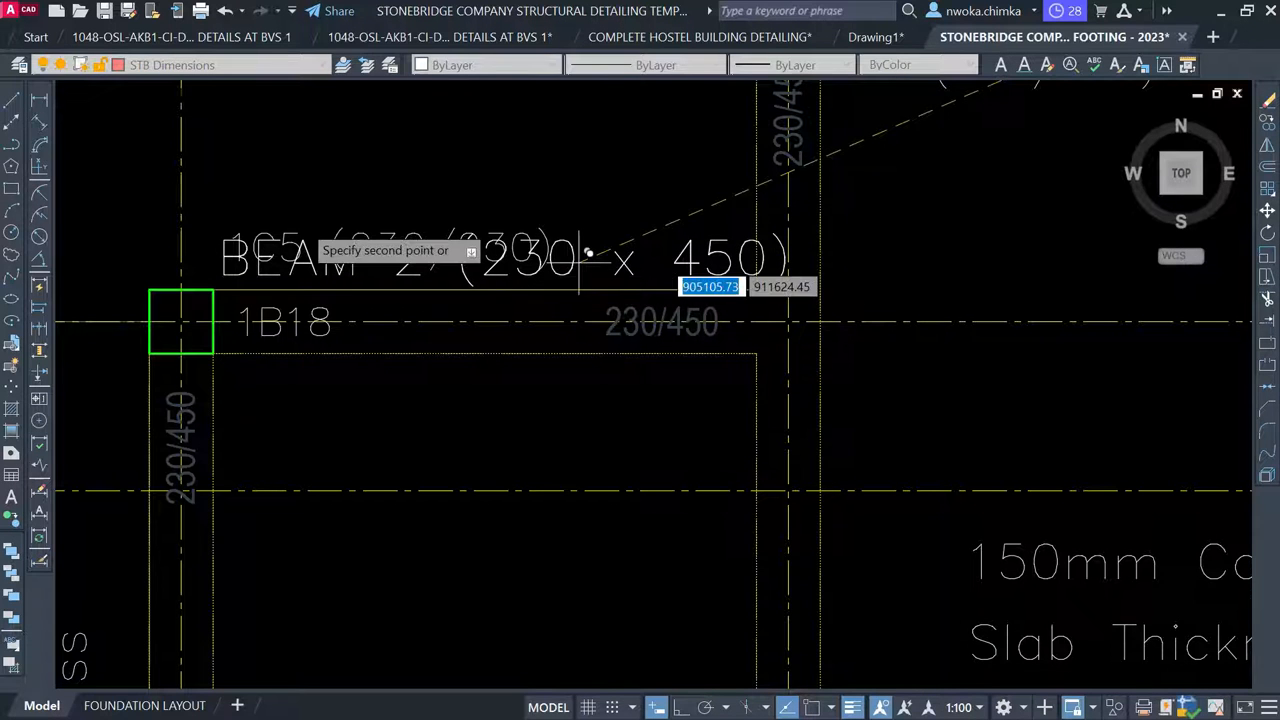
key(Escape)
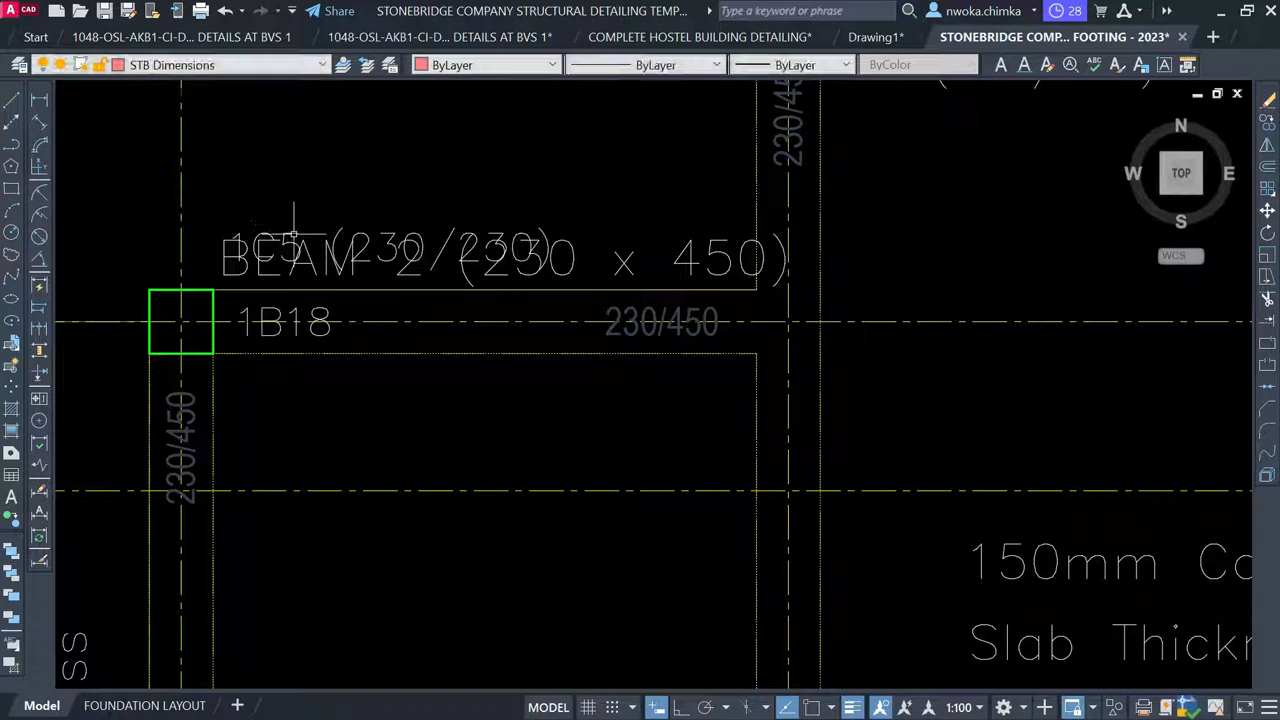
Move the 1C5 (230/230) column label down below beam 1B18
click(292, 236)
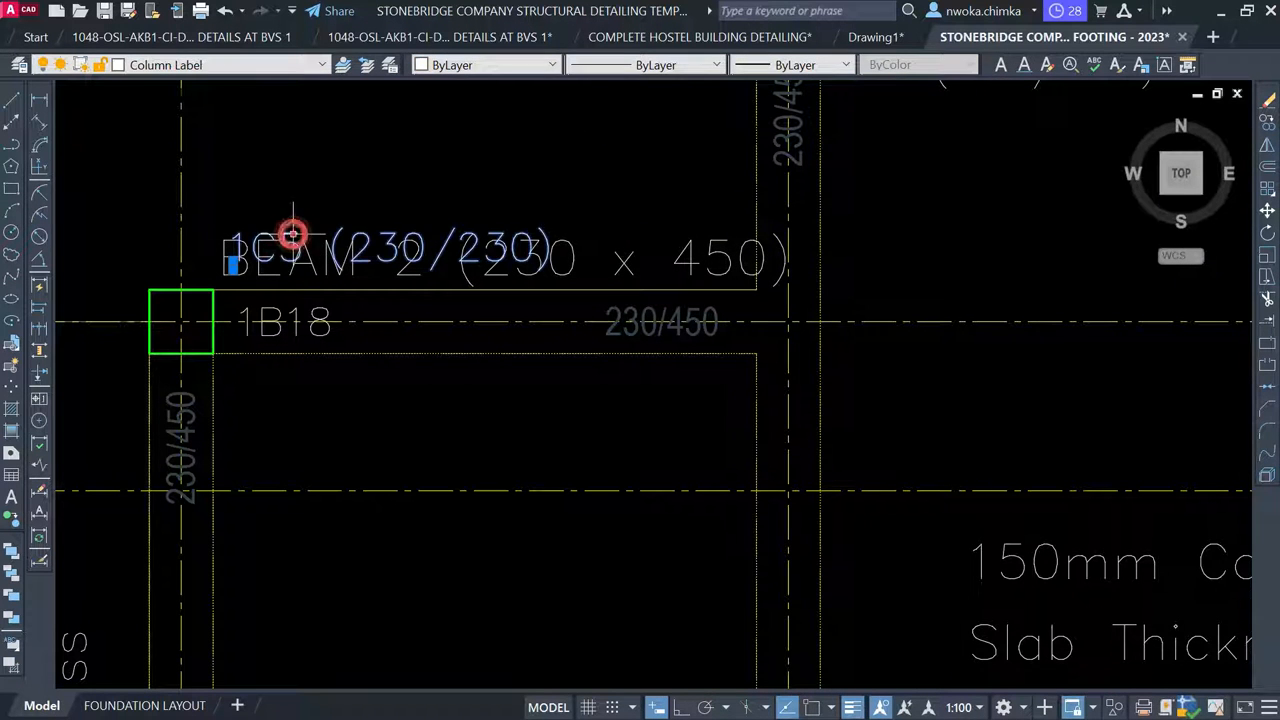
key(m)
key(space)
click(360, 254)
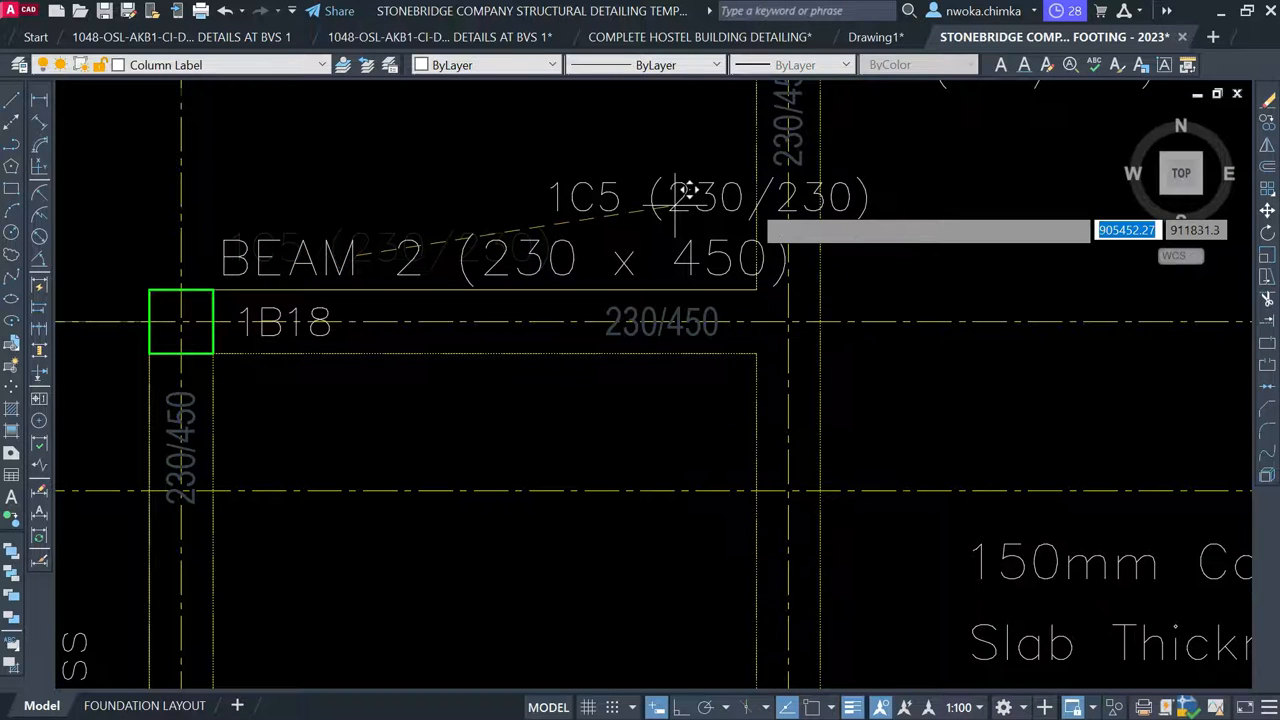
scroll(794, 198, down, 1)
middle_drag(297, 225, 496, 246)
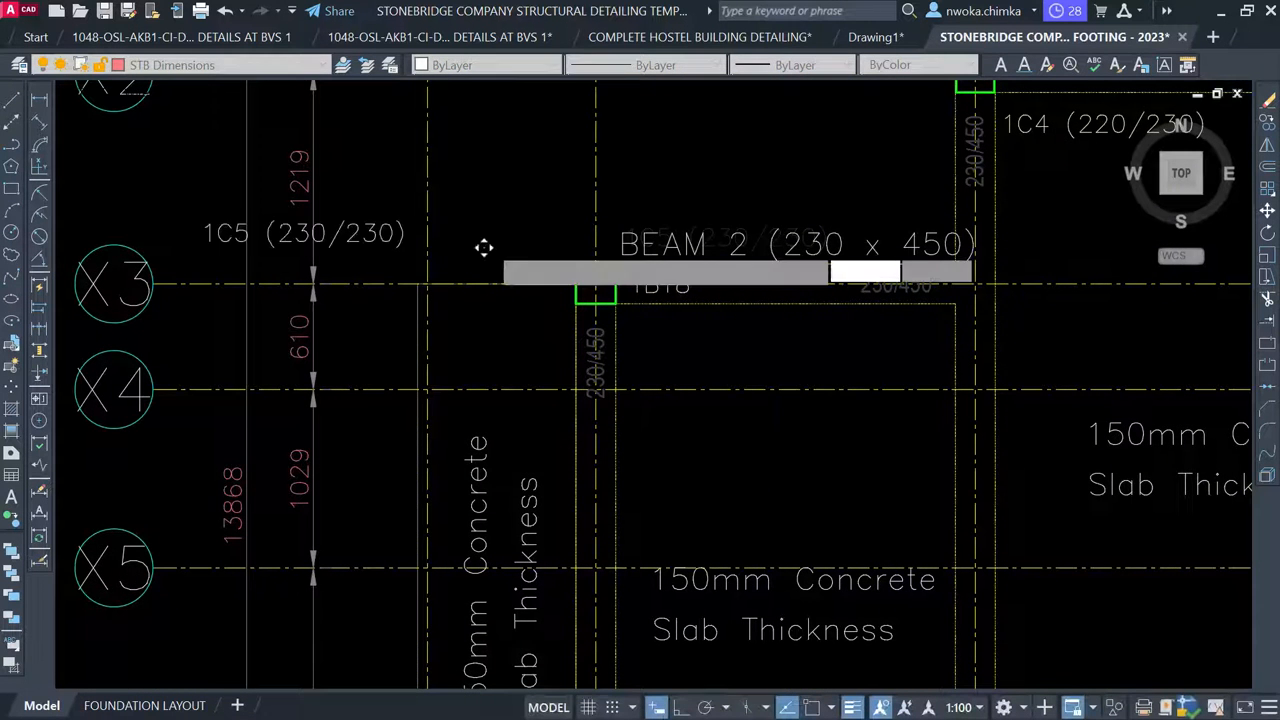
scroll(503, 223, up, 2)
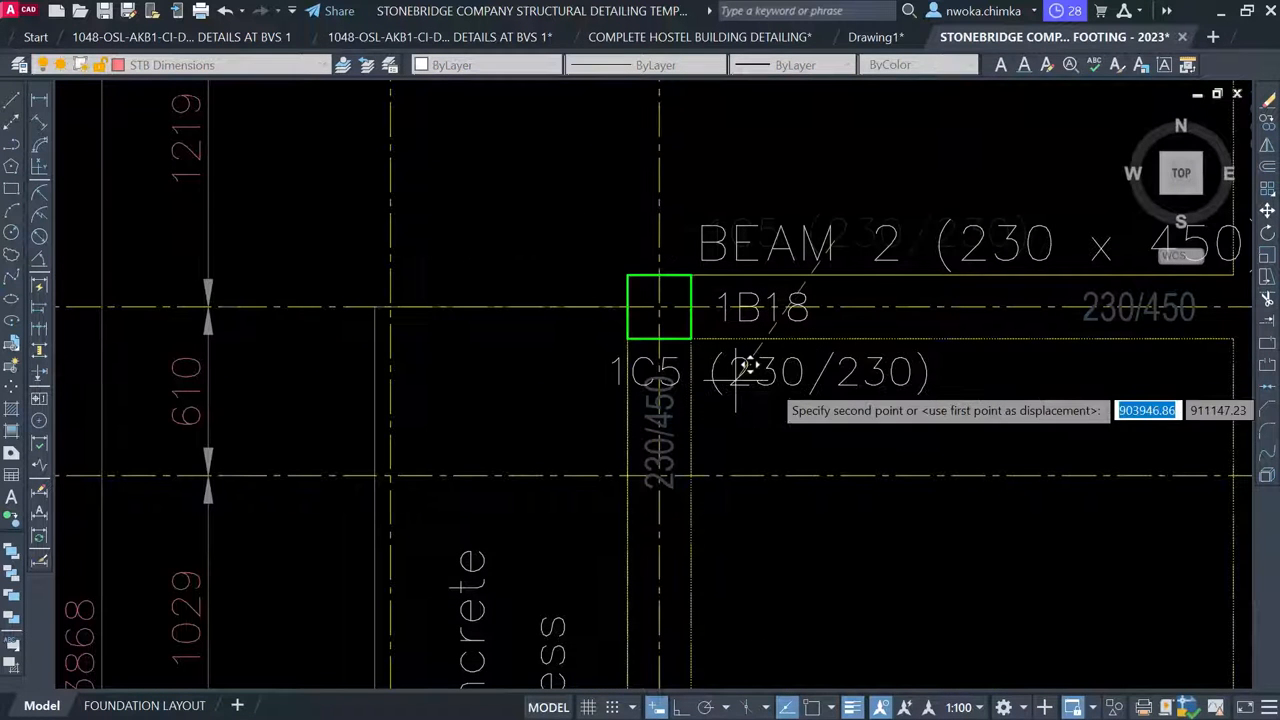
click(820, 374)
Select the BEAM 2 (230 x 450) label near beam 1B18
middle_drag(828, 350, 580, 374)
middle_drag(612, 309, 454, 359)
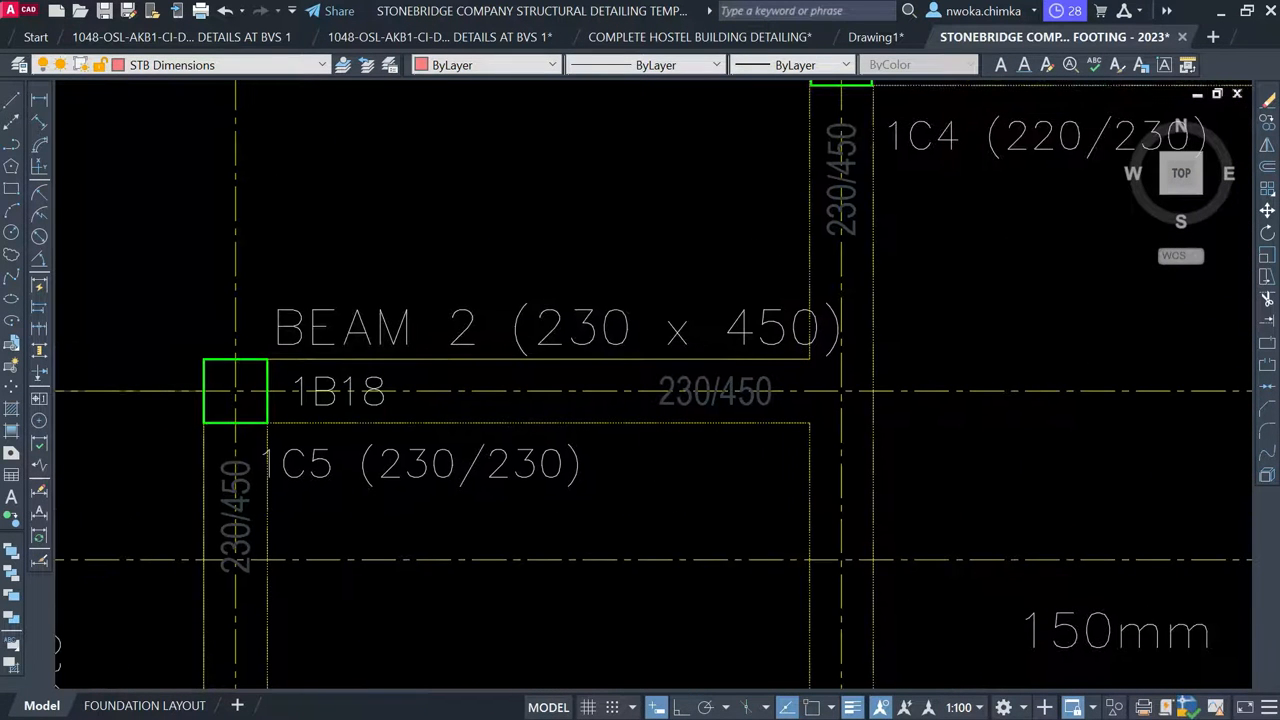
click(582, 322)
Move the BEAM 2 label to its new spot above beam 1B18
text(m)
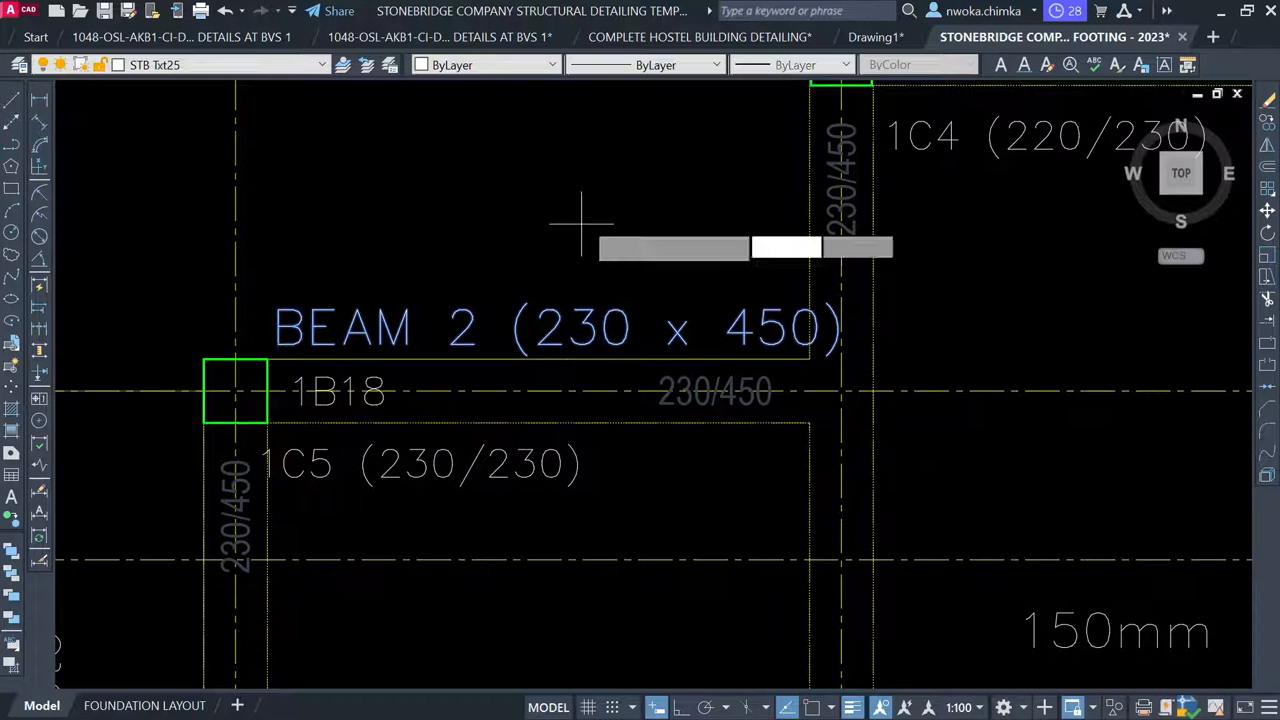
key(Return)
click(590, 209)
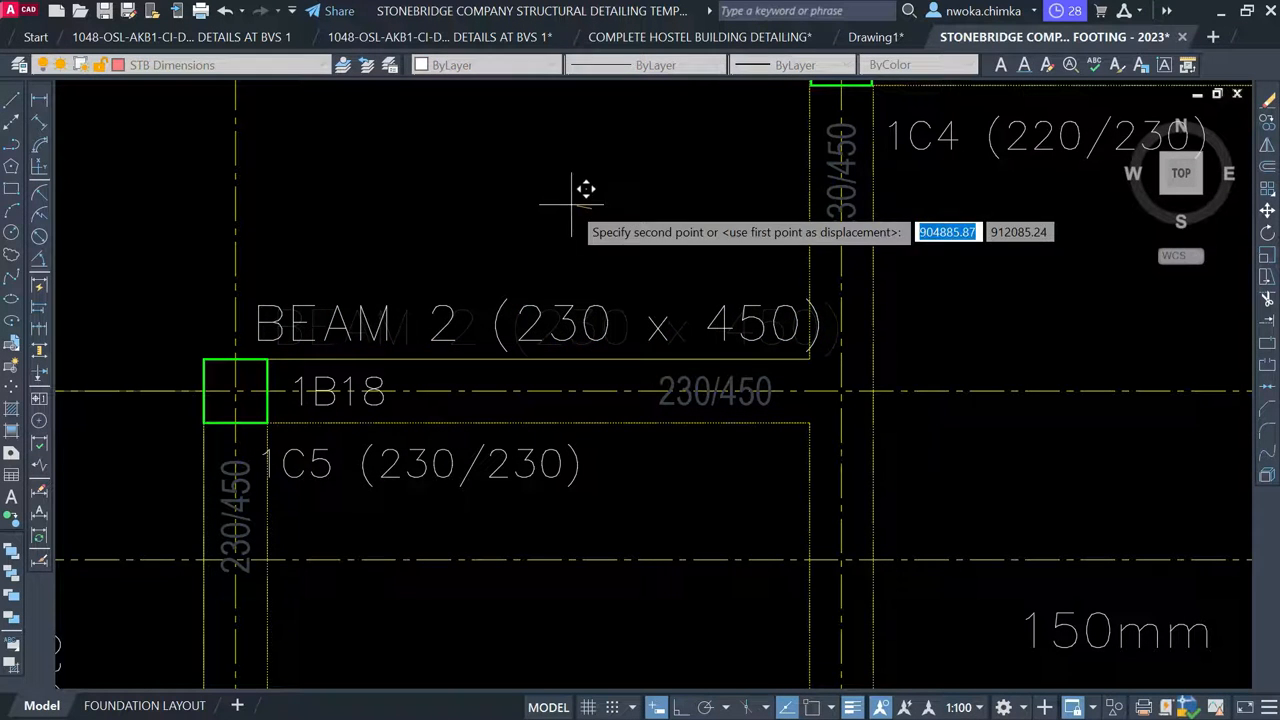
click(573, 211)
Delete the (230 x 450) size from the label so it reads just BEAM 2
click(504, 305)
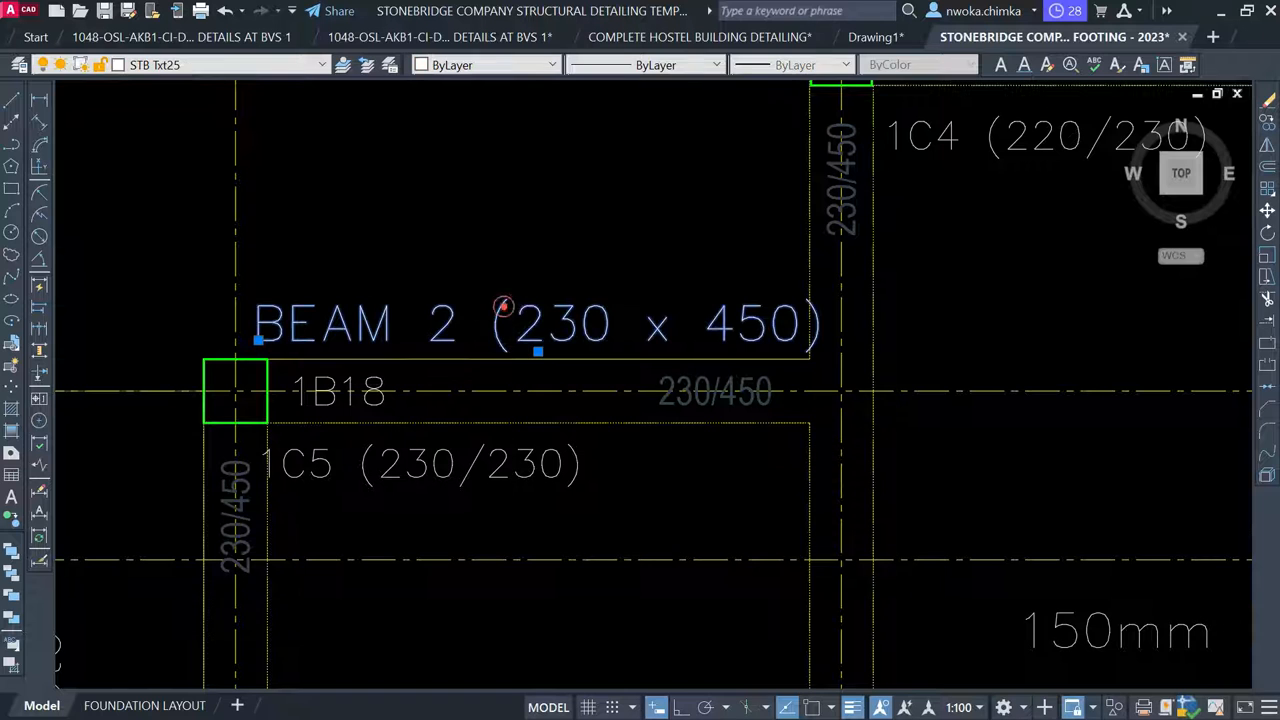
double_click(490, 323)
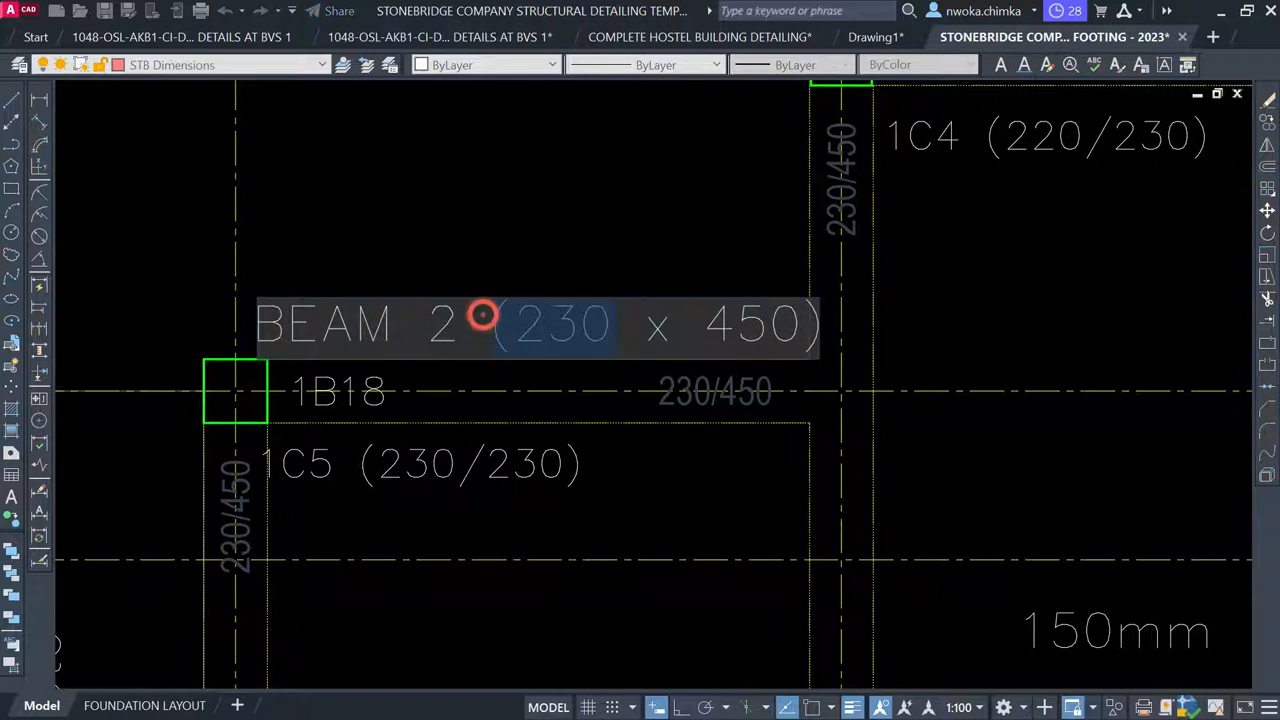
drag(770, 325, 820, 333)
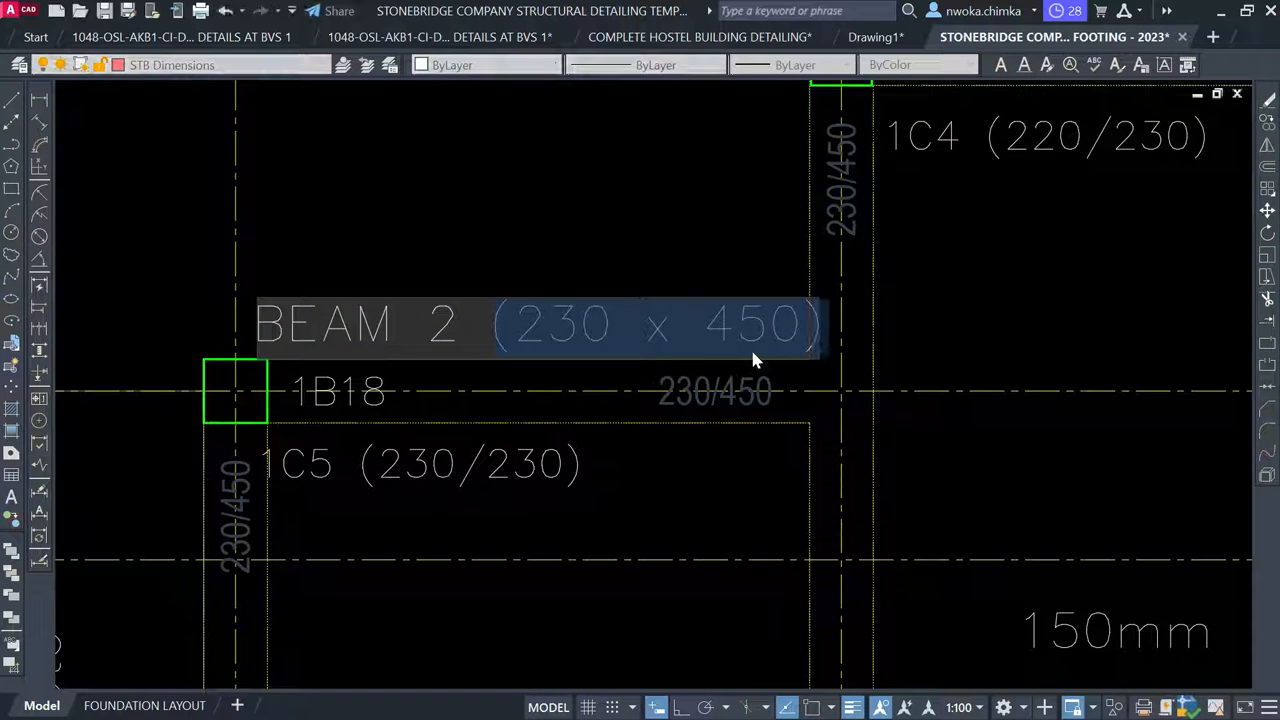
key(Delete)
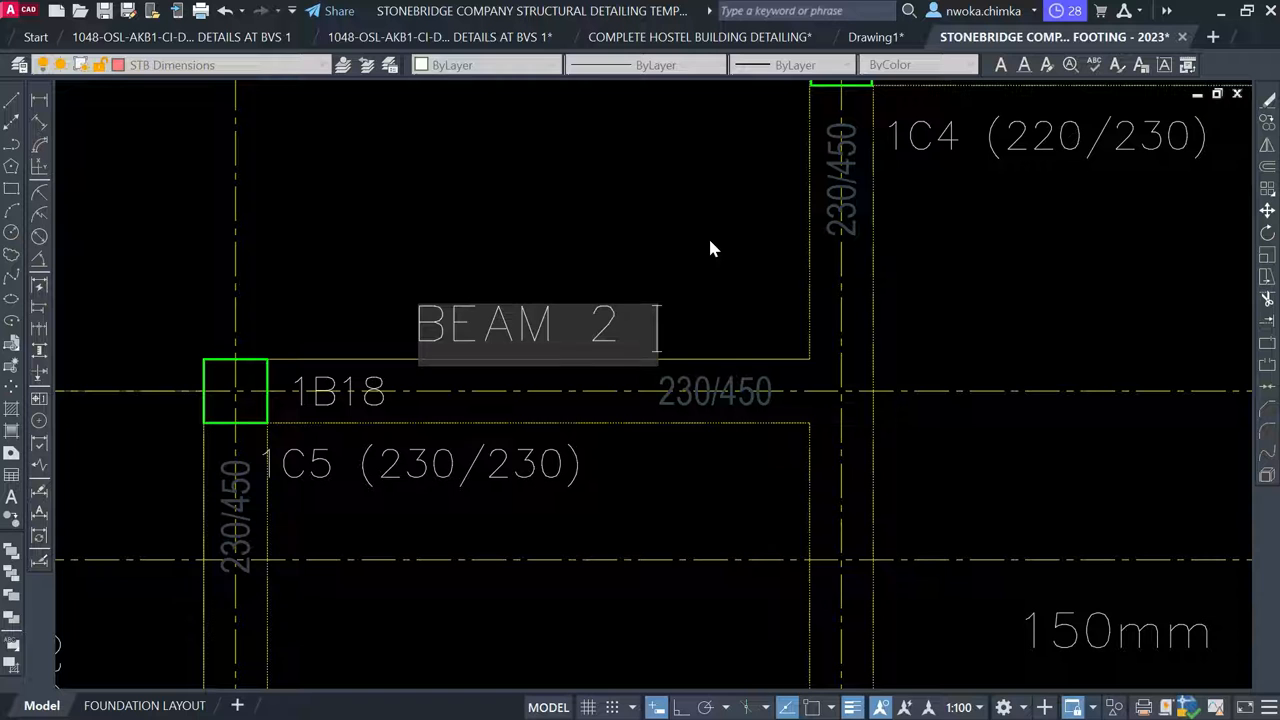
click(710, 248)
key(Escape)
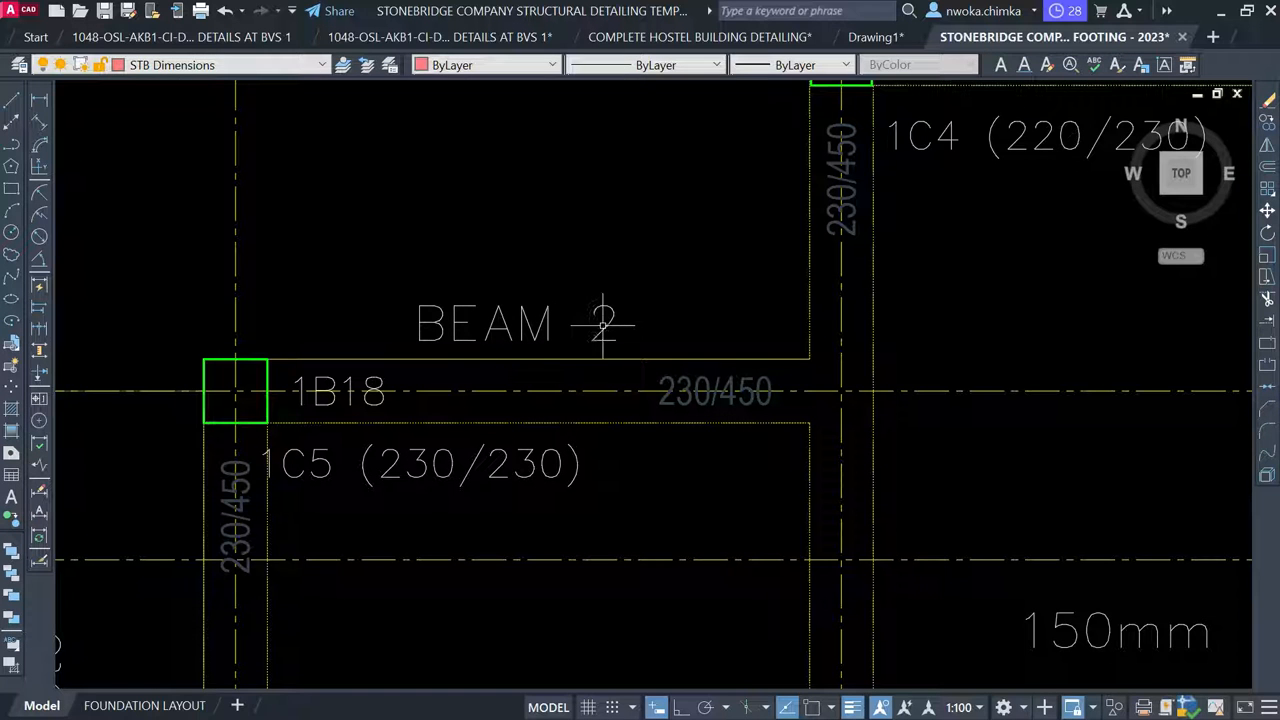
Change the label's number from 2 to 3 so it reads BEAM 3
click(603, 323)
double_click(588, 330)
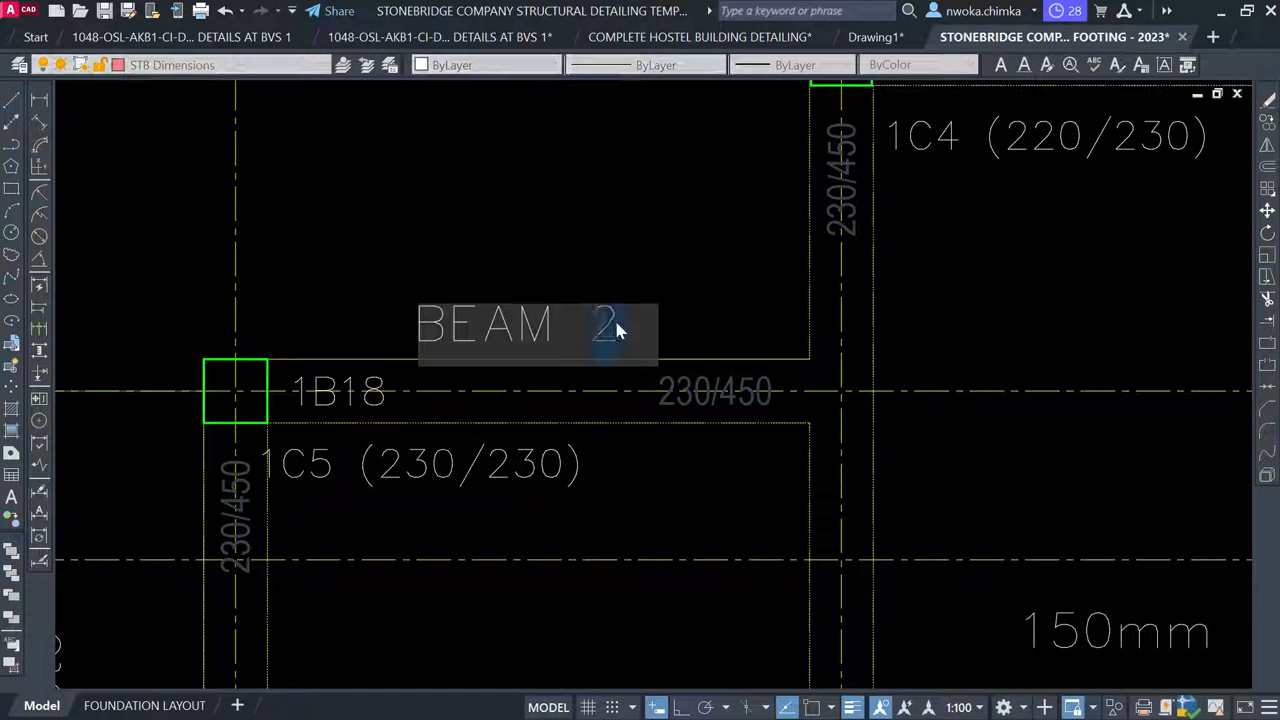
text(3)
key(Return)
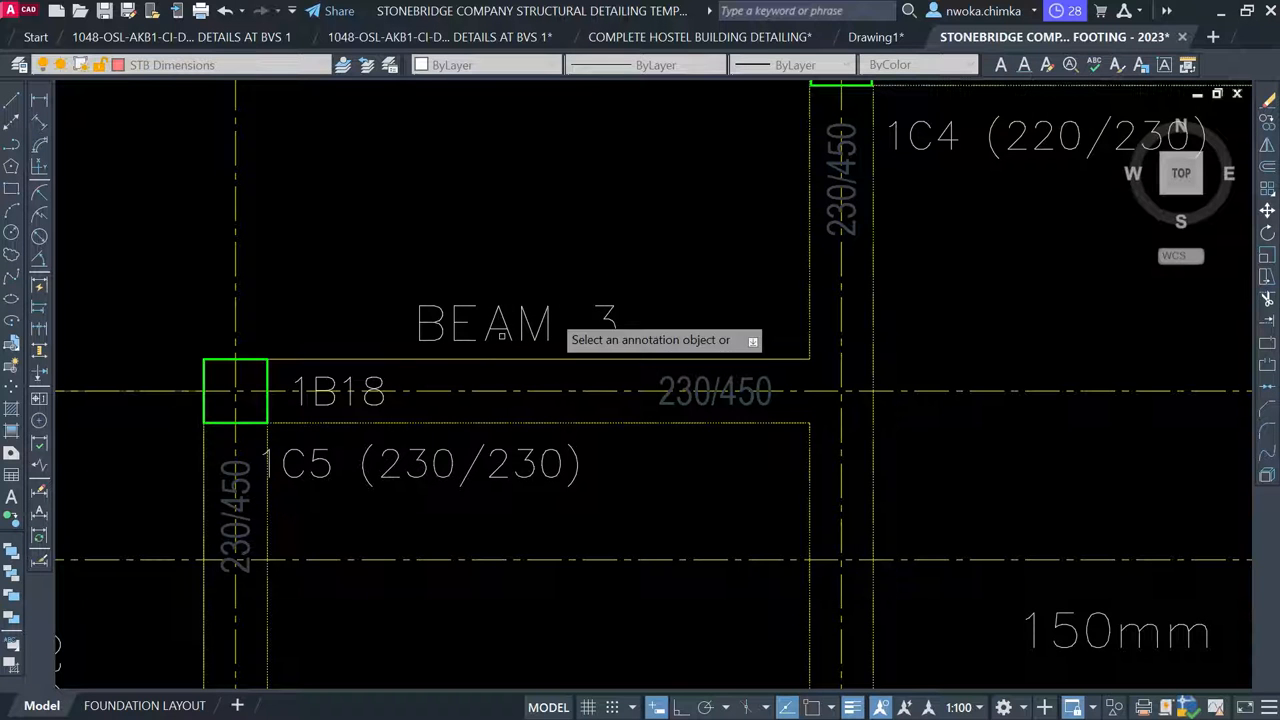
key(Escape)
scroll(476, 378, down, 2)
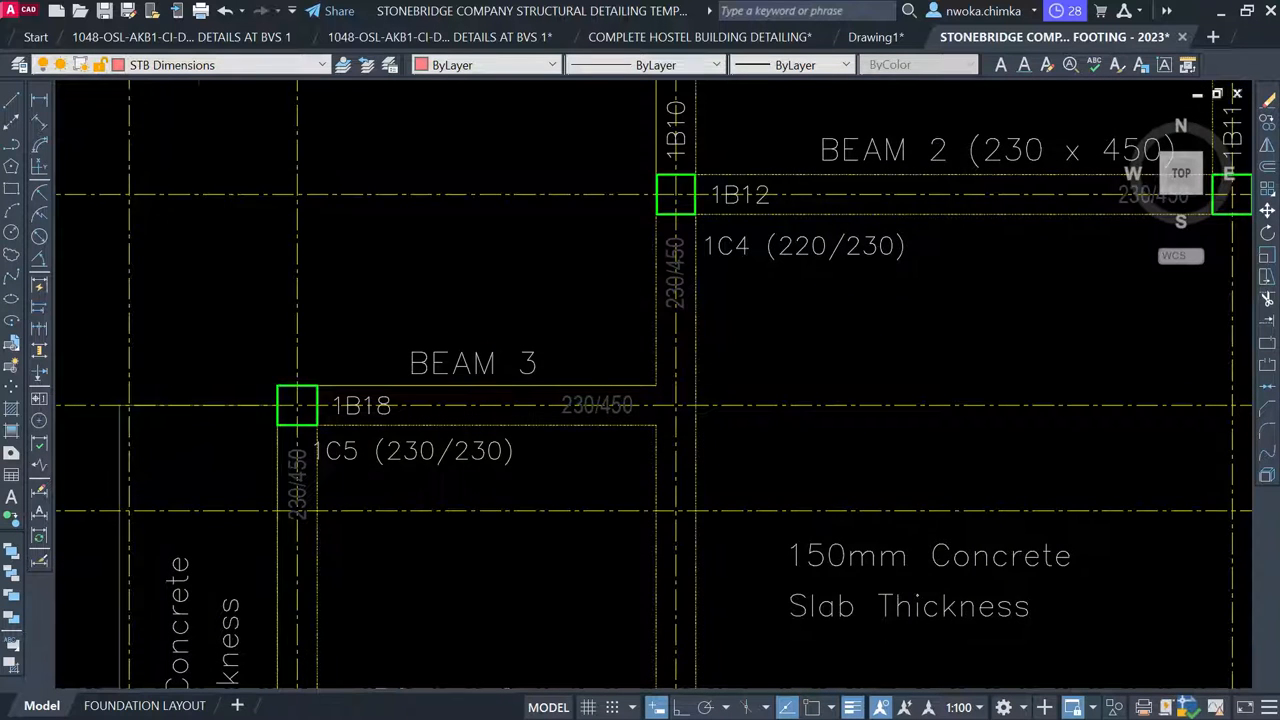
scroll(504, 365, down, 2)
scroll(547, 356, up, 2)
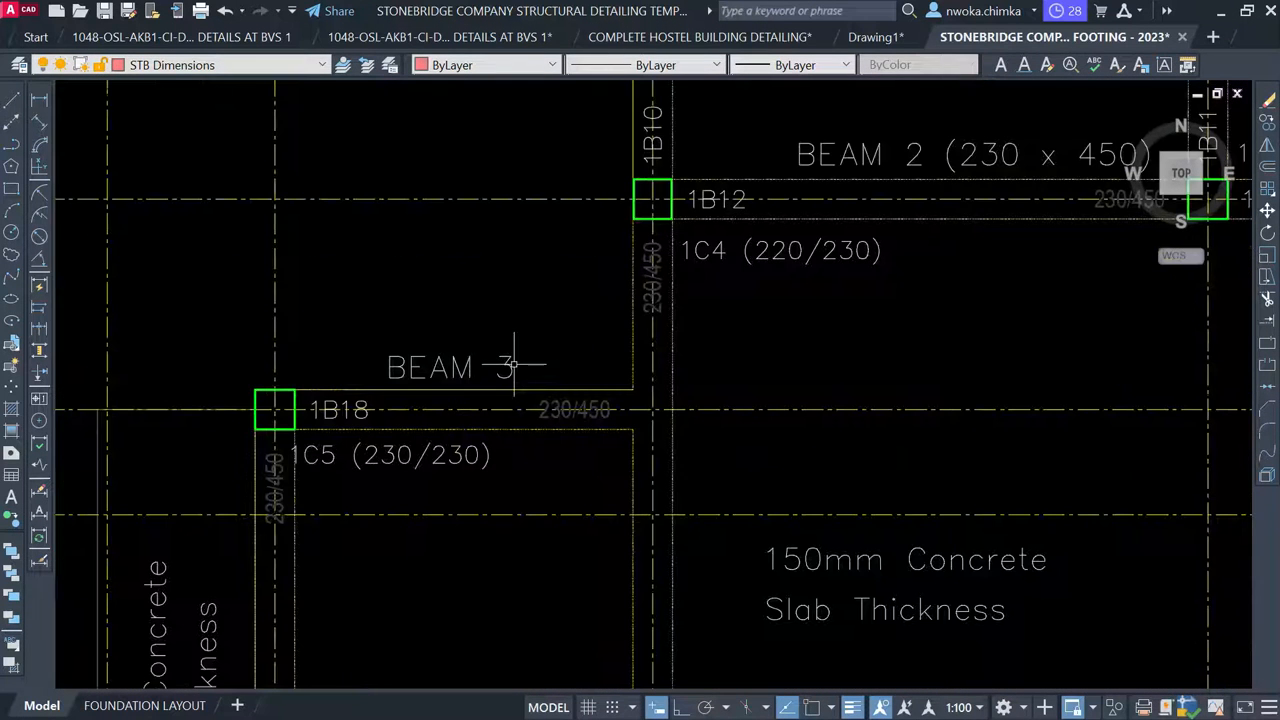
scroll(497, 356, down, 2)
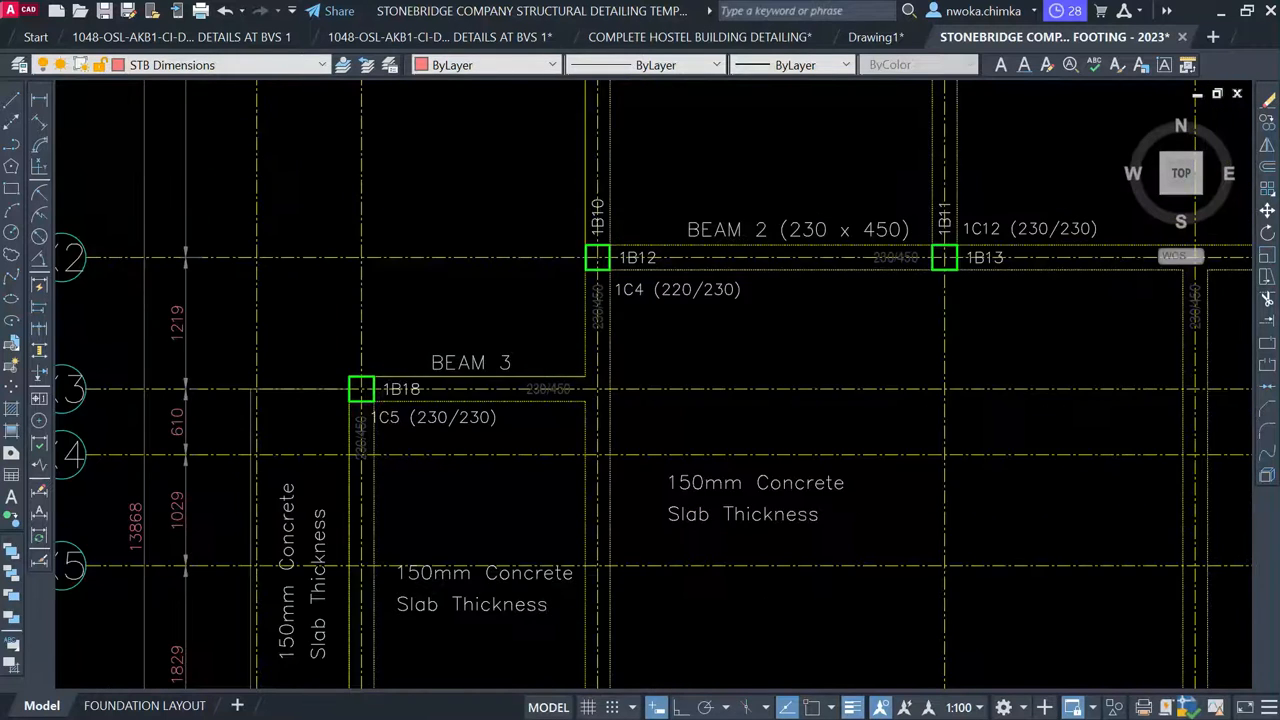
scroll(490, 362, up, 2)
scroll(333, 405, up, 2)
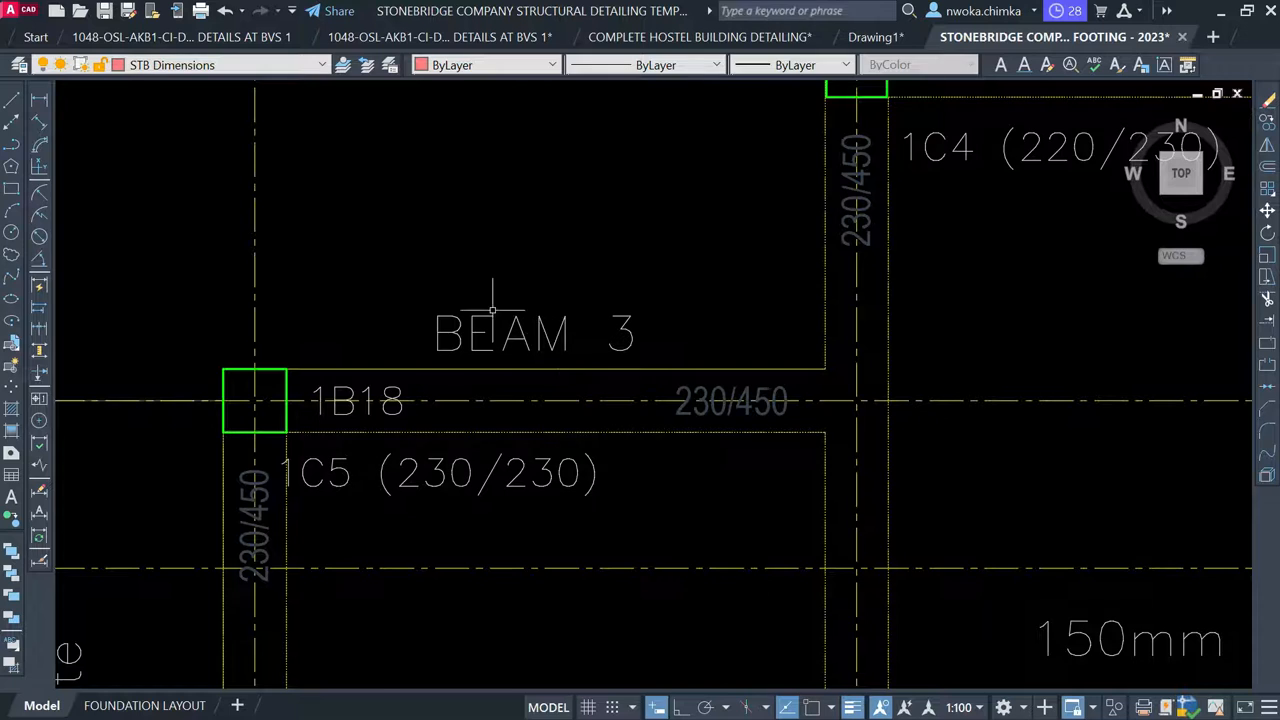
scroll(490, 310, down, 5)
scroll(472, 318, up, 2)
scroll(467, 262, down, 7)
scroll(467, 262, down, 2)
scroll(465, 258, up, 4)
scroll(458, 250, down, 6)
scroll(470, 247, down, 1)
scroll(562, 370, up, 1)
middle_drag(562, 370, 213, 385)
scroll(624, 330, down, 2)
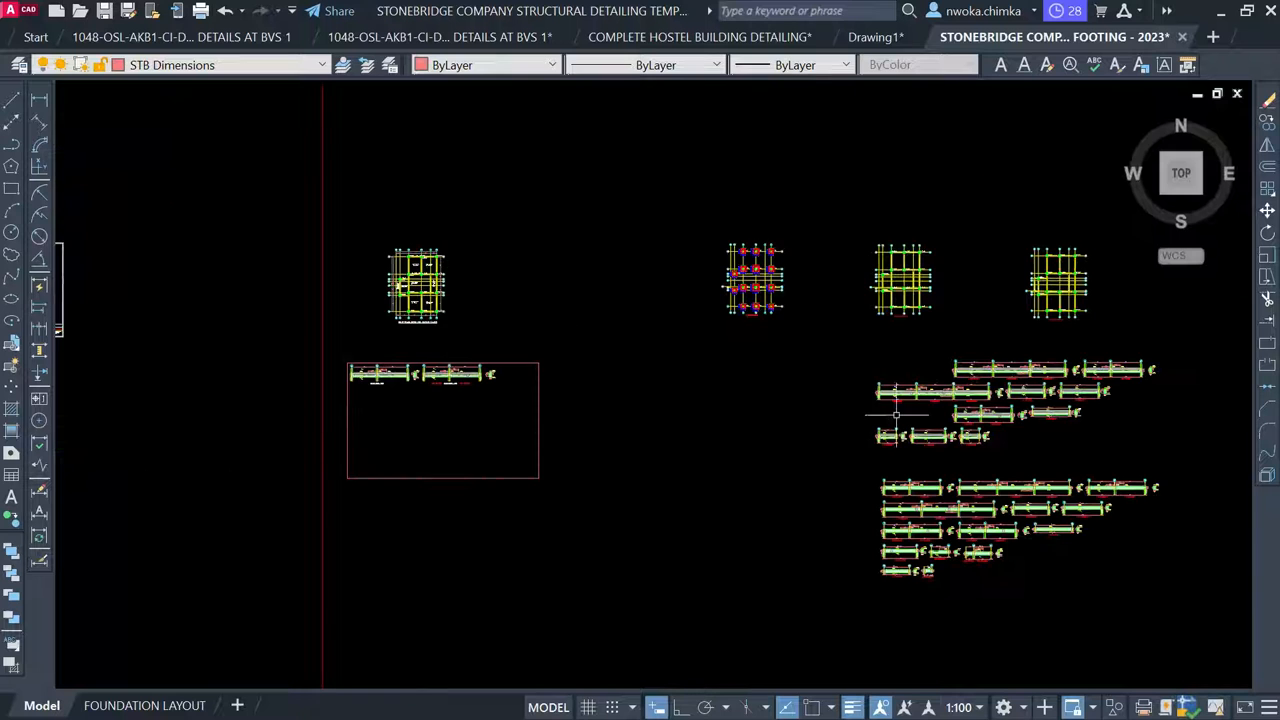
Window-select the 1B18 (230/450) beam detail together with its cross-section
scroll(1001, 424, up, 7)
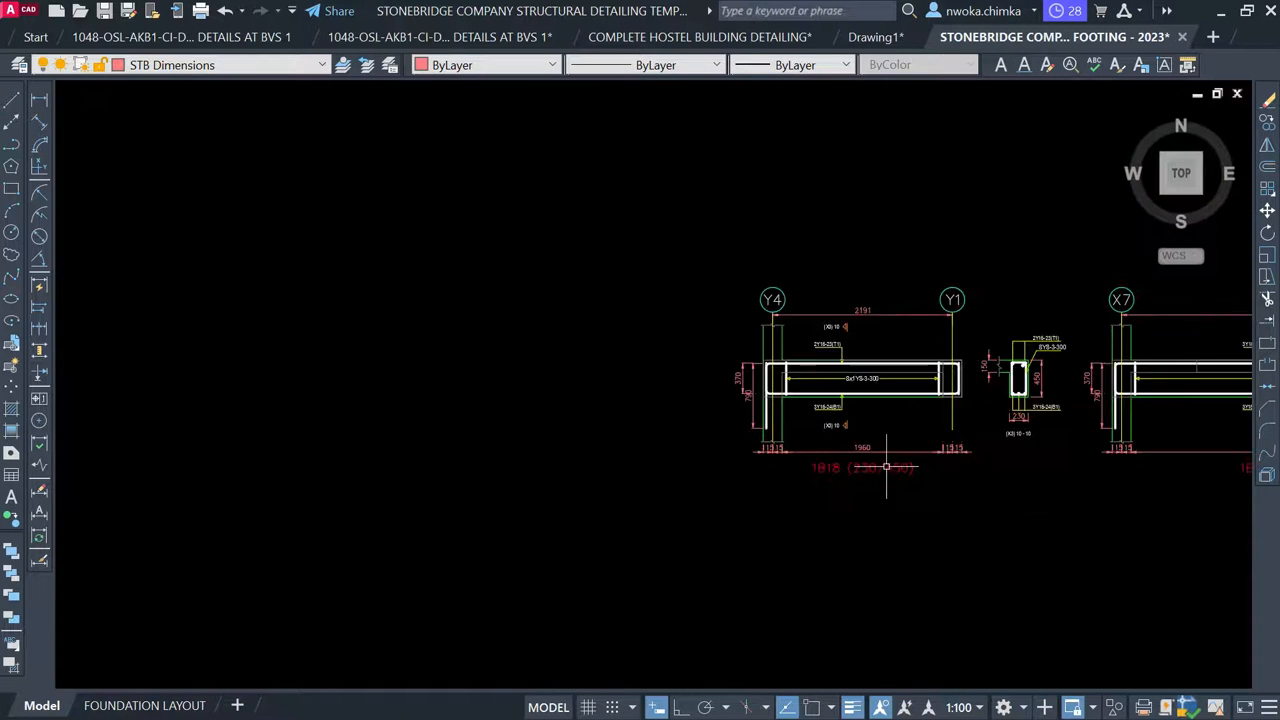
middle_drag(891, 426, 646, 437)
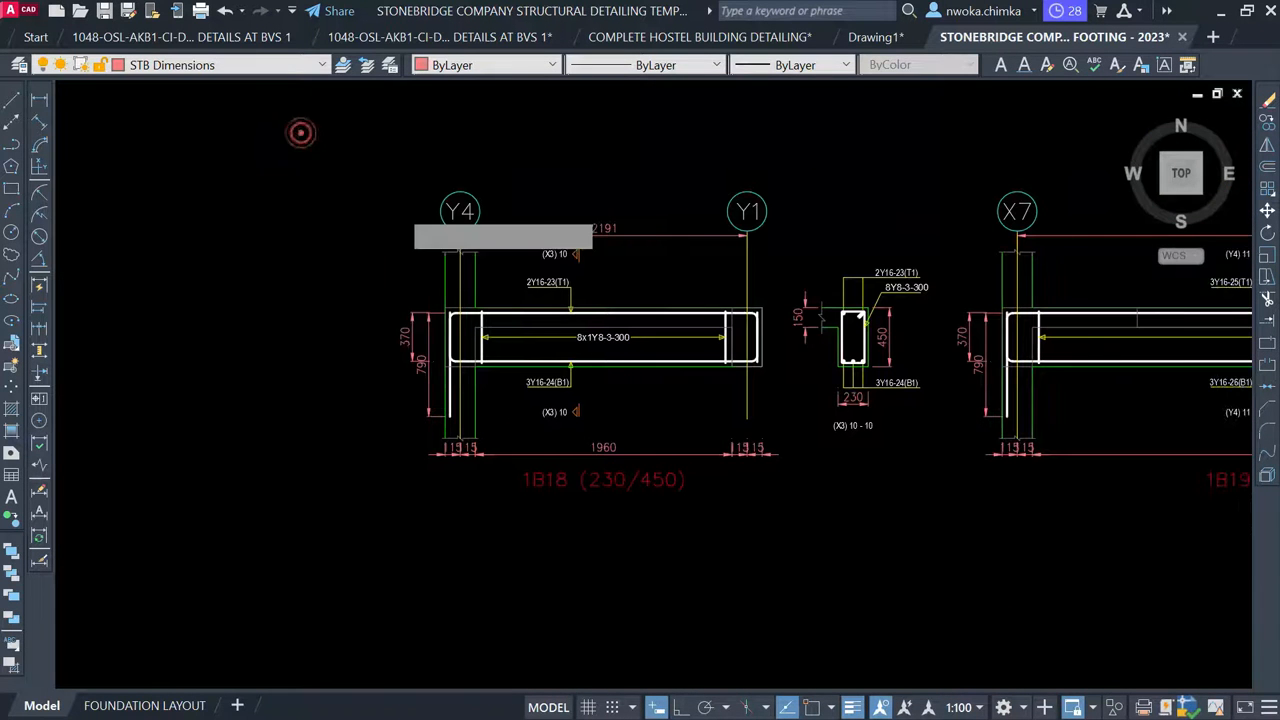
click(301, 132)
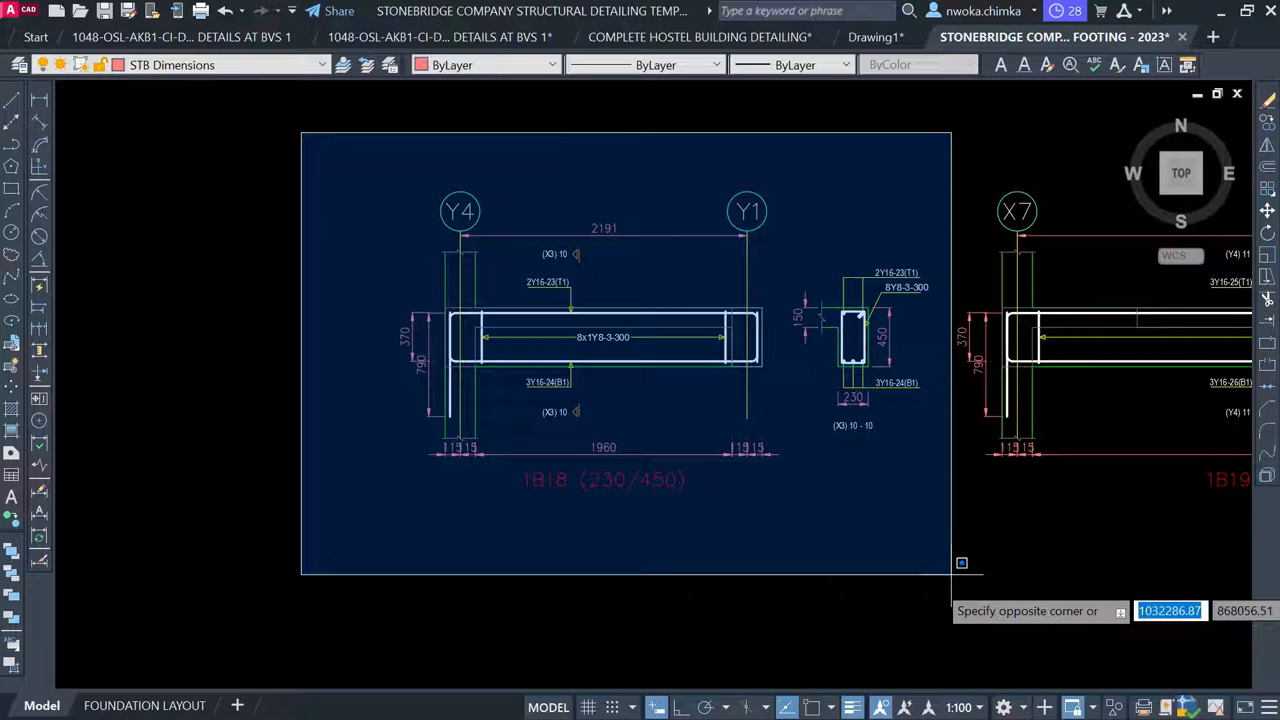
click(1000, 612)
Relocate the selected detail onto the detail sheet, directly beneath the BEAM 1 detail
key(Return)
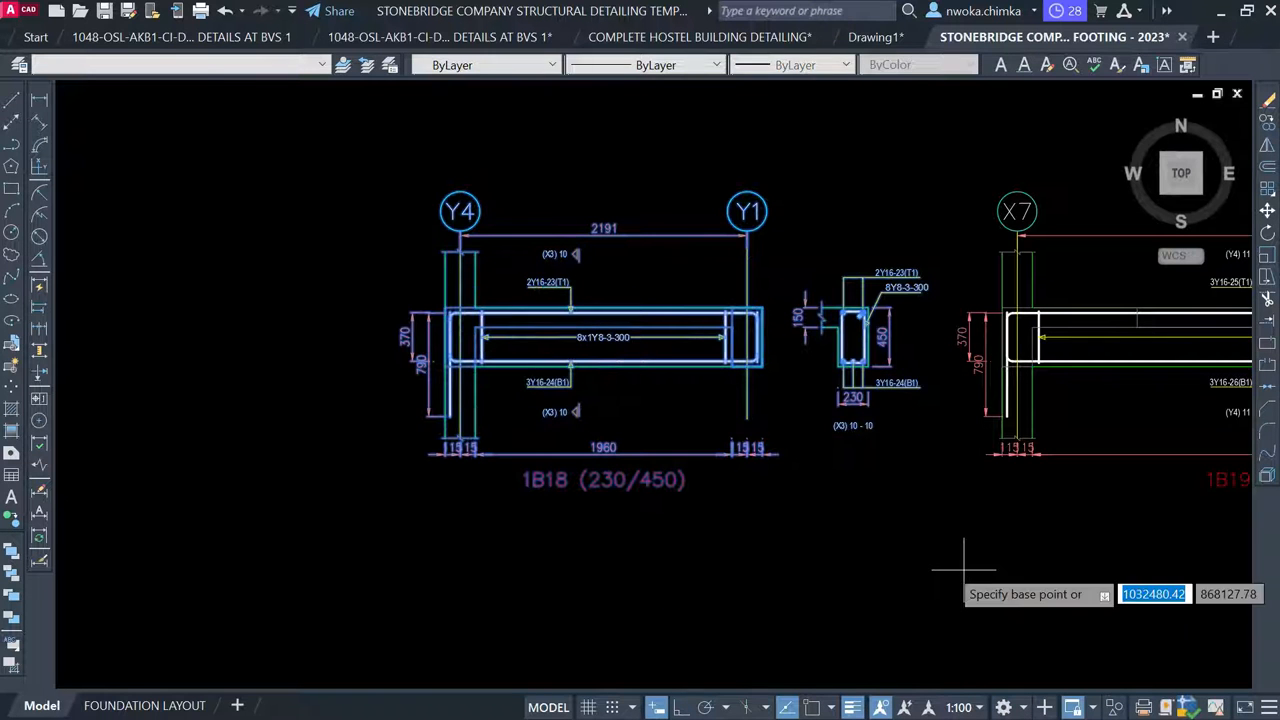
key(Escape)
click(709, 350)
scroll(1072, 285, down, 11)
middle_drag(385, 285, 823, 357)
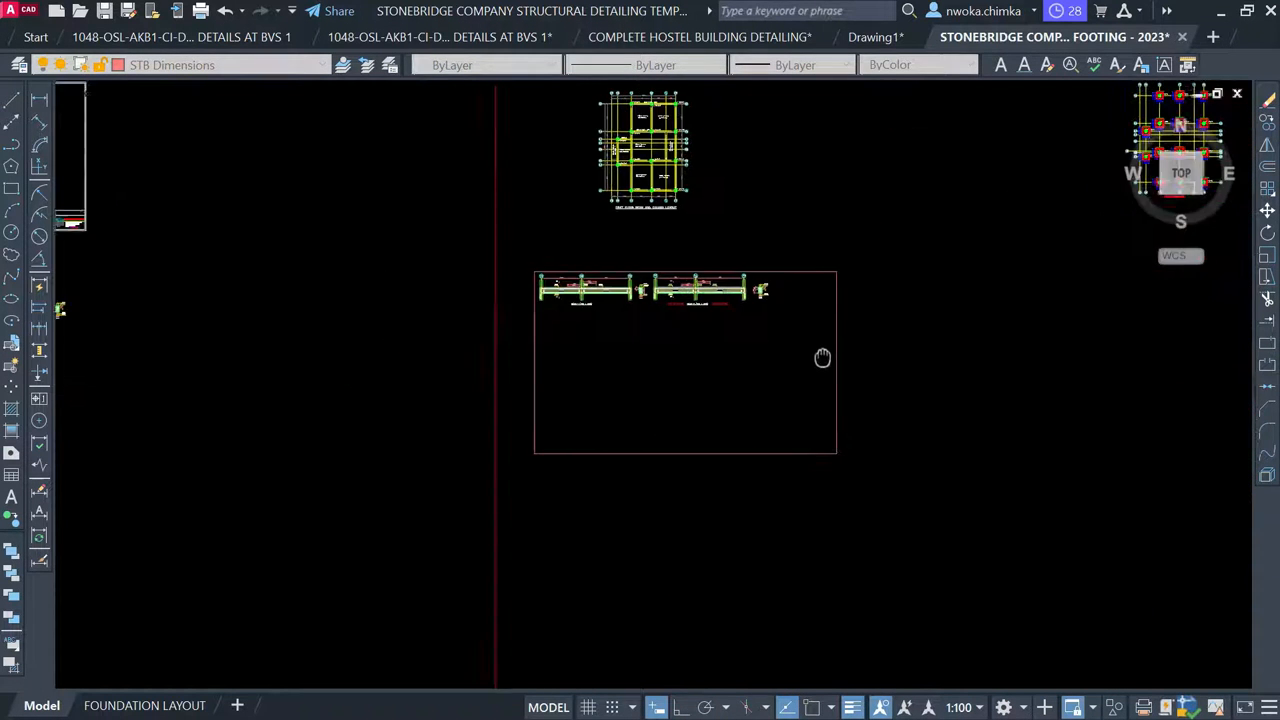
scroll(640, 340, up, 5)
mouse_move(671, 400)
middle_down()
mouse_move(557, 423)
mouse_move(457, 420)
middle_up()
scroll(457, 420, down, 2)
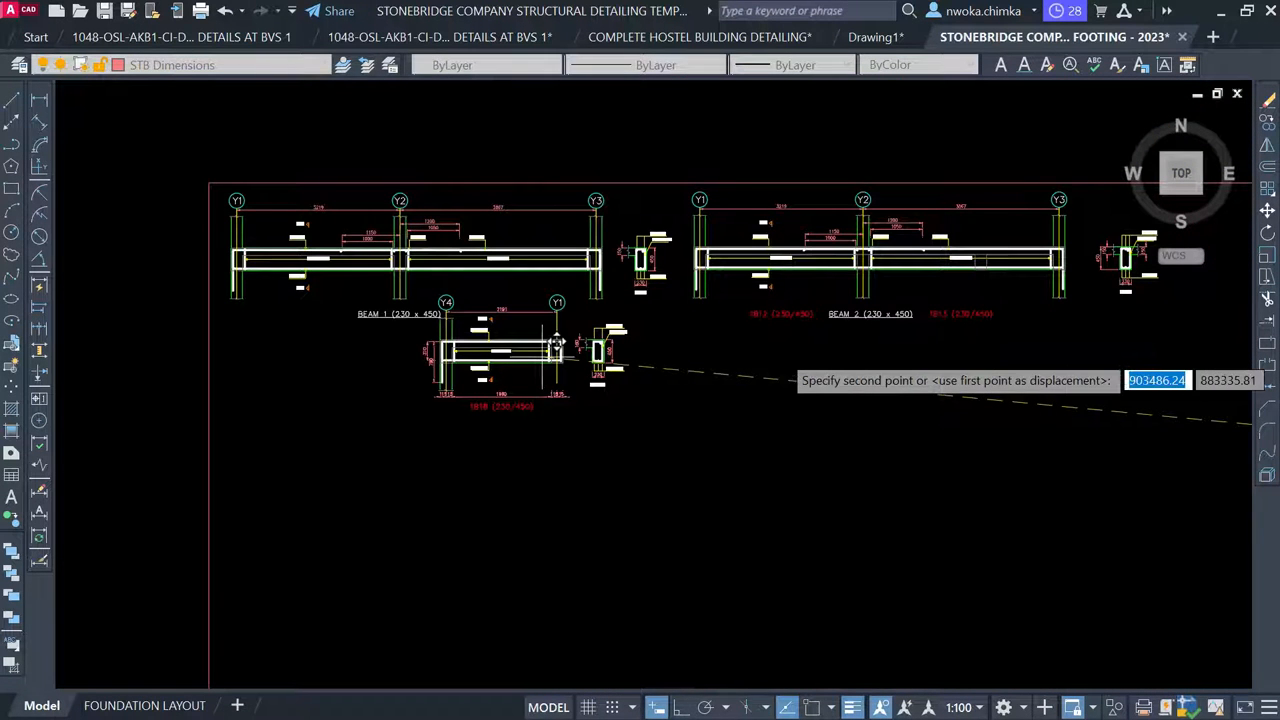
middle_drag(805, 382, 894, 394)
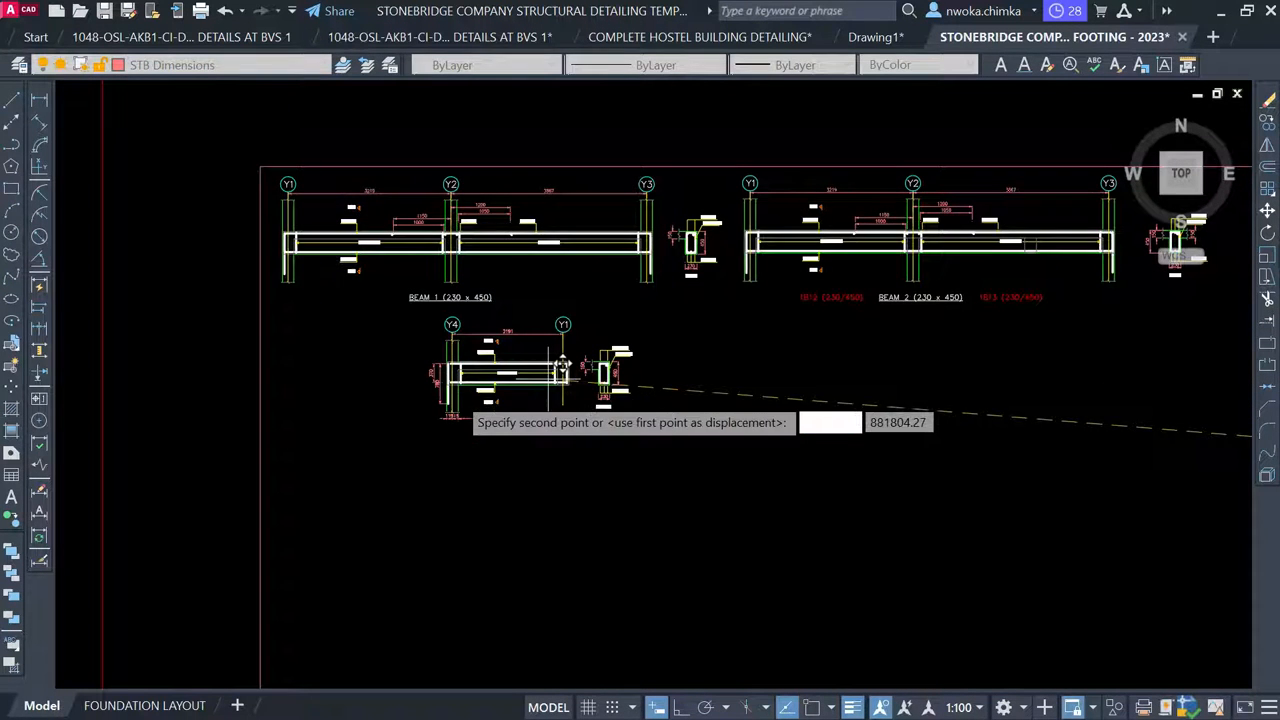
scroll(438, 380, up, 2)
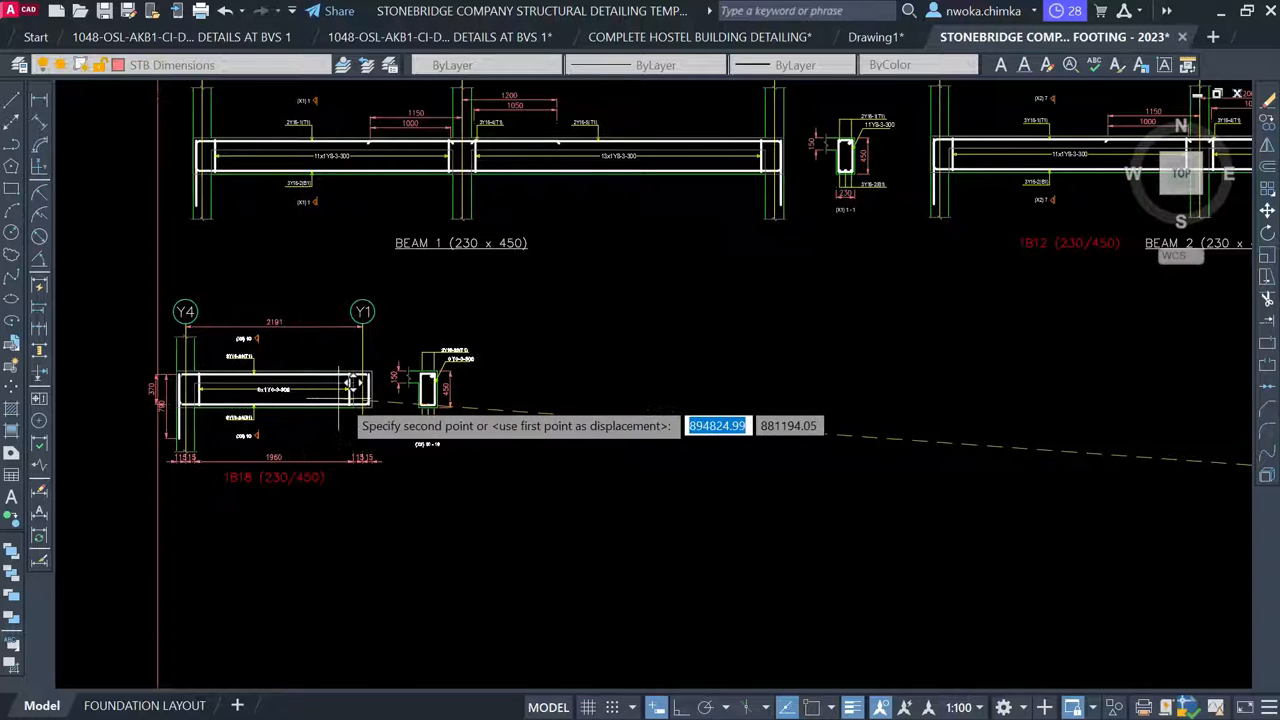
click(346, 397)
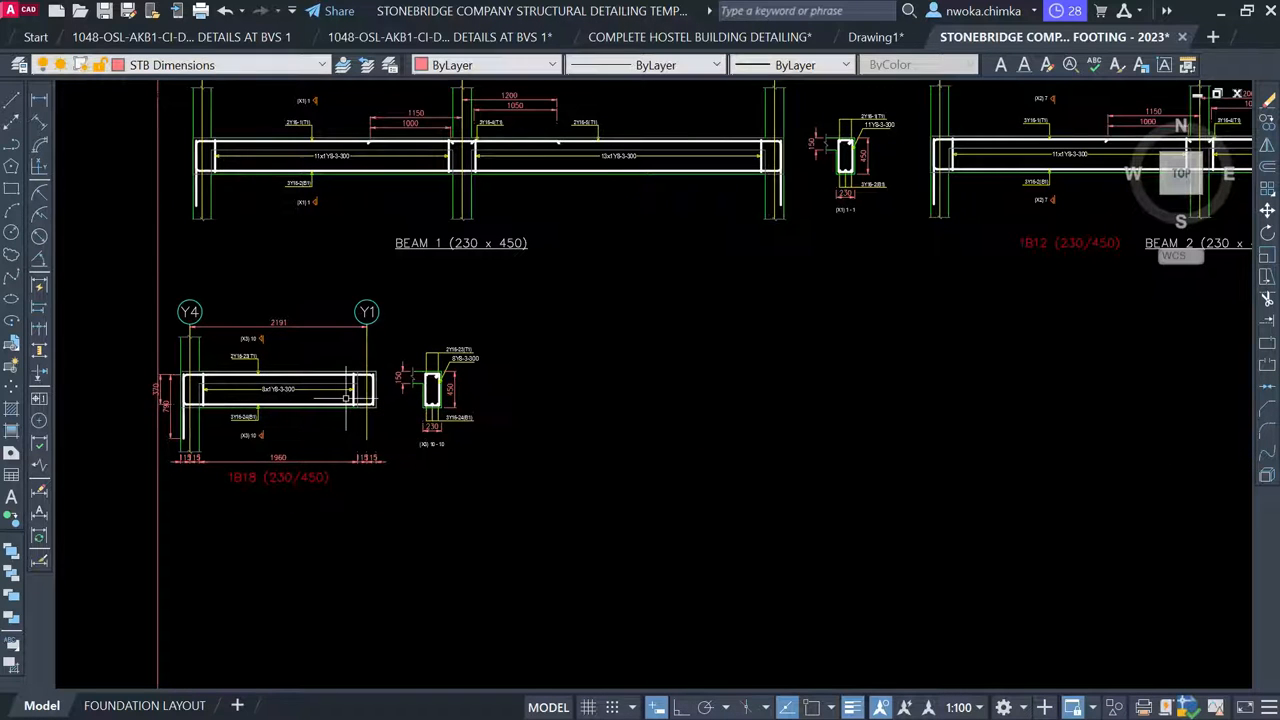
Erase the 1B18 detail's left height dimensions and bottom 115, 15 and 1960 dimensions
scroll(183, 420, up, 3)
scroll(175, 316, up, 4)
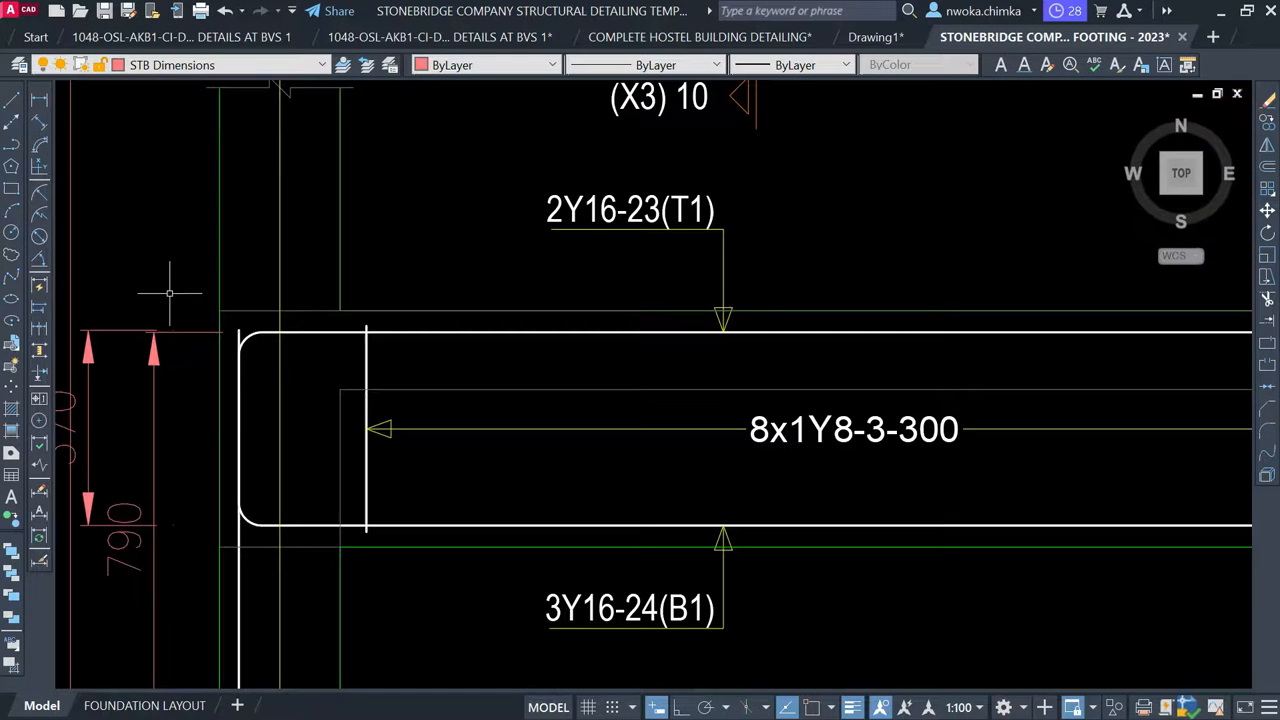
click(174, 288)
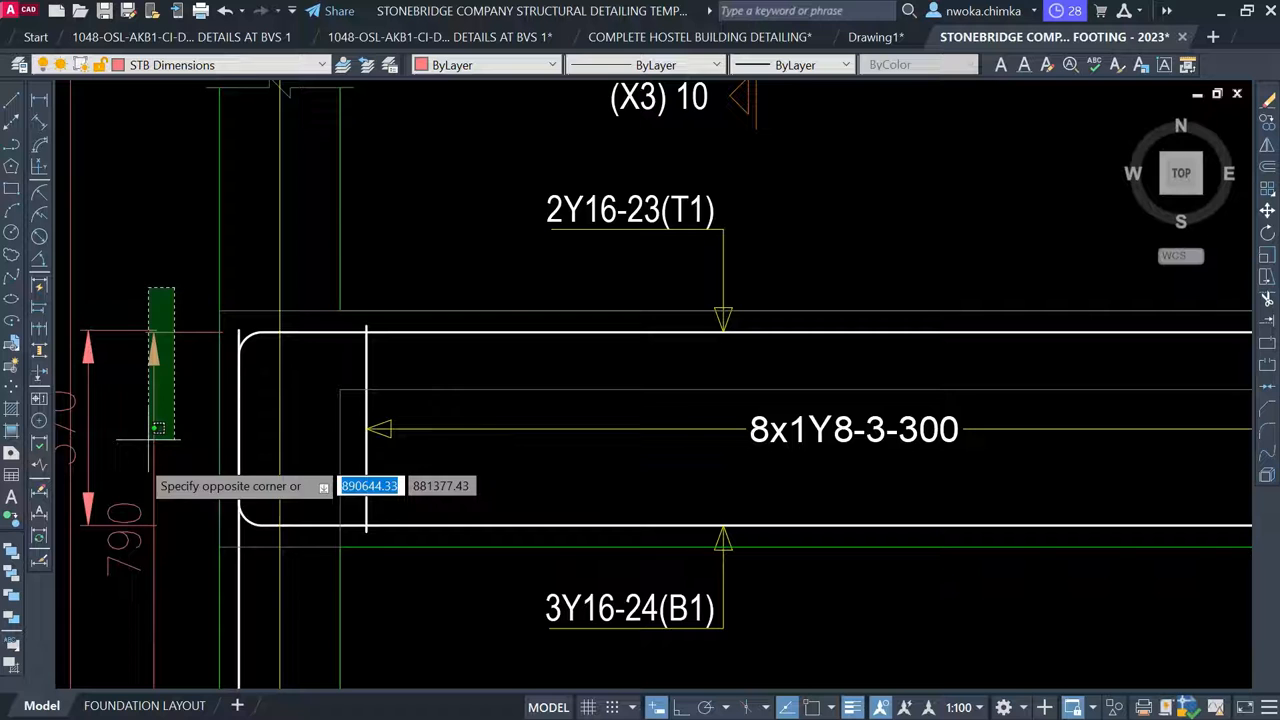
click(141, 497)
scroll(200, 480, down, 3)
scroll(270, 515, up, 1)
scroll(275, 535, up, 2)
click(350, 570)
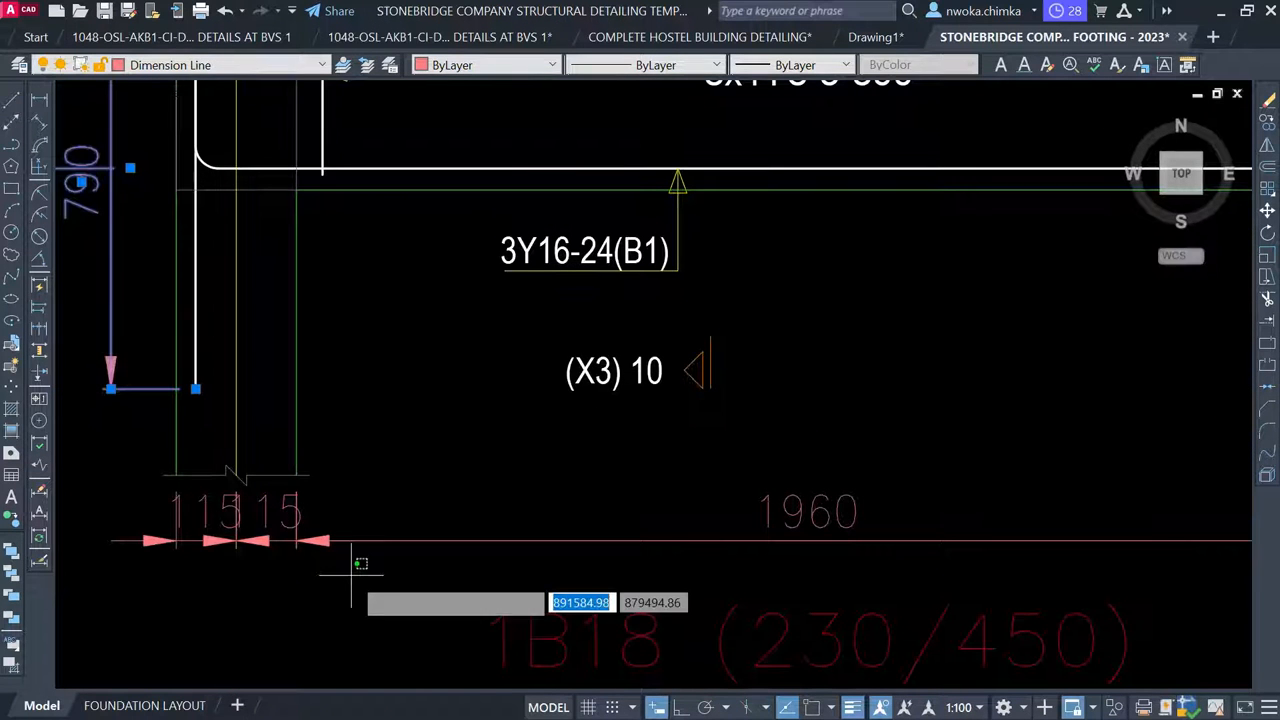
click(181, 541)
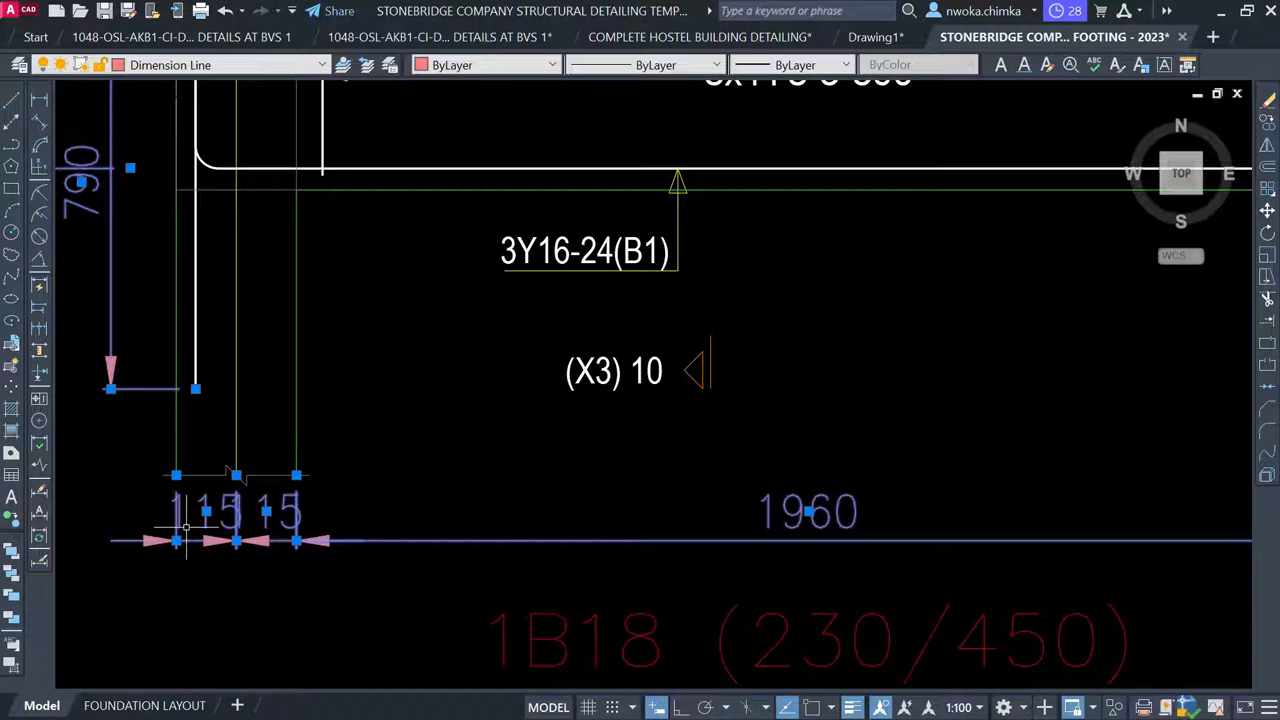
key(Return)
Delete the remaining 115/15 dimension from the 1B18 detail
scroll(376, 508, down, 4)
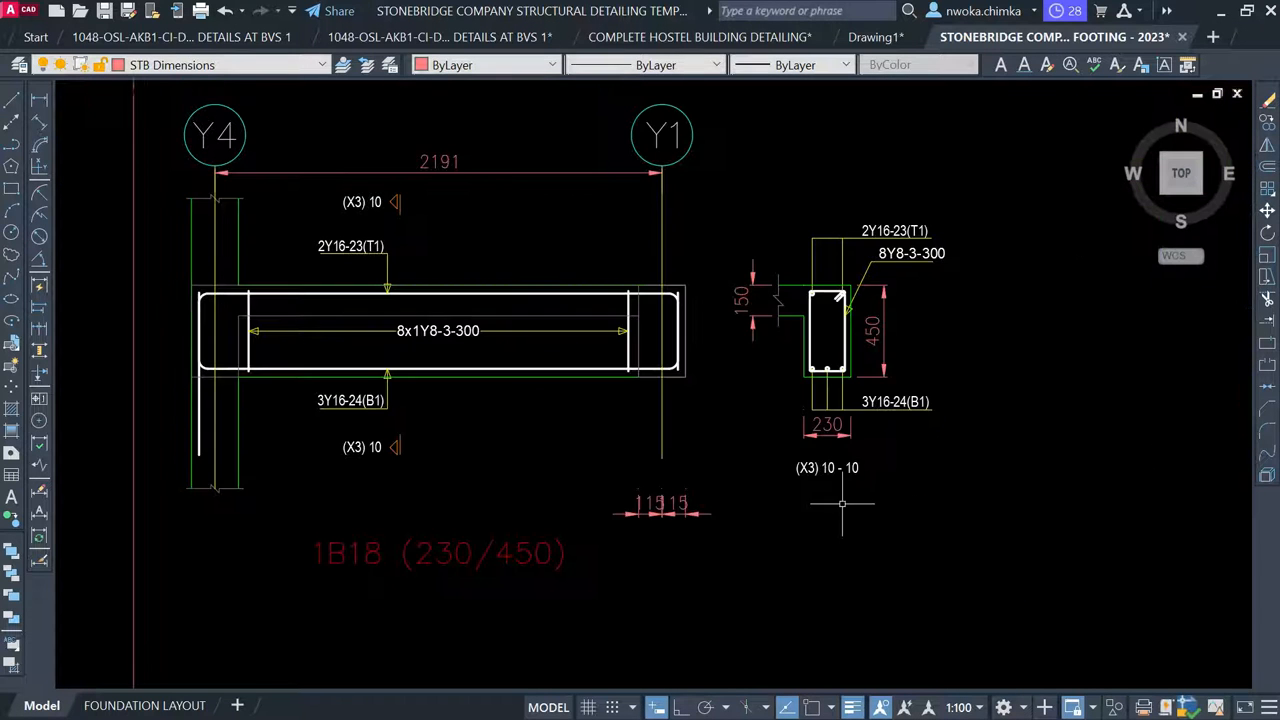
scroll(820, 500, up, 3)
click(676, 488)
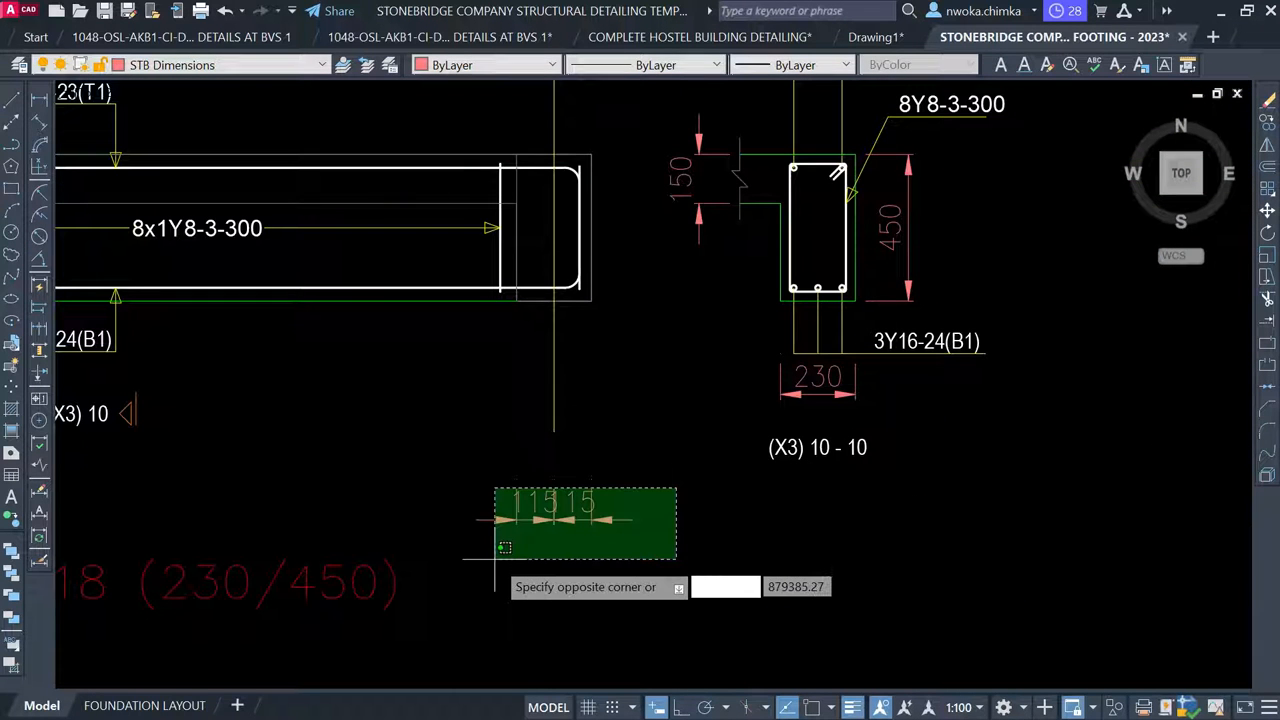
click(465, 588)
key(Delete)
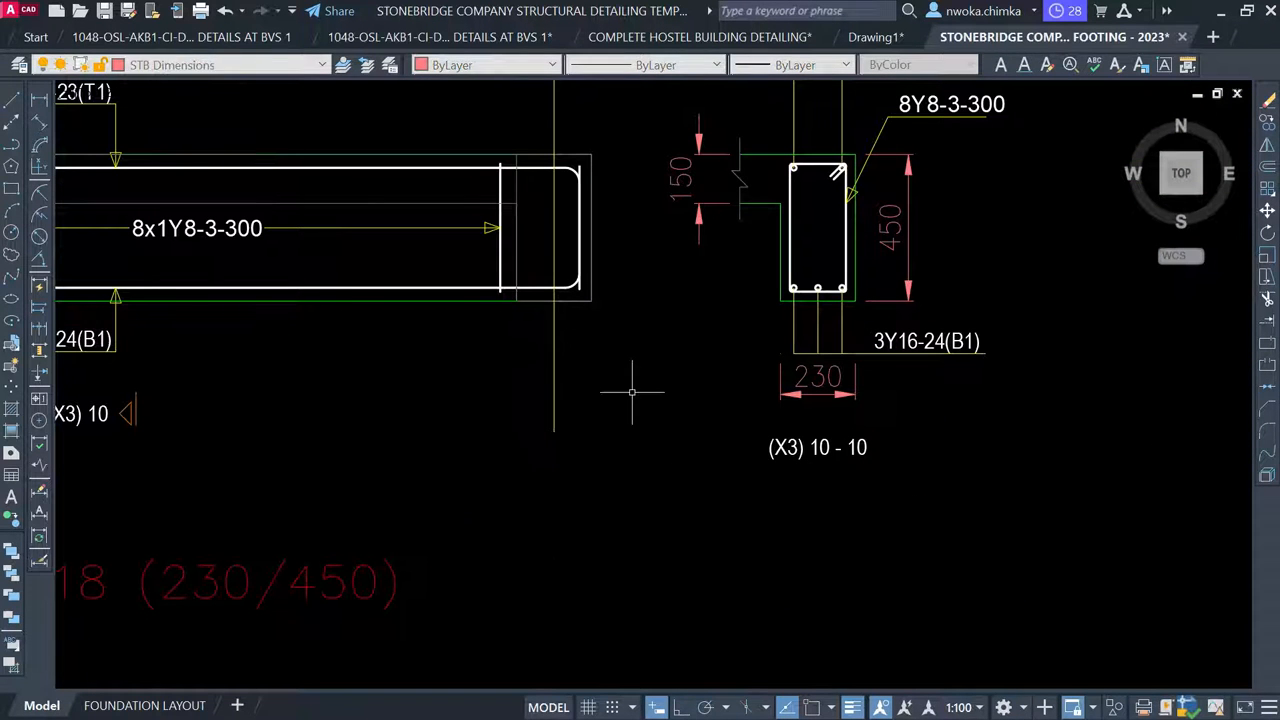
scroll(626, 391, down, 2)
middle_drag(430, 371, 476, 375)
scroll(476, 375, down, 1)
middle_drag(592, 290, 346, 332)
Copy the BEAM 1 (230 x 450) title to below the 1B18 detail
click(471, 250)
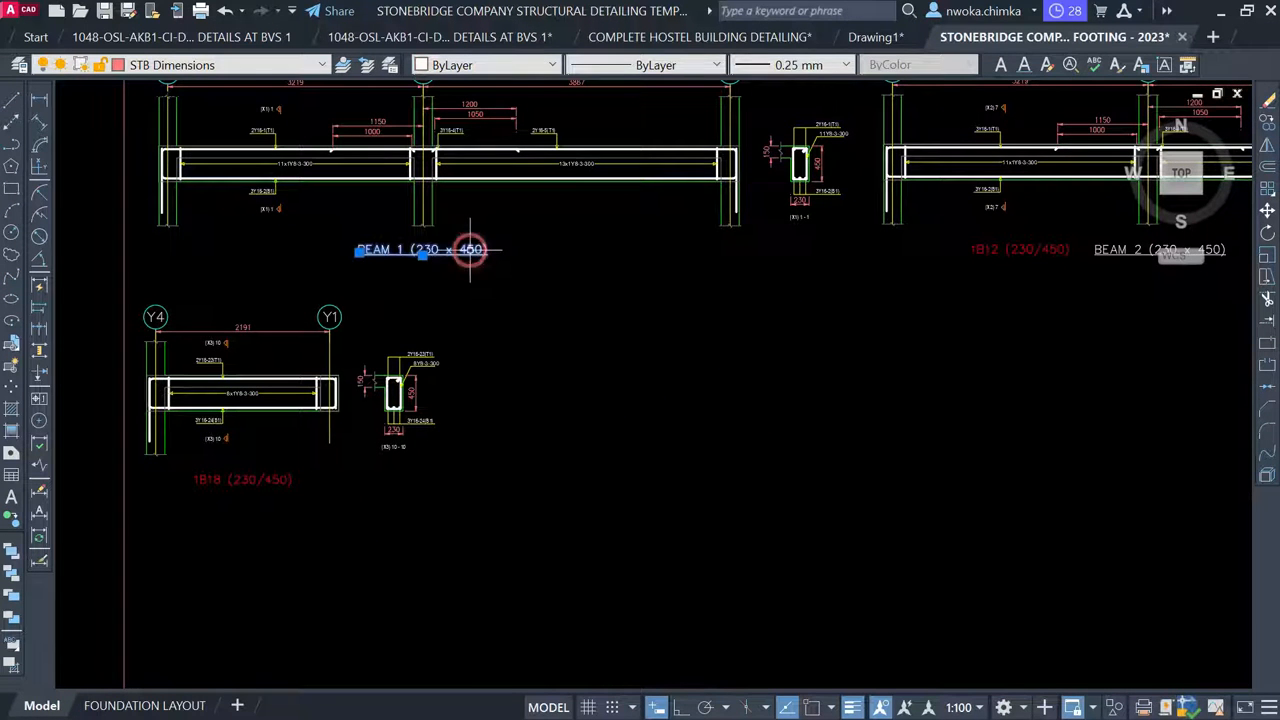
text(co)
key(Return)
click(437, 245)
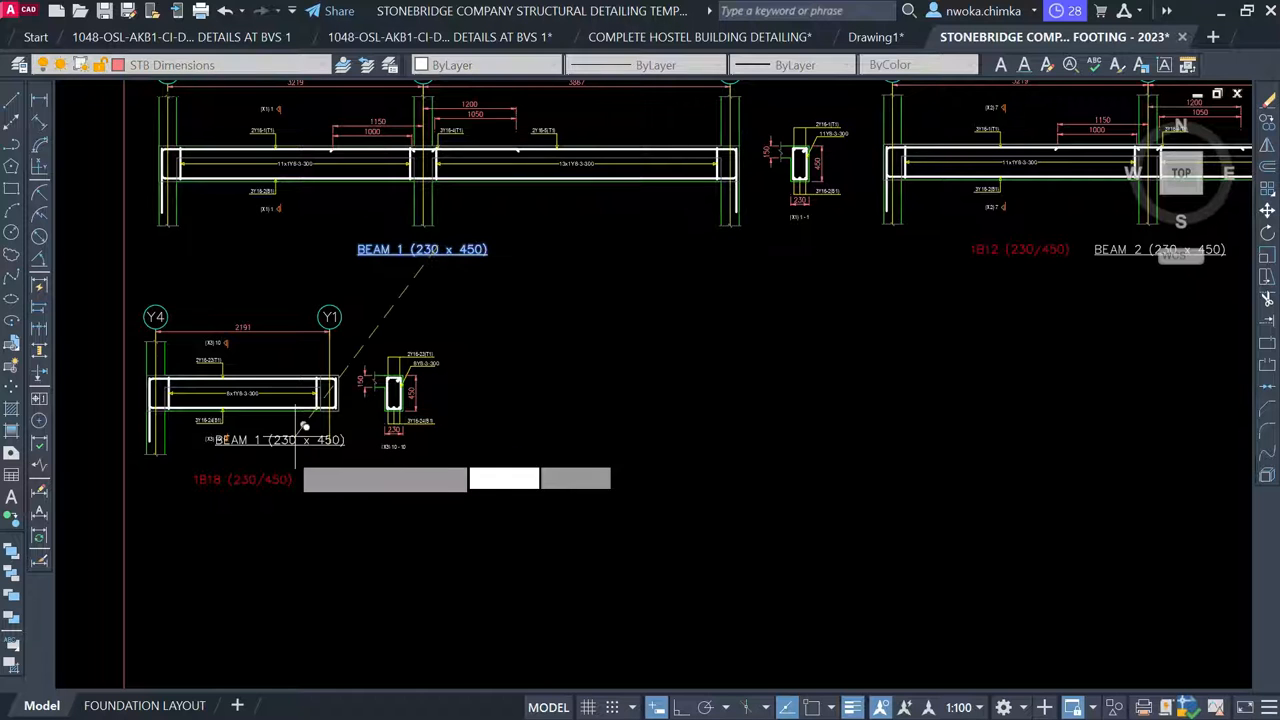
scroll(300, 440, up, 5)
middle_drag(300, 520, 489, 303)
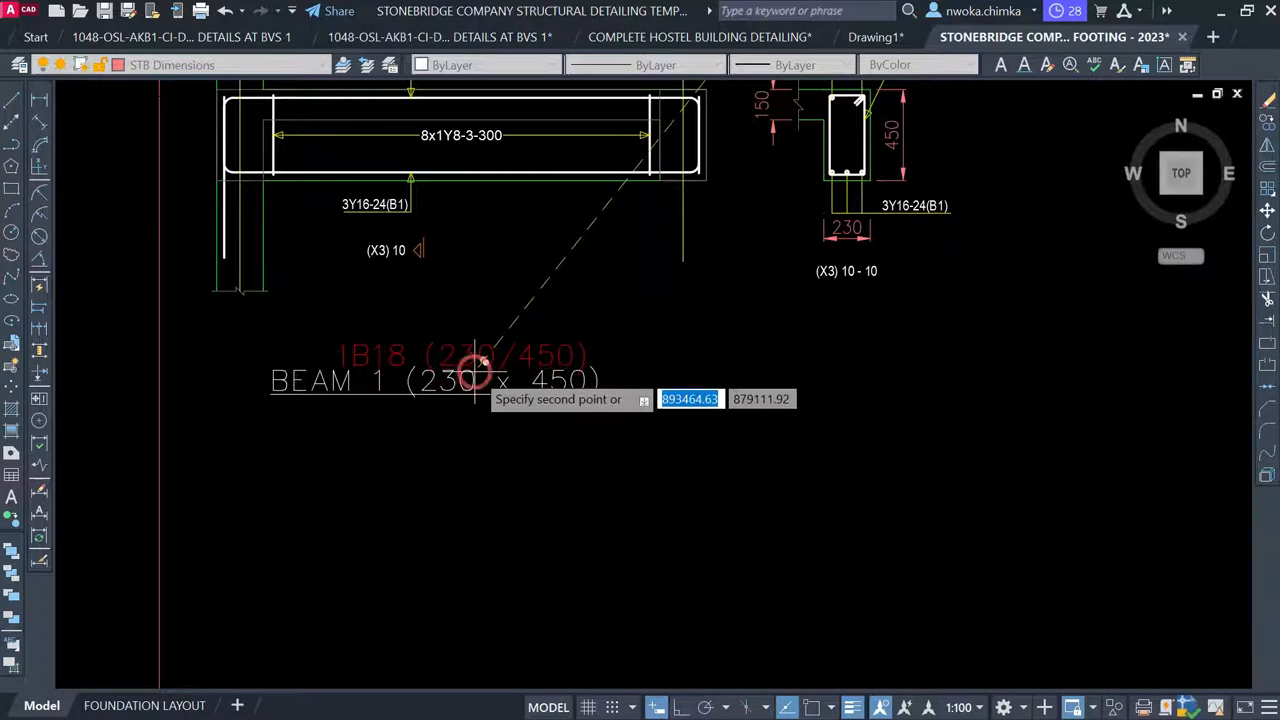
click(475, 372)
scroll(439, 393, up, 2)
scroll(439, 393, up, 2)
Change the copied title to BEAM 3 (230 x 450) and delete the 1B18 (230/450) text
click(418, 370)
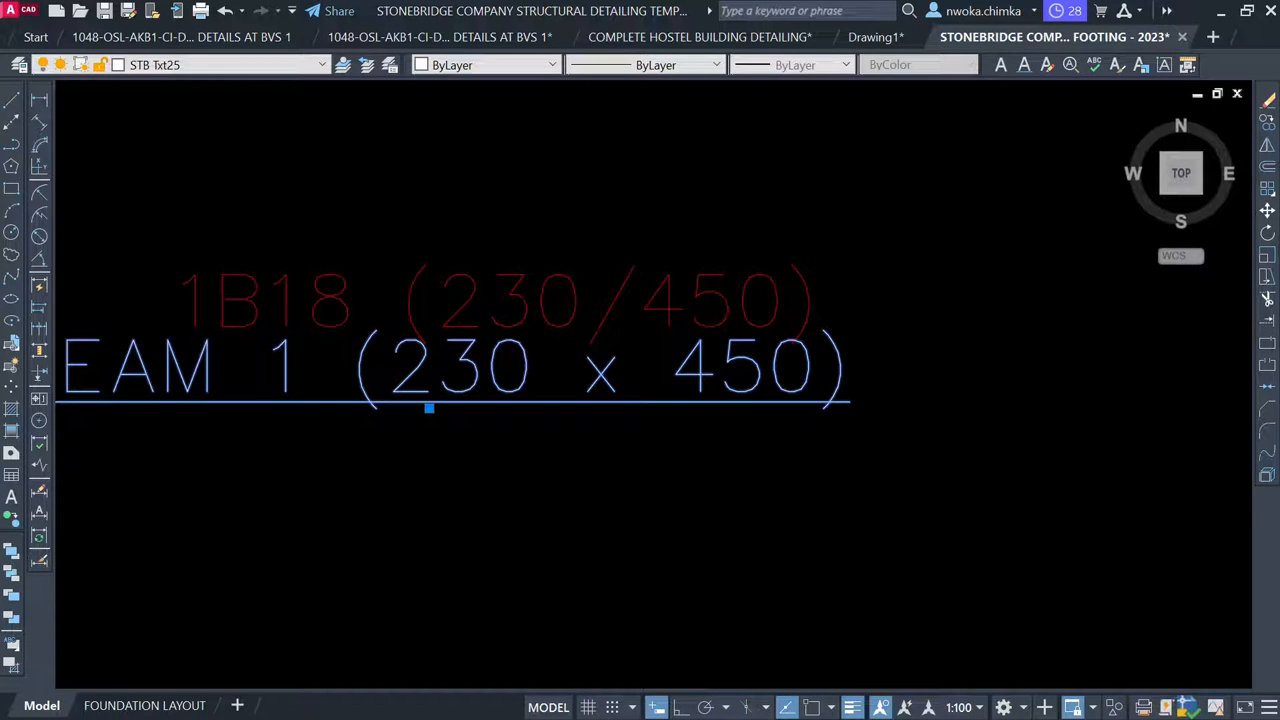
double_click(285, 370)
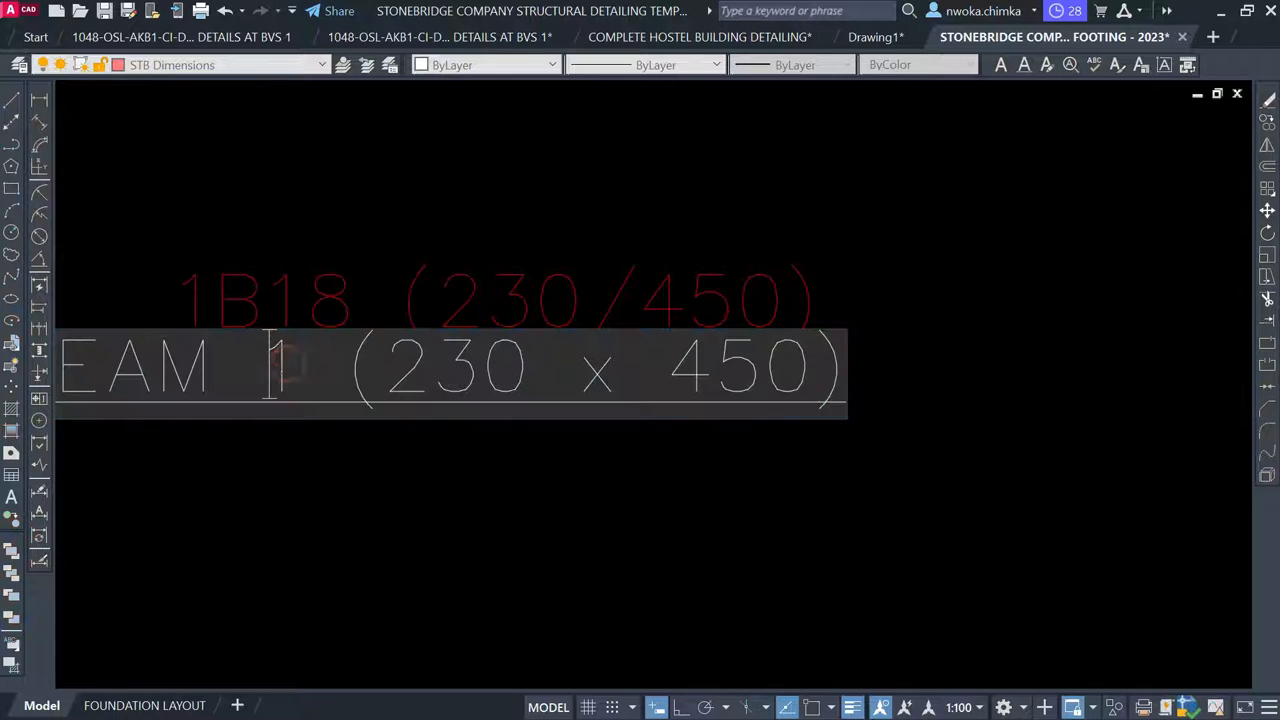
double_click(286, 368)
text(3)
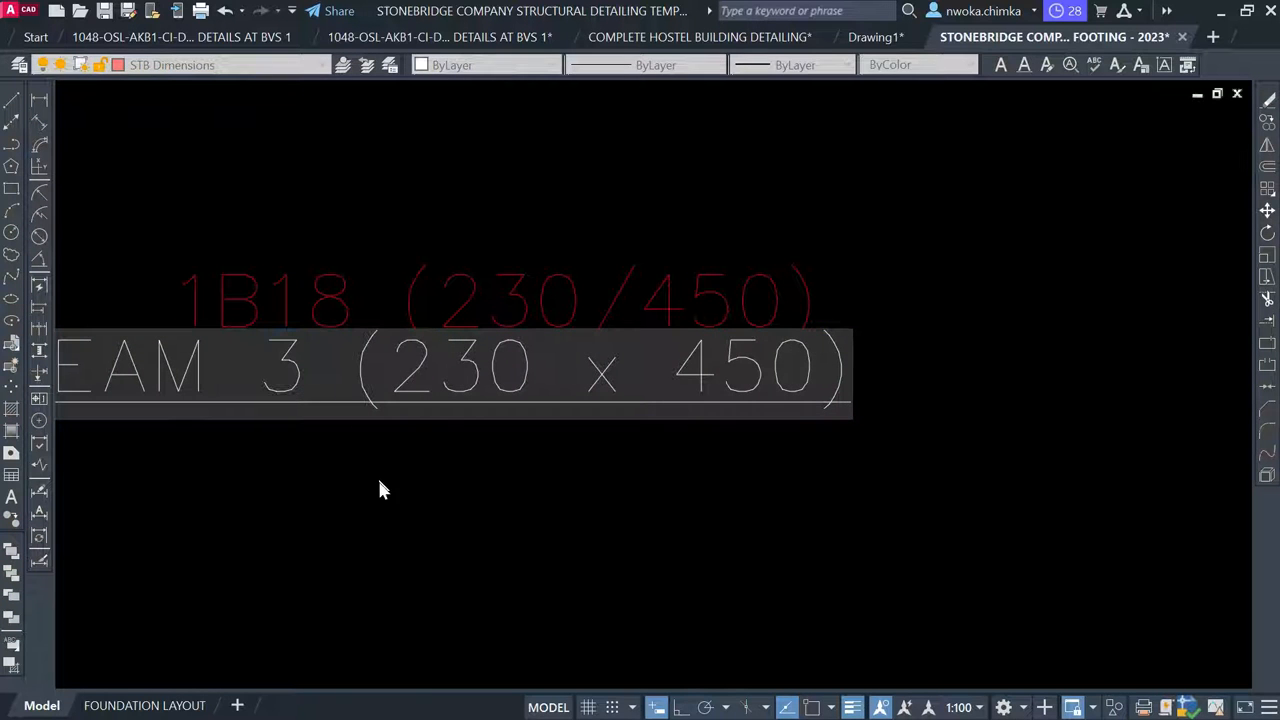
click(488, 424)
key(Escape)
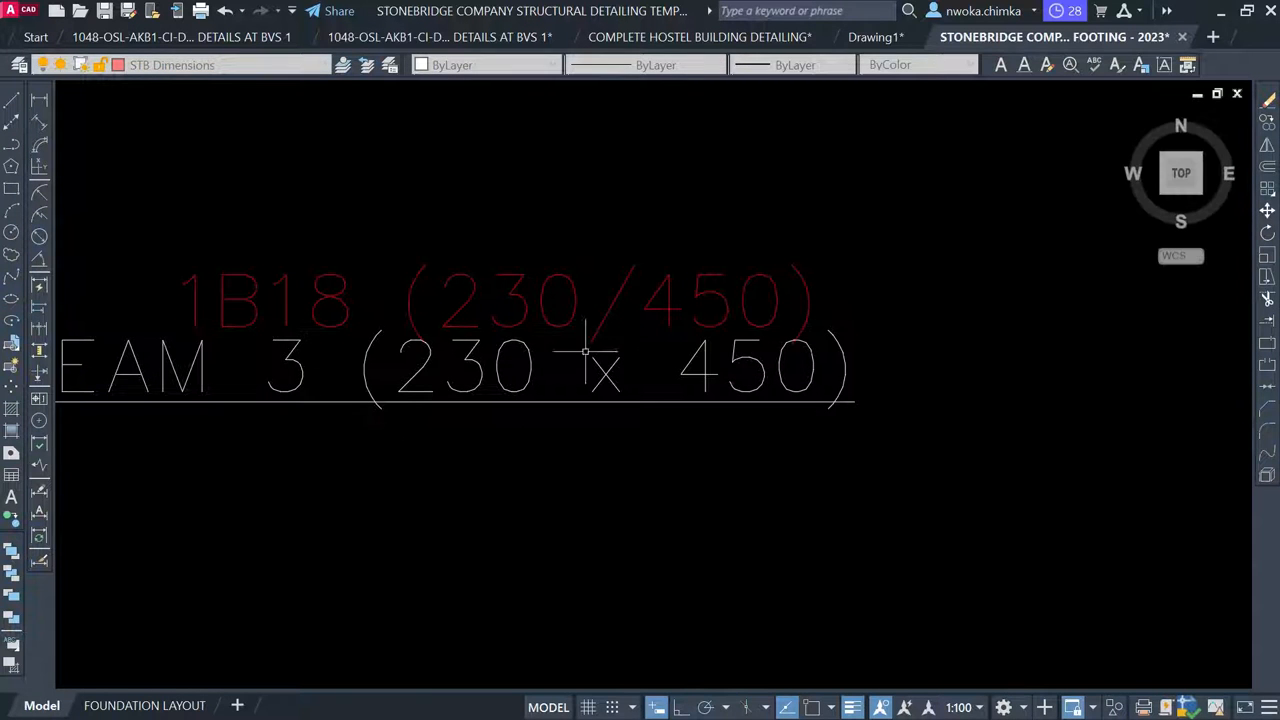
click(612, 285)
click(445, 297)
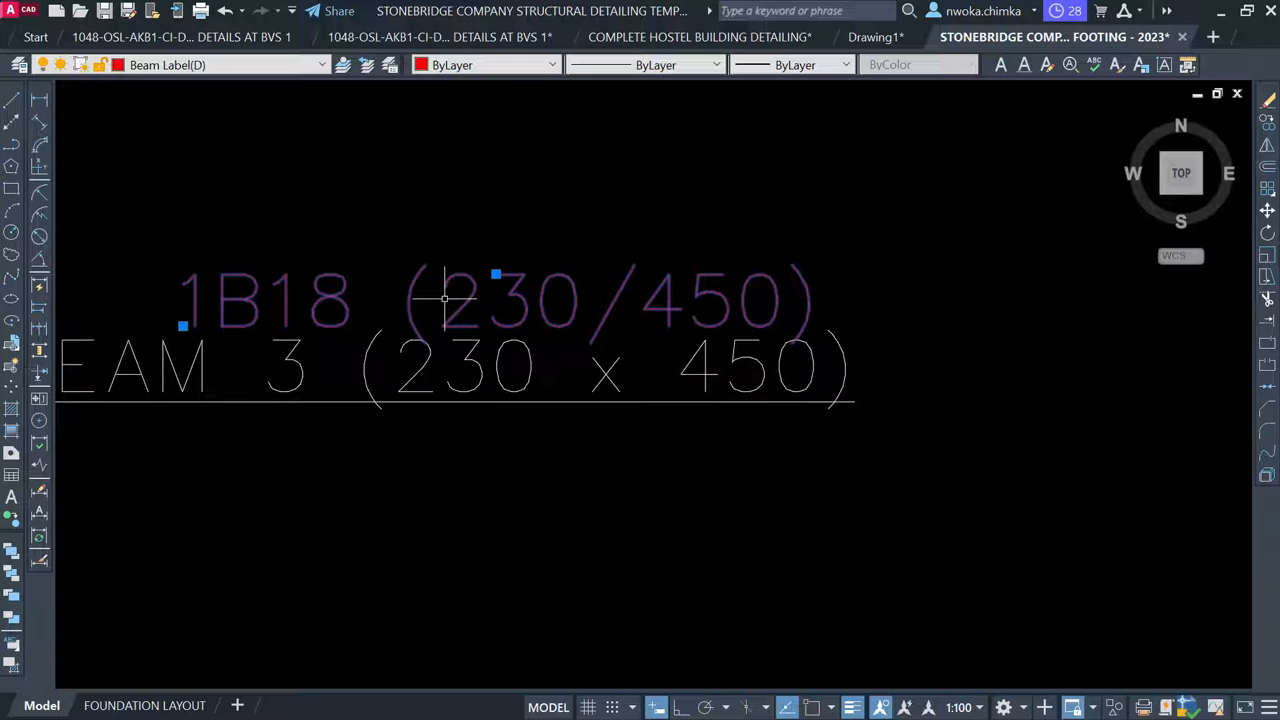
key(Delete)
Move the BEAM 3 (230 x 450) title up beneath the BEAM 3 rebar detail
click(540, 310)
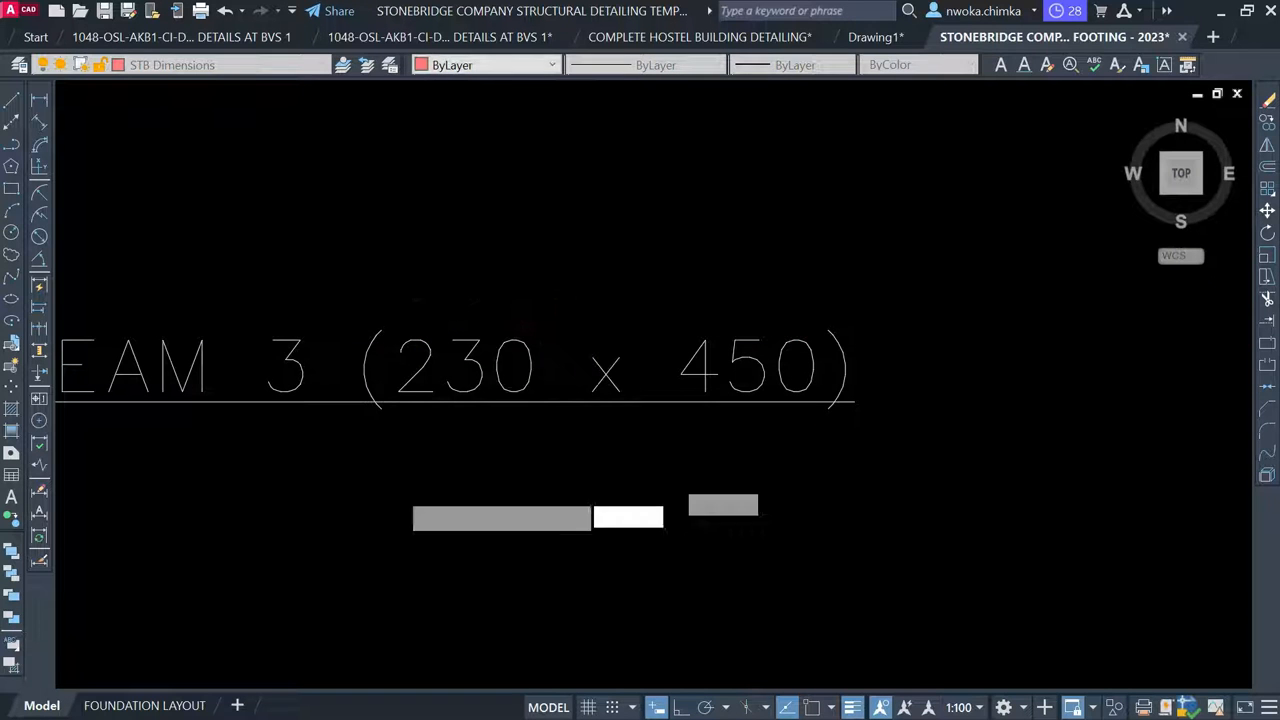
click(358, 497)
text(m)
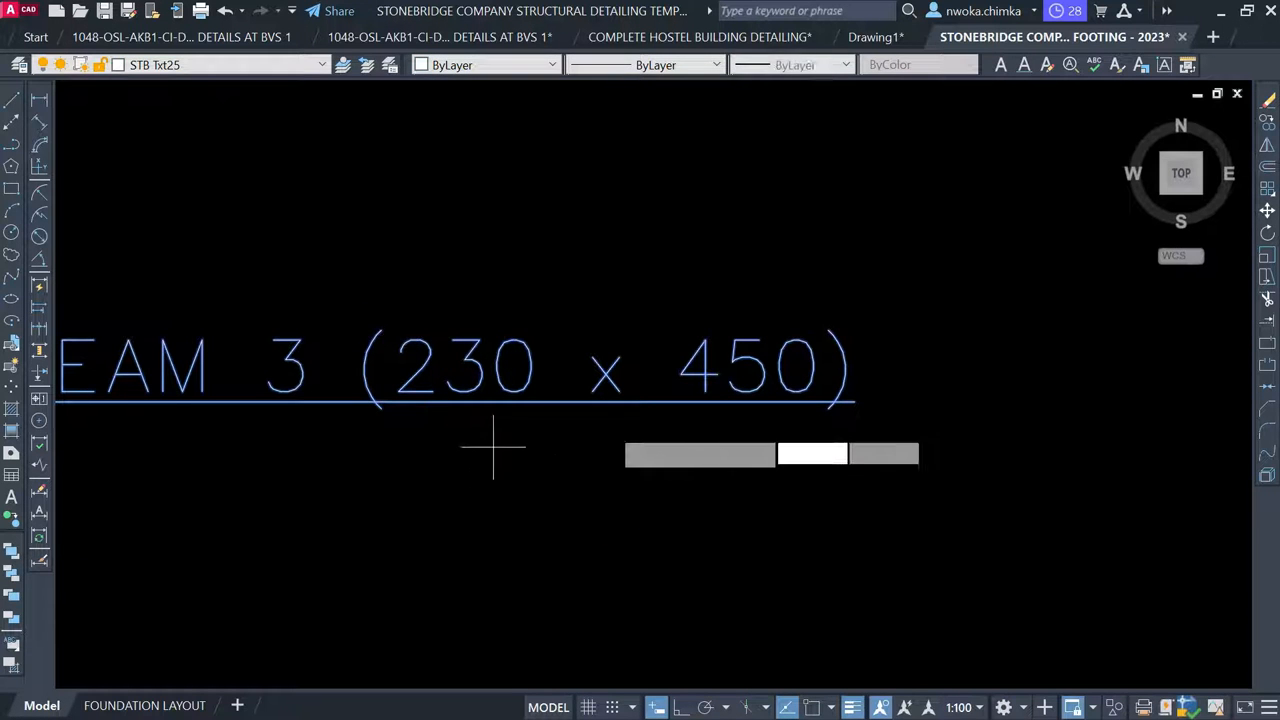
key(Return)
scroll(635, 425, down, 4)
click(632, 522)
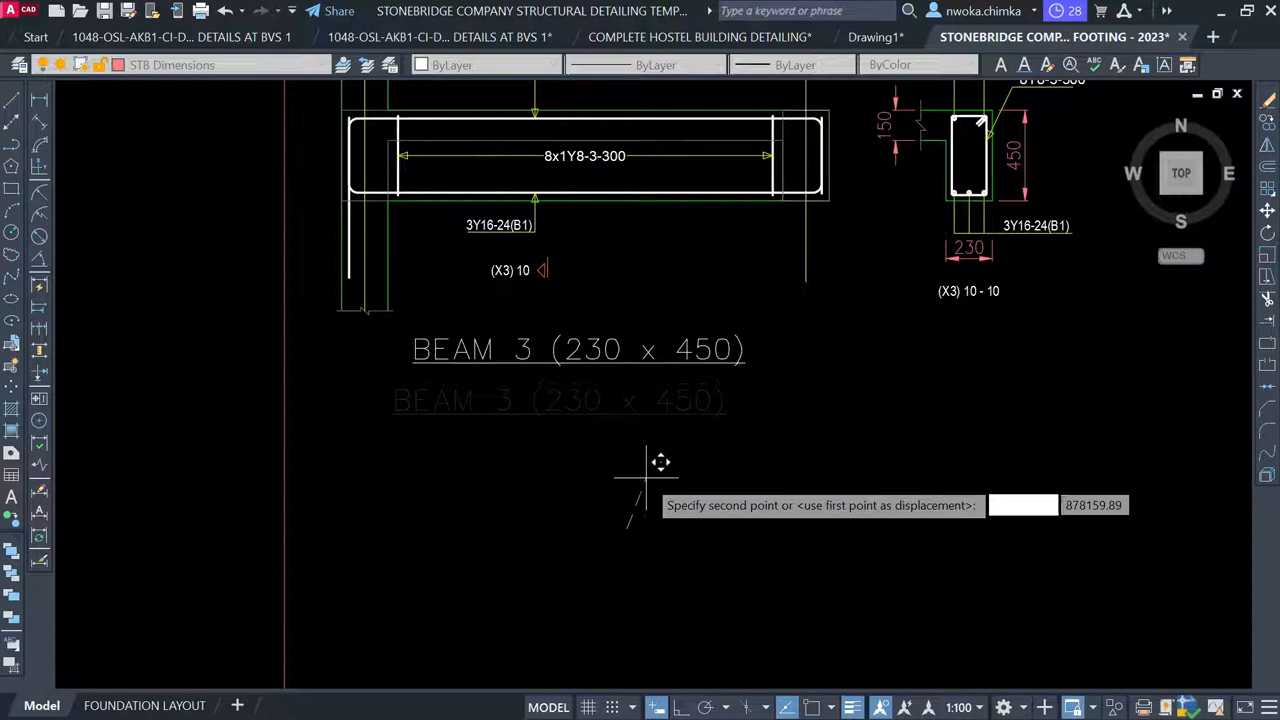
click(654, 464)
scroll(391, 413, down, 5)
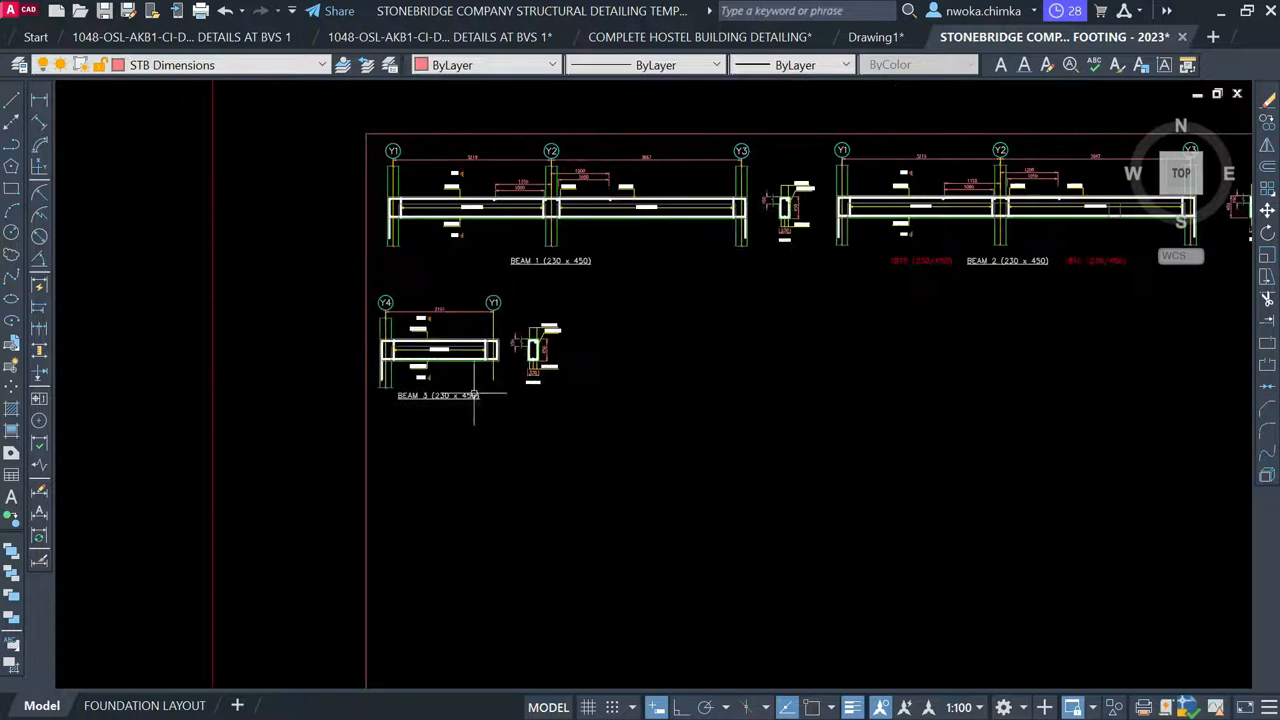
scroll(642, 356, up, 8)
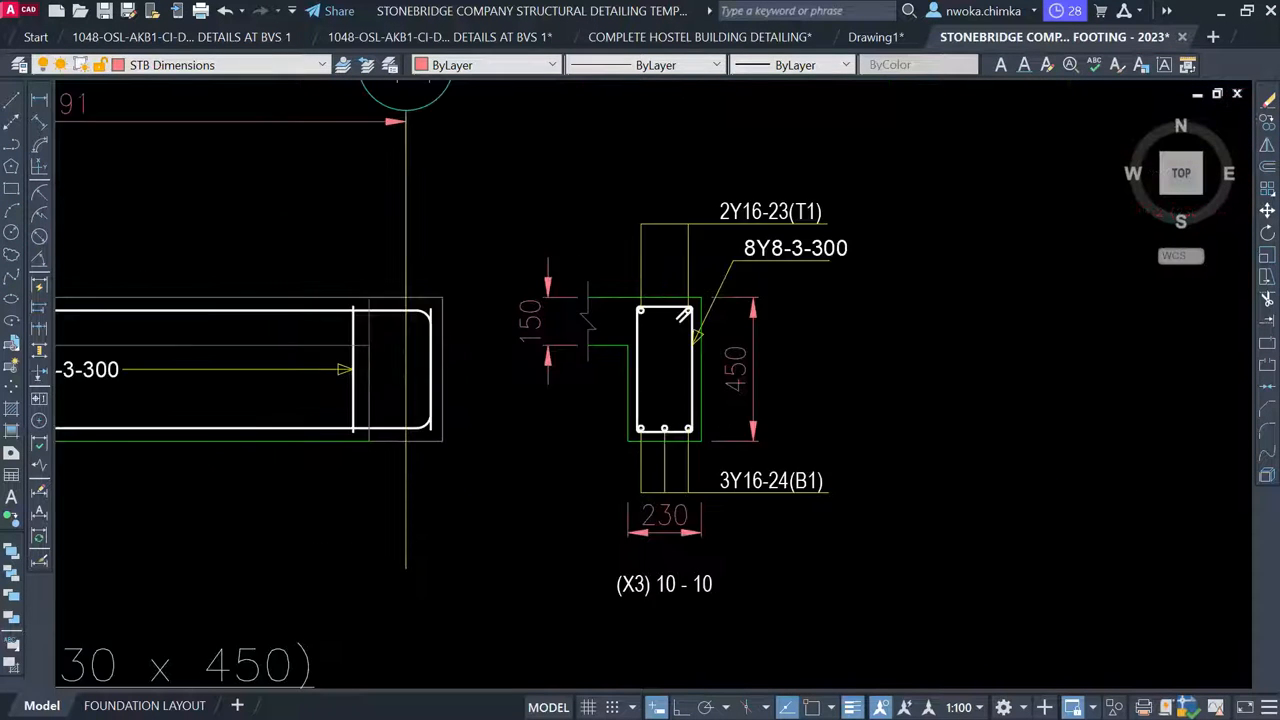
scroll(591, 352, down, 6)
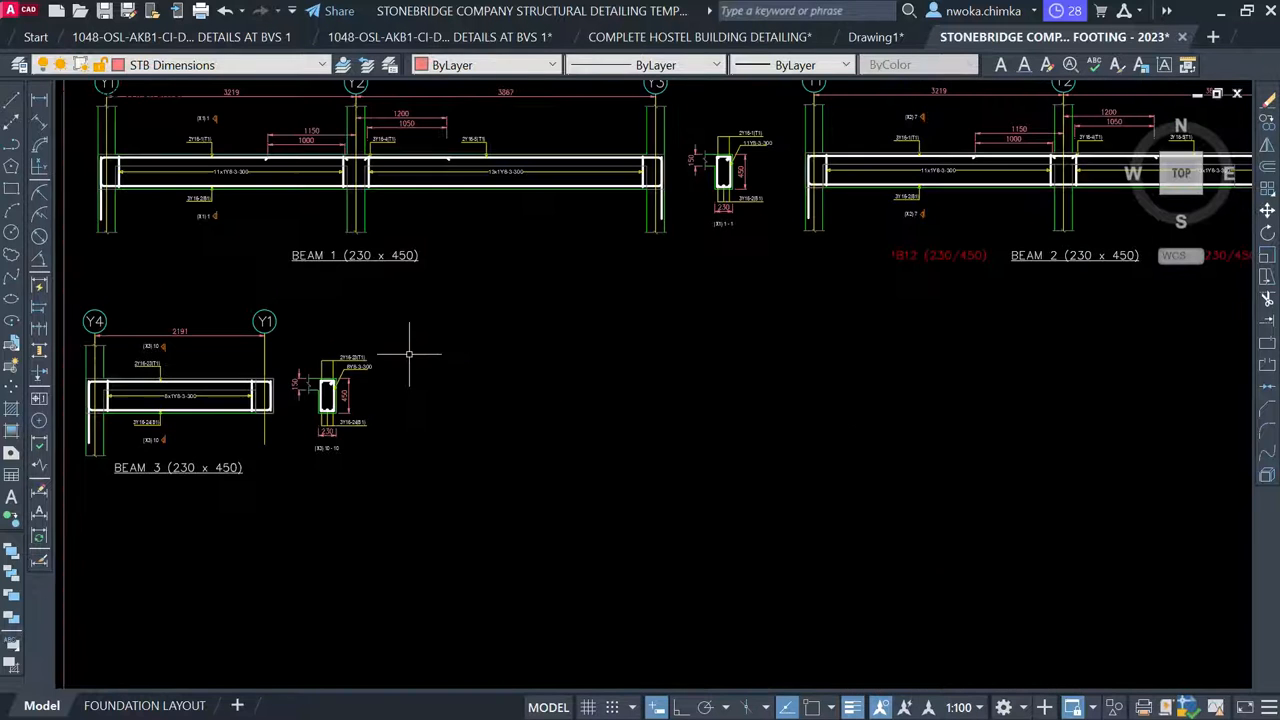
Delete the 1B12 and 1B13 labels beside the BEAM 2 detail
middle_drag(650, 389, 468, 389)
mouse_move(812, 325)
middle_down()
mouse_move(633, 365)
mouse_move(601, 359)
middle_up()
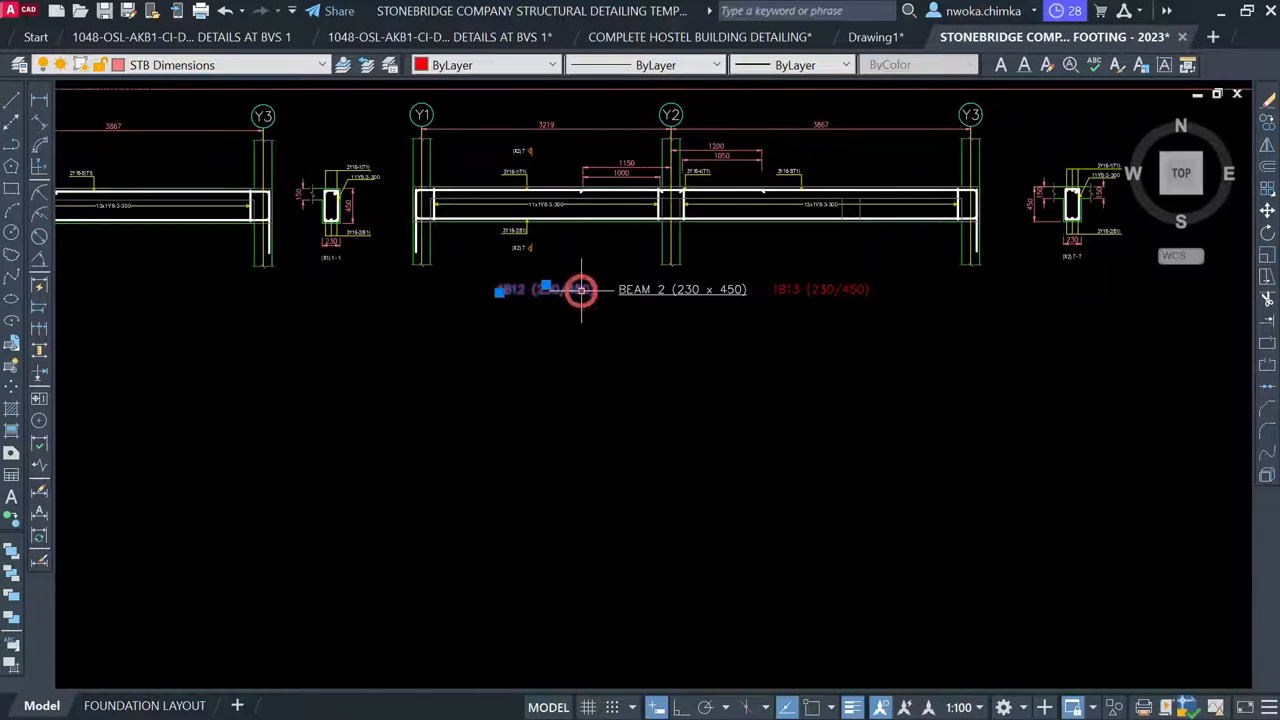
click(840, 290)
click(815, 263)
key(Delete)
Erase the 1B18 and 230/450 texts on the first floor beam layout
scroll(678, 484, down, 6)
middle_drag(717, 412, 672, 557)
scroll(672, 557, up, 2)
scroll(428, 185, up, 8)
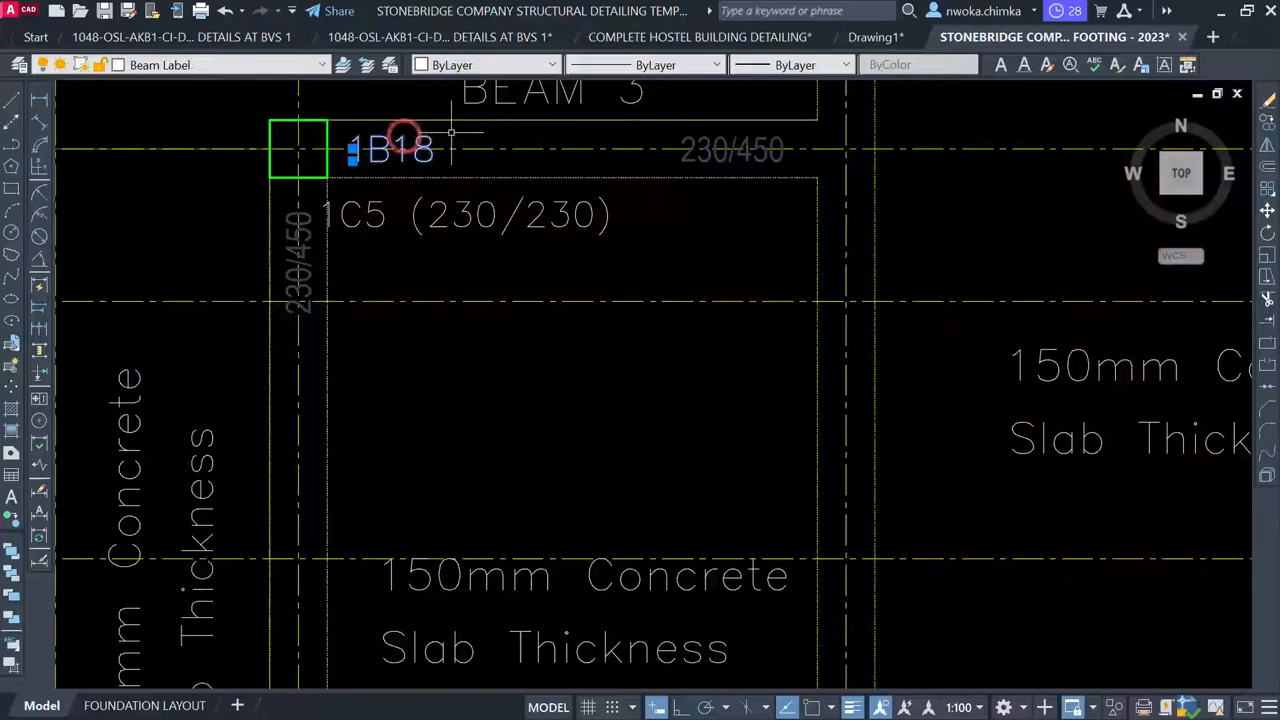
click(724, 140)
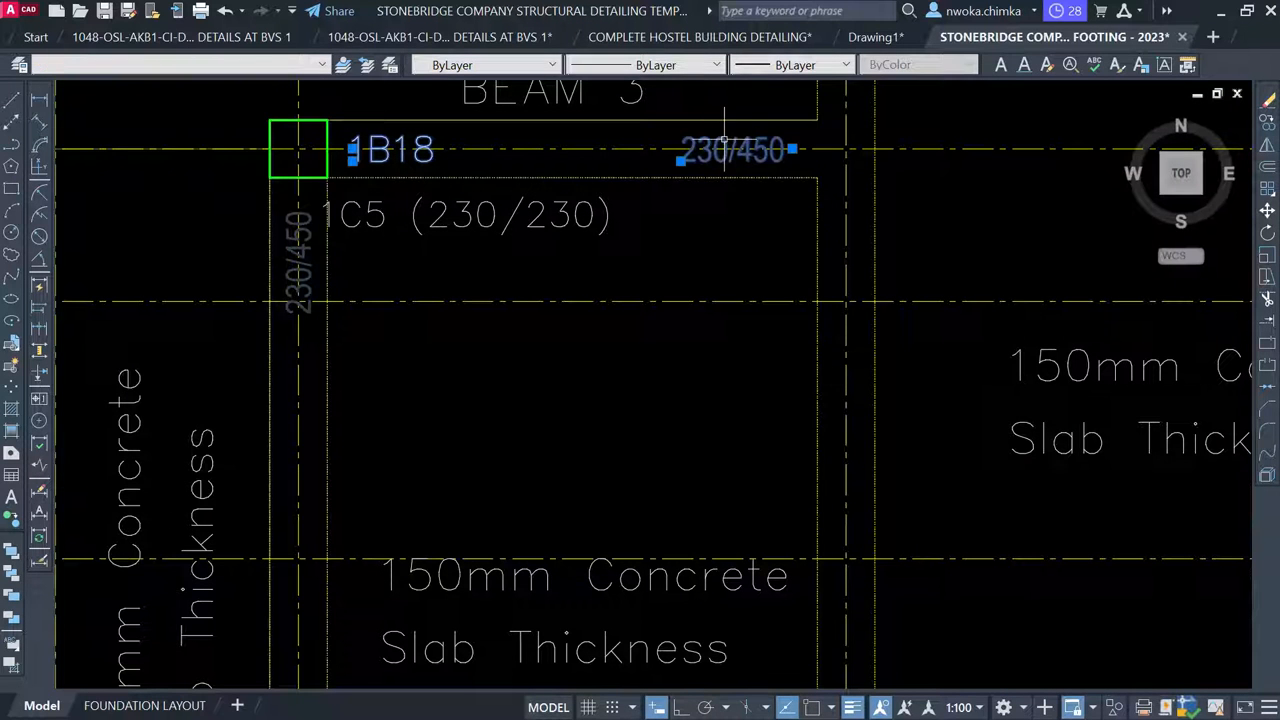
key(Delete)
Erase the 1B12 beam mark and the remaining 230/450 size text with E
middle_drag(583, 342, 311, 623)
scroll(385, 511, down, 5)
scroll(532, 370, up, 5)
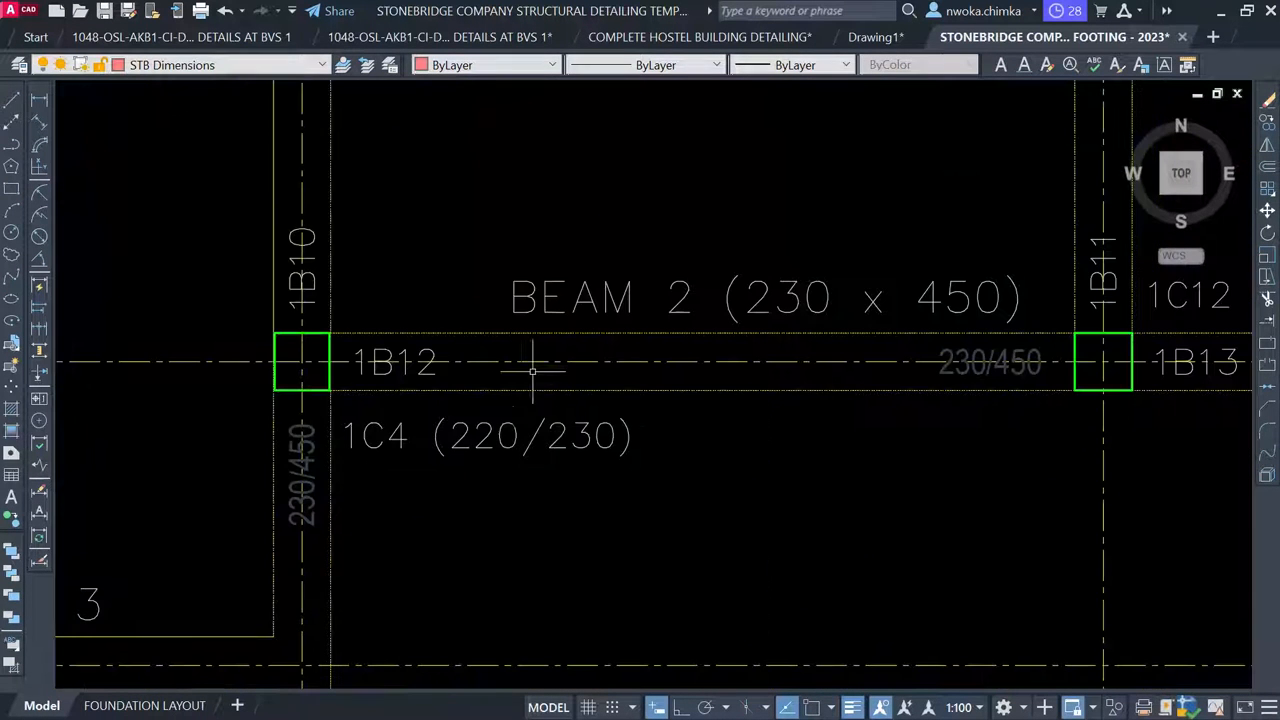
click(420, 372)
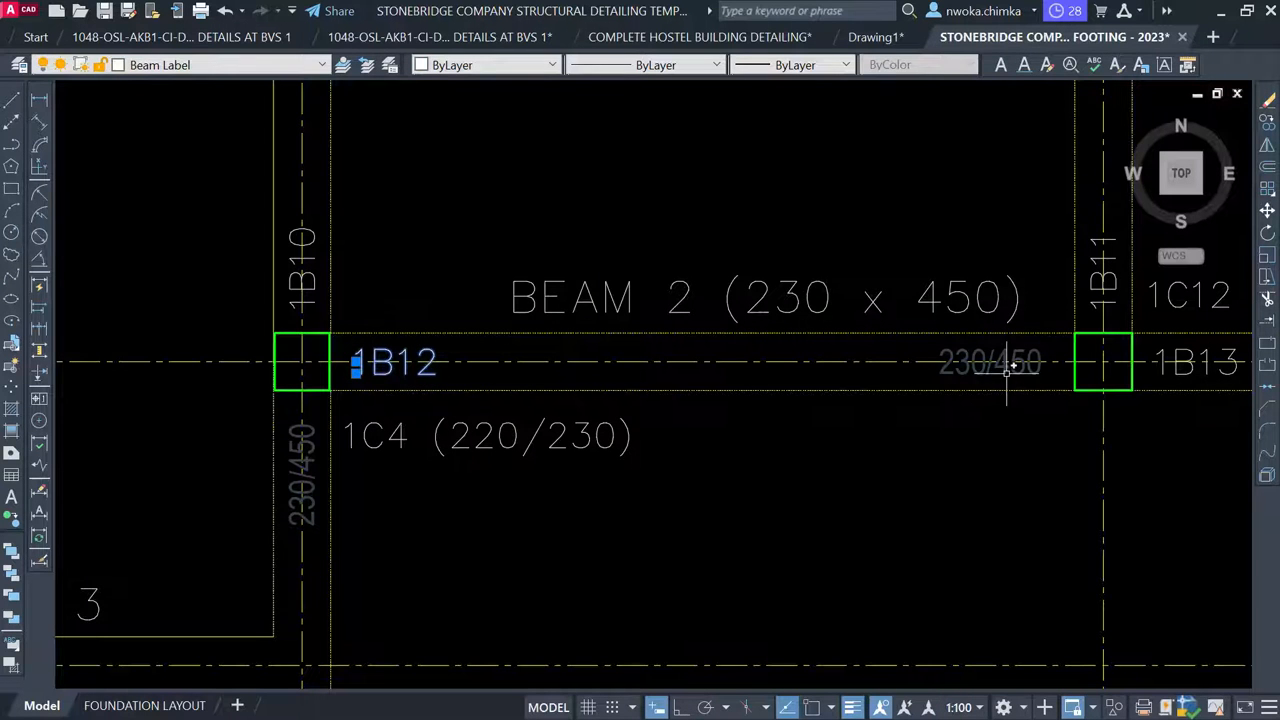
mouse_move(1017, 369)
middle_down()
mouse_move(609, 371)
mouse_move(486, 329)
middle_up()
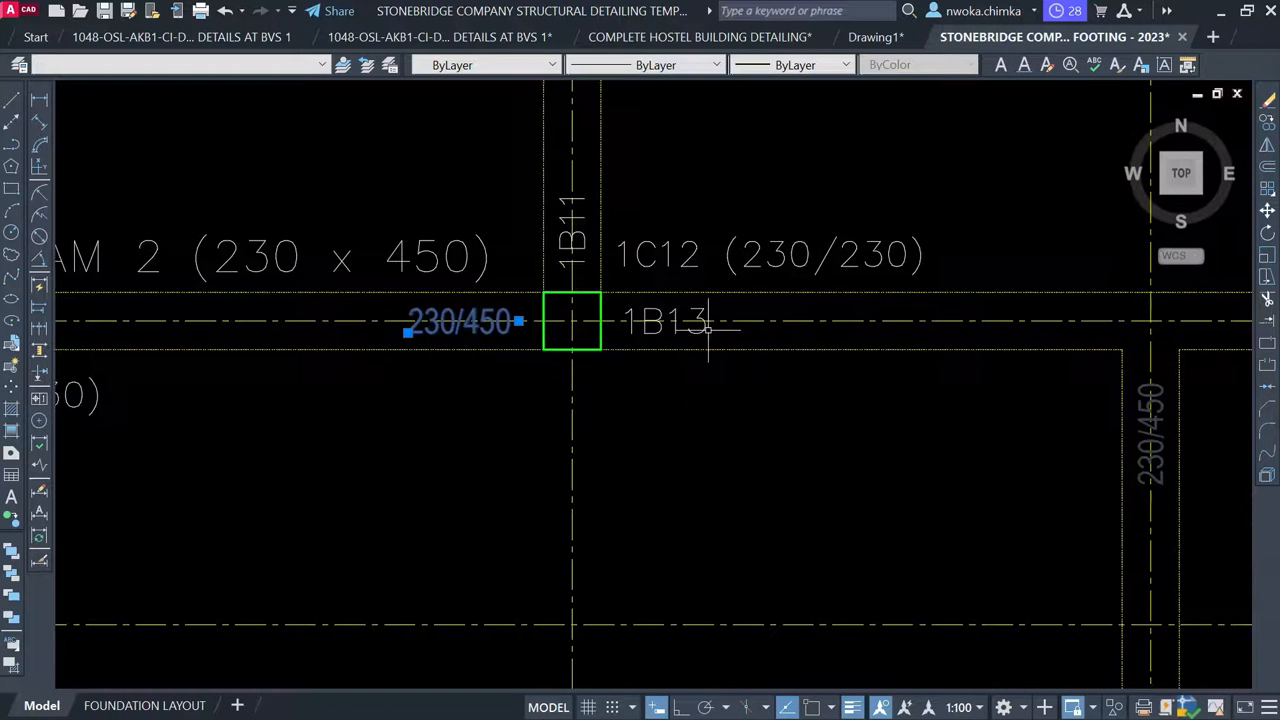
scroll(705, 330, down, 2)
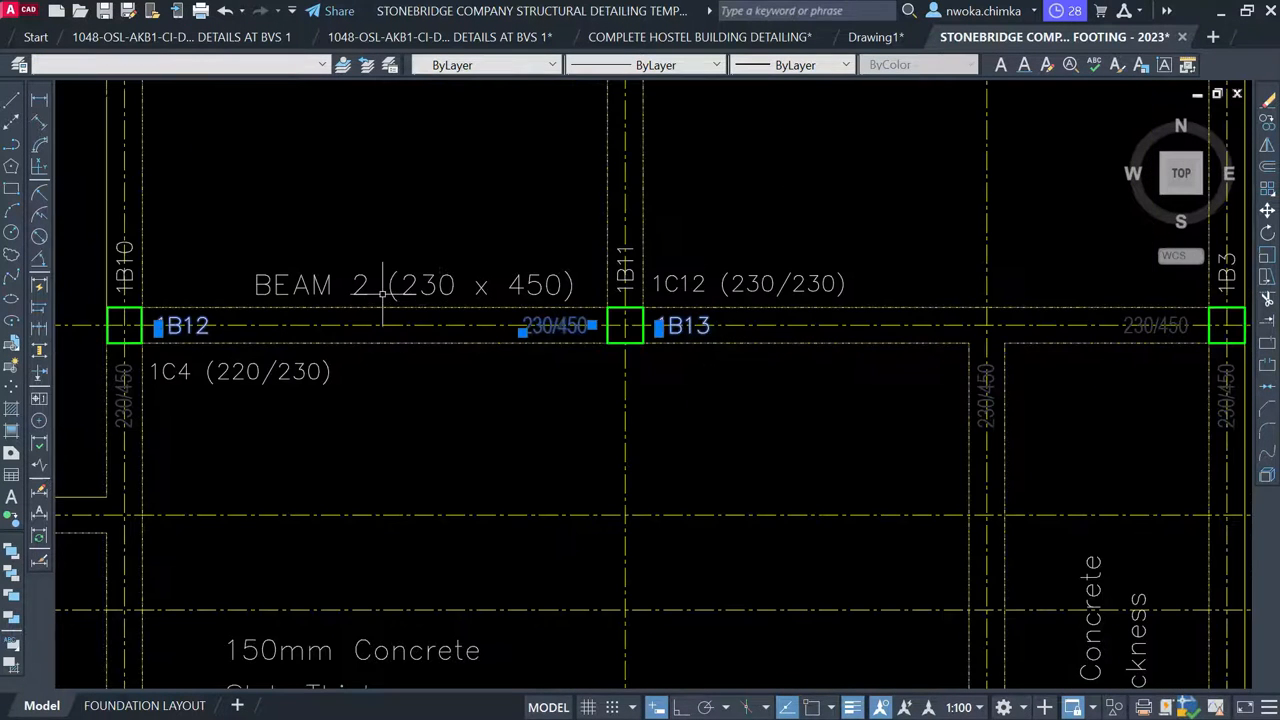
middle_drag(890, 354, 499, 324)
scroll(782, 325, up, 4)
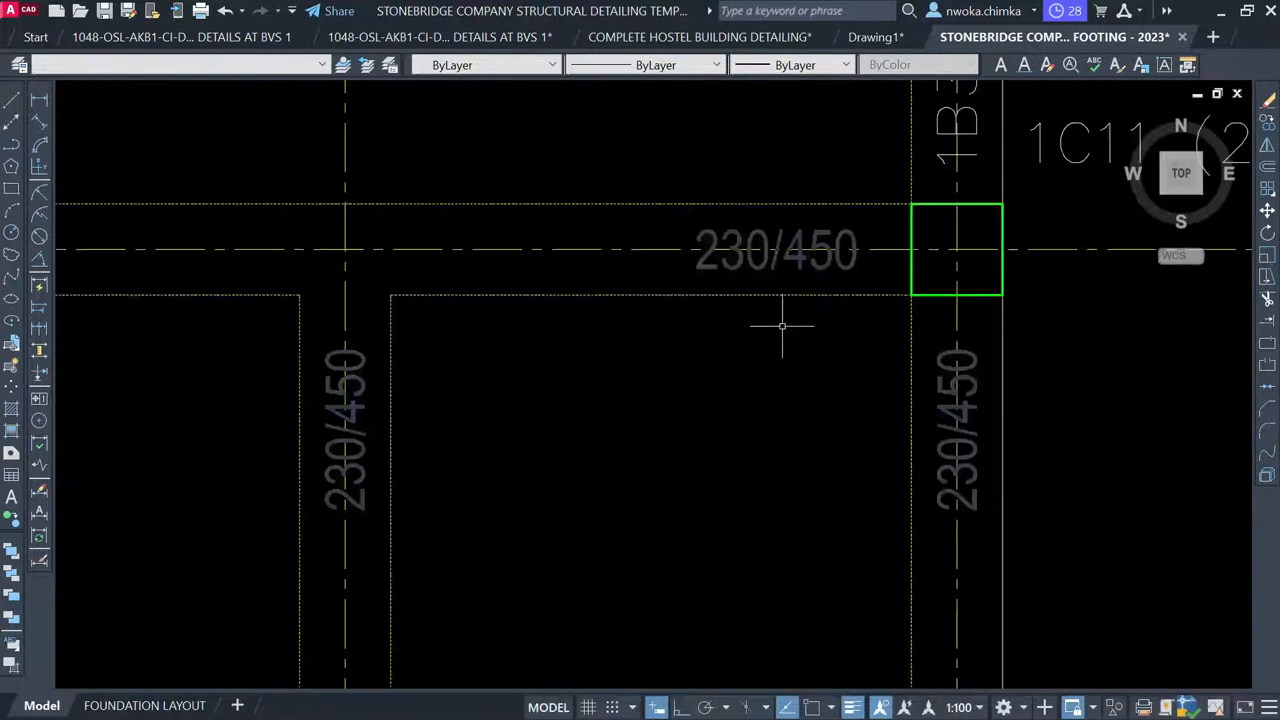
click(798, 243)
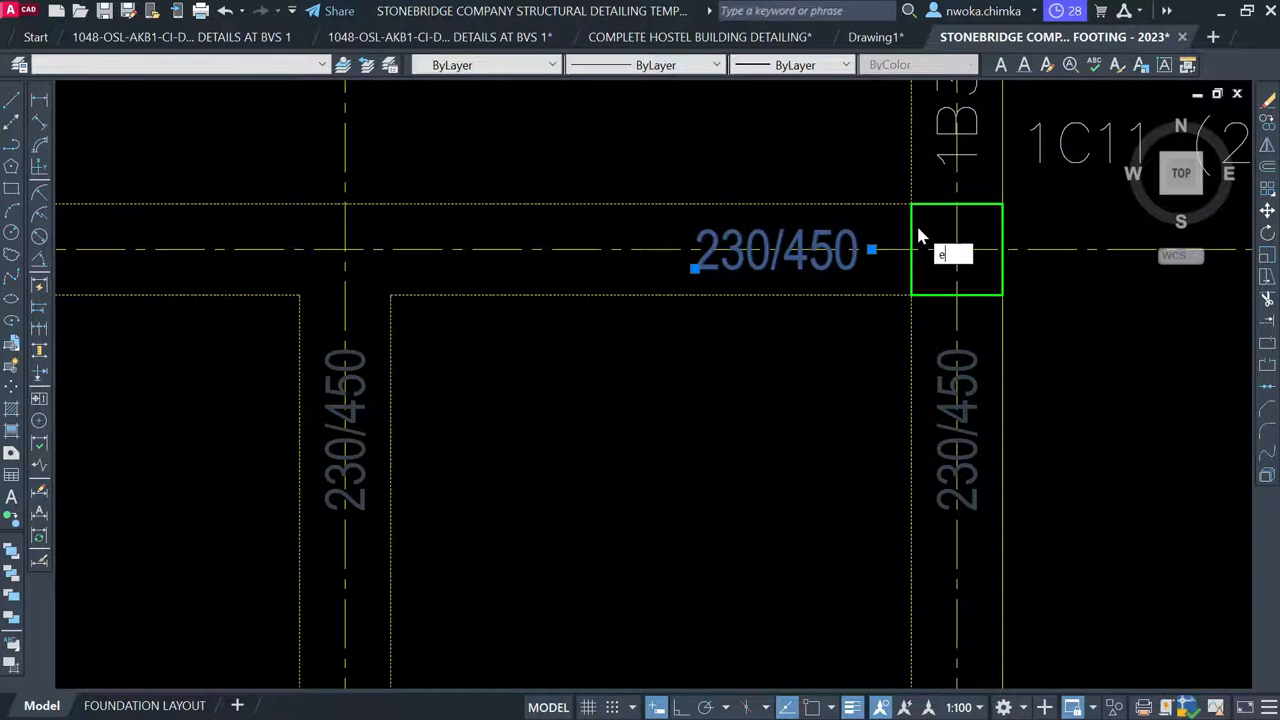
text(e)
key(Return)
Start copying the BEAM 2 (230 x 450) title from a base point on it
scroll(900, 260, down, 8)
mouse_move(683, 305)
middle_down()
mouse_move(663, 291)
mouse_move(639, 217)
middle_up()
middle_drag(578, 338, 603, 237)
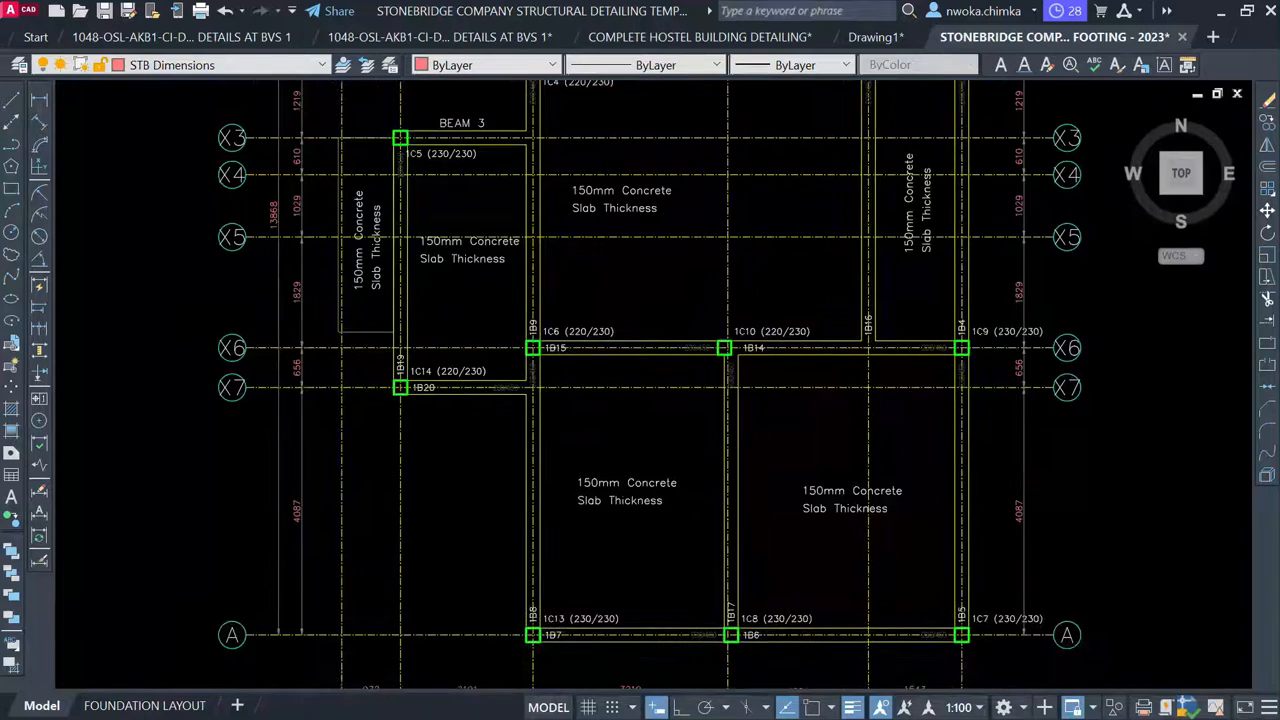
scroll(559, 318, down, 2)
scroll(629, 316, up, 4)
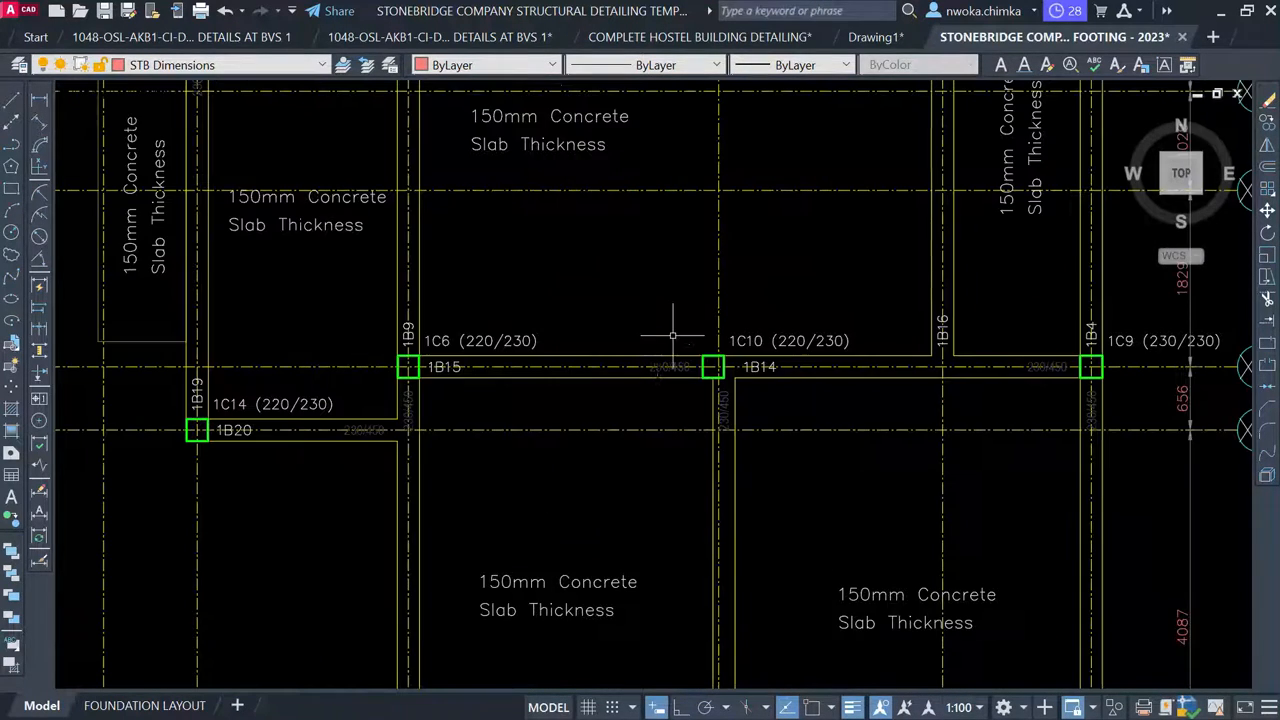
middle_drag(696, 324, 629, 403)
middle_drag(593, 327, 589, 471)
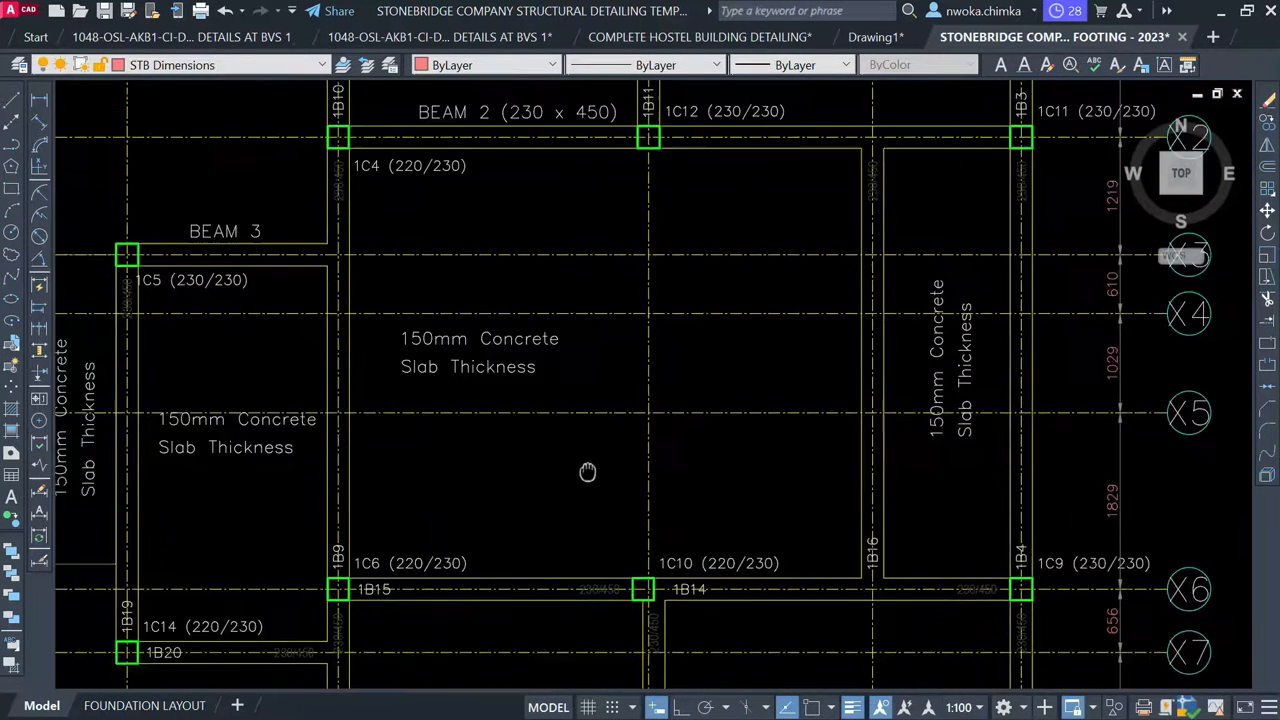
scroll(591, 471, down, 1)
scroll(546, 233, up, 2)
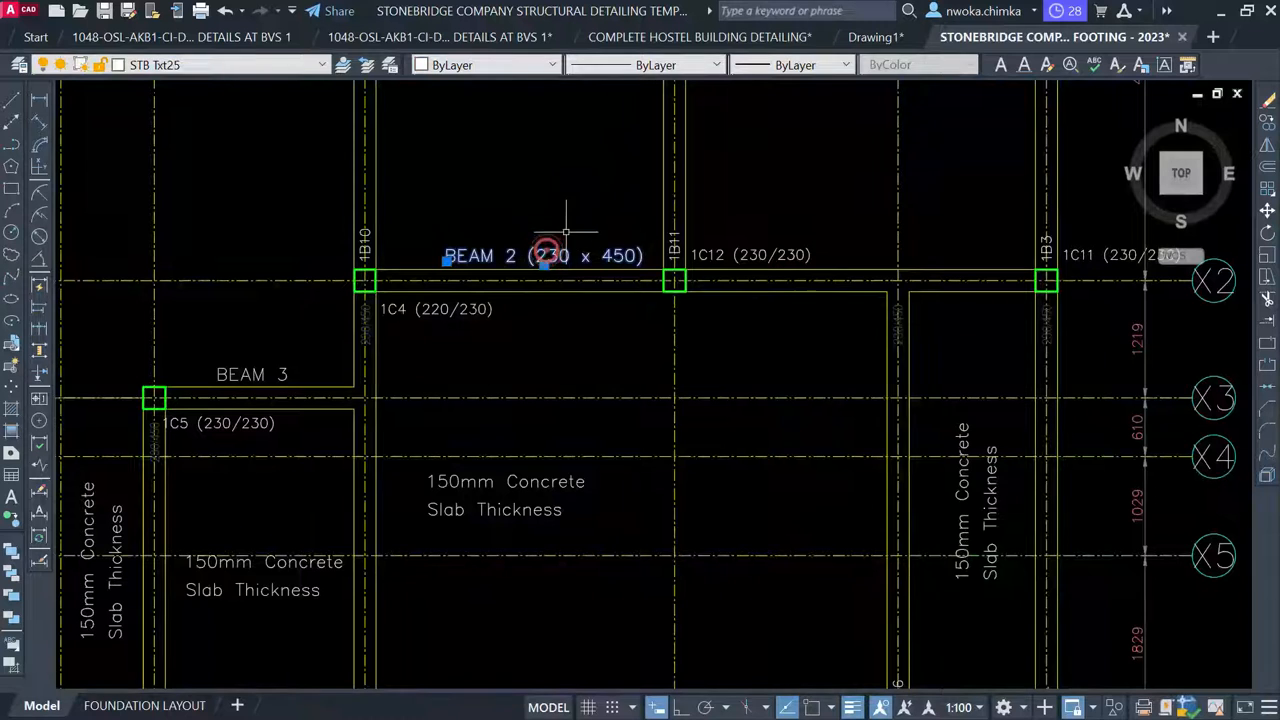
text(co)
key(Return)
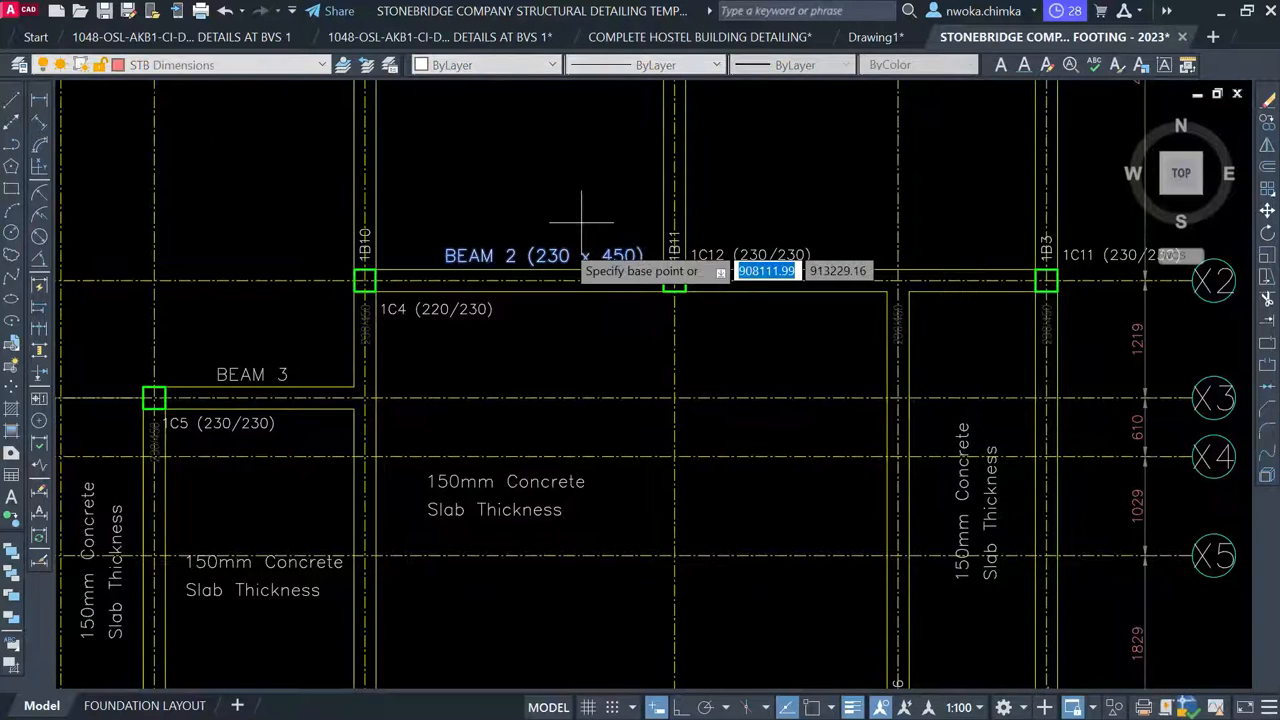
click(559, 262)
scroll(569, 135, down, 4)
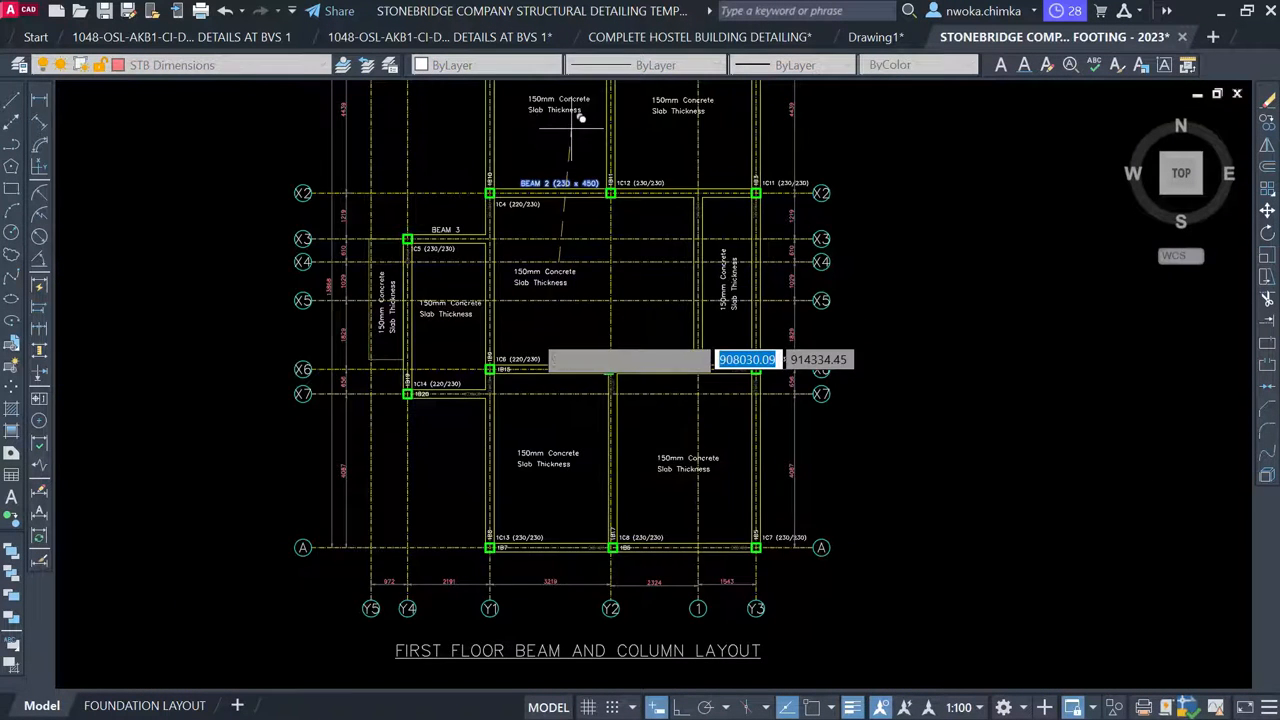
Copy the BEAM 2 (230 x 450) label to sit above beam 1B15
scroll(532, 333, up, 2)
scroll(639, 385, up, 2)
scroll(630, 368, up, 2)
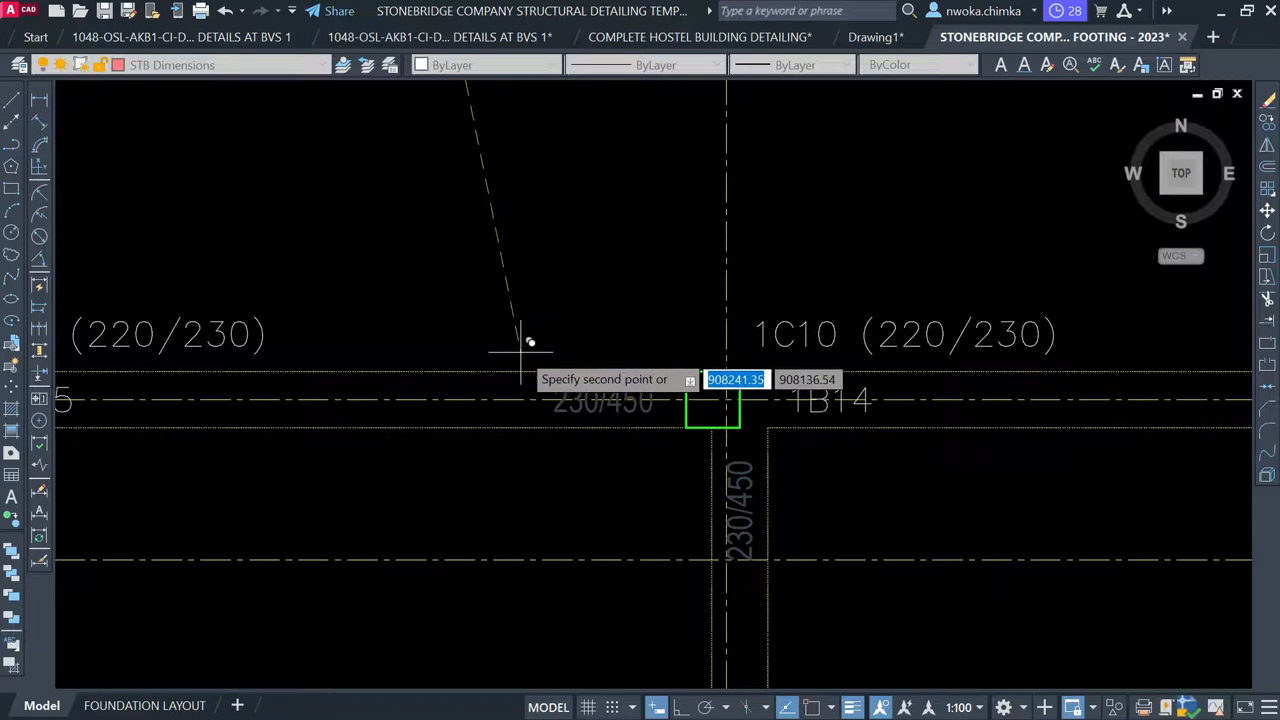
scroll(492, 340, down, 3)
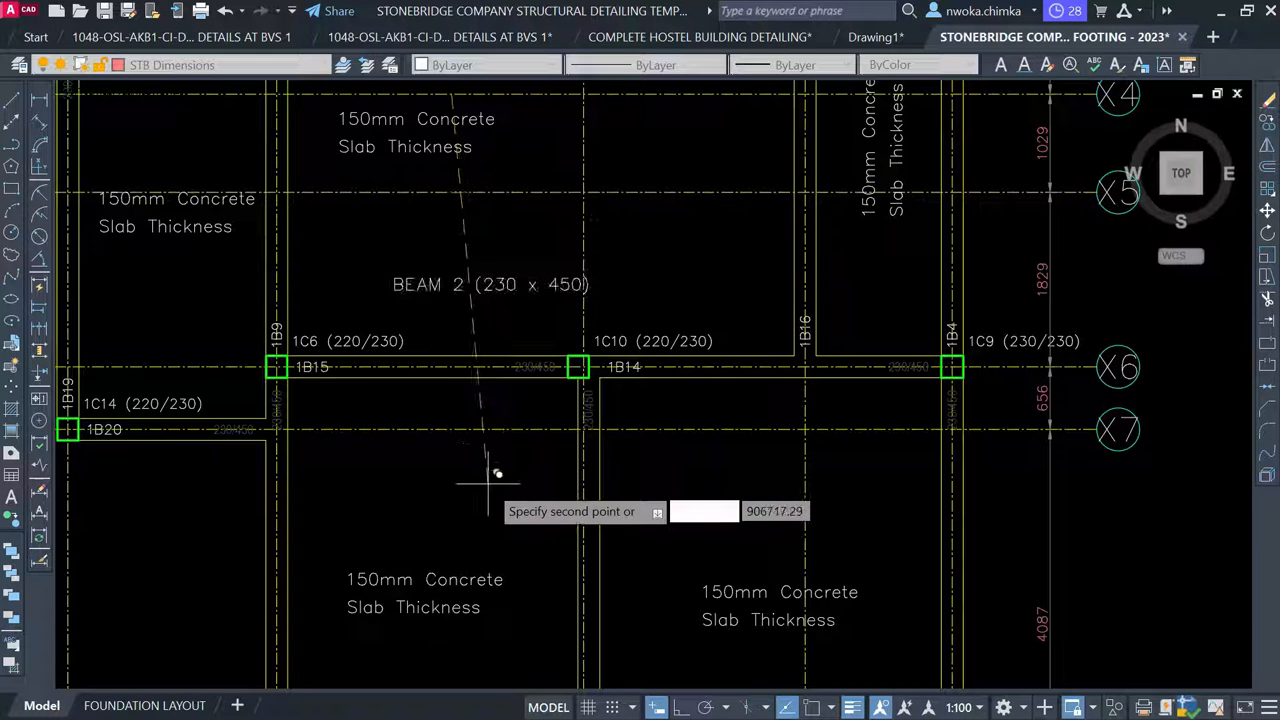
click(490, 512)
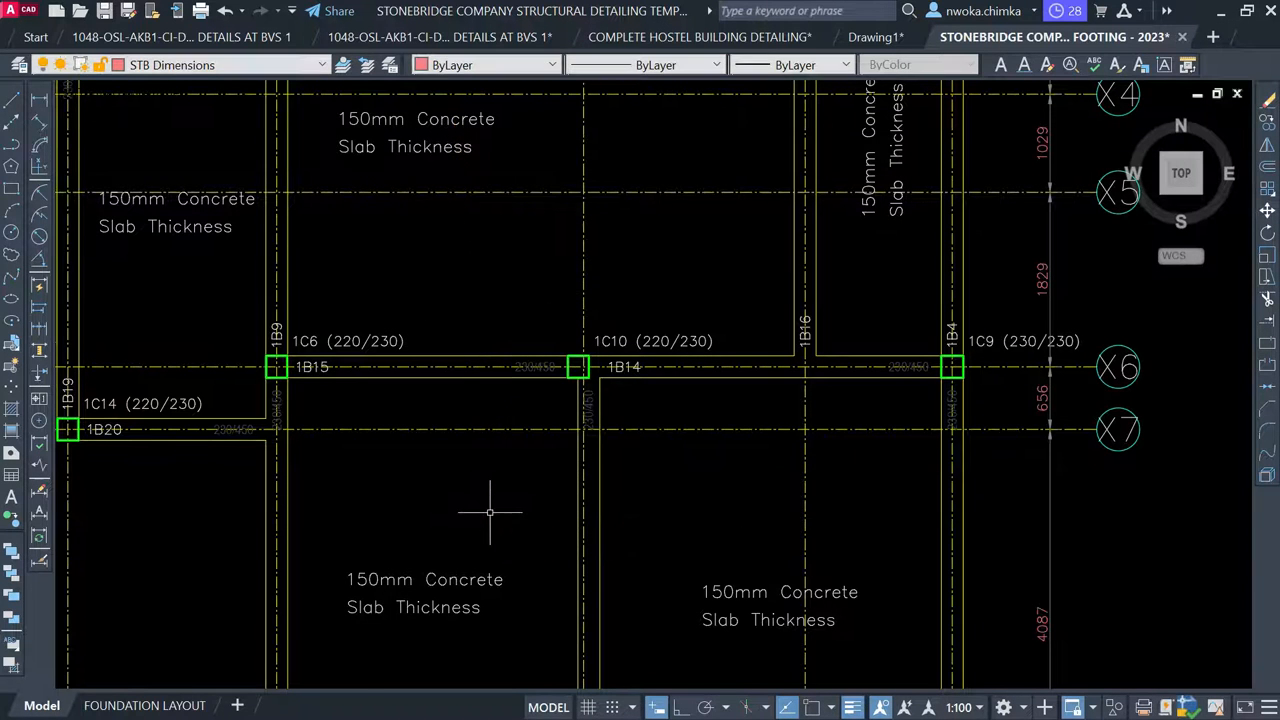
scroll(490, 512, down, 3)
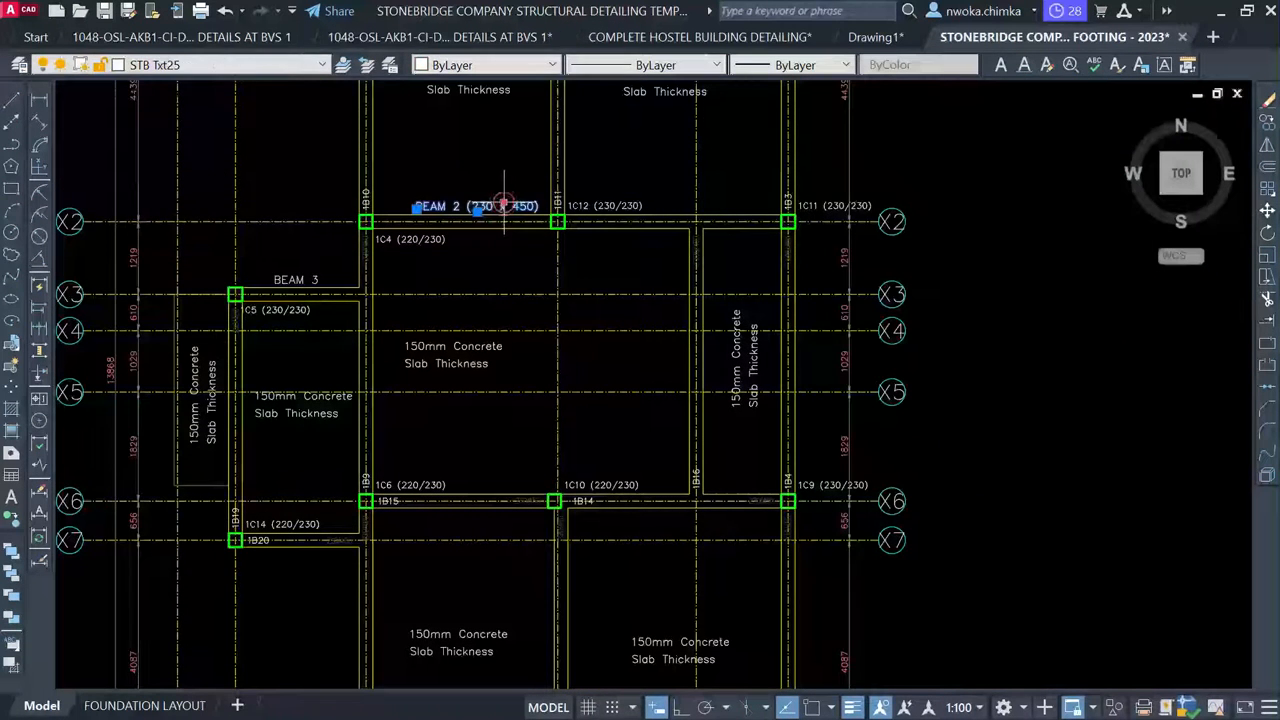
text(o)
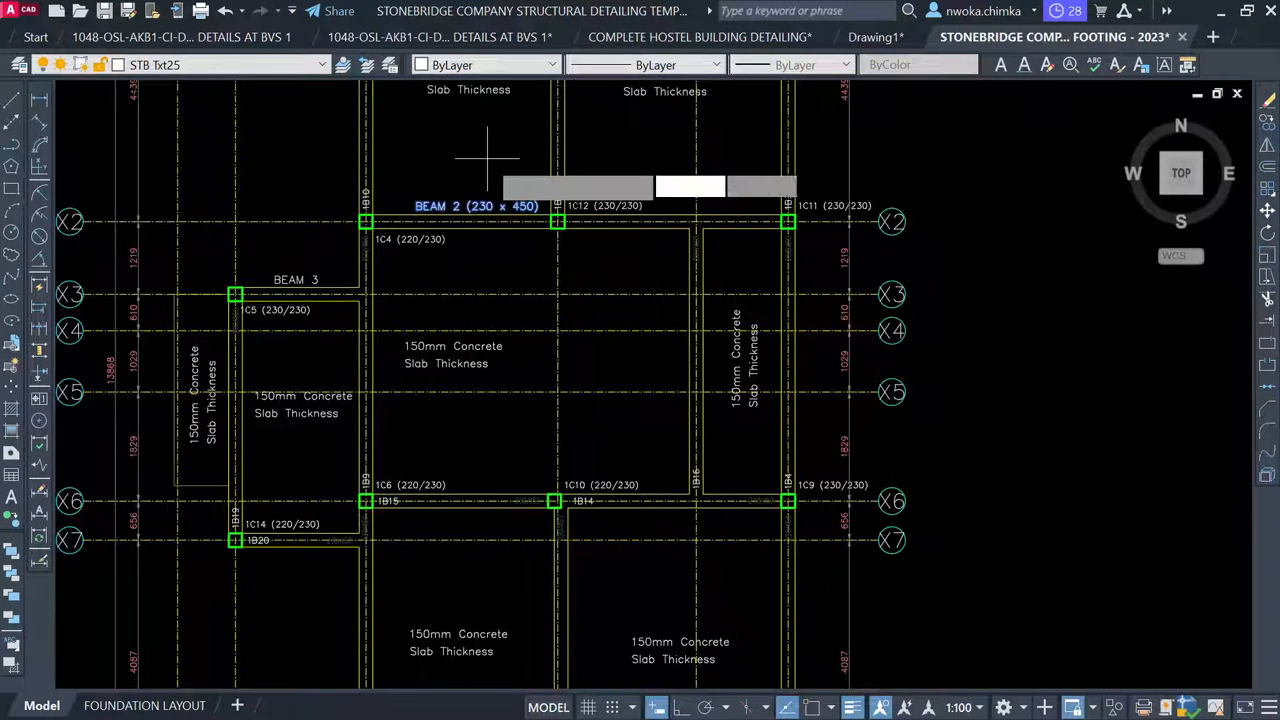
key(Return)
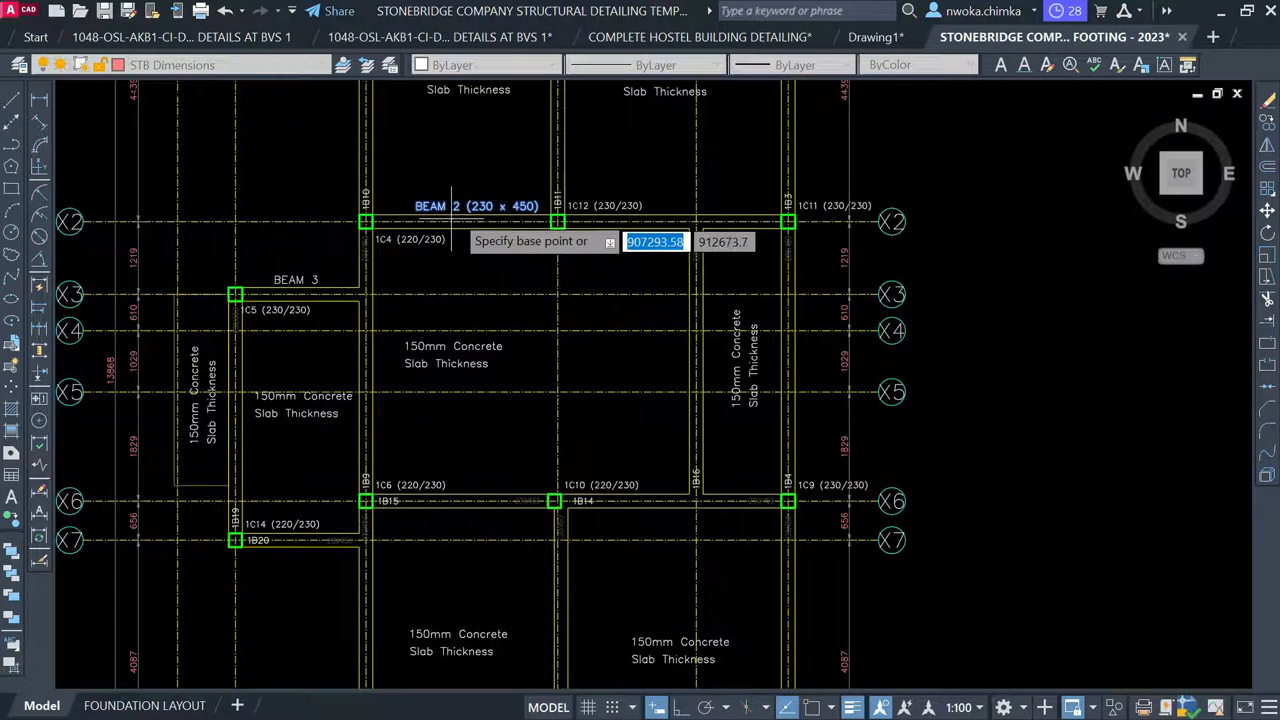
click(455, 210)
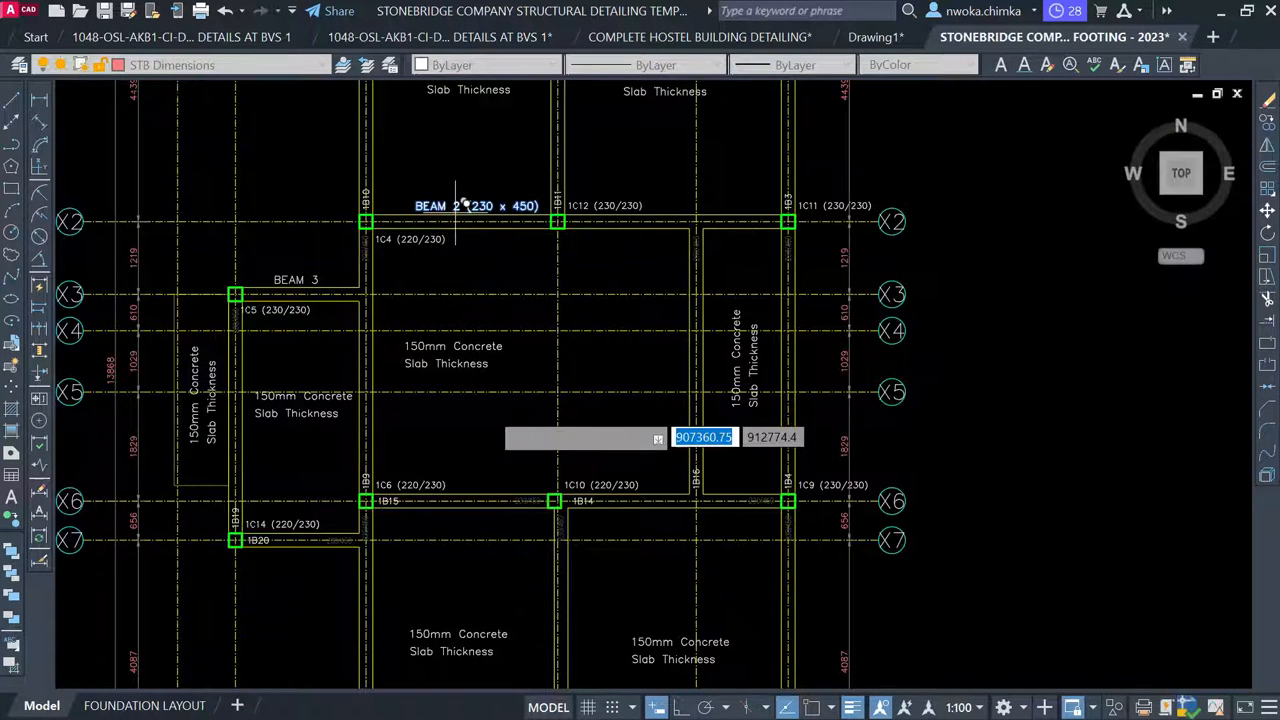
scroll(500, 455, up, 5)
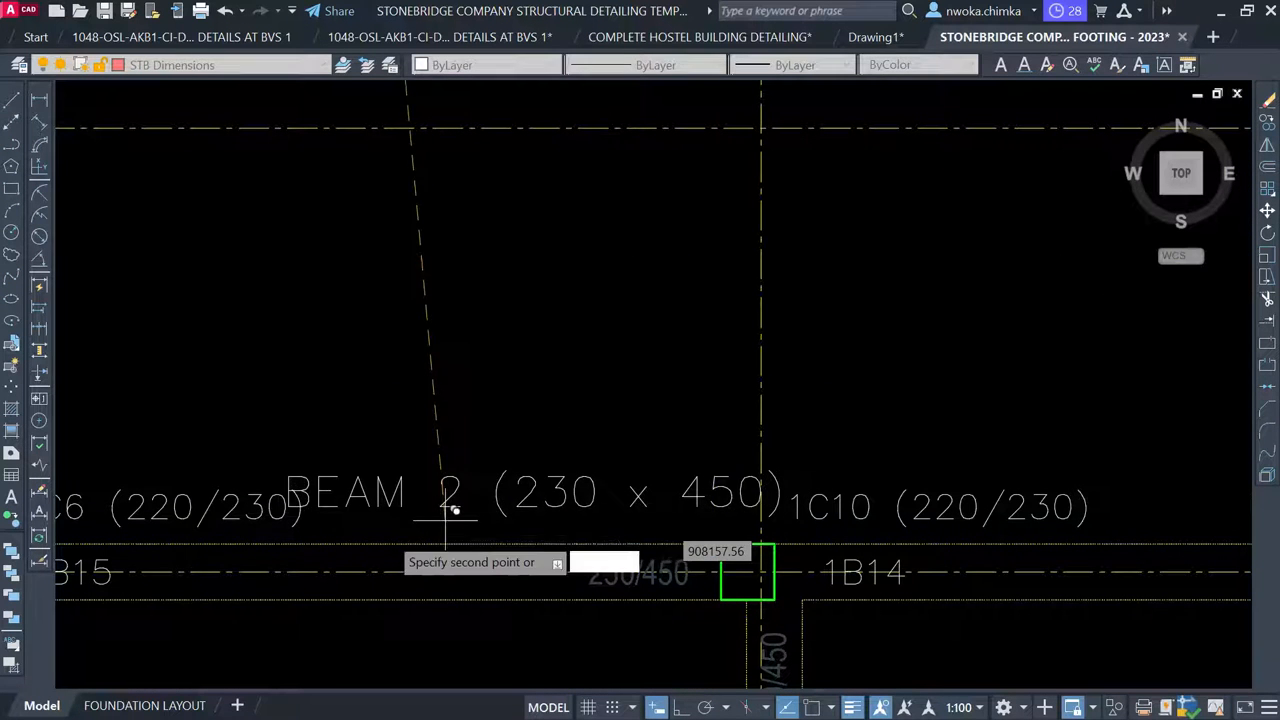
click(382, 538)
scroll(474, 417, down, 2)
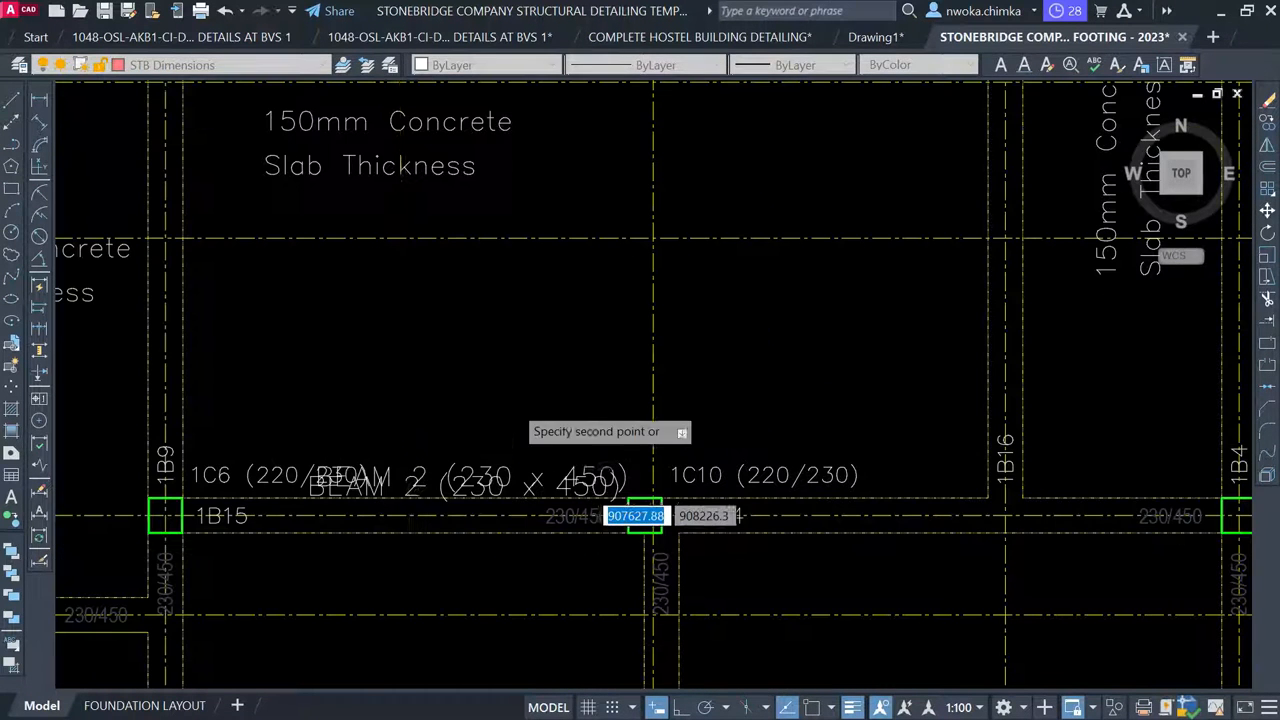
key(Escape)
Move the 1C6 and 1C10 column labels down below the beam line
click(230, 470)
click(223, 448)
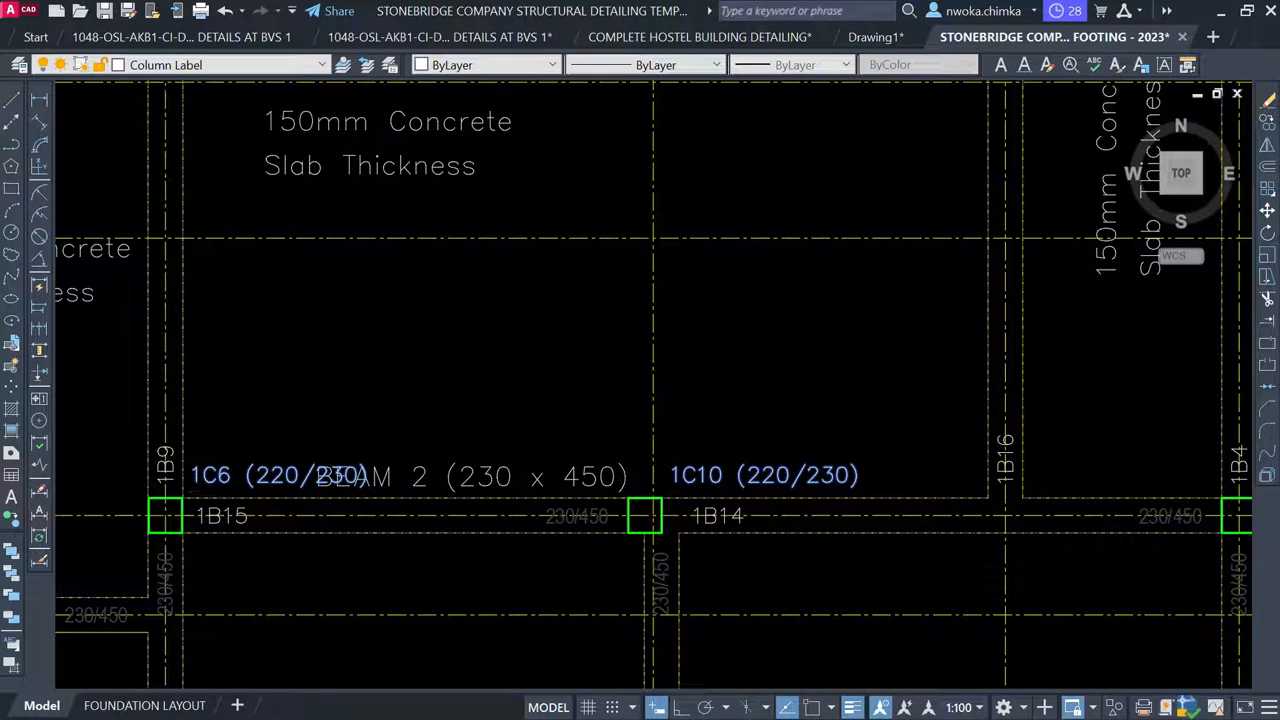
text(m)
key(Return)
click(808, 333)
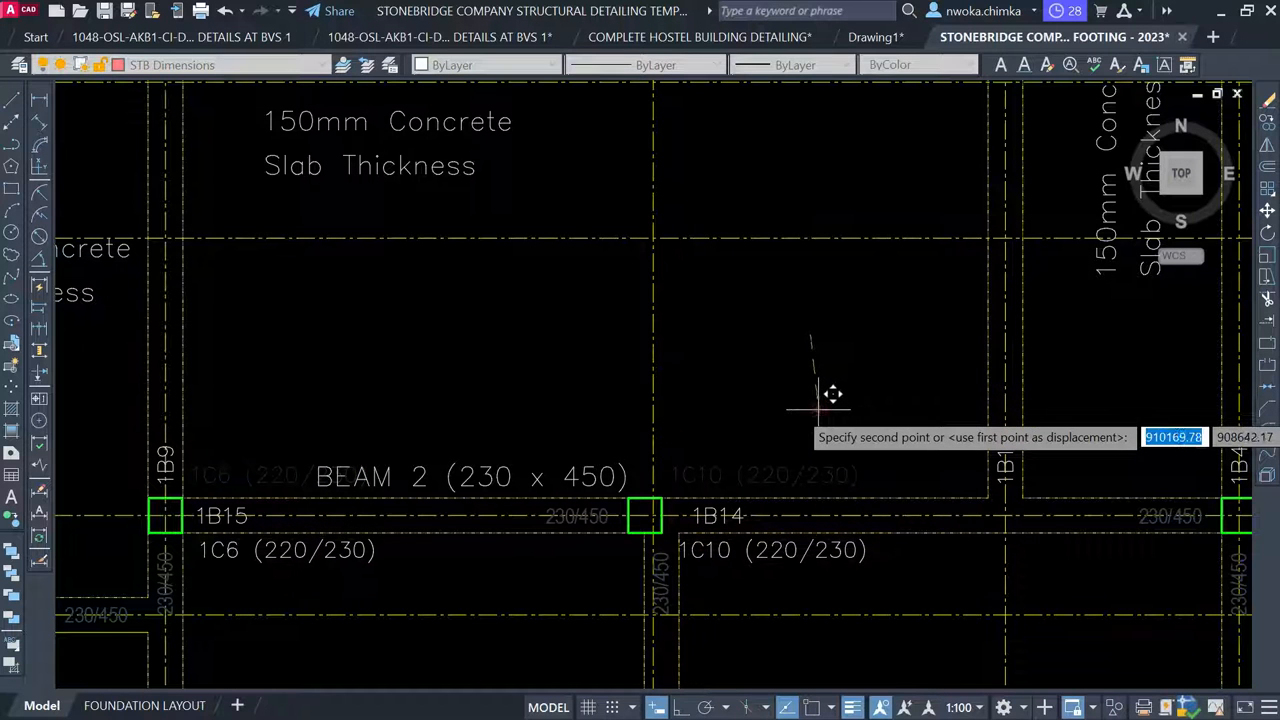
click(818, 407)
scroll(600, 383, down, 3)
scroll(617, 389, up, 1)
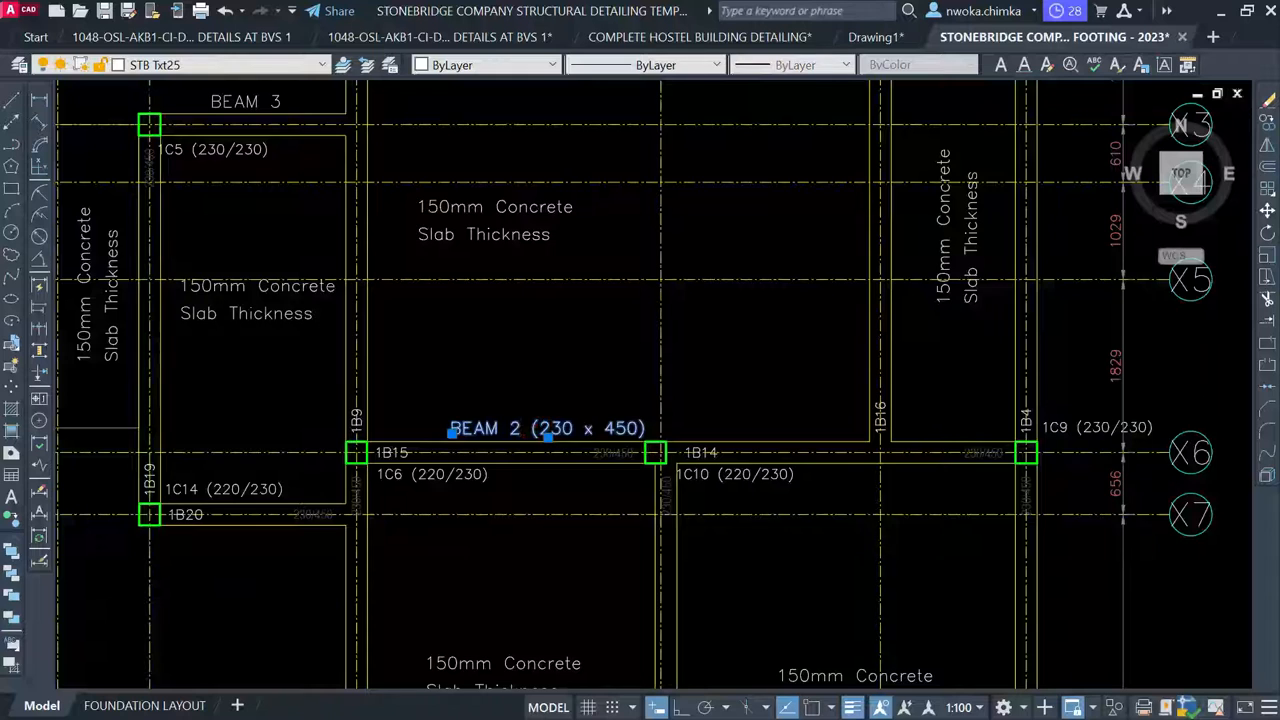
Change the copied label's number from 2 to 4 so it reads BEAM 4
double_click(518, 441)
click(520, 425)
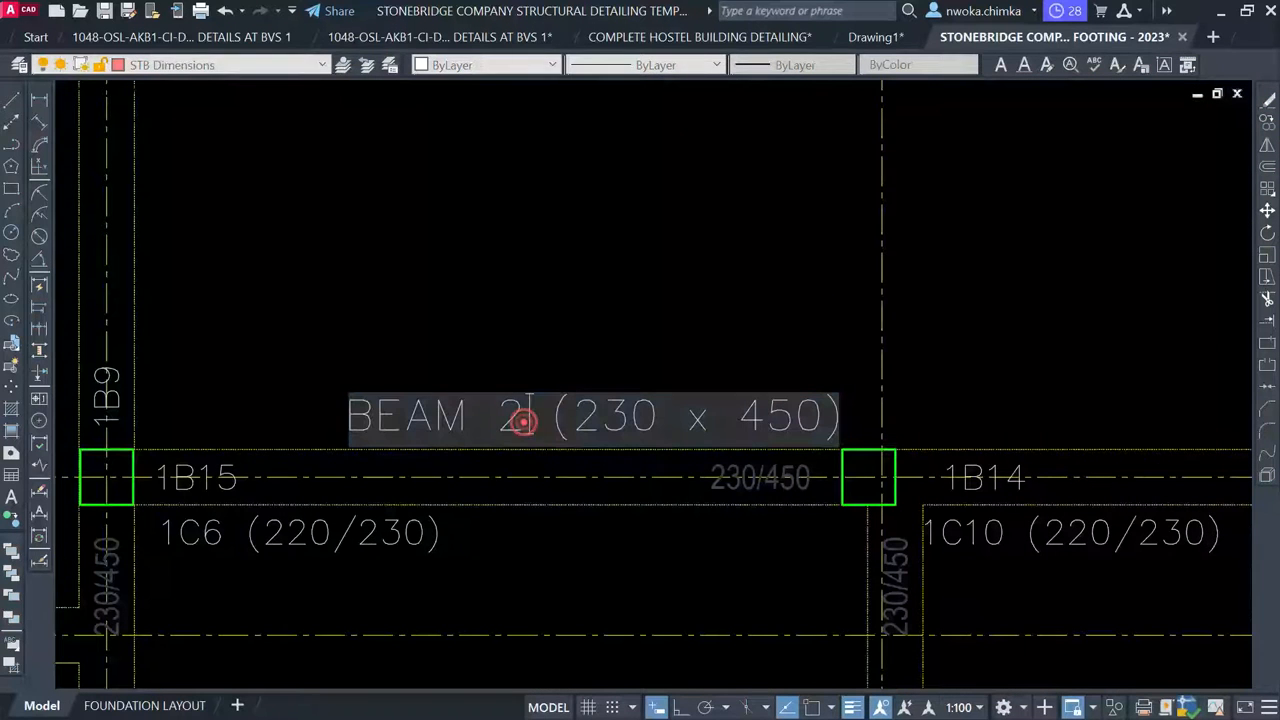
double_click(513, 418)
text(4)
click(586, 314)
Cancel the pending selection and pan back to the beam details and footing plans
scroll(690, 450, down, 5)
middle_drag(651, 414, 651, 557)
scroll(470, 366, up, 2)
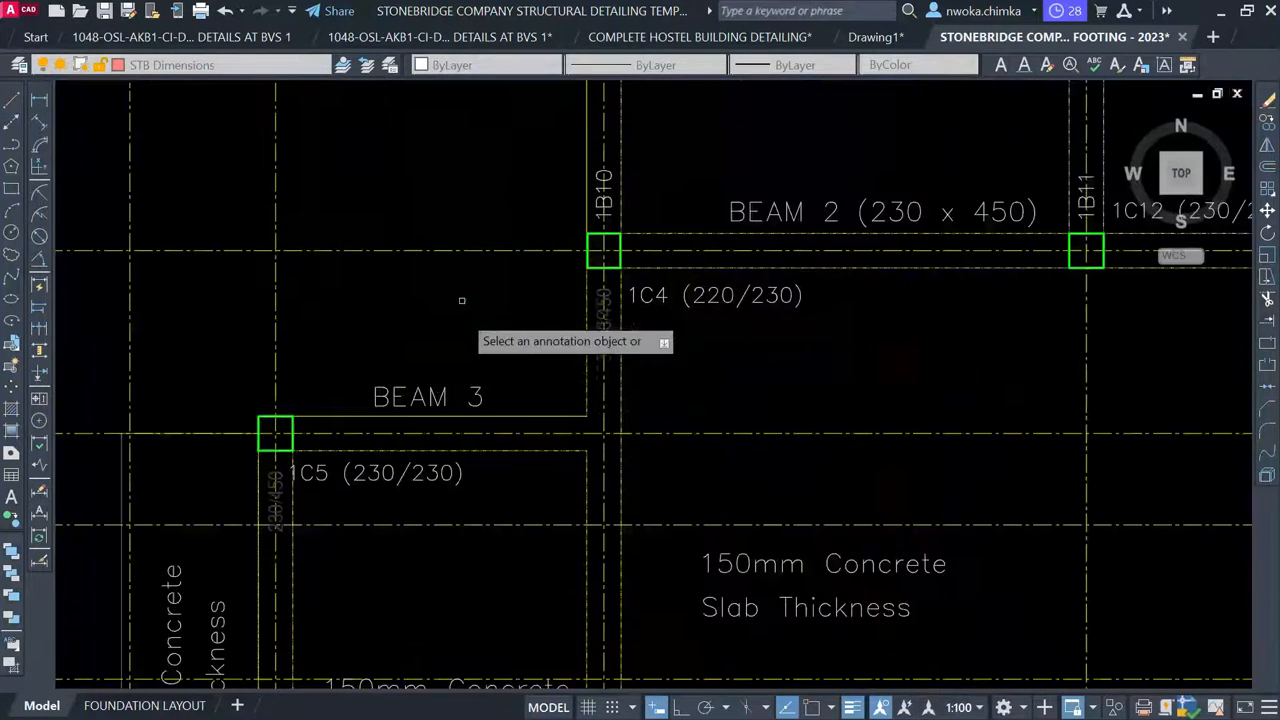
scroll(507, 210, down, 2)
key(Escape)
scroll(592, 468, up, 3)
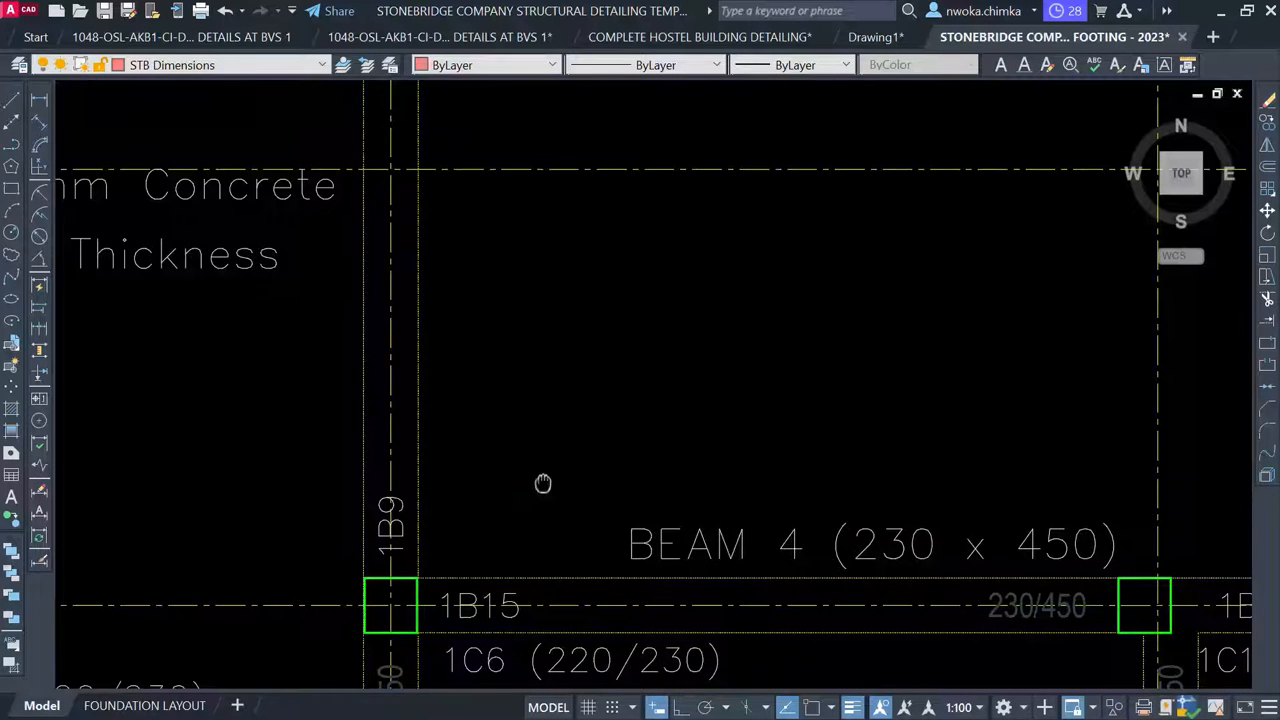
middle_drag(542, 484, 472, 279)
scroll(400, 389, down, 1)
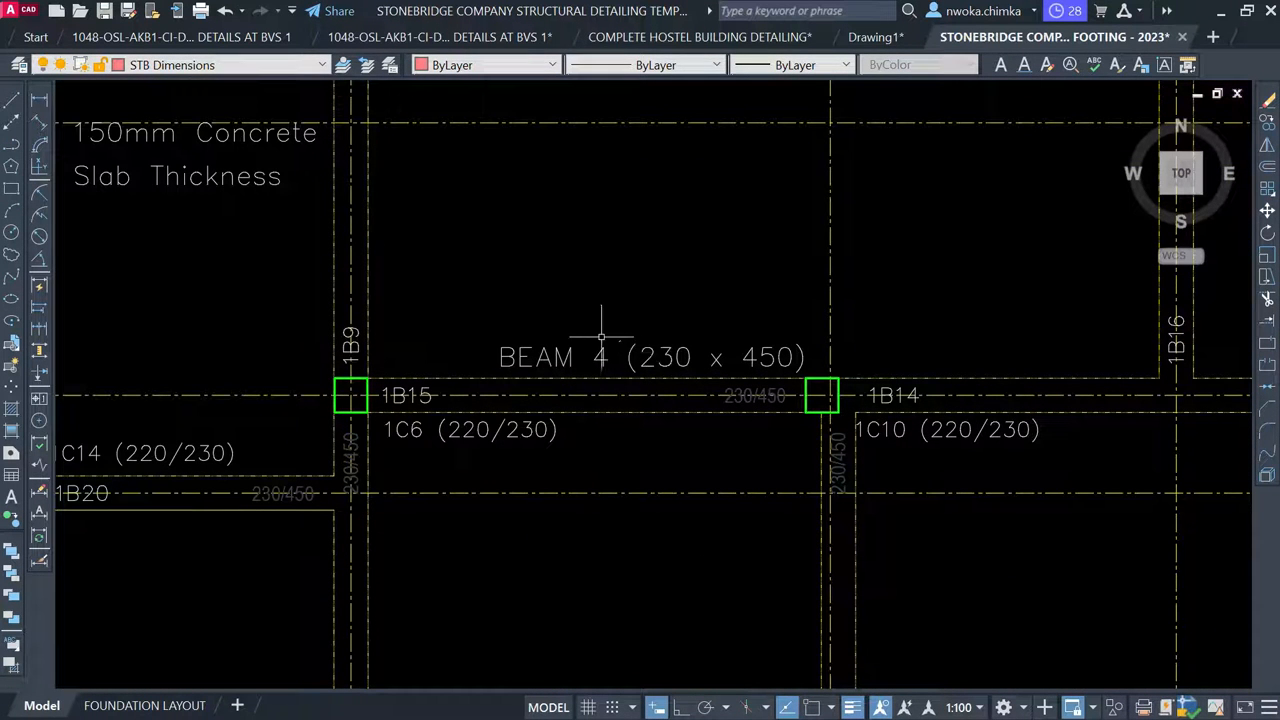
scroll(607, 329, down, 3)
middle_drag(891, 399, 472, 248)
scroll(515, 251, down, 4)
middle_drag(919, 356, 497, 289)
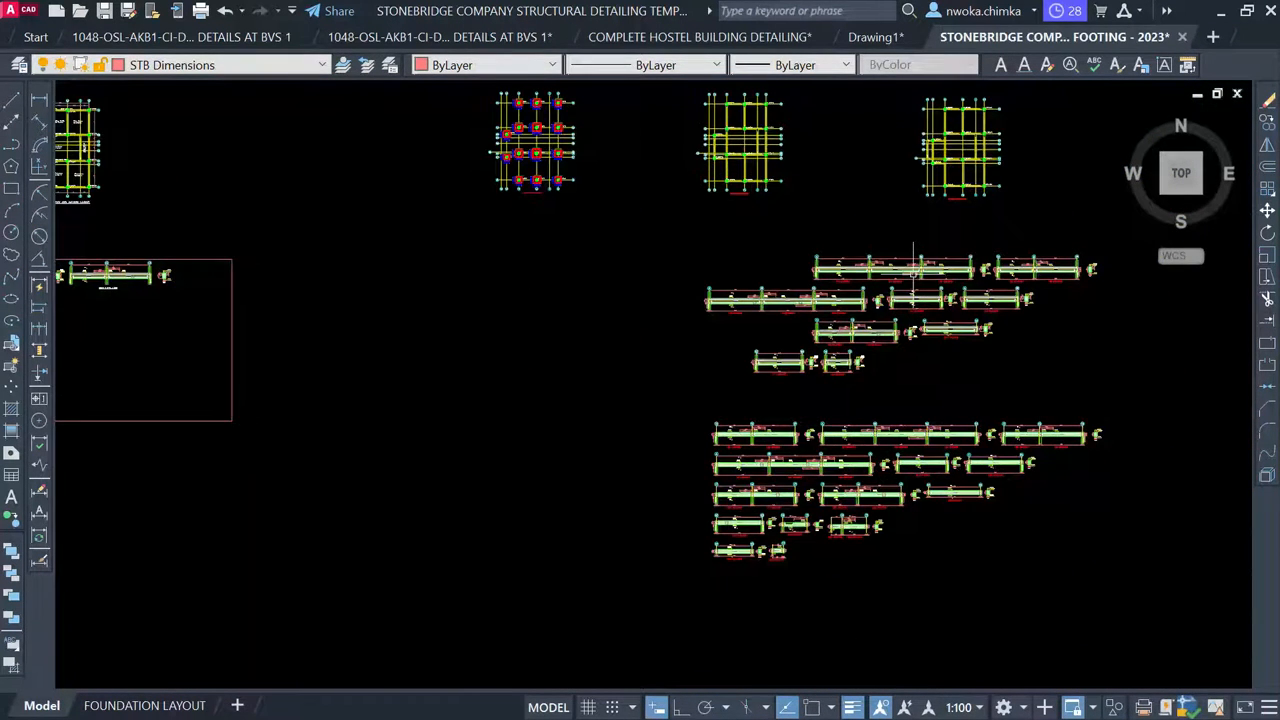
Window-select the Y1–Y3 elevation of beams 1B15/1B14 together with its section
scroll(913, 270, up, 5)
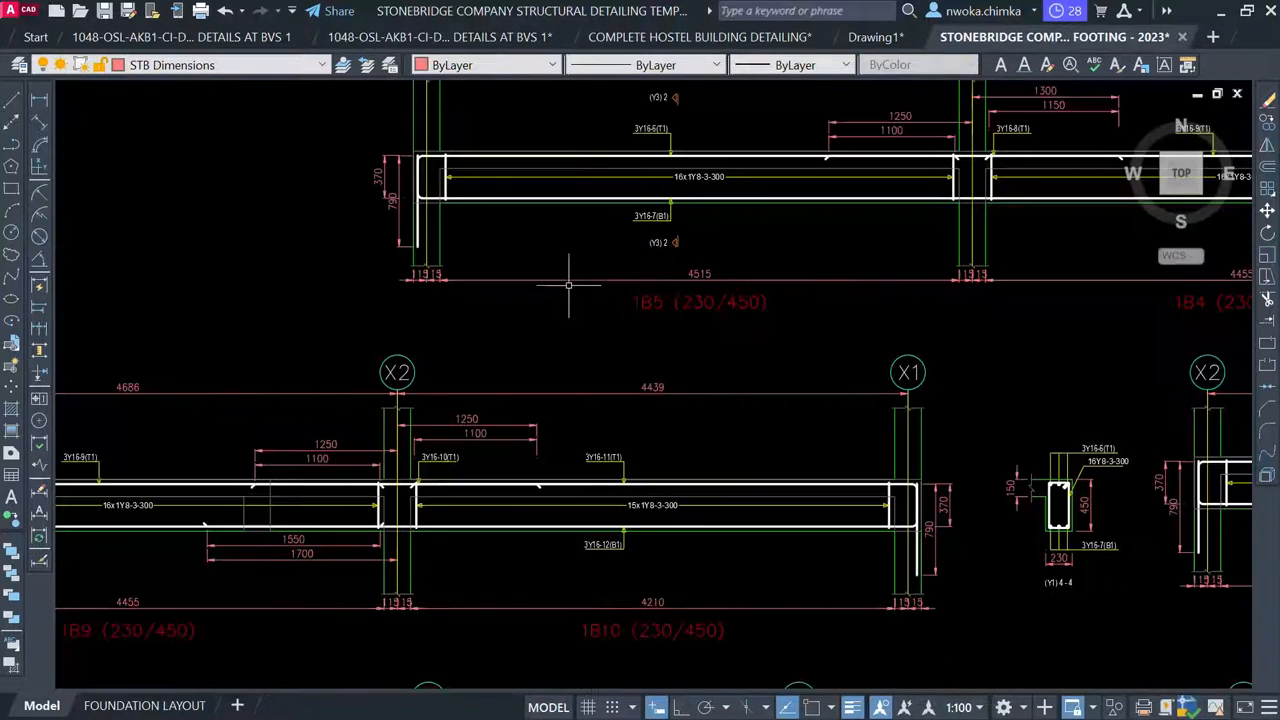
scroll(610, 250, down, 3)
scroll(376, 362, up, 1)
scroll(374, 359, down, 1)
scroll(691, 366, up, 3)
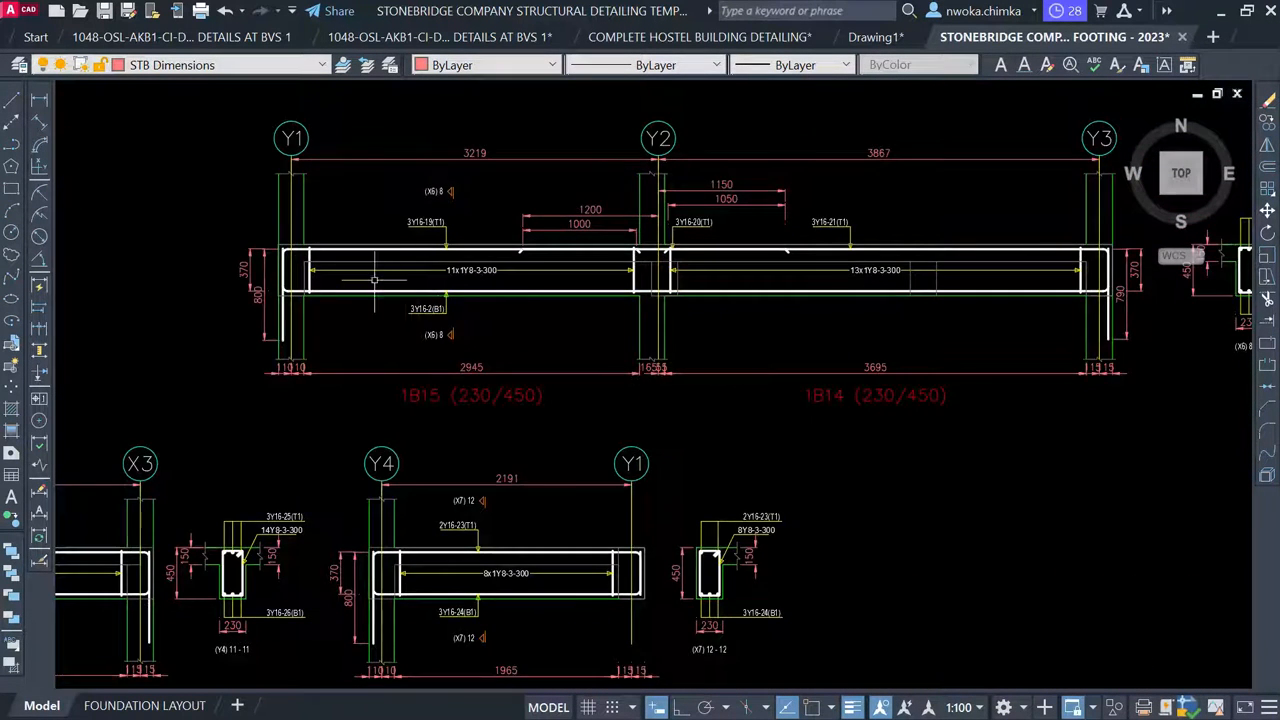
scroll(374, 280, down, 2)
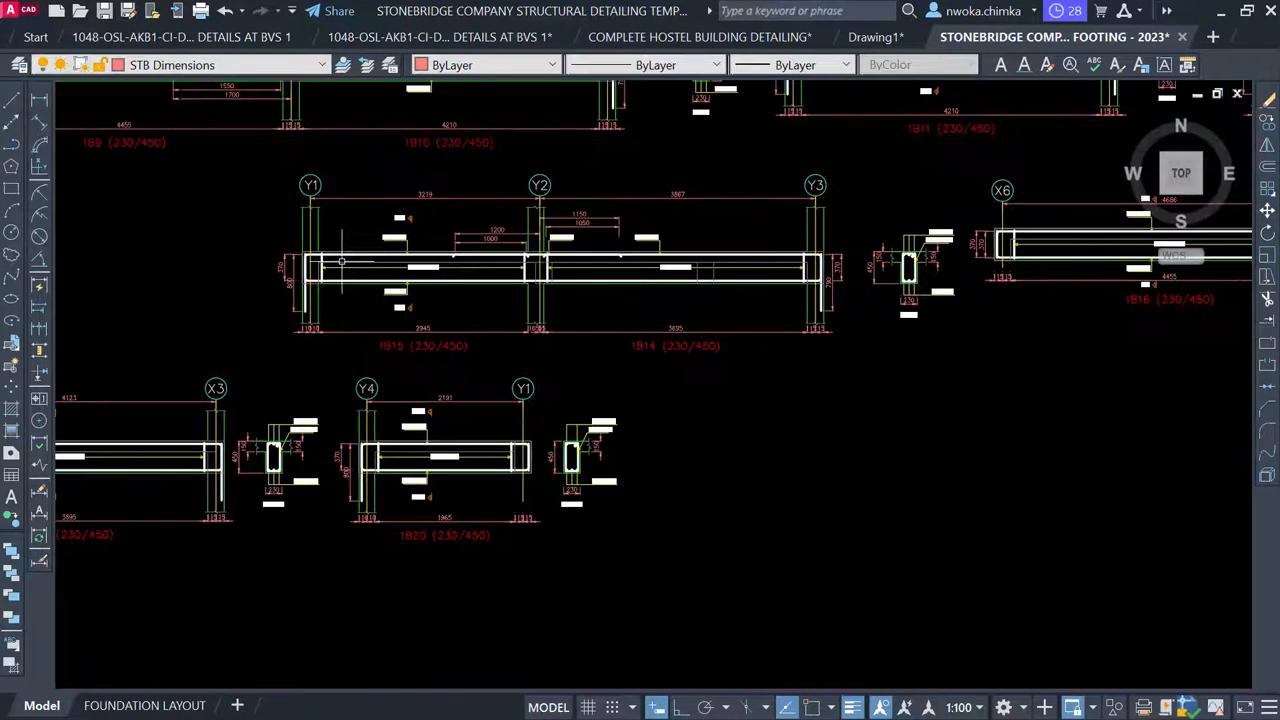
click(240, 148)
click(952, 372)
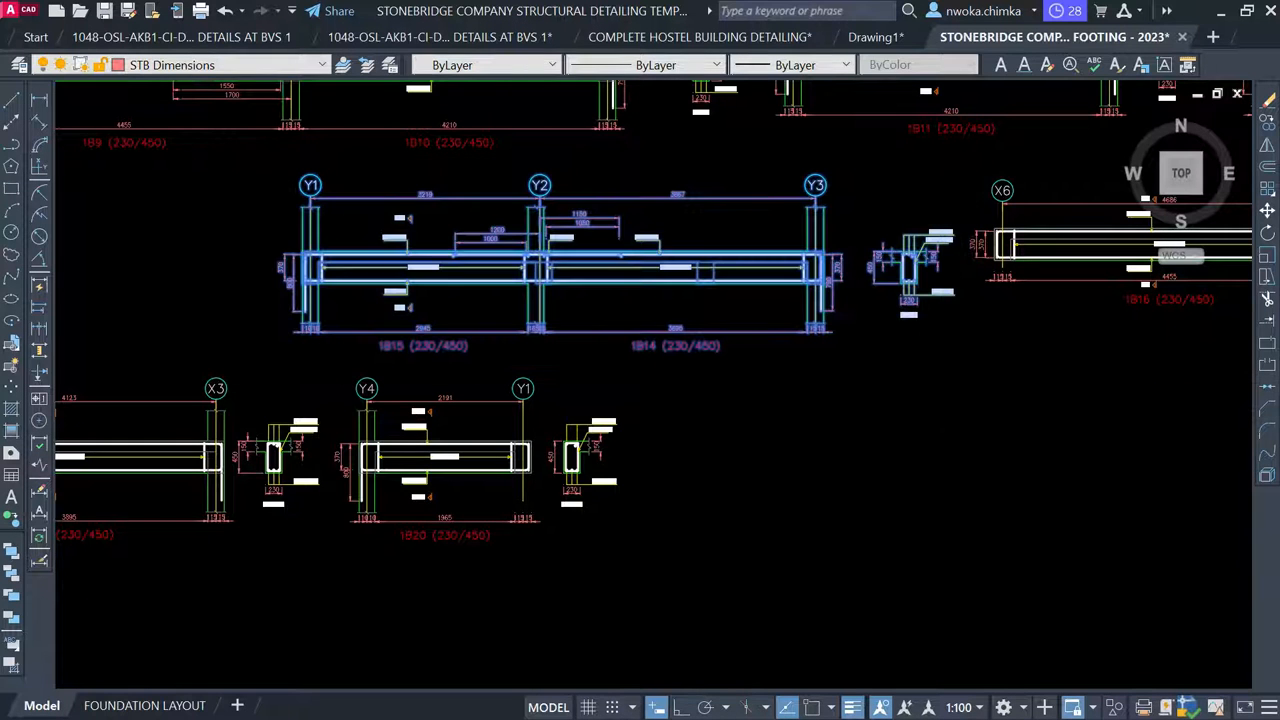
Move the selected beam detail into the framed sheet beside BEAM 3
text(m)
key(space)
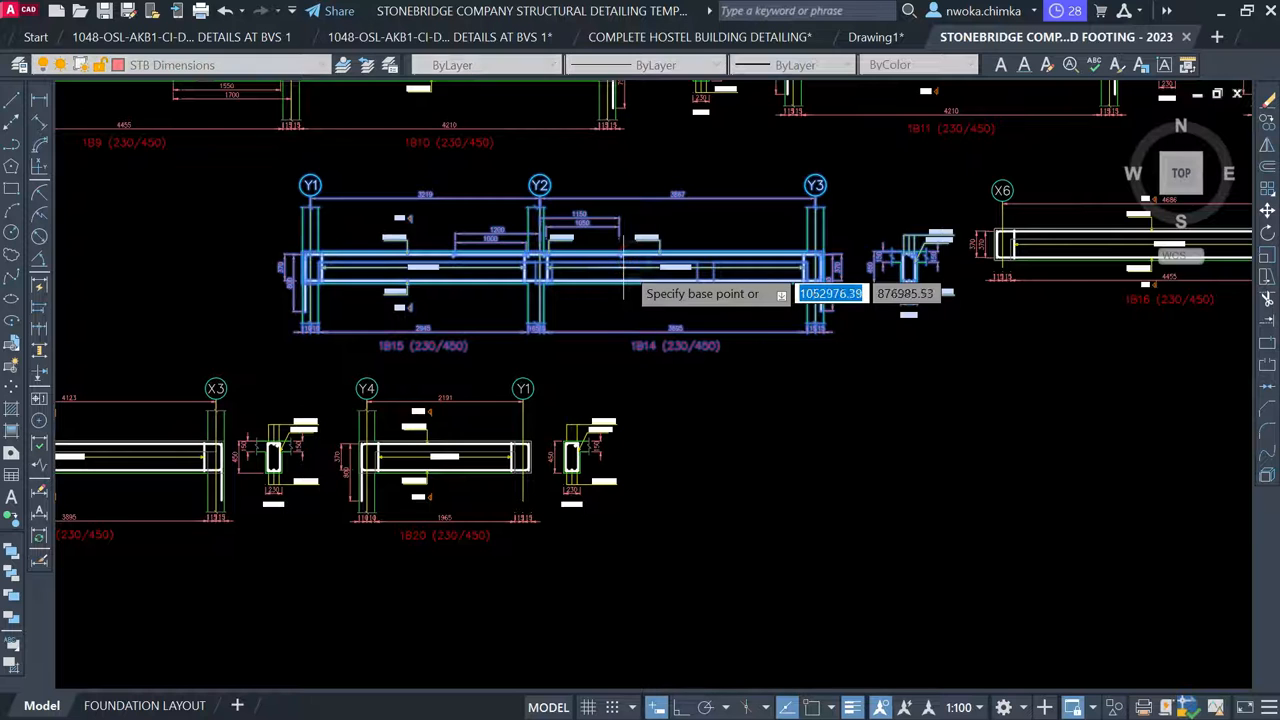
click(624, 283)
scroll(1050, 297, down, 2)
scroll(1041, 293, down, 1)
middle_drag(652, 296, 1255, 404)
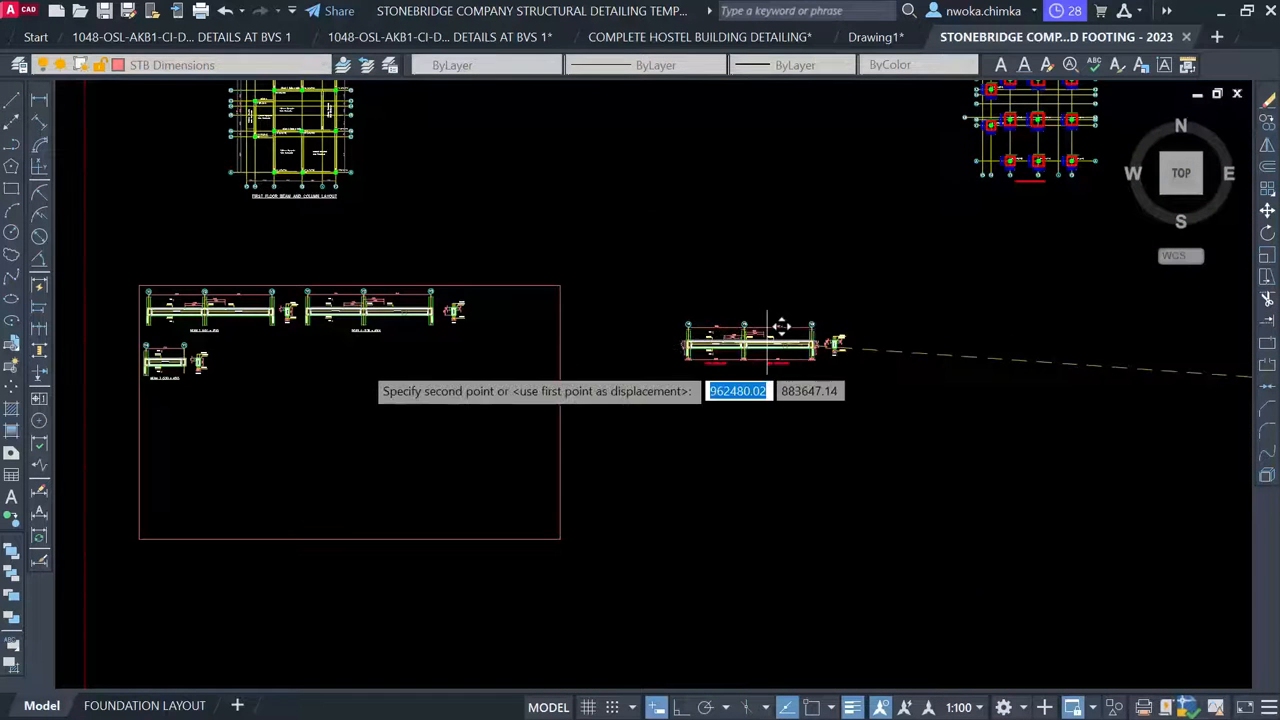
scroll(288, 385, up, 1)
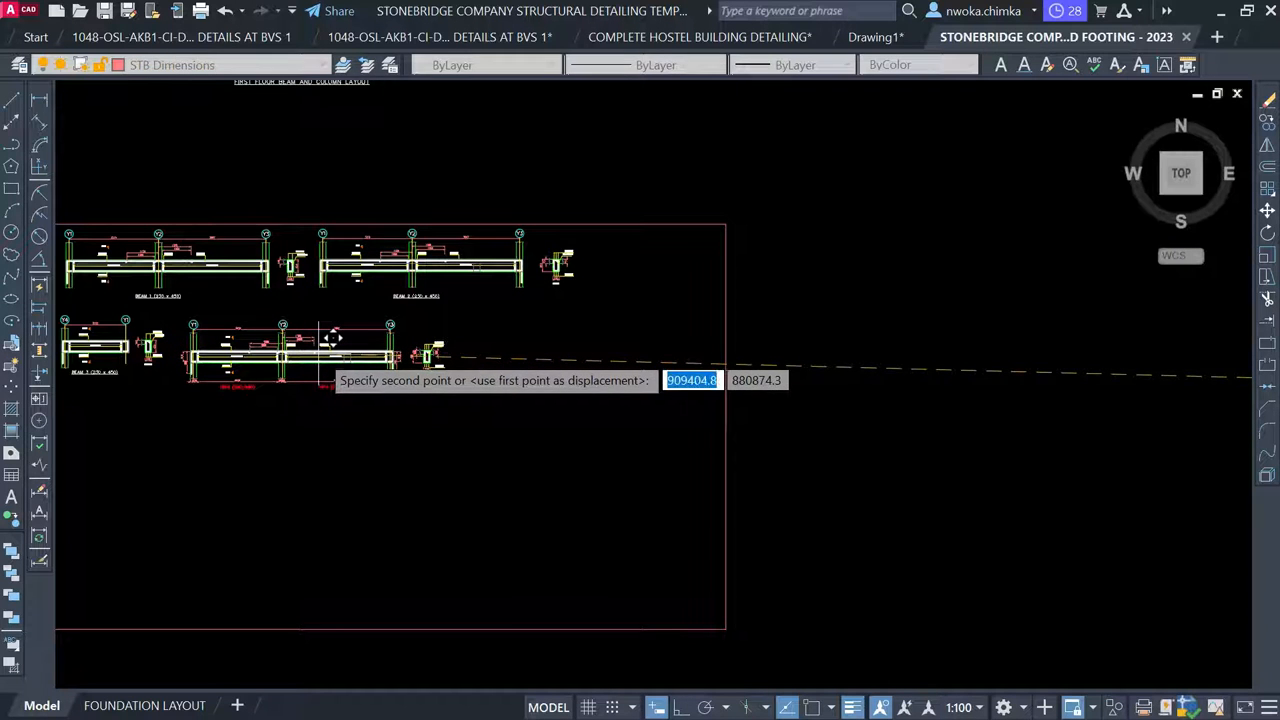
click(331, 339)
scroll(258, 373, up, 3)
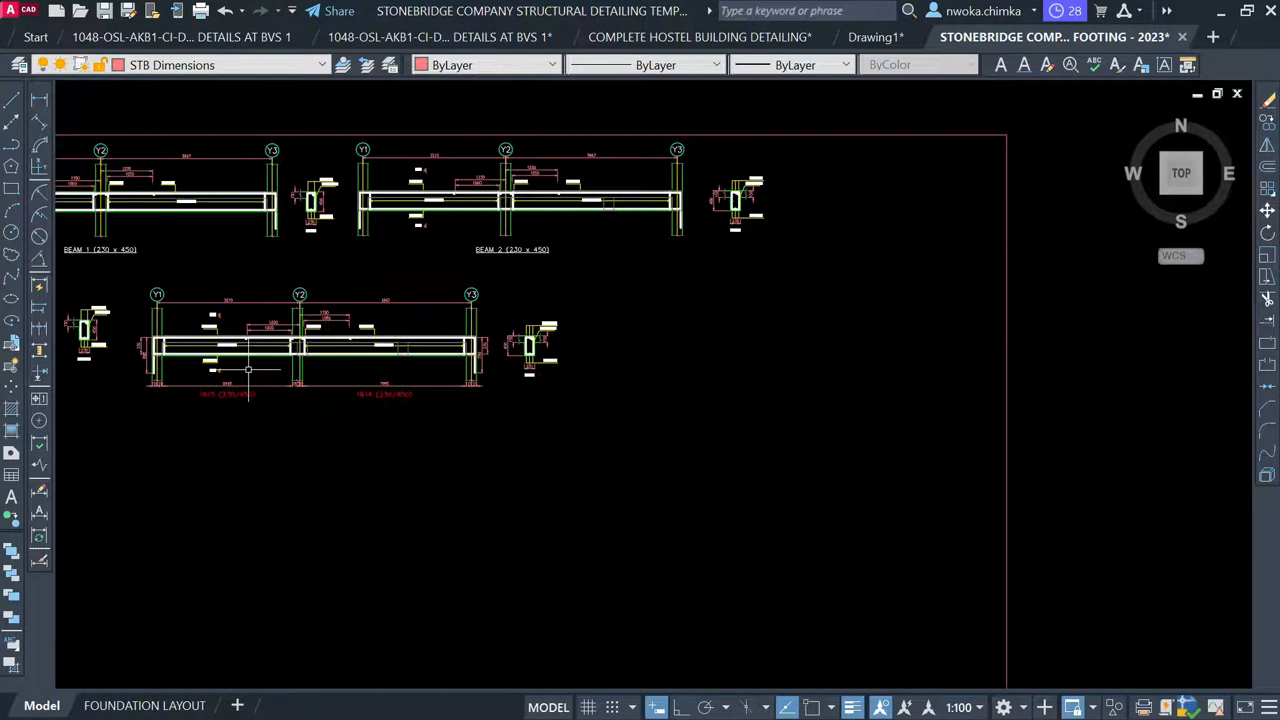
scroll(327, 330, up, 2)
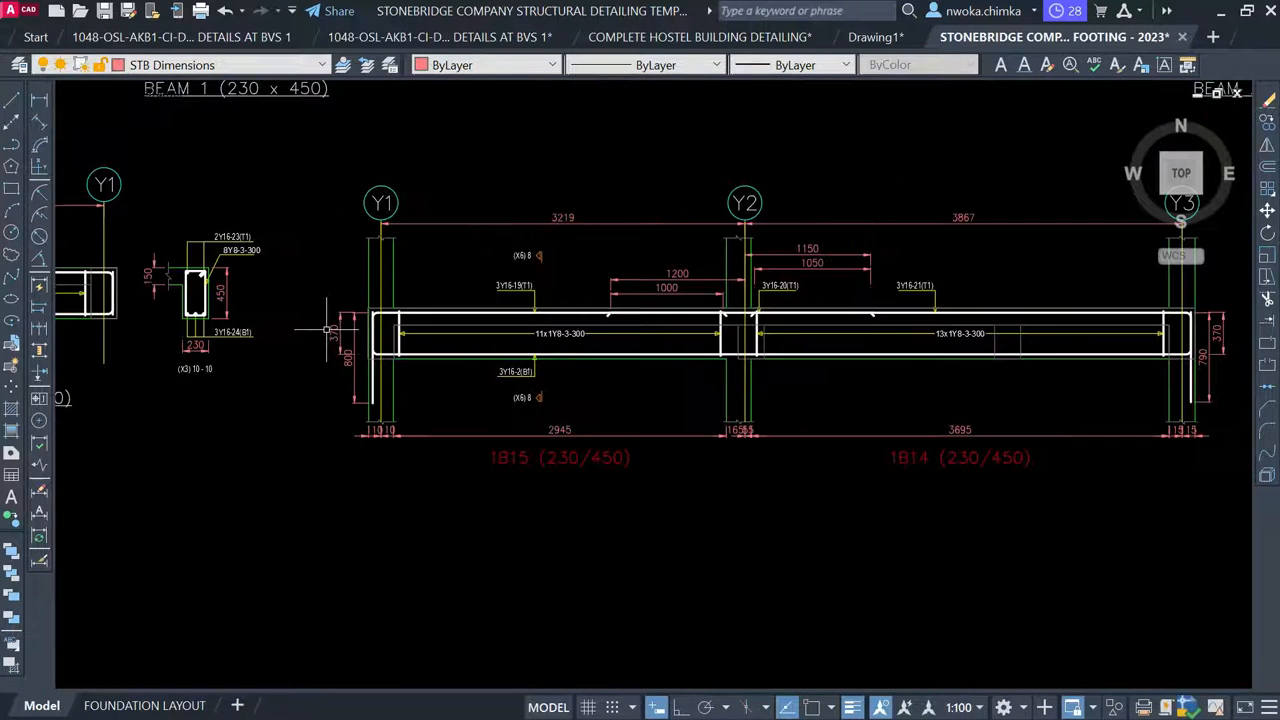
Delete the 370/800 end dimensions and the 2945, 1655 and 1515 span dimensions
click(344, 300)
click(314, 386)
scroll(384, 432, up, 3)
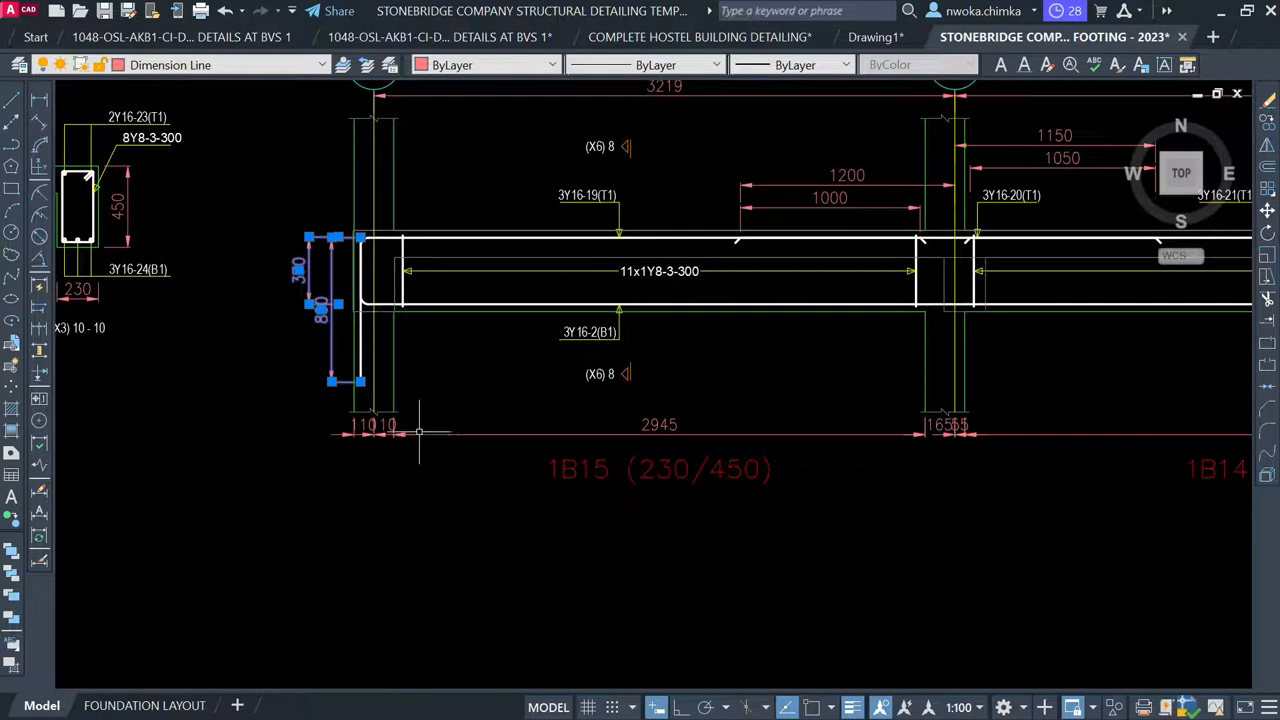
click(420, 432)
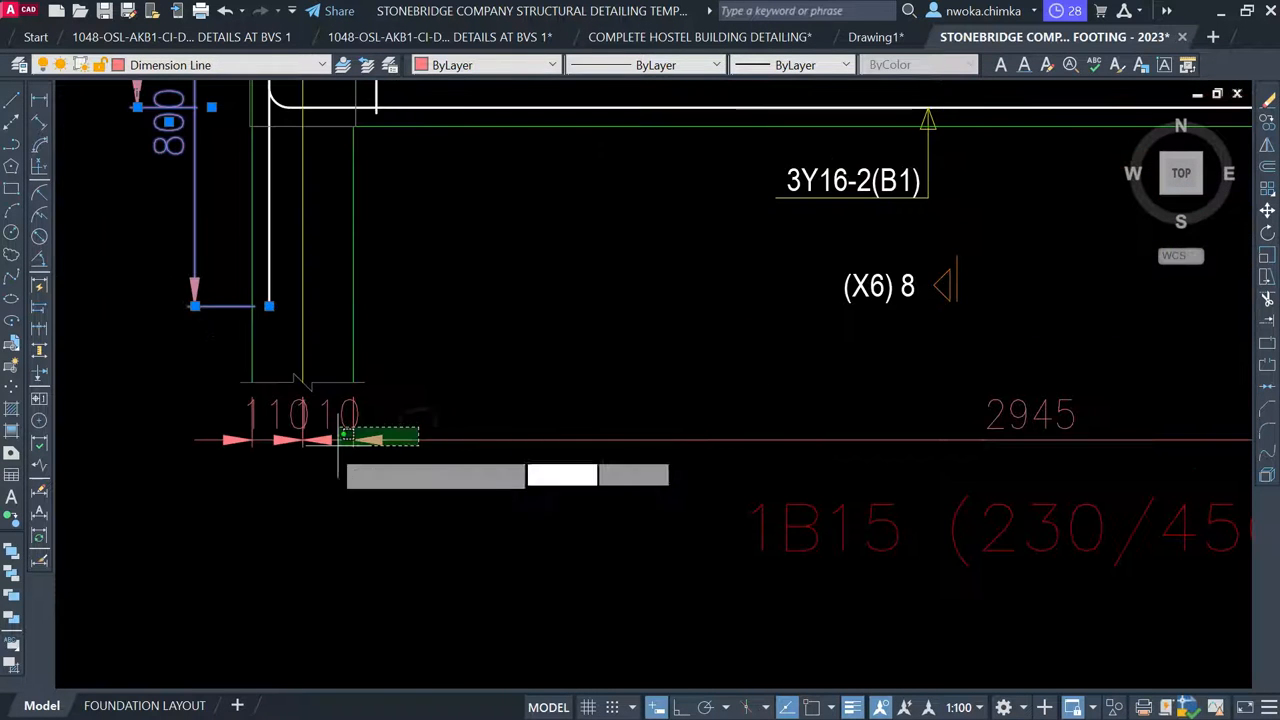
click(226, 446)
scroll(238, 452, down, 5)
scroll(629, 457, up, 5)
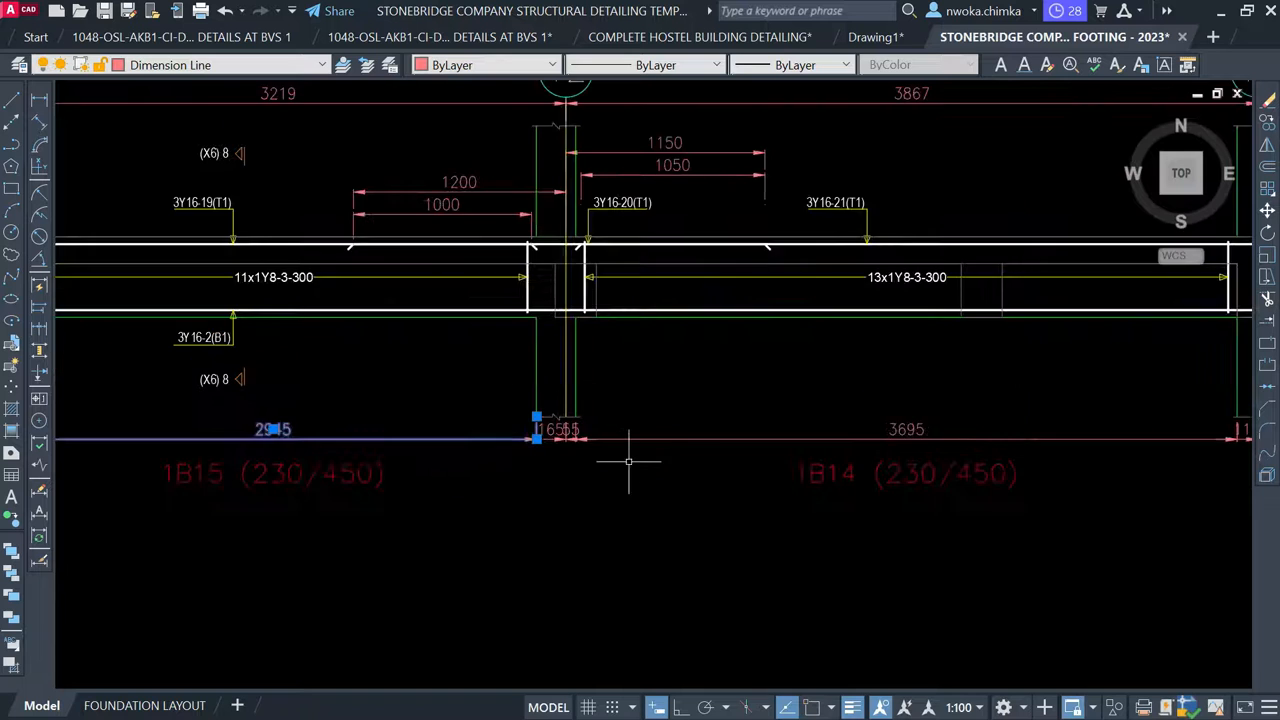
click(627, 461)
click(400, 393)
scroll(657, 423, down, 5)
scroll(760, 423, up, 6)
click(914, 430)
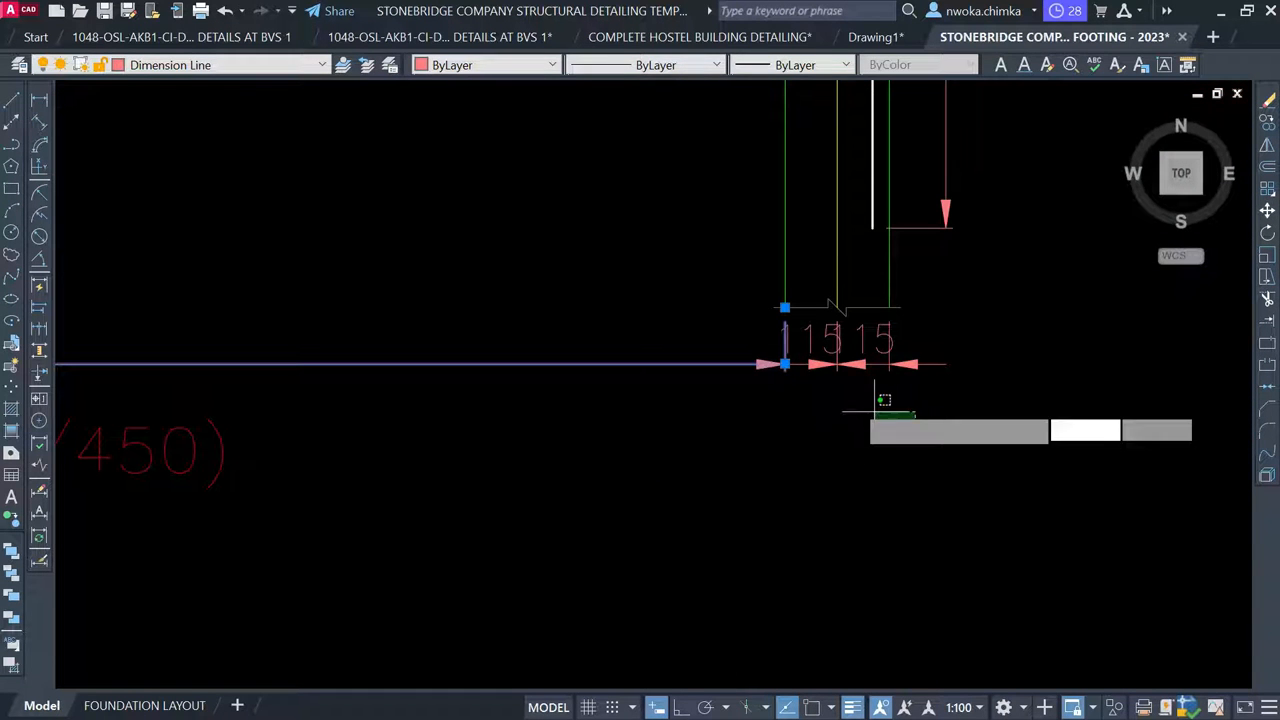
click(725, 363)
key(Delete)
Delete the 370 and 790 end dimensions at the right end near Y3
scroll(725, 363, down, 5)
scroll(769, 335, up, 5)
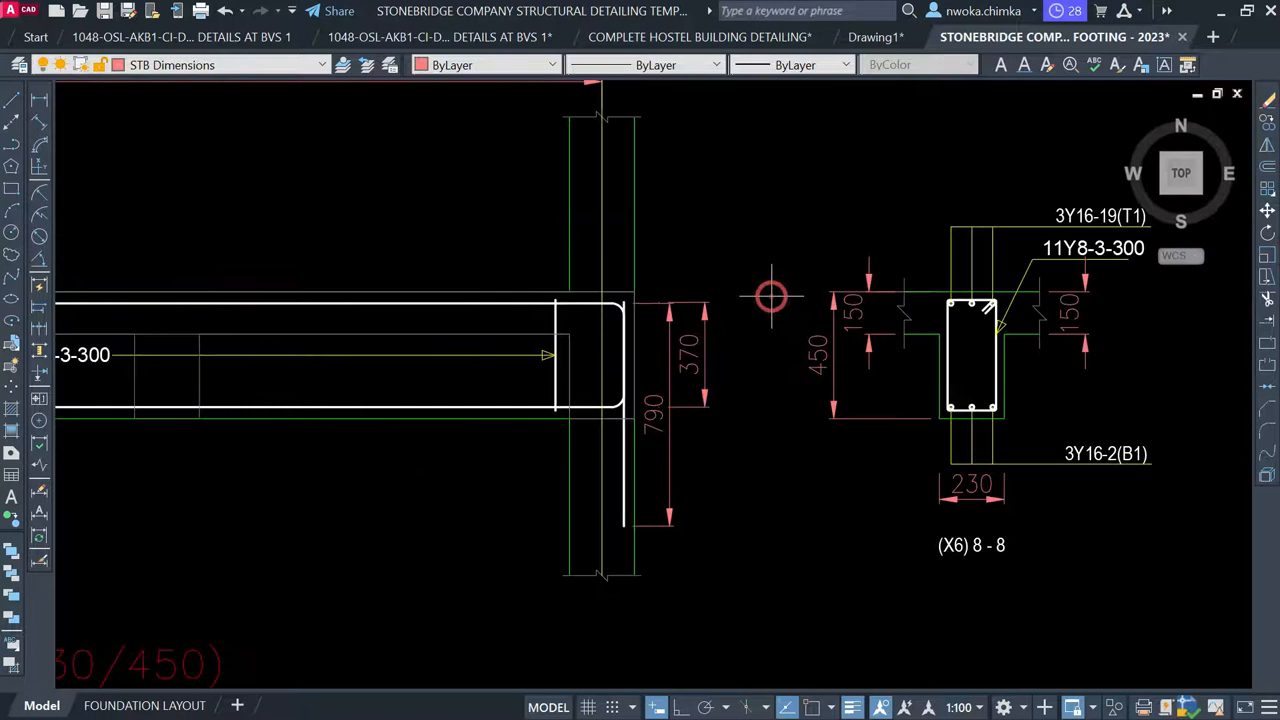
click(771, 296)
click(672, 415)
key(Delete)
scroll(726, 297, down, 5)
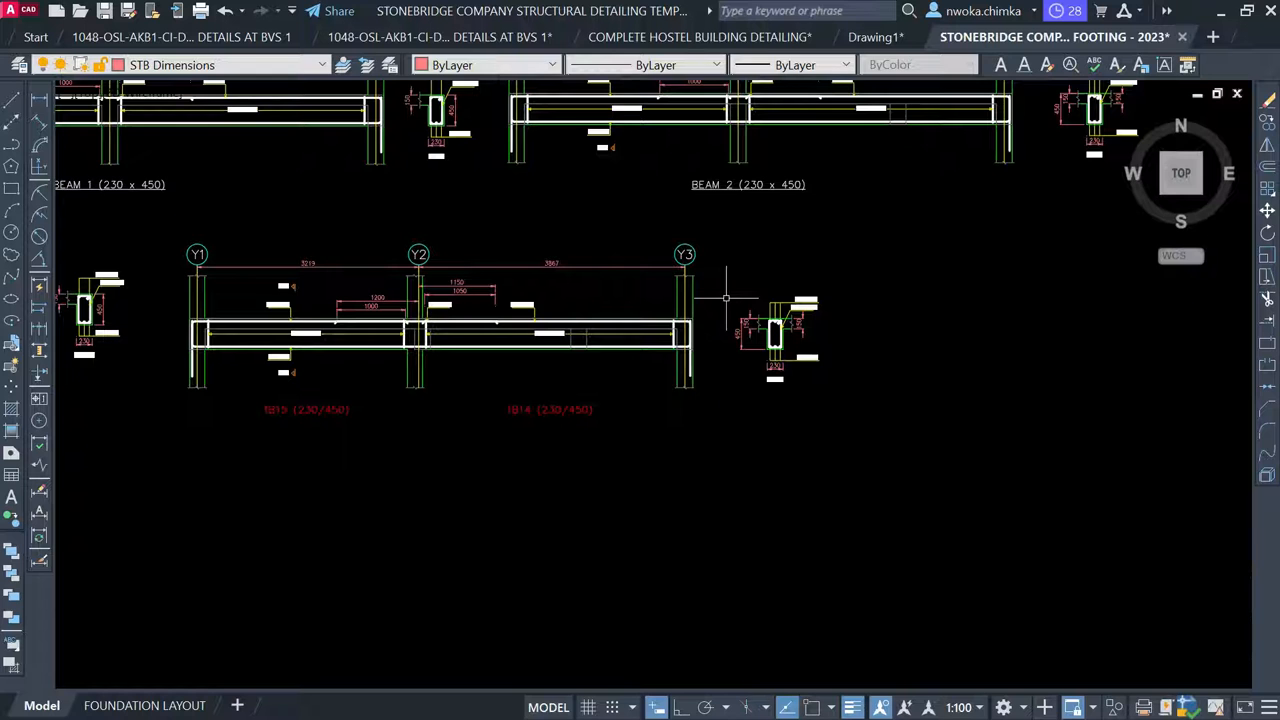
middle_drag(572, 399, 877, 404)
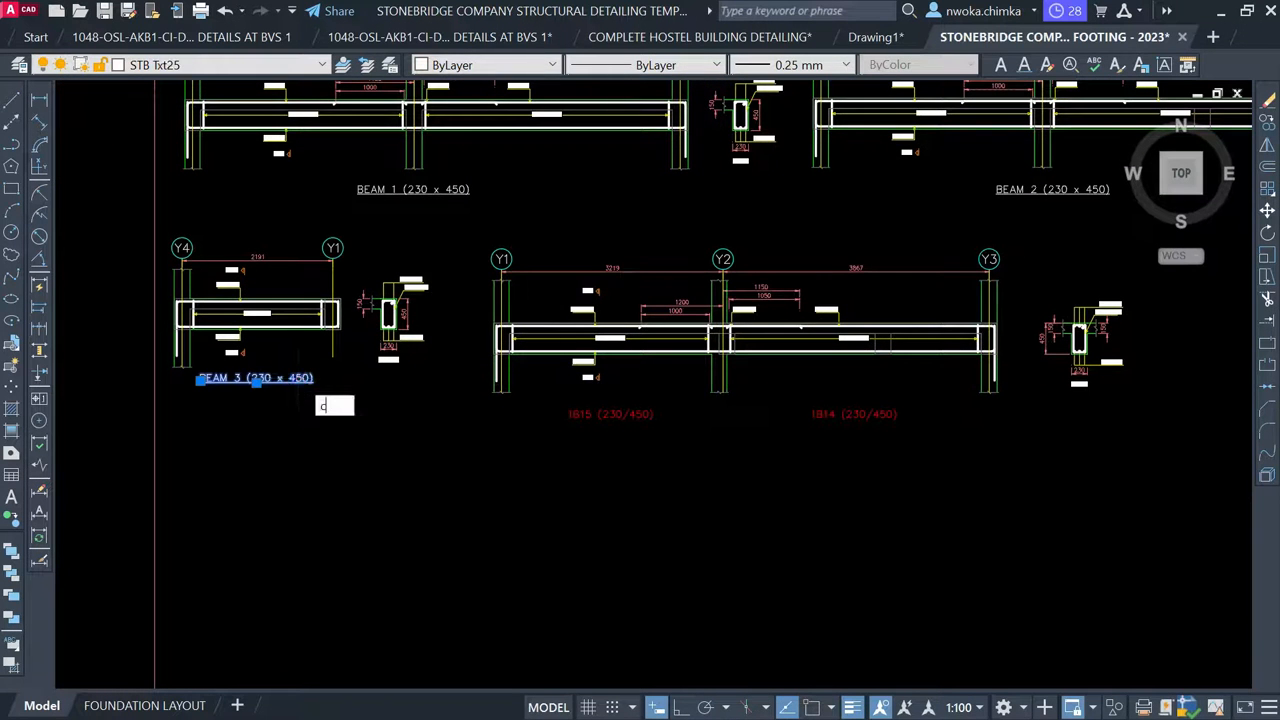
Copy the BEAM 3 title under the 1B15/1B14 elevation and renumber it BEAM 4
text(o)
key(Return)
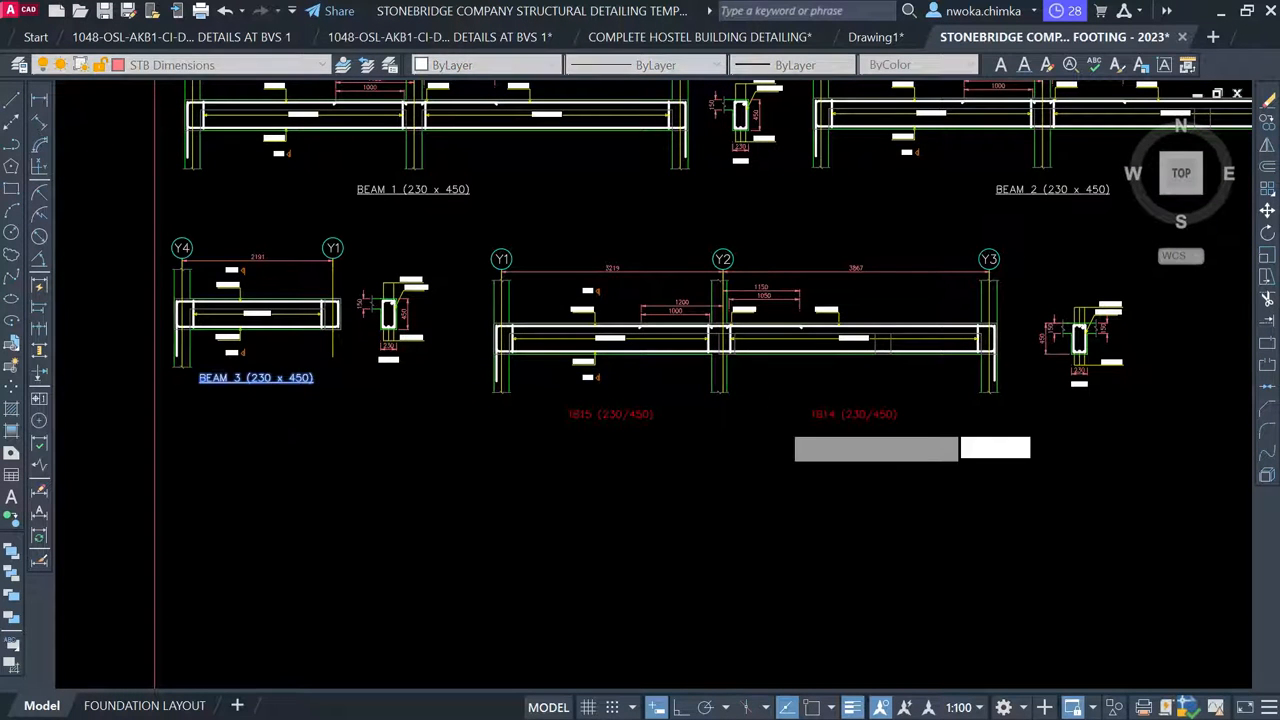
scroll(765, 420, up, 2)
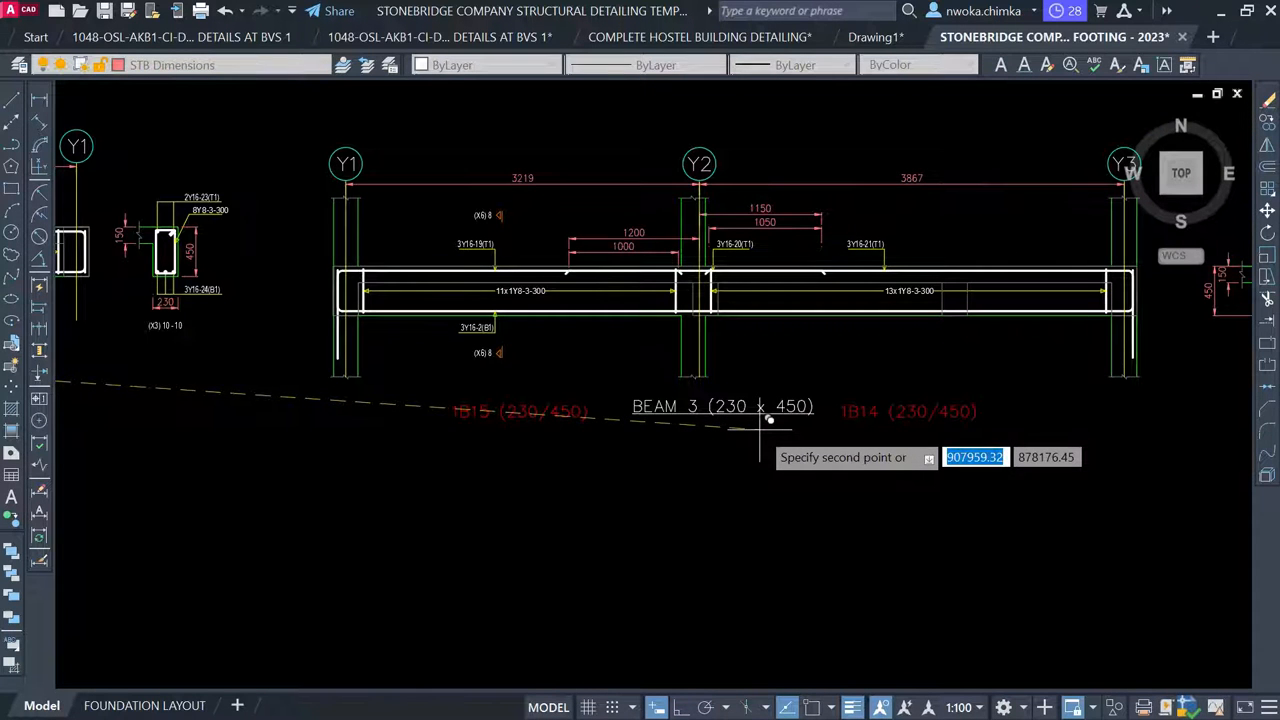
click(760, 420)
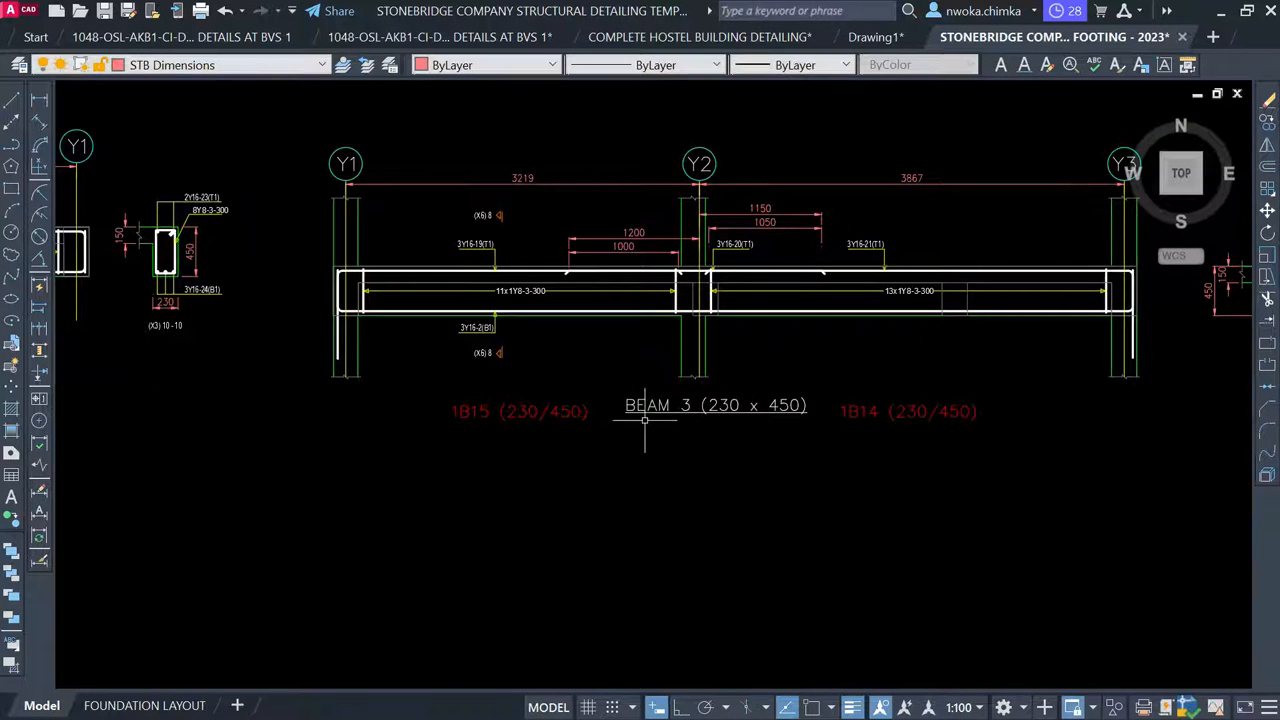
click(647, 408)
double_click(686, 406)
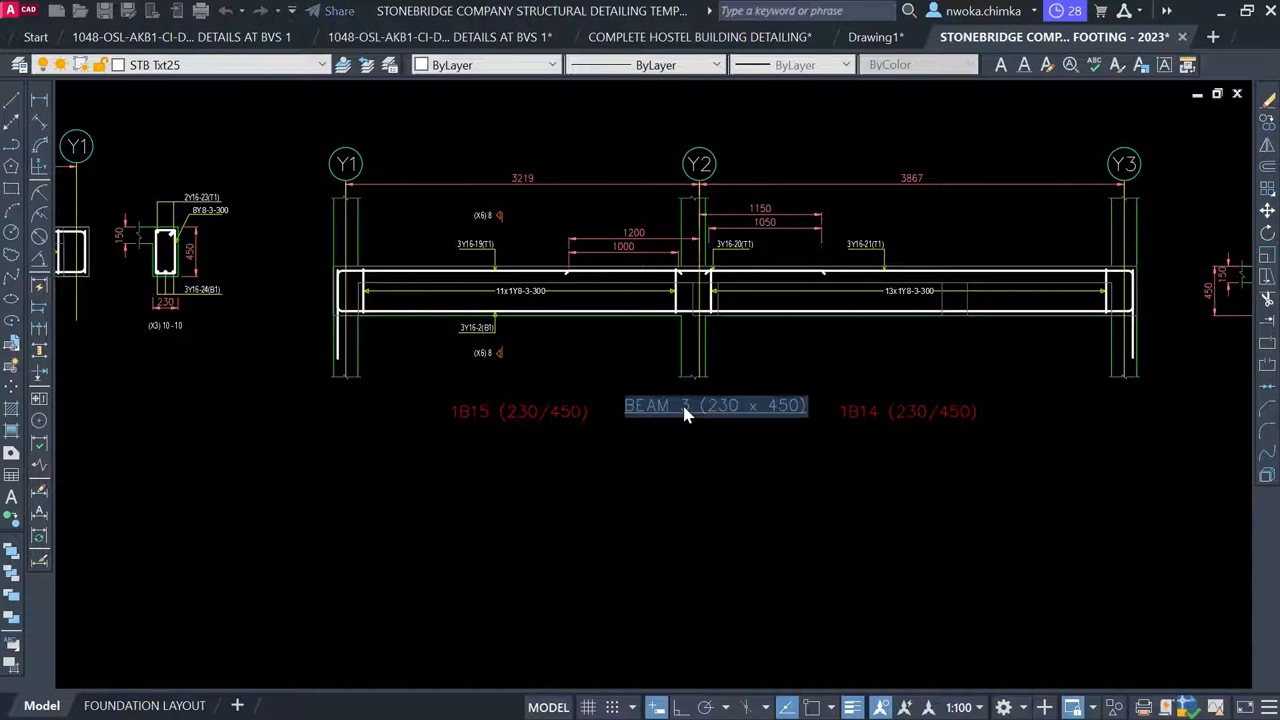
drag(680, 406, 703, 418)
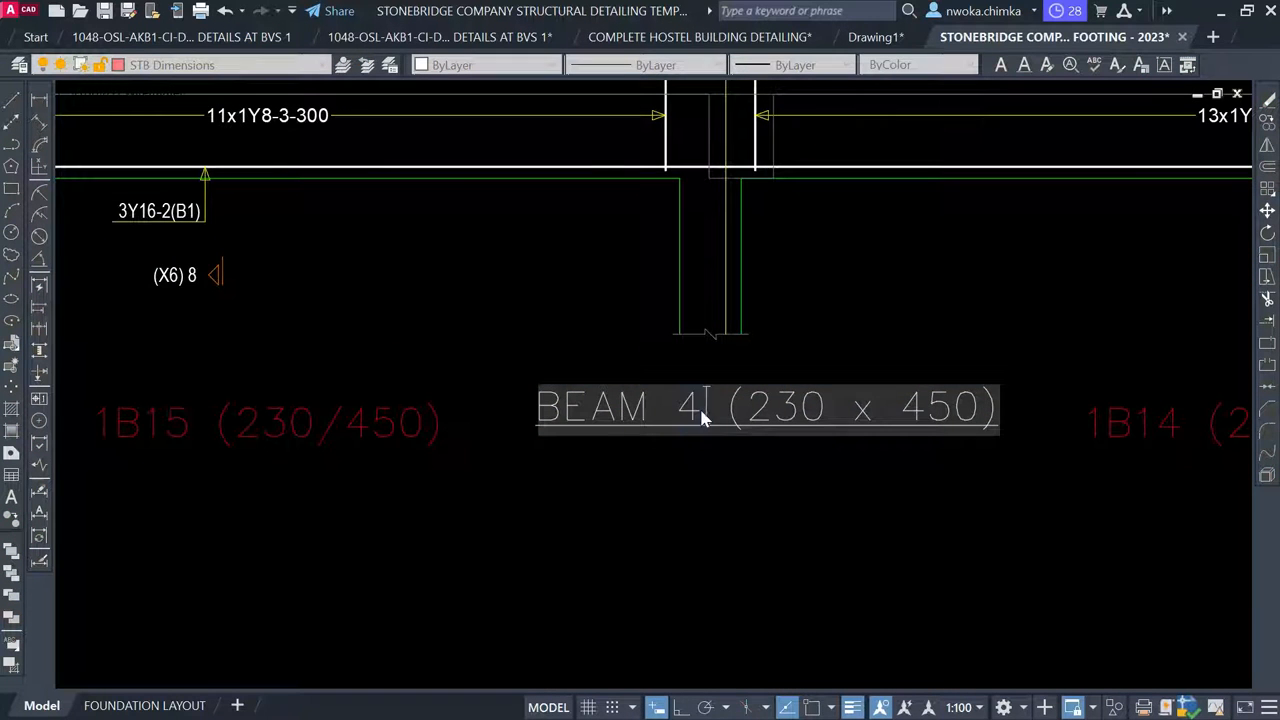
scroll(572, 418, down, 2)
click(532, 419)
Erase the 1B15 and 1B14 (230/450) labels beneath the BEAM 4 detail
click(529, 434)
click(463, 370)
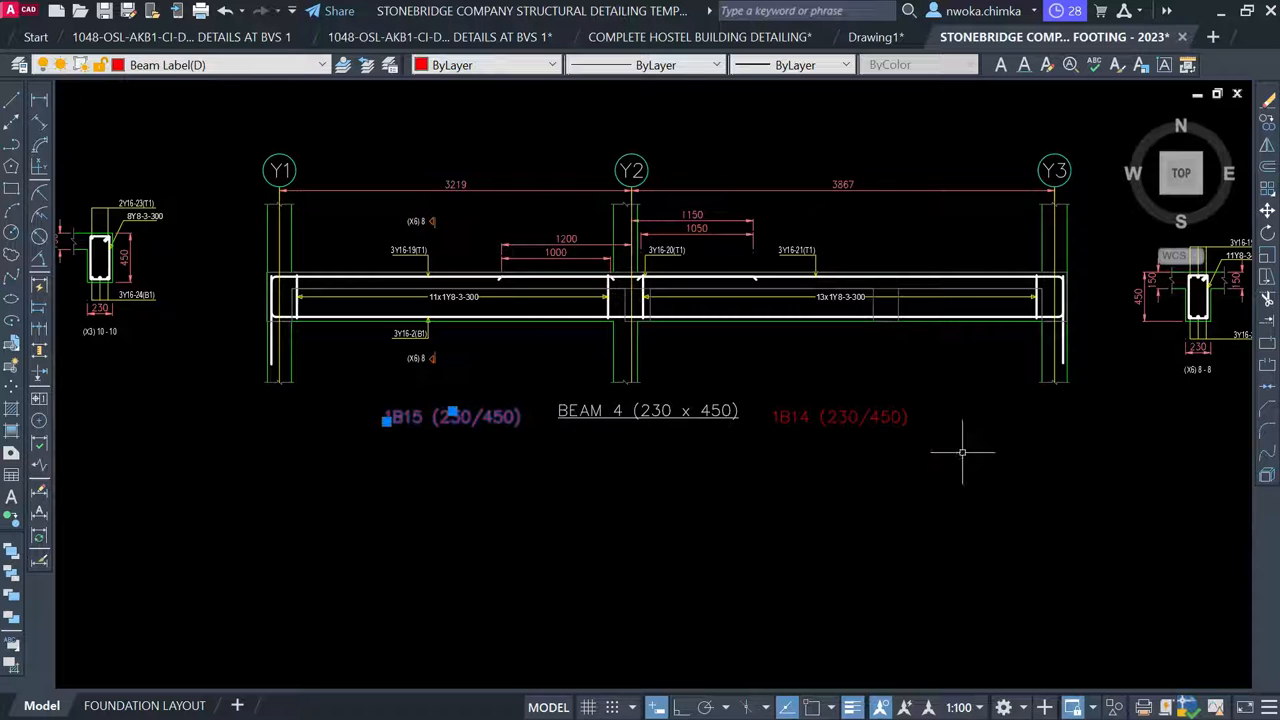
key(Delete)
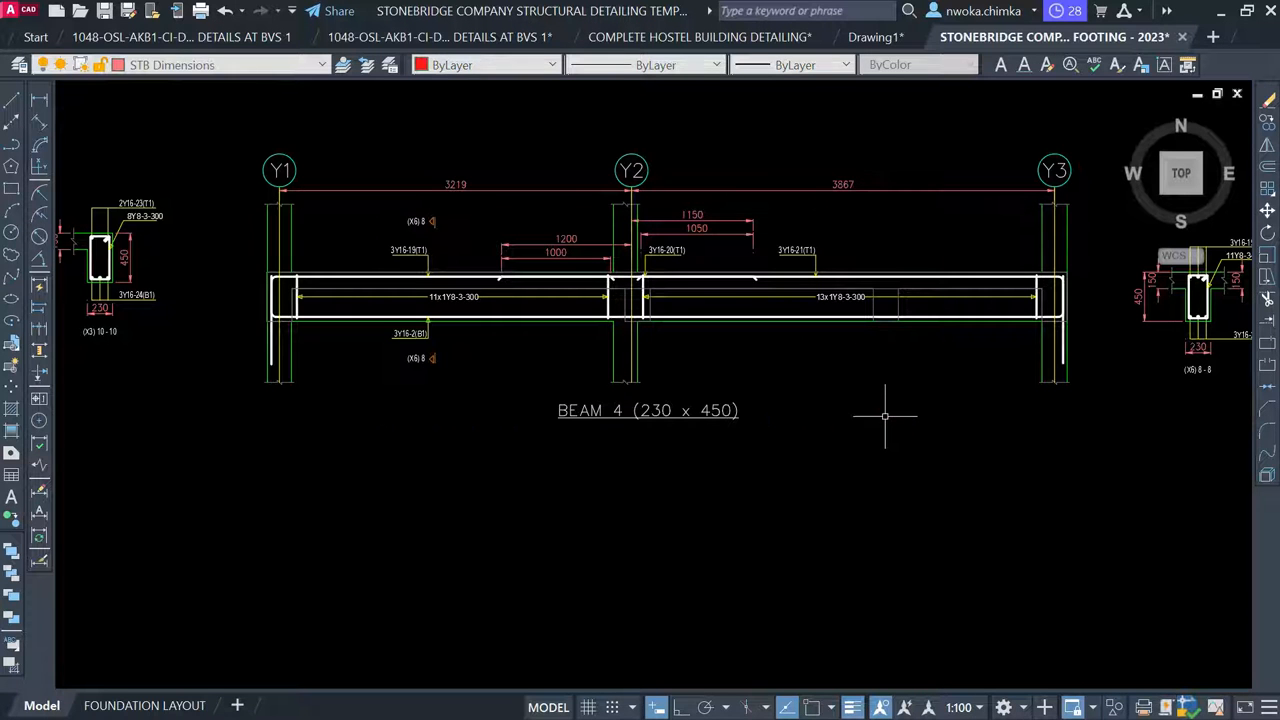
scroll(523, 383, down, 4)
middle_drag(654, 308, 542, 449)
scroll(467, 275, up, 1)
scroll(466, 270, up, 6)
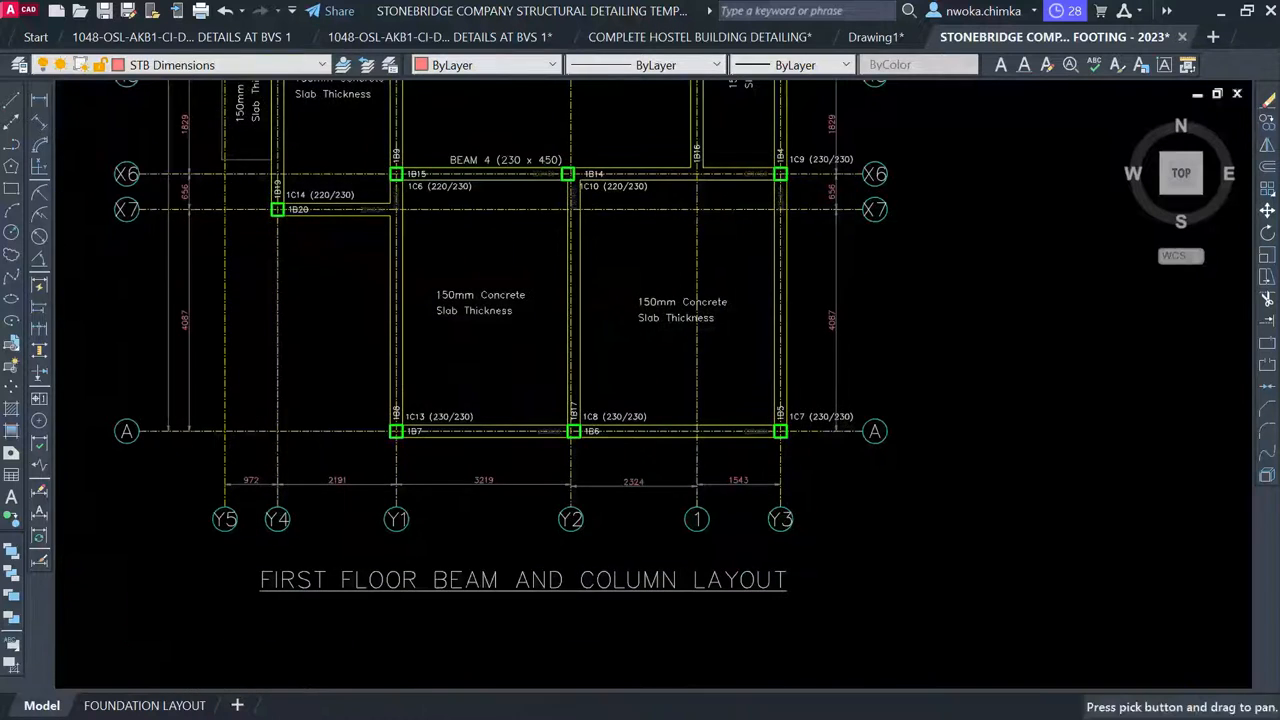
Copy the BEAM 3 label to a spot below 1B20 on grid X7
middle_drag(483, 177, 583, 370)
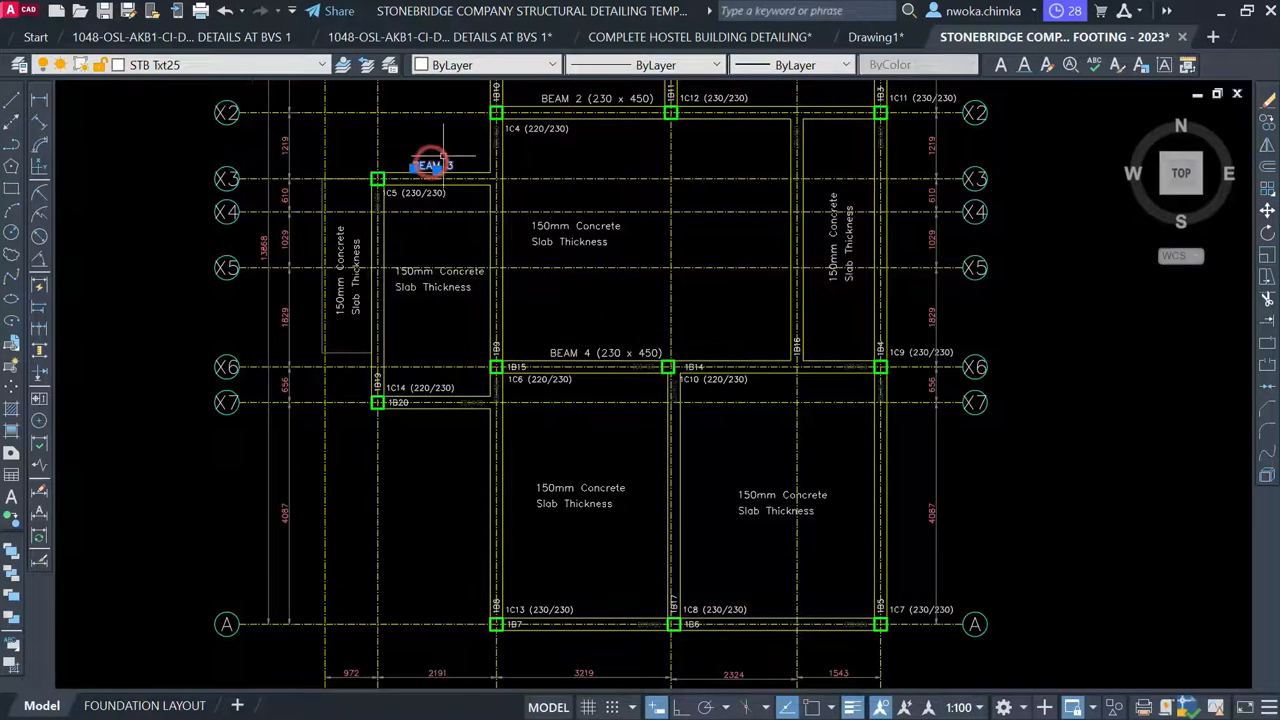
text(o)
key(Return)
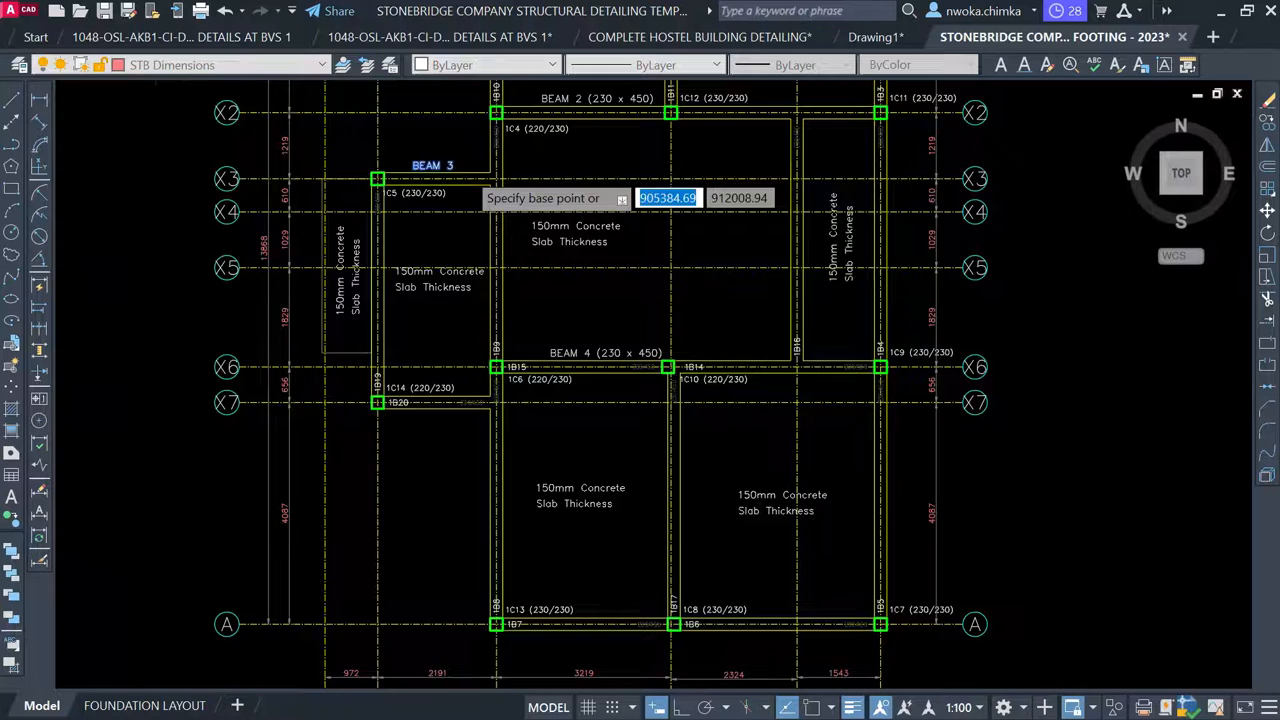
scroll(457, 178, up, 2)
click(447, 172)
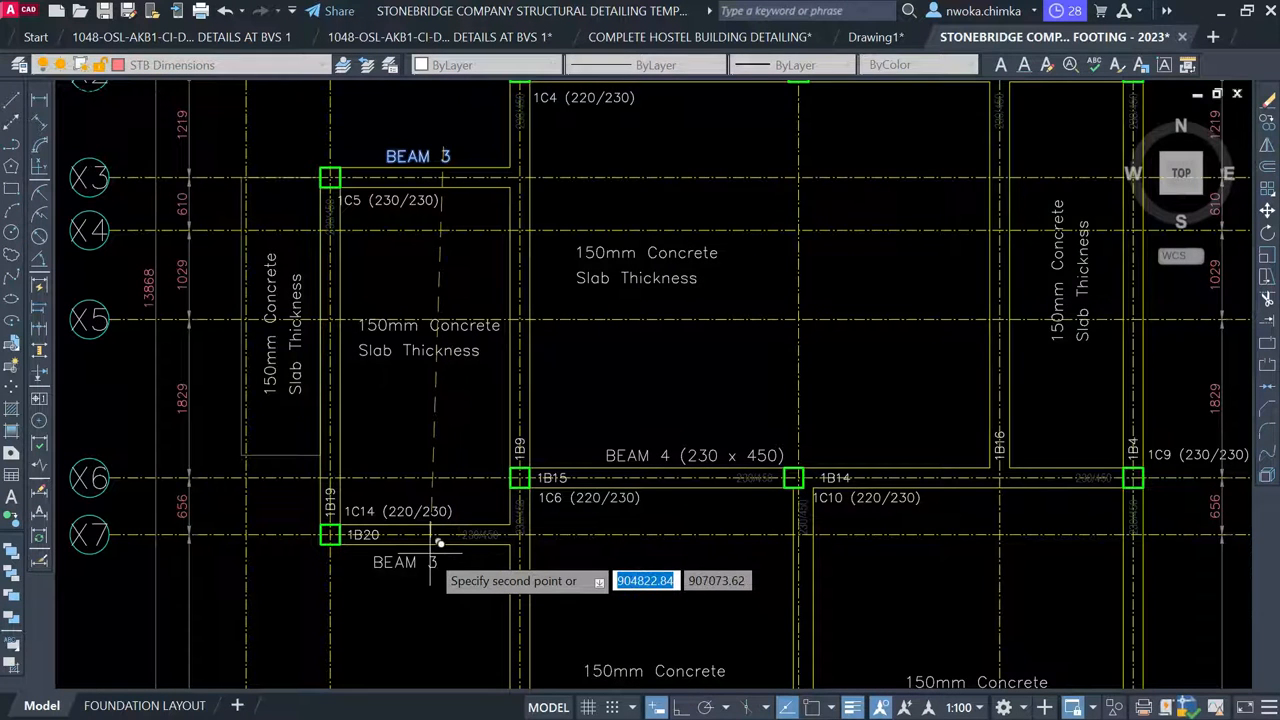
scroll(438, 543, up, 2)
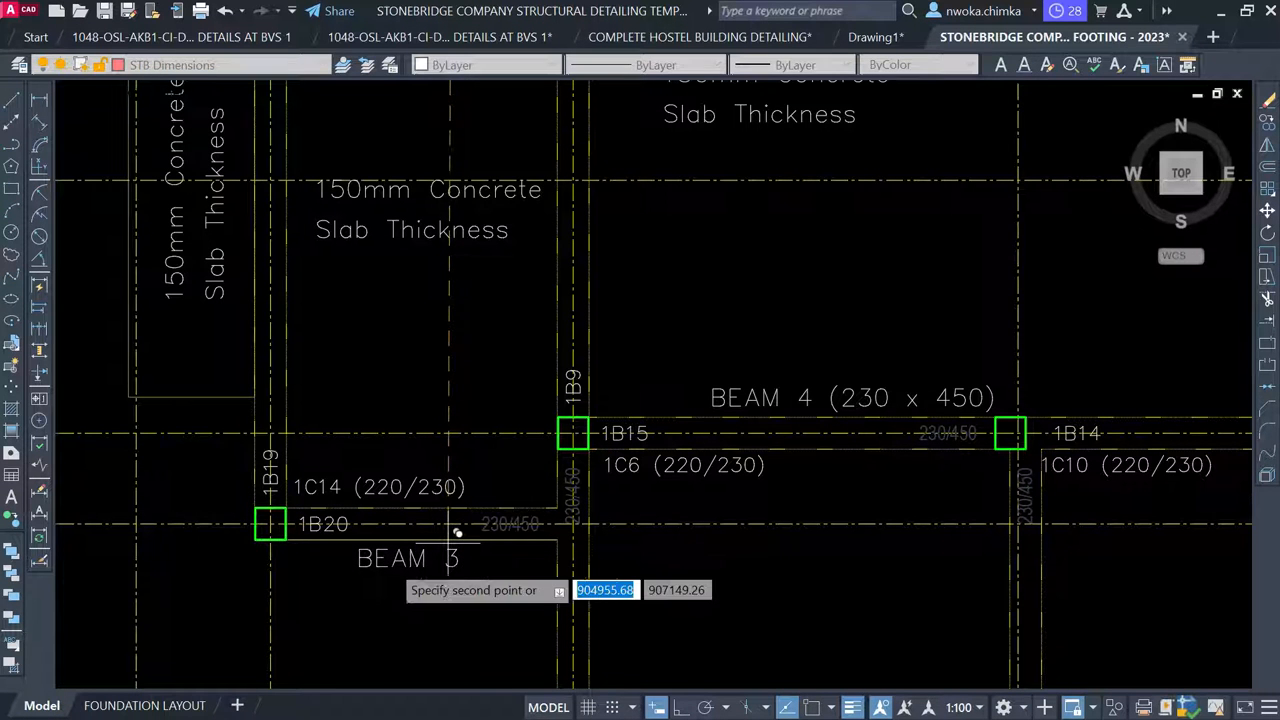
key(Escape)
scroll(342, 541, up, 2)
scroll(319, 526, down, 4)
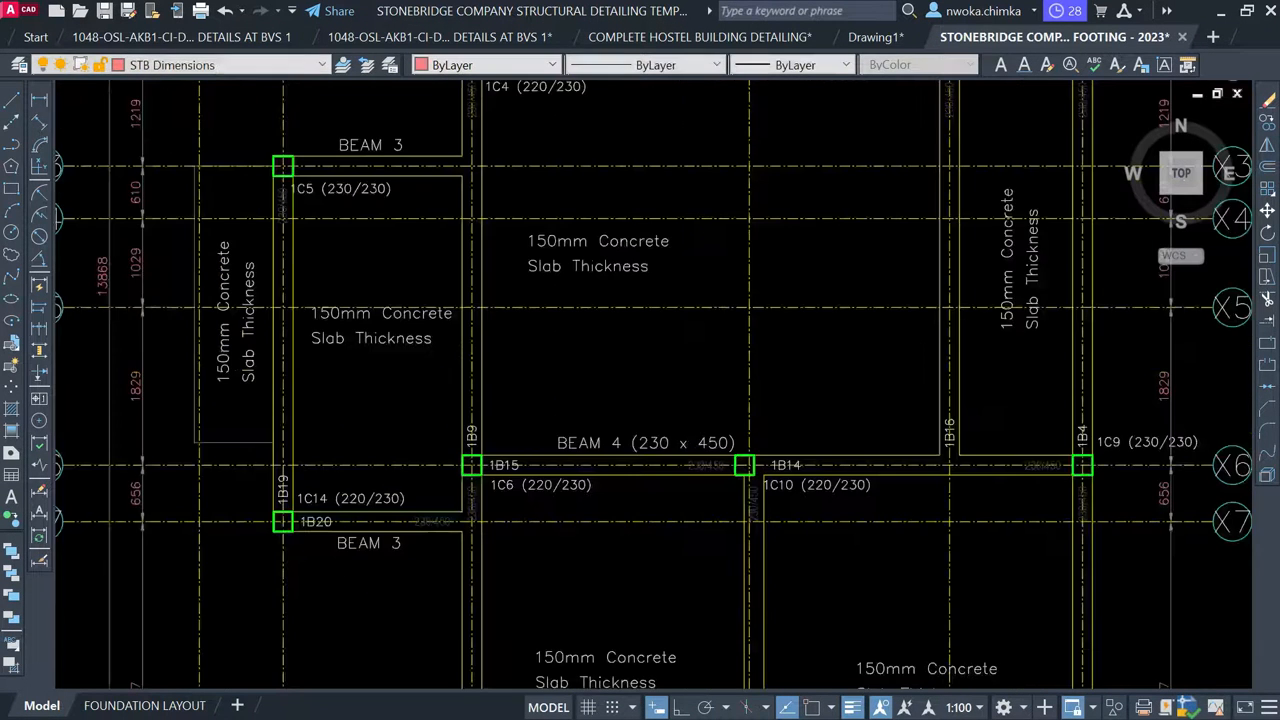
scroll(561, 465, up, 5)
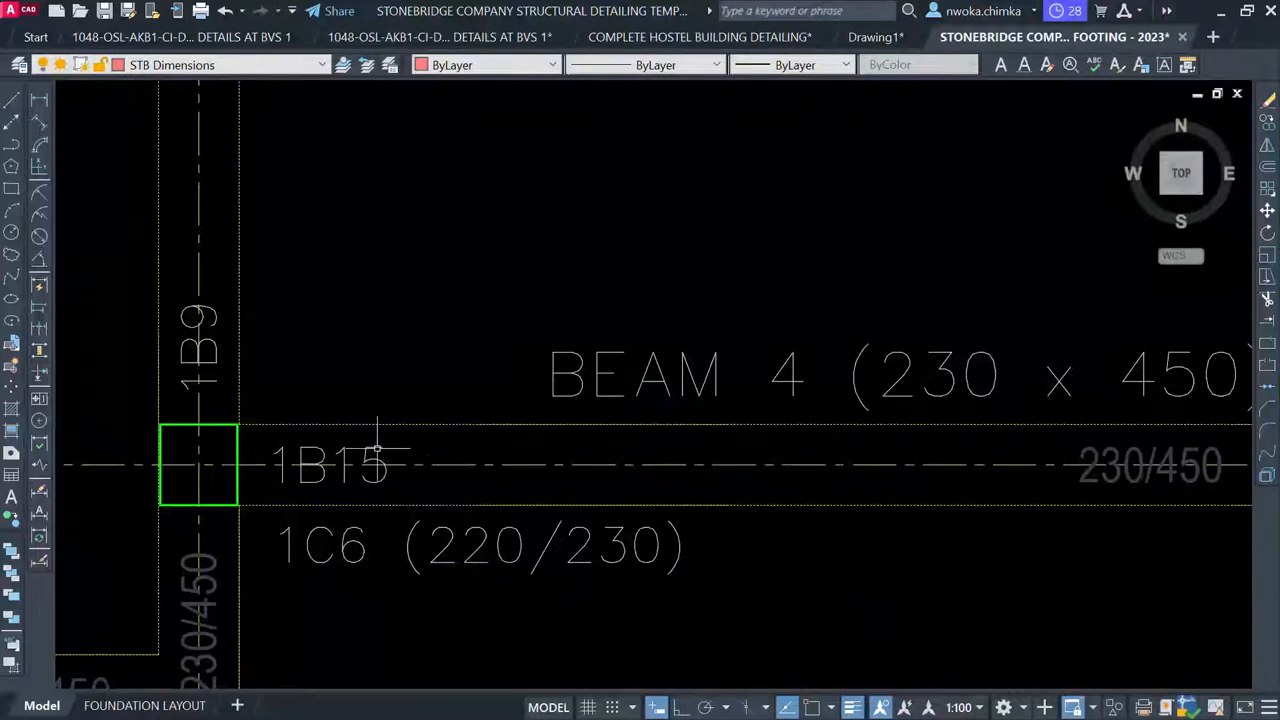
scroll(345, 460, down, 3)
scroll(616, 462, up, 4)
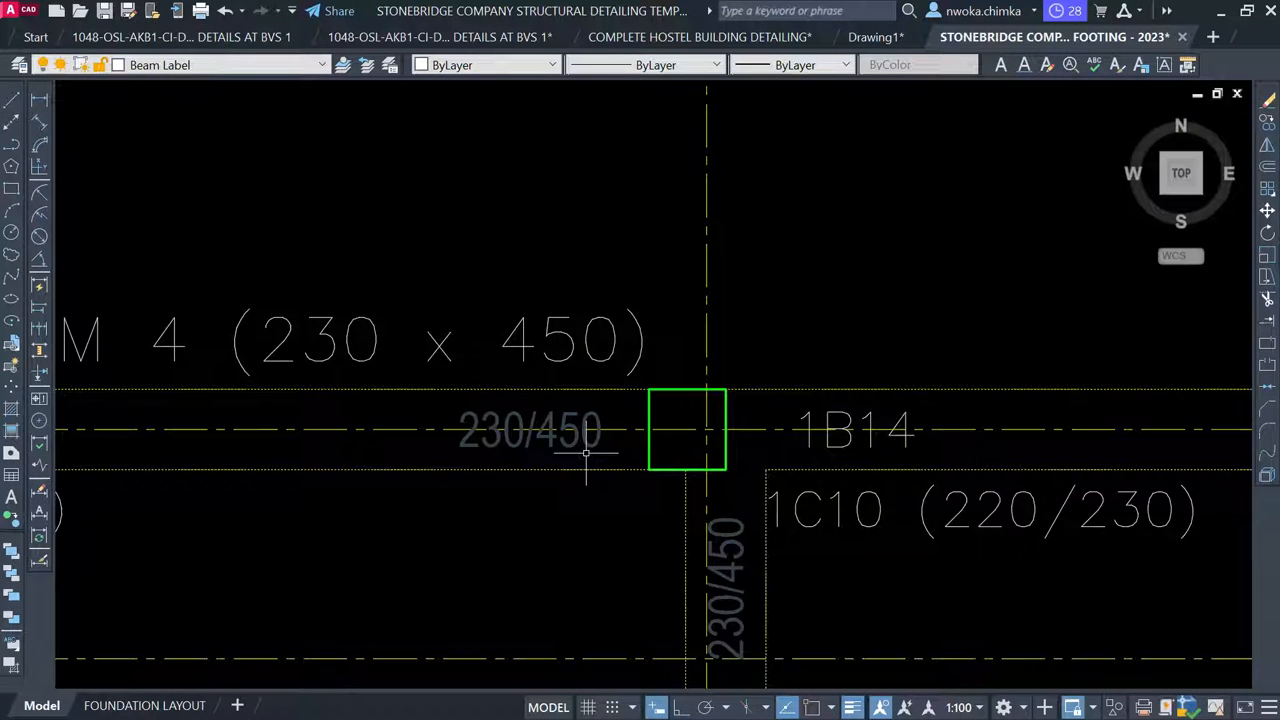
Delete the 230/450 and 1B14 labels from the X6 beam, then review the BEAM 3 area
click(586, 448)
scroll(577, 453, down, 2)
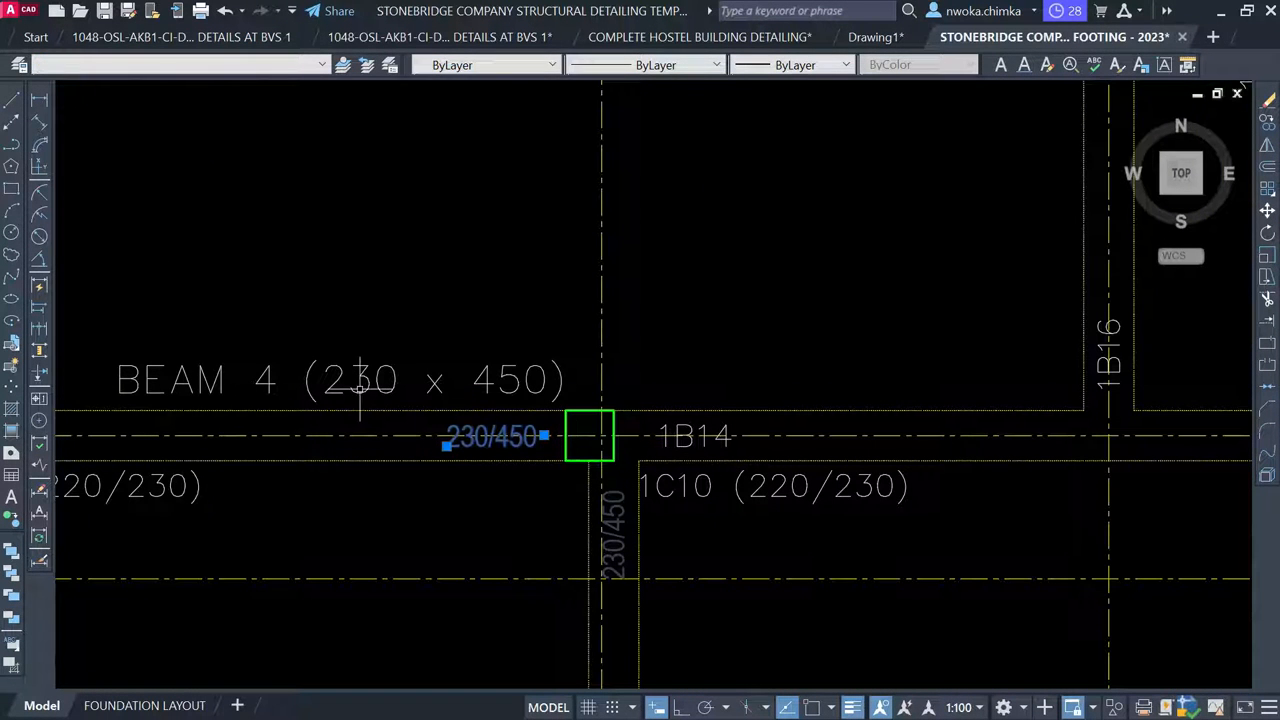
middle_drag(850, 442, 532, 406)
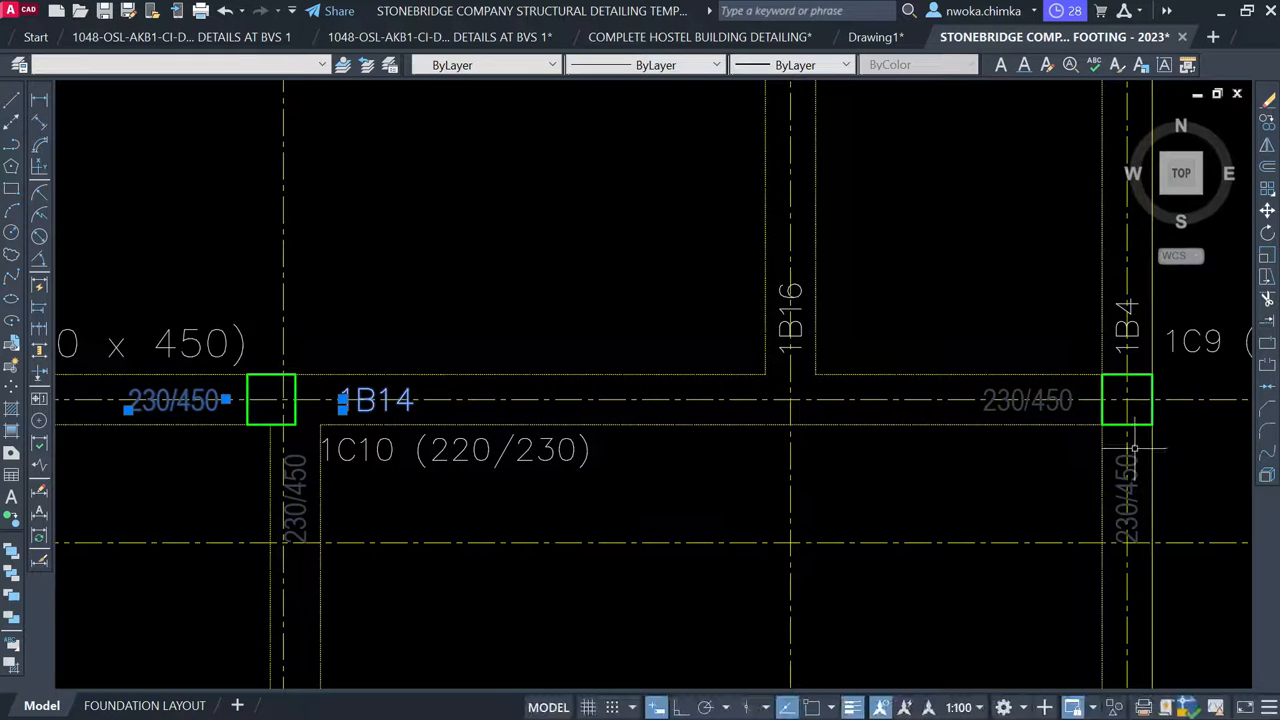
click(1069, 402)
click(1035, 414)
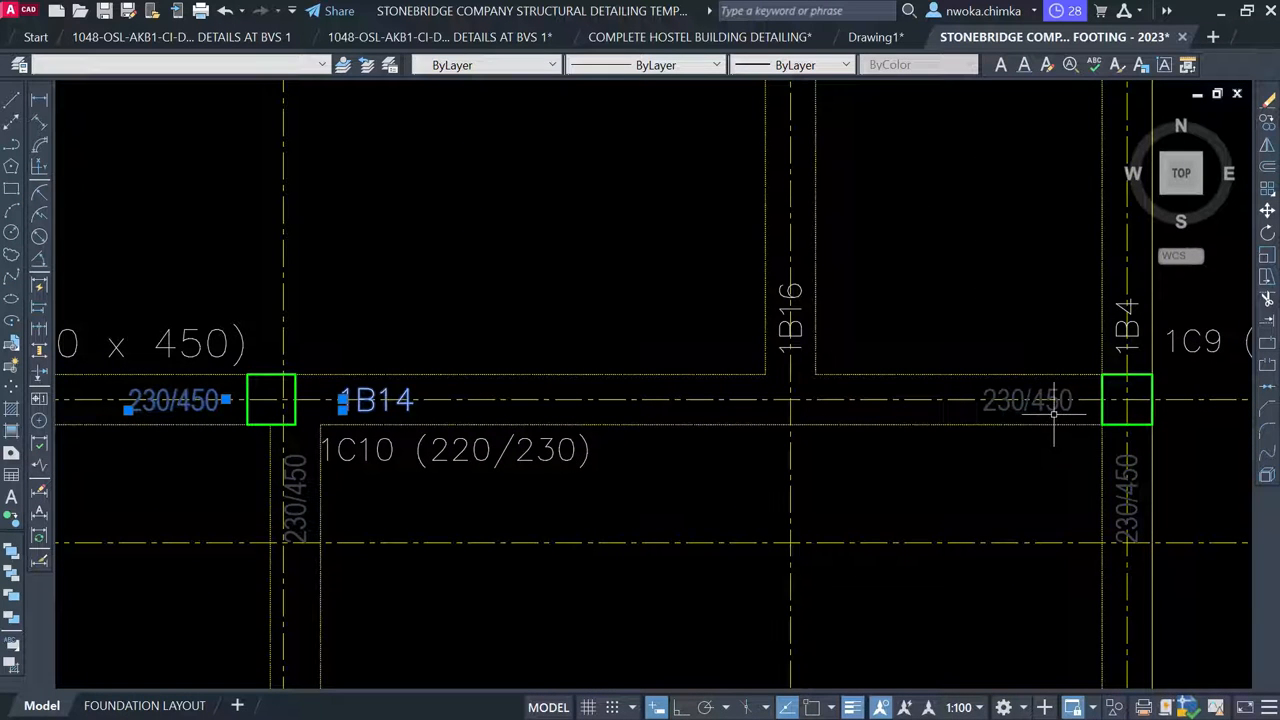
key(Delete)
scroll(995, 414, down, 3)
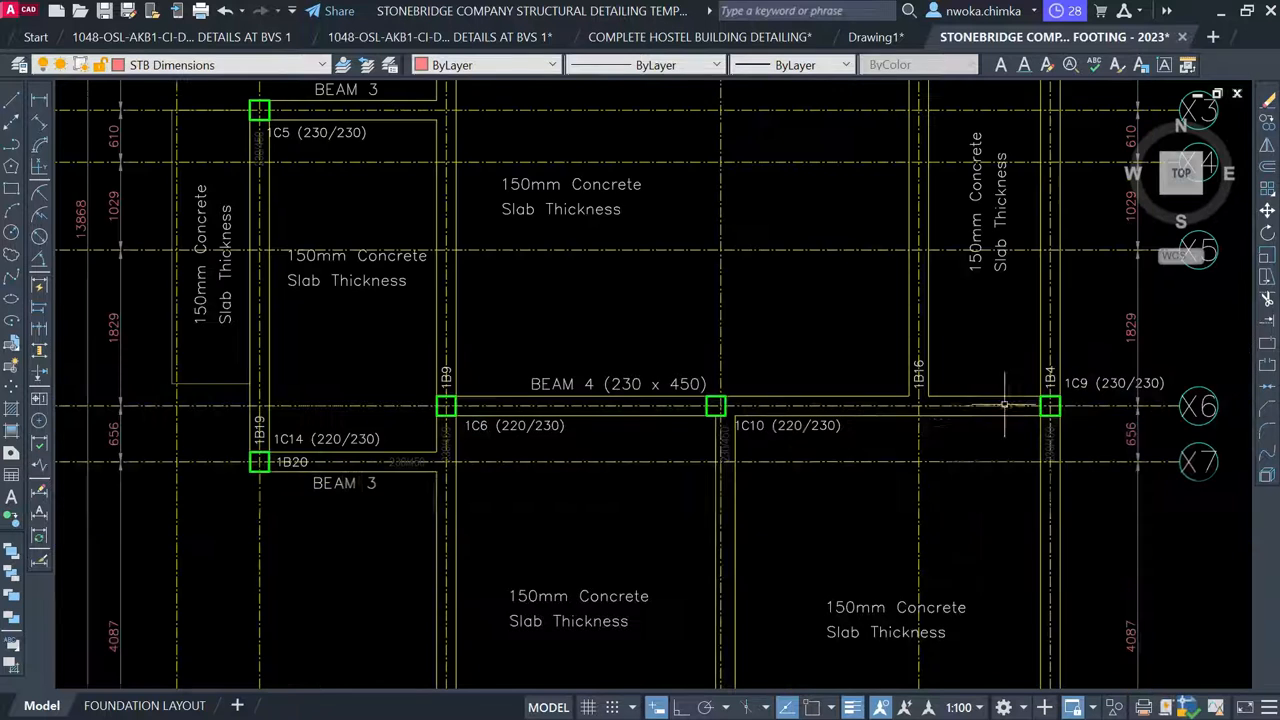
middle_drag(713, 353, 878, 246)
scroll(505, 330, up, 4)
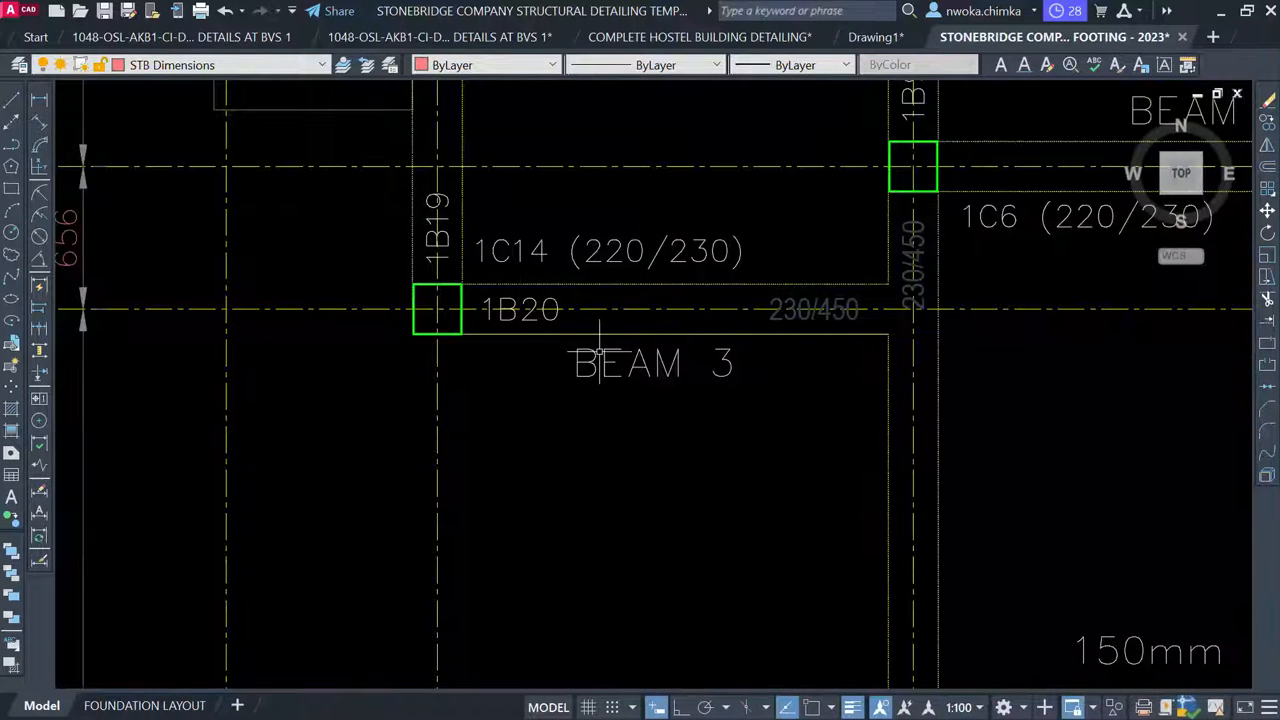
middle_drag(665, 337, 601, 473)
scroll(599, 458, down, 1)
middle_drag(599, 294, 540, 581)
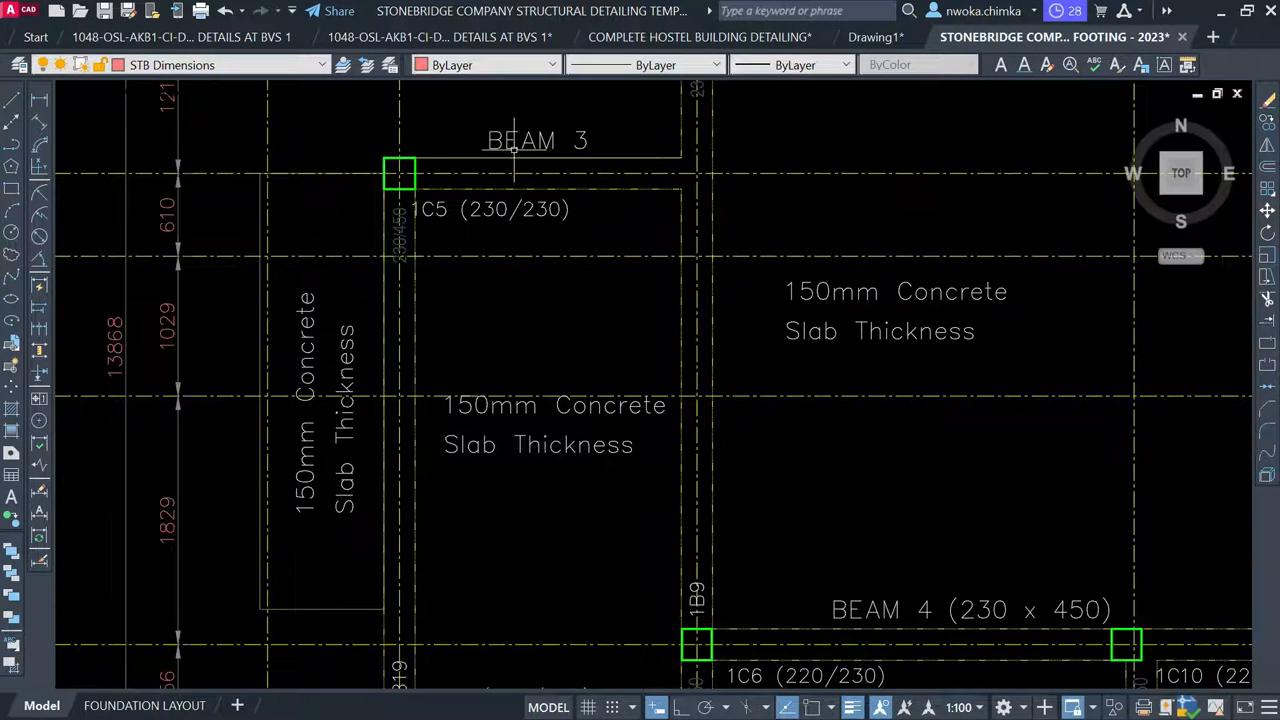
scroll(514, 148, down, 2)
scroll(463, 518, up, 2)
scroll(470, 311, down, 8)
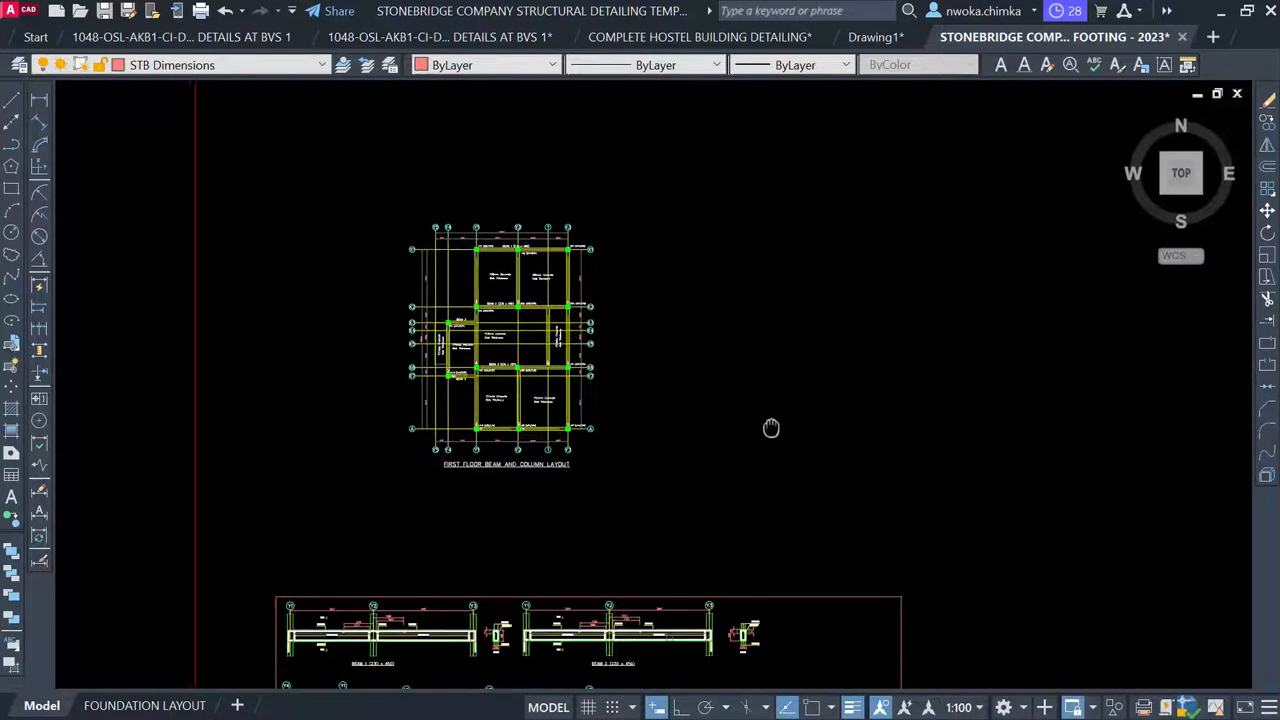
Window-select the 1B20 beam detail and its section, and start moving them toward the BEAM 3 detail
middle_drag(769, 426, 762, 151)
scroll(433, 387, down, 4)
middle_drag(943, 383, 671, 343)
scroll(866, 401, up, 2)
scroll(922, 420, up, 8)
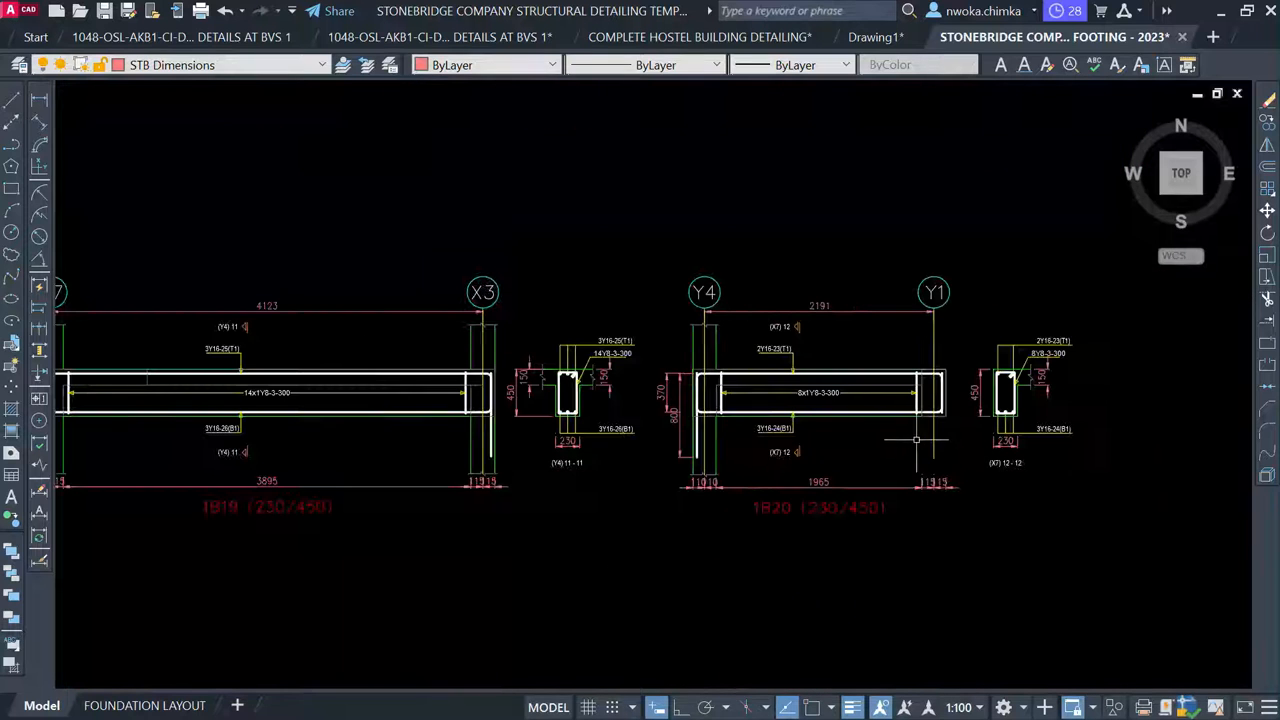
click(630, 188)
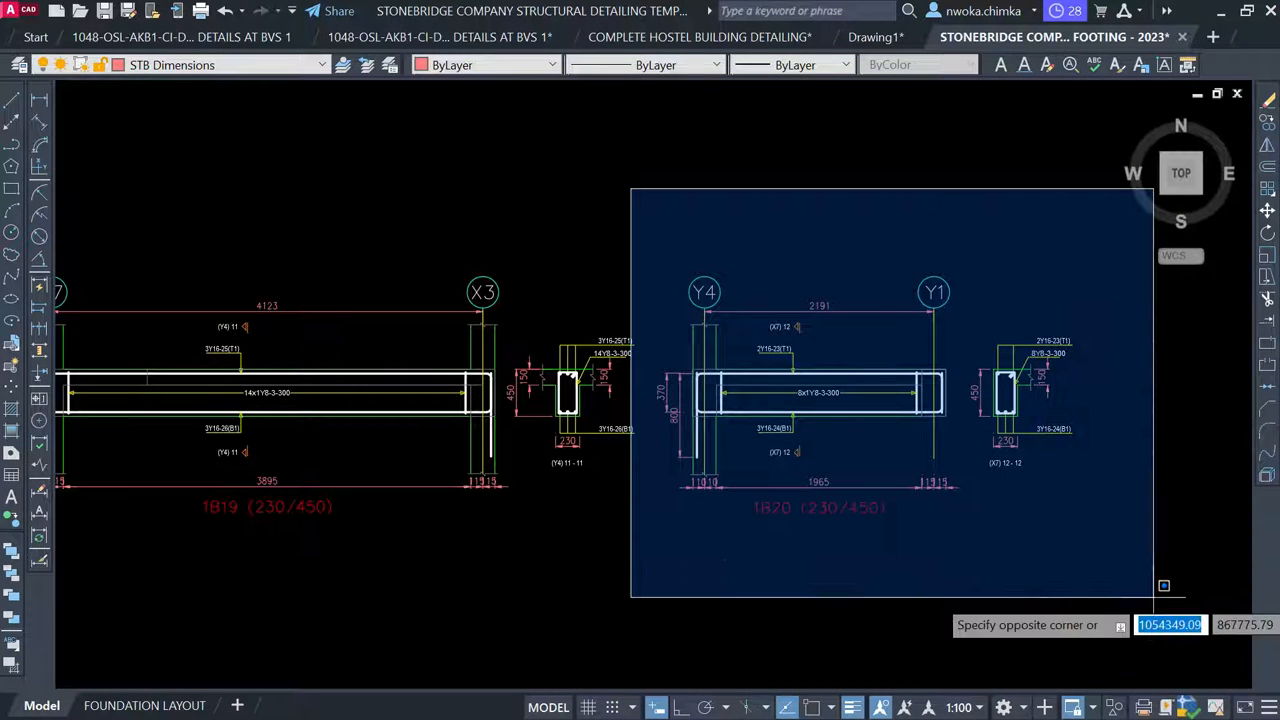
click(1153, 597)
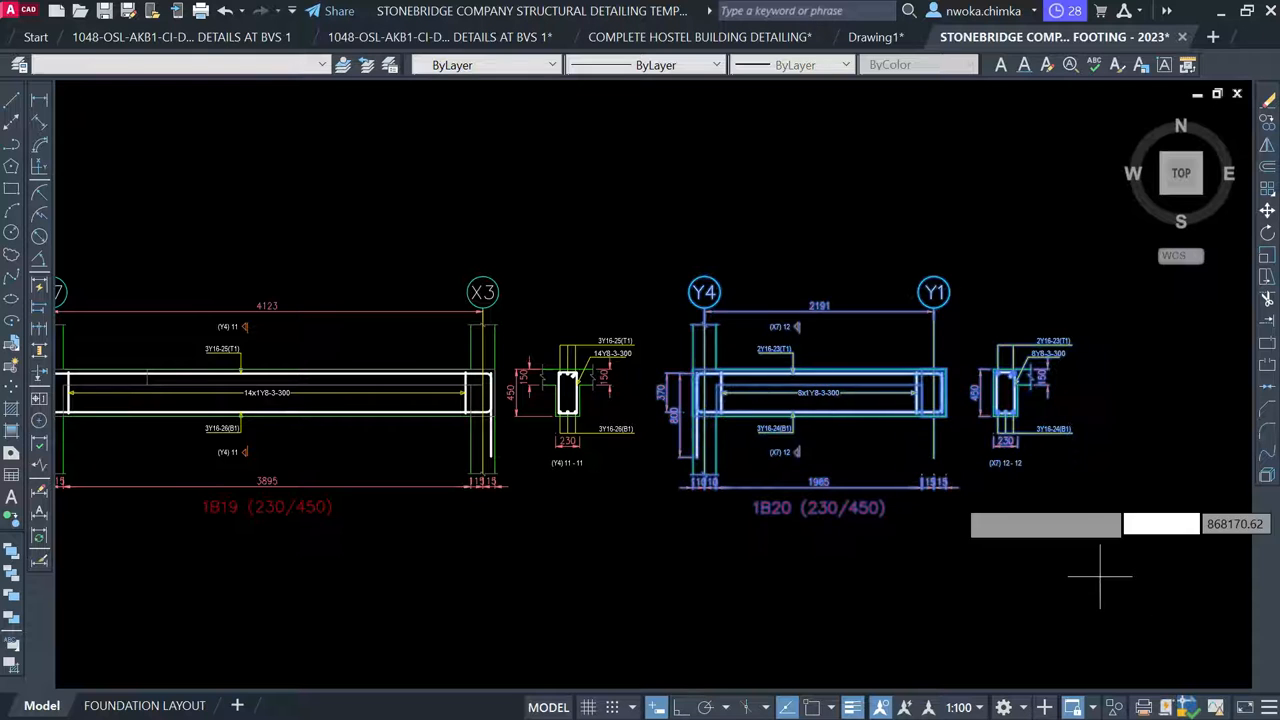
key(Return)
scroll(1040, 383, down, 1)
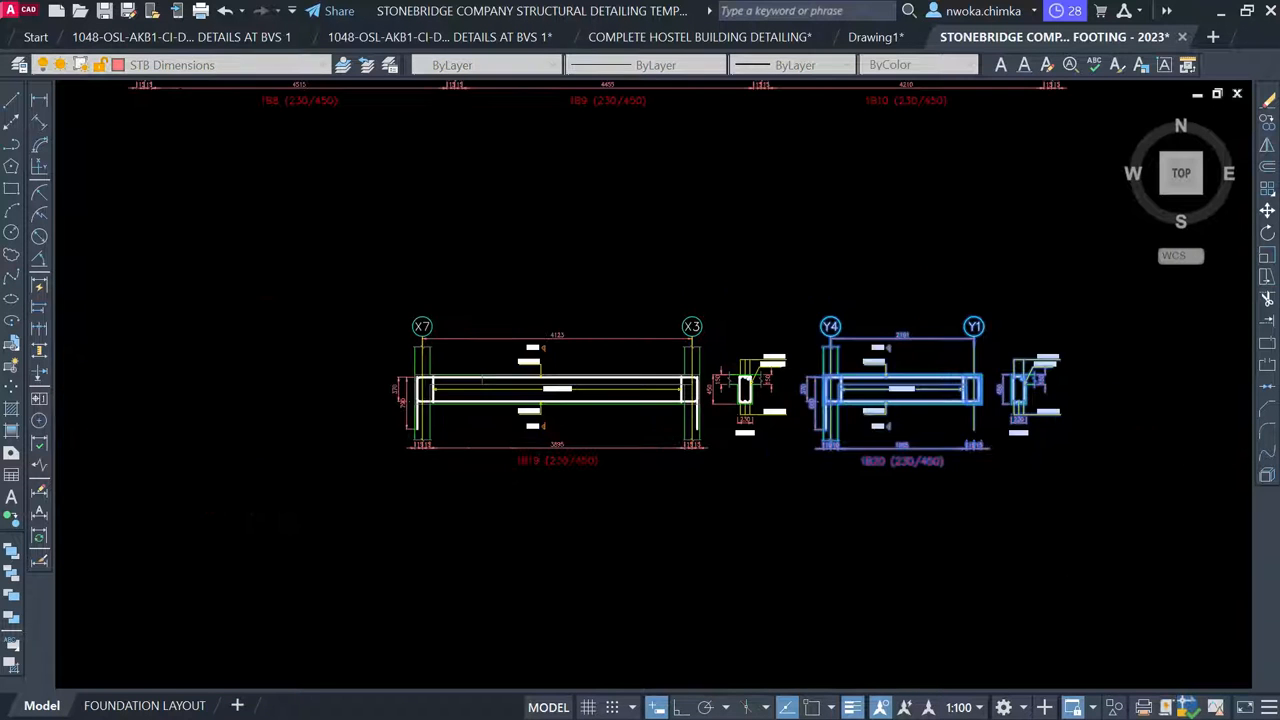
click(919, 411)
scroll(933, 395, down, 5)
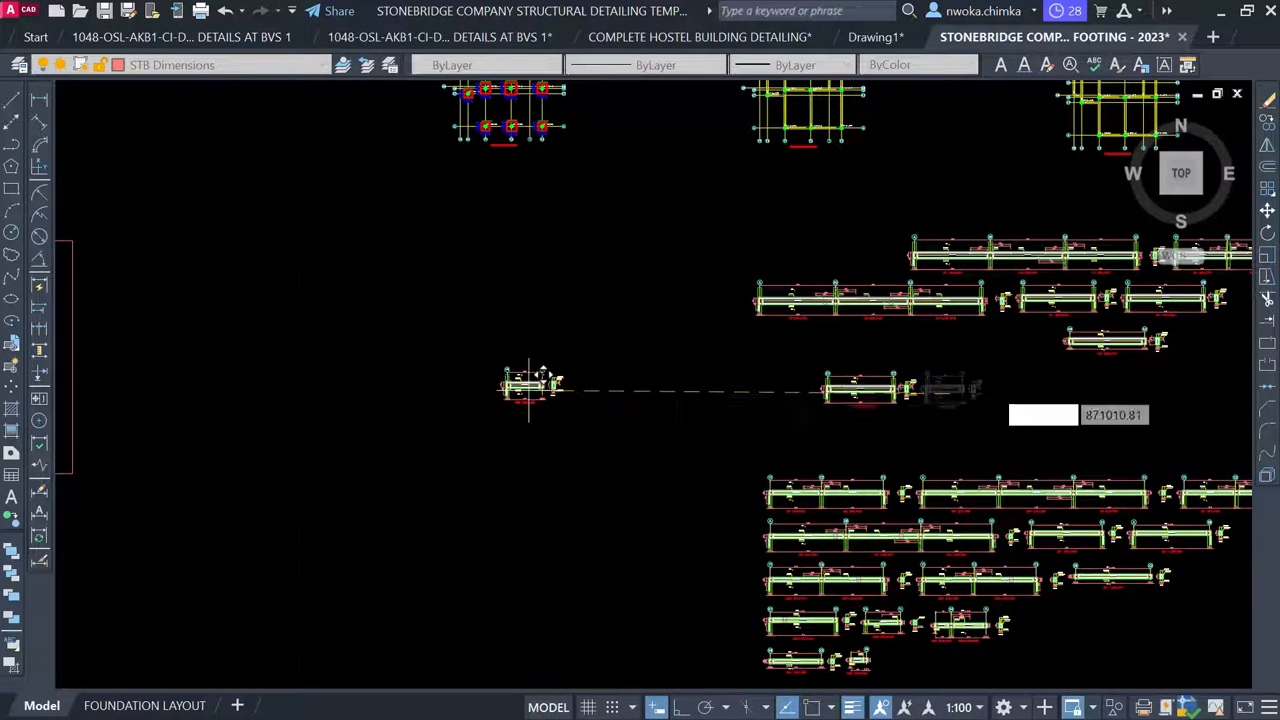
middle_drag(529, 380, 1189, 376)
scroll(500, 295, up, 2)
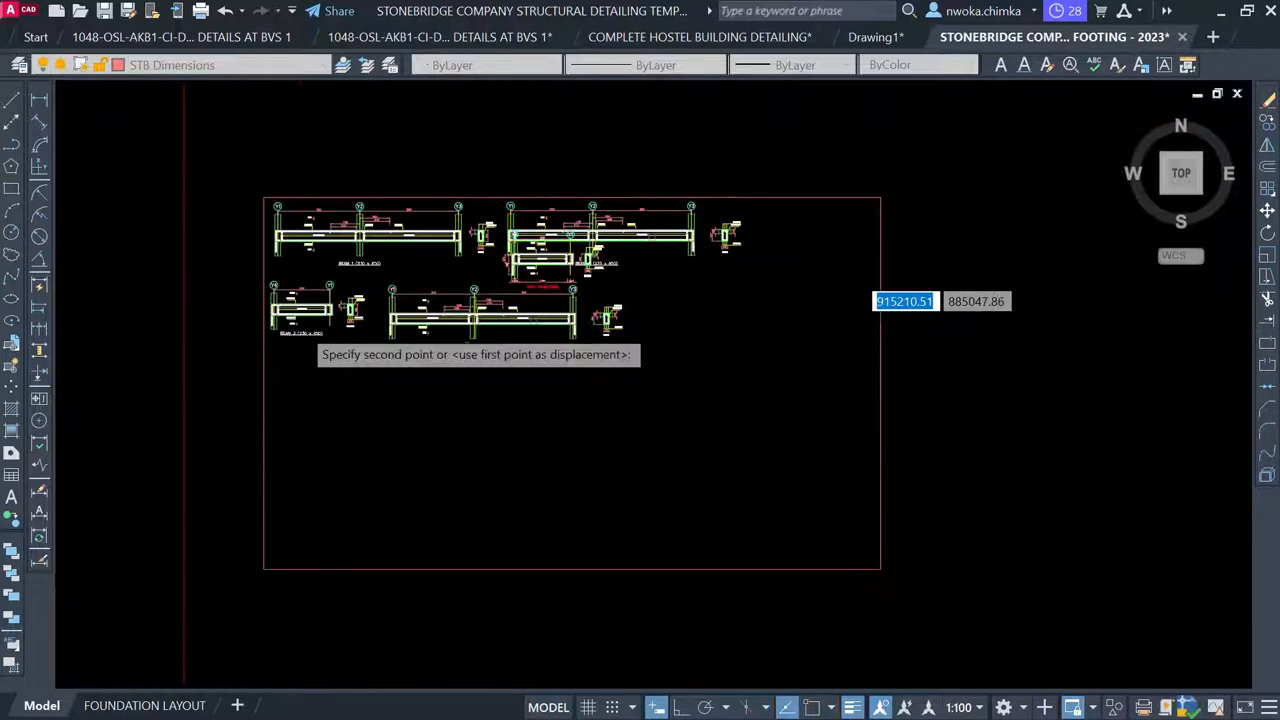
scroll(320, 330, up, 4)
middle_drag(329, 335, 470, 314)
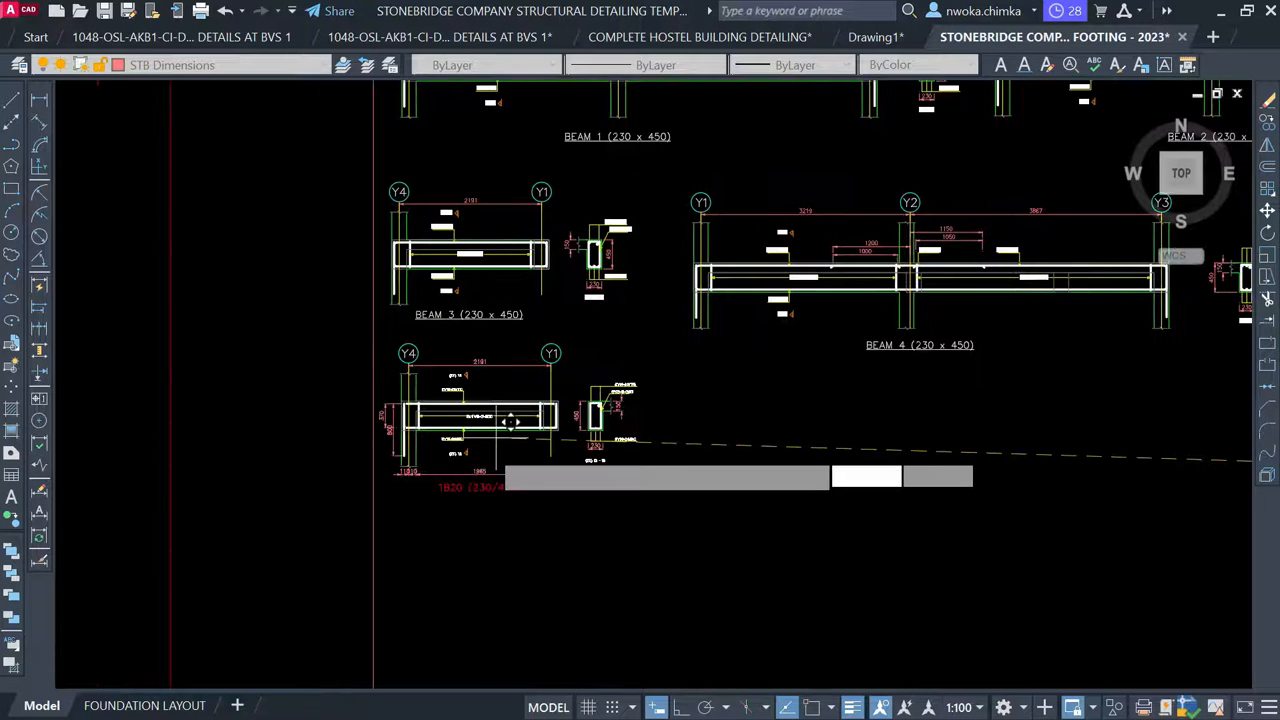
Drop the 1B20 elevation and 12-12 section directly below BEAM 3 and check their alignment
click(504, 443)
scroll(470, 318, up, 5)
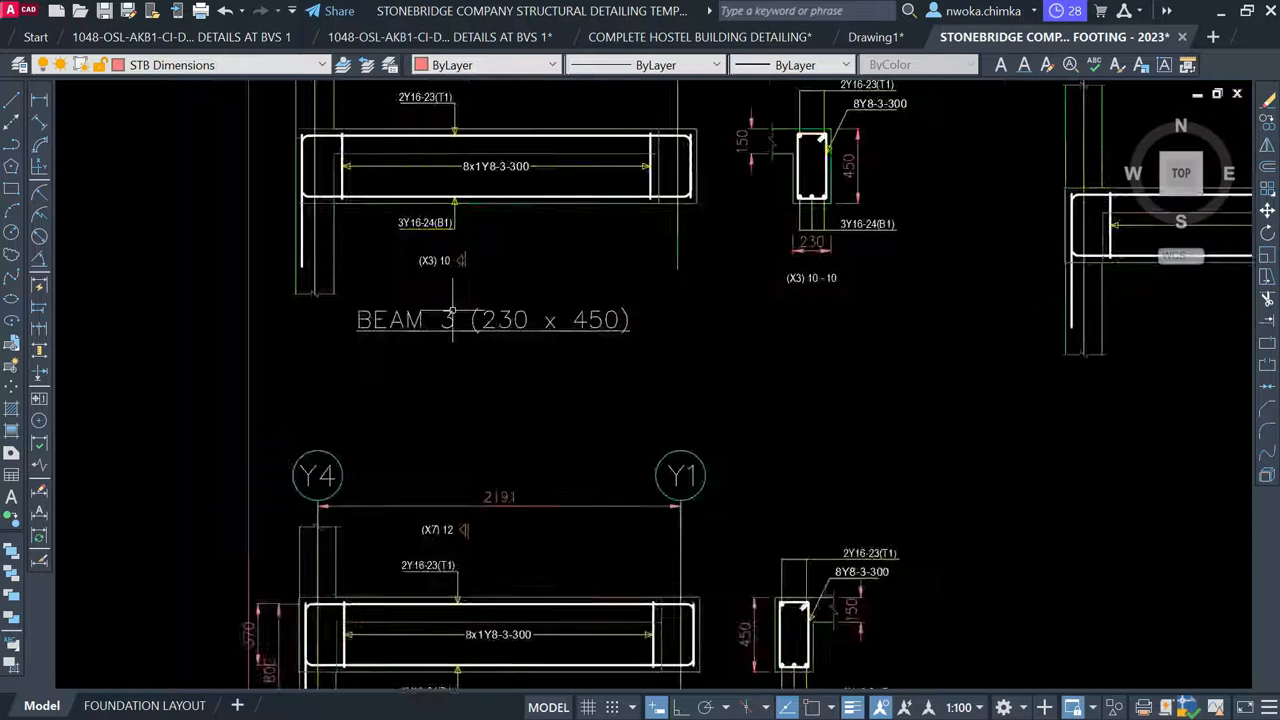
middle_drag(514, 351, 549, 392)
middle_drag(505, 265, 506, 434)
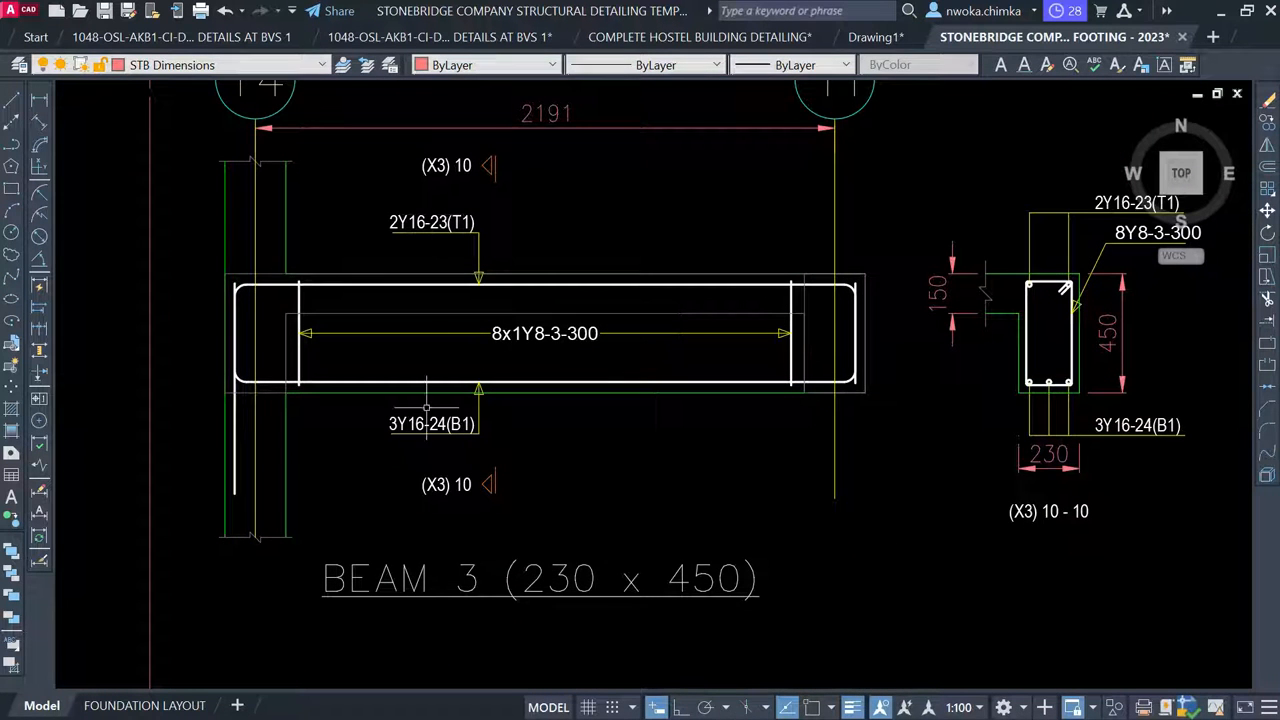
middle_drag(578, 381, 623, 79)
scroll(514, 572, down, 1)
middle_drag(514, 572, 534, 157)
scroll(512, 287, up, 1)
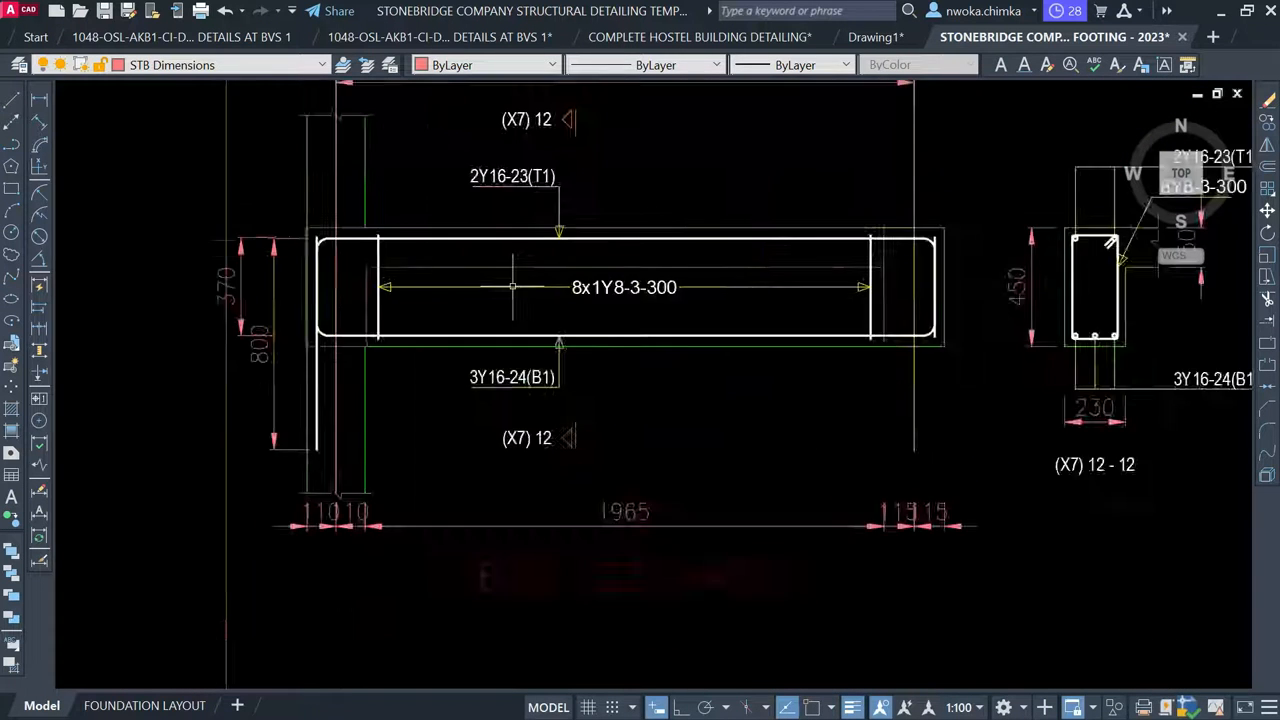
scroll(512, 287, up, 2)
scroll(504, 420, down, 2)
middle_drag(549, 323, 518, 453)
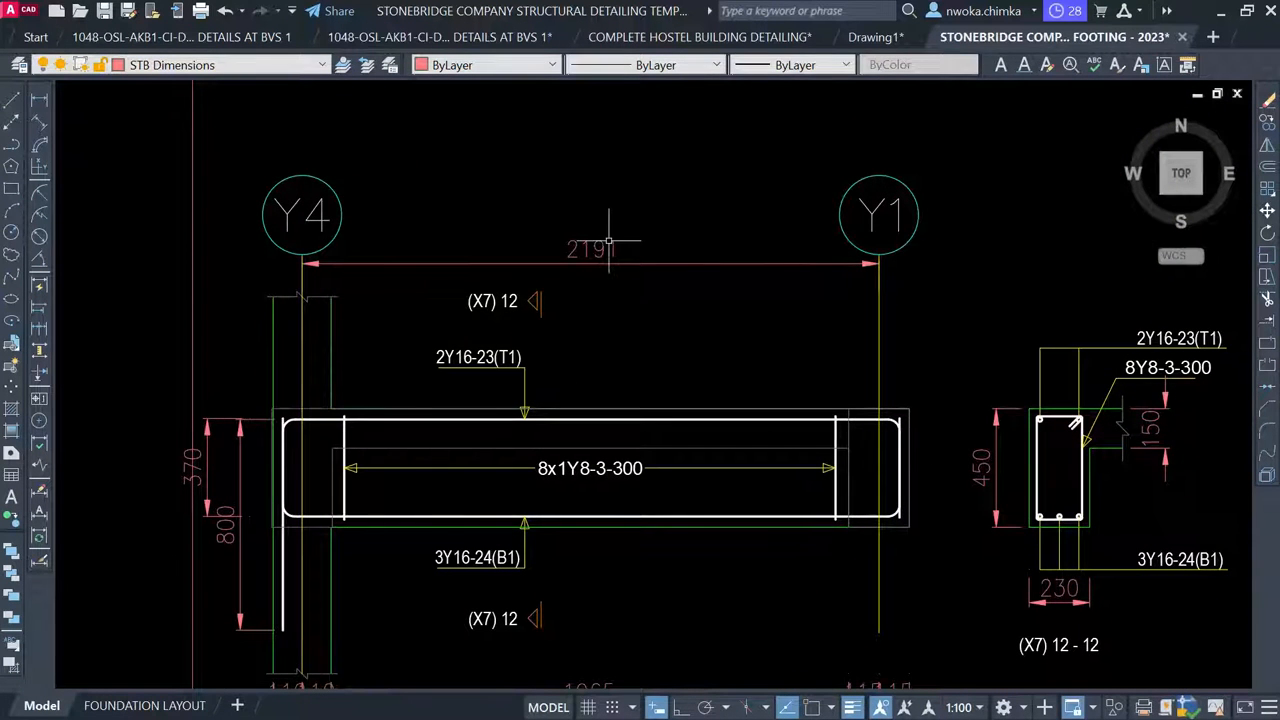
middle_drag(611, 237, 589, 498)
scroll(621, 226, down, 2)
scroll(584, 281, up, 2)
scroll(588, 257, down, 2)
middle_drag(590, 236, 535, 10)
middle_drag(623, 270, 629, 265)
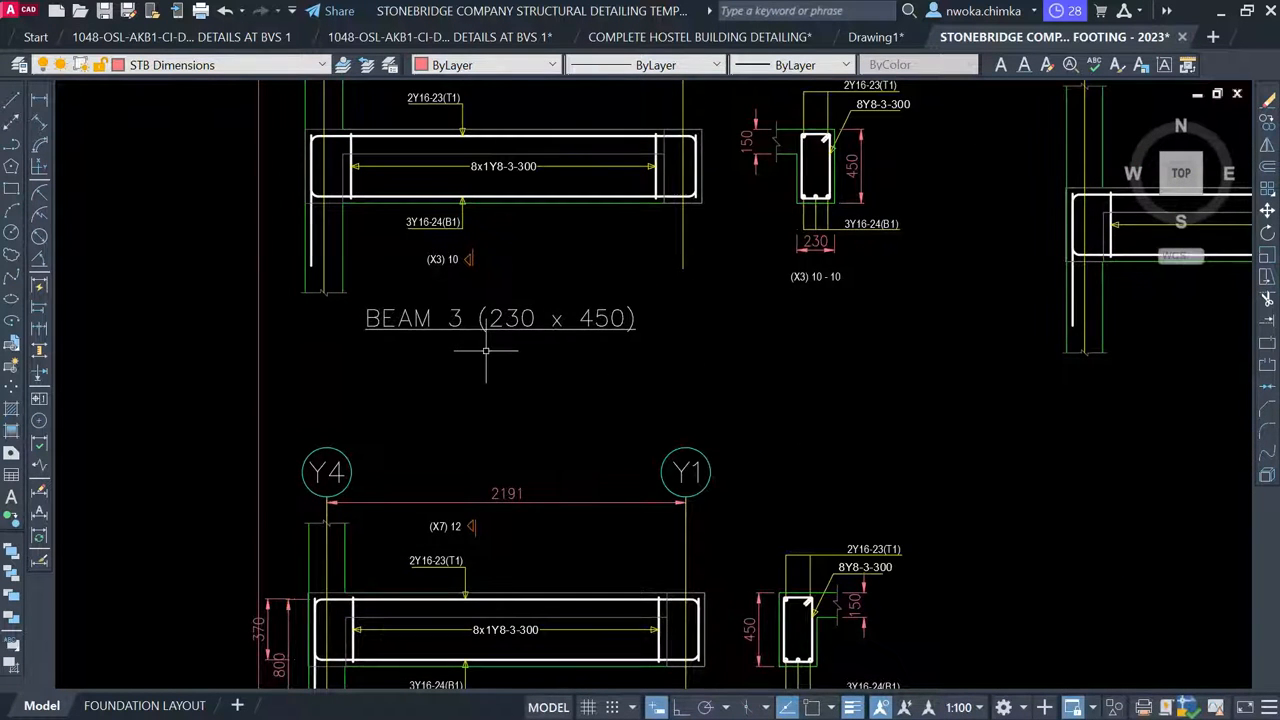
scroll(760, 305, up, 2)
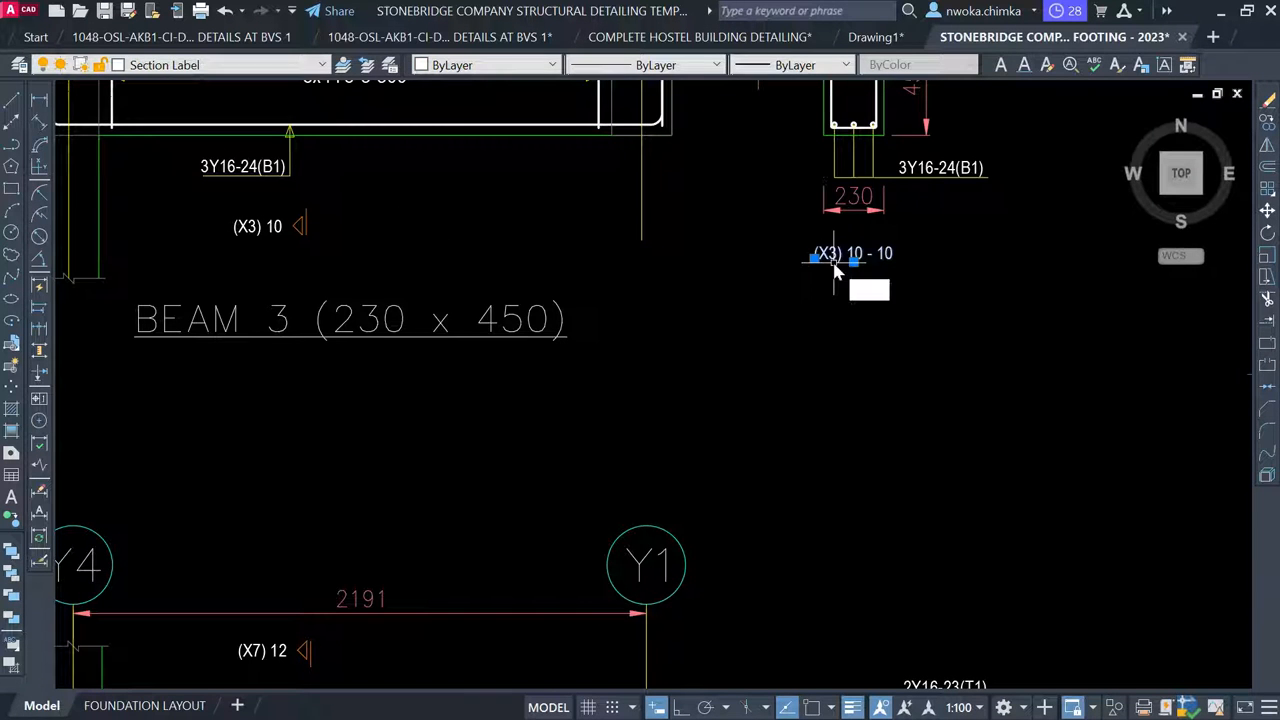
Copy the Y1 axis text to just below the BEAM 3 title
key(Return)
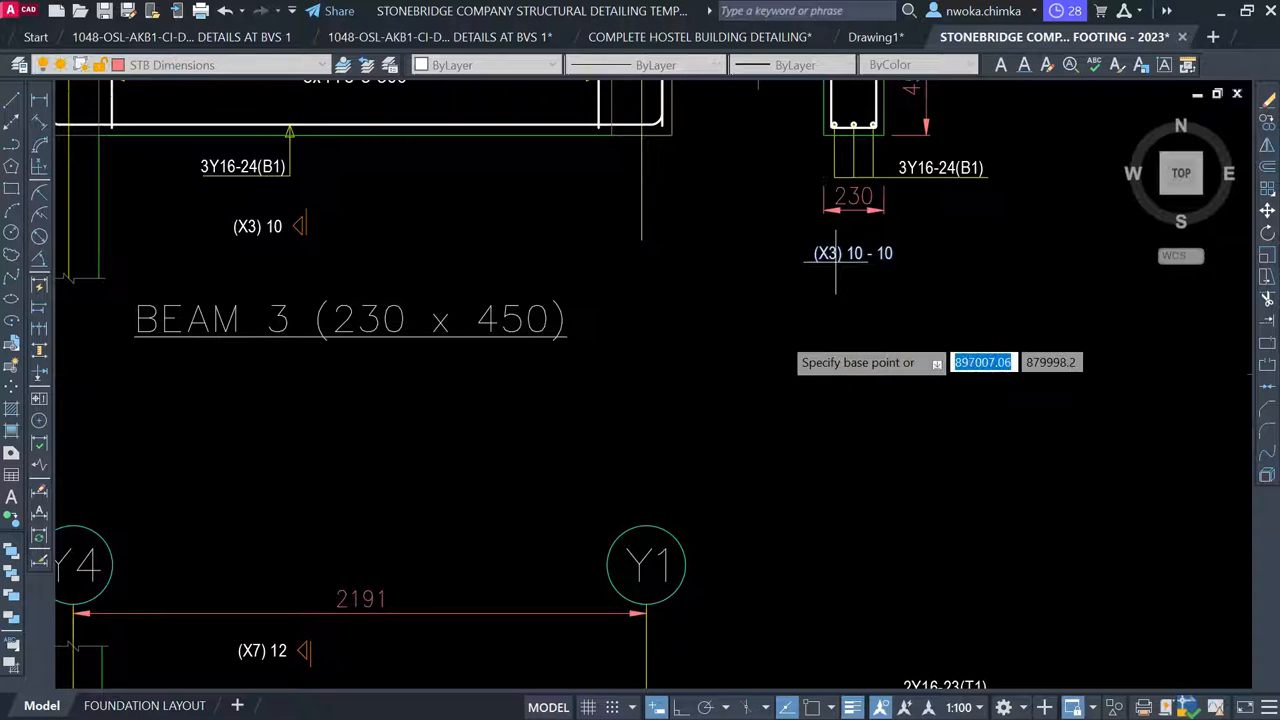
key(Escape)
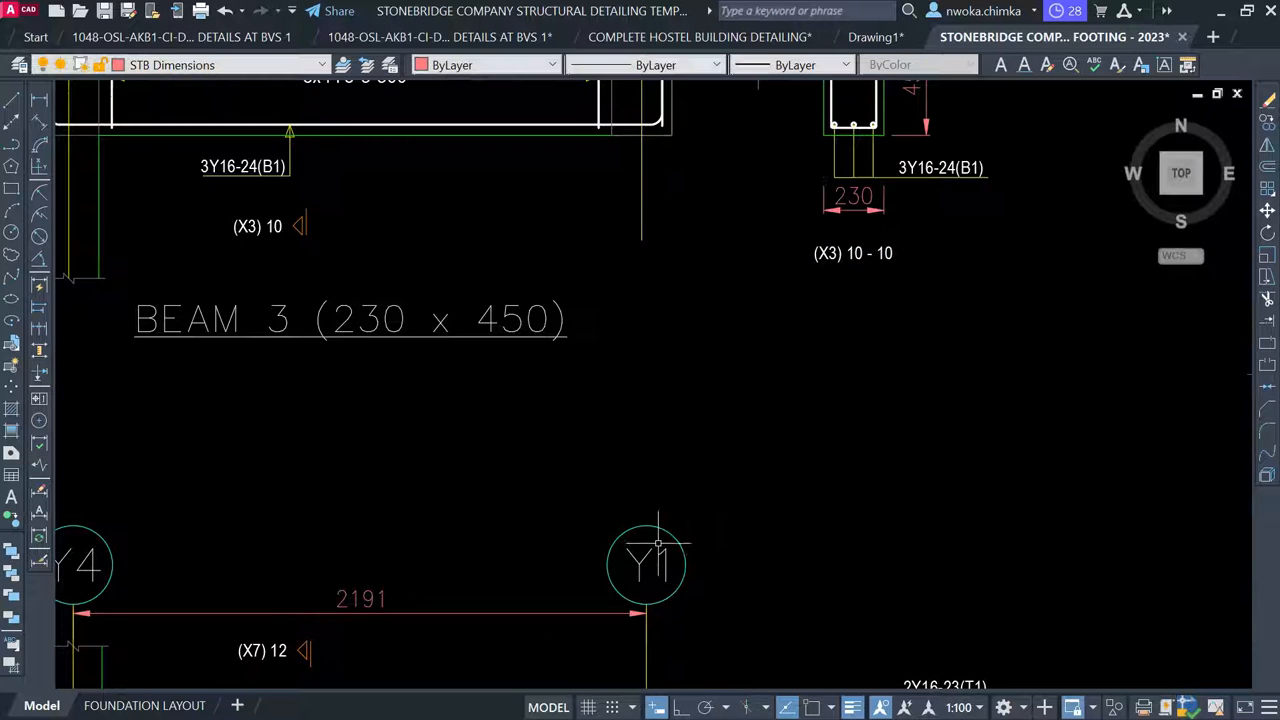
click(677, 537)
text(co)
key(Return)
click(648, 585)
click(318, 388)
key(Escape)
Change the copied text to read '2 NOS THUS'
click(297, 365)
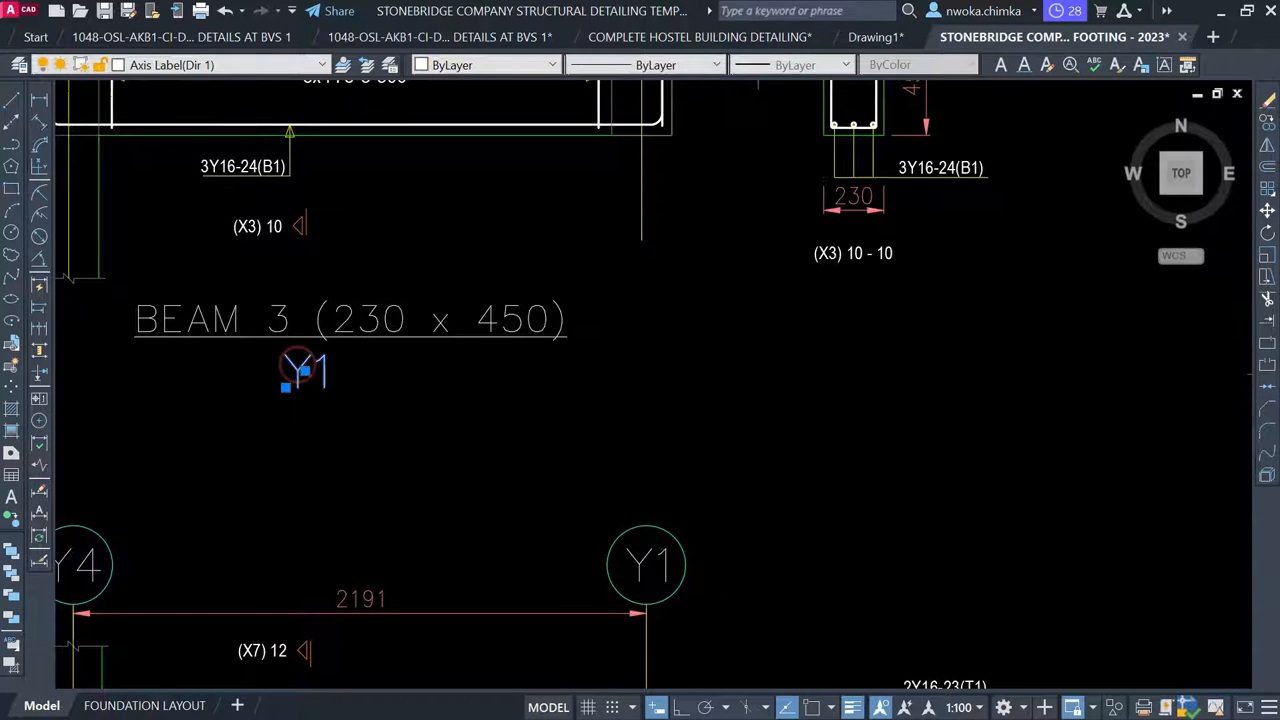
double_click(300, 373)
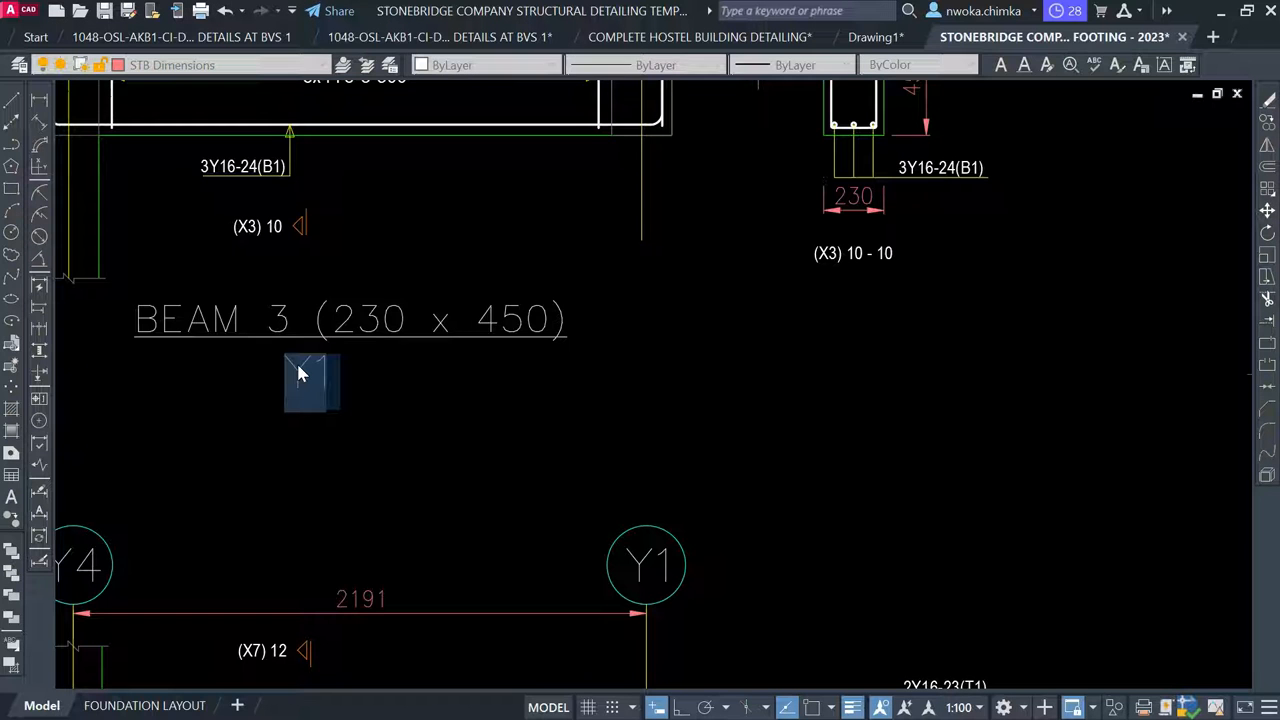
key(BackSpace)
text(2 NO)
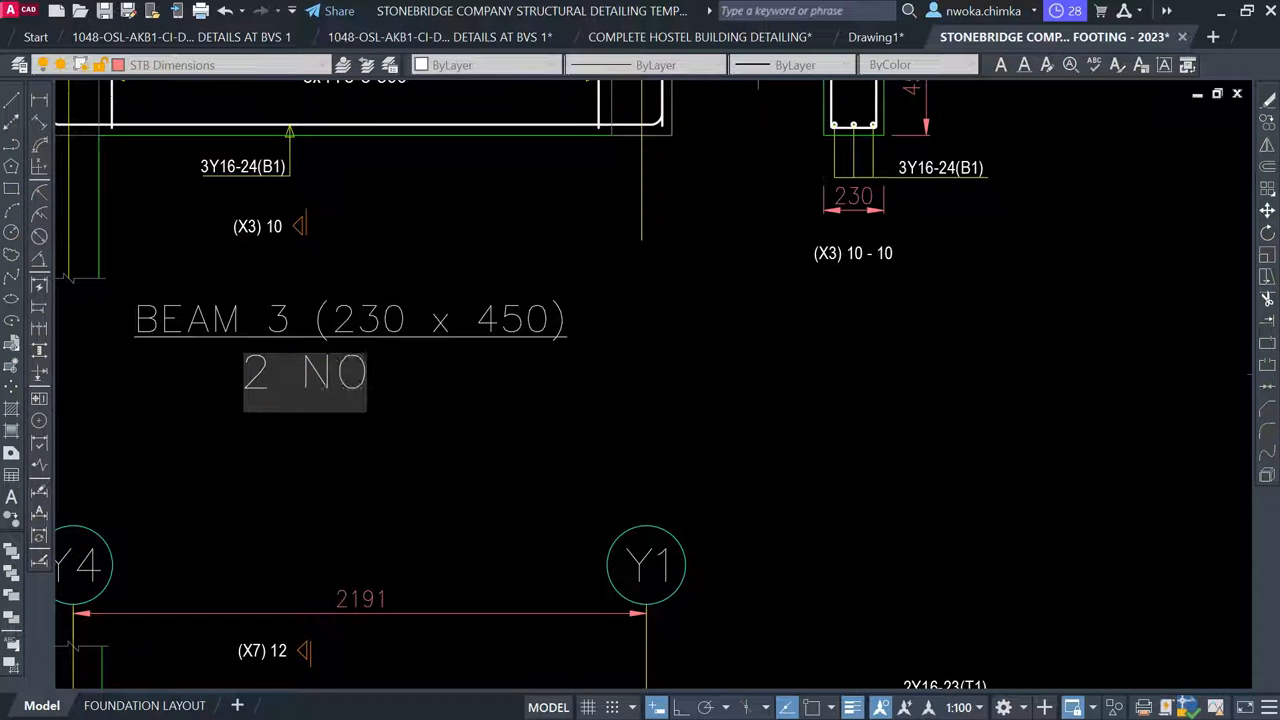
text(S THUS)
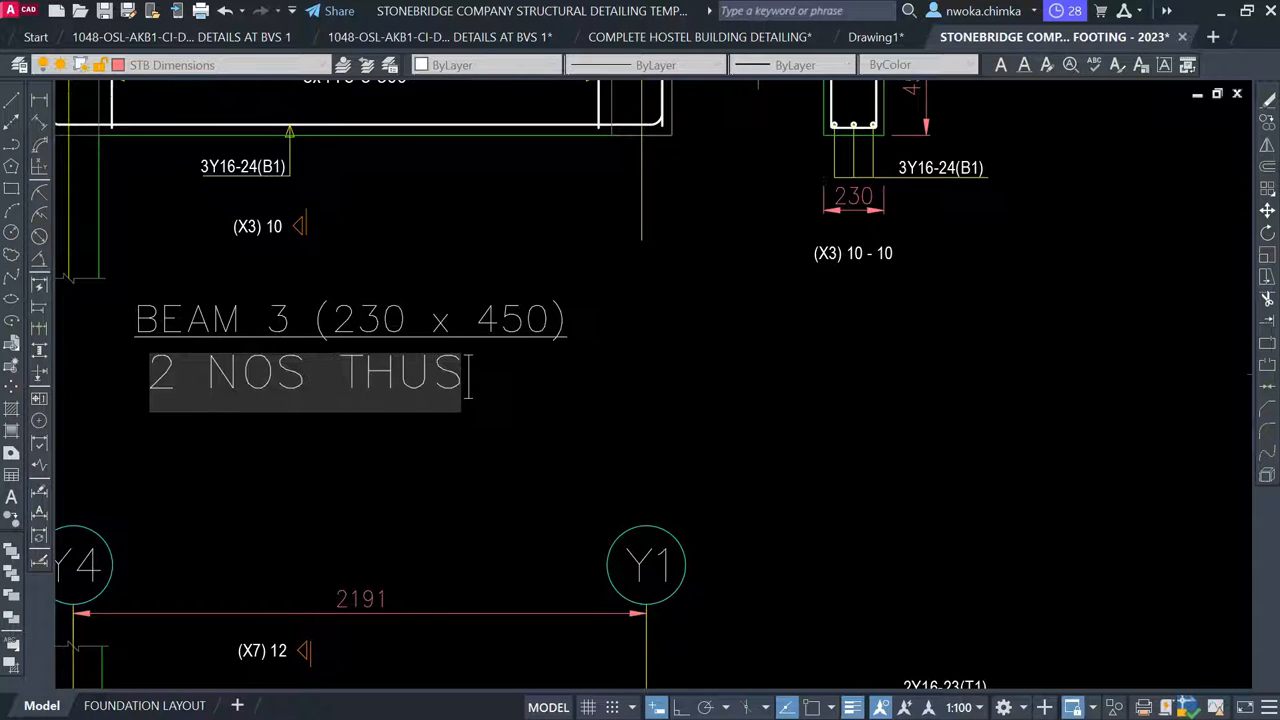
click(634, 437)
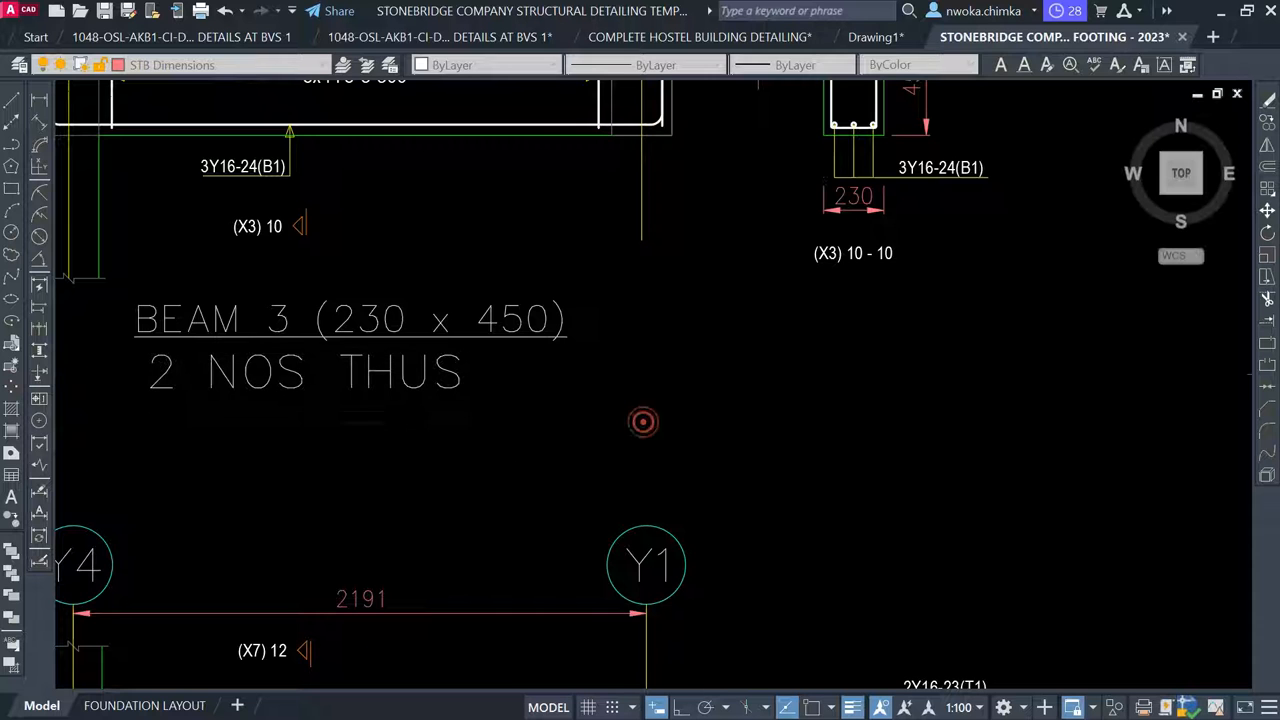
scroll(641, 420, down, 2)
key(Escape)
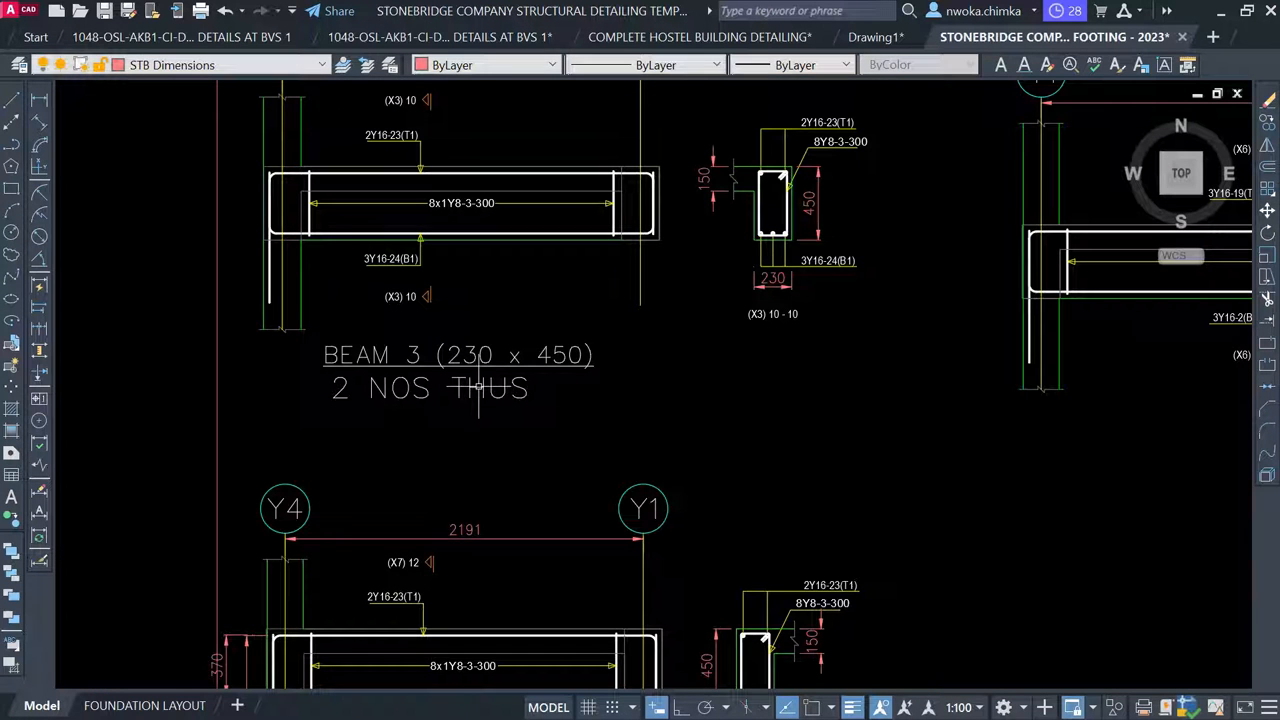
Delete the 2 NOS THUS note below the BEAM 3 title
click(488, 403)
click(424, 395)
key(Delete)
scroll(427, 400, down, 4)
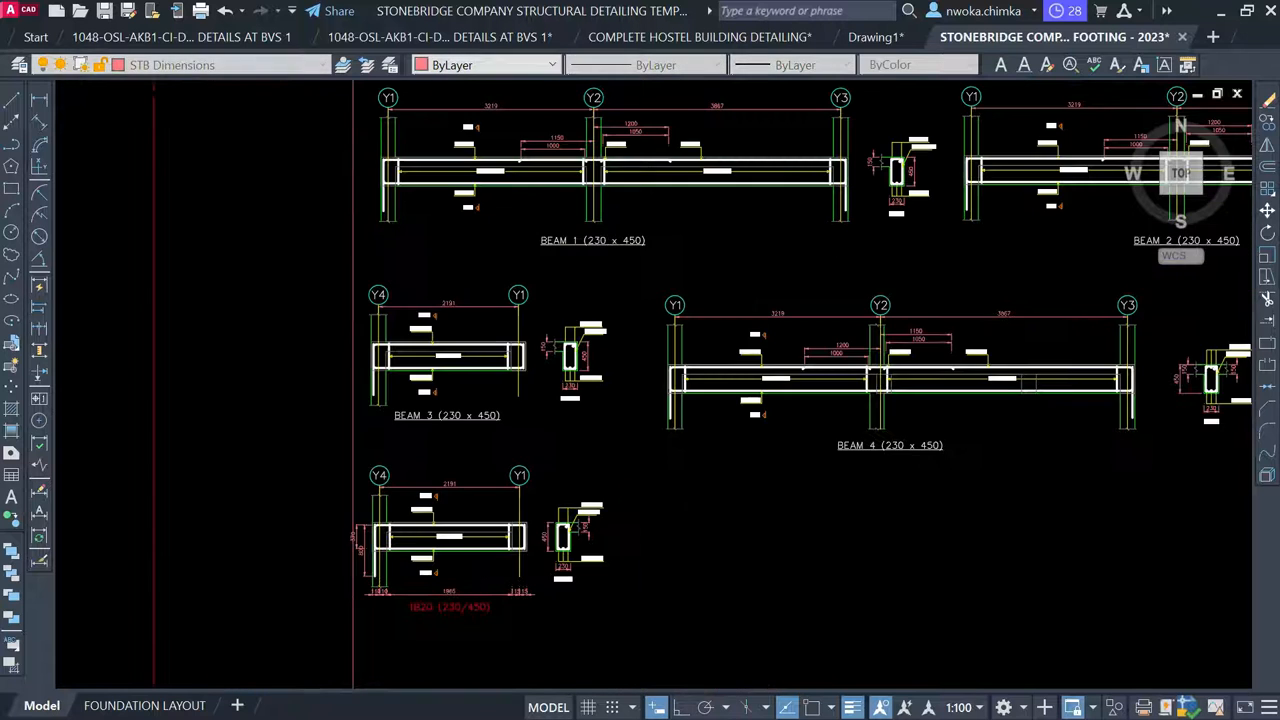
Relabel the X7 beam on the first-floor layout from BEAM 3 to BEAM 5
middle_drag(412, 447, 213, 420)
scroll(308, 382, down, 5)
mouse_move(643, 317)
middle_down()
mouse_move(489, 450)
mouse_move(646, 518)
middle_up()
scroll(419, 209, up, 8)
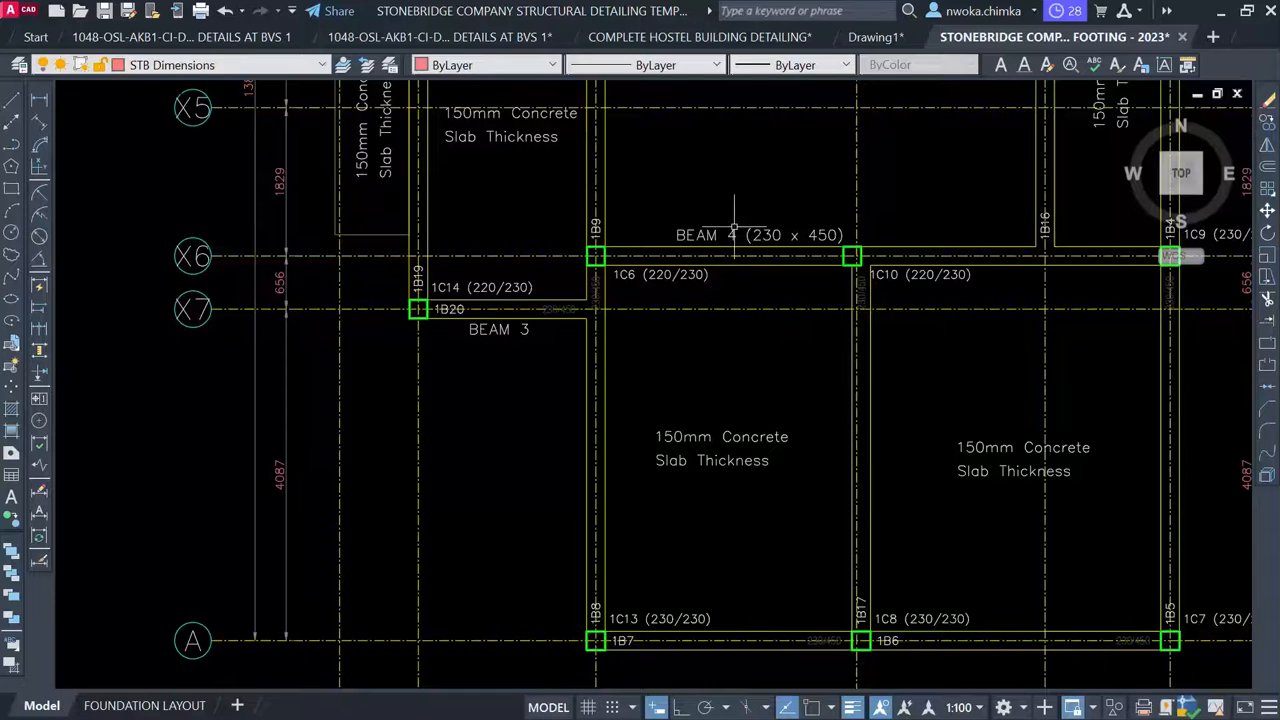
scroll(475, 340, up, 2)
click(499, 322)
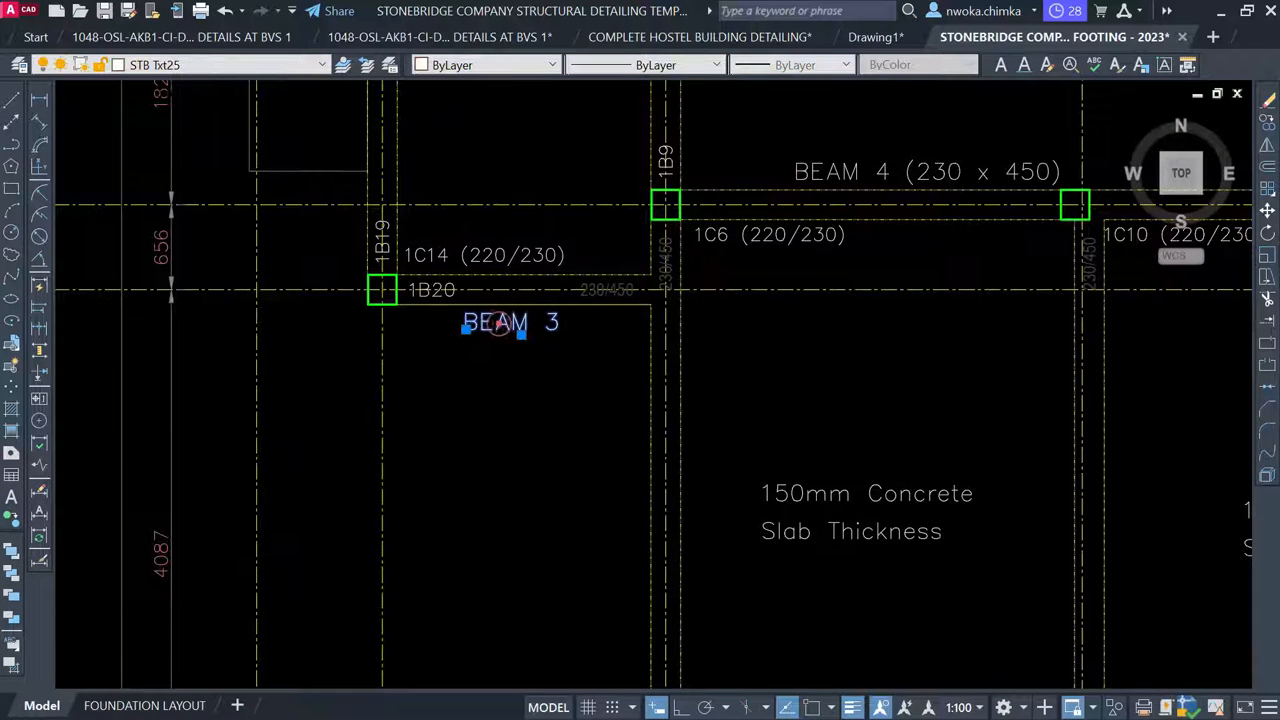
double_click(521, 331)
scroll(555, 324, up, 2)
click(545, 312)
drag(543, 314, 557, 318)
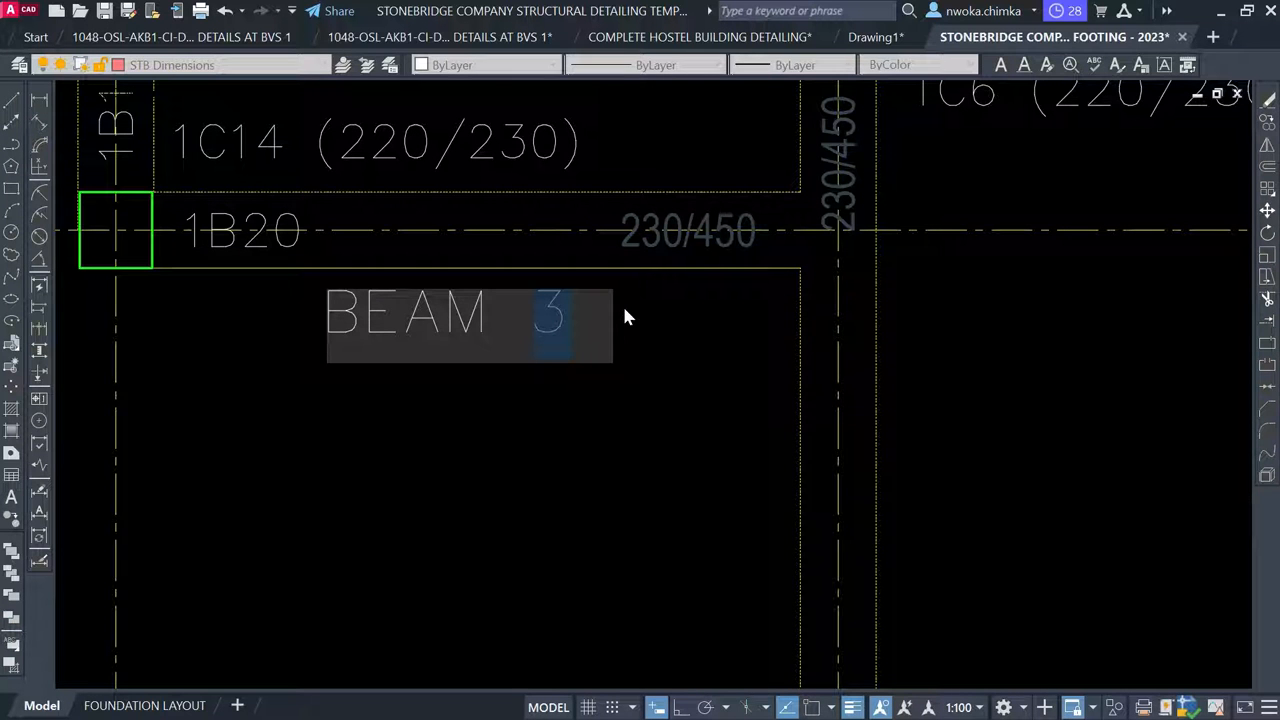
text(5)
click(617, 406)
scroll(712, 230, down, 3)
scroll(715, 232, up, 2)
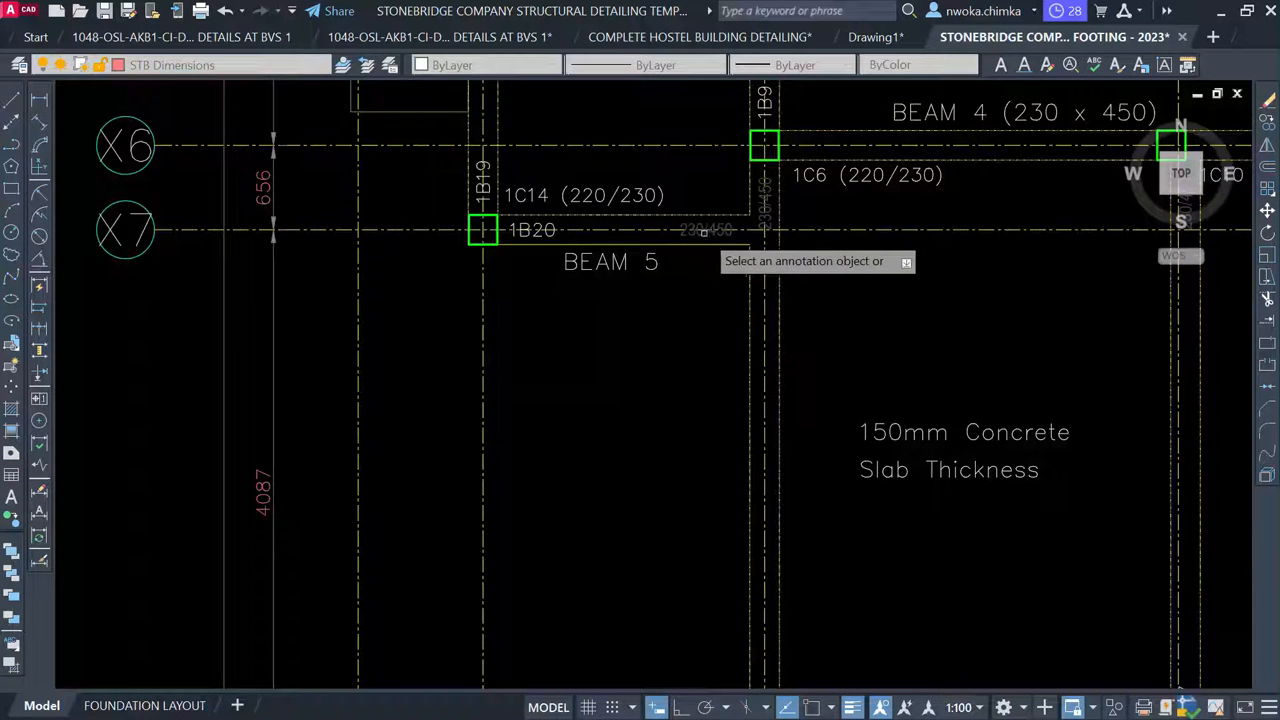
key(Escape)
scroll(708, 242, up, 2)
Erase the X7 beam's 1B20 and 230/450 labels
click(705, 228)
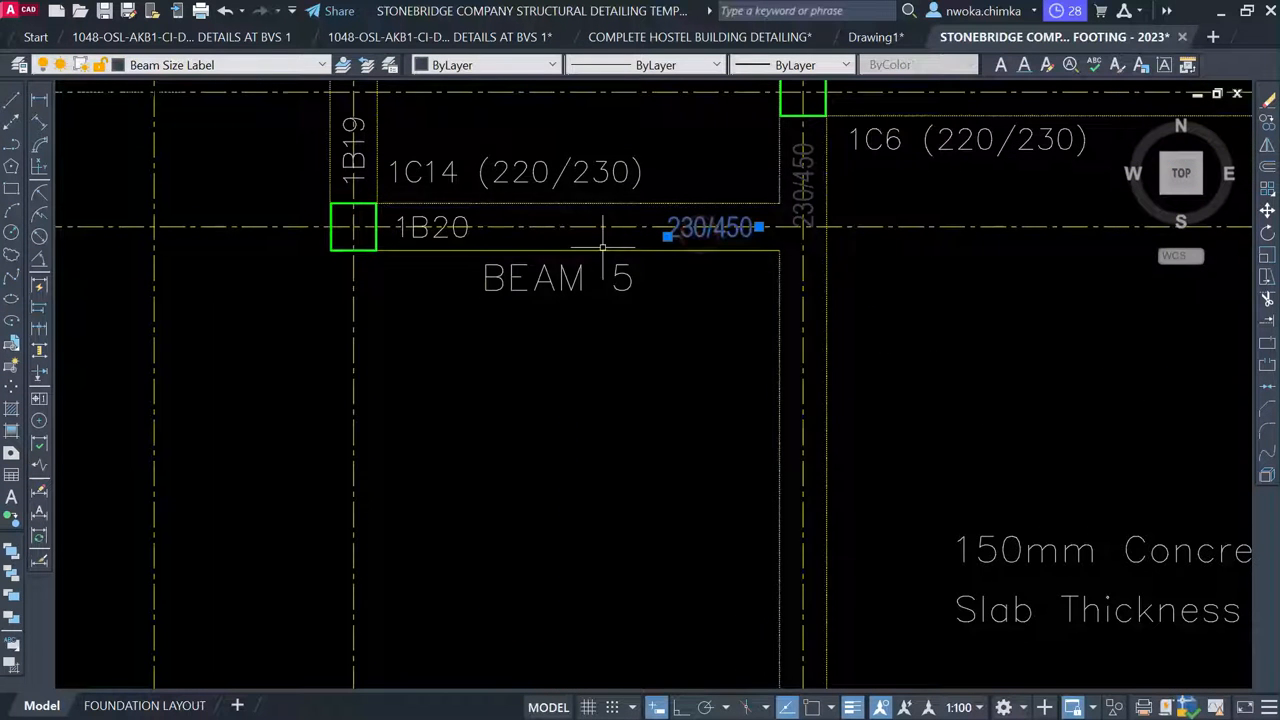
click(413, 231)
key(Delete)
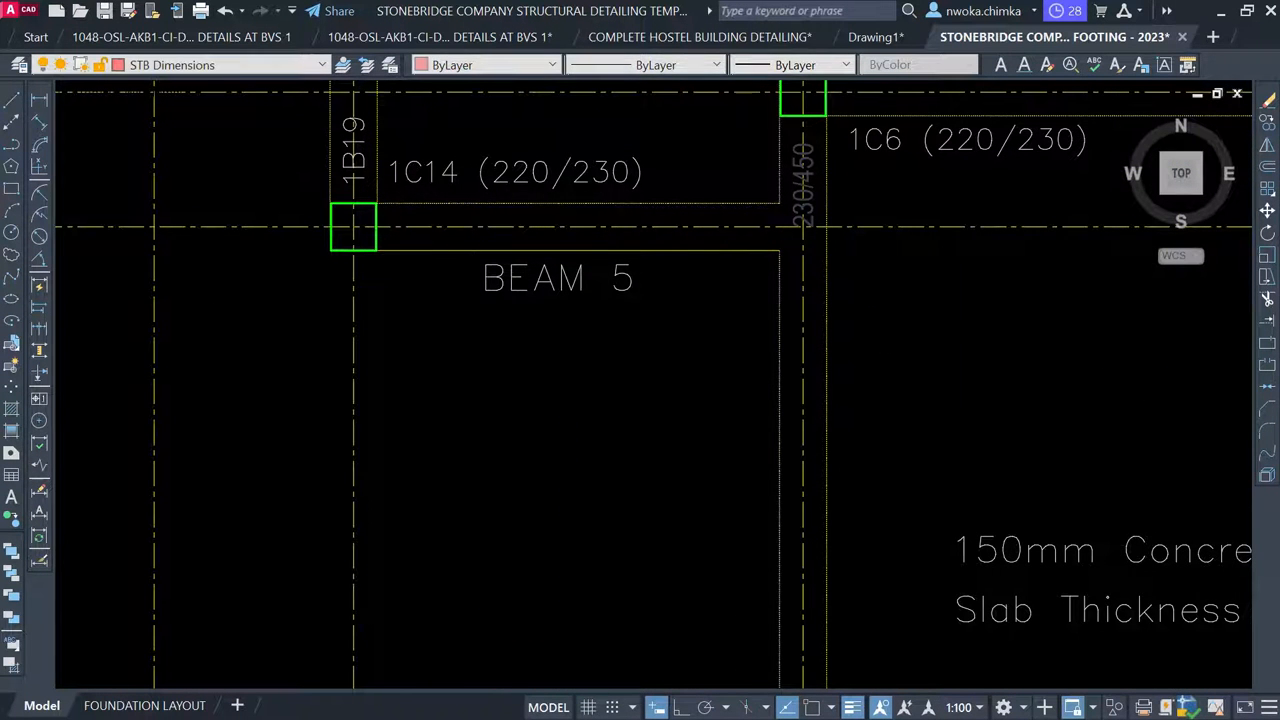
scroll(688, 192, down, 8)
middle_drag(540, 600, 603, 277)
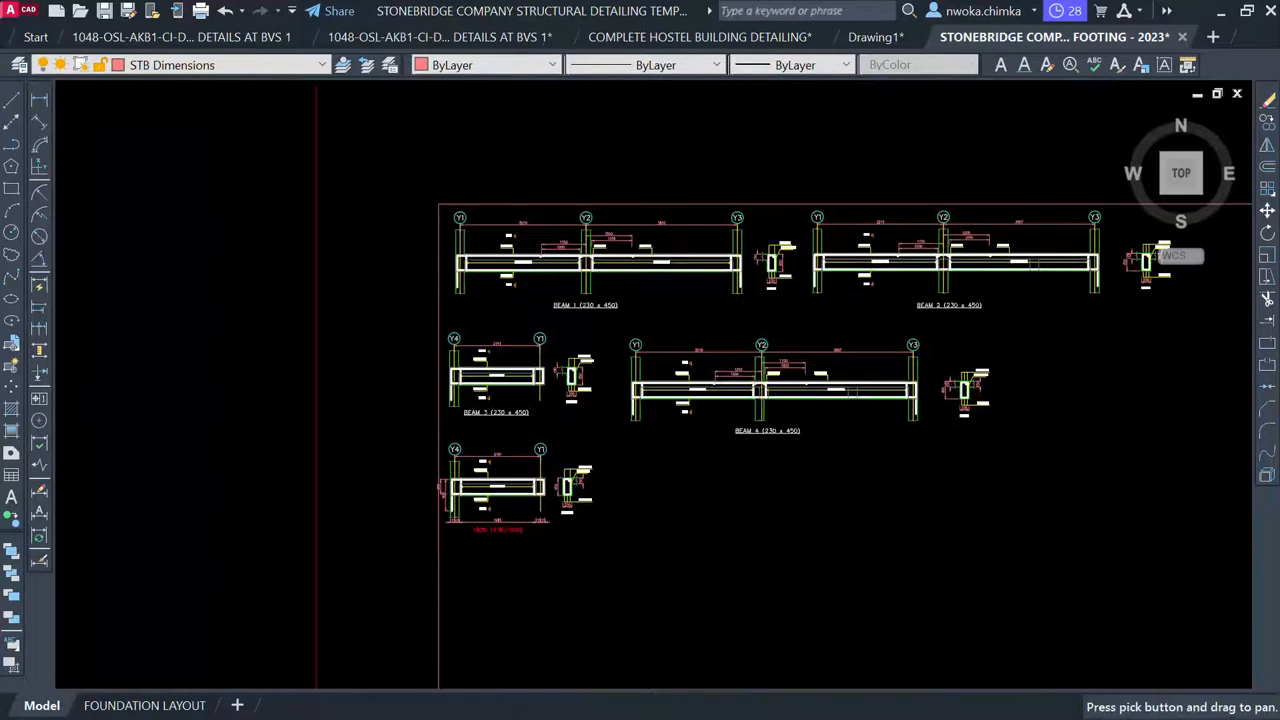
Copy the BEAM 3 (230 x 450) title to below the red 1B20 label
scroll(474, 527, up, 3)
scroll(560, 306, down, 4)
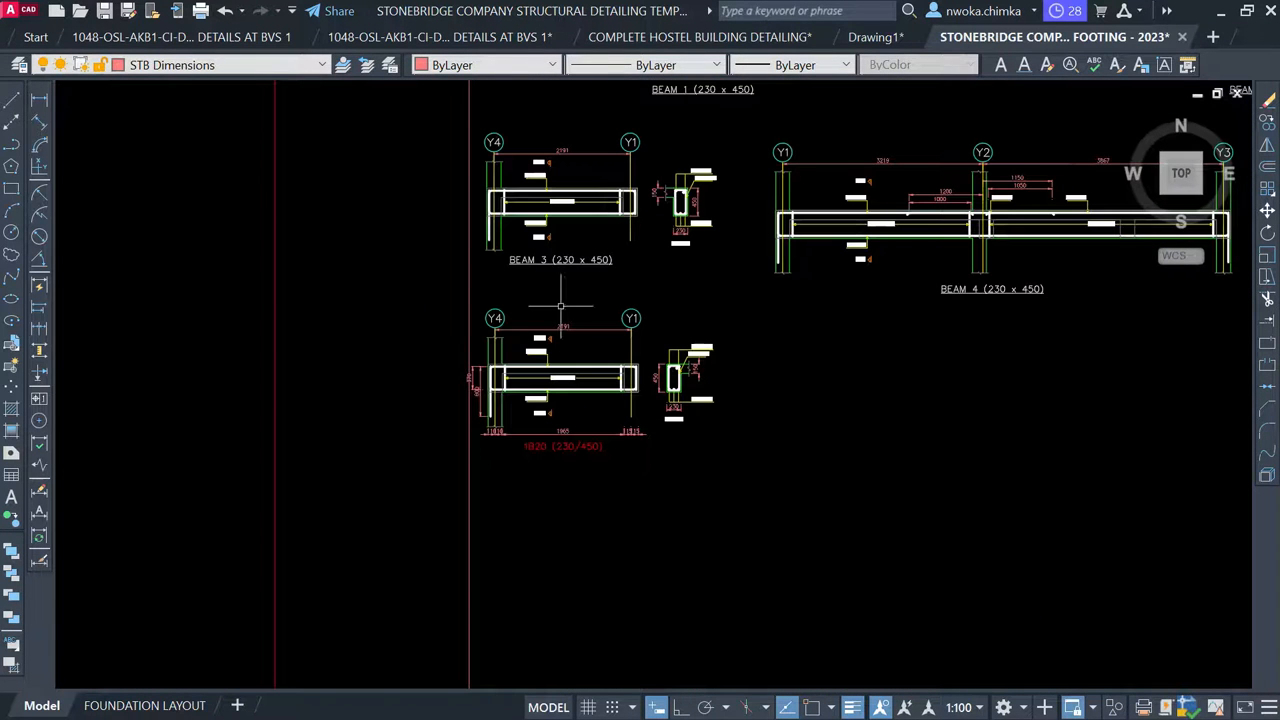
click(552, 261)
text(CO)
key(Return)
click(558, 259)
scroll(550, 490, up, 2)
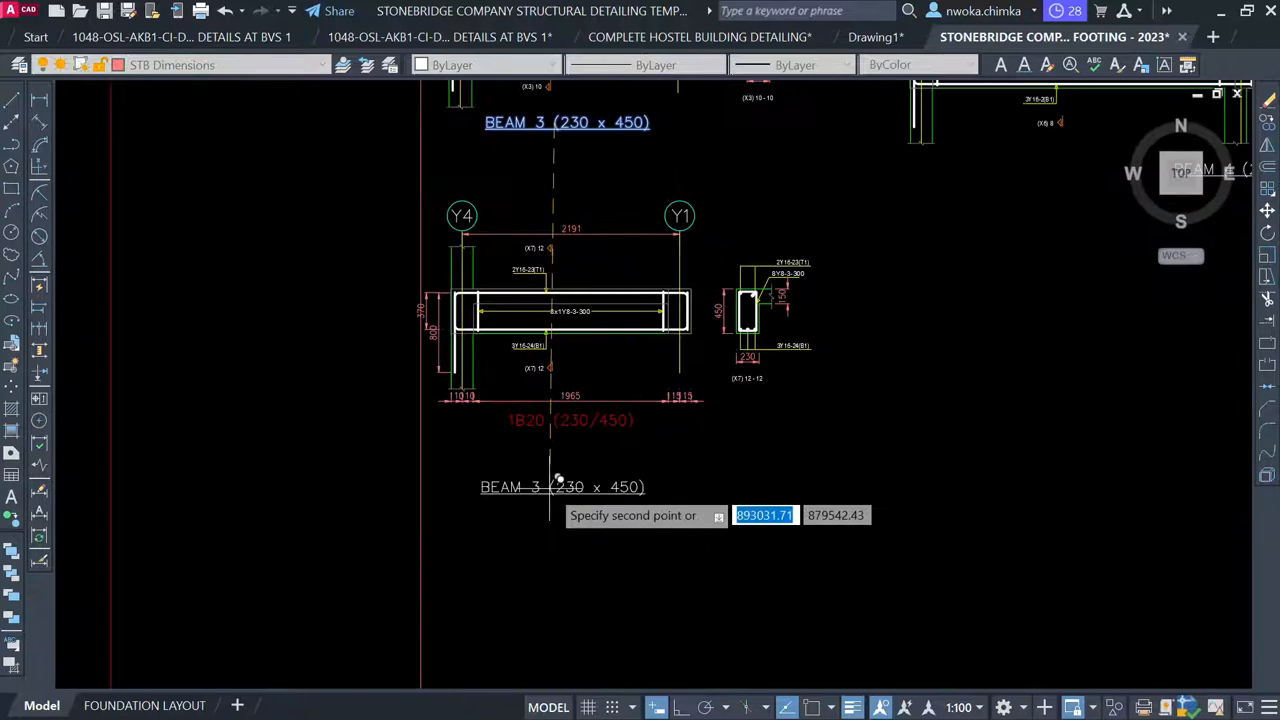
scroll(538, 441, up, 1)
click(545, 441)
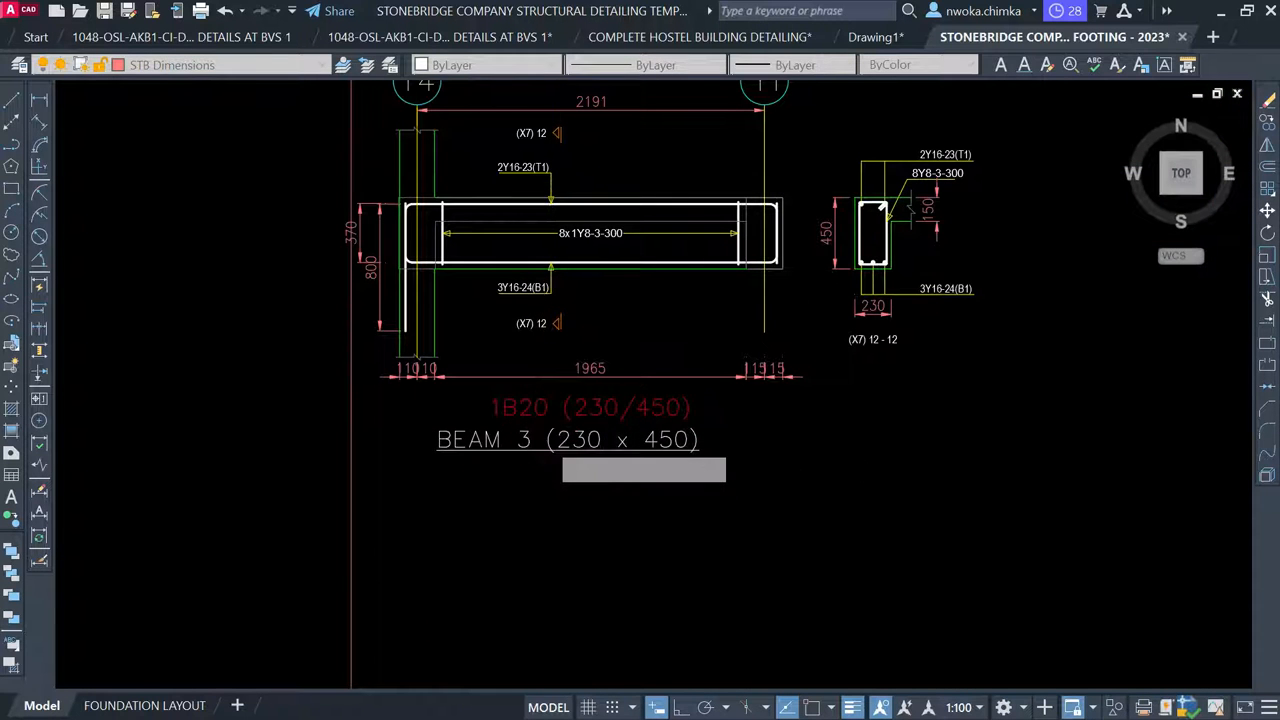
Edit the copied title to read BEAM 5 (230 x 450)
click(563, 440)
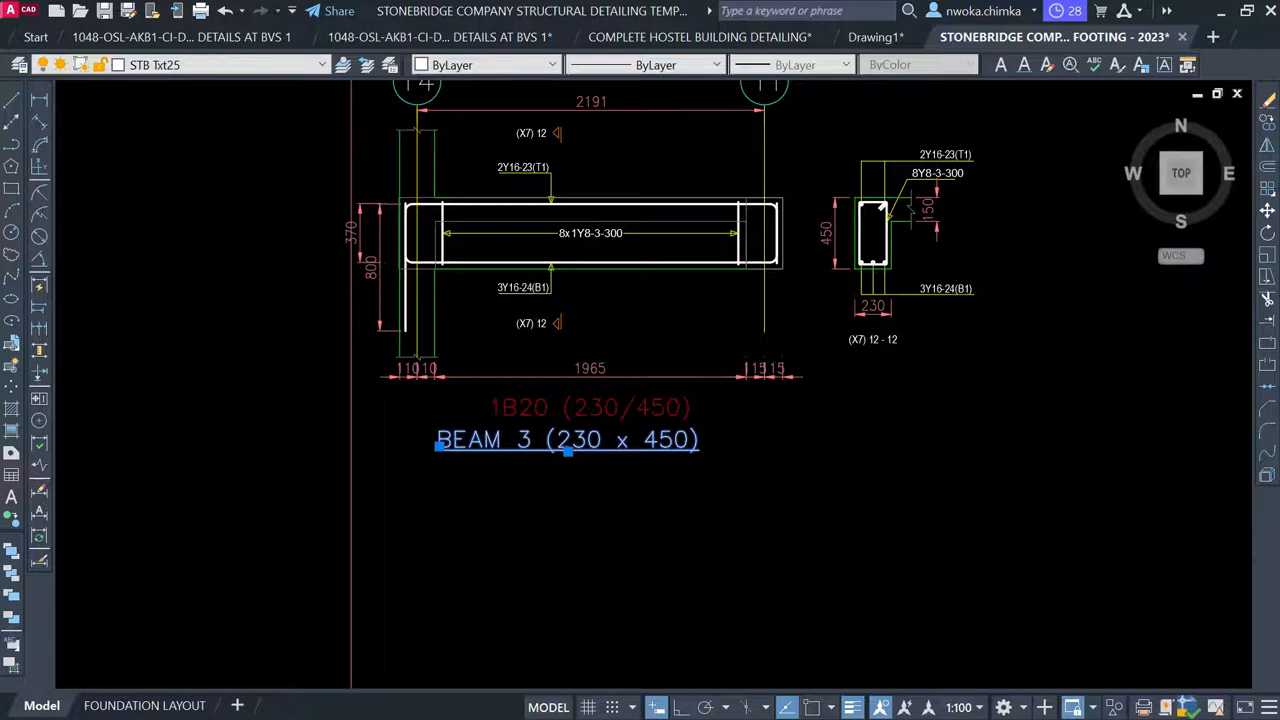
double_click(523, 445)
scroll(523, 451, up, 3)
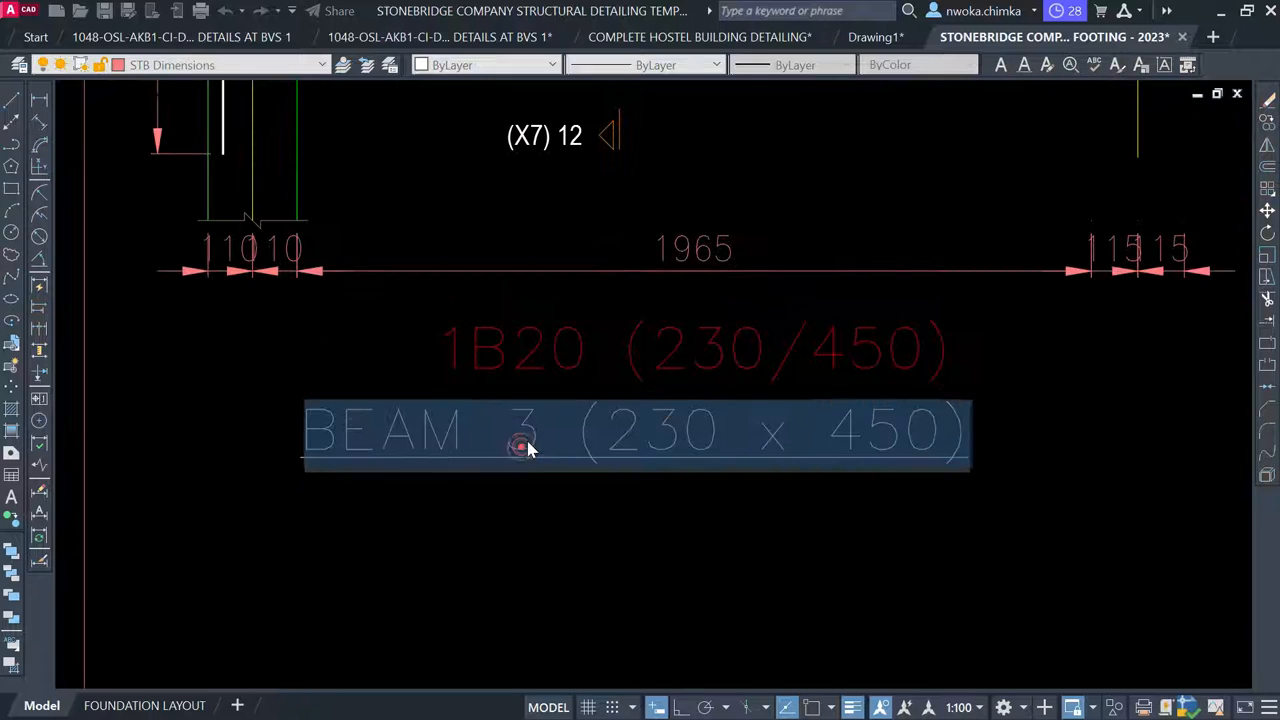
double_click(529, 455)
click(530, 513)
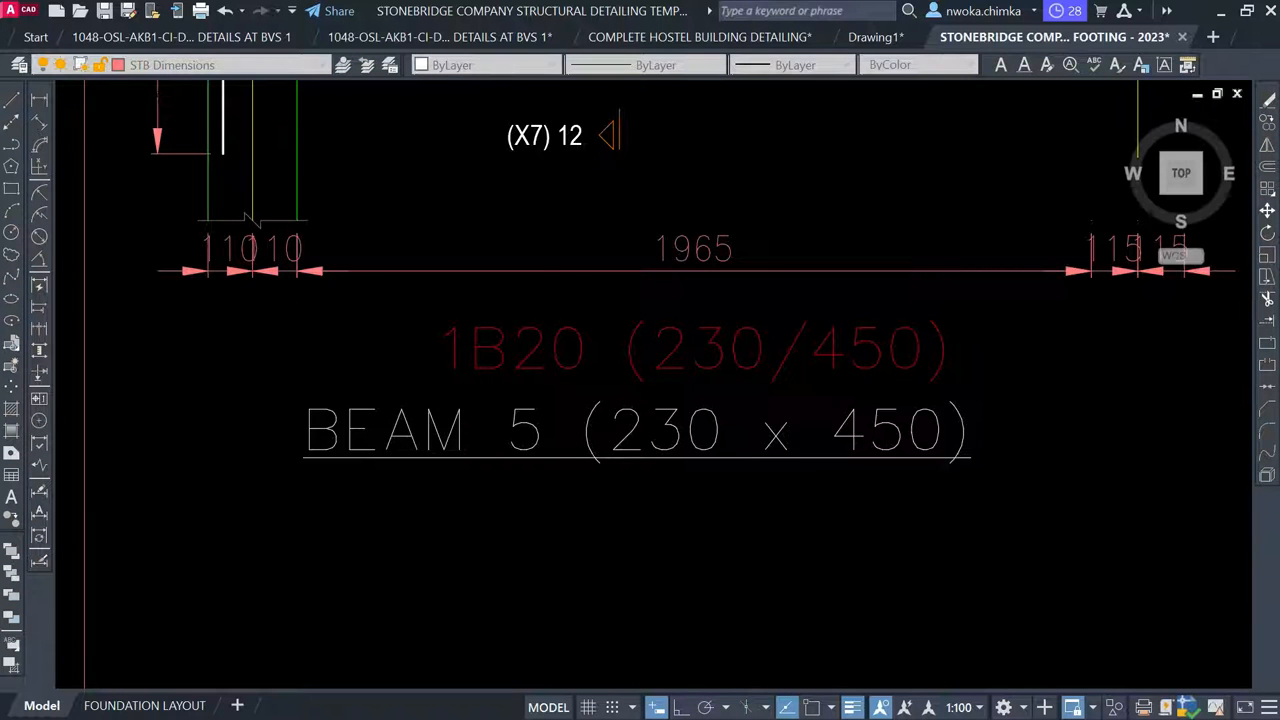
scroll(555, 492, down, 2)
Erase the red 1B20 (230/450) label and select the dimension string below the beam
click(634, 408)
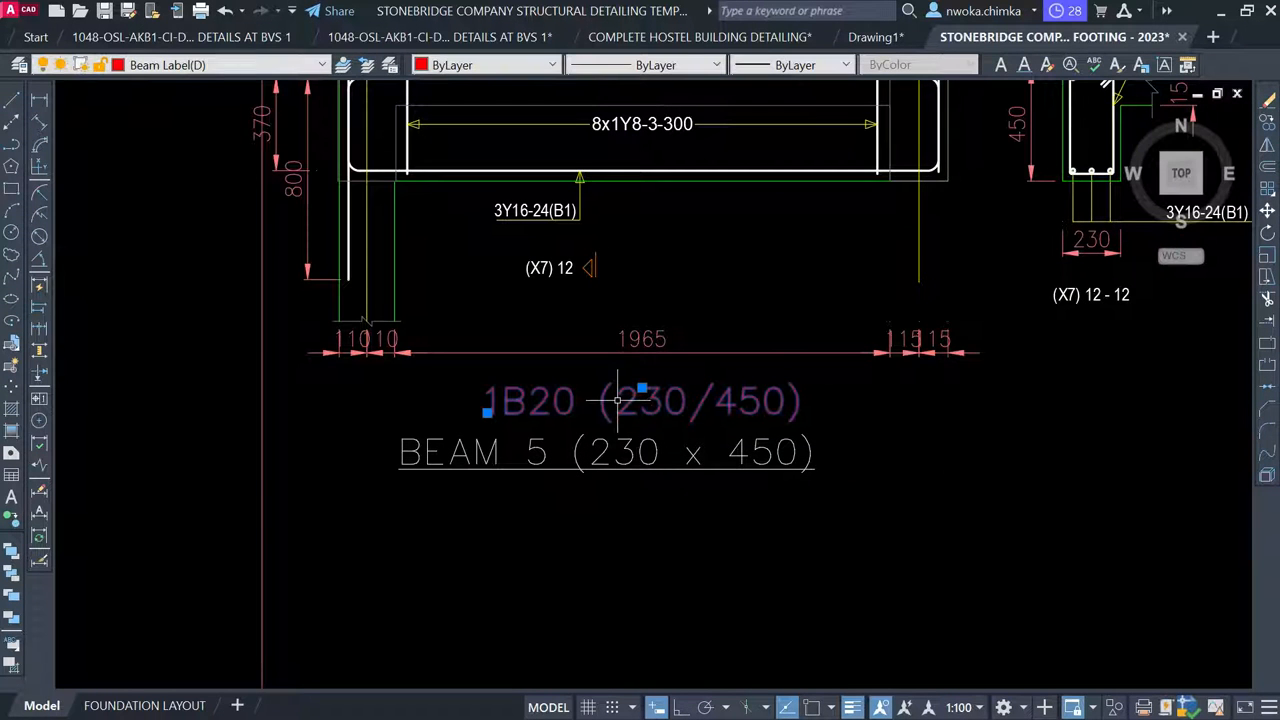
key(Delete)
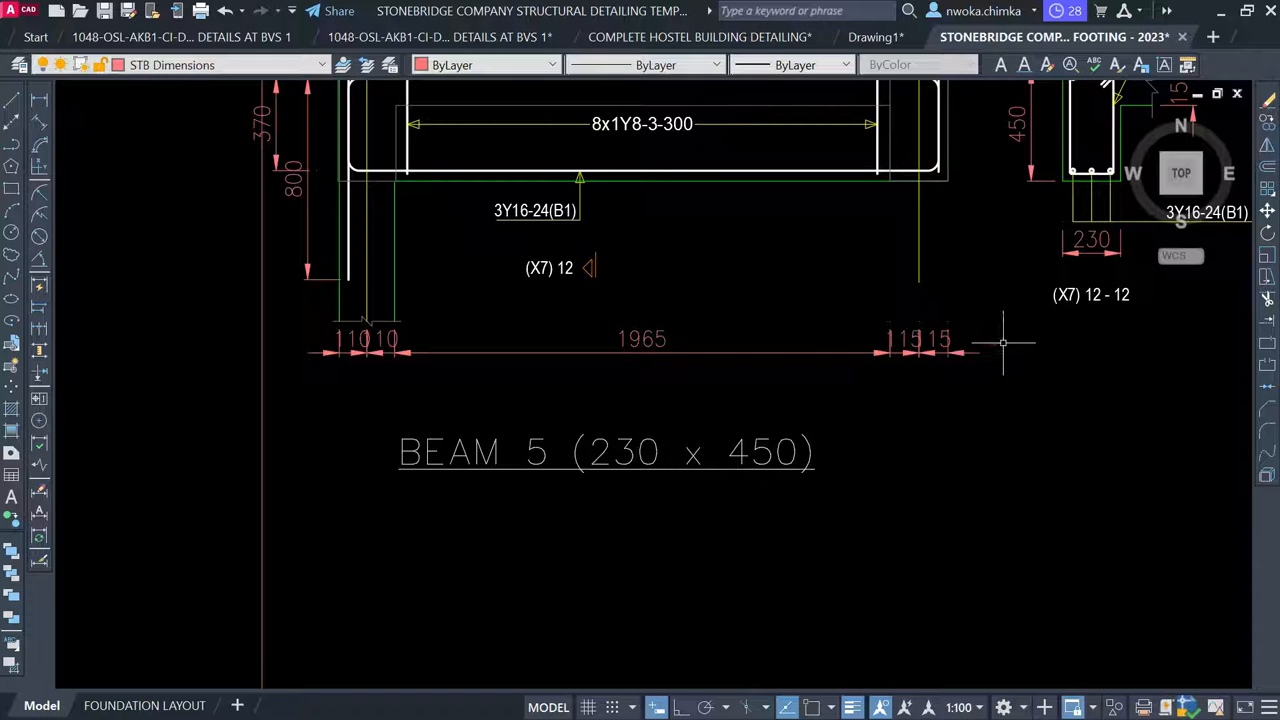
click(1002, 342)
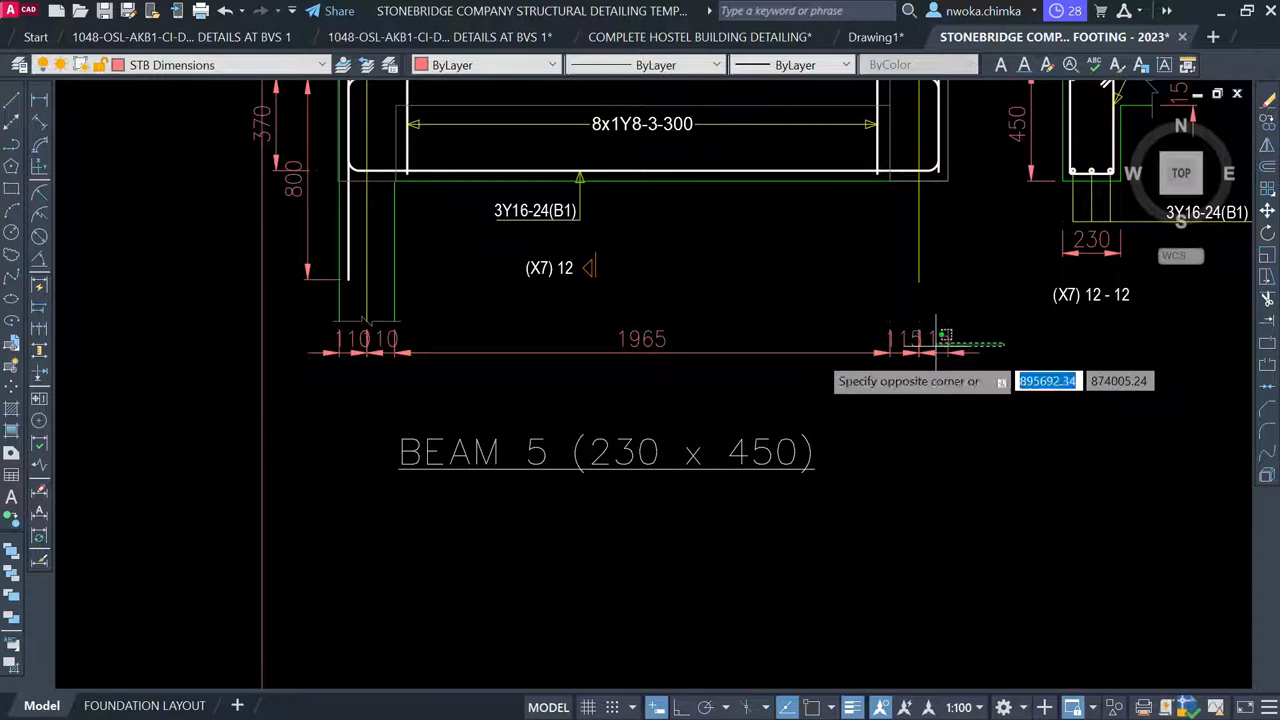
click(368, 337)
mouse_move(381, 340)
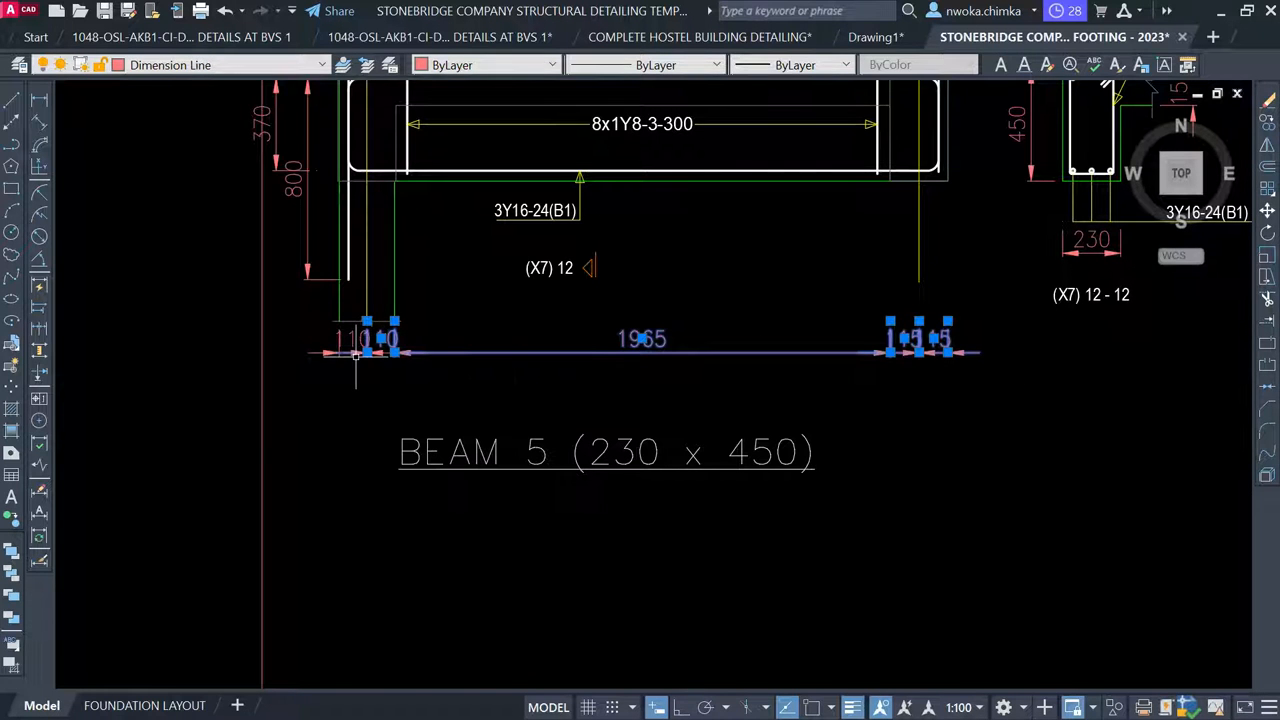
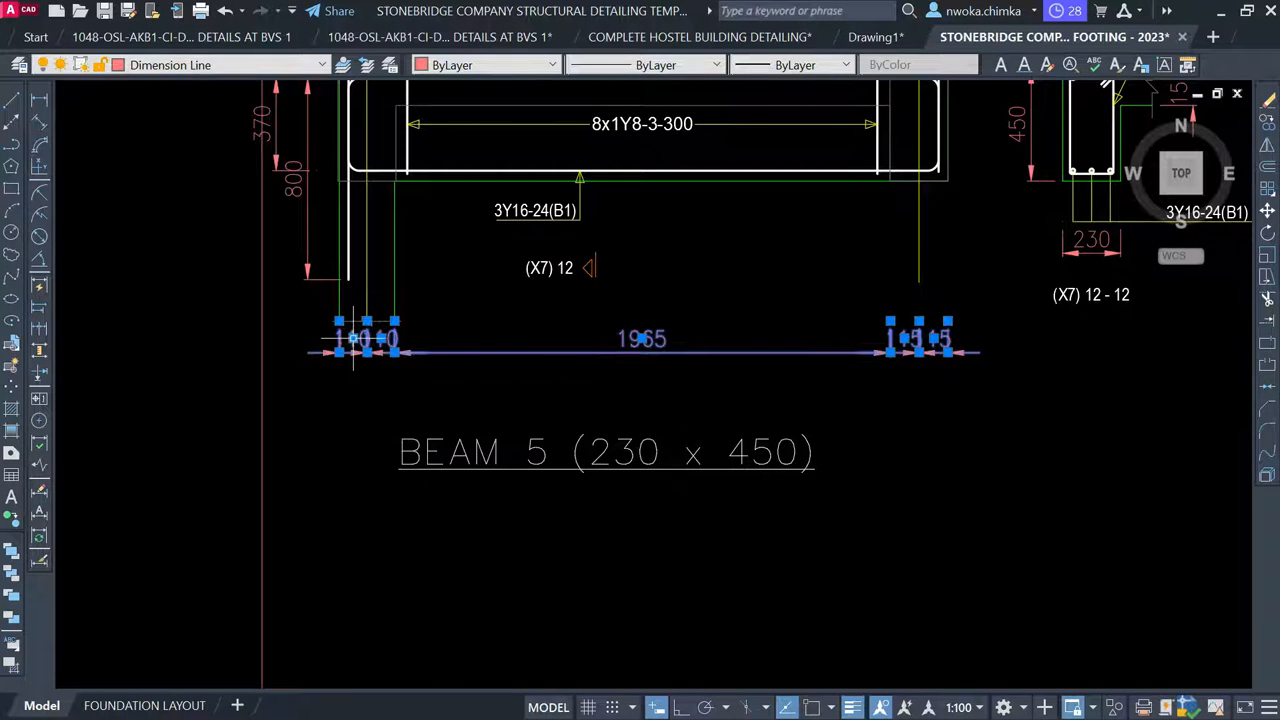
Erase the small end dimensions and the 370 and 800 dimensions from the Beam 5 elevation
key(Delete)
scroll(461, 452, down, 2)
scroll(390, 136, up, 3)
scroll(390, 136, up, 2)
click(385, 229)
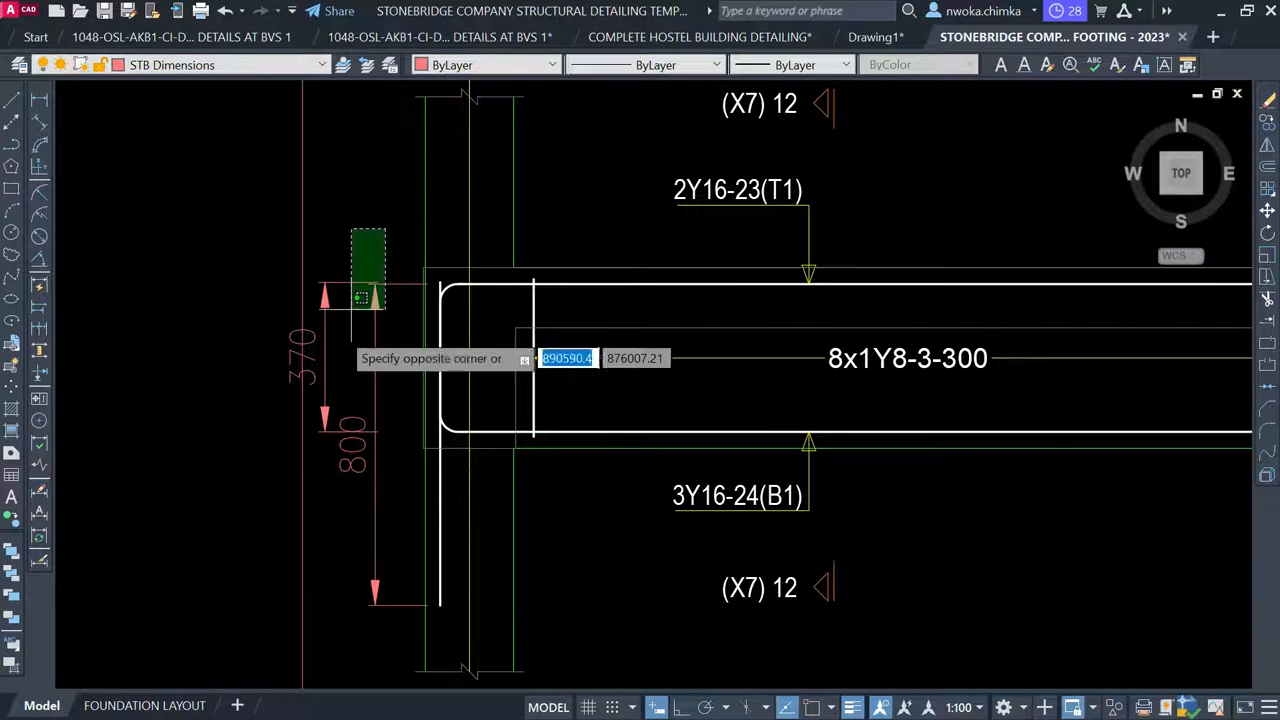
click(338, 332)
key(Delete)
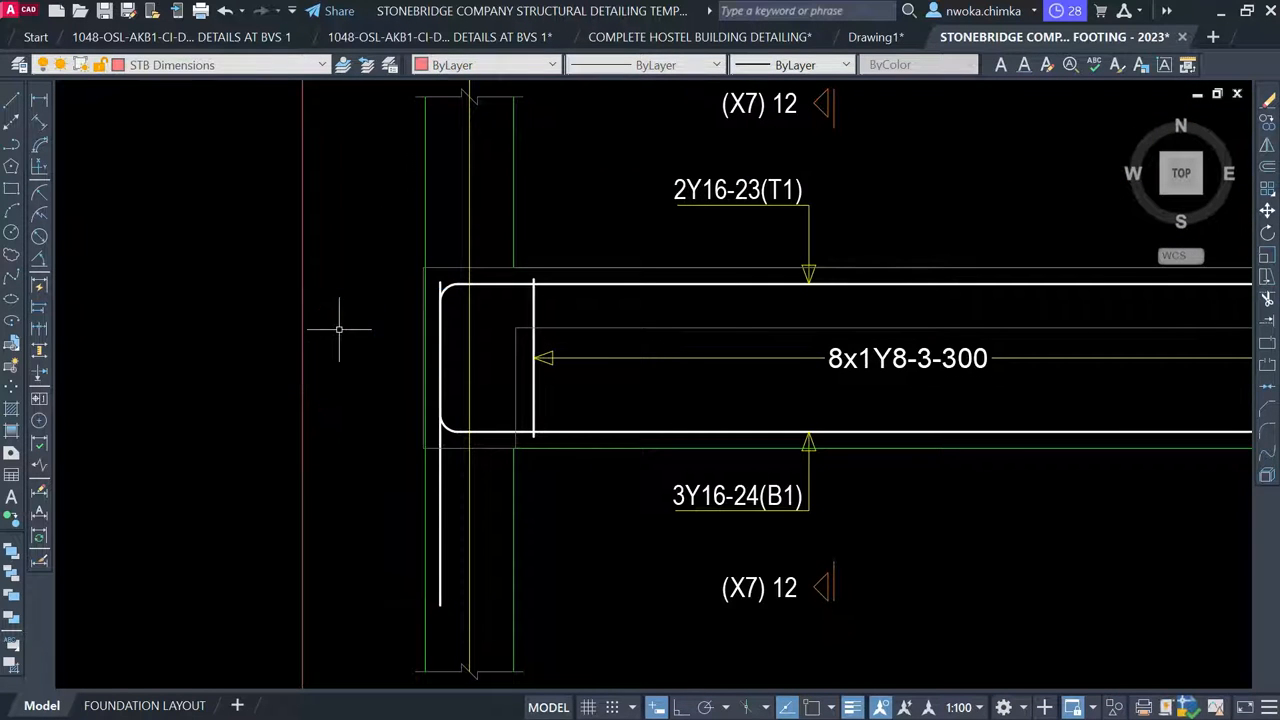
Move the BEAM 5 (230 x 450) title closer to its detail
scroll(339, 329, down, 3)
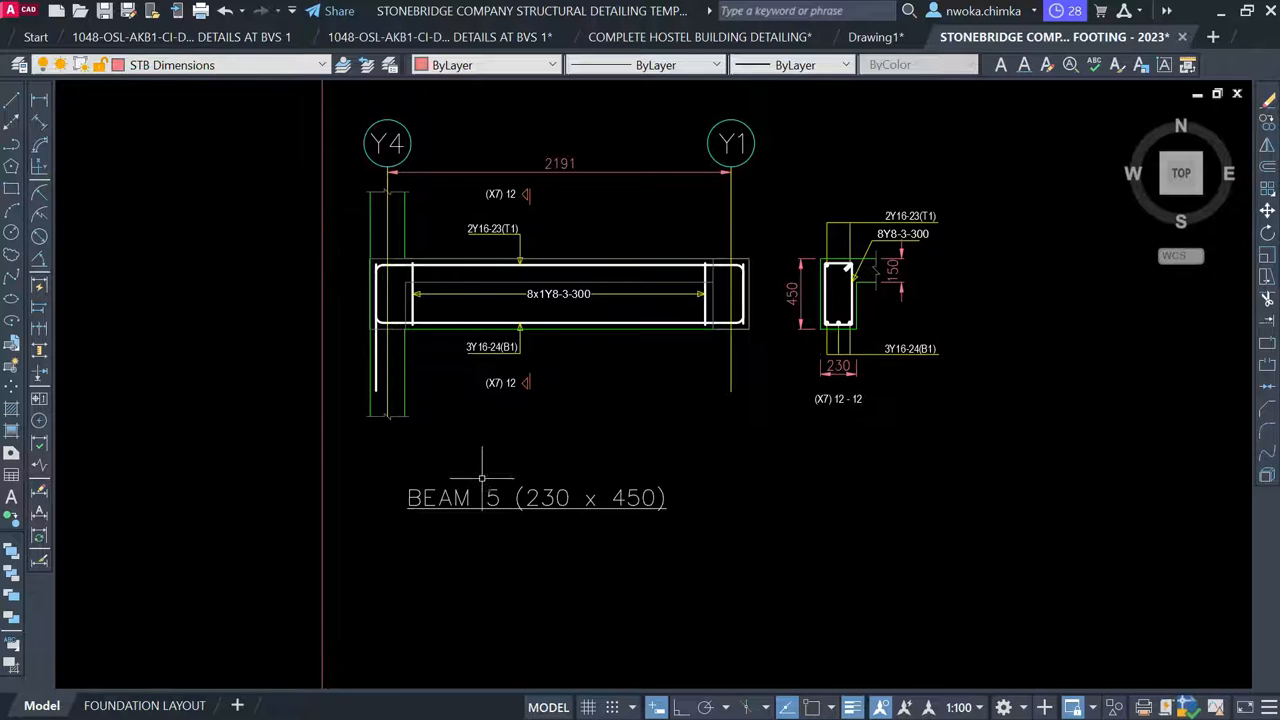
click(462, 508)
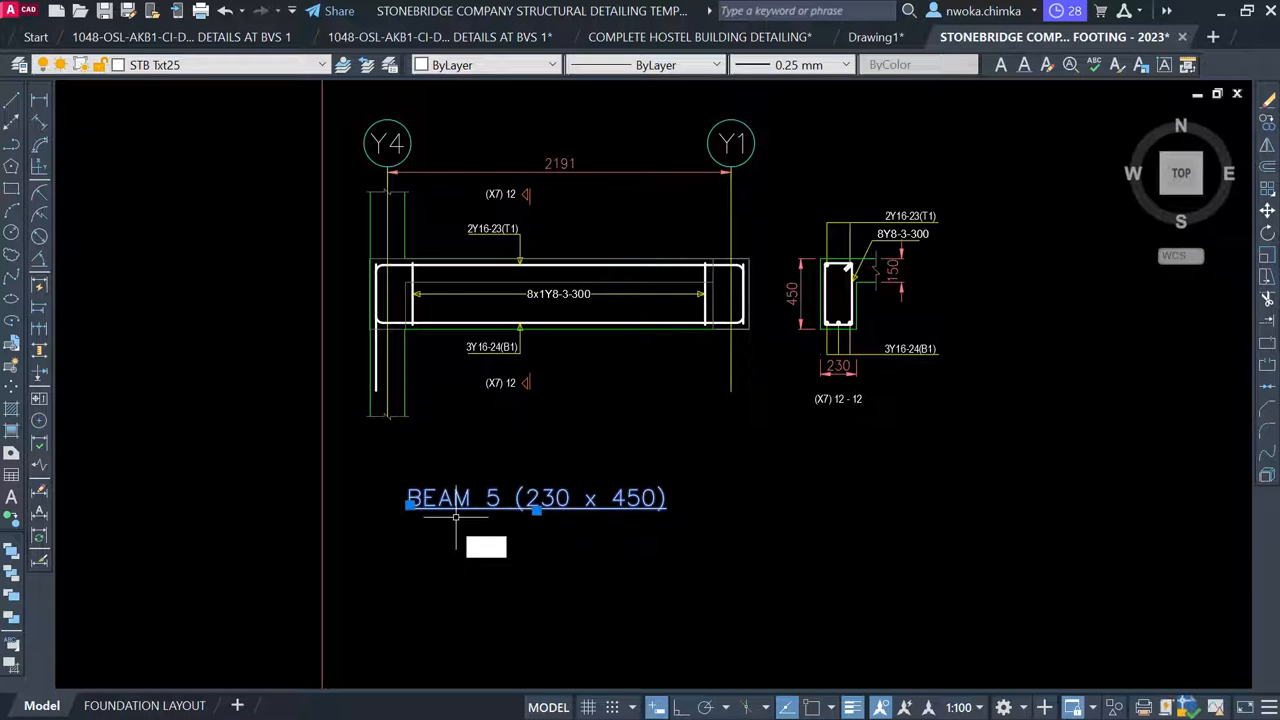
key(m)
key(Return)
click(572, 583)
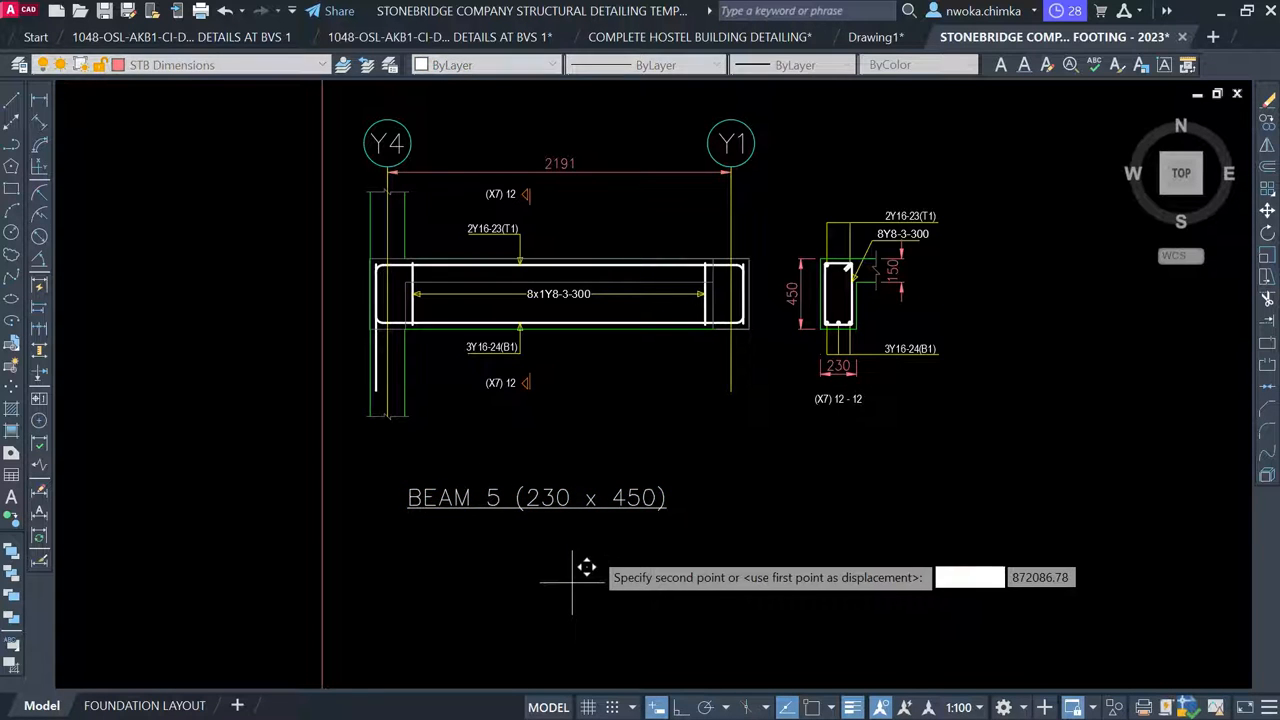
click(608, 528)
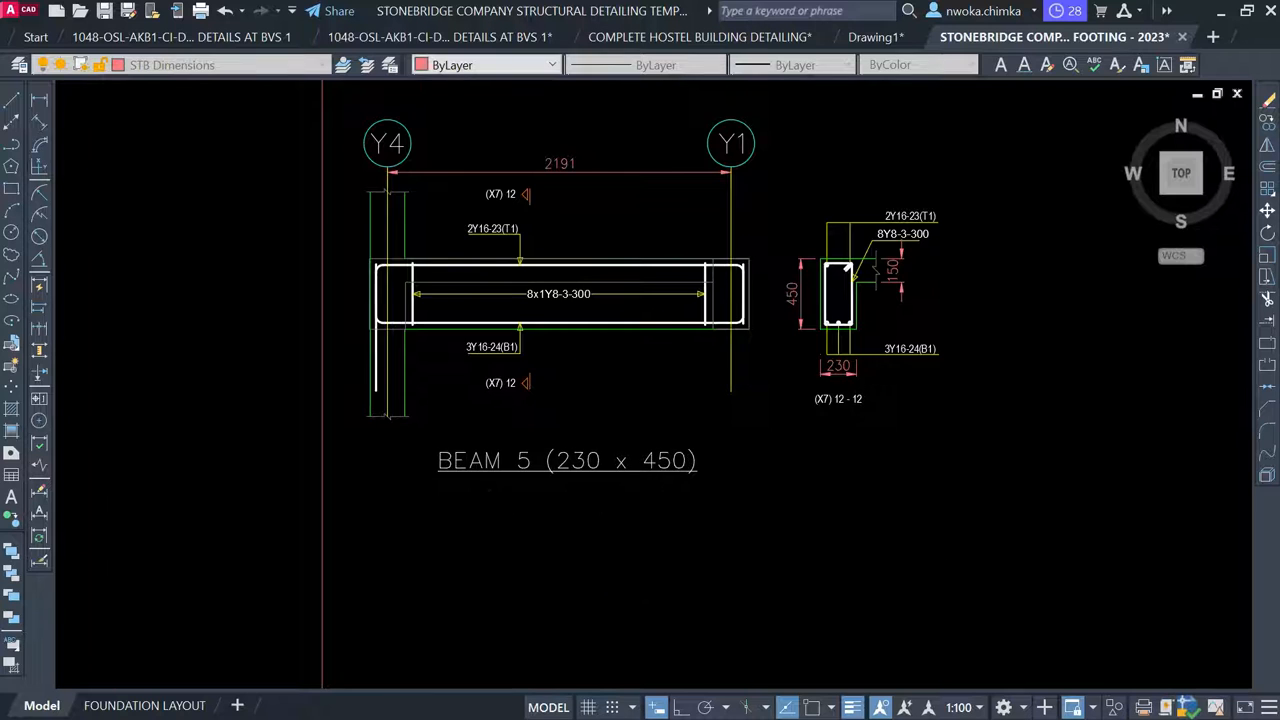
Move the whole BEAM 5 detail into its new position on the sheet
scroll(590, 510, down, 2)
scroll(552, 466, down, 1)
click(371, 310)
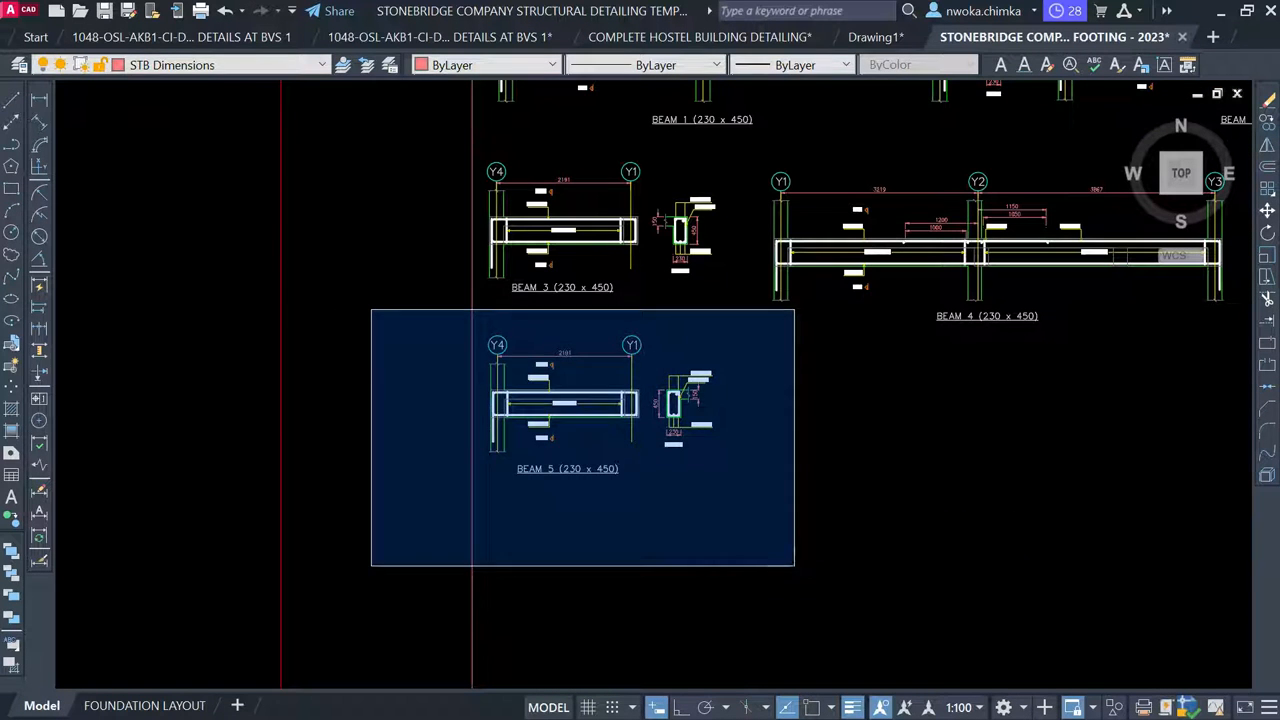
click(797, 538)
text(M)
key(Return)
scroll(790, 405, up, 2)
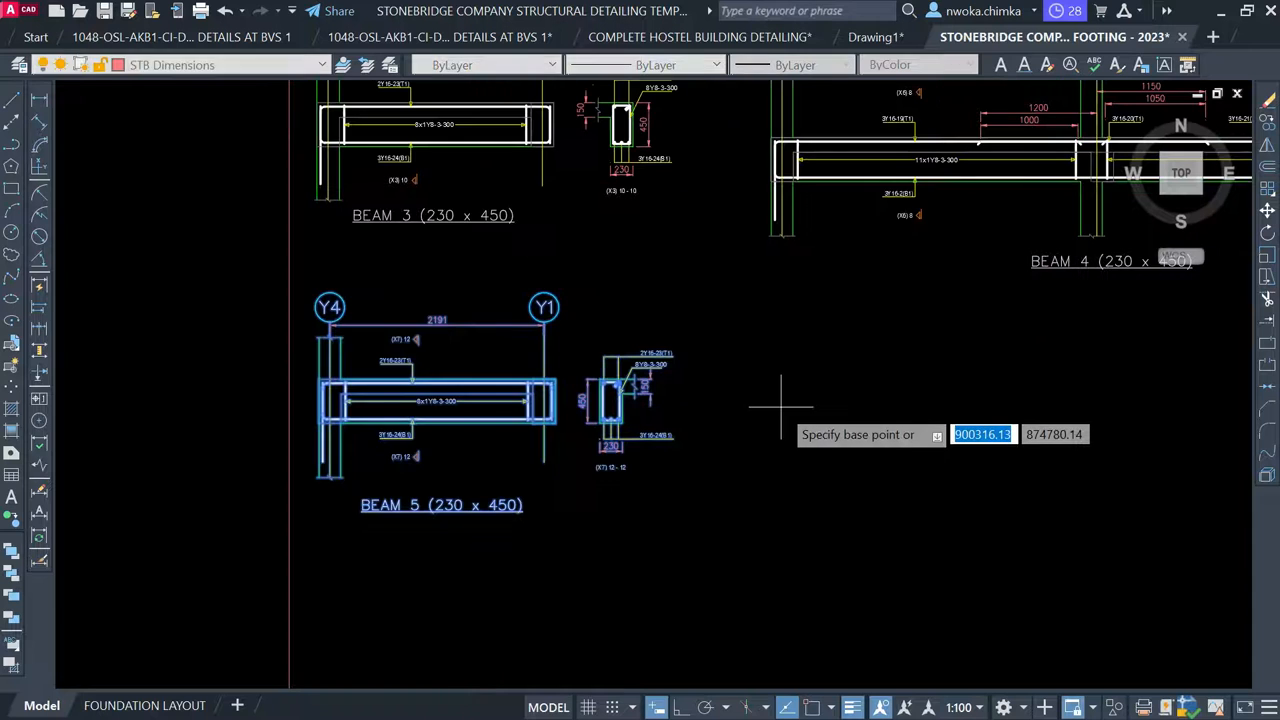
click(781, 408)
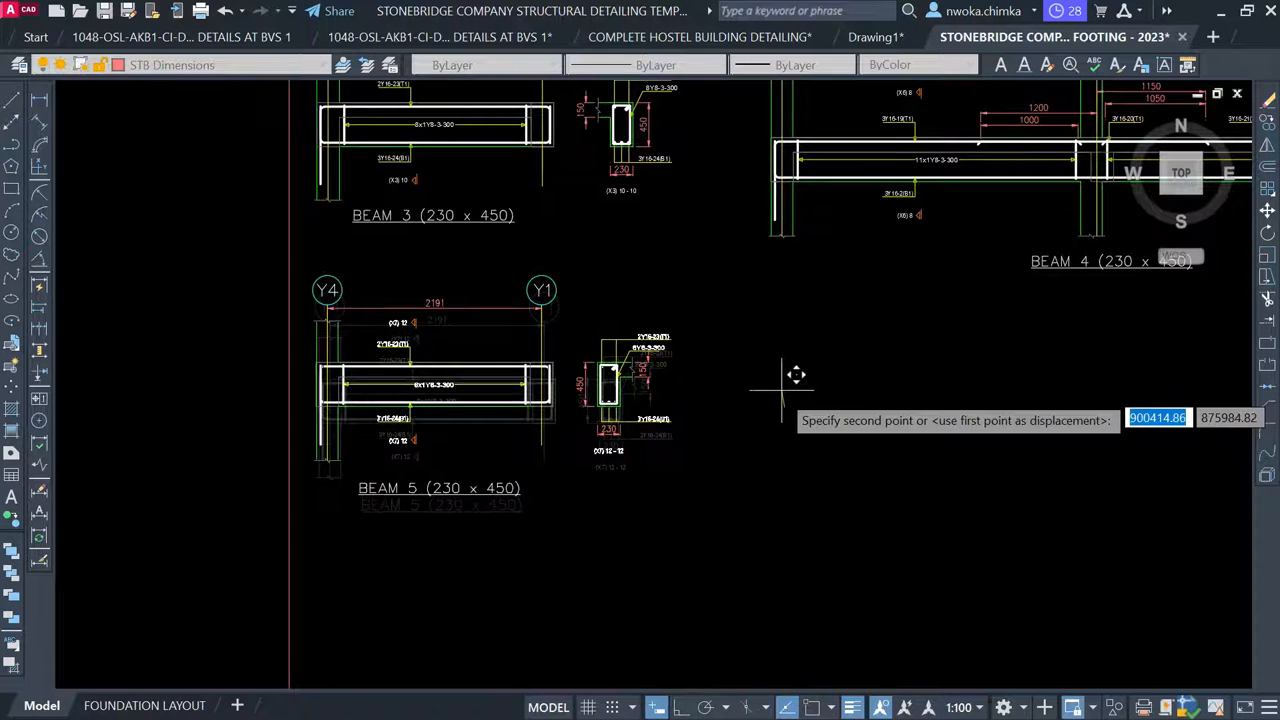
click(780, 395)
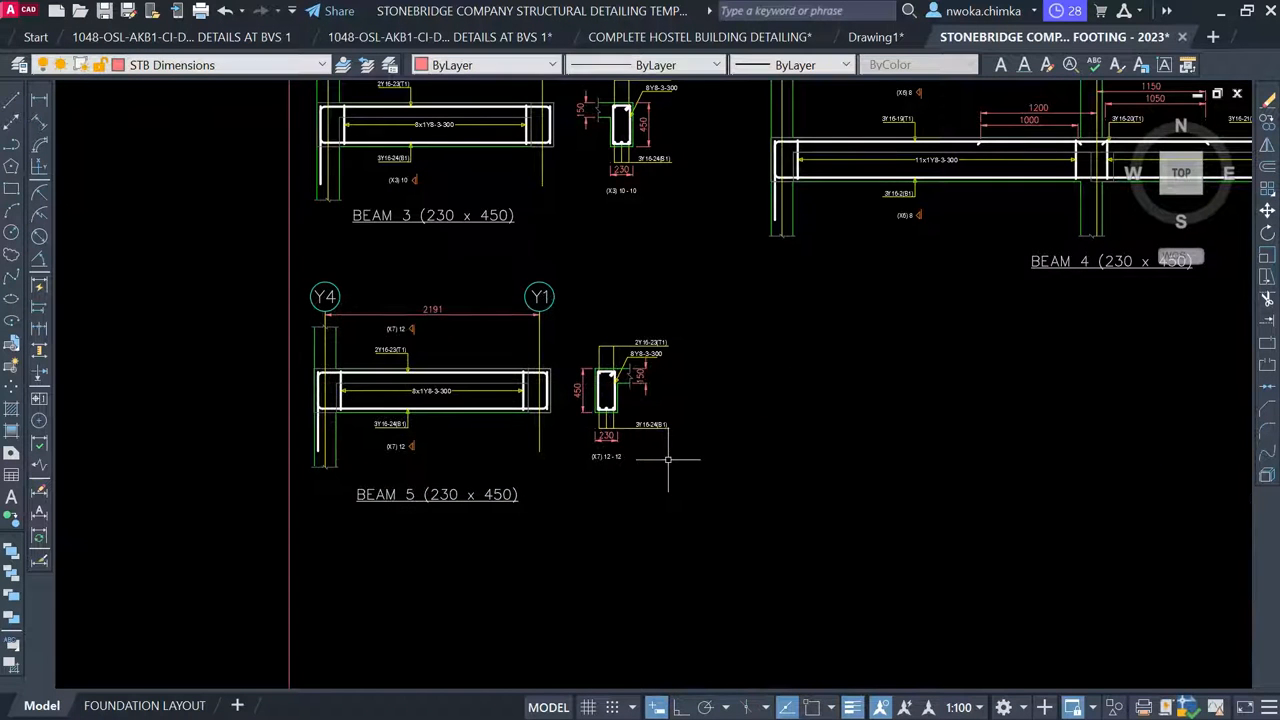
Nudge the BEAM 5 title slightly upward
click(497, 495)
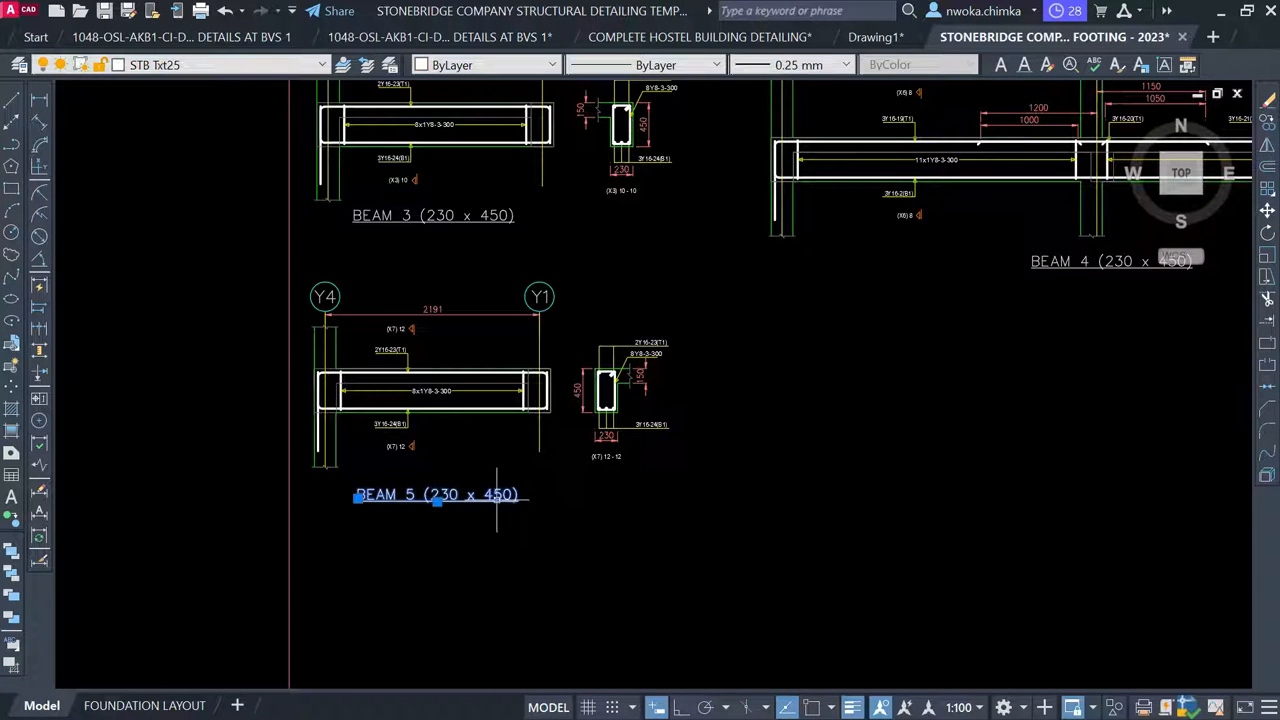
click(623, 534)
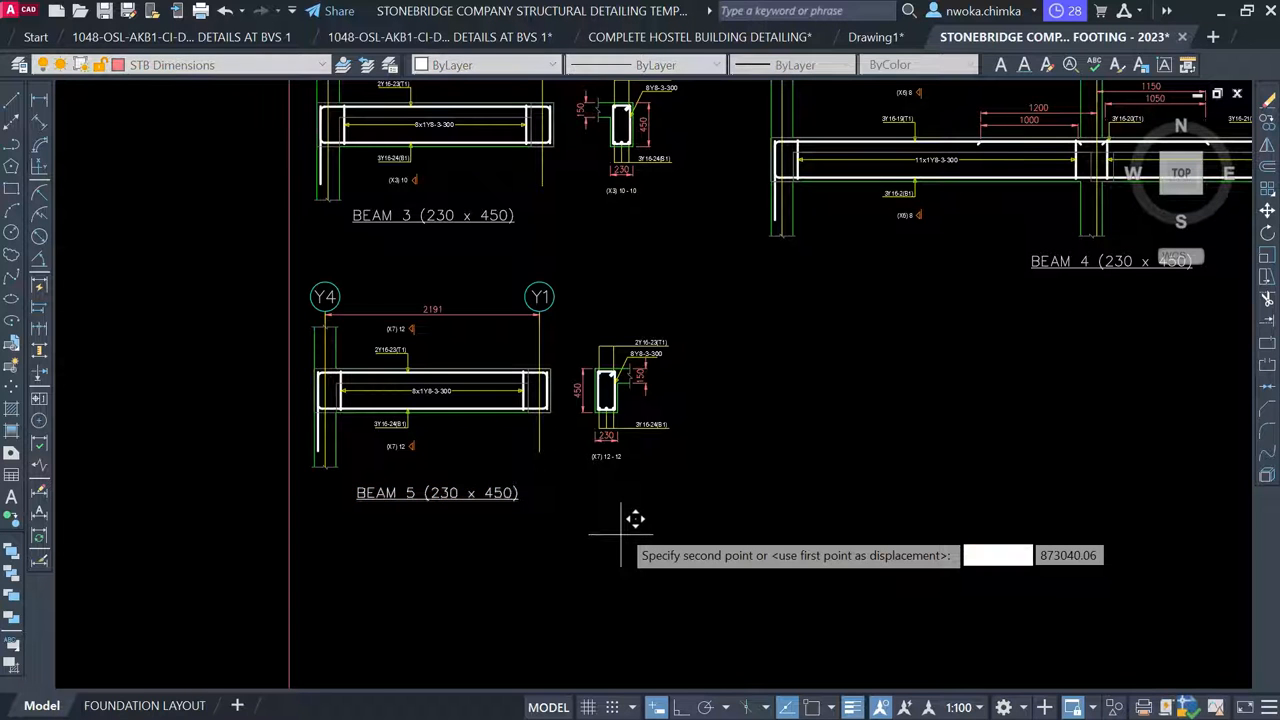
click(623, 527)
scroll(644, 410, down, 5)
scroll(644, 410, up, 5)
scroll(644, 410, down, 5)
scroll(587, 305, up, 4)
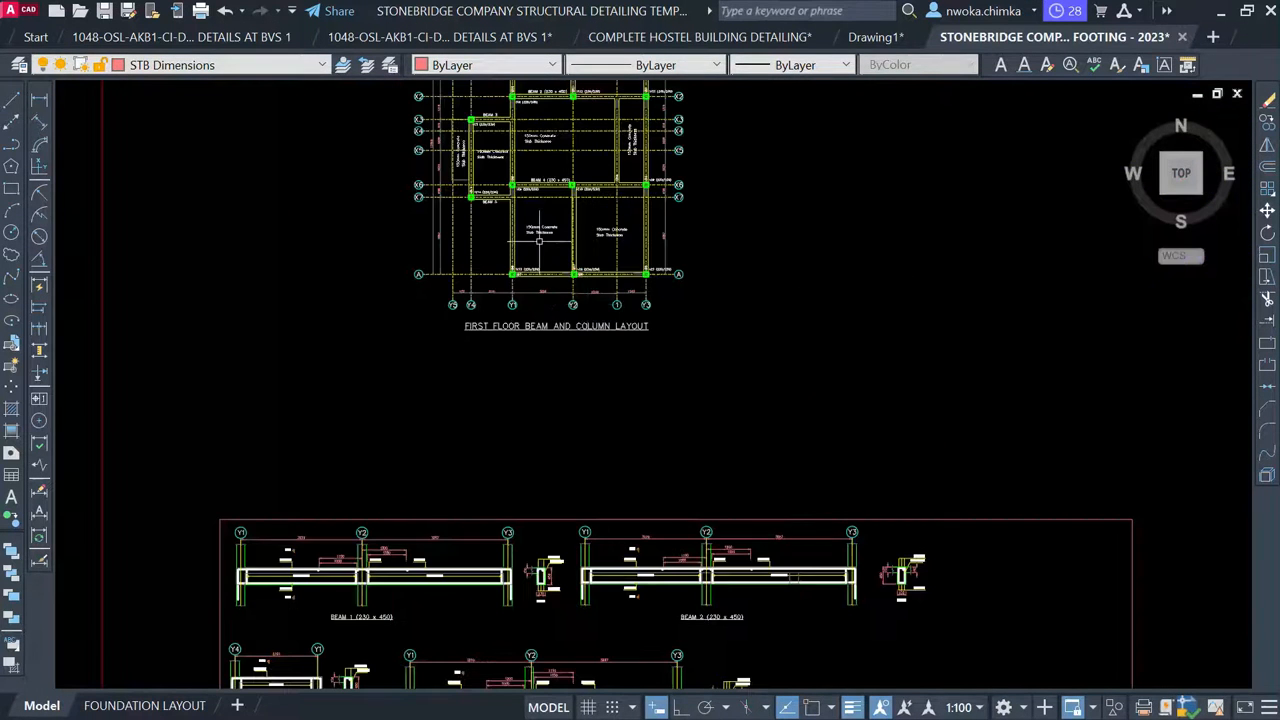
Copy the BEAM 4 (230 x 450) label below the grid A beam between Y1 and Y2
scroll(539, 240, up, 5)
mouse_move(564, 300)
middle_down()
mouse_move(569, 363)
mouse_move(526, 515)
middle_up()
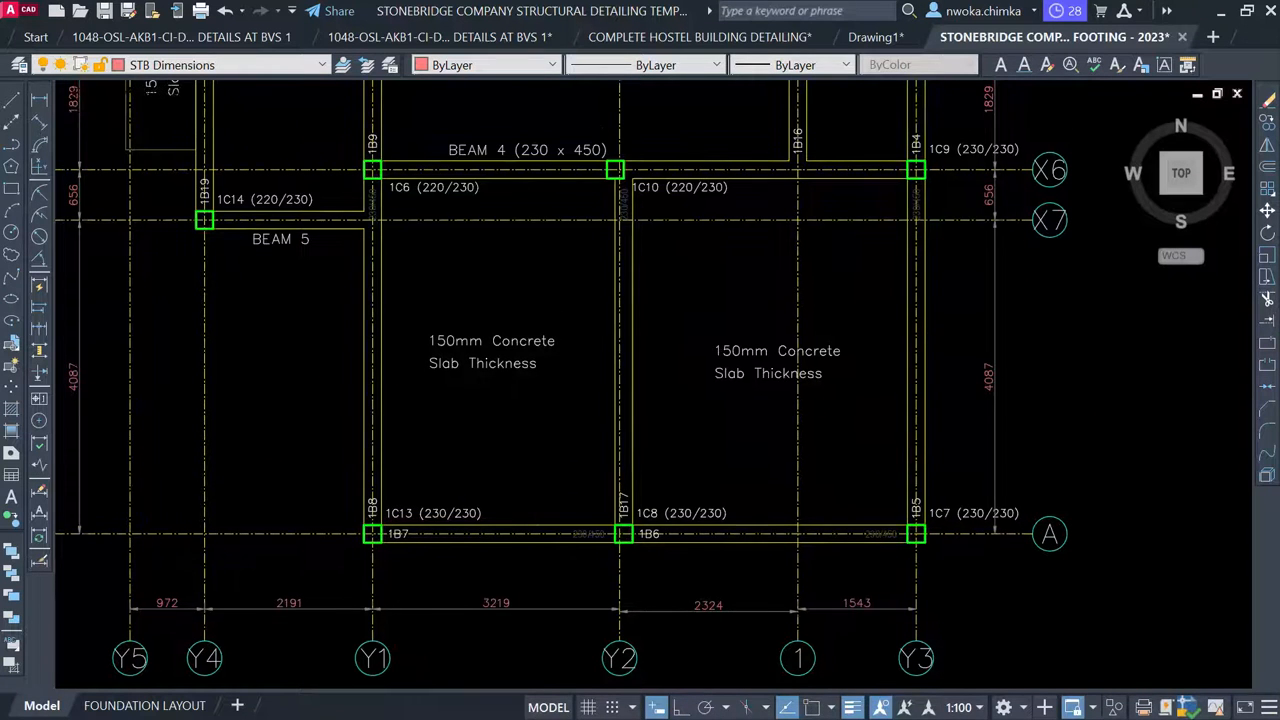
click(540, 152)
text(co)
key(Return)
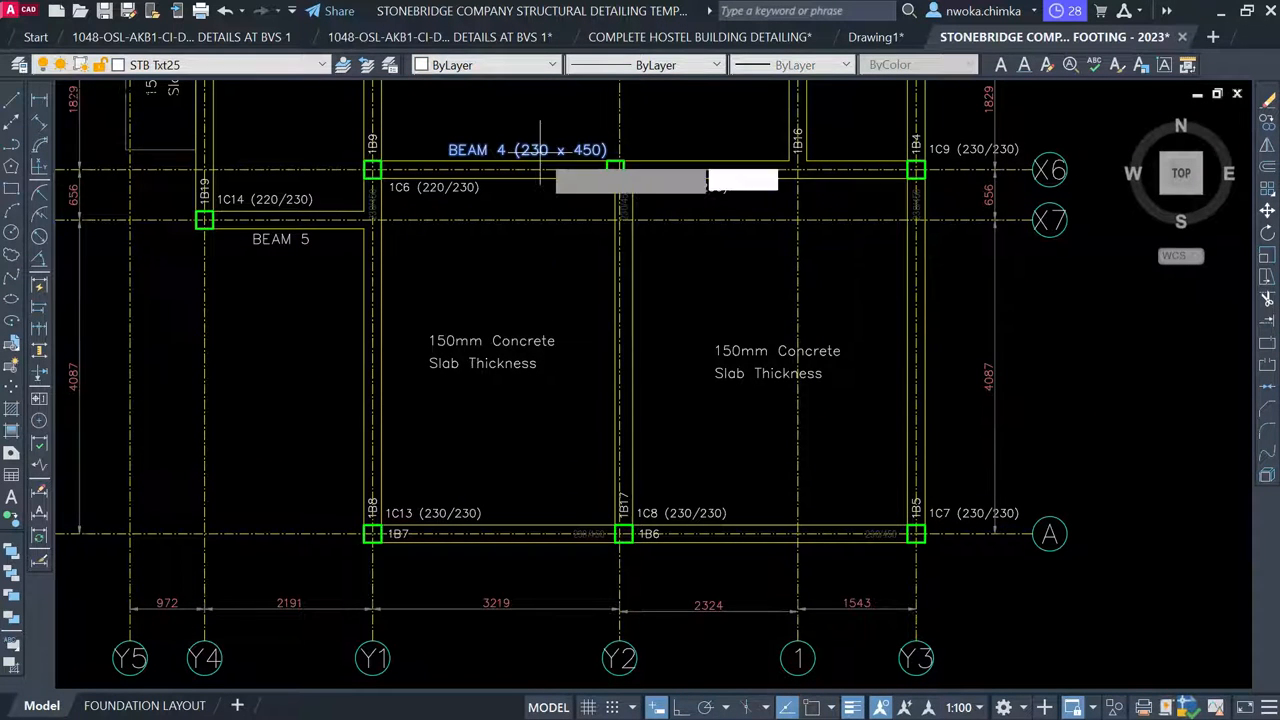
click(540, 150)
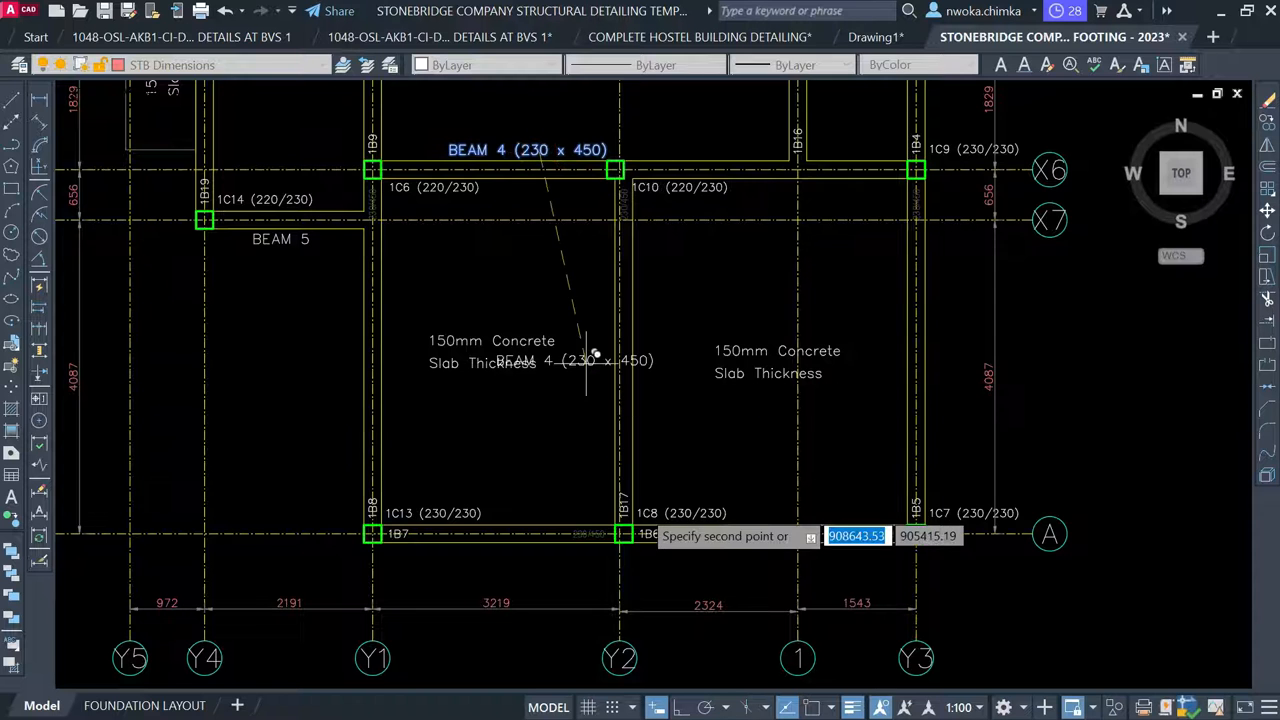
scroll(580, 506, up, 6)
mouse_move(550, 503)
middle_down()
mouse_move(574, 466)
mouse_move(629, 274)
middle_up()
scroll(555, 437, down, 2)
scroll(556, 436, up, 2)
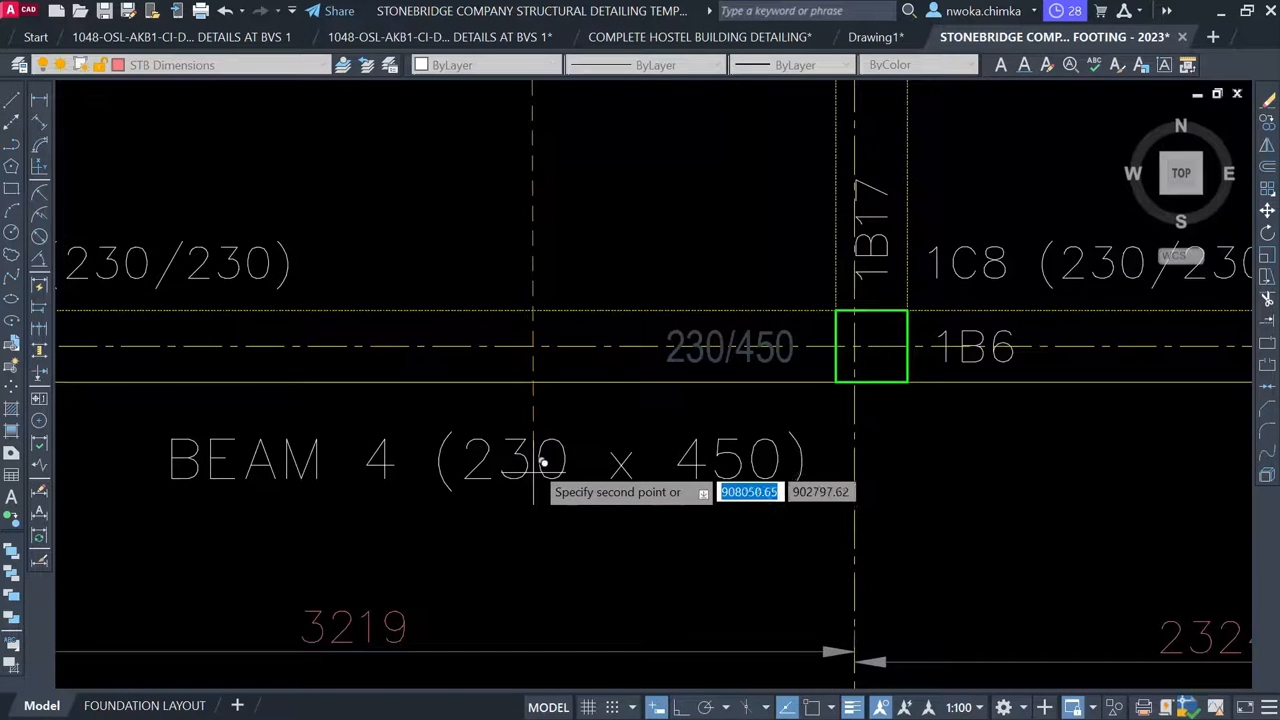
click(536, 440)
key(Escape)
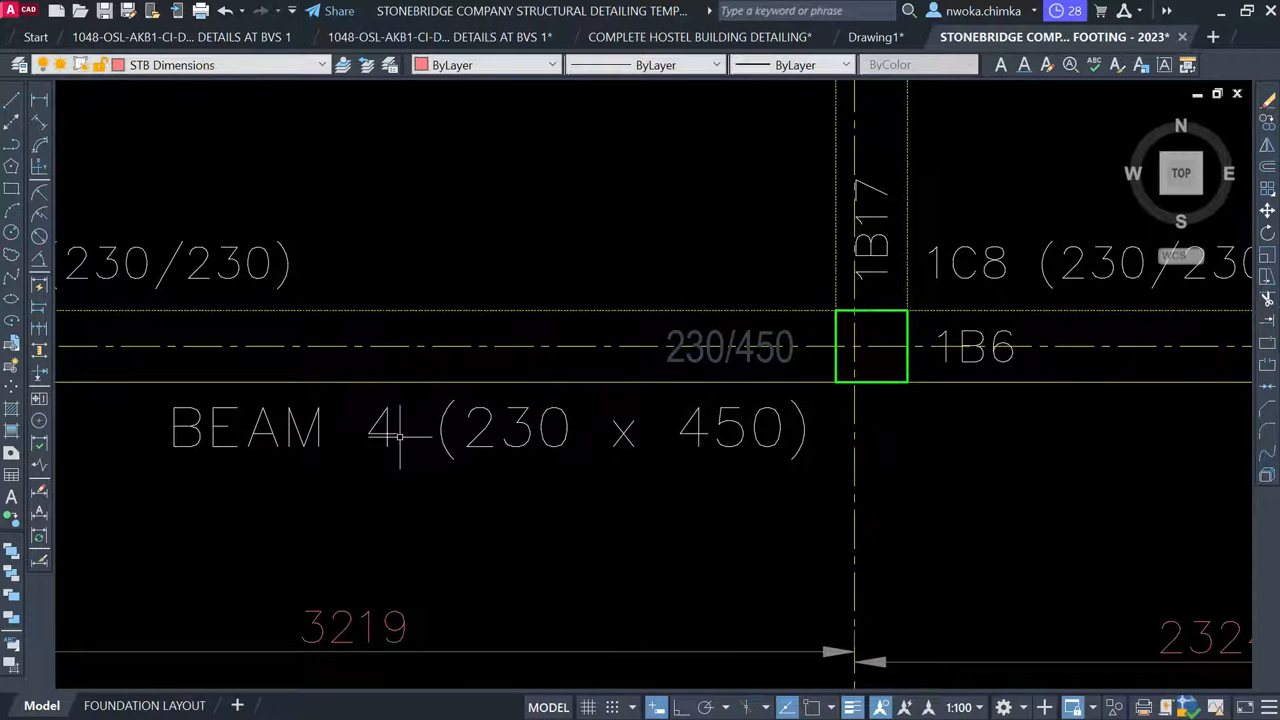
Change the copied label's number from 4 to 6, making it BEAM 6 (230 x 450)
click(388, 433)
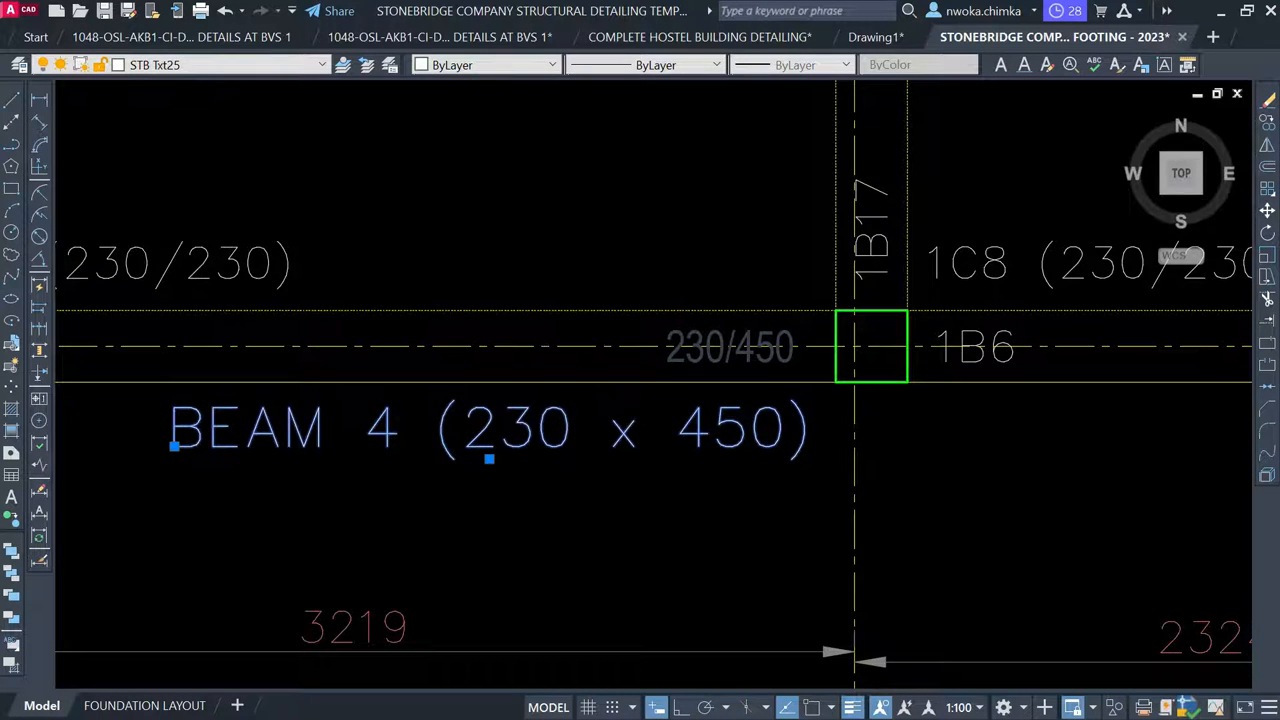
double_click(388, 433)
double_click(390, 427)
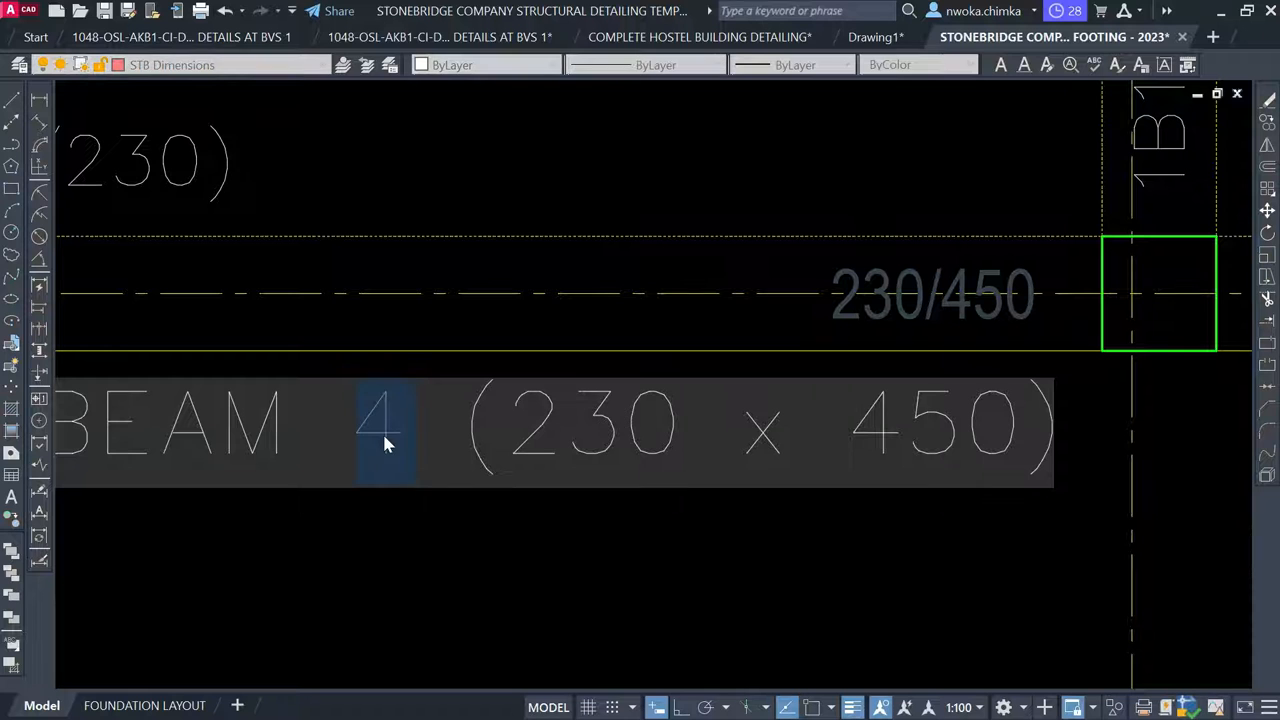
text(6)
click(534, 196)
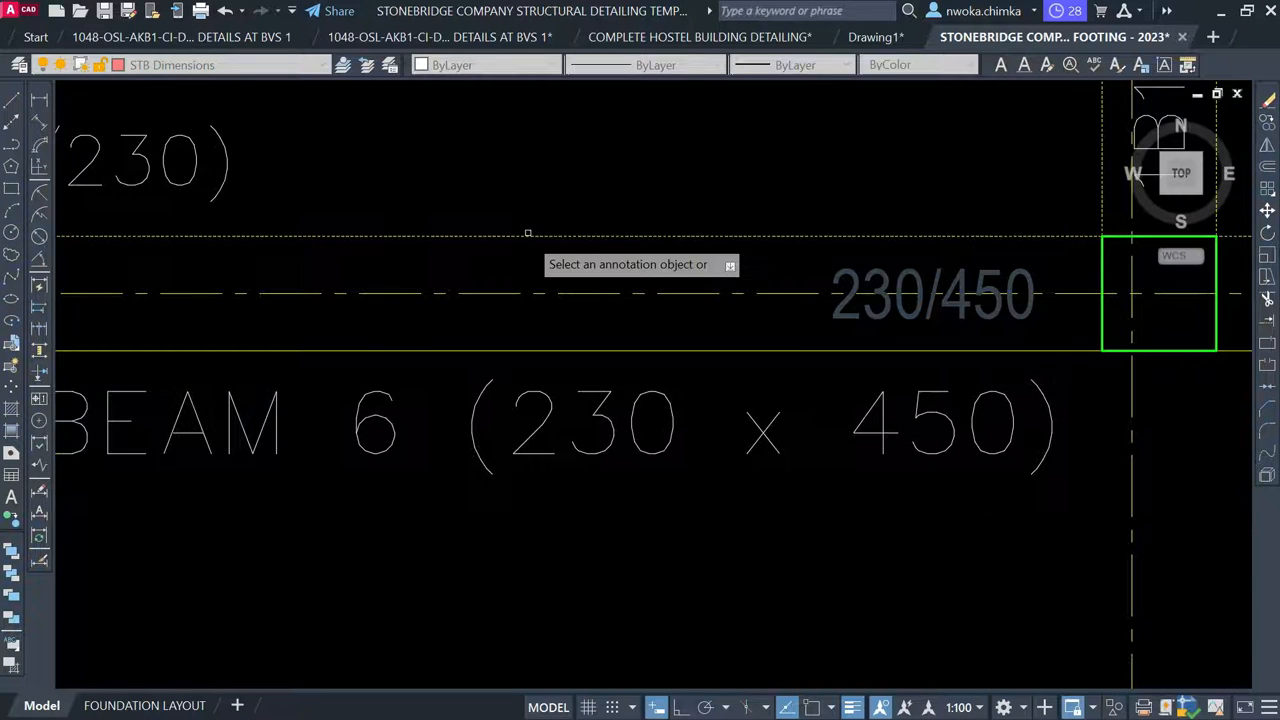
scroll(533, 280, down, 5)
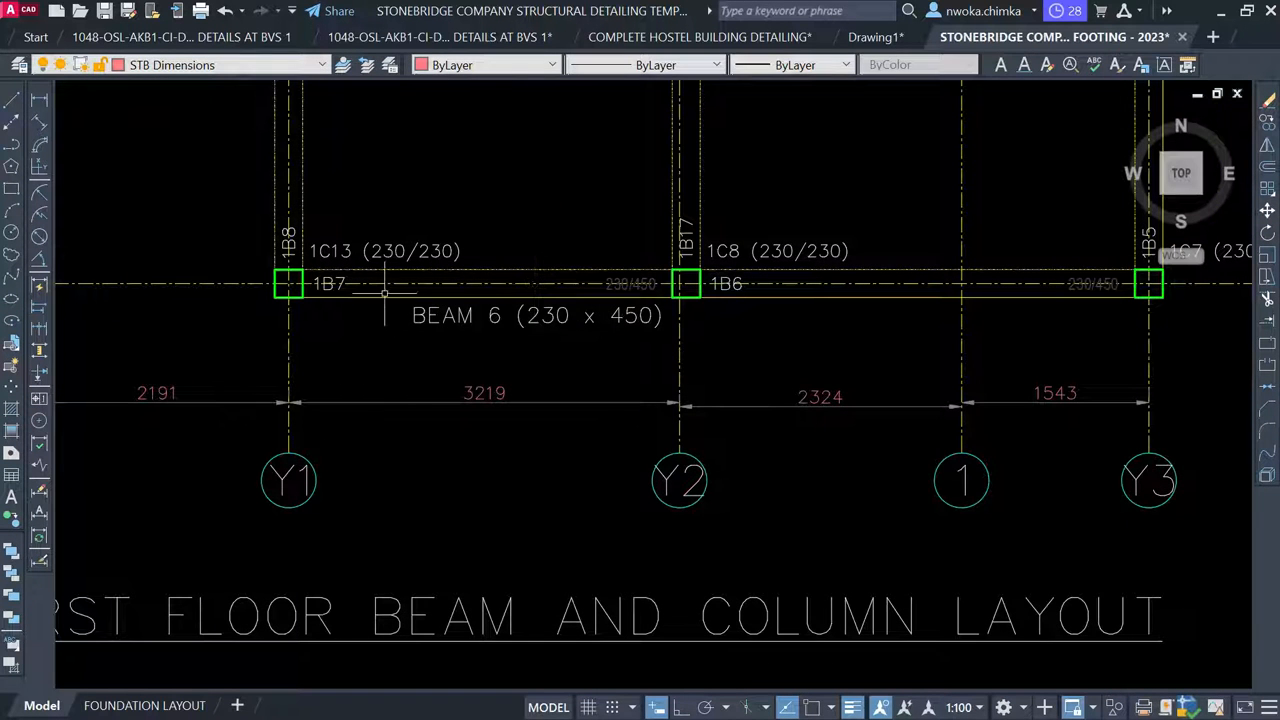
scroll(362, 285, up, 2)
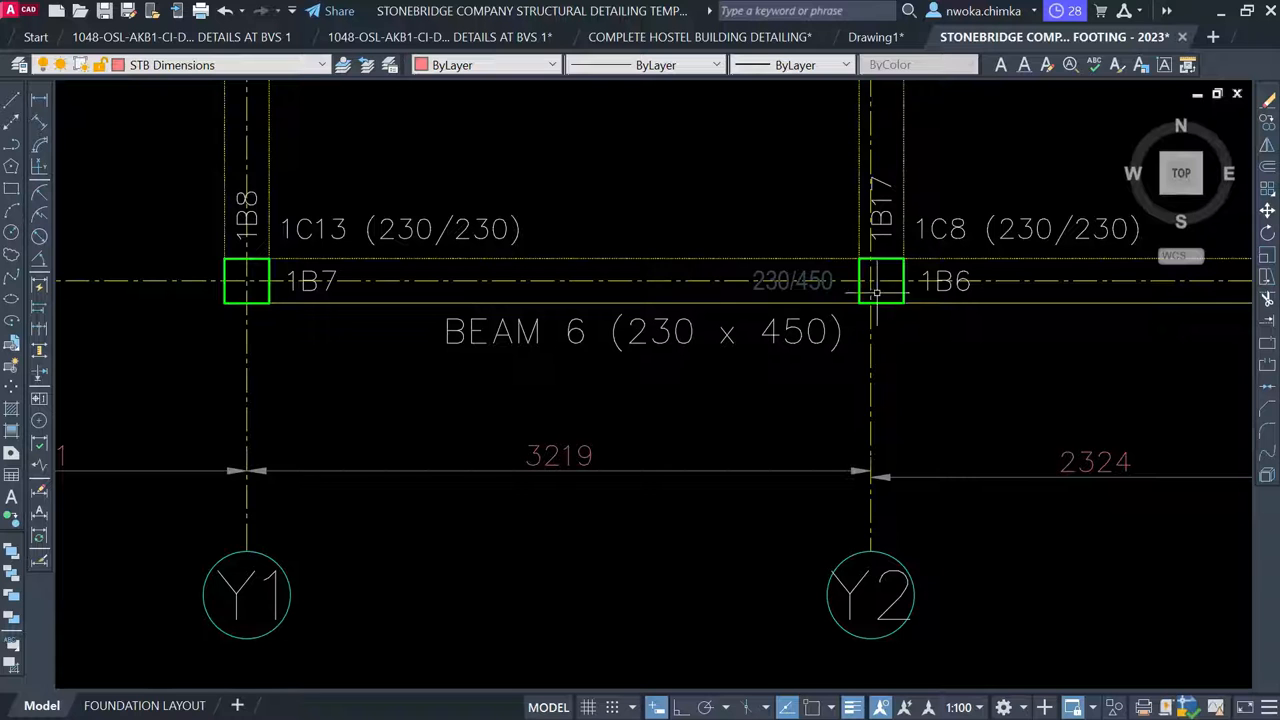
scroll(590, 342, down, 12)
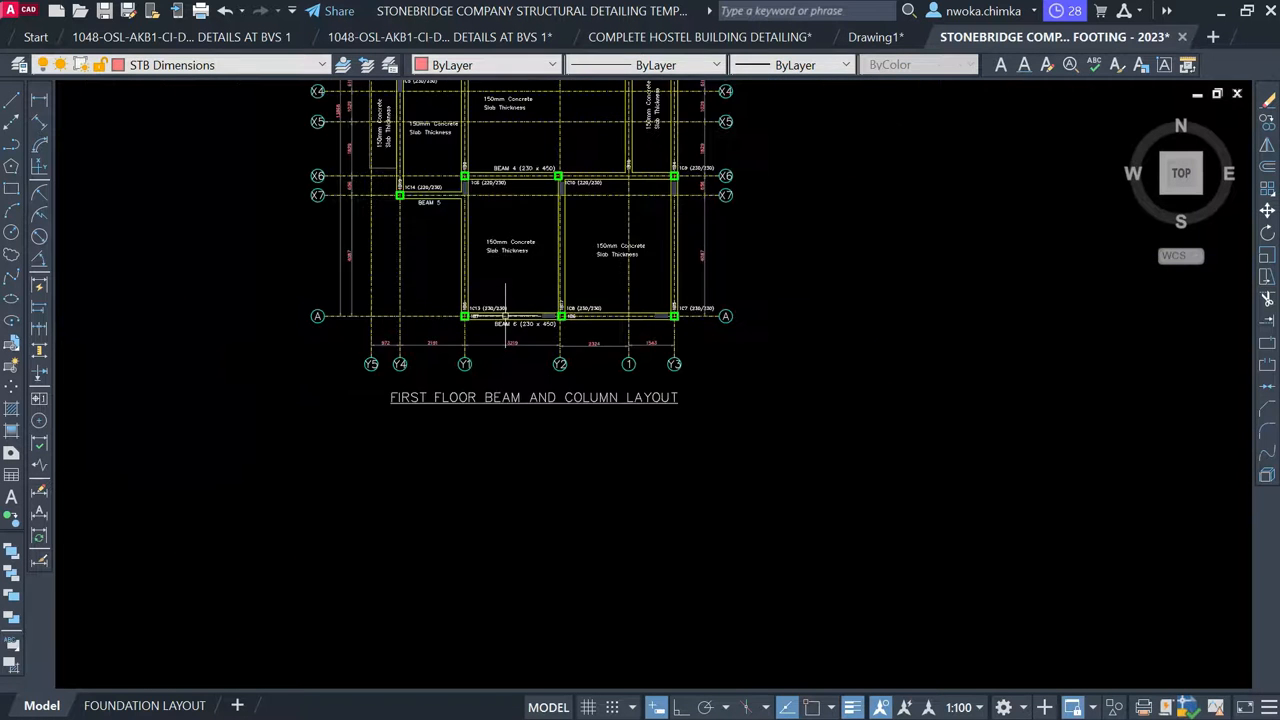
Select the whole Y1–Y3 beam detail labelled 1B7 and 1B6 with a window
middle_drag(737, 453, 573, 215)
scroll(570, 215, down, 2)
mouse_move(916, 419)
middle_down()
mouse_move(663, 354)
mouse_move(549, 351)
middle_up()
middle_drag(966, 389, 517, 418)
scroll(876, 182, up, 6)
scroll(904, 255, up, 2)
scroll(904, 255, up, 2)
middle_drag(880, 262, 589, 321)
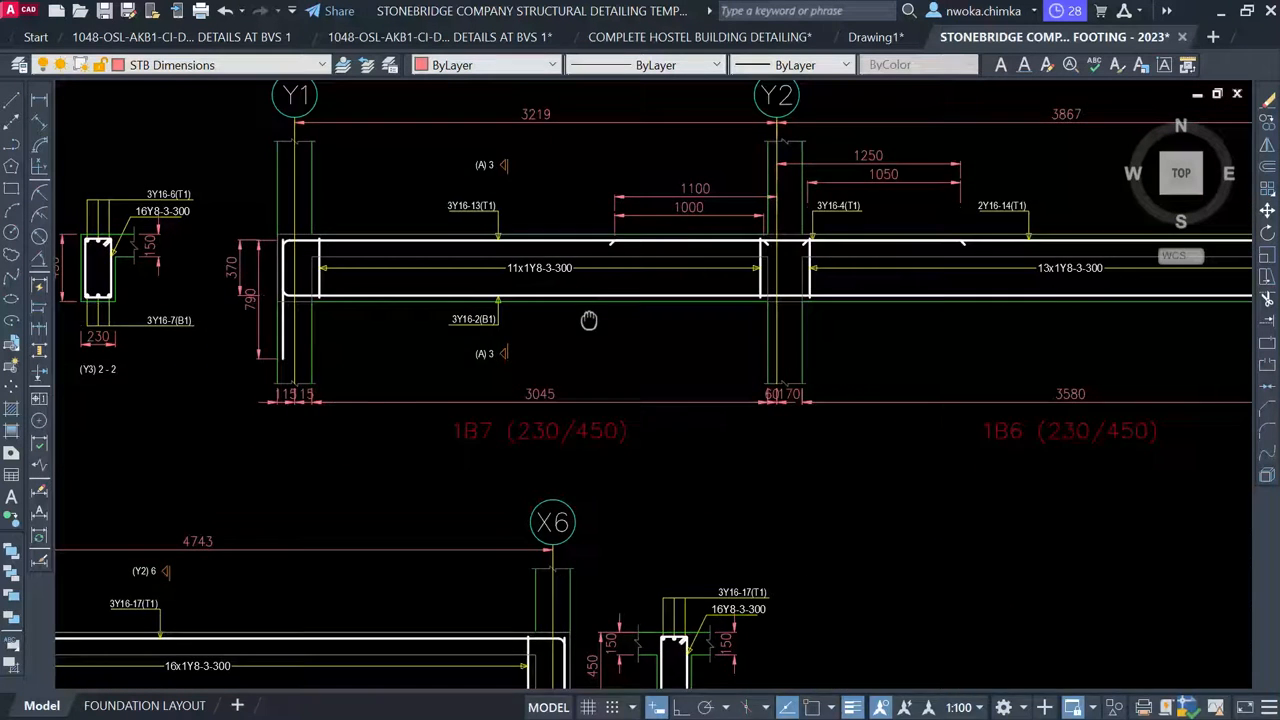
scroll(589, 321, down, 2)
click(348, 100)
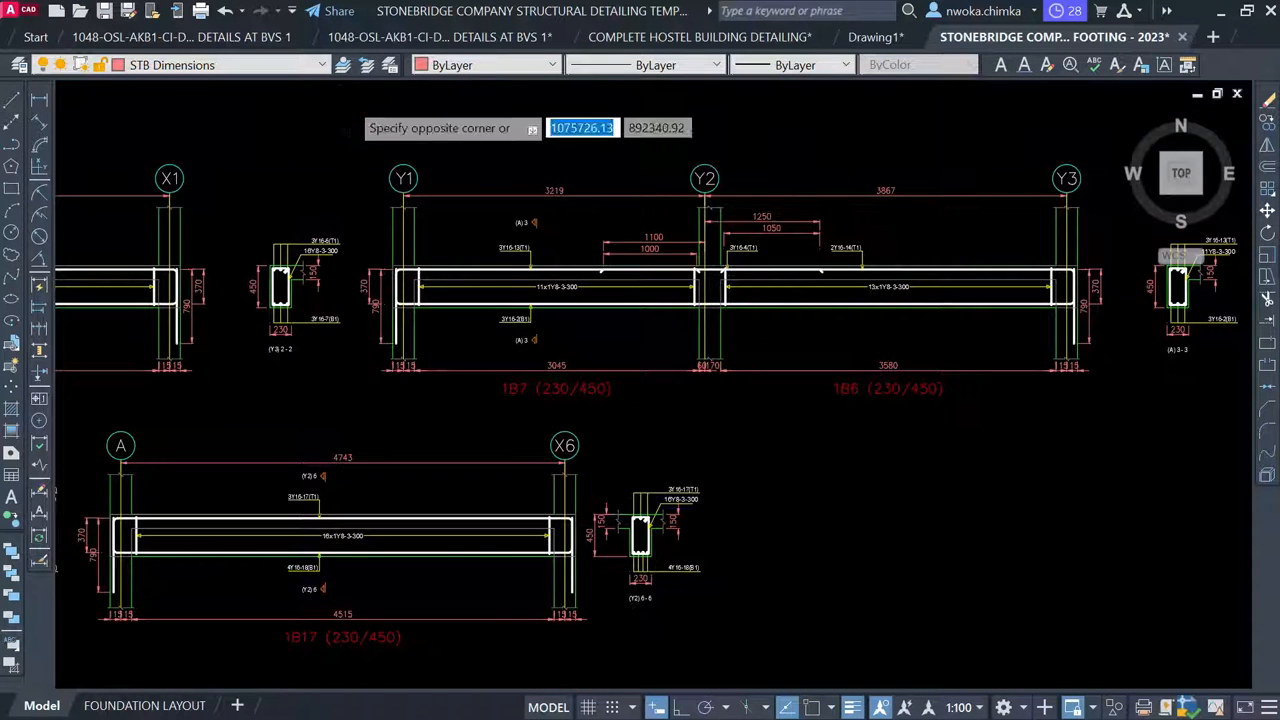
scroll(355, 130, down, 2)
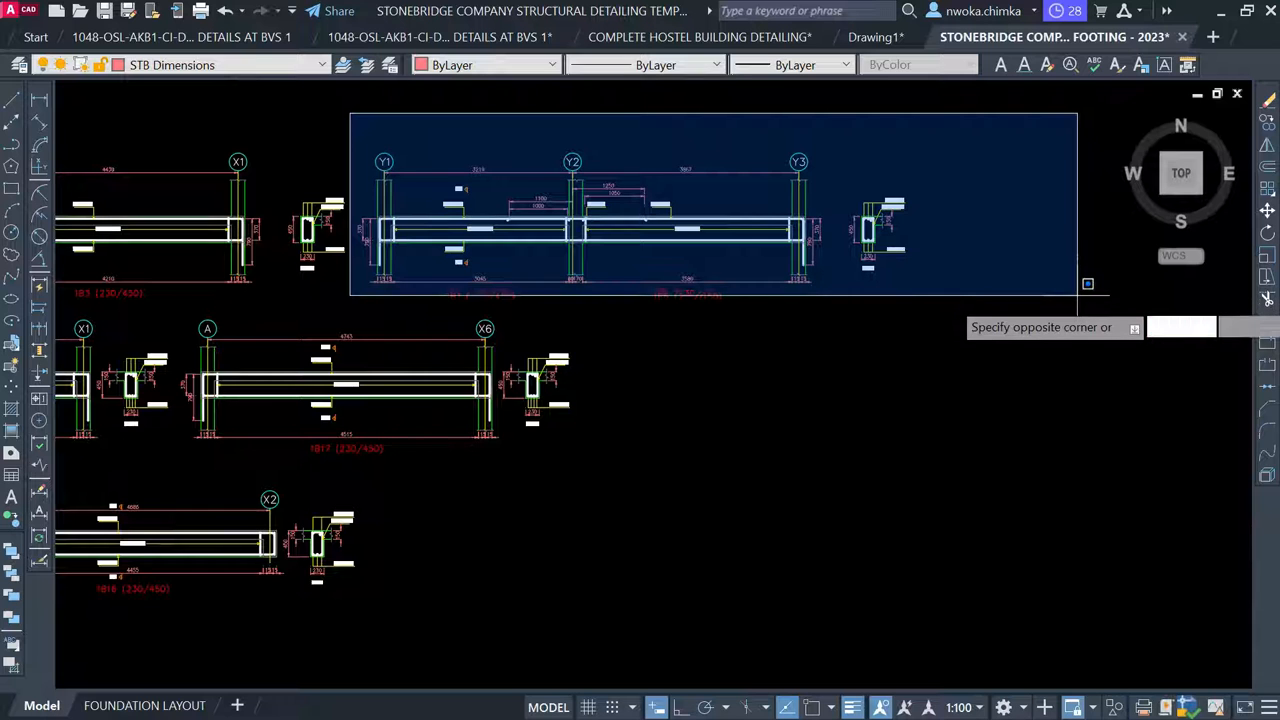
click(1077, 321)
Move the Y1–Y3 beam detail below BEAM 4, level with BEAM 5
text(M)
key(Return)
click(587, 224)
scroll(590, 218, down, 6)
middle_drag(306, 331, 1230, 346)
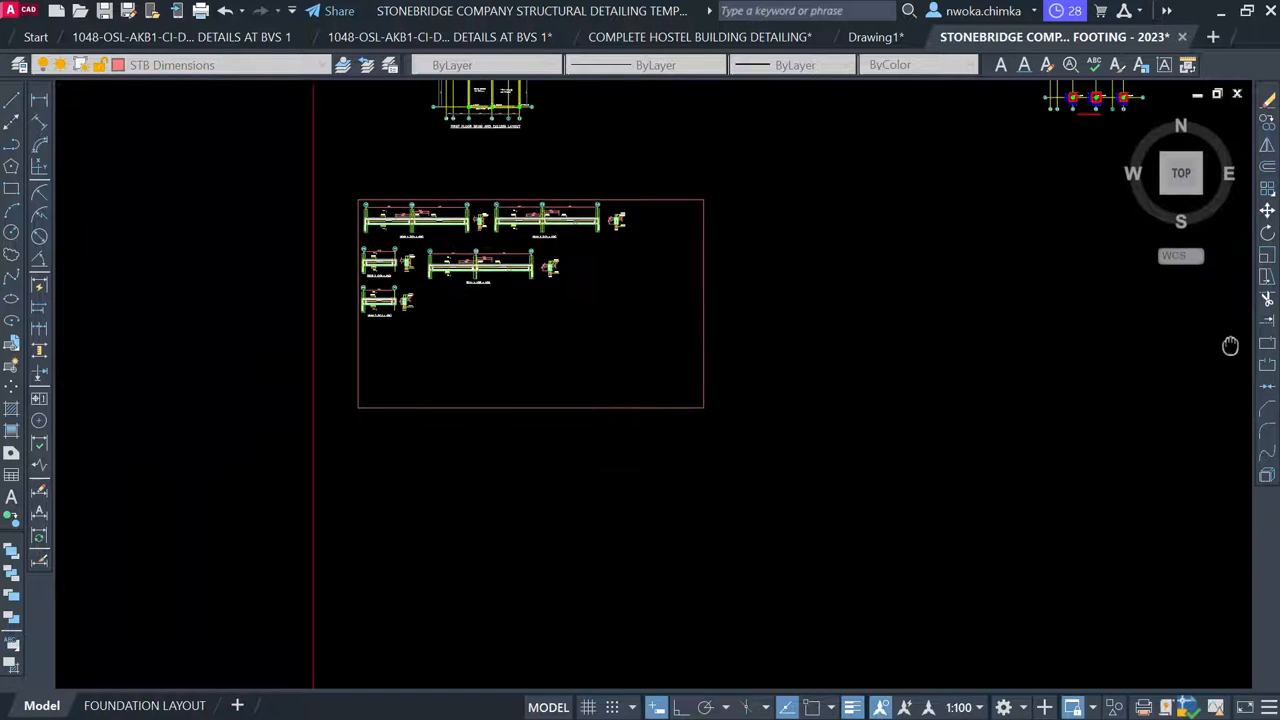
scroll(508, 300, up, 4)
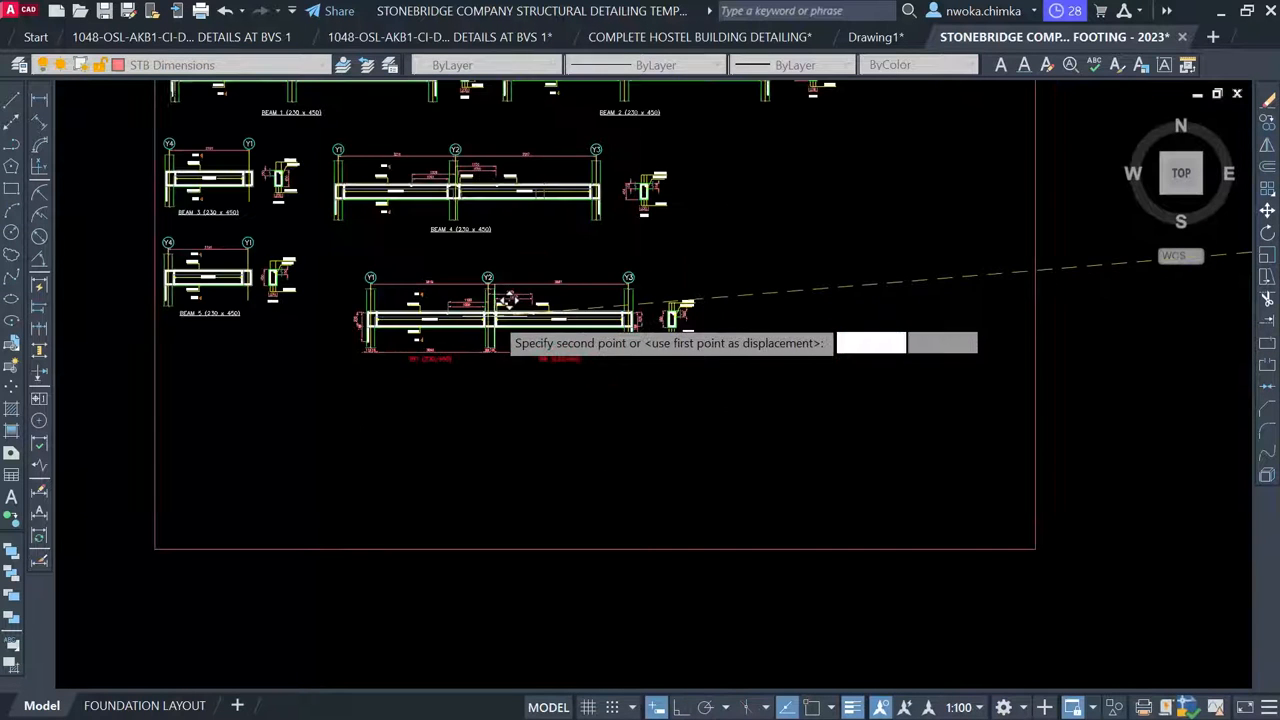
scroll(471, 281, up, 2)
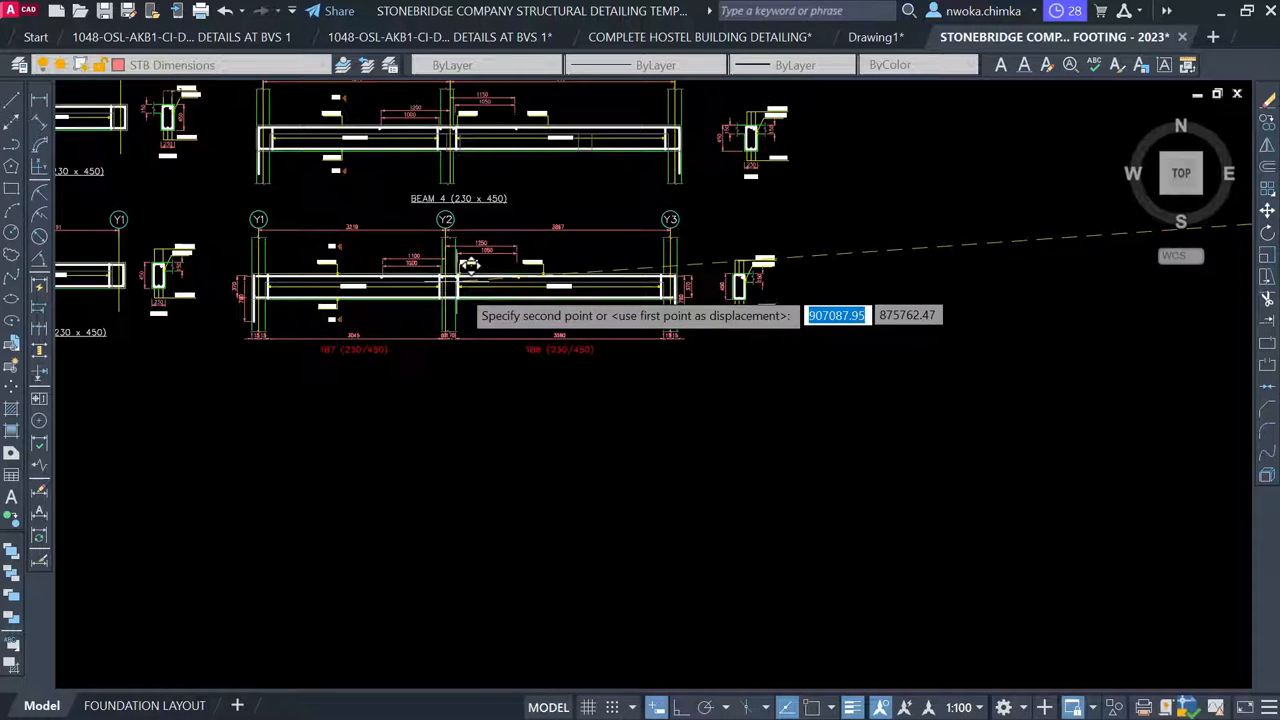
click(474, 273)
middle_drag(492, 282, 745, 314)
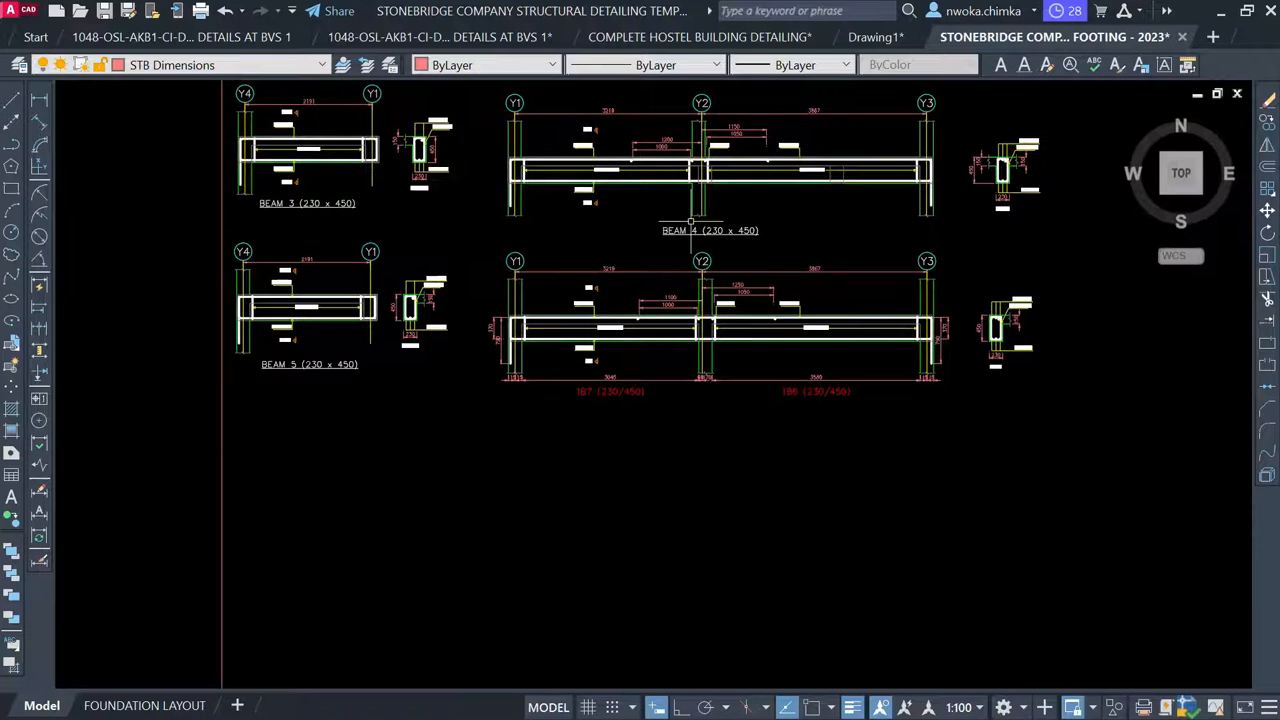
middle_drag(683, 148, 685, 208)
Select the left-end 370/790 dimension and the 3580 span dimension under 1B6
scroll(699, 291, up, 2)
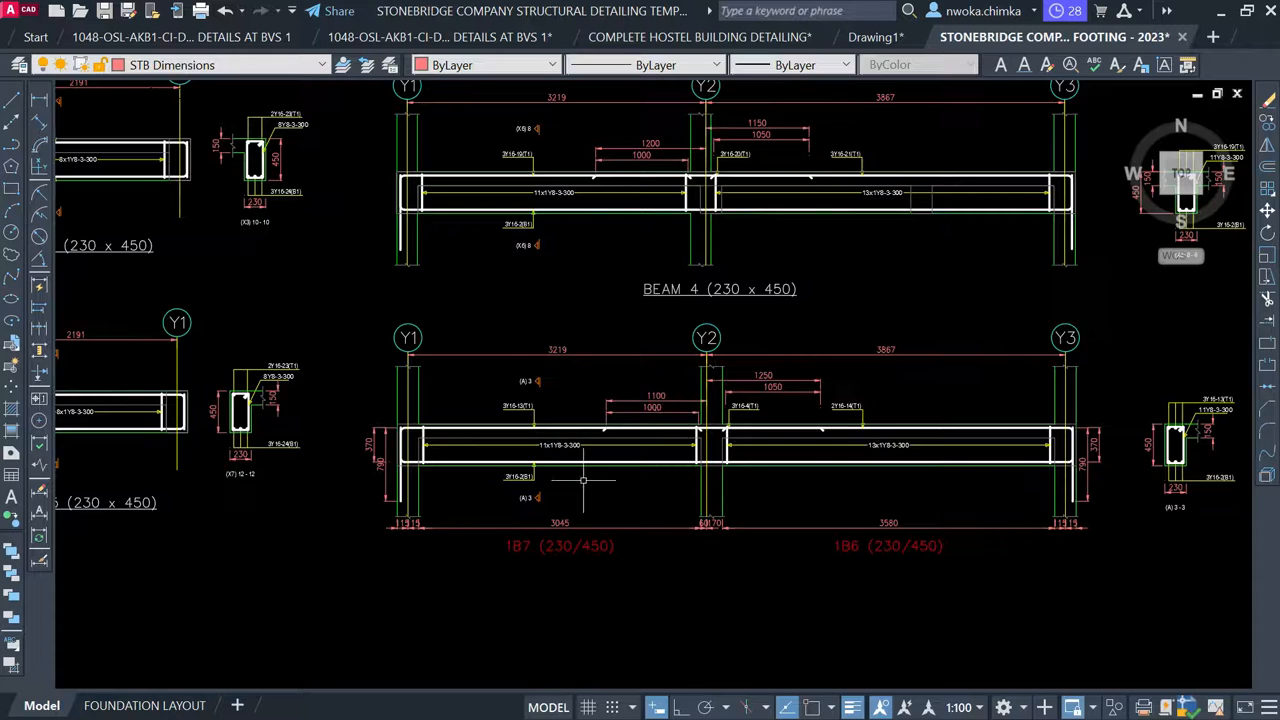
middle_drag(583, 480, 632, 326)
scroll(440, 275, up, 4)
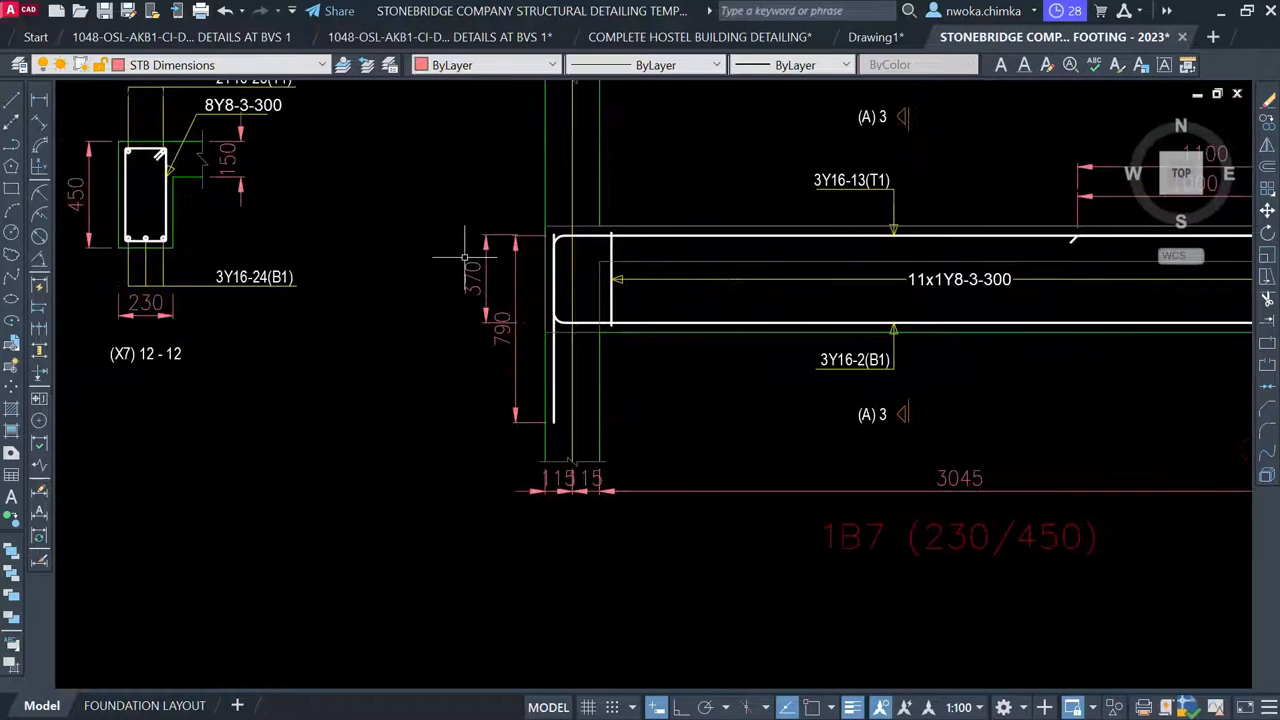
click(521, 197)
click(430, 455)
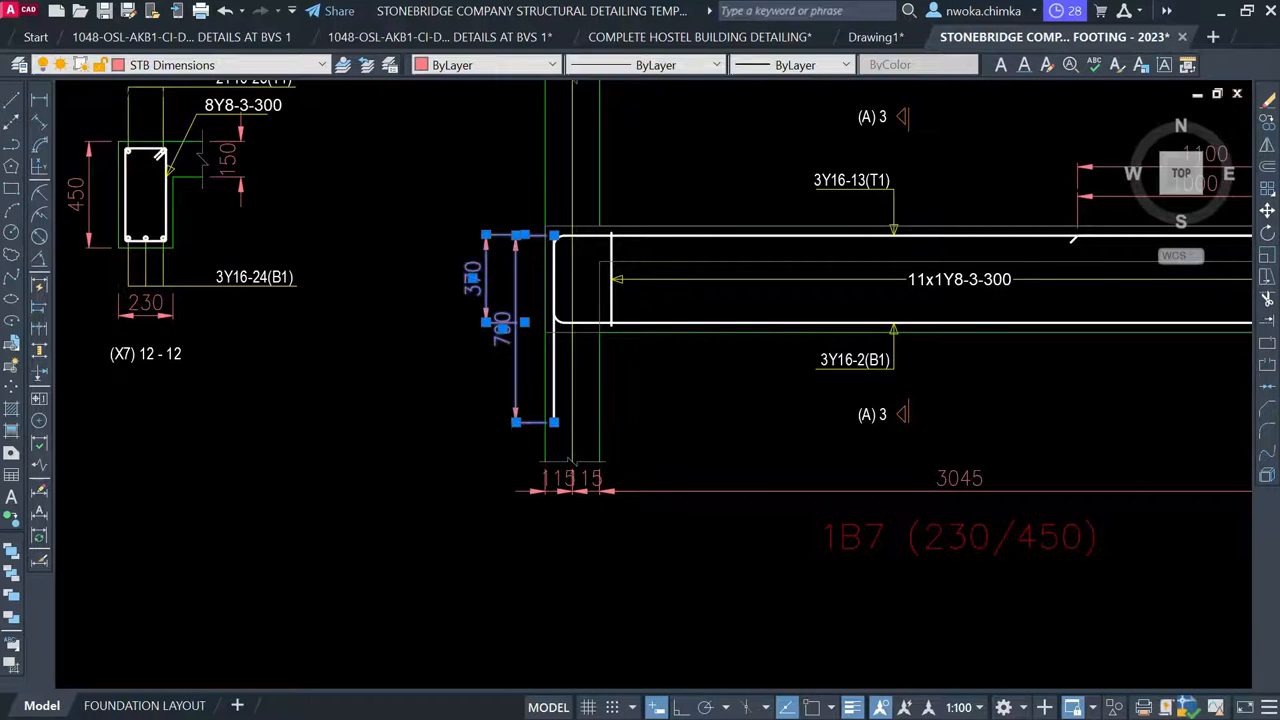
scroll(378, 305, down, 4)
scroll(485, 395, up, 6)
click(588, 432)
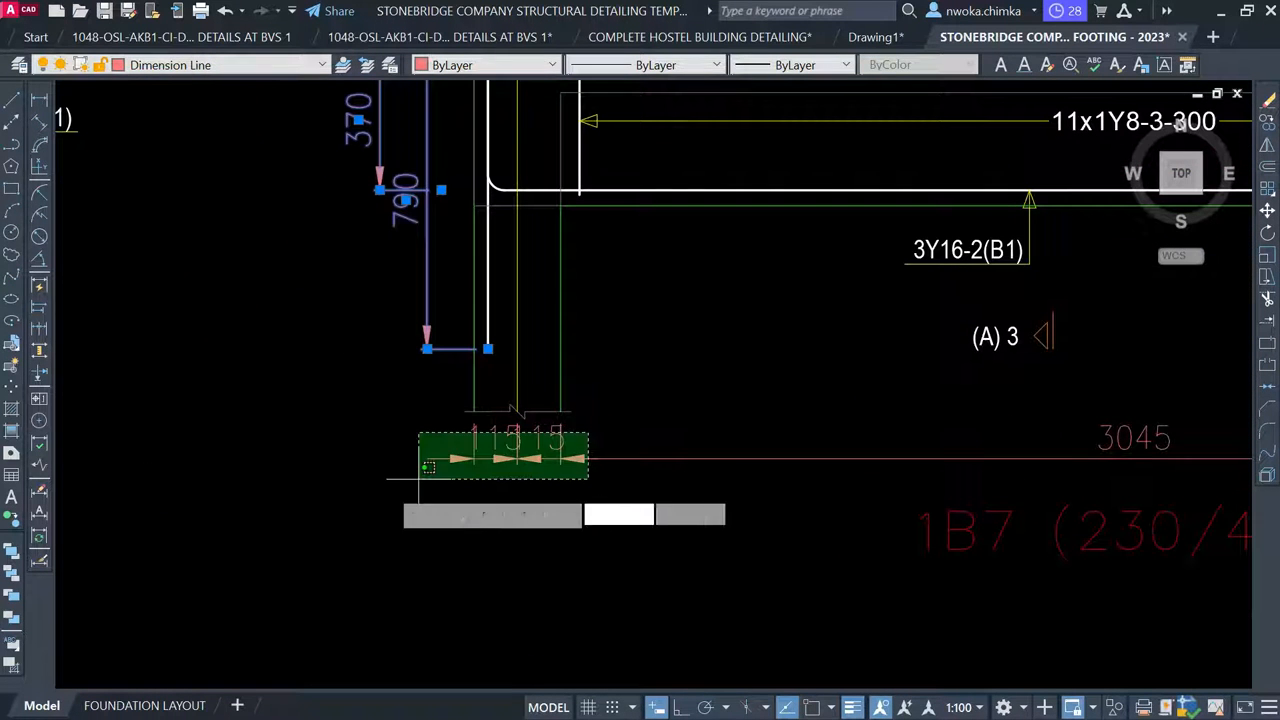
scroll(176, 360, down, 3)
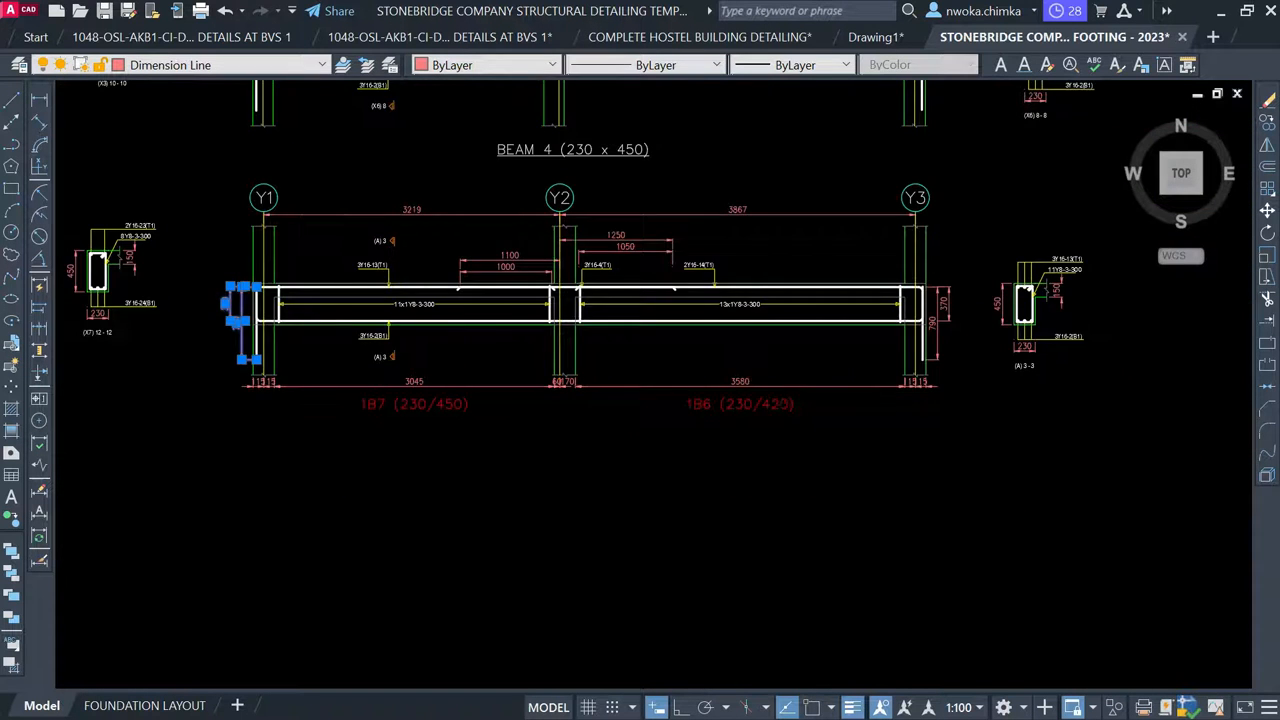
scroll(766, 360, up, 4)
click(588, 395)
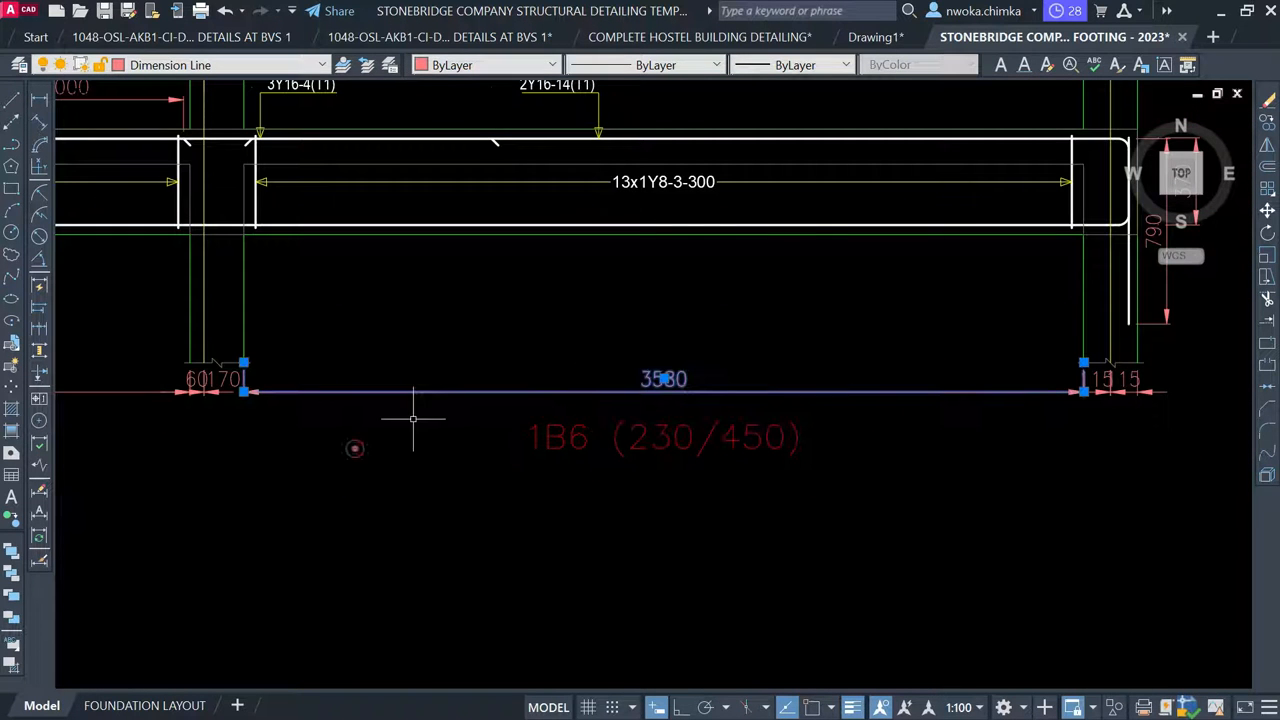
Add the 60/170, 115/15 and right-end 370/790 dimensions and erase all selected
click(355, 447)
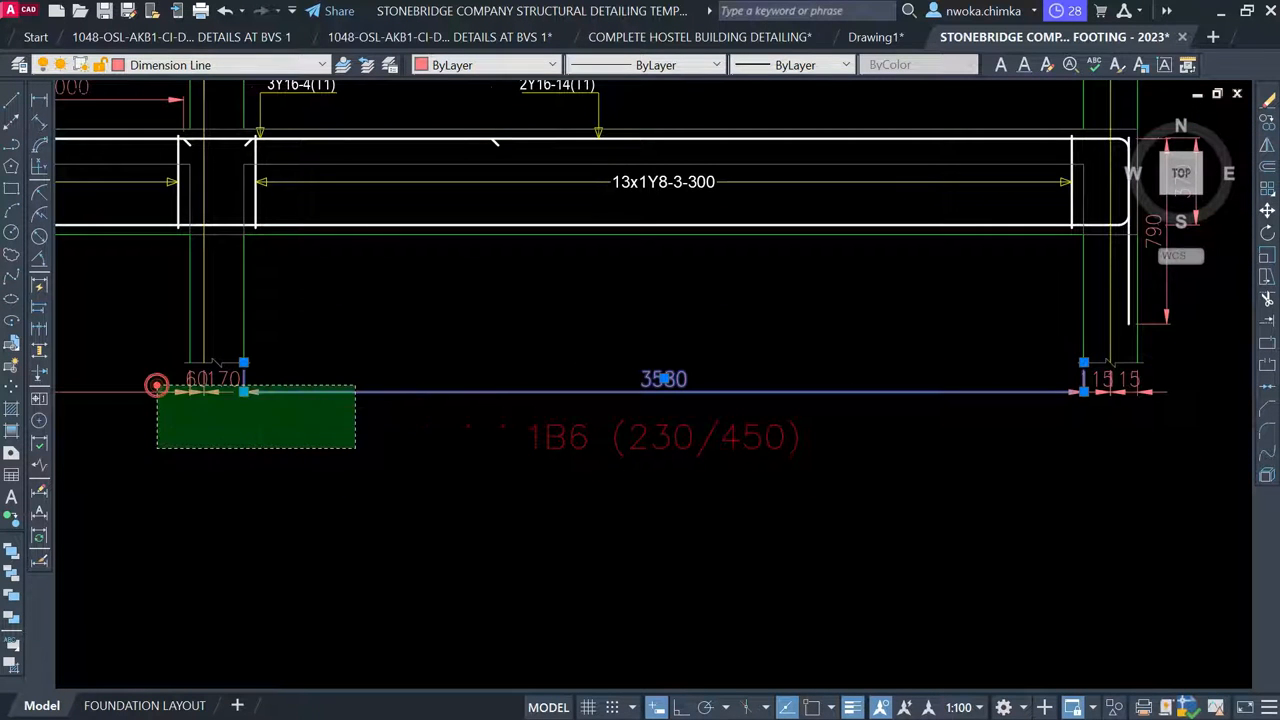
click(157, 385)
mouse_move(1182, 388)
mouse_down()
mouse_move(993, 420)
mouse_move(1010, 390)
mouse_up()
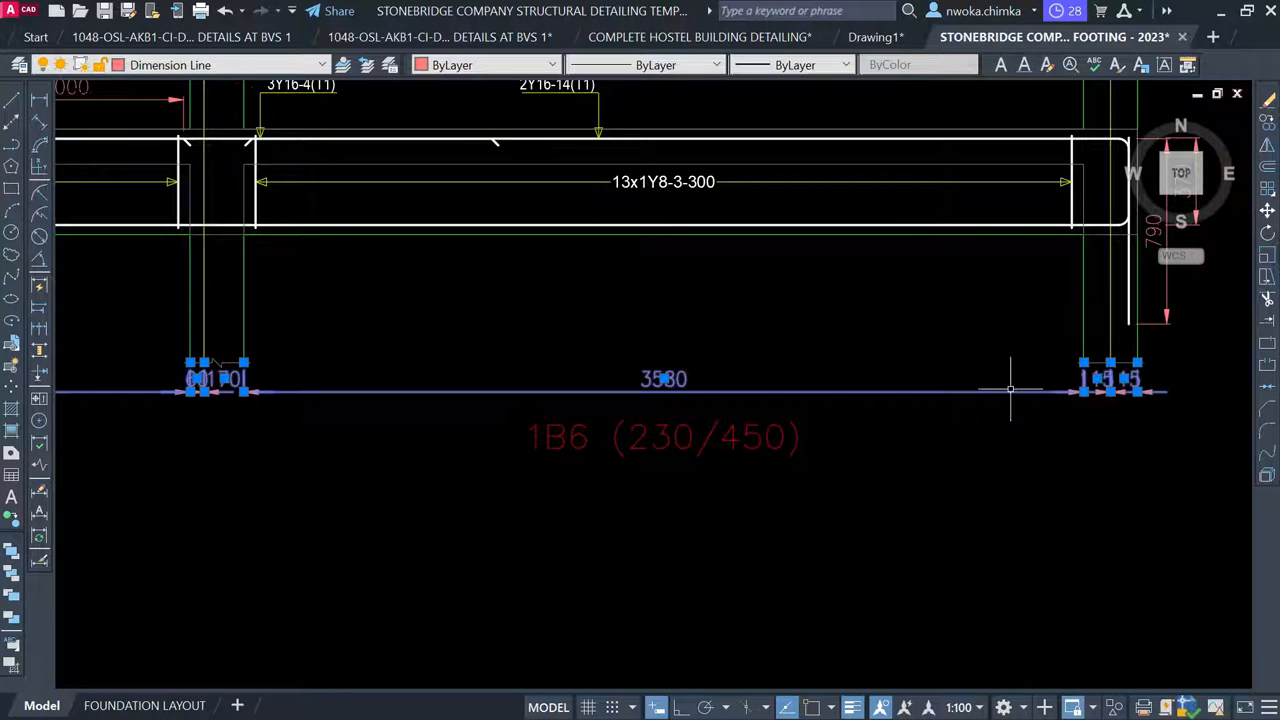
middle_drag(1141, 441, 793, 463)
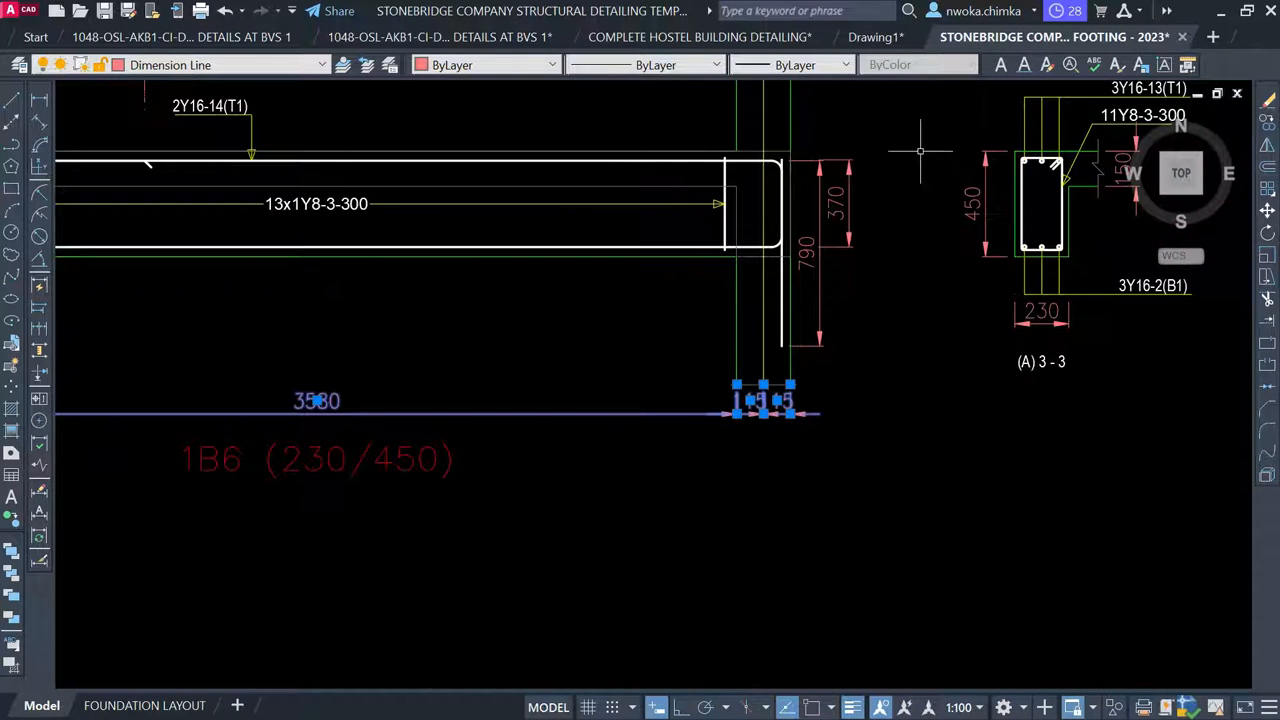
click(880, 145)
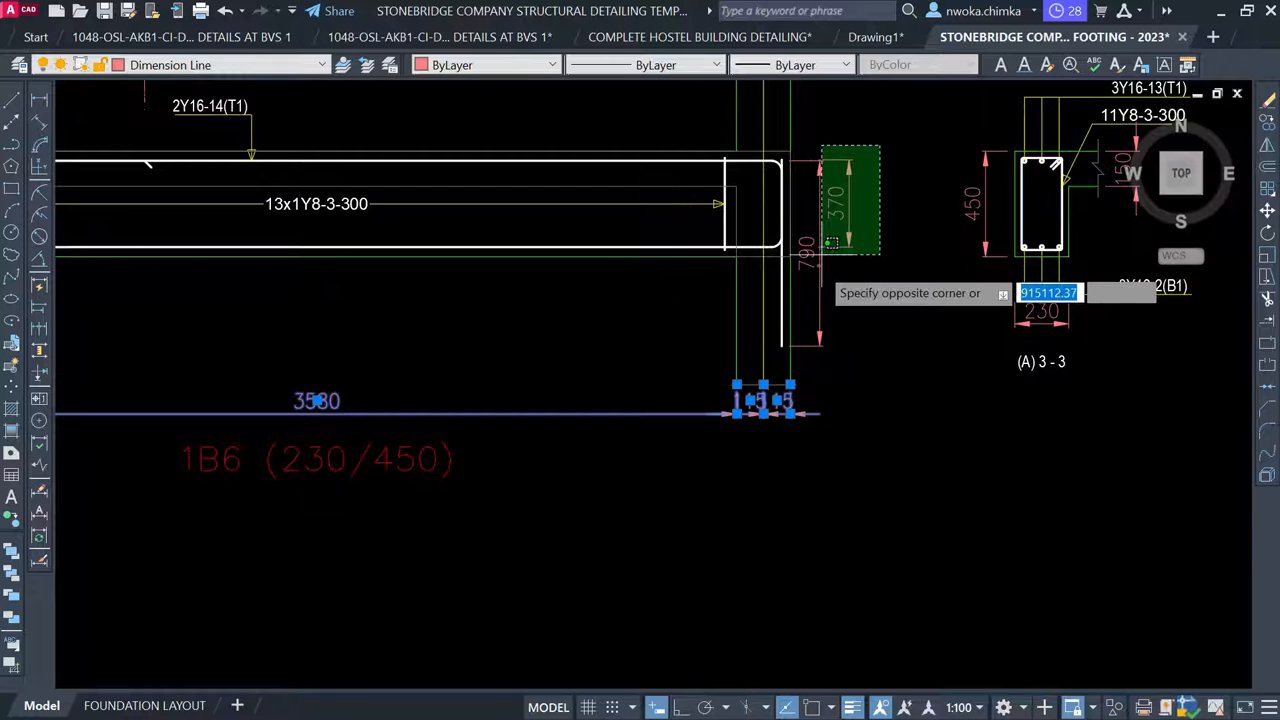
click(818, 264)
key(Delete)
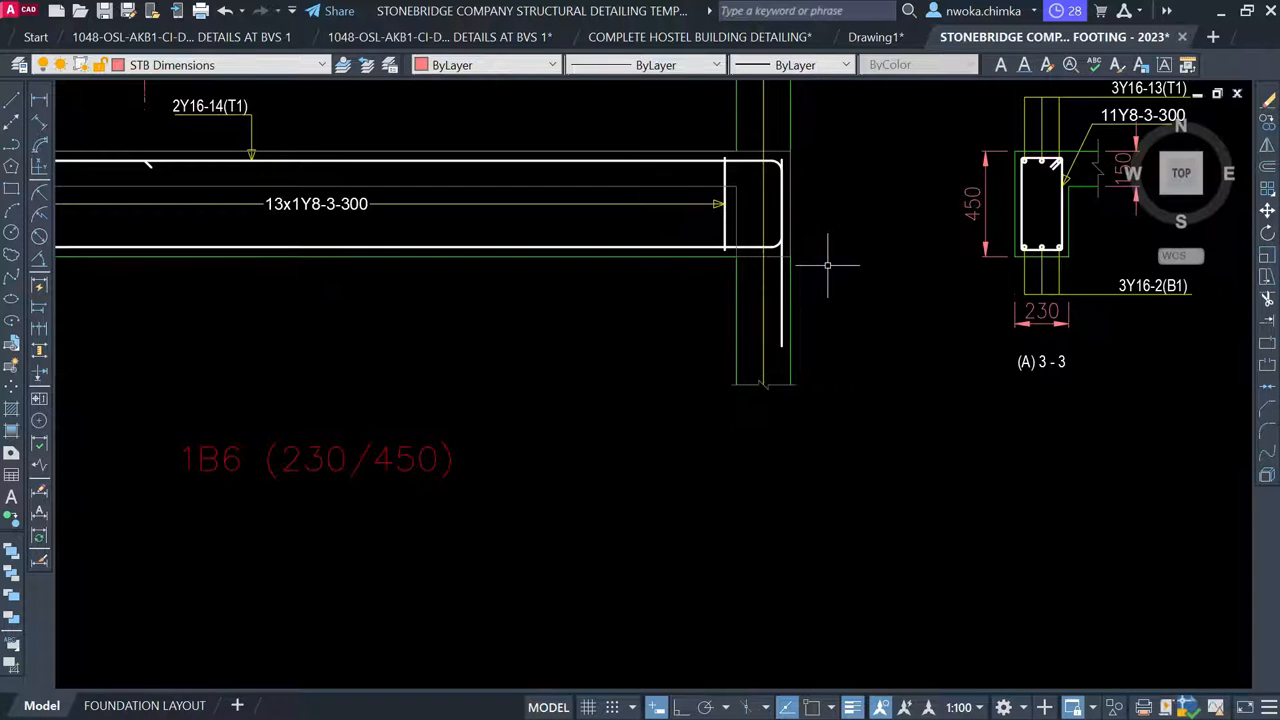
Select the BEAM 5 title text
scroll(925, 270, down, 5)
middle_drag(727, 297, 786, 337)
scroll(337, 333, up, 4)
click(336, 328)
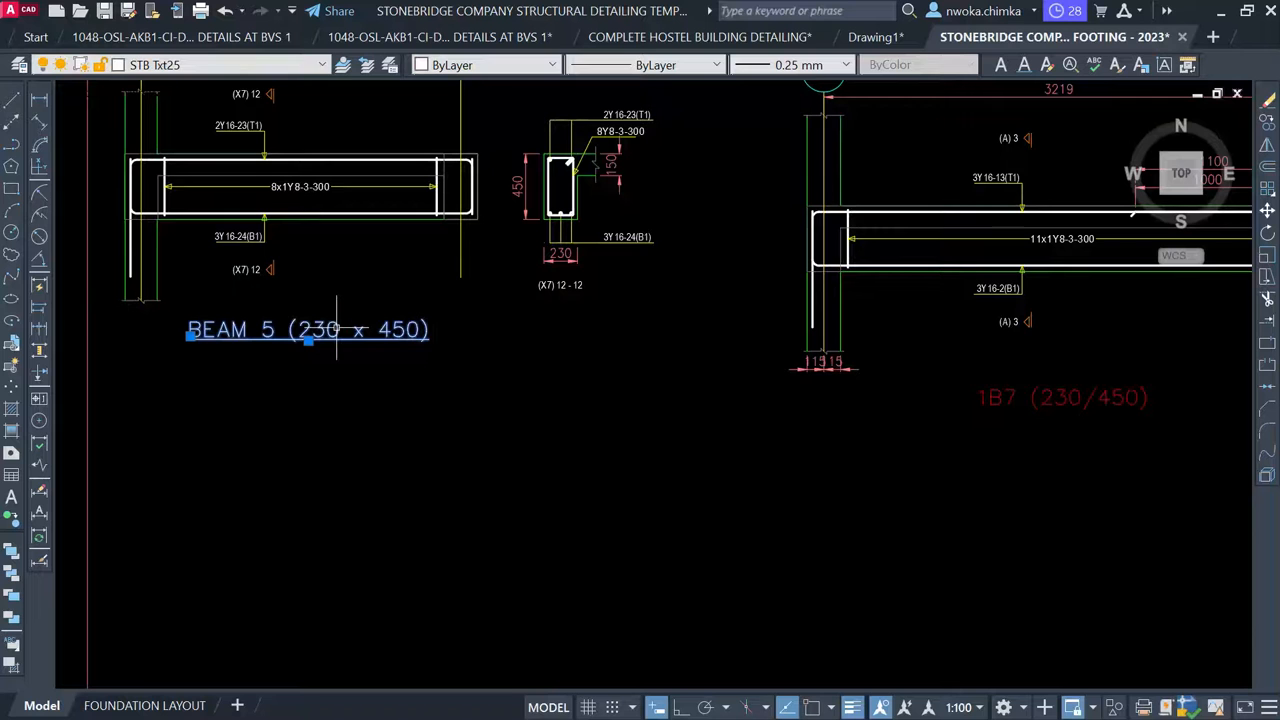
Copy the BEAM 5 title to below the new beam detail
text(CO)
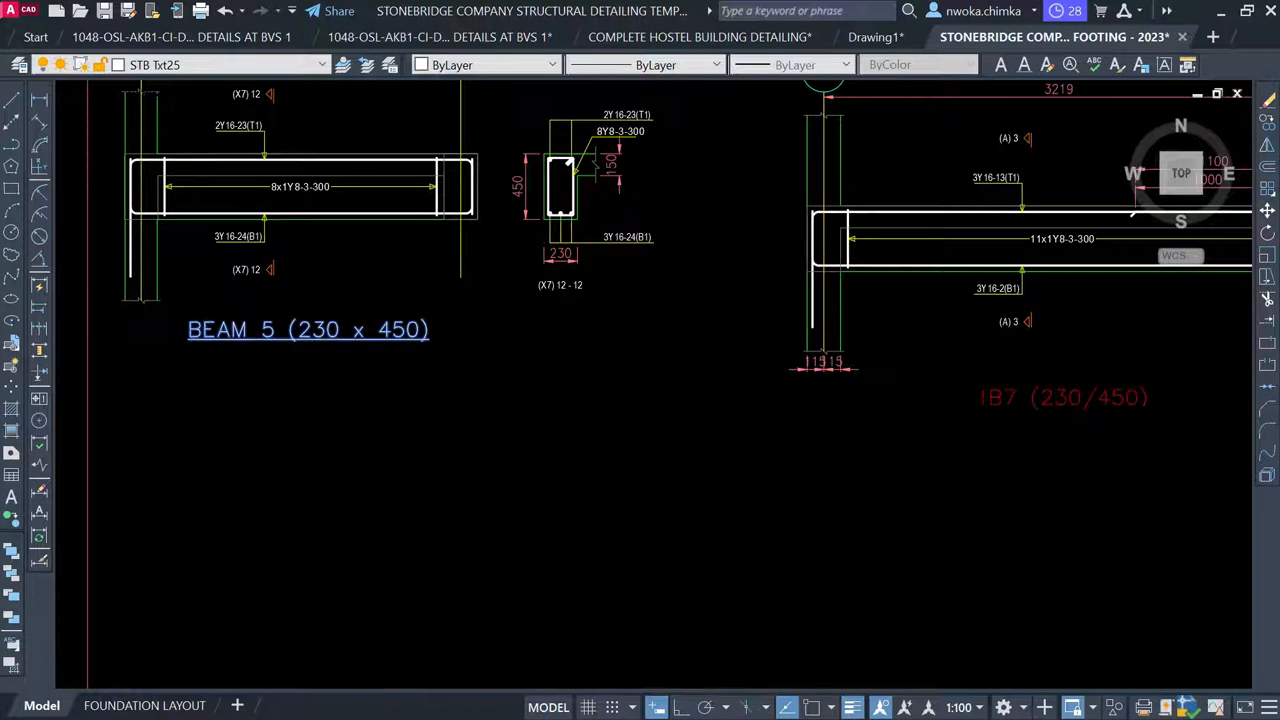
key(Return)
scroll(330, 345, down, 2)
click(327, 328)
scroll(560, 345, up, 4)
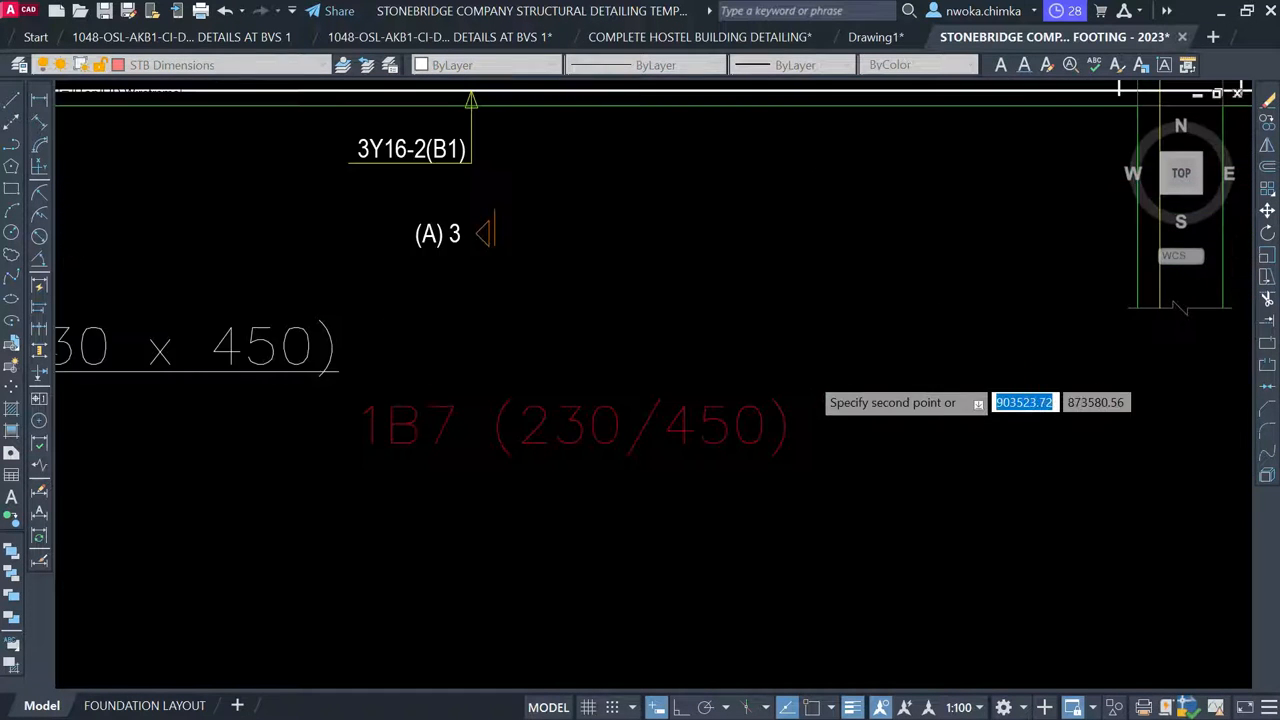
click(1055, 375)
Erase the leftover 115/15 dimension
scroll(1084, 341, down, 3)
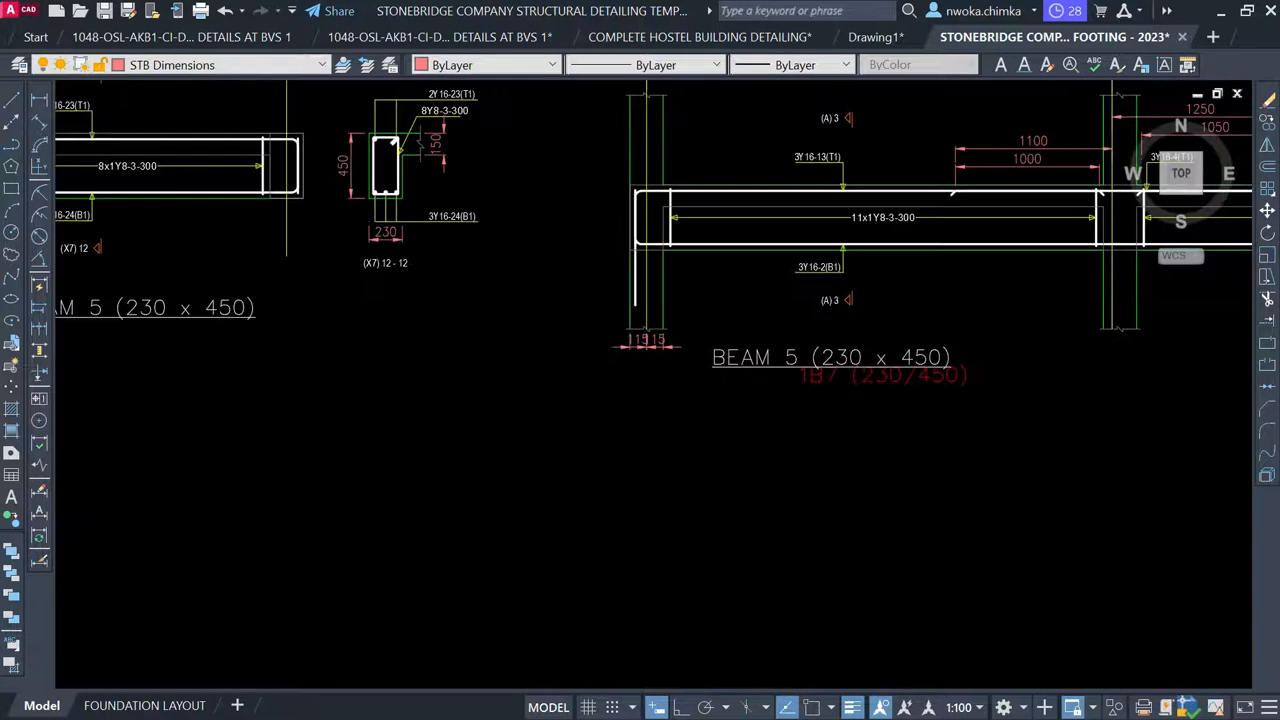
scroll(640, 340, up, 4)
click(771, 317)
click(497, 389)
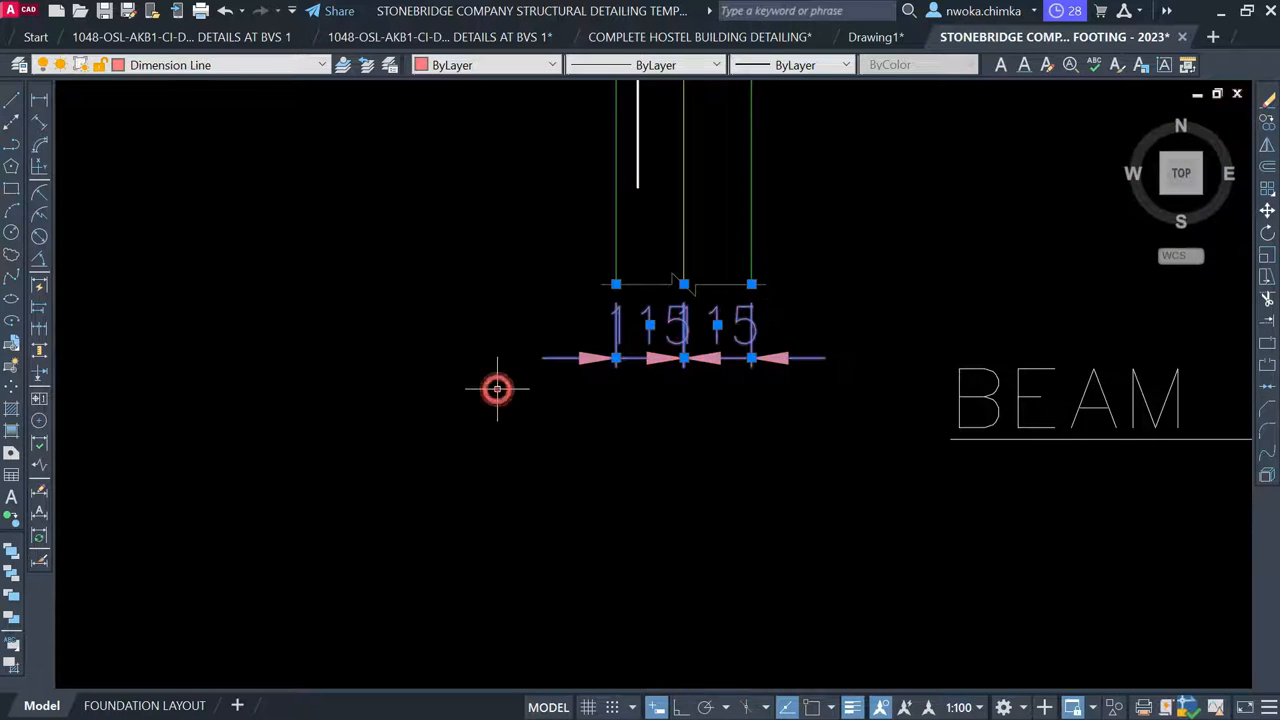
key(Delete)
Change the copied title's number from 5 to 6, making it BEAM 6 (230 x 450)
scroll(505, 382, down, 3)
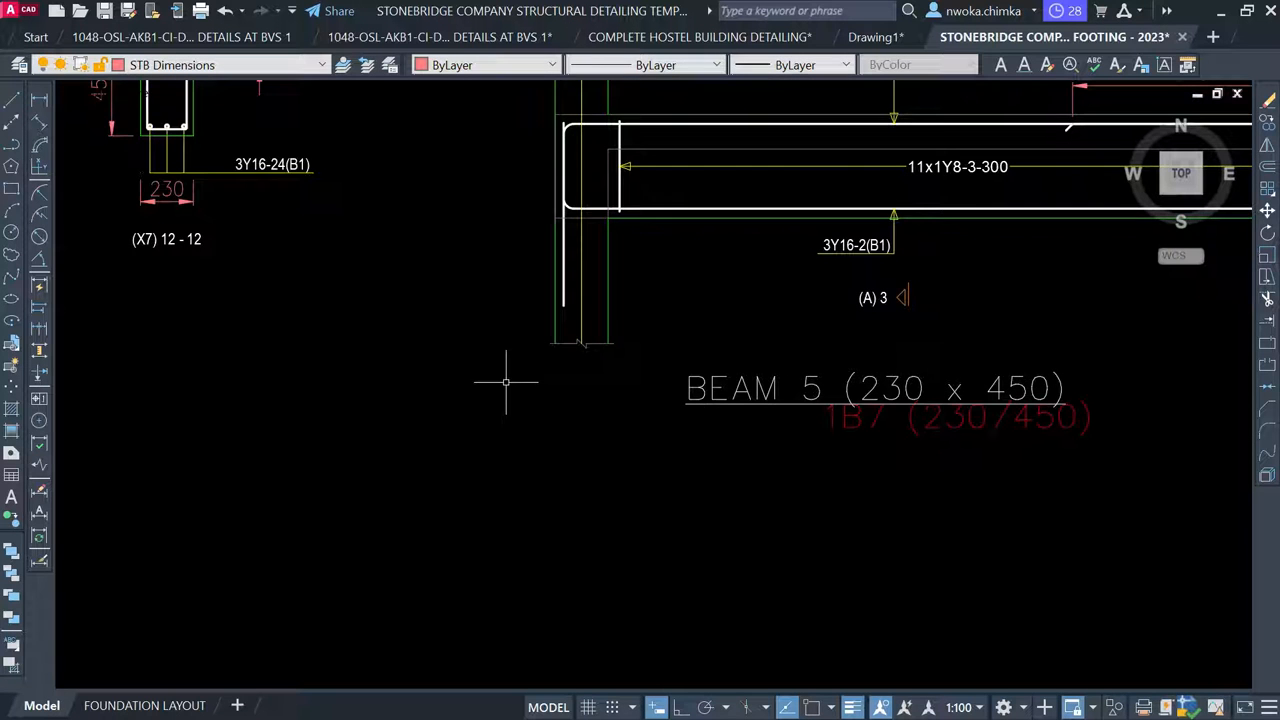
scroll(868, 366, up, 2)
click(781, 400)
key(Escape)
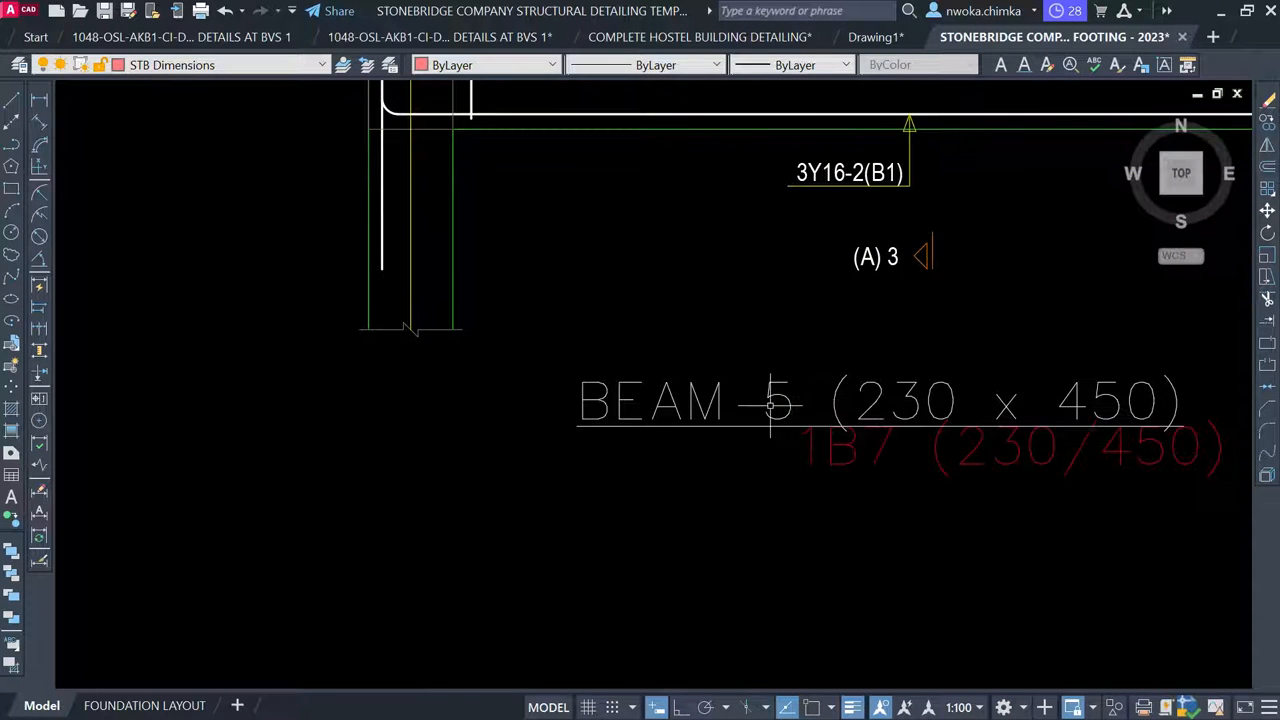
click(775, 399)
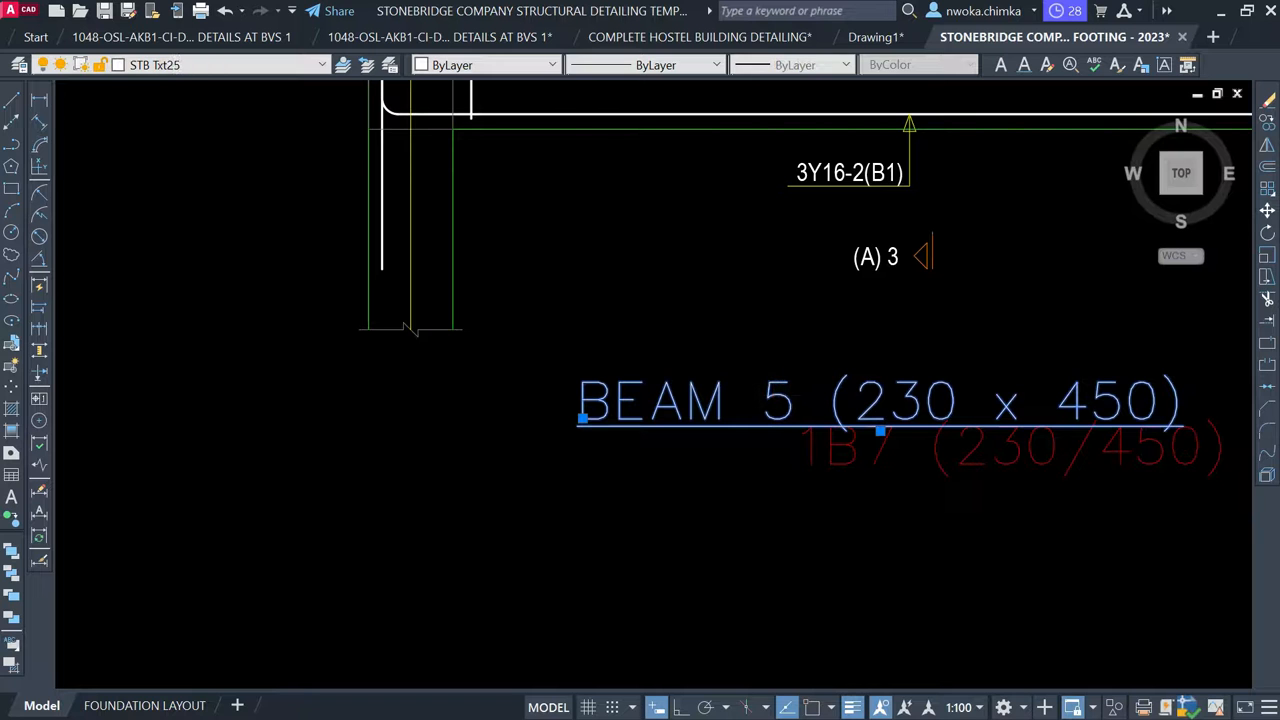
double_click(775, 399)
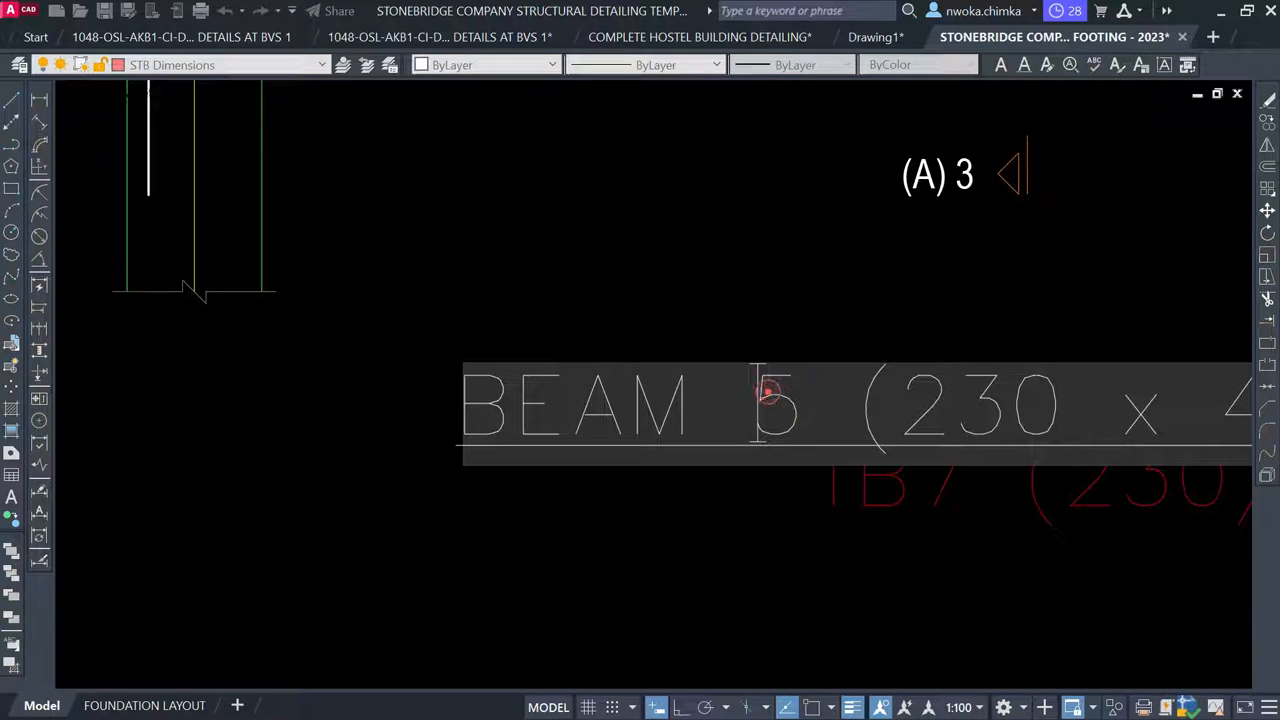
double_click(772, 392)
text(6)
key(Return)
Erase the red 1B7 and 1B6 (230/450) labels
click(512, 408)
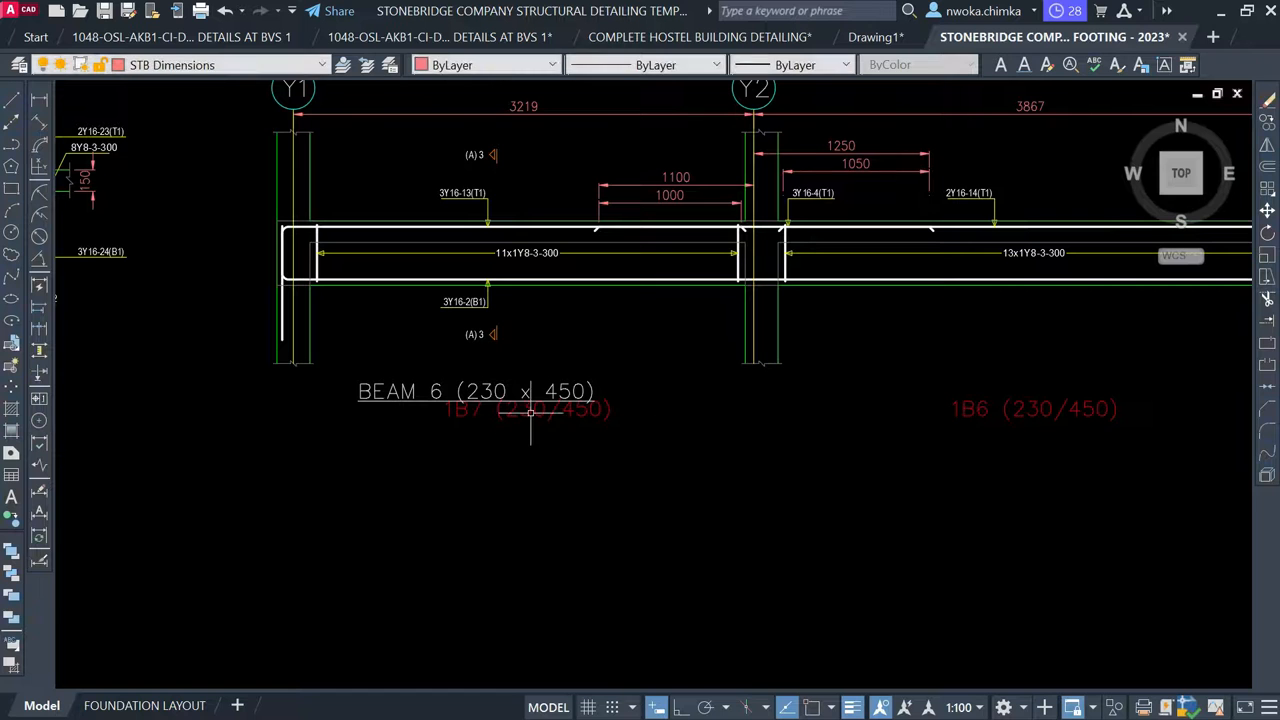
click(999, 406)
click(858, 451)
key(Delete)
Move the BEAM 6 title so it sits centred beneath the beam
click(540, 379)
click(508, 424)
text(m)
key(space)
click(508, 418)
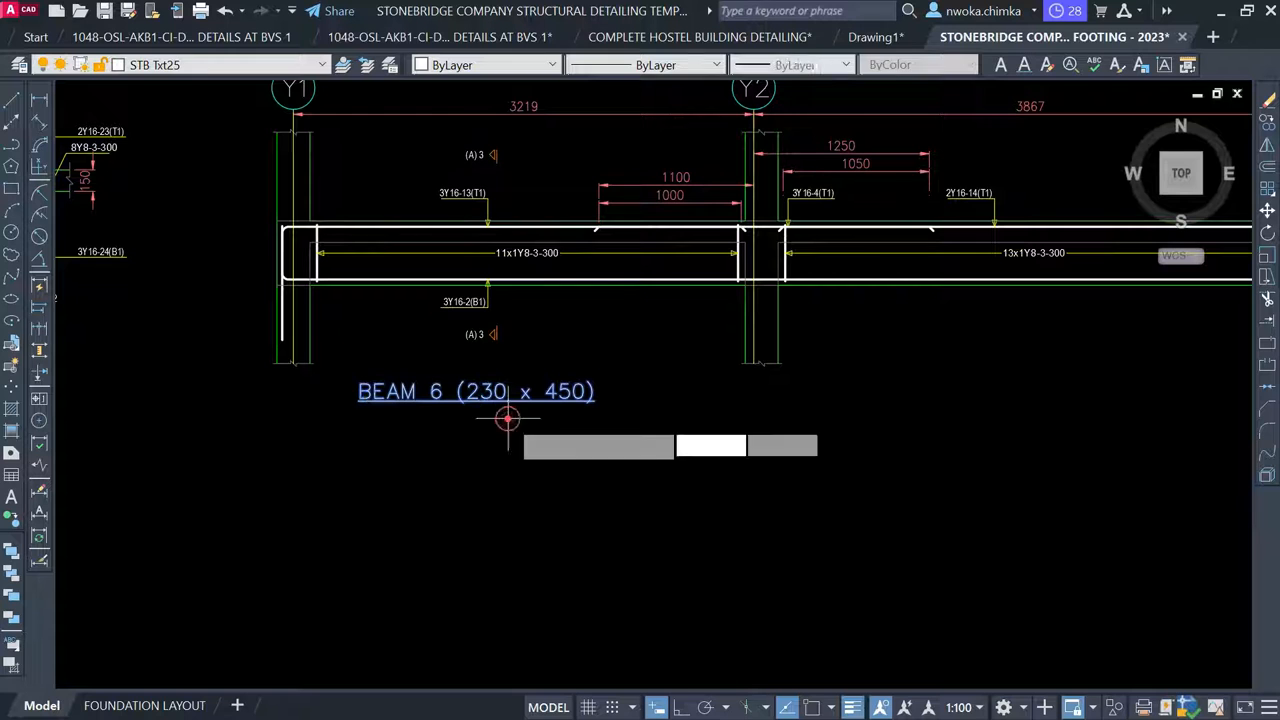
scroll(632, 418, down, 2)
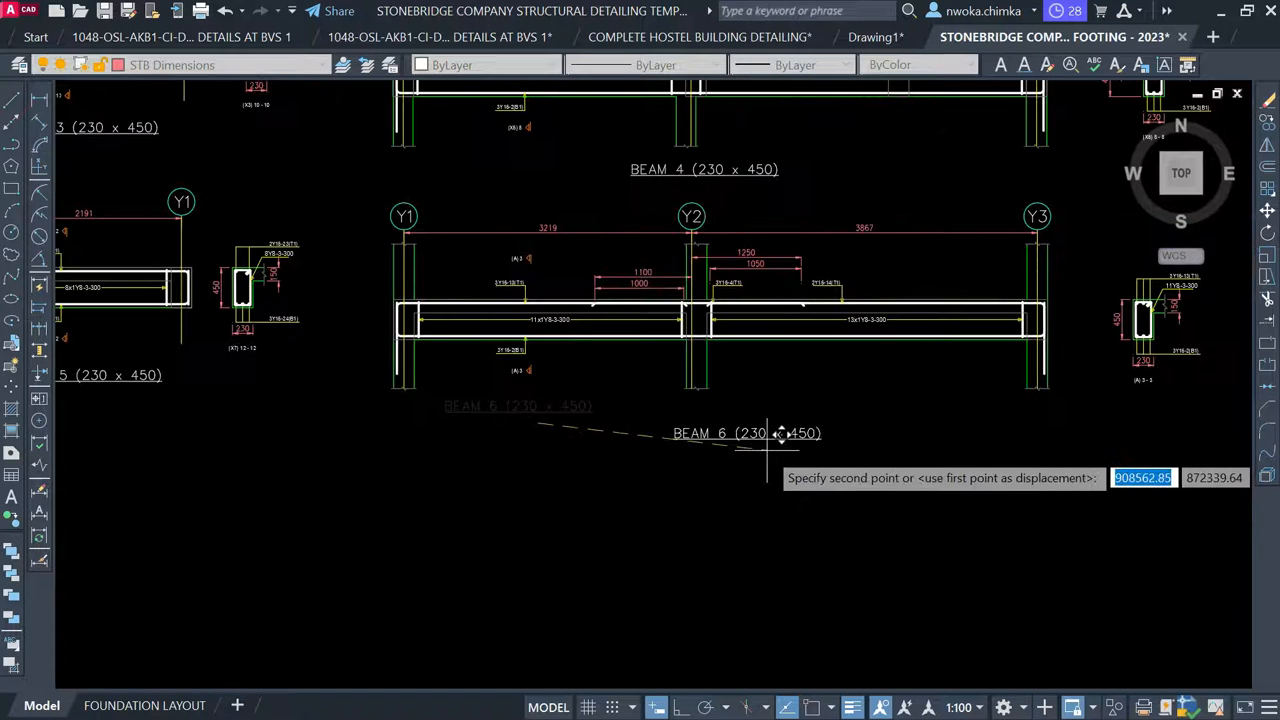
scroll(777, 425, up, 2)
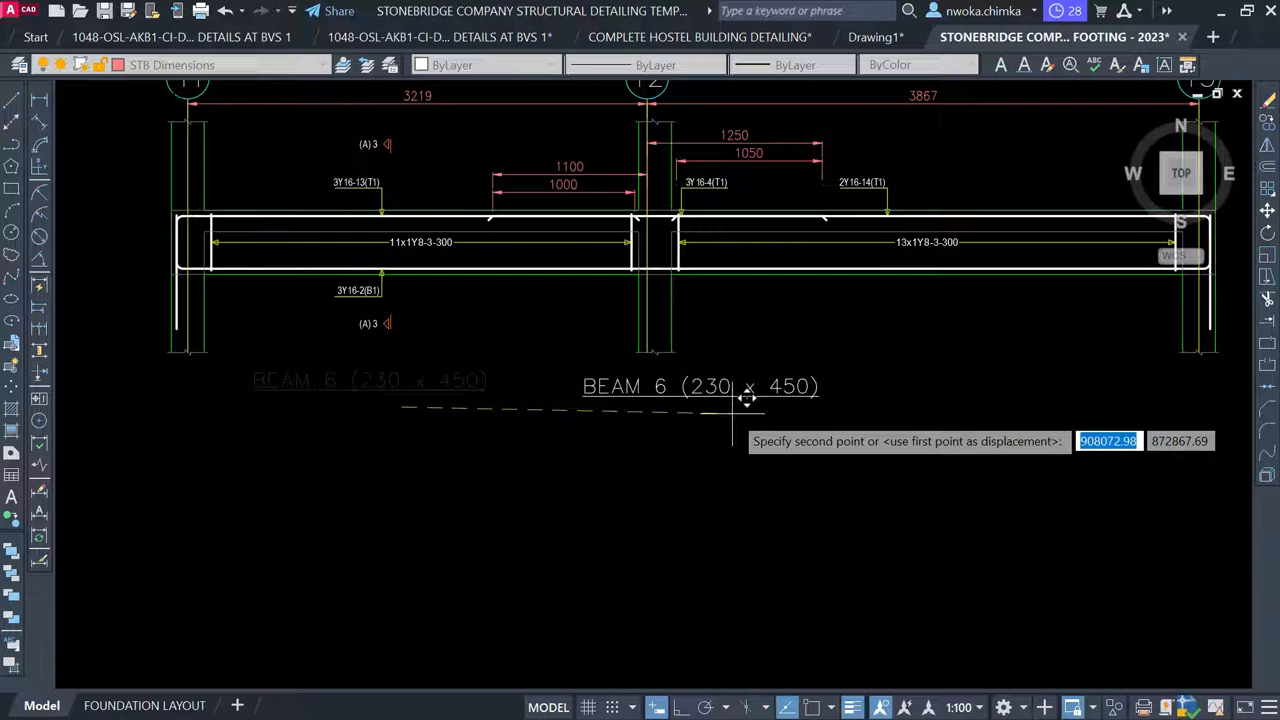
click(732, 412)
scroll(732, 412, down, 2)
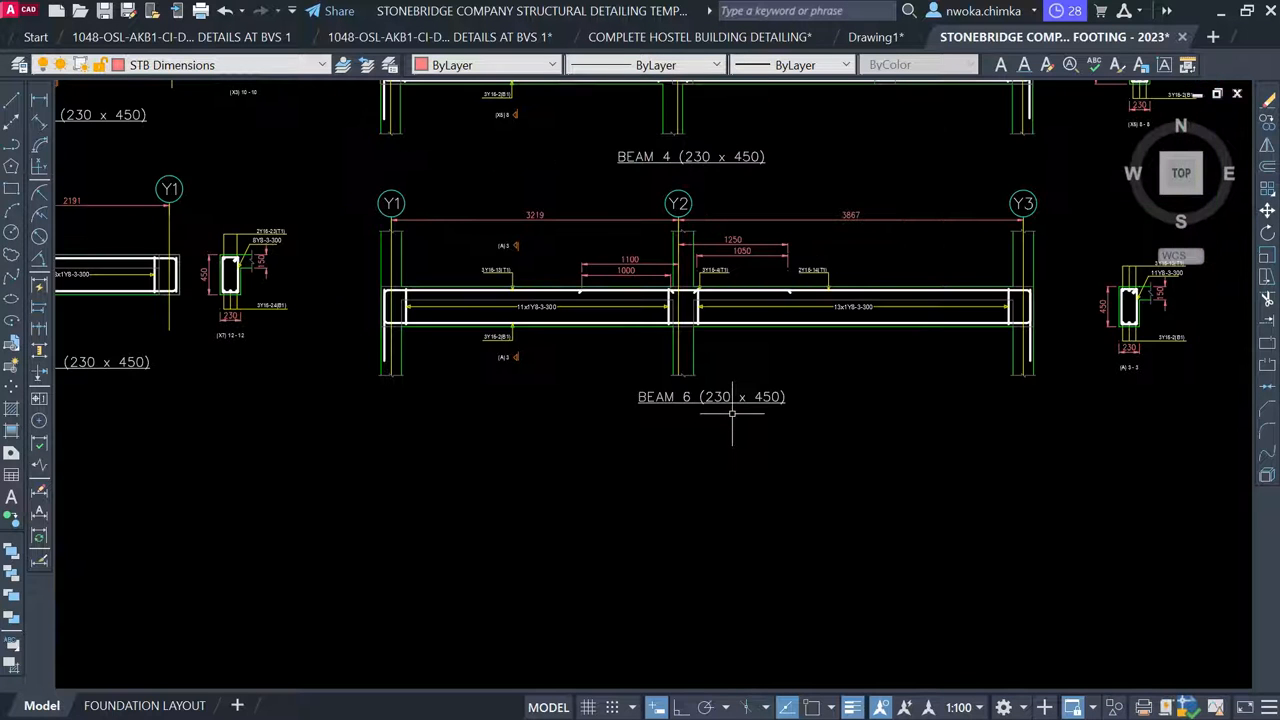
scroll(738, 397, down, 3)
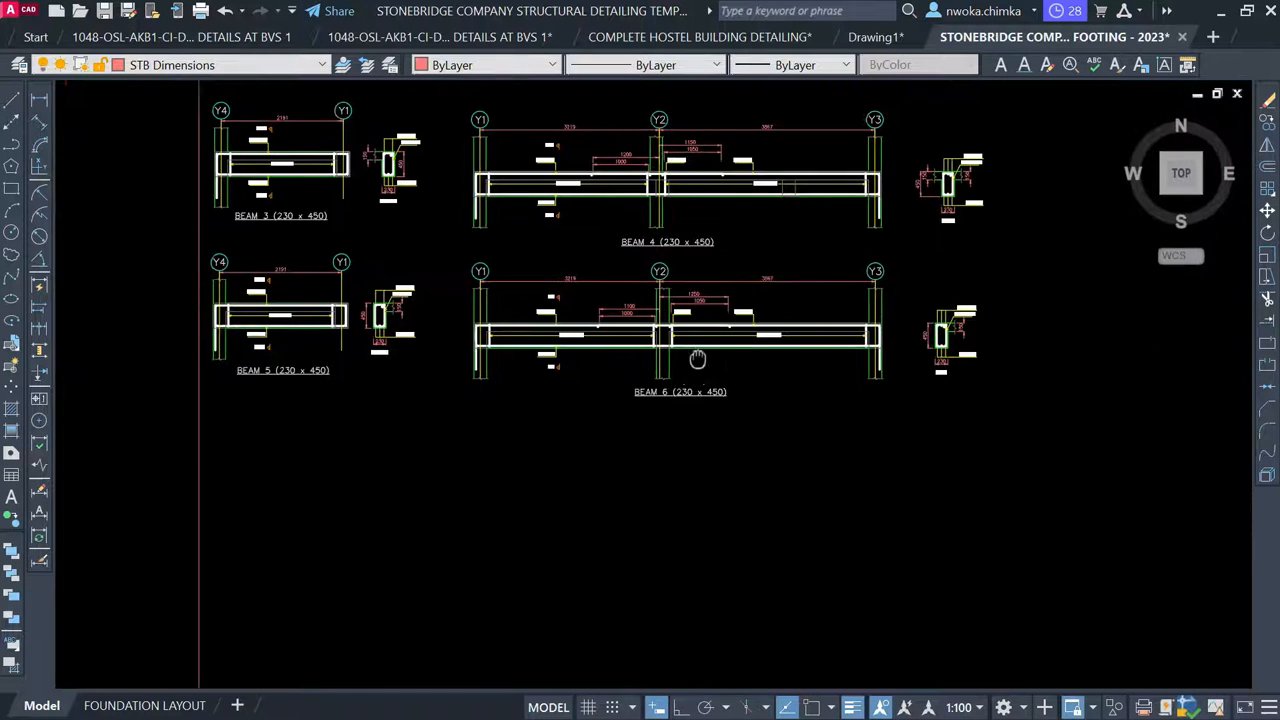
Erase the 230/450 size label and the 1B6 mark on the Beam 6 line
middle_drag(765, 381, 675, 388)
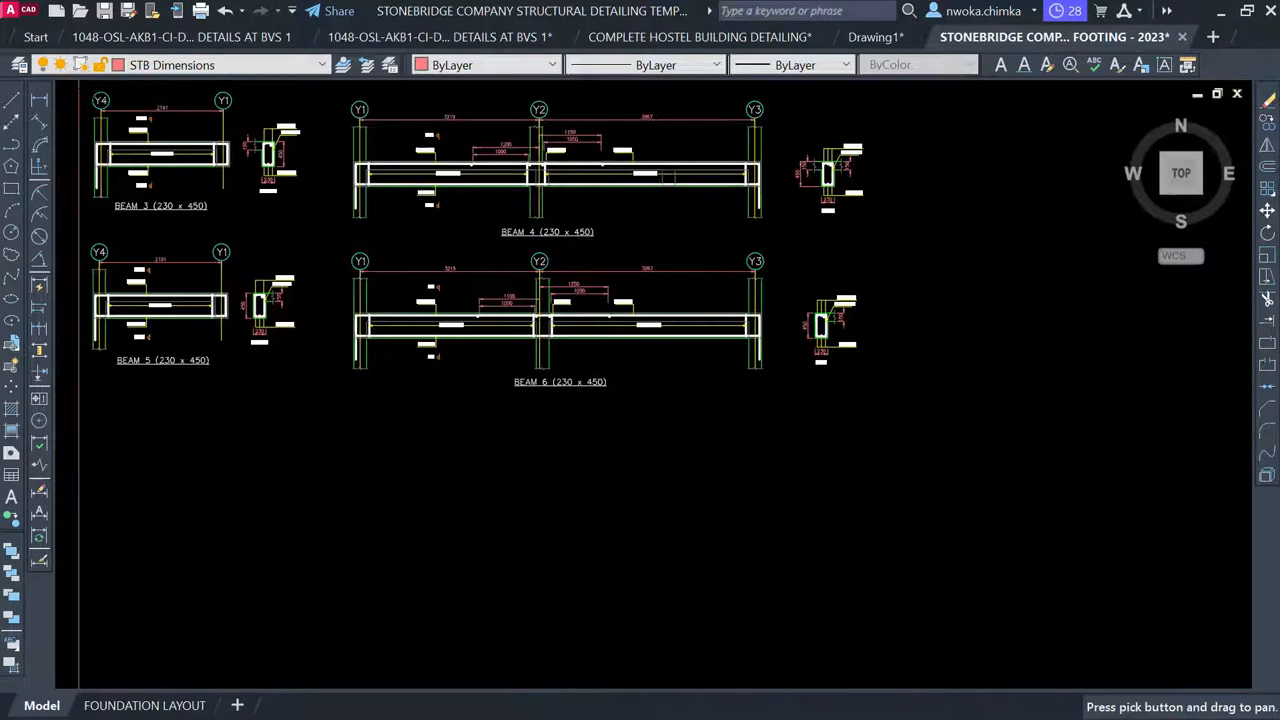
scroll(700, 372, down, 3)
scroll(740, 360, up, 3)
scroll(522, 397, up, 2)
scroll(523, 396, down, 4)
middle_drag(596, 349, 566, 489)
scroll(503, 335, up, 1)
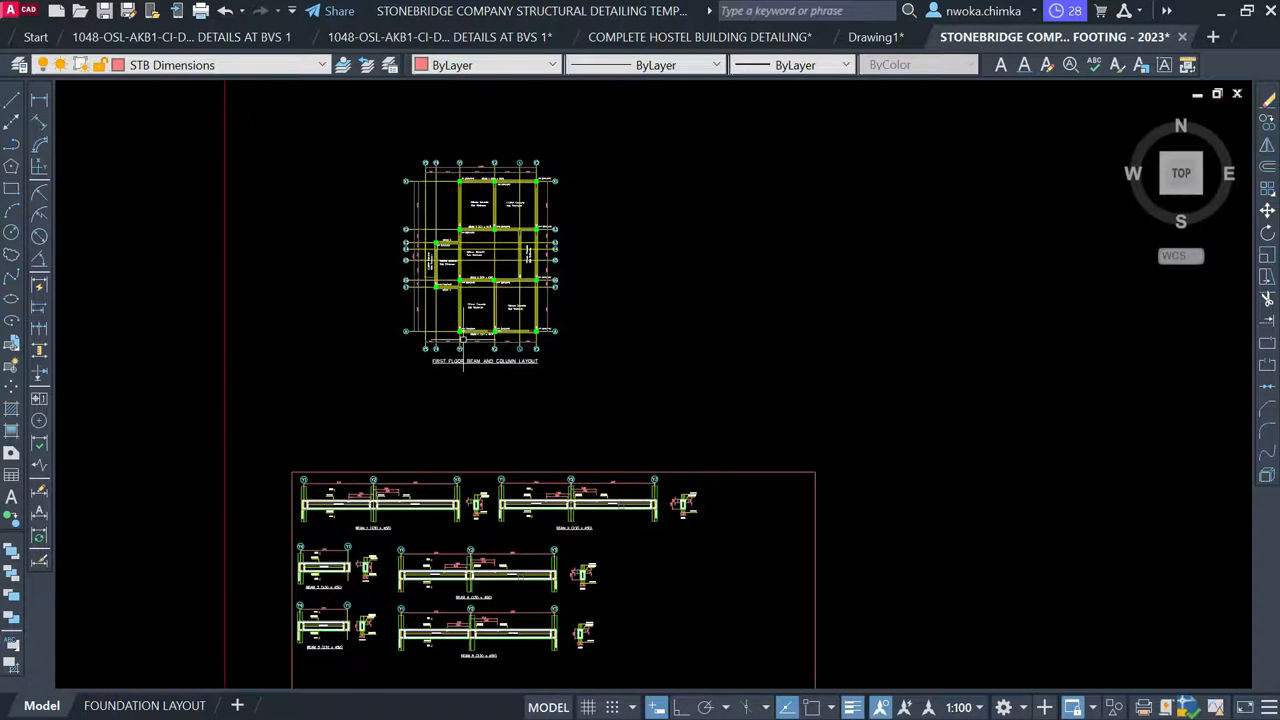
scroll(462, 340, up, 4)
scroll(464, 320, up, 2)
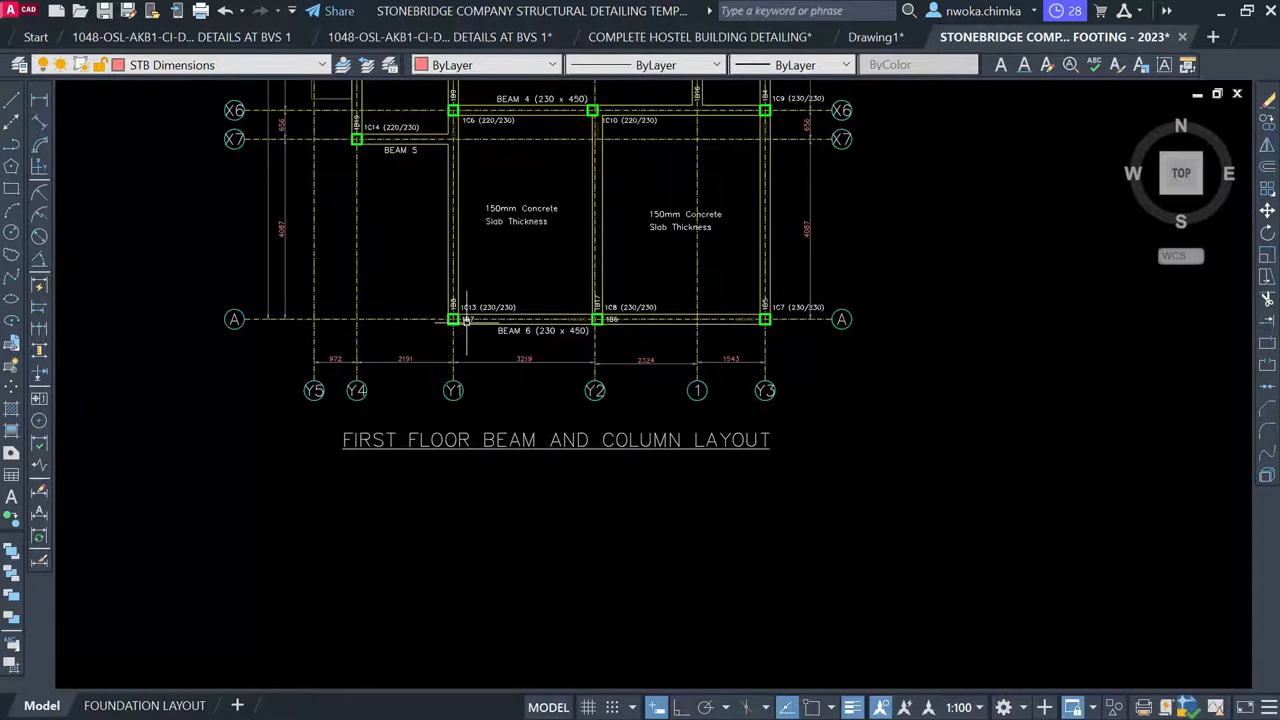
scroll(490, 300, up, 4)
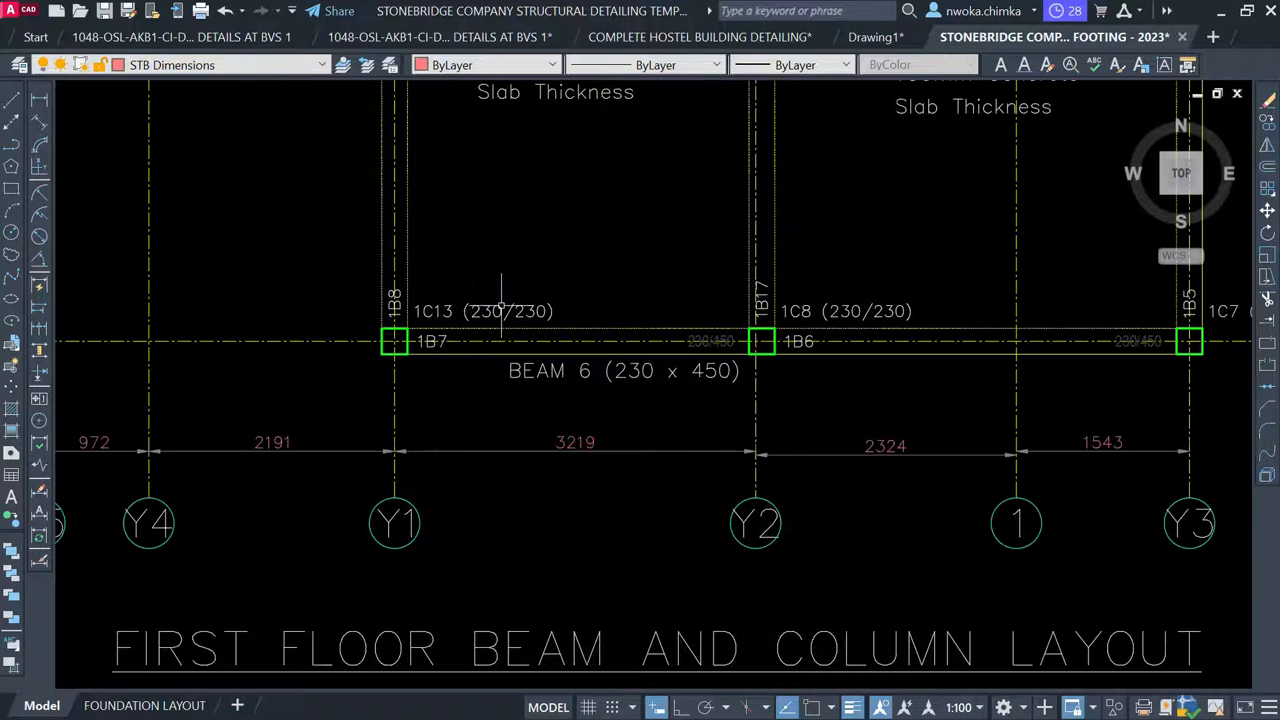
scroll(459, 340, up, 2)
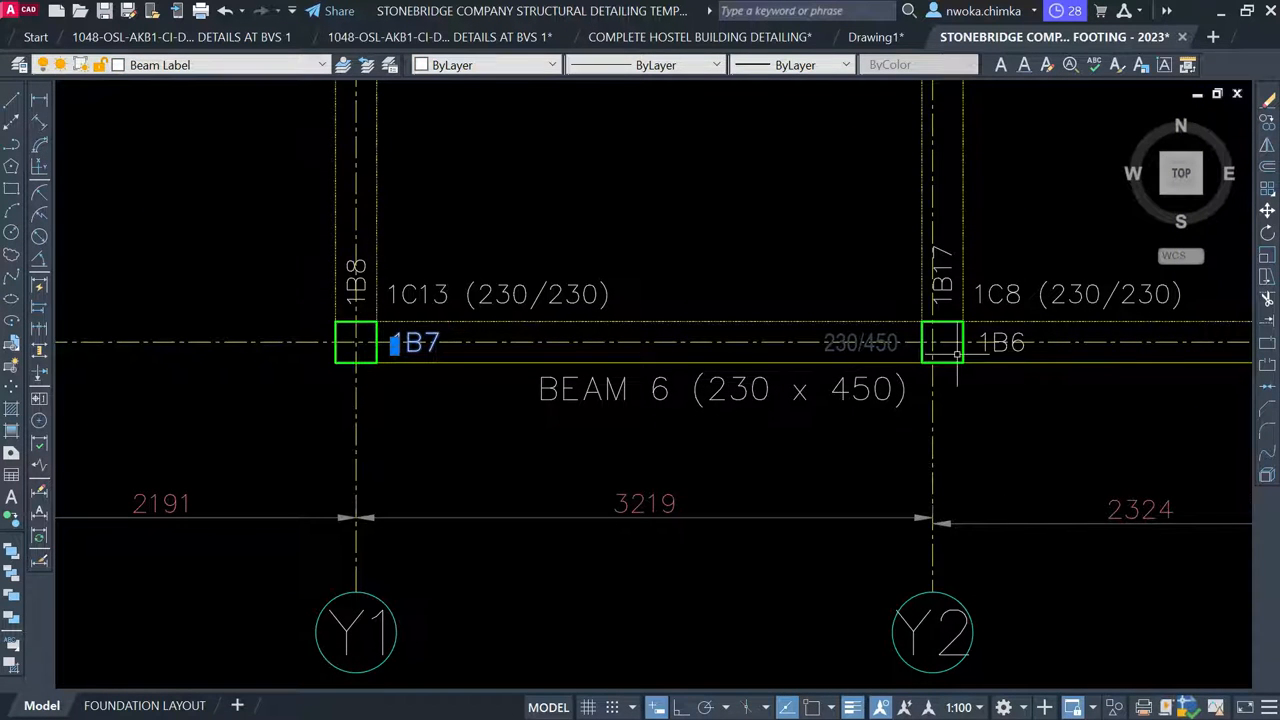
middle_drag(957, 350, 766, 356)
scroll(707, 349, up, 2)
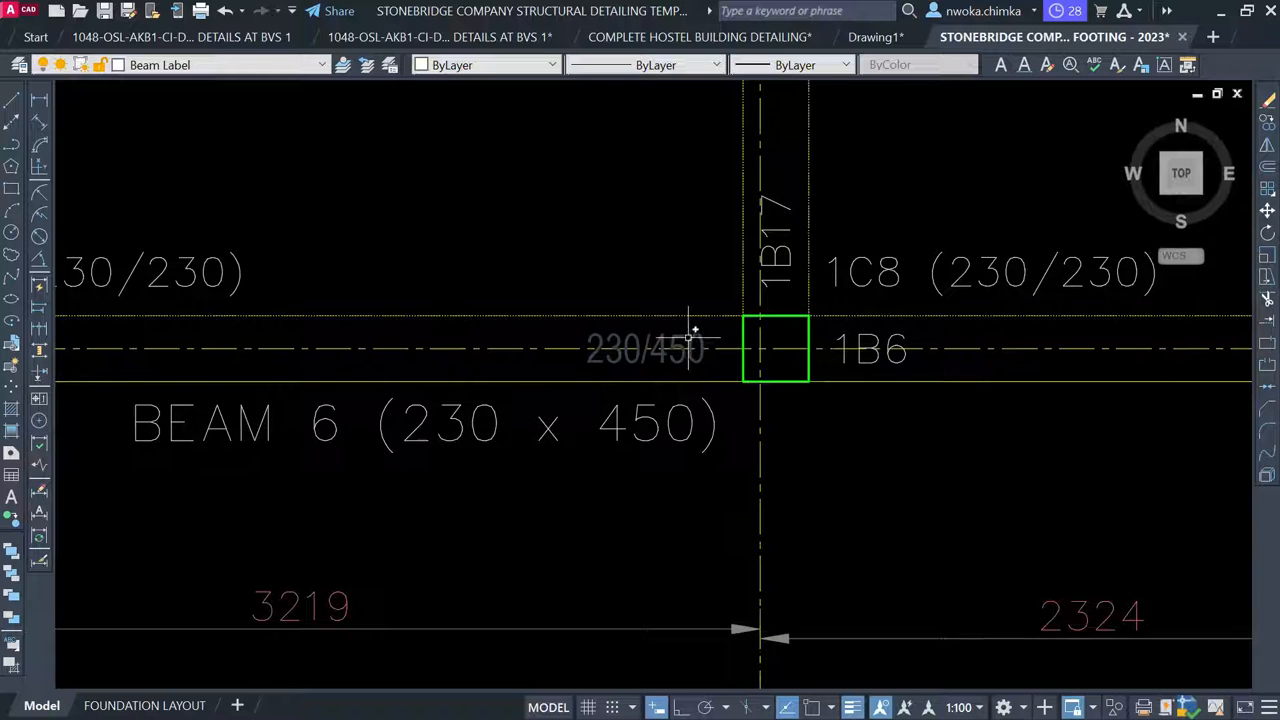
click(679, 334)
middle_drag(866, 325, 537, 333)
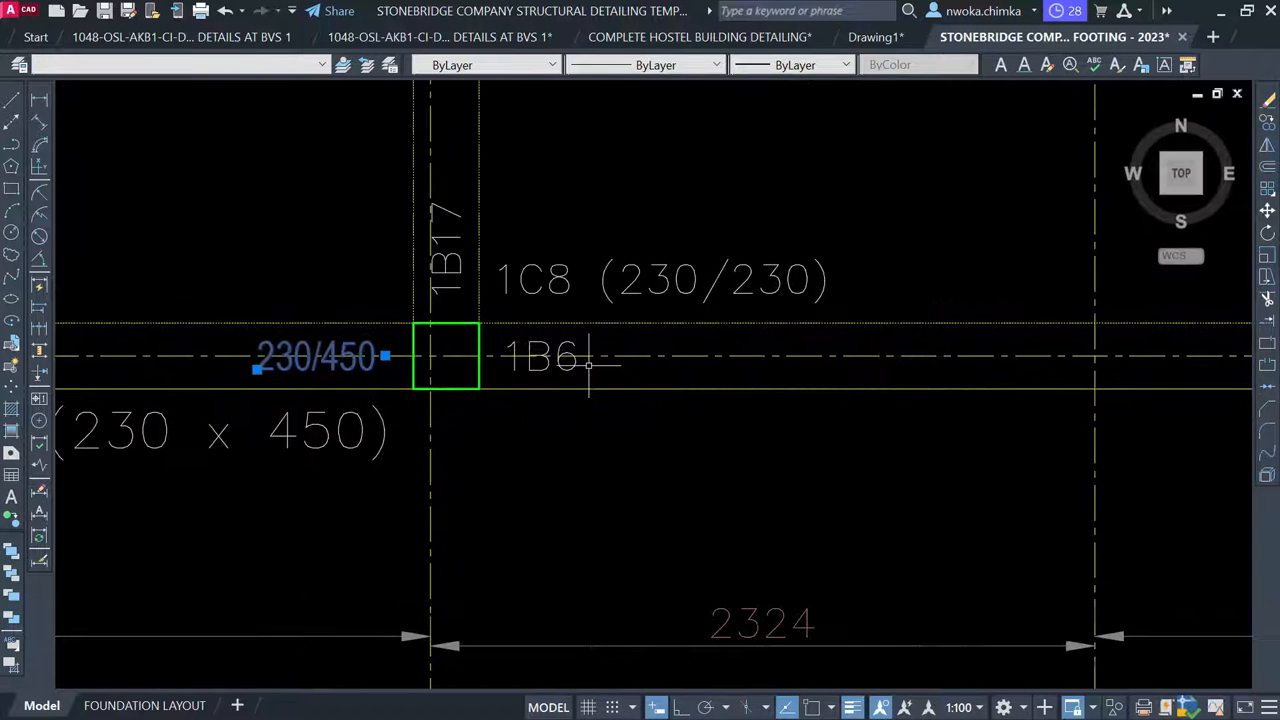
click(570, 362)
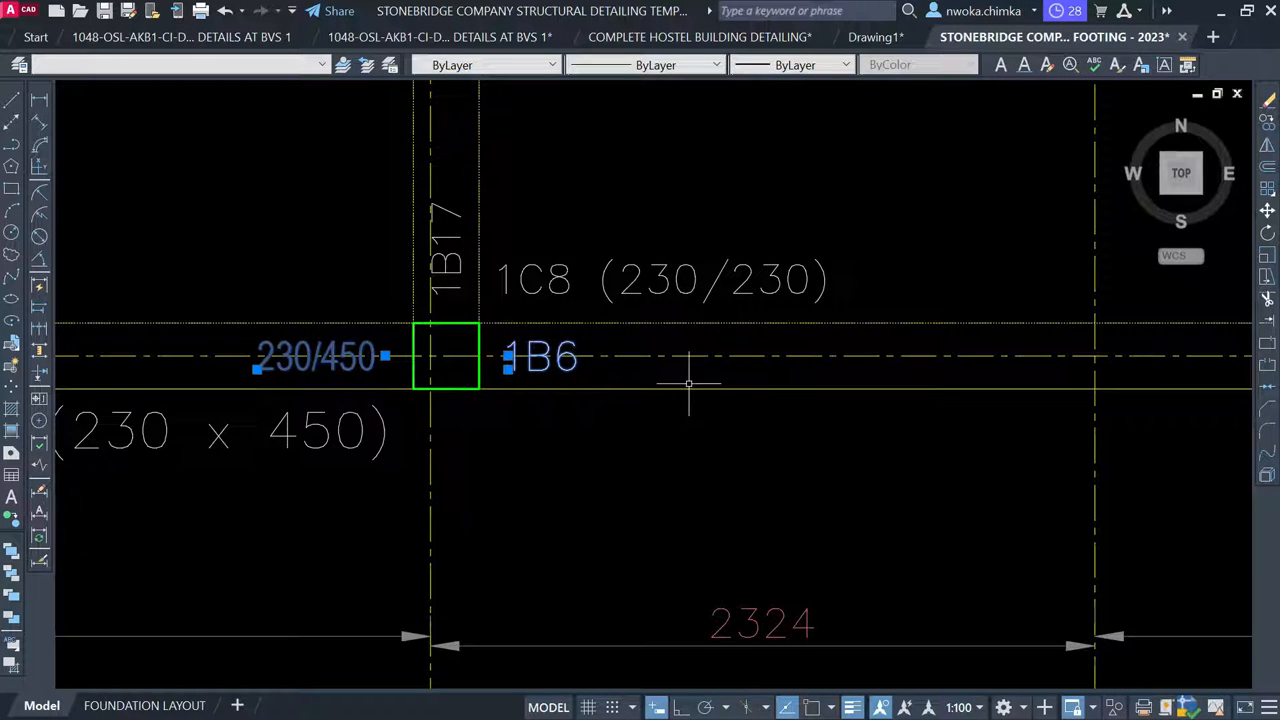
text(e)
key(Return)
Window-select and erase the 230/450 label near 1C7
scroll(690, 379, down, 2)
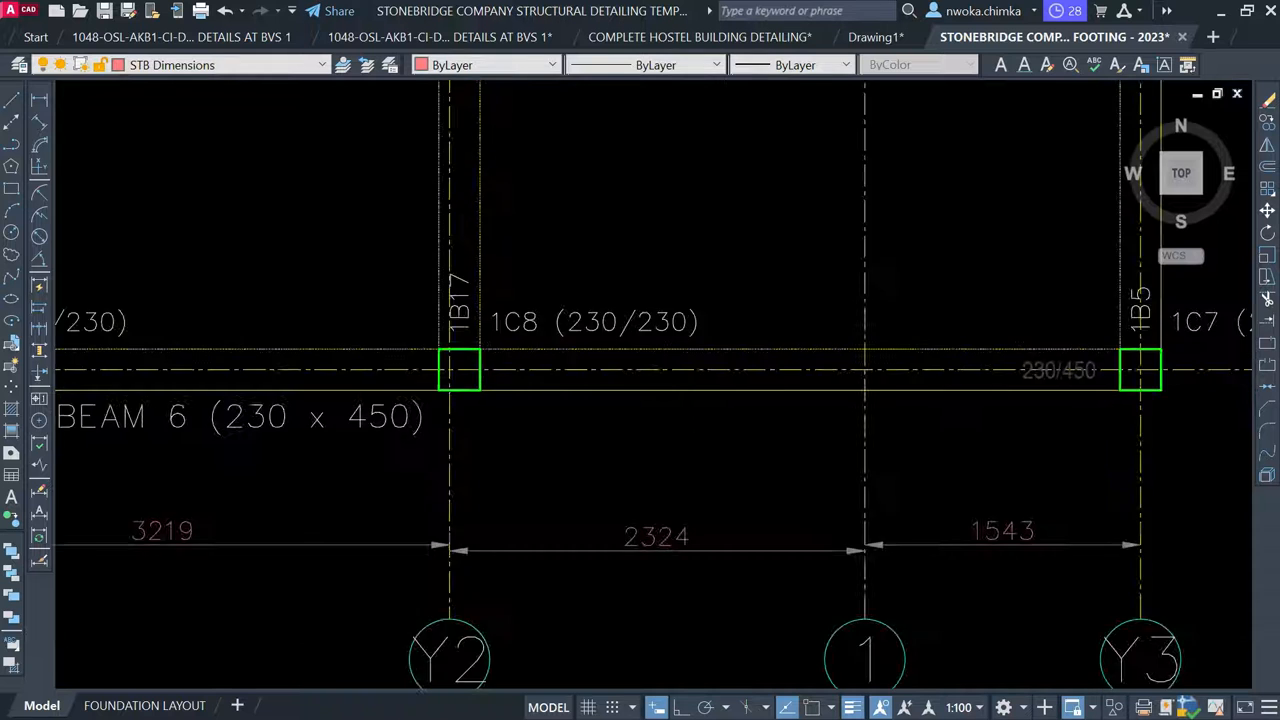
scroll(494, 392, down, 2)
scroll(817, 377, up, 3)
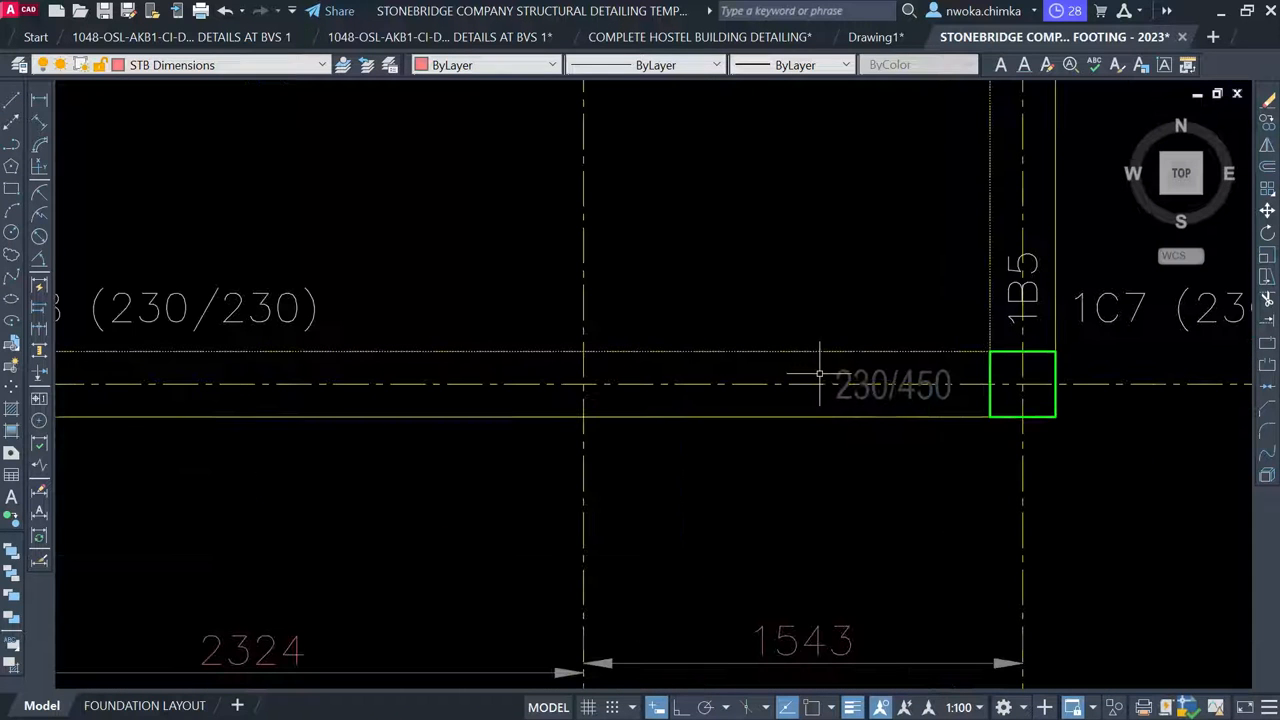
click(763, 304)
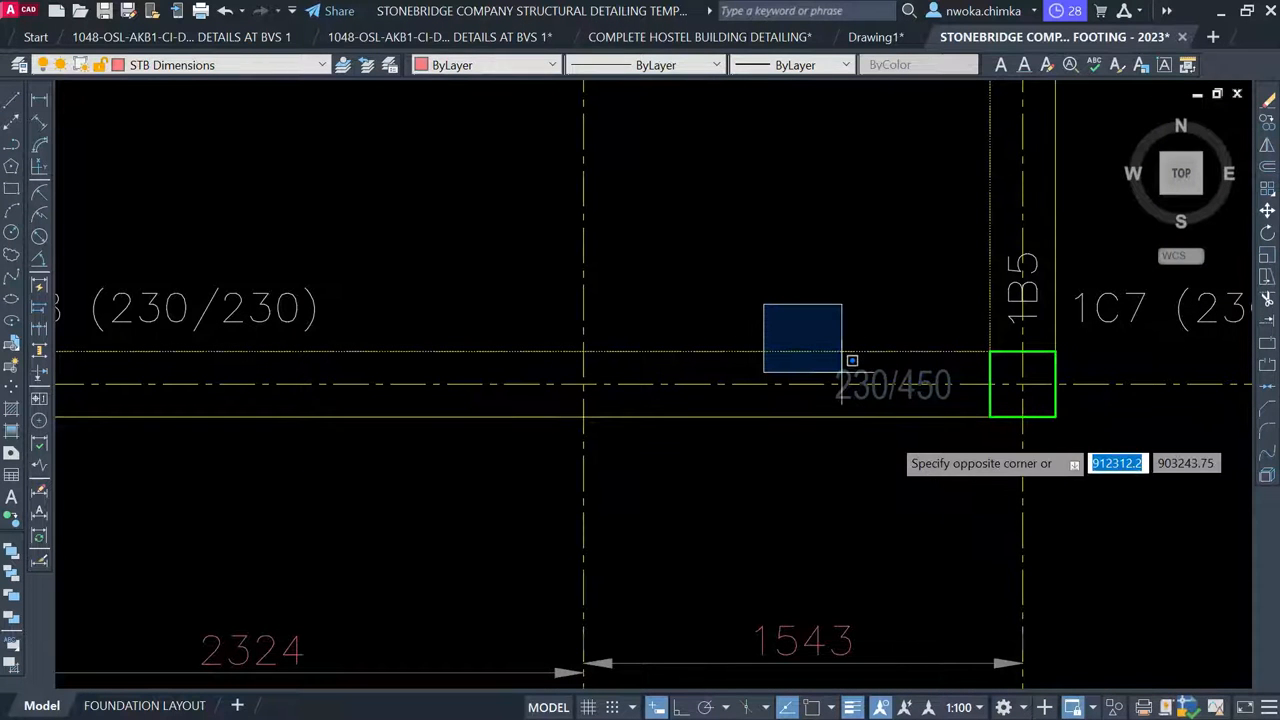
click(963, 510)
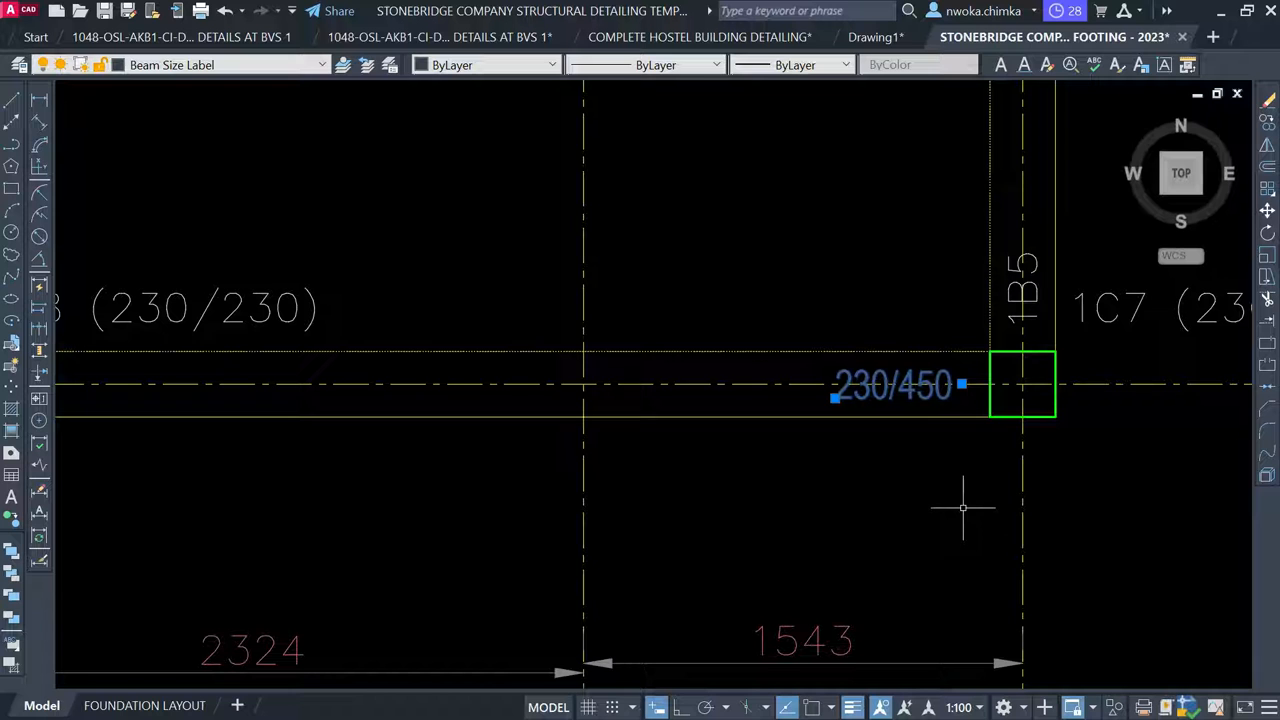
key(Return)
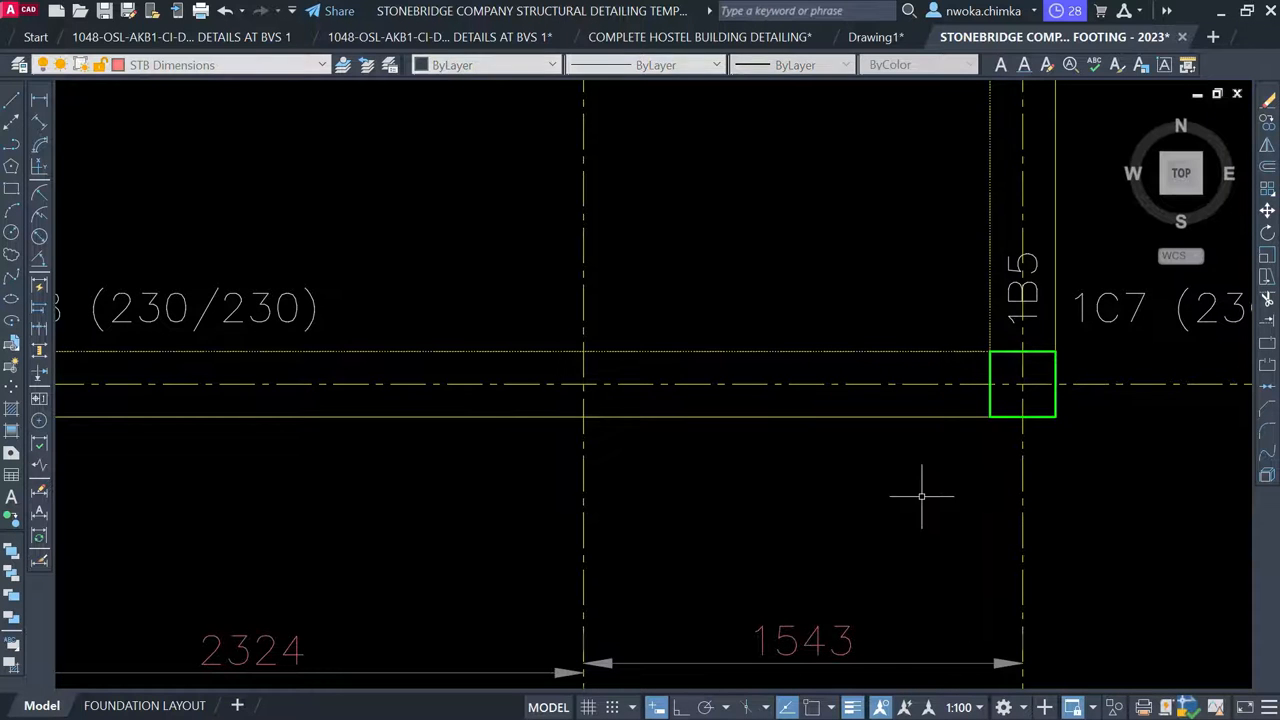
scroll(873, 450, down, 3)
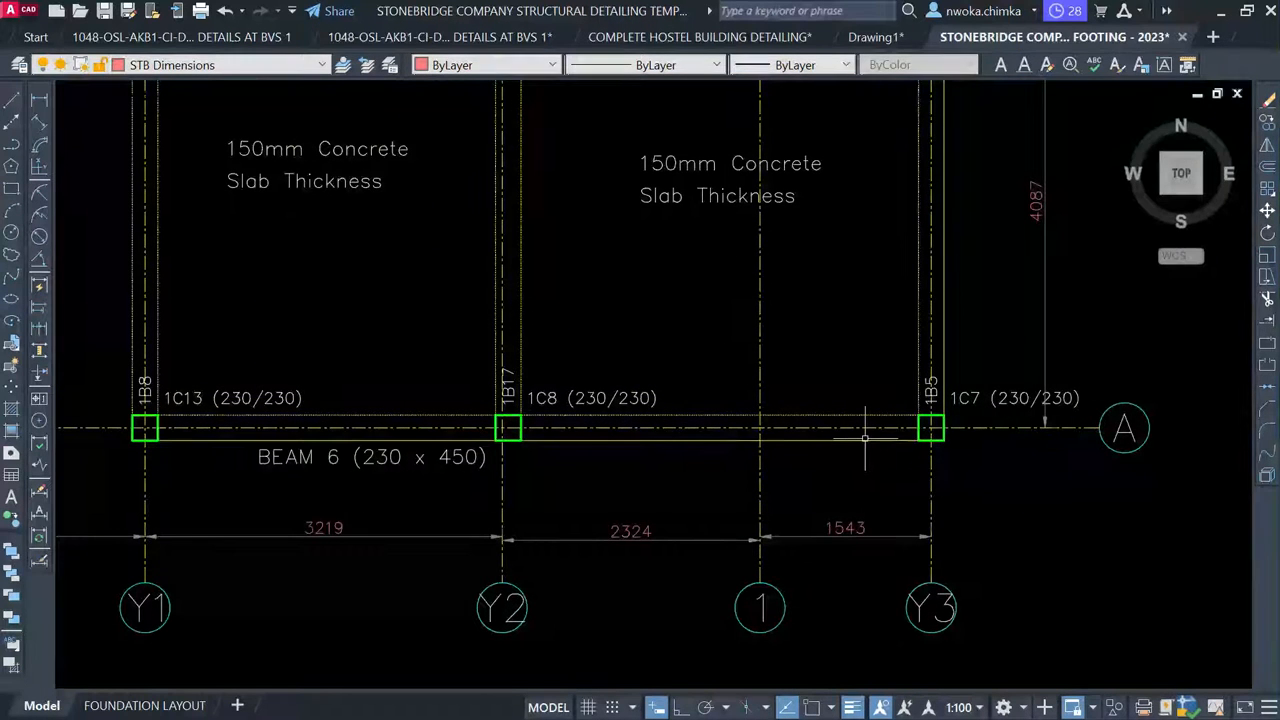
scroll(864, 437, down, 2)
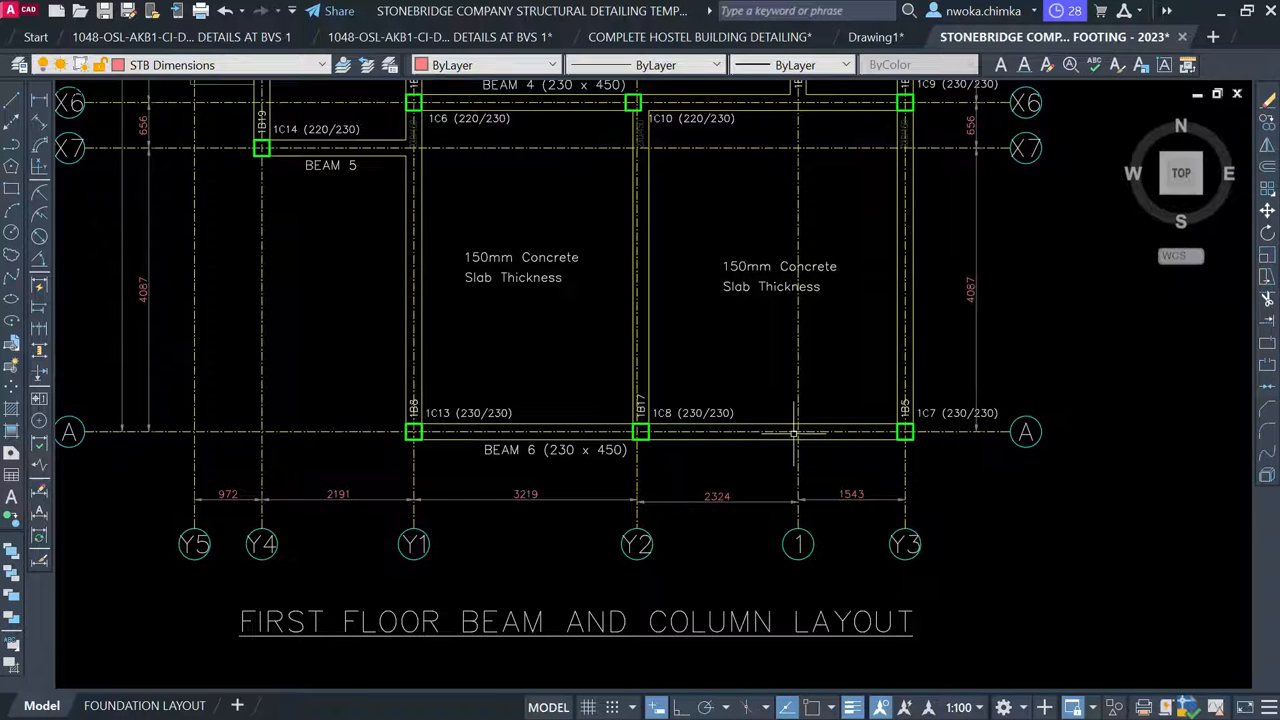
scroll(680, 428, up, 2)
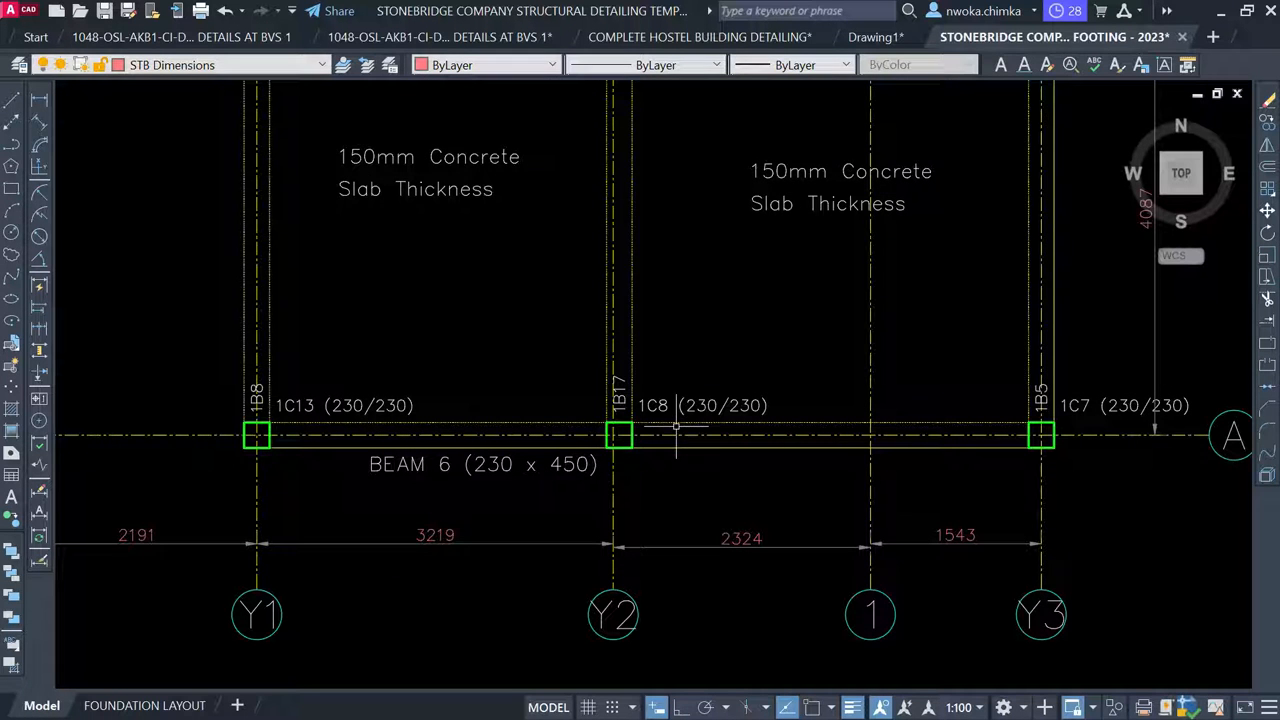
Move the BEAM 6 (230 x 450) title above the beam line and the 1C13 label below it
click(586, 463)
key(m)
key(Return)
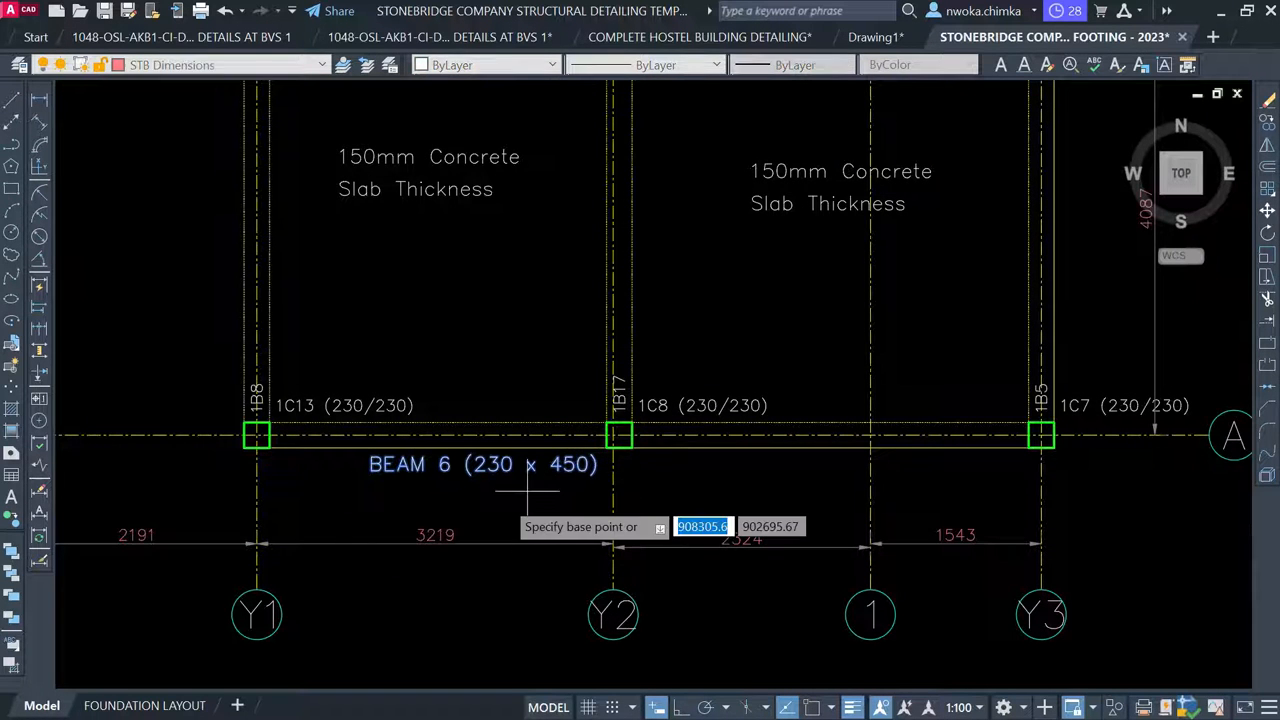
scroll(504, 498, up, 2)
click(522, 497)
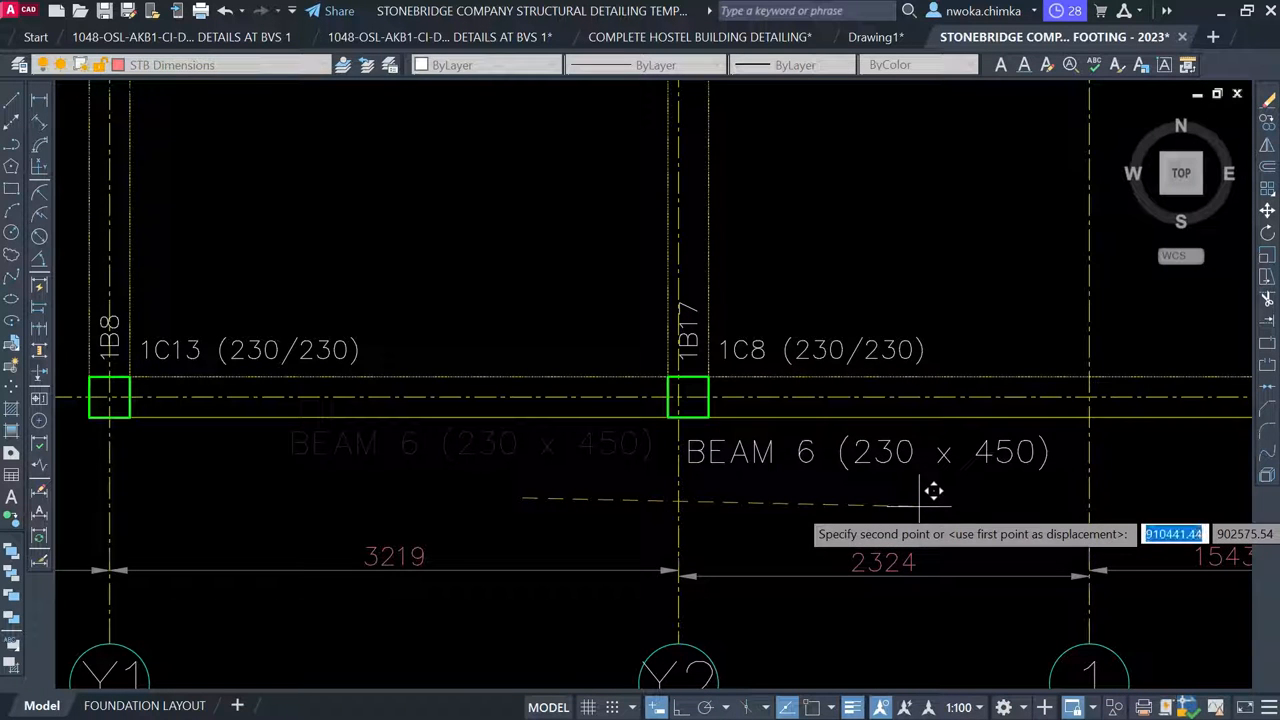
click(499, 397)
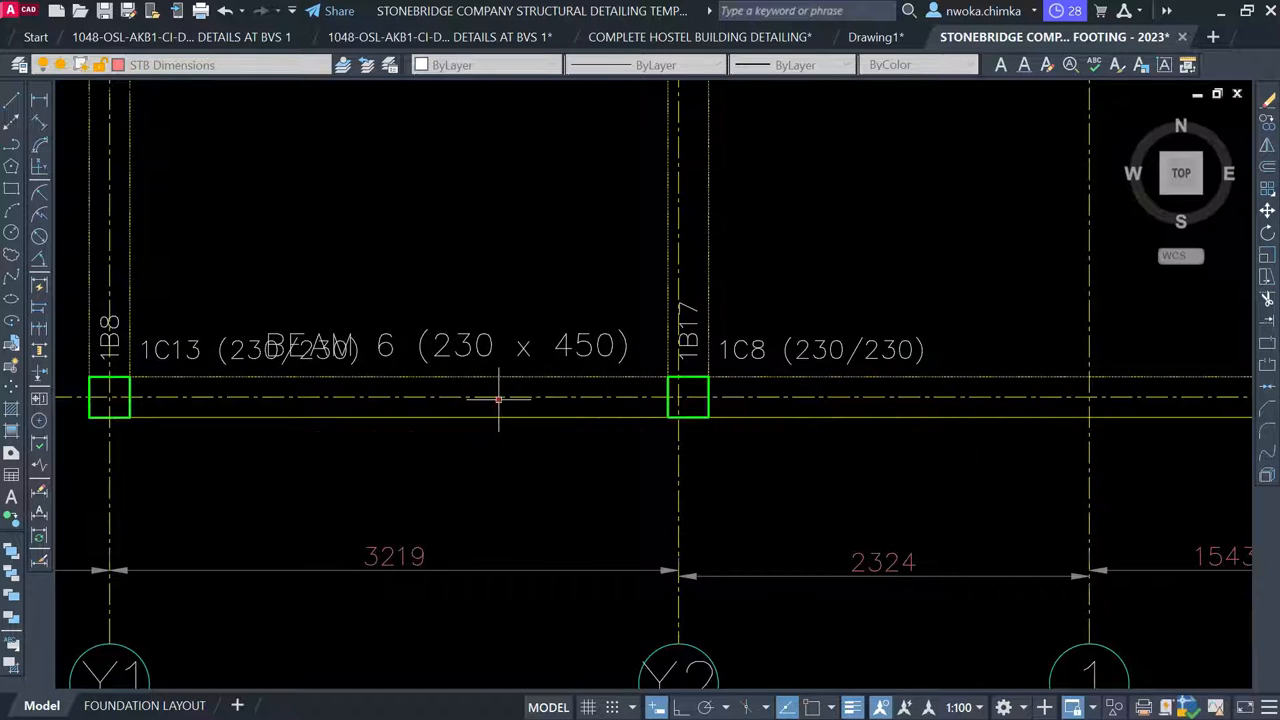
double_click(189, 345)
click(256, 217)
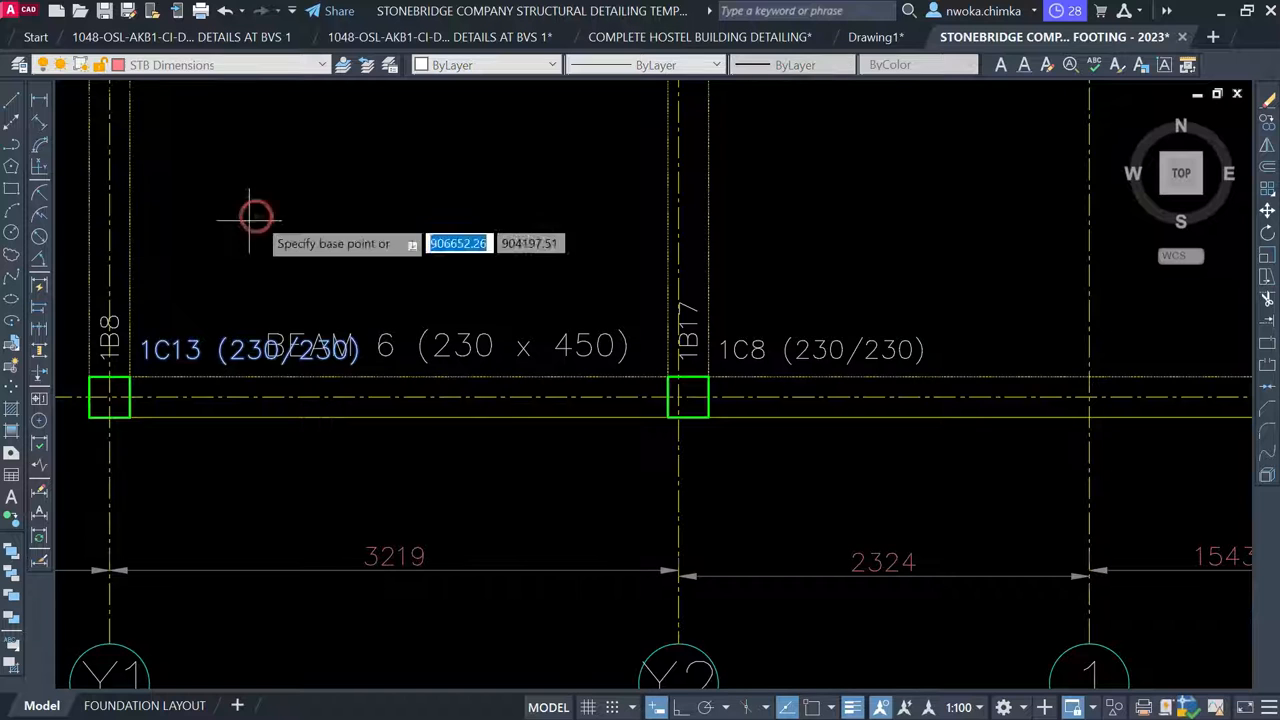
click(250, 309)
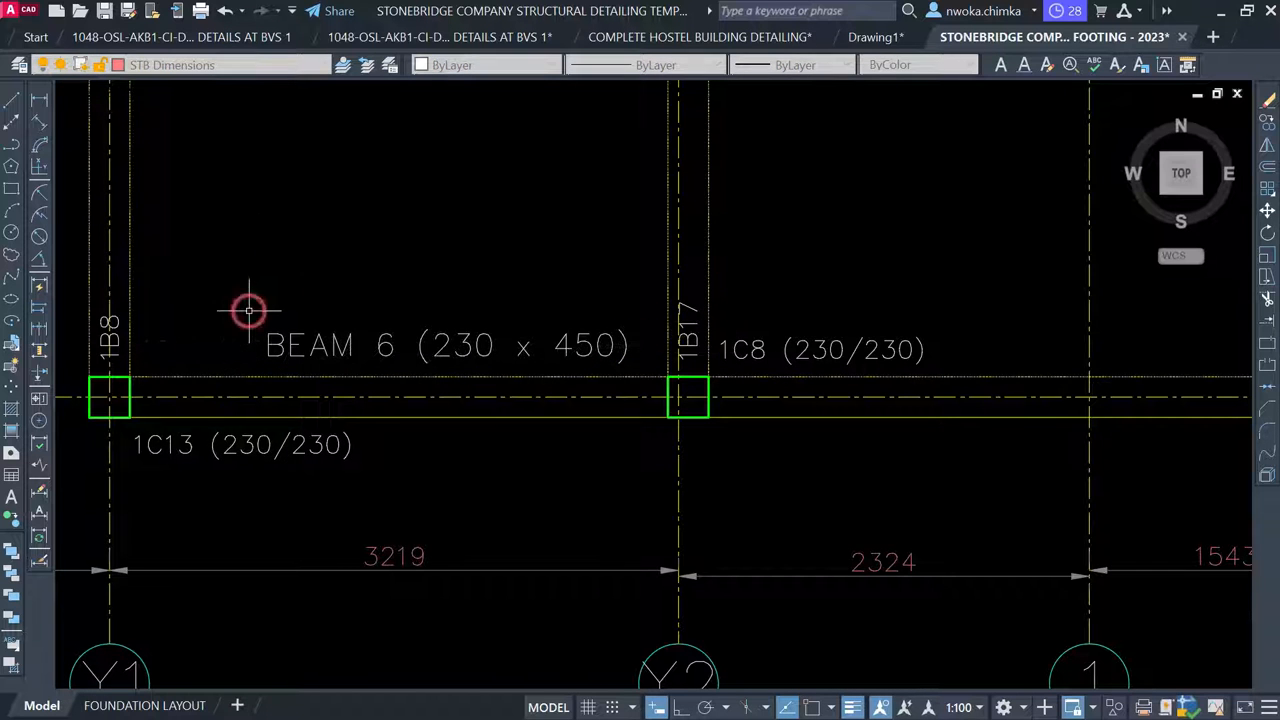
Copy the BEAM 6 (230 x 450) title to a new spot on the layout
scroll(501, 307, down, 2)
middle_drag(622, 305, 601, 399)
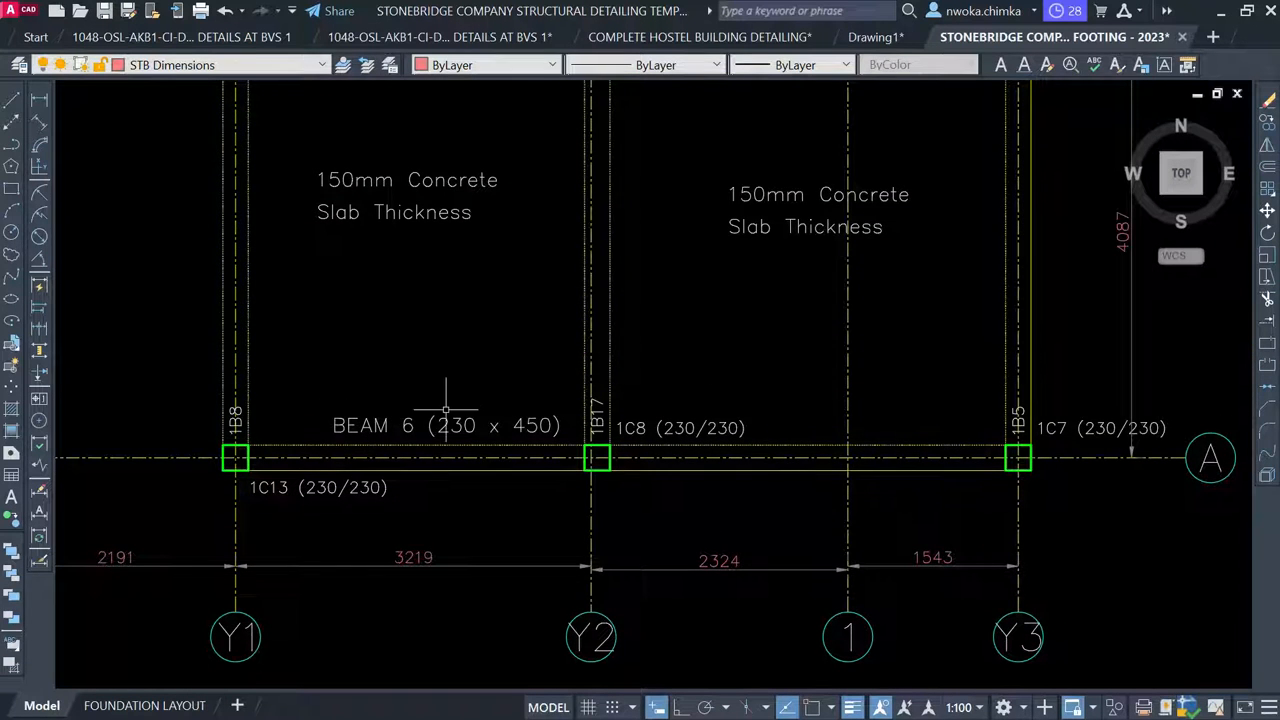
scroll(500, 384, down, 2)
middle_drag(500, 350, 524, 508)
scroll(524, 418, down, 2)
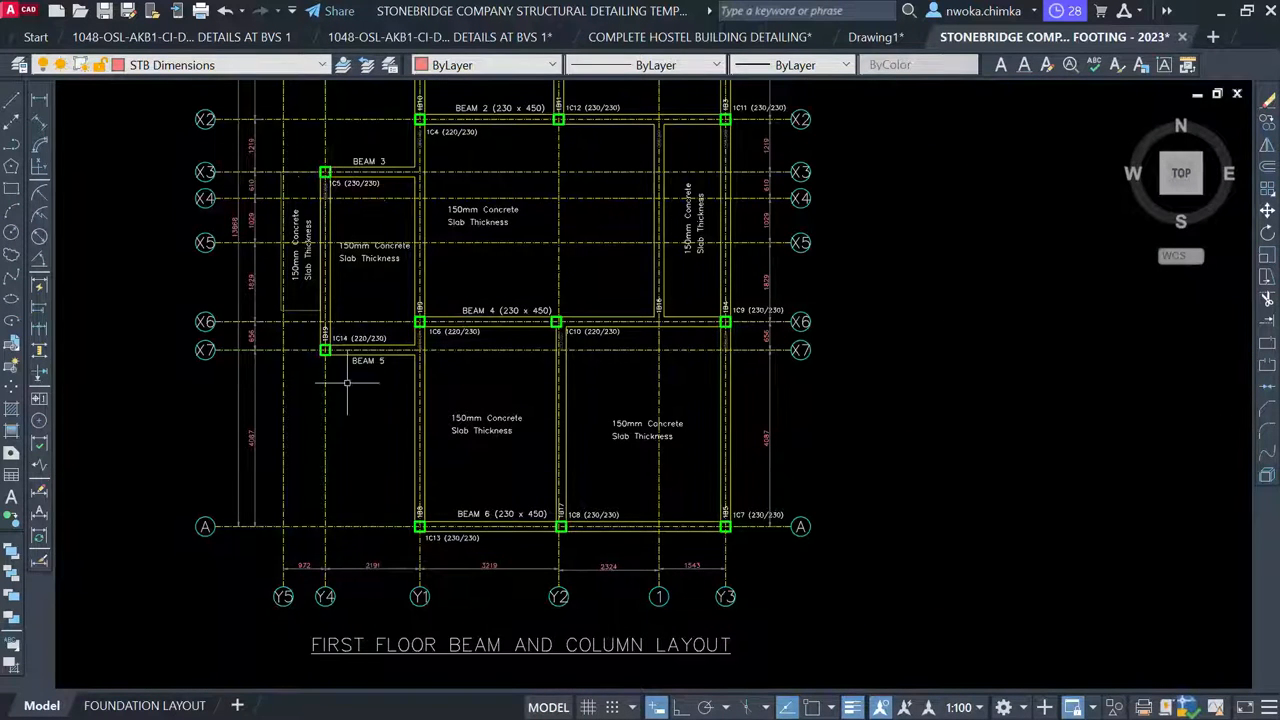
middle_drag(480, 330, 482, 443)
scroll(576, 262, down, 2)
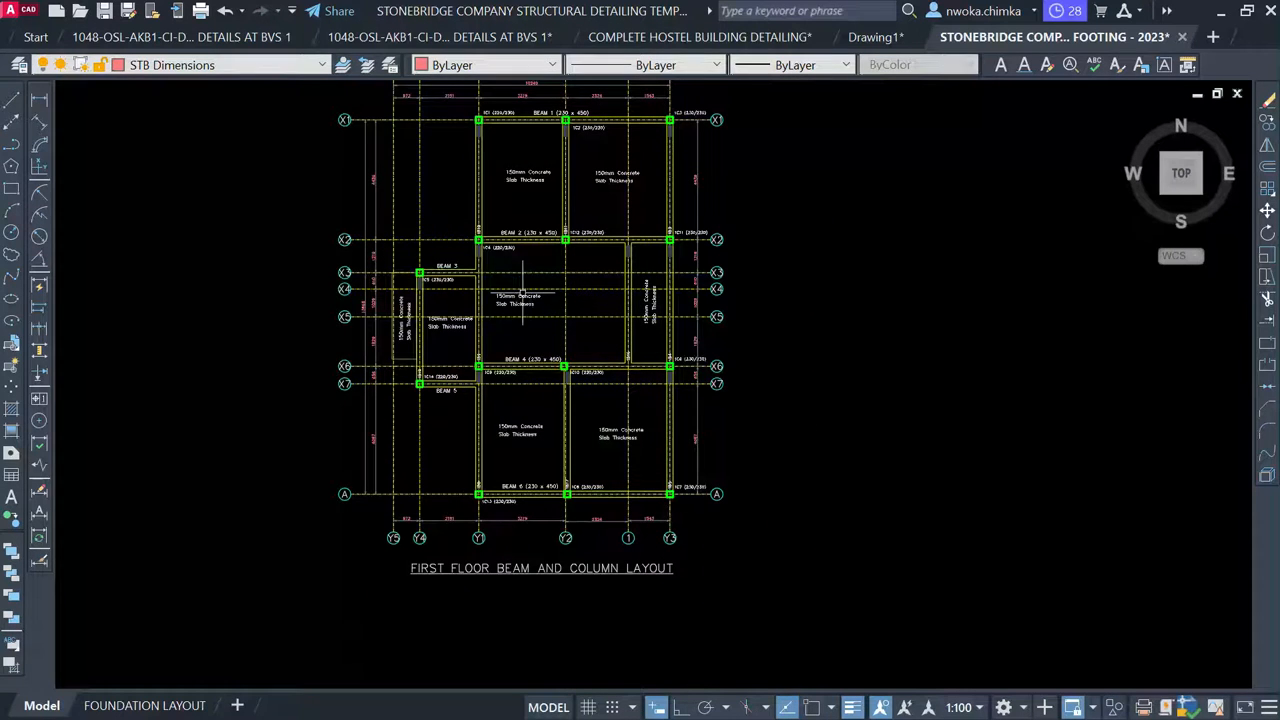
scroll(433, 283, up, 5)
middle_drag(378, 554, 365, 420)
scroll(365, 420, up, 2)
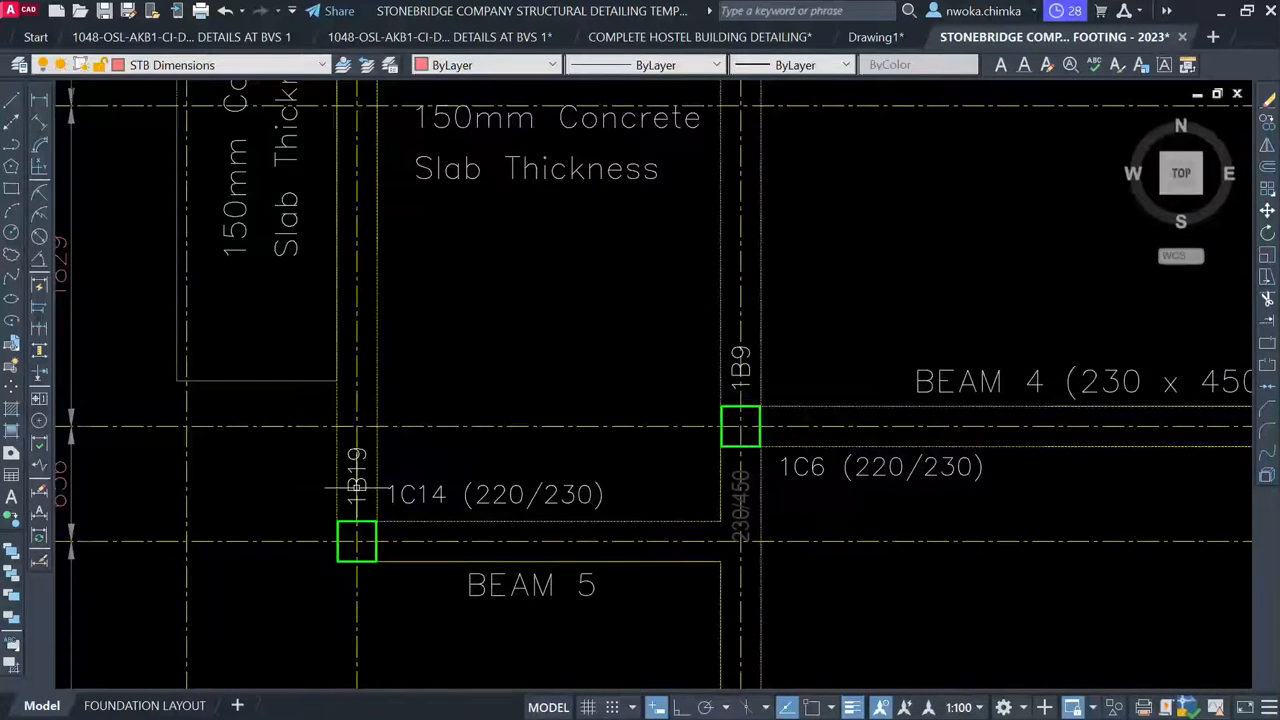
scroll(357, 465, up, 2)
scroll(370, 330, down, 8)
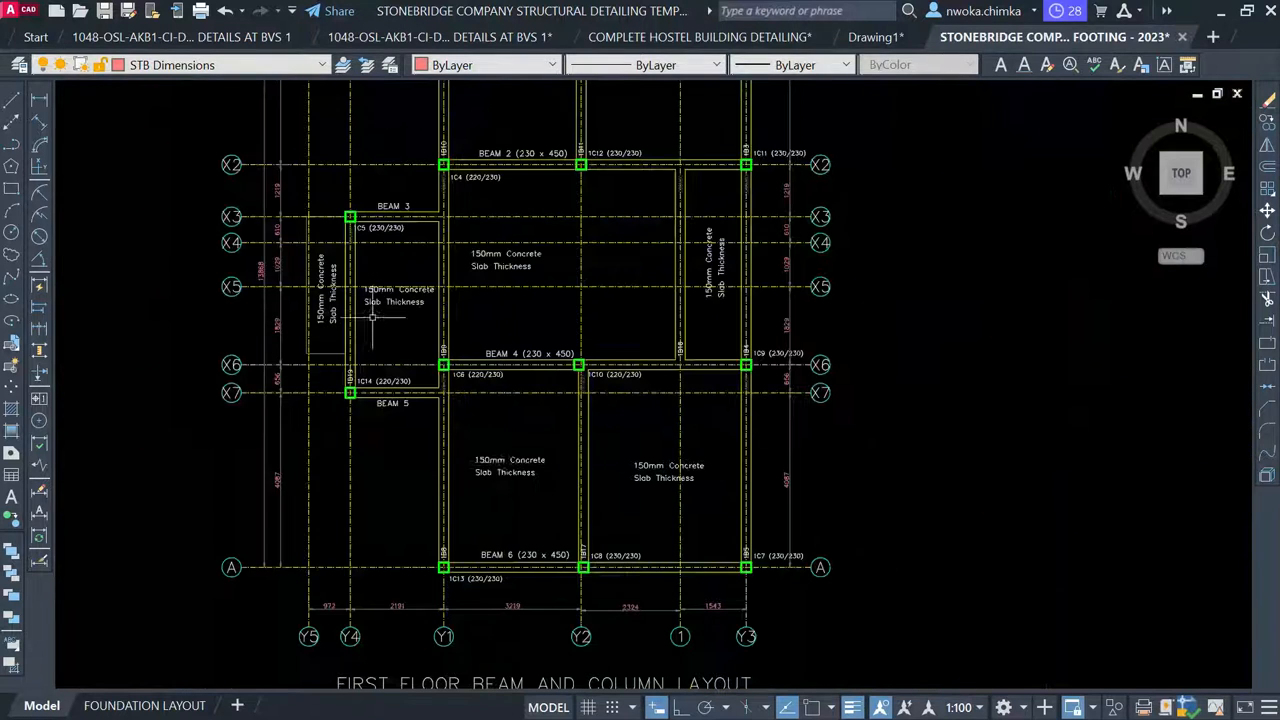
scroll(508, 522, up, 4)
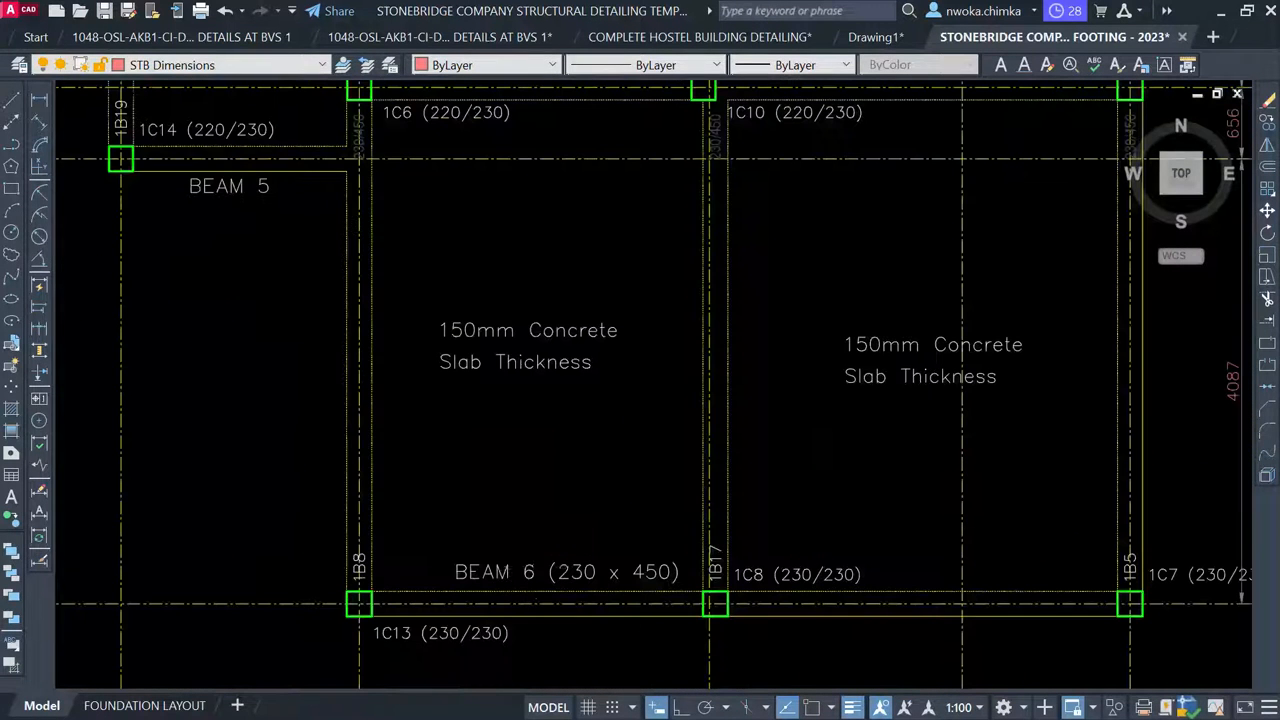
click(529, 572)
text(co)
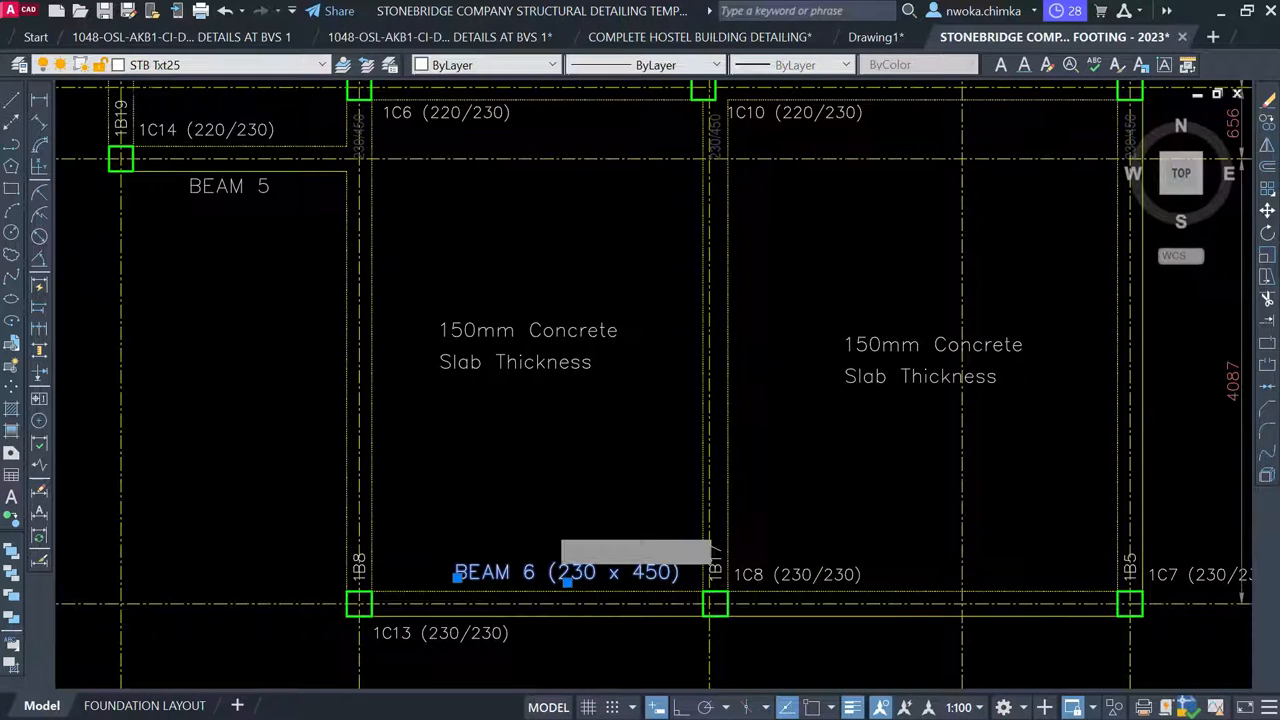
key(Return)
scroll(804, 439, down, 4)
scroll(848, 412, down, 2)
click(537, 594)
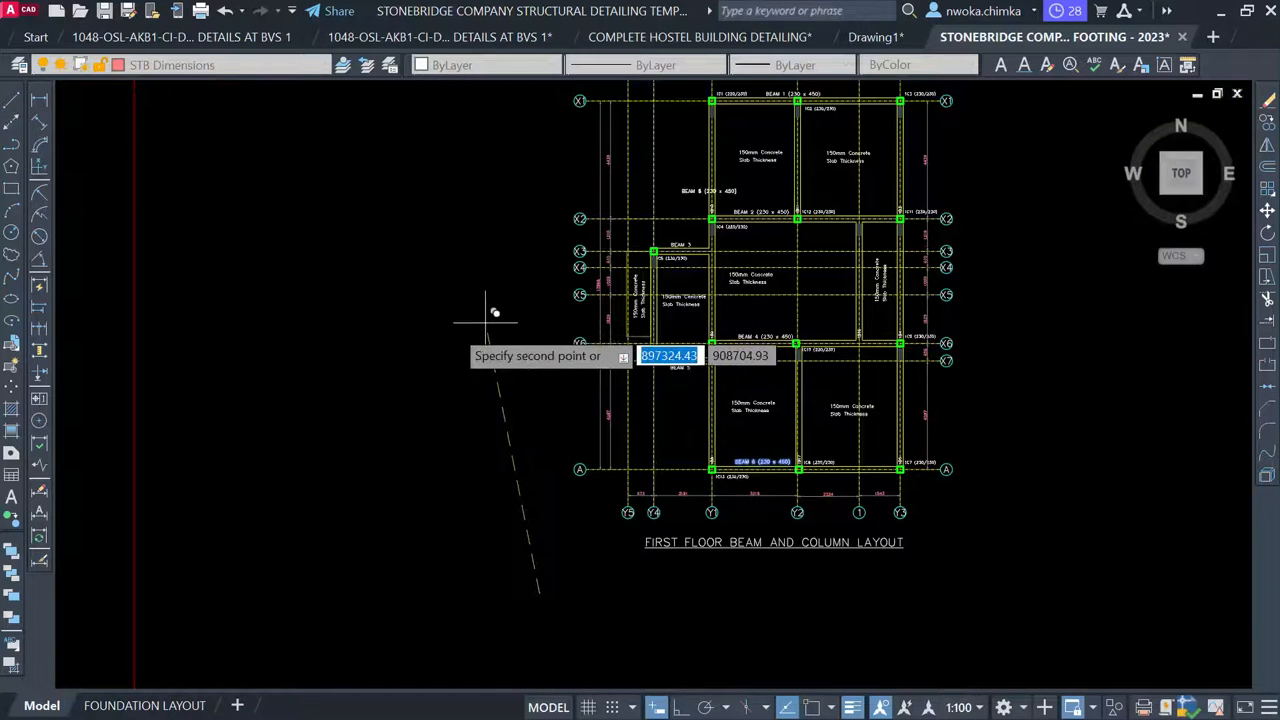
click(412, 397)
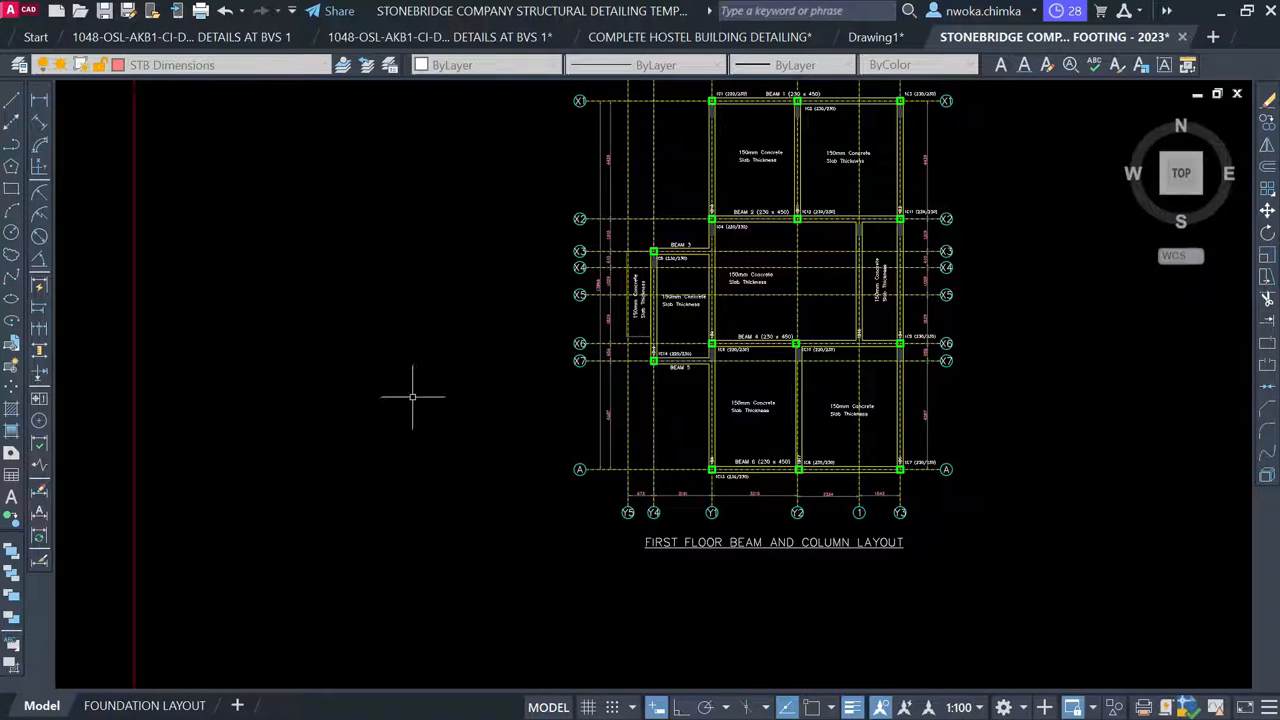
scroll(783, 462, up, 2)
click(748, 458)
Copy the BEAM 6 (230 x 450) title to a spot left of the floor layout
text(co)
key(Return)
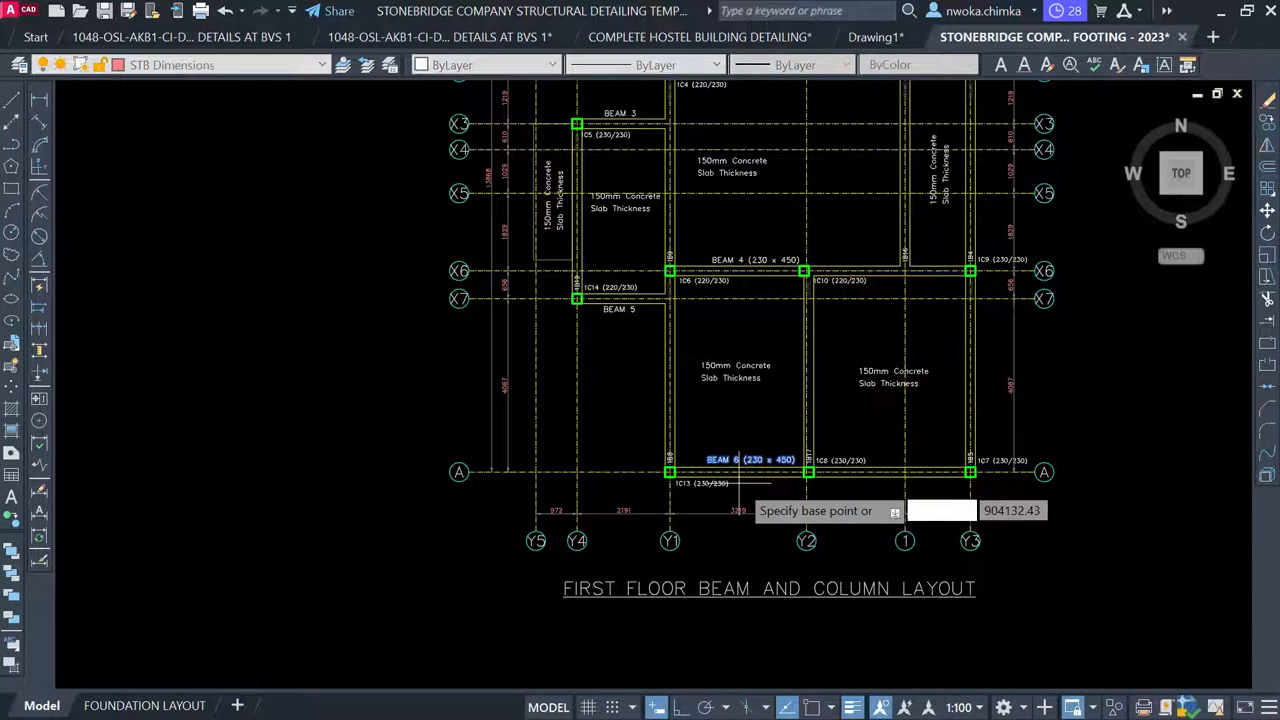
click(738, 468)
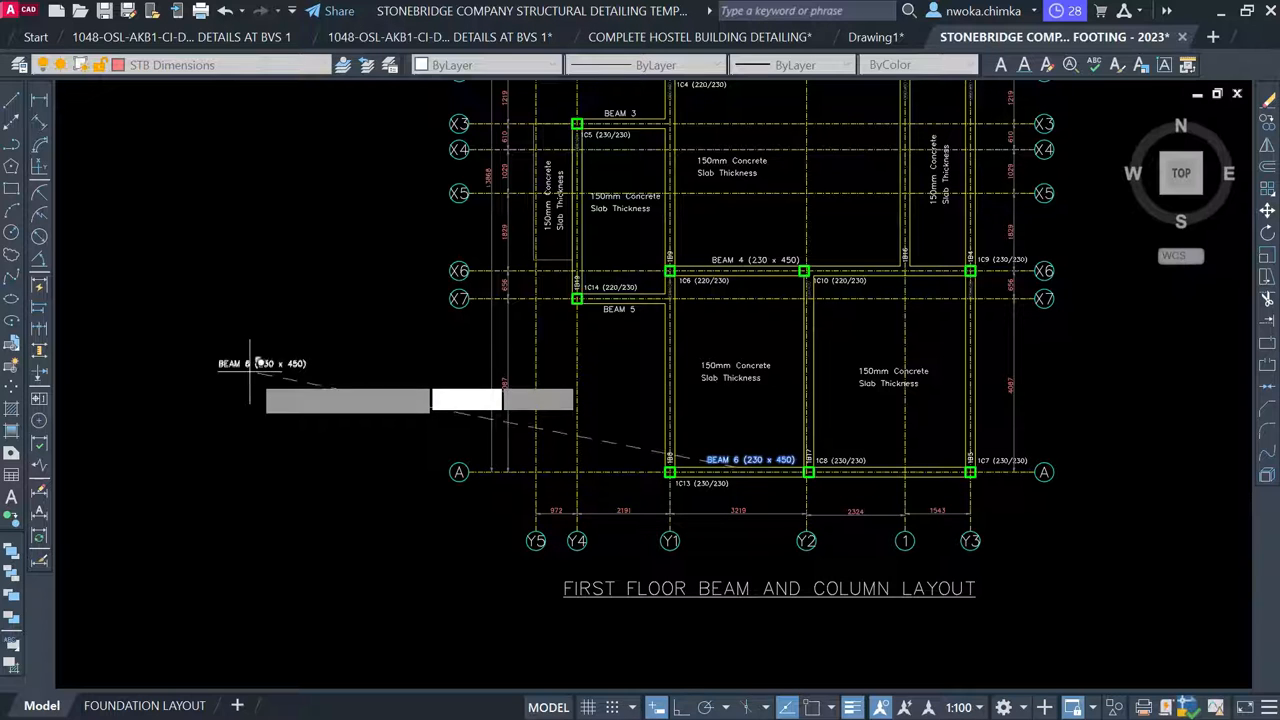
click(250, 368)
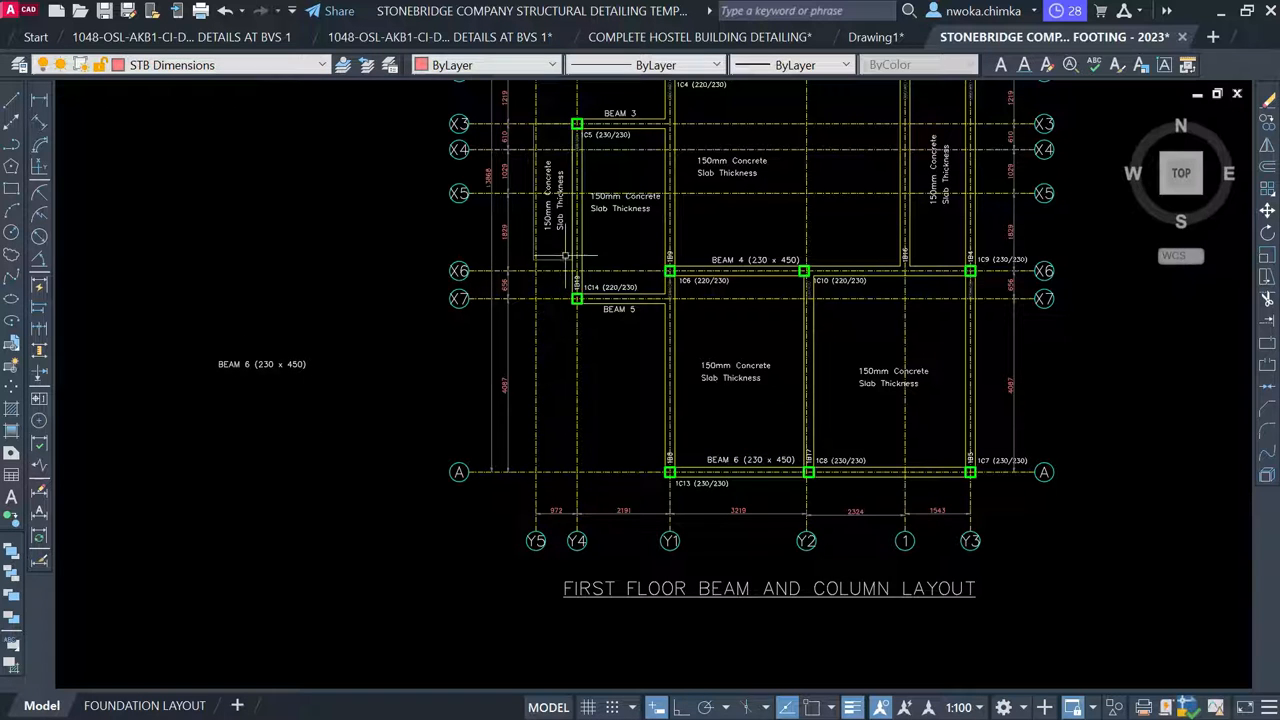
Edit the copied label's number from 6 to 7 so it reads BEAM 7 (230 x 450)
scroll(224, 367, up, 2)
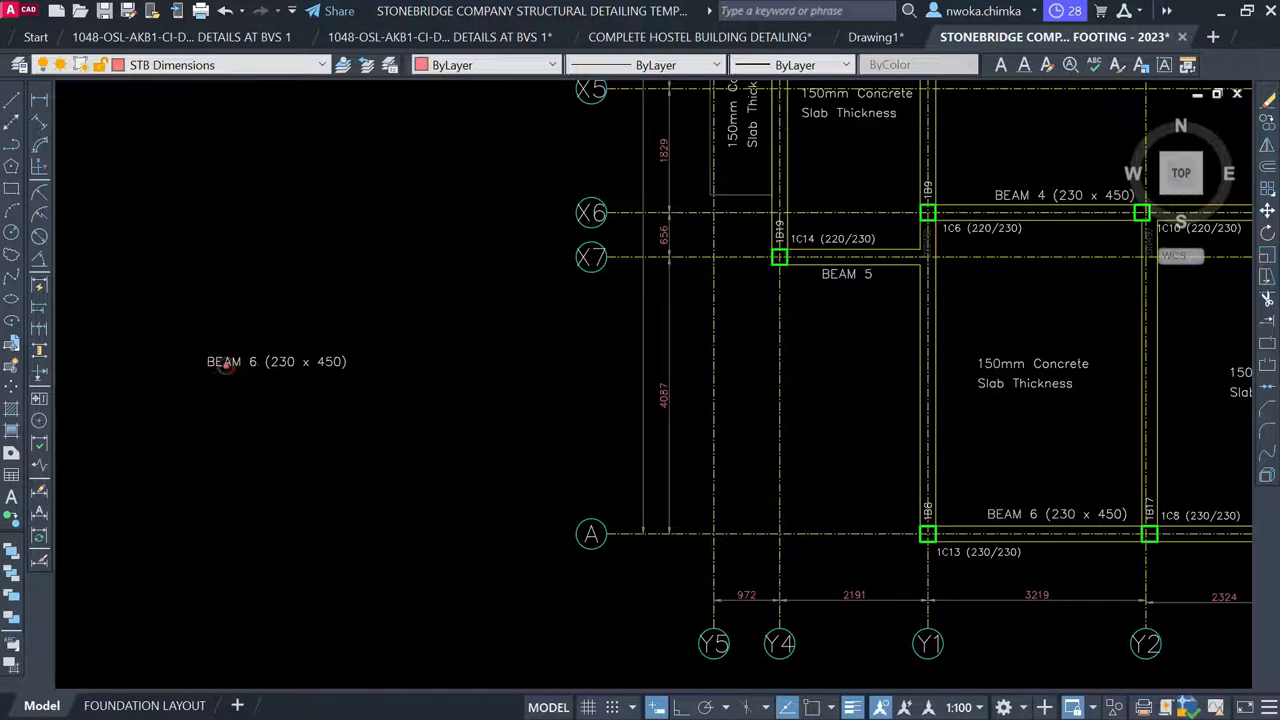
click(225, 366)
double_click(252, 360)
click(253, 364)
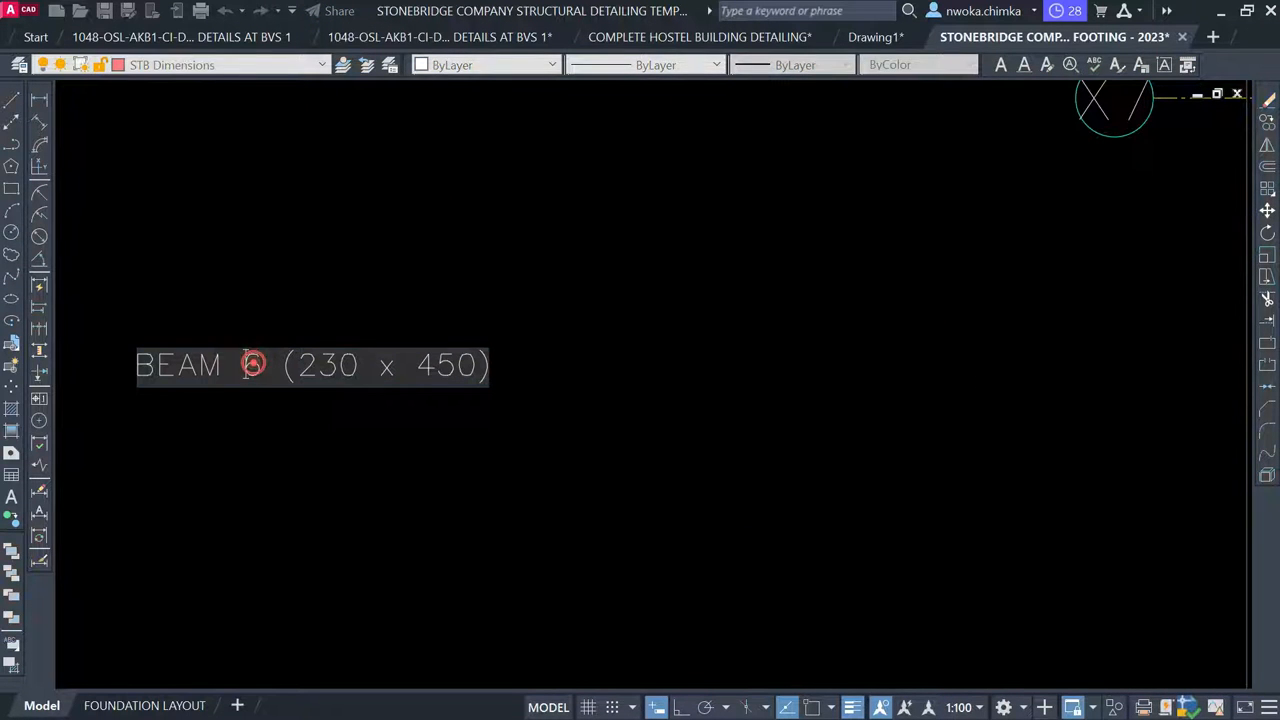
double_click(253, 364)
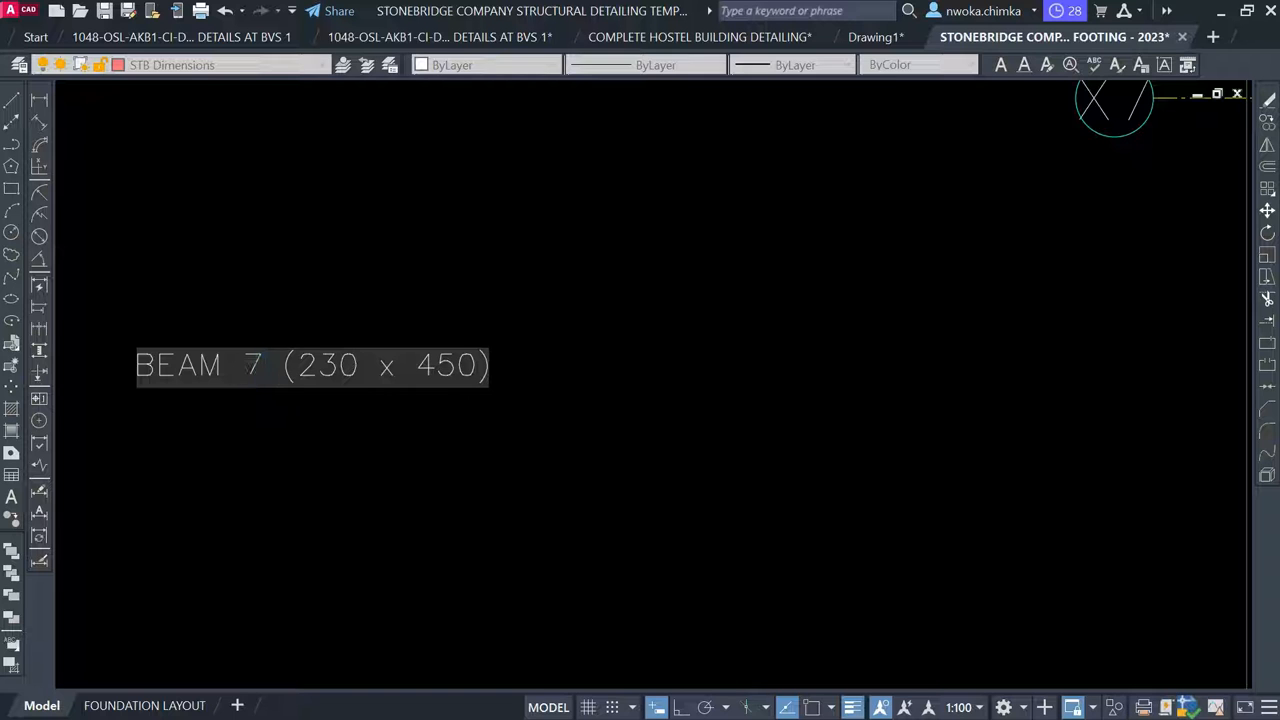
click(349, 289)
key(Escape)
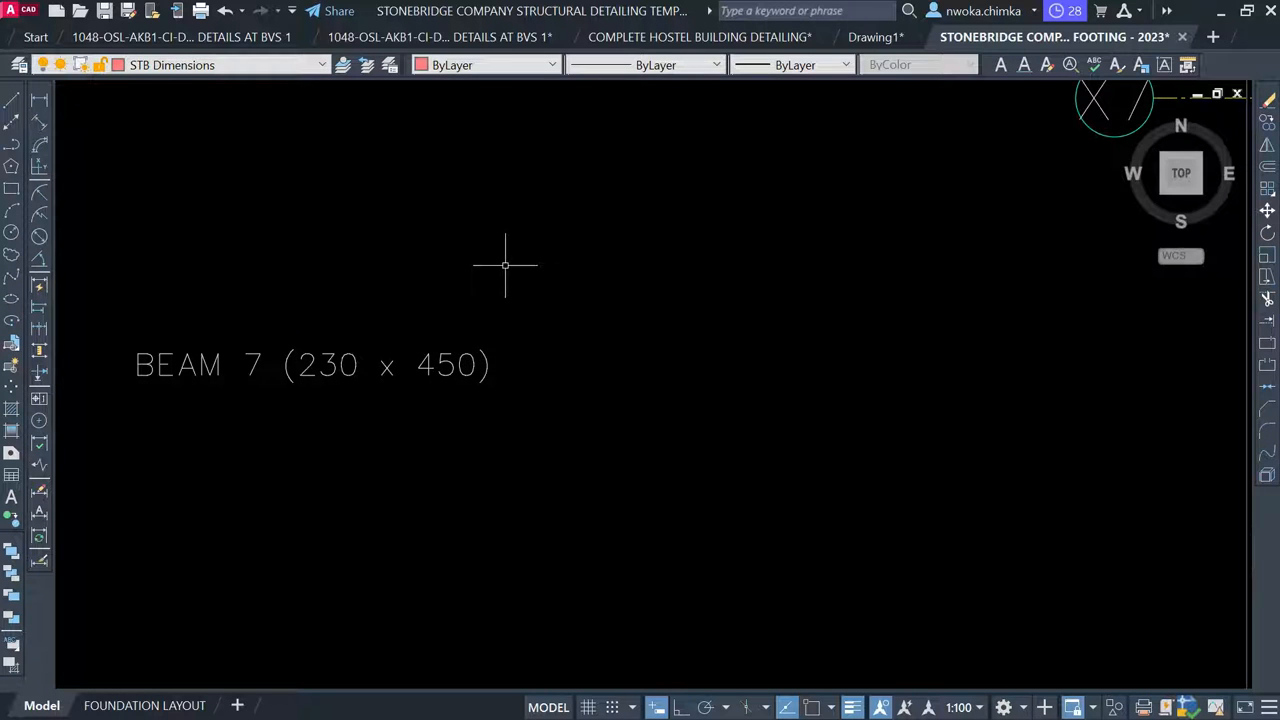
Rotate the BEAM 7 (230 x 450) label by 90 degrees
click(505, 265)
click(391, 412)
text(RO)
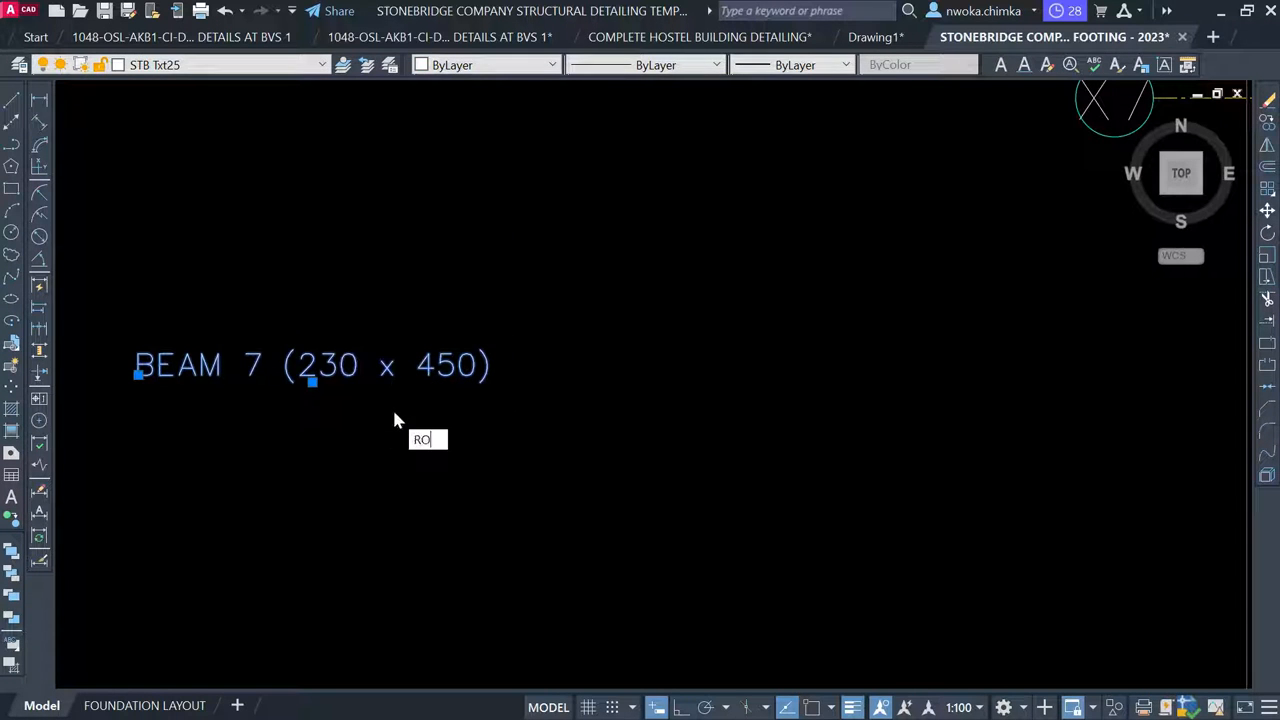
key(Return)
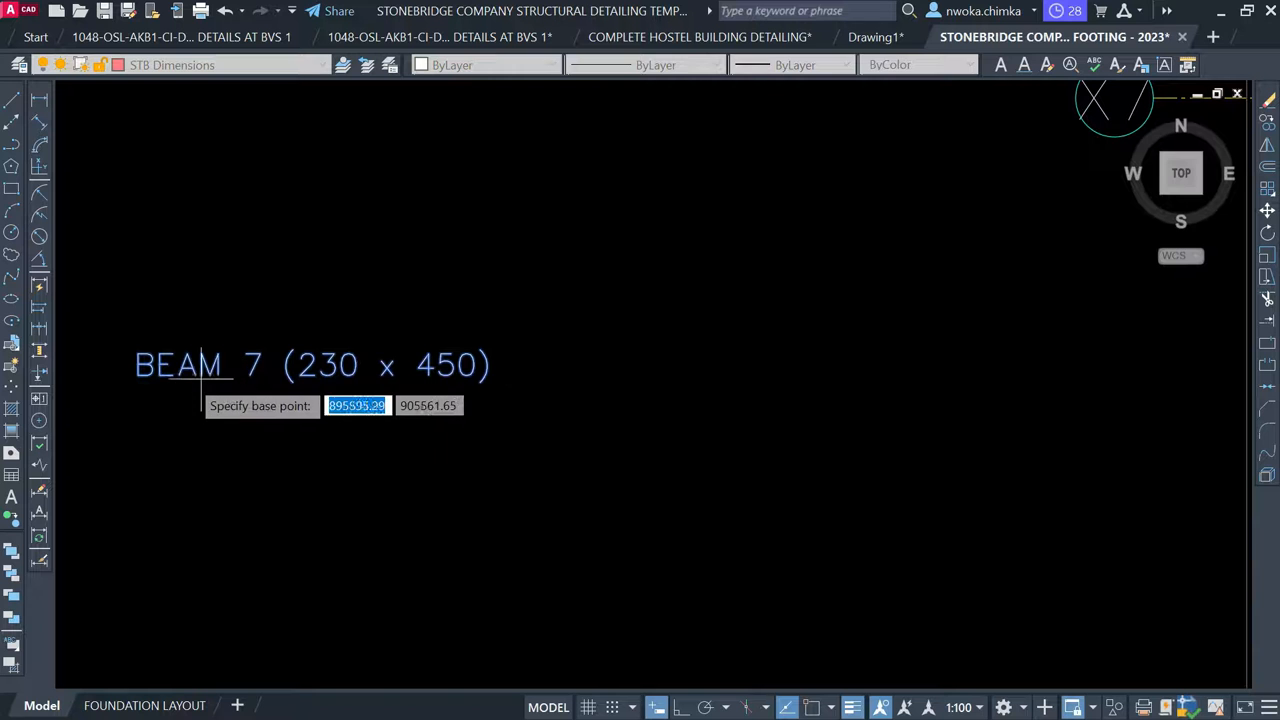
click(168, 377)
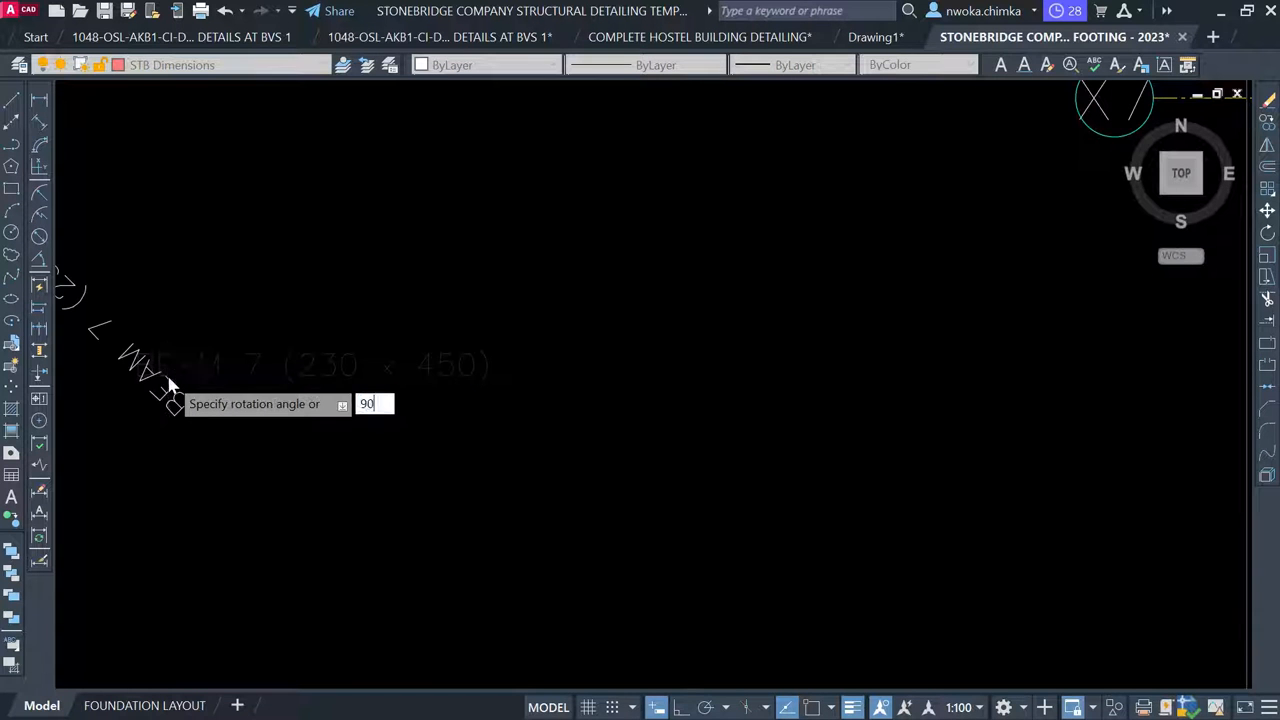
text(90)
key(Return)
Move the vertical BEAM 7 label onto the vertical beam near gridline X5
scroll(320, 336, down, 4)
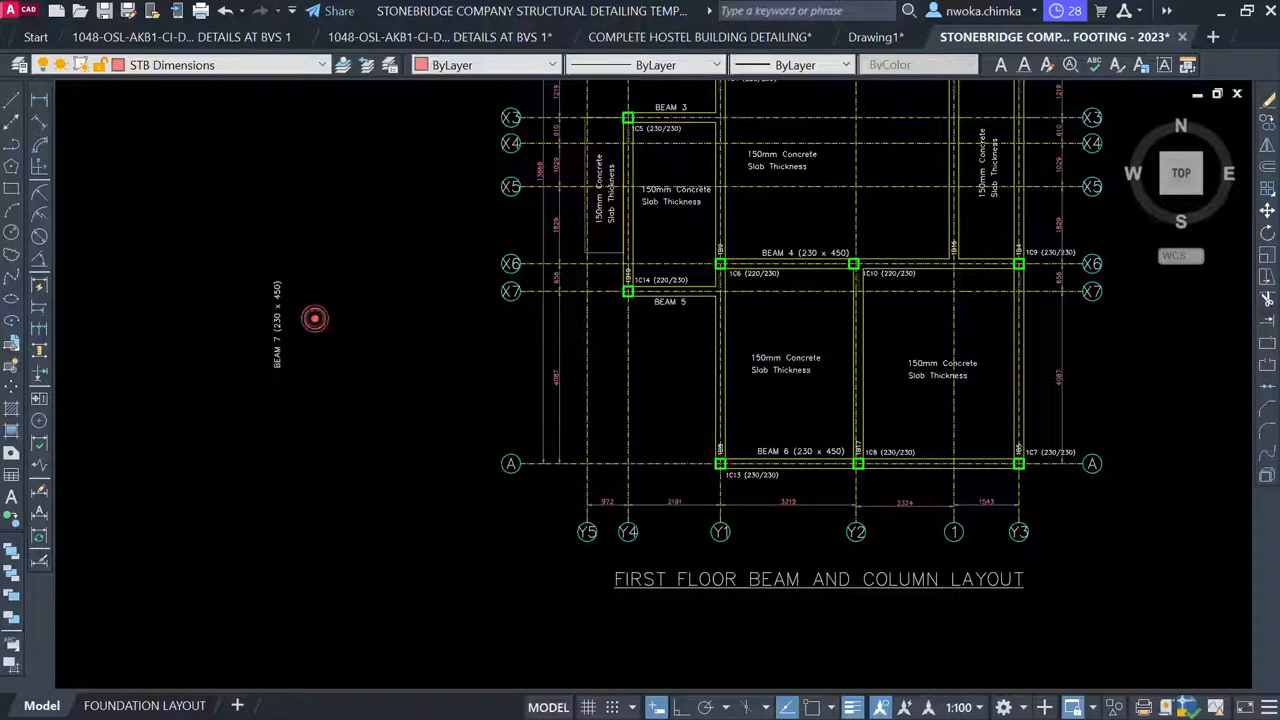
click(314, 318)
click(245, 388)
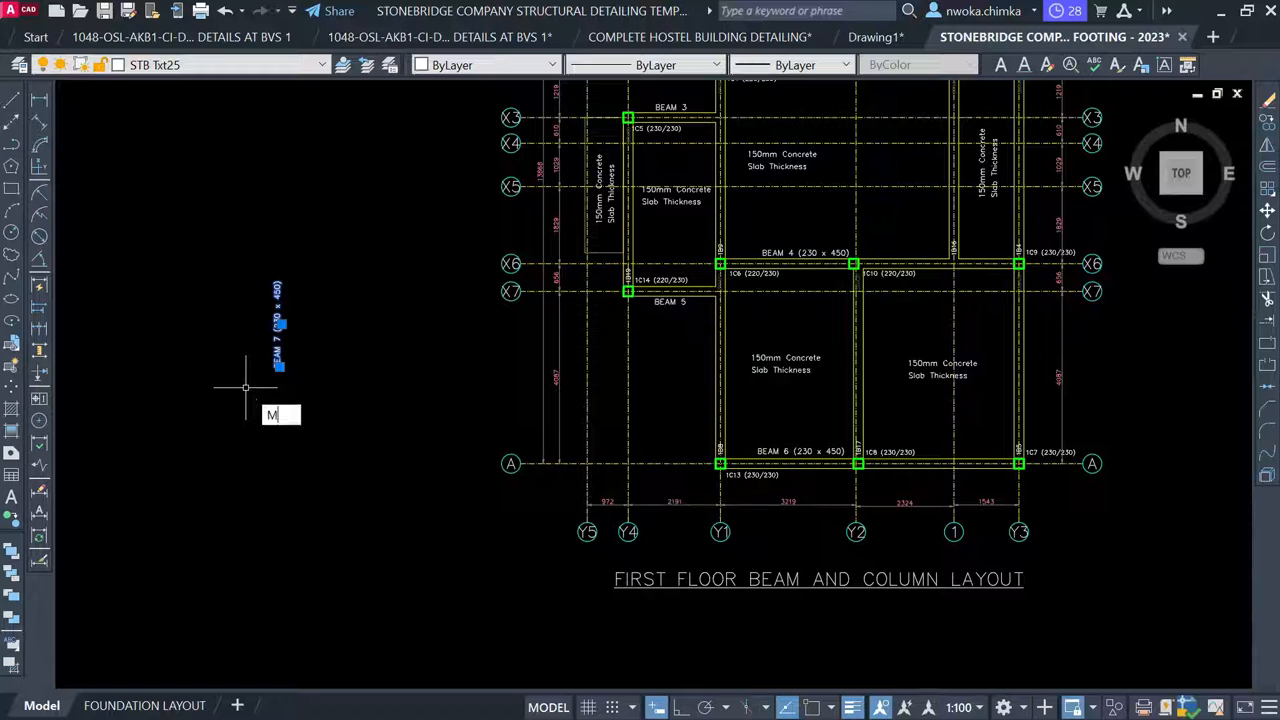
text(m)
key(Return)
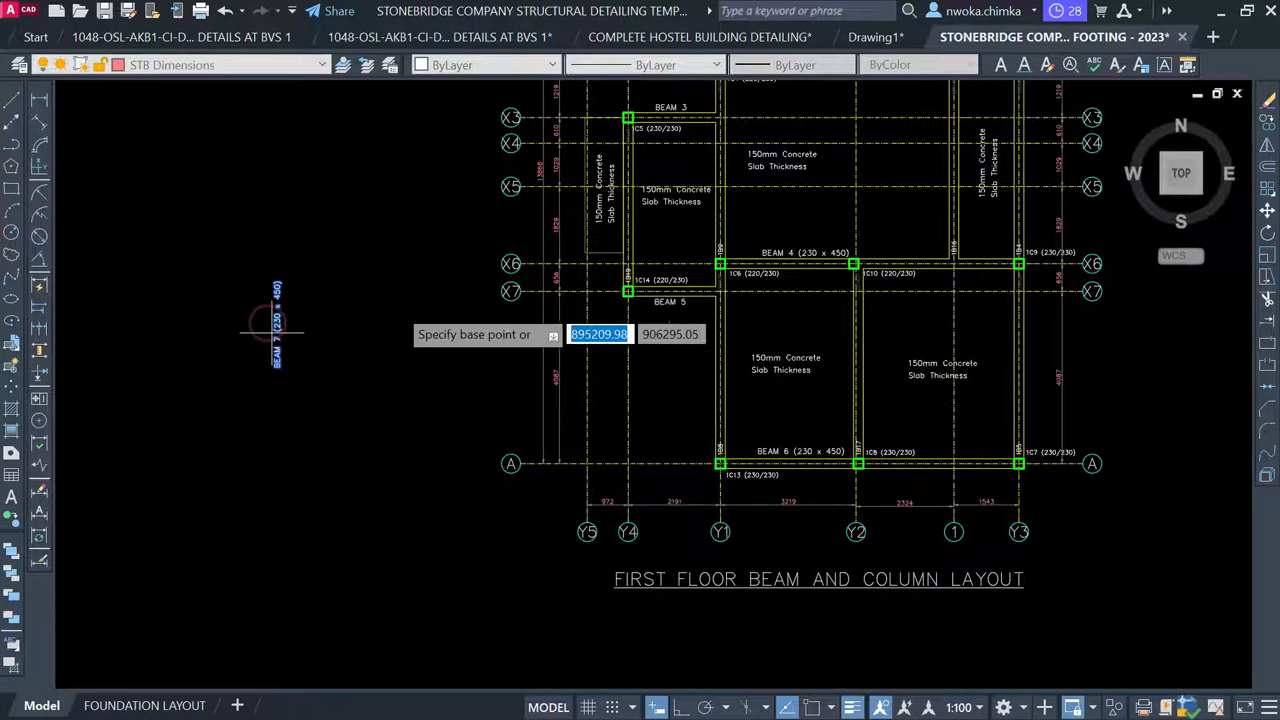
click(277, 320)
scroll(575, 290, up, 5)
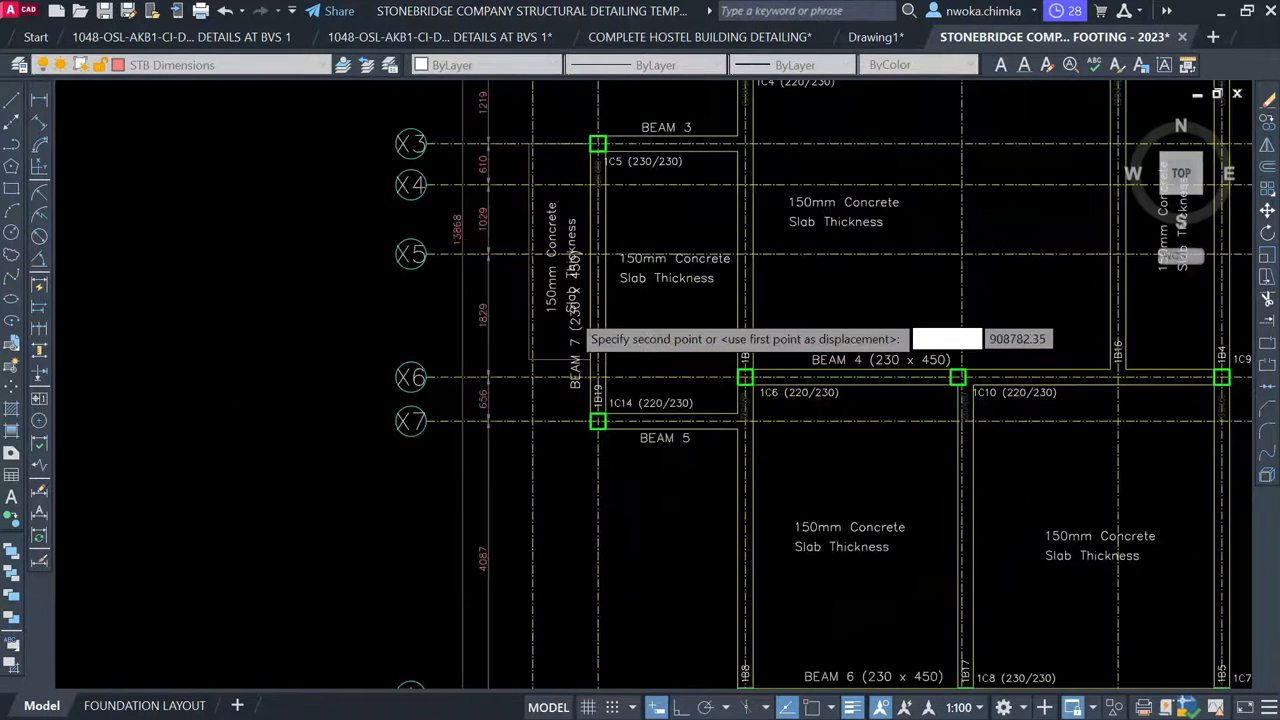
middle_drag(600, 262, 572, 366)
scroll(597, 308, up, 3)
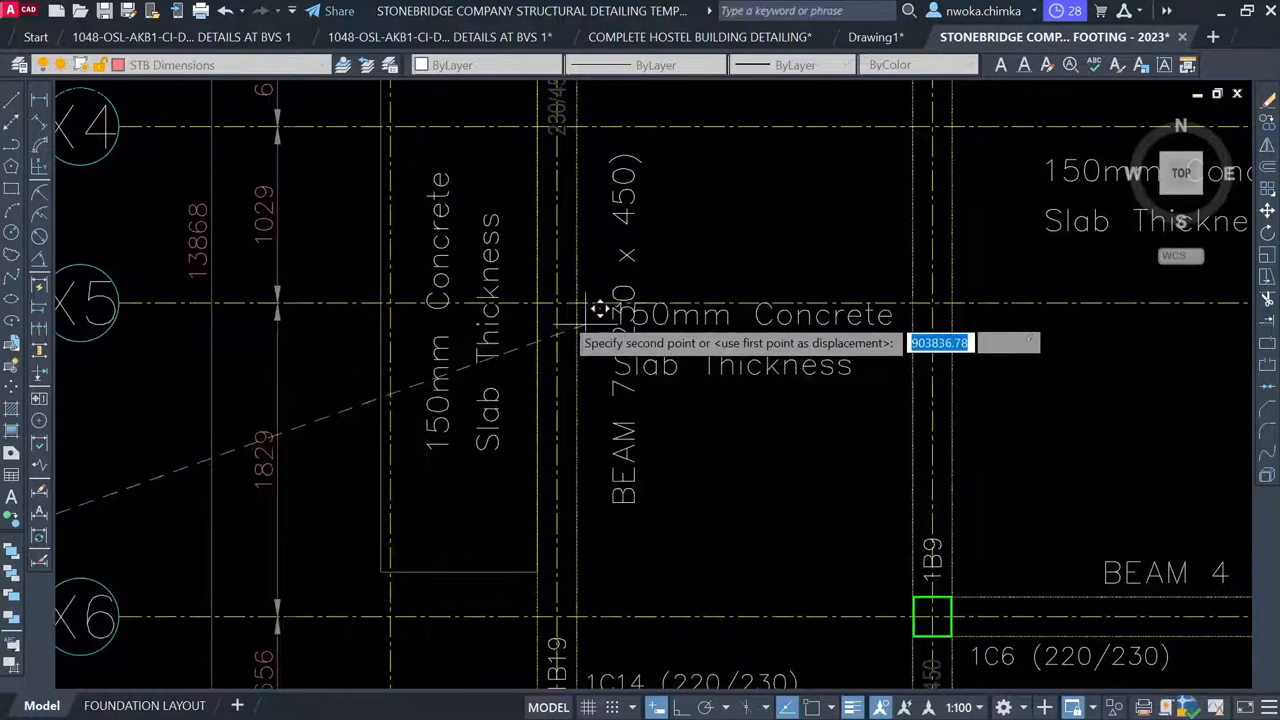
middle_drag(597, 308, 575, 403)
scroll(586, 377, down, 3)
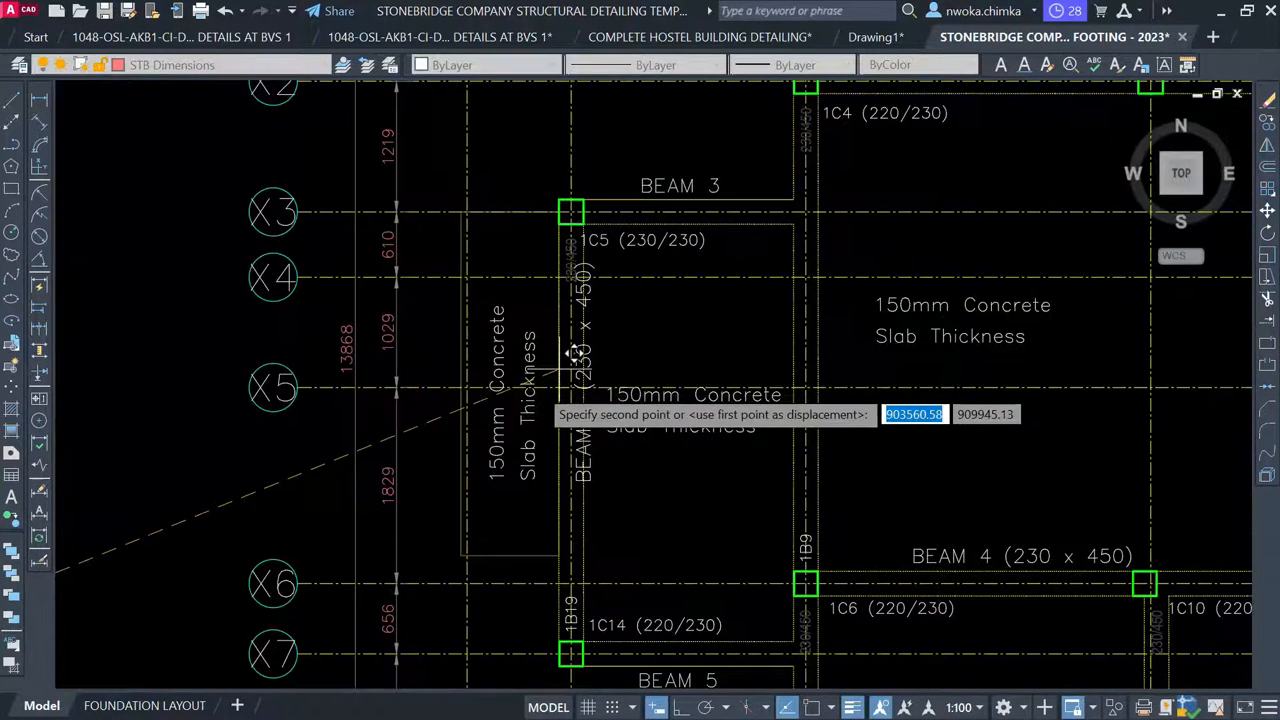
scroll(565, 360, up, 3)
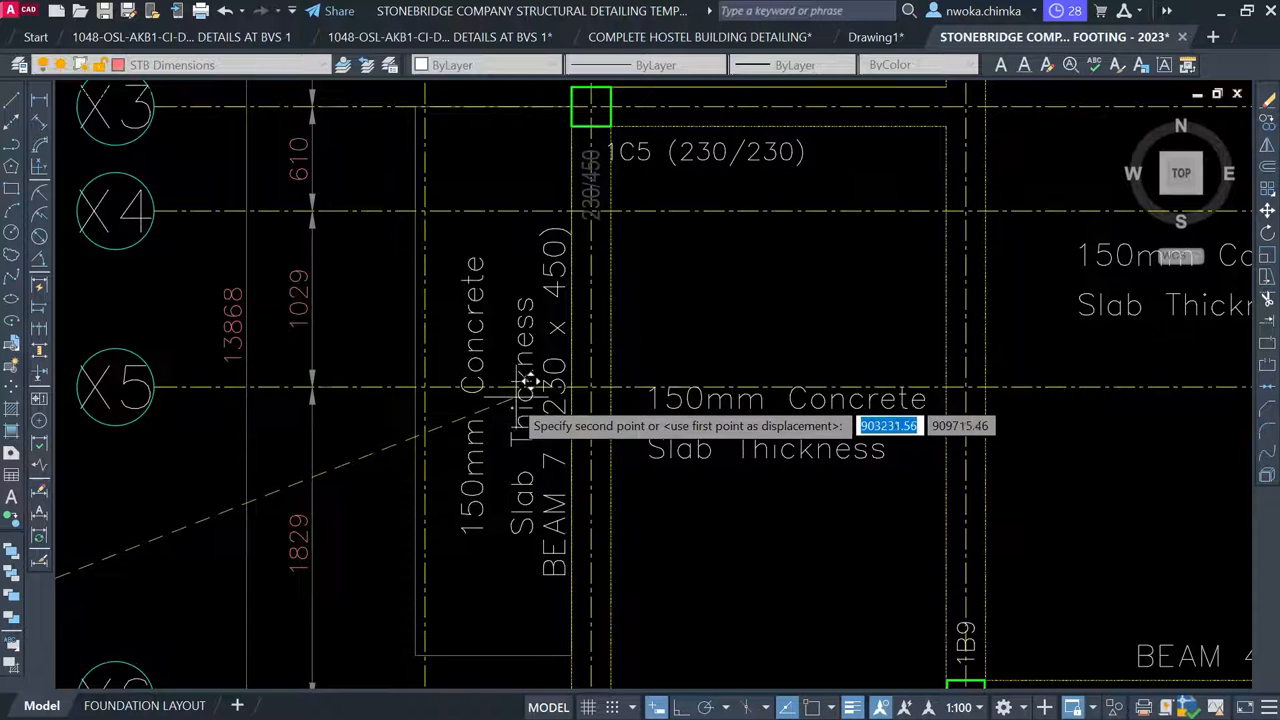
click(524, 381)
scroll(508, 434, up, 2)
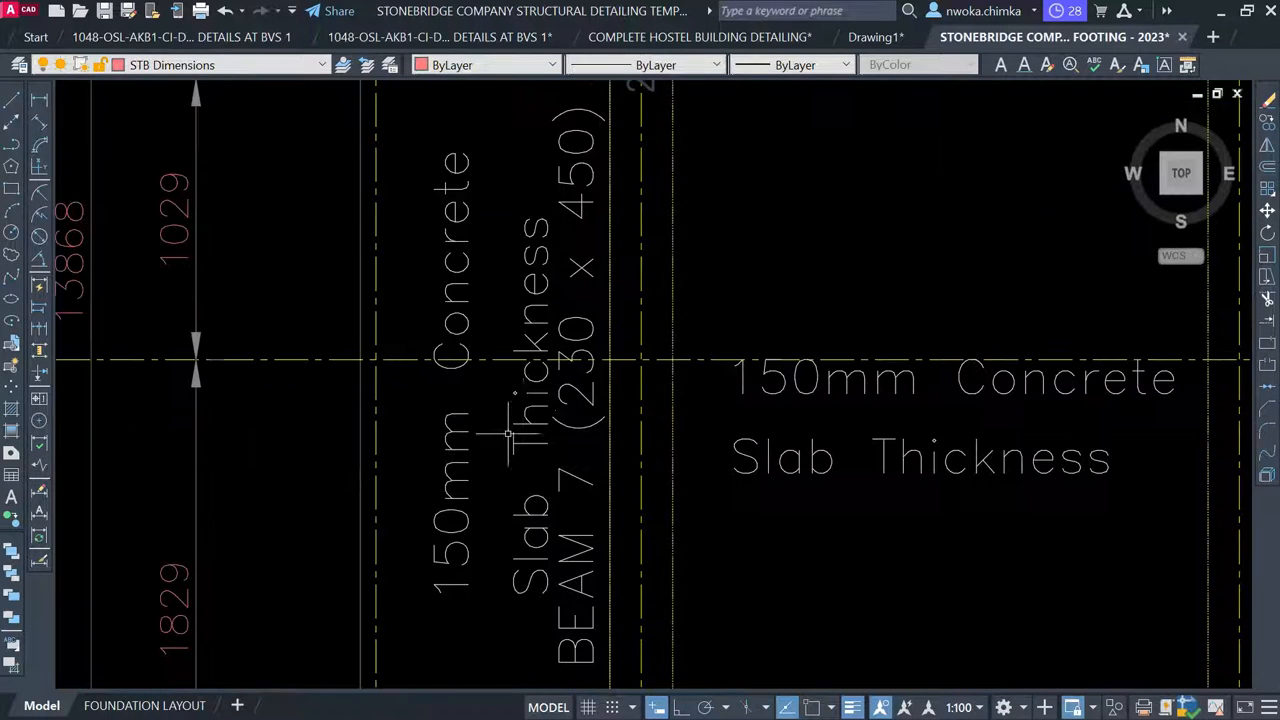
Move the Slab Thickness note slightly to a new position
click(512, 420)
text(m)
key(space)
click(905, 525)
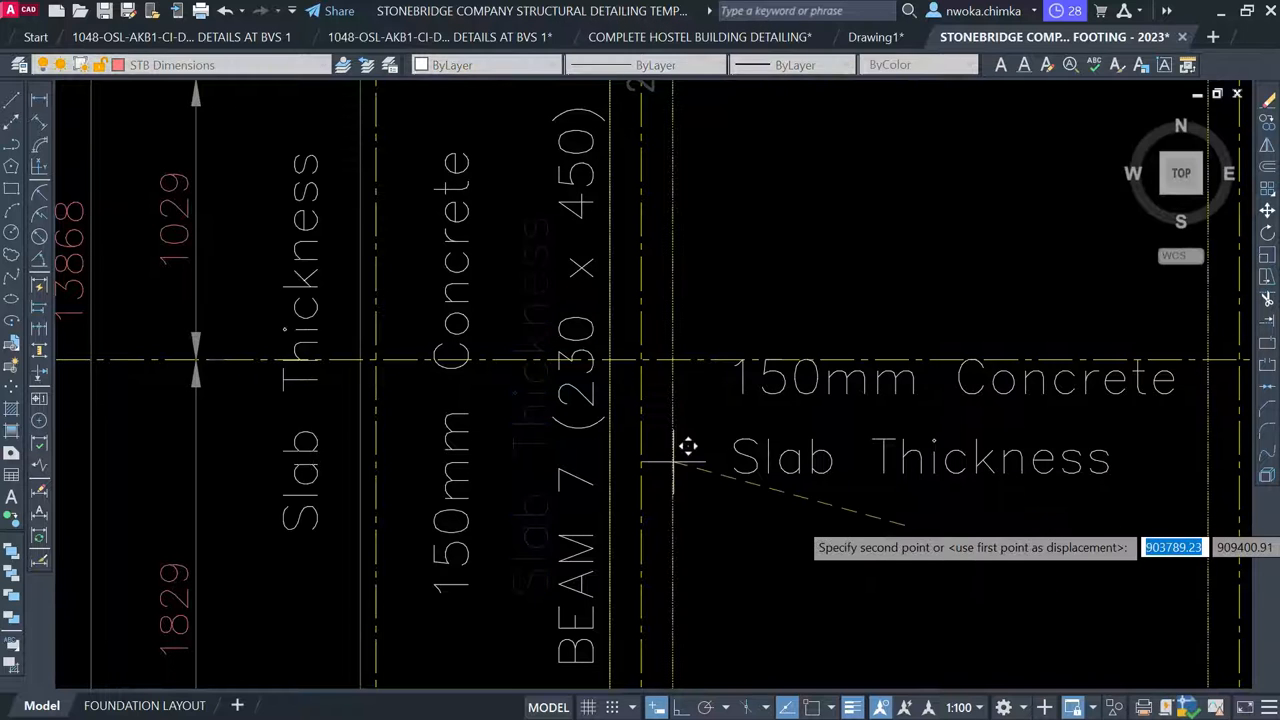
click(890, 500)
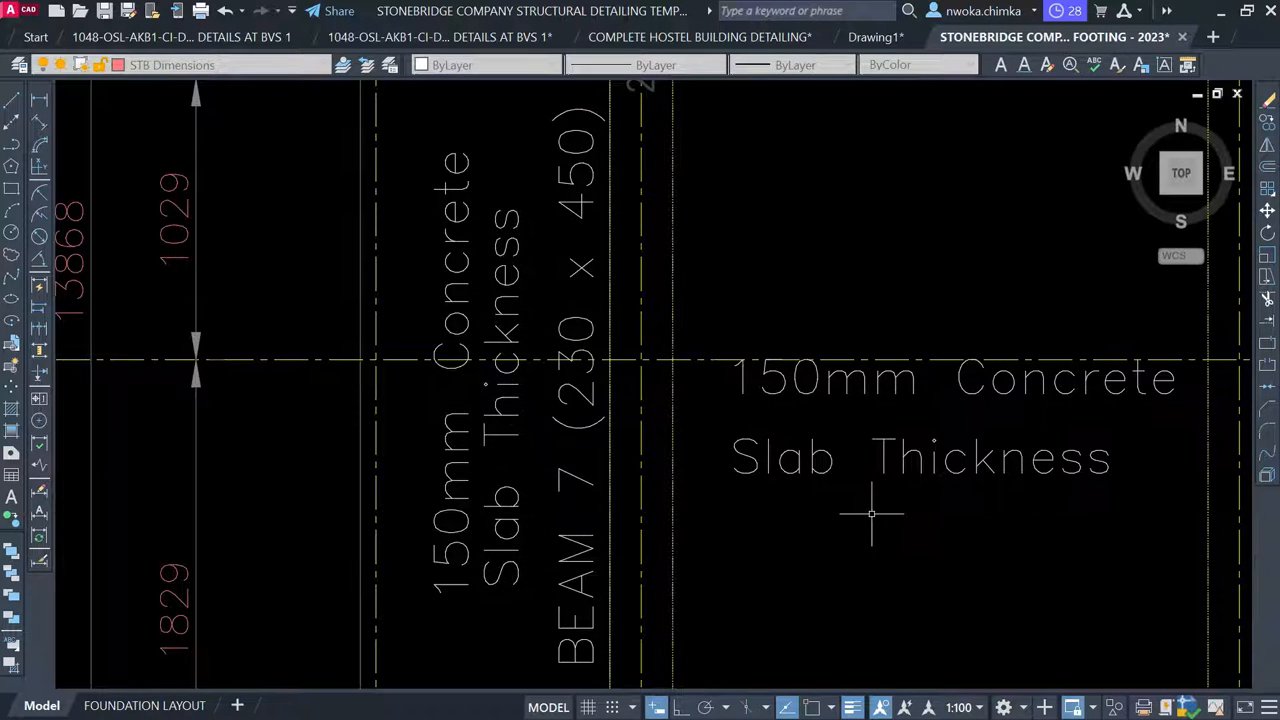
Move the vertical 150mm Concrete Slab Thickness note down, clear of BEAM 7
click(523, 462)
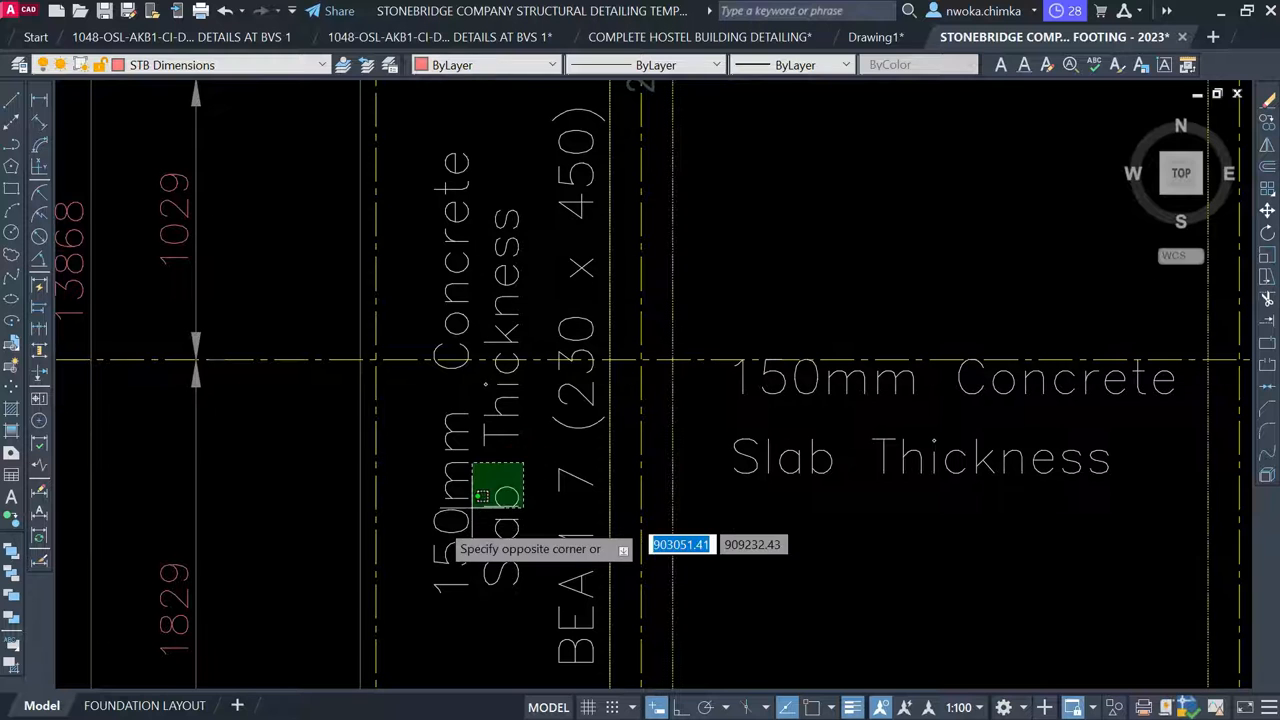
click(437, 520)
text(m)
key(space)
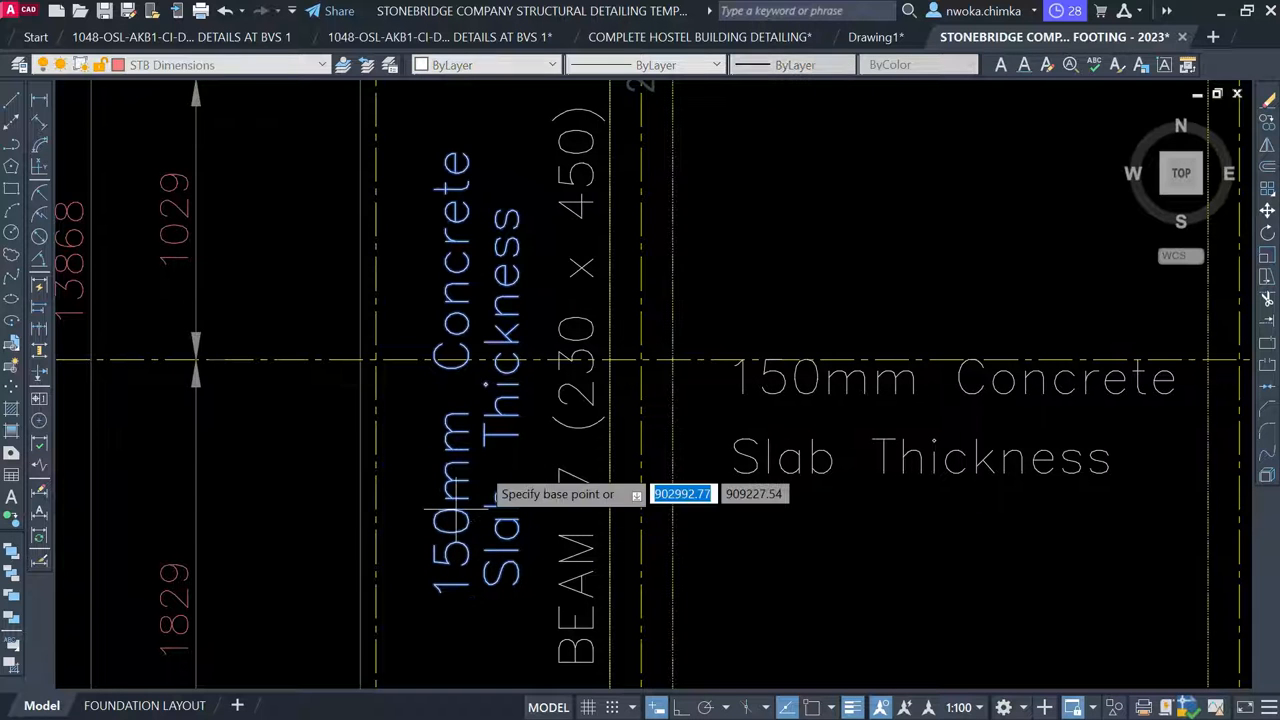
scroll(516, 362, down, 2)
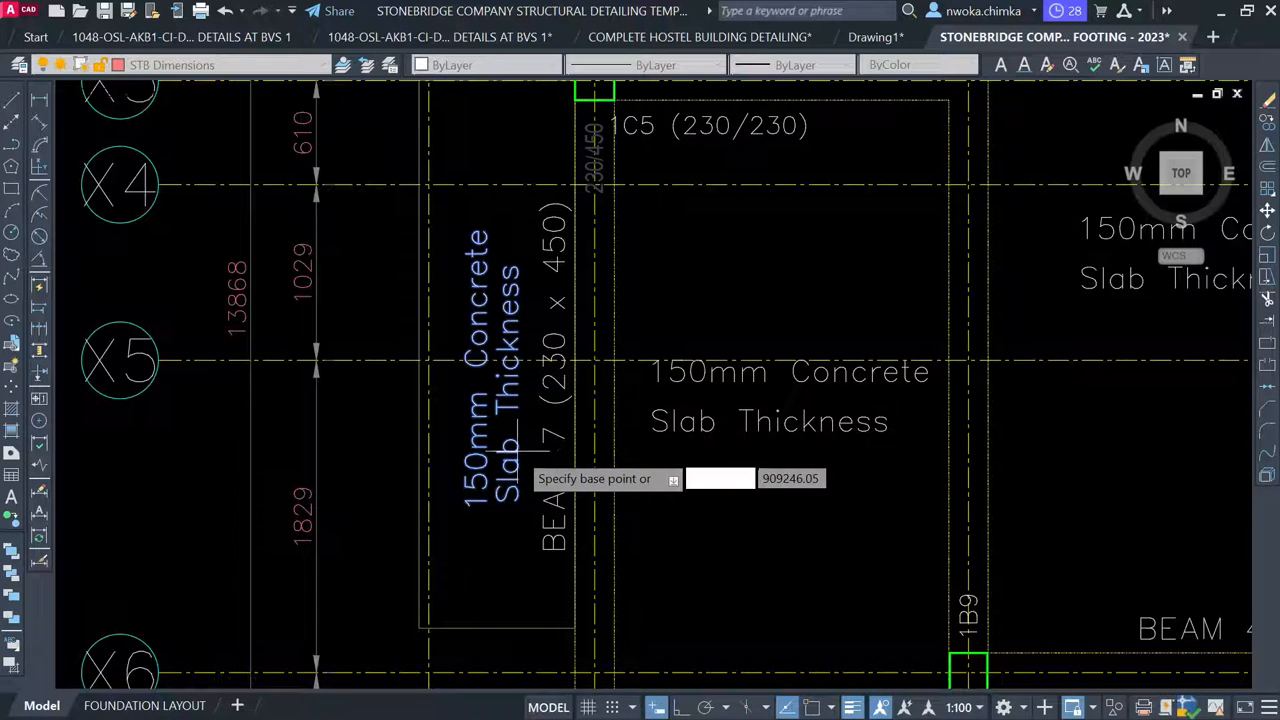
click(484, 452)
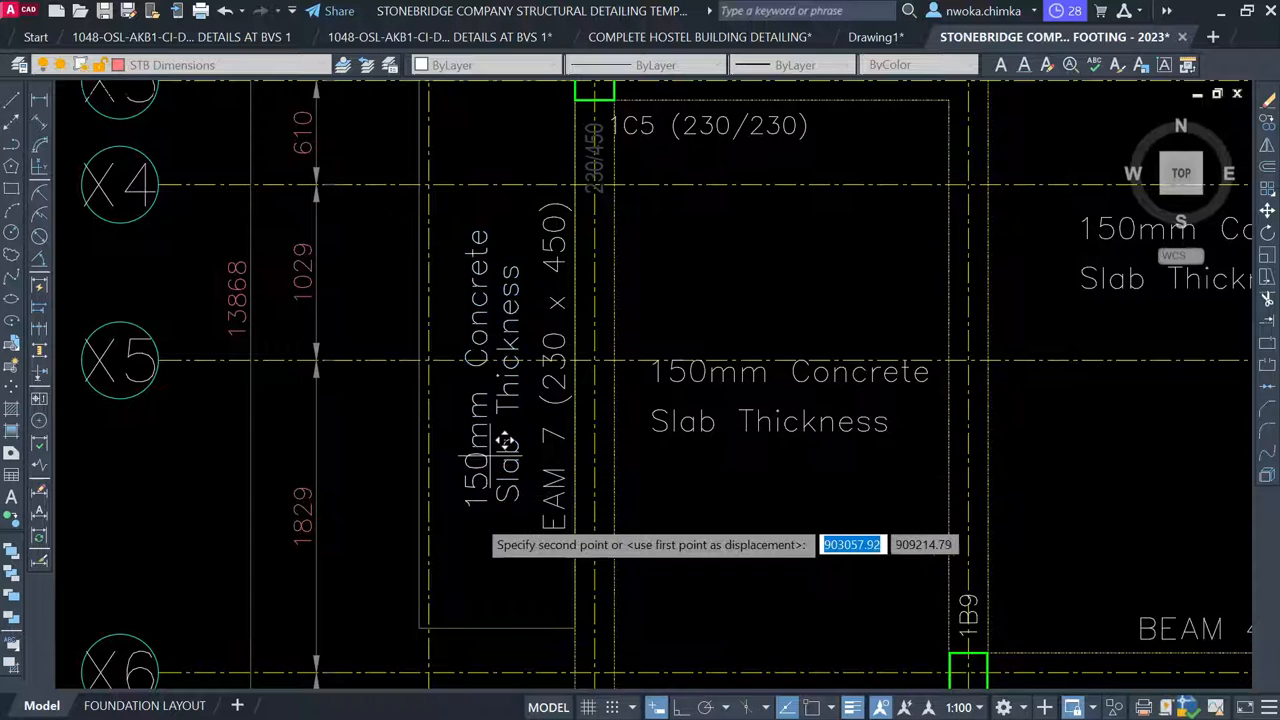
click(484, 509)
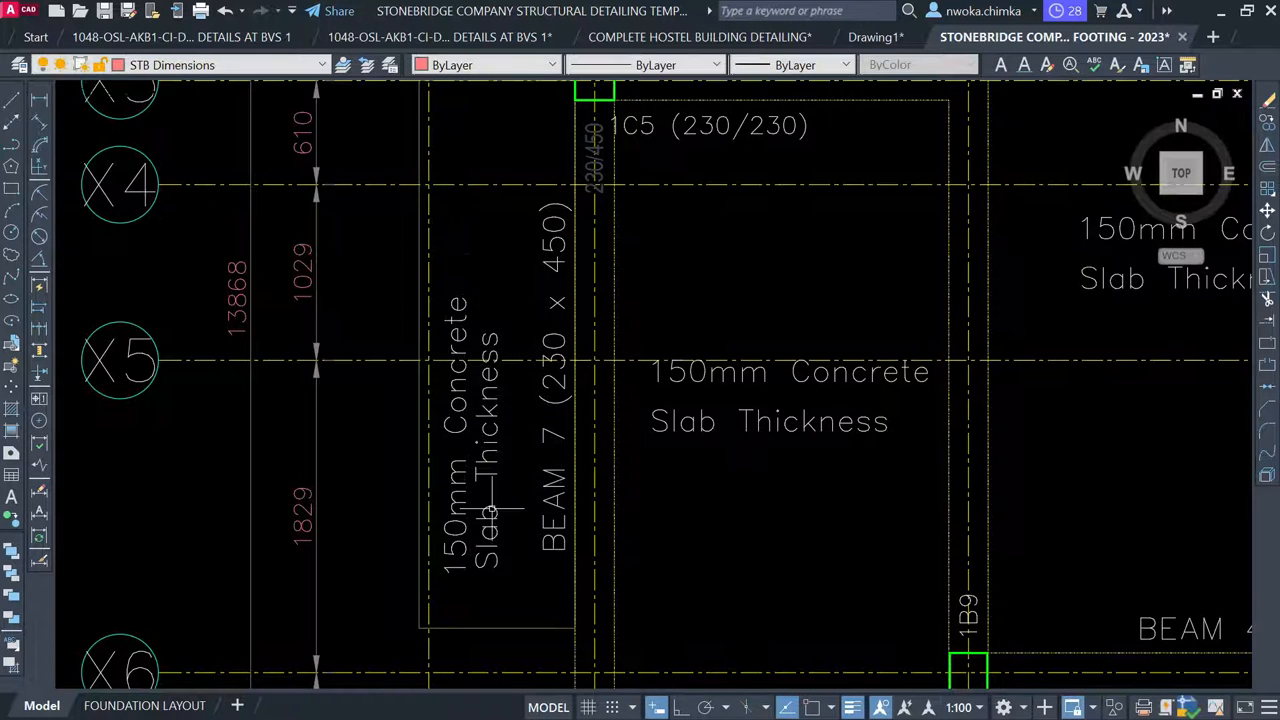
Shift the BEAM 7 (230 x 450) label higher, just clear of the Y4 beam line
scroll(484, 509, down, 2)
middle_drag(484, 509, 712, 369)
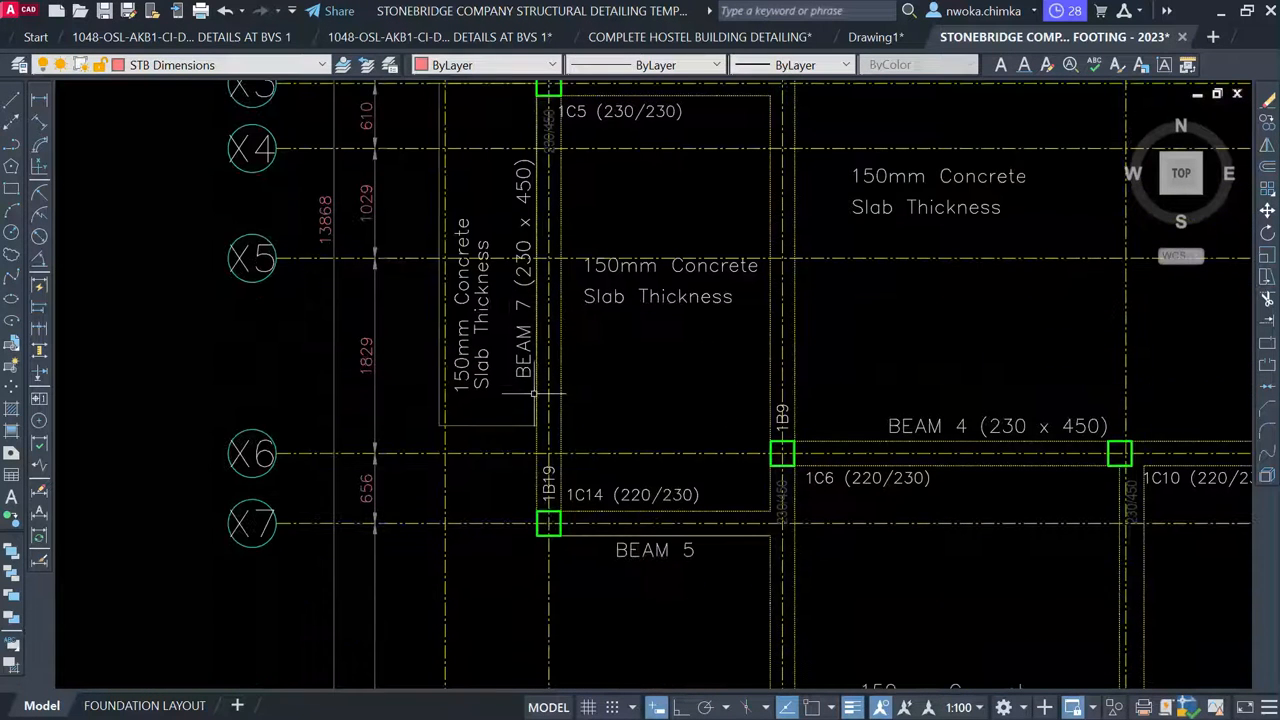
scroll(533, 477, up, 3)
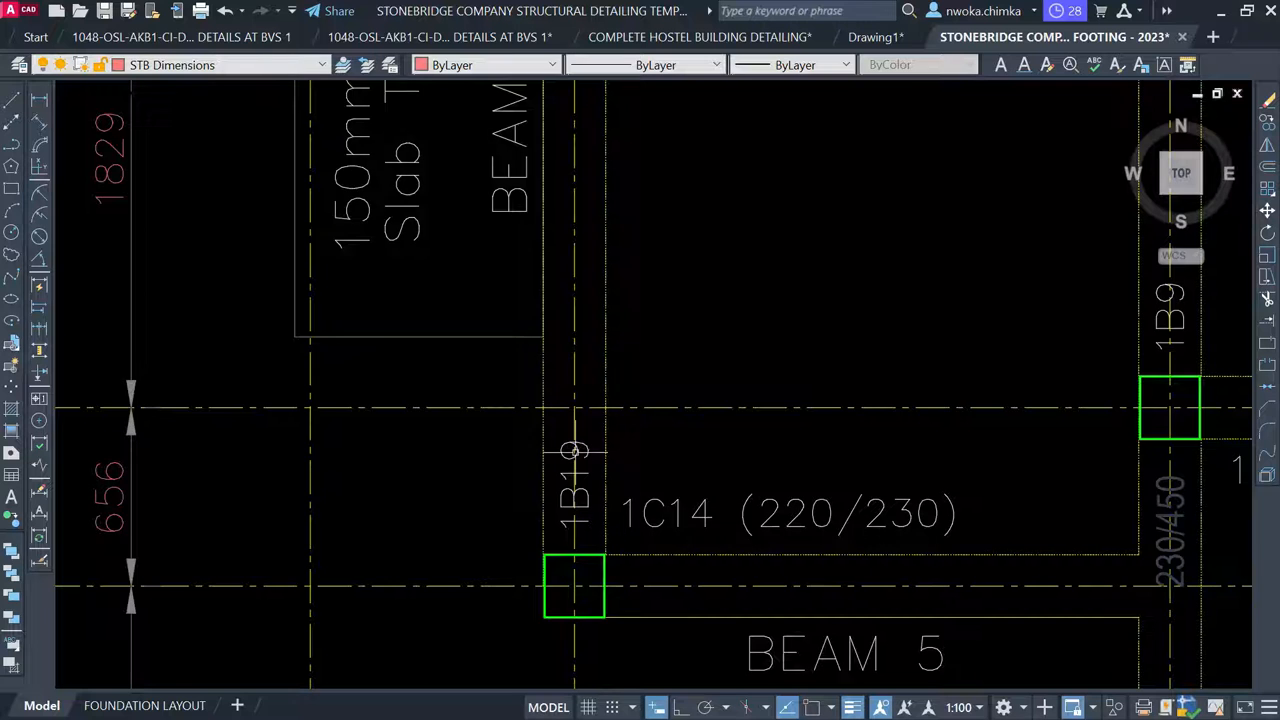
scroll(574, 452, down, 4)
scroll(571, 405, up, 2)
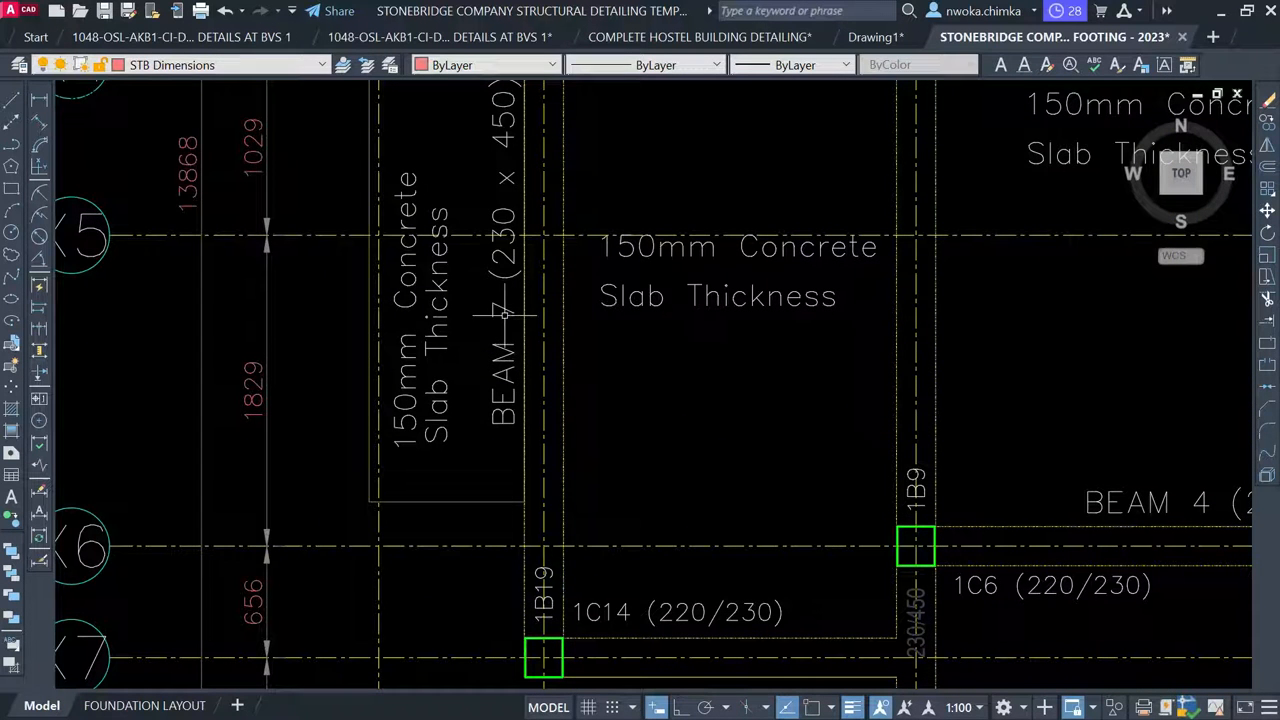
scroll(517, 220, up, 5)
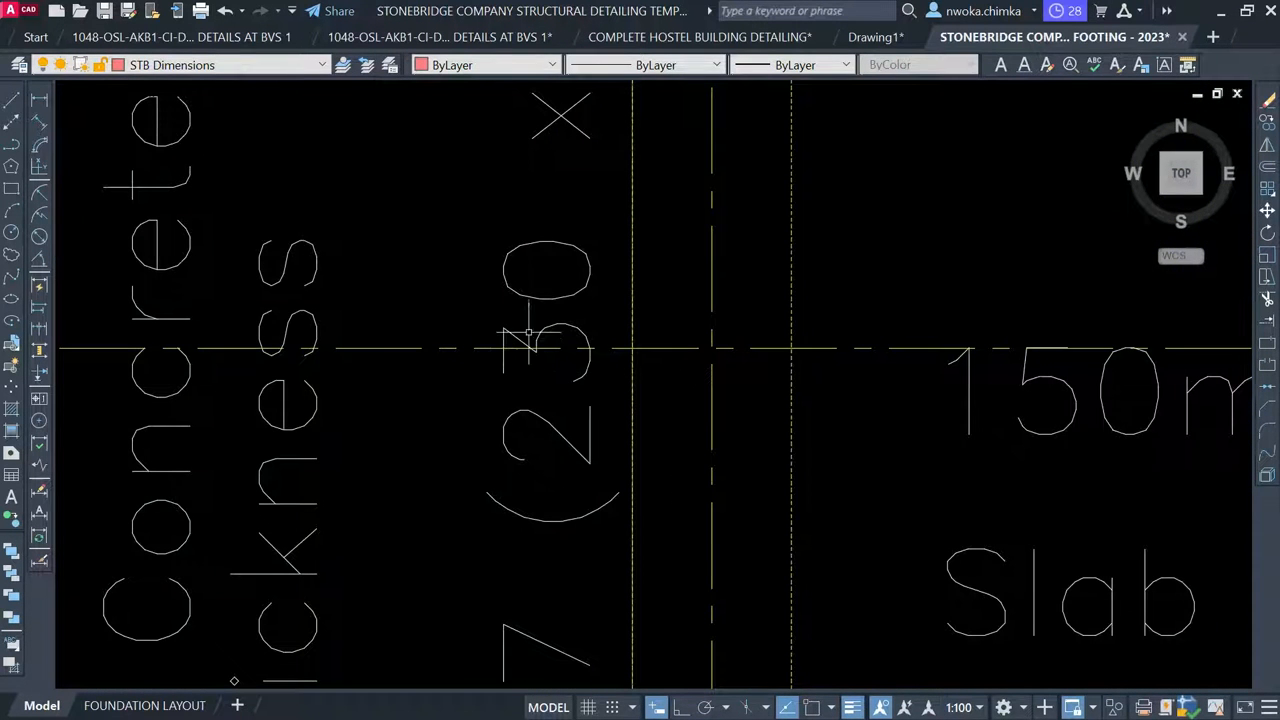
scroll(538, 312, down, 2)
click(551, 272)
click(517, 251)
scroll(518, 250, down, 3)
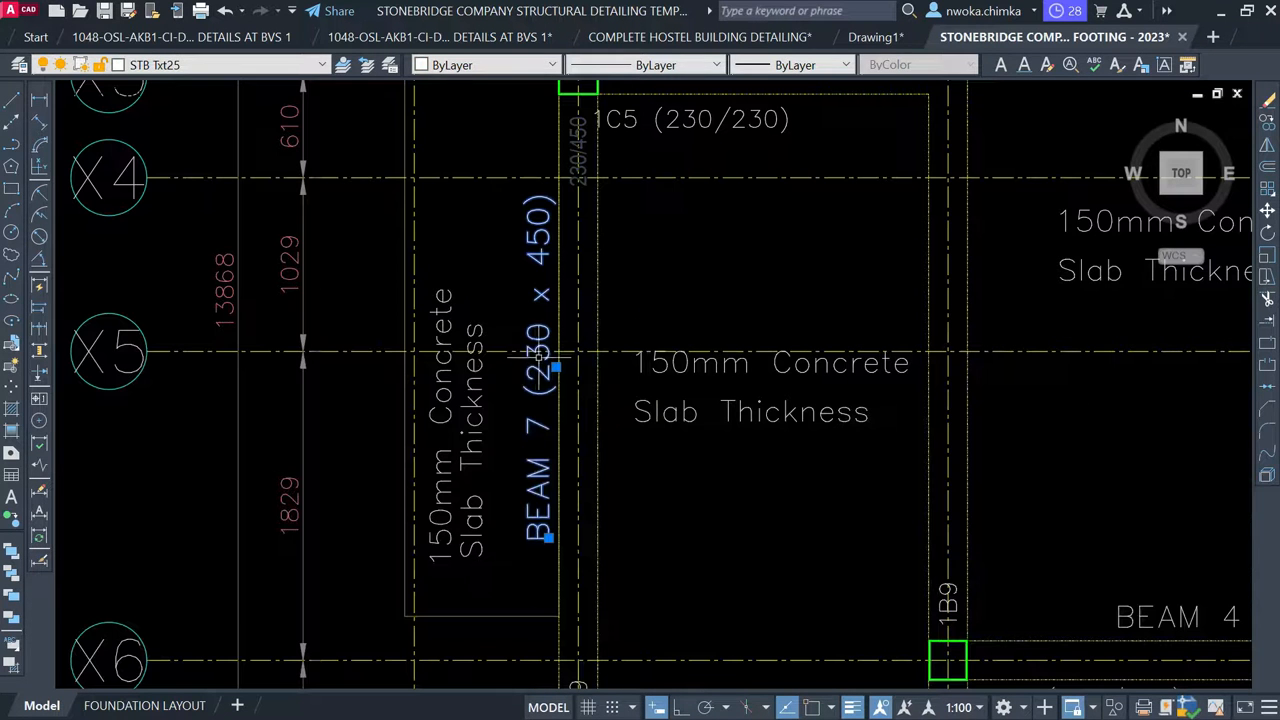
text(m)
key(Return)
scroll(535, 410, up, 4)
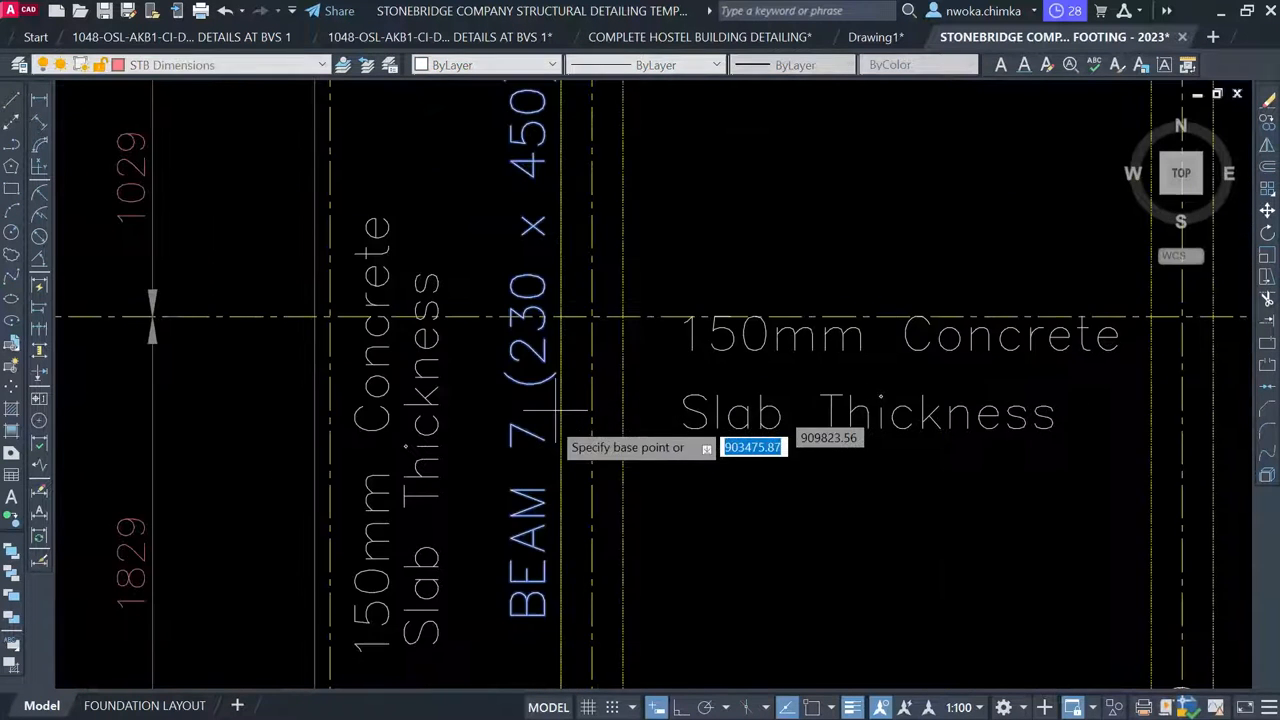
click(517, 428)
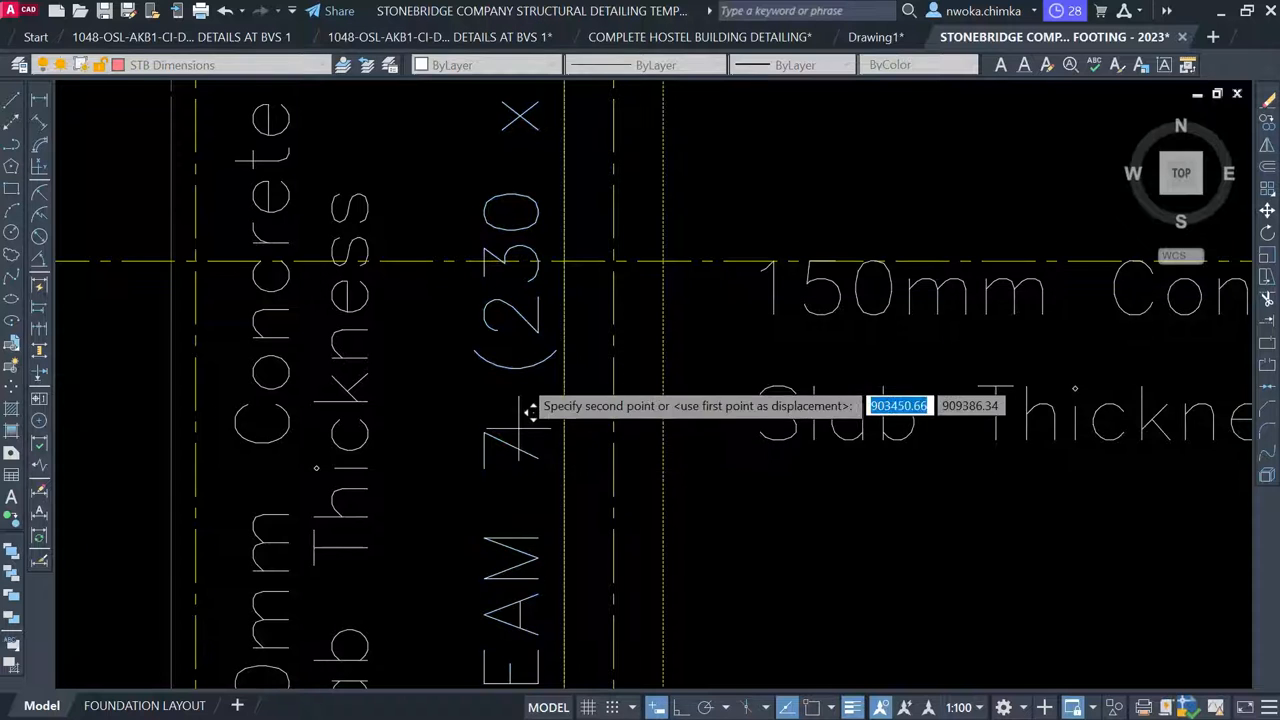
click(530, 293)
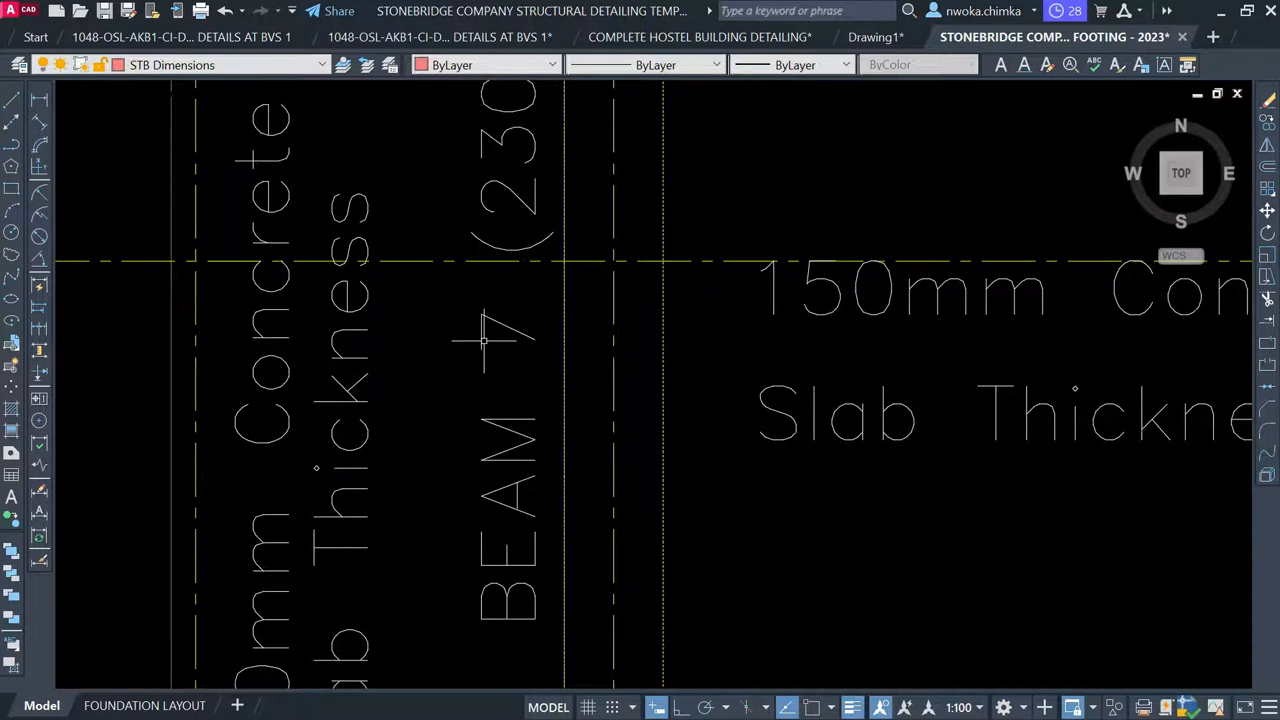
scroll(593, 349, down, 4)
scroll(590, 348, down, 2)
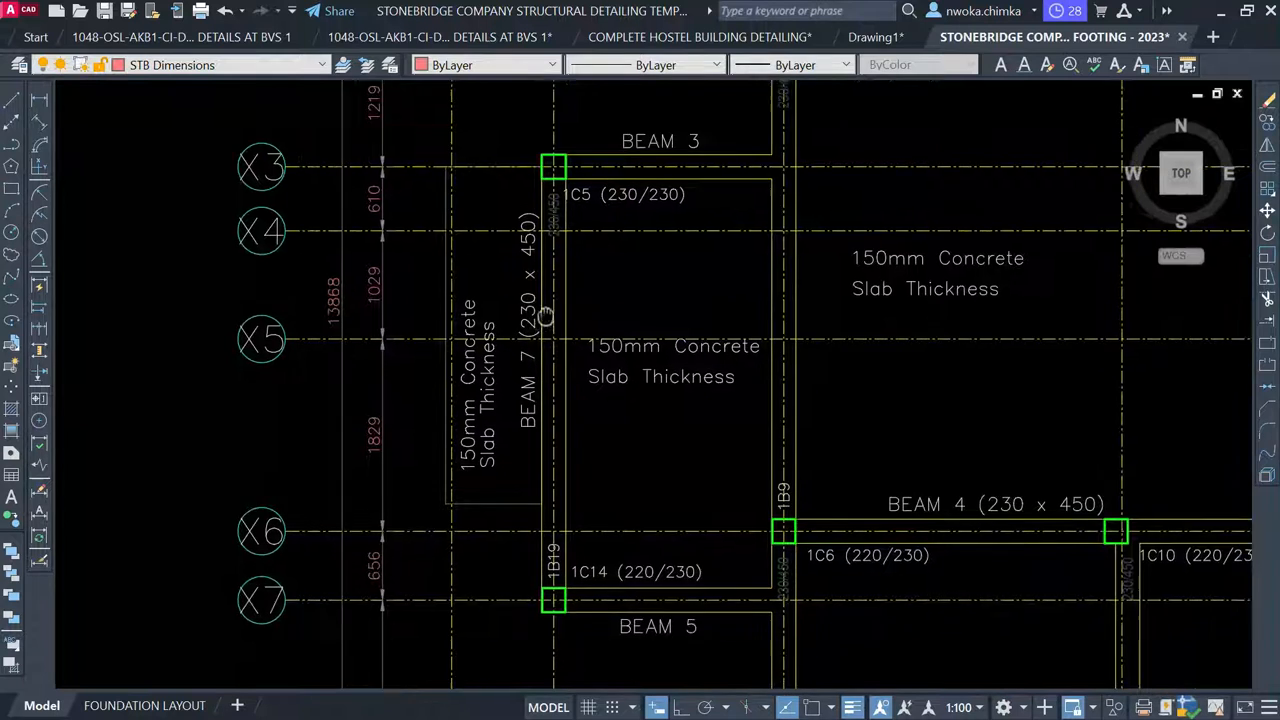
middle_drag(552, 330, 490, 243)
scroll(497, 459, up, 2)
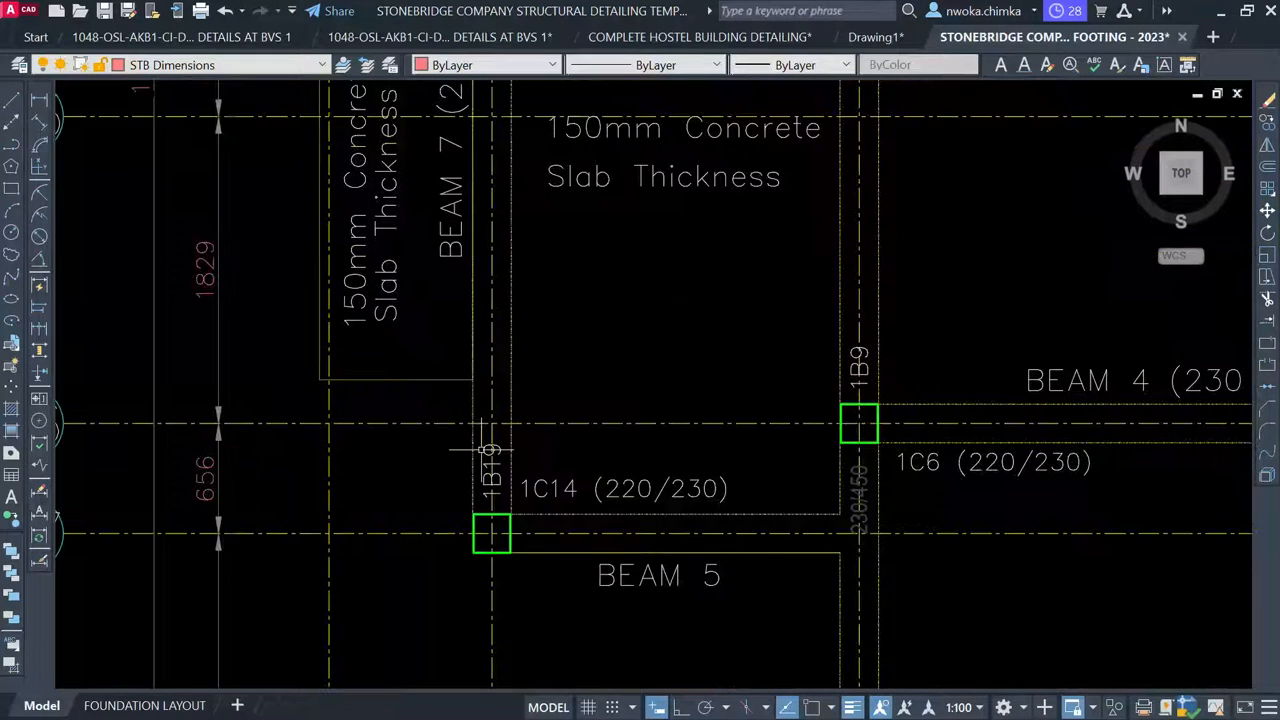
scroll(462, 222, down, 8)
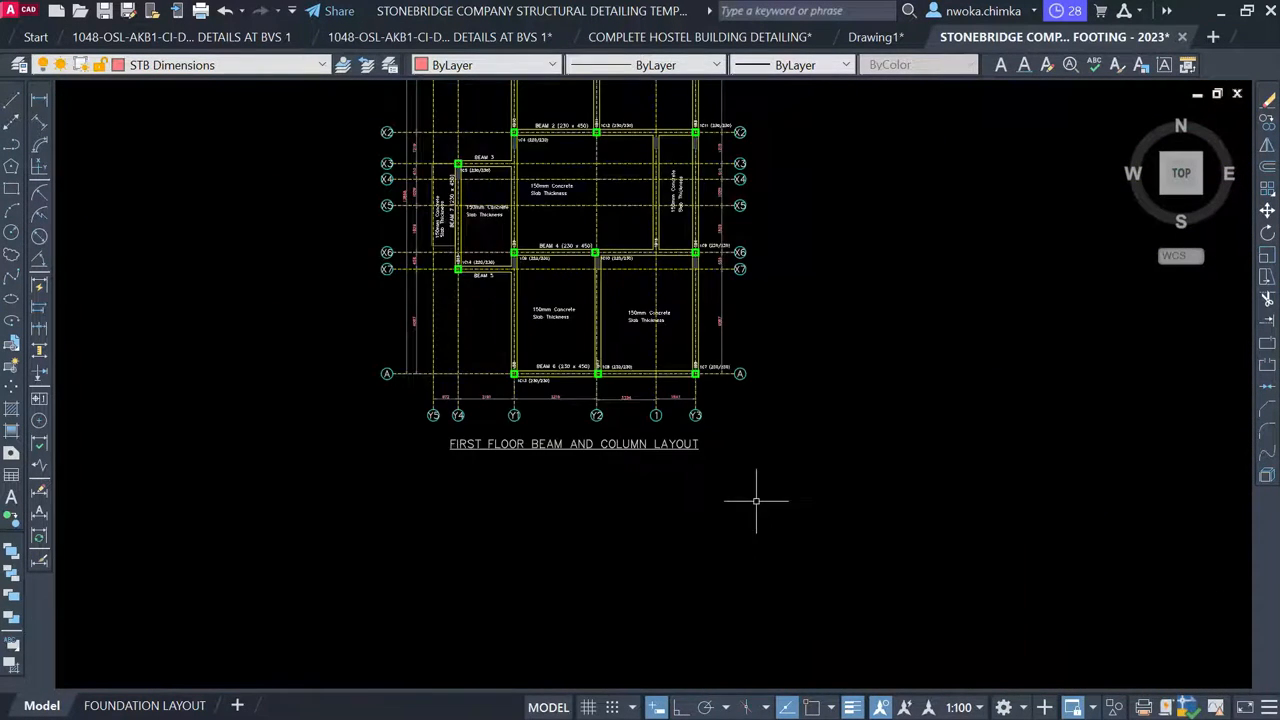
Window-select the X7–X3 beam rebar detail labelled 1B19 (230/450)
middle_drag(756, 500, 396, 320)
scroll(534, 323, down, 5)
middle_drag(911, 382, 673, 314)
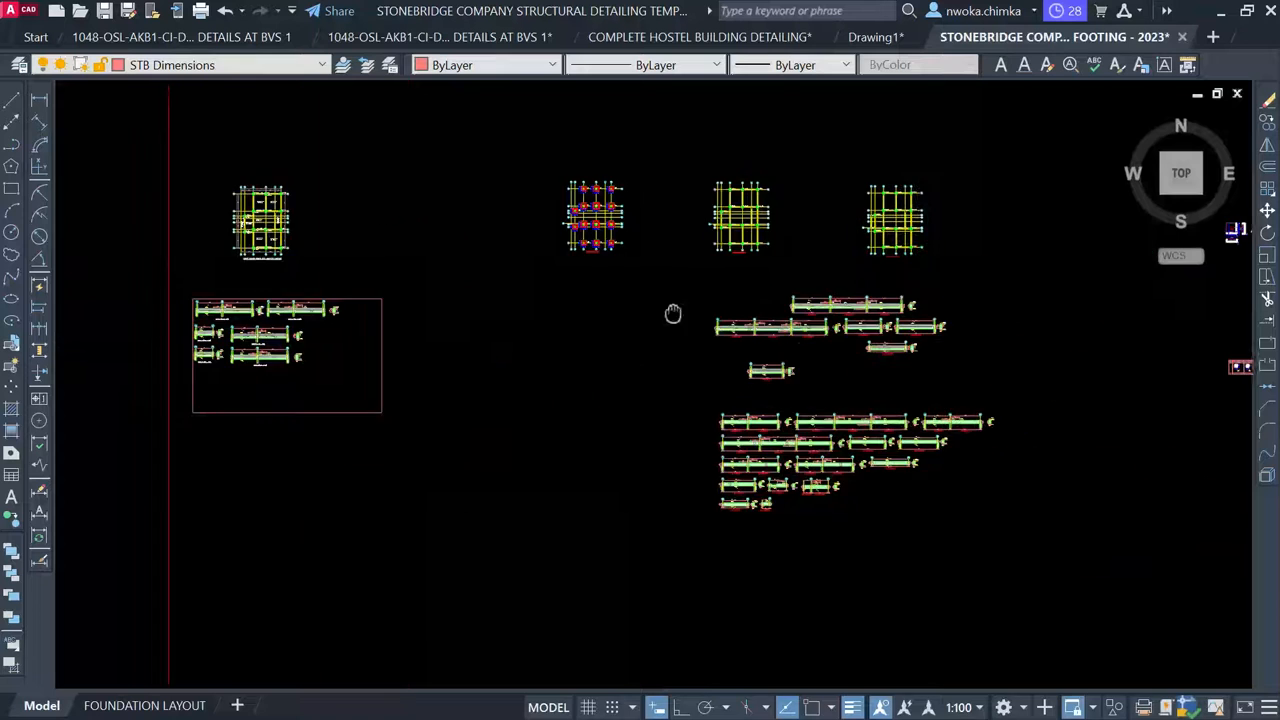
scroll(737, 377, up, 6)
scroll(737, 377, up, 4)
scroll(546, 333, down, 4)
click(323, 168)
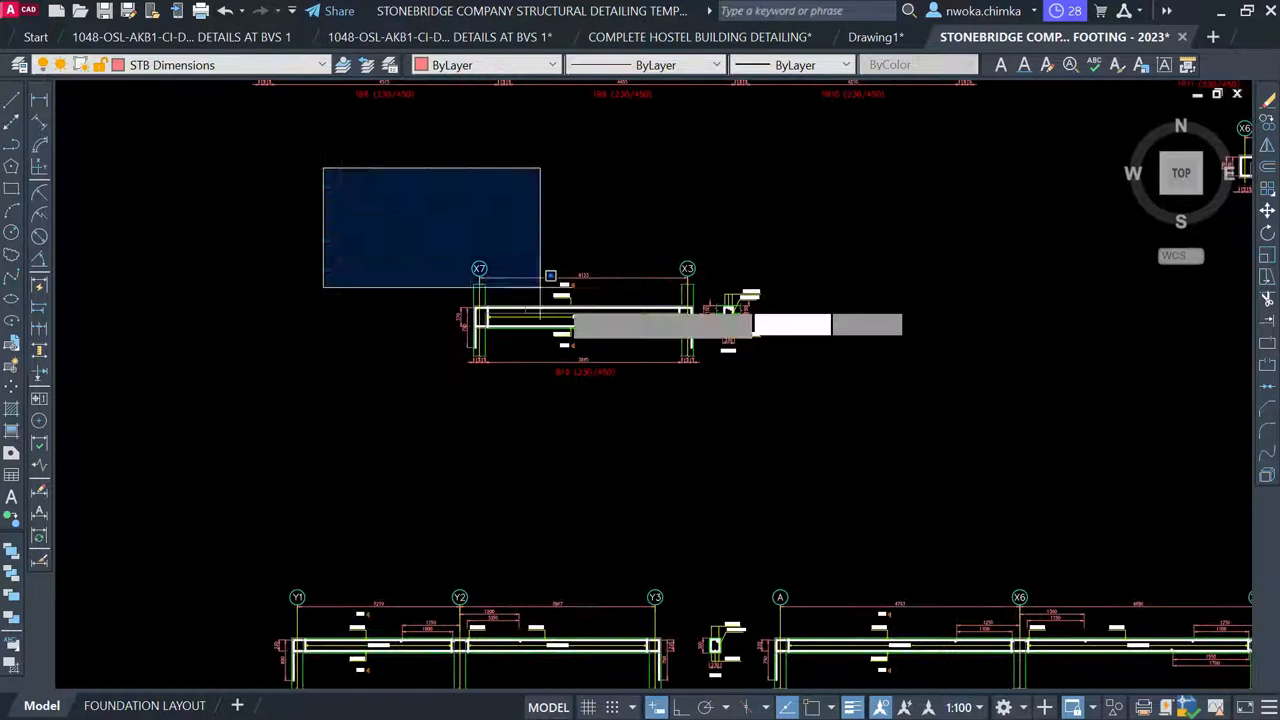
click(898, 443)
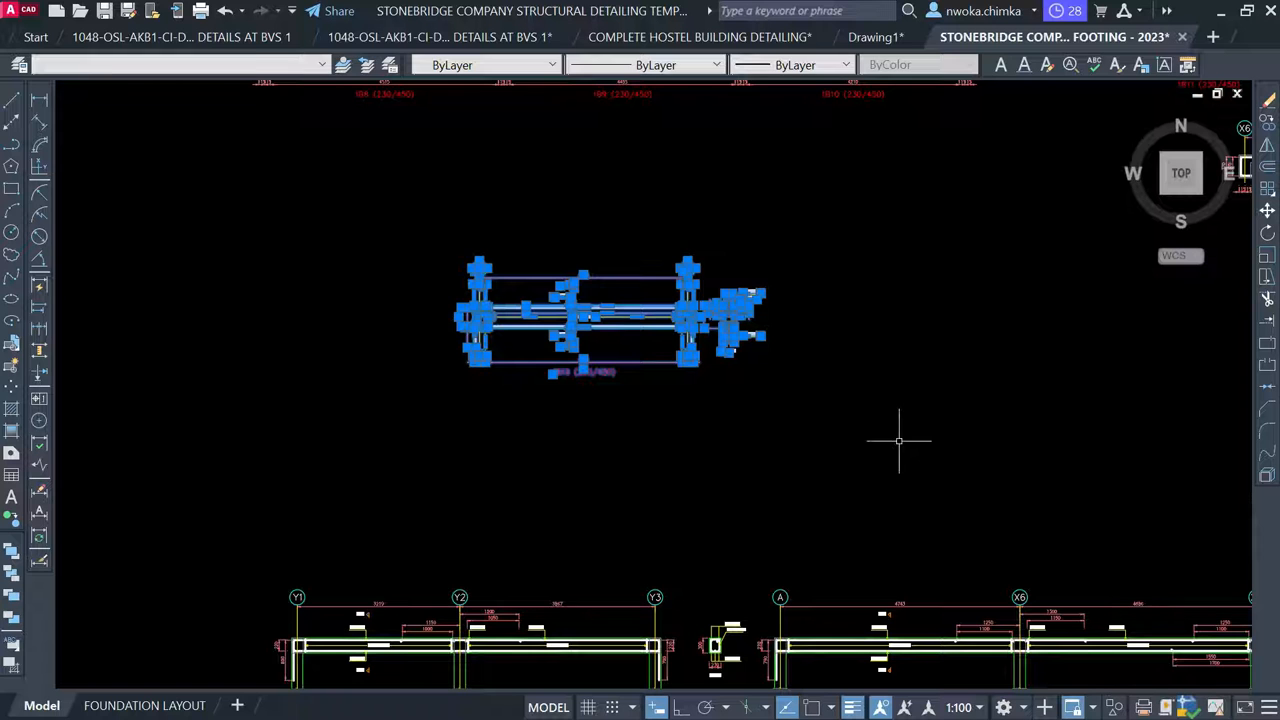
Move the selected detail into the detail sheet frame, just below BEAM 5
text(M)
key(Return)
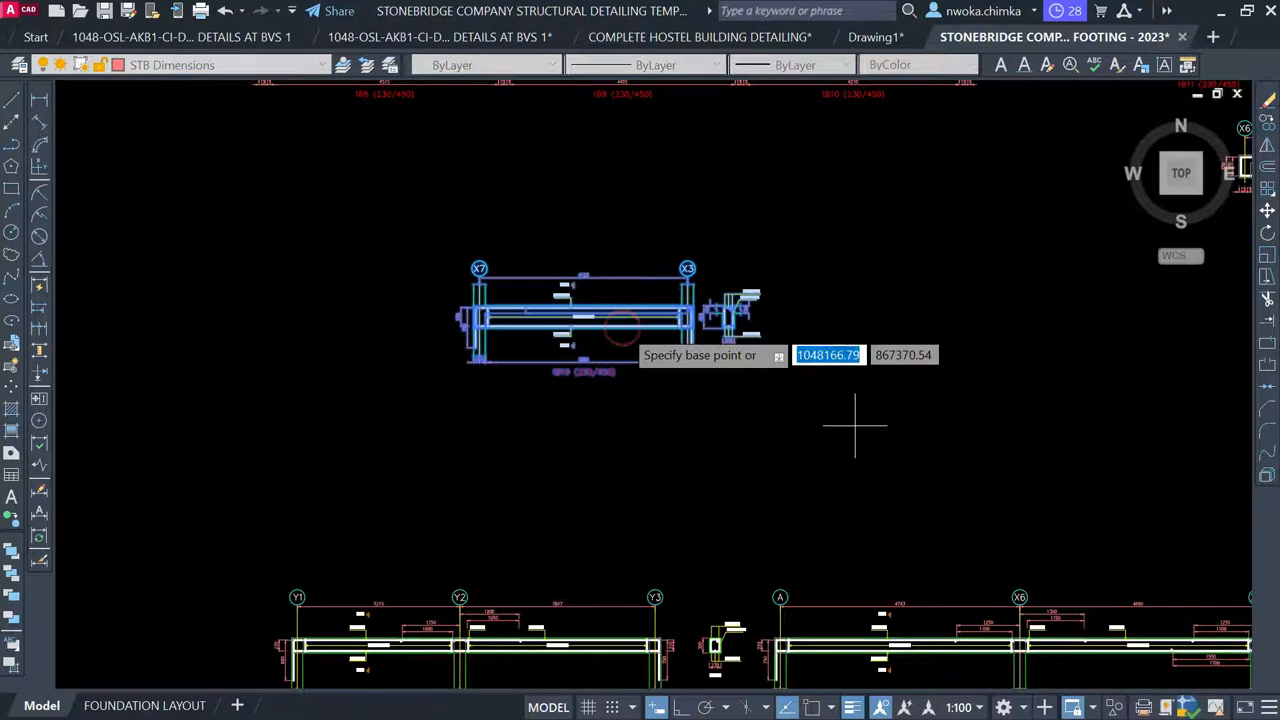
scroll(839, 286, down, 2)
click(839, 286)
scroll(835, 298, down, 3)
middle_drag(397, 348, 850, 334)
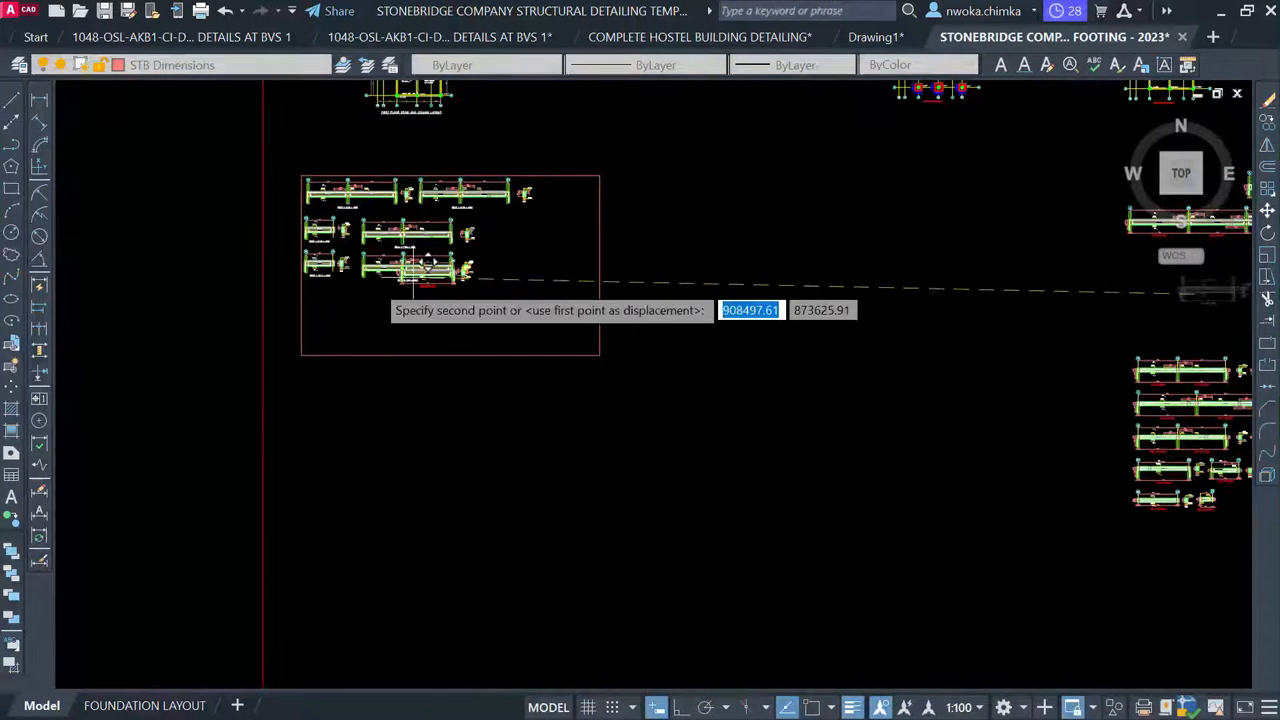
scroll(339, 298, up, 3)
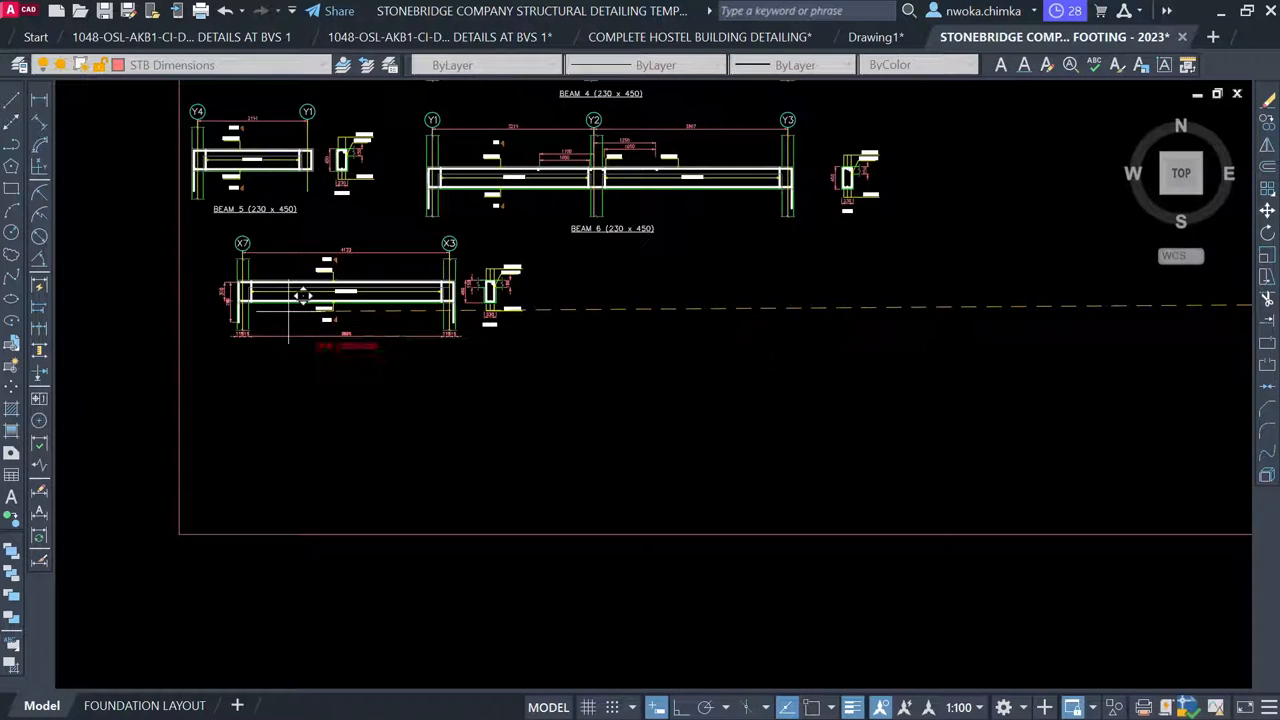
middle_drag(289, 309, 377, 323)
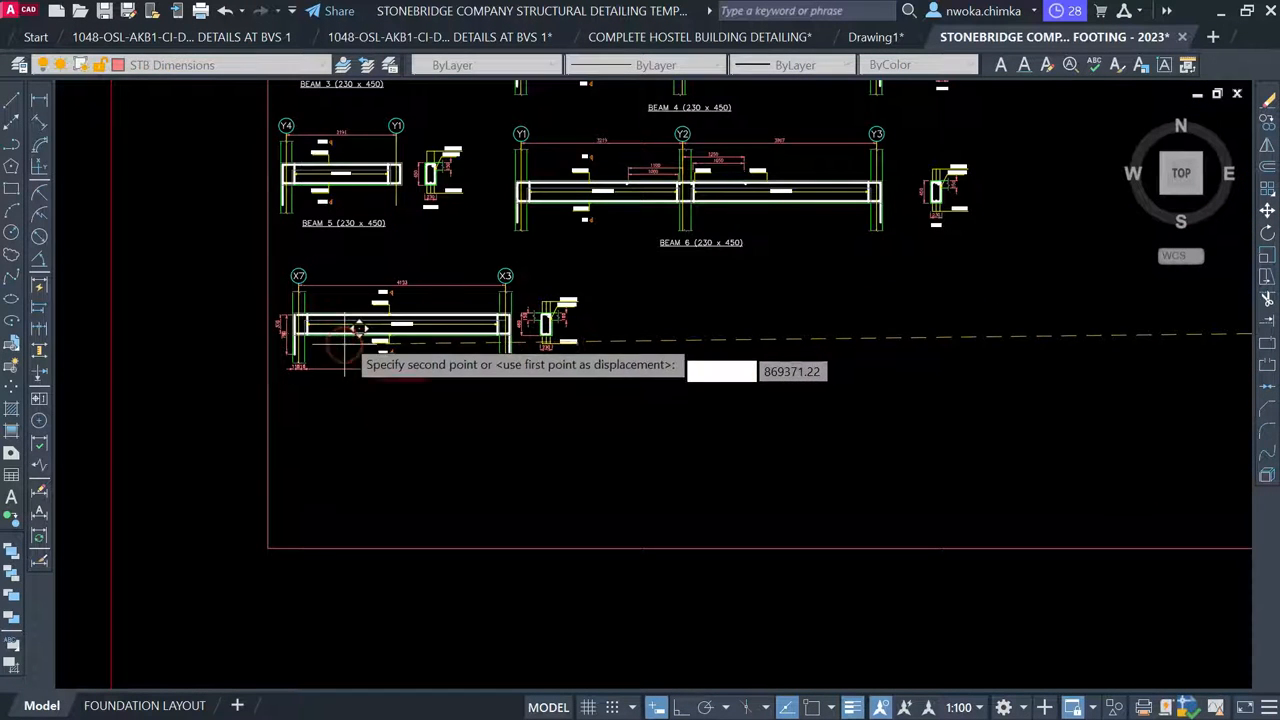
click(355, 321)
scroll(355, 321, up, 3)
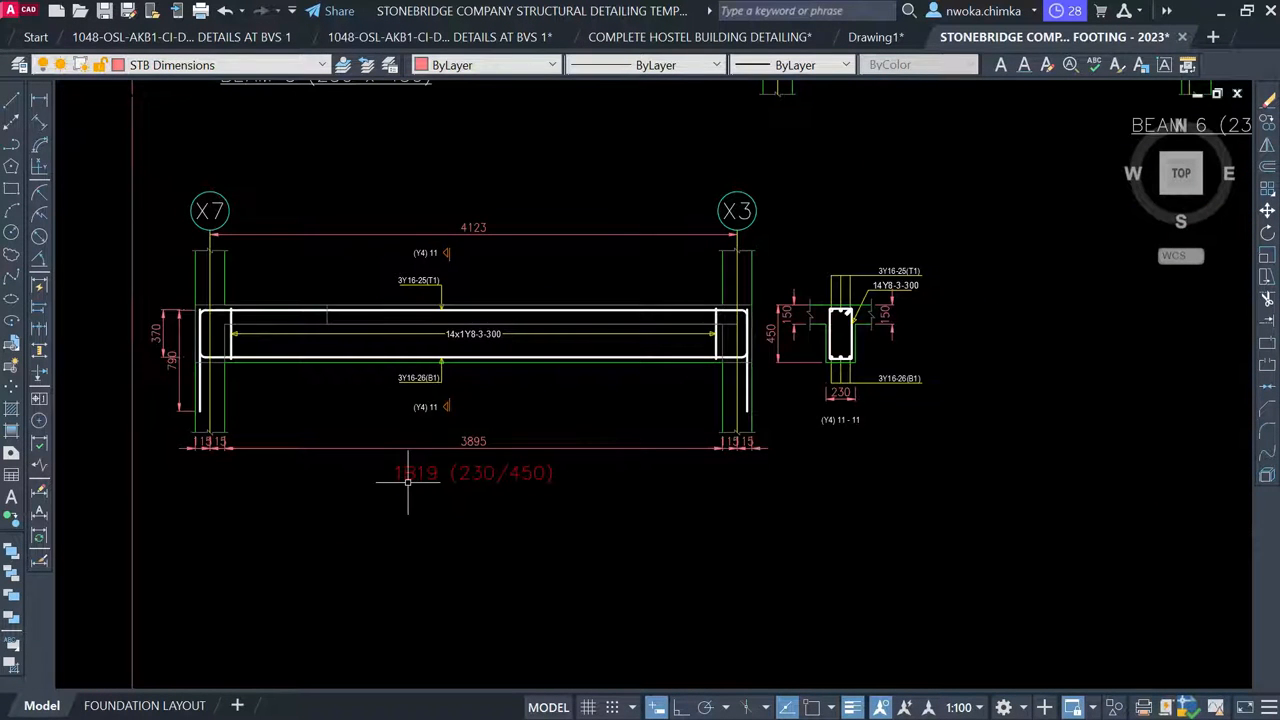
scroll(407, 482, up, 2)
Delete the 3895 span dimension and the 1B19 (230/450) title under the beam
scroll(685, 430, down, 2)
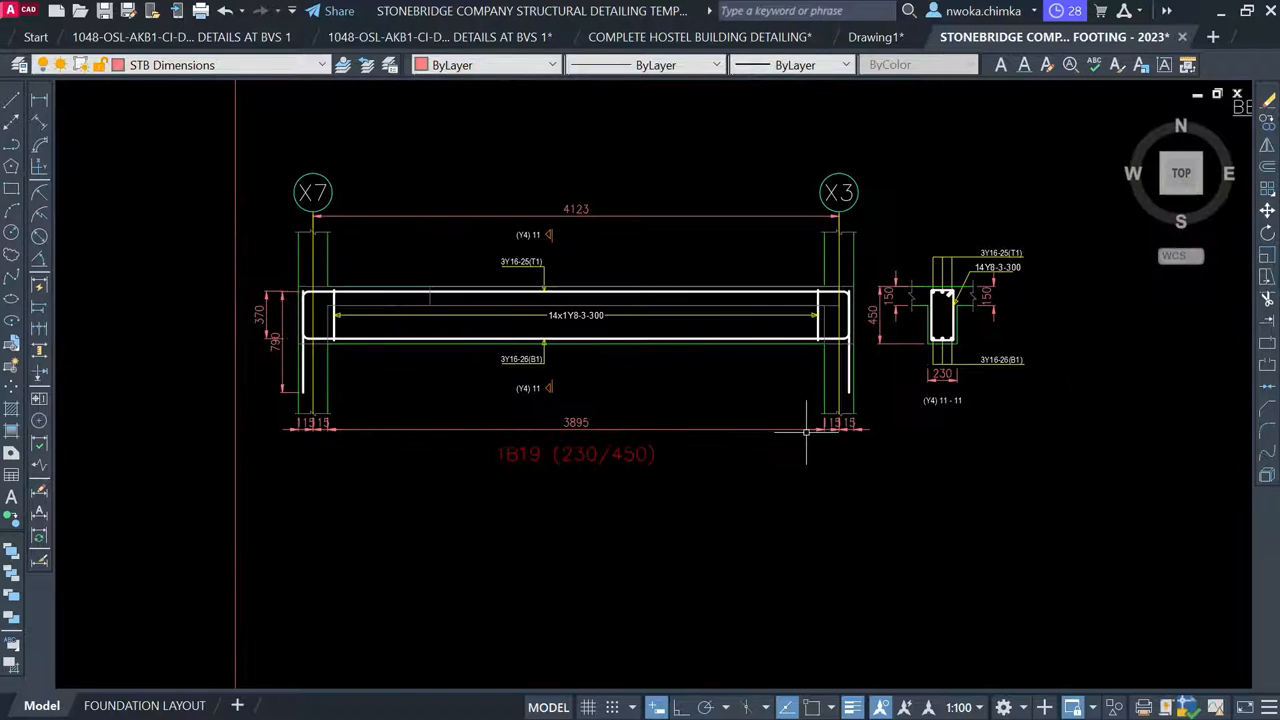
scroll(855, 430, up, 2)
click(888, 418)
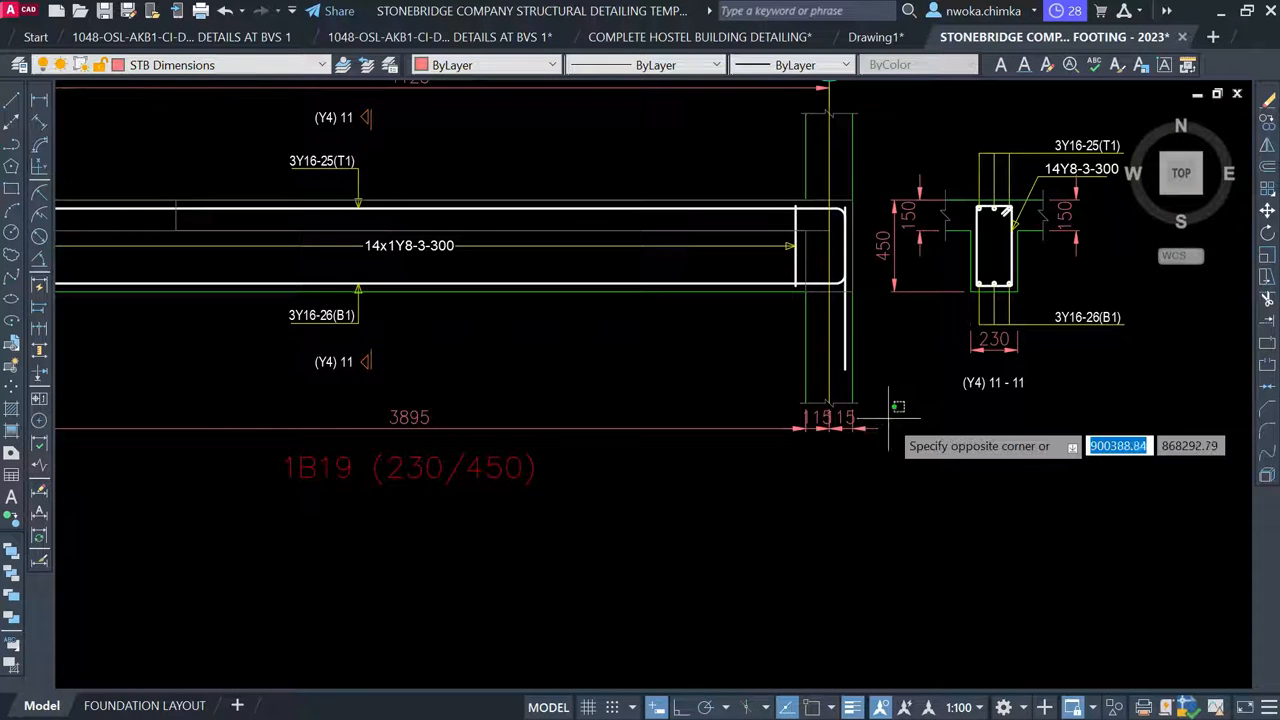
scroll(888, 418, down, 2)
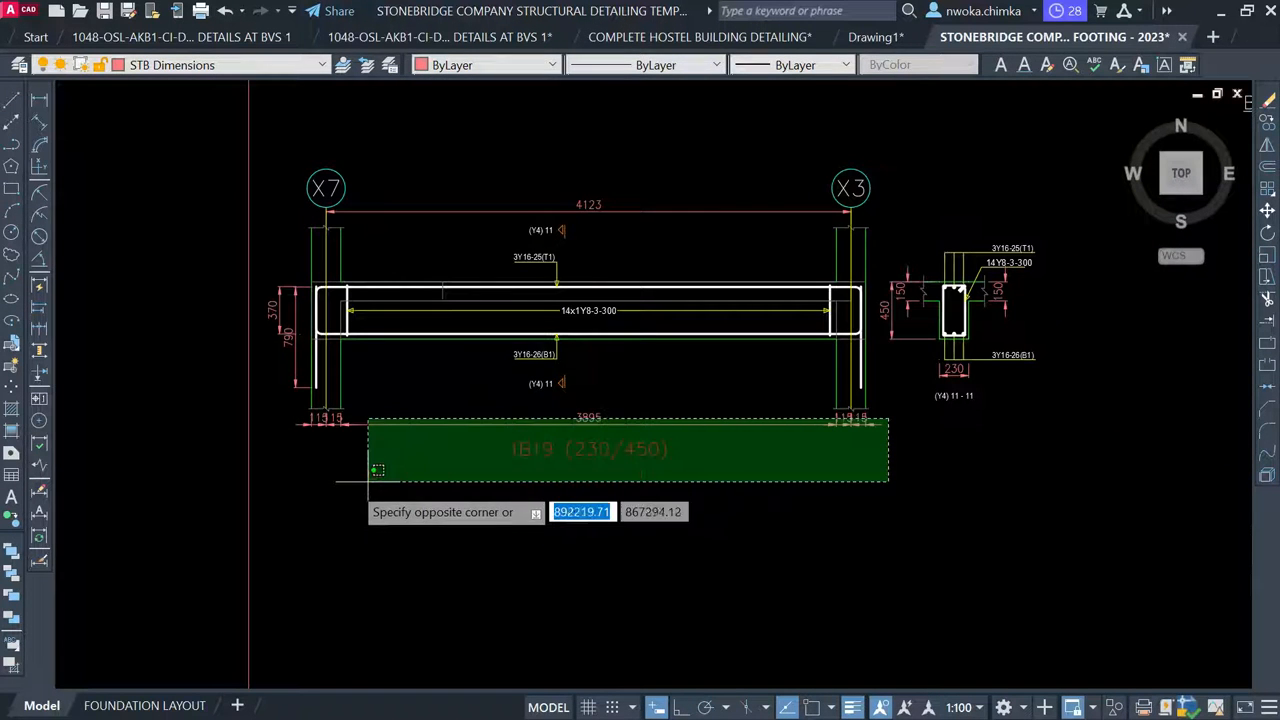
click(322, 494)
key(Delete)
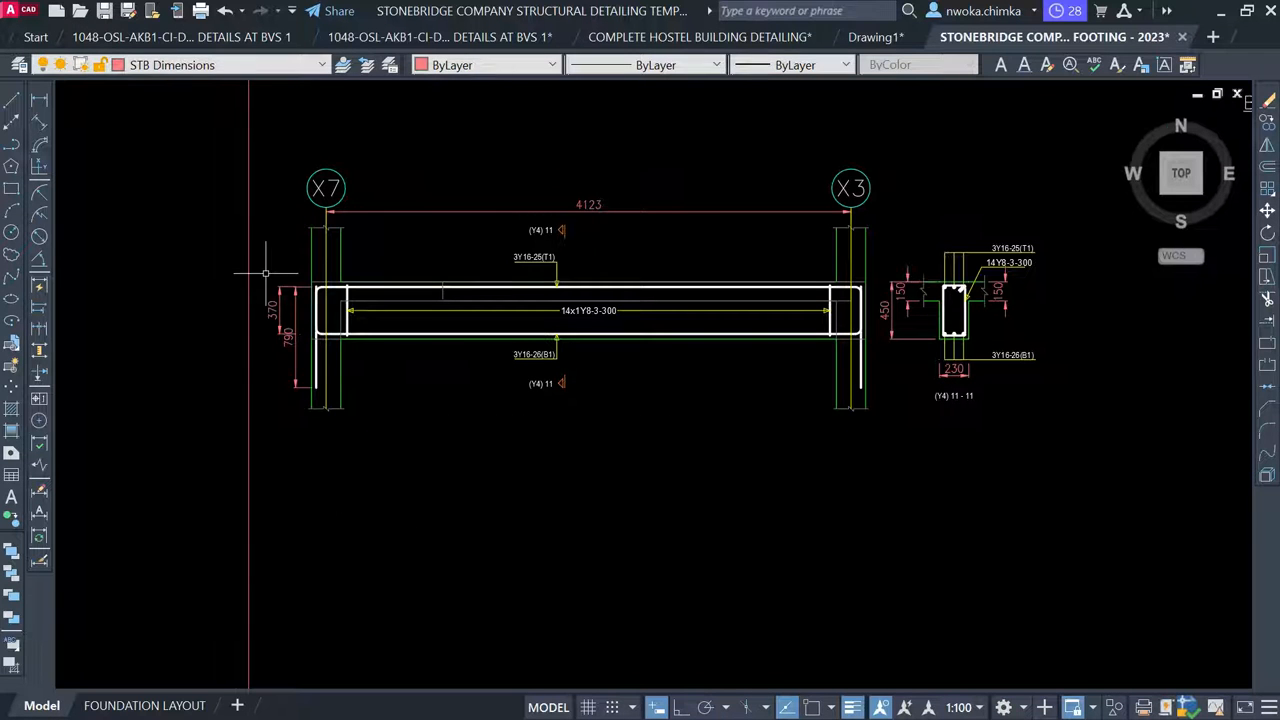
Delete the 370 and 790 dimensions at the beam's left end
scroll(265, 272, up, 4)
click(311, 263)
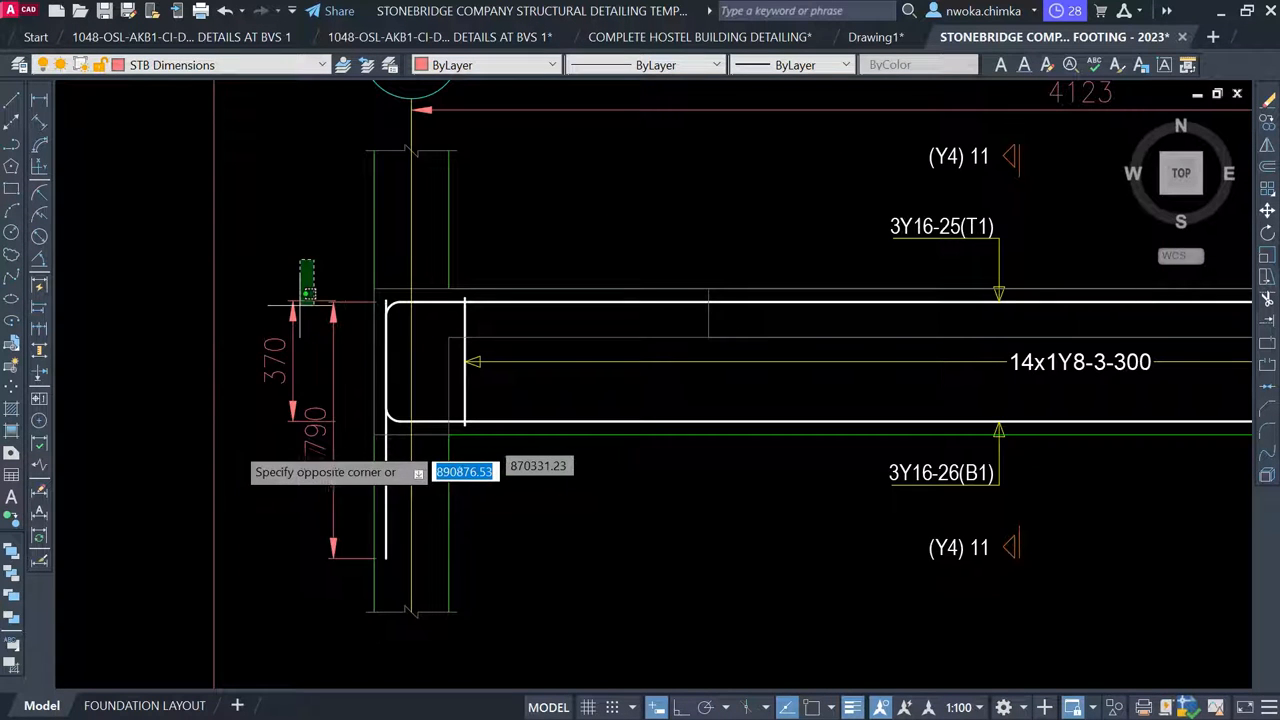
click(230, 449)
key(Delete)
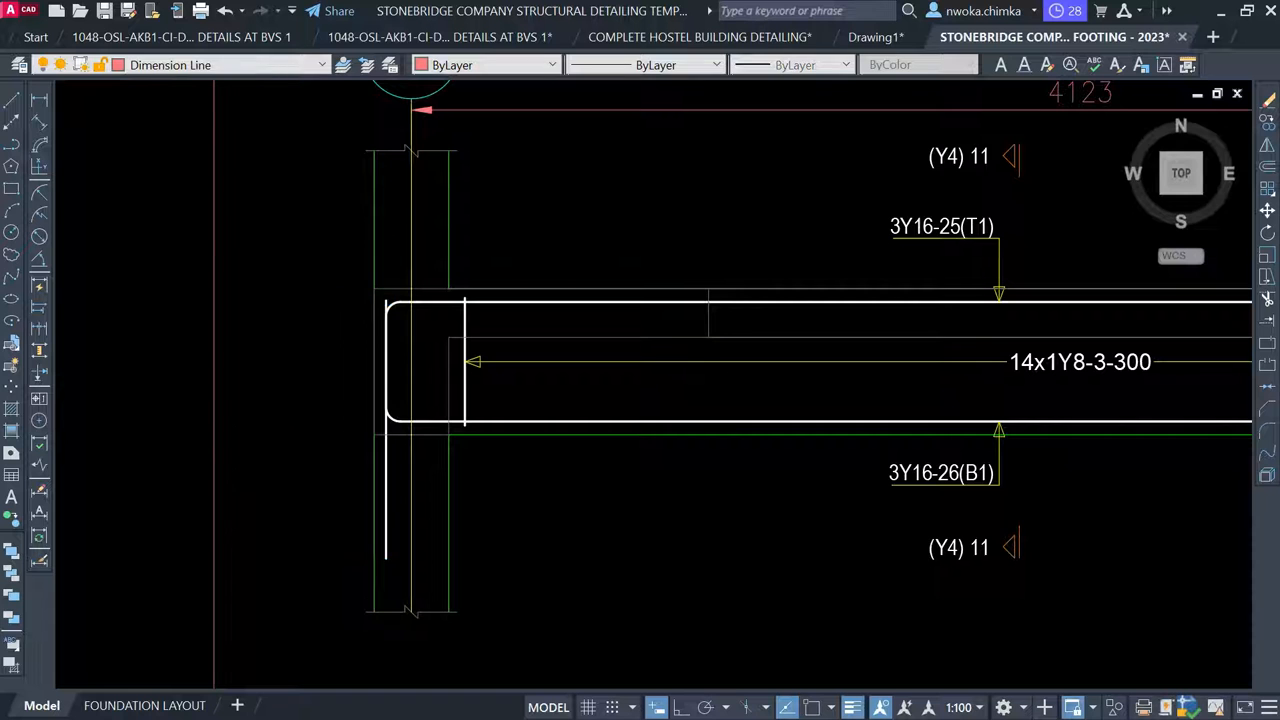
scroll(296, 438, down, 2)
middle_drag(527, 367, 403, 380)
scroll(451, 376, down, 2)
mouse_move(648, 368)
middle_down()
mouse_move(631, 397)
mouse_move(535, 437)
middle_up()
scroll(603, 412, down, 2)
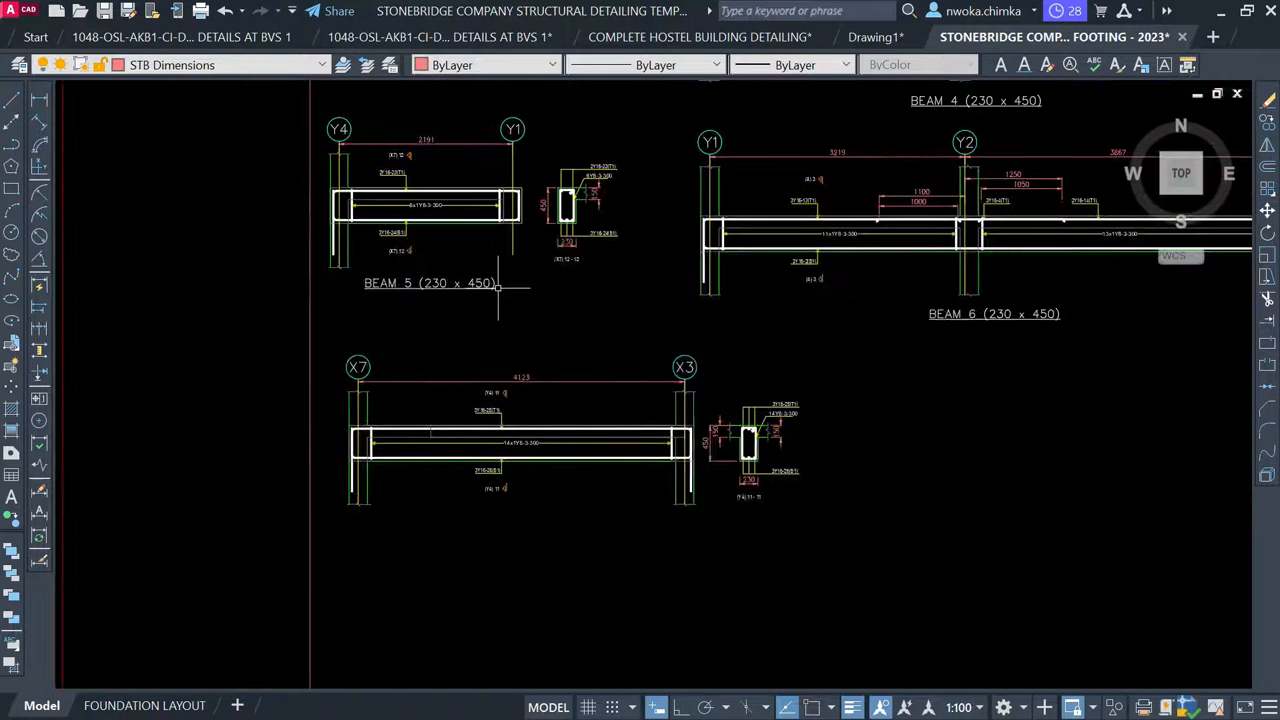
Copy the BEAM 6 (230 x 450) title to beneath the X7–X3 detail
click(989, 314)
text(C)
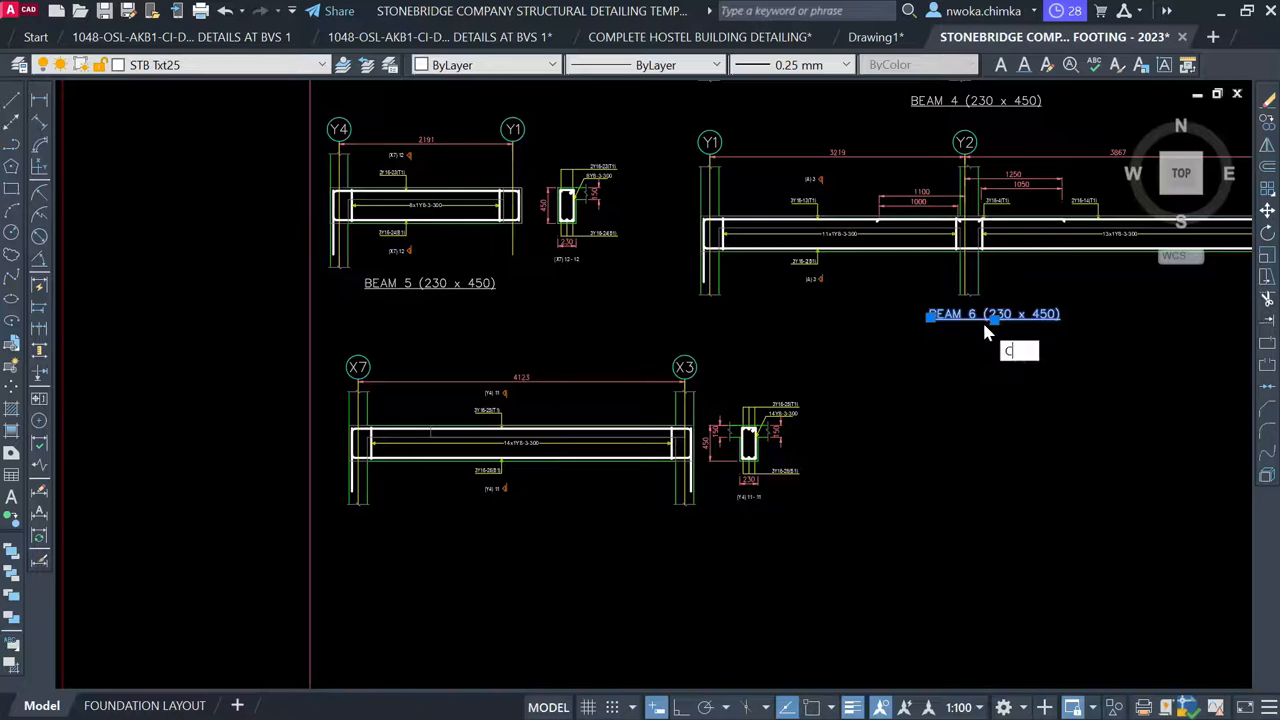
text(O)
key(Return)
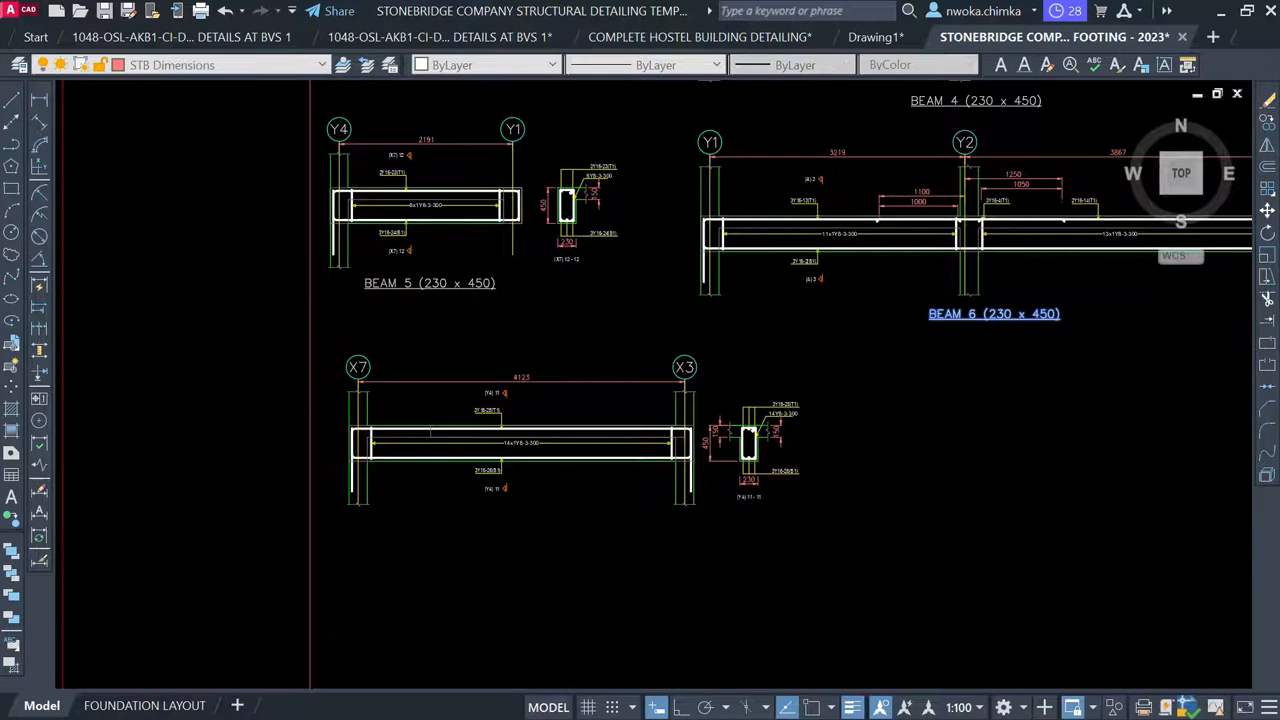
click(994, 325)
scroll(519, 512, up, 2)
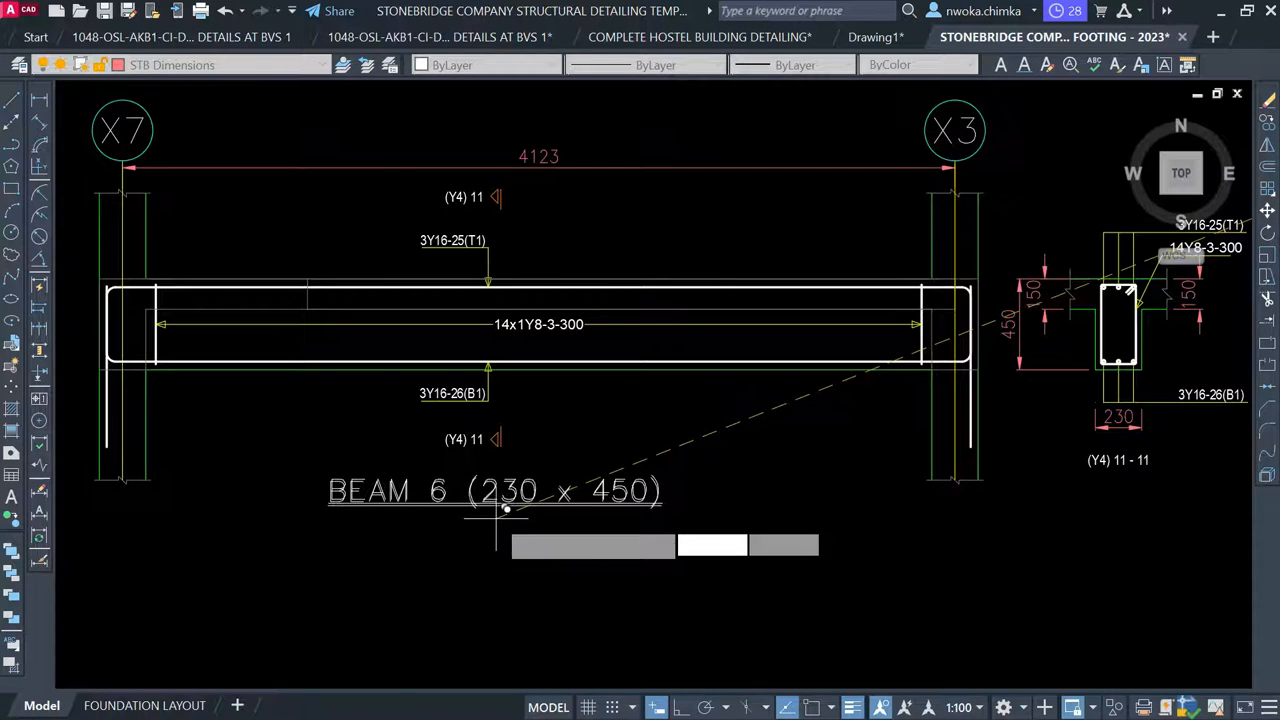
key(Escape)
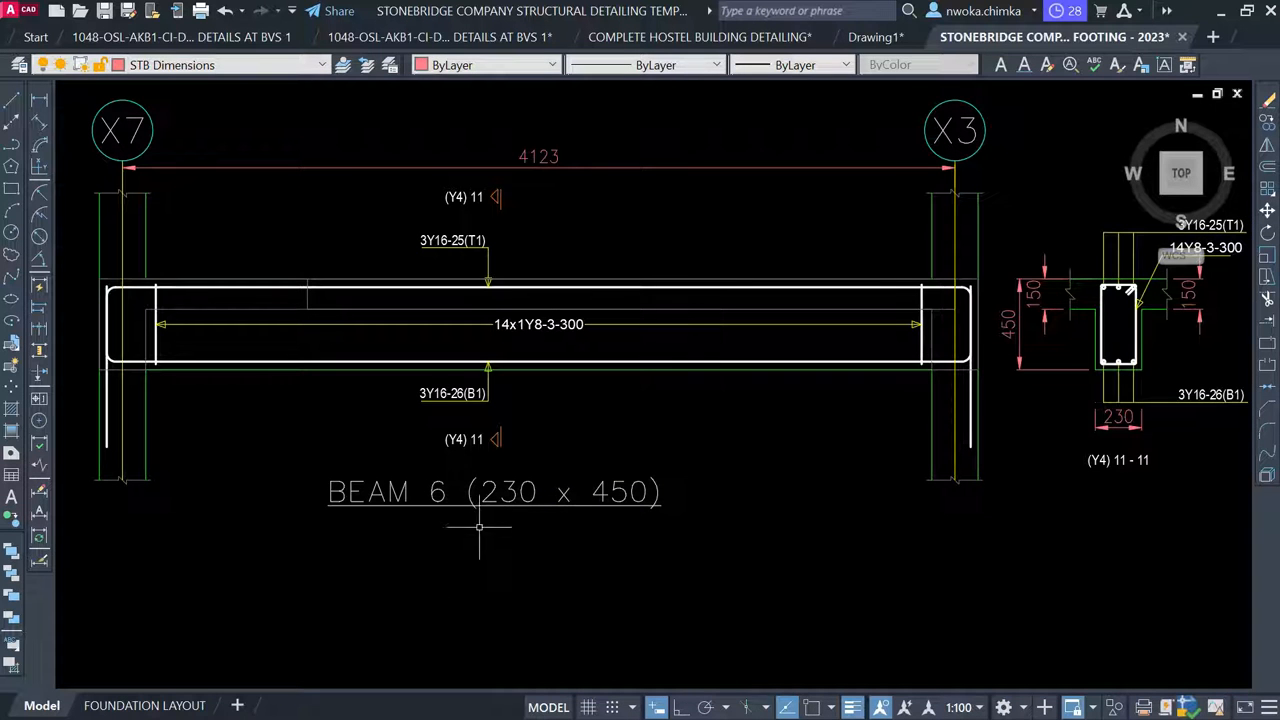
Edit the copied title to read BEAM 7 (230 x 450)
click(493, 496)
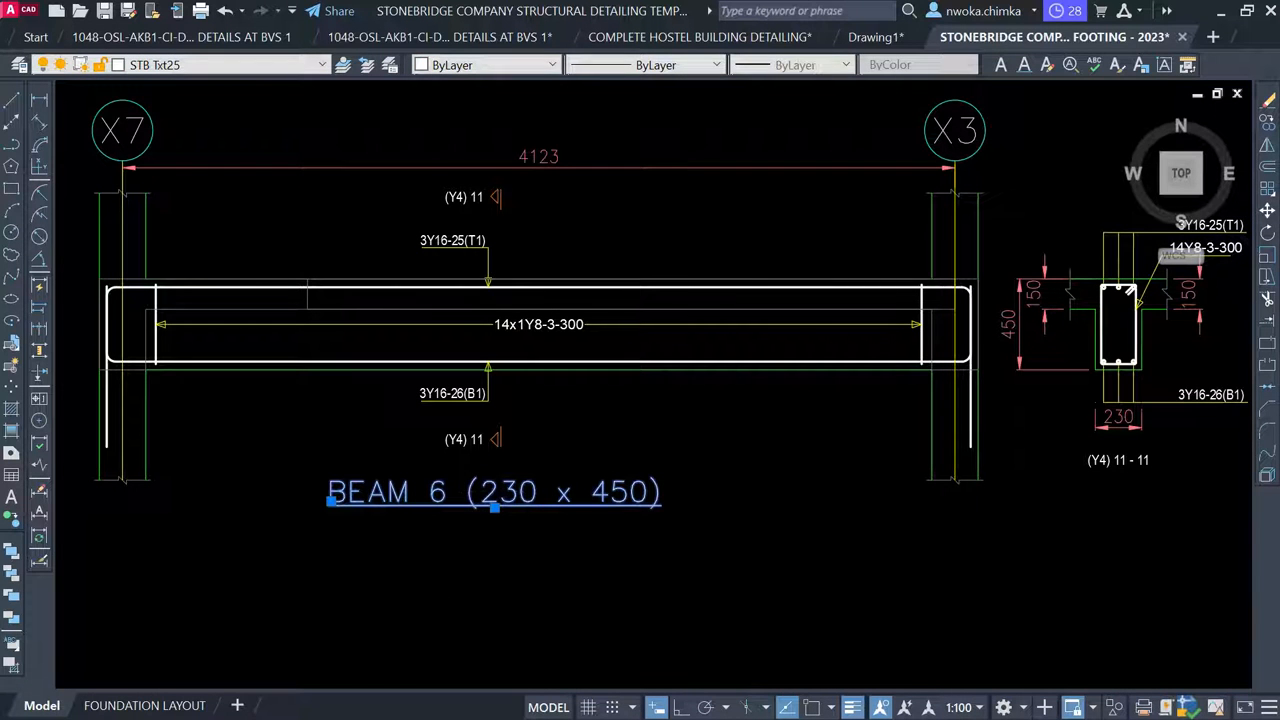
double_click(437, 502)
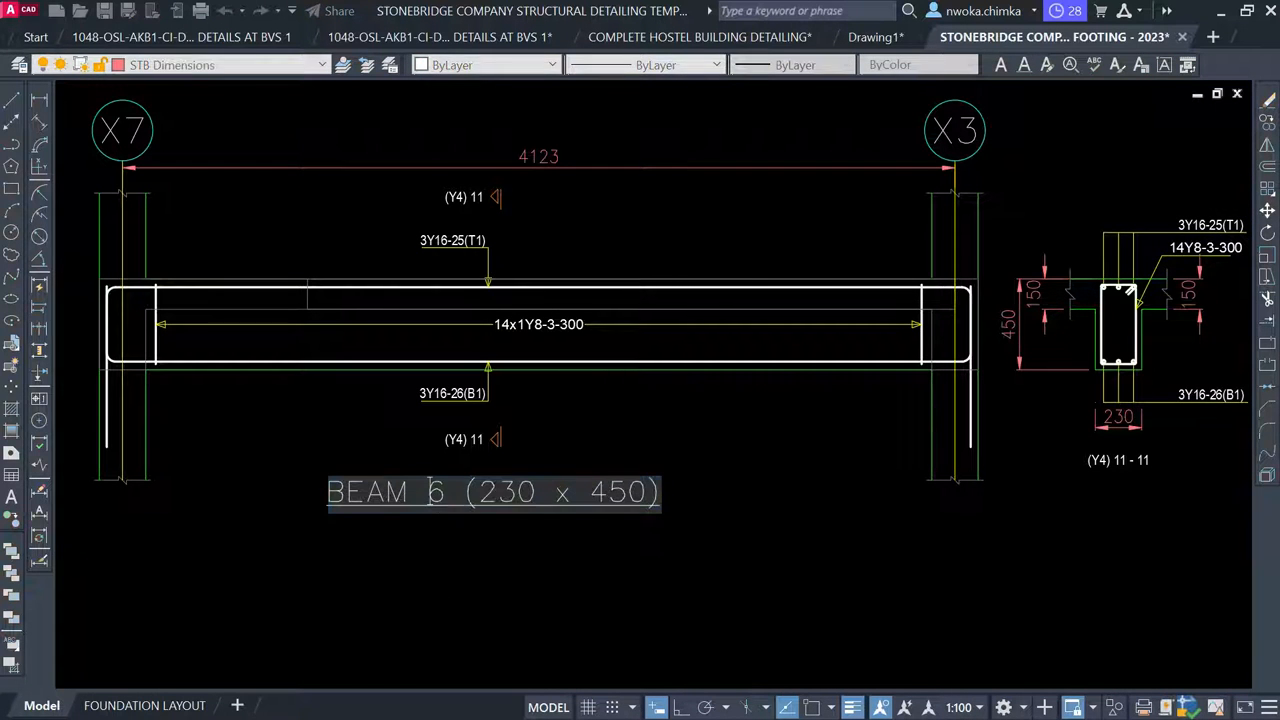
click(435, 523)
scroll(595, 403, down, 6)
middle_drag(595, 403, 433, 595)
scroll(441, 543, down, 1)
scroll(450, 226, up, 3)
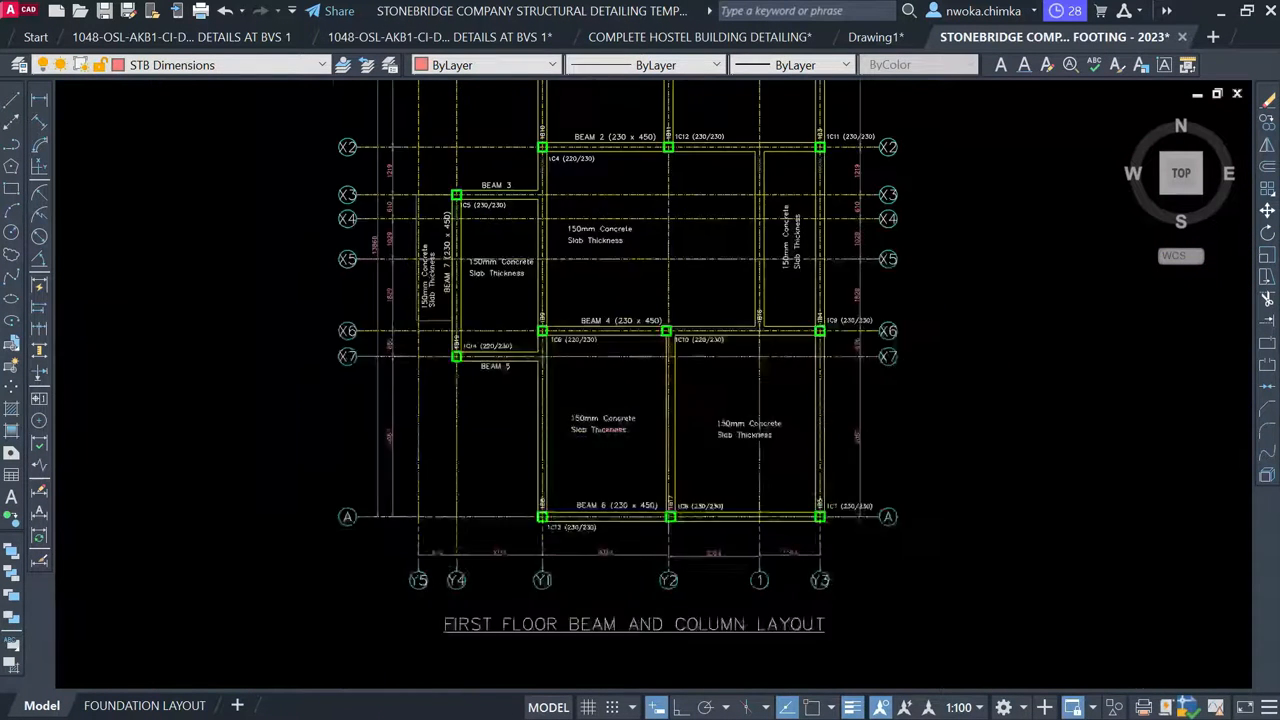
Delete the old 1B19 label near column 1C14 and the 230/450 label near 1C5
scroll(455, 234, up, 2)
scroll(440, 403, up, 4)
click(460, 401)
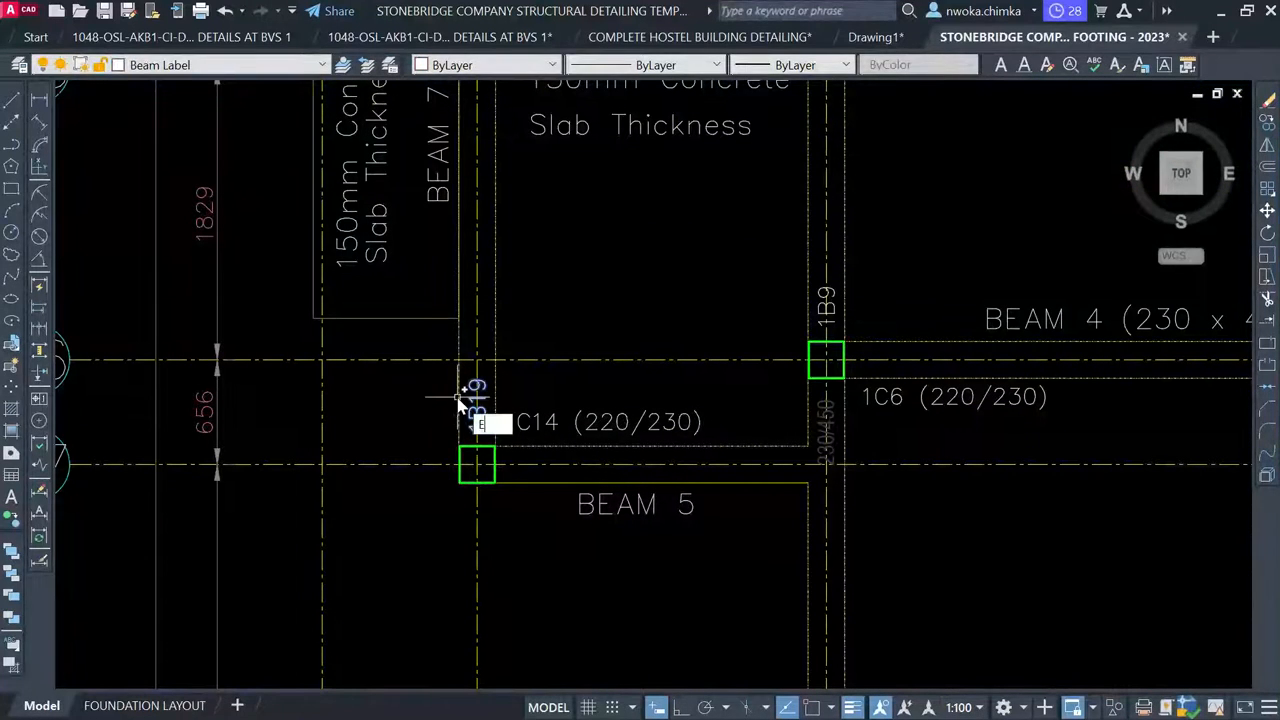
key(Delete)
scroll(468, 390, down, 2)
middle_drag(500, 314, 466, 514)
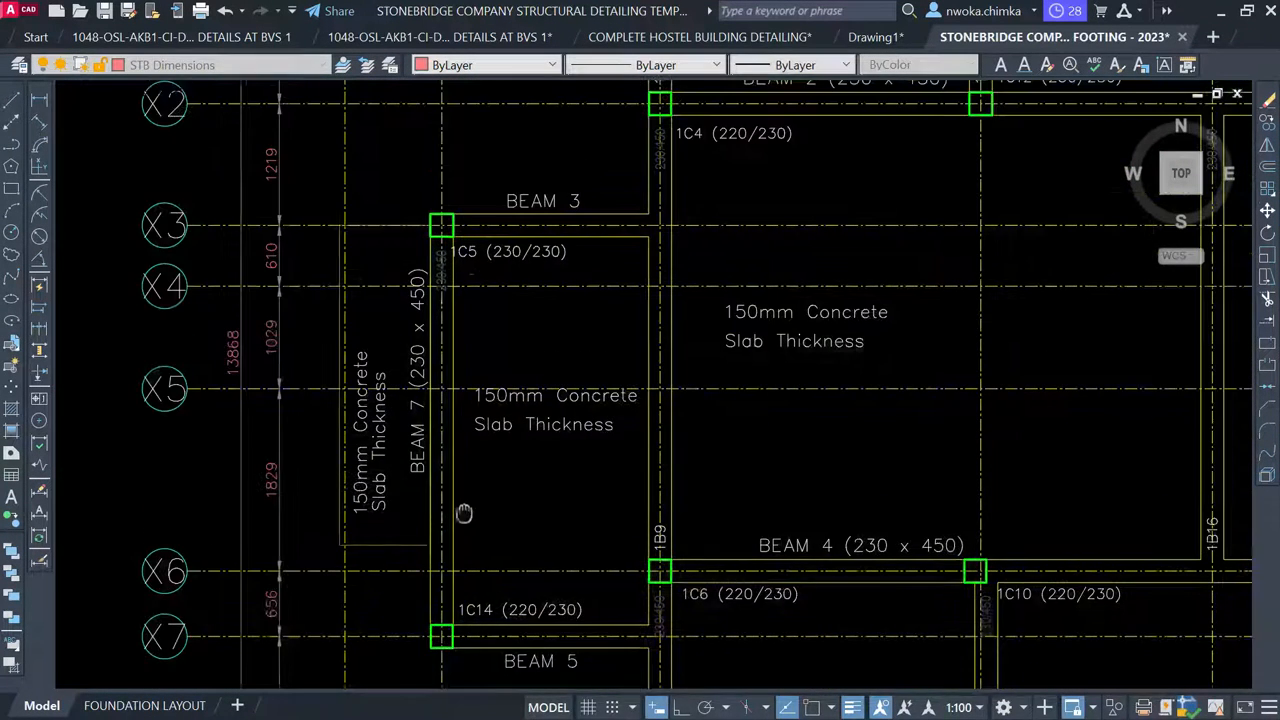
scroll(440, 271, up, 4)
click(452, 244)
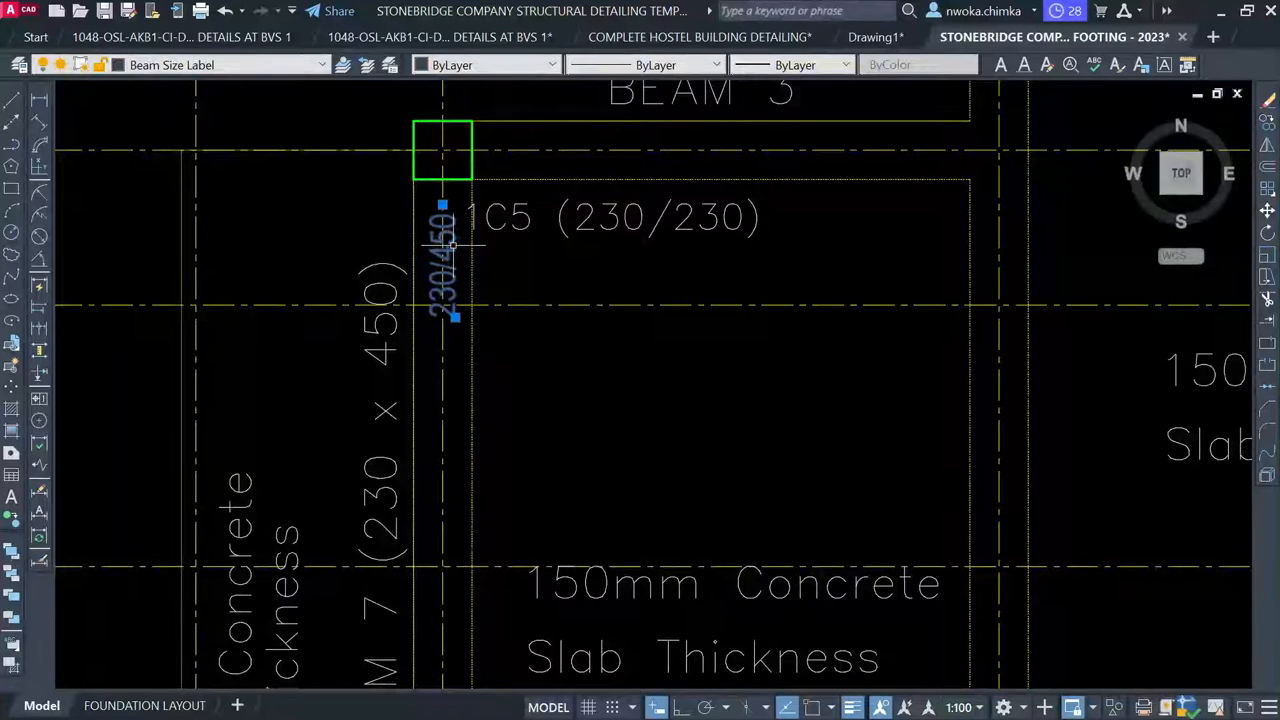
key(Delete)
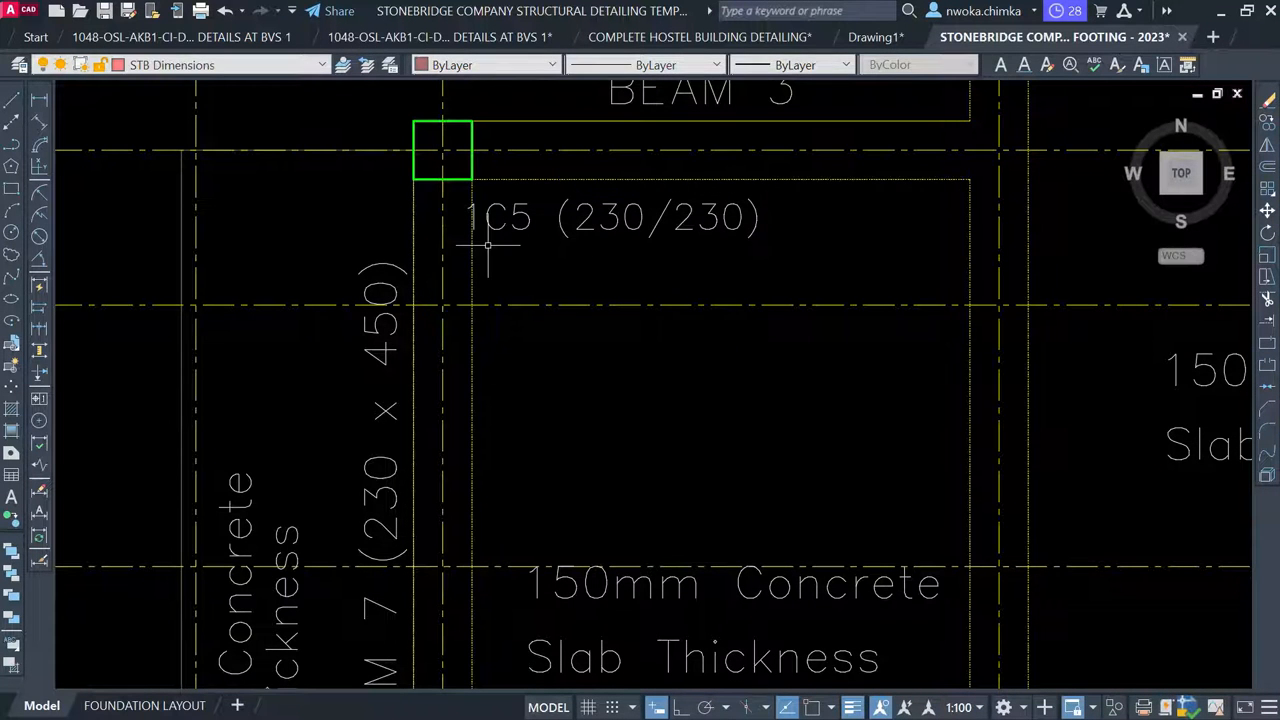
Copy the BEAM 7 (230 x 450) label onto the beam between BEAM 5 and BEAM 6
scroll(488, 244, down, 2)
scroll(510, 202, down, 4)
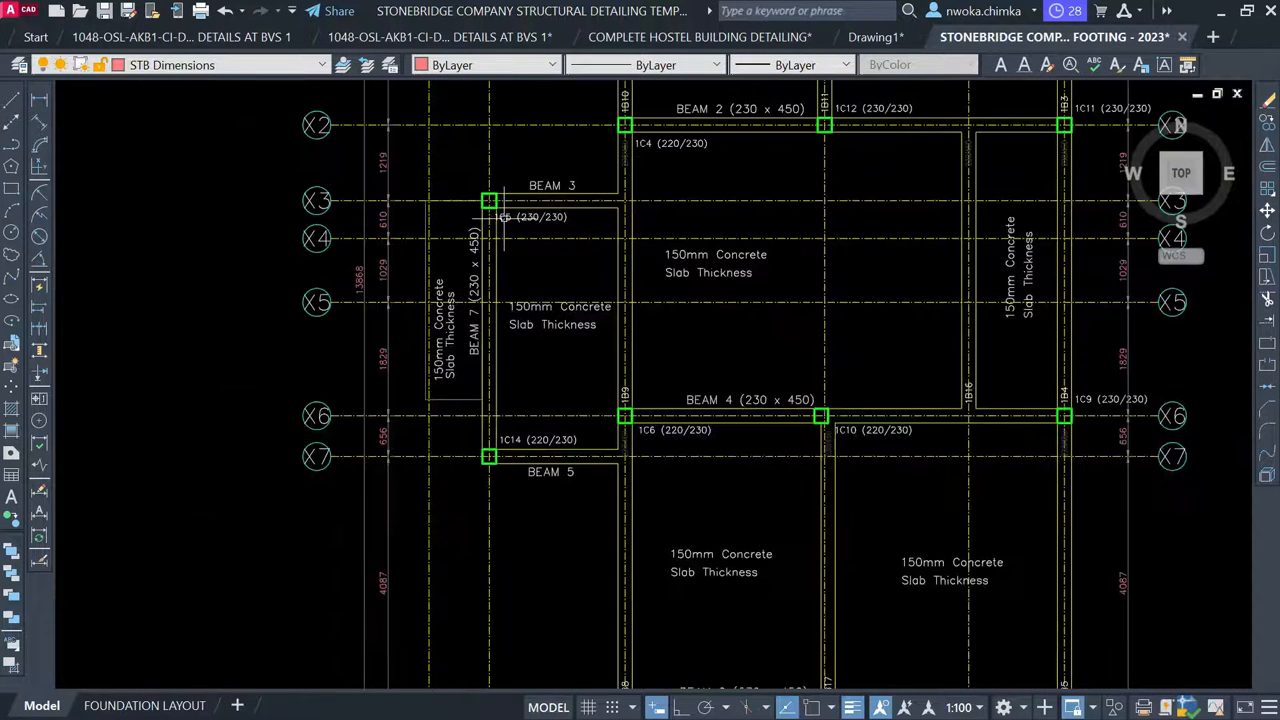
scroll(490, 328, up, 2)
click(474, 330)
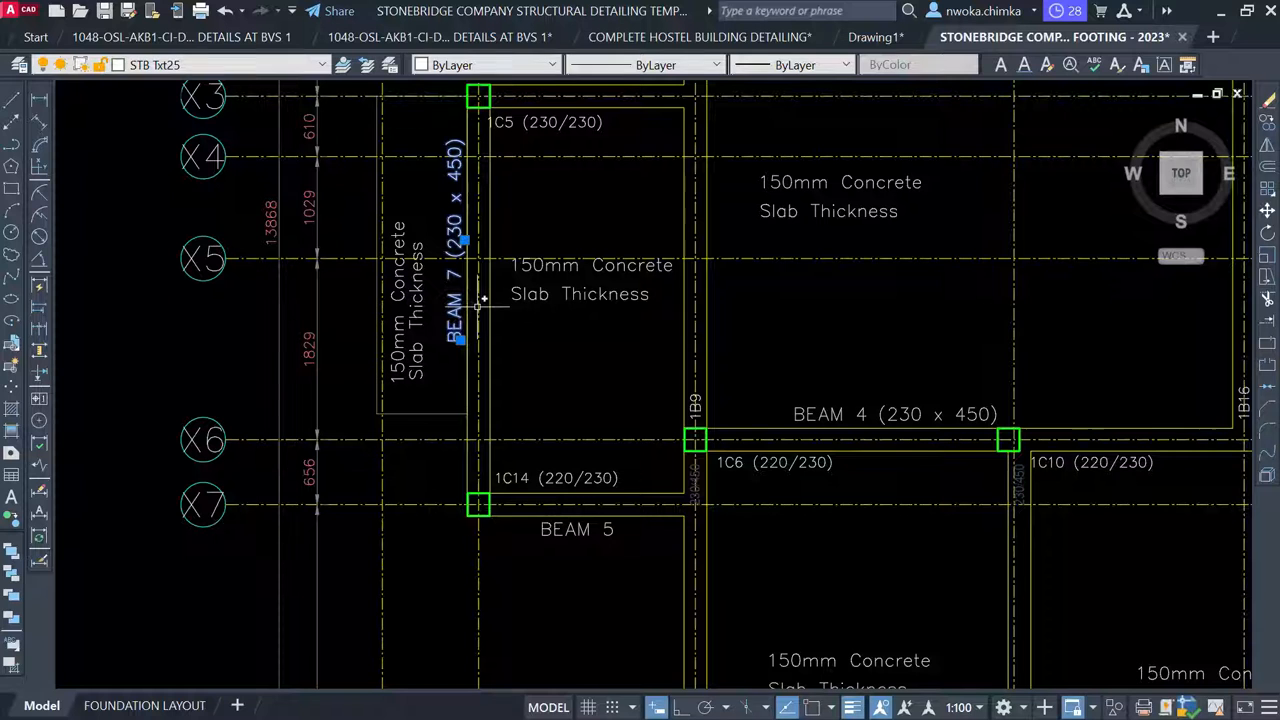
key(Return)
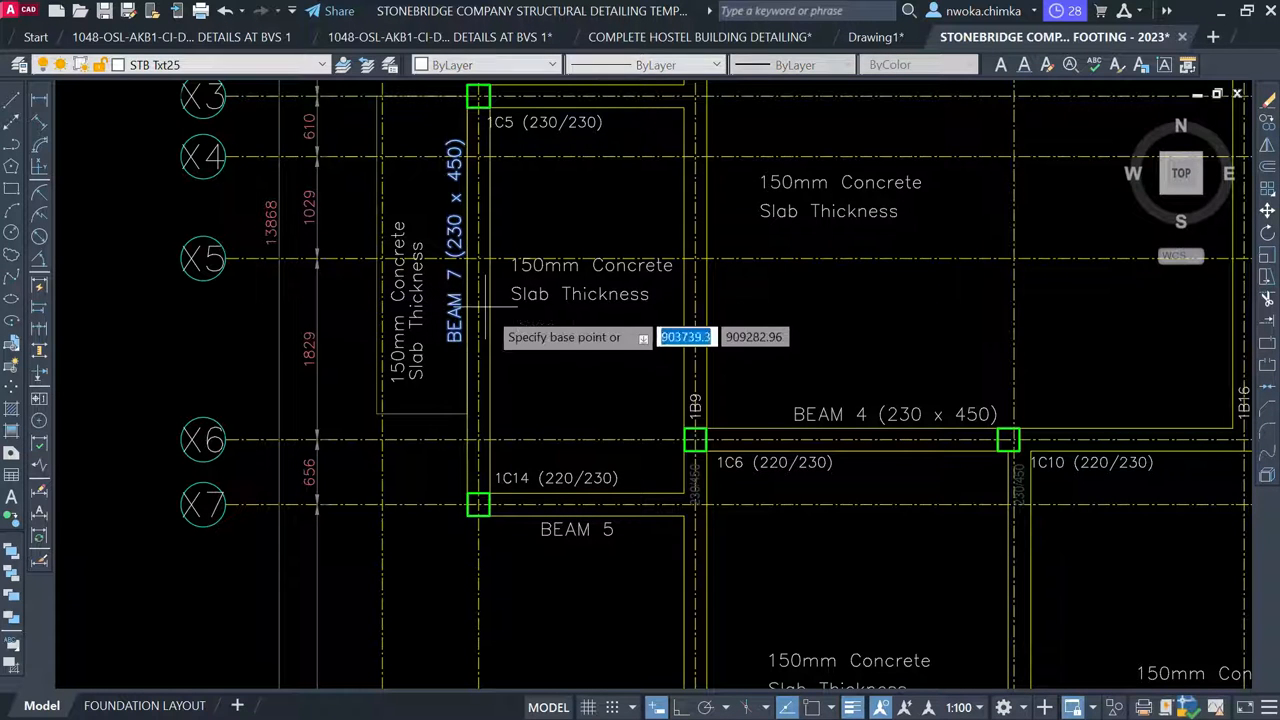
click(440, 262)
scroll(385, 356, down, 2)
scroll(394, 356, down, 2)
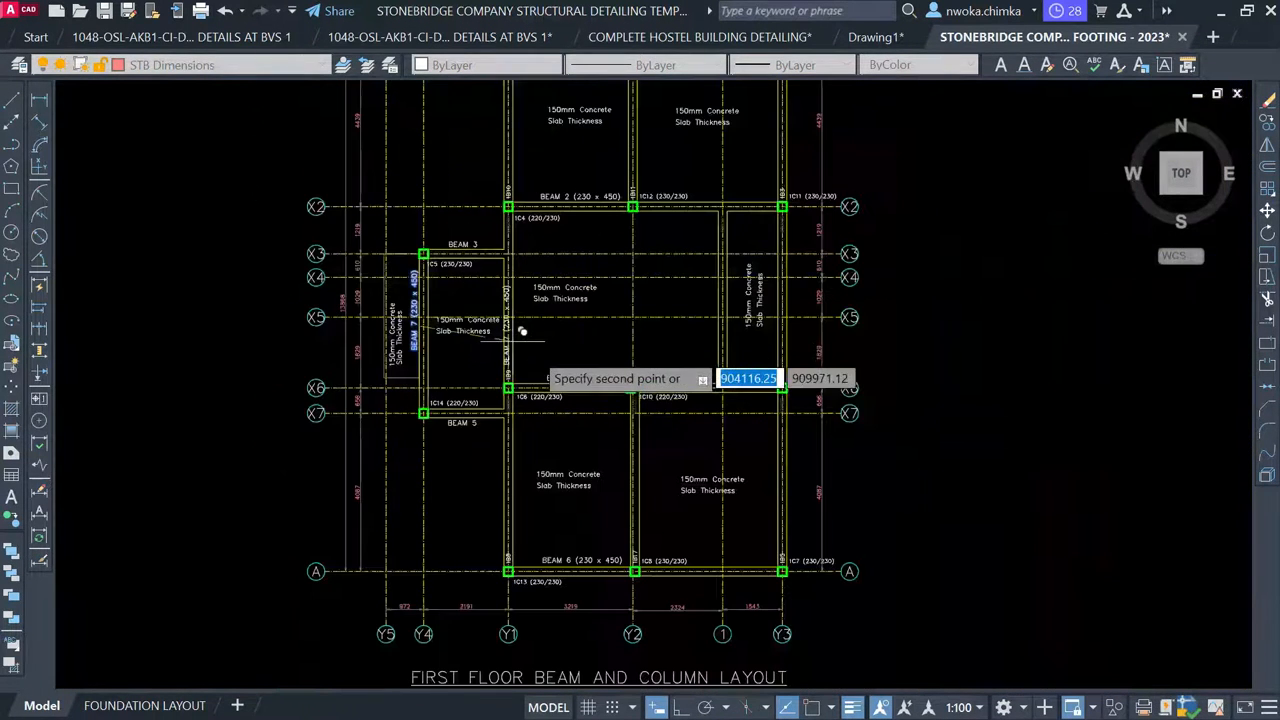
scroll(551, 457, up, 6)
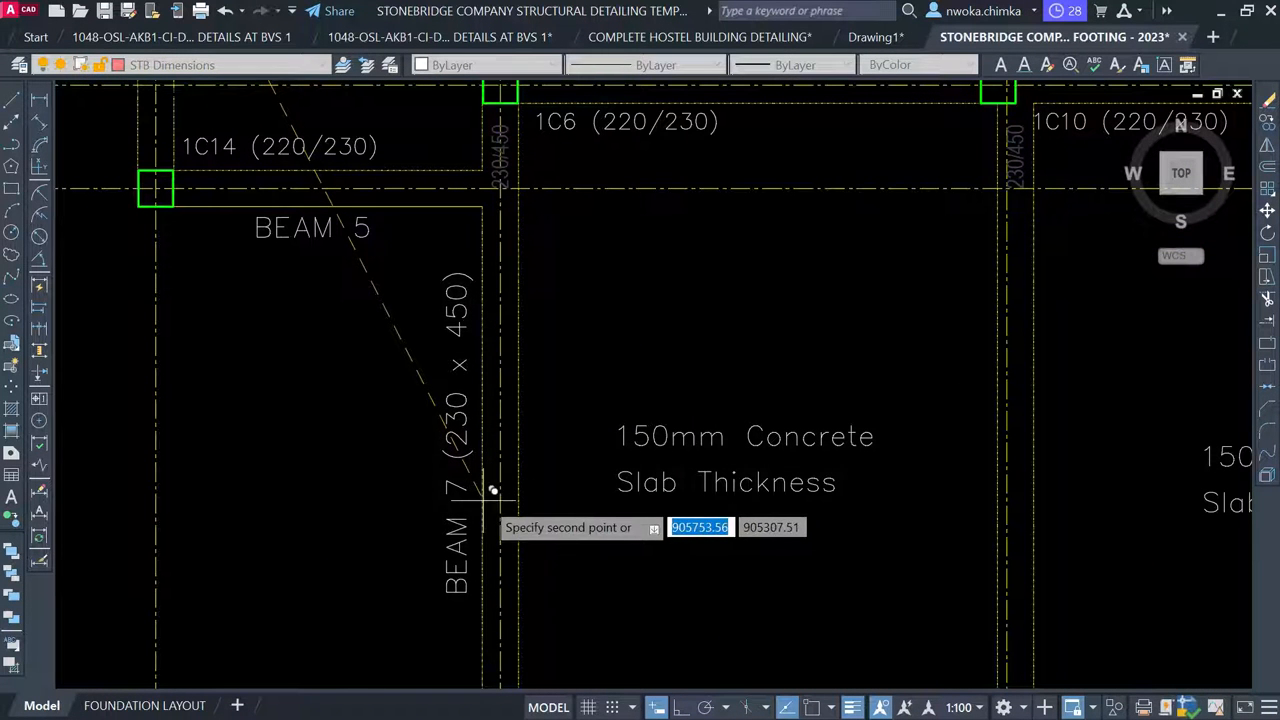
click(490, 486)
Pan the layout from BEAM 2 up to BEAM 6 and select the copied label
scroll(500, 400, down, 4)
scroll(494, 519, up, 4)
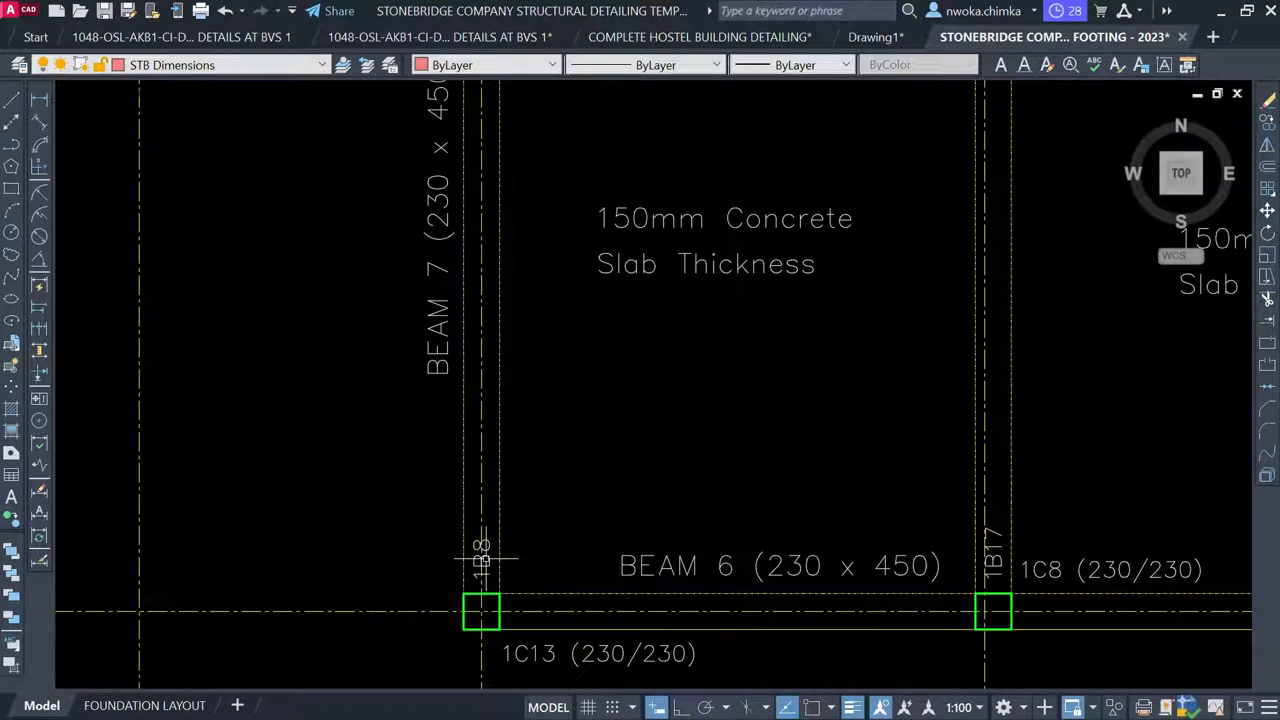
scroll(481, 558, up, 2)
scroll(491, 550, down, 2)
middle_drag(505, 130, 508, 456)
scroll(508, 447, down, 2)
scroll(514, 320, up, 2)
middle_drag(514, 320, 510, 560)
middle_drag(489, 414, 510, 635)
middle_drag(507, 112, 508, 561)
middle_drag(511, 317, 510, 620)
scroll(497, 538, down, 2)
mouse_move(485, 315)
middle_down()
mouse_move(485, 469)
mouse_move(481, 175)
middle_up()
middle_drag(510, 500, 508, 196)
scroll(508, 196, down, 1)
middle_drag(505, 519, 504, 258)
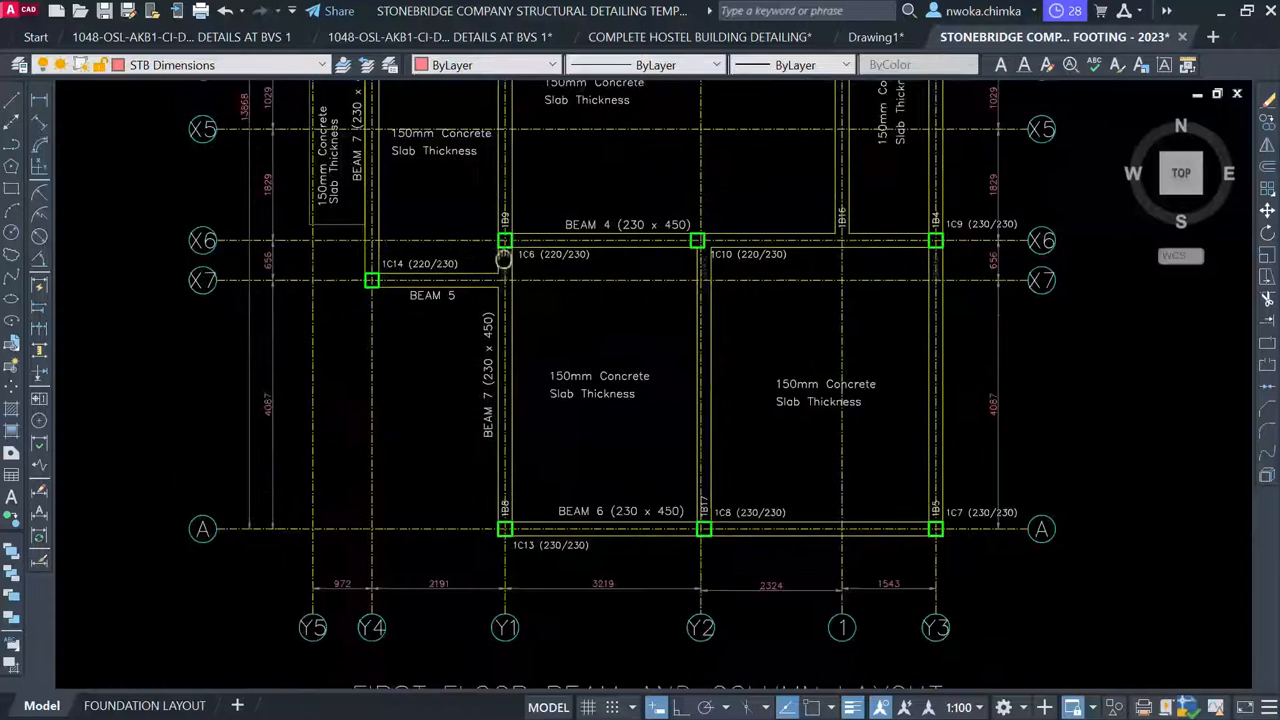
scroll(478, 392, up, 2)
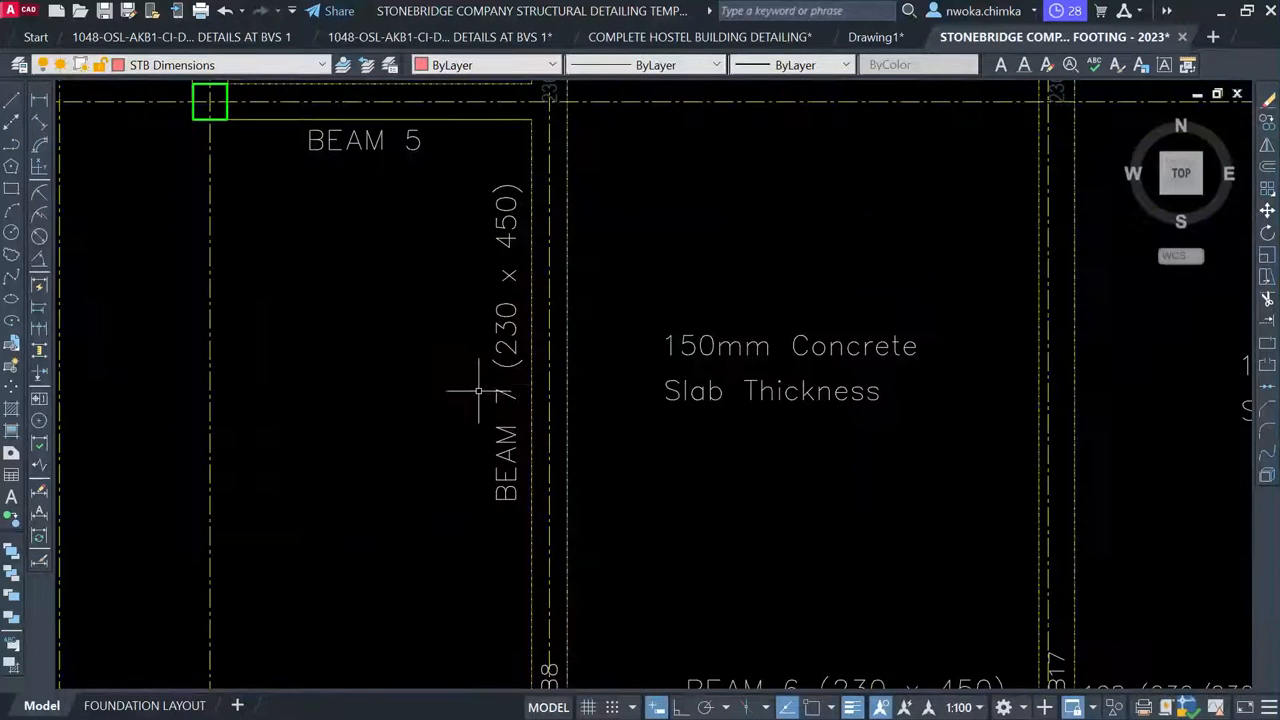
click(507, 363)
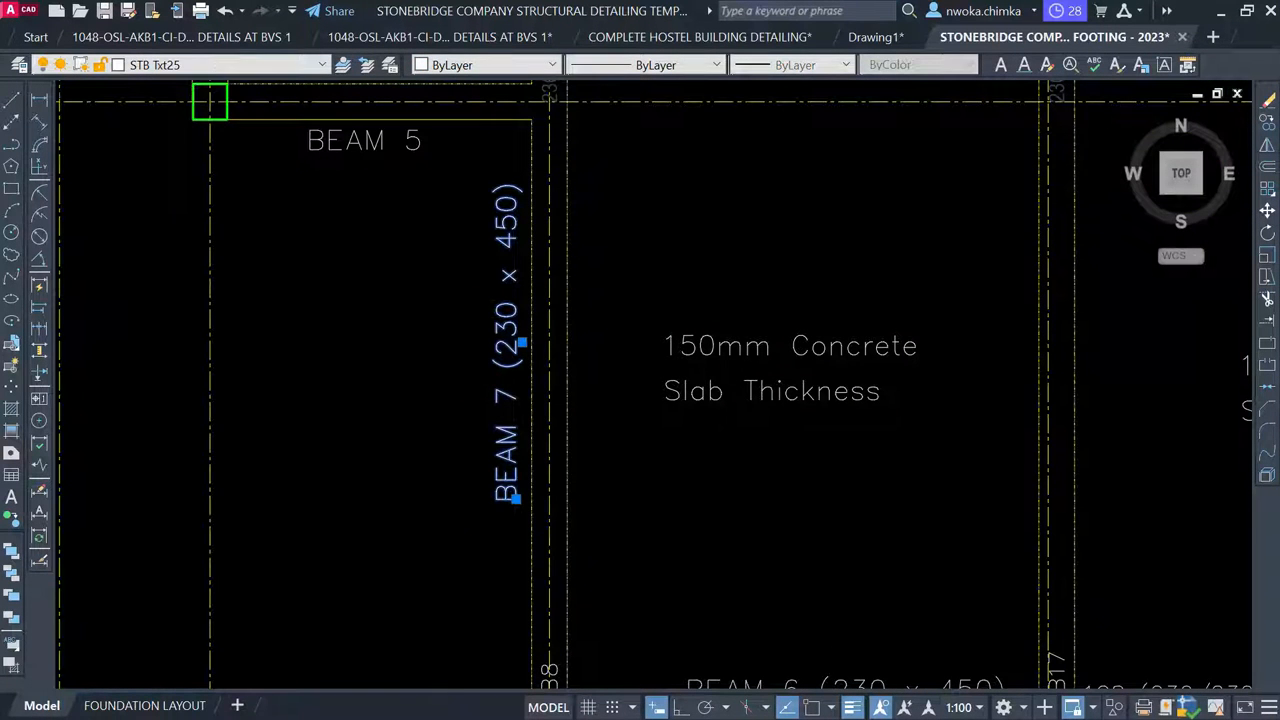
Change the number in the copied vertical label from 7 to 8, making it BEAM 8 (230 x 450)
double_click(505, 380)
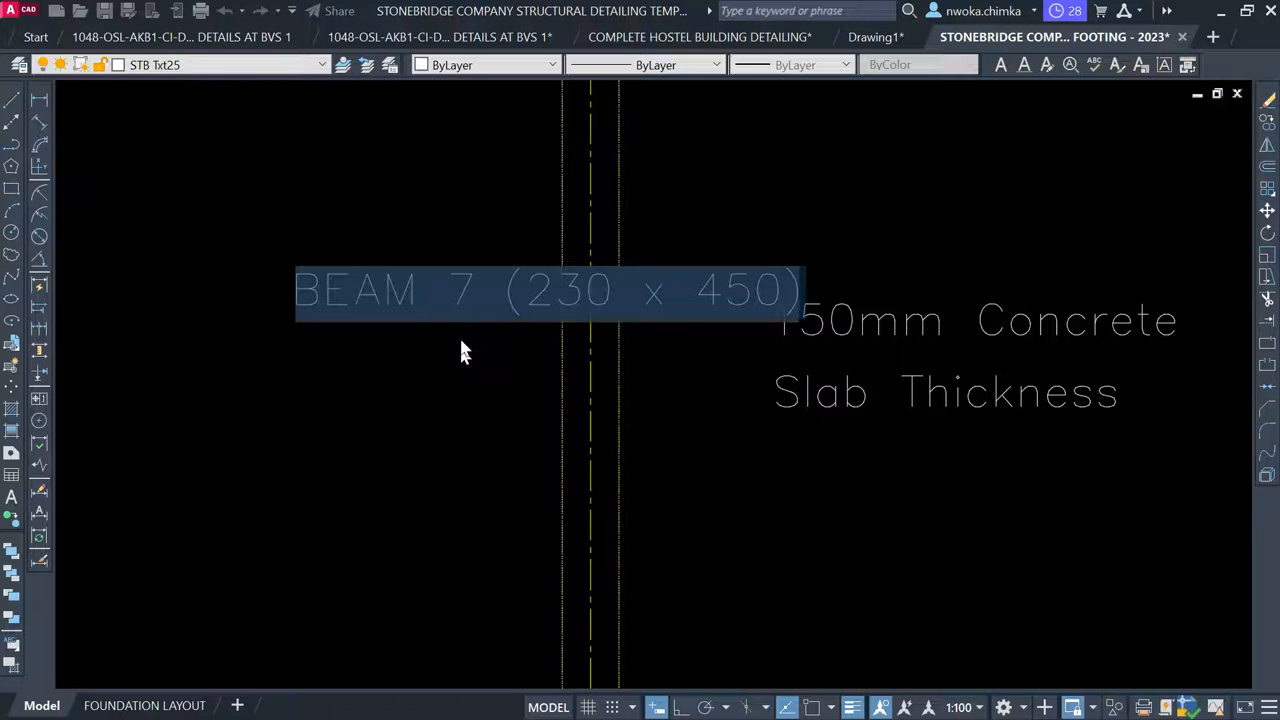
click(470, 286)
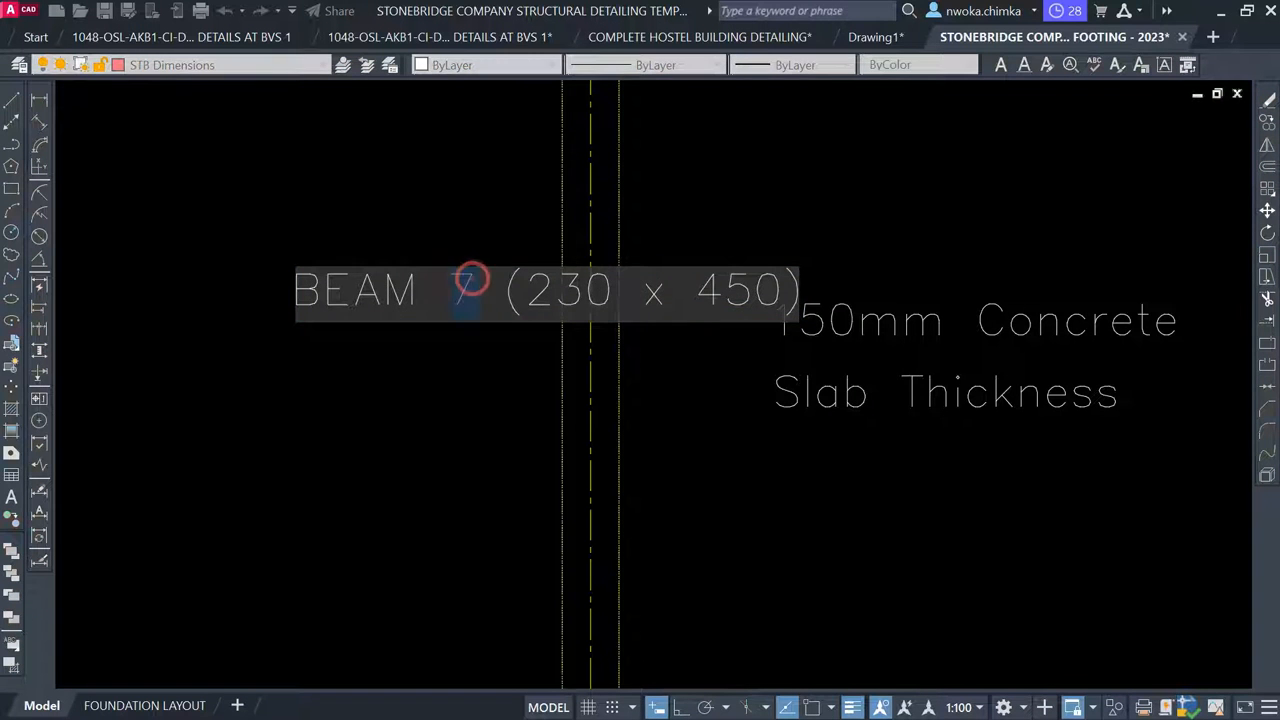
key(Escape)
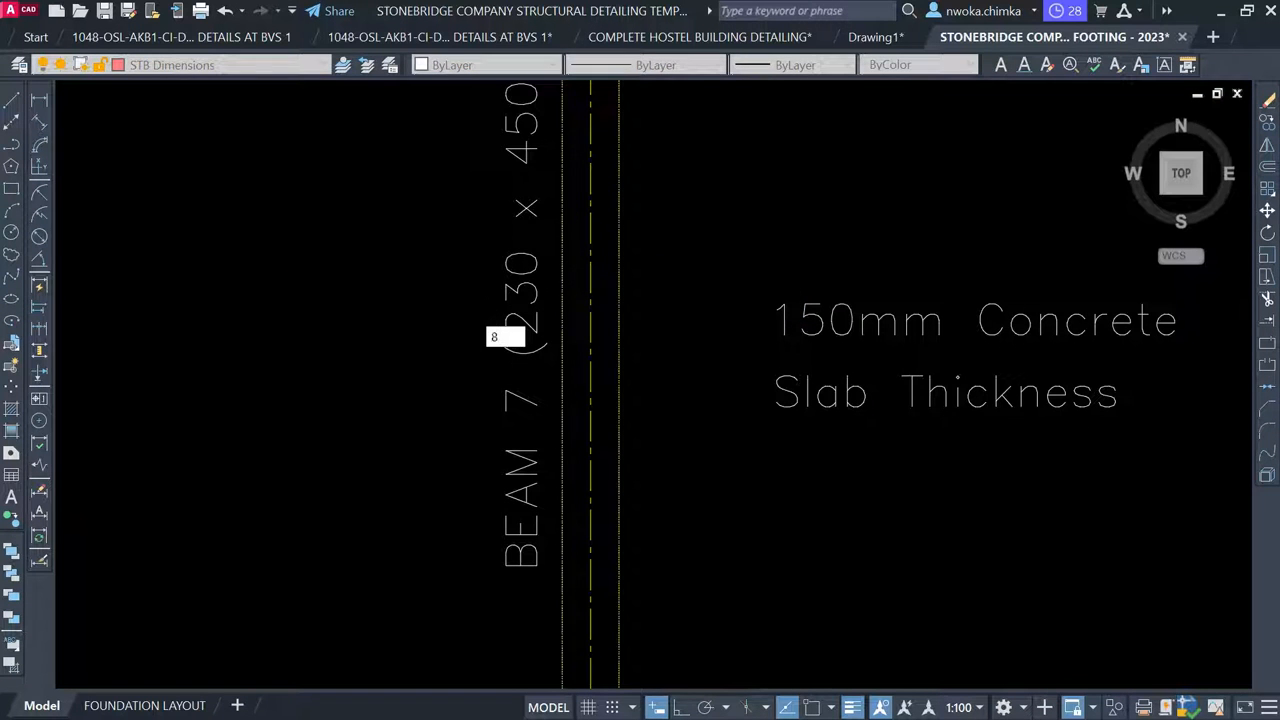
click(512, 352)
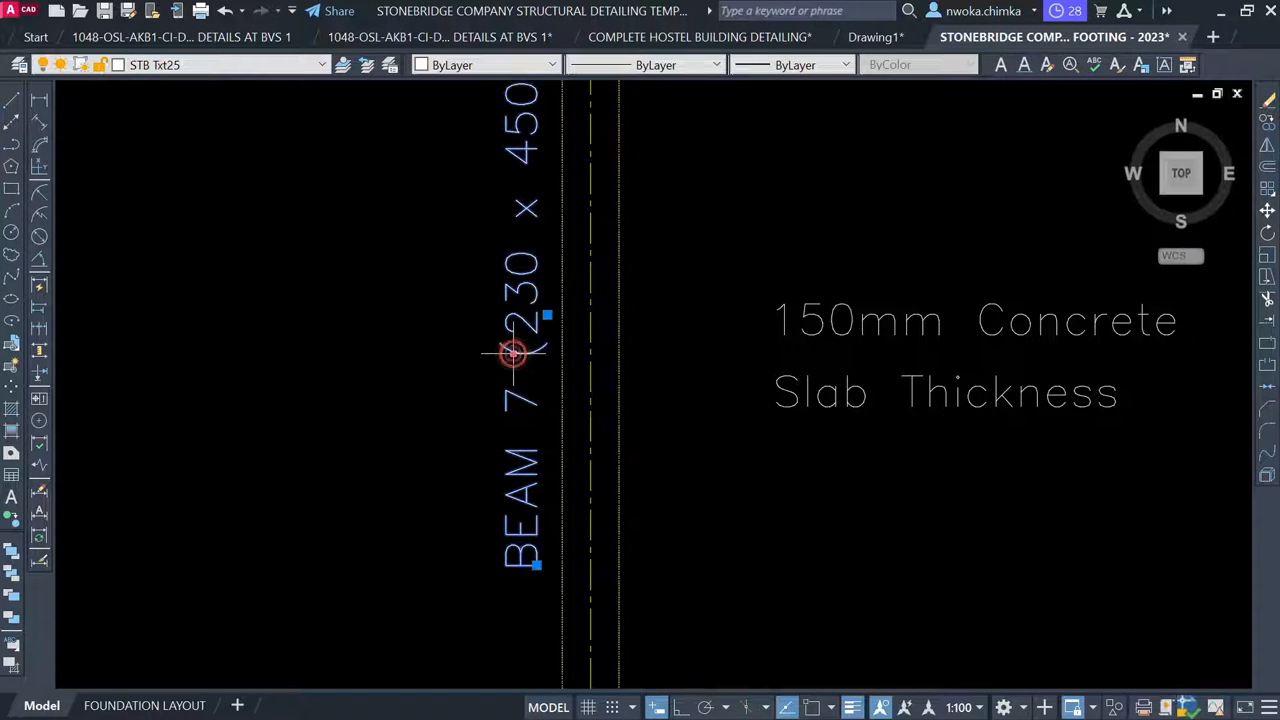
double_click(512, 352)
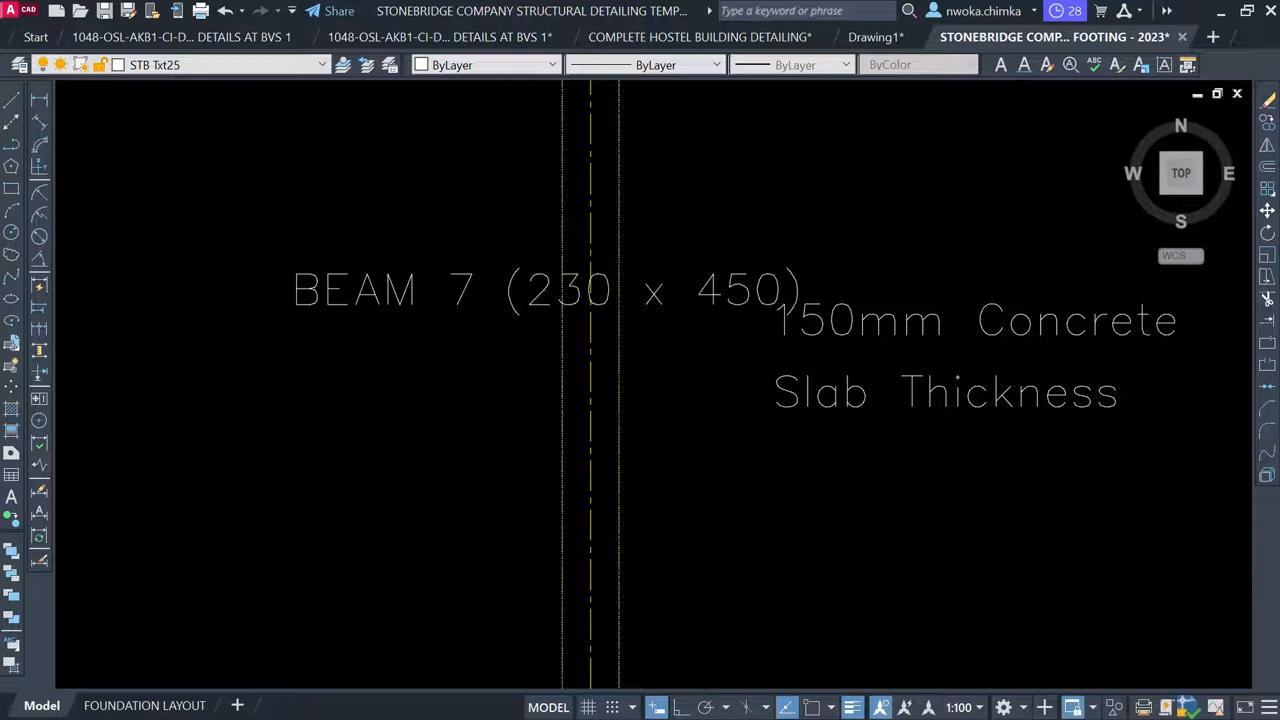
click(478, 288)
double_click(471, 286)
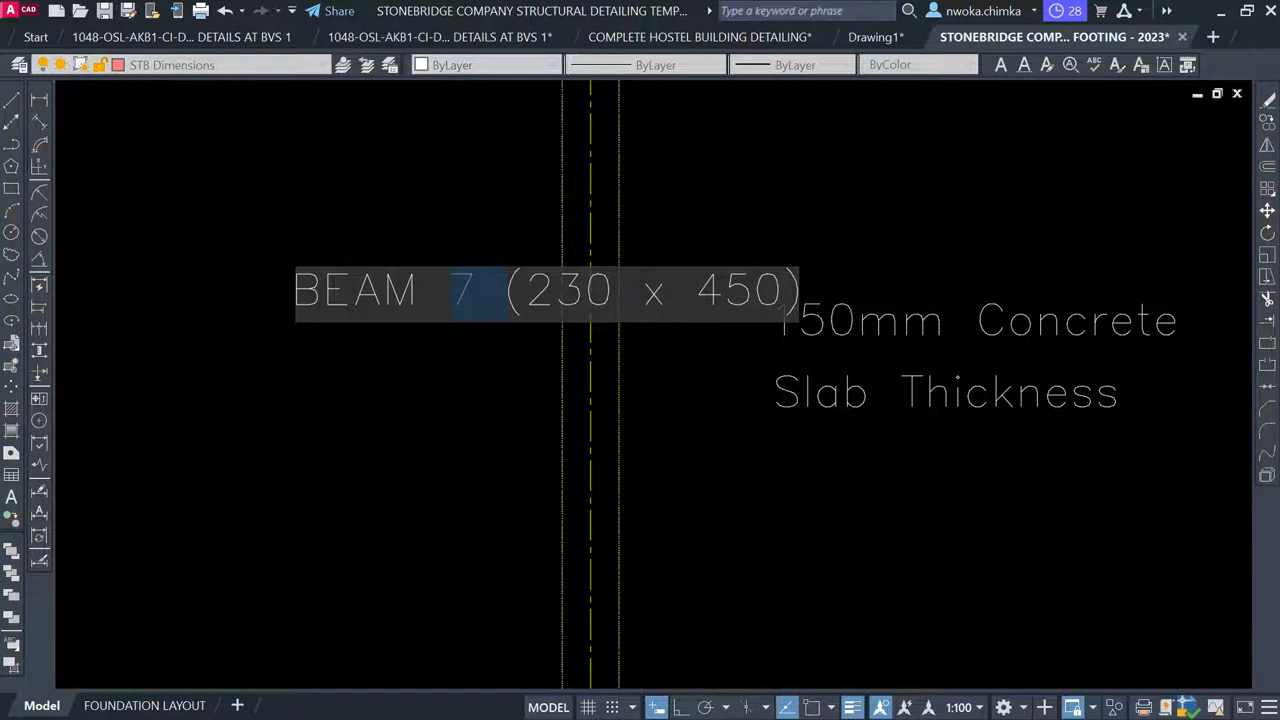
click(470, 280)
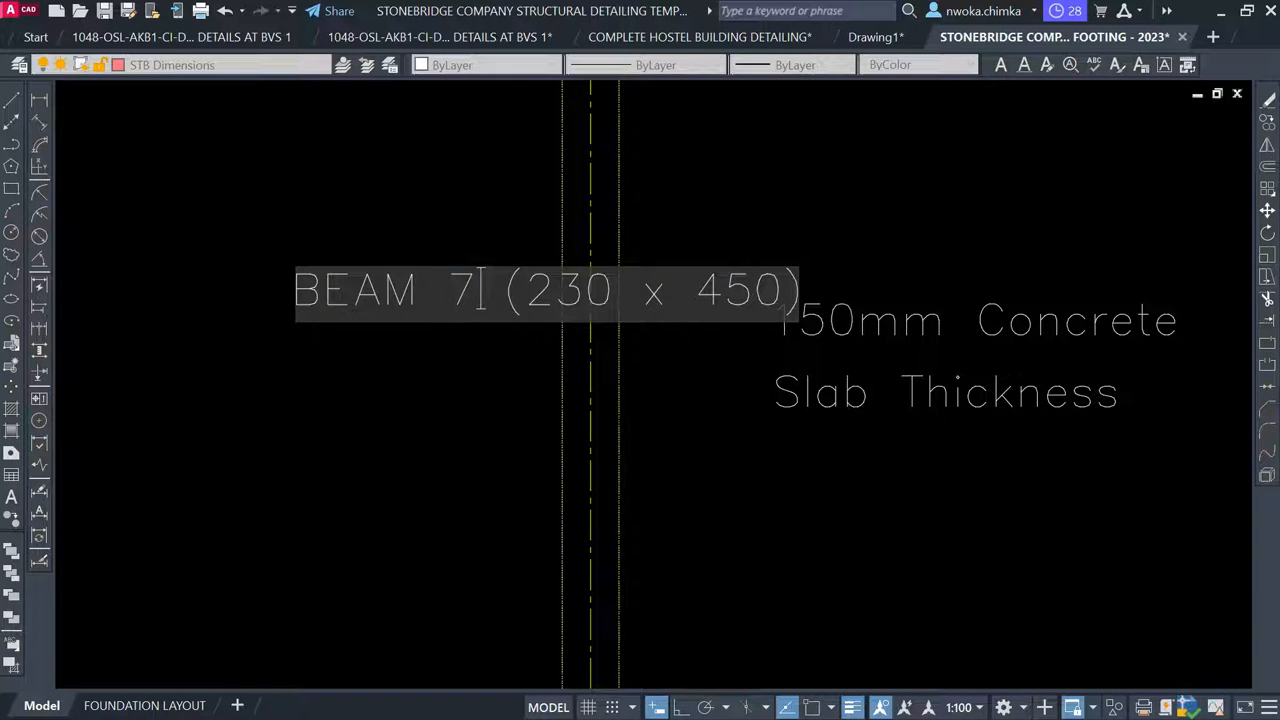
click(521, 408)
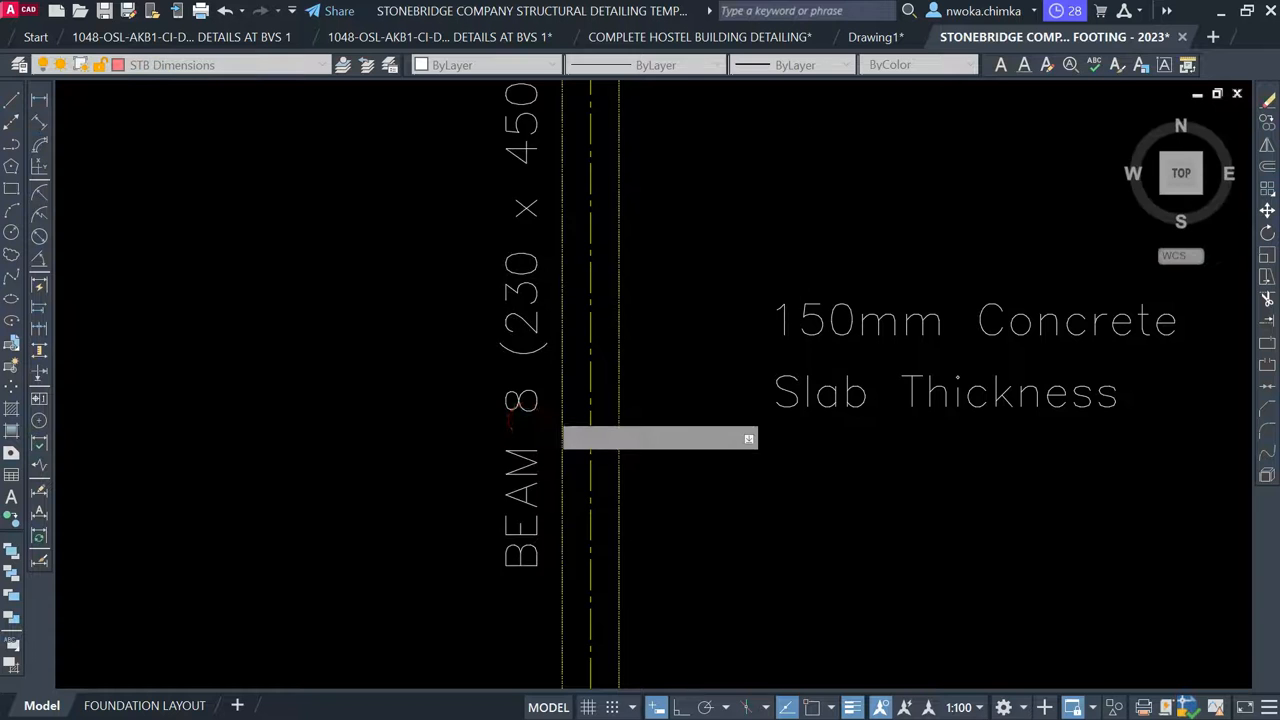
scroll(565, 390, down, 5)
scroll(436, 142, up, 4)
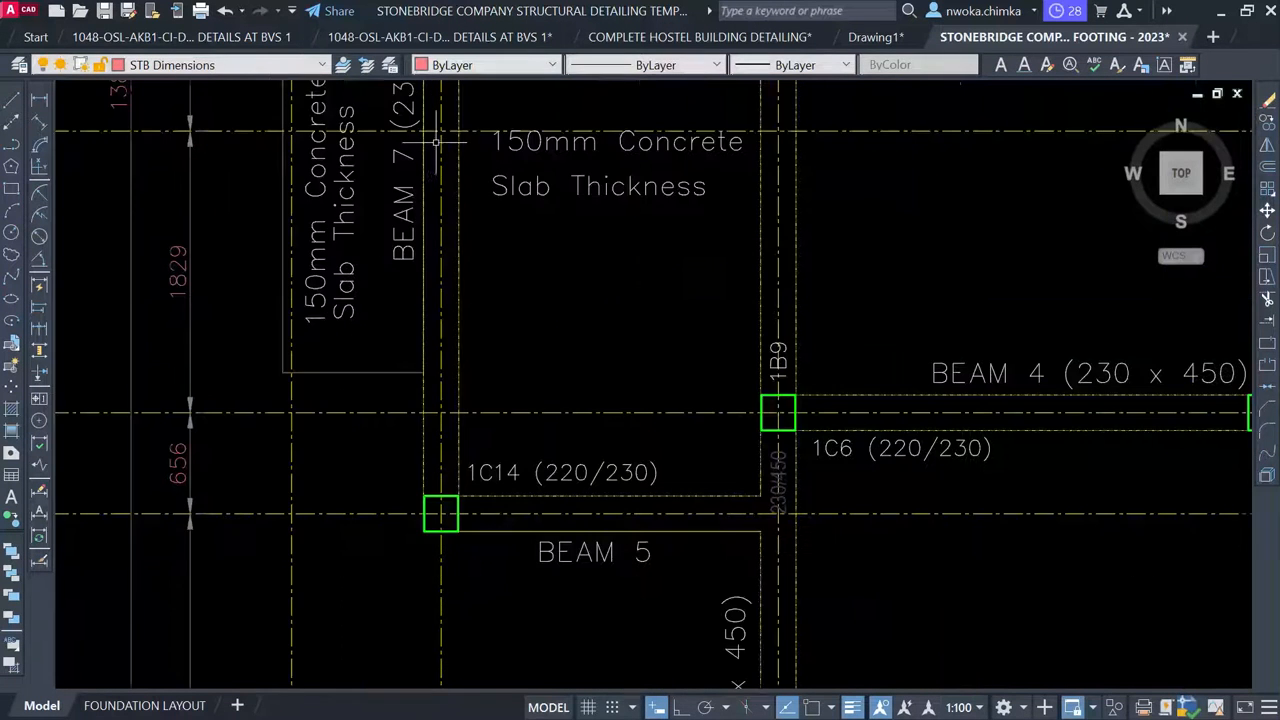
Draw a rectangle around the upper BEAM 7 label and trim the gridline inside it
scroll(432, 154, down, 4)
middle_drag(524, 354, 556, 478)
scroll(419, 208, up, 2)
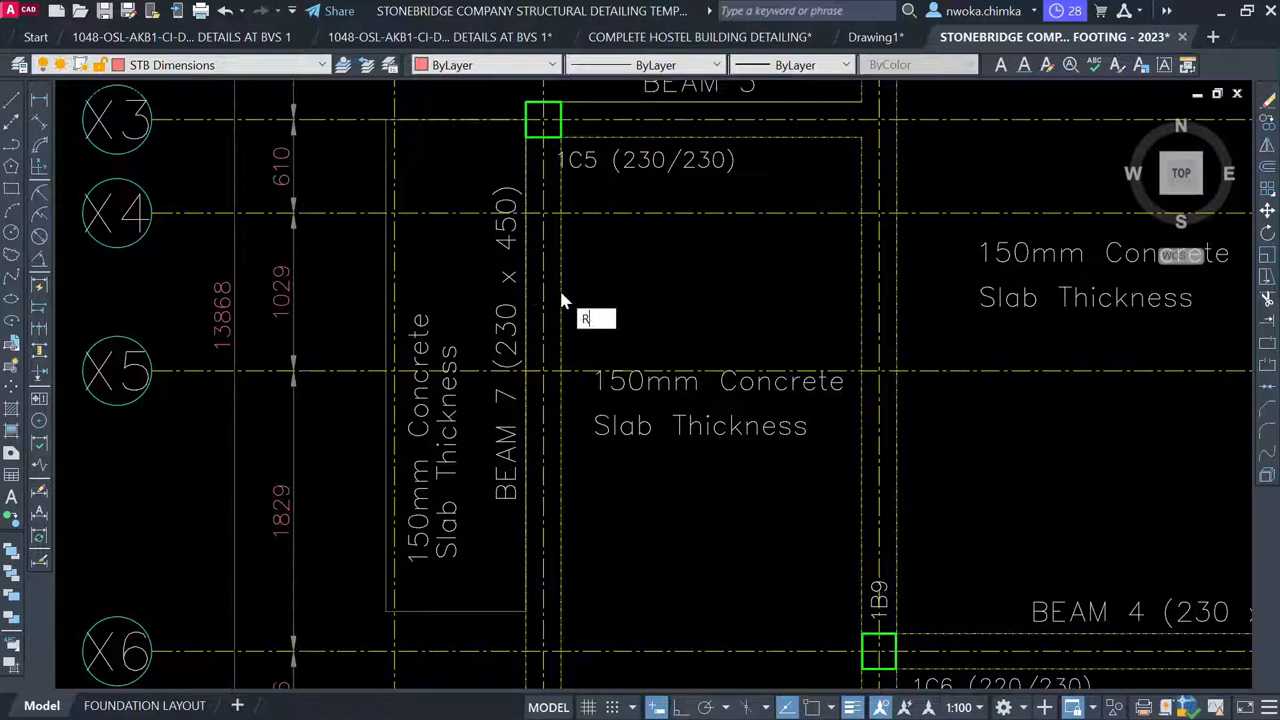
key(Return)
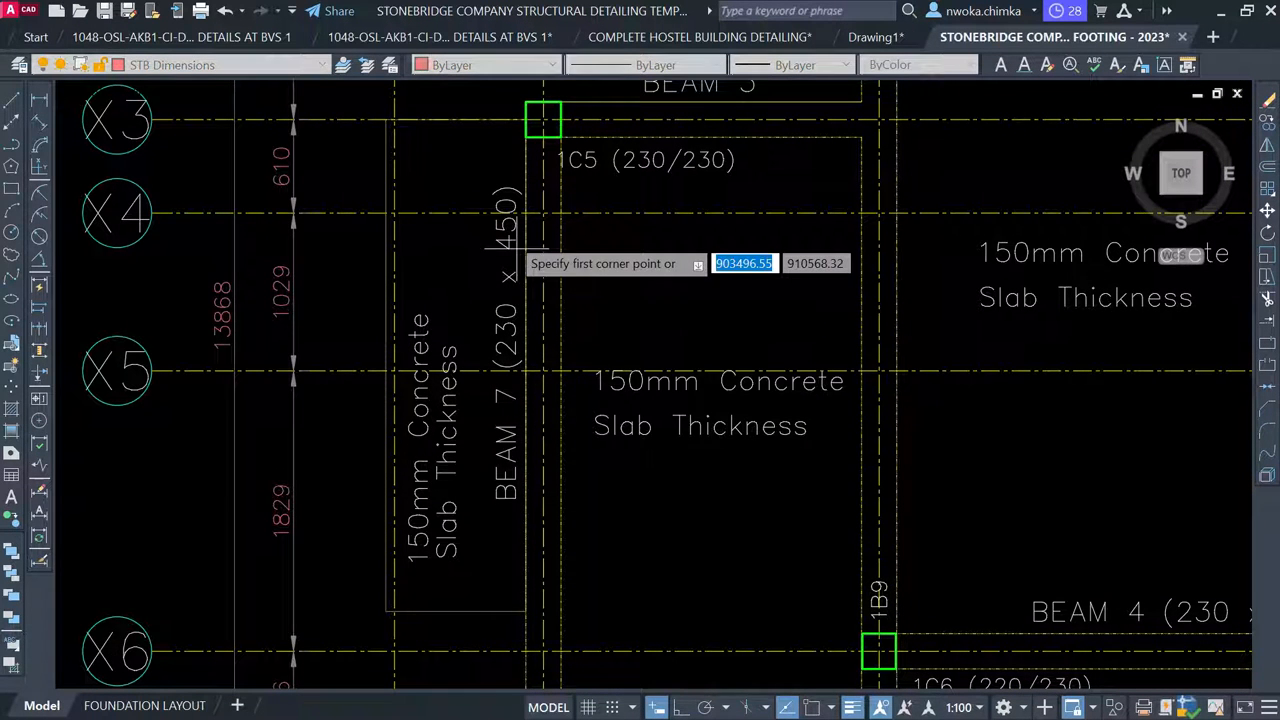
scroll(502, 223, up, 2)
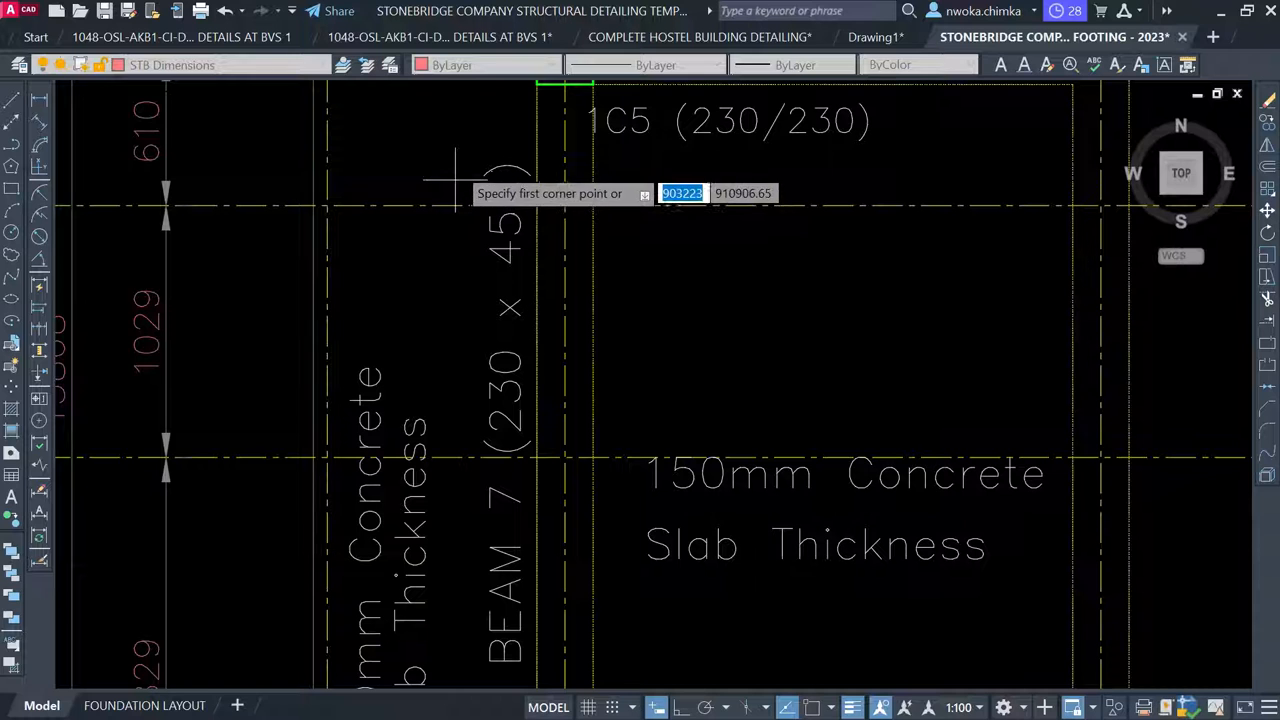
click(459, 164)
click(563, 518)
click(472, 518)
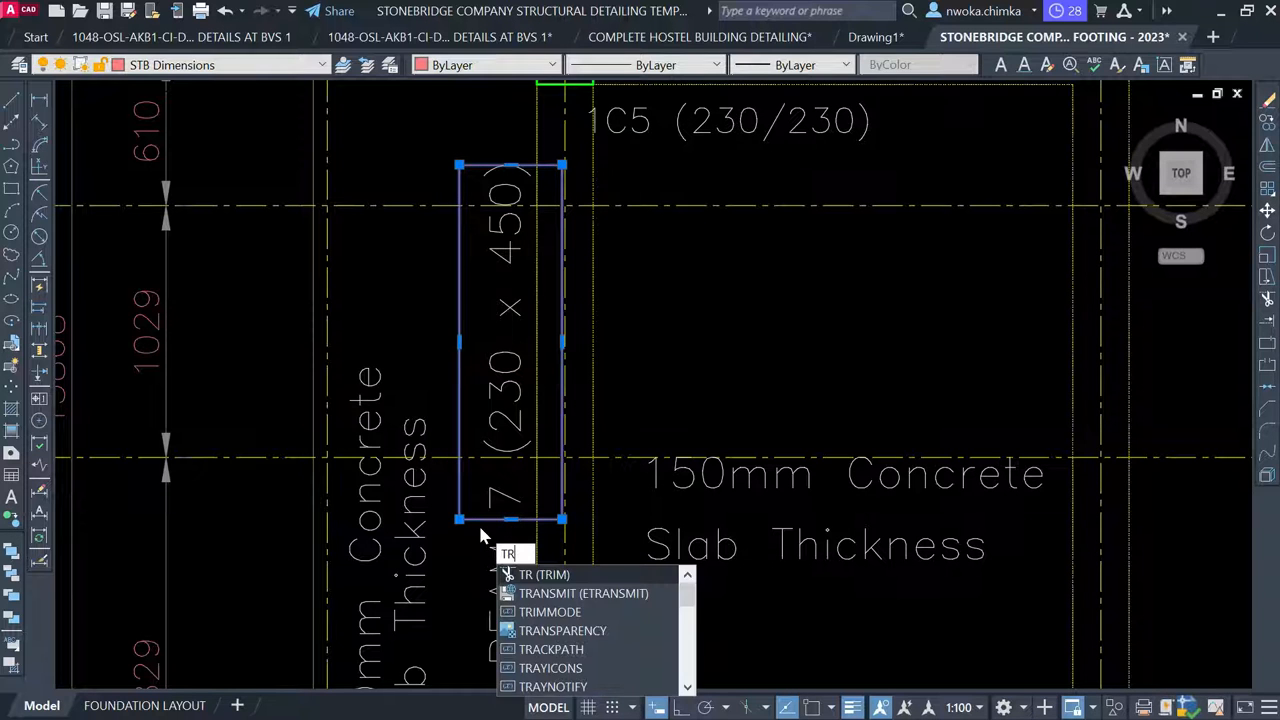
key(Return)
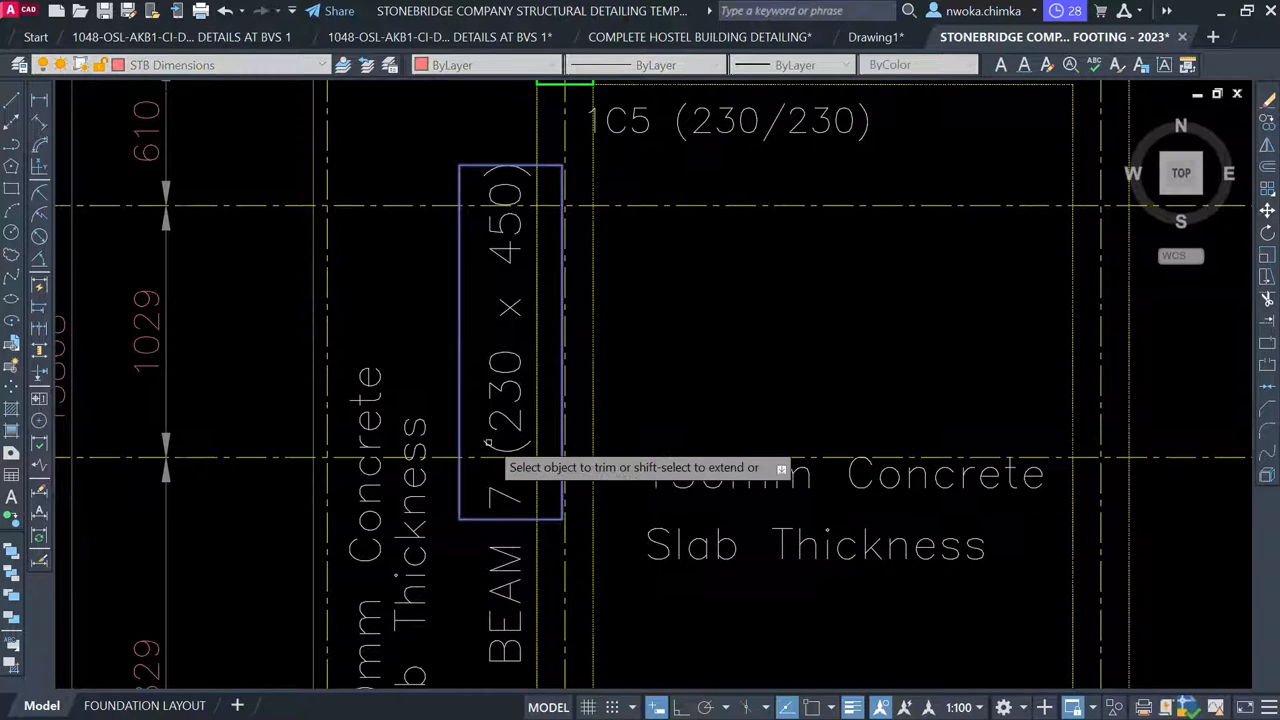
click(487, 458)
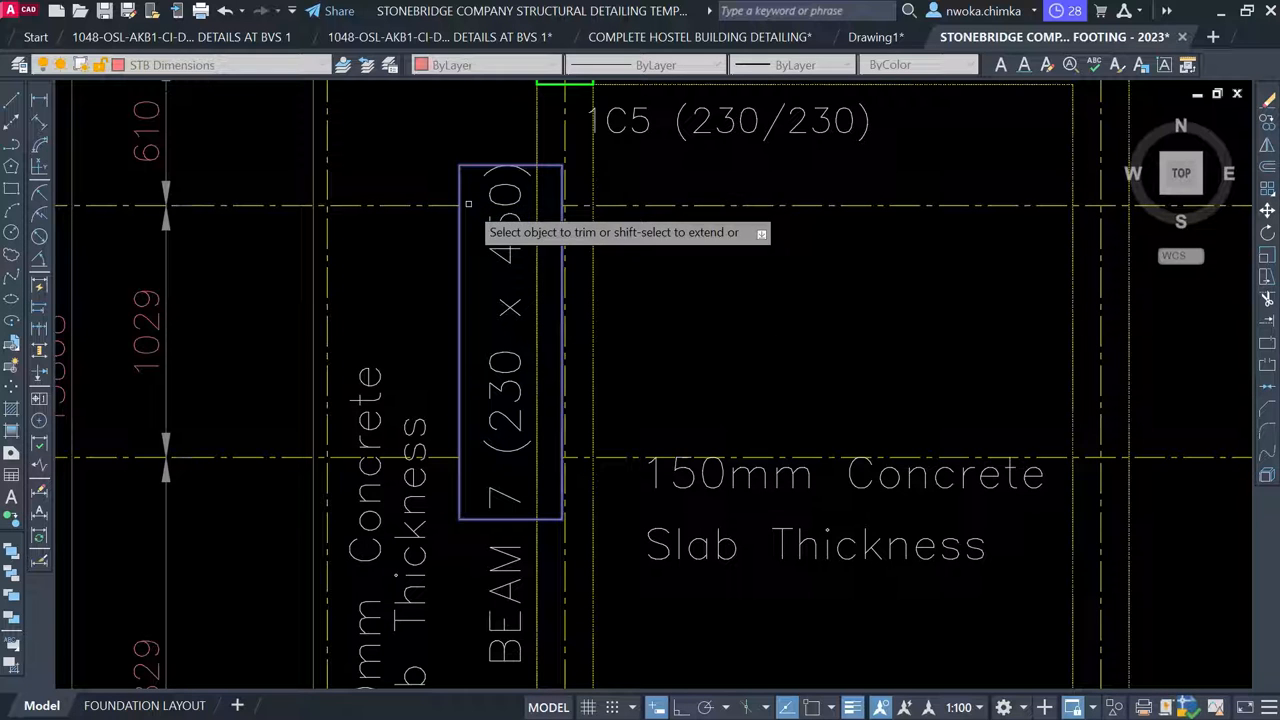
key(Return)
Erase the temporary rectangle around the BEAM 7 label
click(479, 162)
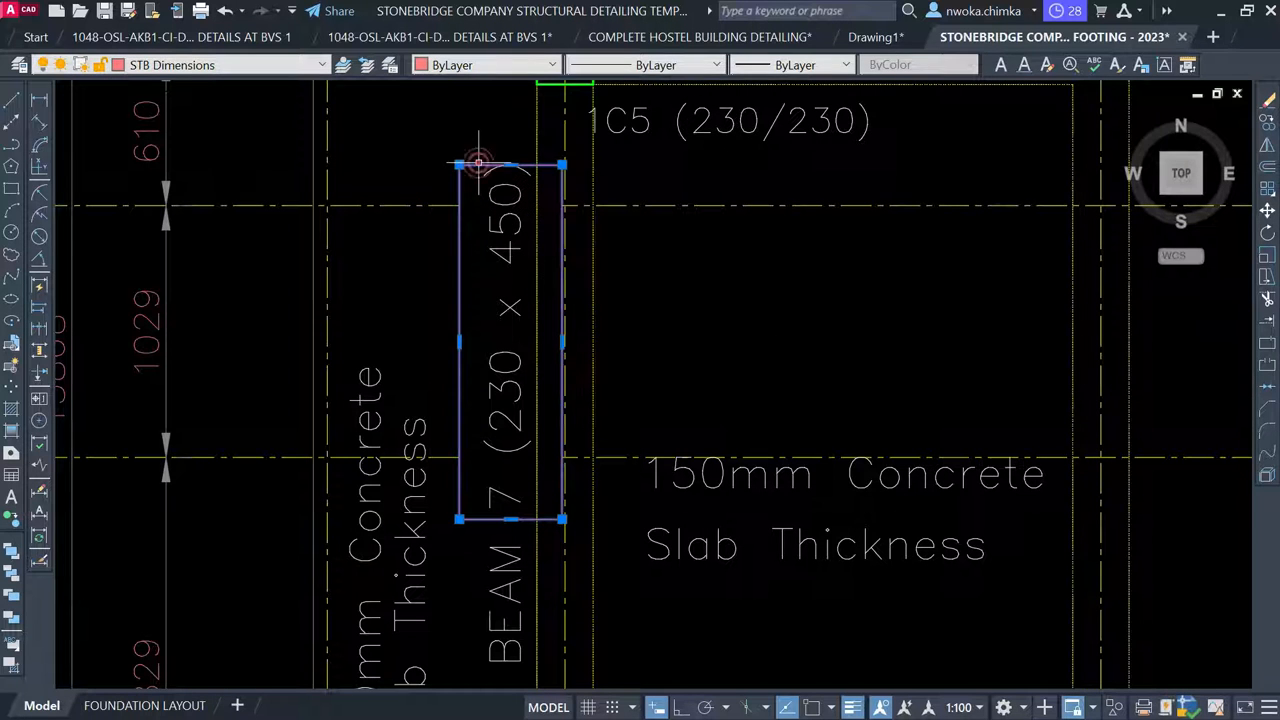
text(e)
key(Return)
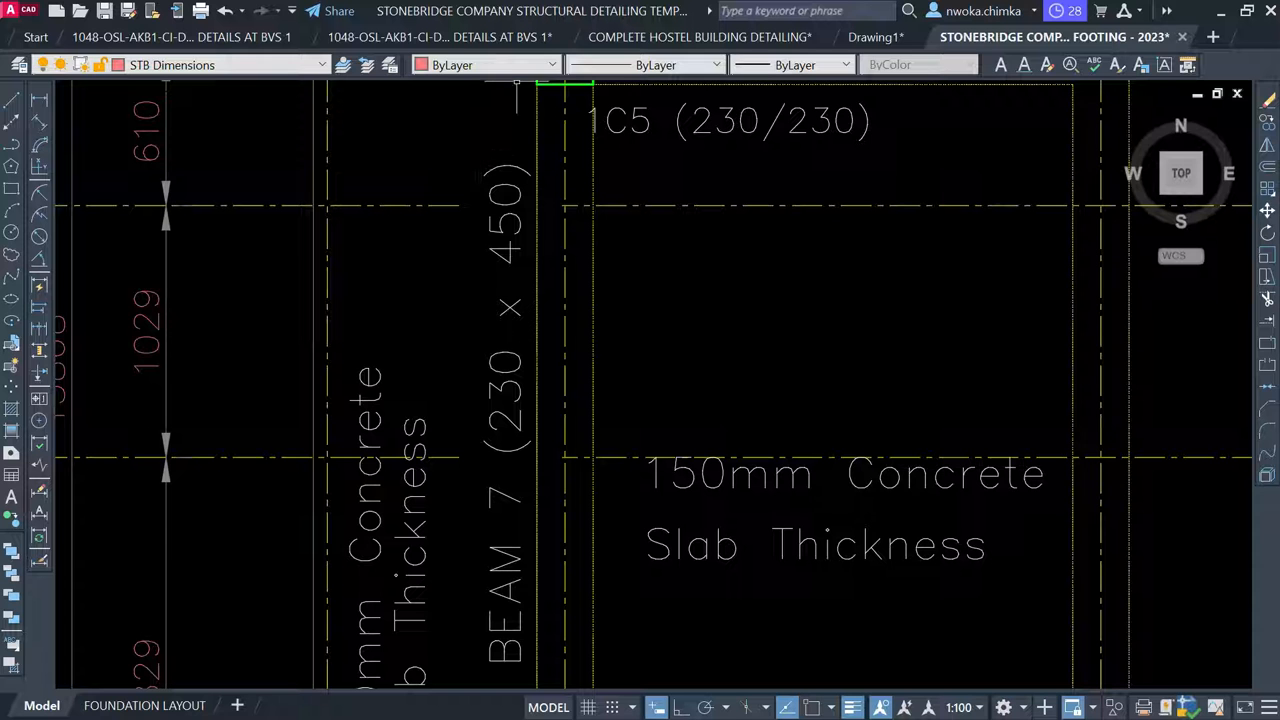
scroll(423, 425, down, 10)
scroll(431, 352, up, 4)
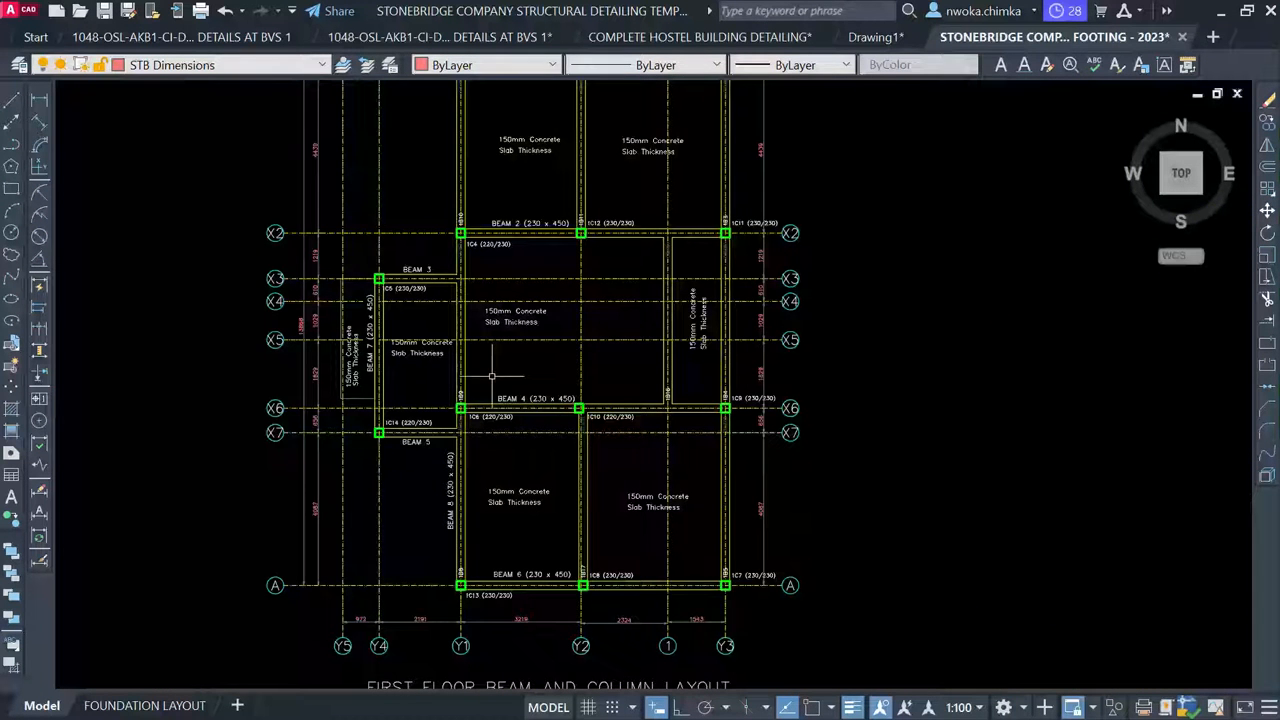
middle_drag(501, 483, 497, 287)
Select the 1B8–1B9–1B10 beam elevation on grids A to X1 together with its end section
scroll(480, 348, up, 3)
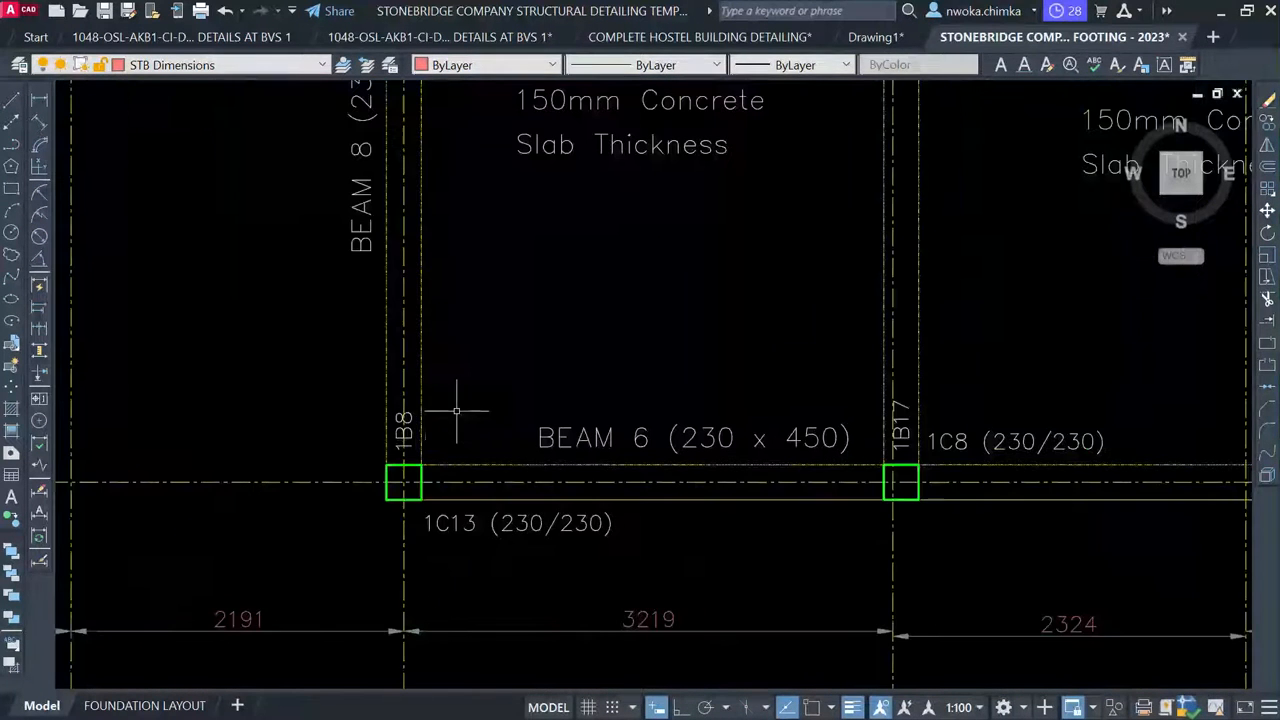
scroll(424, 407, down, 3)
middle_drag(443, 357, 419, 622)
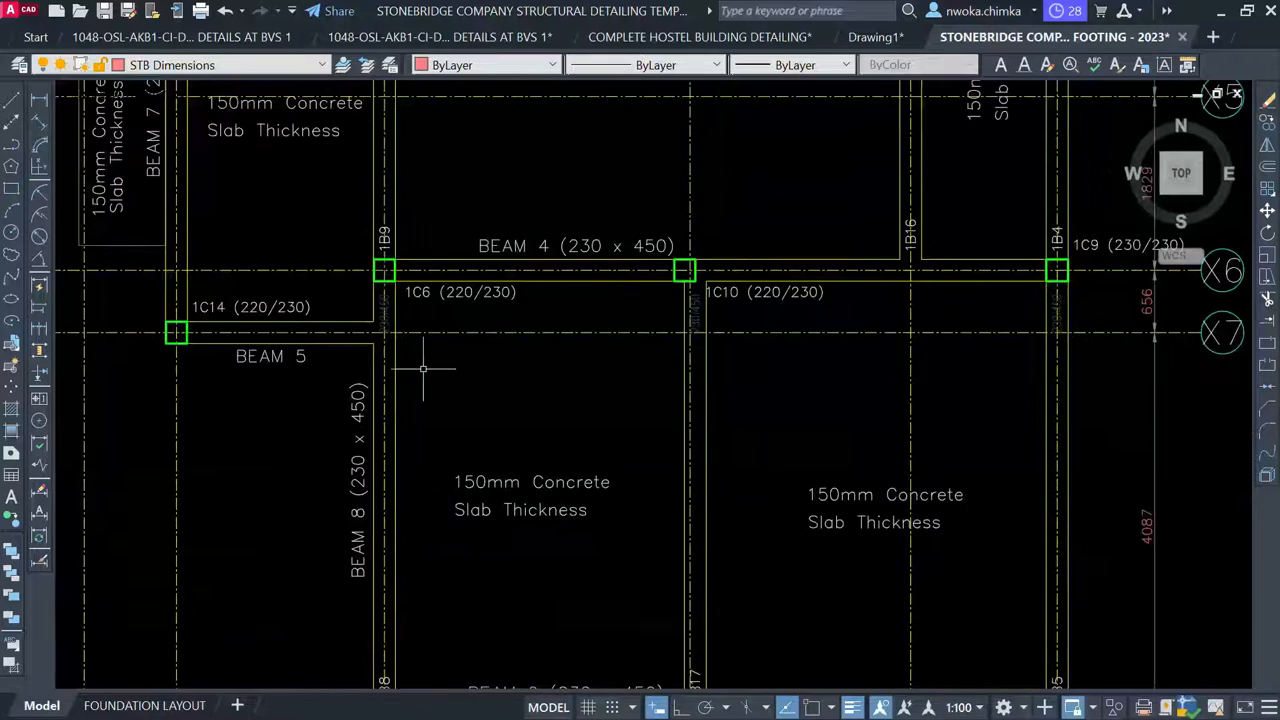
scroll(336, 308, down, 4)
scroll(338, 425, up, 4)
scroll(392, 374, down, 11)
mouse_move(888, 475)
middle_down()
mouse_move(771, 449)
mouse_move(535, 430)
middle_up()
scroll(775, 403, up, 5)
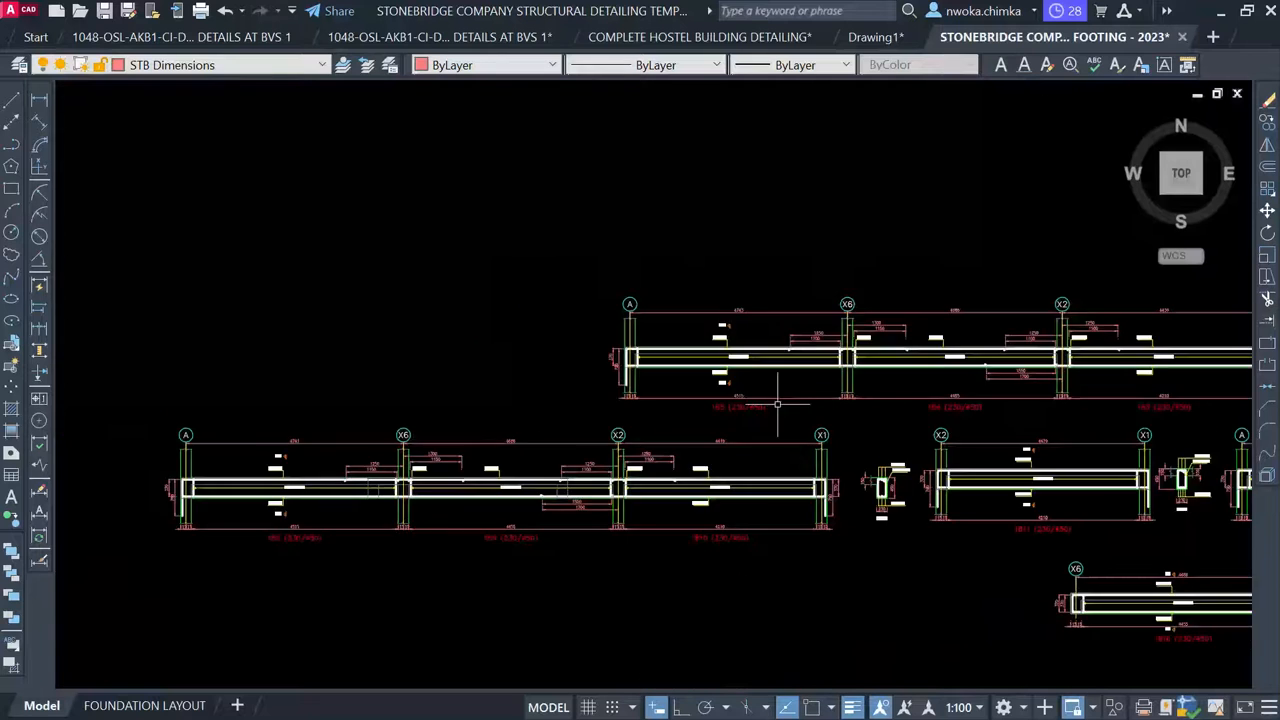
scroll(690, 387, down, 4)
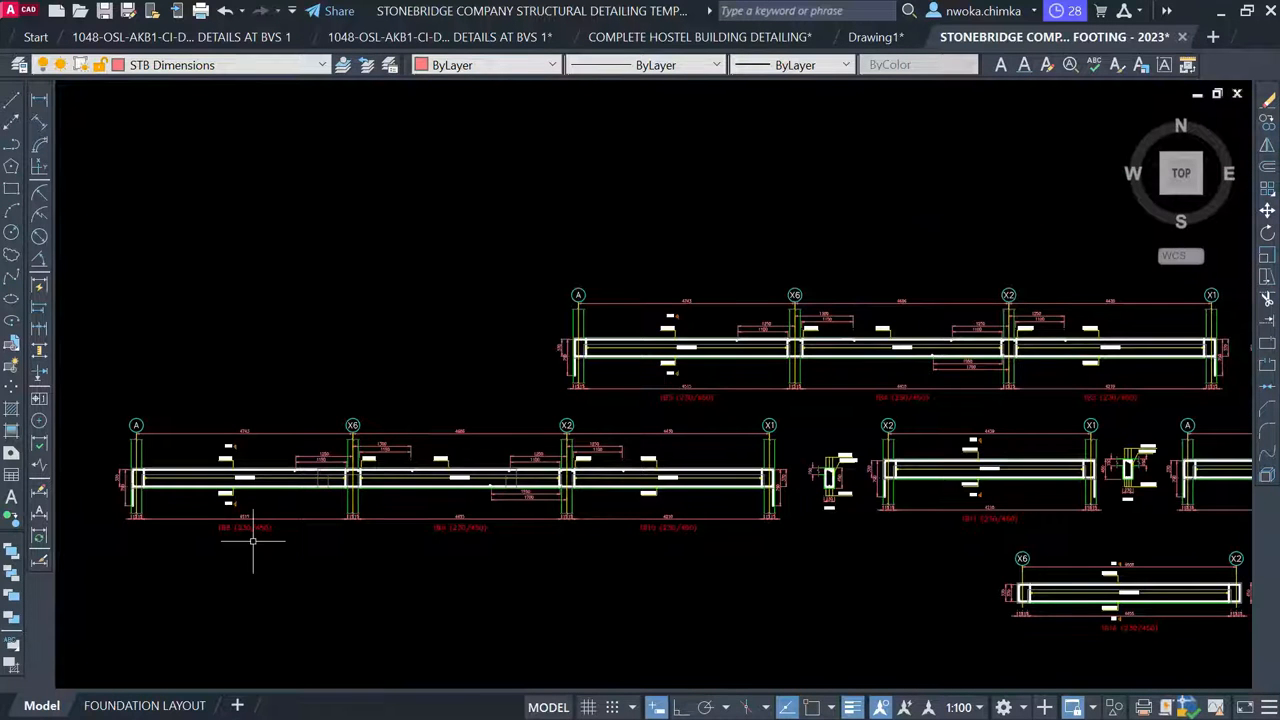
scroll(253, 541, up, 6)
scroll(317, 531, down, 4)
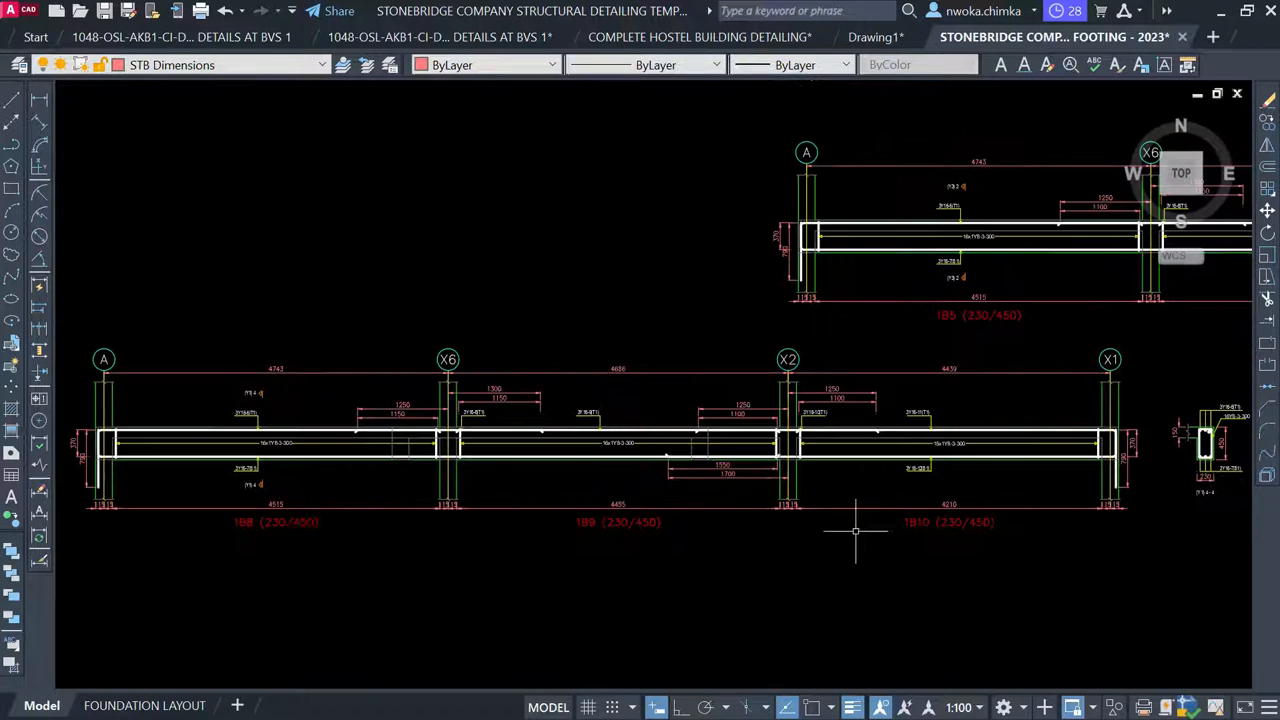
scroll(410, 440, down, 2)
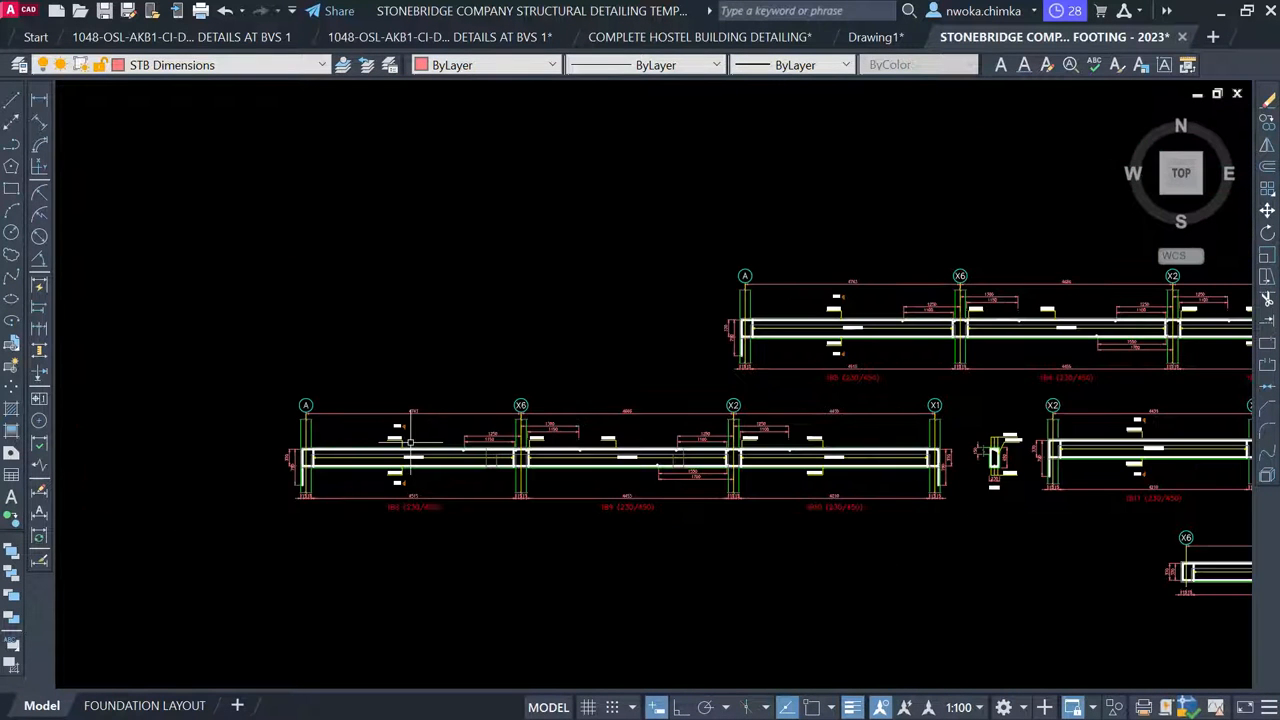
click(270, 391)
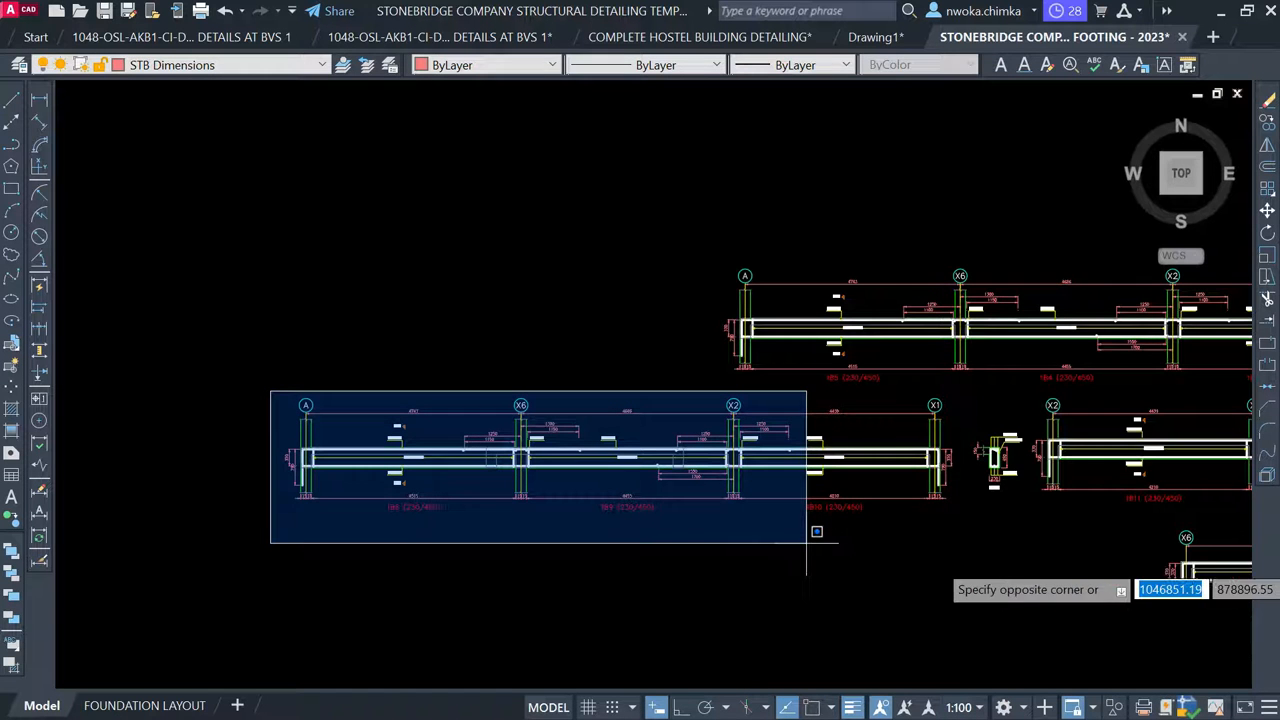
click(1013, 572)
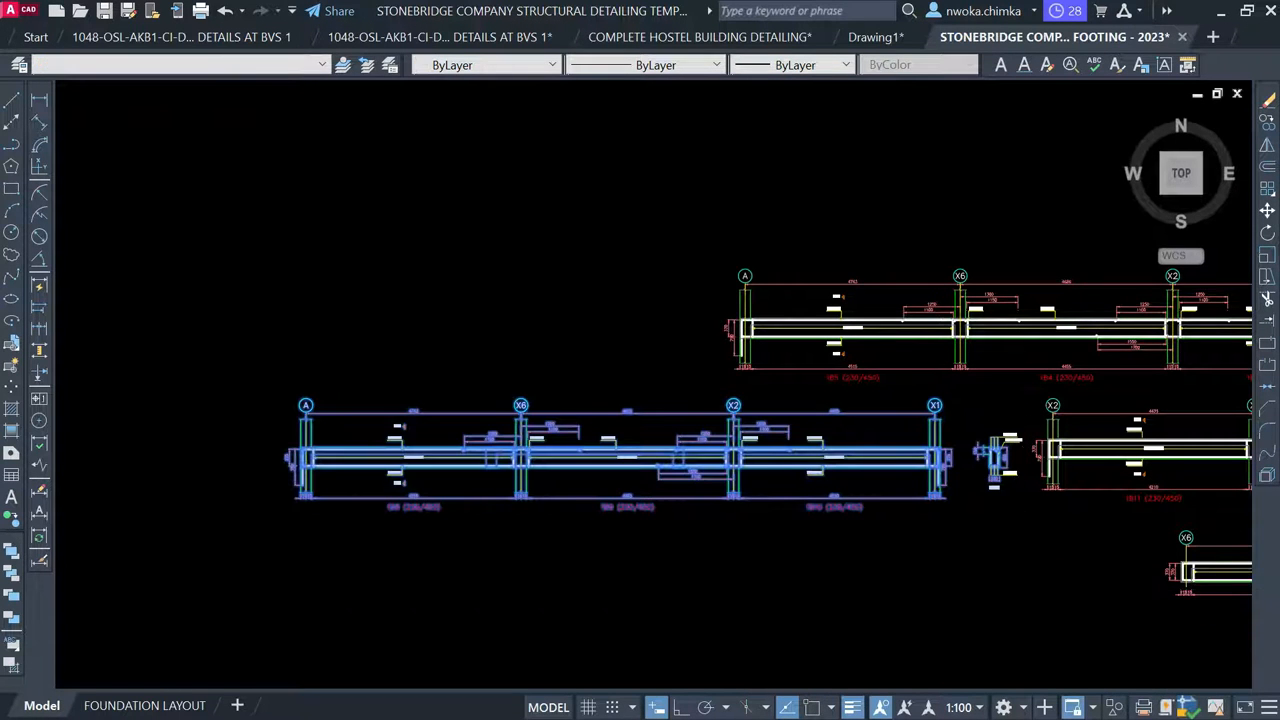
scroll(1026, 450, up, 2)
click(1028, 413)
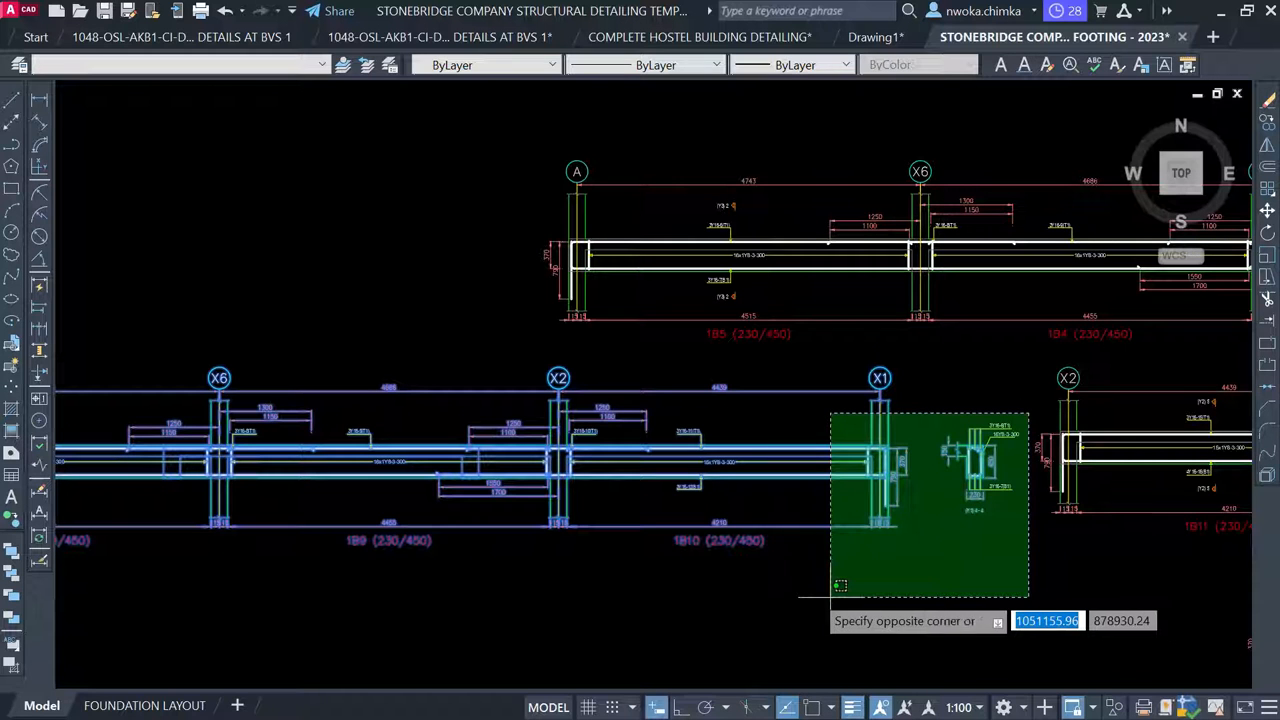
click(809, 576)
Move the beam drawing by its left end into the detail sheet below BEAM 6
text(m)
key(space)
scroll(893, 488, down, 2)
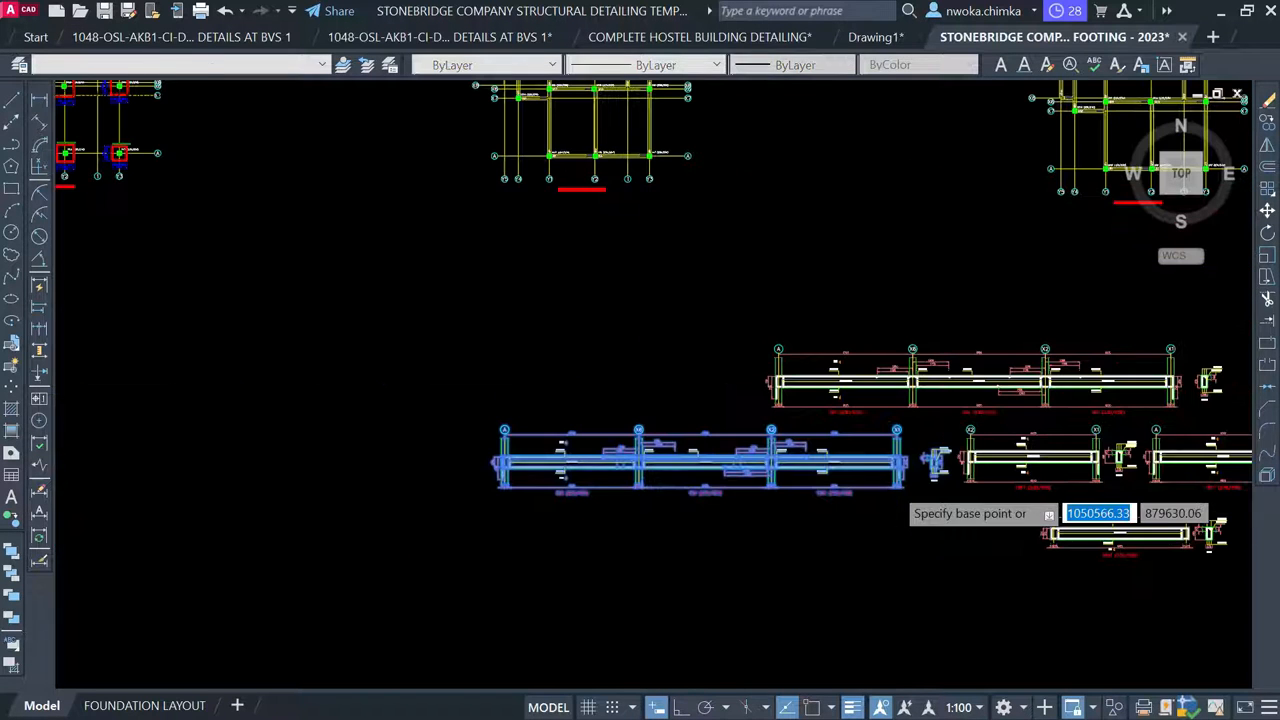
click(522, 459)
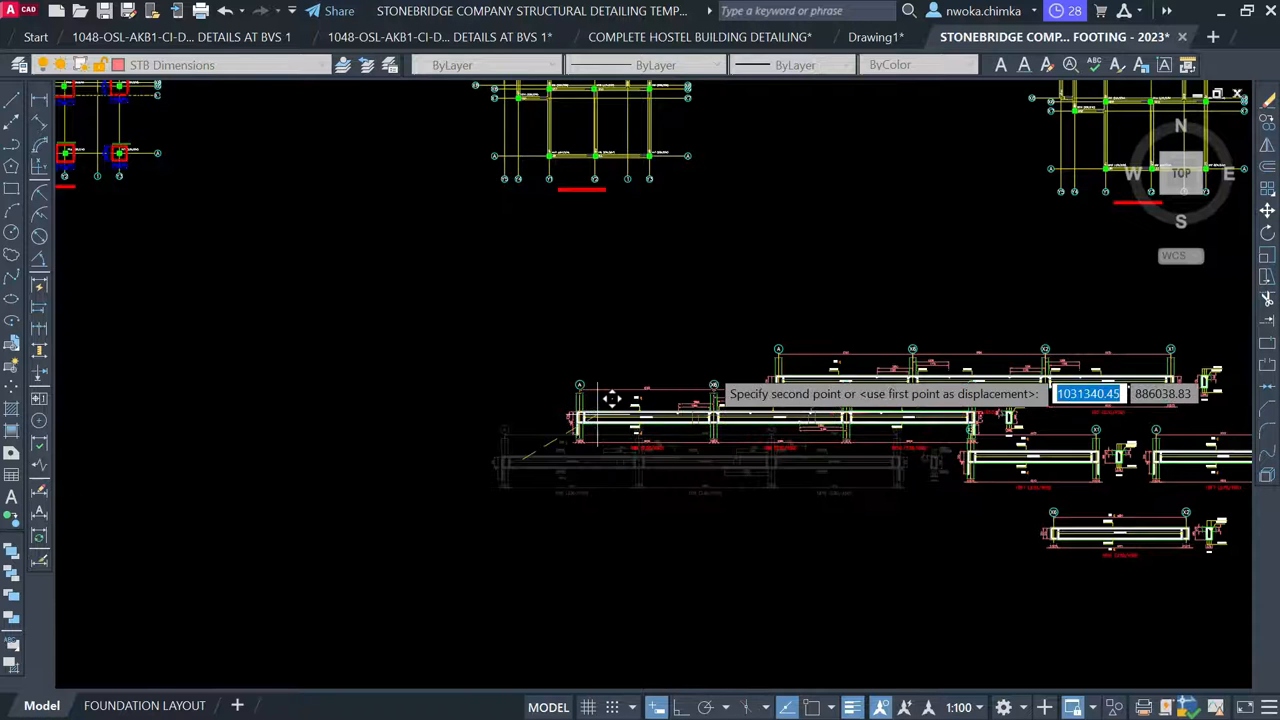
scroll(611, 398, down, 3)
middle_drag(400, 434, 709, 400)
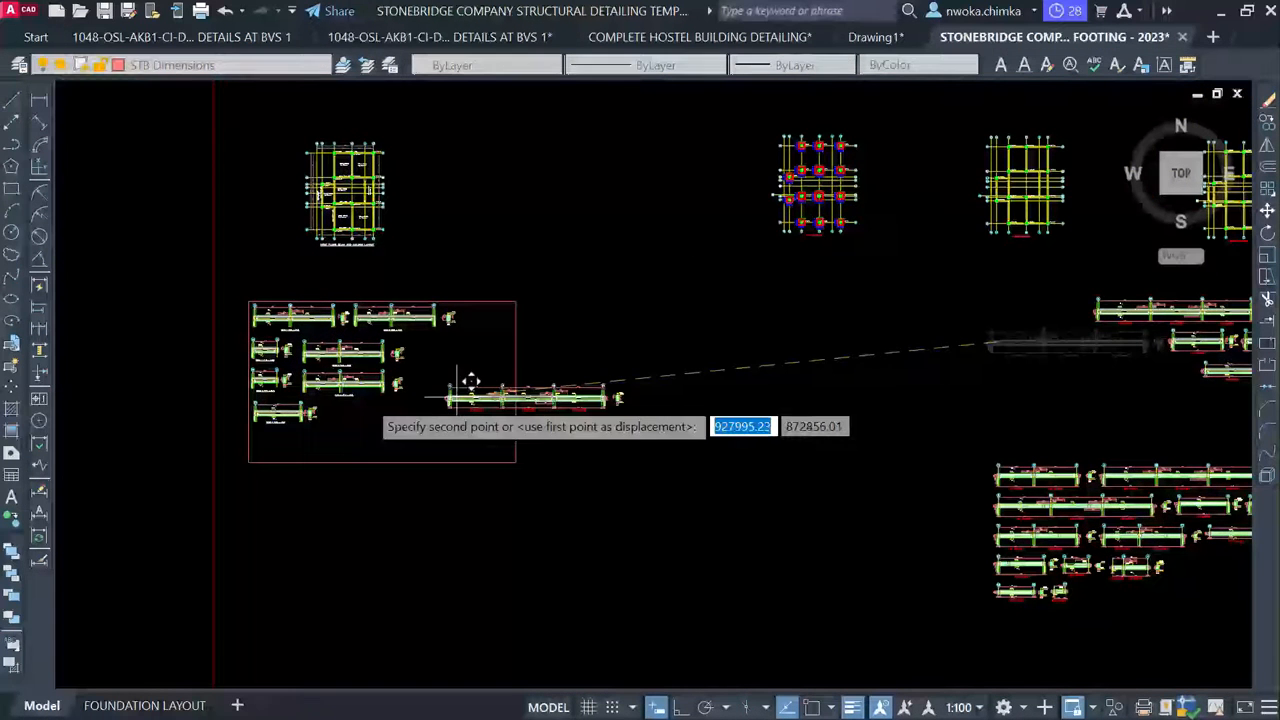
scroll(338, 410, up, 4)
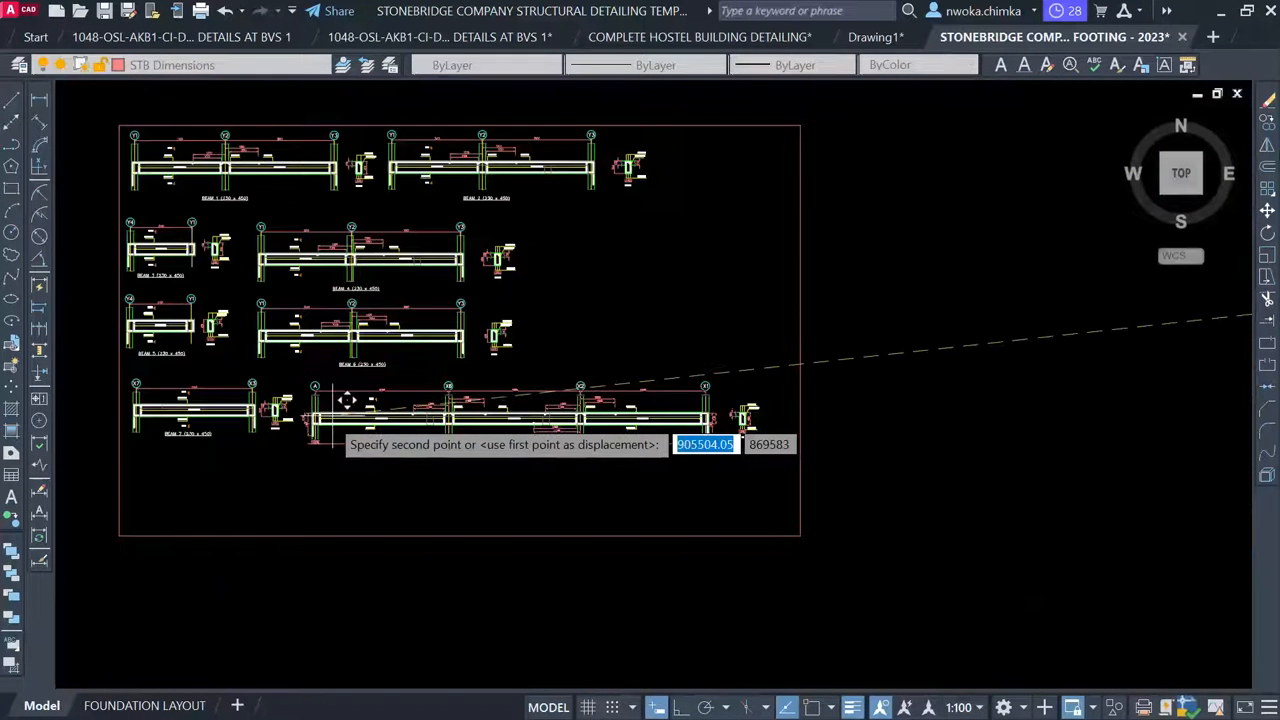
scroll(344, 400, up, 2)
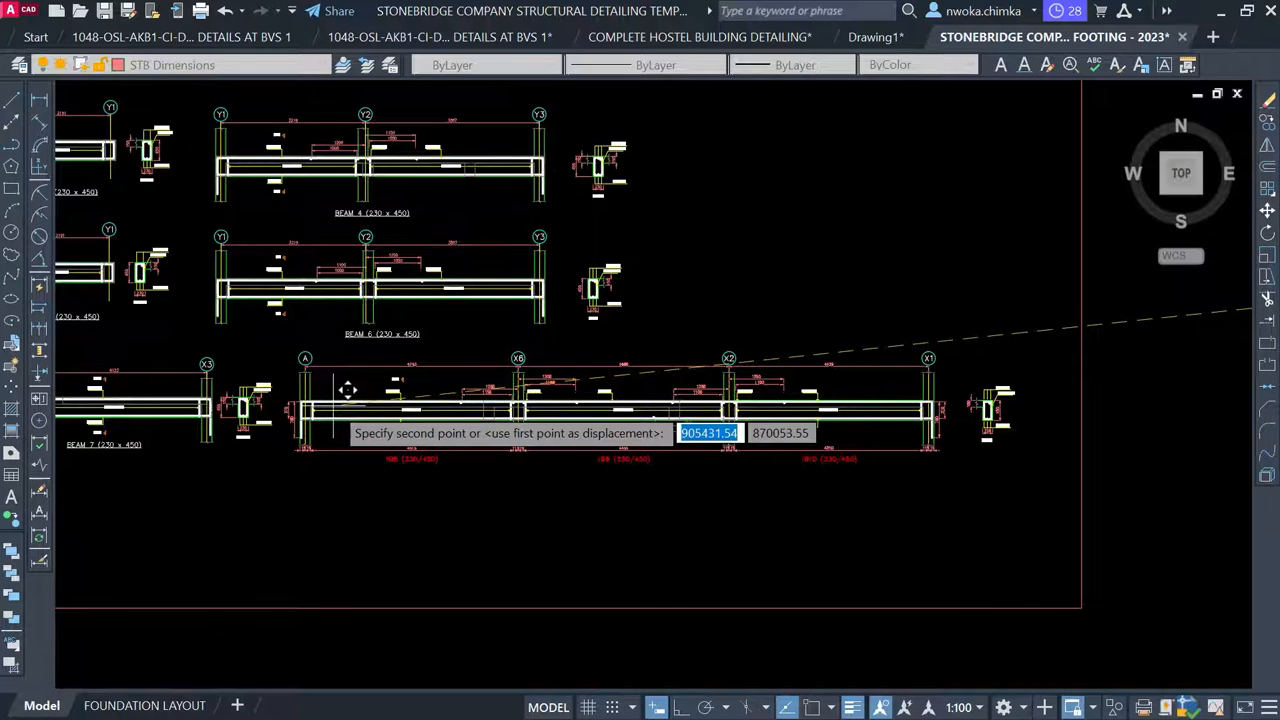
click(335, 409)
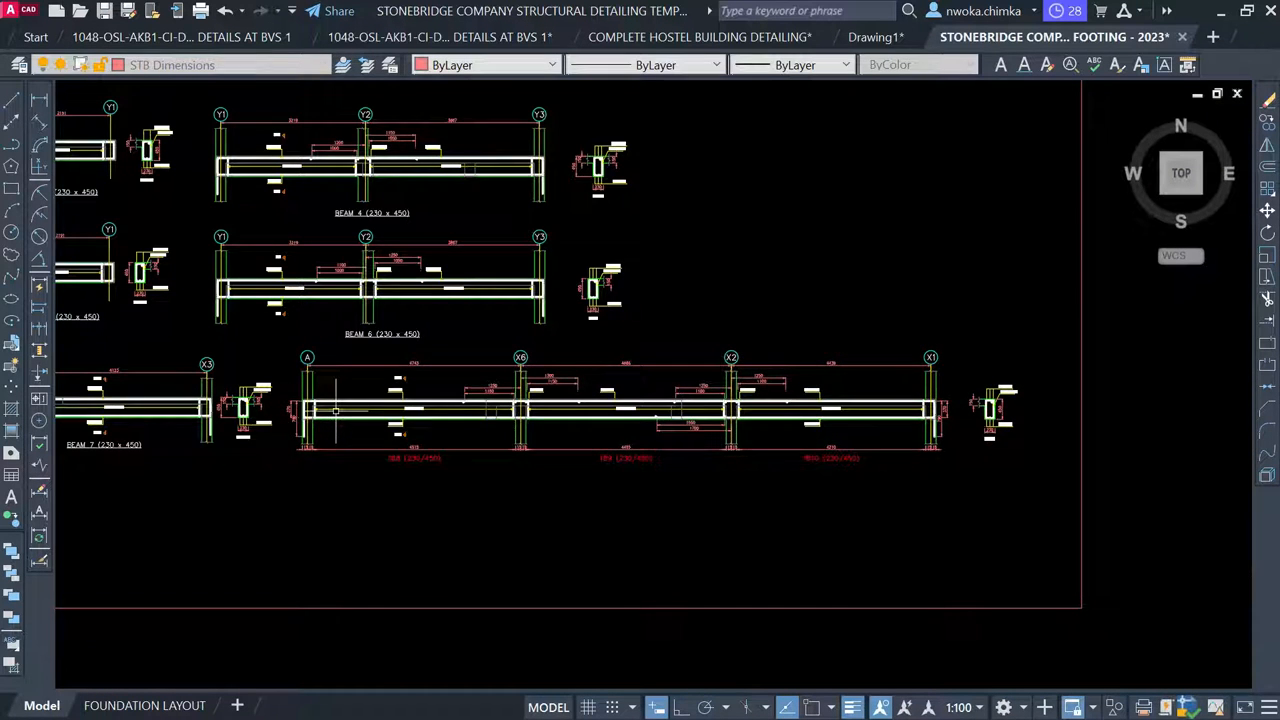
scroll(335, 409, down, 4)
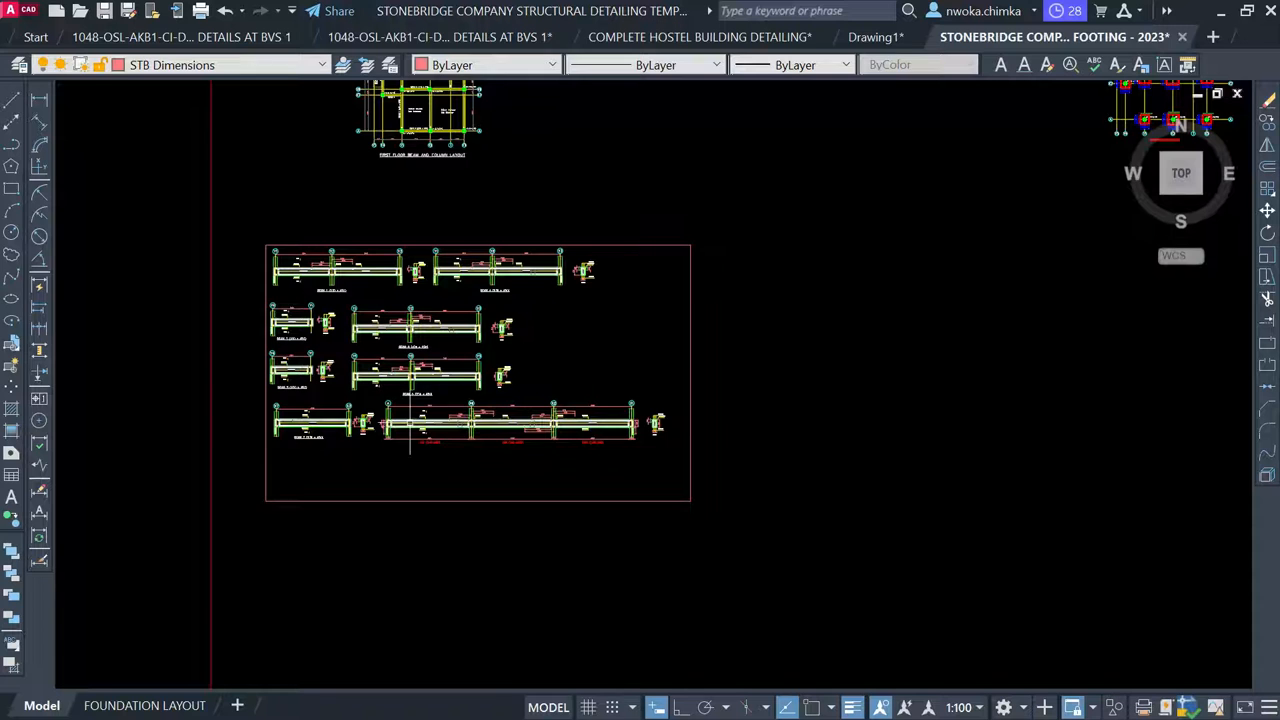
Select beam 1B8's bottom dimensions, its 370/790 dimensions and the X6 115 support dimensions
scroll(410, 425, up, 4)
scroll(533, 459, up, 1)
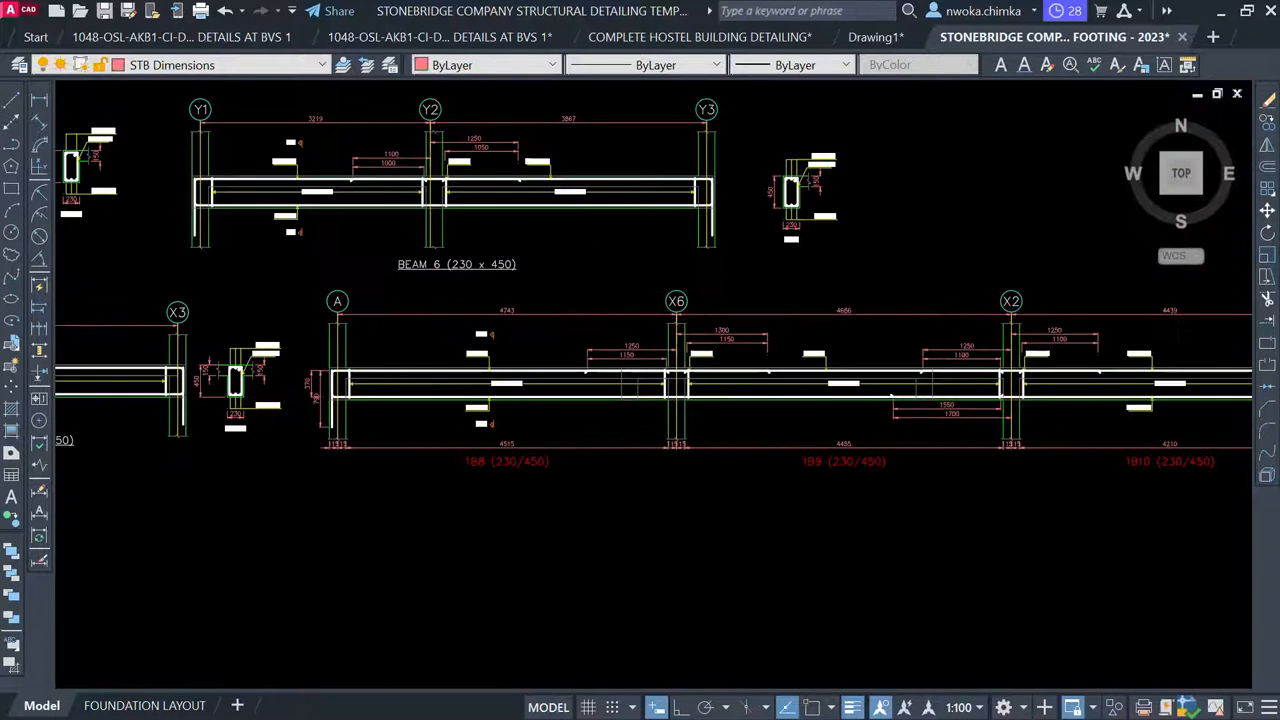
scroll(369, 455, up, 2)
click(394, 491)
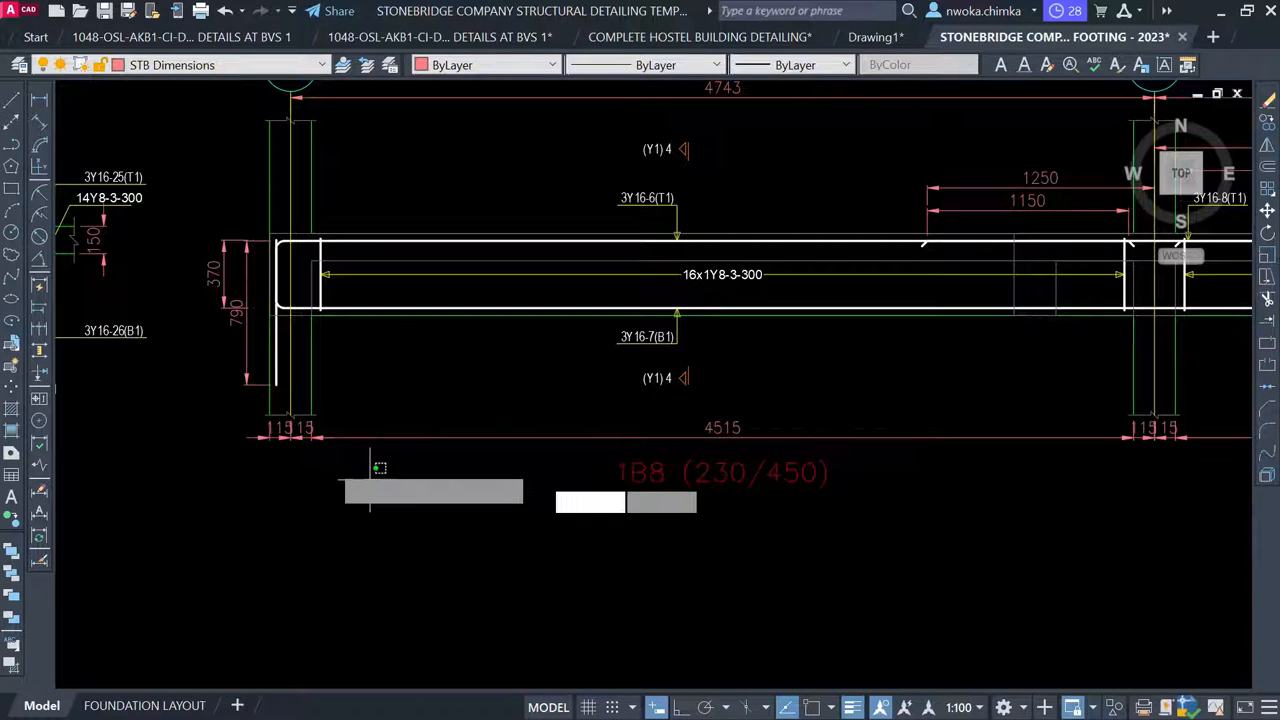
click(238, 420)
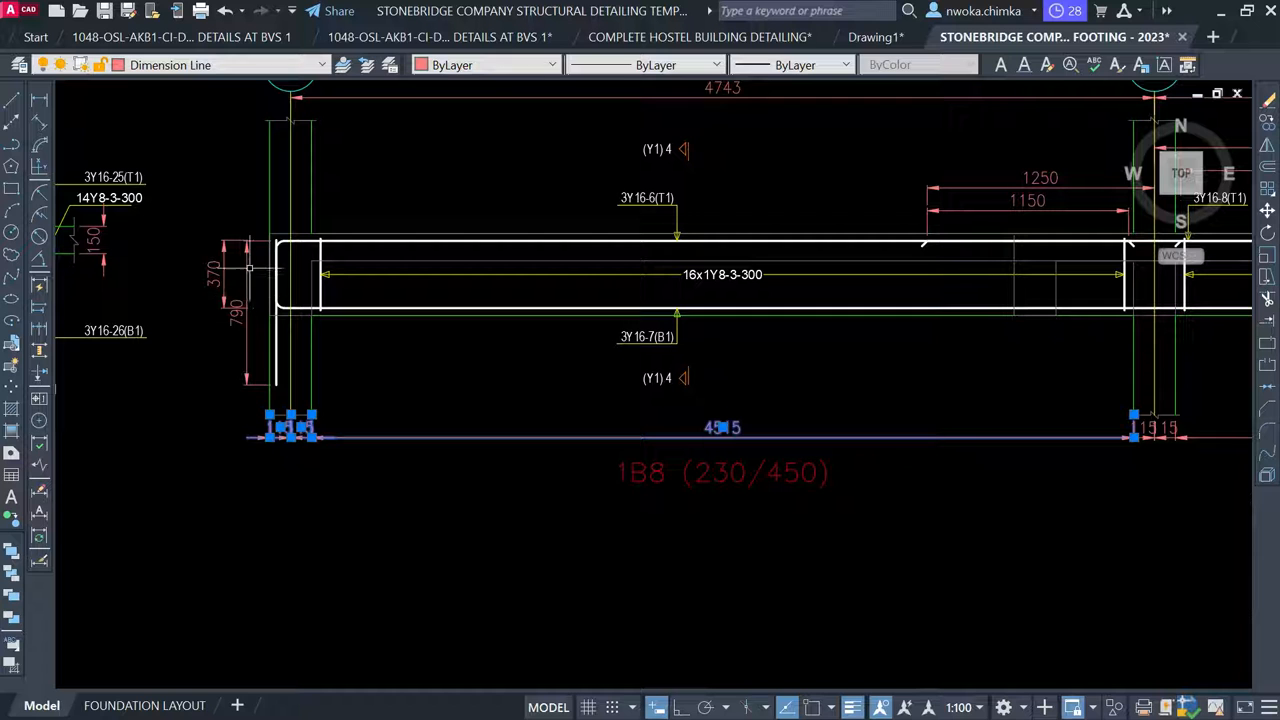
click(224, 223)
click(182, 334)
scroll(125, 336, down, 4)
scroll(509, 383, up, 5)
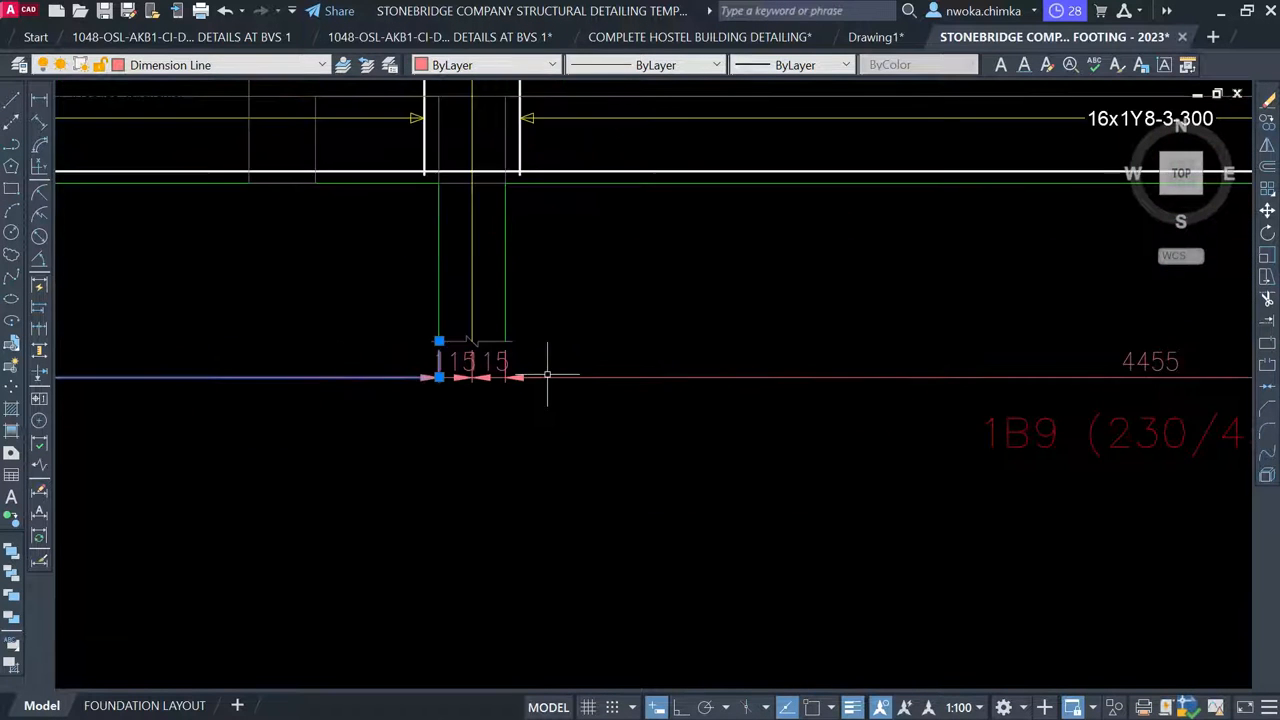
click(512, 356)
click(337, 423)
Add the 4210 span, the small 115 dimensions and the X2 and X1 support dimensions to the selection
scroll(340, 425, down, 5)
middle_drag(943, 412, 574, 363)
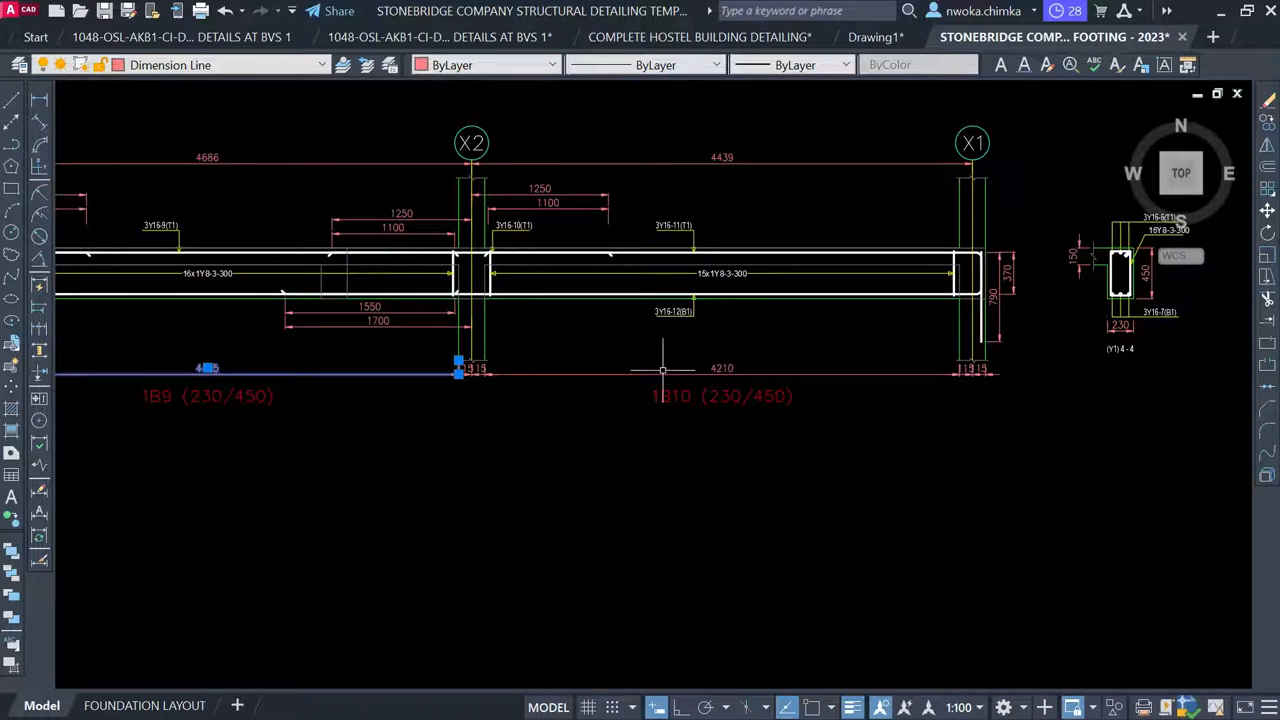
scroll(766, 366, up, 2)
click(757, 360)
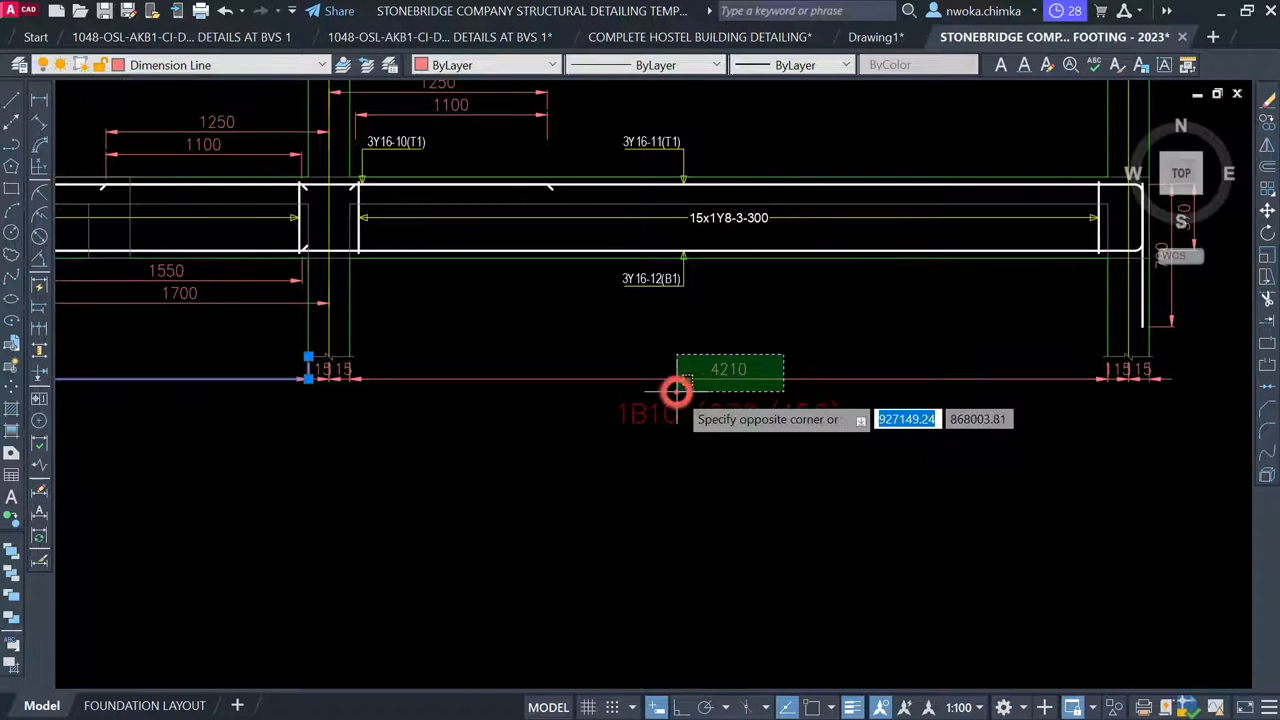
click(689, 388)
click(445, 436)
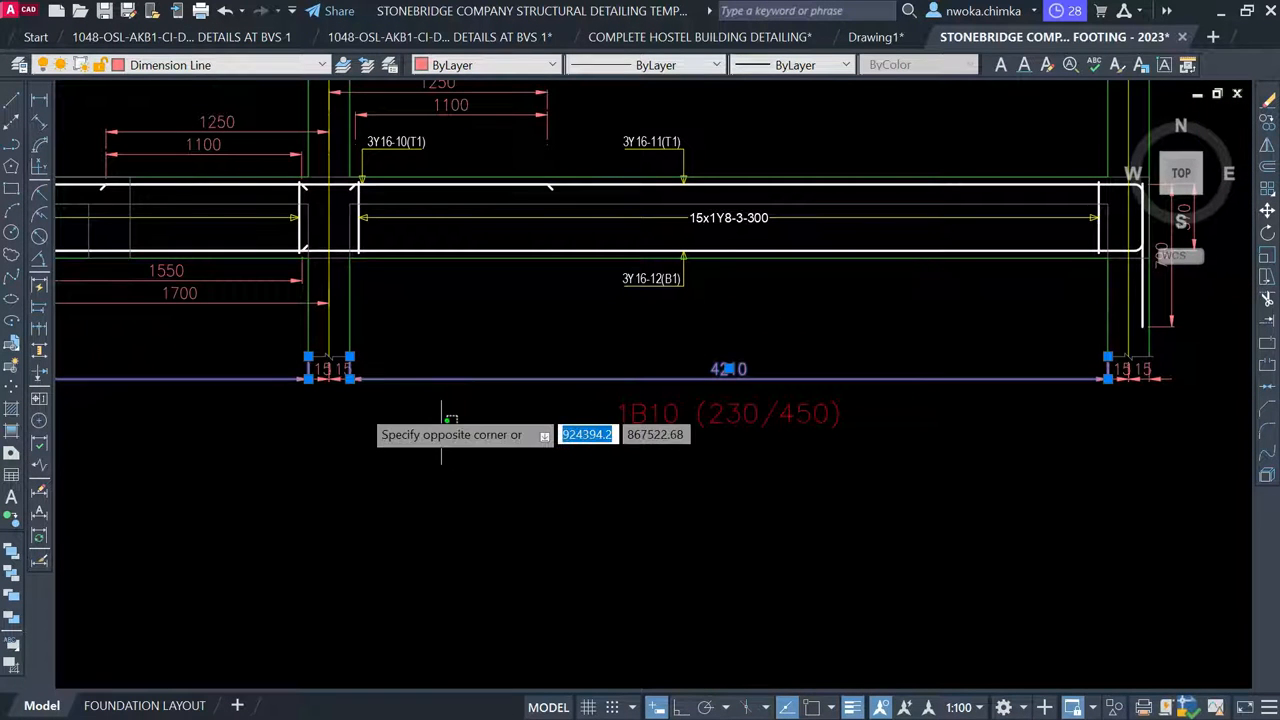
click(273, 381)
scroll(348, 369, up, 2)
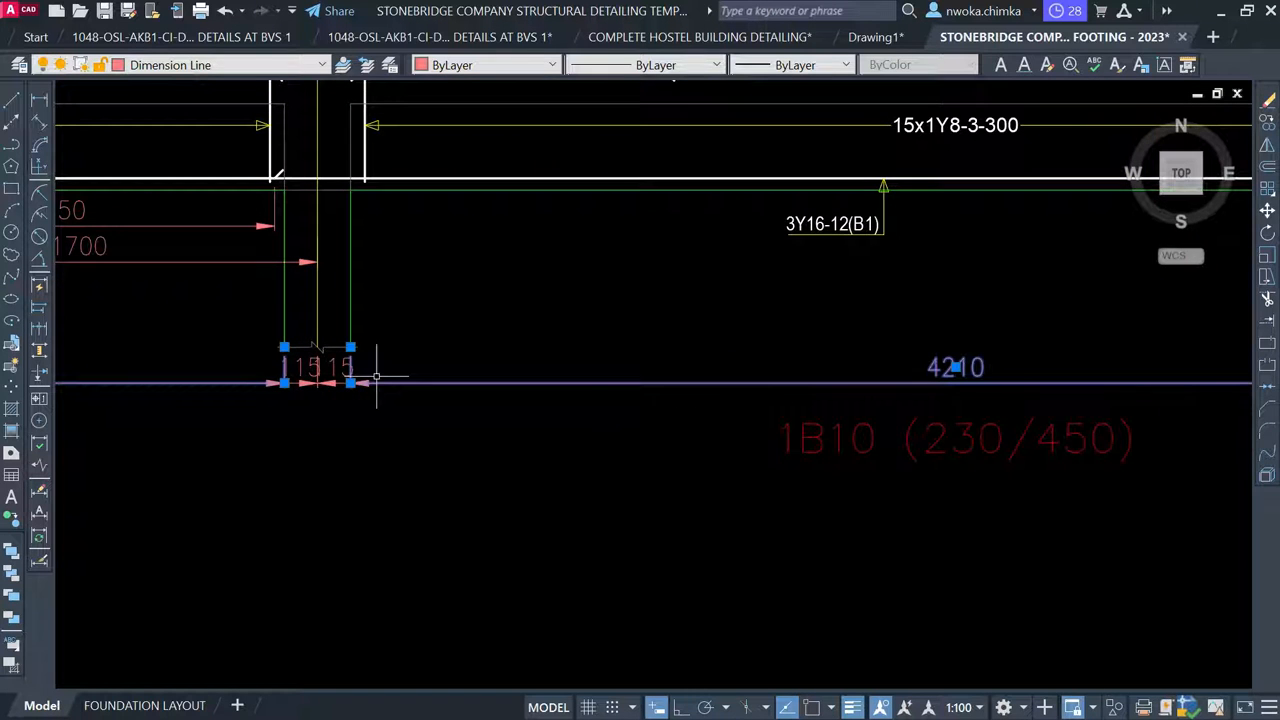
click(386, 374)
click(243, 406)
scroll(250, 398, down, 6)
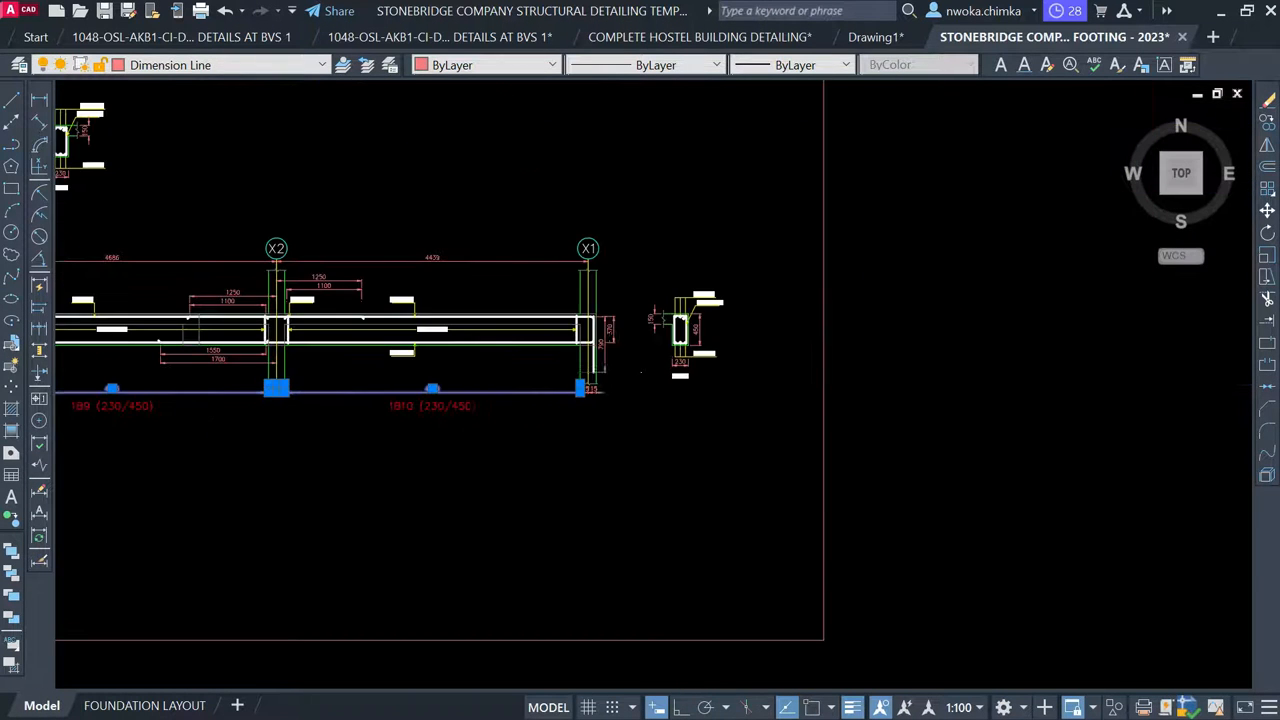
scroll(620, 390, up, 6)
click(603, 413)
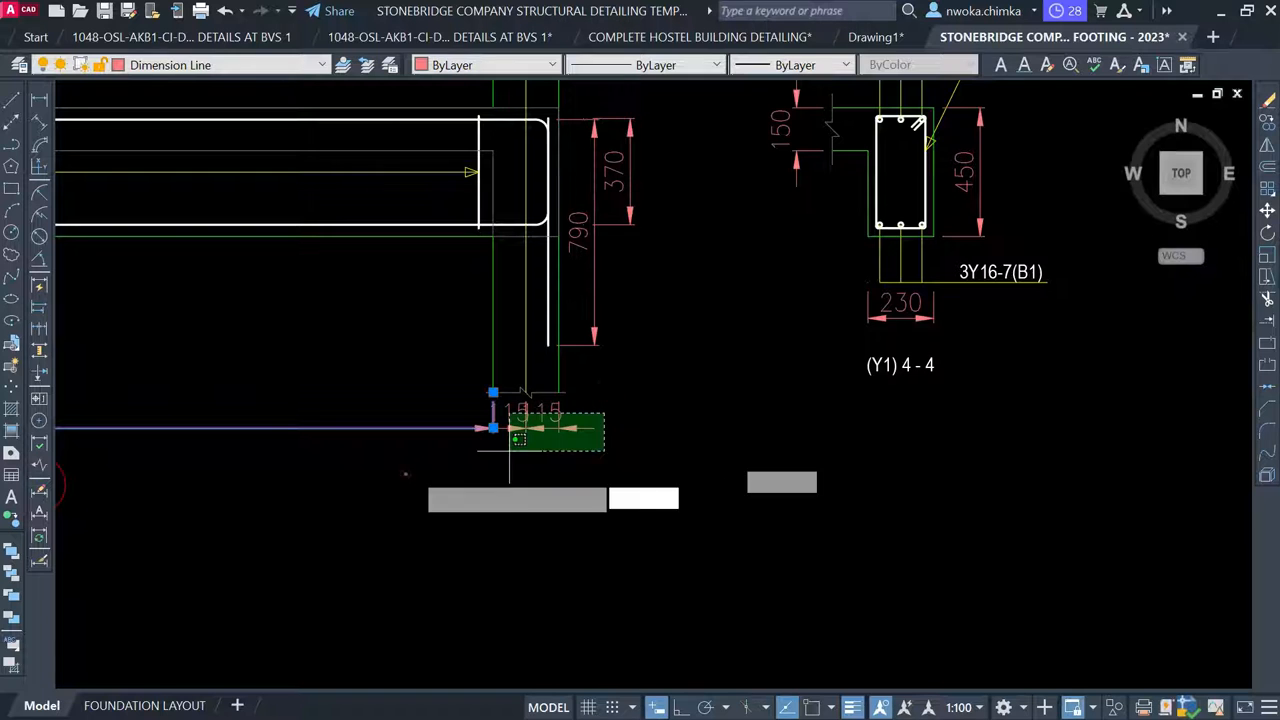
click(402, 482)
Add the end 370 and 790 dimensions, then erase every selected dimension with E
click(693, 175)
click(580, 314)
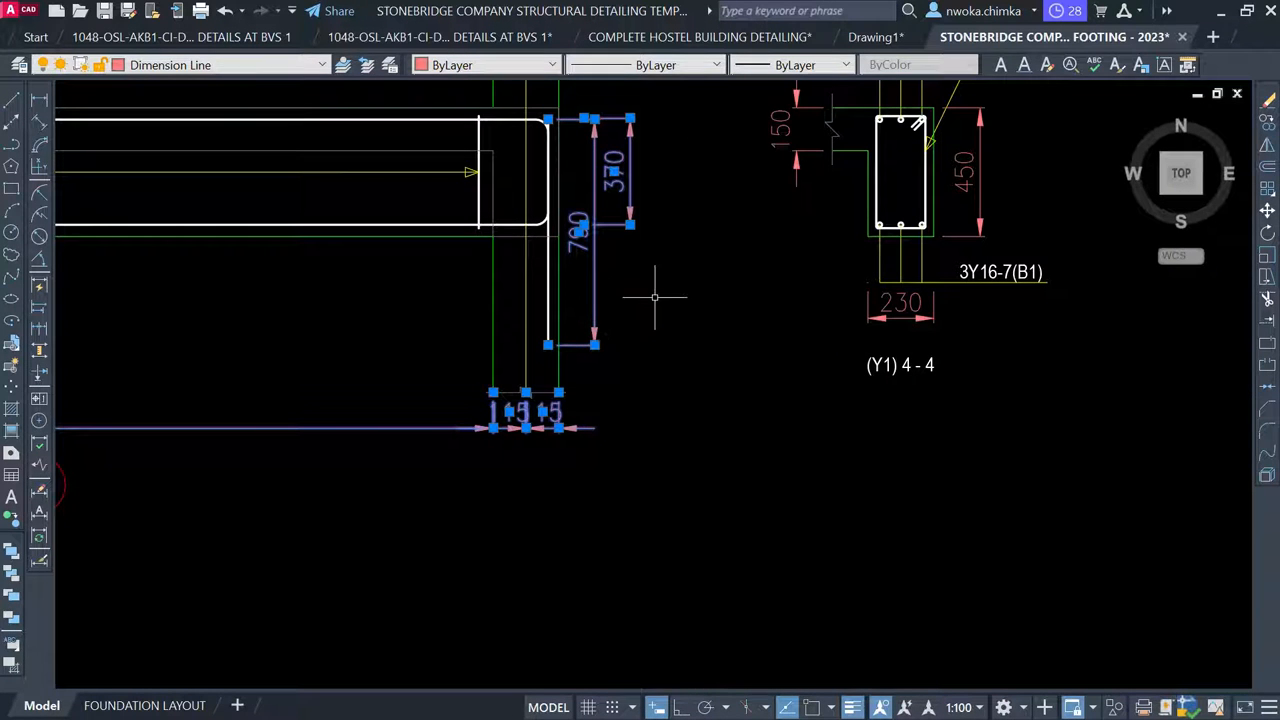
text(E)
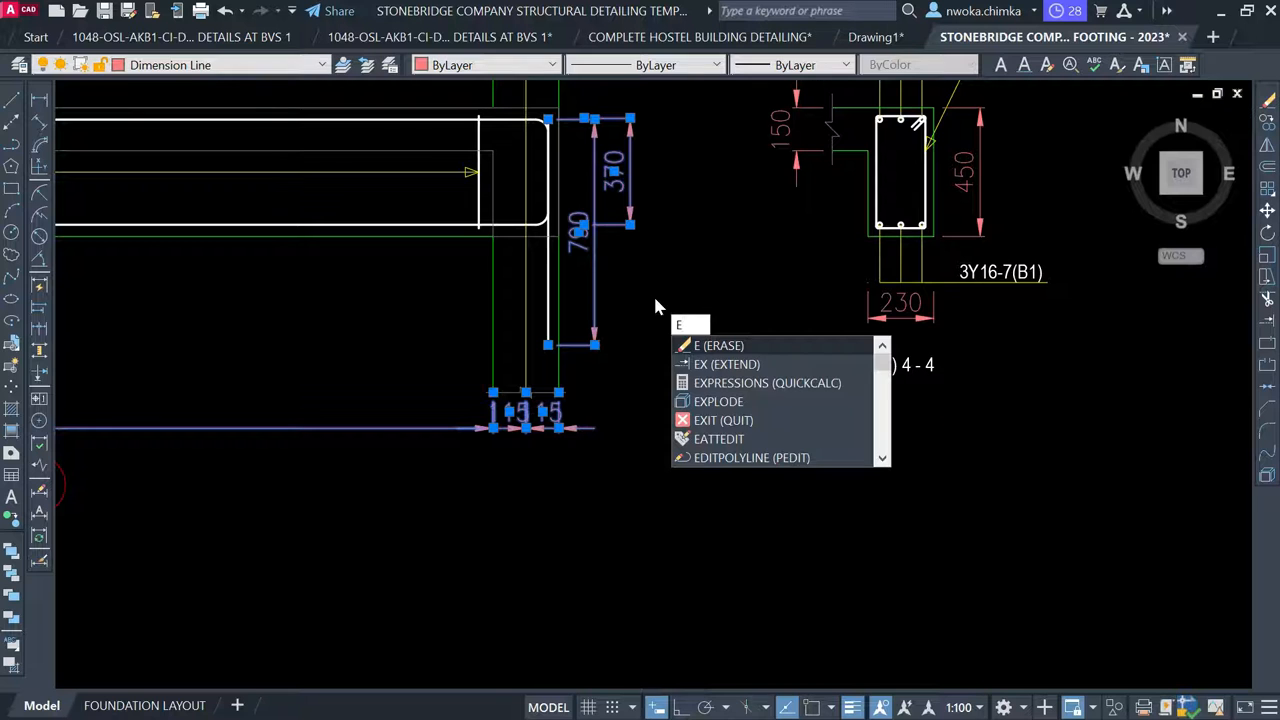
key(Return)
scroll(770, 287, down, 2)
scroll(770, 287, down, 2)
scroll(637, 317, down, 1)
middle_drag(440, 320, 619, 347)
middle_drag(293, 260, 543, 236)
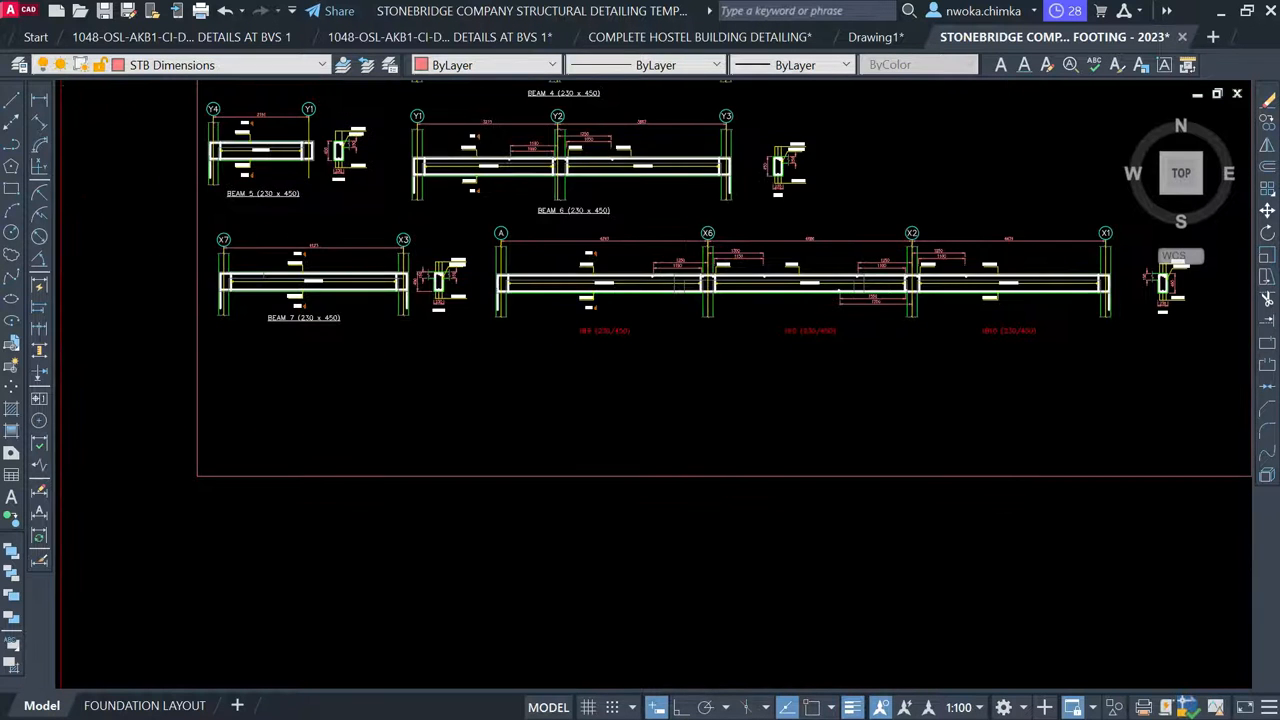
Copy the BEAM 7 (230 x 450) title to sit between the 1B9 and 1B10 labels
scroll(281, 332, up, 4)
click(289, 320)
text(CO)
key(Return)
click(306, 321)
scroll(183, 360, down, 2)
middle_drag(780, 386, 434, 380)
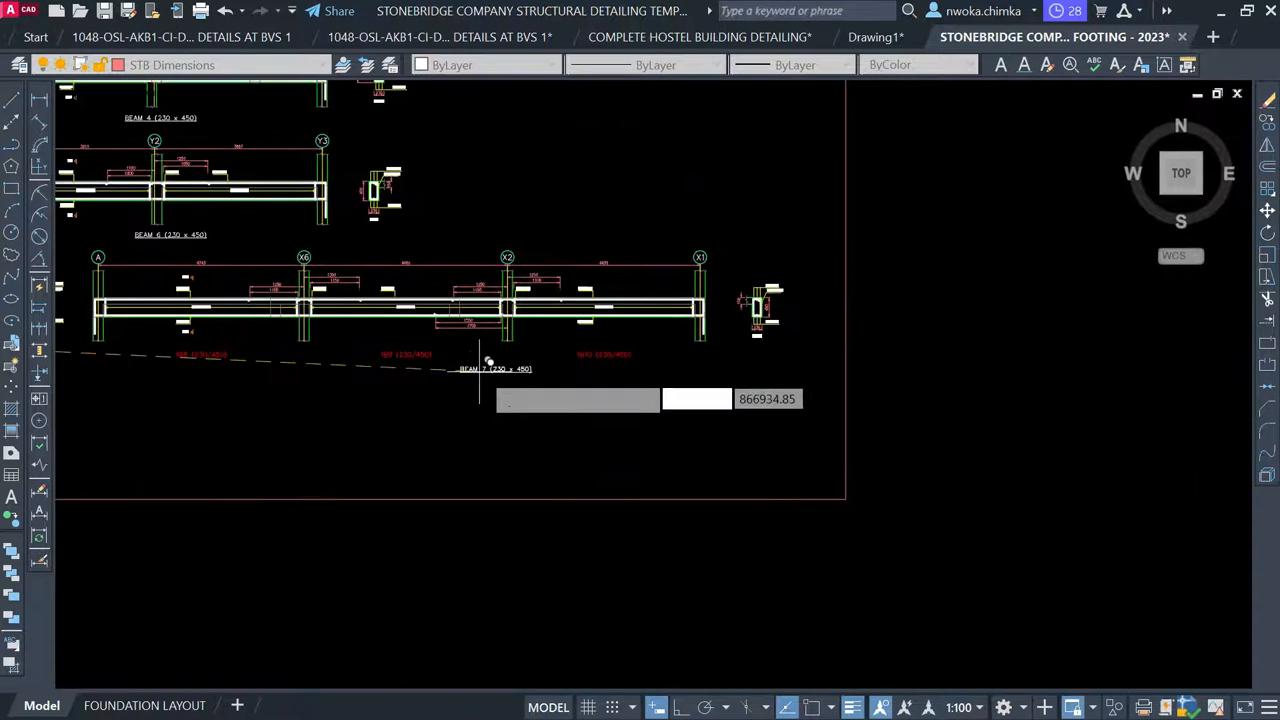
scroll(479, 369, up, 2)
scroll(479, 368, up, 2)
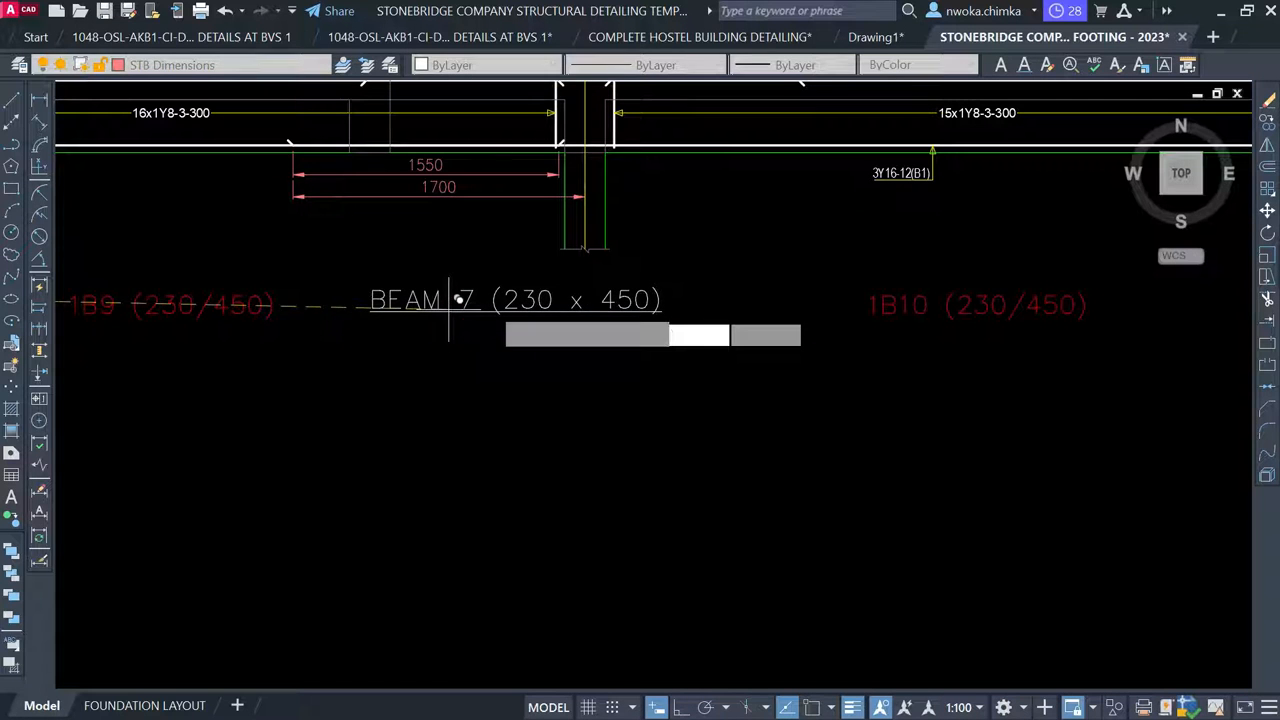
click(449, 300)
key(Escape)
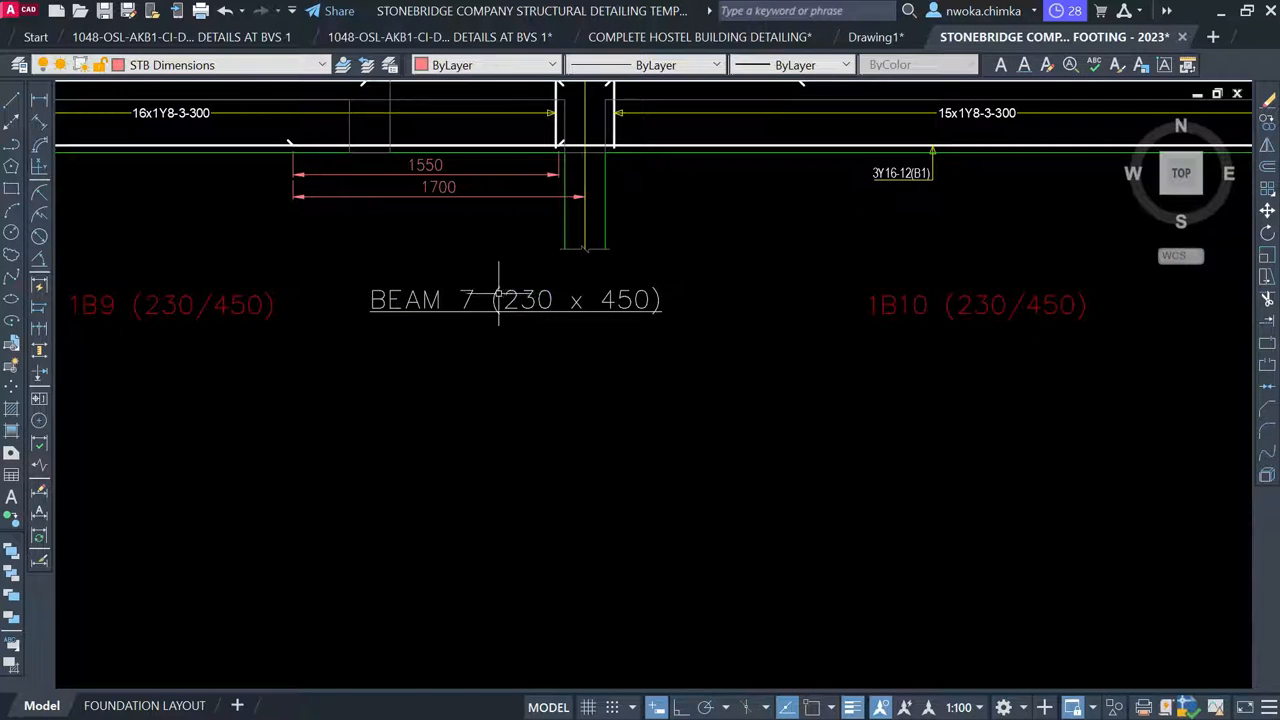
Edit the copied title so it reads BEAM 8 (230 x 450)
click(498, 298)
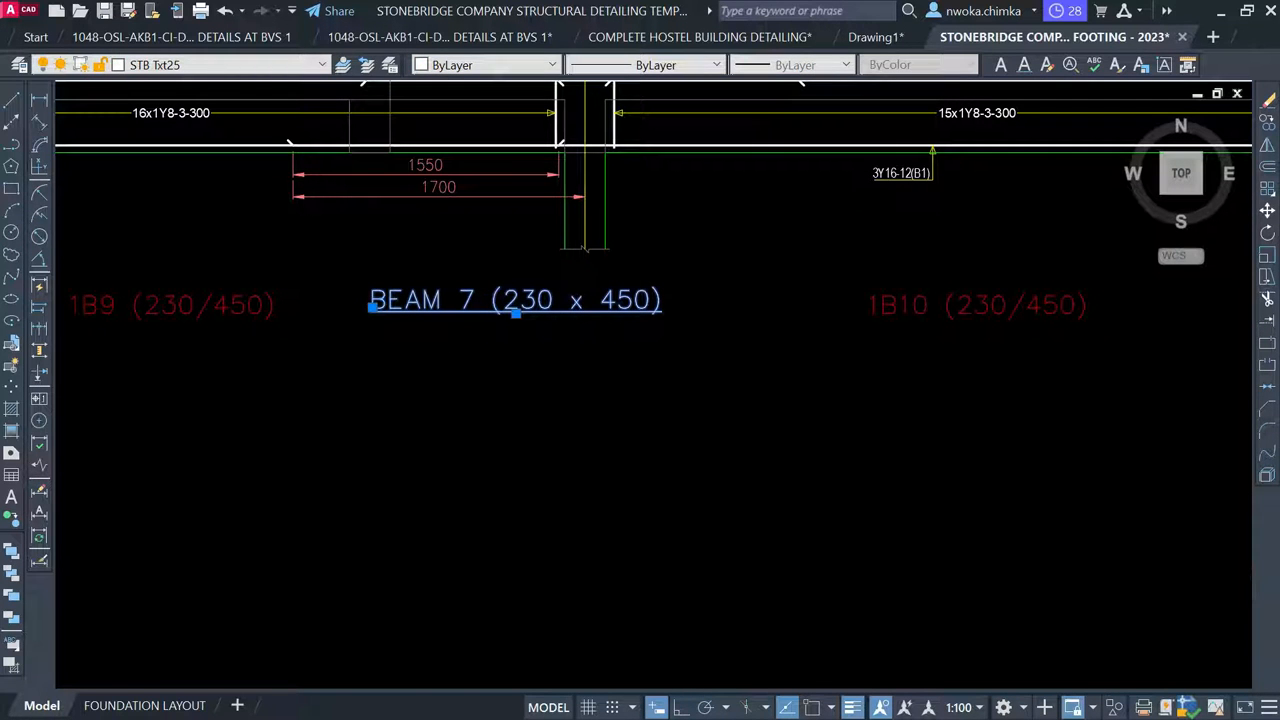
double_click(465, 300)
scroll(465, 298, up, 2)
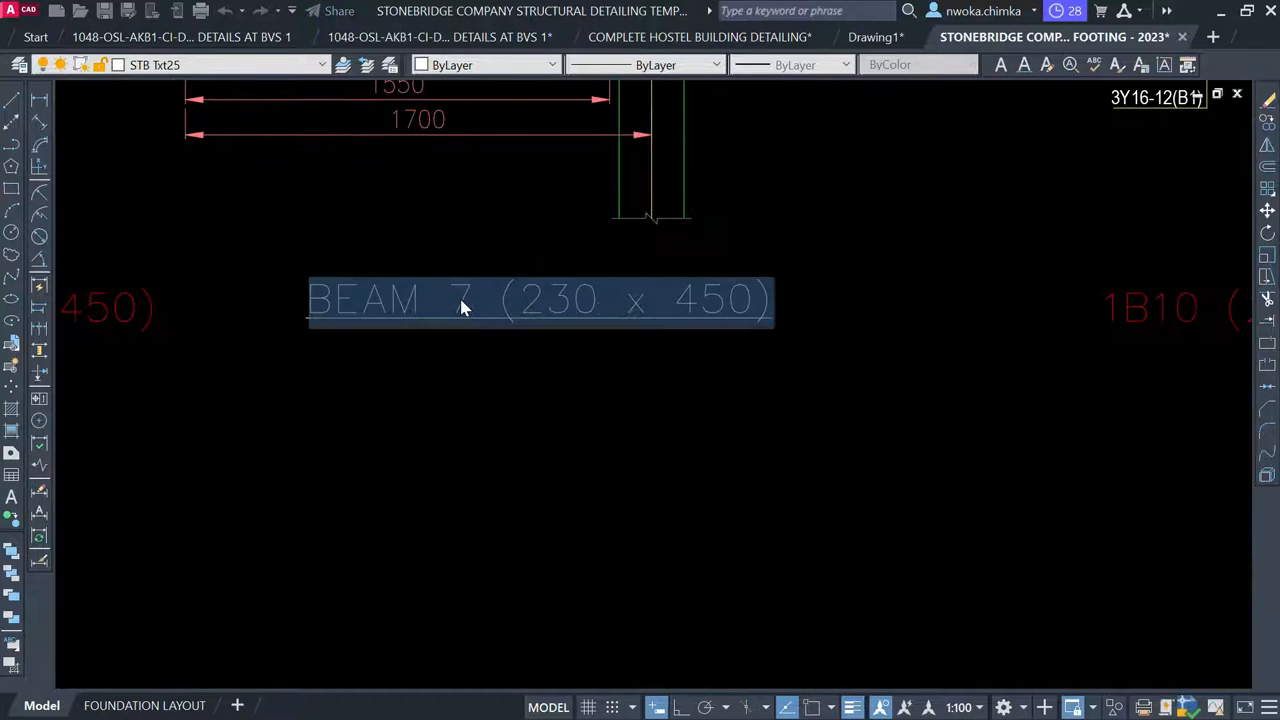
click(466, 298)
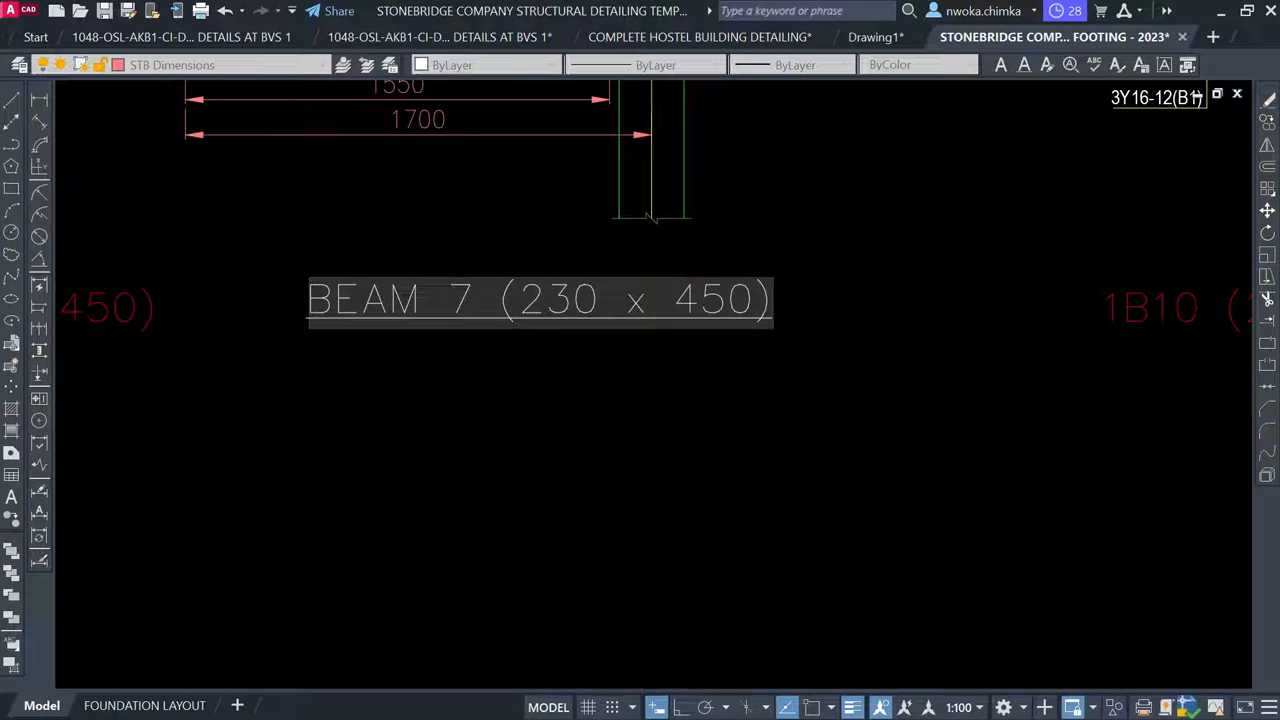
text(8)
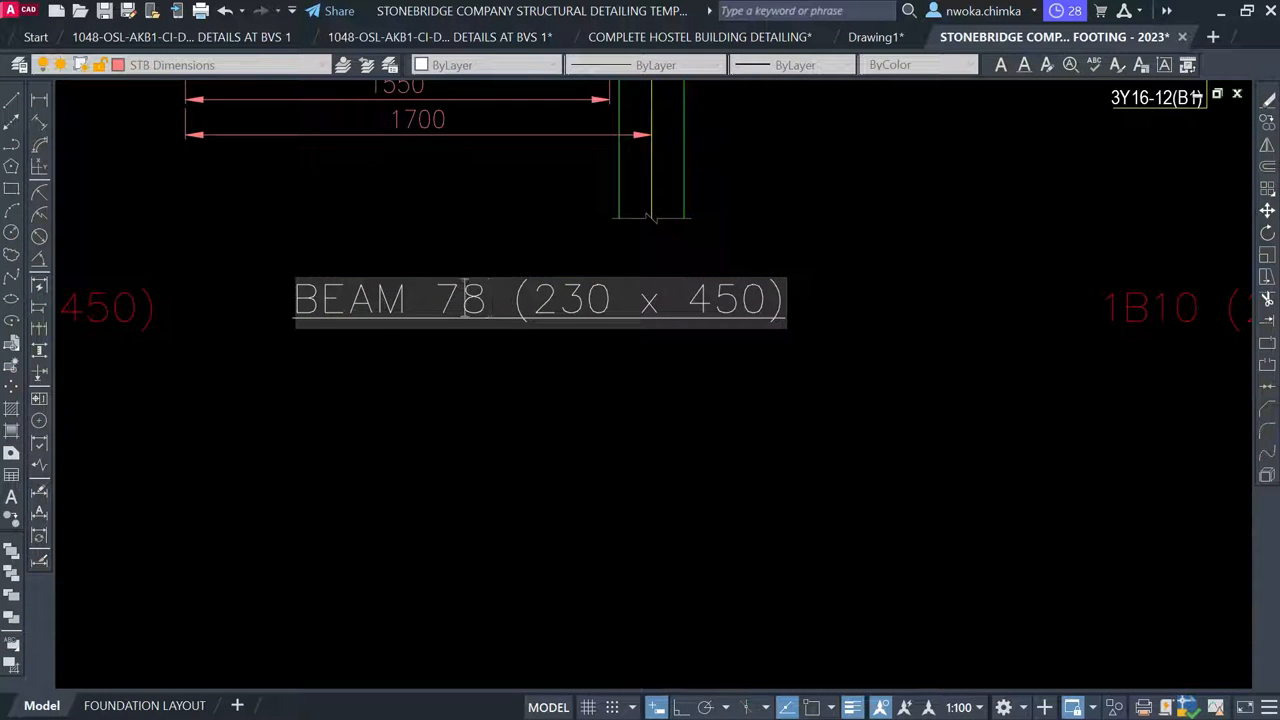
key(BackSpace)
click(532, 430)
scroll(529, 420, down, 4)
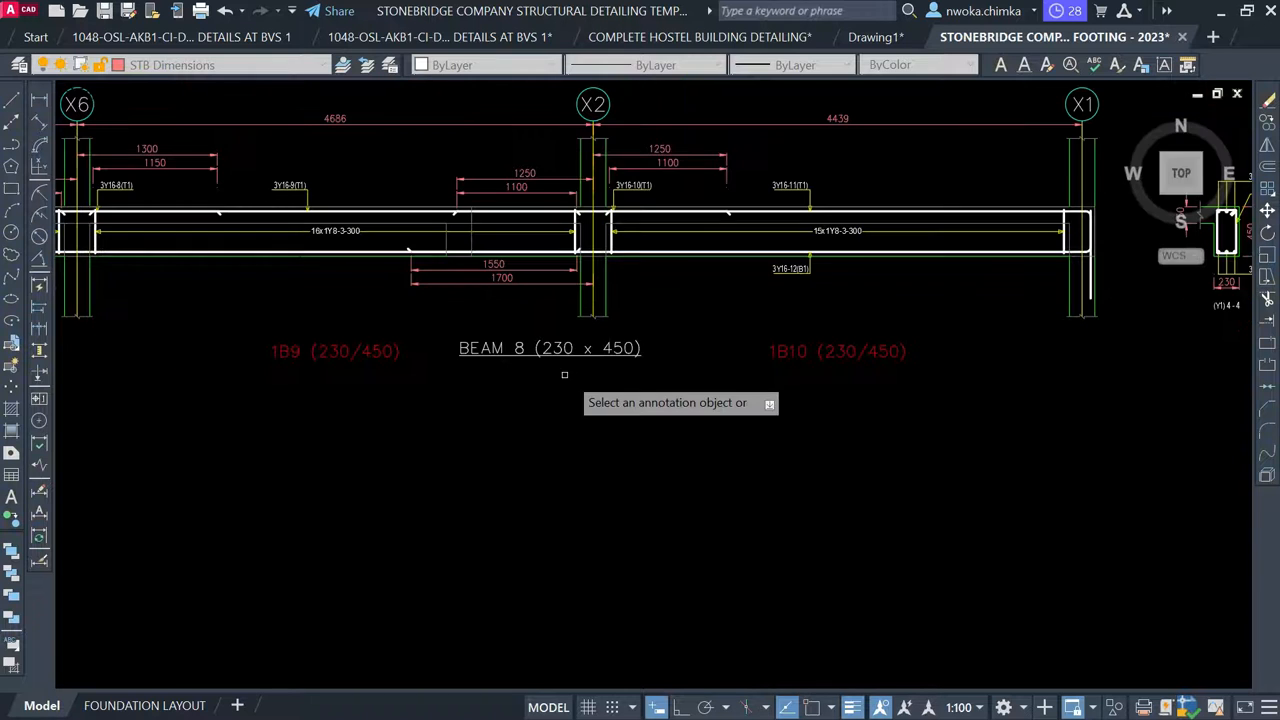
key(Escape)
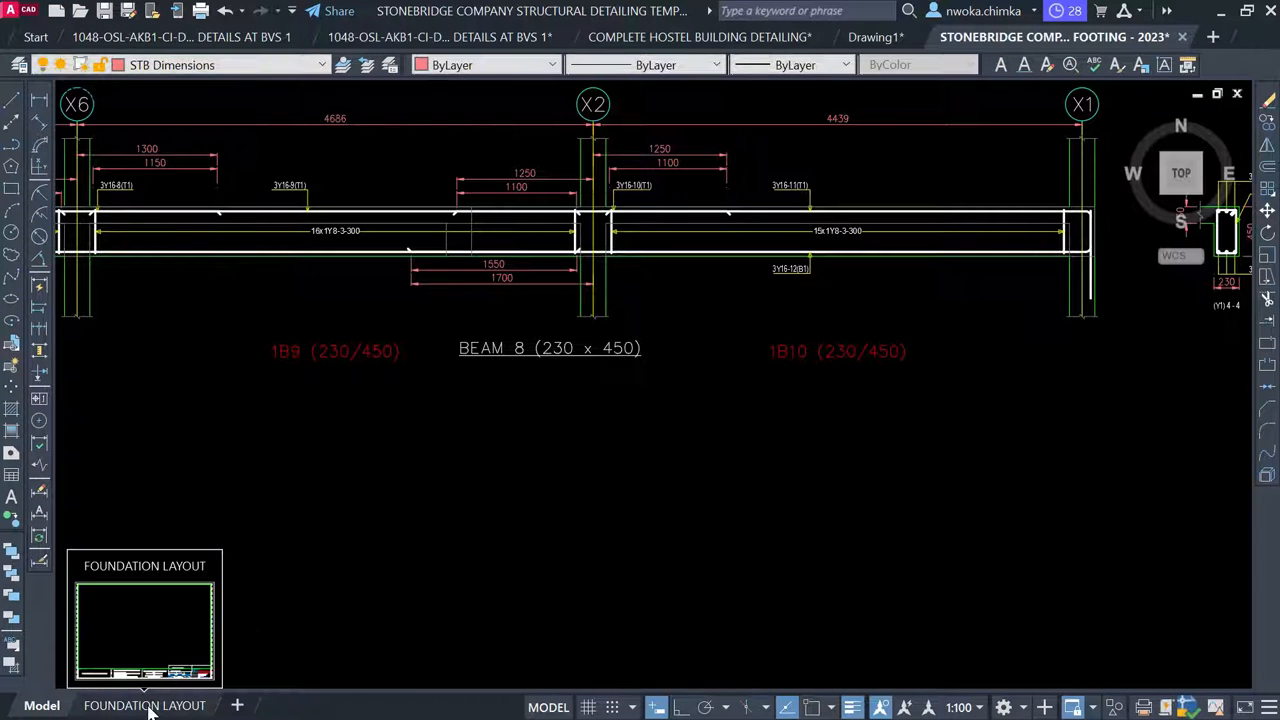
Back in the model, delete the red 1B8, 1B9 and 1B10 beam labels
click(148, 706)
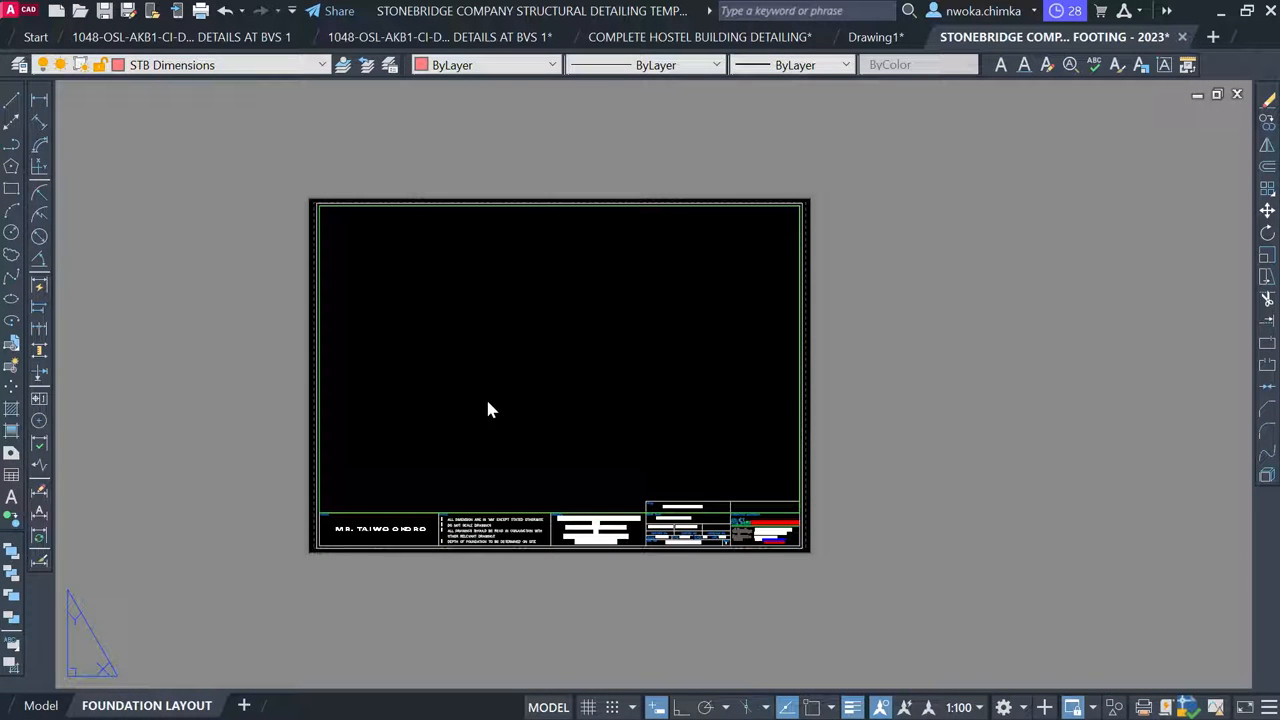
click(50, 706)
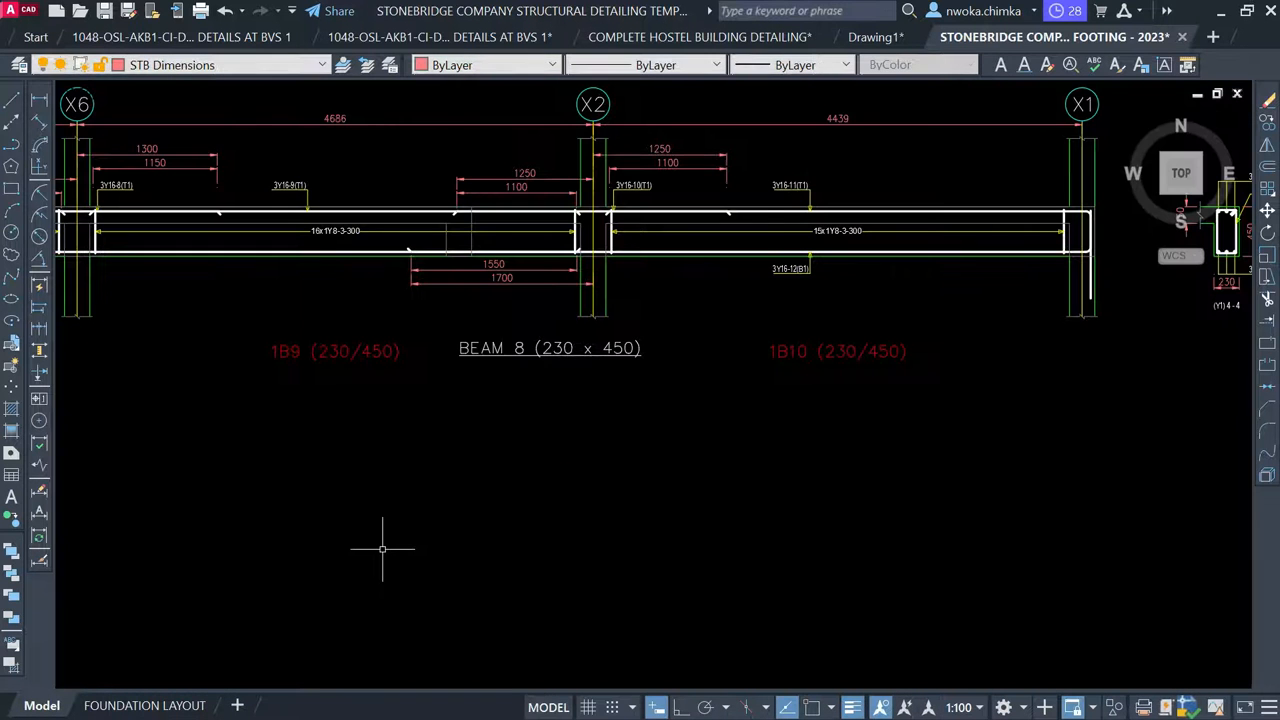
scroll(428, 372, down, 2)
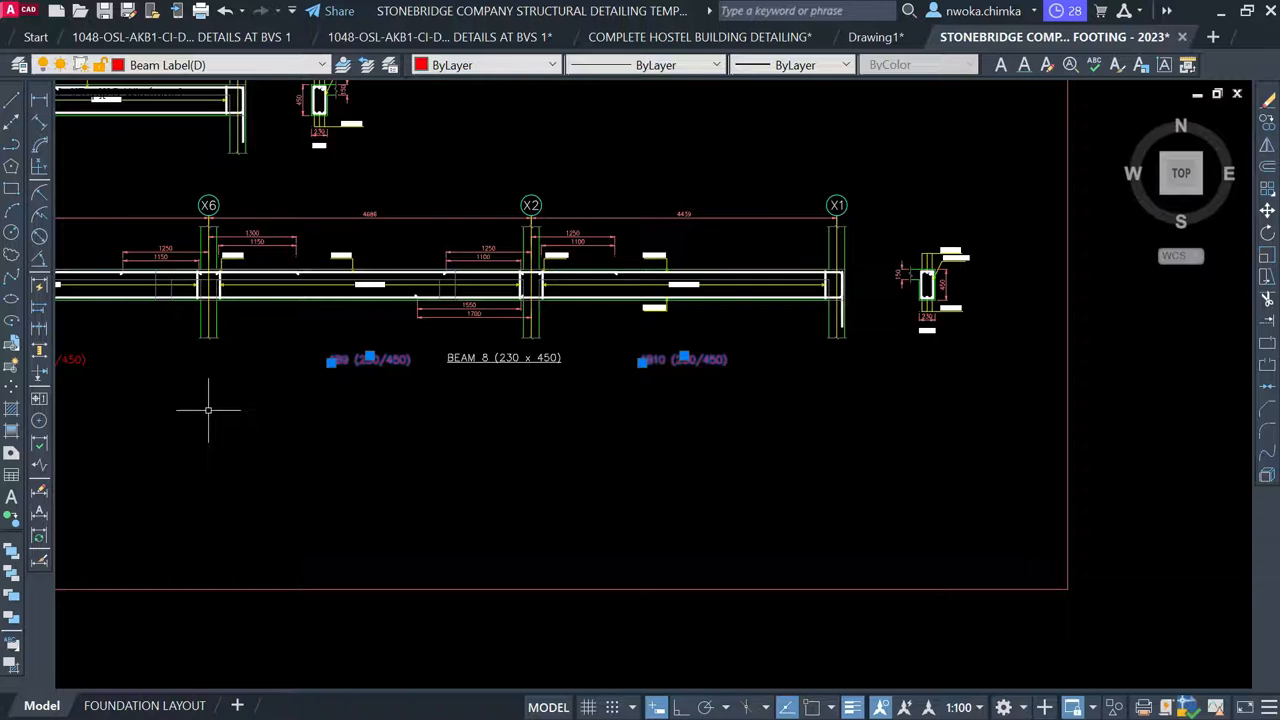
middle_drag(208, 410, 495, 403)
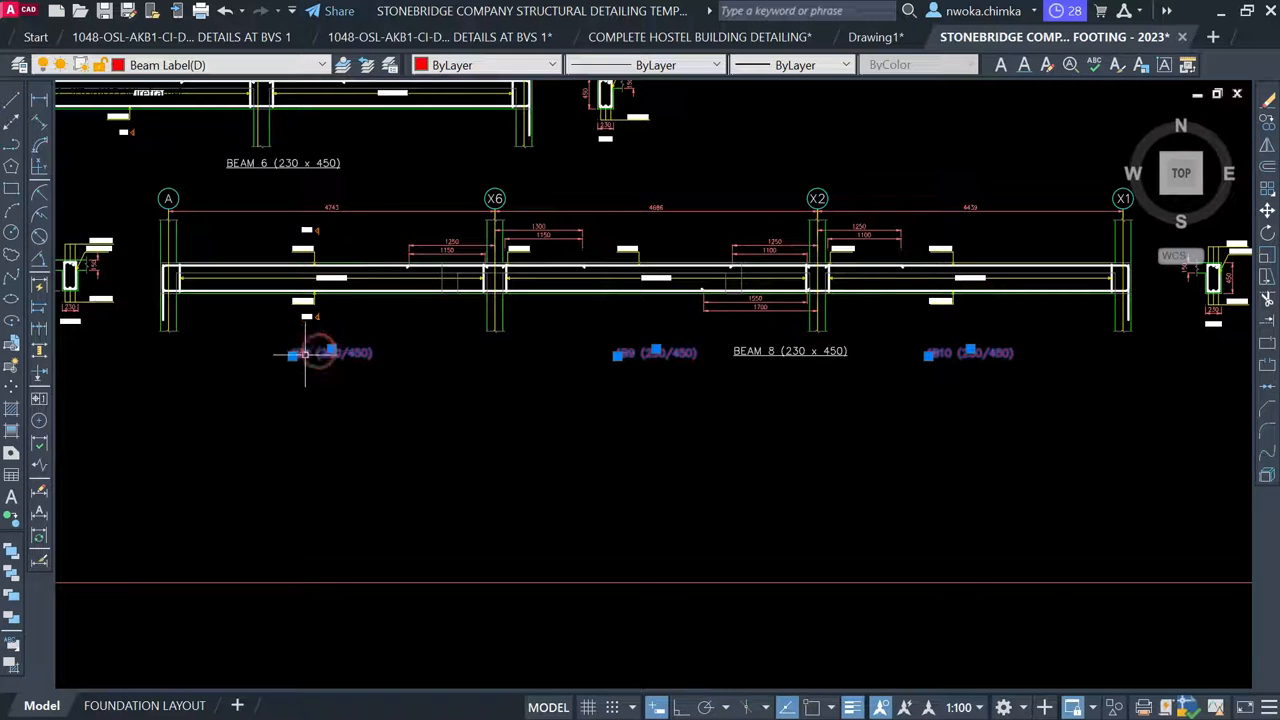
key(Delete)
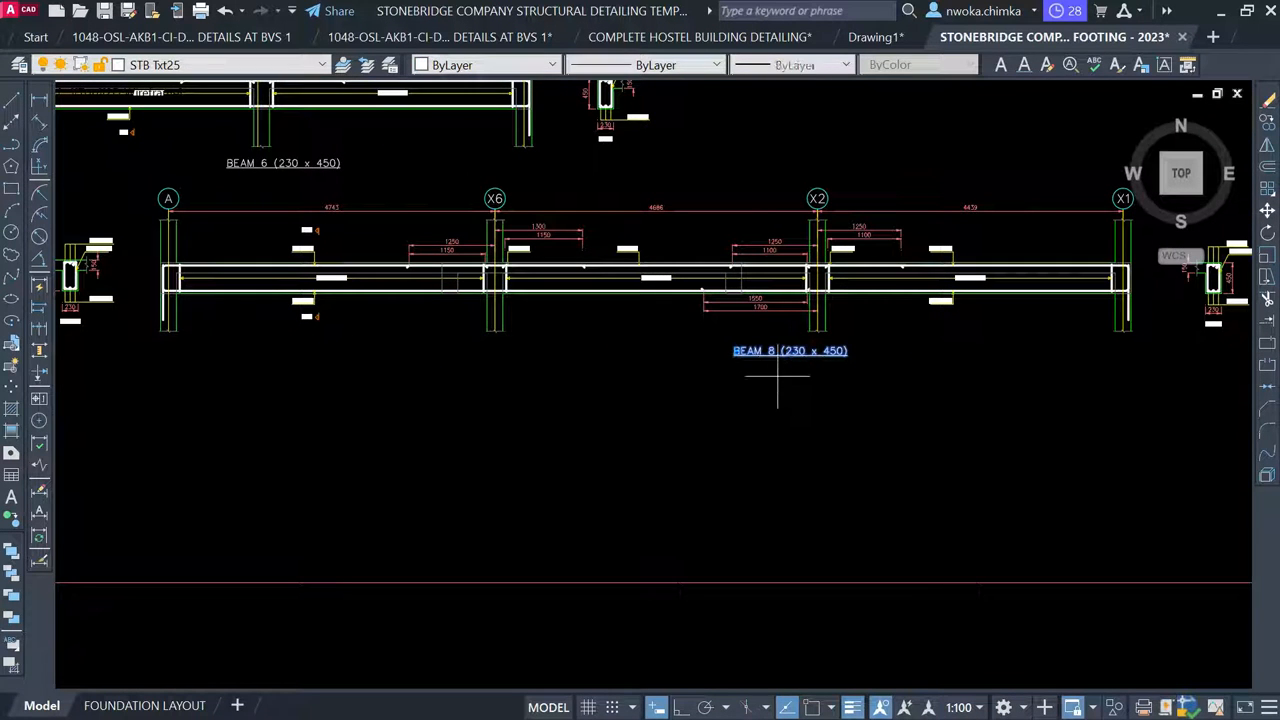
Move the BEAM 8 title further to the left
key(m)
key(Return)
click(847, 423)
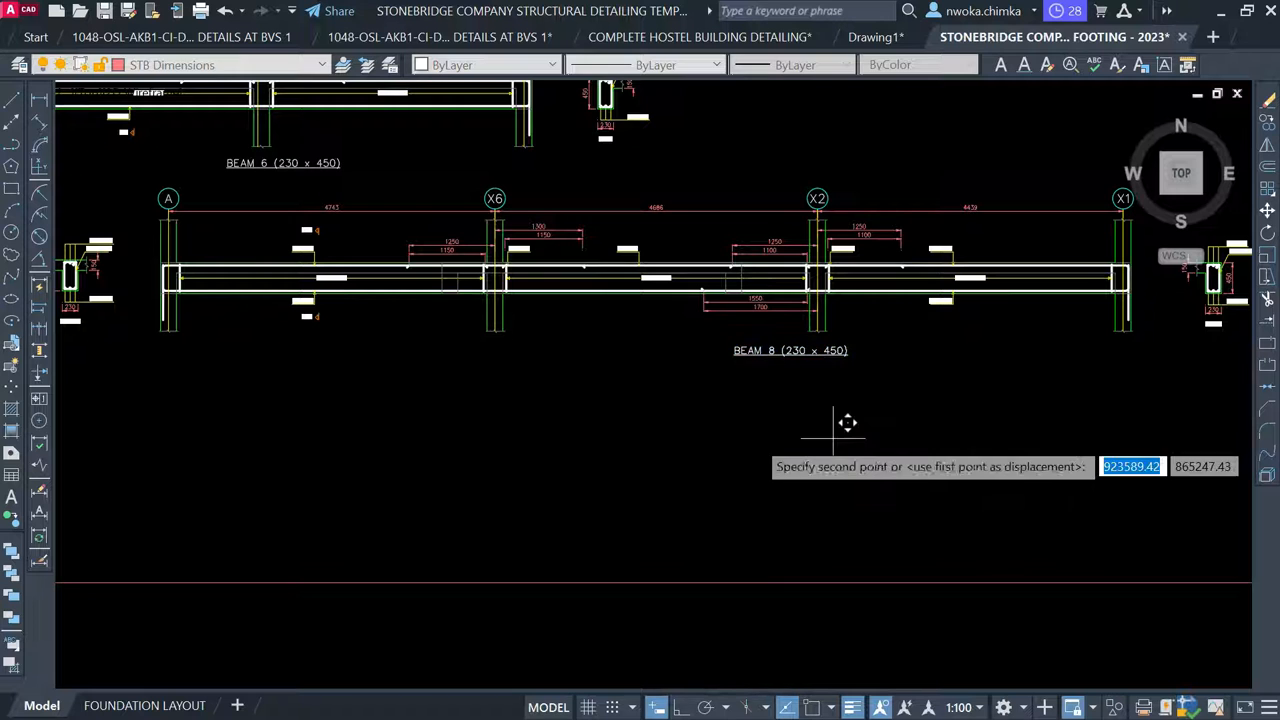
click(686, 427)
scroll(400, 456, down, 4)
Zoom into the first-floor layout and select the vertical 230/450 note near the 1B9 junction
middle_drag(751, 340, 483, 419)
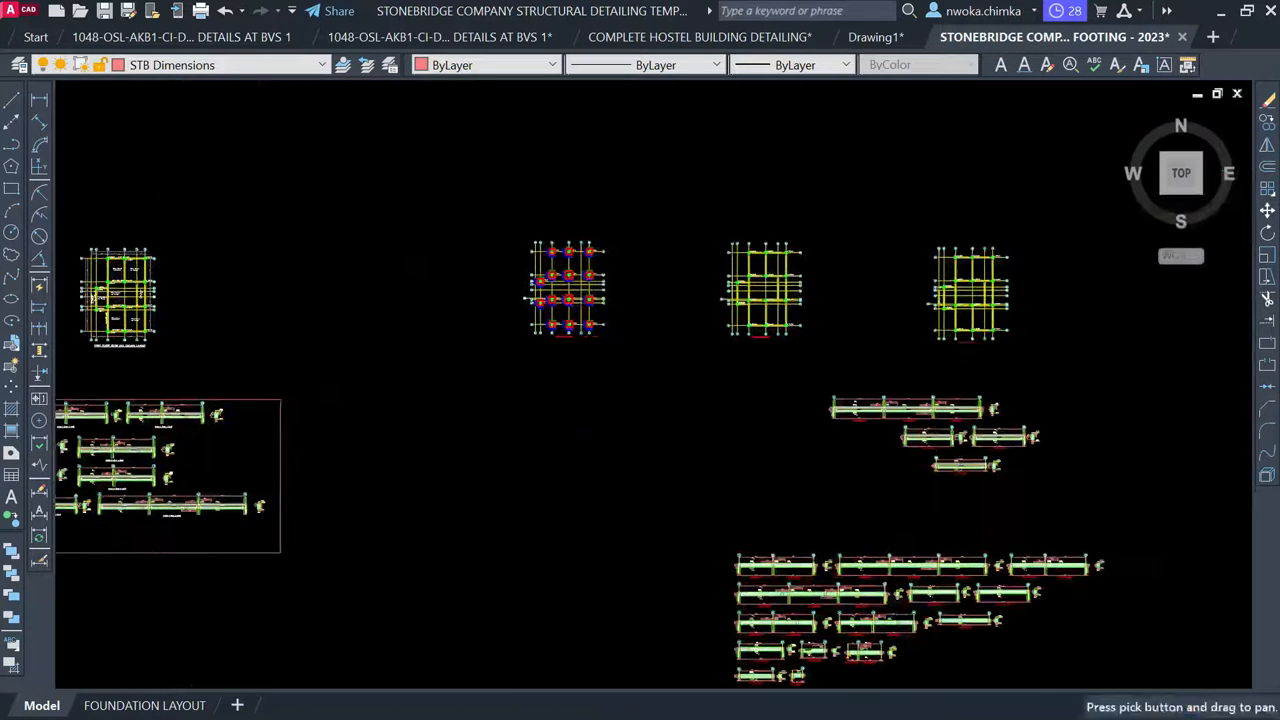
scroll(120, 300, up, 6)
scroll(347, 331, up, 4)
middle_drag(373, 525, 385, 389)
scroll(390, 448, up, 4)
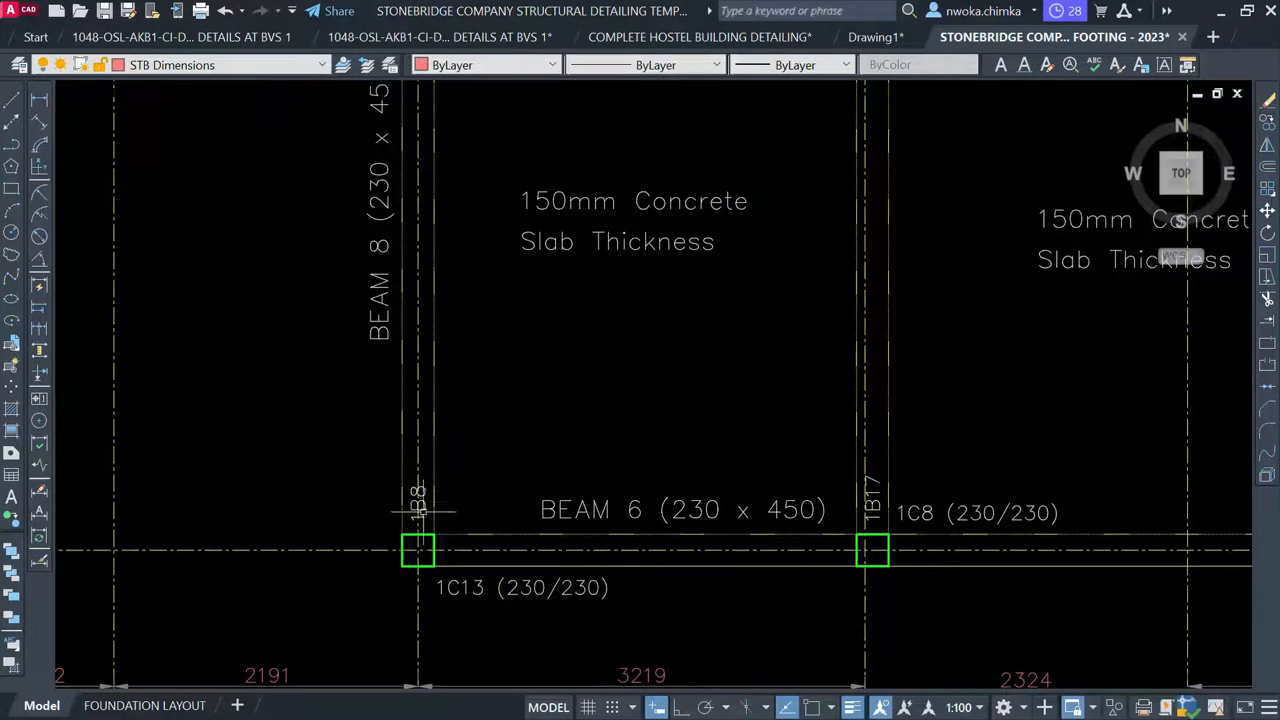
scroll(420, 512, up, 2)
scroll(461, 407, down, 4)
middle_drag(461, 407, 440, 590)
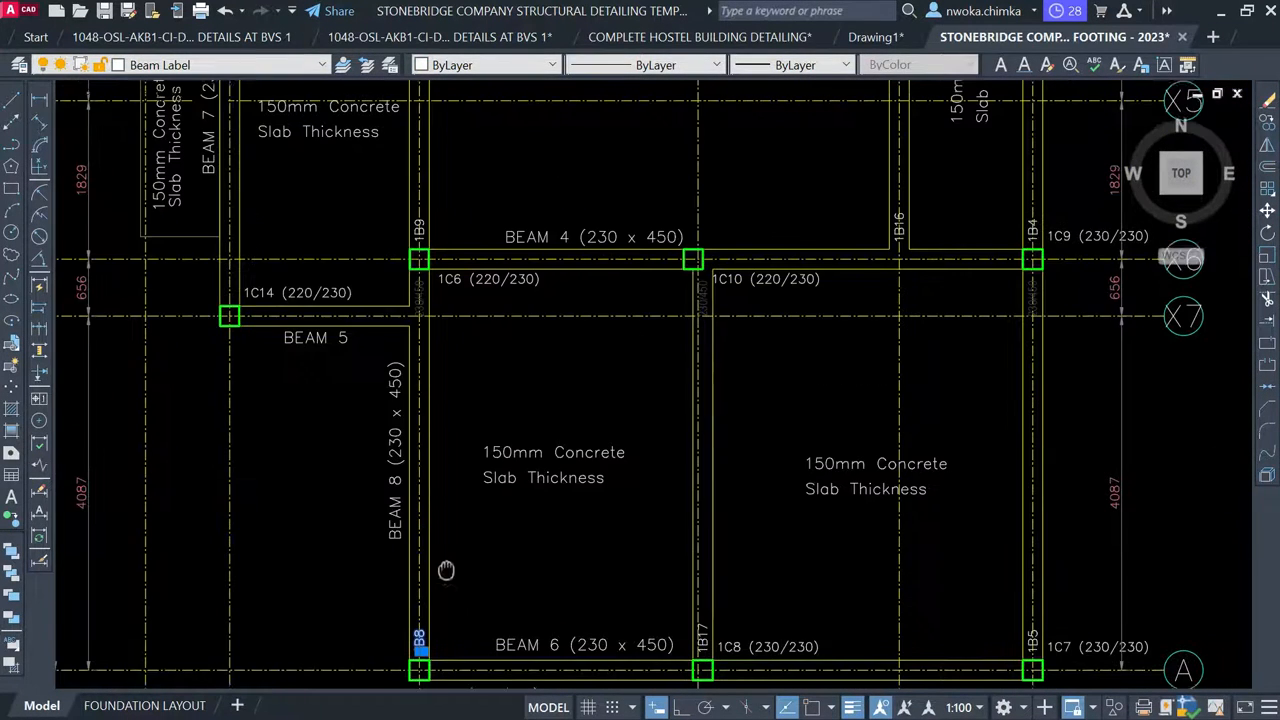
middle_drag(400, 438, 409, 594)
scroll(400, 422, up, 3)
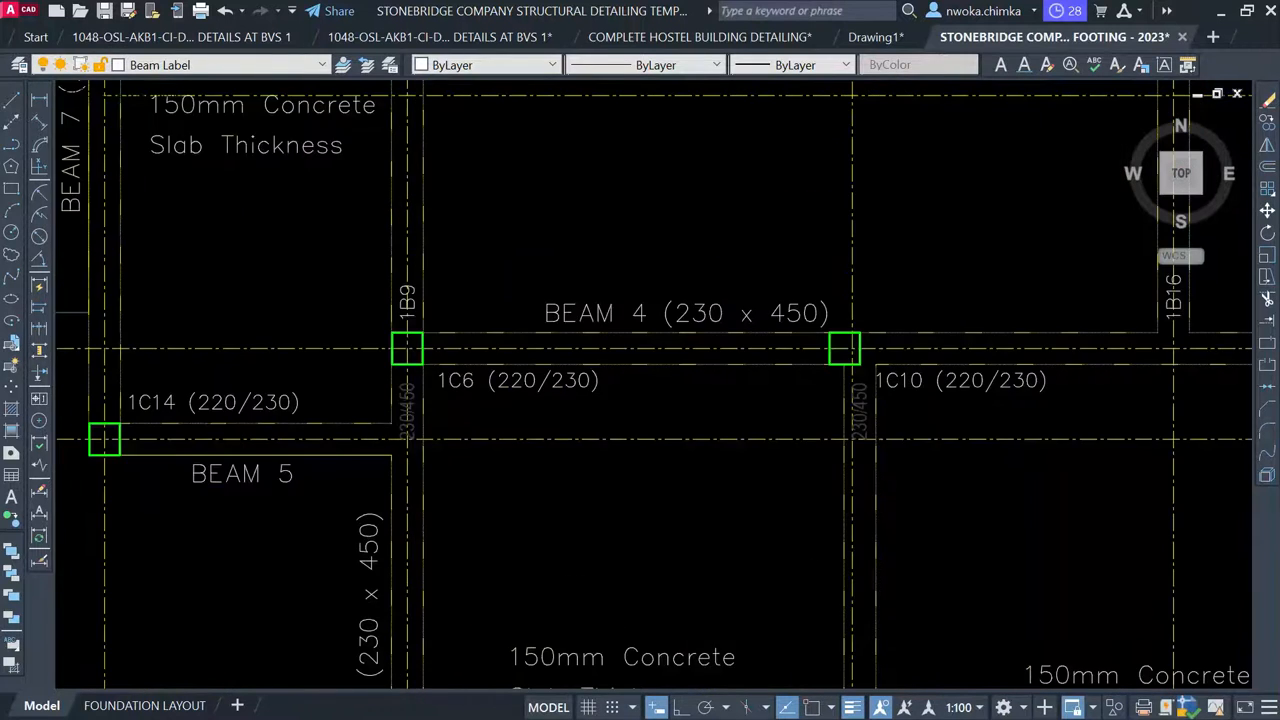
click(418, 378)
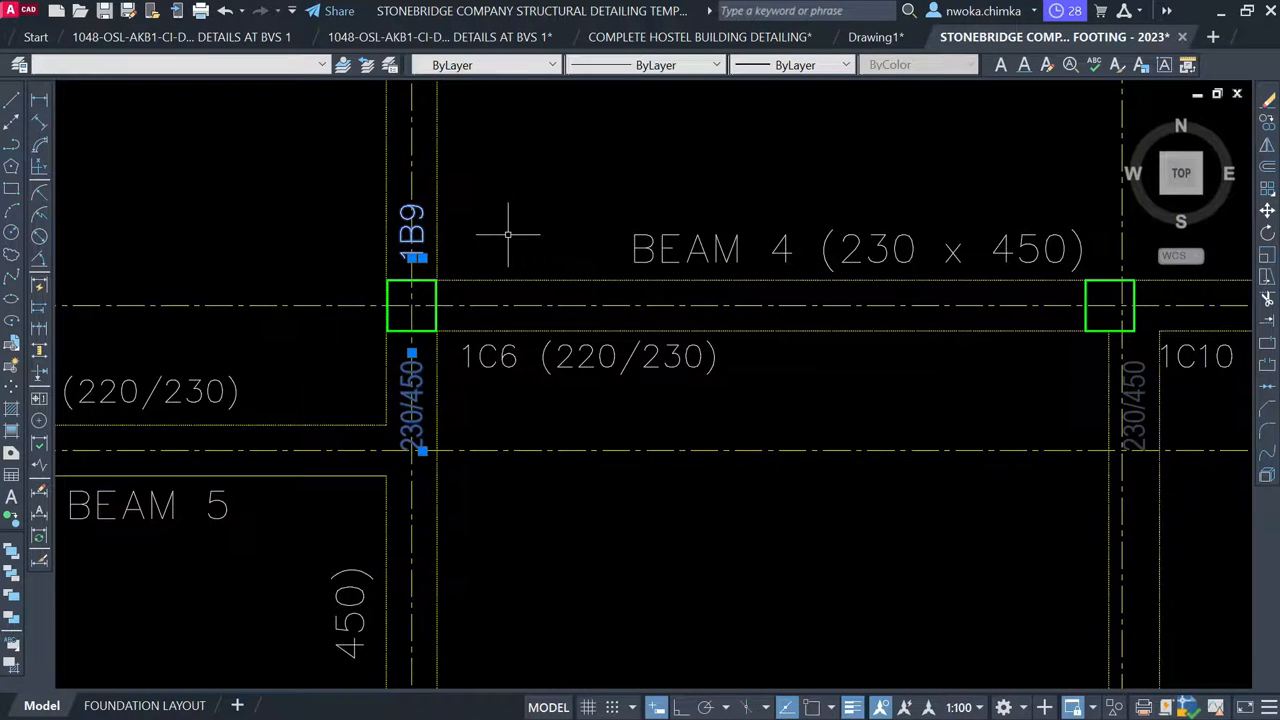
Select the 230/450 note beside column 1C4 and window the 1B10 label
middle_drag(508, 234, 483, 608)
scroll(476, 608, down, 2)
middle_drag(469, 386, 469, 611)
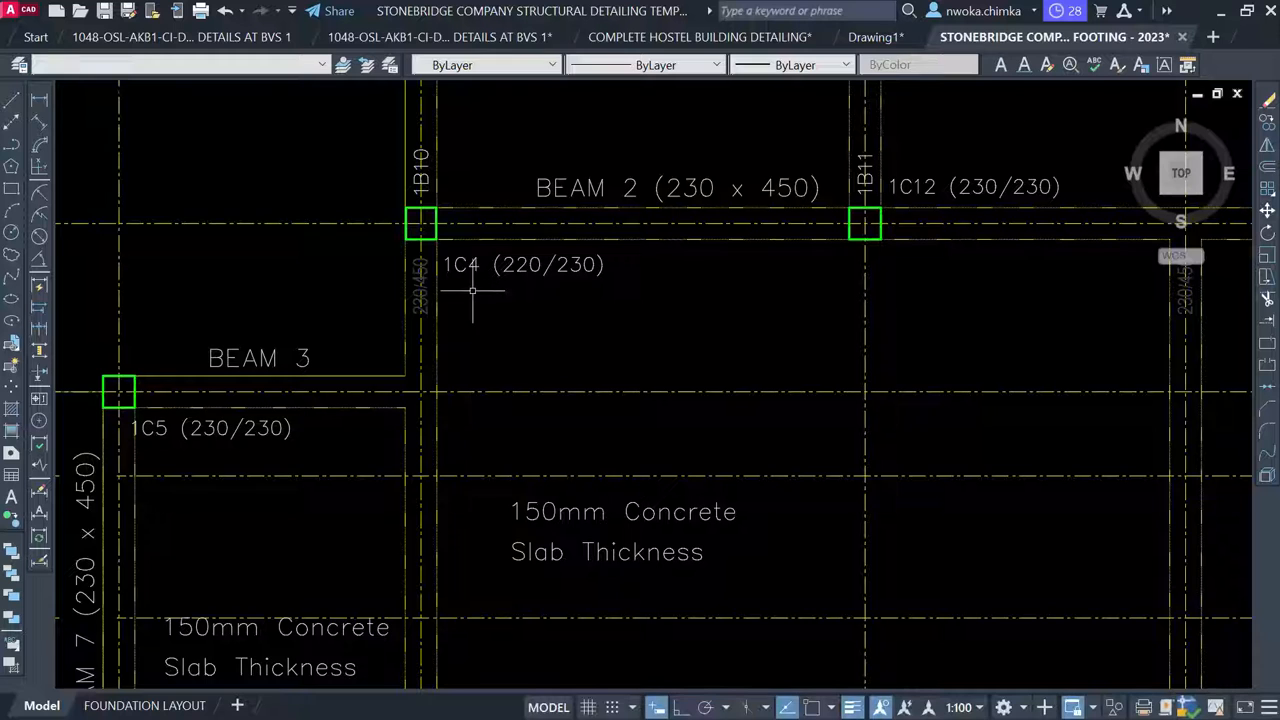
scroll(473, 291, up, 2)
scroll(395, 292, up, 2)
click(405, 300)
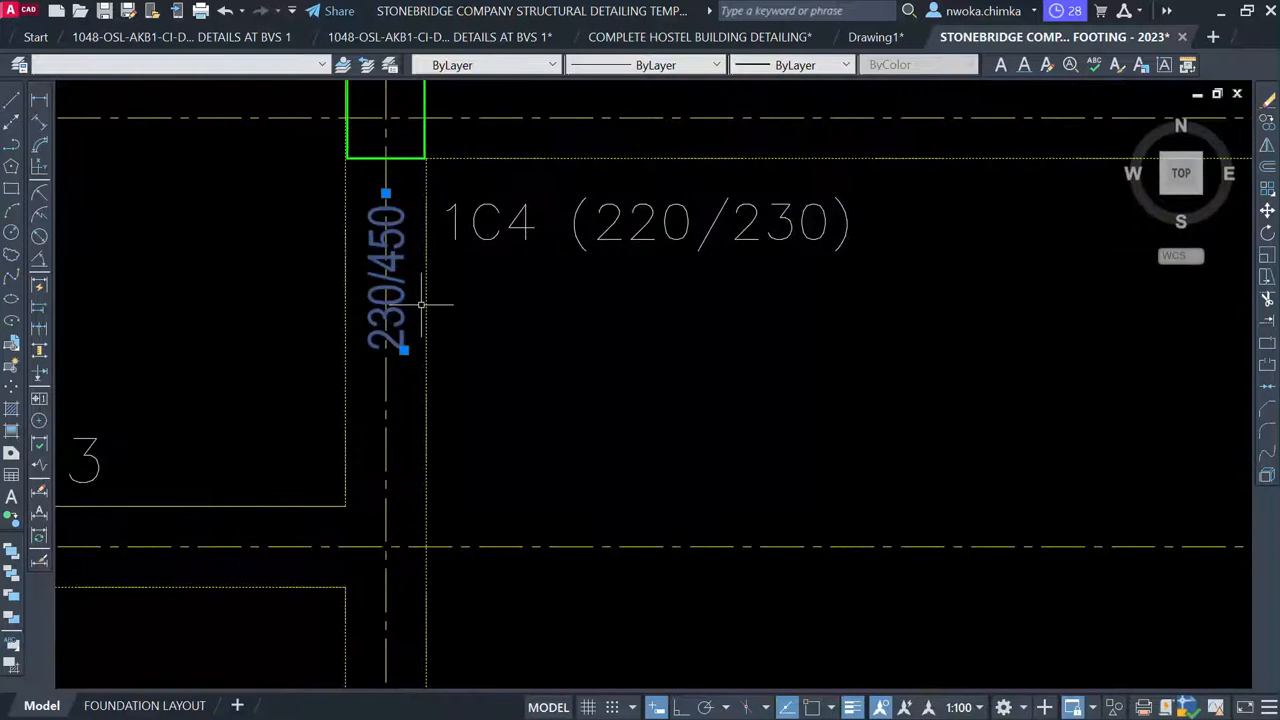
middle_drag(423, 300, 427, 650)
click(403, 318)
click(397, 358)
Select the 230/450 note on the Y1 beam and erase it with E
middle_drag(483, 298, 486, 486)
scroll(488, 470, down, 5)
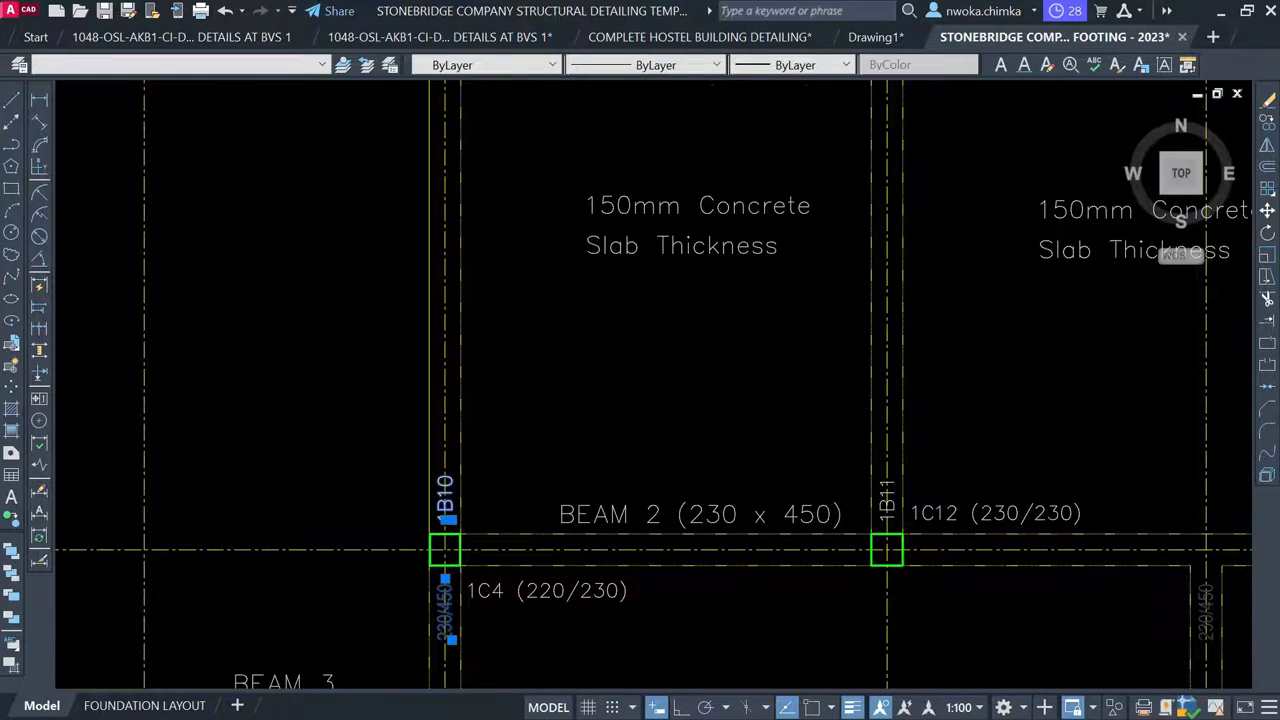
scroll(465, 307, up, 4)
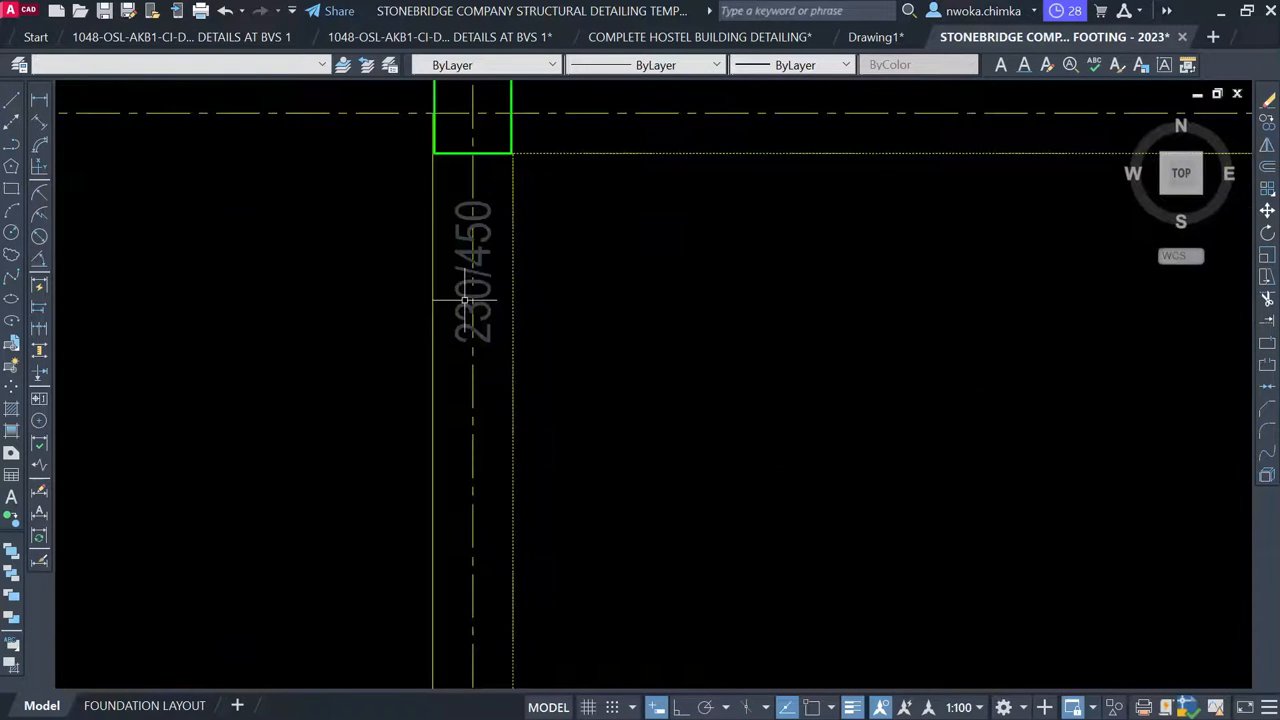
click(491, 254)
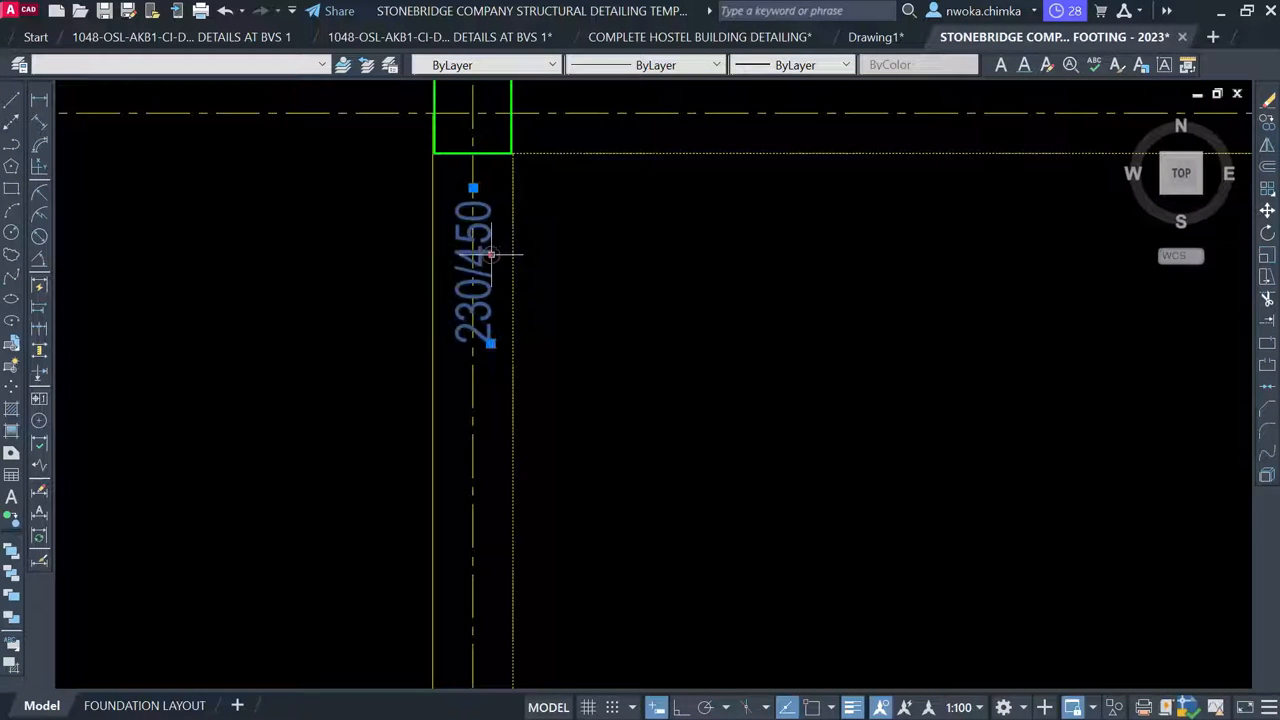
click(604, 262)
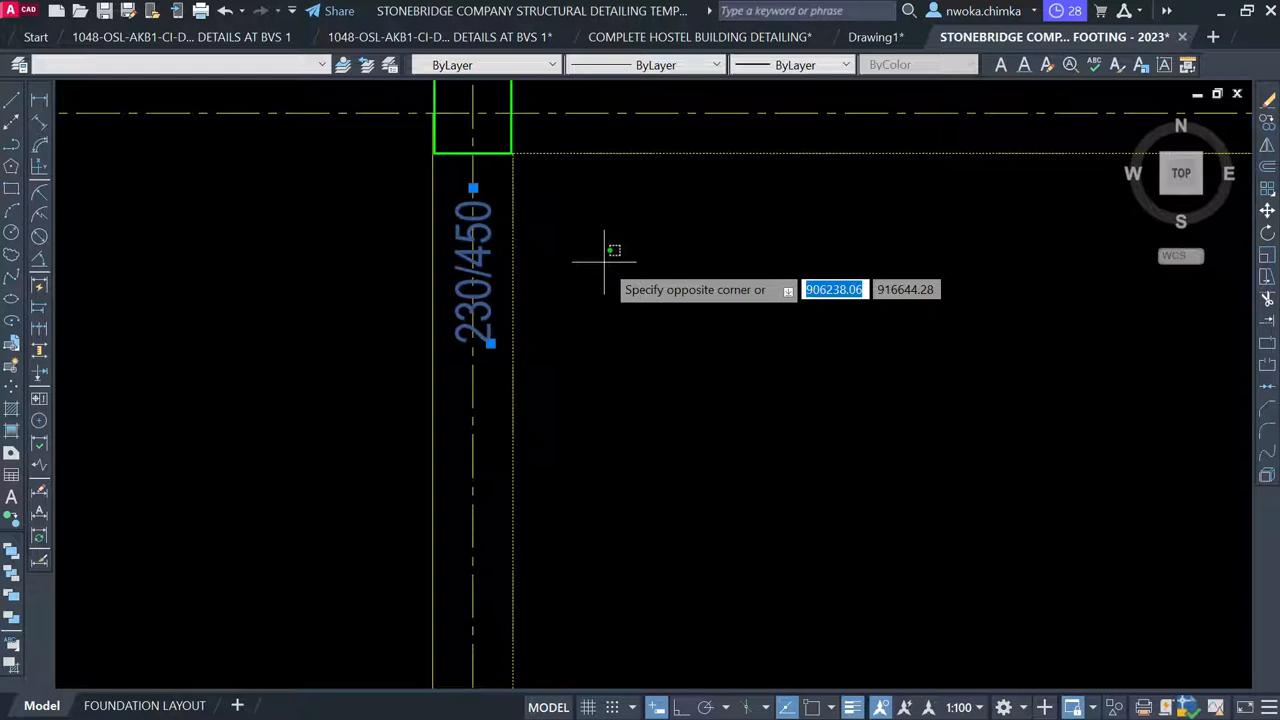
click(634, 269)
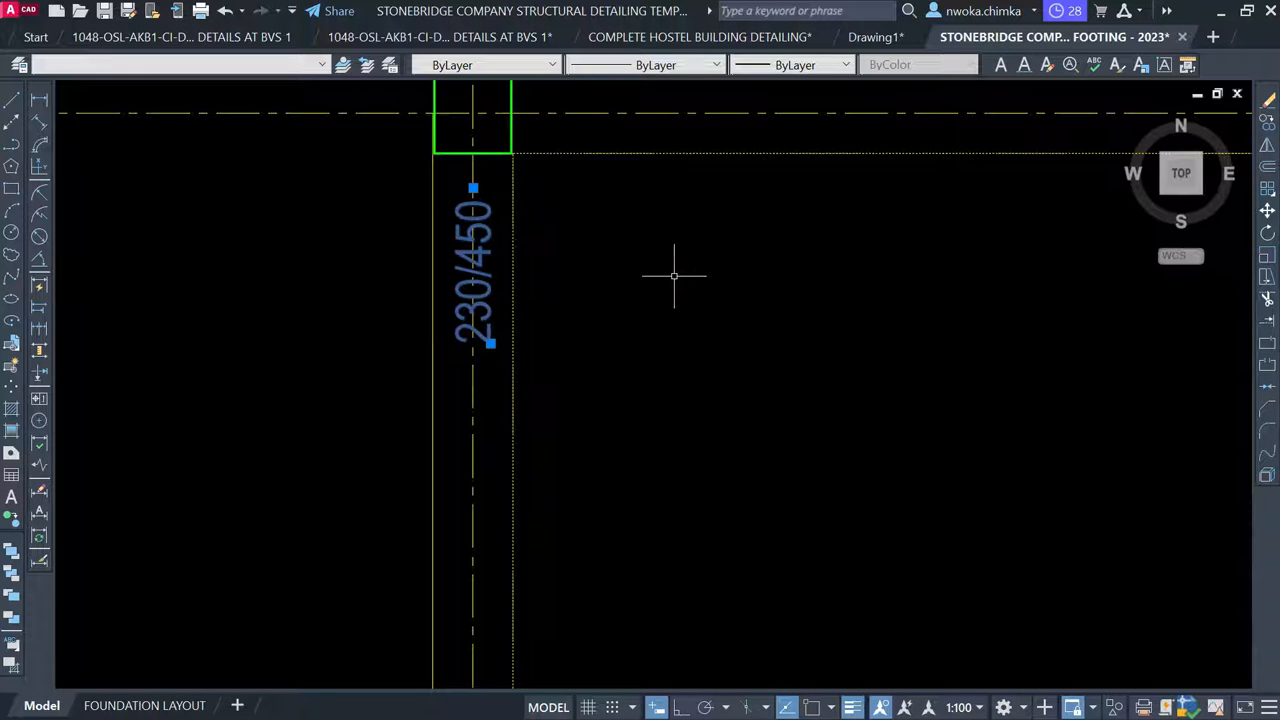
text(e)
key(Return)
scroll(588, 266, down, 10)
mouse_move(565, 192)
middle_down()
mouse_move(528, 183)
mouse_move(522, 161)
middle_up()
scroll(480, 336, up, 2)
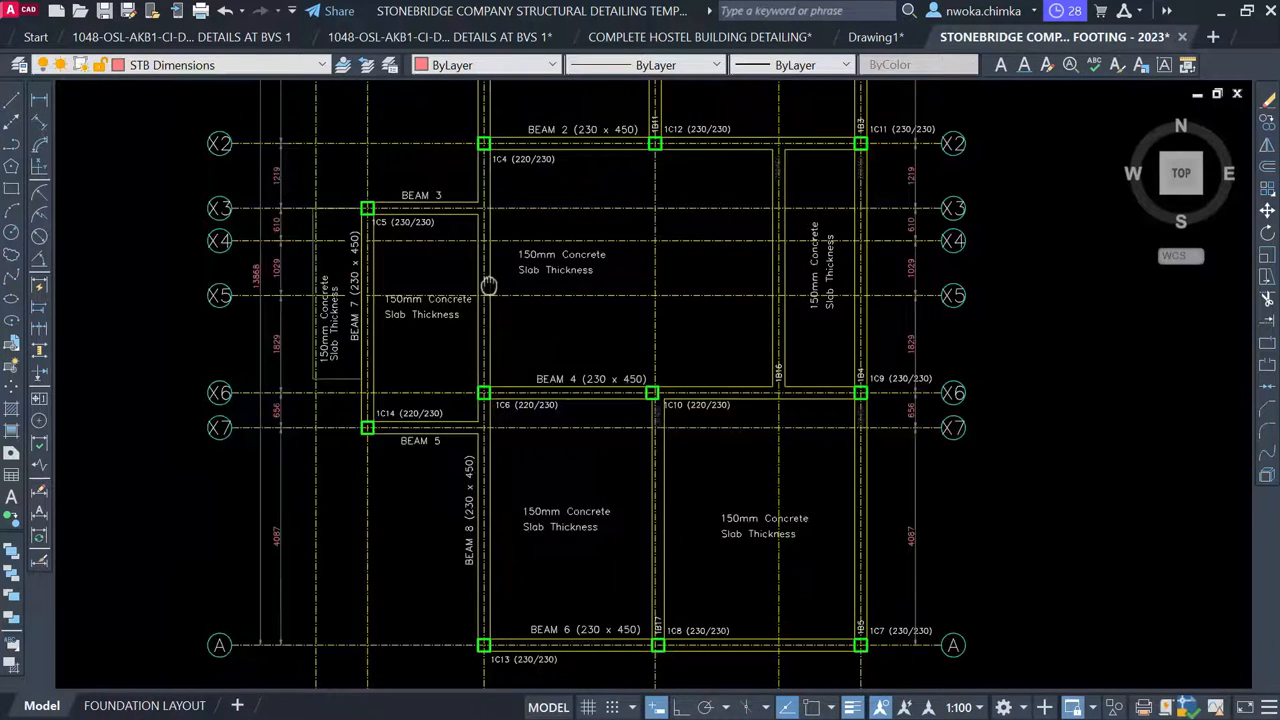
middle_drag(489, 286, 476, 215)
Copy the vertical BEAM 8 label onto the next vertical beam at grid Y2
scroll(510, 453, down, 2)
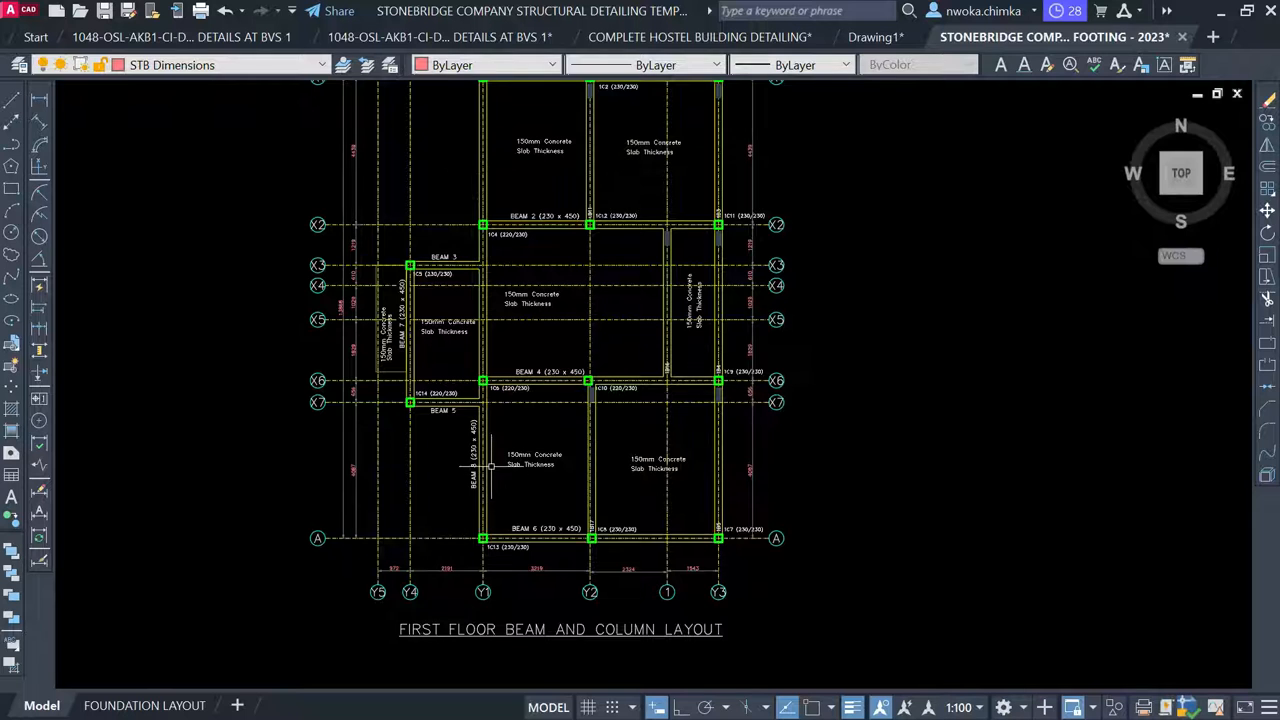
scroll(490, 465, up, 4)
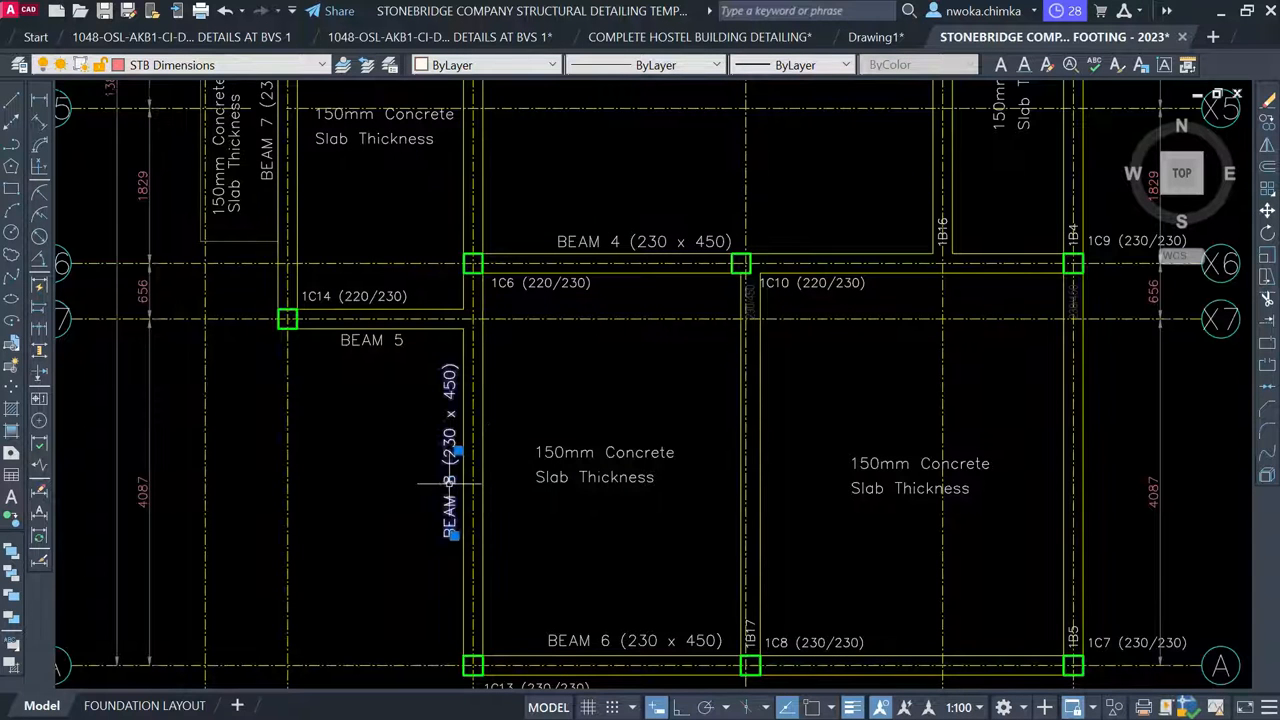
key(Return)
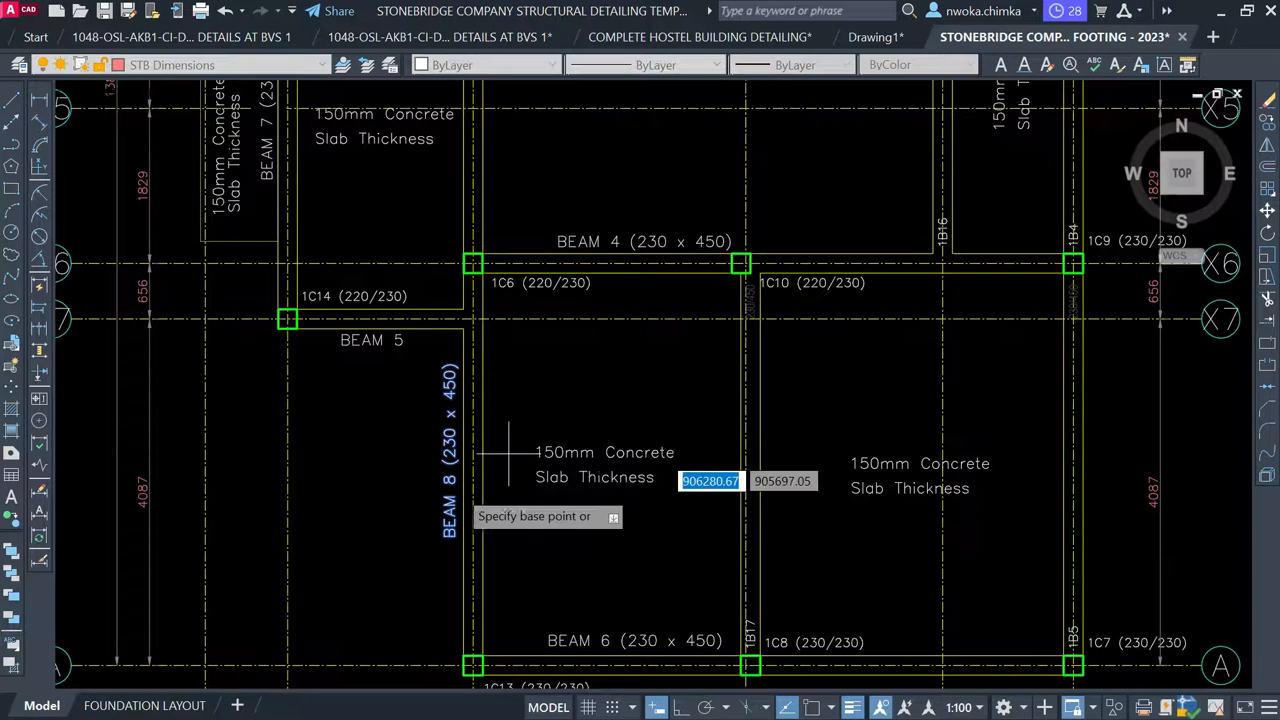
click(449, 481)
scroll(445, 478, down, 4)
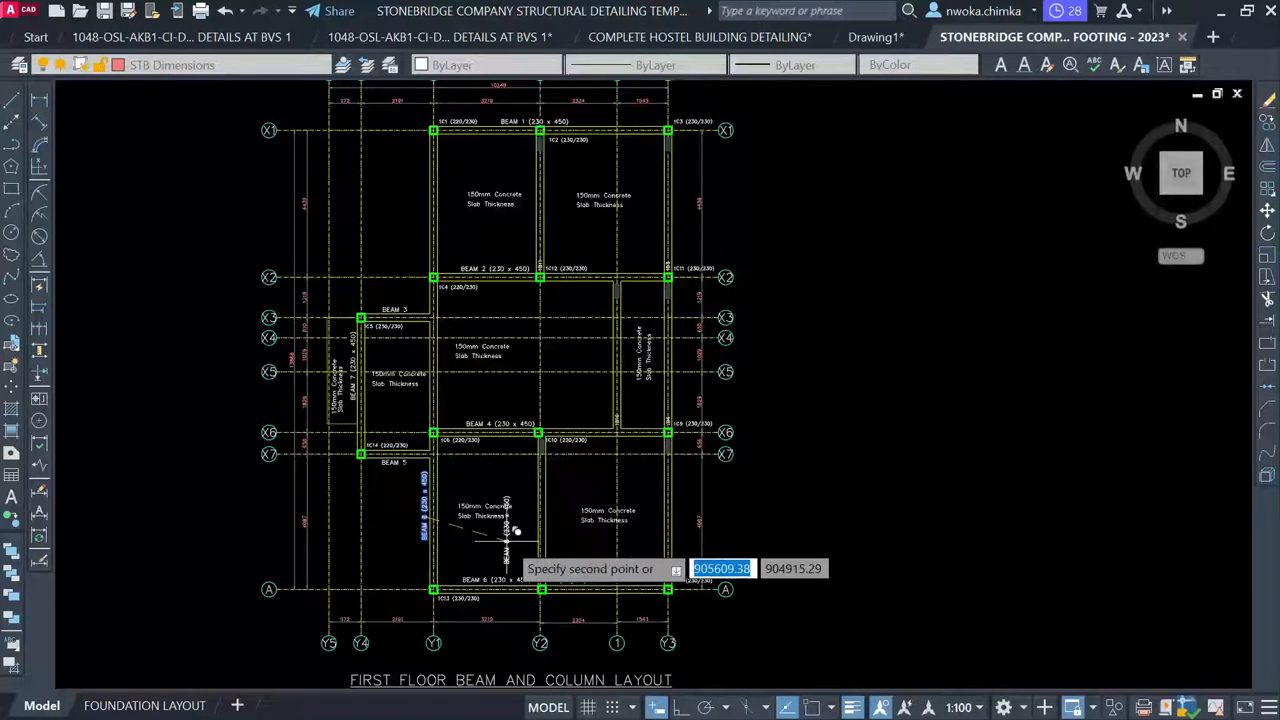
scroll(512, 536, up, 2)
scroll(527, 520, up, 2)
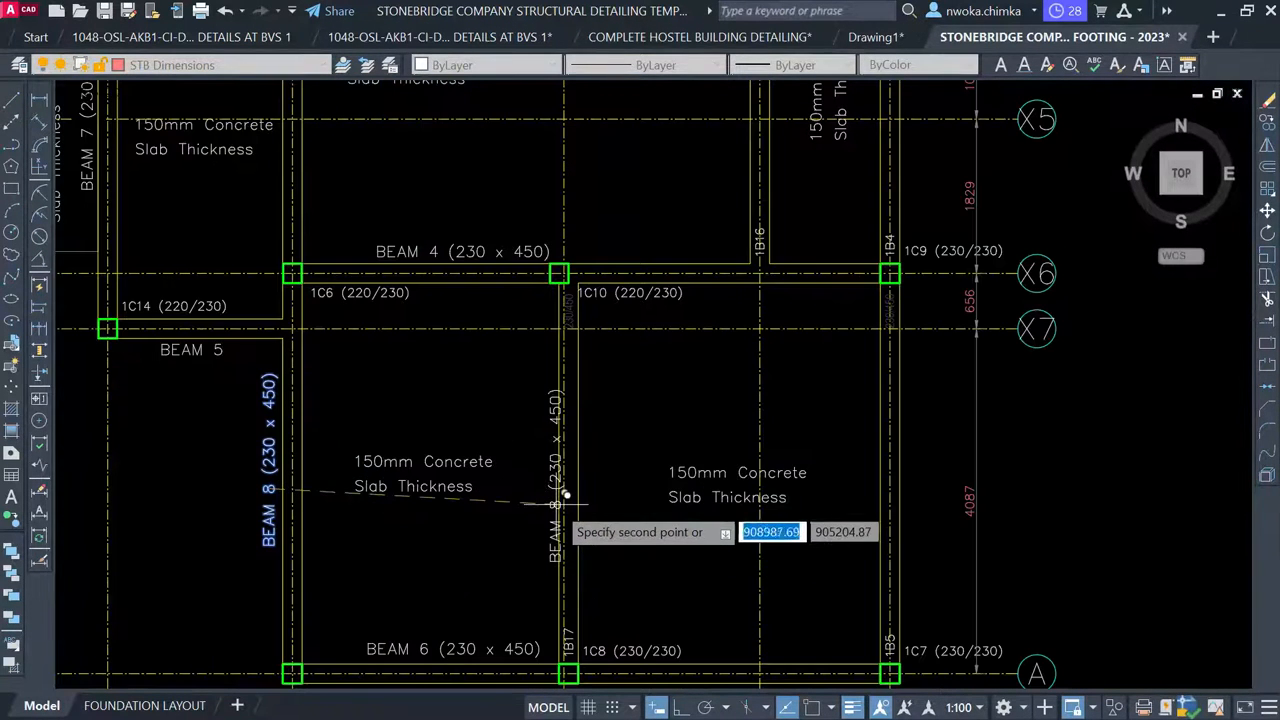
scroll(560, 507, up, 2)
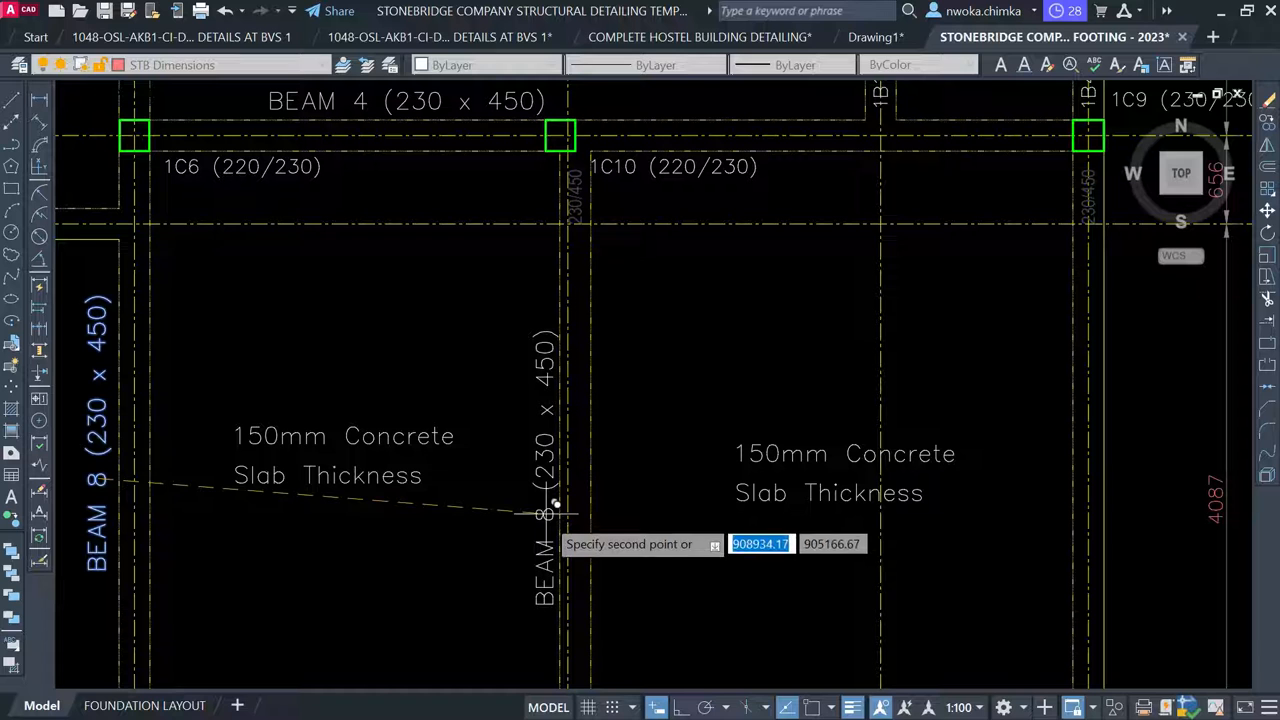
click(543, 519)
scroll(543, 480, down, 5)
key(Escape)
scroll(522, 474, up, 5)
scroll(541, 518, up, 1)
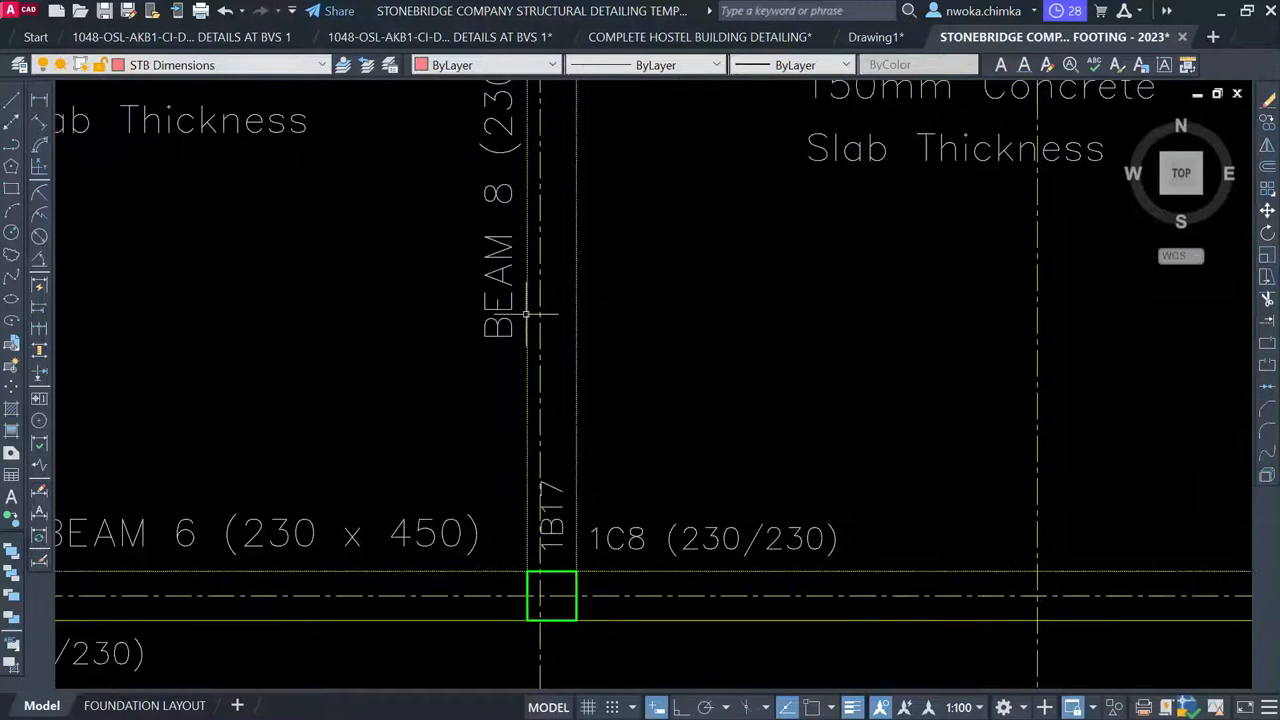
Edit the copied label so it reads BEAM 9 (230 x 450)
click(498, 194)
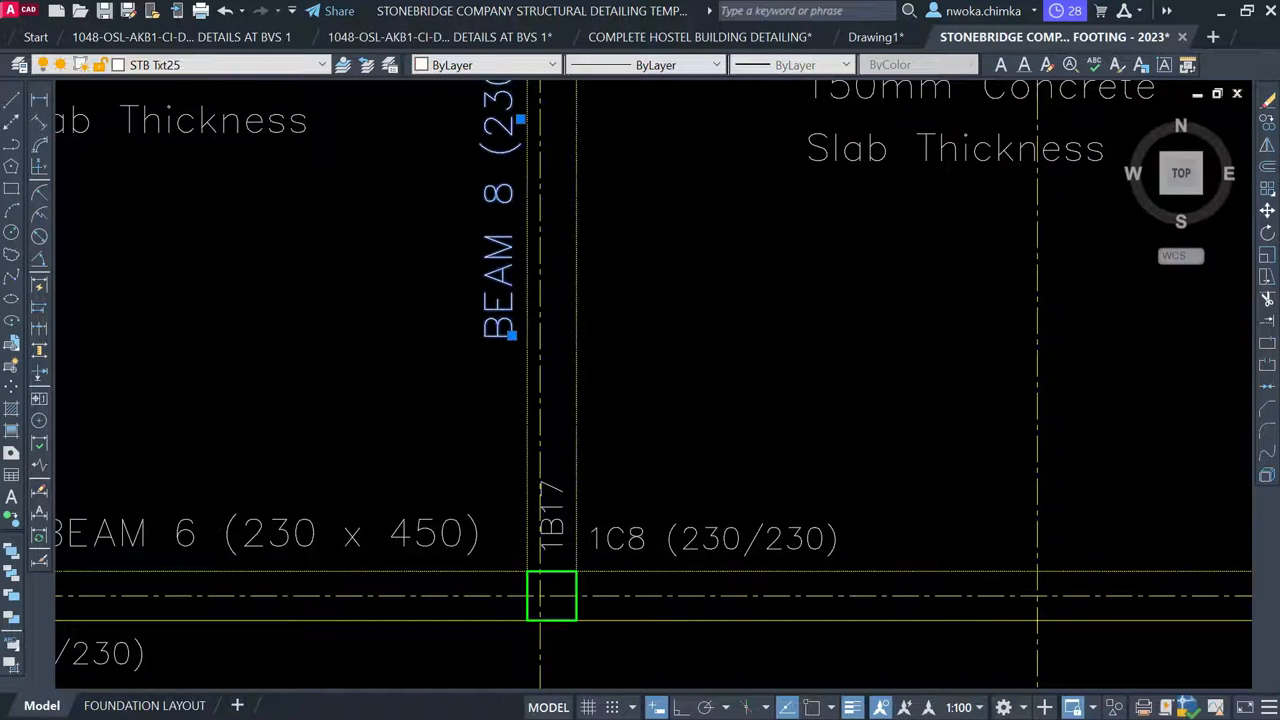
double_click(490, 178)
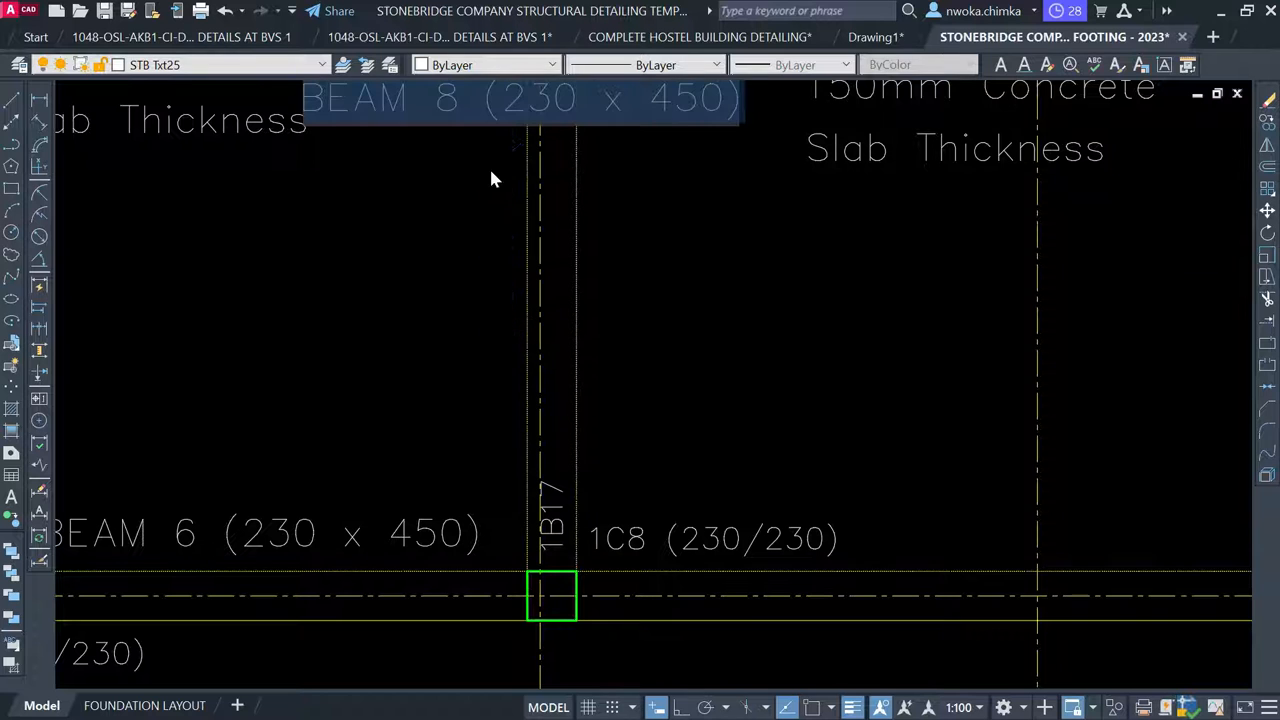
click(455, 103)
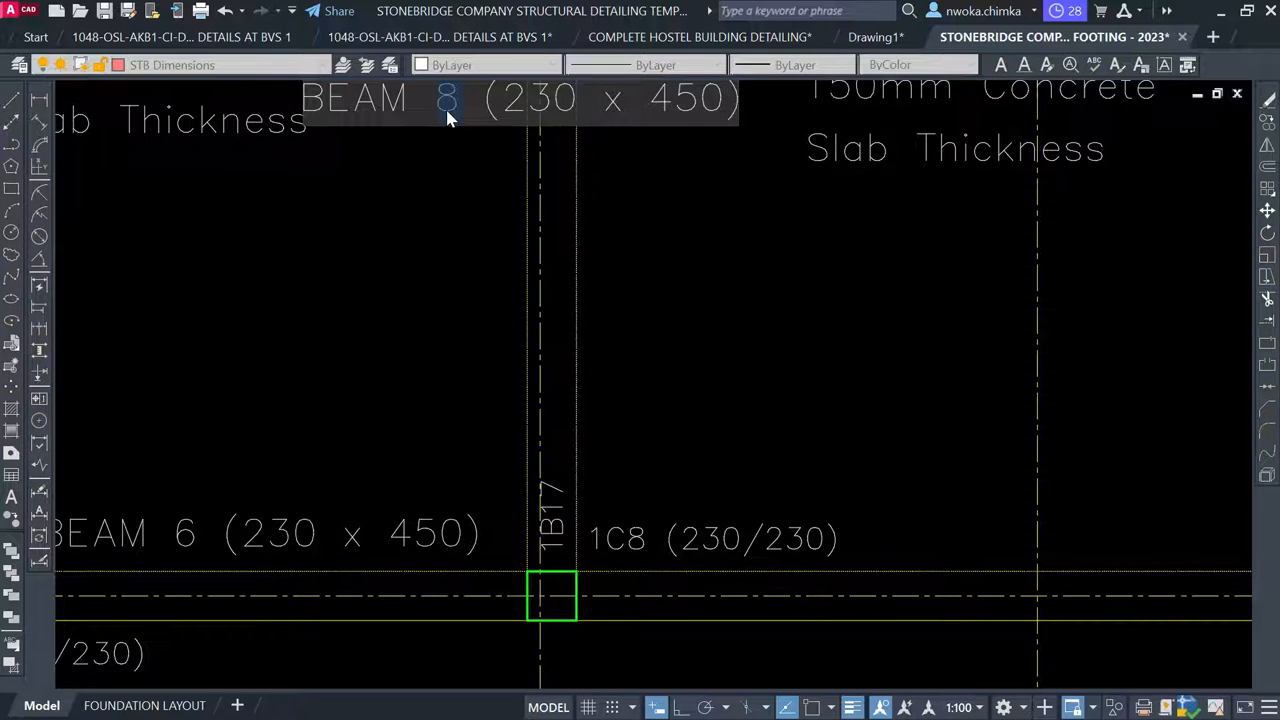
click(505, 262)
scroll(516, 376, down, 8)
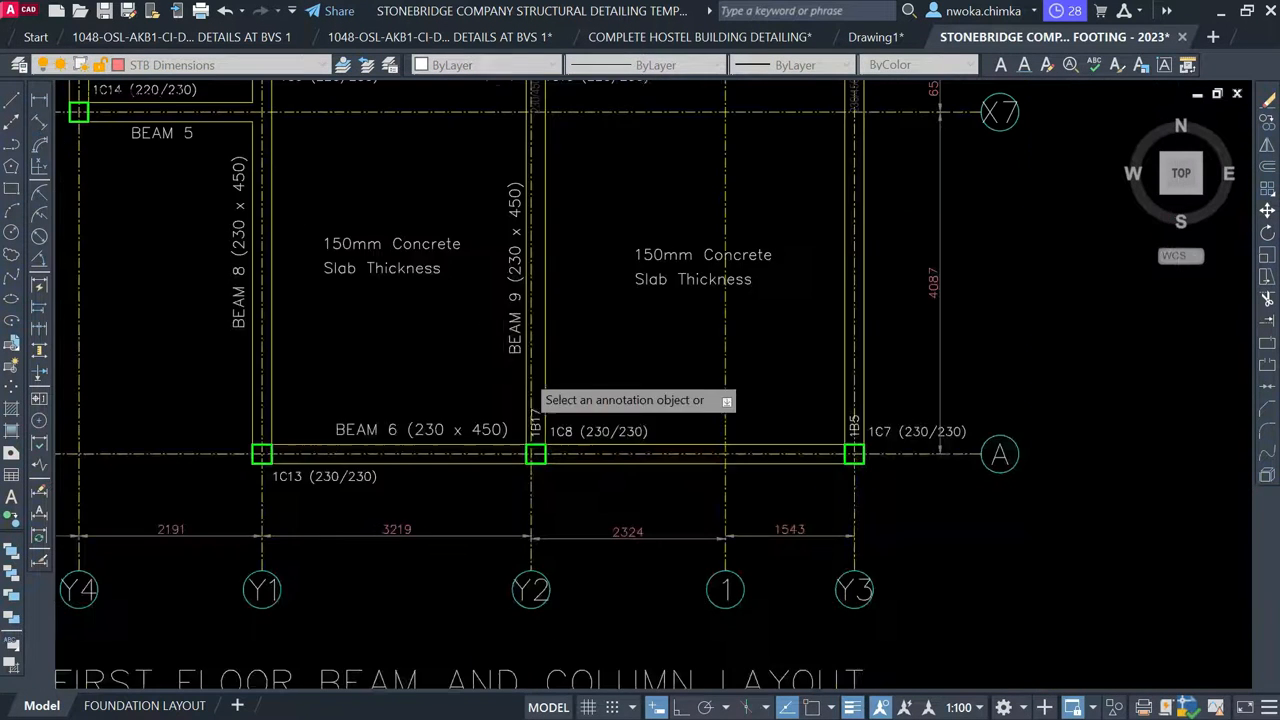
Window-select the 1B17 beam rebar detail together with its 6-6 section
scroll(409, 323, down, 3)
middle_drag(837, 423, 317, 275)
scroll(326, 273, down, 1)
middle_drag(797, 349, 357, 289)
scroll(1027, 301, up, 1)
scroll(1004, 320, up, 4)
scroll(745, 362, up, 2)
middle_drag(745, 362, 535, 330)
click(376, 201)
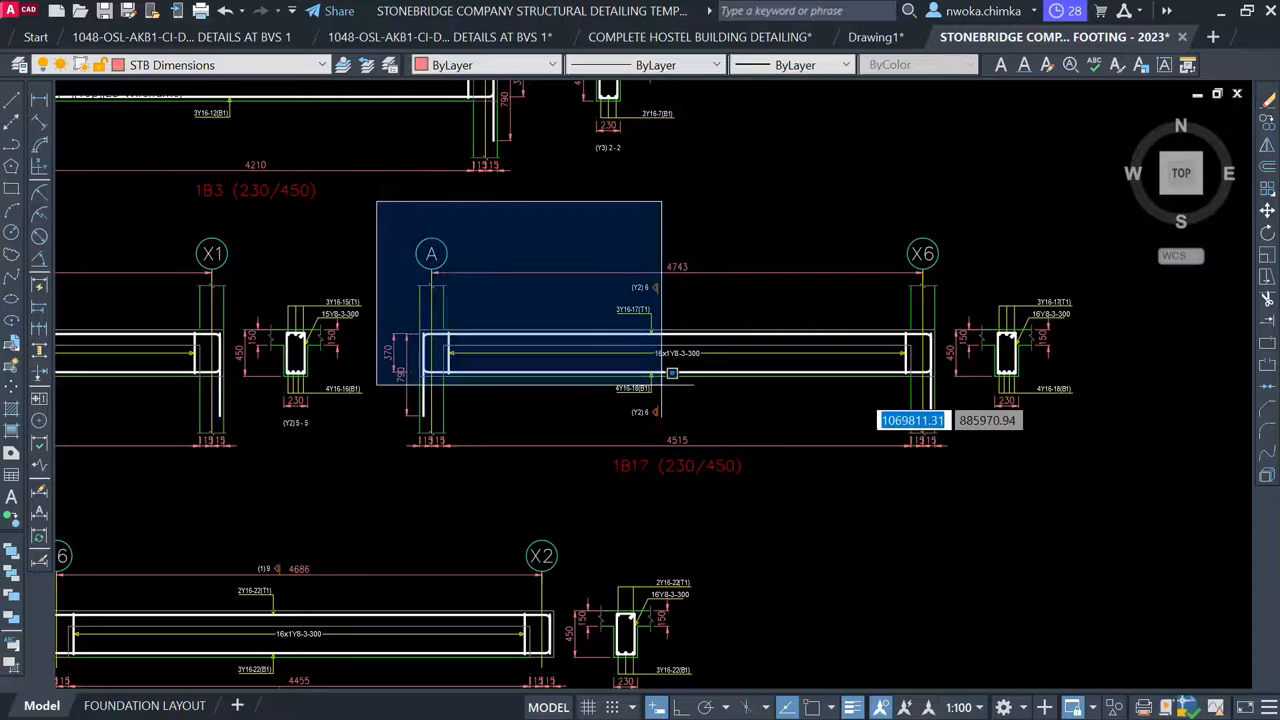
click(1172, 484)
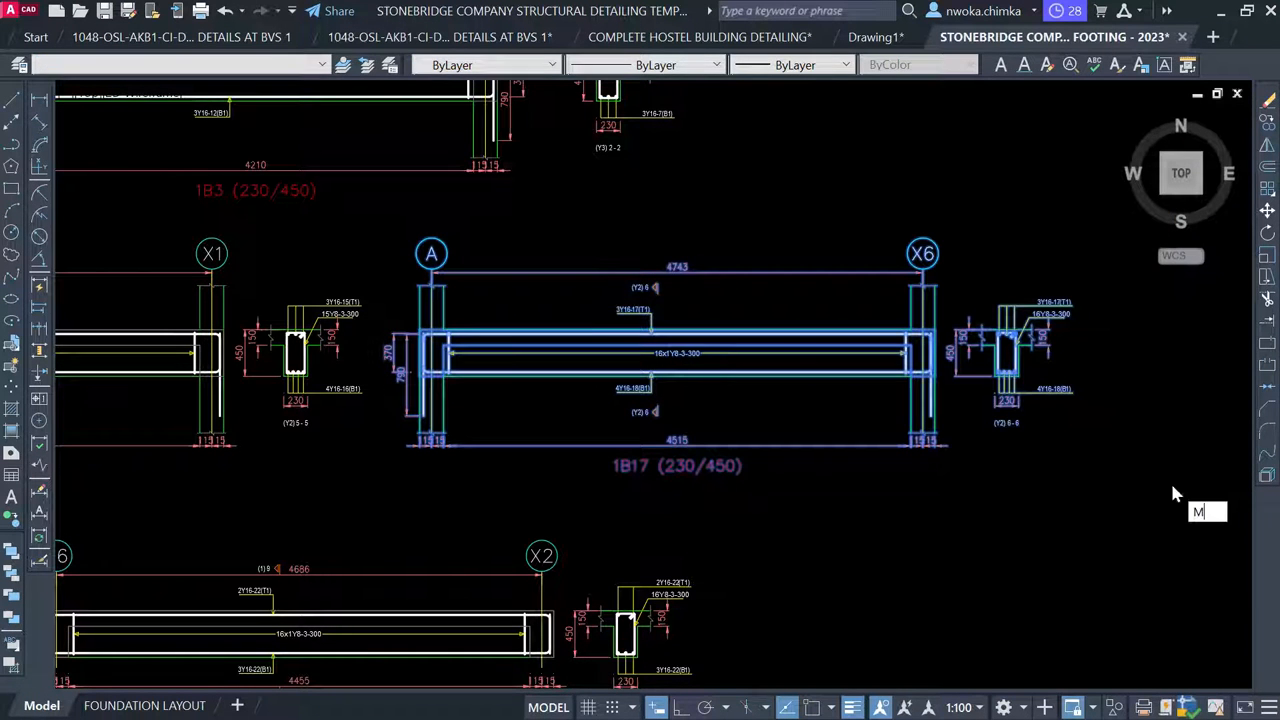
Move the 1B17 detail and section into the sheet frame below BEAM 7
key(Return)
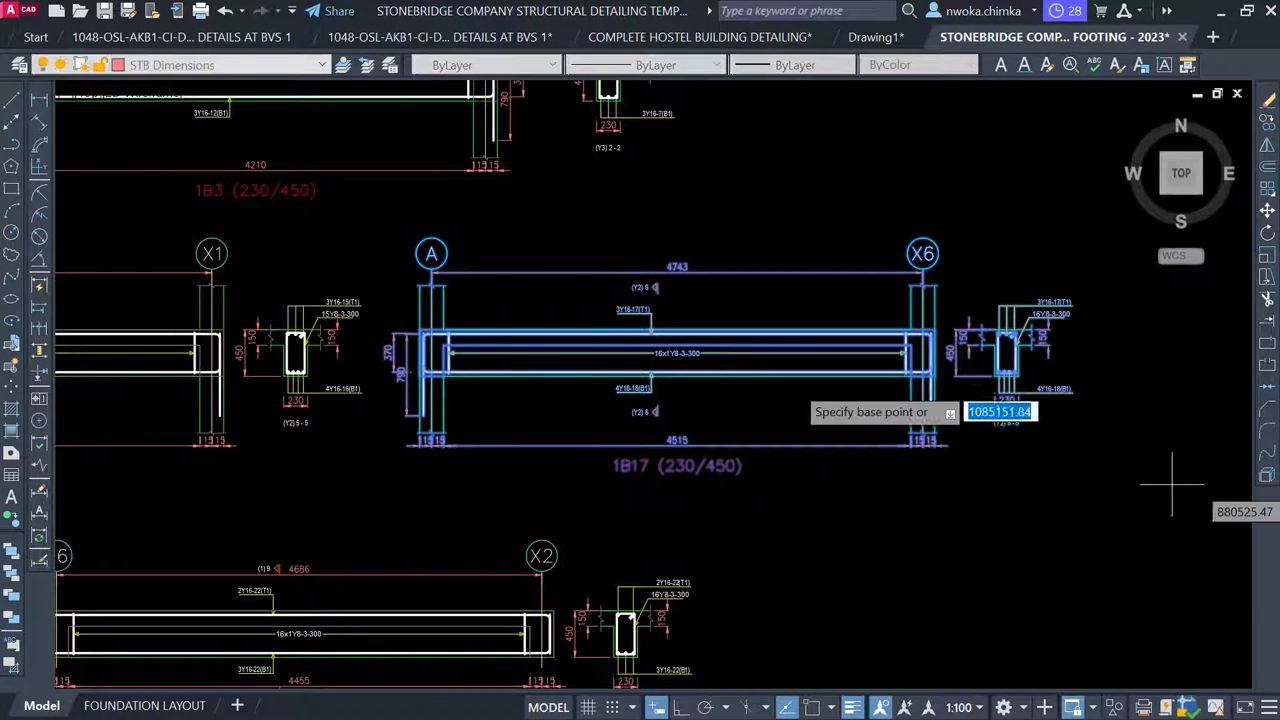
click(748, 351)
scroll(766, 334, down, 5)
scroll(980, 297, down, 3)
middle_drag(323, 392, 715, 360)
scroll(390, 372, up, 2)
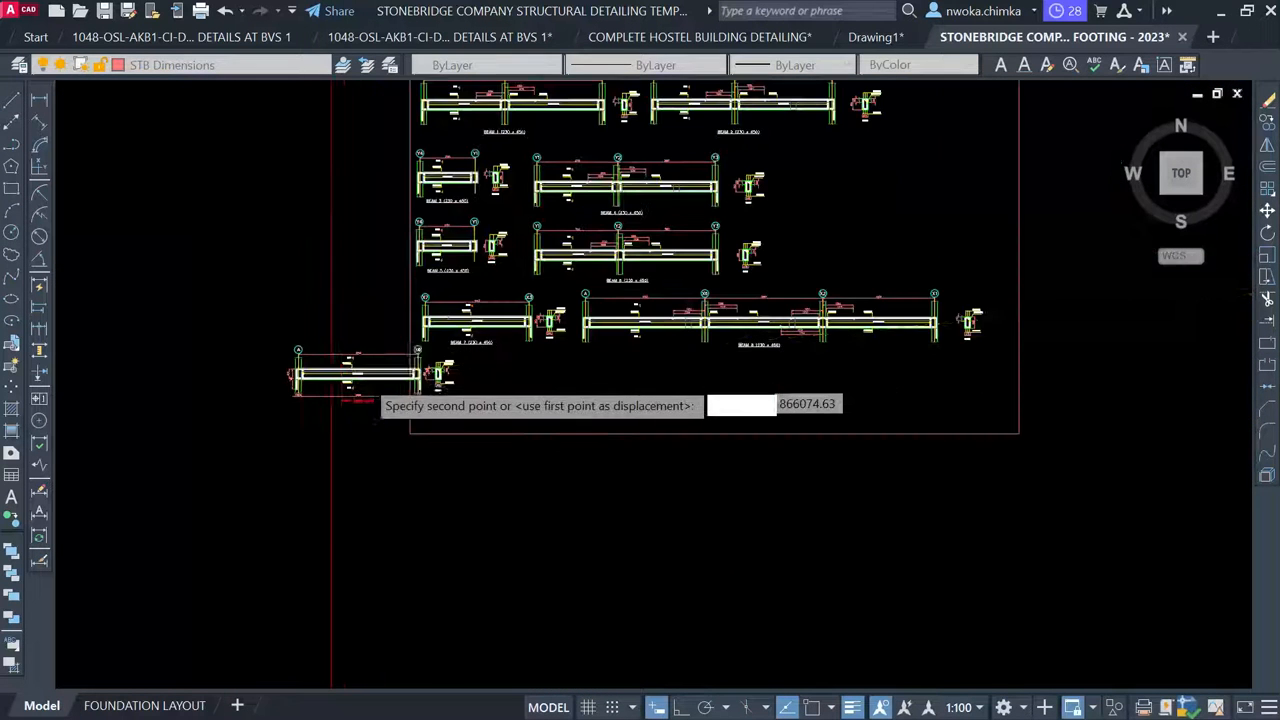
scroll(384, 368, up, 2)
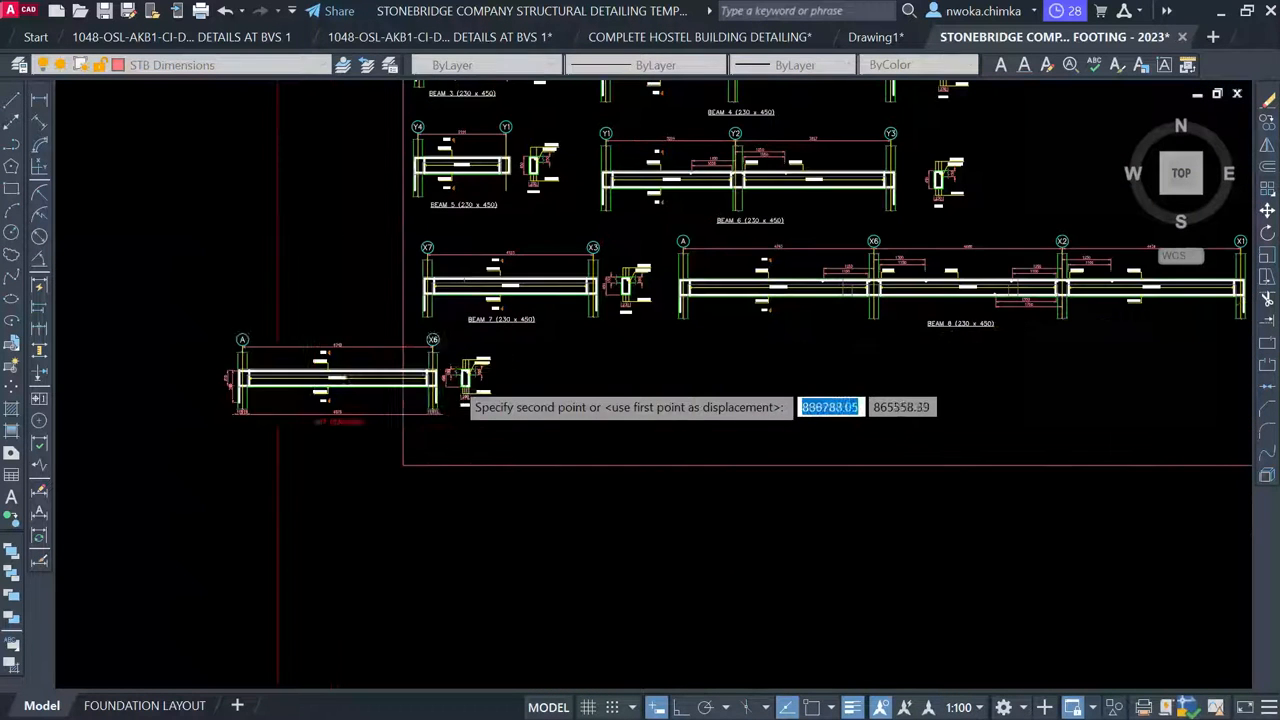
scroll(550, 370, up, 2)
click(569, 366)
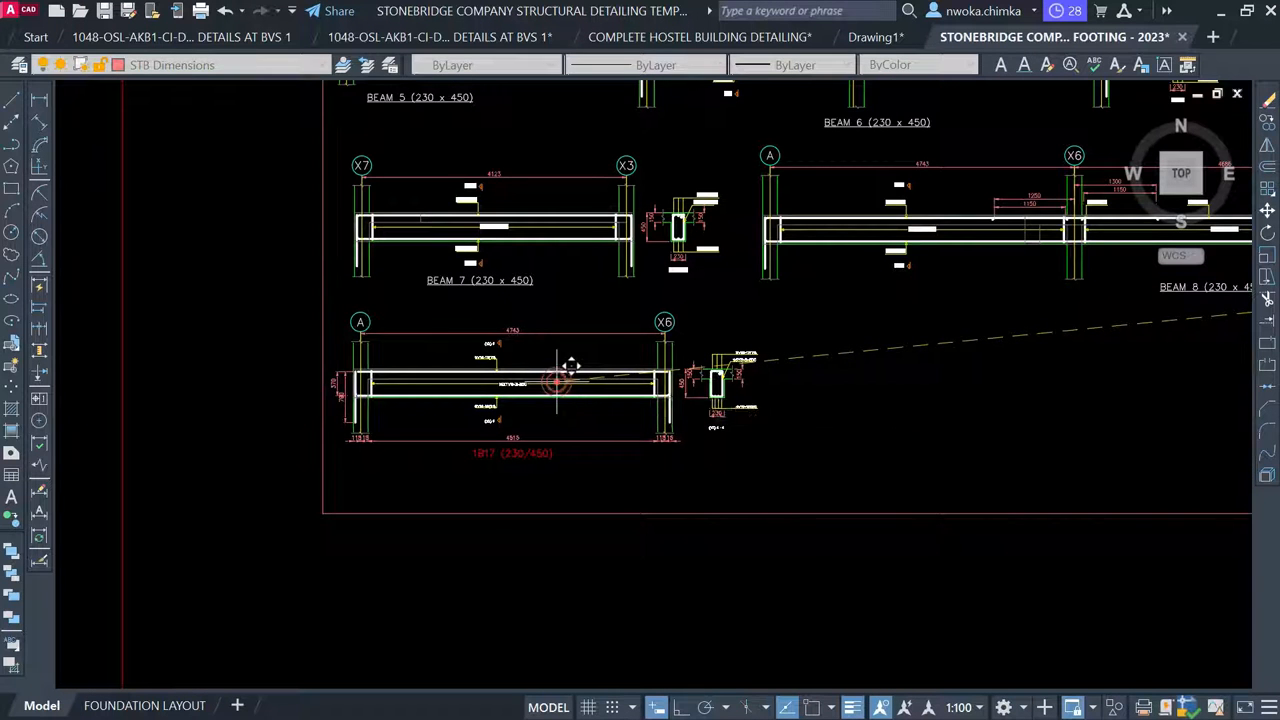
Erase the 370/790 side dimension and both 115/15 bottom dimensions from the 1B17 detail
scroll(370, 407, up, 4)
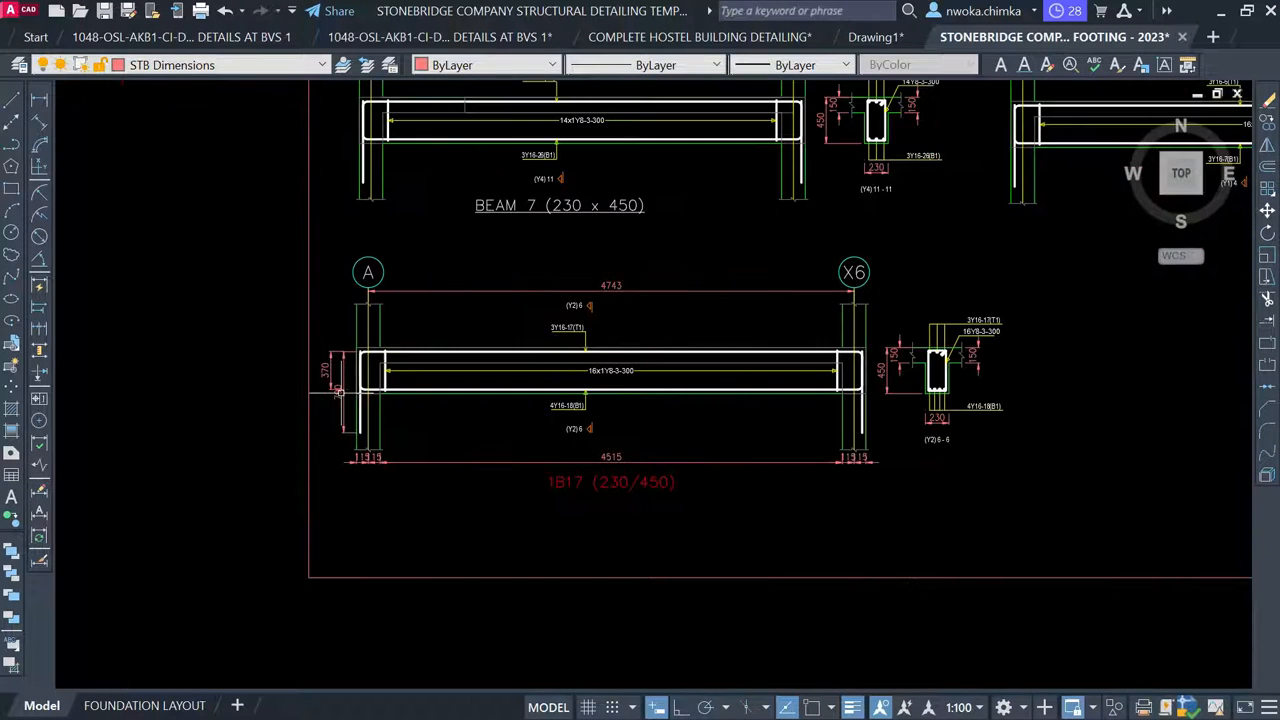
click(350, 318)
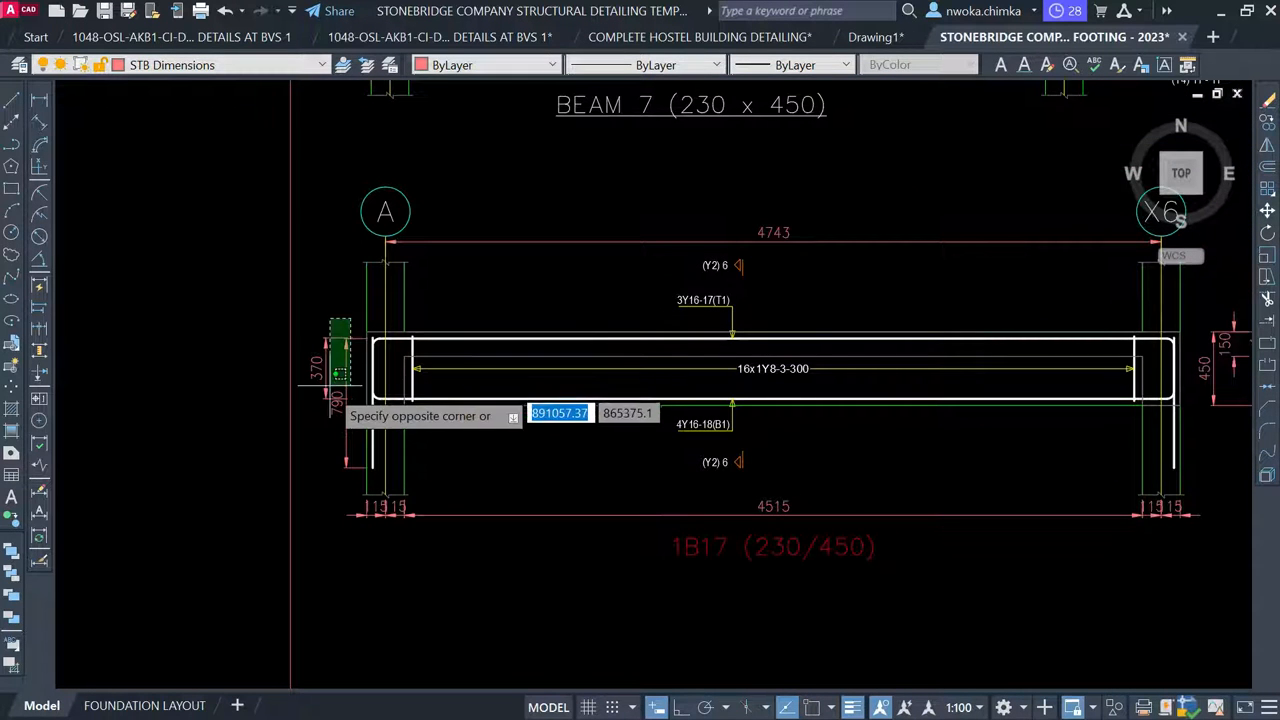
click(328, 418)
scroll(397, 477, up, 3)
click(422, 505)
click(265, 562)
scroll(214, 466, down, 5)
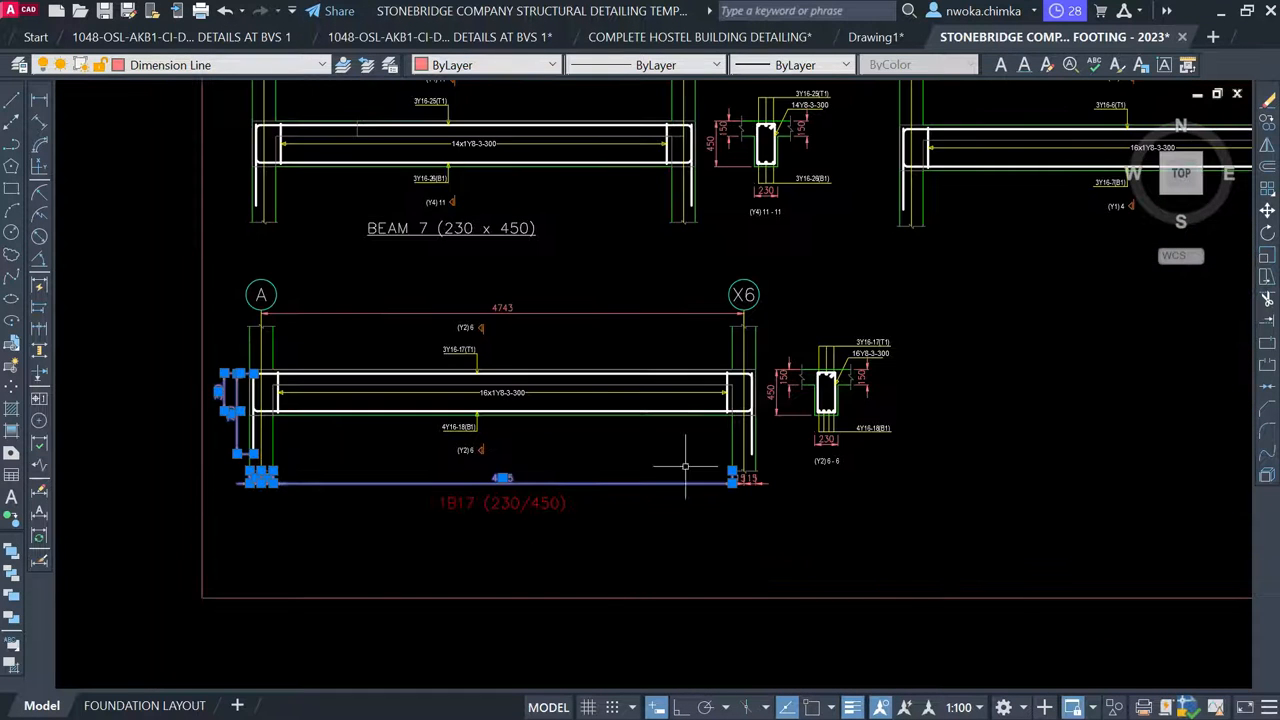
scroll(760, 474, up, 6)
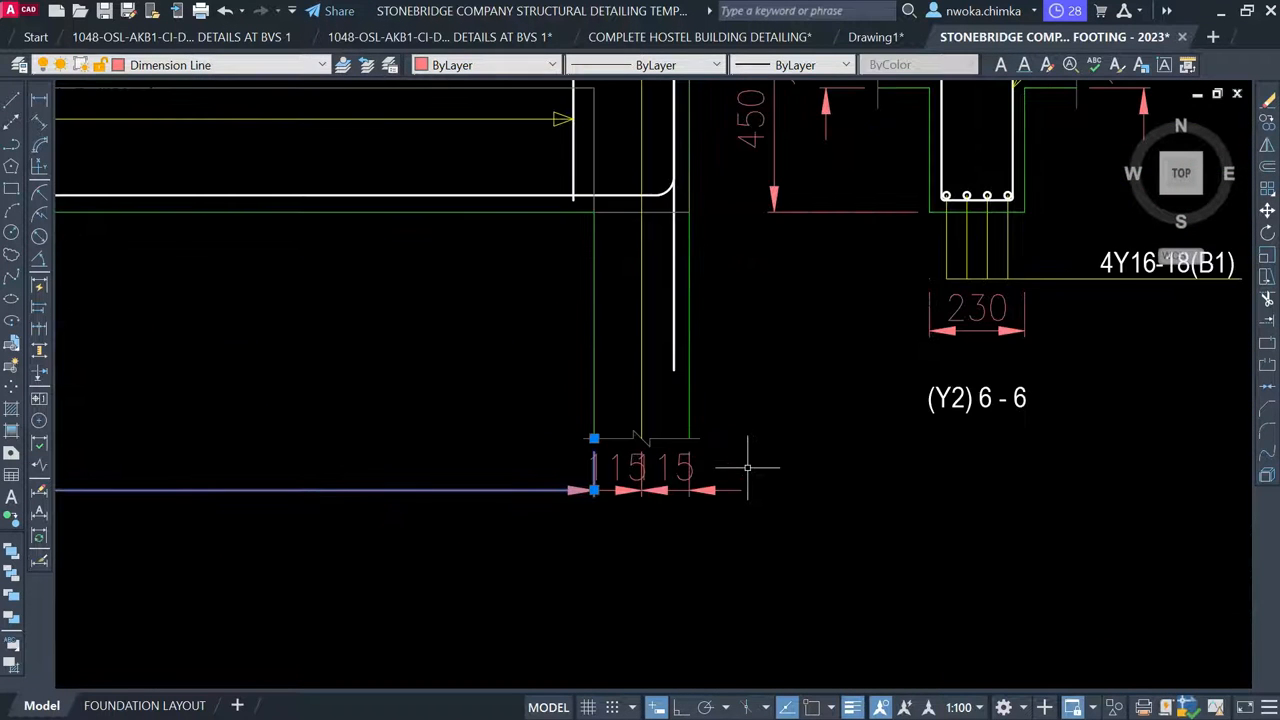
click(749, 466)
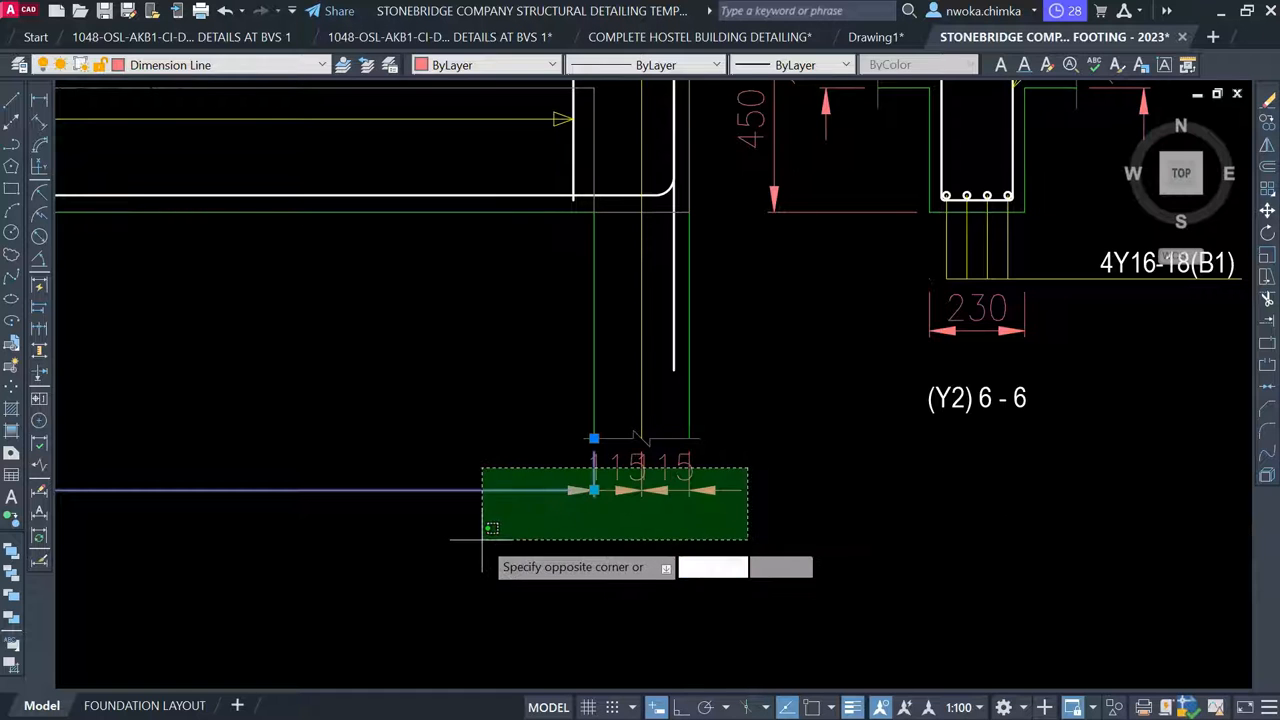
click(520, 500)
scroll(520, 500, down, 5)
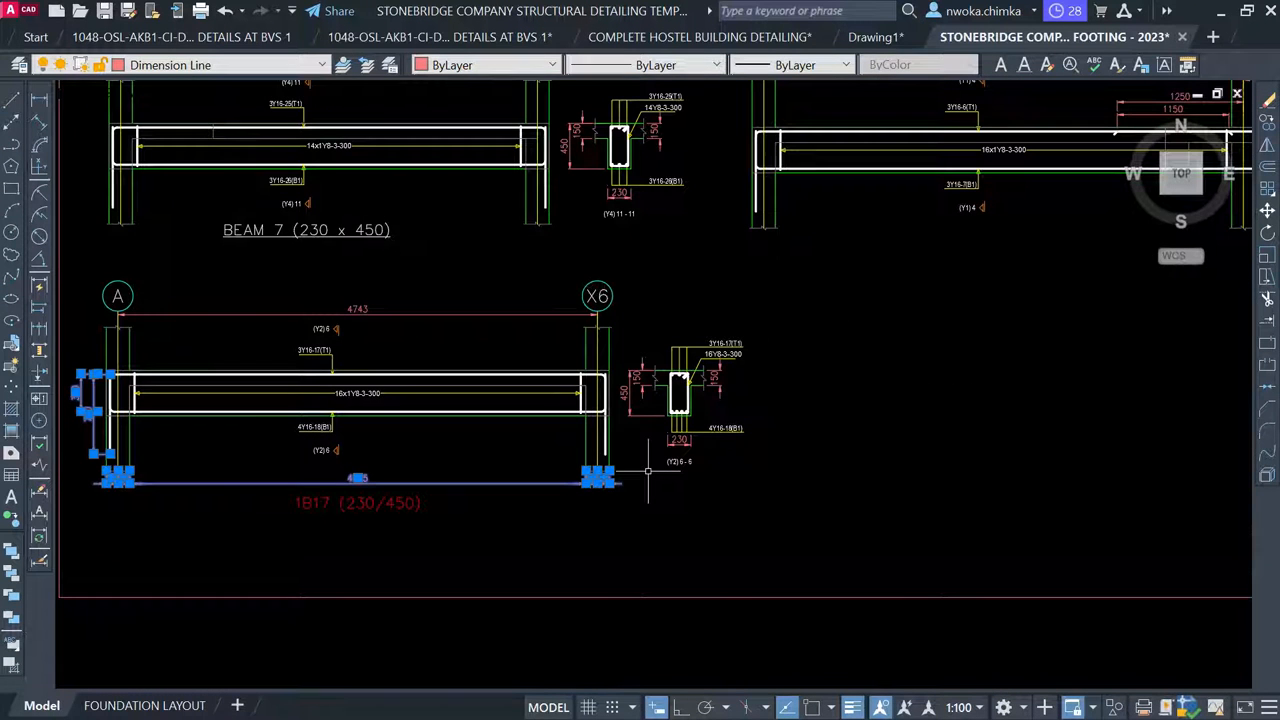
text(e)
key(Return)
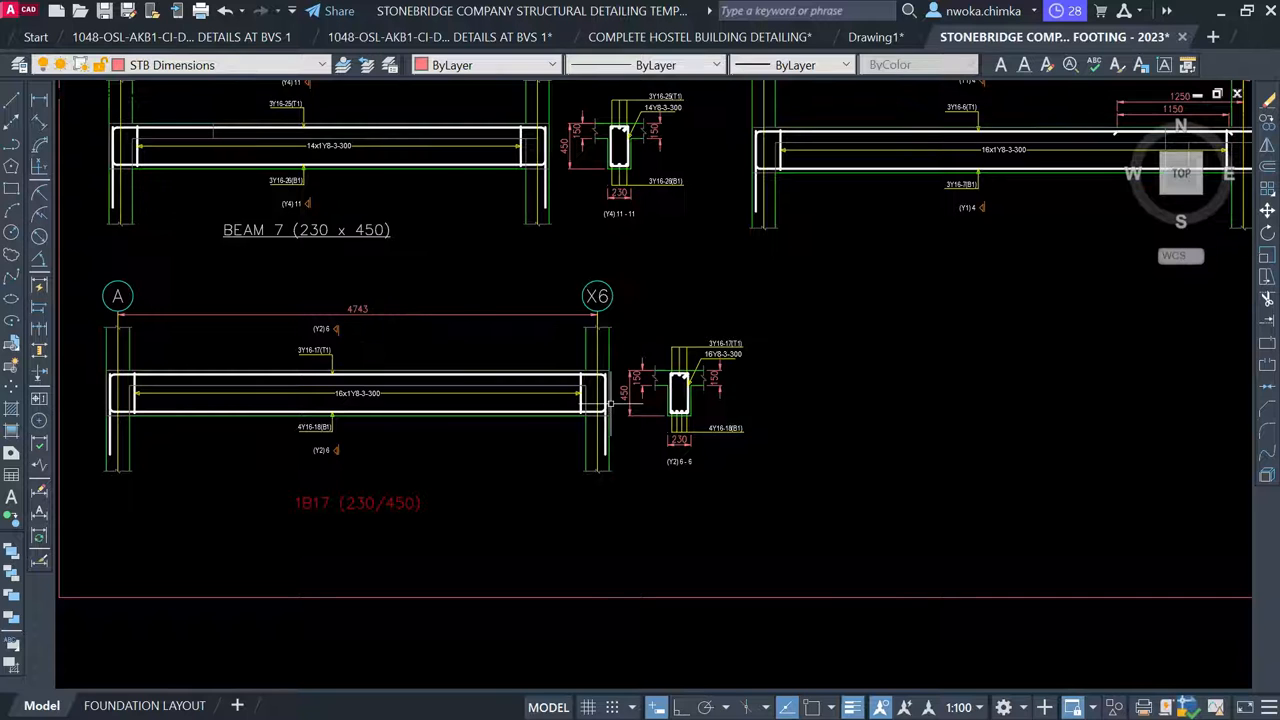
Copy the BEAM 8 (230 x 450) title to just beneath the 1B17 (230/450) label
middle_drag(461, 471, 359, 443)
scroll(363, 438, down, 2)
middle_drag(726, 354, 519, 369)
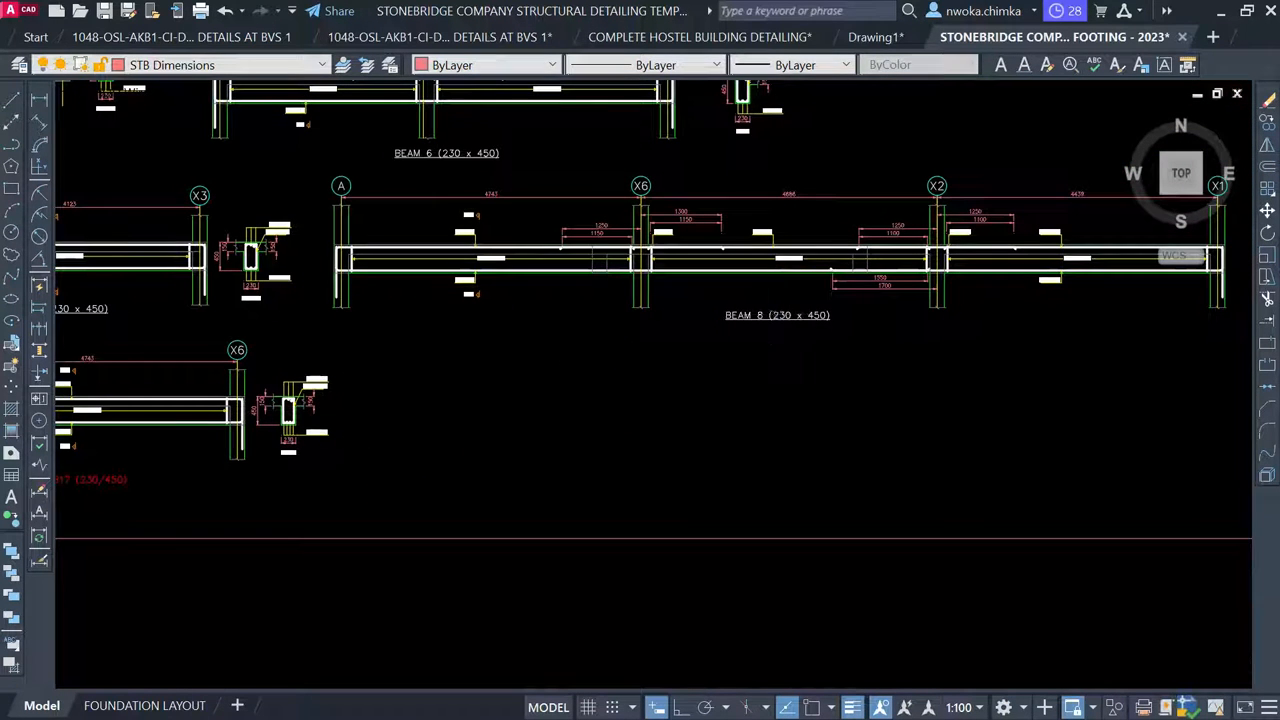
key(Return)
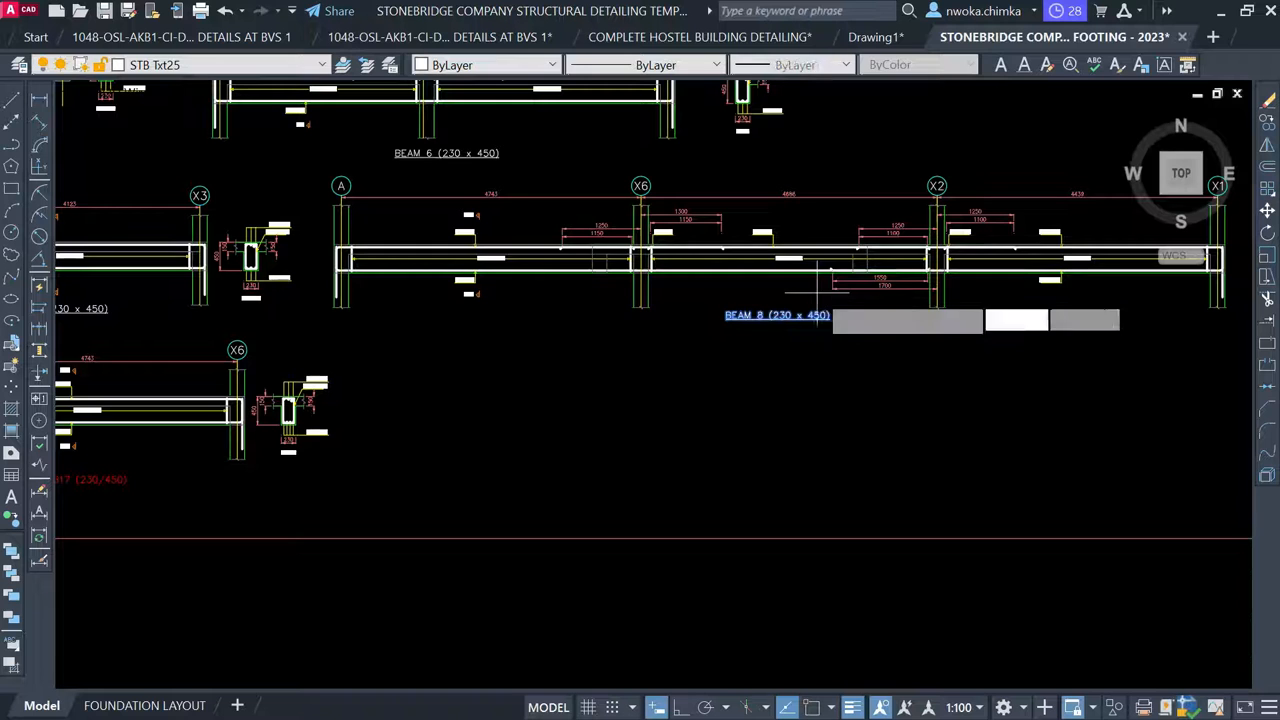
click(784, 307)
scroll(805, 315, down, 4)
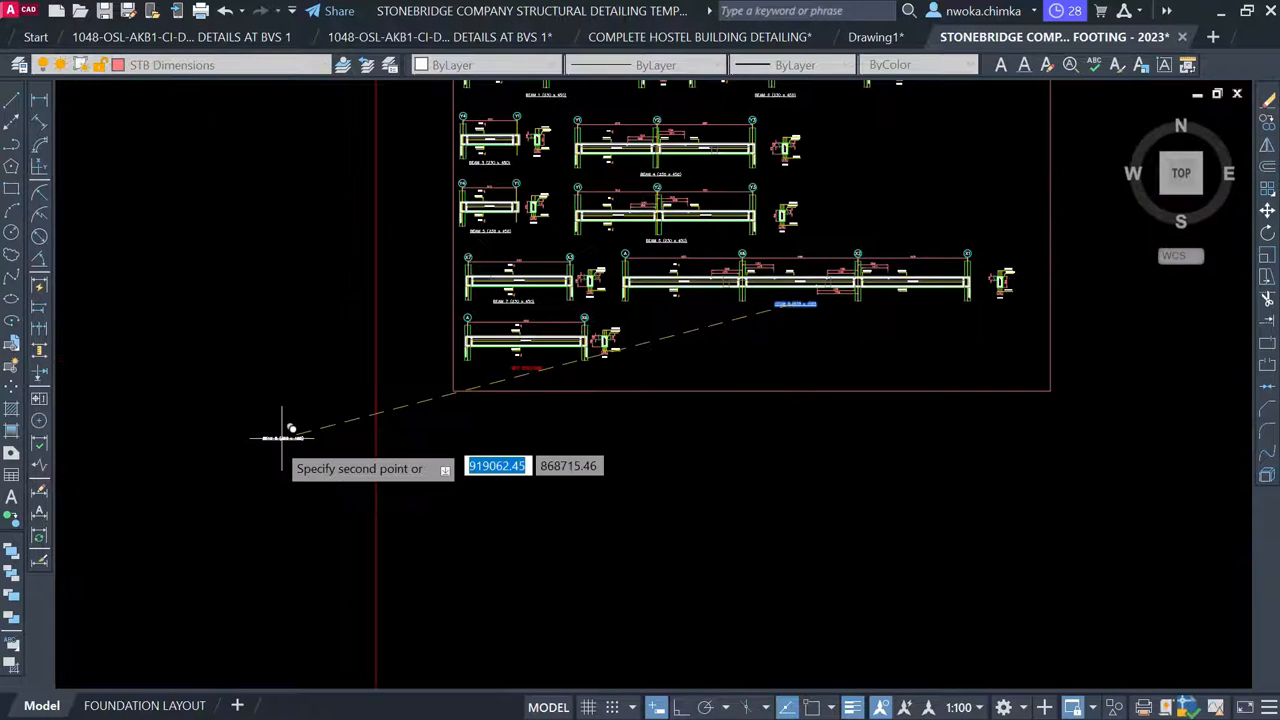
scroll(545, 385, up, 4)
scroll(540, 362, up, 3)
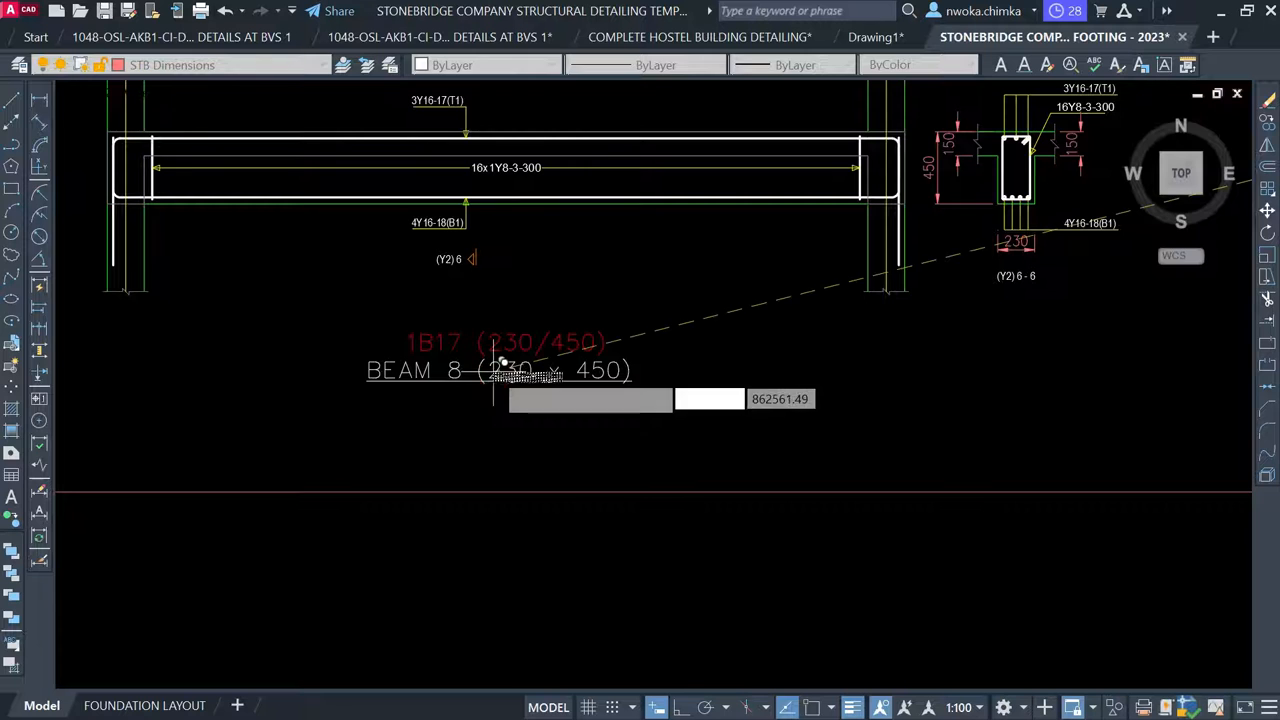
click(478, 372)
Open the copied BEAM 8 title in the text editor for renumbering
click(478, 374)
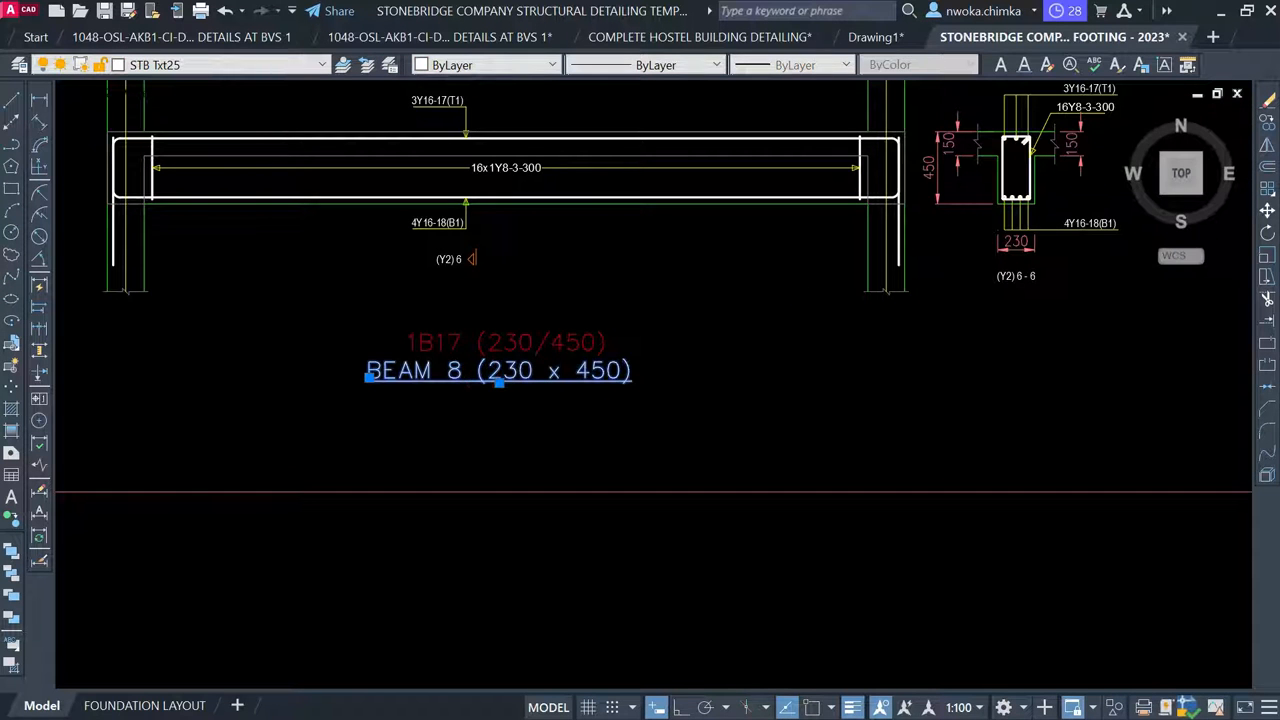
double_click(468, 378)
scroll(466, 378, up, 5)
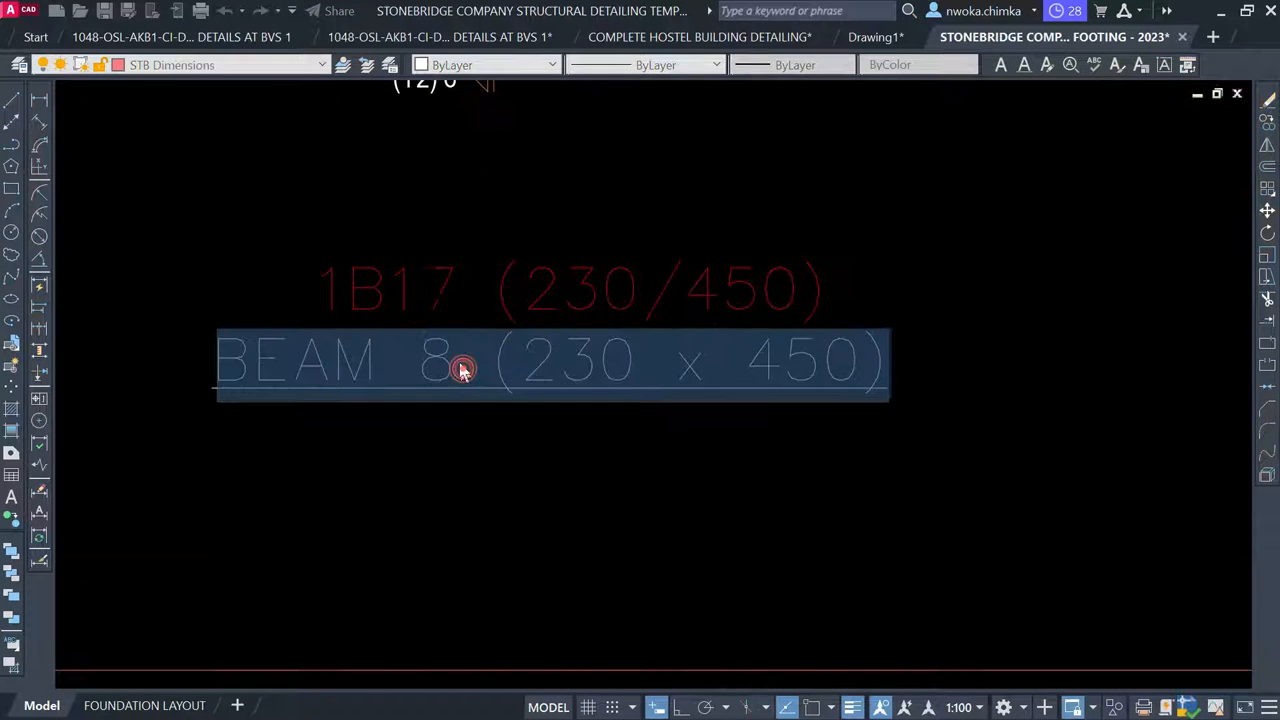
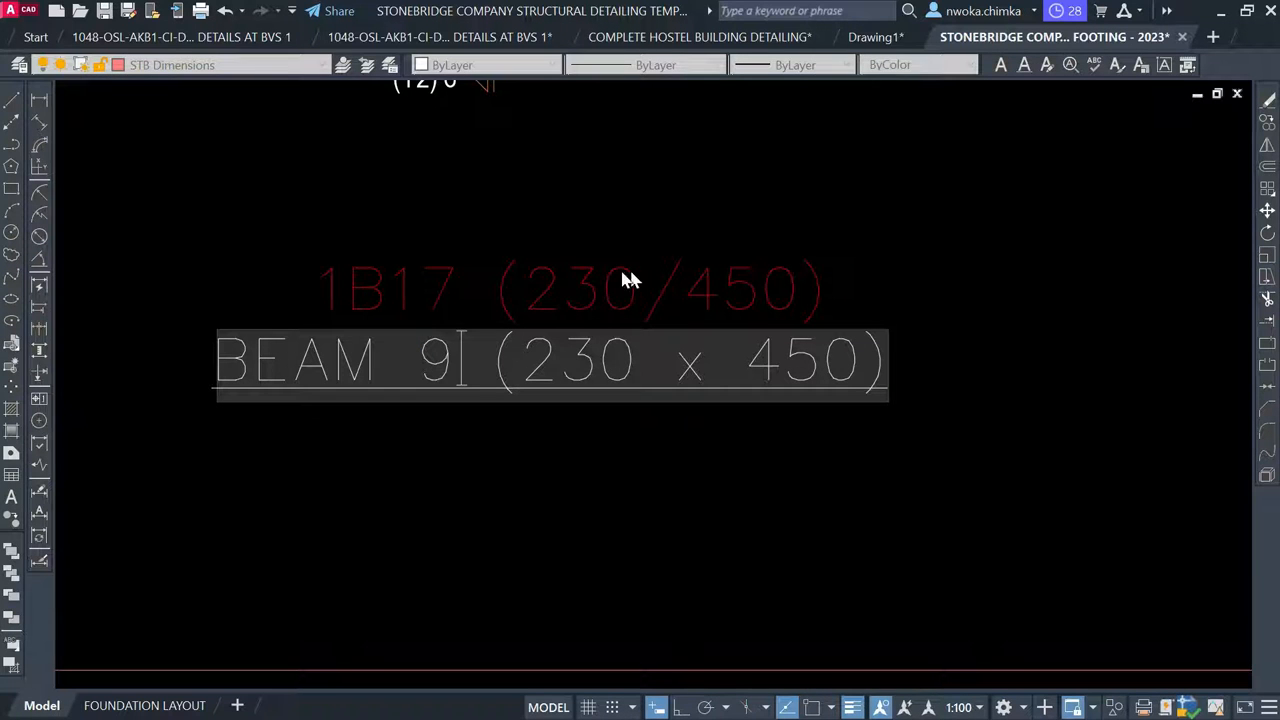
Finish the BEAM 9 title edit and delete the red 1B17 (230/450) label
click(614, 487)
scroll(612, 428, down, 2)
key(Escape)
click(616, 340)
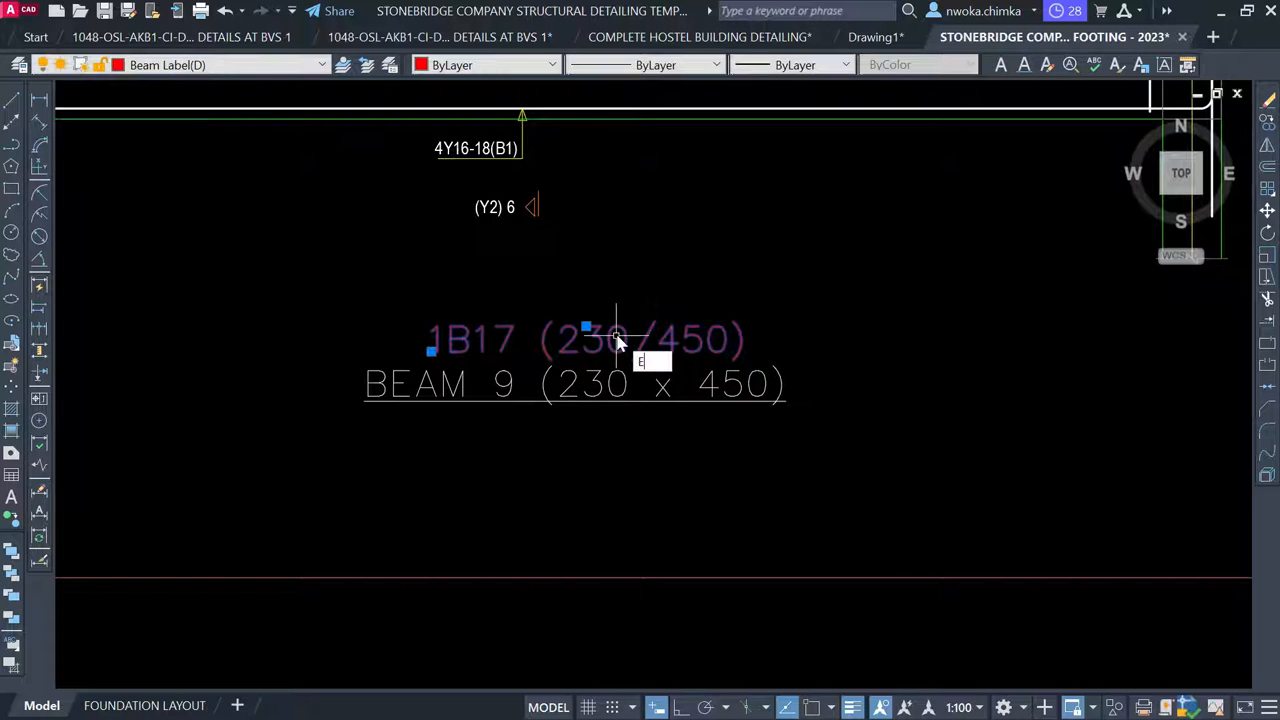
key(Delete)
Move the BEAM 9 (230 x 450) title up into the old 1B17 label's position
click(575, 383)
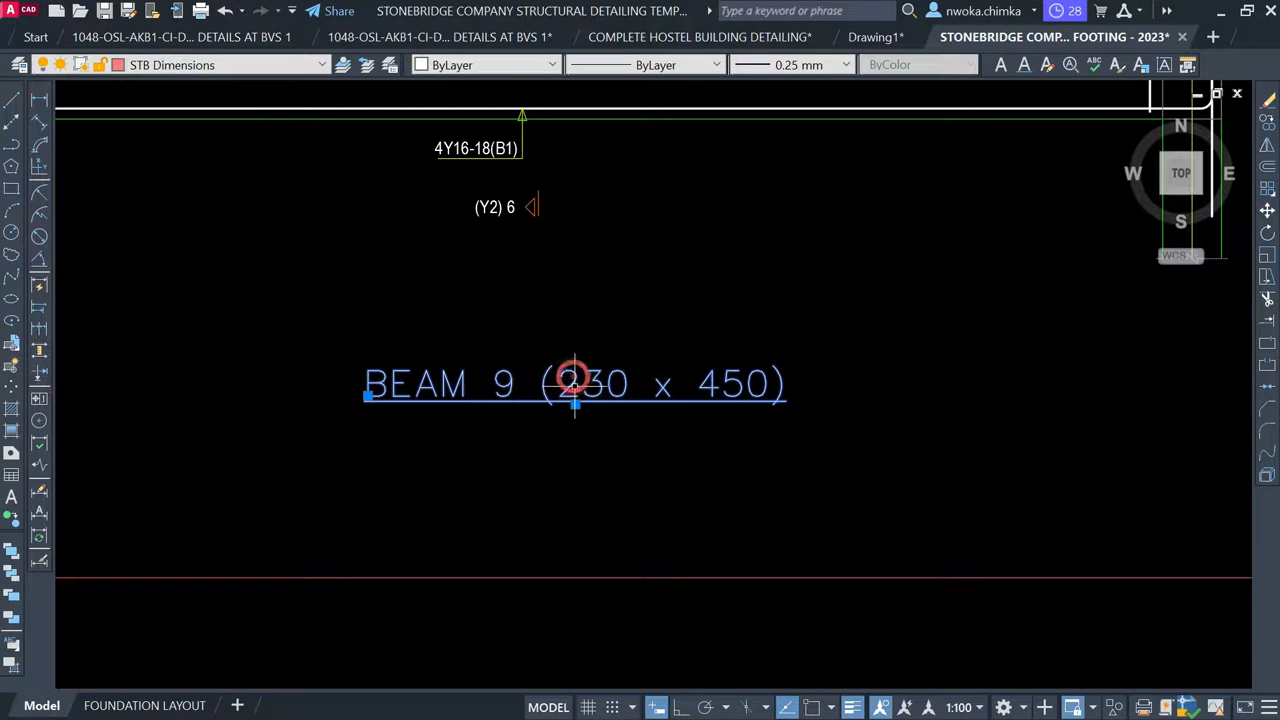
text(m)
key(Return)
click(707, 538)
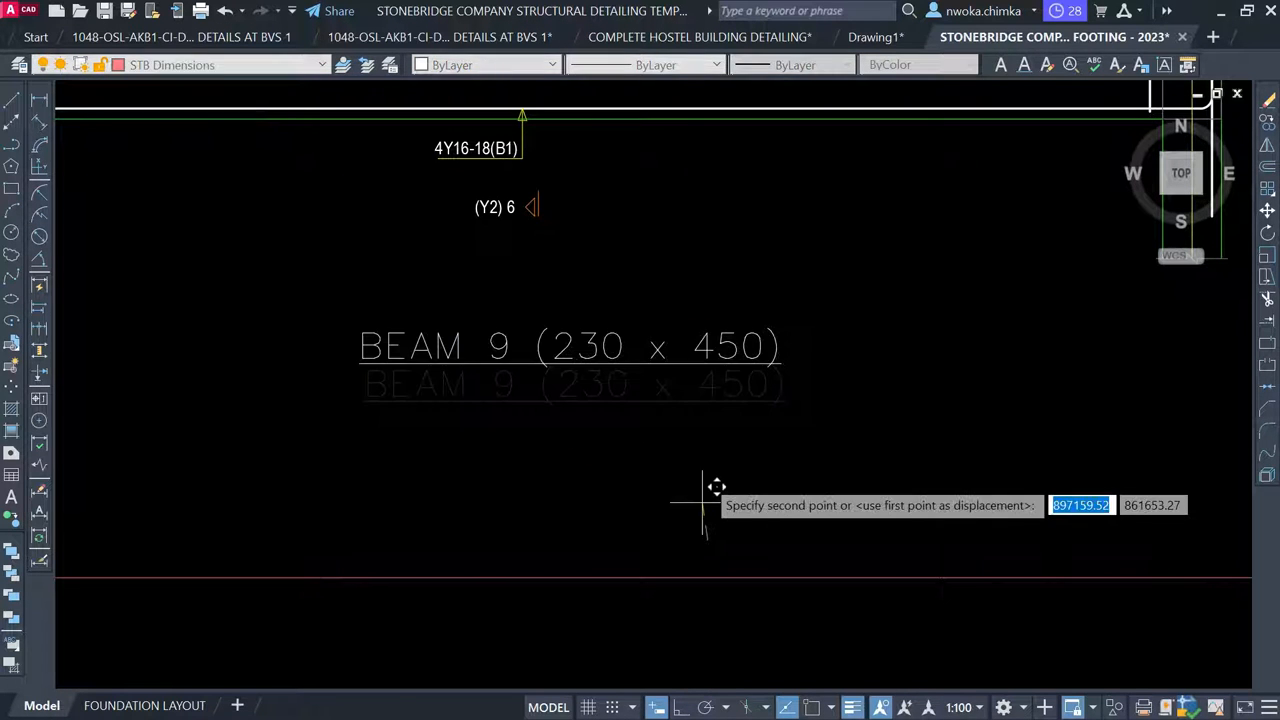
click(706, 448)
scroll(497, 490, down, 6)
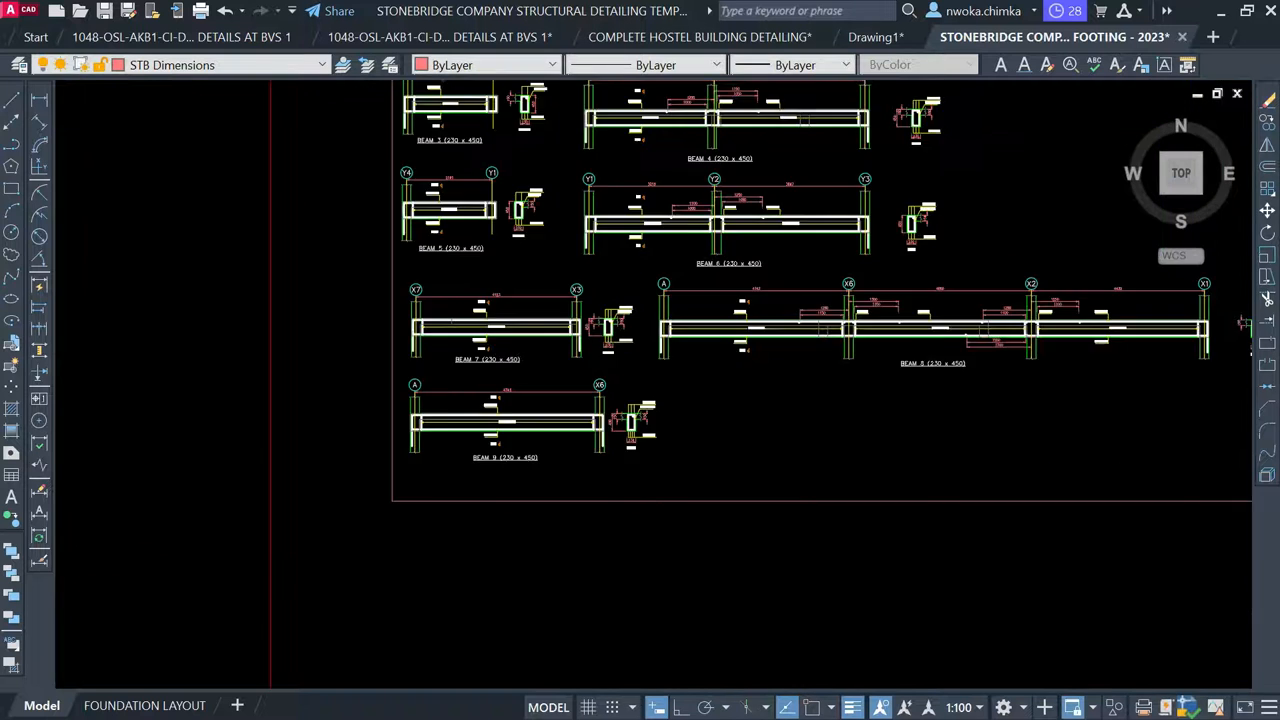
Erase the 230/450 tag on the upper vertical beam of the floor plan
middle_drag(838, 426, 816, 570)
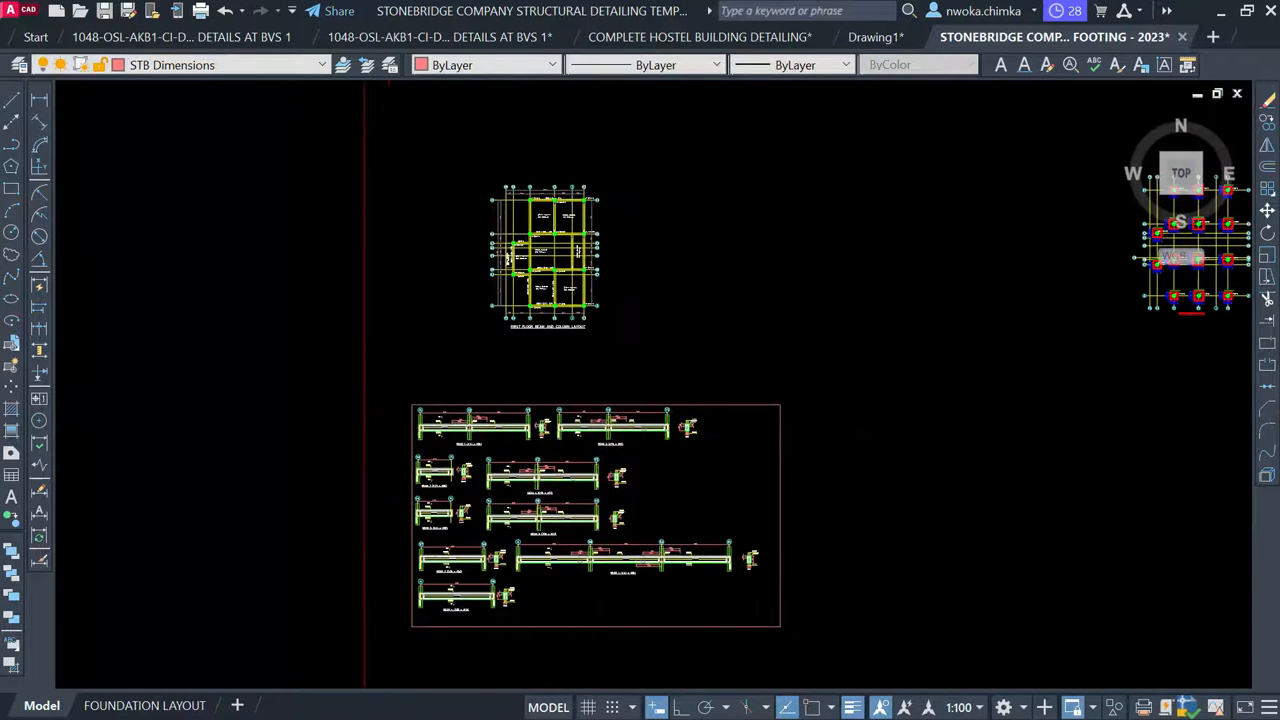
scroll(550, 200, up, 5)
scroll(550, 300, up, 5)
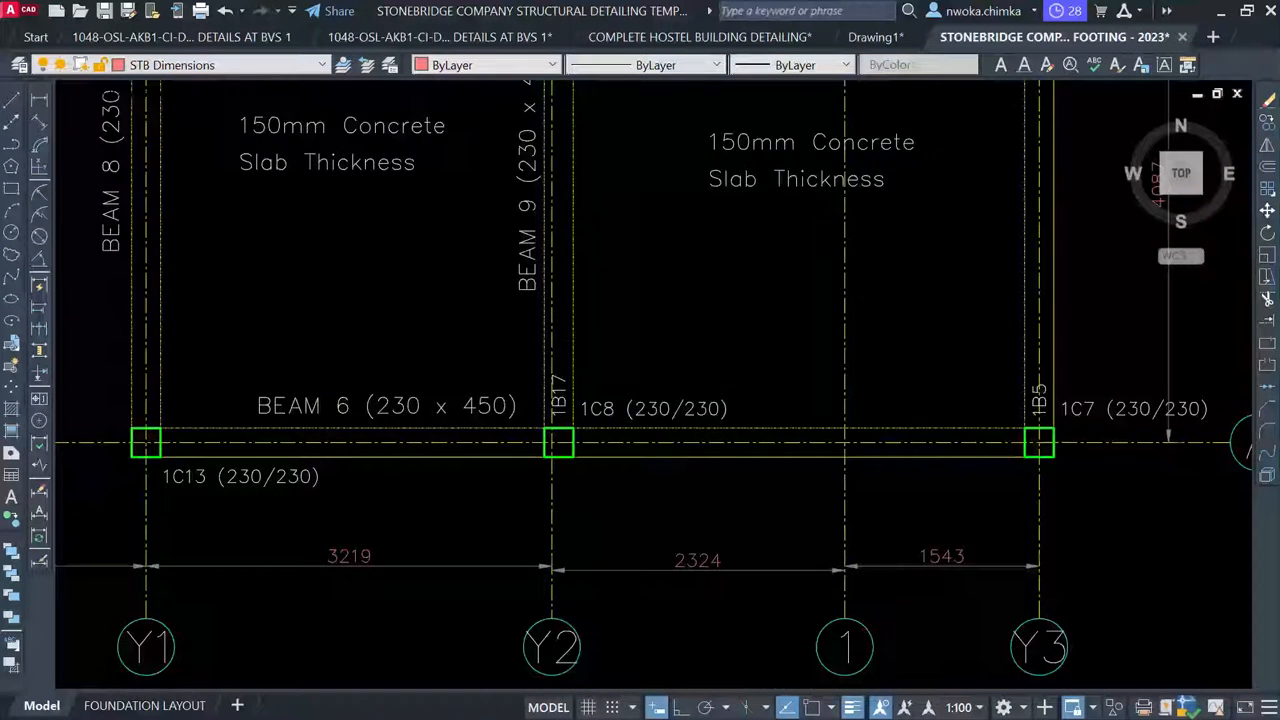
scroll(562, 393, up, 2)
middle_drag(592, 234, 571, 555)
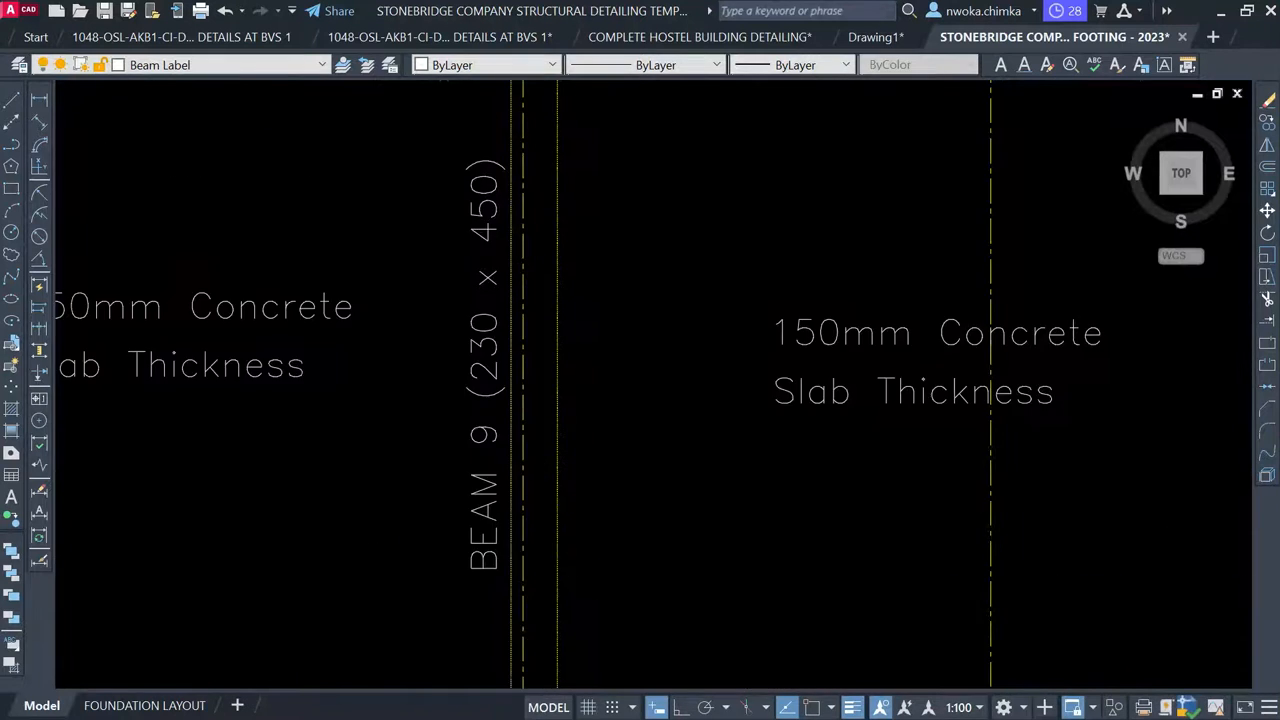
scroll(570, 518, down, 2)
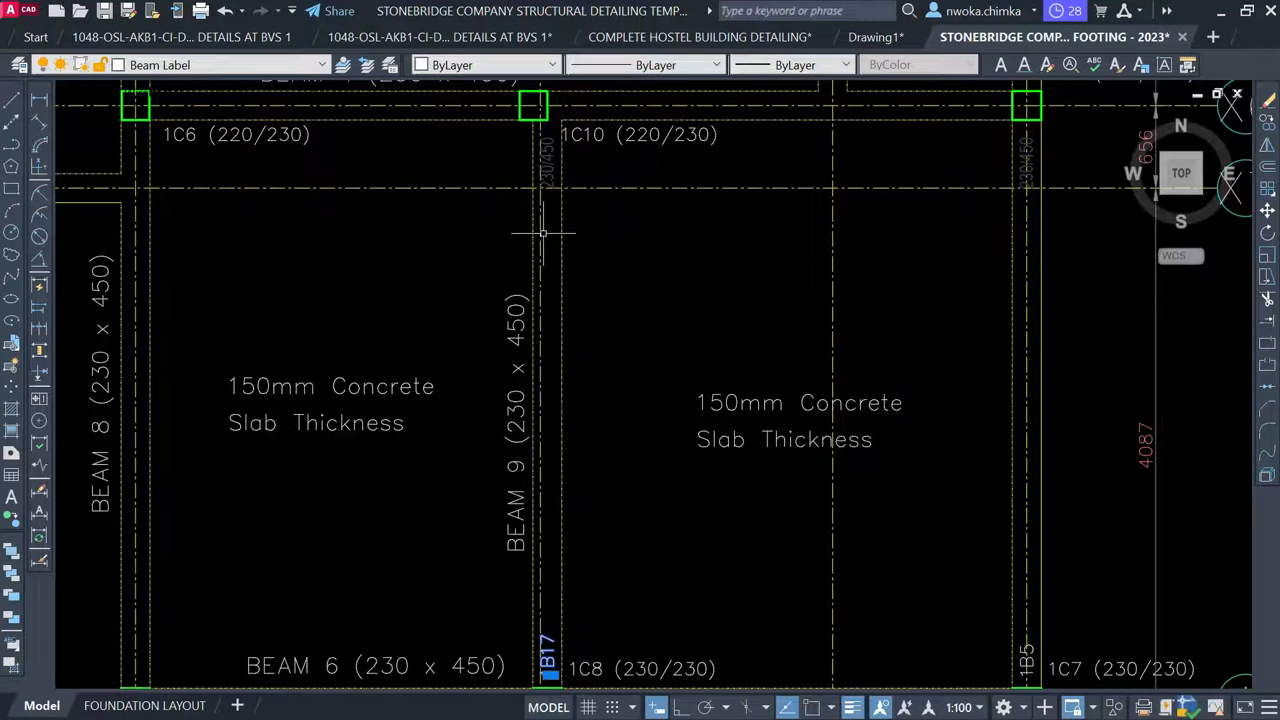
scroll(553, 177, up, 2)
click(543, 161)
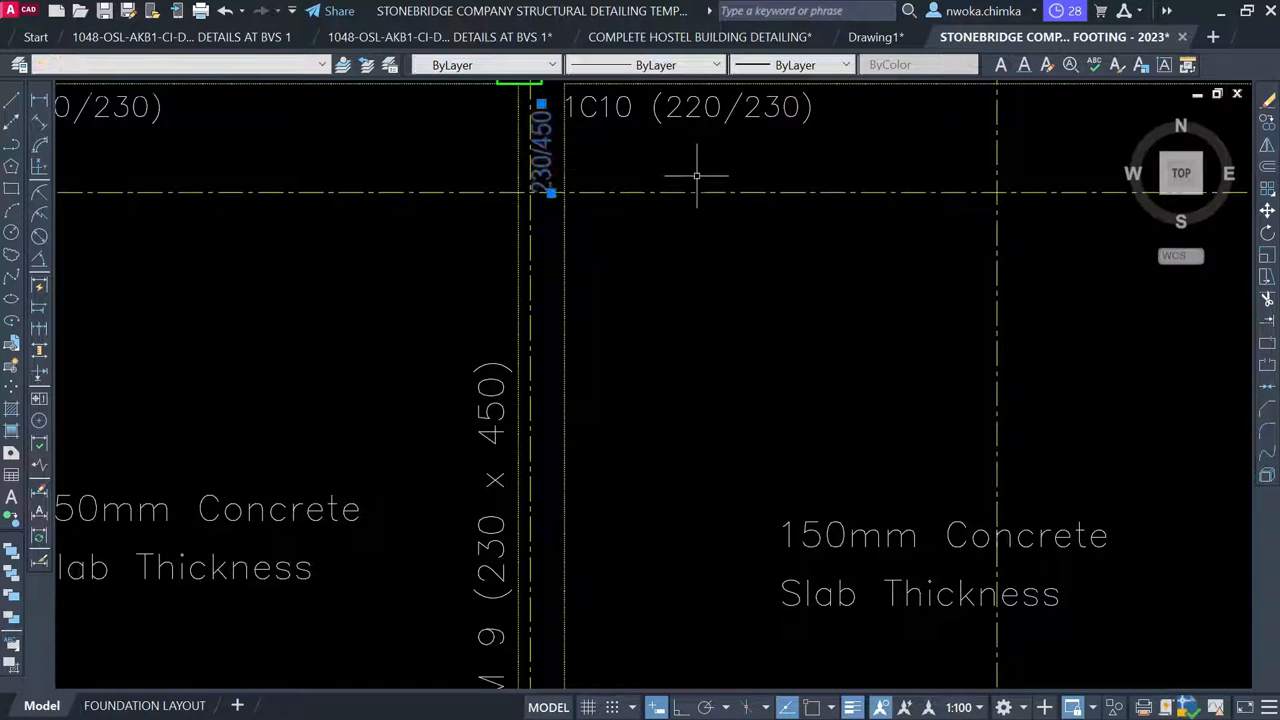
text(E)
key(Return)
scroll(514, 330, down, 4)
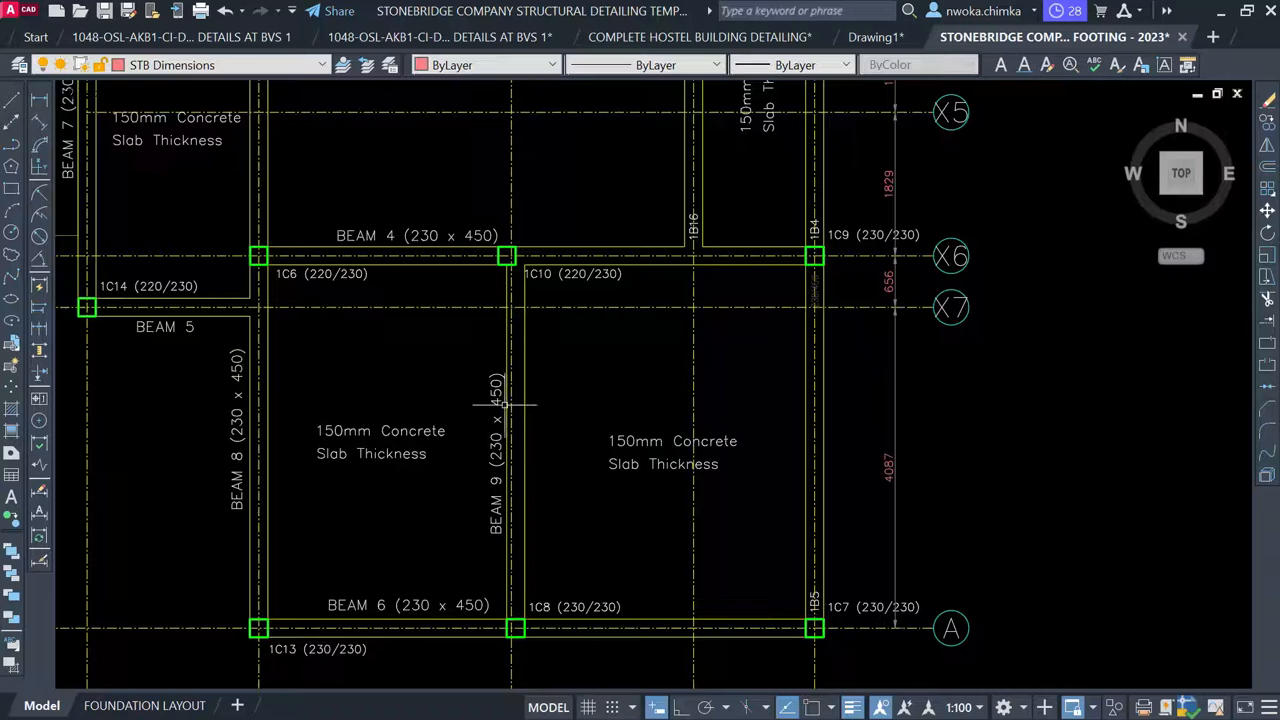
Begin copying the BEAM 9 label, picking its base point
text(CO)
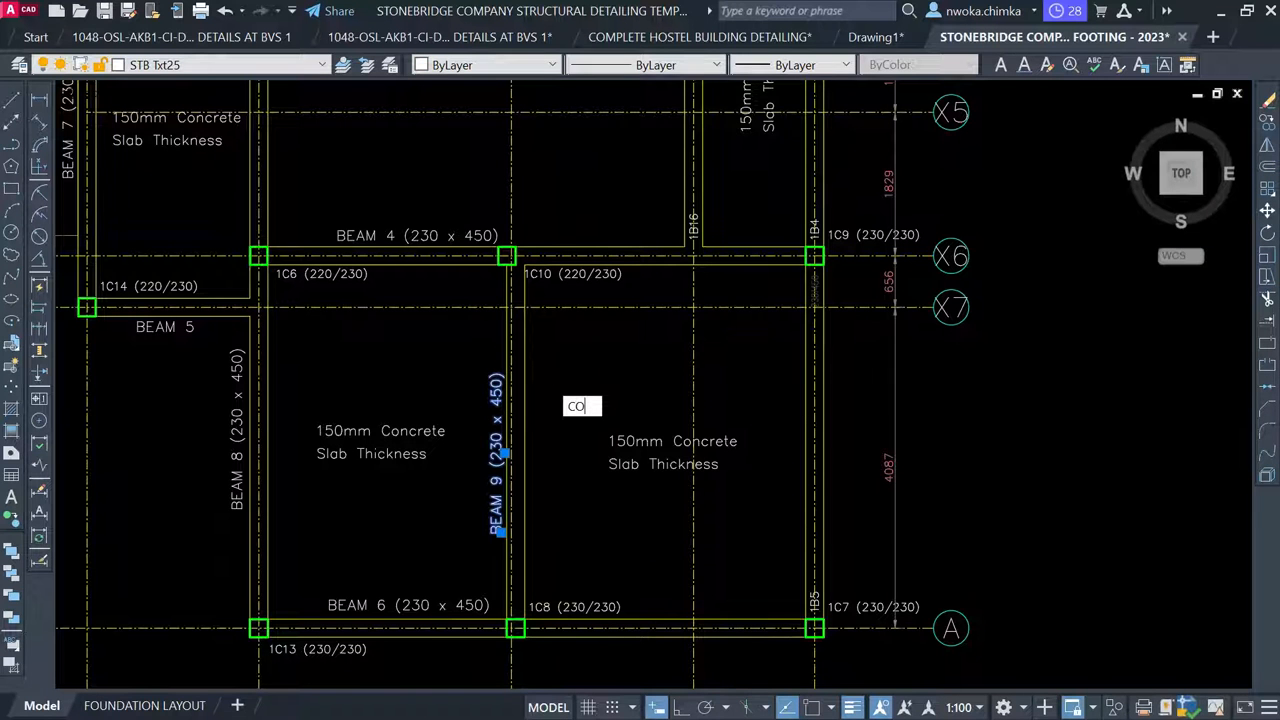
key(Return)
click(497, 460)
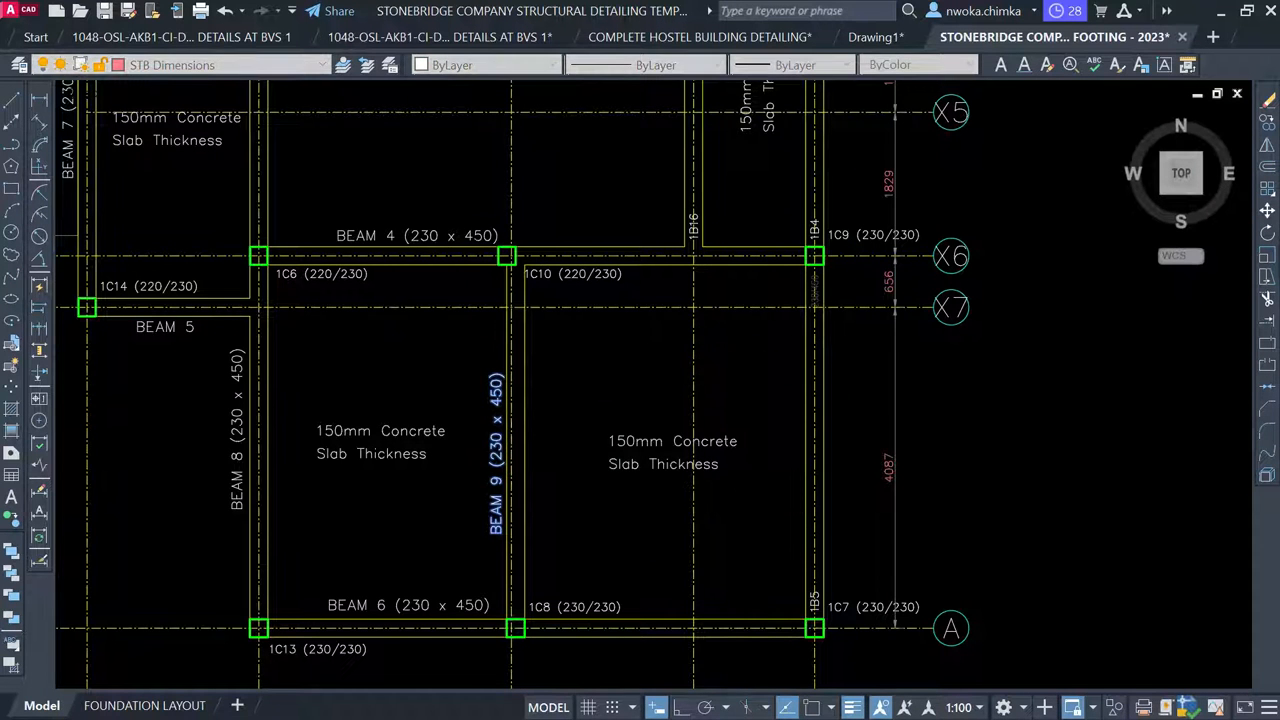
scroll(520, 470, down, 3)
scroll(532, 262, up, 6)
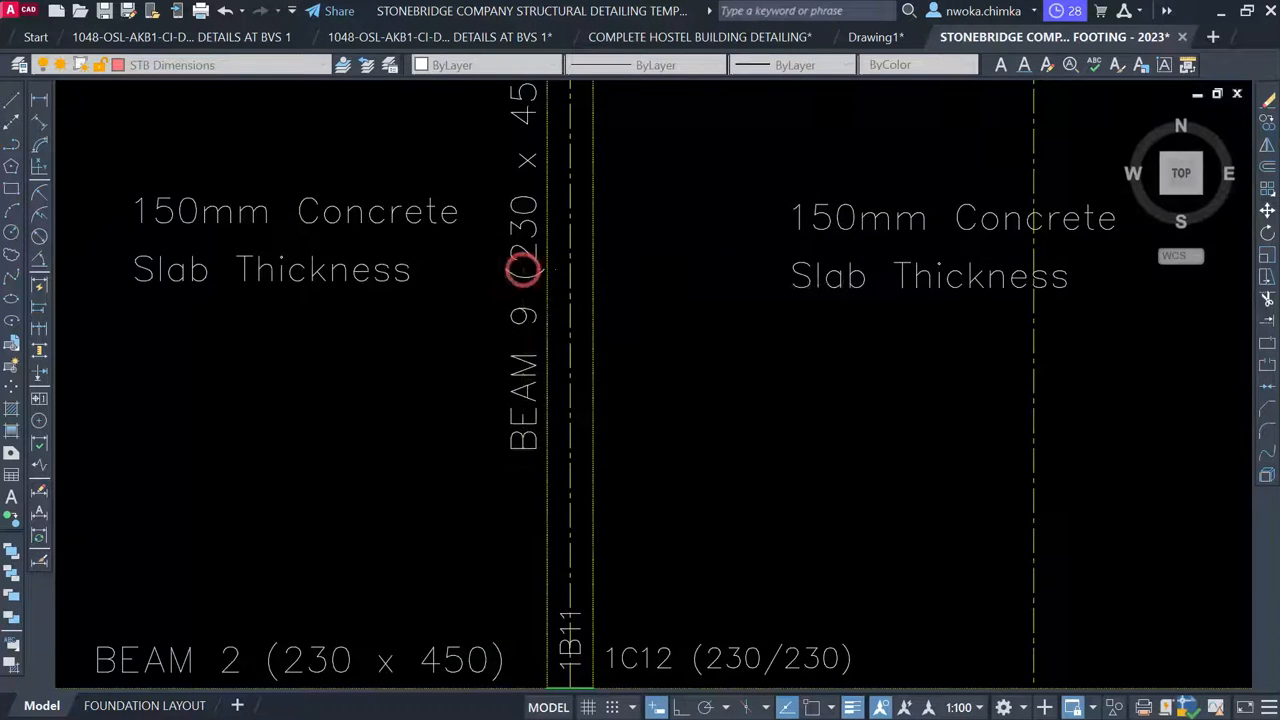
scroll(545, 285, down, 2)
Move the two-line left slab thickness label slightly further left
click(457, 206)
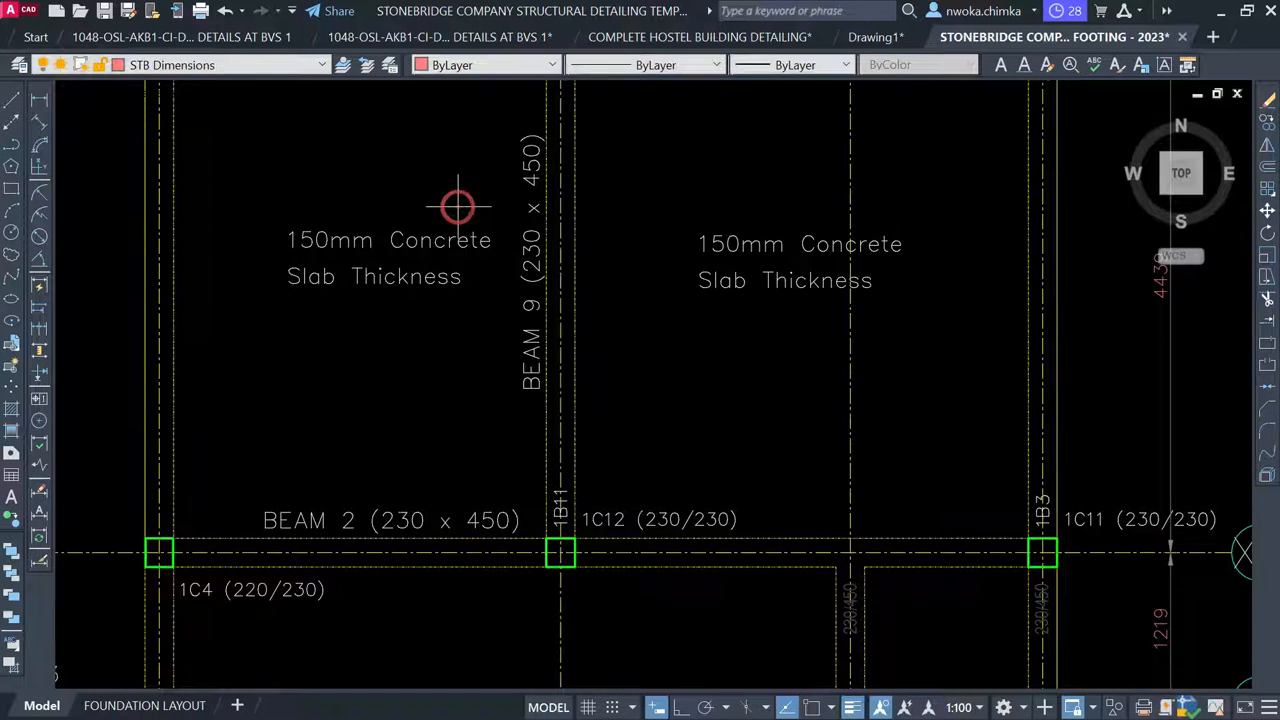
click(389, 325)
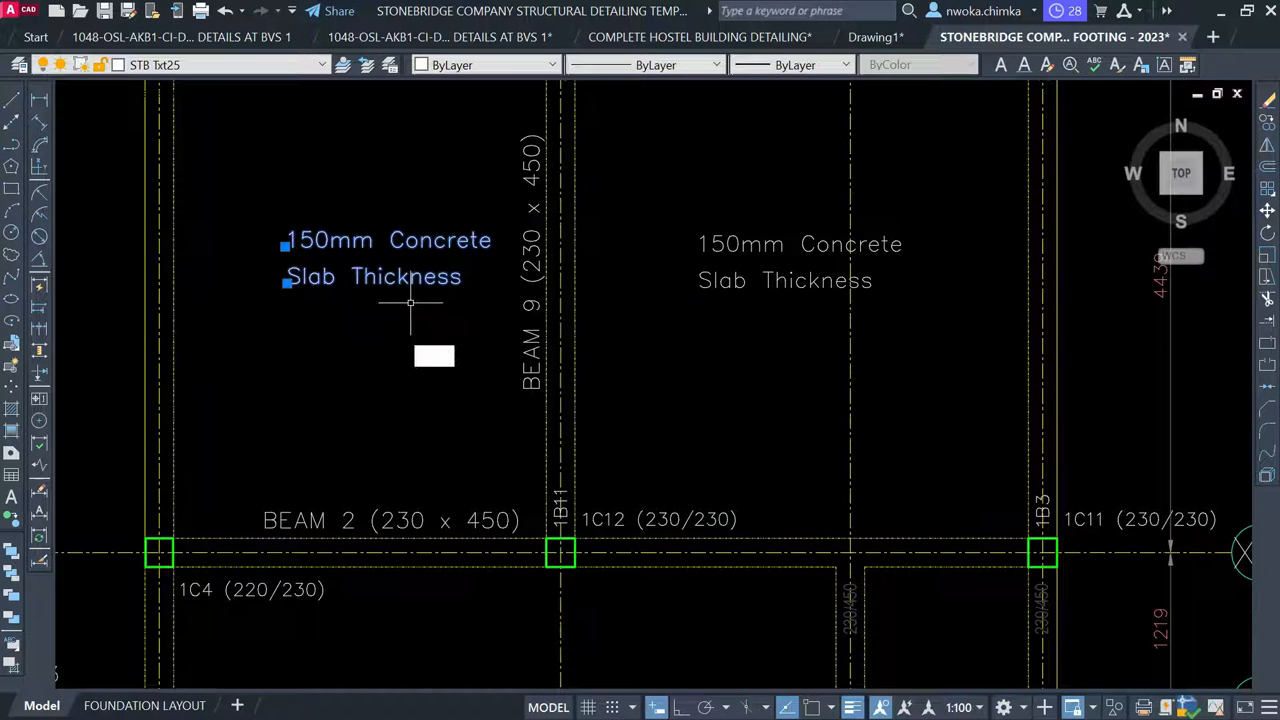
text(m)
key(Return)
click(444, 357)
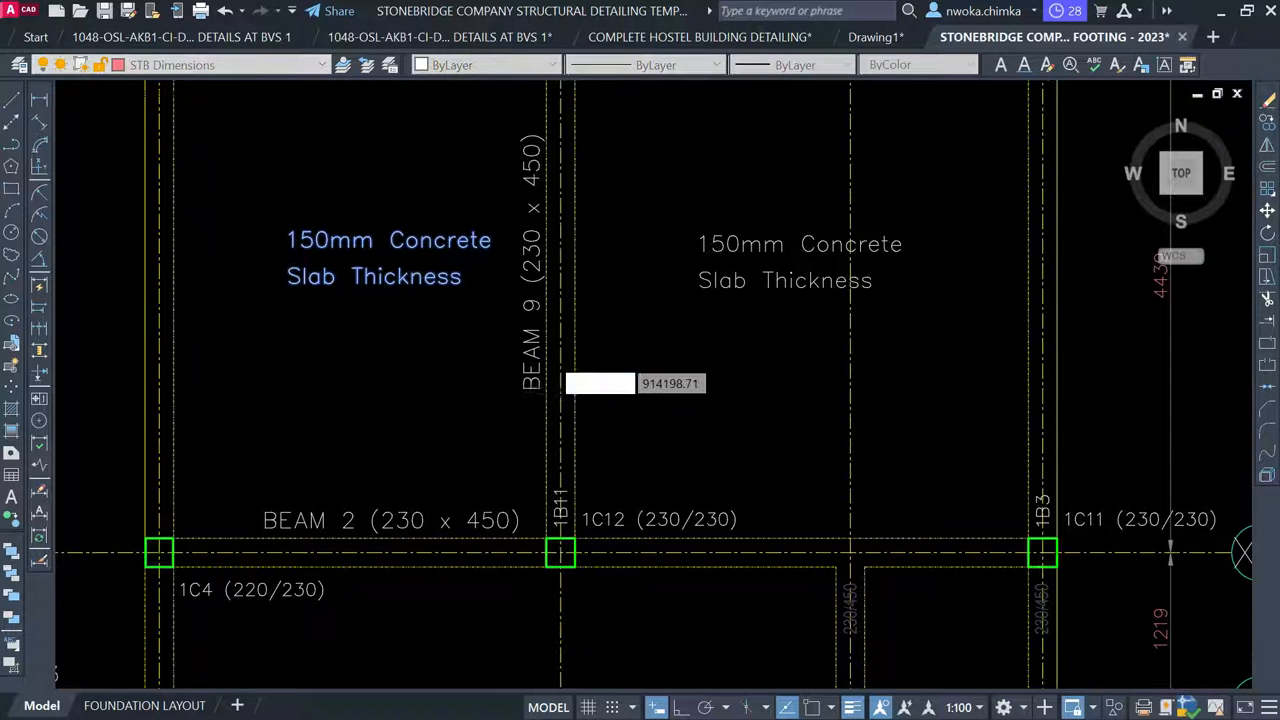
click(397, 356)
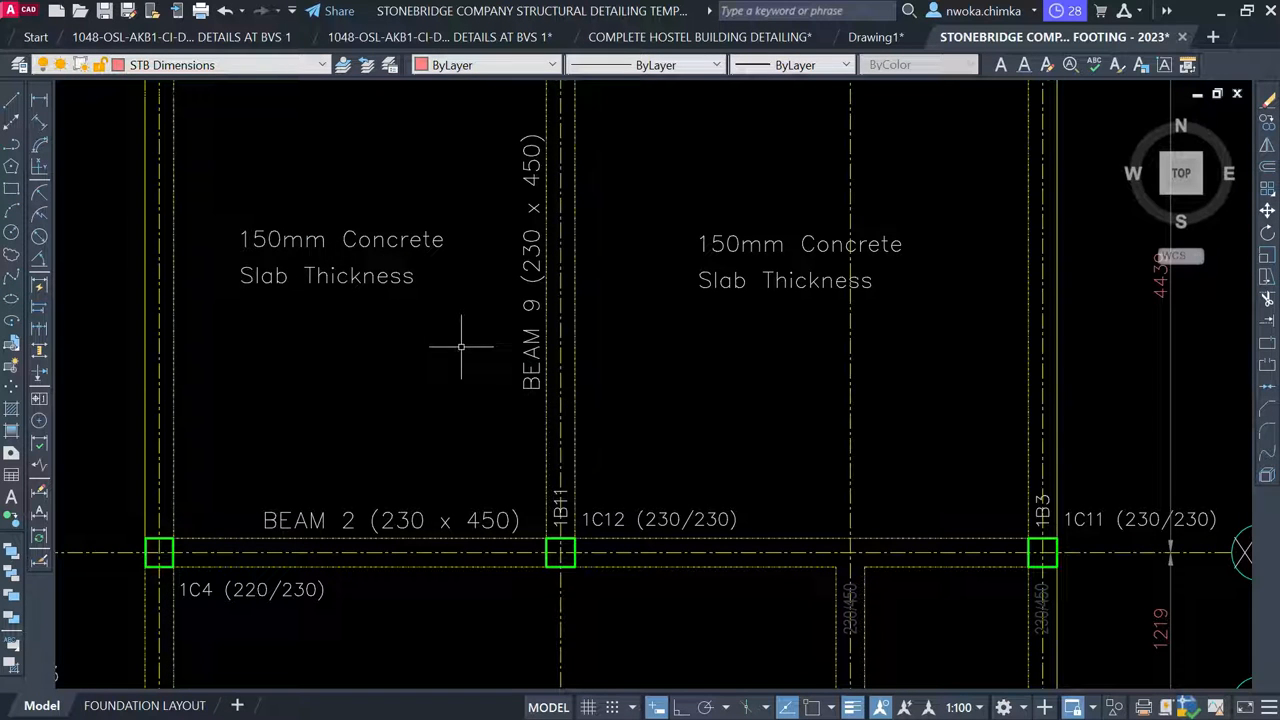
Renumber the upper beam label from BEAM 9 to BEAM 10 (230 x 450)
scroll(574, 518, up, 2)
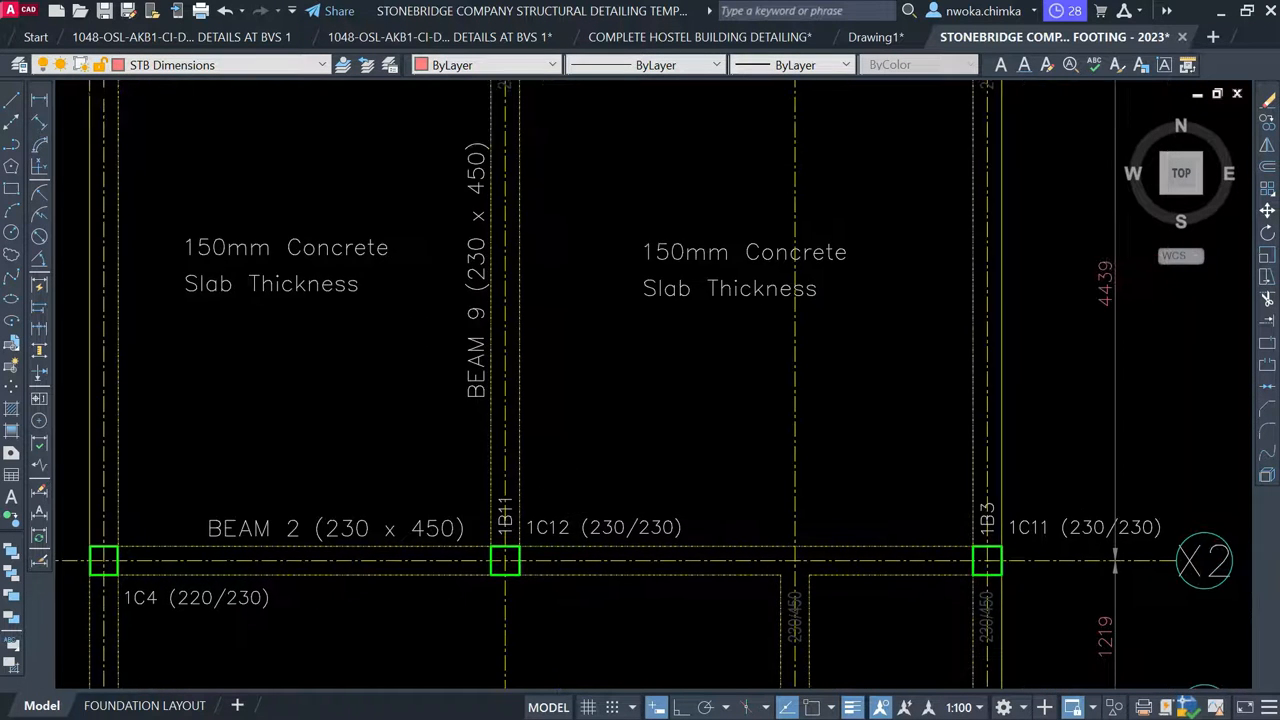
middle_drag(507, 503, 519, 647)
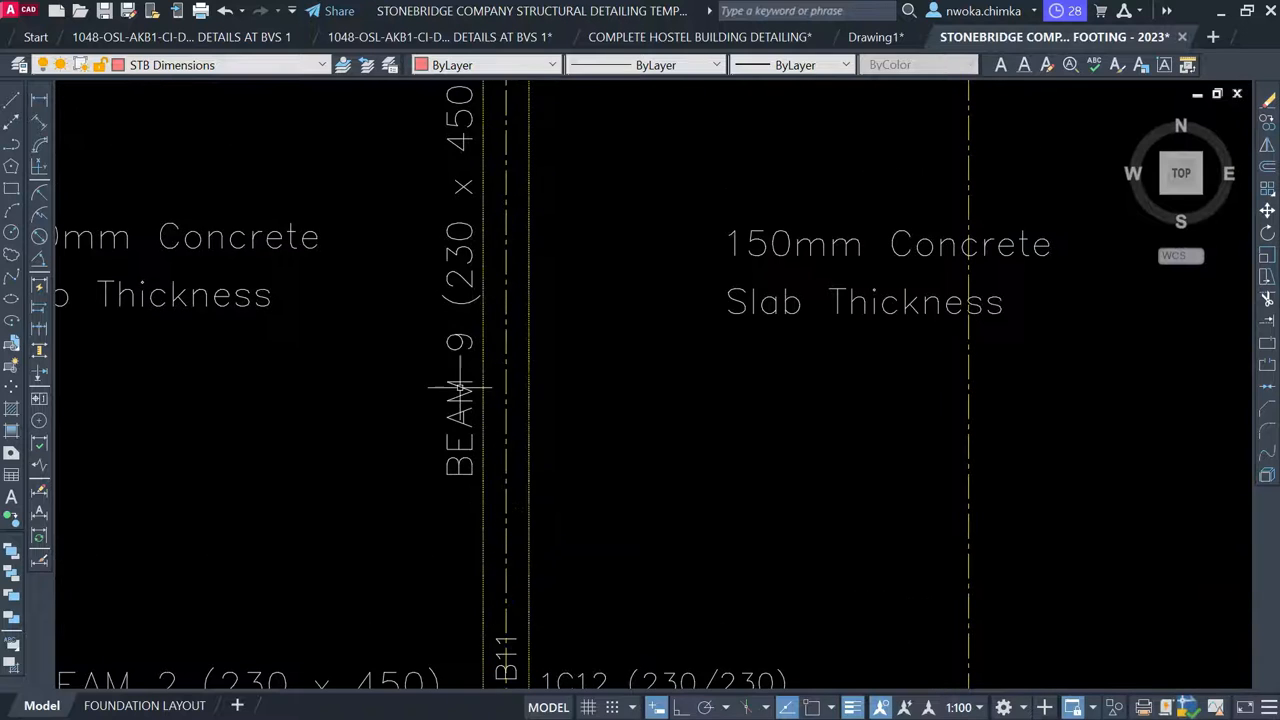
click(458, 341)
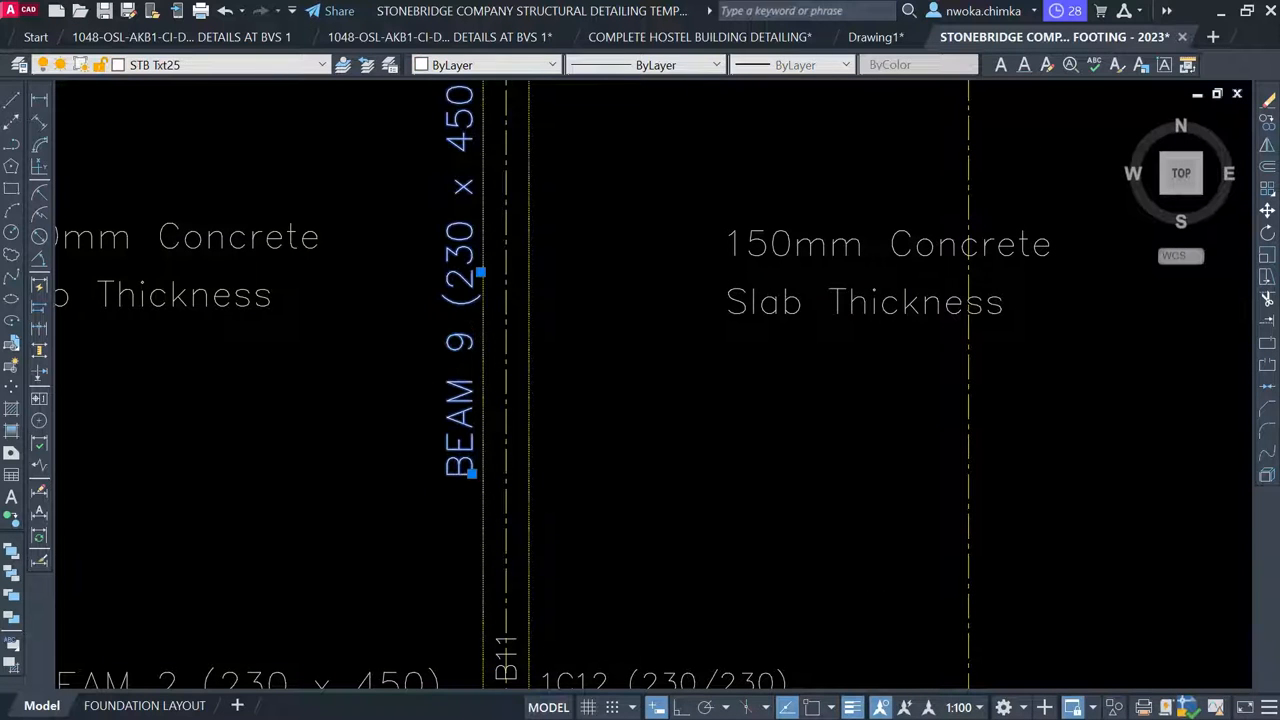
double_click(458, 341)
scroll(418, 270, up, 2)
click(432, 243)
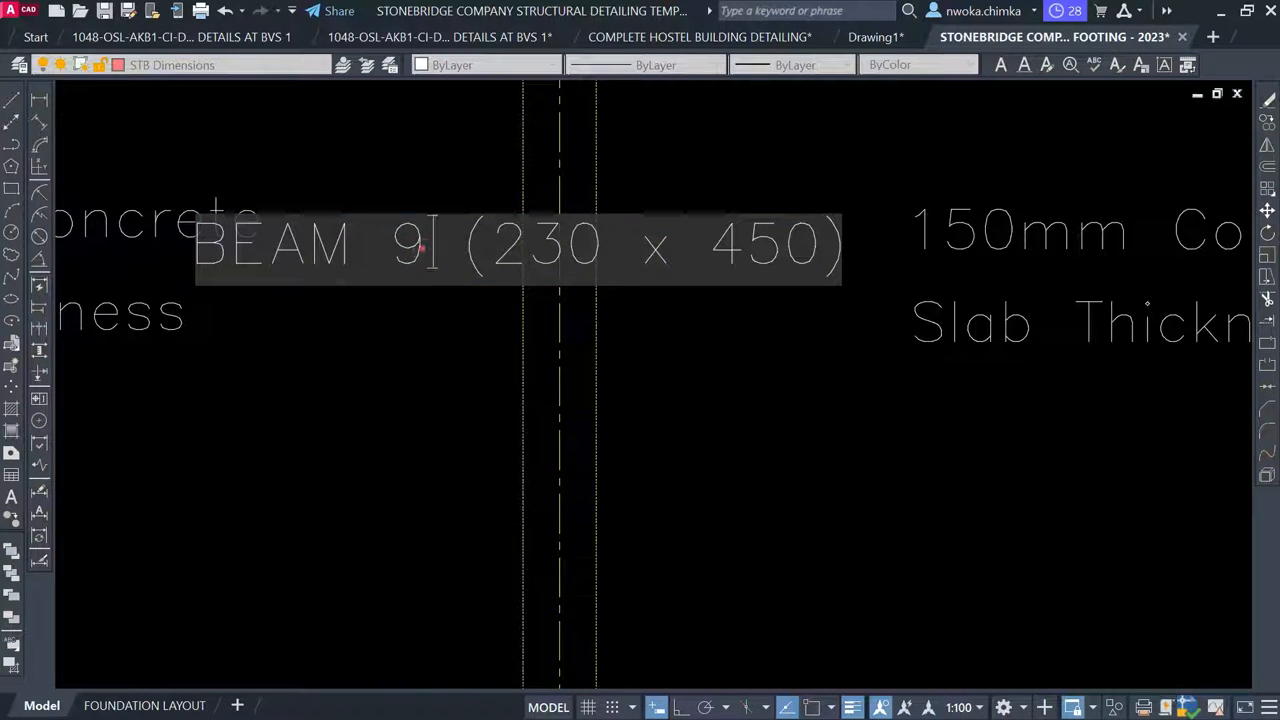
text(10)
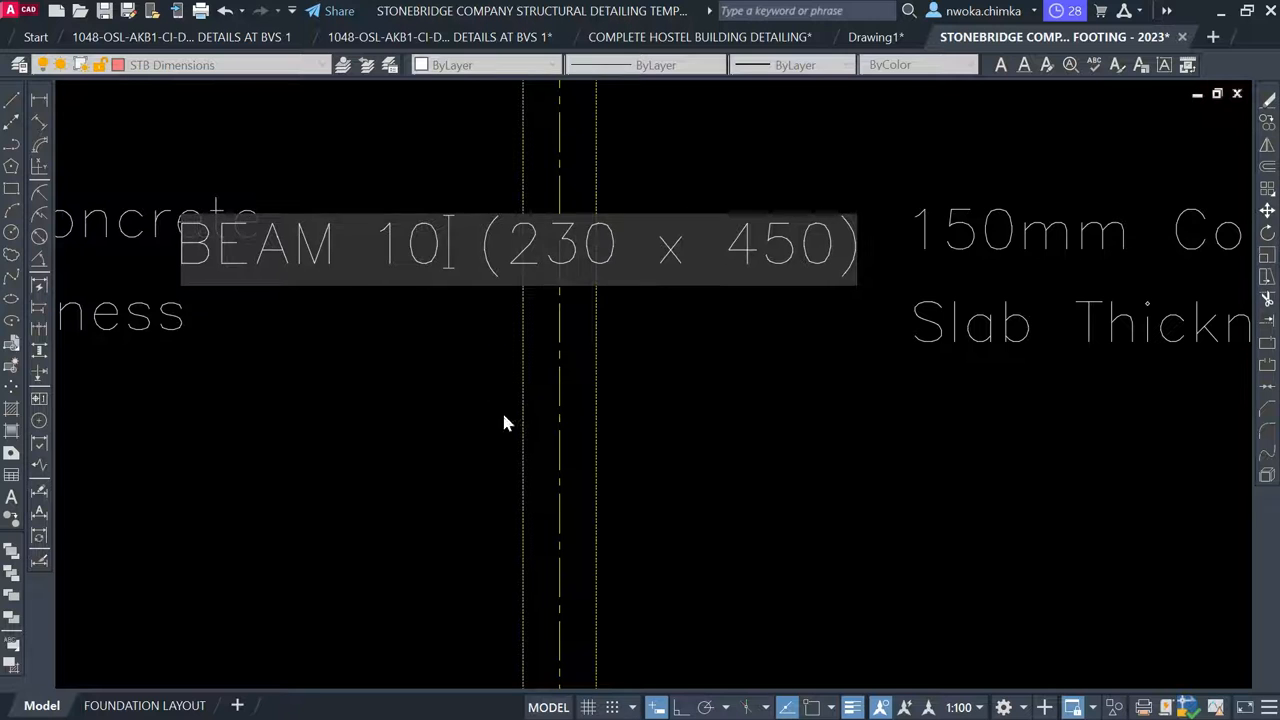
click(503, 420)
scroll(503, 420, down, 5)
key(Escape)
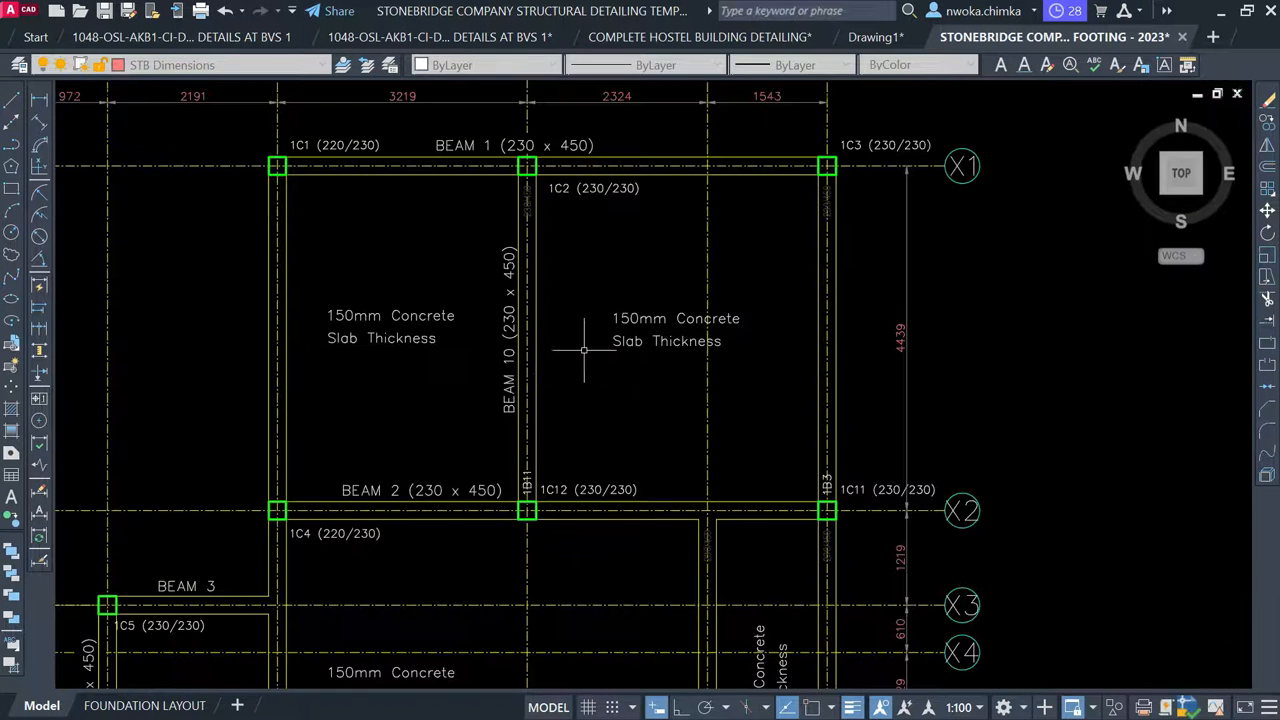
scroll(585, 528, down, 1)
Window-select the whole 1B11 beam detail near beams 1B4 and 1B3
scroll(460, 385, up, 4)
scroll(470, 312, down, 10)
scroll(487, 325, down, 2)
middle_drag(708, 527, 574, 303)
scroll(574, 303, down, 4)
middle_drag(791, 400, 546, 391)
scroll(1000, 340, up, 5)
scroll(955, 400, up, 2)
scroll(905, 457, up, 3)
mouse_move(856, 425)
middle_down()
mouse_move(949, 604)
mouse_move(952, 689)
middle_up()
middle_drag(659, 333, 661, 391)
click(332, 262)
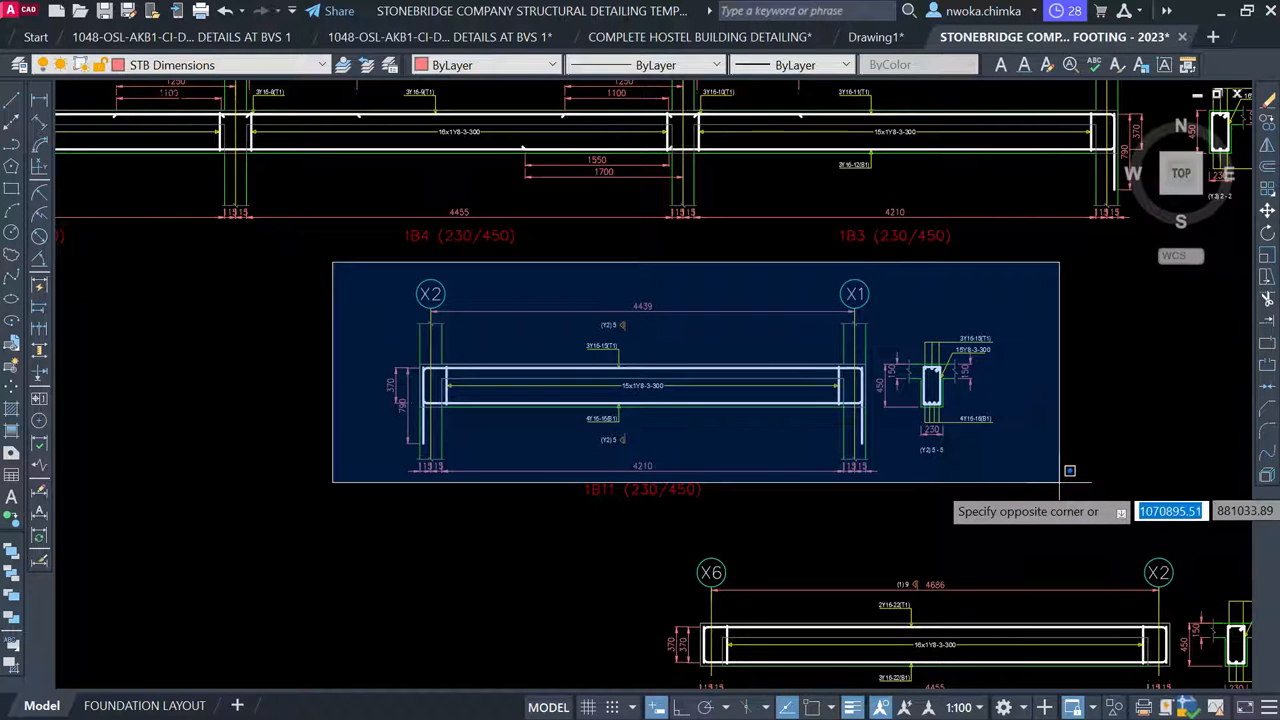
click(1058, 508)
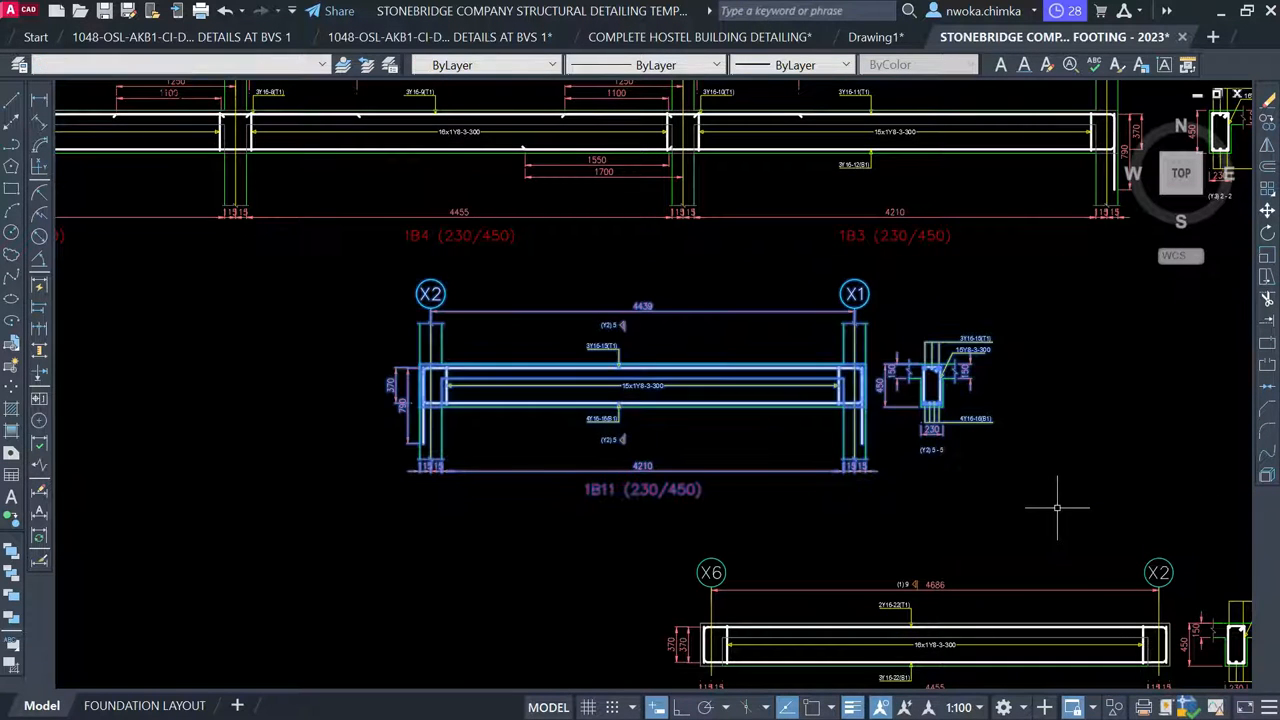
Move the 1B11 detail below Beam 8, beside BEAM 9
text(m)
key(Return)
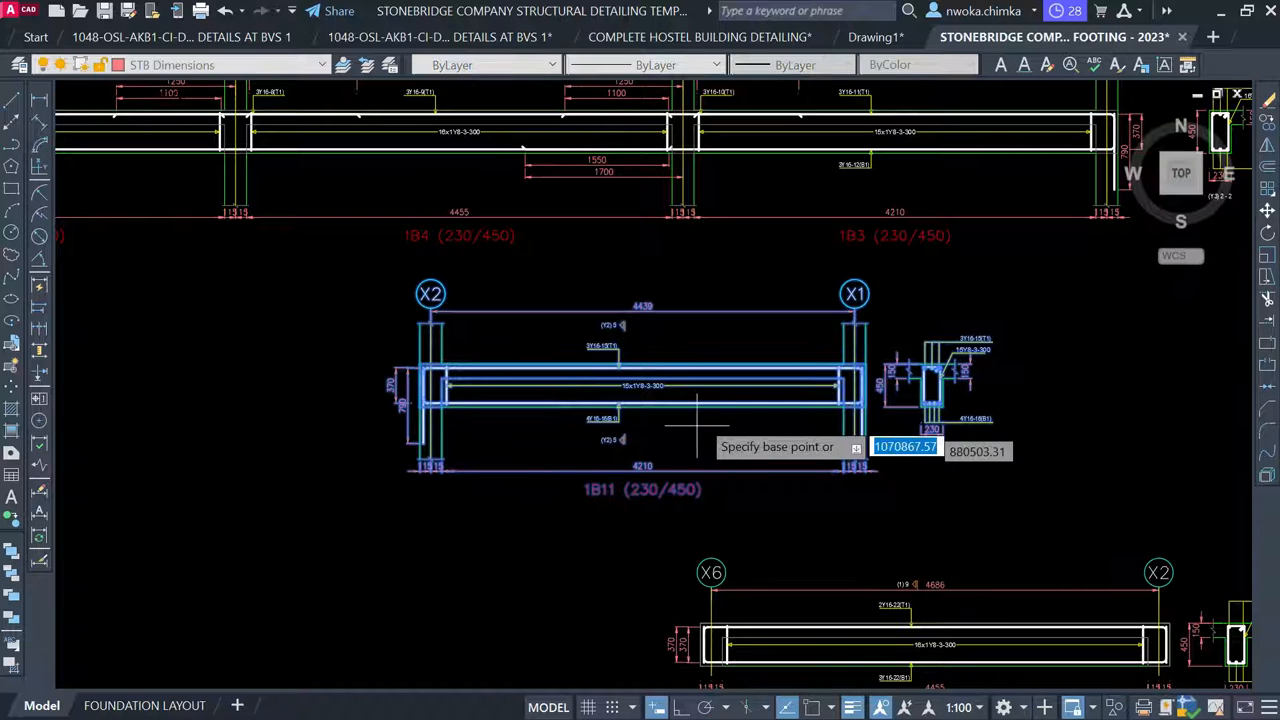
click(700, 425)
scroll(700, 425, down, 8)
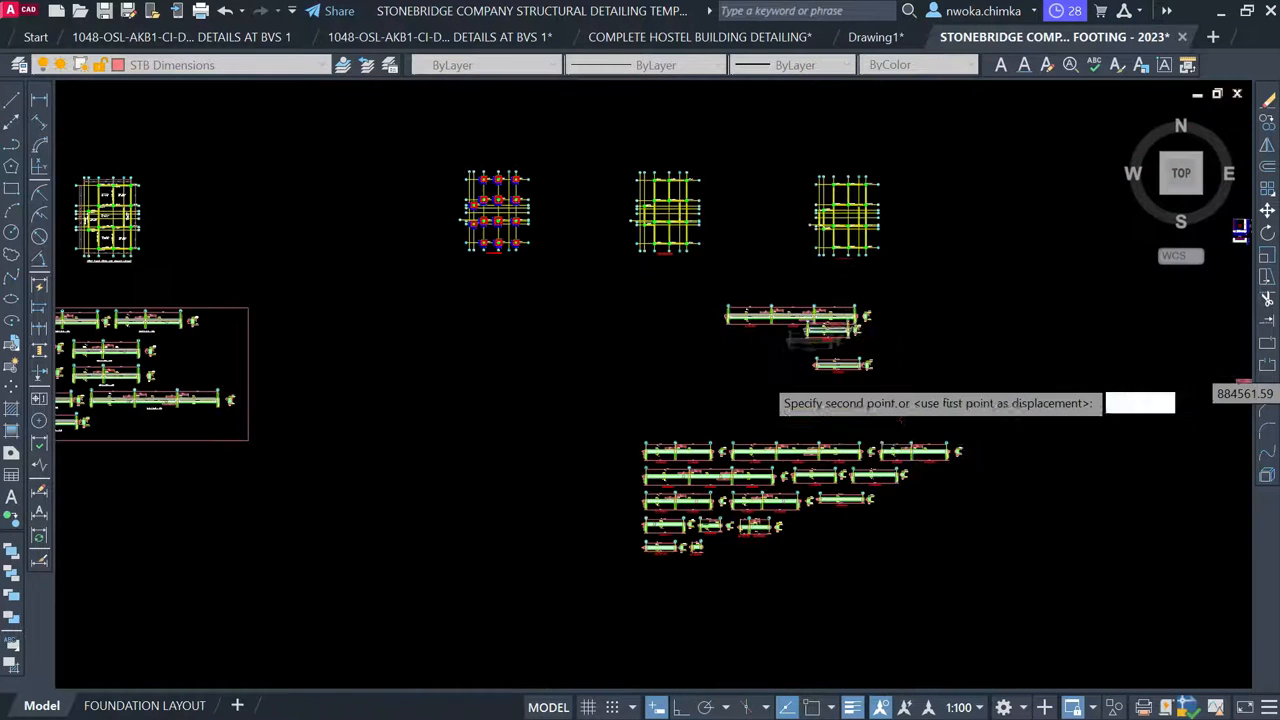
scroll(340, 410, up, 6)
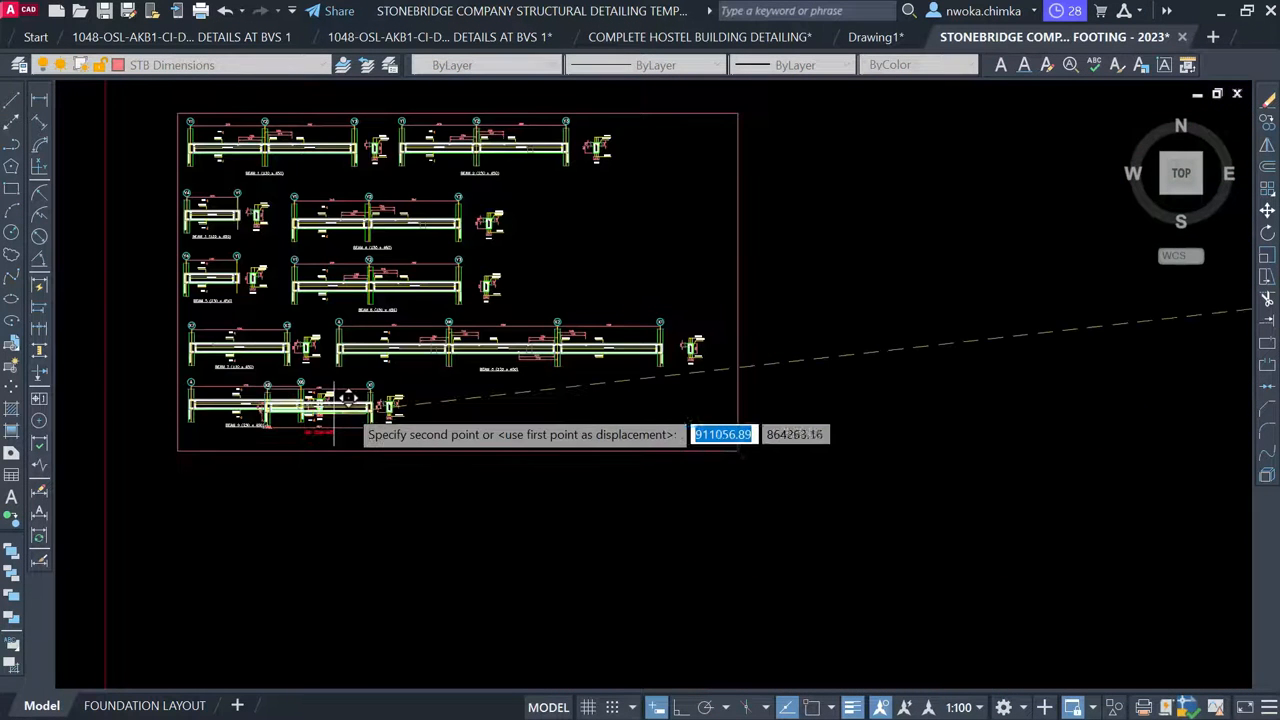
scroll(435, 393, up, 5)
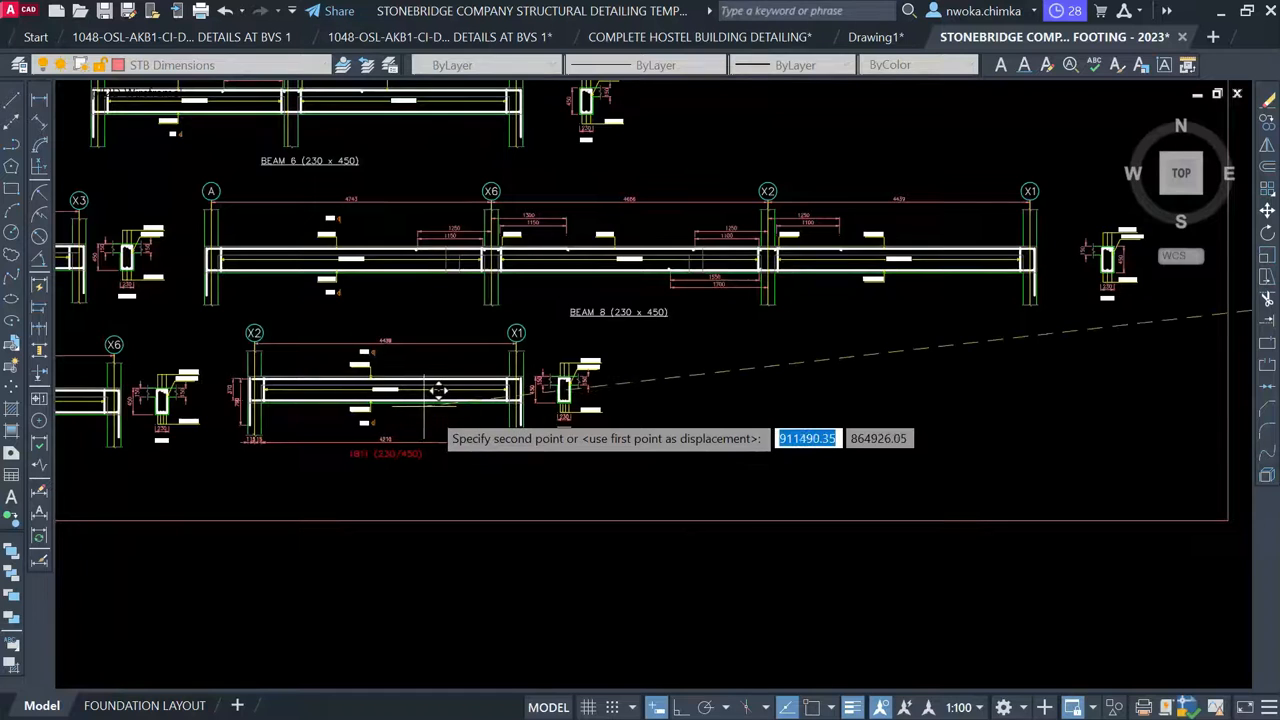
click(436, 396)
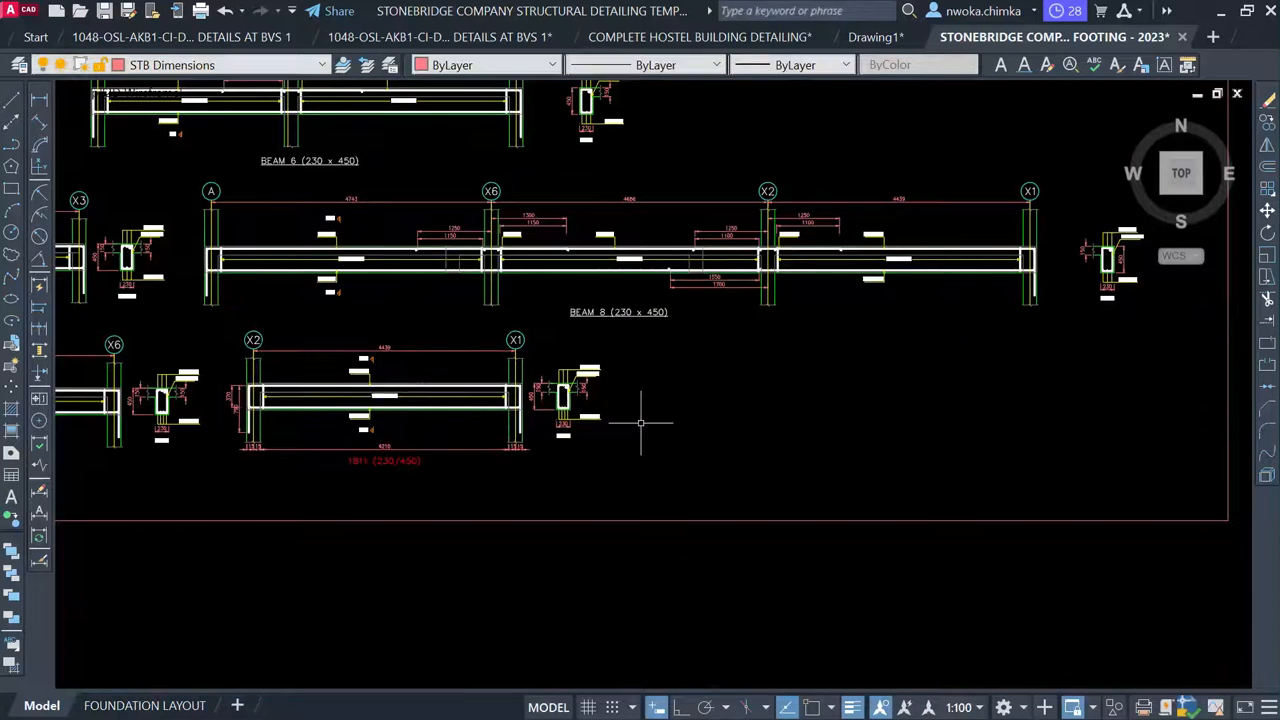
scroll(425, 456, up, 2)
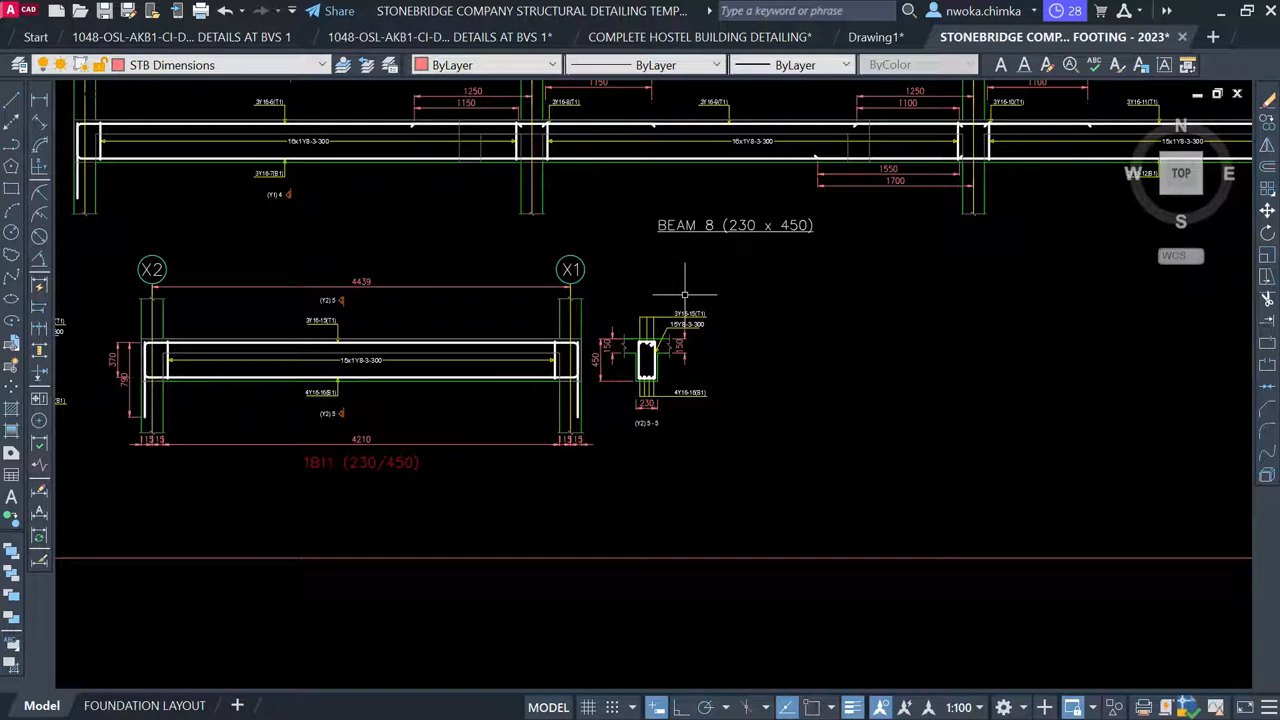
scroll(772, 290, down, 2)
Copy the BEAM 9 label to just under the 1B11 beam detail
middle_drag(276, 383, 432, 366)
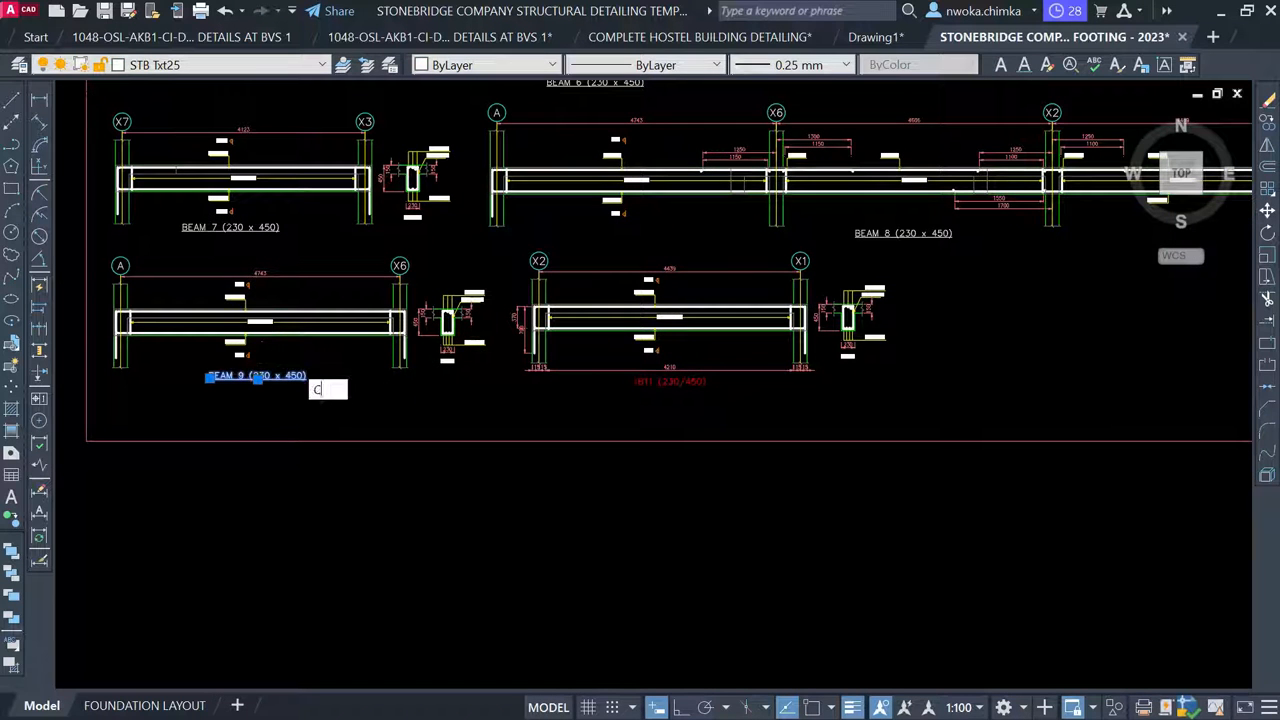
text(co)
key(space)
scroll(263, 375, up, 4)
click(263, 377)
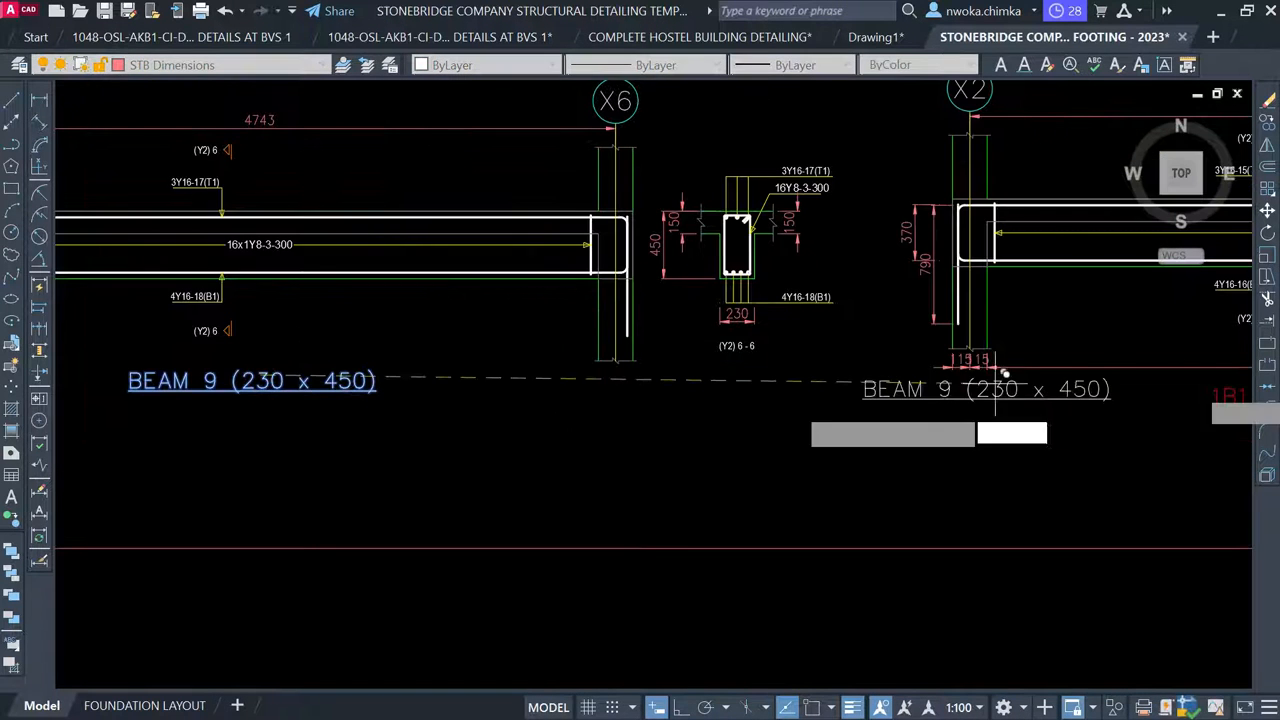
middle_drag(1006, 391, 451, 408)
scroll(760, 445, up, 2)
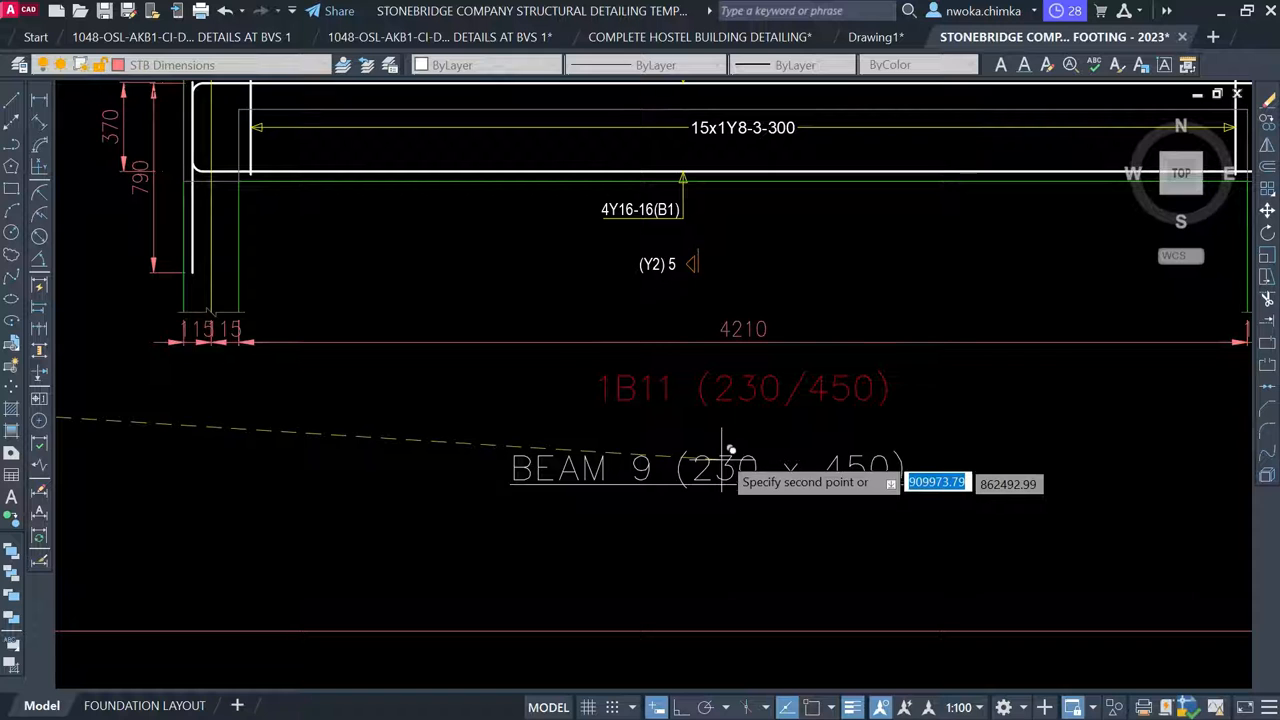
click(749, 440)
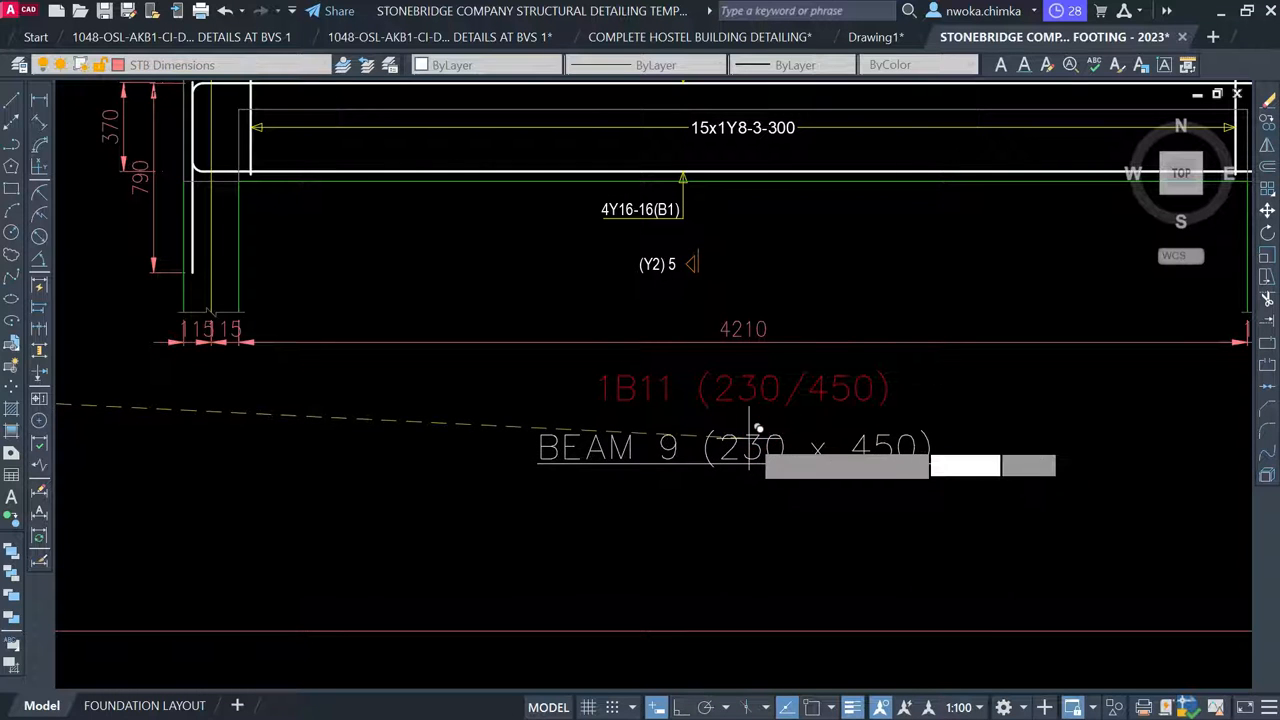
key(Escape)
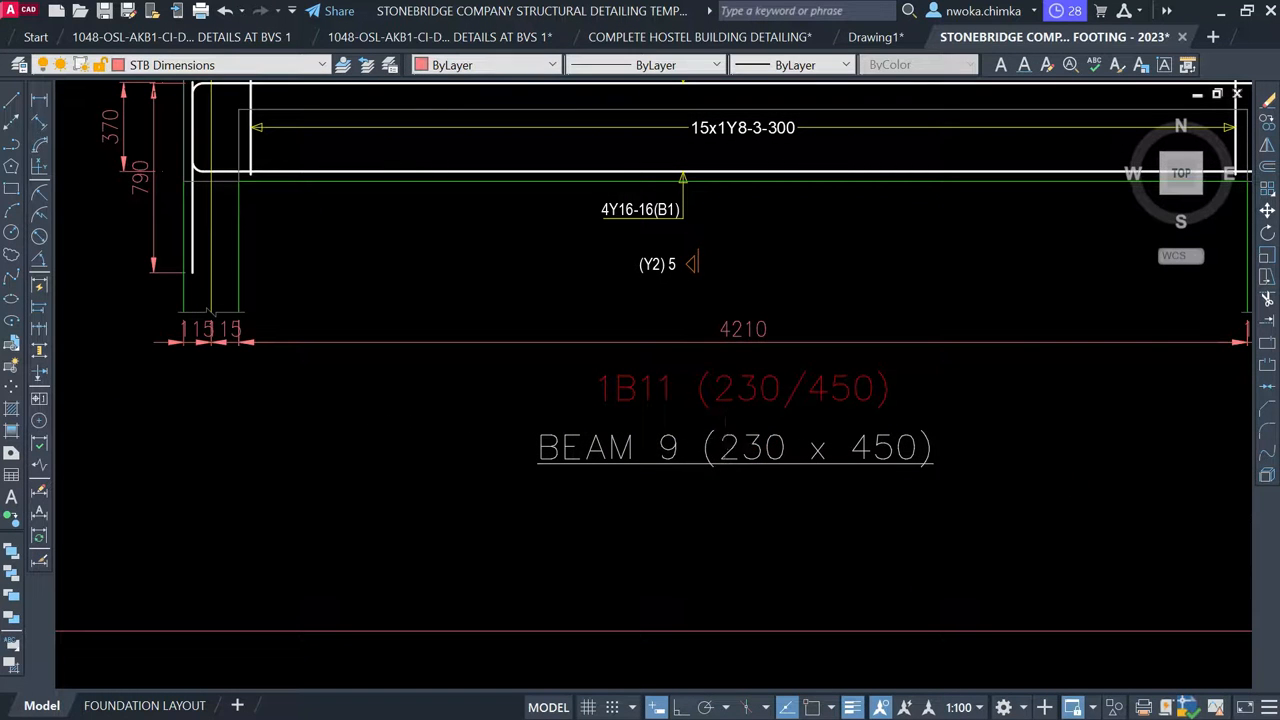
Change the copied label's number from 9 to 10, reading BEAM 10 (230 x 450)
click(727, 440)
double_click(687, 459)
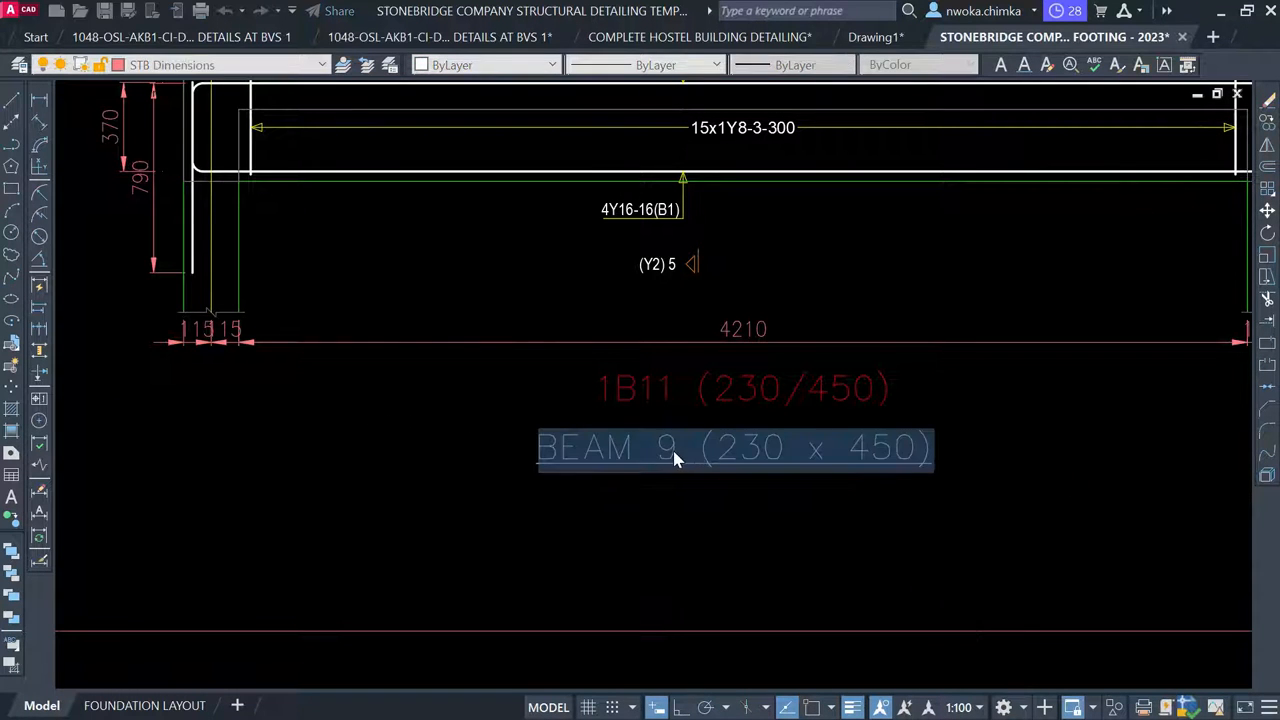
scroll(672, 458, up, 3)
double_click(662, 458)
text(10)
key(Escape)
scroll(550, 500, down, 3)
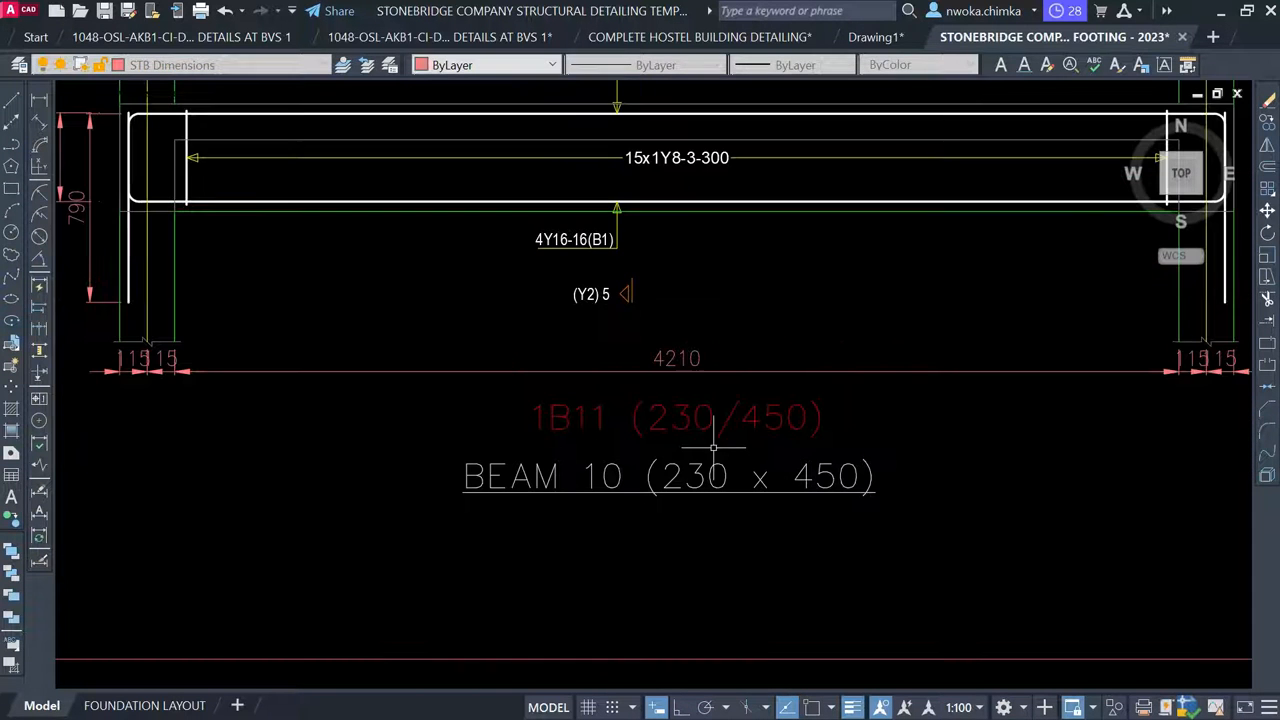
Erase the old 1B11 (230/450) text and the 4210 dimension
click(731, 420)
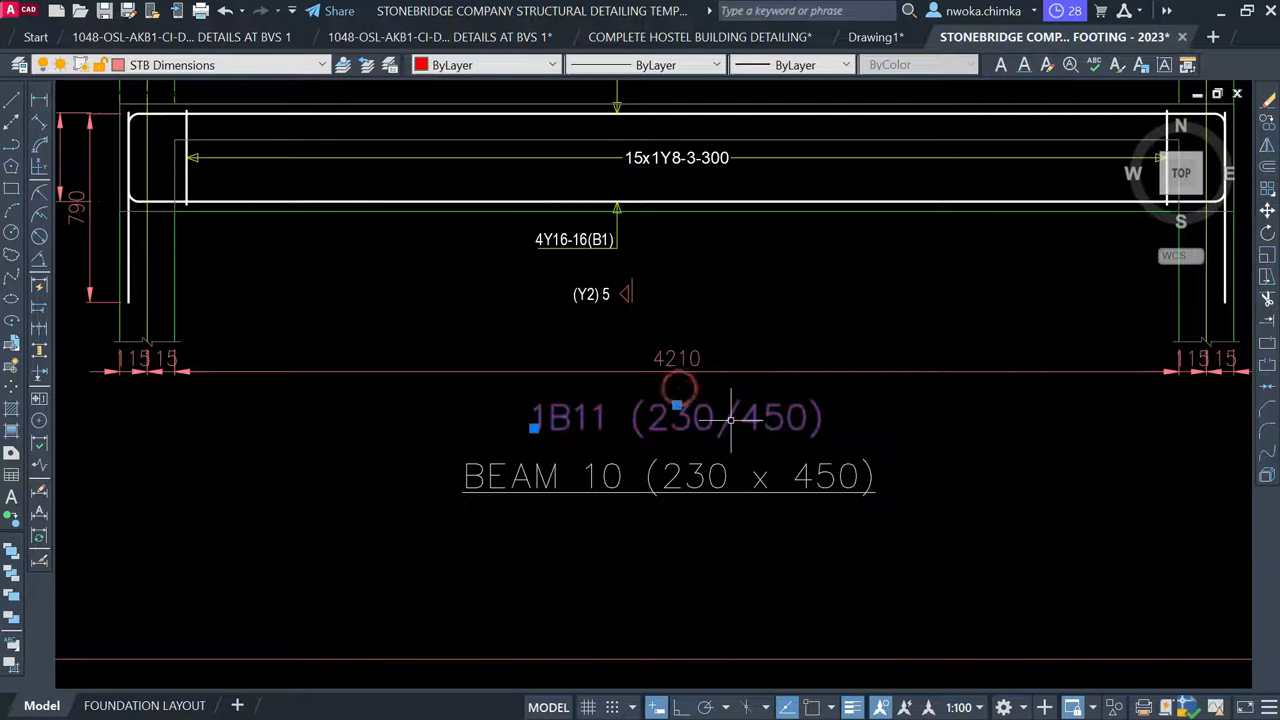
click(690, 362)
click(421, 405)
text(e)
key(Return)
middle_drag(242, 397, 465, 385)
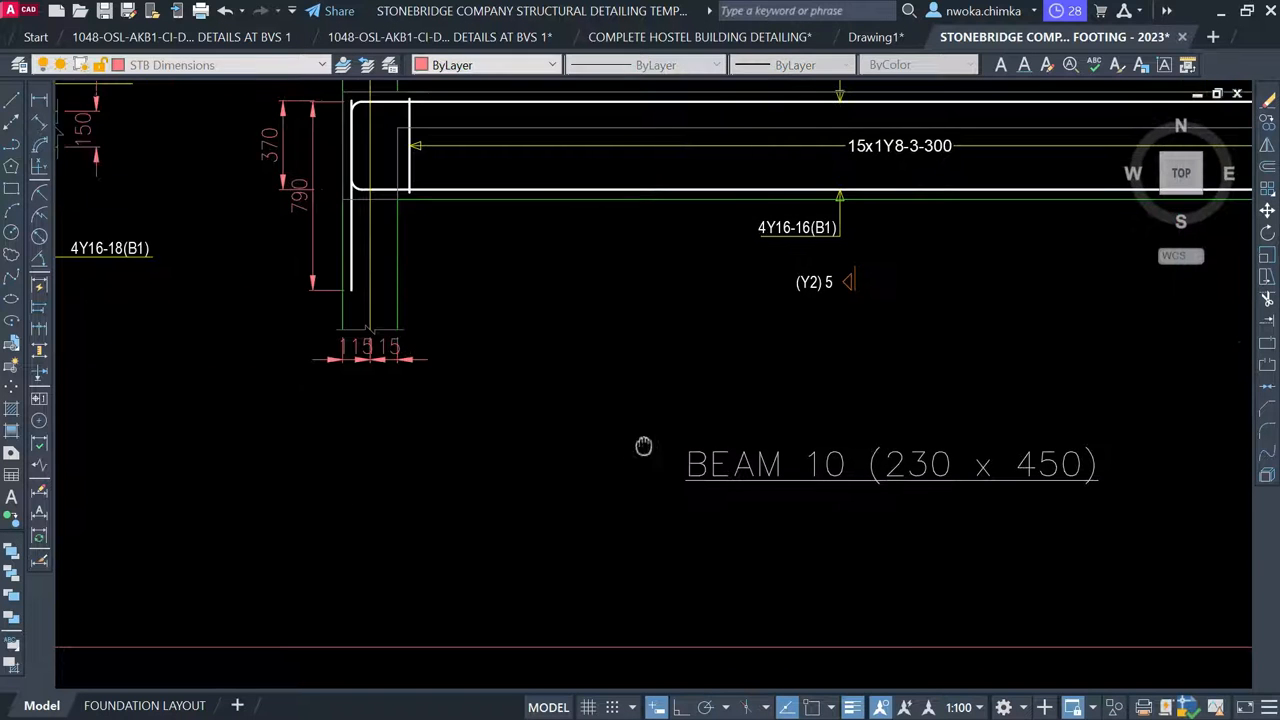
Erase the 370 and 790 dimensions and both 115/15 dimensions from the BEAM 10 detail
click(462, 354)
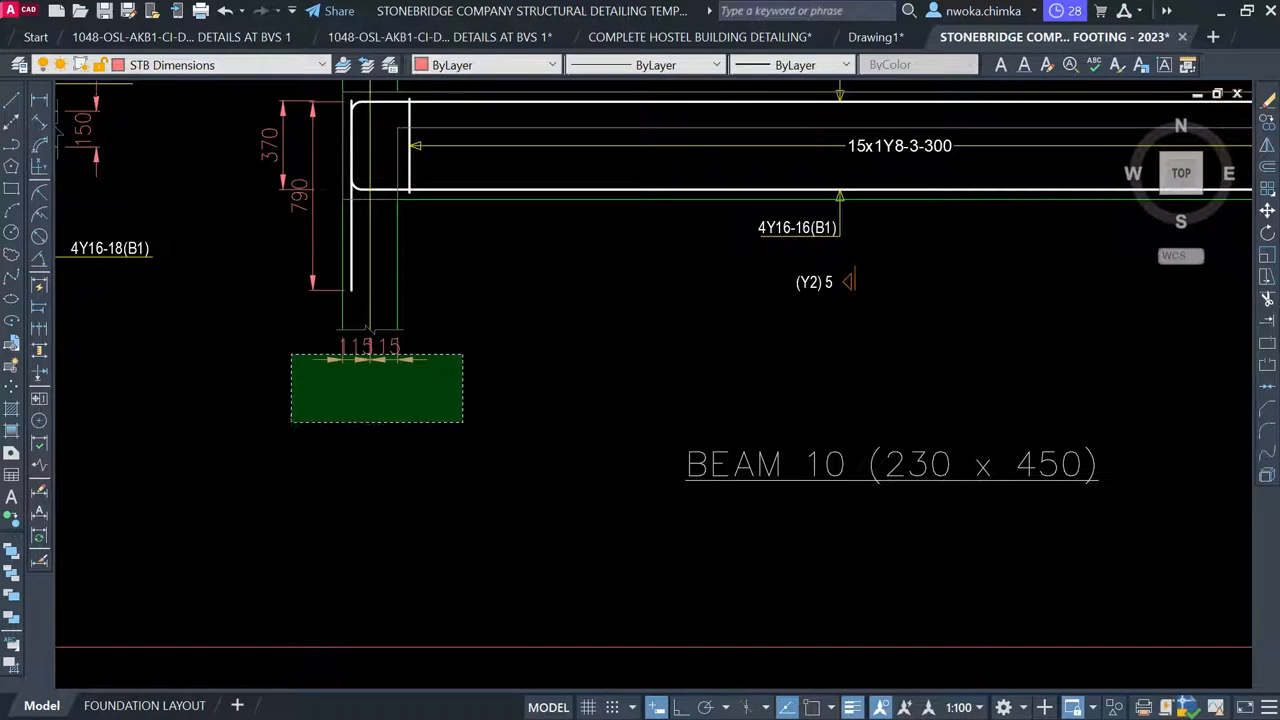
click(290, 421)
click(296, 358)
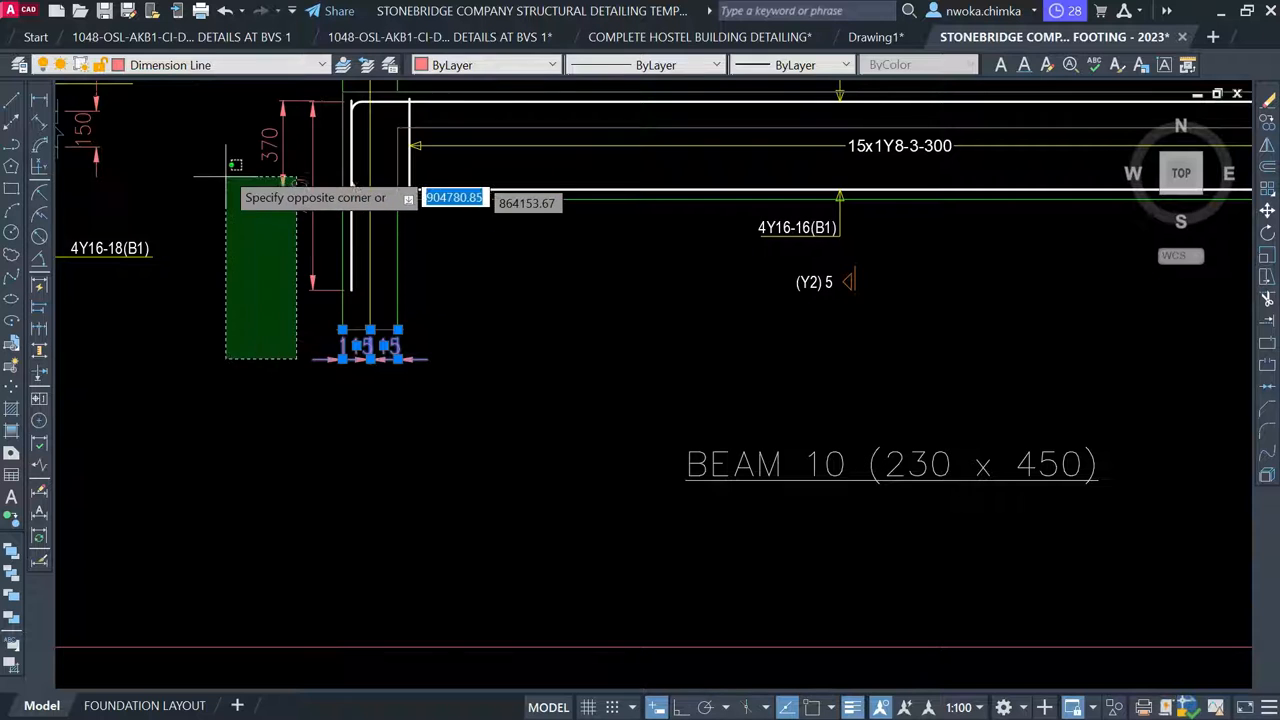
click(237, 166)
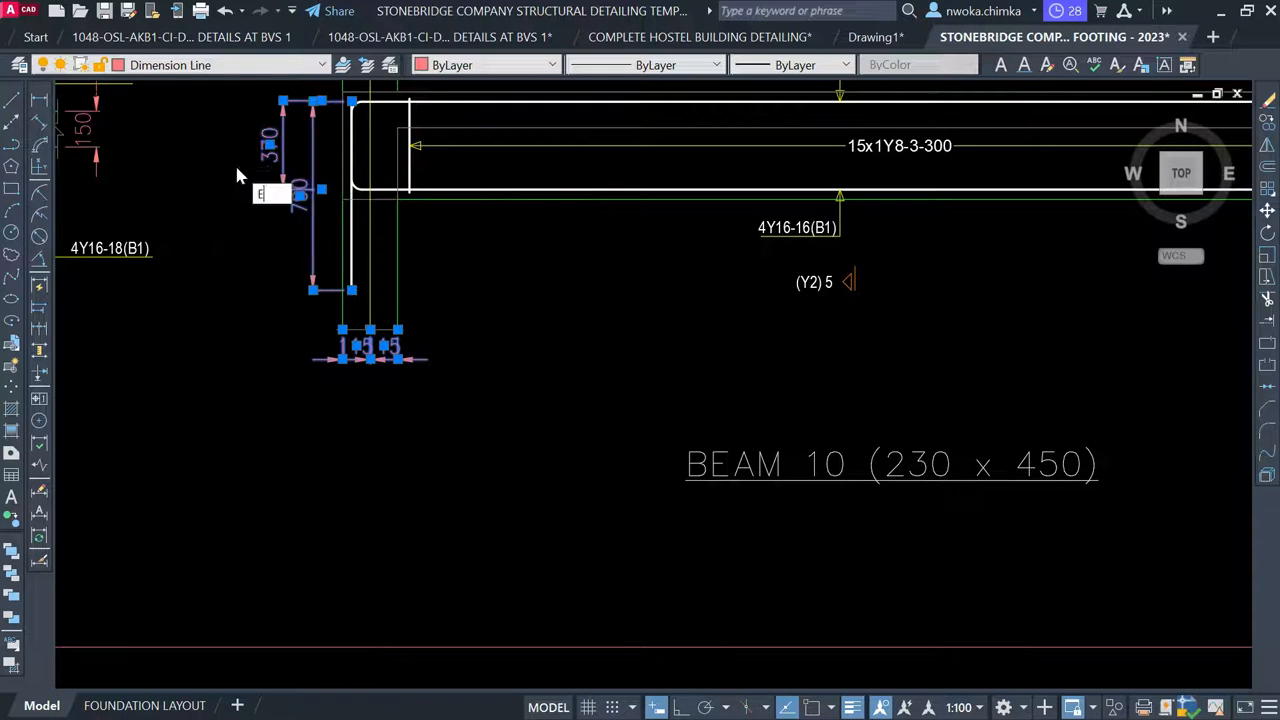
key(Return)
scroll(234, 163, down, 3)
scroll(636, 287, up, 2)
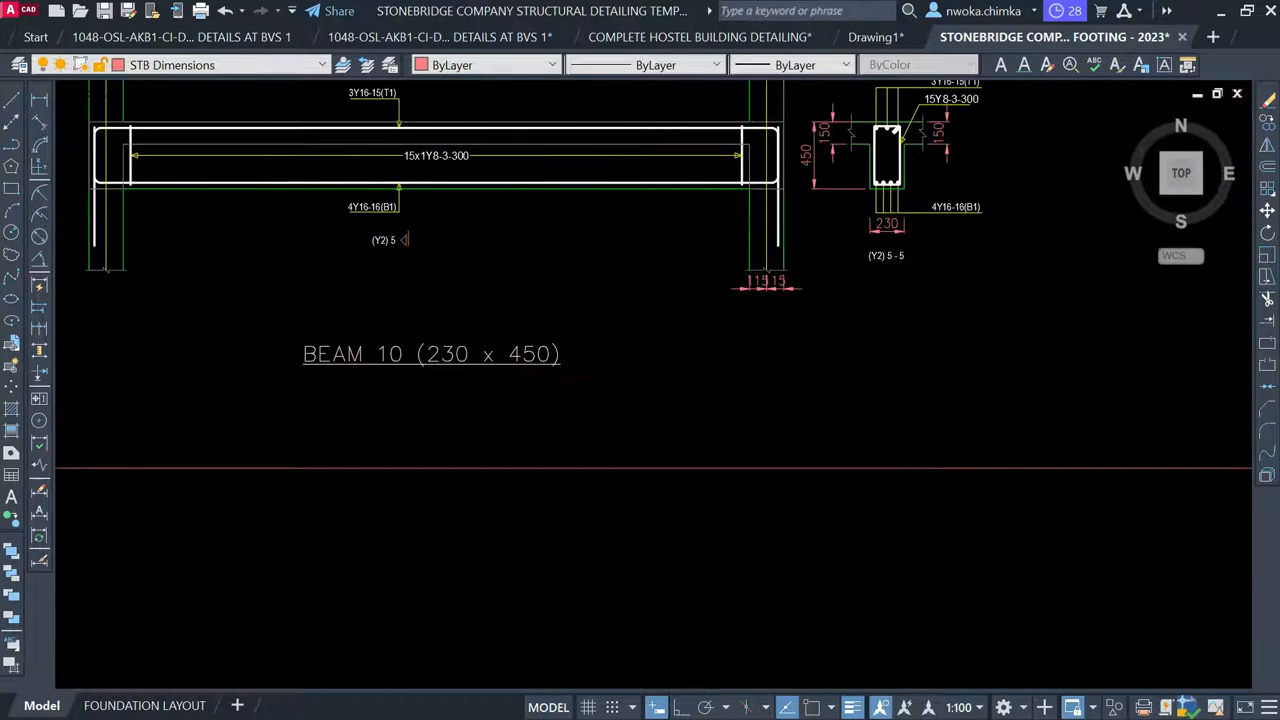
scroll(740, 291, up, 2)
click(834, 276)
click(640, 322)
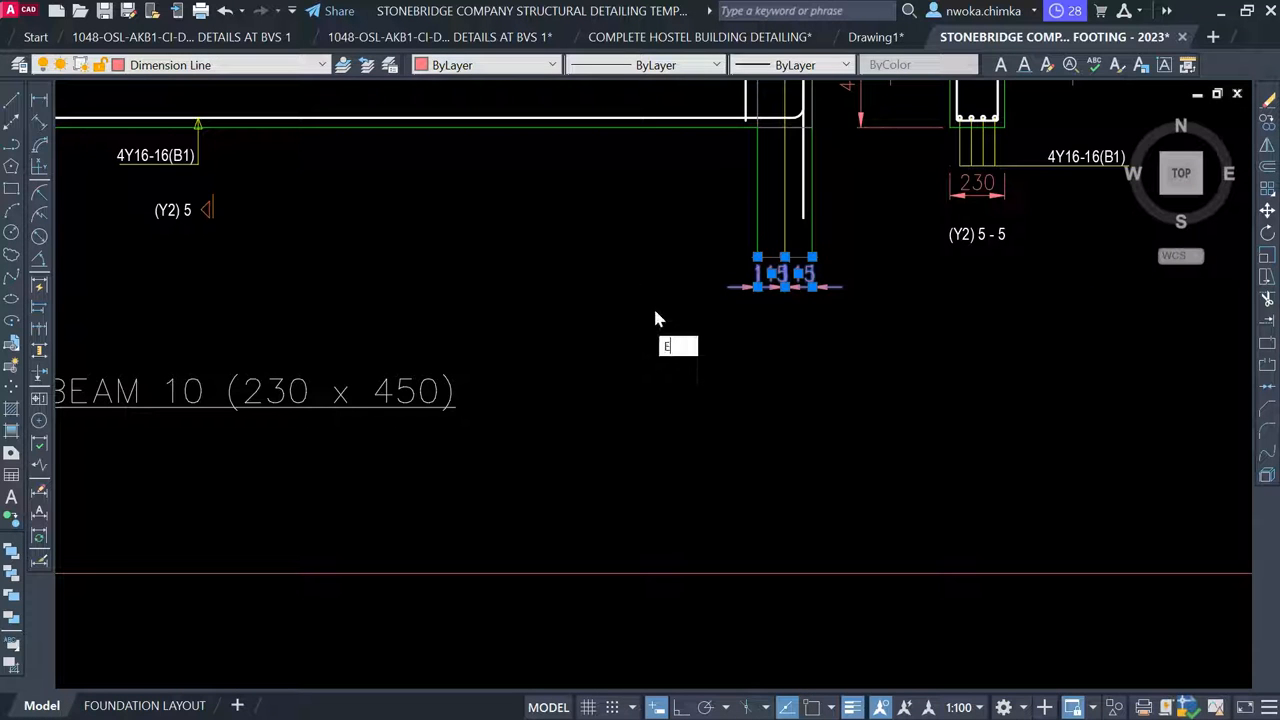
scroll(734, 300, down, 2)
key(Delete)
Move the BEAM 10 label up so it sits centred beneath the beam
click(465, 313)
click(434, 329)
key(m)
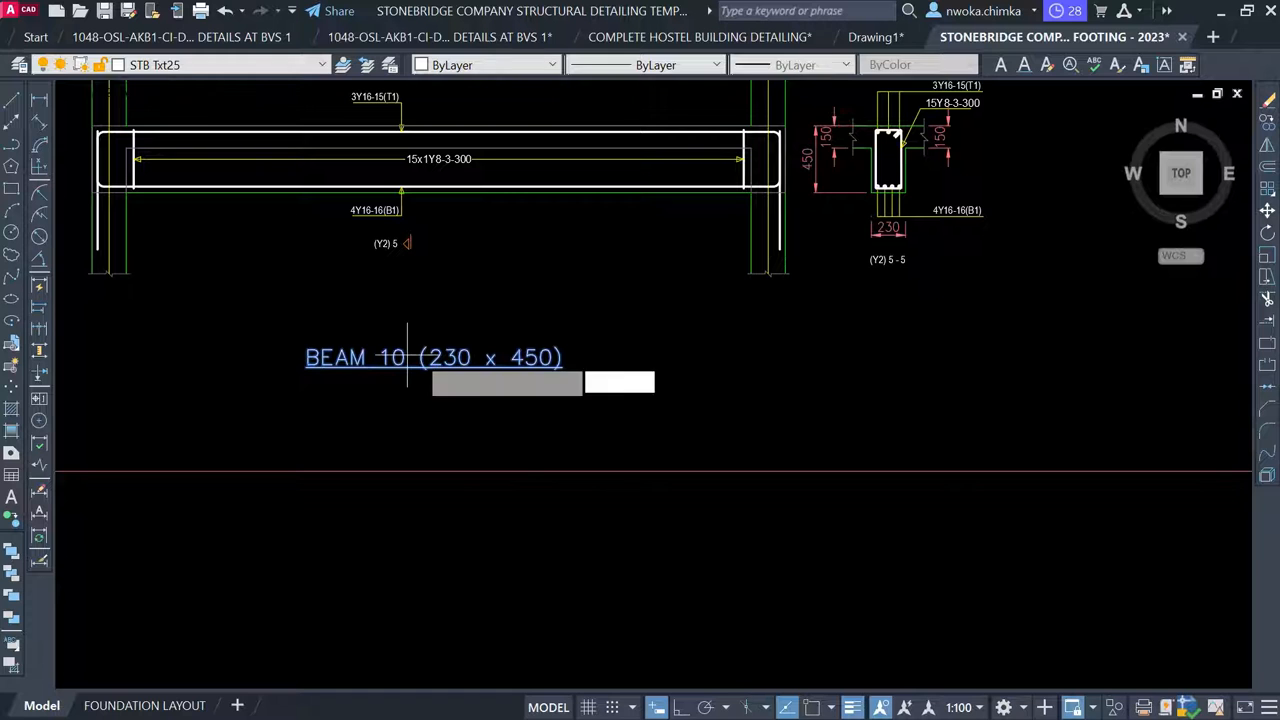
key(Return)
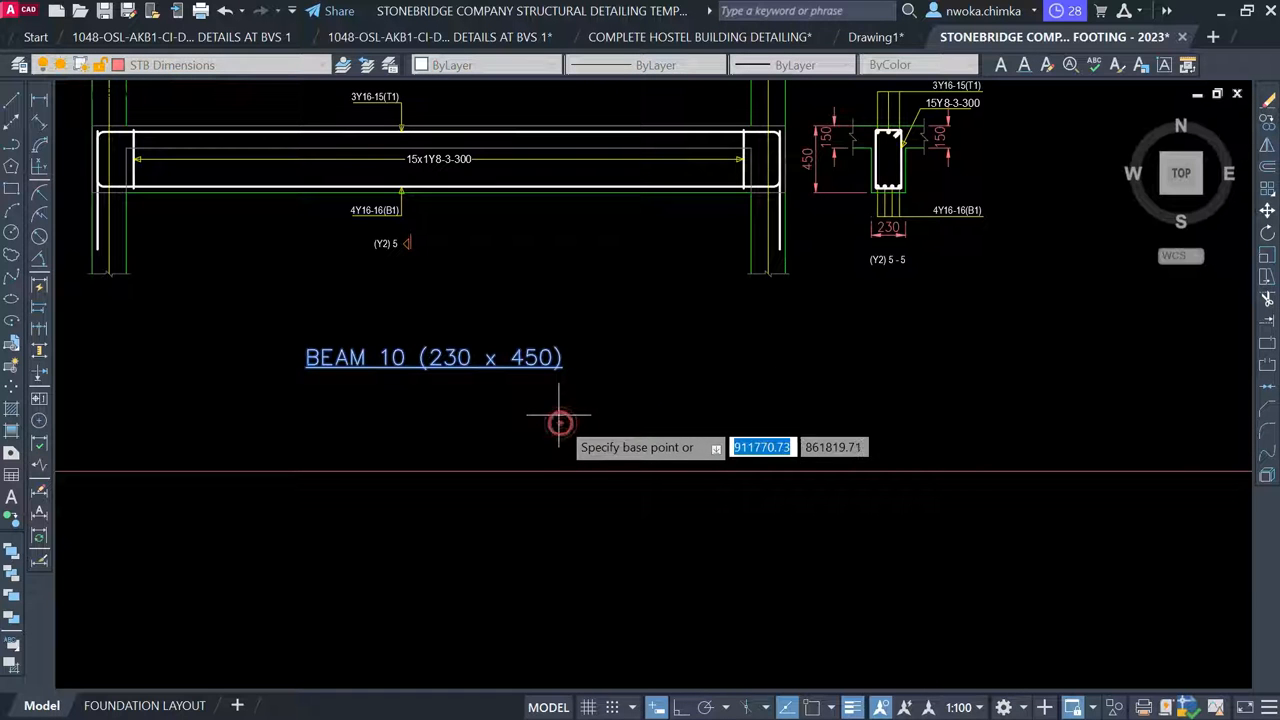
click(560, 426)
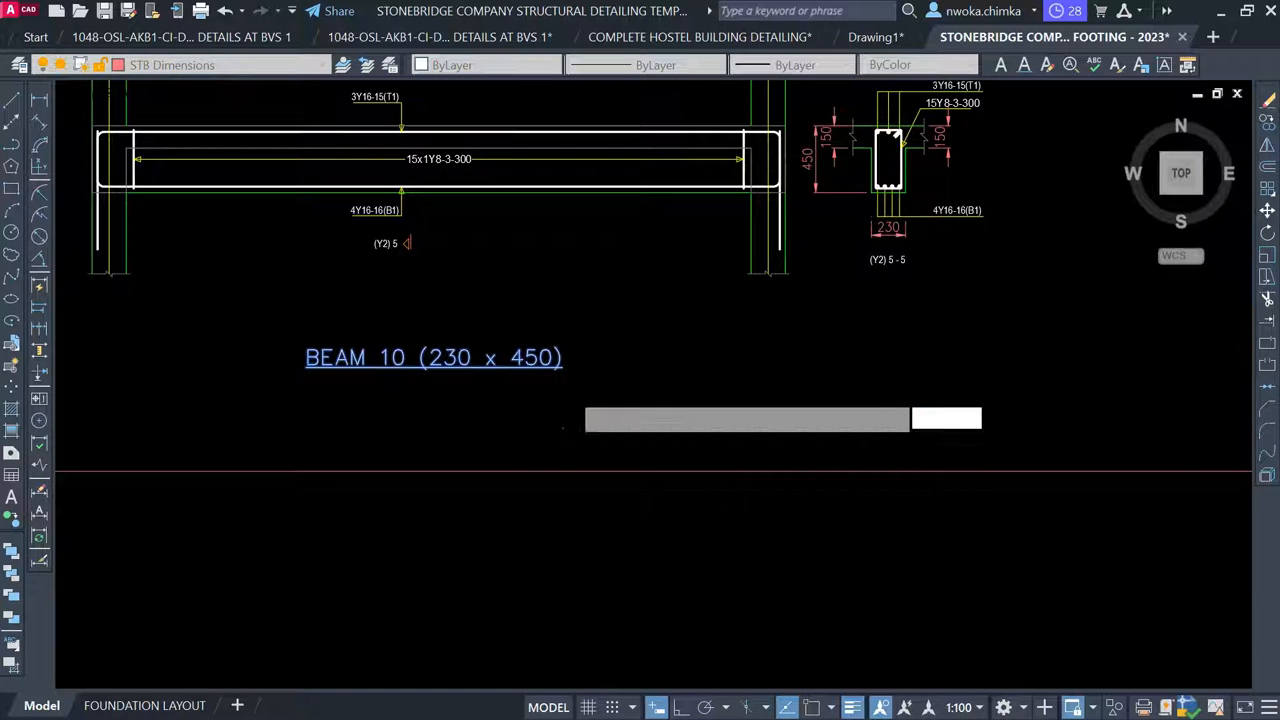
click(584, 380)
scroll(585, 381, down, 2)
scroll(585, 381, down, 6)
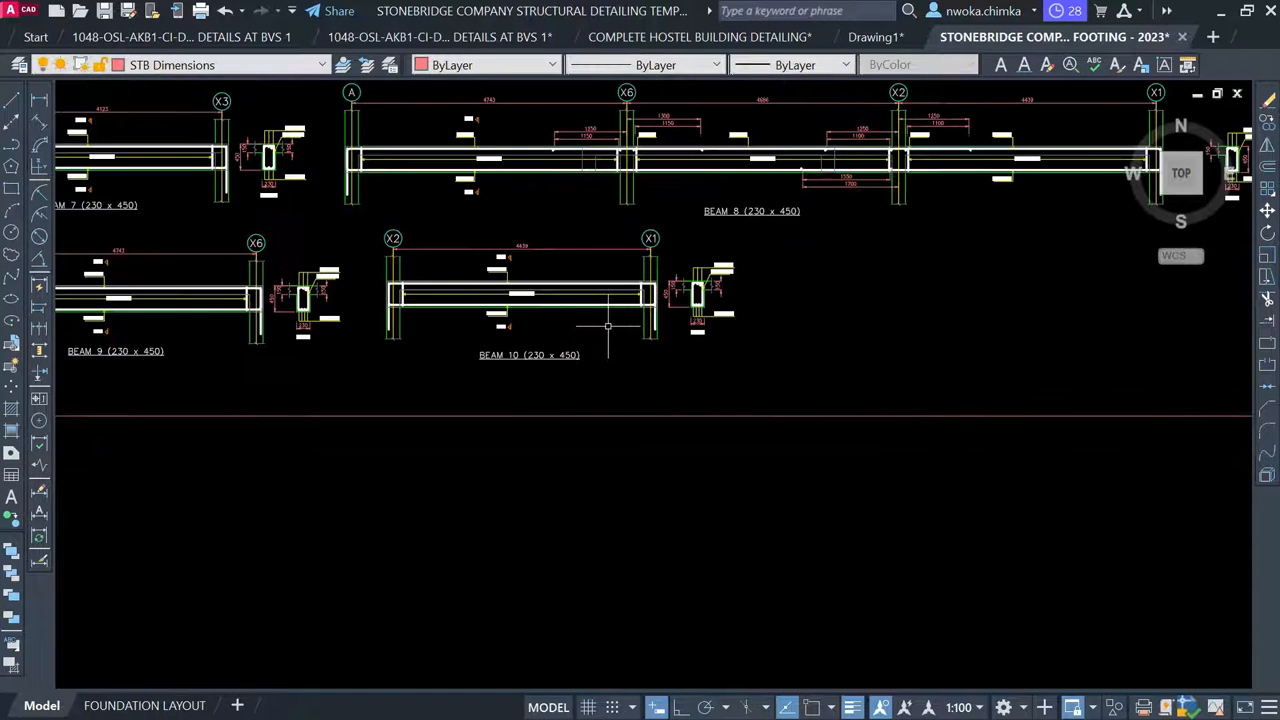
Go to the First Floor Beam and Column Layout and start copying its vertical BEAM 10 label
middle_drag(770, 345, 550, 382)
scroll(550, 382, down, 2)
middle_drag(788, 374, 559, 380)
scroll(559, 380, down, 2)
middle_drag(774, 379, 630, 399)
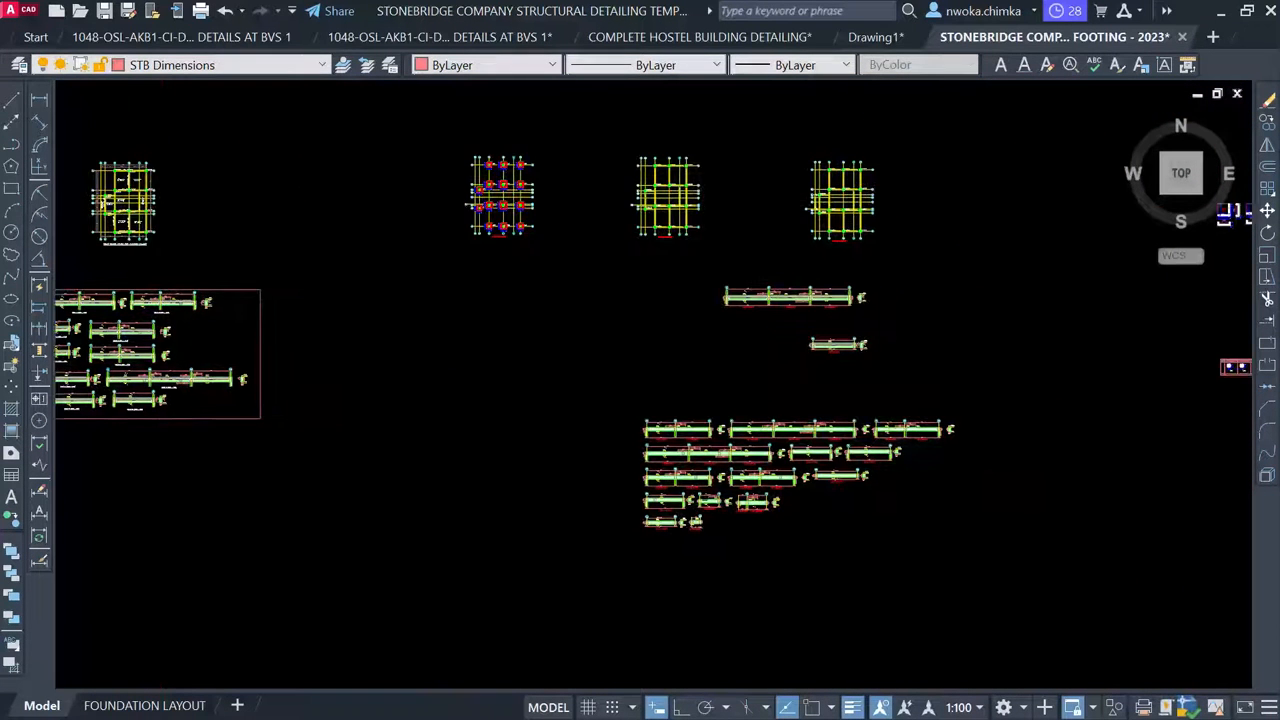
scroll(671, 253, up, 2)
middle_drag(715, 227, 643, 256)
scroll(660, 250, up, 2)
scroll(672, 264, down, 2)
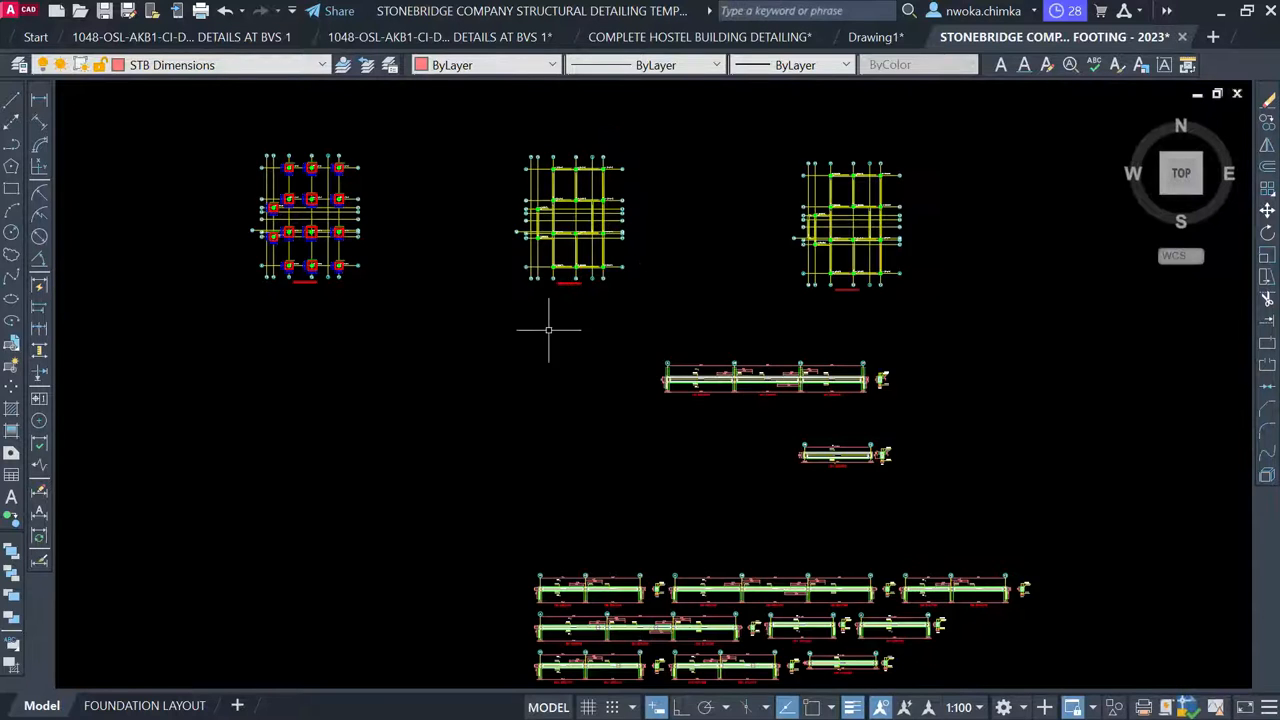
middle_drag(551, 329, 1045, 338)
scroll(165, 202, up, 5)
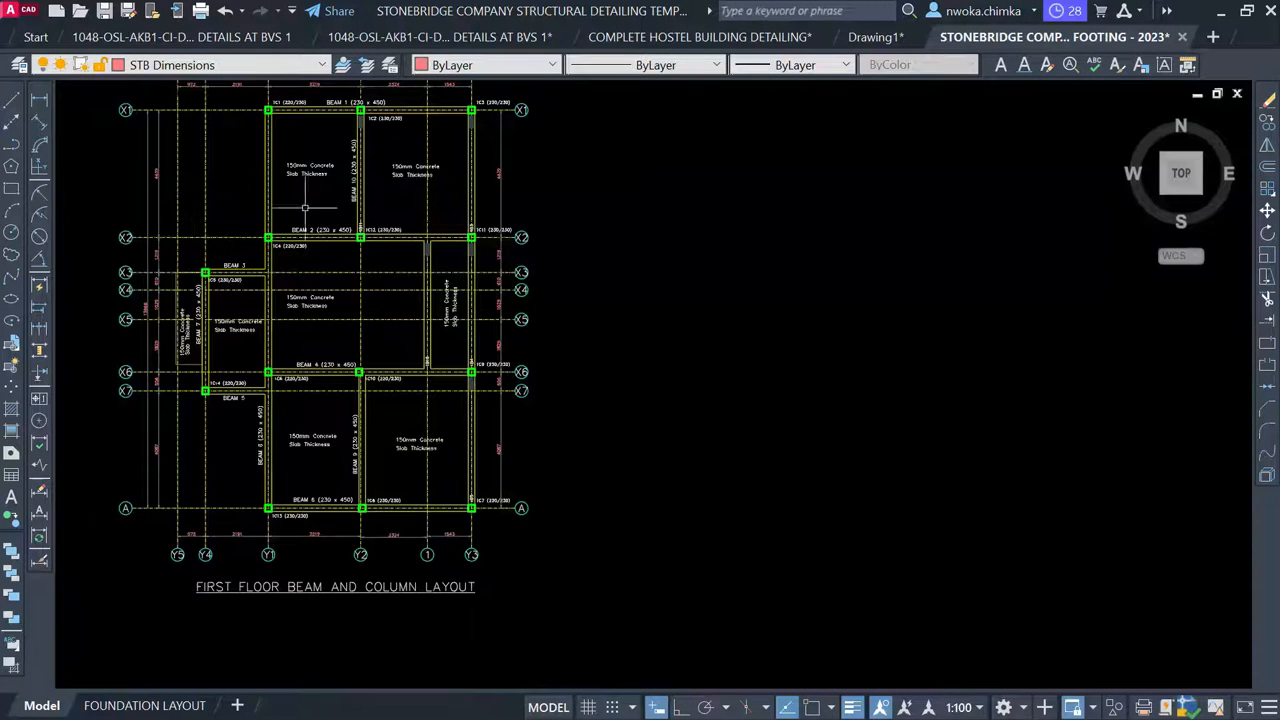
scroll(352, 176, up, 4)
click(352, 178)
text(CO)
key(Return)
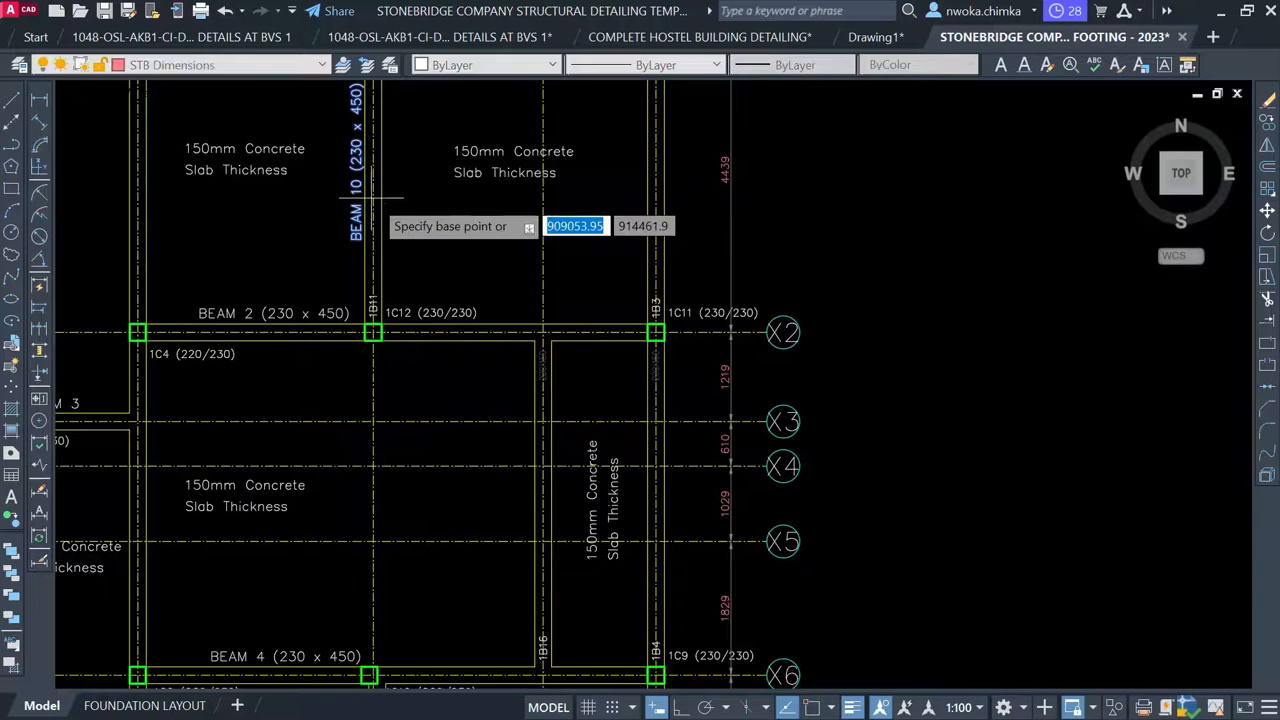
Begin copying the beam label from a base point, then cancel the copy without placing it
click(376, 194)
scroll(386, 192, down, 2)
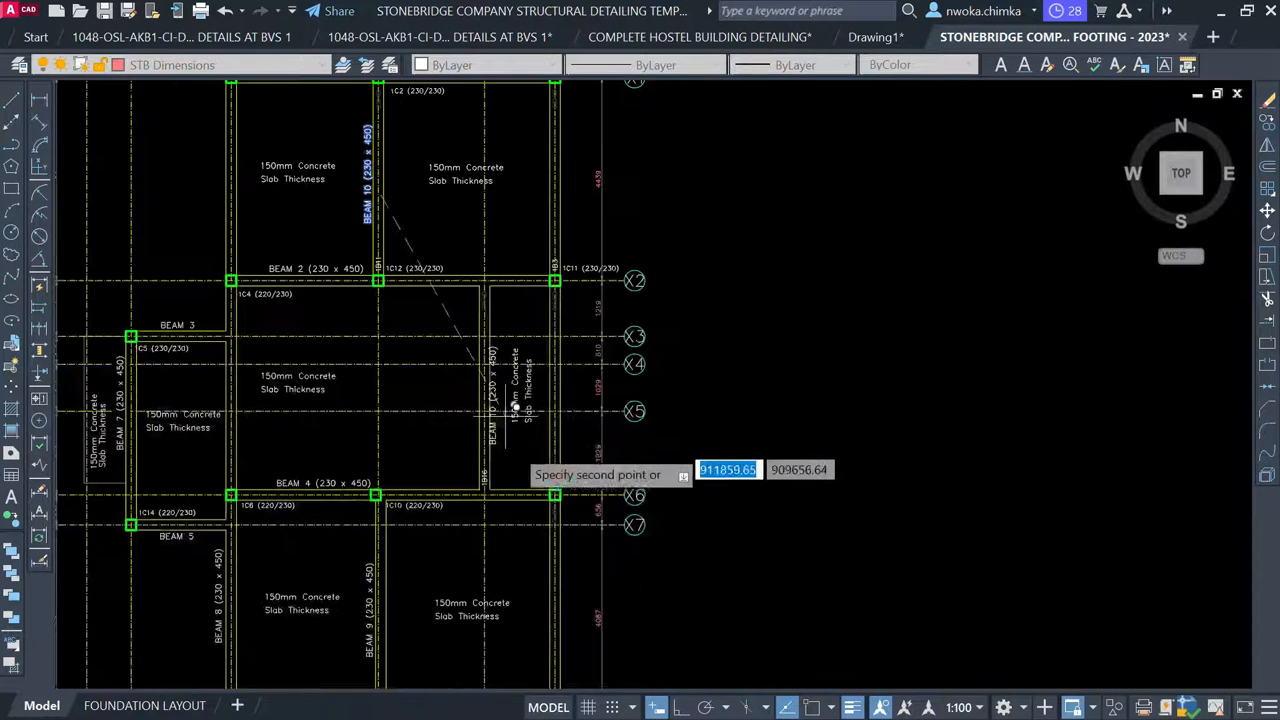
scroll(522, 437, up, 2)
scroll(482, 385, up, 2)
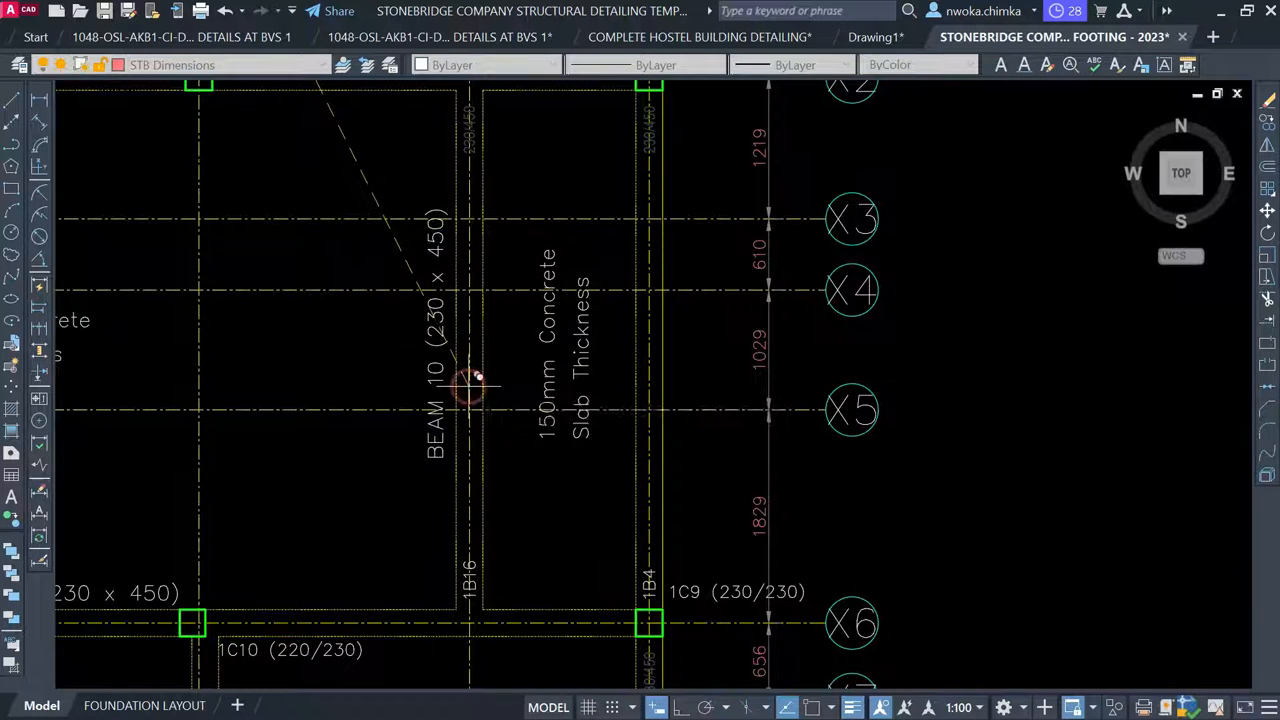
key(Escape)
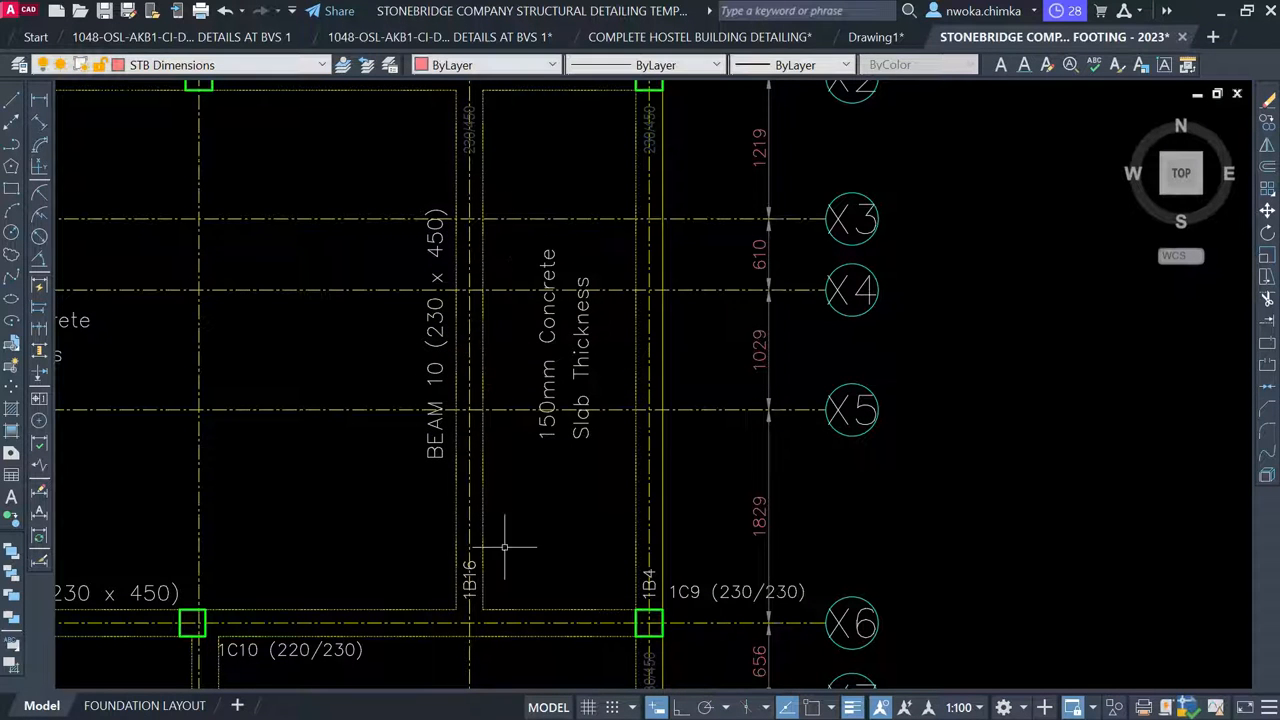
scroll(505, 547, up, 4)
scroll(442, 544, down, 1)
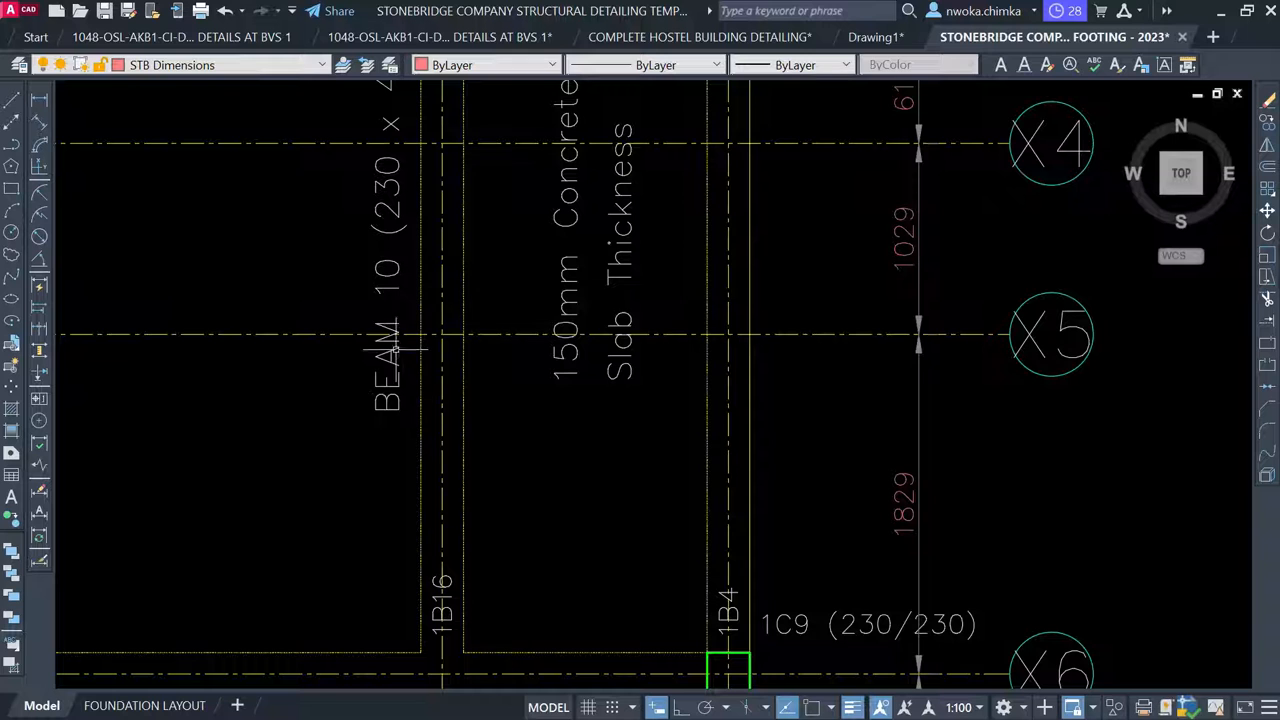
Edit the vertical BEAM 10 label so it reads BEAM 11 (230 x 450)
click(389, 272)
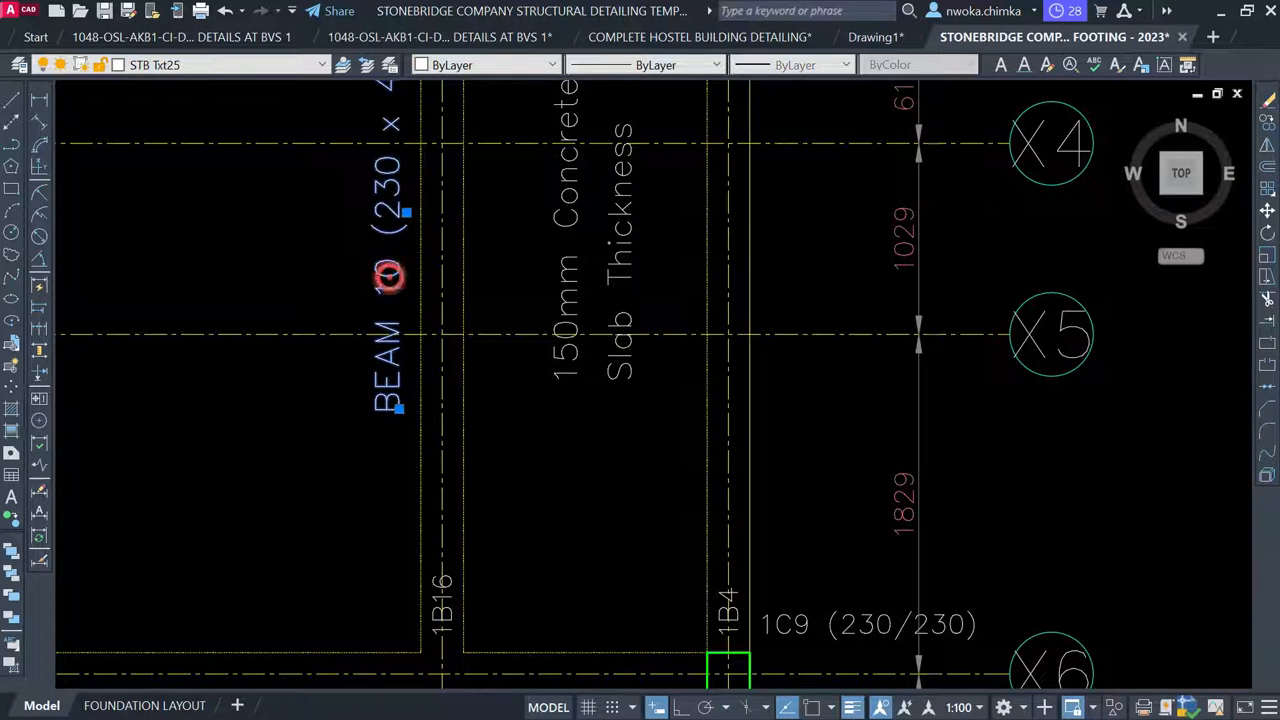
double_click(377, 276)
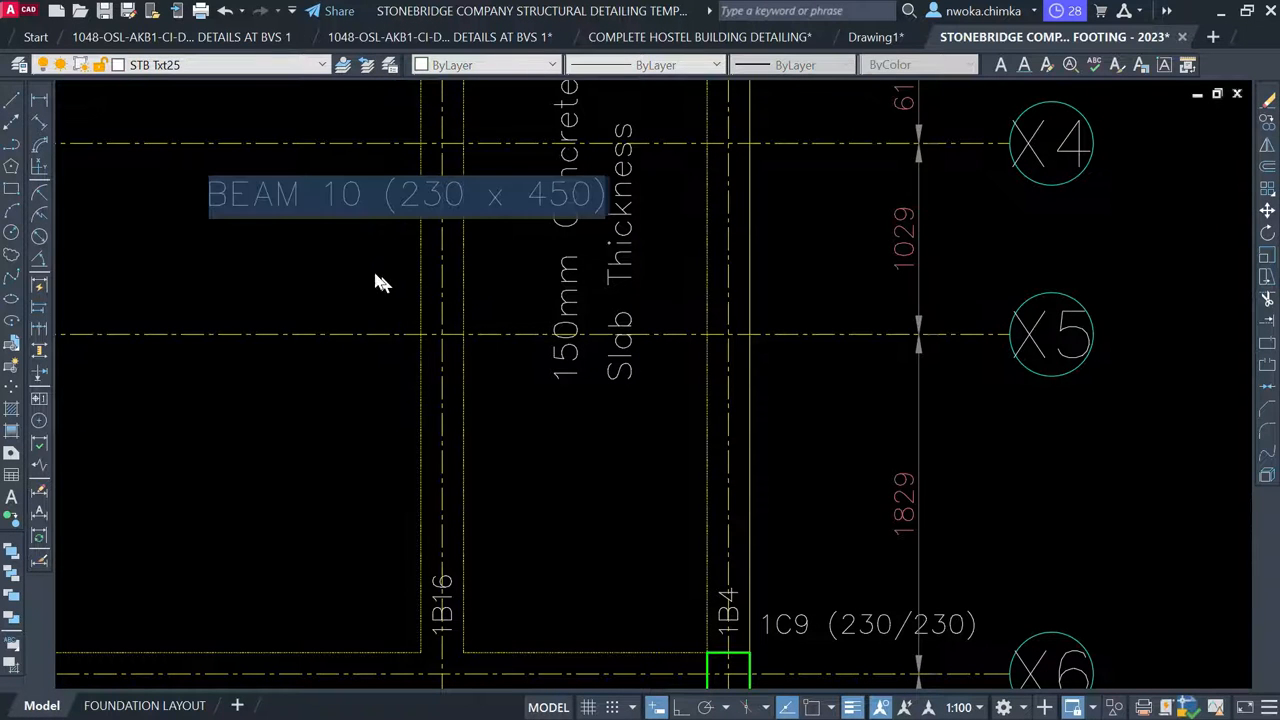
scroll(346, 206, up, 2)
click(343, 193)
drag(340, 195, 366, 206)
text(1)
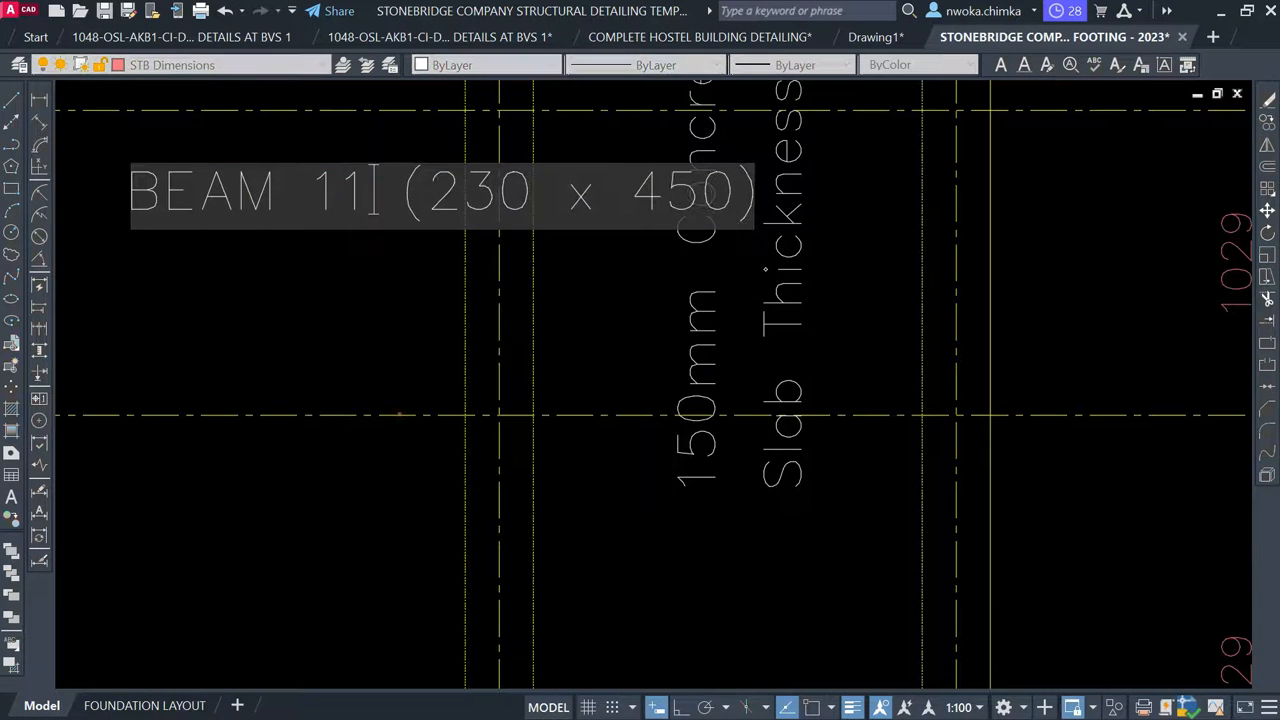
click(420, 345)
scroll(420, 345, down, 8)
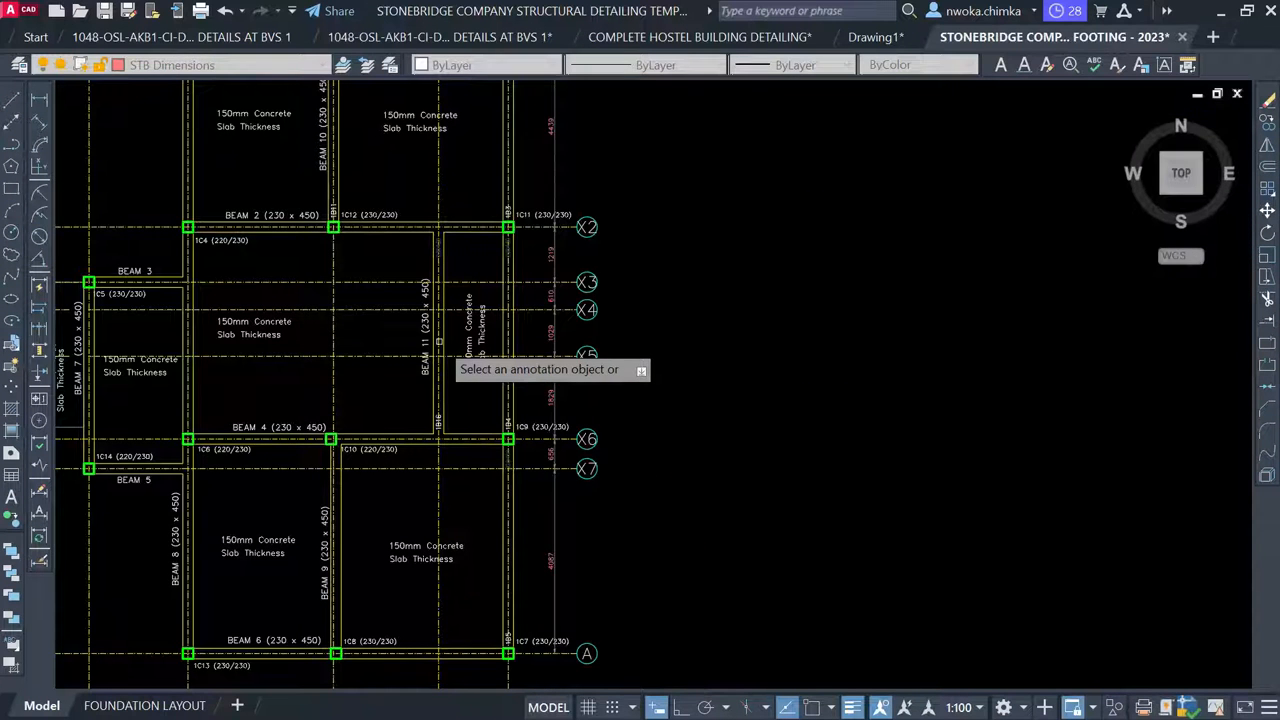
key(Escape)
scroll(438, 341, up, 2)
Erase the vertical 230/450 text beside column 1C2 with the E command
scroll(343, 307, up, 5)
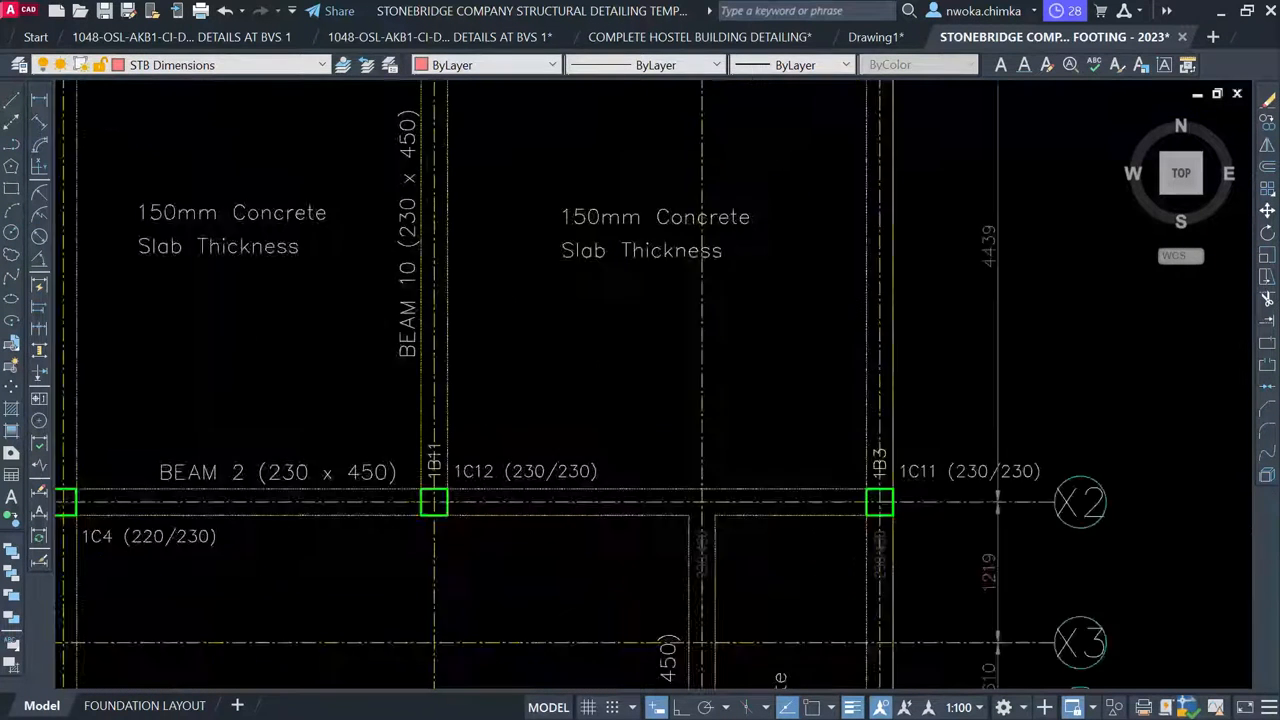
click(438, 508)
click(434, 443)
middle_drag(467, 349, 464, 617)
middle_drag(446, 193, 420, 404)
scroll(405, 280, up, 2)
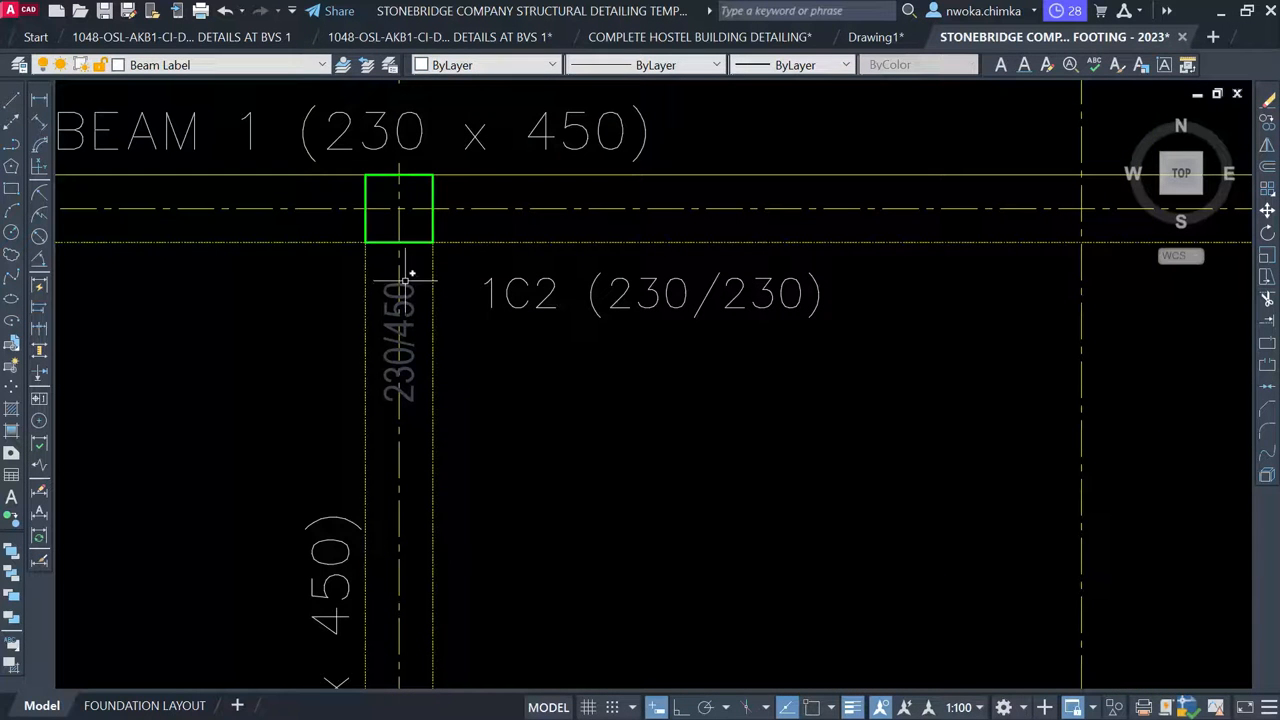
text(e)
key(Return)
Pan across the beam details to show the 1B16 (230/450) detail spanning X6 to X2
scroll(442, 286, down, 8)
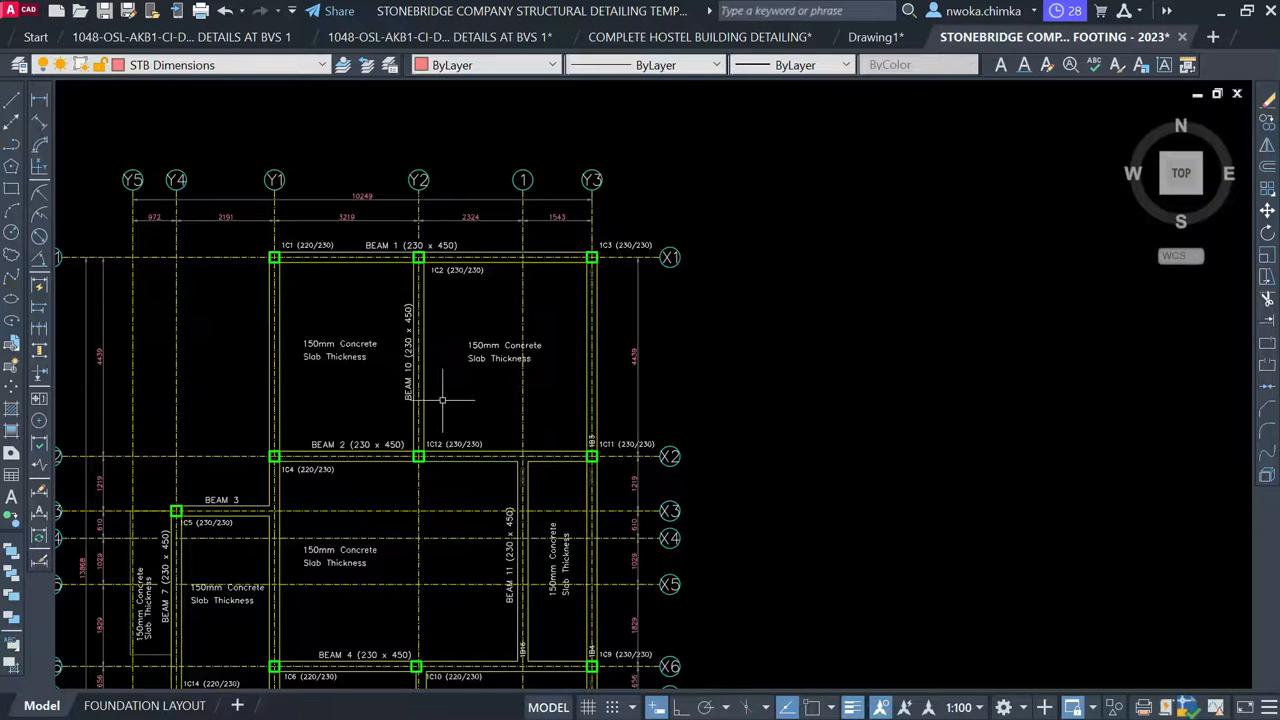
middle_drag(449, 416, 428, 280)
scroll(428, 280, down, 3)
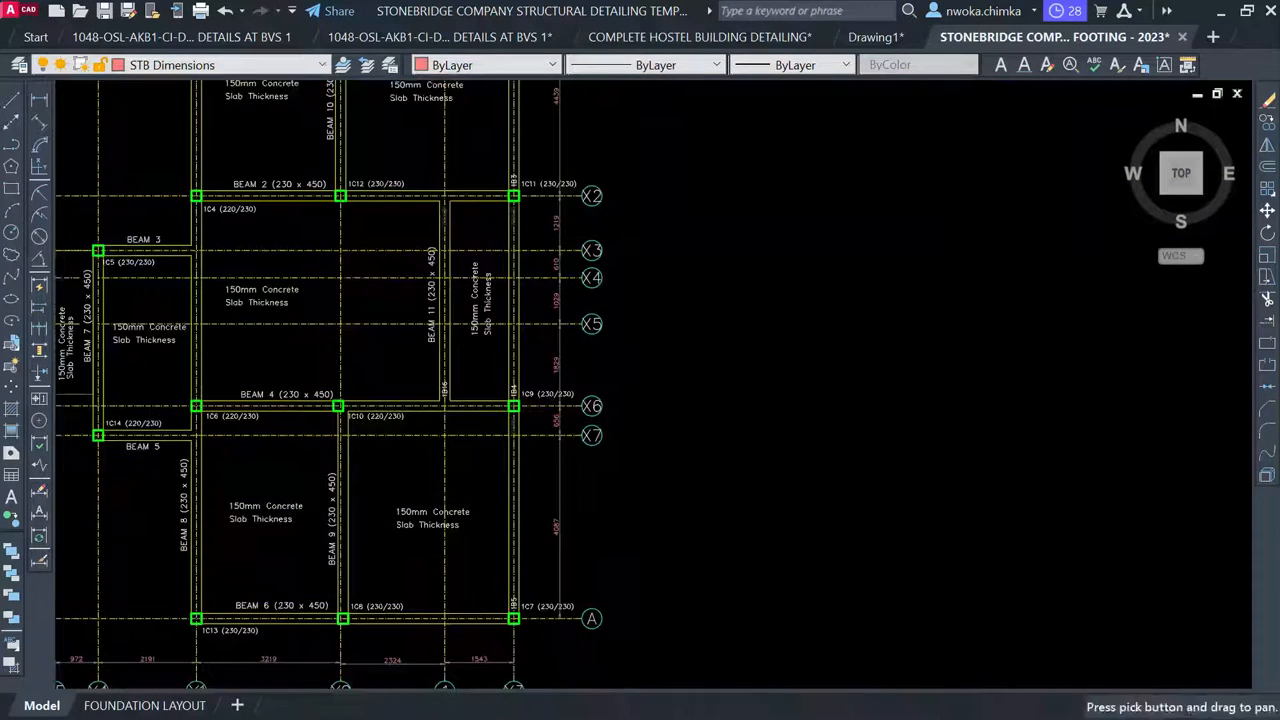
scroll(406, 316, up, 6)
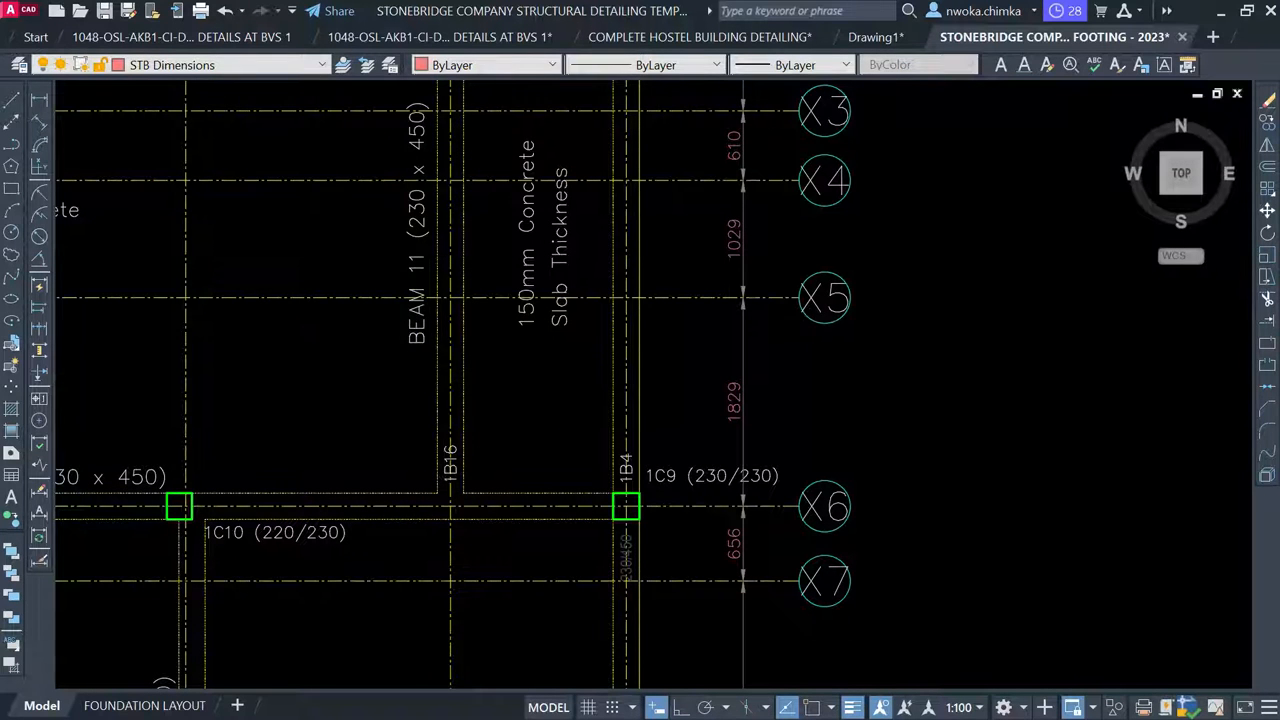
scroll(445, 473, up, 2)
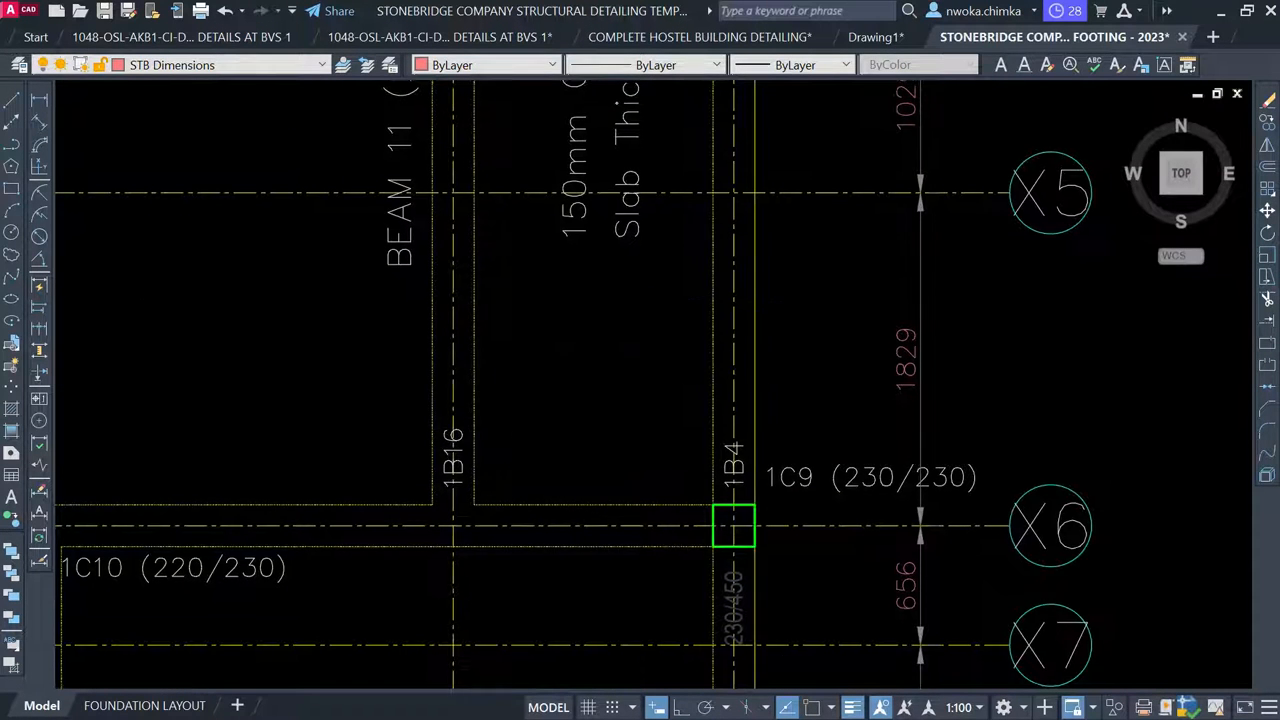
middle_drag(478, 434, 460, 525)
scroll(384, 283, down, 6)
scroll(369, 289, down, 1)
middle_drag(895, 449, 566, 252)
scroll(566, 252, down, 1)
middle_drag(901, 305, 676, 323)
scroll(656, 297, up, 5)
scroll(849, 420, up, 1)
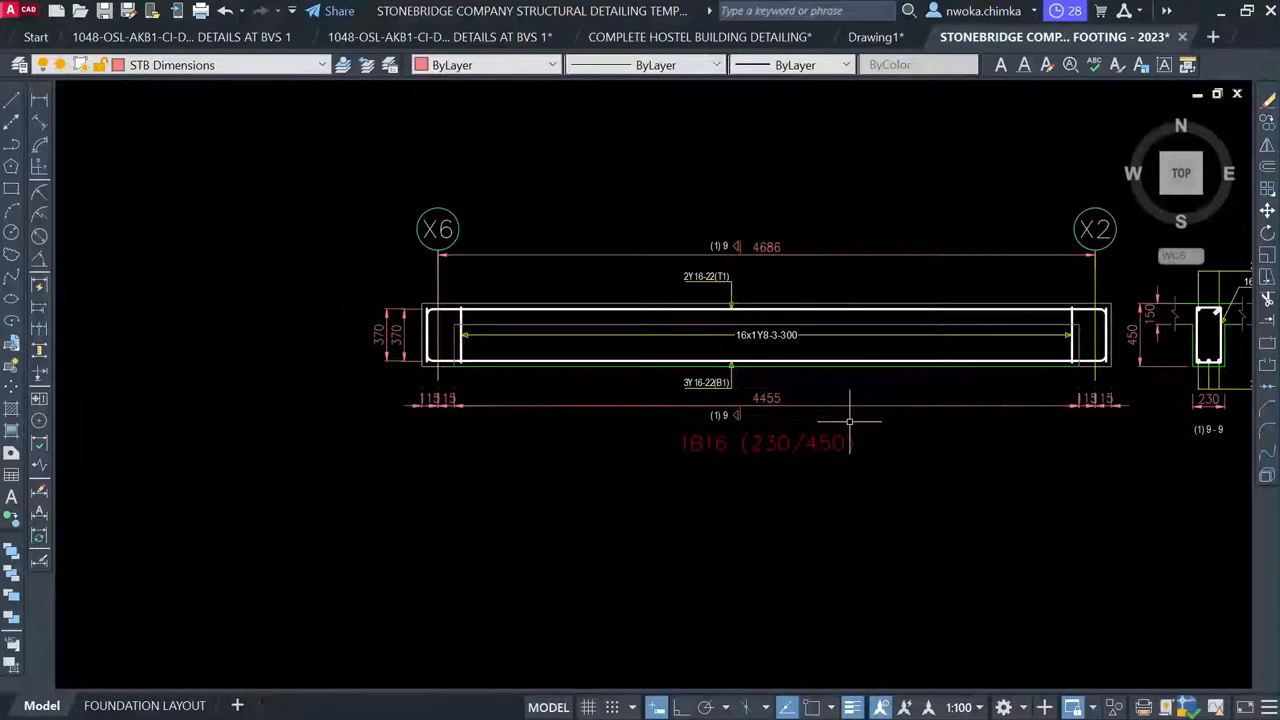
scroll(500, 383, down, 2)
Move the whole 1B16 beam detail into the red-bordered group, beside BEAM 10 below BEAM 8
click(390, 265)
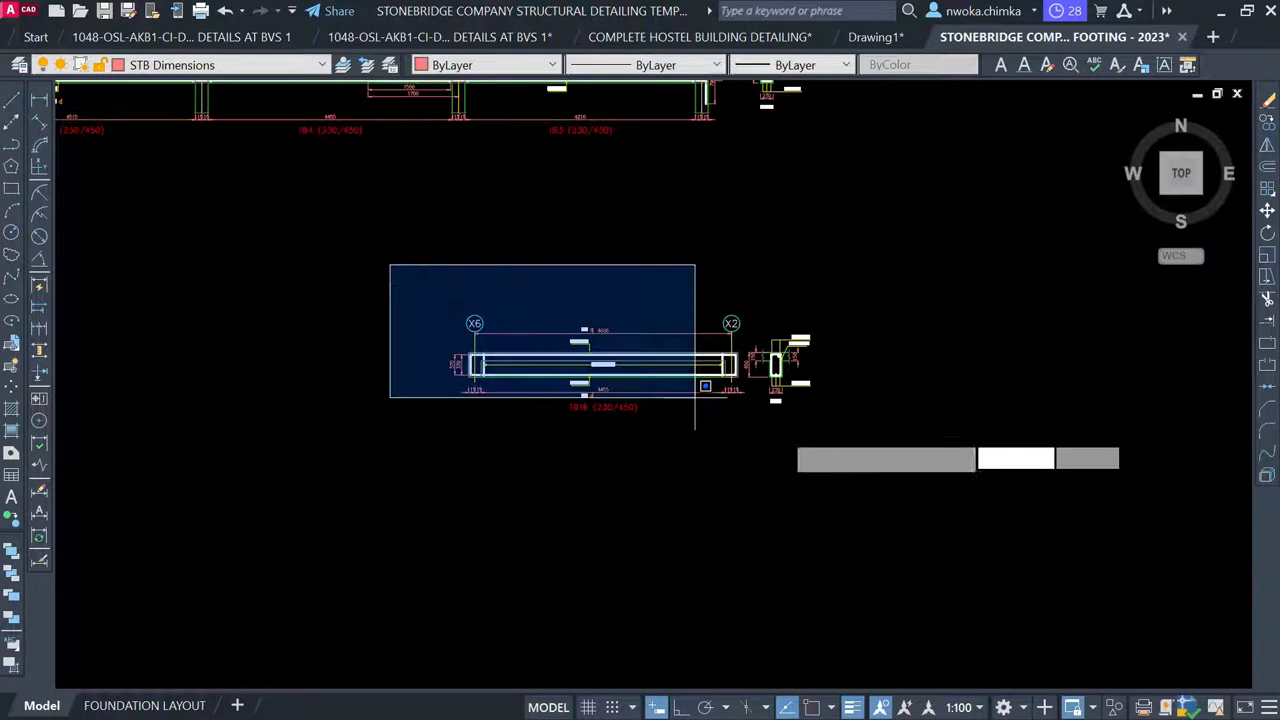
click(942, 527)
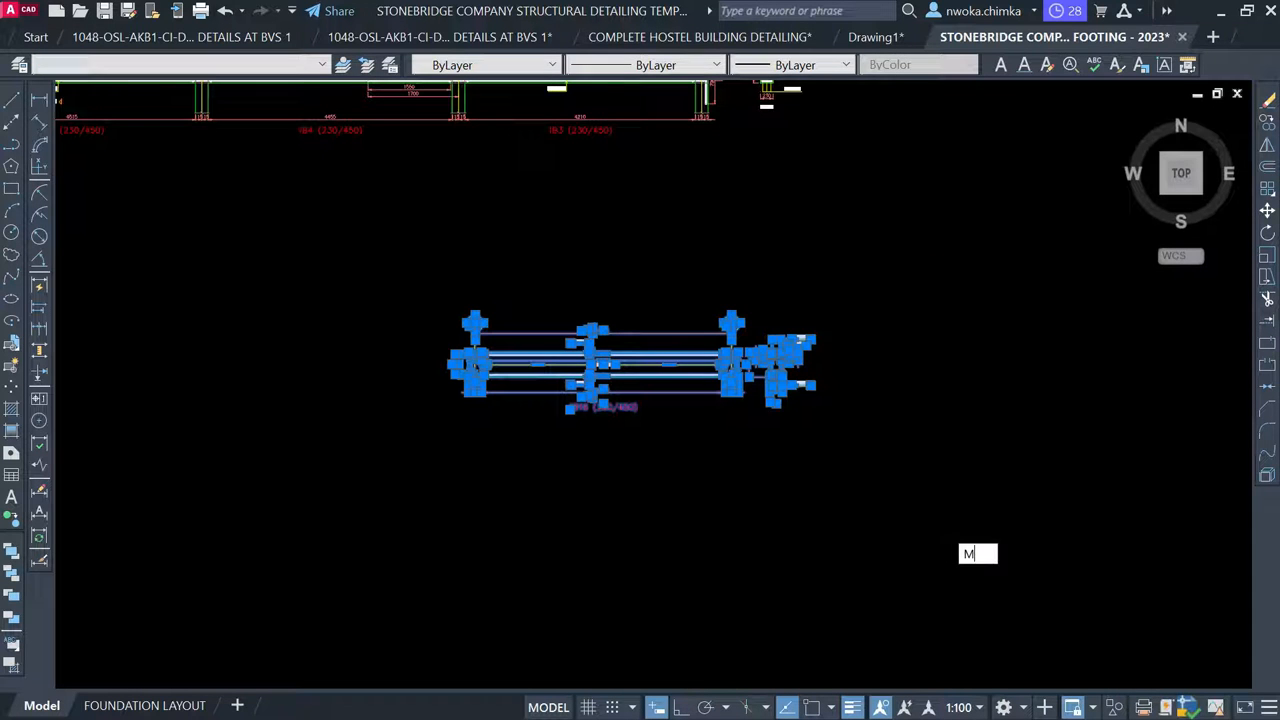
key(m)
key(space)
scroll(914, 296, down, 3)
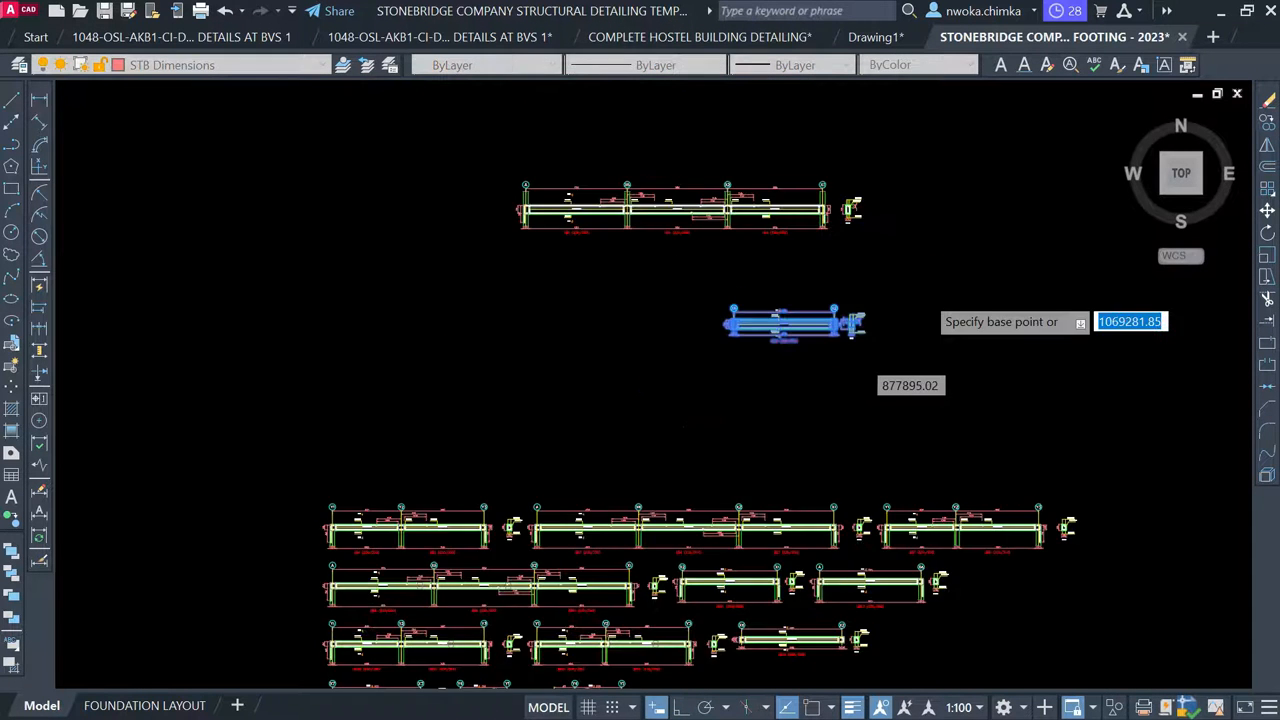
middle_drag(817, 341, 817, 341)
click(622, 352)
scroll(622, 352, down, 1)
middle_drag(291, 484, 891, 403)
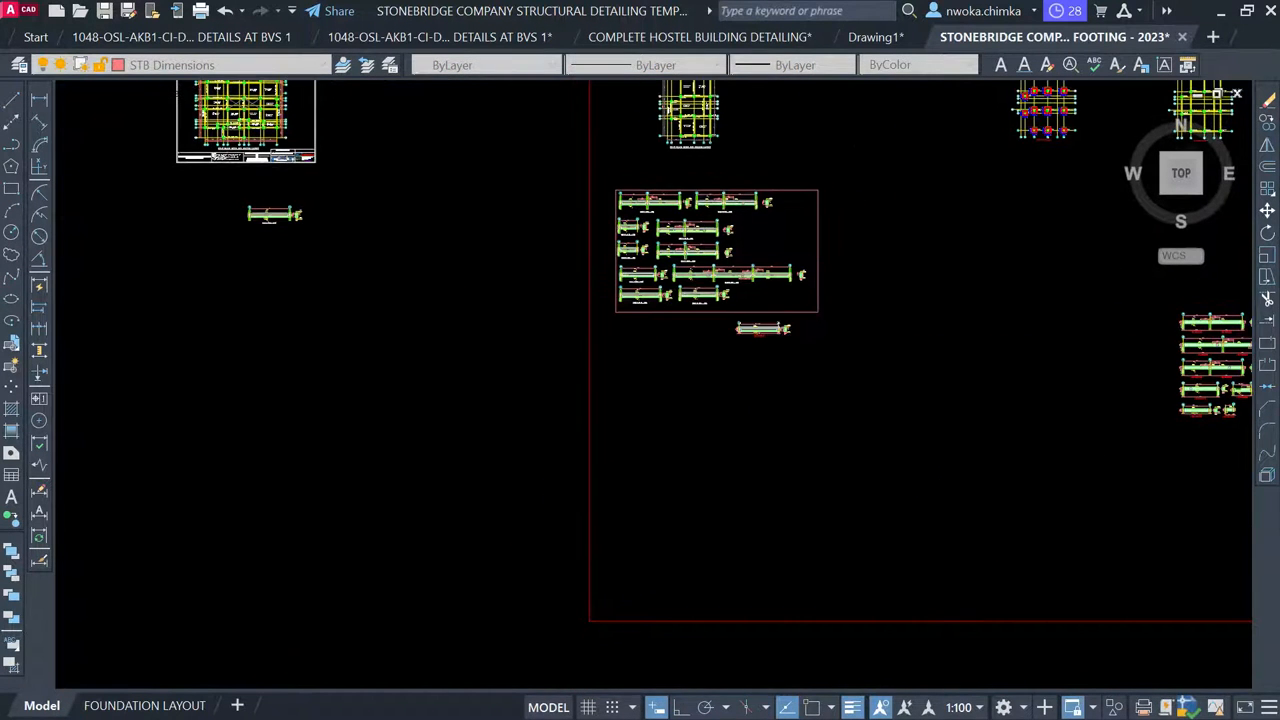
scroll(739, 280, up, 1)
scroll(770, 285, up, 1)
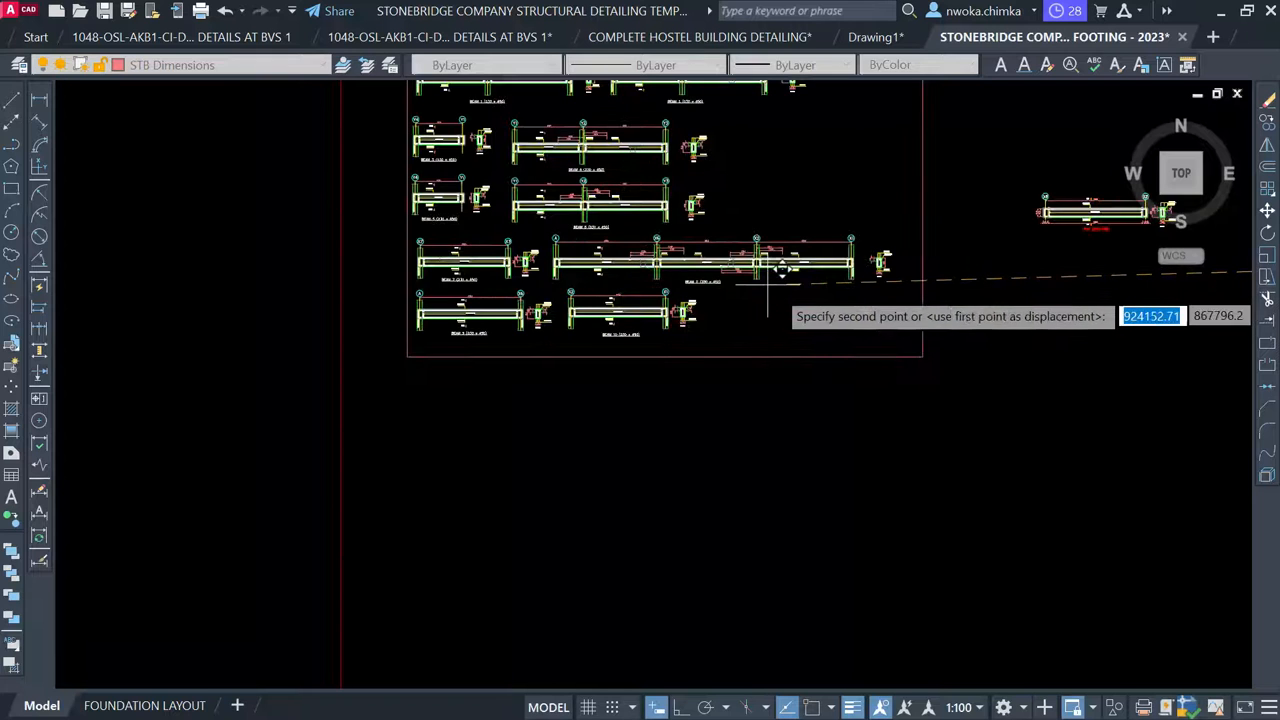
scroll(776, 287, up, 1)
middle_drag(792, 283, 572, 350)
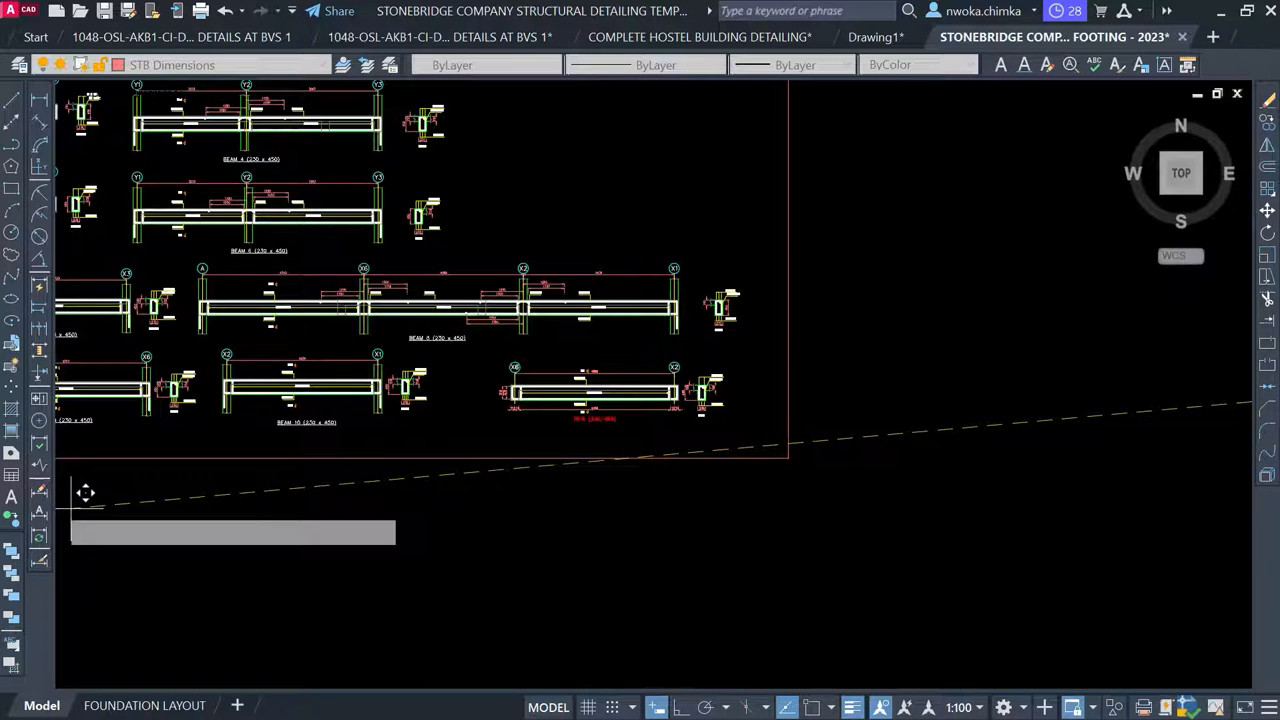
click(89, 488)
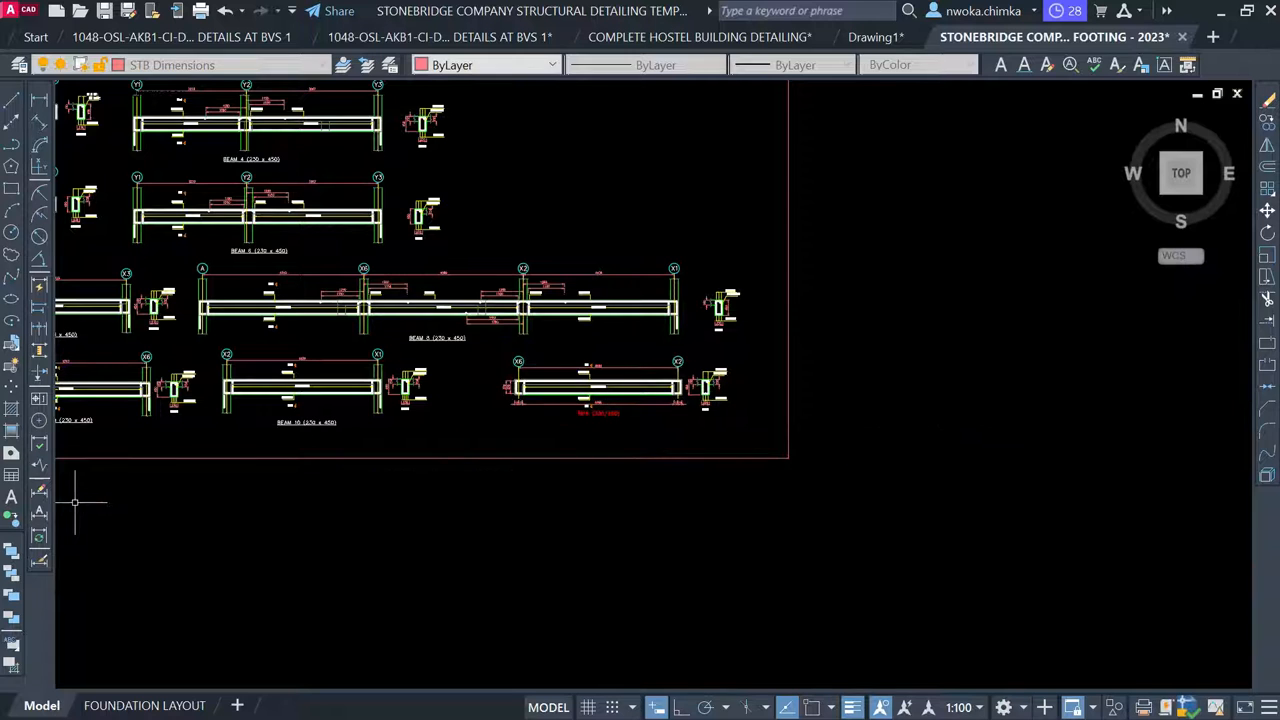
scroll(498, 404, up, 2)
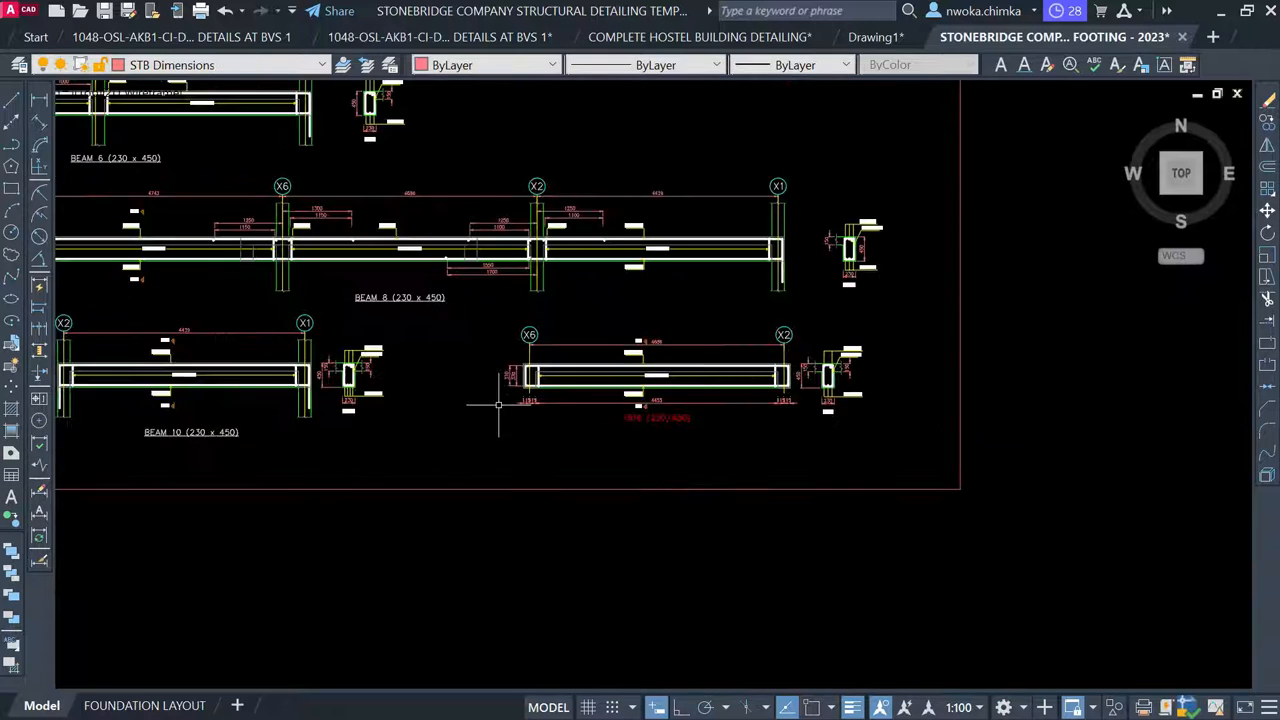
Move the 1B16 beam detail and its section slightly to the left
click(485, 309)
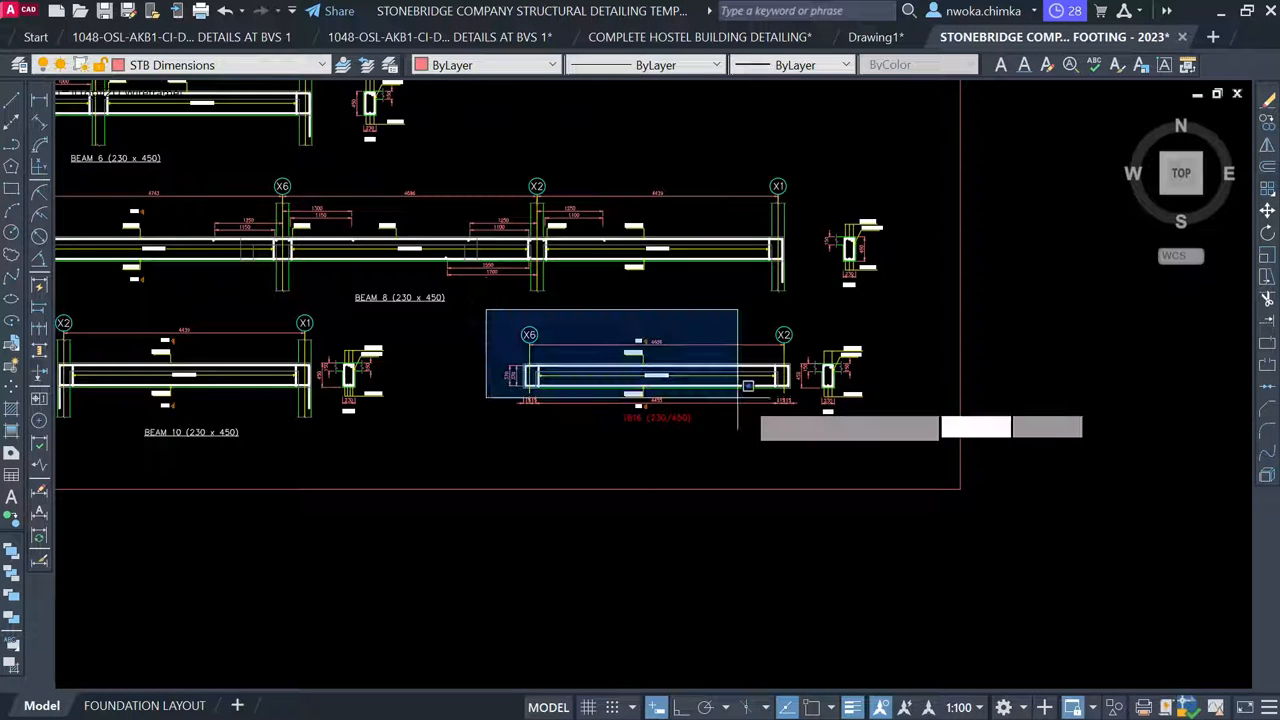
click(917, 467)
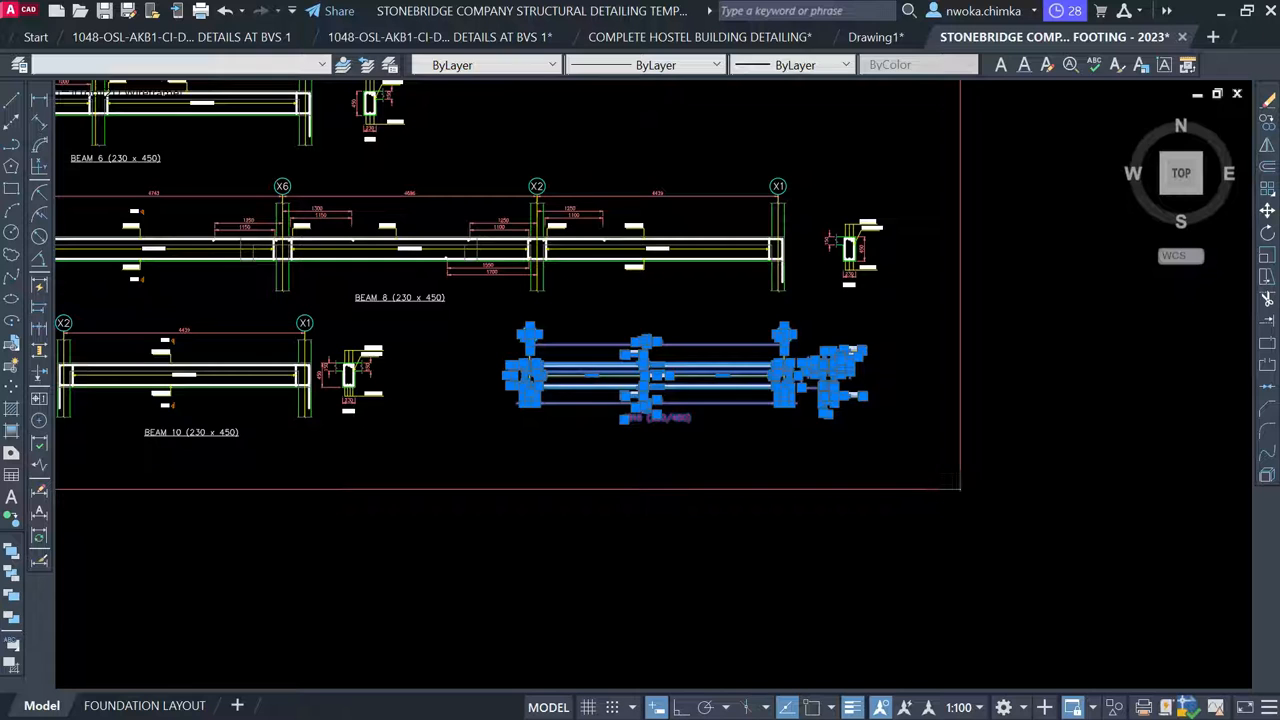
key(Return)
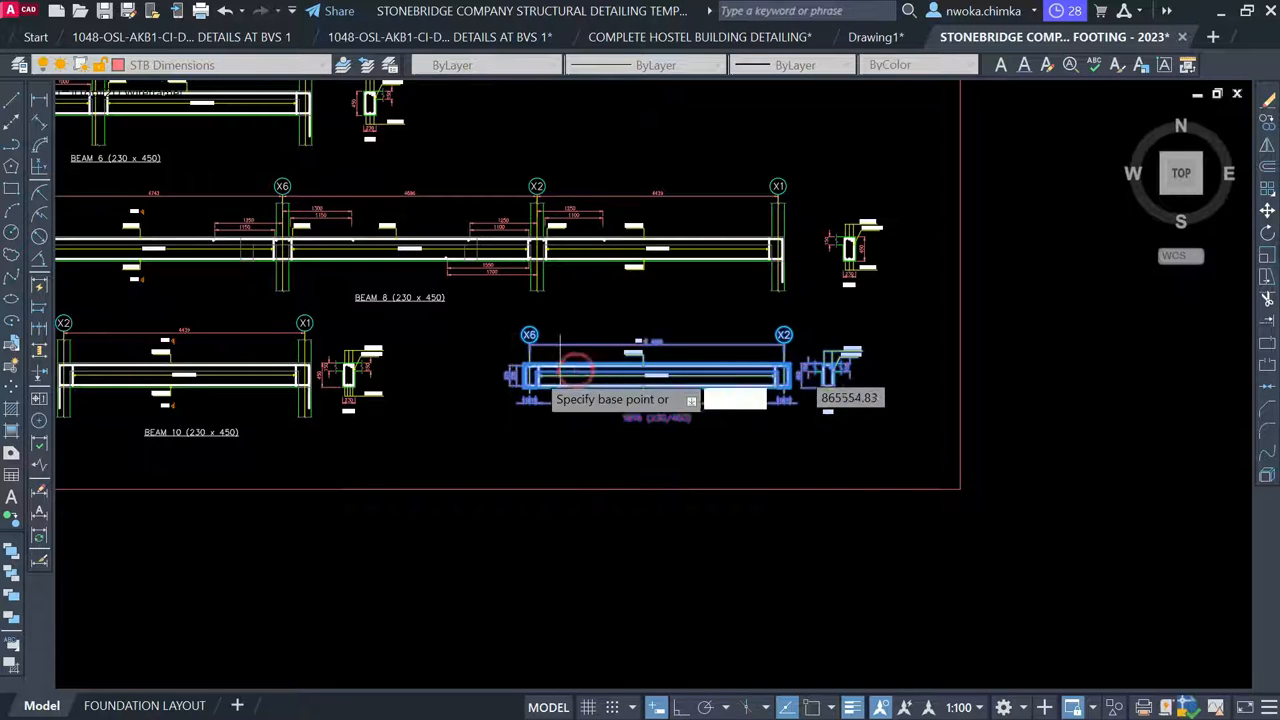
click(560, 356)
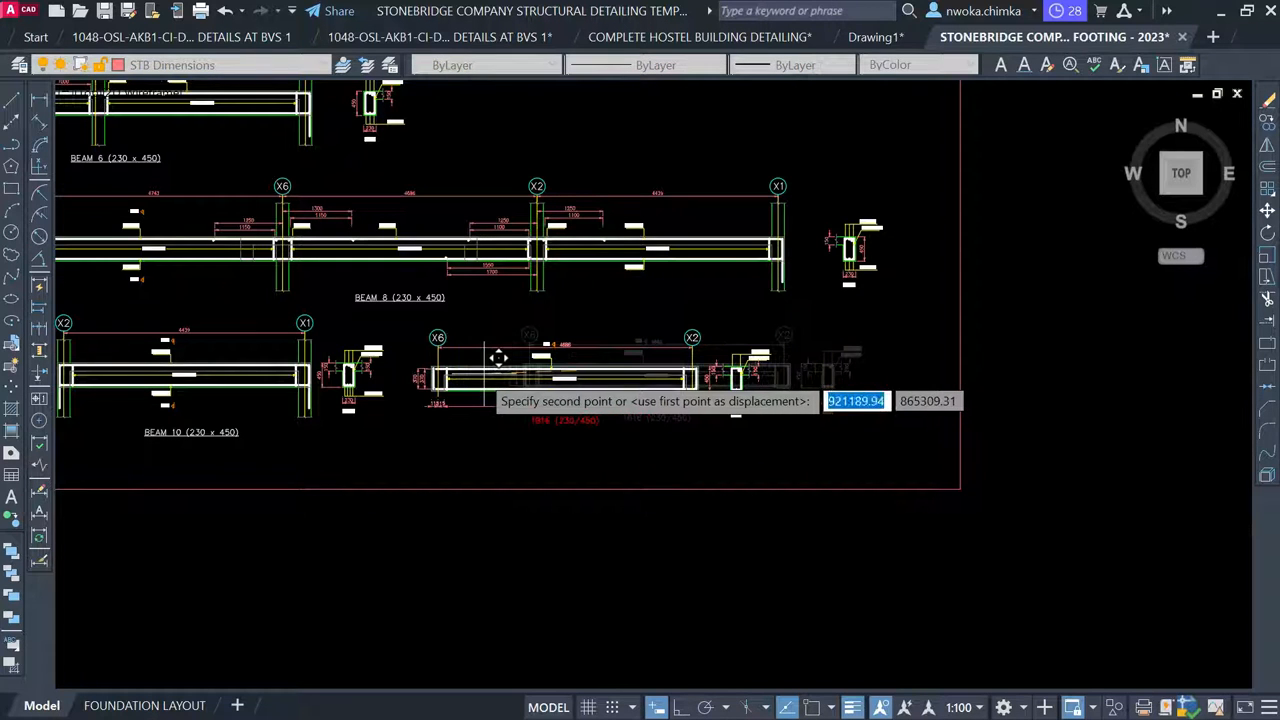
click(505, 357)
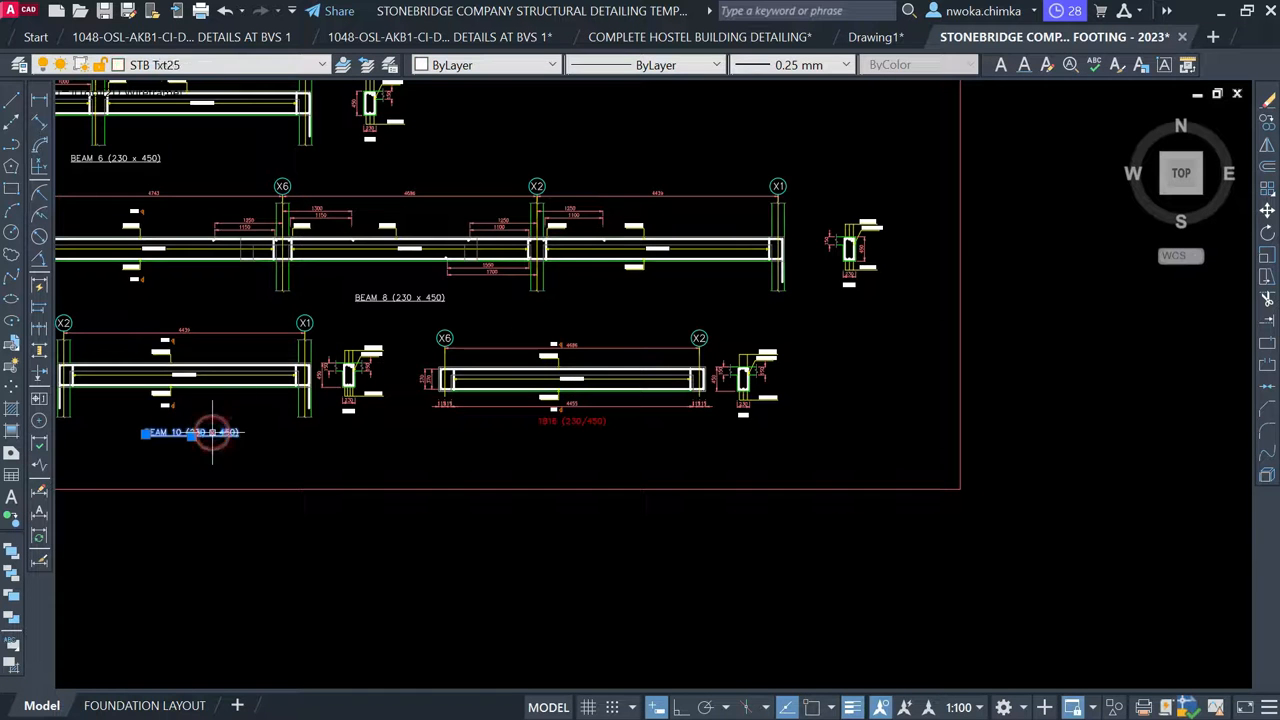
Copy the BEAM 10 title to sit under the 1B16 tag
text(CO)
key(Return)
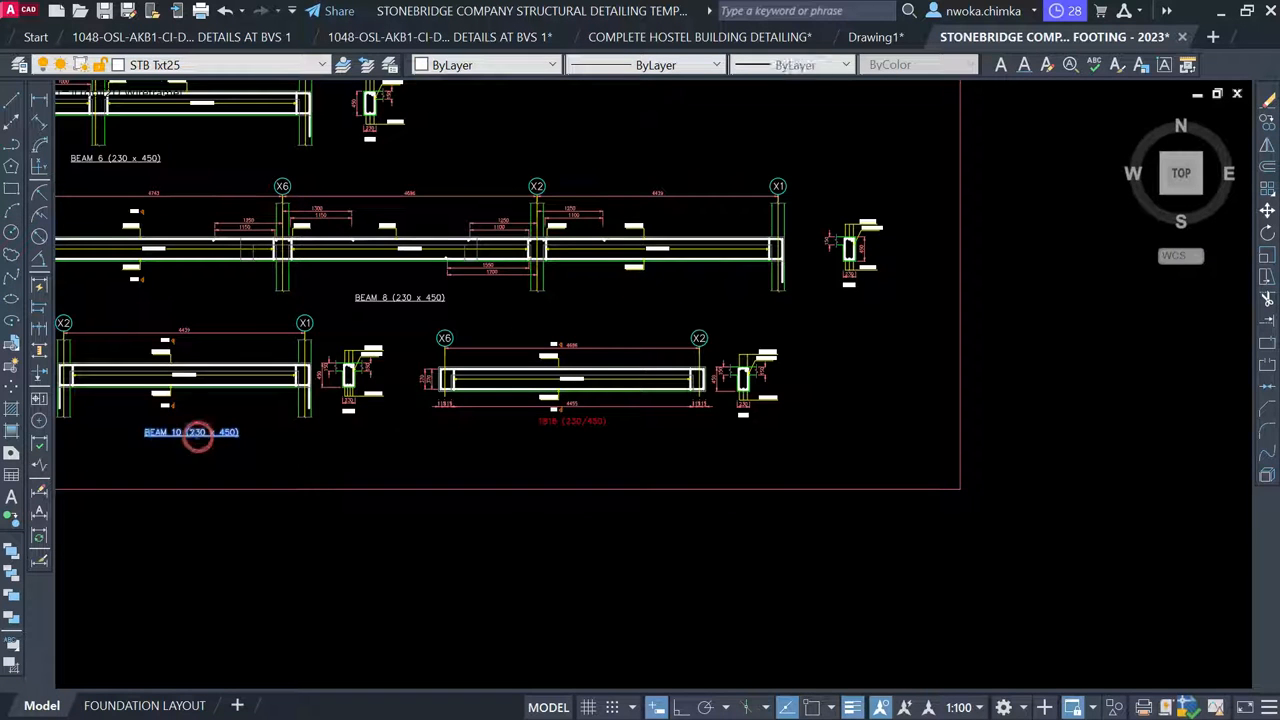
click(530, 460)
scroll(583, 446, up, 4)
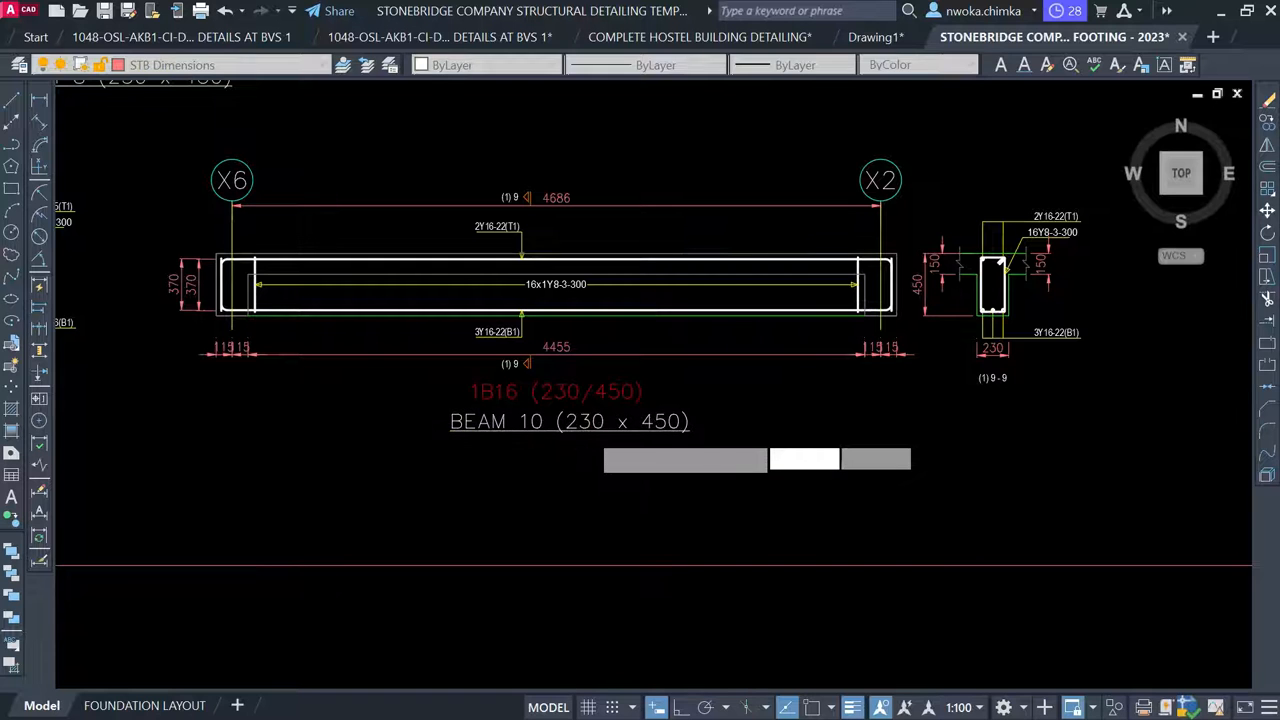
click(545, 422)
Change the copied title to read BEAM 11 (230 x 450)
click(536, 421)
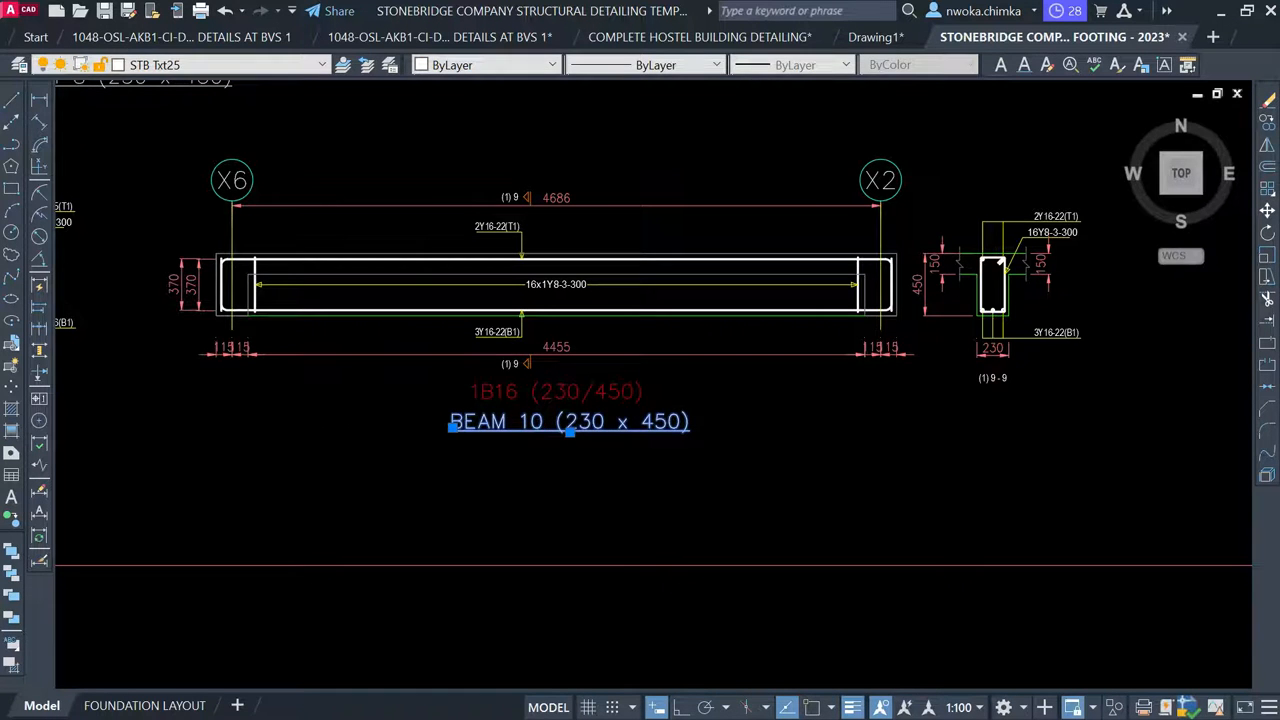
double_click(531, 422)
scroll(531, 422, up, 2)
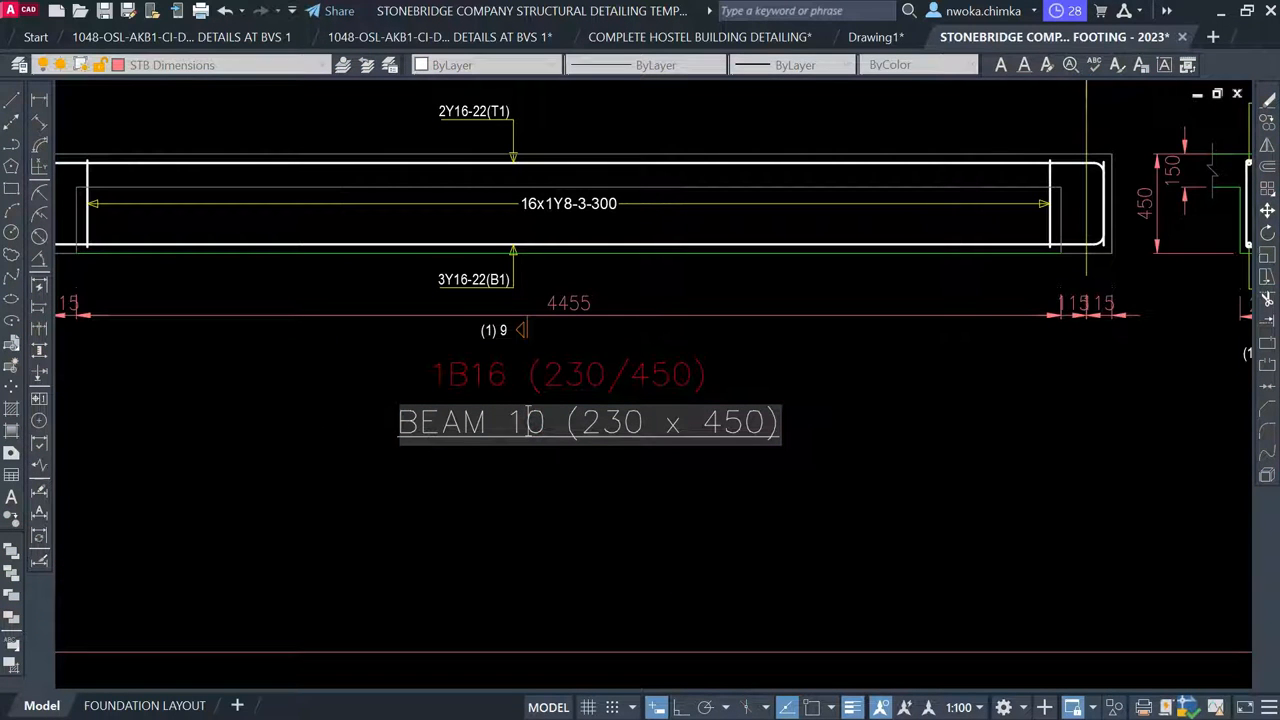
text(1)
key(Return)
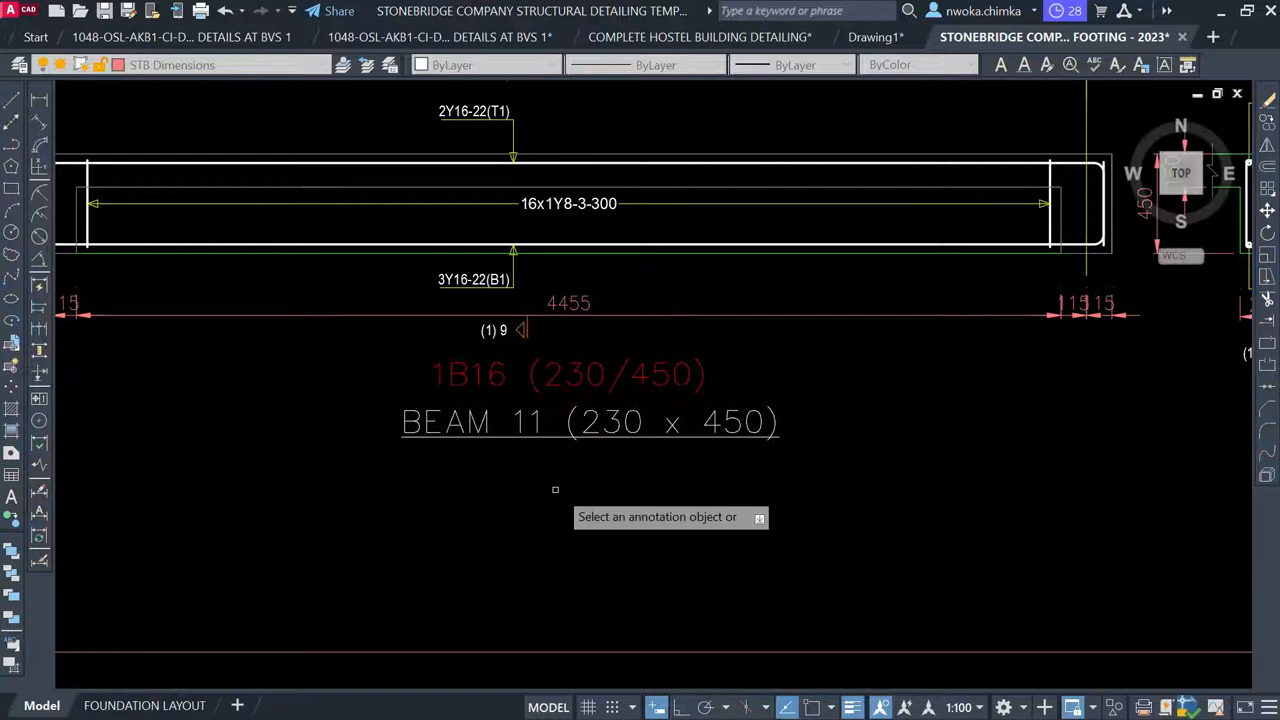
scroll(670, 464, down, 2)
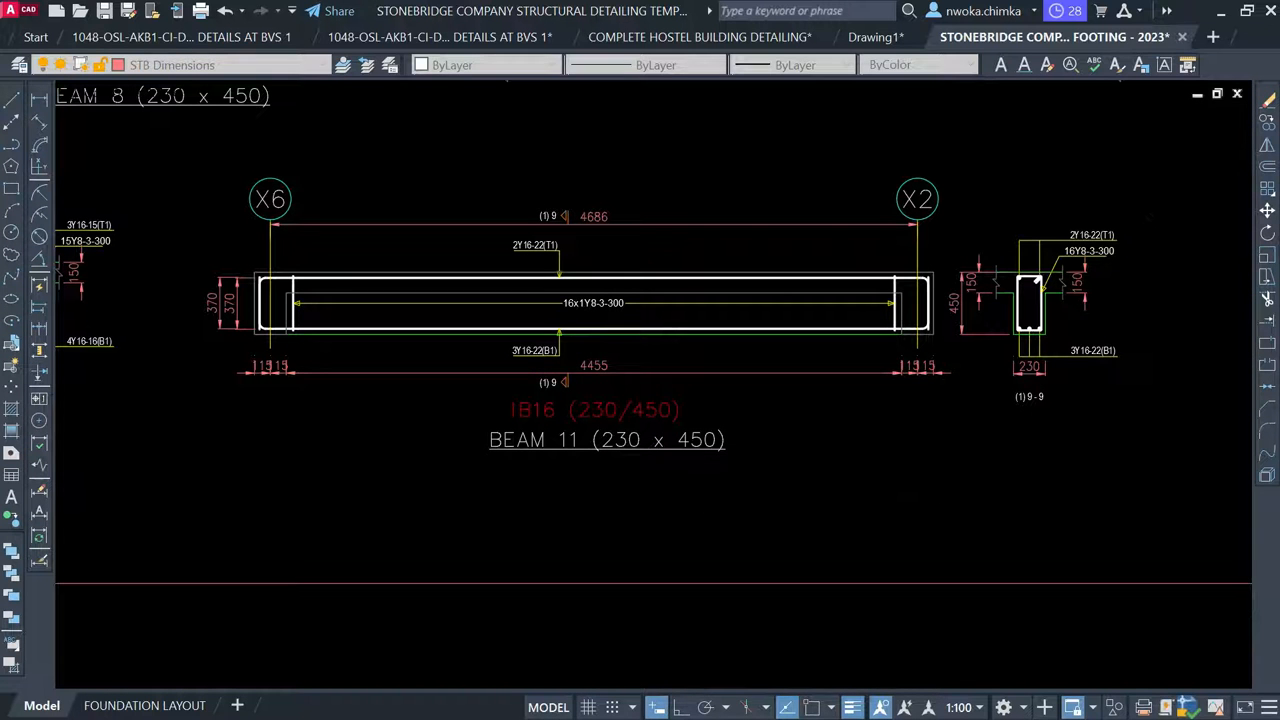
Delete the 370 and 115/15 dimensions from the BEAM 11 detail
click(598, 364)
scroll(962, 360, up, 2)
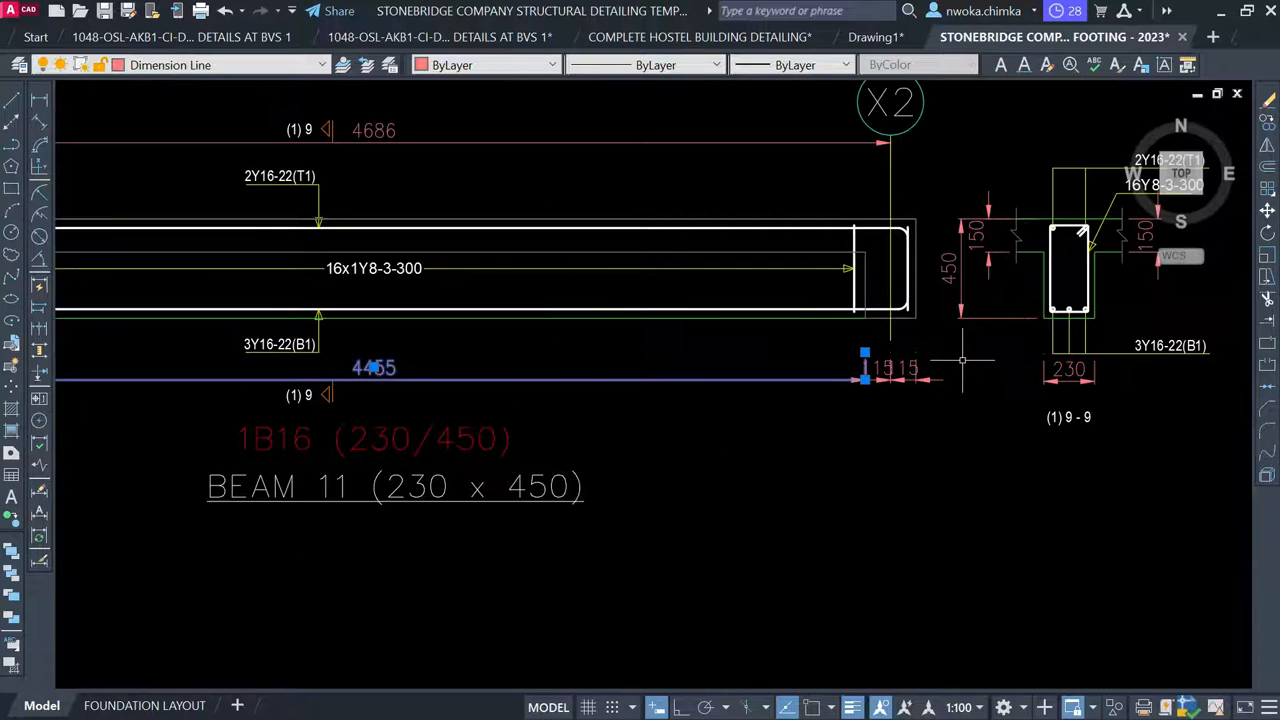
click(825, 403)
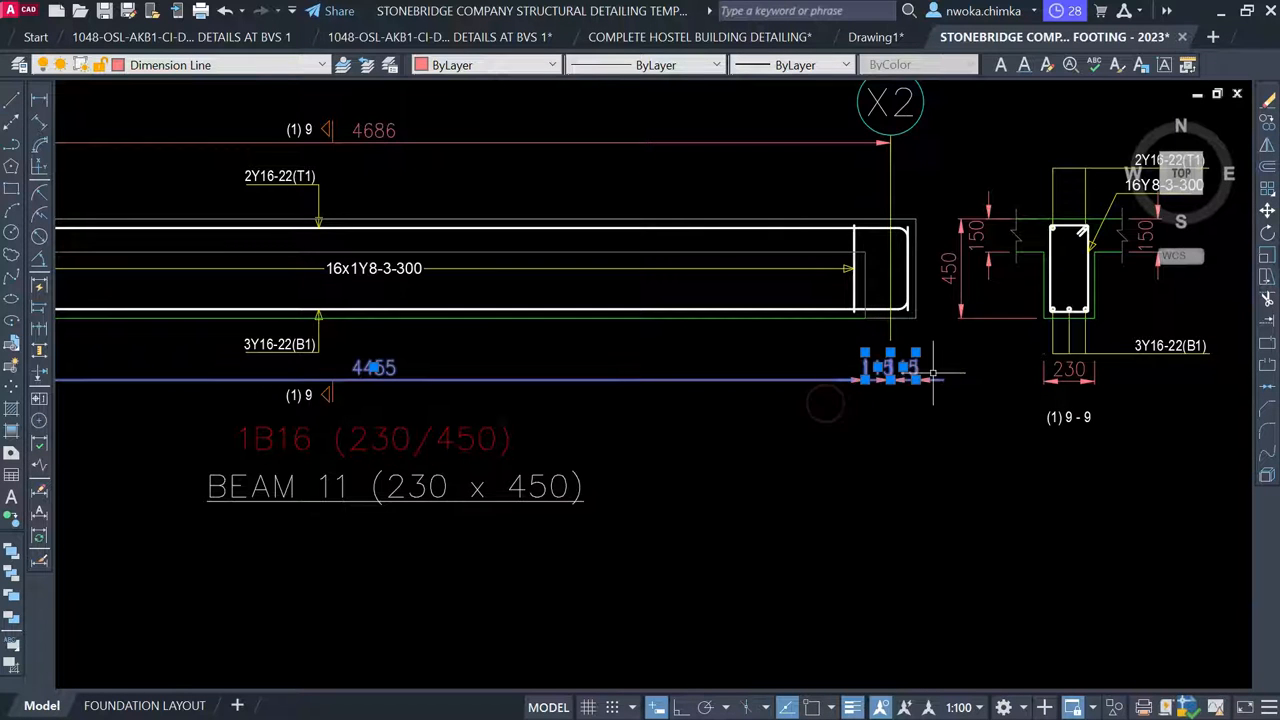
key(Delete)
scroll(1007, 382, down, 2)
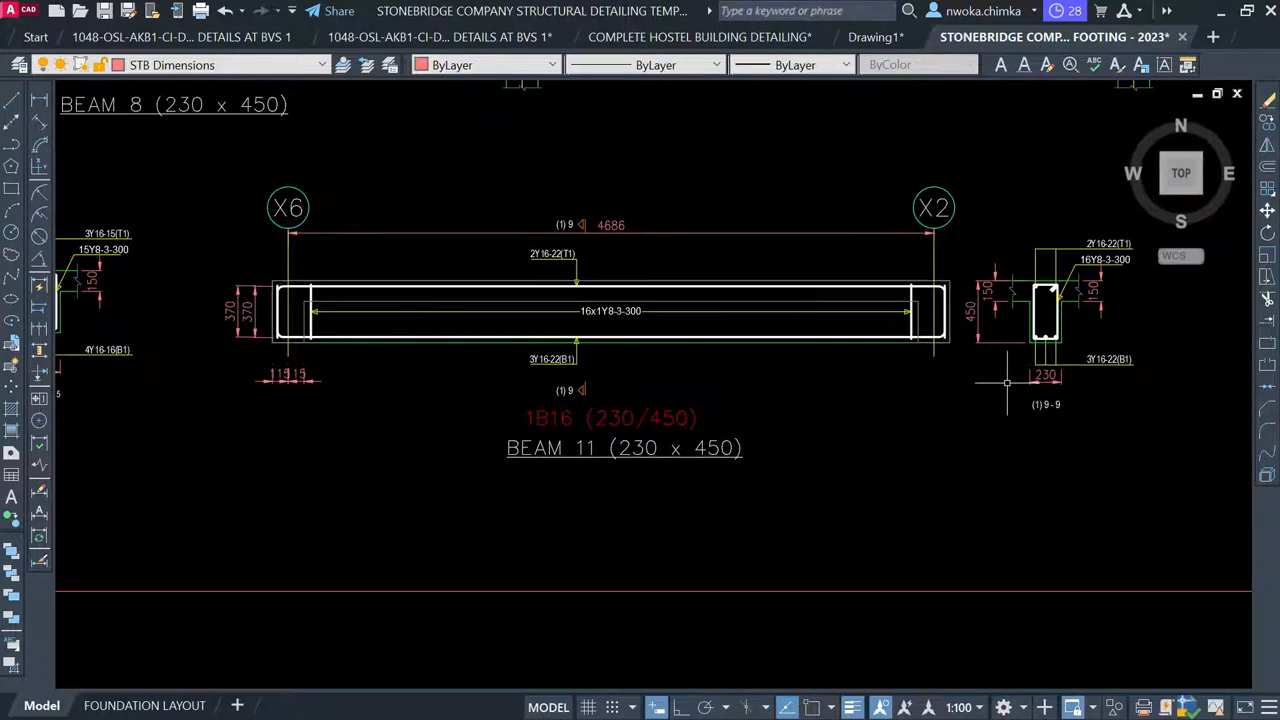
scroll(313, 341, up, 2)
click(340, 393)
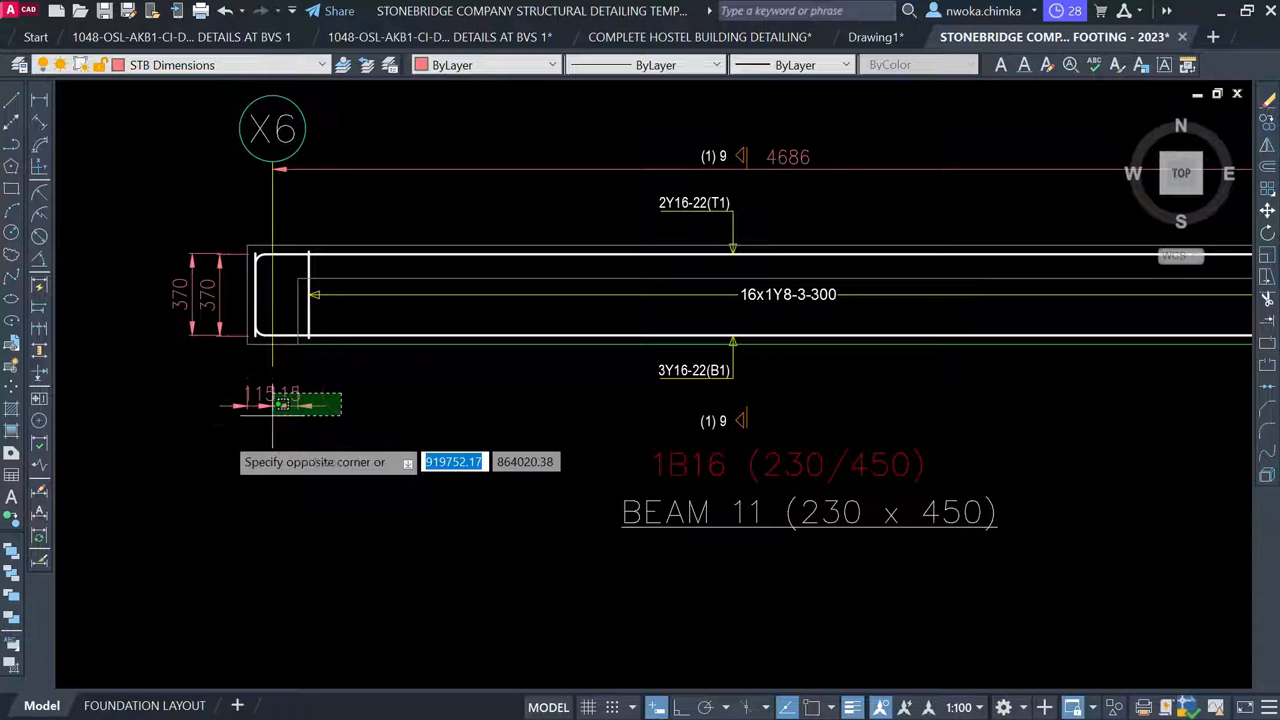
click(214, 434)
click(229, 385)
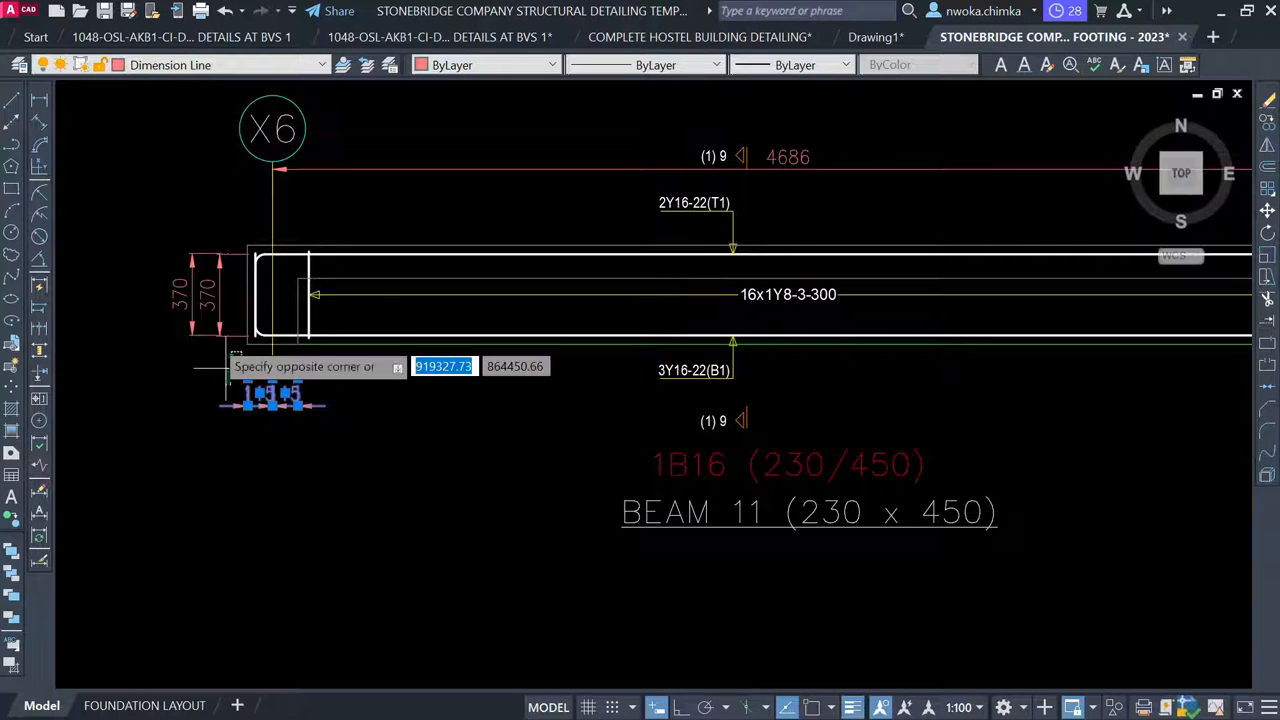
click(175, 243)
key(Delete)
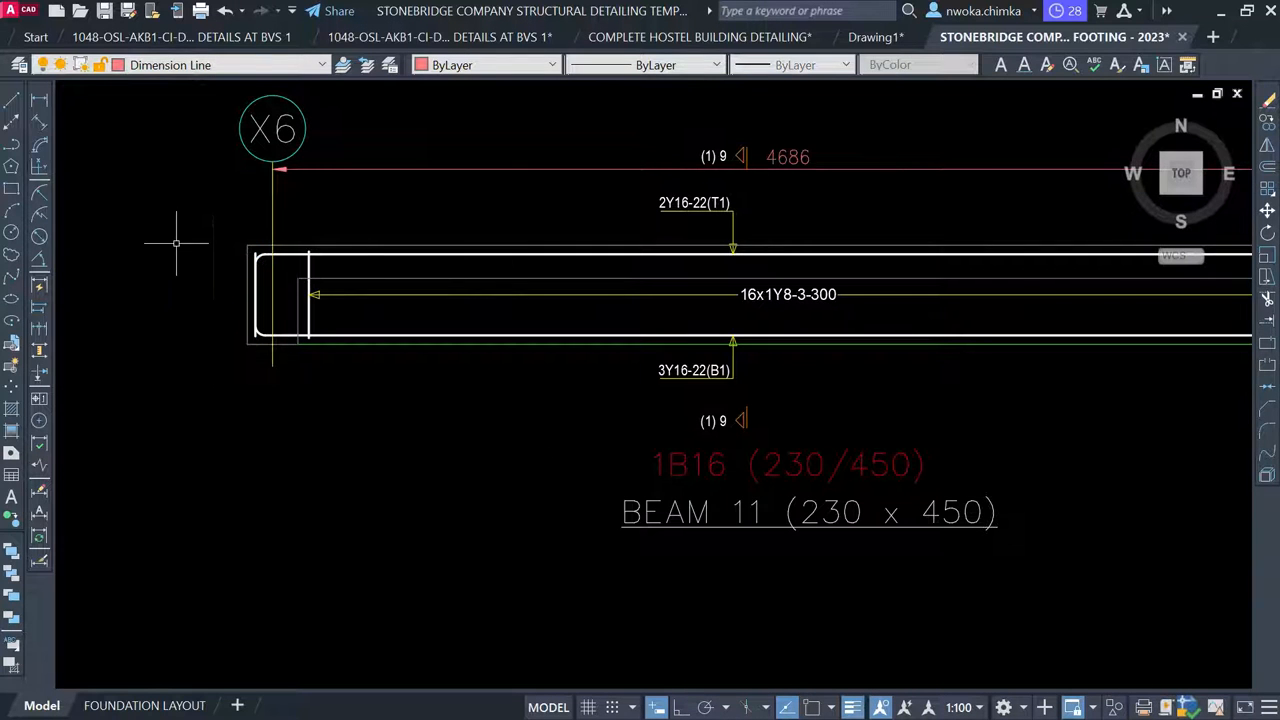
Erase the red 1B16 (230/450) label
scroll(217, 276, down, 2)
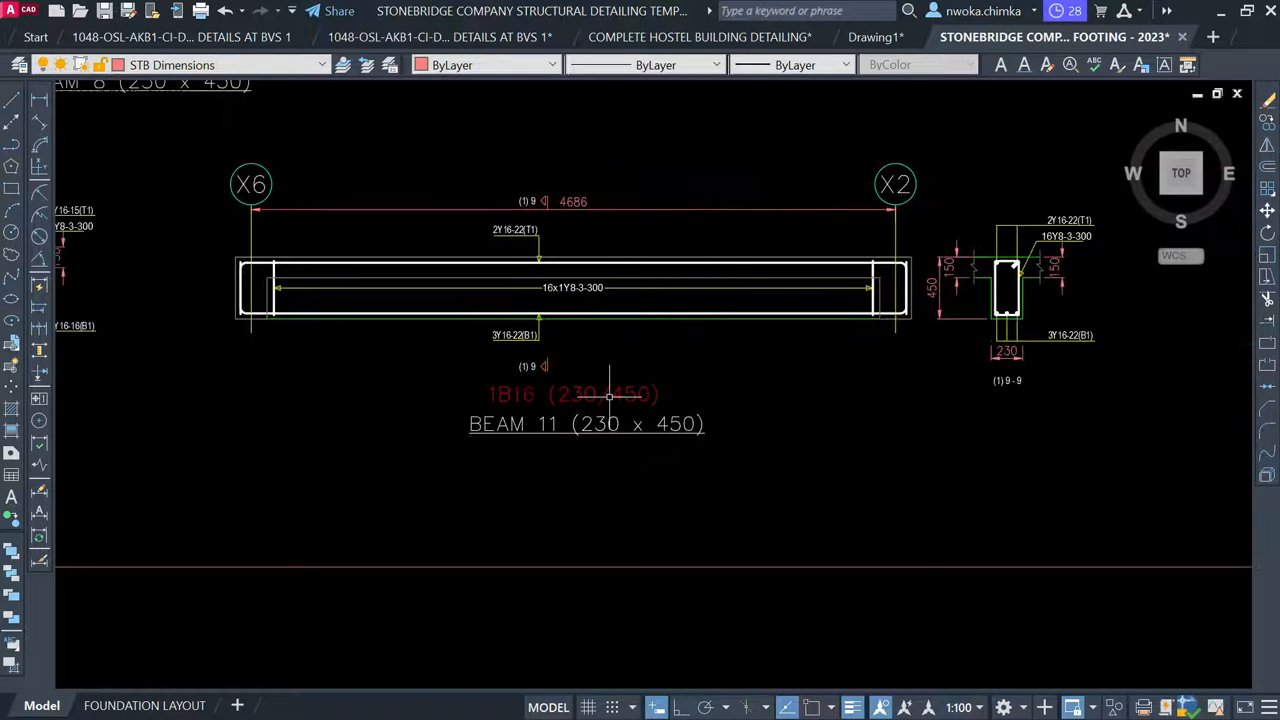
click(609, 396)
click(596, 377)
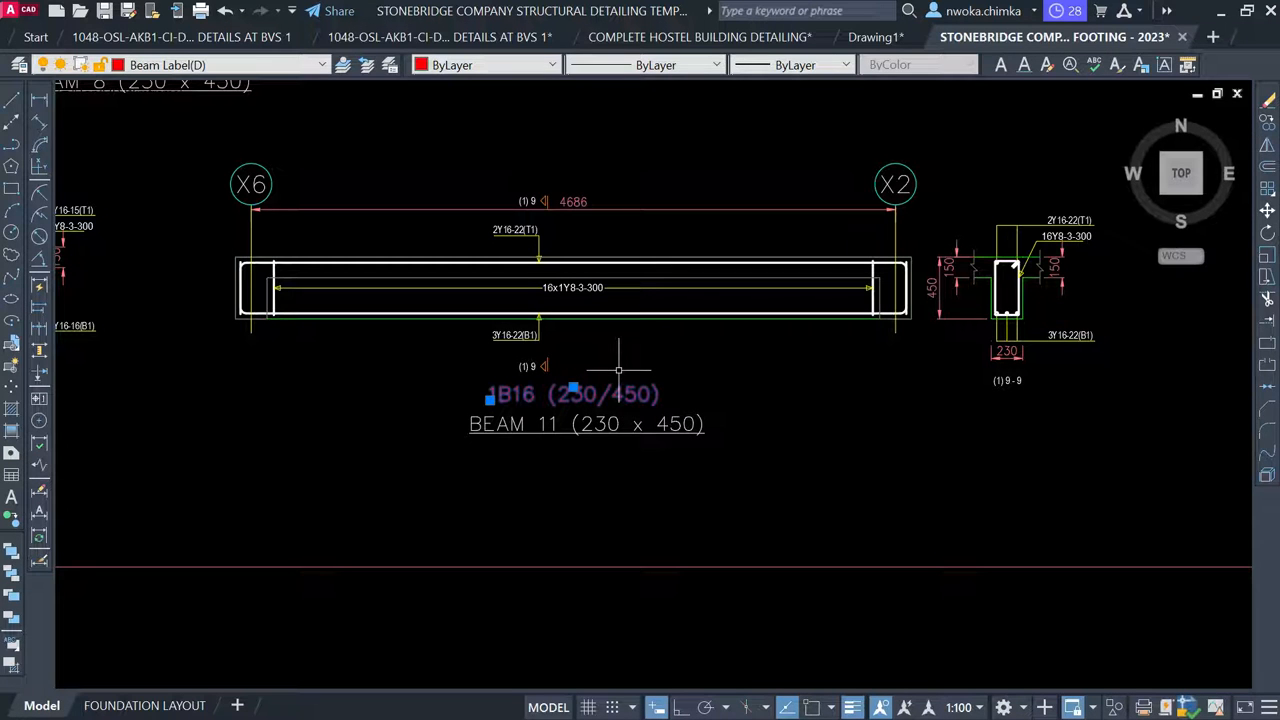
key(Return)
Shift the BEAM 11 (230 x 450) title slightly upward into the label's place
click(634, 383)
click(569, 456)
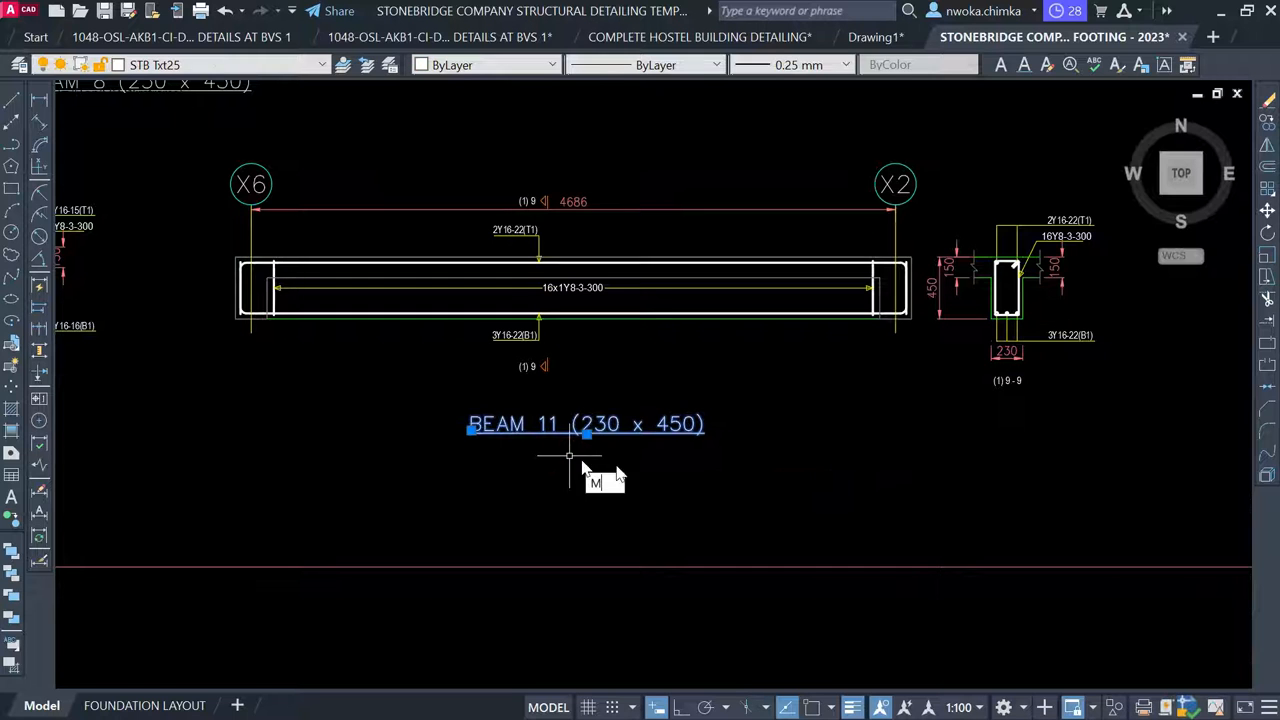
key(Escape)
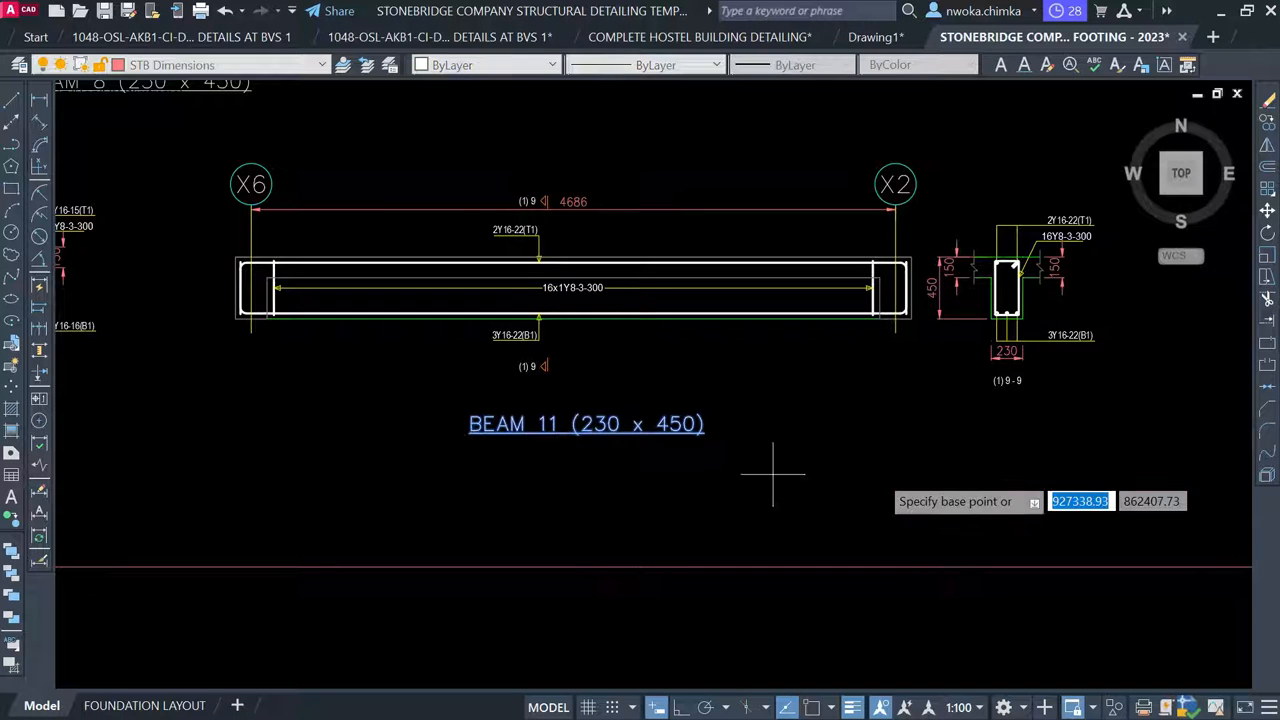
click(888, 477)
click(884, 454)
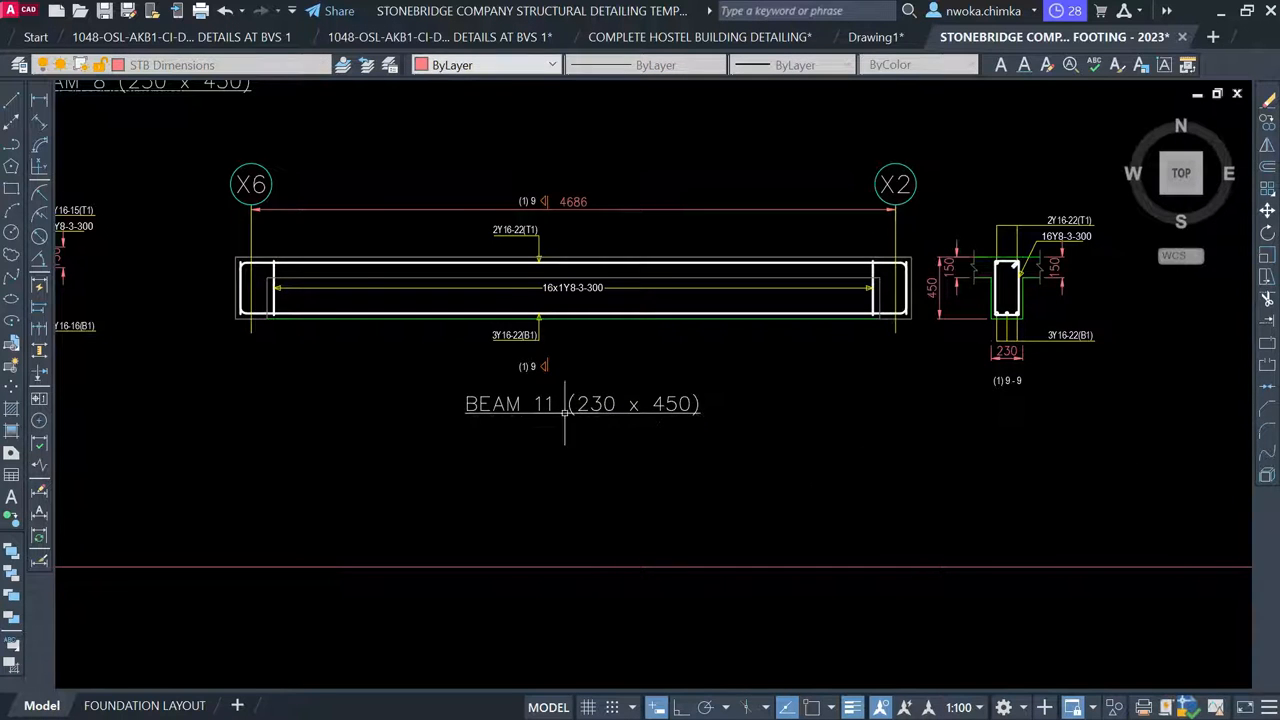
scroll(569, 382, down, 2)
scroll(553, 392, up, 4)
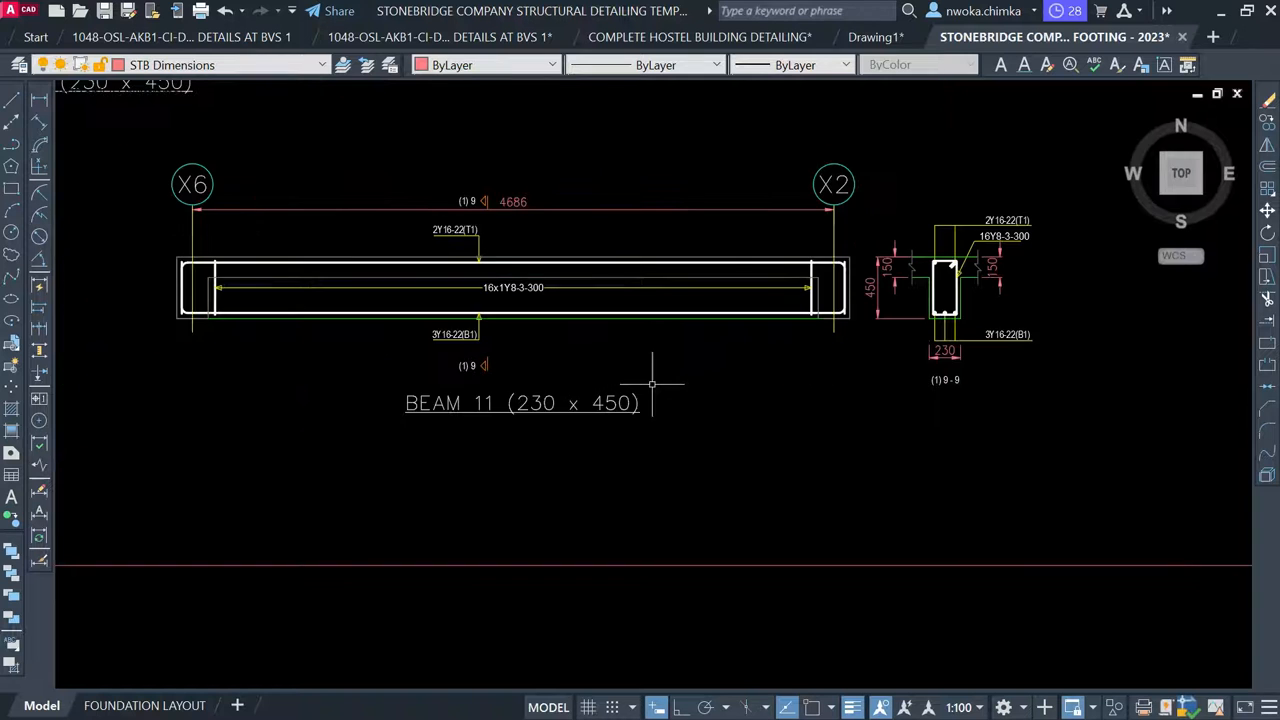
scroll(490, 423, down, 6)
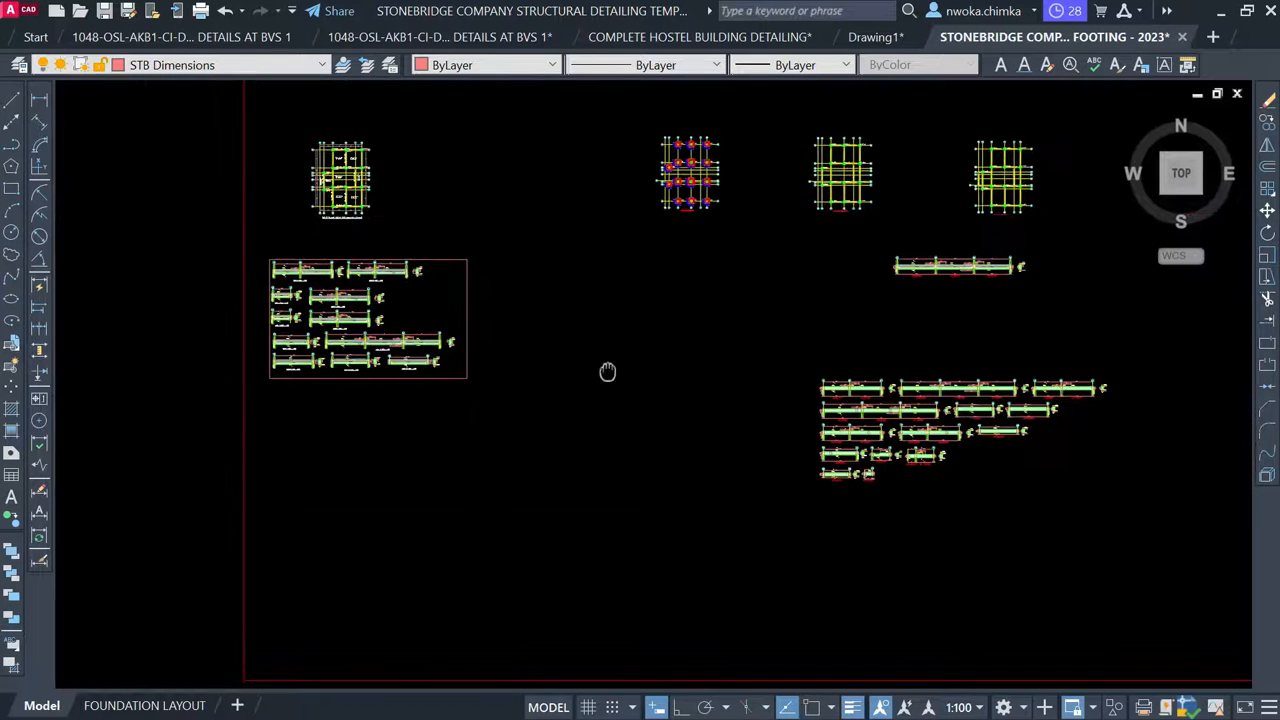
Copy the BEAM 11 (230 x 450) text onto the vertical beam between grids X7 and A
scroll(374, 288, up, 10)
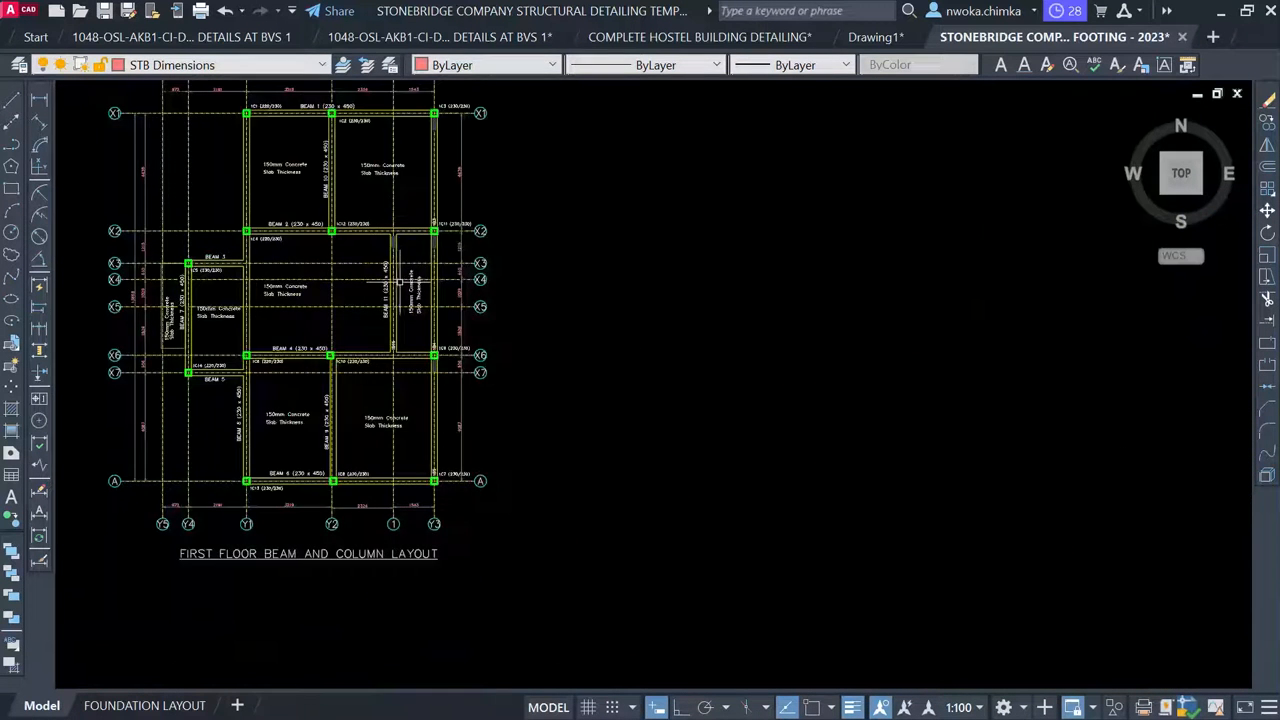
scroll(371, 367, up, 2)
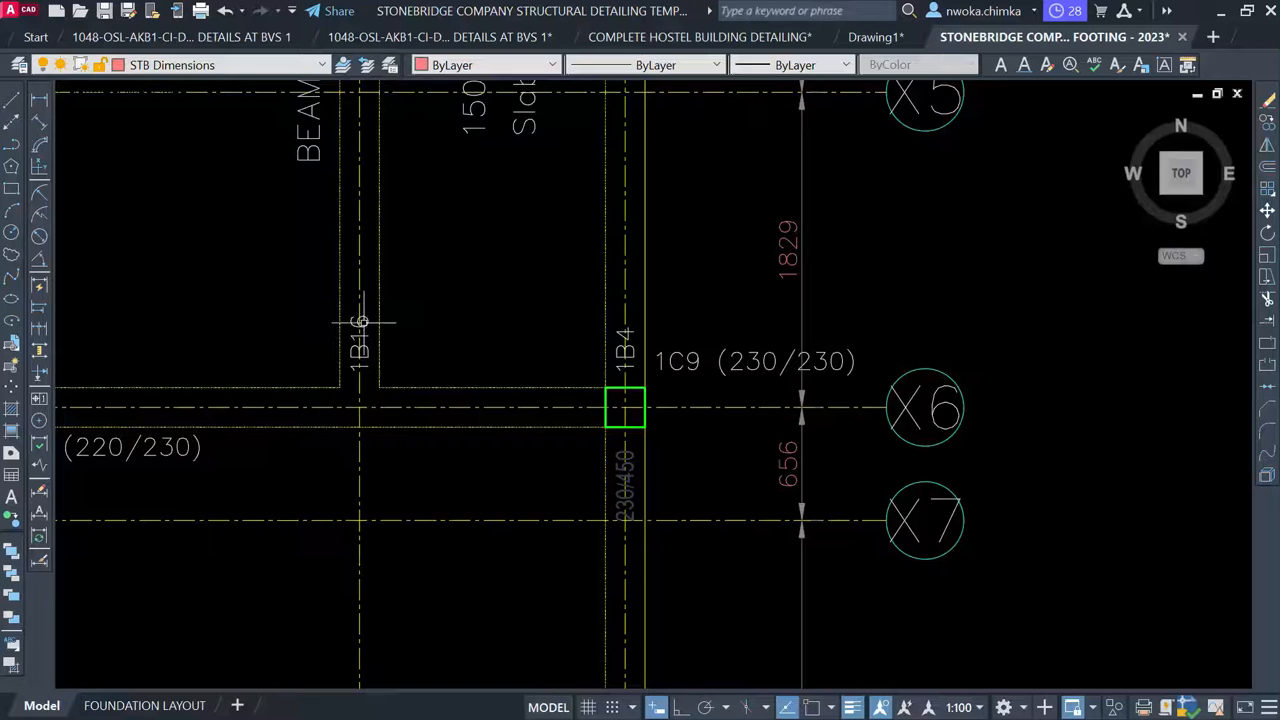
mouse_move(416, 326)
middle_down()
mouse_move(421, 657)
mouse_move(380, 526)
mouse_move(381, 632)
middle_up()
scroll(415, 295, up, 2)
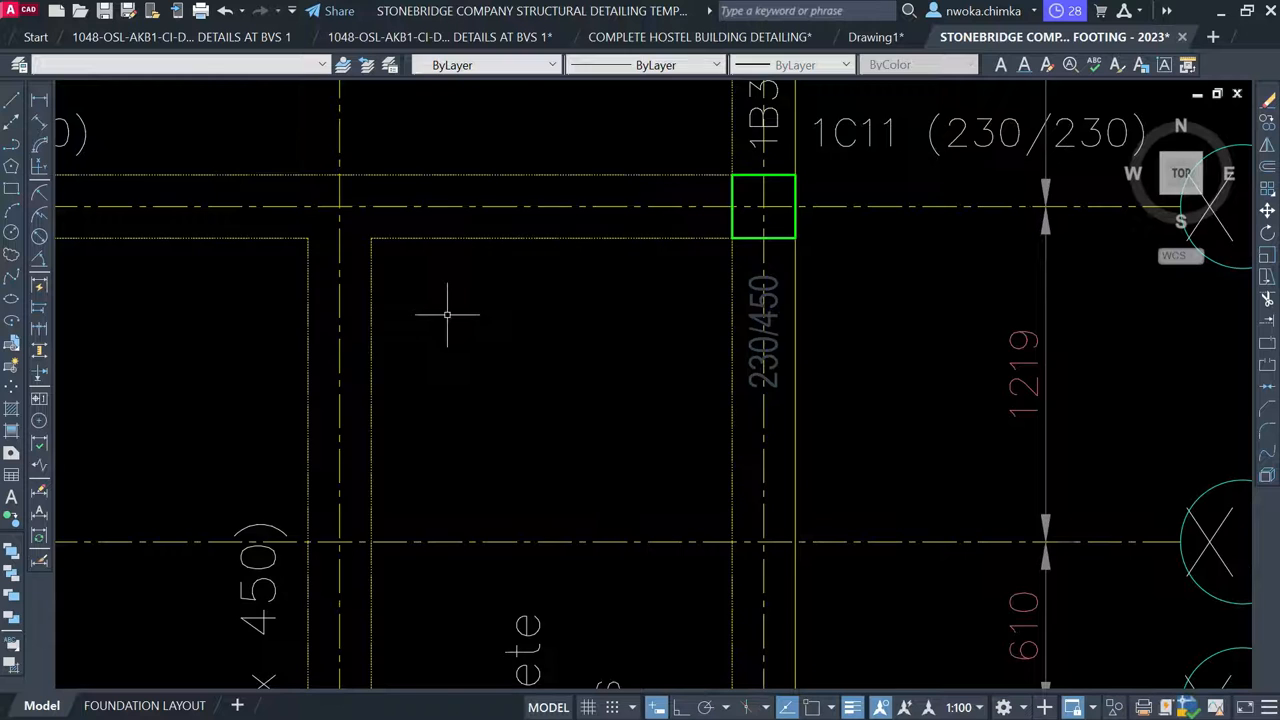
scroll(447, 314, down, 4)
scroll(373, 422, up, 2)
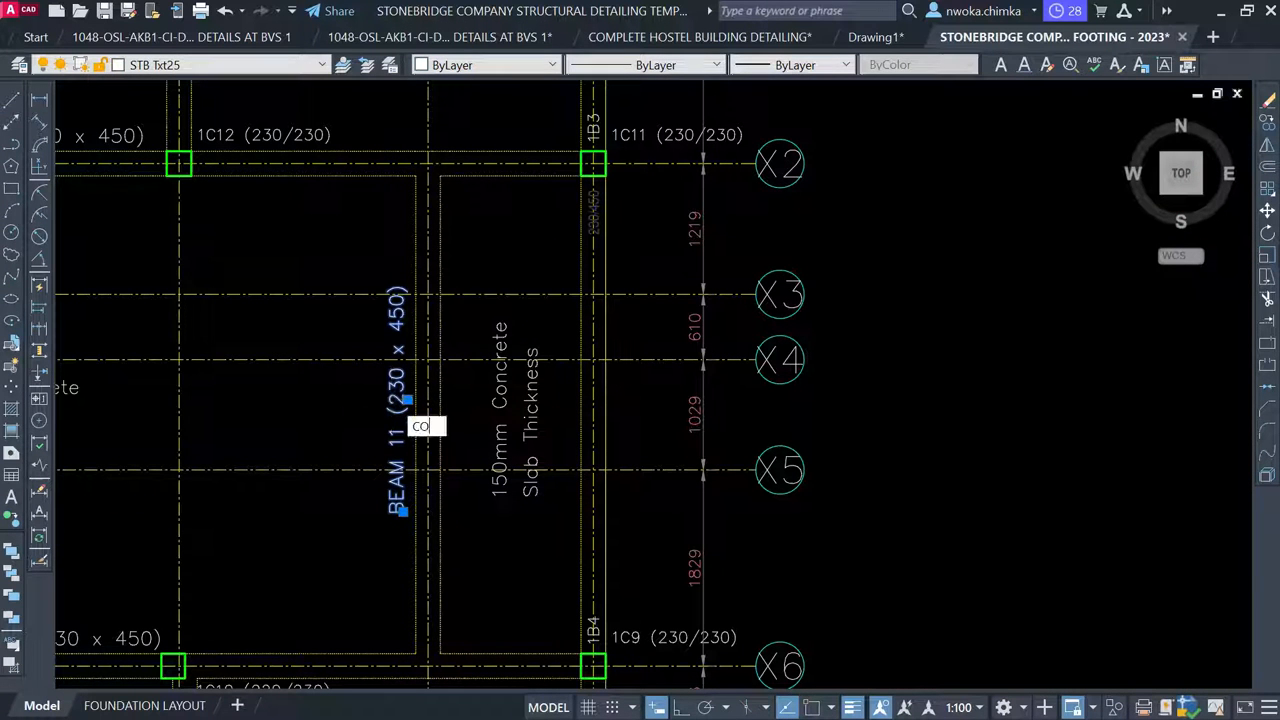
key(space)
click(386, 402)
scroll(343, 380, down, 1)
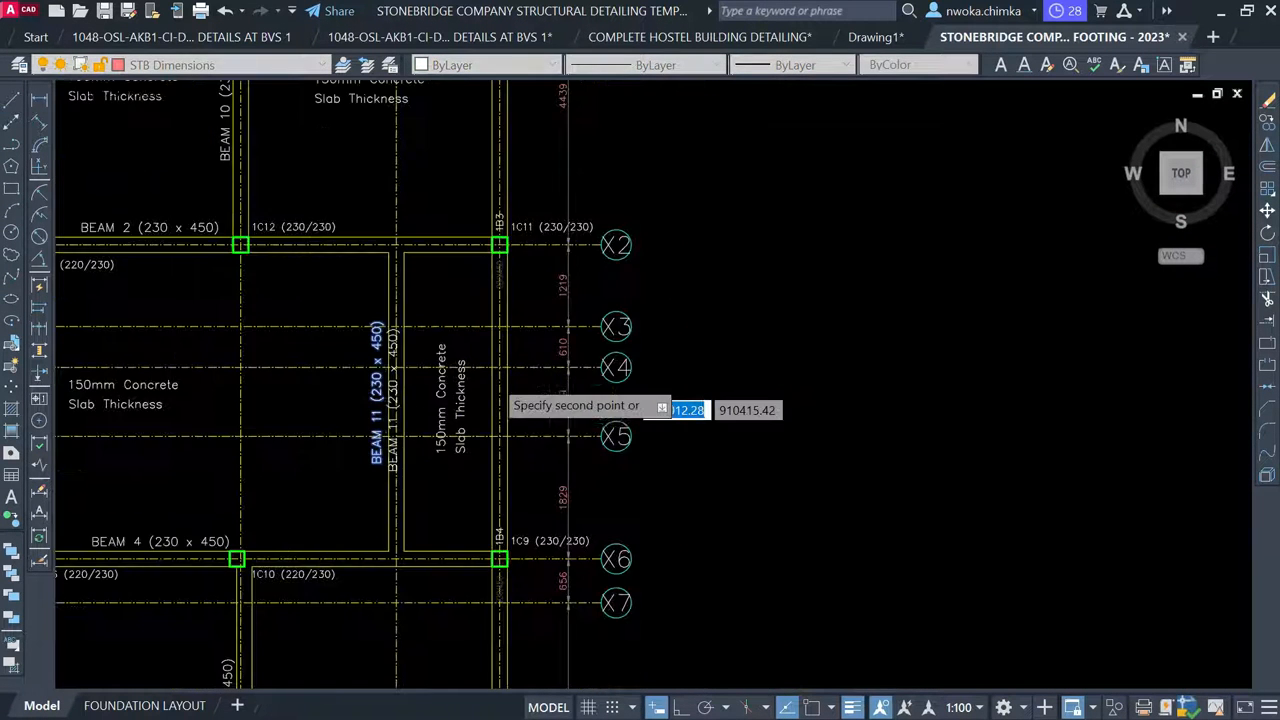
scroll(509, 400, down, 4)
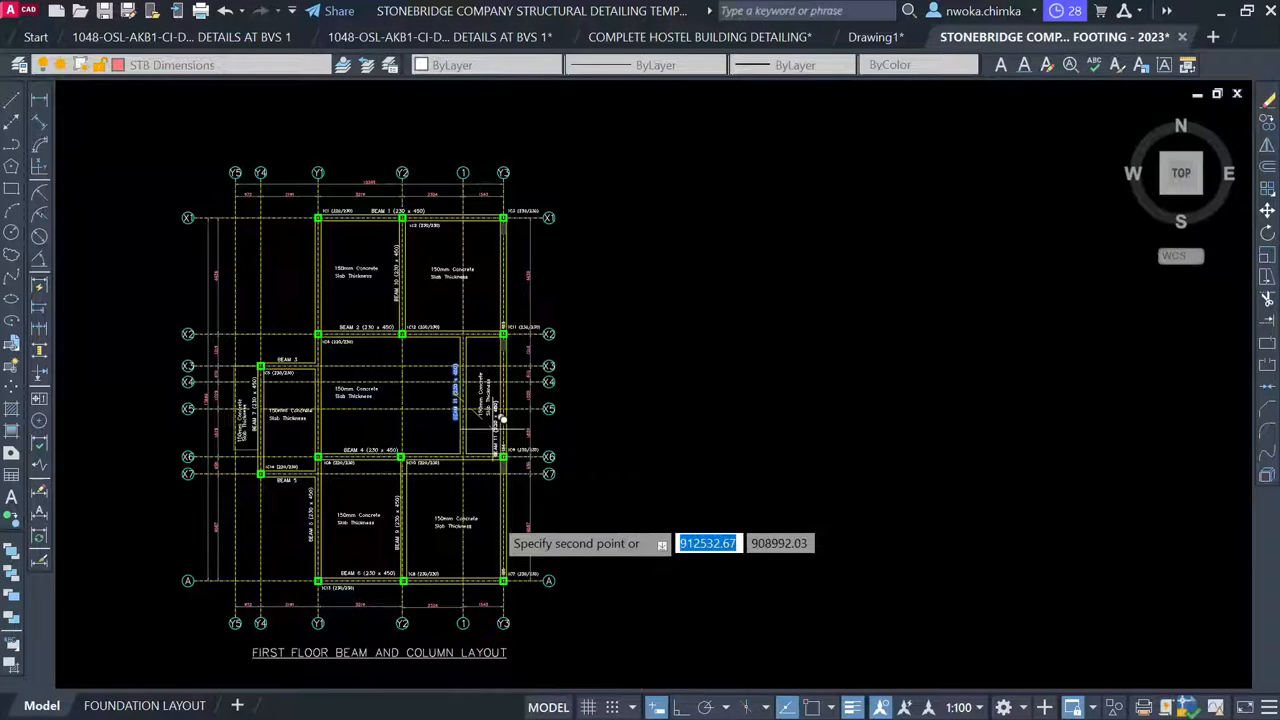
scroll(490, 515, up, 10)
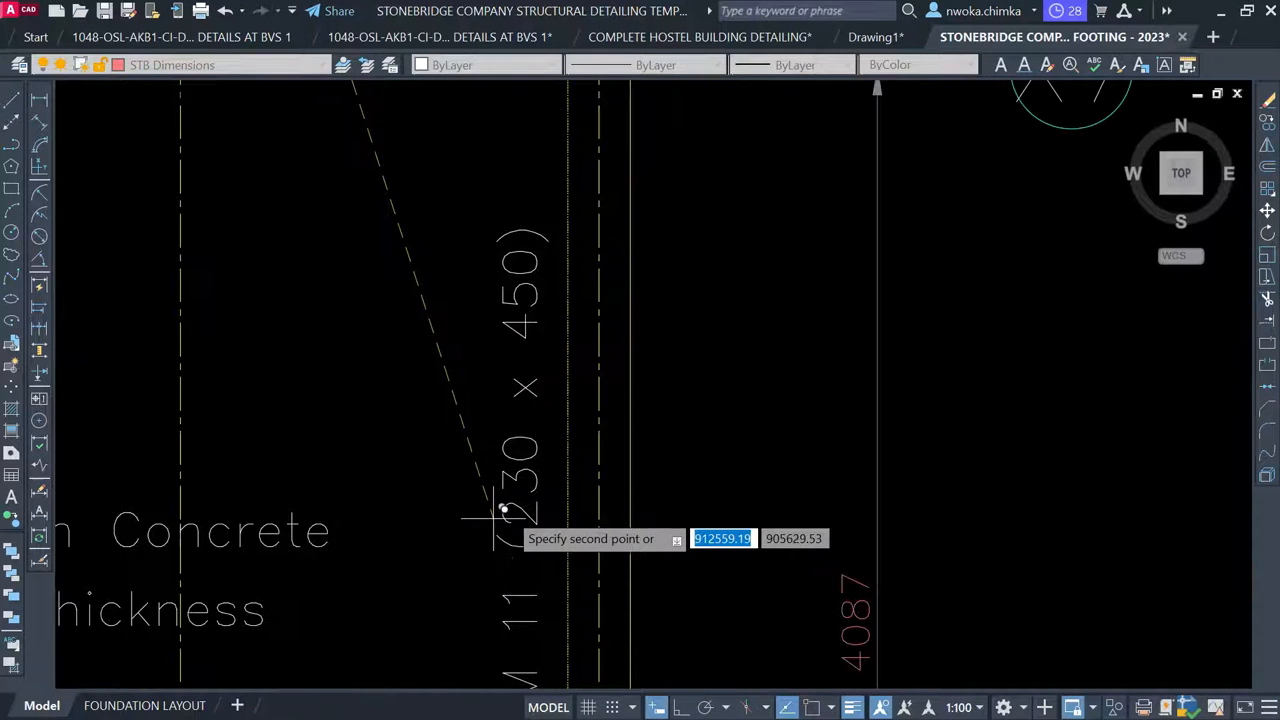
scroll(505, 512, down, 4)
middle_drag(498, 523, 452, 712)
scroll(454, 491, up, 2)
scroll(528, 380, down, 2)
middle_drag(478, 315, 467, 511)
scroll(437, 365, up, 3)
scroll(446, 310, down, 4)
middle_drag(459, 455, 494, 235)
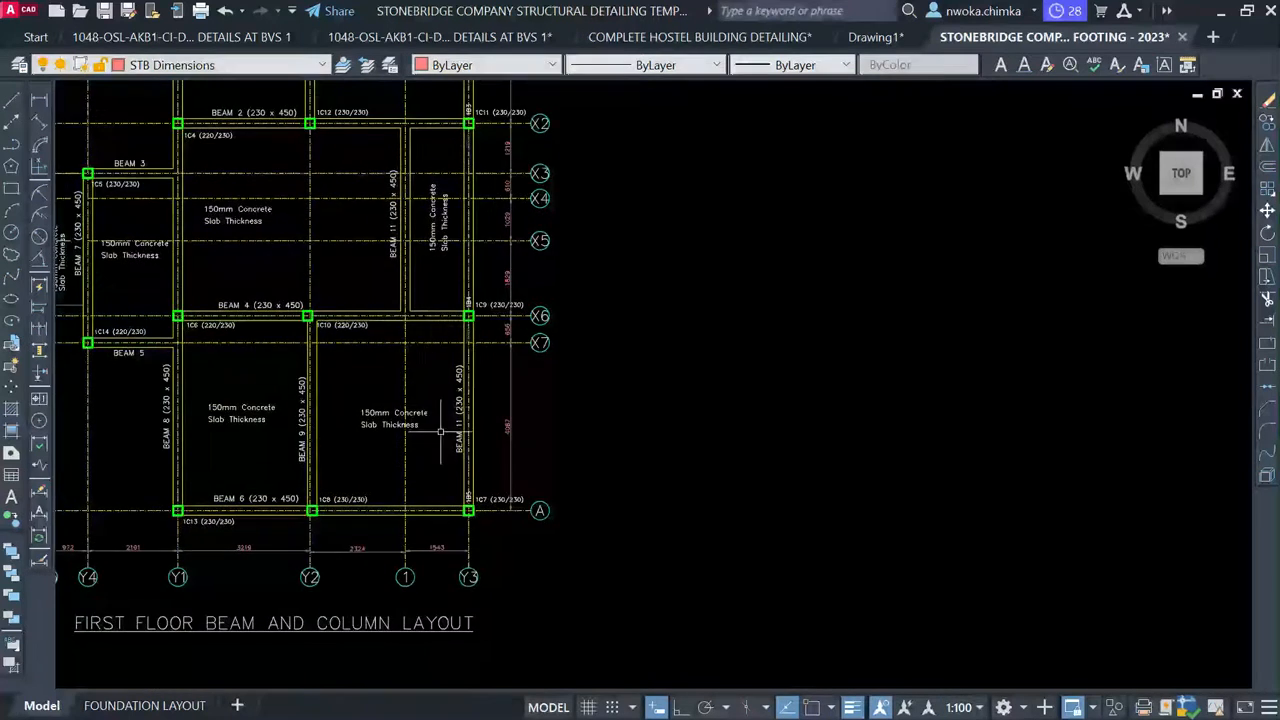
scroll(436, 408, up, 4)
scroll(500, 390, up, 2)
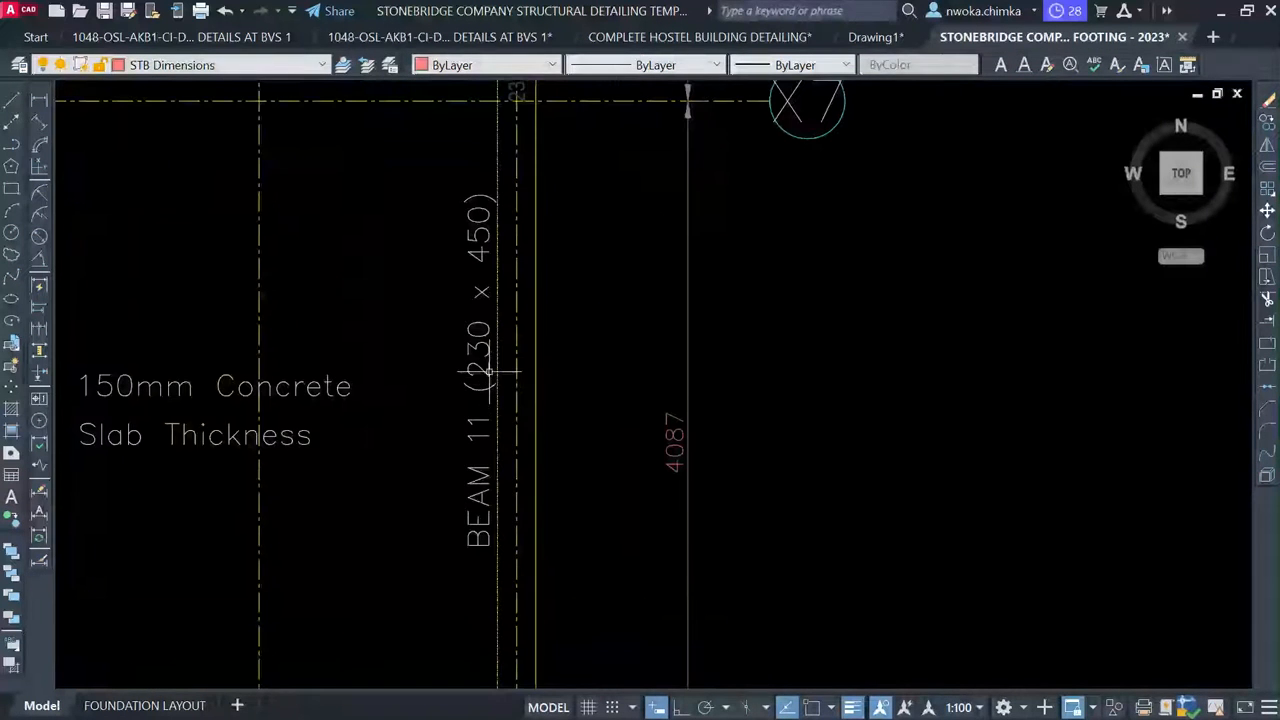
Change the copied BEAM 11 label near grid X7 to read BEAM 12 (230 x 450)
click(490, 372)
double_click(482, 395)
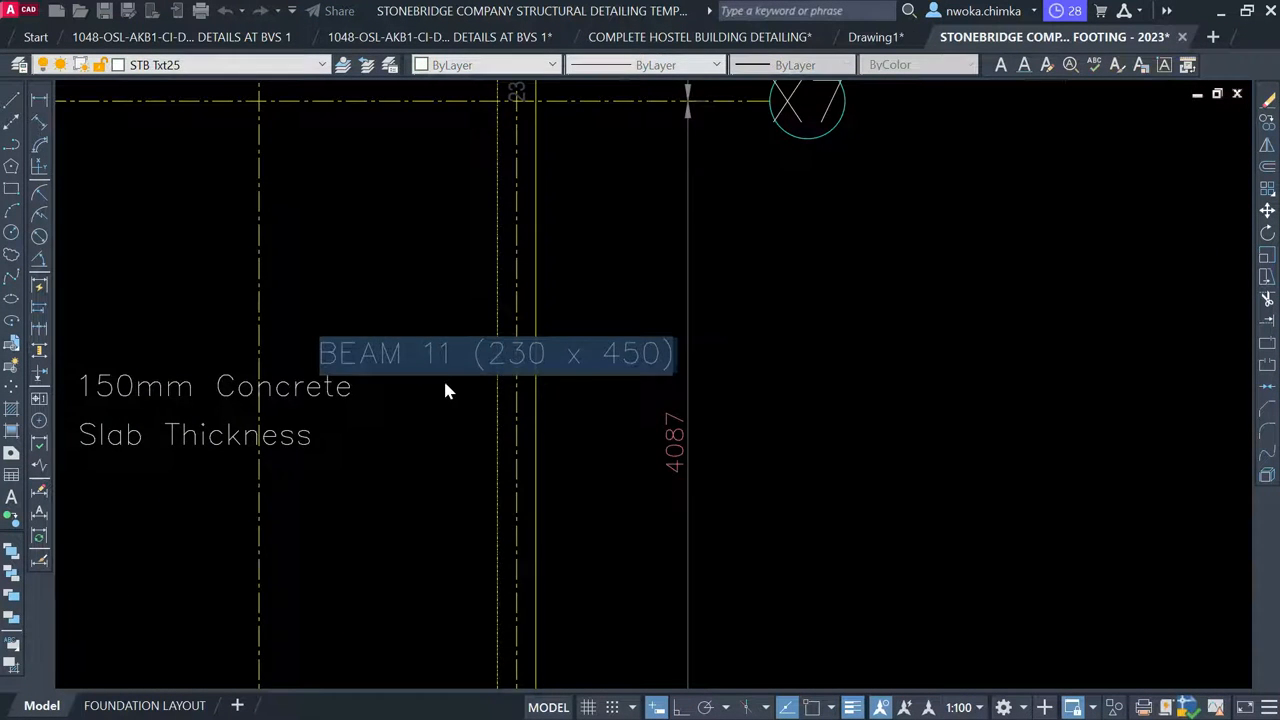
click(440, 320)
drag(438, 315, 480, 316)
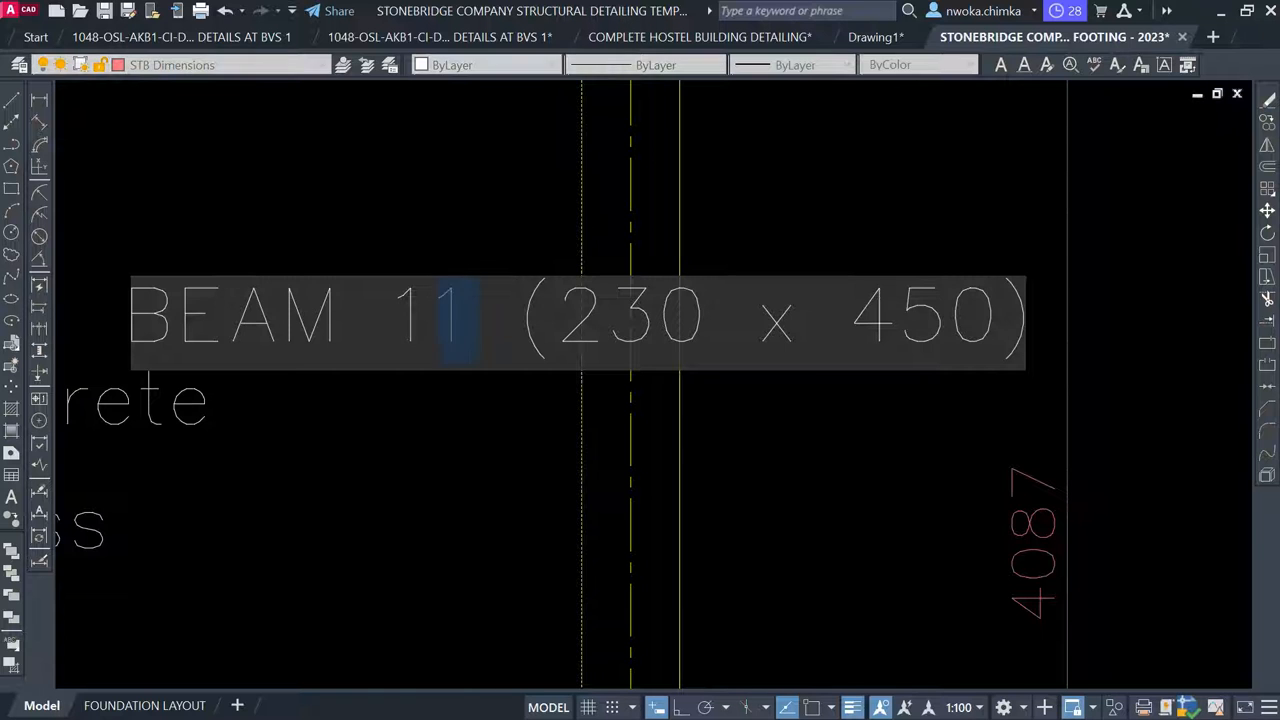
text(2)
click(484, 466)
Pan across the BEAM 12 label and 230/450 text to the beam details, ending the command
scroll(537, 364, down, 5)
middle_drag(525, 334, 485, 496)
scroll(519, 352, up, 5)
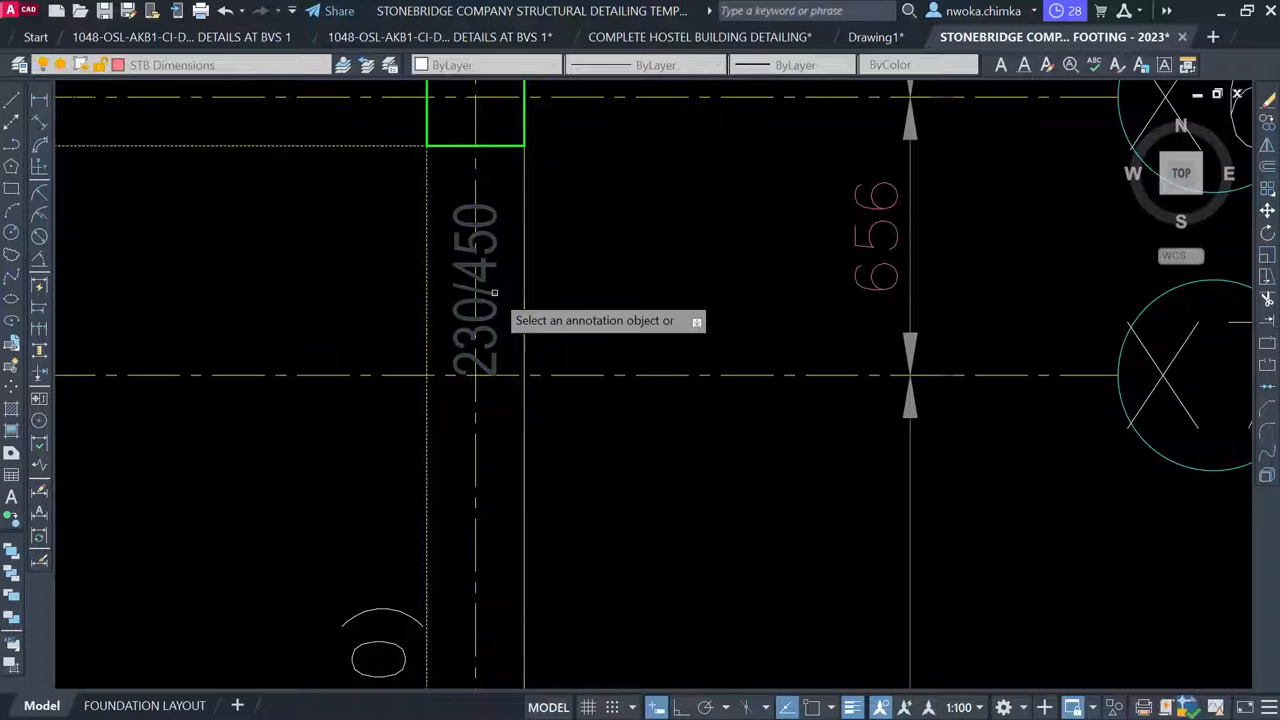
scroll(494, 292, up, 2)
scroll(482, 276, down, 2)
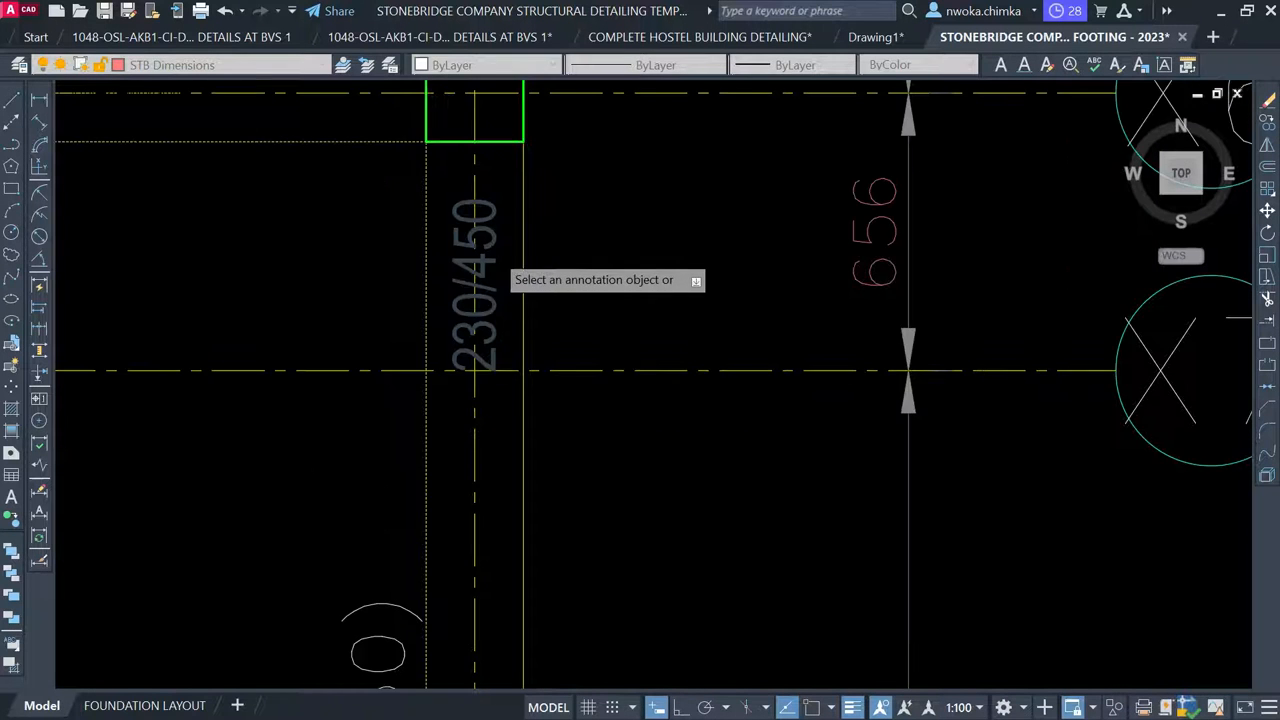
scroll(450, 460, down, 2)
mouse_move(445, 470)
middle_down()
mouse_move(493, 330)
mouse_move(436, 453)
middle_up()
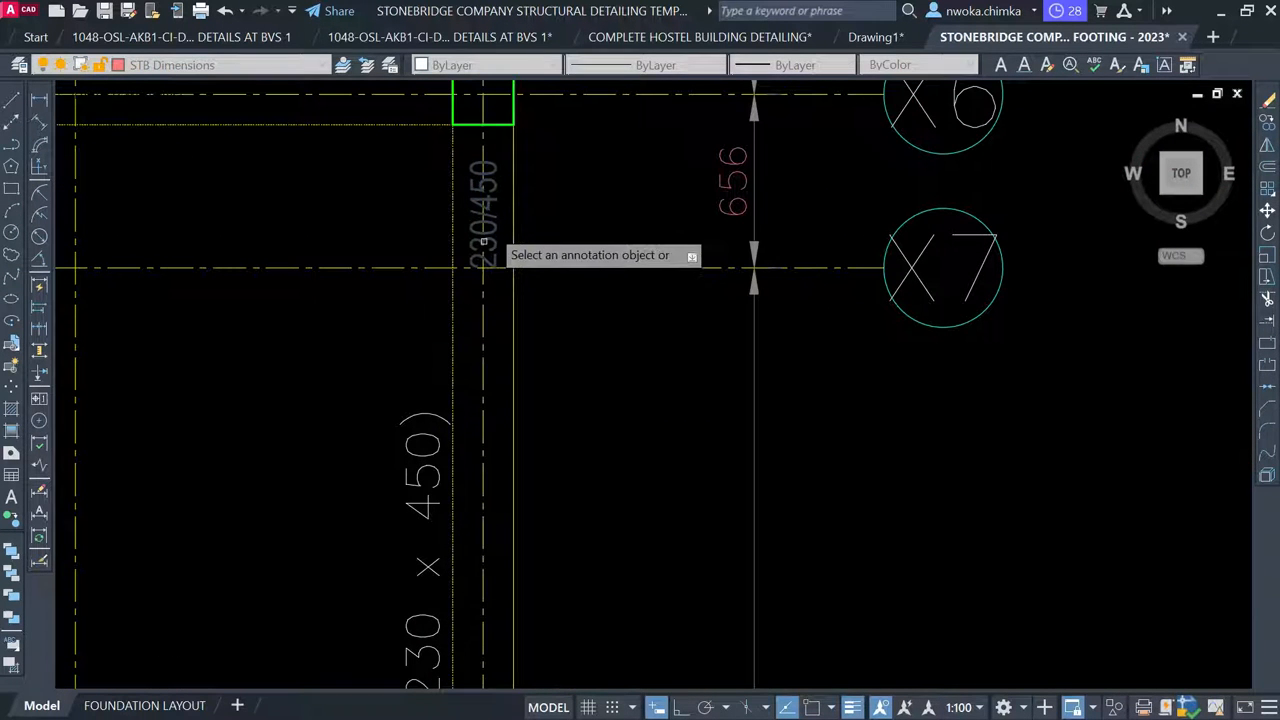
scroll(427, 476, up, 1)
scroll(430, 410, down, 1)
middle_drag(435, 405, 364, 610)
scroll(355, 390, up, 1)
scroll(453, 388, up, 1)
scroll(462, 305, down, 3)
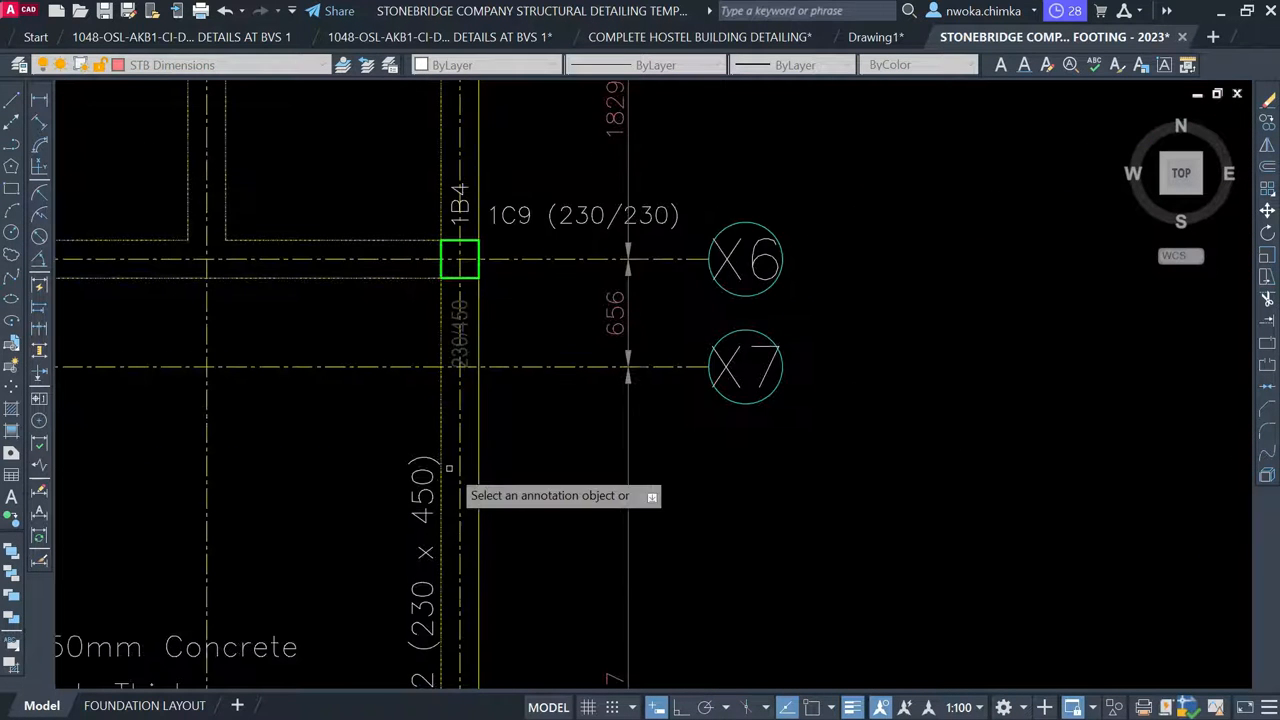
middle_drag(449, 468, 510, 213)
key(Escape)
scroll(458, 340, down, 3)
scroll(458, 337, down, 2)
middle_drag(728, 347, 329, 360)
scroll(451, 357, down, 2)
mouse_move(847, 442)
middle_down()
mouse_move(457, 331)
mouse_move(284, 322)
middle_up()
middle_drag(594, 366, 548, 181)
scroll(426, 400, up, 2)
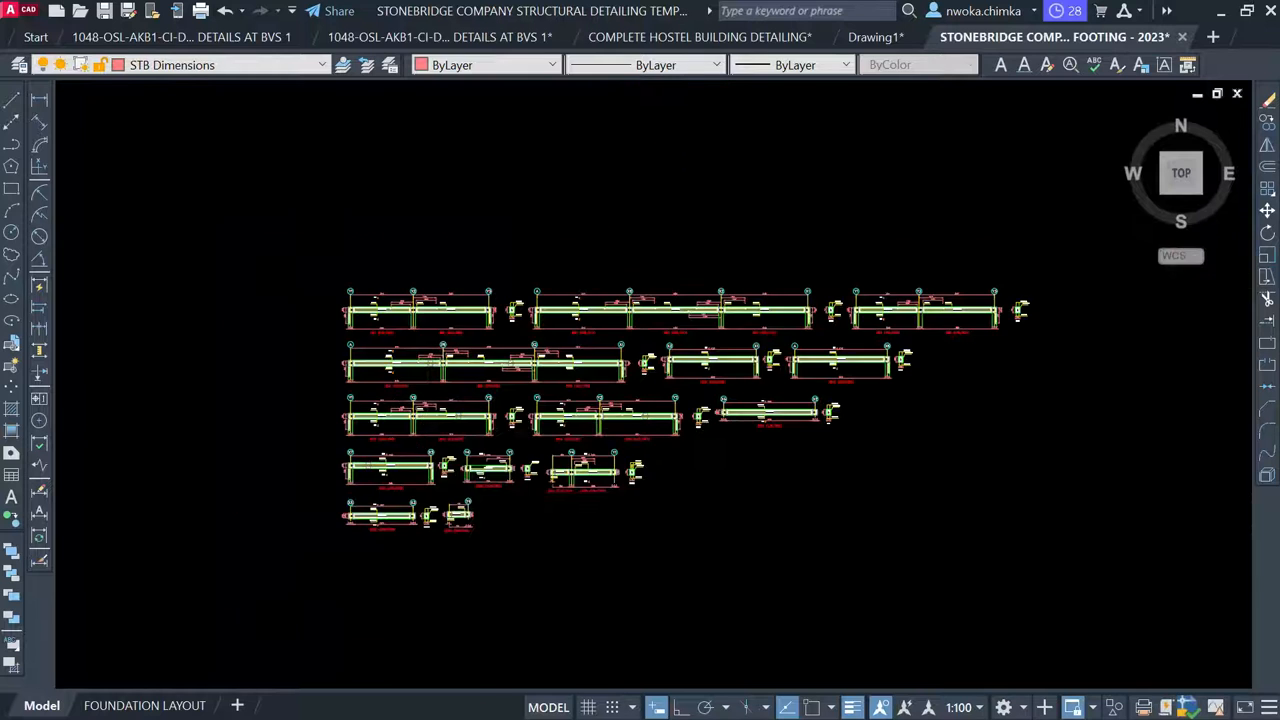
Move the lone continuous beam detail to sit below the other beams
scroll(427, 319, up, 4)
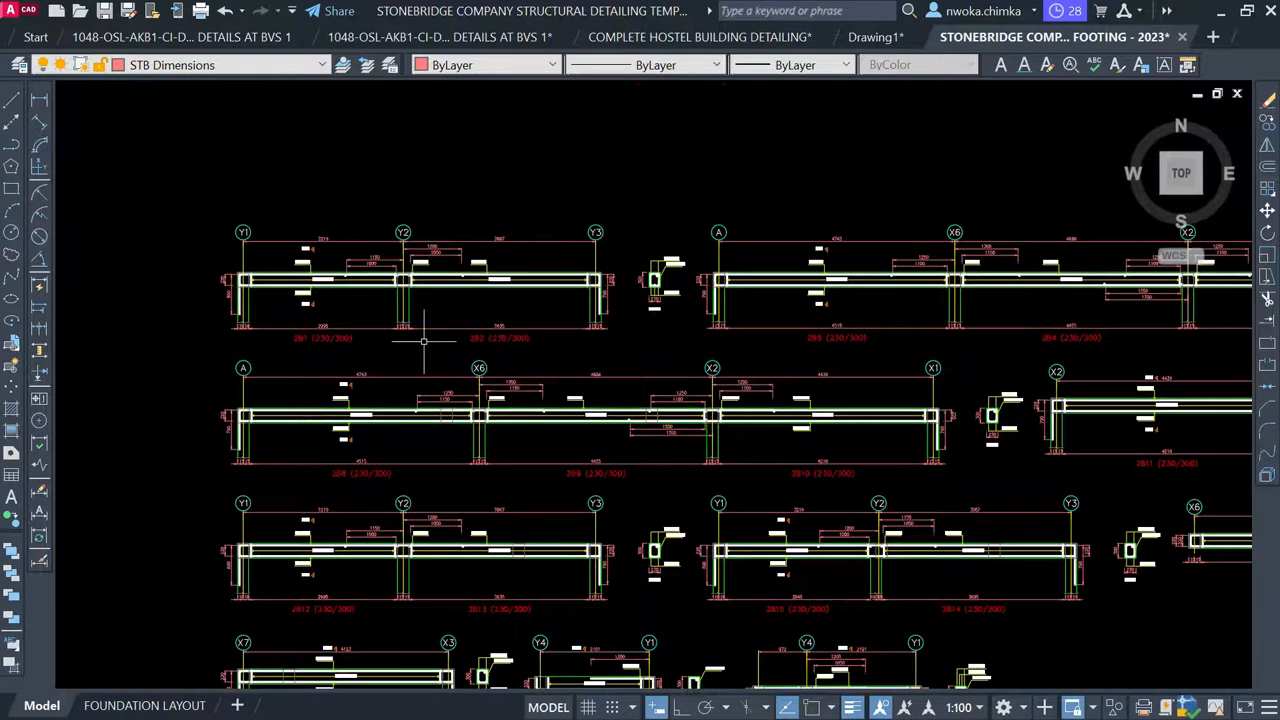
scroll(390, 396, down, 4)
middle_drag(420, 323, 377, 566)
scroll(377, 566, down, 2)
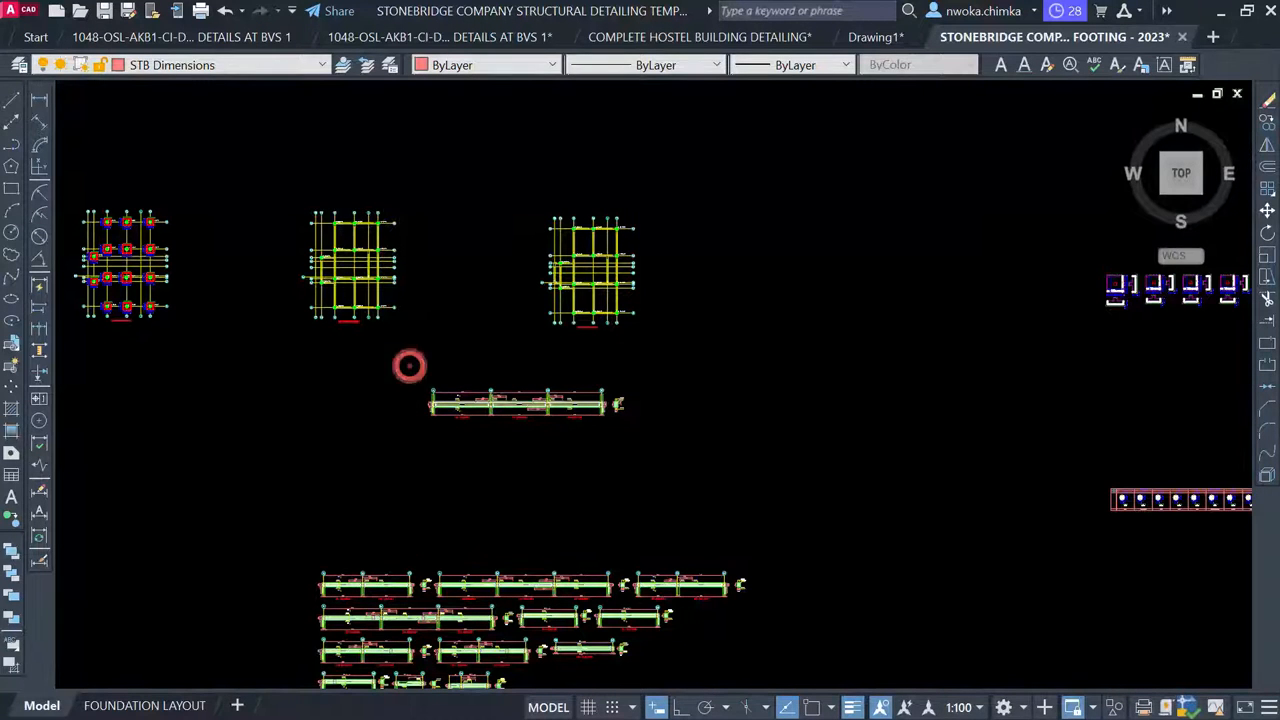
click(409, 365)
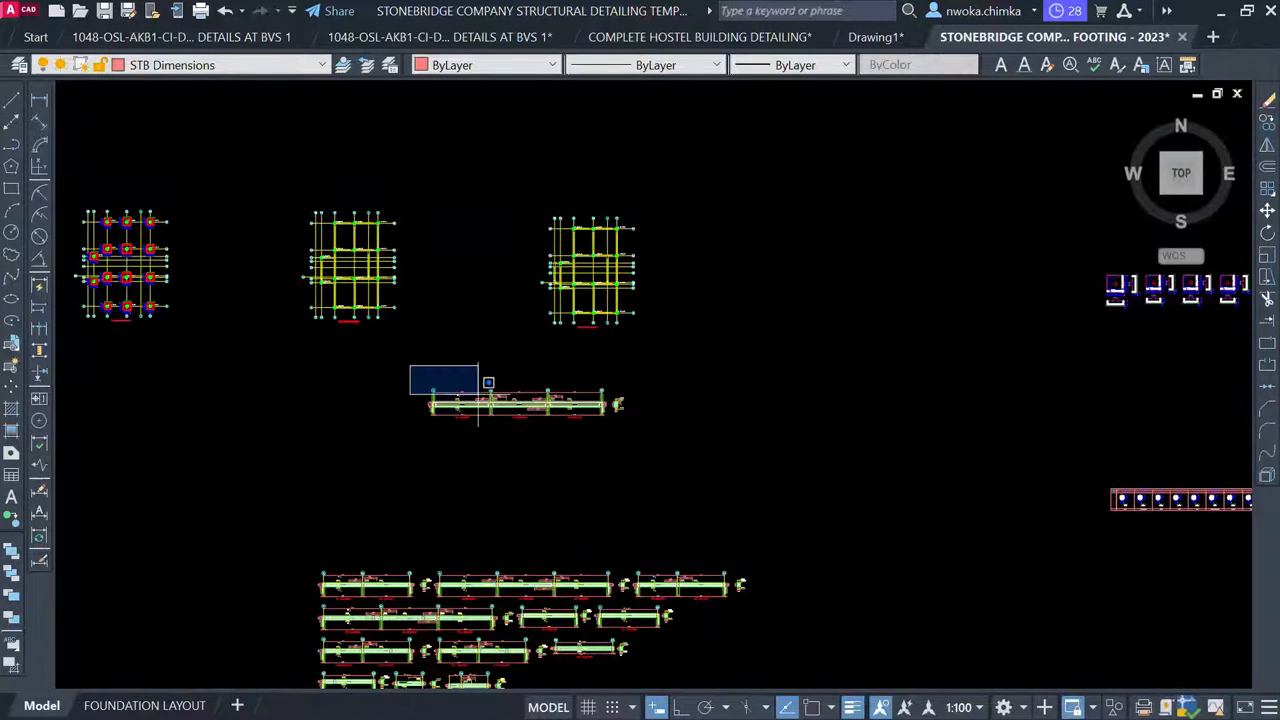
click(686, 446)
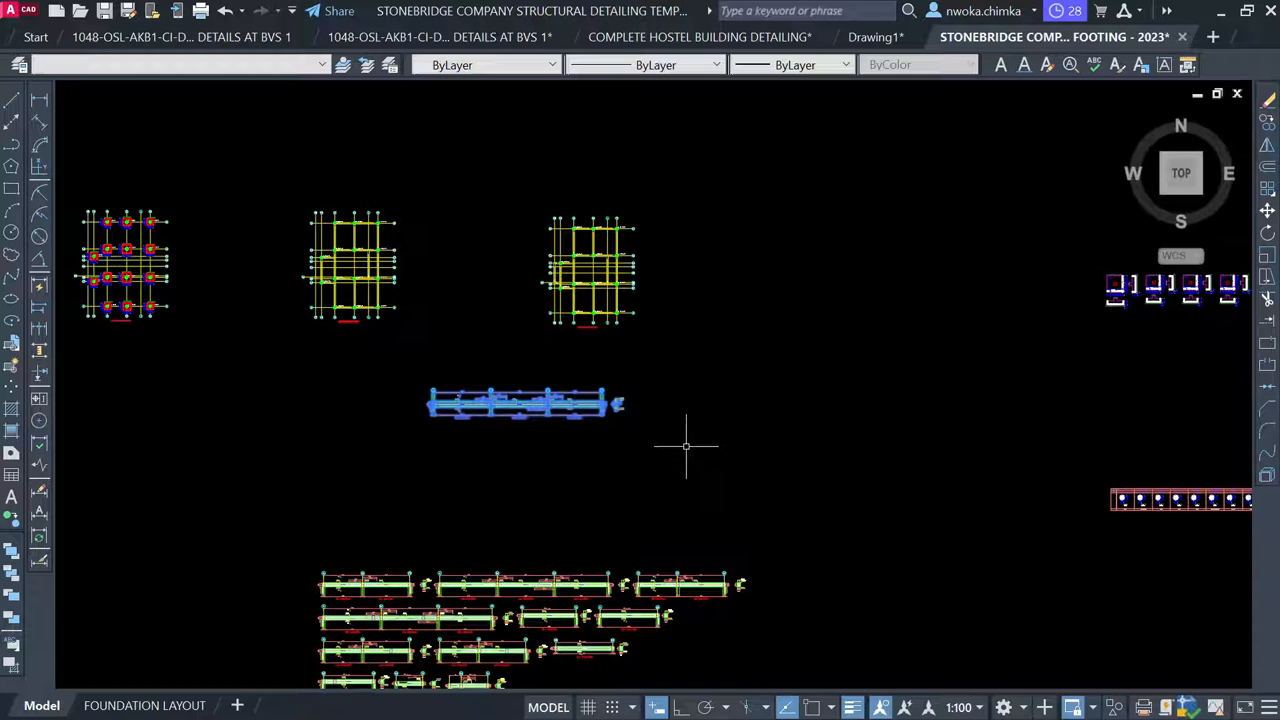
text(m)
key(Return)
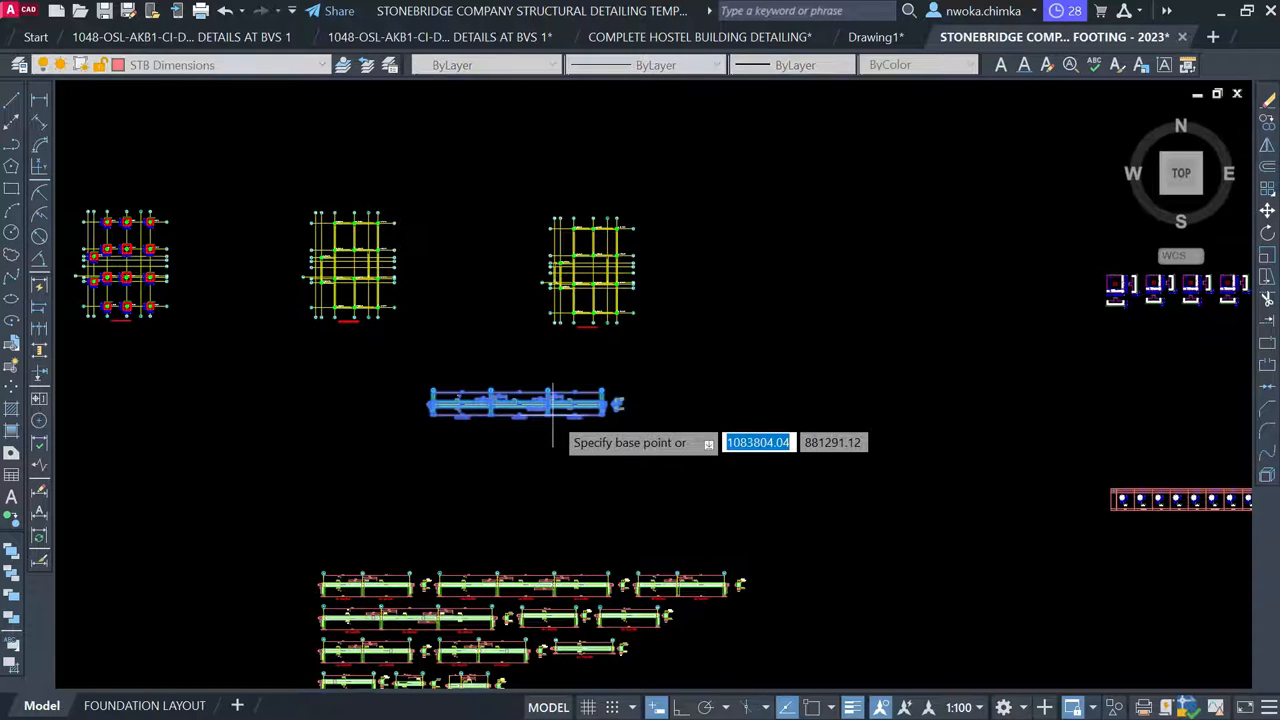
click(553, 415)
scroll(566, 400, down, 5)
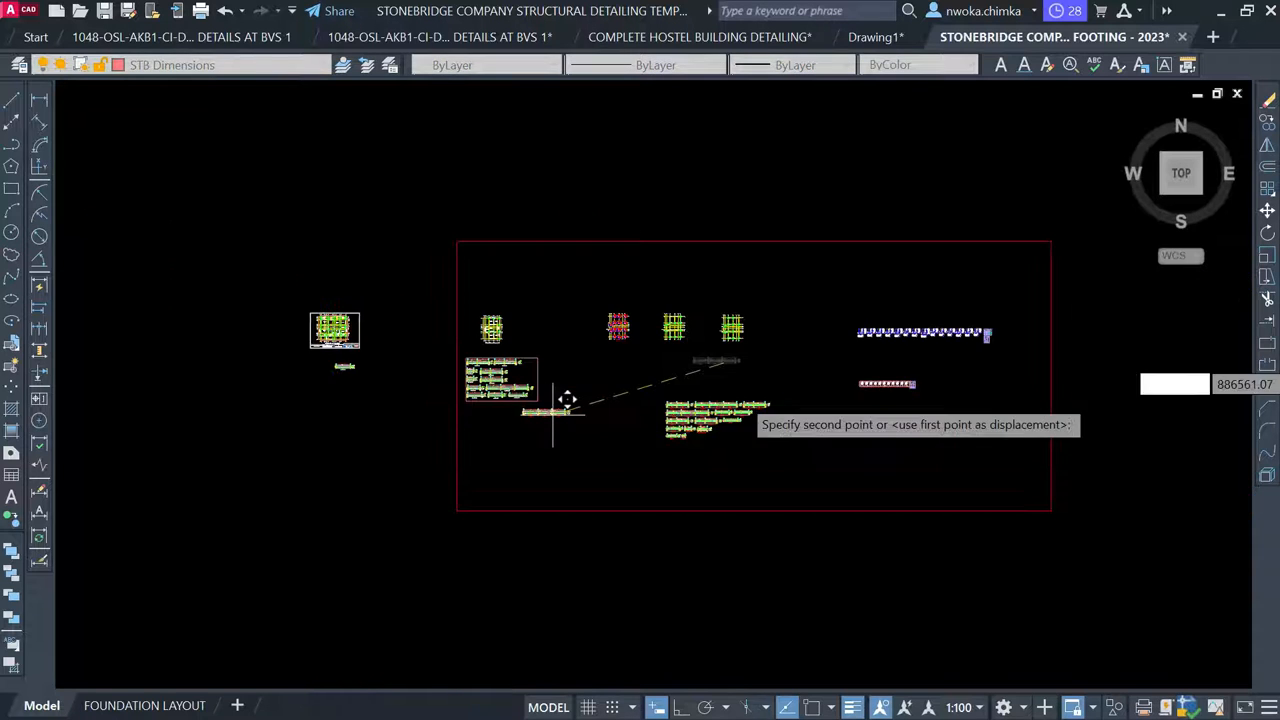
scroll(570, 402, up, 2)
scroll(693, 330, up, 6)
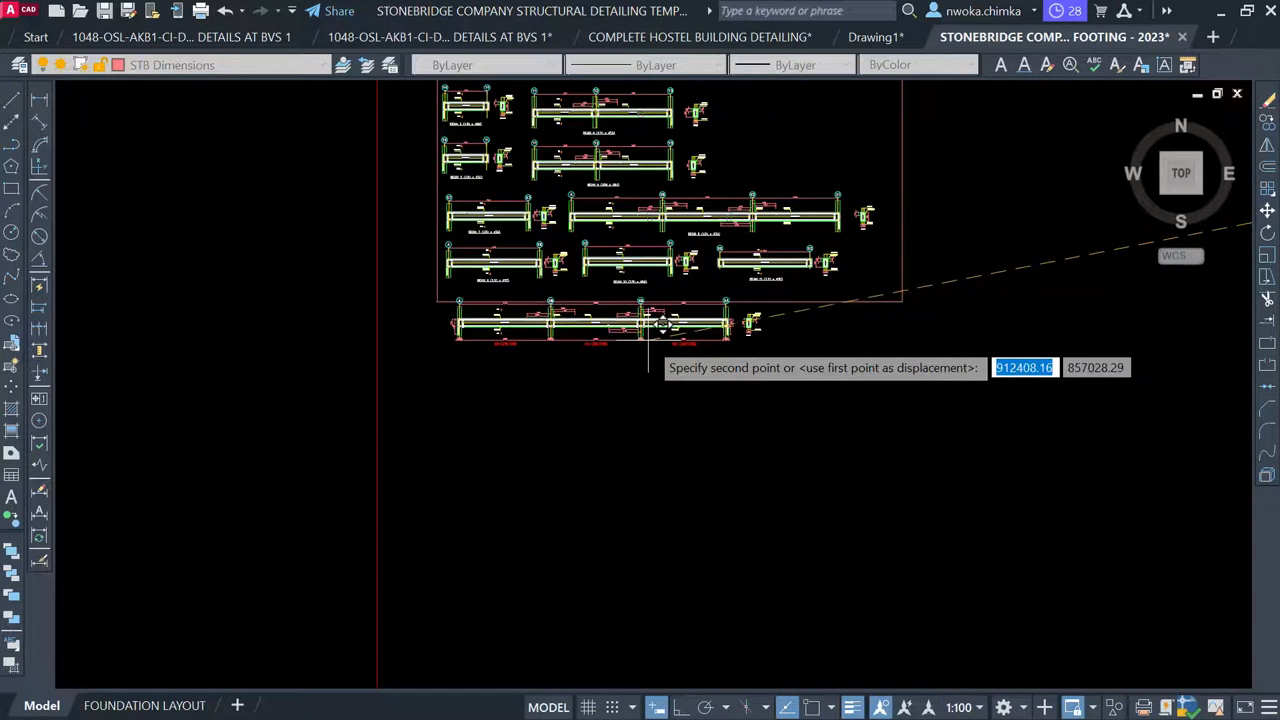
scroll(656, 328, up, 2)
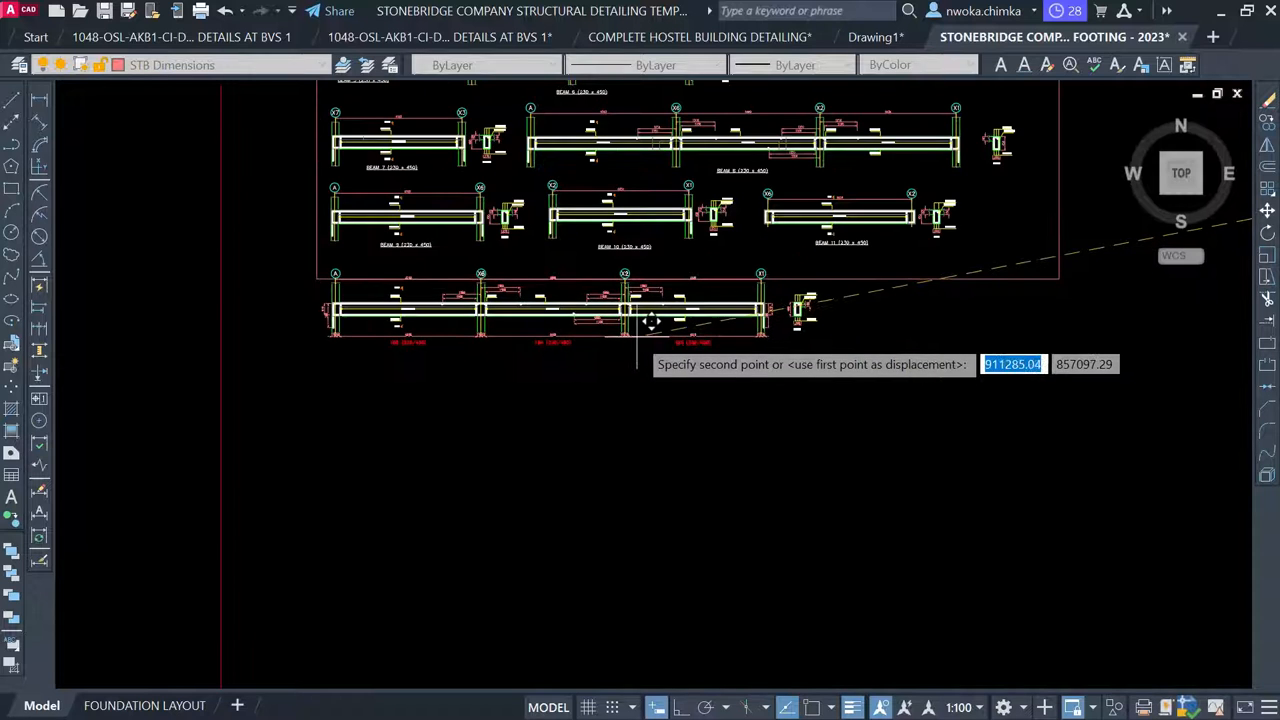
click(622, 356)
Stretch the red frame's bottom edge straight down to enclose the moved beam
click(863, 278)
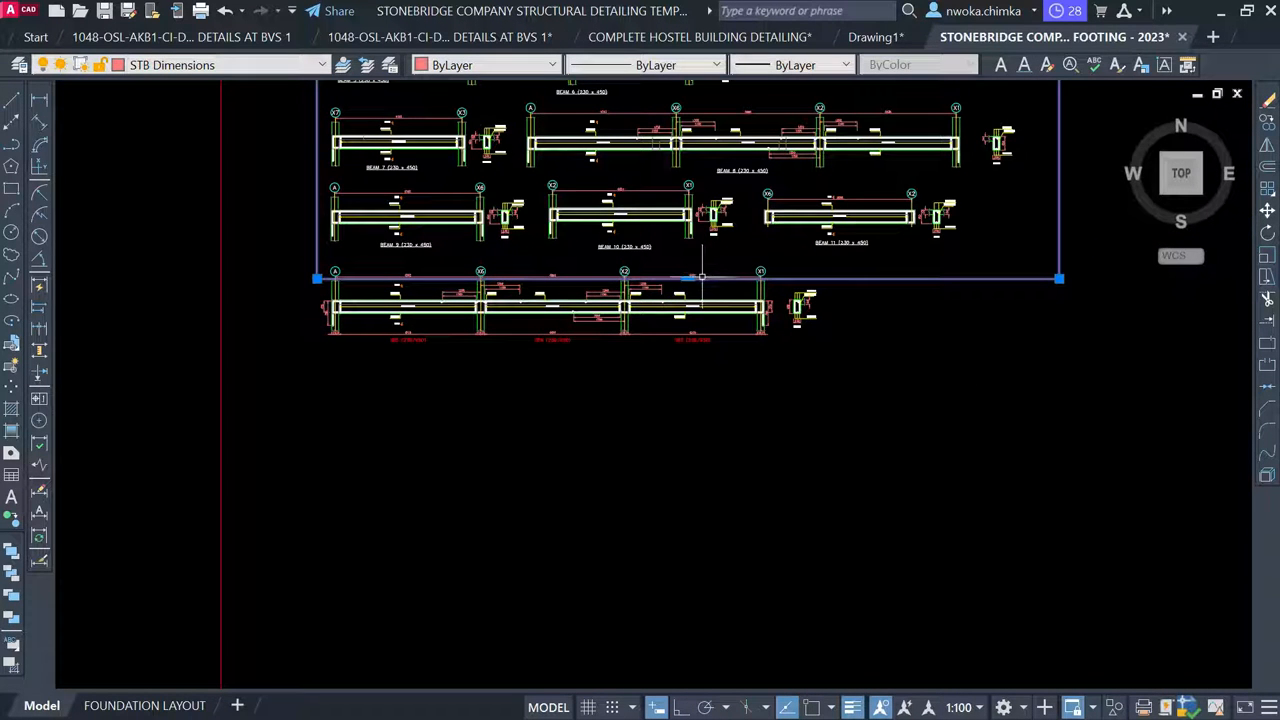
mouse_move(698, 285)
click(724, 304)
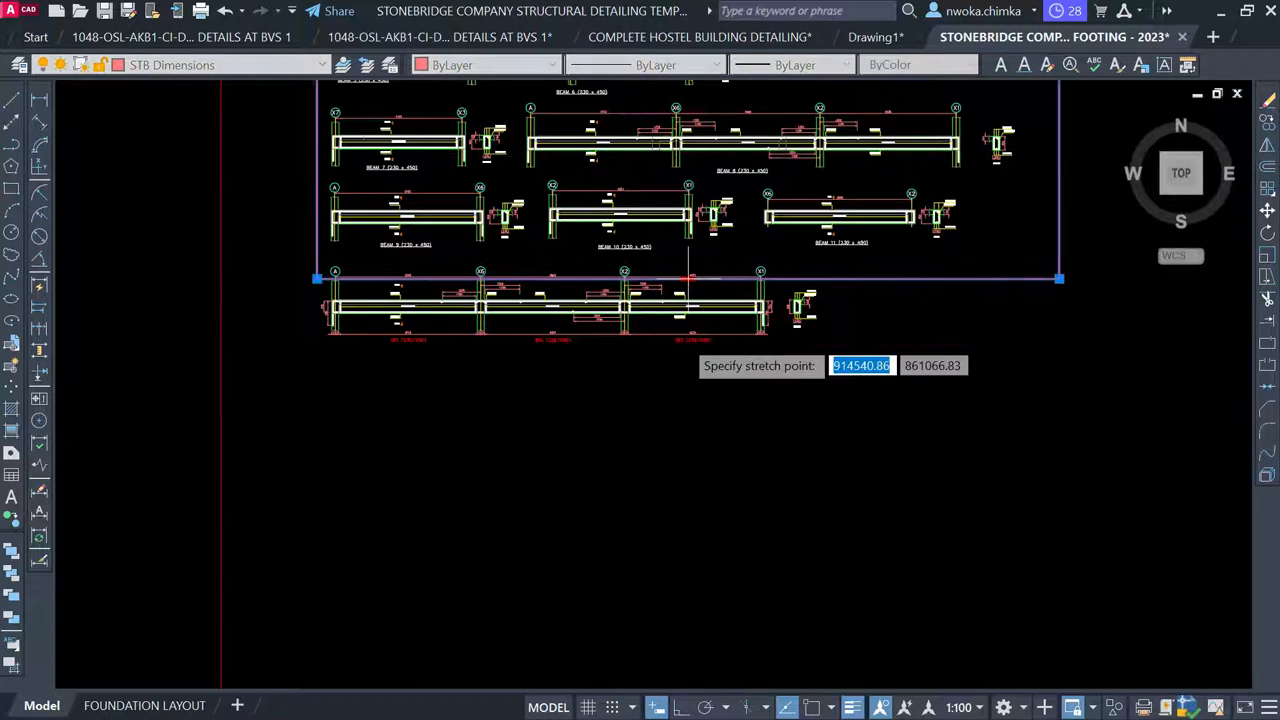
key(F8)
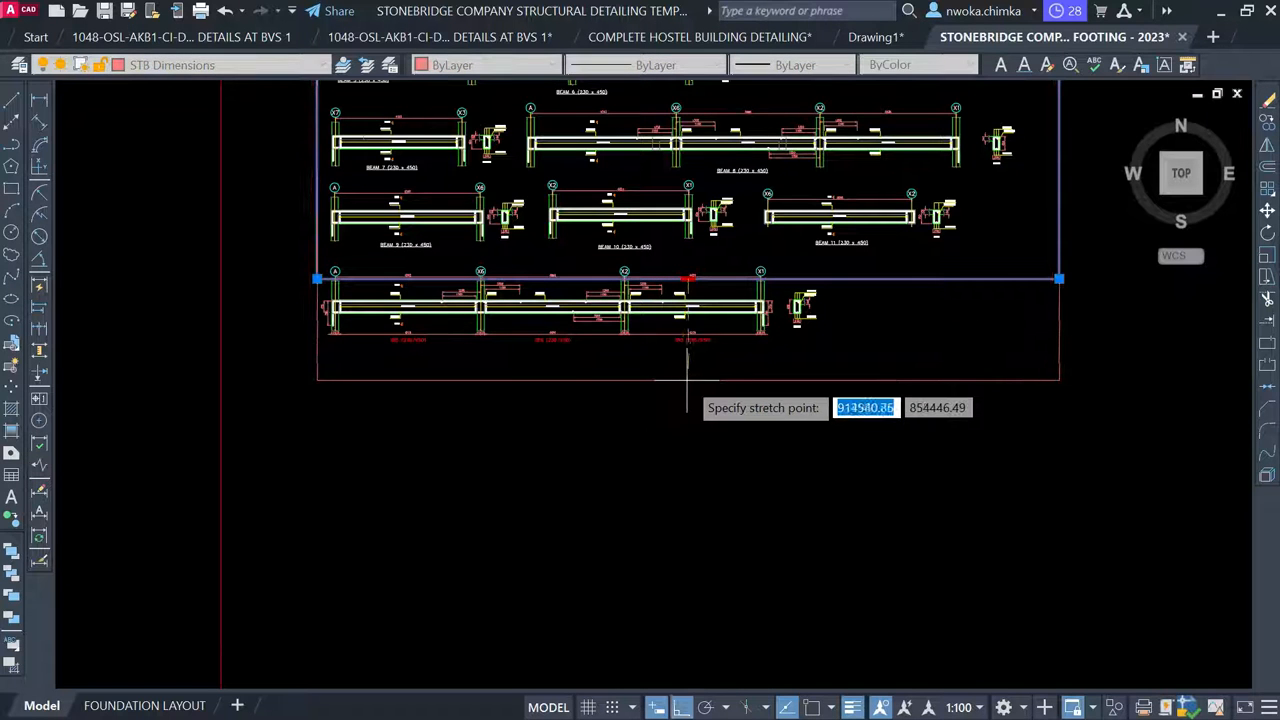
click(687, 380)
key(Escape)
Erase the left-end 370/790 dimensions and the small dimensions near 4515
scroll(352, 318, up, 2)
scroll(316, 308, up, 5)
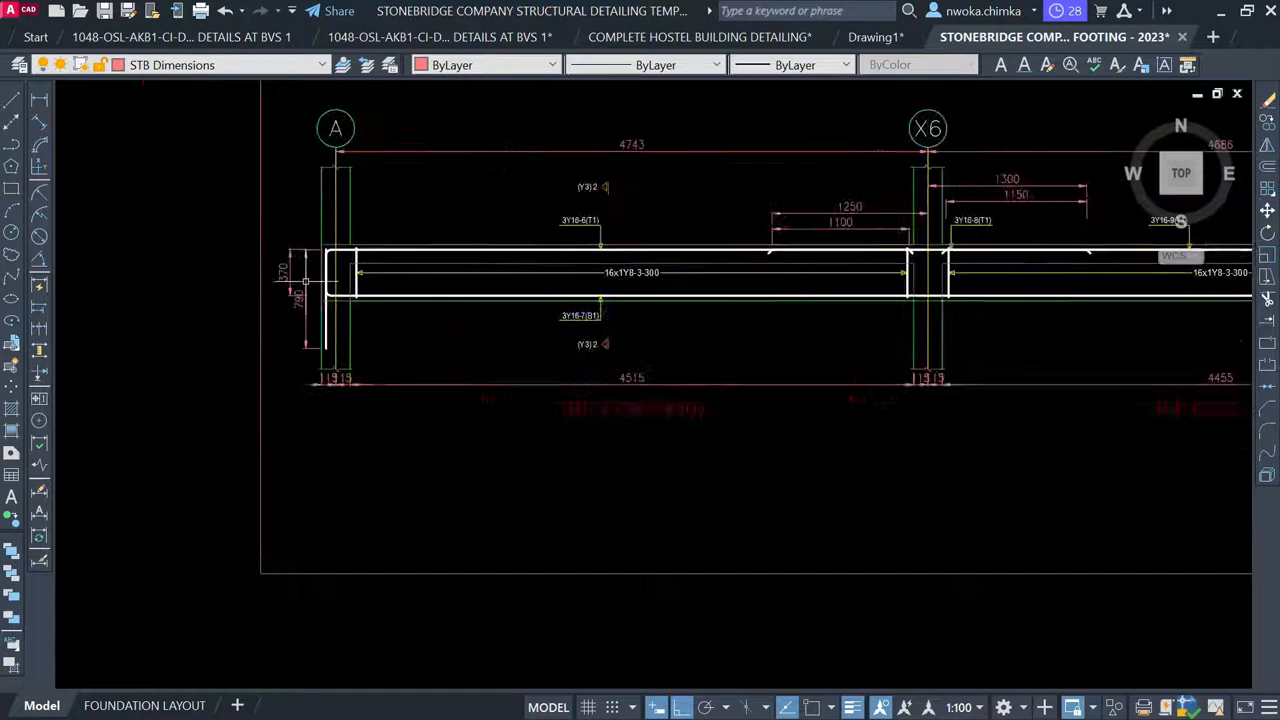
click(307, 210)
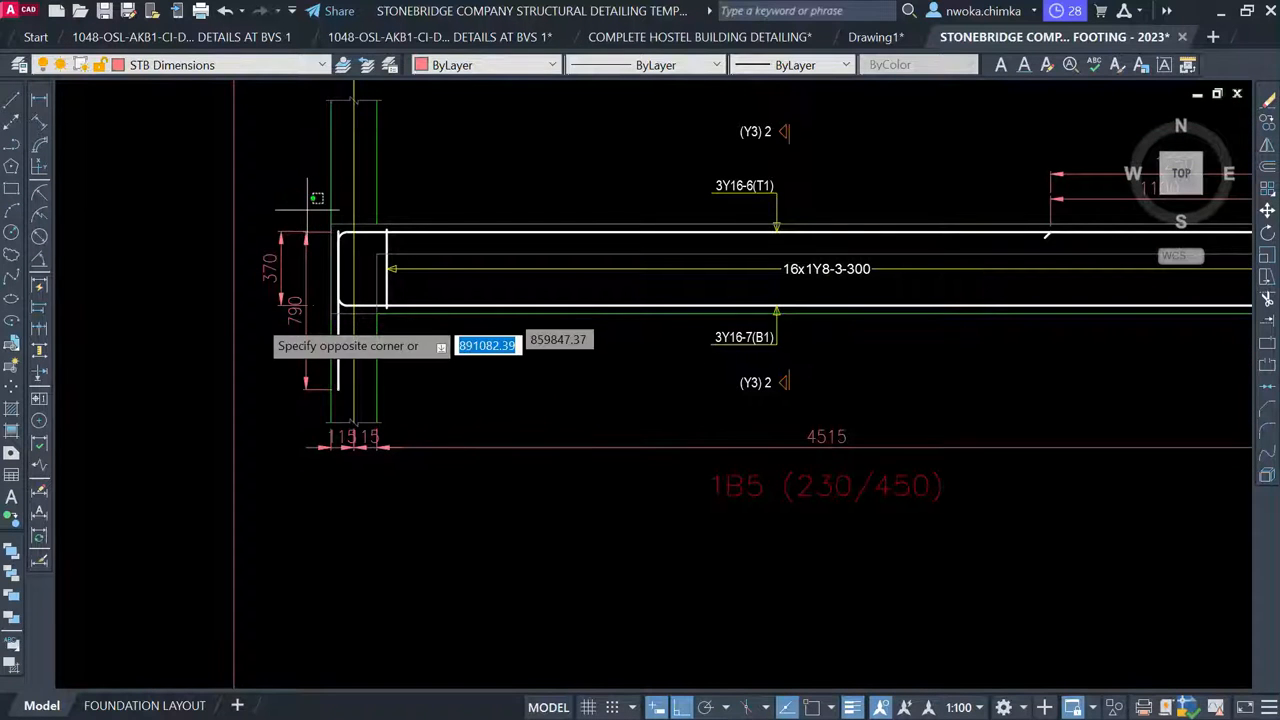
click(255, 305)
key(Delete)
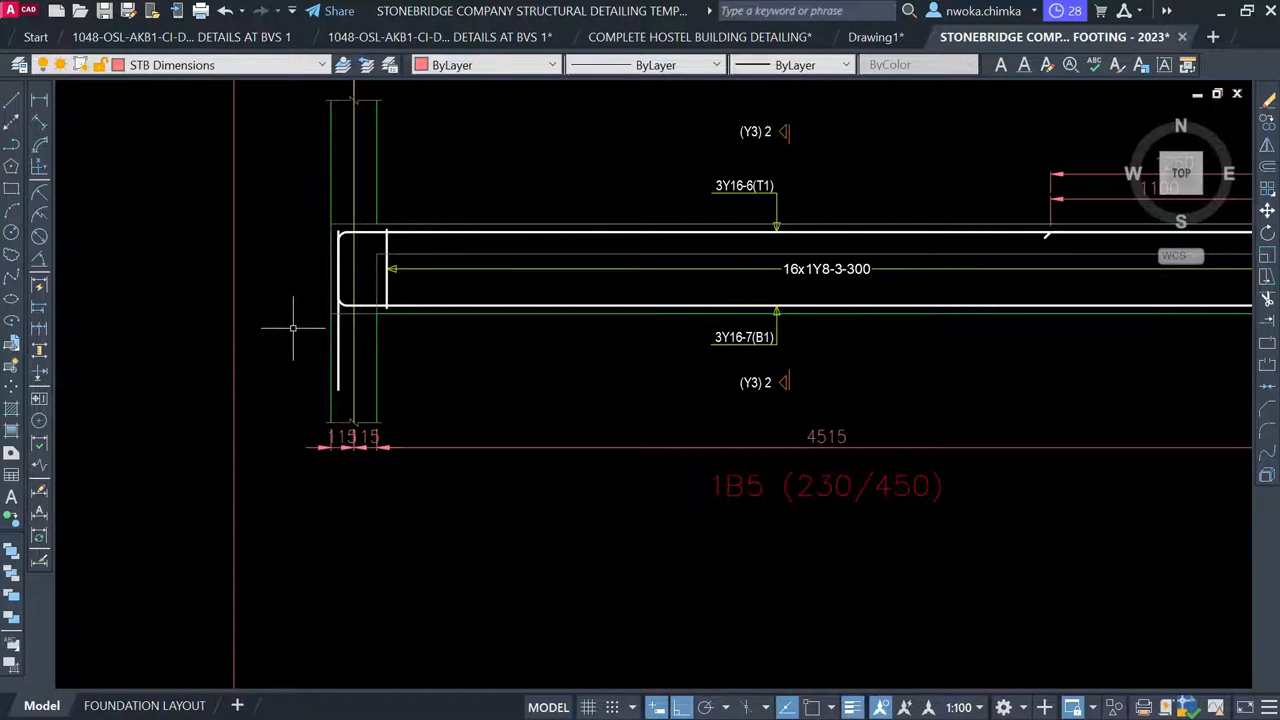
click(429, 437)
click(305, 465)
key(Delete)
scroll(300, 470, down, 10)
scroll(594, 431, up, 4)
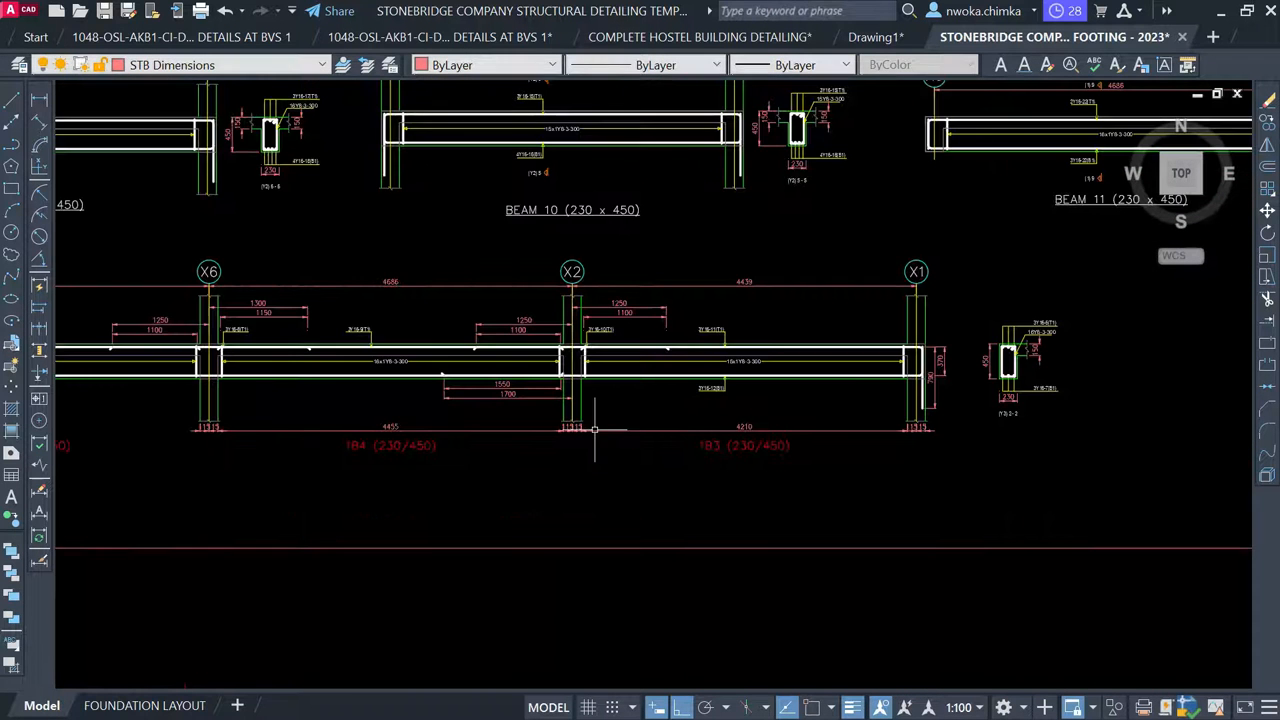
scroll(217, 411, up, 4)
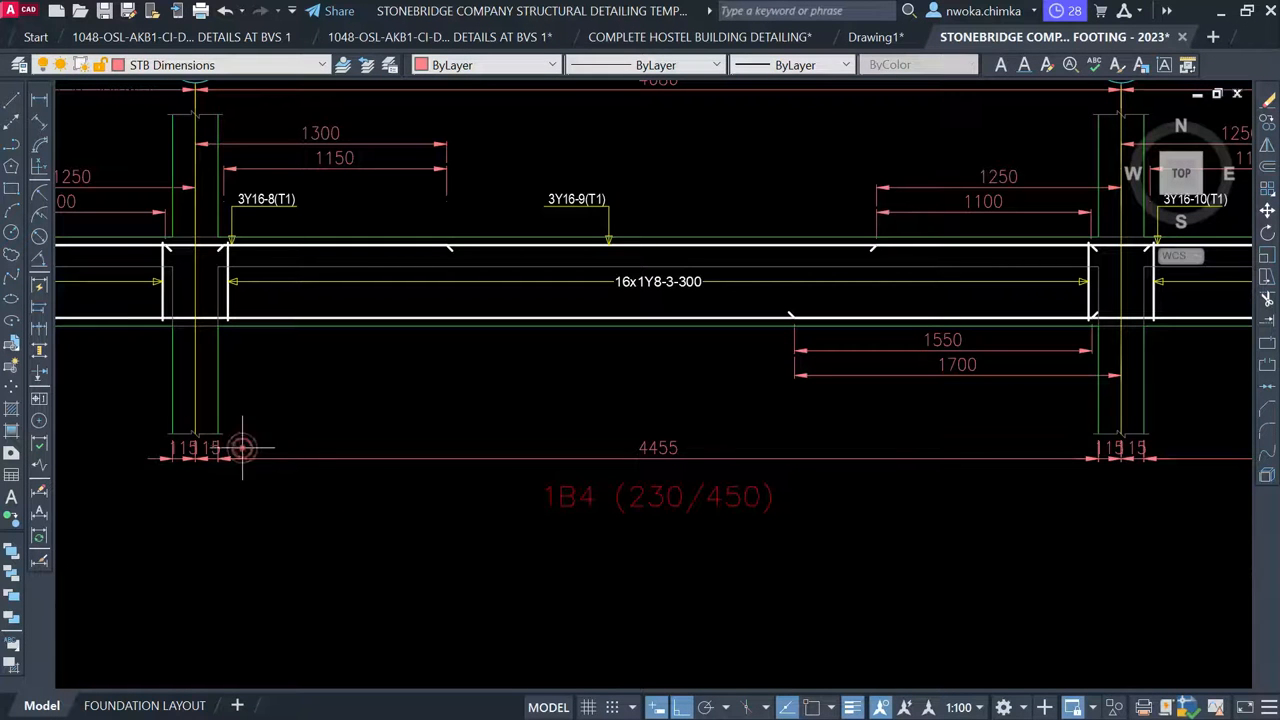
Erase the 4455 and 4210 span dimensions with their small neighbouring dimensions
click(242, 448)
click(161, 480)
key(Delete)
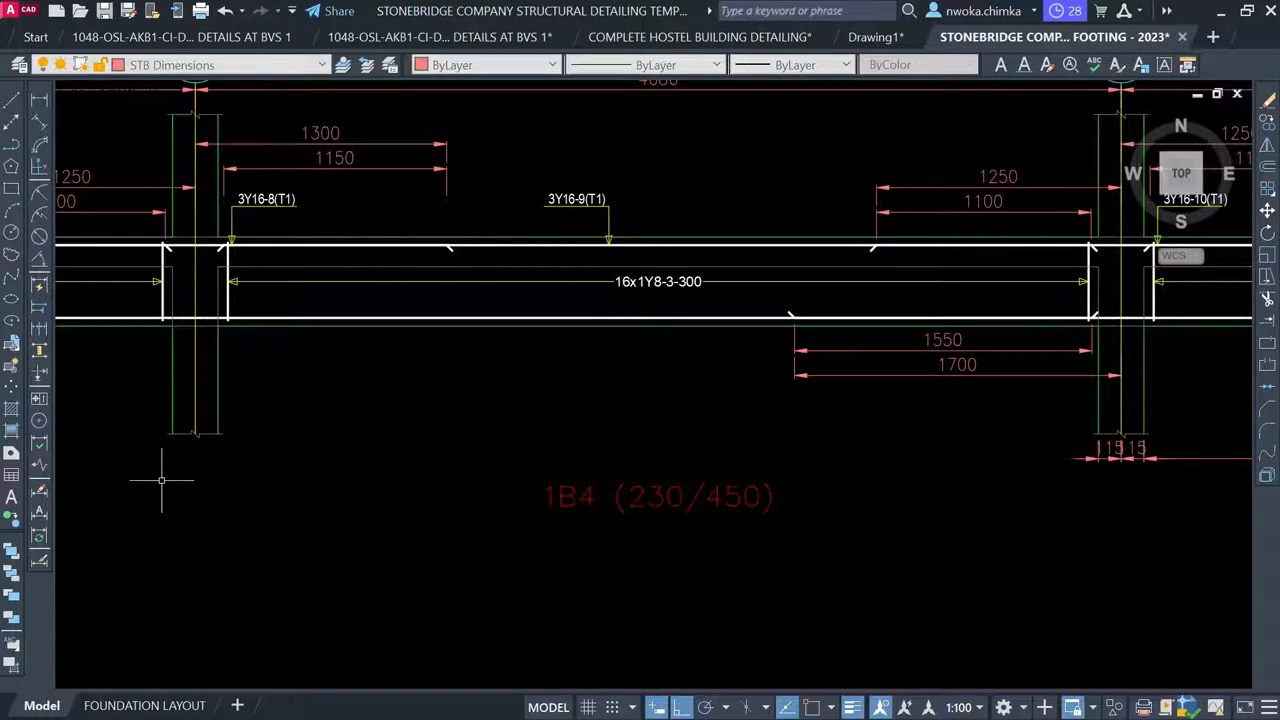
scroll(600, 434, down, 4)
scroll(586, 443, up, 4)
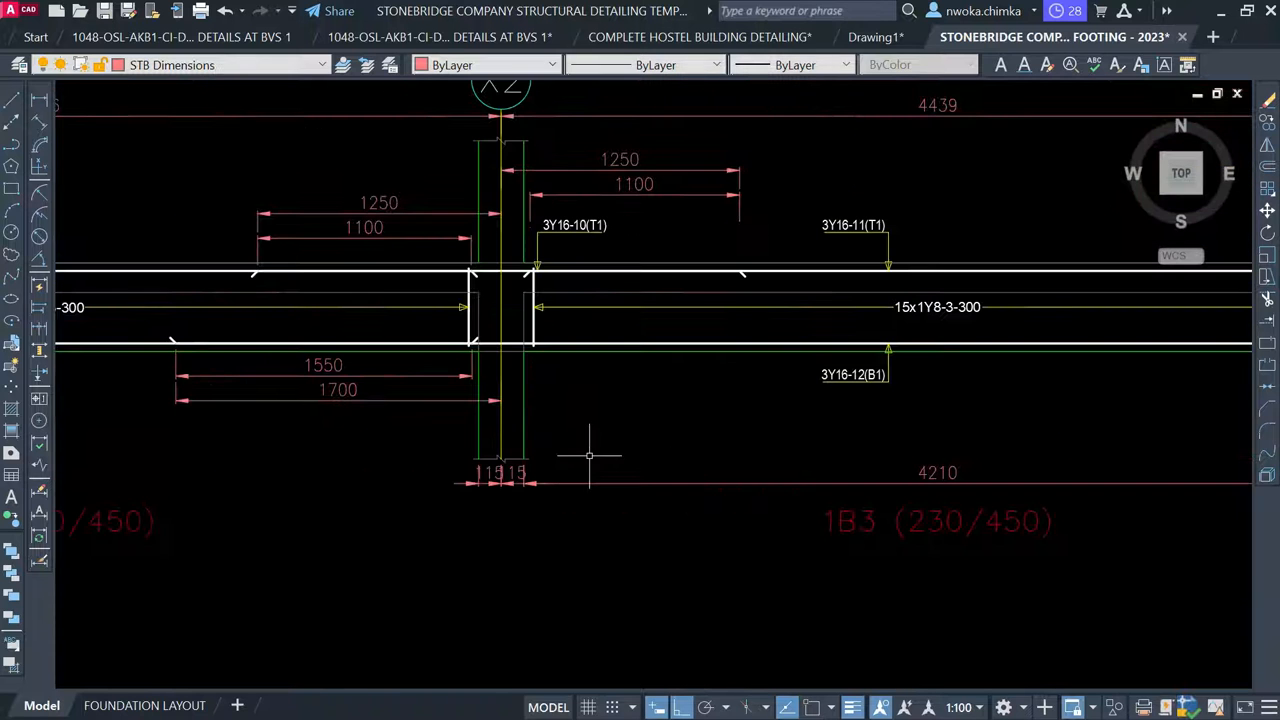
click(533, 480)
click(440, 492)
key(Delete)
scroll(404, 510, down, 3)
scroll(700, 440, up, 3)
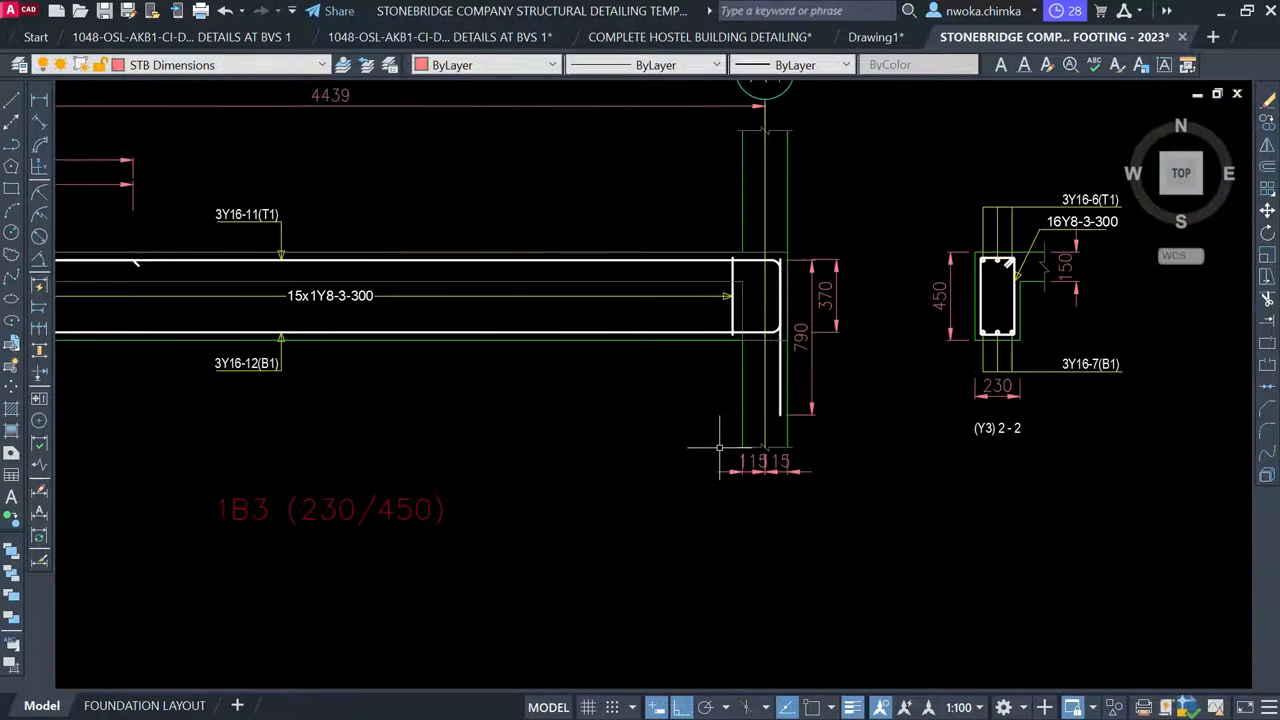
scroll(796, 449, up, 2)
Remove the 115/15 column dimensions and the right-end 370/790 dimensions at grid X1
click(806, 464)
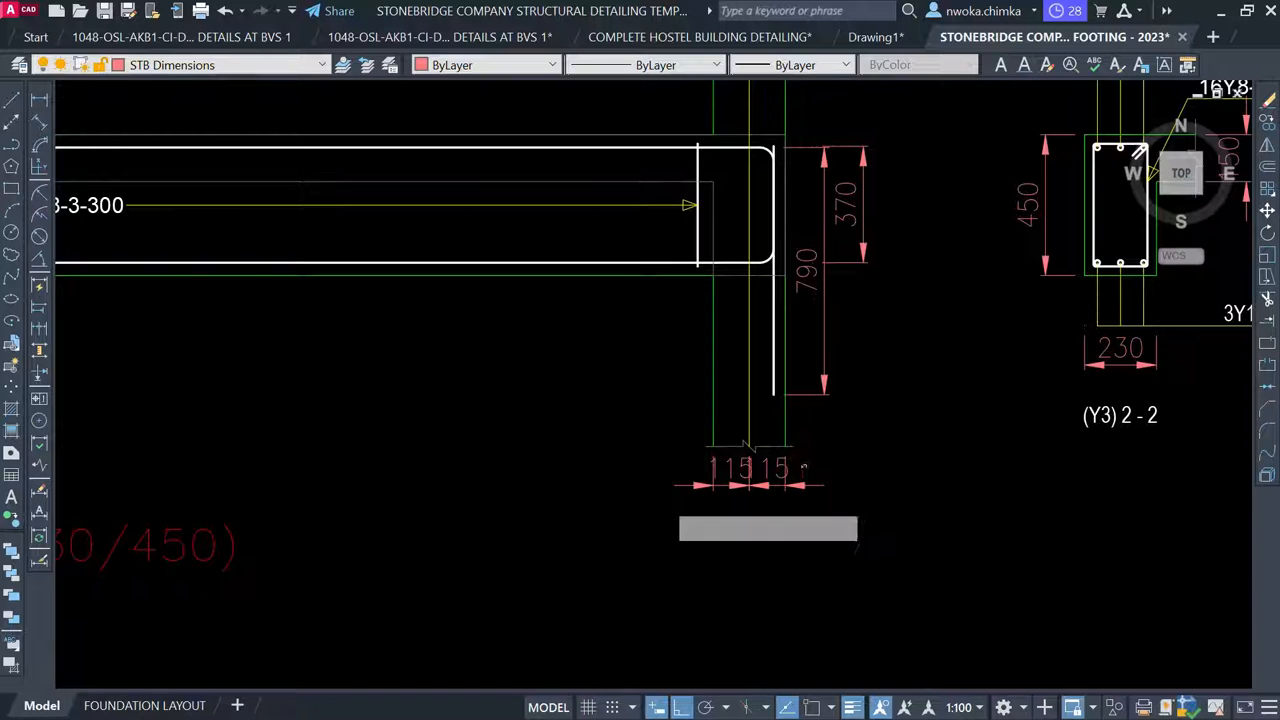
click(646, 486)
scroll(646, 486, down, 2)
key(Escape)
scroll(739, 420, up, 4)
click(703, 377)
click(624, 440)
key(Delete)
scroll(710, 300, down, 3)
scroll(751, 223, down, 4)
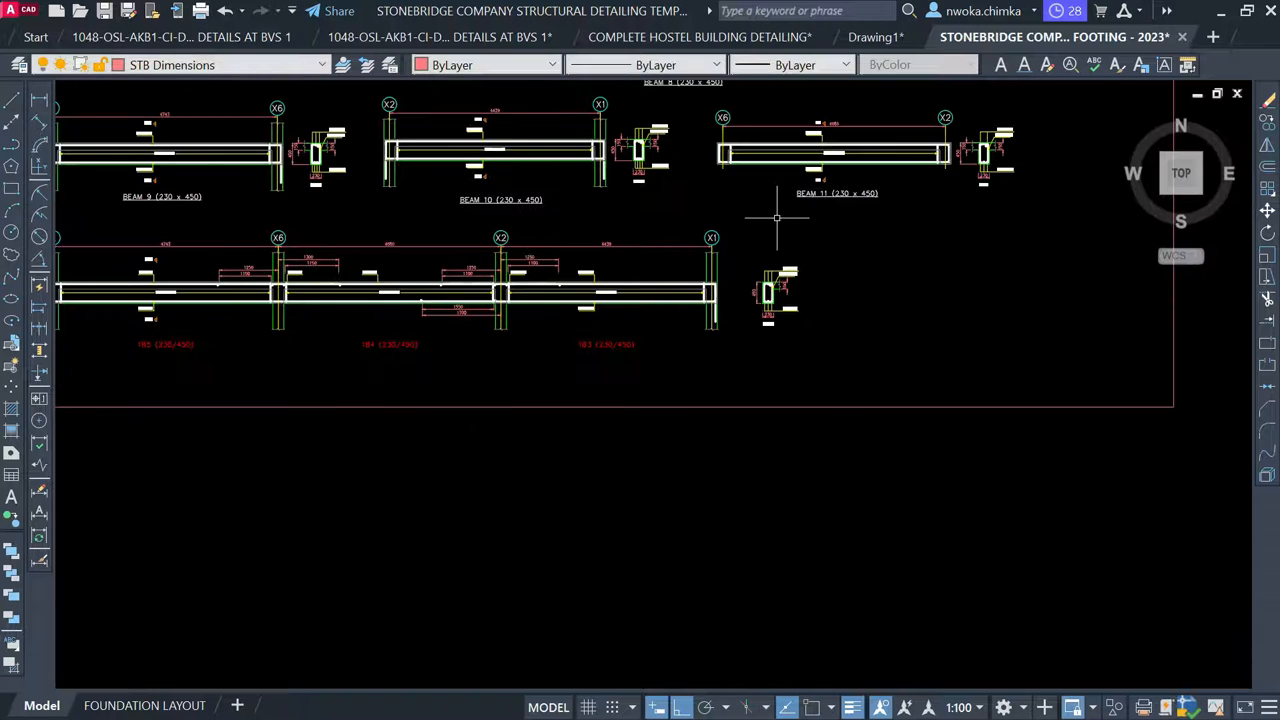
Copy the BEAM 11 (230 x 450) title to beneath the continuous beam
scroll(797, 202, up, 3)
click(865, 190)
text(O)
key(Return)
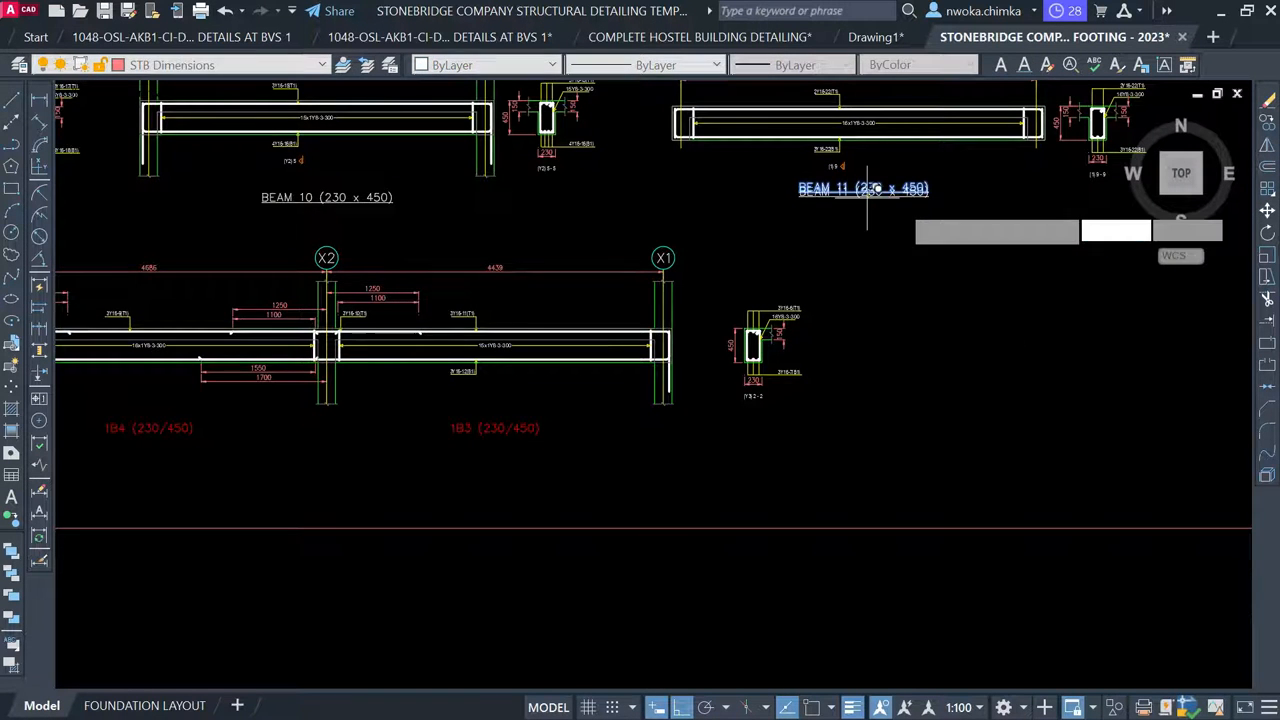
click(898, 202)
scroll(907, 206, down, 2)
scroll(400, 375, up, 2)
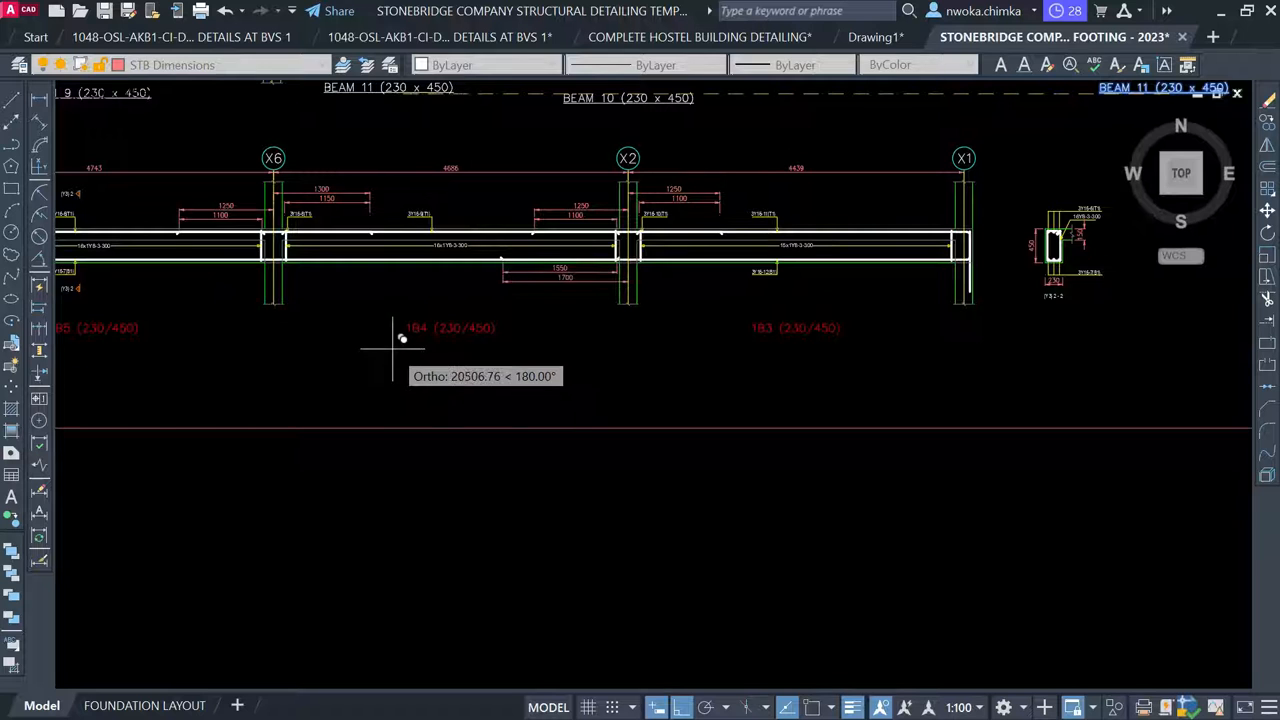
key(F8)
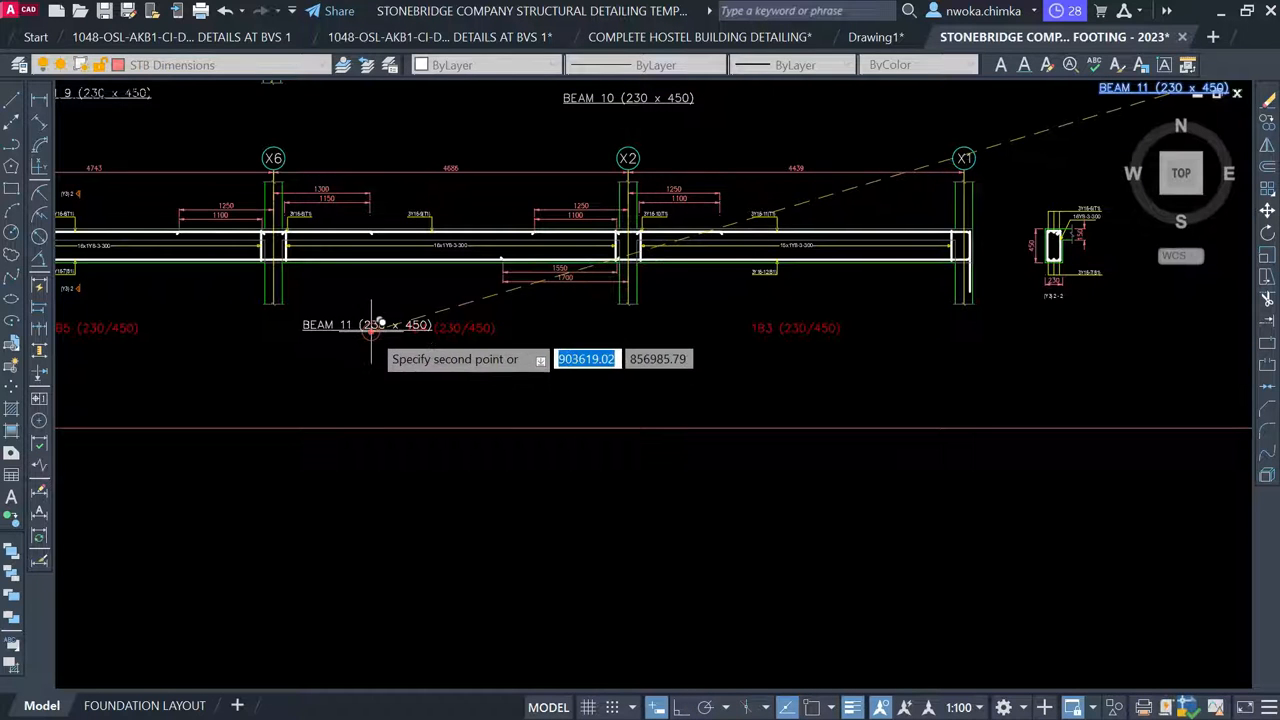
click(371, 324)
key(Escape)
Edit the copied title to read BEAM 12 (230 x 450)
scroll(371, 324, up, 2)
click(369, 323)
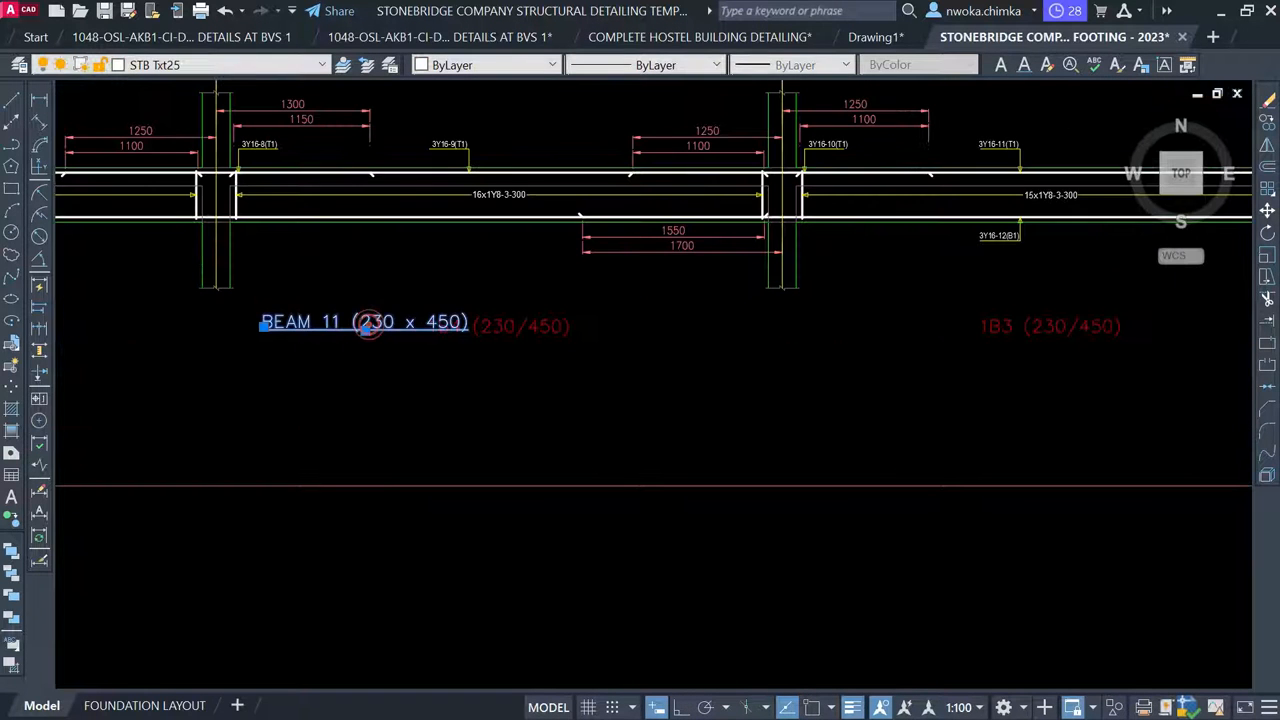
double_click(335, 319)
scroll(335, 319, up, 3)
click(328, 312)
drag(328, 312, 341, 336)
text(2)
click(354, 409)
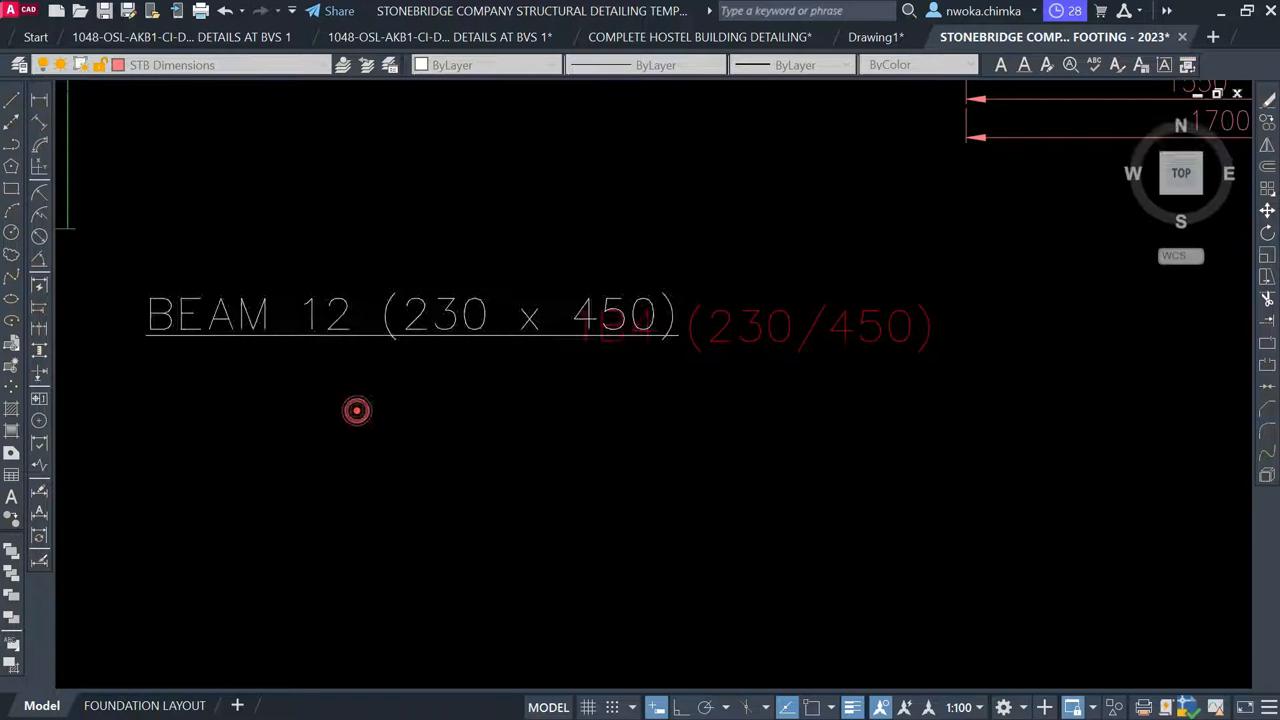
scroll(470, 327, down, 2)
Erase the red 1B4, 1B3 and 1B5 beam labels
click(610, 326)
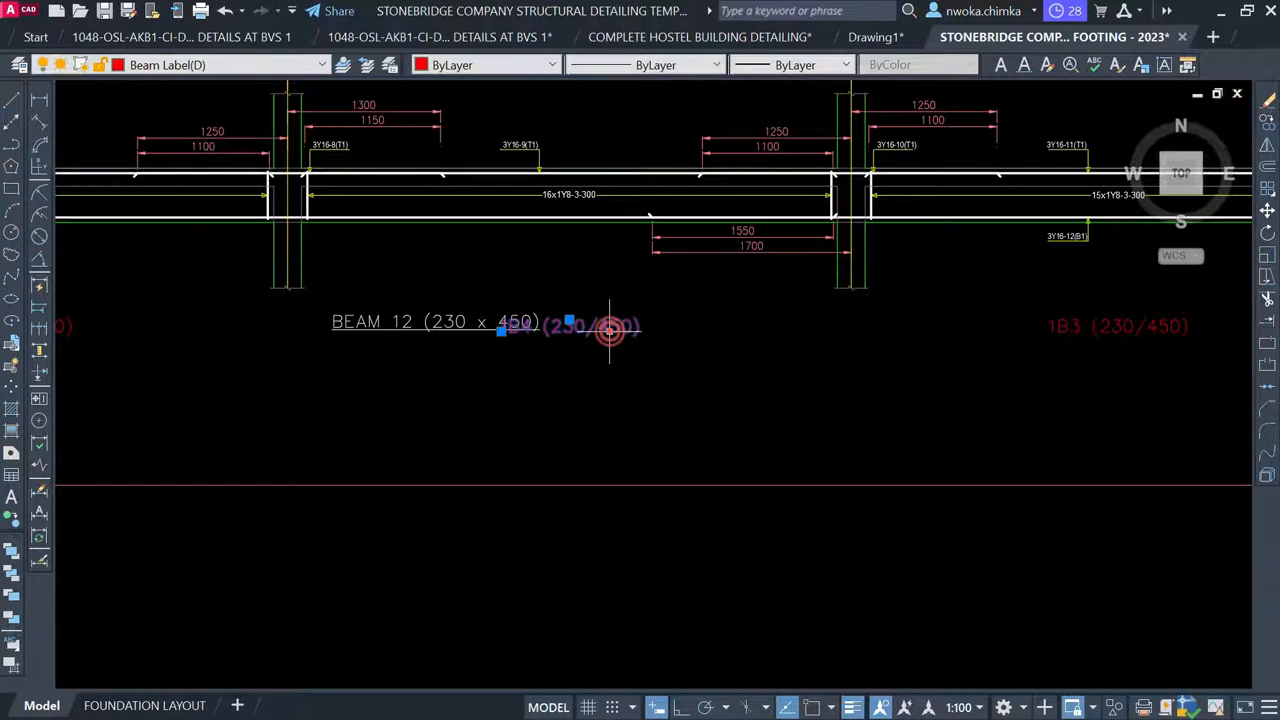
scroll(610, 326, down, 2)
click(903, 326)
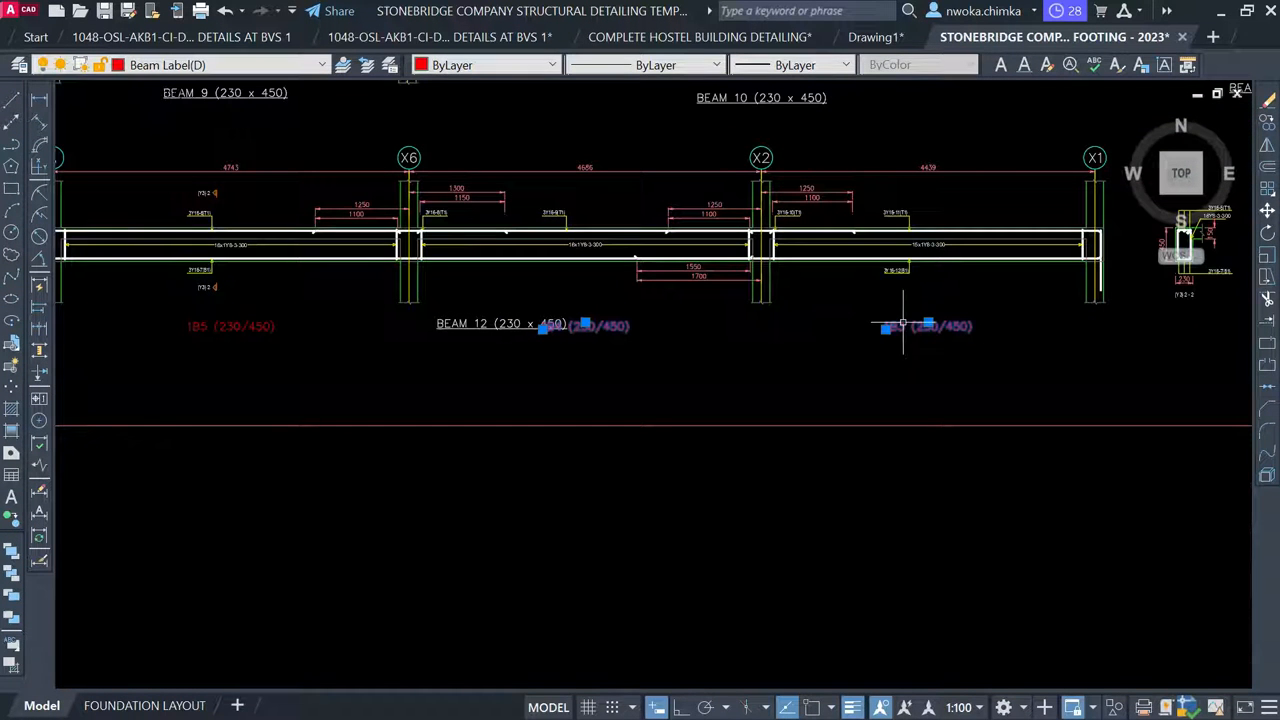
click(210, 325)
text(E)
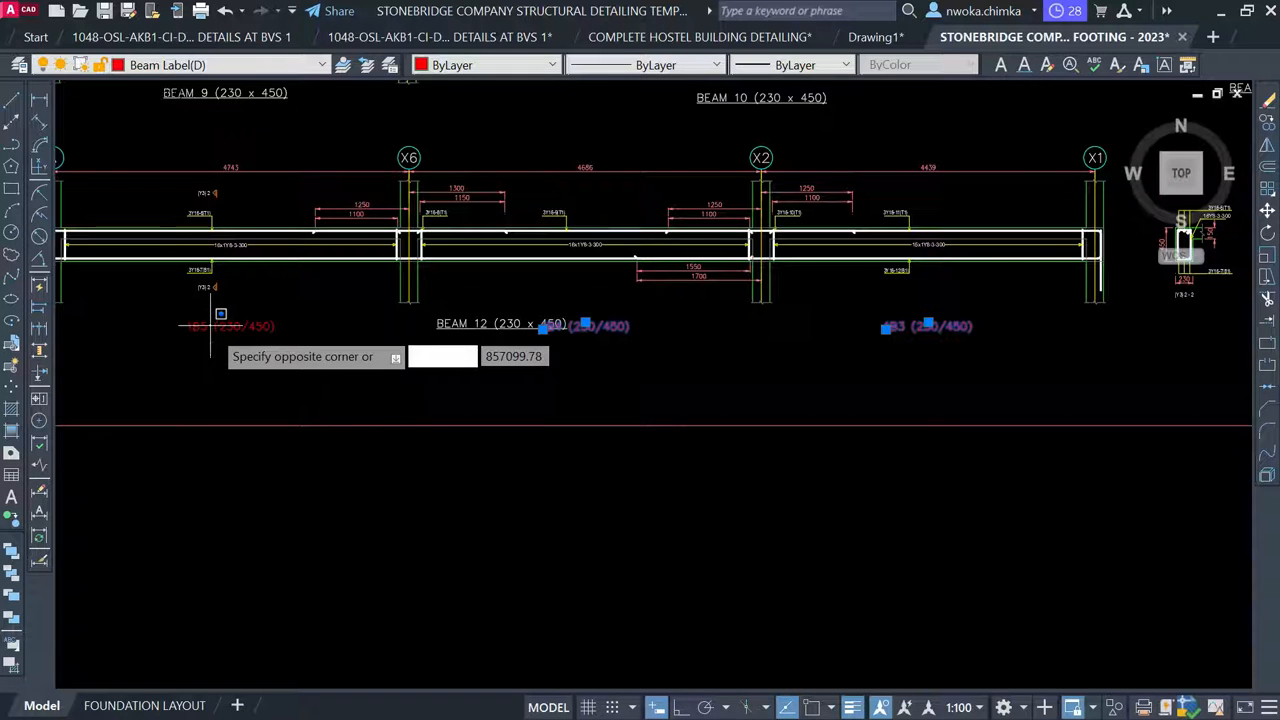
key(Escape)
click(205, 328)
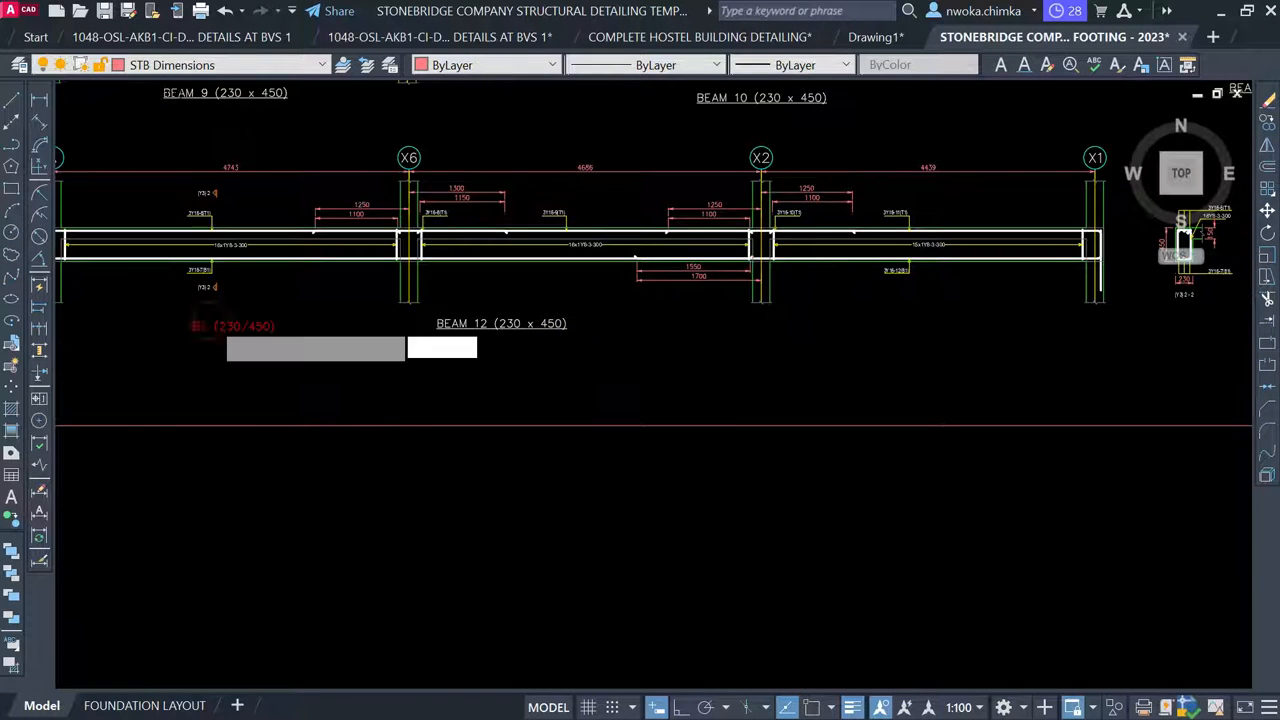
click(156, 347)
text(E)
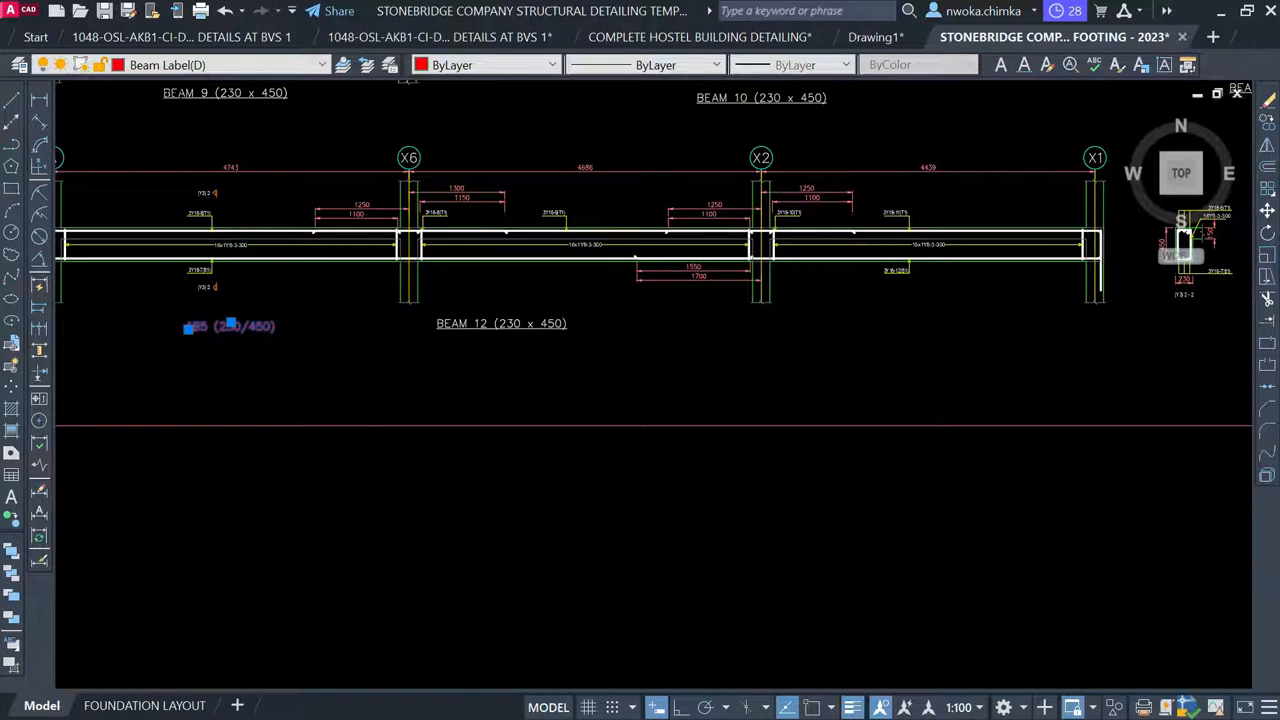
key(Return)
scroll(423, 340, down, 5)
Delete the leftover 230/450 size note beside column 1C9 on the first-floor plan
scroll(617, 300, up, 2)
middle_drag(617, 300, 408, 435)
middle_drag(781, 347, 524, 419)
scroll(585, 386, down, 5)
middle_drag(900, 286, 1147, 390)
scroll(625, 222, up, 10)
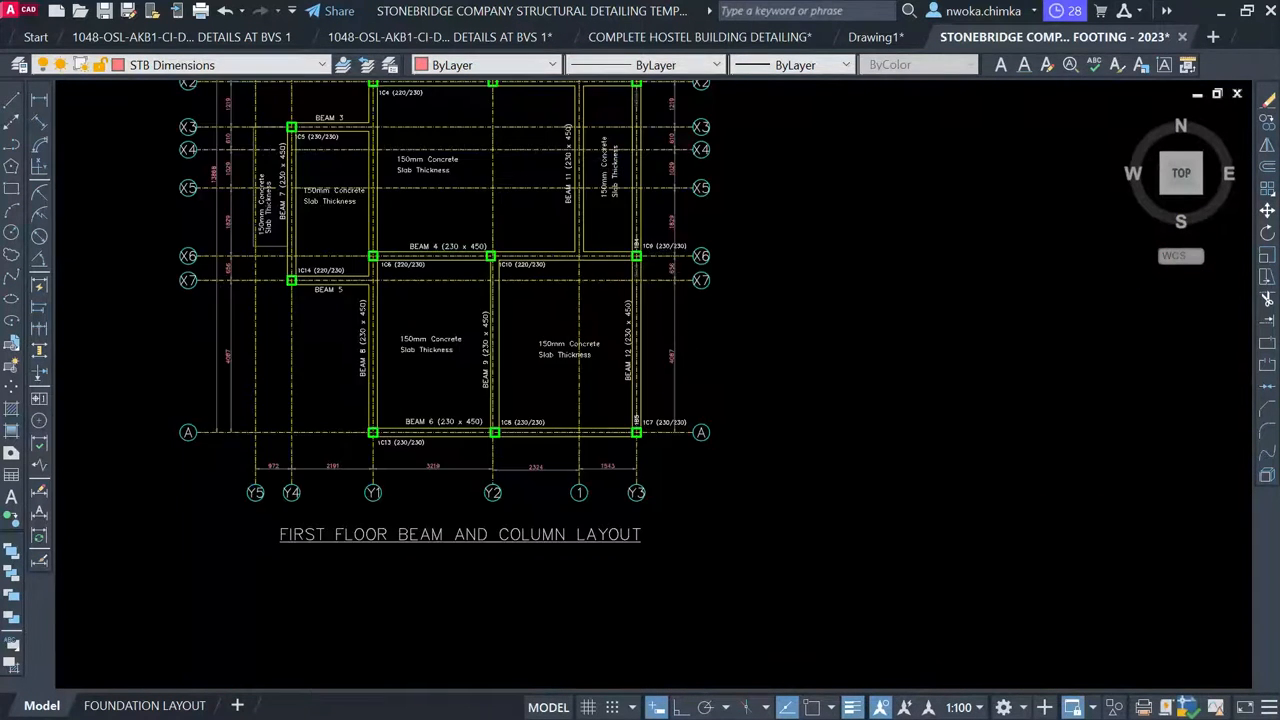
scroll(593, 545, up, 4)
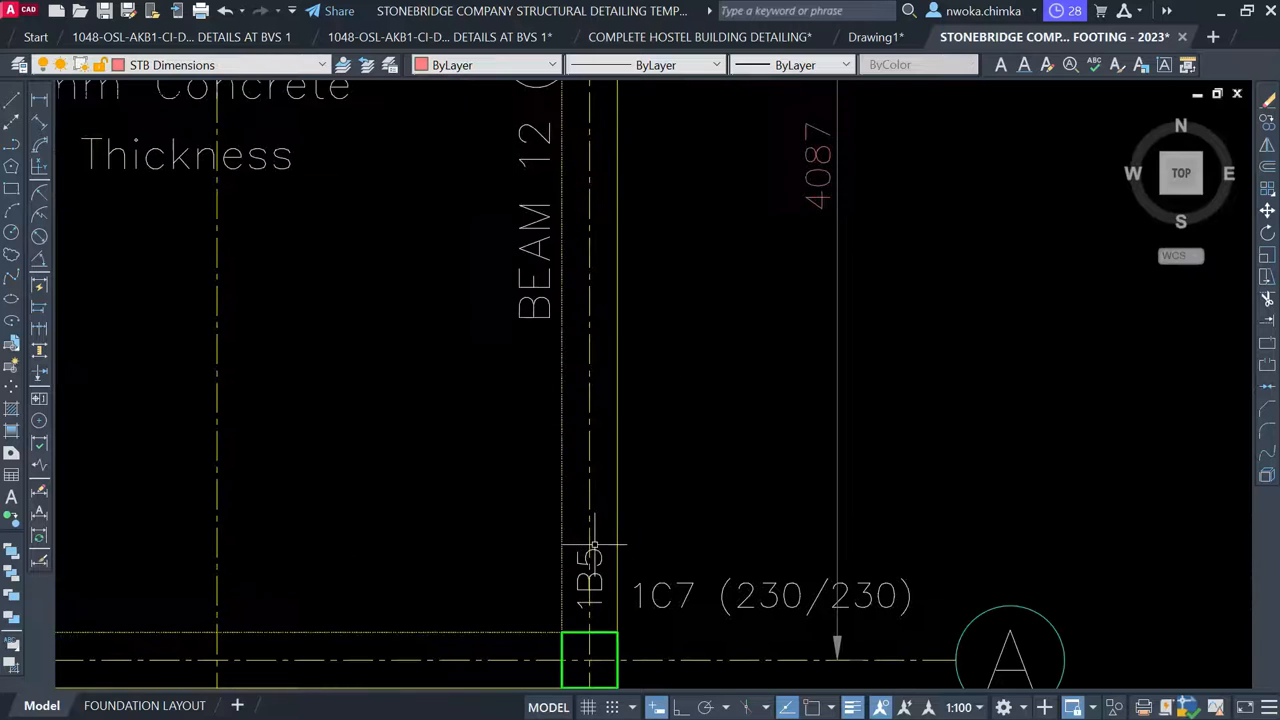
click(592, 575)
scroll(671, 365, down, 4)
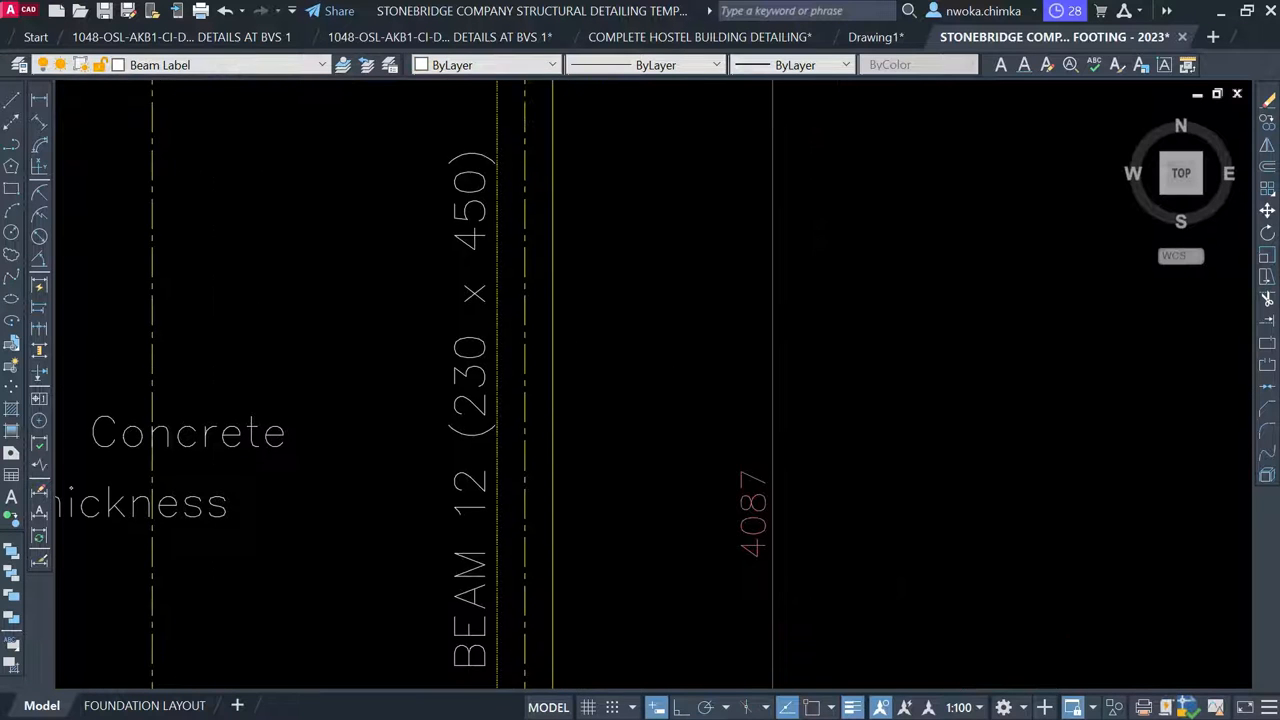
scroll(556, 286, up, 4)
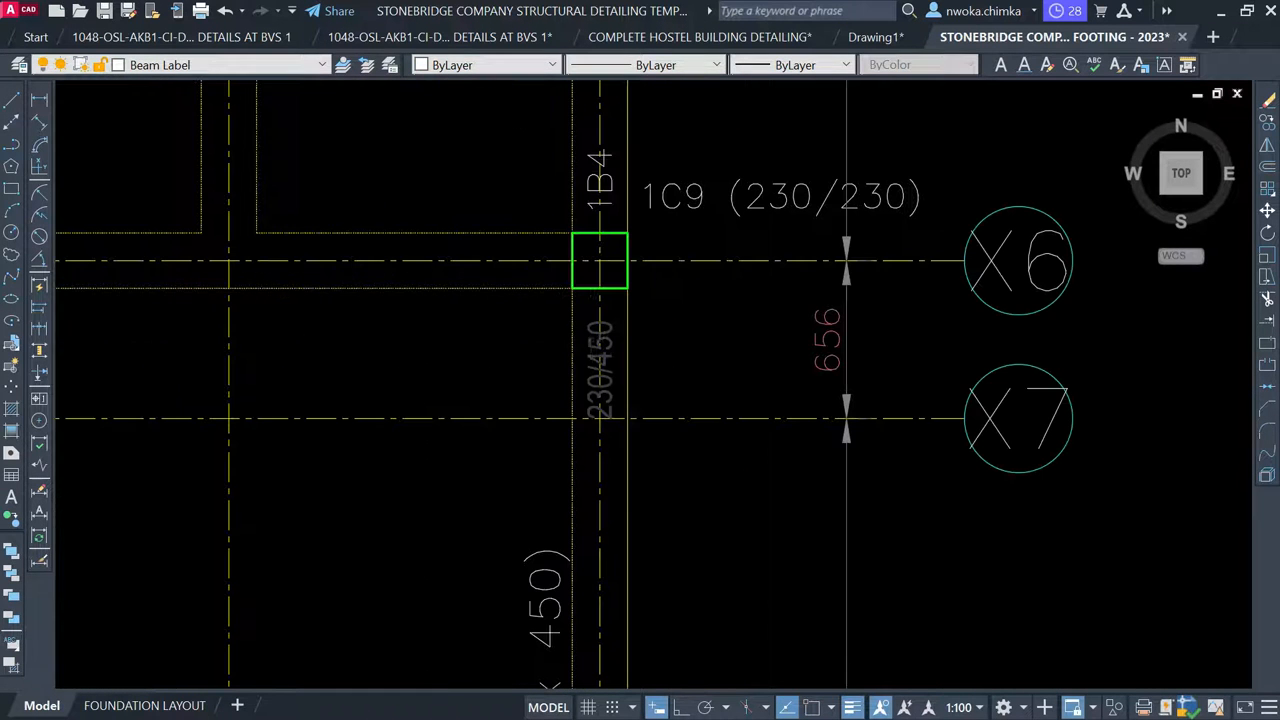
click(597, 330)
key(Delete)
Delete the 230/450 note below column 1C11 and the 1B3 beam code above it
middle_drag(630, 288, 566, 591)
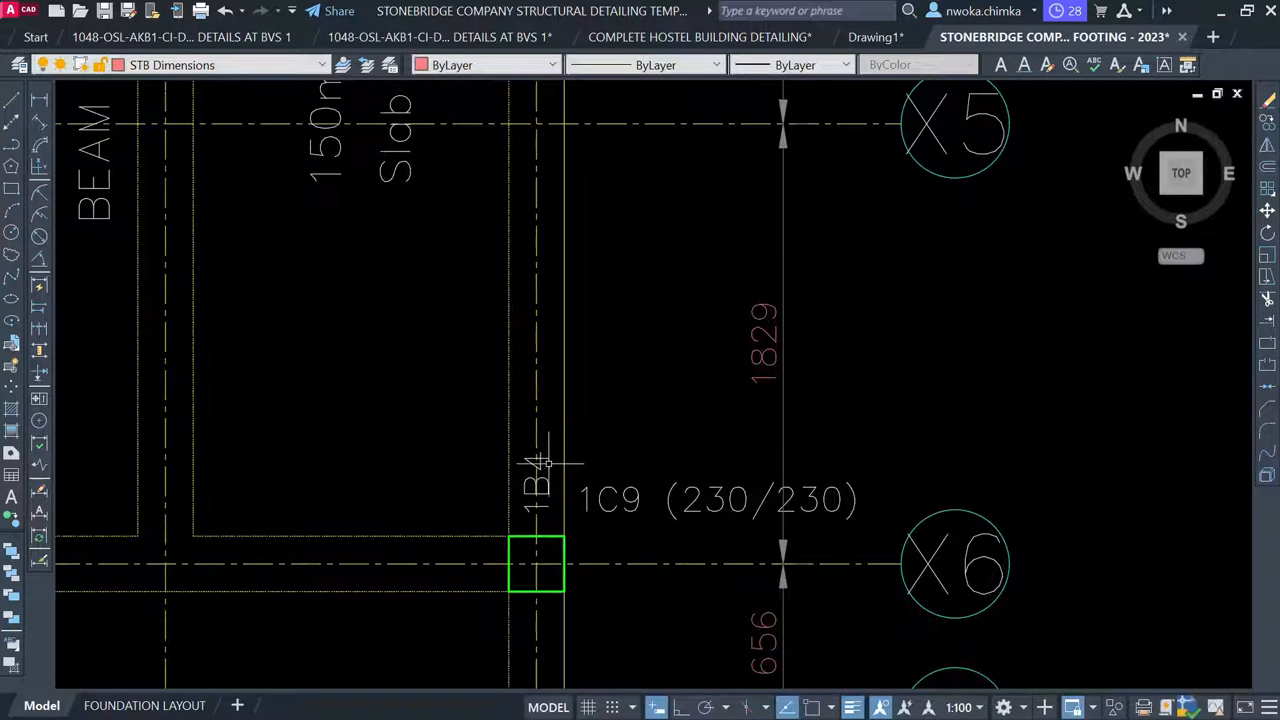
click(537, 478)
scroll(537, 478, down, 4)
scroll(556, 432, down, 2)
middle_drag(560, 592, 546, 444)
scroll(515, 470, up, 3)
scroll(527, 438, down, 5)
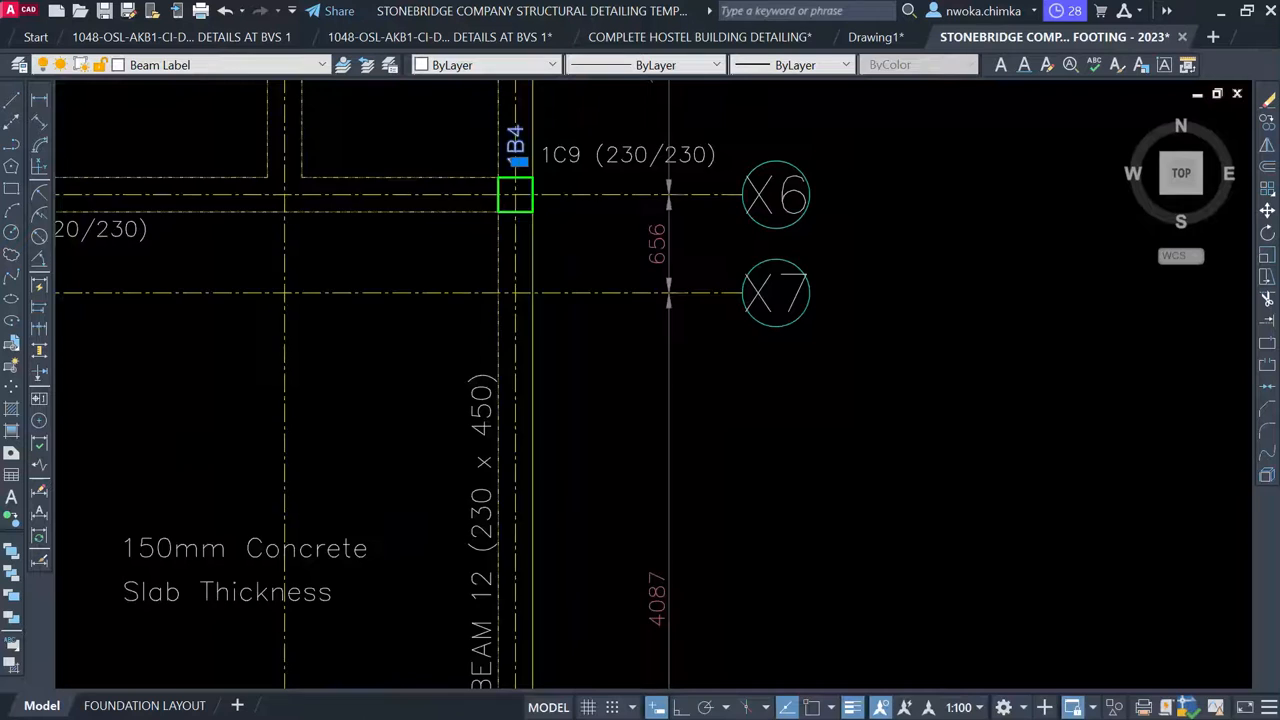
scroll(432, 480, up, 4)
scroll(440, 518, up, 5)
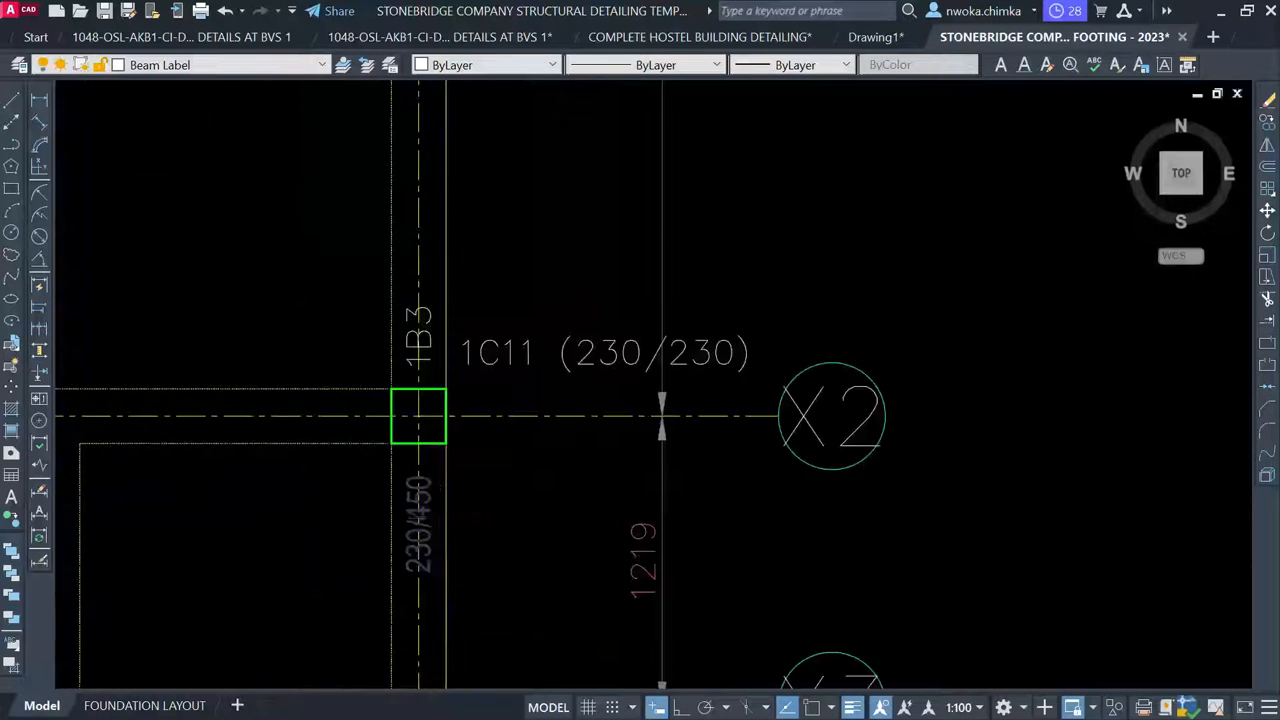
click(425, 490)
key(Delete)
click(423, 246)
key(Delete)
Delete the 230/450 note near column 1C3 at grid X1
scroll(500, 325, down, 3)
middle_drag(509, 289, 486, 598)
middle_drag(494, 411, 492, 654)
scroll(470, 290, up, 4)
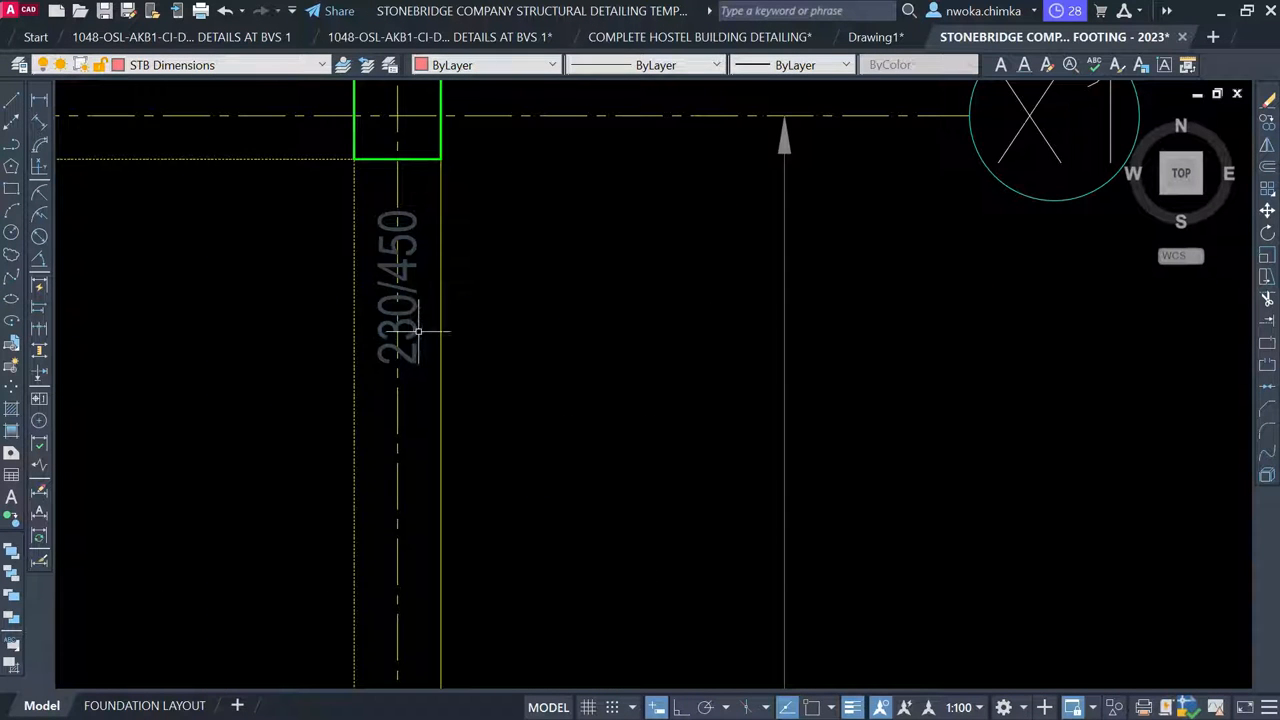
click(418, 331)
key(Delete)
scroll(566, 271, down, 4)
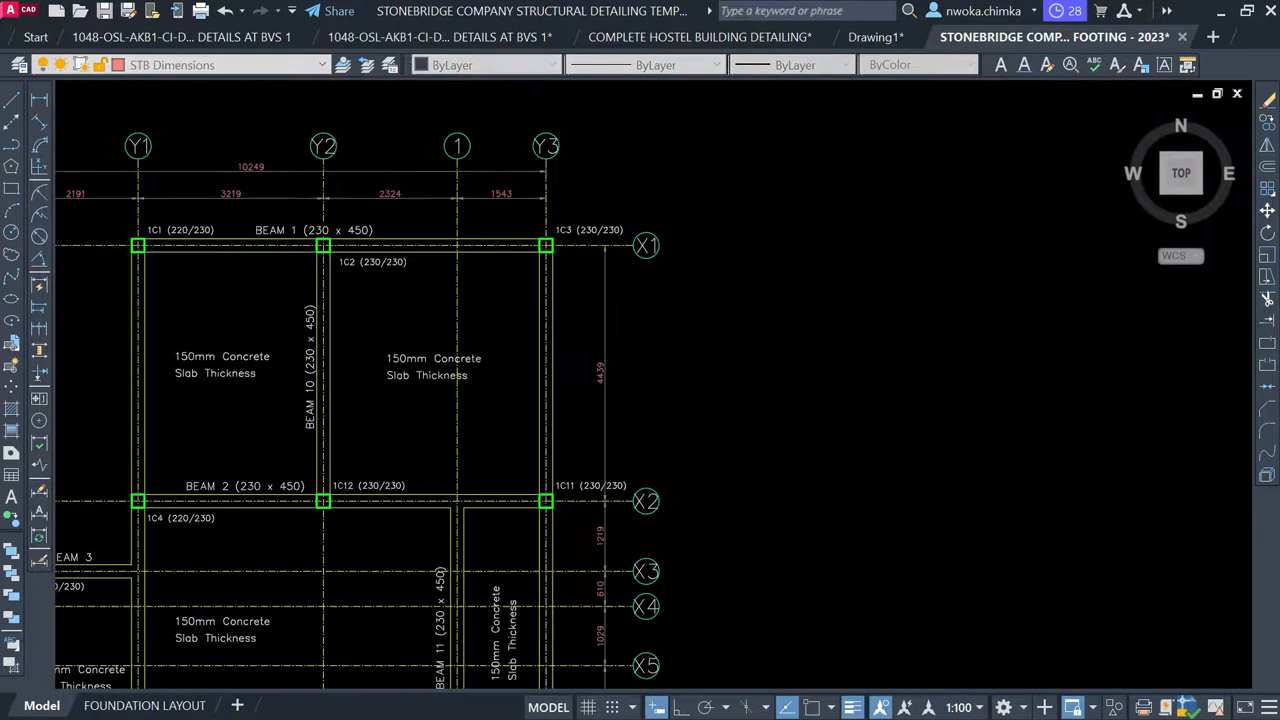
scroll(594, 248, down, 1)
middle_drag(497, 414, 533, 268)
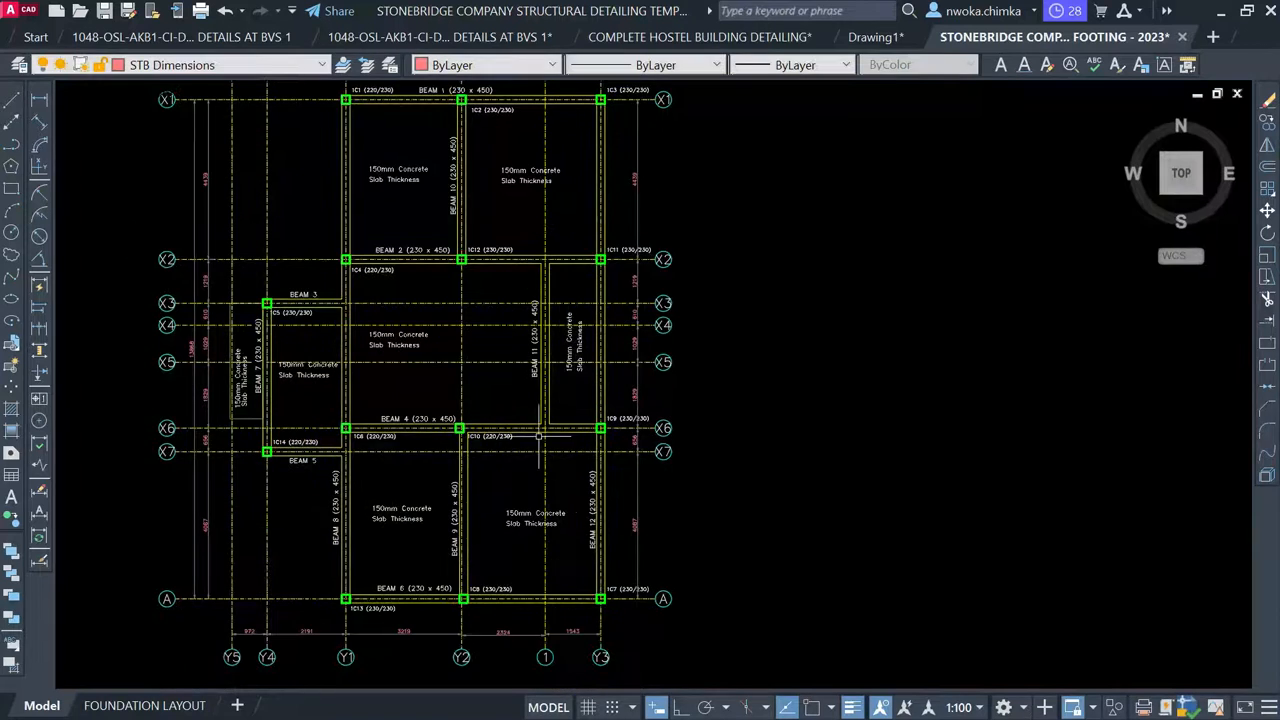
middle_drag(502, 368, 496, 544)
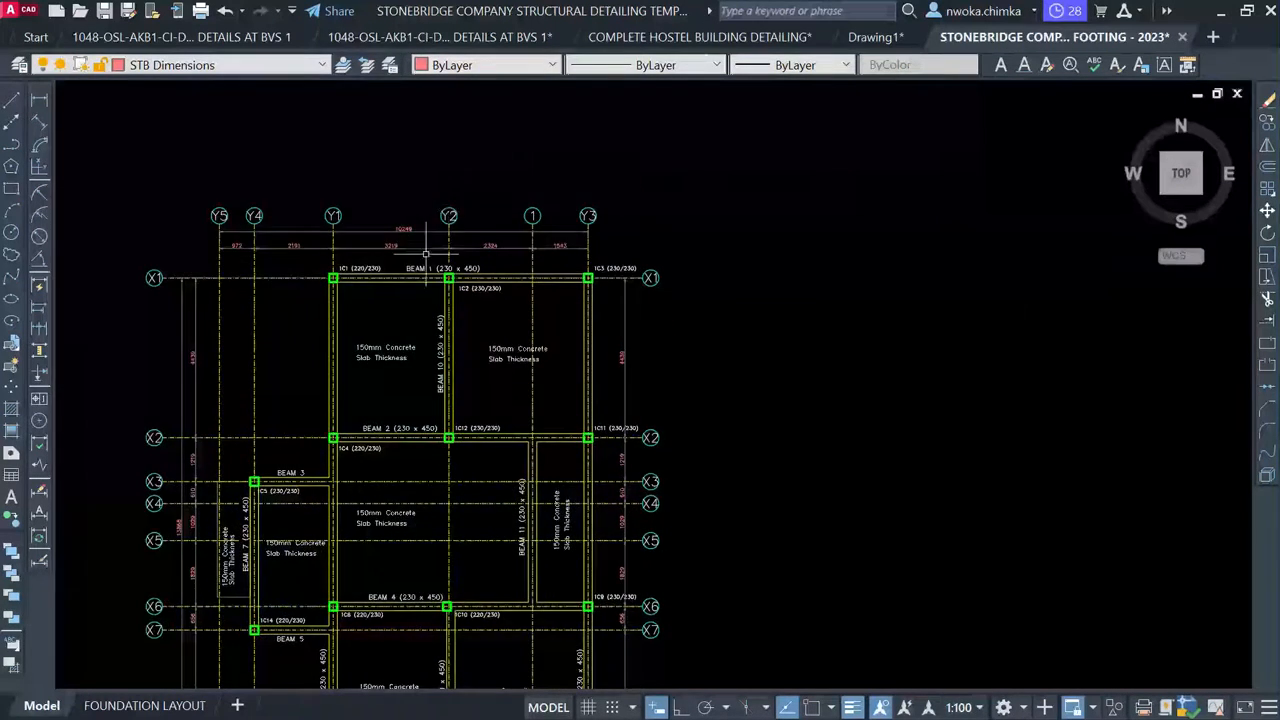
scroll(422, 257, up, 4)
scroll(422, 257, up, 2)
scroll(465, 263, down, 4)
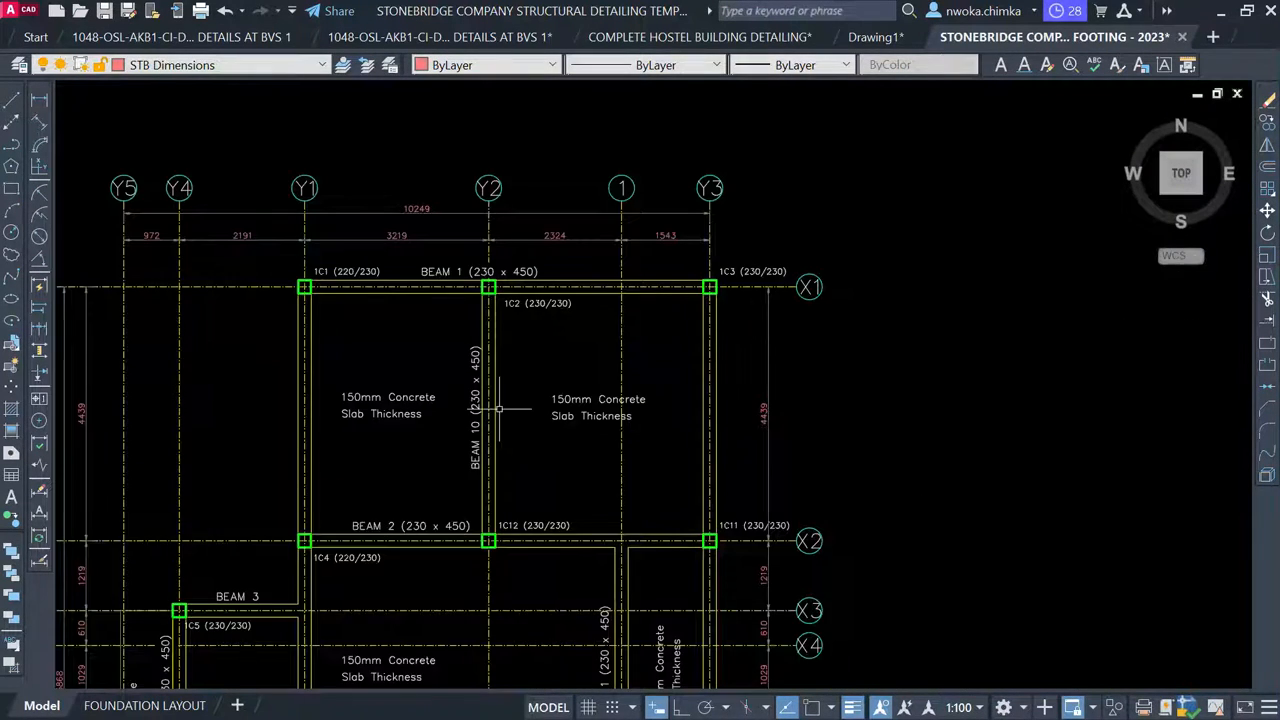
middle_drag(499, 409, 508, 250)
scroll(460, 374, up, 1)
middle_drag(390, 367, 490, 117)
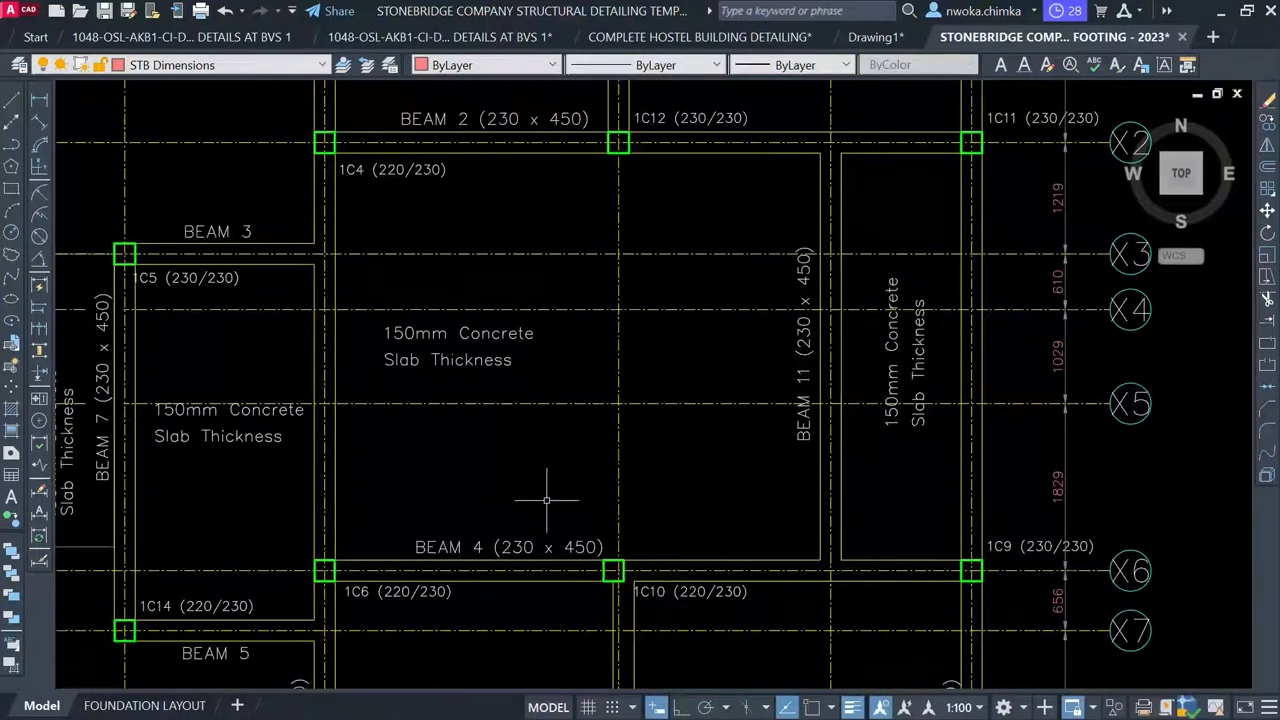
middle_drag(536, 511, 754, 506)
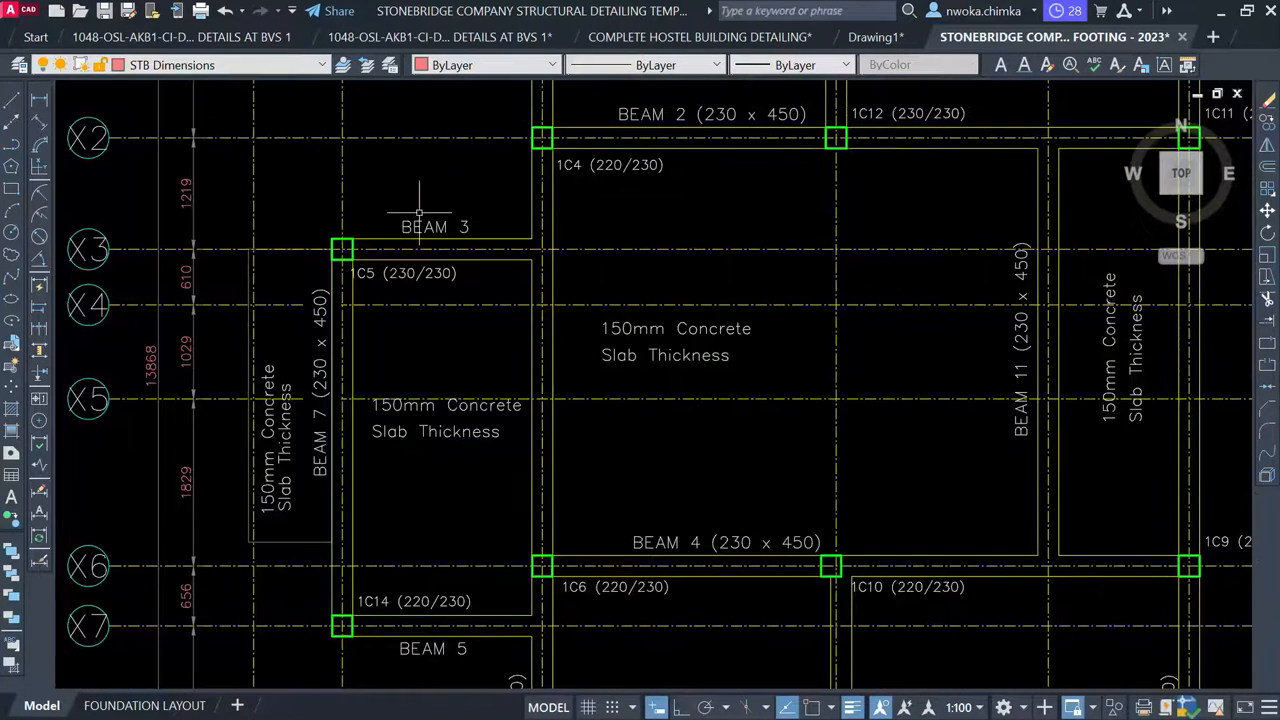
middle_drag(670, 528, 650, 262)
middle_drag(400, 340, 354, 137)
middle_drag(666, 503, 845, 652)
middle_drag(455, 100, 474, 257)
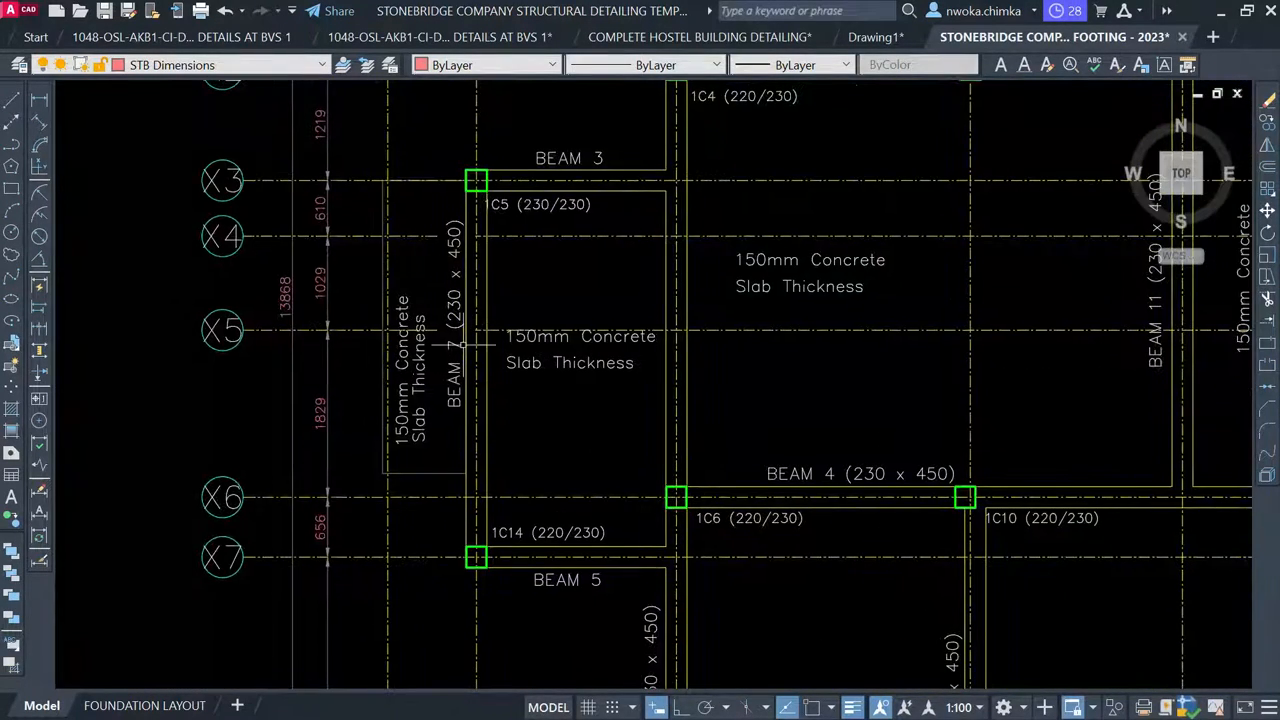
middle_drag(636, 394, 556, 131)
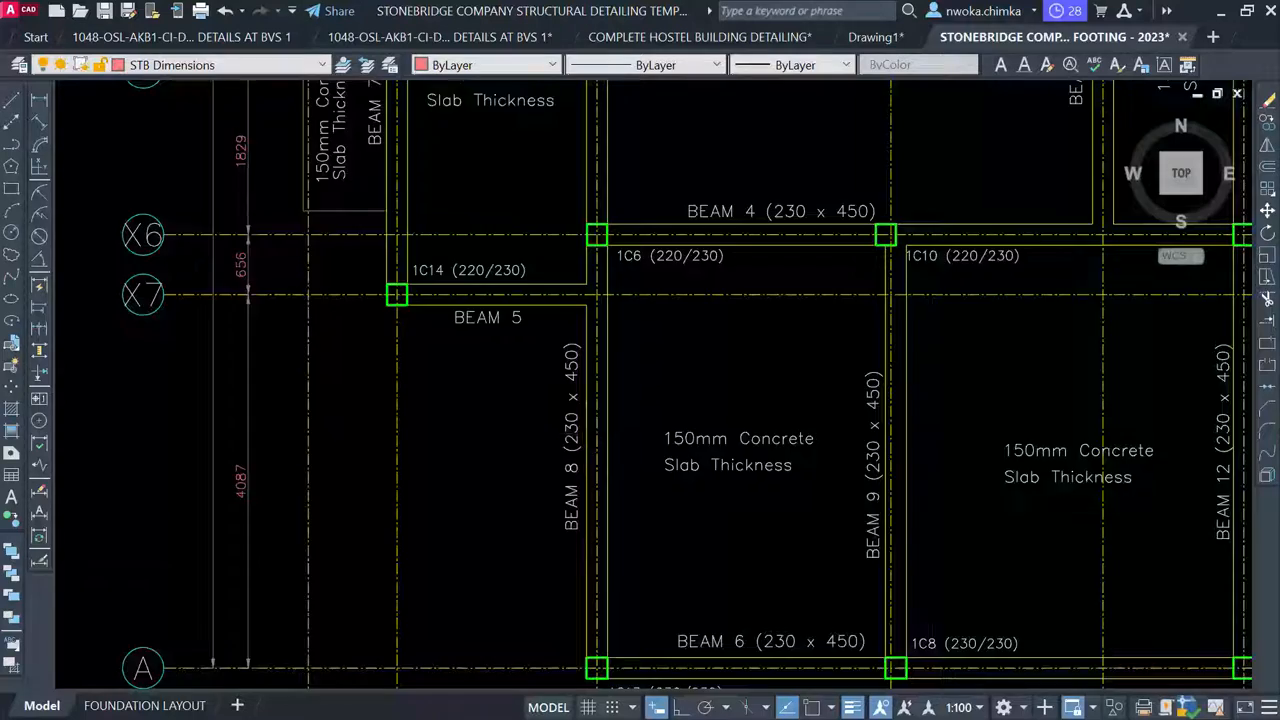
scroll(579, 442, down, 1)
mouse_move(591, 254)
middle_down()
mouse_move(588, 340)
mouse_move(500, 390)
mouse_move(440, 266)
mouse_move(451, 267)
middle_up()
scroll(611, 555, up, 2)
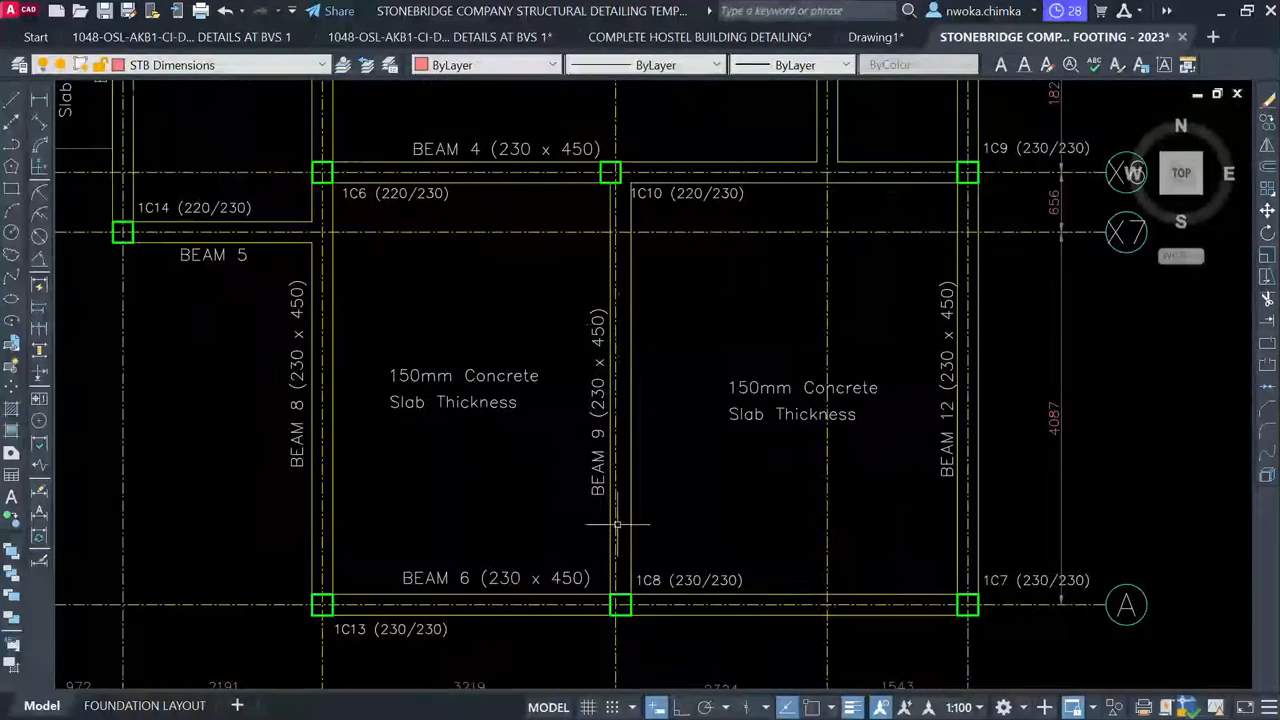
scroll(605, 446, down, 2)
middle_drag(604, 408, 567, 629)
scroll(556, 302, up, 2)
scroll(536, 305, down, 4)
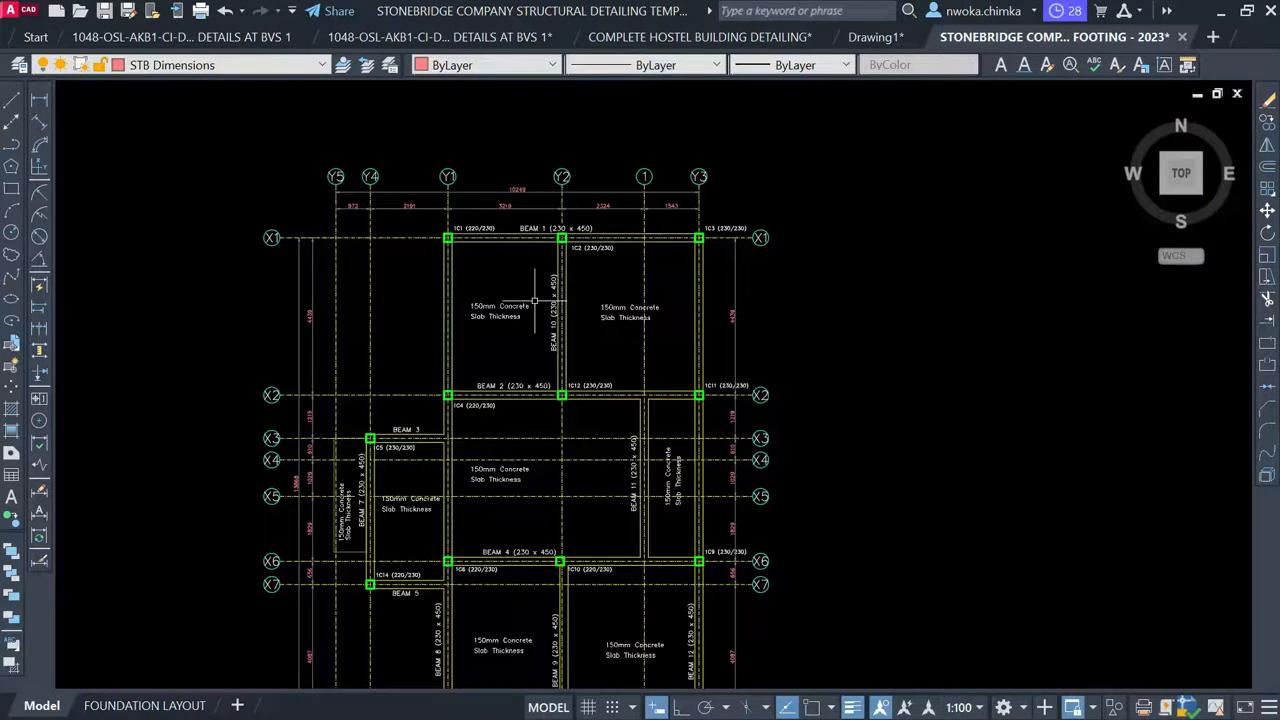
scroll(650, 485, up, 3)
scroll(636, 505, down, 1)
middle_drag(568, 434, 511, 203)
scroll(511, 203, down, 1)
scroll(648, 509, down, 2)
scroll(512, 220, up, 1)
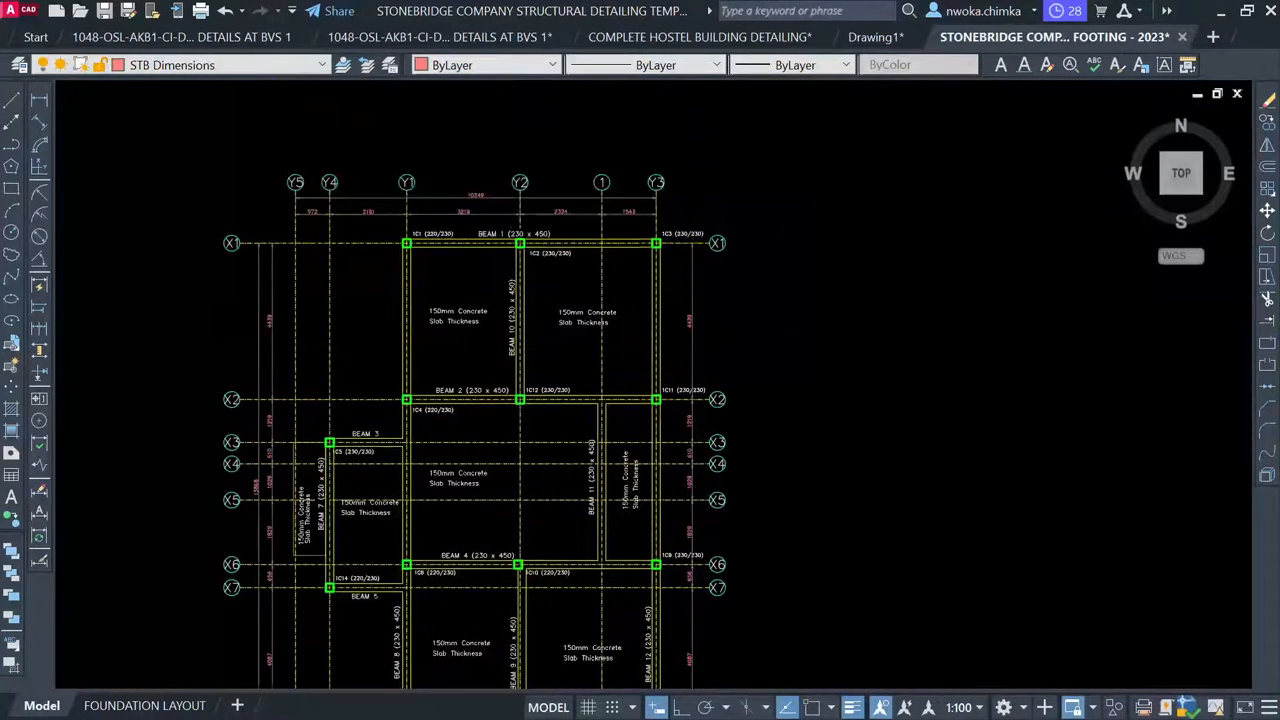
scroll(510, 228, up, 1)
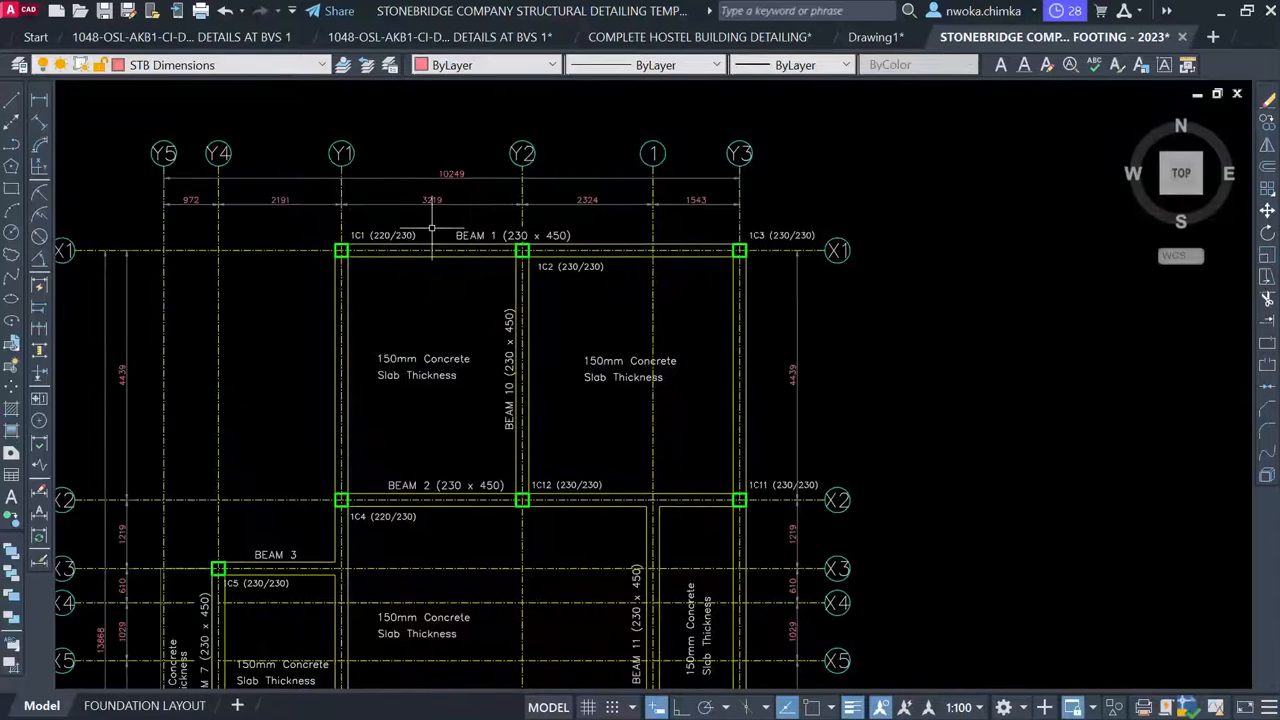
scroll(488, 236, up, 2)
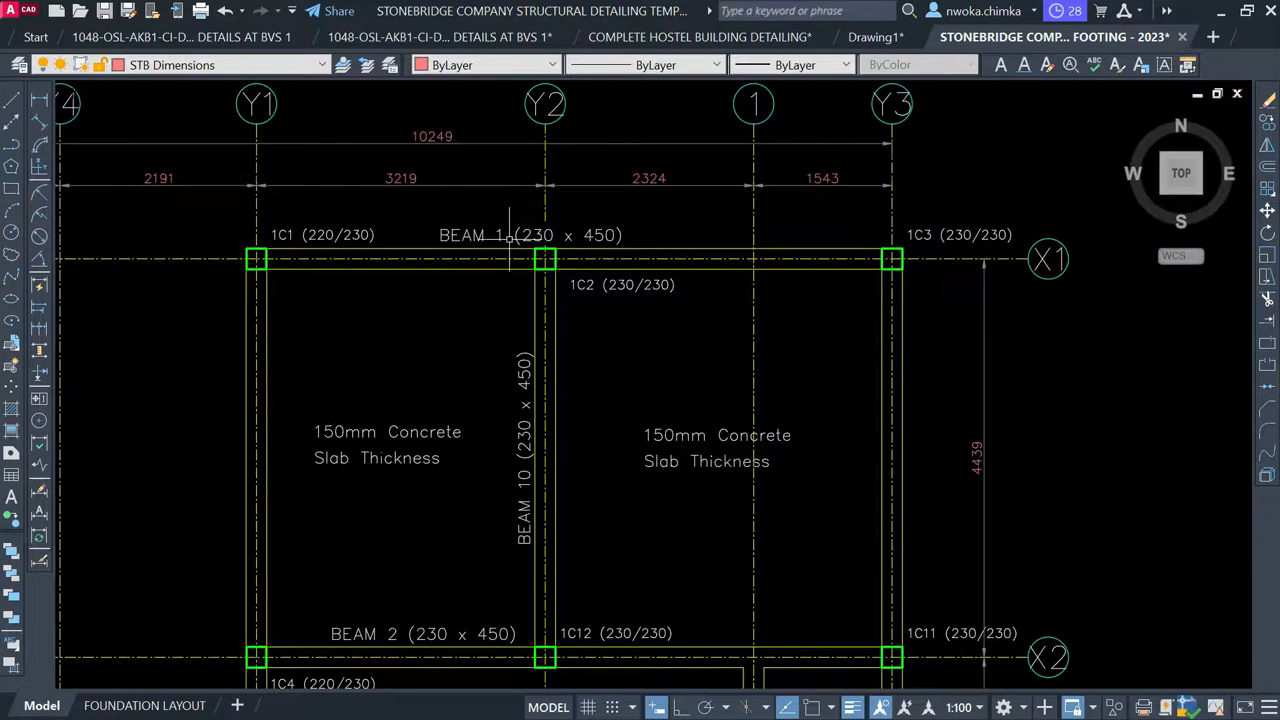
scroll(510, 237, down, 6)
middle_drag(480, 630, 626, 144)
scroll(440, 437, up, 6)
scroll(446, 436, down, 3)
middle_drag(580, 309, 517, 557)
middle_drag(608, 203, 580, 418)
scroll(576, 291, up, 5)
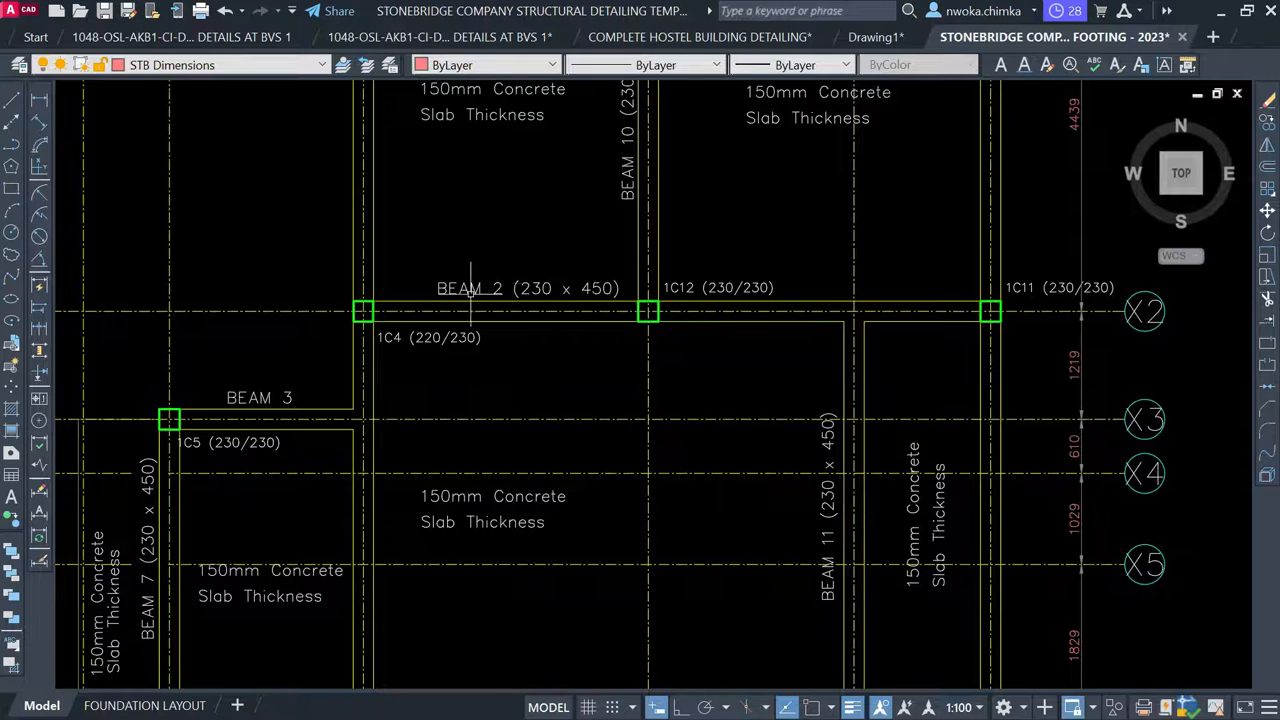
scroll(542, 288, down, 5)
middle_drag(542, 560, 542, 180)
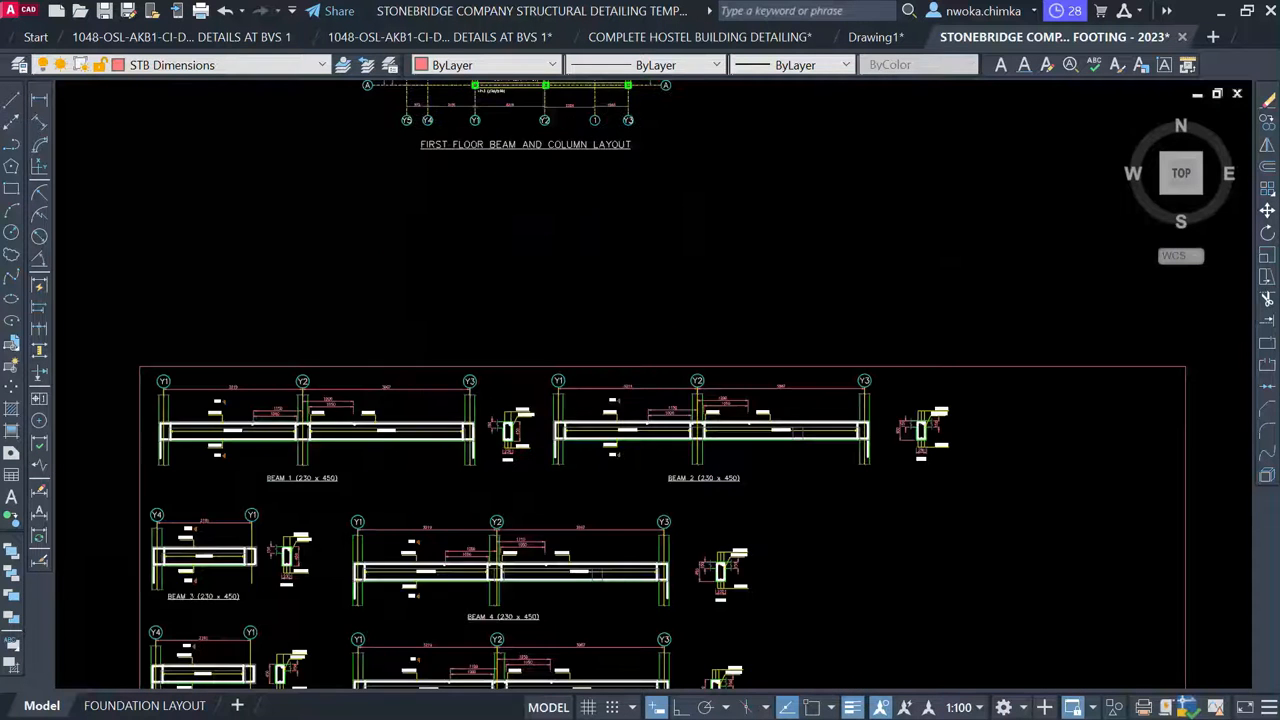
scroll(732, 485, up, 6)
scroll(732, 470, down, 7)
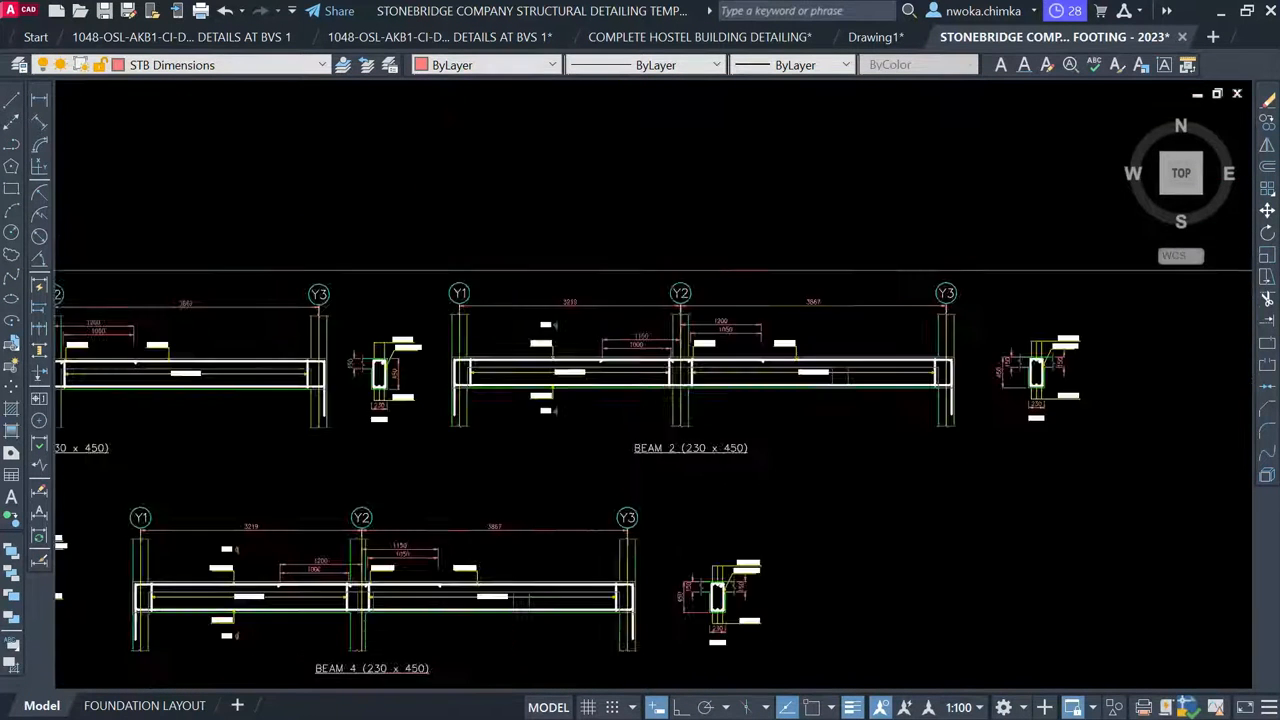
middle_drag(727, 331, 694, 508)
scroll(620, 333, up, 5)
scroll(455, 340, up, 1)
scroll(455, 340, up, 3)
scroll(451, 316, up, 3)
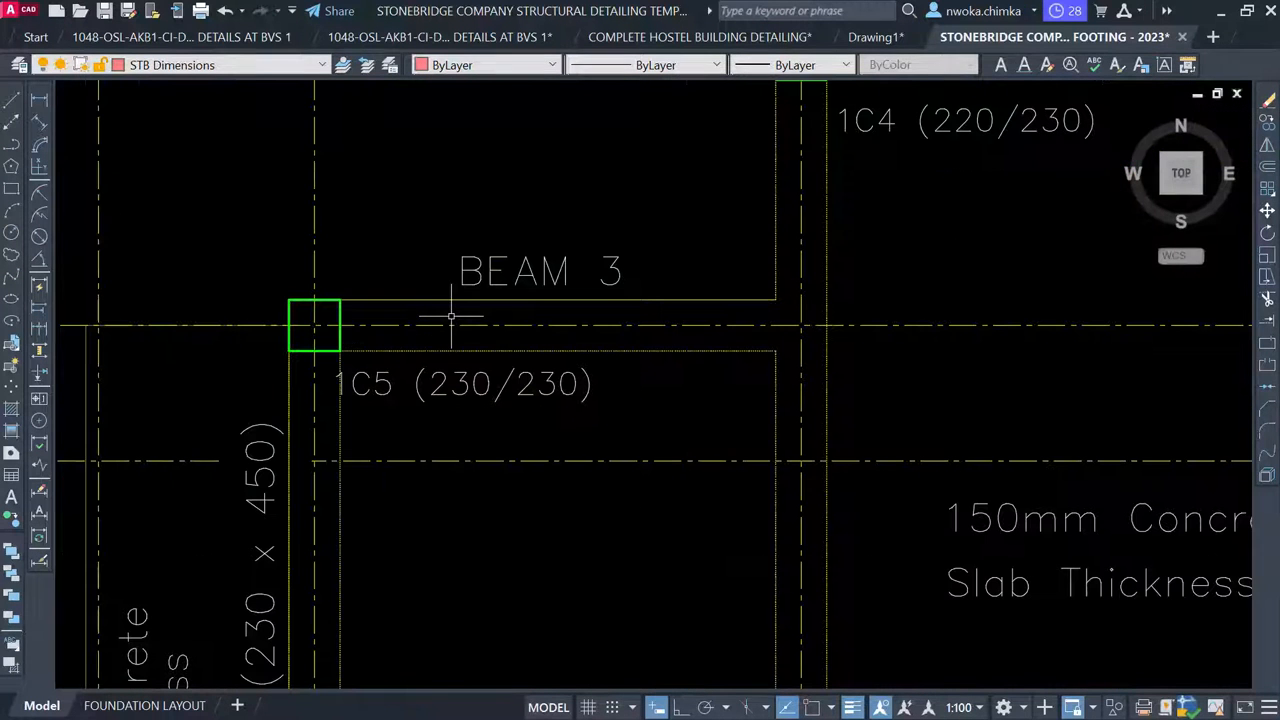
scroll(480, 308, up, 1)
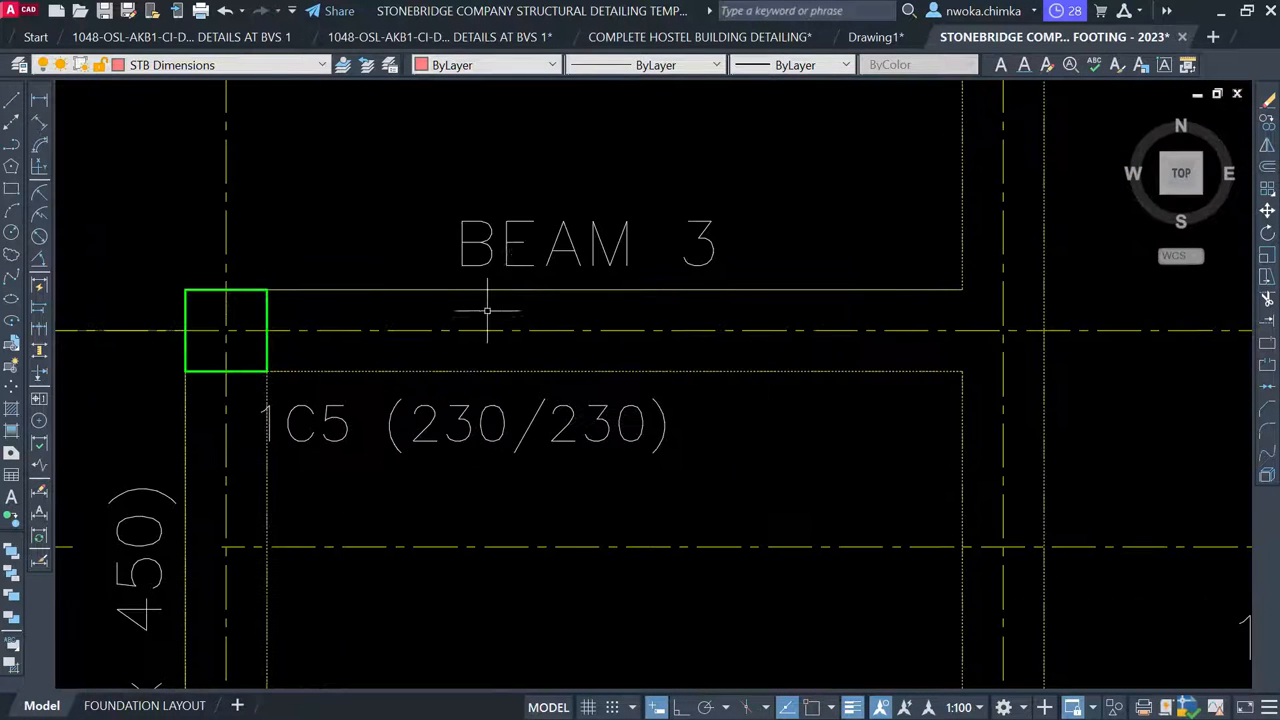
scroll(511, 287, down, 8)
middle_drag(442, 414, 569, 125)
scroll(528, 273, down, 3)
middle_drag(431, 437, 451, 201)
scroll(440, 360, up, 6)
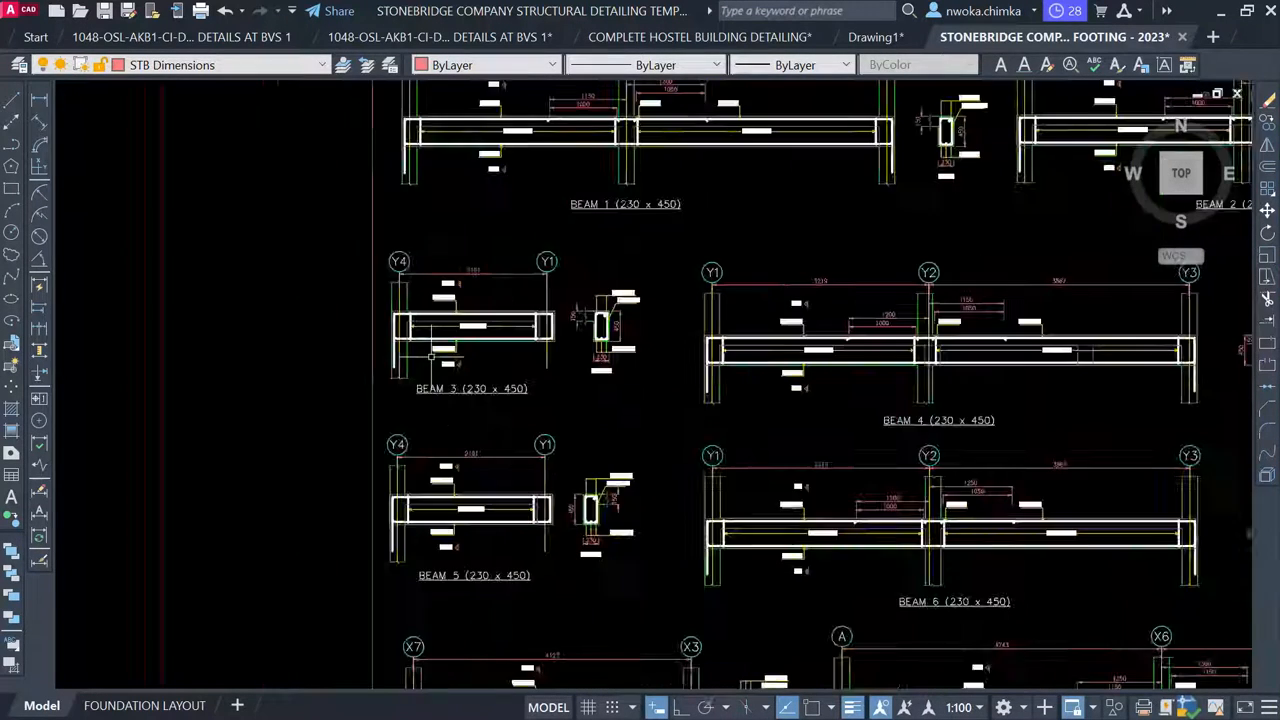
scroll(465, 432, down, 9)
middle_drag(465, 432, 391, 490)
scroll(421, 402, up, 6)
scroll(423, 438, up, 2)
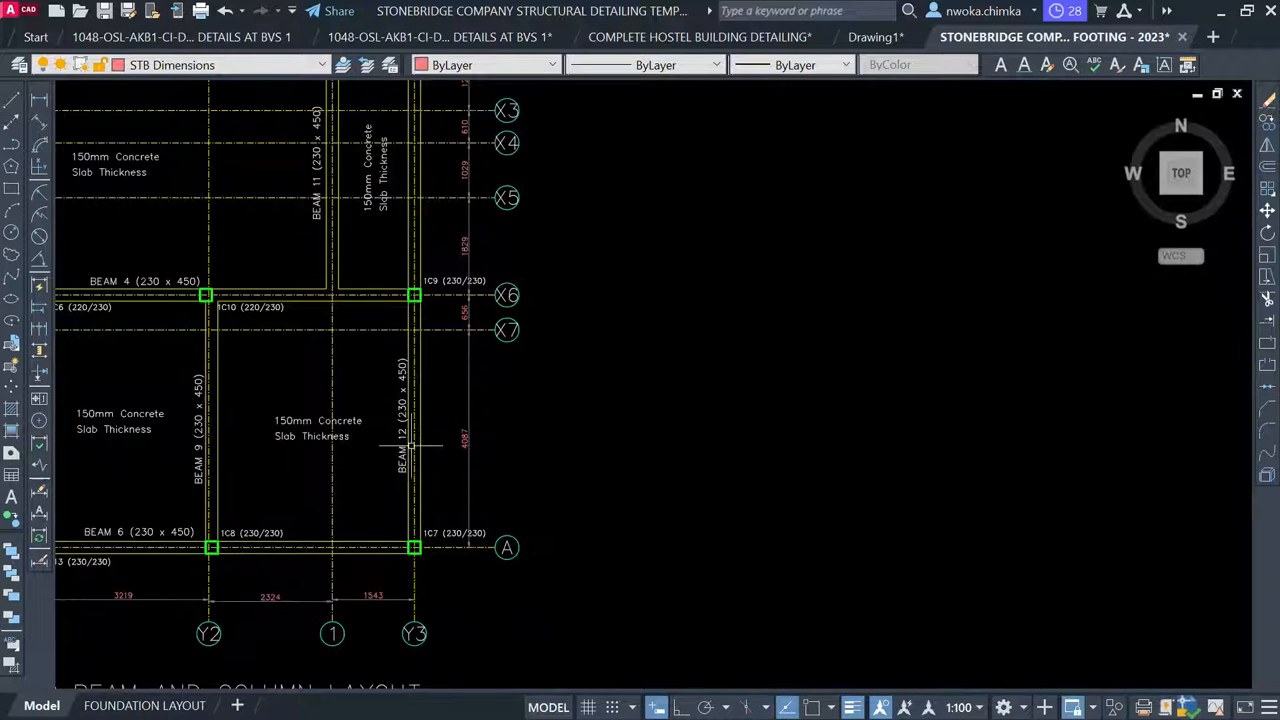
scroll(411, 466, up, 2)
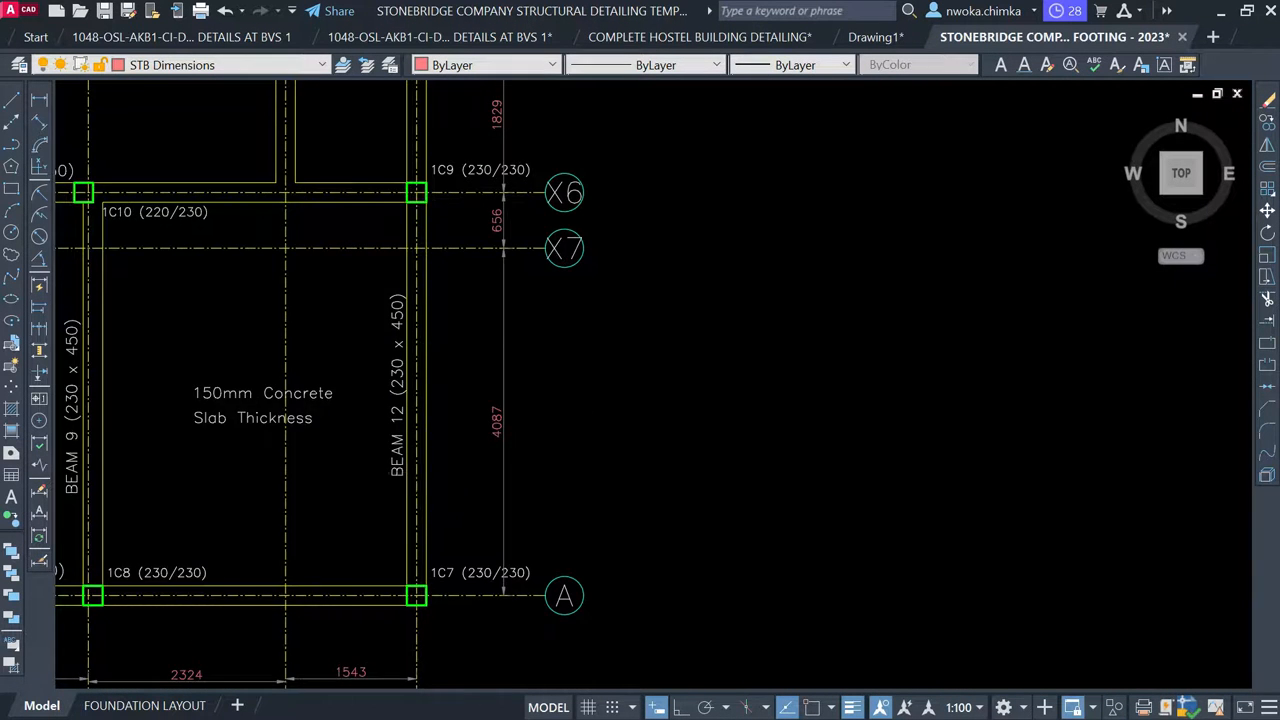
scroll(417, 487, down, 6)
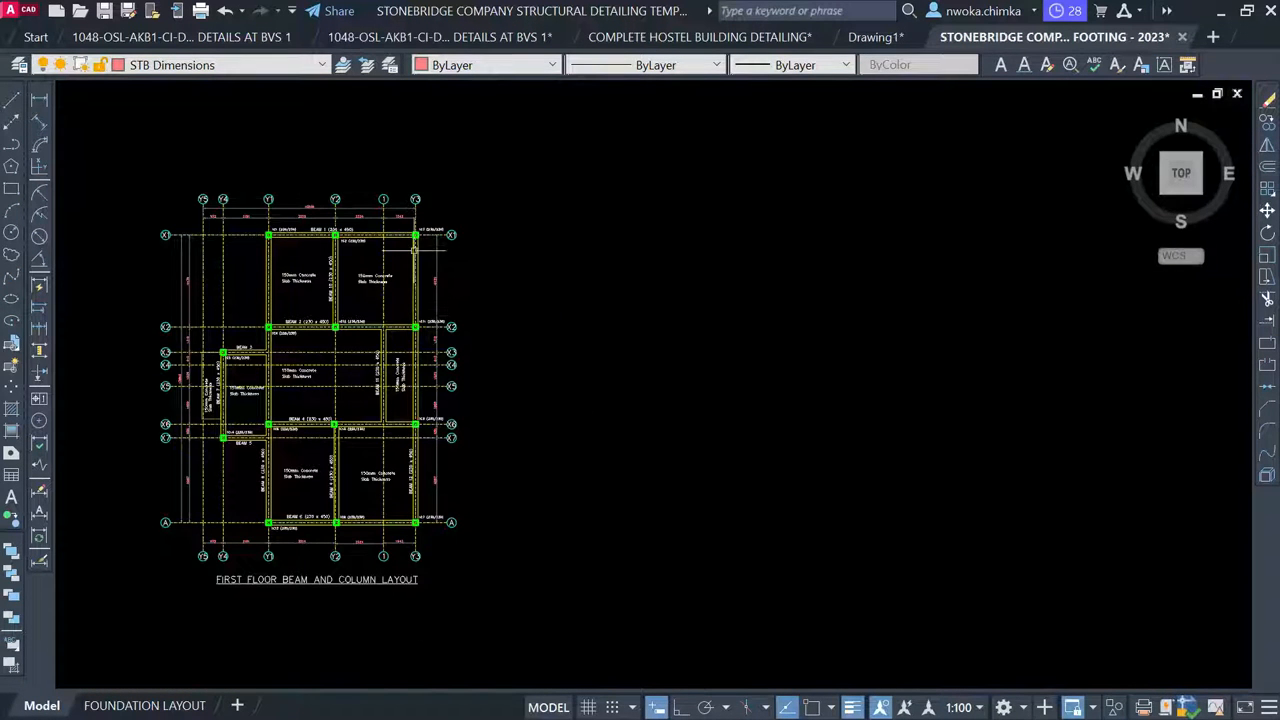
scroll(539, 162, down, 1)
middle_drag(368, 545, 454, 365)
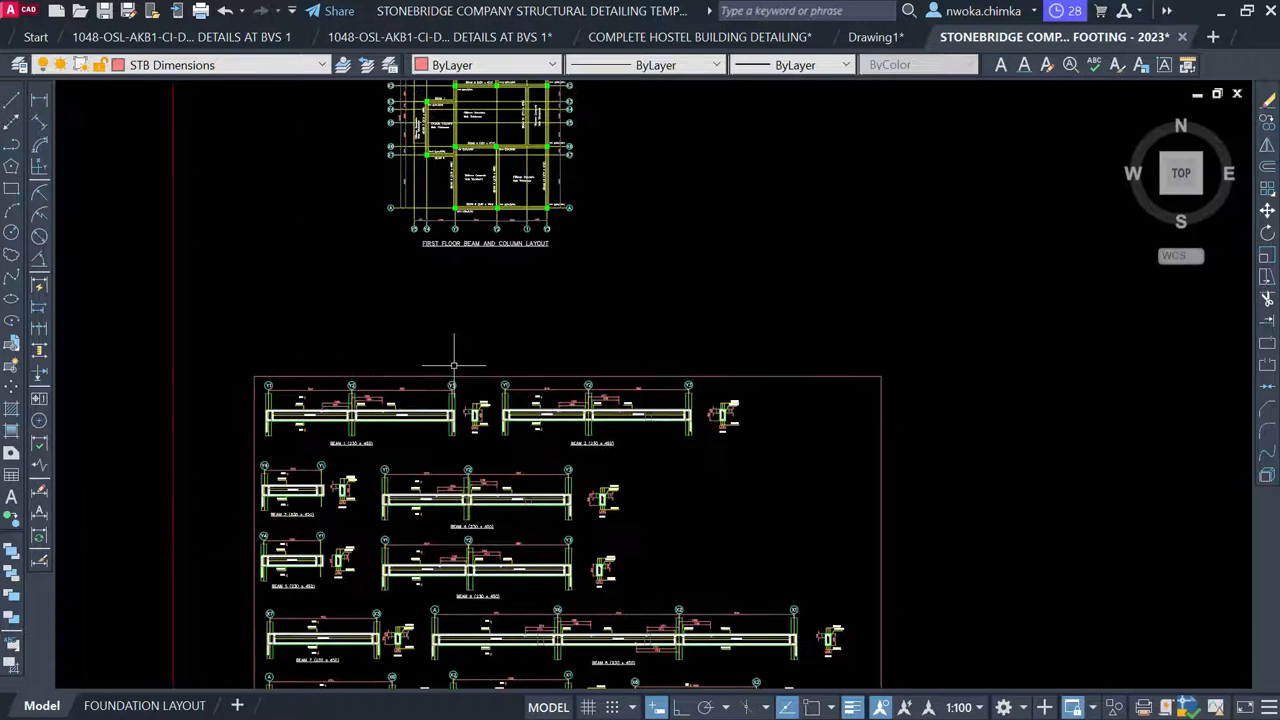
middle_drag(412, 443, 444, 221)
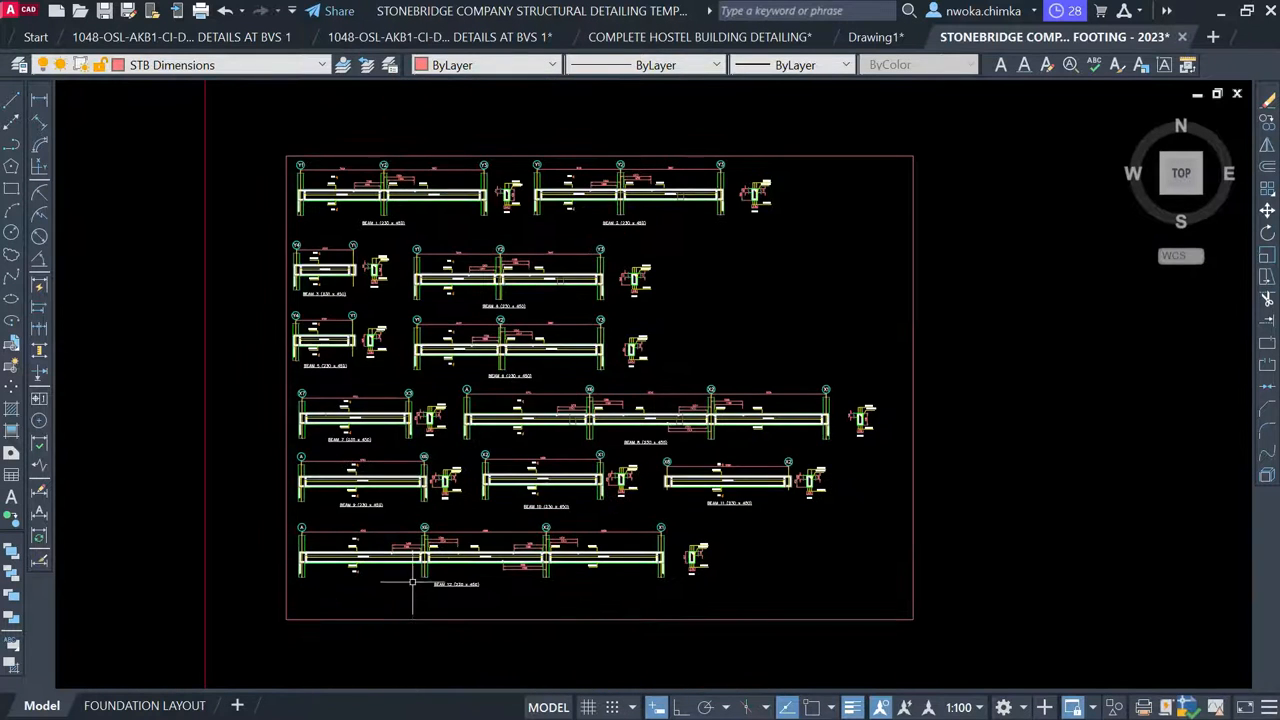
scroll(413, 587, up, 2)
scroll(476, 580, up, 4)
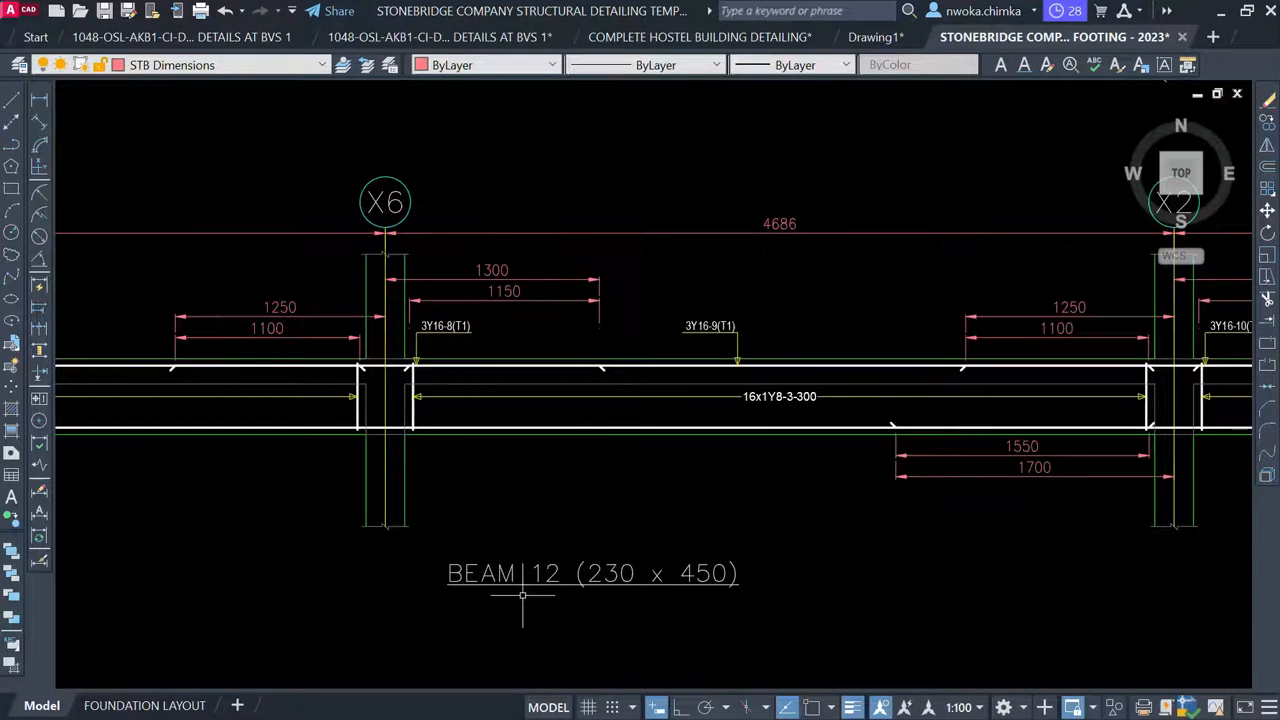
middle_drag(522, 595, 751, 590)
middle_drag(181, 379, 393, 391)
middle_drag(210, 405, 415, 405)
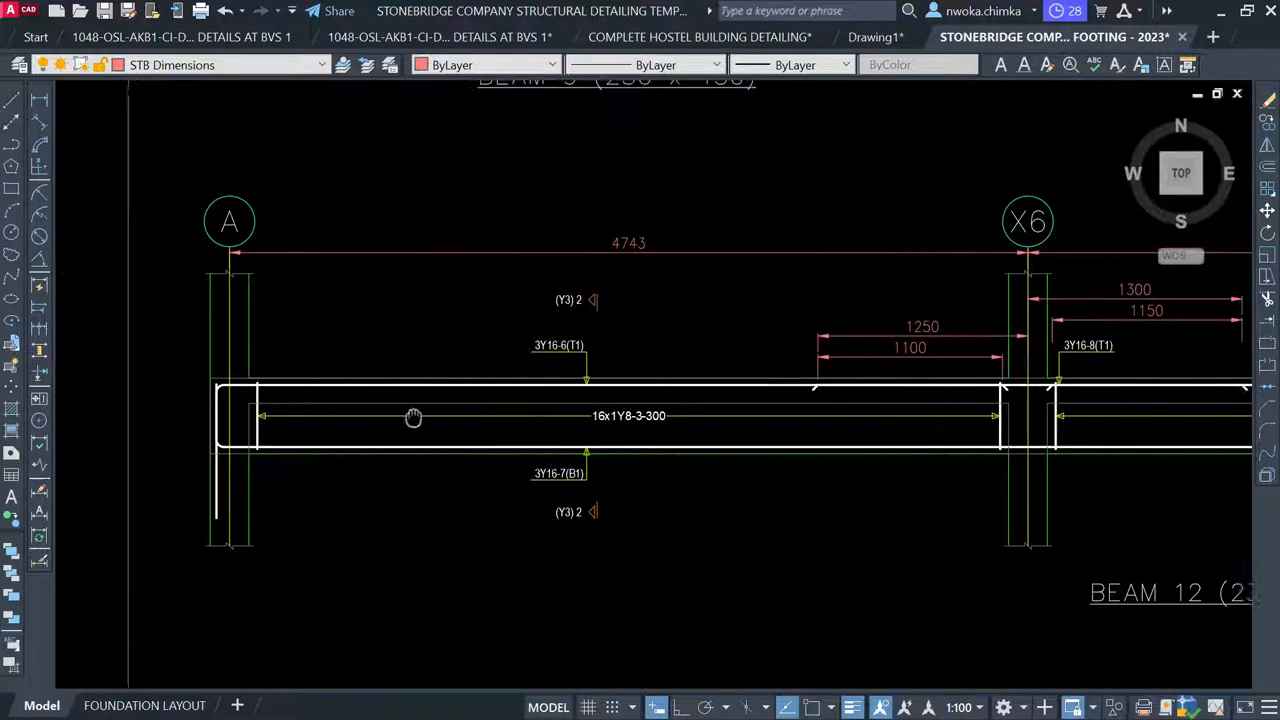
scroll(218, 410, up, 2)
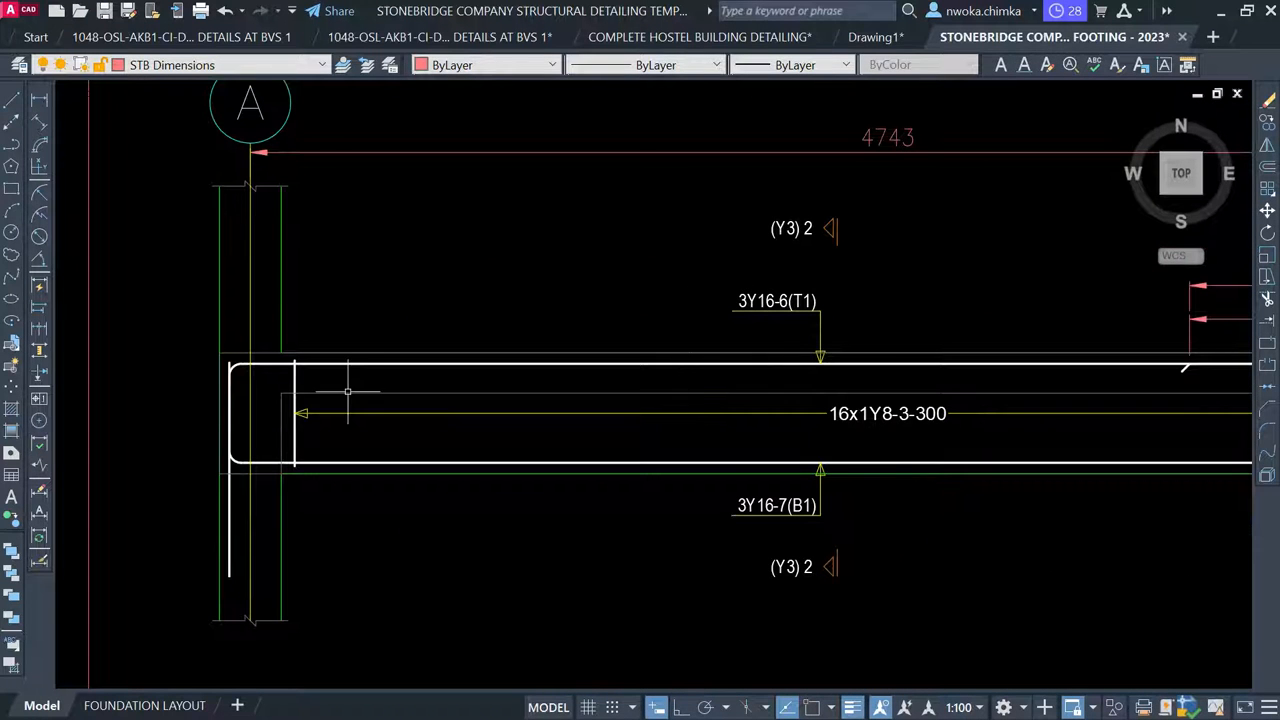
scroll(265, 367, up, 2)
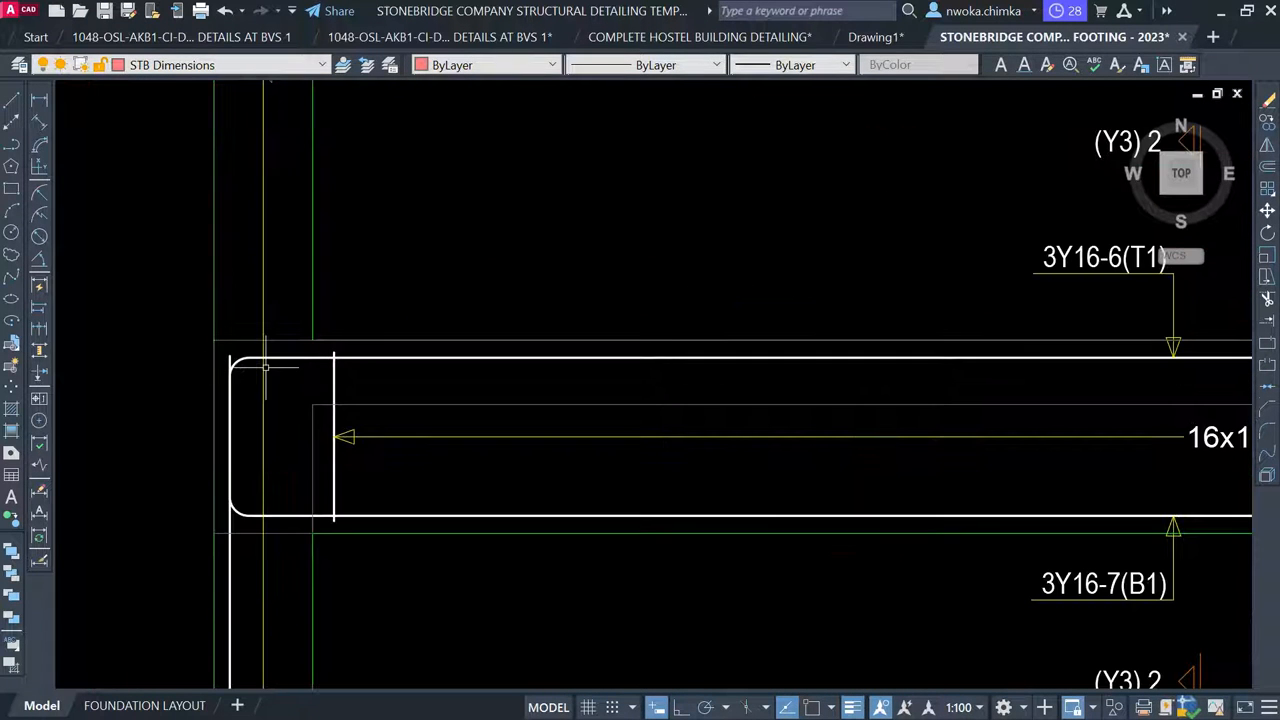
middle_drag(232, 405, 253, 288)
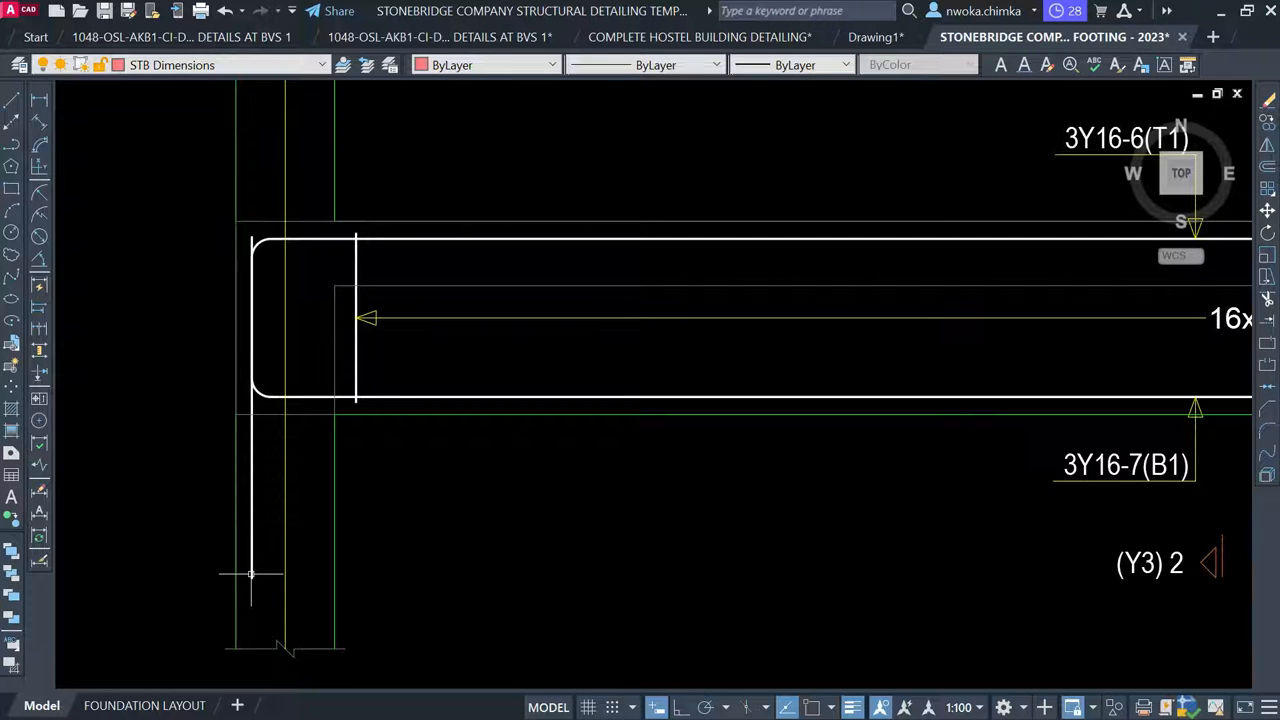
scroll(261, 553, down, 6)
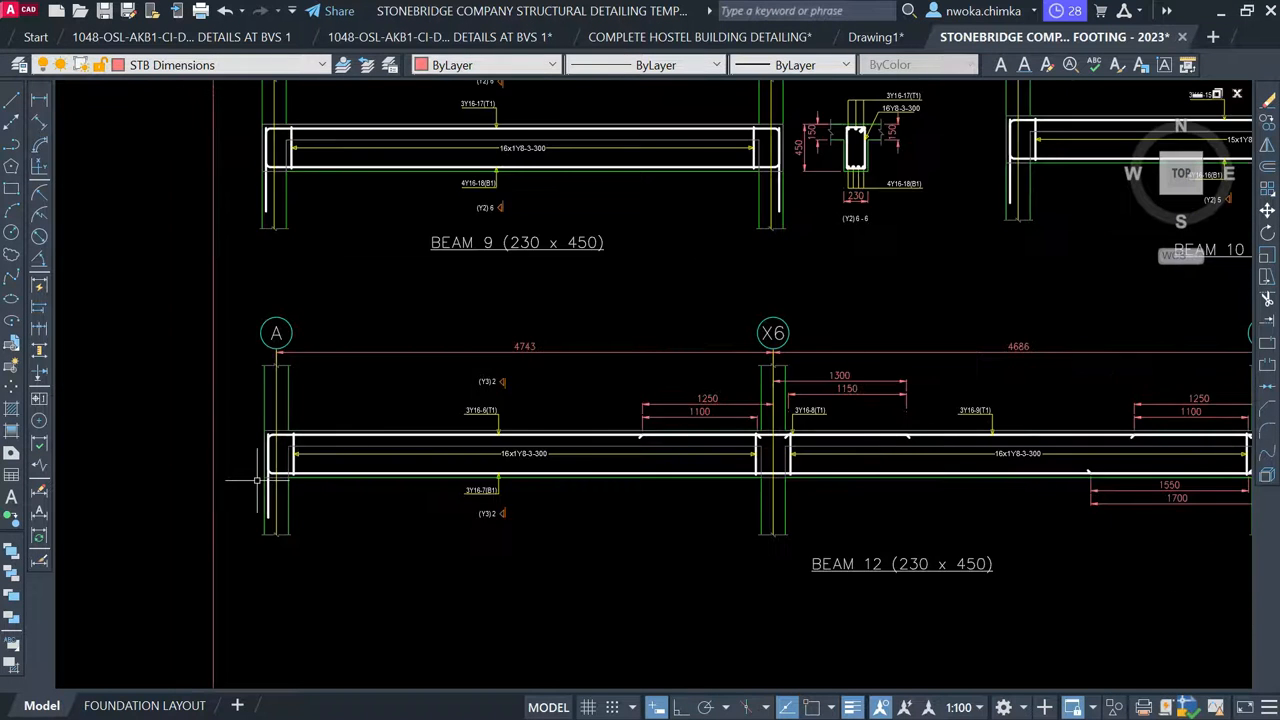
scroll(416, 393, down, 2)
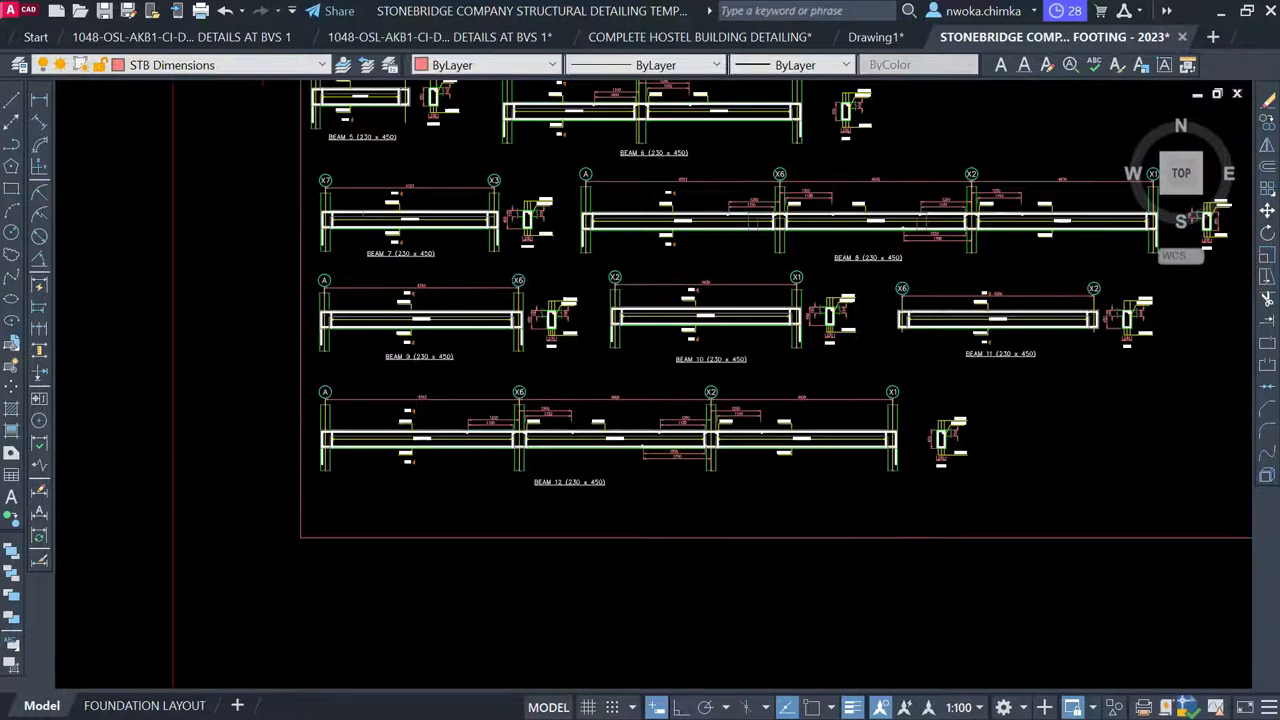
scroll(420, 372, down, 2)
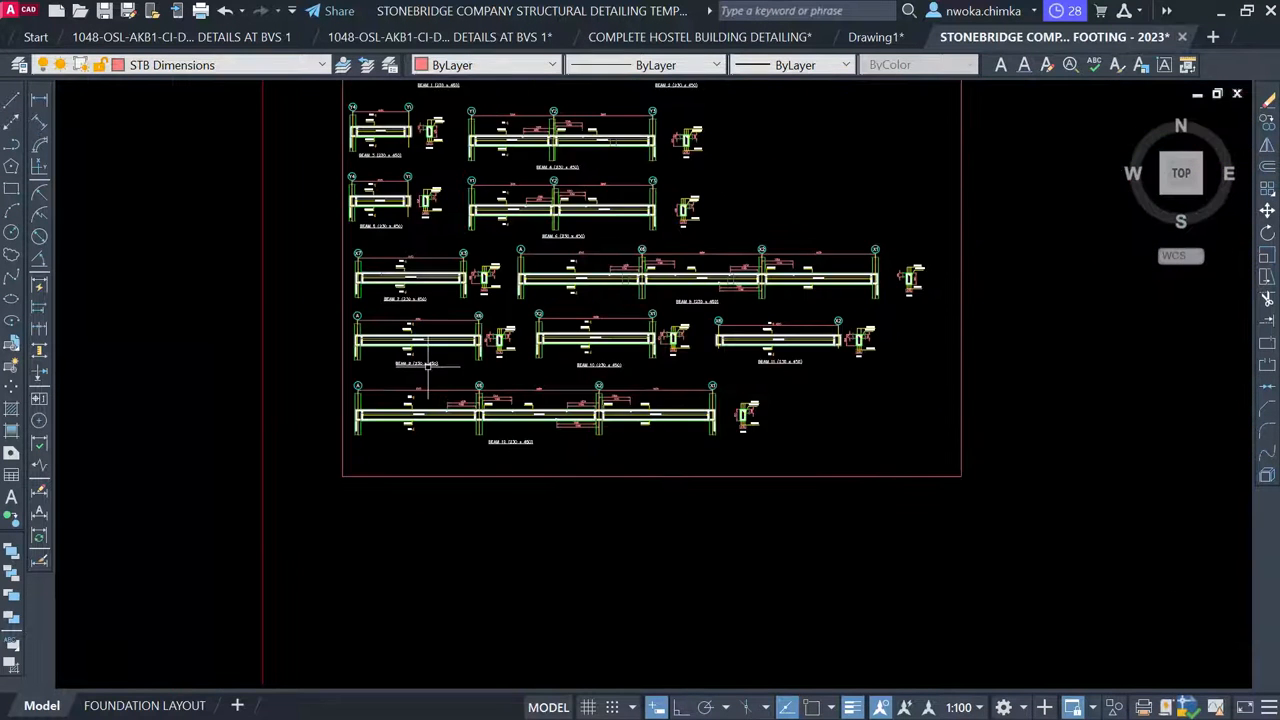
Copy the FOUNDATION LAYOUT sheet with Move or Copy, then switch to FOUNDATION LAYOUT (2)
click(128, 706)
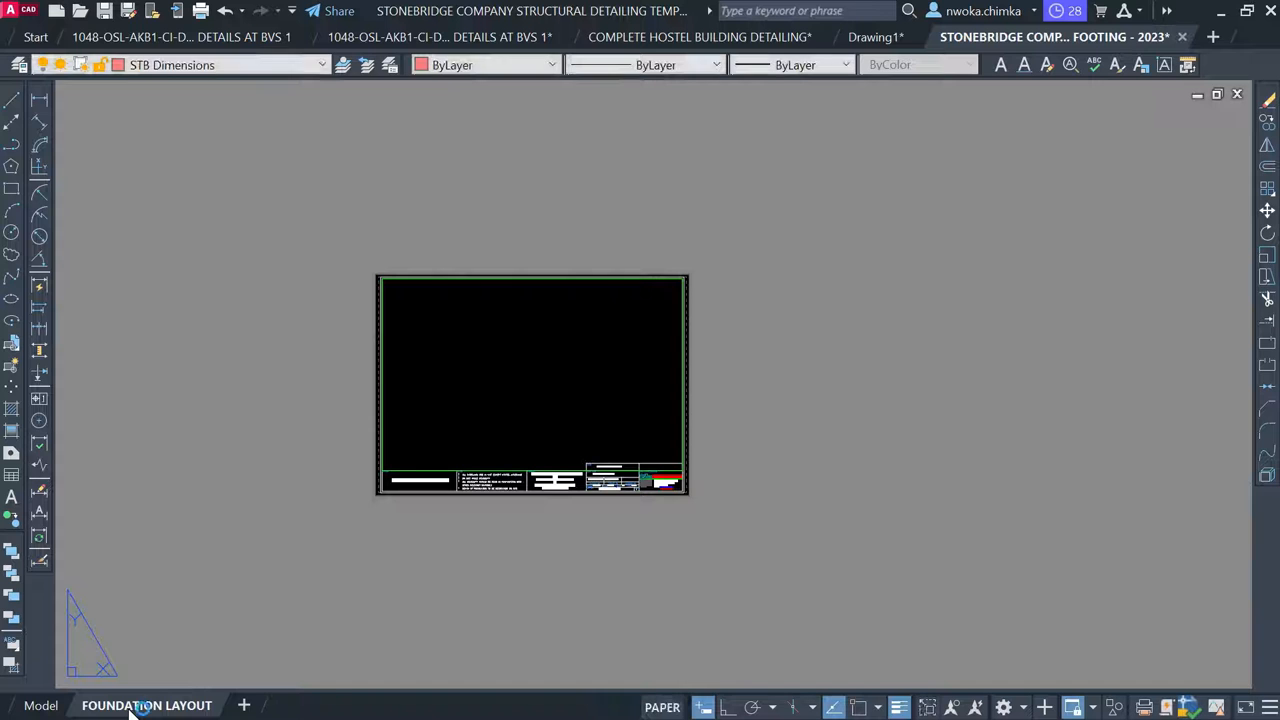
right_click(131, 708)
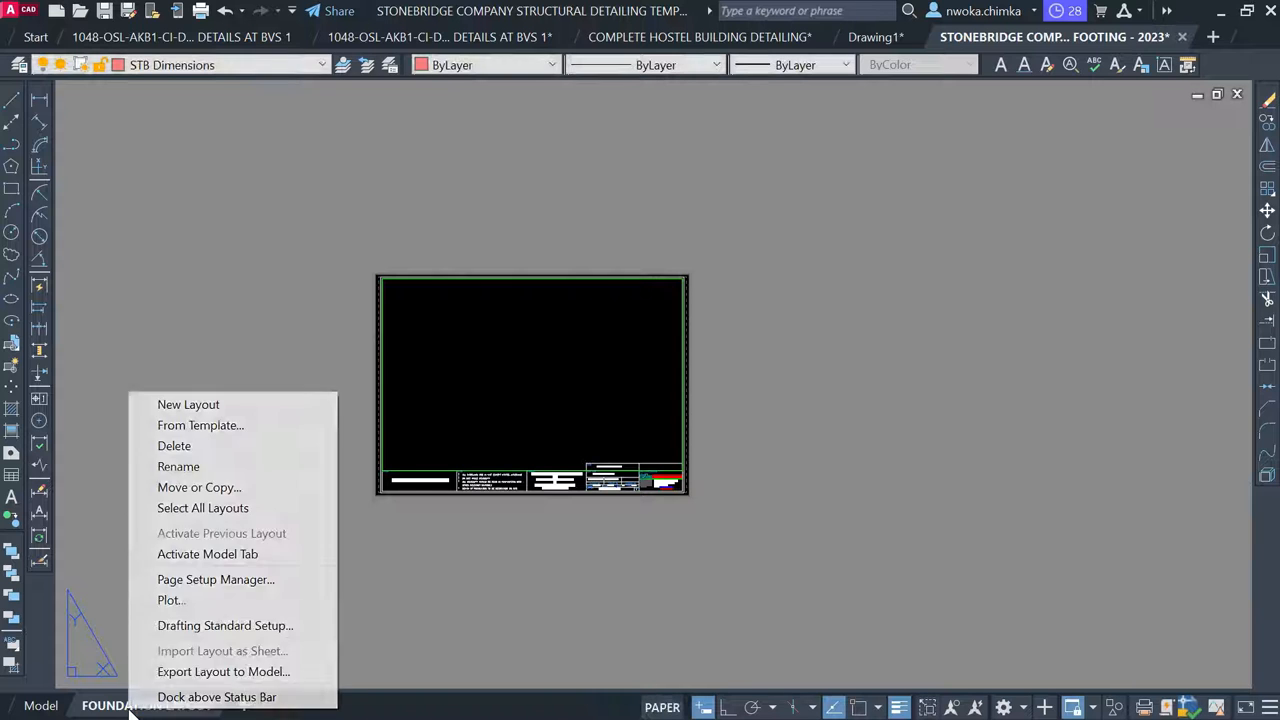
click(205, 487)
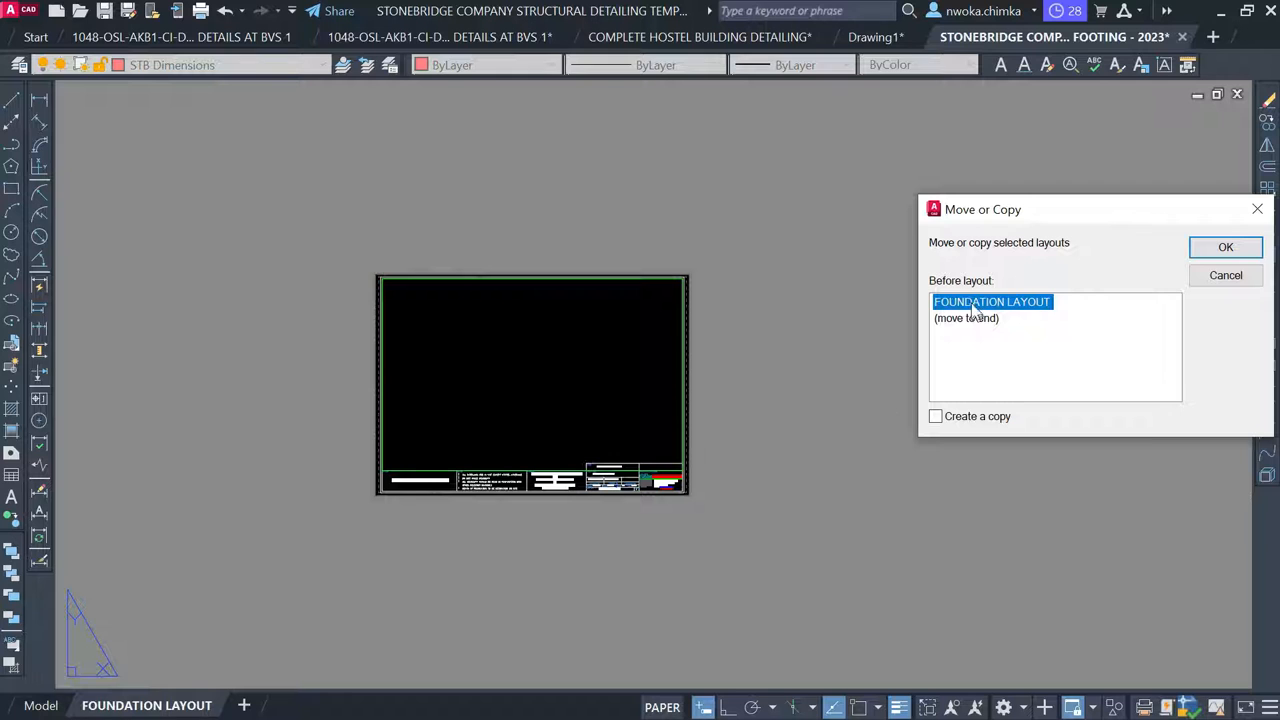
click(951, 420)
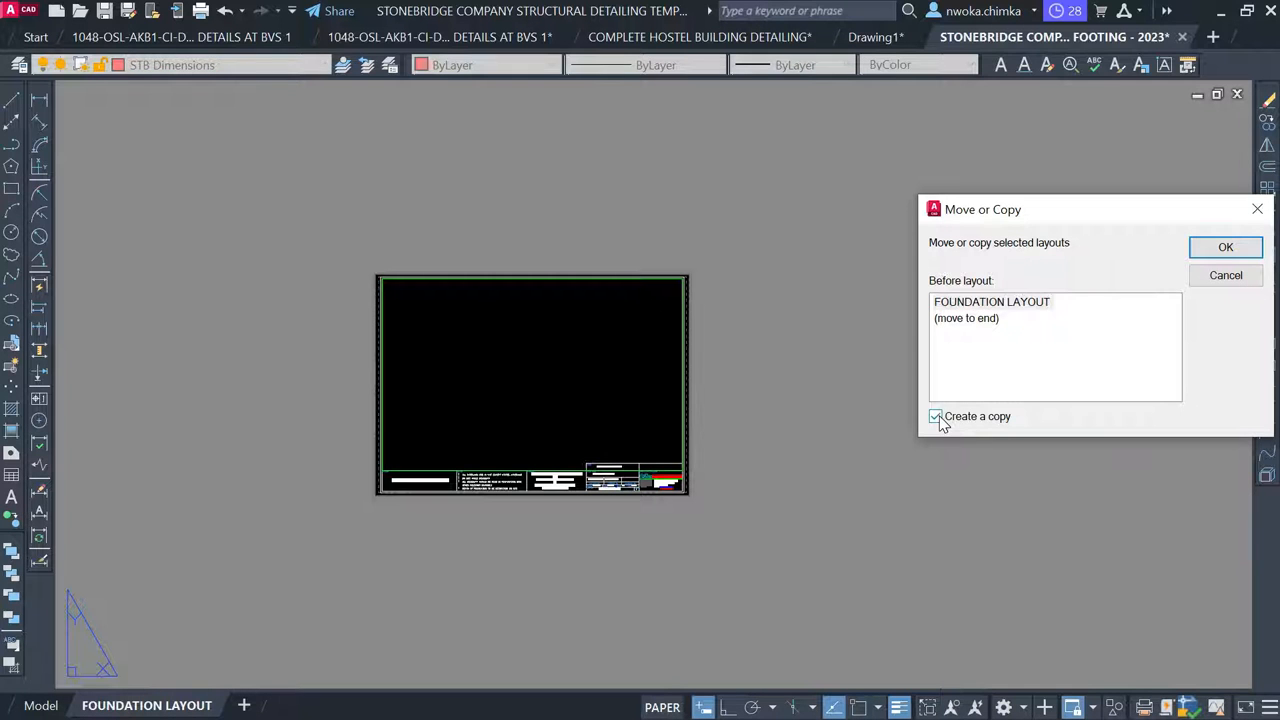
click(1226, 250)
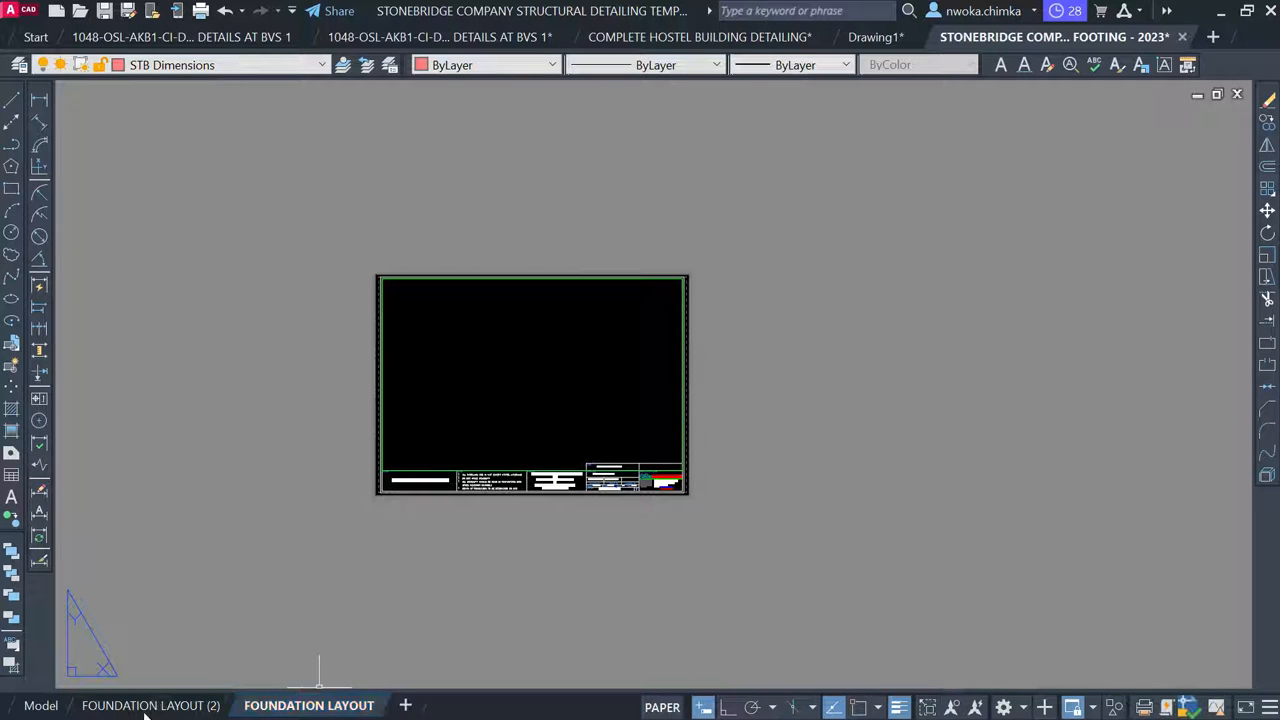
click(292, 706)
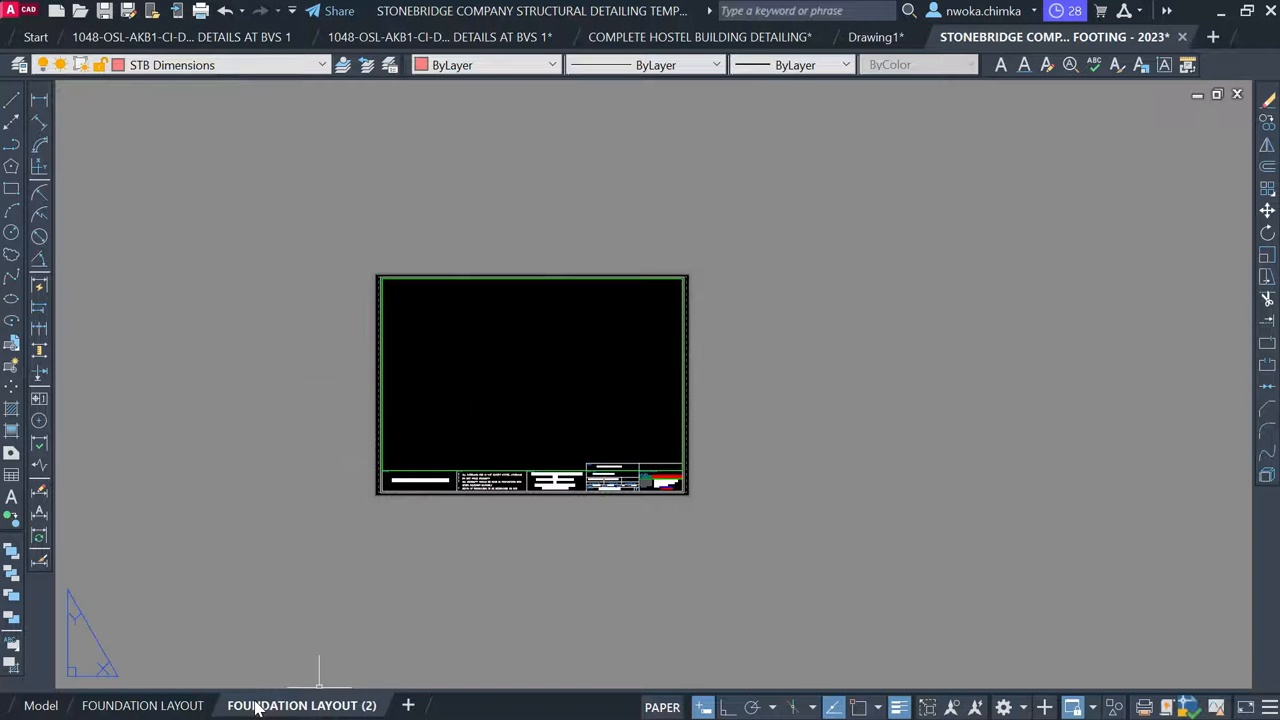
Rename the FOUNDATION LAYOUT (2) sheet tab to FIRST FLOOR LAYOUT
right_click(256, 705)
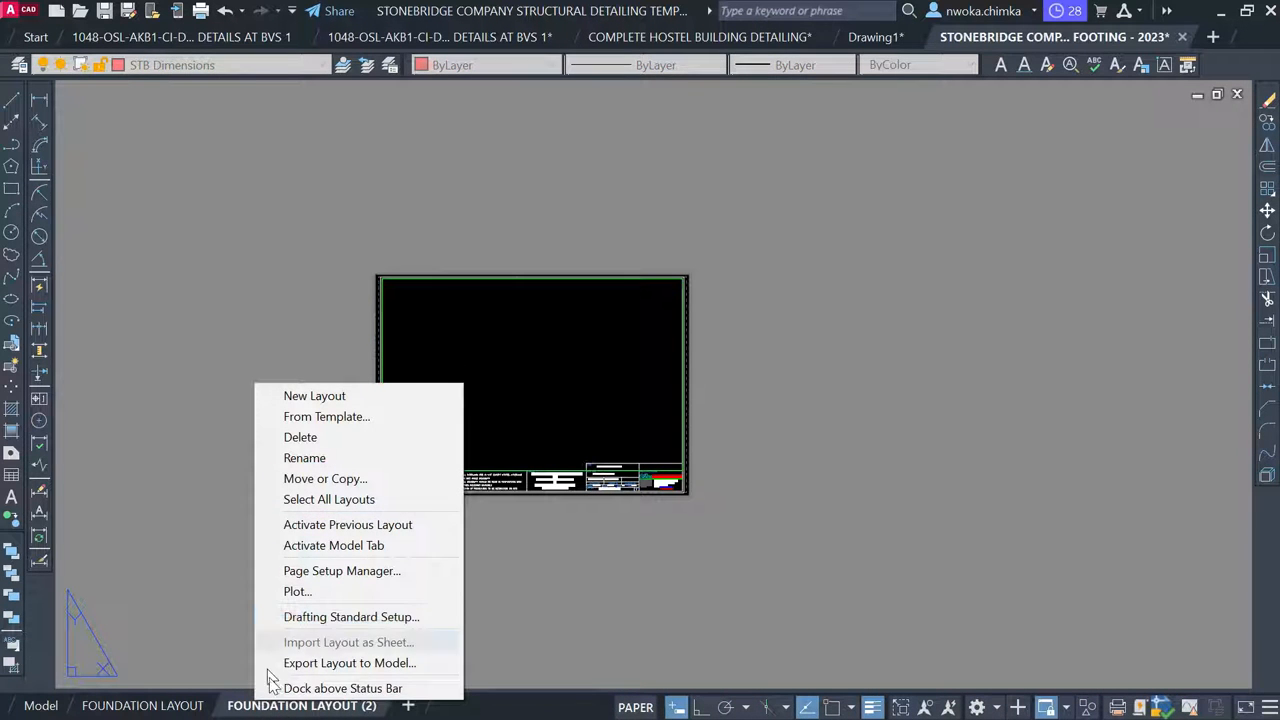
right_click(268, 705)
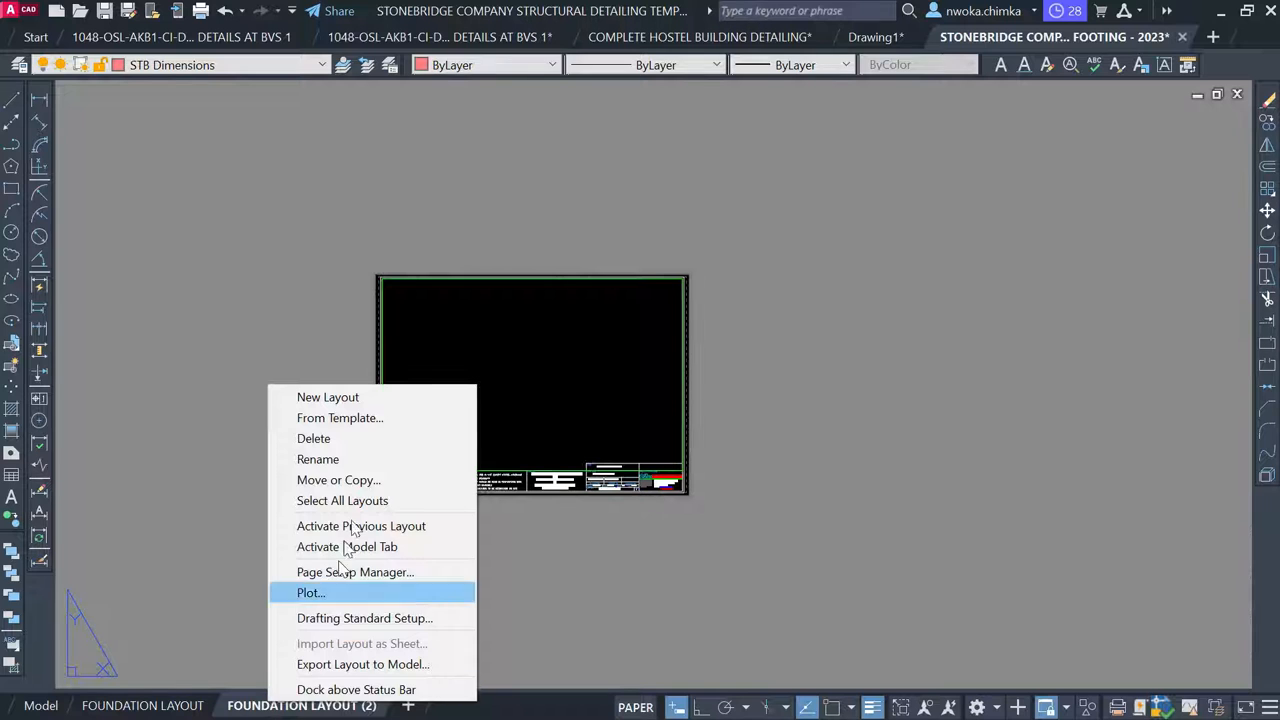
click(358, 461)
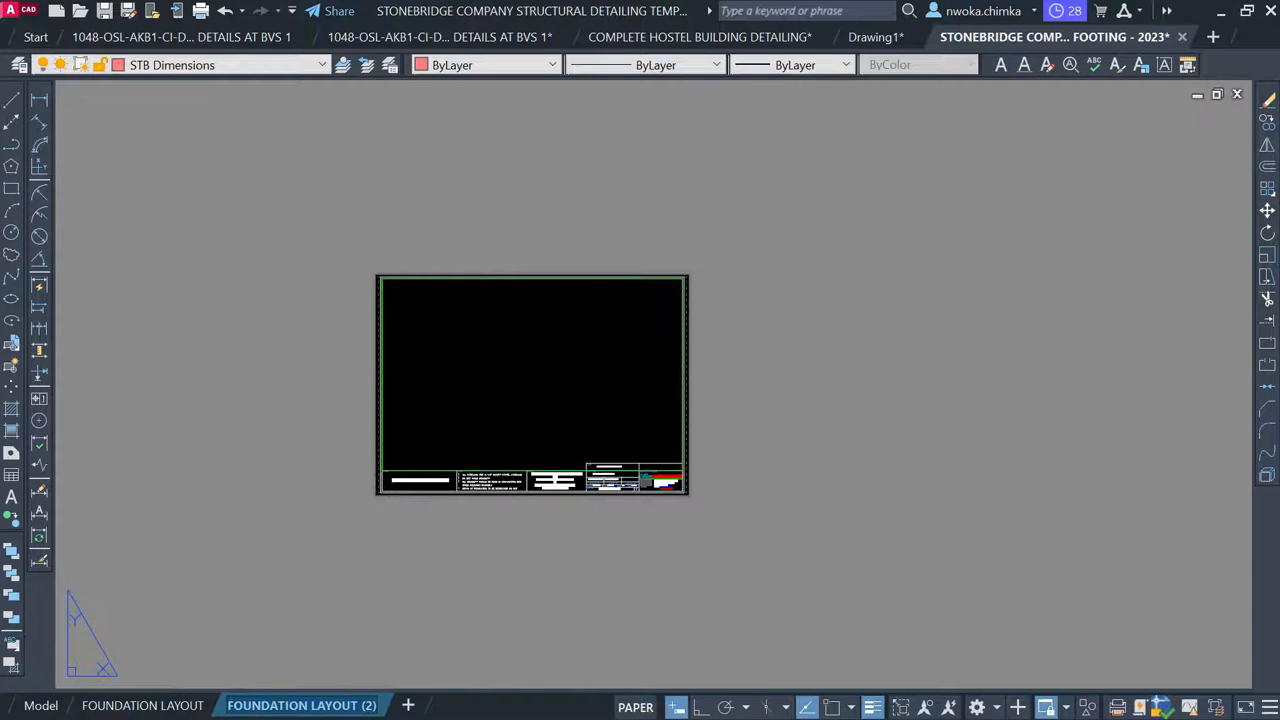
text(FIRST FLOOR)
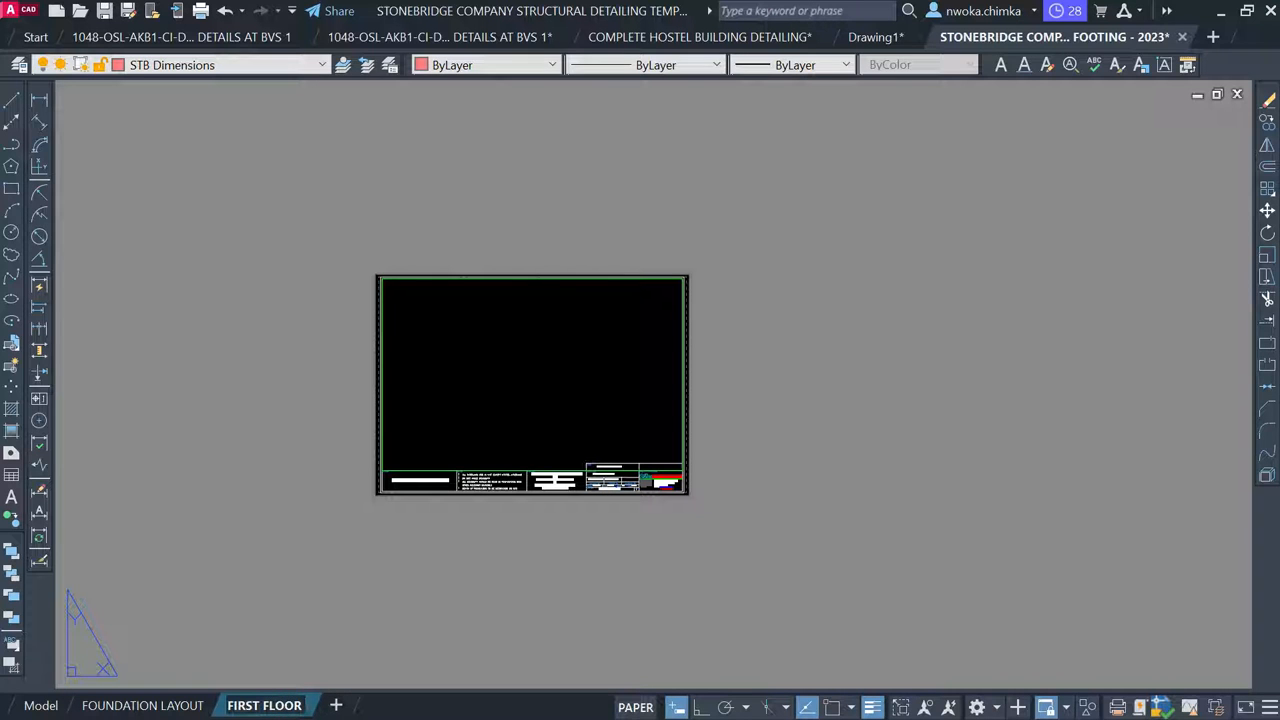
text( LAY)
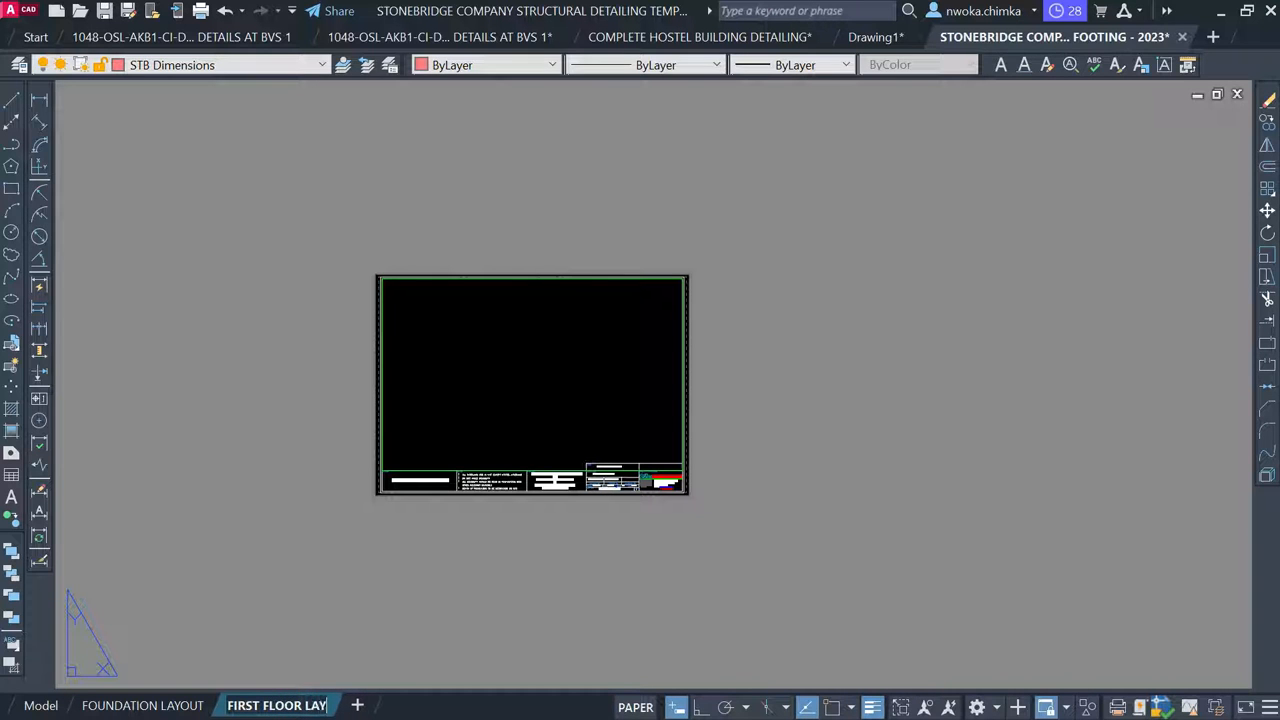
text(OUR)
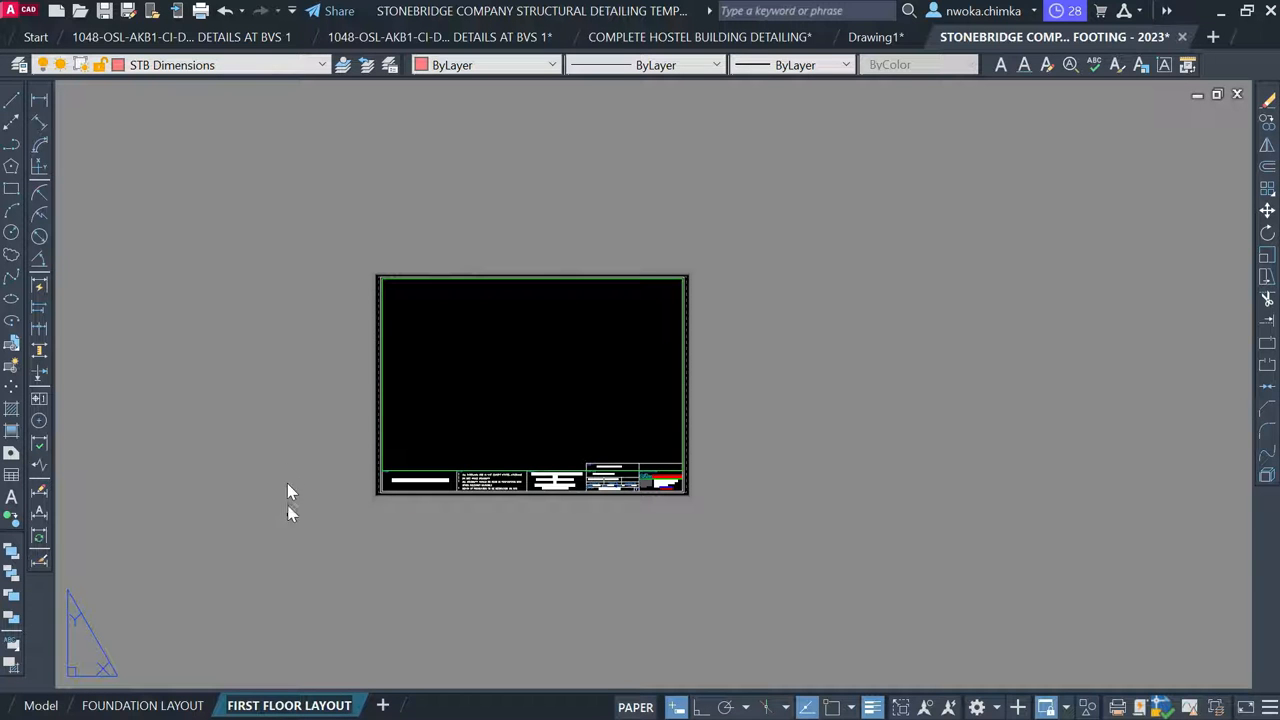
click(311, 590)
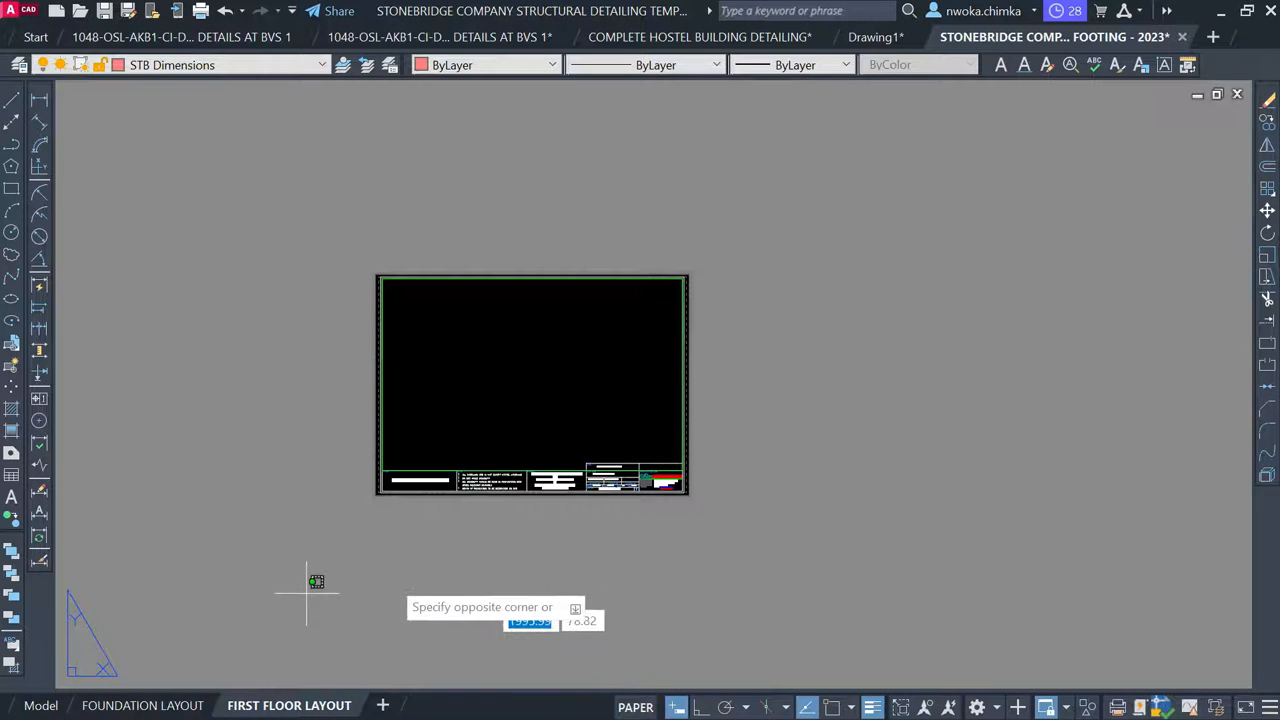
Change the title block's drawing title from FOUNDATION LAYOUT to FIRST FLOOR BEAM AND COLUMN LAYOUT
scroll(629, 500, up, 8)
scroll(534, 458, up, 2)
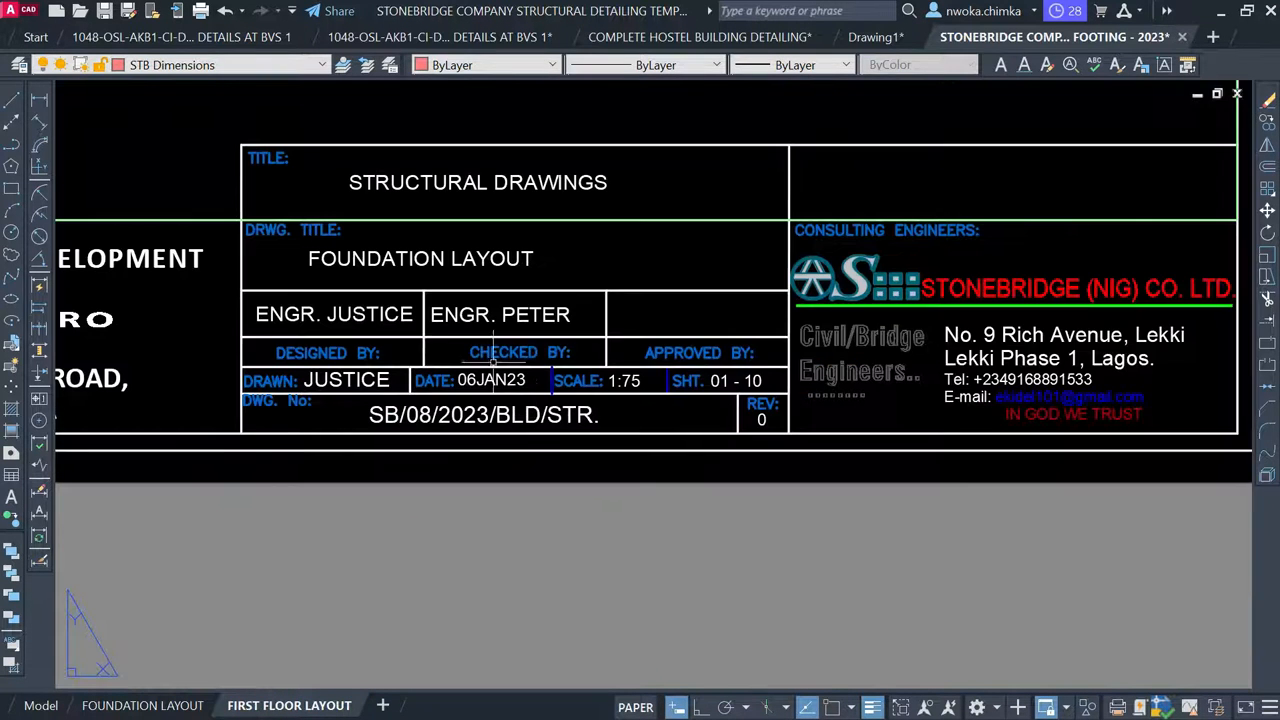
click(412, 258)
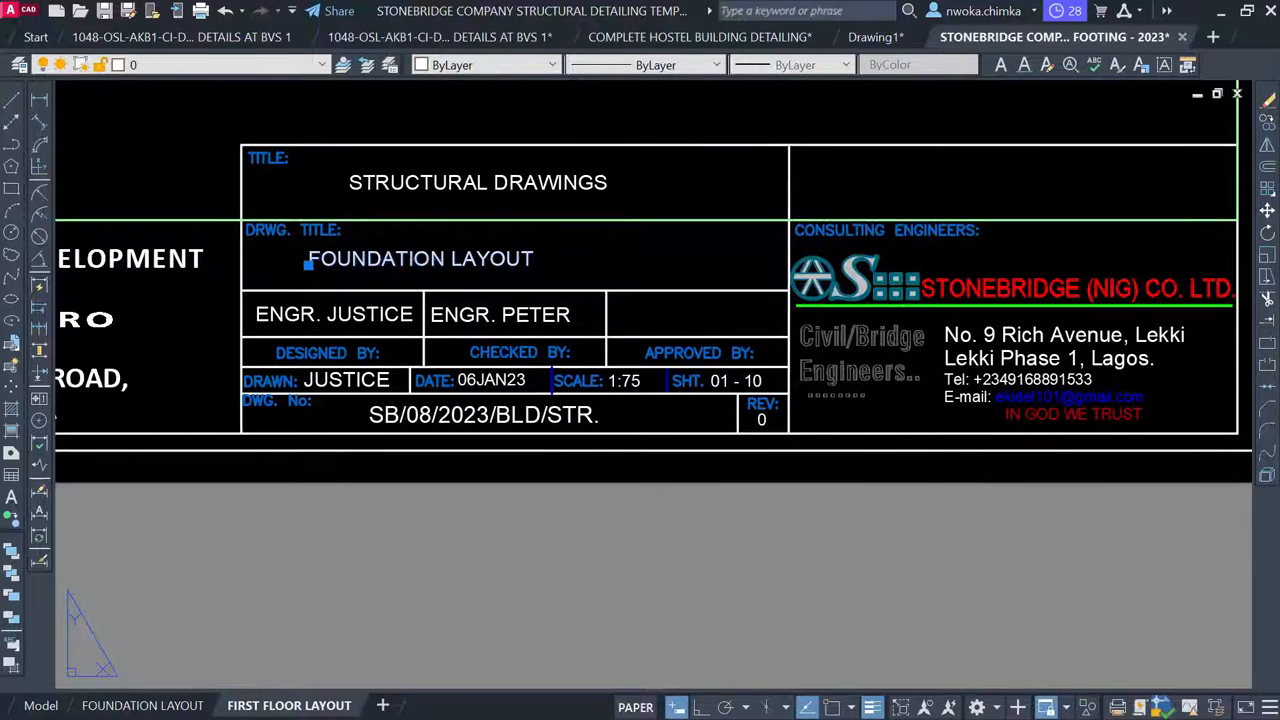
double_click(423, 258)
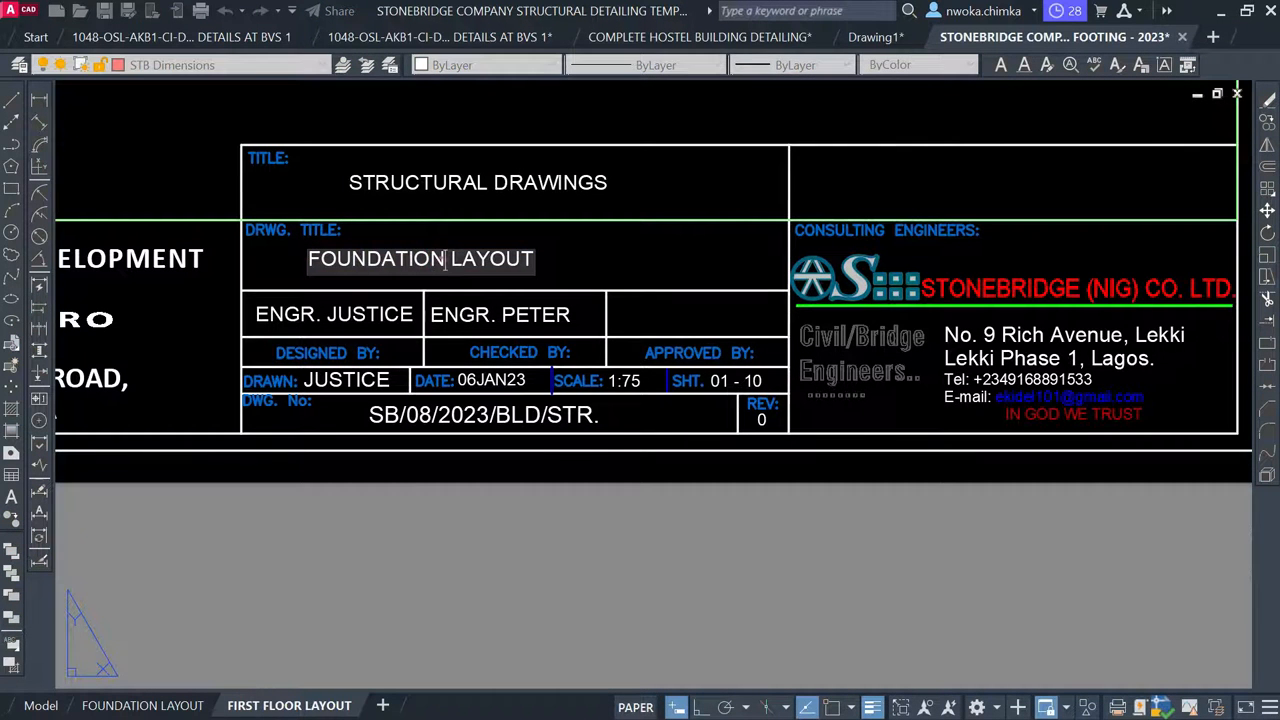
double_click(440, 262)
text(FIRST)
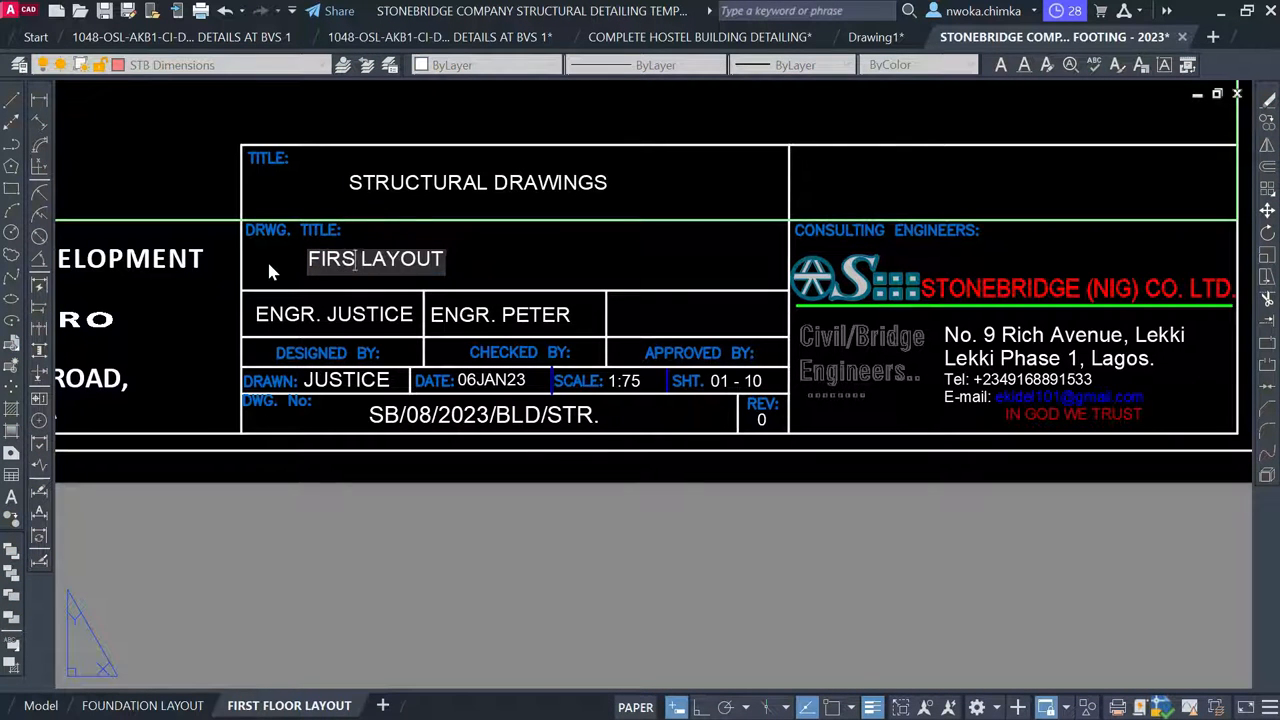
text( LAYOU)
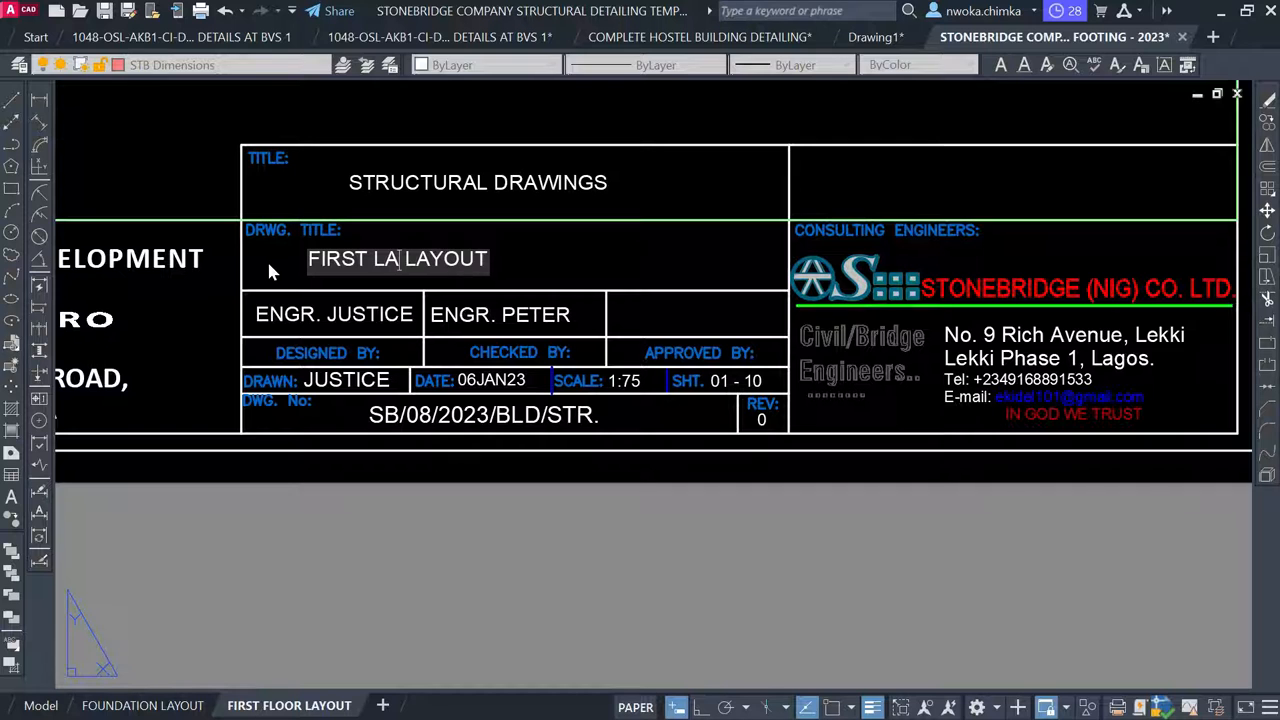
text(T)
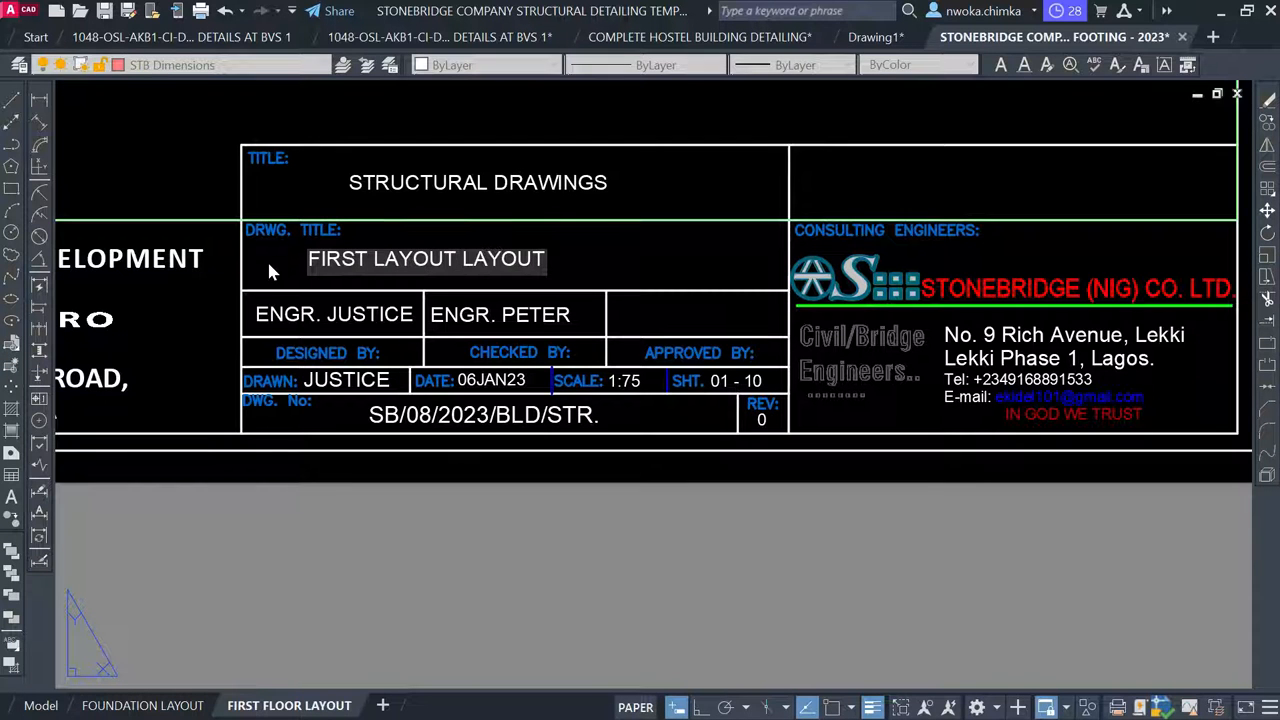
double_click(376, 257)
text(FLLOR BEAM AND )
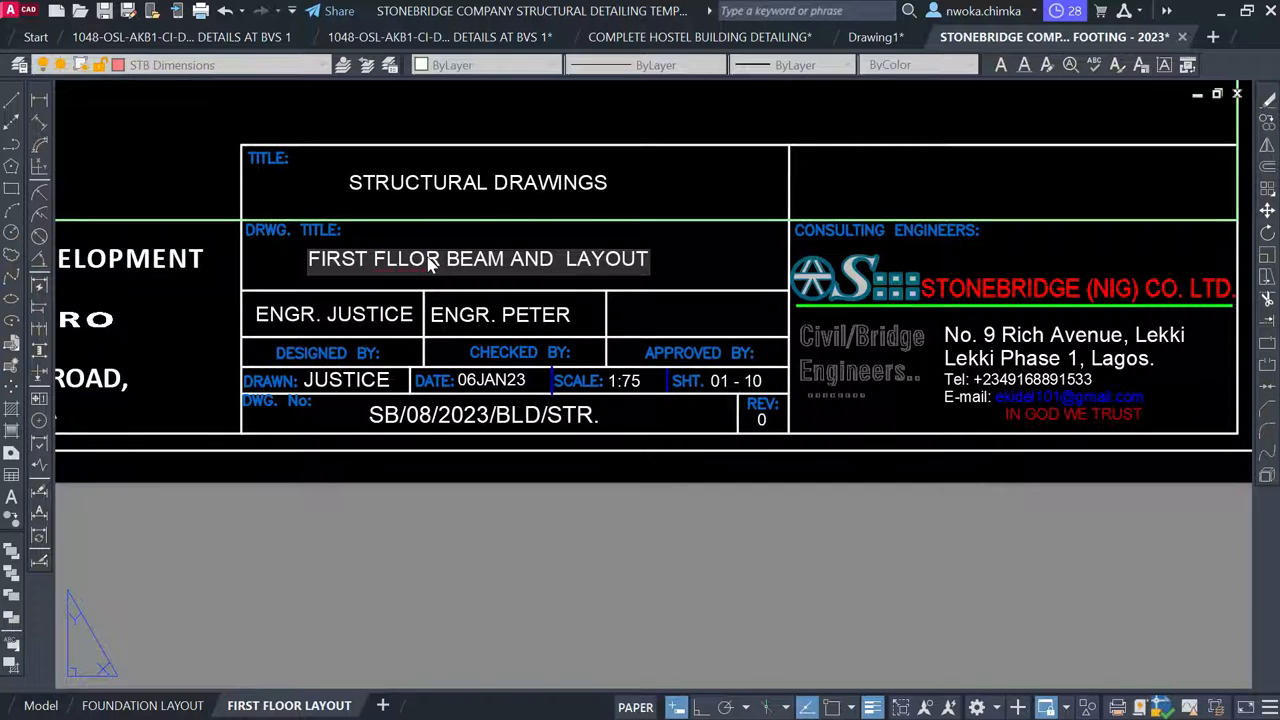
text(COLUMN)
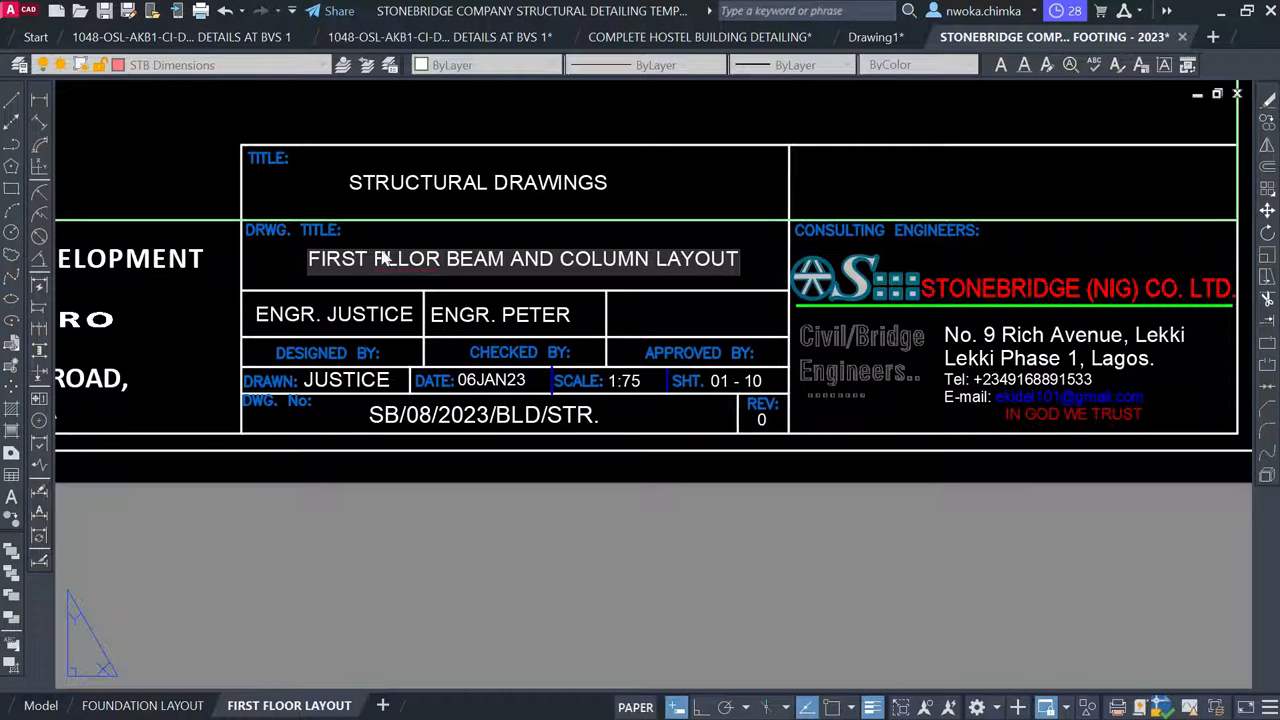
click(410, 259)
key(BackSpace)
text(O)
click(479, 510)
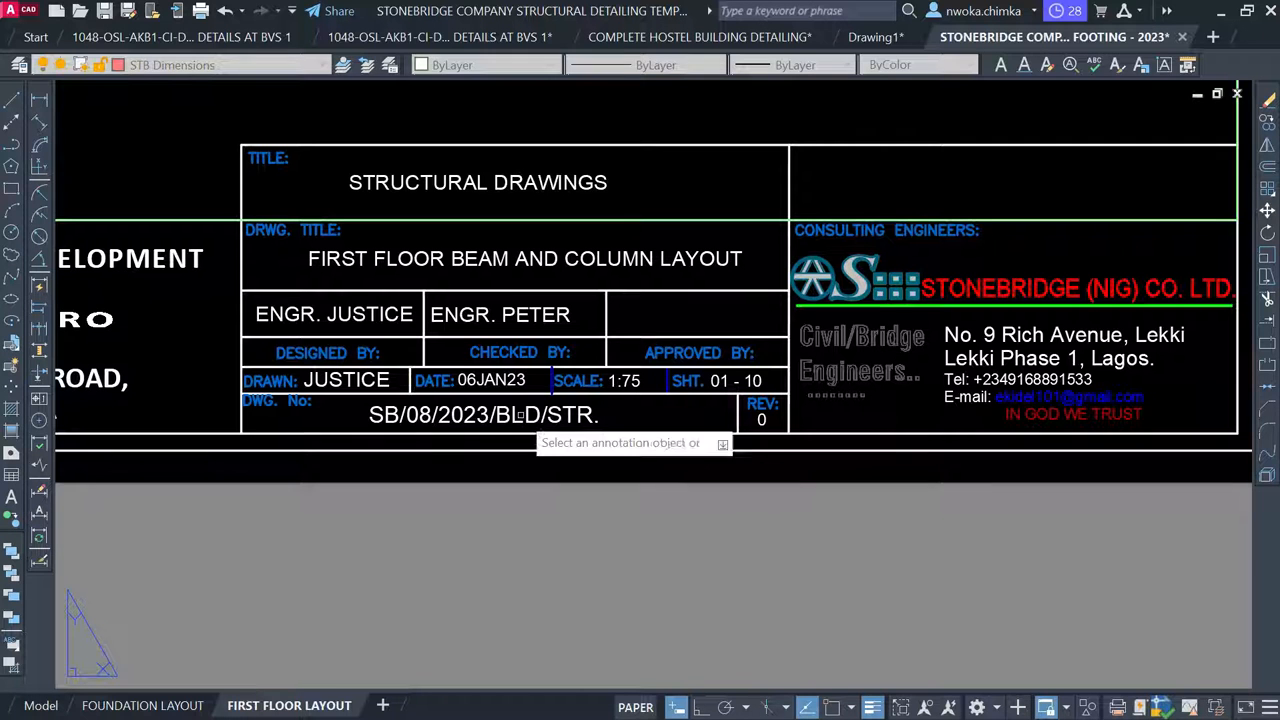
key(Escape)
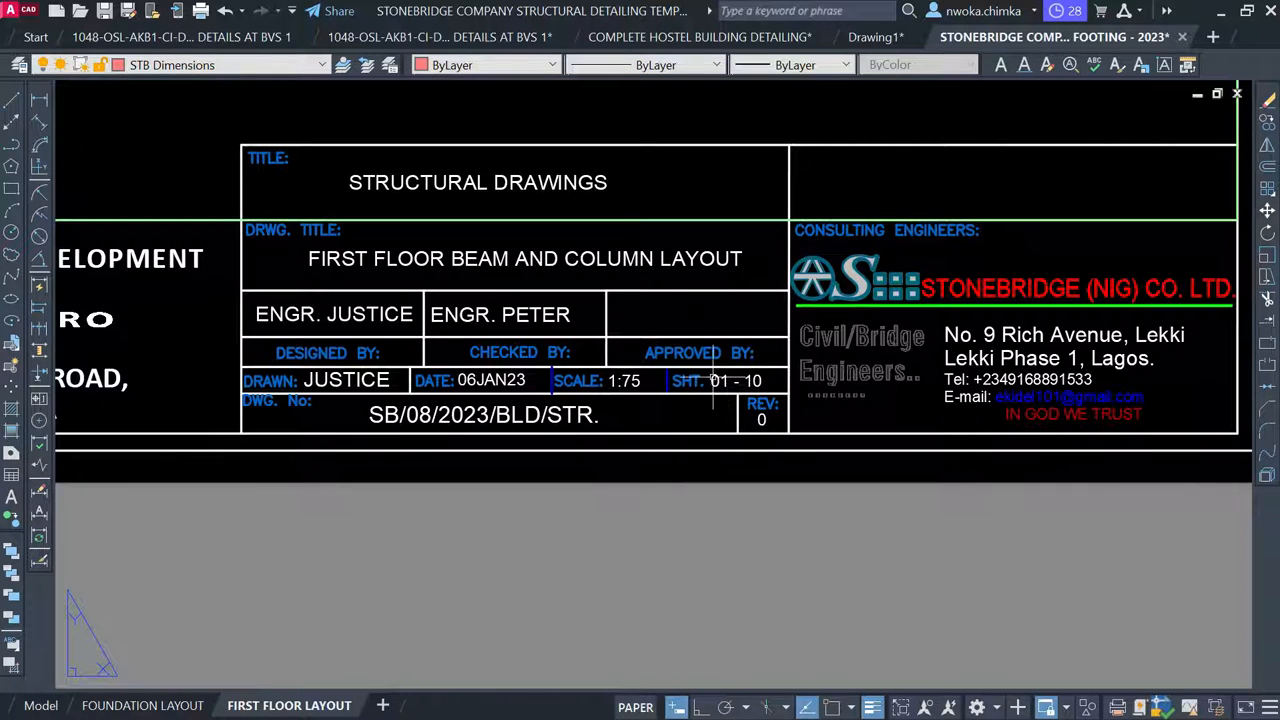
Delete the company logo and address block, then undo to restore it
scroll(738, 380, down, 2)
scroll(920, 335, up, 2)
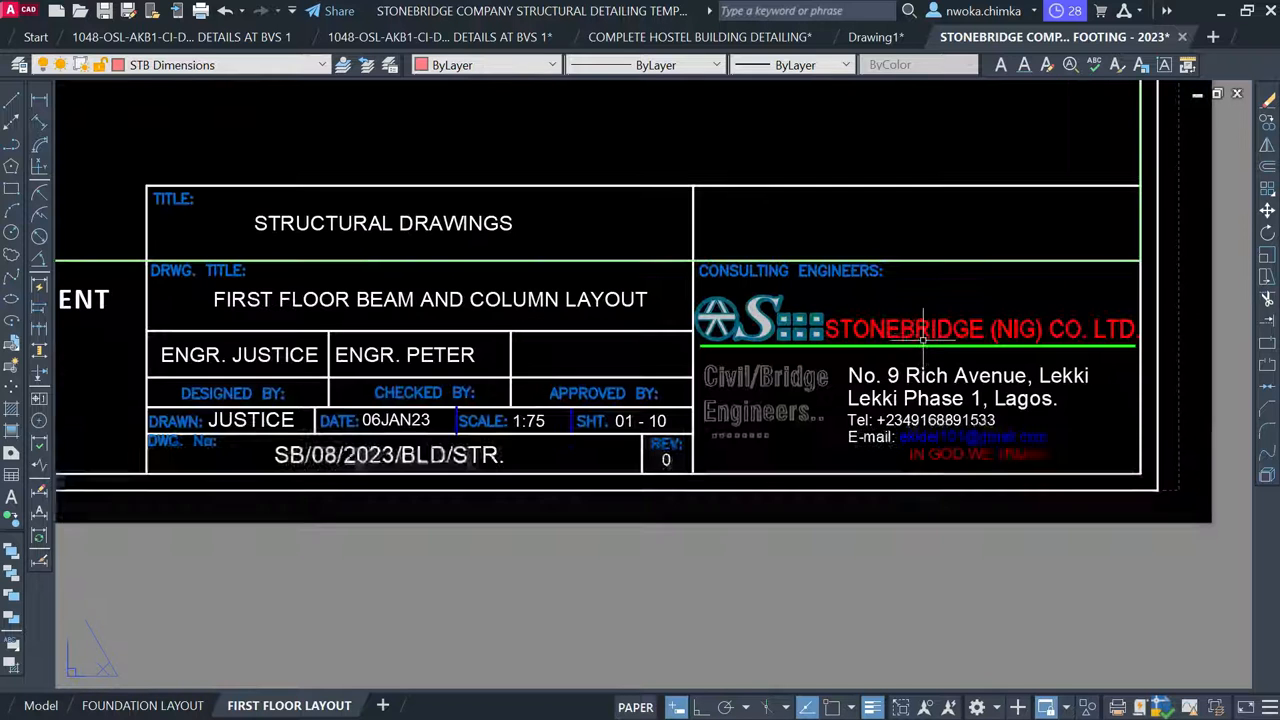
click(920, 328)
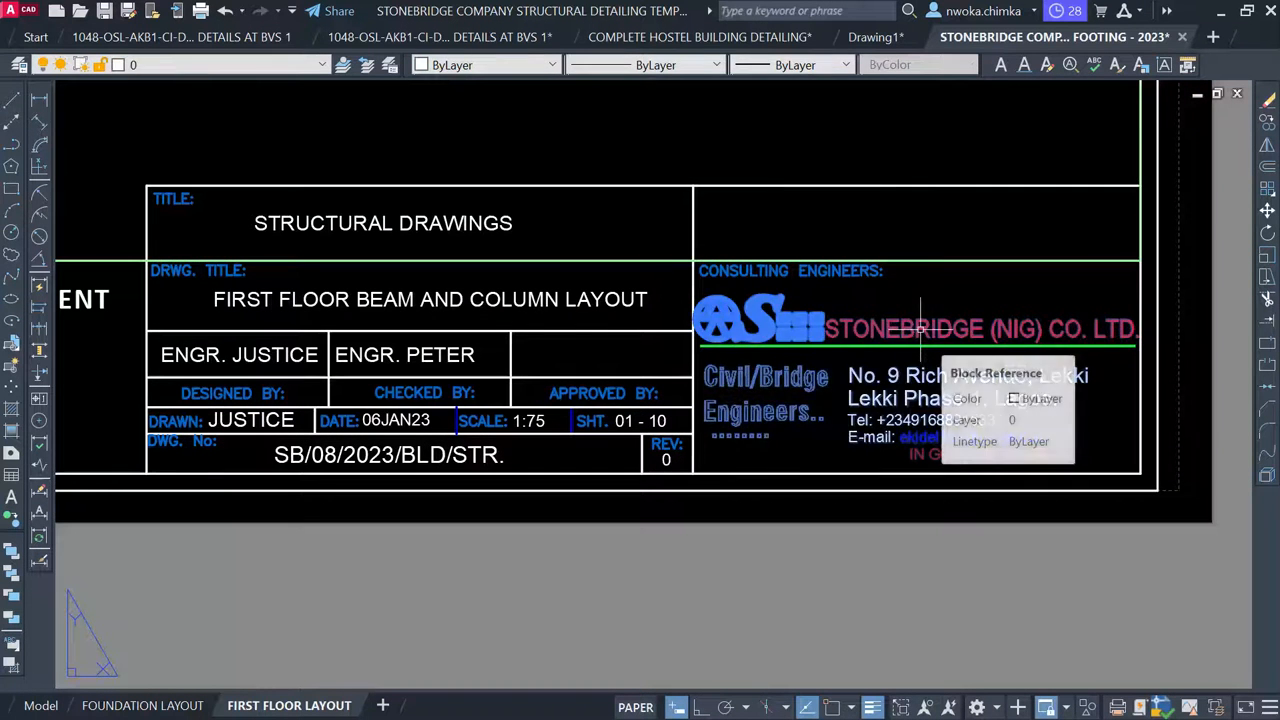
key(Delete)
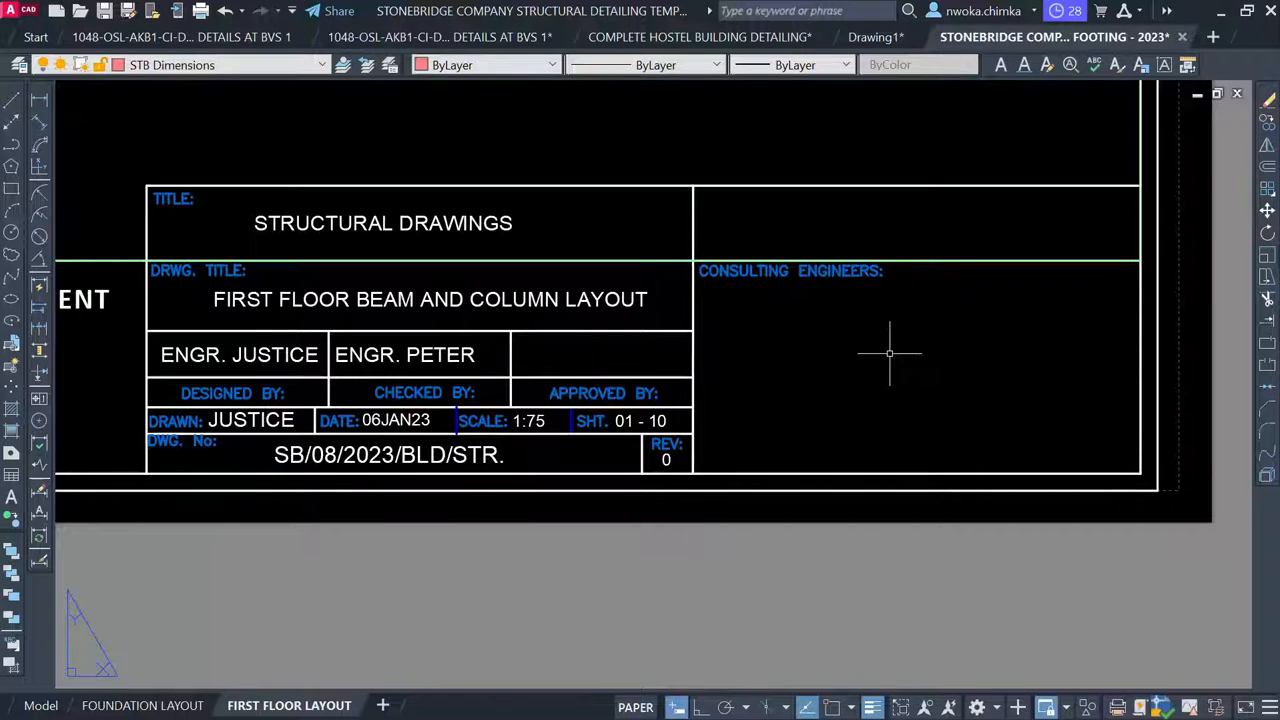
key(ctrl+z)
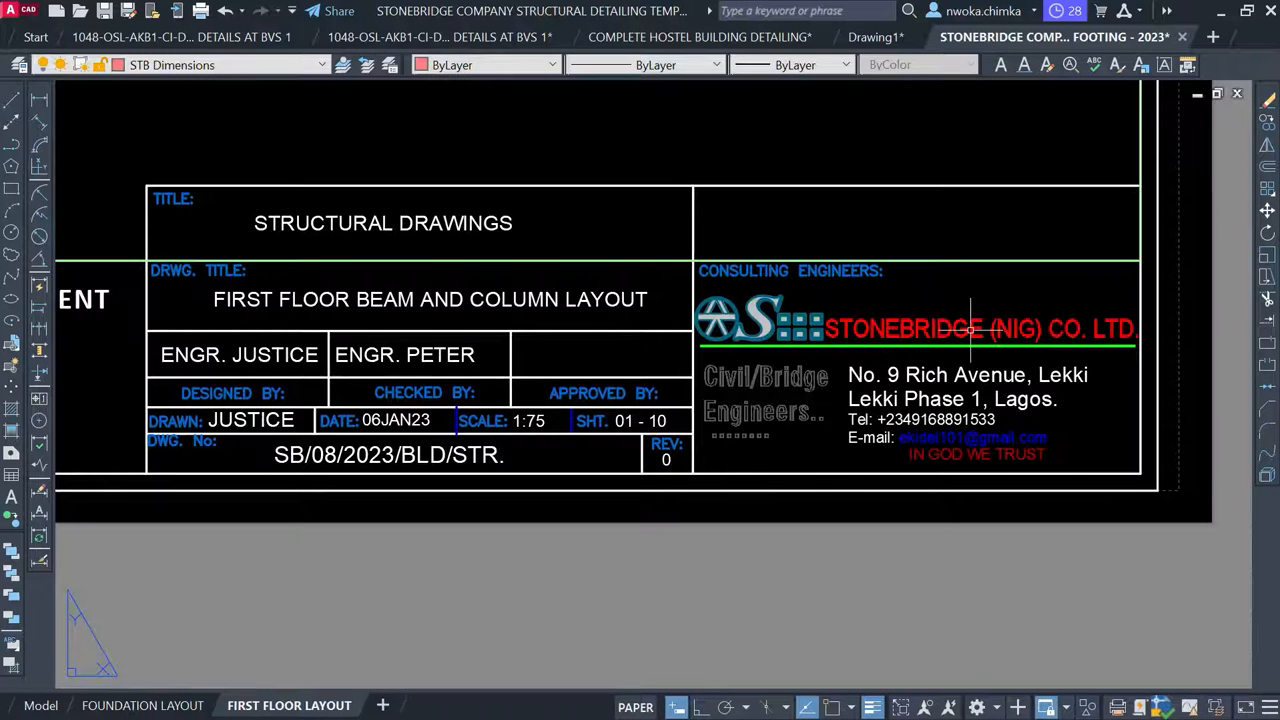
Replace the surname in the designed-by field with the new engineer's surname
scroll(1130, 301, down, 2)
scroll(600, 330, up, 4)
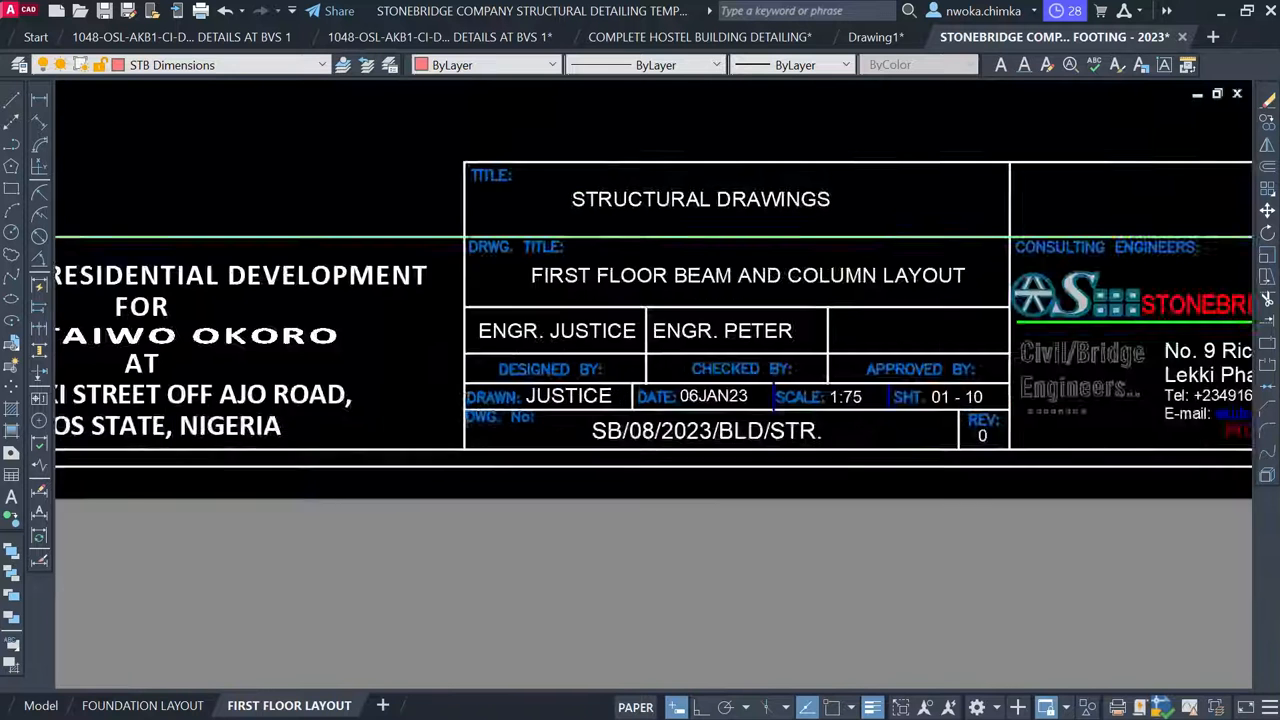
click(602, 323)
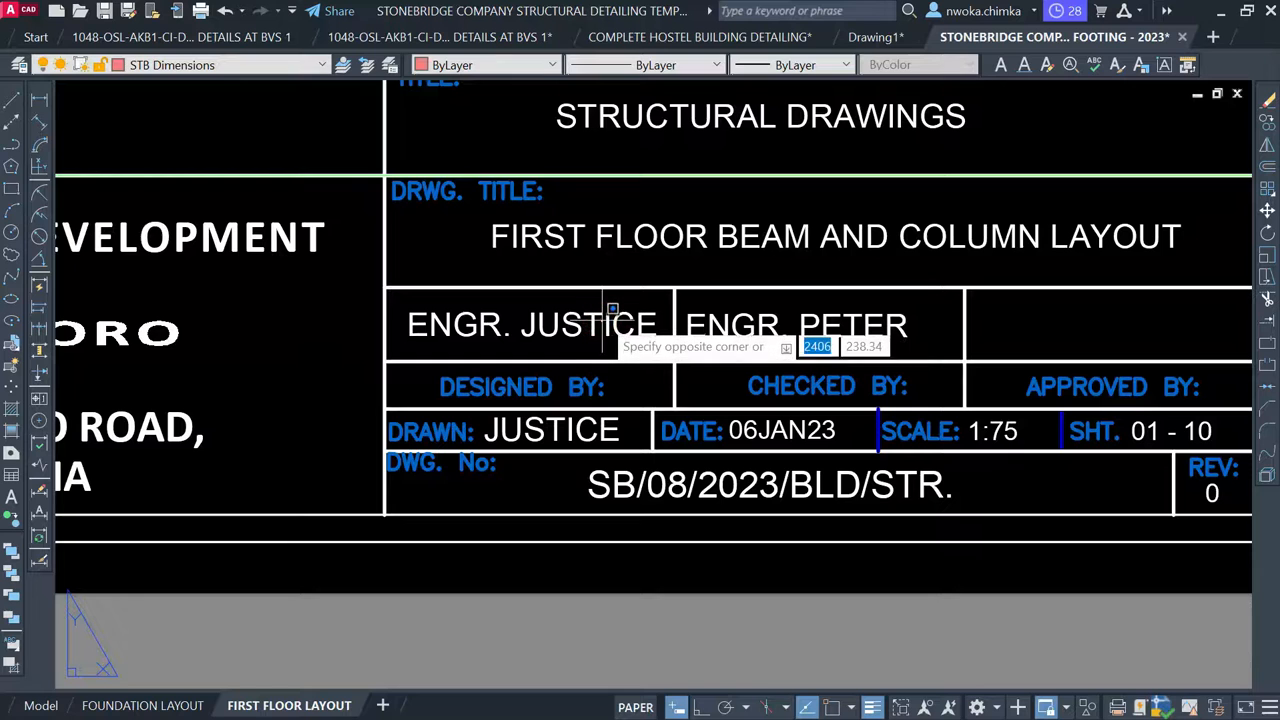
click(591, 323)
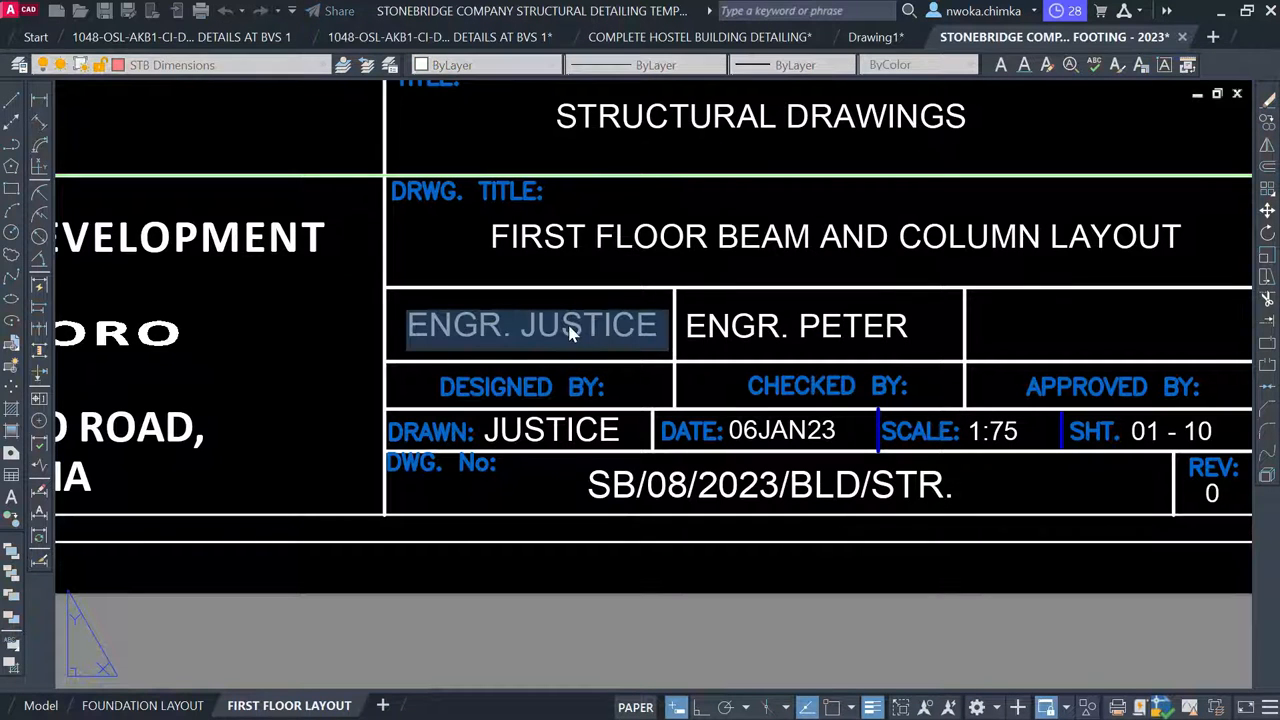
drag(521, 330, 652, 331)
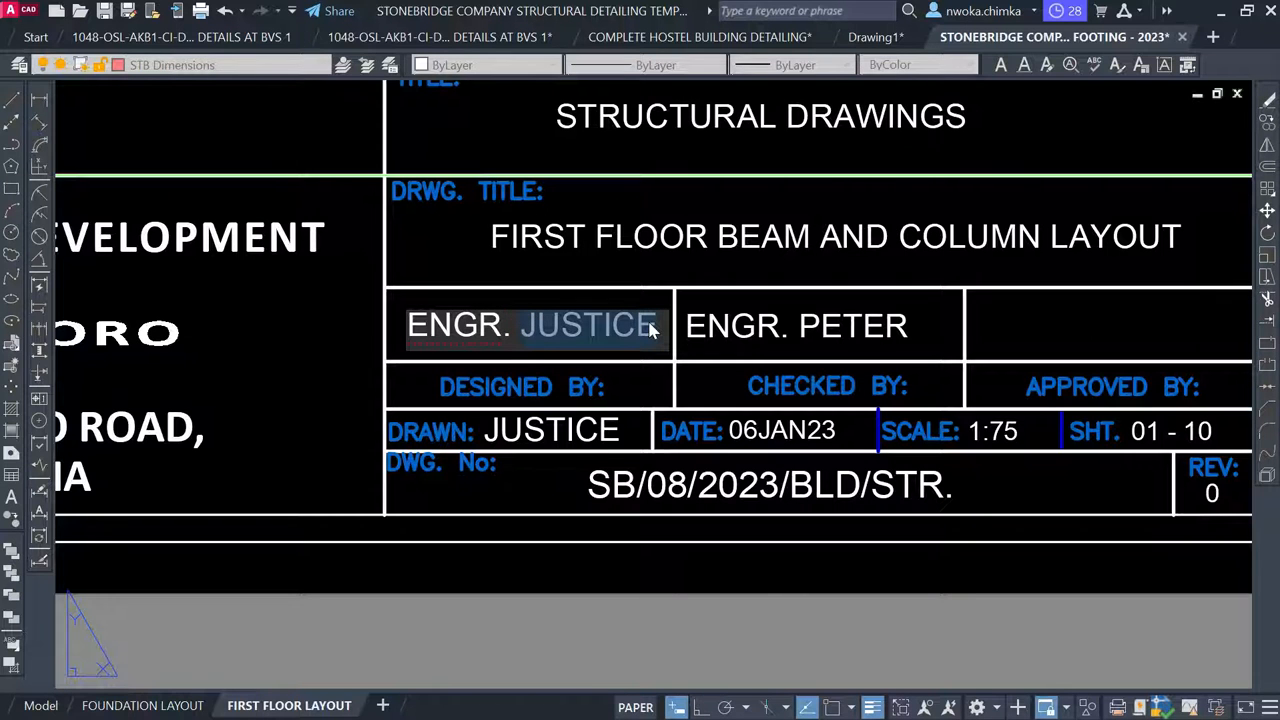
text(JU)
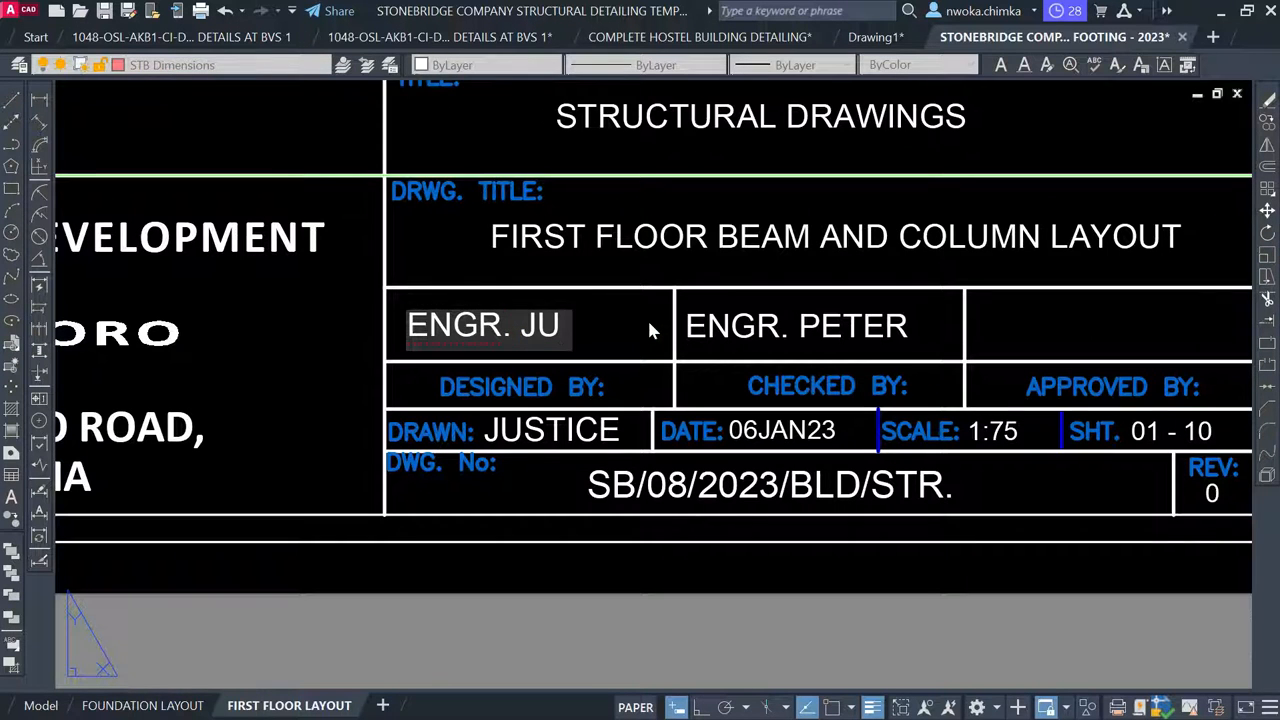
text(STI)
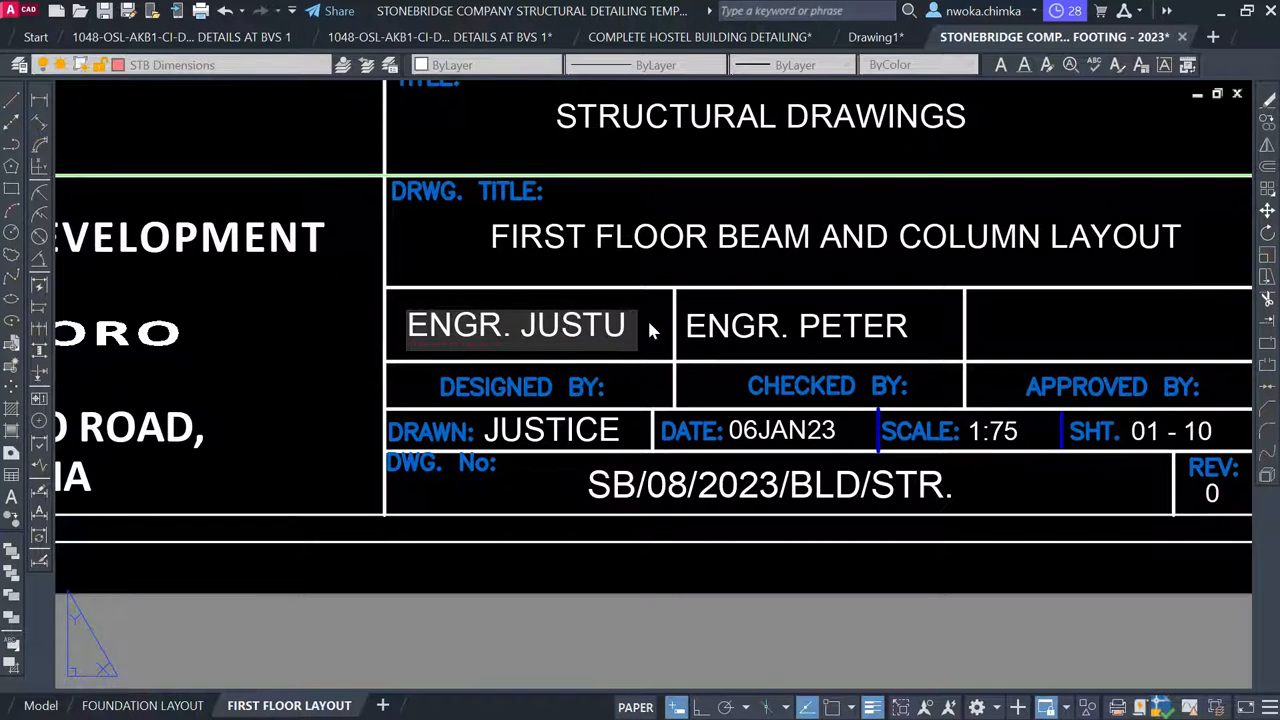
text(CE)
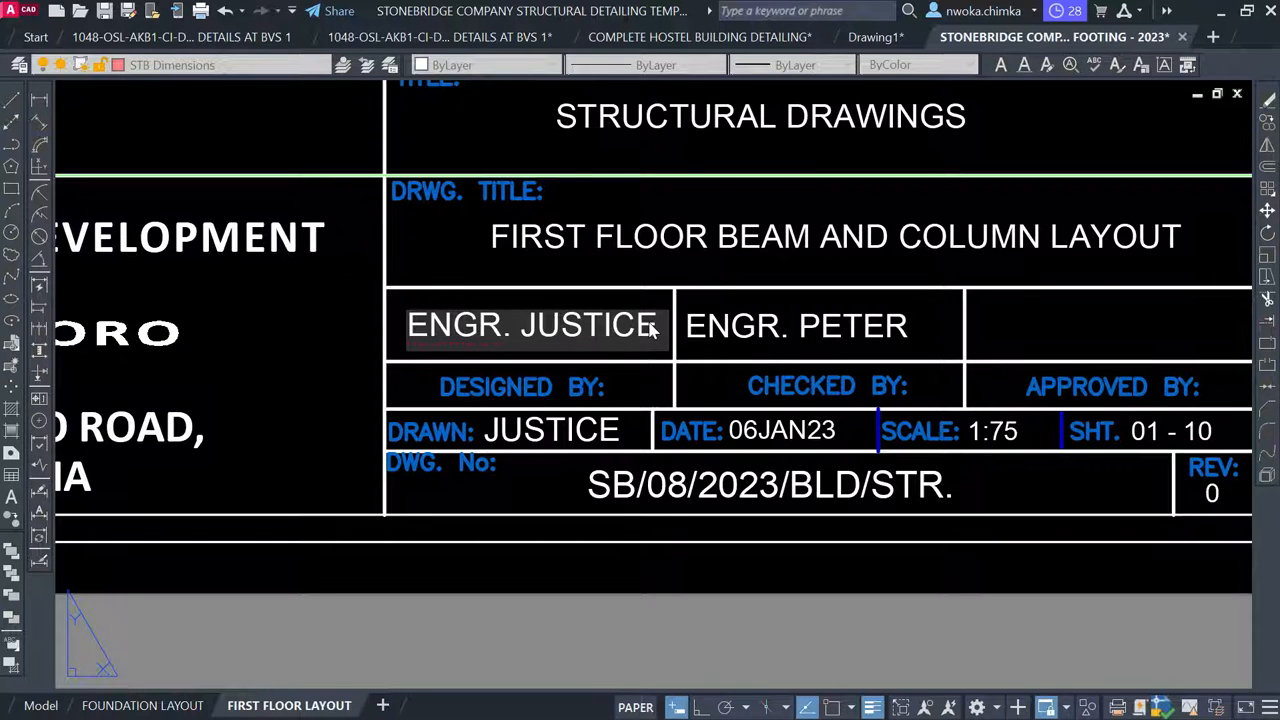
click(748, 326)
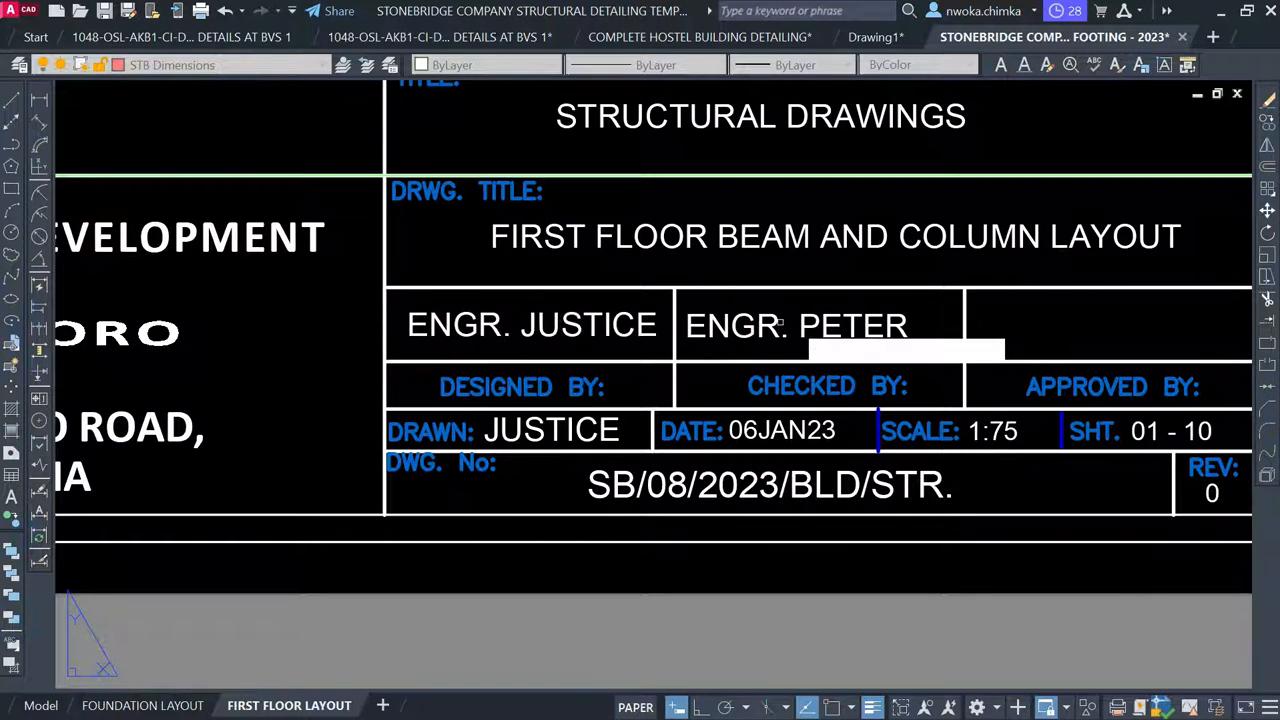
Retype the checked-by engineer's surname with the new engineer's name
click(815, 335)
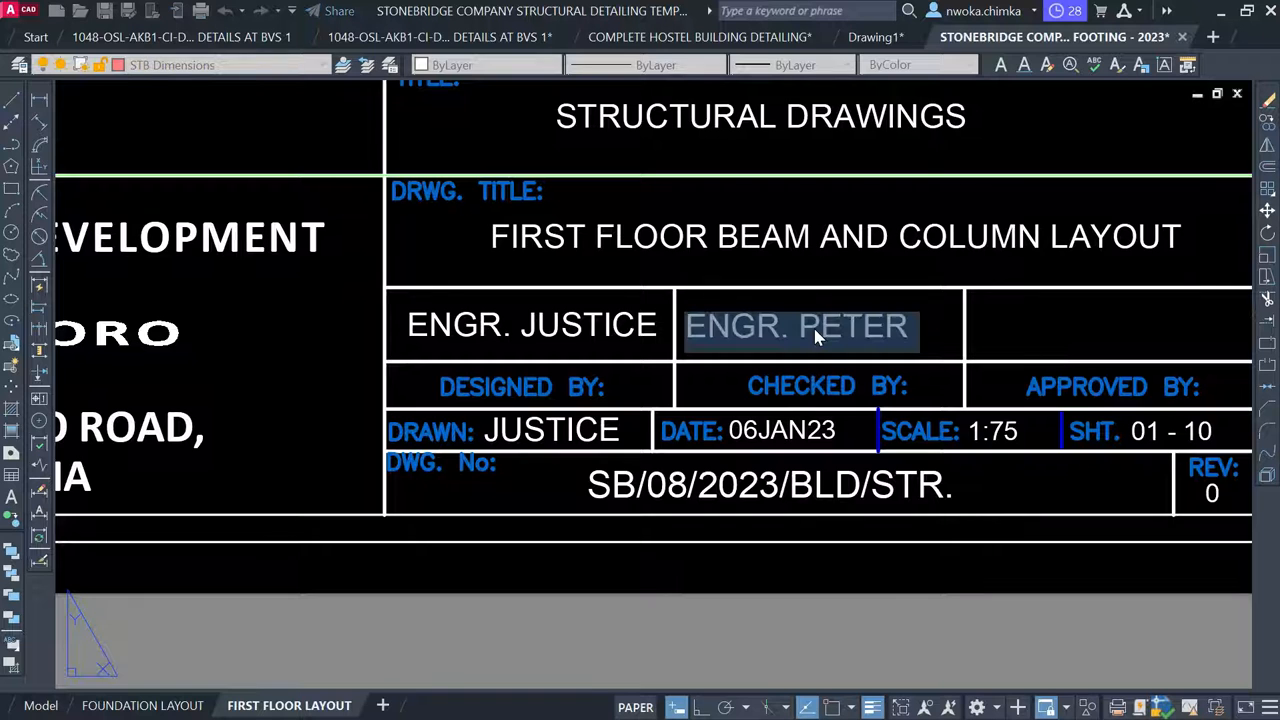
double_click(815, 330)
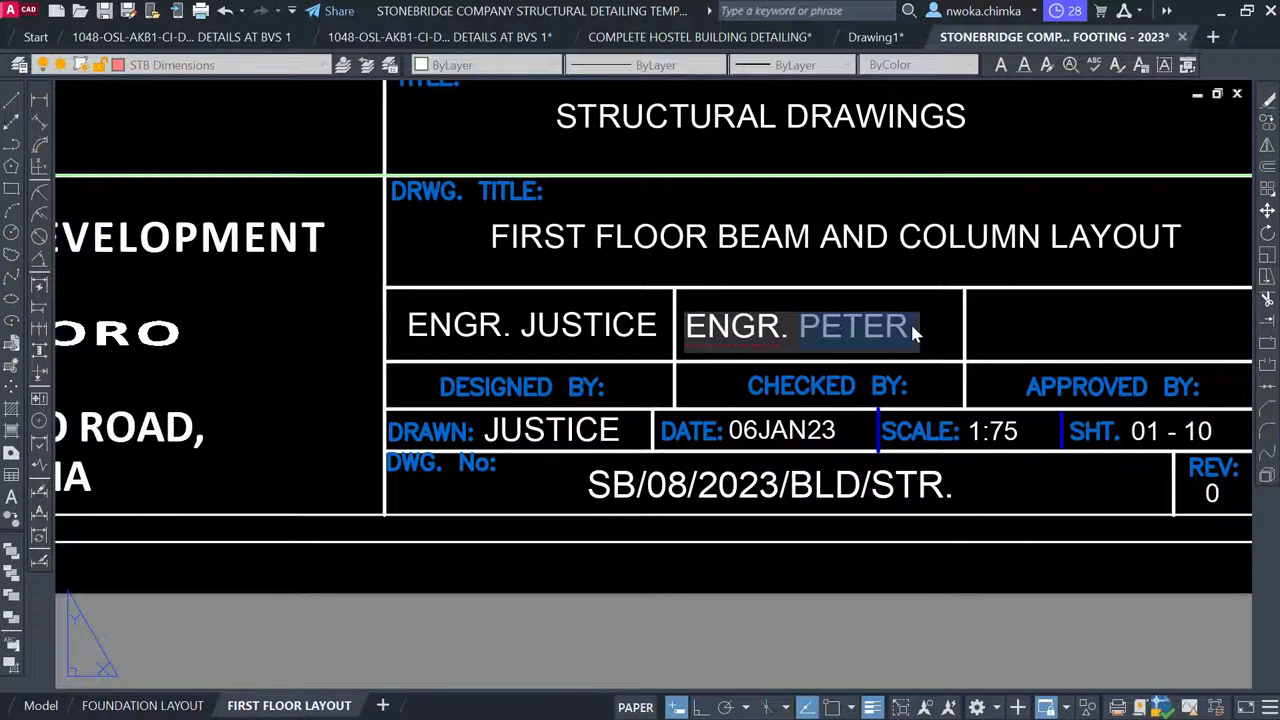
text(TAU)
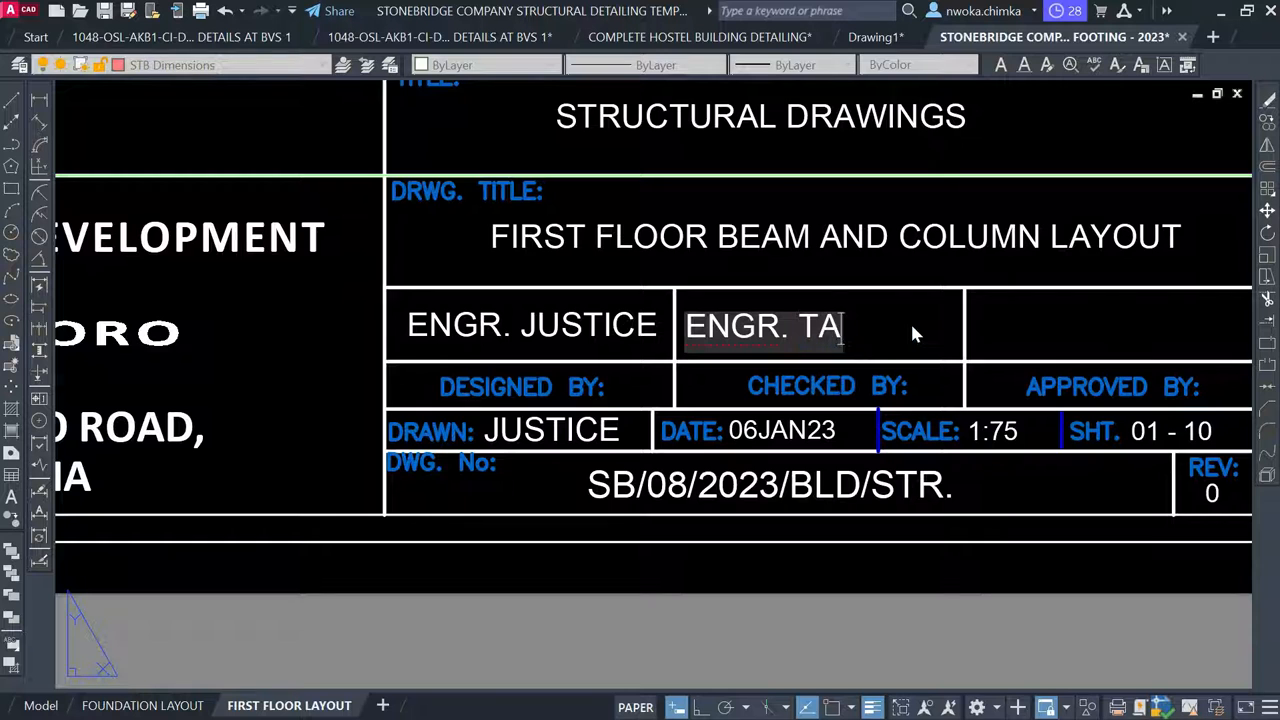
key(BackSpace)
text(ICE)
key(BackSpace)
text(WO)
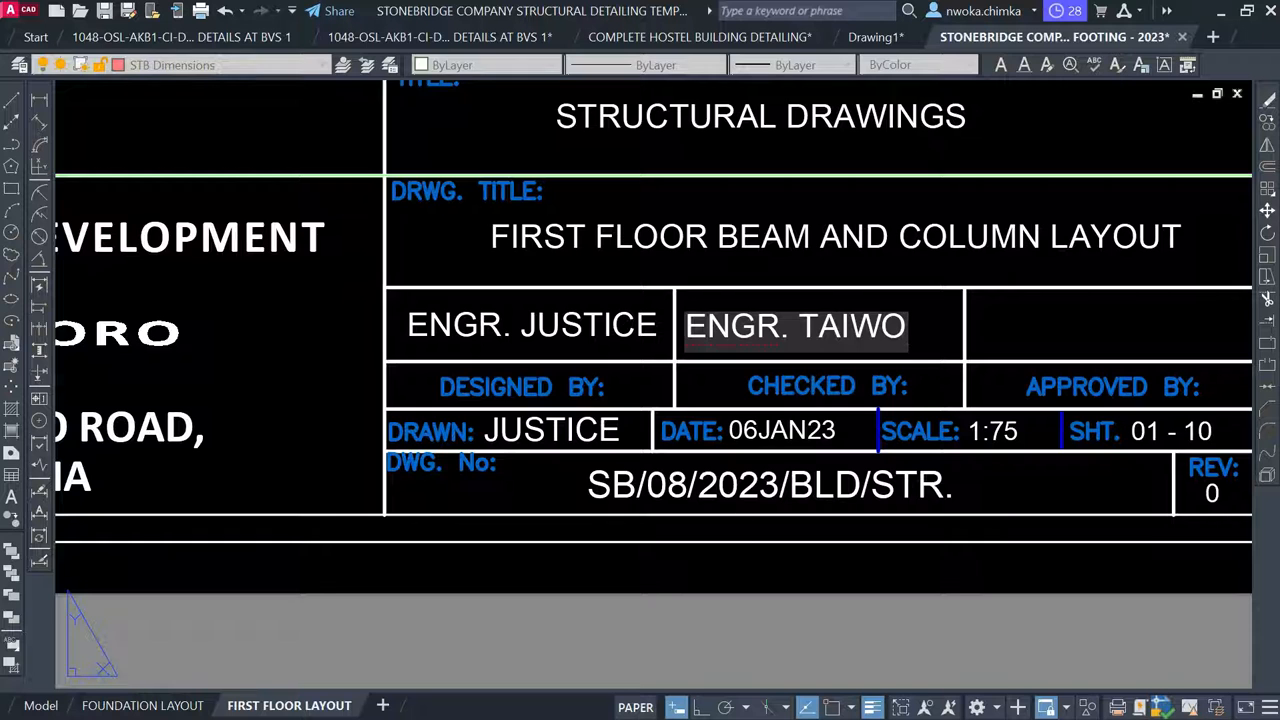
click(716, 566)
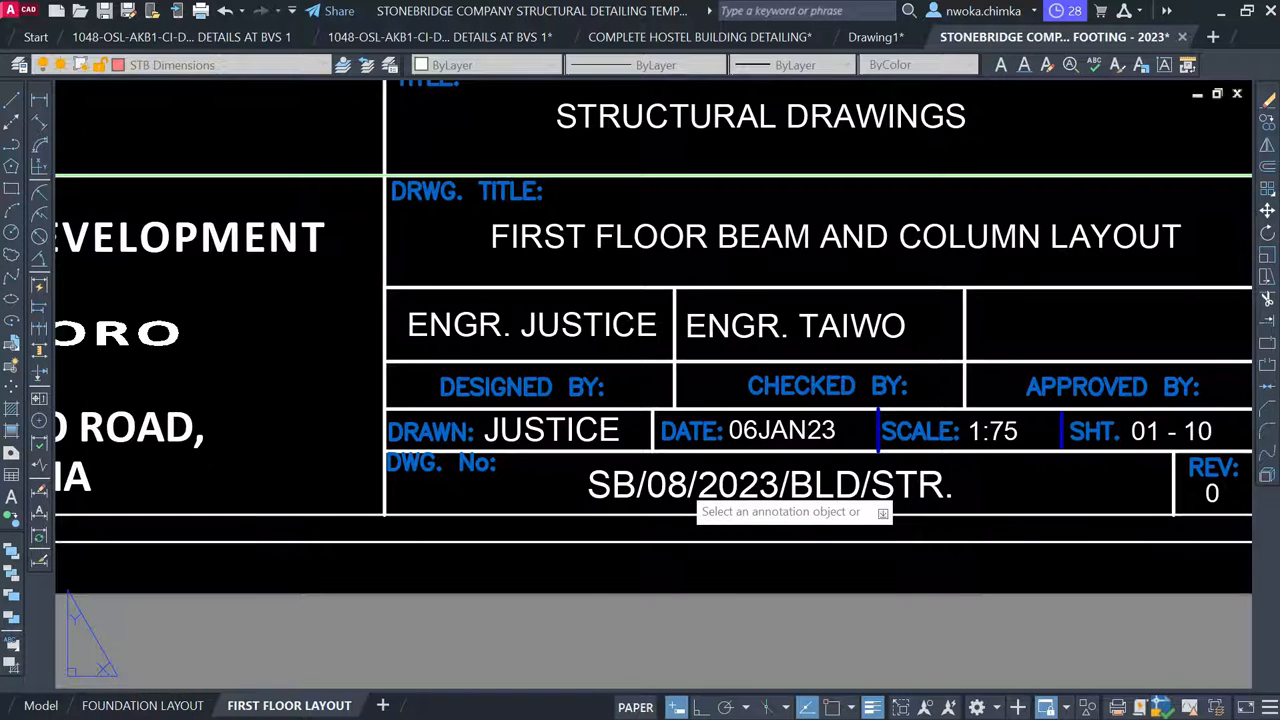
Change the 08 in the drawing number to 02, giving SB/02/2023/BLD/STR
click(683, 490)
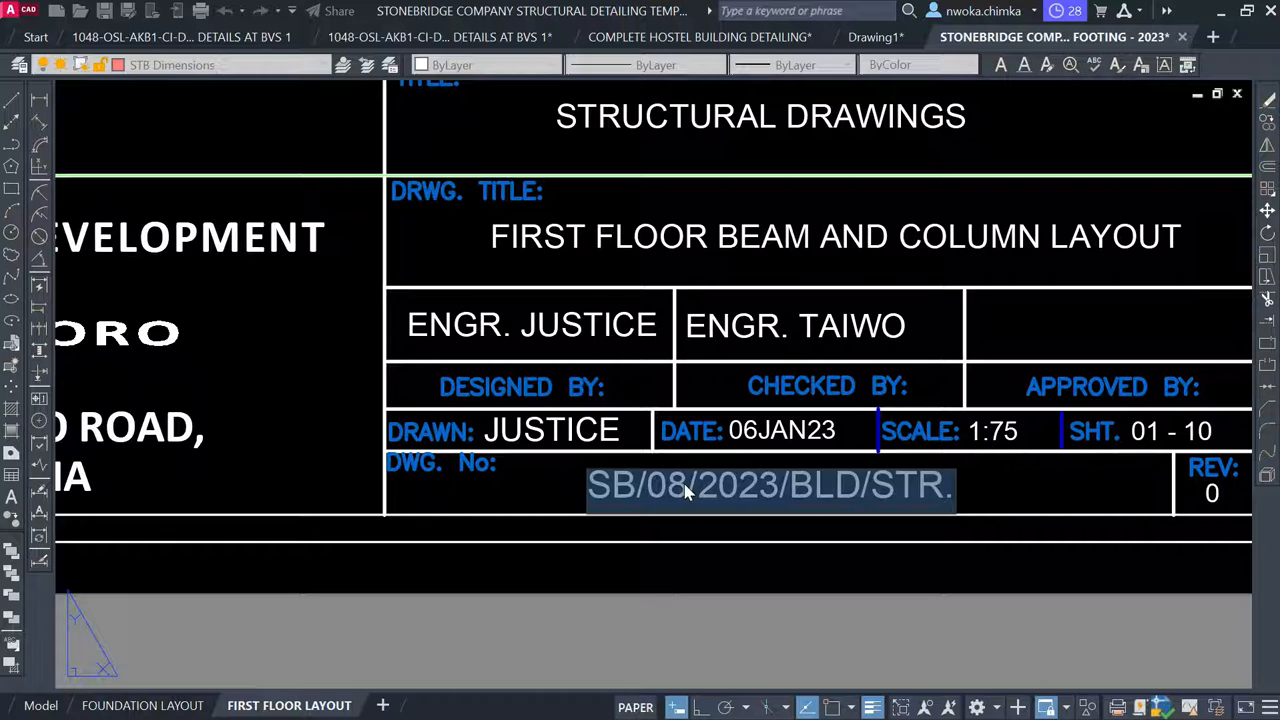
click(951, 488)
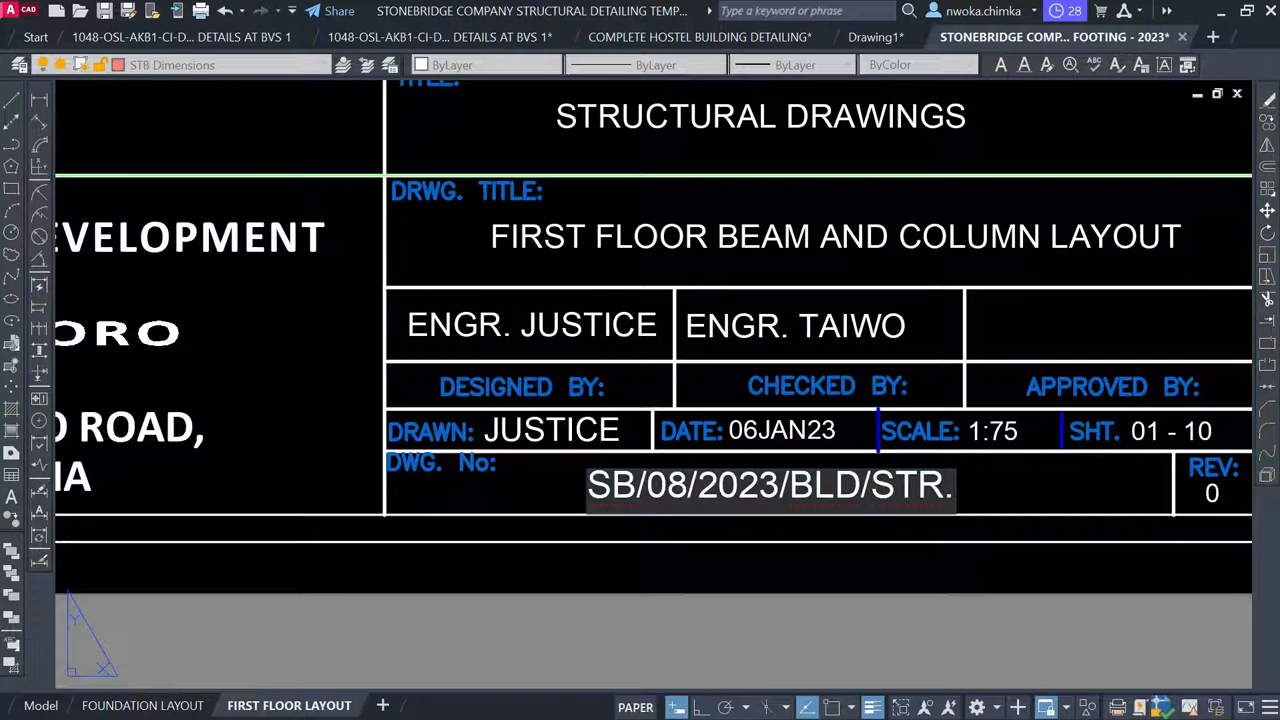
key(BackSpace)
text(2)
click(783, 601)
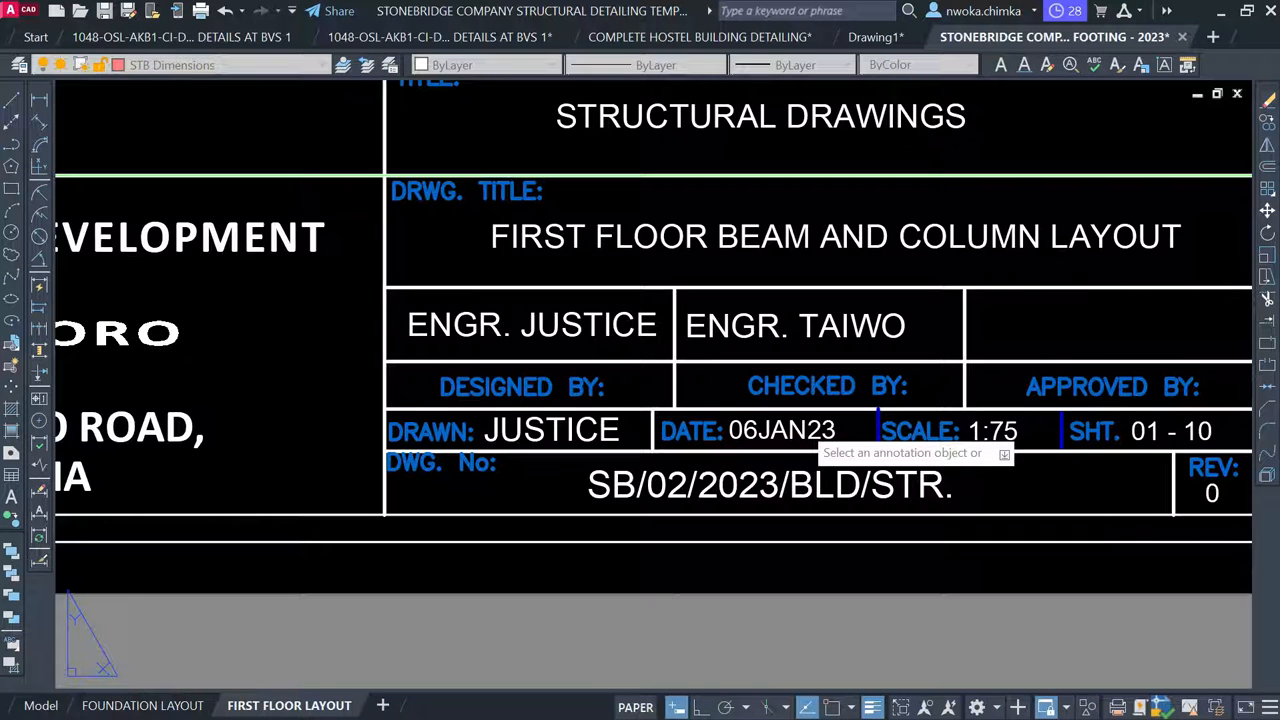
Change the title block date from 06JAN23 to 05FEB23
click(806, 432)
drag(806, 432, 789, 431)
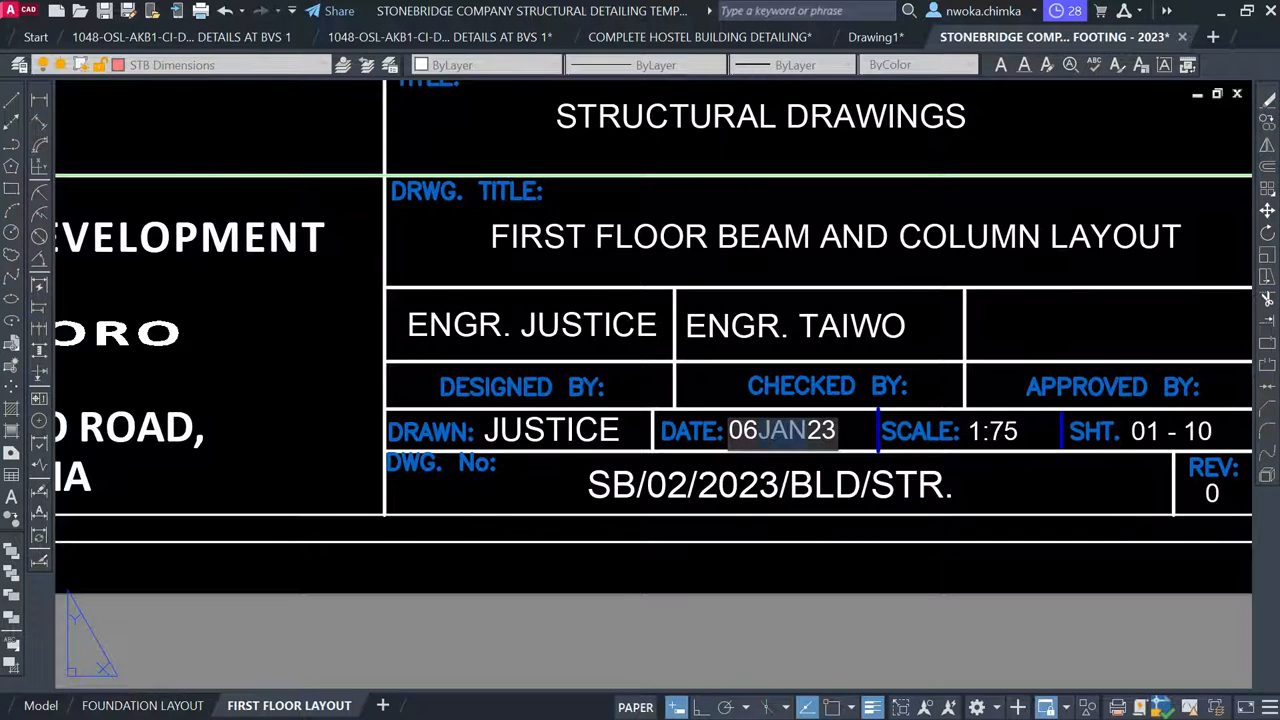
text(FEB)
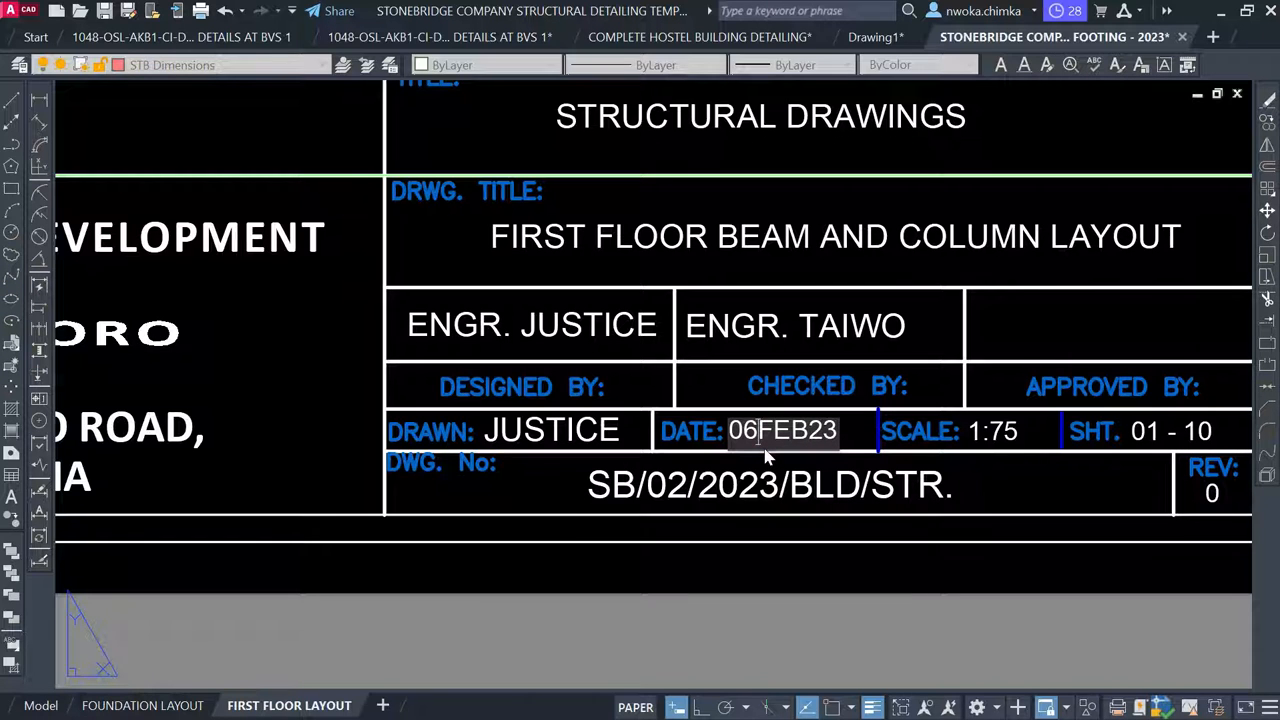
key(BackSpace)
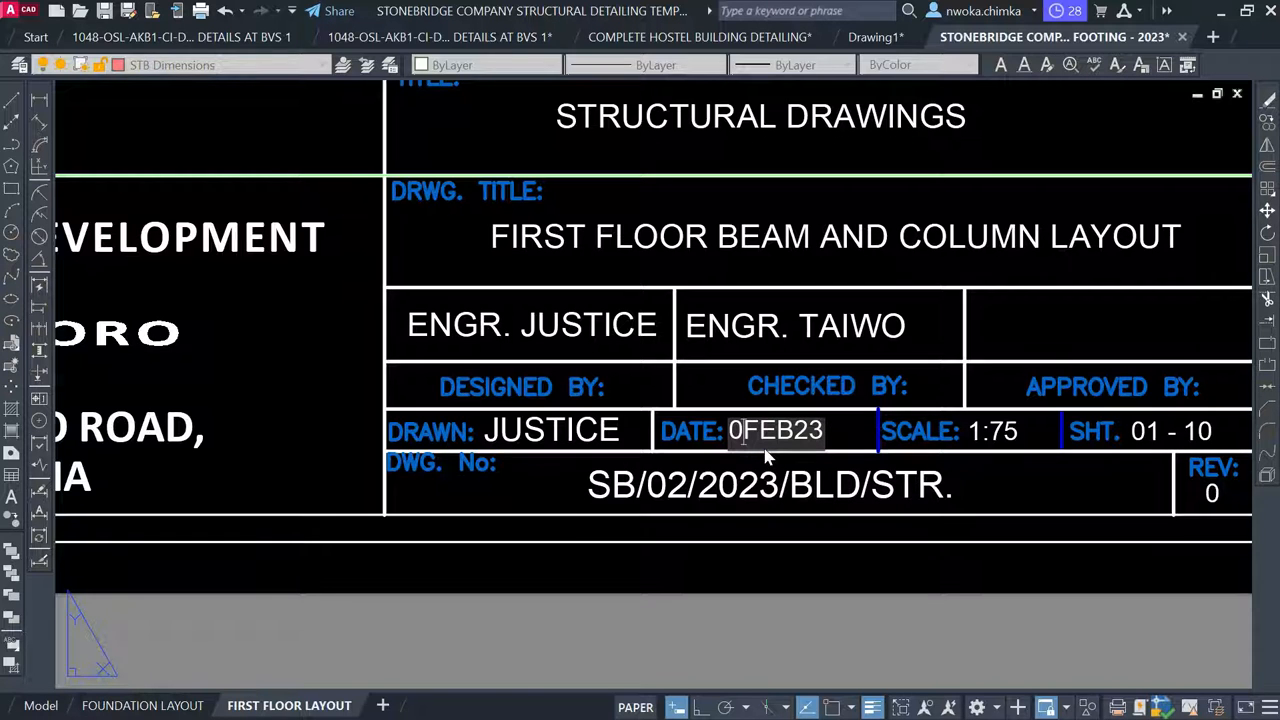
text(5)
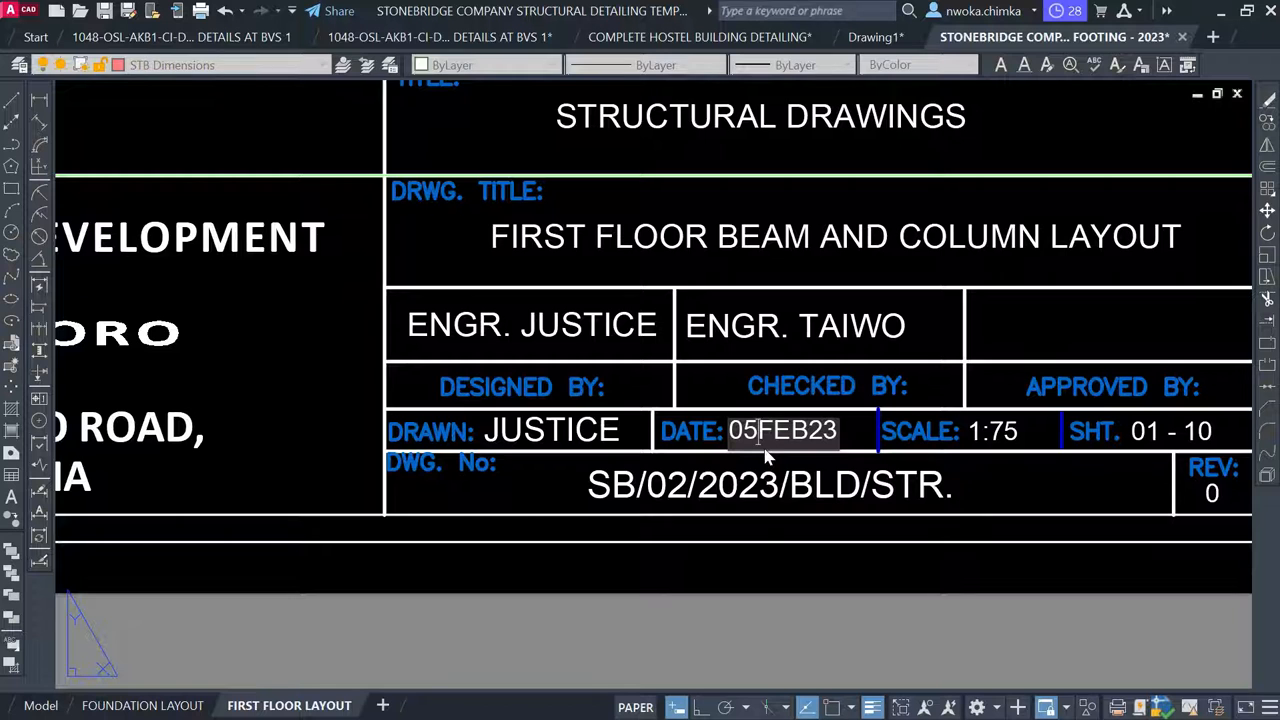
click(716, 583)
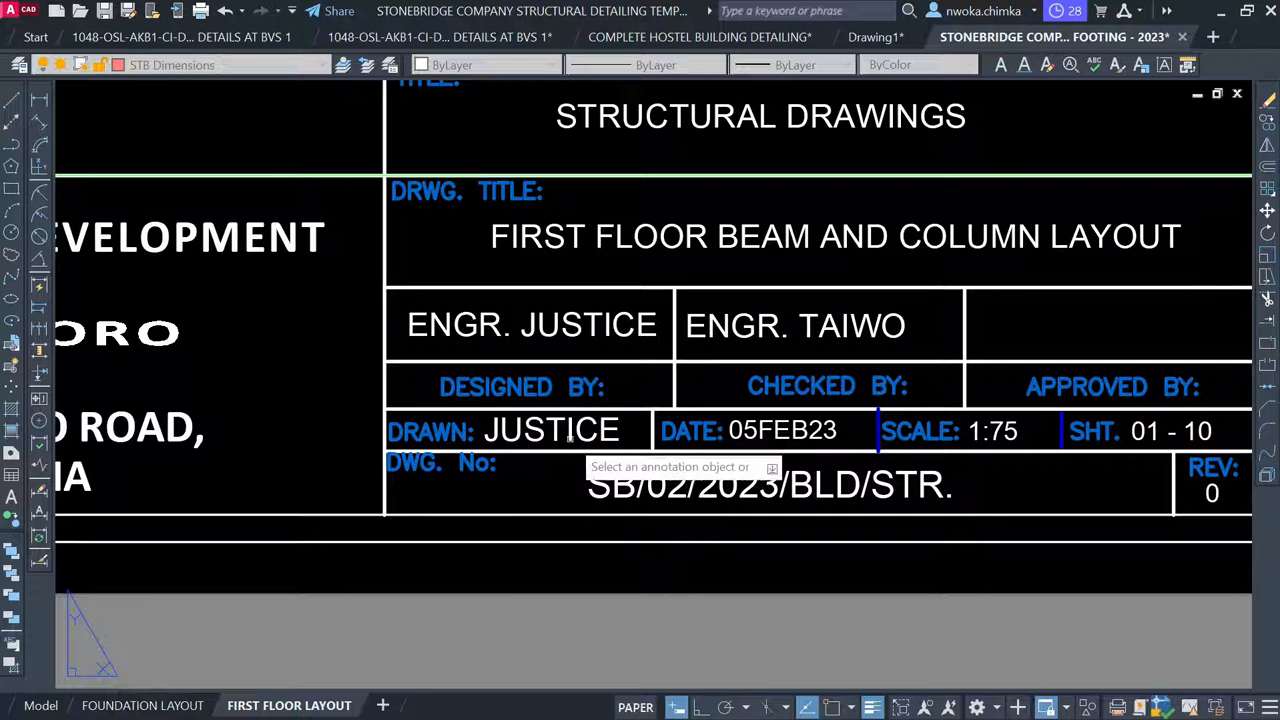
Pan and zoom the sheet so the title block's CLIENT box is readable up close
scroll(620, 440, down, 3)
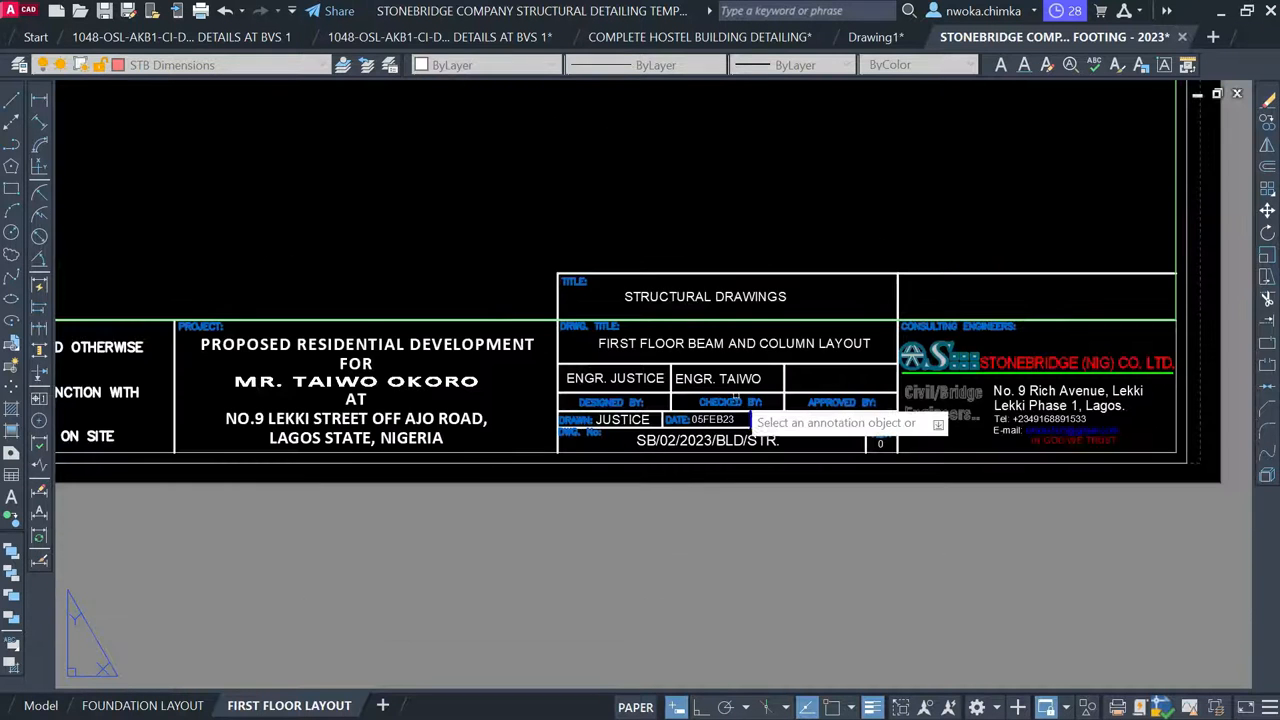
key(Escape)
middle_drag(350, 412, 583, 396)
scroll(495, 330, up, 2)
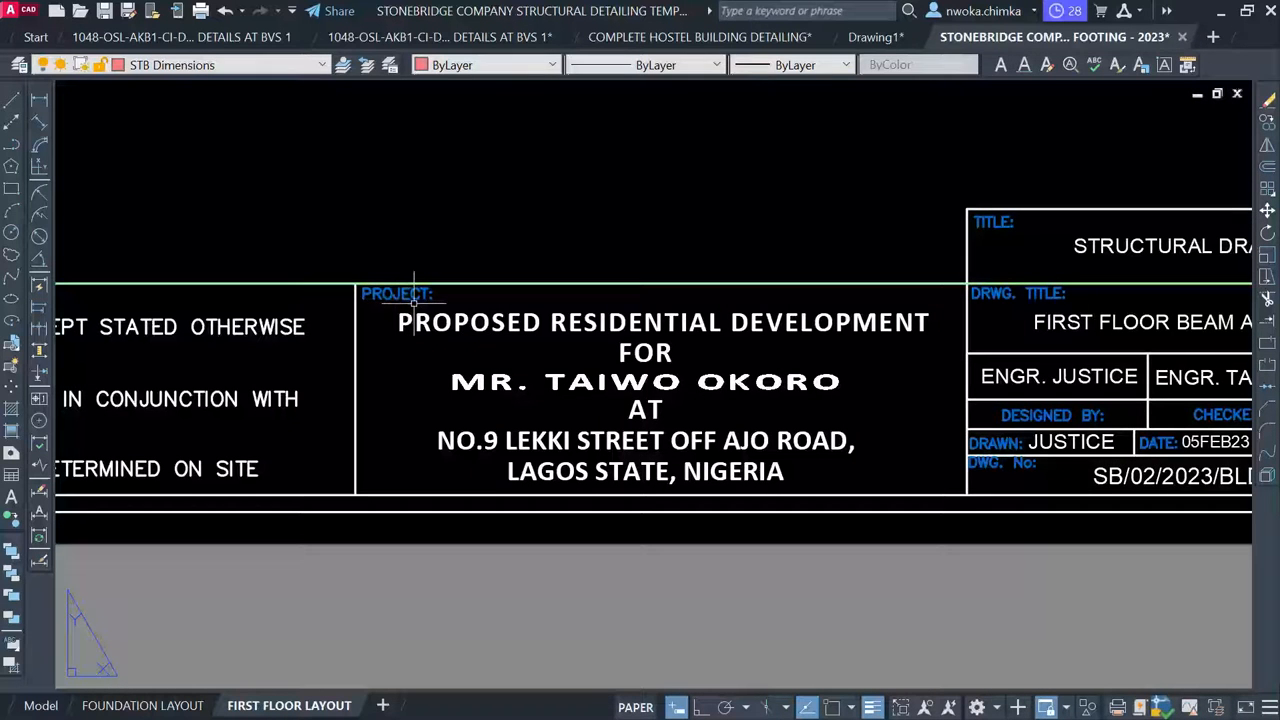
scroll(653, 292, up, 2)
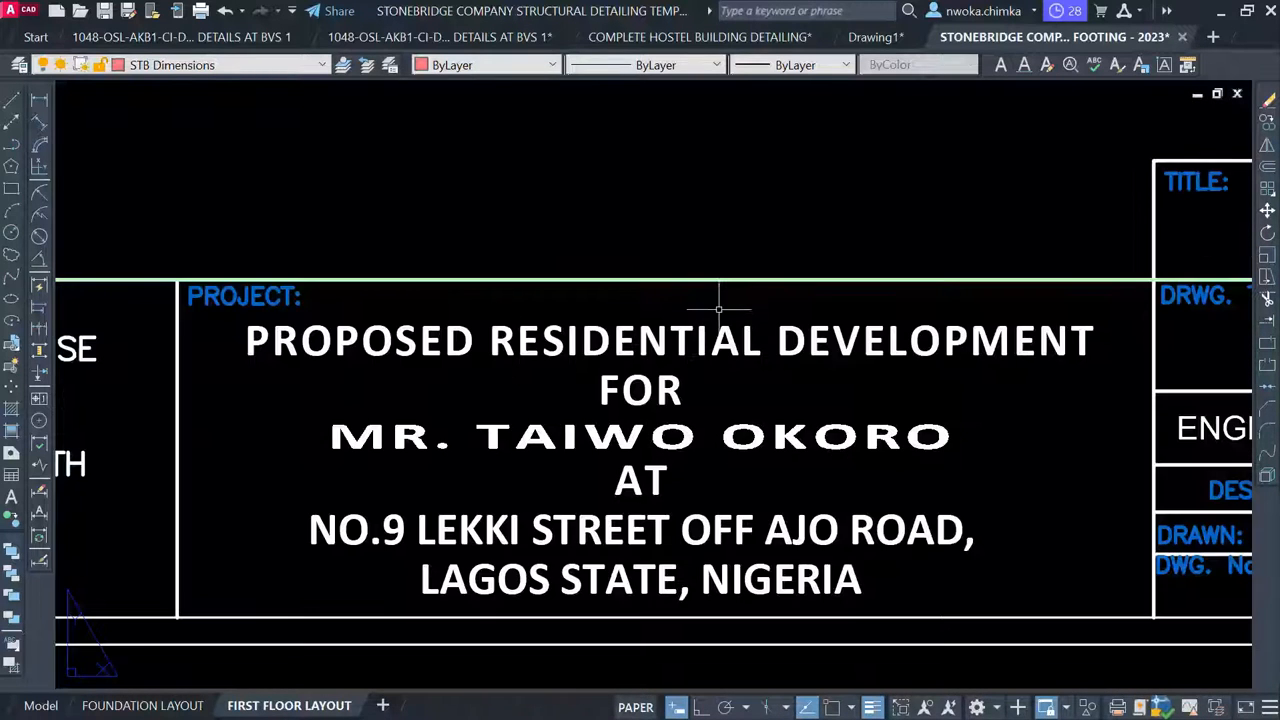
scroll(675, 332, down, 2)
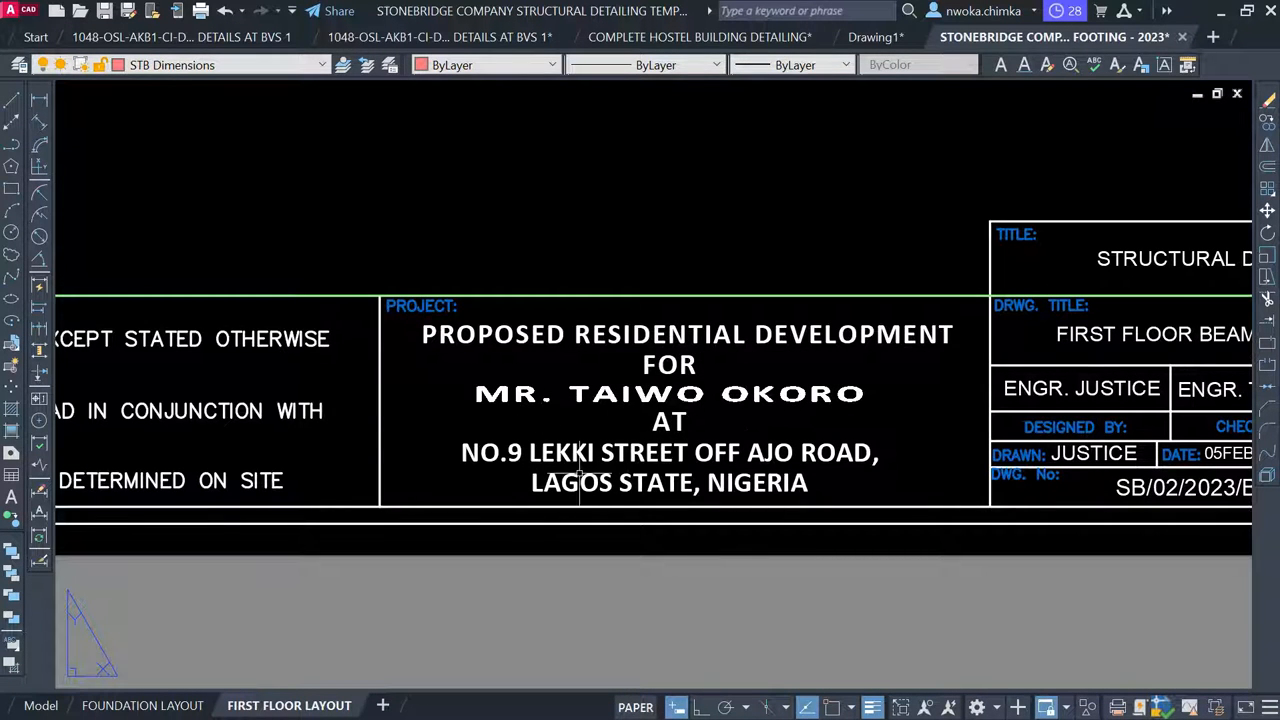
scroll(682, 510, down, 4)
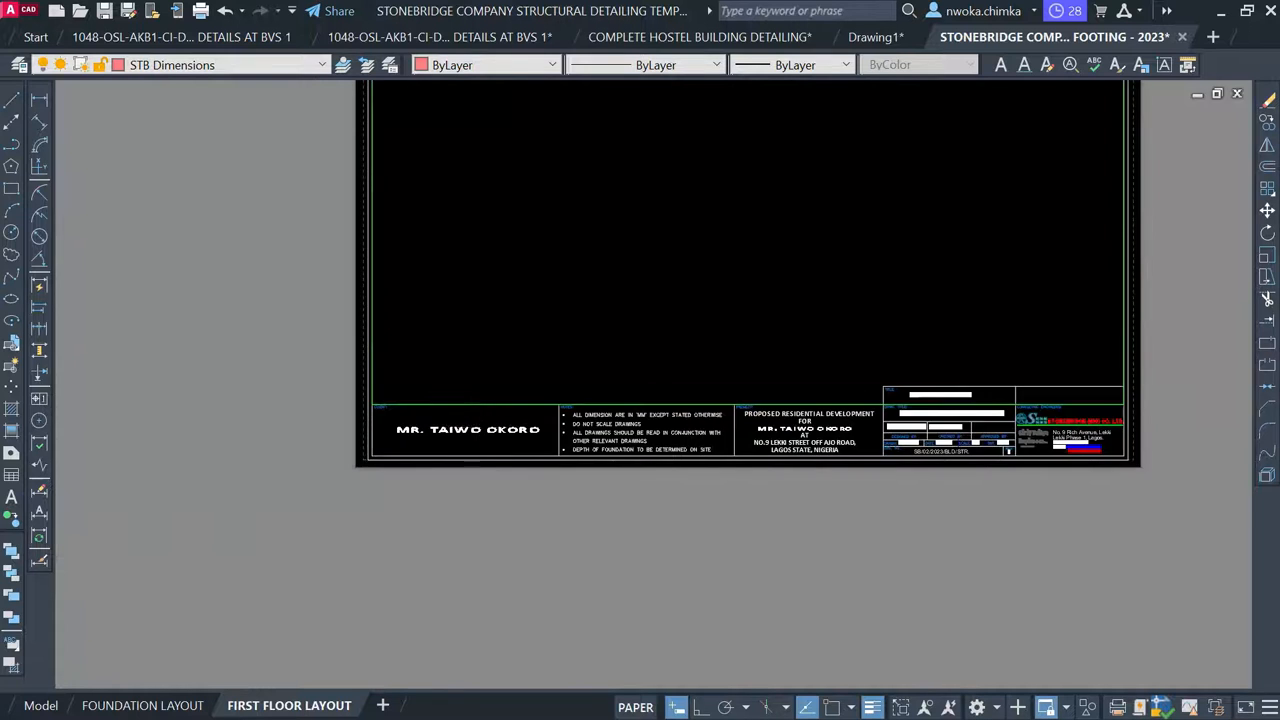
scroll(410, 436, up, 3)
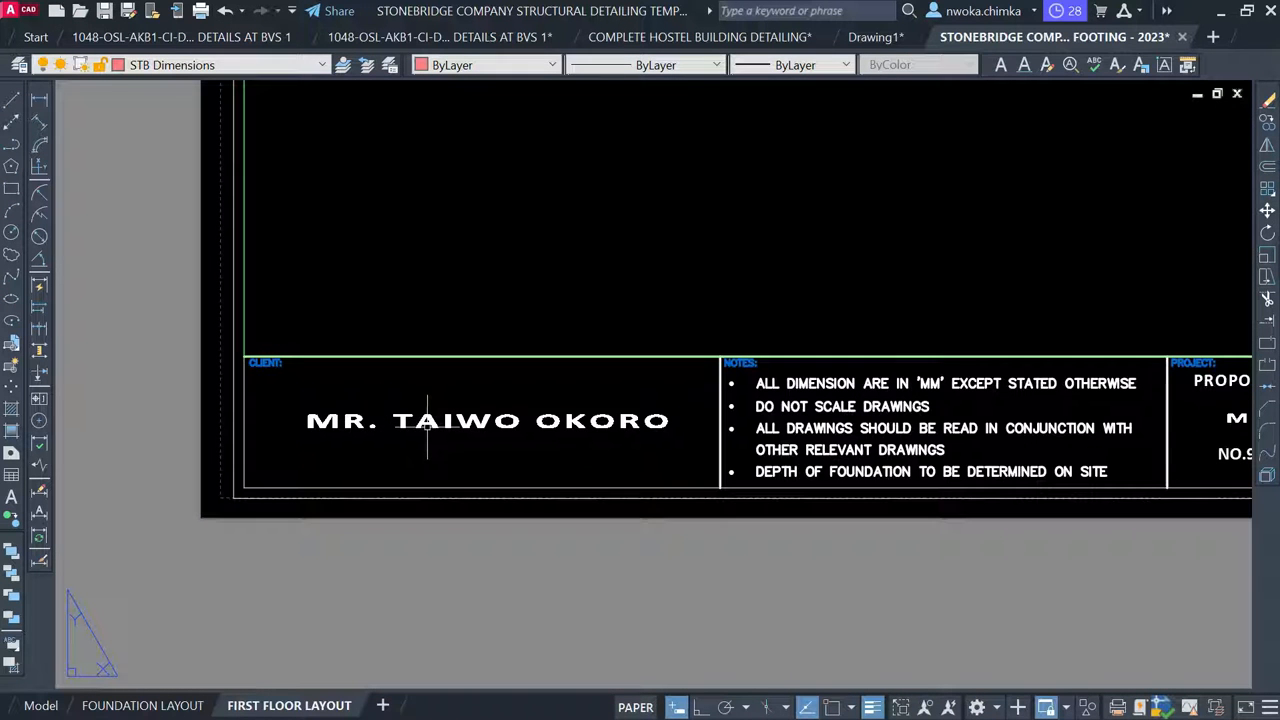
Replace the client's first name and surname in the client box with the new client's name
click(431, 424)
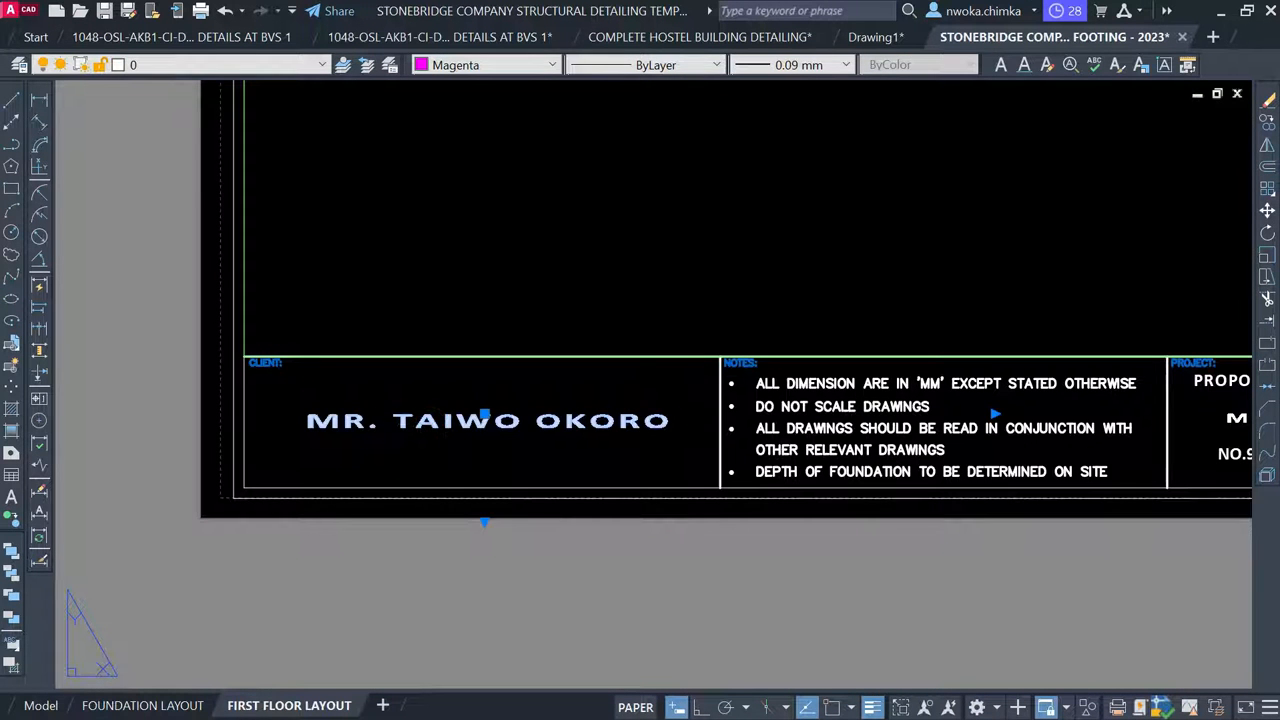
double_click(431, 424)
drag(392, 421, 521, 421)
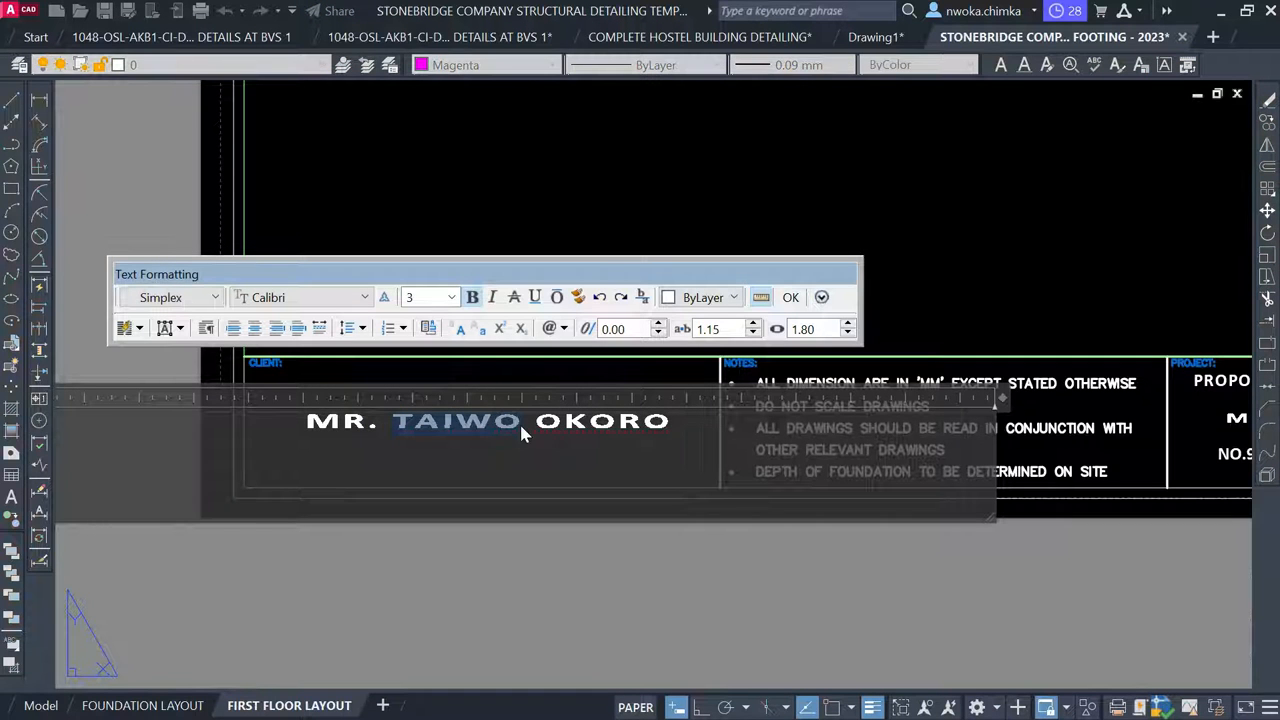
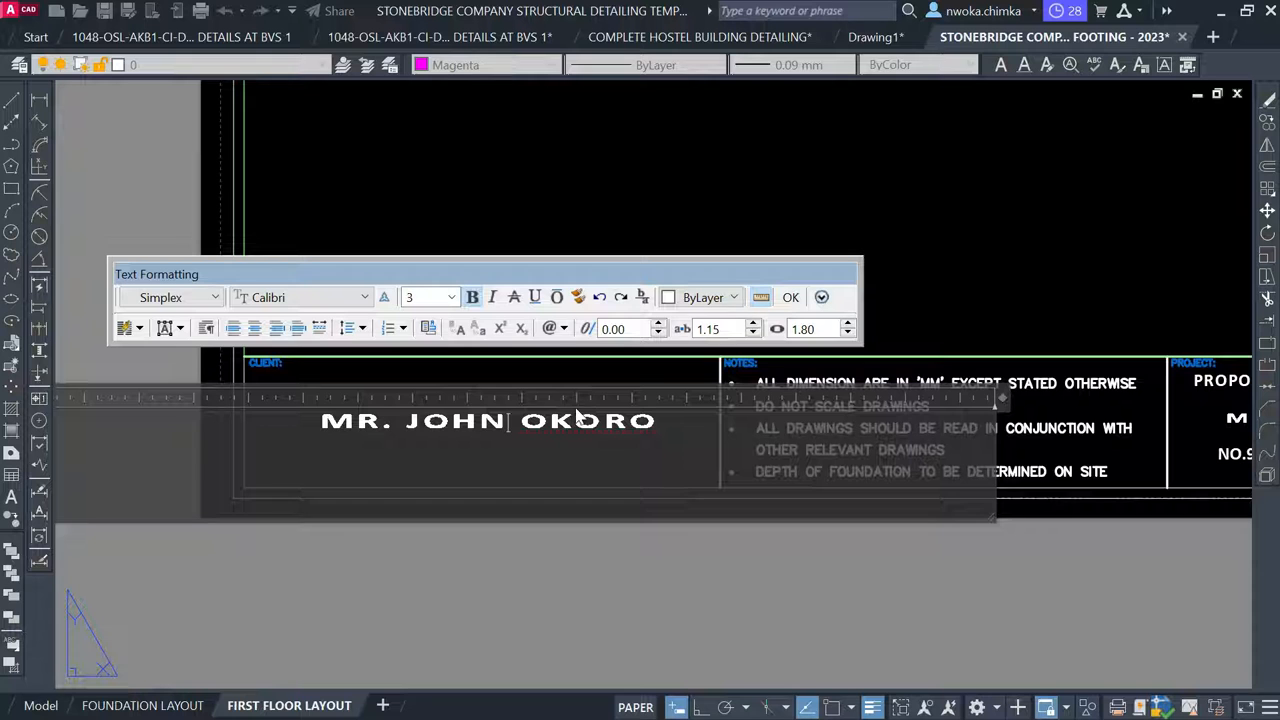
drag(510, 421, 657, 438)
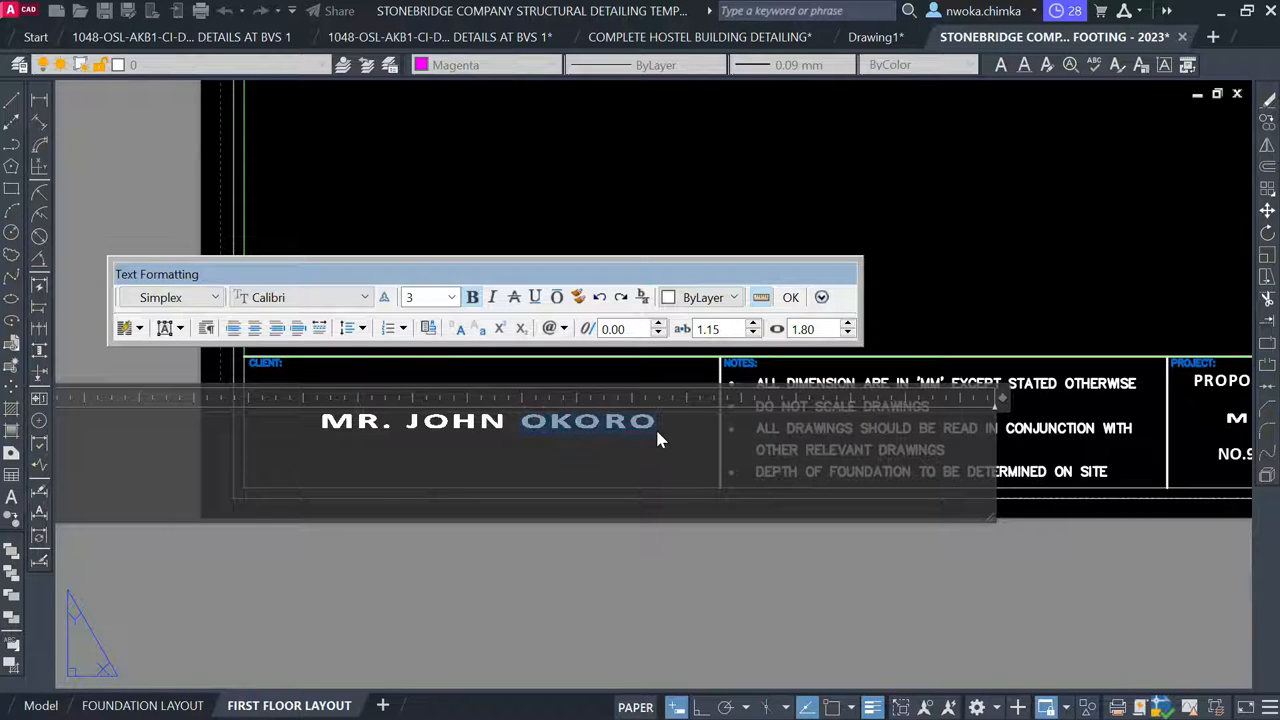
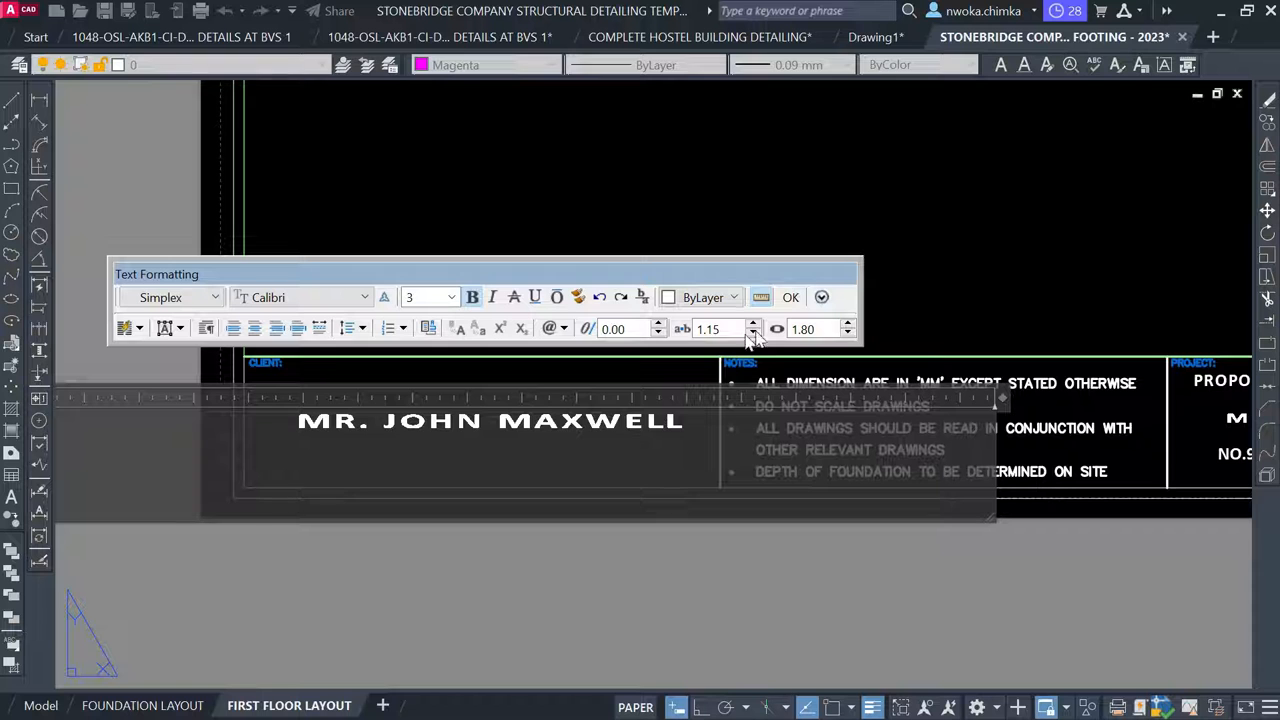
click(443, 366)
scroll(330, 420, down, 6)
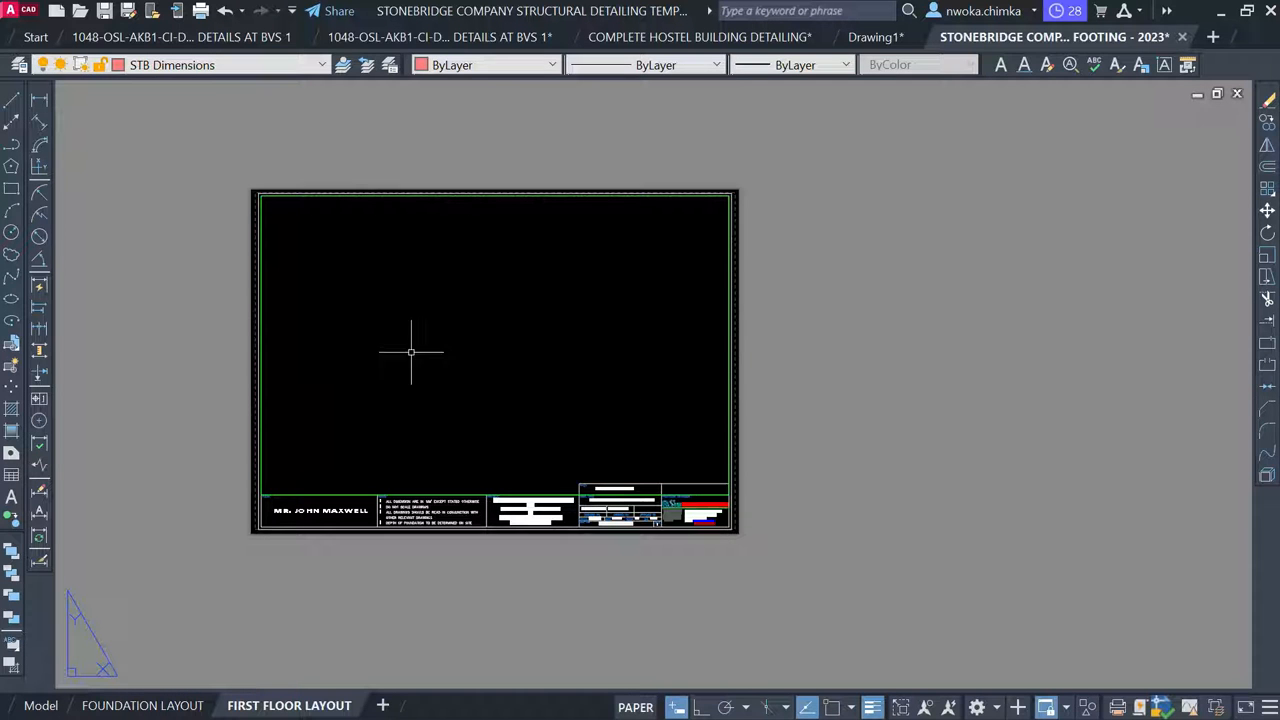
Activate the viewport and zoom and pan until the first-floor beam and column plan fills it
double_click(467, 304)
scroll(467, 304, down, 5)
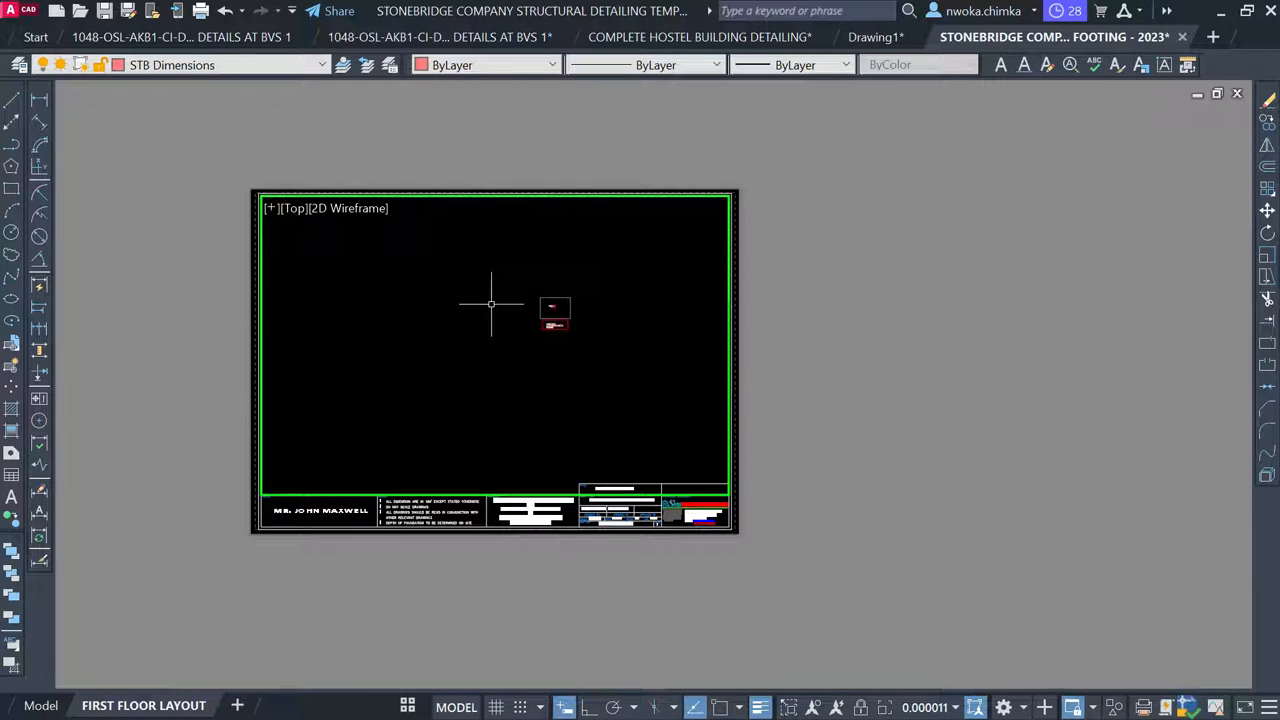
scroll(563, 297, up, 3)
scroll(554, 326, up, 3)
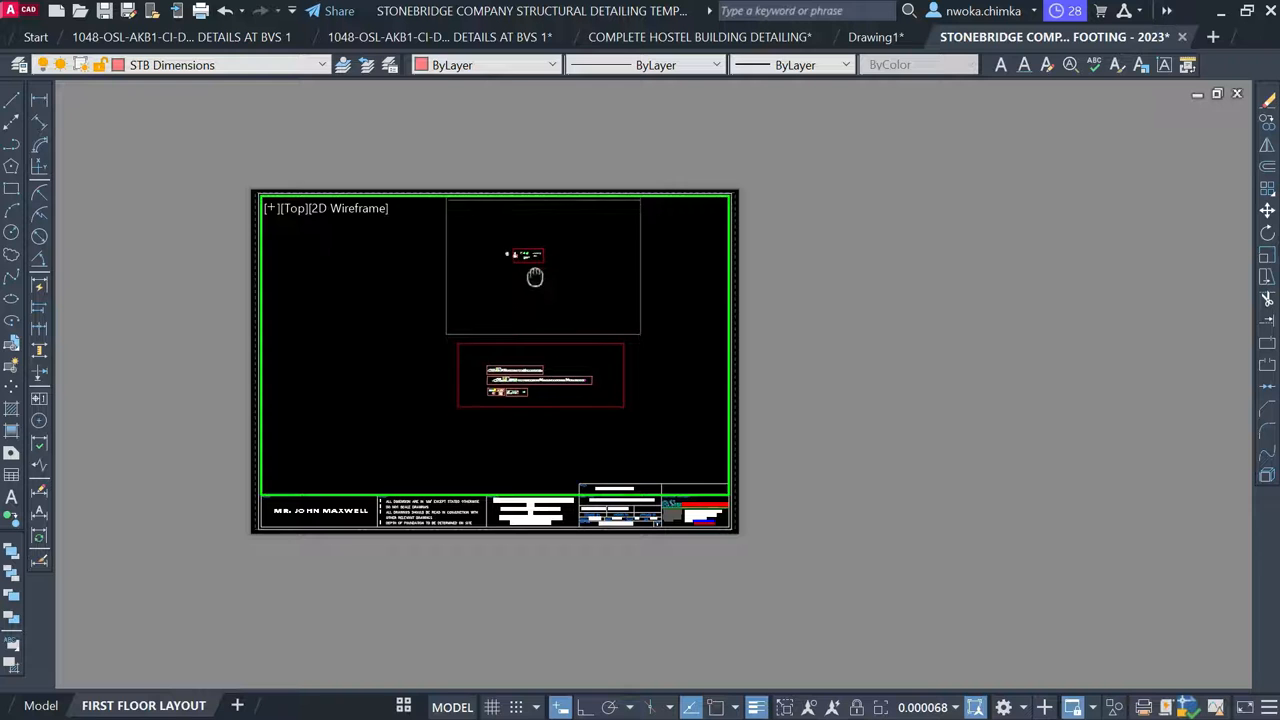
scroll(520, 272, up, 2)
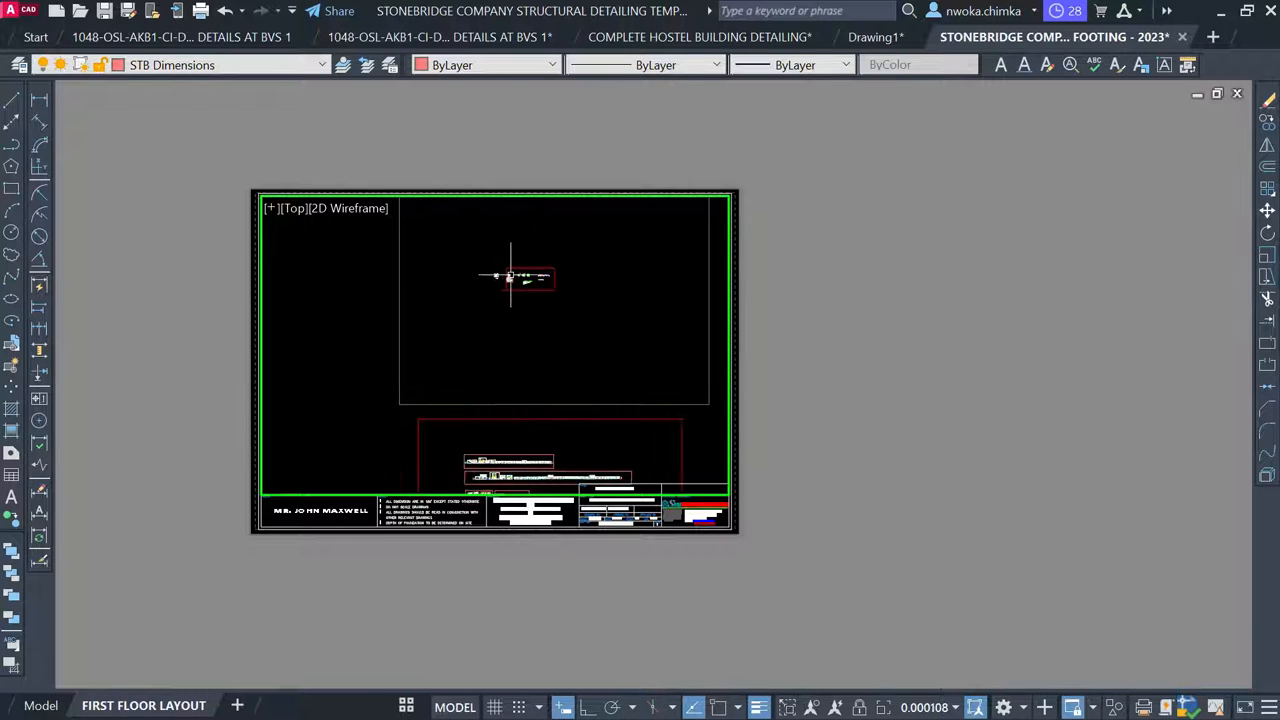
scroll(512, 273, up, 6)
scroll(505, 274, up, 3)
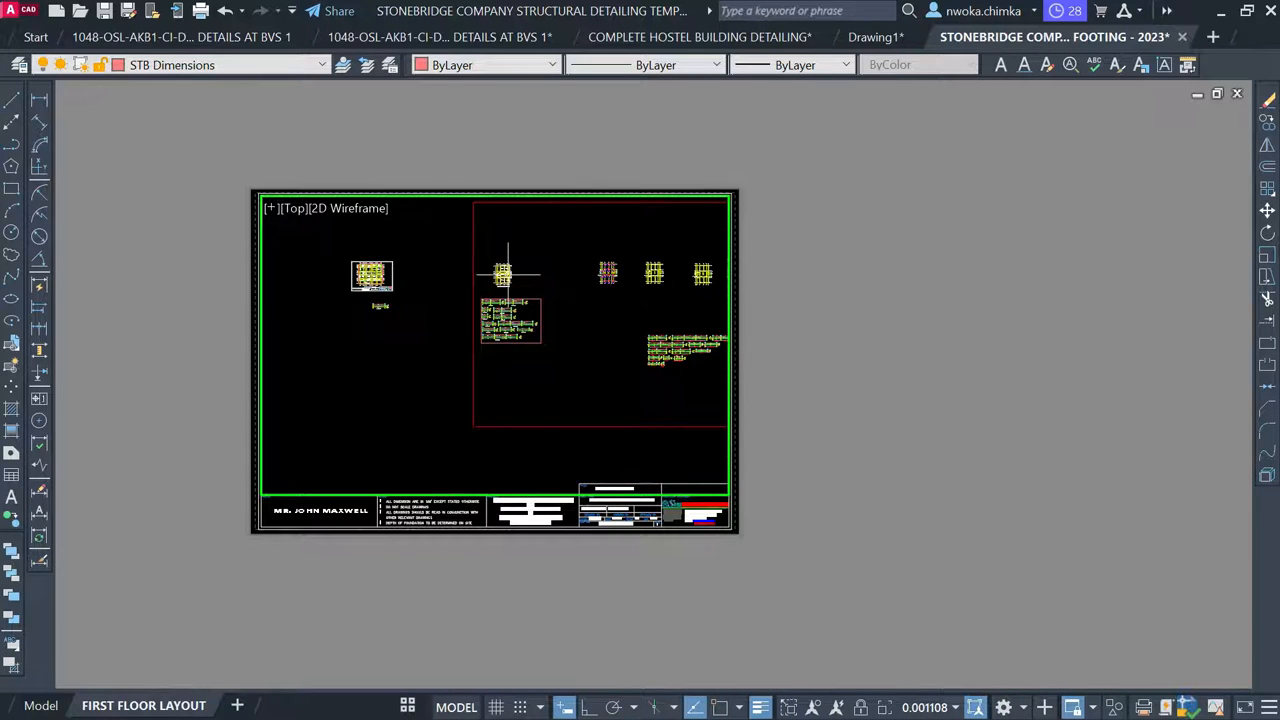
scroll(489, 278, up, 1)
scroll(491, 256, down, 1)
scroll(490, 414, up, 2)
scroll(487, 415, down, 2)
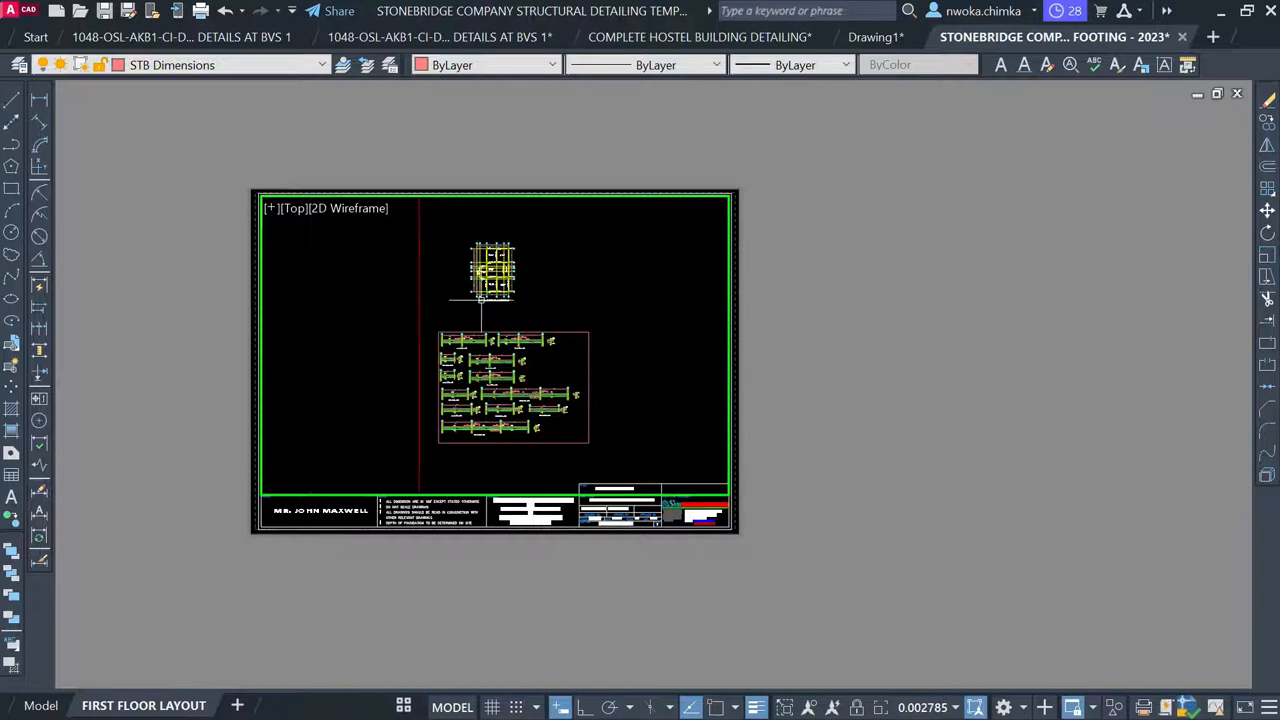
scroll(495, 228, up, 4)
scroll(495, 220, up, 2)
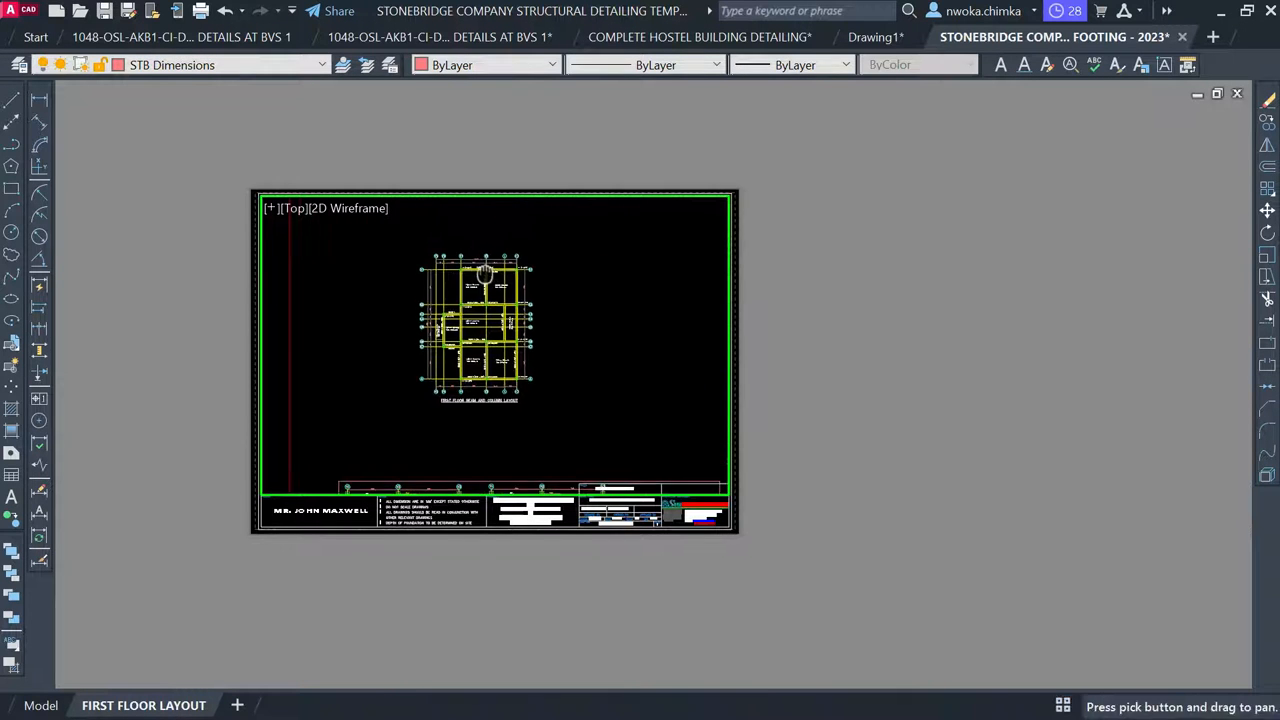
middle_drag(458, 326, 460, 316)
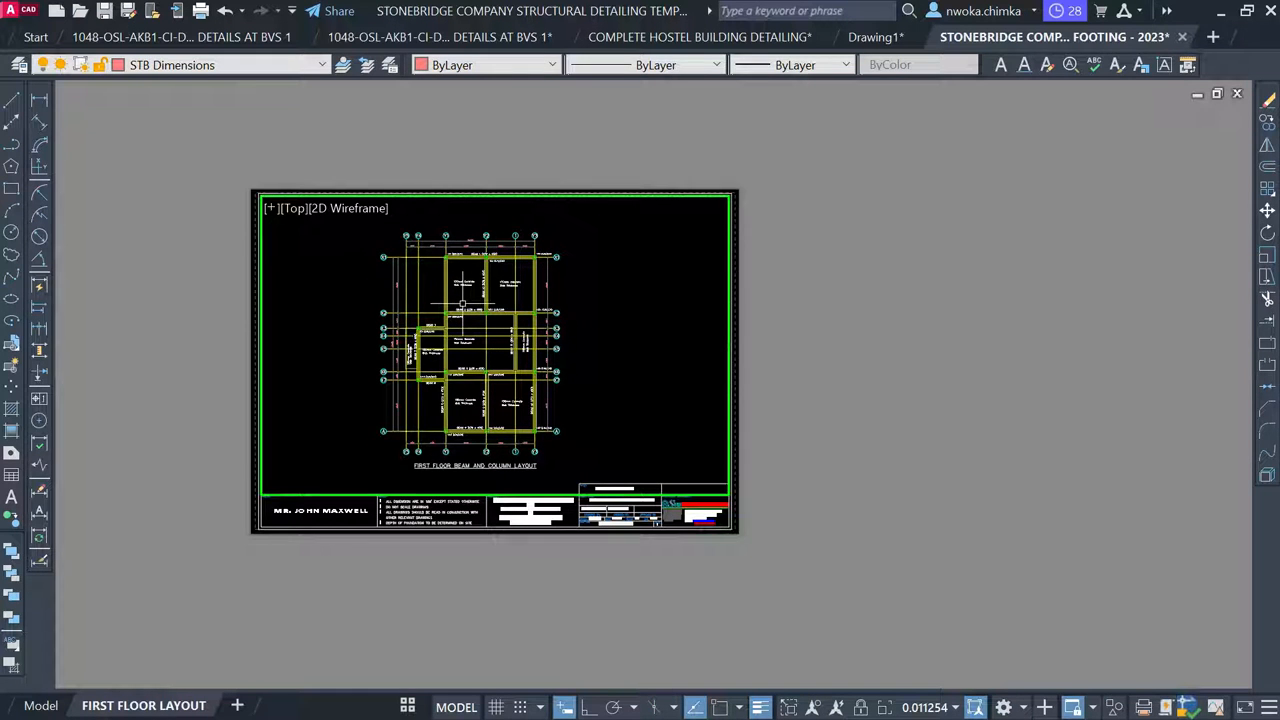
Zoom the viewport to 1/75XP scale and pan the plan into place above the title block
text(z)
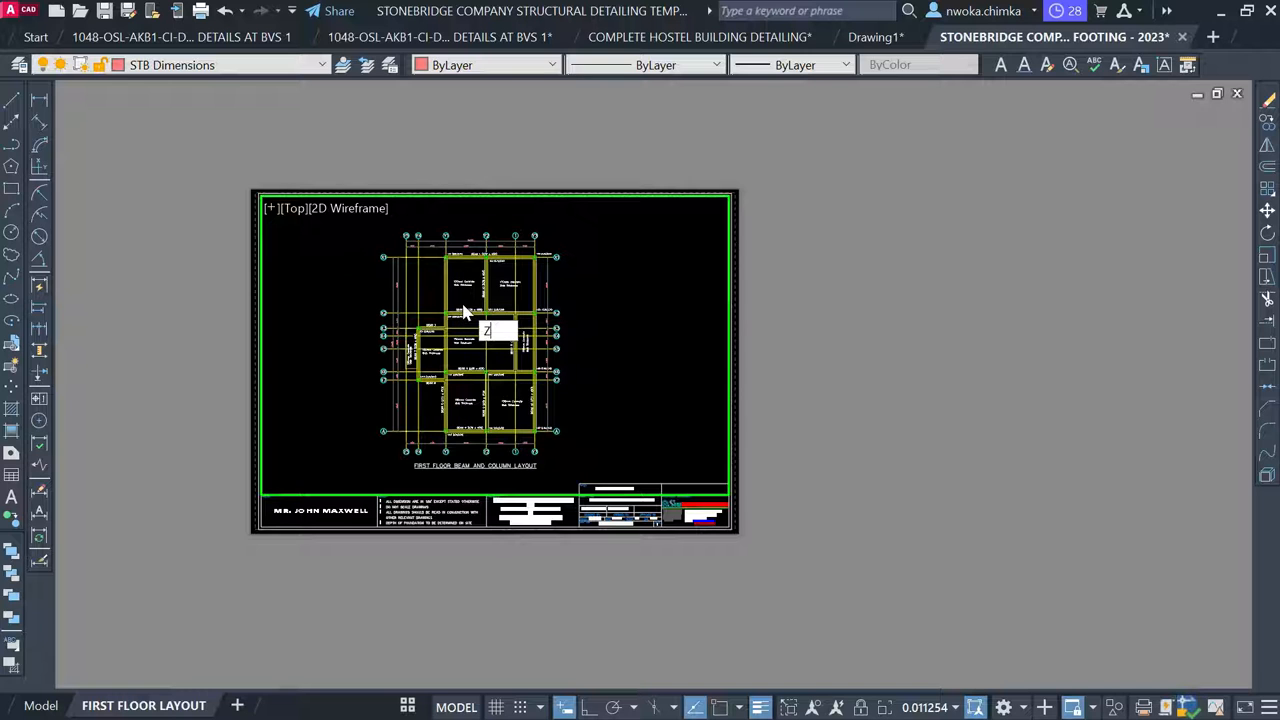
key(Return)
text(1/7)
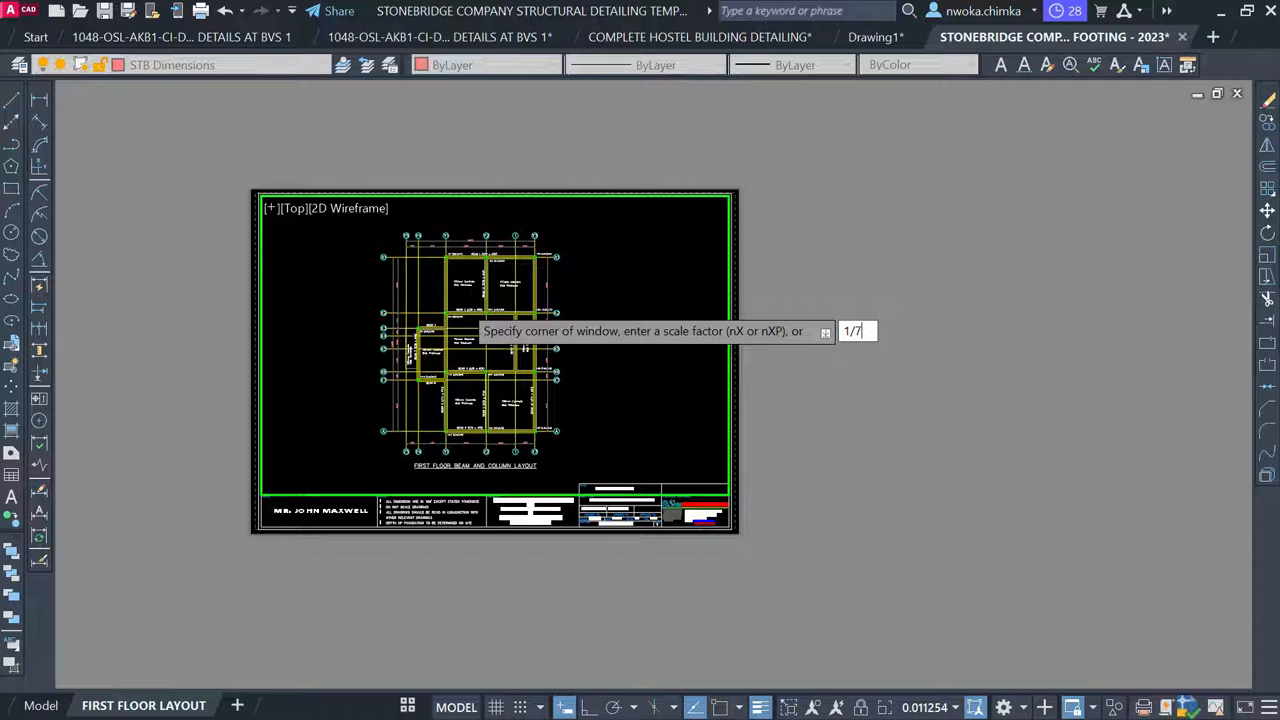
text(5XP)
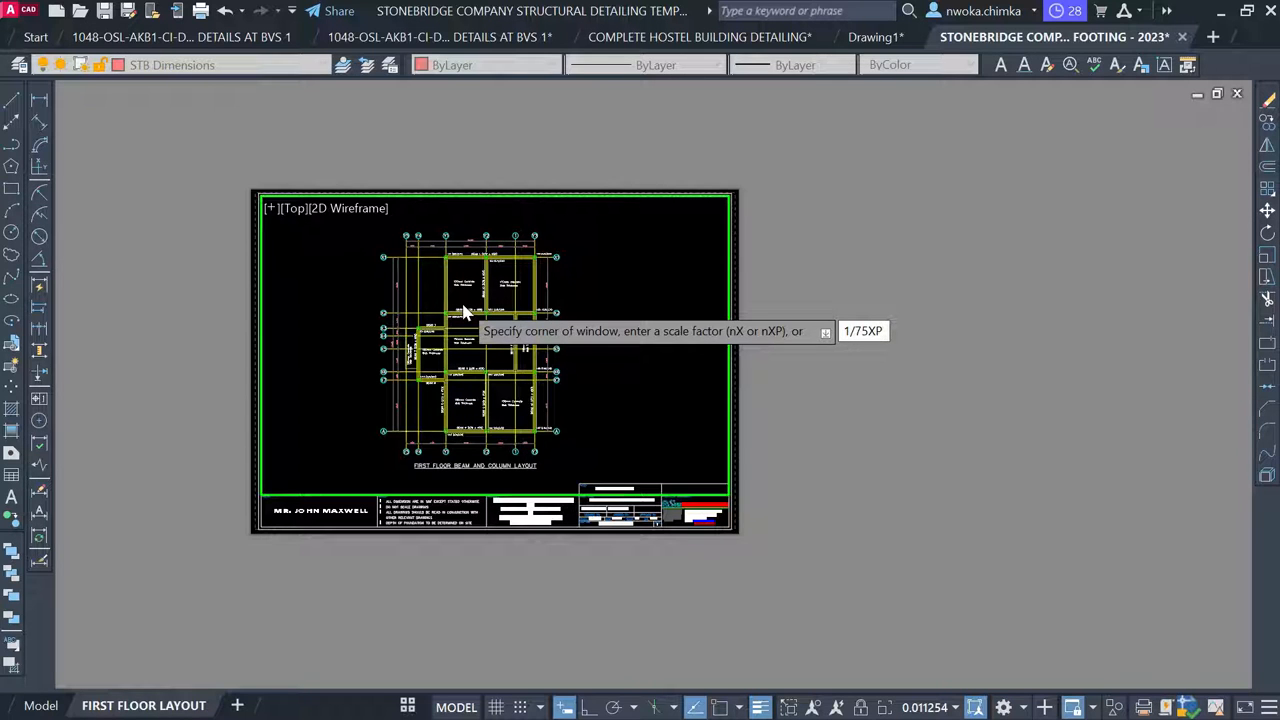
key(Return)
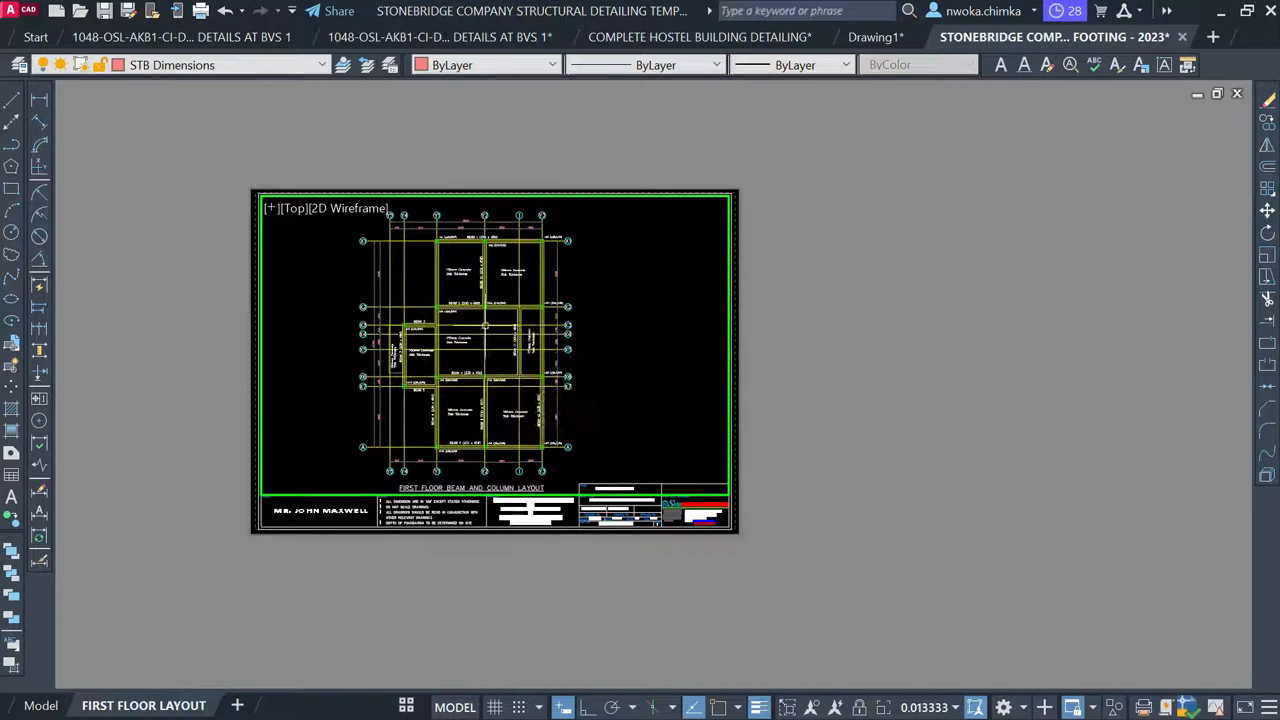
middle_drag(485, 328, 486, 320)
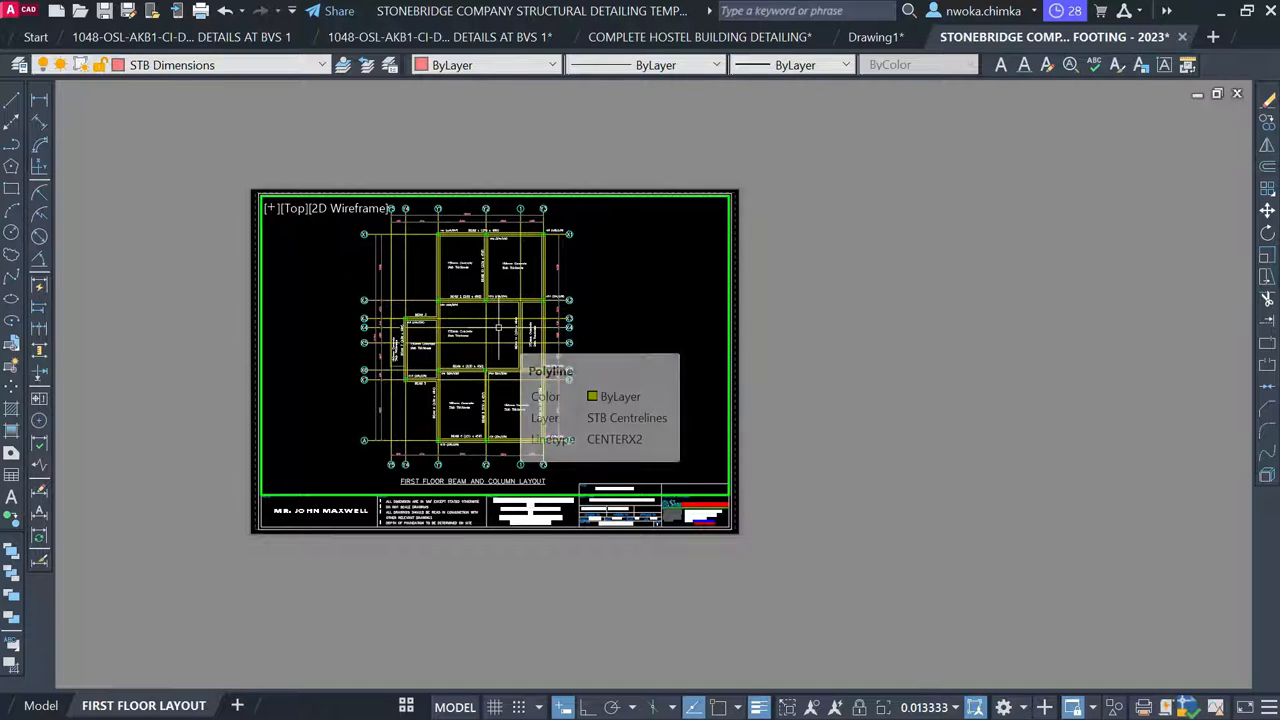
text(p)
key(Return)
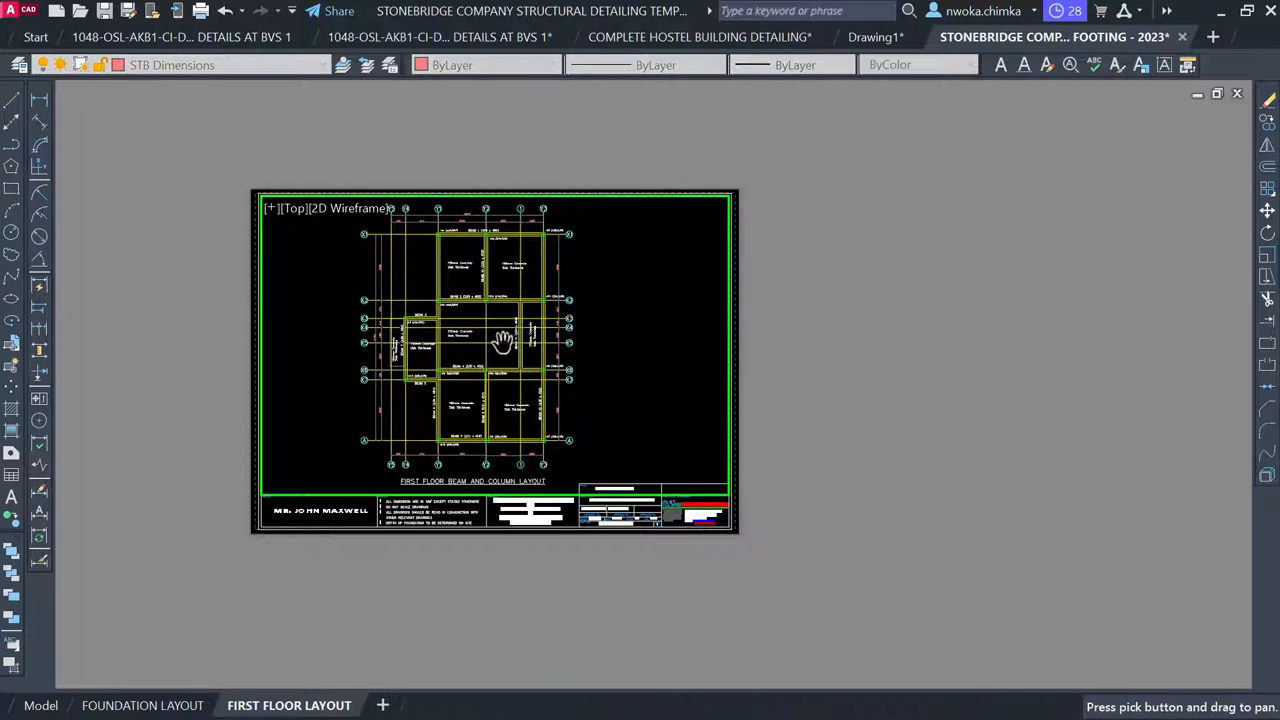
drag(502, 345, 502, 341)
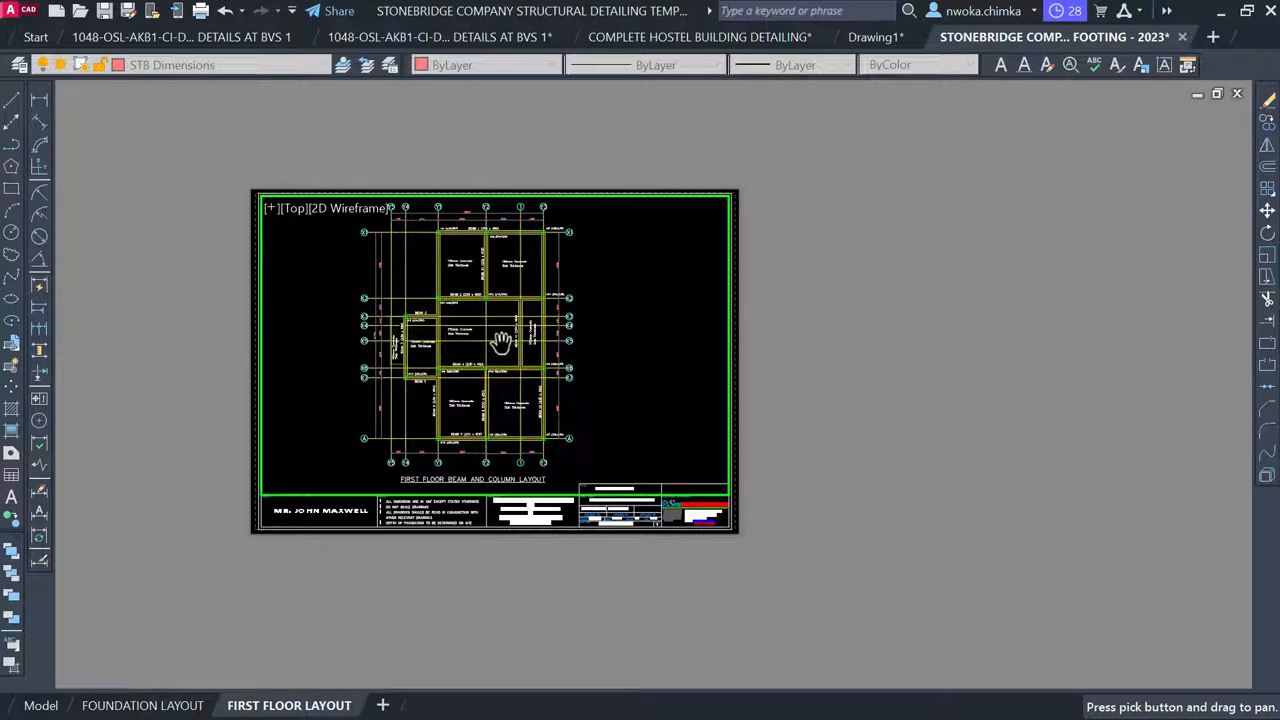
Exit pan mode and return from the viewport to the paper sheet
scroll(500, 342, down, 6)
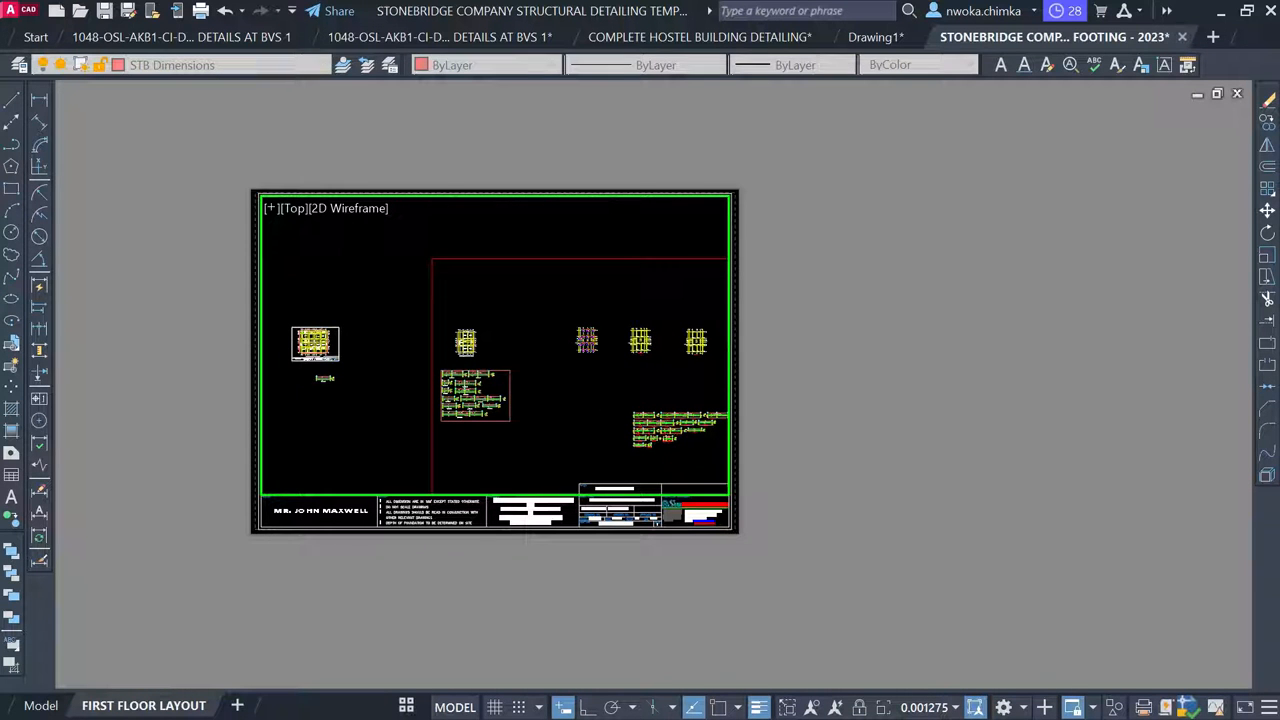
key(Escape)
double_click(907, 310)
click(907, 310)
click(857, 346)
click(836, 346)
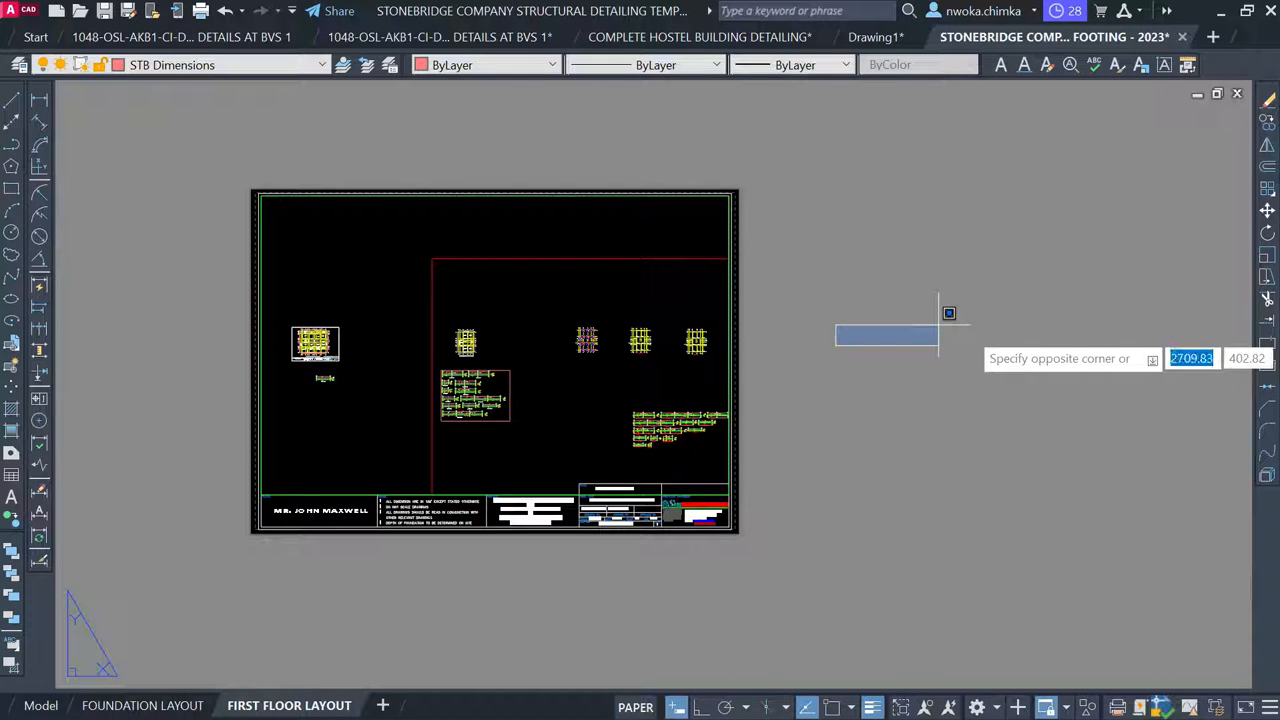
click(952, 338)
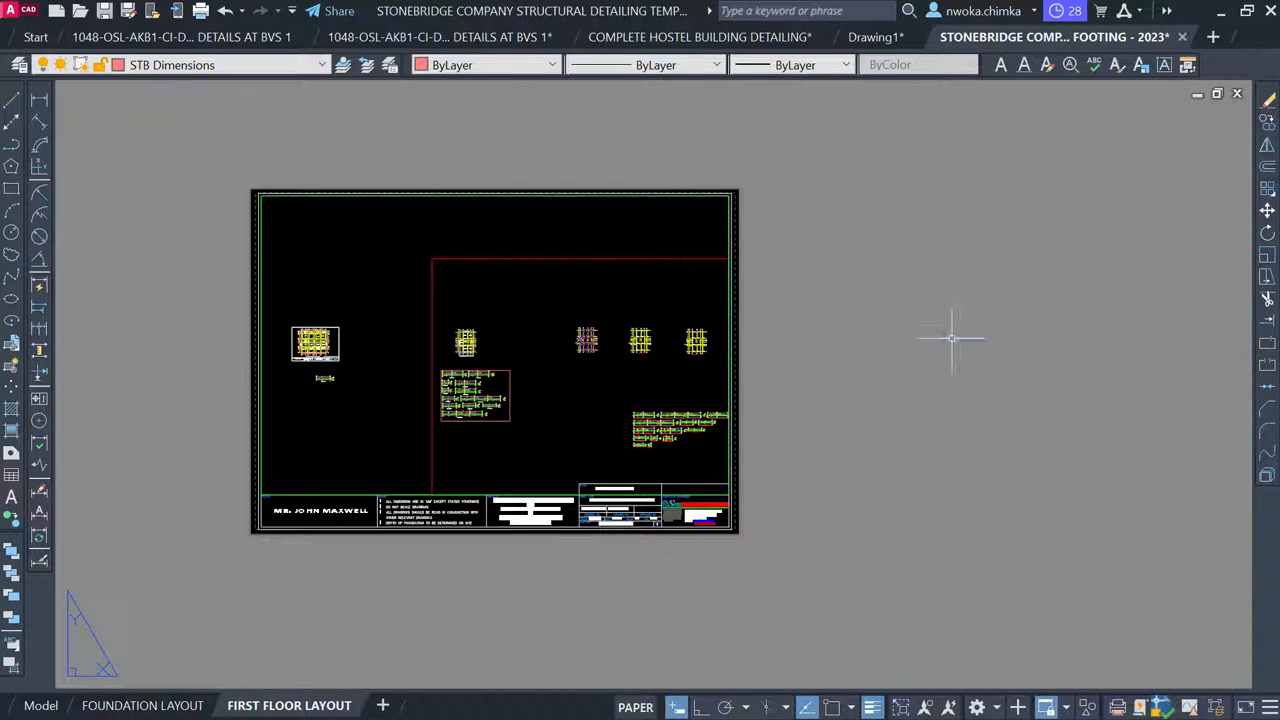
Activate the viewport again and bring the first-floor beam layout into view
double_click(488, 309)
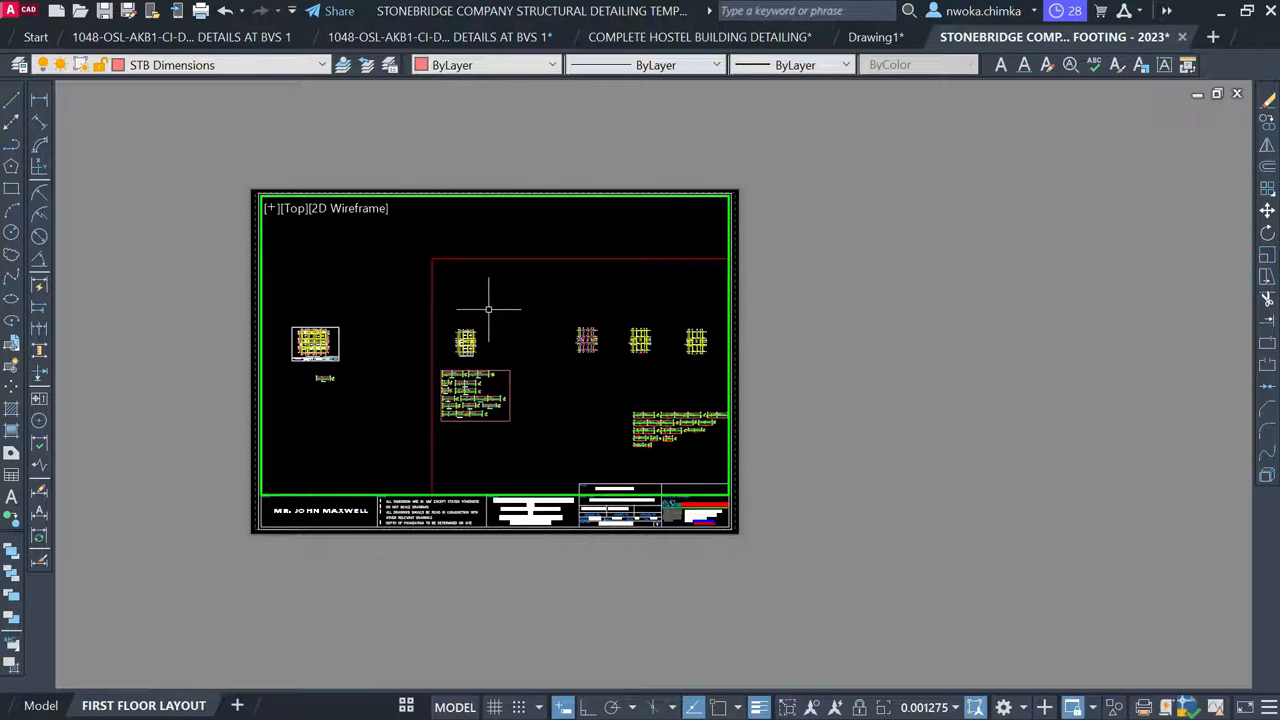
scroll(469, 325, down, 2)
scroll(469, 325, down, 2)
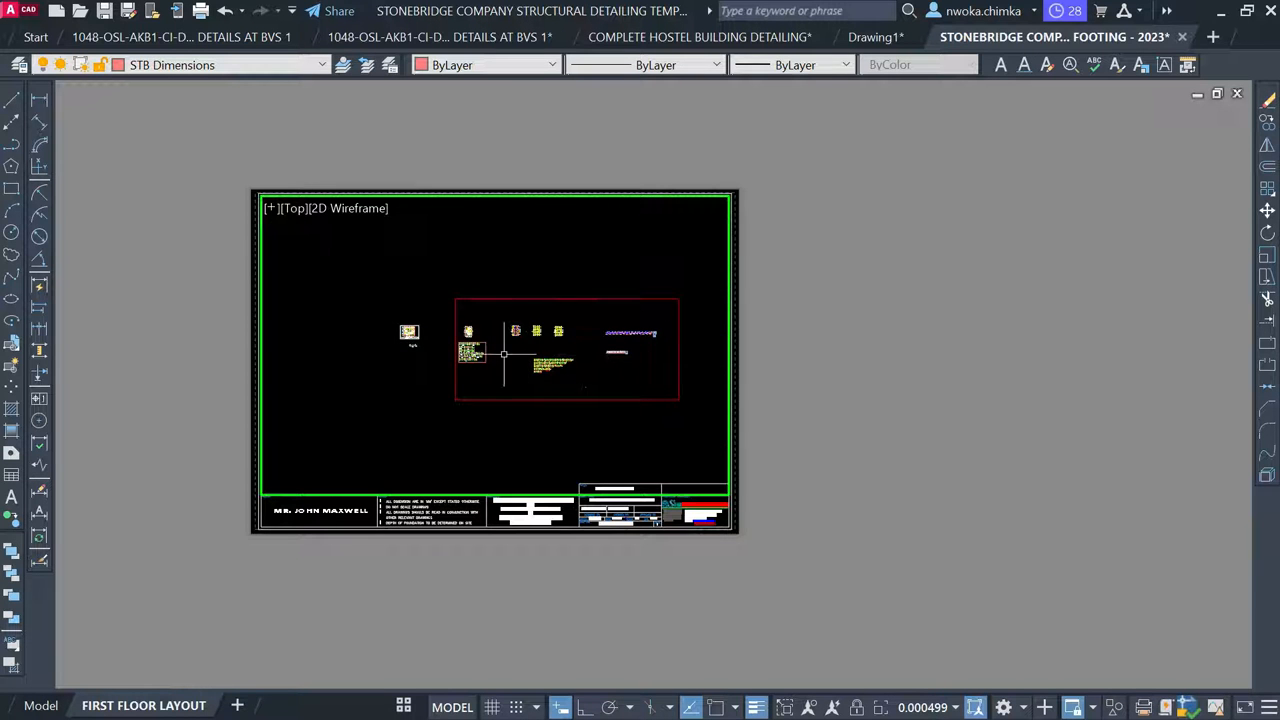
scroll(495, 350, up, 8)
scroll(432, 343, up, 4)
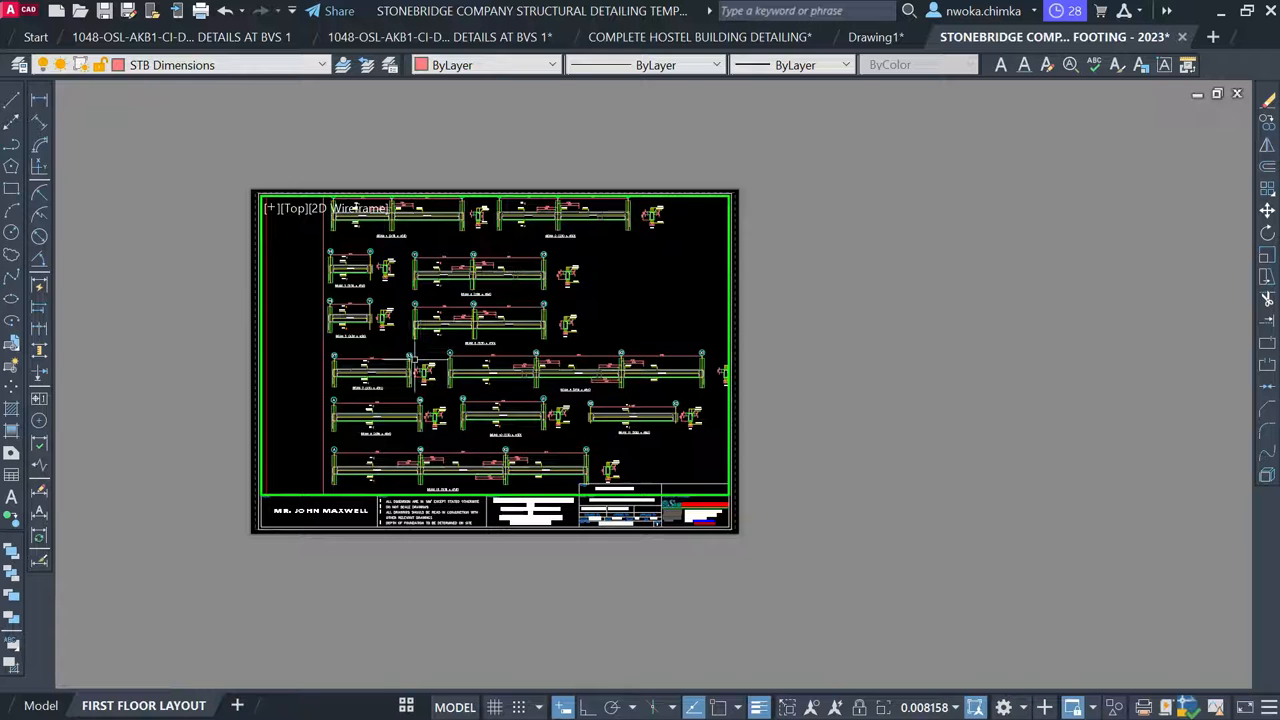
scroll(432, 343, down, 4)
middle_drag(430, 300, 434, 480)
scroll(434, 480, up, 4)
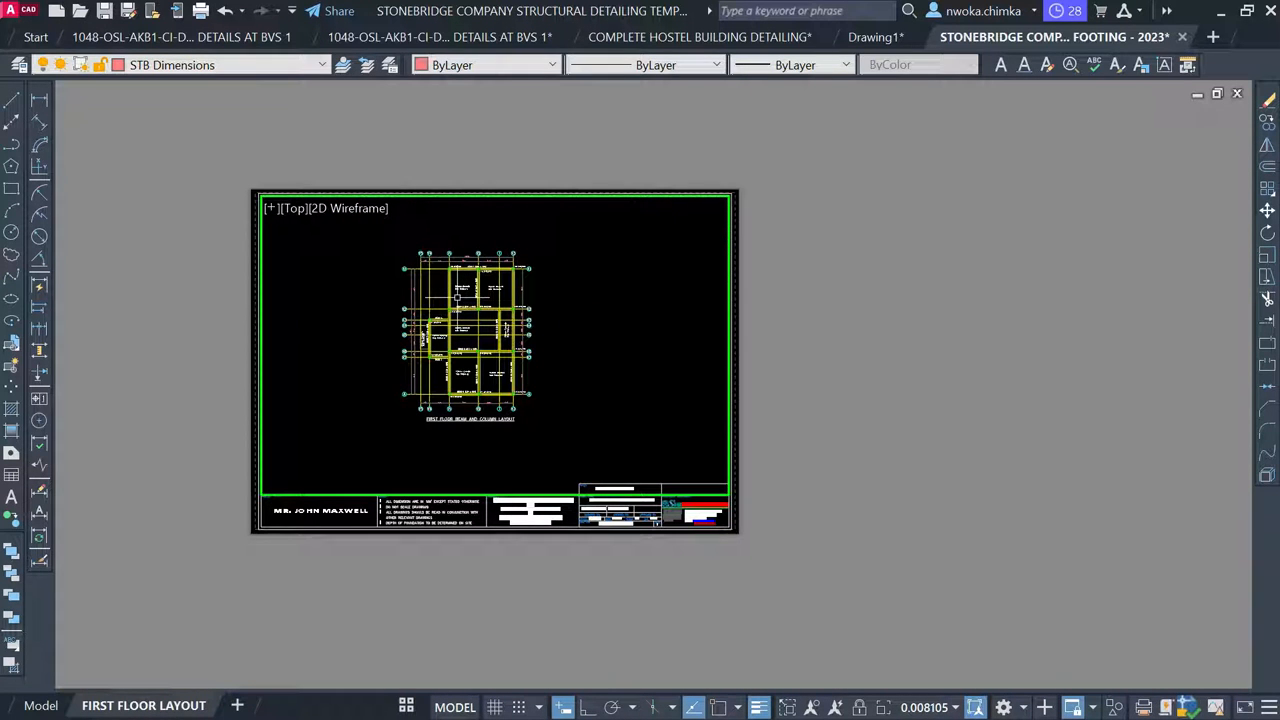
Zoom the viewport to a 1:75 scale with the XP option
text(z)
key(Return)
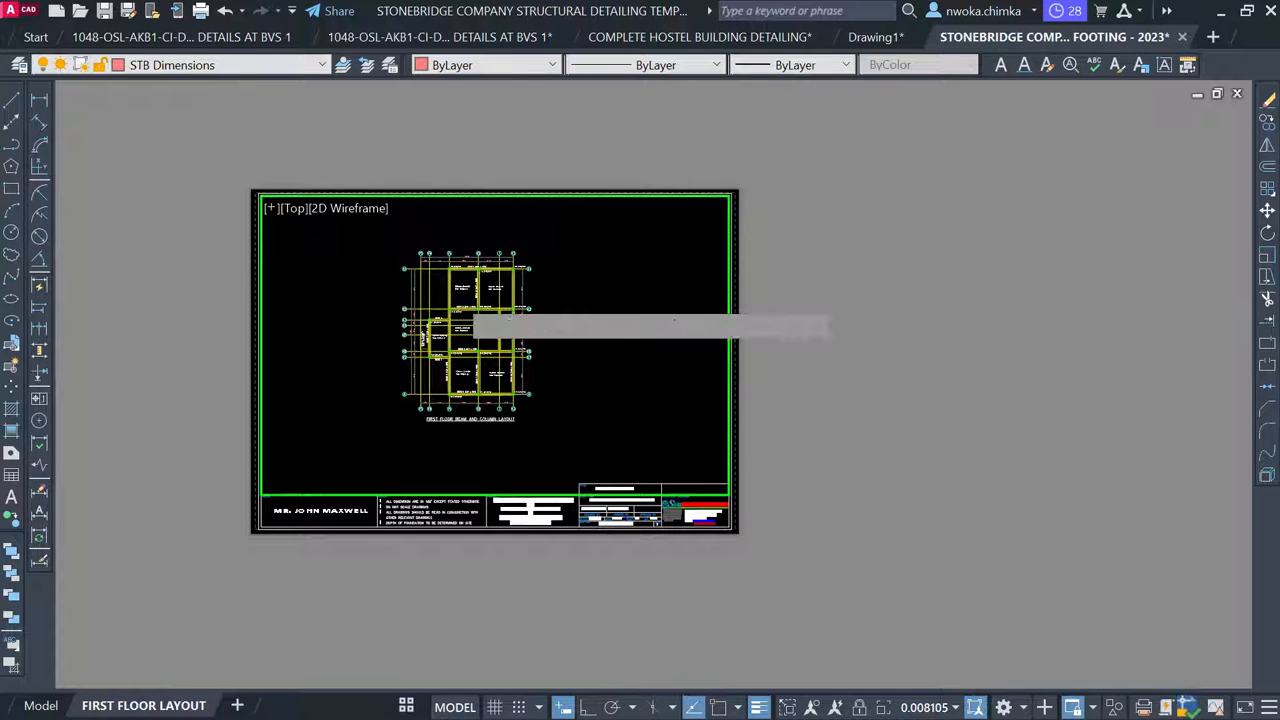
text(1/)
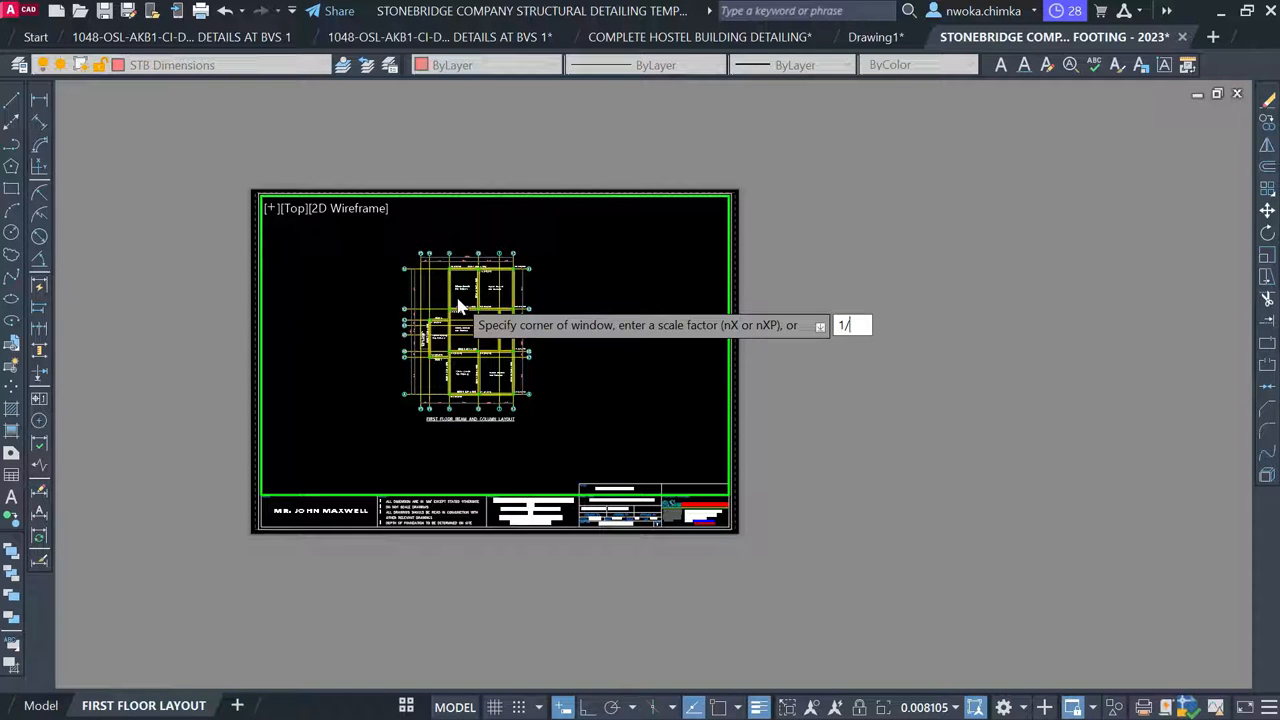
key(BackSpace)
text(XP)
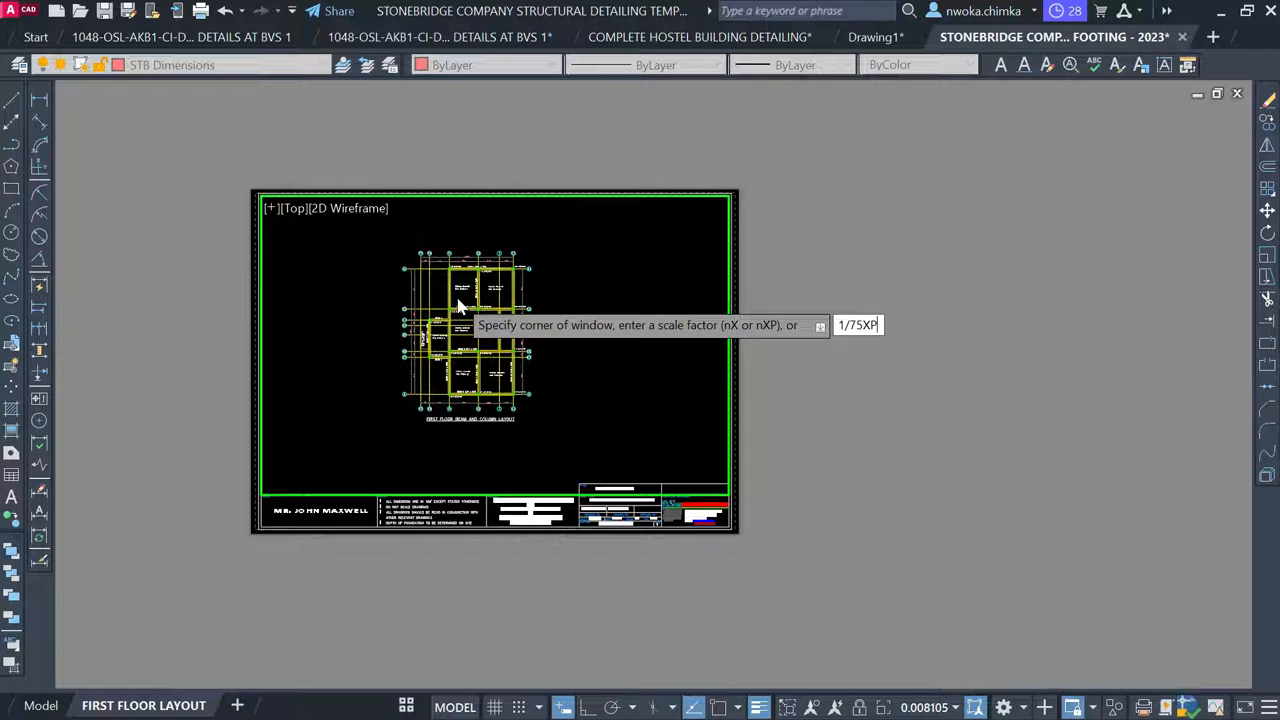
key(Return)
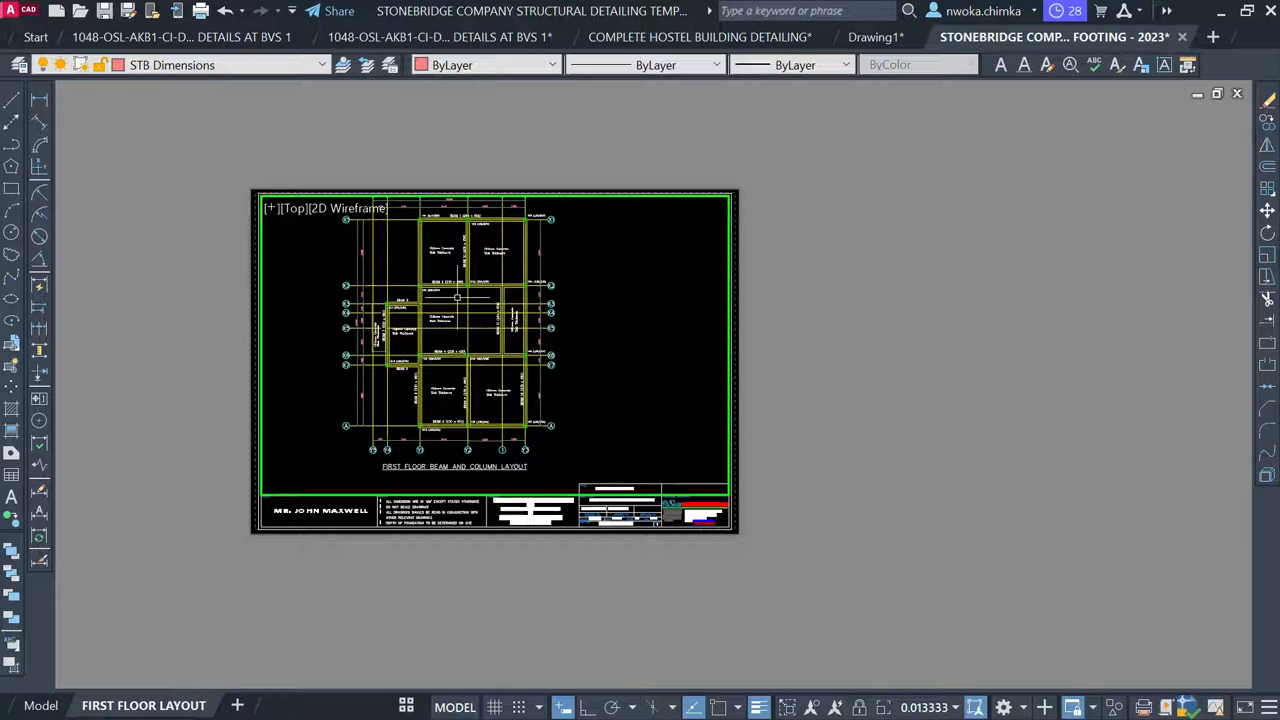
Pan the floor plan down to centre it above the title block, then leave the viewport
text(p)
key(Return)
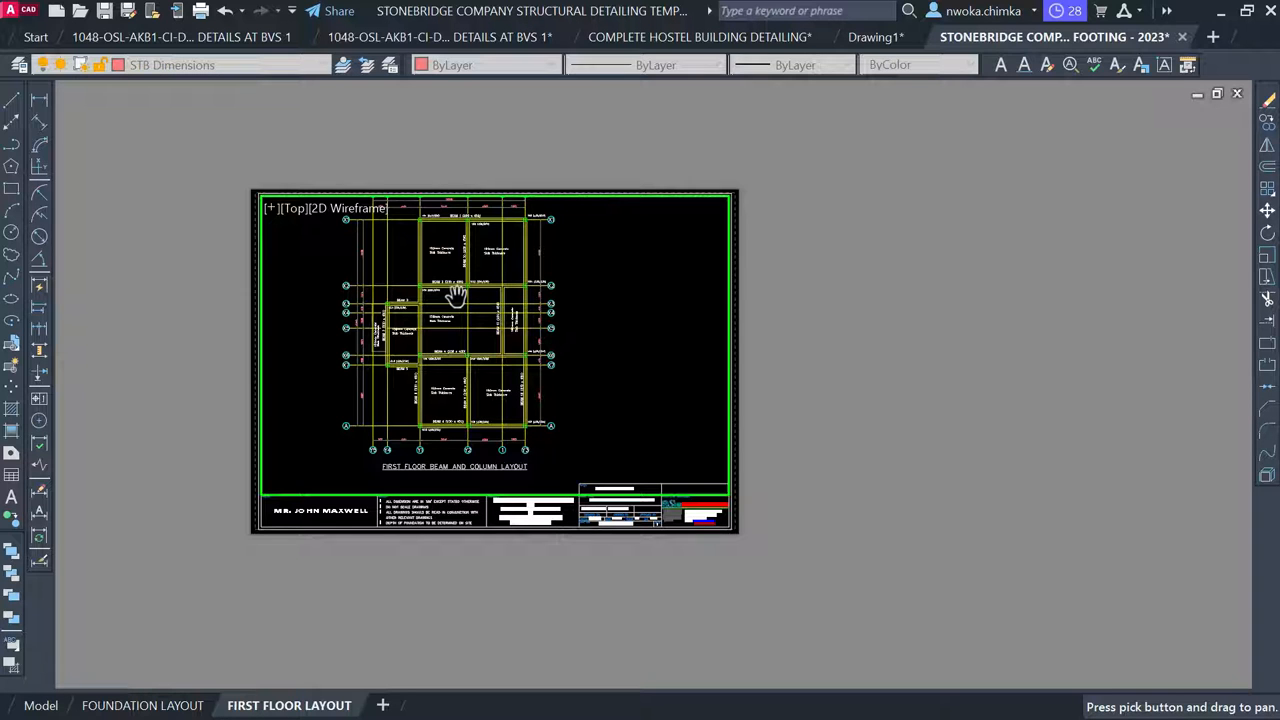
drag(455, 295, 467, 316)
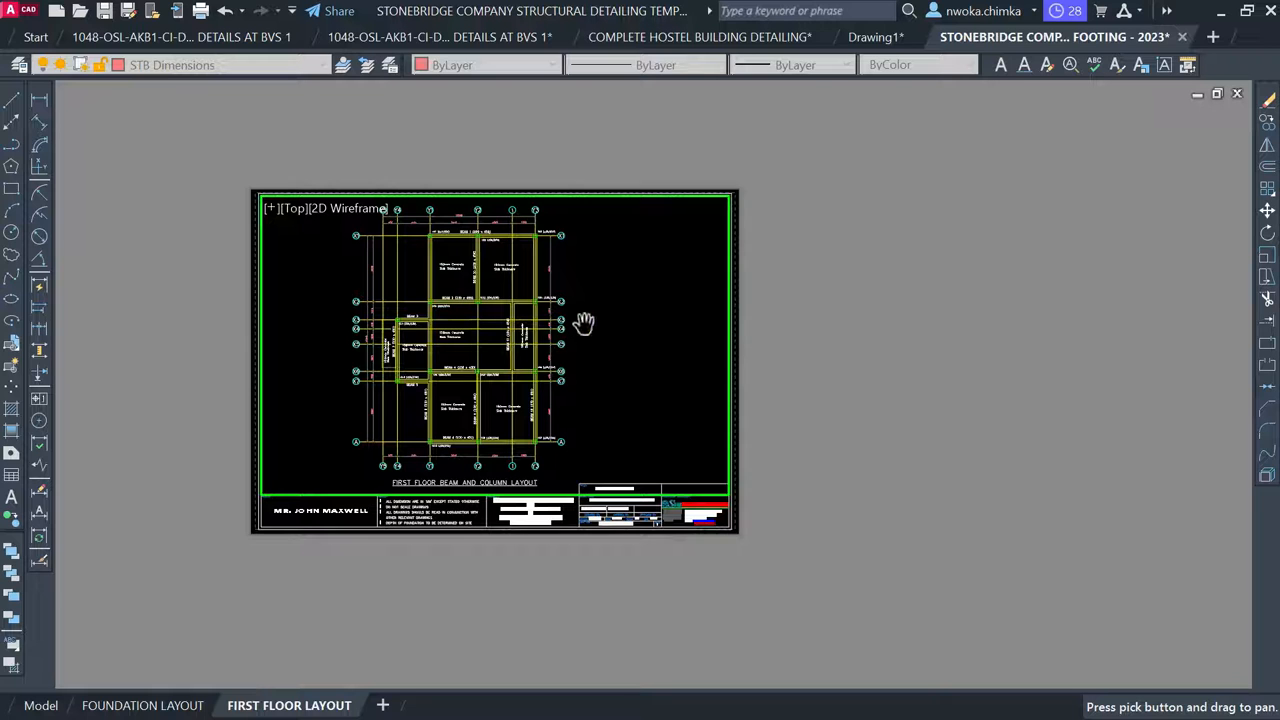
key(Escape)
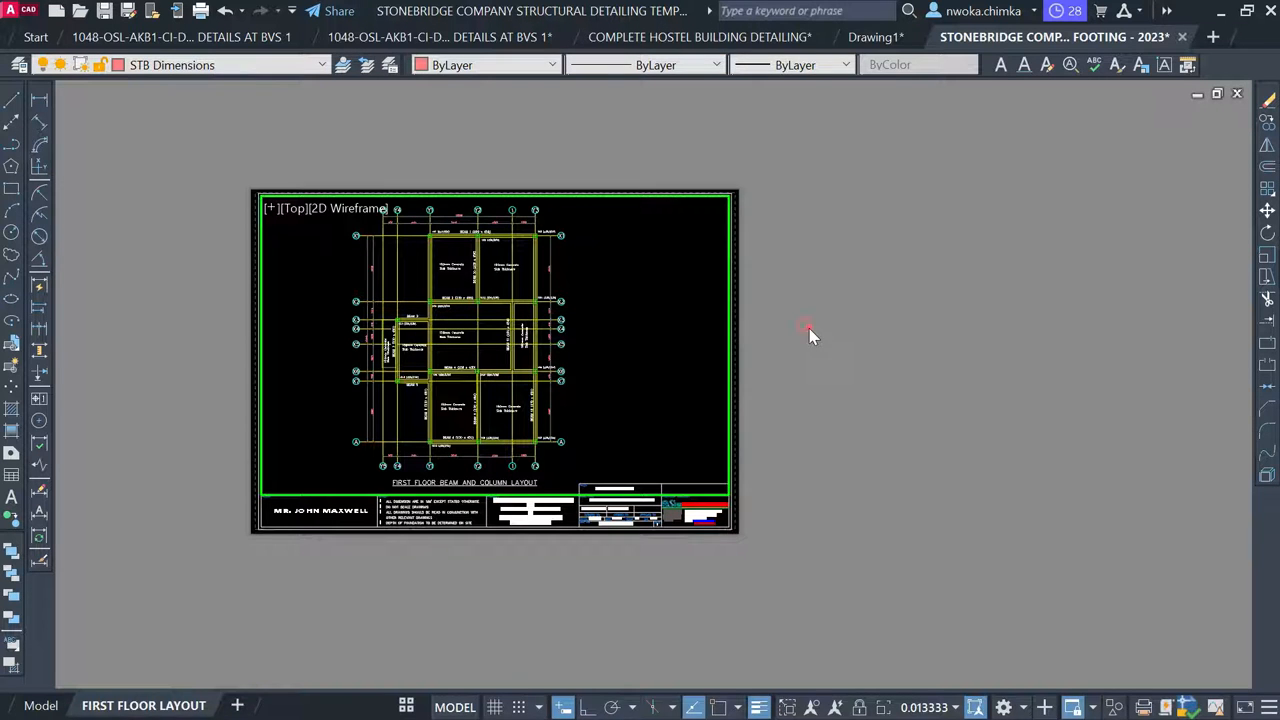
double_click(809, 328)
click(809, 328)
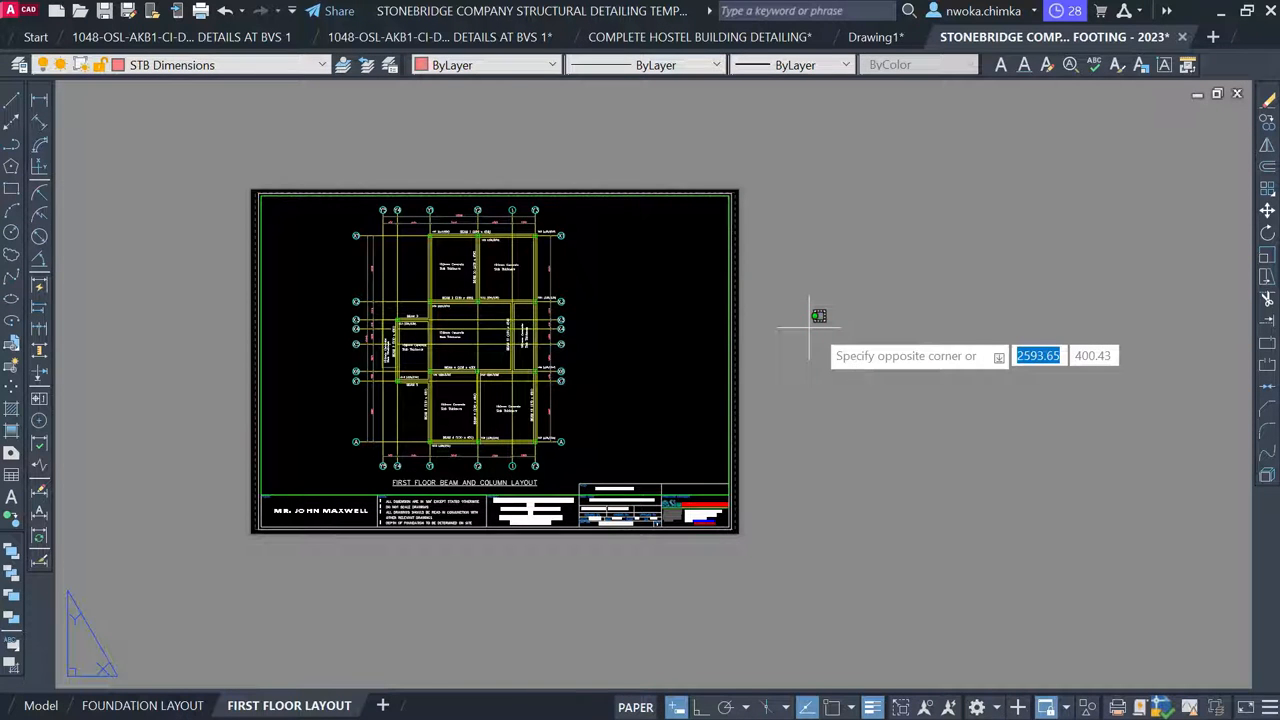
click(936, 233)
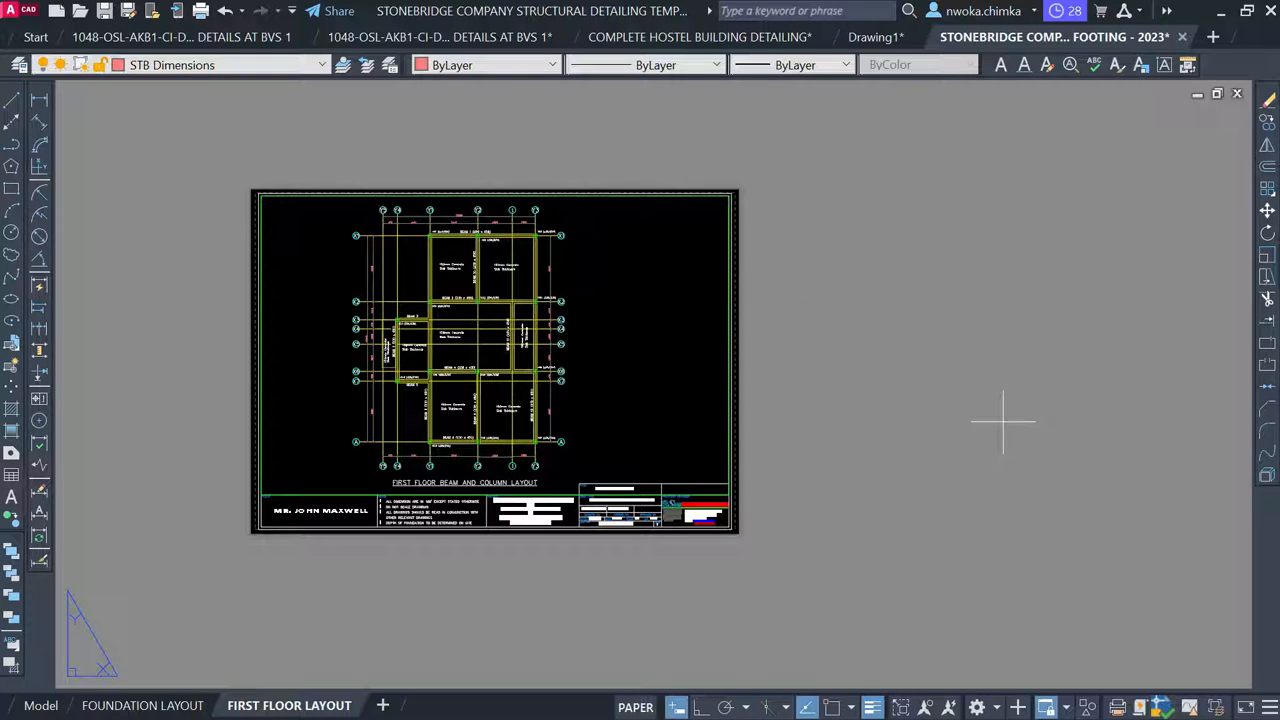
click(1003, 421)
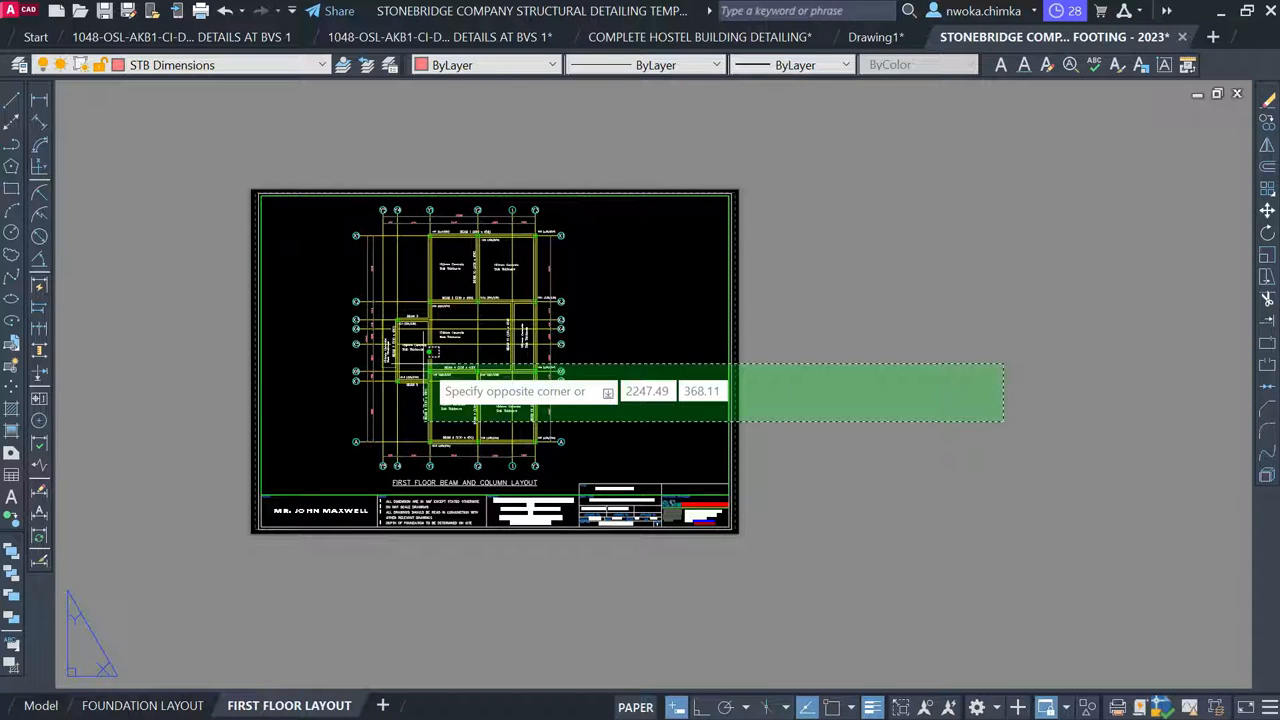
click(432, 365)
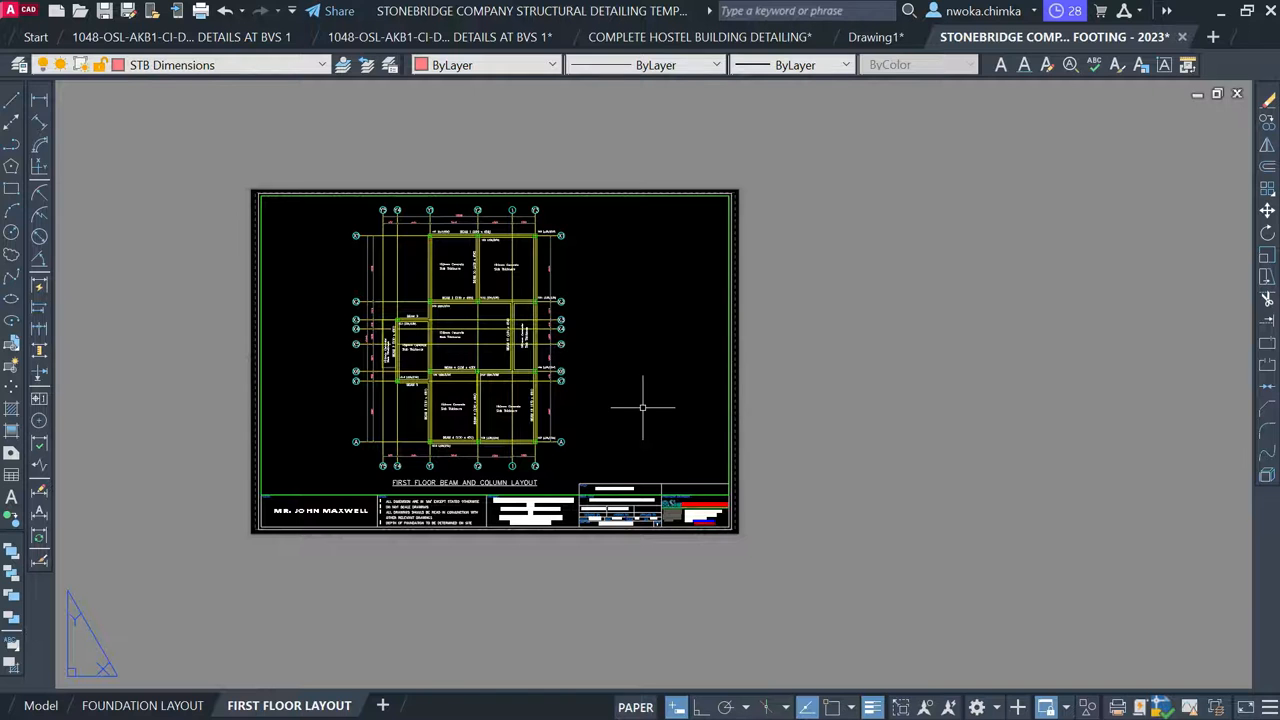
scroll(665, 563, up, 5)
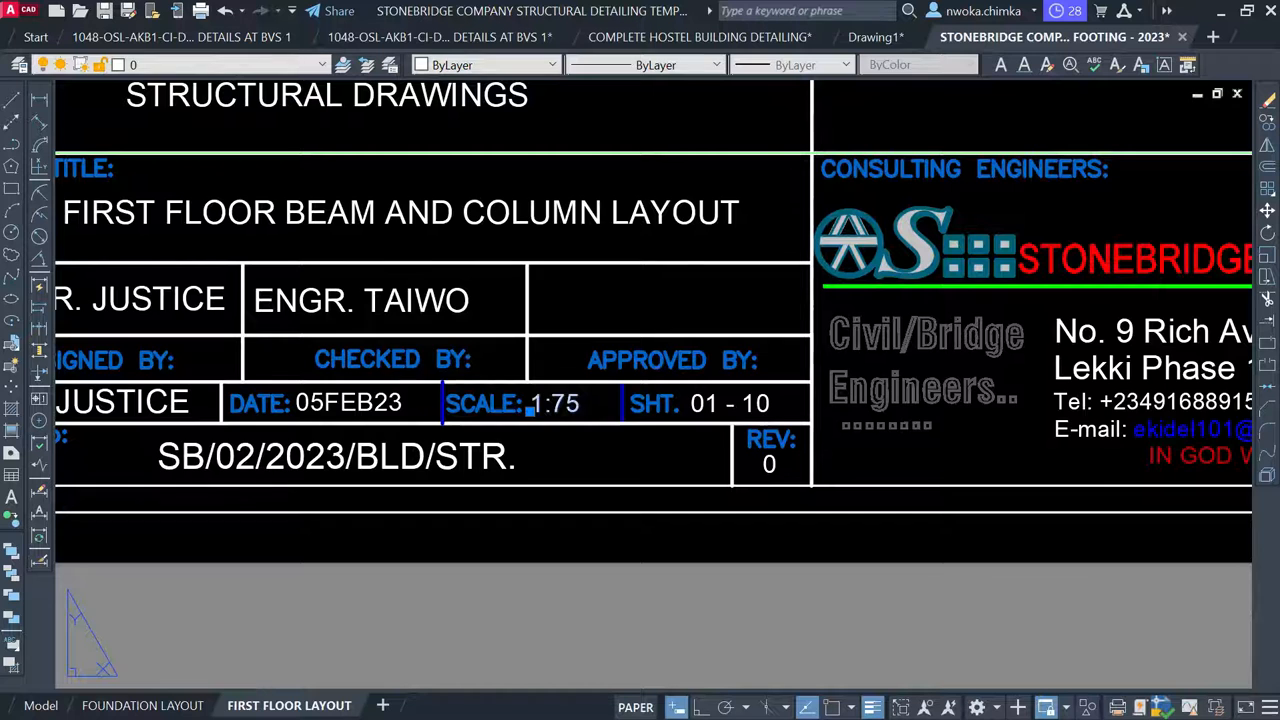
double_click(568, 402)
scroll(566, 410, up, 2)
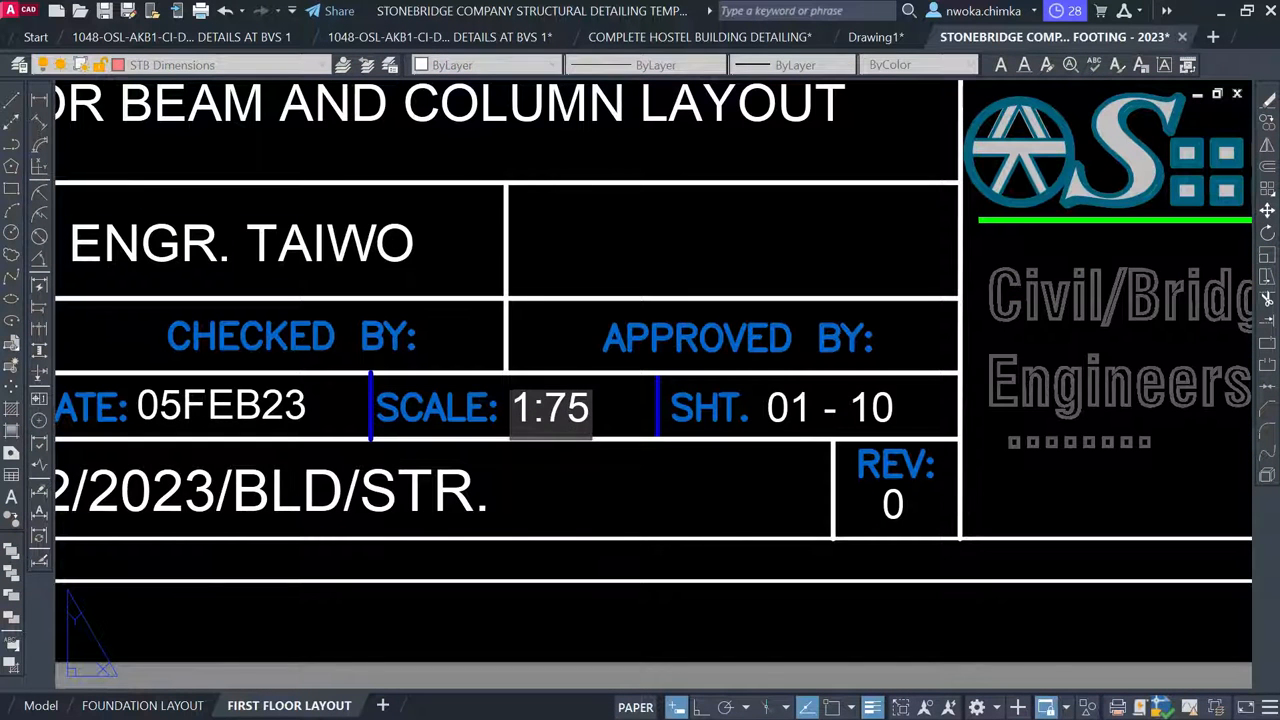
click(590, 415)
scroll(595, 418, down, 5)
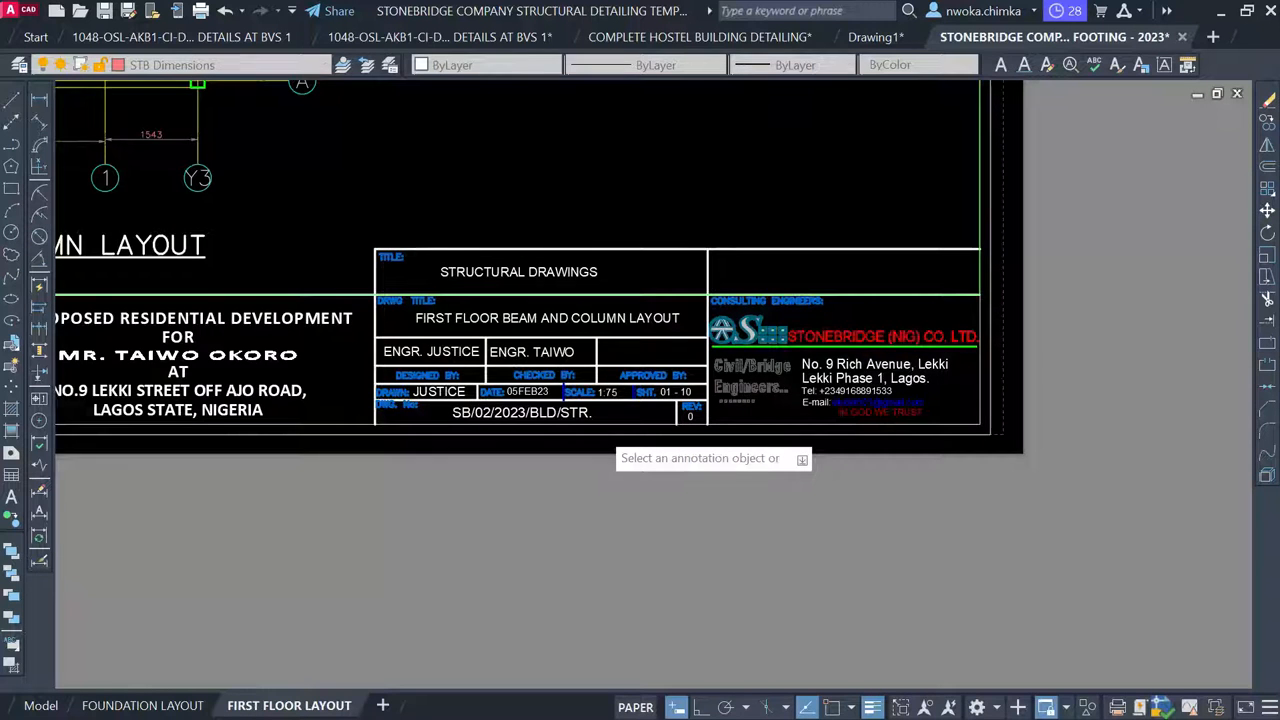
scroll(610, 442, down, 3)
scroll(668, 420, down, 2)
key(Escape)
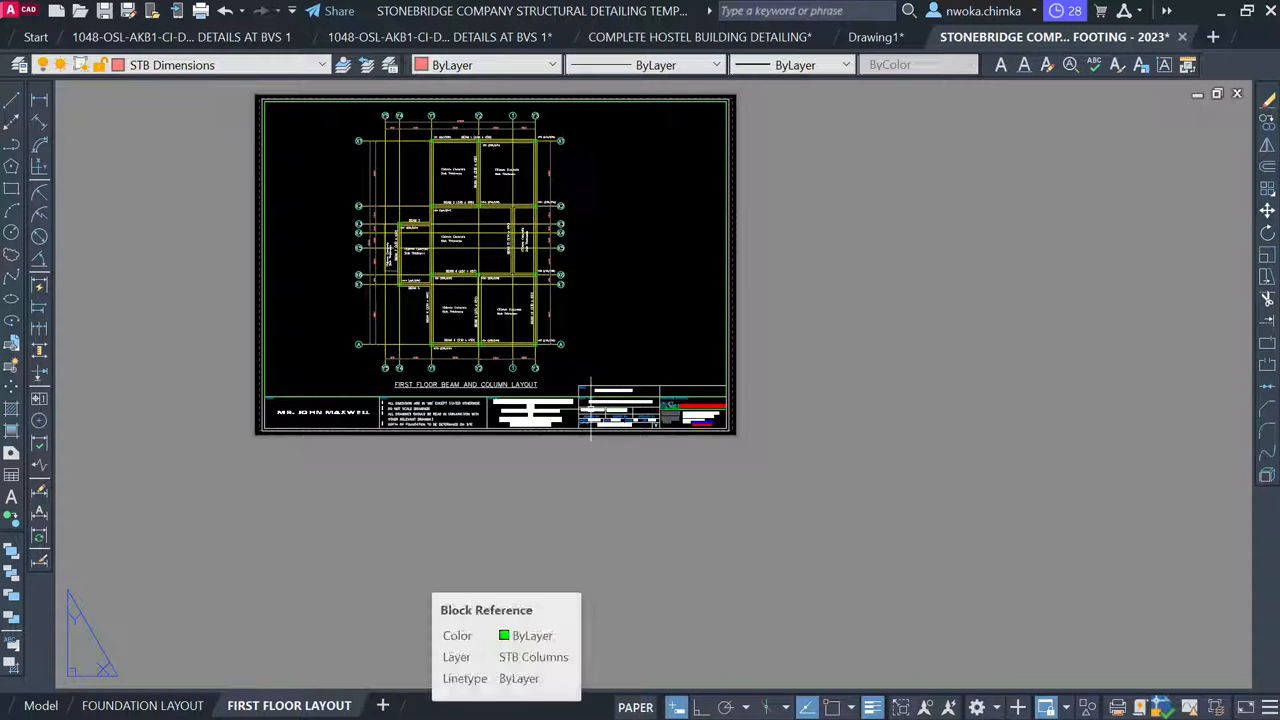
Copy the FIRST FLOOR LAYOUT sheet via Move or Copy and open FIRST FLOOR LAYOUT (2)
right_click(307, 706)
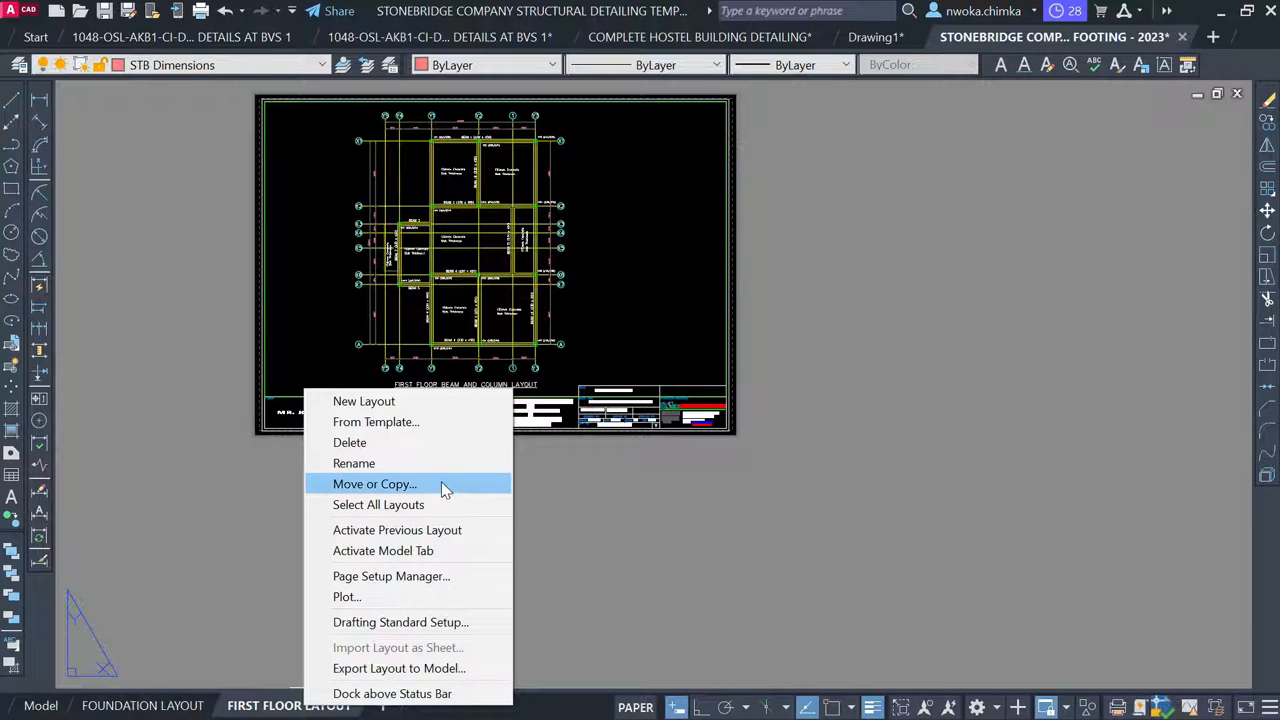
click(441, 485)
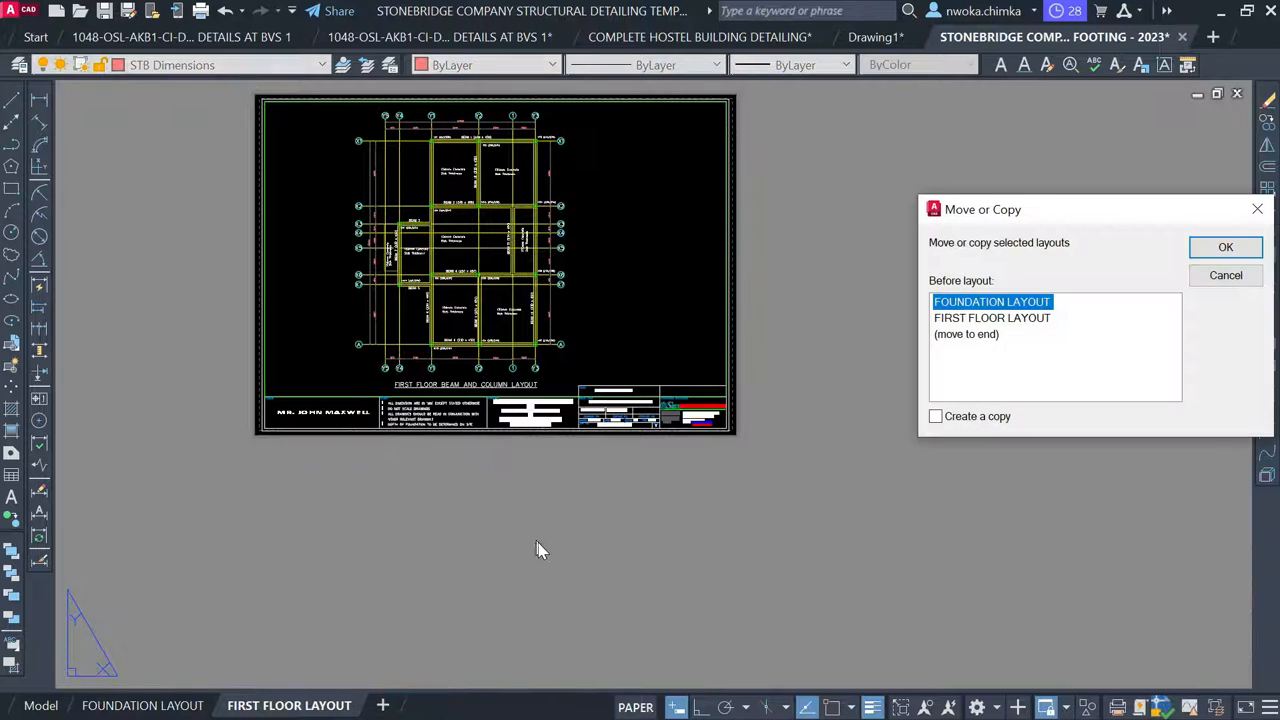
click(953, 426)
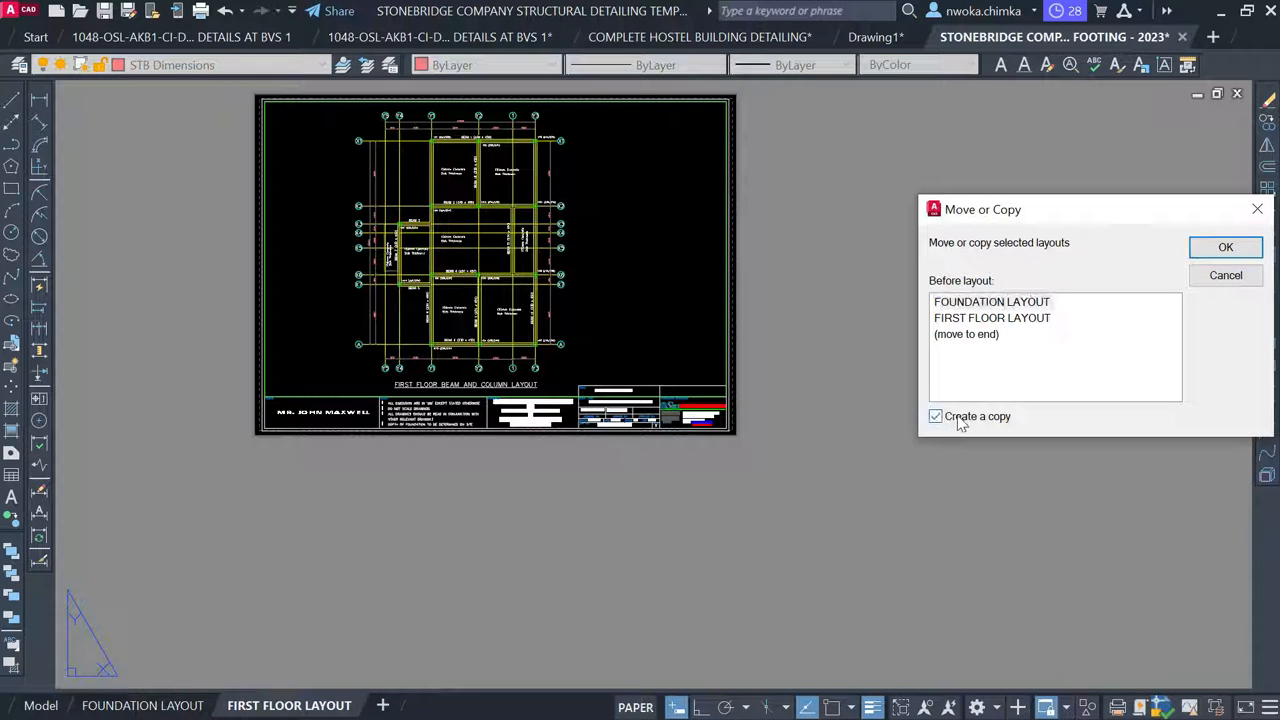
click(1006, 321)
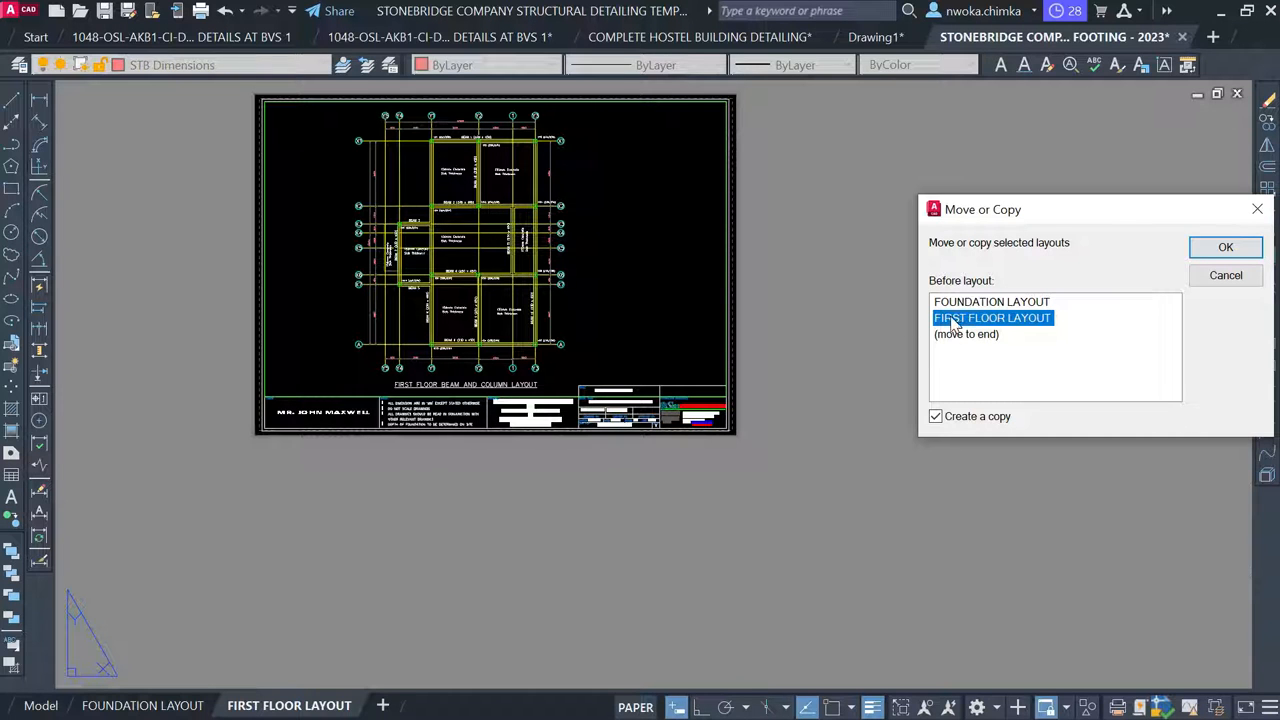
click(1226, 250)
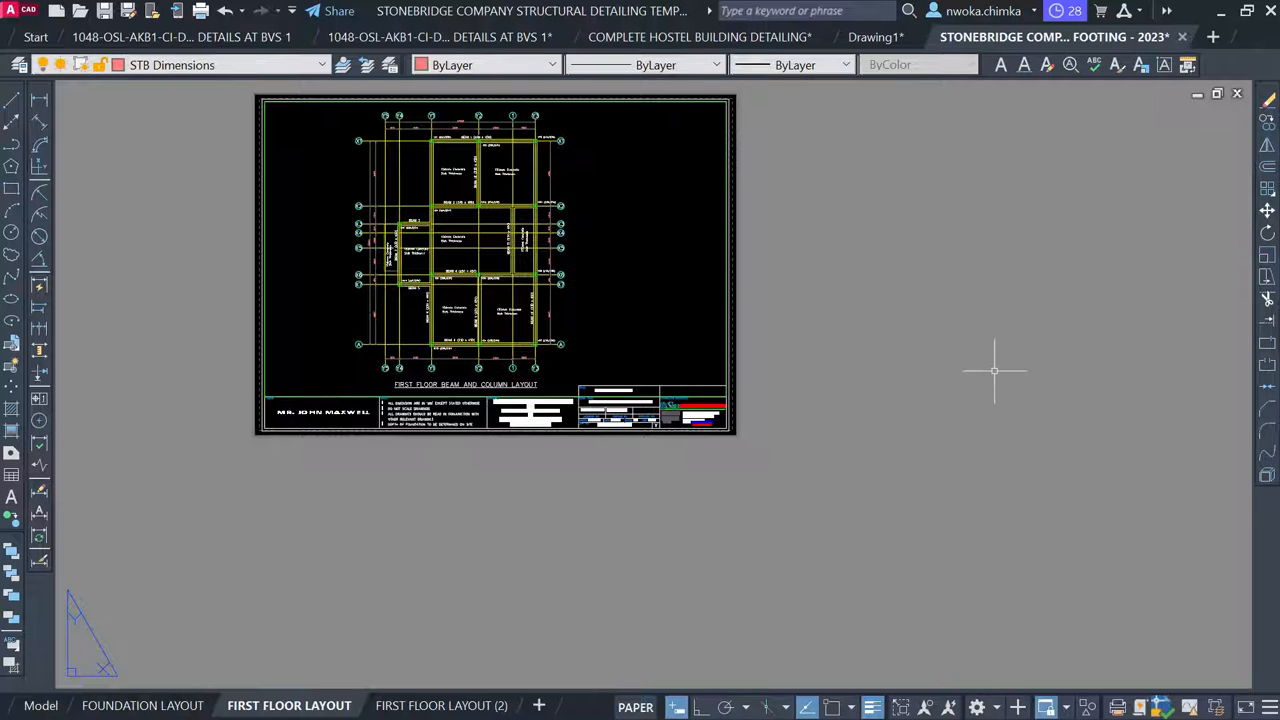
mouse_move(425, 707)
click(425, 707)
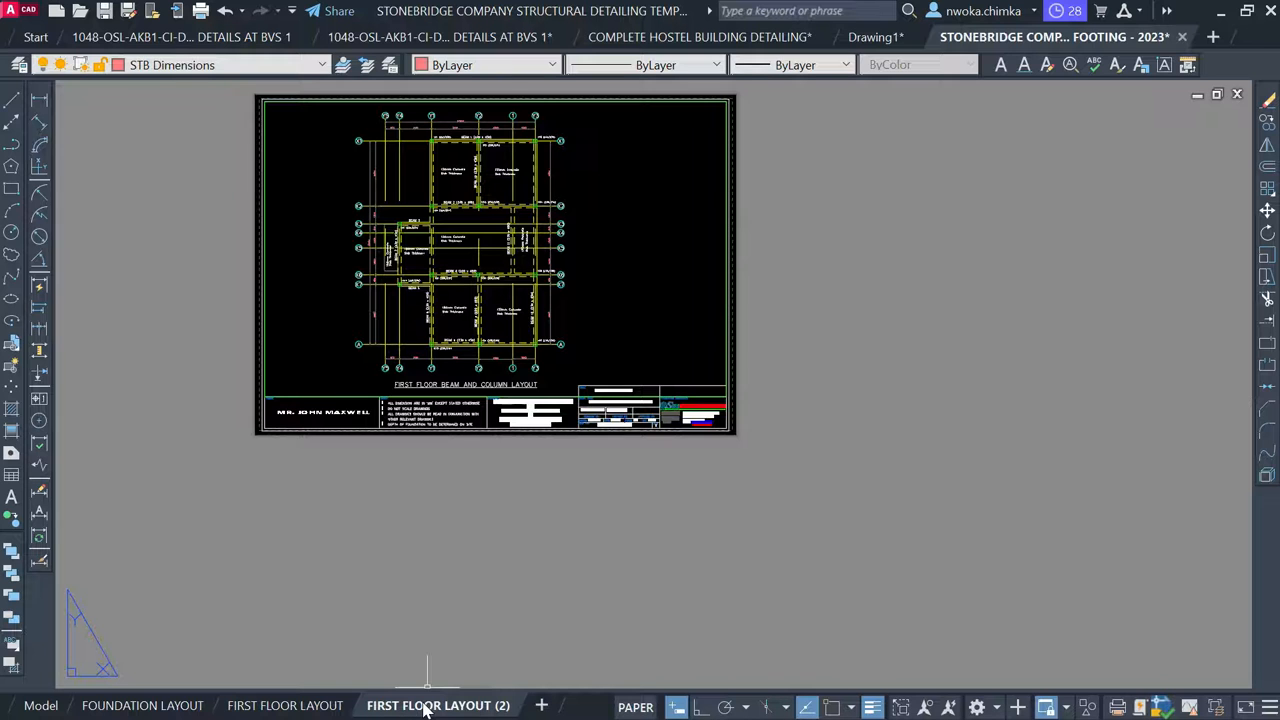
Rename the copied layout 'FIRST BEAM DETAILS' and zoom around the sheet to check it
right_click(424, 706)
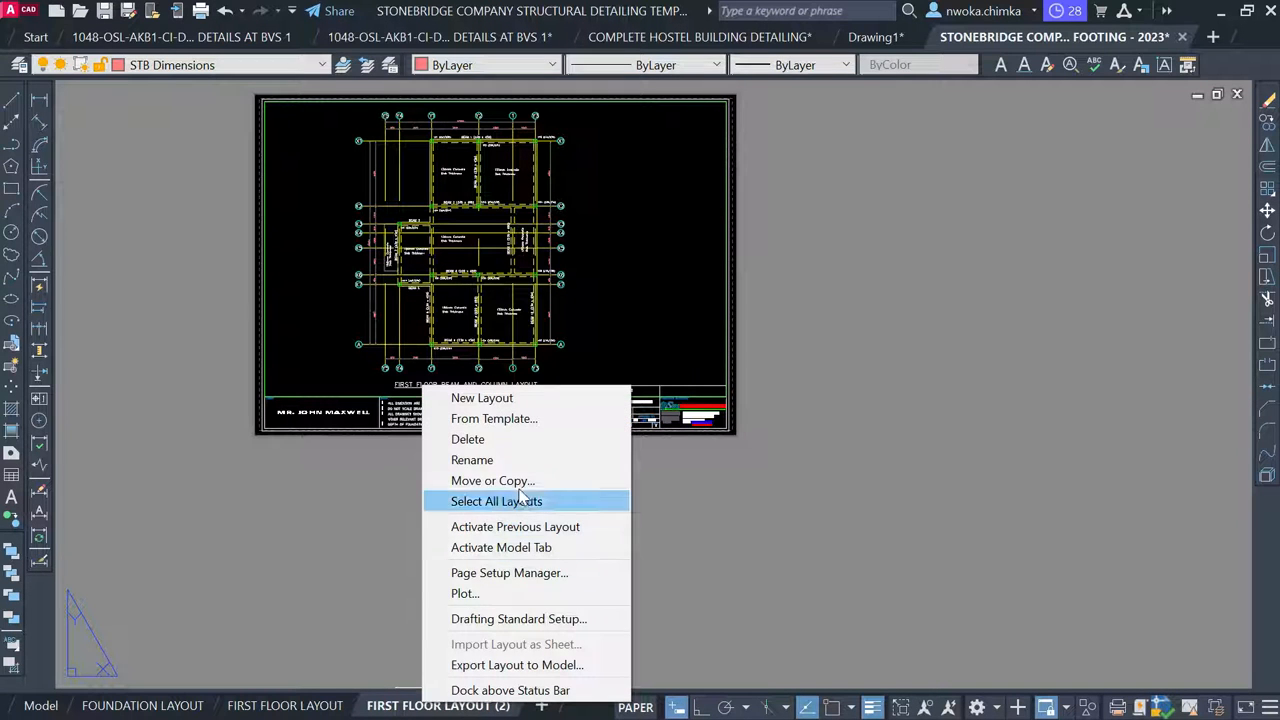
click(522, 460)
text(FIRST)
key(Return)
text(BEAM DETAILS)
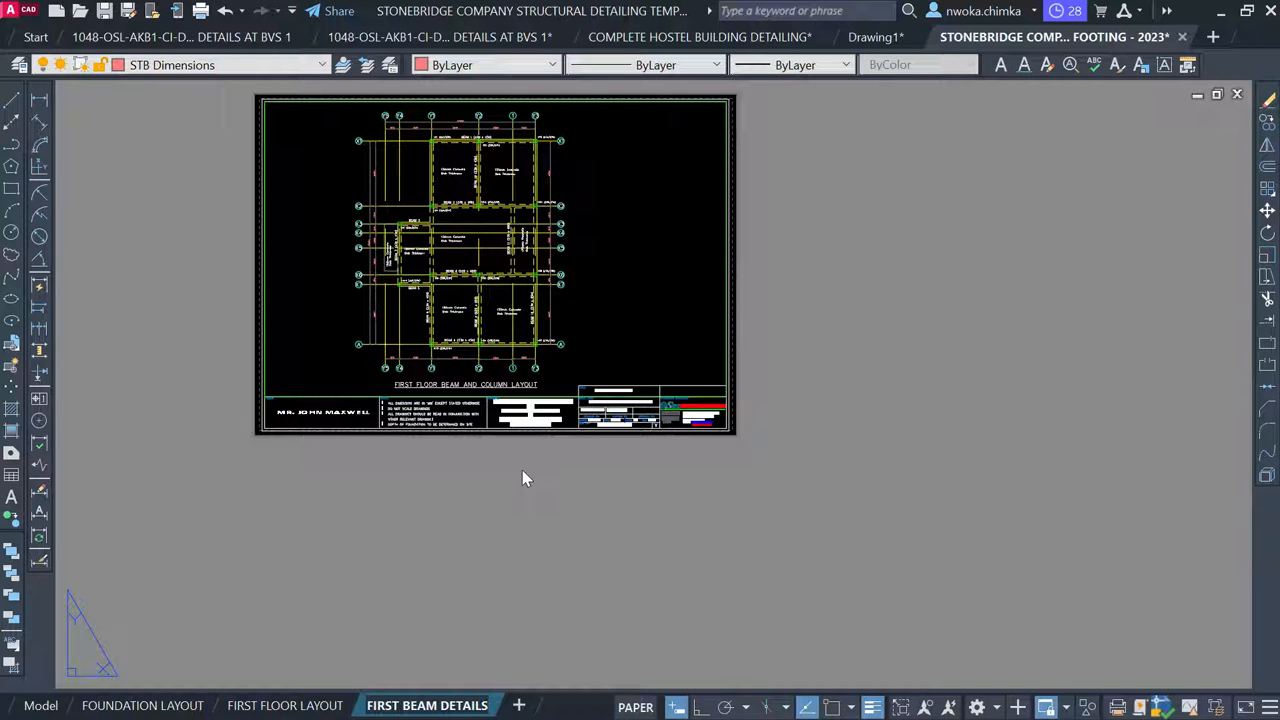
click(540, 562)
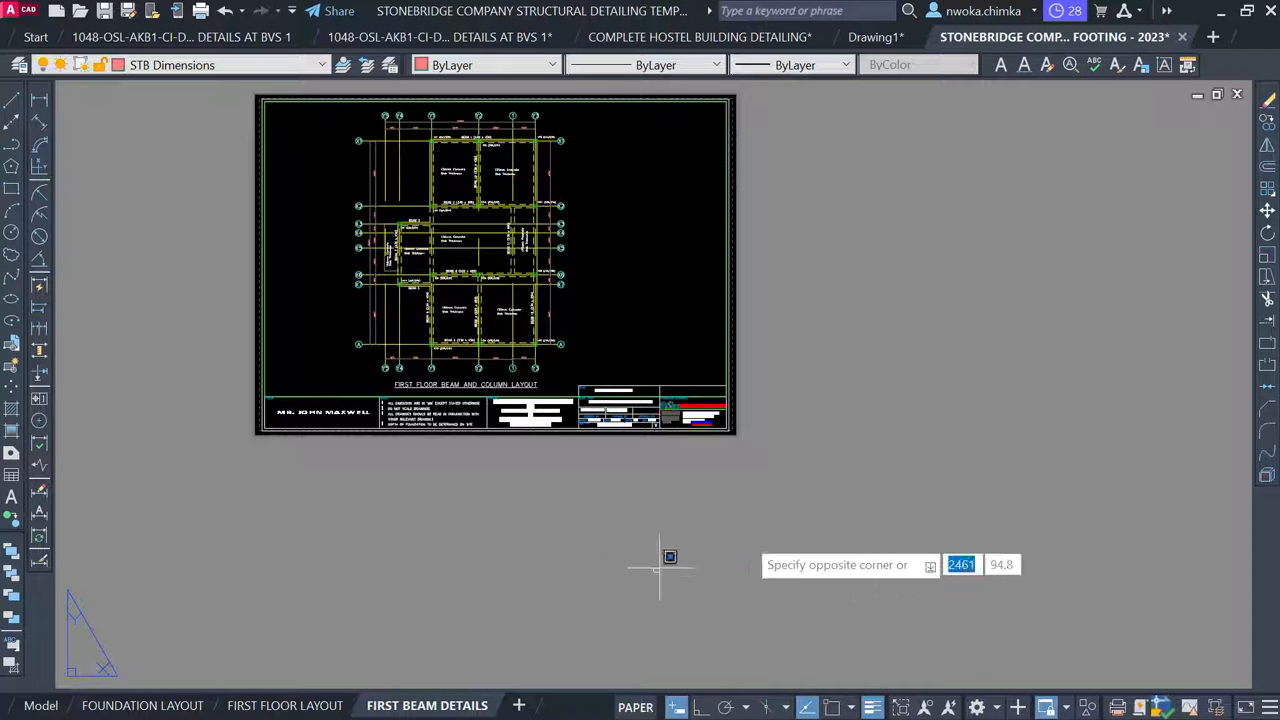
click(807, 532)
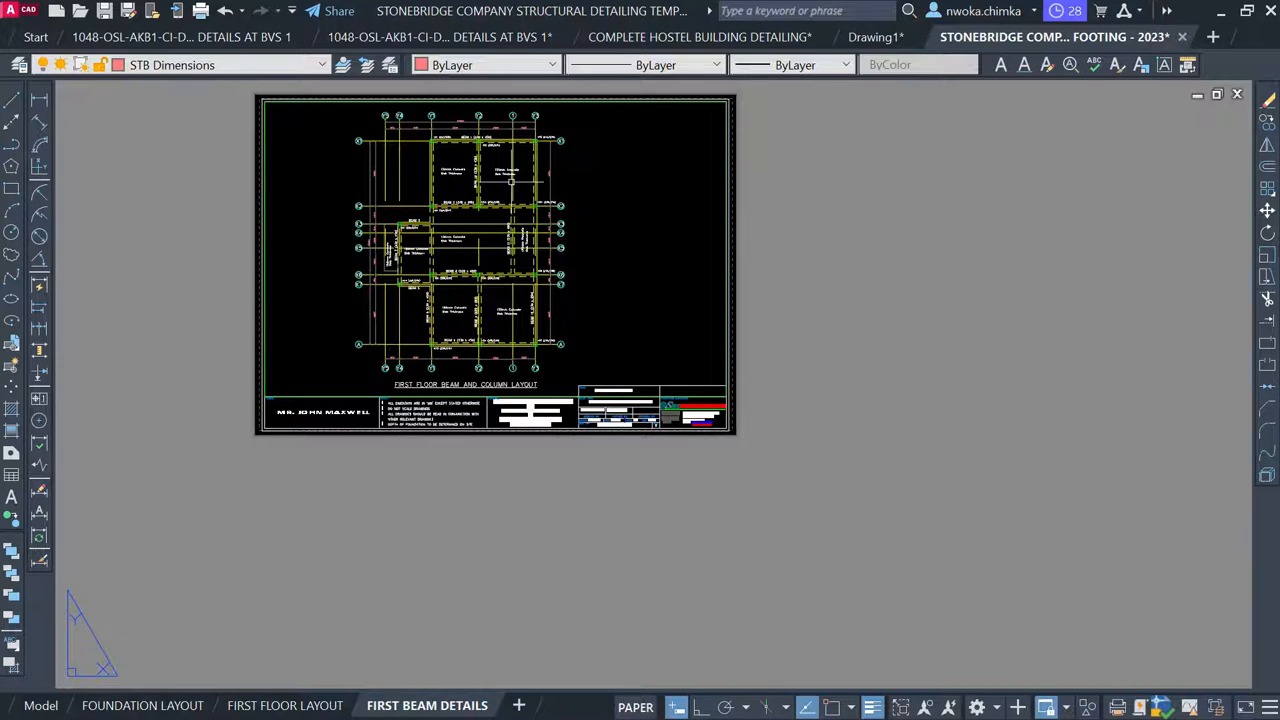
scroll(512, 181, up, 5)
scroll(512, 181, down, 3)
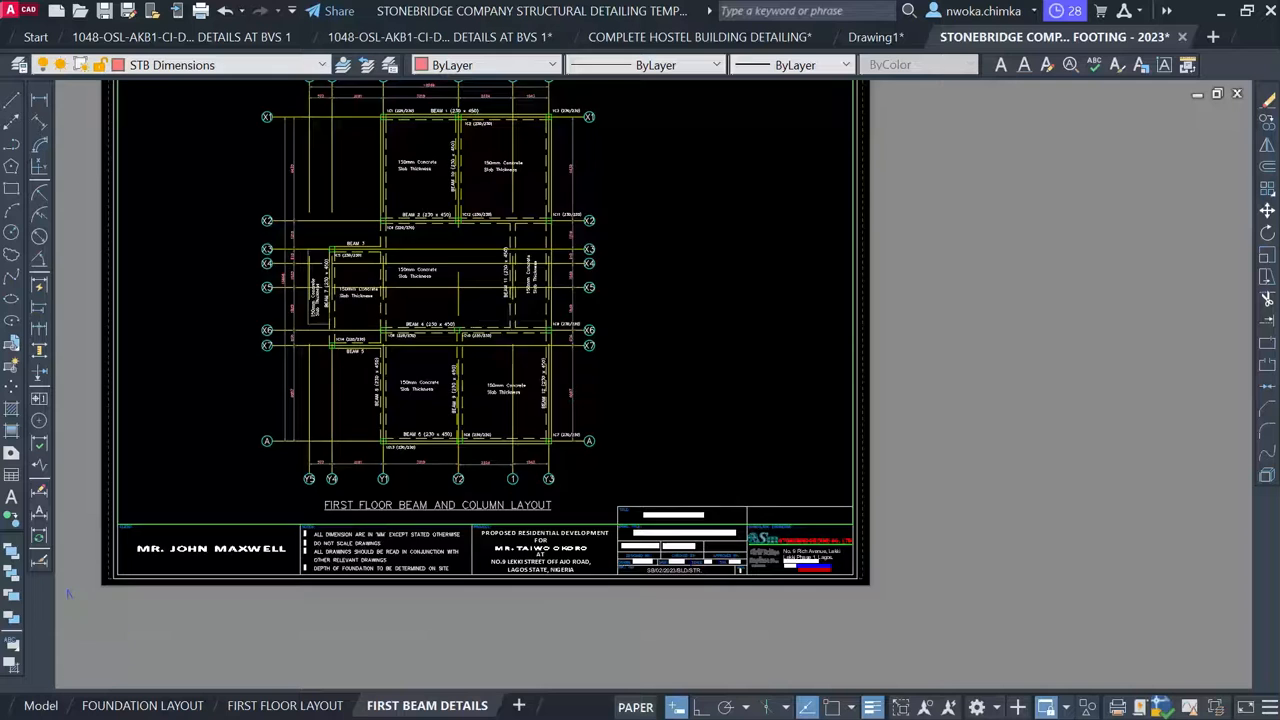
scroll(512, 327, down, 2)
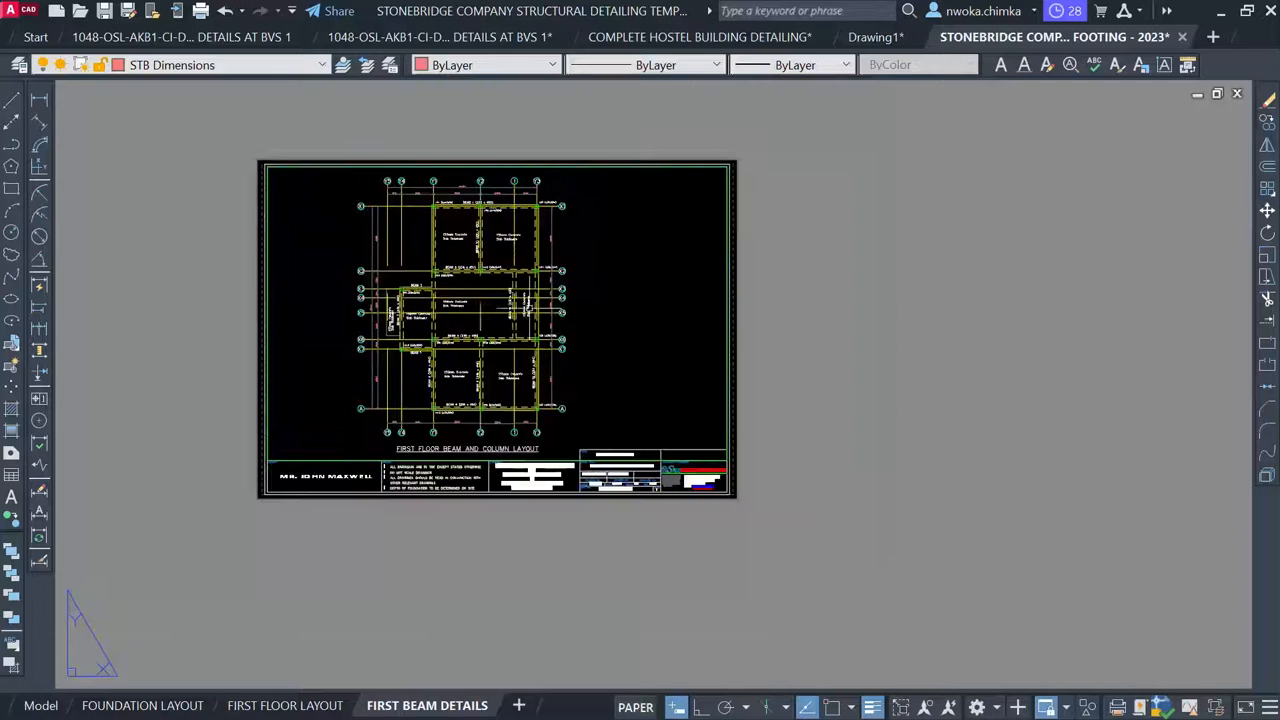
Activate the viewport and pan the beam details up into view
double_click(569, 245)
scroll(501, 245, down, 2)
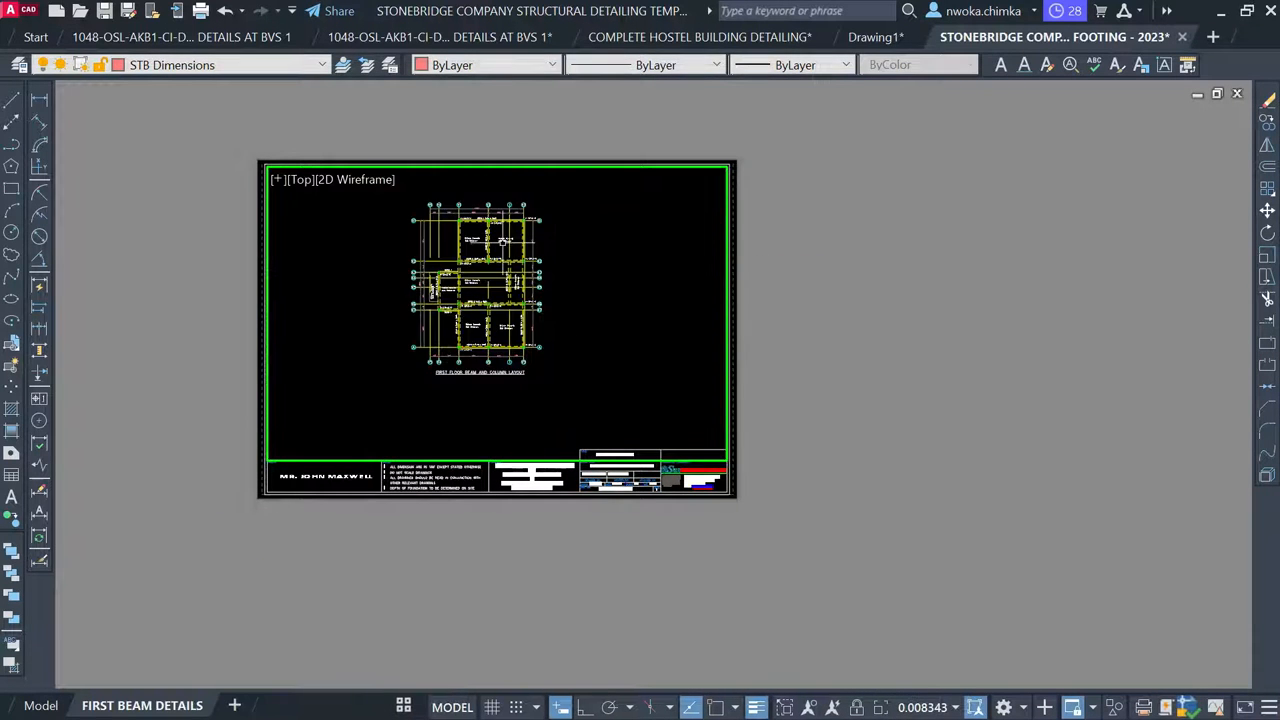
scroll(503, 242, down, 4)
middle_drag(492, 360, 491, 318)
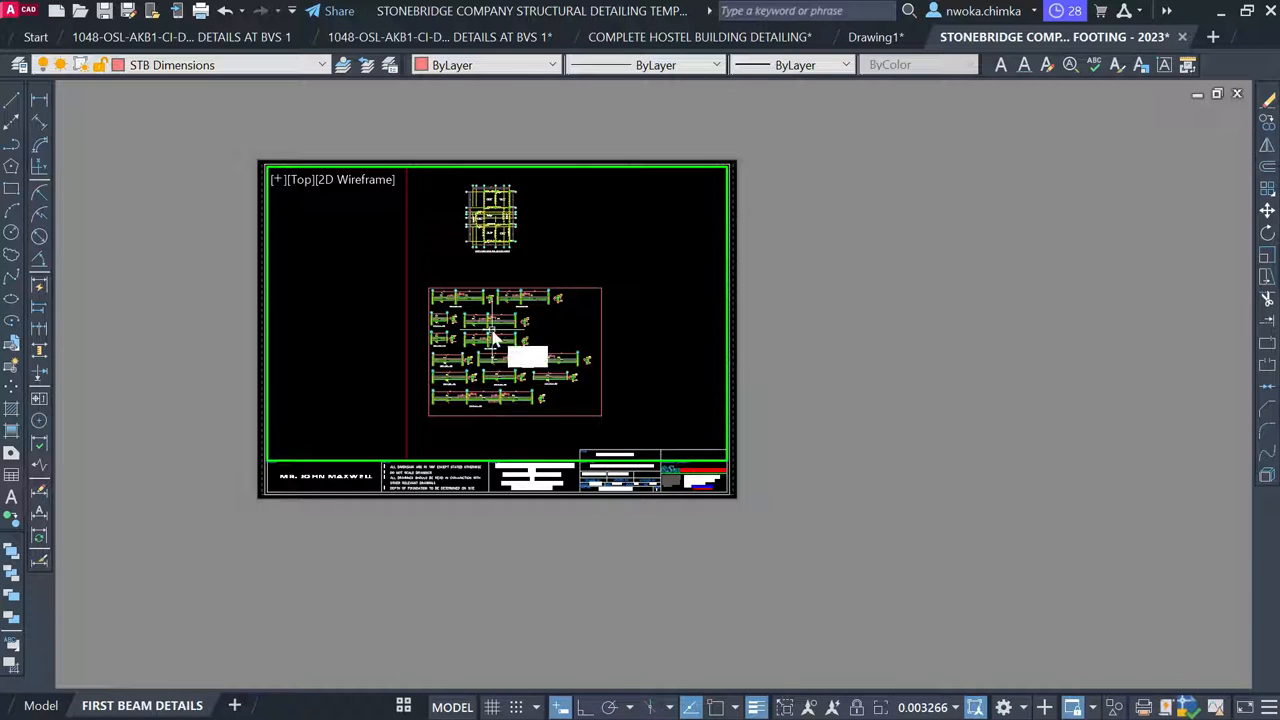
text(p)
key(Return)
drag(502, 350, 496, 314)
key(Escape)
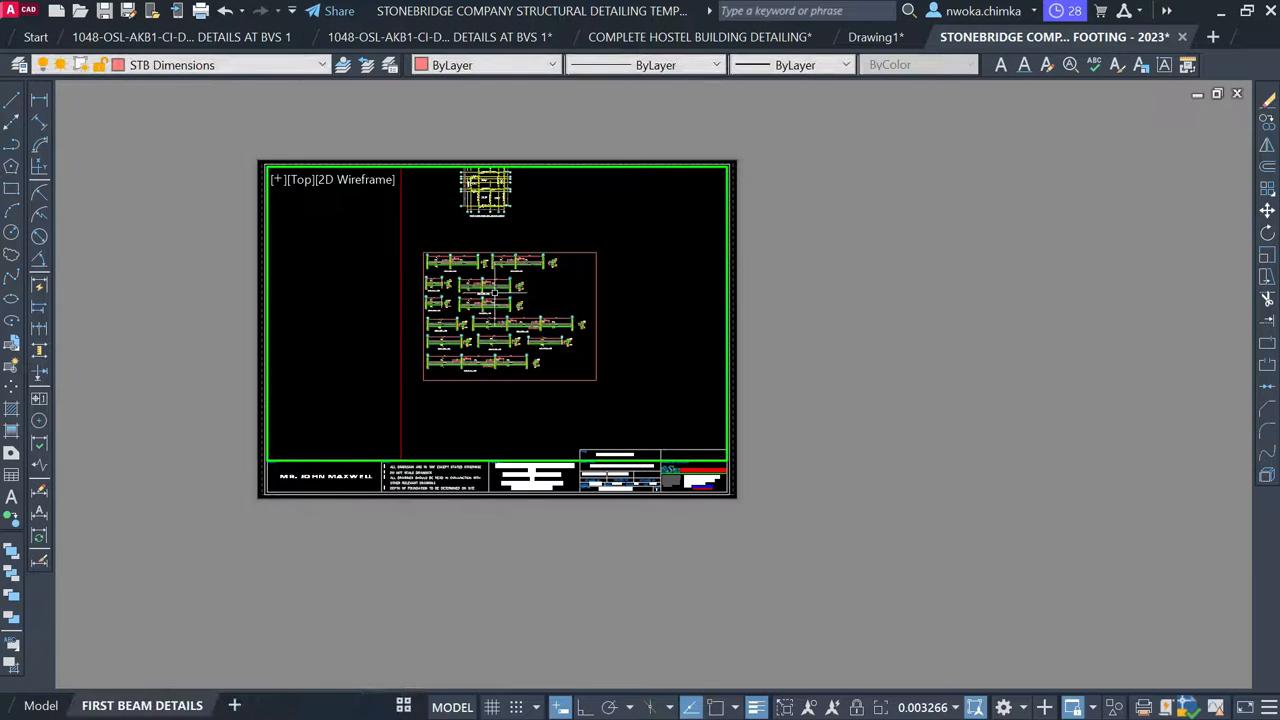
scroll(495, 294, up, 2)
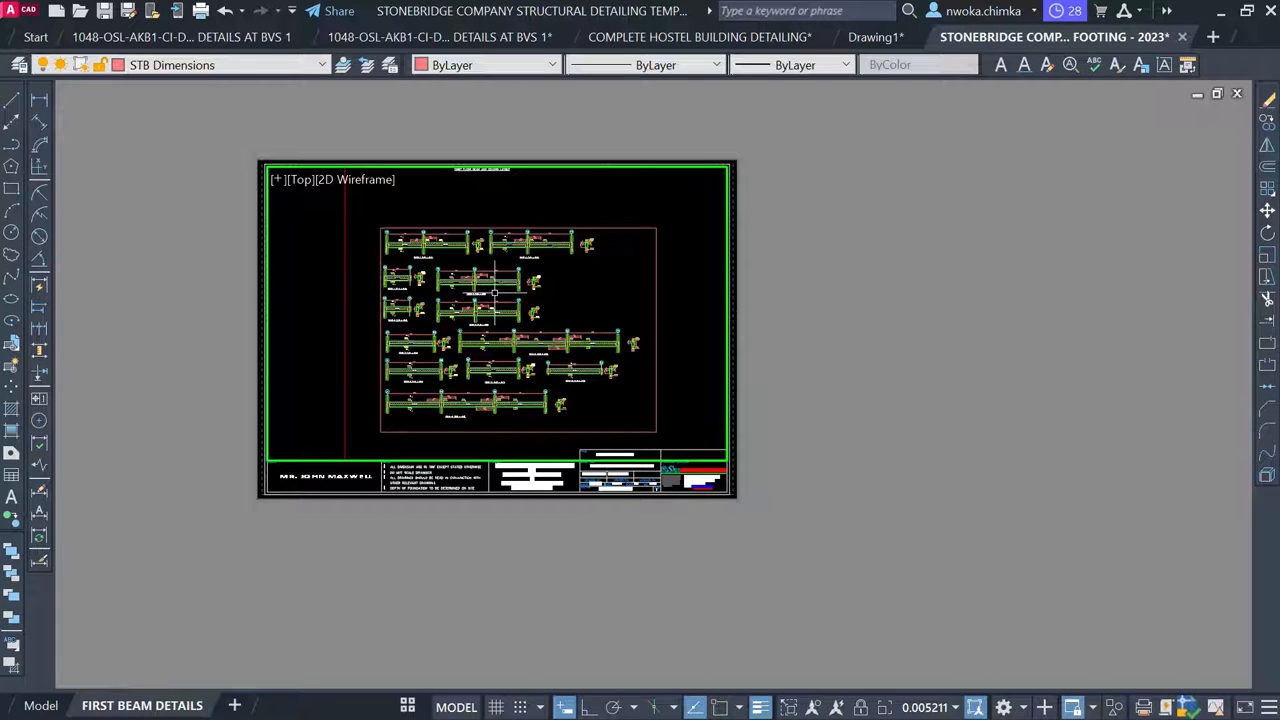
Try viewport scales of 1/50XP and then 1/75XP, recentring the beam details
text(z)
key(Return)
text(1)
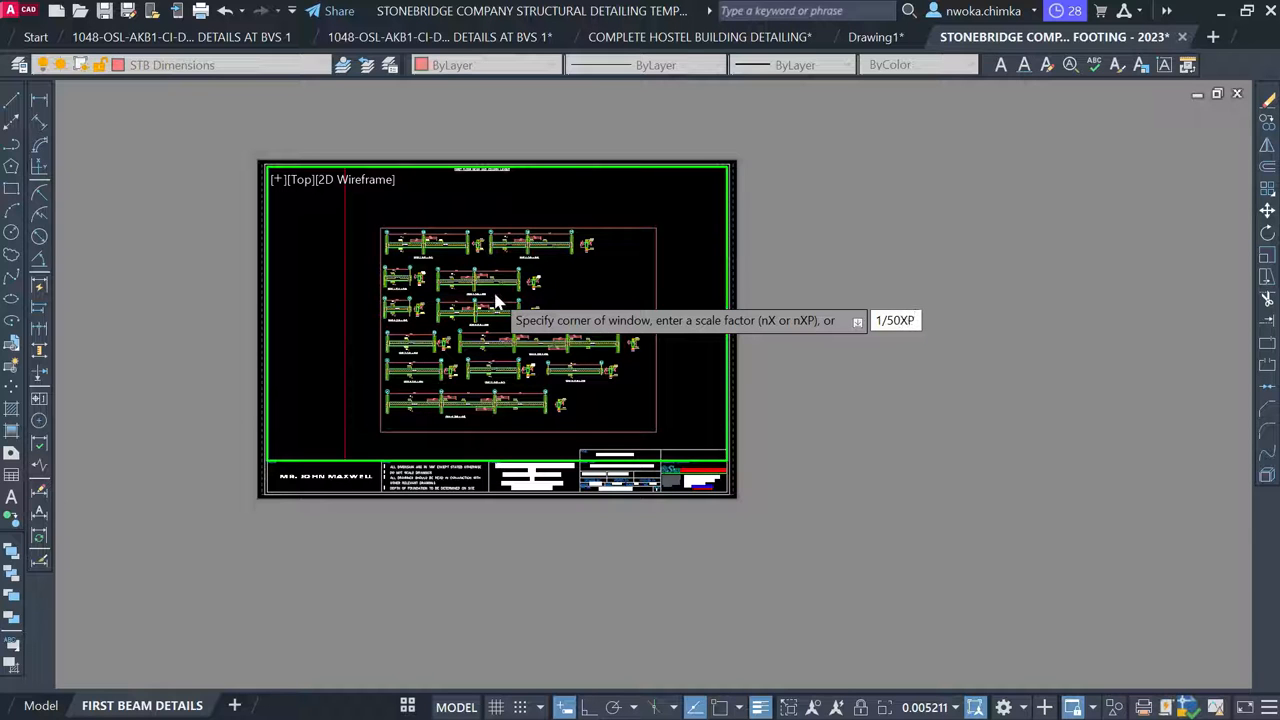
text(/50XP)
key(Return)
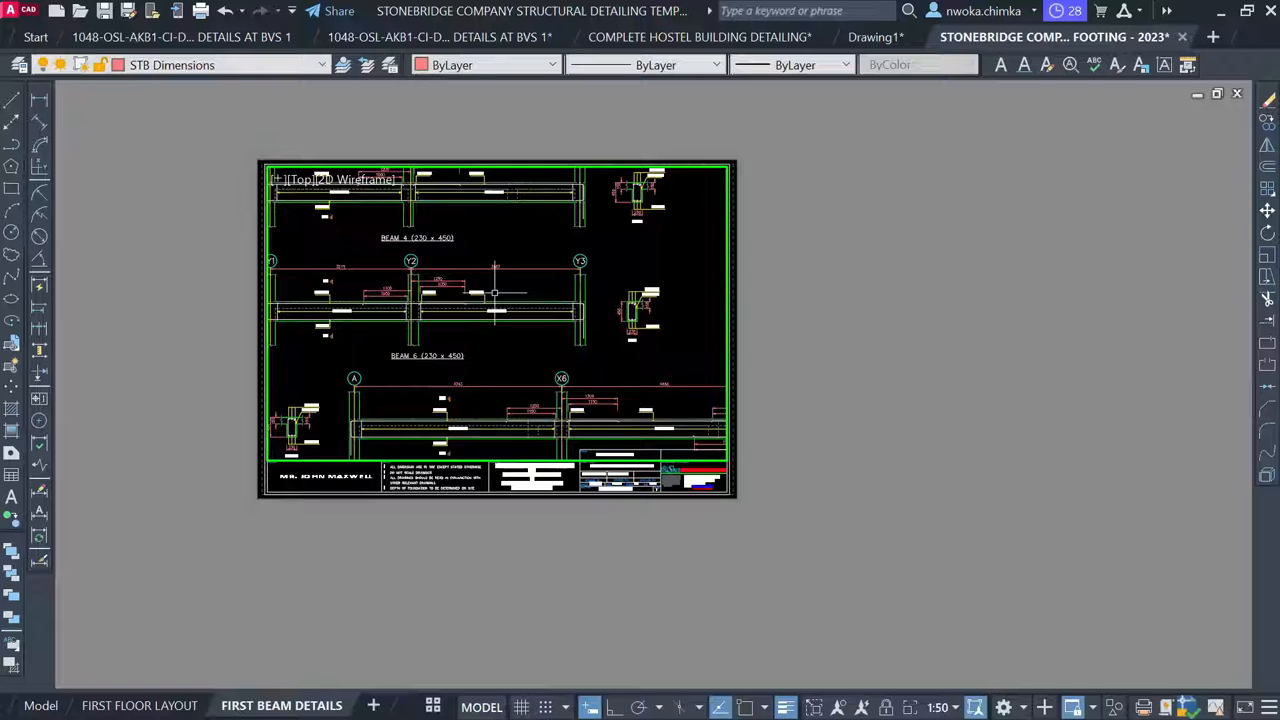
text(z)
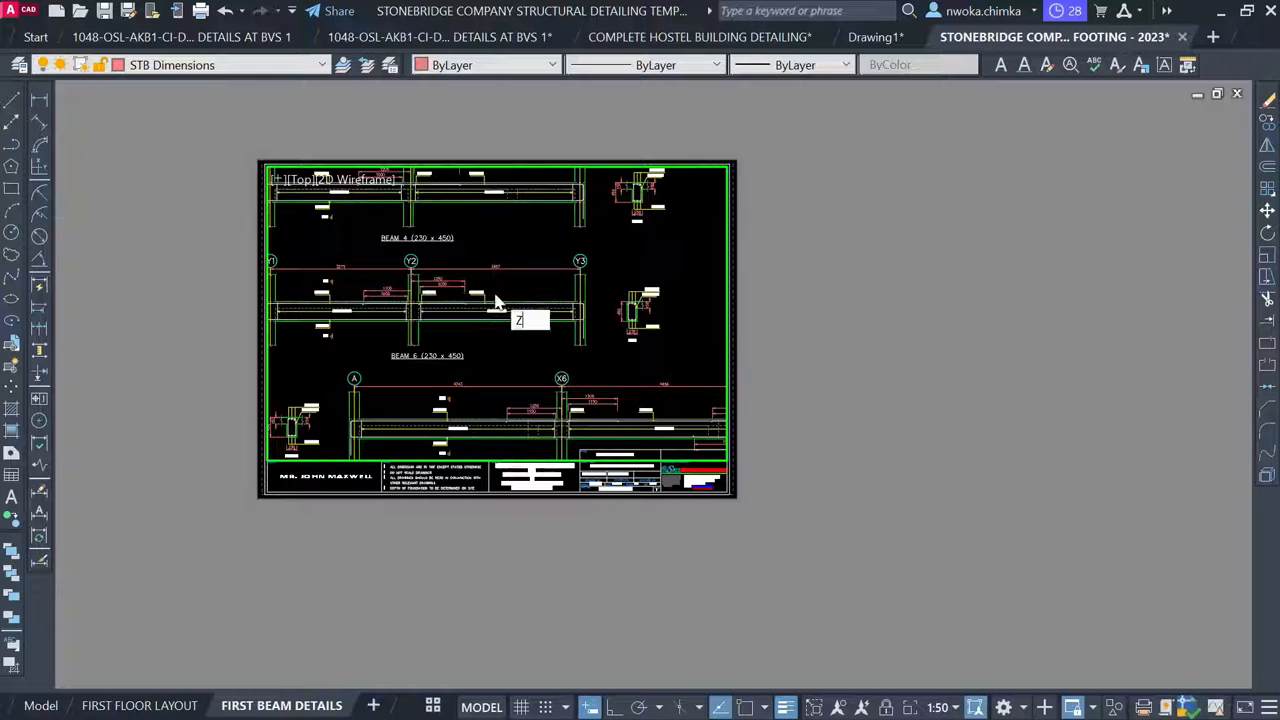
key(Return)
text(1)
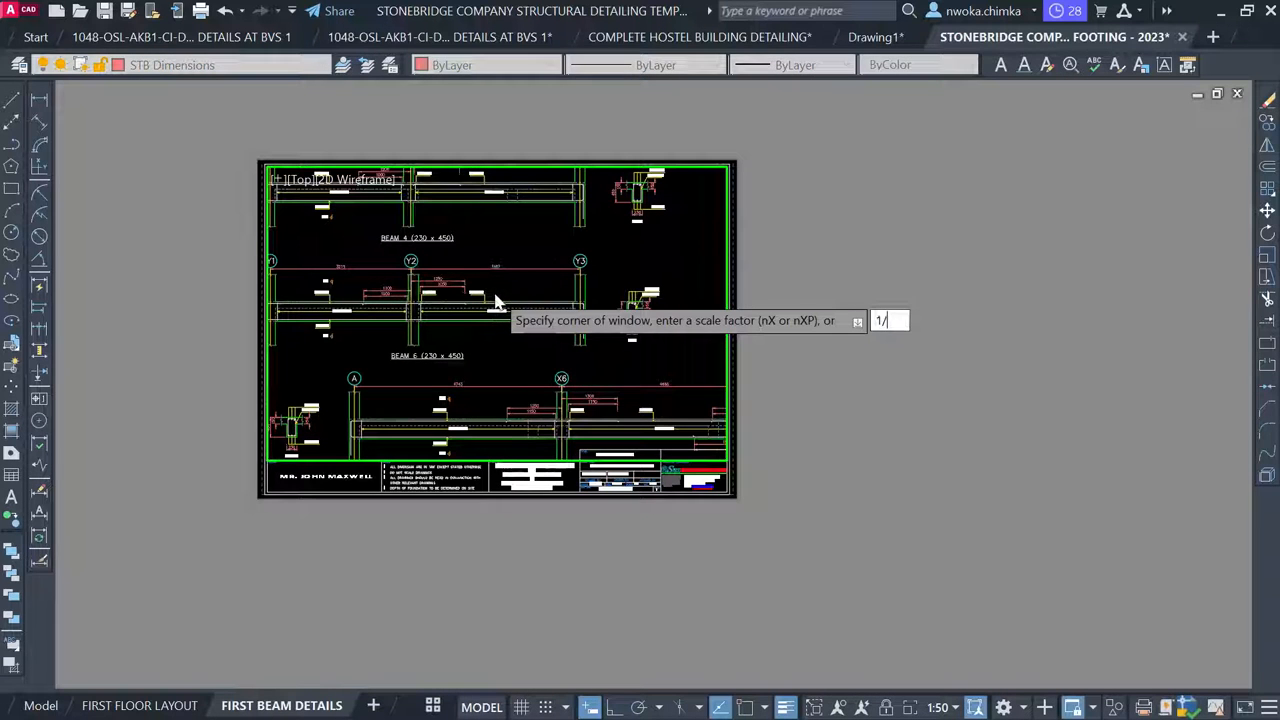
text(/75XP)
key(Return)
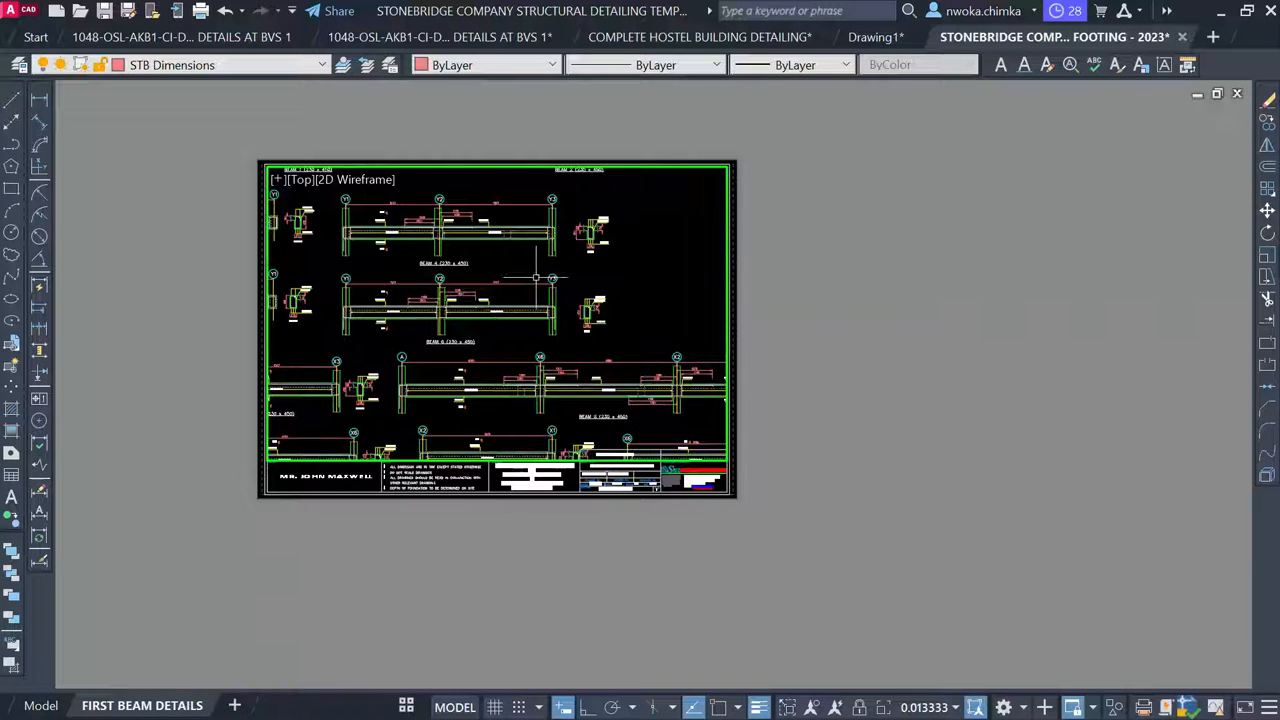
mouse_move(472, 294)
middle_down()
mouse_move(528, 325)
mouse_move(555, 381)
mouse_move(537, 373)
middle_up()
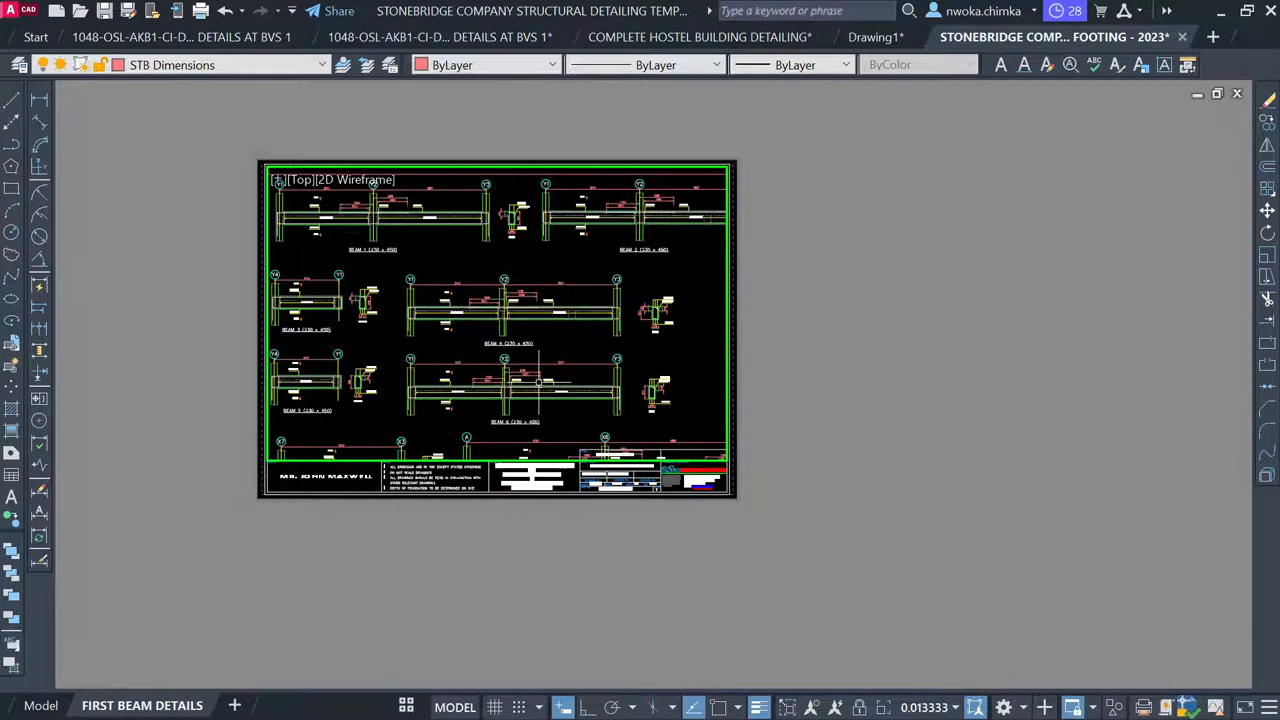
Set the viewport scale to 1/100XP and pan so all beam details fit
text(z)
key(Return)
text(1)
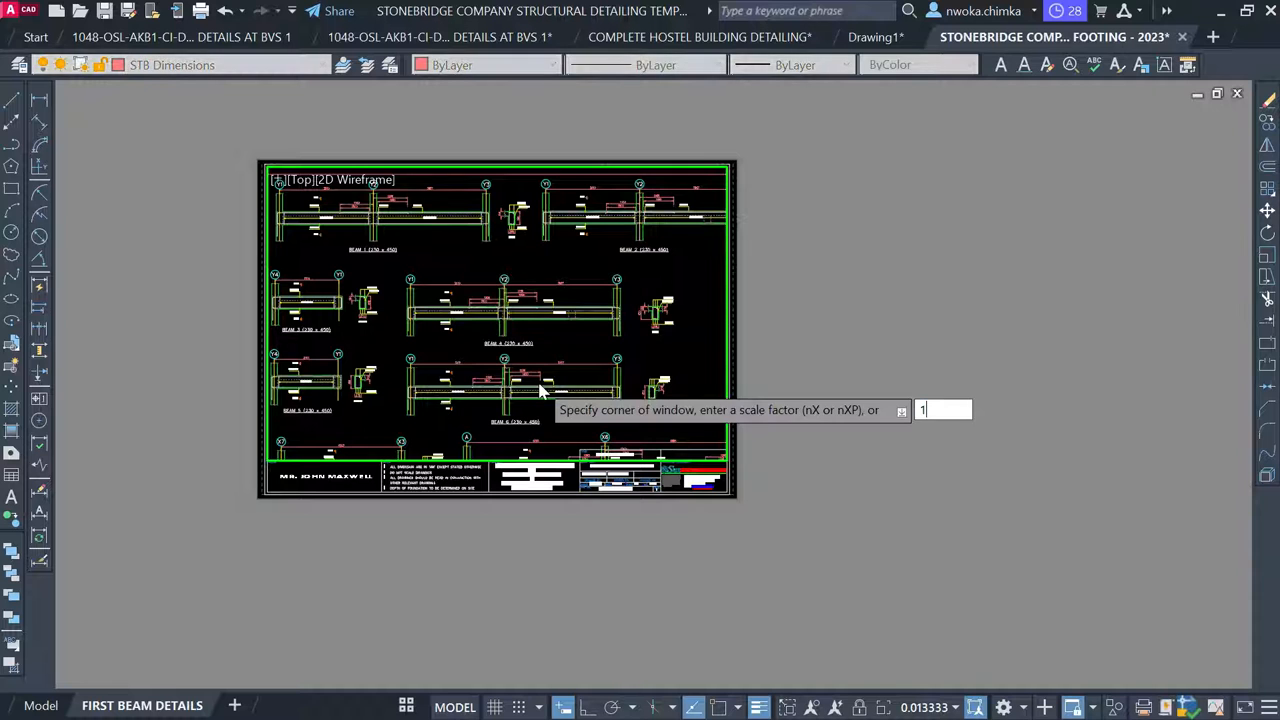
text(/100)
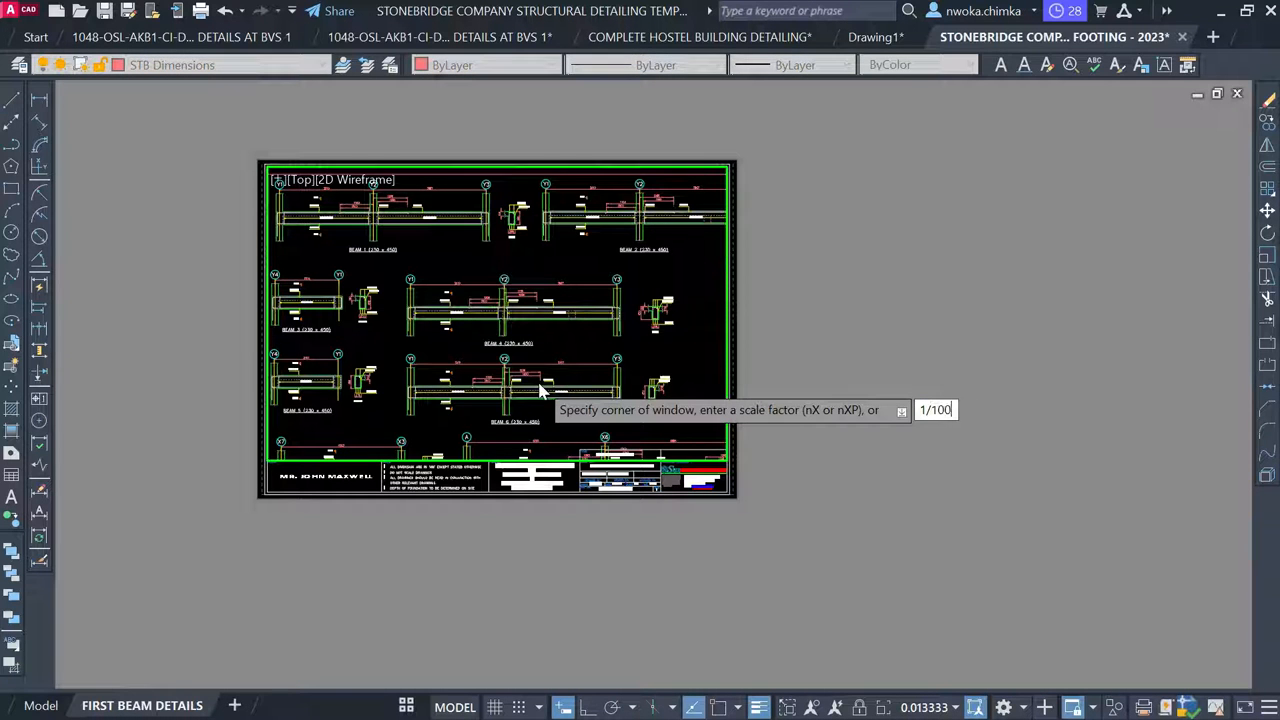
text(XP)
key(Return)
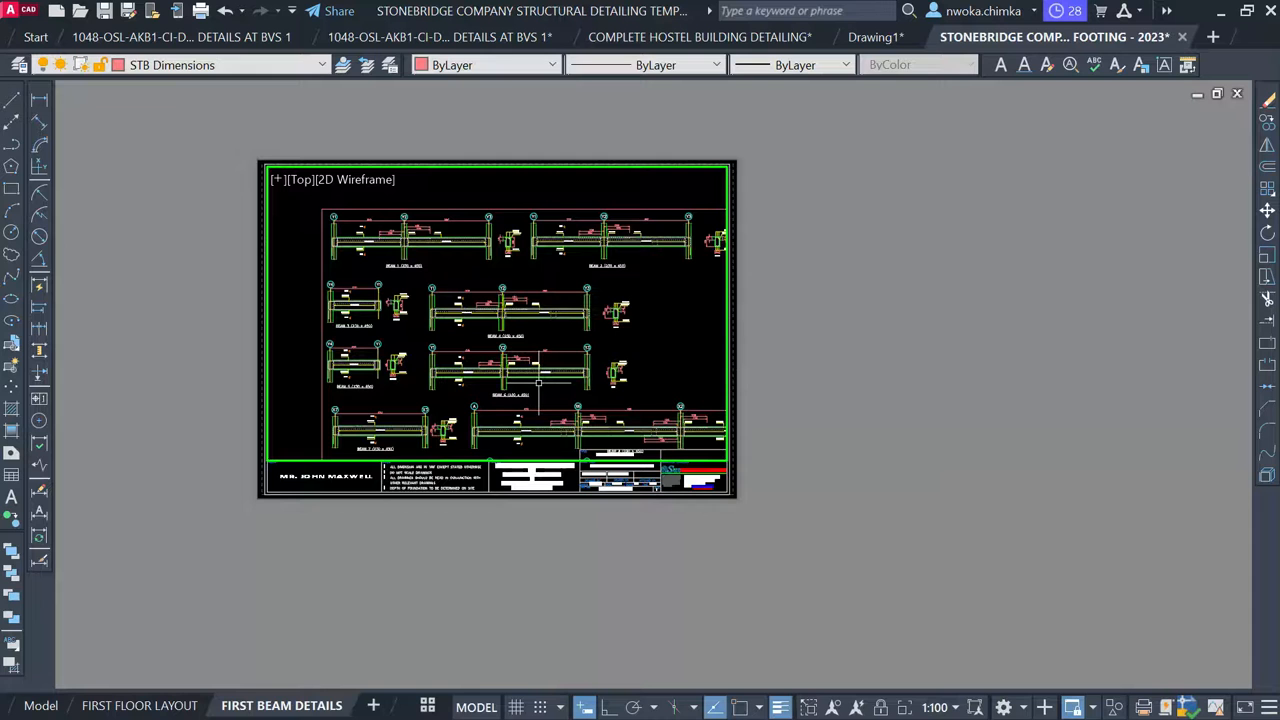
middle_drag(514, 305, 482, 286)
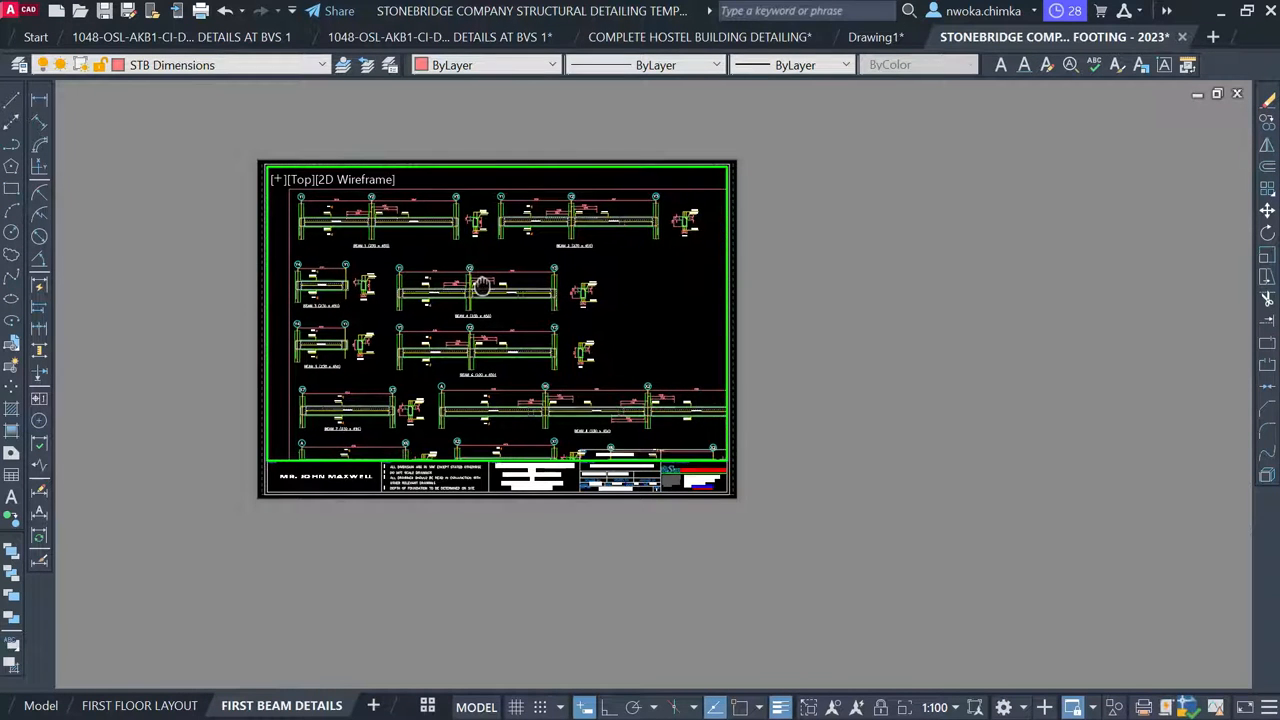
text(p)
key(Return)
drag(511, 278, 485, 255)
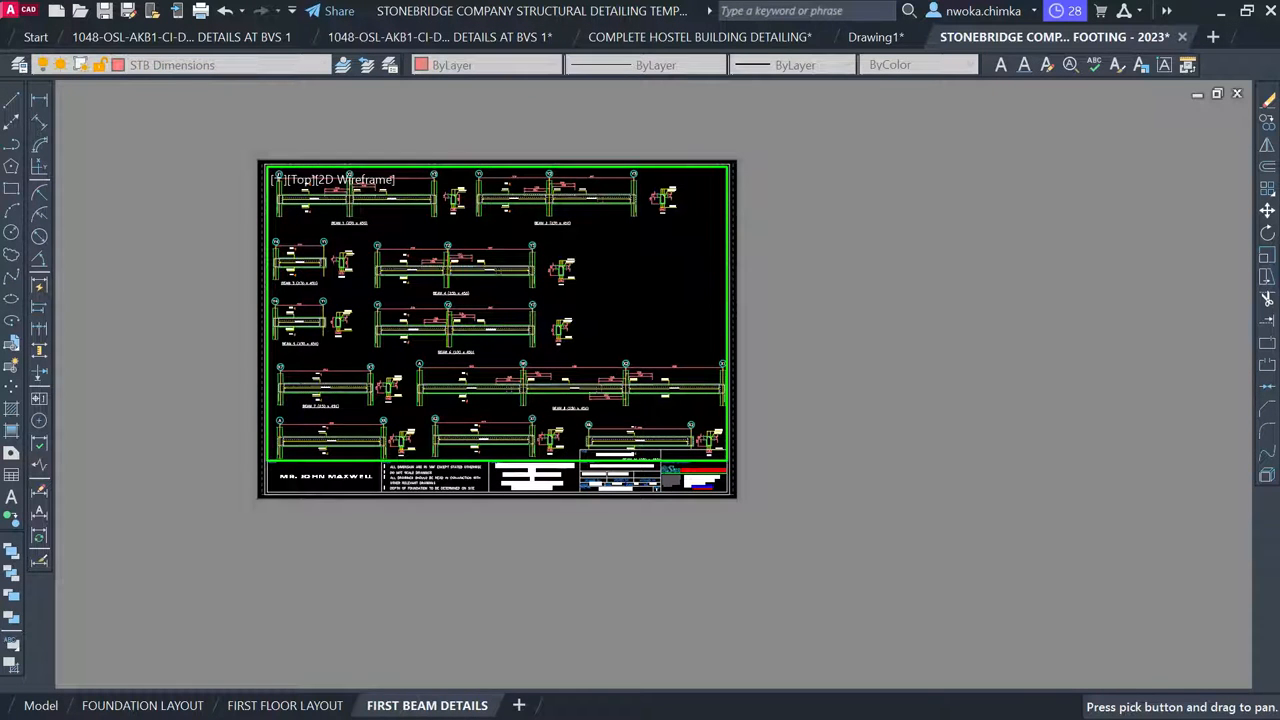
Leave the viewport, inspect the FIRST BEAM DETAILS sheet, and switch to Model space
key(Escape)
double_click(942, 296)
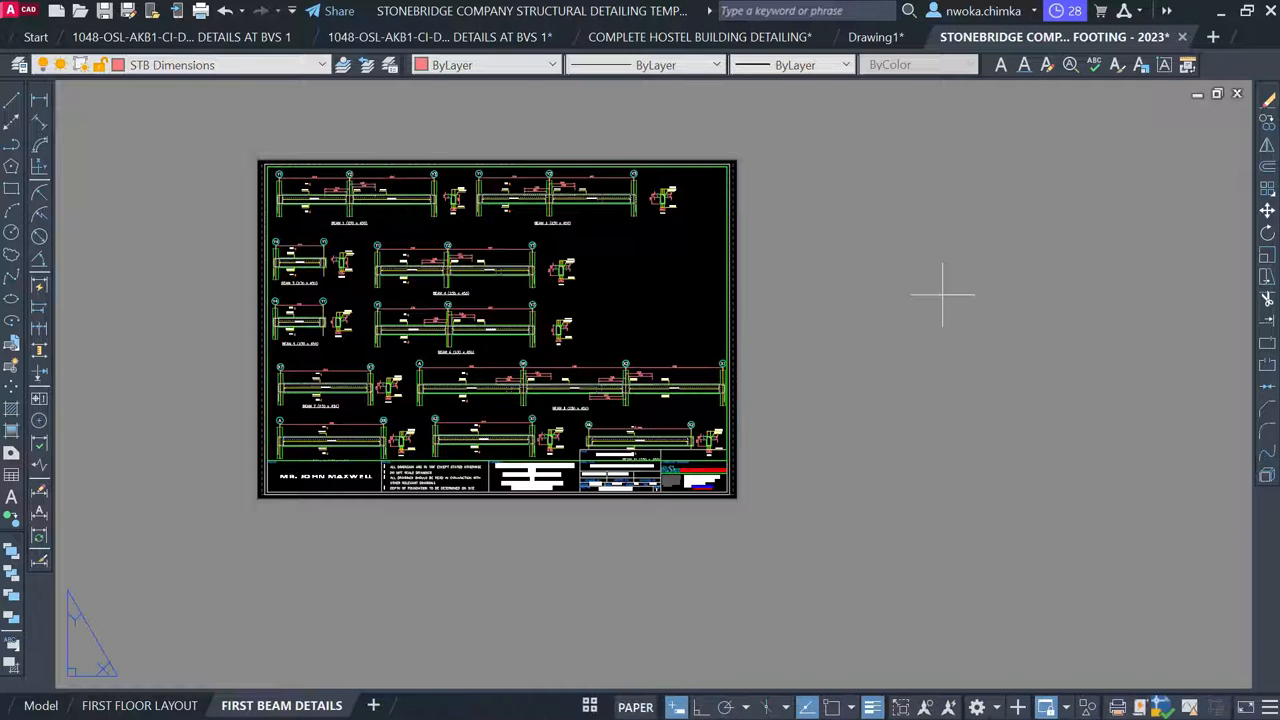
click(942, 296)
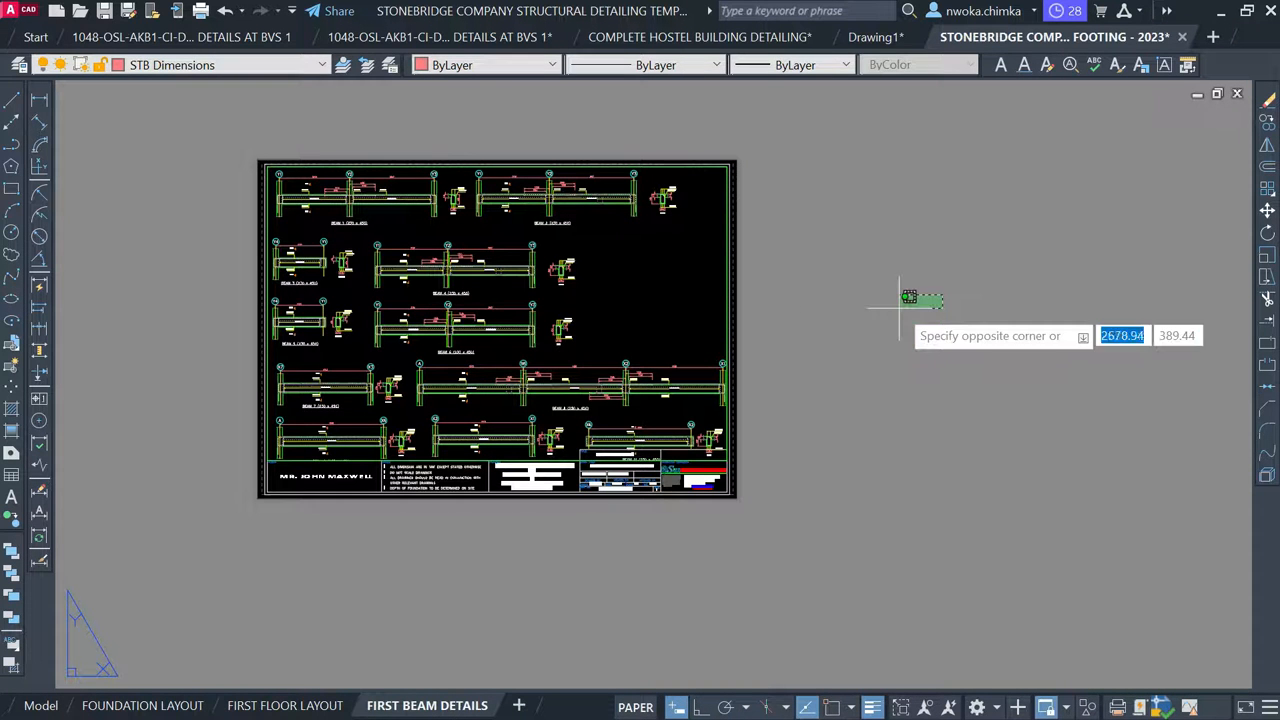
click(905, 307)
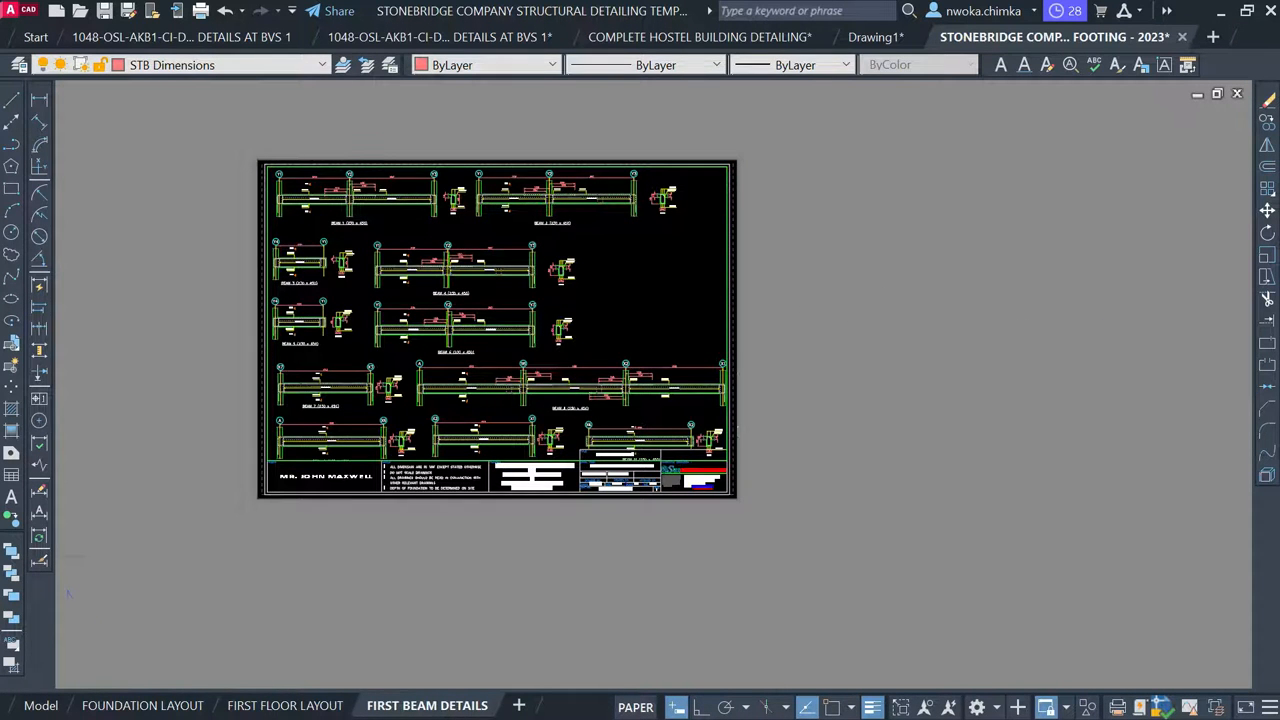
scroll(737, 404, up, 4)
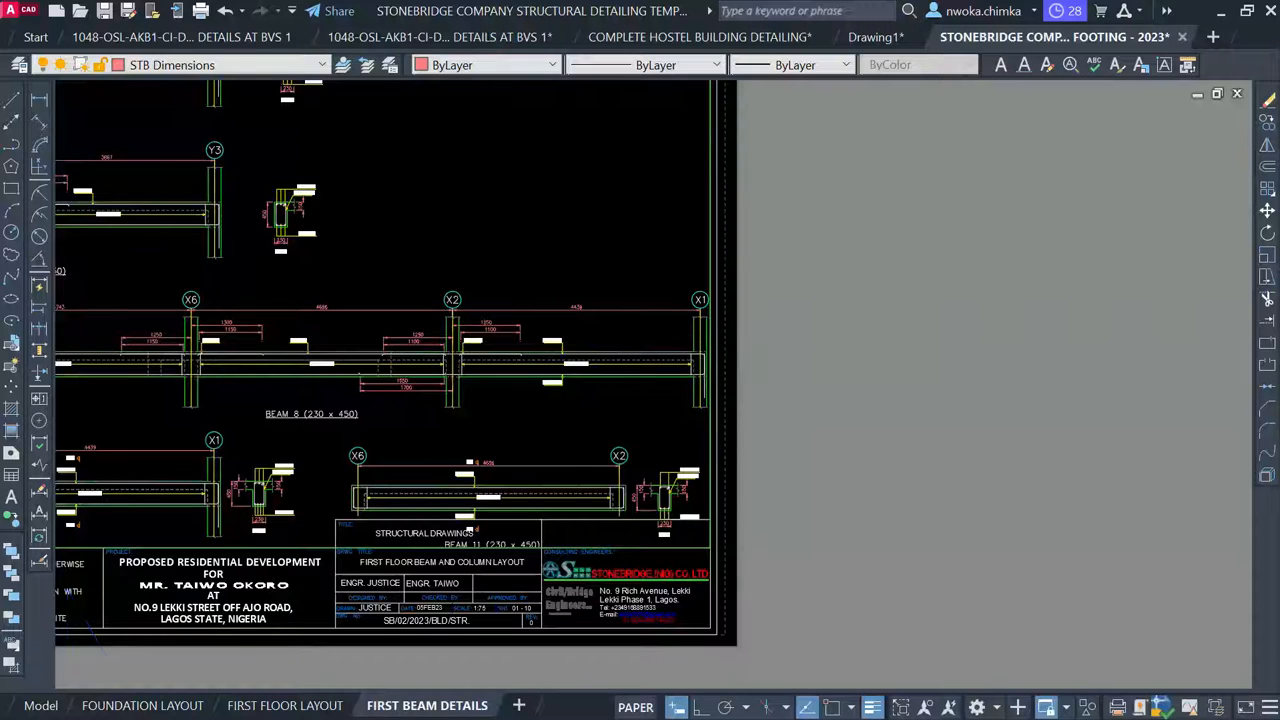
scroll(867, 347, down, 2)
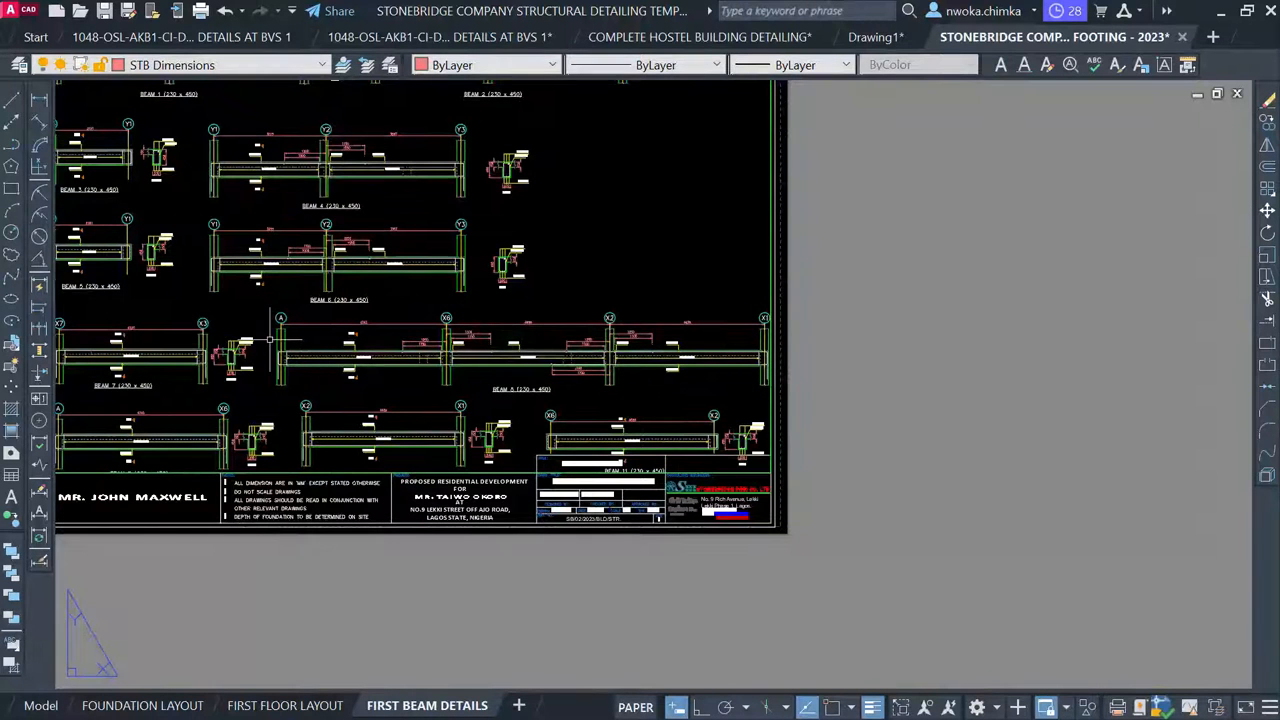
scroll(630, 344, down, 2)
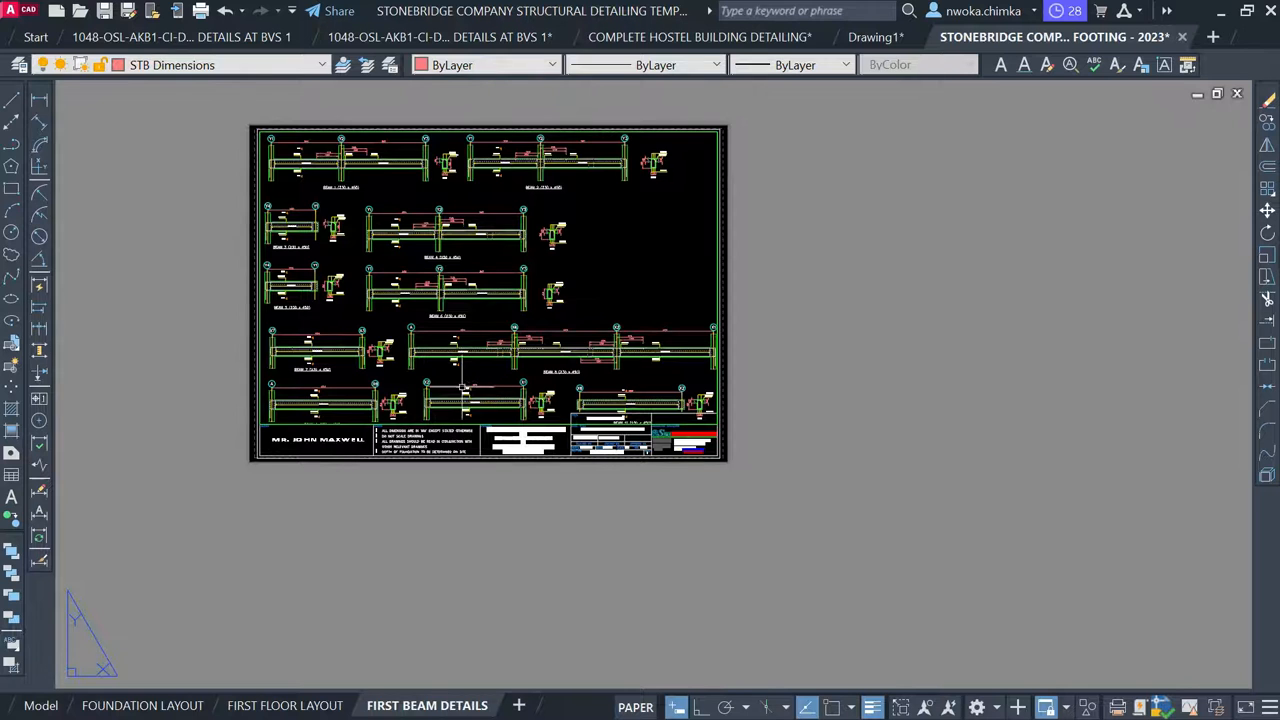
scroll(450, 260, up, 4)
scroll(500, 215, up, 3)
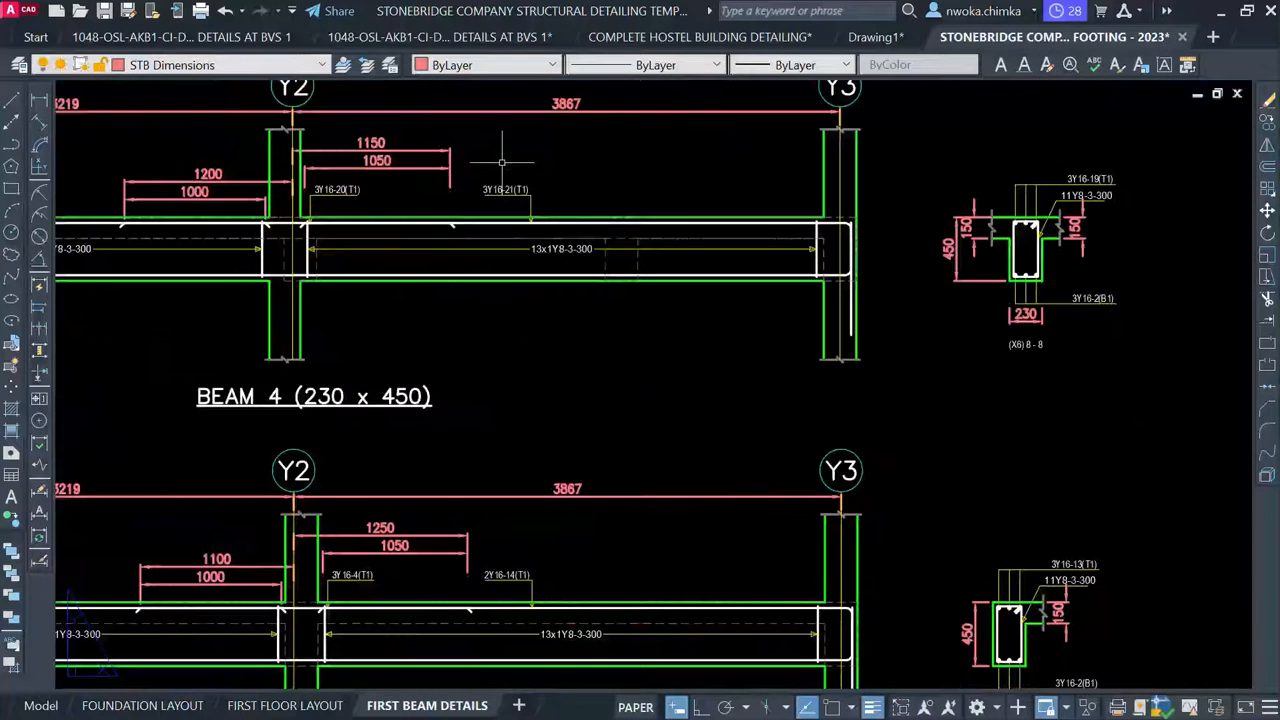
scroll(505, 213, down, 7)
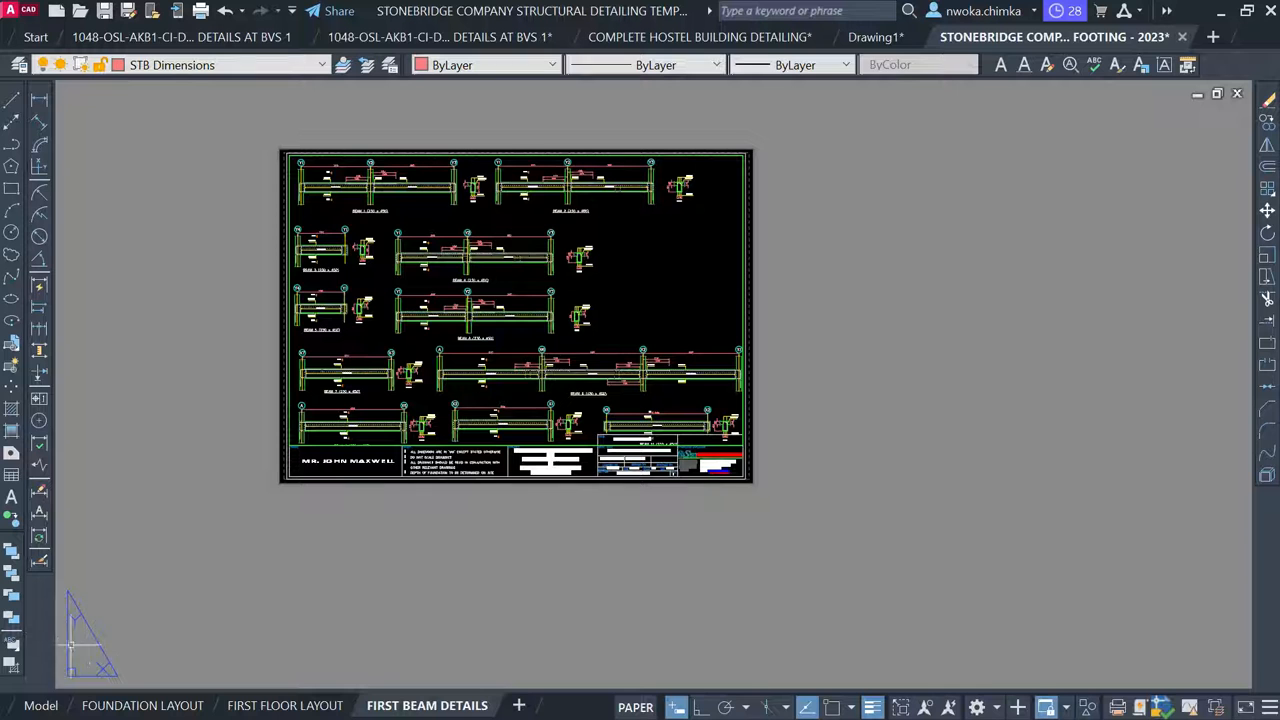
click(40, 705)
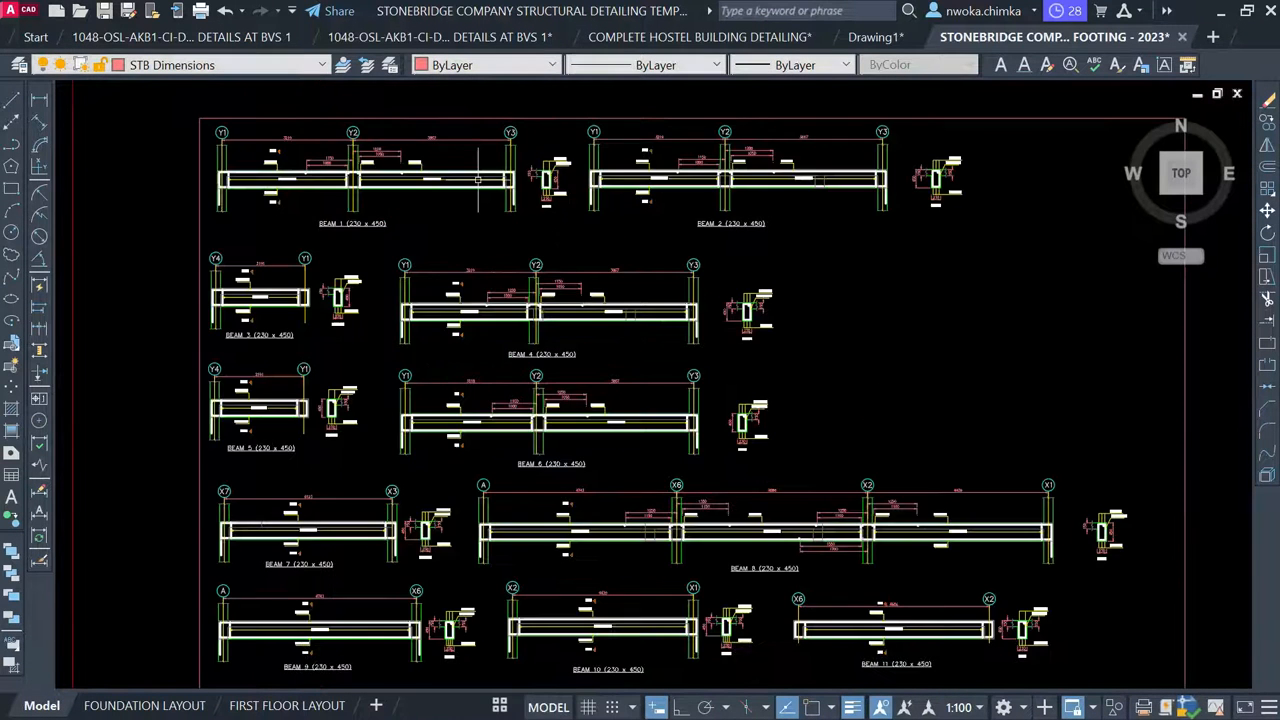
Move the lower beam details down below the sheet frame
scroll(368, 220, down, 2)
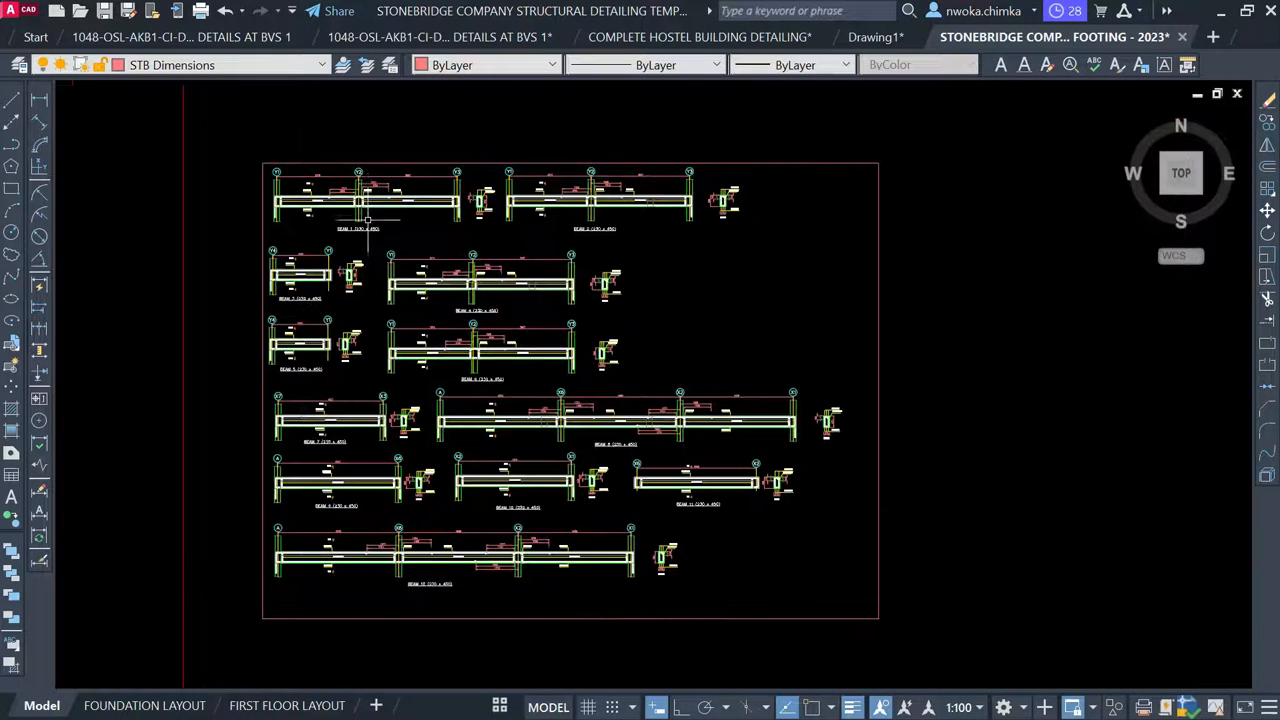
click(225, 237)
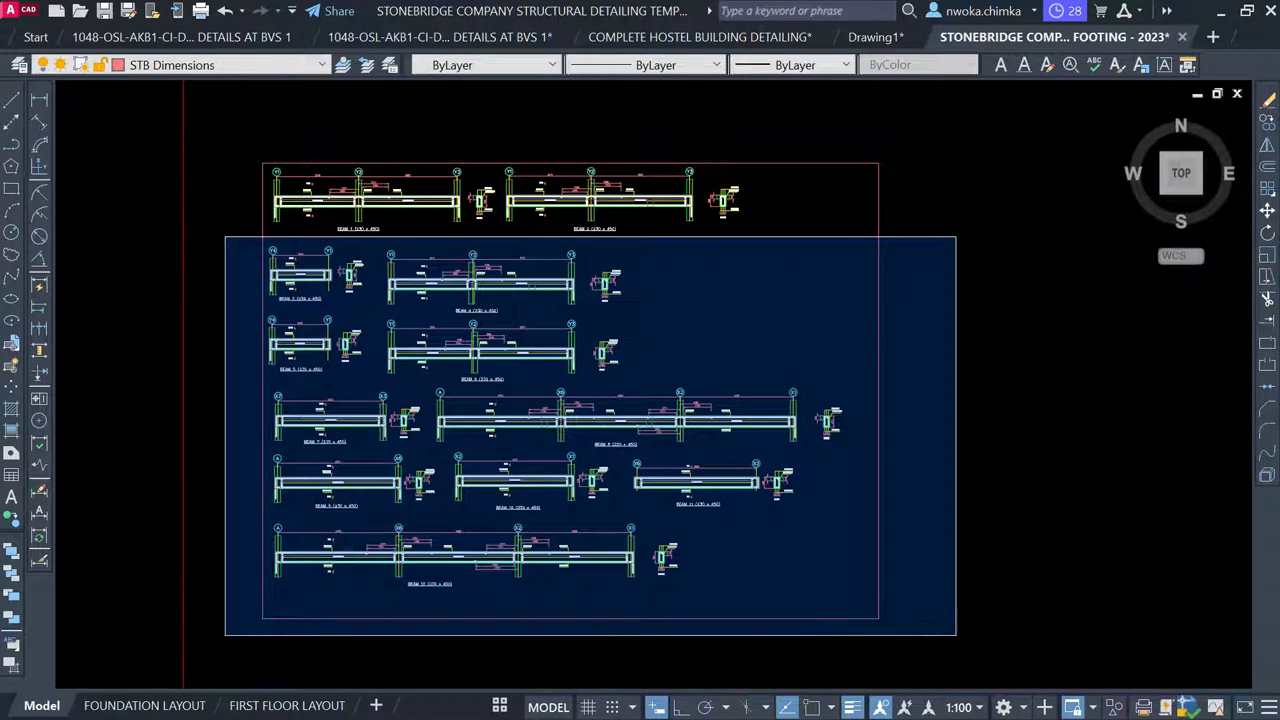
click(958, 618)
text(M)
key(Return)
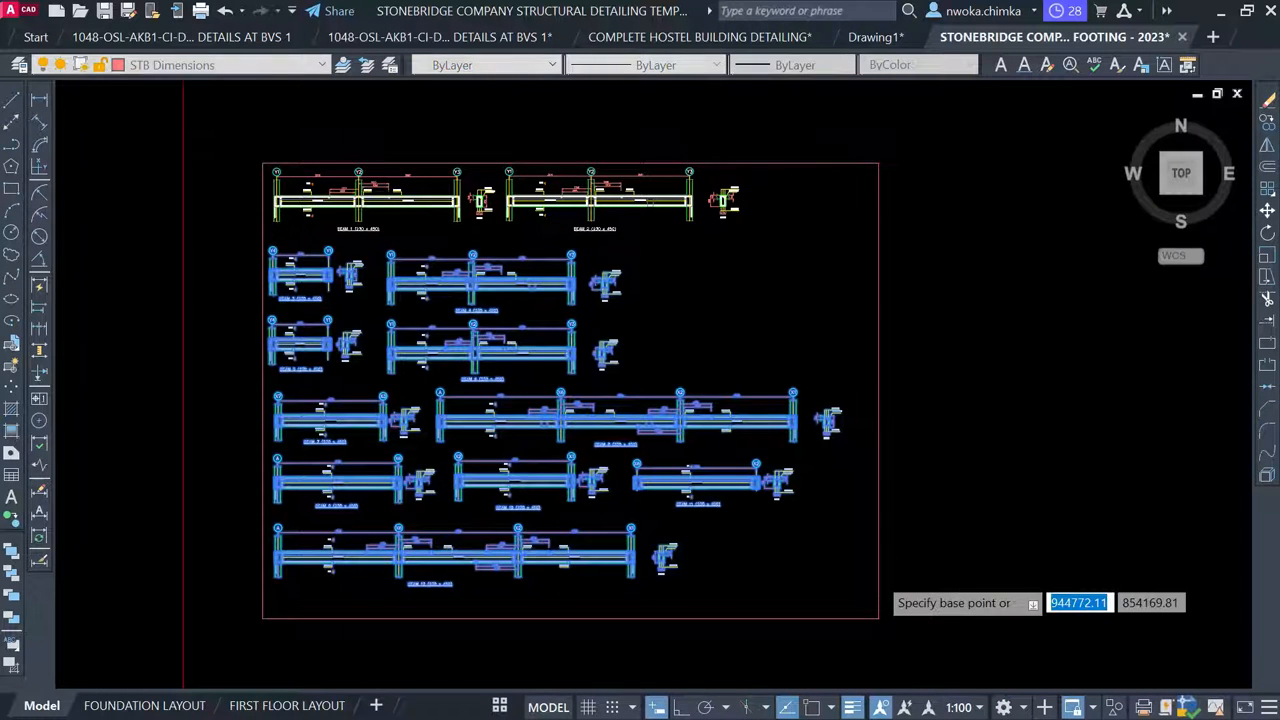
scroll(700, 318, down, 2)
click(604, 267)
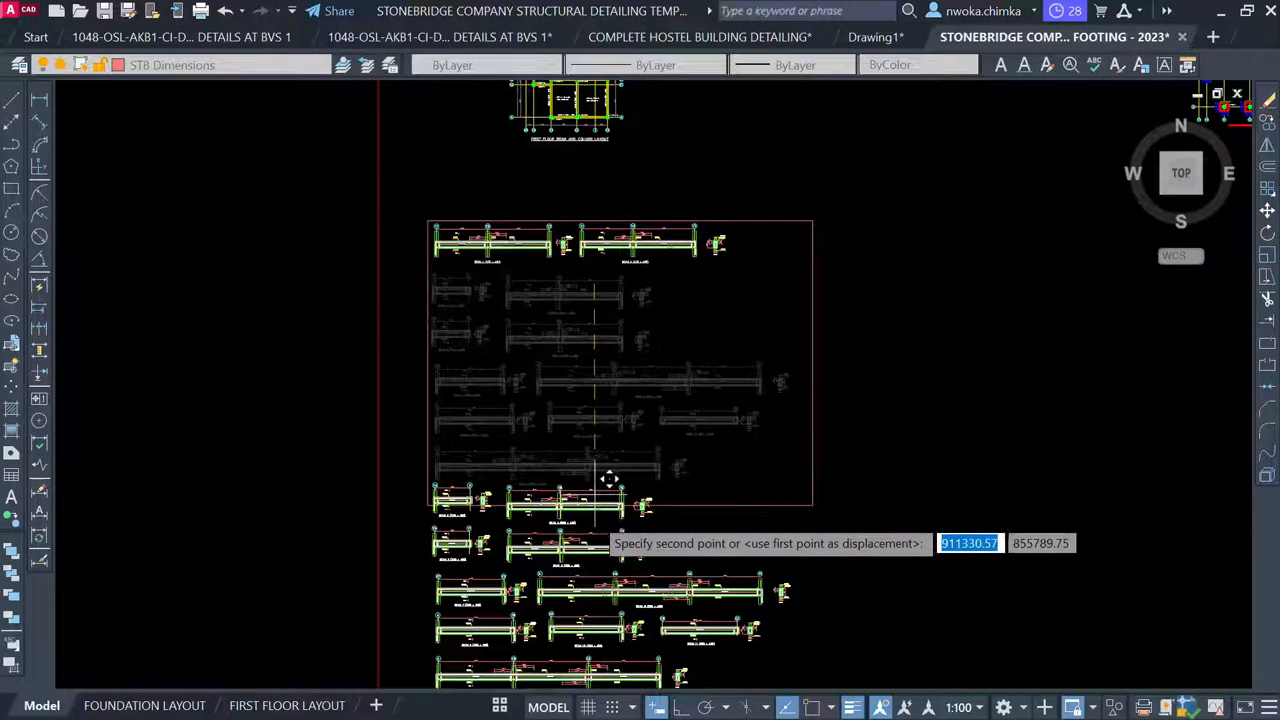
click(601, 516)
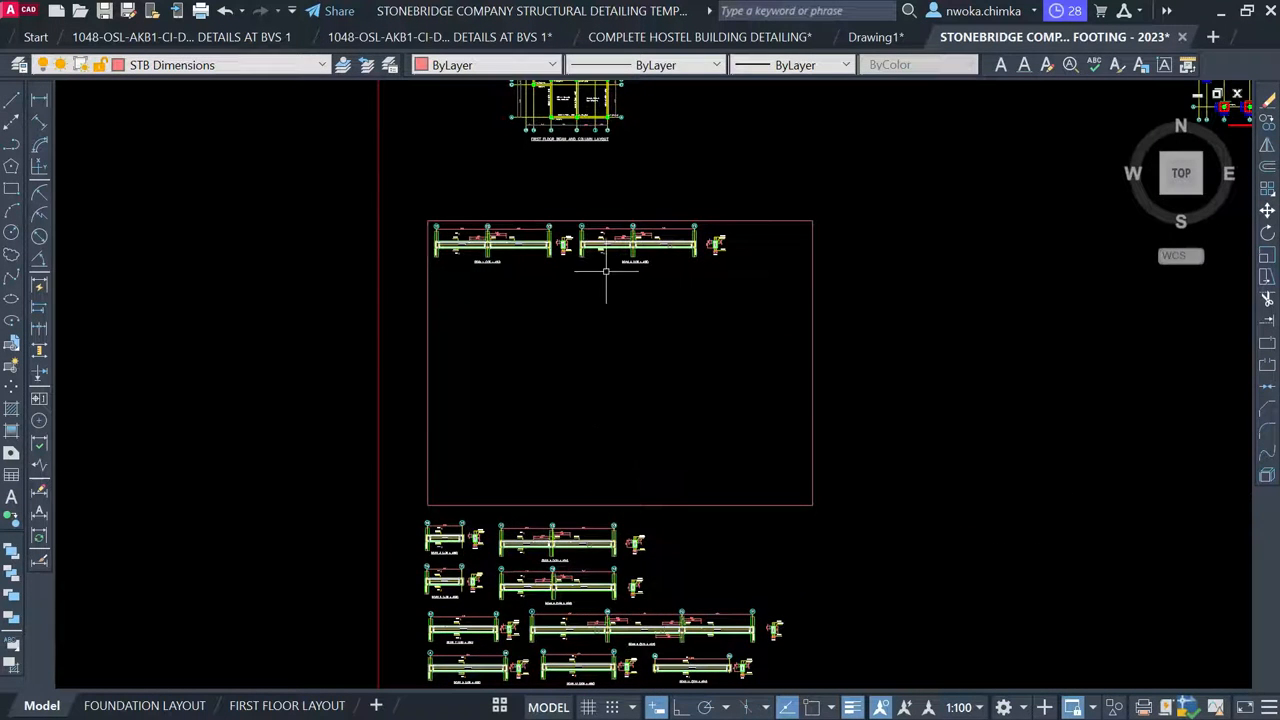
scroll(594, 268, up, 2)
Move the right-hand beam detail and its section beneath Beam 1
click(561, 174)
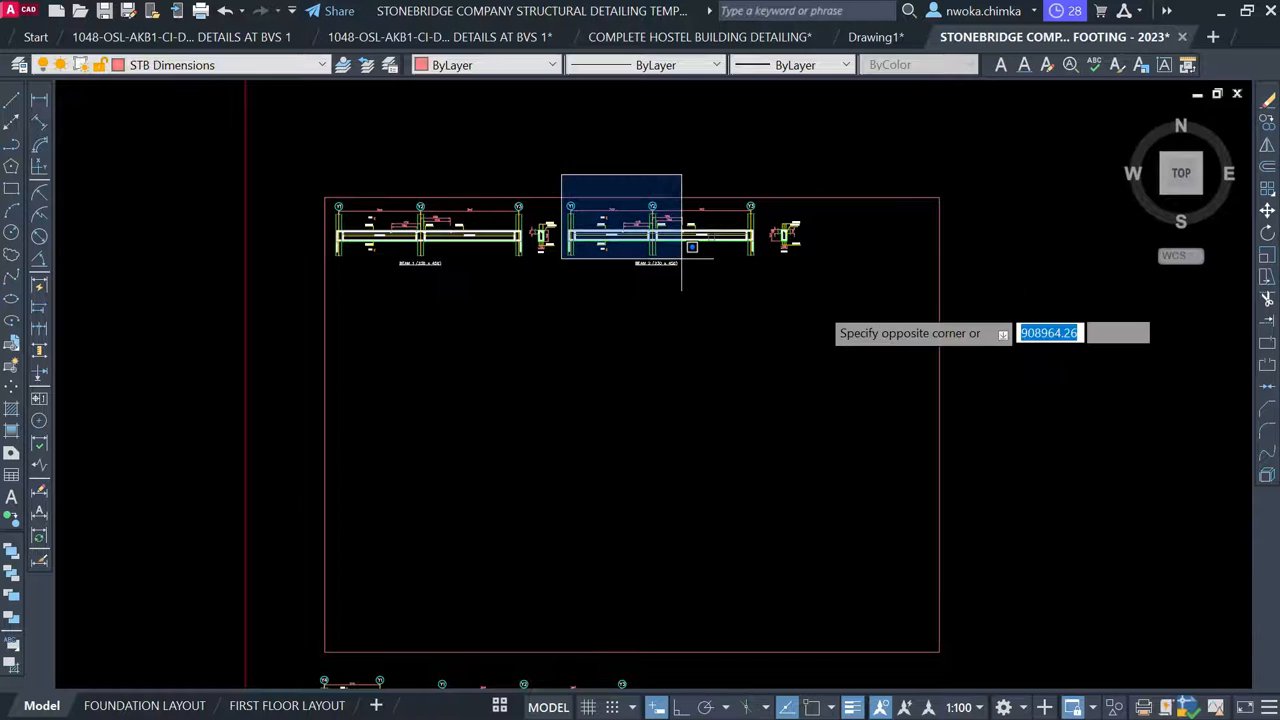
click(912, 352)
text(m)
key(Return)
click(660, 233)
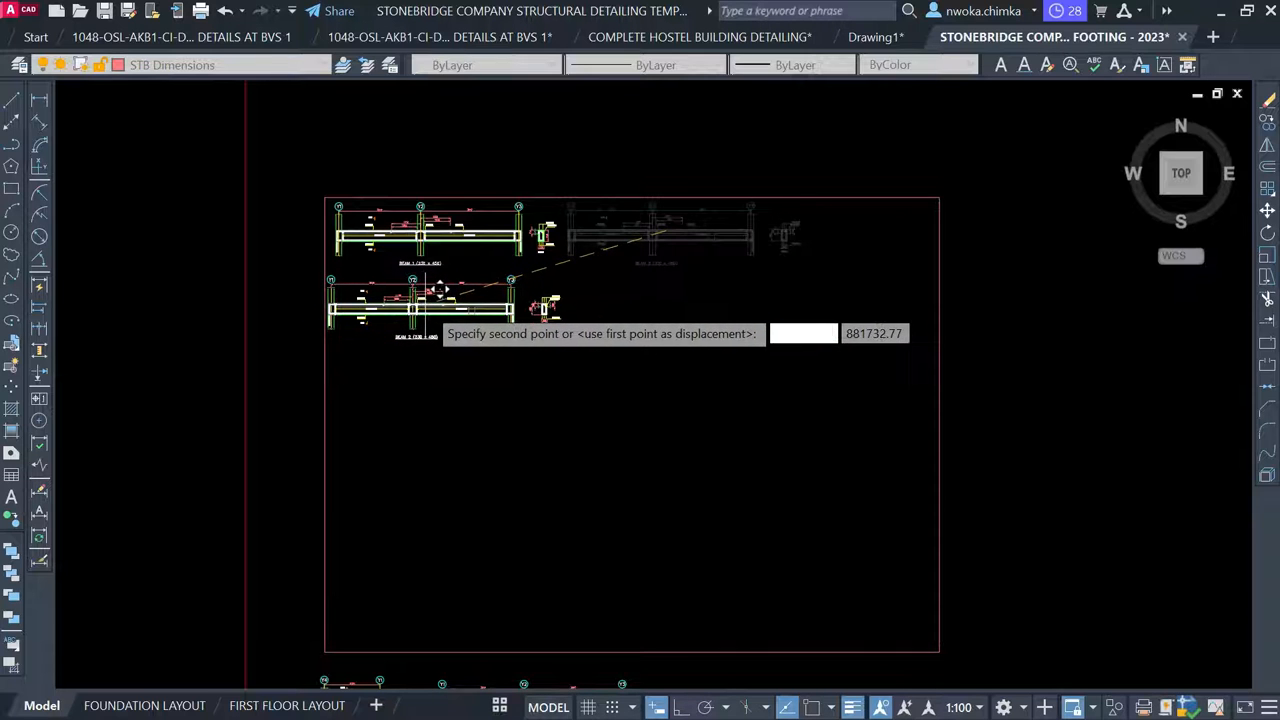
click(428, 294)
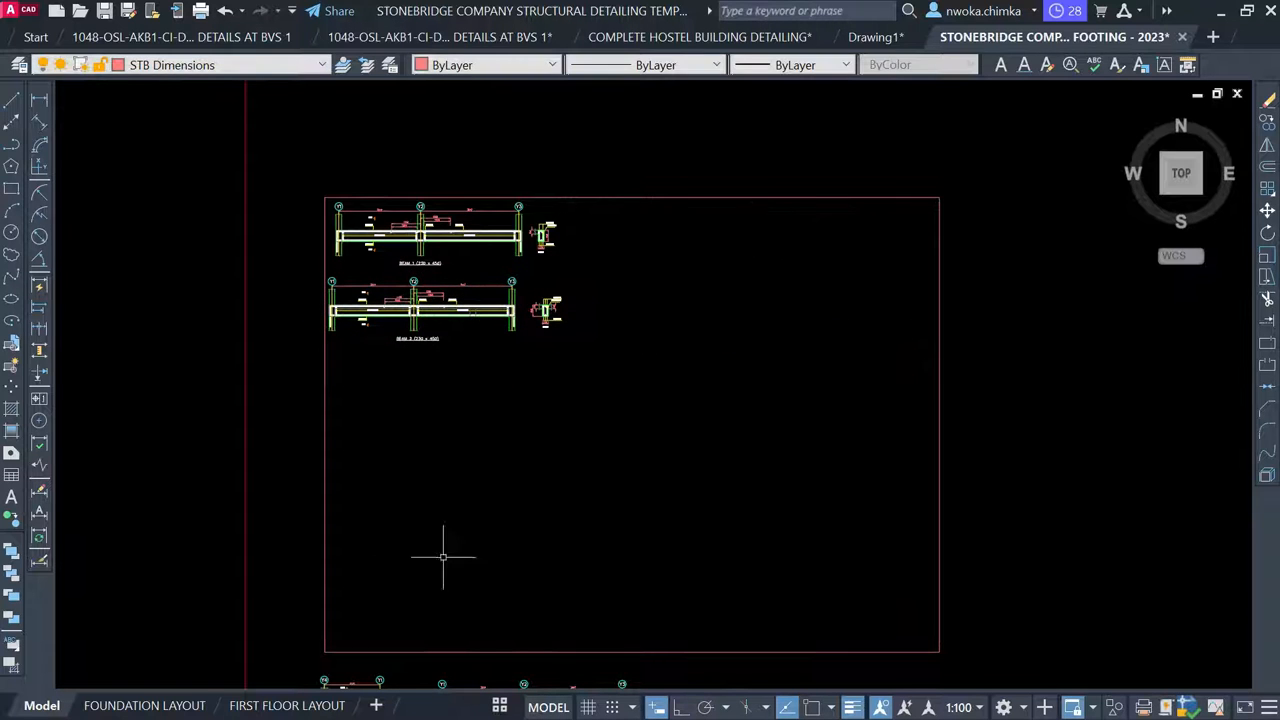
click(500, 704)
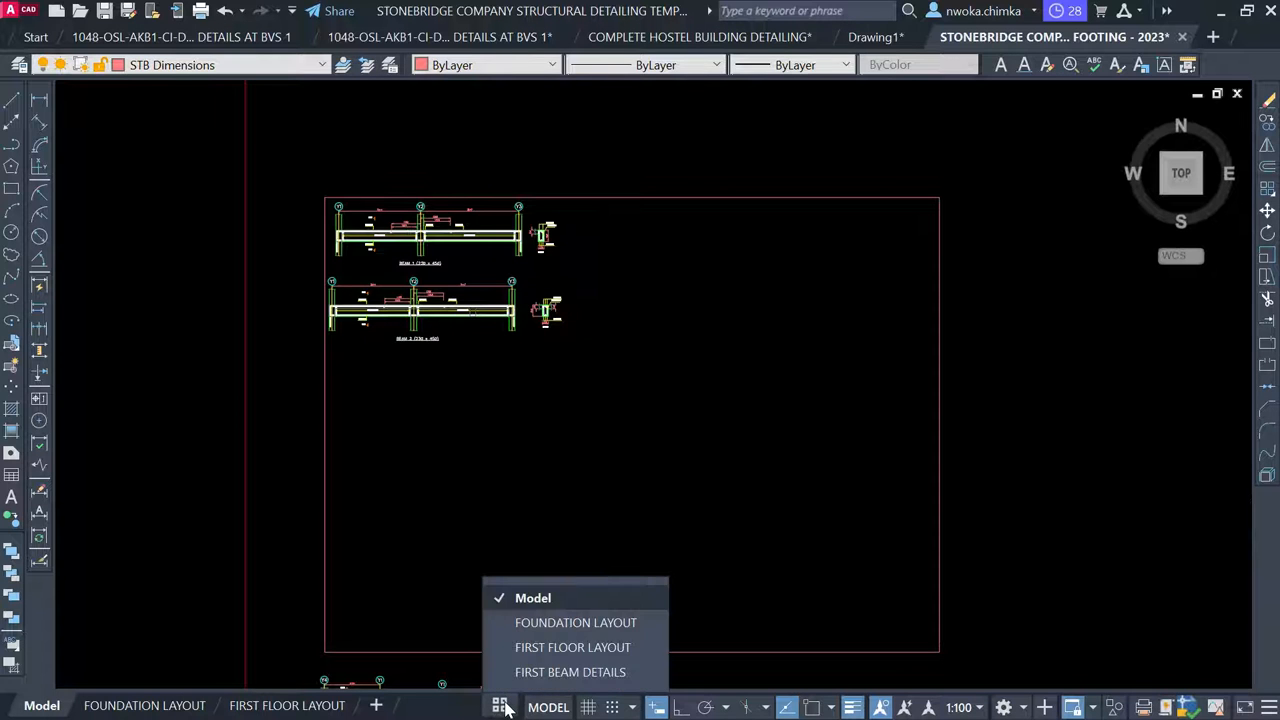
click(553, 680)
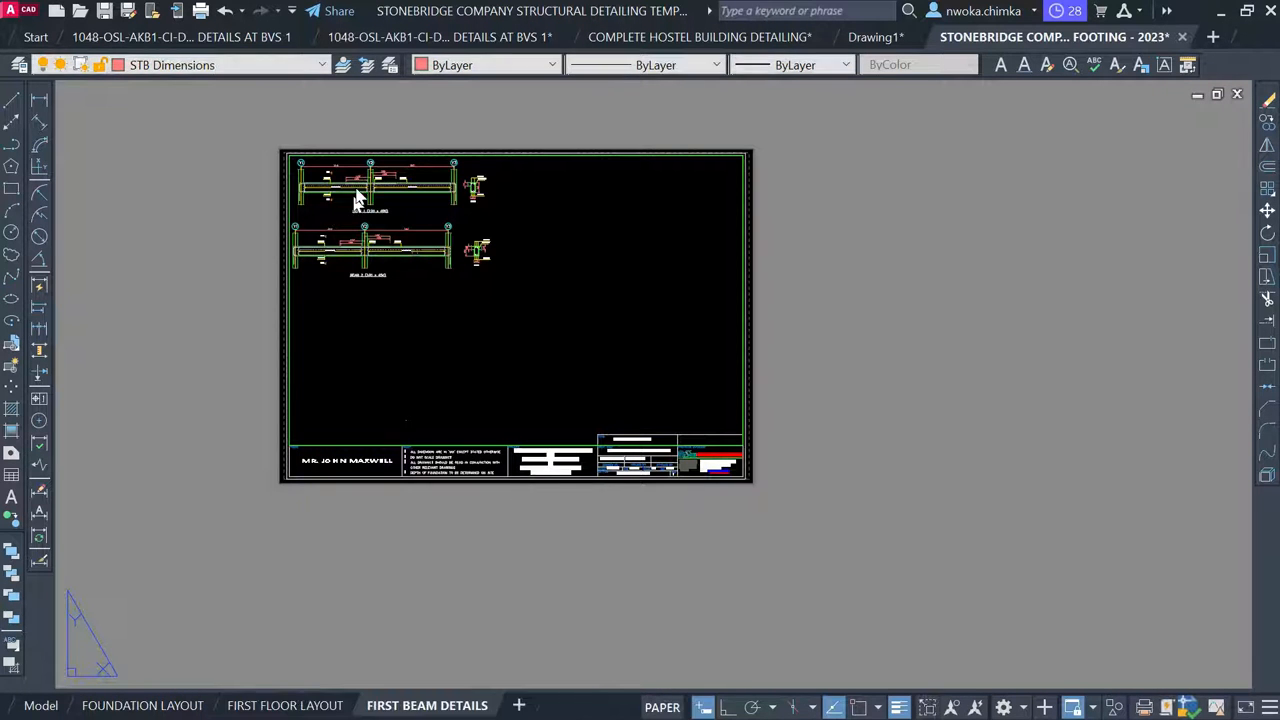
scroll(360, 196, up, 2)
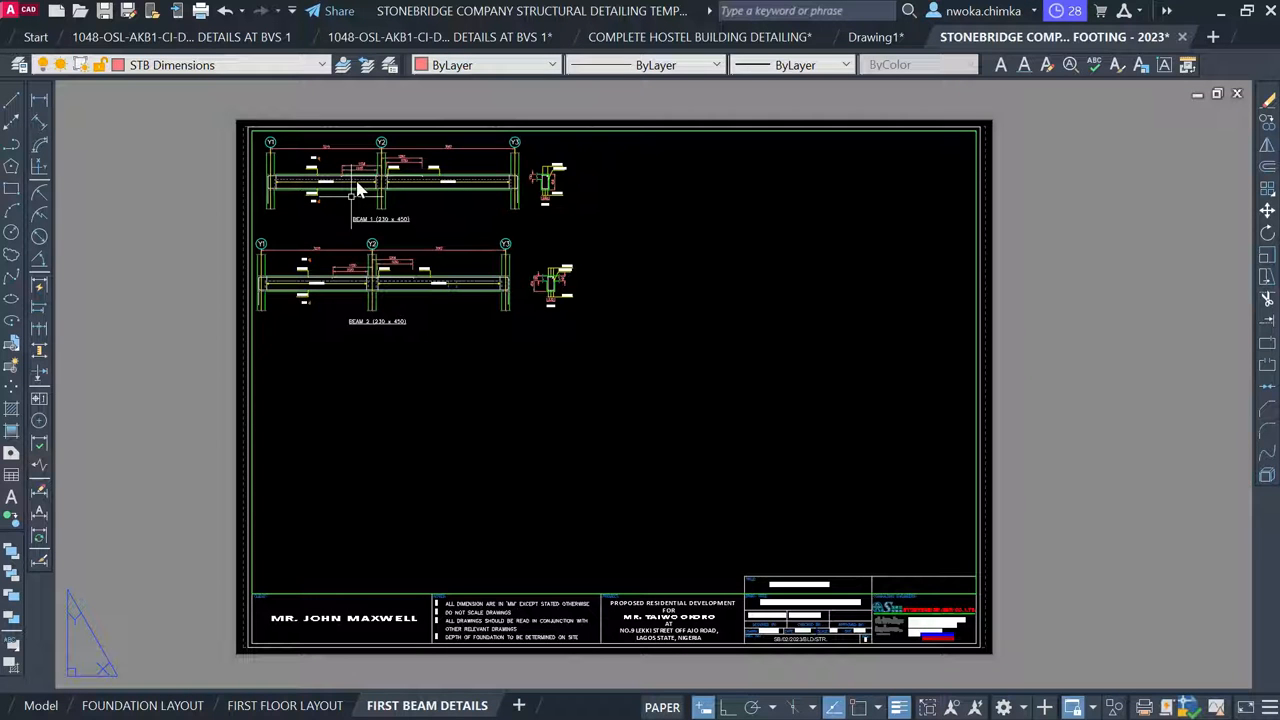
click(185, 240)
click(160, 383)
click(30, 705)
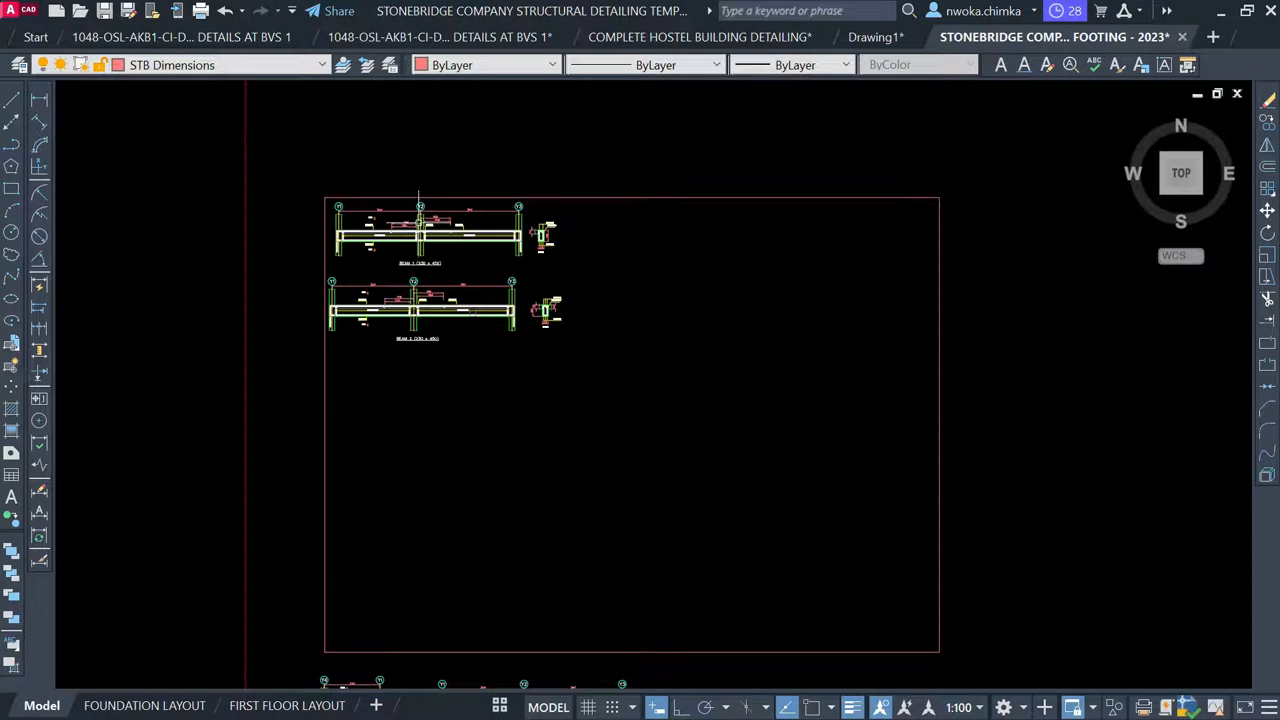
Move the BEAM 3 detail beside BEAM 1 in the top row
scroll(419, 242, up, 4)
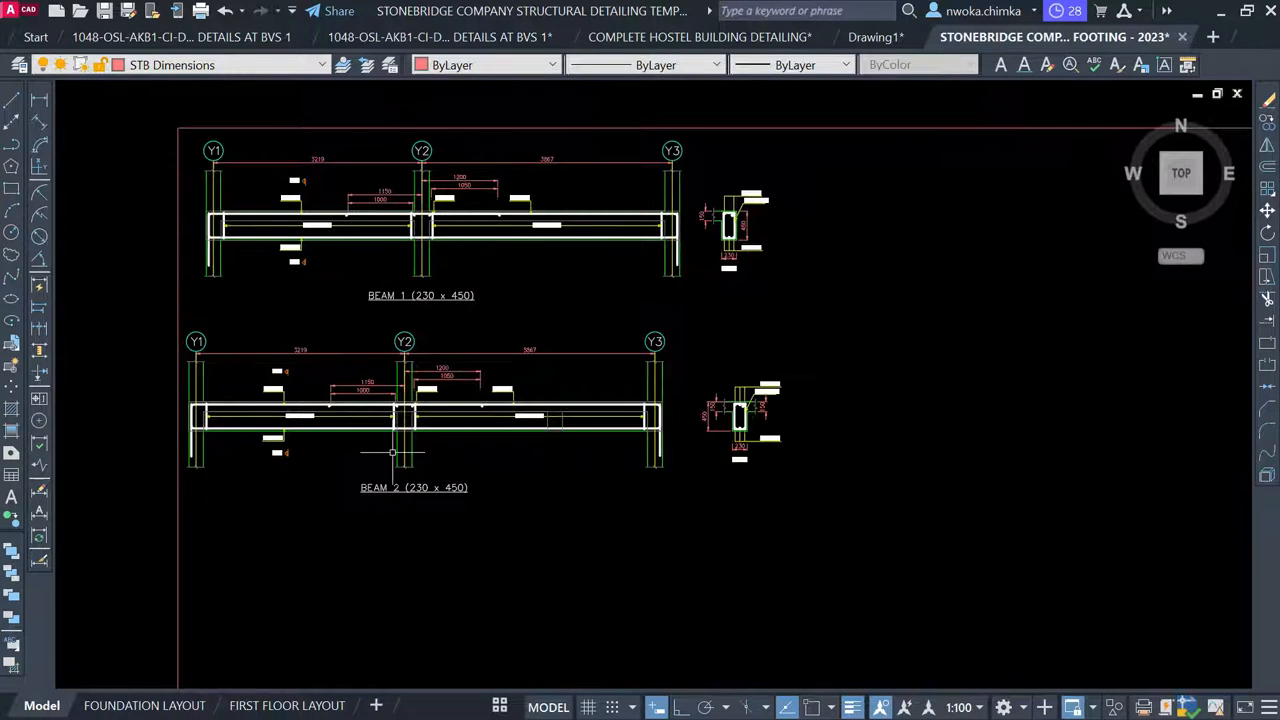
scroll(417, 214, down, 9)
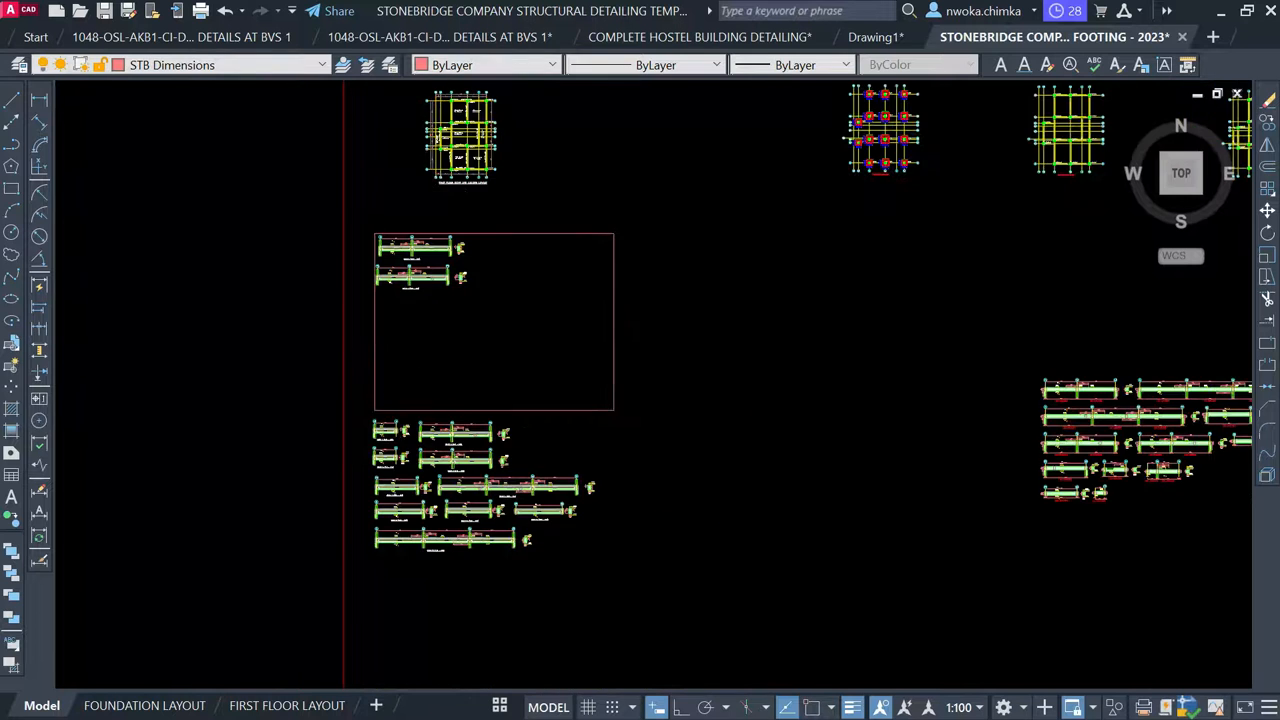
scroll(343, 440, up, 6)
click(284, 432)
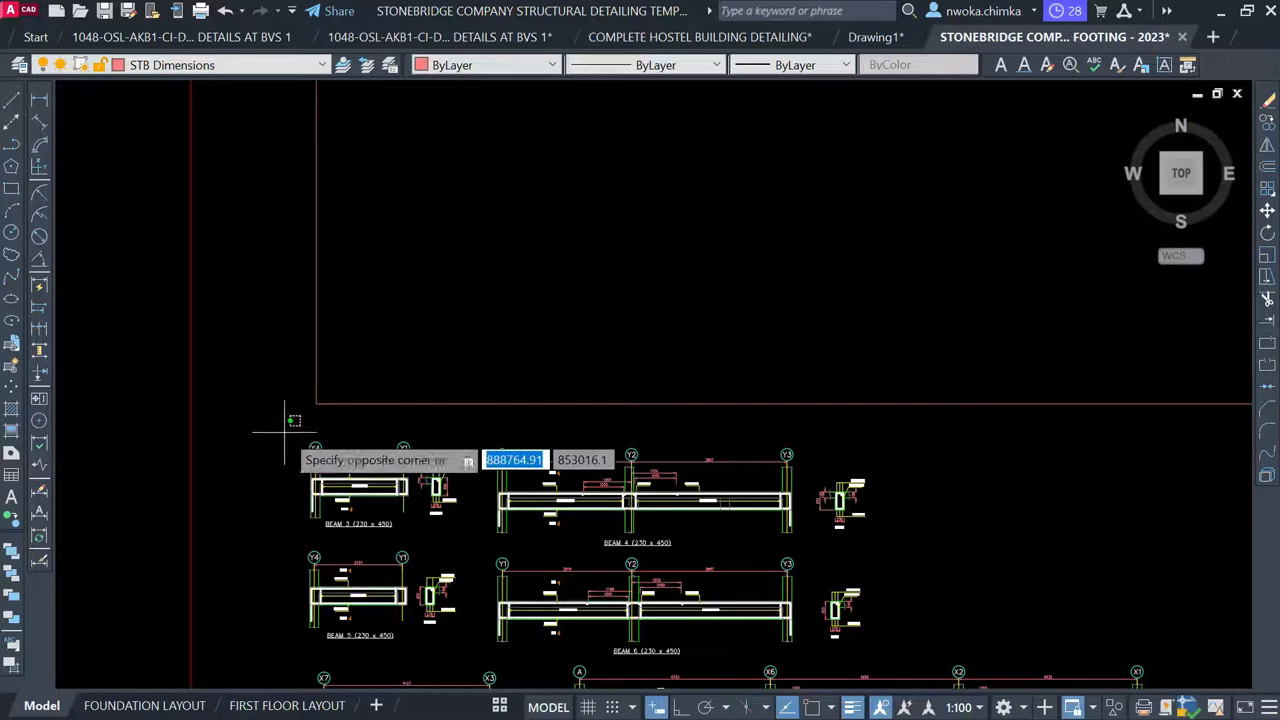
click(466, 542)
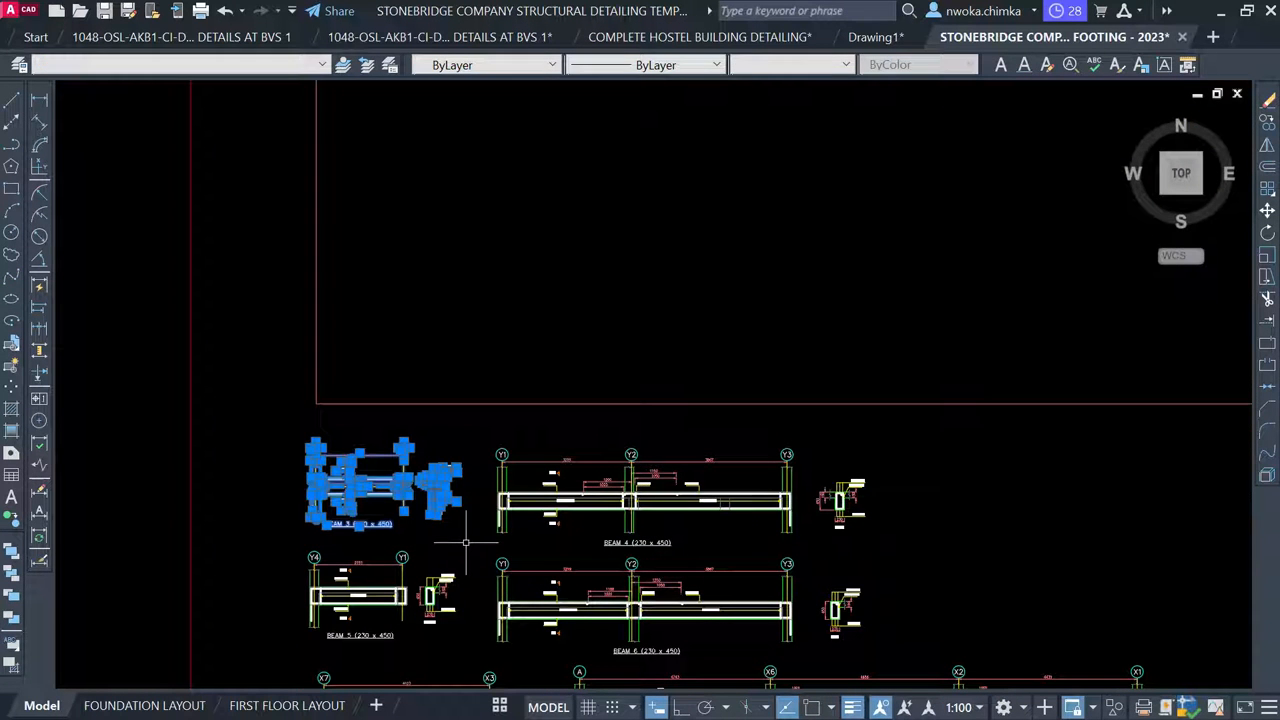
text(m)
key(space)
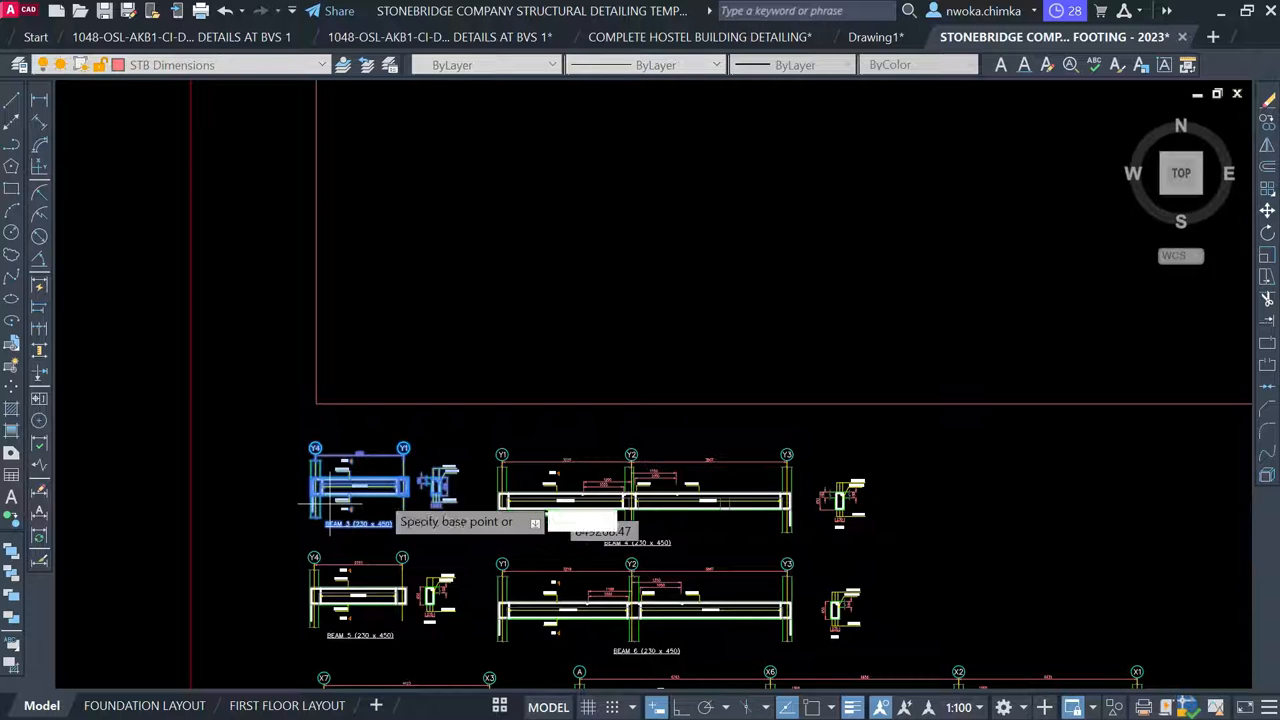
click(372, 492)
scroll(449, 537, down, 2)
scroll(371, 471, up, 2)
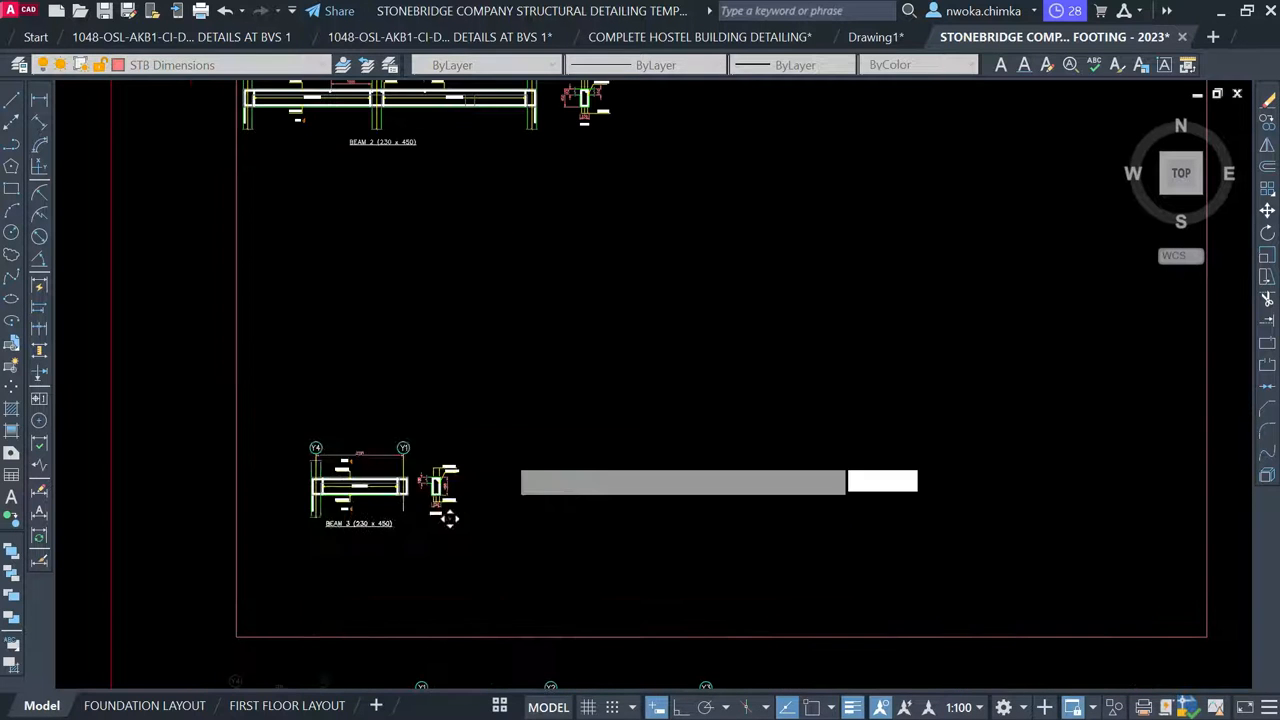
middle_drag(593, 346, 451, 543)
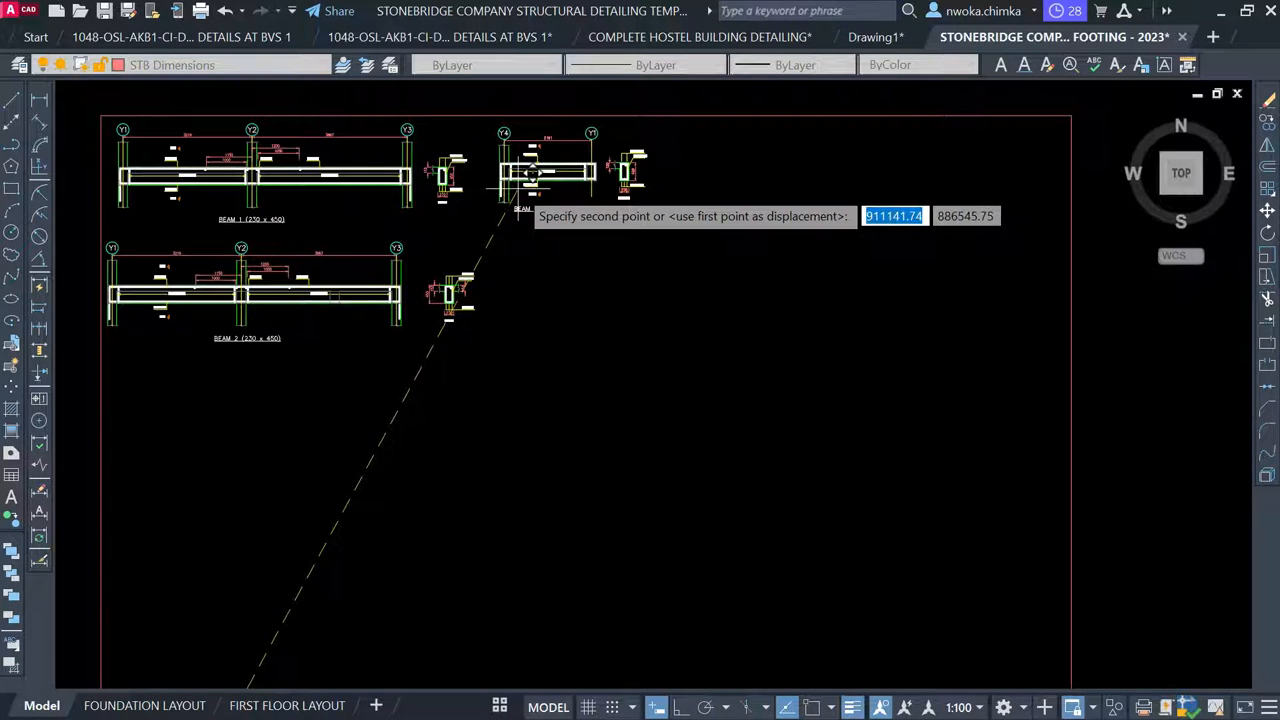
click(531, 172)
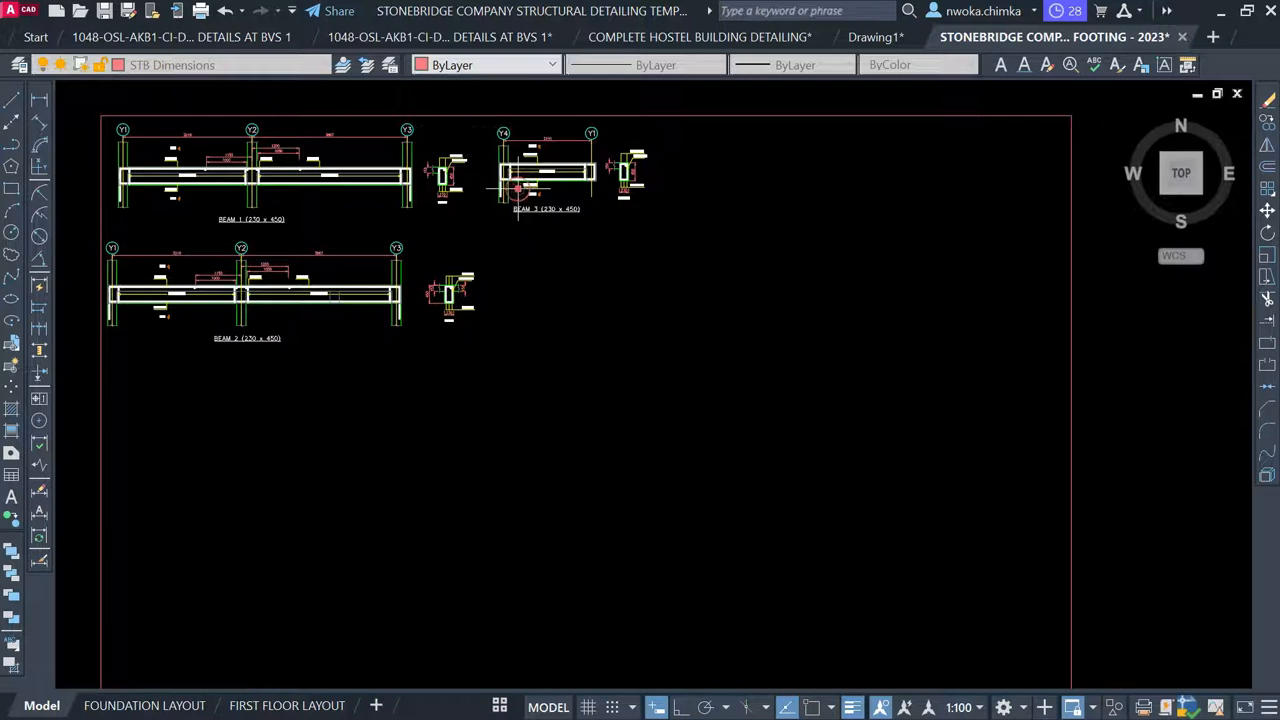
Move the BEAM 4 detail beside BEAM 2 in the second row
scroll(537, 222, down, 2)
middle_drag(508, 508, 528, 304)
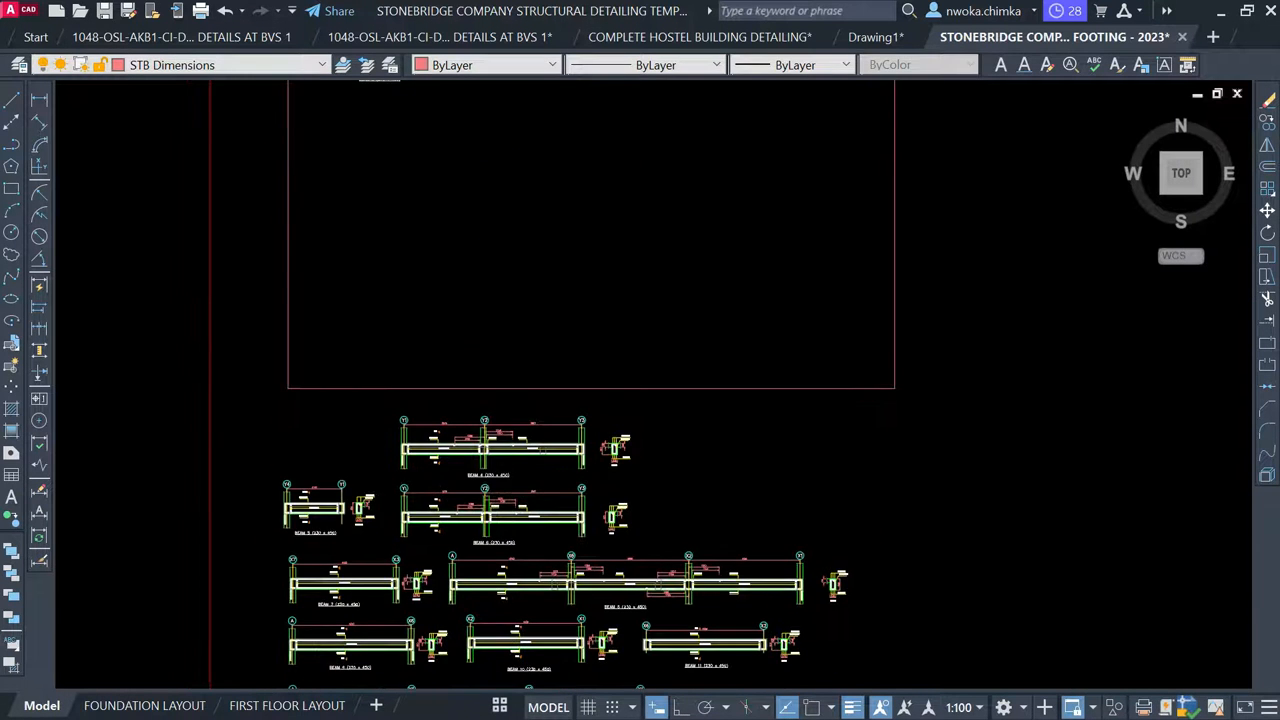
scroll(386, 363, up, 2)
click(346, 341)
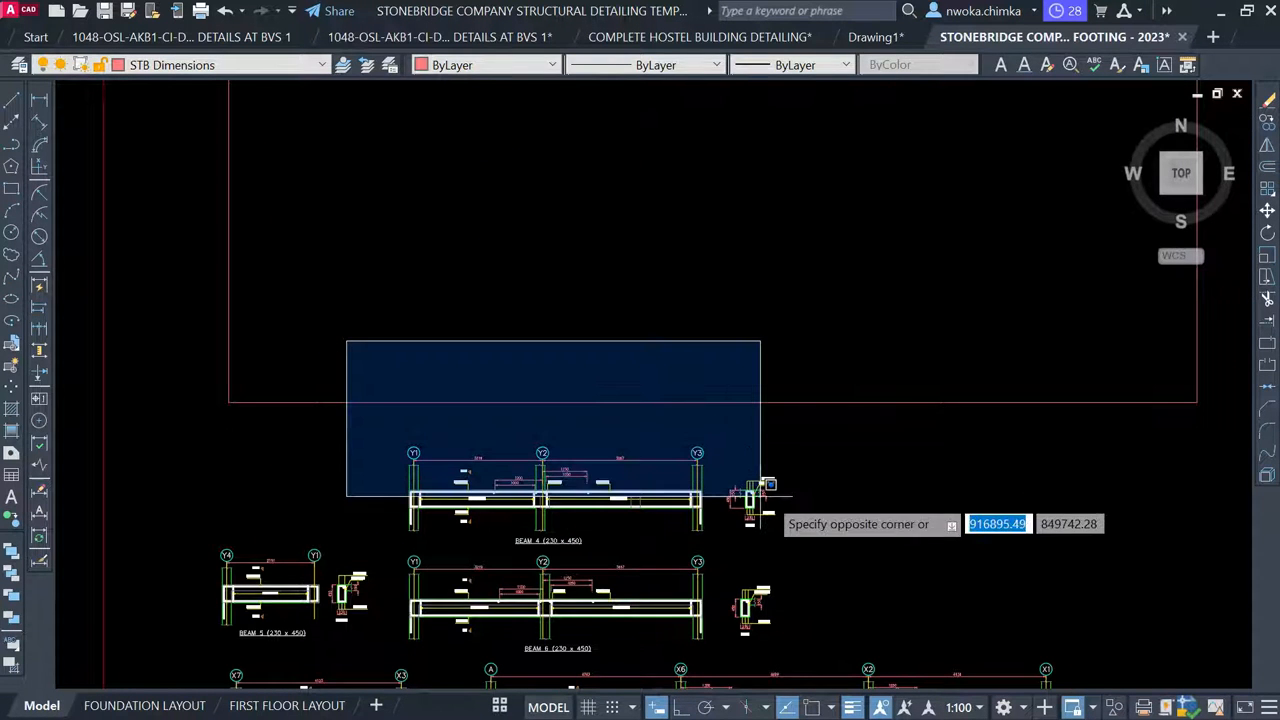
click(822, 547)
text(m)
key(space)
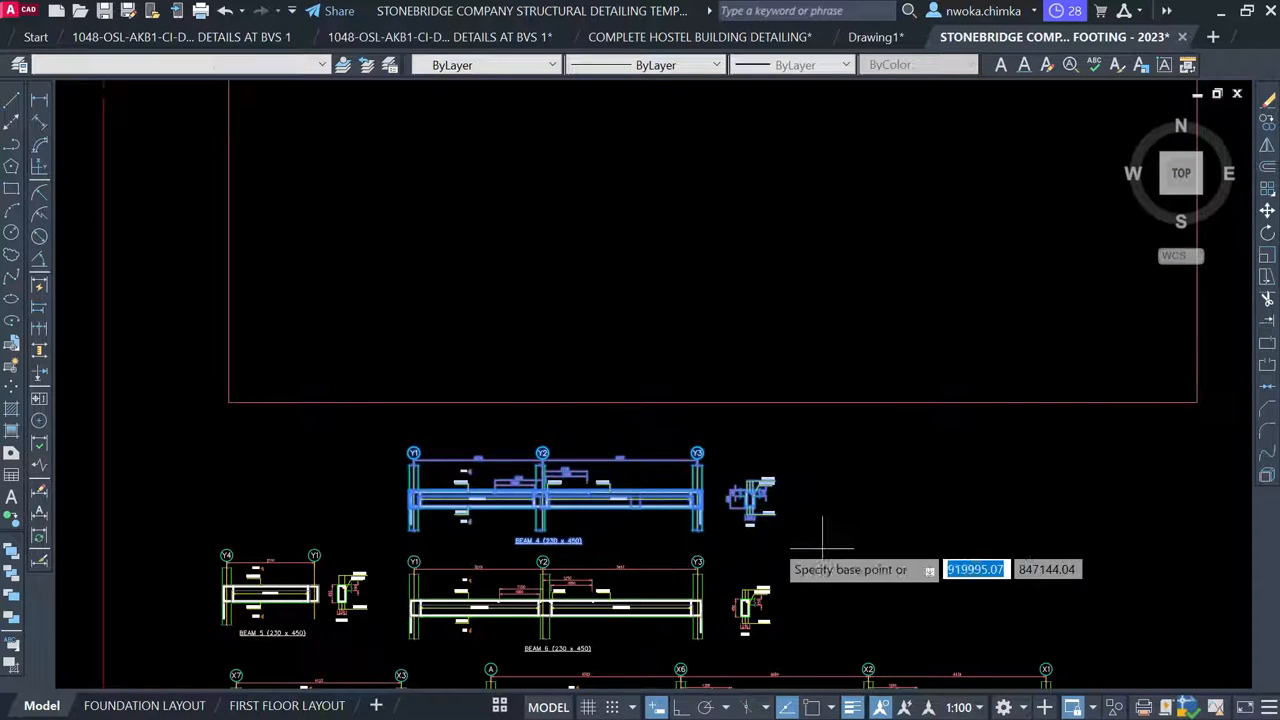
click(572, 563)
scroll(563, 625, down, 2)
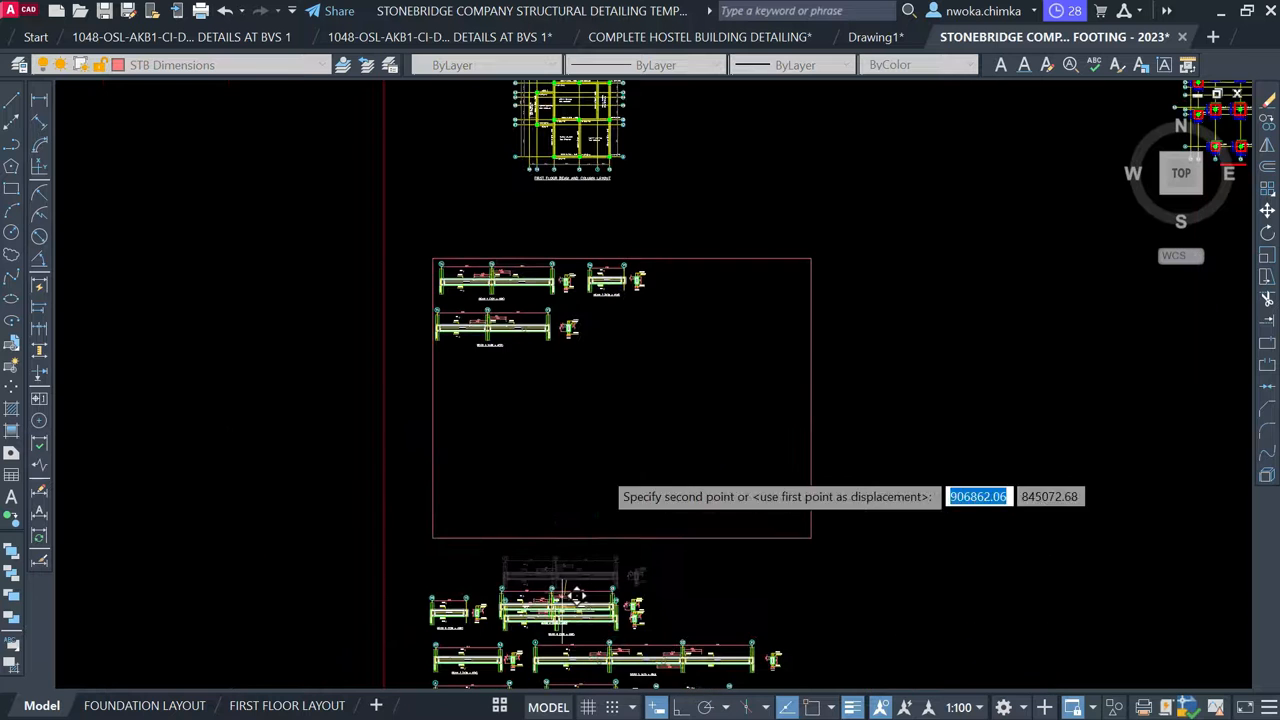
scroll(628, 330, up, 2)
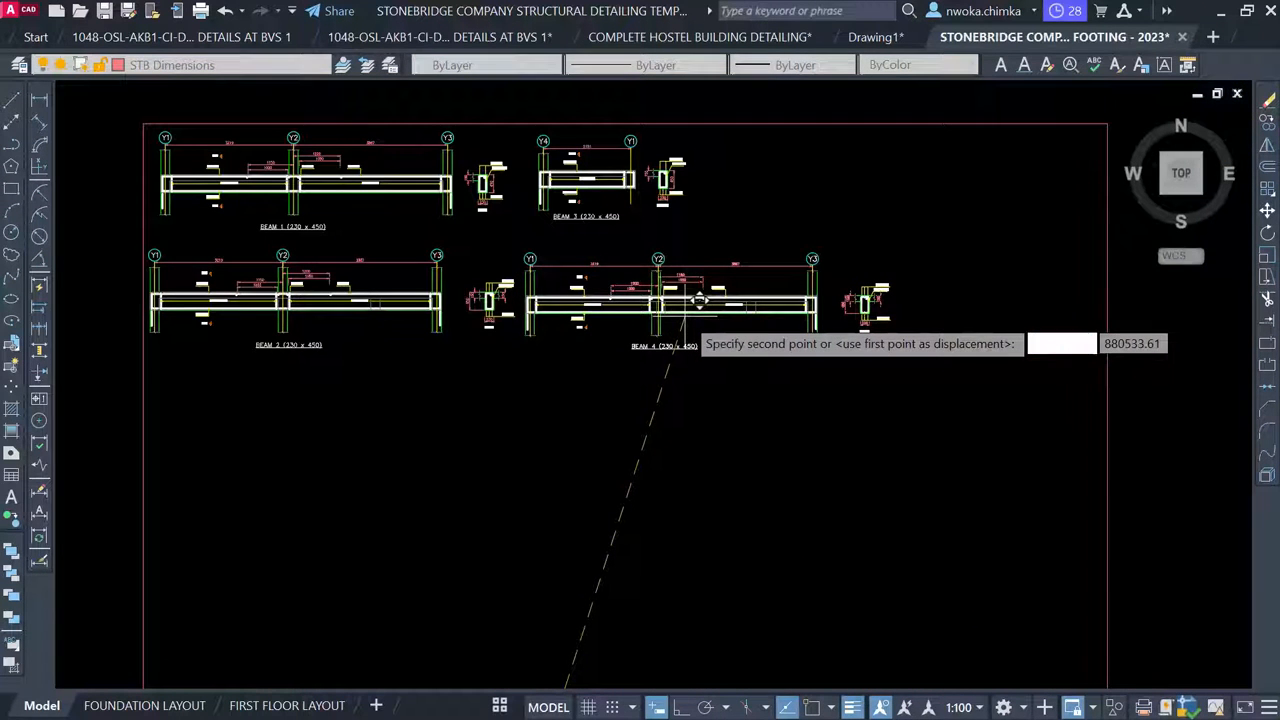
click(699, 298)
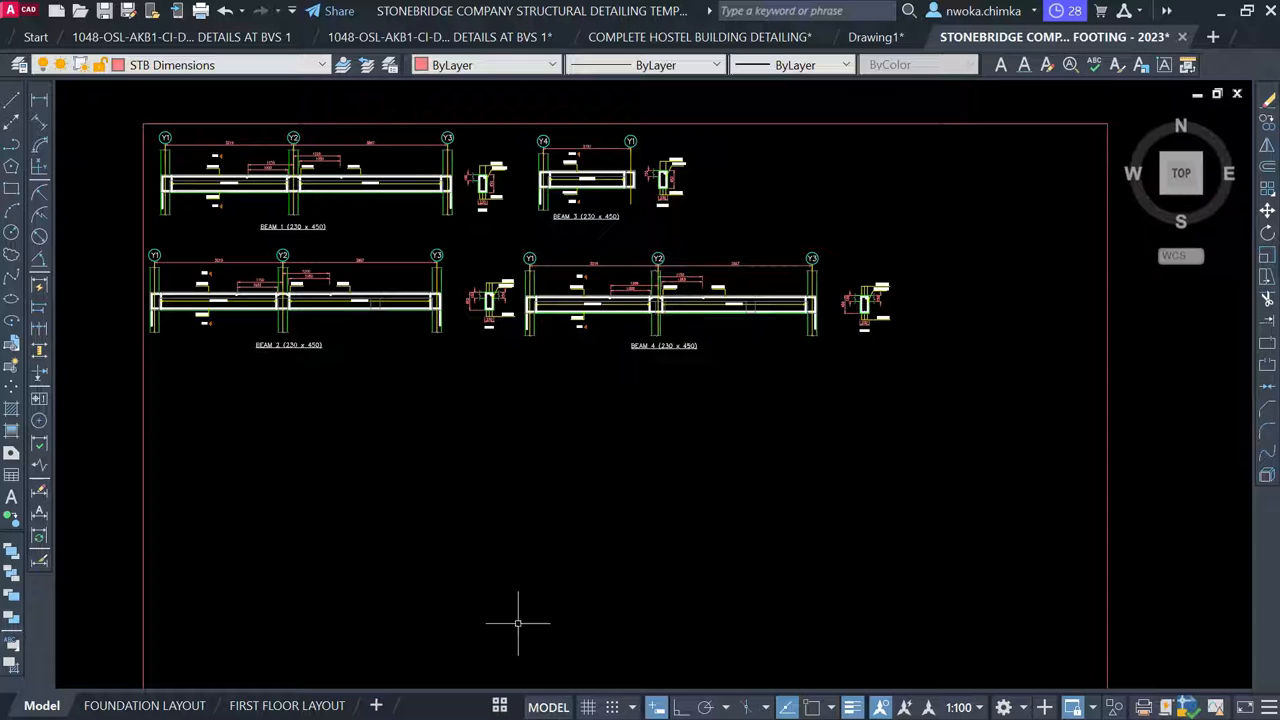
Check the arrangement on the FIRST BEAM DETAILS layout, then return to model space
click(501, 706)
click(531, 674)
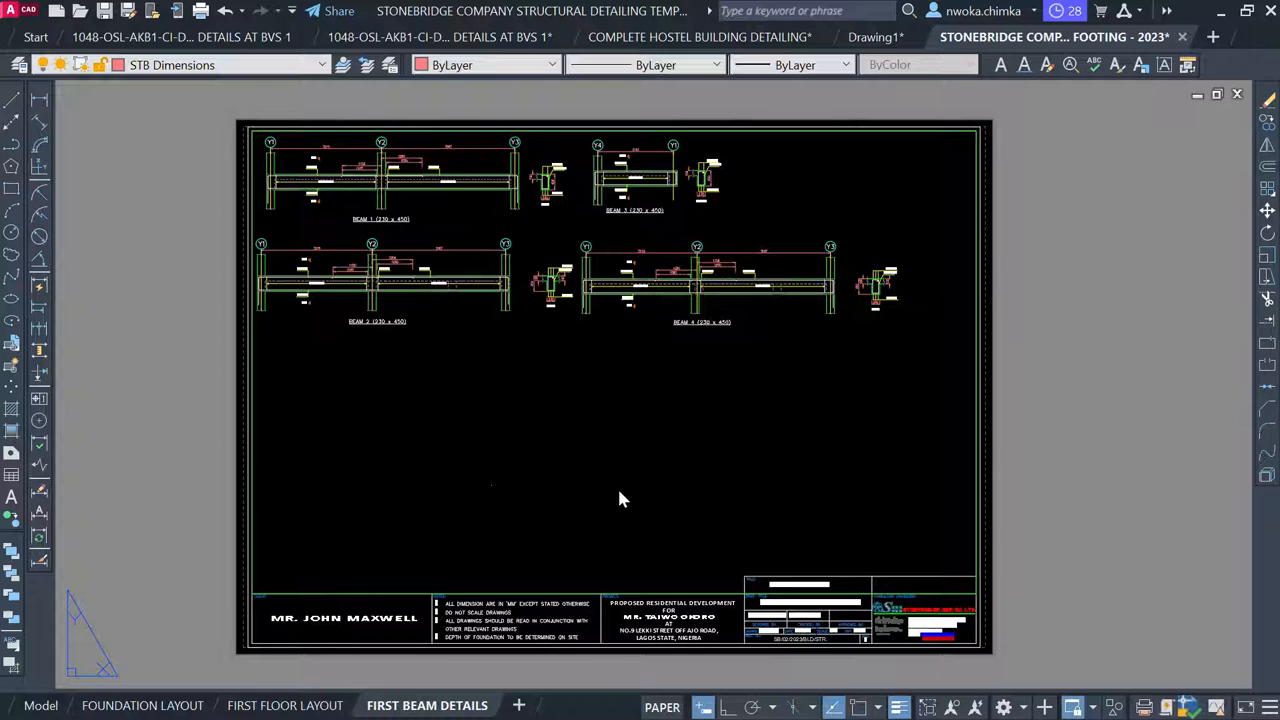
click(30, 706)
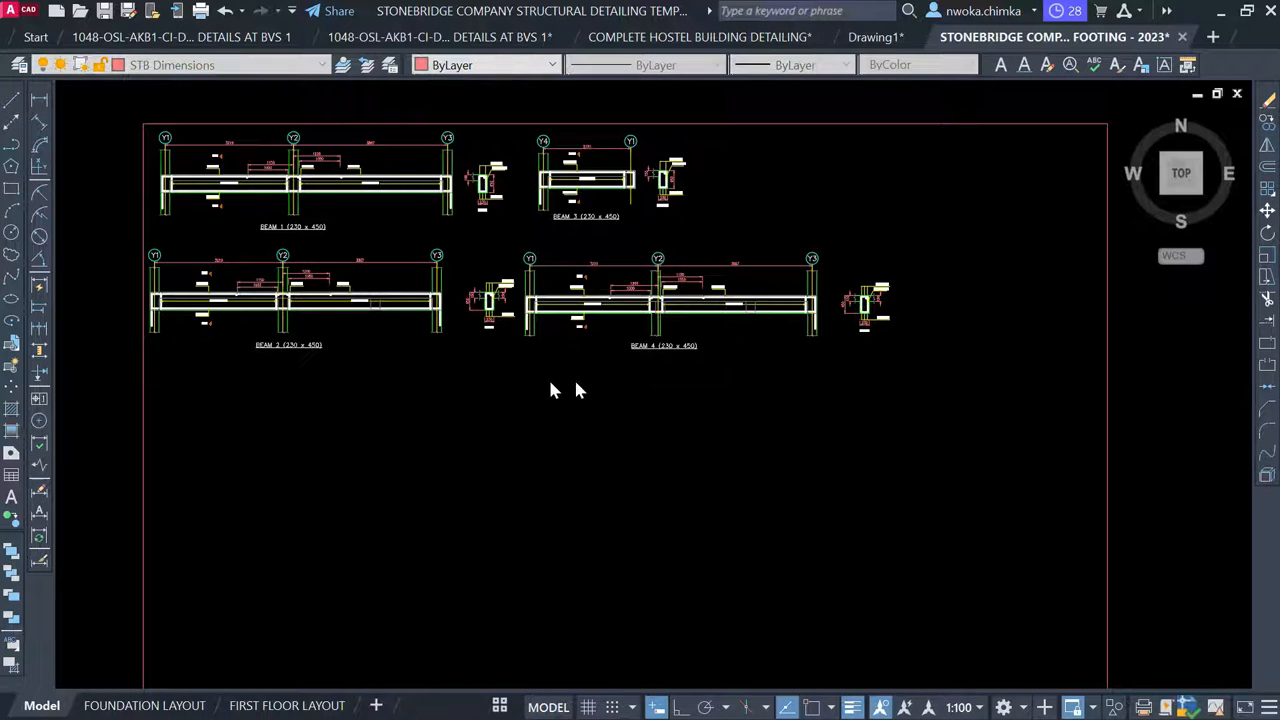
Move Beams 5 and 6 into the sheet frame as a third row below Beams 2 and 4
scroll(510, 225, down, 6)
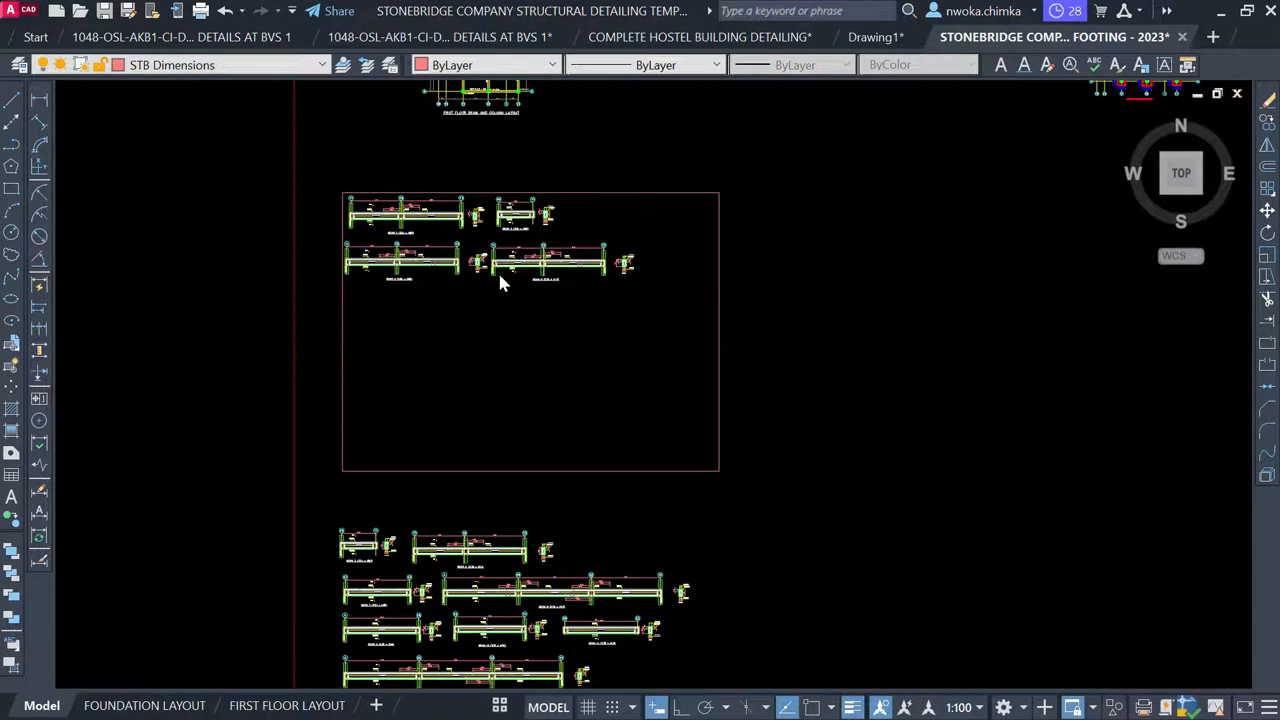
click(192, 450)
click(251, 399)
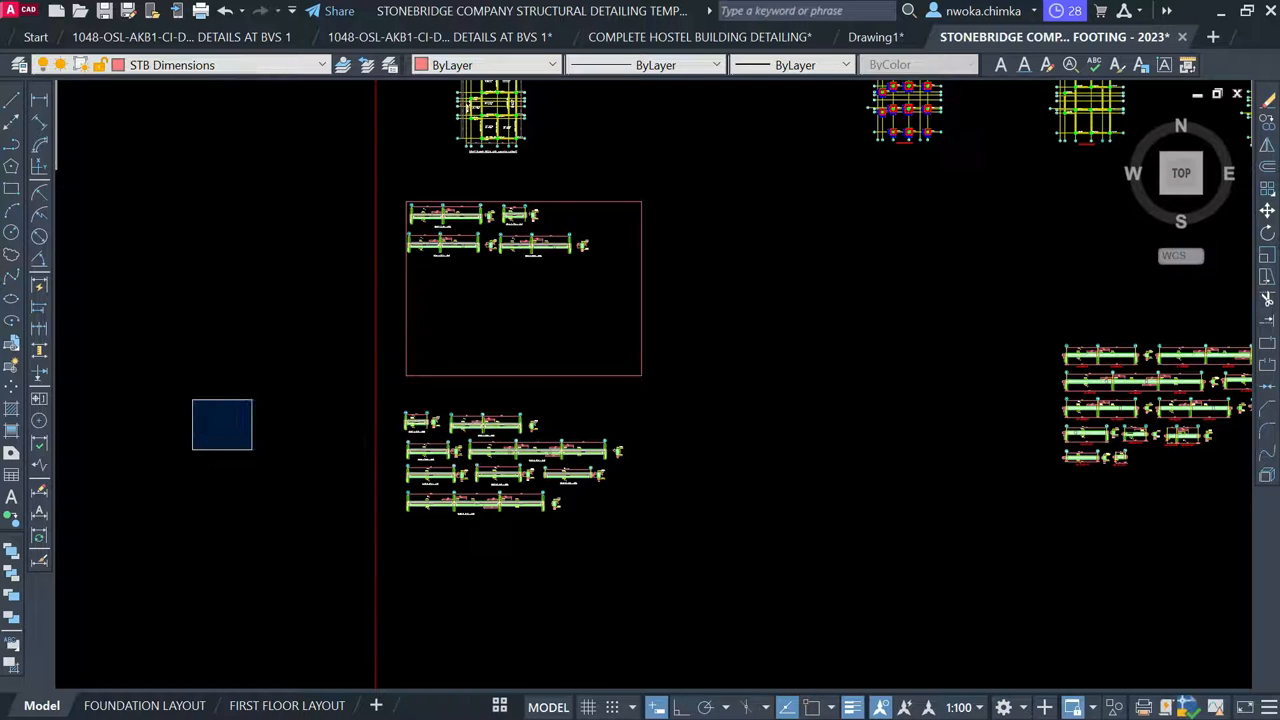
scroll(346, 405, up, 2)
scroll(366, 408, up, 2)
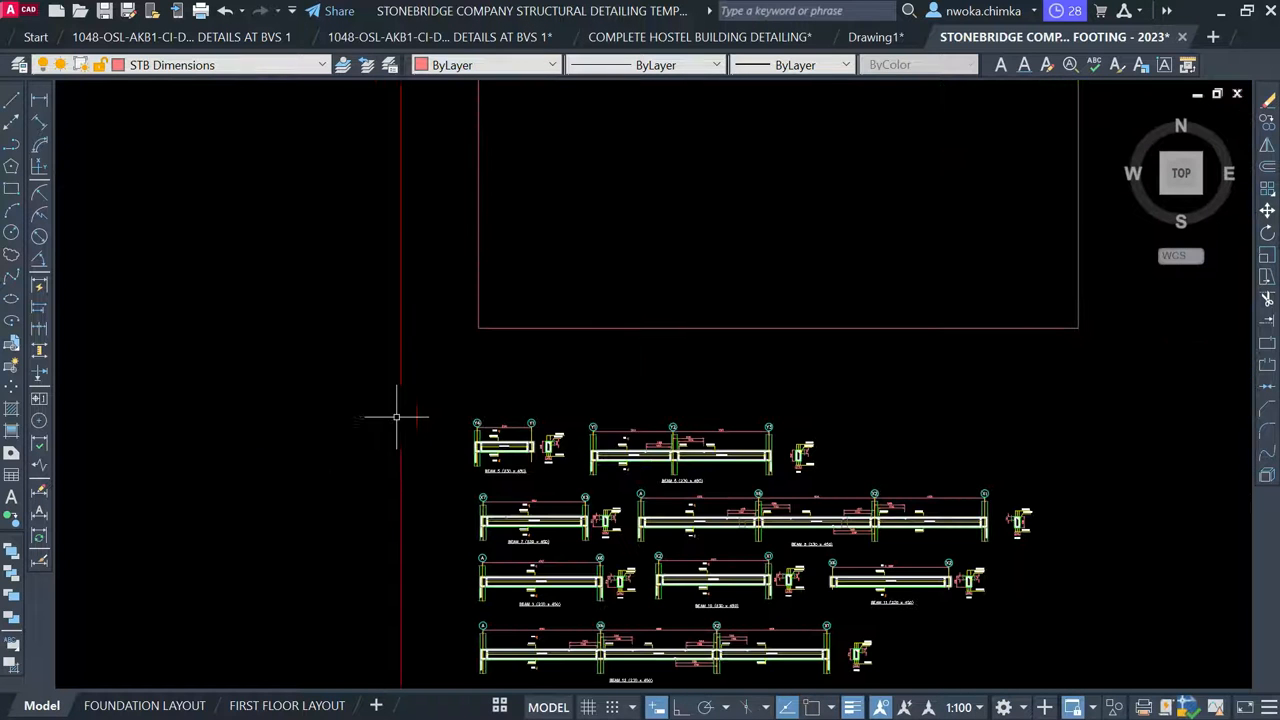
click(452, 370)
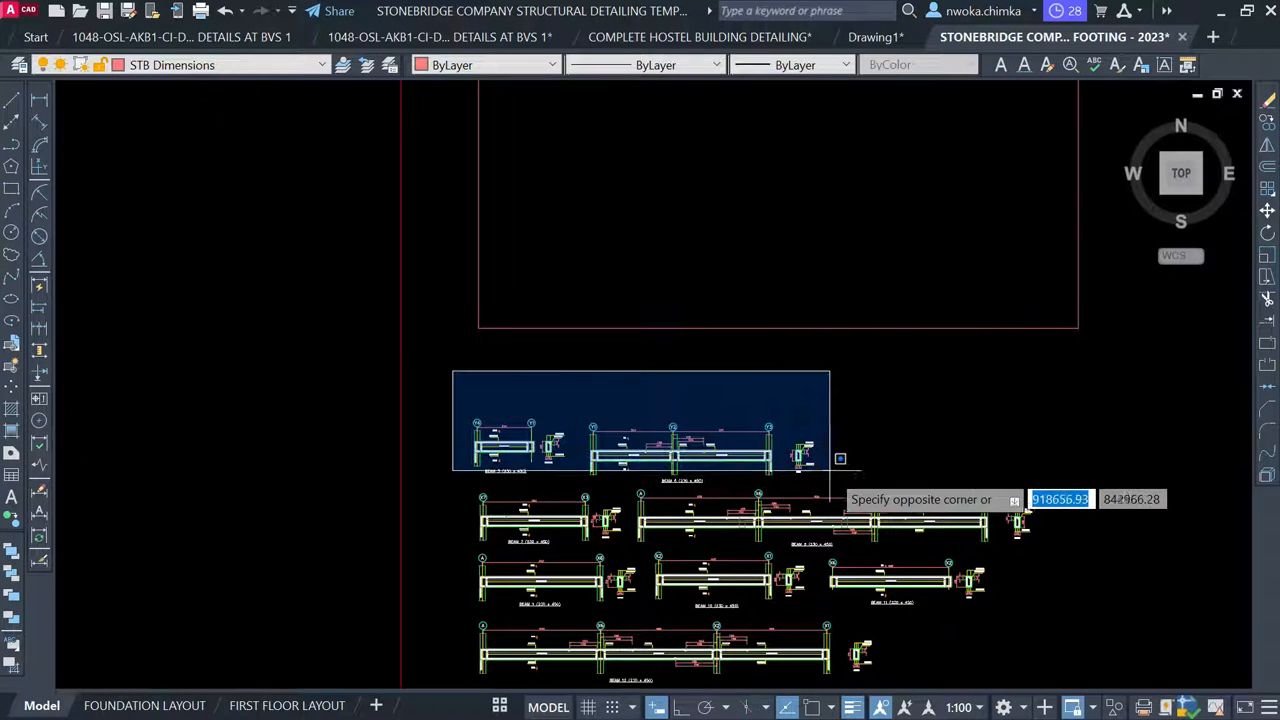
click(845, 489)
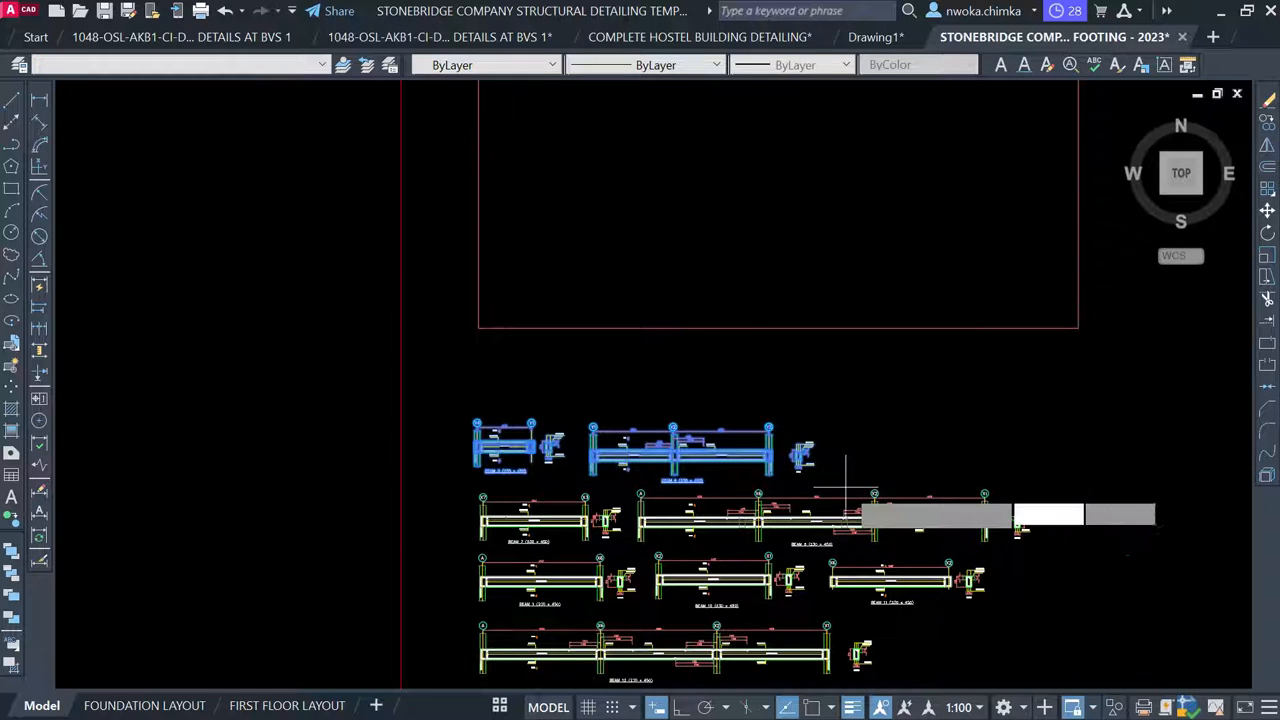
key(Return)
click(669, 472)
middle_drag(698, 436, 656, 628)
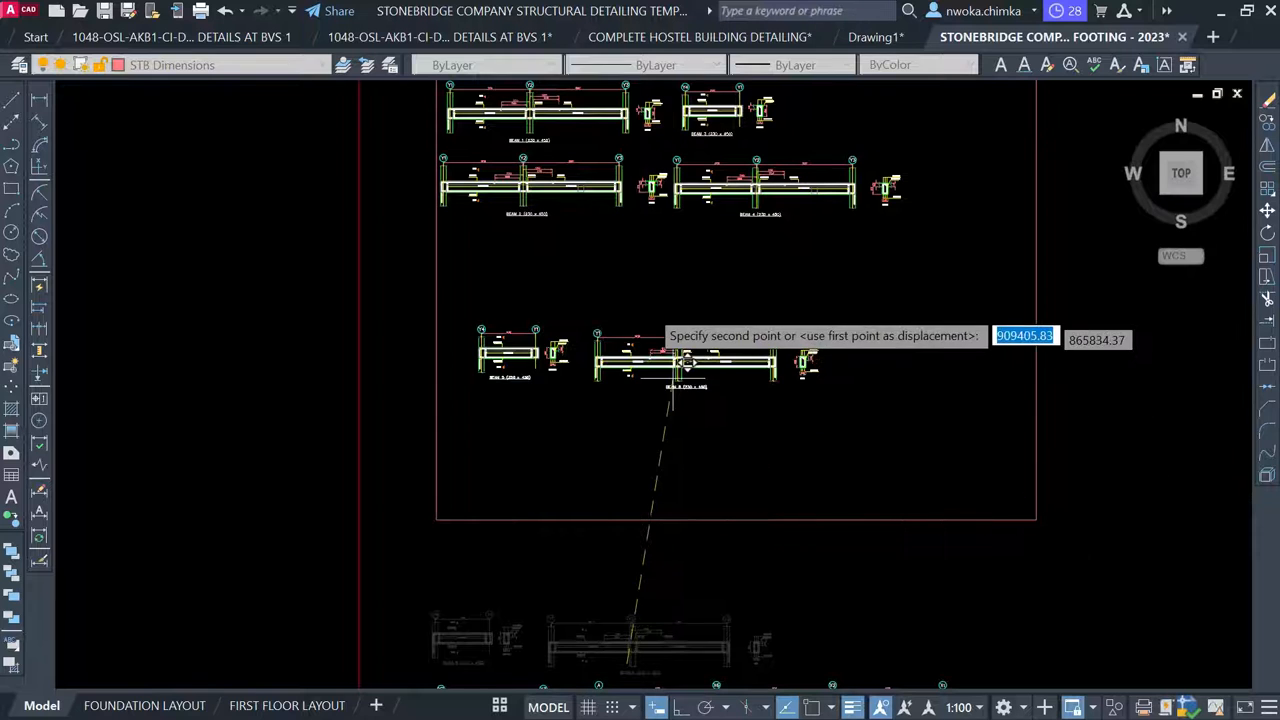
scroll(640, 278, up, 2)
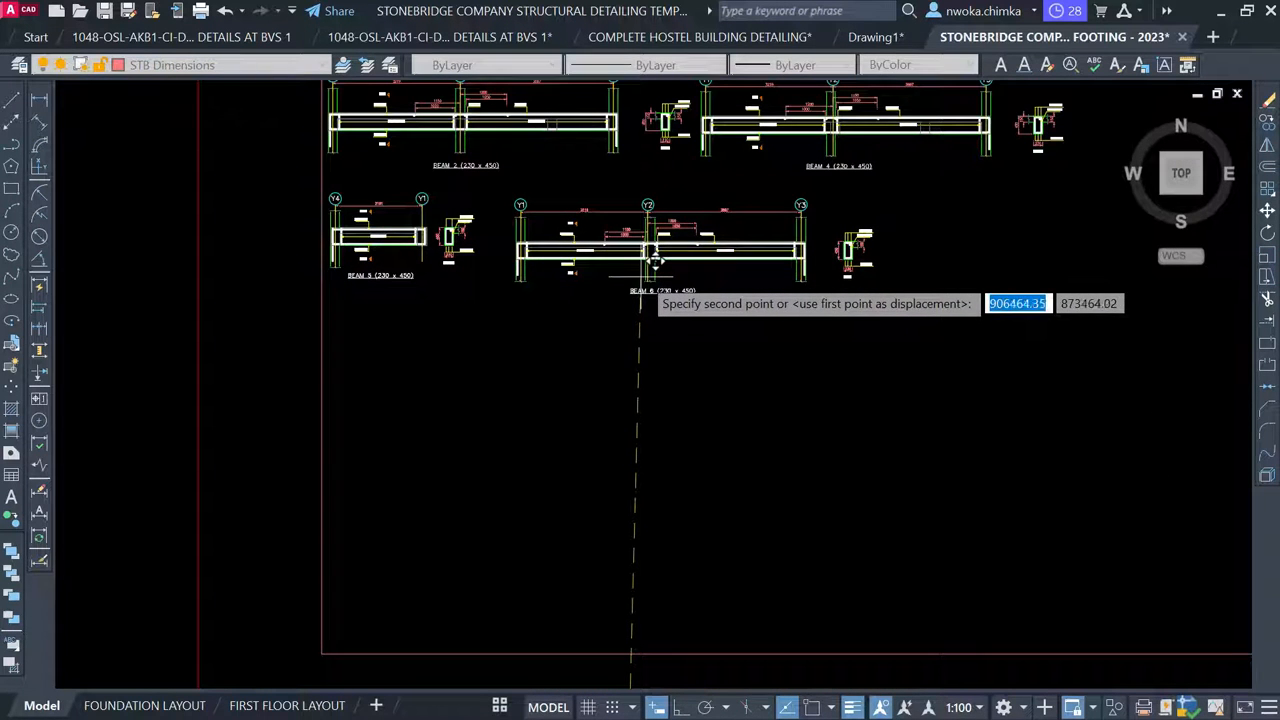
click(640, 278)
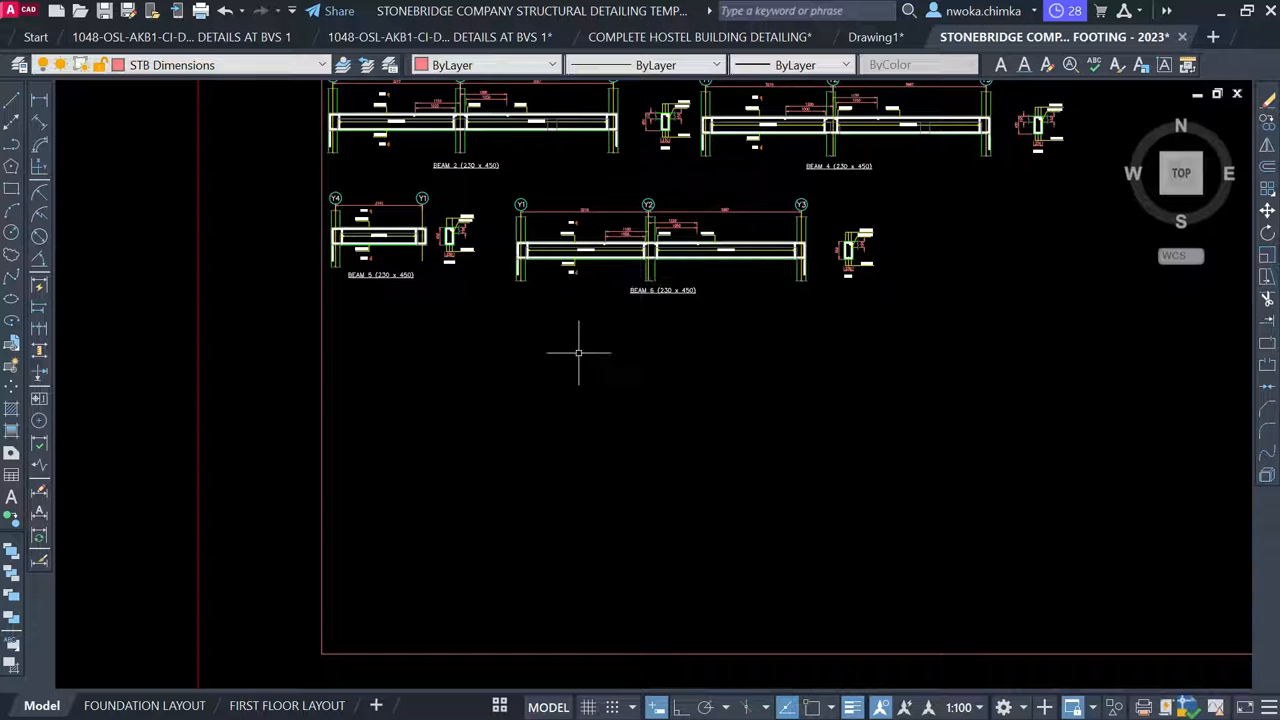
Check the six beam details on the FIRST BEAM DETAILS sheet, then return to model space
click(499, 707)
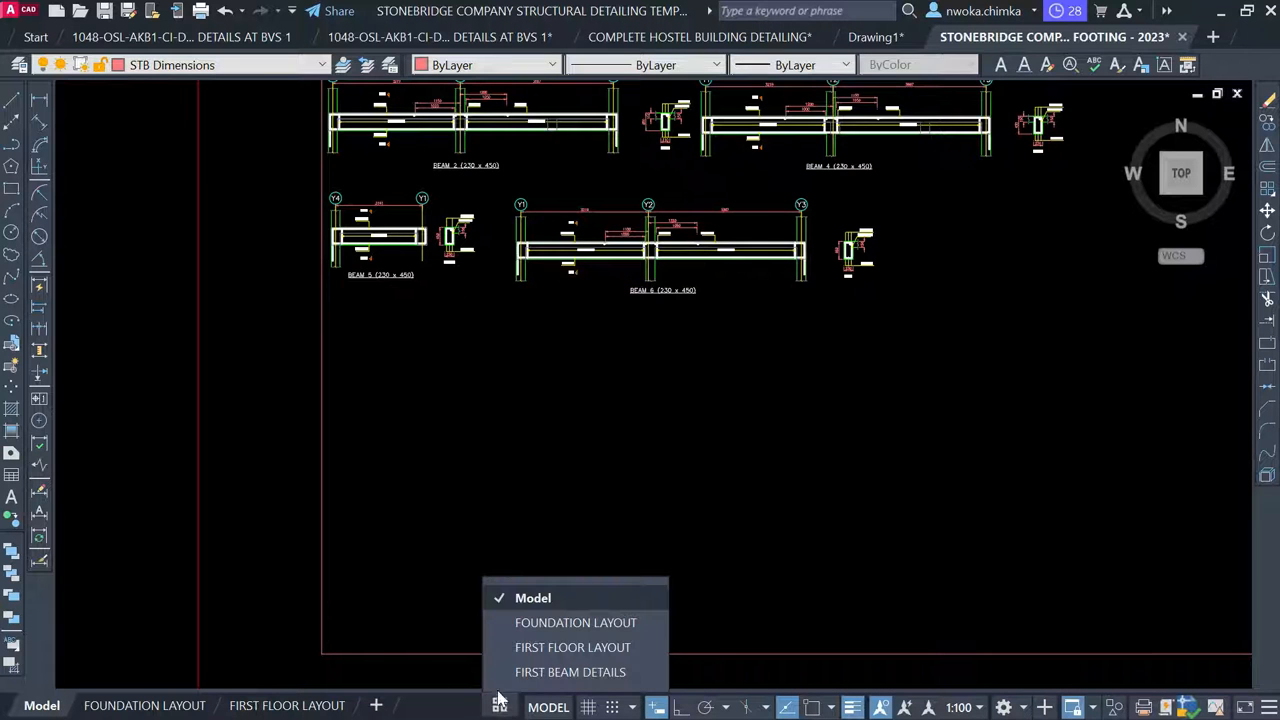
click(522, 675)
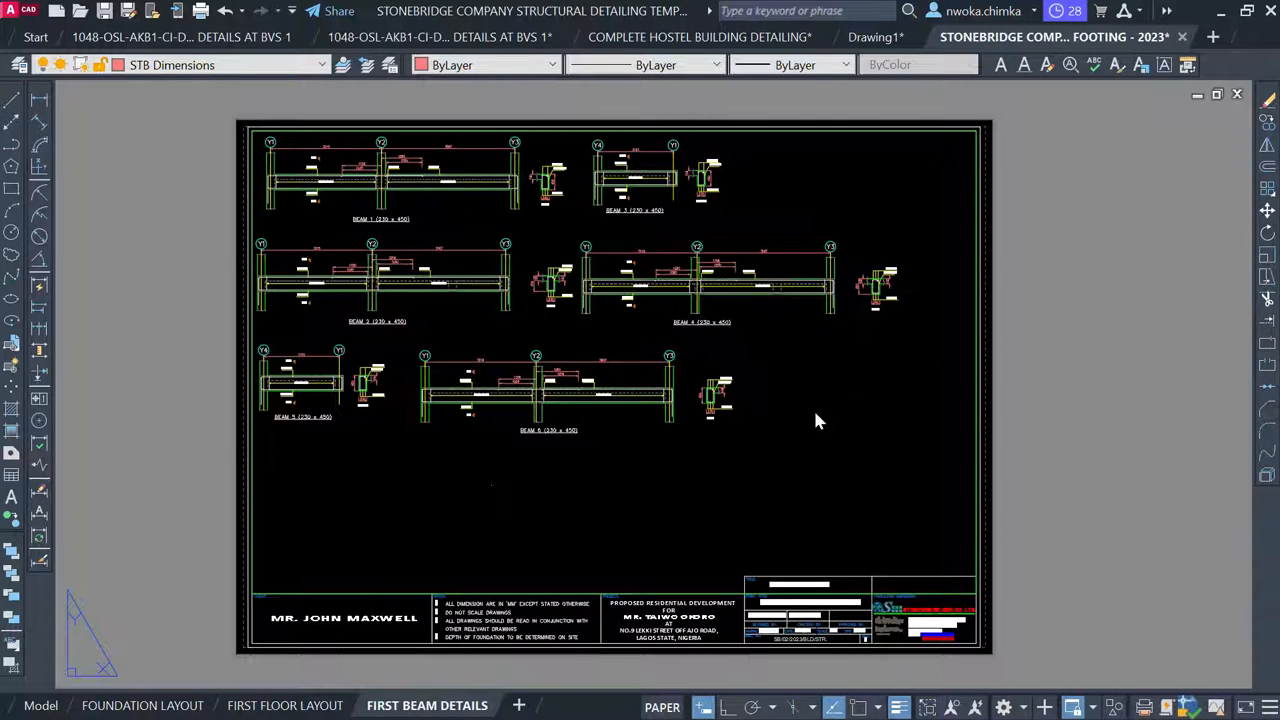
click(50, 706)
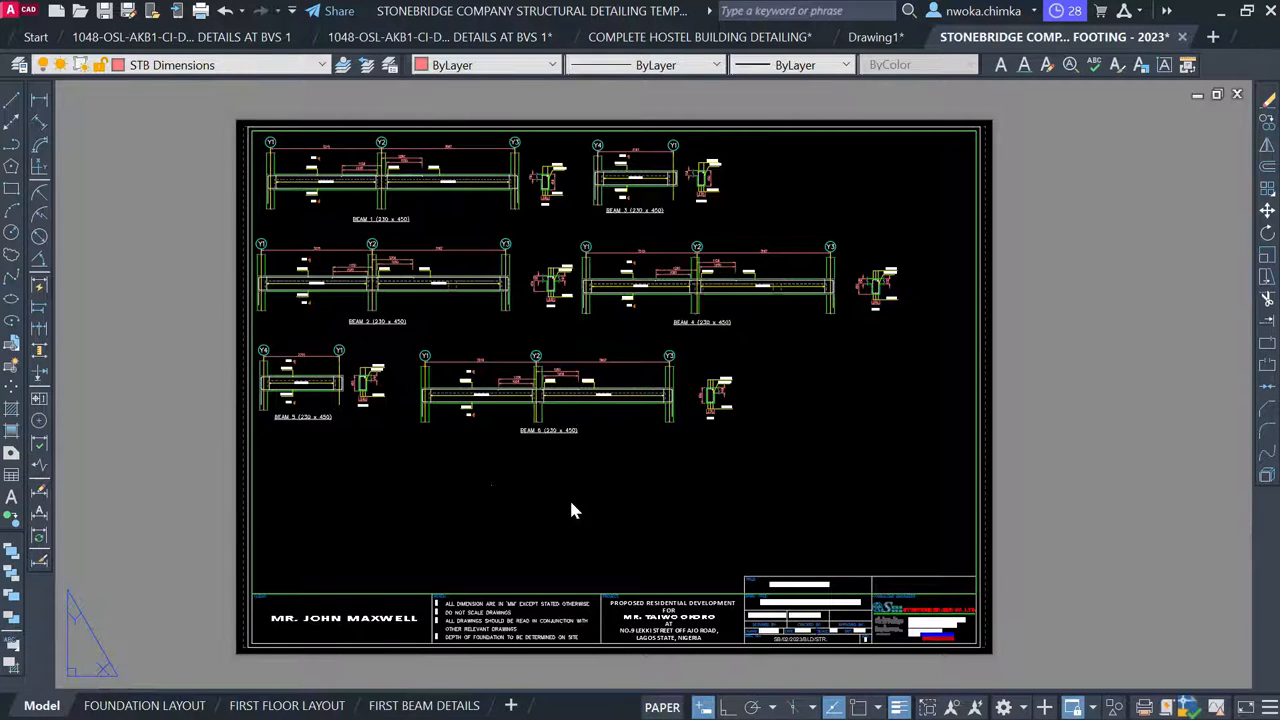
scroll(538, 330, down, 4)
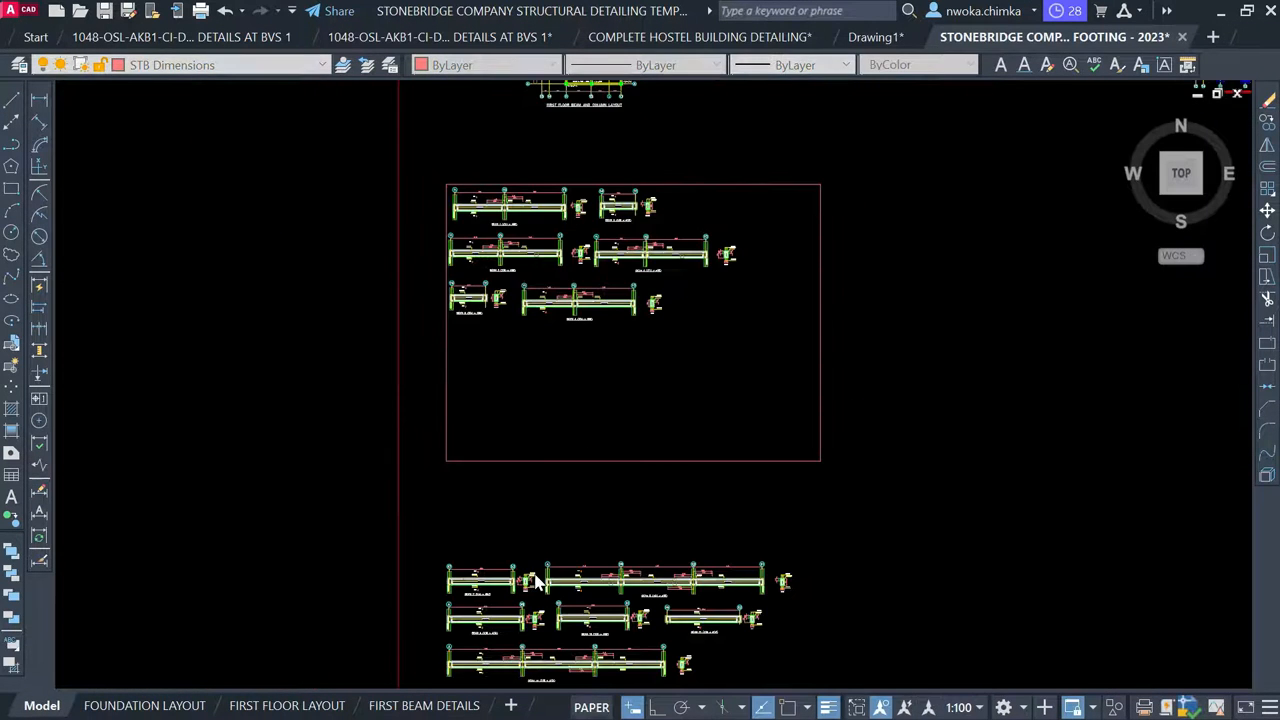
Move Beam 7 (230 x 450) into the sheet frame, to the right of Beam 6
scroll(536, 580, up, 2)
click(538, 499)
click(370, 540)
click(369, 527)
scroll(470, 585, up, 2)
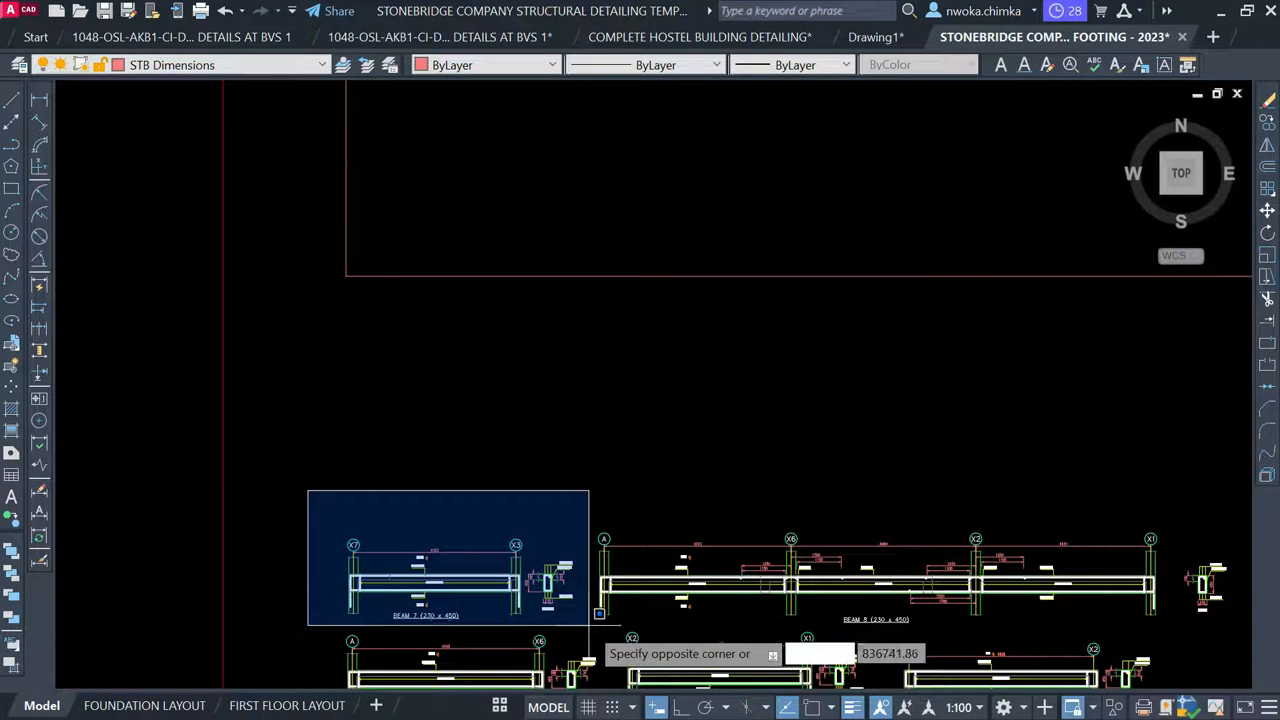
click(588, 628)
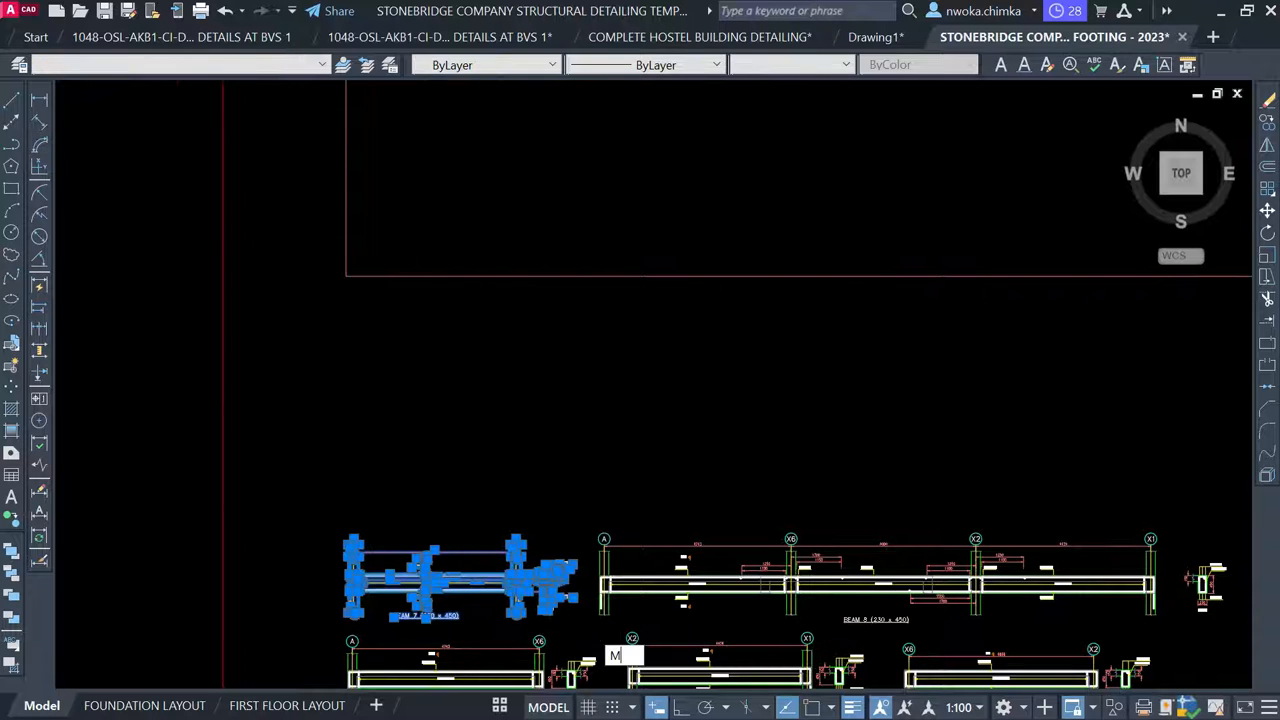
key(Return)
click(414, 592)
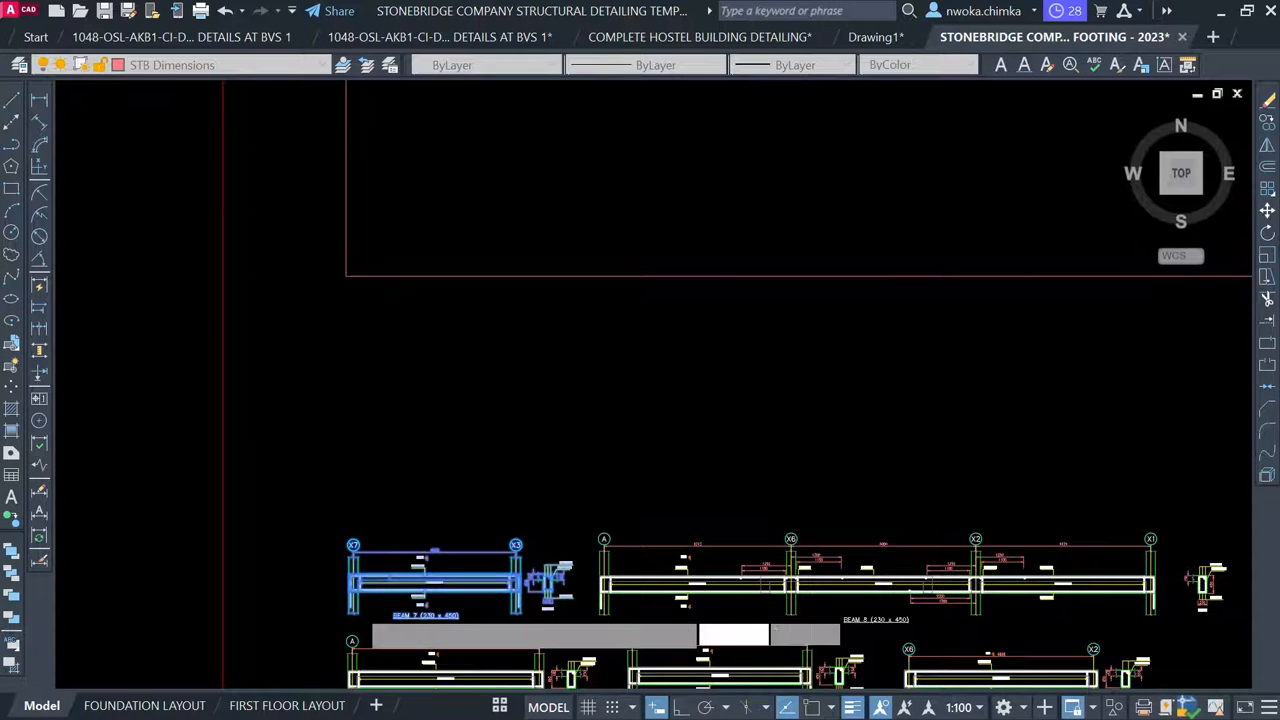
scroll(352, 610, down, 2)
middle_drag(666, 268, 520, 429)
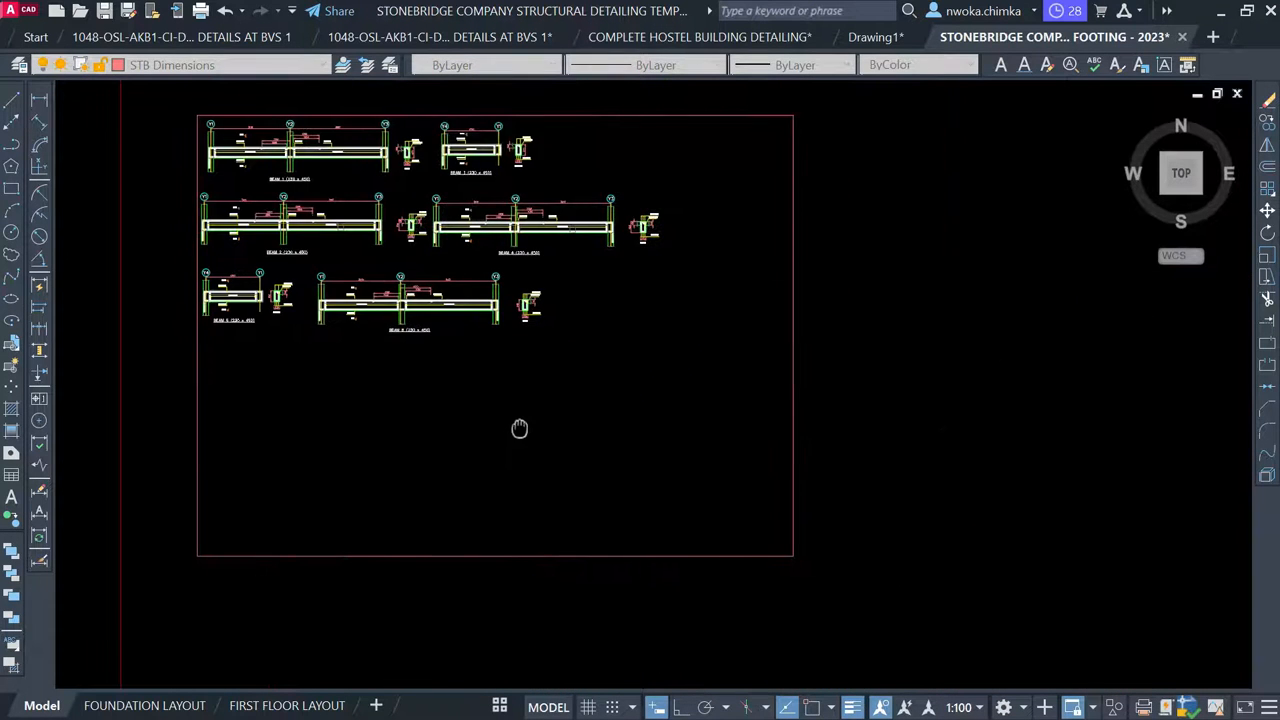
scroll(614, 360, up, 4)
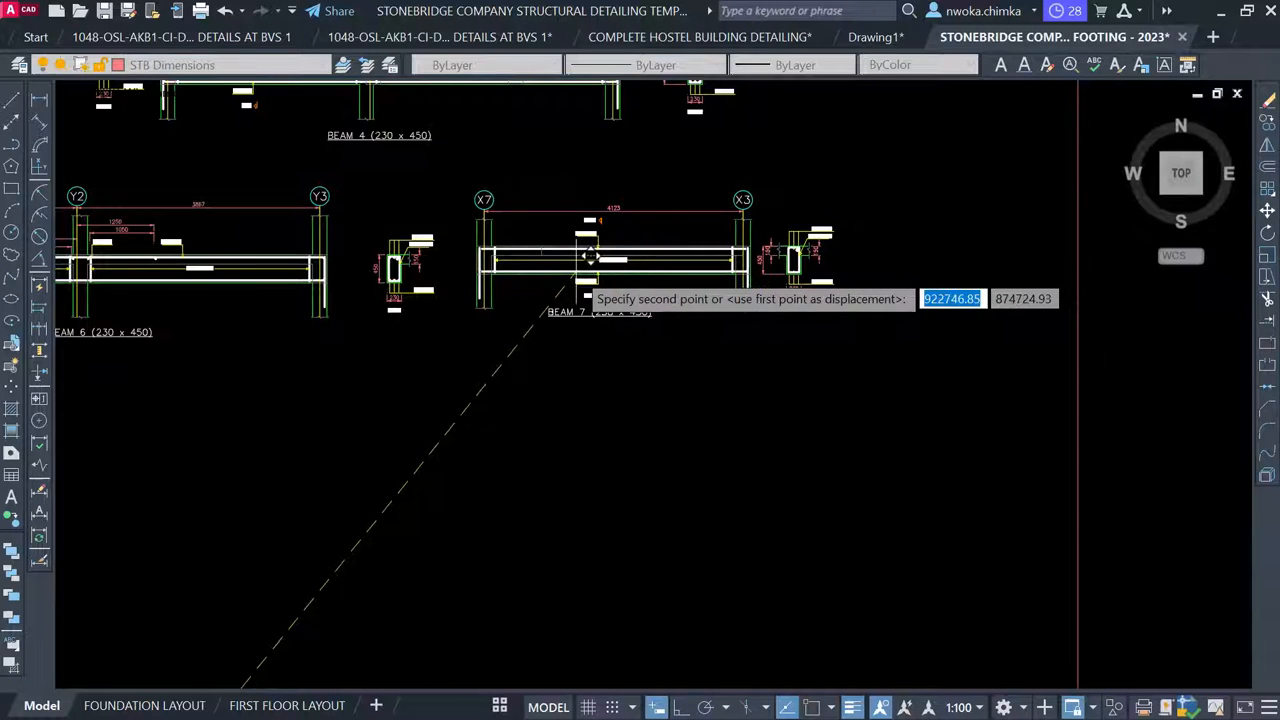
click(589, 257)
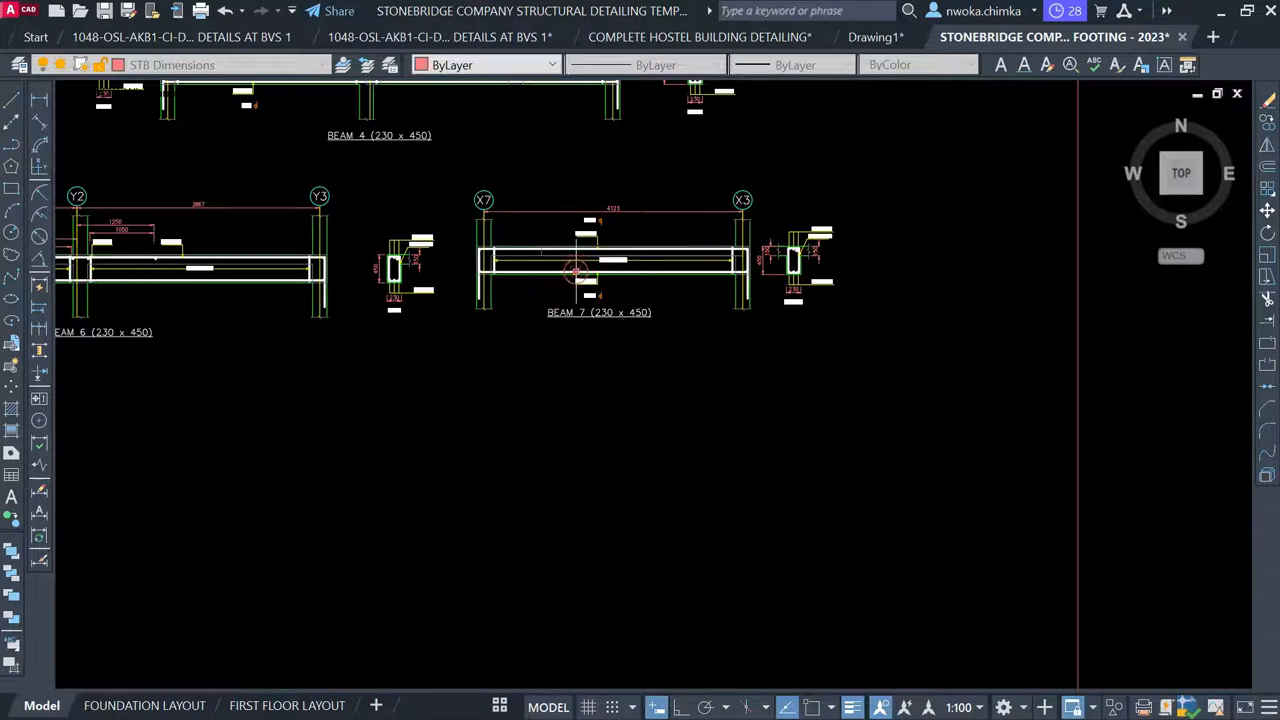
Check Beam 7 on the FIRST BEAM DETAILS layout, then return to model space
click(492, 706)
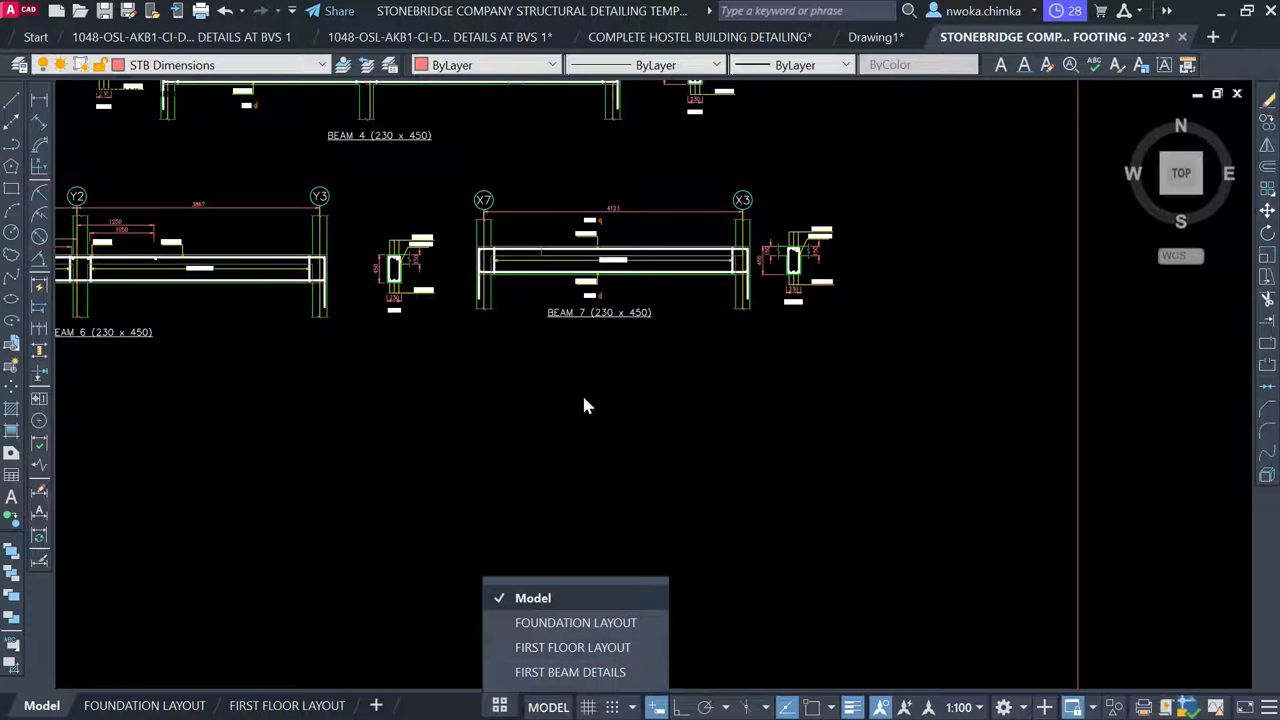
click(570, 670)
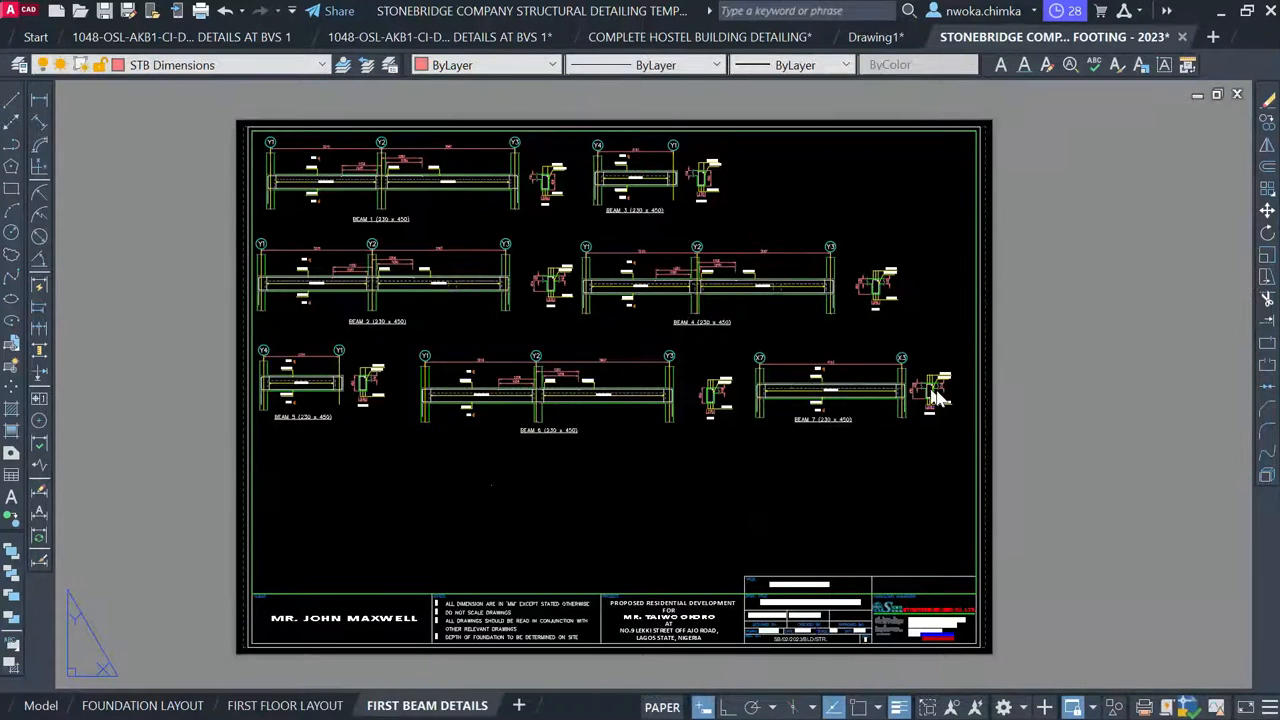
click(50, 706)
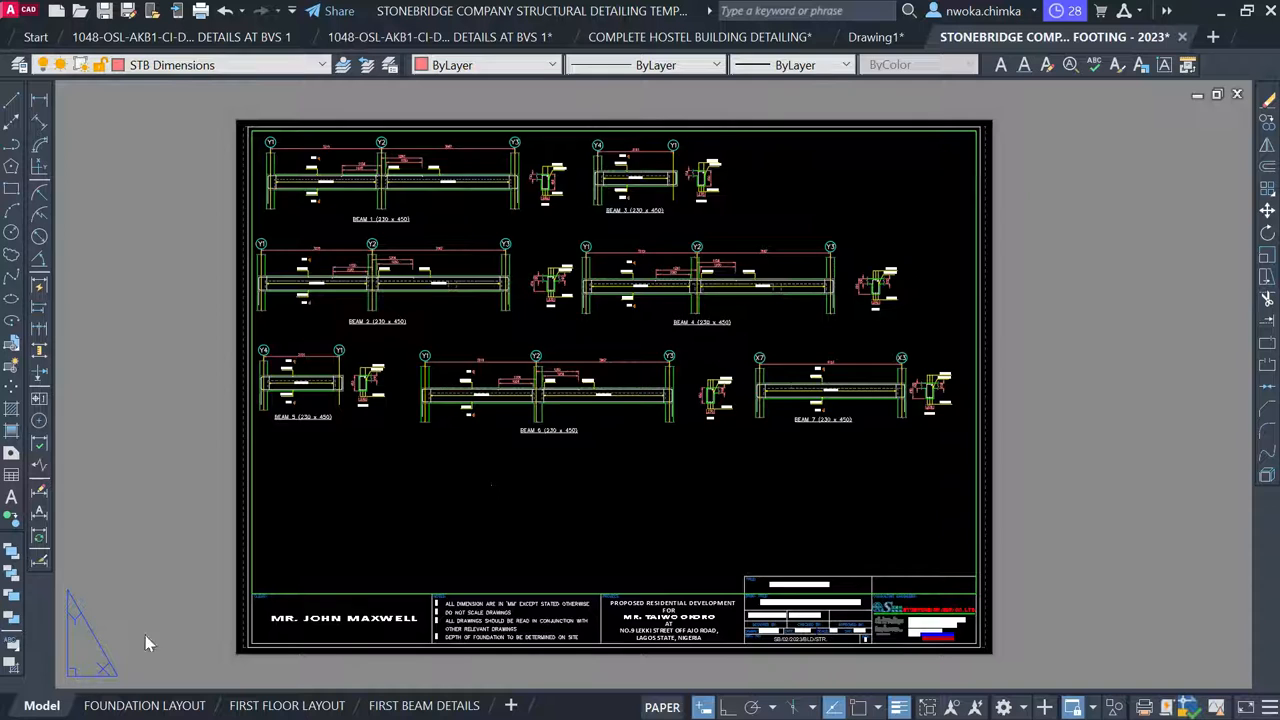
scroll(600, 345, down, 6)
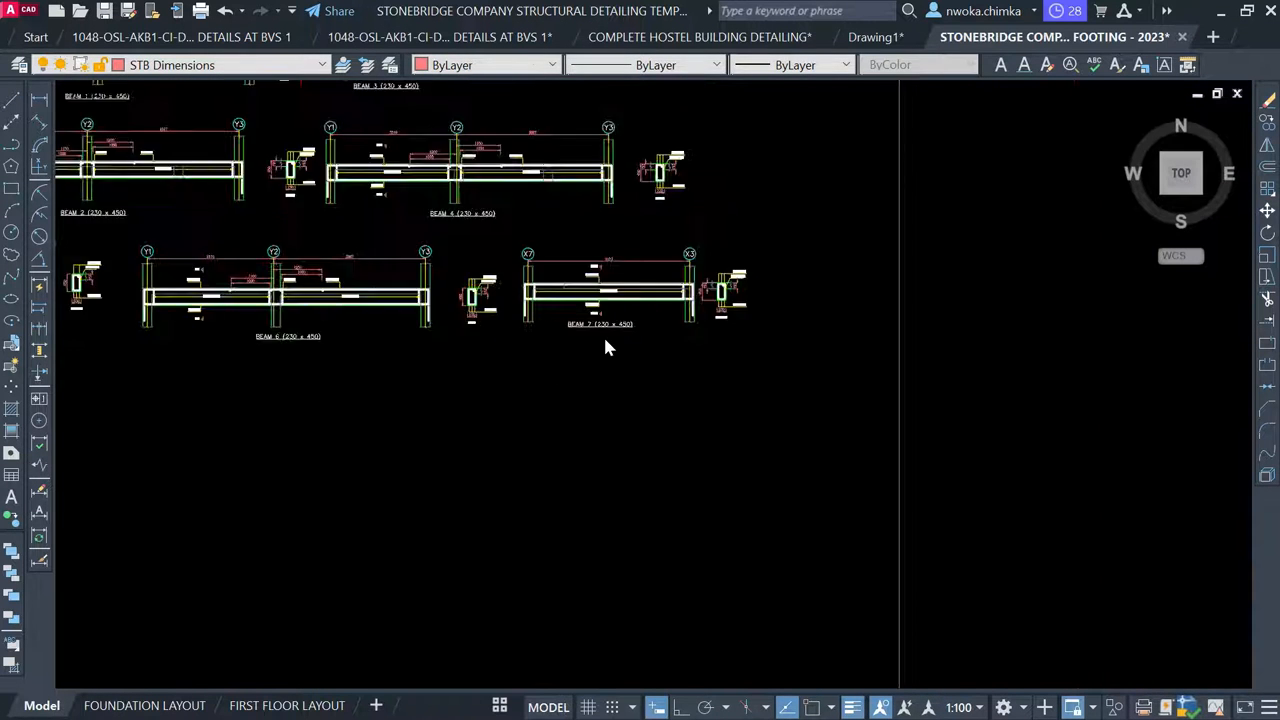
Move Beam 8 (230 x 450) into a fourth row below Beams 5–7 inside the frame
click(796, 425)
key(Escape)
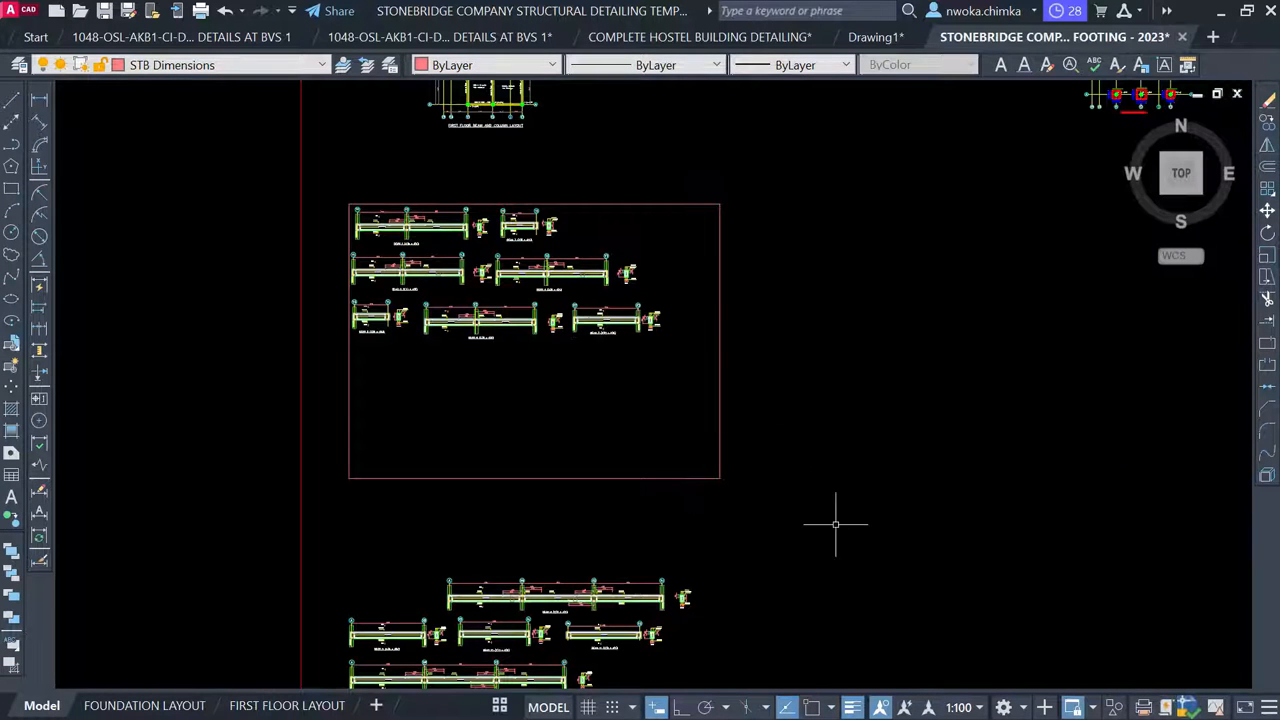
middle_drag(570, 584, 522, 455)
scroll(522, 455, up, 4)
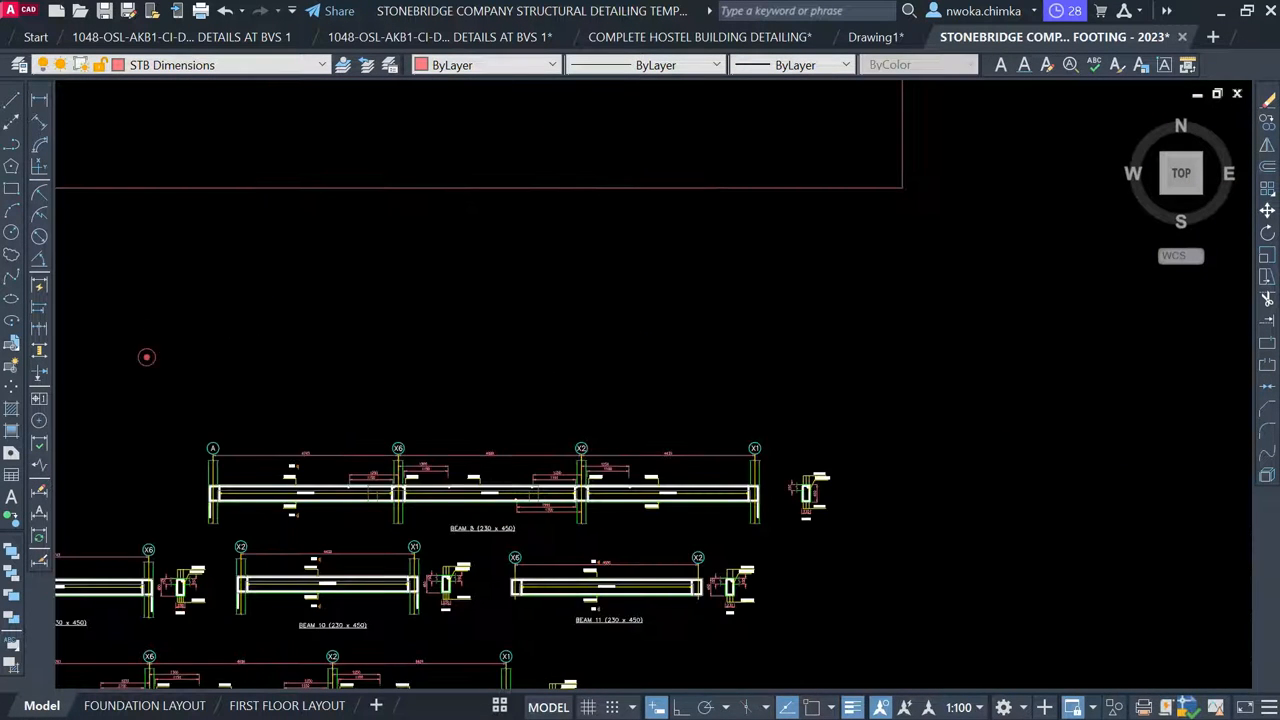
click(147, 356)
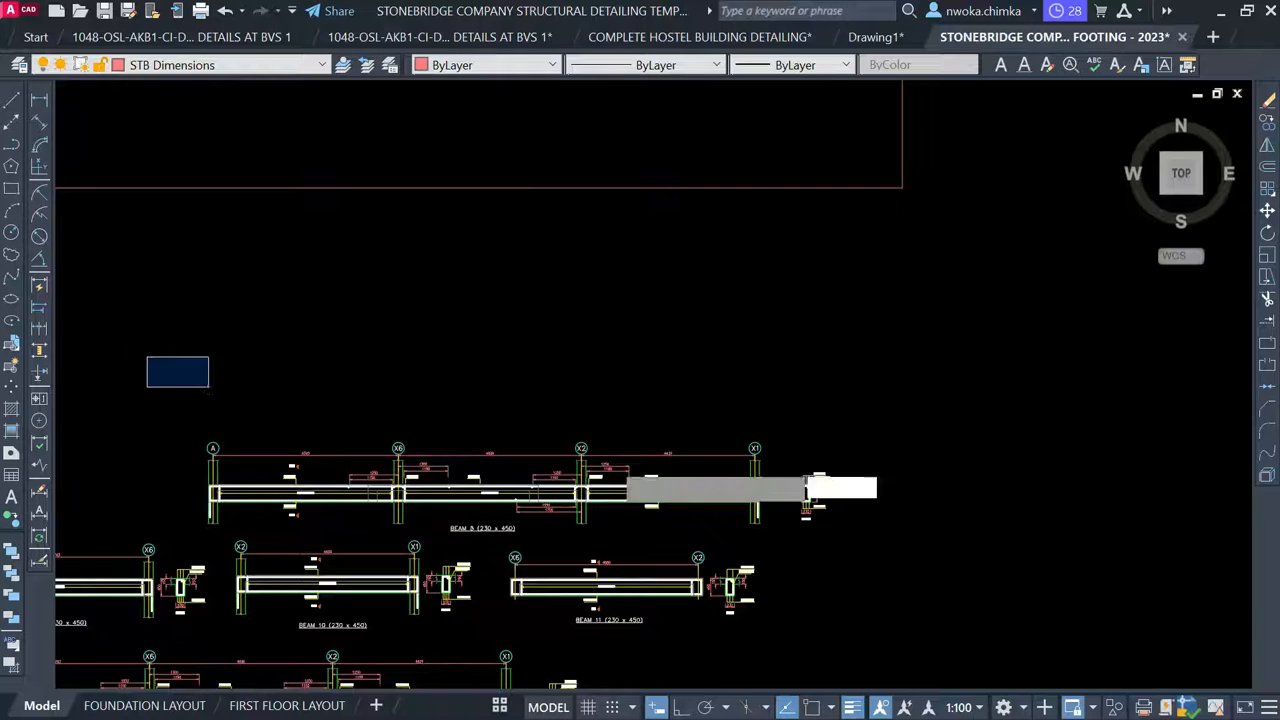
click(834, 539)
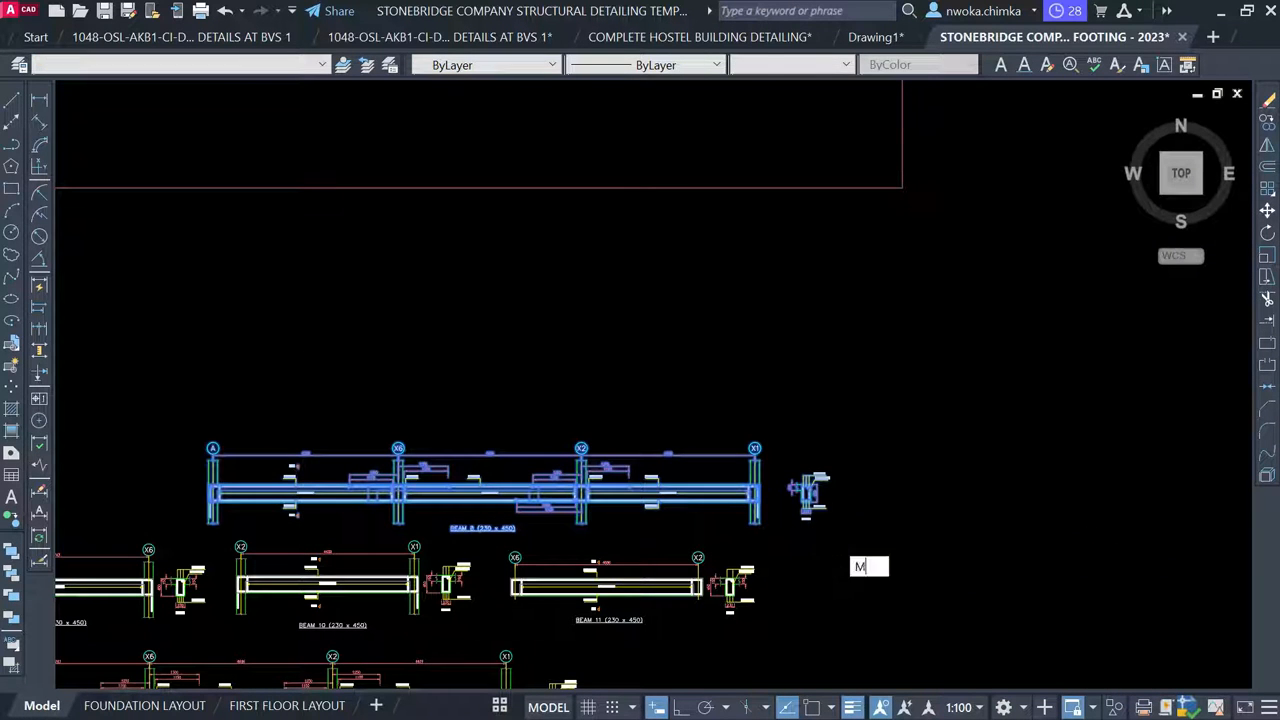
key(Return)
click(433, 503)
scroll(508, 310, down, 1)
middle_drag(508, 310, 696, 560)
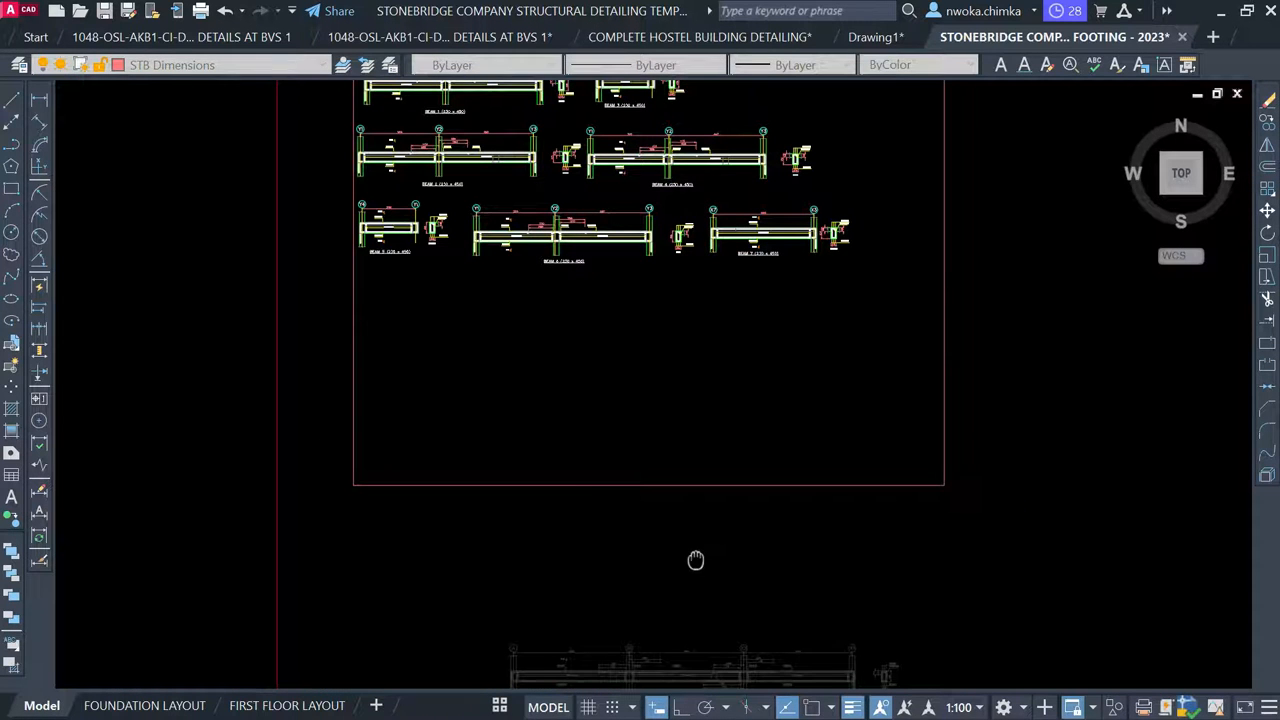
scroll(543, 295, up, 5)
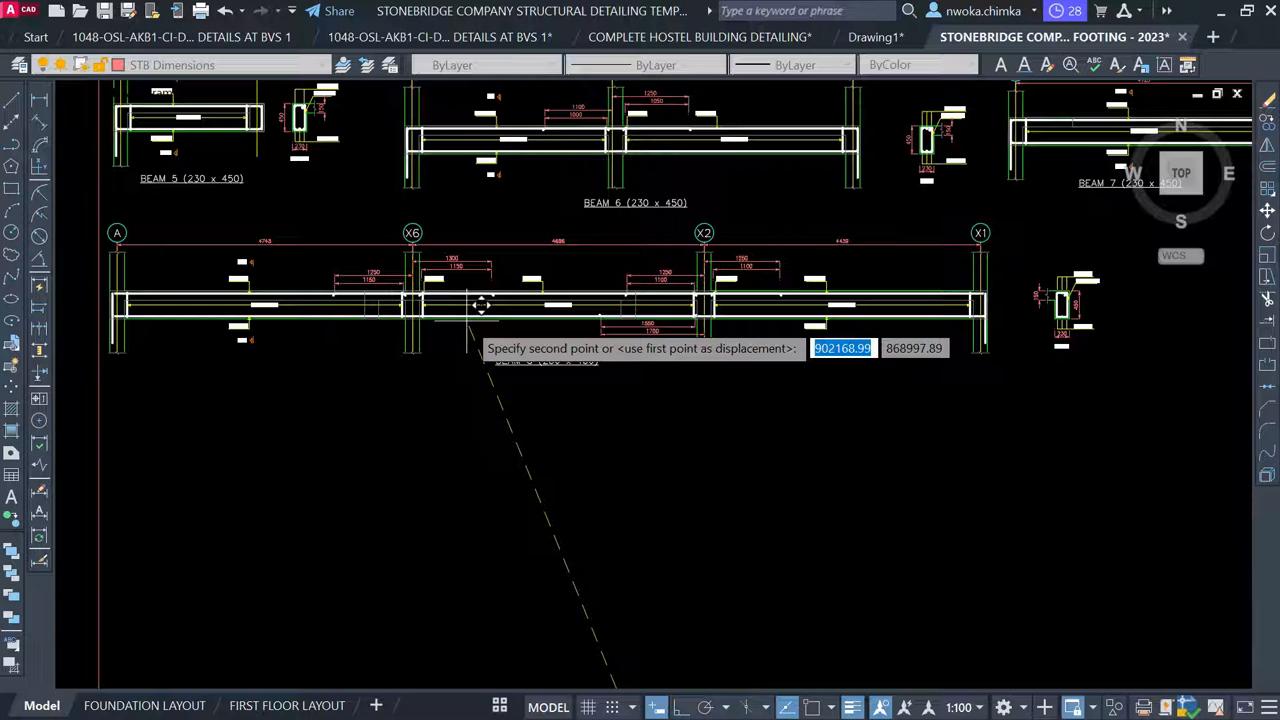
click(466, 320)
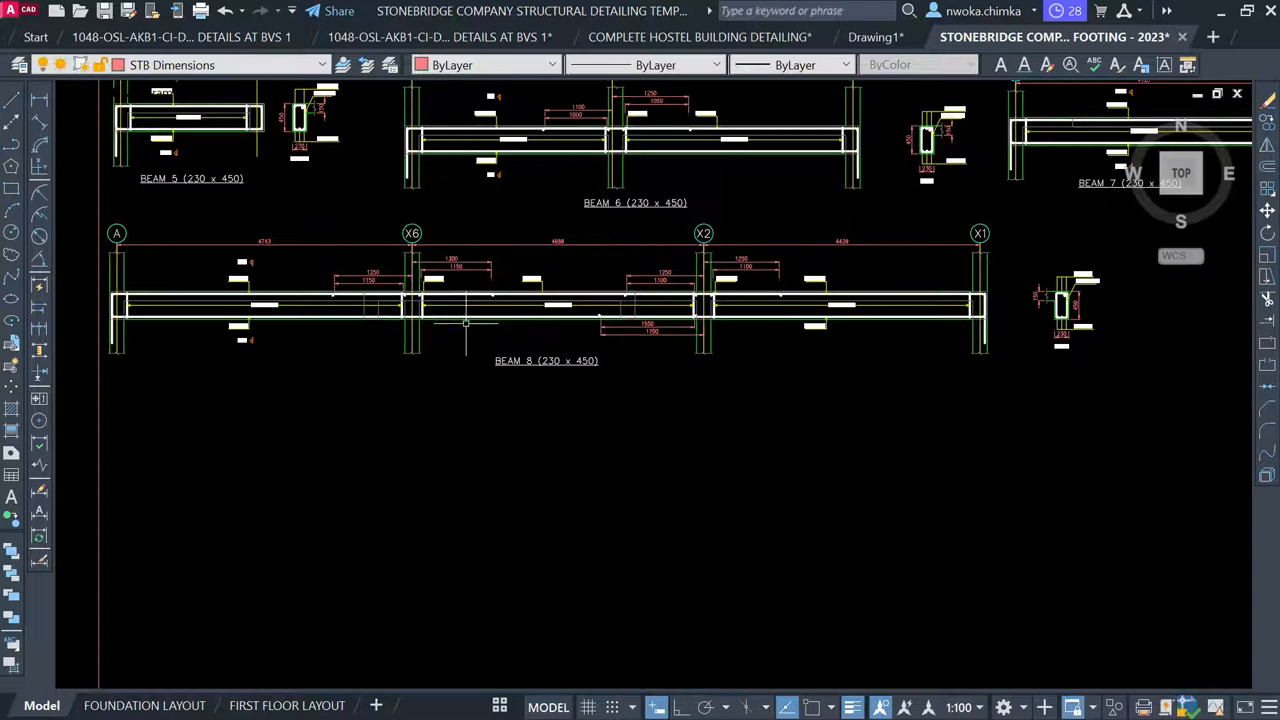
Verify Beam 8 on the FIRST BEAM DETAILS layout and go back to model space
click(499, 705)
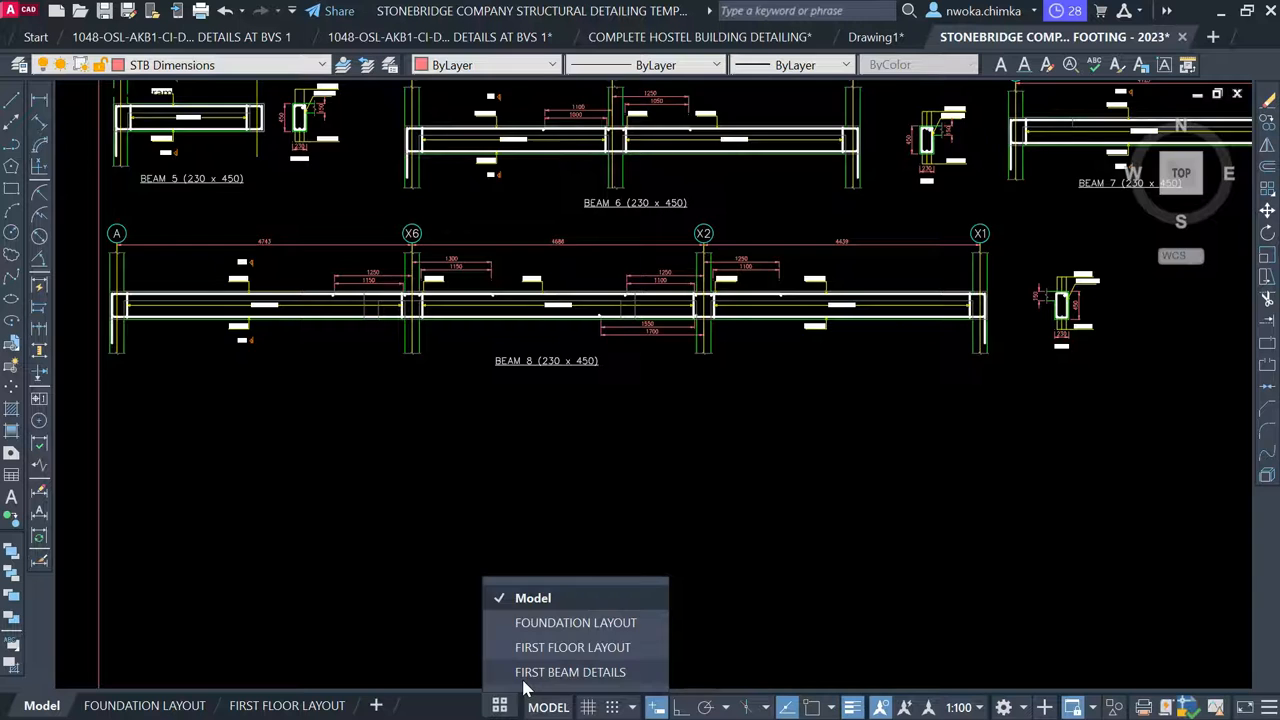
click(524, 680)
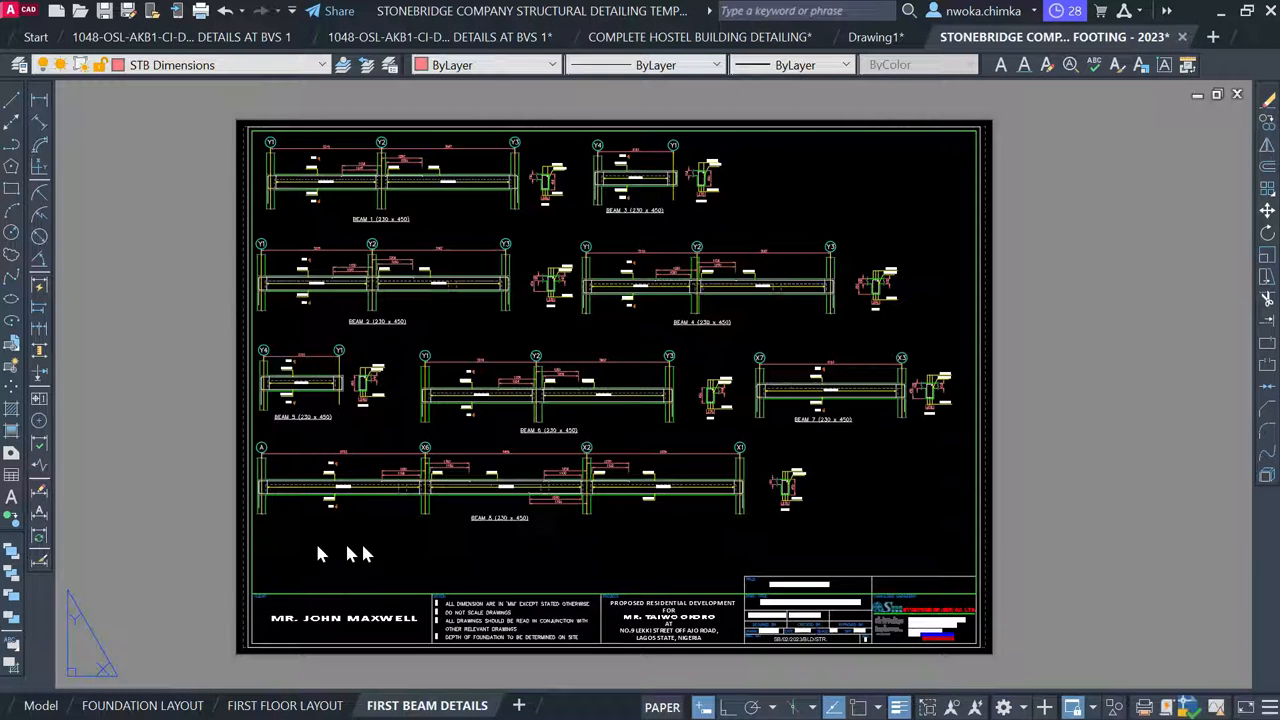
click(42, 706)
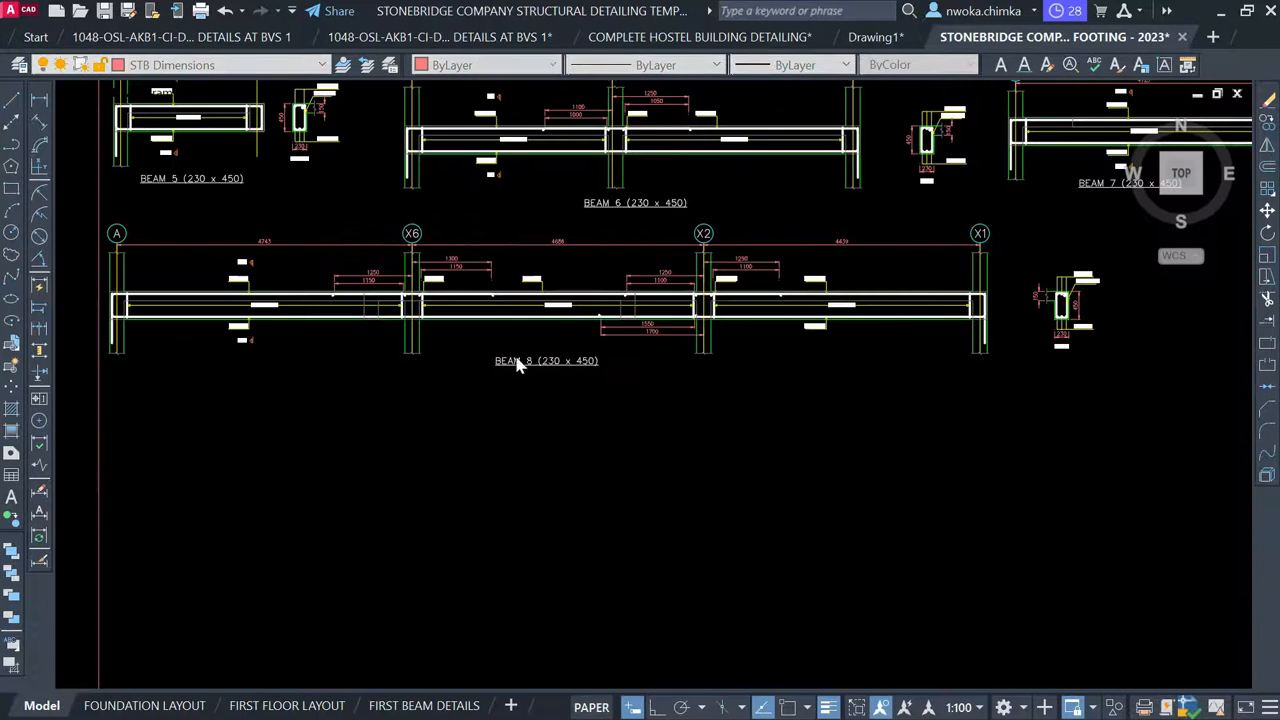
Move Beam 9 into the frame below Beam 8
scroll(518, 365, down, 6)
scroll(480, 622, up, 4)
click(422, 451)
click(421, 451)
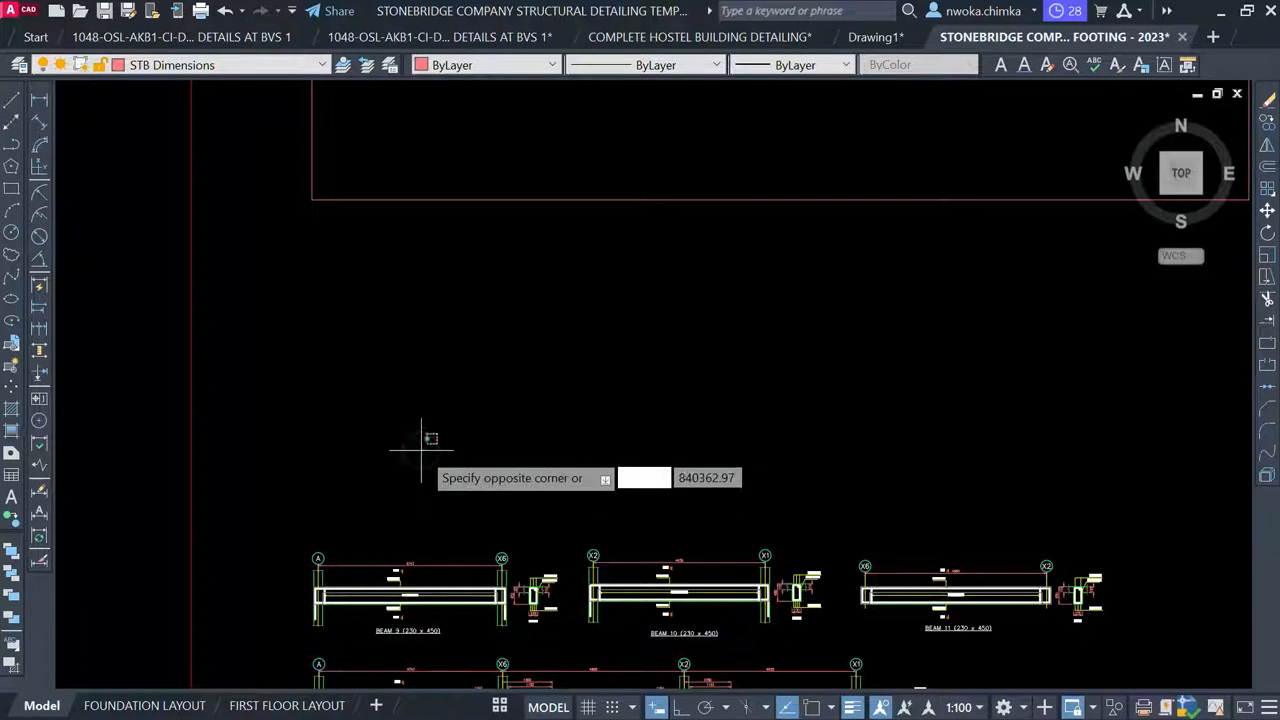
middle_drag(421, 450, 386, 312)
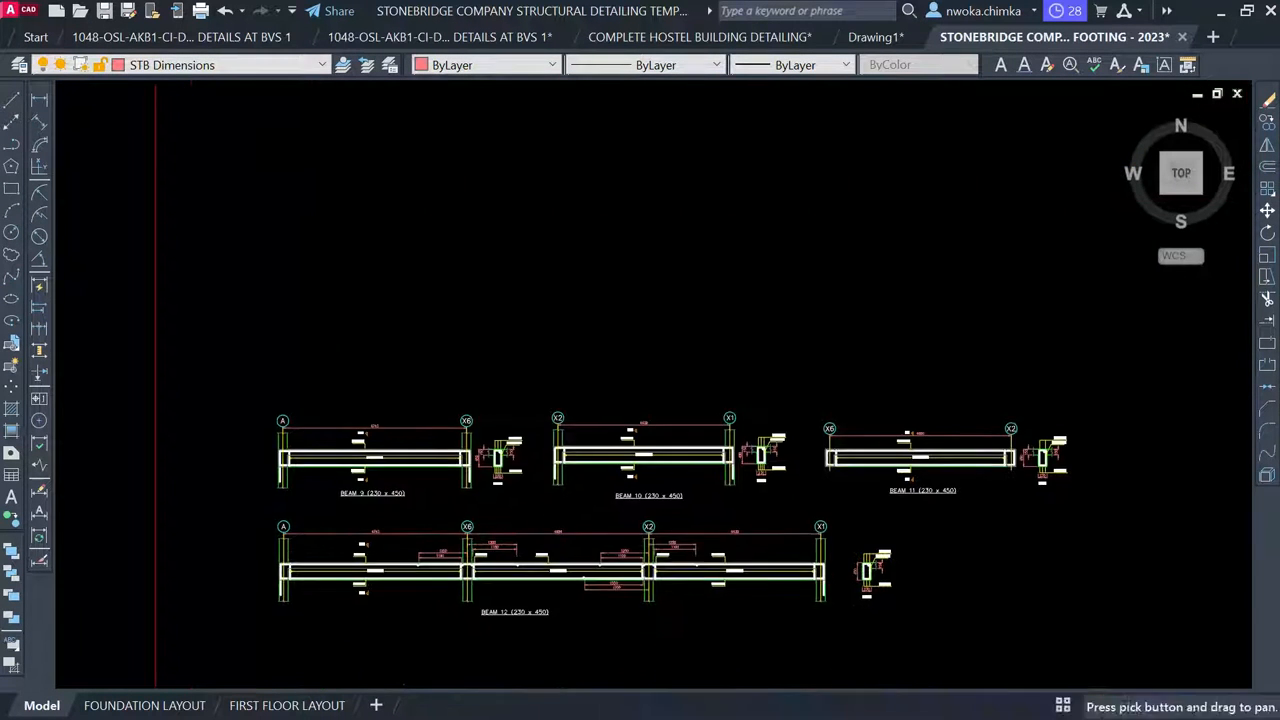
click(248, 398)
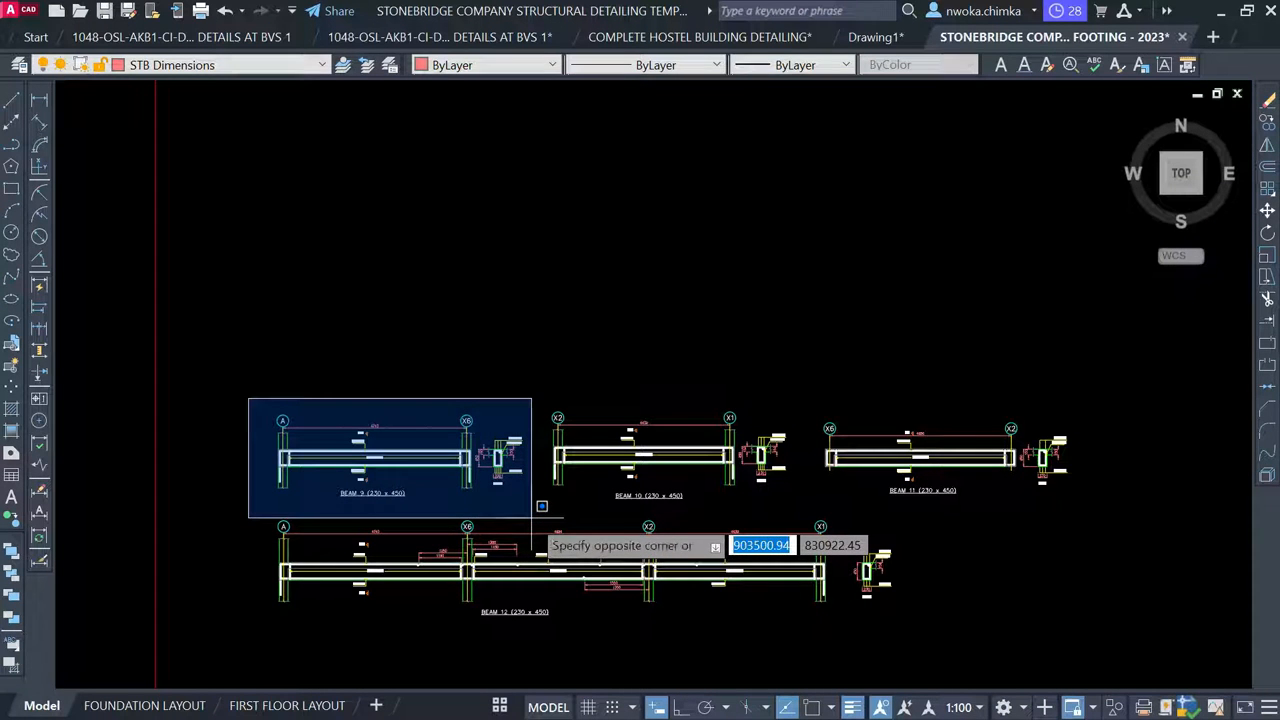
click(532, 517)
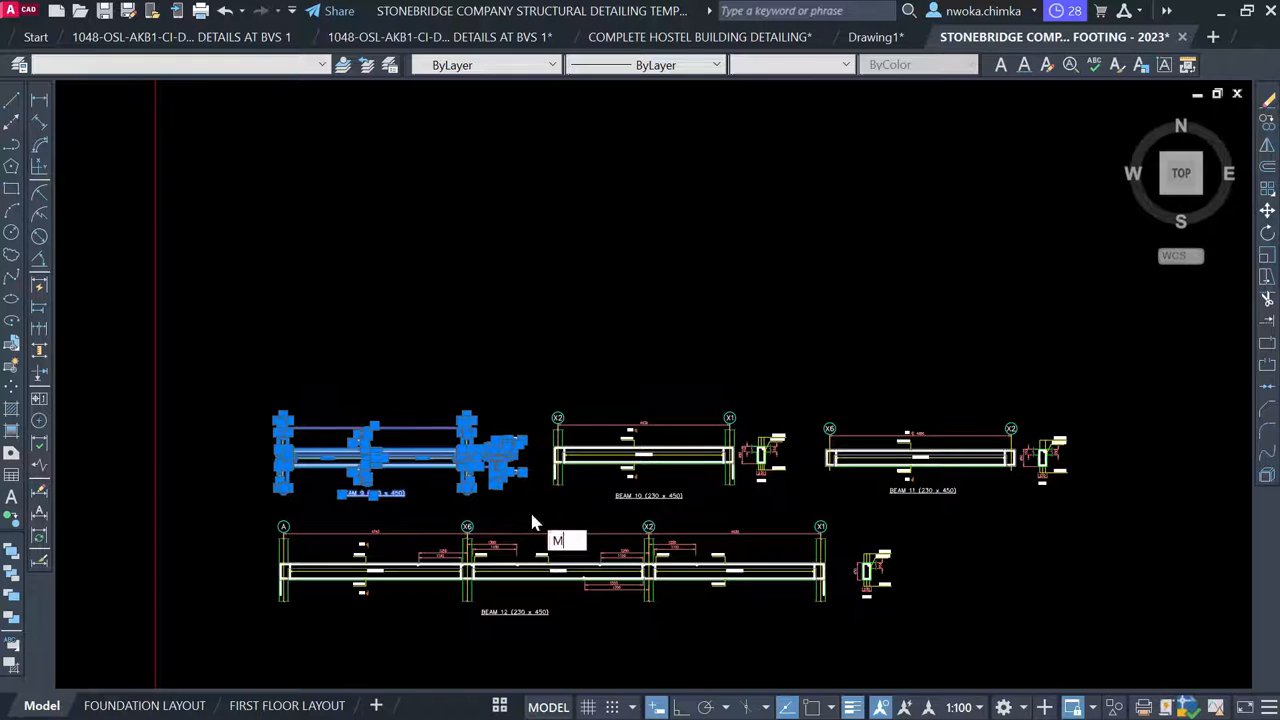
key(Return)
click(404, 466)
scroll(457, 330, down, 1)
middle_drag(457, 330, 483, 591)
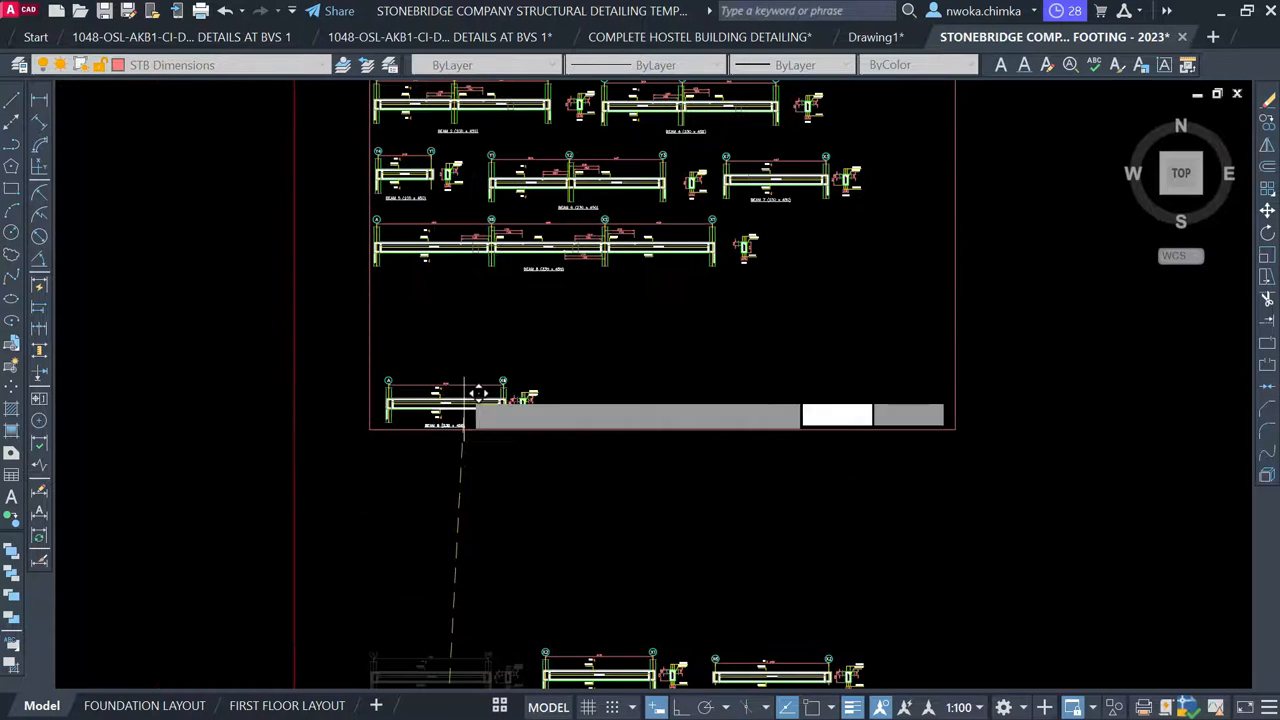
scroll(450, 315, up, 4)
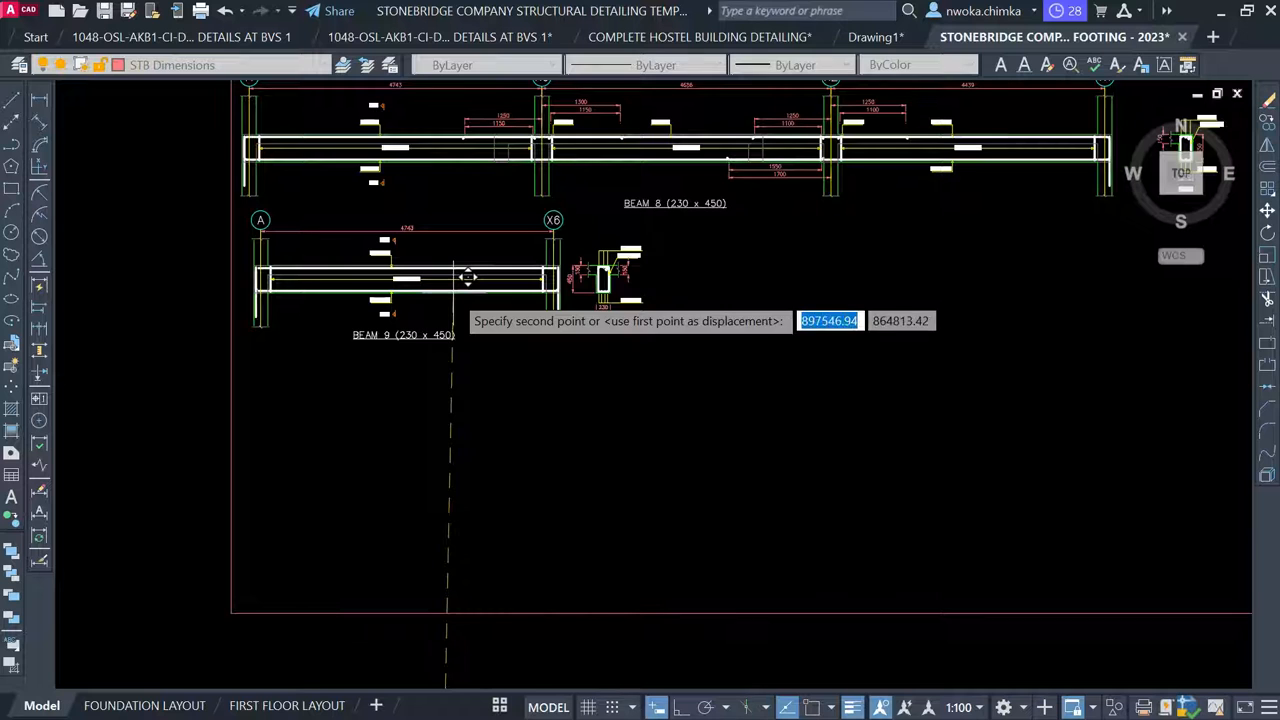
click(444, 290)
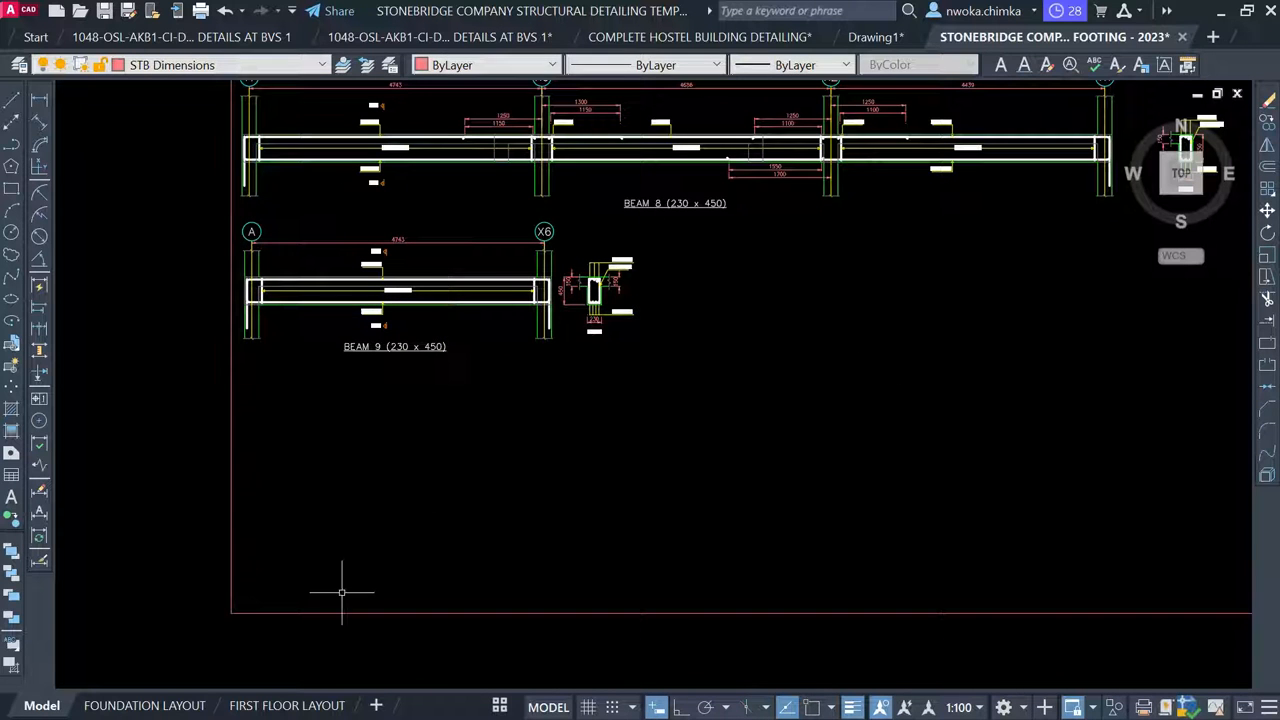
Check the FIRST BEAM DETAILS layout, then return to model space
click(499, 705)
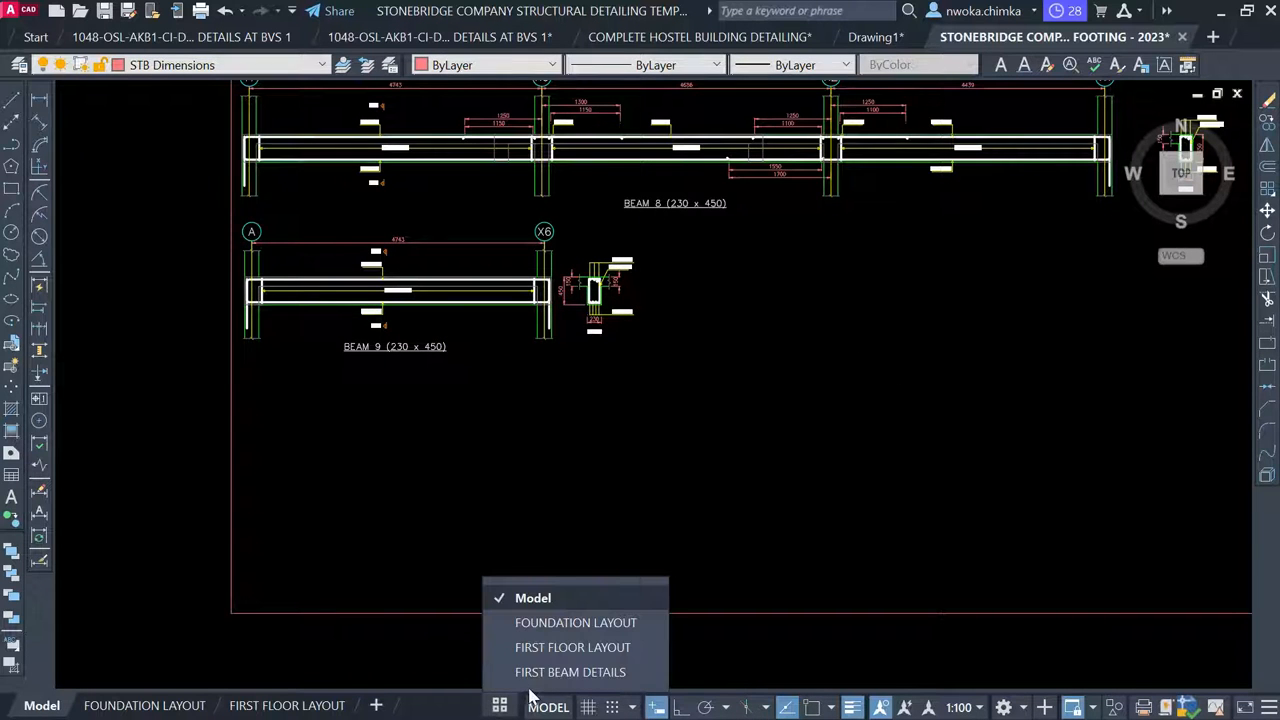
click(537, 677)
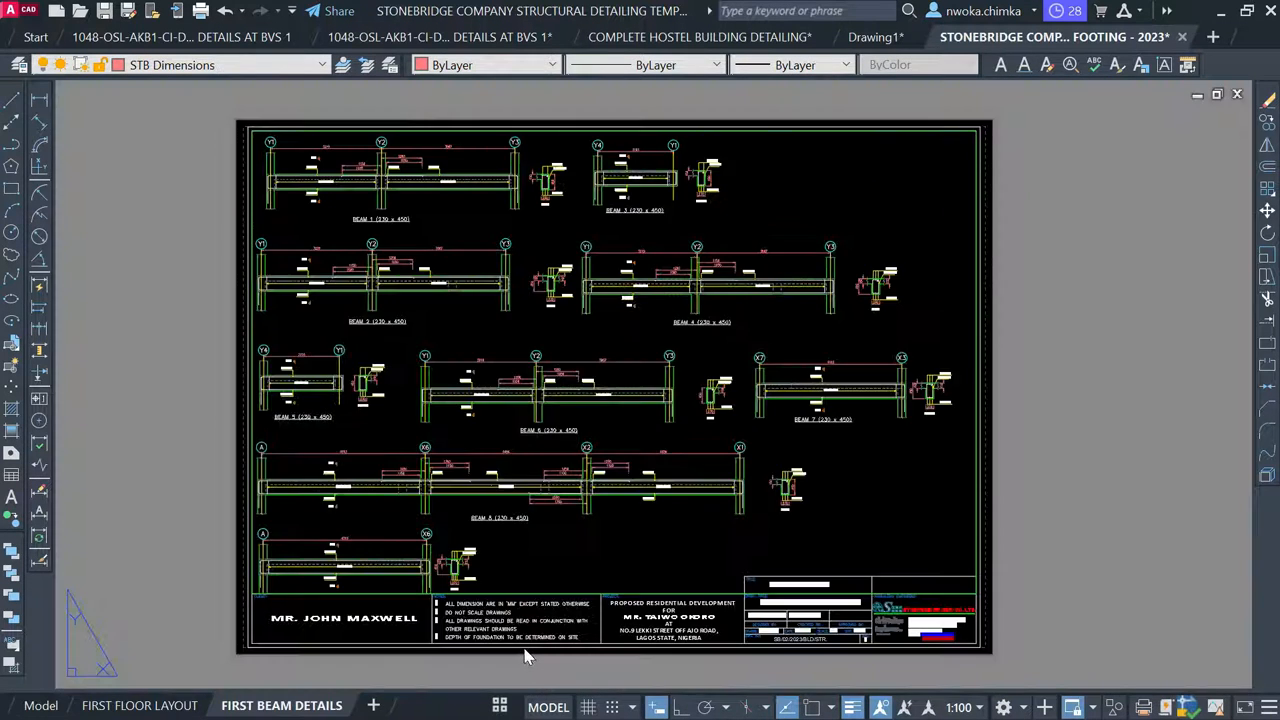
scroll(342, 598, up, 4)
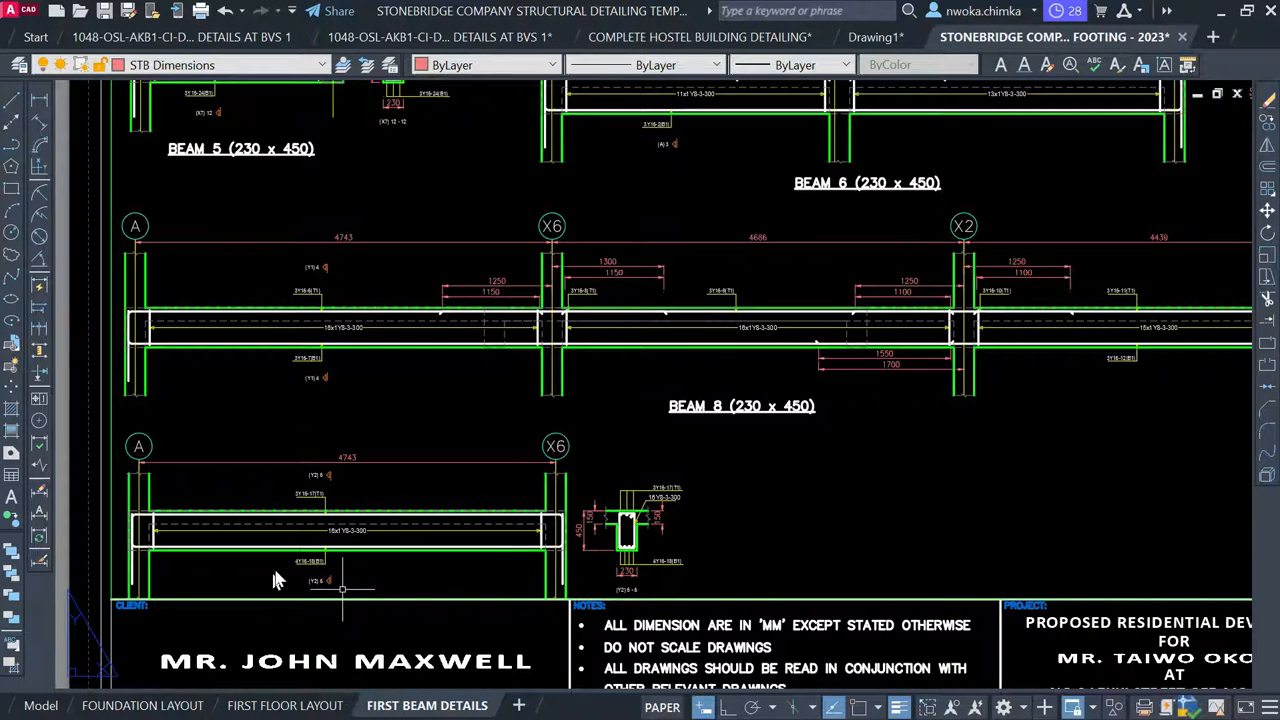
click(44, 706)
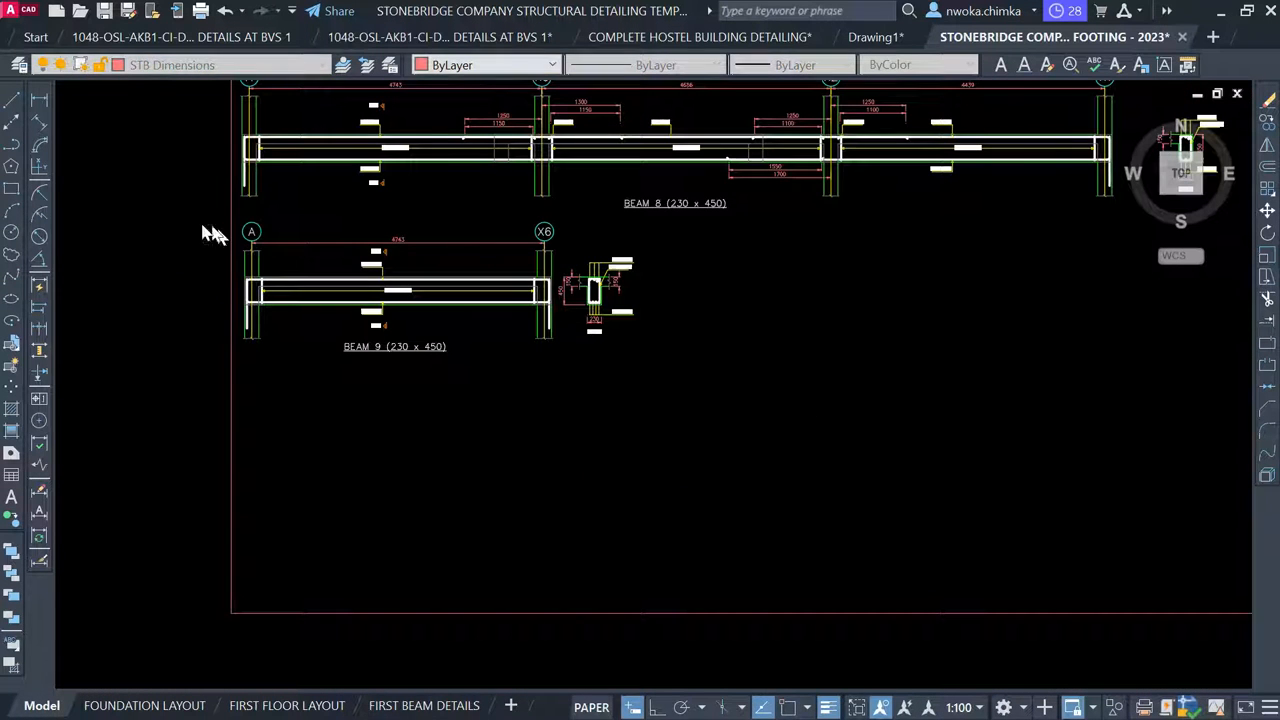
Move Beam 9 back down beside Beams 10 and 11, outside the frame
click(174, 226)
click(172, 244)
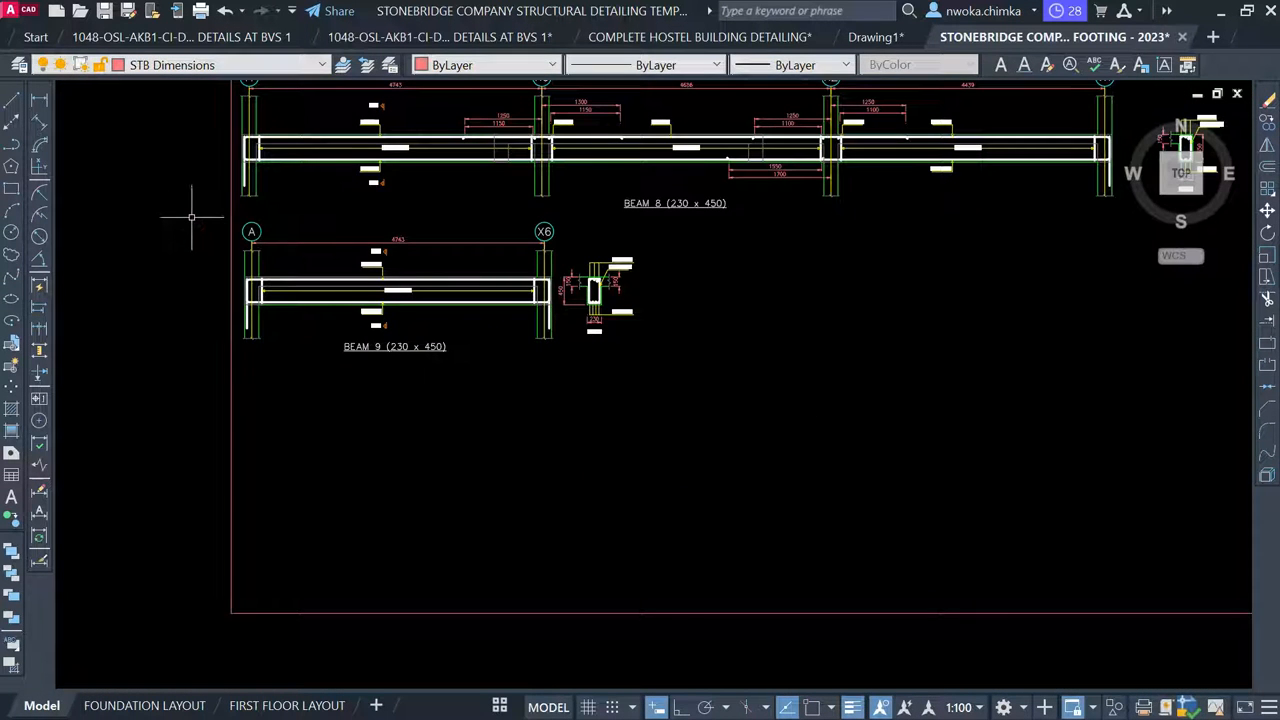
click(190, 214)
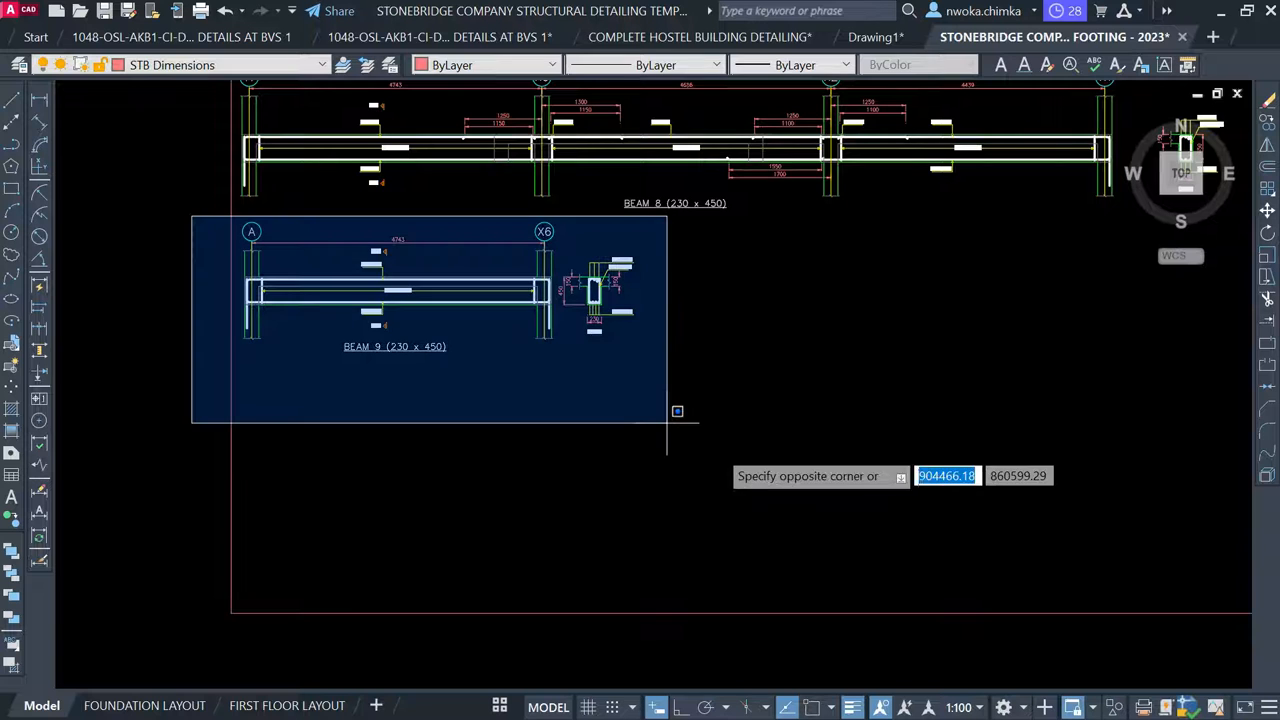
click(724, 455)
text(m)
key(space)
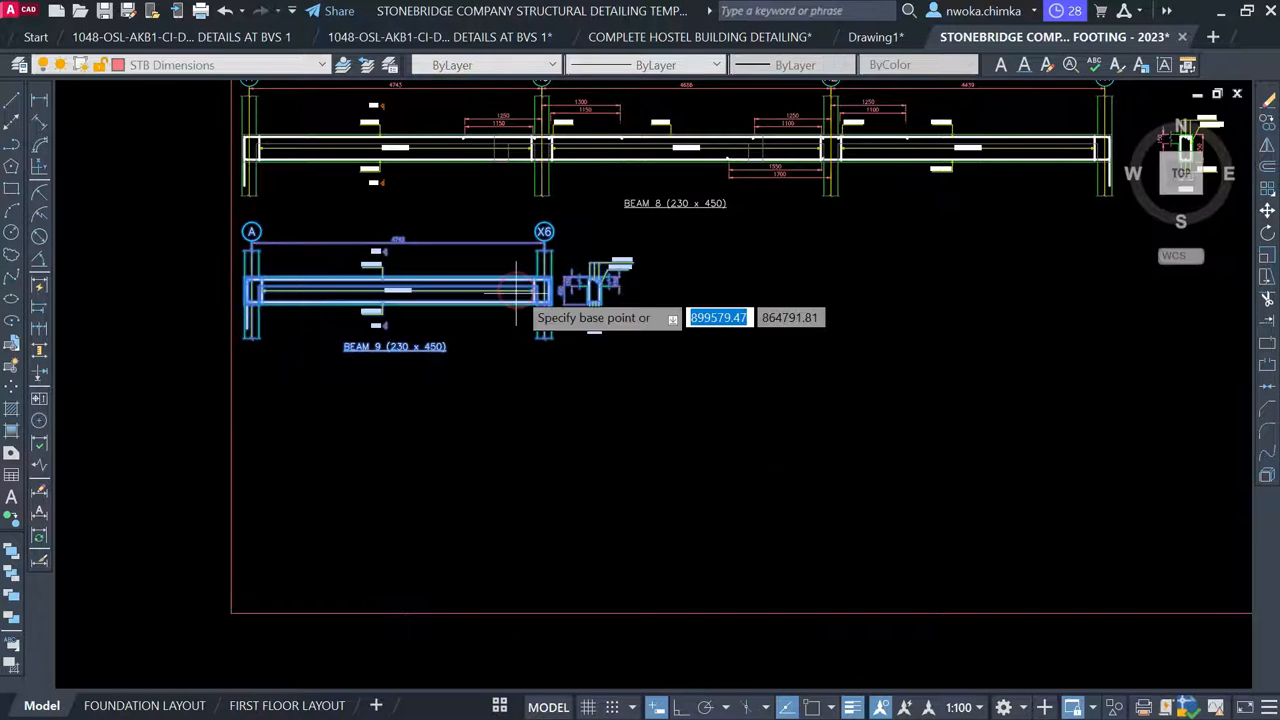
scroll(508, 264, down, 2)
middle_drag(526, 408, 526, 408)
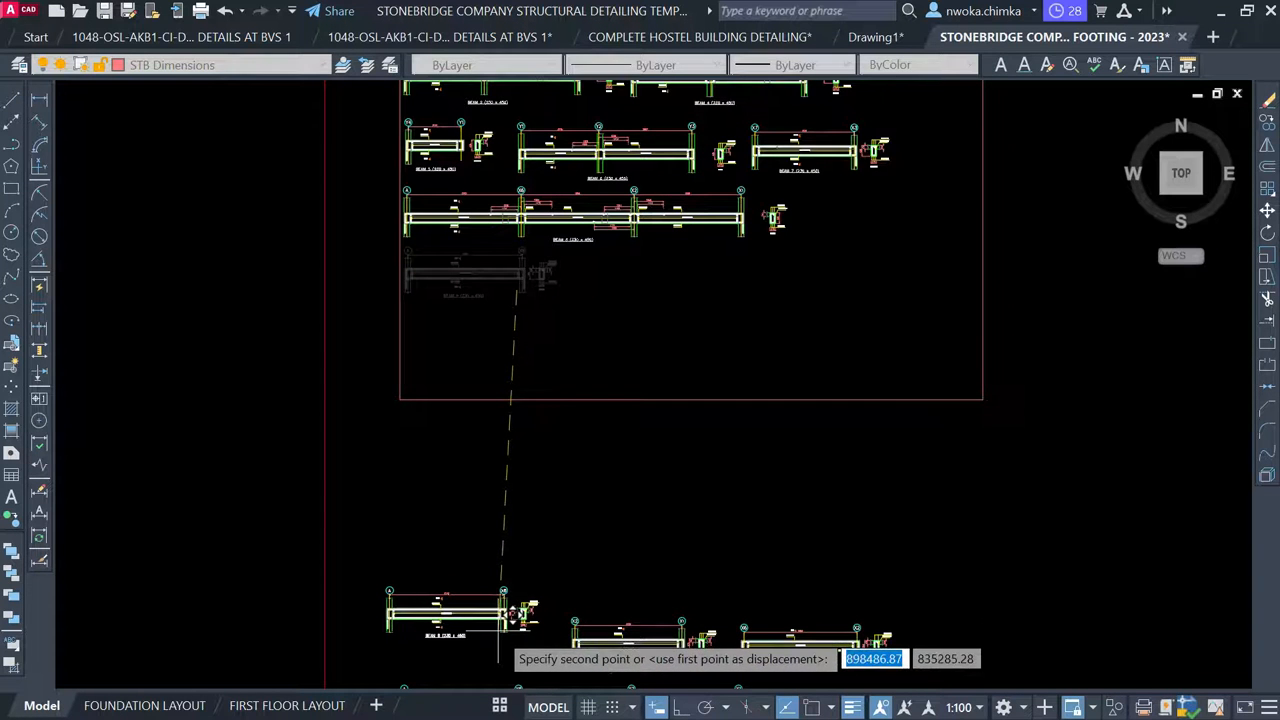
click(502, 590)
click(673, 438)
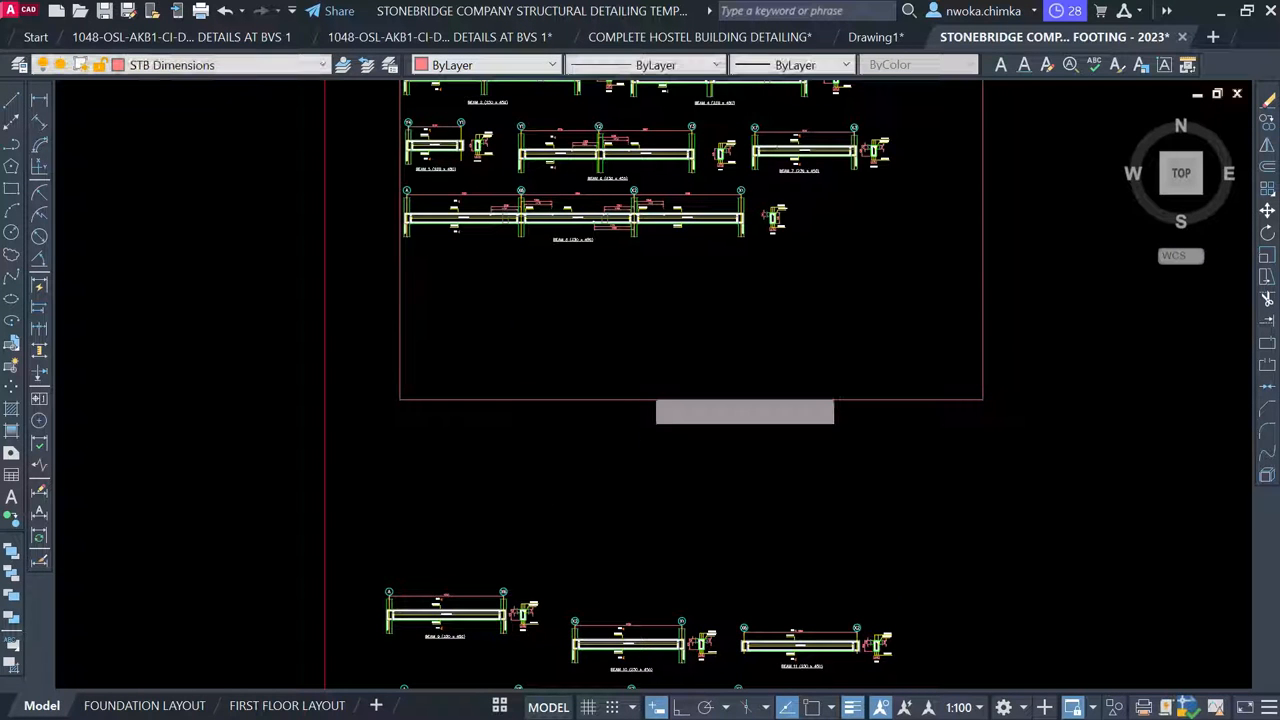
Grip-stretch the frame's bottom midpoint up to sit just below Beam 8
click(648, 393)
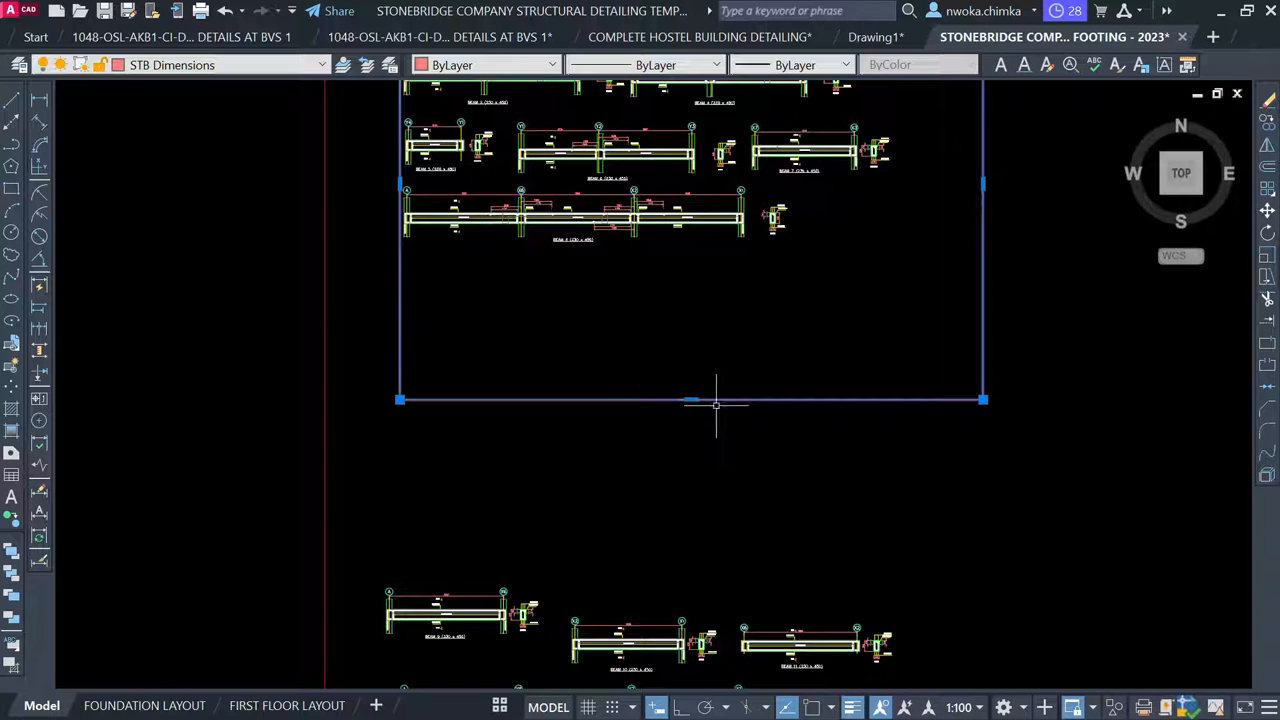
click(690, 400)
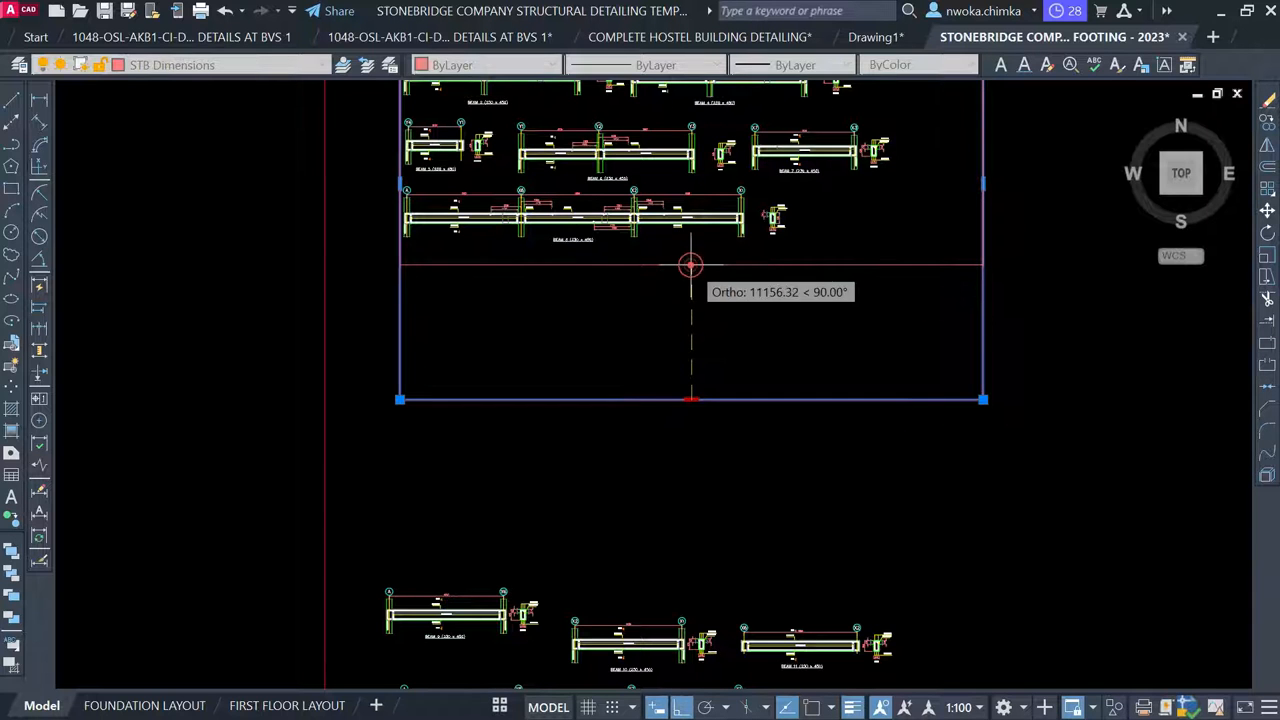
click(691, 265)
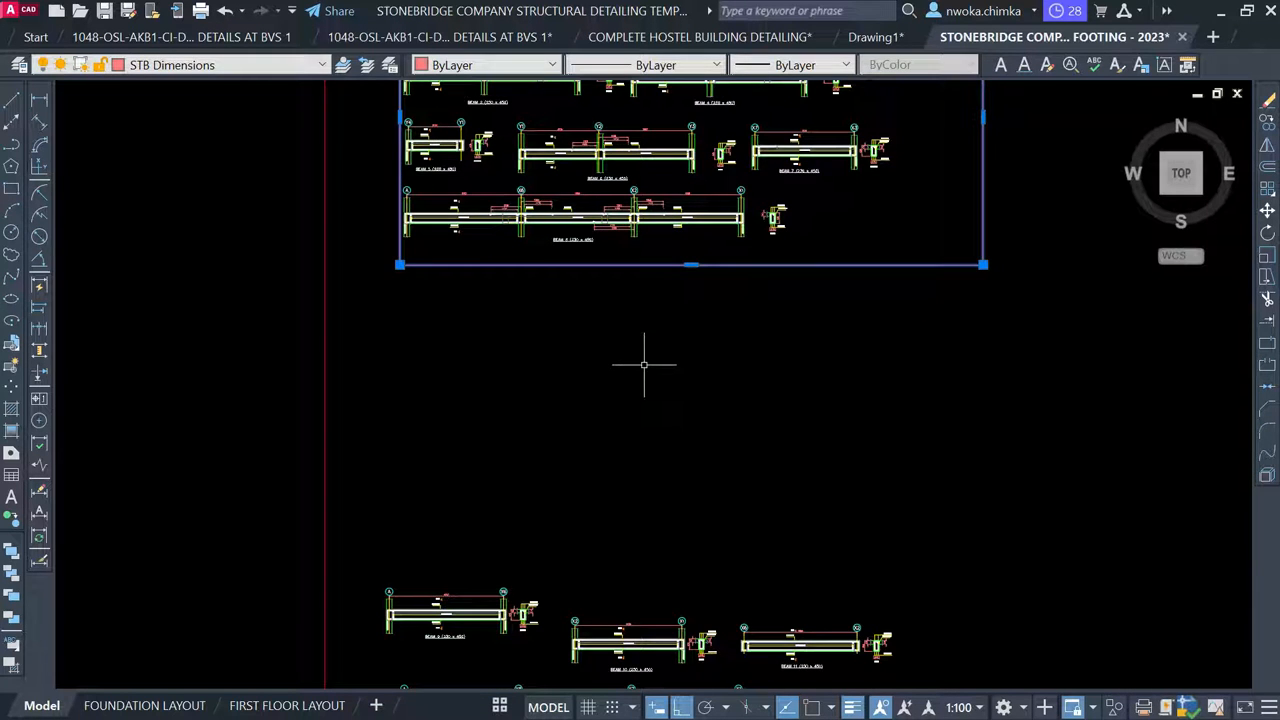
scroll(645, 358, down, 2)
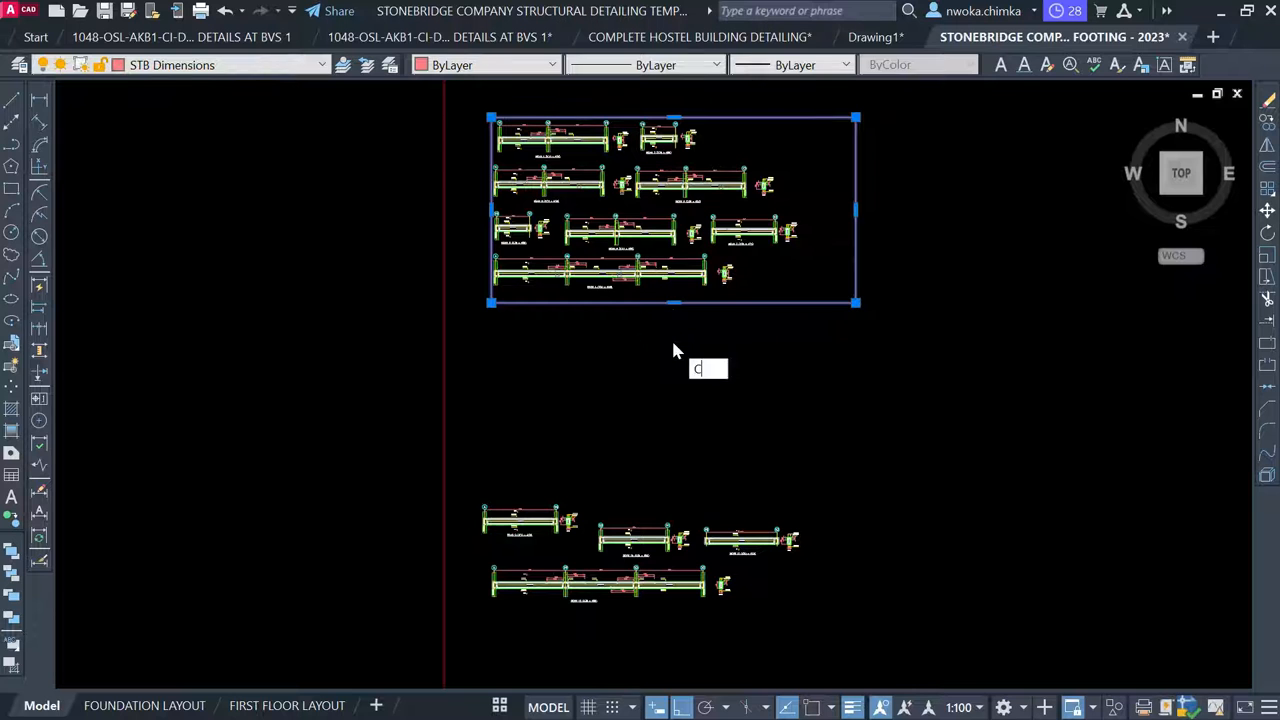
Copy the sheet frame down to surround the lower beam group
text(O)
key(Return)
click(791, 186)
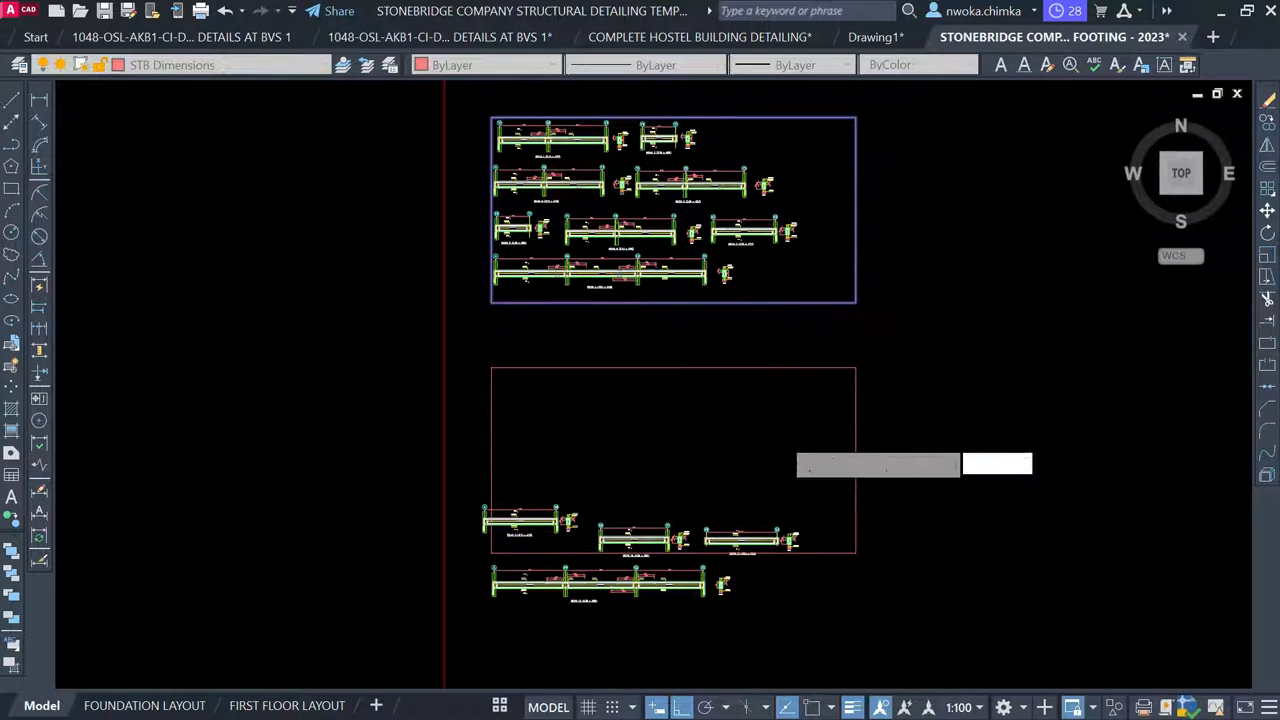
click(786, 430)
key(Escape)
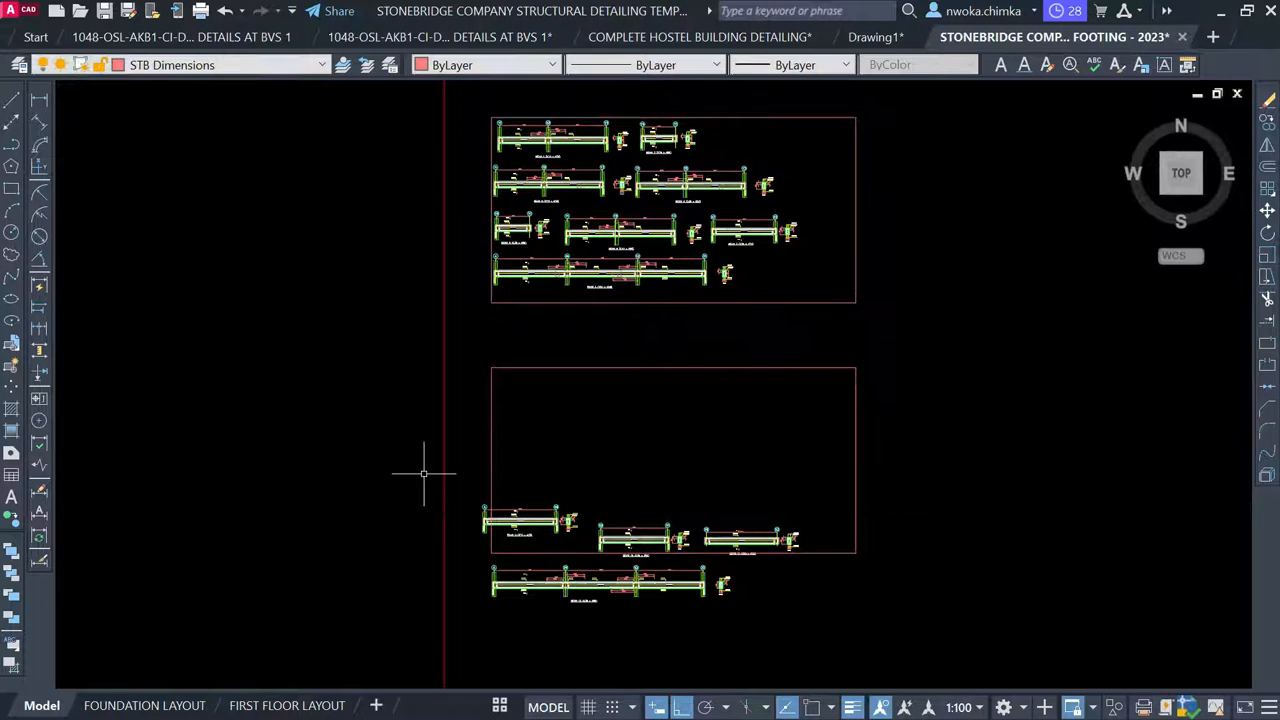
Move Beams 9–12 into the second frame, with ortho turned off
click(405, 470)
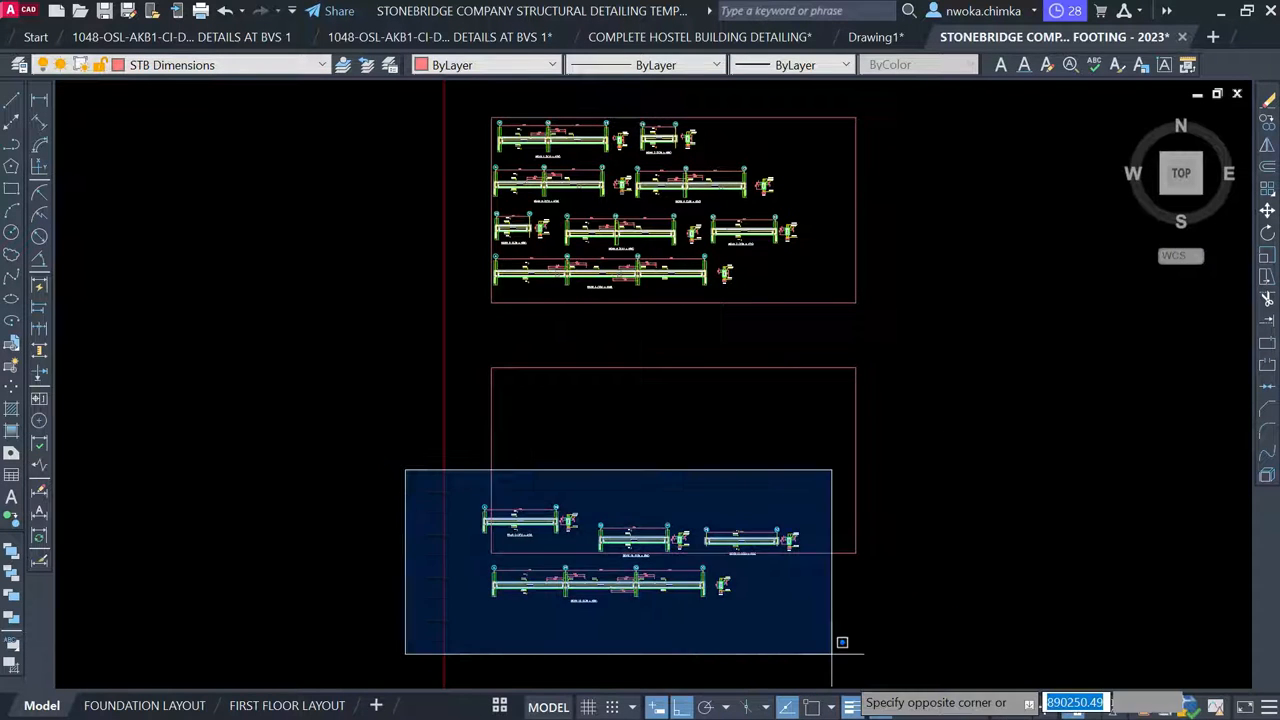
click(850, 673)
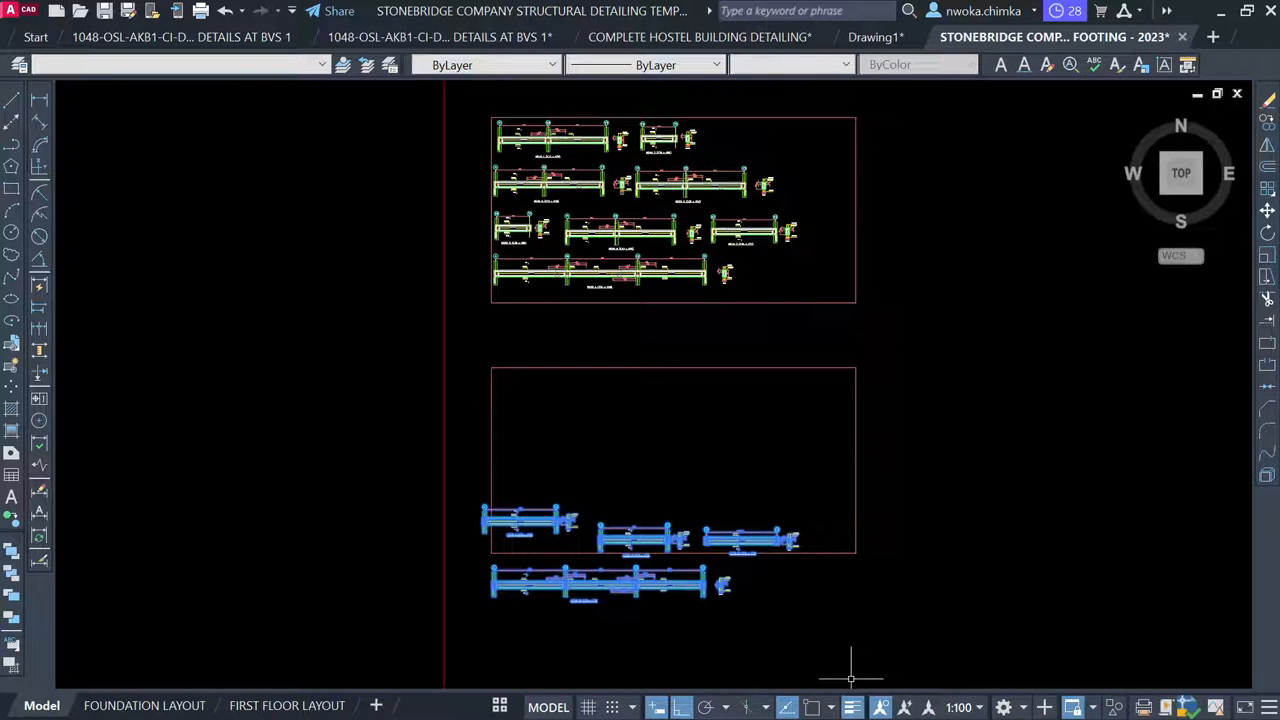
text(m)
key(space)
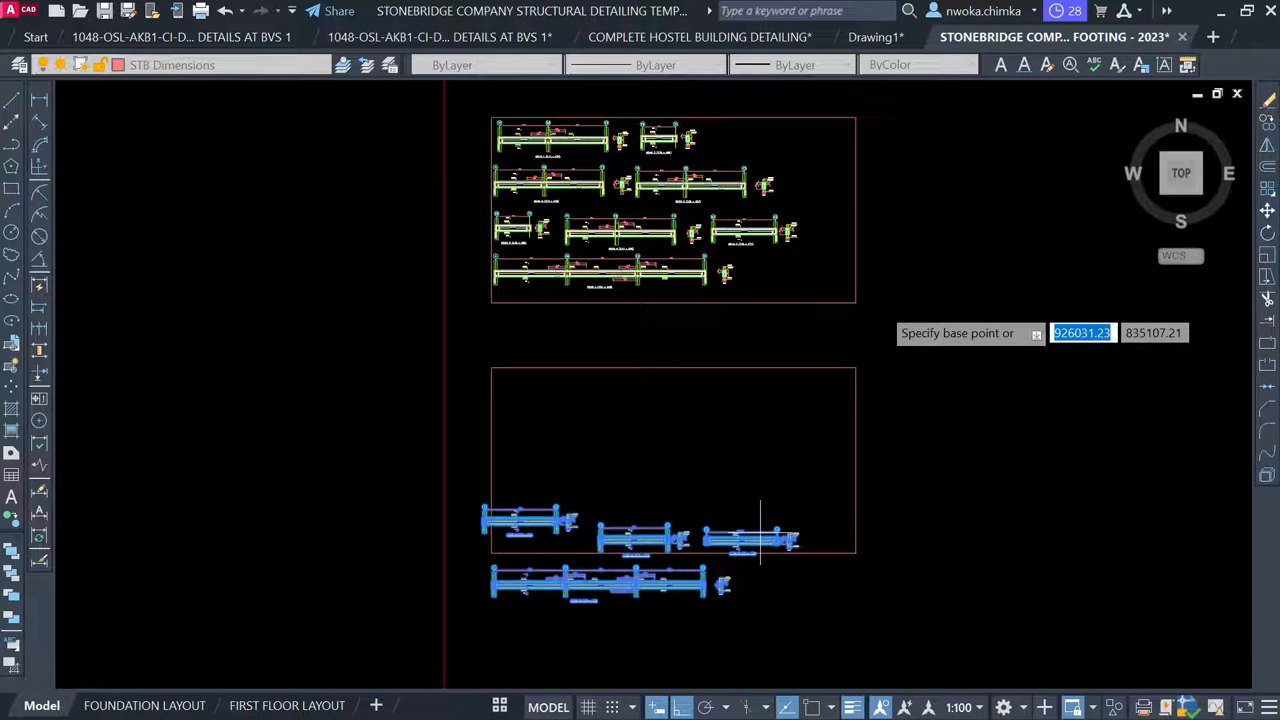
click(760, 535)
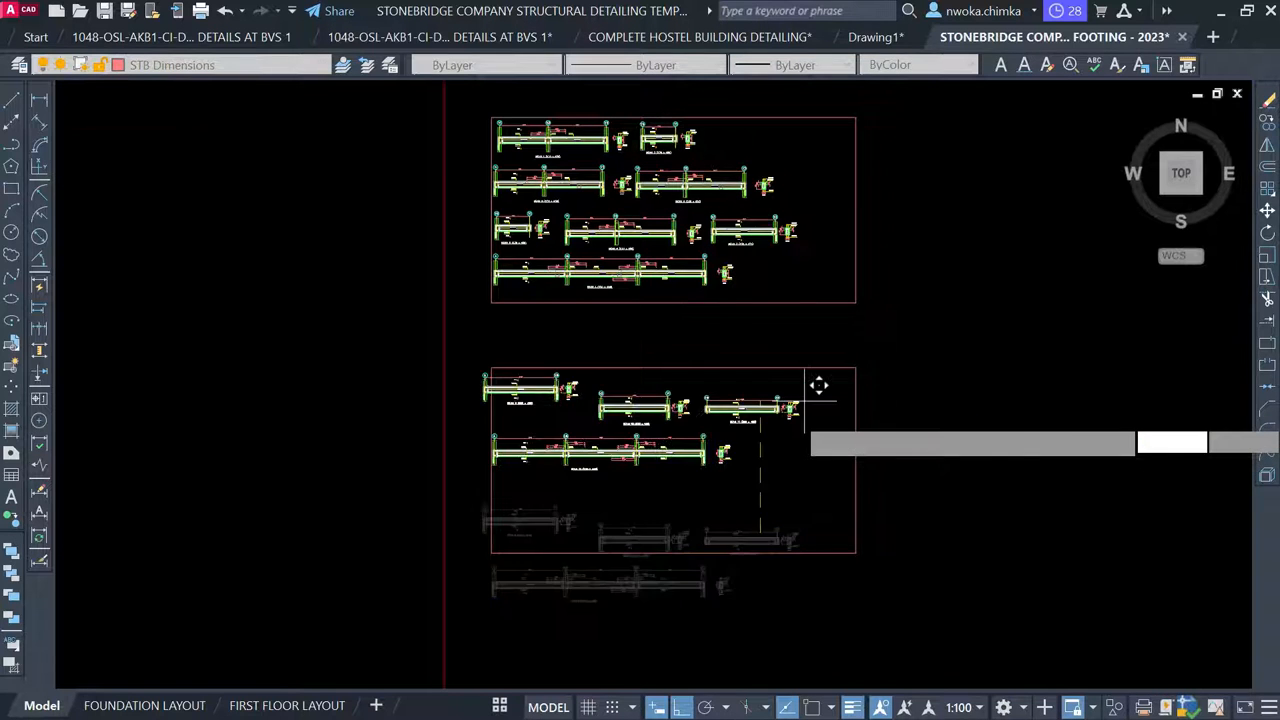
scroll(818, 385, up, 4)
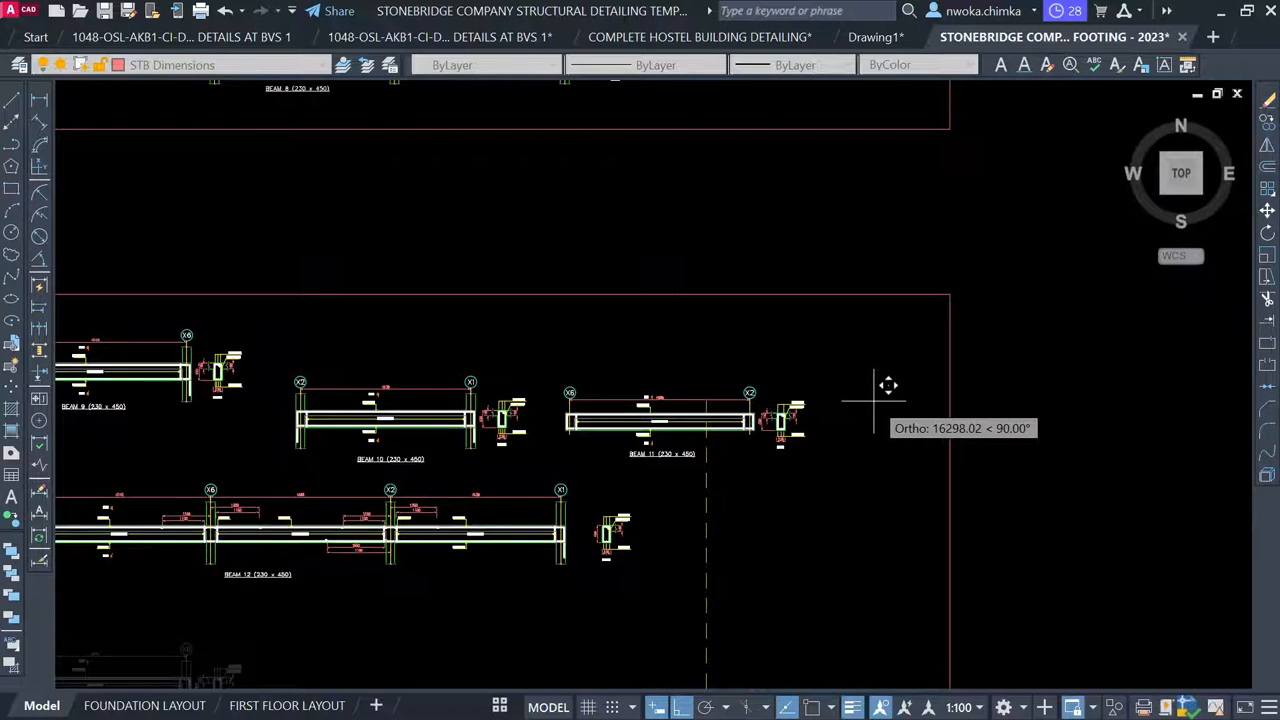
key(F8)
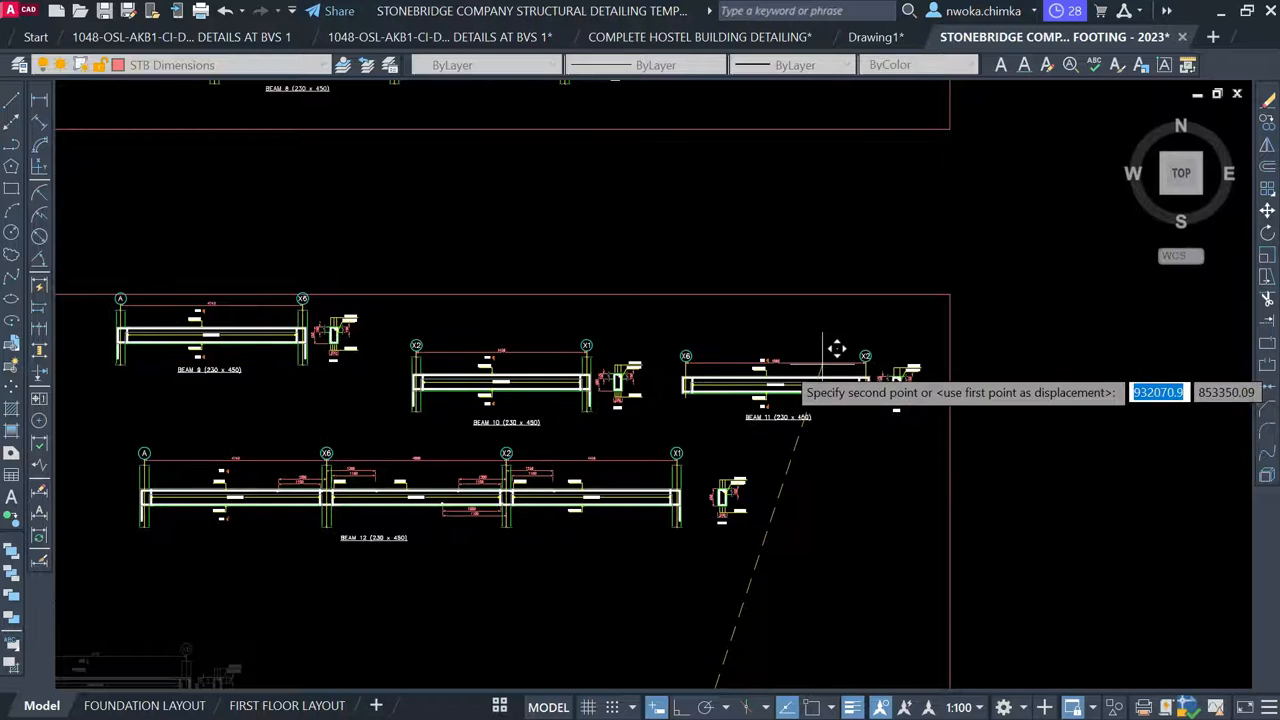
click(781, 368)
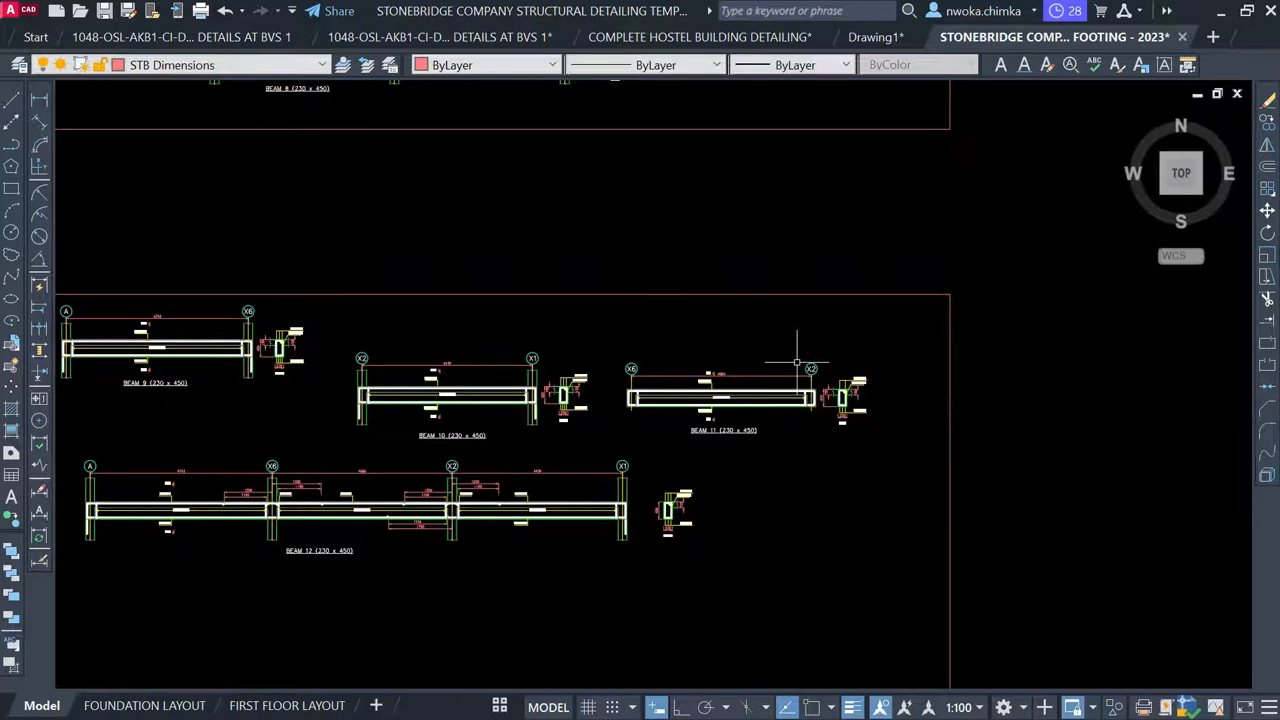
scroll(823, 345, down, 2)
scroll(356, 327, up, 2)
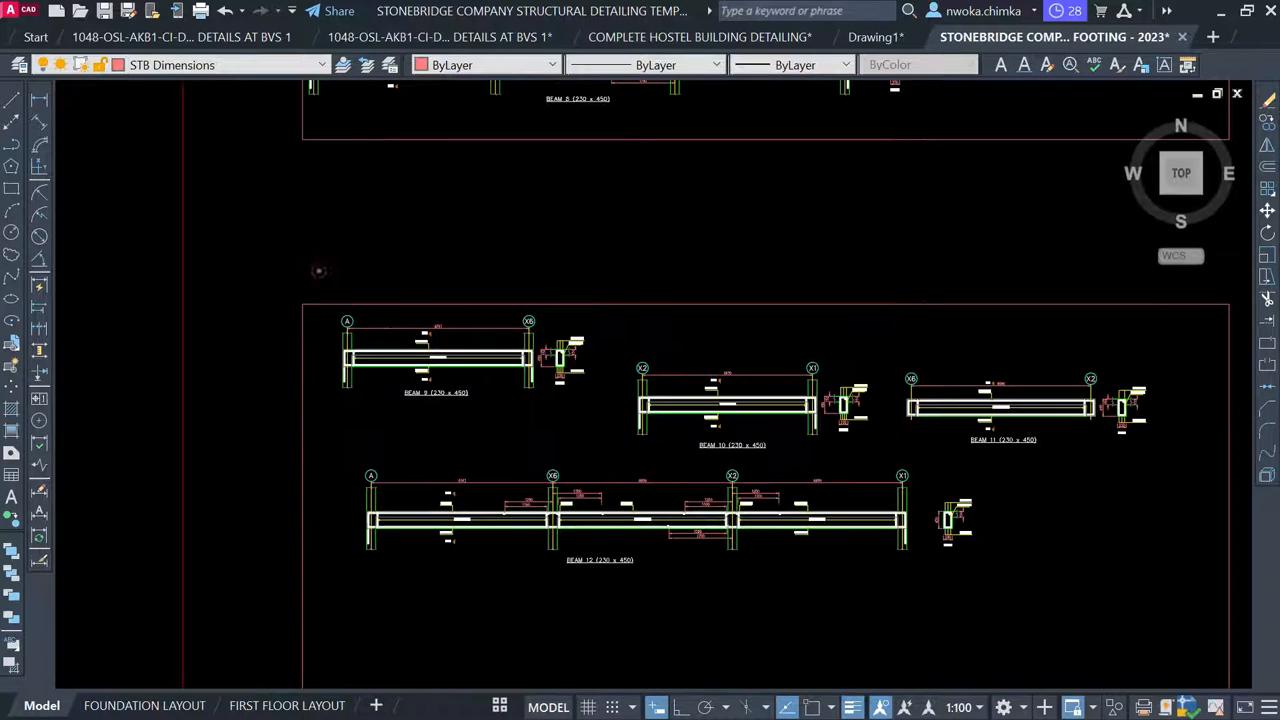
Move Beam 9 in line with Beams 10 and 11, then show the FIRST BEAM DETAILS layout
click(319, 270)
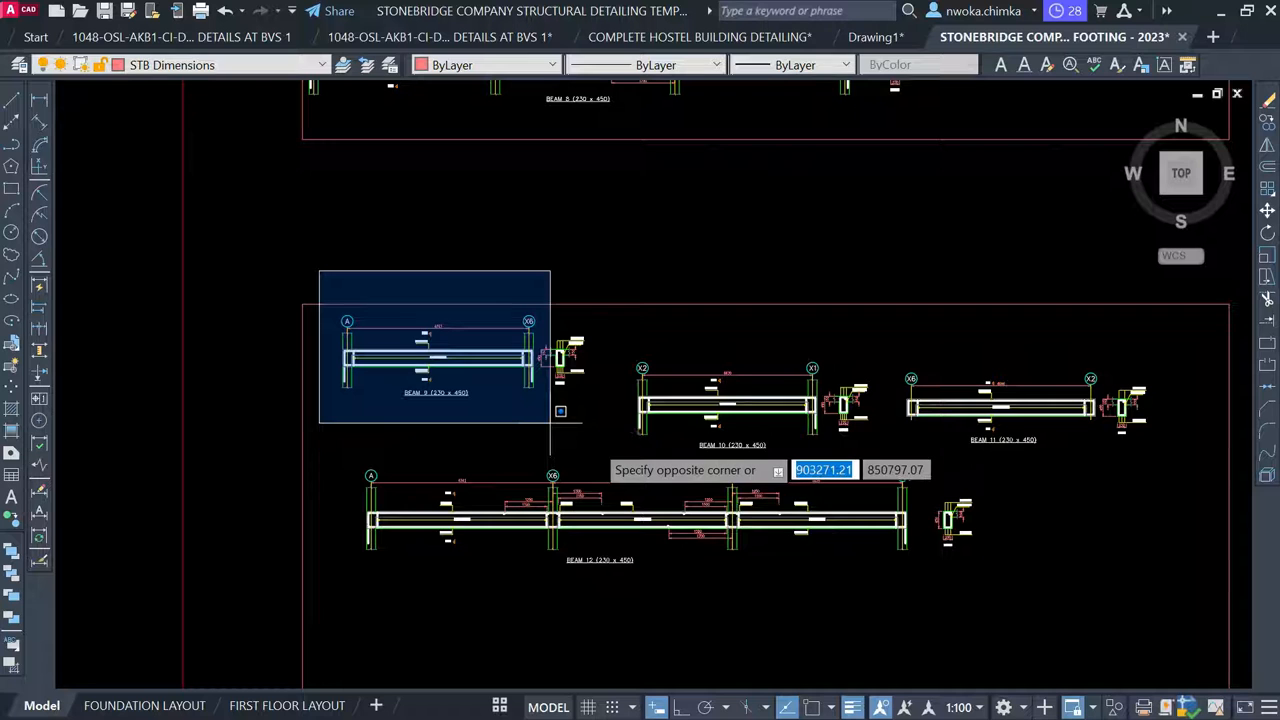
click(618, 443)
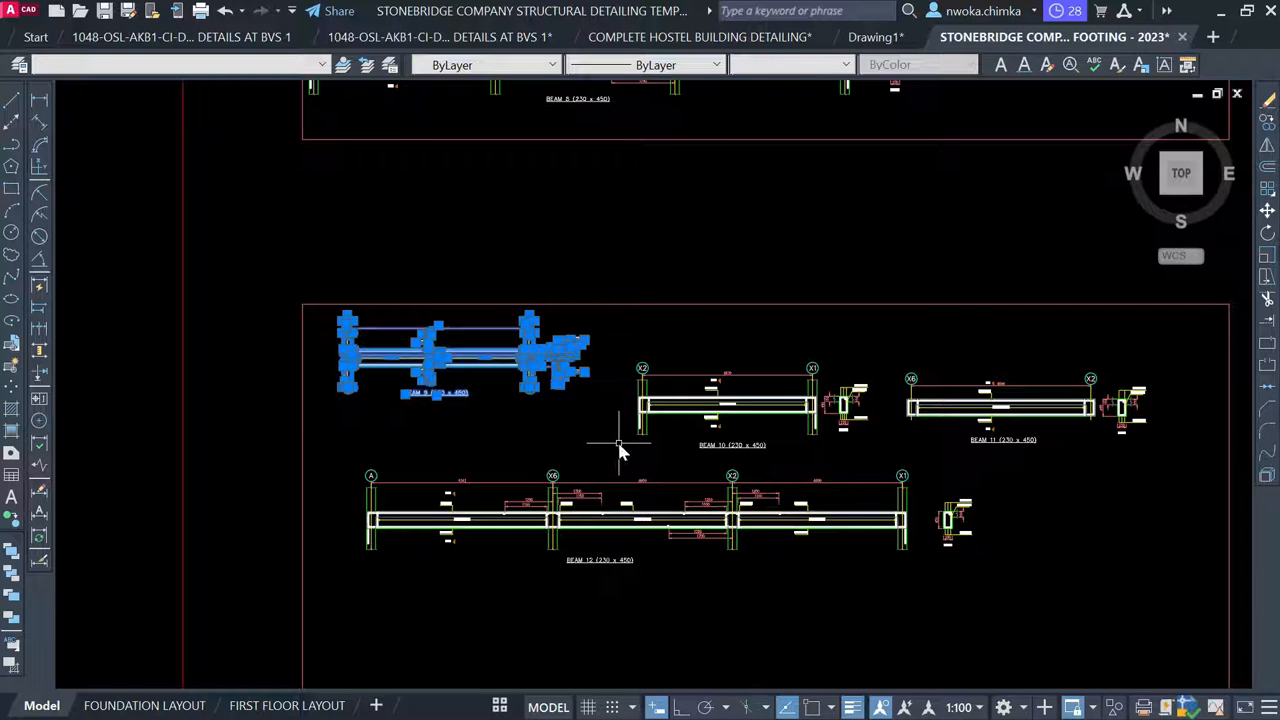
text(m)
key(Return)
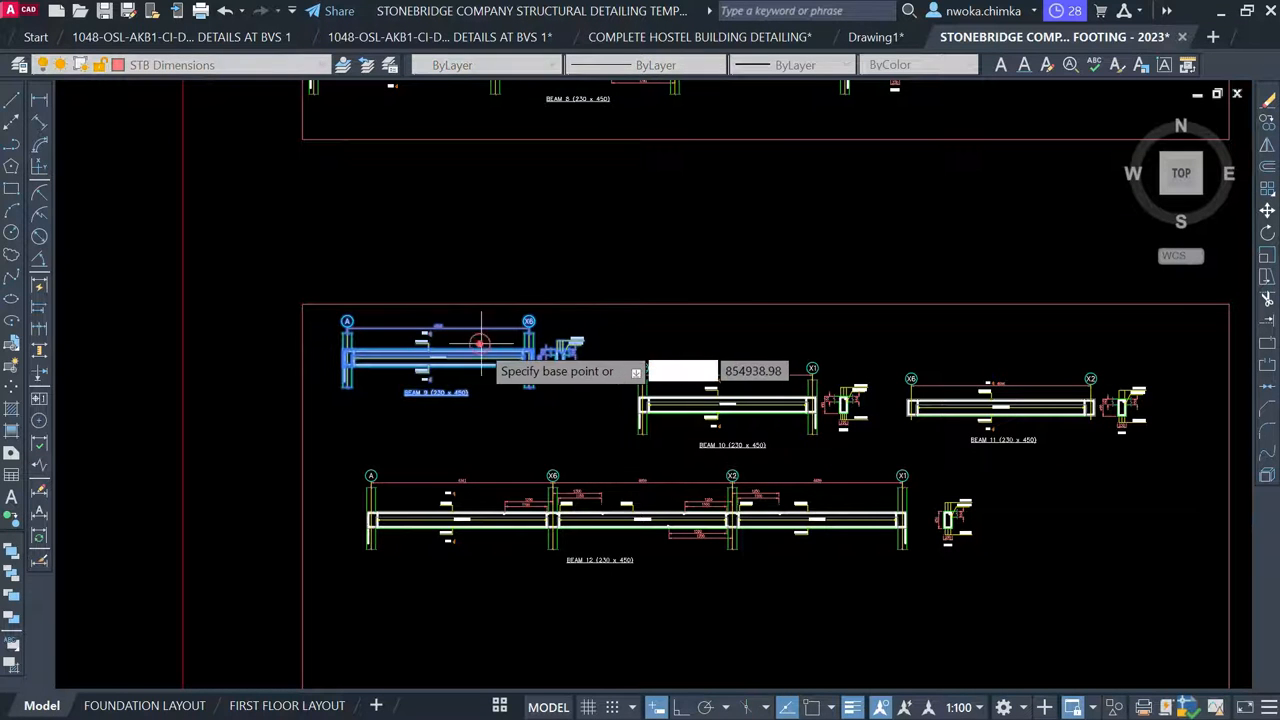
click(492, 330)
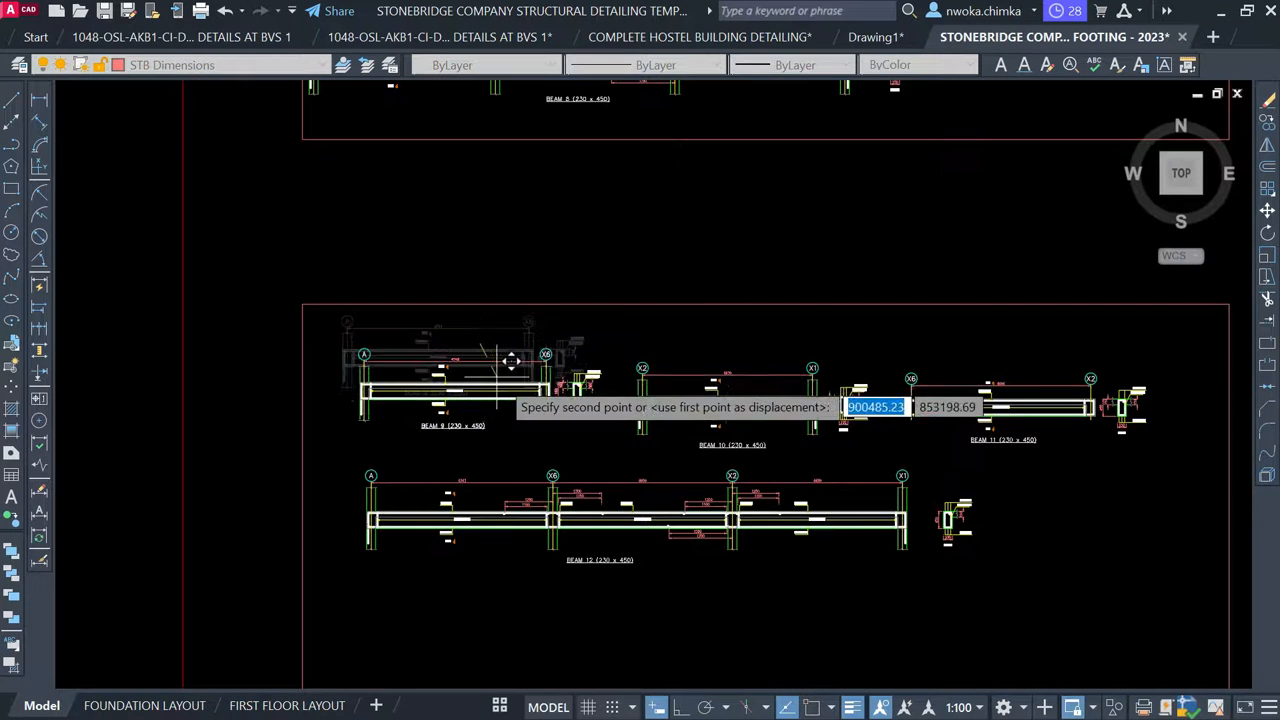
click(517, 370)
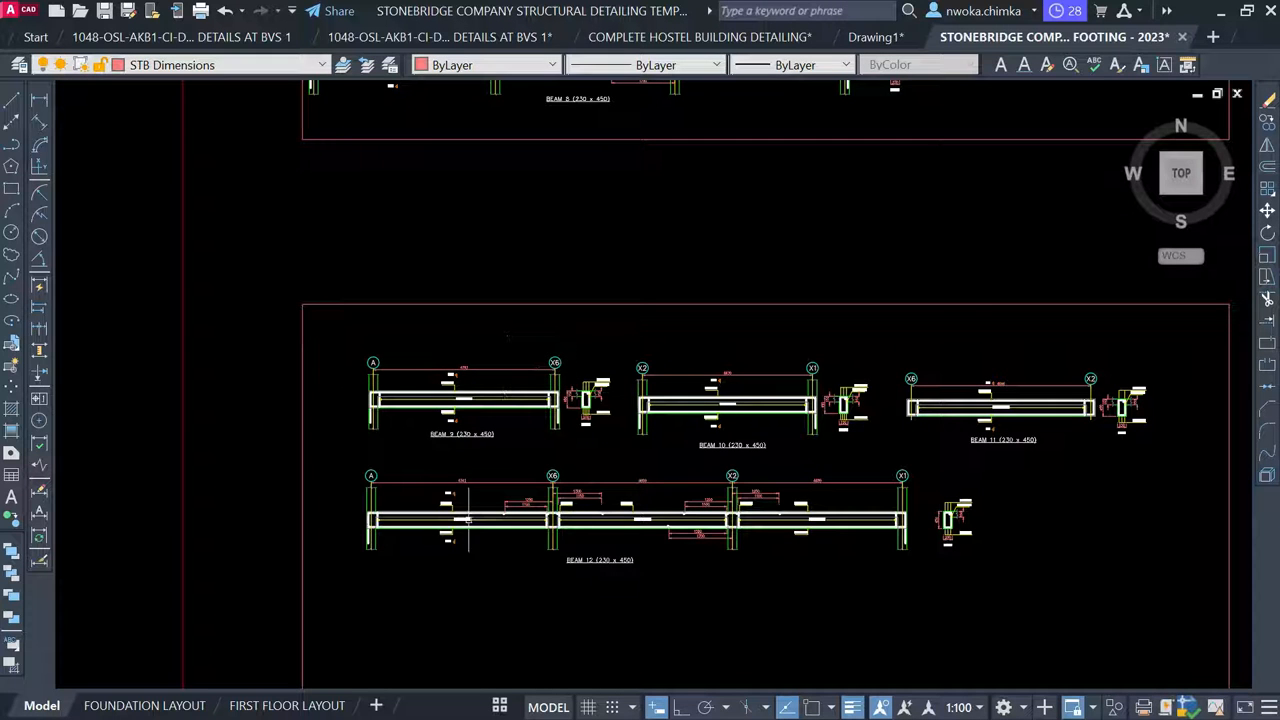
click(502, 707)
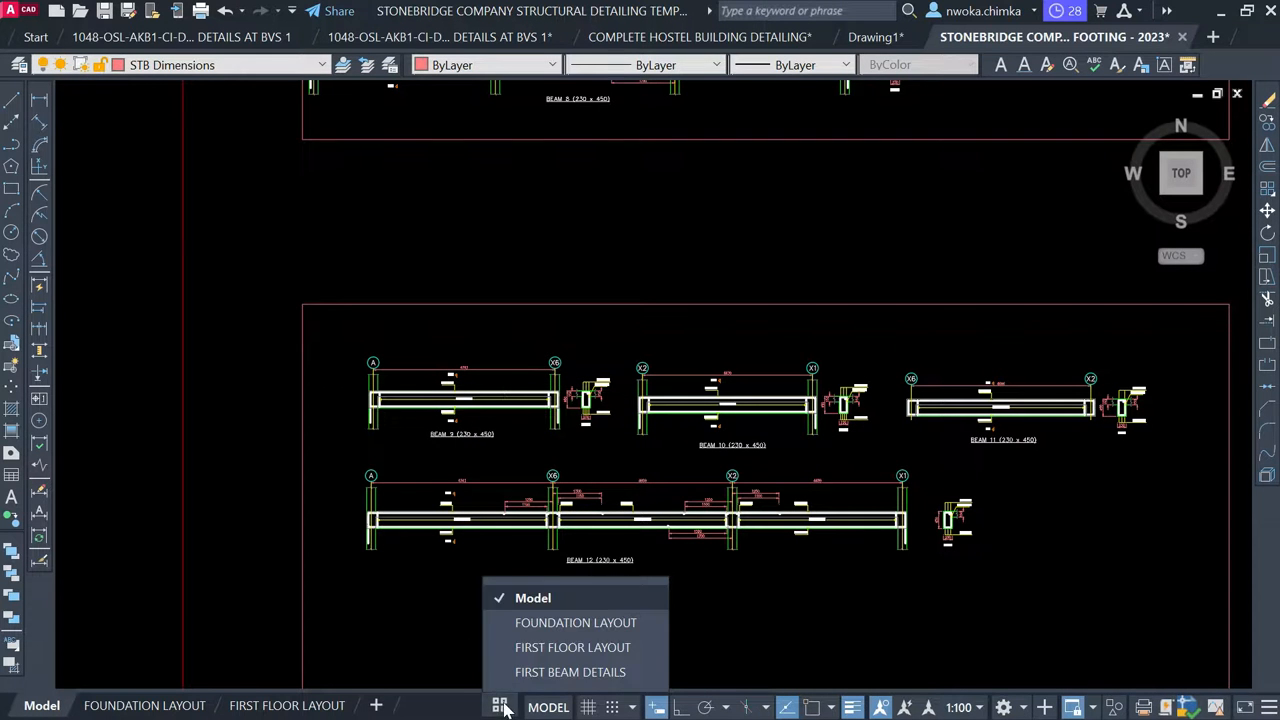
click(563, 672)
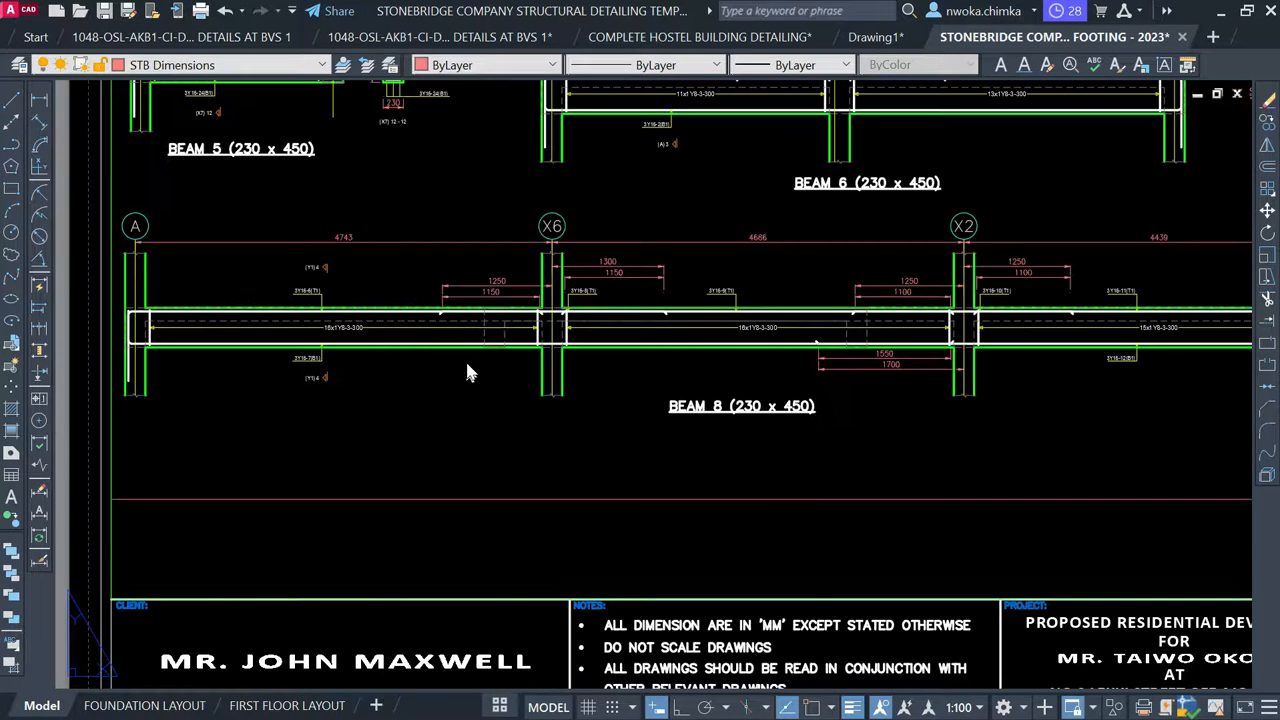
Replace AND COLUMN LAYOUT in the drawing title so it reads FIRST FLOOR BEAM DETAIL 1
scroll(468, 365, down, 2)
scroll(417, 400, down, 5)
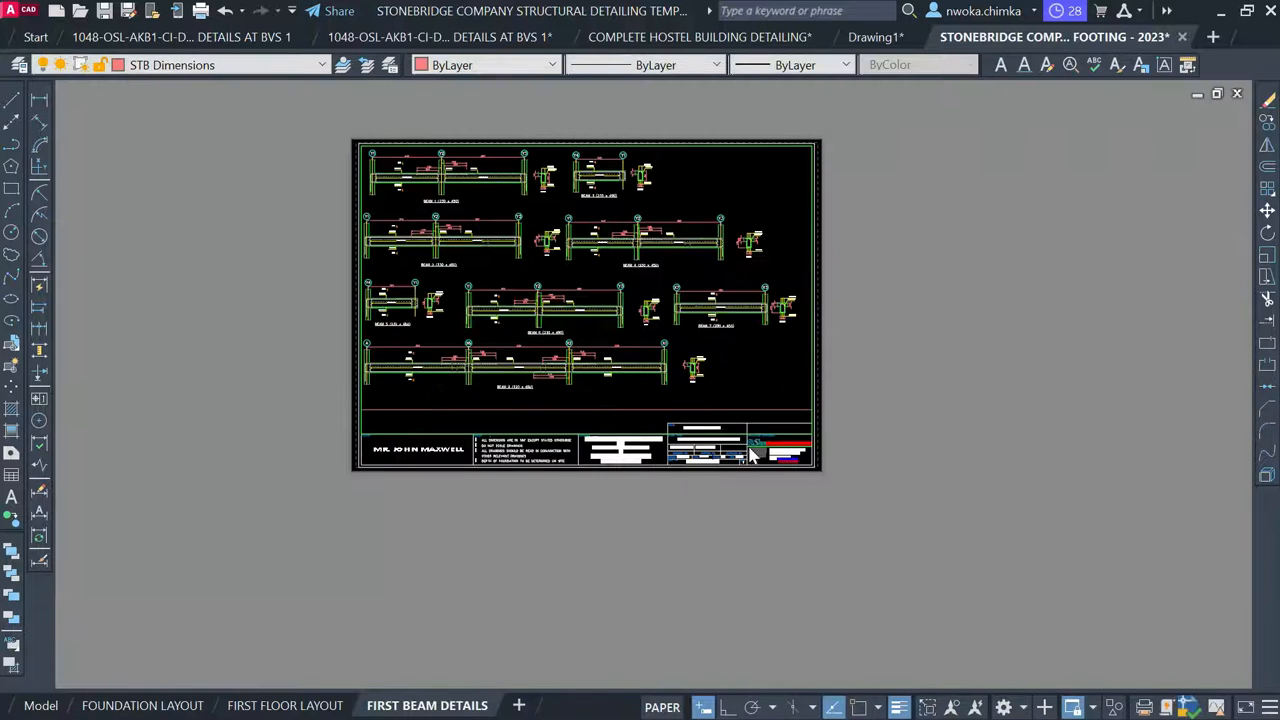
scroll(738, 440, up, 4)
scroll(738, 440, up, 5)
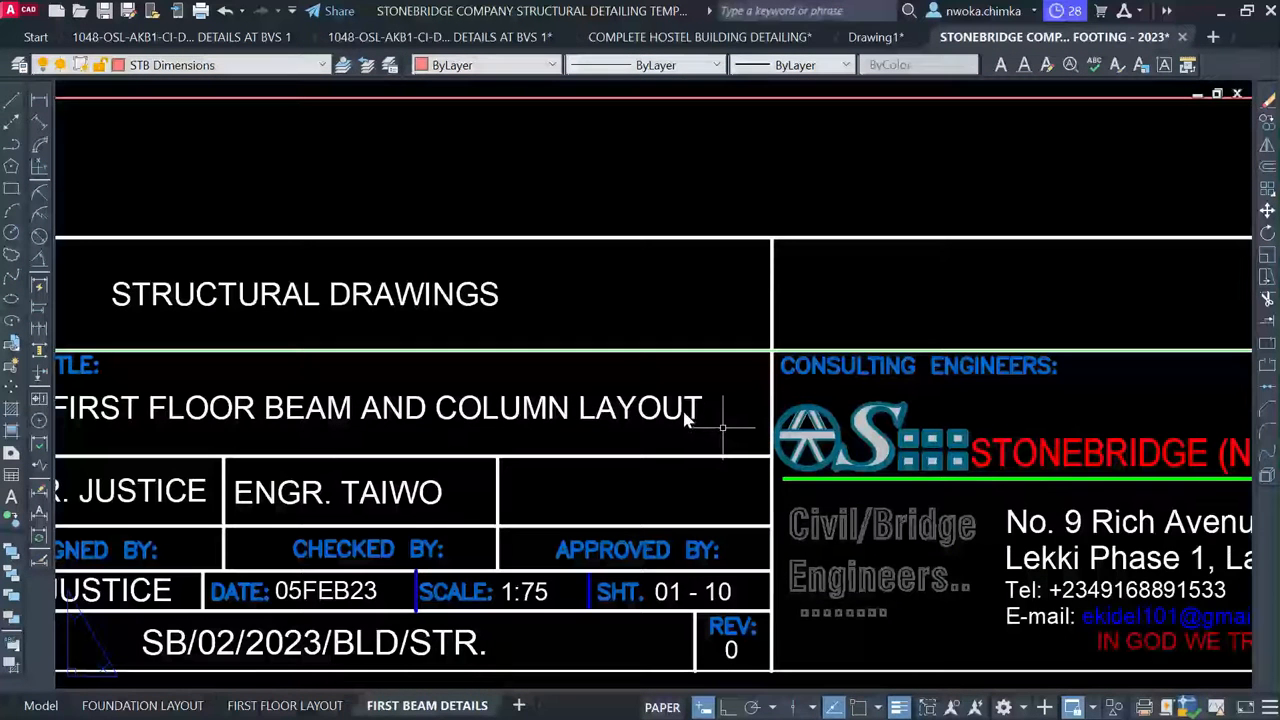
click(700, 410)
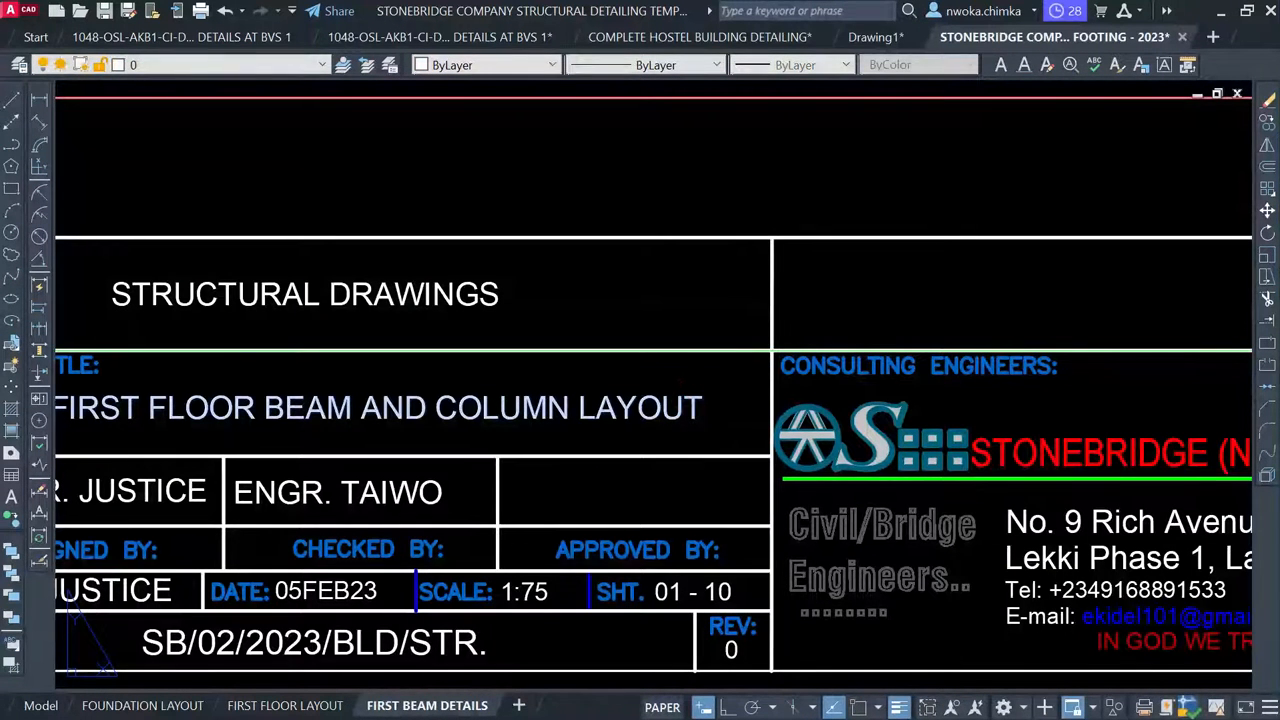
click(693, 407)
scroll(700, 405, down, 3)
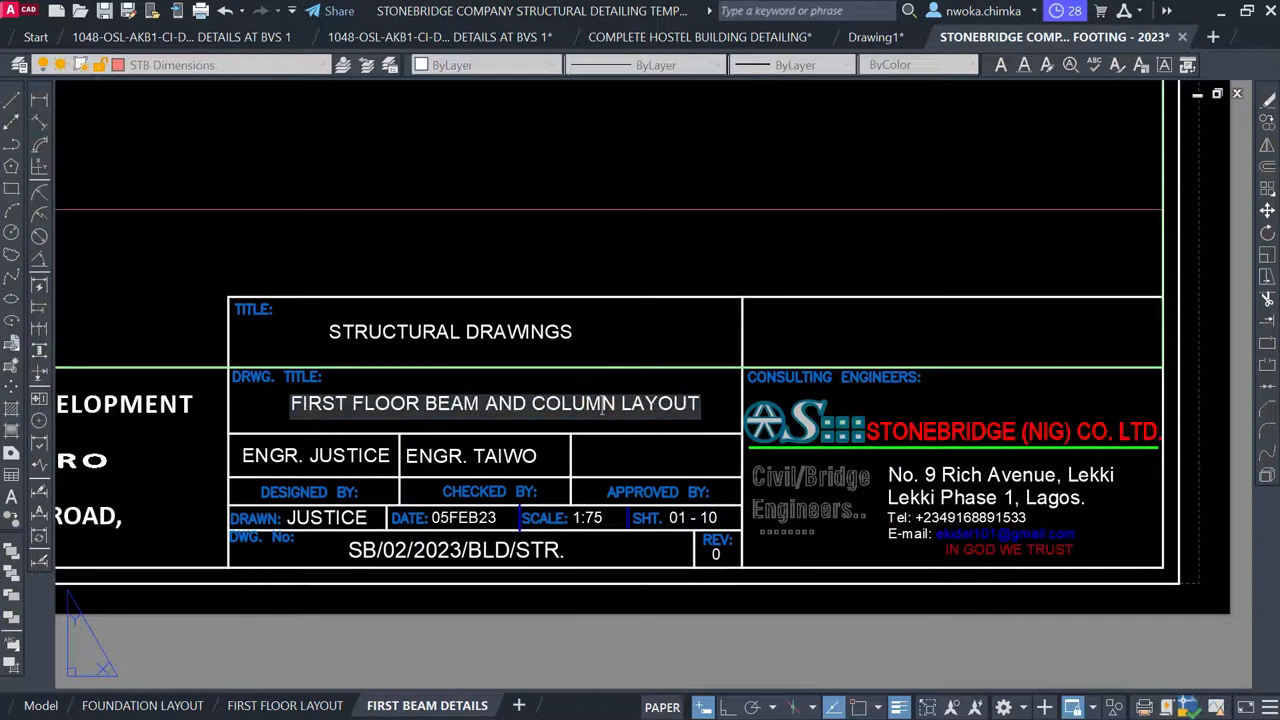
drag(485, 405, 657, 405)
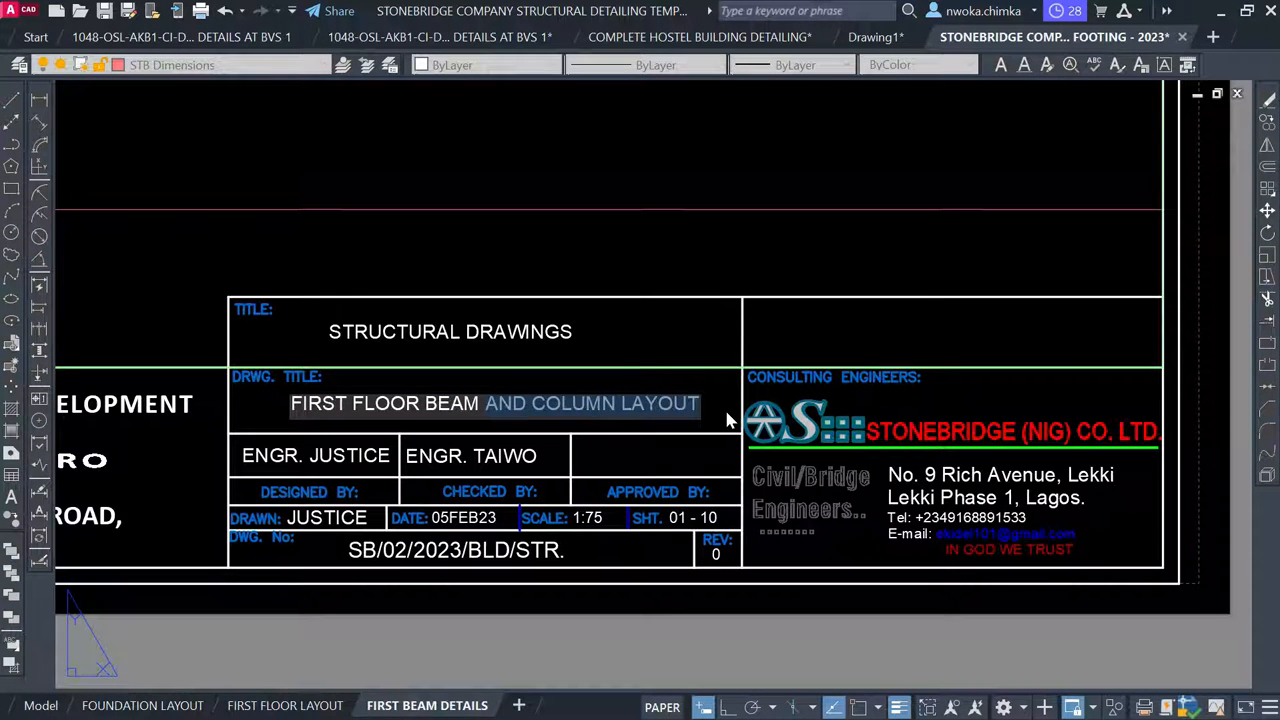
text(DETAIL)
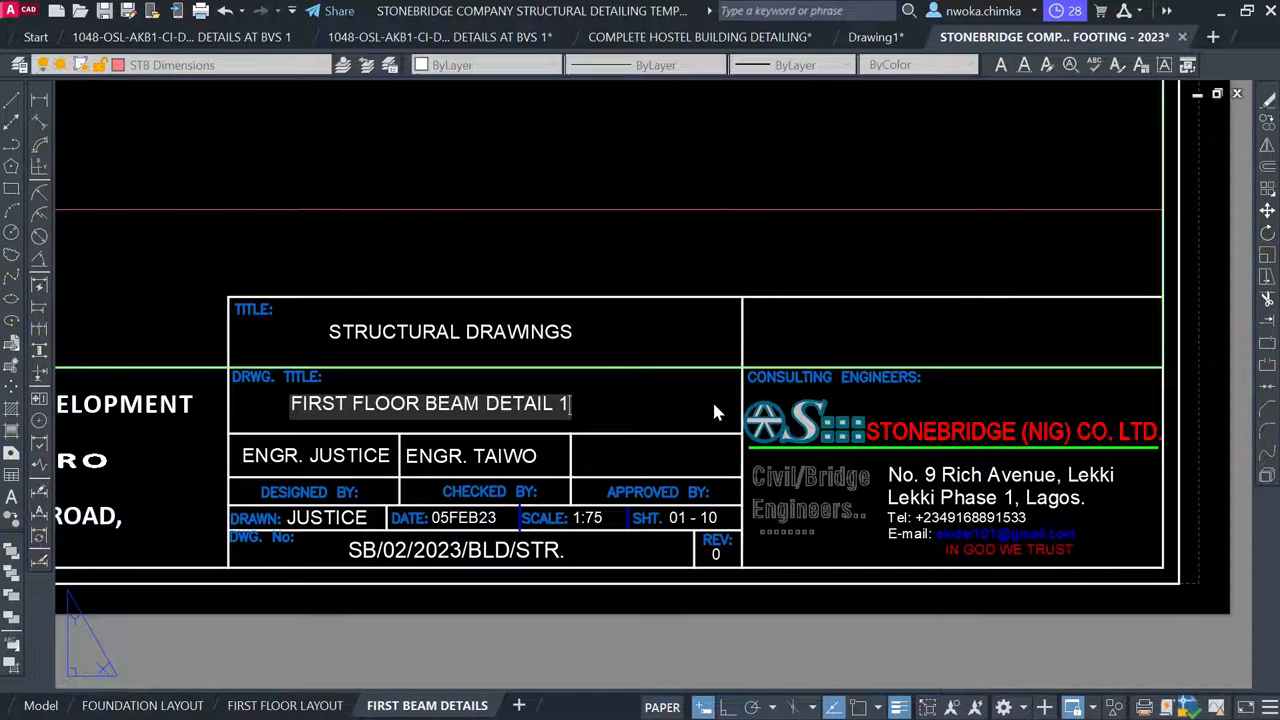
scroll(705, 358, down, 5)
click(1040, 463)
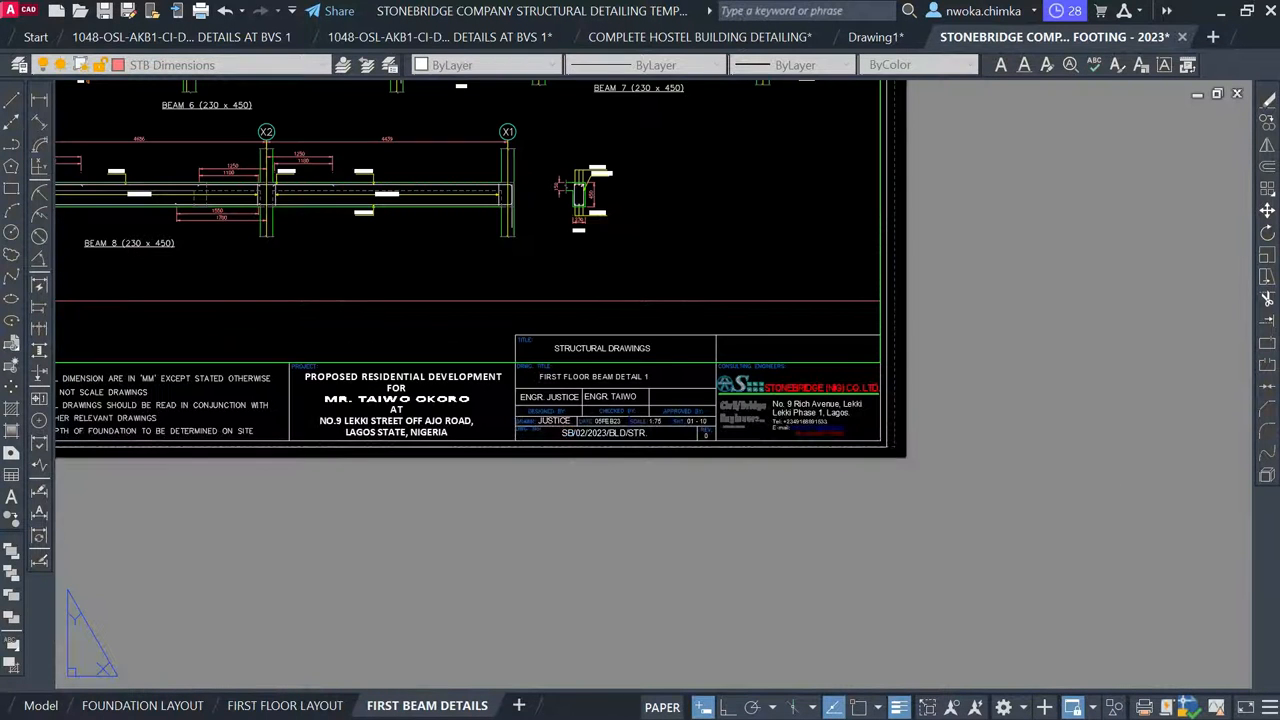
key(Escape)
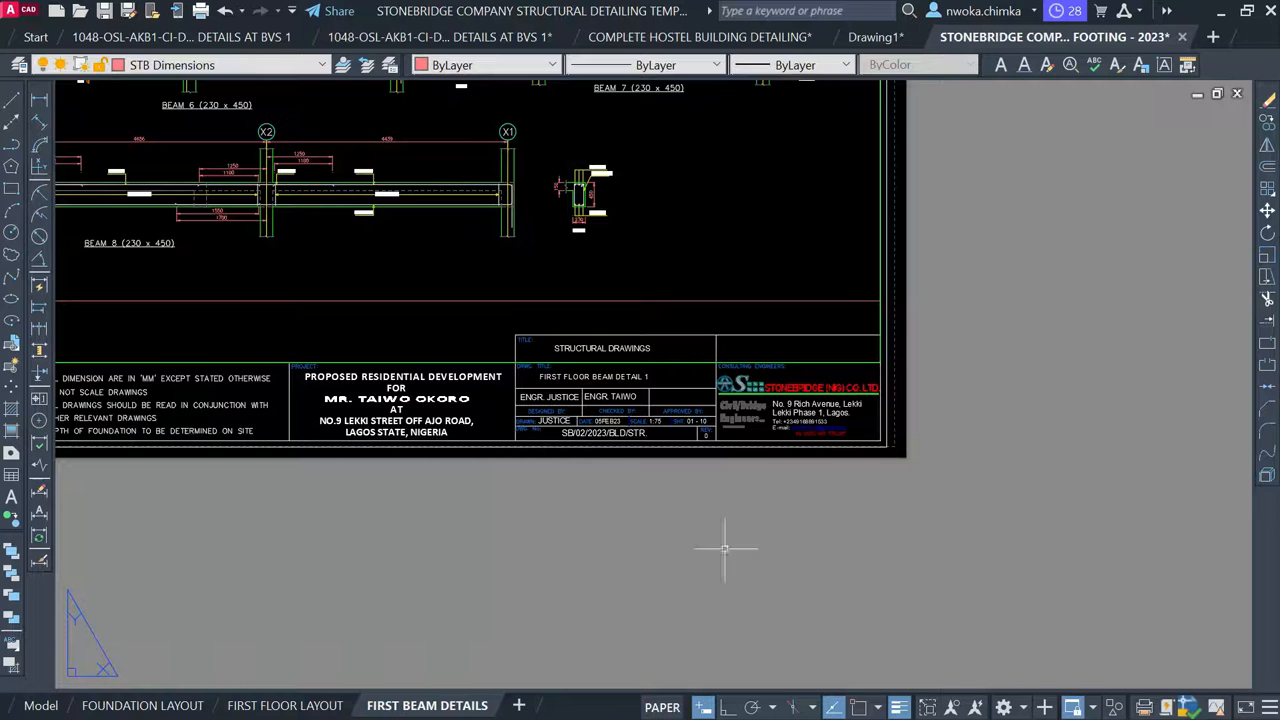
Duplicate the FIRST BEAM DETAILS layout using Move or Copy with Create a copy
right_click(440, 705)
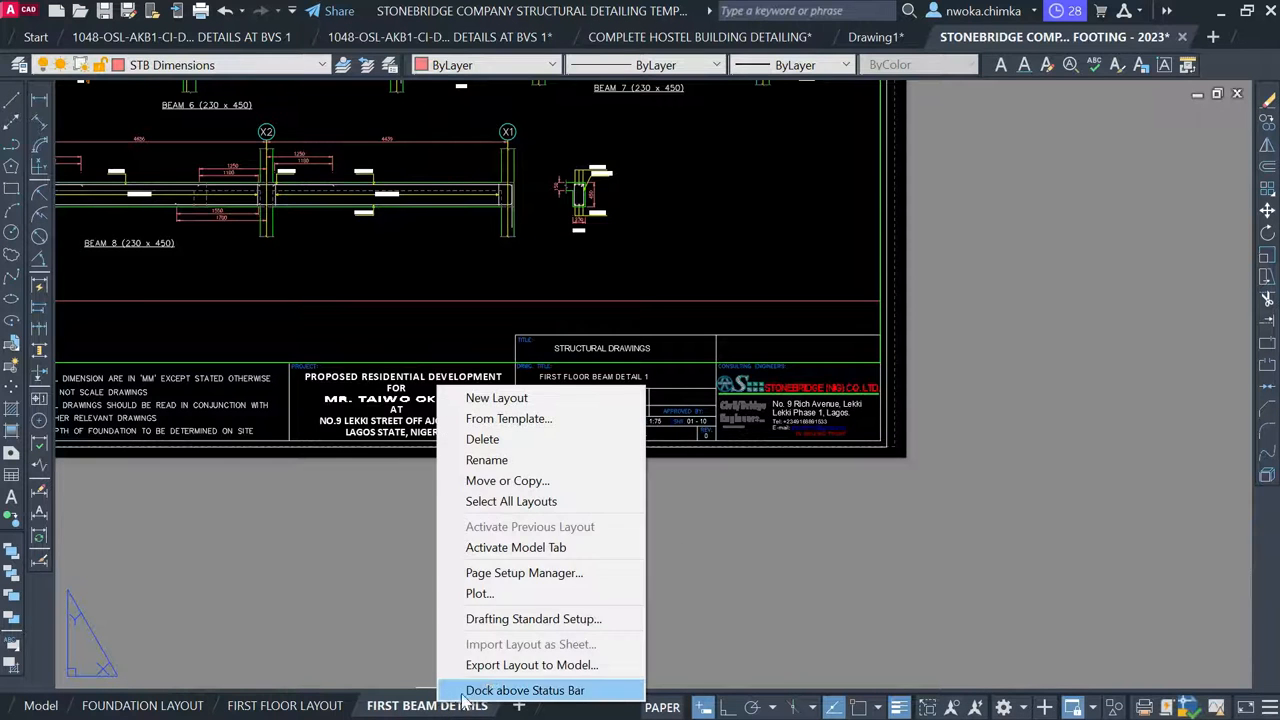
click(507, 481)
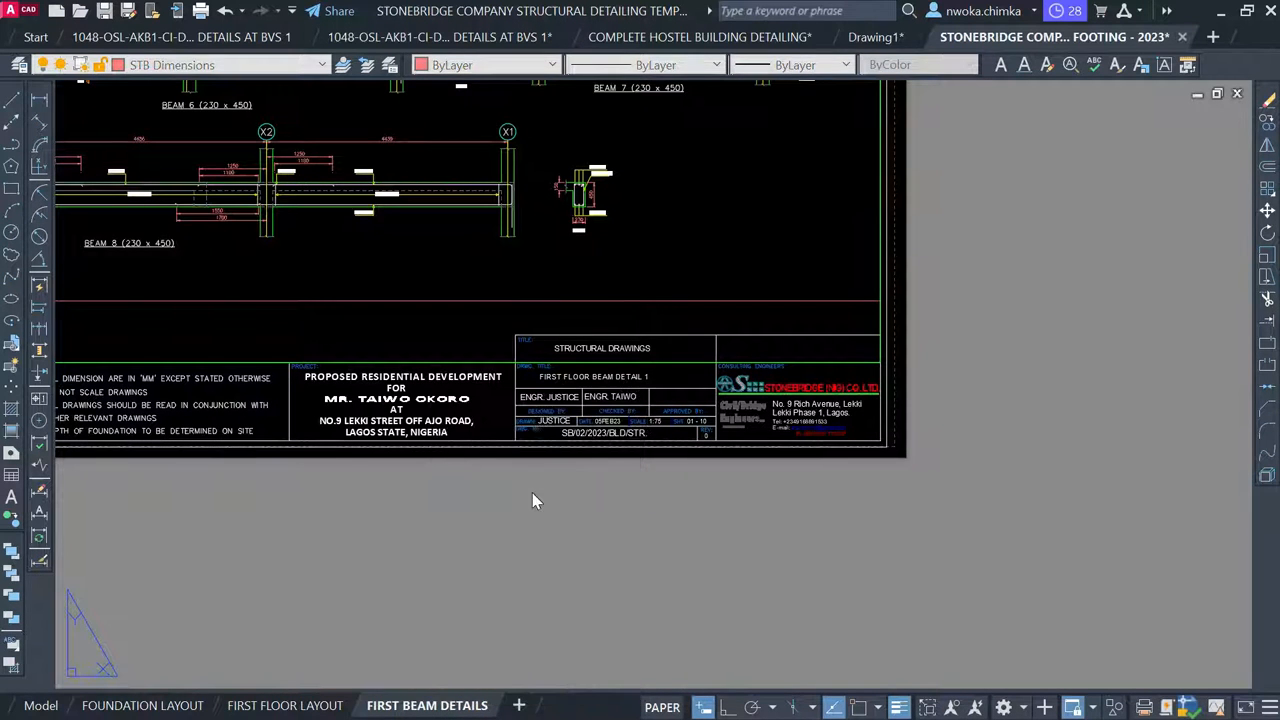
click(1003, 335)
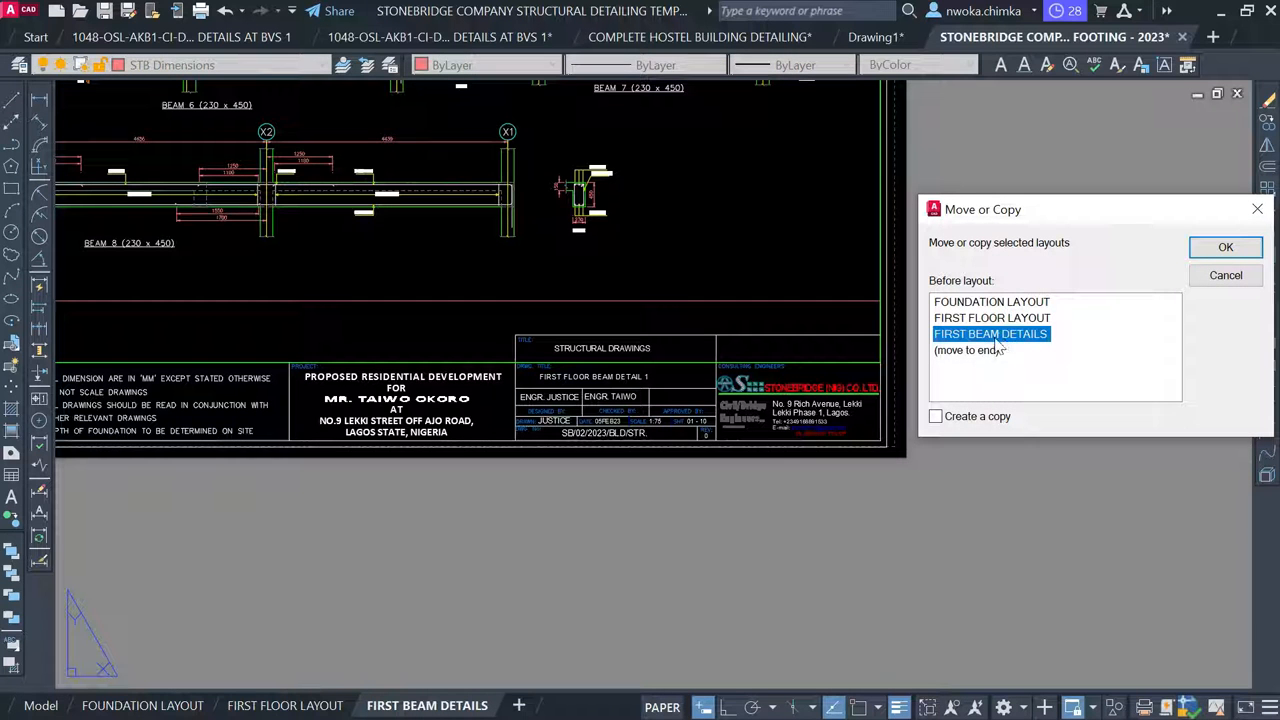
click(946, 418)
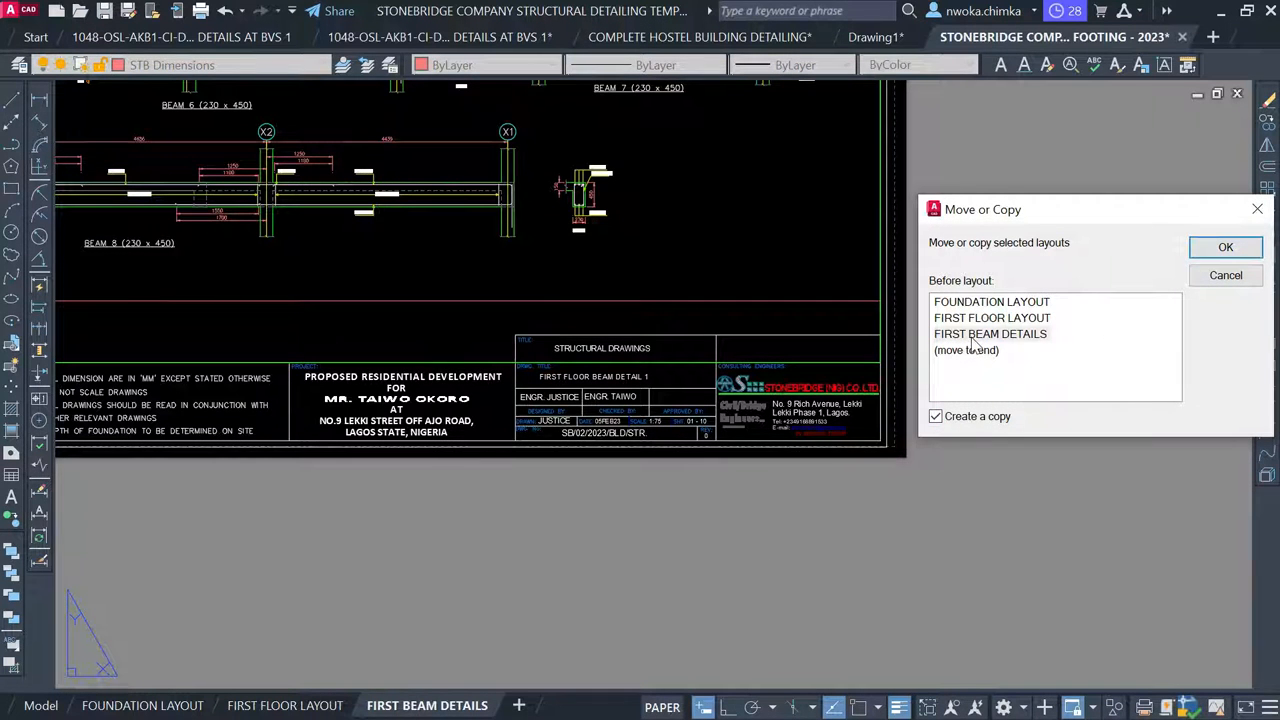
click(1015, 338)
click(1230, 247)
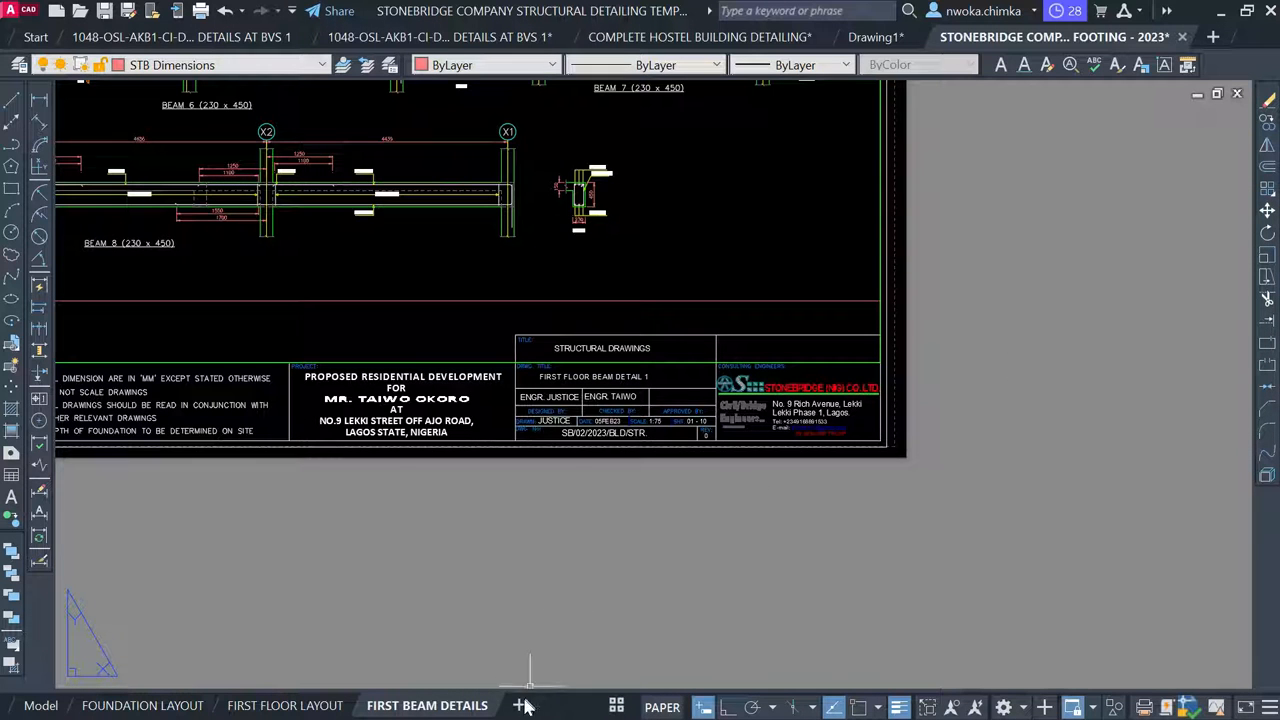
Switch to FIRST BEAM DETAILS (2) and open its drawing title for editing
click(622, 708)
click(699, 676)
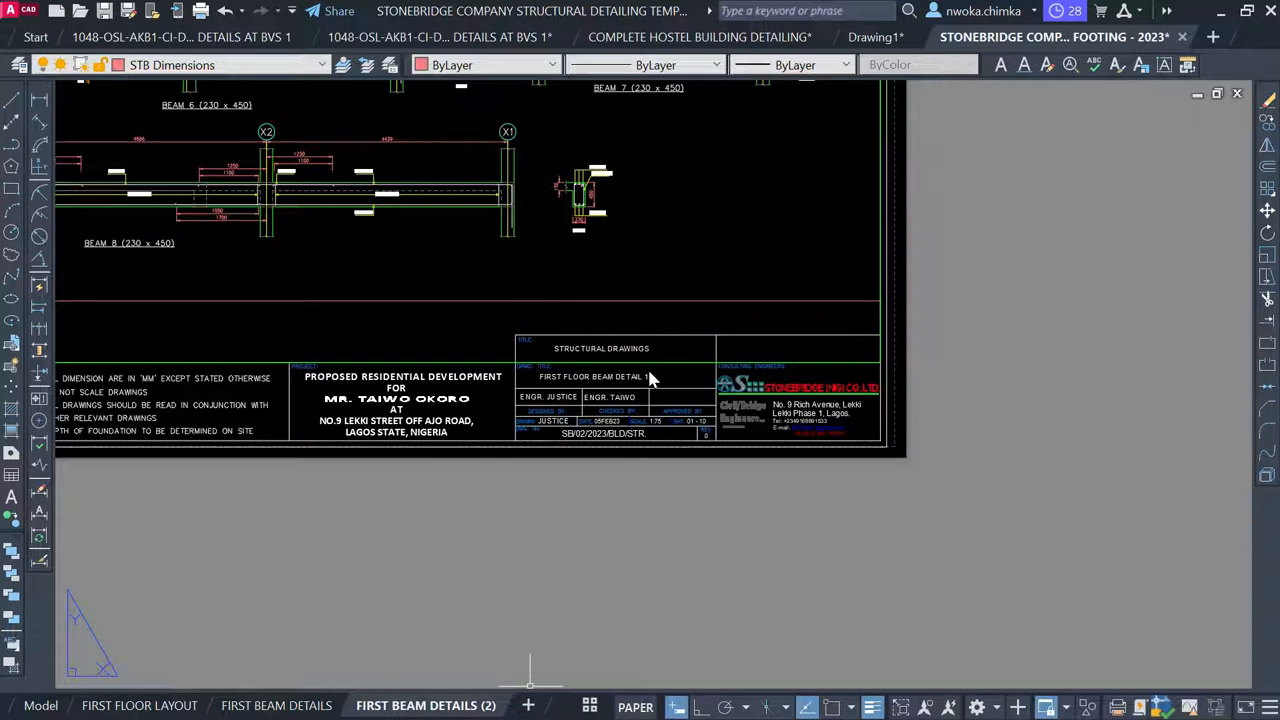
scroll(650, 378, up, 2)
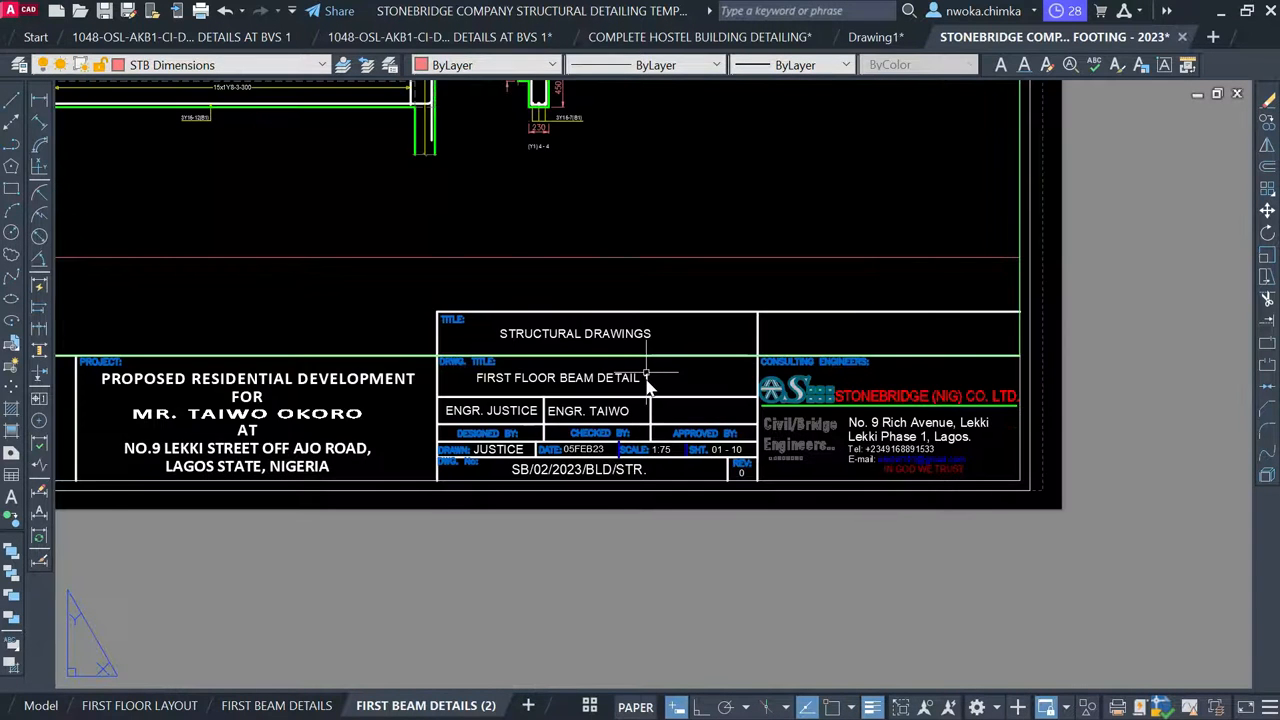
scroll(646, 373, up, 2)
click(613, 376)
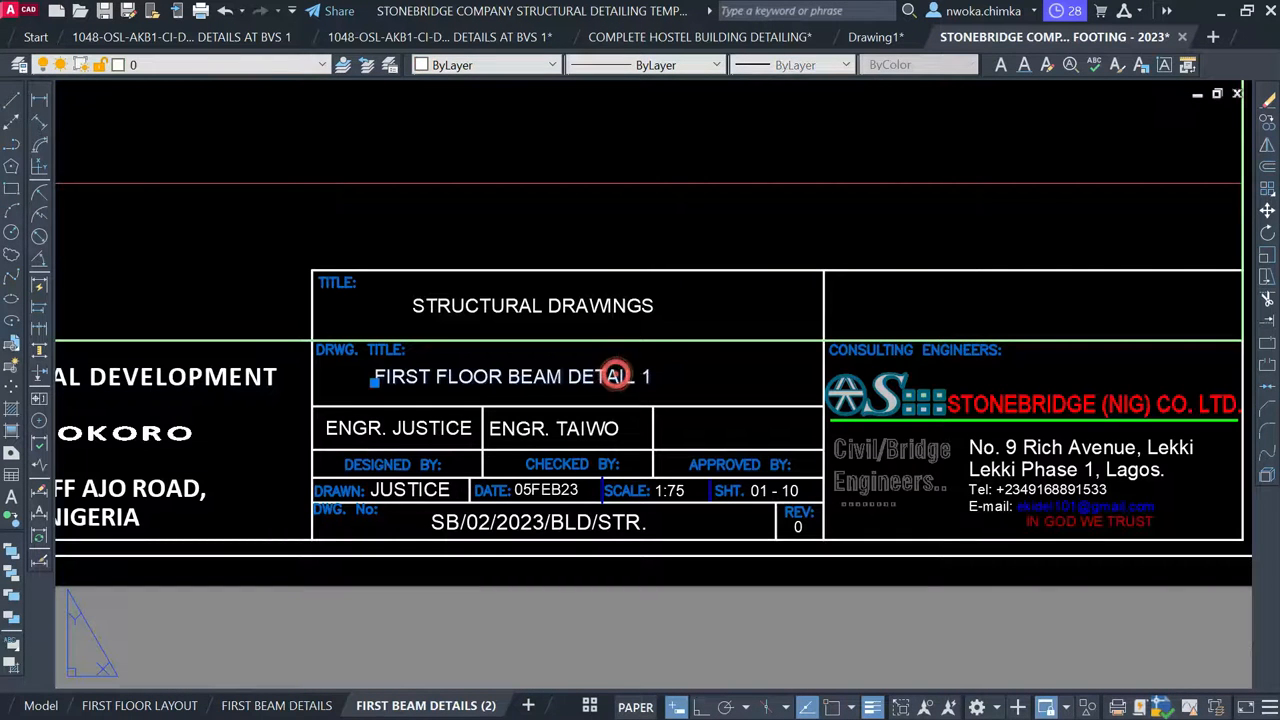
double_click(617, 376)
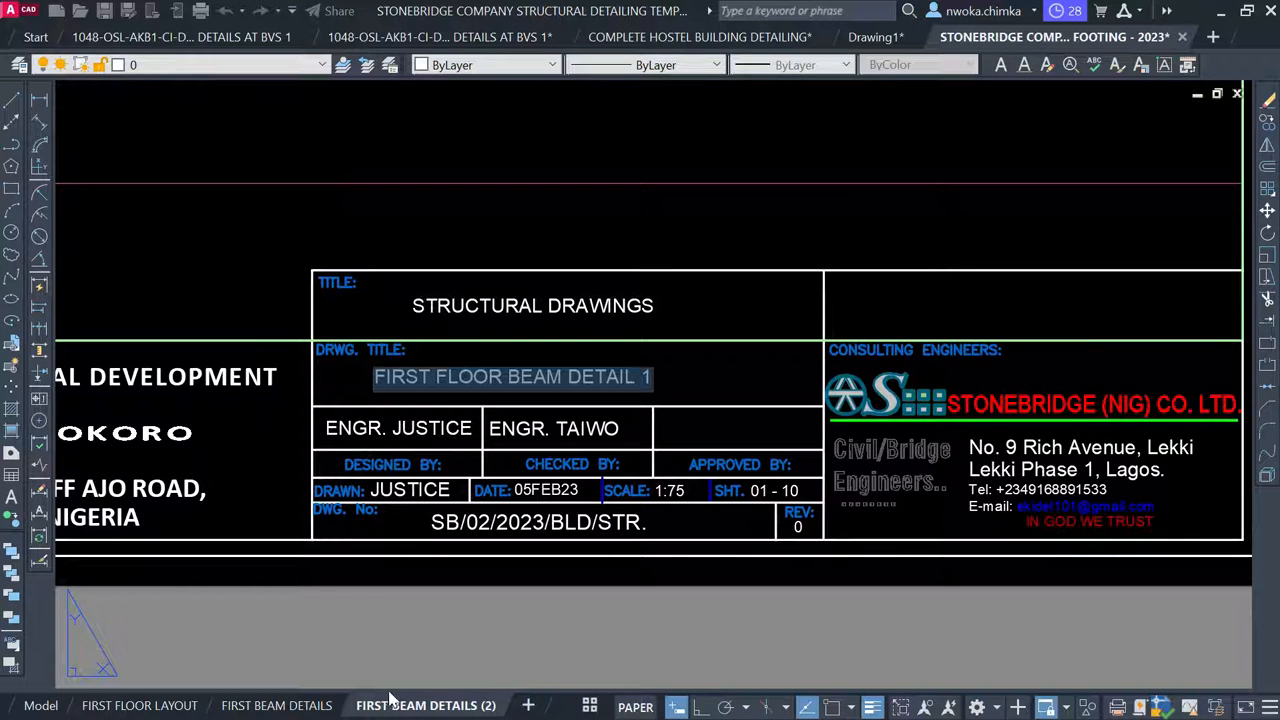
Change the title's trailing 1 to 2, making it FIRST FLOOR BEAM DETAIL 2
scroll(648, 375, up, 2)
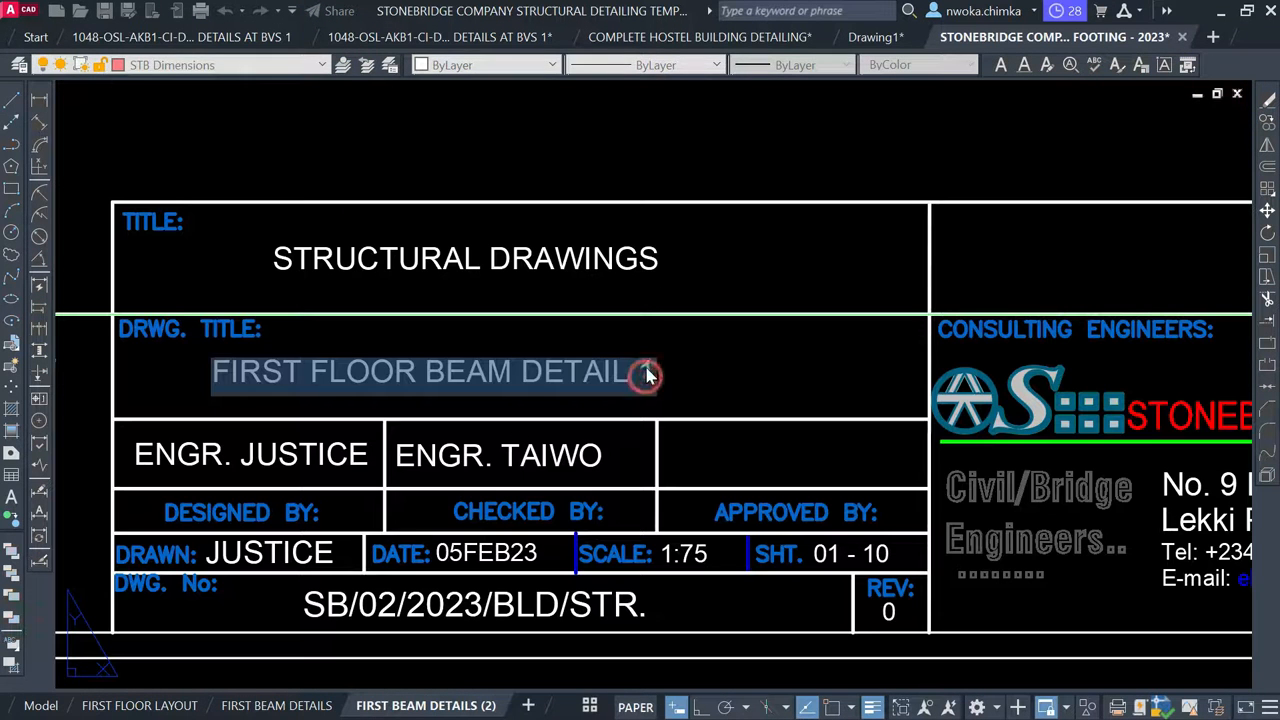
click(648, 375)
key(BackSpace)
text(2)
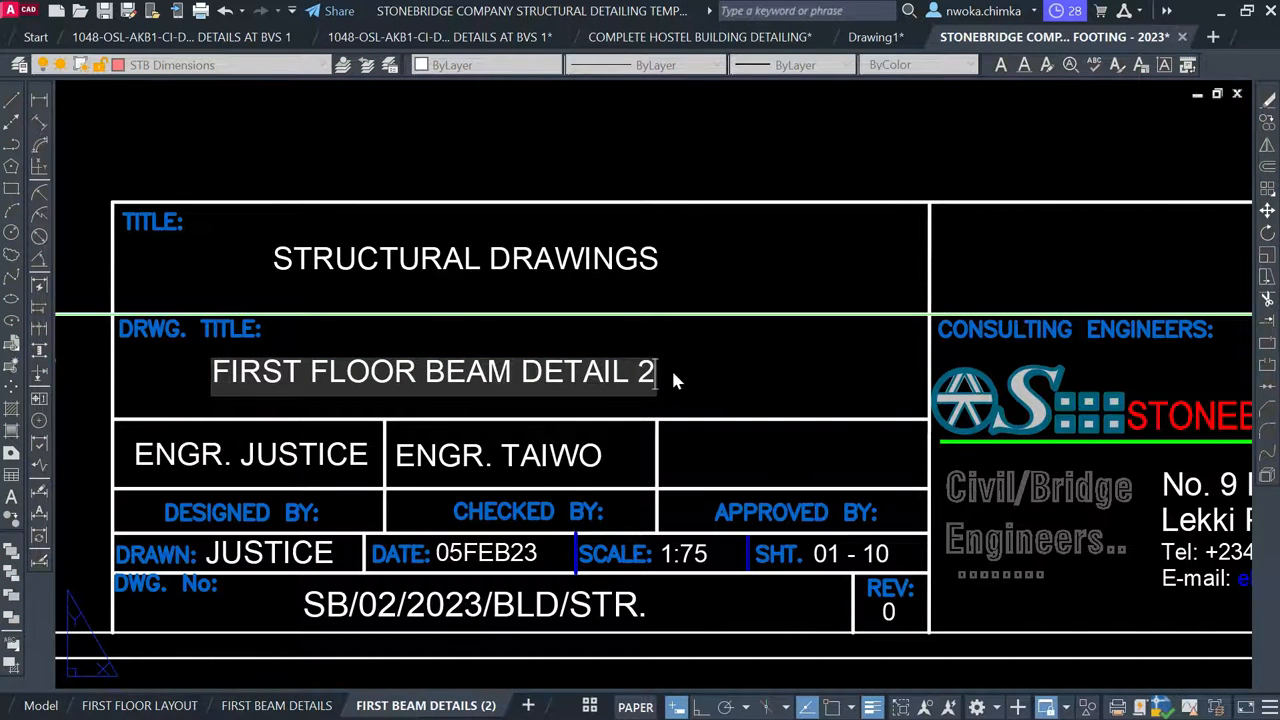
scroll(675, 395, down, 5)
click(686, 543)
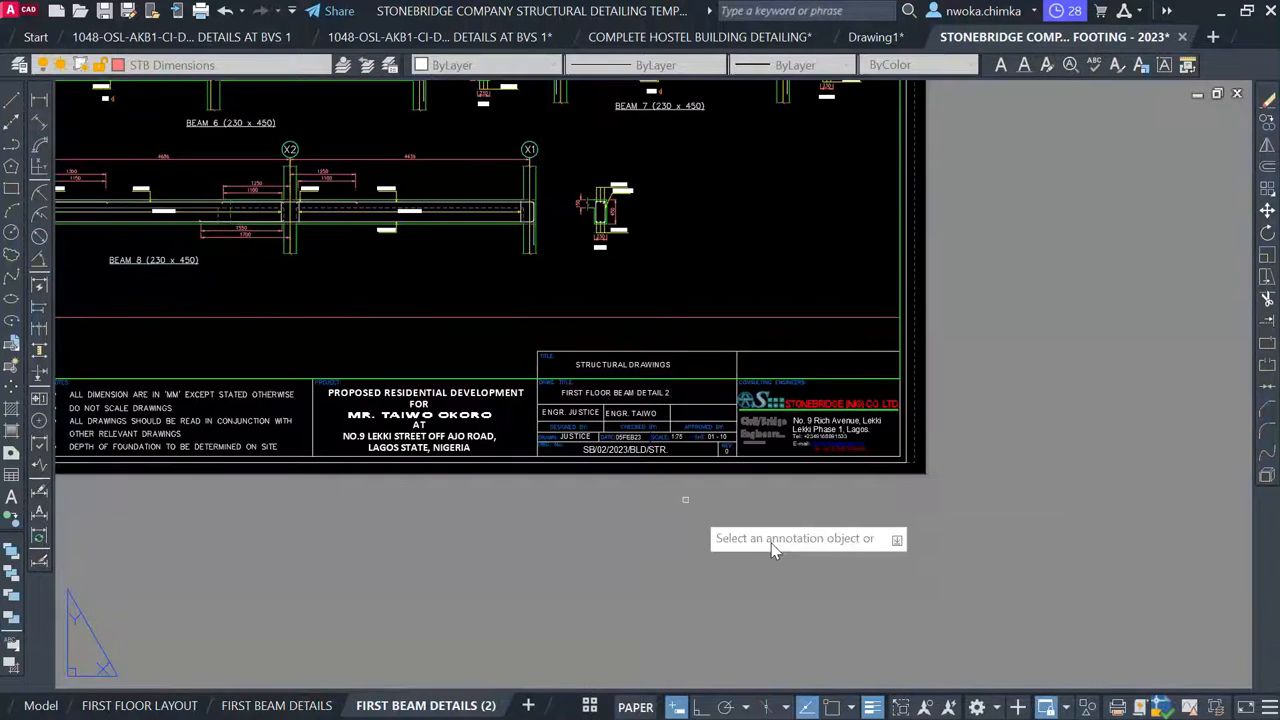
key(Escape)
scroll(820, 562, down, 4)
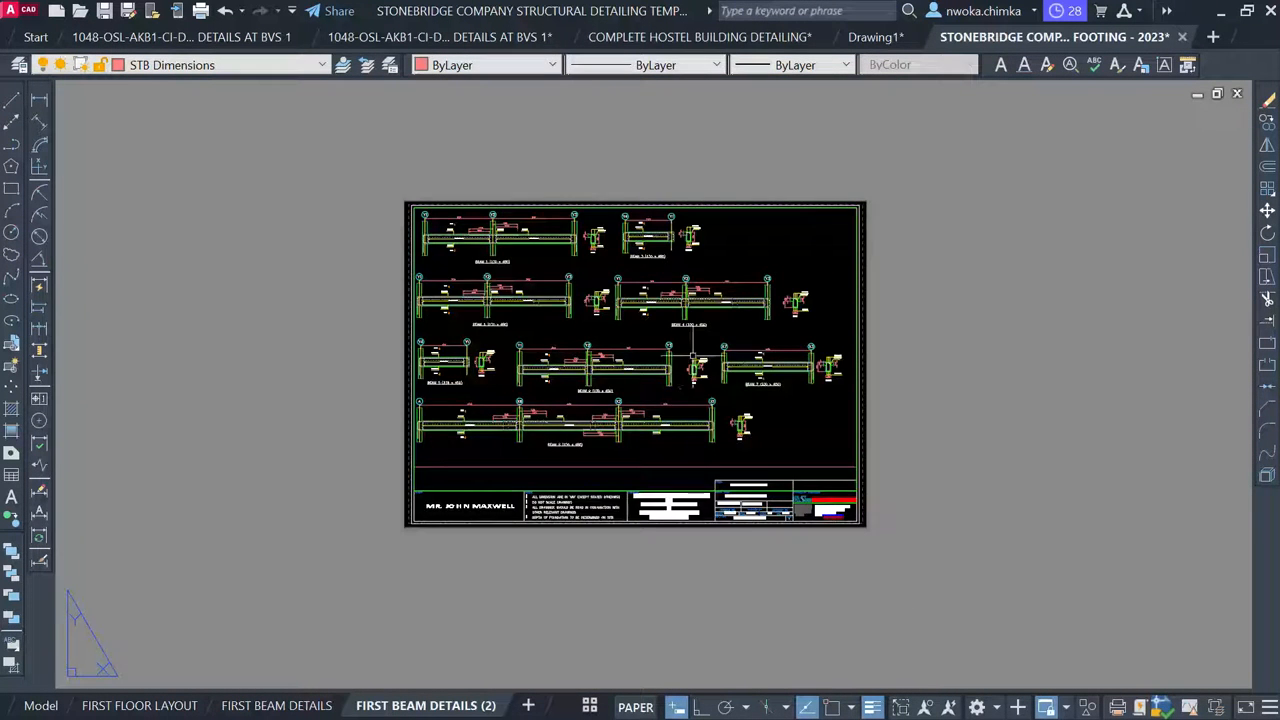
scroll(692, 355, up, 2)
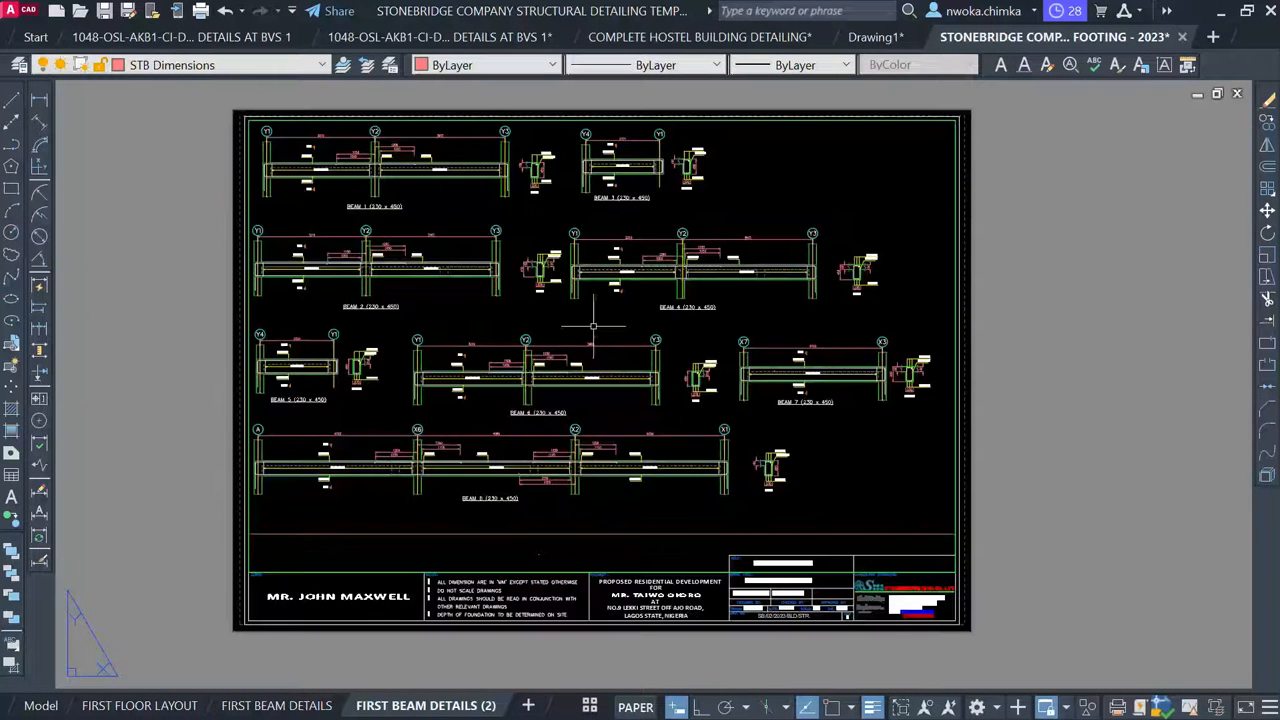
Activate the viewport and zoom it to 1/100XP scale
double_click(533, 228)
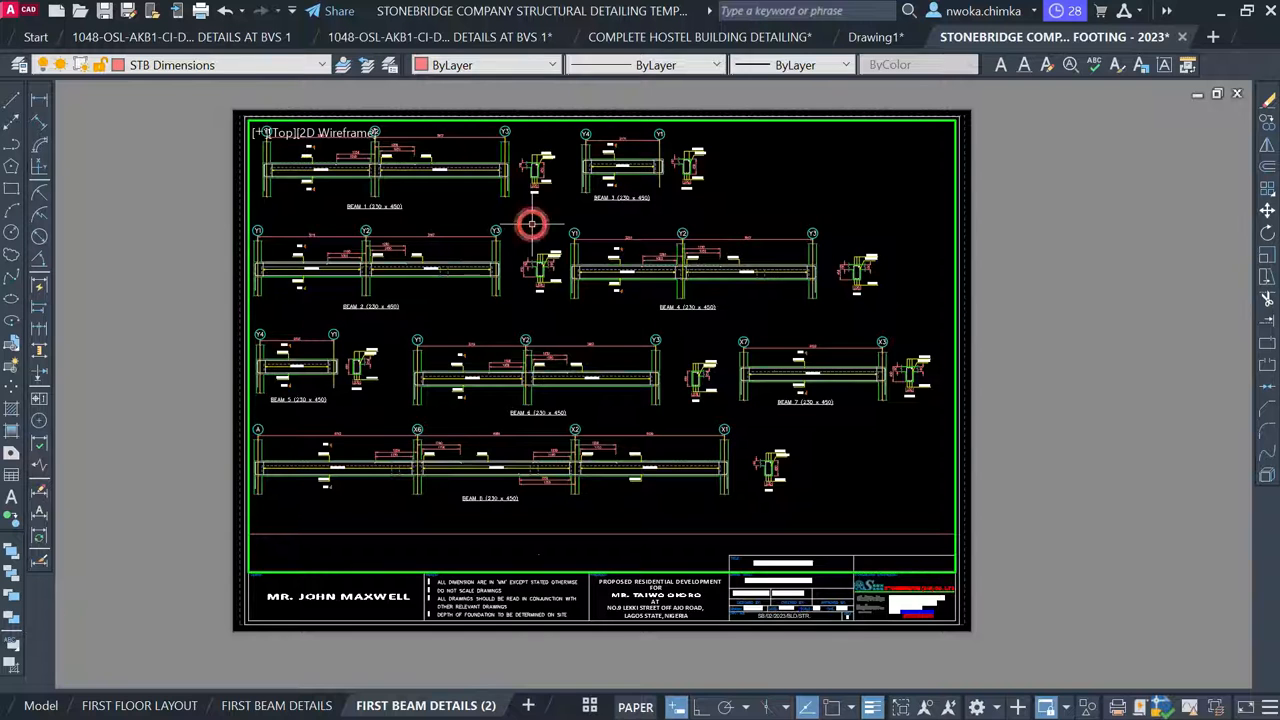
scroll(510, 270, down, 5)
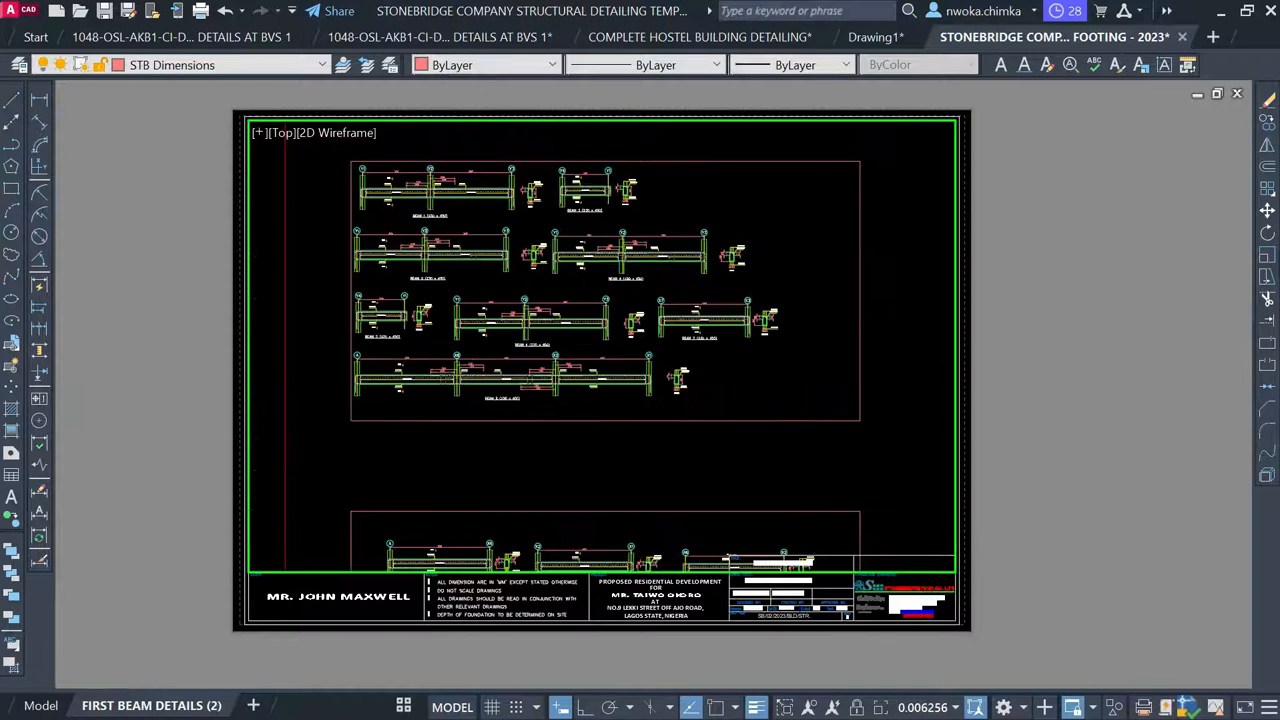
scroll(514, 388, up, 4)
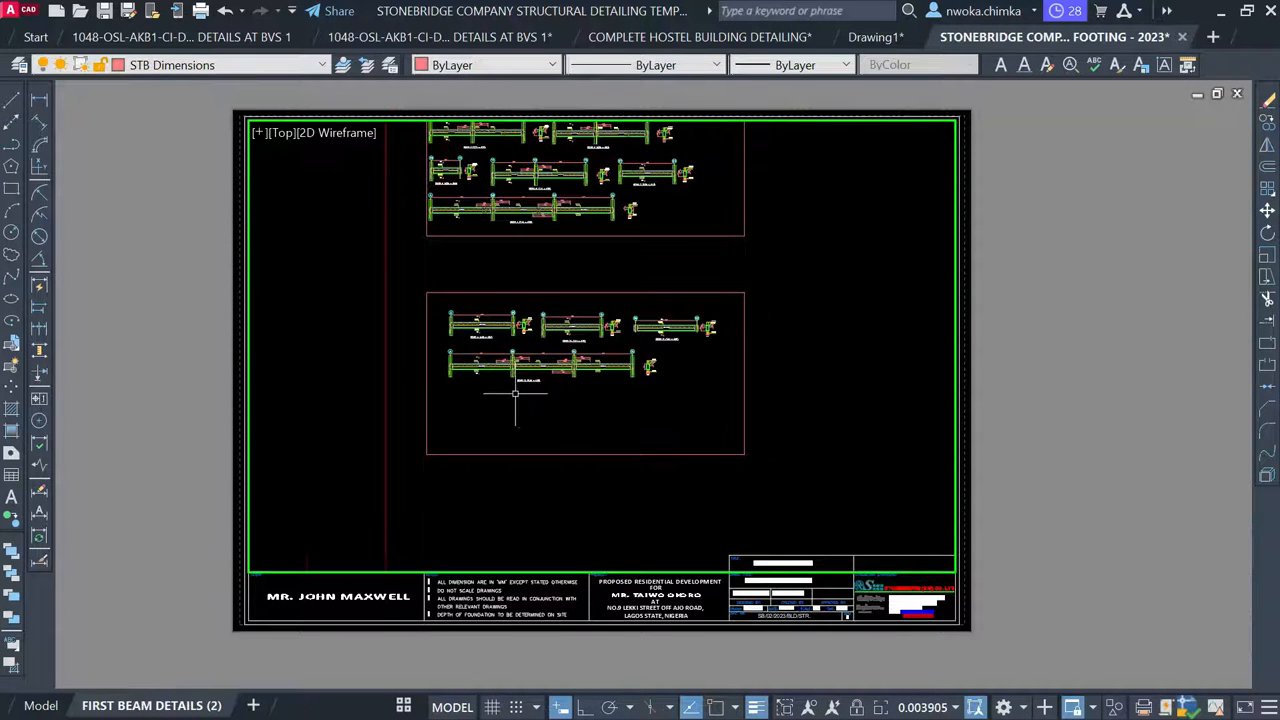
scroll(595, 338, up, 2)
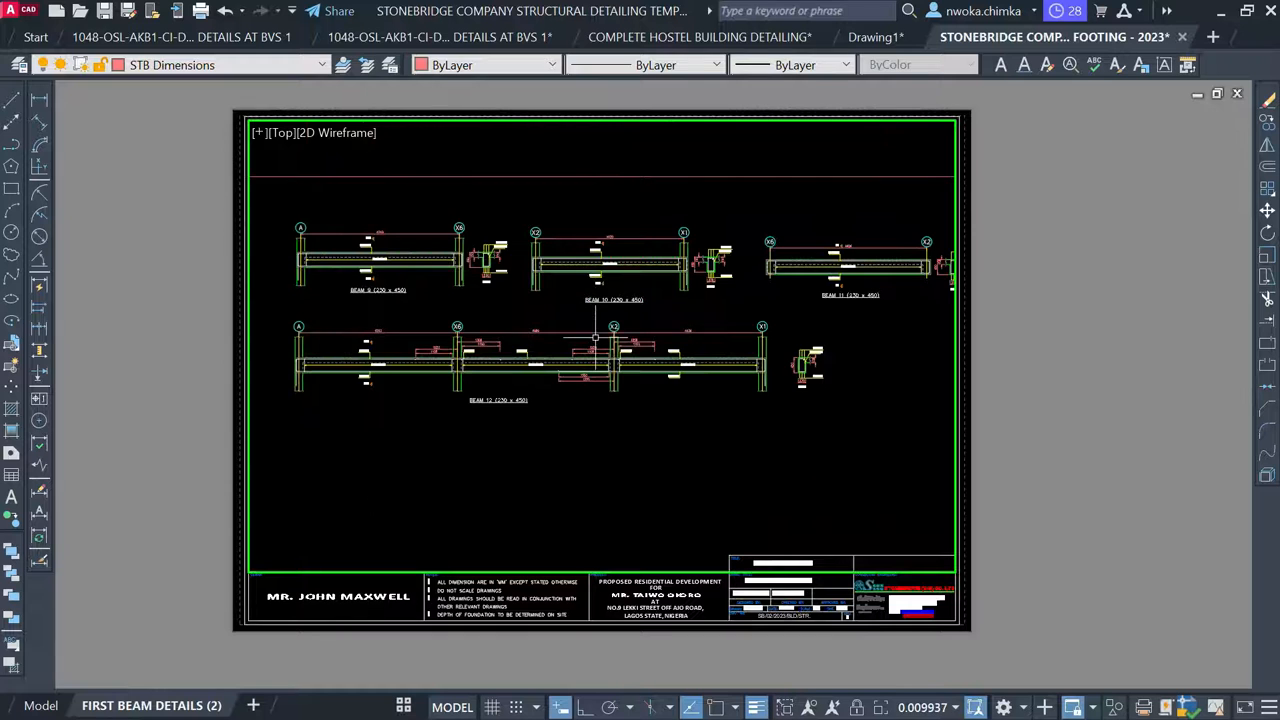
scroll(568, 310, down, 2)
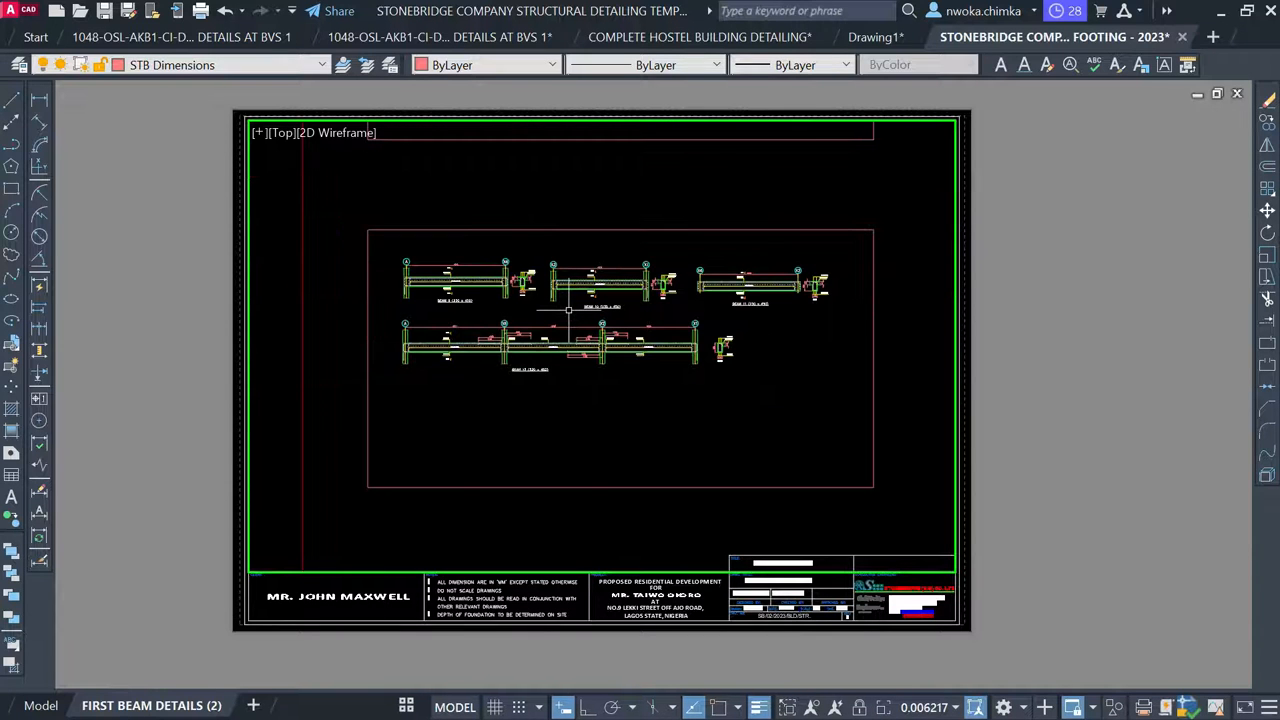
key(Return)
text(1/)
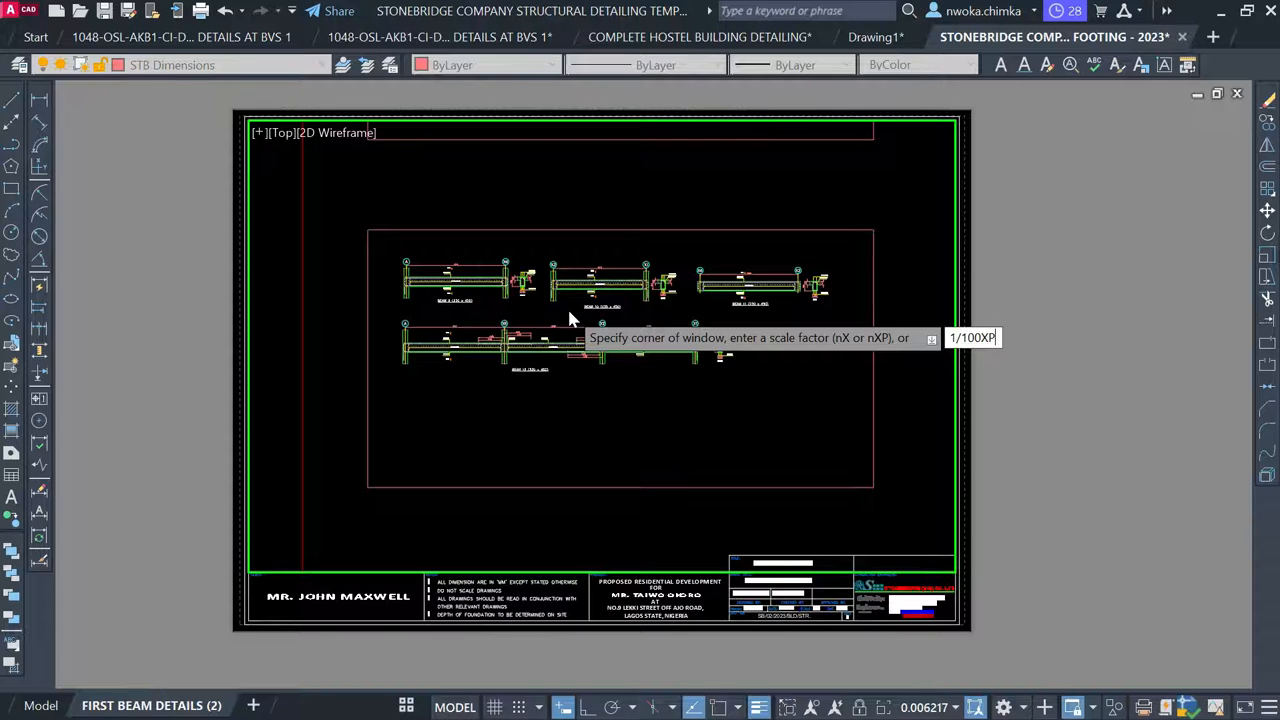
text(100XP)
key(Return)
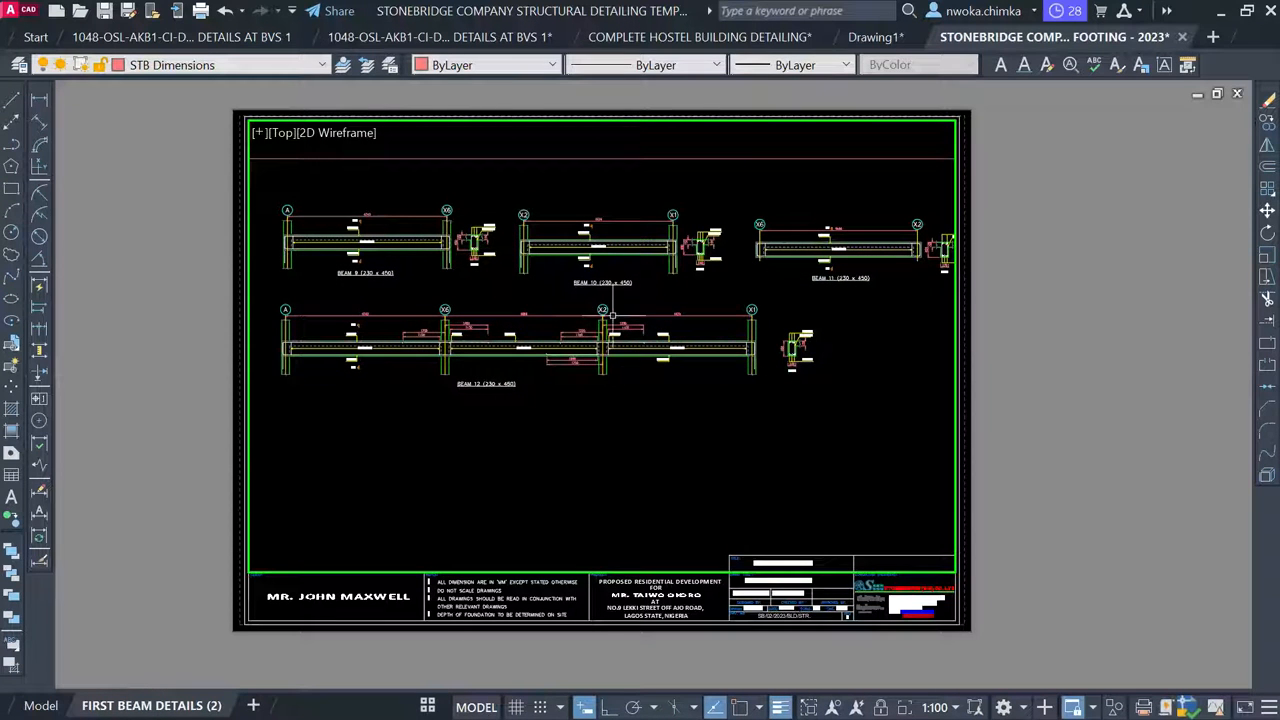
Pan Beams 9–12 up and left into the upper part of the viewport
text(P)
key(Return)
mouse_move(497, 272)
mouse_down()
mouse_move(477, 248)
mouse_move(477, 216)
mouse_up()
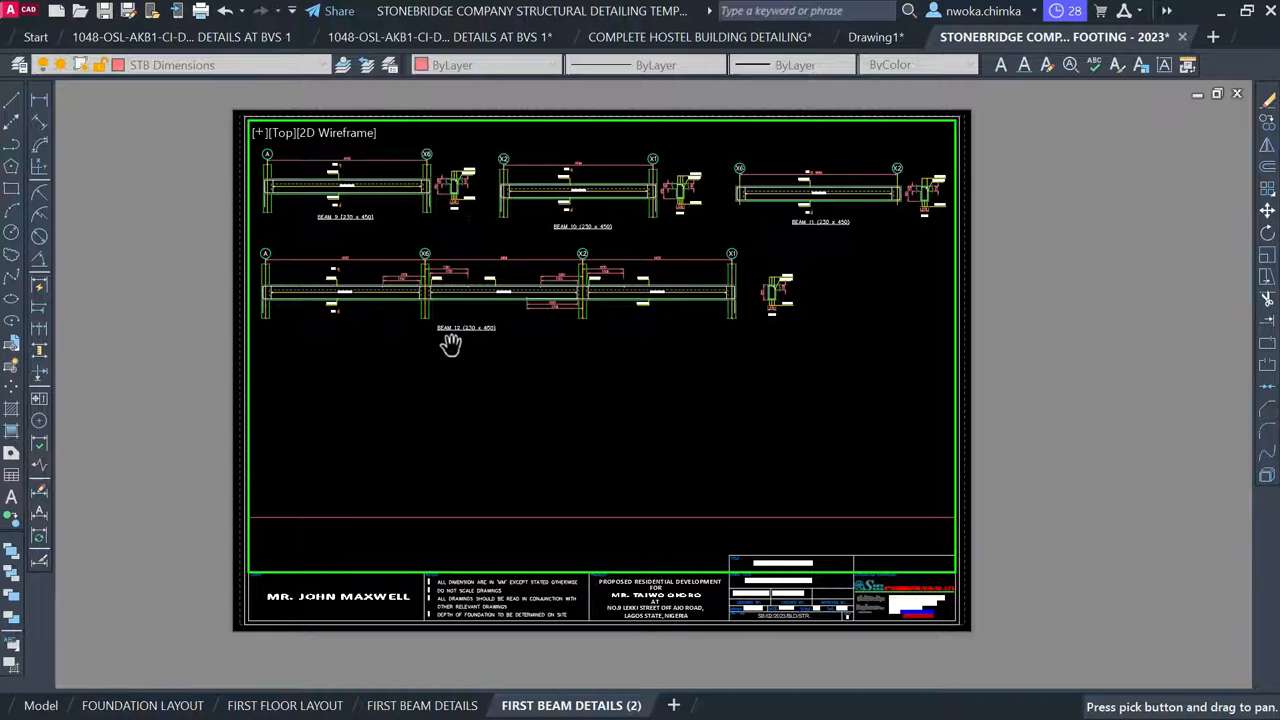
key(Escape)
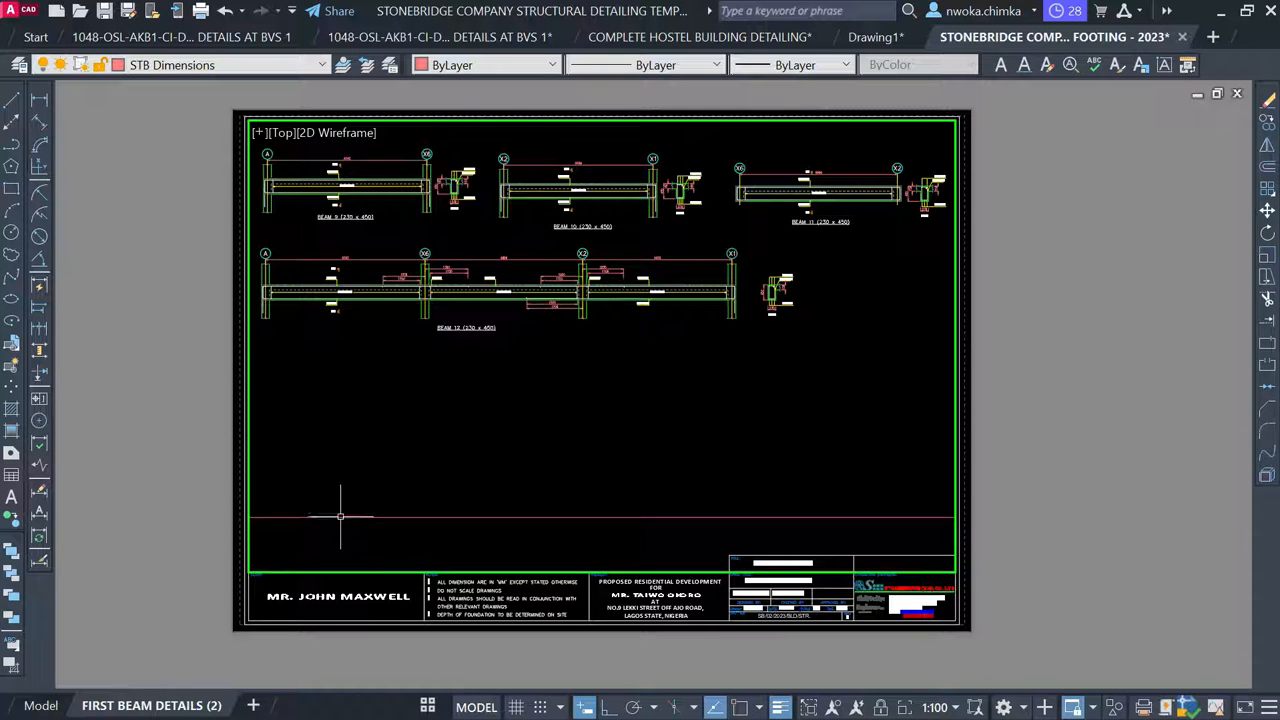
Stretch the model-space frame around Beams 9–12 further down, then reopen FIRST BEAM DETAILS (2)
click(38, 706)
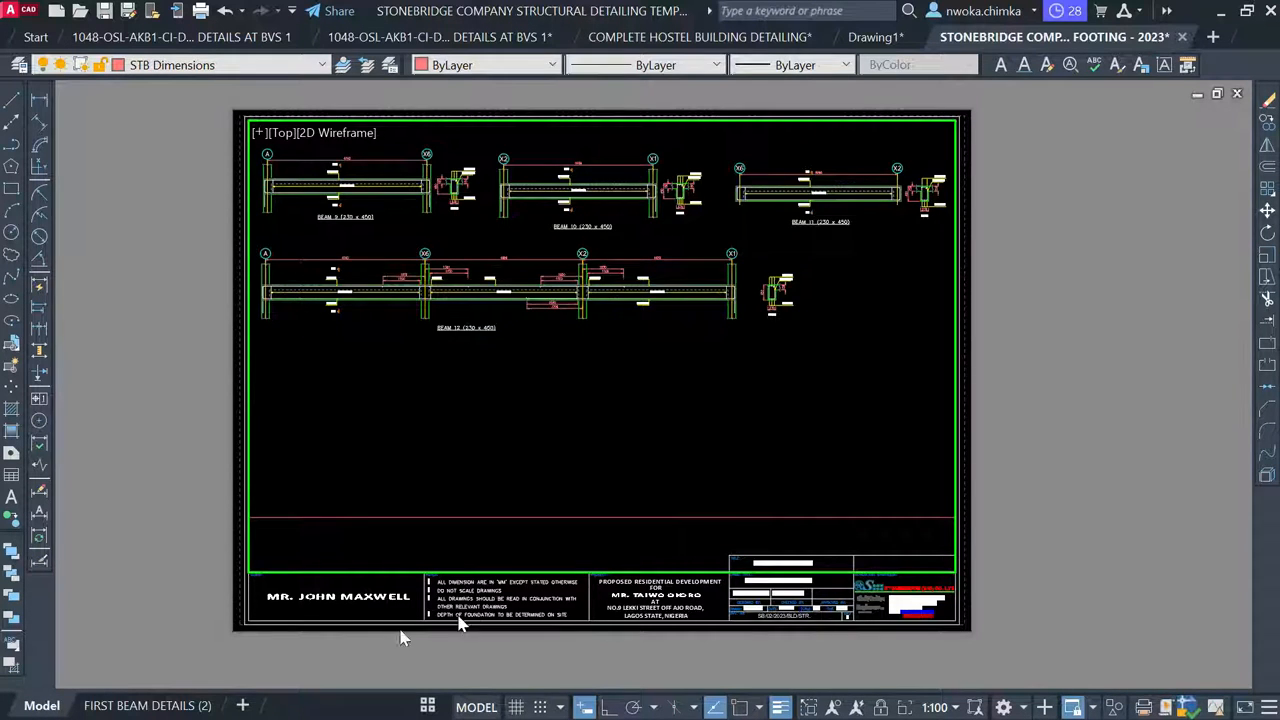
scroll(574, 482, down, 5)
click(574, 482)
click(528, 420)
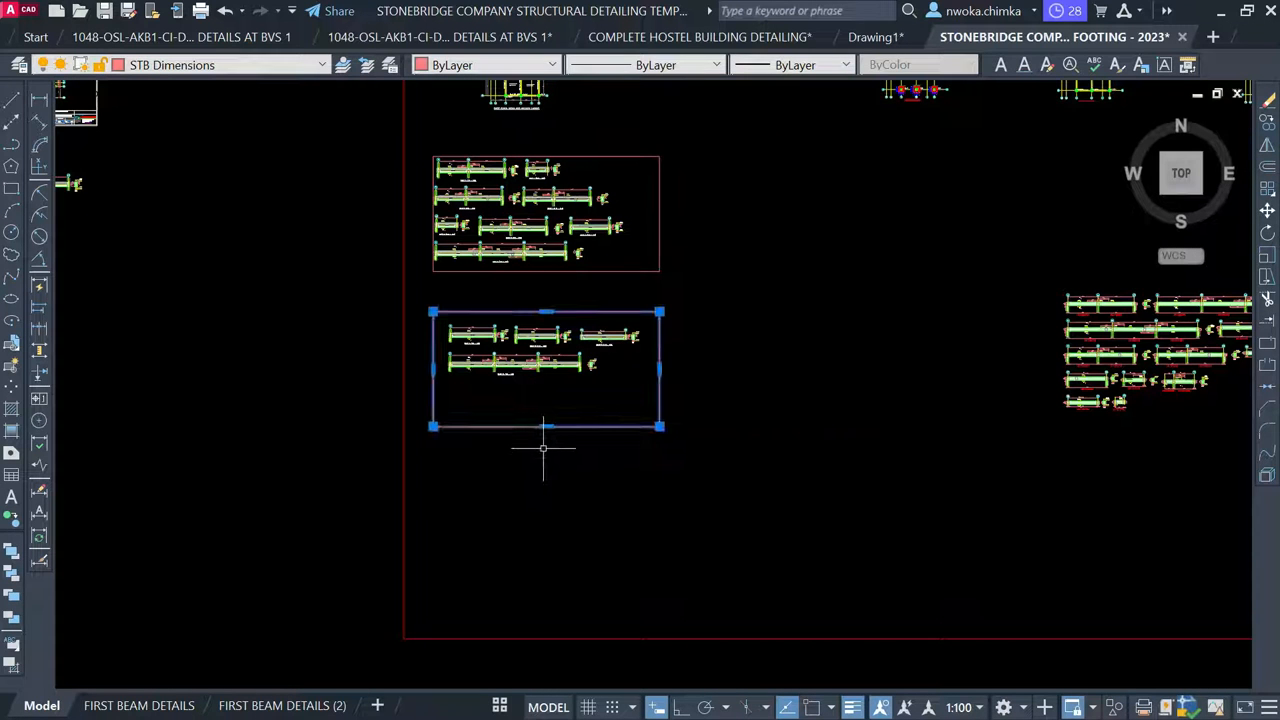
click(546, 426)
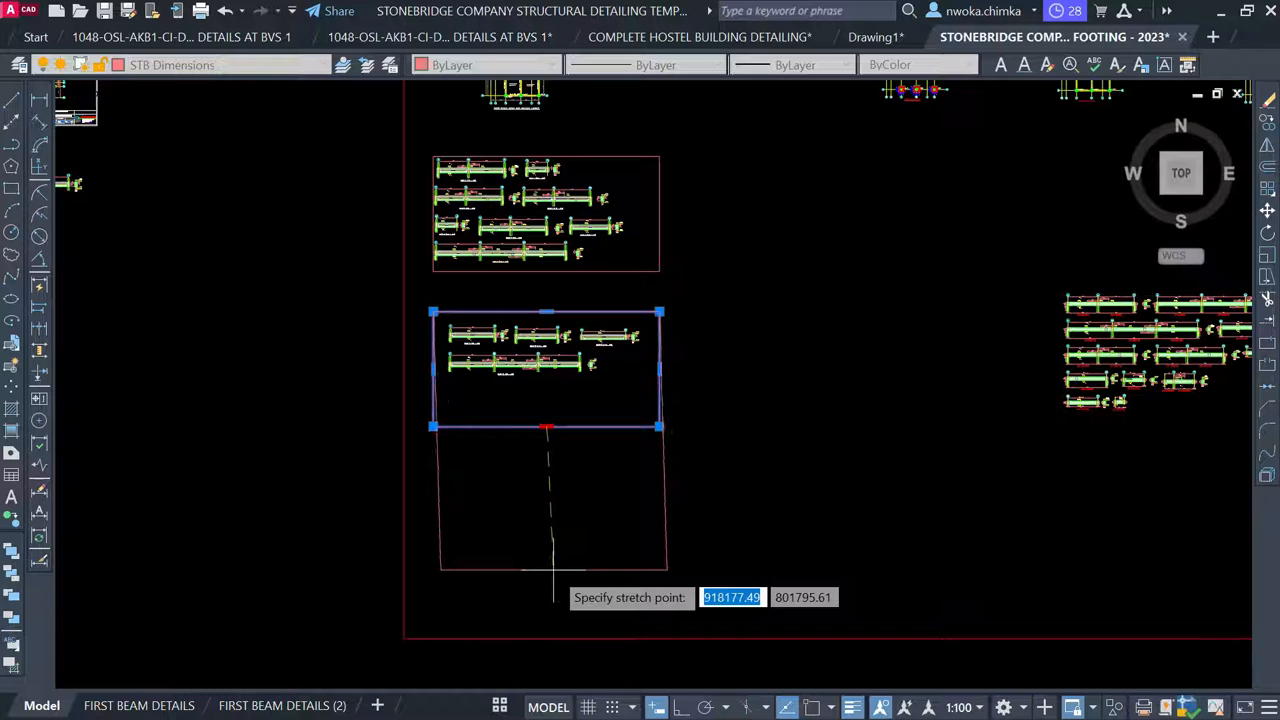
click(547, 572)
key(Escape)
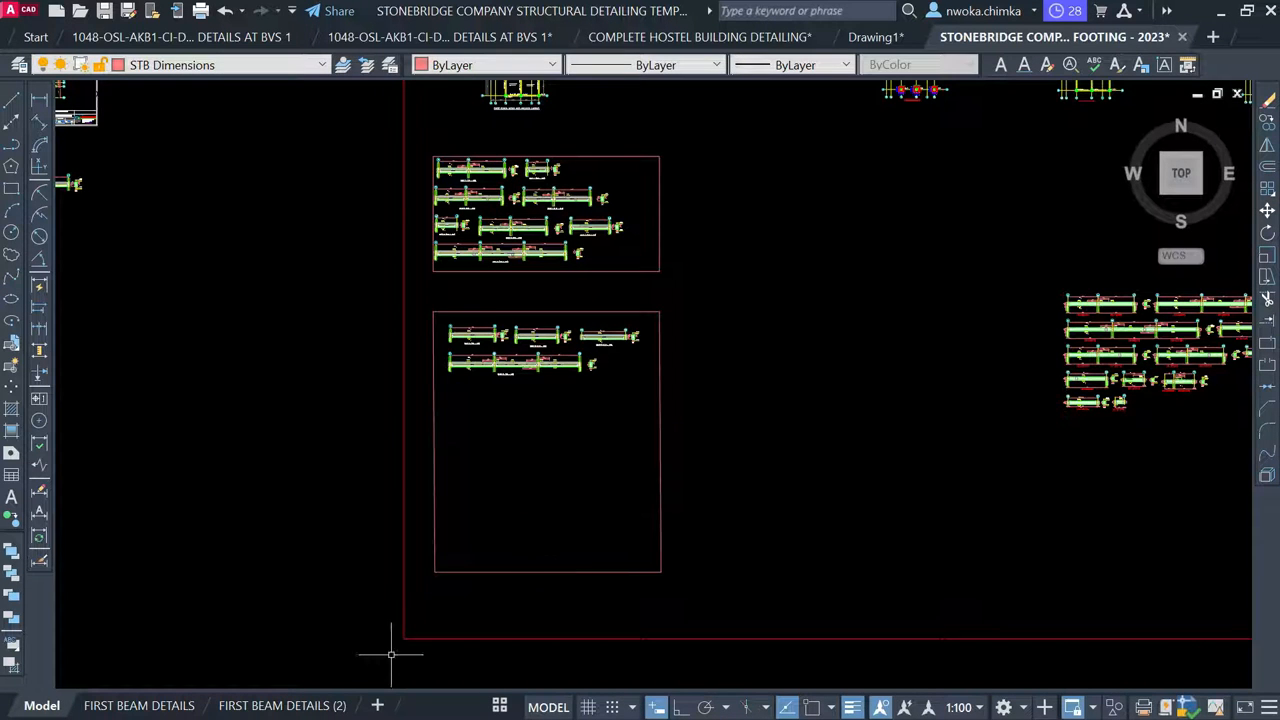
click(330, 704)
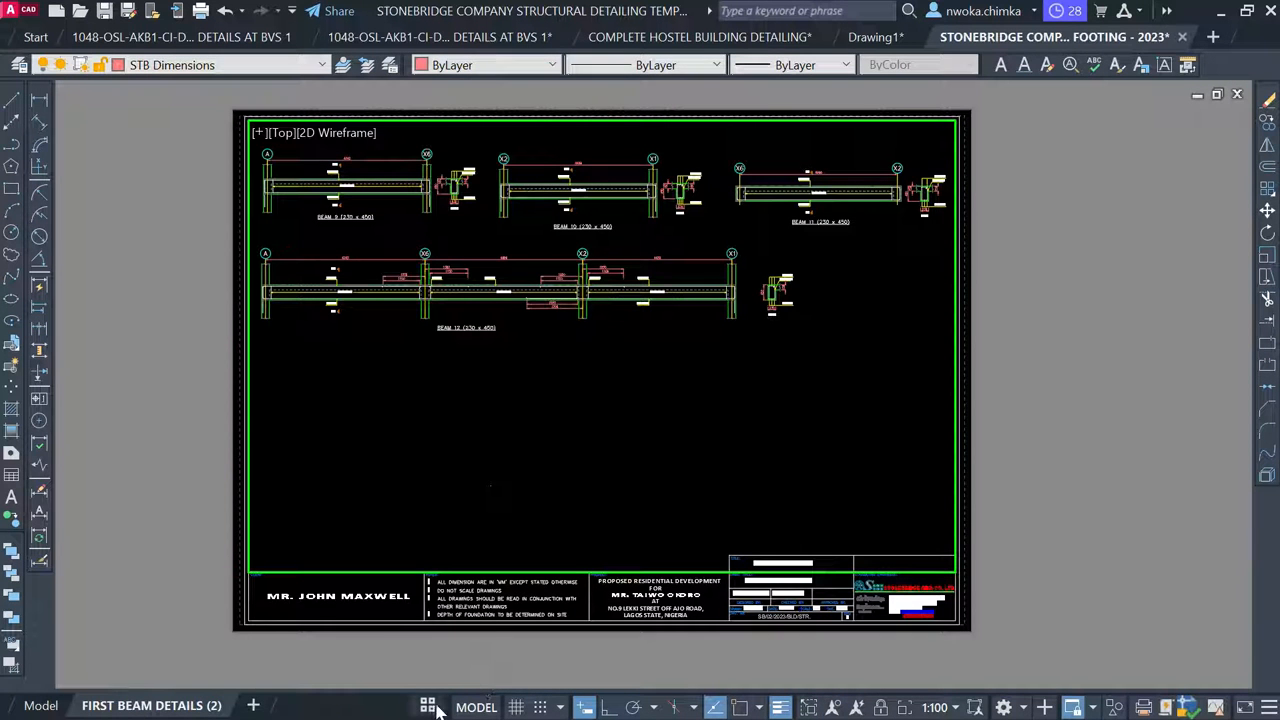
Go from the DETAIL 2 sheet, via FIRST FLOOR LAYOUT, to the FIRST BEAM DETAILS sheet with beams 1–8
click(428, 706)
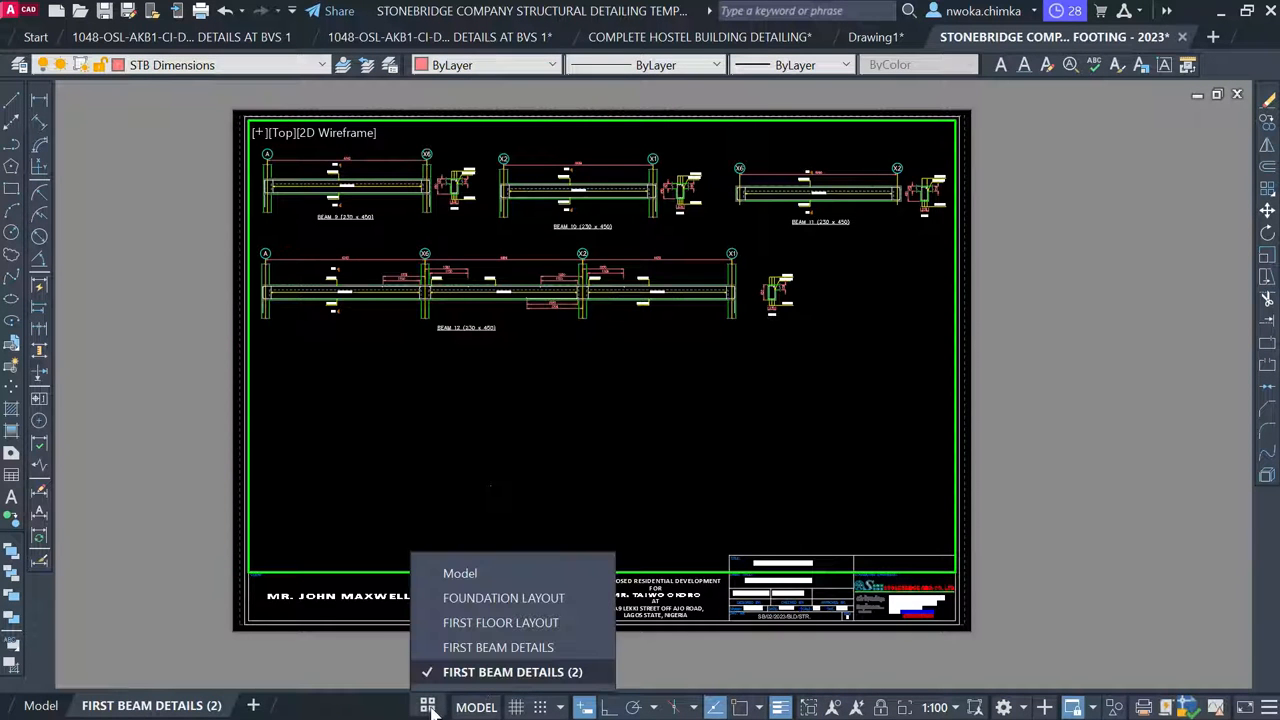
click(489, 624)
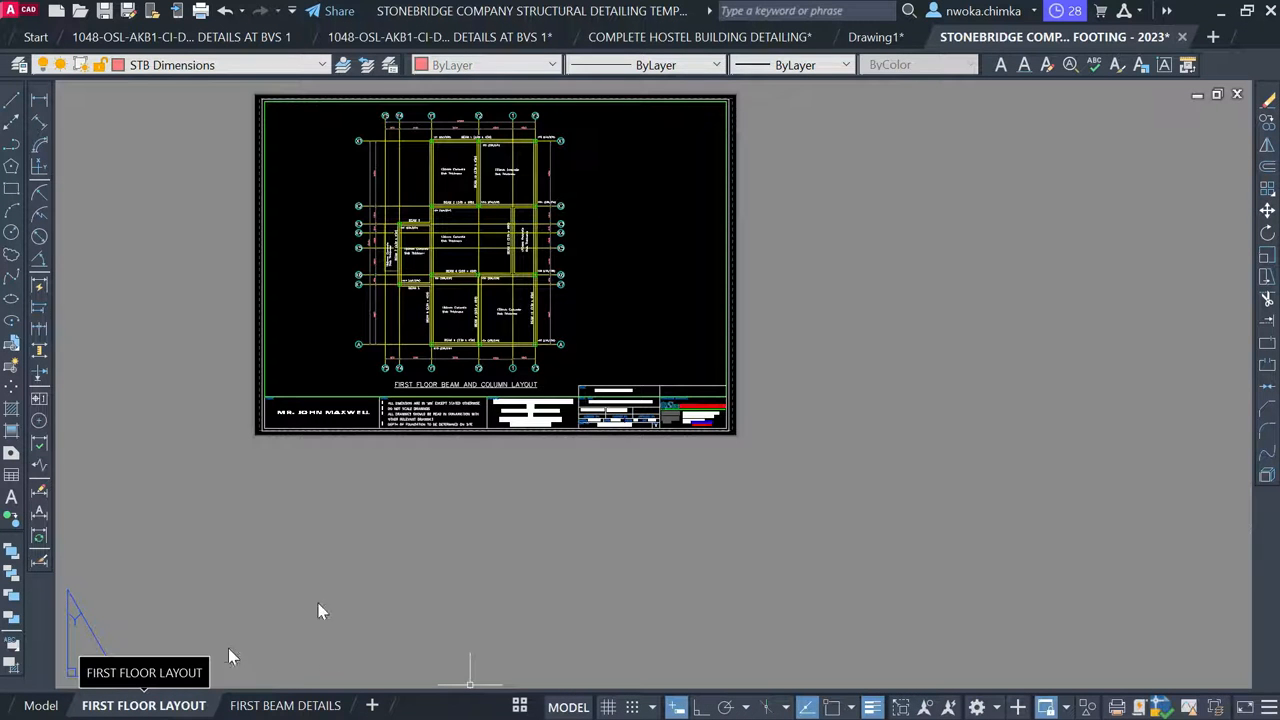
scroll(420, 275, down, 1)
scroll(422, 267, up, 2)
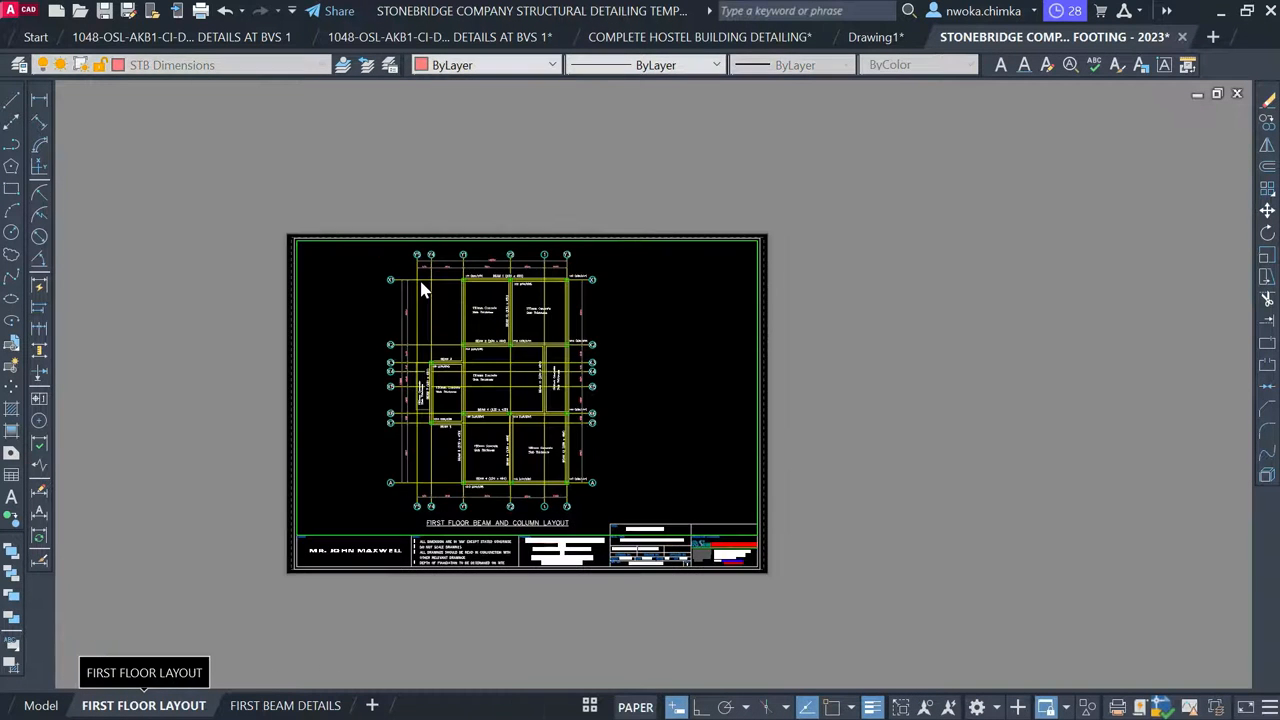
scroll(424, 219, down, 1)
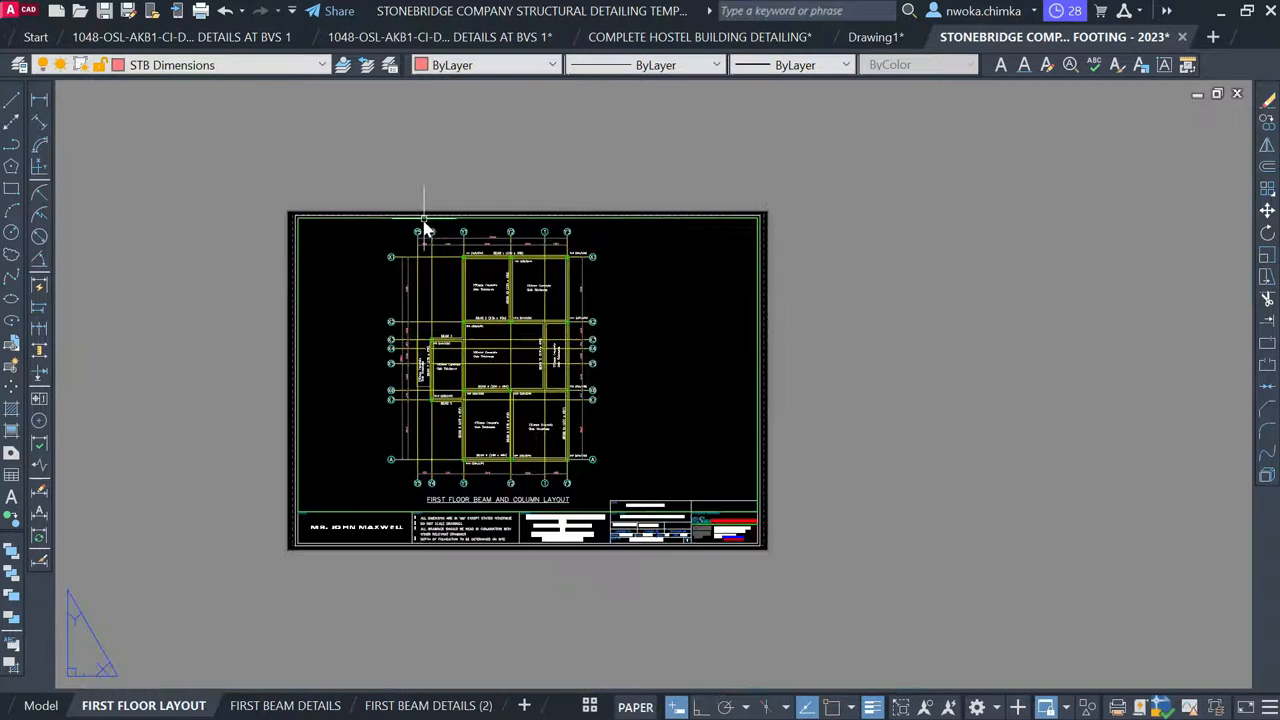
click(268, 706)
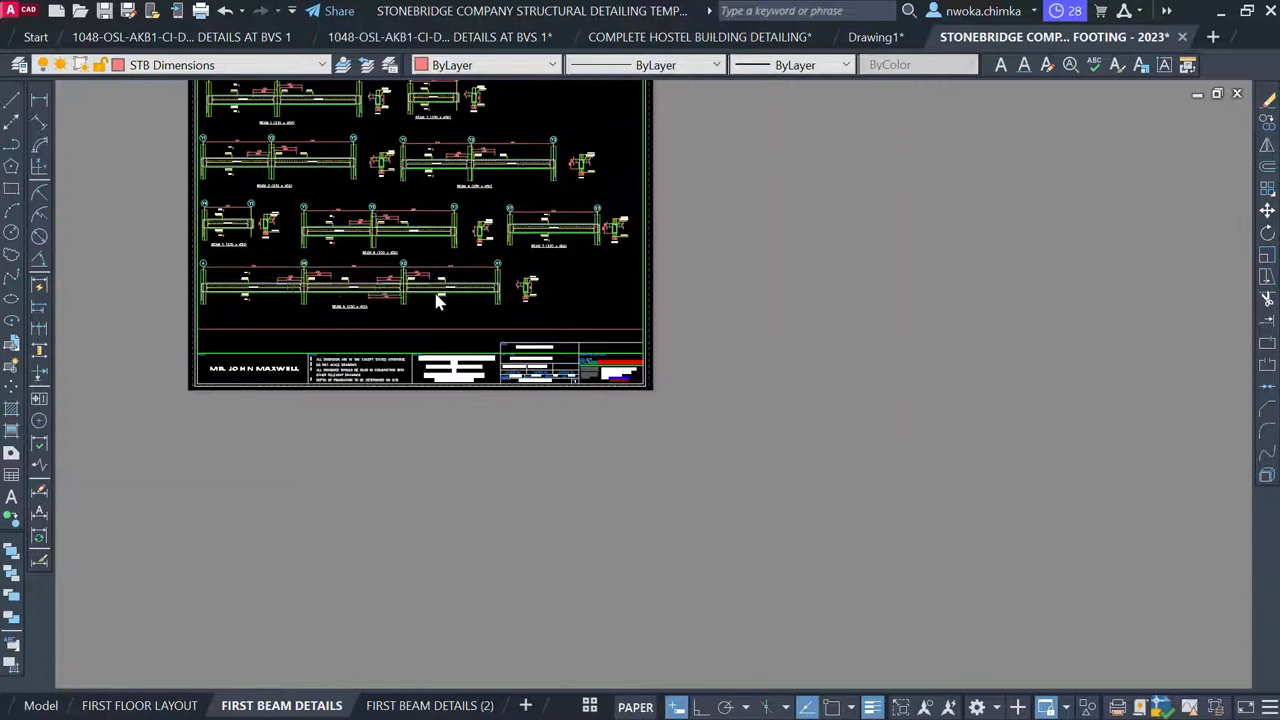
middle_drag(467, 351, 557, 487)
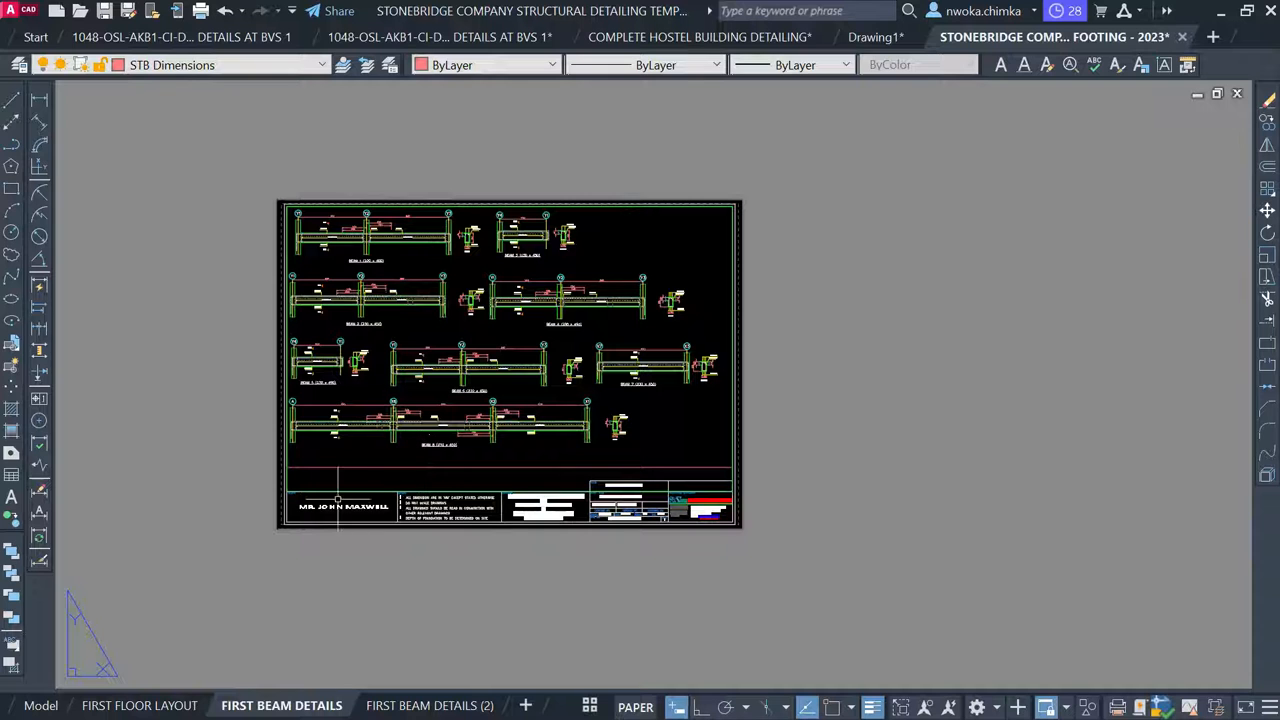
In model space, stretch the beams 1–8 frame's bottom edge straight down with Ortho on
click(42, 705)
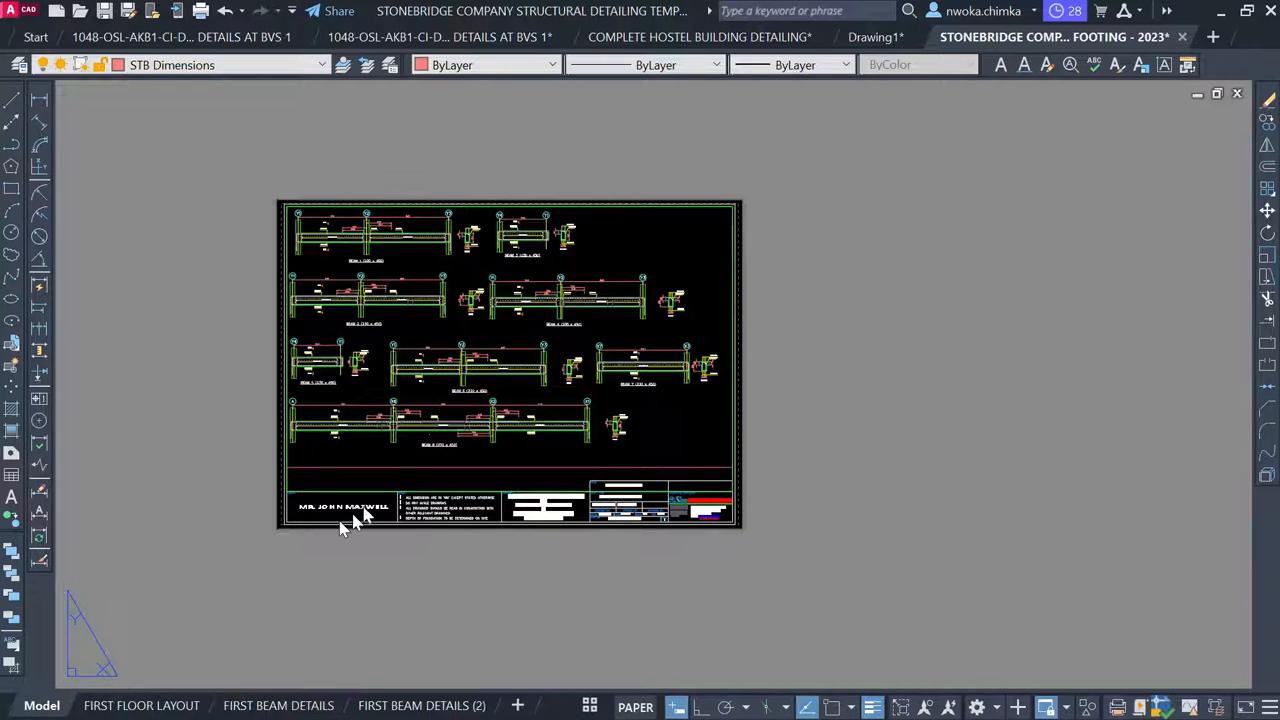
click(544, 270)
scroll(544, 270, up, 5)
click(559, 260)
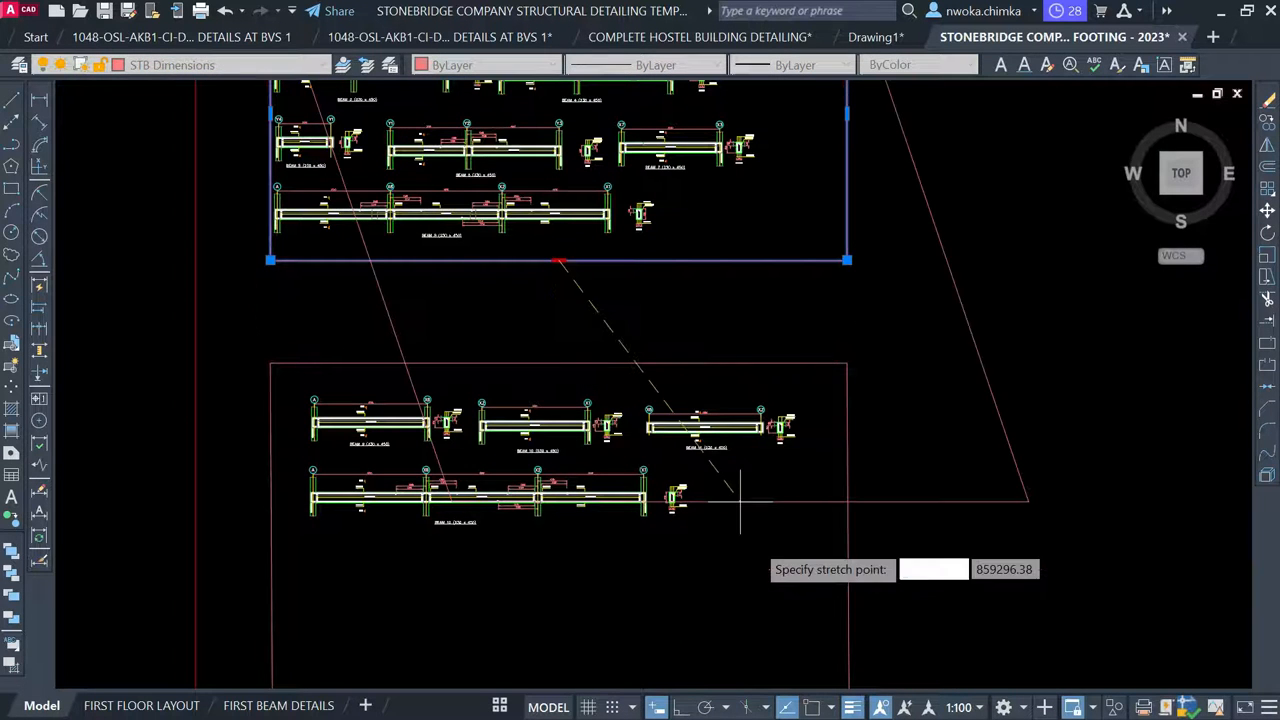
click(682, 707)
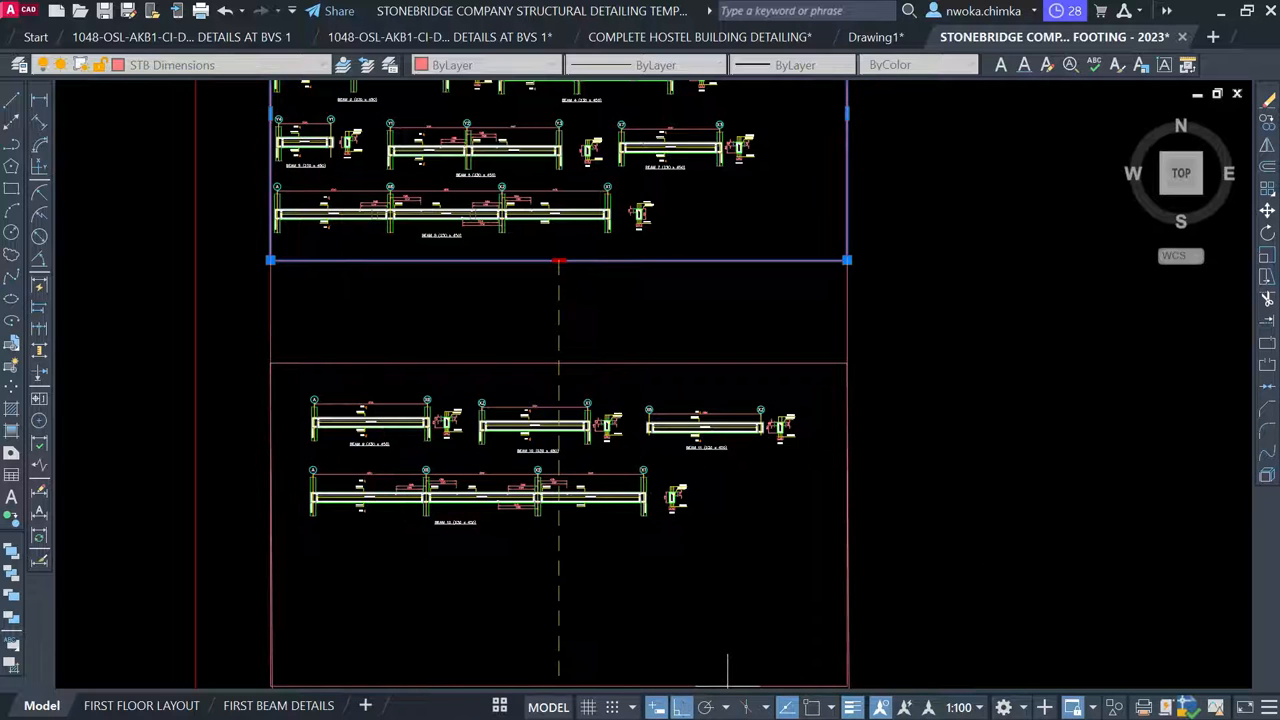
click(528, 326)
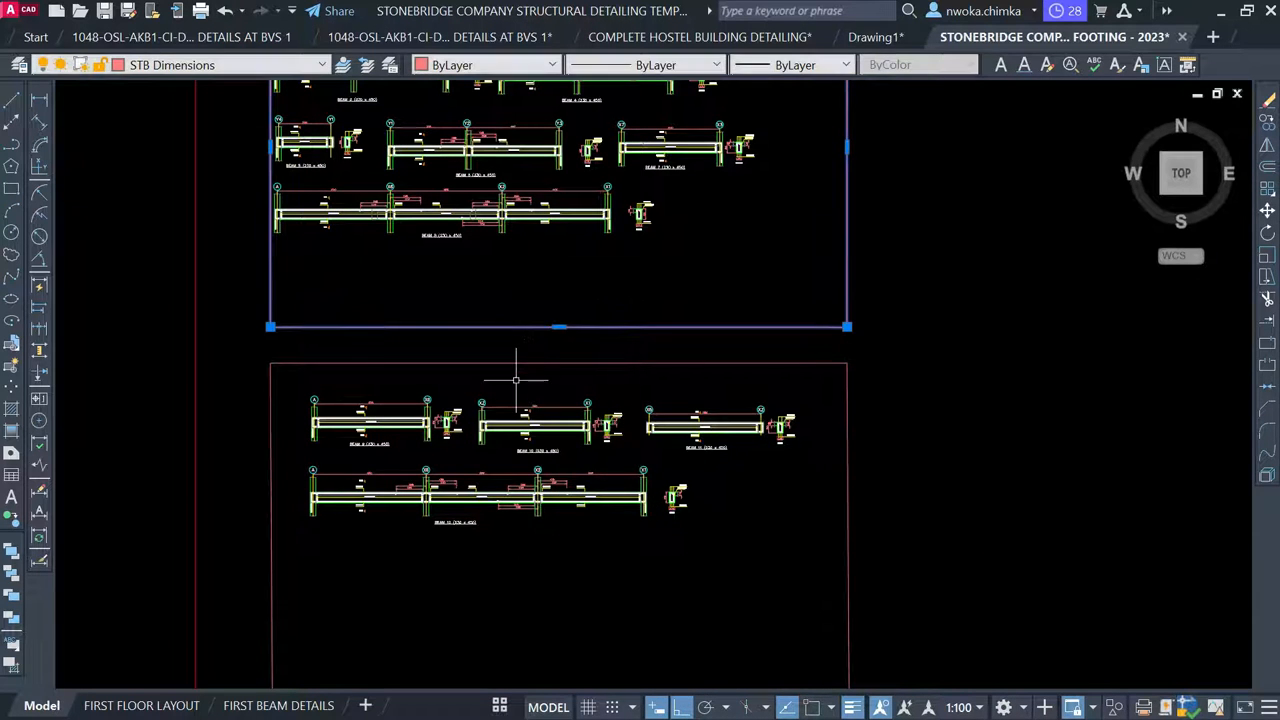
key(Escape)
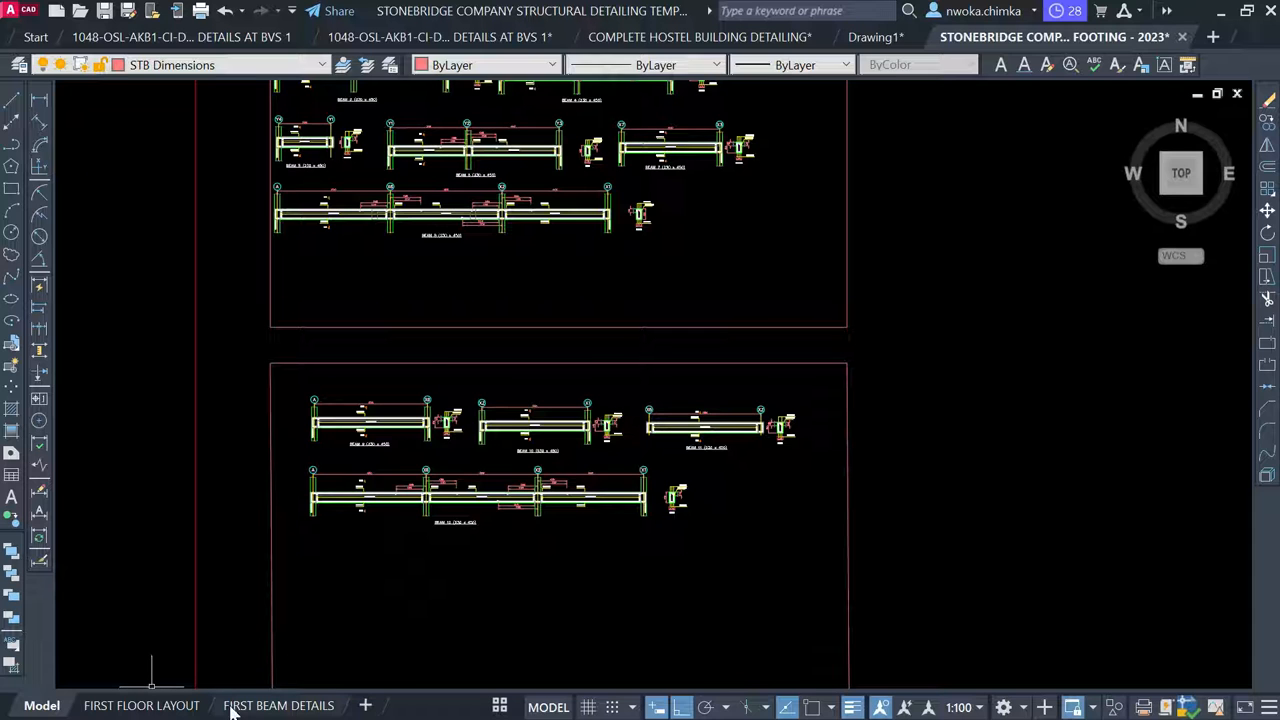
click(500, 706)
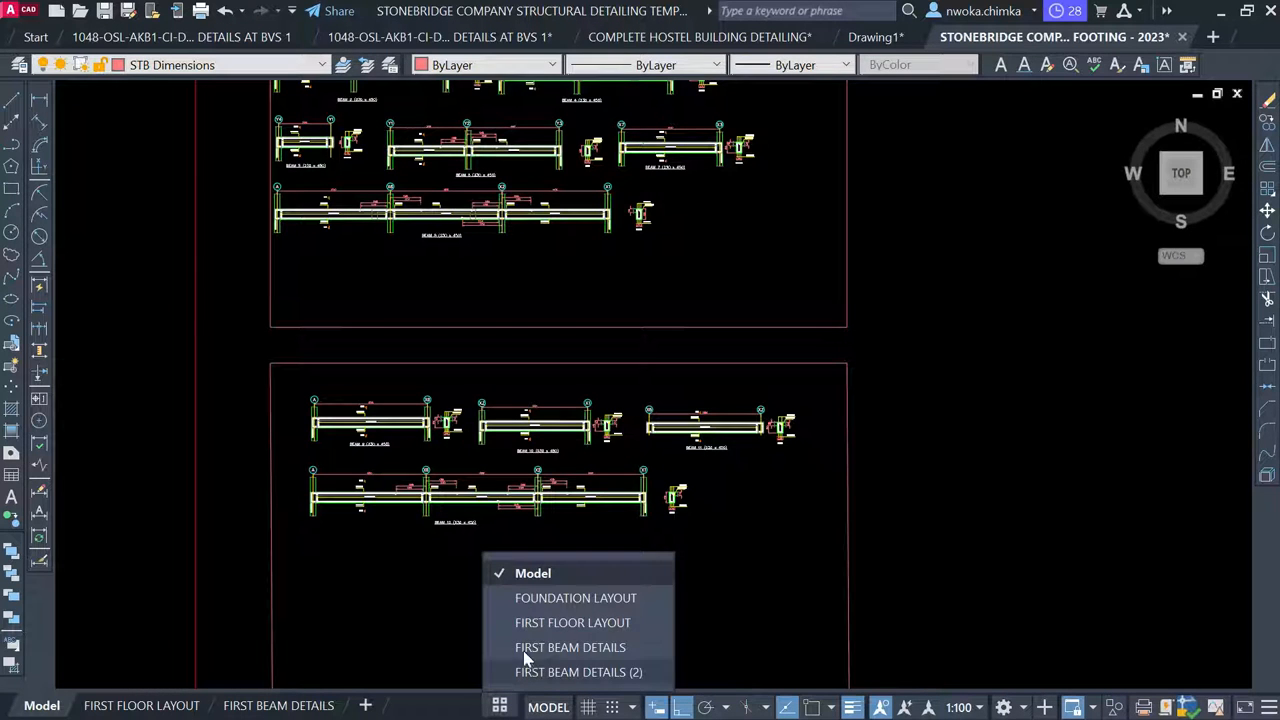
Show the FIRST FLOOR LAYOUT sheet and zoom in and out to inspect it
click(541, 623)
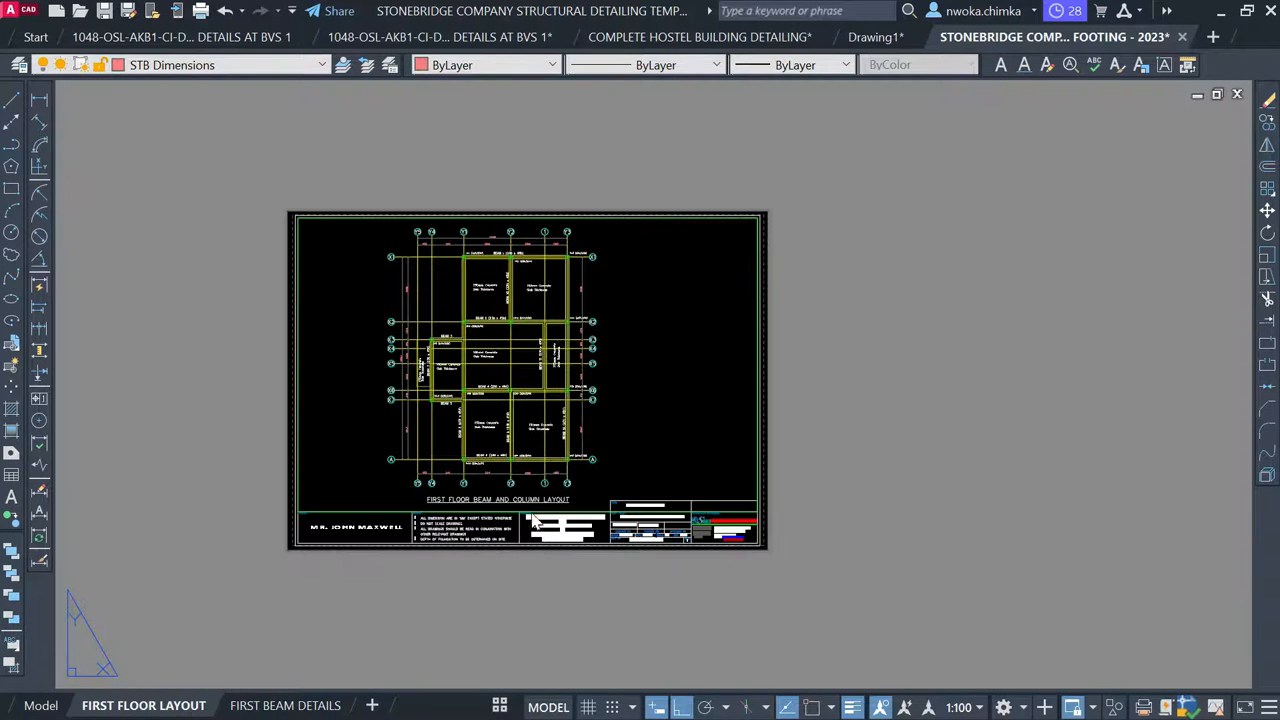
scroll(500, 258, up, 8)
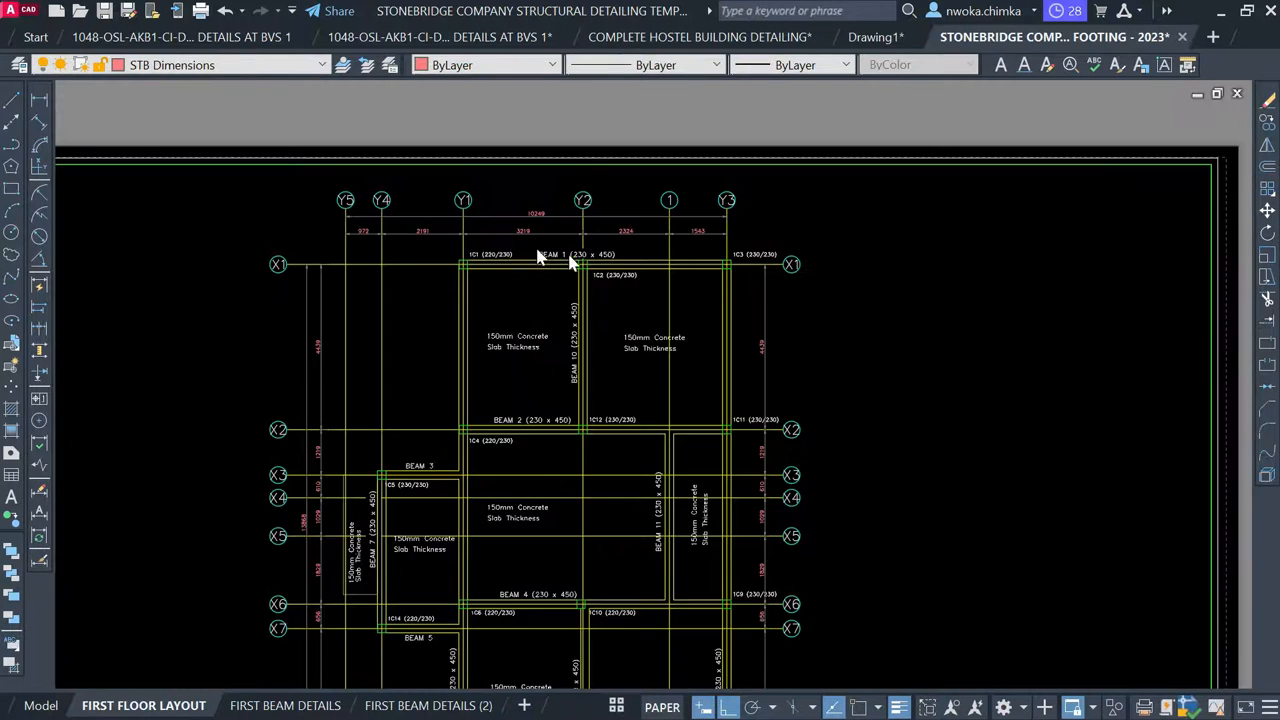
scroll(500, 245, down, 7)
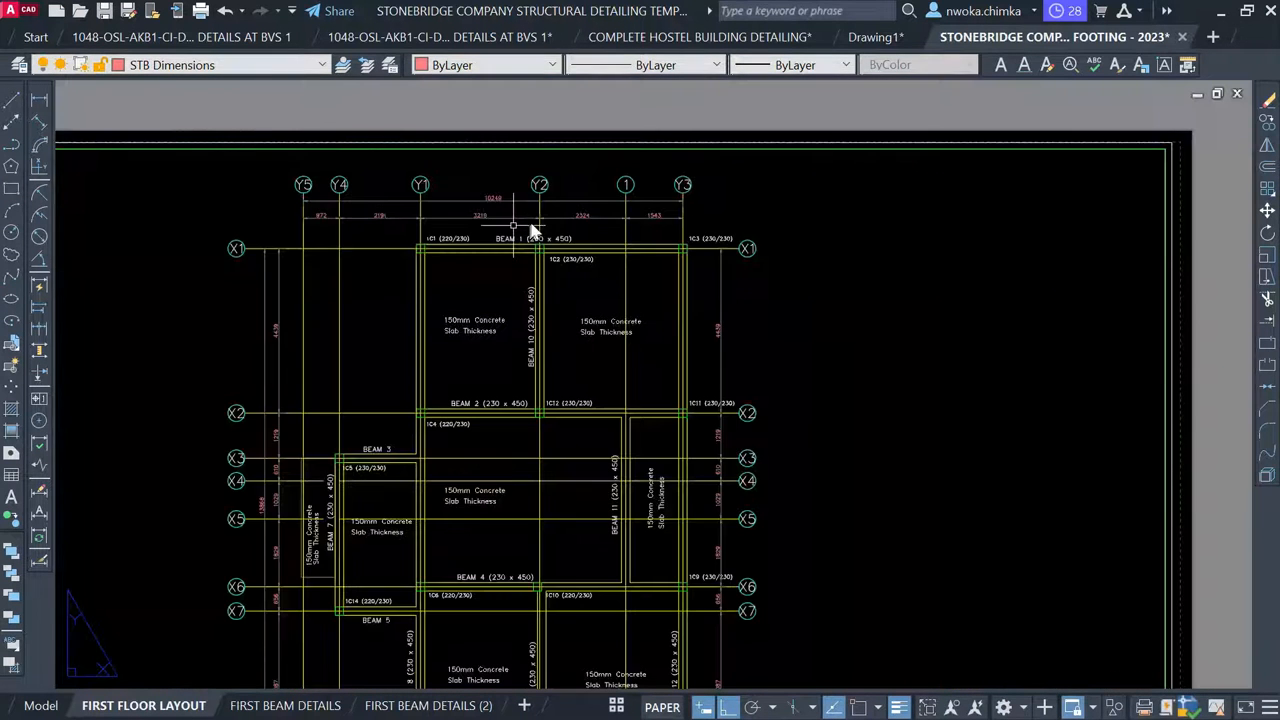
scroll(510, 270, up, 5)
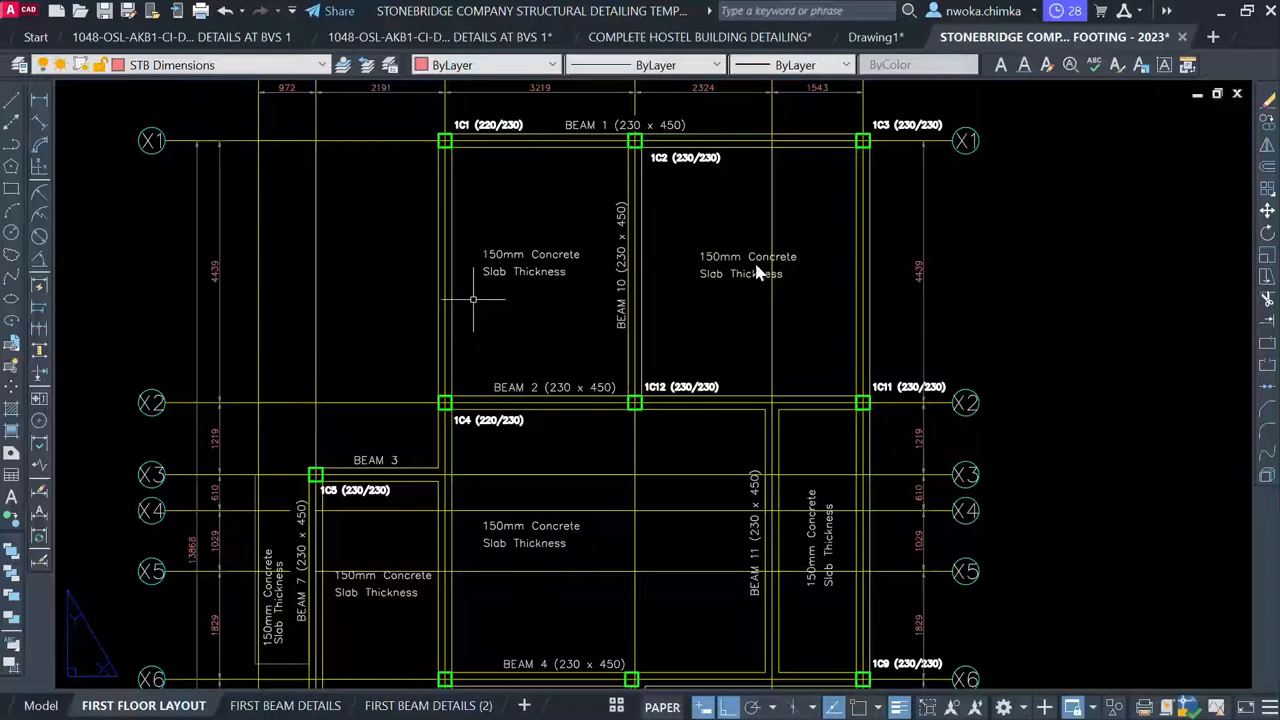
scroll(675, 258, down, 8)
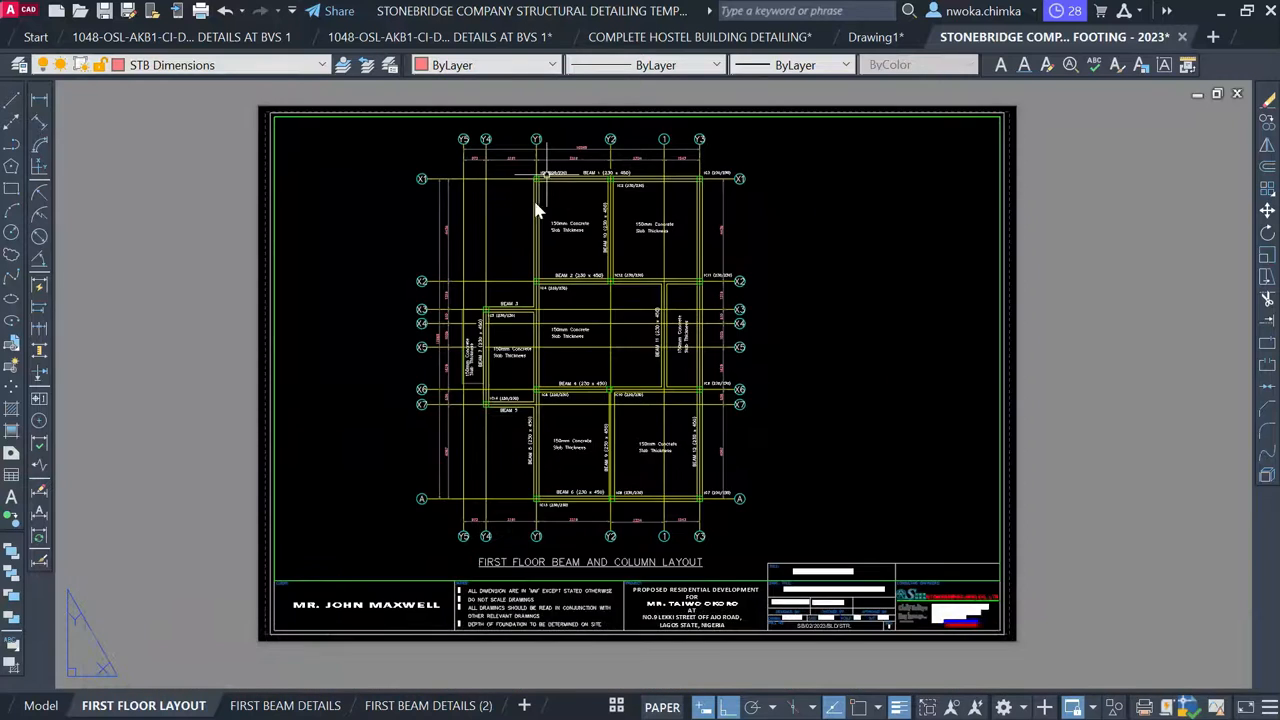
scroll(551, 193, up, 5)
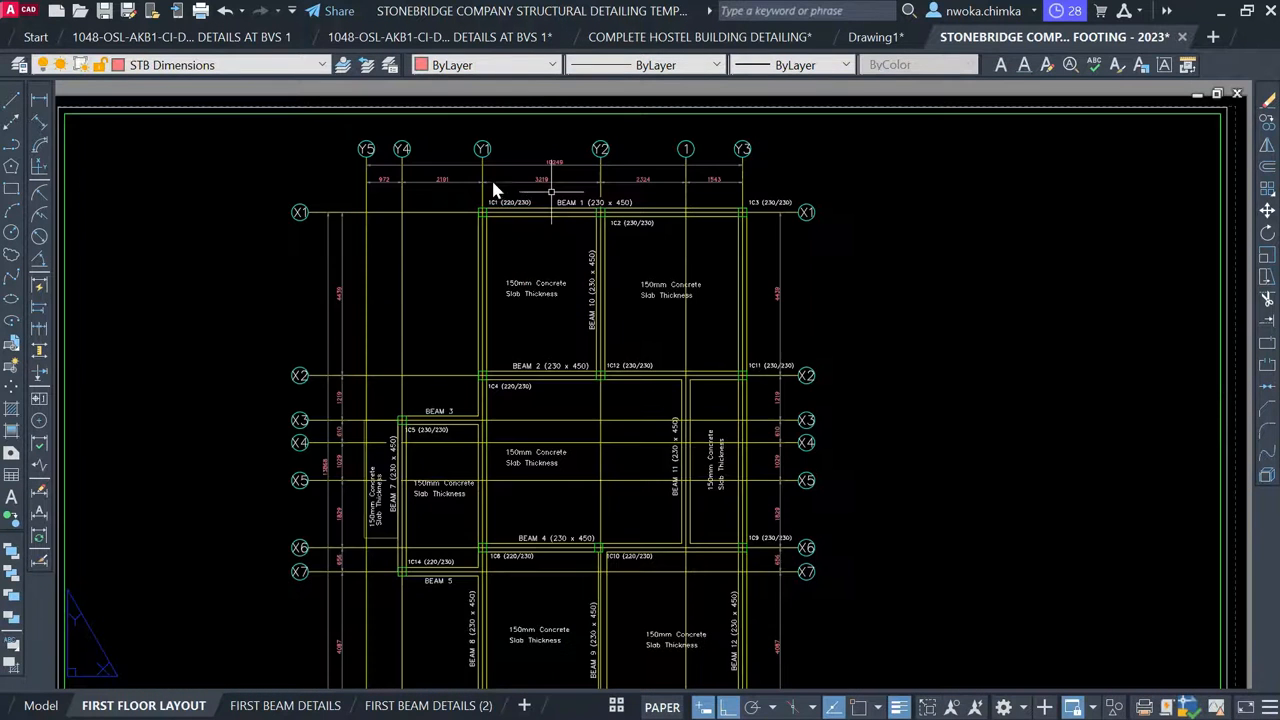
scroll(397, 168, down, 6)
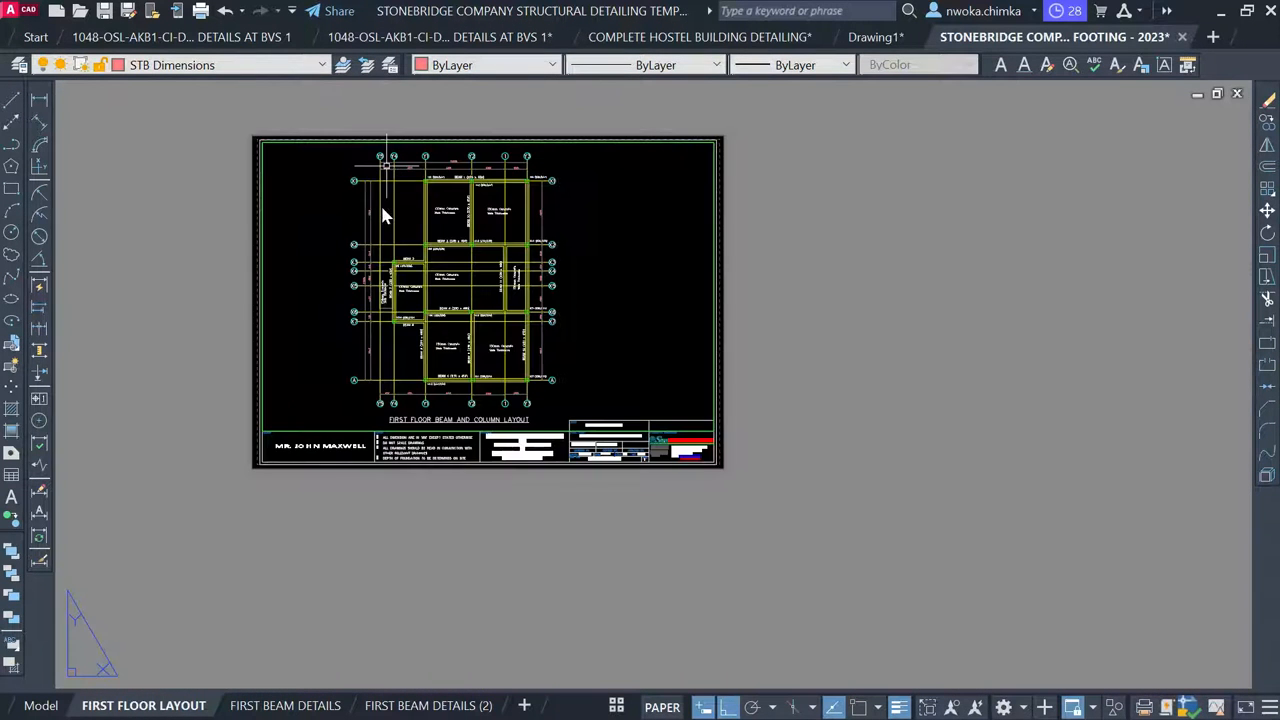
scroll(390, 213, up, 2)
scroll(418, 268, down, 2)
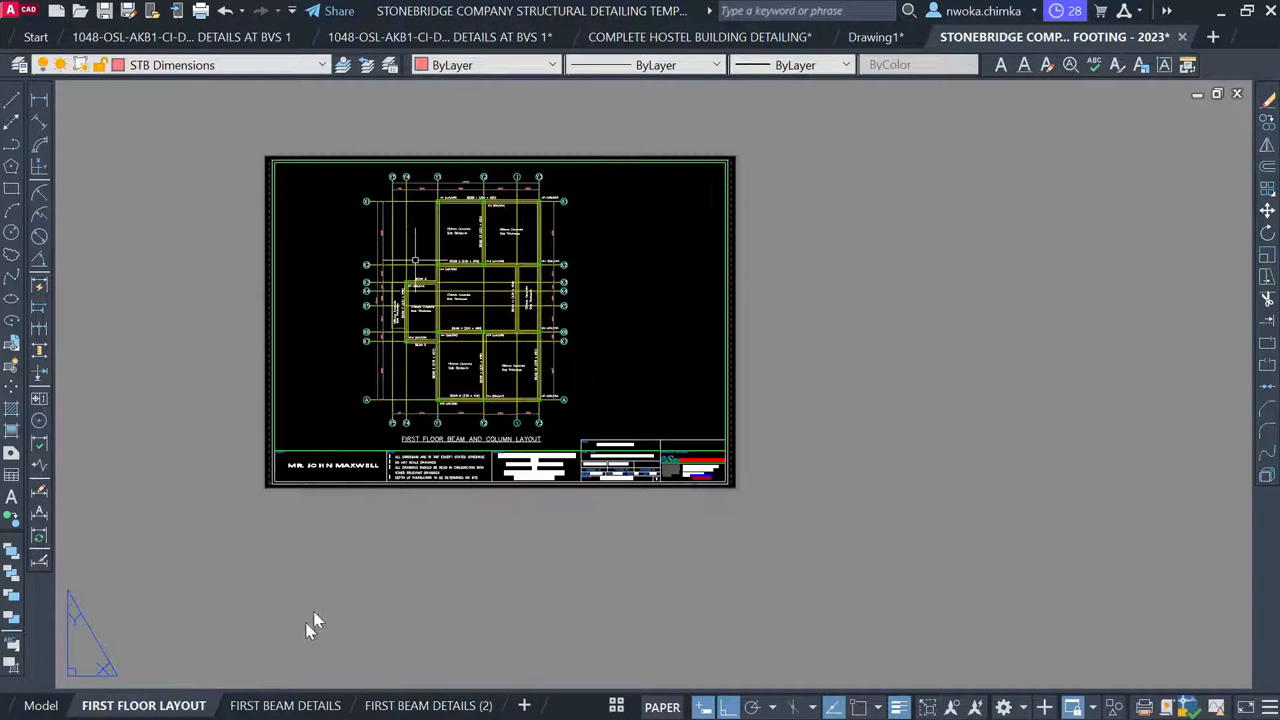
Switch to the FIRST BEAM DETAILS layout and zoom around to check Beams 1–8
click(268, 705)
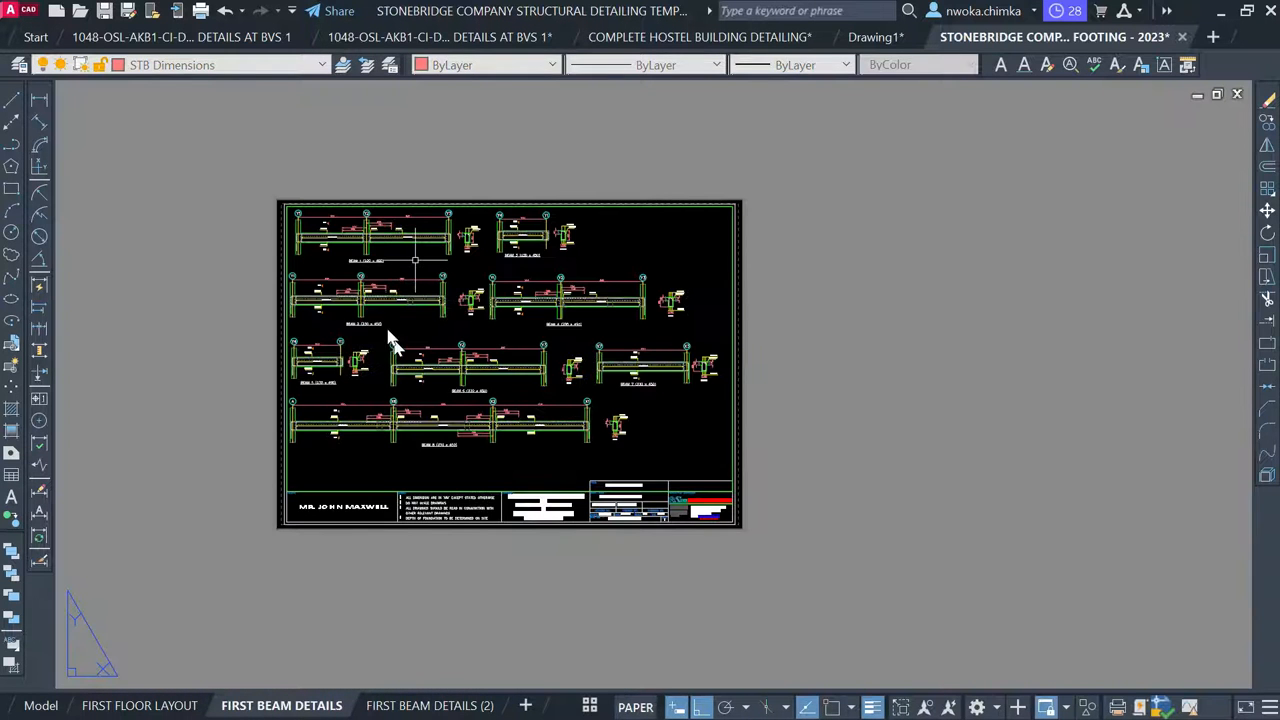
scroll(343, 240, up, 5)
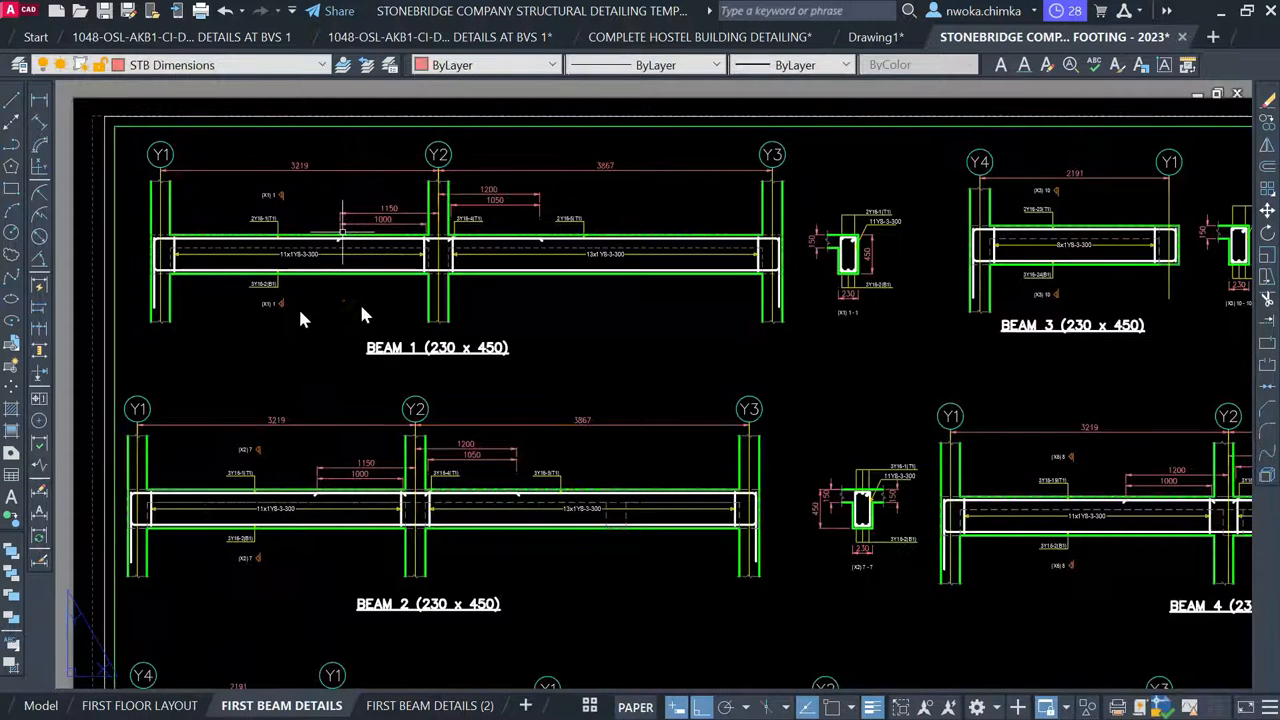
scroll(302, 318, down, 5)
scroll(359, 505, up, 6)
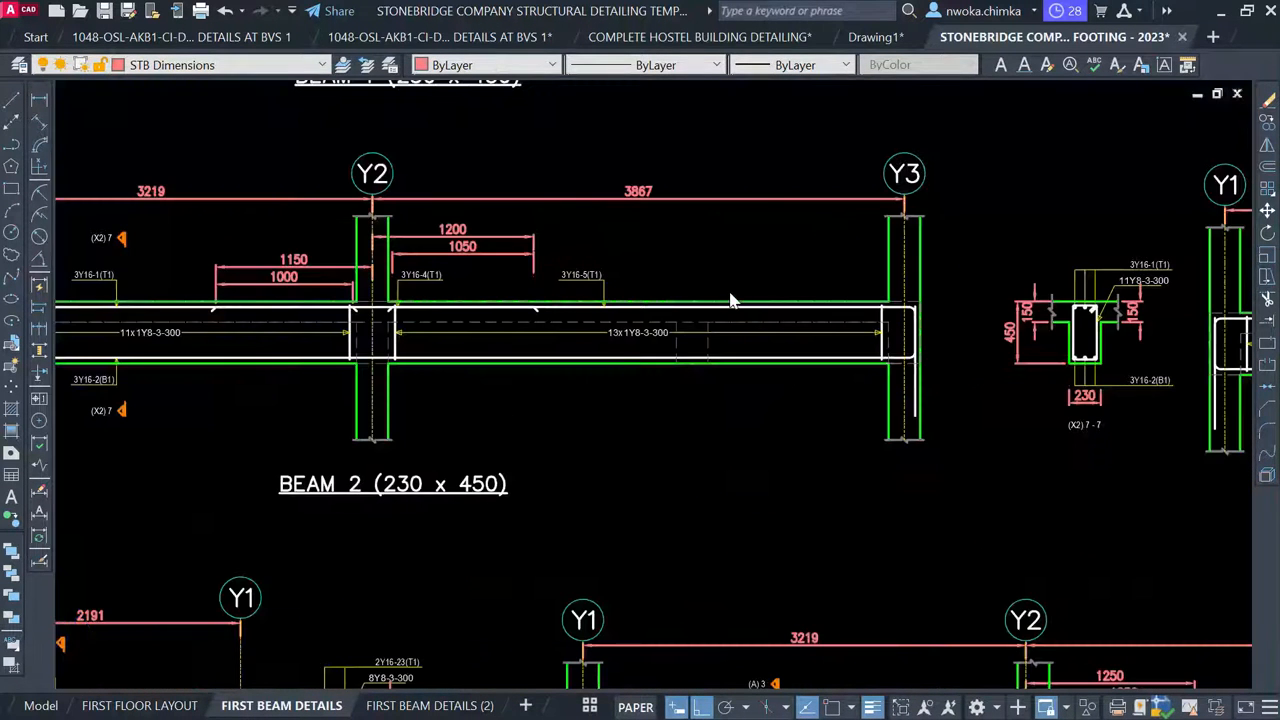
scroll(730, 300, down, 5)
scroll(655, 302, up, 6)
scroll(648, 292, down, 3)
scroll(738, 502, up, 4)
scroll(600, 470, down, 8)
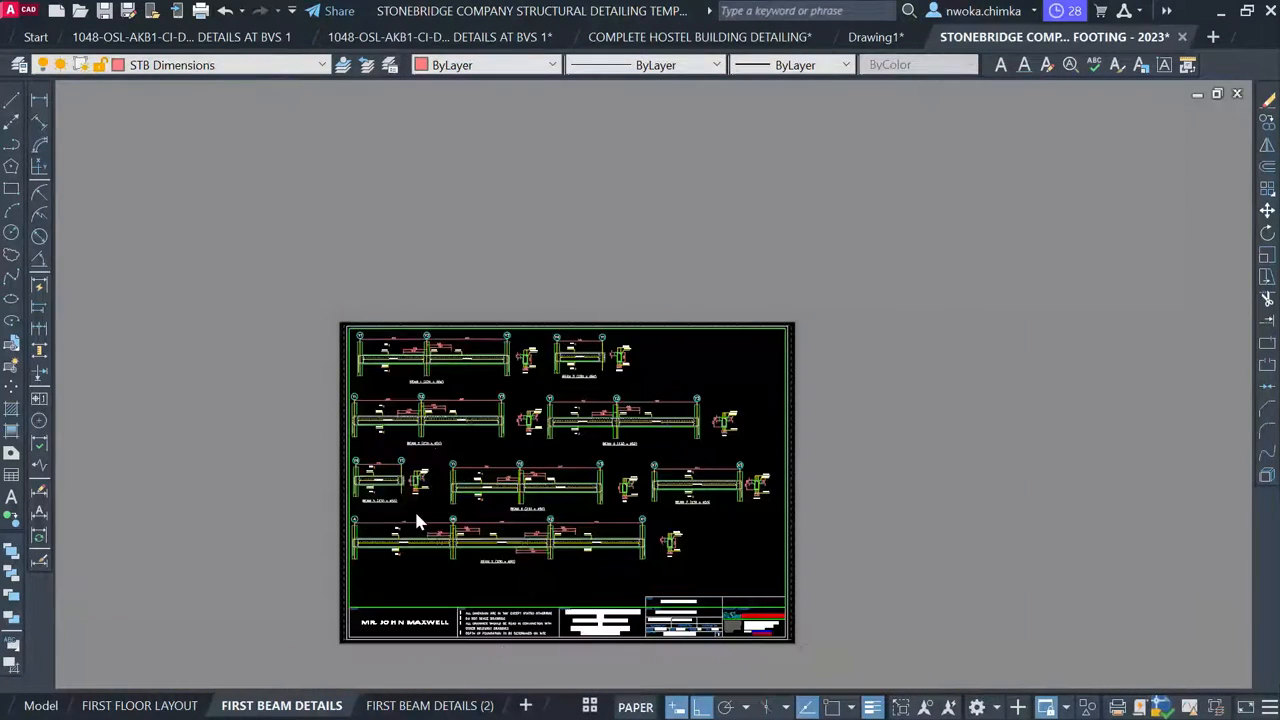
scroll(416, 517, up, 6)
scroll(284, 466, down, 5)
scroll(309, 437, up, 5)
scroll(257, 449, down, 4)
scroll(602, 439, down, 2)
scroll(602, 437, up, 3)
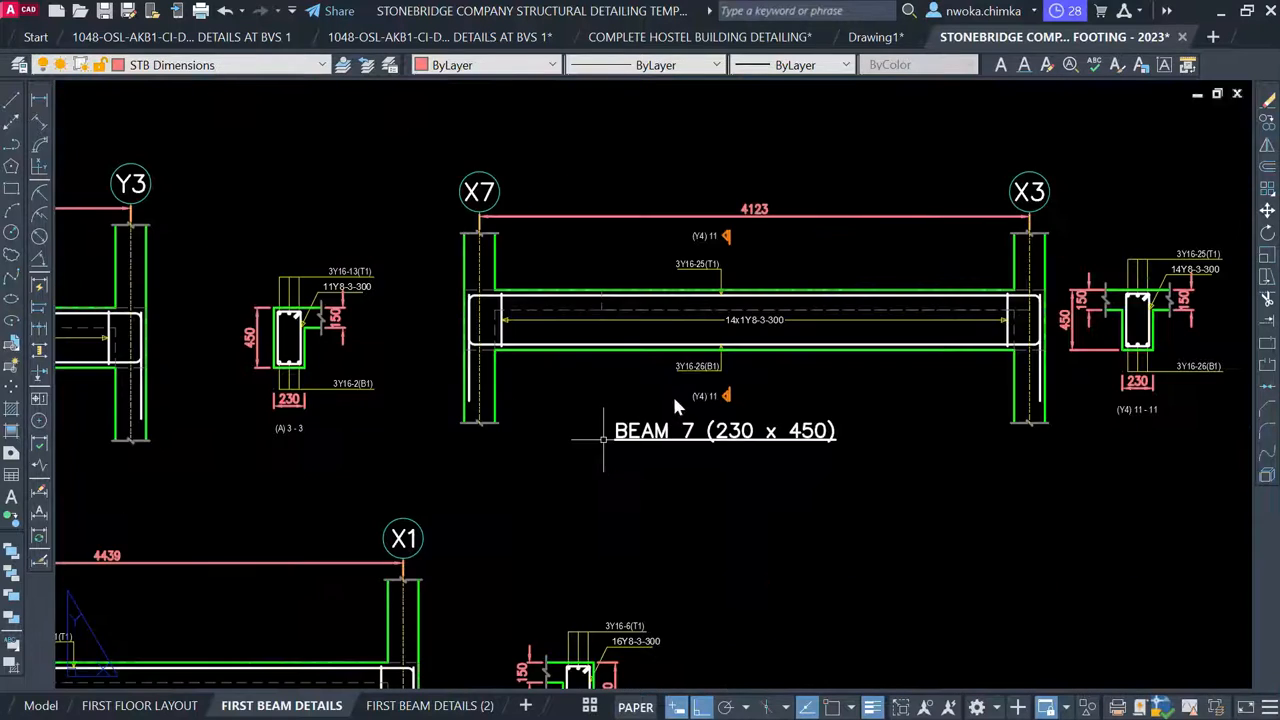
scroll(376, 537, down, 5)
scroll(370, 515, up, 5)
scroll(375, 515, down, 5)
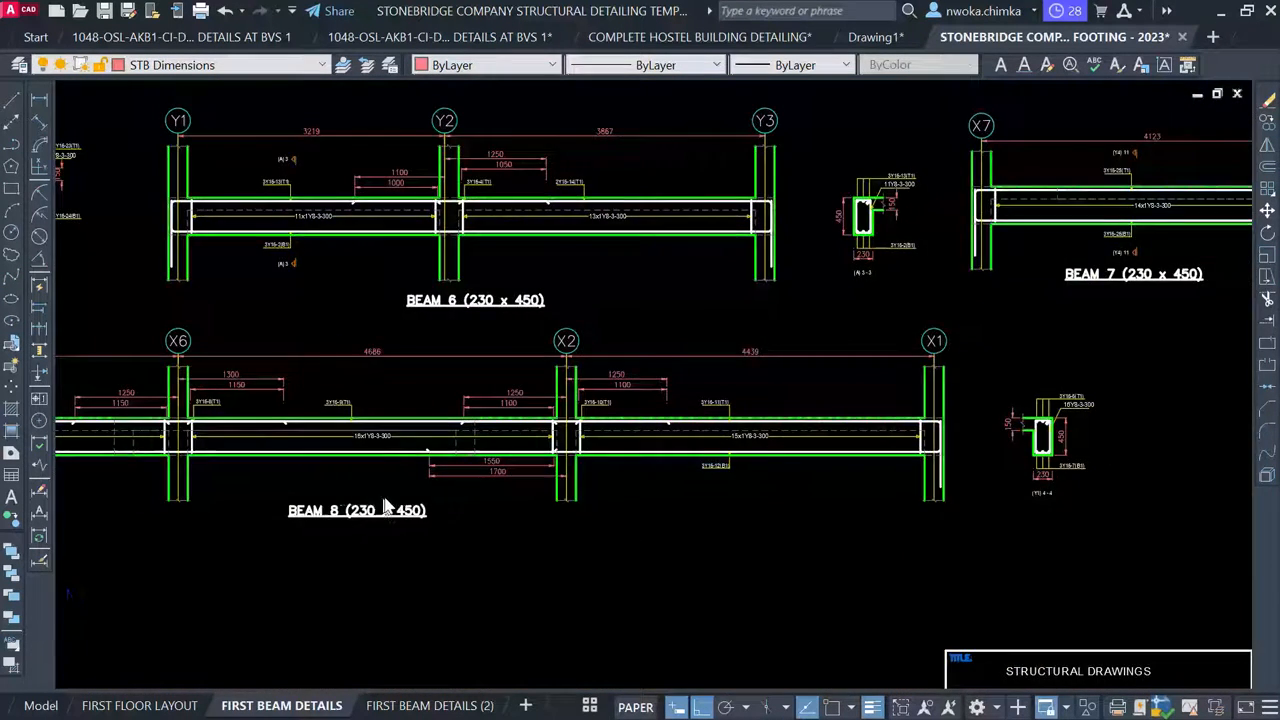
scroll(400, 520, up, 2)
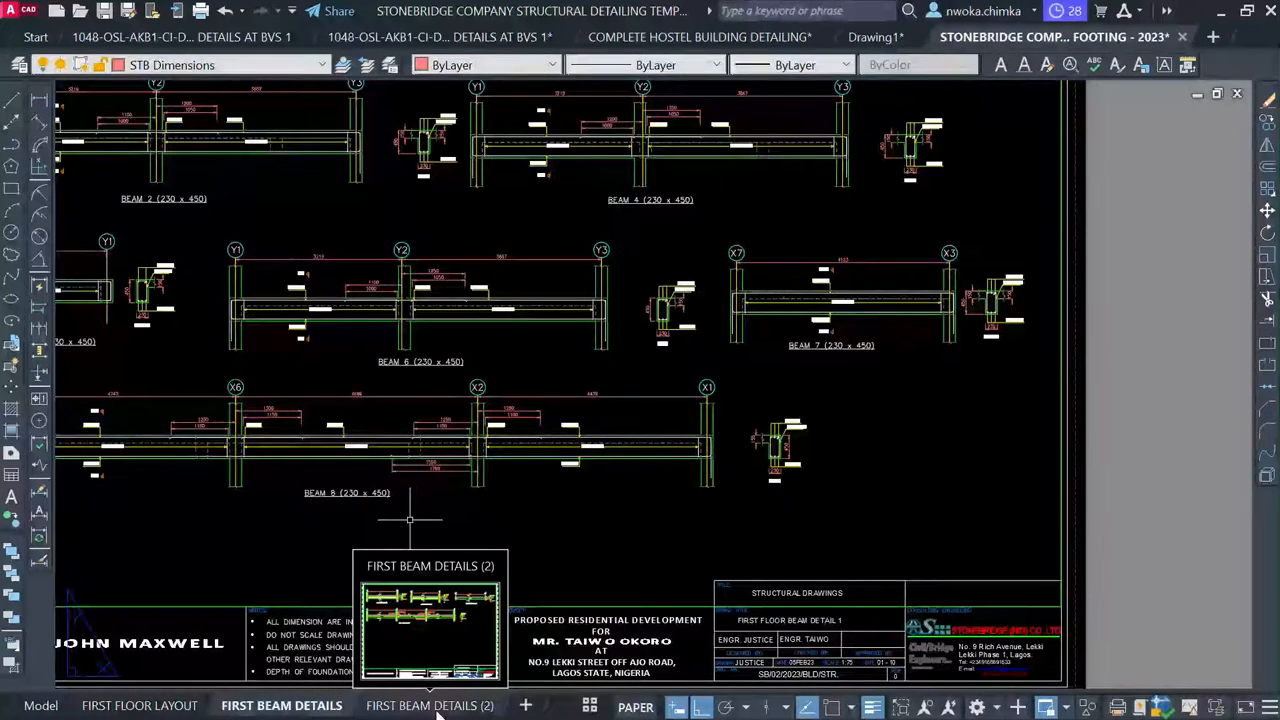
Open the FIRST BEAM DETAILS (2) layout and activate its viewport
click(432, 706)
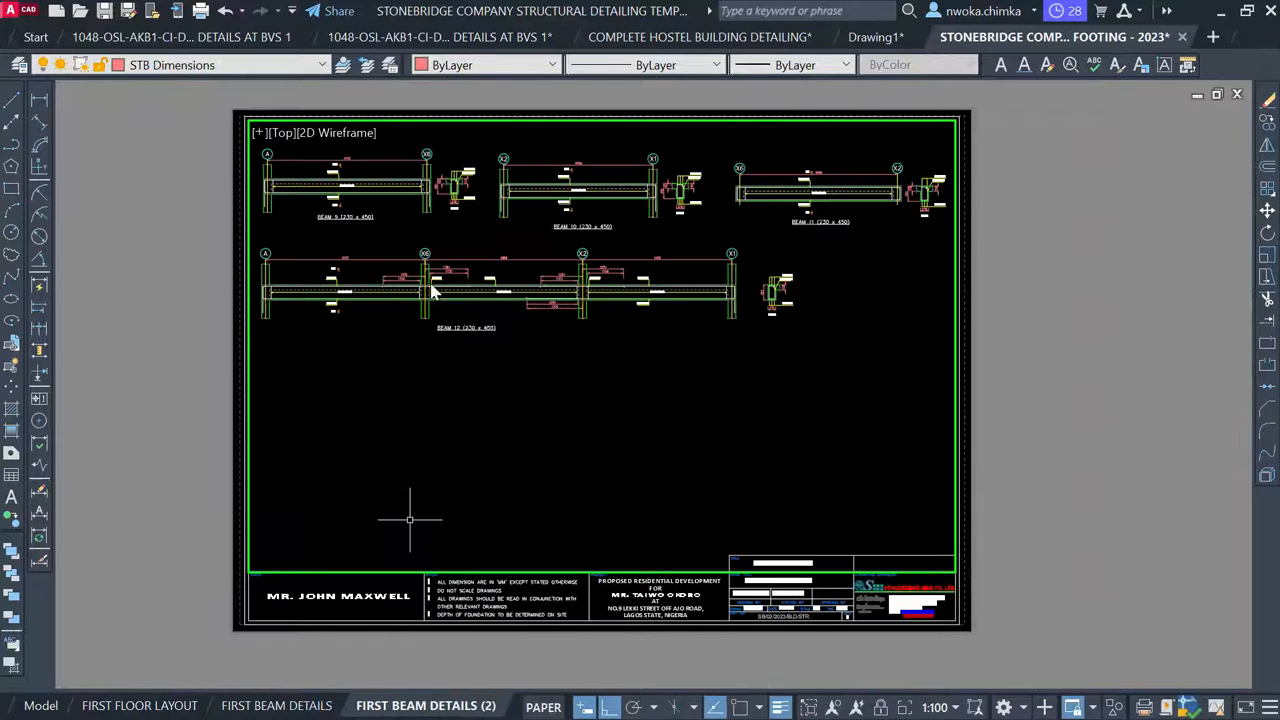
scroll(360, 228, up, 6)
scroll(433, 240, down, 2)
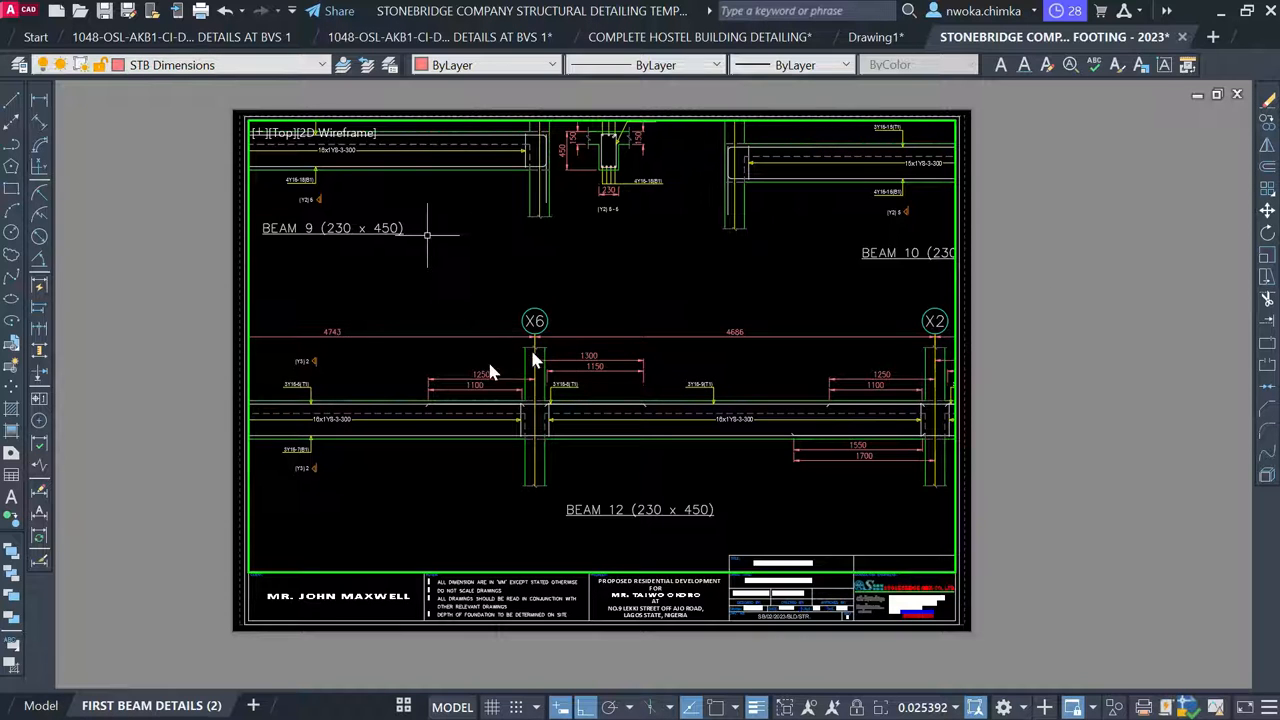
double_click(1069, 346)
double_click(527, 277)
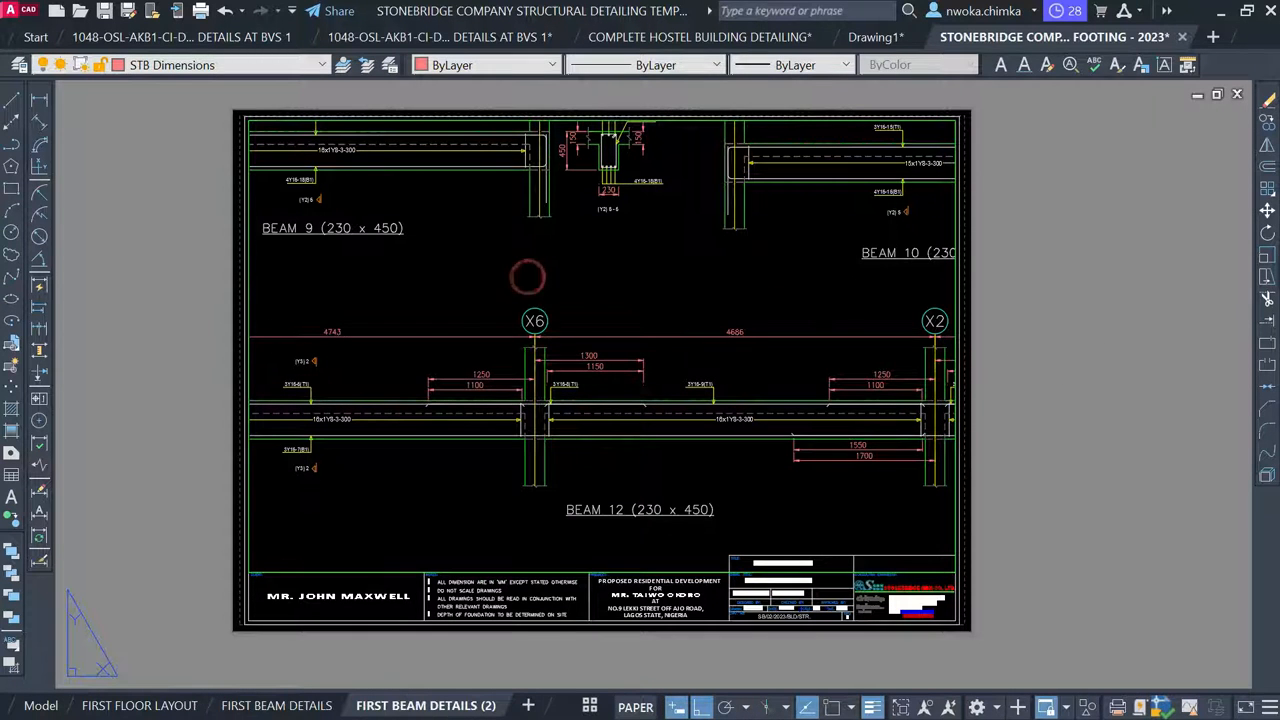
Scale the viewport with ZOOM 1/100X and pan Beams 9–12 toward the sheet's top-left
text(Z)
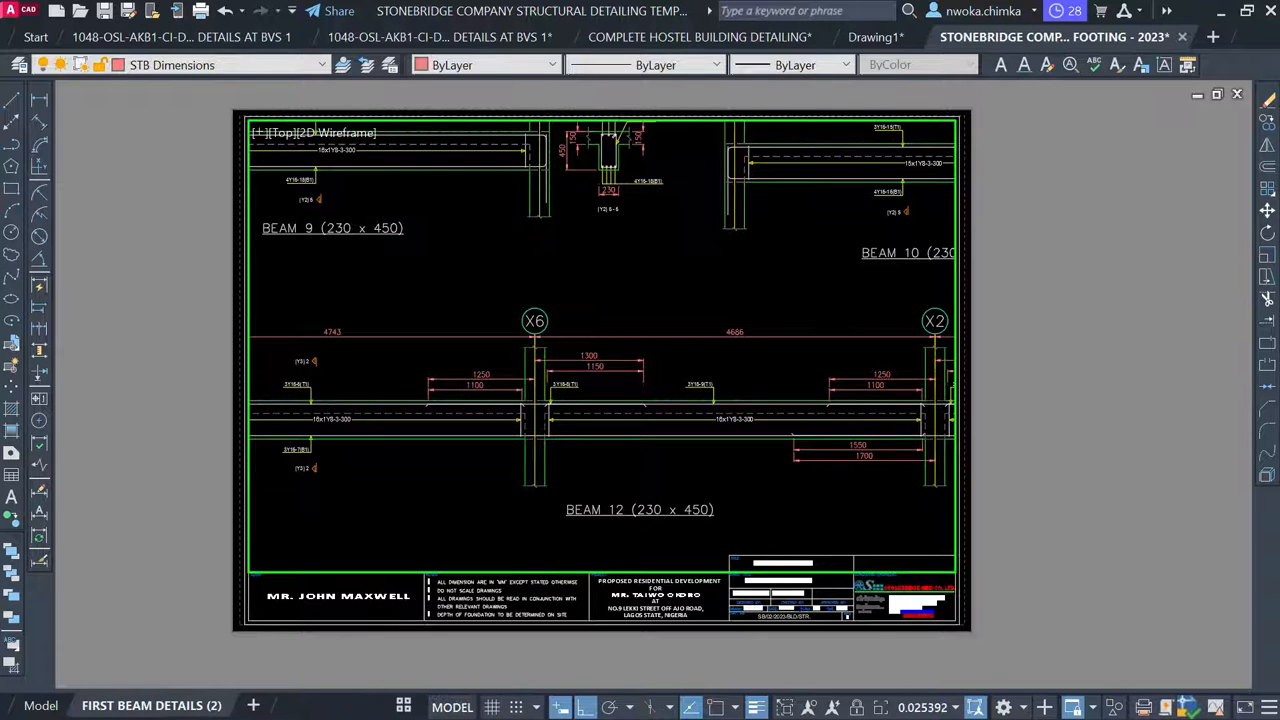
key(Return)
text(1/10)
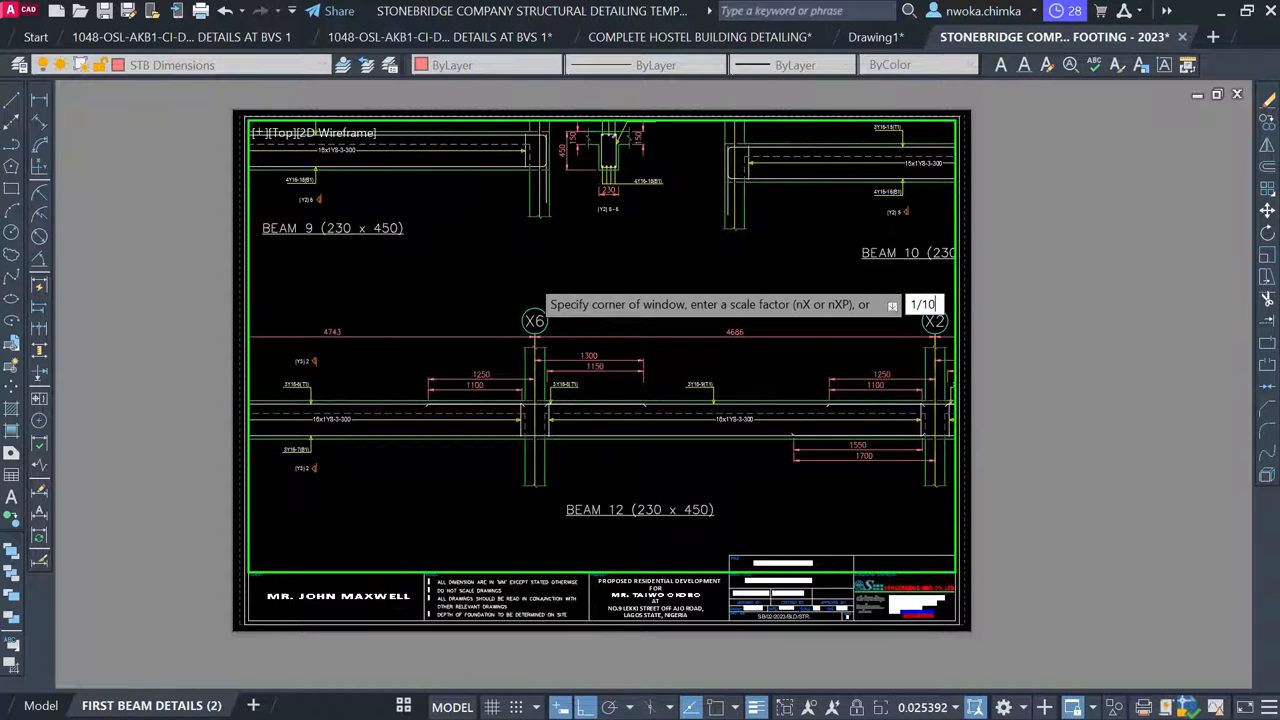
text(0XP)
key(Return)
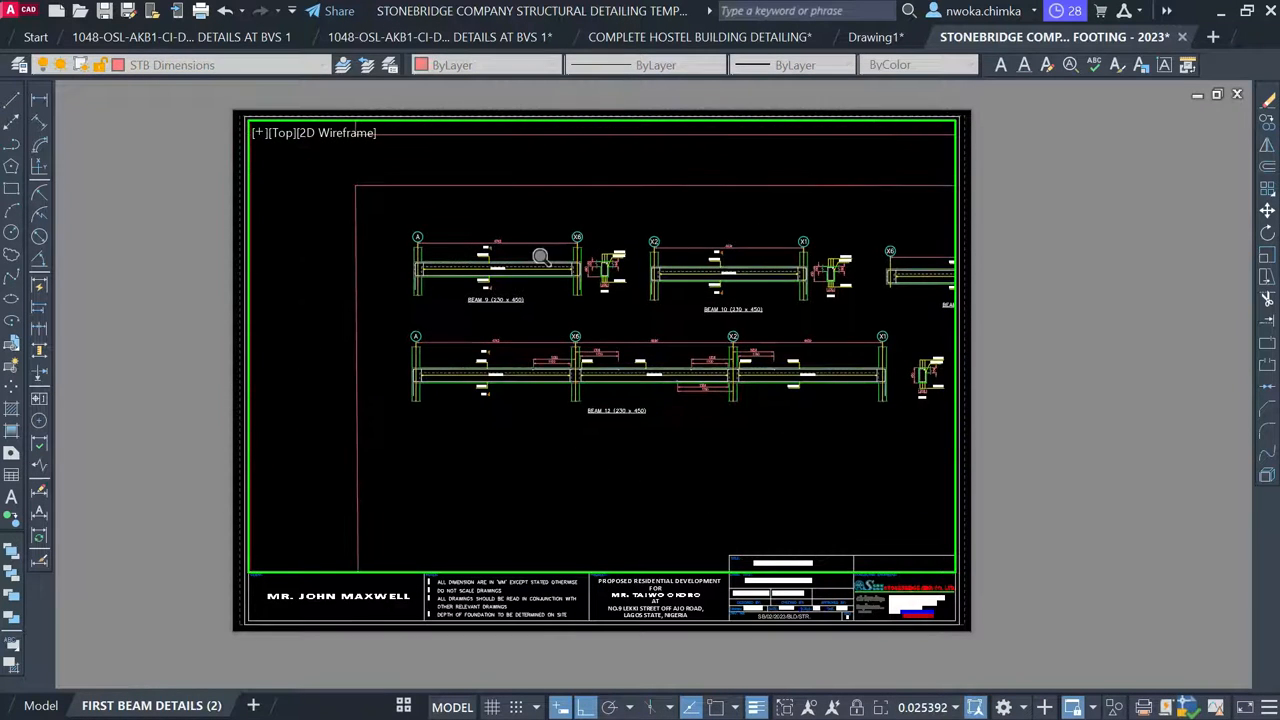
text(P)
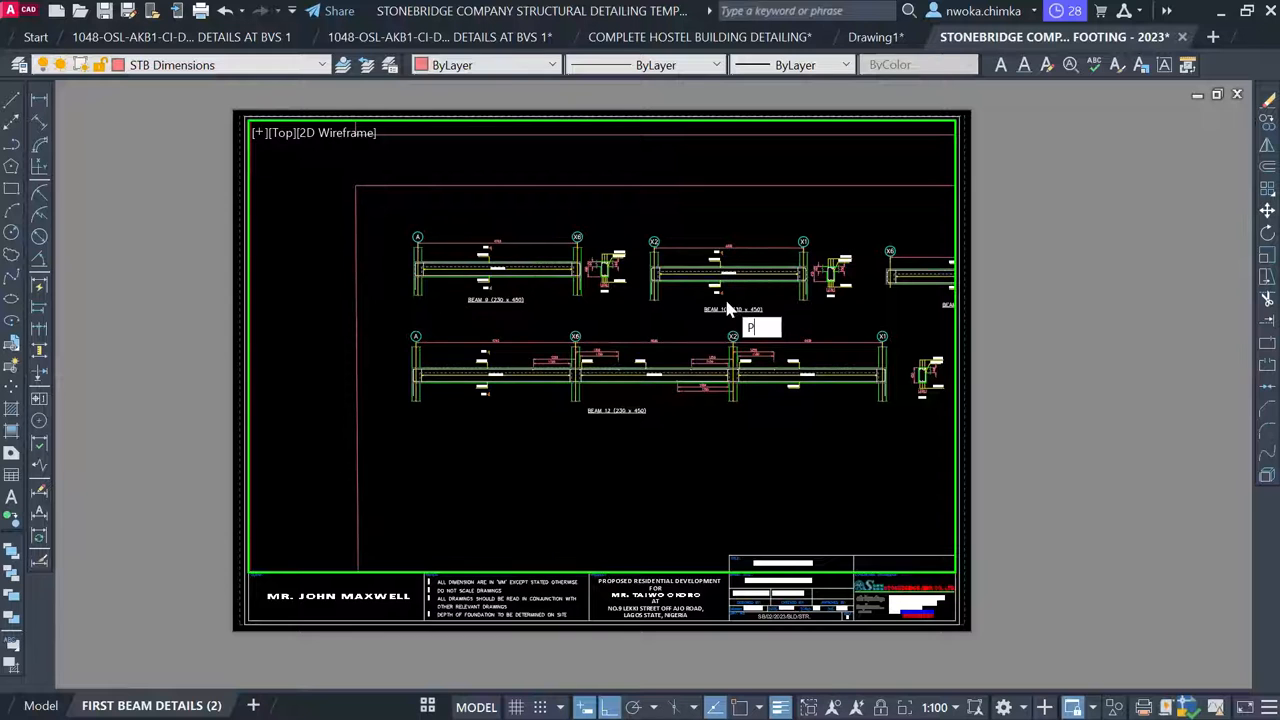
key(Return)
drag(693, 328, 548, 263)
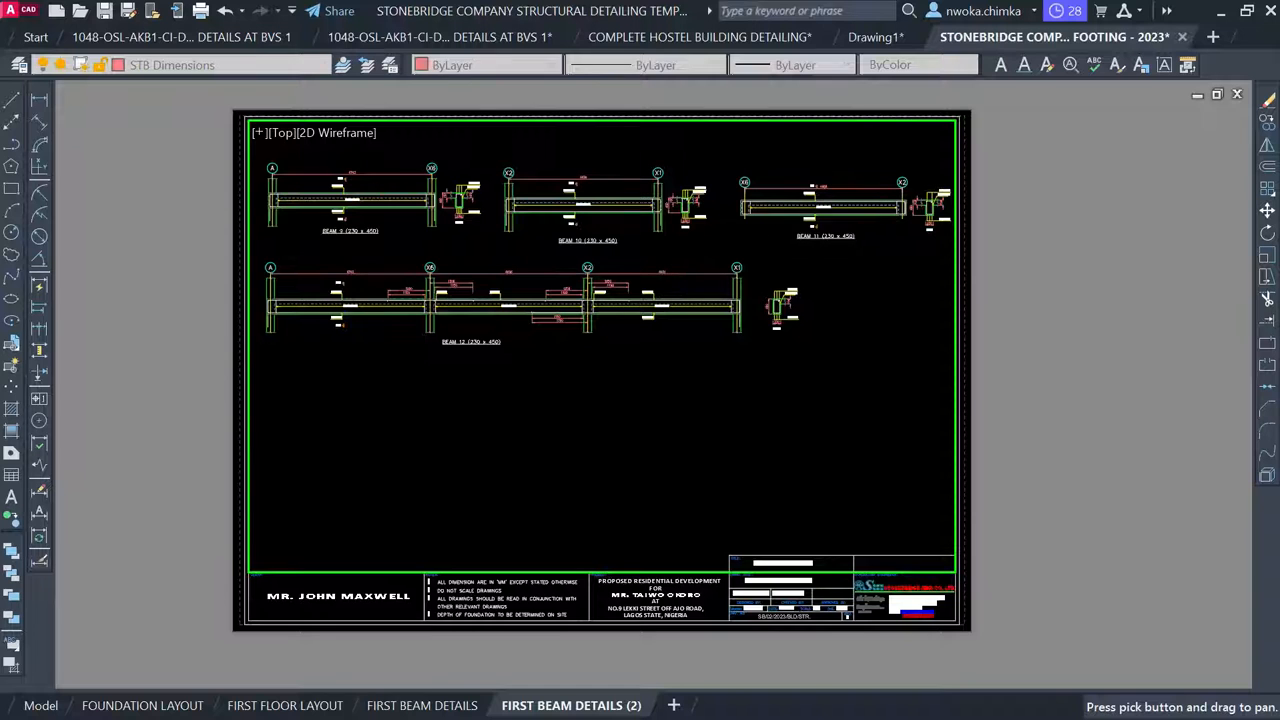
key(Escape)
Return to paper space and zoom in on the DETAIL 2 title block
double_click(1124, 290)
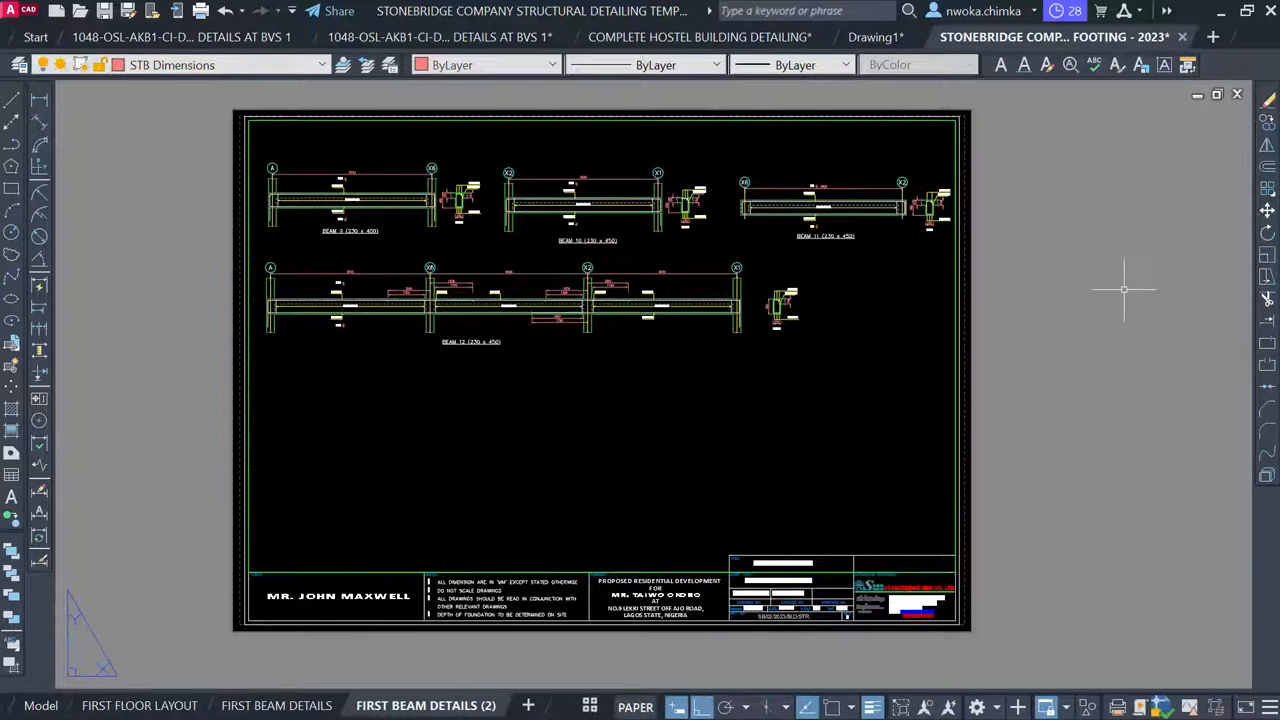
scroll(330, 226, up, 5)
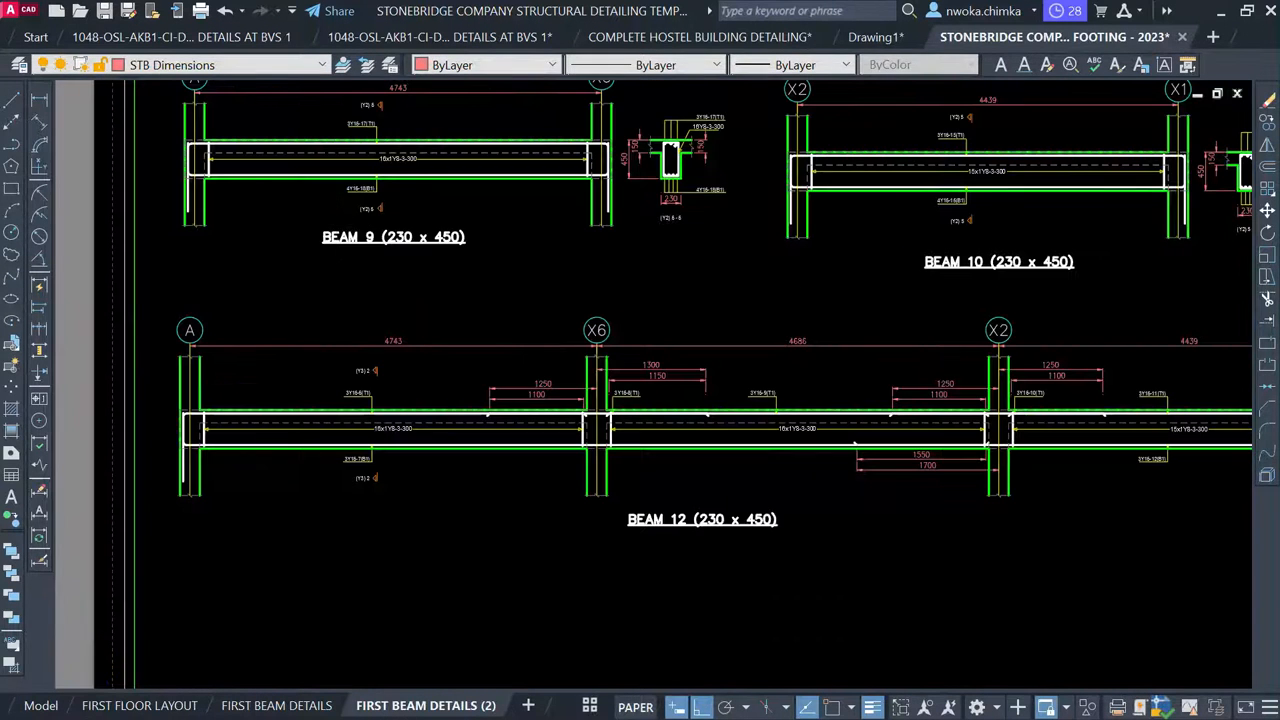
scroll(330, 230, down, 1)
scroll(766, 258, up, 1)
scroll(650, 260, down, 1)
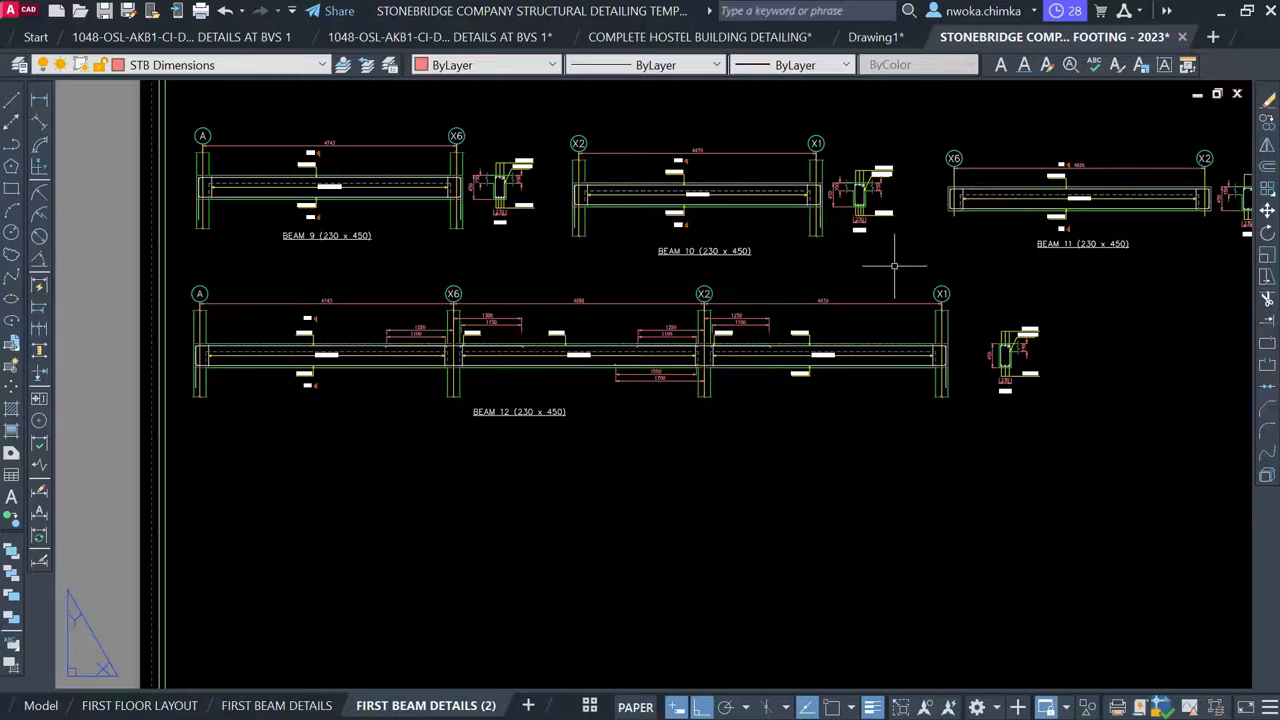
scroll(525, 365, down, 4)
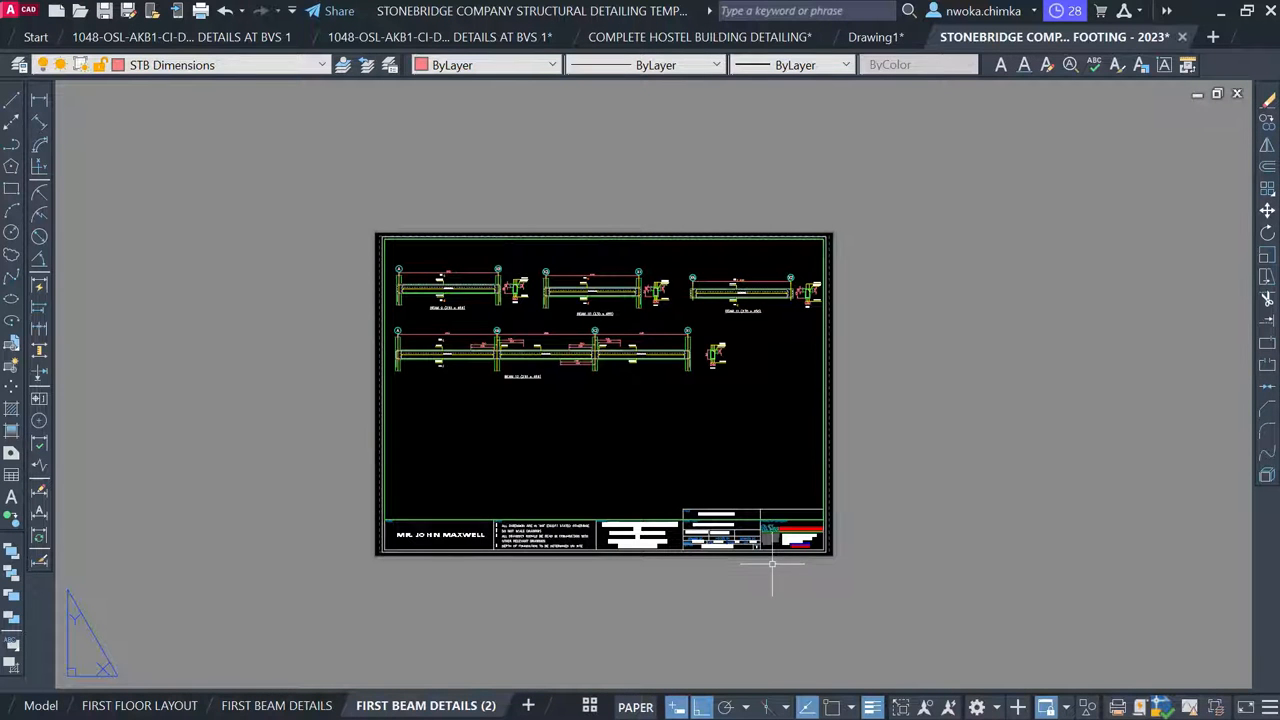
scroll(771, 565, up, 2)
scroll(680, 490, up, 10)
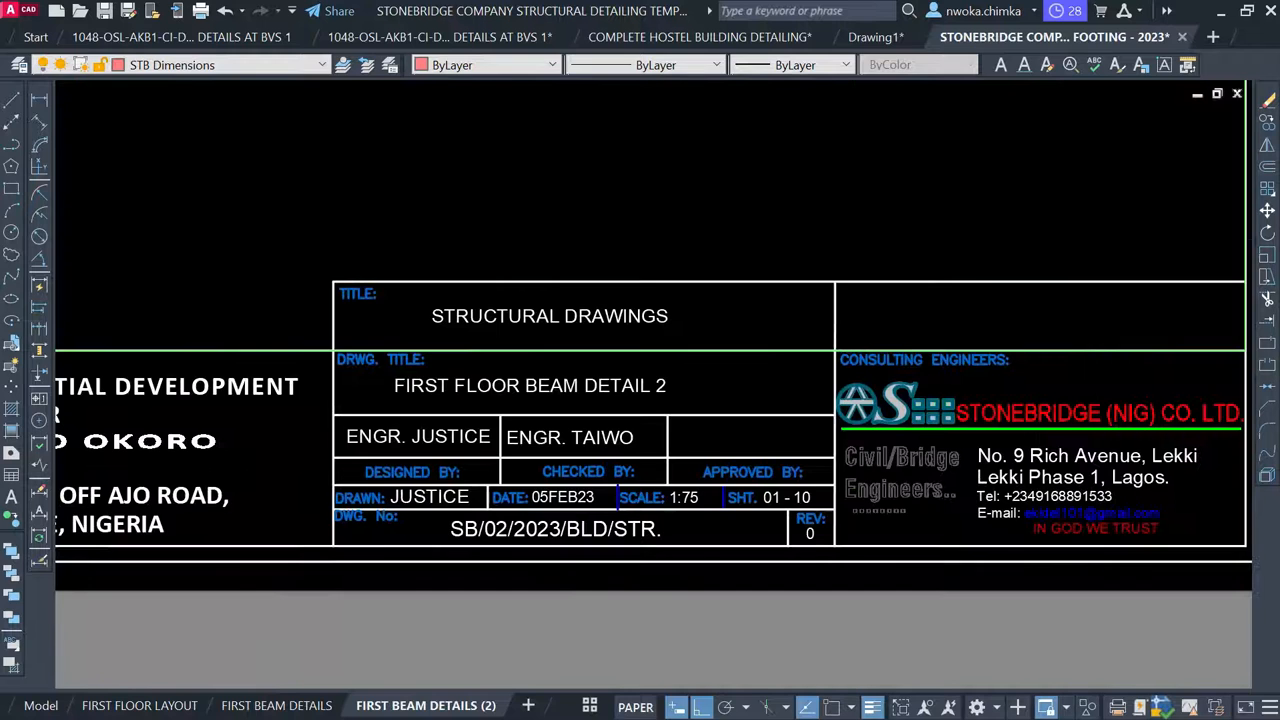
Change the title block's scale text from 1:75 to 1:100, then go to FIRST BEAM DETAILS
click(664, 462)
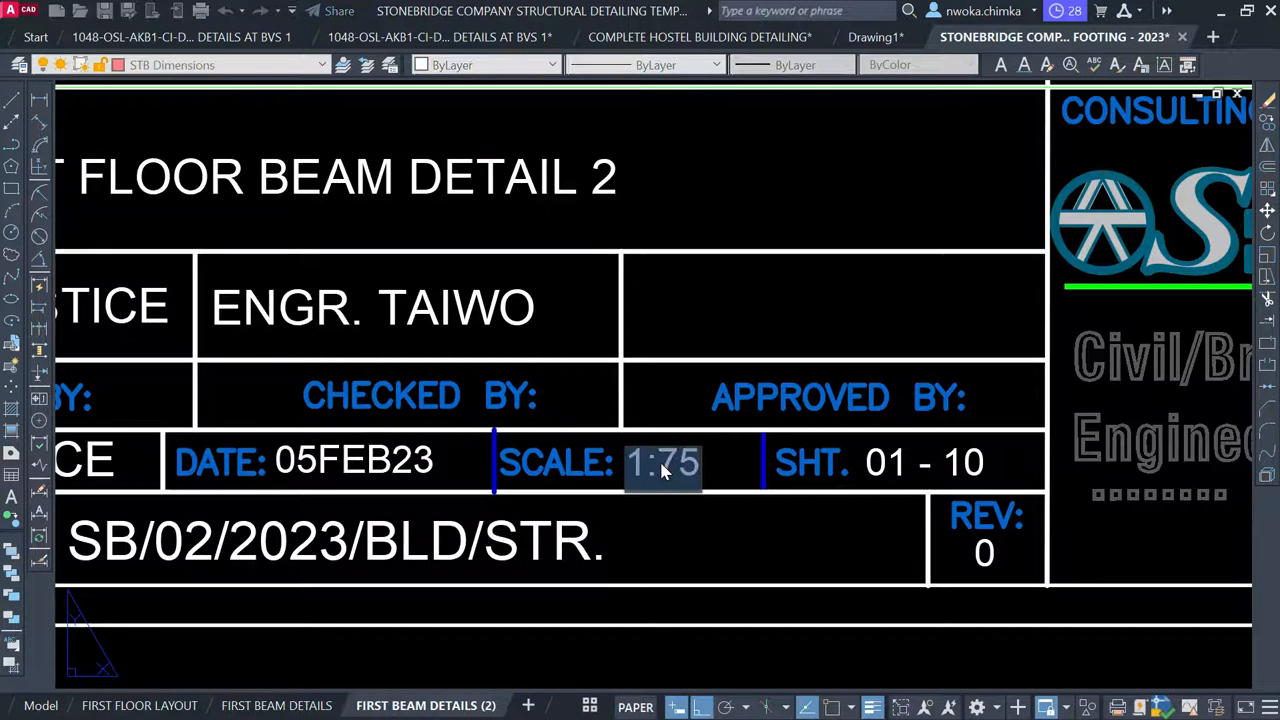
double_click(659, 462)
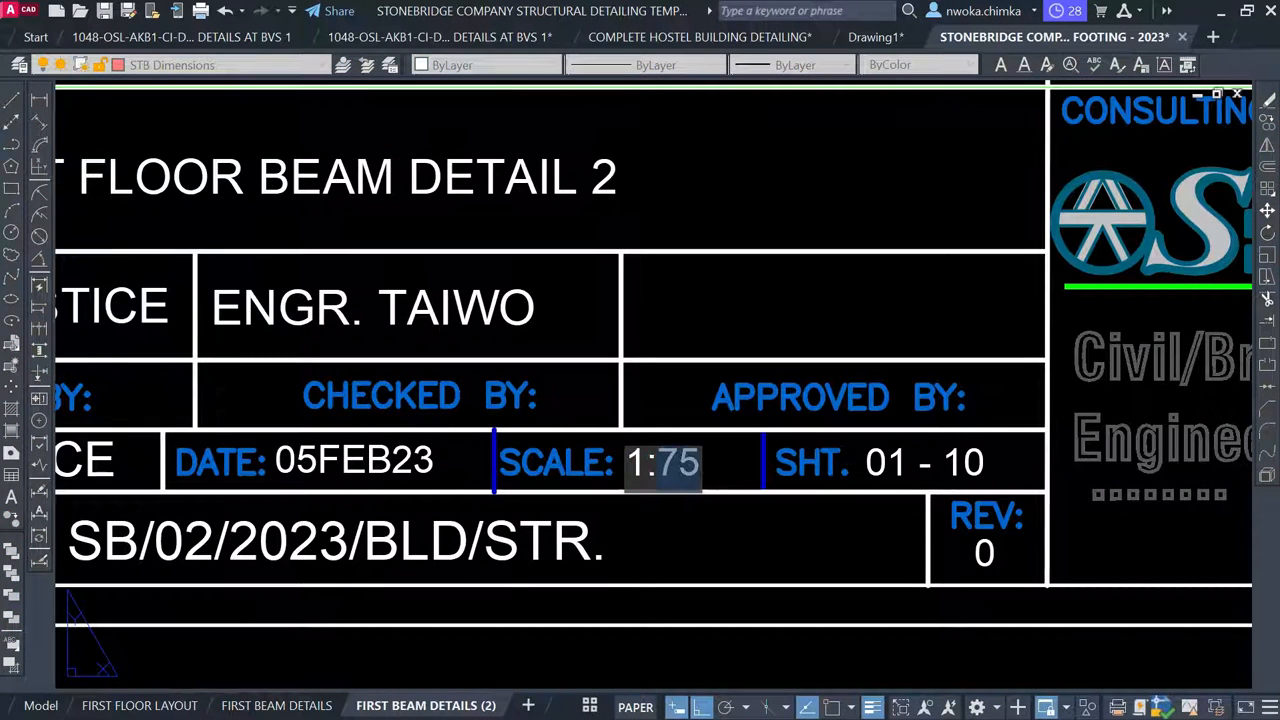
text(1:100)
key(Return)
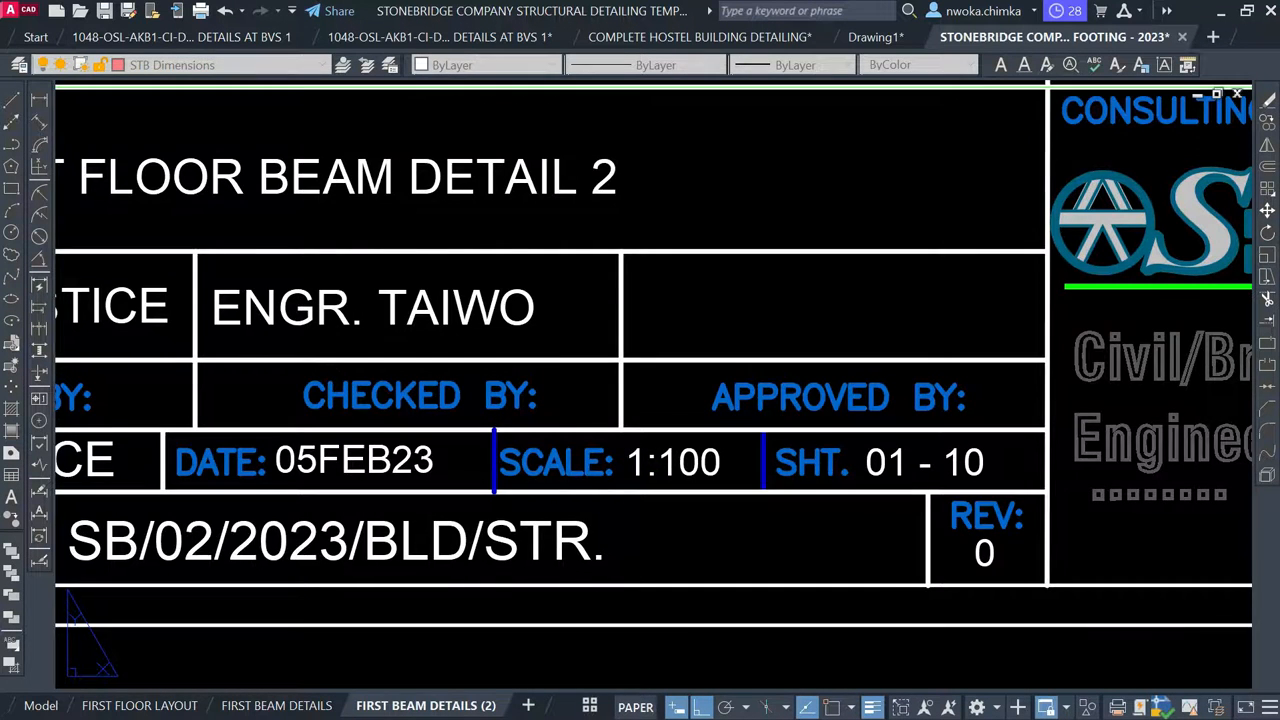
scroll(722, 462, down, 4)
key(Escape)
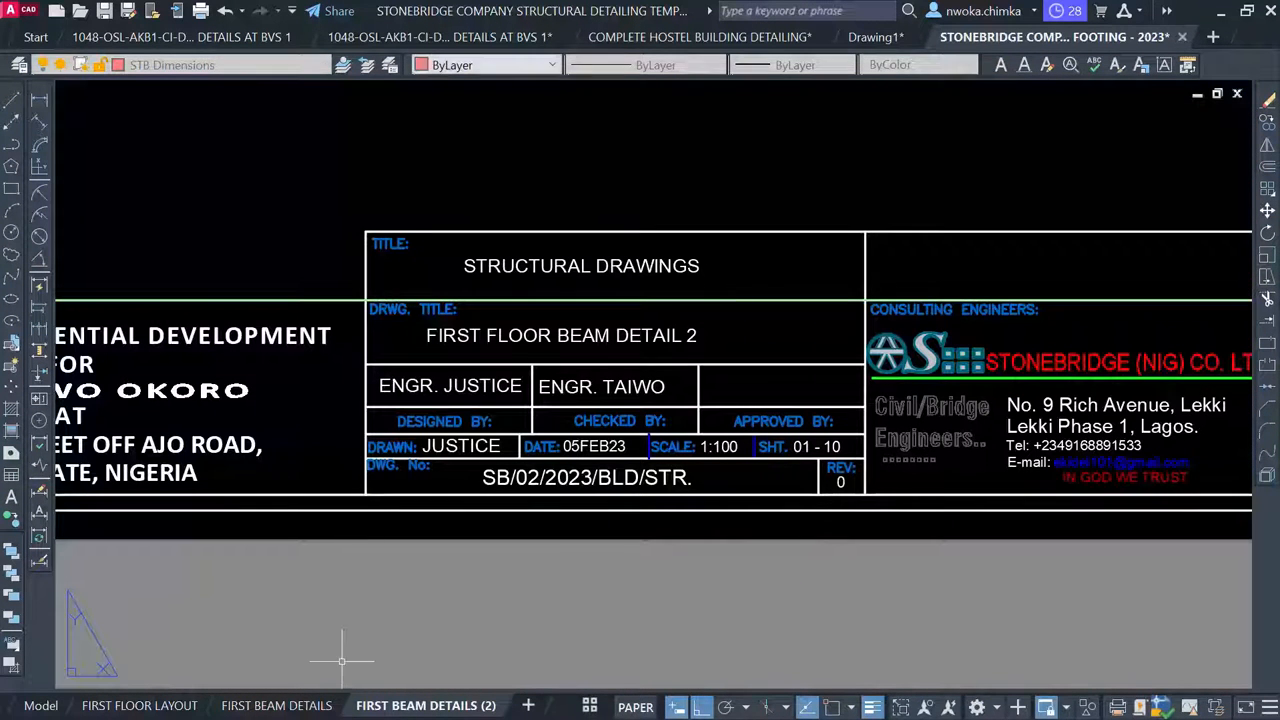
click(270, 705)
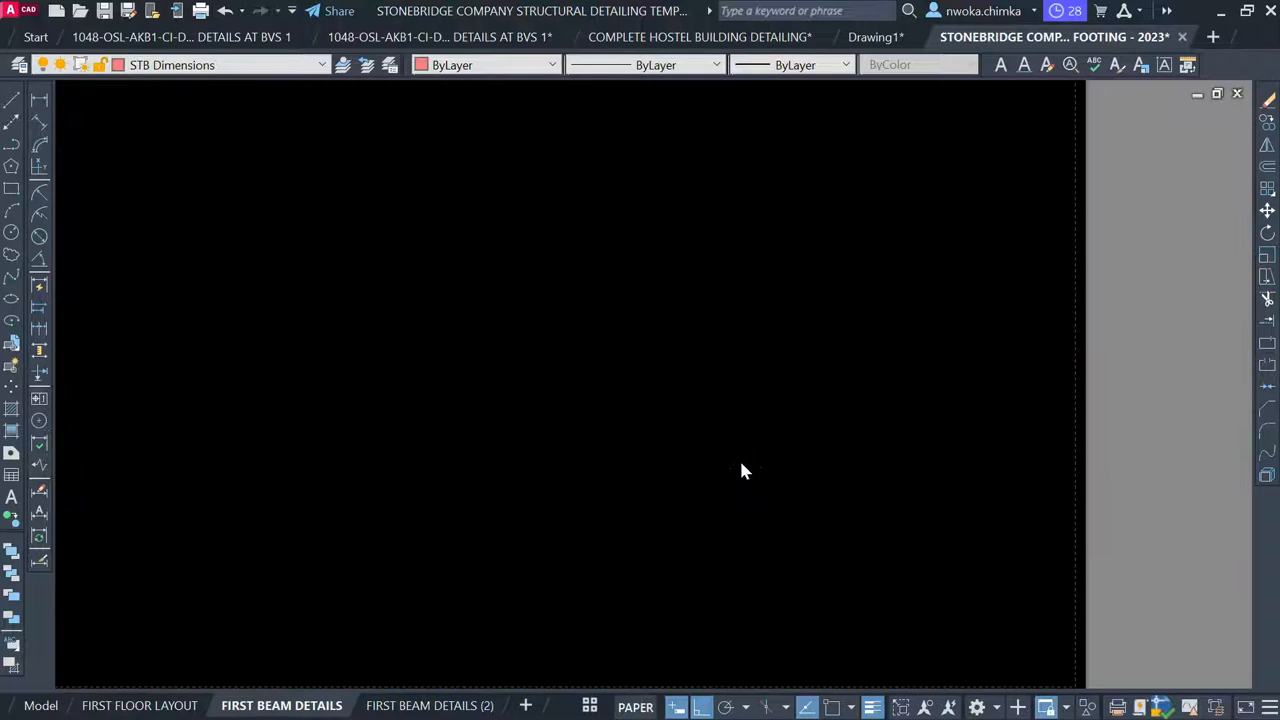
Change the DETAIL 1 title block's scale text from 1:75 to 1:100
scroll(686, 569, up, 4)
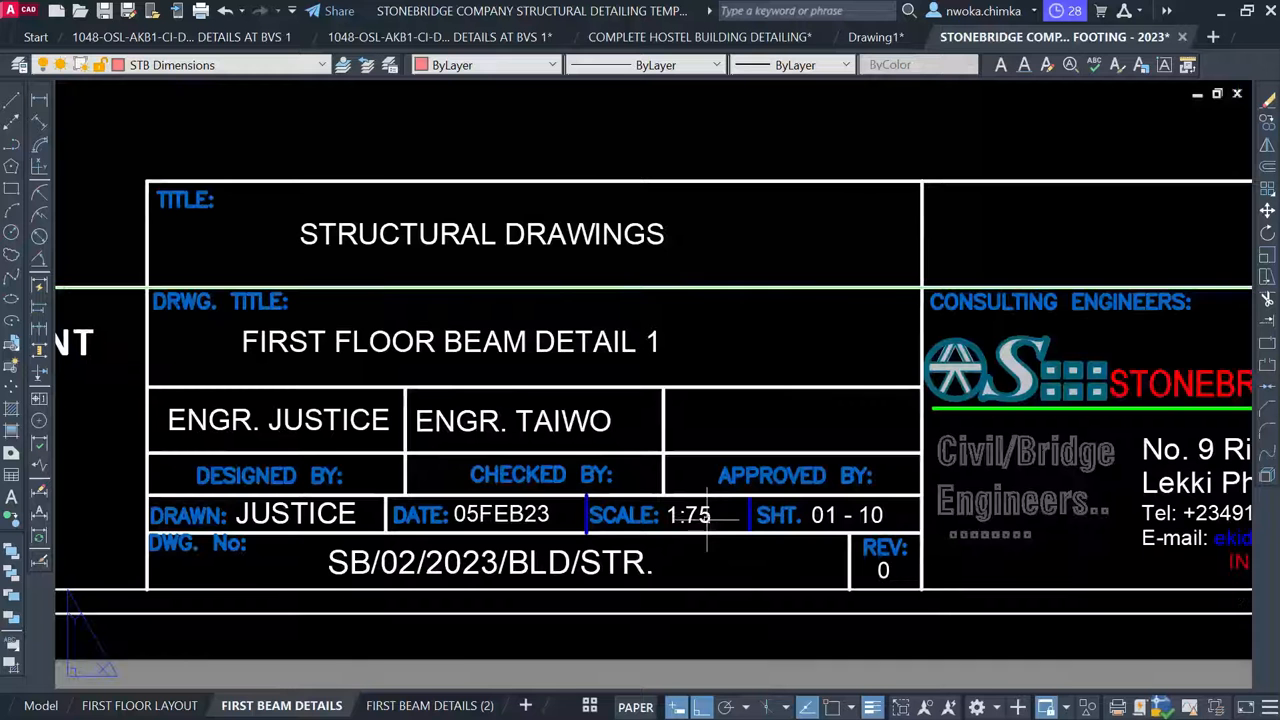
key(Escape)
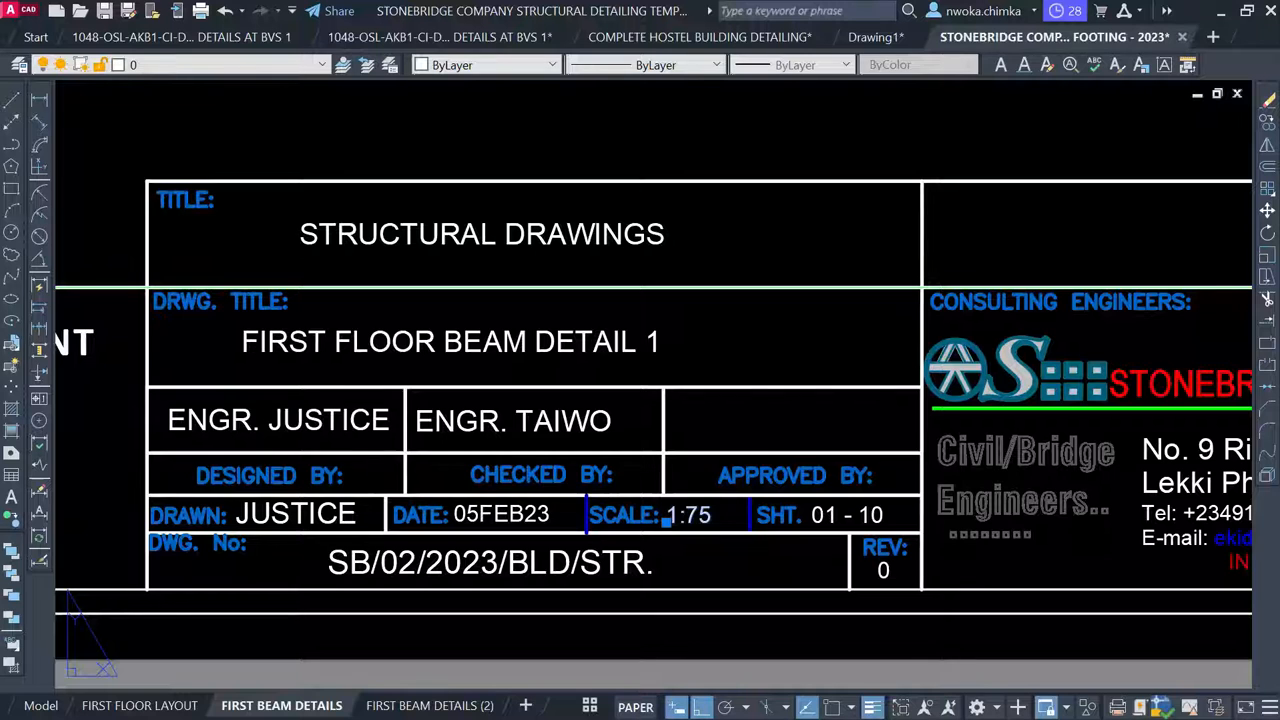
scroll(703, 522, up, 4)
click(700, 520)
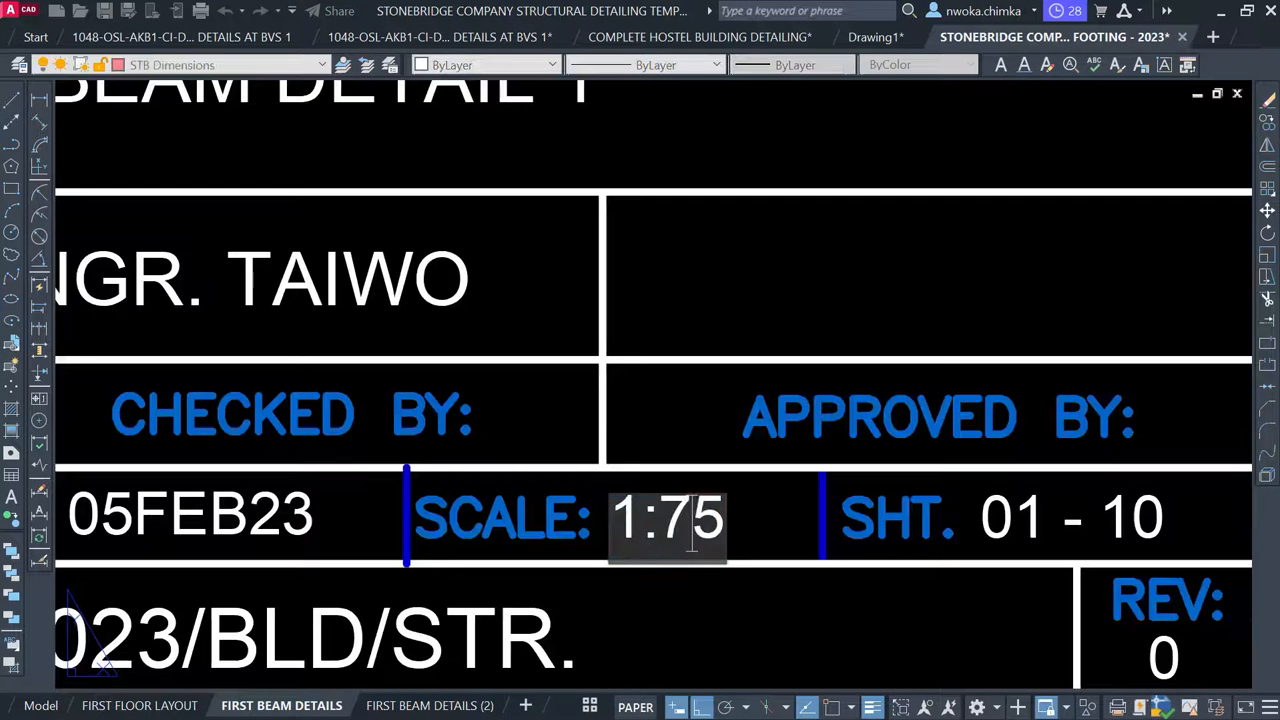
text(100)
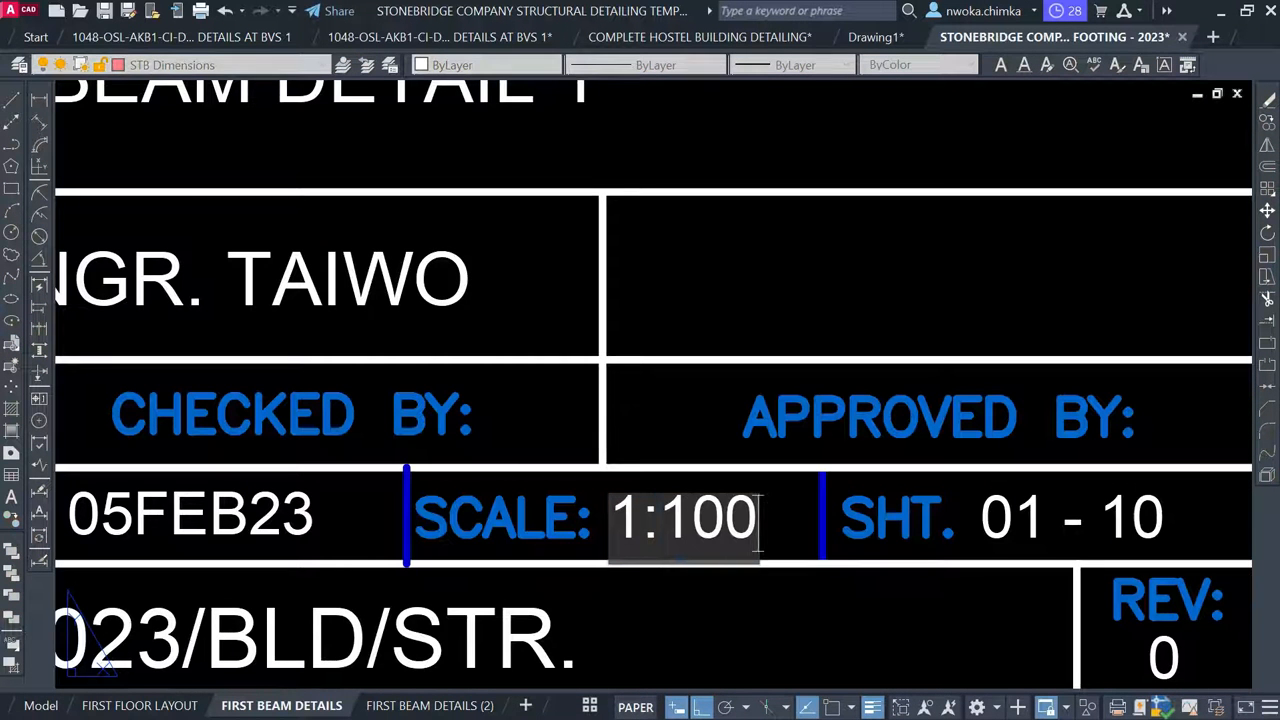
click(718, 597)
Check the title block's sheet number text, then zoom and pan out to the whole sheet
scroll(652, 480, down, 4)
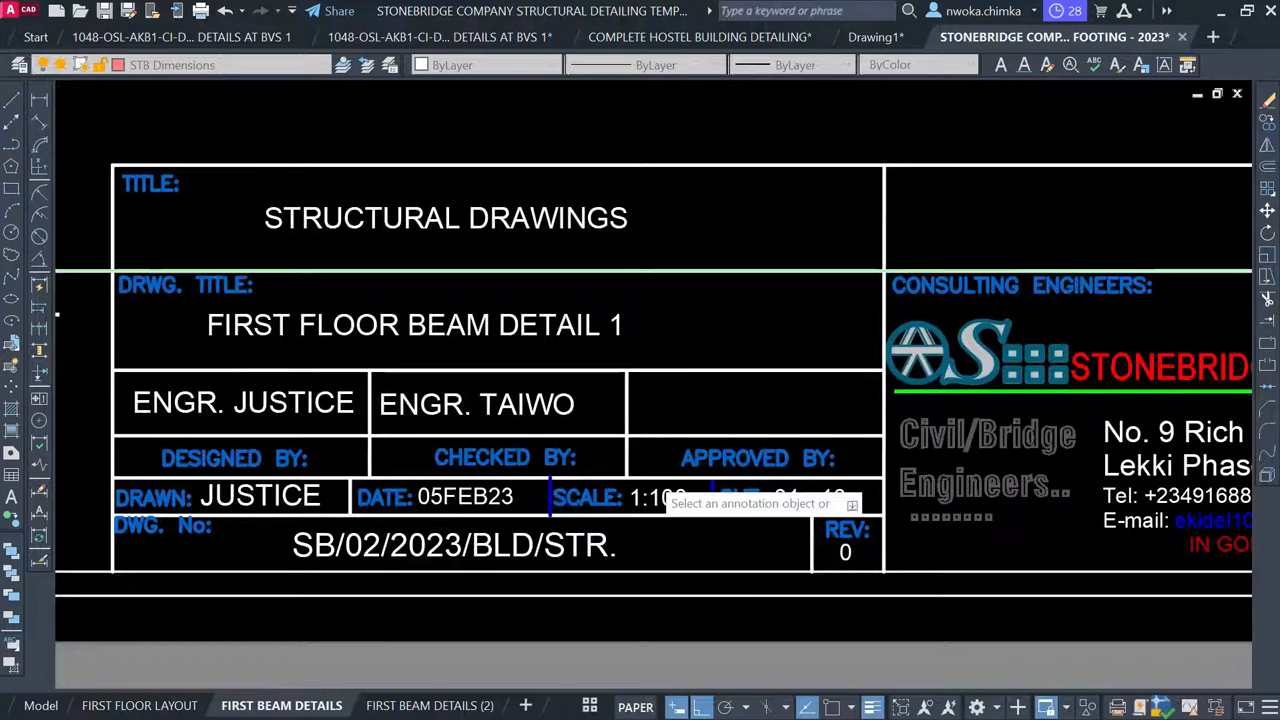
scroll(690, 492, down, 3)
click(712, 505)
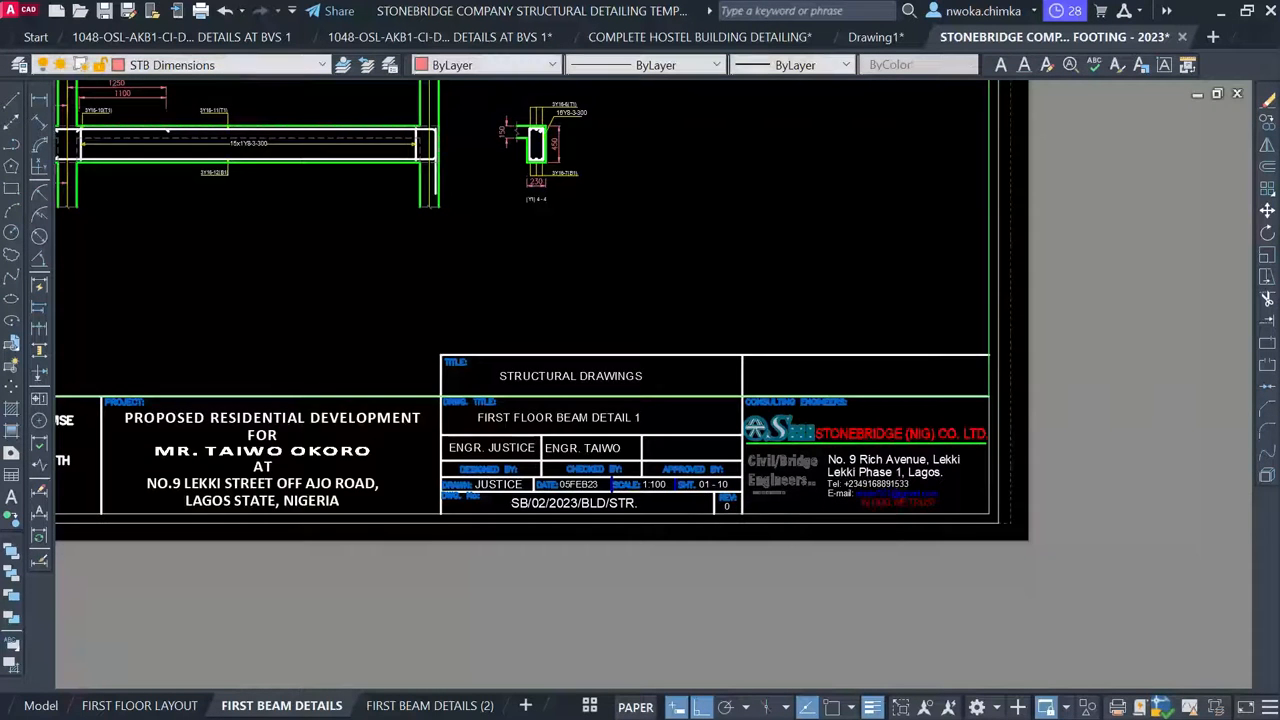
scroll(714, 500, up, 5)
scroll(612, 455, down, 6)
scroll(572, 430, down, 2)
middle_drag(513, 360, 504, 437)
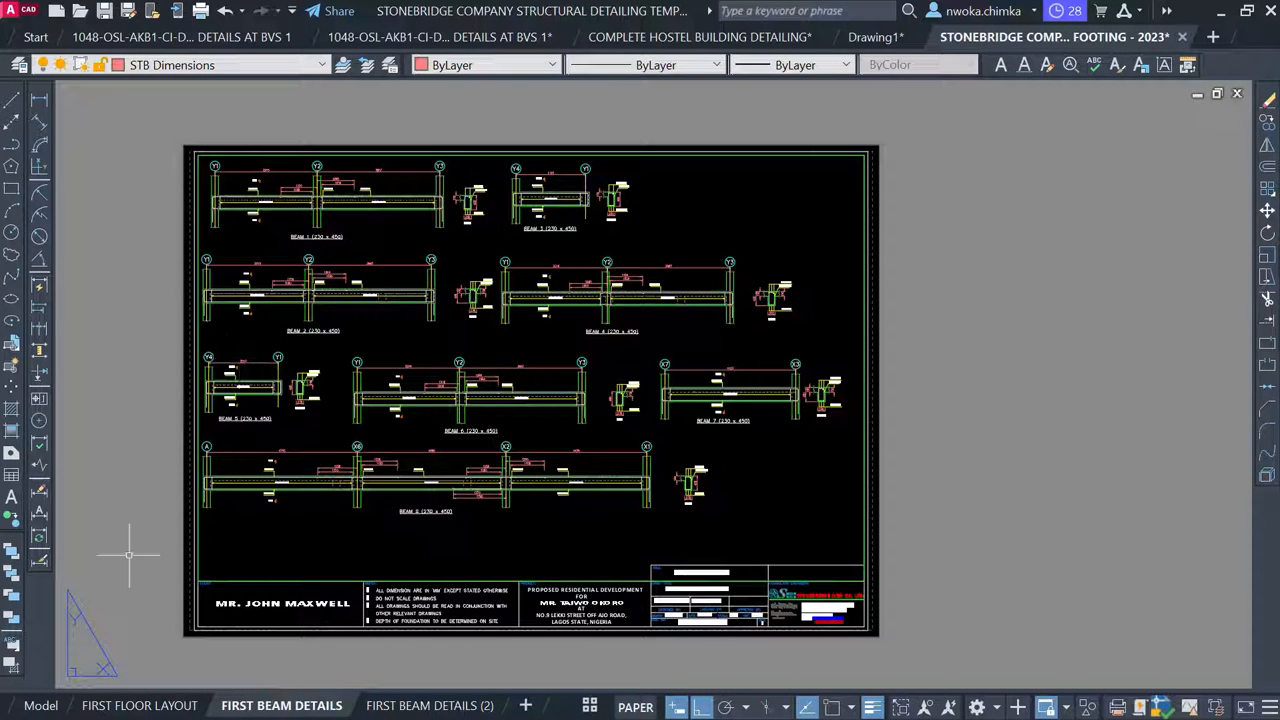
mouse_move(53, 707)
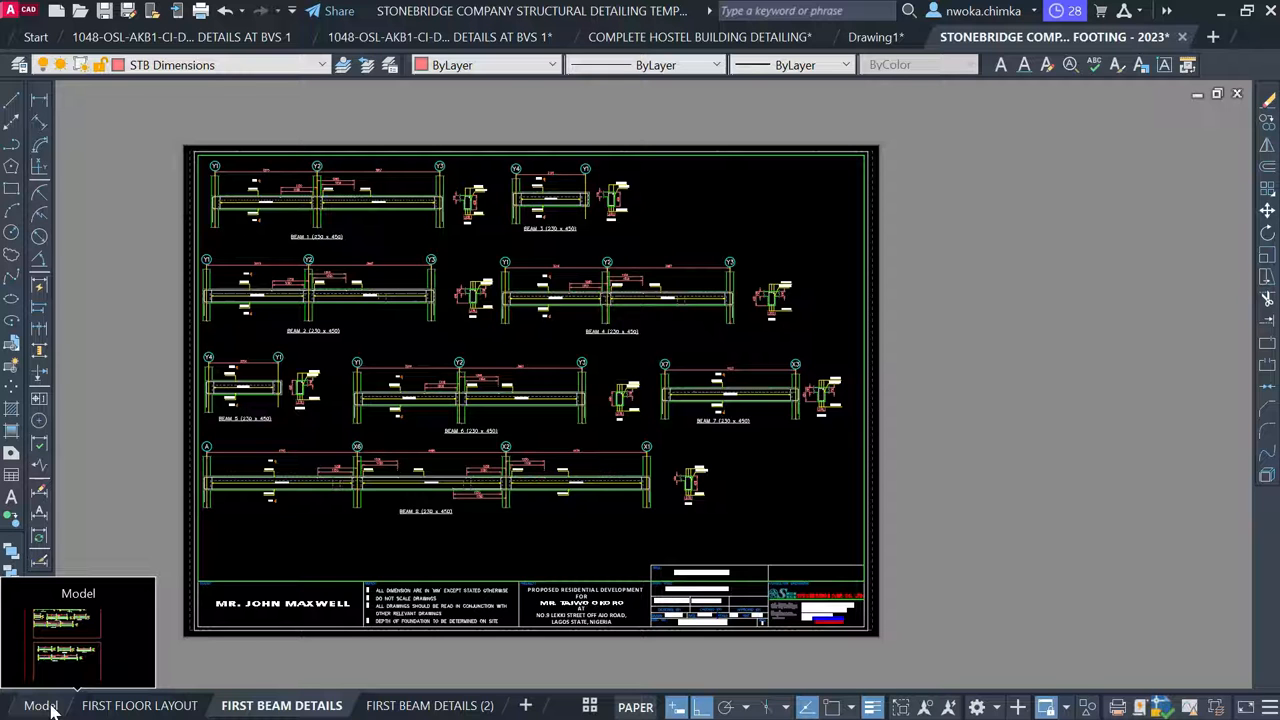
In model space, delete the upper-left footing detail and its label
click(50, 706)
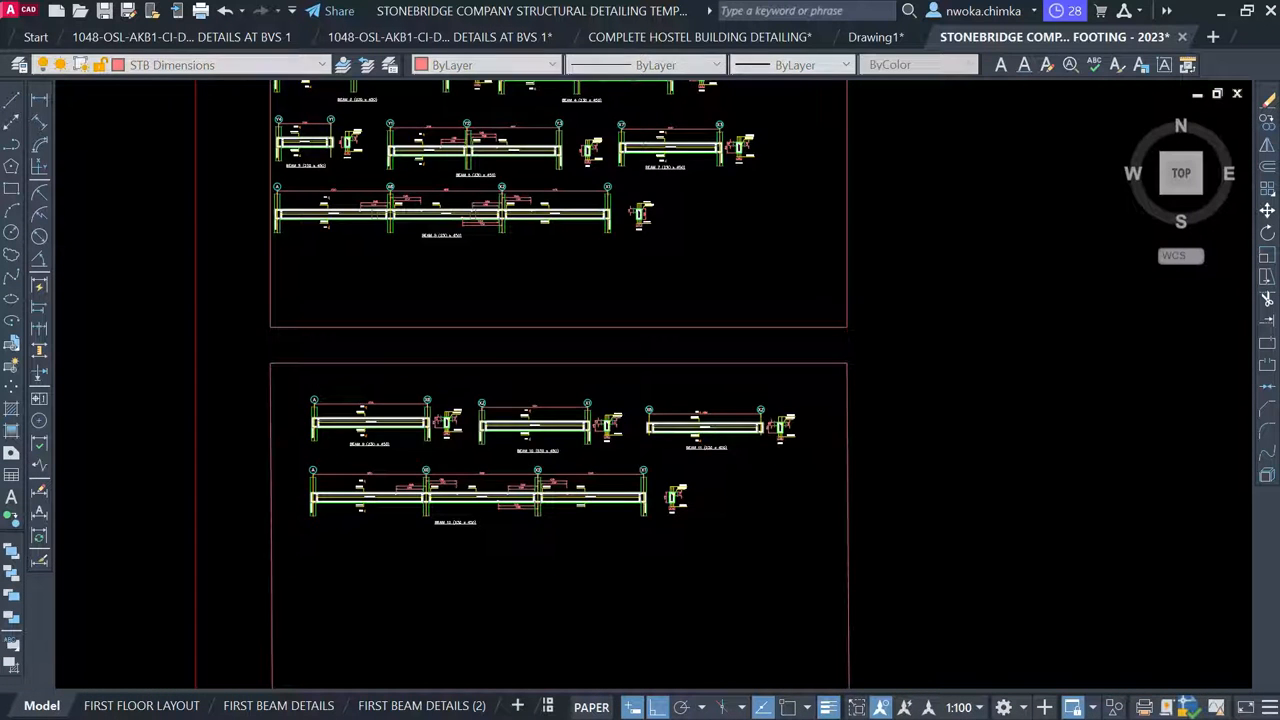
scroll(398, 265, down, 3)
scroll(351, 334, down, 1)
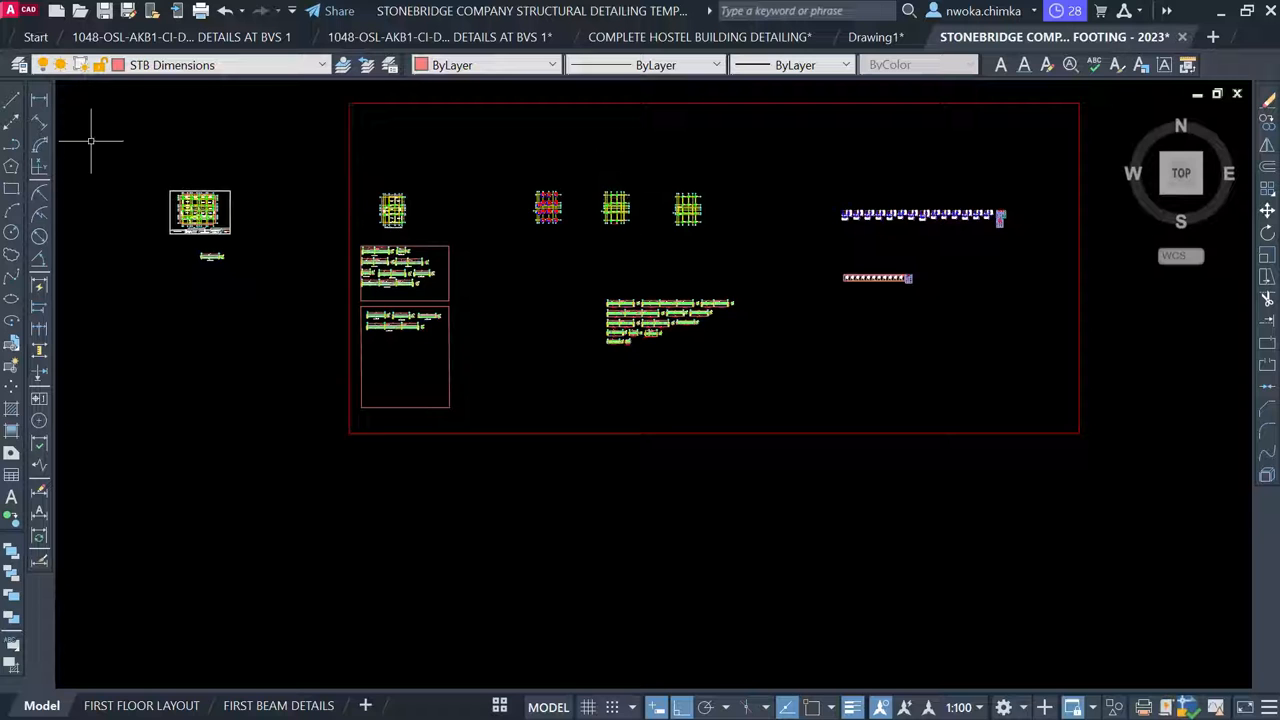
click(144, 157)
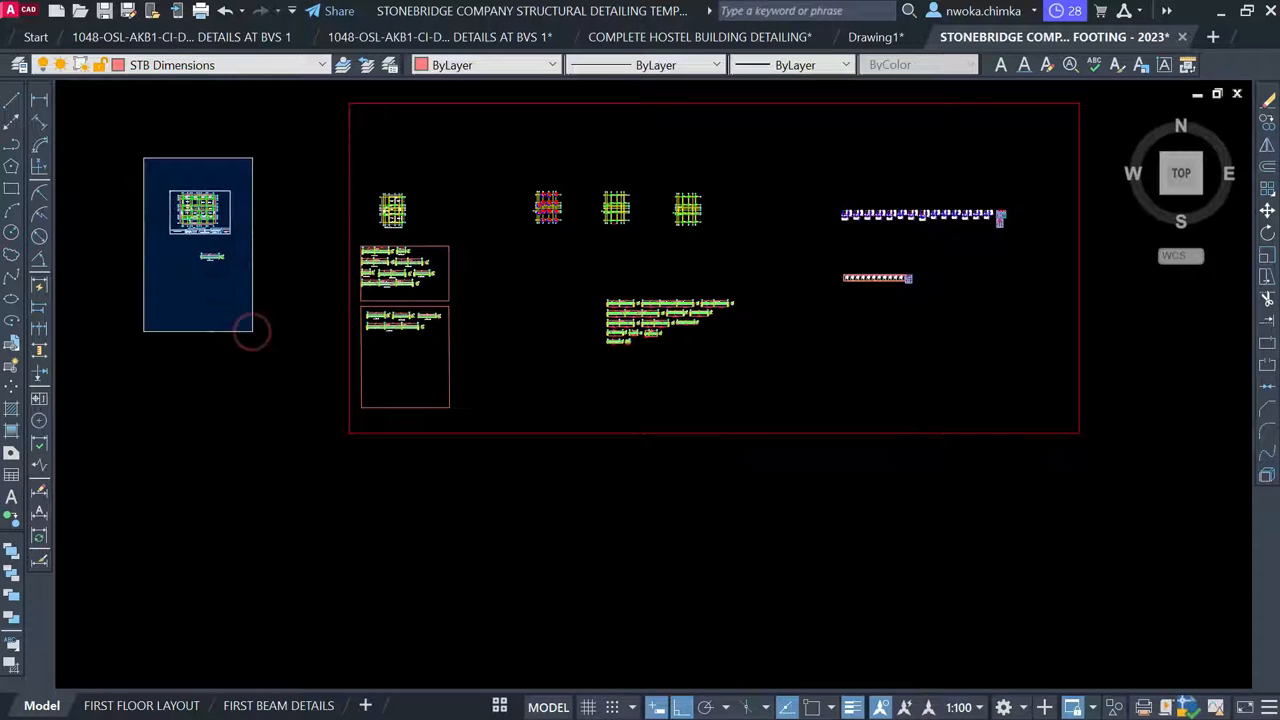
click(253, 332)
key(Delete)
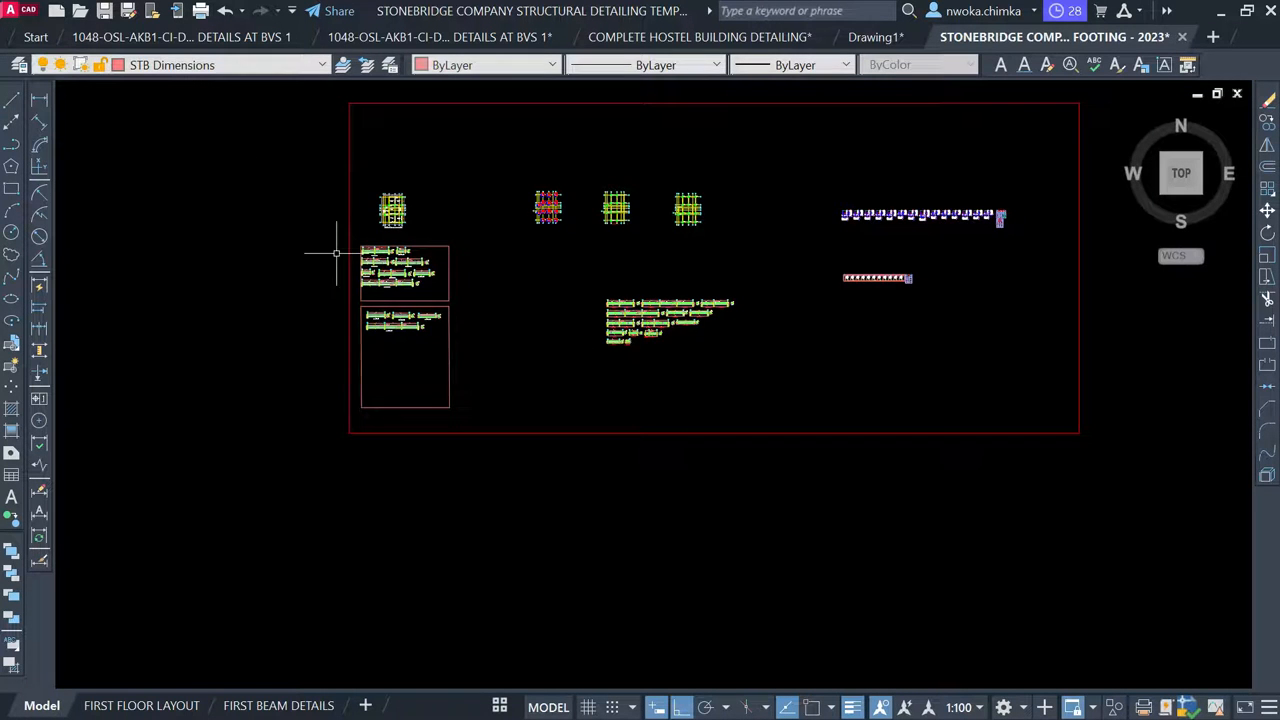
Pan and zoom through model space to inspect the detail strips and the large frame of drawings
scroll(357, 198, up, 4)
scroll(357, 198, up, 6)
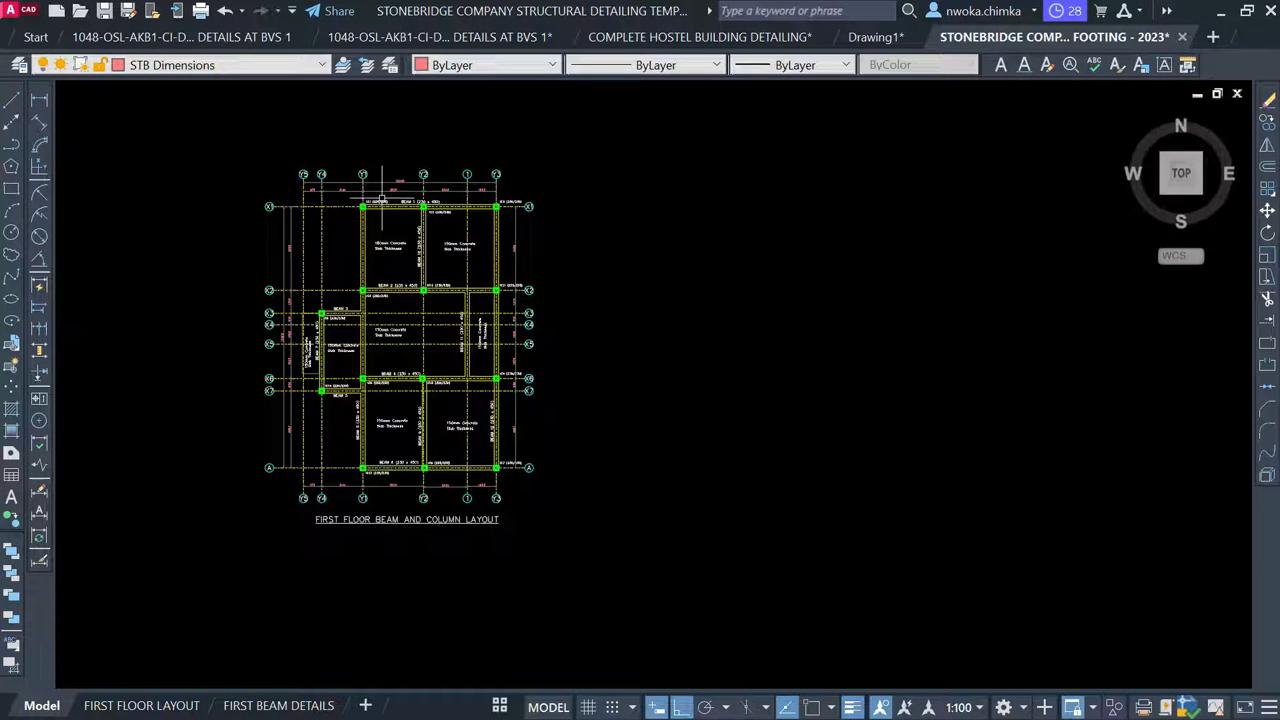
scroll(381, 197, down, 12)
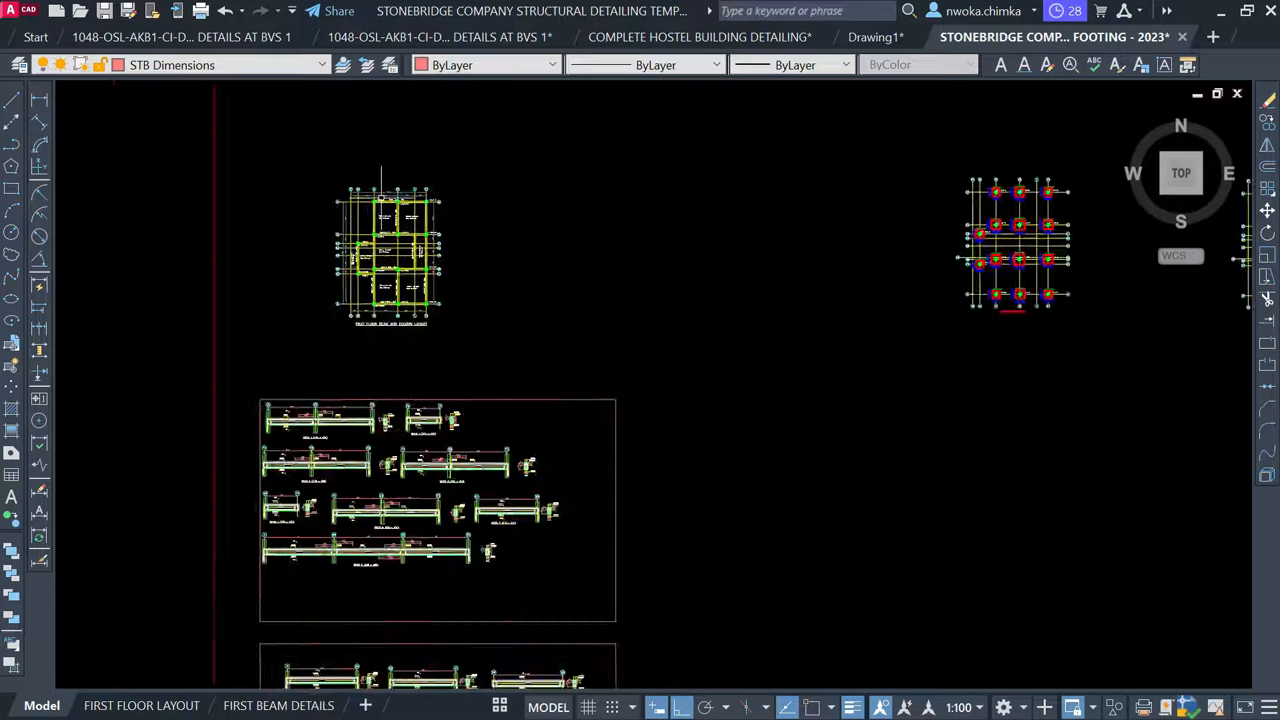
scroll(507, 215, down, 2)
middle_drag(509, 411, 478, 169)
scroll(386, 370, up, 6)
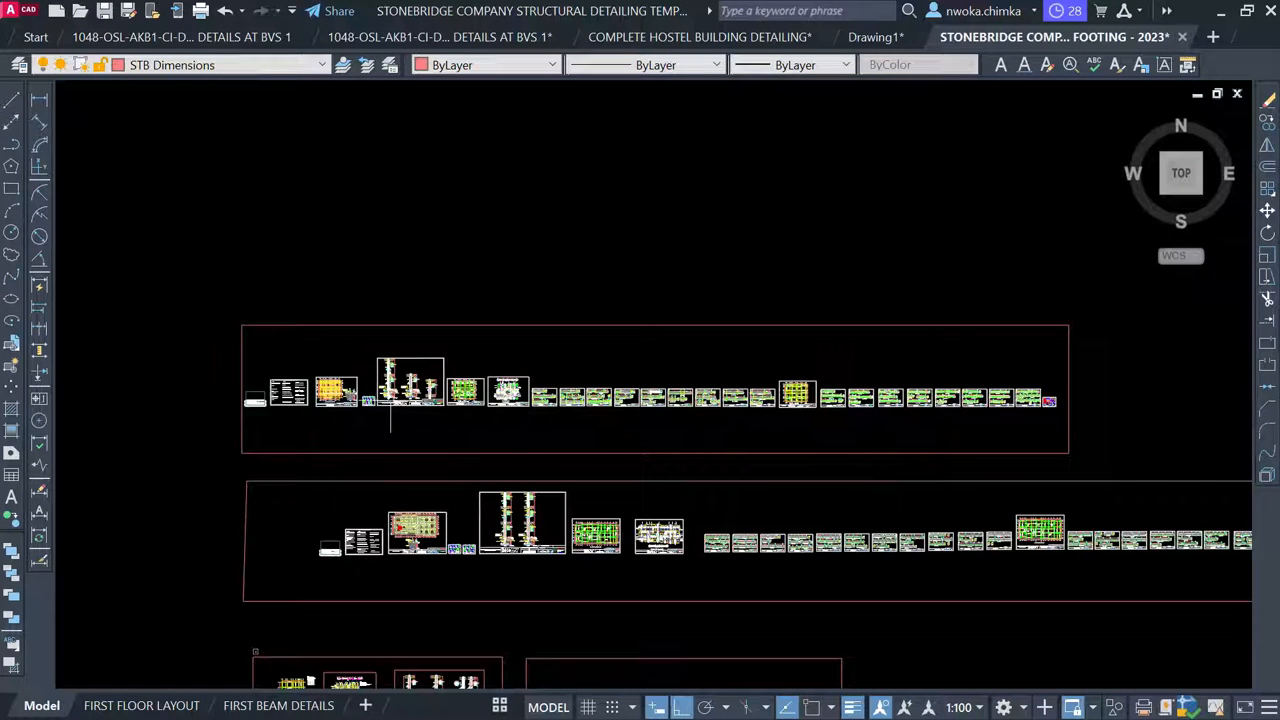
scroll(418, 408, up, 2)
scroll(340, 386, up, 6)
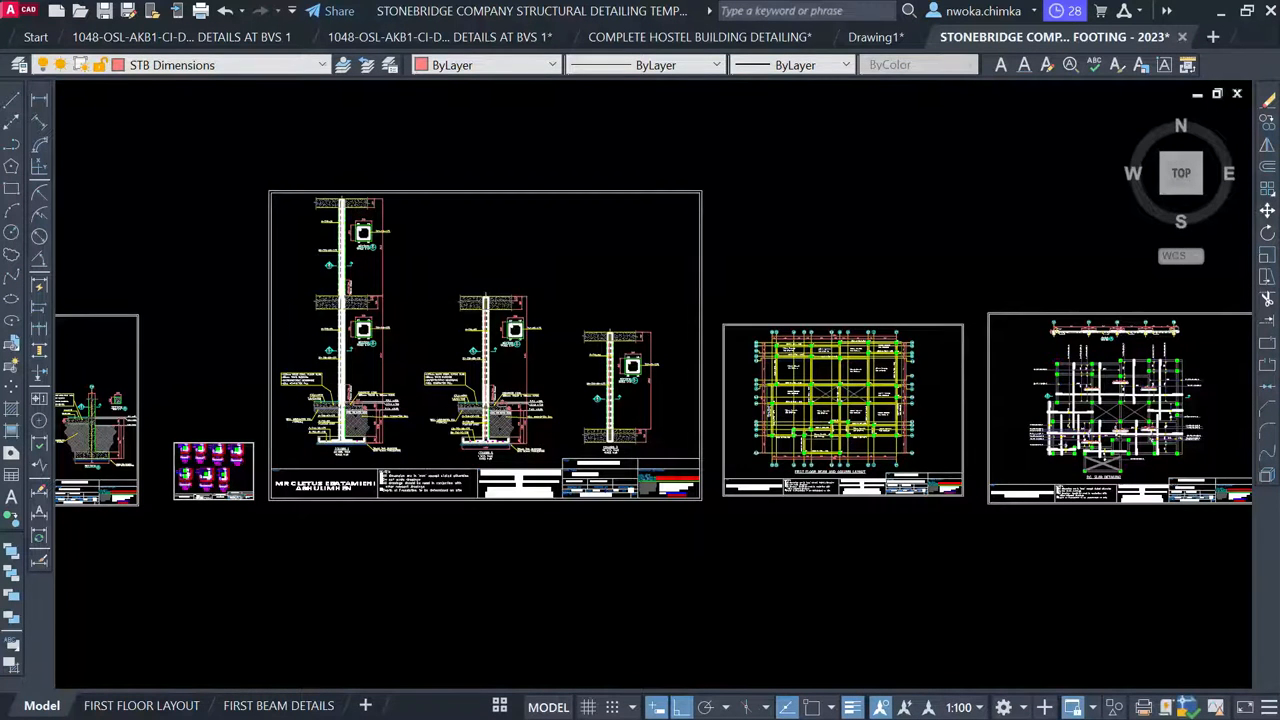
scroll(483, 405, up, 5)
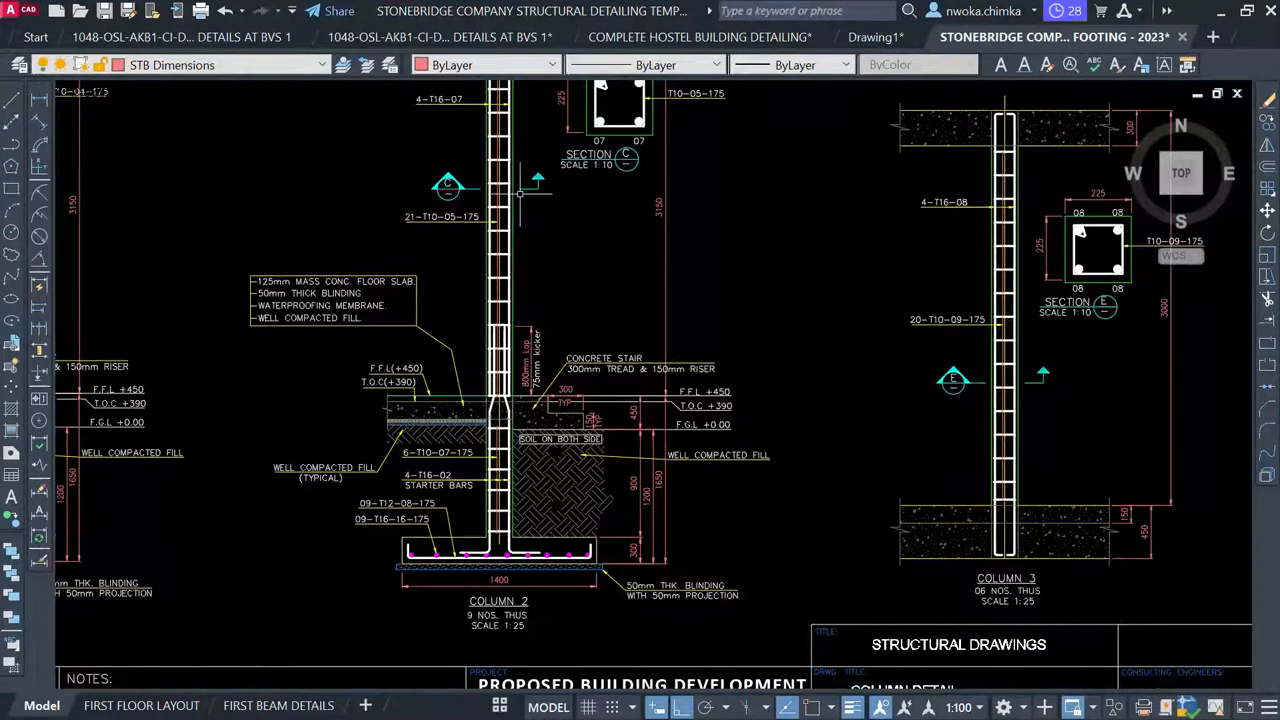
scroll(499, 542, up, 5)
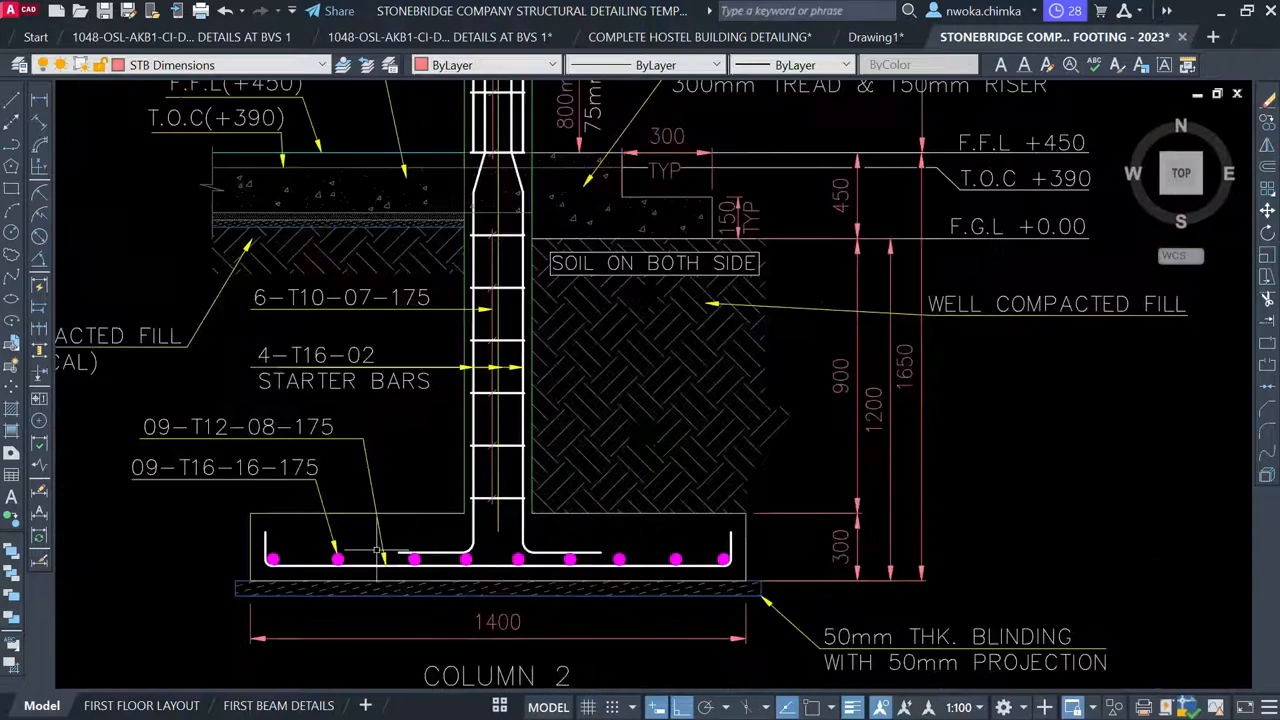
scroll(360, 515, down, 7)
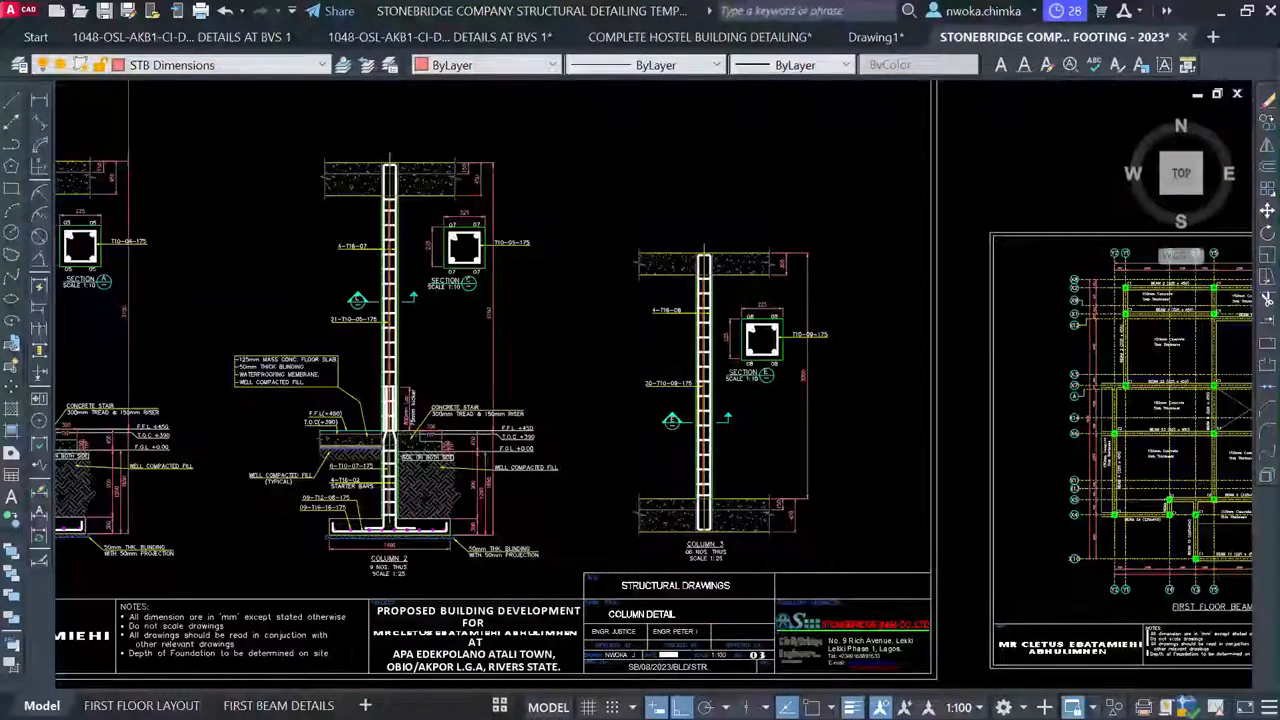
scroll(330, 318, down, 6)
scroll(735, 350, up, 4)
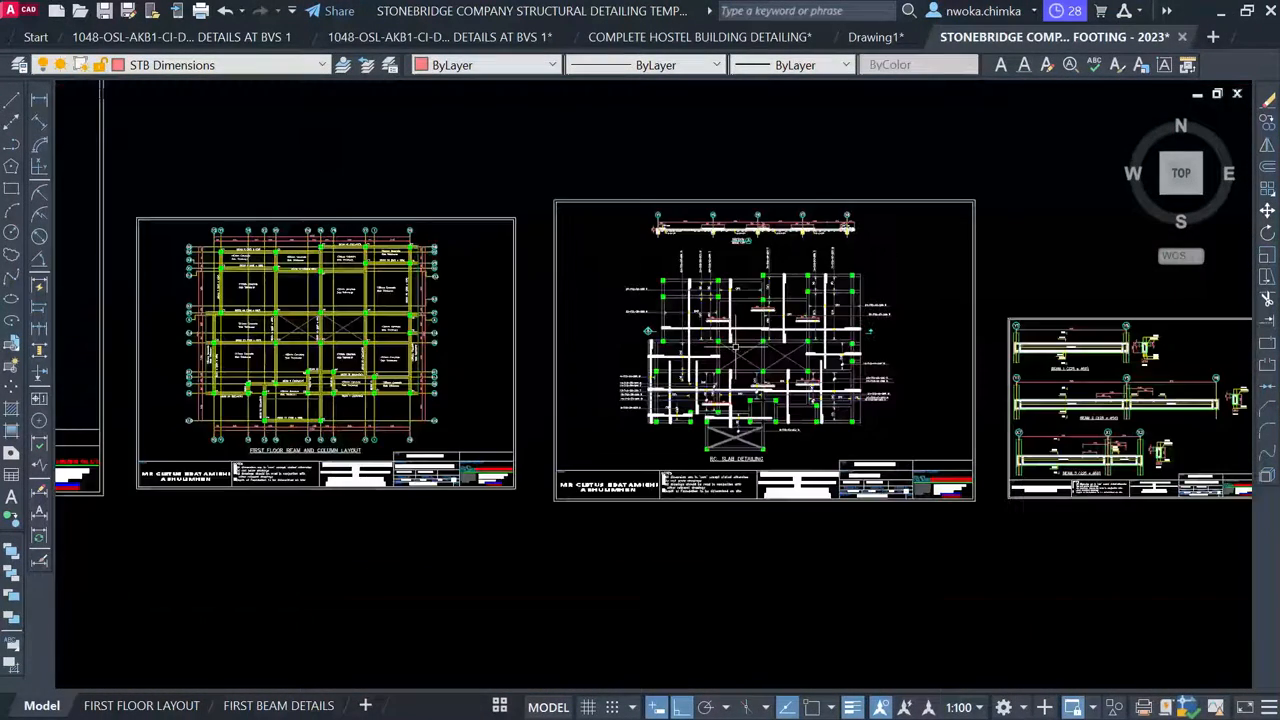
scroll(858, 332, up, 5)
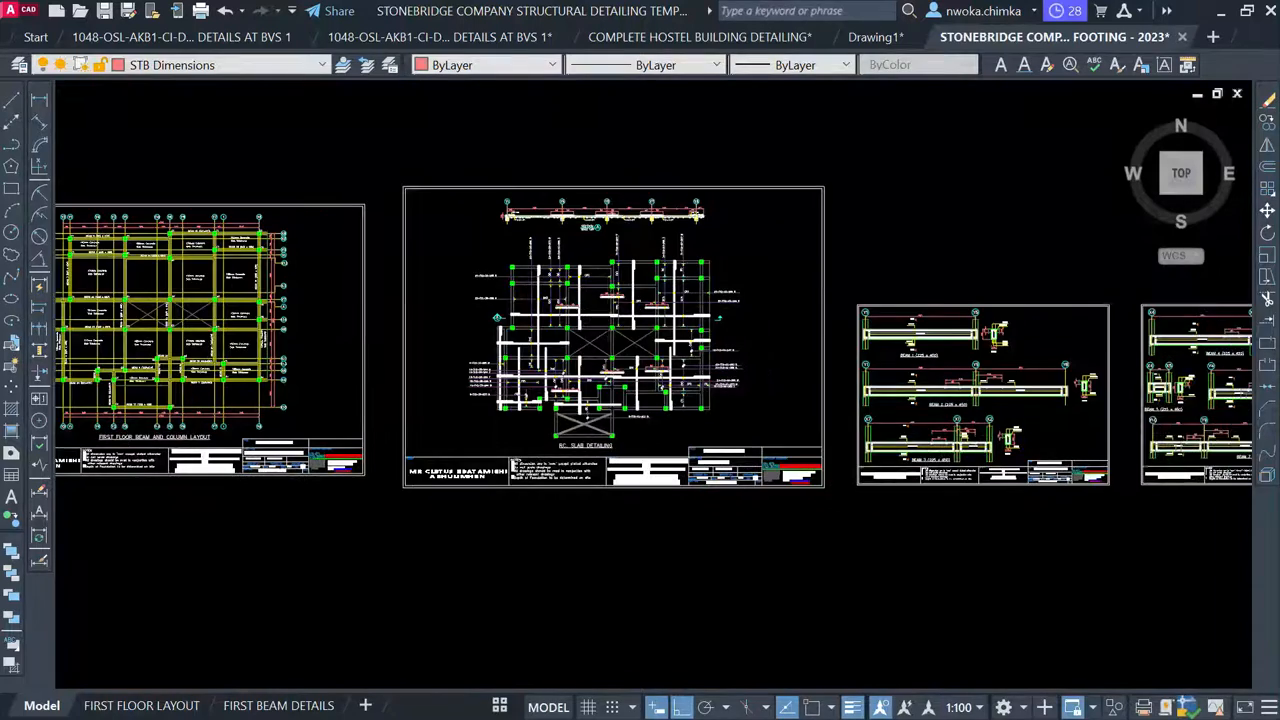
scroll(631, 265, up, 2)
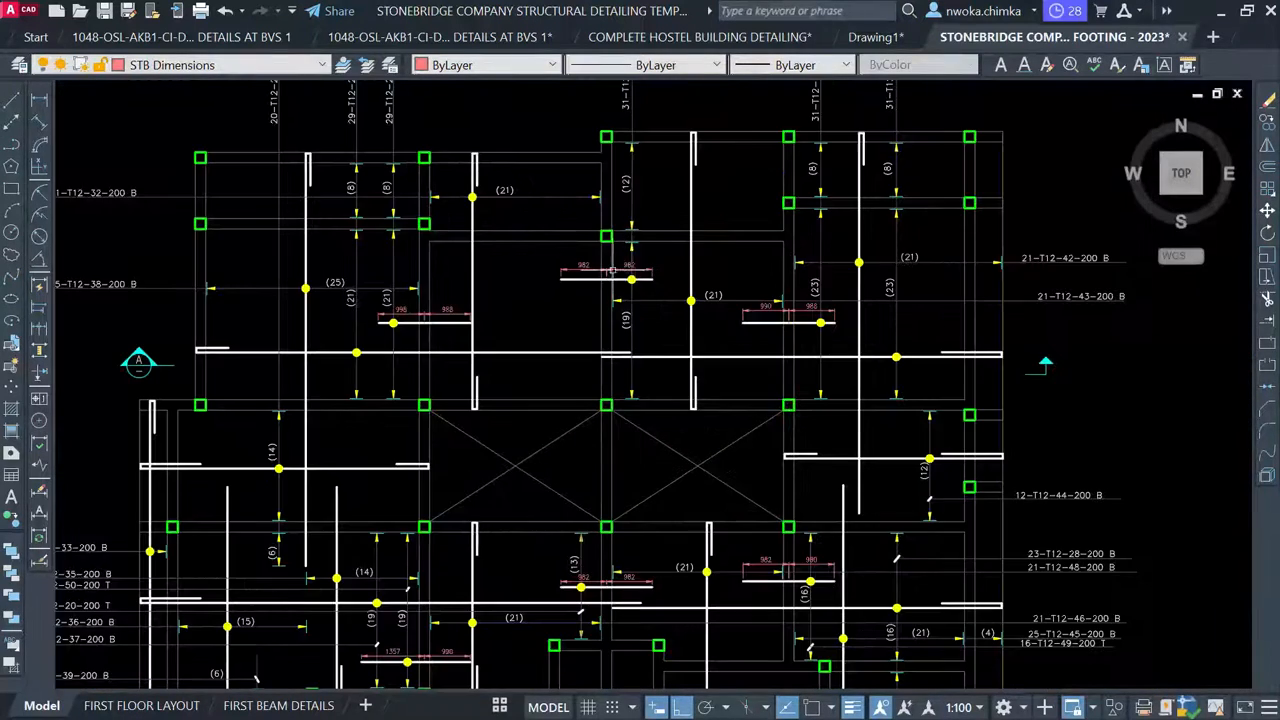
scroll(580, 262, down, 6)
scroll(857, 343, down, 8)
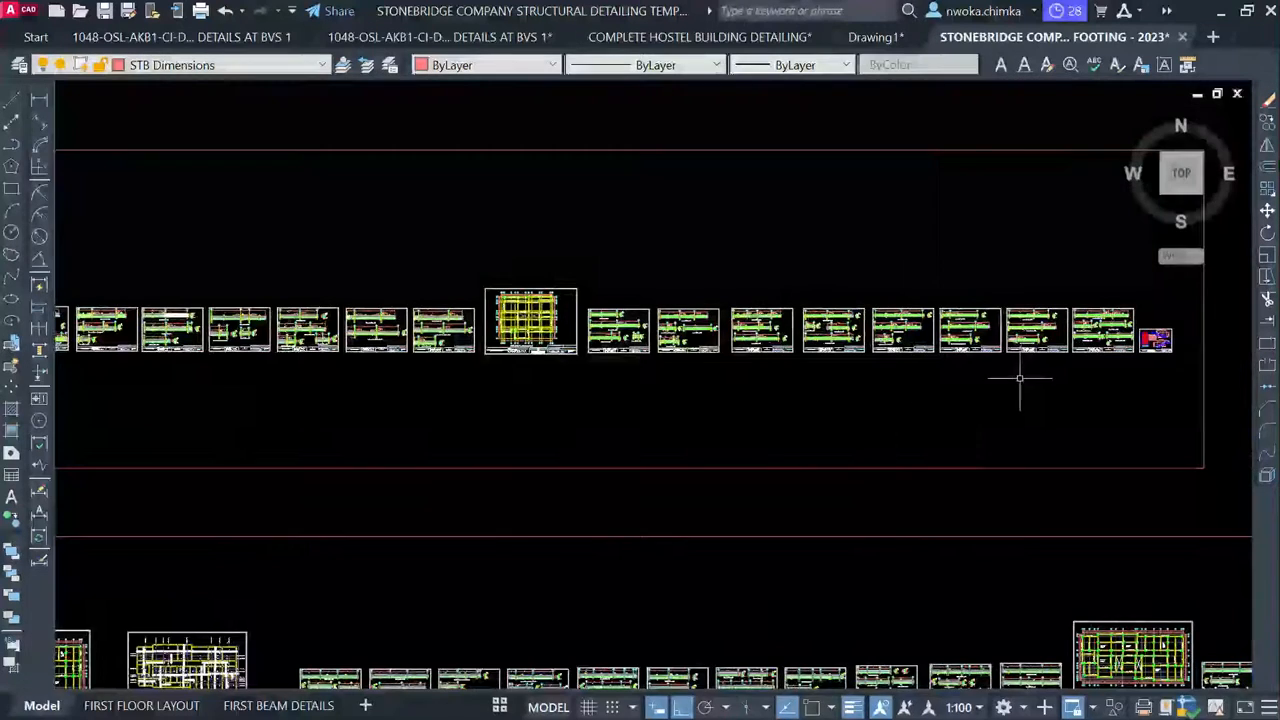
middle_drag(1020, 378, 602, 378)
scroll(777, 357, up, 4)
scroll(743, 290, up, 3)
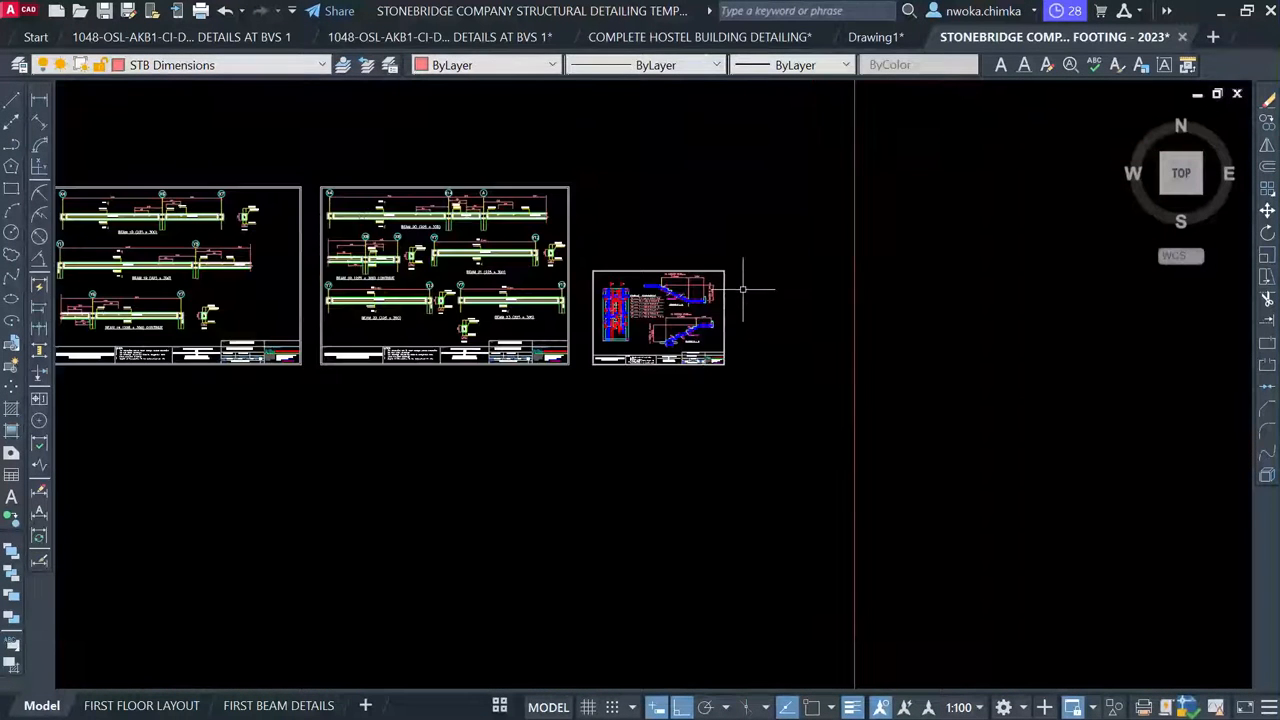
scroll(700, 292, up, 2)
scroll(570, 288, up, 2)
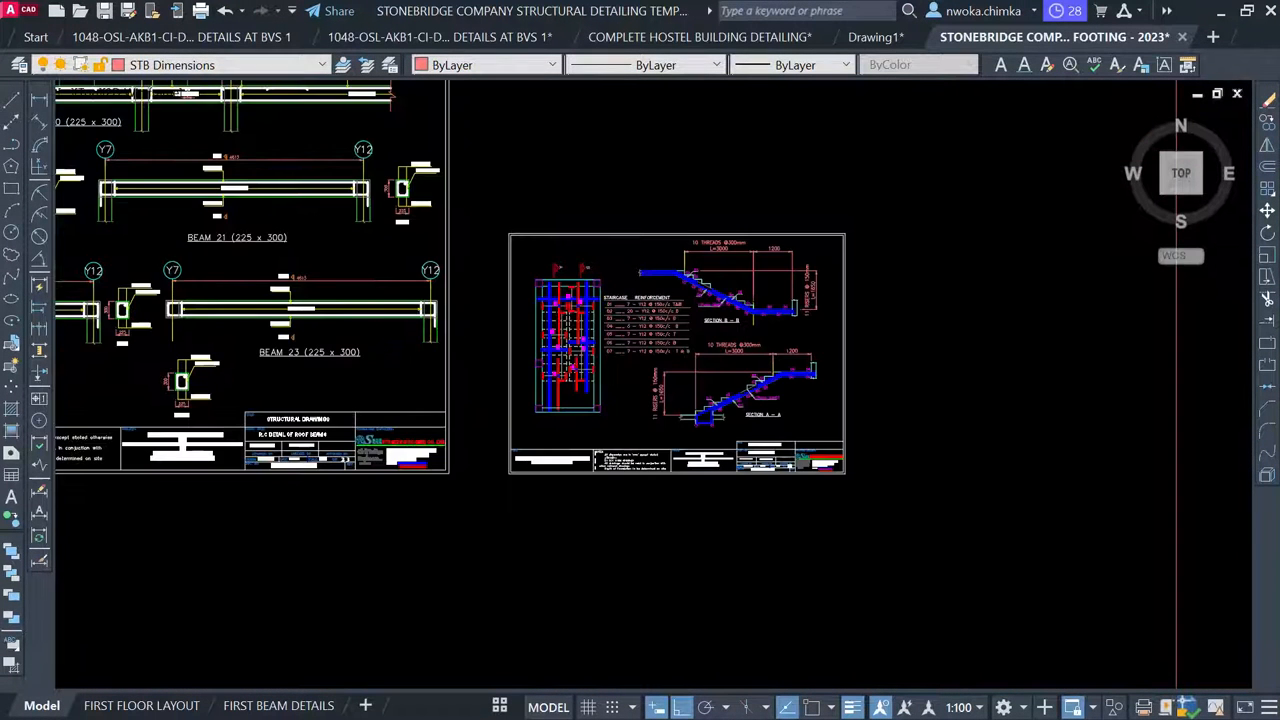
scroll(650, 287, down, 4)
scroll(686, 240, down, 2)
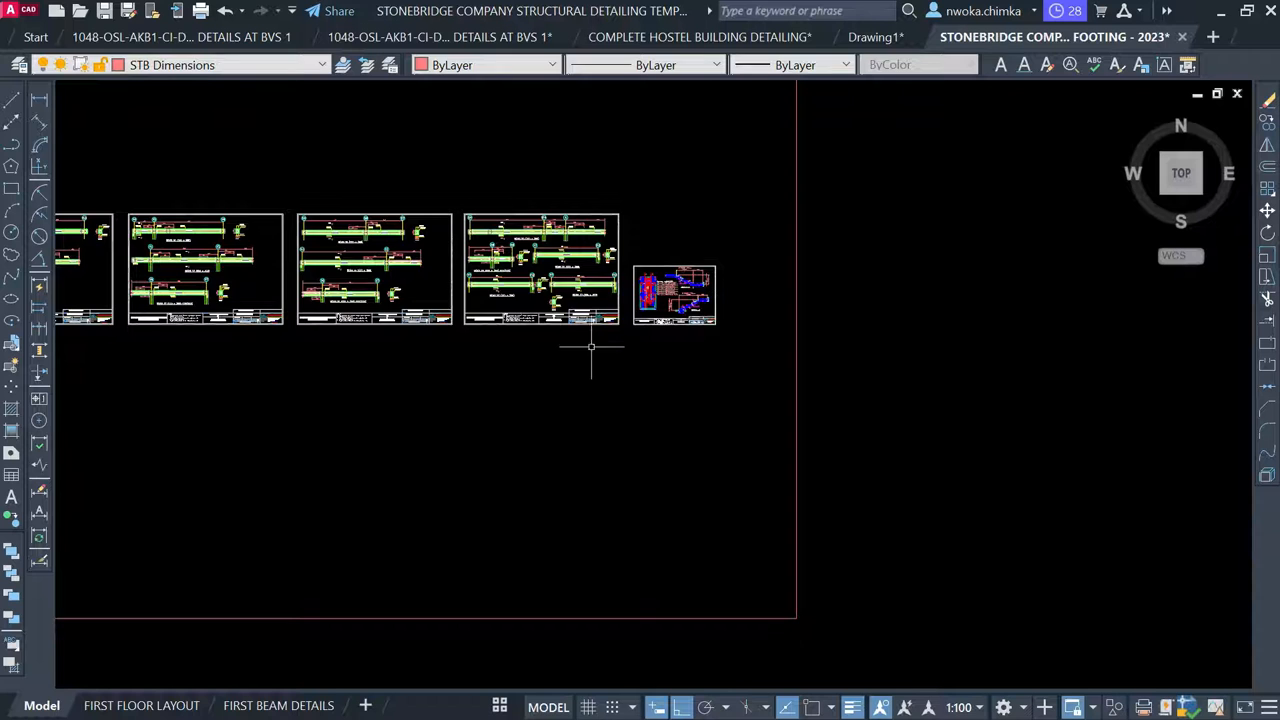
scroll(640, 335, down, 2)
scroll(665, 365, down, 2)
scroll(620, 350, down, 3)
scroll(618, 343, down, 2)
middle_drag(536, 259, 702, 526)
scroll(670, 494, down, 1)
scroll(557, 362, down, 1)
mouse_move(556, 362)
middle_down()
mouse_move(519, 647)
mouse_move(473, 533)
middle_up()
scroll(600, 360, up, 2)
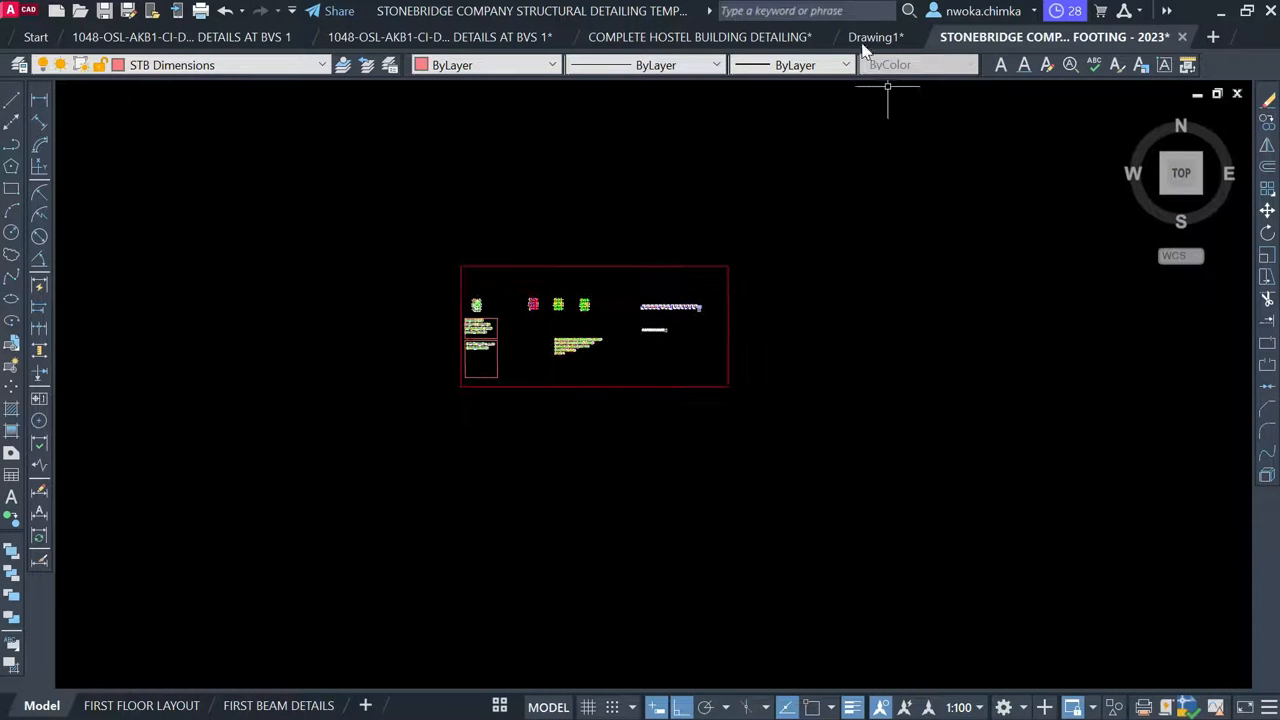
Look over the plans and beam elevations in Drawing1, then return to the STONEBRIDGE drawing
click(868, 44)
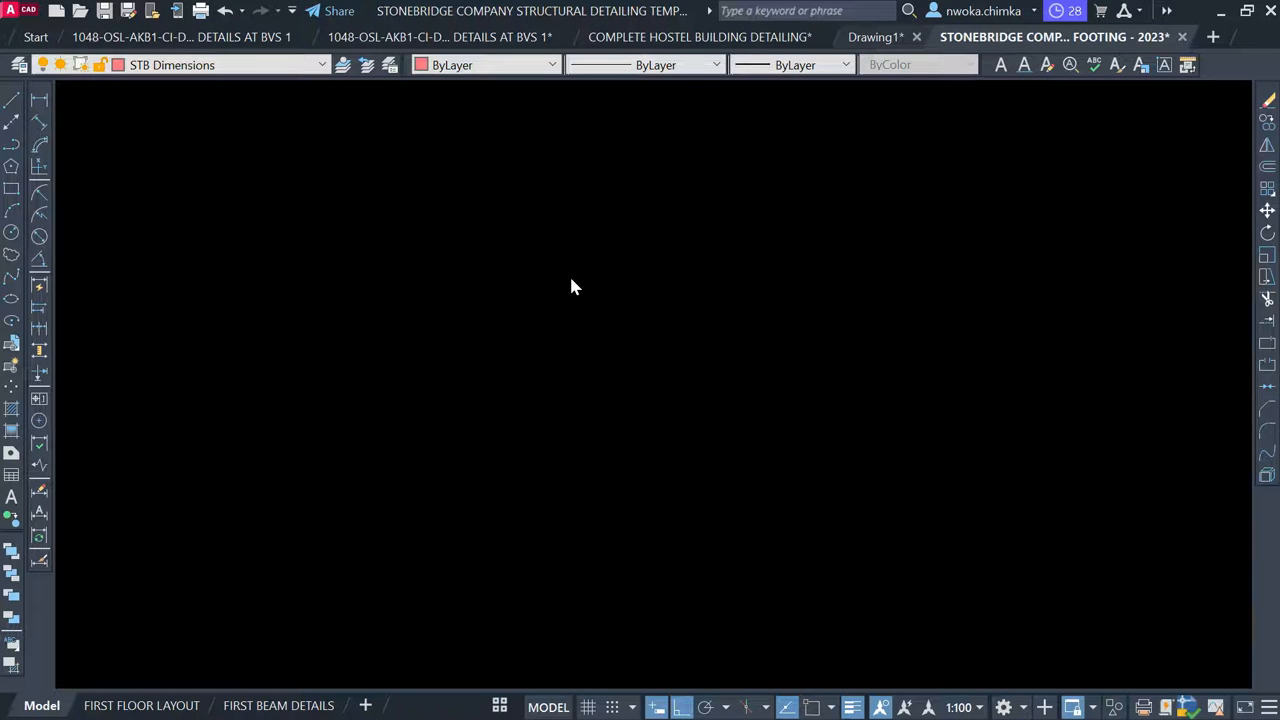
scroll(754, 381, down, 8)
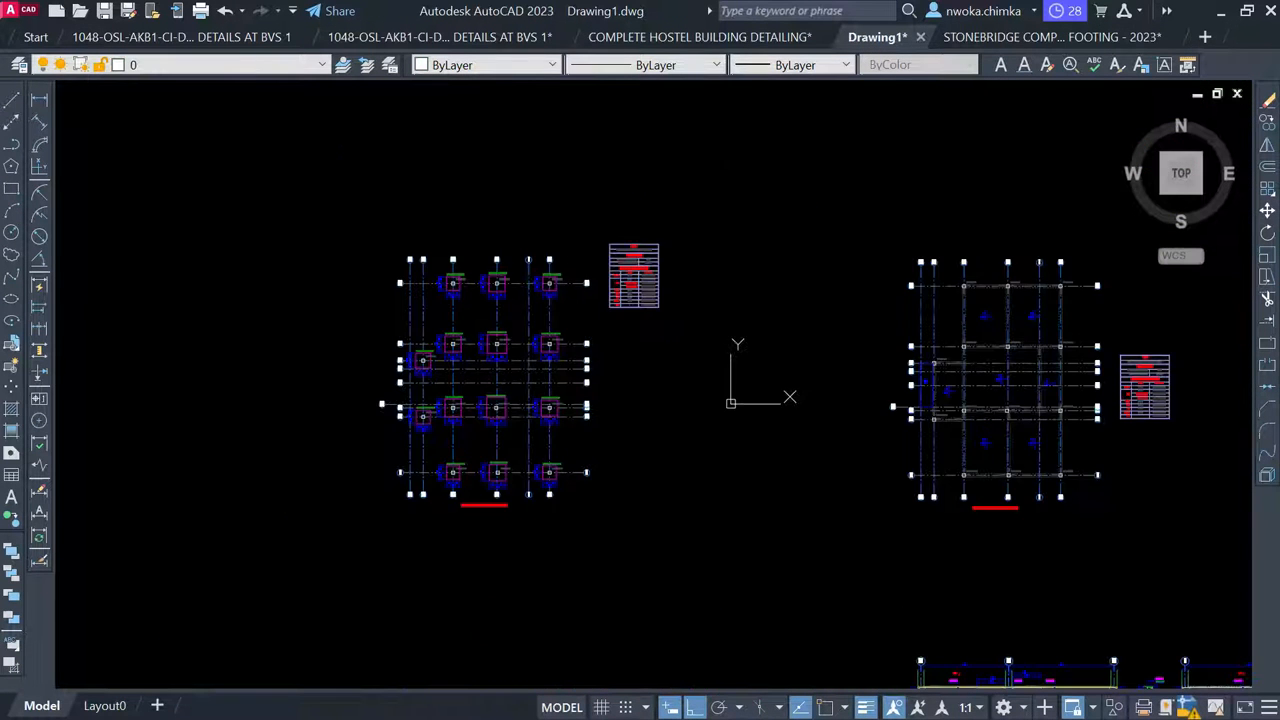
middle_drag(765, 488, 501, 338)
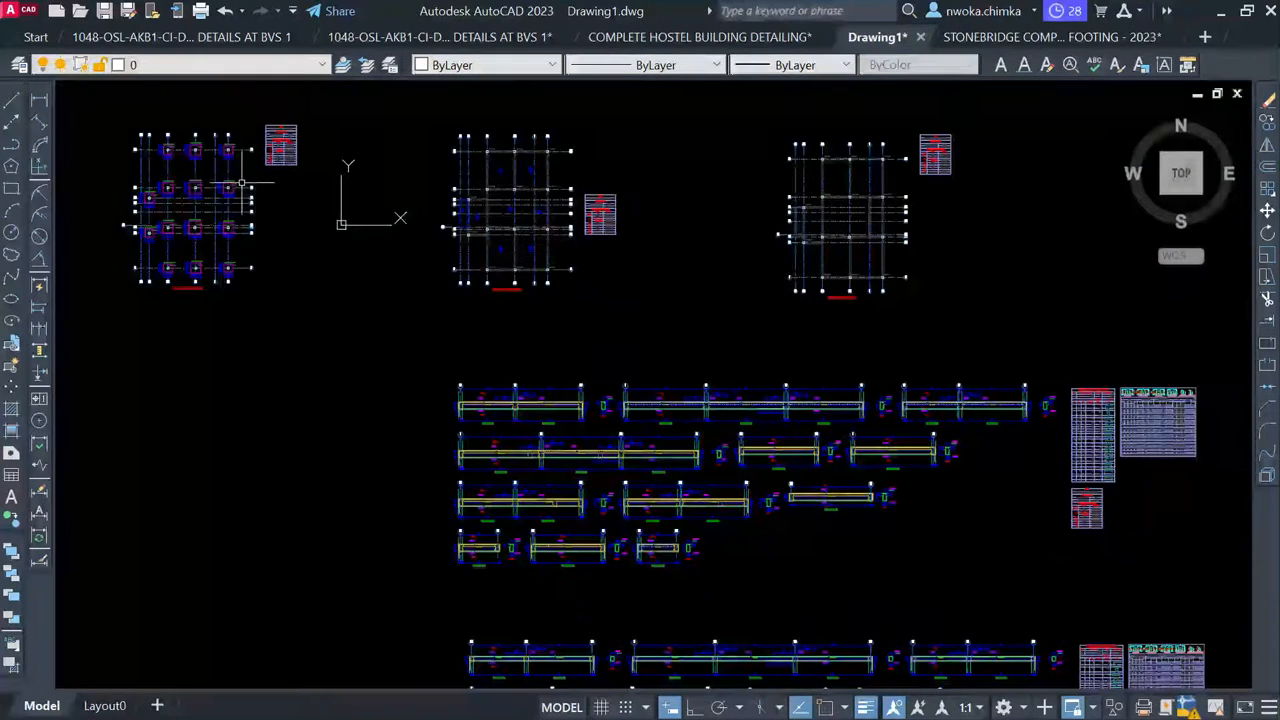
scroll(245, 172, down, 2)
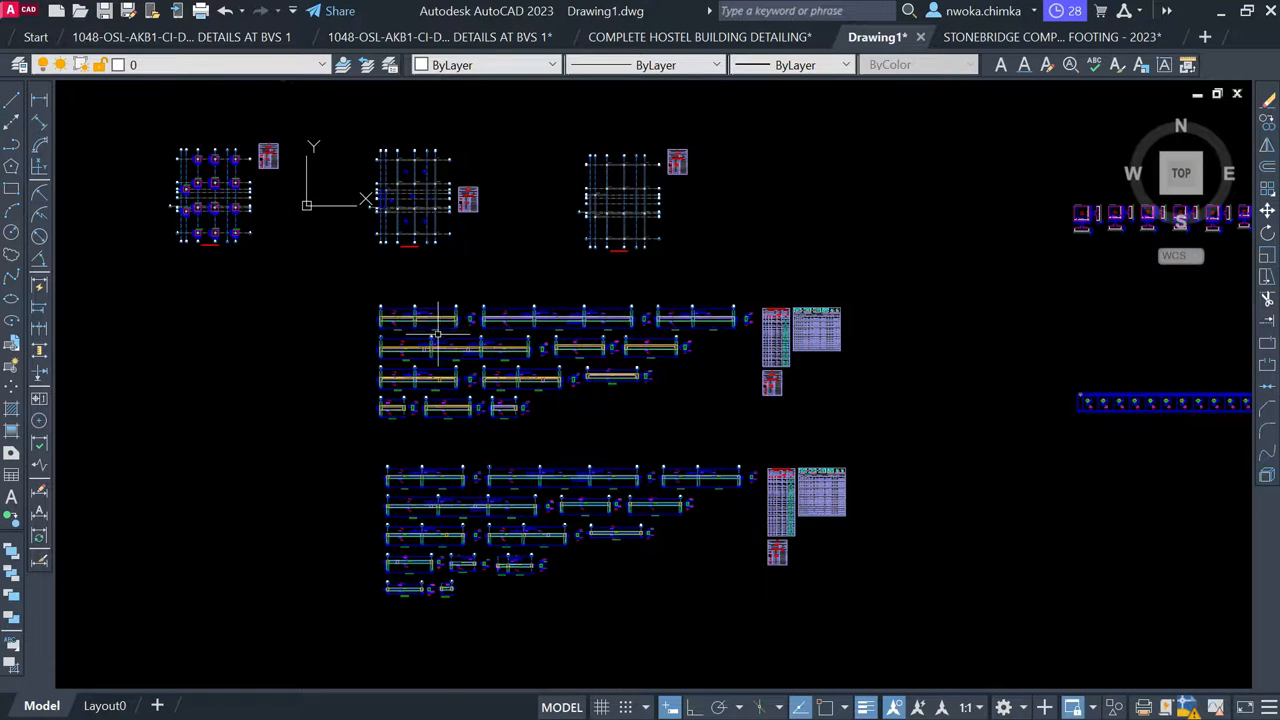
scroll(435, 333, up, 5)
scroll(435, 333, down, 3)
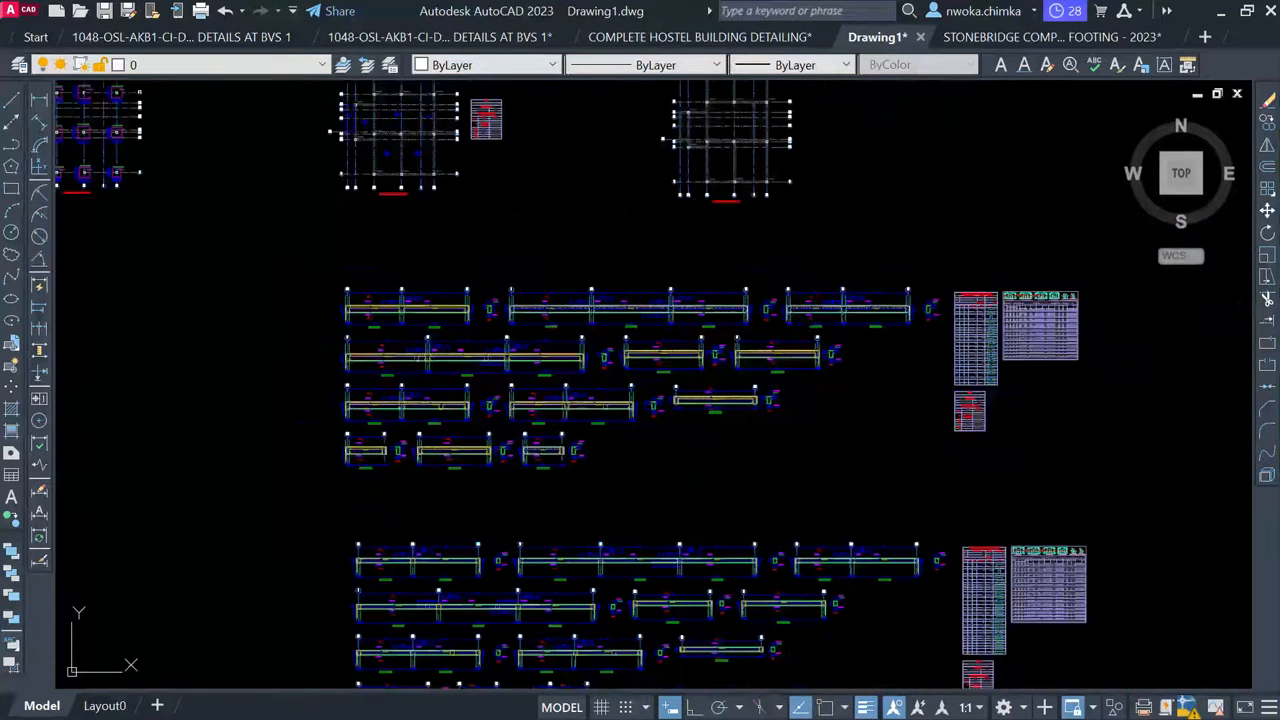
click(986, 43)
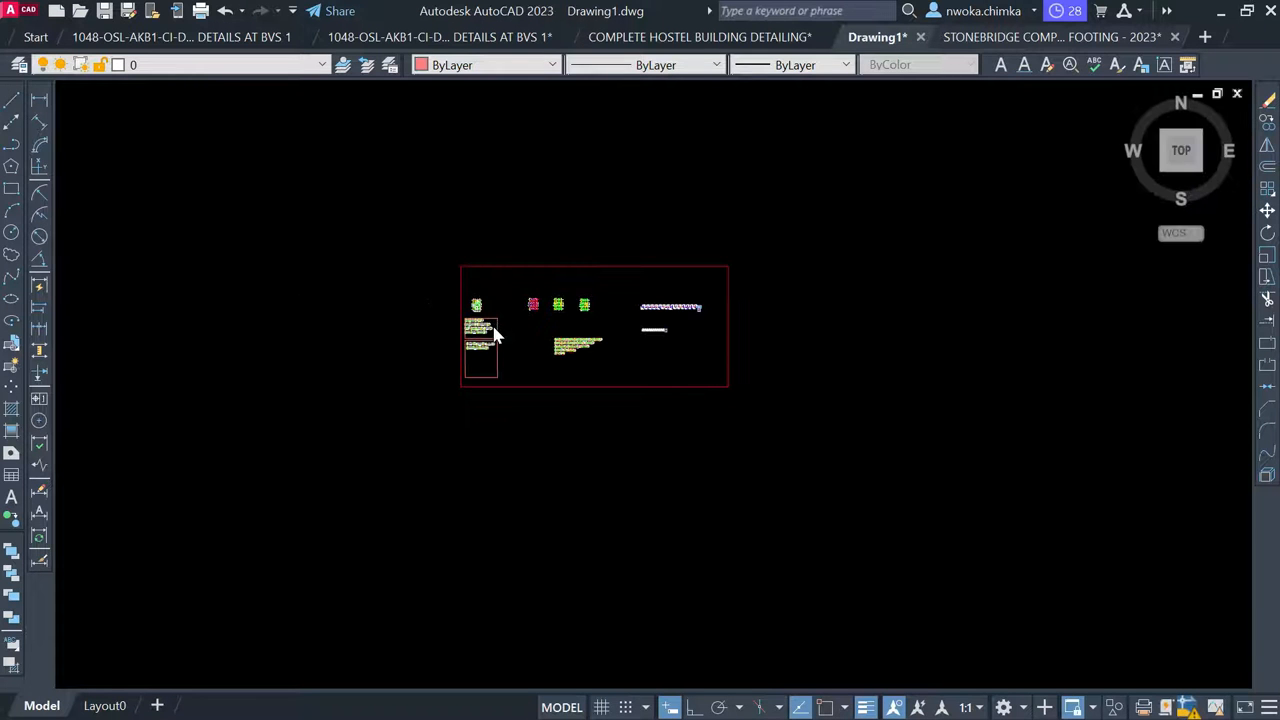
scroll(490, 330, up, 8)
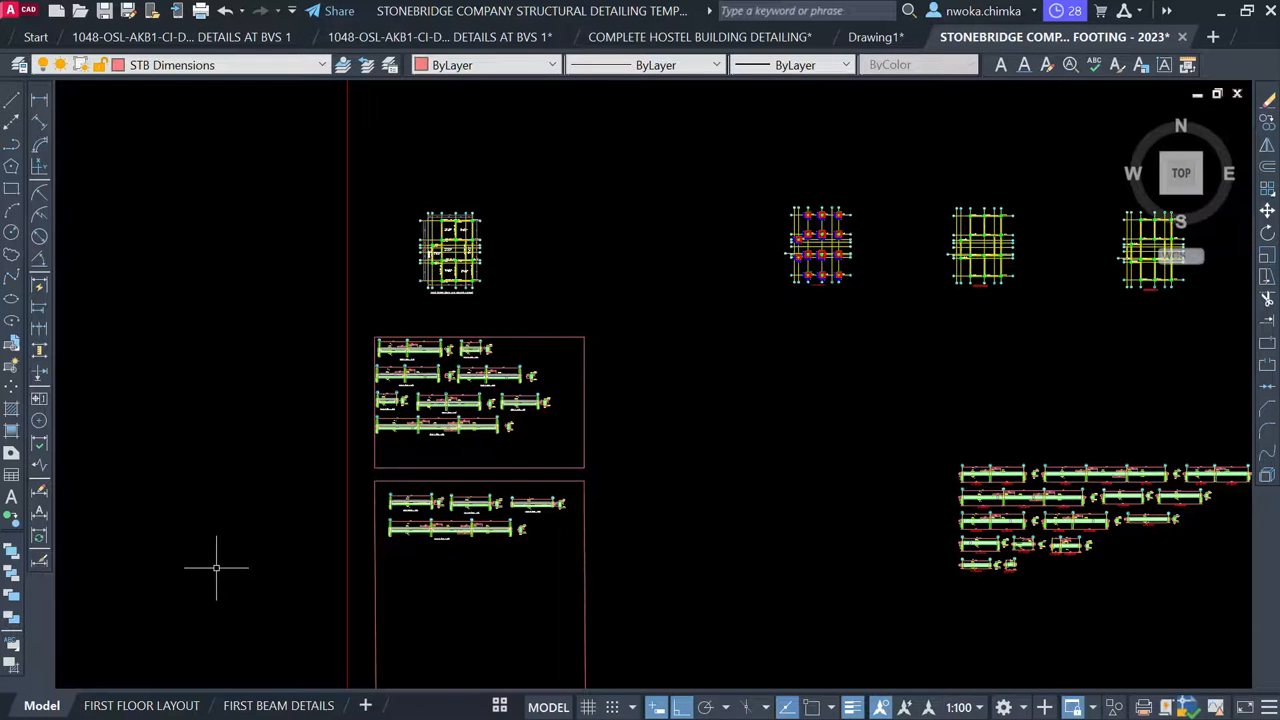
Review the STONEBRIDGE drawing's FIRST FLOOR LAYOUT sheet, zooming in and out
click(135, 705)
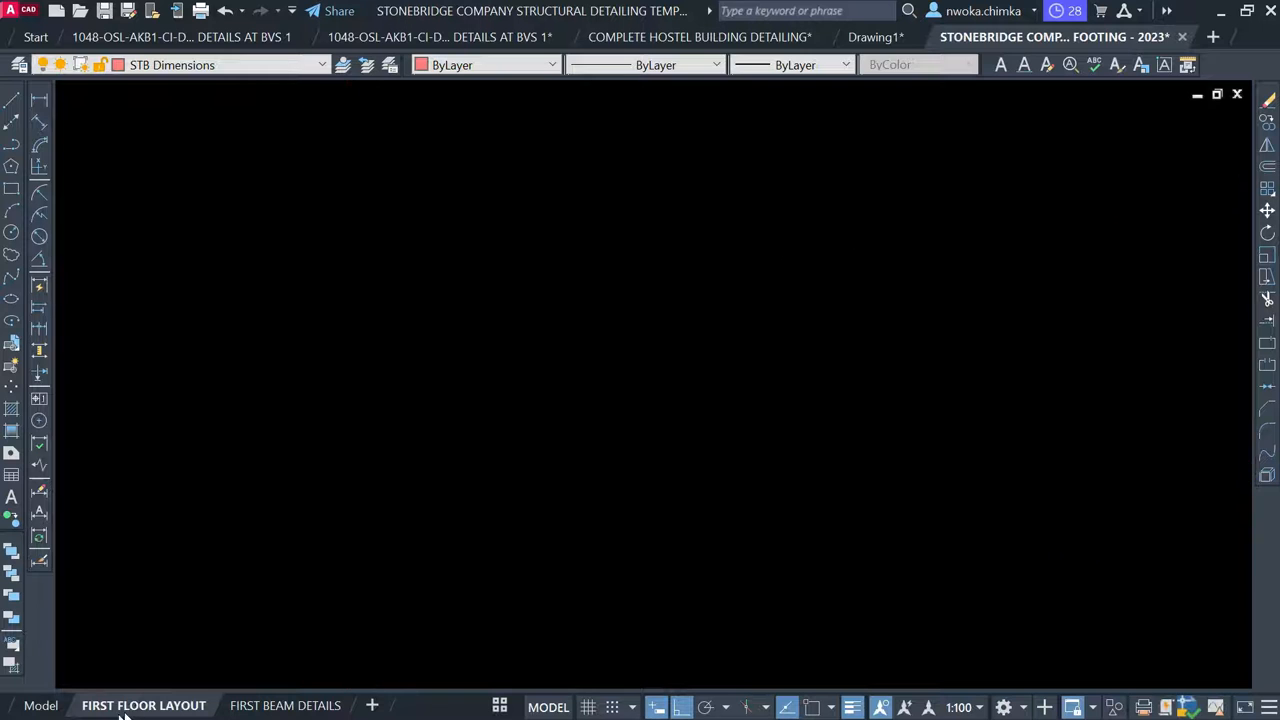
scroll(435, 321, up, 4)
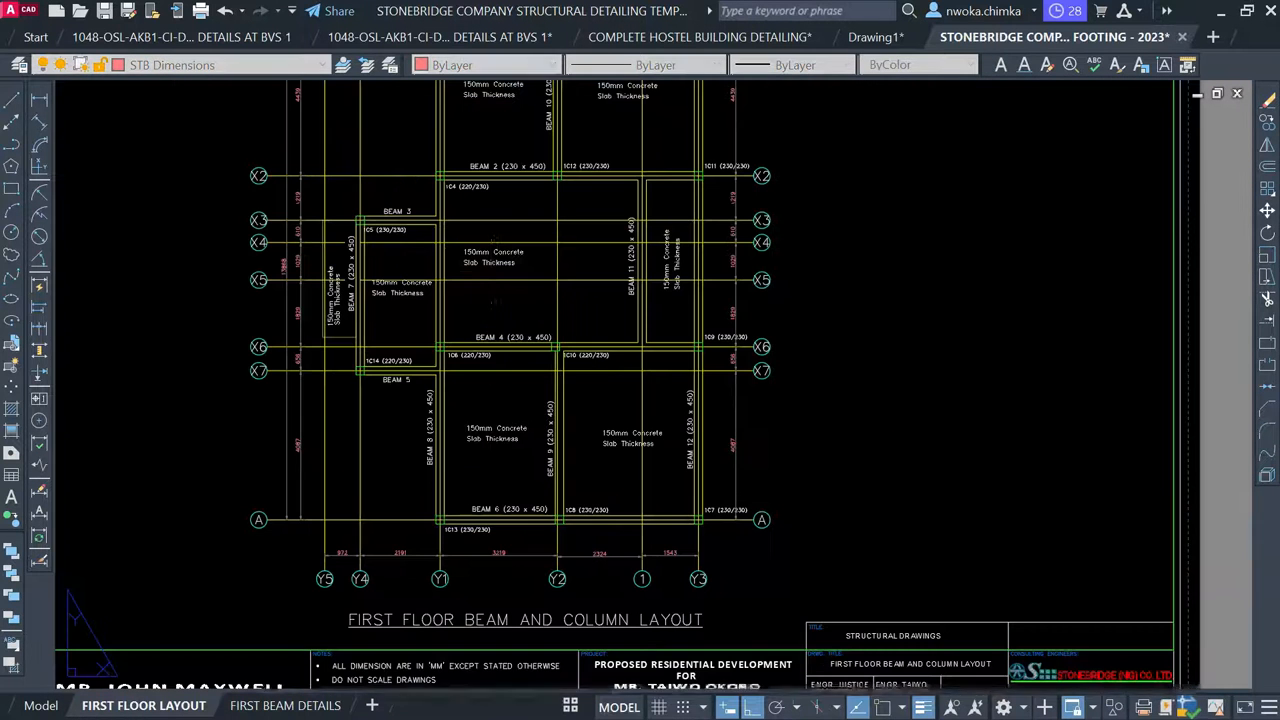
scroll(428, 357, down, 2)
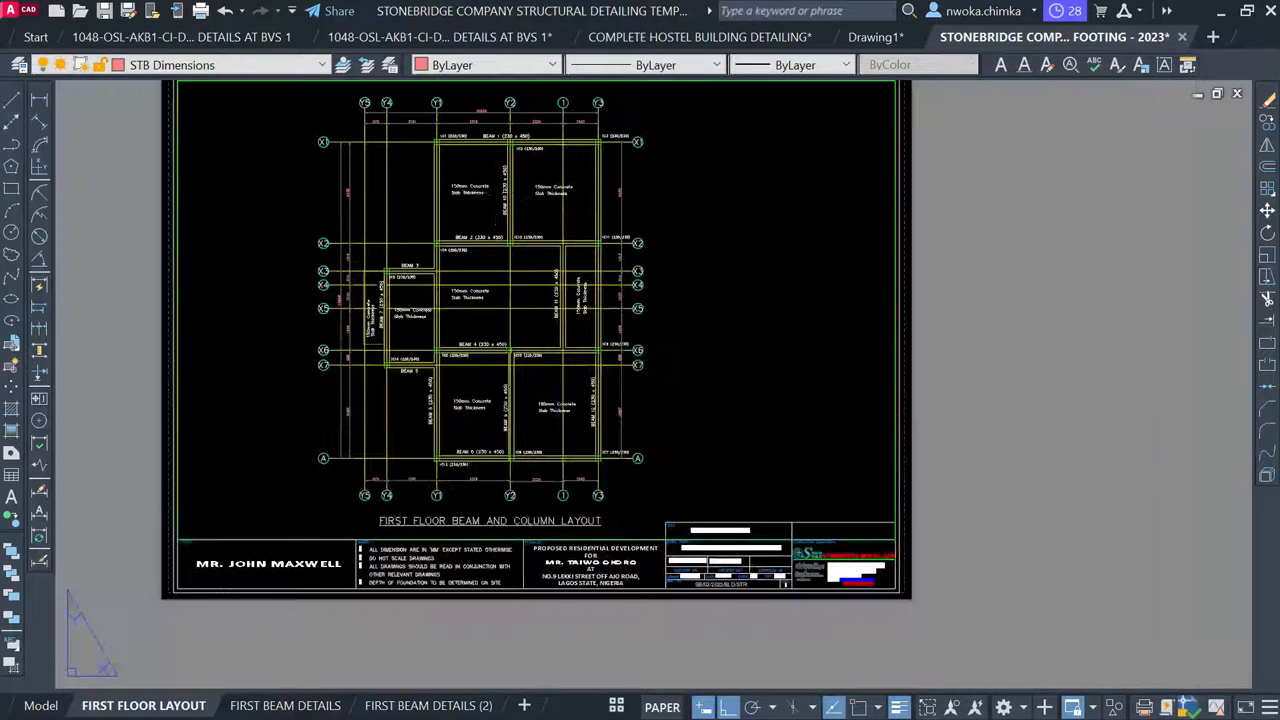
scroll(494, 170, up, 2)
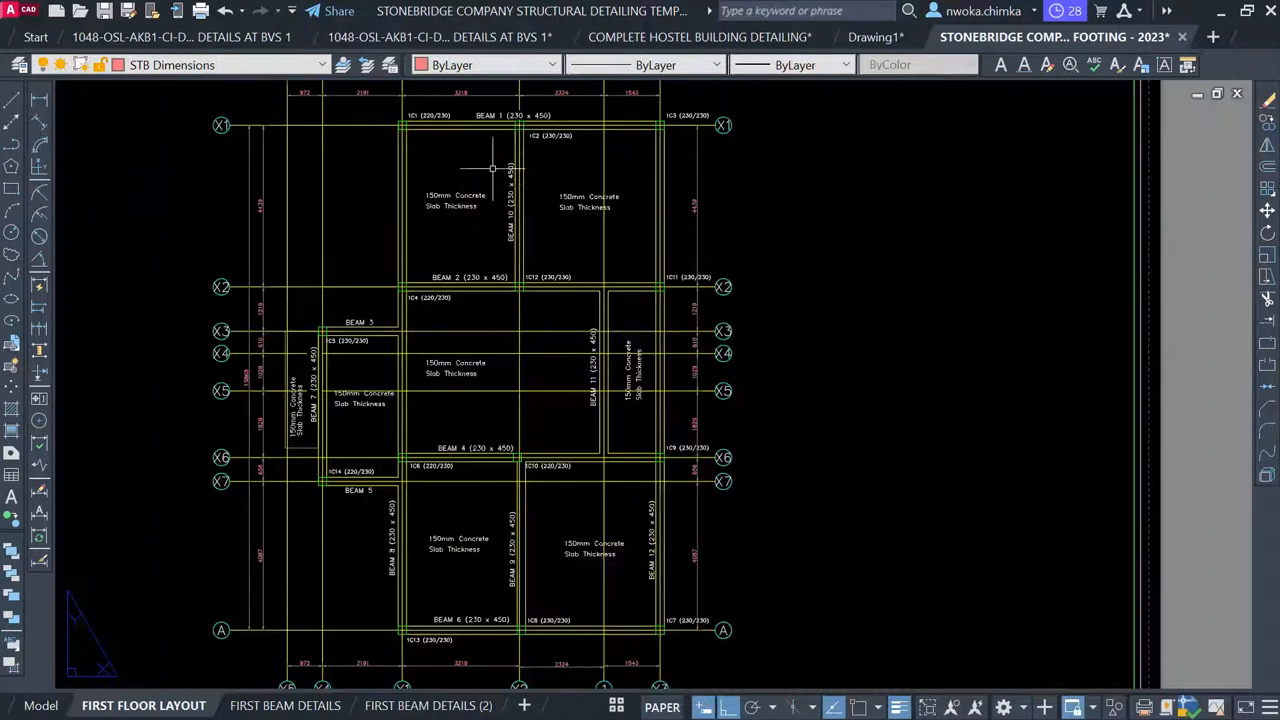
Glance at Drawing1, then bring up STONEBRIDGE's FIRST BEAM DETAILS sheet
click(887, 47)
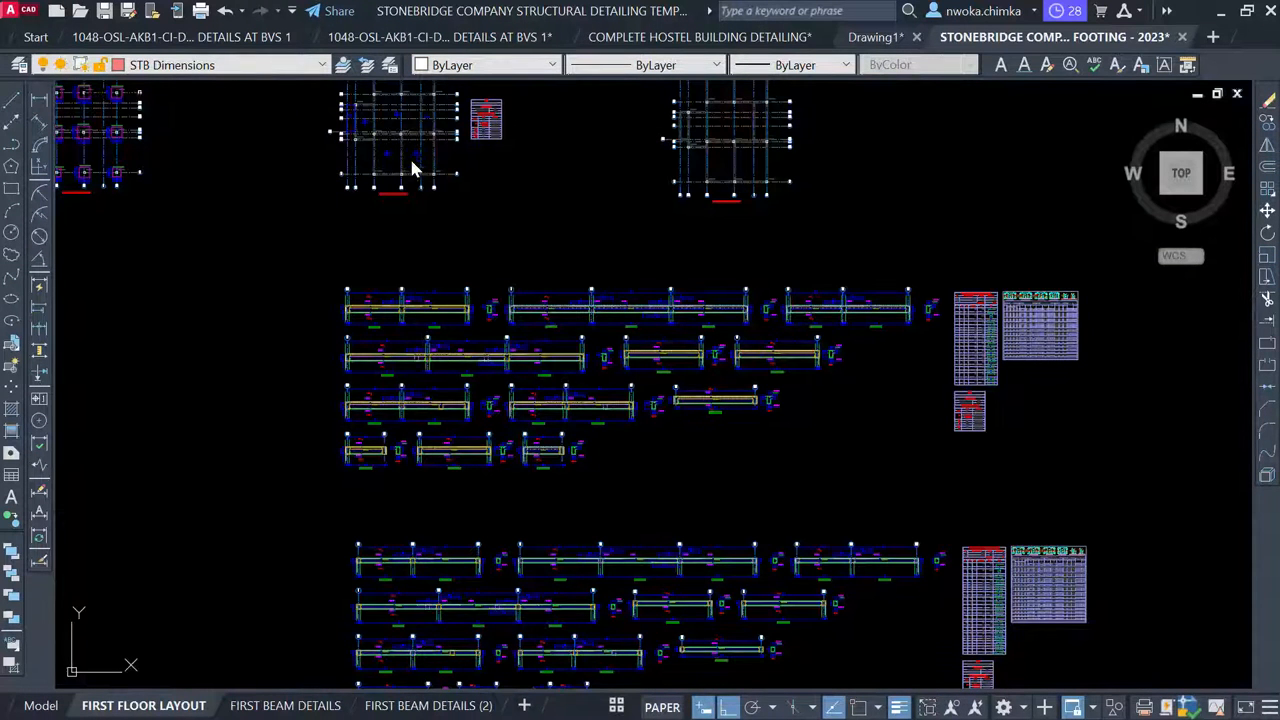
scroll(544, 126, up, 6)
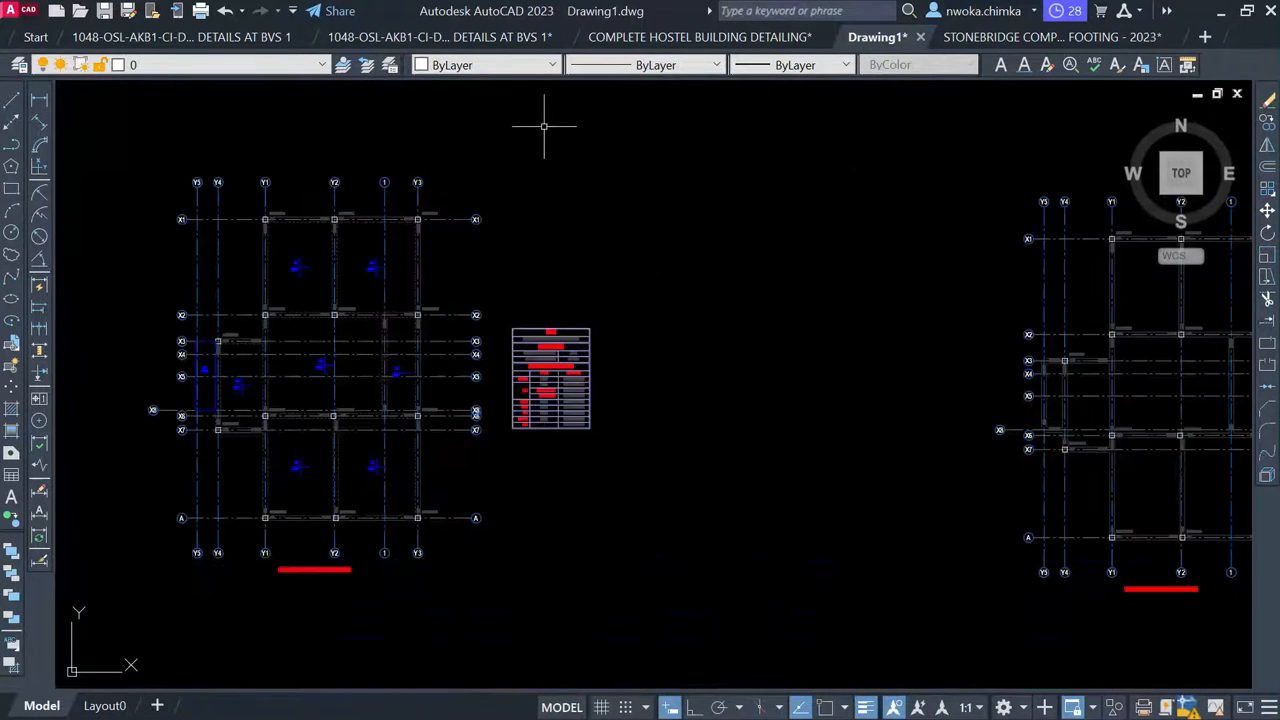
scroll(300, 380, up, 2)
scroll(295, 345, up, 2)
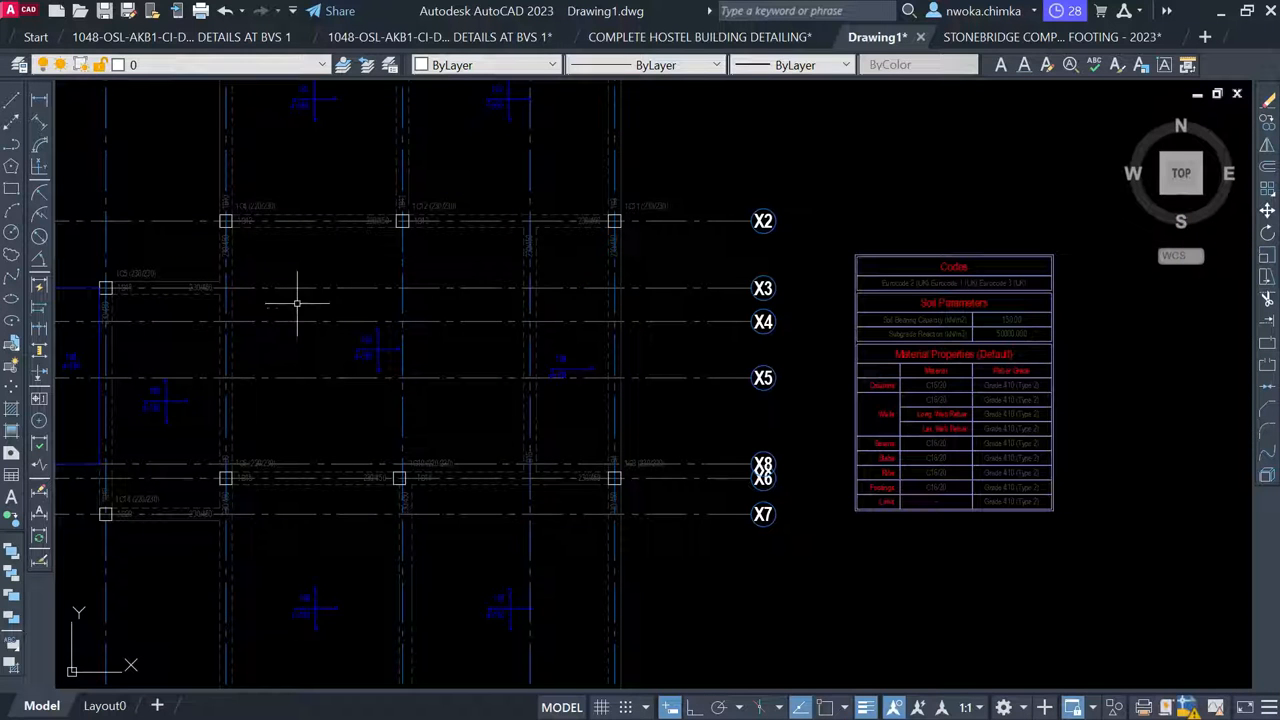
click(958, 40)
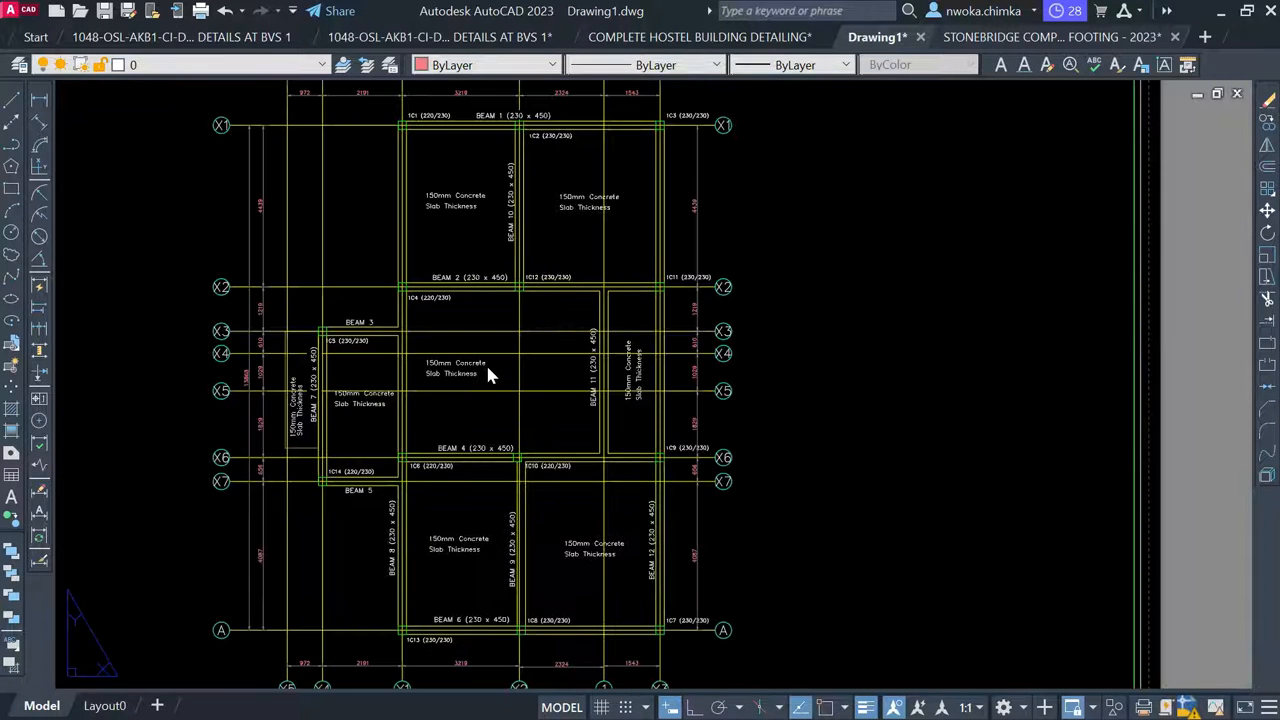
scroll(483, 335, down, 2)
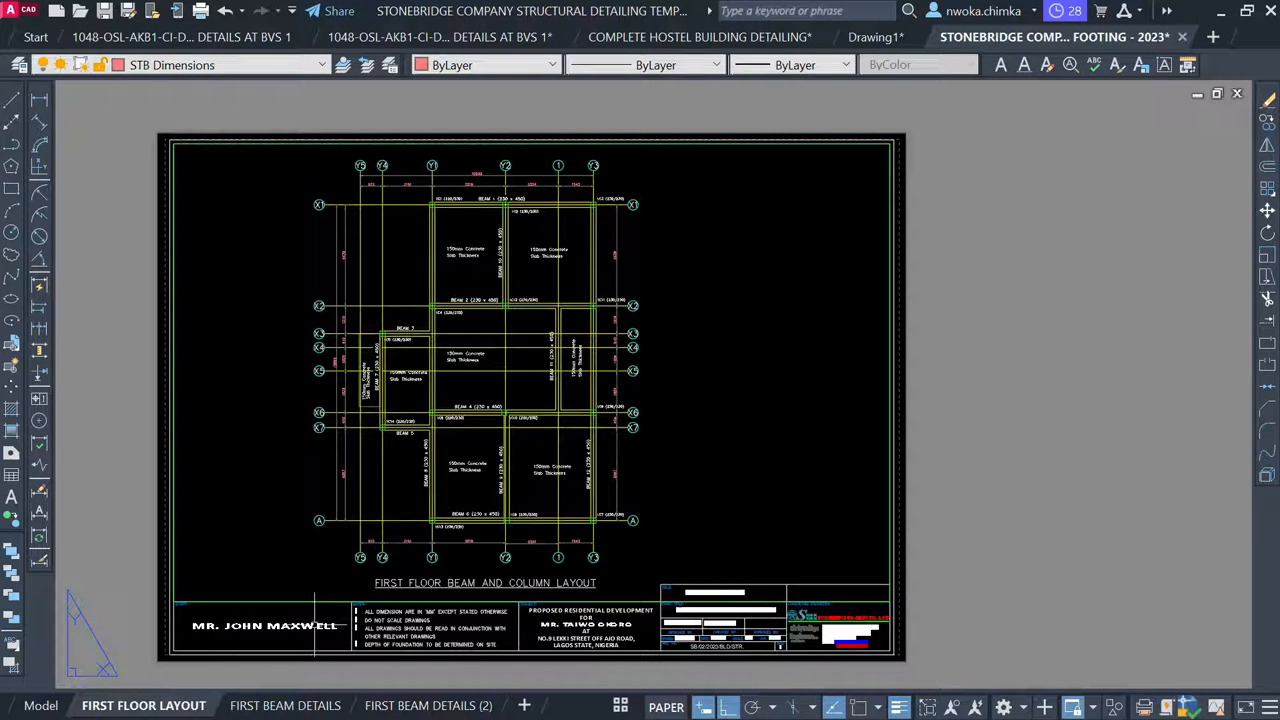
click(285, 705)
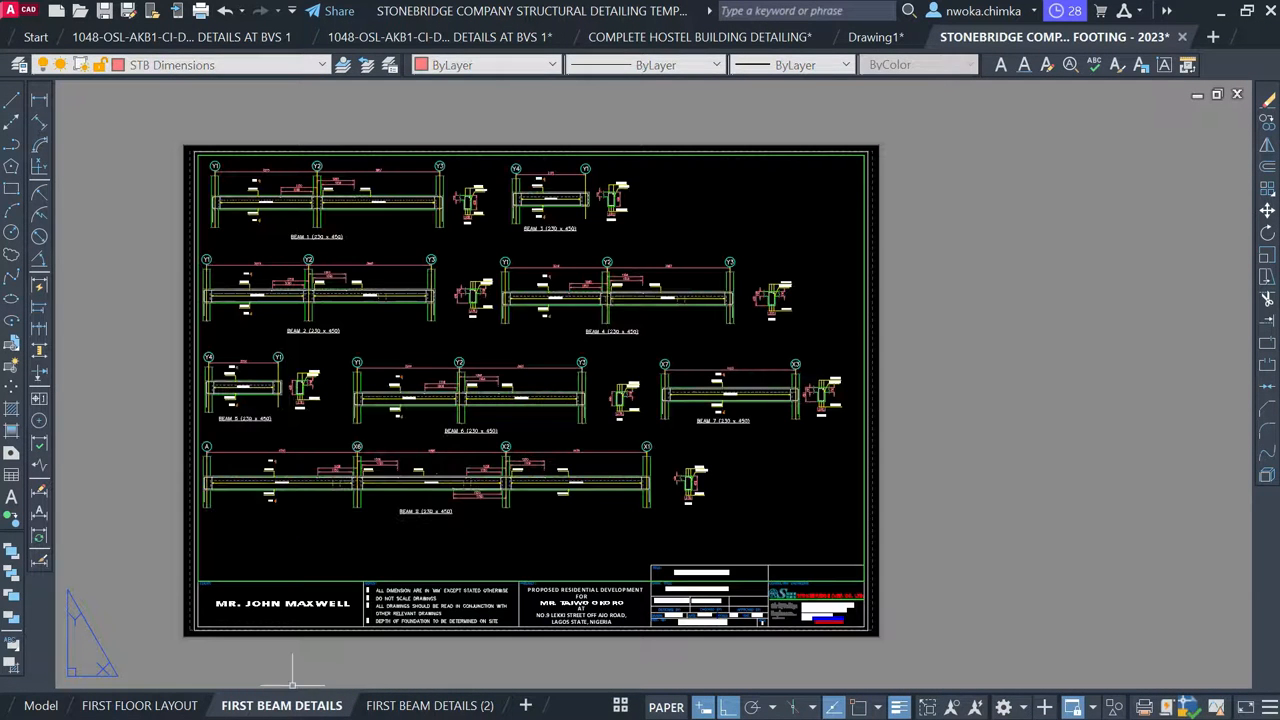
Compare against Drawing1's 1B1 and 1B2 beam details, then return to STONEBRIDGE
scroll(269, 214, up, 2)
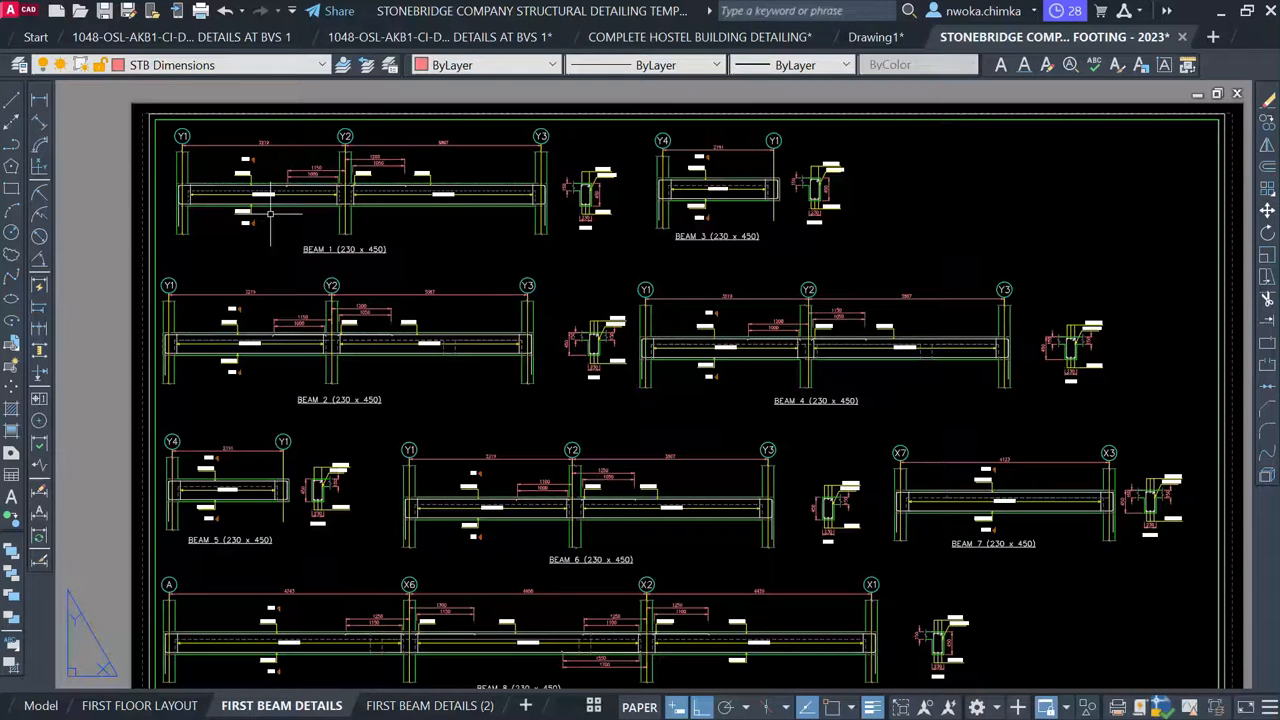
scroll(281, 186, up, 2)
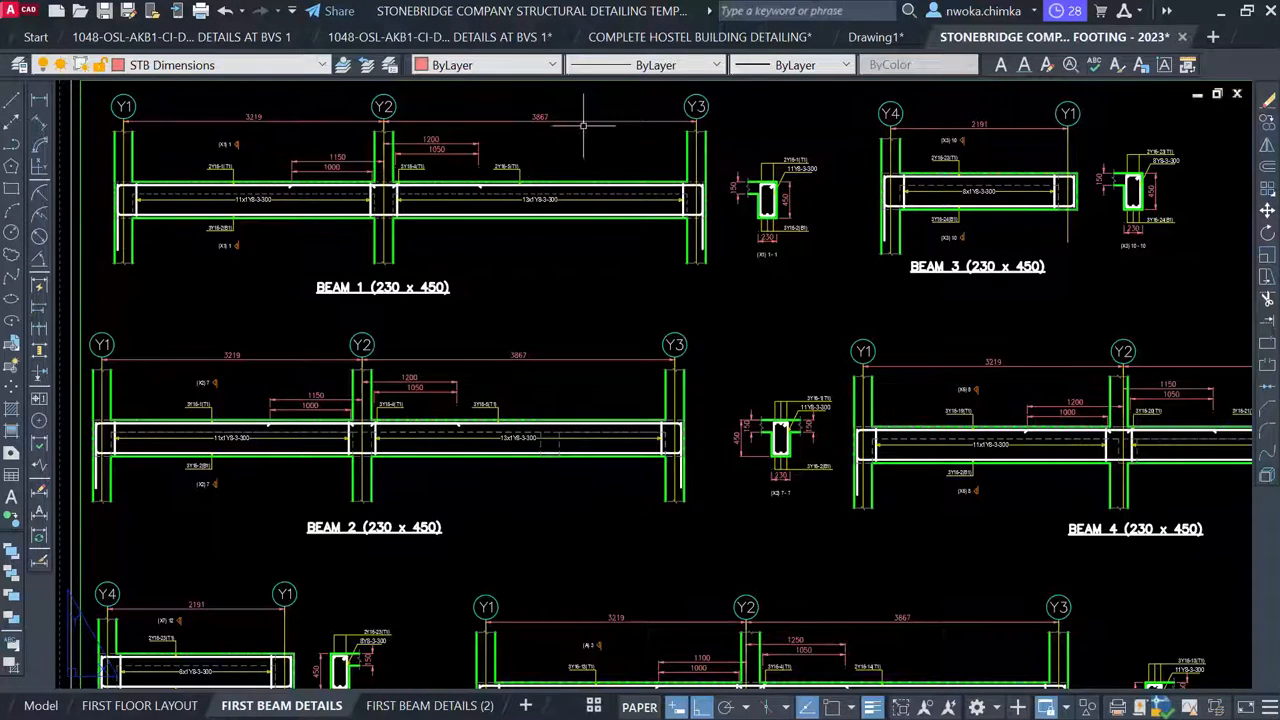
click(872, 38)
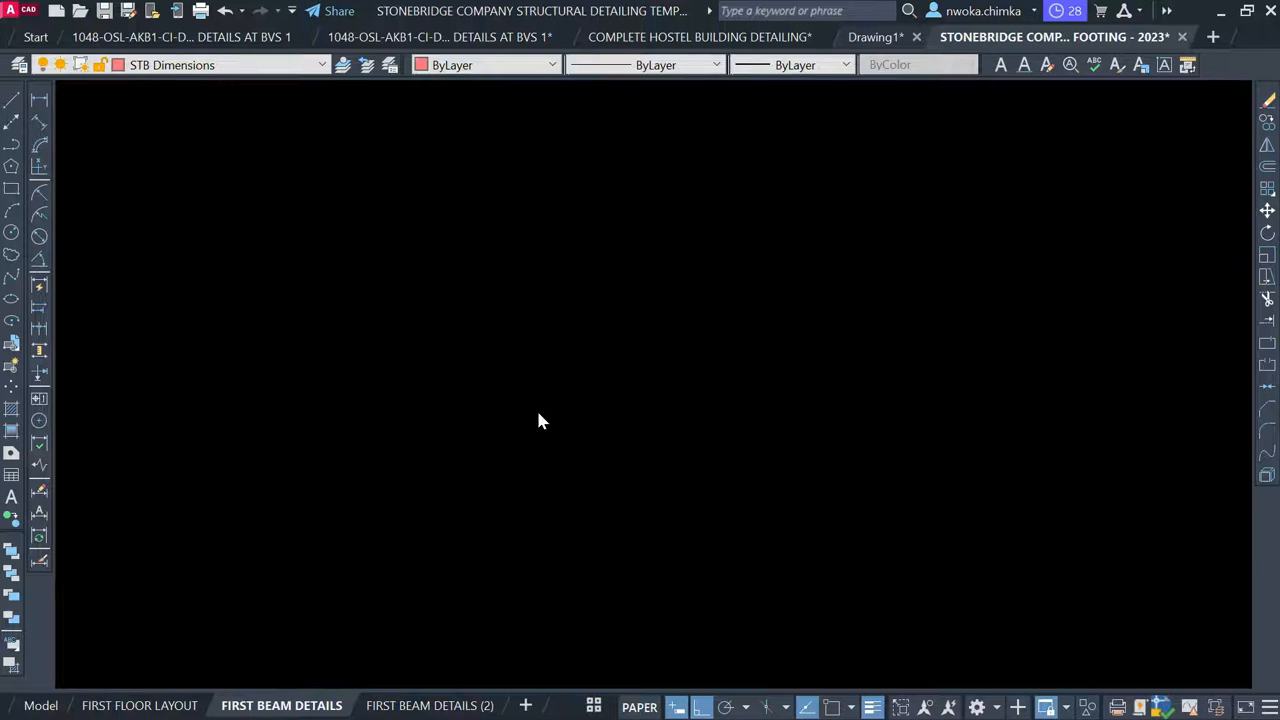
scroll(592, 350, down, 6)
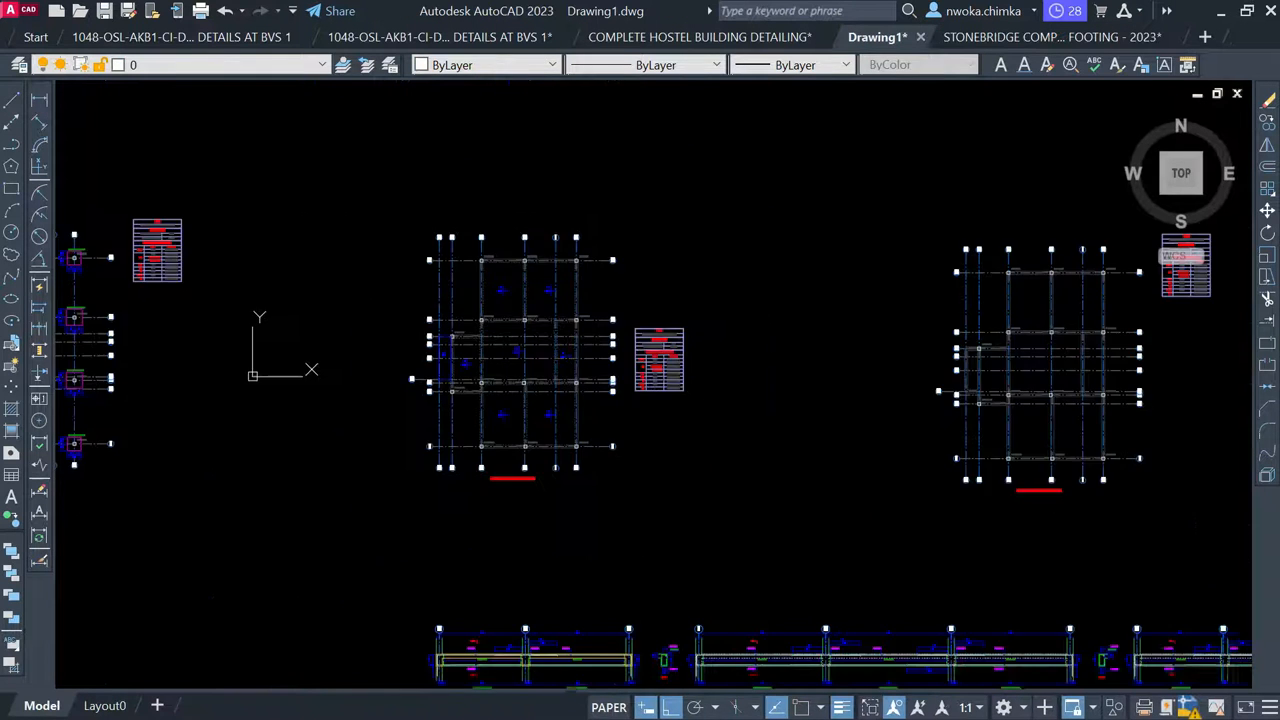
scroll(546, 604, up, 5)
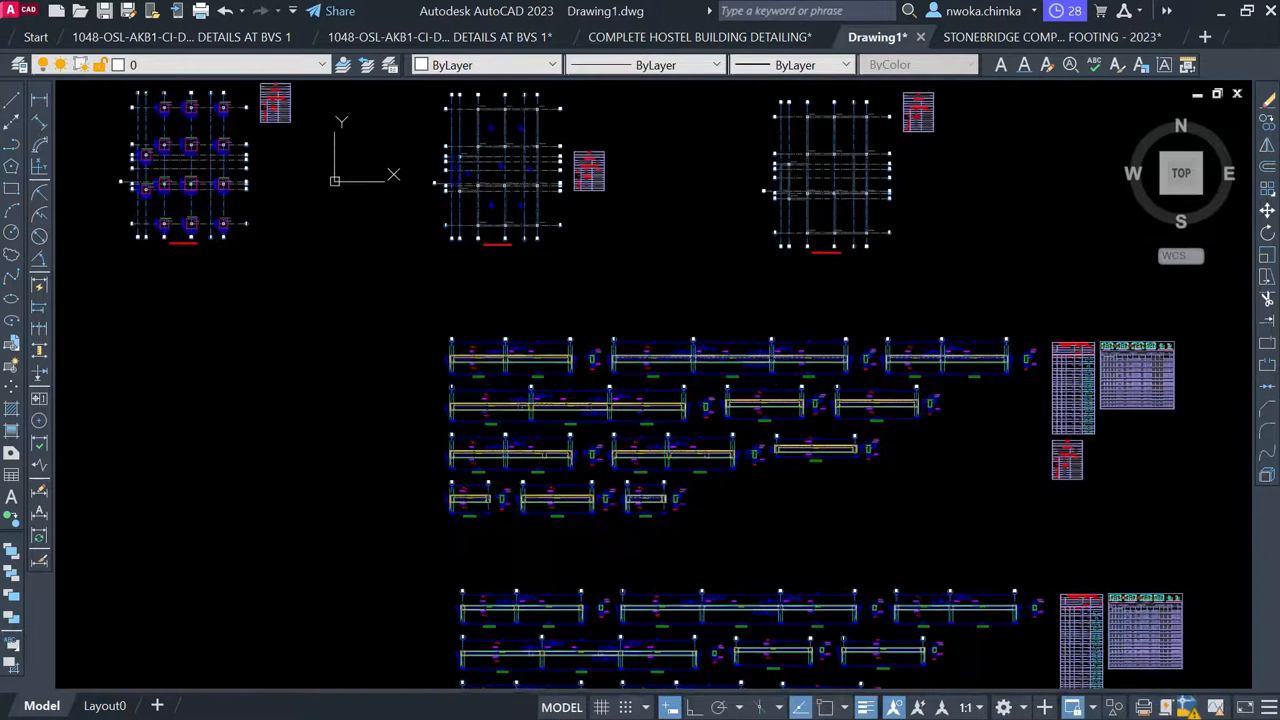
scroll(337, 189, up, 2)
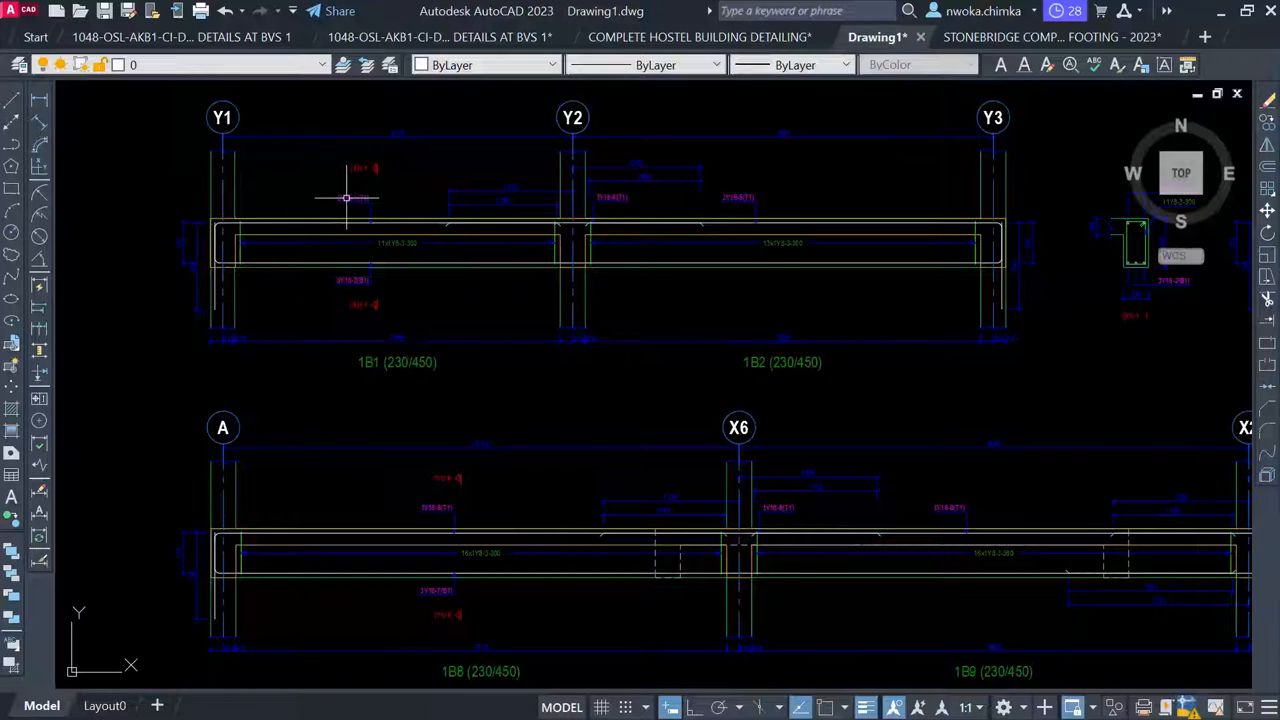
middle_drag(343, 194, 340, 271)
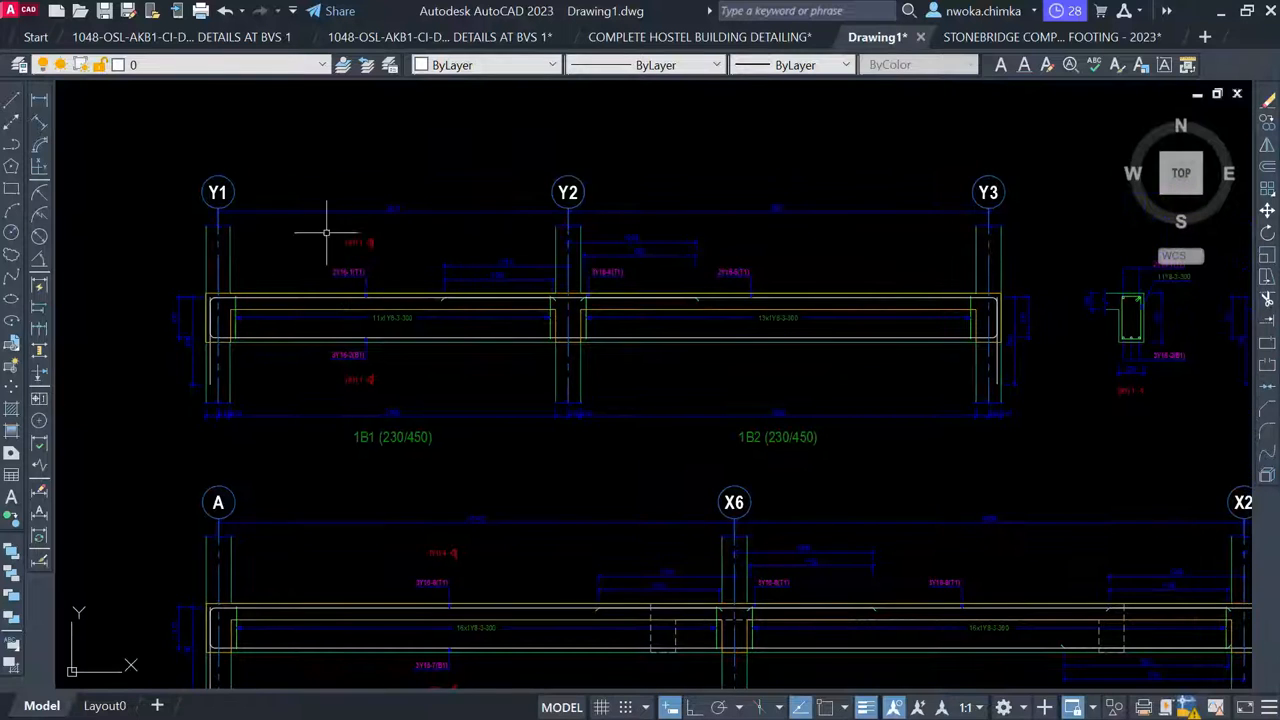
click(982, 40)
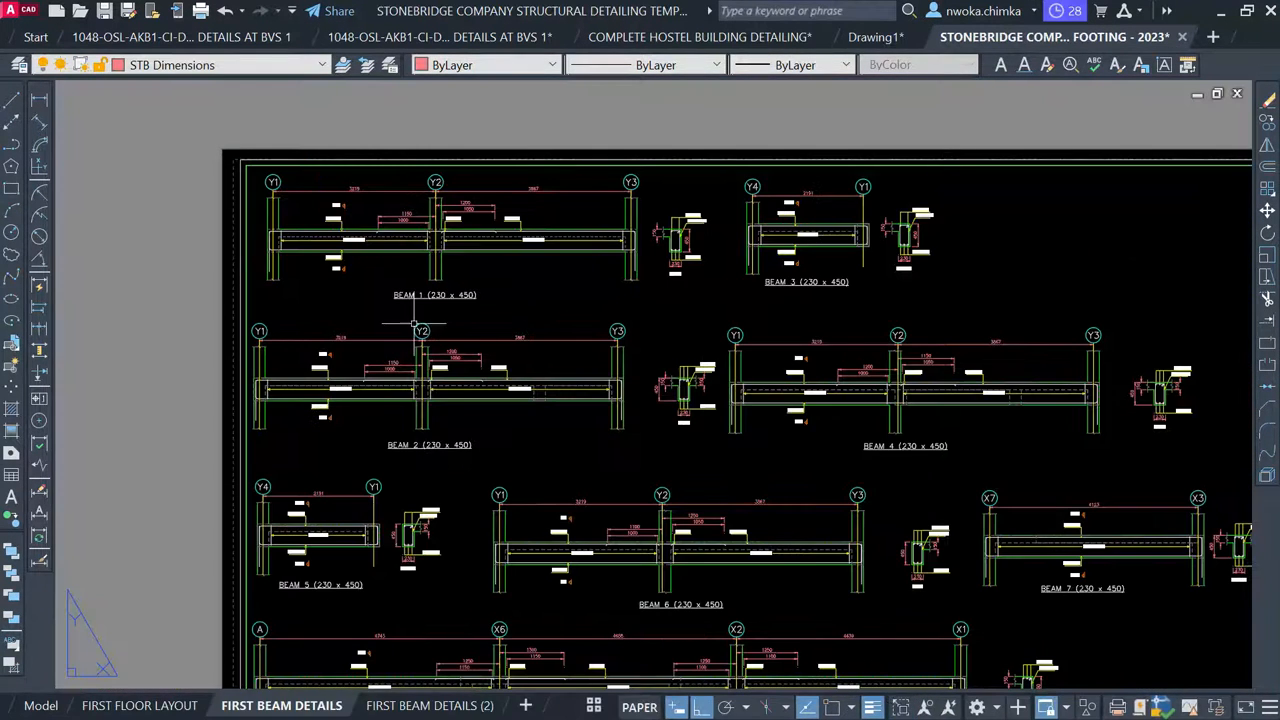
Zoom around the FIRST BEAM DETAILS sheet to check the Beams 1–8 viewport
scroll(420, 318, down, 2)
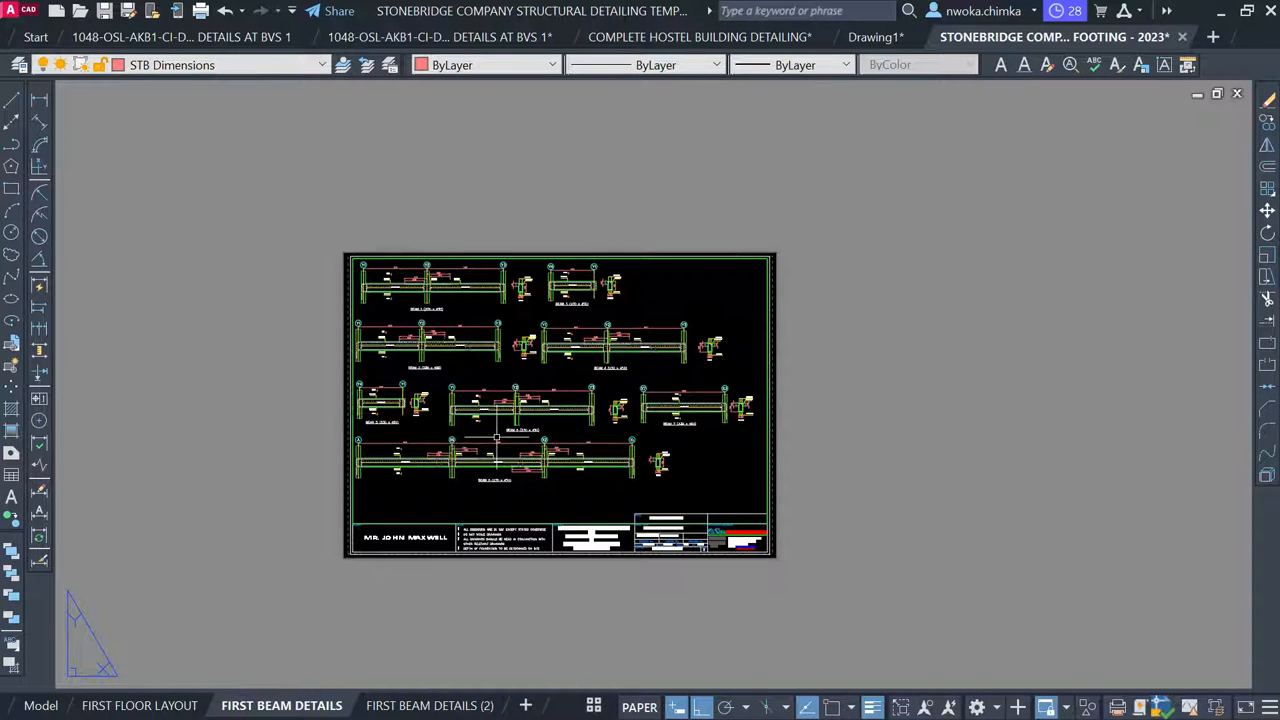
scroll(499, 435, up, 3)
scroll(492, 337, down, 3)
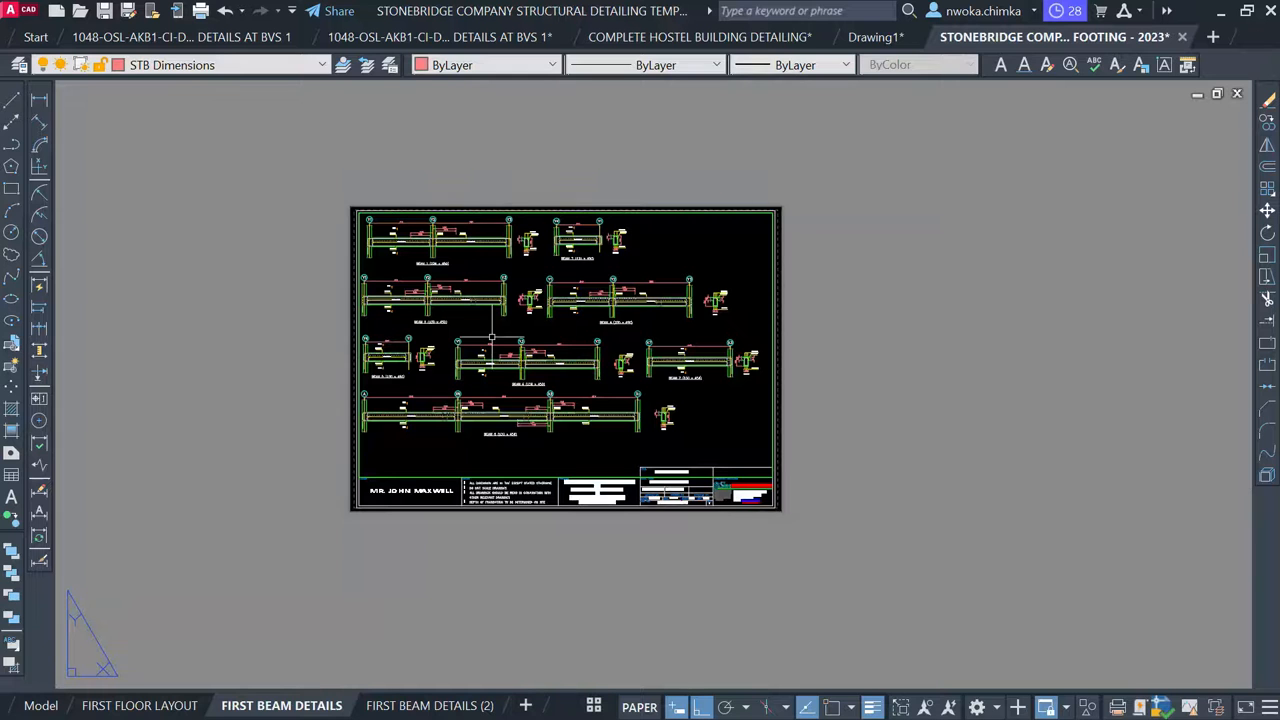
scroll(492, 345, down, 1)
scroll(492, 342, up, 1)
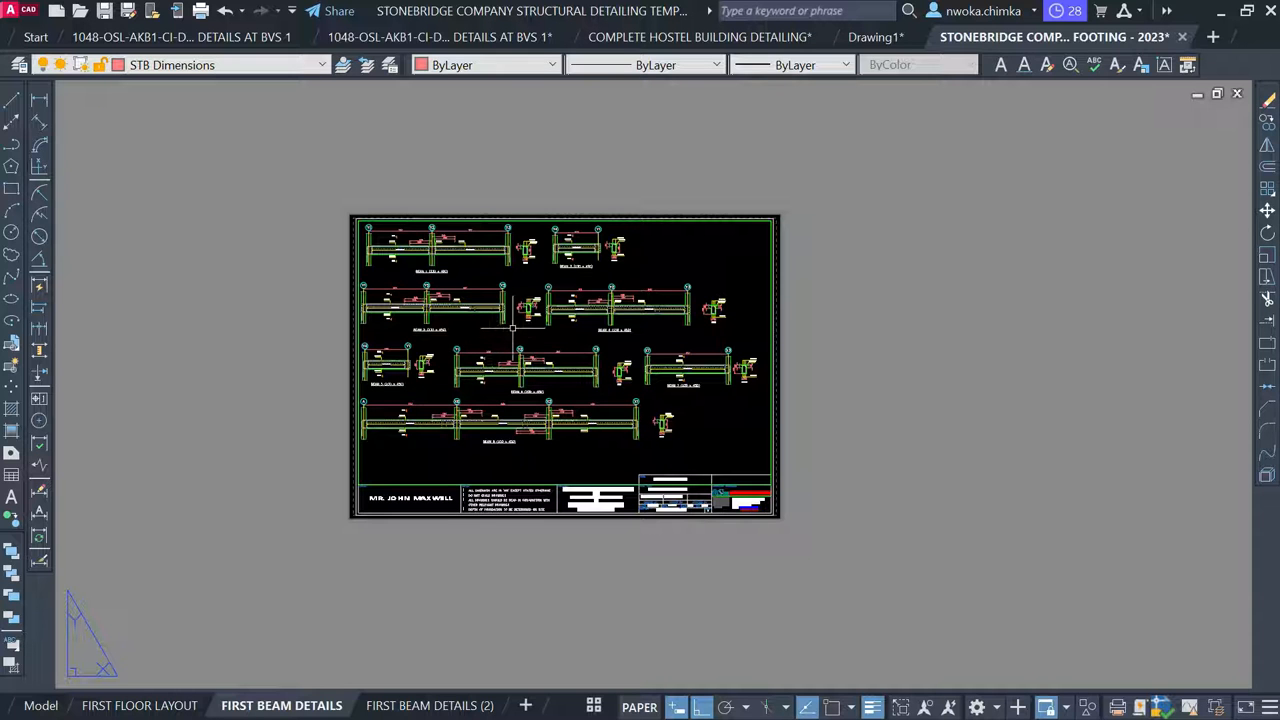
scroll(505, 375, up, 2)
scroll(490, 320, up, 3)
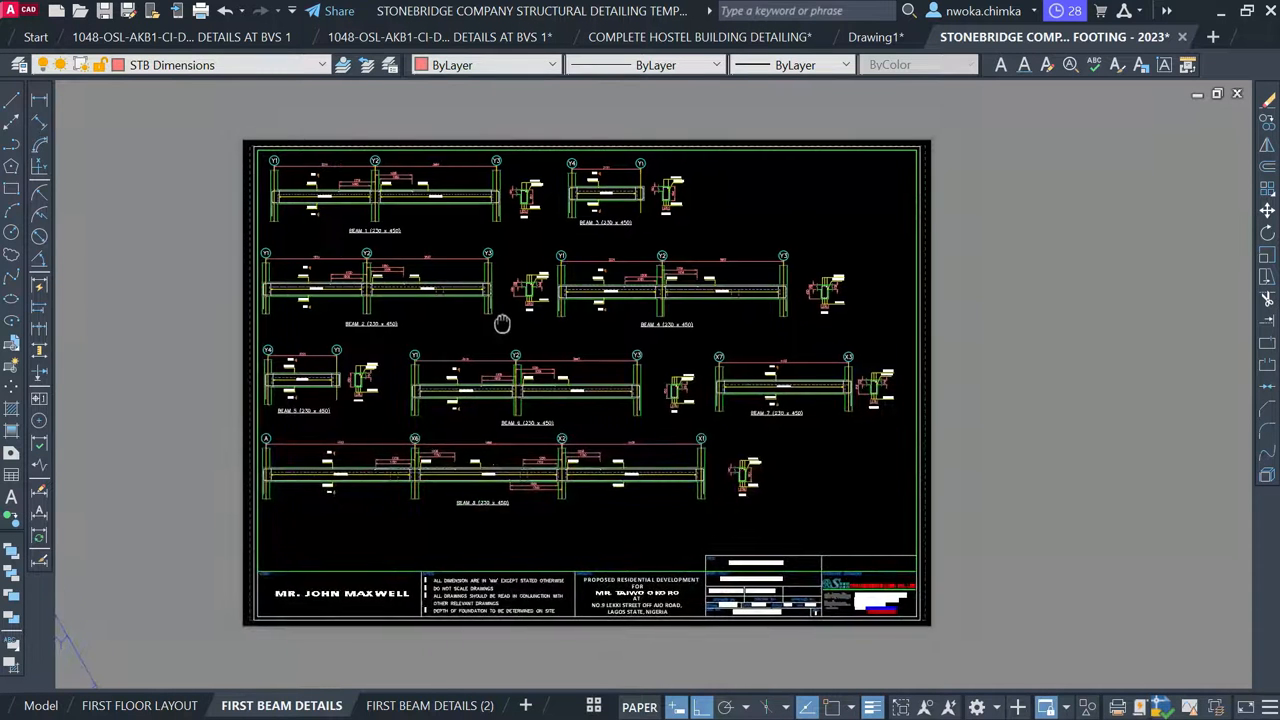
scroll(484, 318, down, 3)
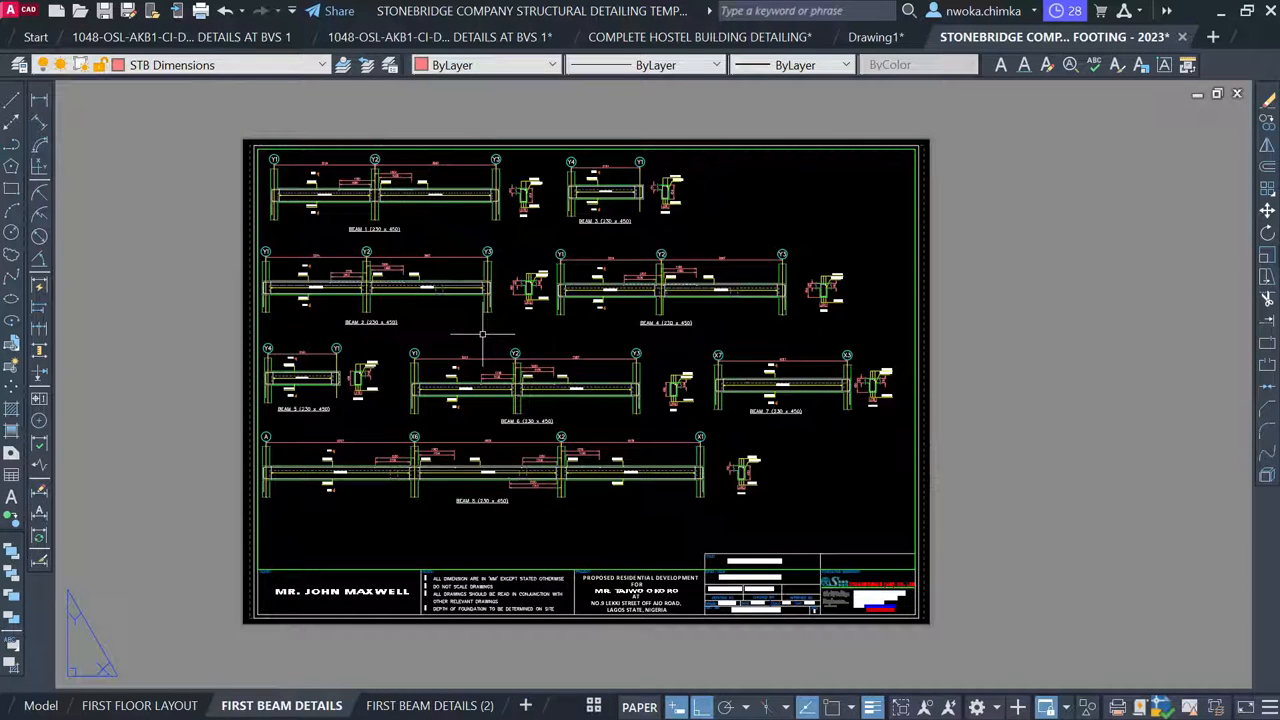
Minimize AutoCAD and bring up the screen recorder's tray options
click(1221, 11)
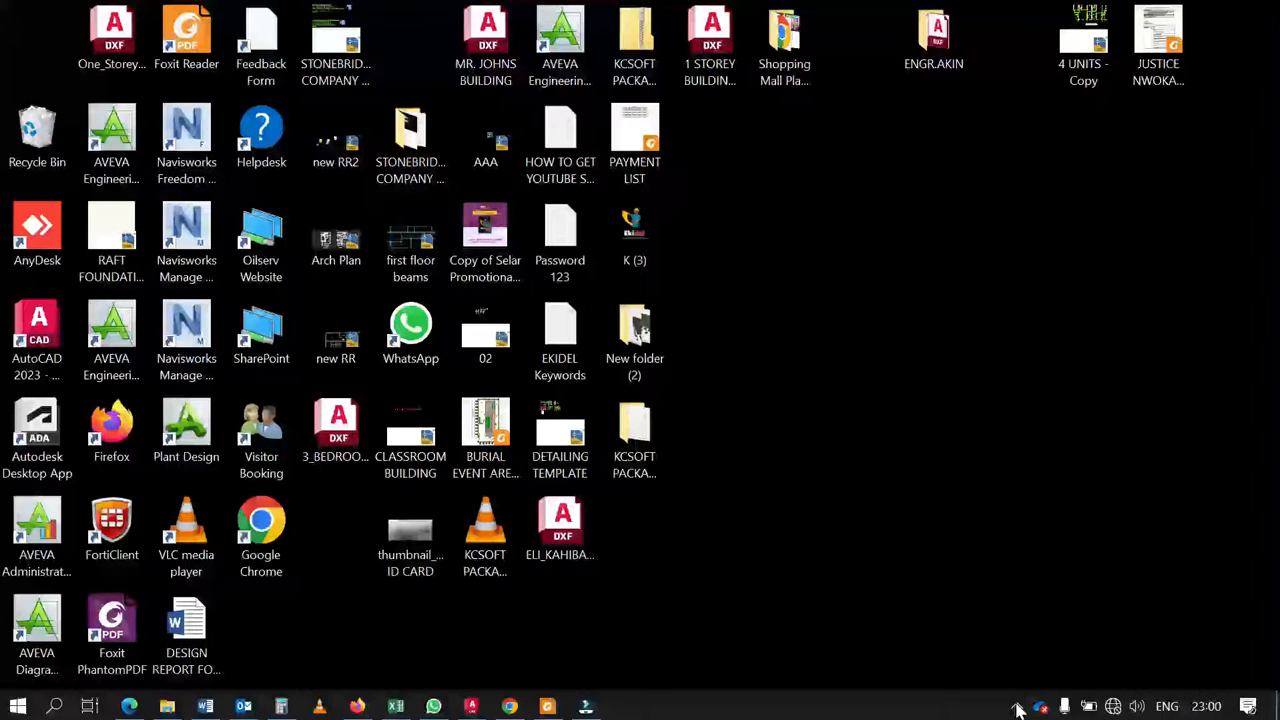
click(1017, 706)
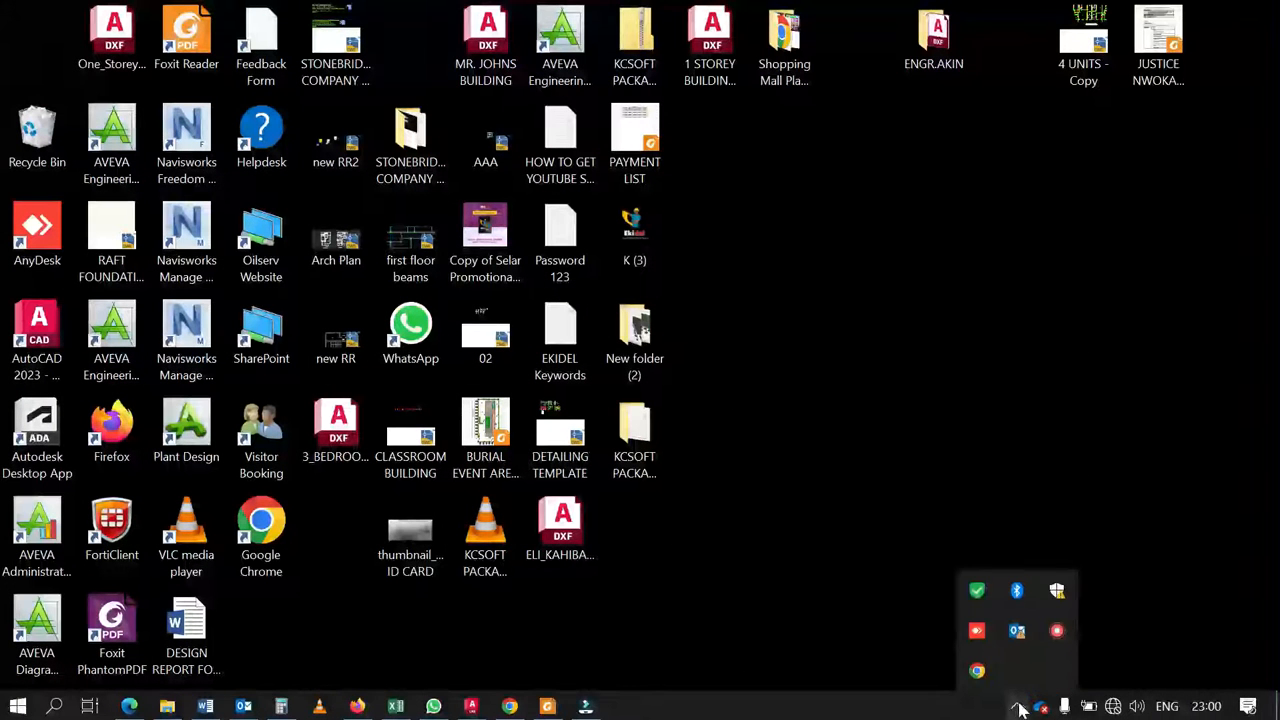
right_click(1058, 640)
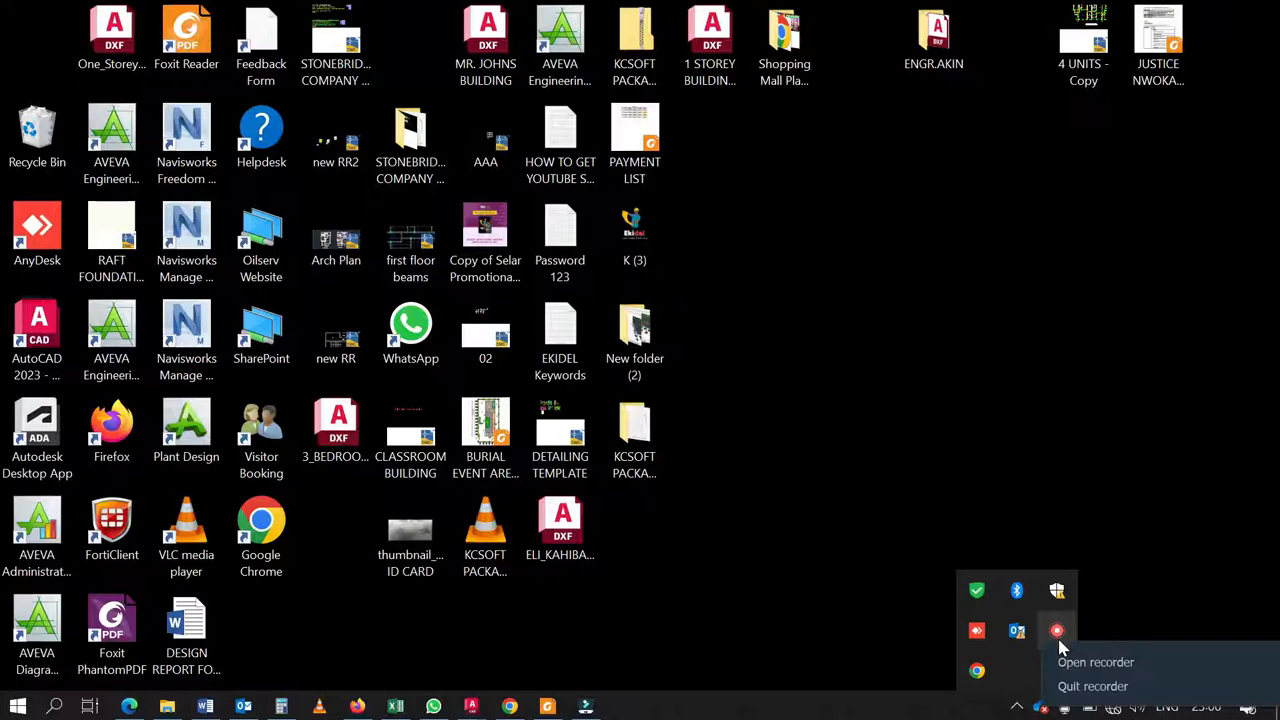